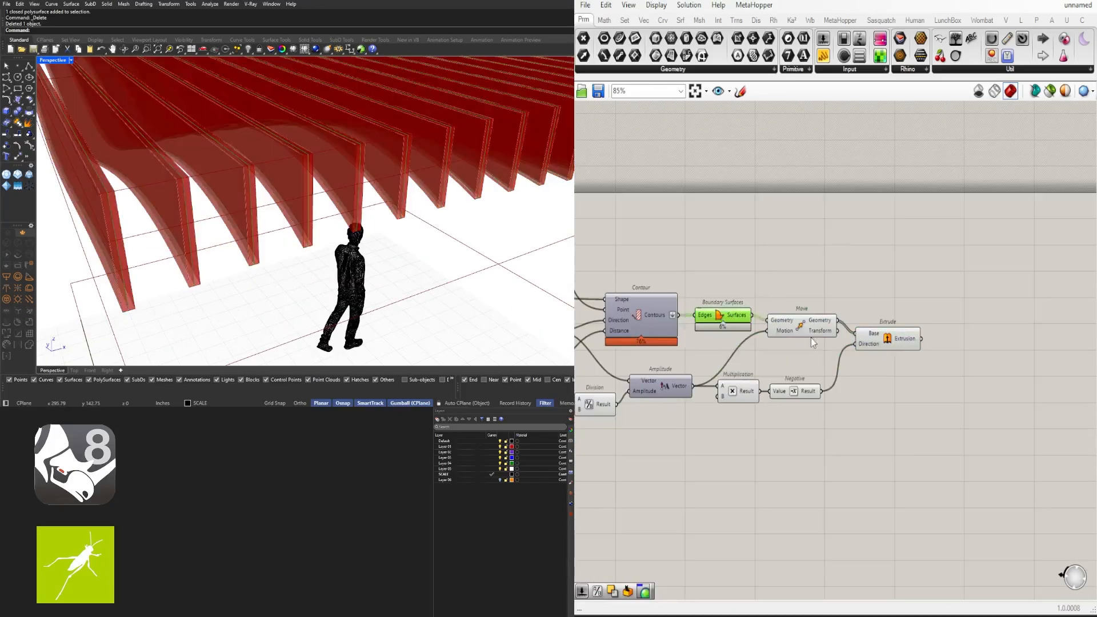
Preview the canvas radial menu and two number sliders' context menus in the ceiling definition
{"action": "middle_click", "coordinate": [802, 274]}
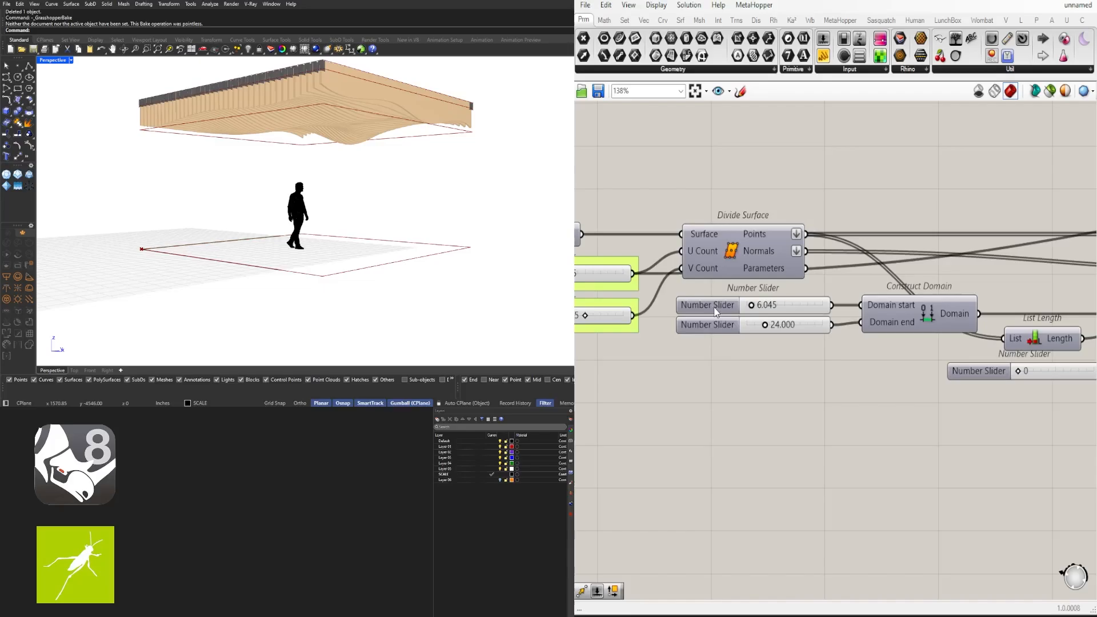
{"action": "right_click", "coordinate": [743, 312]}
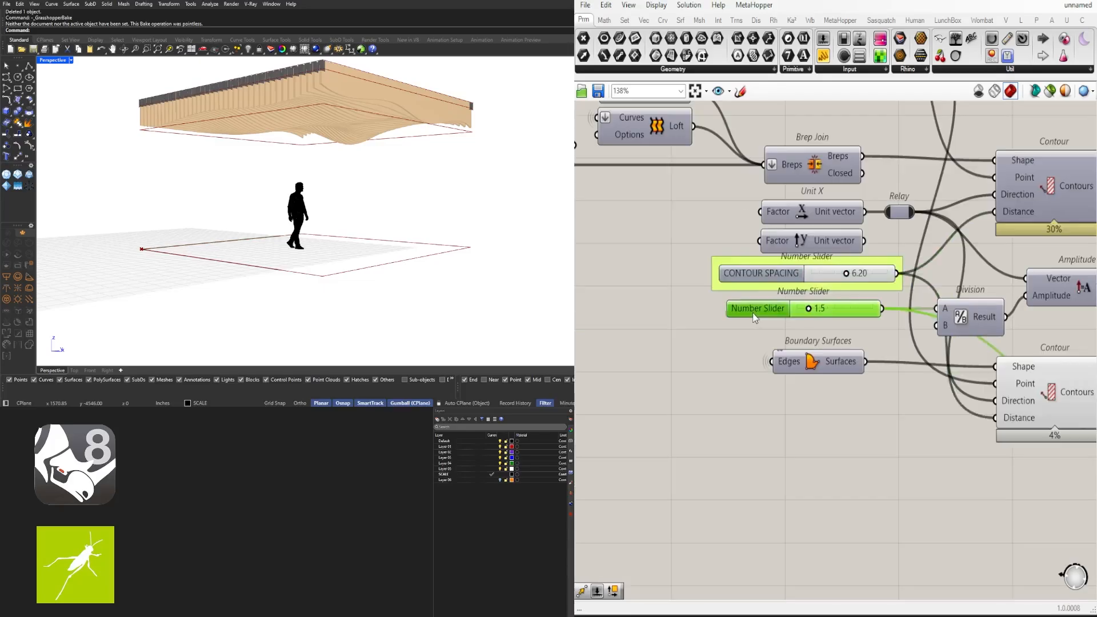
{"action": "right_click", "coordinate": [777, 315]}
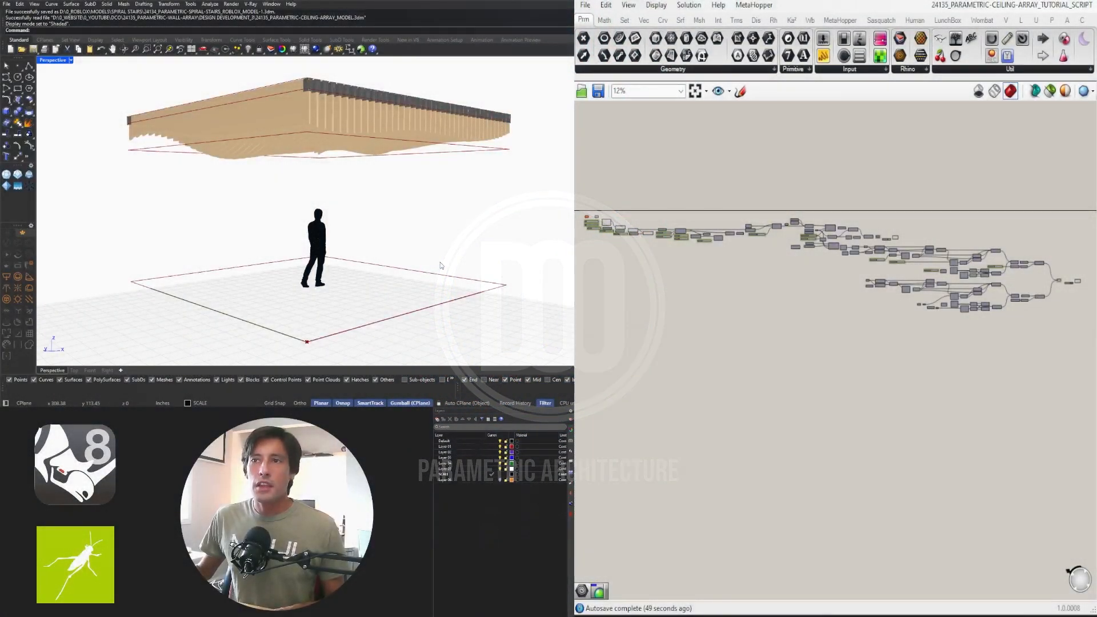
Orbit the Perspective view to inspect the wooden fin ceiling from the front and above
{"action": "right_click_drag", "start_coordinate": [437, 265], "coordinate": [240, 230]}
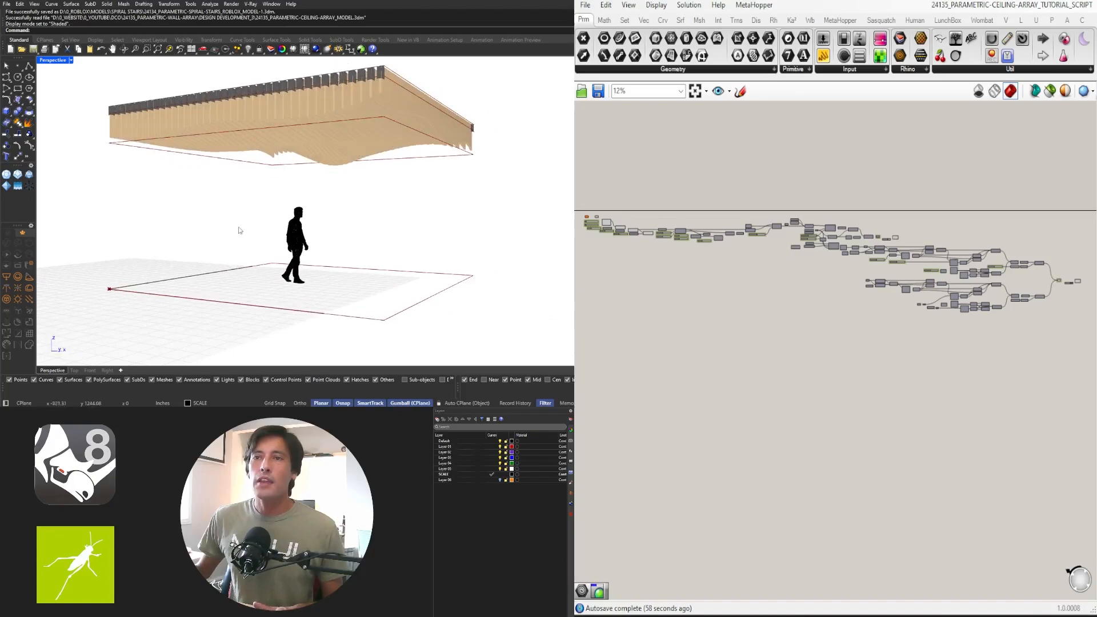
{"action": "right_click_drag", "start_coordinate": [475, 148], "coordinate": [336, 161]}
{"action": "right_click_drag", "start_coordinate": [474, 153], "coordinate": [270, 140]}
{"action": "scroll", "coordinate": [350, 166], "scroll_direction": "up", "scroll_amount": 2}
{"action": "scroll", "coordinate": [344, 173], "scroll_direction": "down", "scroll_amount": 2}
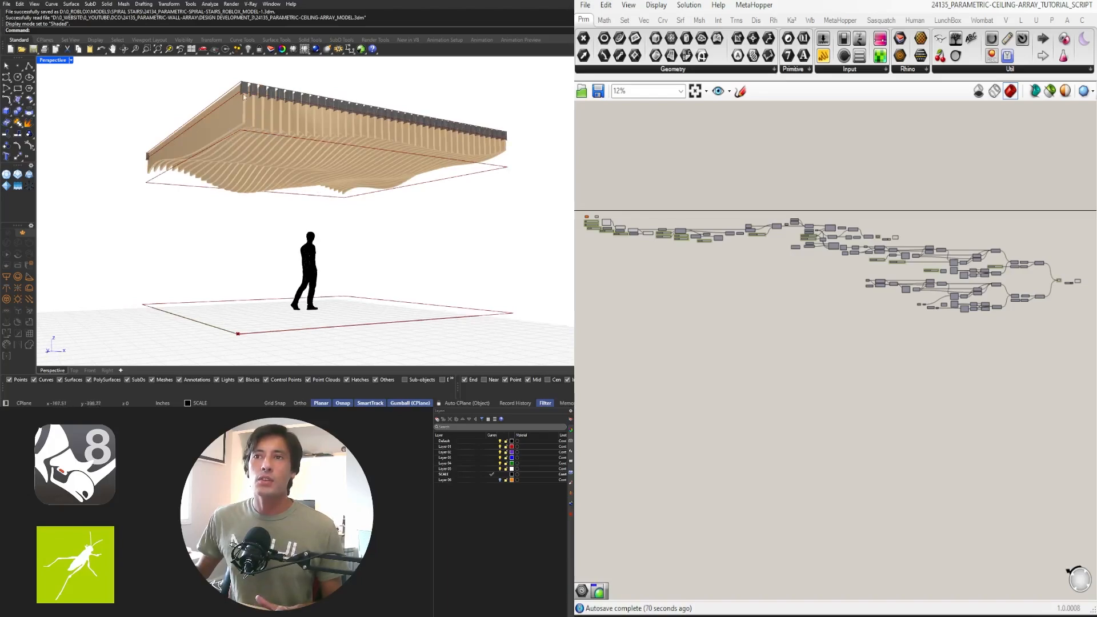
Orbit low to see the ceiling's wavy underside, then select and deselect the whole definition
{"action": "right_click_drag", "start_coordinate": [243, 97], "coordinate": [403, 157]}
{"action": "scroll", "coordinate": [507, 154], "scroll_direction": "up", "scroll_amount": 4}
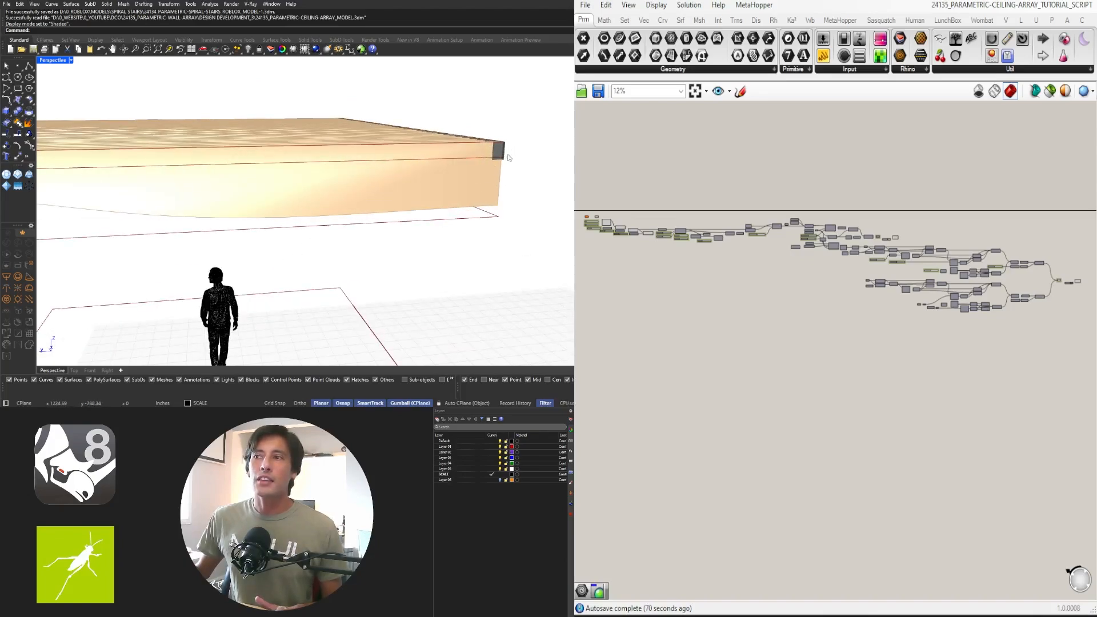
{"action": "right_click_drag", "start_coordinate": [501, 158], "coordinate": [374, 181]}
{"action": "scroll", "coordinate": [336, 208], "scroll_direction": "down", "scroll_amount": 3}
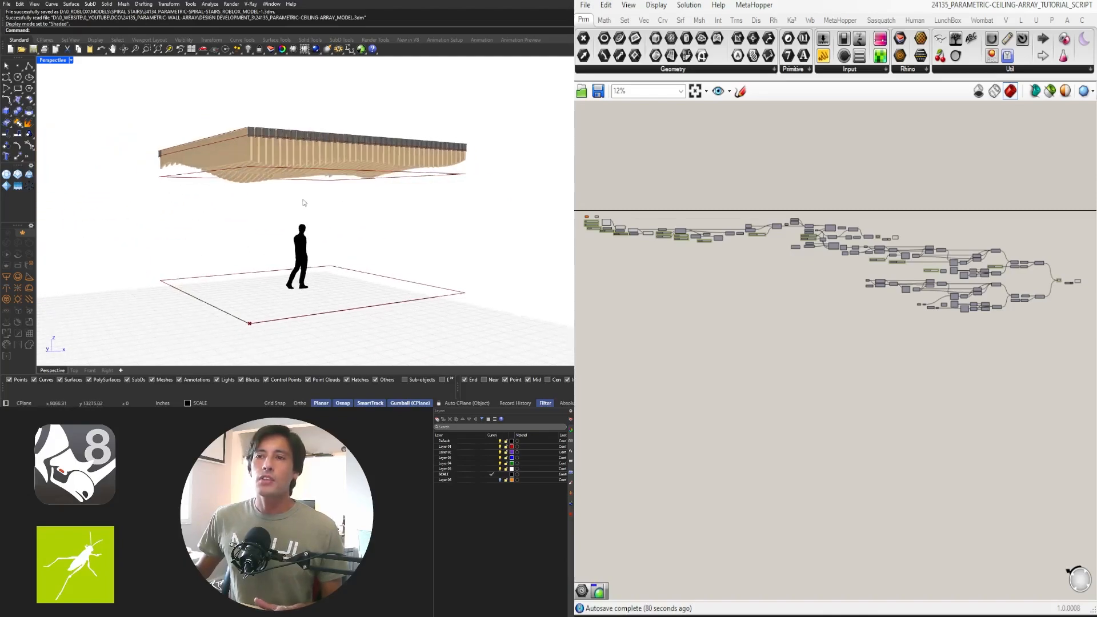
{"action": "scroll", "coordinate": [304, 203], "scroll_direction": "up", "scroll_amount": 2}
{"action": "right_click_drag", "start_coordinate": [309, 195], "coordinate": [324, 182]}
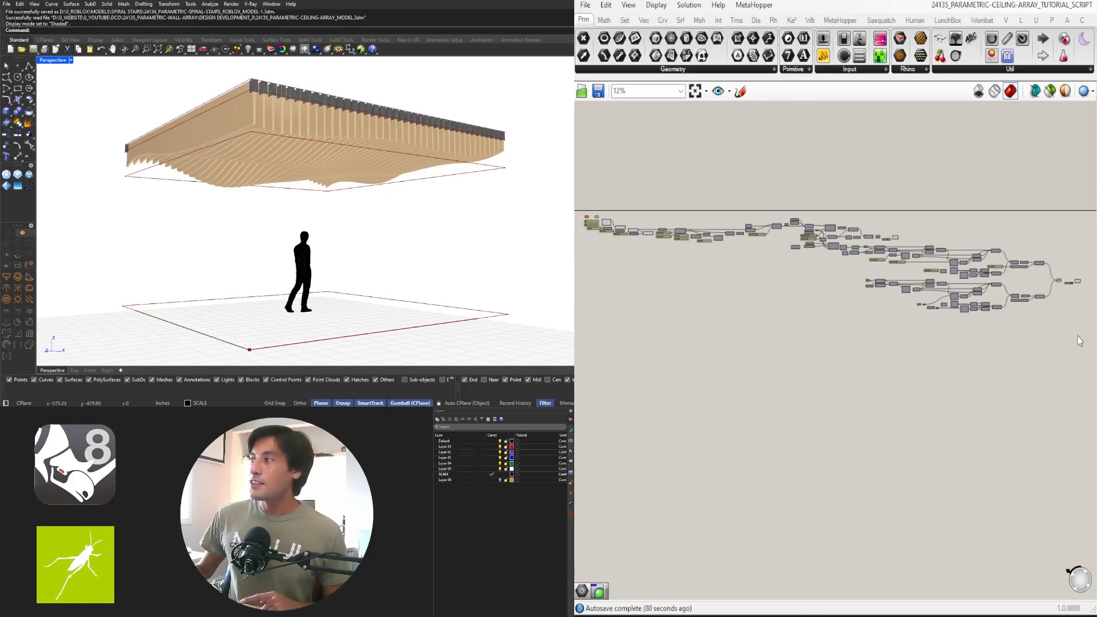
{"action": "left_click_drag", "start_coordinate": [1080, 341], "coordinate": [578, 169]}
{"action": "left_click", "coordinate": [691, 218]}
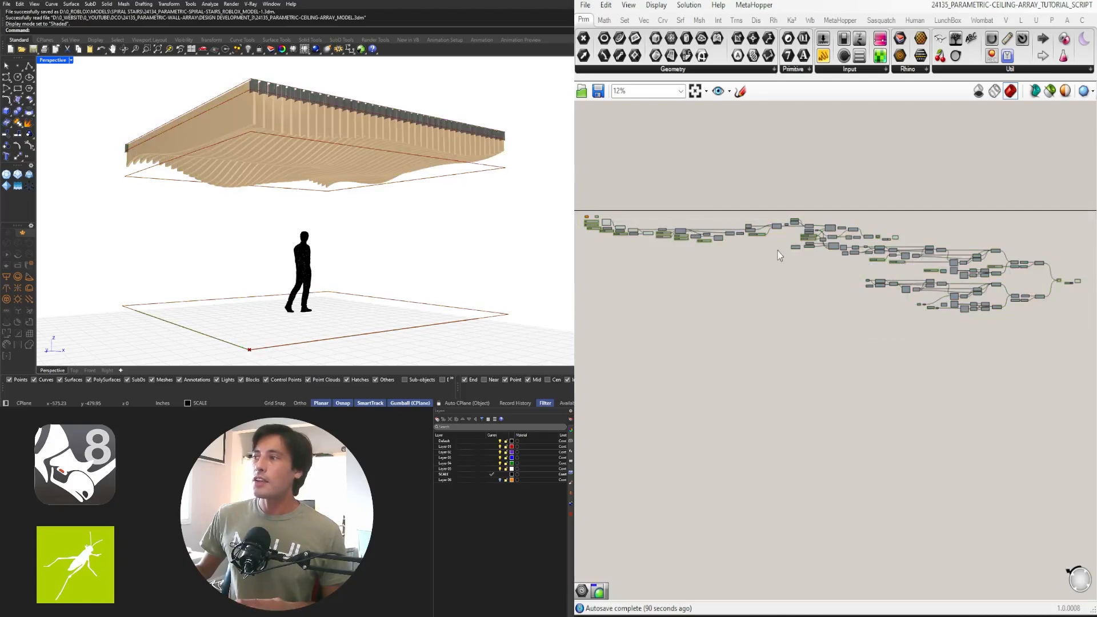
Switch to the ceiling array CLUSTER definition and back to the TUTORIAL_SCRIPT
{"action": "left_click", "coordinate": [975, 5]}
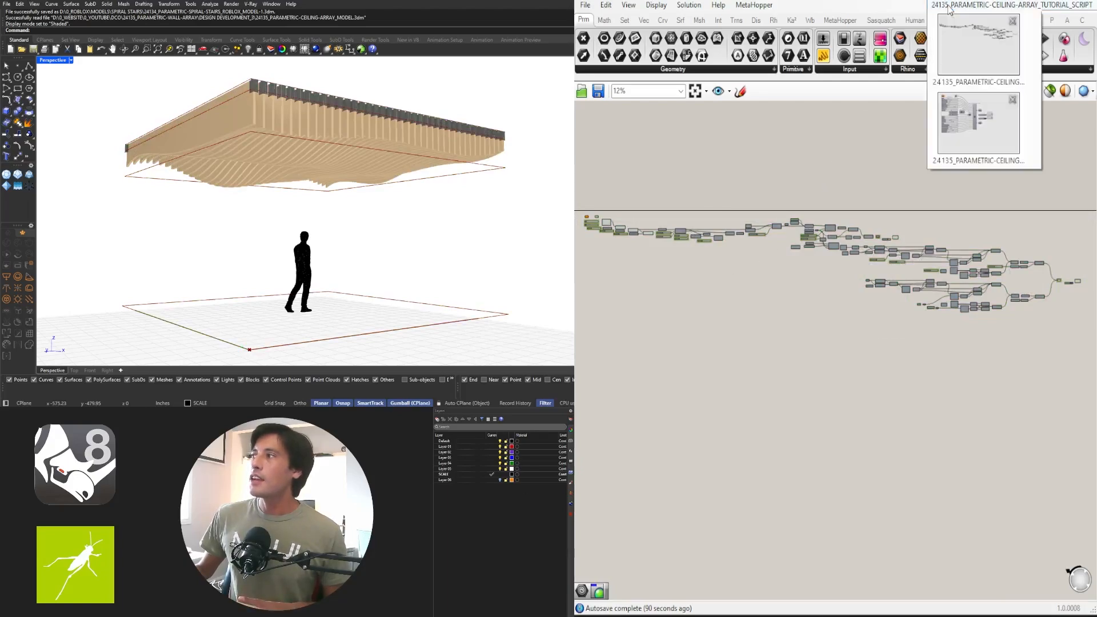
{"action": "left_click", "coordinate": [968, 116]}
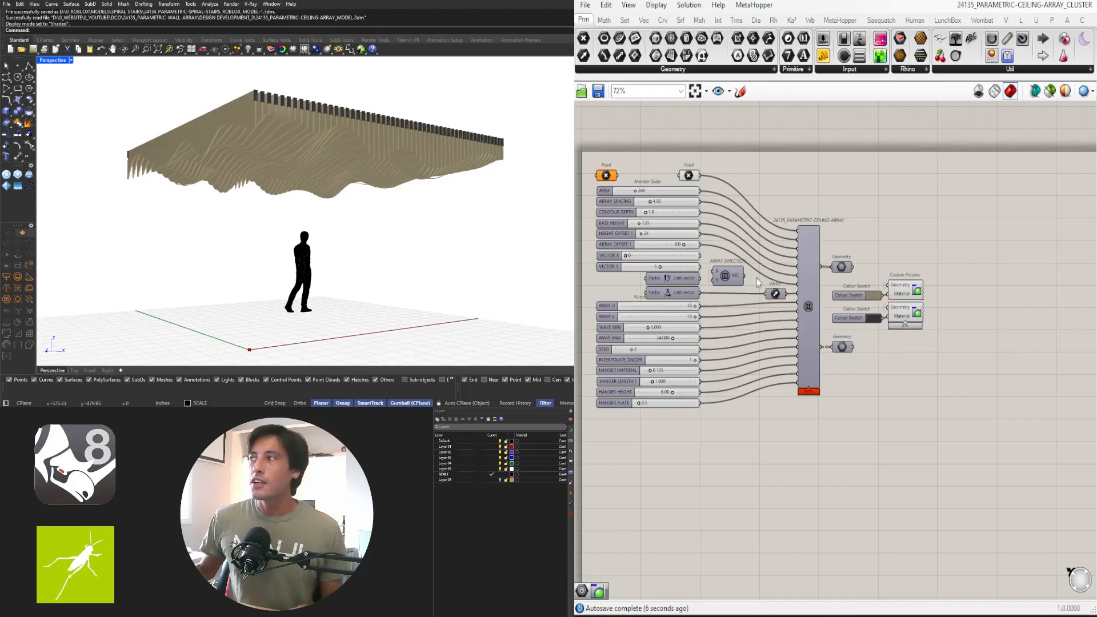
{"action": "left_click", "coordinate": [1063, 7]}
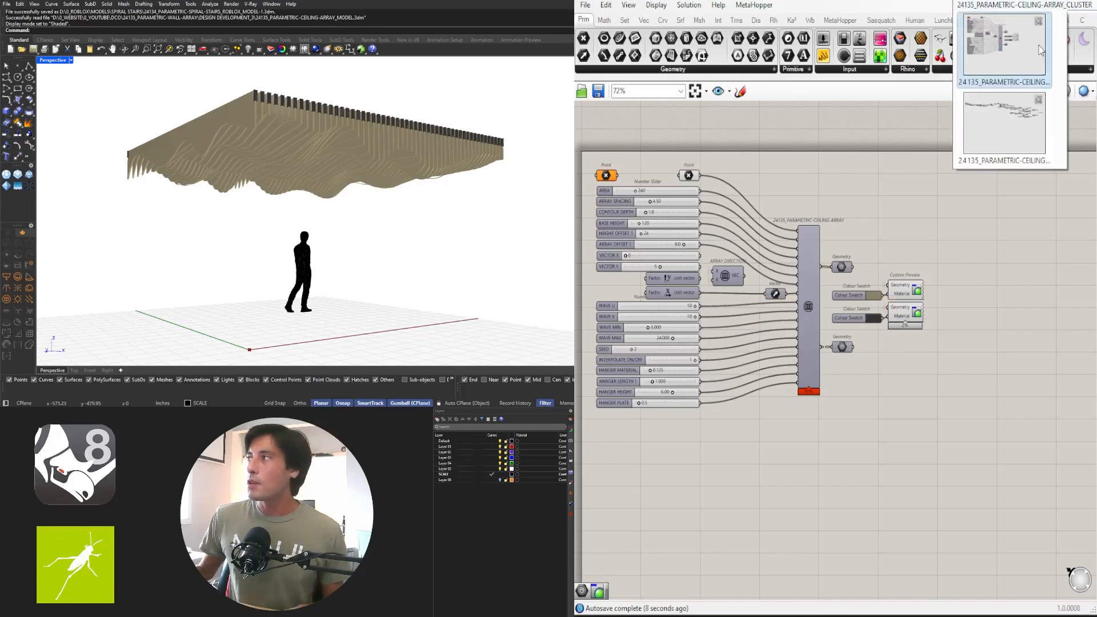
{"action": "left_click", "coordinate": [1009, 104]}
Orbit and pan the viewport around the ceiling and scale figure
{"action": "mouse_move", "coordinate": [438, 202]}
{"action": "right_mouse_down"}
{"action": "mouse_move", "coordinate": [343, 206]}
{"action": "mouse_move", "coordinate": [430, 209]}
{"action": "right_mouse_up"}
{"action": "mouse_move", "coordinate": [424, 209]}
{"action": "right_mouse_down", "text": "shift"}
{"action": "mouse_move", "coordinate": [444, 193]}
{"action": "mouse_move", "coordinate": [441, 215]}
{"action": "right_mouse_up", "text": "shift"}
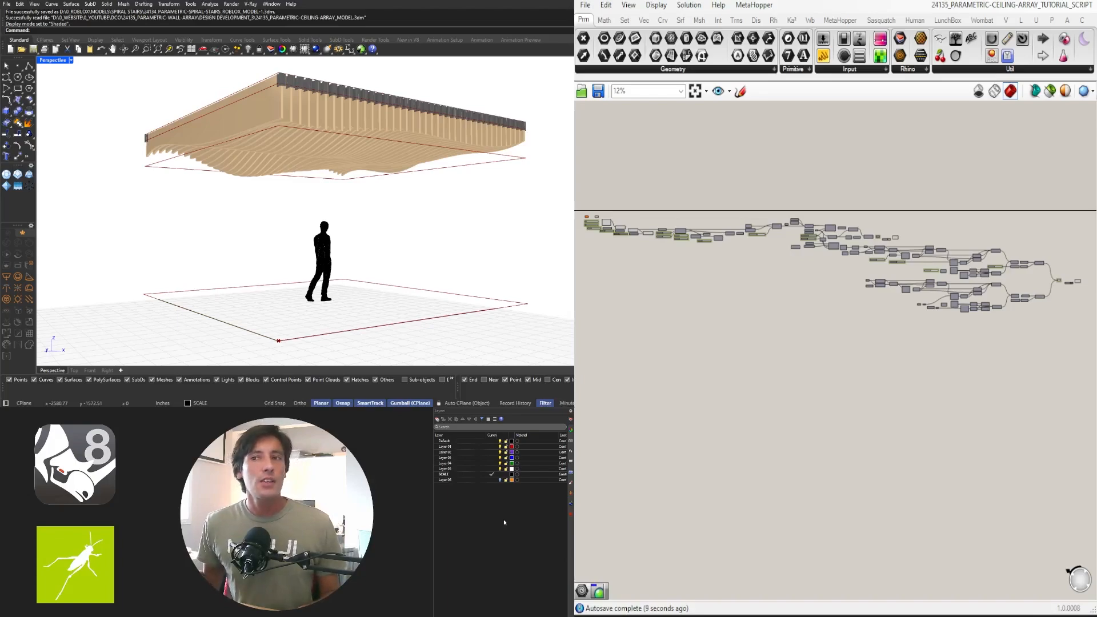
{"action": "right_click_drag", "start_coordinate": [452, 228], "coordinate": [371, 225]}
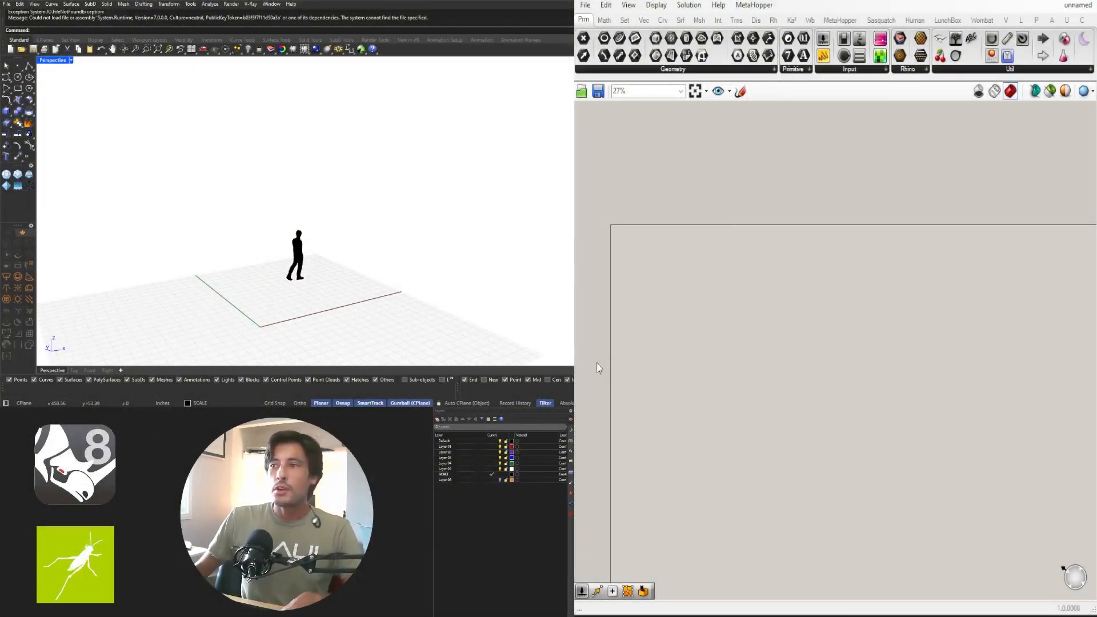
Place a Rectangle component on the empty canvas and position it
{"action": "mouse_move", "coordinate": [519, 222]}
{"action": "right_mouse_down"}
{"action": "mouse_move", "coordinate": [483, 247]}
{"action": "mouse_move", "coordinate": [532, 234]}
{"action": "right_mouse_up"}
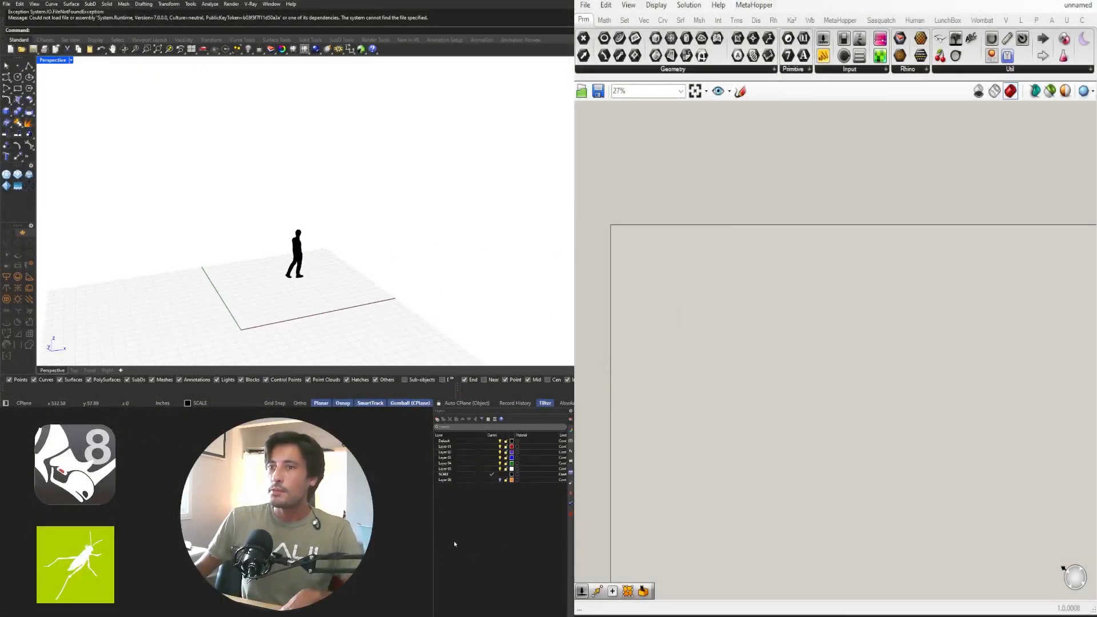
{"action": "scroll", "coordinate": [674, 320], "scroll_direction": "up", "scroll_amount": 1}
{"action": "right_click_drag", "start_coordinate": [637, 280], "coordinate": [808, 255]}
{"action": "double_click", "coordinate": [809, 258]}
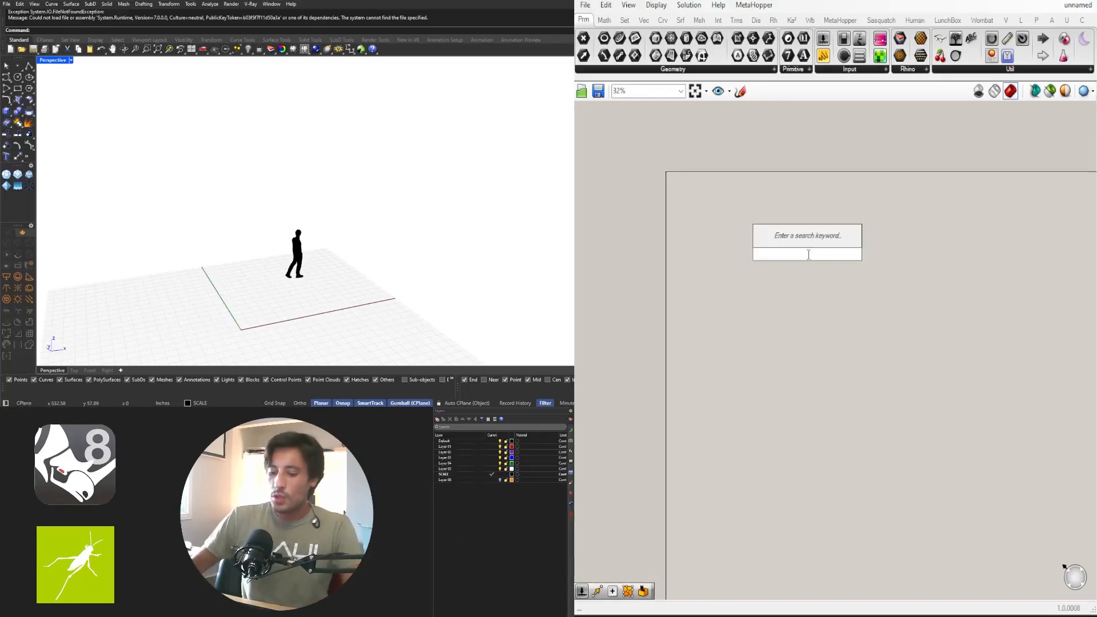
{"action": "type", "text": "REC"}
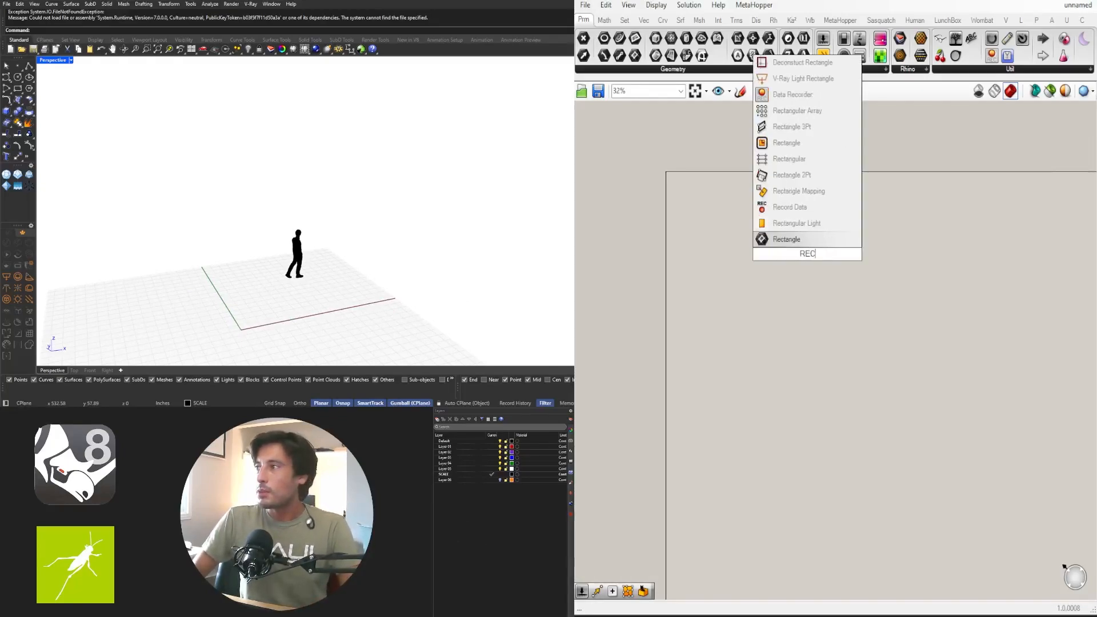
{"action": "type", "text": "TAN"}
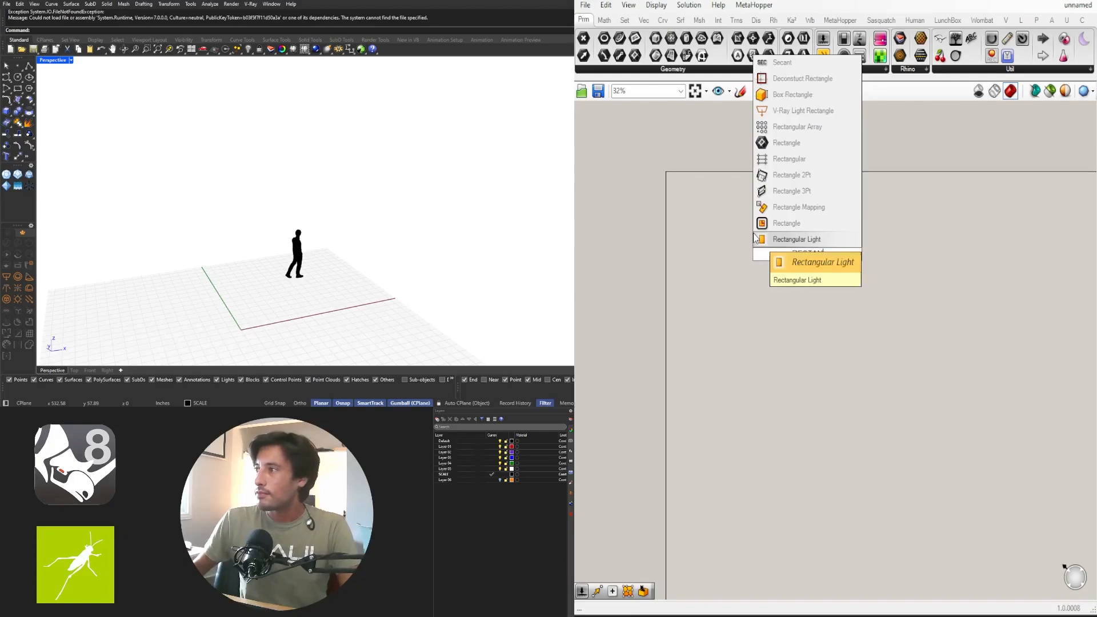
{"action": "left_click", "coordinate": [772, 228]}
{"action": "left_click_drag", "start_coordinate": [806, 252], "coordinate": [783, 222]}
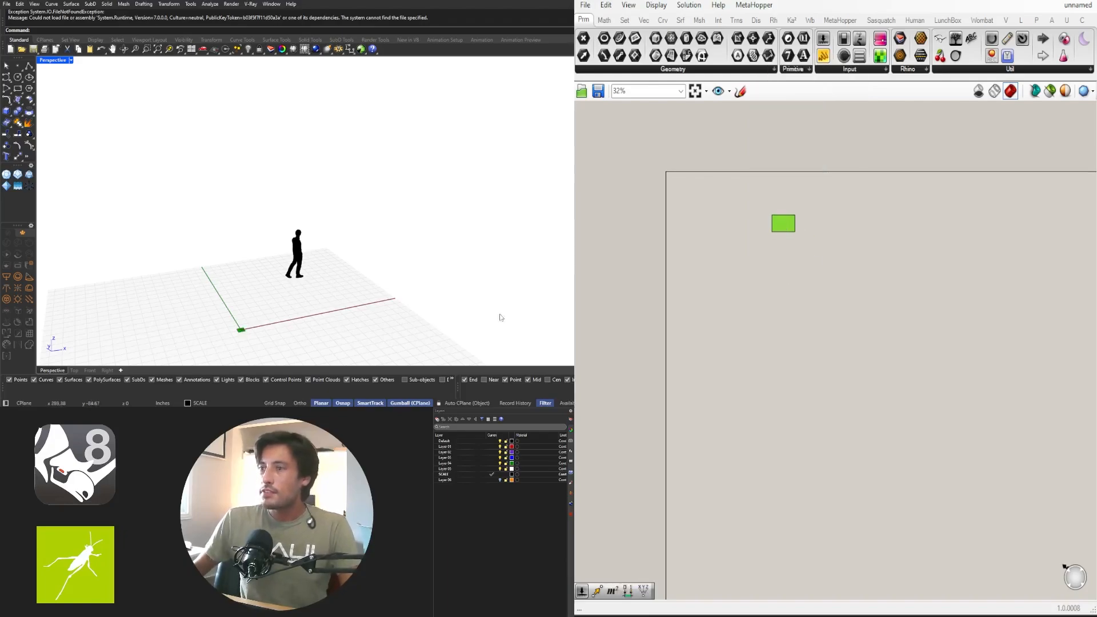
{"action": "scroll", "coordinate": [738, 224], "scroll_direction": "up", "scroll_amount": 4}
{"action": "left_click", "coordinate": [767, 242]}
{"action": "left_click", "coordinate": [853, 222]}
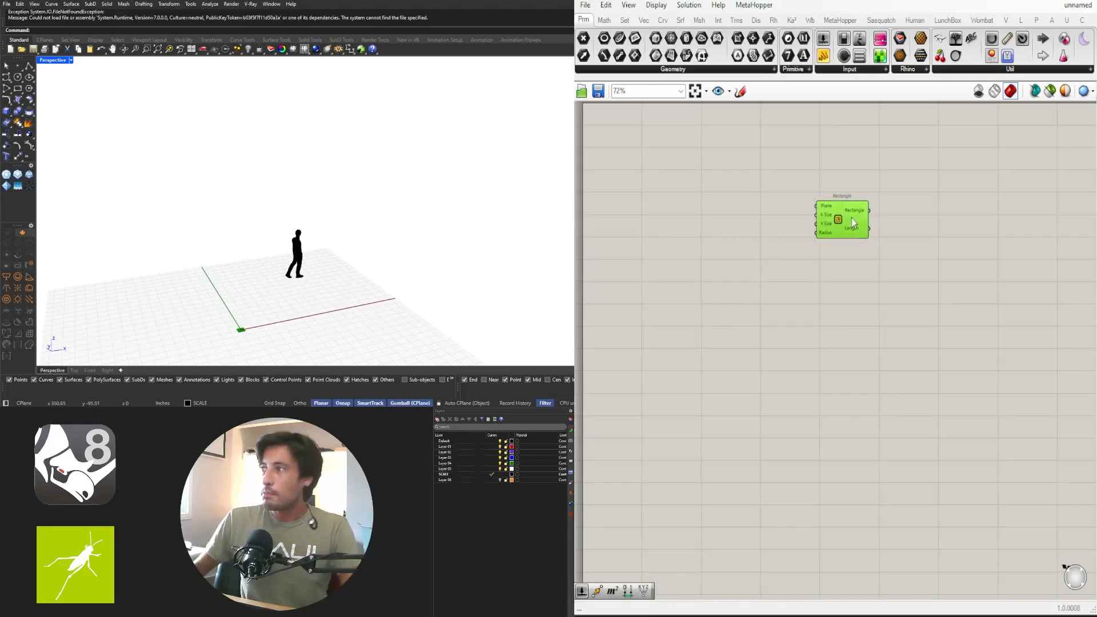
{"action": "left_click_drag", "start_coordinate": [852, 218], "coordinate": [829, 194]}
{"action": "right_click_drag", "start_coordinate": [783, 213], "coordinate": [849, 292]}
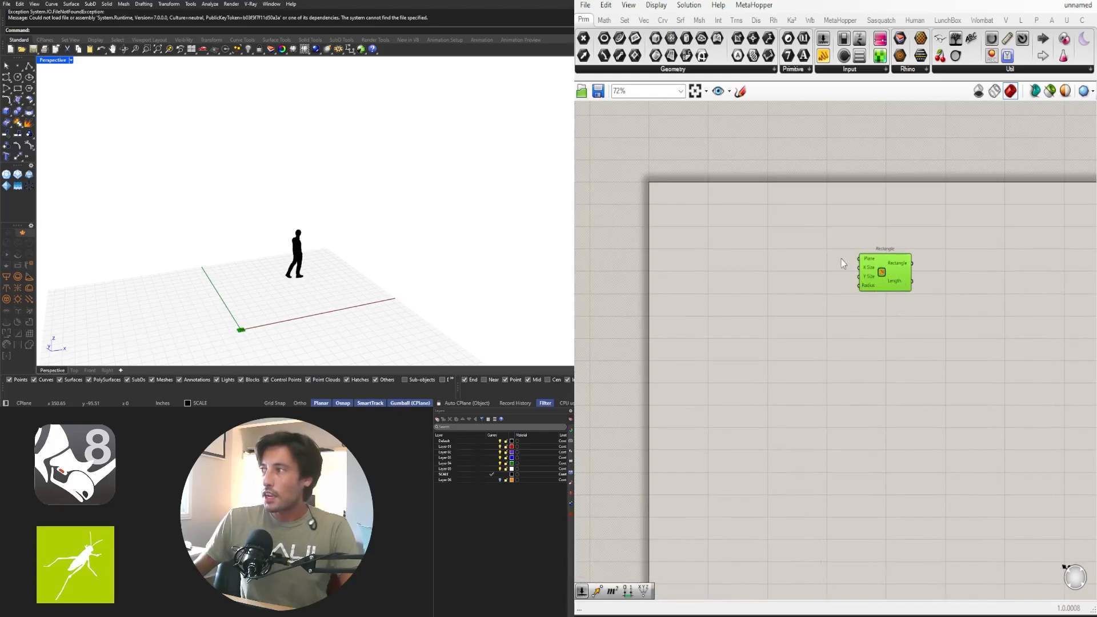
{"action": "left_click_drag", "start_coordinate": [879, 269], "coordinate": [829, 251]}
Add a Construct Point component to the left of the Rectangle
{"action": "double_click", "coordinate": [742, 236]}
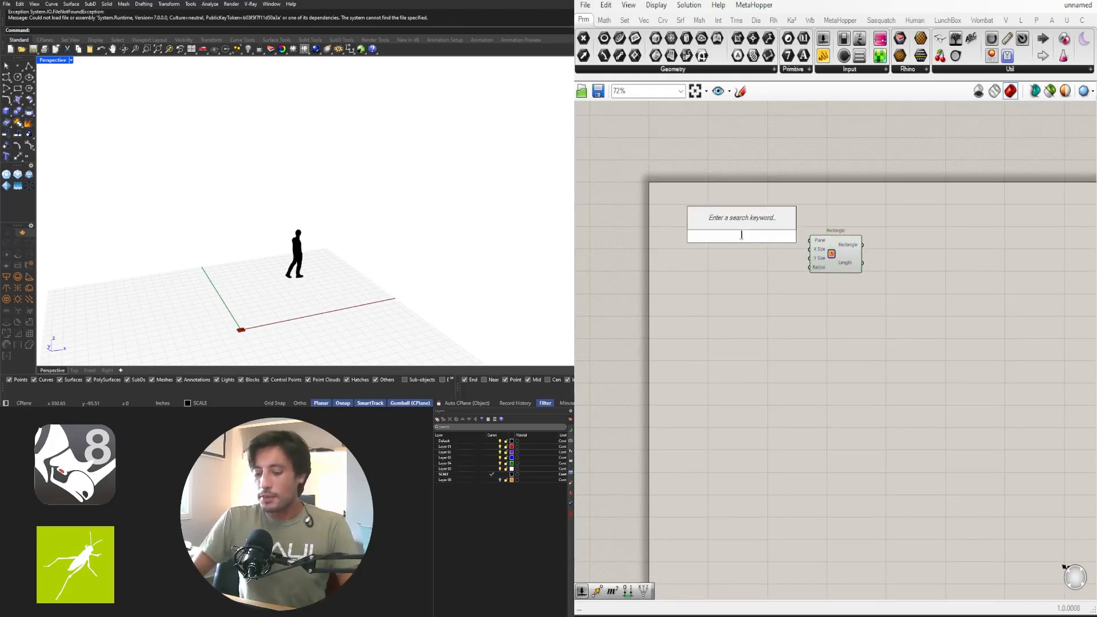
{"action": "type", "text": "CONSTRUC"}
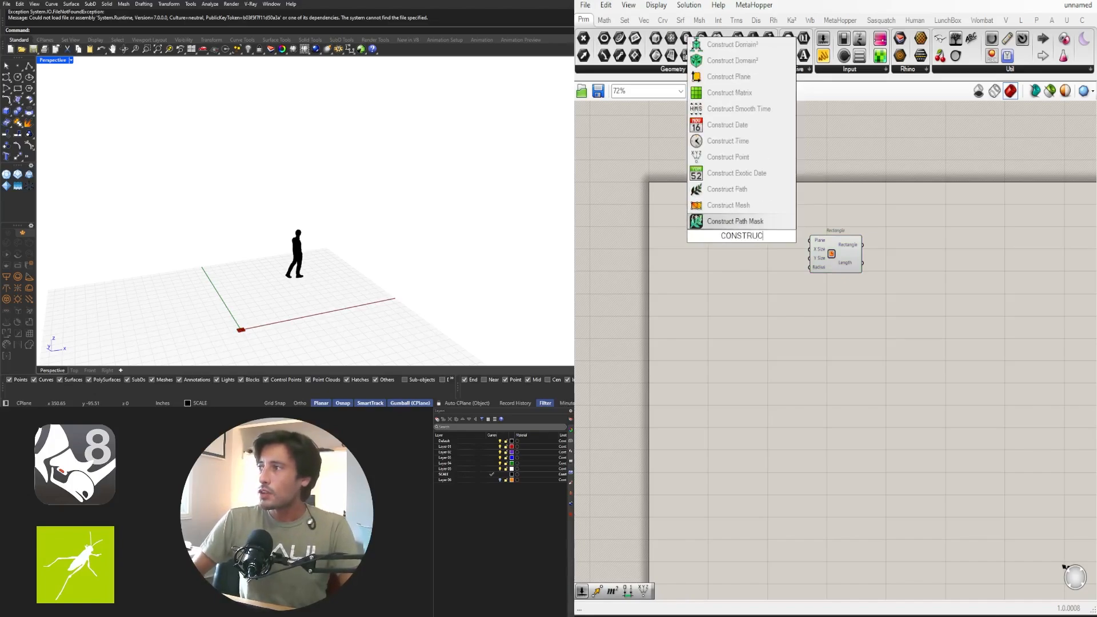
{"action": "type", "text": "T"}
{"action": "left_click", "coordinate": [729, 76]}
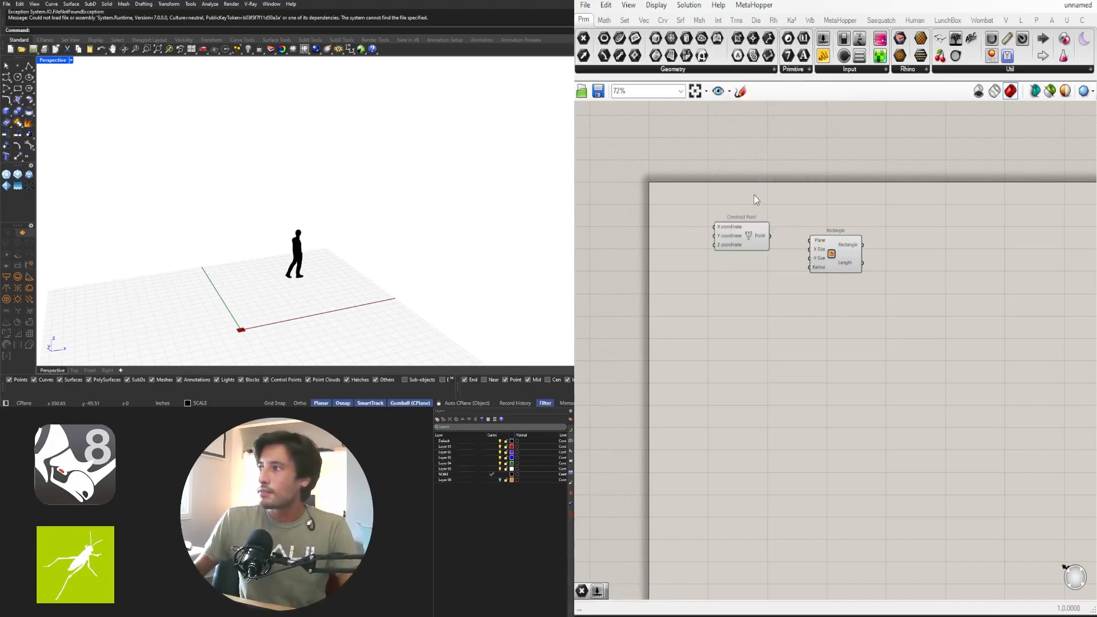
{"action": "left_click", "coordinate": [749, 228]}
{"action": "left_click_drag", "start_coordinate": [838, 253], "coordinate": [900, 254]}
{"action": "left_click", "coordinate": [742, 223]}
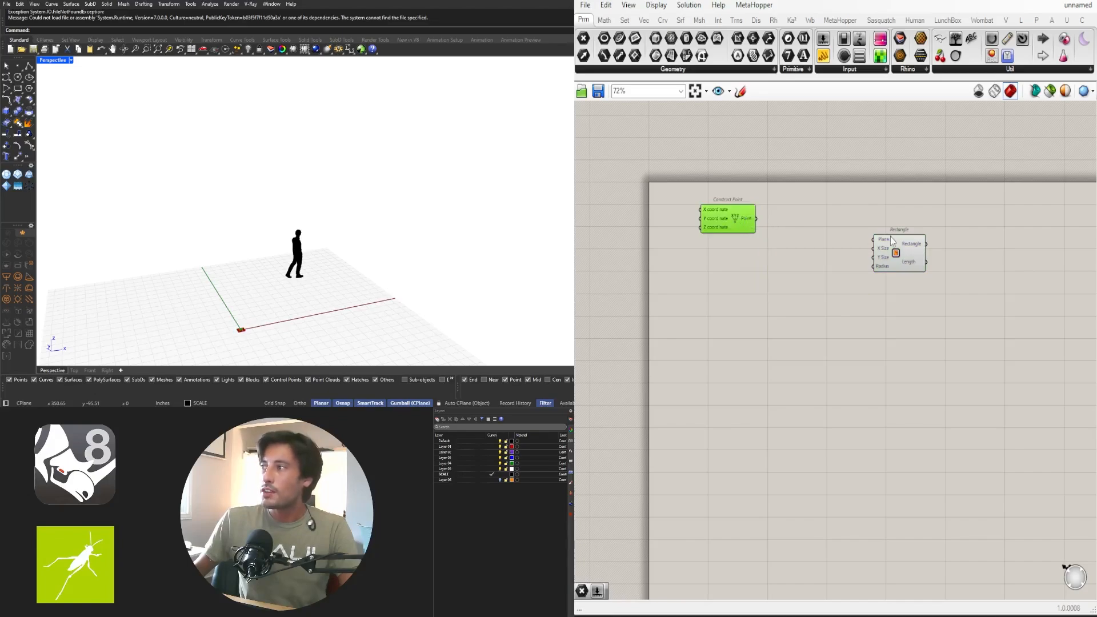
Add a Point parameter and wire Construct Point through it into the Rectangle's Plane input
{"action": "double_click", "coordinate": [801, 238]}
{"action": "type", "text": "POI"}
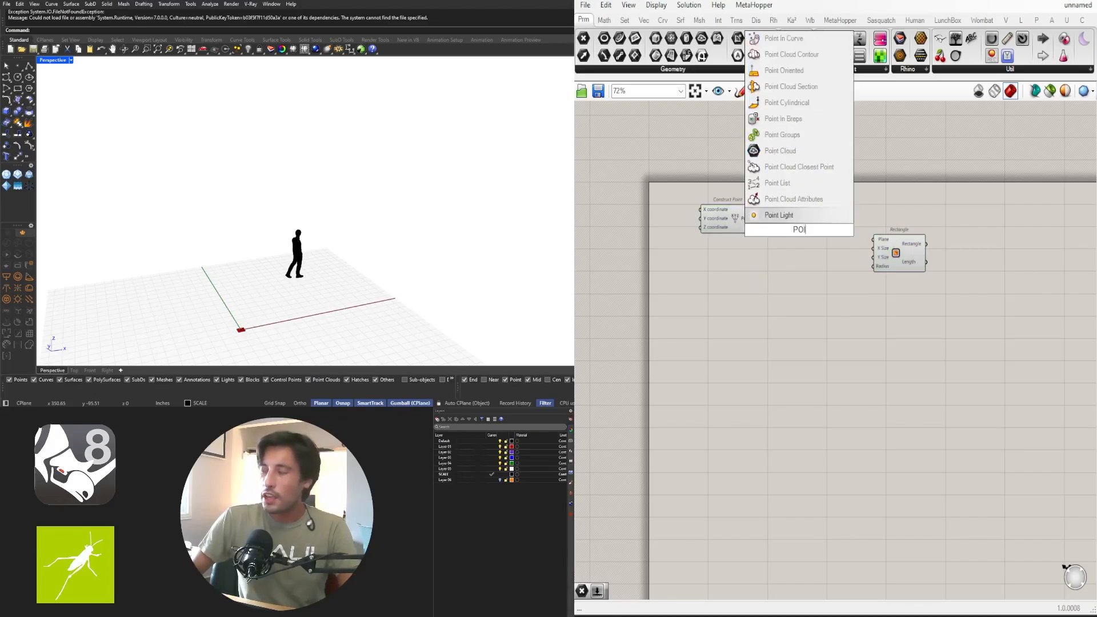
{"action": "type", "text": "NT"}
{"action": "left_click", "coordinate": [783, 215]}
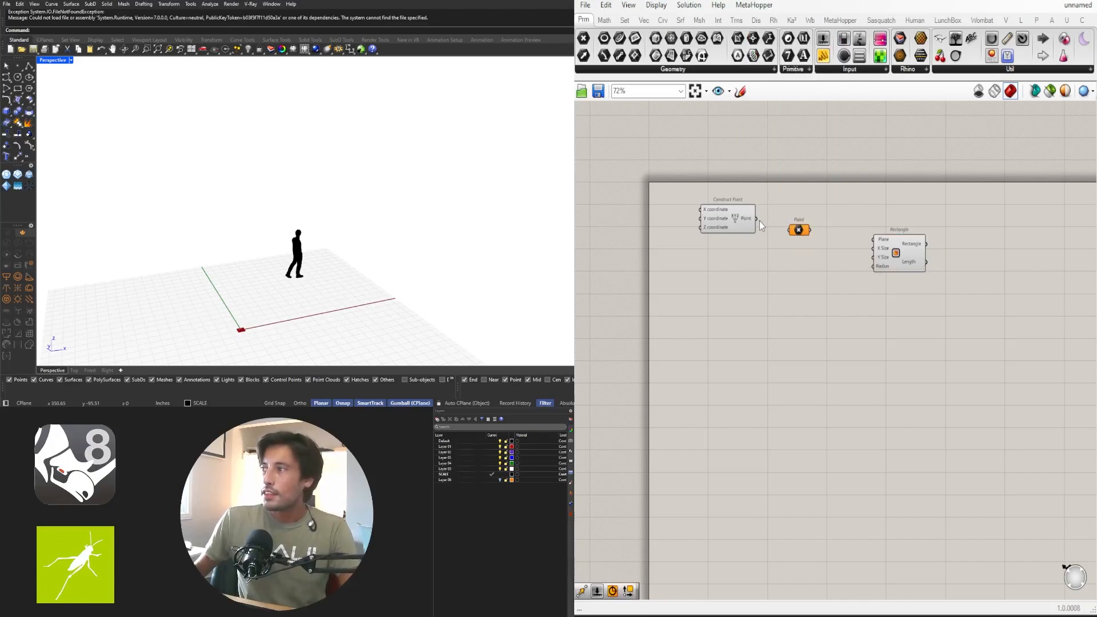
{"action": "left_click_drag", "start_coordinate": [756, 218], "coordinate": [792, 237]}
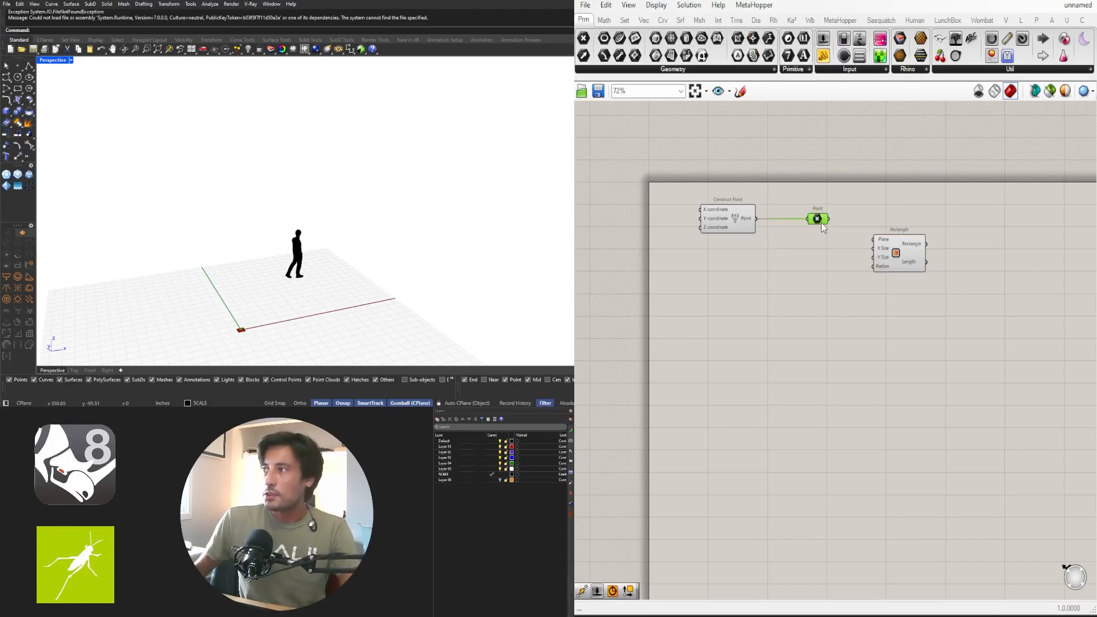
{"action": "left_click_drag", "start_coordinate": [830, 219], "coordinate": [897, 246]}
{"action": "scroll", "coordinate": [284, 307], "scroll_direction": "up", "scroll_amount": 5}
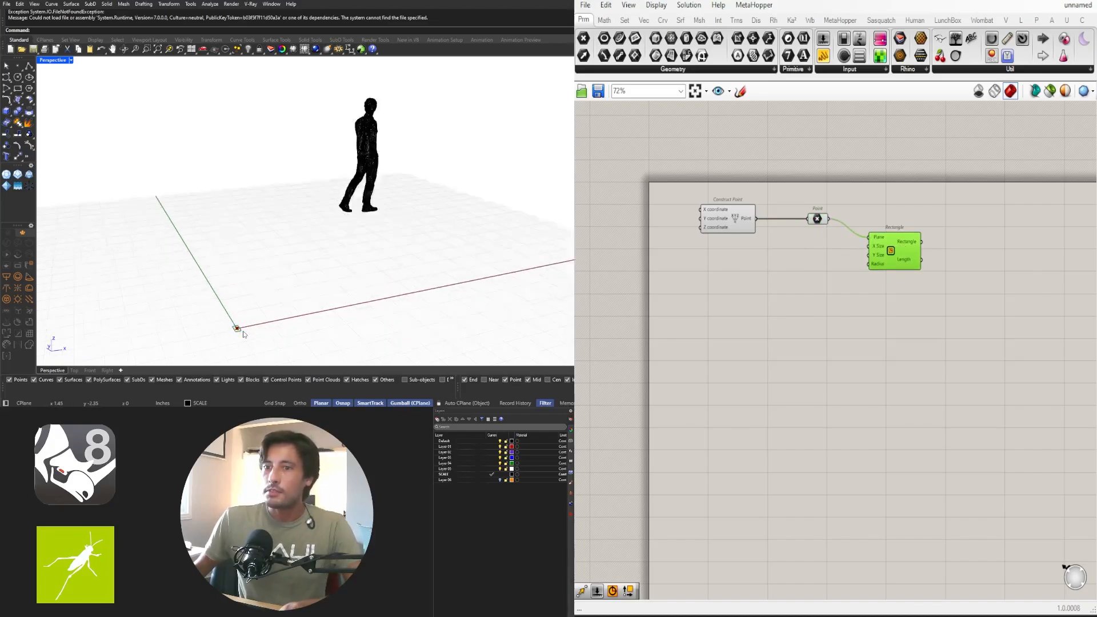
{"action": "scroll", "coordinate": [284, 307], "scroll_direction": "down", "scroll_amount": 5}
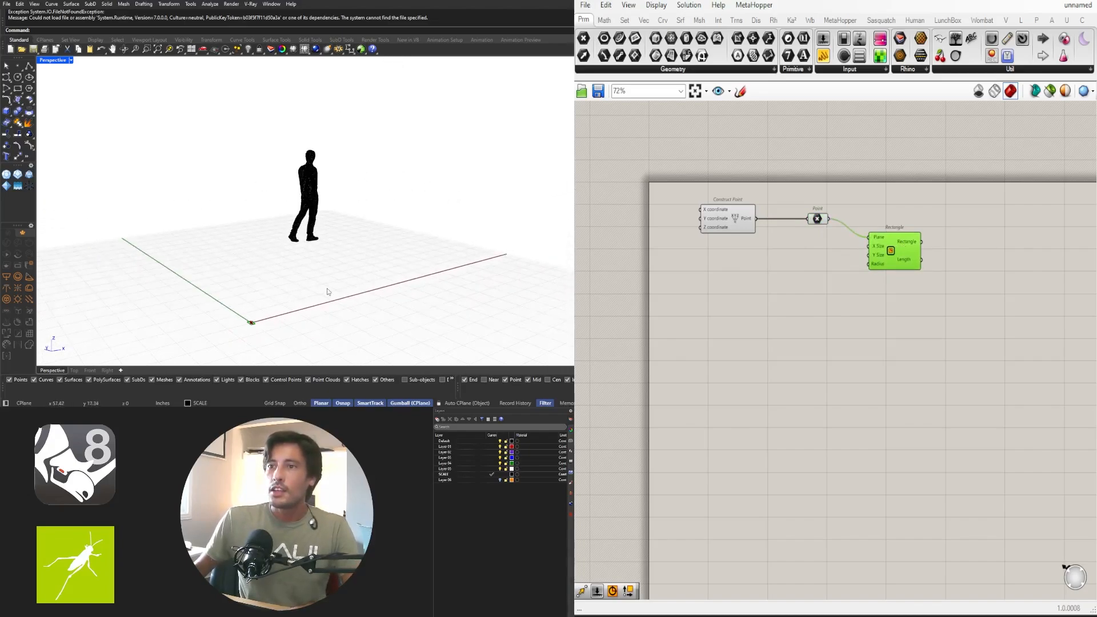
{"action": "left_click_drag", "start_coordinate": [890, 252], "coordinate": [886, 251]}
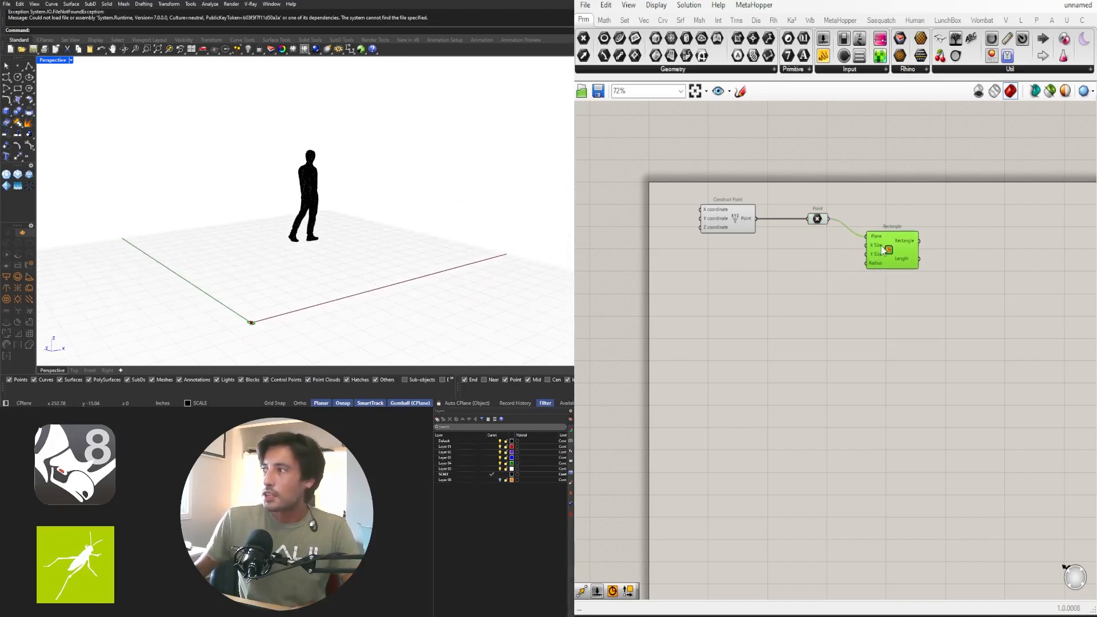
Add two 240 number sliders and wire them into the Rectangle's X Size and Y Size
{"action": "double_click", "coordinate": [745, 283]}
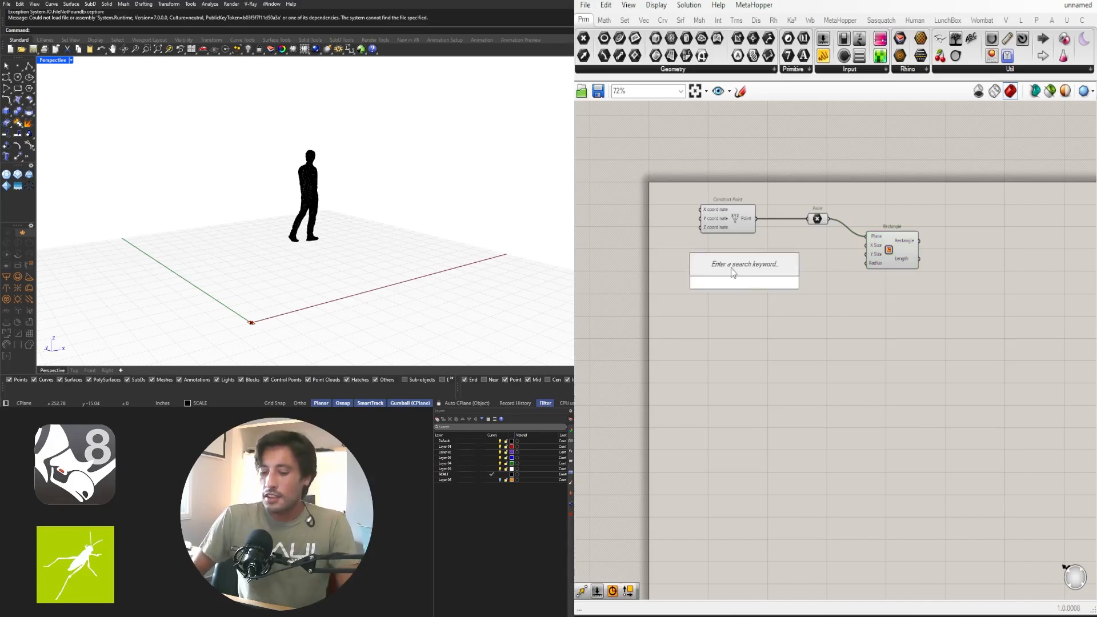
{"action": "type", "text": "240"}
{"action": "key", "text": "Return"}
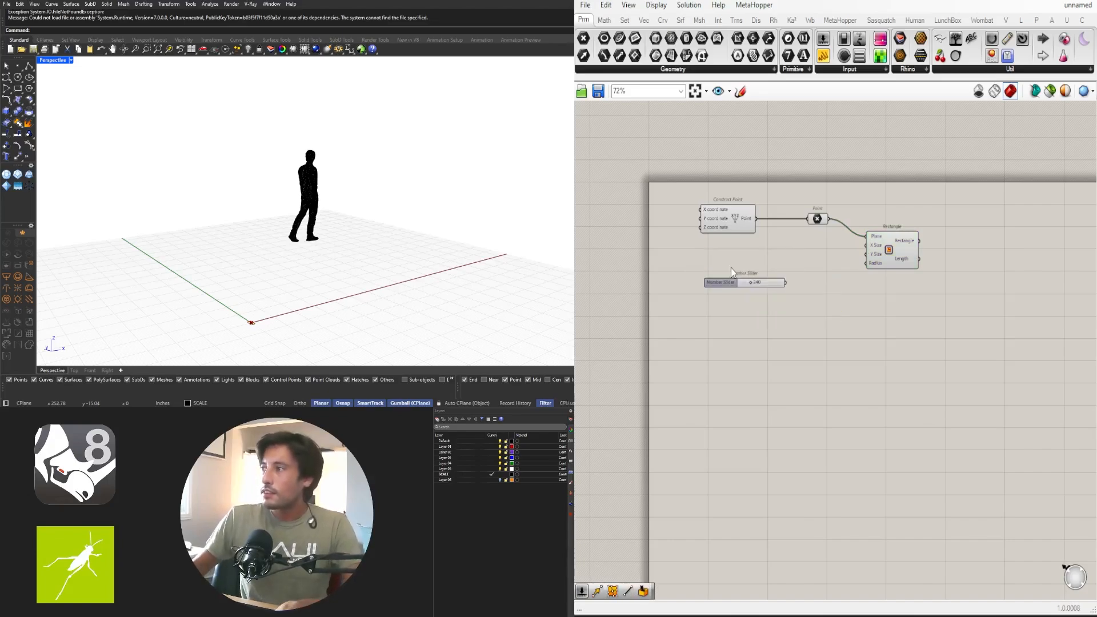
{"action": "left_click_drag", "start_coordinate": [720, 285], "coordinate": [883, 251]}
{"action": "scroll", "coordinate": [832, 240], "scroll_direction": "up", "scroll_amount": 3}
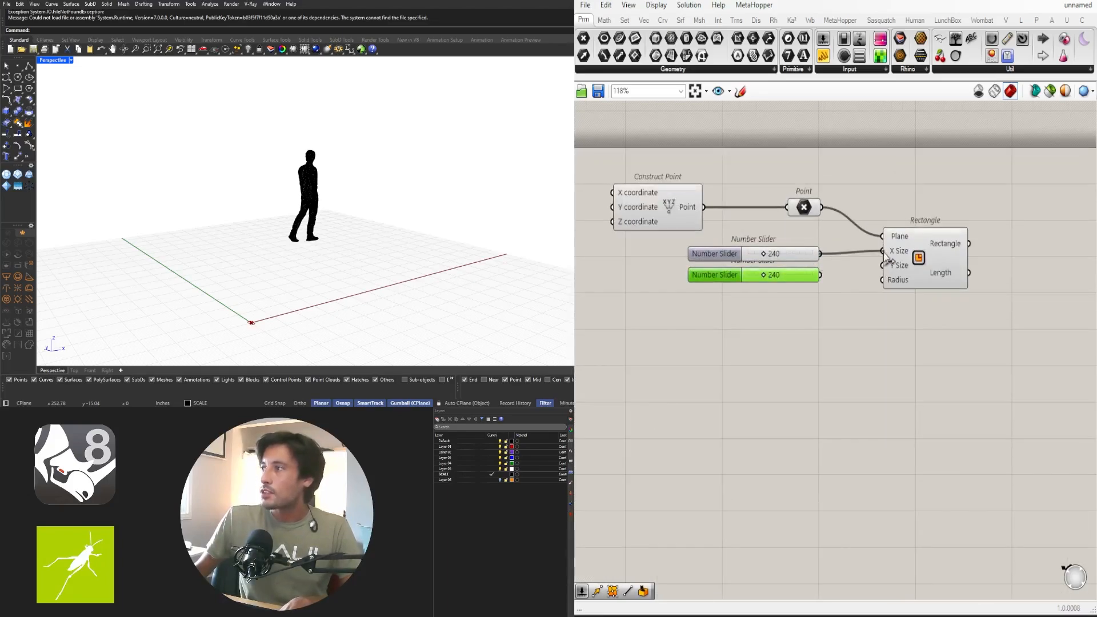
{"action": "left_click_drag", "start_coordinate": [820, 275], "coordinate": [899, 274]}
{"action": "scroll", "coordinate": [393, 200], "scroll_direction": "down", "scroll_amount": 3}
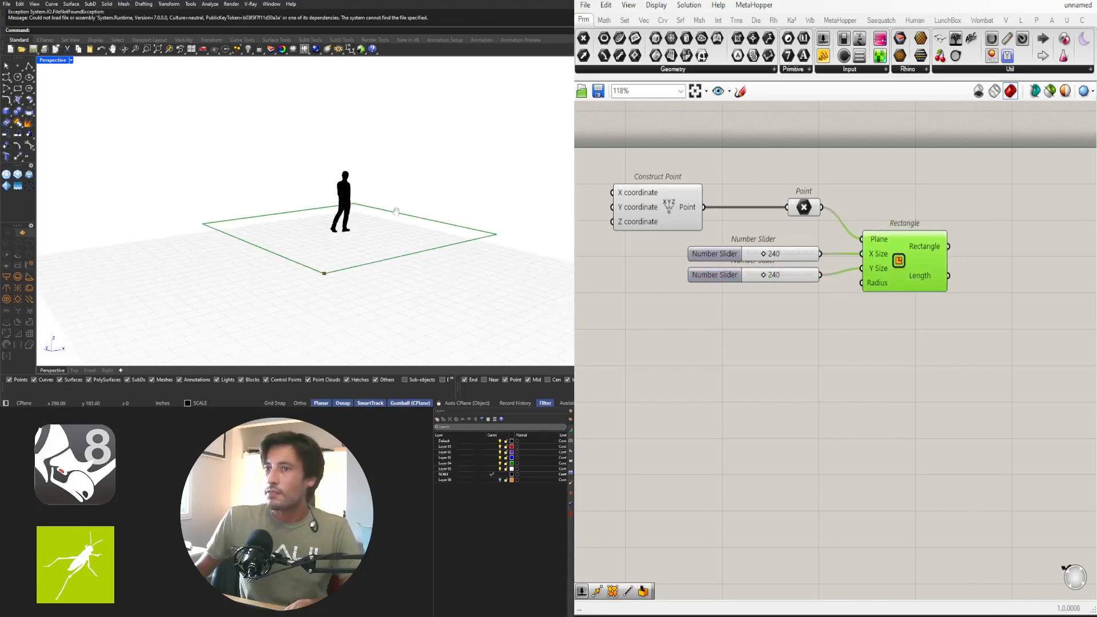
Orbit the 3D view low and select the Rectangle to preview the 240×240 square
{"action": "right_click_drag", "start_coordinate": [393, 198], "coordinate": [341, 210]}
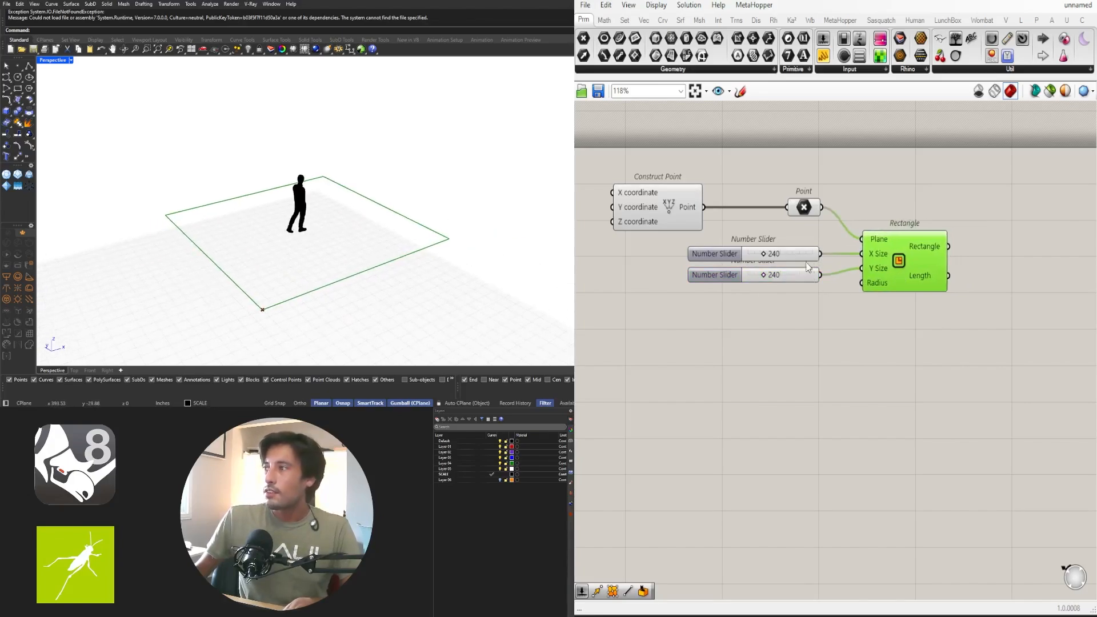
{"action": "left_click_drag", "start_coordinate": [921, 275], "coordinate": [914, 275]}
{"action": "right_click_drag", "start_coordinate": [388, 246], "coordinate": [399, 235]}
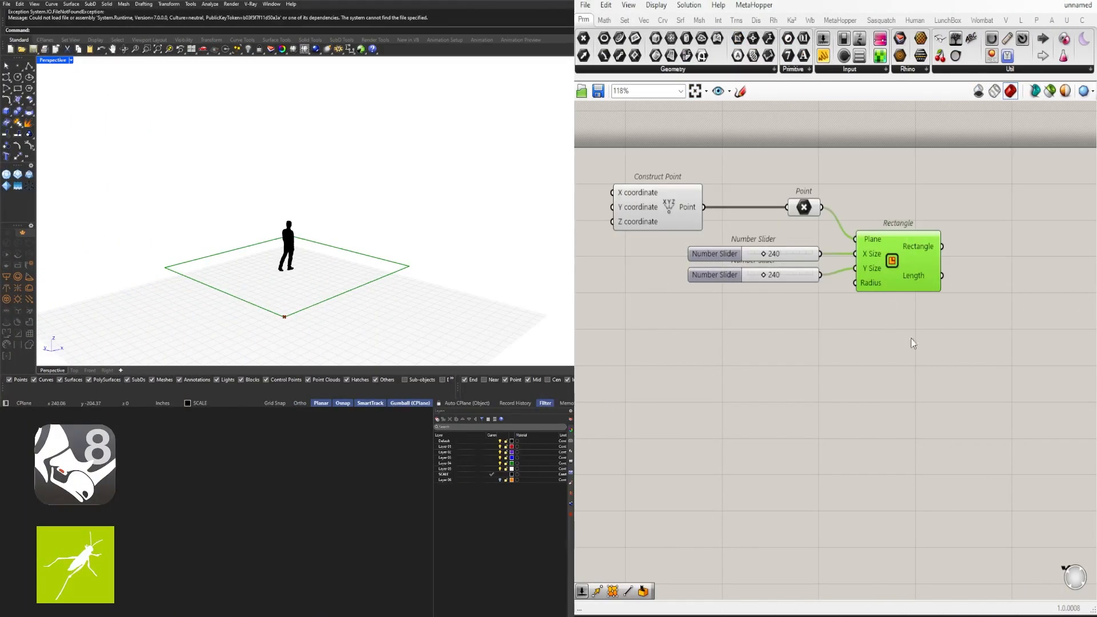
{"action": "right_click", "coordinate": [790, 359]}
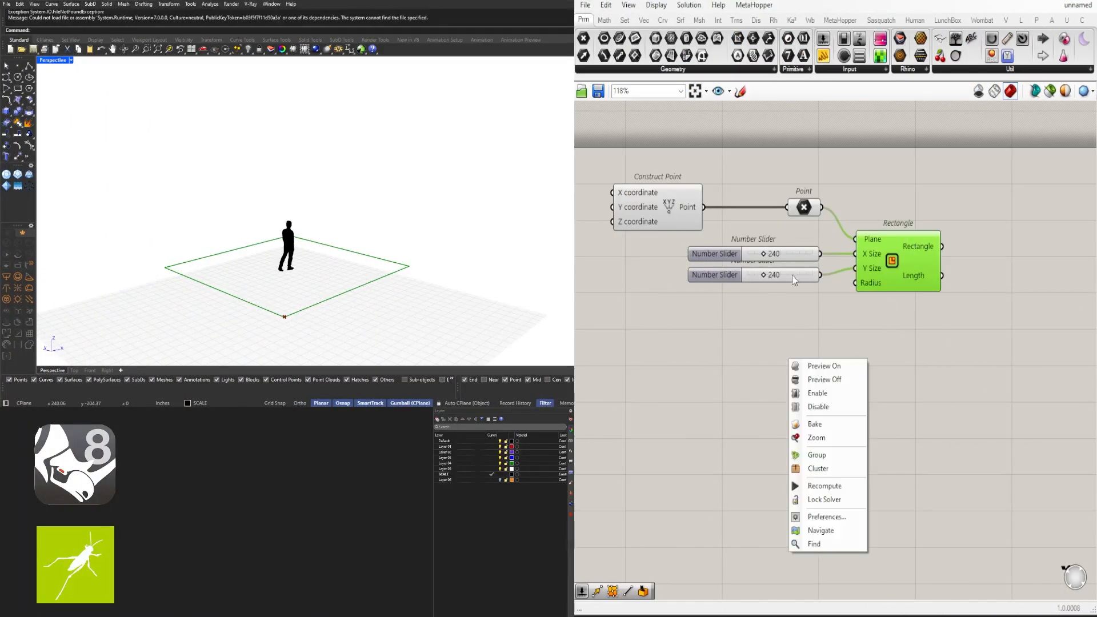
{"action": "left_click", "coordinate": [904, 307]}
{"action": "left_click", "coordinate": [916, 262]}
{"action": "right_click_drag", "start_coordinate": [315, 323], "coordinate": [374, 295]}
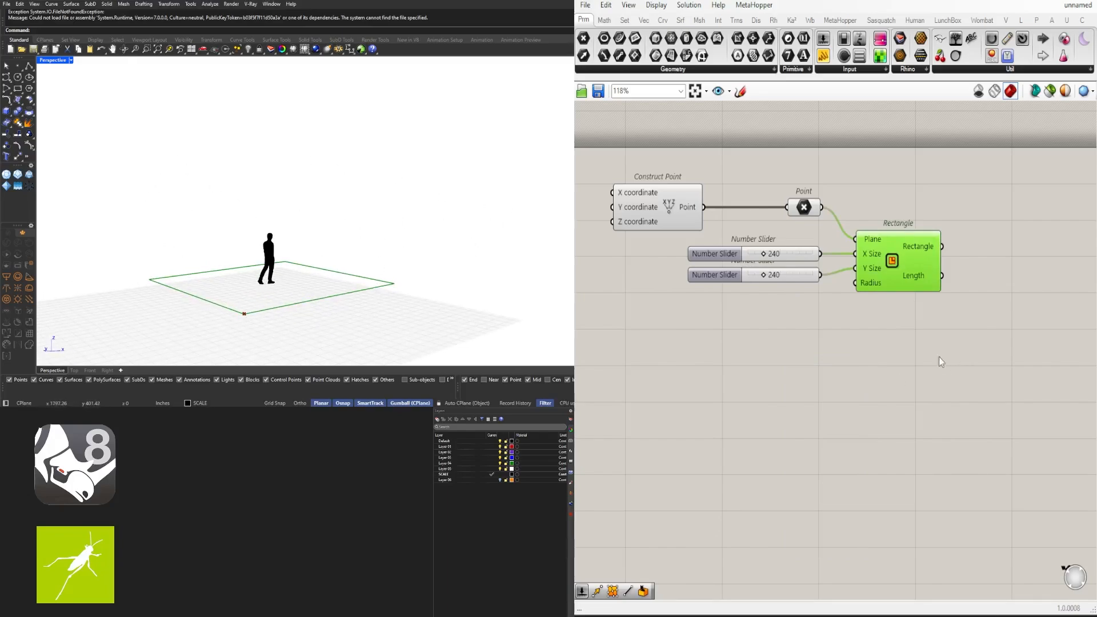
Add a Move component with the Rectangle as its geometry input
{"action": "right_click_drag", "start_coordinate": [958, 331], "coordinate": [816, 348]}
{"action": "double_click", "coordinate": [816, 349]}
{"action": "type", "text": "MOVE"}
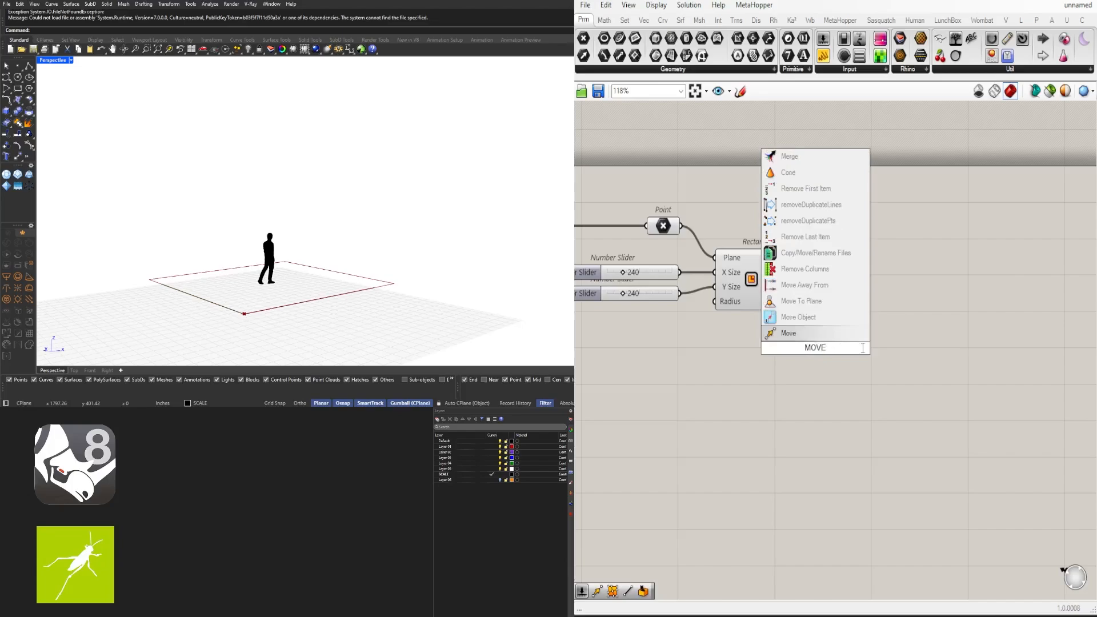
{"action": "left_click", "coordinate": [810, 334]}
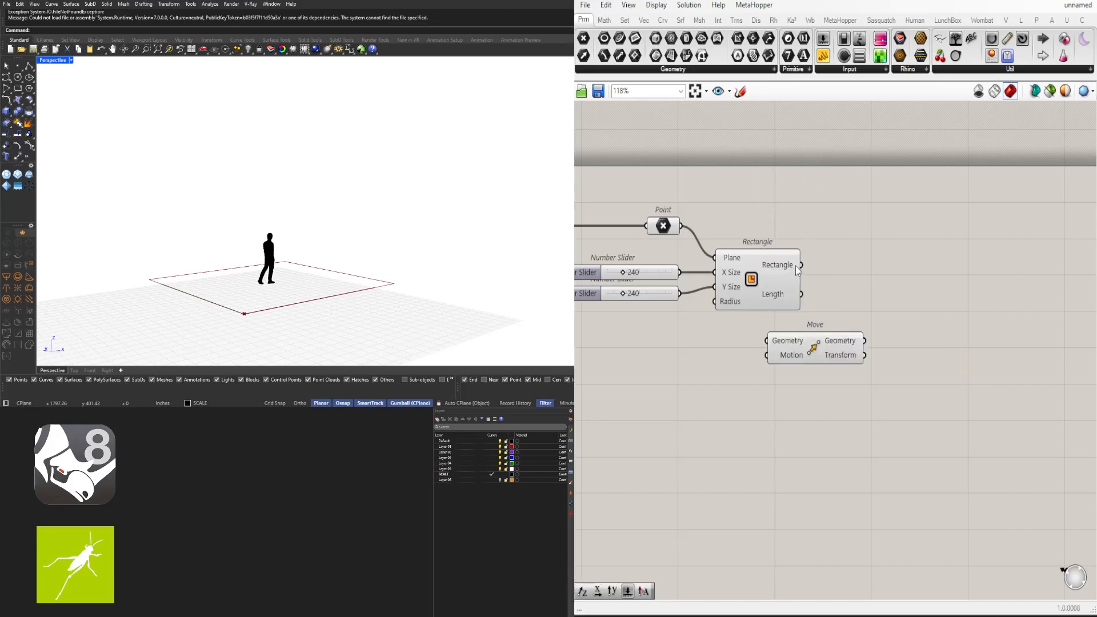
{"action": "left_click_drag", "start_coordinate": [801, 265], "coordinate": [923, 316]}
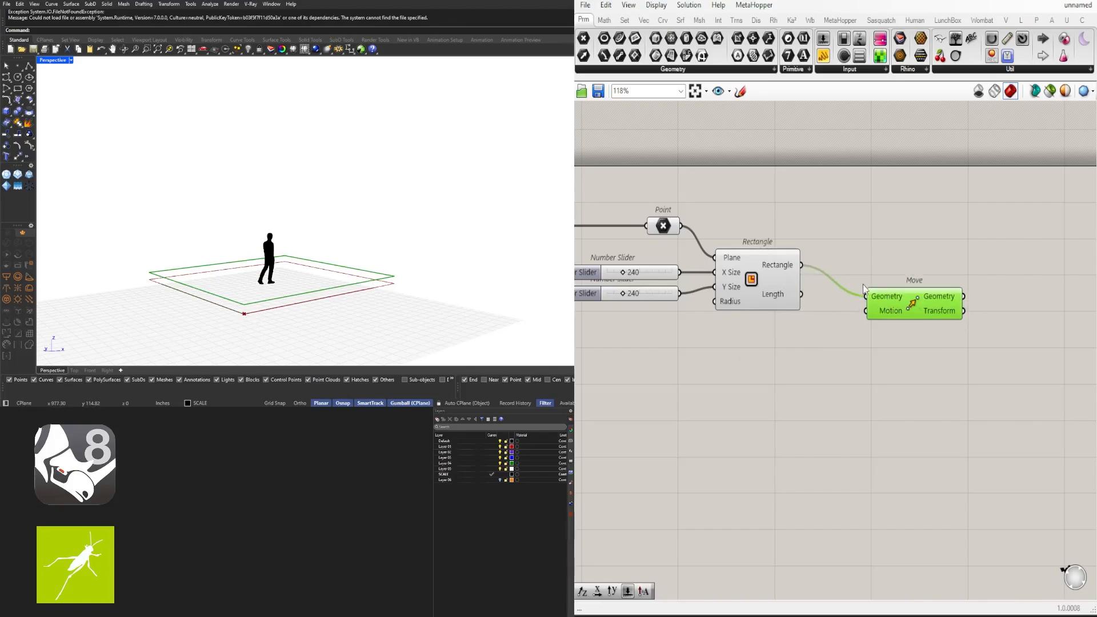
Add a Unit Z vector driven by a copied slider and wire it into Move's Motion
{"action": "double_click", "coordinate": [808, 344]}
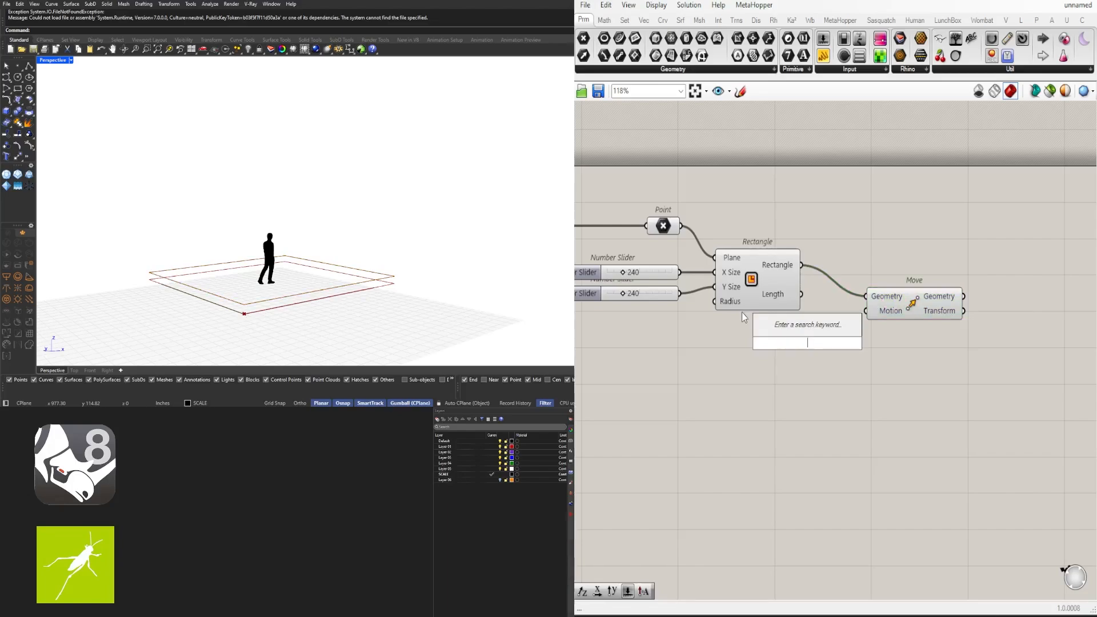
{"action": "type", "text": "z"}
{"action": "left_click", "coordinate": [785, 328]}
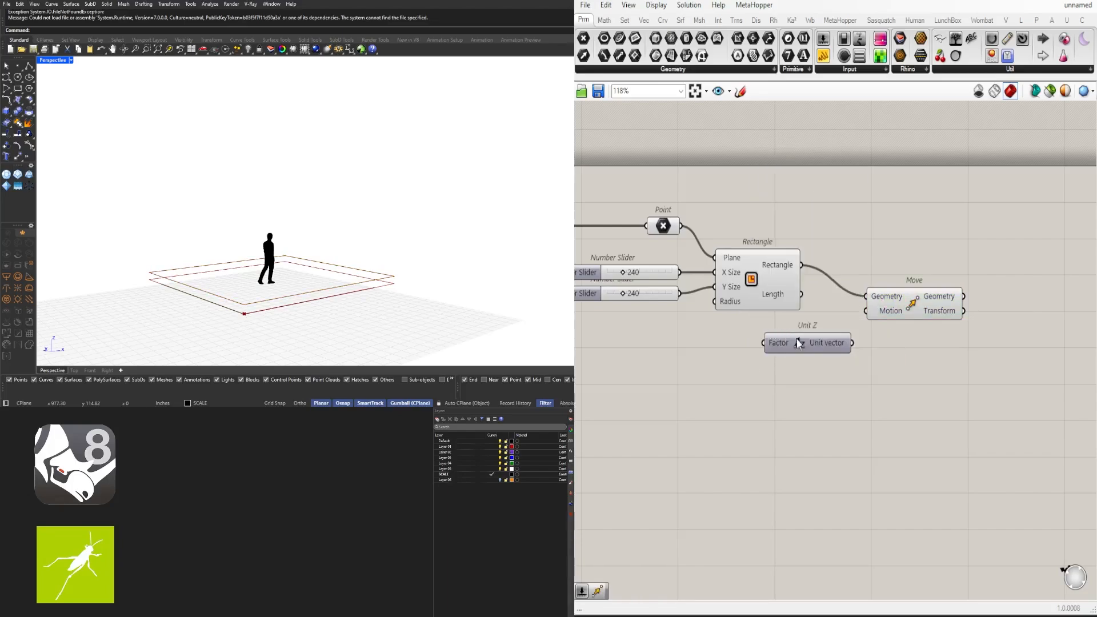
{"action": "left_click_drag", "start_coordinate": [803, 345], "coordinate": [762, 341]}
{"action": "left_click_drag", "start_coordinate": [909, 306], "coordinate": [908, 321]}
{"action": "right_click_drag", "start_coordinate": [736, 352], "coordinate": [807, 305]}
{"action": "left_click_drag", "start_coordinate": [733, 250], "coordinate": [800, 296]}
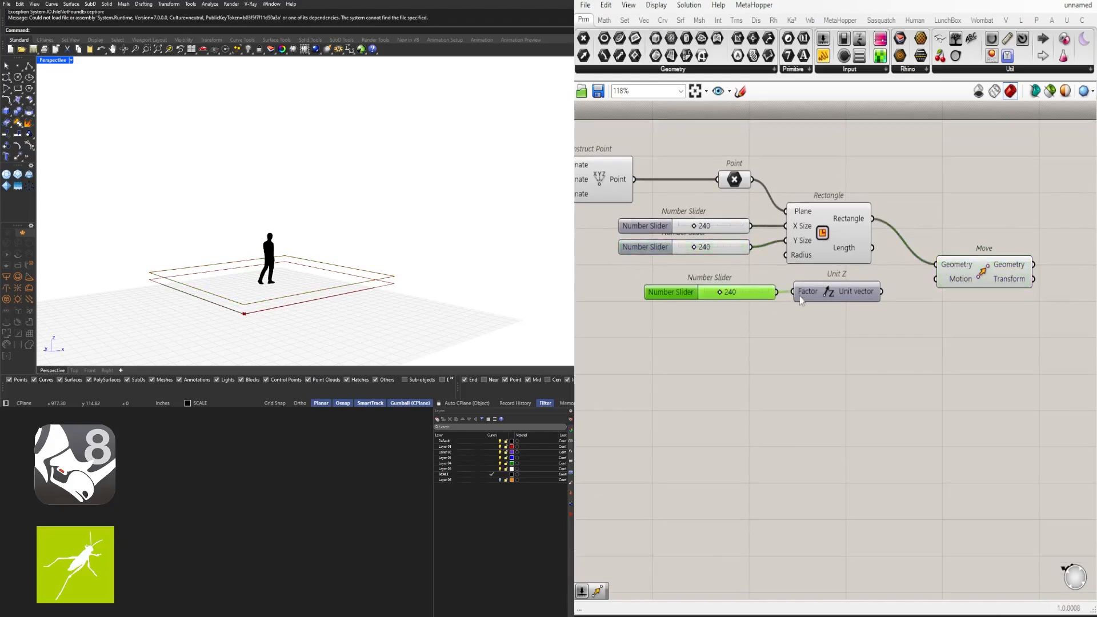
{"action": "left_click_drag", "start_coordinate": [881, 291], "coordinate": [936, 279]}
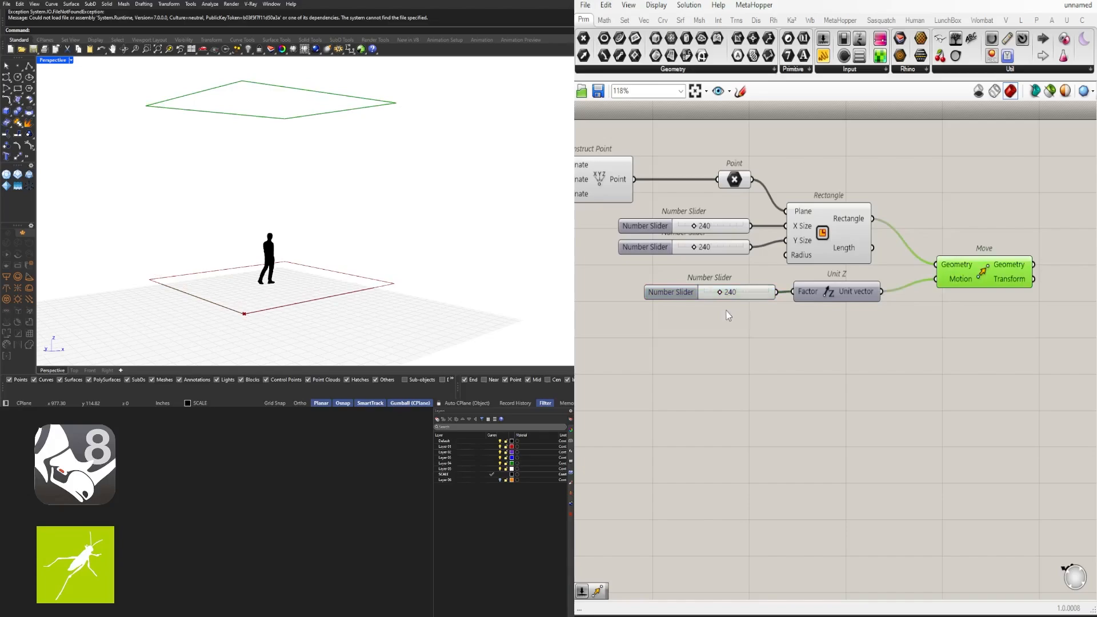
Set the height slider feeding Unit Z to 120
{"action": "scroll", "coordinate": [721, 303], "scroll_direction": "up", "scroll_amount": 5}
{"action": "left_click_drag", "start_coordinate": [721, 277], "coordinate": [693, 270]}
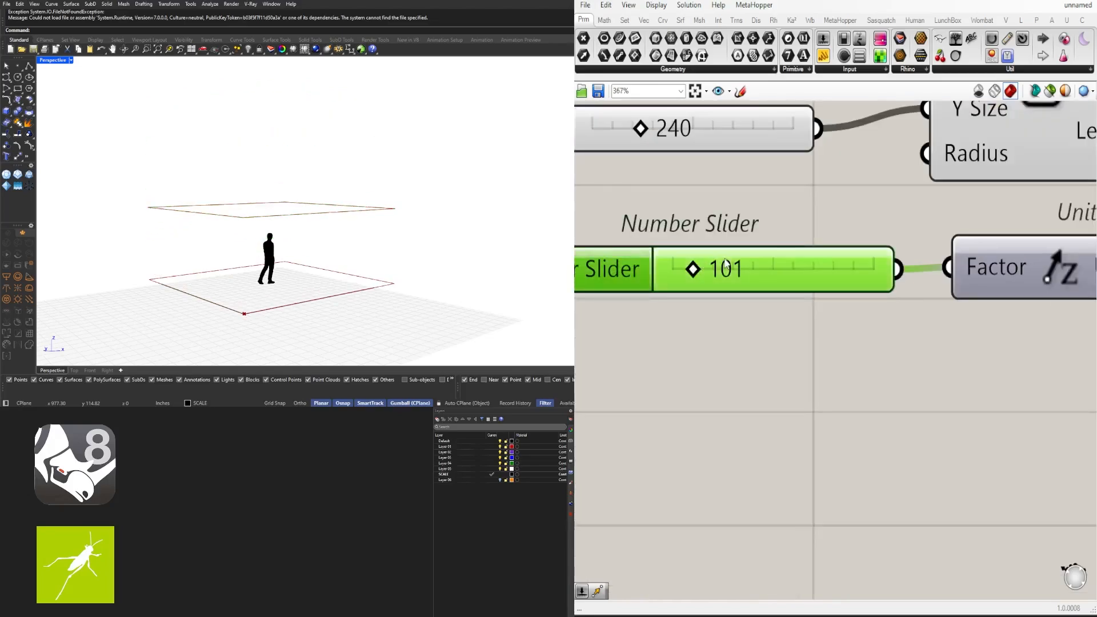
{"action": "double_click", "coordinate": [724, 256]}
{"action": "type", "text": "120"}
{"action": "key", "text": "Return"}
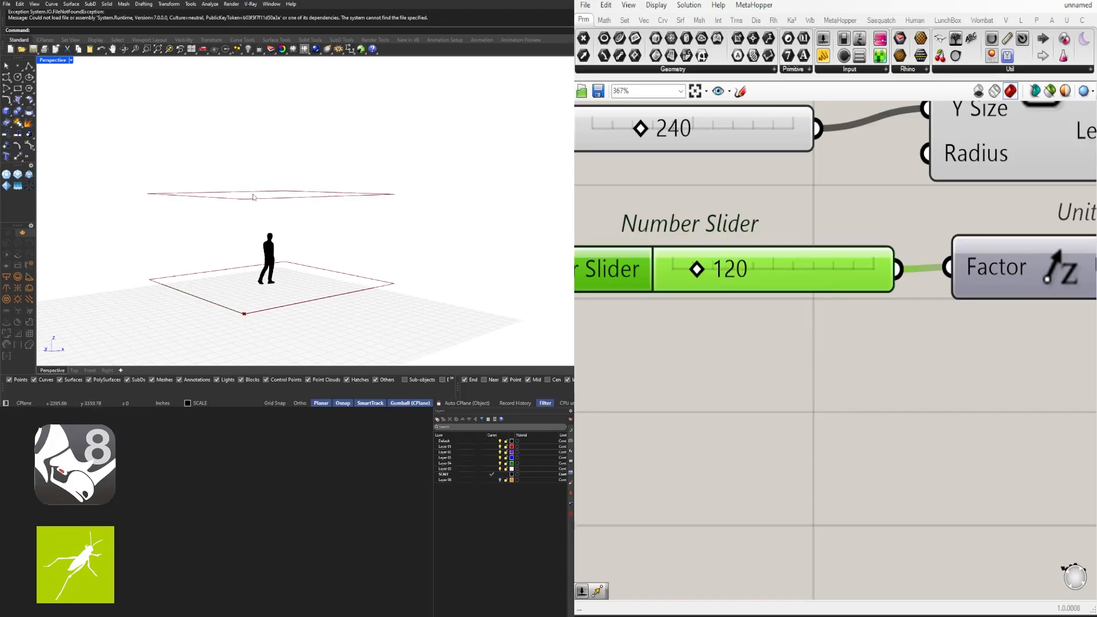
Select the Move component and orbit to preview the rectangle raised 120 units
{"action": "scroll", "coordinate": [777, 265], "scroll_direction": "down", "scroll_amount": 4}
{"action": "right_click_drag", "start_coordinate": [880, 299], "coordinate": [799, 324]}
{"action": "right_click_drag", "start_coordinate": [284, 219], "coordinate": [289, 210]}
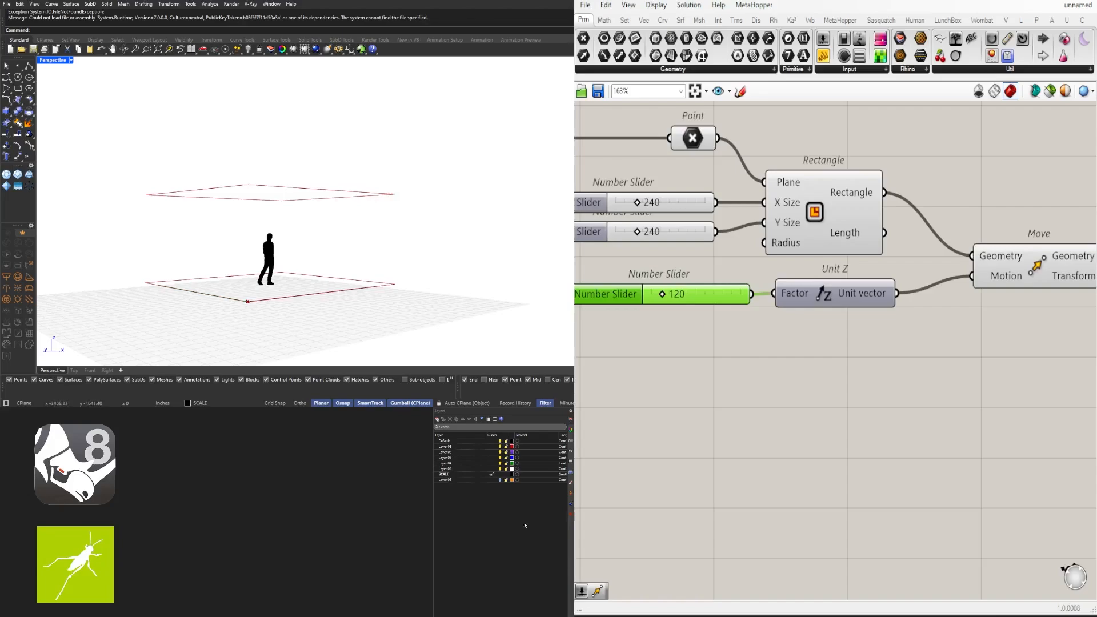
{"action": "scroll", "coordinate": [761, 353], "scroll_direction": "down", "scroll_amount": 3}
{"action": "left_click", "coordinate": [780, 314]}
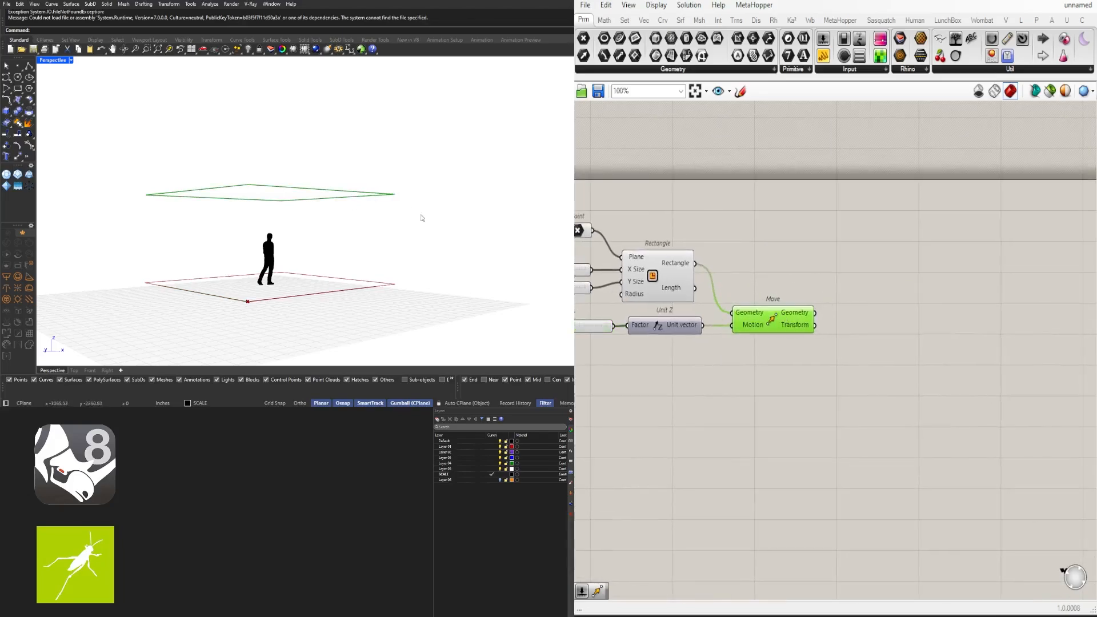
{"action": "scroll", "coordinate": [391, 202], "scroll_direction": "up", "scroll_amount": 3}
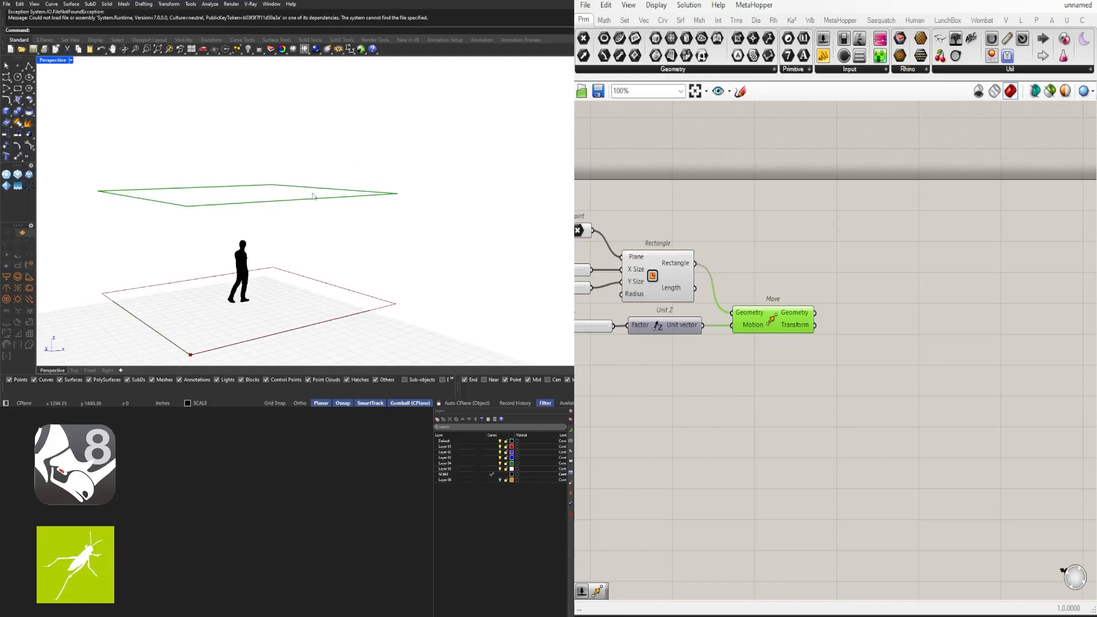
{"action": "scroll", "coordinate": [661, 355], "scroll_direction": "down", "scroll_amount": 1}
Duplicate the height slider, Unit Z and Move, feeding the raised rectangle into the copied Move
{"action": "left_click_drag", "start_coordinate": [832, 328], "coordinate": [618, 288]}
{"action": "left_click_drag", "start_coordinate": [793, 289], "coordinate": [883, 309], "text": "alt"}
{"action": "left_click_drag", "start_coordinate": [828, 268], "coordinate": [849, 290]}
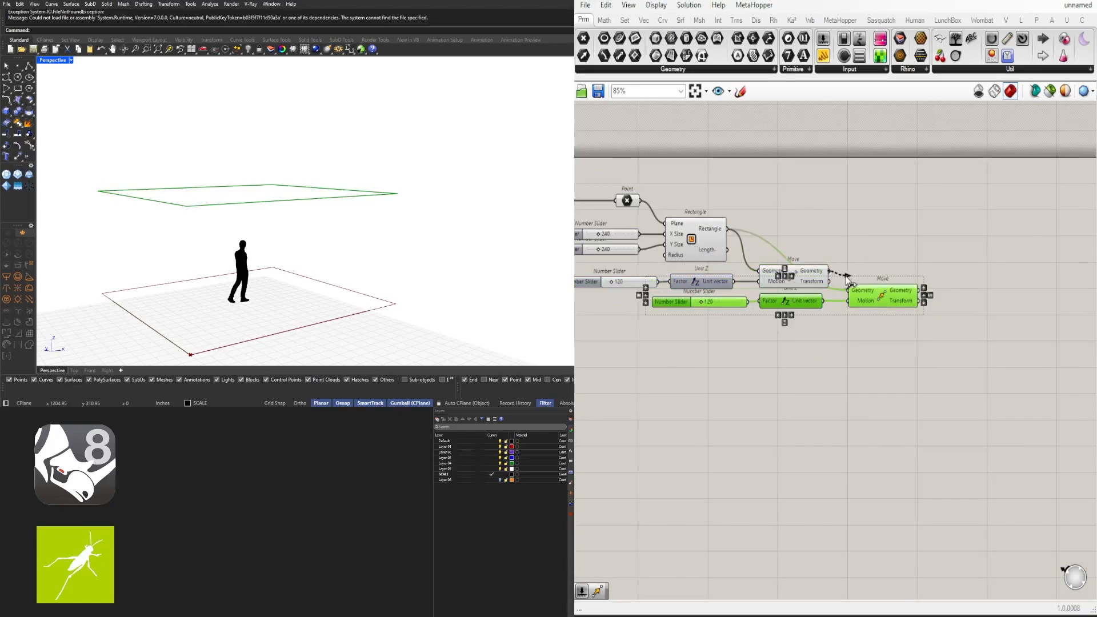
{"action": "left_click", "coordinate": [727, 325]}
Replace the copied slider with a new 6.50 slider wired to the second Unit Z factor
{"action": "left_click", "coordinate": [676, 306]}
{"action": "scroll", "coordinate": [679, 305], "scroll_direction": "up", "scroll_amount": 3}
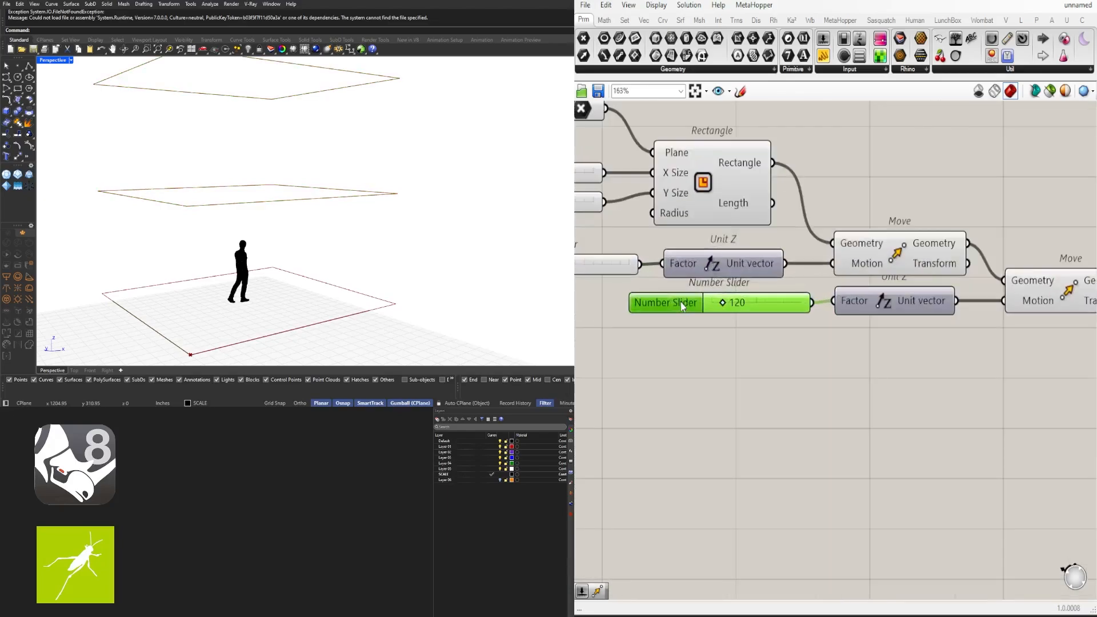
{"action": "key", "text": "Delete"}
{"action": "double_click", "coordinate": [719, 313]}
{"action": "type", "text": "6.50"}
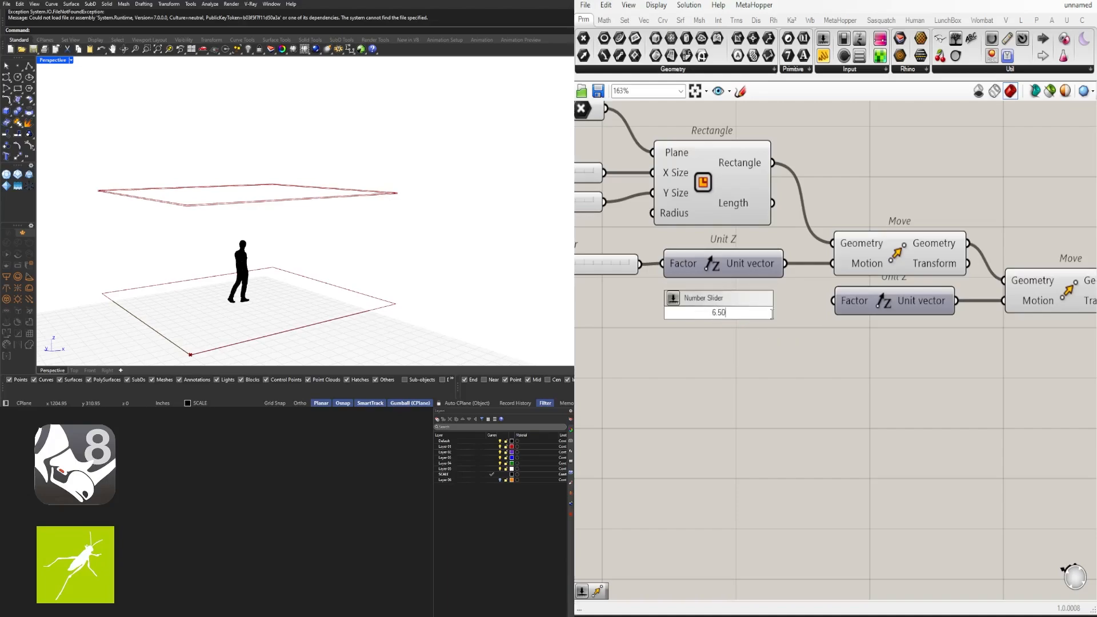
{"action": "key", "text": "Return"}
{"action": "mouse_move", "coordinate": [808, 313]}
{"action": "left_mouse_down"}
{"action": "mouse_move", "coordinate": [833, 301]}
{"action": "mouse_move", "coordinate": [789, 316]}
{"action": "mouse_move", "coordinate": [800, 302]}
{"action": "left_mouse_up"}
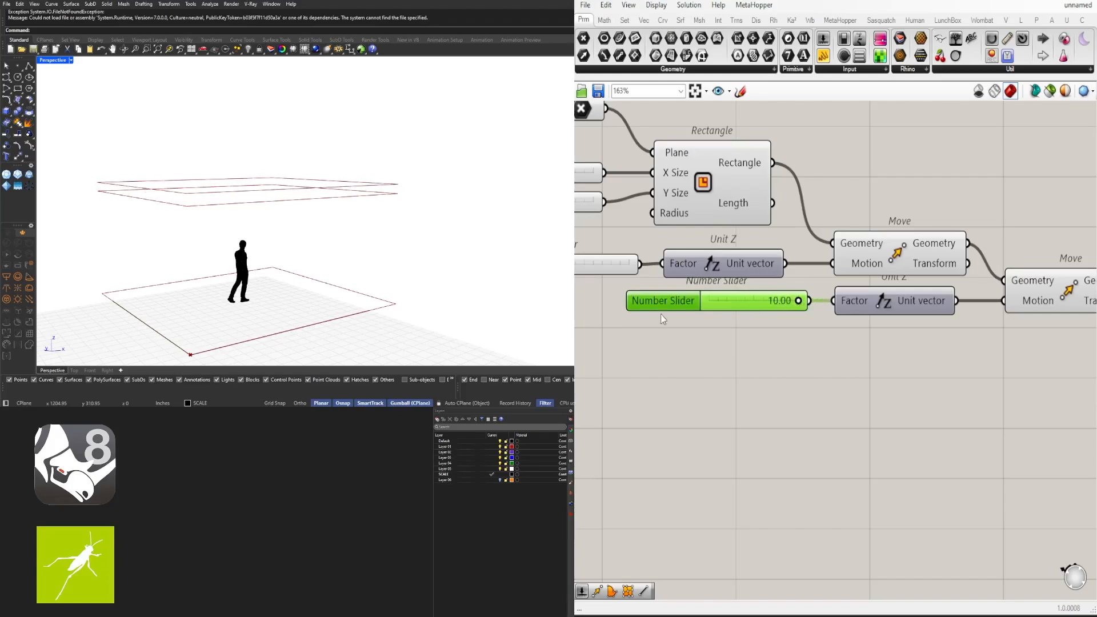
Set the new slider's maximum to 100 and raise it to lift the top rectangle to 33.21
{"action": "double_click", "coordinate": [673, 306]}
{"action": "double_click", "coordinate": [699, 342]}
{"action": "type", "text": "24"}
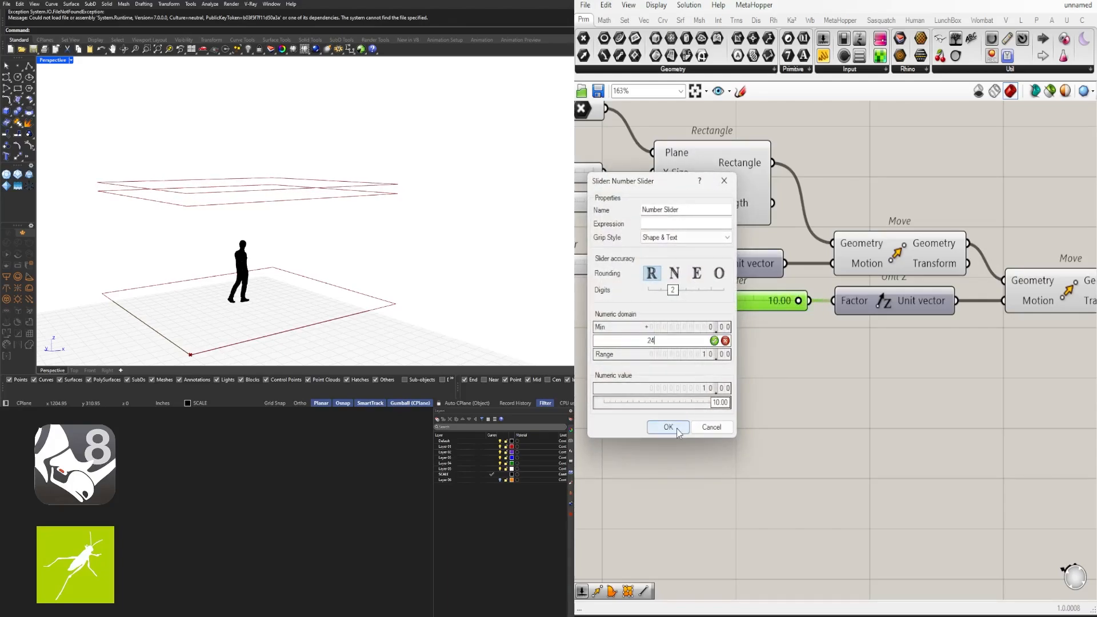
{"action": "left_click", "coordinate": [676, 428]}
{"action": "left_click_drag", "start_coordinate": [747, 302], "coordinate": [815, 297]}
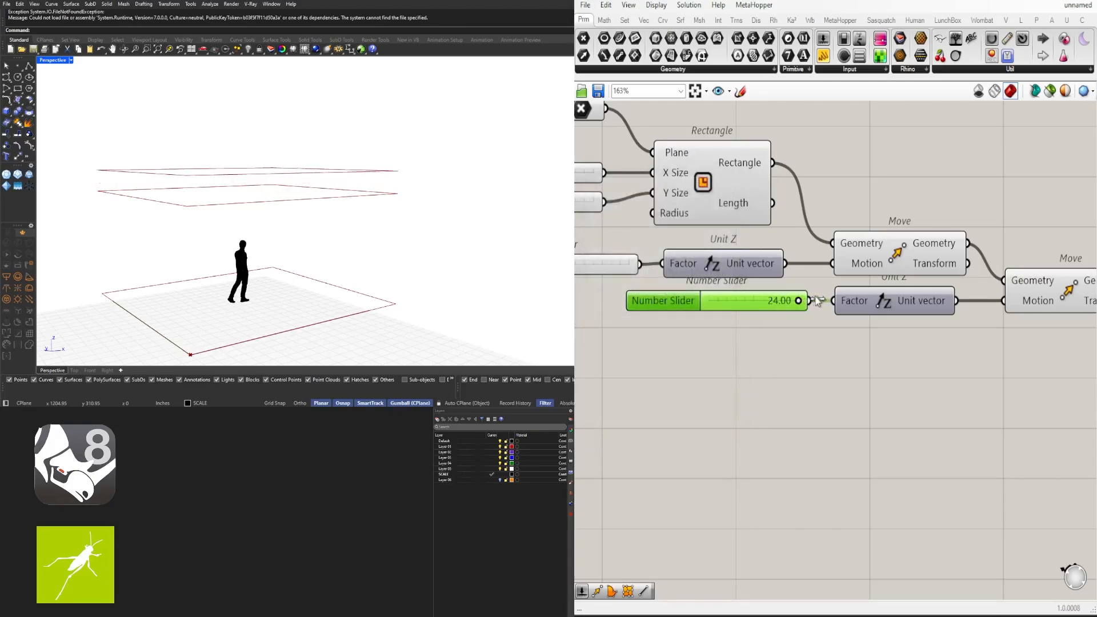
{"action": "double_click", "coordinate": [685, 302]}
{"action": "double_click", "coordinate": [719, 337]}
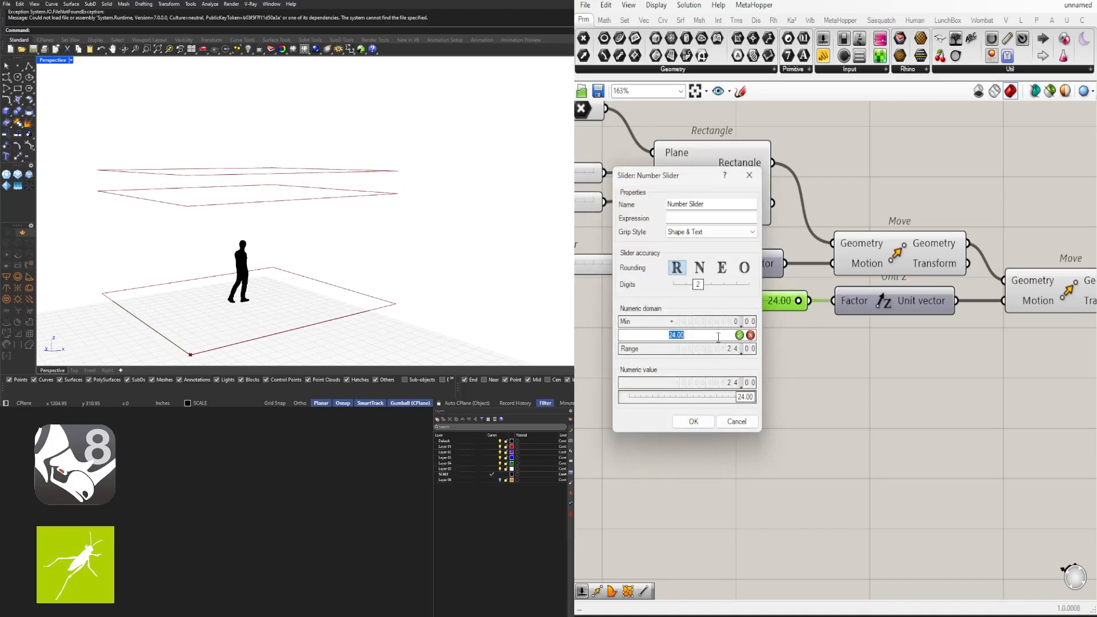
{"action": "type", "text": "100"}
{"action": "left_click", "coordinate": [693, 421]}
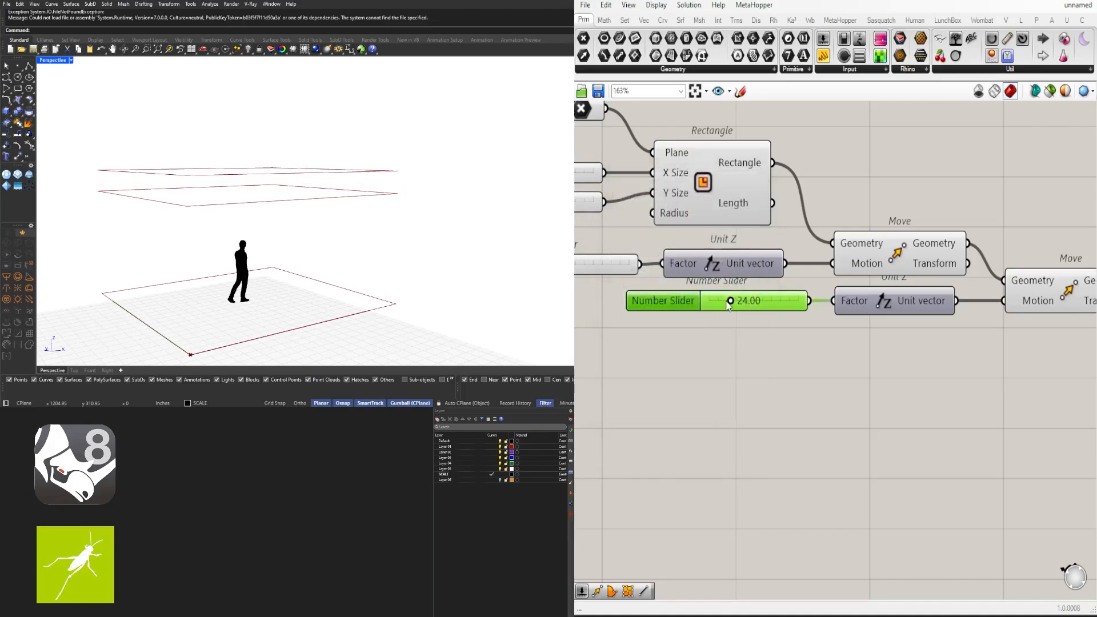
{"action": "left_click_drag", "start_coordinate": [728, 302], "coordinate": [743, 302]}
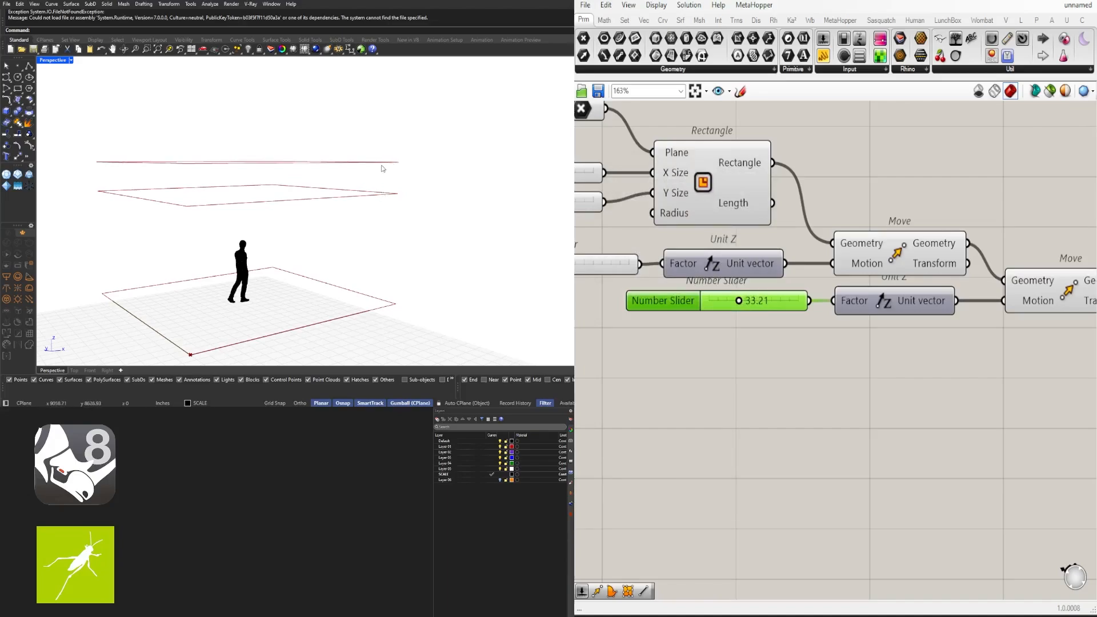
Pan the canvas to show the whole stacked-rectangle chain and clear the selection
{"action": "scroll", "coordinate": [433, 190], "scroll_direction": "down", "scroll_amount": 2}
{"action": "scroll", "coordinate": [811, 355], "scroll_direction": "down", "scroll_amount": 3}
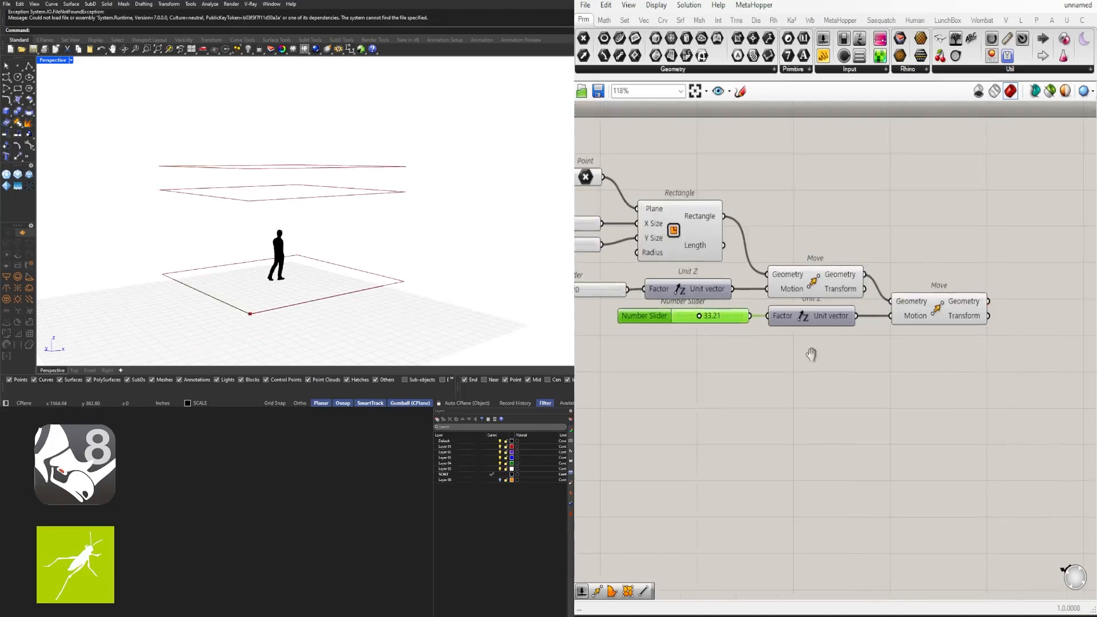
{"action": "right_click_drag", "start_coordinate": [811, 354], "coordinate": [751, 362]}
{"action": "left_click_drag", "start_coordinate": [950, 388], "coordinate": [659, 325]}
{"action": "left_click", "coordinate": [629, 372]}
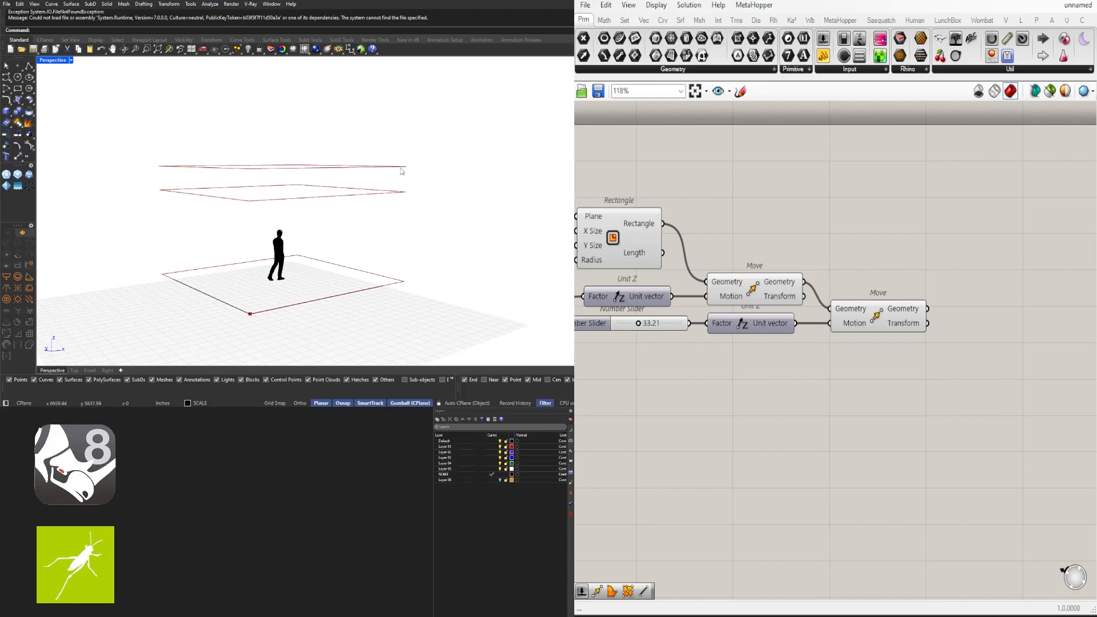
Paste a copy of the slider, Unit Z and Move chain, and feed the second moved rectangle into the new Move
{"action": "left_click_drag", "start_coordinate": [931, 408], "coordinate": [639, 319]}
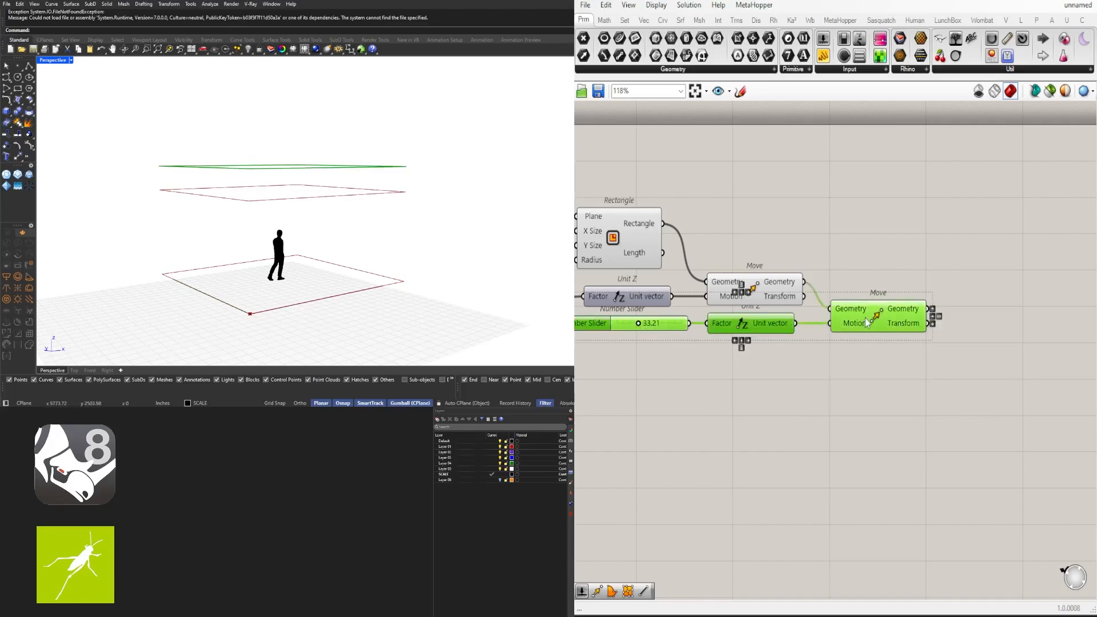
{"action": "left_click", "coordinate": [1003, 350]}
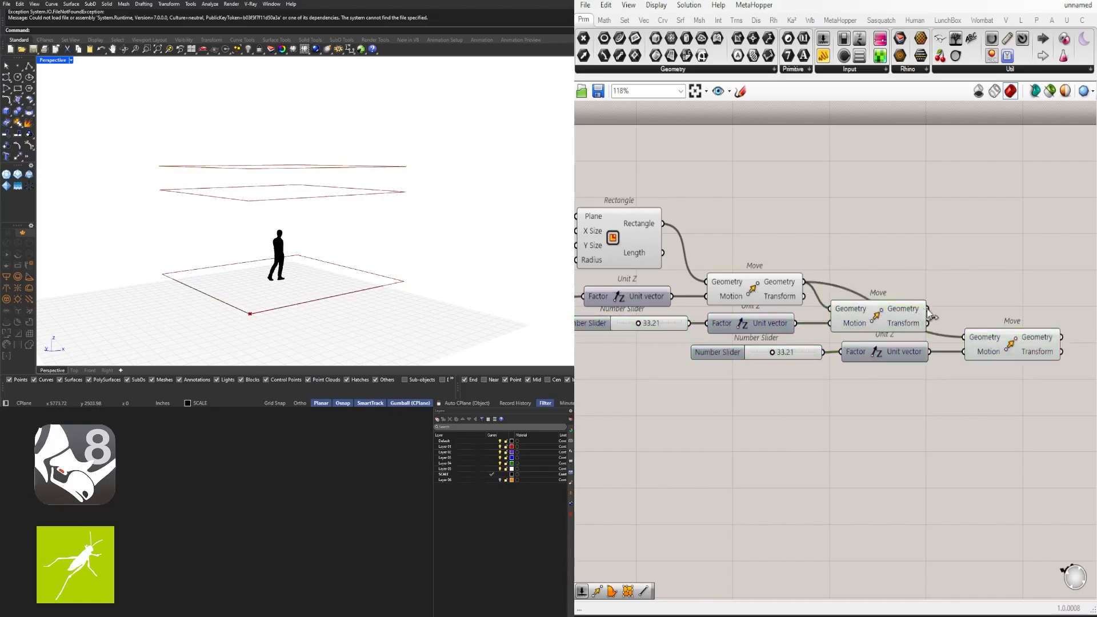
{"action": "left_click_drag", "start_coordinate": [928, 308], "coordinate": [966, 337]}
{"action": "scroll", "coordinate": [797, 330], "scroll_direction": "up", "scroll_amount": 3}
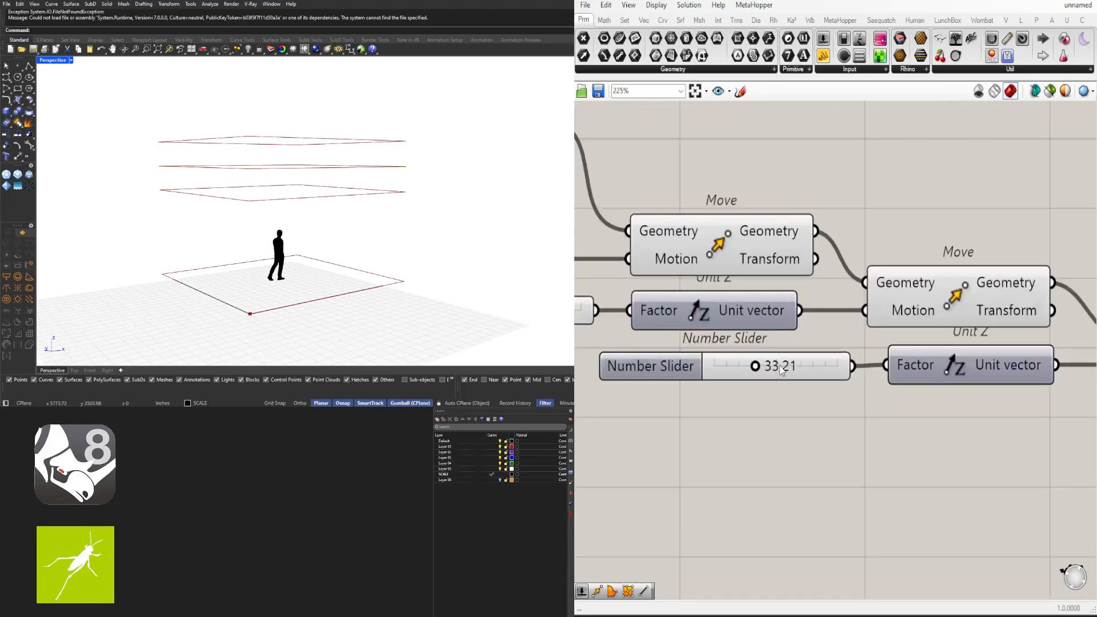
Set the new Move's lift slider to 12, then change it to 6
{"action": "double_click", "coordinate": [781, 366]}
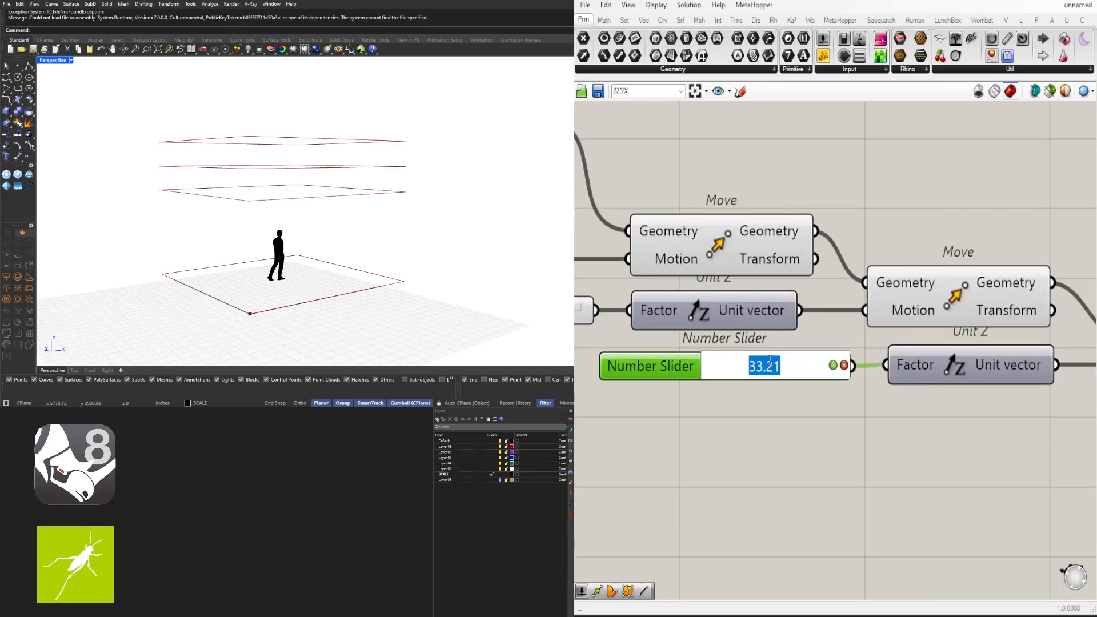
{"action": "type", "text": "12"}
{"action": "key", "text": "Return"}
{"action": "scroll", "coordinate": [784, 392], "scroll_direction": "down", "scroll_amount": 4}
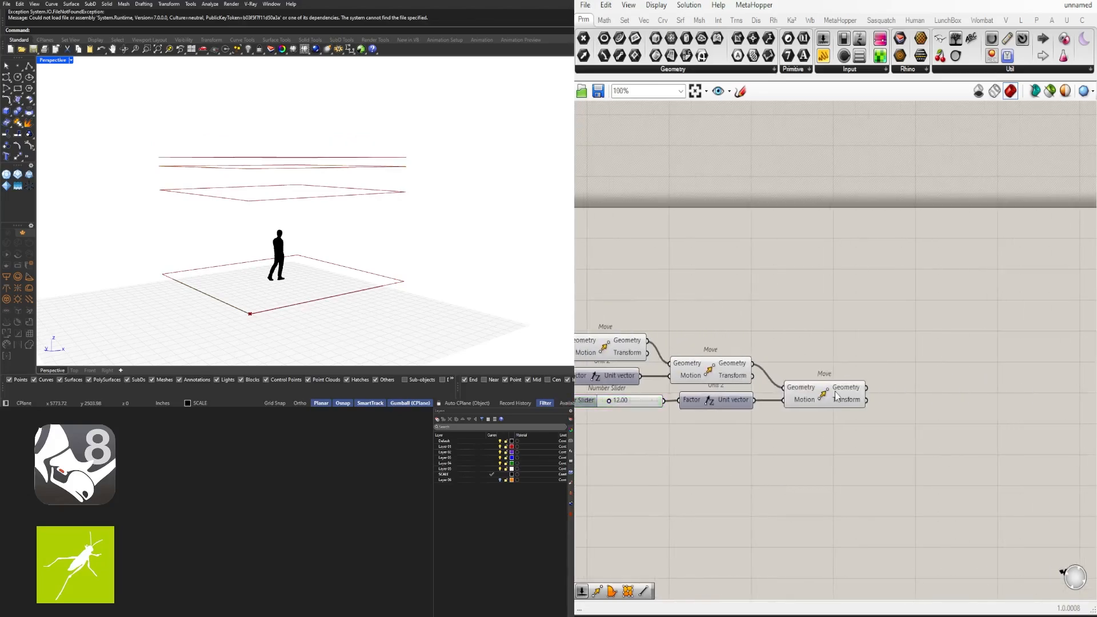
{"action": "left_click", "coordinate": [836, 394]}
{"action": "scroll", "coordinate": [766, 403], "scroll_direction": "up", "scroll_amount": 3}
{"action": "double_click", "coordinate": [649, 379]}
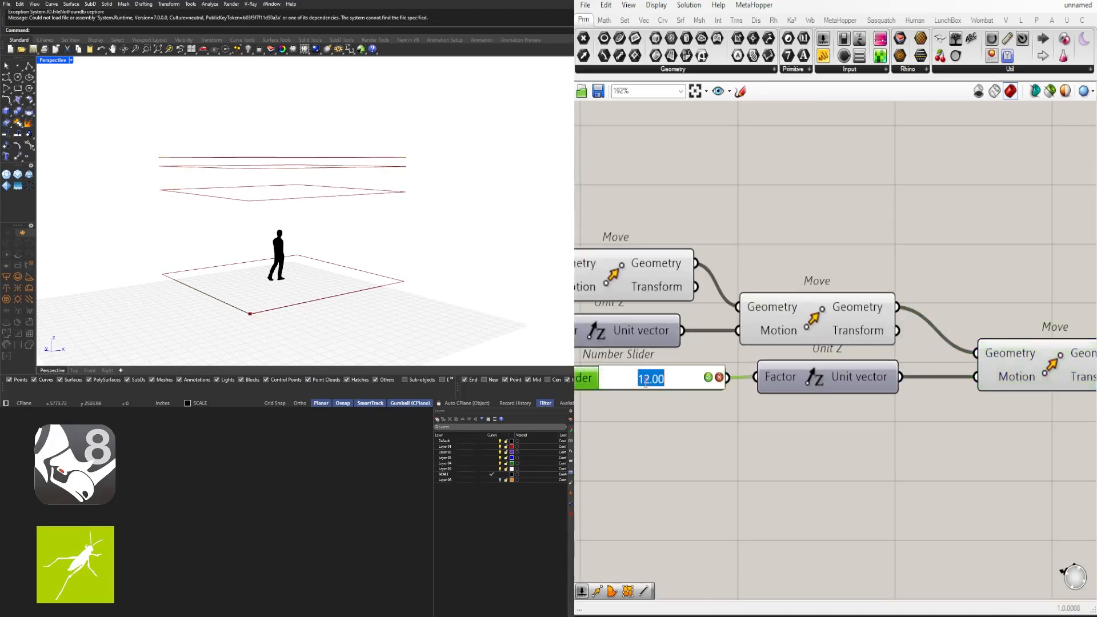
{"action": "type", "text": "6"}
{"action": "key", "text": "Return"}
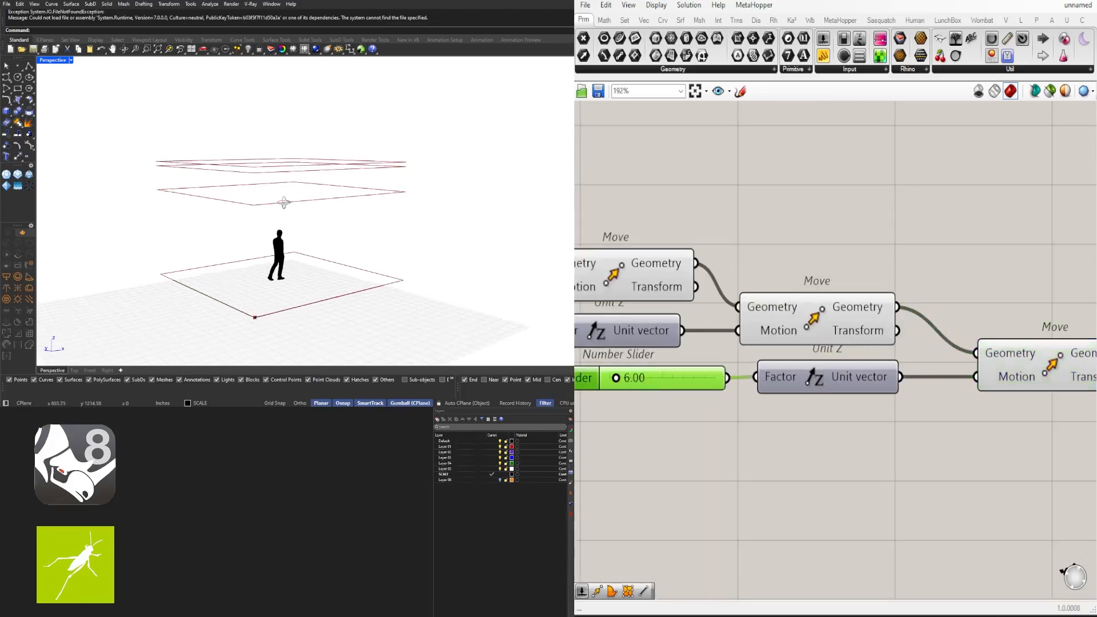
Set the upper slider's lift distance to 24
{"action": "scroll", "coordinate": [777, 309], "scroll_direction": "down", "scroll_amount": 2}
{"action": "scroll", "coordinate": [776, 311], "scroll_direction": "up", "scroll_amount": 4}
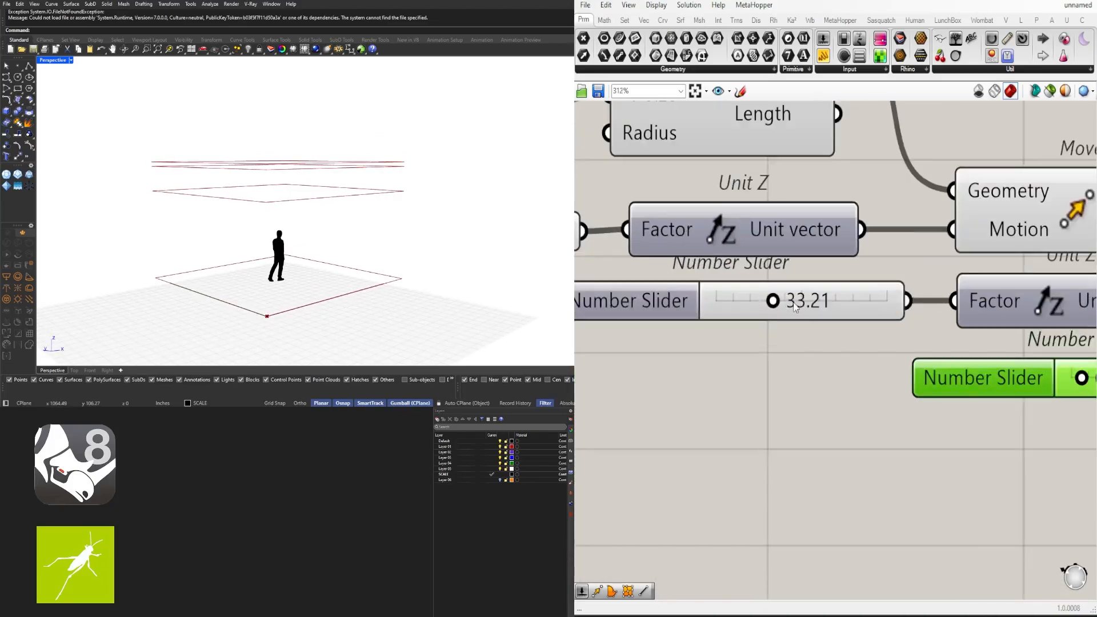
{"action": "double_click", "coordinate": [797, 301]}
{"action": "type", "text": "24"}
{"action": "key", "text": "Return"}
Orbit the 3D view and preview the last and middle Move rectangles stacked above the floor
{"action": "right_click_drag", "start_coordinate": [320, 172], "coordinate": [372, 251]}
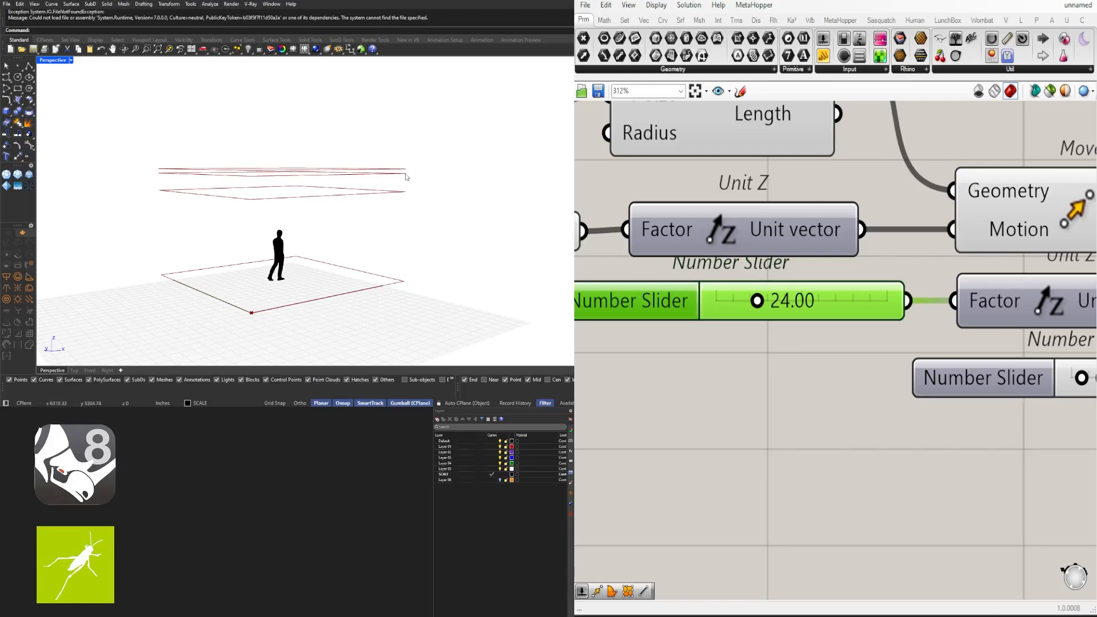
{"action": "scroll", "coordinate": [862, 316], "scroll_direction": "down", "scroll_amount": 5}
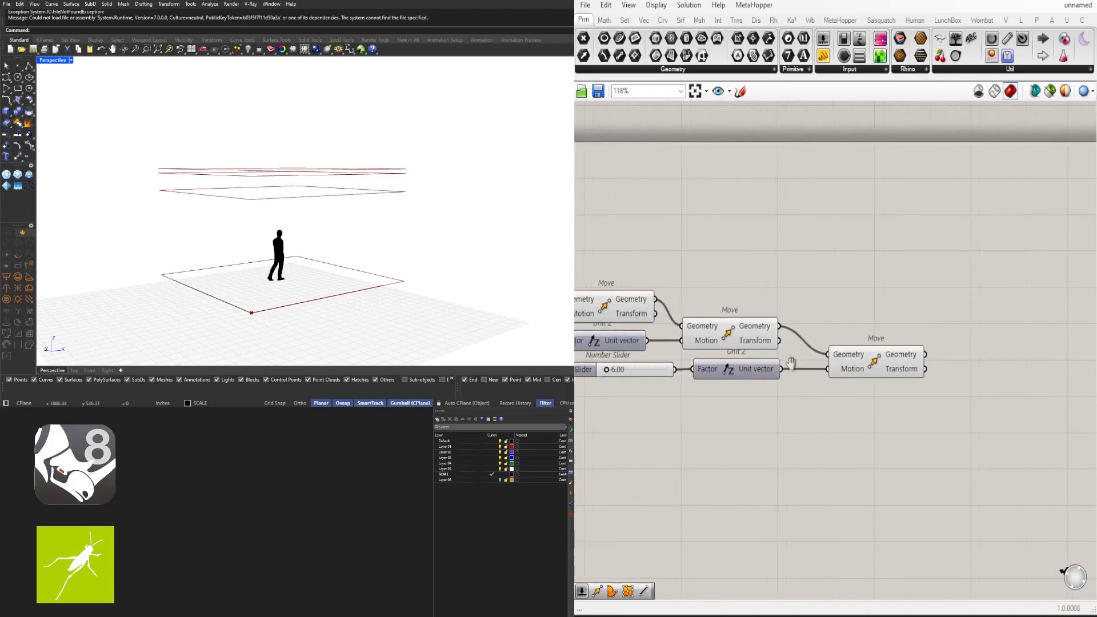
{"action": "left_click", "coordinate": [867, 362]}
{"action": "right_click_drag", "start_coordinate": [298, 230], "coordinate": [301, 223]}
{"action": "right_click_drag", "start_coordinate": [259, 187], "coordinate": [254, 197]}
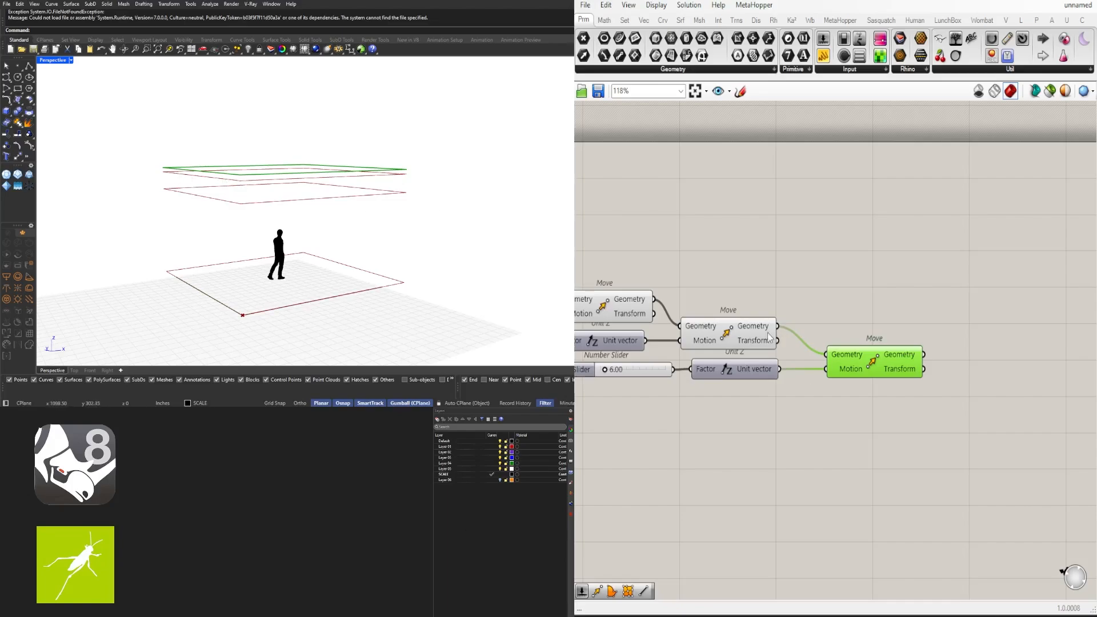
{"action": "left_click", "coordinate": [706, 329]}
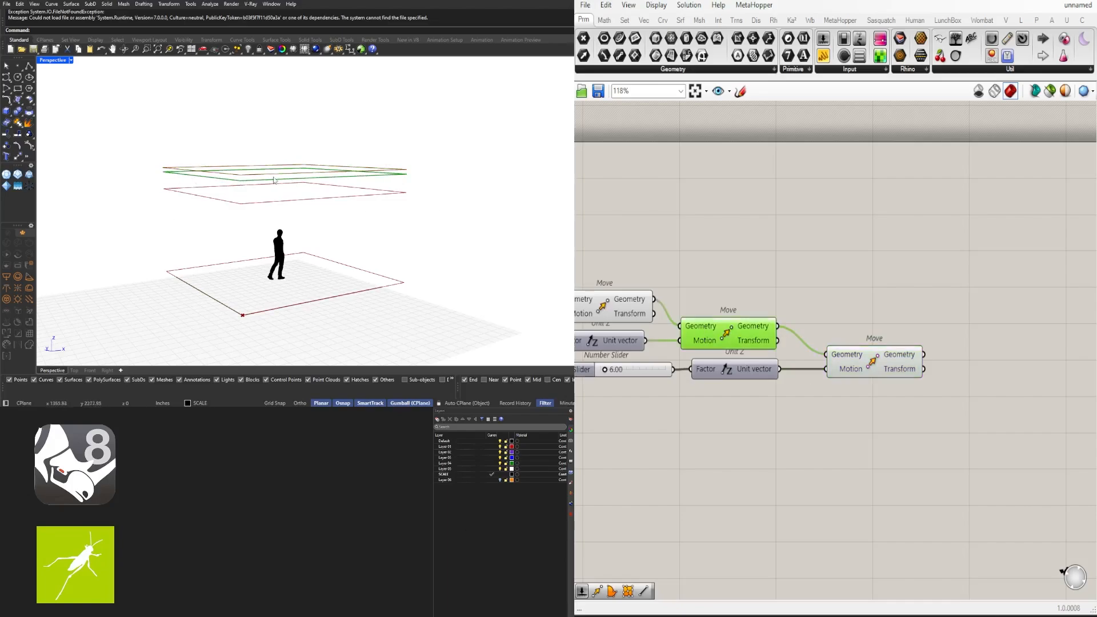
{"action": "scroll", "coordinate": [898, 266], "scroll_direction": "down", "scroll_amount": 3}
{"action": "double_click", "coordinate": [876, 314]}
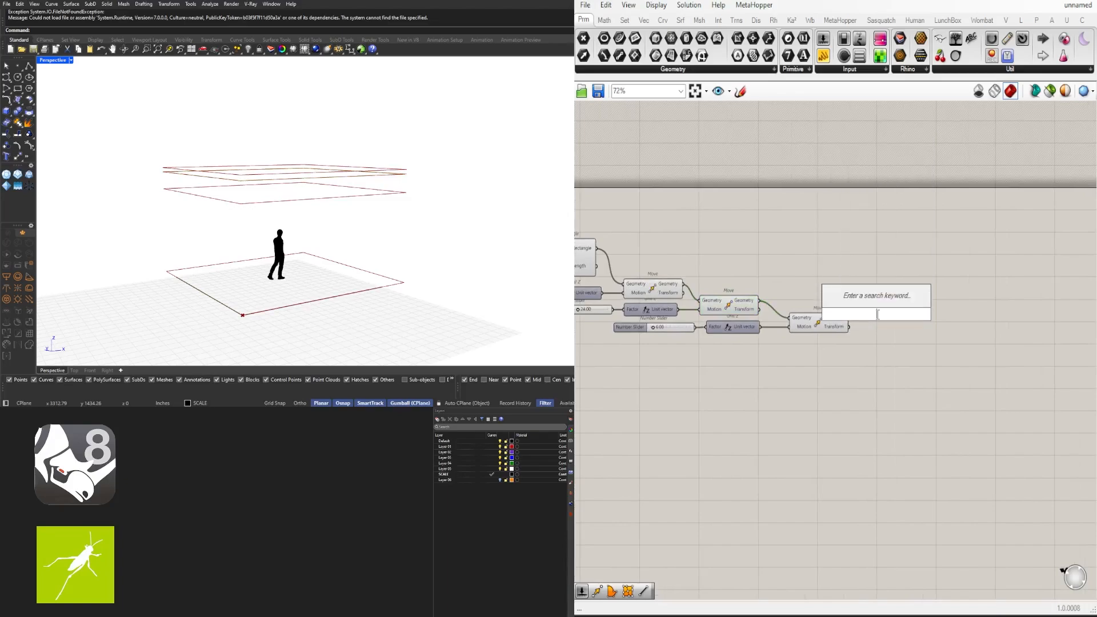
Add a Boundary Surfaces component (BOUND) and feed the middle Move's rectangle into its Edges
{"action": "type", "text": "COUND"}
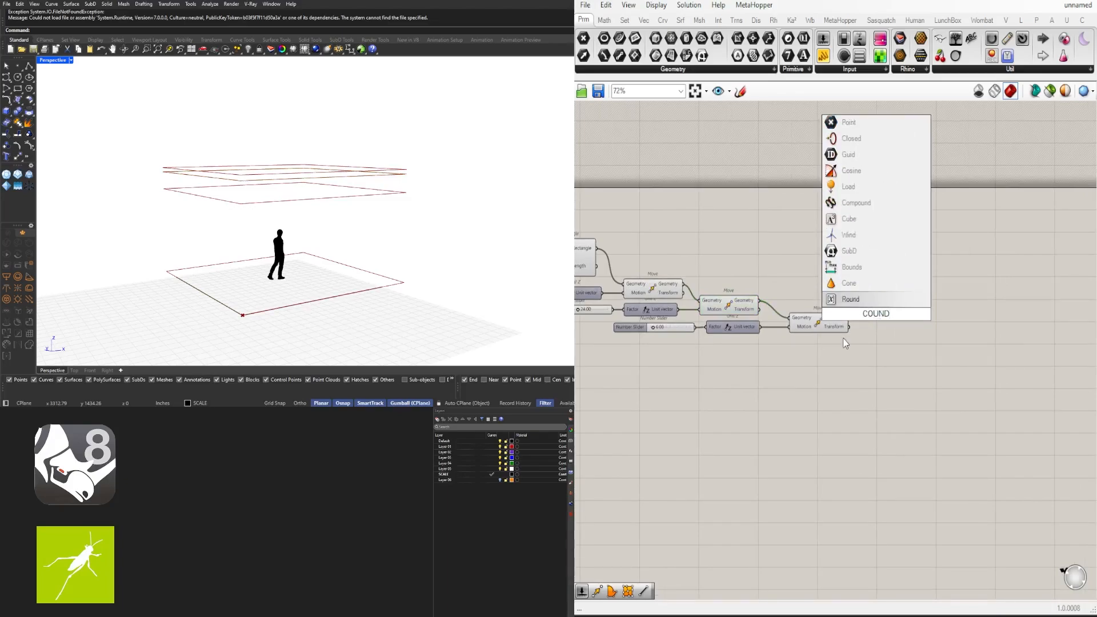
{"action": "key", "text": "ctrl+a"}
{"action": "type", "text": "BOUND"}
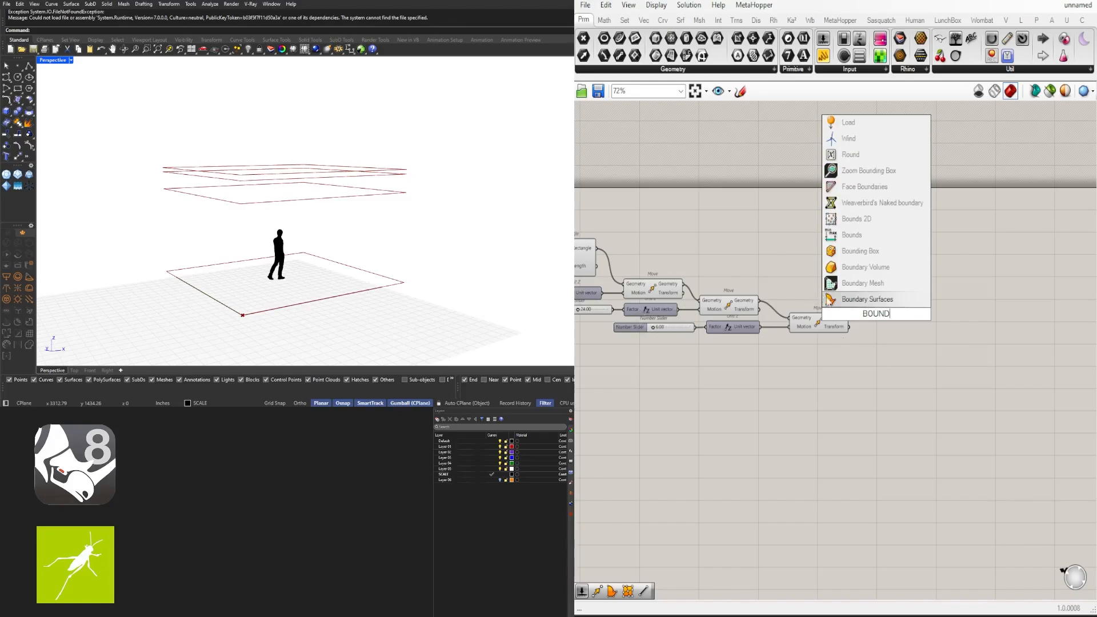
{"action": "key", "text": "Return"}
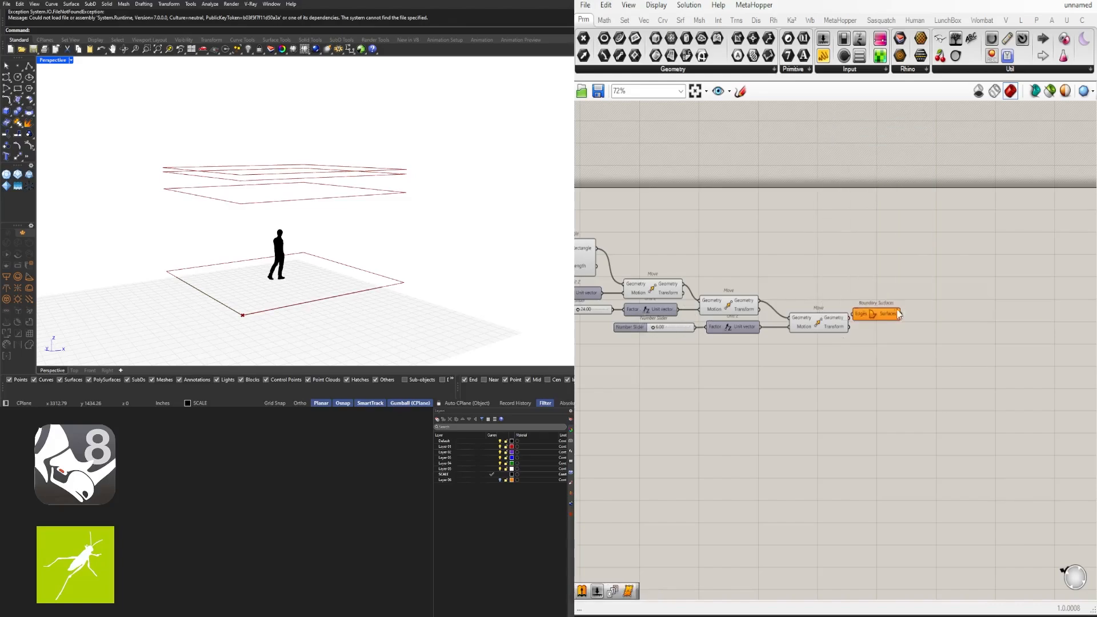
{"action": "left_click", "coordinate": [728, 311]}
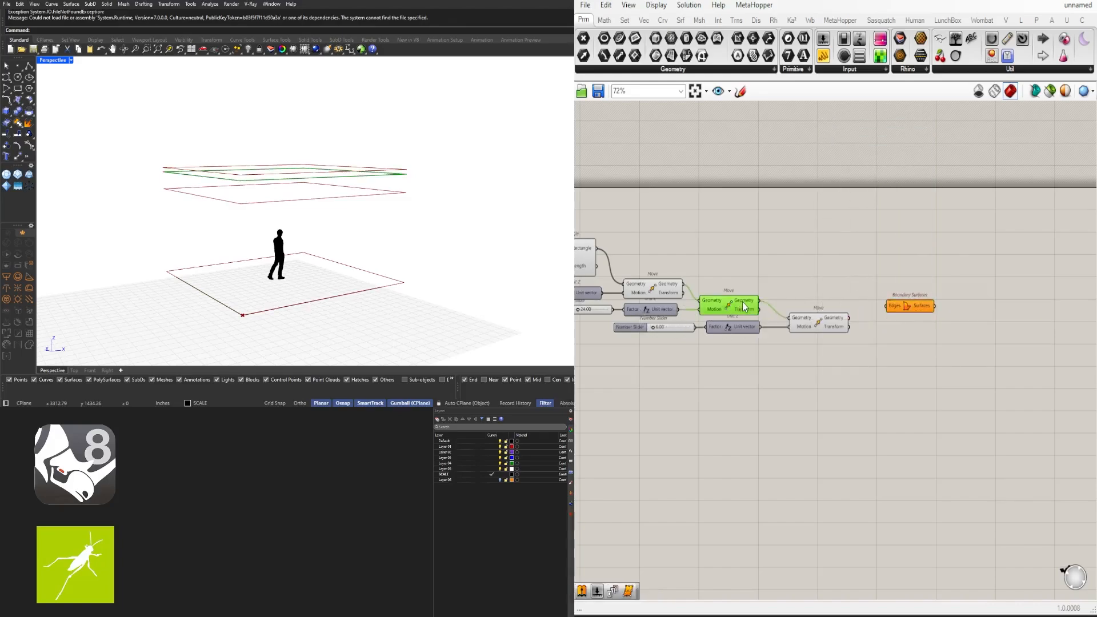
{"action": "left_click_drag", "start_coordinate": [759, 301], "coordinate": [922, 301]}
{"action": "left_click", "coordinate": [980, 373]}
{"action": "right_click_drag", "start_coordinate": [346, 251], "coordinate": [233, 155]}
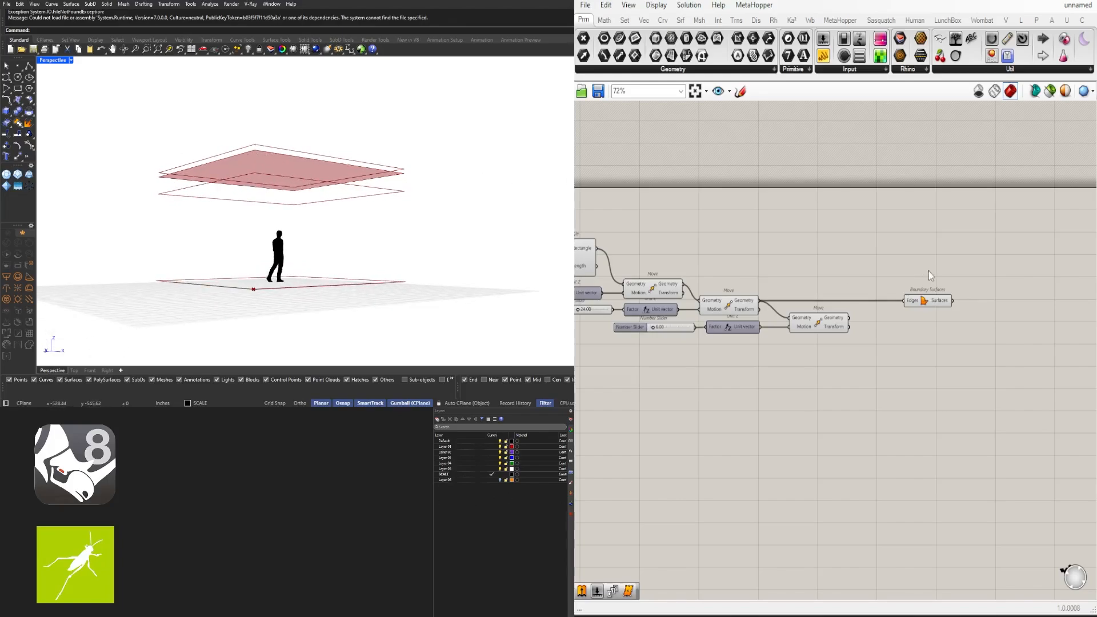
{"action": "right_click_drag", "start_coordinate": [930, 274], "coordinate": [846, 325]}
Add a Divide Surface component and feed the boundary surface into its Surface input
{"action": "double_click", "coordinate": [844, 321]}
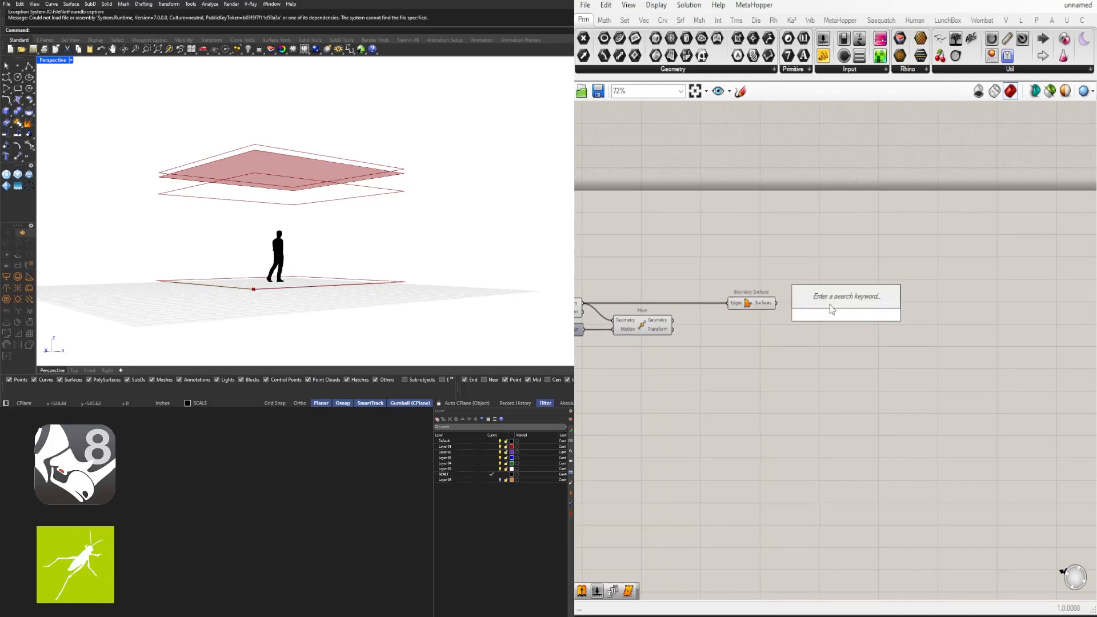
{"action": "type", "text": "DIVIDE"}
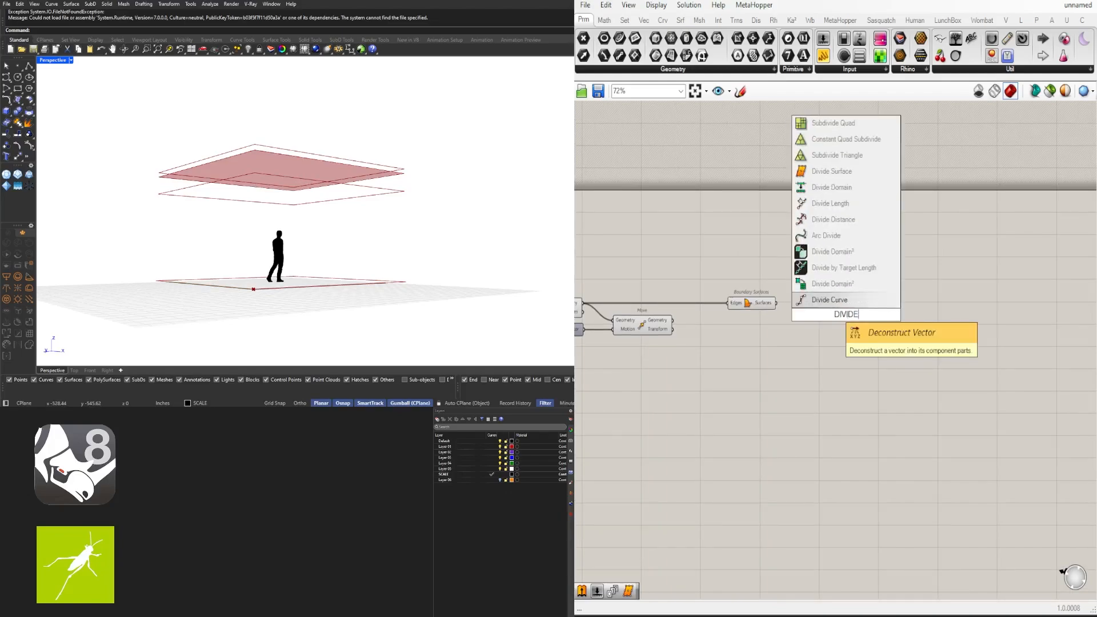
{"action": "left_click", "coordinate": [837, 173]}
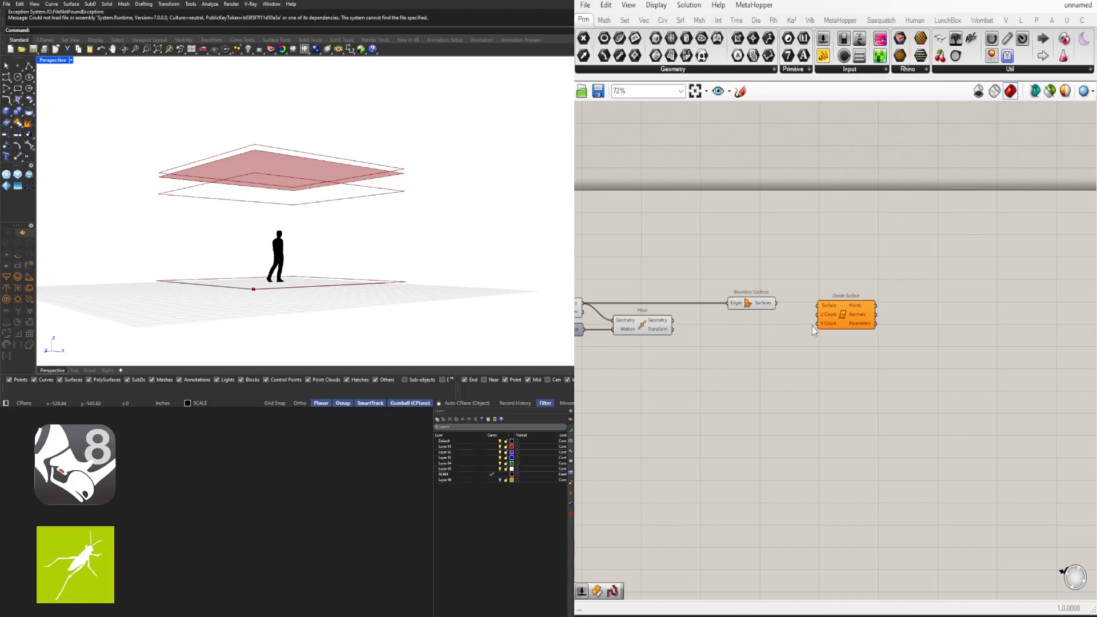
{"action": "left_click", "coordinate": [760, 308]}
{"action": "left_click", "coordinate": [843, 312]}
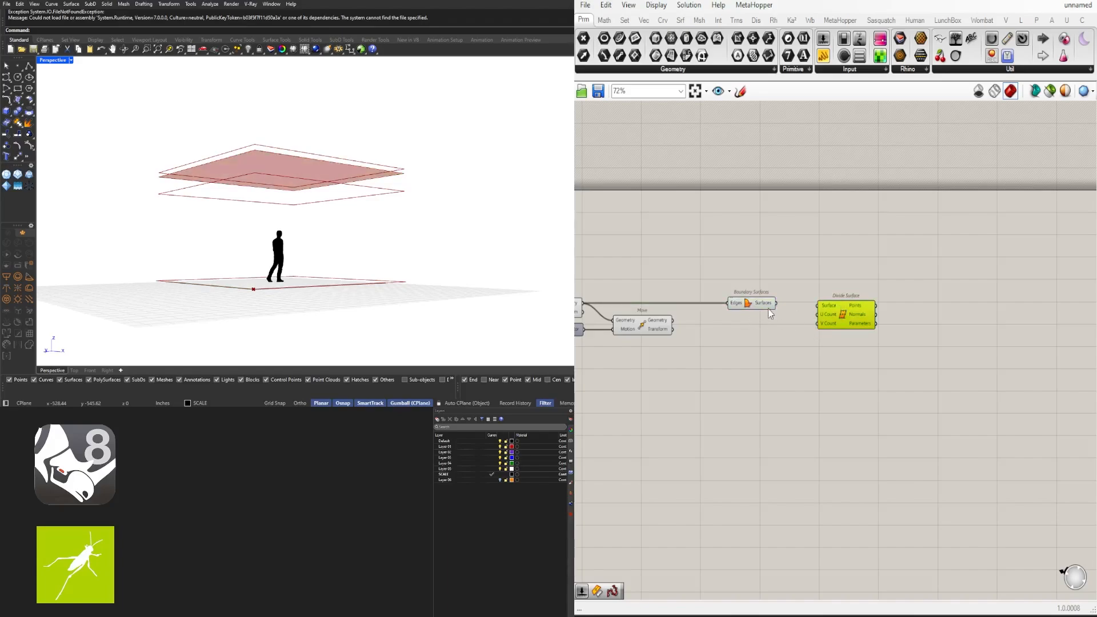
{"action": "left_click_drag", "start_coordinate": [776, 304], "coordinate": [881, 313]}
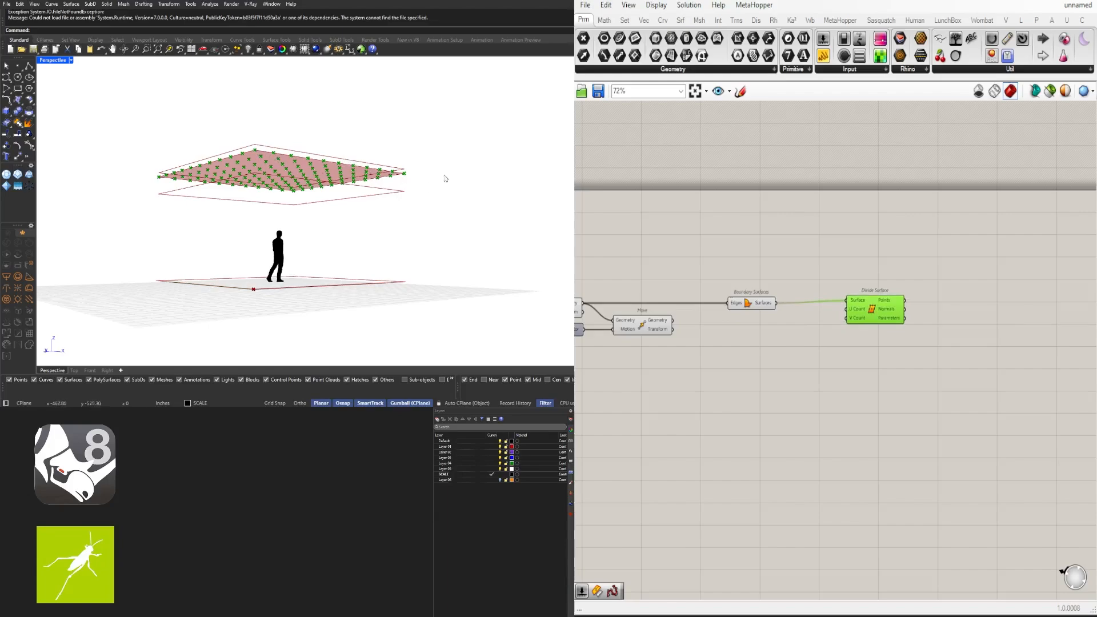
{"action": "left_click_drag", "start_coordinate": [876, 318], "coordinate": [824, 323]}
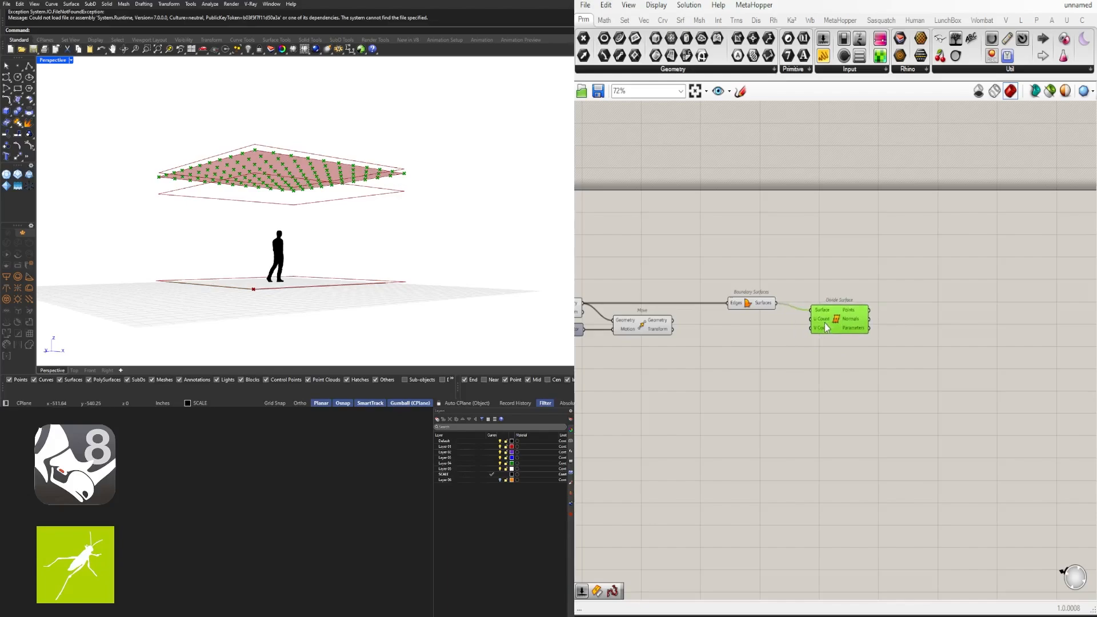
Create two Number Sliders set to 5 and wire them into U Count and V Count
{"action": "double_click", "coordinate": [758, 332]}
{"action": "type", "text": "5"}
{"action": "key", "text": "Return"}
{"action": "scroll", "coordinate": [746, 335], "scroll_direction": "up", "scroll_amount": 3}
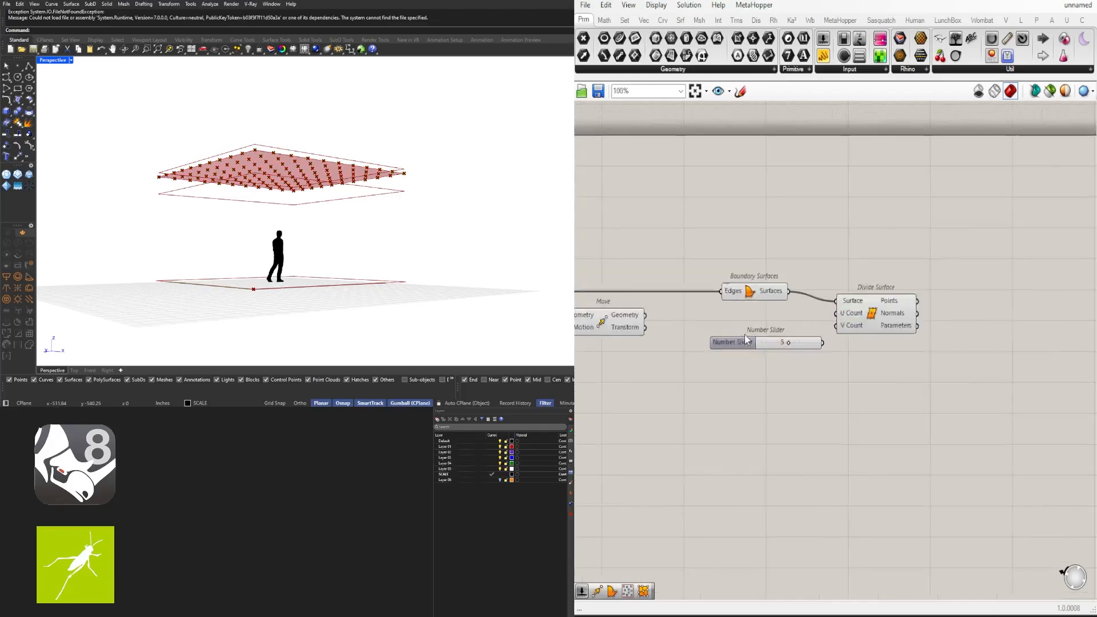
{"action": "left_click_drag", "start_coordinate": [746, 328], "coordinate": [746, 320]}
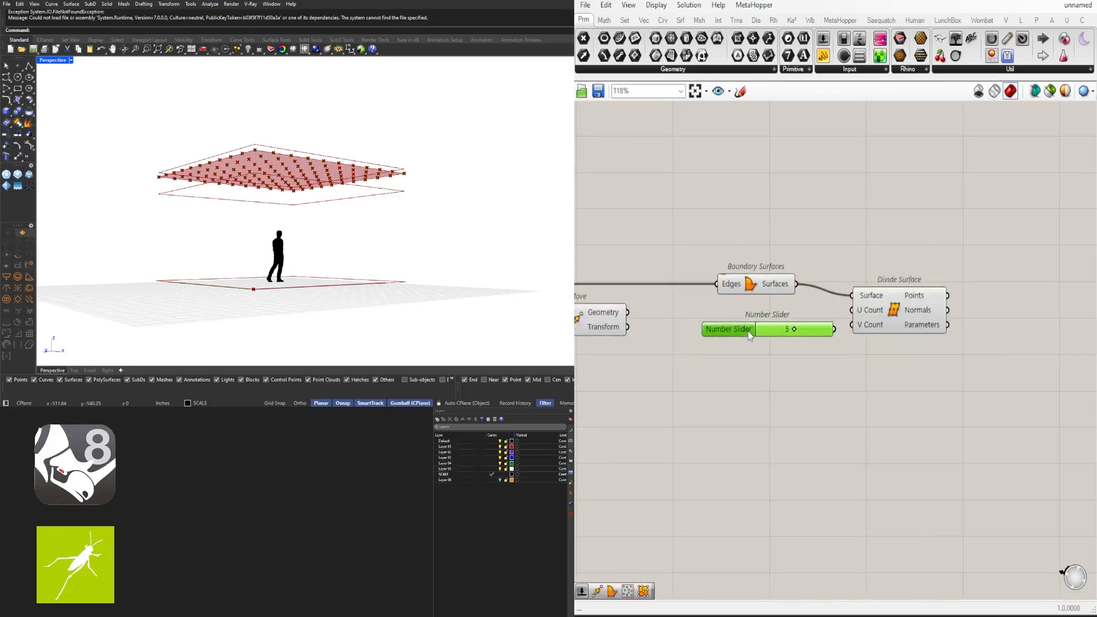
{"action": "left_click", "coordinate": [745, 338]}
{"action": "left_click_drag", "start_coordinate": [832, 317], "coordinate": [884, 324]}
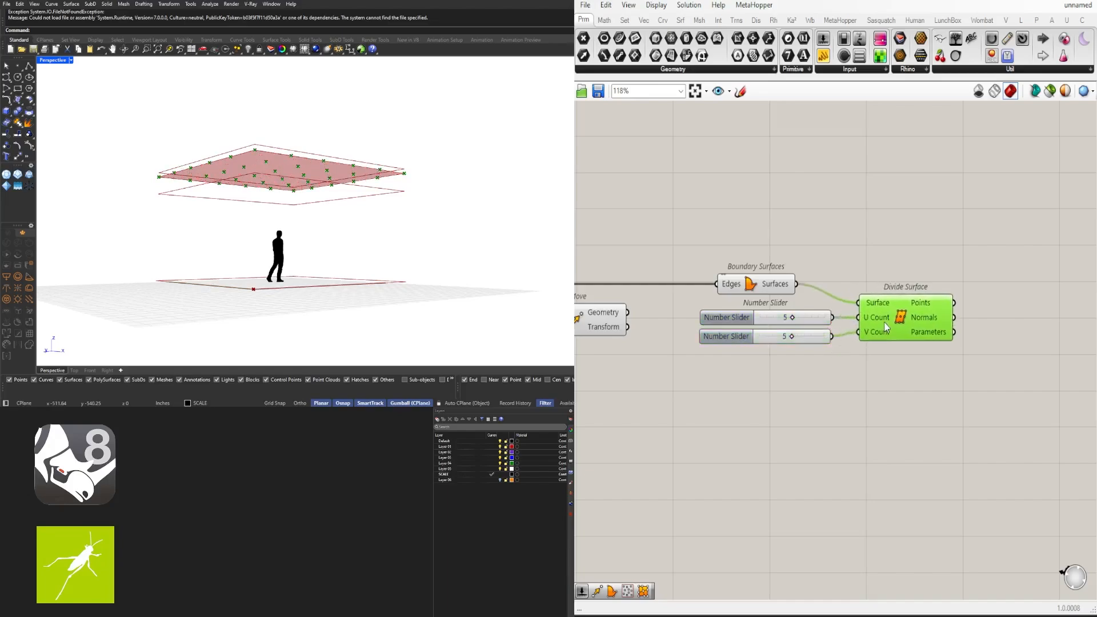
{"action": "right_click_drag", "start_coordinate": [460, 193], "coordinate": [419, 225]}
{"action": "scroll", "coordinate": [908, 321], "scroll_direction": "down", "scroll_amount": 2}
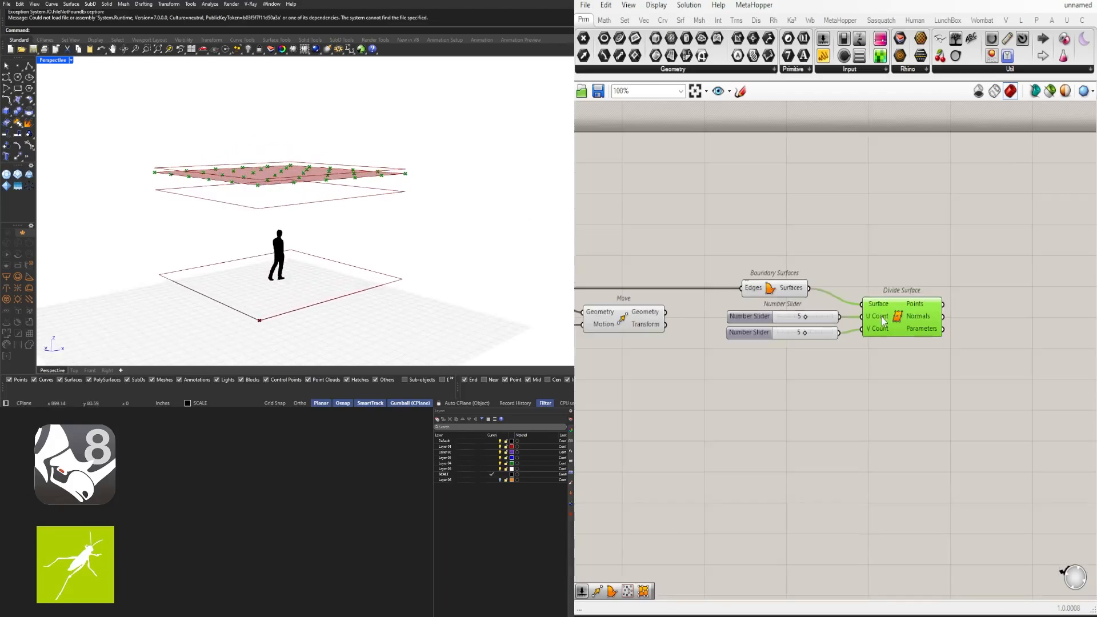
{"action": "left_click", "coordinate": [888, 370]}
{"action": "mouse_move", "coordinate": [332, 201]}
{"action": "right_mouse_down"}
{"action": "mouse_move", "coordinate": [333, 216]}
{"action": "mouse_move", "coordinate": [314, 201]}
{"action": "right_mouse_up"}
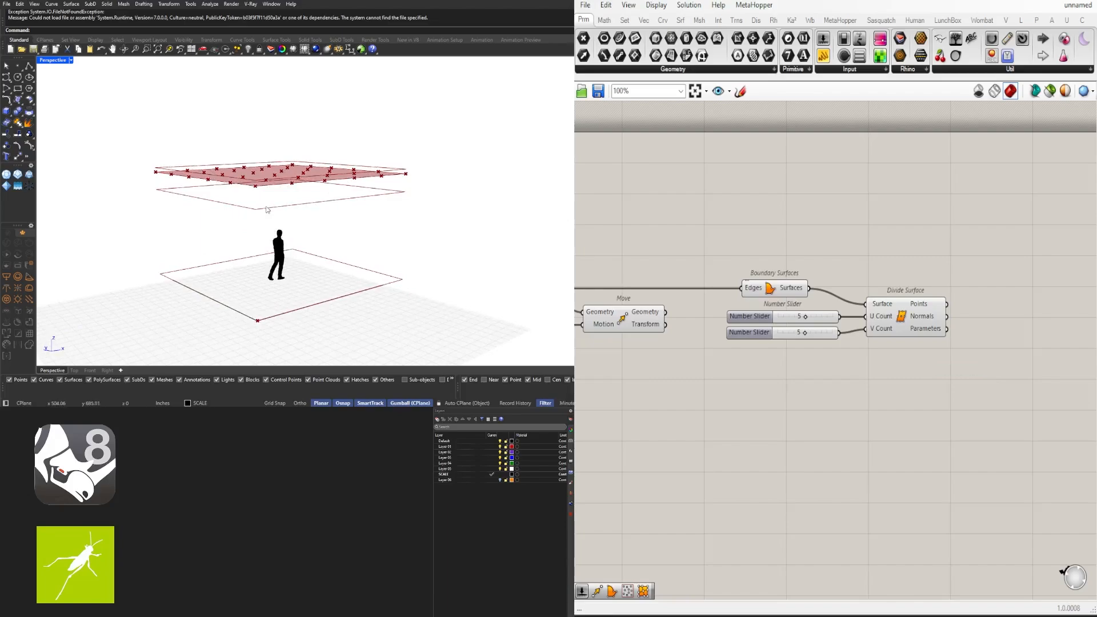
{"action": "right_click_drag", "start_coordinate": [866, 389], "coordinate": [732, 383]}
{"action": "left_click_drag", "start_coordinate": [771, 315], "coordinate": [770, 292]}
Add a new Move component and feed the Divide Surface points into its Geometry input
{"action": "double_click", "coordinate": [843, 349]}
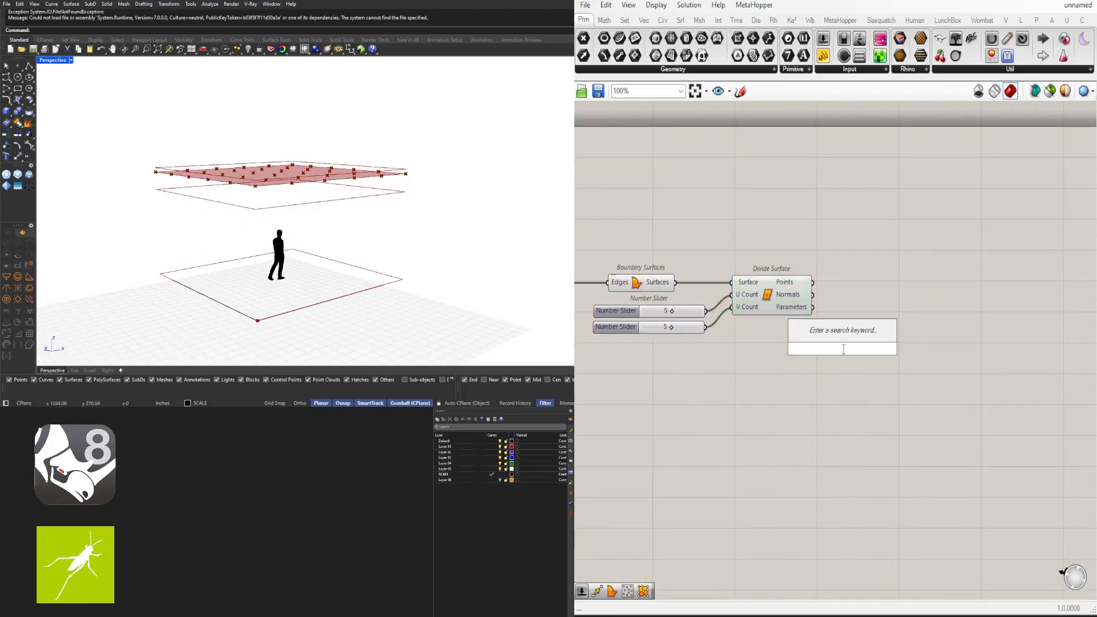
{"action": "type", "text": "MOVE"}
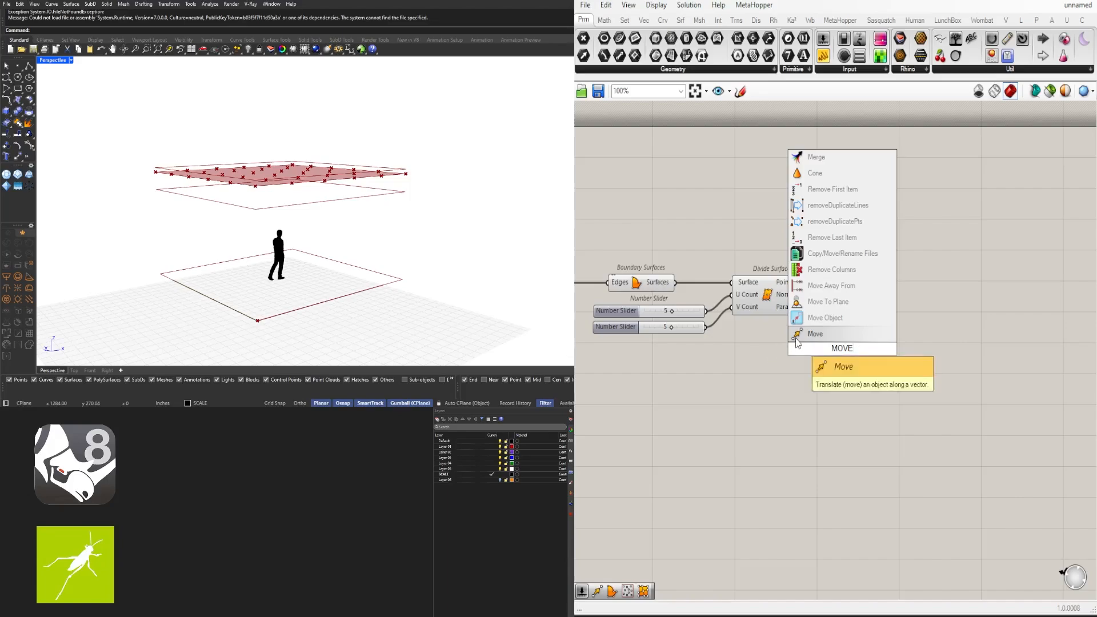
{"action": "key", "text": "Return"}
{"action": "left_click_drag", "start_coordinate": [835, 348], "coordinate": [949, 311]}
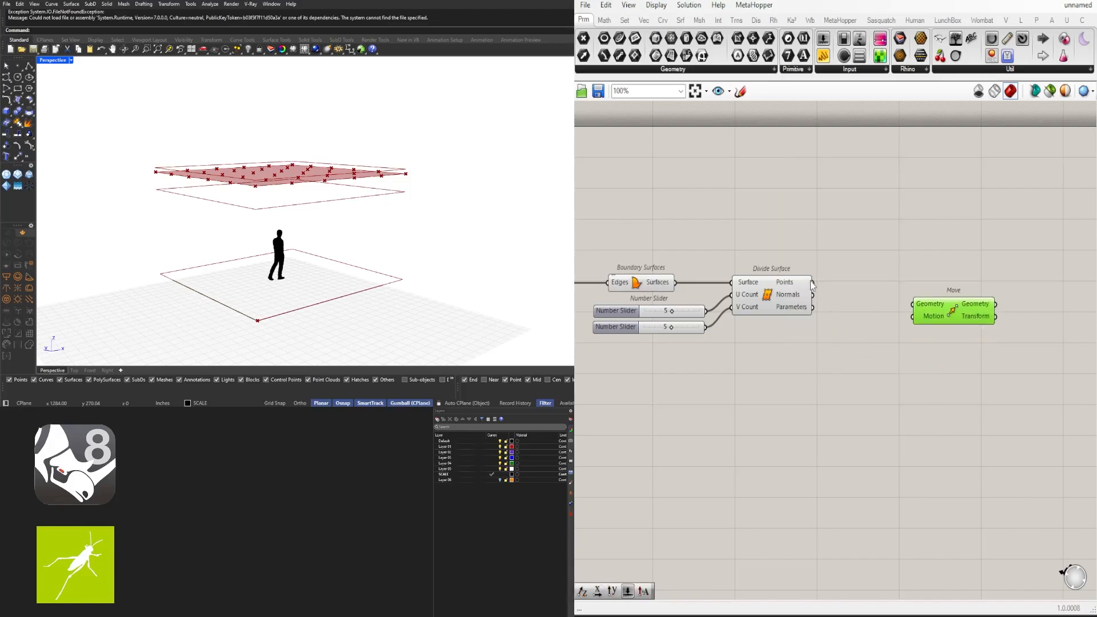
{"action": "left_click_drag", "start_coordinate": [813, 282], "coordinate": [966, 287]}
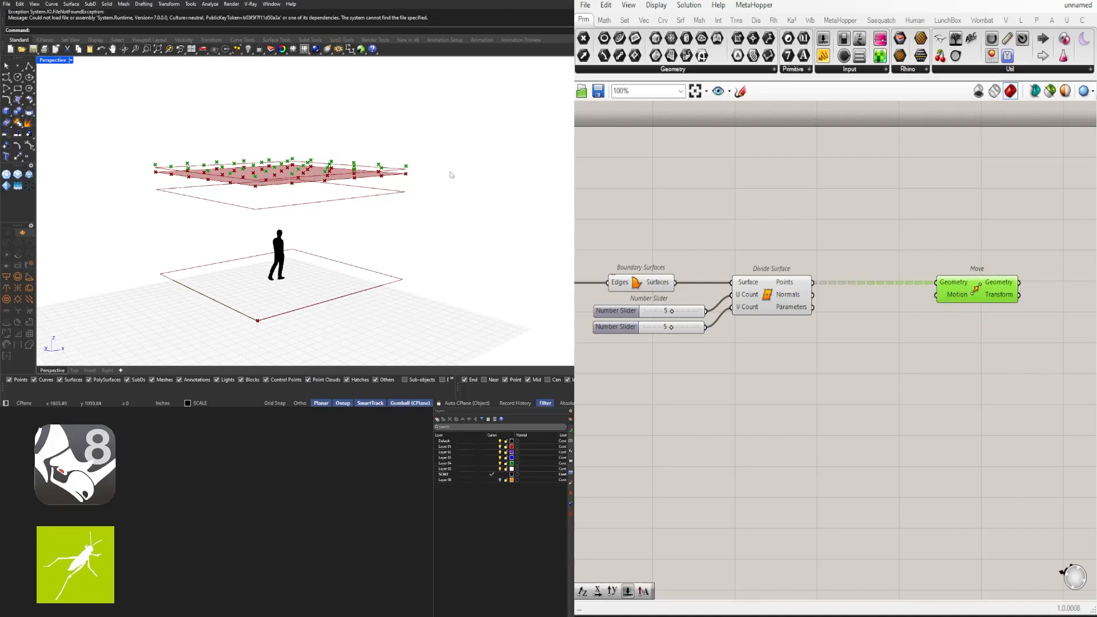
{"action": "right_click_drag", "start_coordinate": [281, 186], "coordinate": [255, 210]}
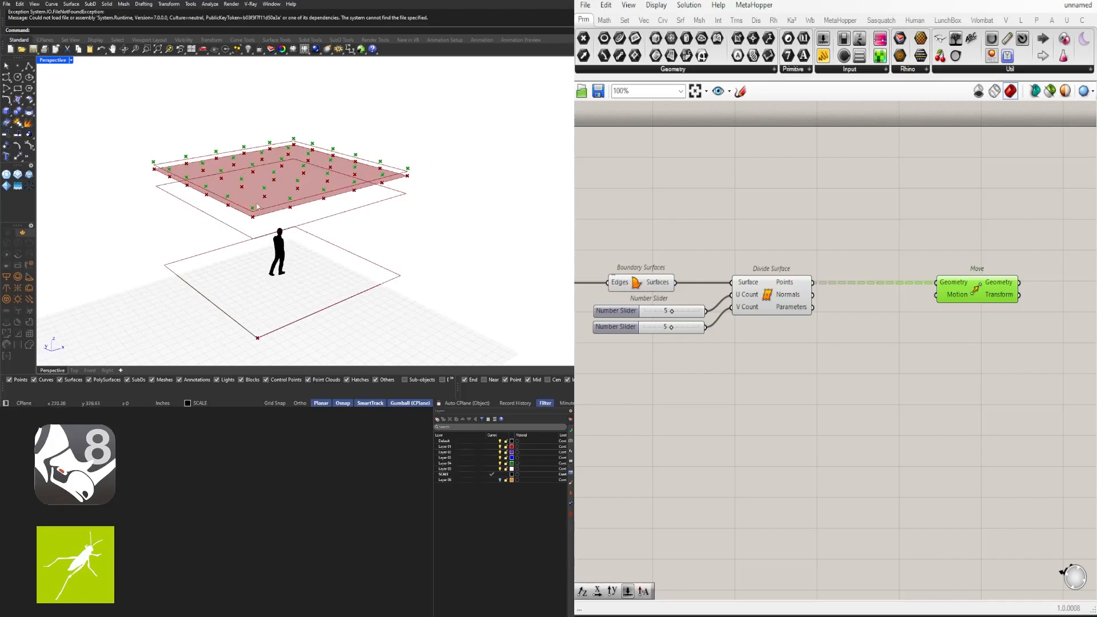
Flatten the Divide Surface Points and Normals outputs into single lists
{"action": "right_click", "coordinate": [790, 288]}
{"action": "left_click", "coordinate": [818, 350]}
{"action": "right_click", "coordinate": [806, 297]}
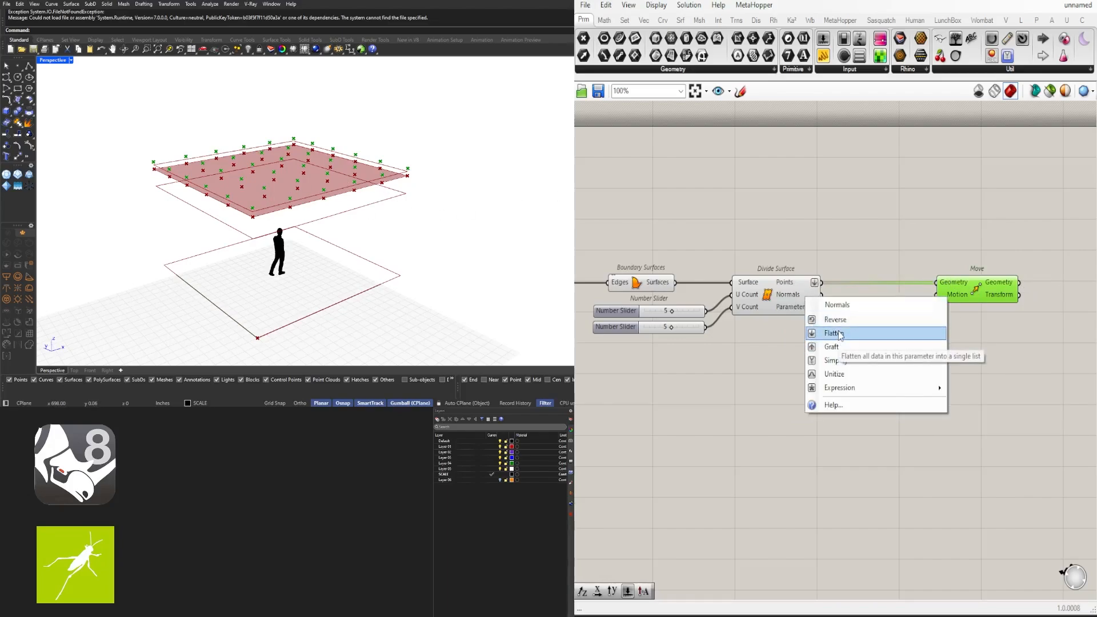
{"action": "left_click", "coordinate": [840, 335]}
{"action": "right_click_drag", "start_coordinate": [1030, 286], "coordinate": [949, 297]}
{"action": "left_click_drag", "start_coordinate": [948, 295], "coordinate": [949, 294]}
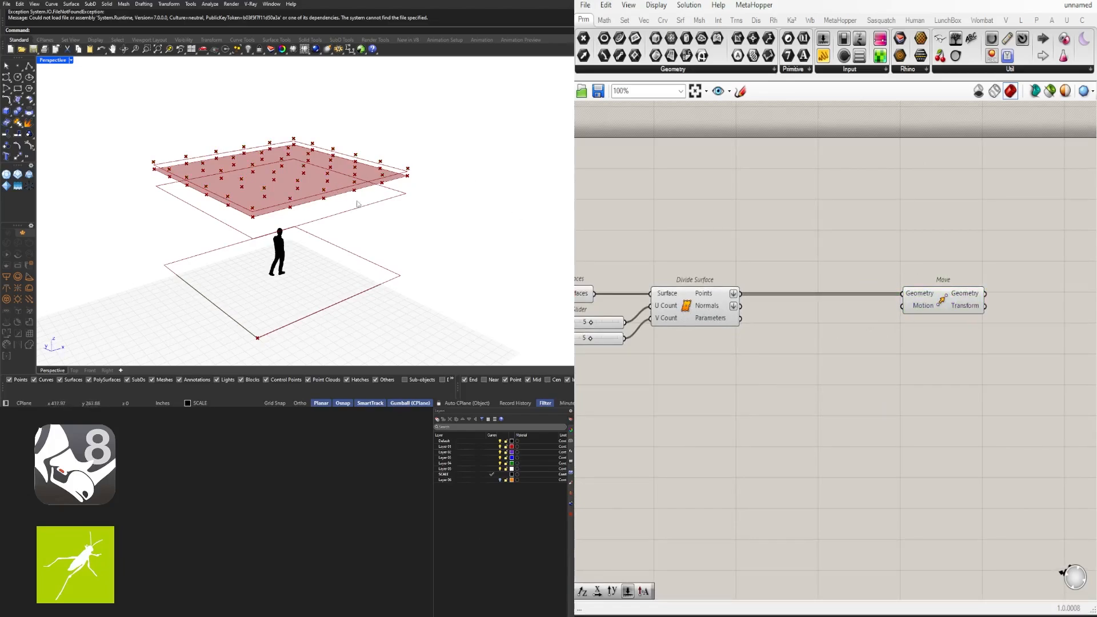
Add an Amplitude component fed by the surface normals, driving the Move's Motion input
{"action": "double_click", "coordinate": [829, 342]}
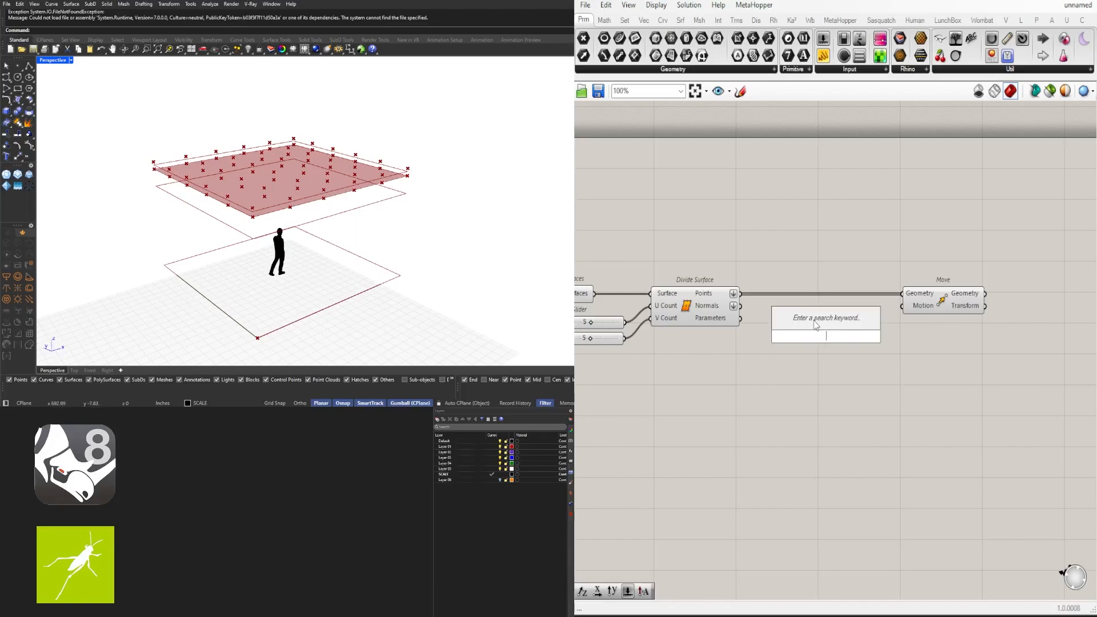
{"action": "type", "text": "AMPL"}
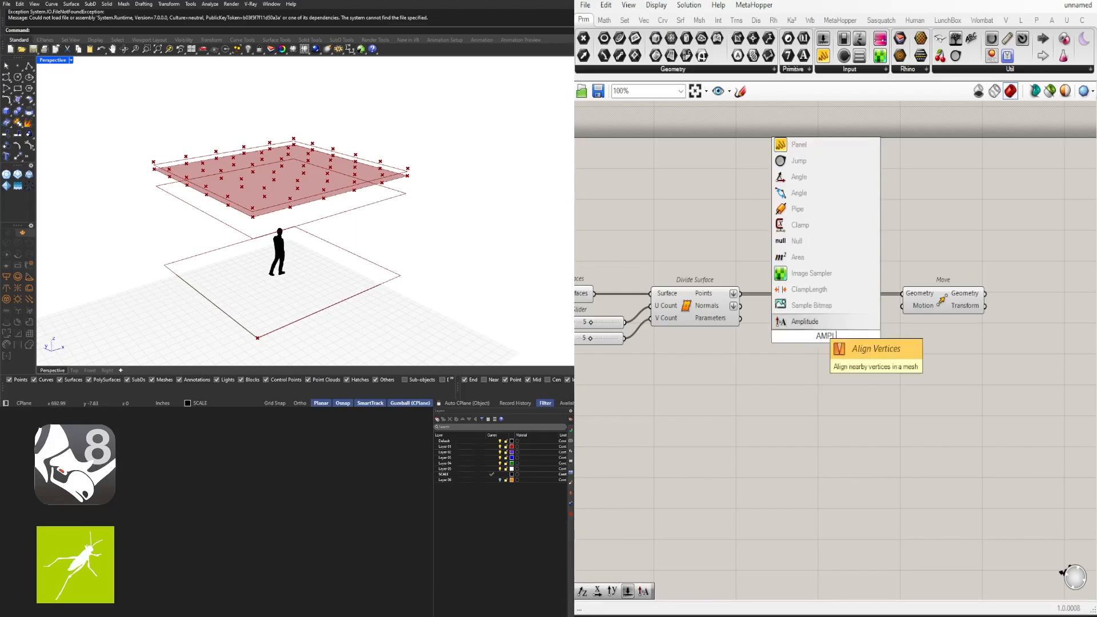
{"action": "key", "text": "Return"}
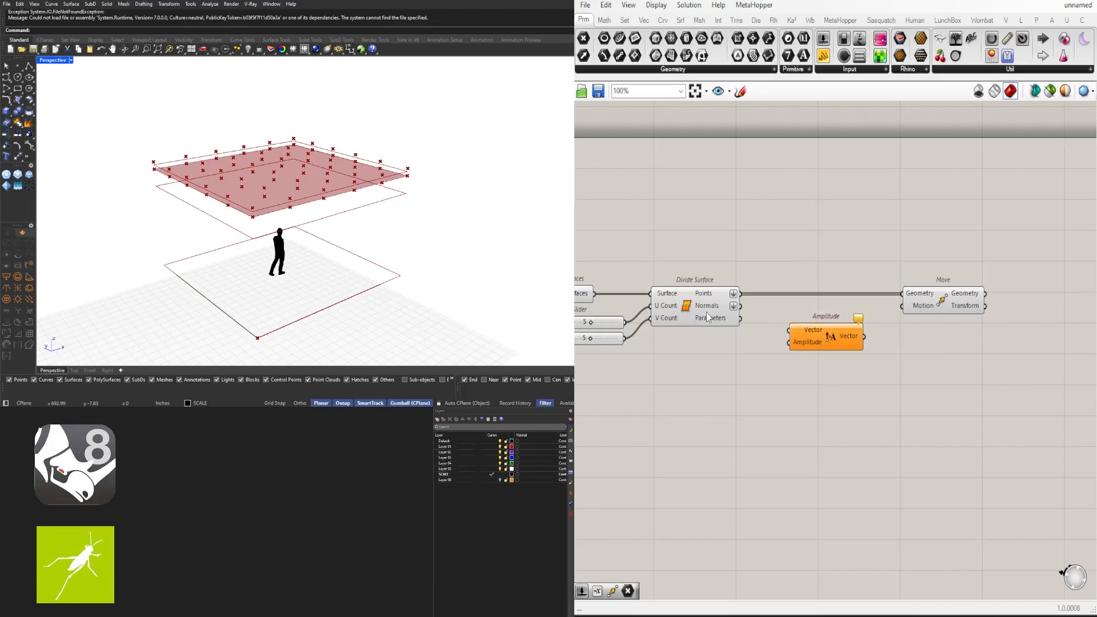
{"action": "left_click_drag", "start_coordinate": [740, 306], "coordinate": [789, 330]}
{"action": "left_click_drag", "start_coordinate": [864, 337], "coordinate": [904, 306]}
{"action": "left_click_drag", "start_coordinate": [825, 347], "coordinate": [833, 342]}
{"action": "scroll", "coordinate": [400, 182], "scroll_direction": "up", "scroll_amount": 10}
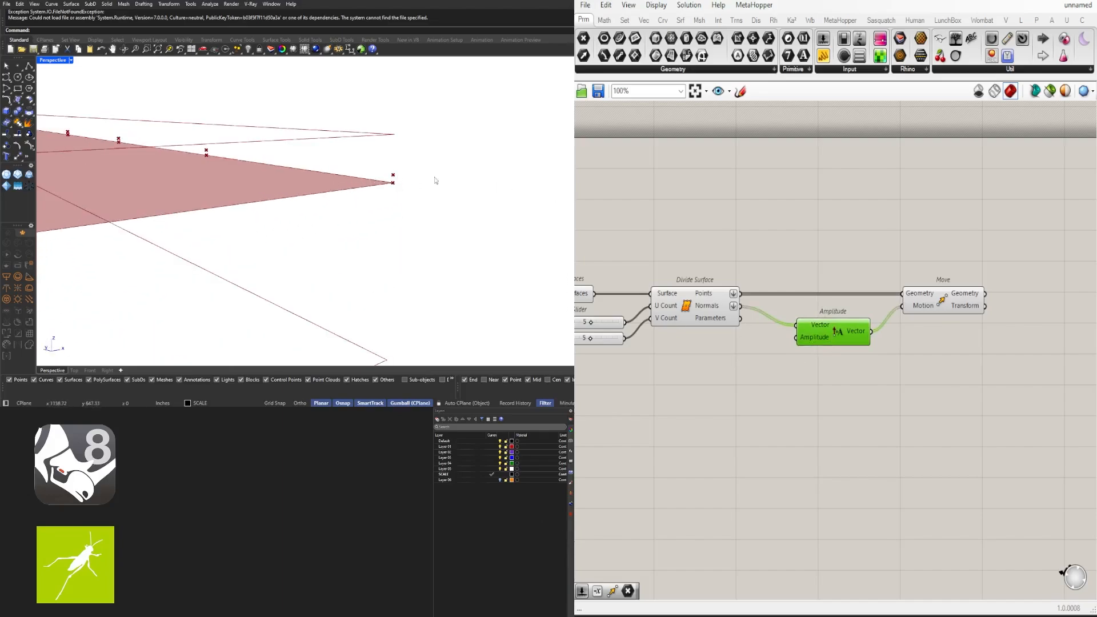
{"action": "right_click_drag", "start_coordinate": [753, 392], "coordinate": [799, 371]}
Create a Number Slider set to 12.500 and connect it to Amplitude's amplitude input
{"action": "double_click", "coordinate": [771, 332]}
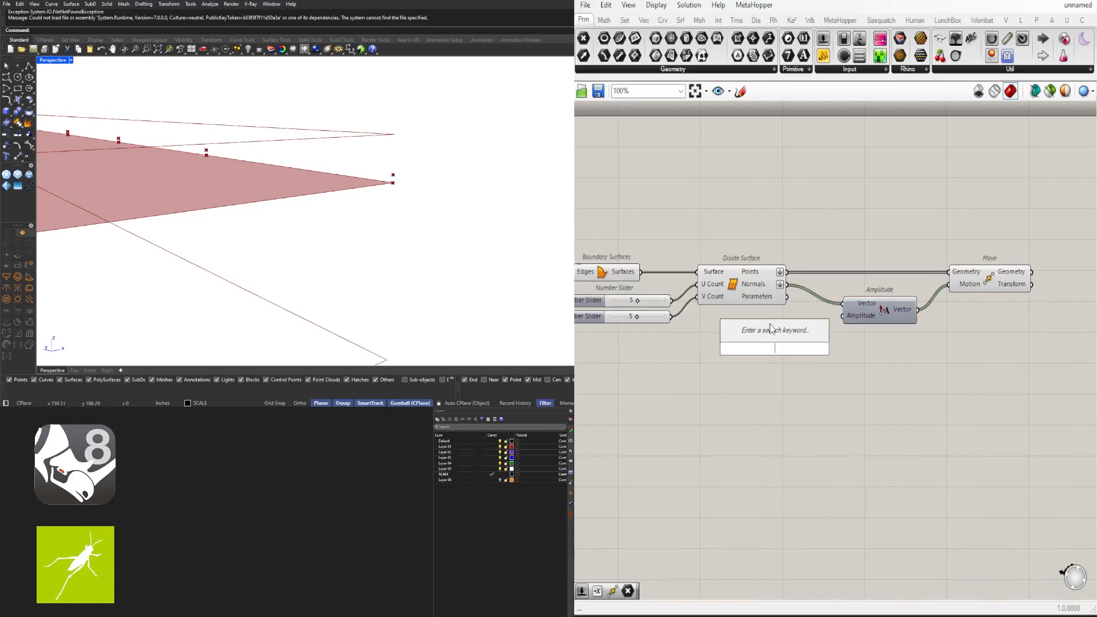
{"action": "type", "text": "12.500"}
{"action": "key", "text": "Return"}
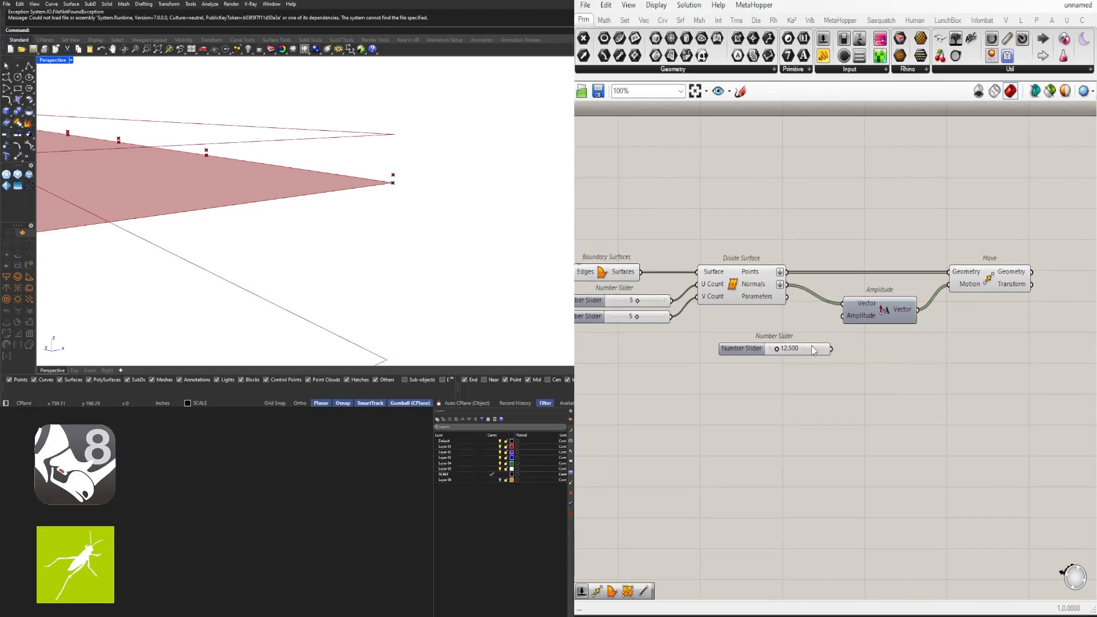
{"action": "left_click_drag", "start_coordinate": [814, 338], "coordinate": [844, 317]}
{"action": "left_click", "coordinate": [889, 319]}
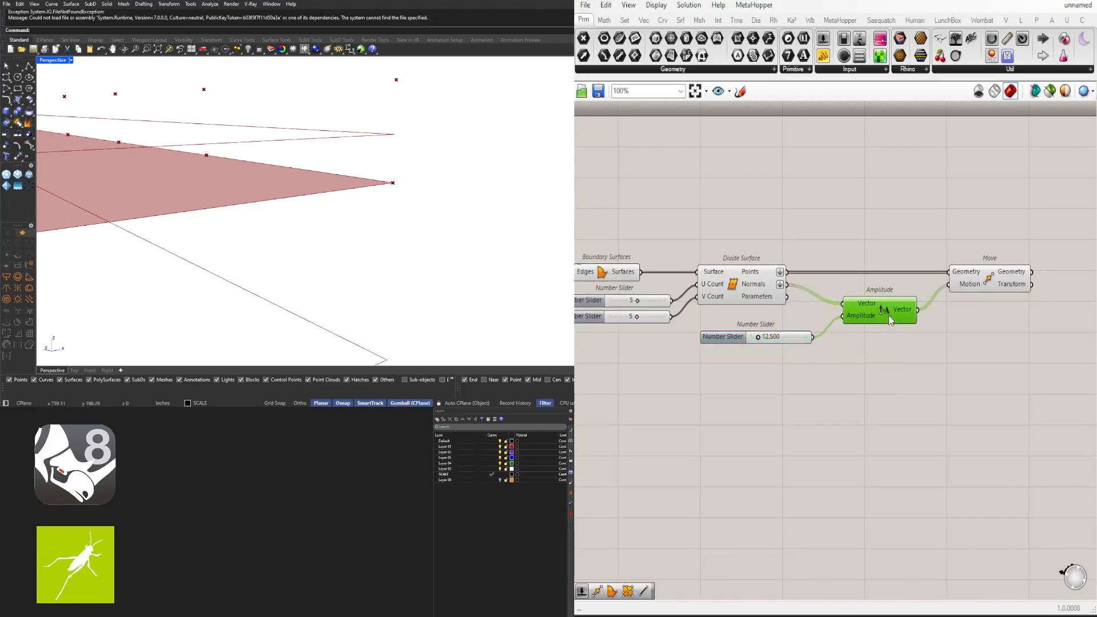
{"action": "scroll", "coordinate": [877, 373], "scroll_direction": "down", "scroll_amount": 3}
{"action": "right_click_drag", "start_coordinate": [877, 373], "coordinate": [830, 360]}
{"action": "left_click", "coordinate": [898, 313]}
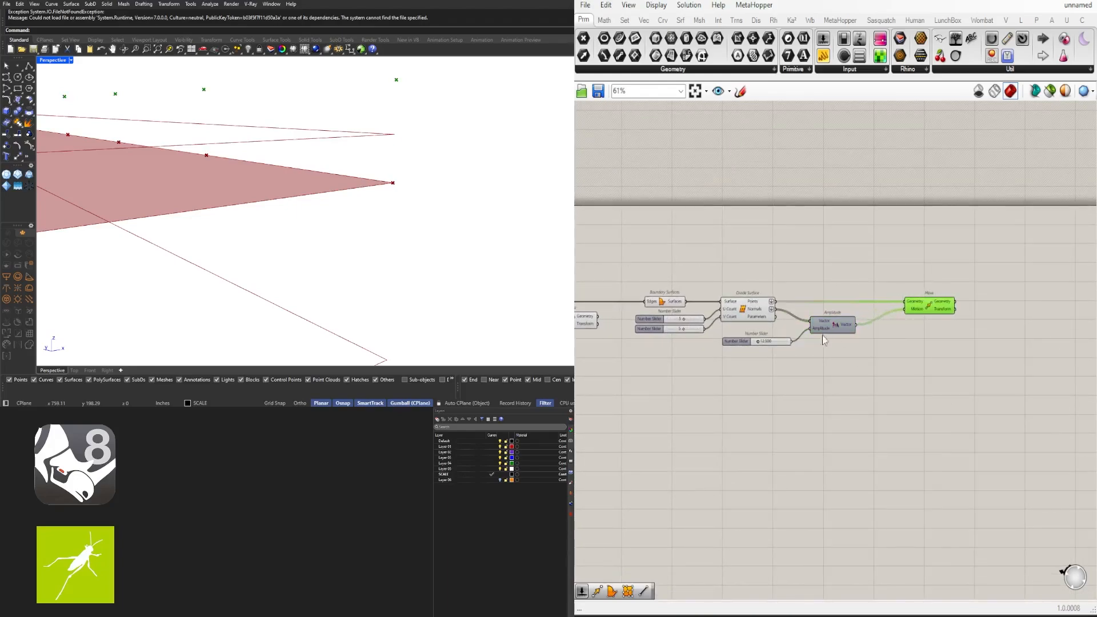
{"action": "mouse_move", "coordinate": [840, 334]}
{"action": "left_mouse_down"}
{"action": "mouse_move", "coordinate": [730, 382]}
{"action": "mouse_move", "coordinate": [825, 328]}
{"action": "left_mouse_up"}
Move the Amplitude component and 12.500 slider to the left to tidy the layout
{"action": "scroll", "coordinate": [840, 329], "scroll_direction": "up", "scroll_amount": 2}
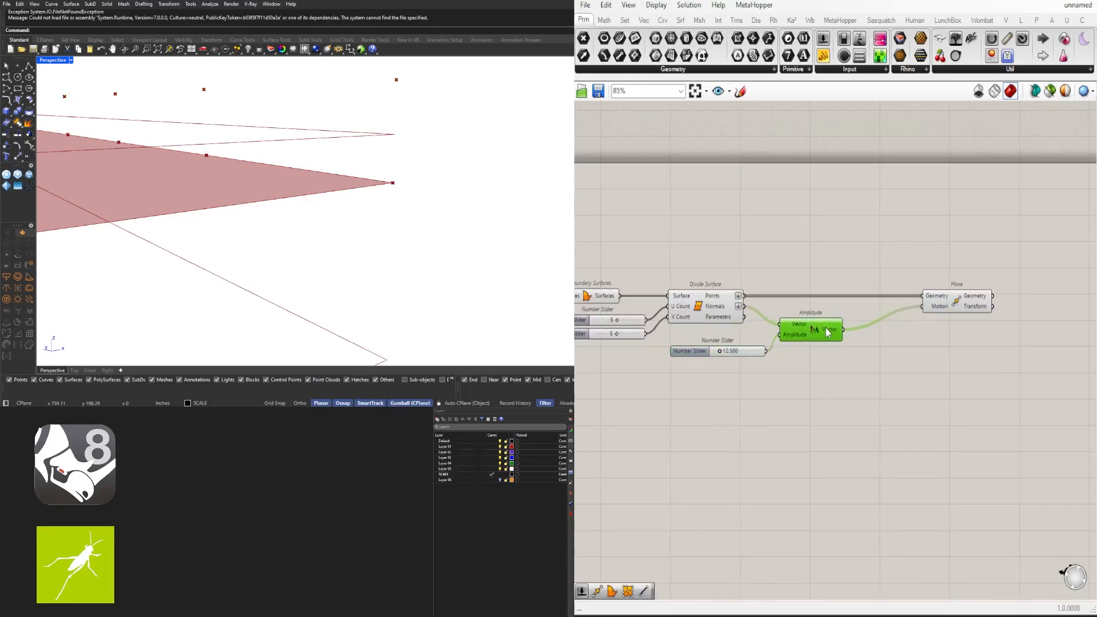
{"action": "left_click_drag", "start_coordinate": [832, 395], "coordinate": [737, 342]}
{"action": "left_click_drag", "start_coordinate": [807, 327], "coordinate": [801, 325]}
{"action": "left_click_drag", "start_coordinate": [798, 375], "coordinate": [732, 348]}
{"action": "left_click", "coordinate": [778, 352]}
{"action": "left_click", "coordinate": [808, 328]}
Insert a Negative component between Amplitude and the Move's Motion input
{"action": "double_click", "coordinate": [890, 350]}
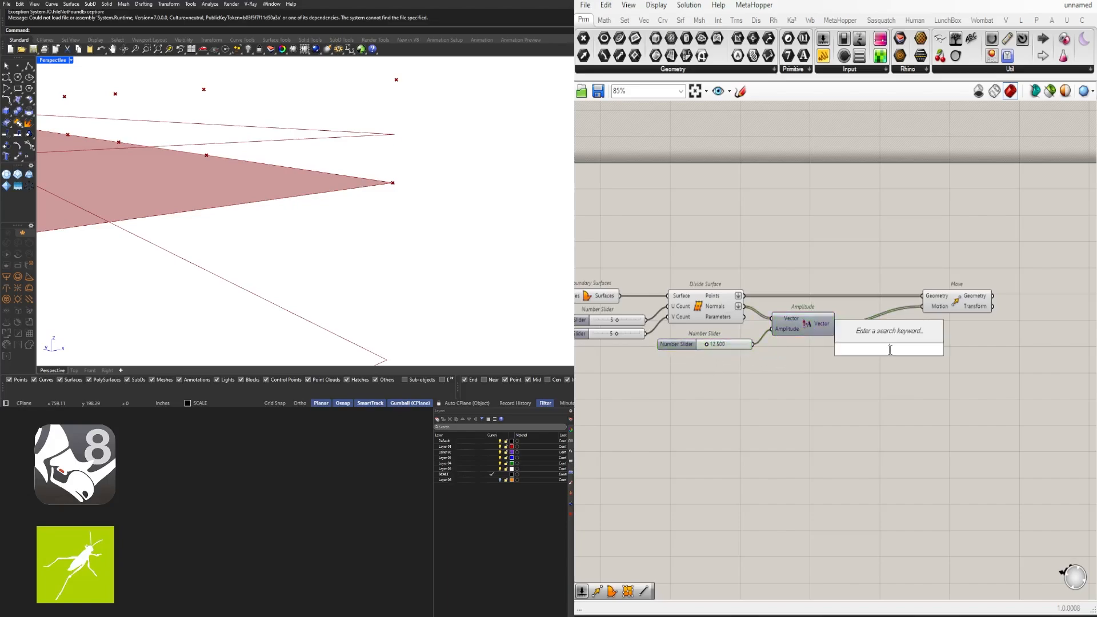
{"action": "type", "text": "neg"}
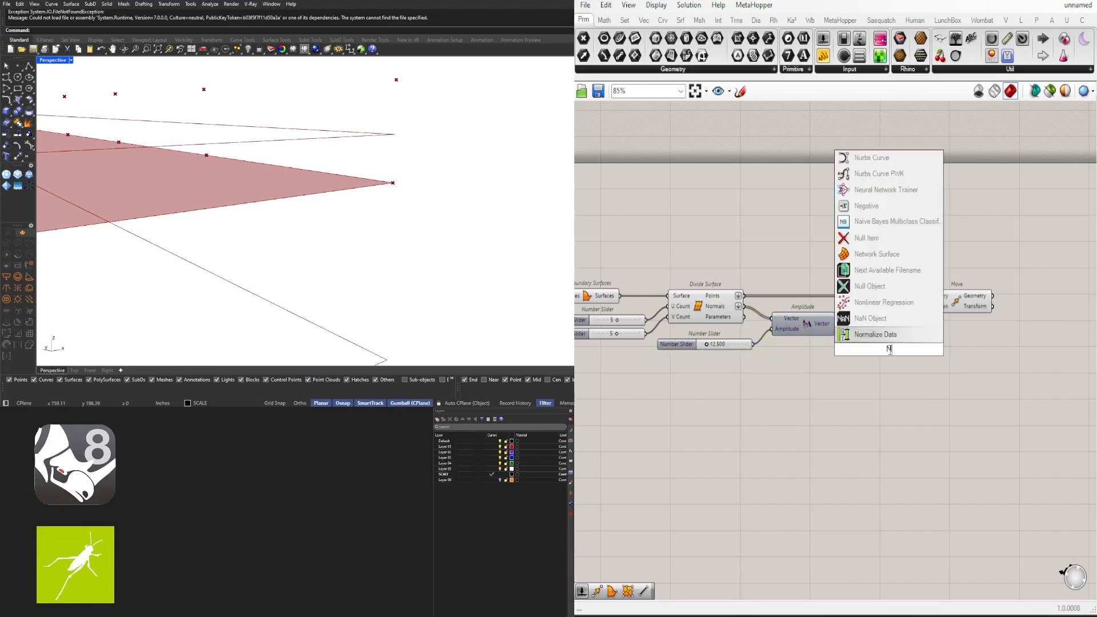
{"action": "left_click", "coordinate": [858, 327]}
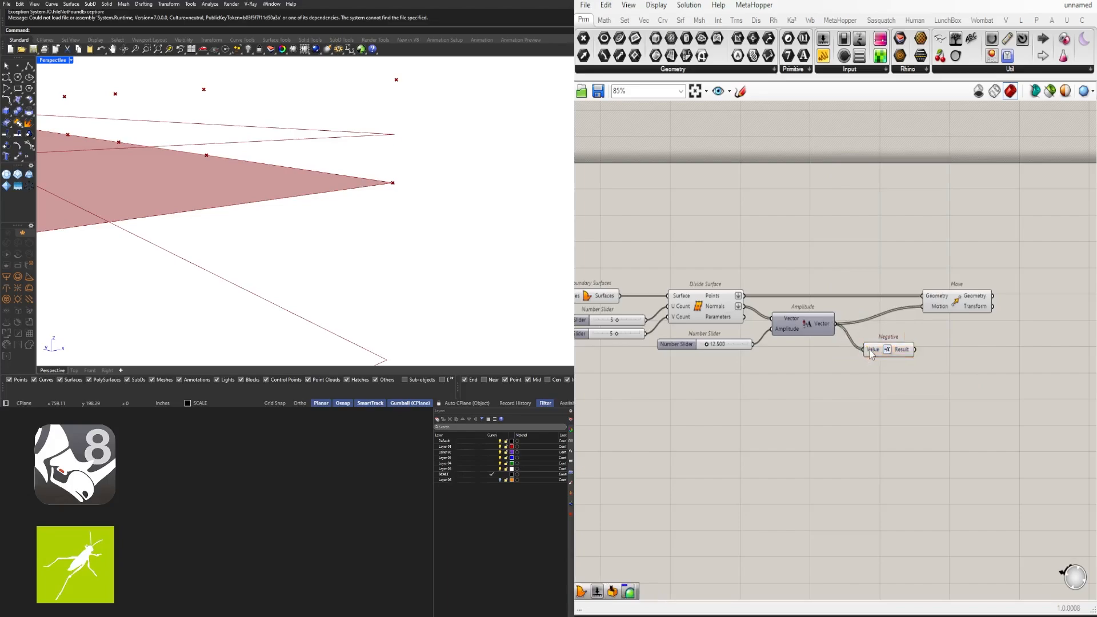
{"action": "left_click_drag", "start_coordinate": [911, 352], "coordinate": [949, 301]}
{"action": "left_click", "coordinate": [906, 326]}
{"action": "scroll", "coordinate": [255, 217], "scroll_direction": "down", "scroll_amount": 5}
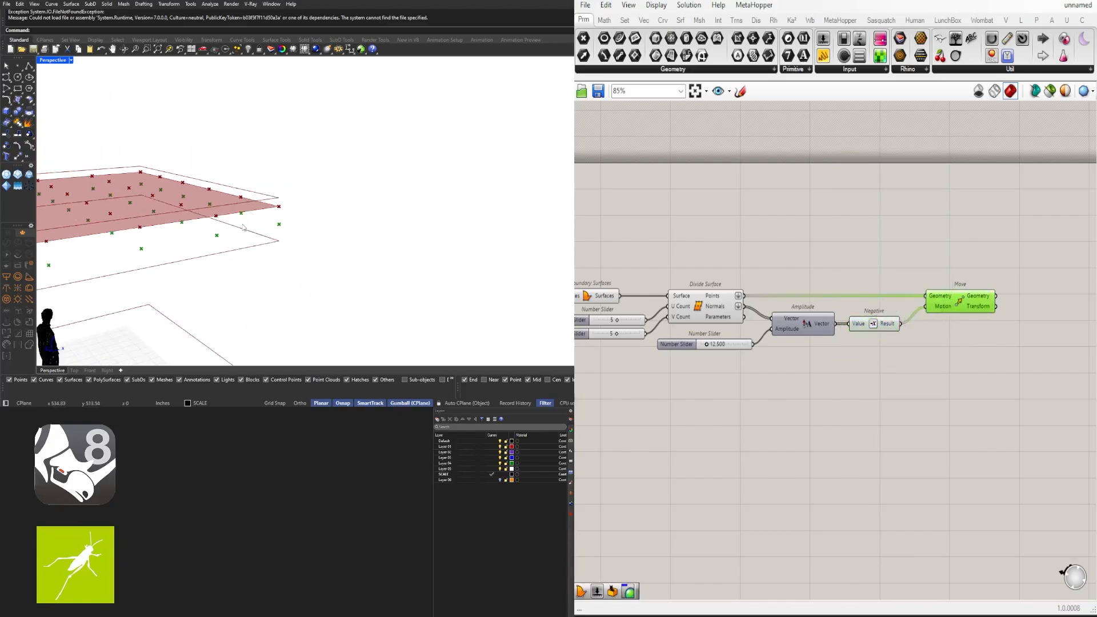
{"action": "right_click_drag", "start_coordinate": [255, 216], "coordinate": [375, 188]}
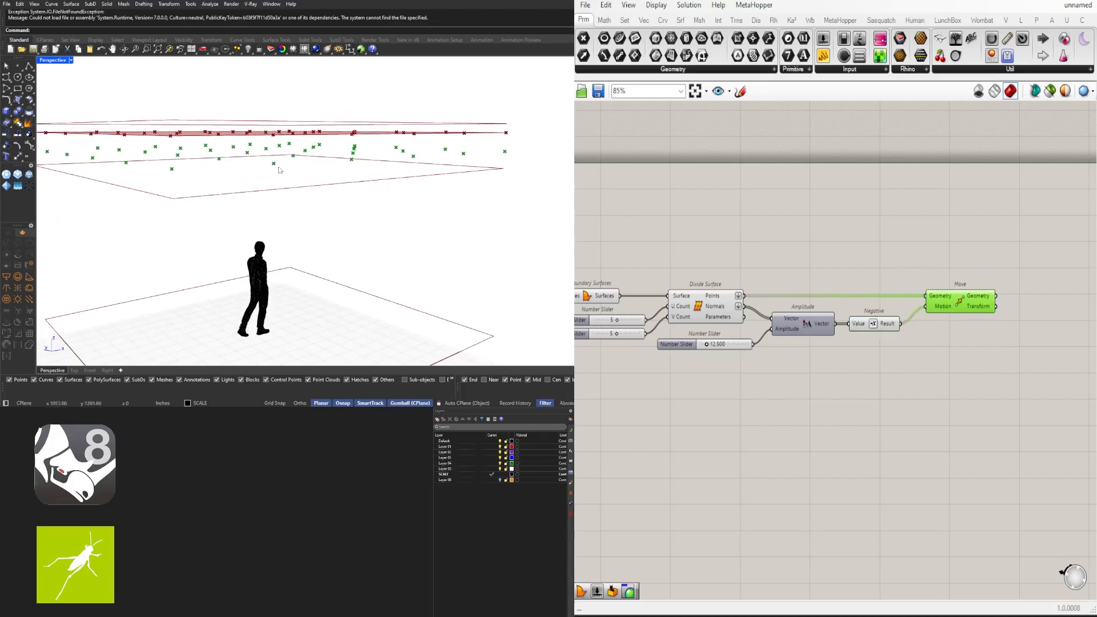
{"action": "mouse_move", "coordinate": [407, 154]}
{"action": "right_mouse_down"}
{"action": "mouse_move", "coordinate": [420, 144]}
{"action": "mouse_move", "coordinate": [411, 157]}
{"action": "right_mouse_up"}
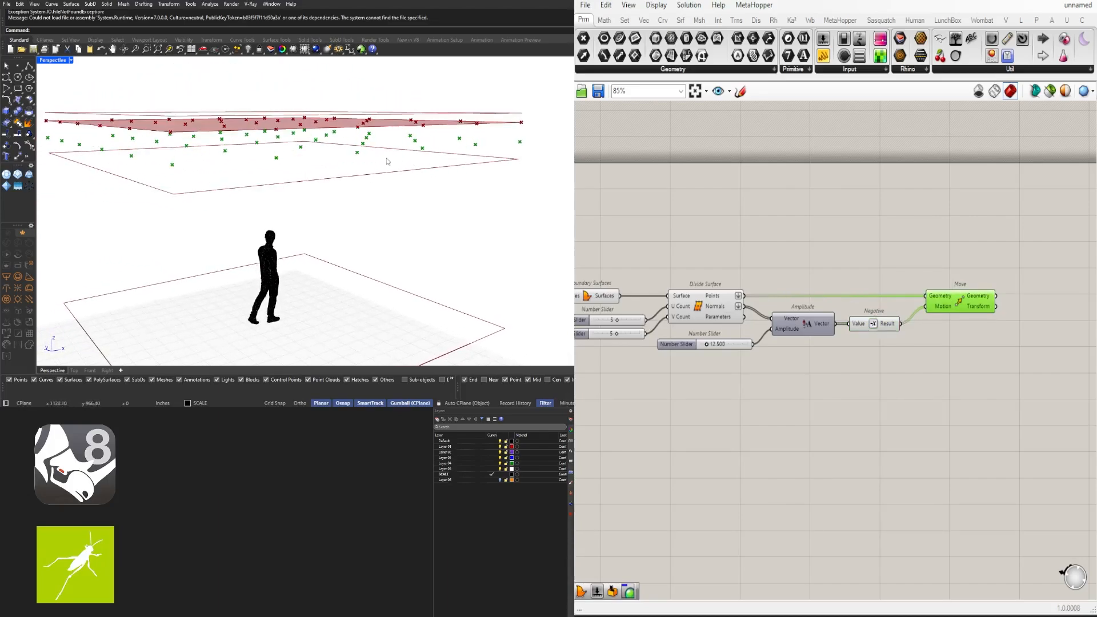
{"action": "scroll", "coordinate": [709, 345], "scroll_direction": "up", "scroll_amount": 5}
Drag the amplitude slider to 16.649, then up to 23.438
{"action": "left_click_drag", "start_coordinate": [709, 349], "coordinate": [724, 350]}
{"action": "mouse_move", "coordinate": [371, 222]}
{"action": "right_mouse_down"}
{"action": "mouse_move", "coordinate": [368, 214]}
{"action": "mouse_move", "coordinate": [378, 218]}
{"action": "right_mouse_up"}
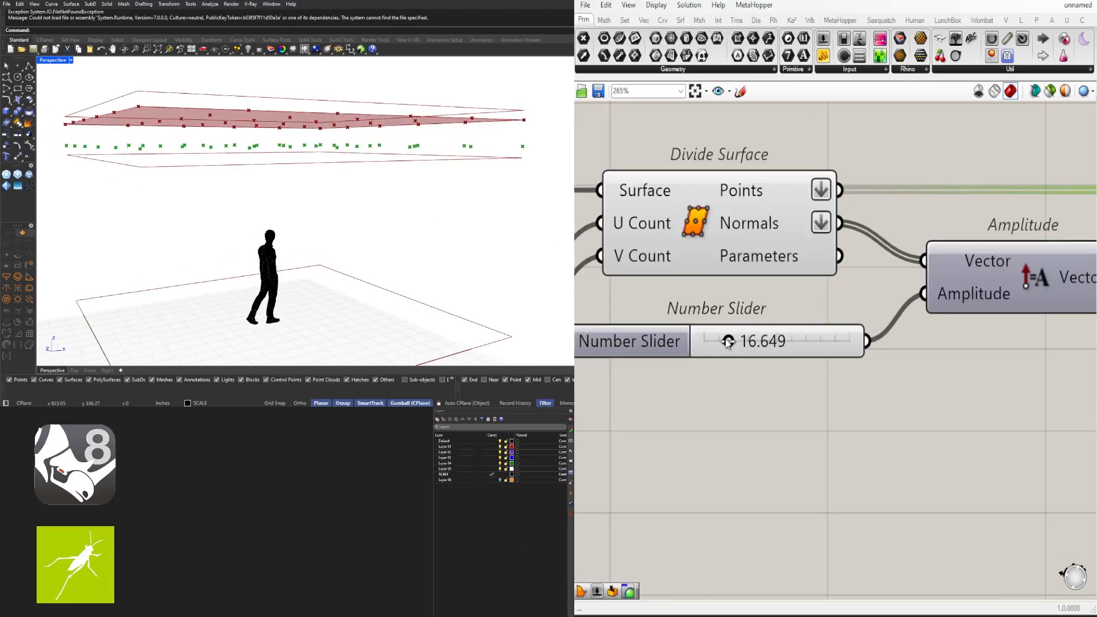
{"action": "left_click_drag", "start_coordinate": [724, 341], "coordinate": [738, 343]}
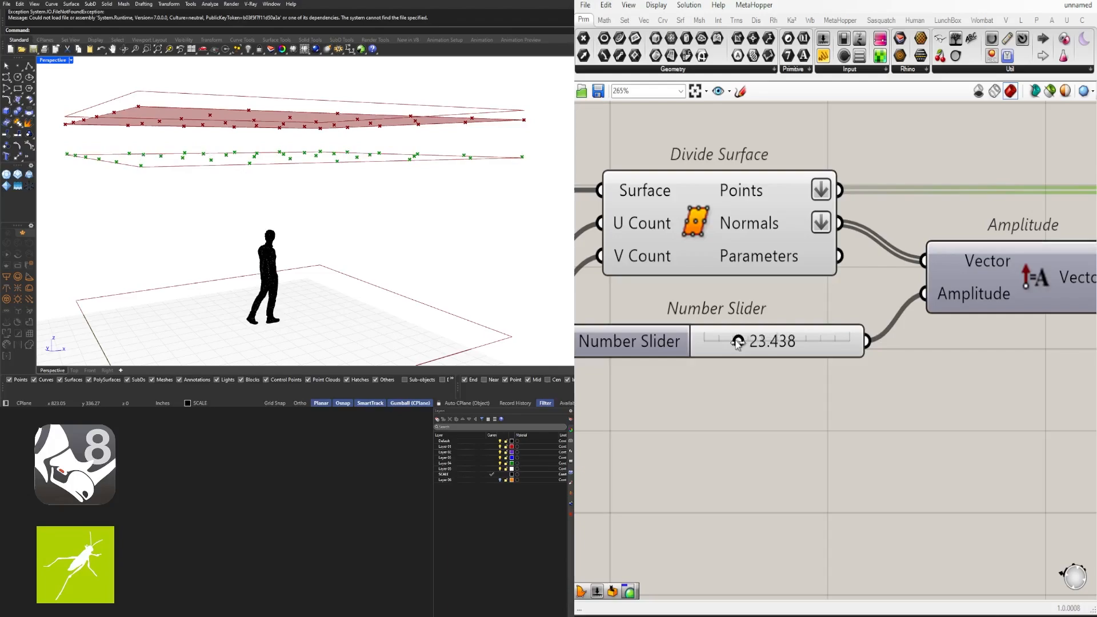
{"action": "scroll", "coordinate": [765, 360], "scroll_direction": "down", "scroll_amount": 5}
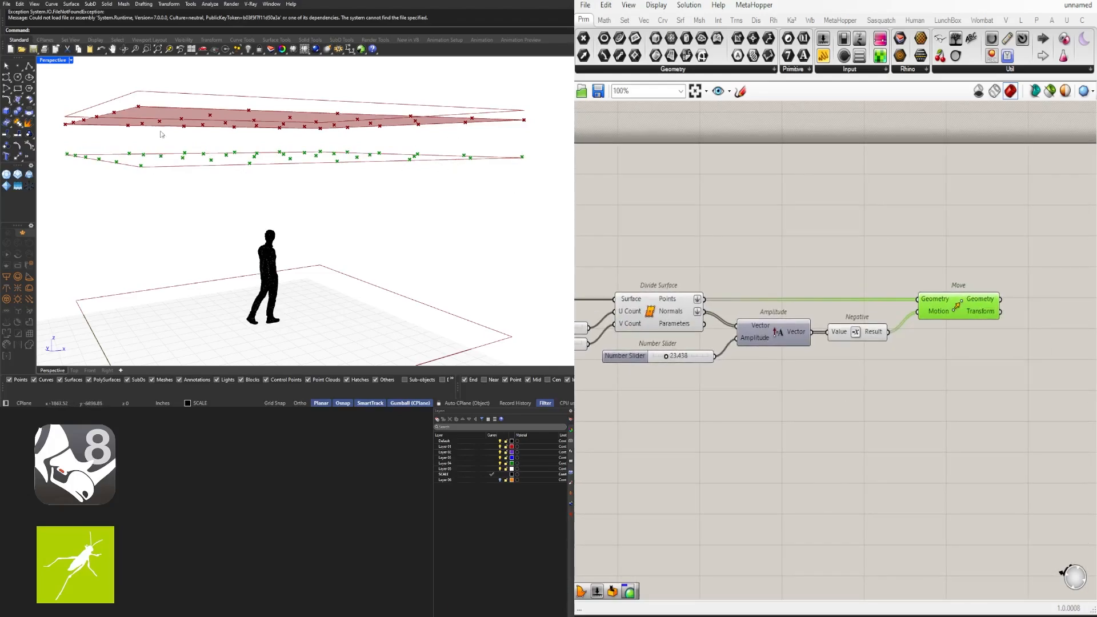
{"action": "right_click_drag", "start_coordinate": [372, 171], "coordinate": [307, 216]}
{"action": "scroll", "coordinate": [891, 320], "scroll_direction": "down", "scroll_amount": 2}
Rearrange the Move, Amplitude and Negative components into a tidy row
{"action": "right_click_drag", "start_coordinate": [890, 319], "coordinate": [795, 337]}
{"action": "left_click_drag", "start_coordinate": [824, 334], "coordinate": [897, 334]}
{"action": "left_click_drag", "start_coordinate": [816, 389], "coordinate": [708, 346]}
{"action": "left_click_drag", "start_coordinate": [717, 354], "coordinate": [794, 355]}
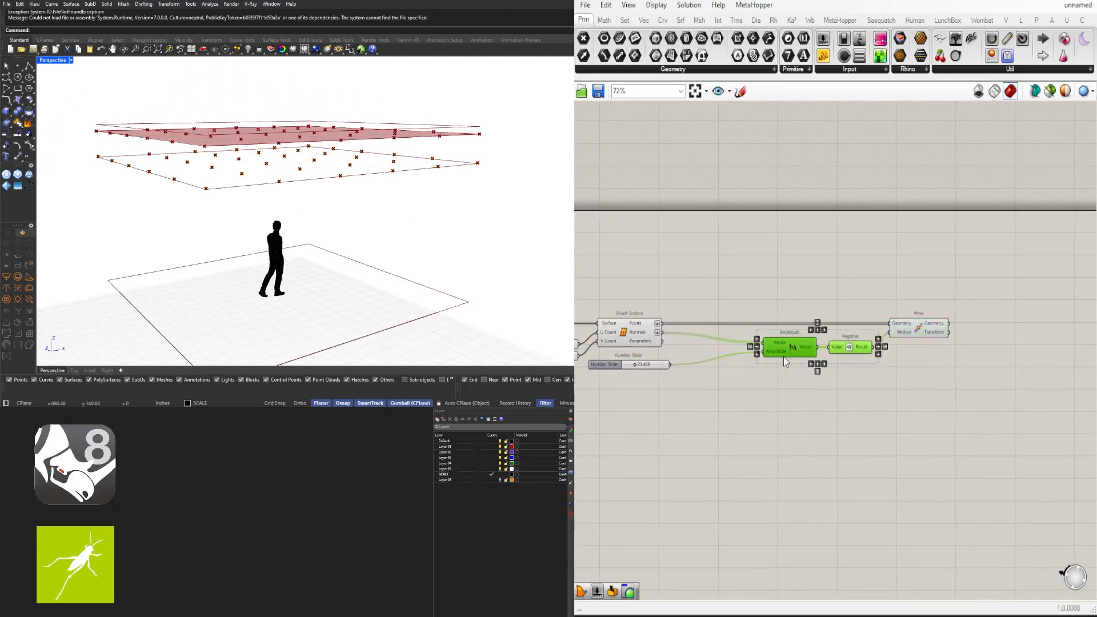
{"action": "left_click", "coordinate": [1002, 427]}
{"action": "left_click_drag", "start_coordinate": [1005, 458], "coordinate": [812, 347]}
{"action": "left_click", "coordinate": [810, 392]}
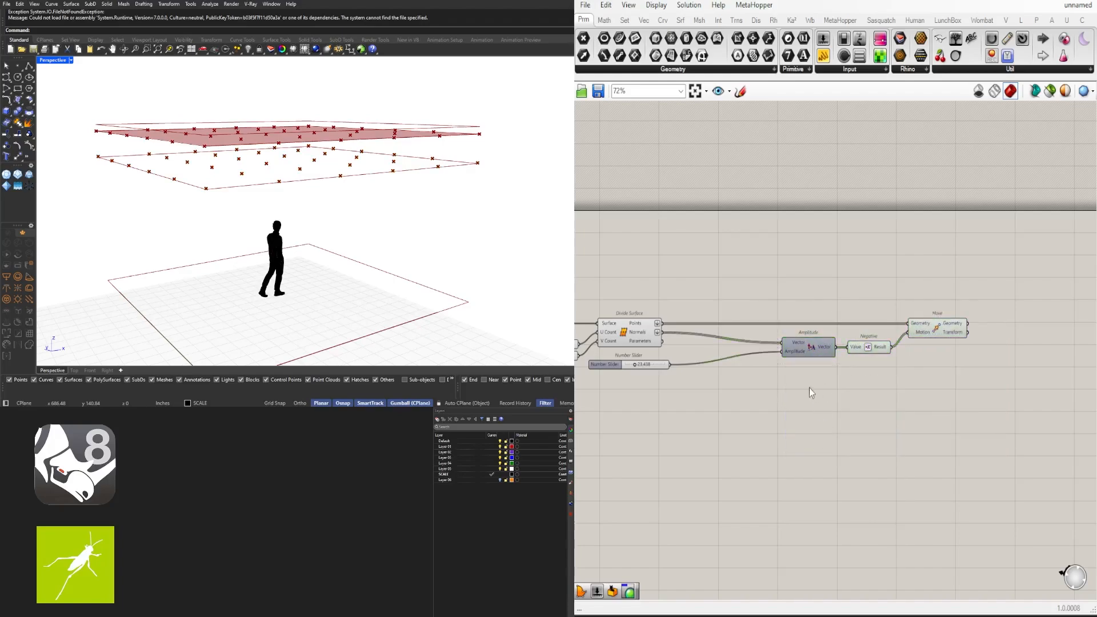
{"action": "mouse_move", "coordinate": [798, 354]}
{"action": "right_click_drag", "start_coordinate": [783, 406], "coordinate": [862, 373]}
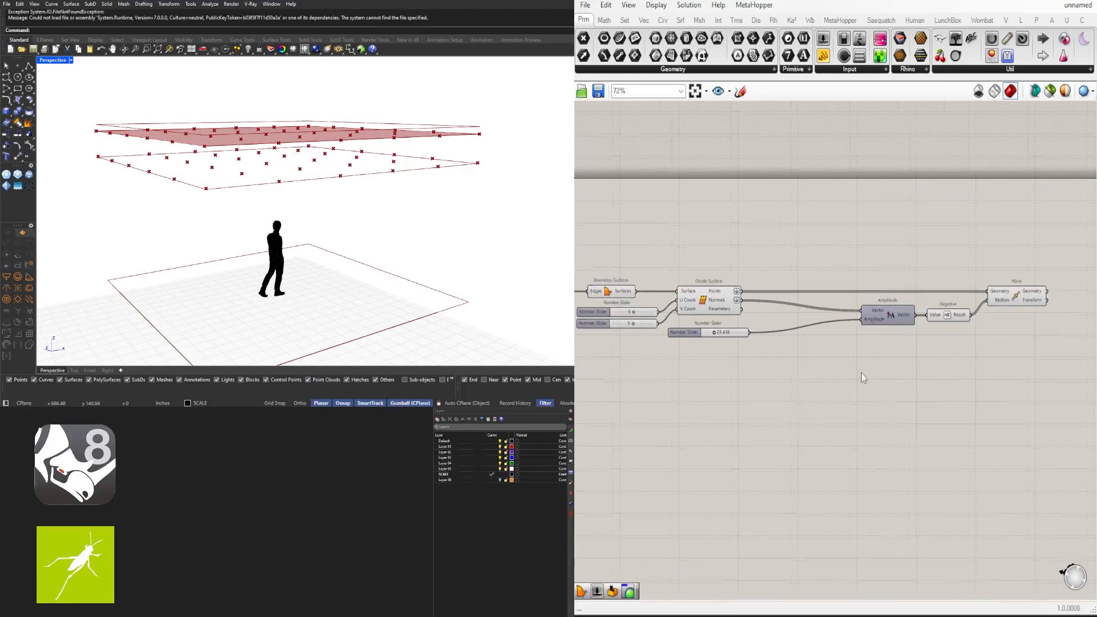
Place a Random component, with Range, Number and Seed inputs, below the 23.438 slider
{"action": "double_click", "coordinate": [822, 355]}
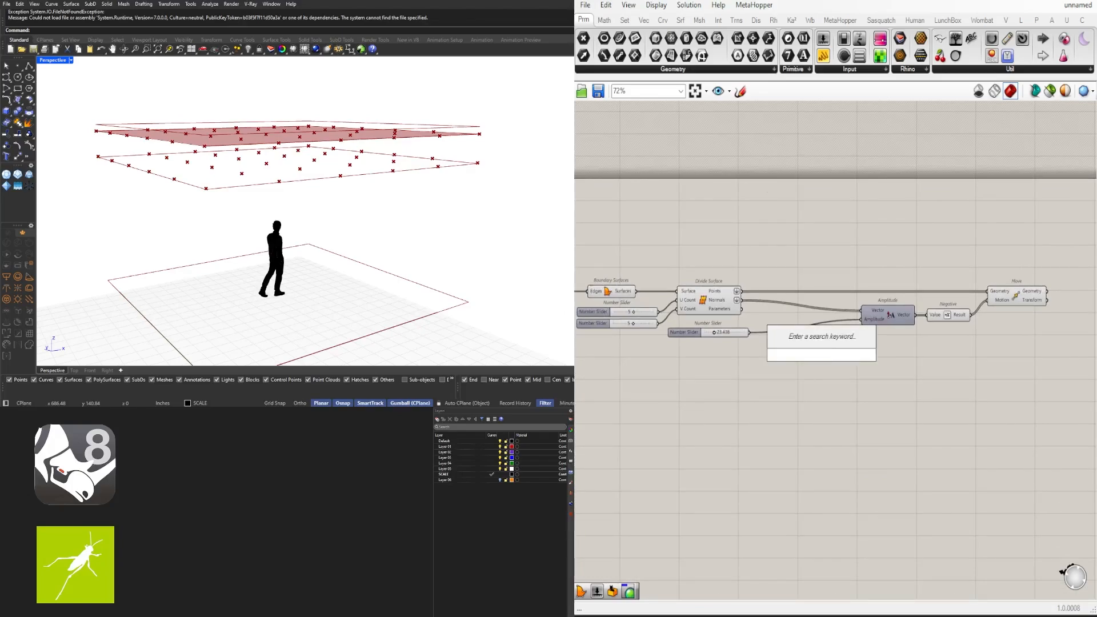
{"action": "type", "text": "RANDOM"}
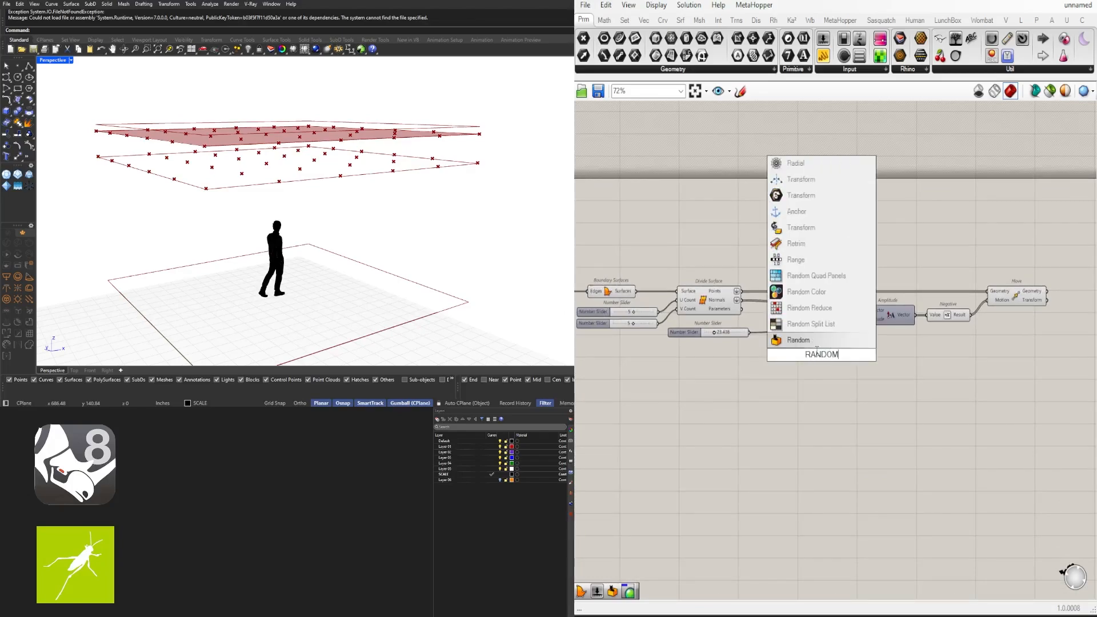
{"action": "left_click", "coordinate": [800, 340]}
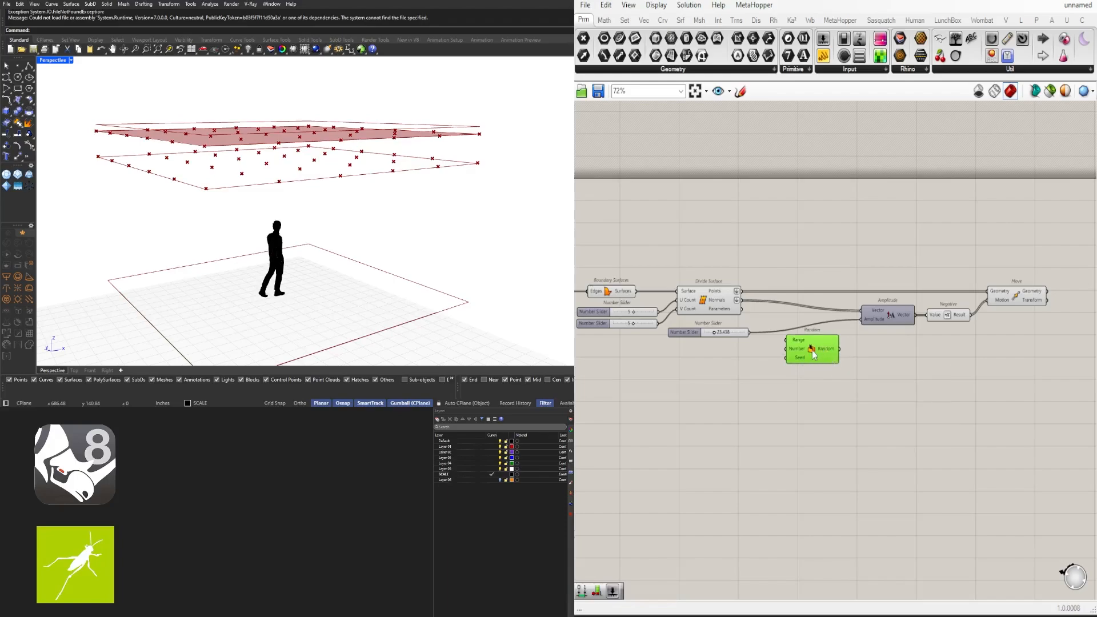
{"action": "scroll", "coordinate": [811, 351], "scroll_direction": "up", "scroll_amount": 3}
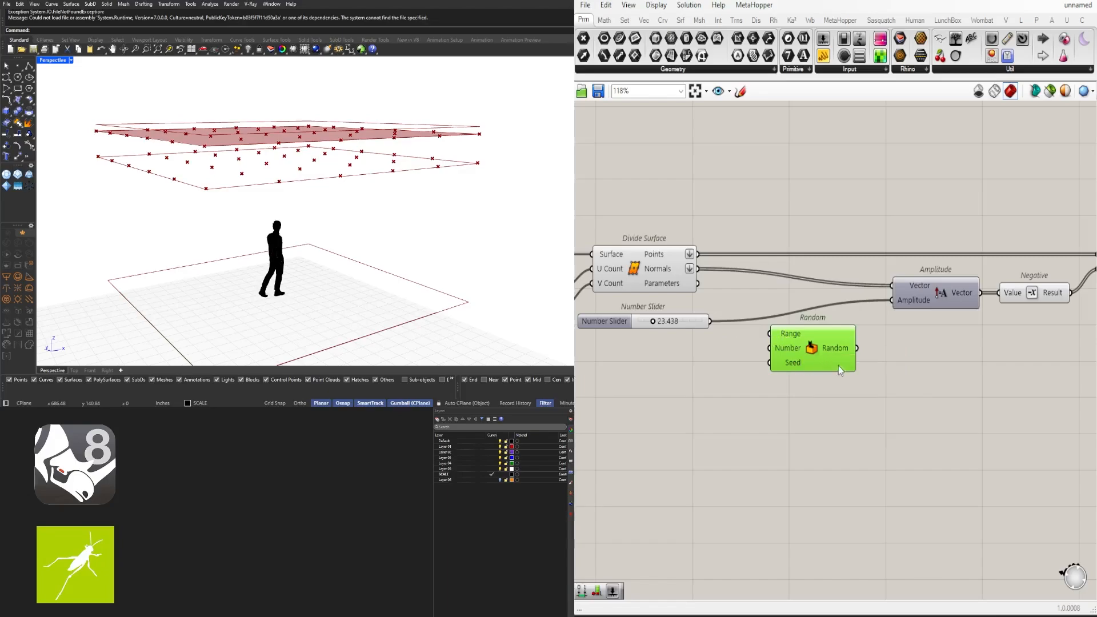
{"action": "scroll", "coordinate": [838, 366], "scroll_direction": "down", "scroll_amount": 3}
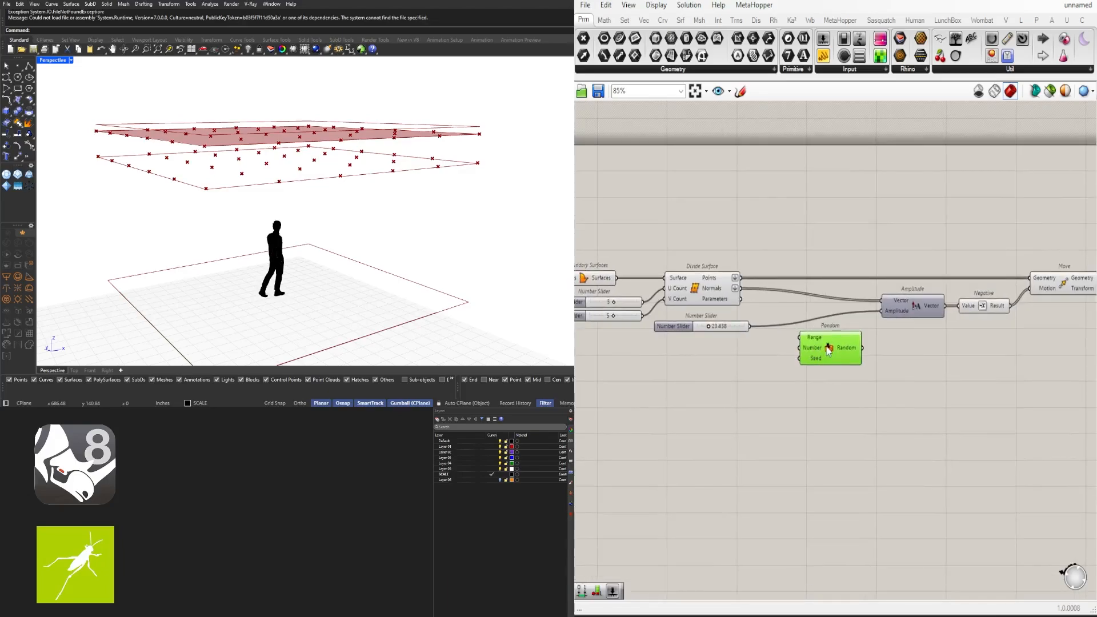
{"action": "left_click_drag", "start_coordinate": [829, 349], "coordinate": [835, 343]}
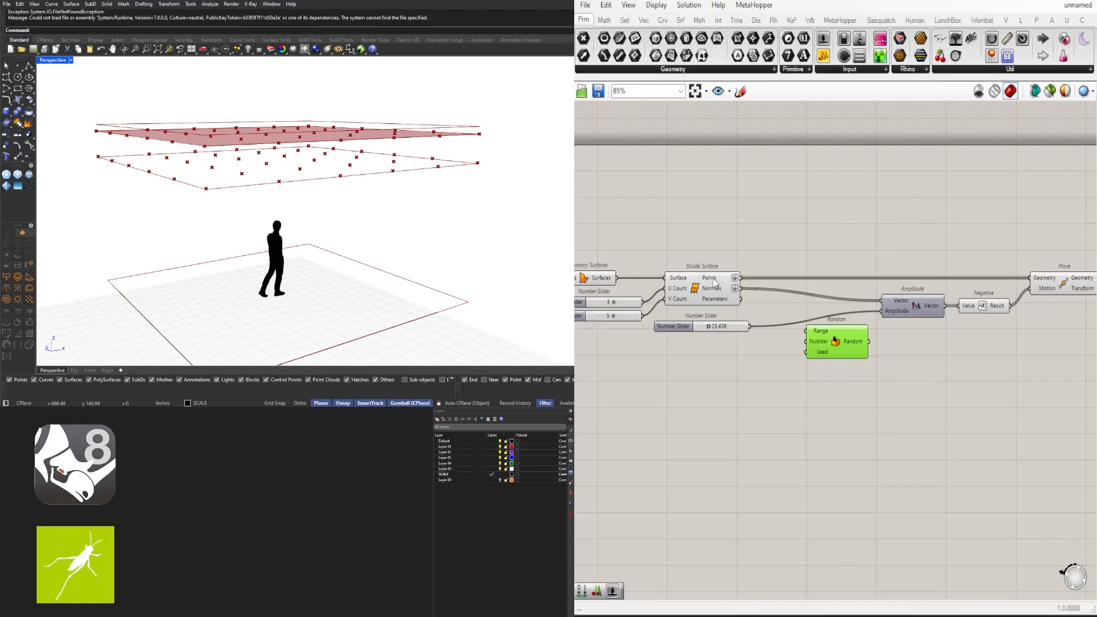
{"action": "mouse_move", "coordinate": [725, 285]}
Add a List Length component (LENG), shifting Random, Amplitude, Negative and Move right for room
{"action": "double_click", "coordinate": [748, 350]}
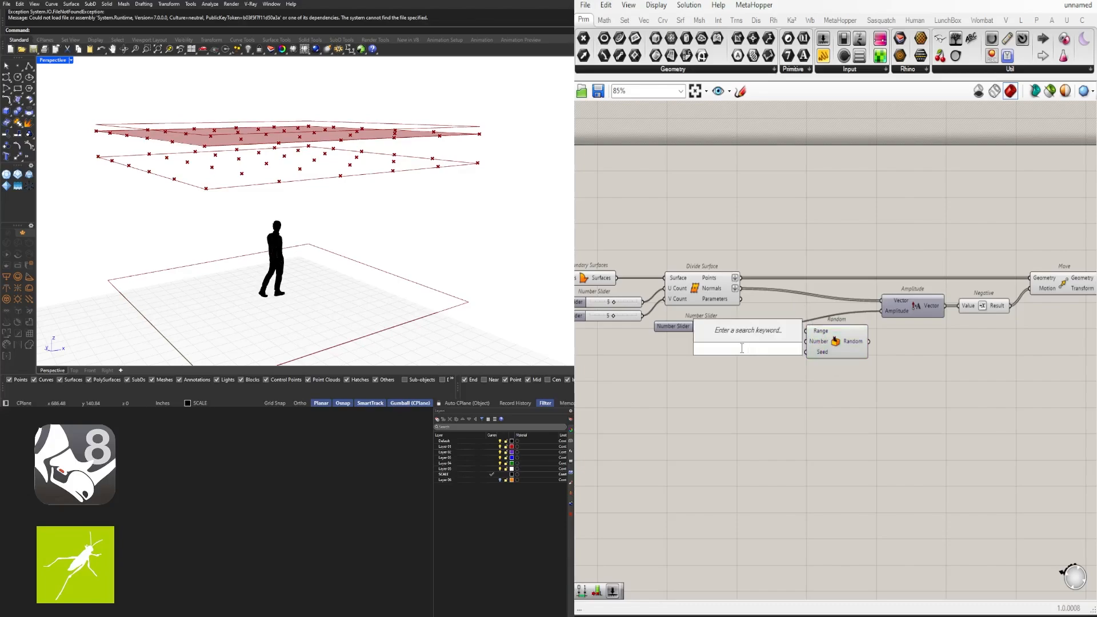
{"action": "type", "text": "LENG"}
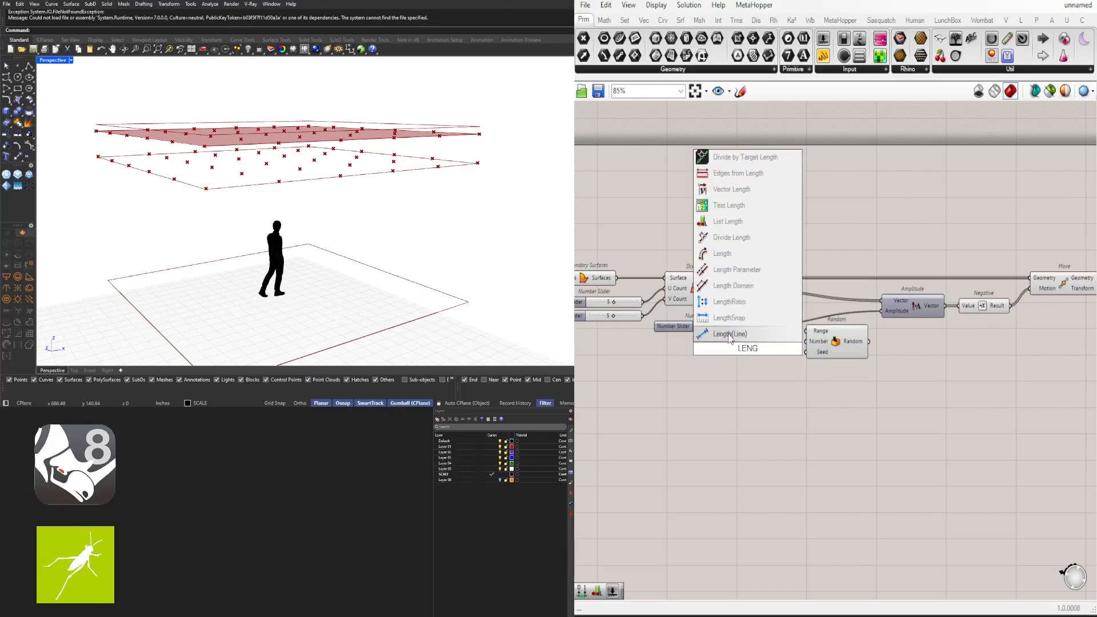
{"action": "left_click", "coordinate": [729, 221]}
{"action": "scroll", "coordinate": [839, 374], "scroll_direction": "down", "scroll_amount": 2}
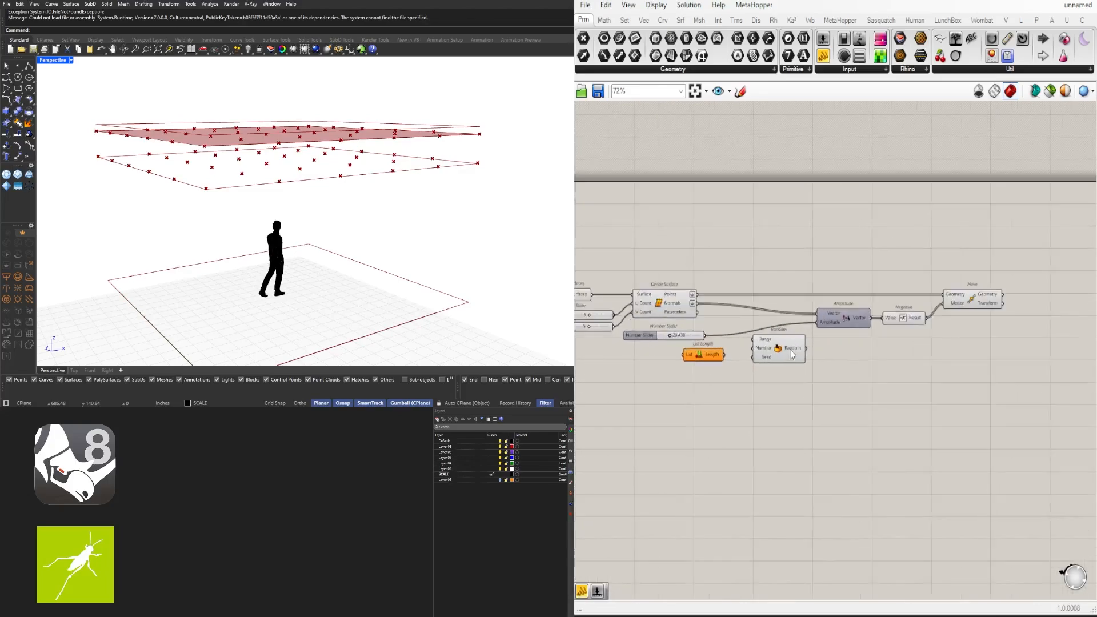
{"action": "scroll", "coordinate": [792, 355], "scroll_direction": "up", "scroll_amount": 2}
{"action": "left_click_drag", "start_coordinate": [1068, 390], "coordinate": [781, 261]}
{"action": "left_click_drag", "start_coordinate": [783, 343], "coordinate": [840, 343]}
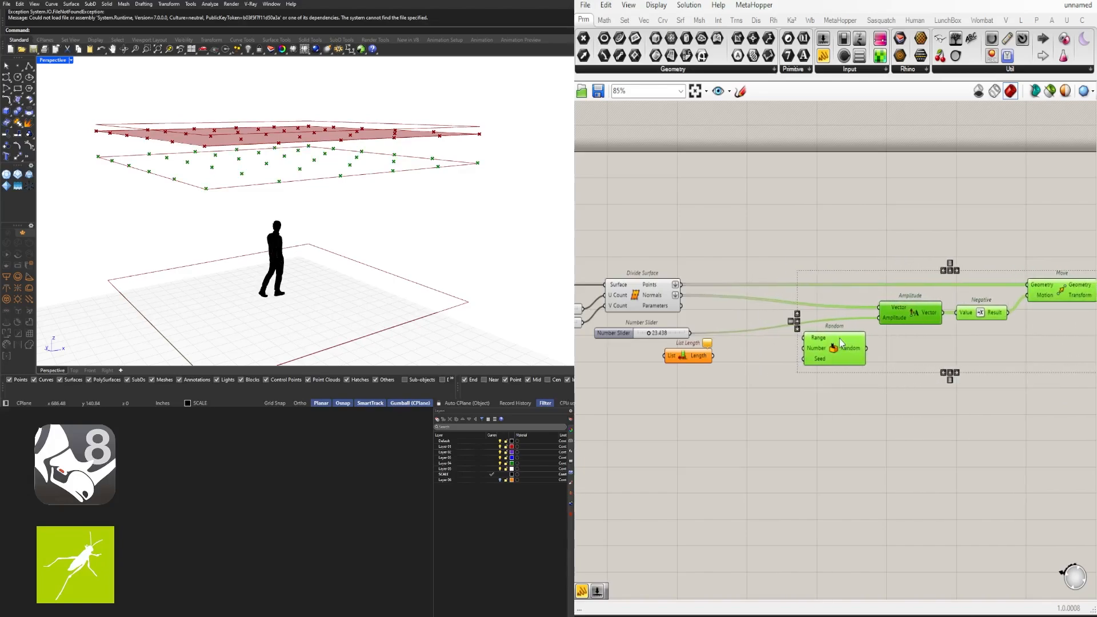
{"action": "left_click", "coordinate": [760, 371]}
{"action": "left_click_drag", "start_coordinate": [685, 354], "coordinate": [744, 347]}
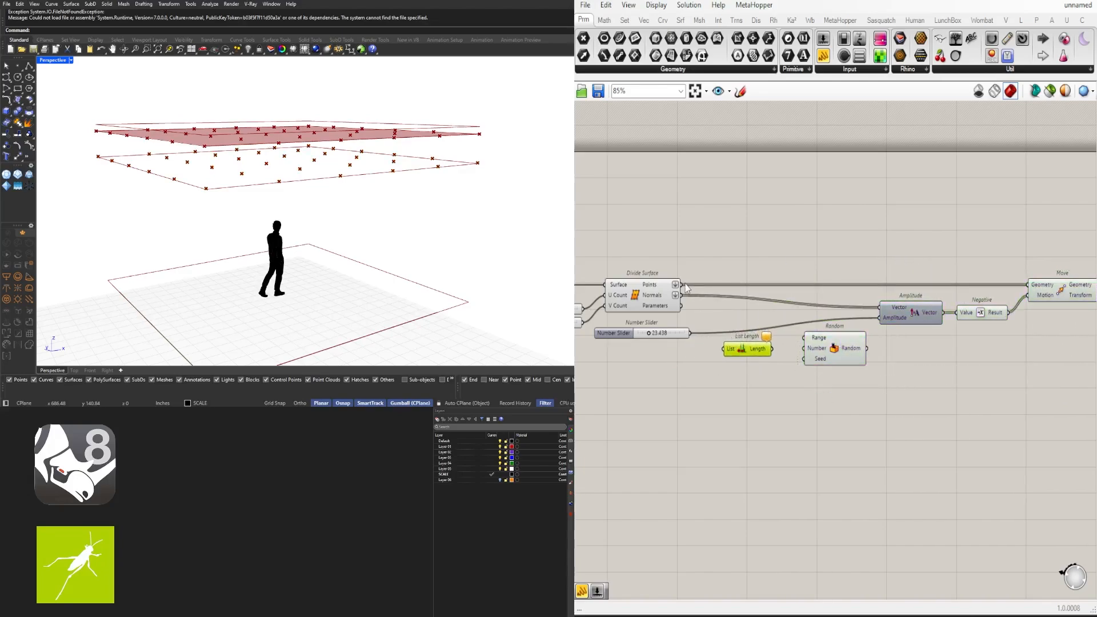
Feed the Divide Surface points into List Length and its count into Random's Number, giving 36 values
{"action": "left_click_drag", "start_coordinate": [681, 284], "coordinate": [726, 349]}
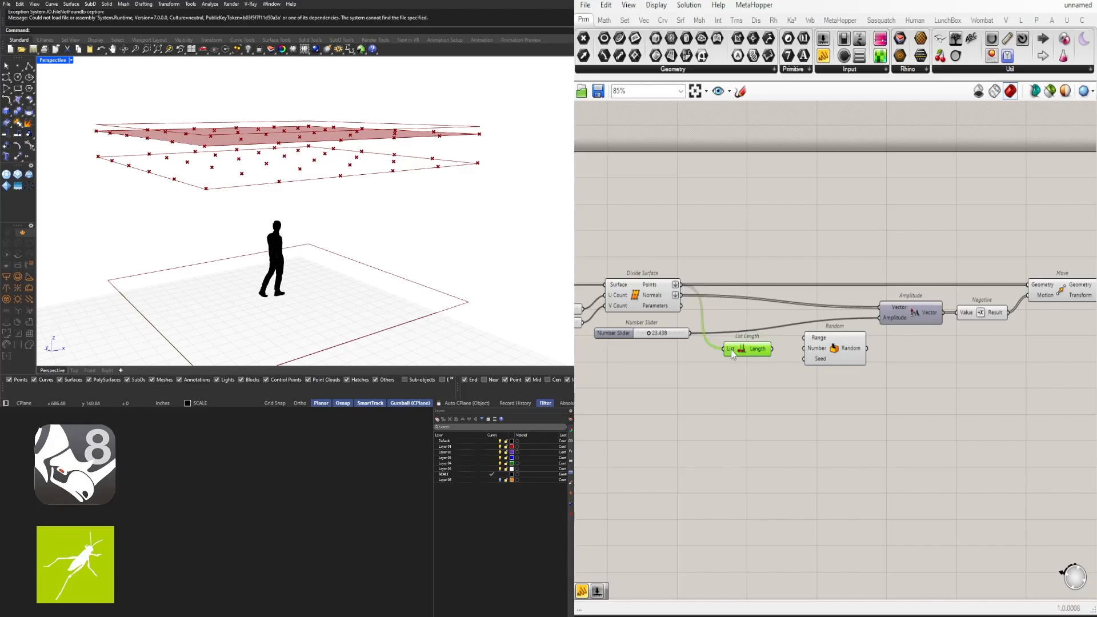
{"action": "mouse_move", "coordinate": [732, 348]}
{"action": "left_click_drag", "start_coordinate": [773, 349], "coordinate": [814, 361]}
{"action": "mouse_move", "coordinate": [837, 355]}
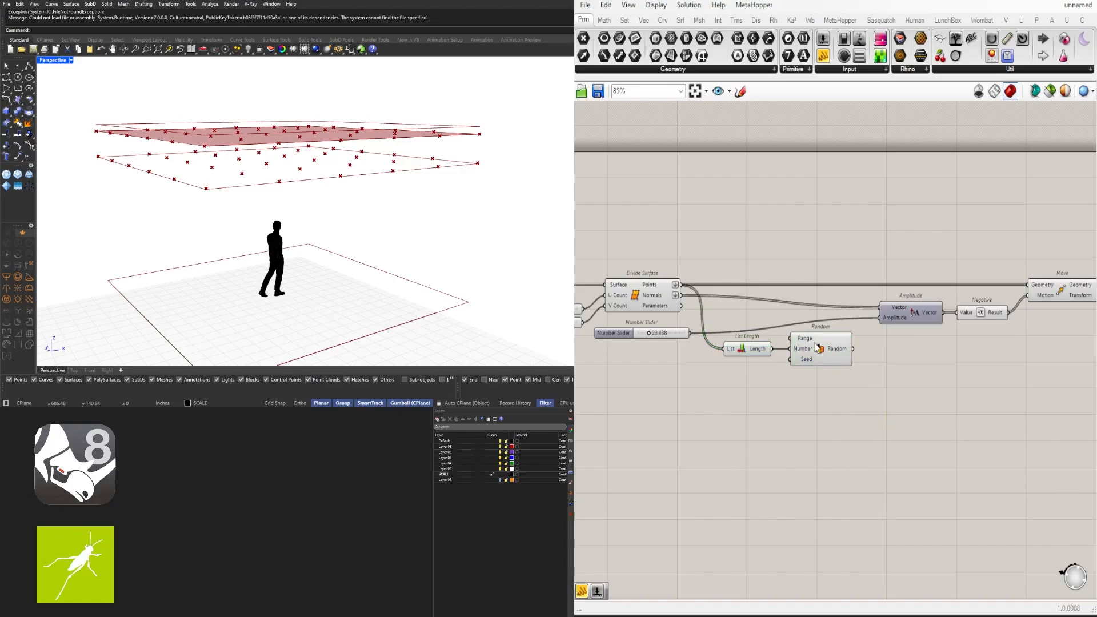
{"action": "mouse_move", "coordinate": [806, 342]}
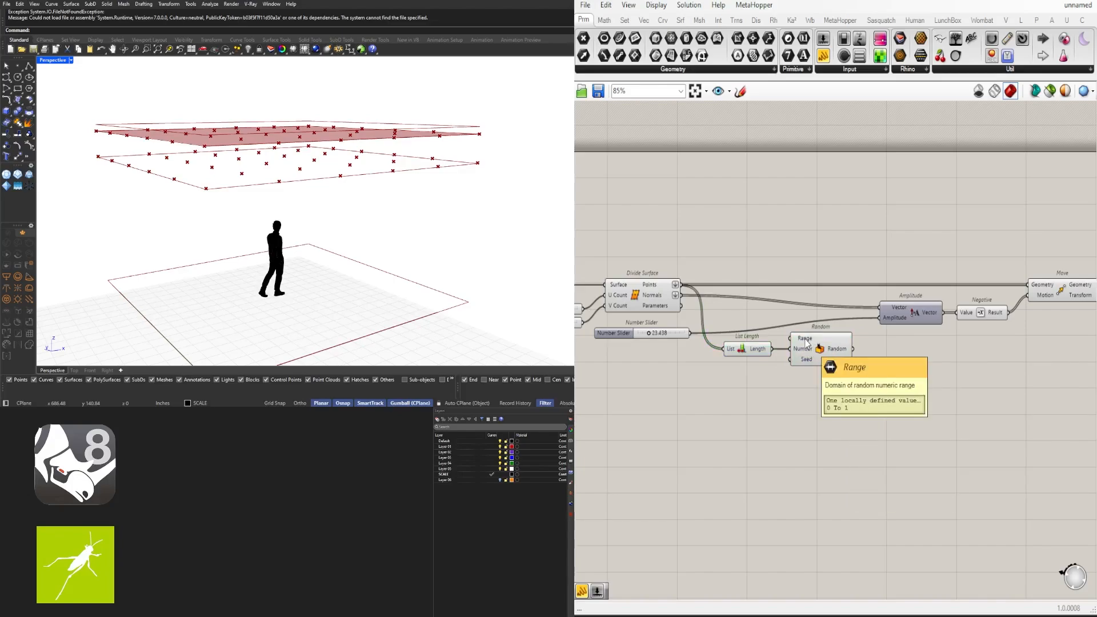
{"action": "scroll", "coordinate": [799, 352], "scroll_direction": "down", "scroll_amount": 3}
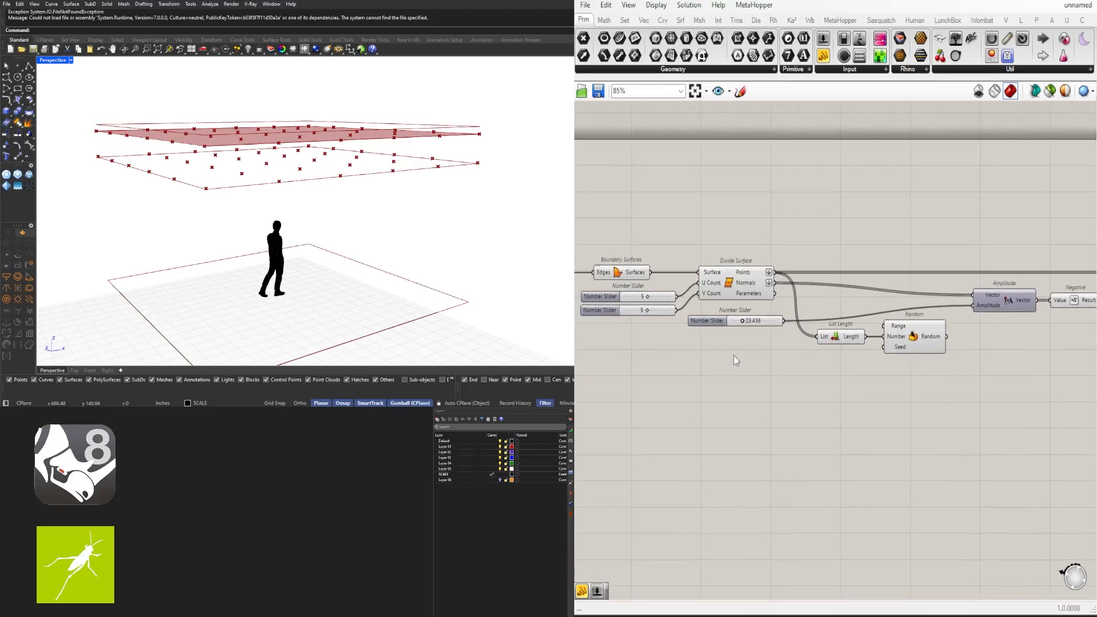
{"action": "scroll", "coordinate": [952, 428], "scroll_direction": "down", "scroll_amount": 2}
{"action": "left_click_drag", "start_coordinate": [1030, 394], "coordinate": [793, 287]}
{"action": "scroll", "coordinate": [769, 351], "scroll_direction": "up", "scroll_amount": 5}
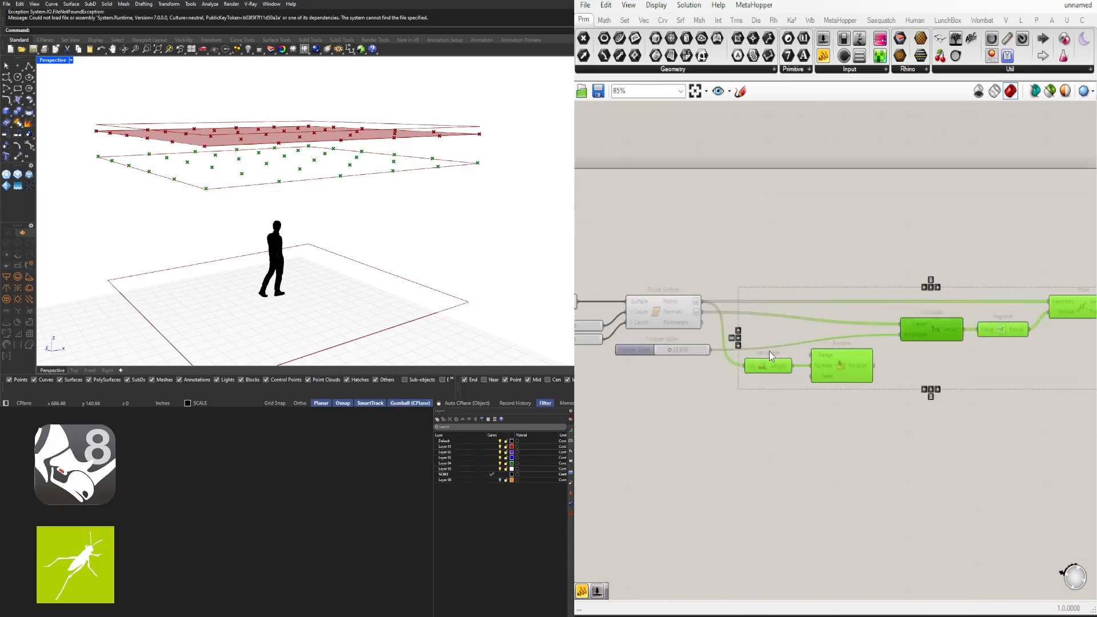
Place a Construct Domain component and duplicate the amplitude number slider
{"action": "double_click", "coordinate": [746, 382]}
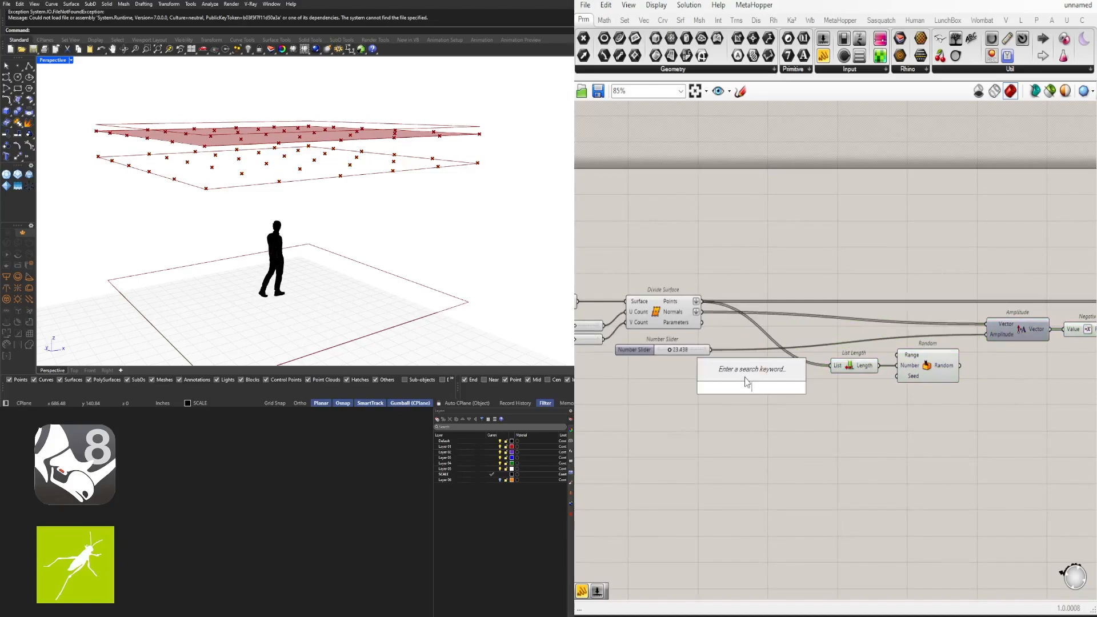
{"action": "type", "text": "CONST"}
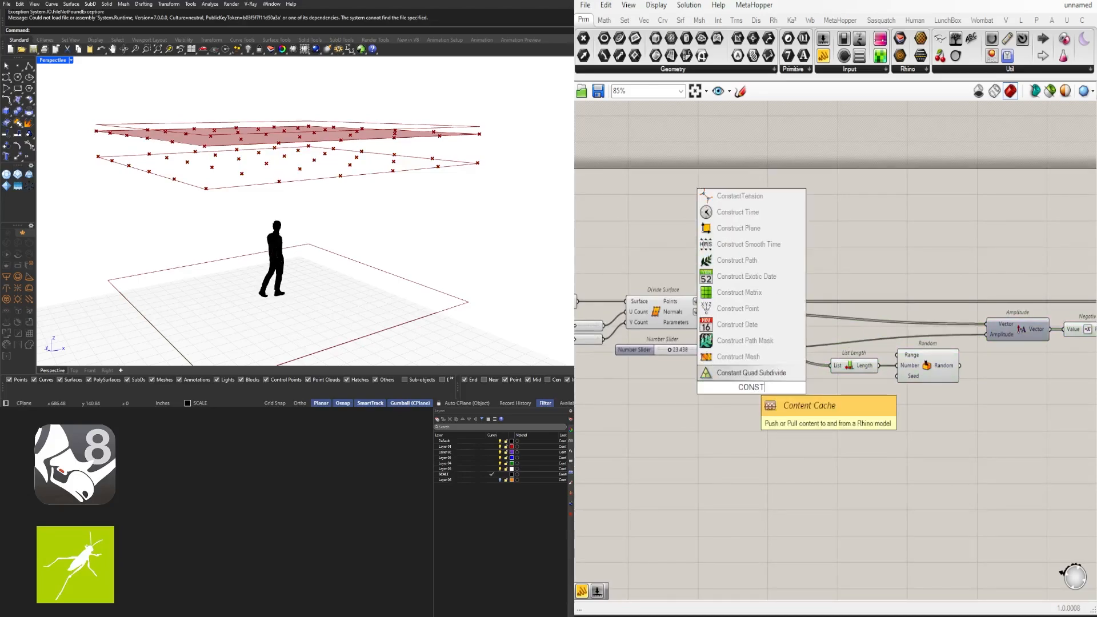
{"action": "type", "text": "RUCTDOMAIN"}
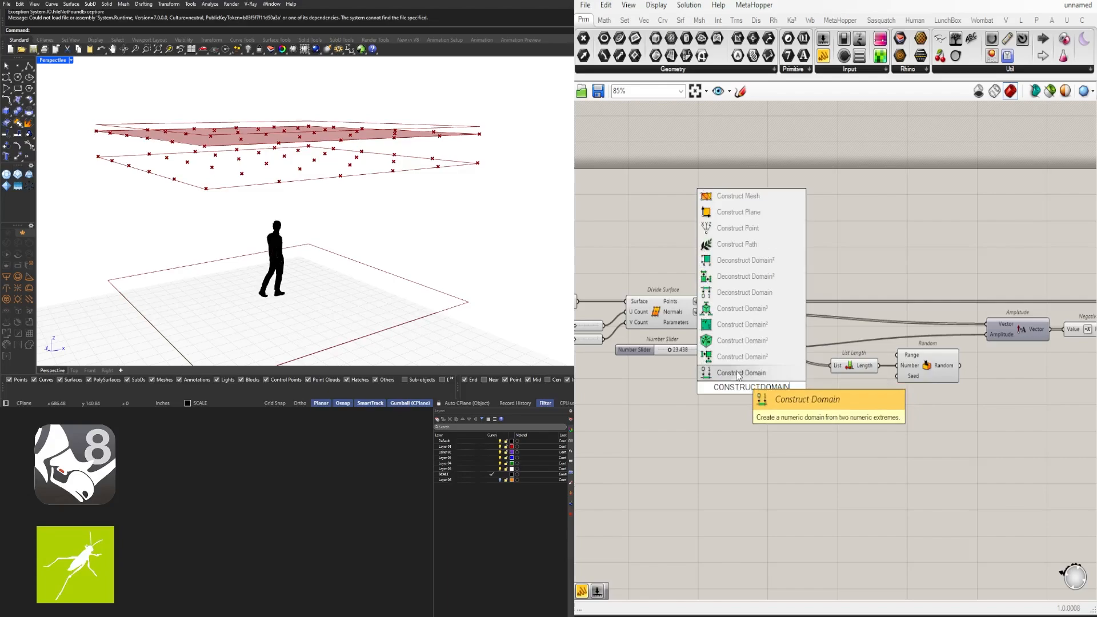
{"action": "key", "text": "Return"}
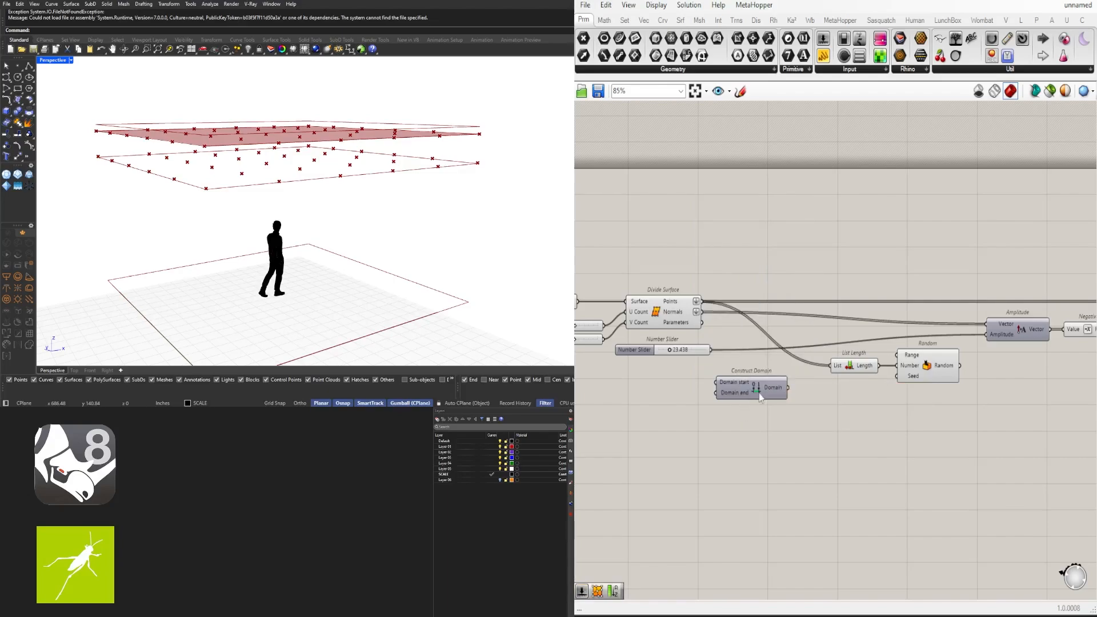
{"action": "right_click_drag", "start_coordinate": [759, 393], "coordinate": [780, 369]}
{"action": "left_click_drag", "start_coordinate": [780, 370], "coordinate": [786, 354]}
{"action": "right_click_drag", "start_coordinate": [724, 346], "coordinate": [766, 320]}
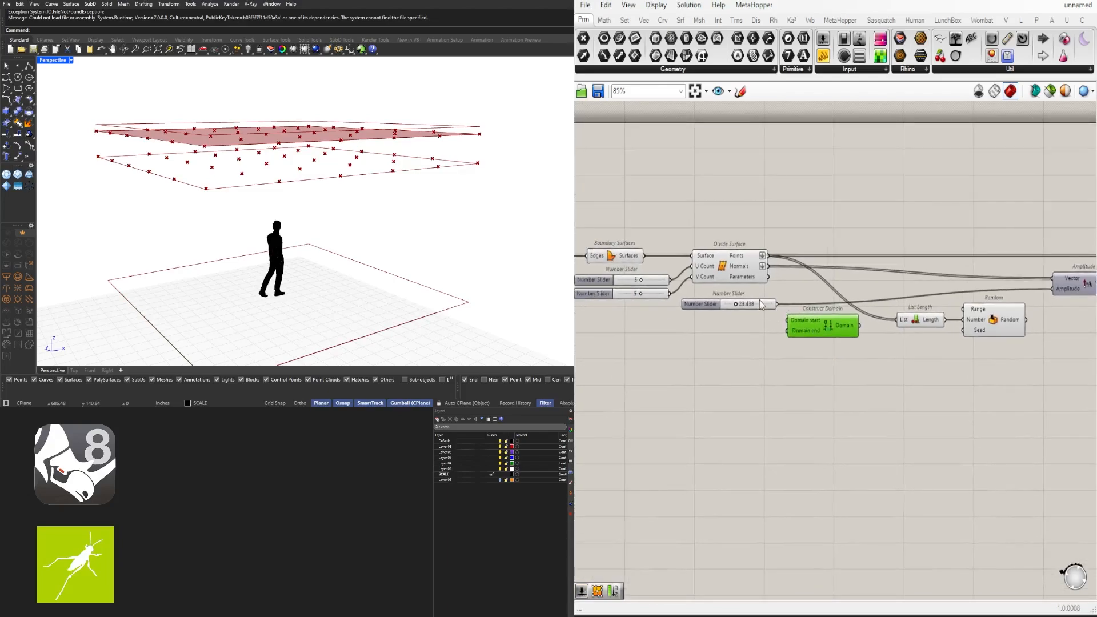
{"action": "left_click_drag", "start_coordinate": [760, 305], "coordinate": [1055, 290]}
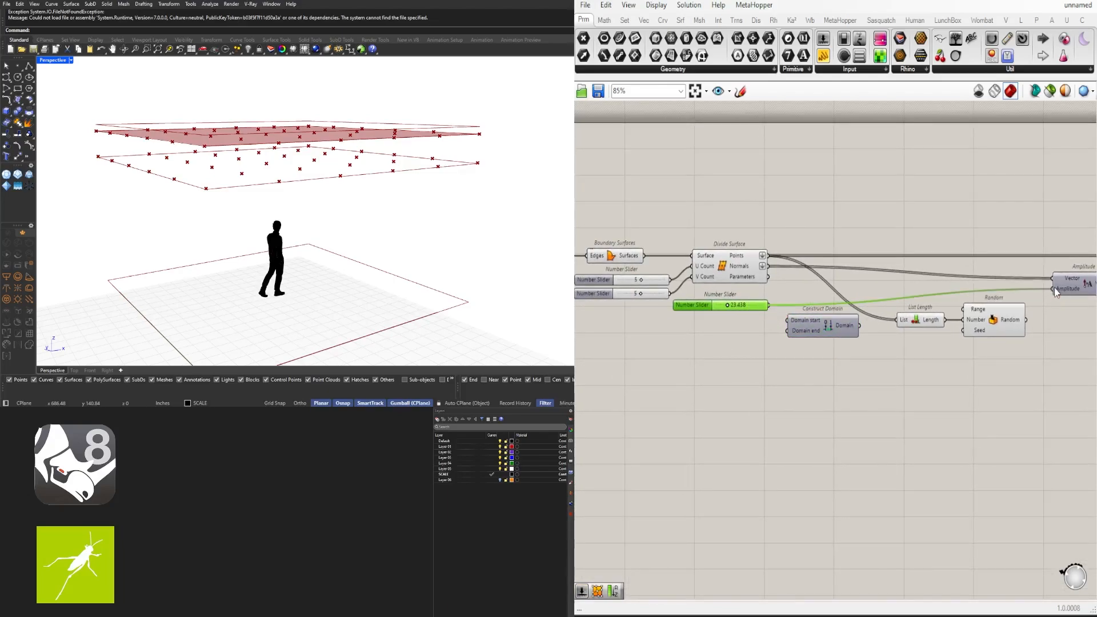
{"action": "key", "text": "ctrl+z"}
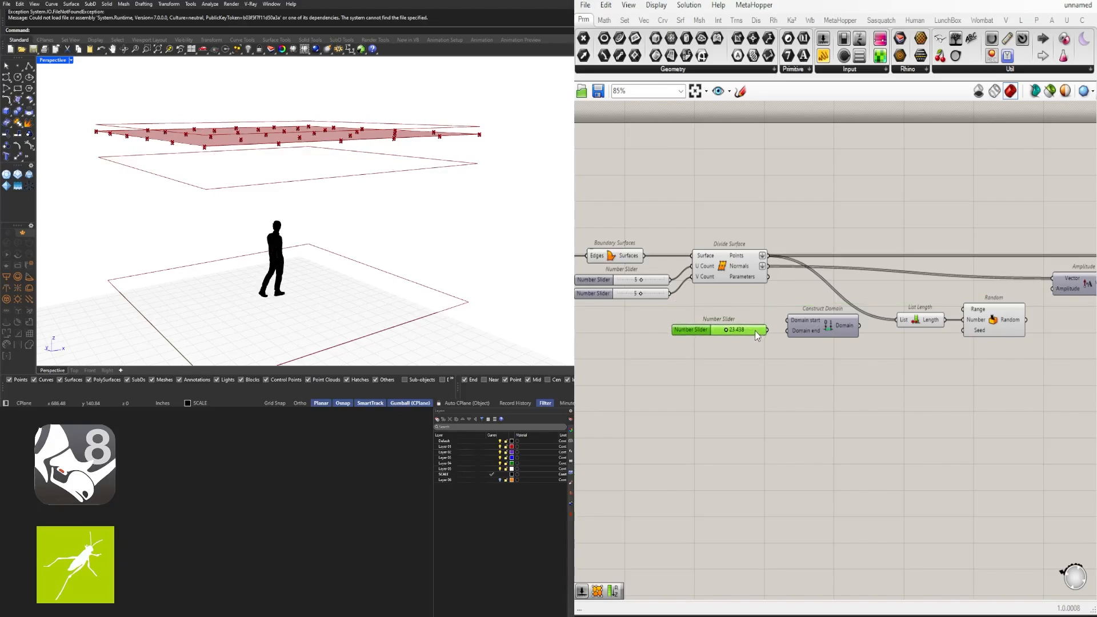
{"action": "scroll", "coordinate": [758, 309], "scroll_direction": "up", "scroll_amount": 3}
{"action": "left_click_drag", "start_coordinate": [757, 315], "coordinate": [758, 312], "text": "alt"}
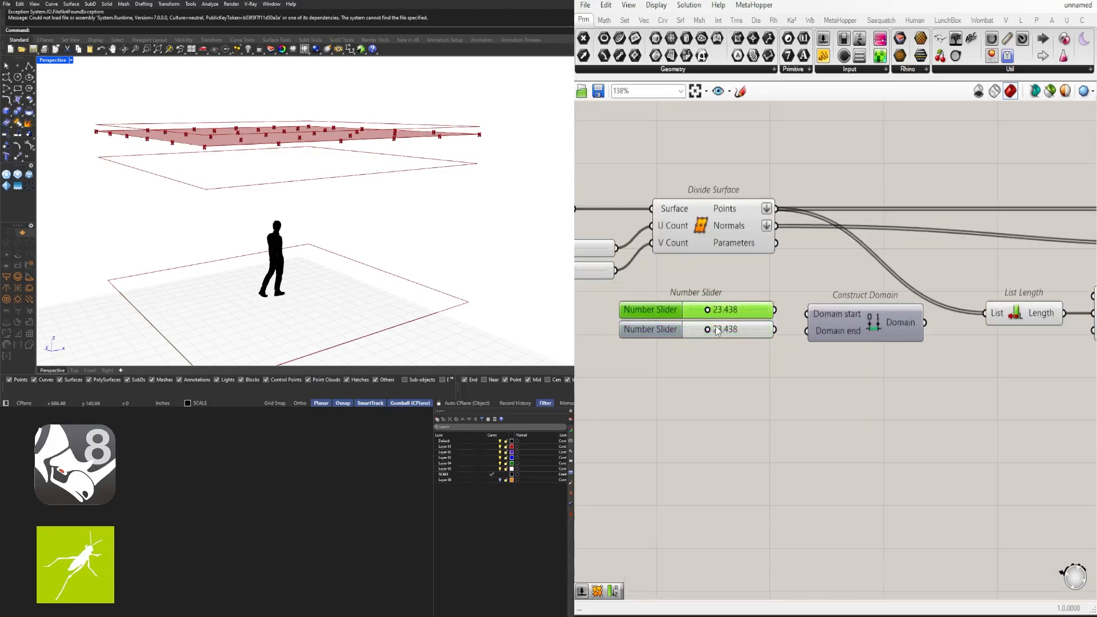
{"action": "scroll", "coordinate": [715, 327], "scroll_direction": "up", "scroll_amount": 4}
Set the two sliders to 24 and 3 as the domain's end and start
{"action": "double_click", "coordinate": [714, 334]}
{"action": "type", "text": "2"}
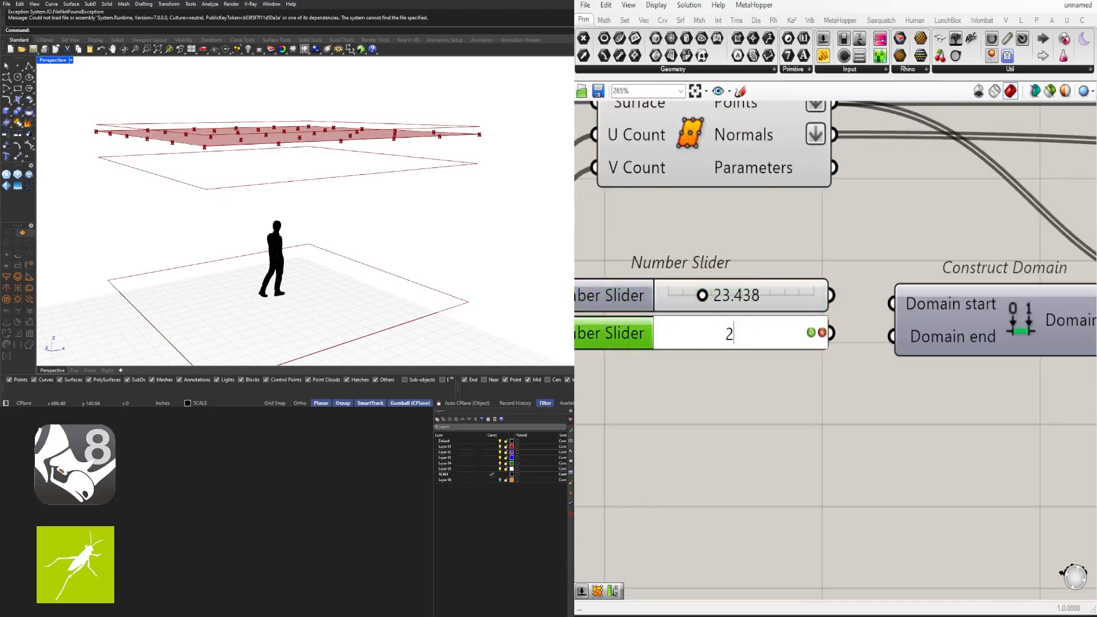
{"action": "type", "text": "4"}
{"action": "key", "text": "Return"}
{"action": "scroll", "coordinate": [703, 310], "scroll_direction": "down", "scroll_amount": 2}
{"action": "left_click_drag", "start_coordinate": [701, 300], "coordinate": [679, 307]}
{"action": "left_click", "coordinate": [698, 304]}
{"action": "double_click", "coordinate": [699, 304]}
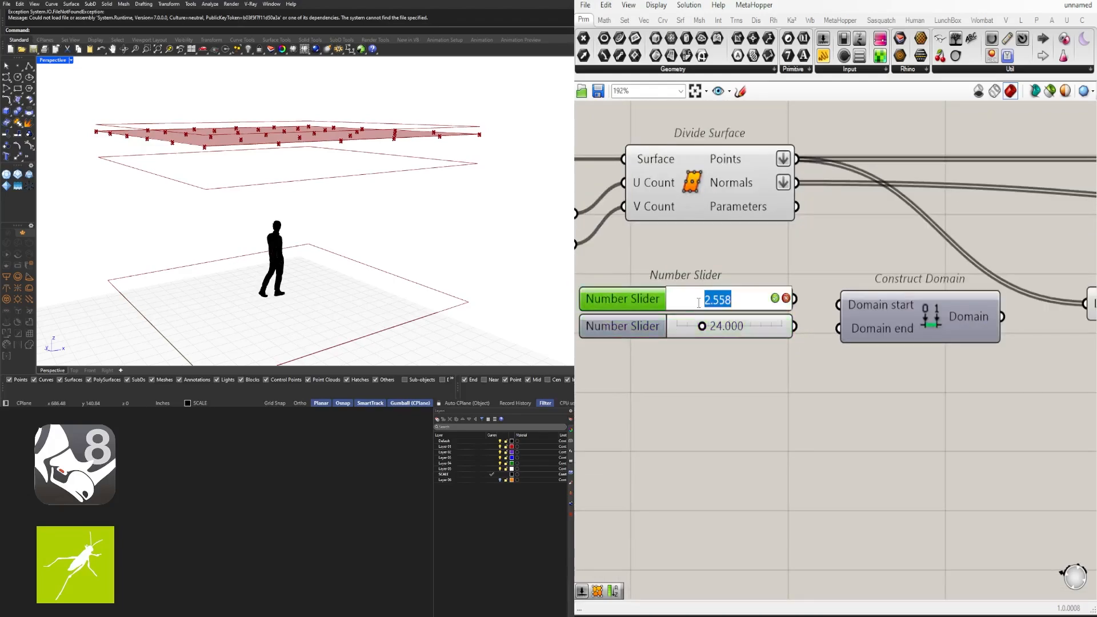
{"action": "type", "text": "3"}
{"action": "key", "text": "Return"}
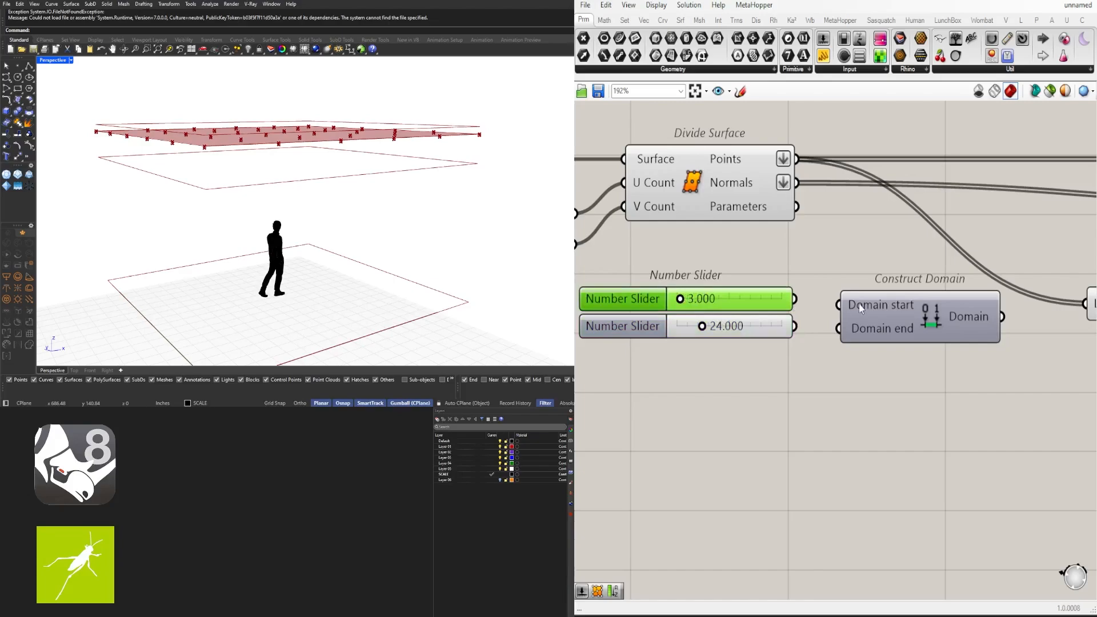
{"action": "left_click_drag", "start_coordinate": [862, 309], "coordinate": [836, 323]}
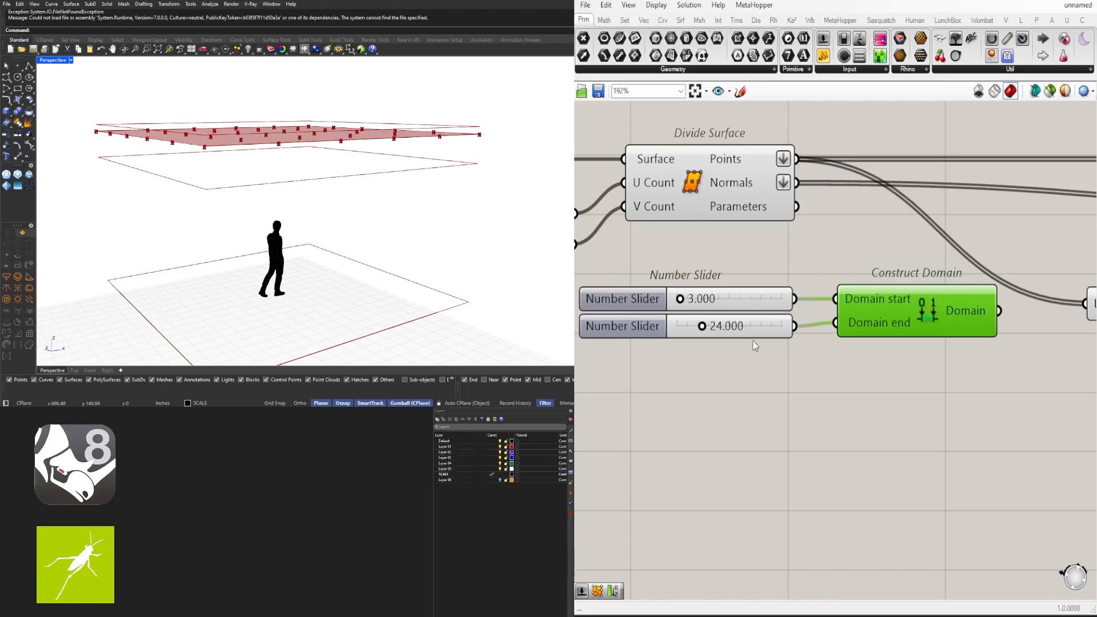
{"action": "scroll", "coordinate": [756, 345], "scroll_direction": "down", "scroll_amount": 3}
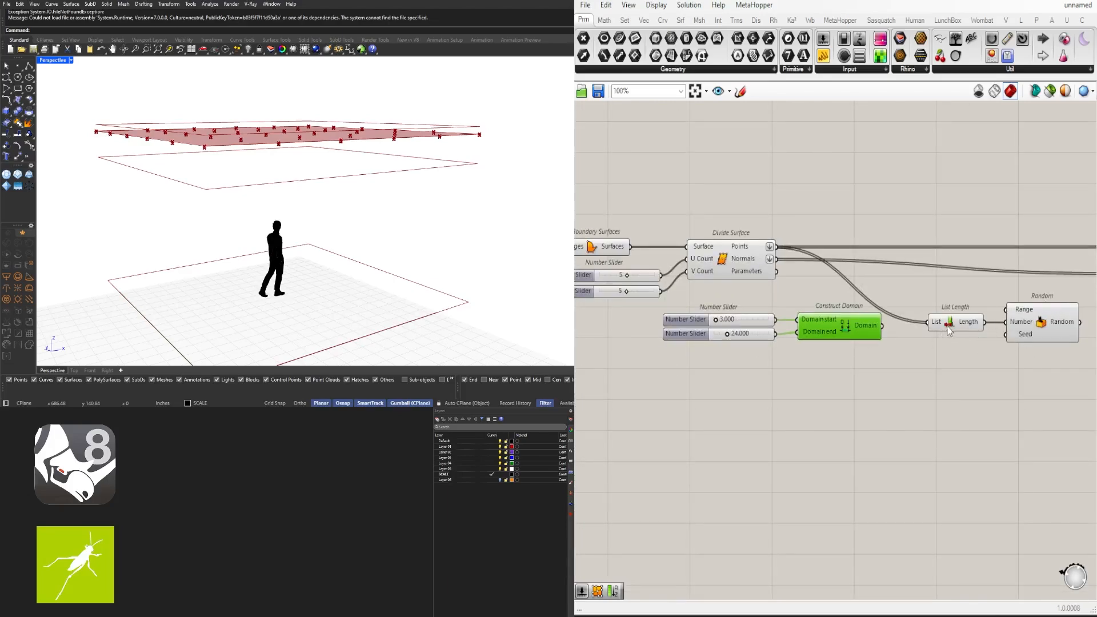
Move the sliders and Construct Domain together, then wire Domain into Random's Range
{"action": "left_click_drag", "start_coordinate": [895, 363], "coordinate": [651, 313]}
{"action": "left_click_drag", "start_coordinate": [834, 330], "coordinate": [852, 309]}
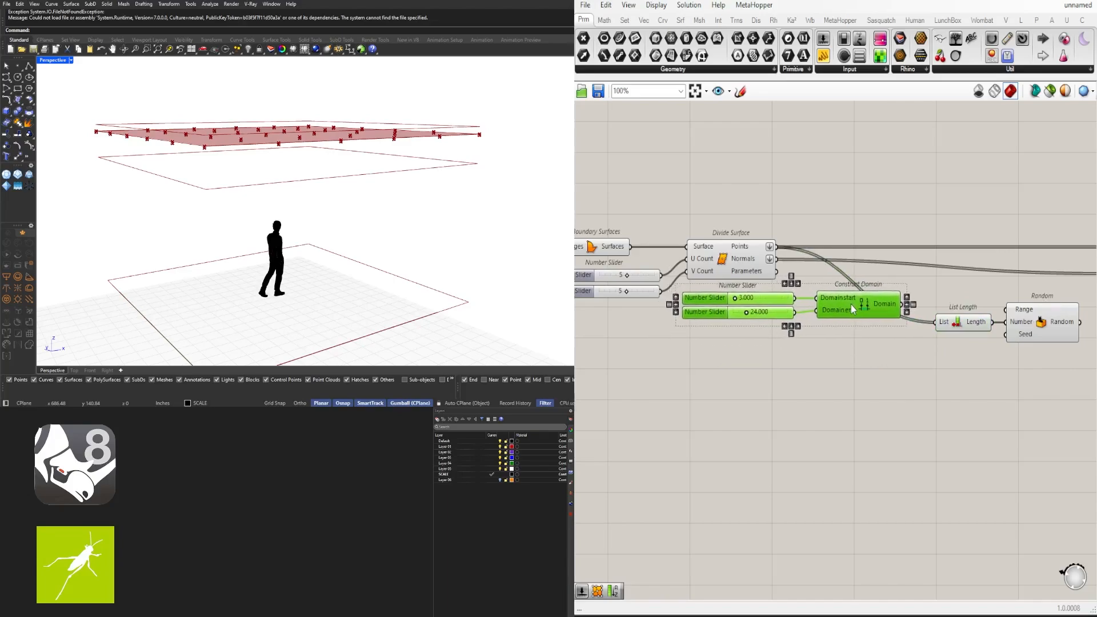
{"action": "left_click", "coordinate": [835, 365]}
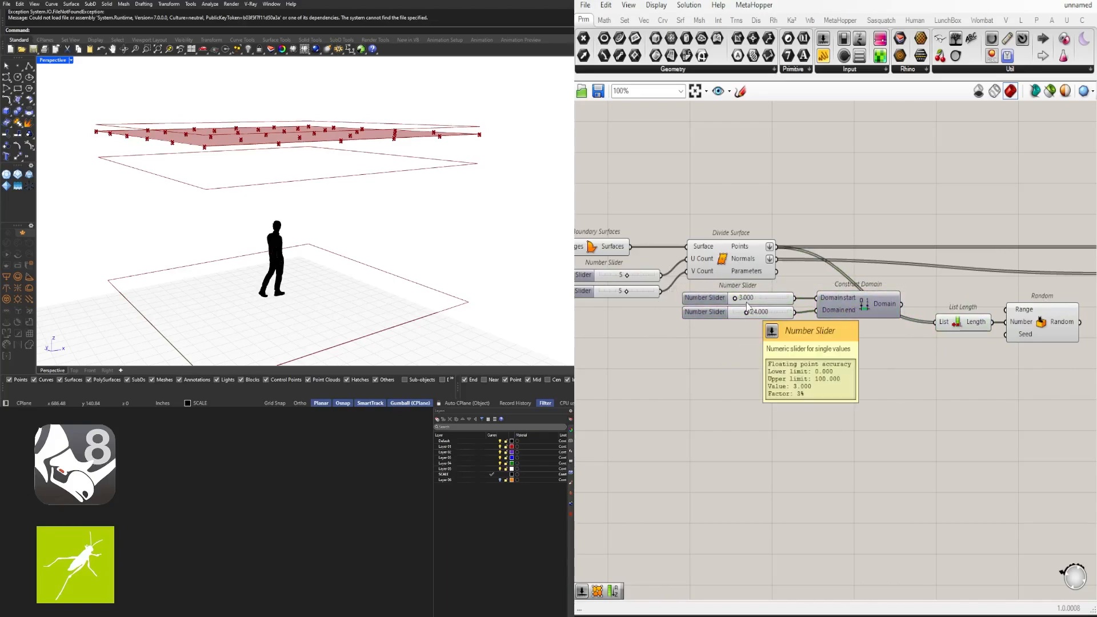
{"action": "left_click_drag", "start_coordinate": [909, 304], "coordinate": [1035, 307]}
Reposition the Random component near Divide Surface and the Amplitude components
{"action": "right_click_drag", "start_coordinate": [1015, 355], "coordinate": [815, 394]}
{"action": "left_click", "coordinate": [885, 389]}
{"action": "mouse_move", "coordinate": [871, 362]}
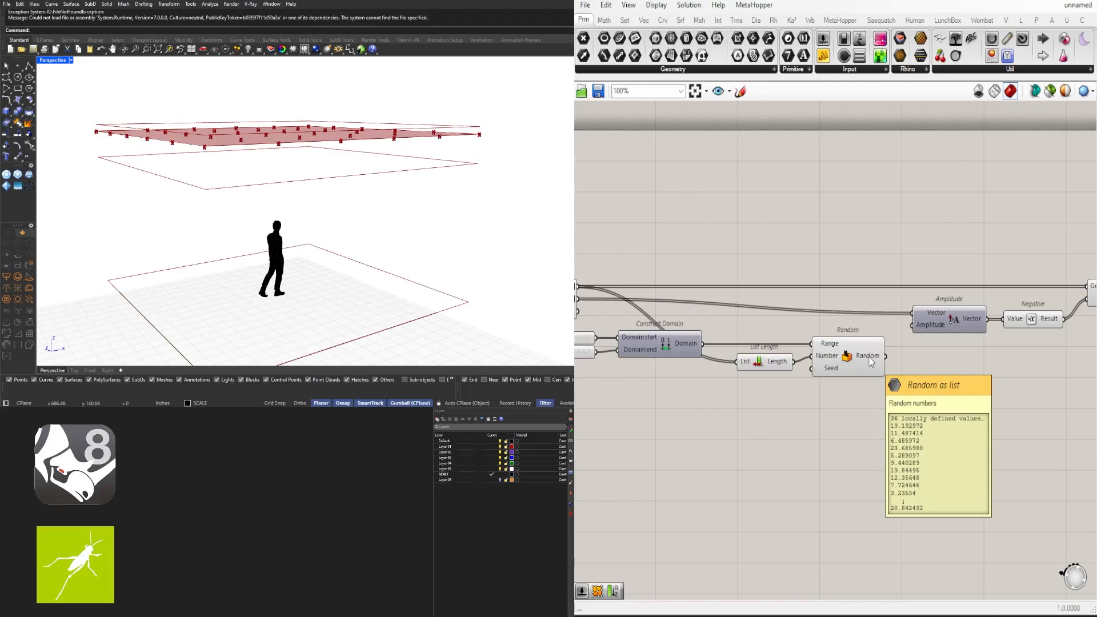
{"action": "right_click_drag", "start_coordinate": [587, 353], "coordinate": [700, 343]}
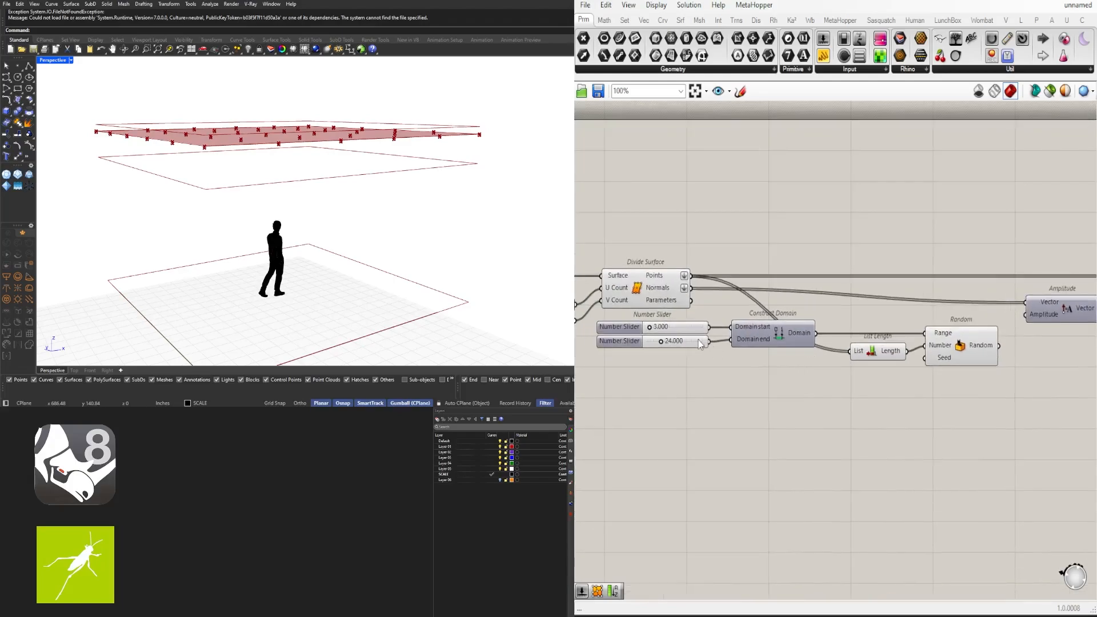
{"action": "mouse_move", "coordinate": [986, 350]}
{"action": "right_click_drag", "start_coordinate": [976, 349], "coordinate": [874, 312]}
{"action": "left_click_drag", "start_coordinate": [865, 311], "coordinate": [875, 312]}
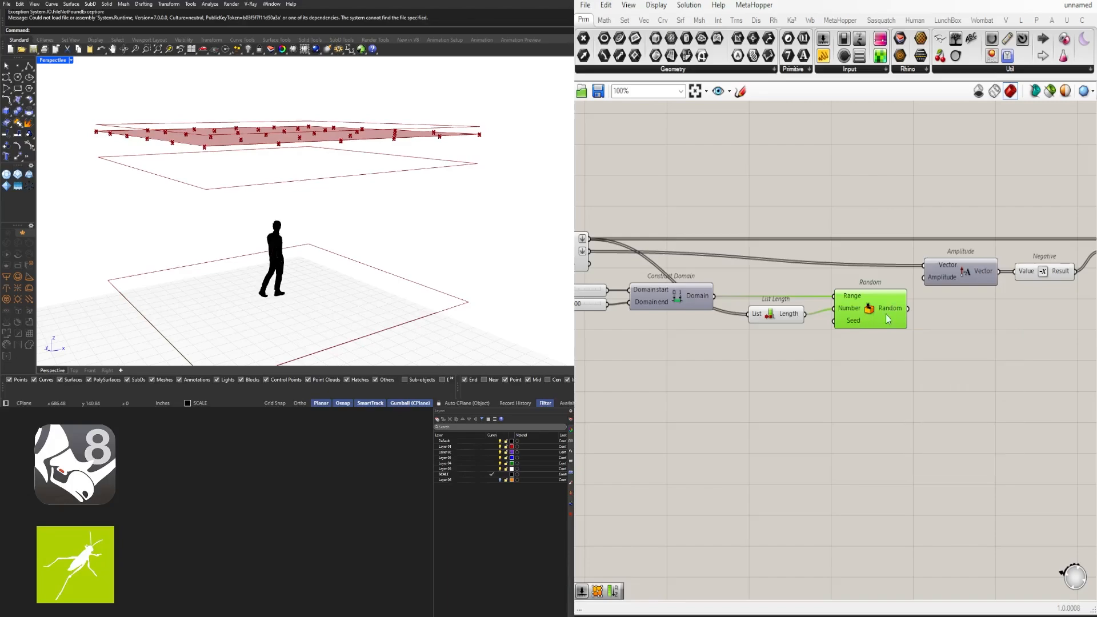
{"action": "double_click", "coordinate": [770, 345]}
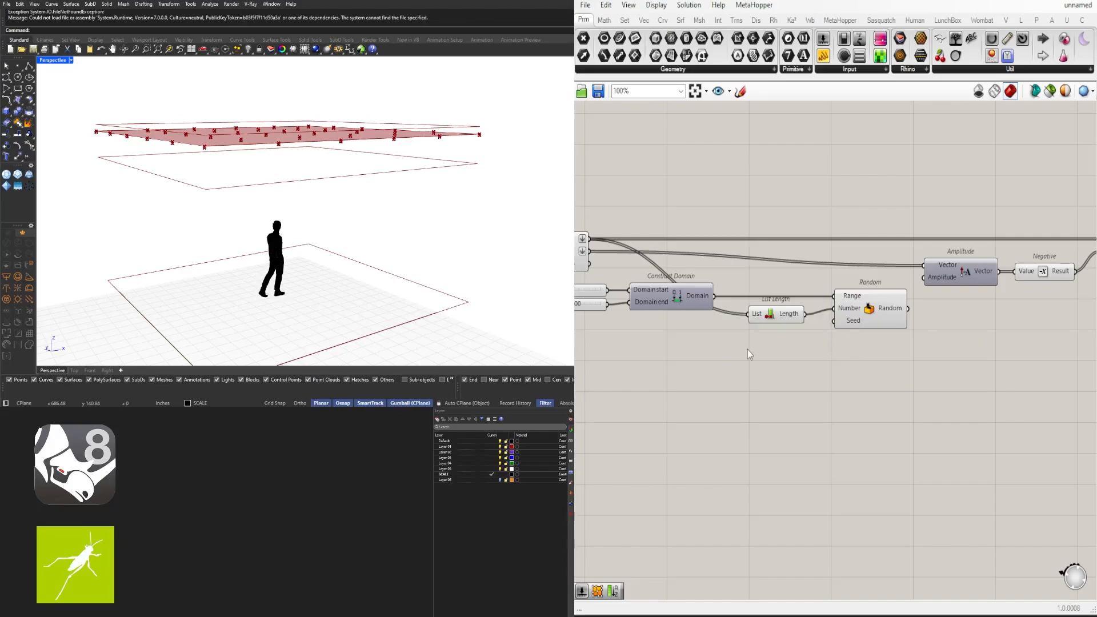
Create a Number Slider wired to Random's Seed and set the seed to 0
{"action": "double_click", "coordinate": [748, 354]}
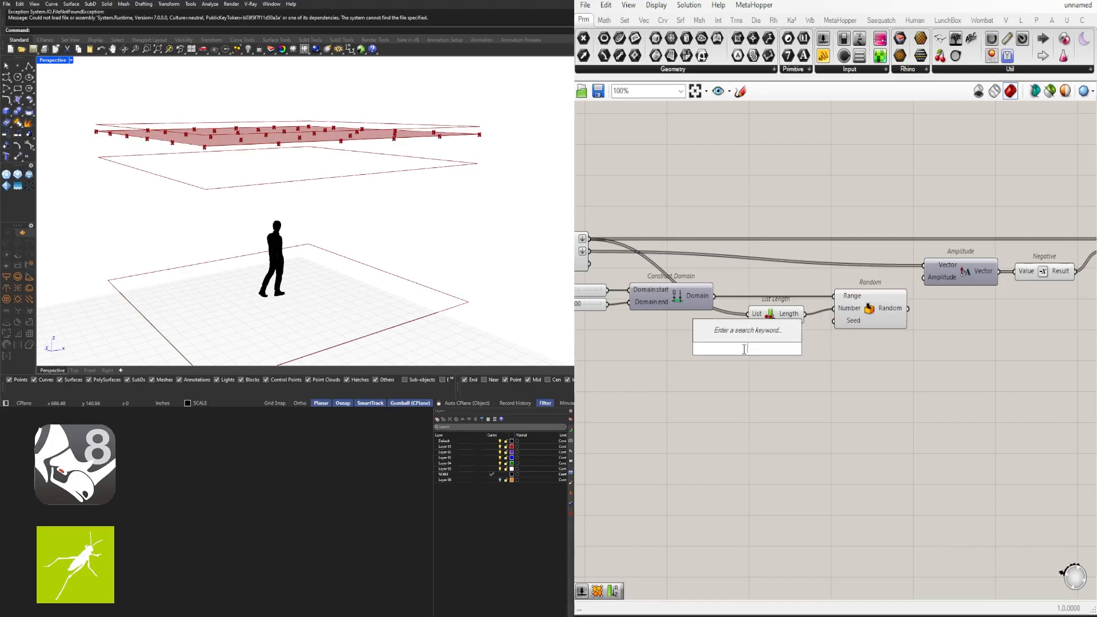
{"action": "type", "text": "1"}
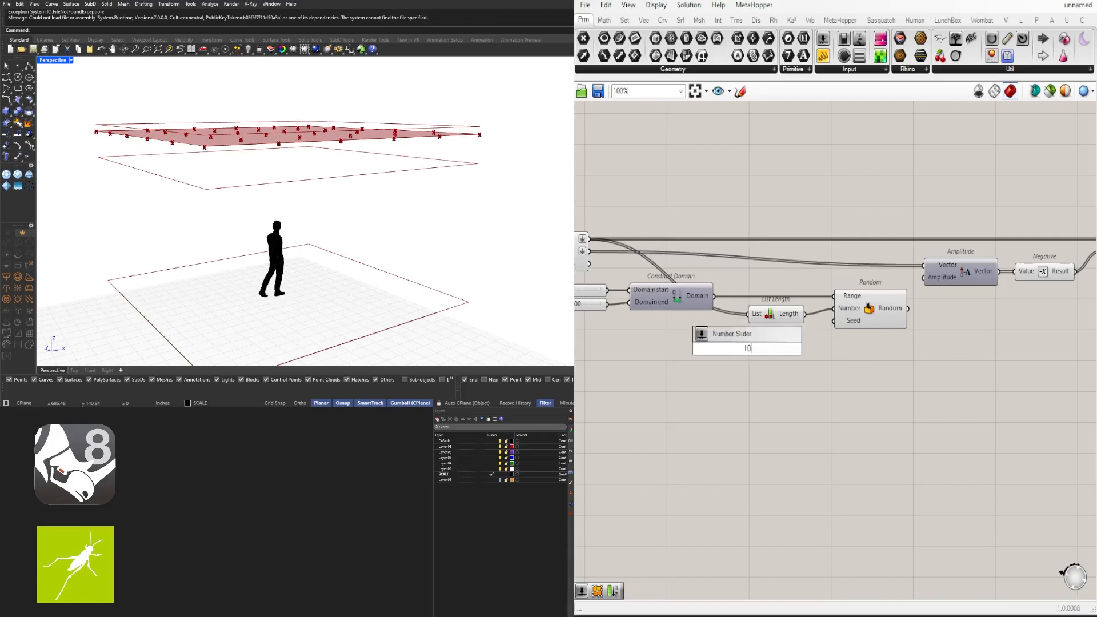
{"action": "type", "text": "0"}
{"action": "key", "text": "Return"}
{"action": "scroll", "coordinate": [743, 349], "scroll_direction": "up", "scroll_amount": 4}
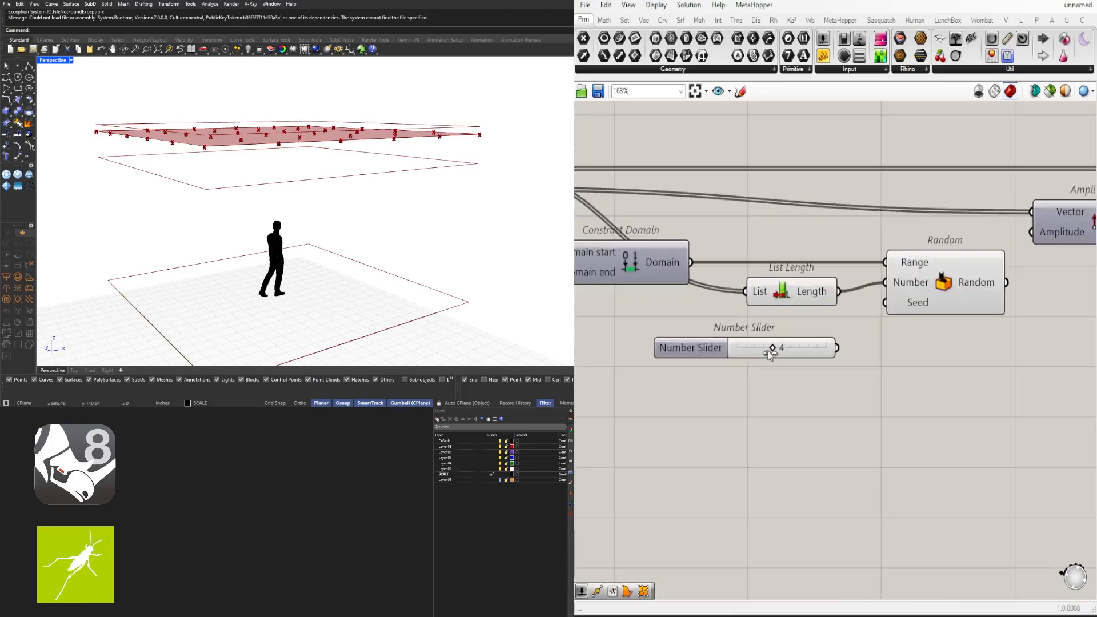
{"action": "left_click_drag", "start_coordinate": [773, 348], "coordinate": [742, 335]}
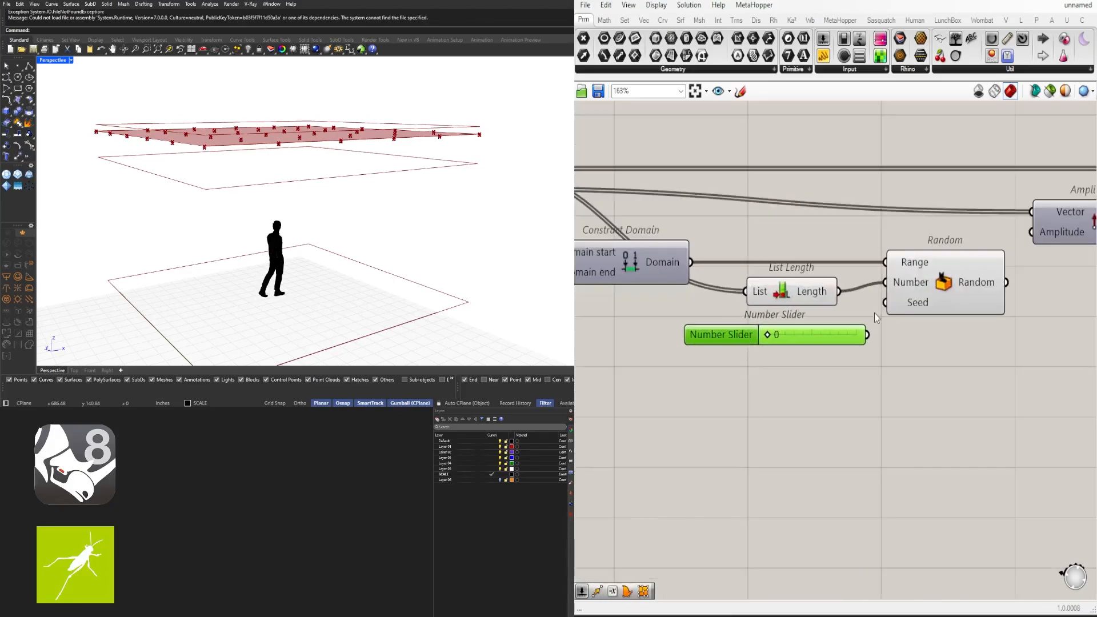
{"action": "left_click_drag", "start_coordinate": [868, 335], "coordinate": [976, 281]}
{"action": "mouse_move", "coordinate": [976, 282]}
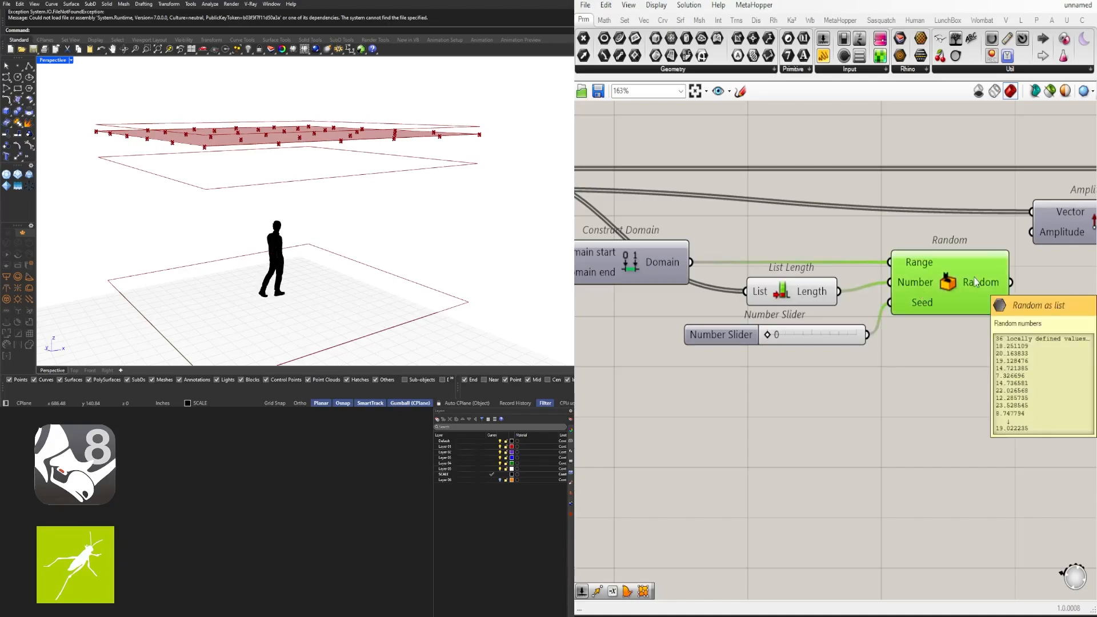
{"action": "left_click_drag", "start_coordinate": [768, 335], "coordinate": [795, 336]}
{"action": "mouse_move", "coordinate": [992, 281]}
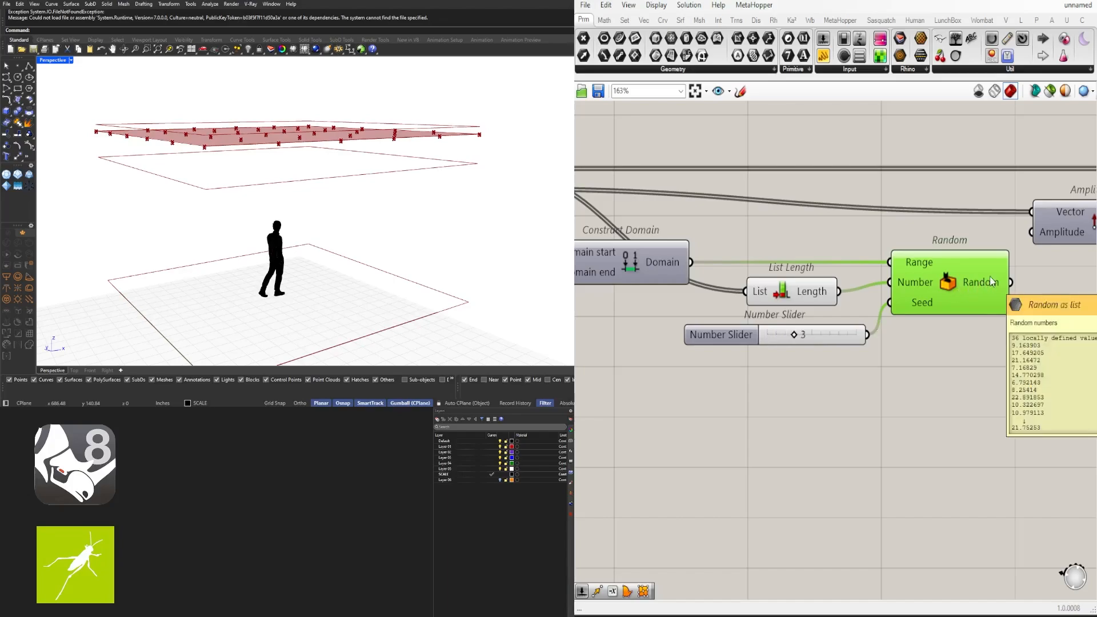
{"action": "left_click_drag", "start_coordinate": [792, 341], "coordinate": [759, 341]}
{"action": "scroll", "coordinate": [760, 335], "scroll_direction": "down", "scroll_amount": 2}
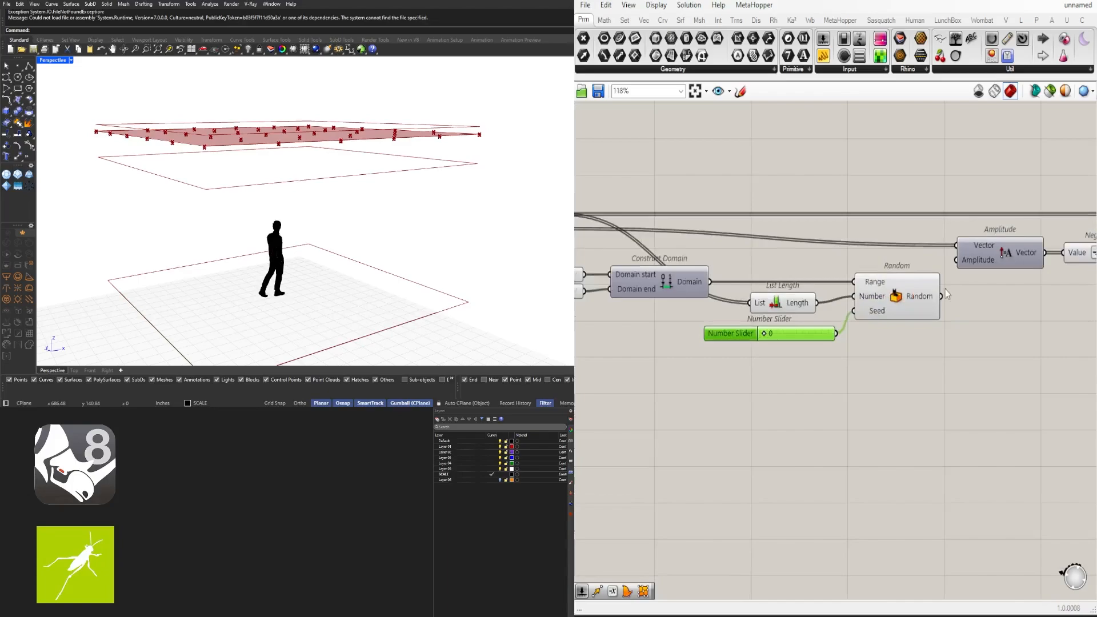
{"action": "scroll", "coordinate": [914, 316], "scroll_direction": "down", "scroll_amount": 2}
Move the Amplitude, Negative and Move group right and wire Random's values into Amplitude
{"action": "right_click_drag", "start_coordinate": [1013, 334], "coordinate": [851, 358]}
{"action": "left_click_drag", "start_coordinate": [1015, 323], "coordinate": [808, 245]}
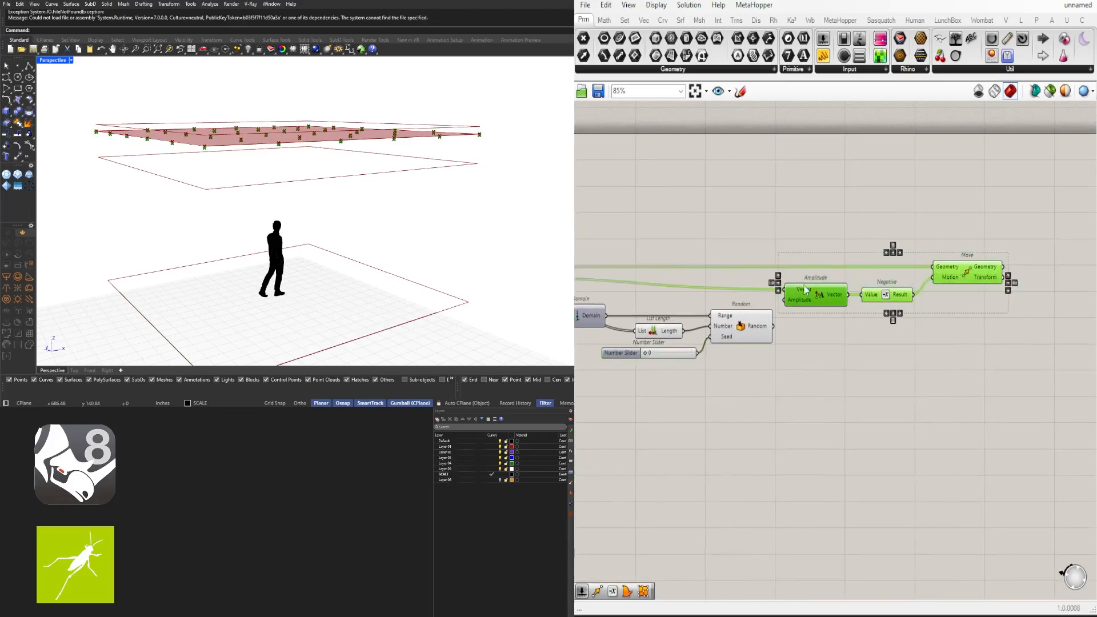
{"action": "scroll", "coordinate": [812, 291], "scroll_direction": "up", "scroll_amount": 2}
{"action": "left_click_drag", "start_coordinate": [827, 299], "coordinate": [872, 299]}
{"action": "left_click", "coordinate": [822, 365]}
{"action": "right_click_drag", "start_coordinate": [821, 364], "coordinate": [855, 348]}
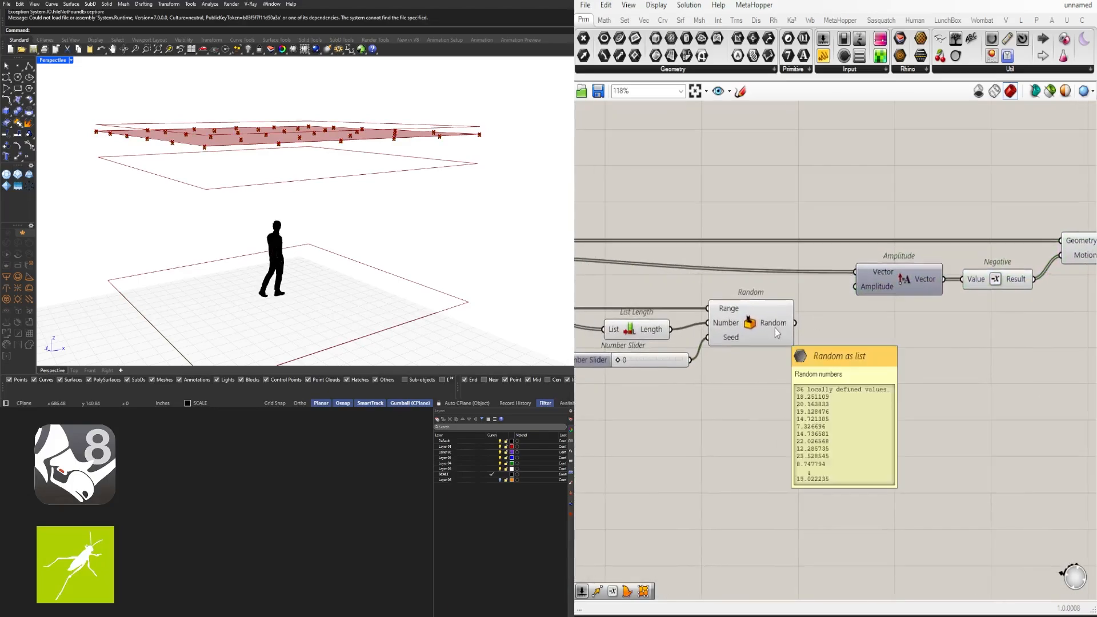
{"action": "left_click_drag", "start_coordinate": [795, 323], "coordinate": [856, 287]}
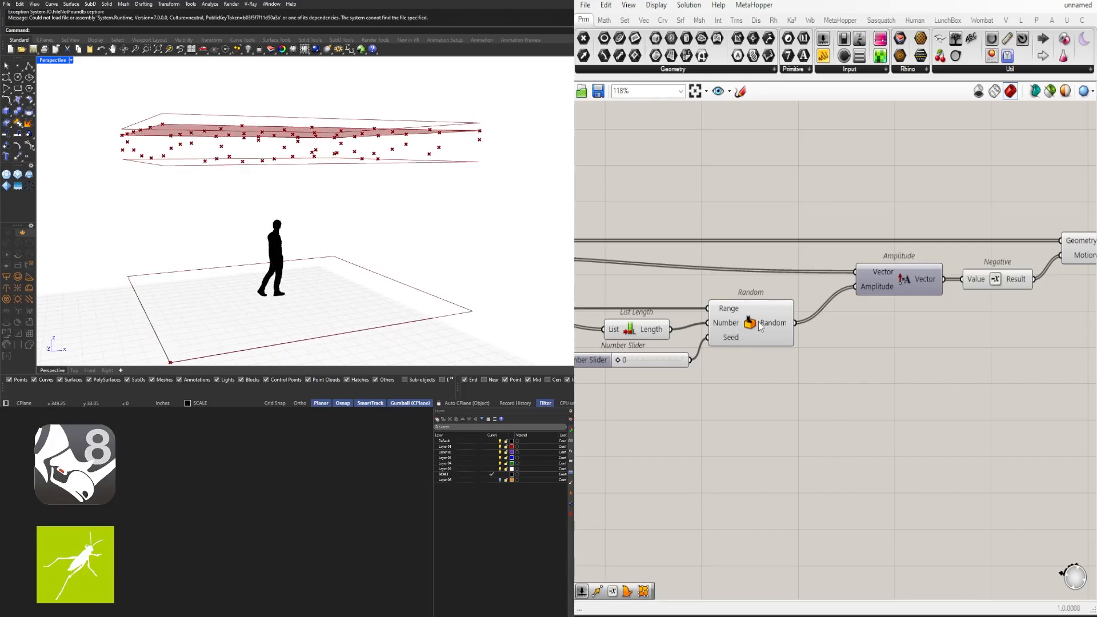
{"action": "mouse_move", "coordinate": [763, 327]}
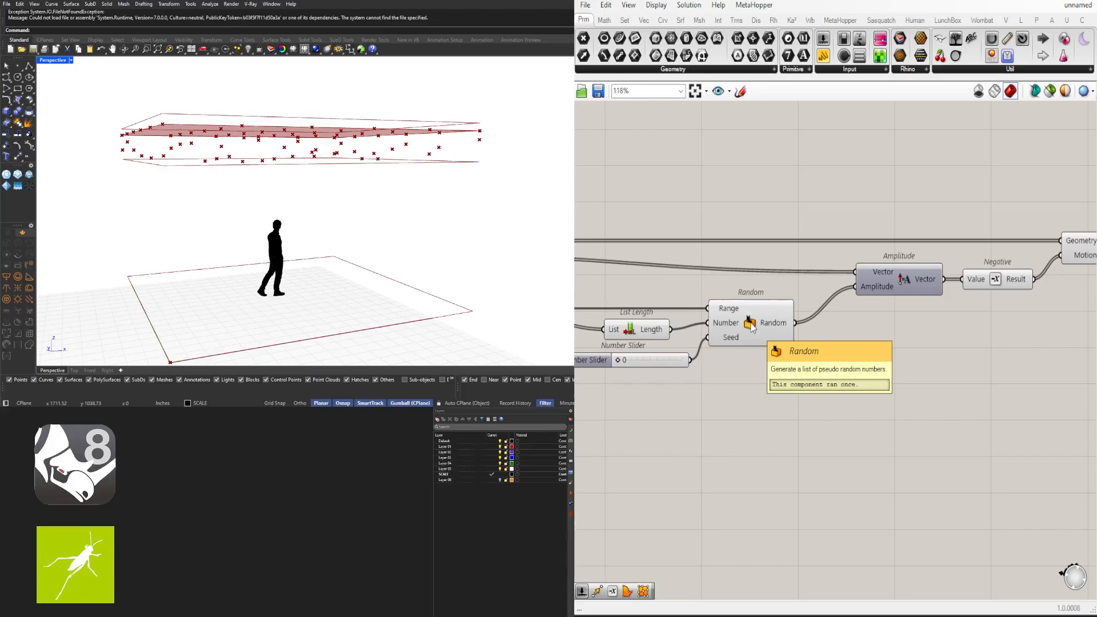
Switch Random to Integer Numbers and nudge the seed slider to reshuffle points
{"action": "right_click", "coordinate": [752, 323]}
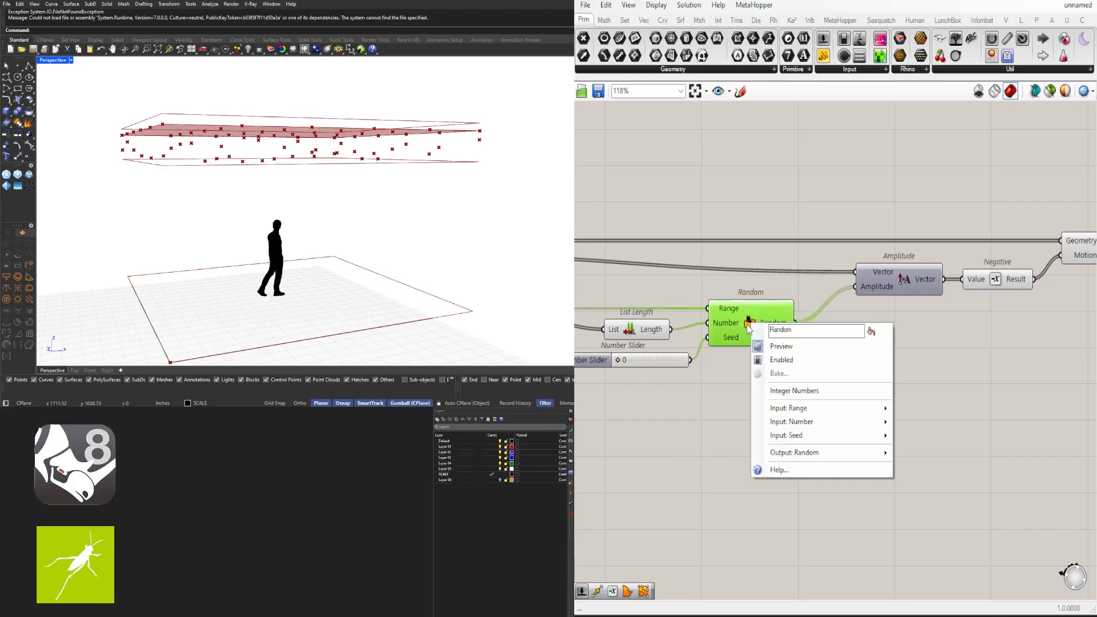
{"action": "left_click", "coordinate": [794, 390]}
{"action": "left_click", "coordinate": [789, 349]}
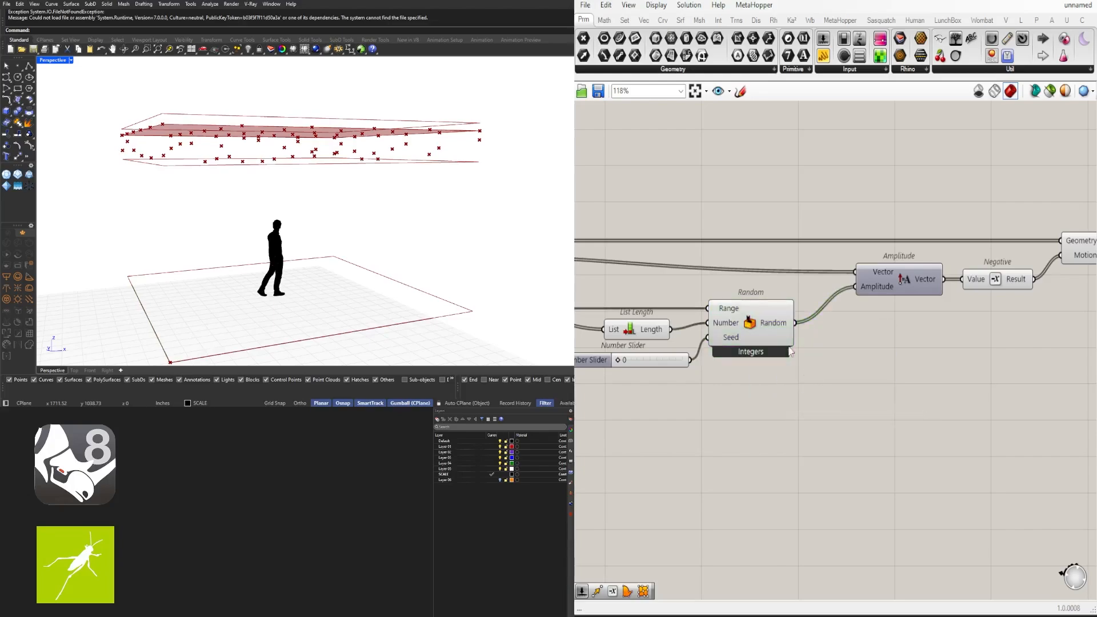
{"action": "mouse_move", "coordinate": [773, 330]}
{"action": "scroll", "coordinate": [876, 357], "scroll_direction": "down", "scroll_amount": 4}
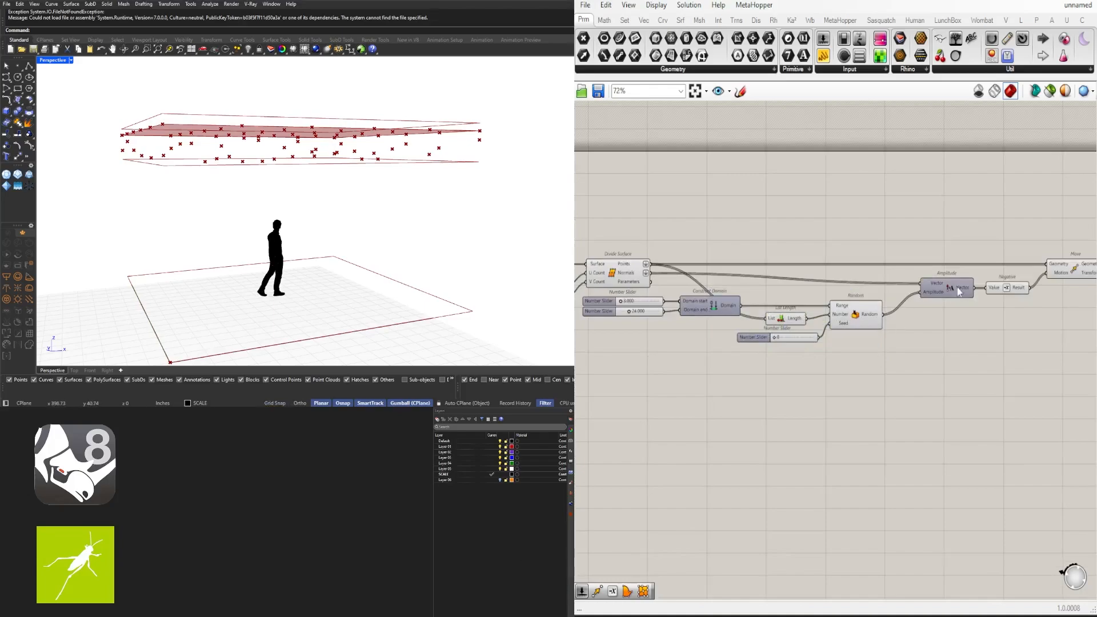
{"action": "scroll", "coordinate": [854, 320], "scroll_direction": "up", "scroll_amount": 3}
{"action": "scroll", "coordinate": [691, 351], "scroll_direction": "up", "scroll_amount": 3}
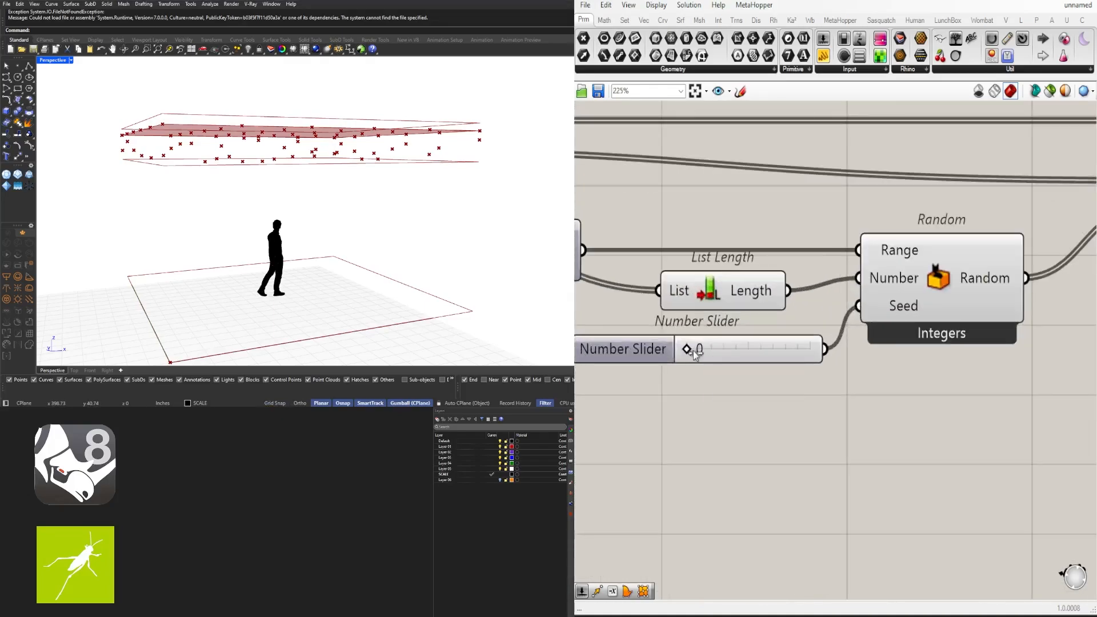
{"action": "mouse_move", "coordinate": [693, 351]}
{"action": "left_mouse_down"}
{"action": "mouse_move", "coordinate": [740, 352]}
{"action": "mouse_move", "coordinate": [688, 352]}
{"action": "left_mouse_up"}
{"action": "scroll", "coordinate": [629, 388], "scroll_direction": "down", "scroll_amount": 4}
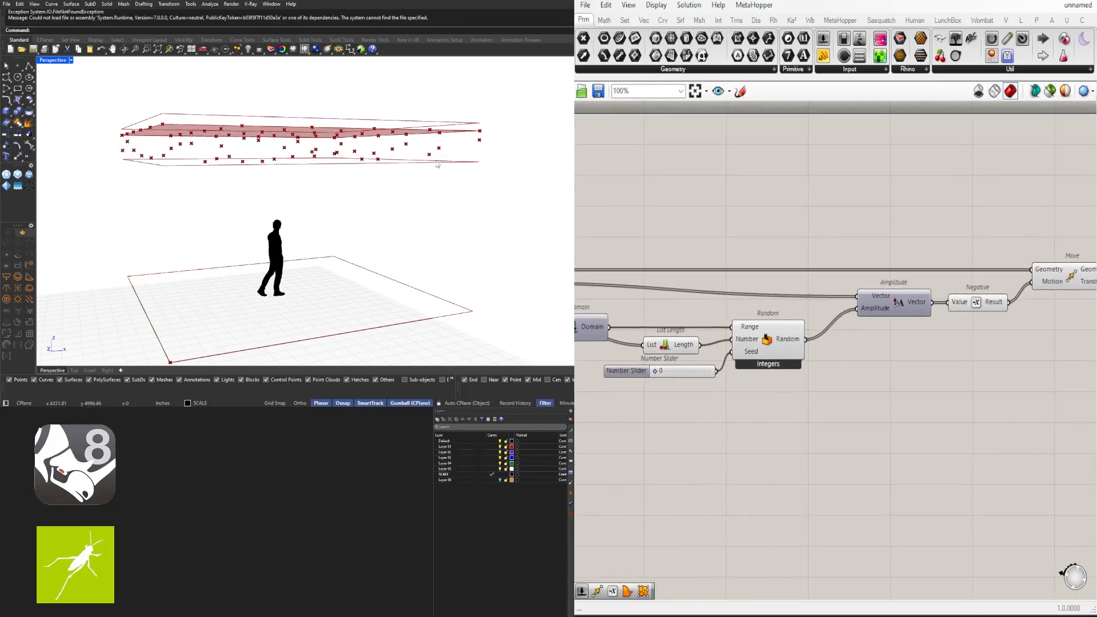
Turn off the Divide Surface preview so only the displaced points show
{"action": "right_click_drag", "start_coordinate": [801, 295], "coordinate": [805, 285]}
{"action": "left_click", "coordinate": [655, 278]}
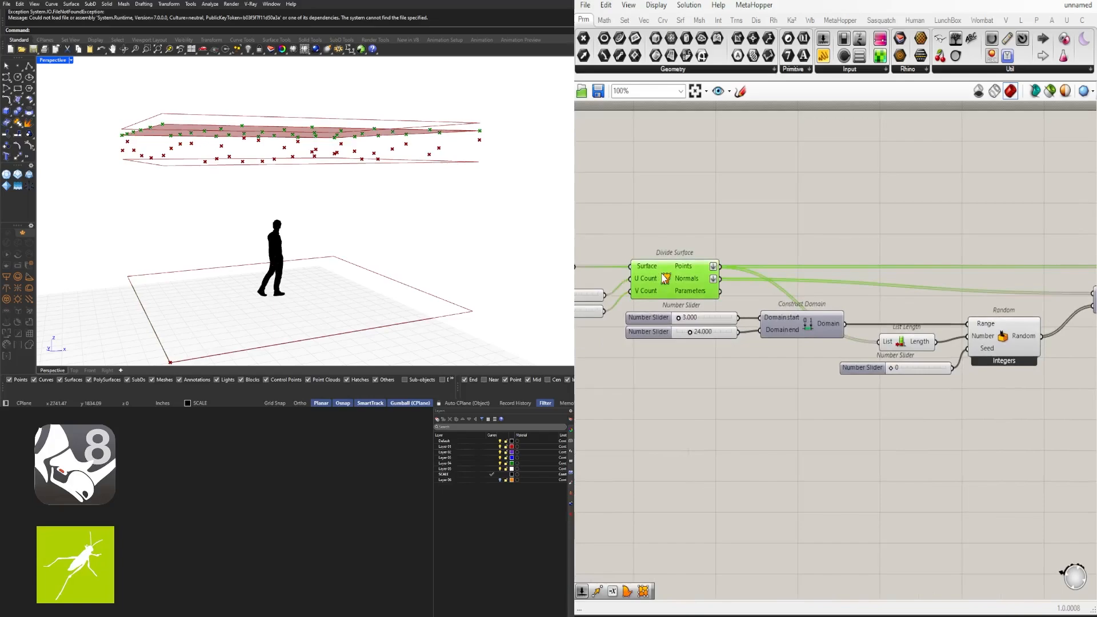
{"action": "key", "text": "space"}
{"action": "left_click", "coordinate": [695, 235]}
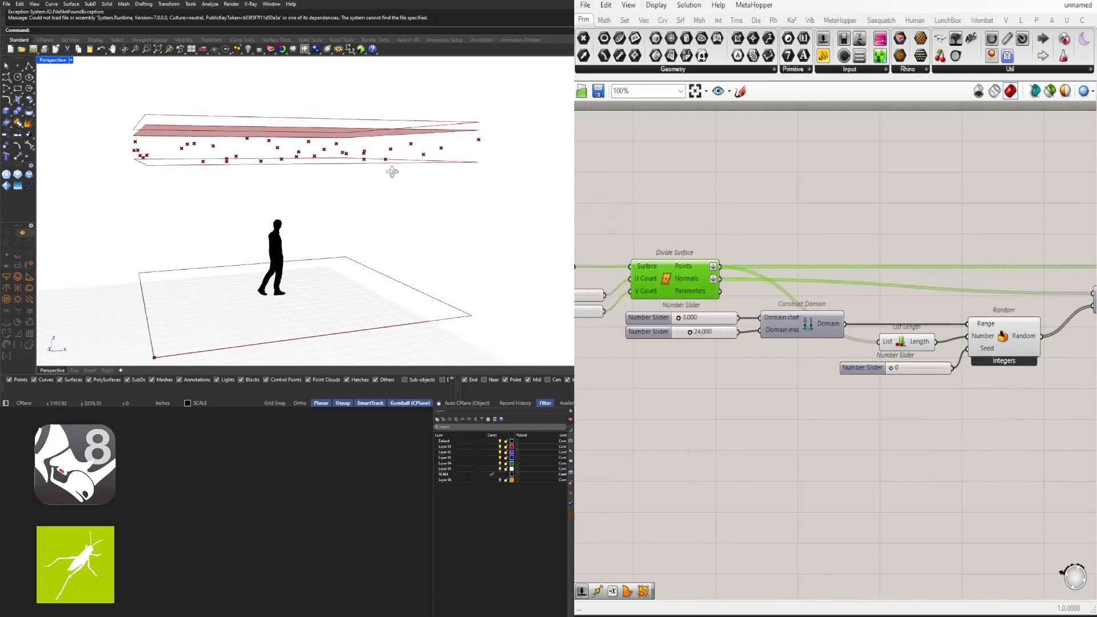
{"action": "mouse_move", "coordinate": [390, 171]}
{"action": "right_mouse_down"}
{"action": "mouse_move", "coordinate": [299, 176]}
{"action": "mouse_move", "coordinate": [409, 163]}
{"action": "right_mouse_up"}
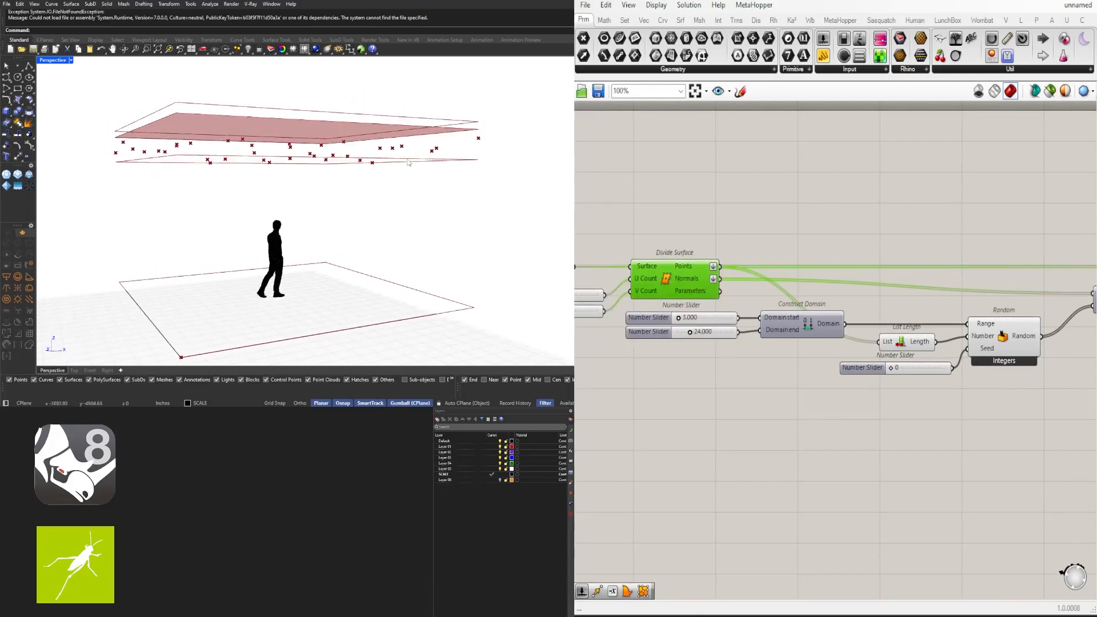
{"action": "right_click_drag", "start_coordinate": [273, 153], "coordinate": [294, 155]}
{"action": "scroll", "coordinate": [903, 258], "scroll_direction": "down", "scroll_amount": 5}
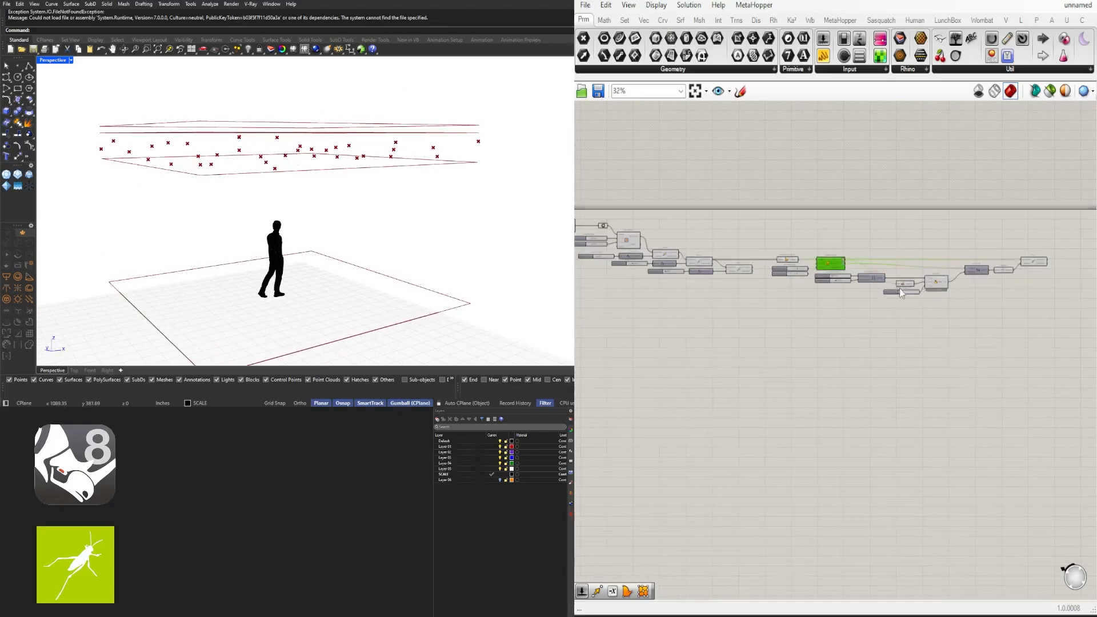
{"action": "right_click_drag", "start_coordinate": [996, 251], "coordinate": [872, 260]}
{"action": "scroll", "coordinate": [872, 260], "scroll_direction": "up", "scroll_amount": 4}
{"action": "left_click", "coordinate": [946, 283]}
{"action": "right_click_drag", "start_coordinate": [716, 307], "coordinate": [959, 298]}
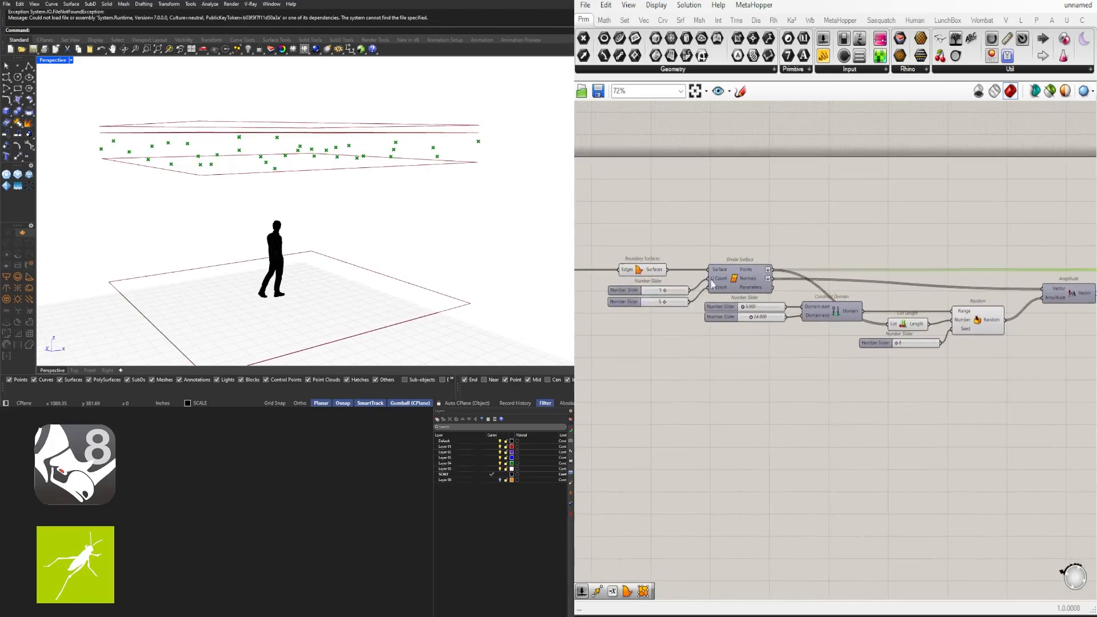
{"action": "left_click", "coordinate": [737, 277]}
{"action": "scroll", "coordinate": [811, 342], "scroll_direction": "down", "scroll_amount": 2}
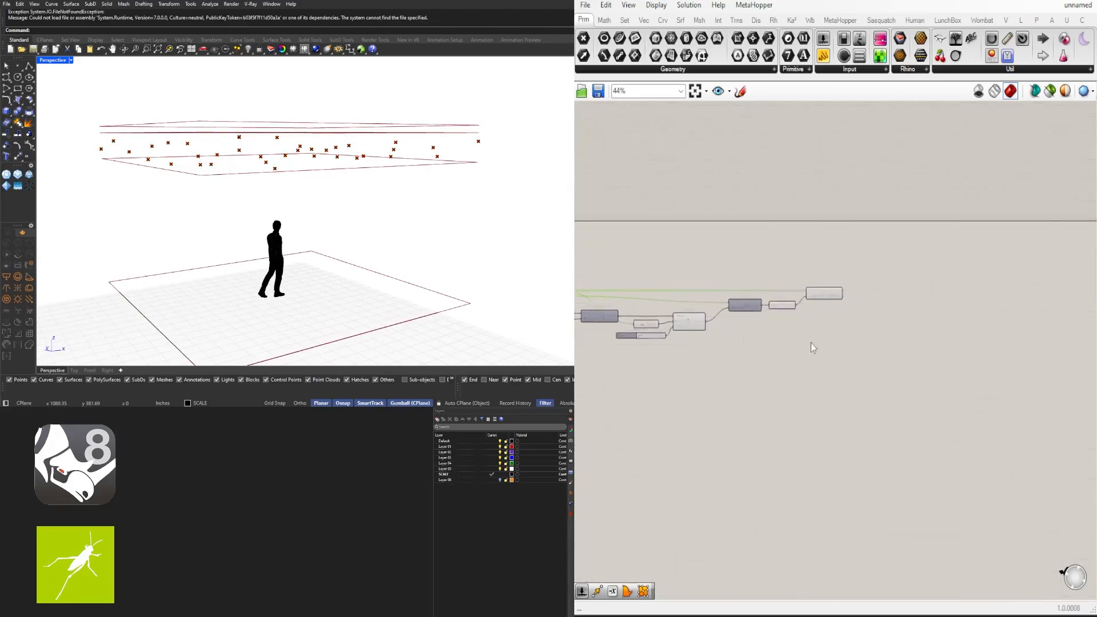
{"action": "scroll", "coordinate": [808, 279], "scroll_direction": "up", "scroll_amount": 3}
Place Surface From Points and wire Move's Geometry output into its Points input
{"action": "left_click", "coordinate": [823, 283]}
{"action": "left_click", "coordinate": [843, 283]}
{"action": "double_click", "coordinate": [896, 277]}
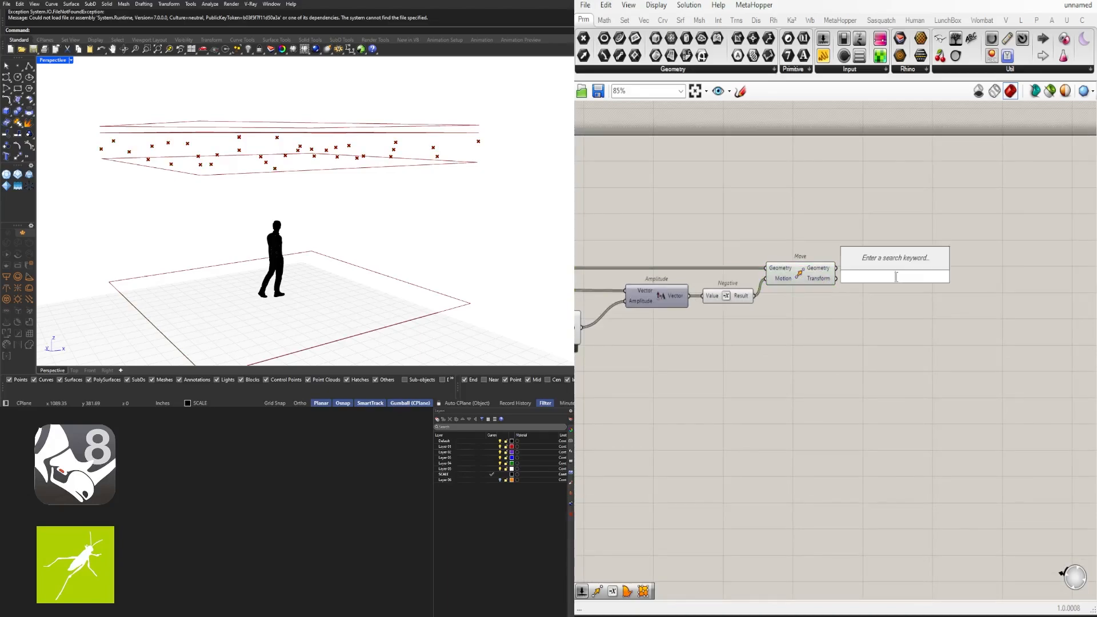
{"action": "type", "text": "SURA"}
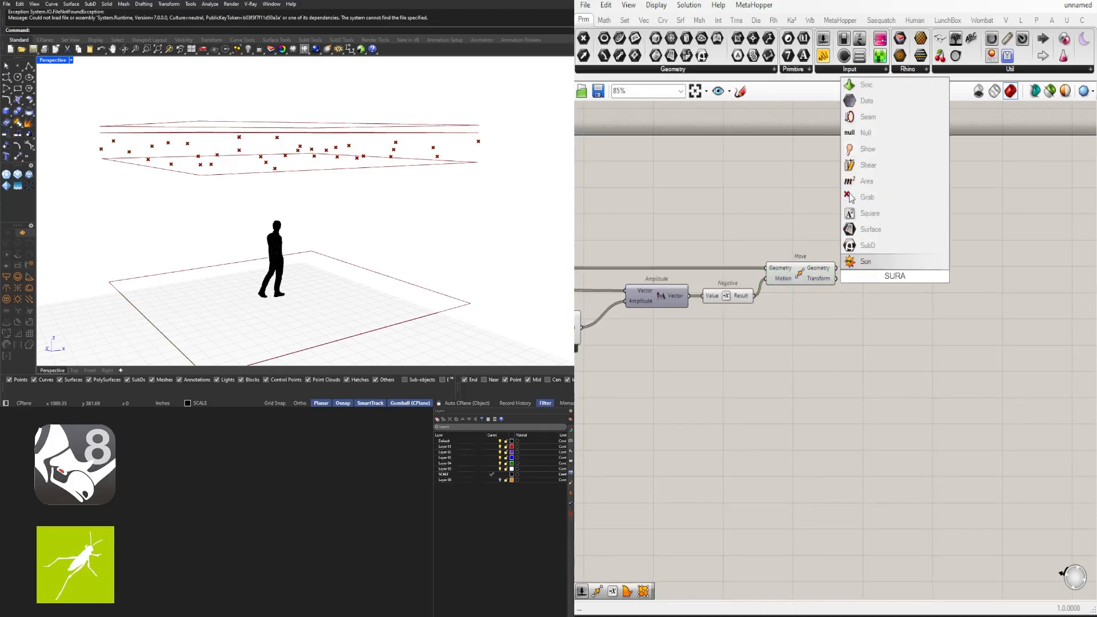
{"action": "key", "text": "BackSpace"}
{"action": "type", "text": "FACE"}
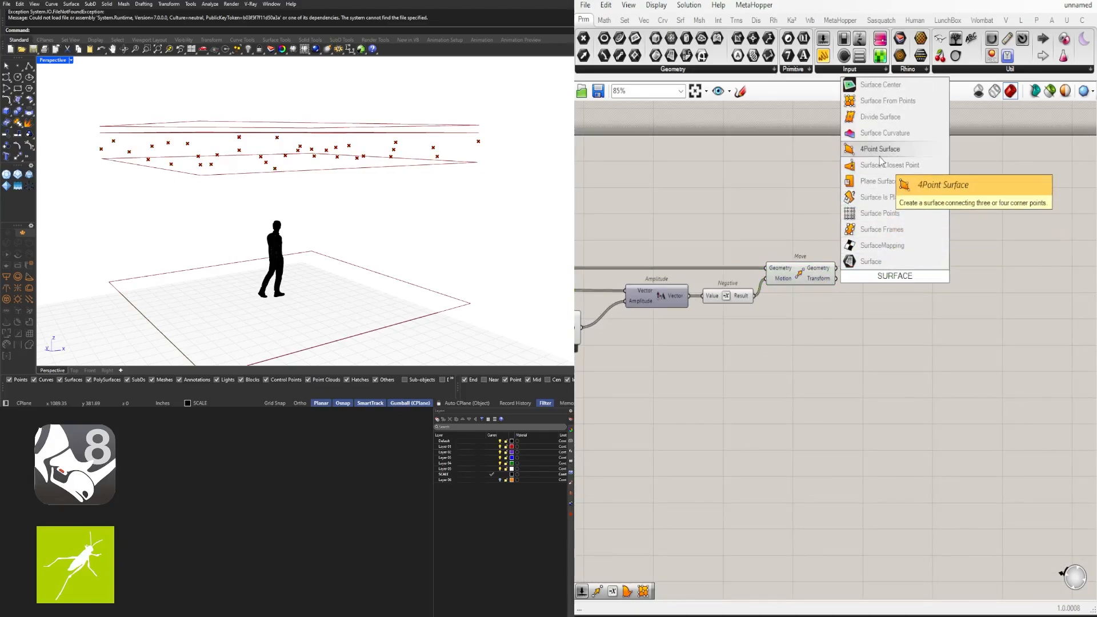
{"action": "left_click", "coordinate": [887, 103]}
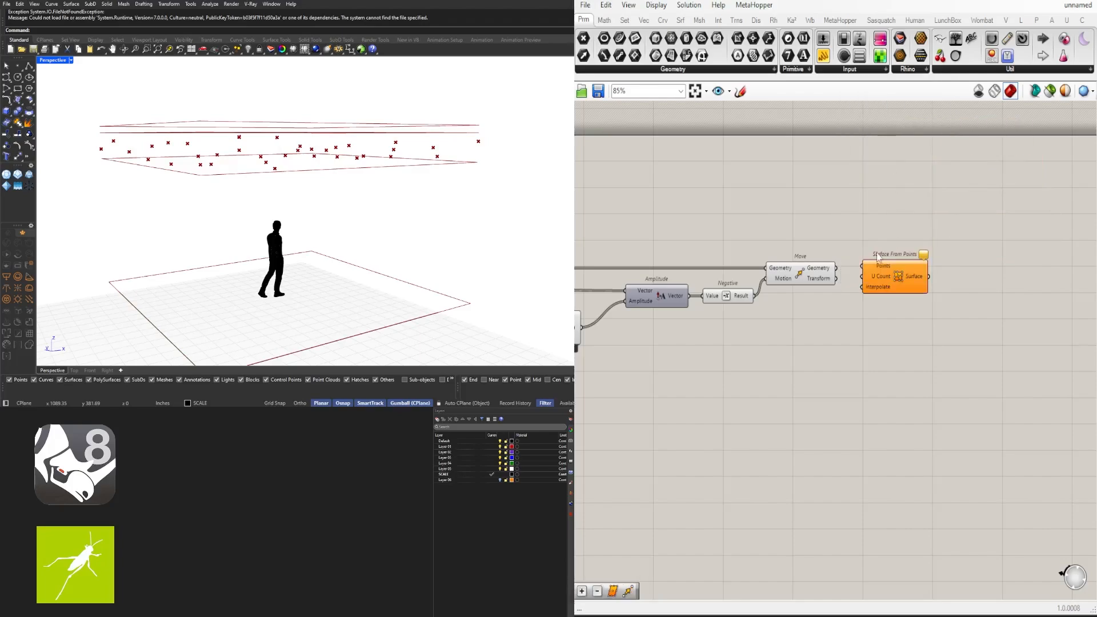
{"action": "left_click_drag", "start_coordinate": [879, 256], "coordinate": [936, 258]}
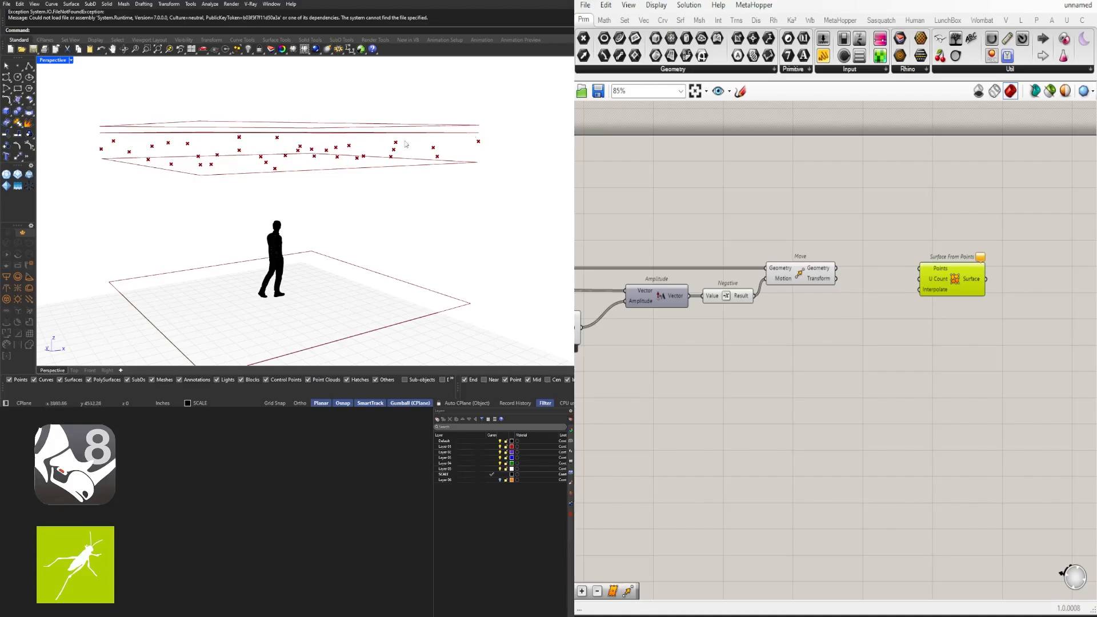
{"action": "left_click", "coordinate": [821, 278]}
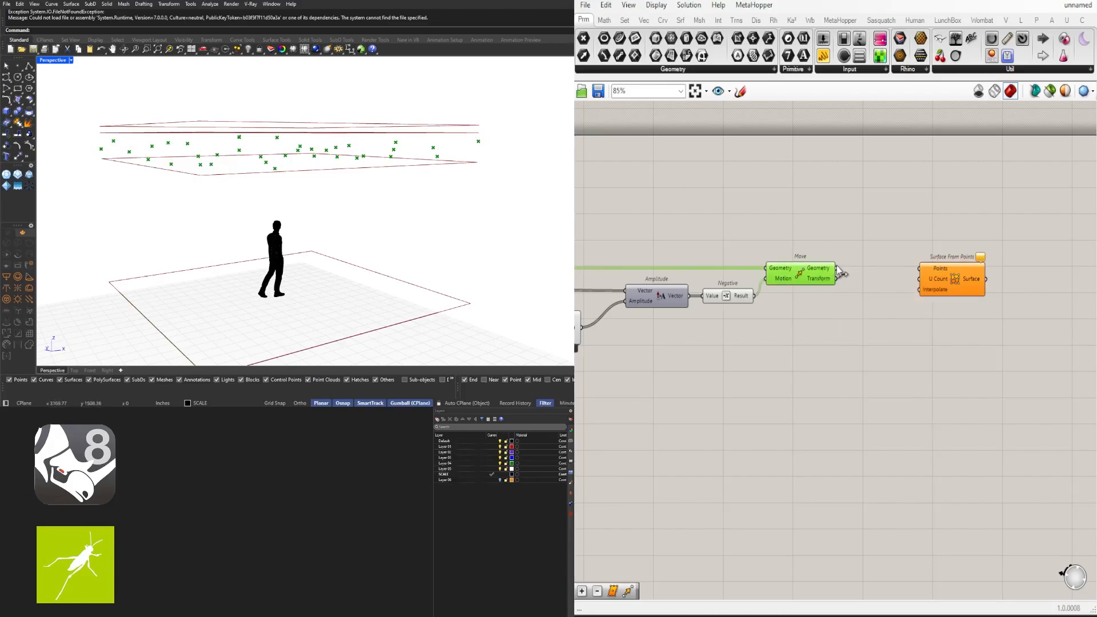
{"action": "left_click_drag", "start_coordinate": [924, 265], "coordinate": [886, 243]}
Wire the Divide Surface U-count slider into Surface From Points' U Count
{"action": "scroll", "coordinate": [886, 244], "scroll_direction": "down", "scroll_amount": 4}
{"action": "right_click_drag", "start_coordinate": [792, 275], "coordinate": [1000, 256]}
{"action": "scroll", "coordinate": [744, 255], "scroll_direction": "up", "scroll_amount": 6}
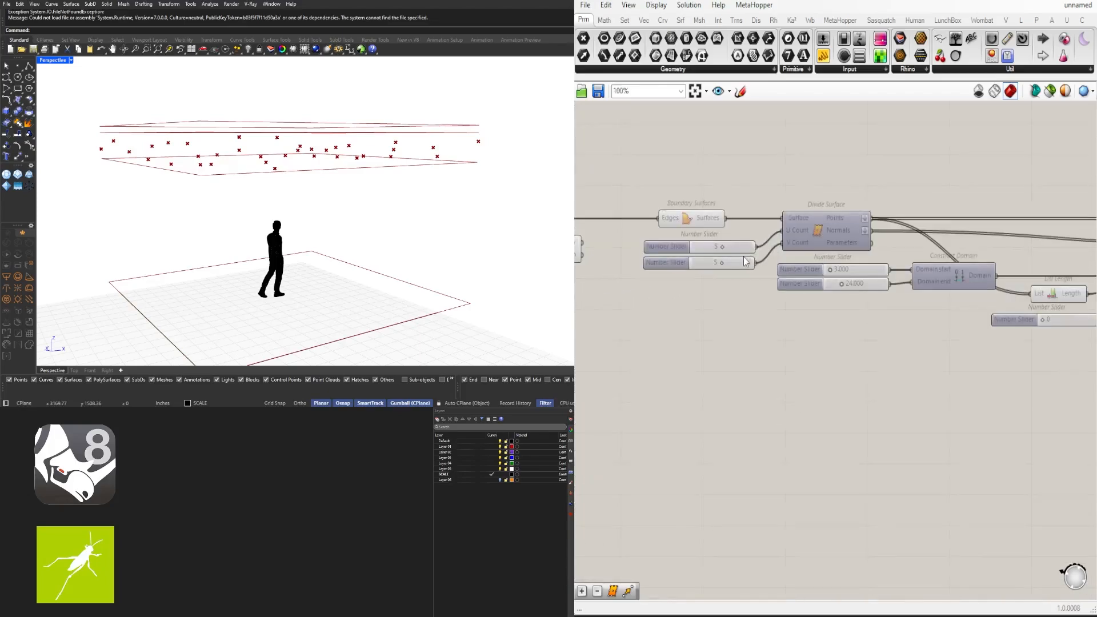
{"action": "left_click", "coordinate": [808, 223]}
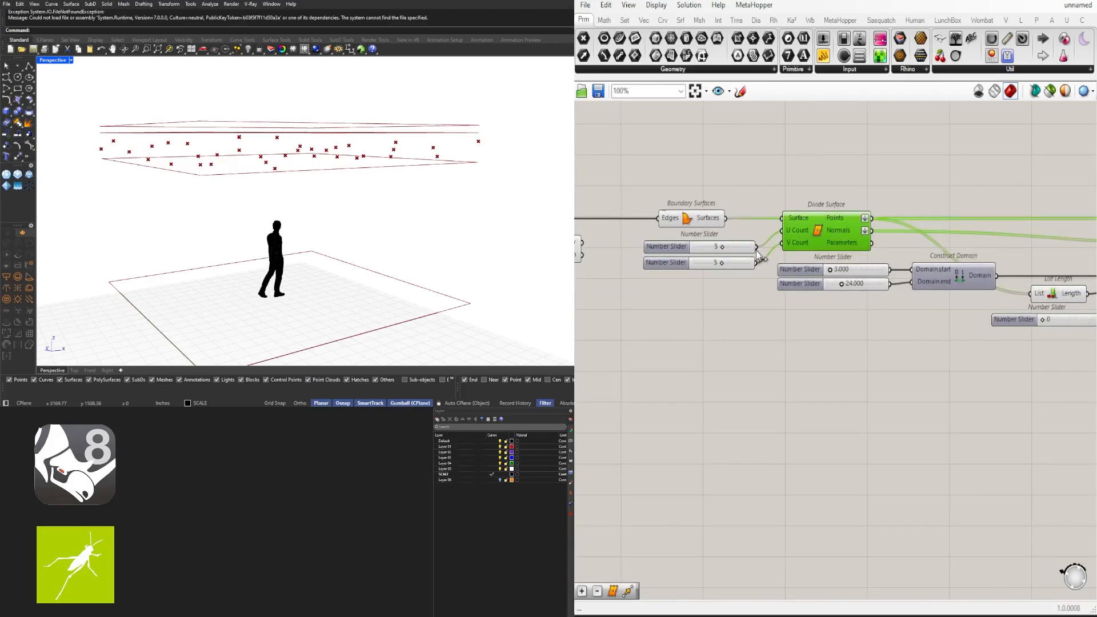
{"action": "scroll", "coordinate": [713, 215], "scroll_direction": "down", "scroll_amount": 5}
{"action": "scroll", "coordinate": [924, 186], "scroll_direction": "up", "scroll_amount": 5}
{"action": "left_click_drag", "start_coordinate": [710, 211], "coordinate": [1078, 242]}
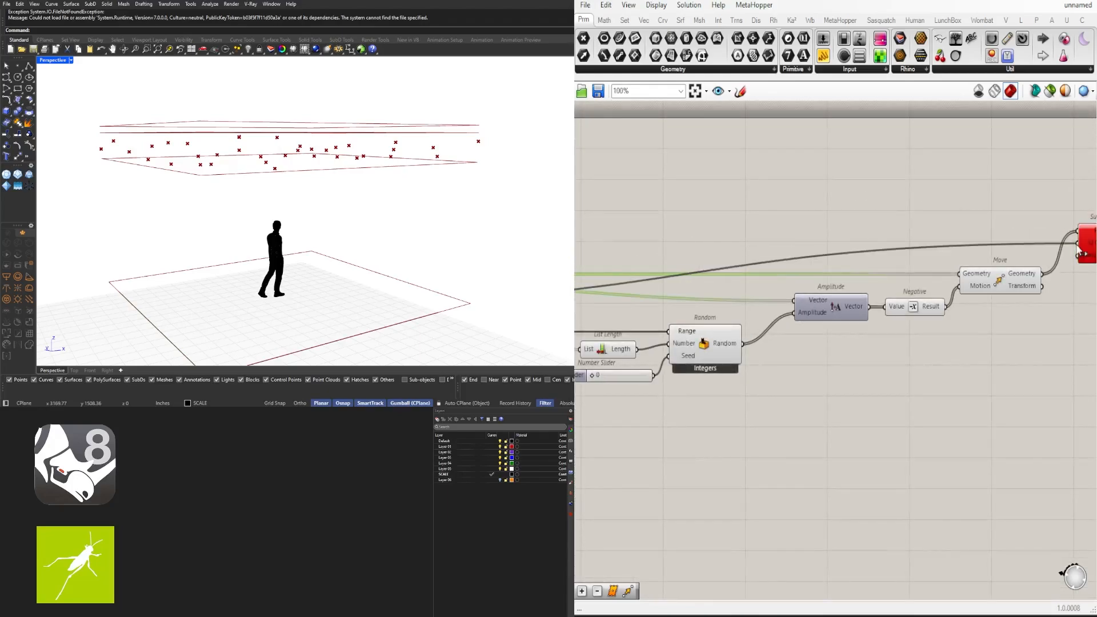
{"action": "right_click_drag", "start_coordinate": [1066, 272], "coordinate": [860, 286]}
{"action": "mouse_move", "coordinate": [895, 260]}
{"action": "left_mouse_down"}
{"action": "mouse_move", "coordinate": [890, 338]}
{"action": "mouse_move", "coordinate": [887, 268]}
{"action": "left_mouse_up"}
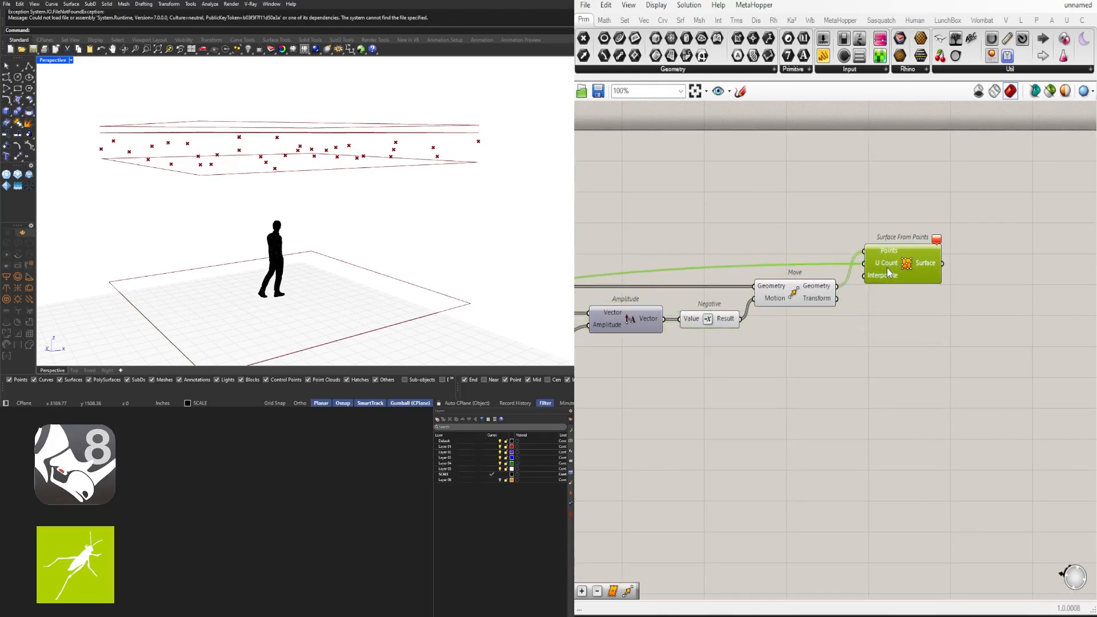
{"action": "left_click", "coordinate": [863, 355]}
{"action": "scroll", "coordinate": [800, 363], "scroll_direction": "down", "scroll_amount": 3}
{"action": "scroll", "coordinate": [714, 343], "scroll_direction": "up", "scroll_amount": 4}
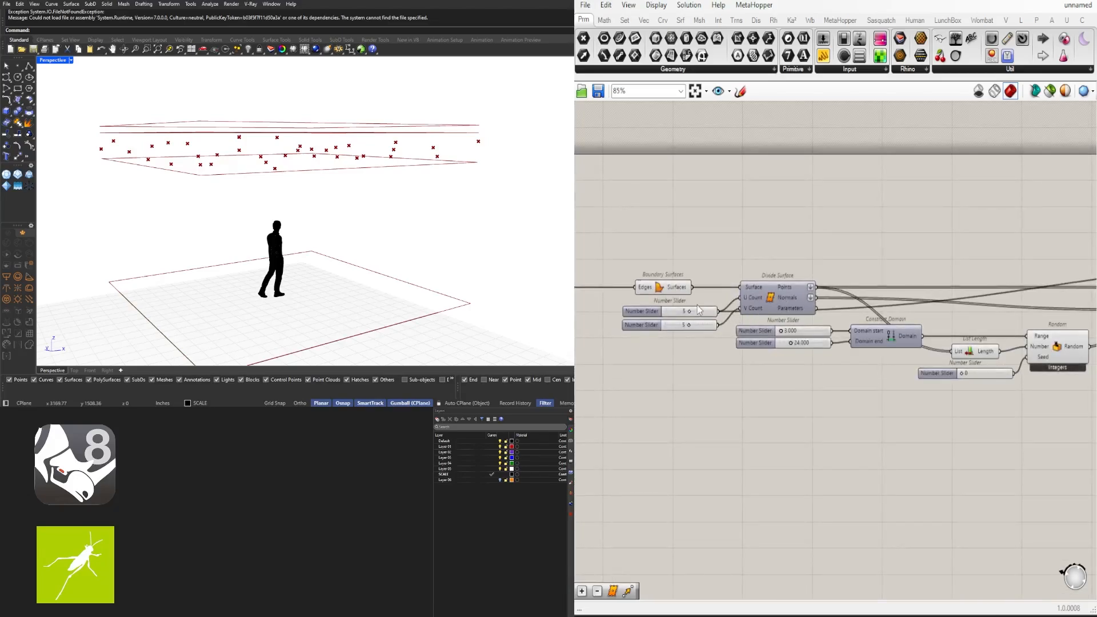
Inspect the ceiling in 3D and check the two count sliders' connections
{"action": "right_click_drag", "start_coordinate": [478, 216], "coordinate": [318, 221]}
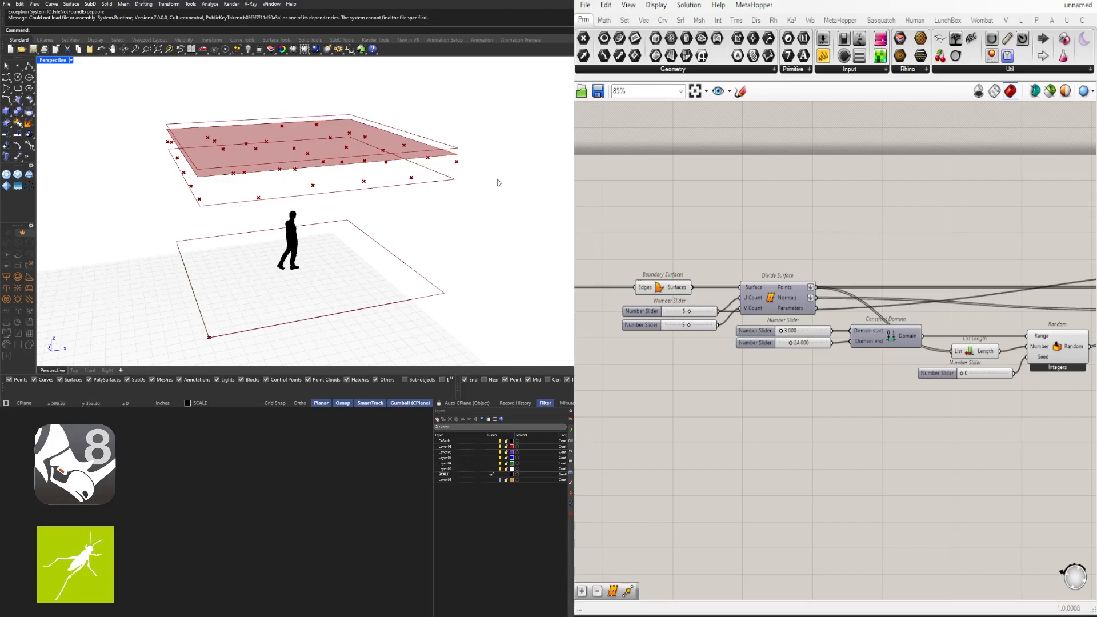
{"action": "scroll", "coordinate": [972, 303], "scroll_direction": "down", "scroll_amount": 2}
{"action": "right_click_drag", "start_coordinate": [1039, 345], "coordinate": [813, 378]}
{"action": "right_click_drag", "start_coordinate": [672, 380], "coordinate": [772, 364]}
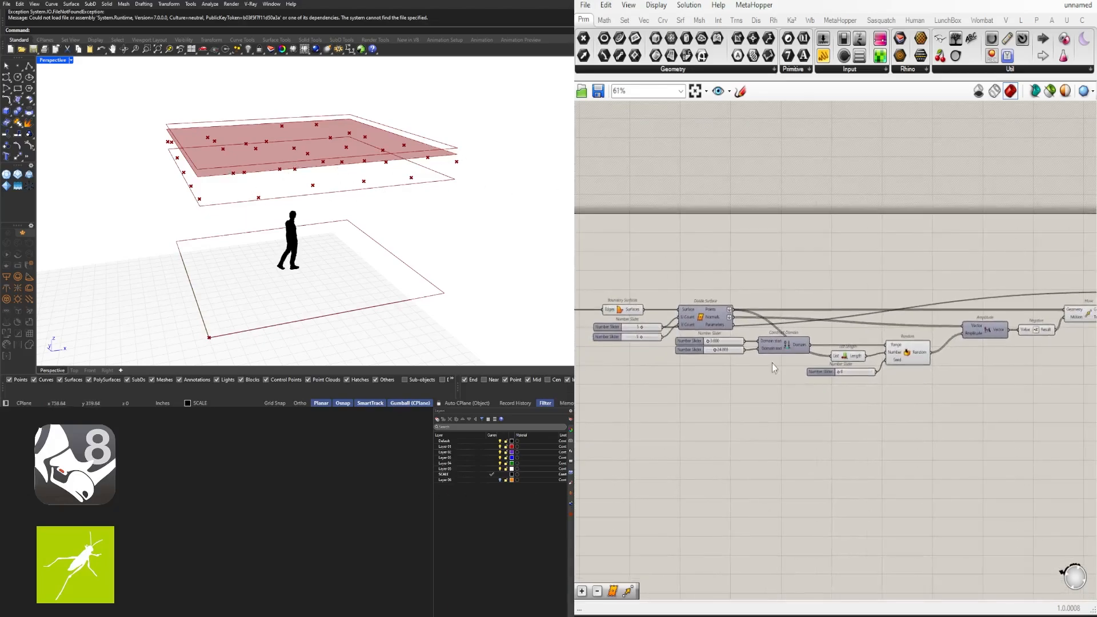
{"action": "scroll", "coordinate": [686, 343], "scroll_direction": "up", "scroll_amount": 3}
{"action": "right_click_drag", "start_coordinate": [671, 351], "coordinate": [744, 337]}
{"action": "left_click", "coordinate": [709, 320]}
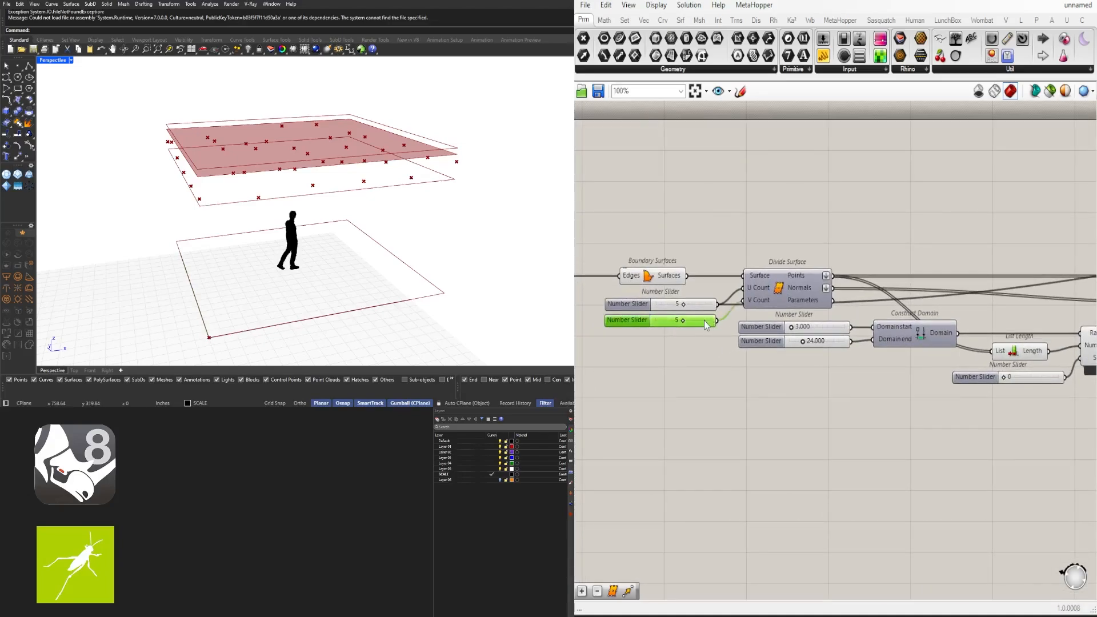
{"action": "left_click", "coordinate": [703, 313]}
{"action": "left_click", "coordinate": [688, 305]}
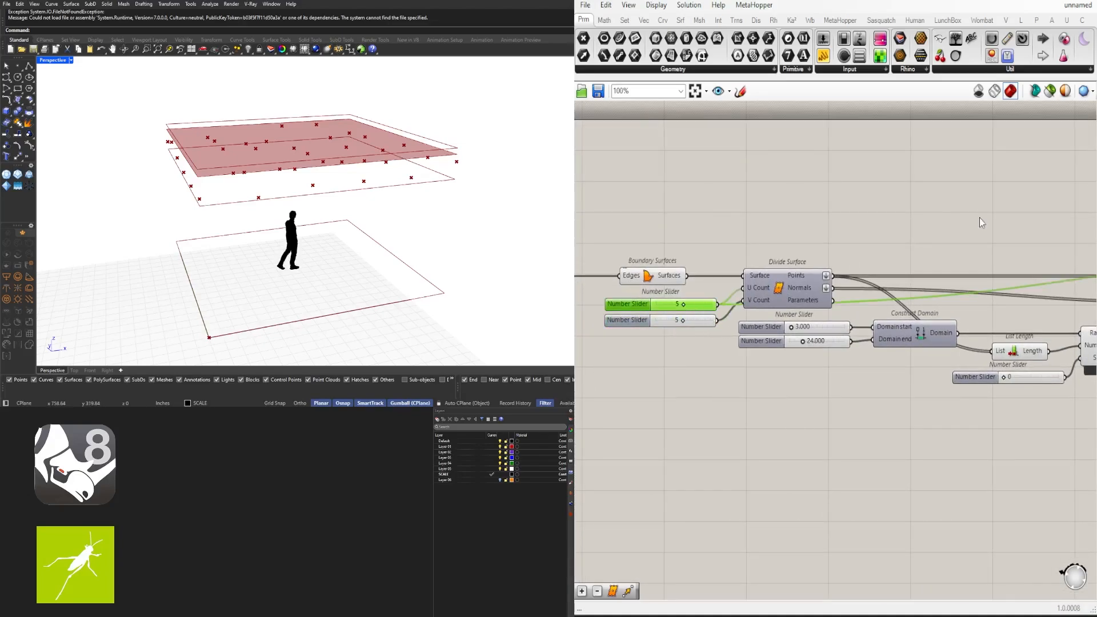
{"action": "left_click", "coordinate": [923, 238]}
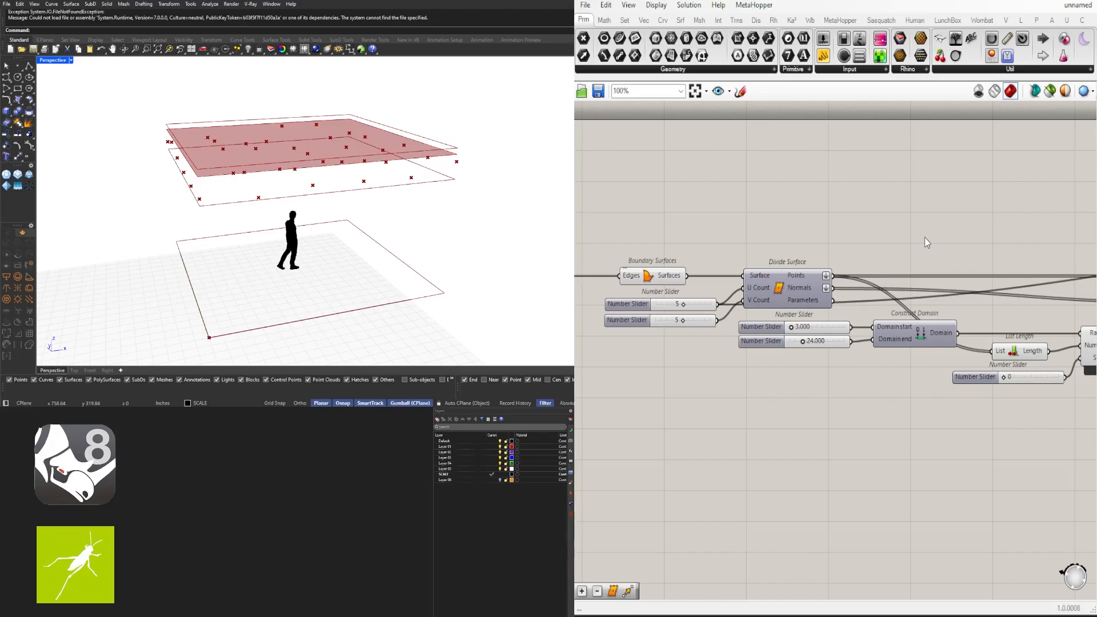
Add an Addition component with the first count slider feeding input A
{"action": "double_click", "coordinate": [958, 213]}
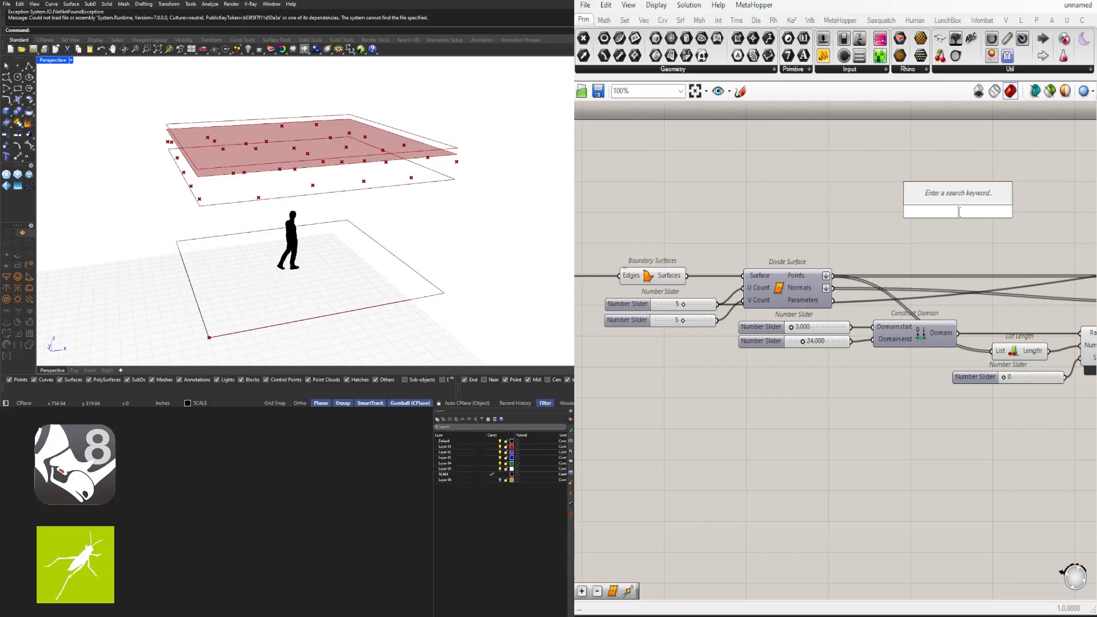
{"action": "type", "text": "+"}
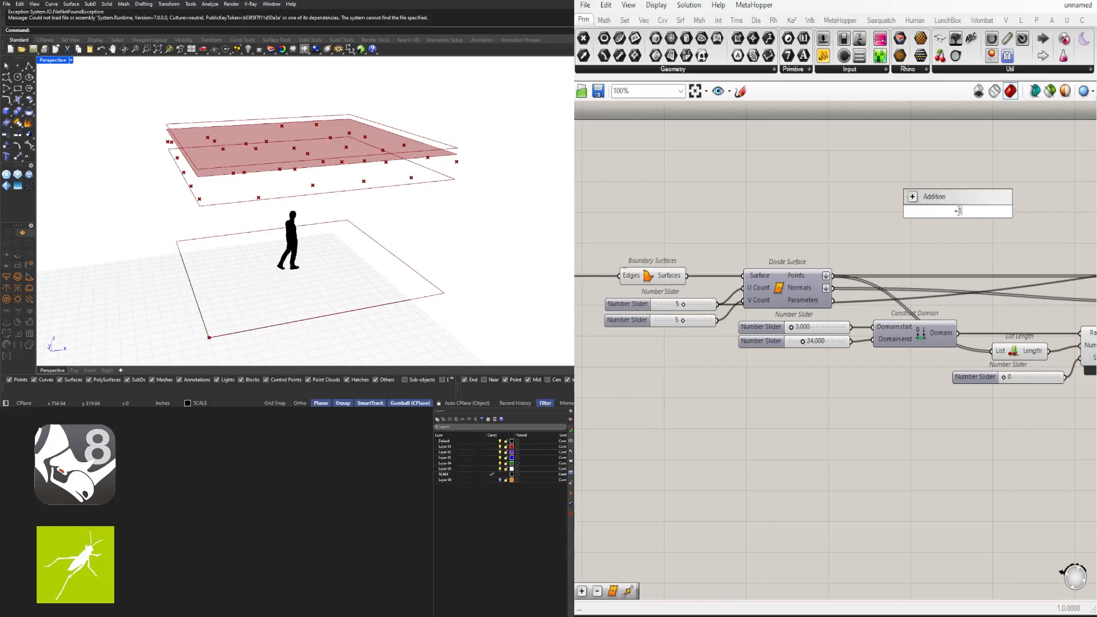
{"action": "key", "text": "Return"}
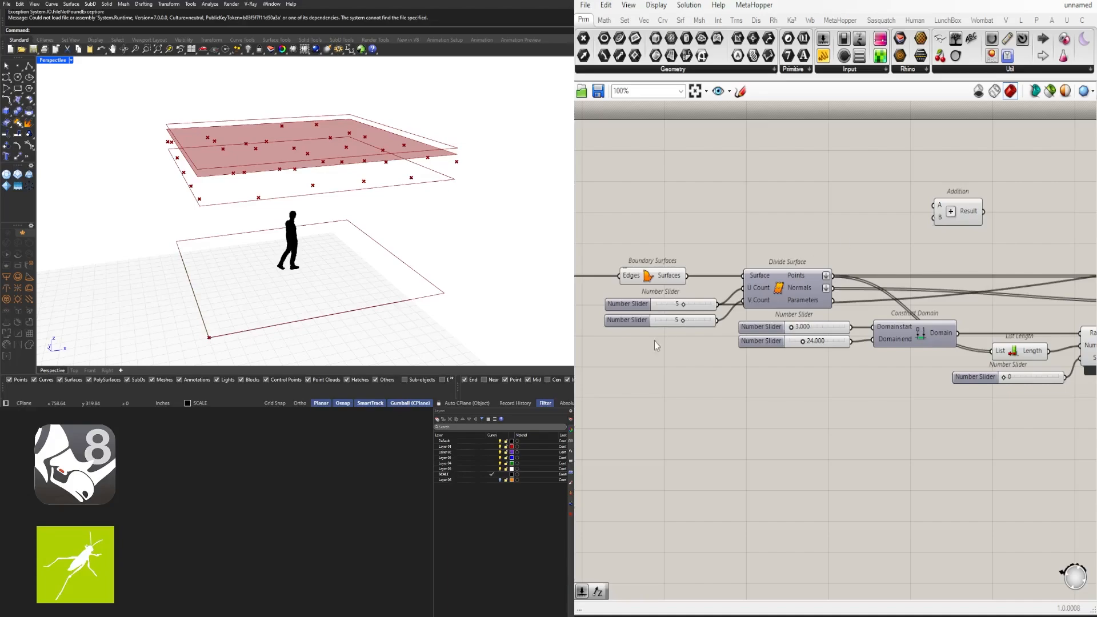
{"action": "left_click_drag", "start_coordinate": [717, 305], "coordinate": [935, 205]}
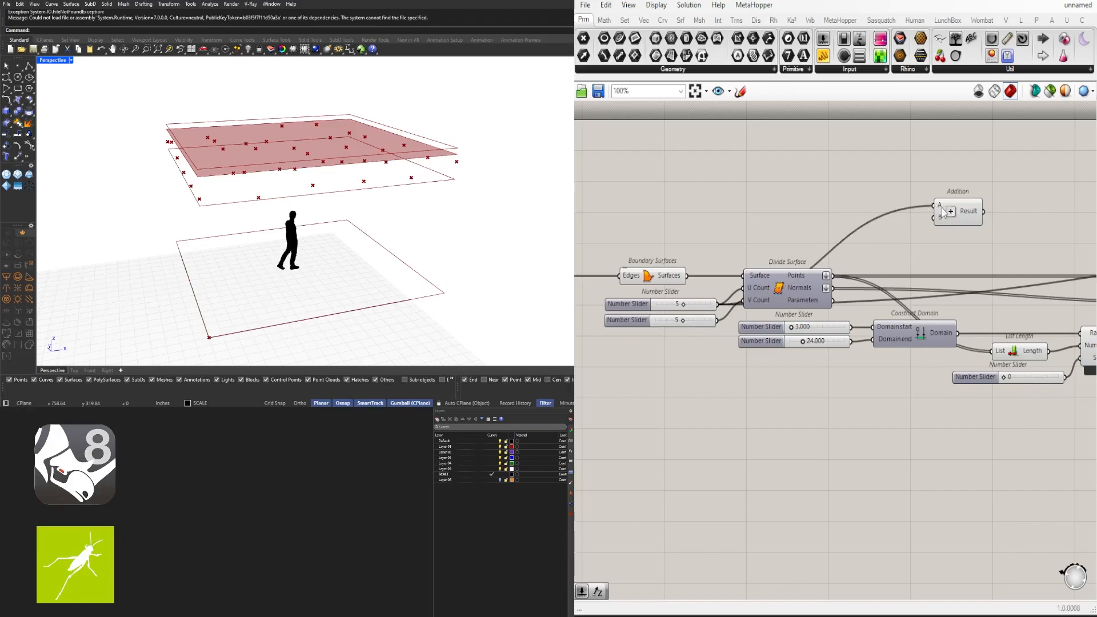
{"action": "left_click", "coordinate": [973, 213]}
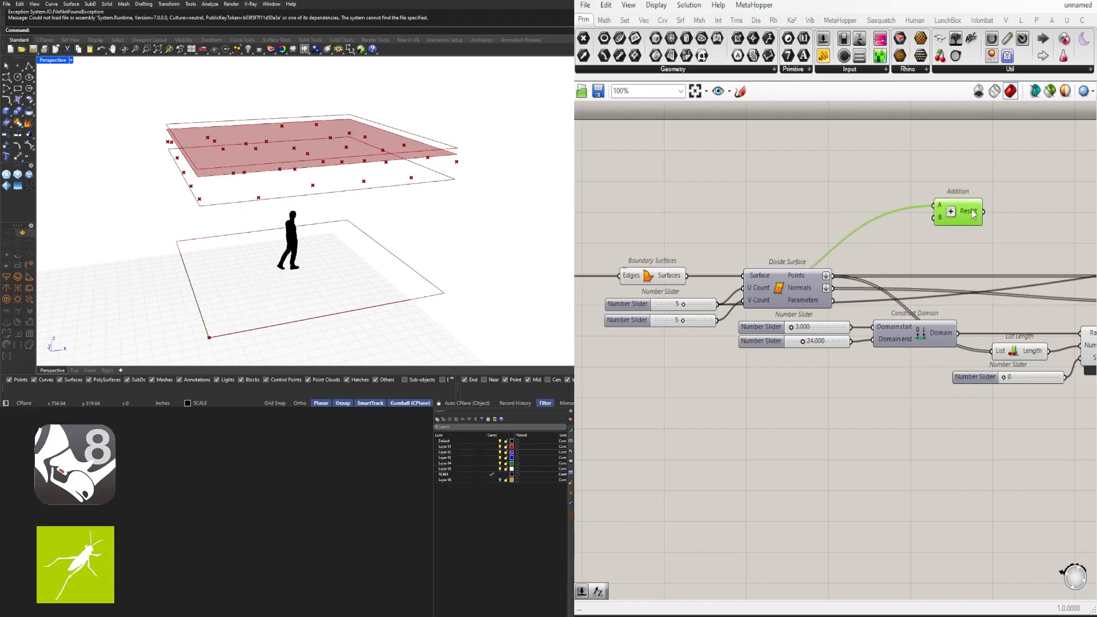
Wire the Addition result into Surface From Points' U Count and view the resulting surface
{"action": "right_click_drag", "start_coordinate": [910, 249], "coordinate": [617, 291]}
{"action": "scroll", "coordinate": [675, 244], "scroll_direction": "down", "scroll_amount": 3}
{"action": "left_click_drag", "start_coordinate": [675, 245], "coordinate": [1012, 297]}
{"action": "scroll", "coordinate": [883, 235], "scroll_direction": "up", "scroll_amount": 4}
{"action": "right_click_drag", "start_coordinate": [998, 303], "coordinate": [800, 305]}
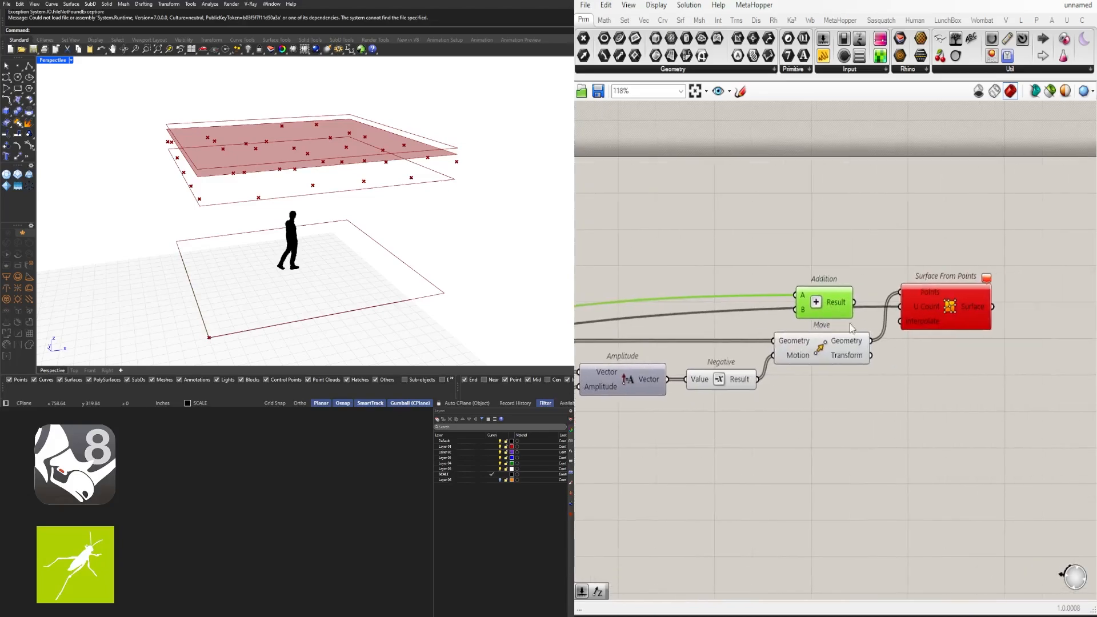
{"action": "scroll", "coordinate": [835, 306], "scroll_direction": "up", "scroll_amount": 3}
{"action": "left_click_drag", "start_coordinate": [834, 306], "coordinate": [927, 304]}
{"action": "left_click", "coordinate": [978, 313]}
{"action": "right_click_drag", "start_coordinate": [280, 245], "coordinate": [322, 177]}
Orbit and zoom the Perspective view around the green wavy surface
{"action": "scroll", "coordinate": [364, 180], "scroll_direction": "up", "scroll_amount": 5}
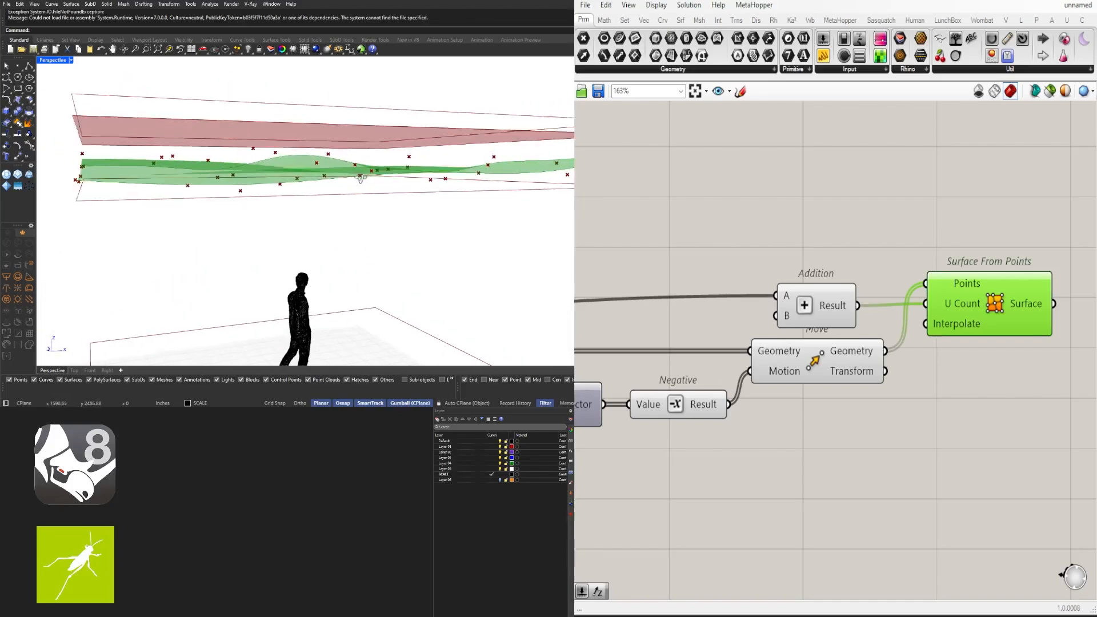
{"action": "scroll", "coordinate": [377, 177], "scroll_direction": "down", "scroll_amount": 4}
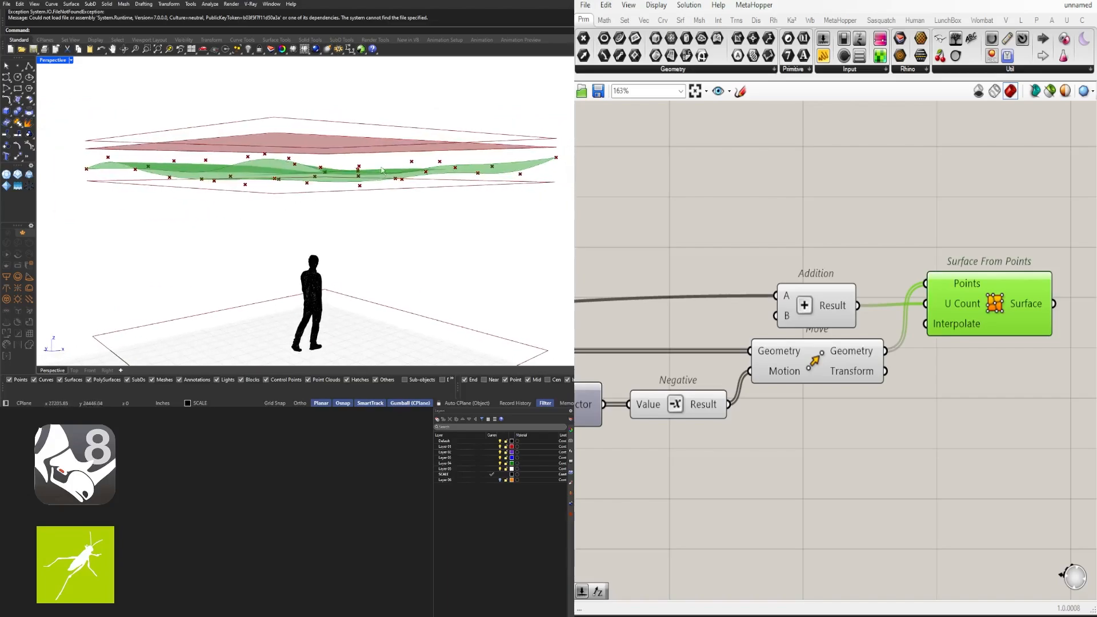
{"action": "right_click_drag", "start_coordinate": [305, 177], "coordinate": [363, 162]}
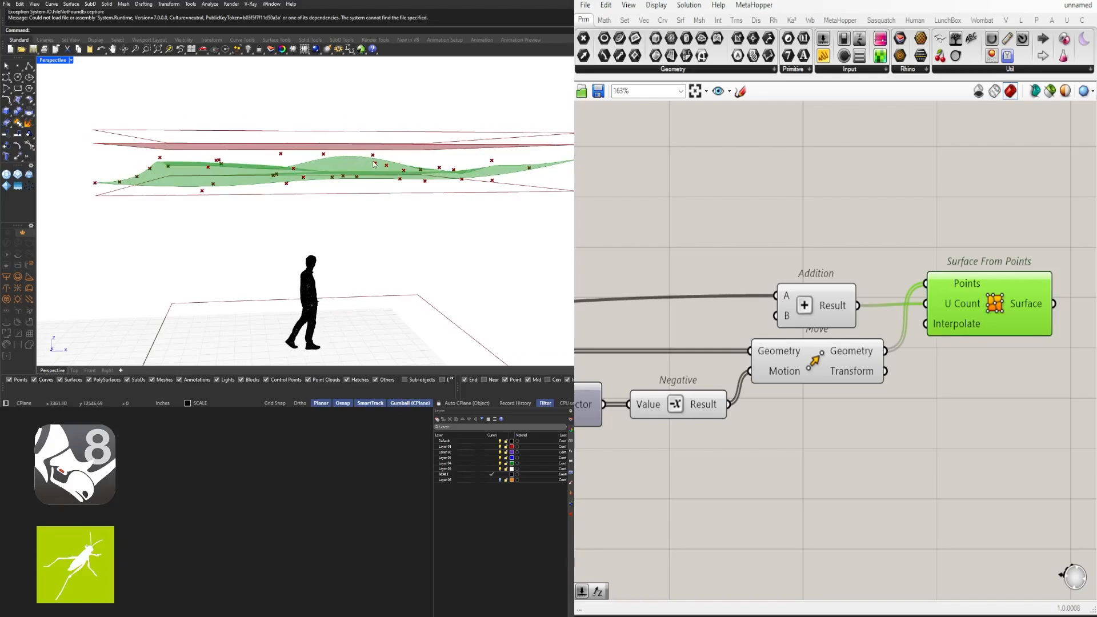
{"action": "scroll", "coordinate": [365, 161], "scroll_direction": "up", "scroll_amount": 3}
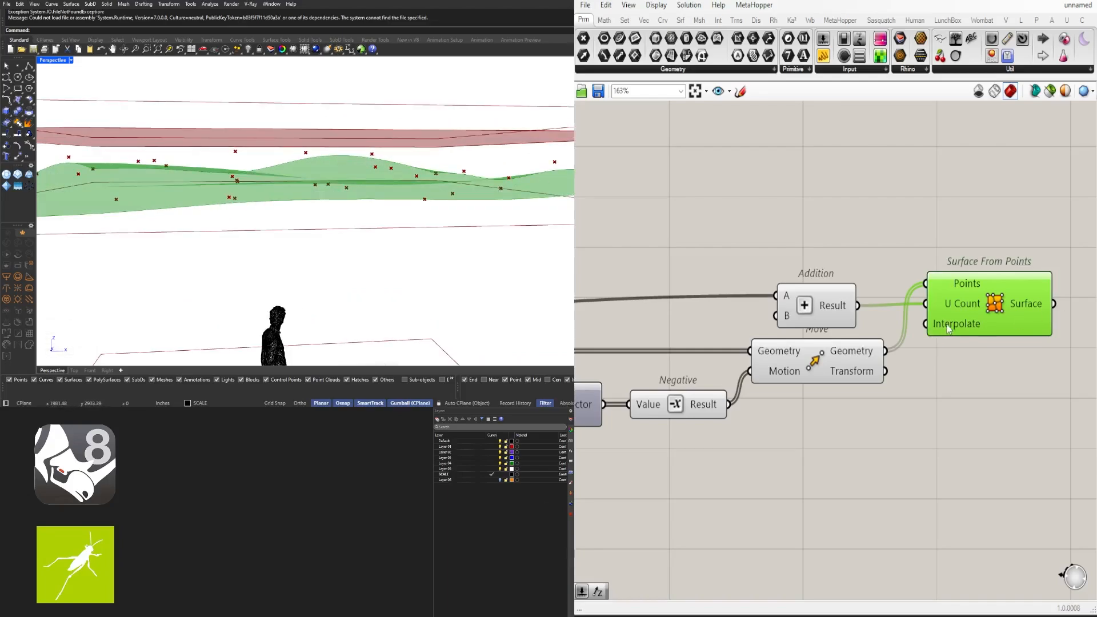
Shift Surface From Points right, clear of the Addition and Move components
{"action": "mouse_move", "coordinate": [948, 329]}
{"action": "right_click_drag", "start_coordinate": [948, 324], "coordinate": [741, 324]}
{"action": "scroll", "coordinate": [742, 323], "scroll_direction": "down", "scroll_amount": 1}
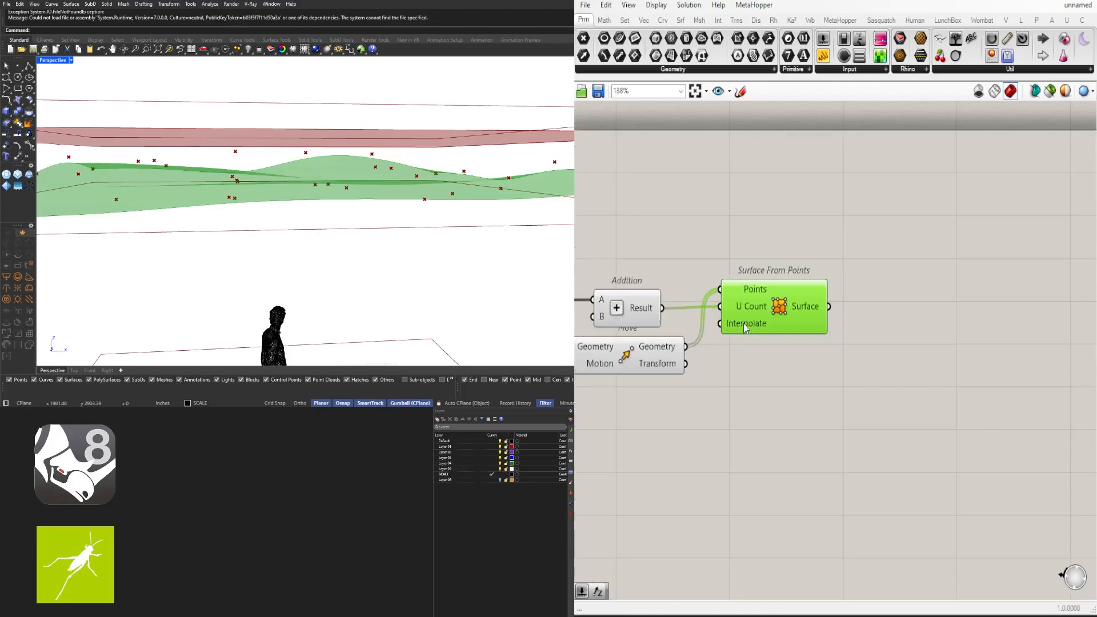
{"action": "left_click_drag", "start_coordinate": [765, 314], "coordinate": [963, 317]}
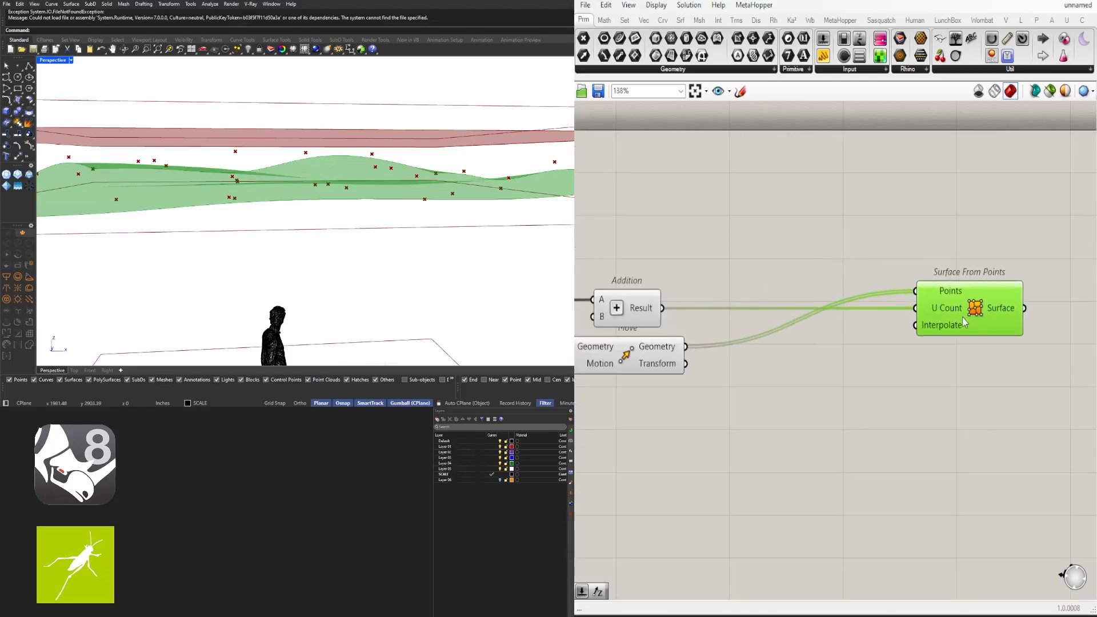
{"action": "left_click", "coordinate": [859, 237]}
{"action": "scroll", "coordinate": [859, 389], "scroll_direction": "down", "scroll_amount": 2}
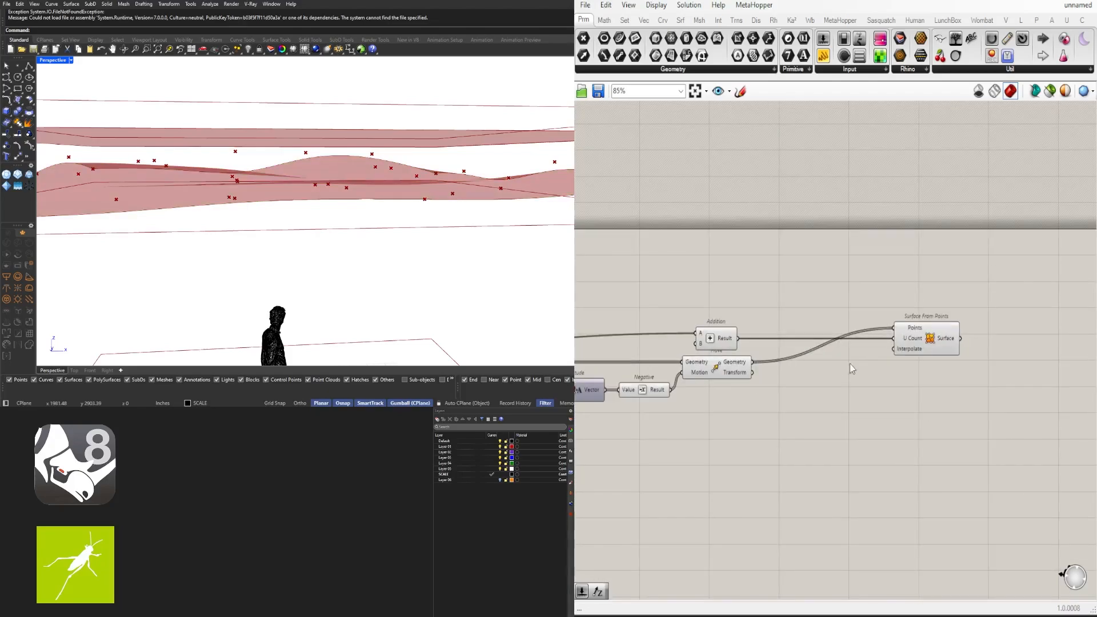
{"action": "mouse_move", "coordinate": [901, 352]}
Add a Number Slider and set it to 1 on the Interpolate input, then check the surface from below
{"action": "double_click", "coordinate": [815, 391]}
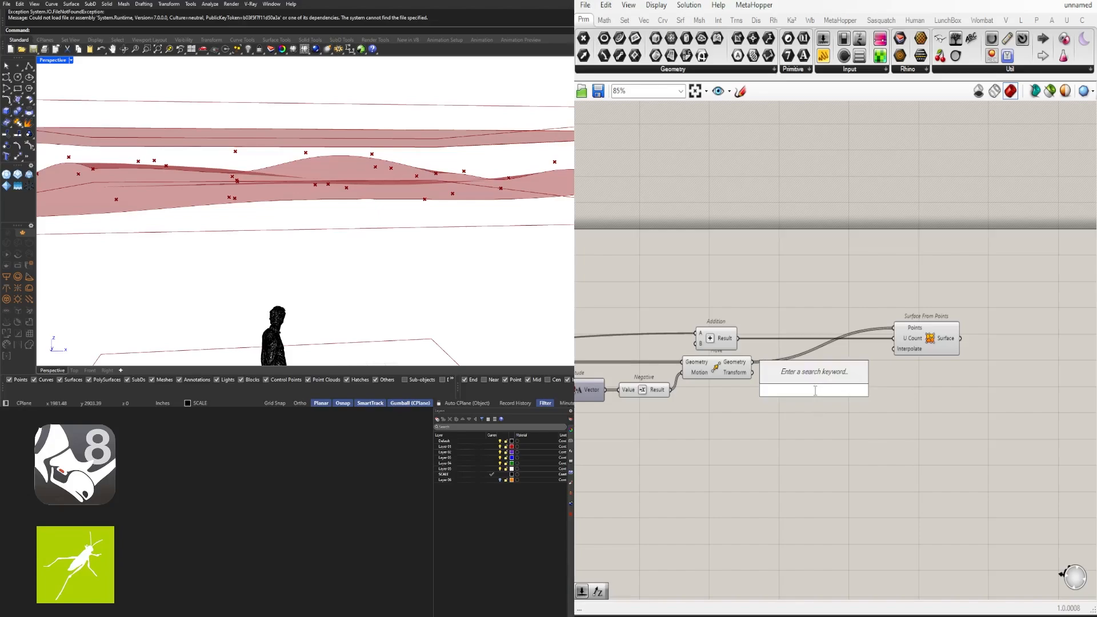
{"action": "type", "text": "0<"}
{"action": "key", "text": "Return"}
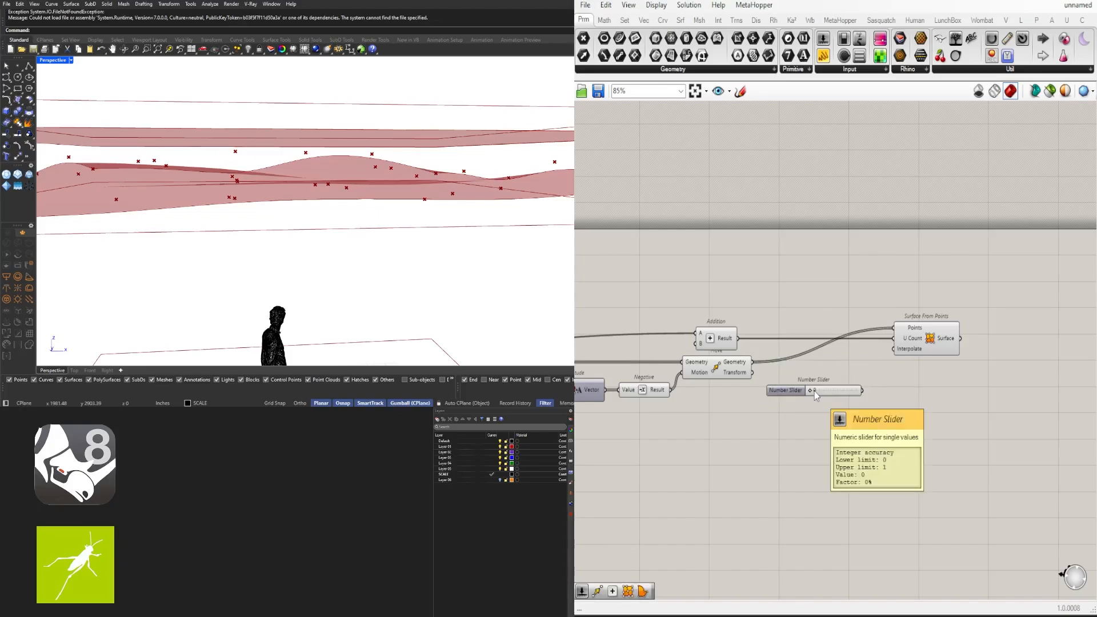
{"action": "scroll", "coordinate": [814, 391], "scroll_direction": "up", "scroll_amount": 2}
{"action": "left_click_drag", "start_coordinate": [777, 324], "coordinate": [945, 324]}
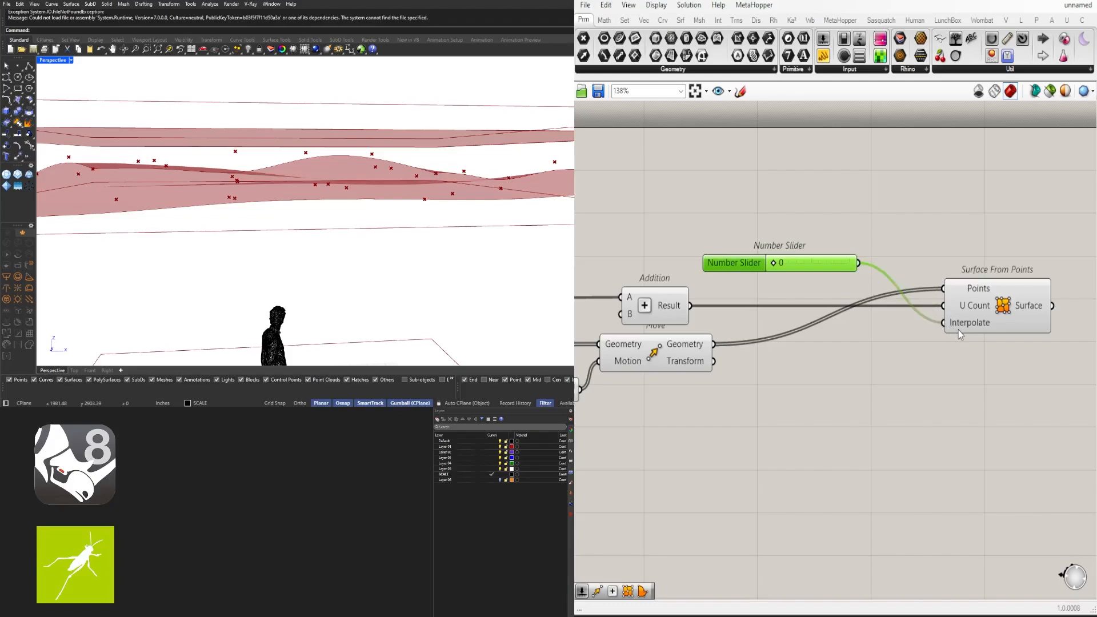
{"action": "mouse_move", "coordinate": [958, 334]}
{"action": "scroll", "coordinate": [753, 276], "scroll_direction": "up", "scroll_amount": 1}
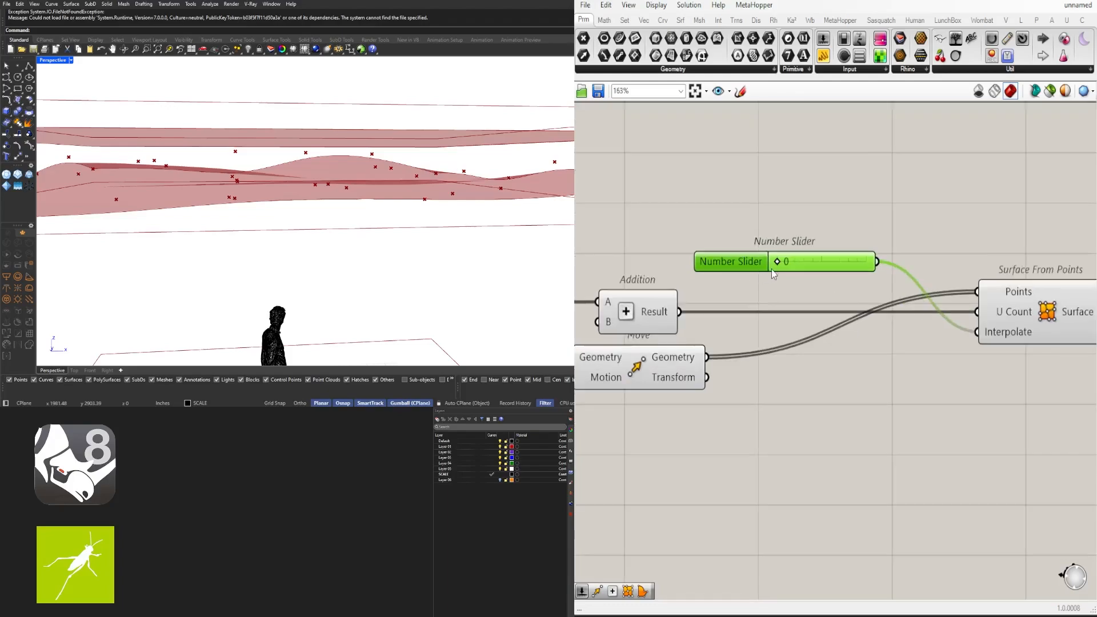
{"action": "left_click_drag", "start_coordinate": [772, 270], "coordinate": [841, 269]}
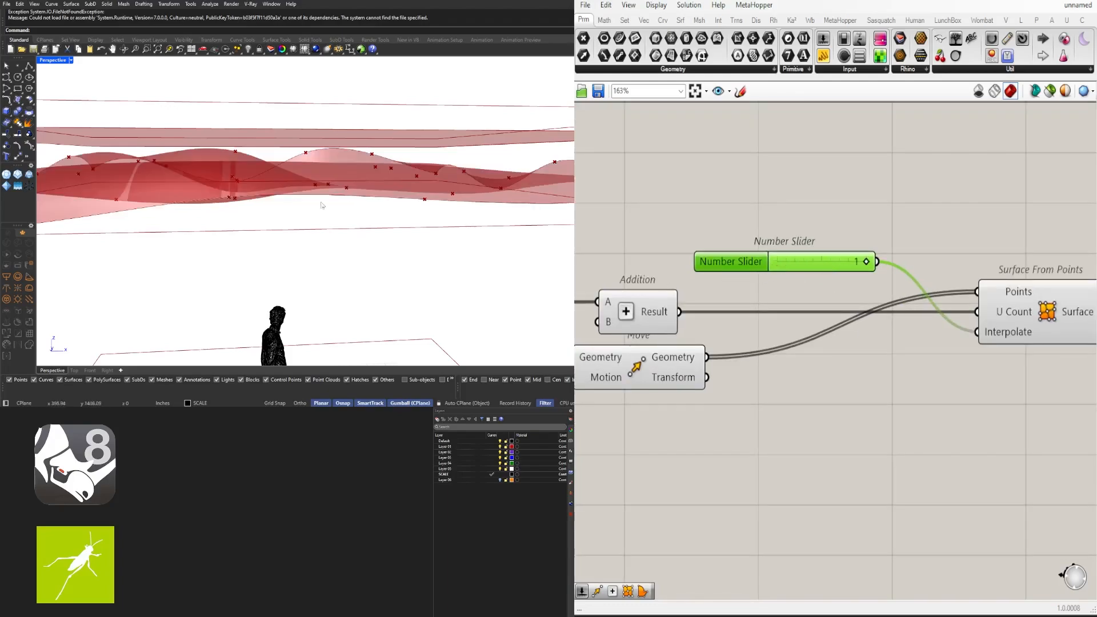
{"action": "mouse_move", "coordinate": [321, 204]}
{"action": "right_mouse_down"}
{"action": "mouse_move", "coordinate": [316, 163]}
{"action": "mouse_move", "coordinate": [314, 203]}
{"action": "right_mouse_up"}
{"action": "right_click_drag", "start_coordinate": [237, 166], "coordinate": [337, 182]}
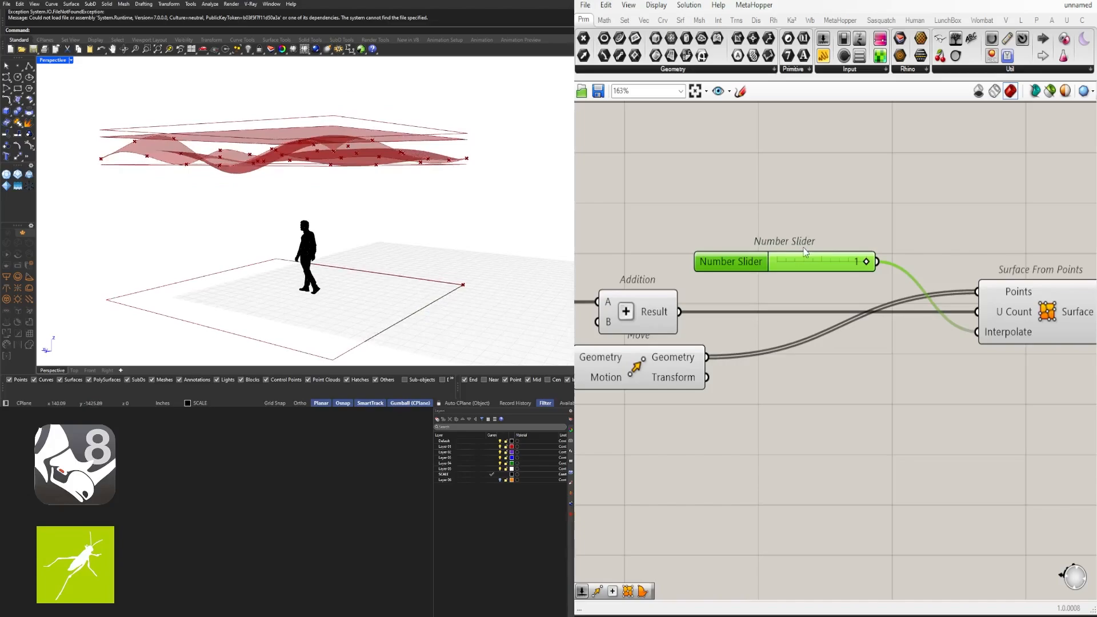
Tidy the layout: shift Surface From Points left and place the slider above Addition
{"action": "scroll", "coordinate": [744, 258], "scroll_direction": "down", "scroll_amount": 1}
{"action": "left_click_drag", "start_coordinate": [737, 261], "coordinate": [634, 263]}
{"action": "right_click_drag", "start_coordinate": [633, 264], "coordinate": [699, 259]}
{"action": "left_click_drag", "start_coordinate": [701, 260], "coordinate": [720, 387]}
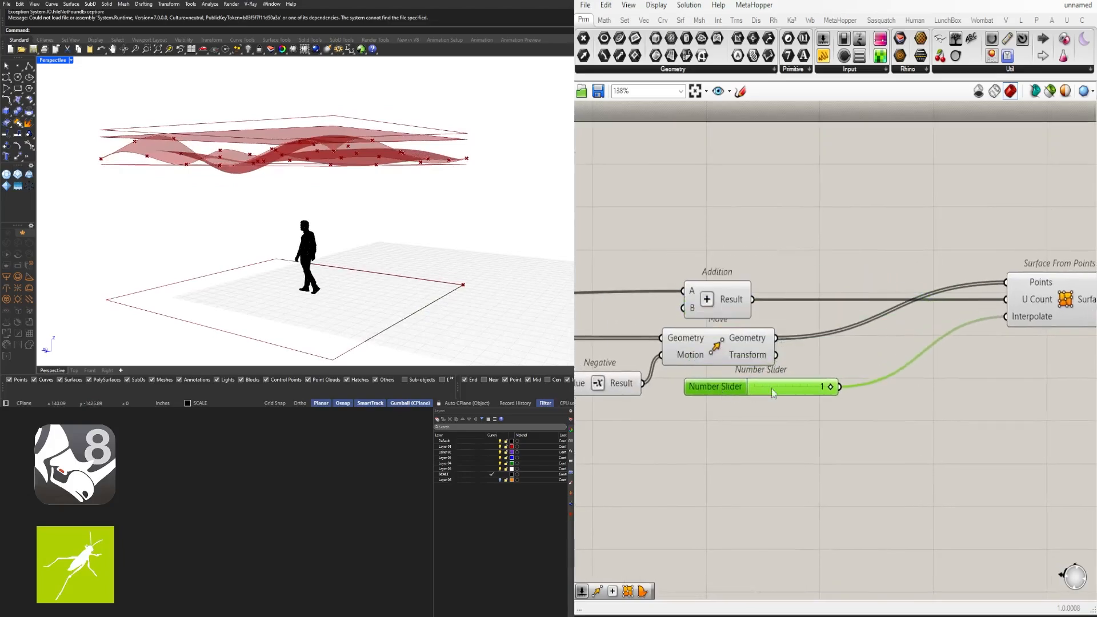
{"action": "right_click_drag", "start_coordinate": [937, 366], "coordinate": [799, 365]}
{"action": "left_click_drag", "start_coordinate": [933, 292], "coordinate": [919, 292]}
{"action": "mouse_move", "coordinate": [657, 382]}
{"action": "left_mouse_down"}
{"action": "mouse_move", "coordinate": [705, 247]}
{"action": "mouse_move", "coordinate": [627, 260]}
{"action": "mouse_move", "coordinate": [708, 256]}
{"action": "left_mouse_up"}
{"action": "scroll", "coordinate": [741, 254], "scroll_direction": "up", "scroll_amount": 3}
Raise both Divide Surface U and V counts from 5 to 10 for denser ripples
{"action": "left_click", "coordinate": [720, 229]}
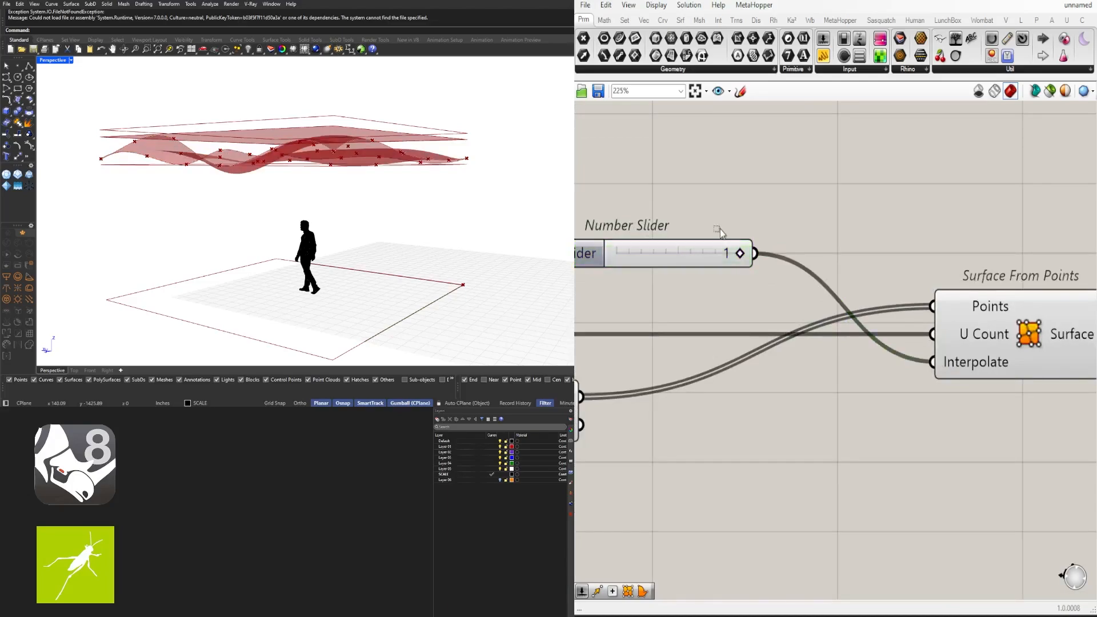
{"action": "scroll", "coordinate": [720, 229], "scroll_direction": "down", "scroll_amount": 3}
{"action": "right_click_drag", "start_coordinate": [683, 383], "coordinate": [954, 351]}
{"action": "right_click_drag", "start_coordinate": [709, 358], "coordinate": [943, 351]}
{"action": "scroll", "coordinate": [943, 351], "scroll_direction": "down", "scroll_amount": 2}
{"action": "right_click_drag", "start_coordinate": [583, 374], "coordinate": [856, 373]}
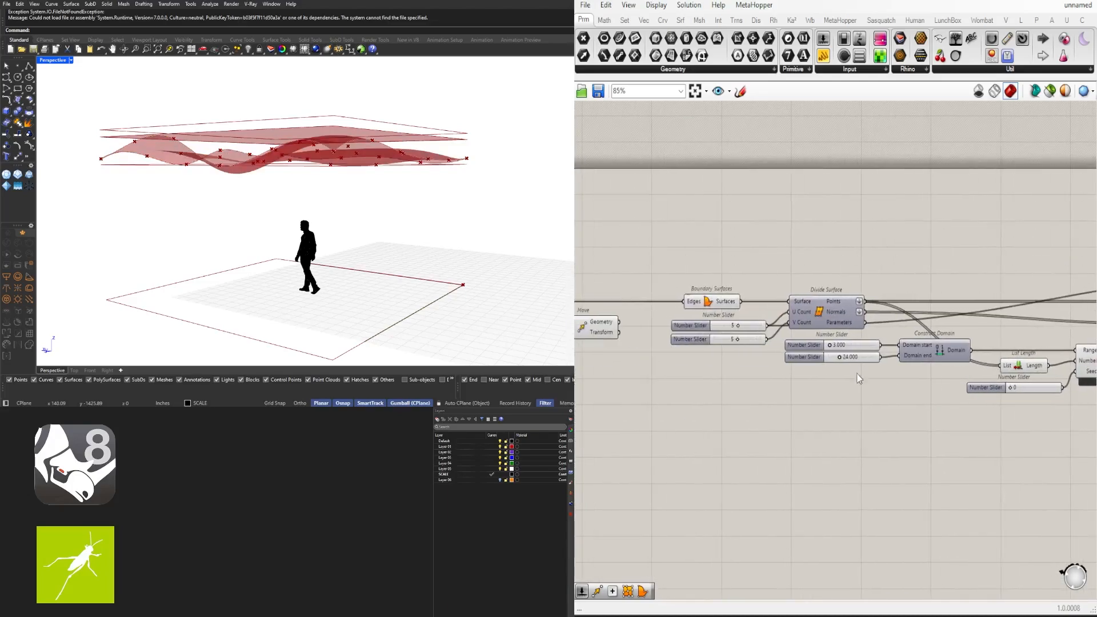
{"action": "scroll", "coordinate": [766, 319], "scroll_direction": "up", "scroll_amount": 4}
{"action": "scroll", "coordinate": [700, 340], "scroll_direction": "up", "scroll_amount": 4}
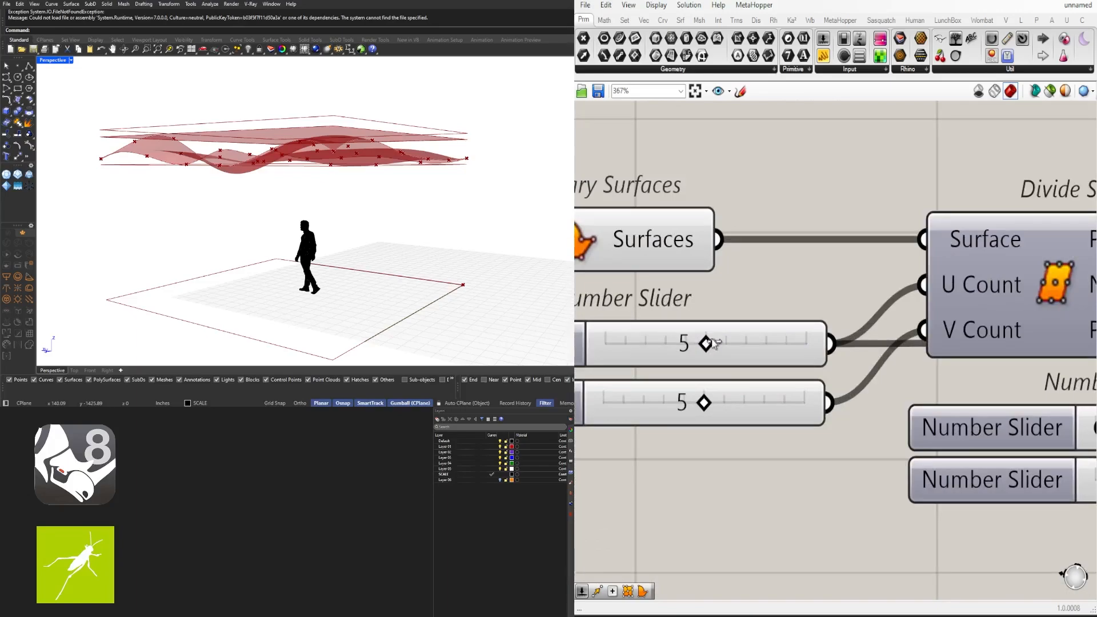
{"action": "left_click_drag", "start_coordinate": [714, 340], "coordinate": [807, 343]}
{"action": "left_click_drag", "start_coordinate": [728, 401], "coordinate": [830, 396]}
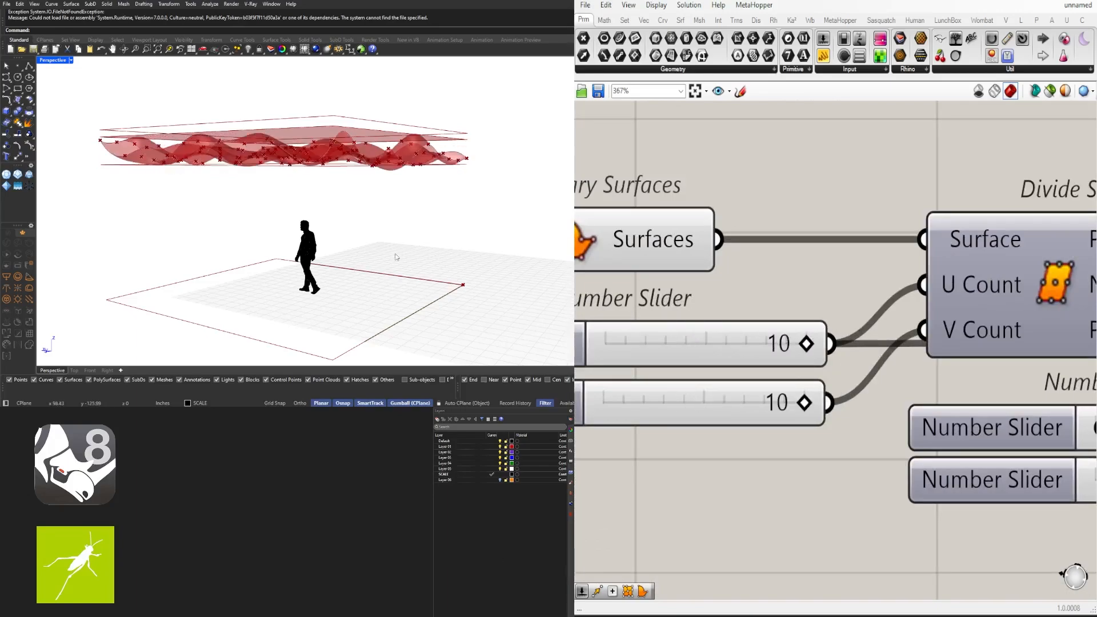
{"action": "right_click_drag", "start_coordinate": [397, 255], "coordinate": [213, 242]}
{"action": "mouse_move", "coordinate": [444, 163]}
{"action": "right_mouse_down"}
{"action": "mouse_move", "coordinate": [354, 171]}
{"action": "mouse_move", "coordinate": [454, 166]}
{"action": "right_mouse_up"}
Try different Construct Domain start and end values, settling the end at 8.196
{"action": "right_click_drag", "start_coordinate": [680, 325], "coordinate": [800, 327]}
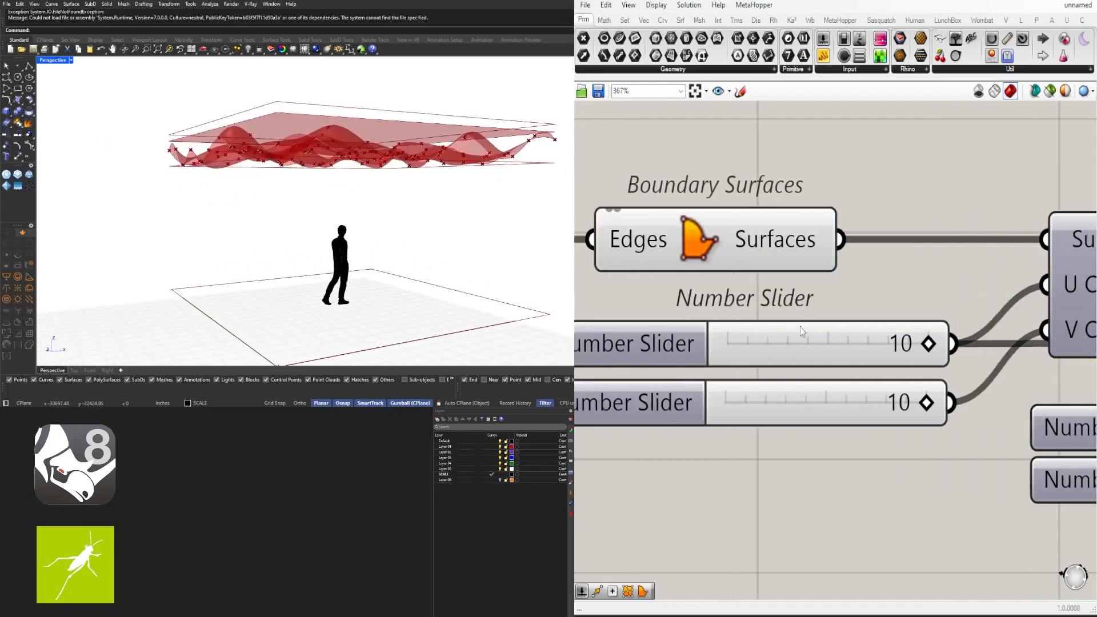
{"action": "scroll", "coordinate": [846, 320], "scroll_direction": "down", "scroll_amount": 4}
{"action": "right_click_drag", "start_coordinate": [938, 327], "coordinate": [742, 331]}
{"action": "scroll", "coordinate": [826, 396], "scroll_direction": "up", "scroll_amount": 4}
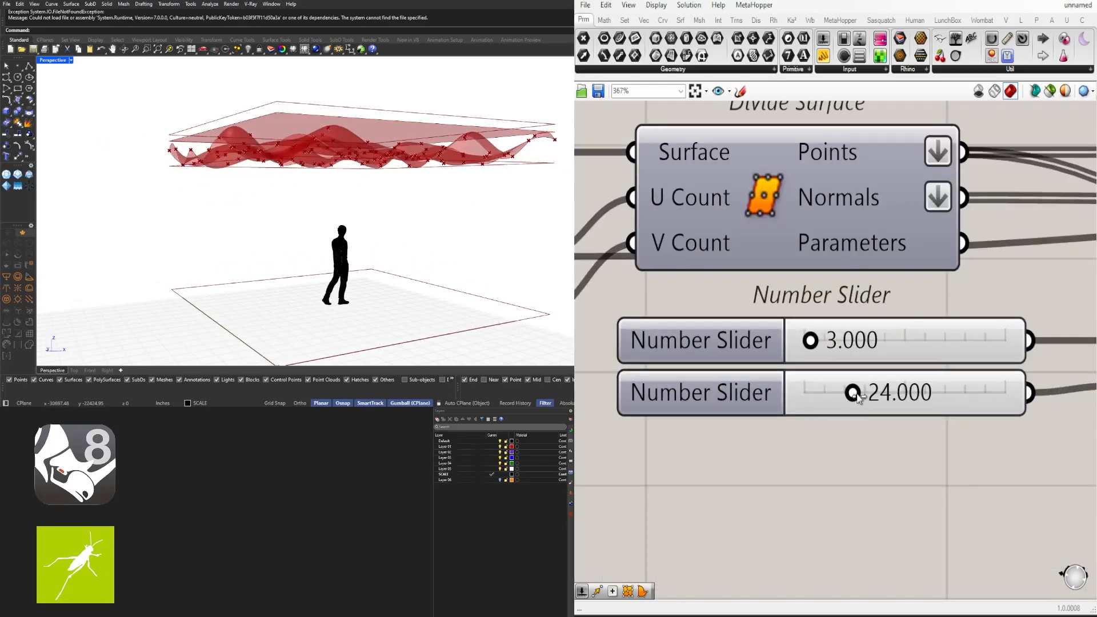
{"action": "left_click_drag", "start_coordinate": [857, 396], "coordinate": [832, 395]}
{"action": "left_click_drag", "start_coordinate": [812, 340], "coordinate": [822, 340]}
{"action": "mouse_move", "coordinate": [836, 395]}
{"action": "left_mouse_down"}
{"action": "mouse_move", "coordinate": [875, 394]}
{"action": "mouse_move", "coordinate": [819, 394]}
{"action": "left_mouse_up"}
{"action": "left_click_drag", "start_coordinate": [817, 350], "coordinate": [853, 345]}
Type the domain start as 3 and the end as 12
{"action": "double_click", "coordinate": [854, 343]}
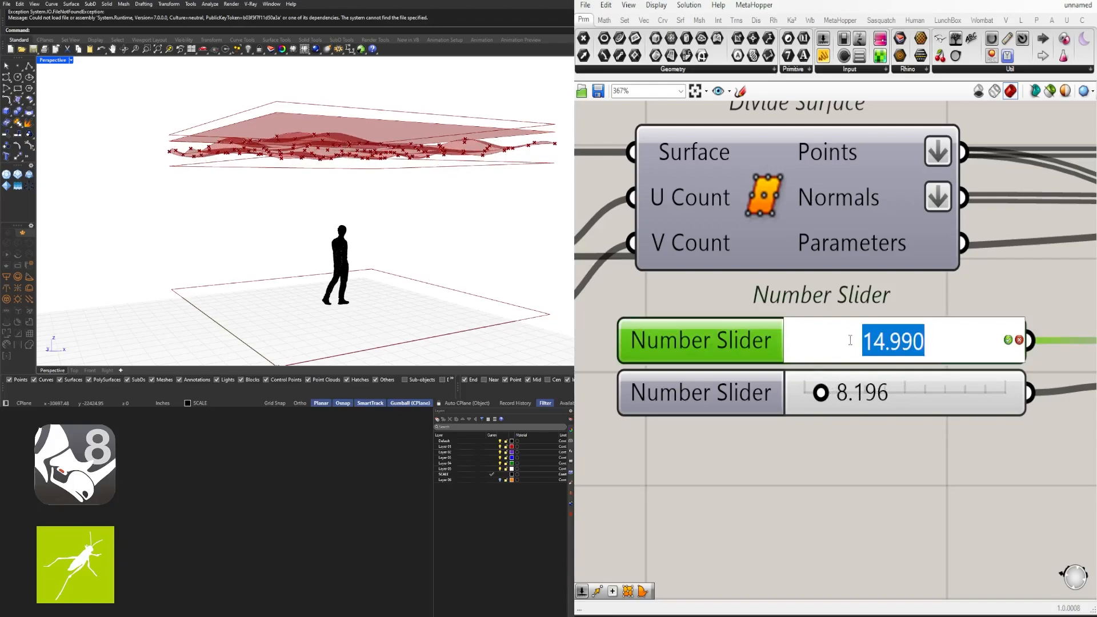
{"action": "type", "text": "3"}
{"action": "key", "text": "Return"}
{"action": "double_click", "coordinate": [854, 391]}
{"action": "type", "text": "12"}
{"action": "key", "text": "Return"}
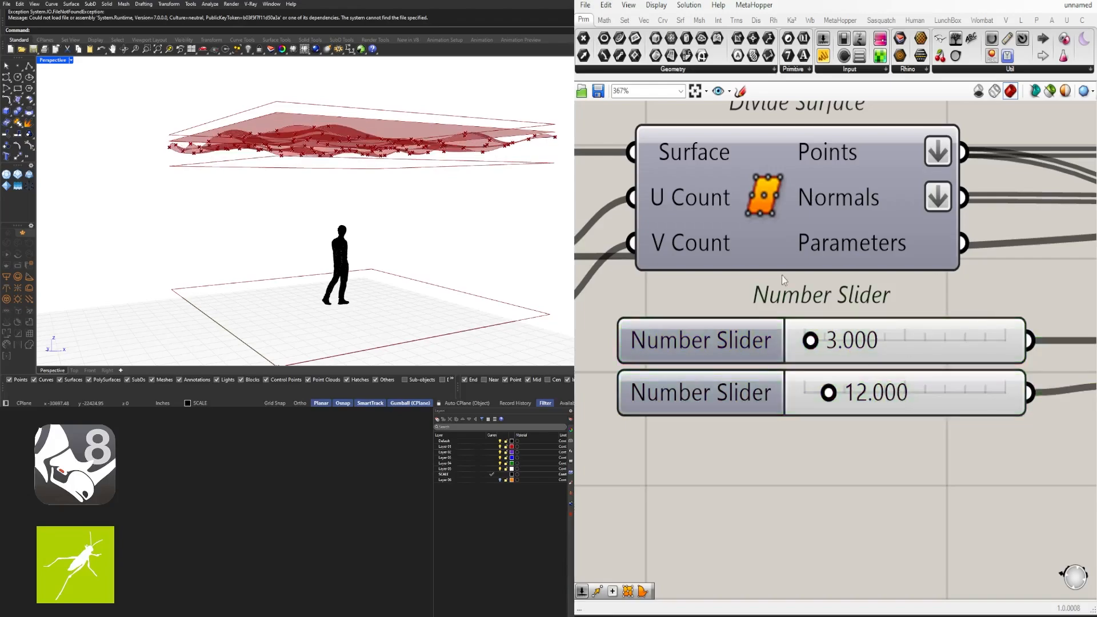
{"action": "right_click_drag", "start_coordinate": [370, 193], "coordinate": [367, 200]}
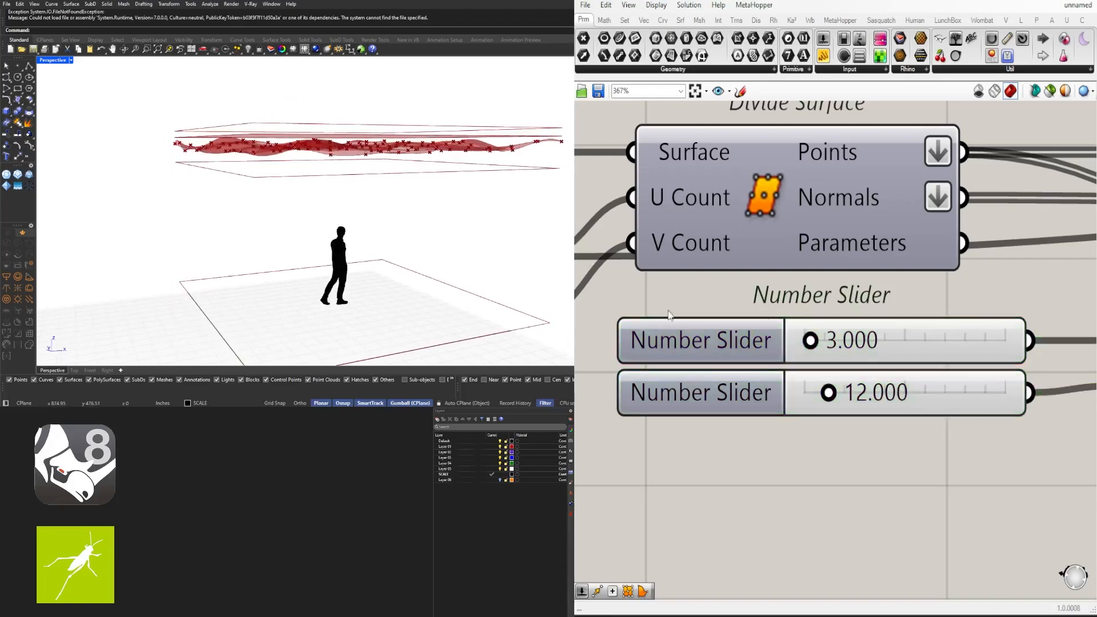
Change the domain end to 24 and return to the four-view layout
{"action": "double_click", "coordinate": [838, 394]}
{"action": "type", "text": "24"}
{"action": "key", "text": "Return"}
{"action": "right_click_drag", "start_coordinate": [430, 252], "coordinate": [405, 239]}
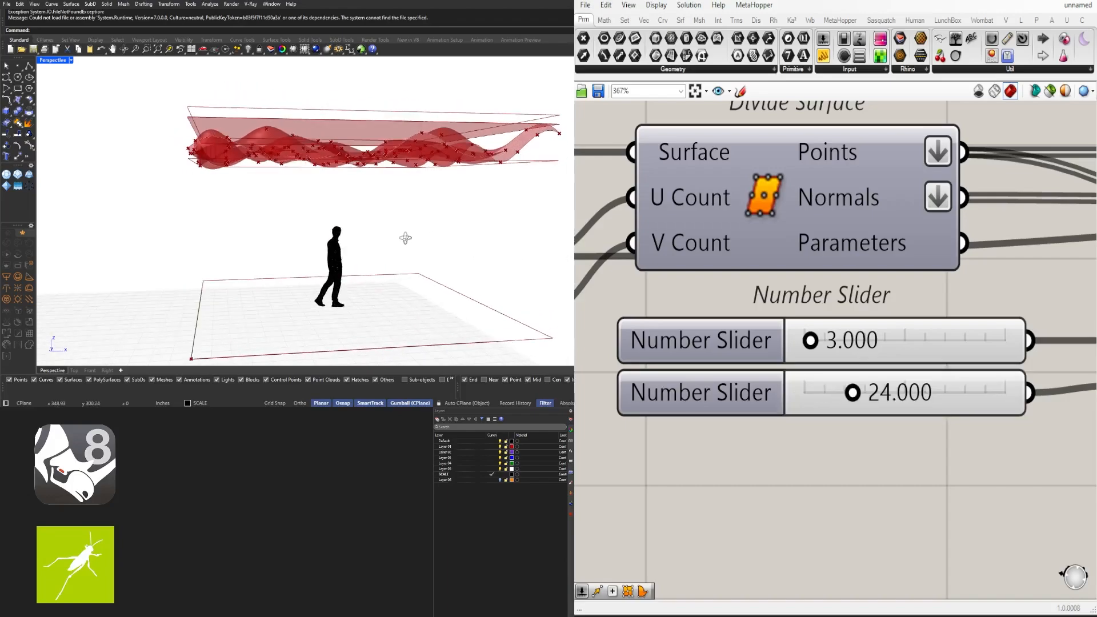
{"action": "double_click", "coordinate": [50, 60]}
Drag the domain's upper value down from 24 through 22.151 to 20.160
{"action": "scroll", "coordinate": [133, 252], "scroll_direction": "up", "scroll_amount": 4}
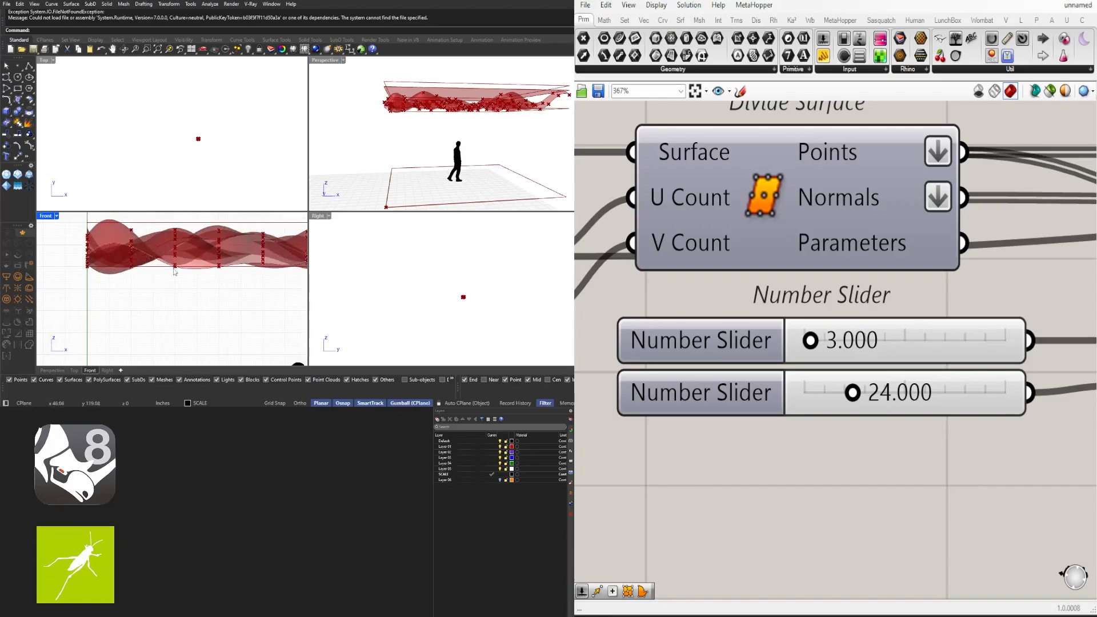
{"action": "scroll", "coordinate": [853, 393], "scroll_direction": "up", "scroll_amount": 3}
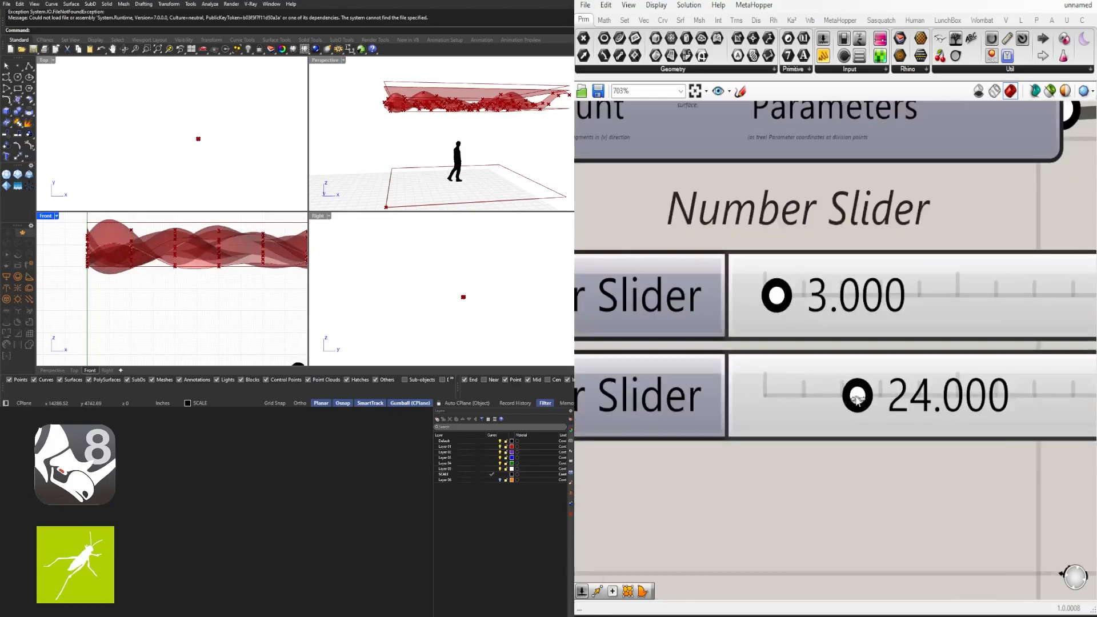
{"action": "left_click_drag", "start_coordinate": [858, 396], "coordinate": [850, 399]}
{"action": "scroll", "coordinate": [160, 288], "scroll_direction": "down", "scroll_amount": 6}
{"action": "right_click_drag", "start_coordinate": [201, 297], "coordinate": [135, 291]}
{"action": "scroll", "coordinate": [69, 278], "scroll_direction": "up", "scroll_amount": 4}
{"action": "scroll", "coordinate": [70, 275], "scroll_direction": "up", "scroll_amount": 2}
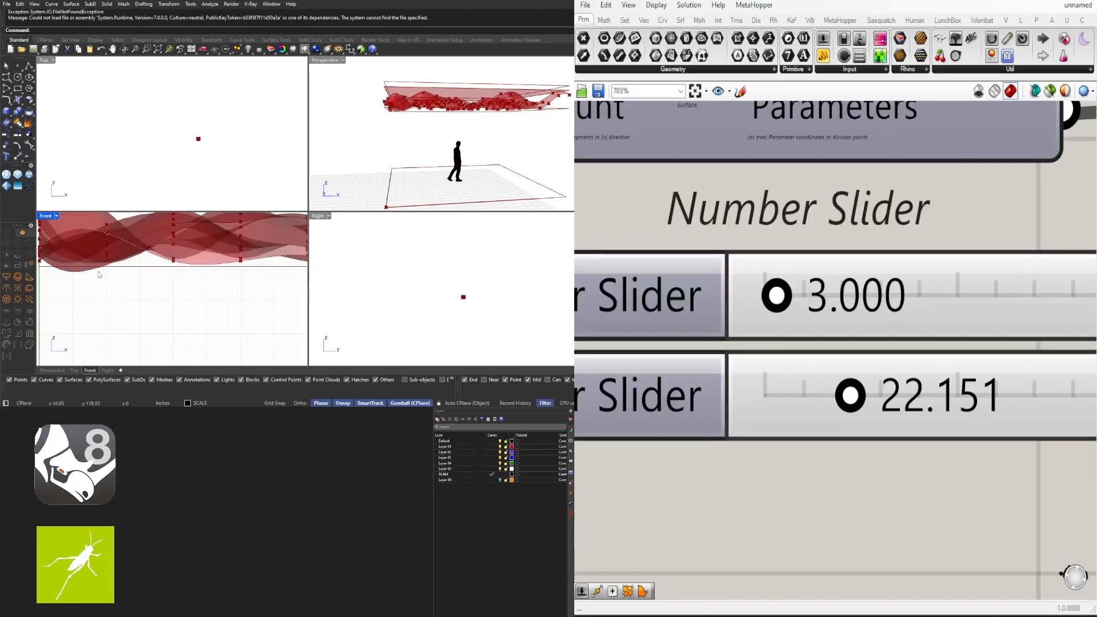
{"action": "left_click_drag", "start_coordinate": [844, 401], "coordinate": [835, 400]}
{"action": "scroll", "coordinate": [260, 276], "scroll_direction": "down", "scroll_amount": 4}
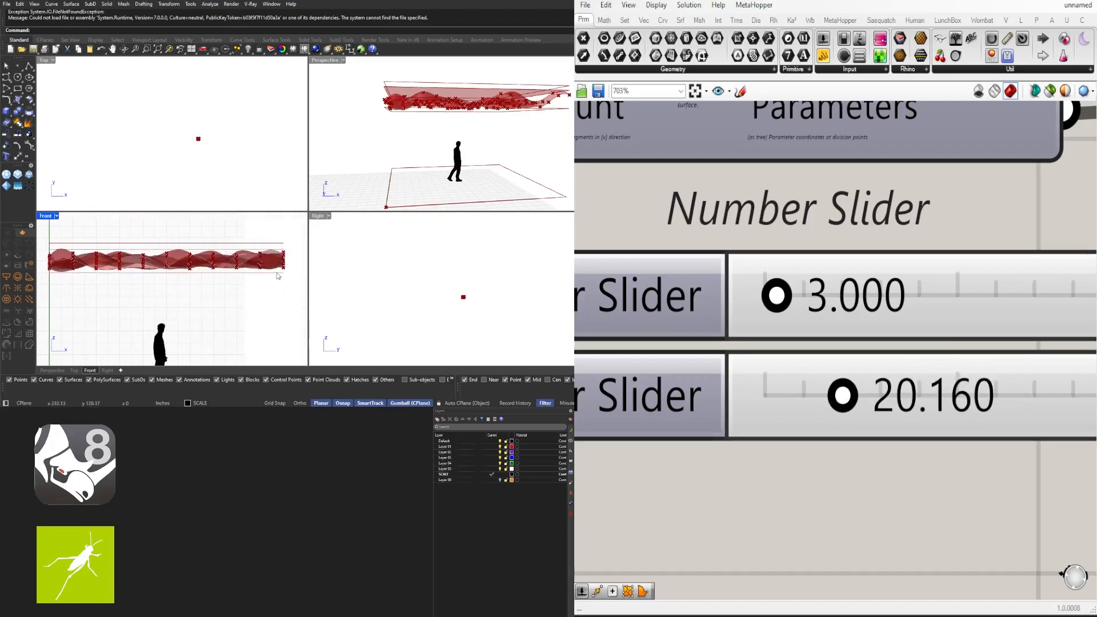
{"action": "scroll", "coordinate": [855, 345], "scroll_direction": "down", "scroll_amount": 11}
{"action": "right_click_drag", "start_coordinate": [886, 428], "coordinate": [632, 413]}
{"action": "scroll", "coordinate": [800, 403], "scroll_direction": "up", "scroll_amount": 1}
Set the random seed slider to 3, trying 1 first
{"action": "scroll", "coordinate": [109, 275], "scroll_direction": "up", "scroll_amount": 2}
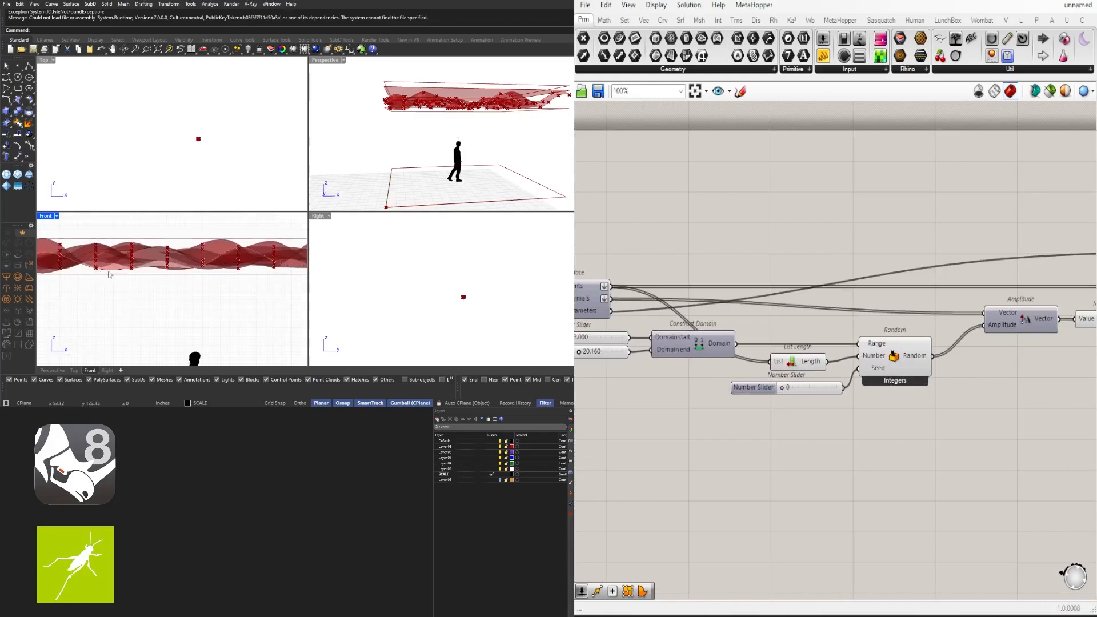
{"action": "scroll", "coordinate": [778, 394], "scroll_direction": "up", "scroll_amount": 3}
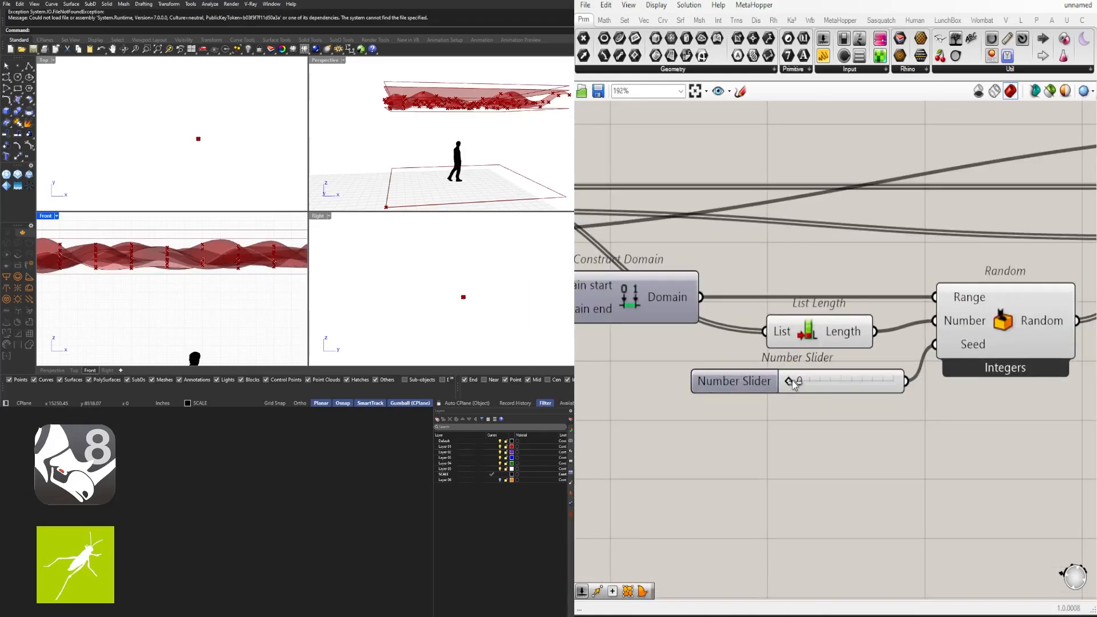
{"action": "left_click_drag", "start_coordinate": [793, 382], "coordinate": [802, 383]}
{"action": "scroll", "coordinate": [171, 279], "scroll_direction": "down", "scroll_amount": 3}
{"action": "scroll", "coordinate": [242, 274], "scroll_direction": "up", "scroll_amount": 8}
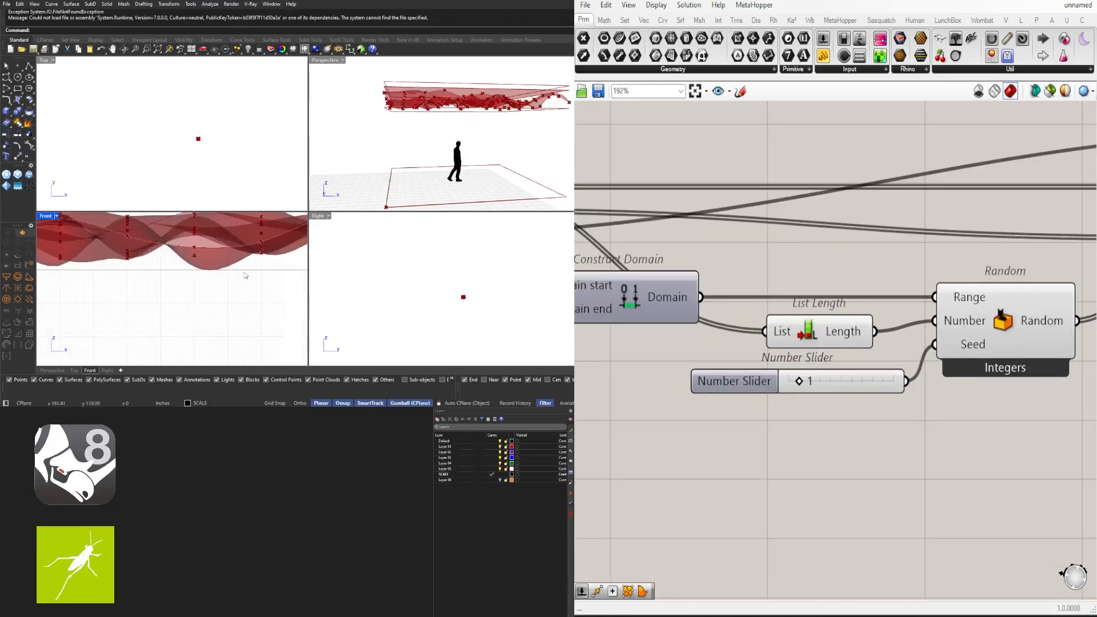
{"action": "scroll", "coordinate": [220, 272], "scroll_direction": "up", "scroll_amount": 5}
{"action": "right_click_drag", "start_coordinate": [765, 388], "coordinate": [880, 378]}
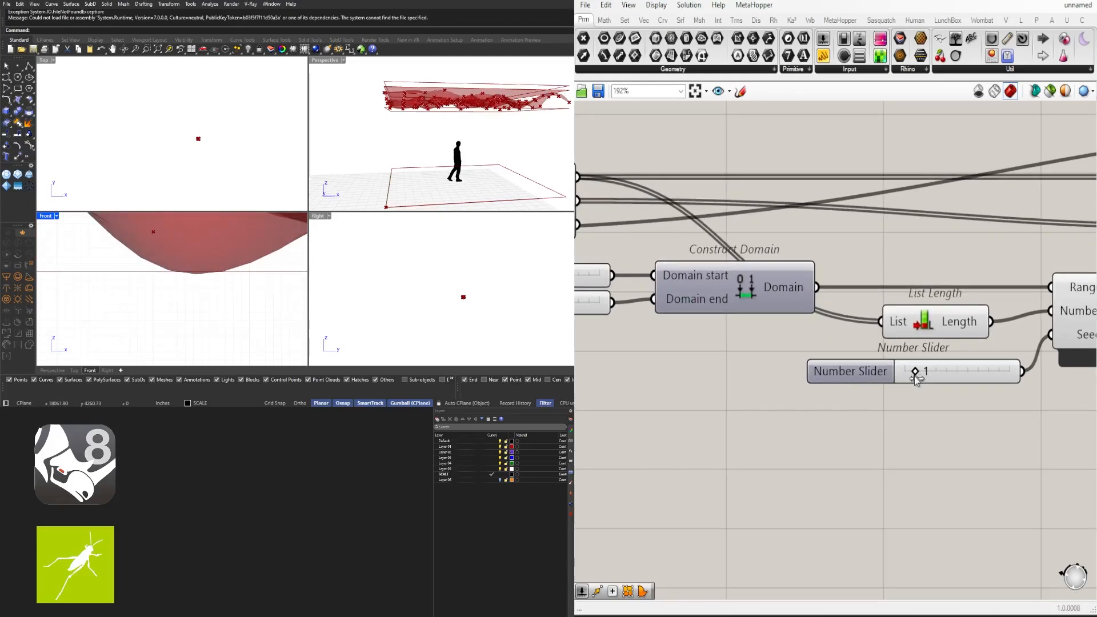
{"action": "left_click_drag", "start_coordinate": [917, 378], "coordinate": [936, 375]}
{"action": "scroll", "coordinate": [219, 277], "scroll_direction": "down", "scroll_amount": 4}
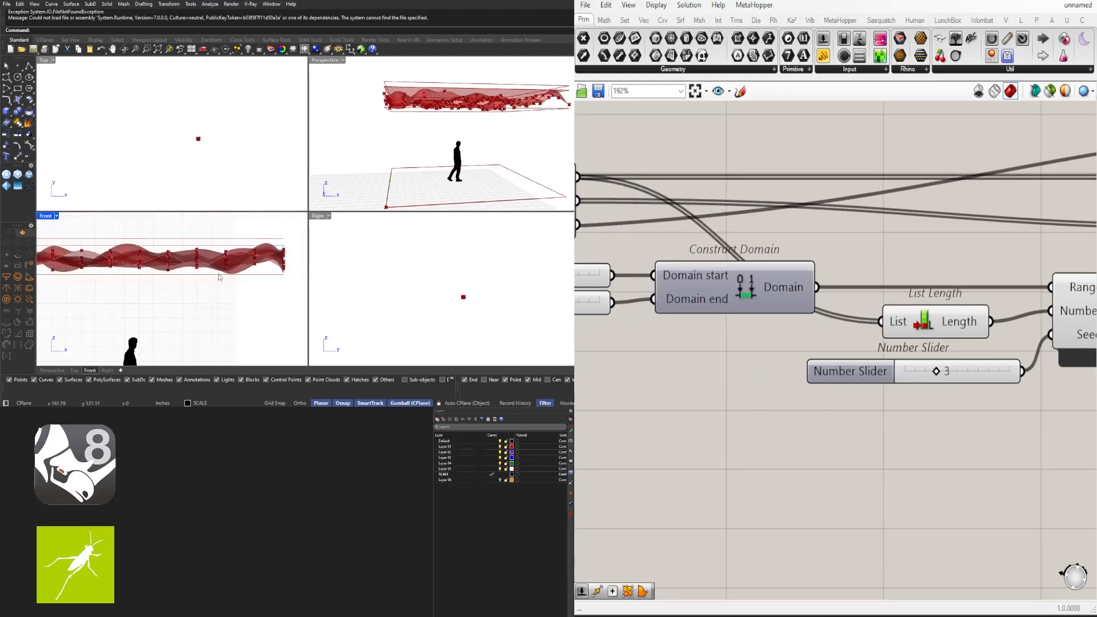
{"action": "scroll", "coordinate": [219, 277], "scroll_direction": "down", "scroll_amount": 3}
{"action": "mouse_move", "coordinate": [186, 280]}
{"action": "right_mouse_down"}
{"action": "mouse_move", "coordinate": [236, 260]}
{"action": "mouse_move", "coordinate": [183, 273]}
{"action": "right_mouse_up"}
{"action": "scroll", "coordinate": [217, 274], "scroll_direction": "down", "scroll_amount": 1}
{"action": "scroll", "coordinate": [271, 260], "scroll_direction": "up", "scroll_amount": 10}
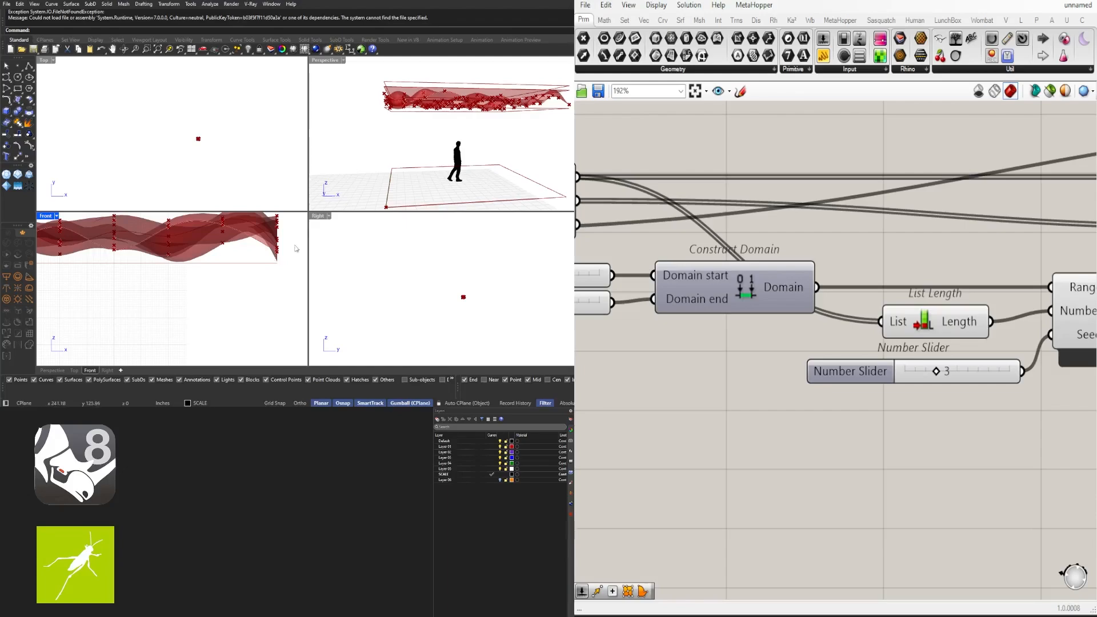
Maximize the Perspective view and select List Length, the seed slider and Random
{"action": "double_click", "coordinate": [341, 60]}
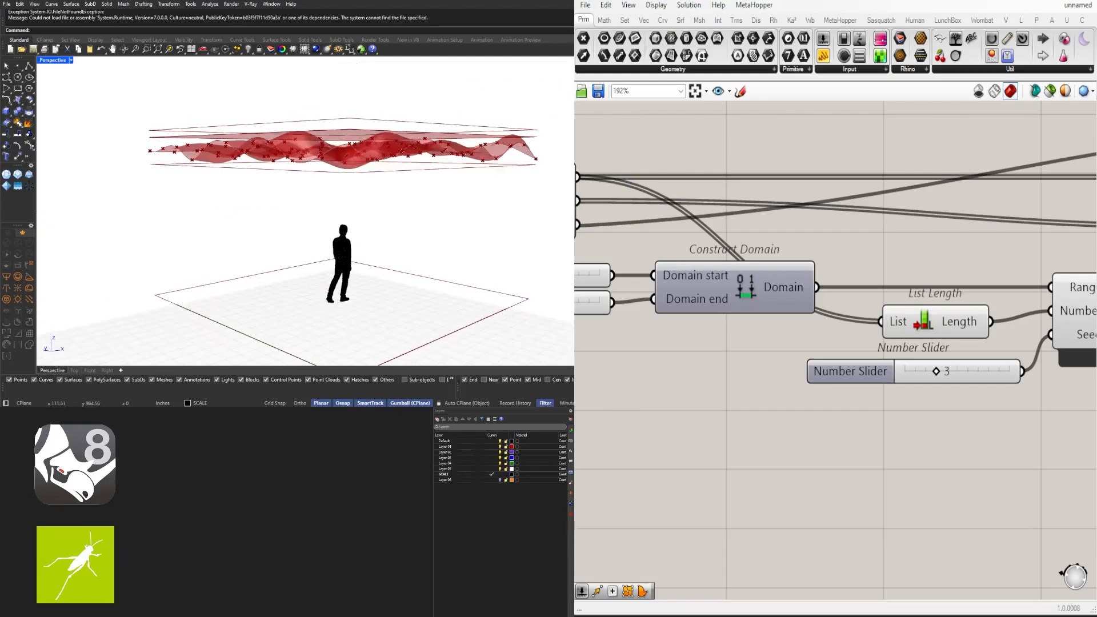
{"action": "scroll", "coordinate": [769, 461], "scroll_direction": "down", "scroll_amount": 3}
{"action": "right_click", "coordinate": [868, 447]}
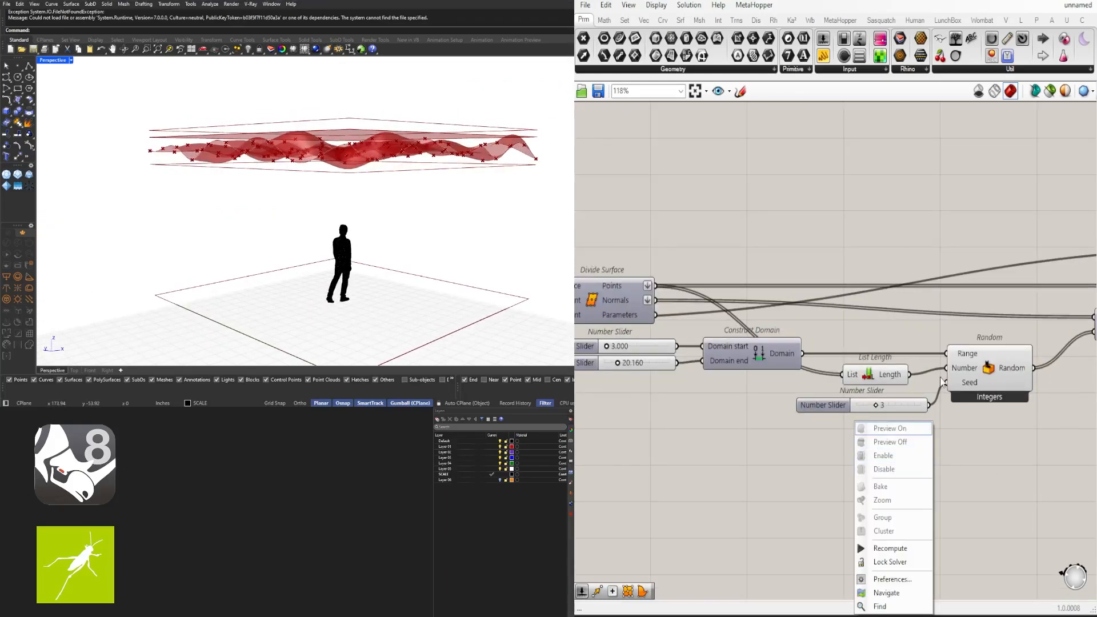
{"action": "right_click_drag", "start_coordinate": [940, 377], "coordinate": [833, 359]}
{"action": "left_click_drag", "start_coordinate": [884, 442], "coordinate": [765, 309]}
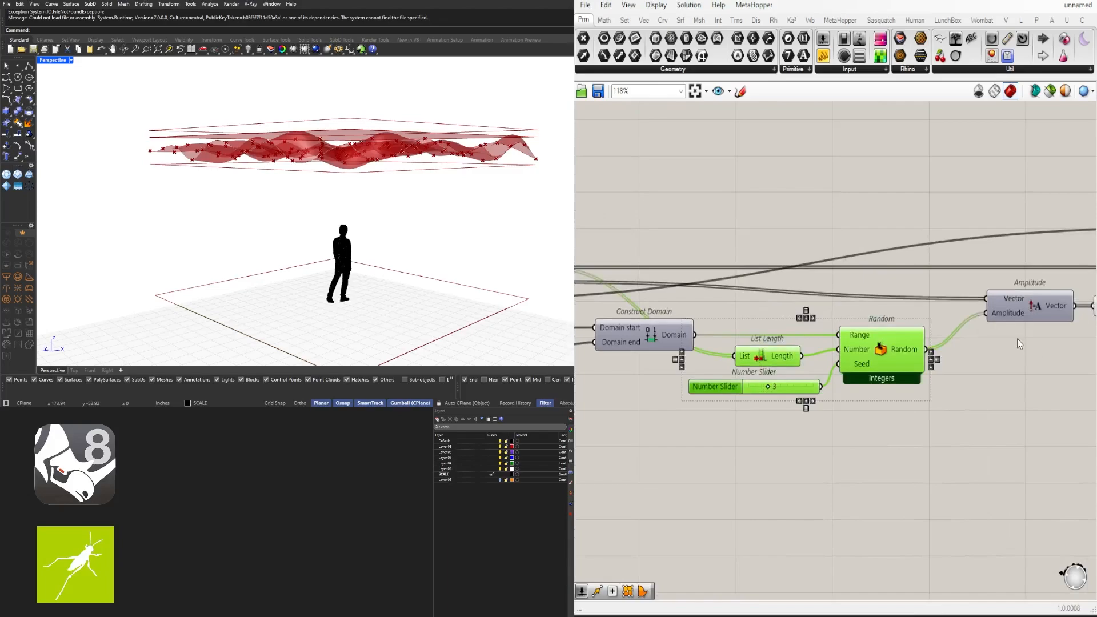
{"action": "right_click_drag", "start_coordinate": [340, 216], "coordinate": [319, 223]}
{"action": "right_click_drag", "start_coordinate": [855, 434], "coordinate": [674, 404]}
{"action": "scroll", "coordinate": [674, 404], "scroll_direction": "down", "scroll_amount": 3}
{"action": "right_click_drag", "start_coordinate": [1083, 366], "coordinate": [851, 382]}
{"action": "right_click_drag", "start_coordinate": [684, 385], "coordinate": [989, 370]}
Turn Preview Off for the Addition, Move and Negative components via the radial menu
{"action": "left_click_drag", "start_coordinate": [737, 412], "coordinate": [679, 334]}
{"action": "middle_click", "coordinate": [701, 304]}
{"action": "right_click_drag", "start_coordinate": [1028, 369], "coordinate": [860, 372]}
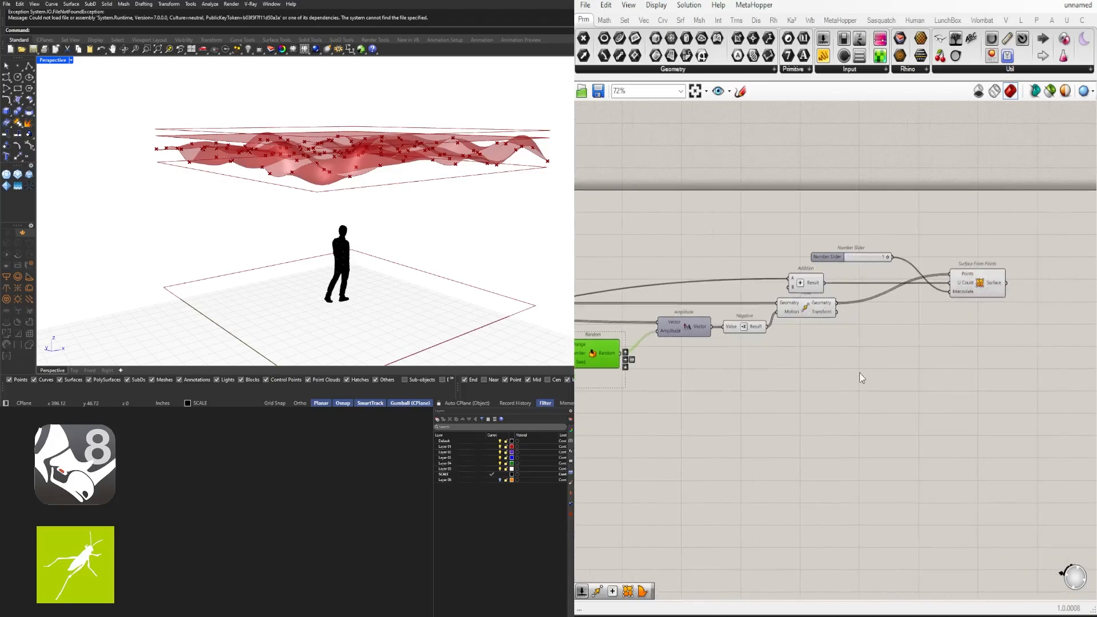
{"action": "left_click_drag", "start_coordinate": [860, 379], "coordinate": [761, 279]}
{"action": "middle_click", "coordinate": [771, 277]}
{"action": "left_click", "coordinate": [799, 240]}
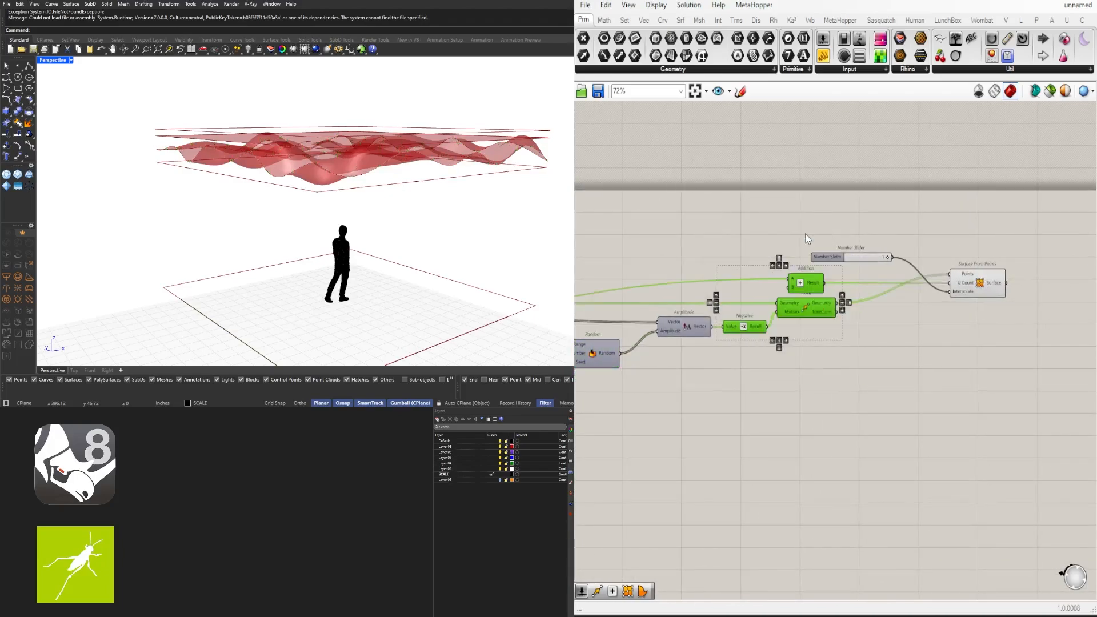
Rearrange Surface From Points, the Interpolate slider and Addition for a tidier canvas
{"action": "left_click", "coordinate": [810, 235]}
{"action": "left_click_drag", "start_coordinate": [970, 280], "coordinate": [946, 281]}
{"action": "left_click_drag", "start_coordinate": [832, 262], "coordinate": [791, 345]}
{"action": "left_click_drag", "start_coordinate": [965, 283], "coordinate": [945, 282]}
{"action": "left_click", "coordinate": [835, 263]}
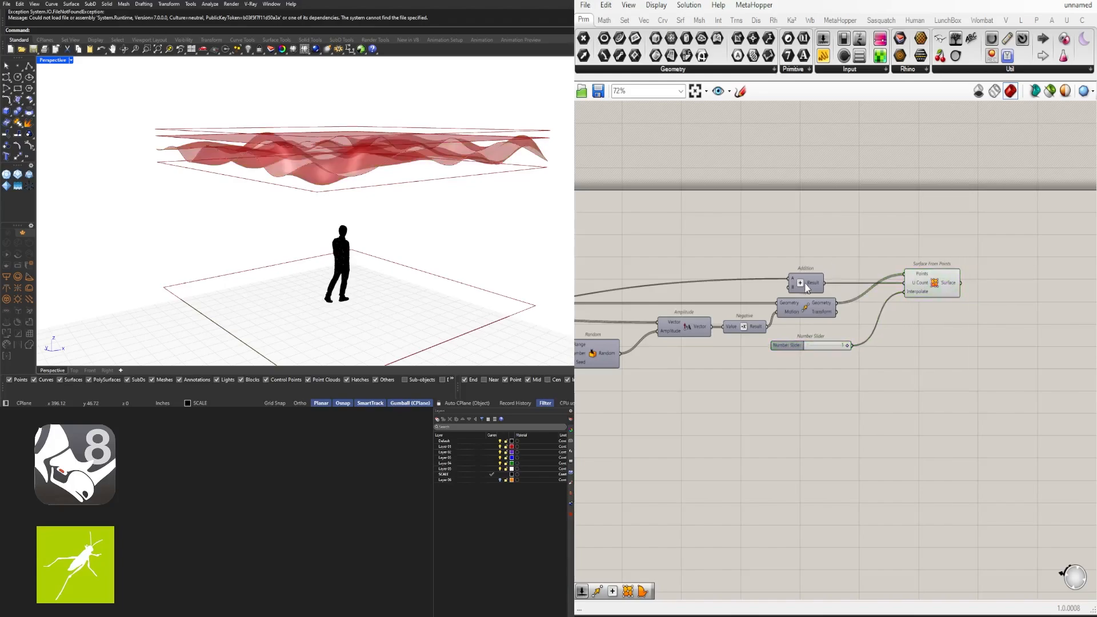
{"action": "left_click_drag", "start_coordinate": [808, 283], "coordinate": [826, 286]}
{"action": "left_click", "coordinate": [869, 257]}
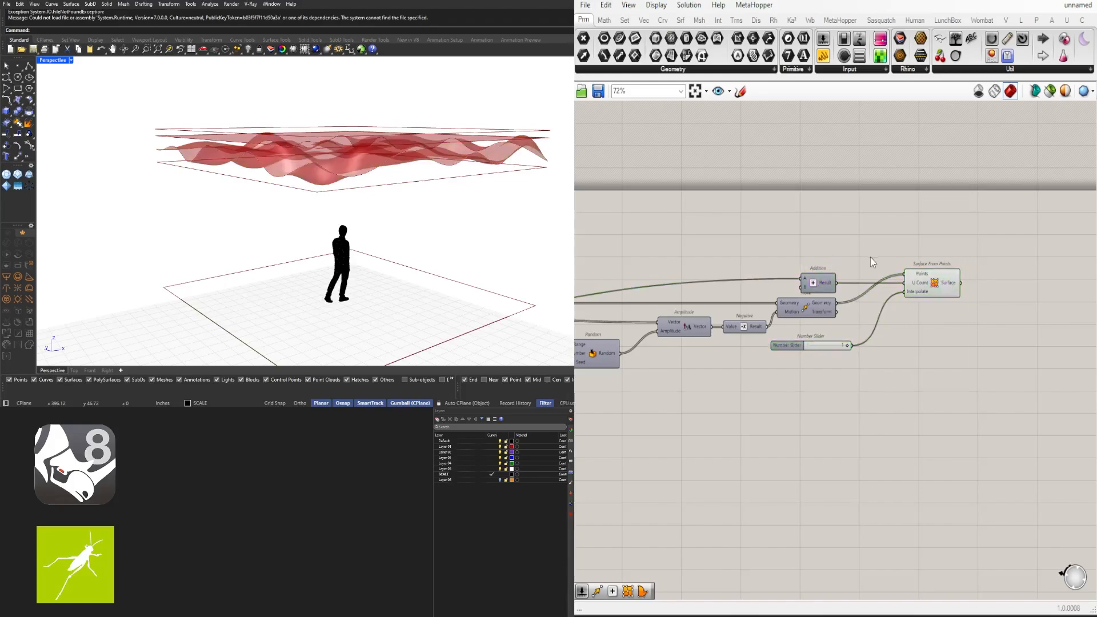
Select the last Move component to highlight its rectangle in Perspective
{"action": "scroll", "coordinate": [925, 343], "scroll_direction": "down", "scroll_amount": 5}
{"action": "left_click_drag", "start_coordinate": [1026, 336], "coordinate": [837, 271]}
{"action": "scroll", "coordinate": [837, 271], "scroll_direction": "up", "scroll_amount": 3}
{"action": "scroll", "coordinate": [846, 271], "scroll_direction": "up", "scroll_amount": 3}
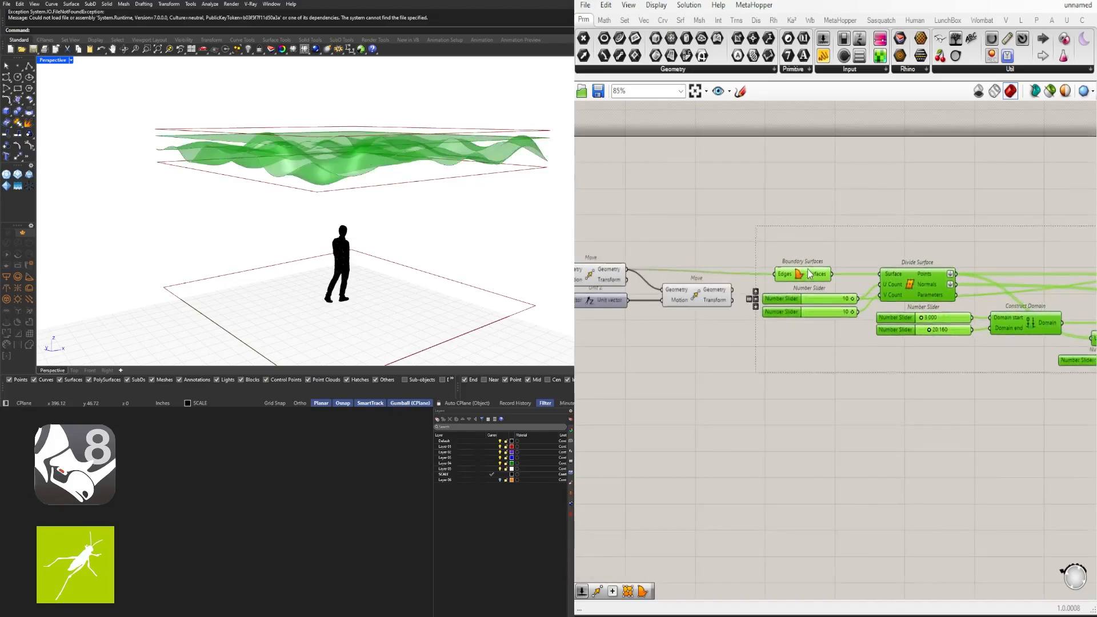
{"action": "left_click", "coordinate": [733, 258]}
{"action": "right_click_drag", "start_coordinate": [732, 254], "coordinate": [849, 247]}
{"action": "left_click", "coordinate": [798, 293]}
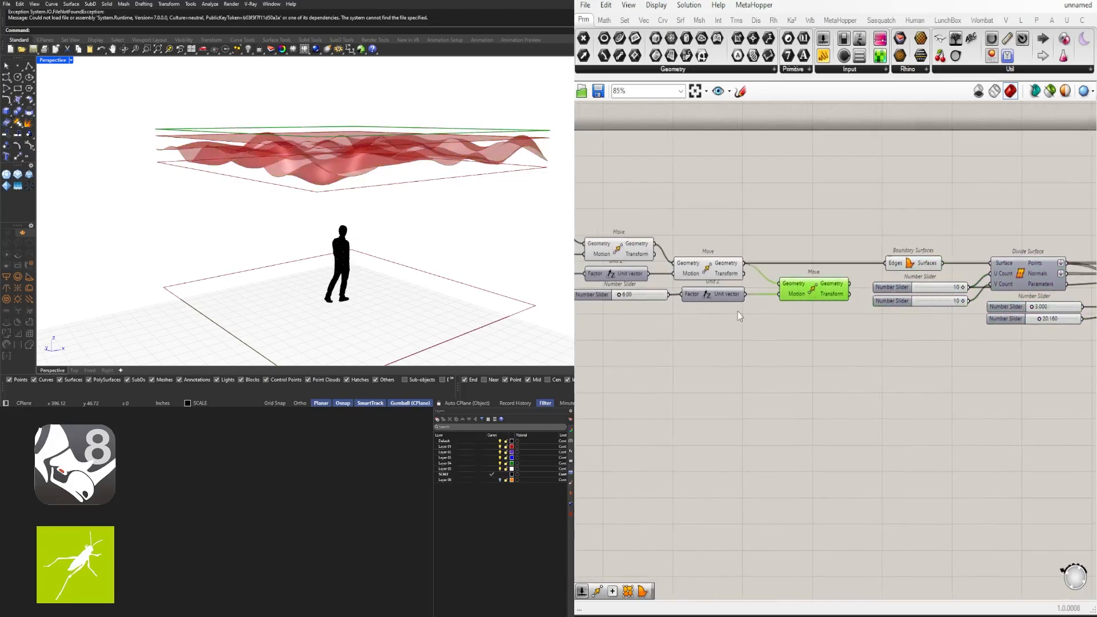
{"action": "right_click_drag", "start_coordinate": [739, 316], "coordinate": [856, 300]}
{"action": "right_click_drag", "start_coordinate": [370, 211], "coordinate": [339, 218]}
Try typed division counts of 5, then 3, on both Divide Surface sliders
{"action": "scroll", "coordinate": [725, 337], "scroll_direction": "down", "scroll_amount": 2}
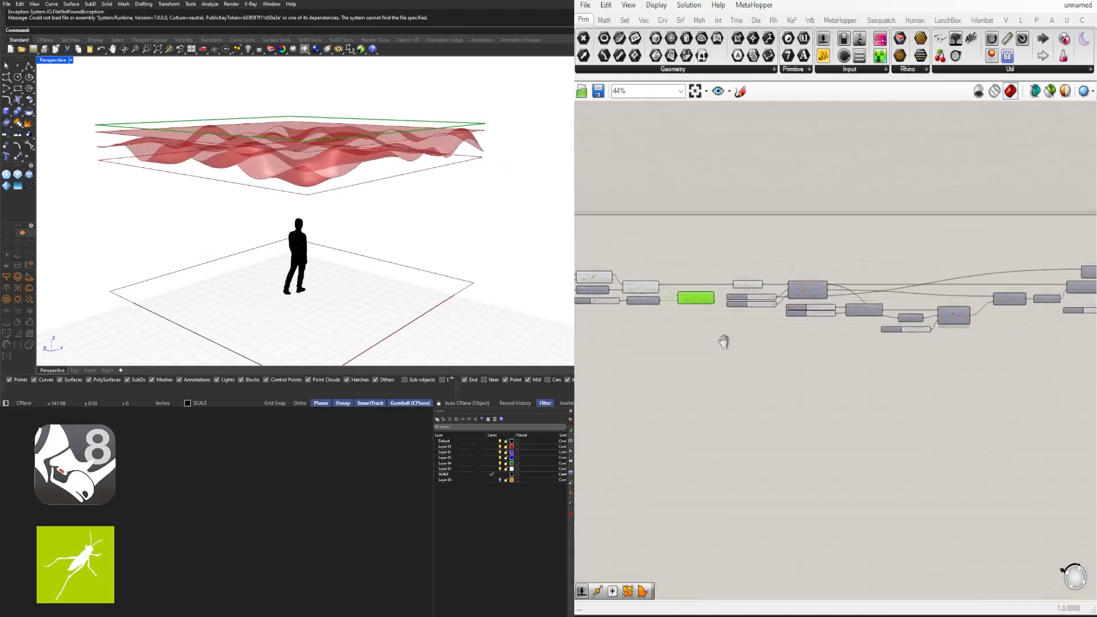
{"action": "scroll", "coordinate": [821, 335], "scroll_direction": "up", "scroll_amount": 5}
{"action": "scroll", "coordinate": [867, 274], "scroll_direction": "up", "scroll_amount": 2}
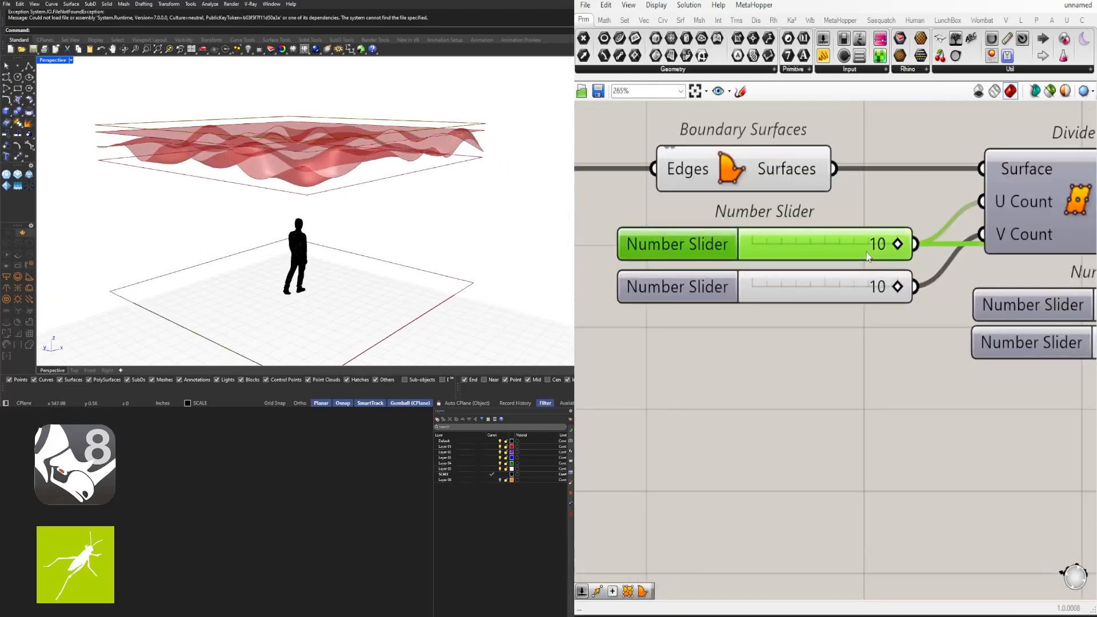
{"action": "double_click", "coordinate": [867, 252]}
{"action": "type", "text": "5"}
{"action": "key", "text": "Return"}
{"action": "double_click", "coordinate": [846, 284]}
{"action": "type", "text": "5"}
{"action": "key", "text": "Return"}
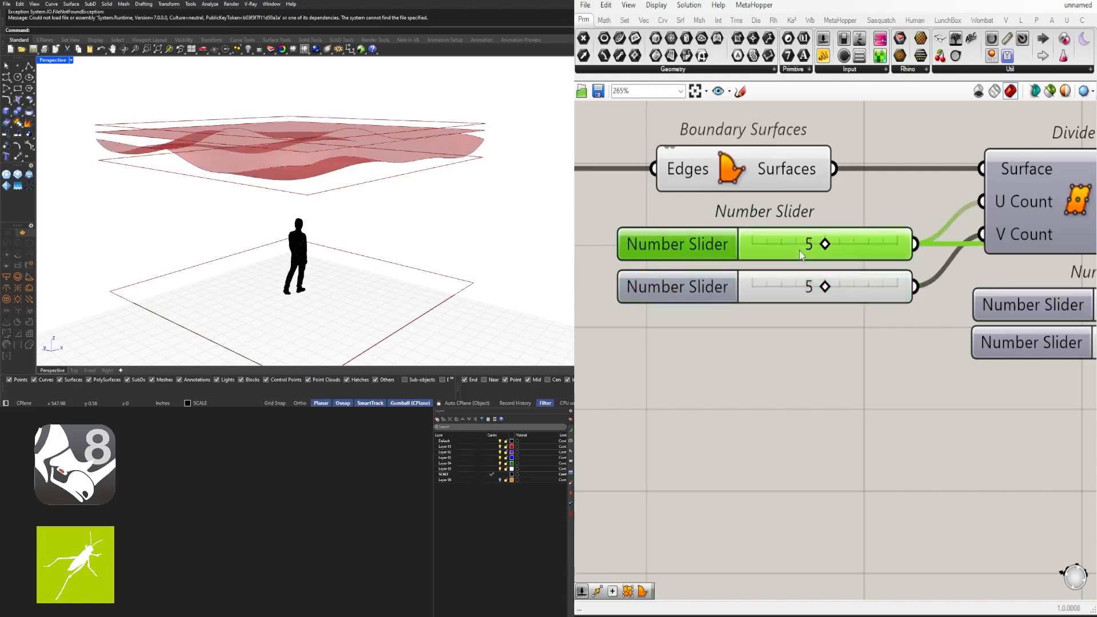
{"action": "double_click", "coordinate": [840, 245]}
{"action": "type", "text": "3"}
{"action": "key", "text": "Return"}
{"action": "left_click", "coordinate": [810, 289]}
{"action": "double_click", "coordinate": [810, 289]}
{"action": "type", "text": "3"}
{"action": "key", "text": "Return"}
Drag both division count sliders until they settle at 4 by 4, checking the Perspective view
{"action": "right_click_drag", "start_coordinate": [346, 220], "coordinate": [370, 215]}
{"action": "left_click_drag", "start_coordinate": [805, 291], "coordinate": [898, 287]}
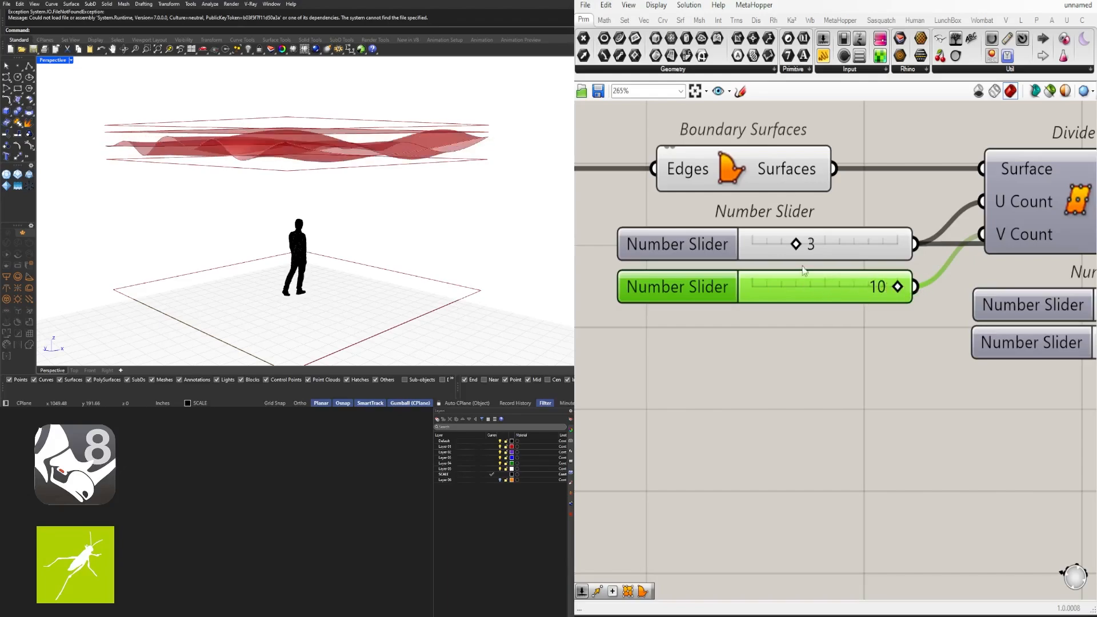
{"action": "left_click_drag", "start_coordinate": [796, 244], "coordinate": [788, 245]}
{"action": "right_click_drag", "start_coordinate": [503, 184], "coordinate": [420, 138]}
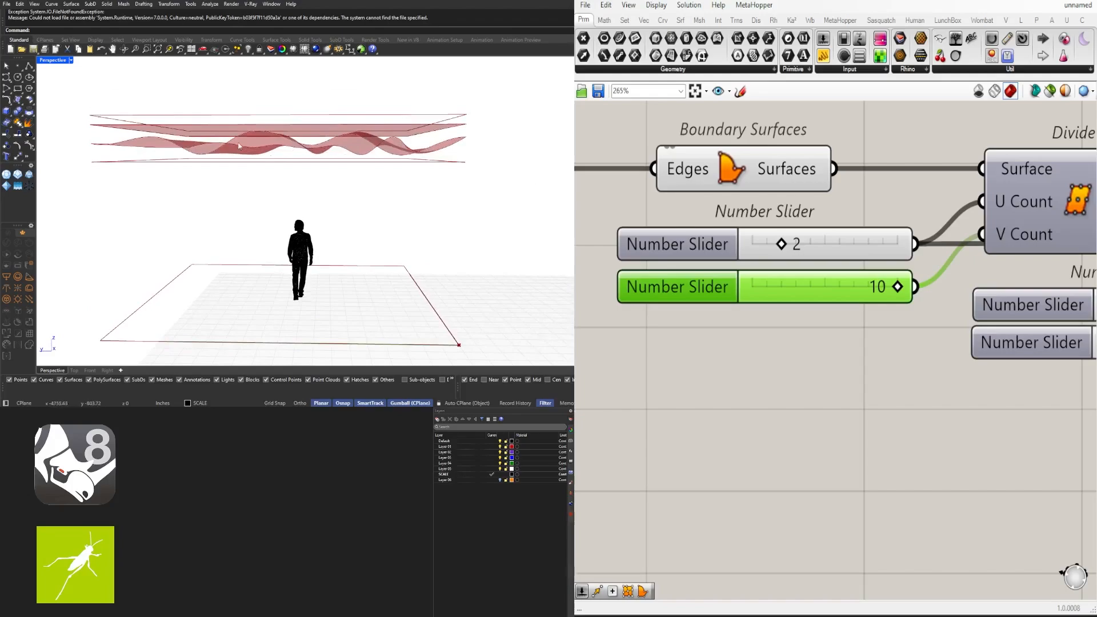
{"action": "left_click_drag", "start_coordinate": [781, 249], "coordinate": [793, 245]}
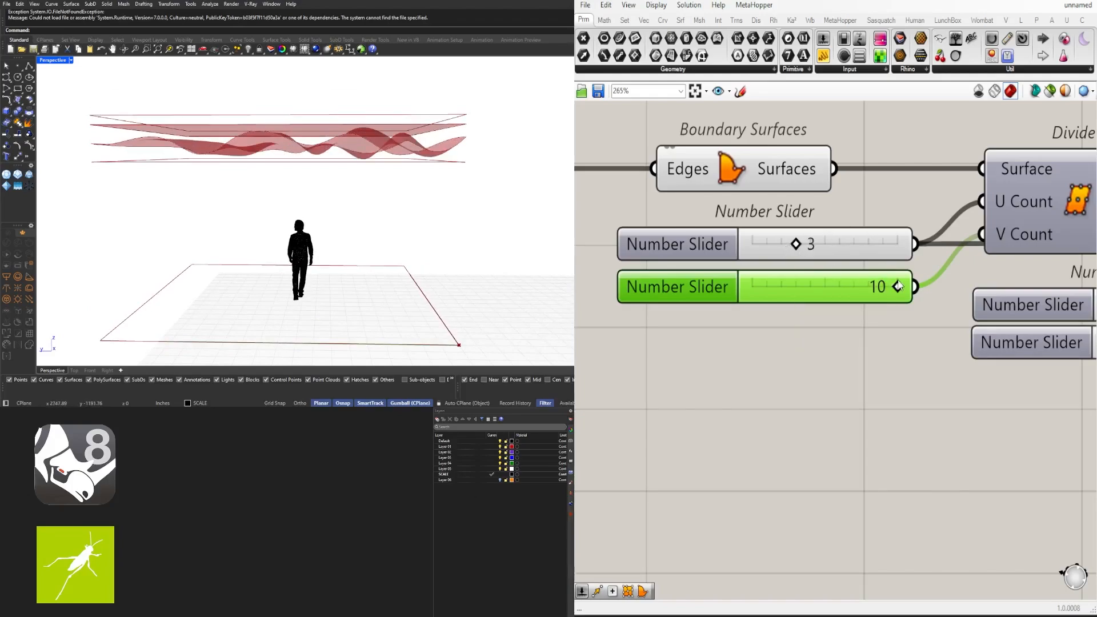
{"action": "left_click_drag", "start_coordinate": [898, 287], "coordinate": [810, 288]}
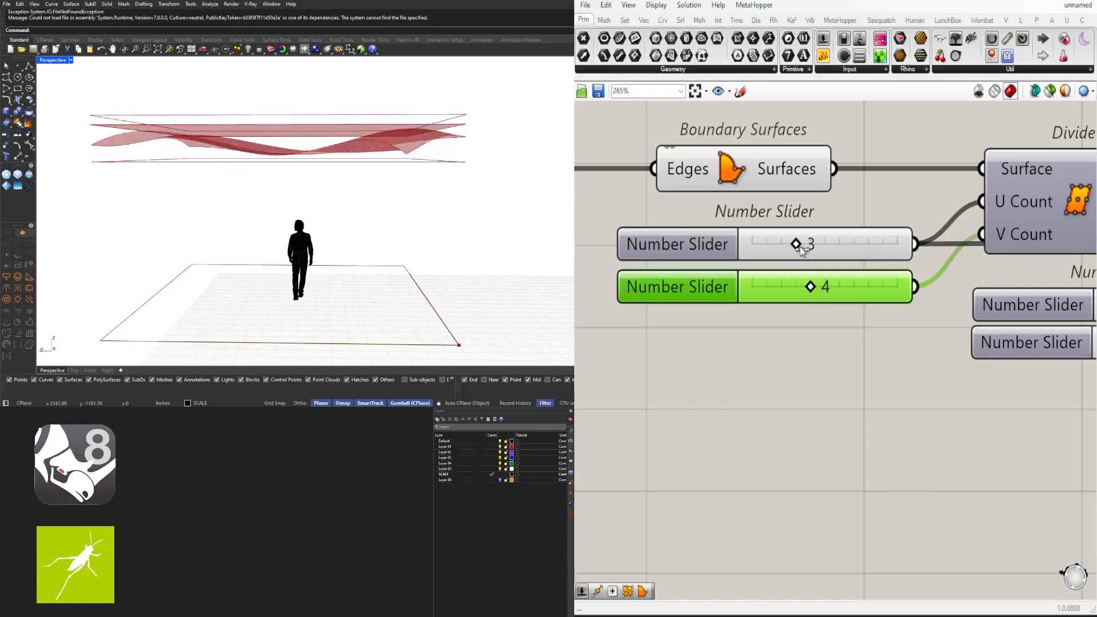
{"action": "left_click_drag", "start_coordinate": [797, 244], "coordinate": [811, 250]}
{"action": "right_click_drag", "start_coordinate": [371, 179], "coordinate": [308, 187]}
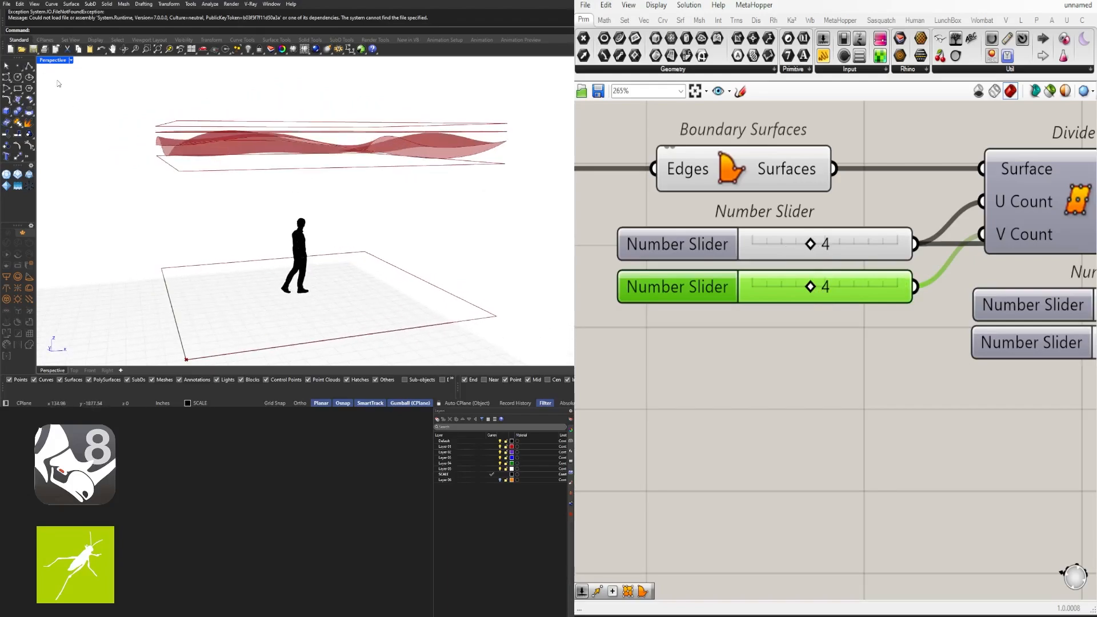
Raise the random range's upper value to 24.792 and inspect the broader undulations in Perspective
{"action": "double_click", "coordinate": [53, 60]}
{"action": "scroll", "coordinate": [125, 278], "scroll_direction": "down", "scroll_amount": 3}
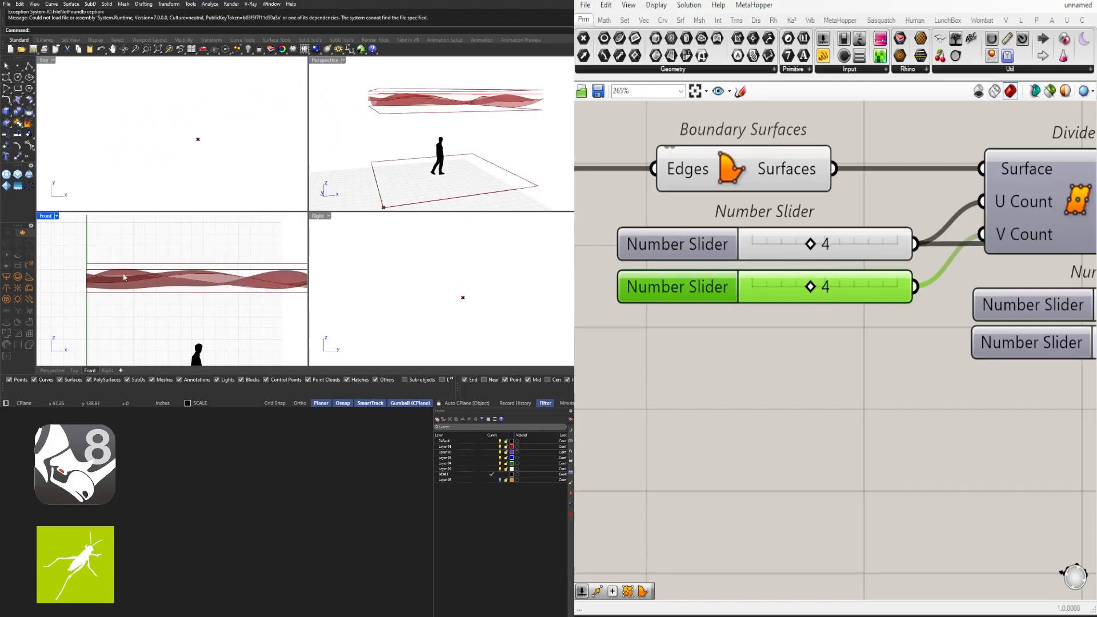
{"action": "scroll", "coordinate": [850, 363], "scroll_direction": "down", "scroll_amount": 4}
{"action": "right_click_drag", "start_coordinate": [966, 421], "coordinate": [755, 411]}
{"action": "scroll", "coordinate": [720, 378], "scroll_direction": "up", "scroll_amount": 4}
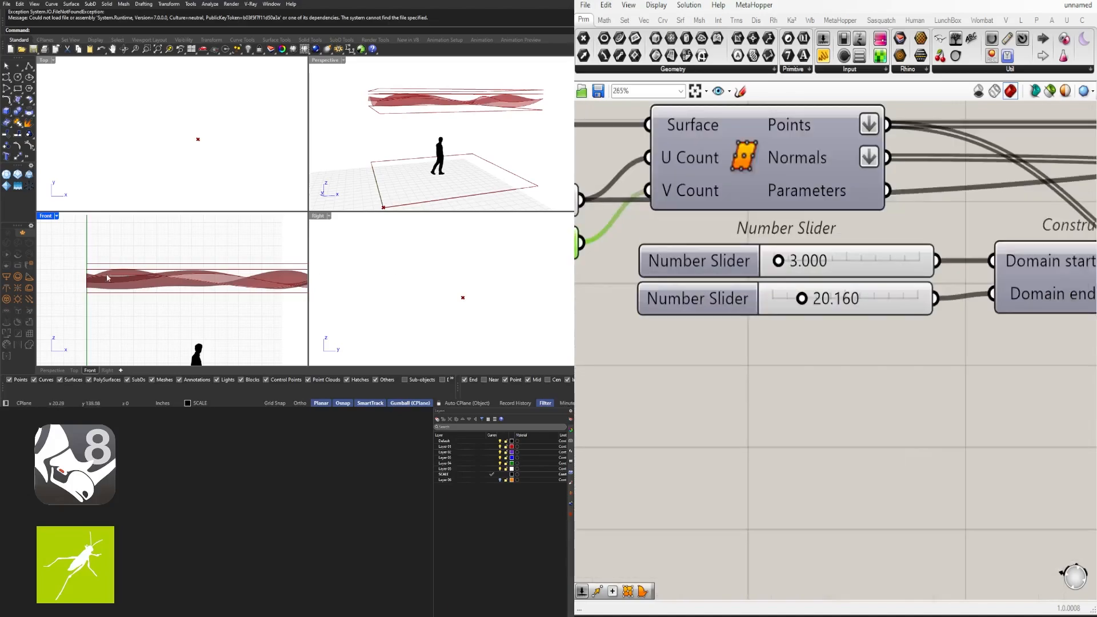
{"action": "right_click_drag", "start_coordinate": [237, 282], "coordinate": [171, 261]}
{"action": "scroll", "coordinate": [139, 240], "scroll_direction": "down", "scroll_amount": 4}
{"action": "scroll", "coordinate": [789, 317], "scroll_direction": "up", "scroll_amount": 2}
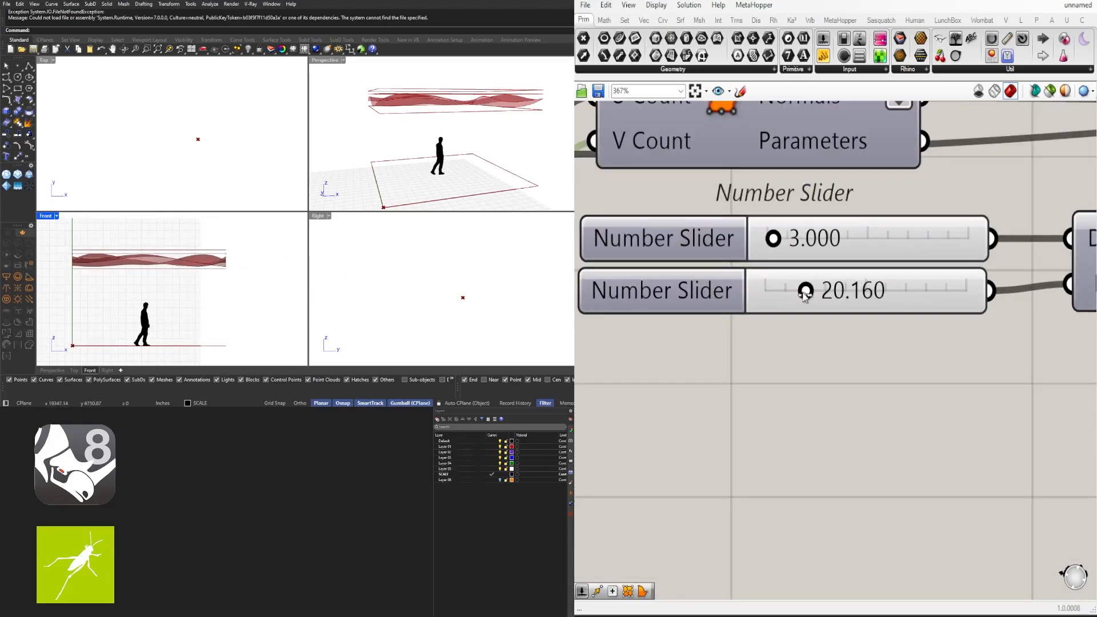
{"action": "left_click_drag", "start_coordinate": [803, 295], "coordinate": [813, 297]}
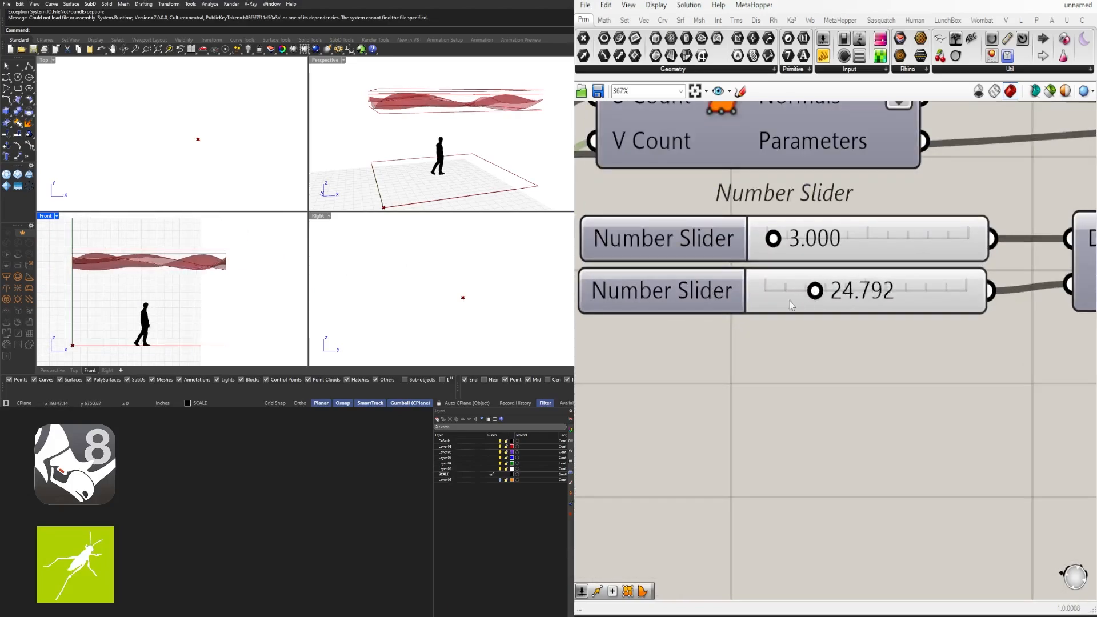
{"action": "double_click", "coordinate": [326, 60]}
{"action": "right_click_drag", "start_coordinate": [349, 174], "coordinate": [407, 210]}
{"action": "scroll", "coordinate": [839, 311], "scroll_direction": "down", "scroll_amount": 2}
{"action": "scroll", "coordinate": [840, 317], "scroll_direction": "down", "scroll_amount": 6}
{"action": "right_click_drag", "start_coordinate": [1023, 370], "coordinate": [832, 391]}
{"action": "scroll", "coordinate": [832, 391], "scroll_direction": "down", "scroll_amount": 3}
{"action": "right_click_drag", "start_coordinate": [1069, 421], "coordinate": [754, 423]}
Highlight Surface From Points and nudge it slightly to the right
{"action": "scroll", "coordinate": [804, 297], "scroll_direction": "up", "scroll_amount": 5}
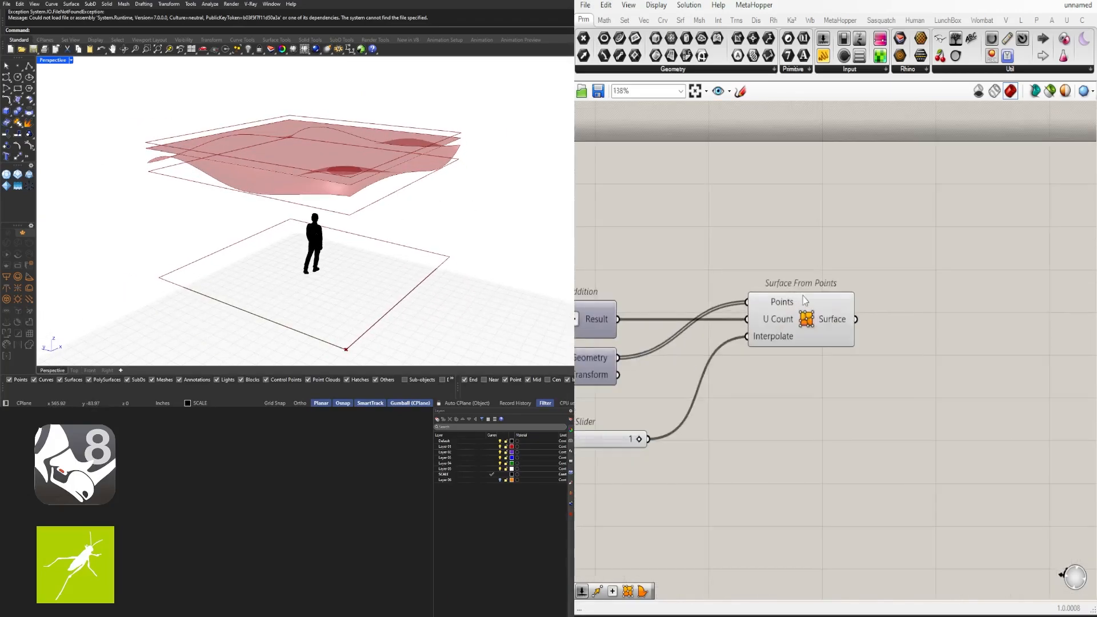
{"action": "left_click", "coordinate": [803, 297]}
{"action": "right_click_drag", "start_coordinate": [429, 202], "coordinate": [401, 147]}
{"action": "scroll", "coordinate": [485, 157], "scroll_direction": "up", "scroll_amount": 2}
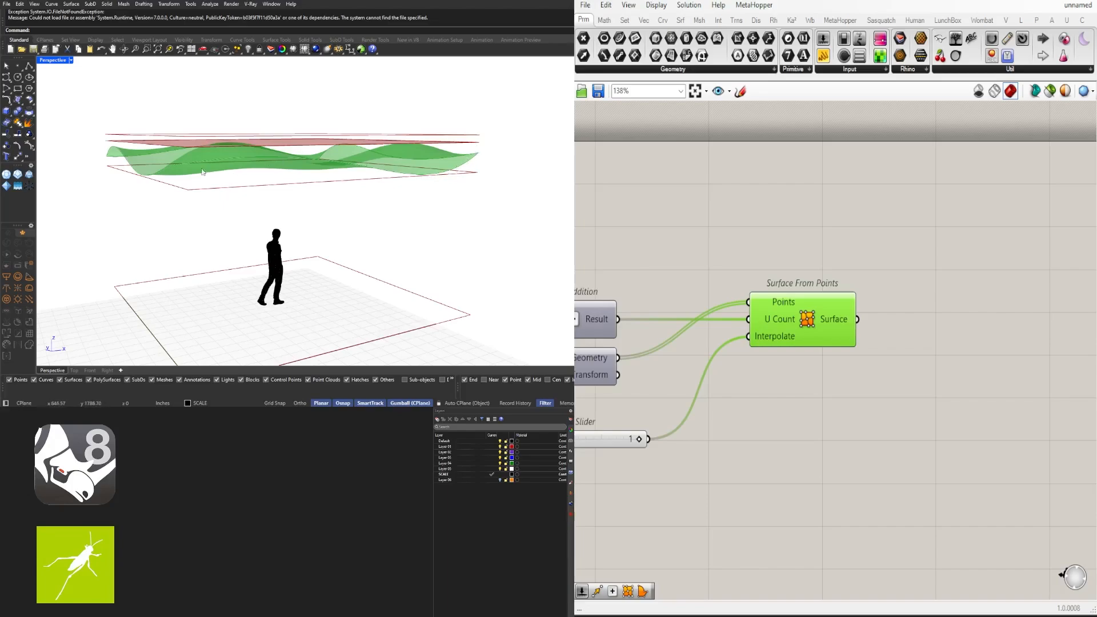
{"action": "left_click", "coordinate": [831, 436]}
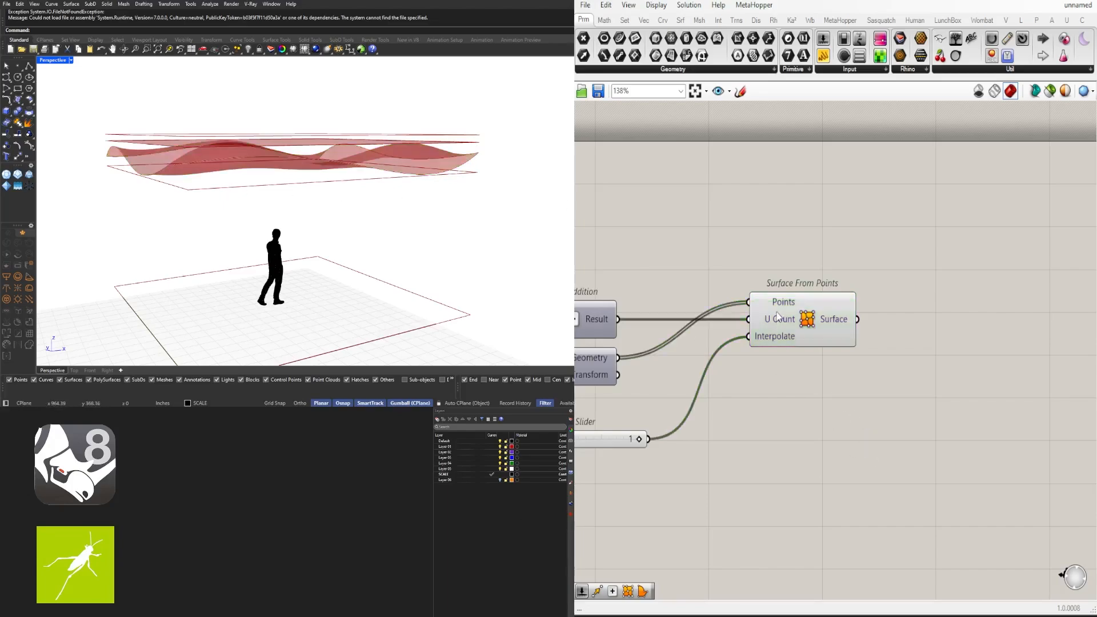
{"action": "left_click_drag", "start_coordinate": [779, 313], "coordinate": [793, 313]}
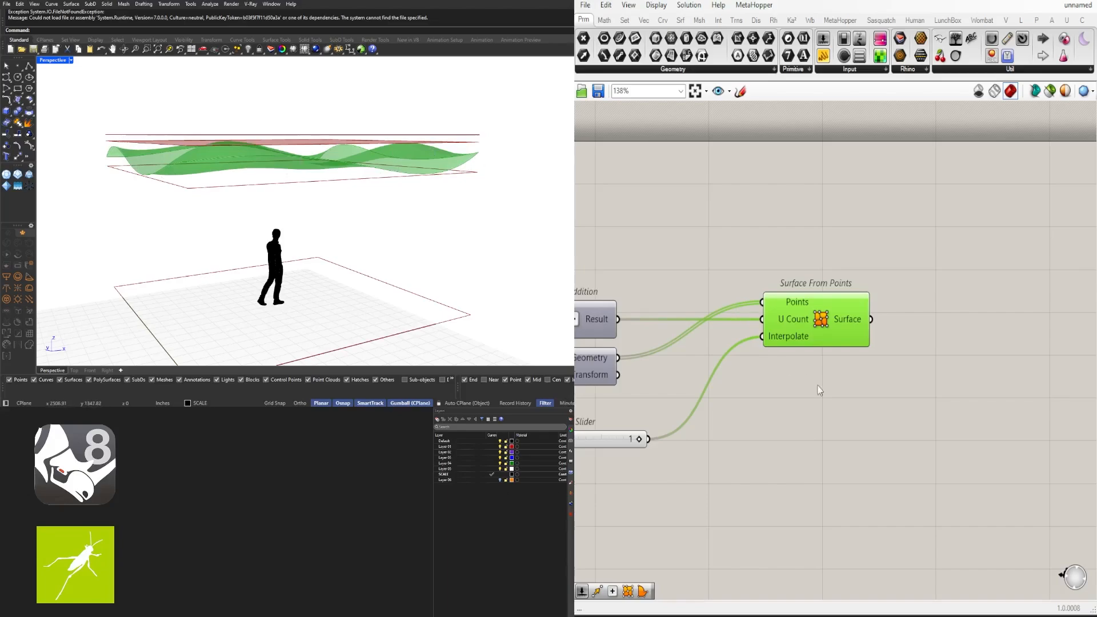
{"action": "right_click_drag", "start_coordinate": [825, 324], "coordinate": [653, 318]}
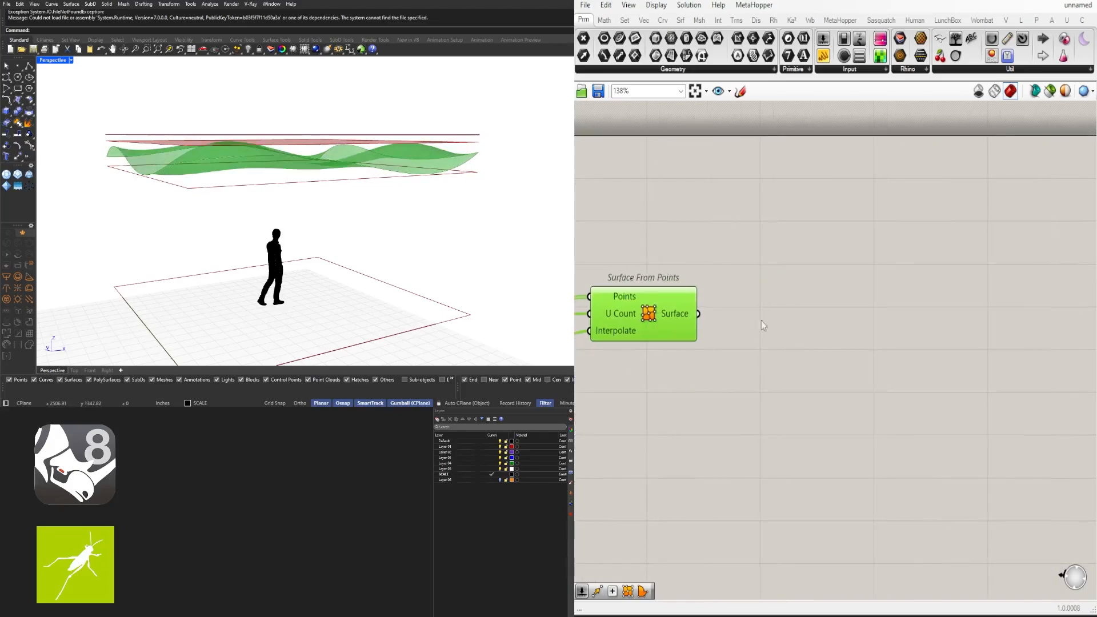
Place a Curve parameter and wire the Surface From Points output into it
{"action": "double_click", "coordinate": [799, 317]}
{"action": "type", "text": "c"}
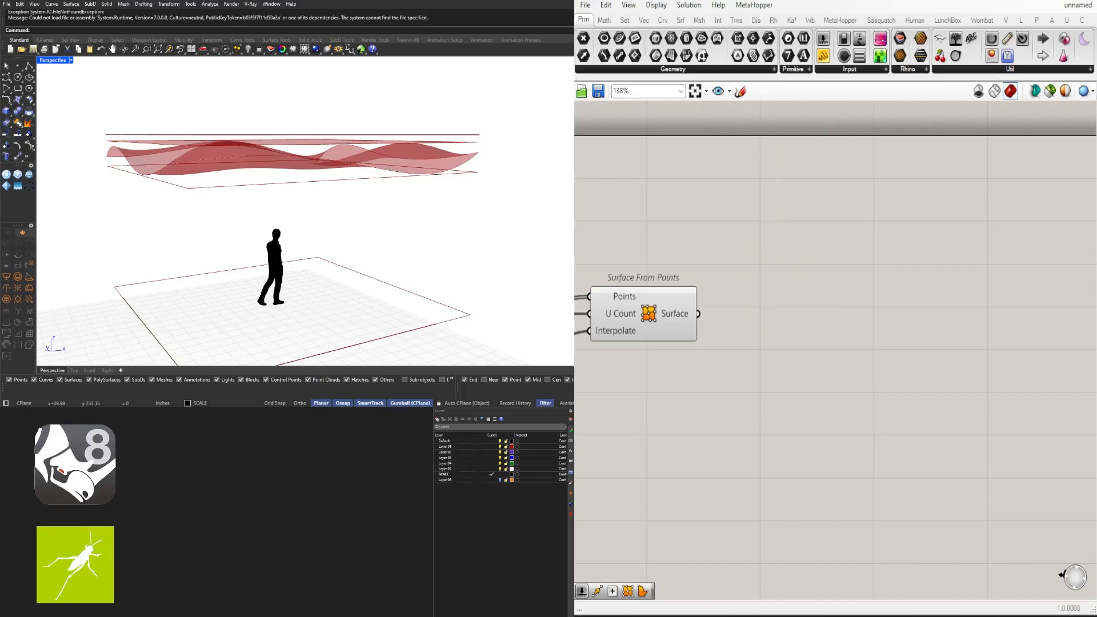
{"action": "left_click", "coordinate": [670, 319]}
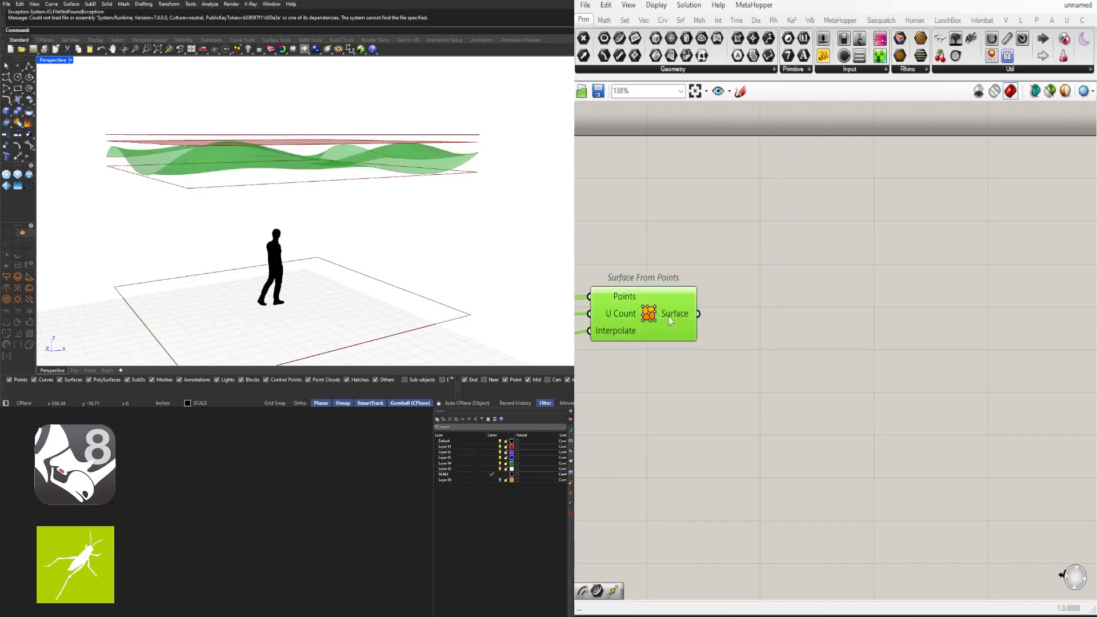
{"action": "left_click", "coordinate": [769, 337]}
{"action": "double_click", "coordinate": [761, 338]}
{"action": "type", "text": "CUR"}
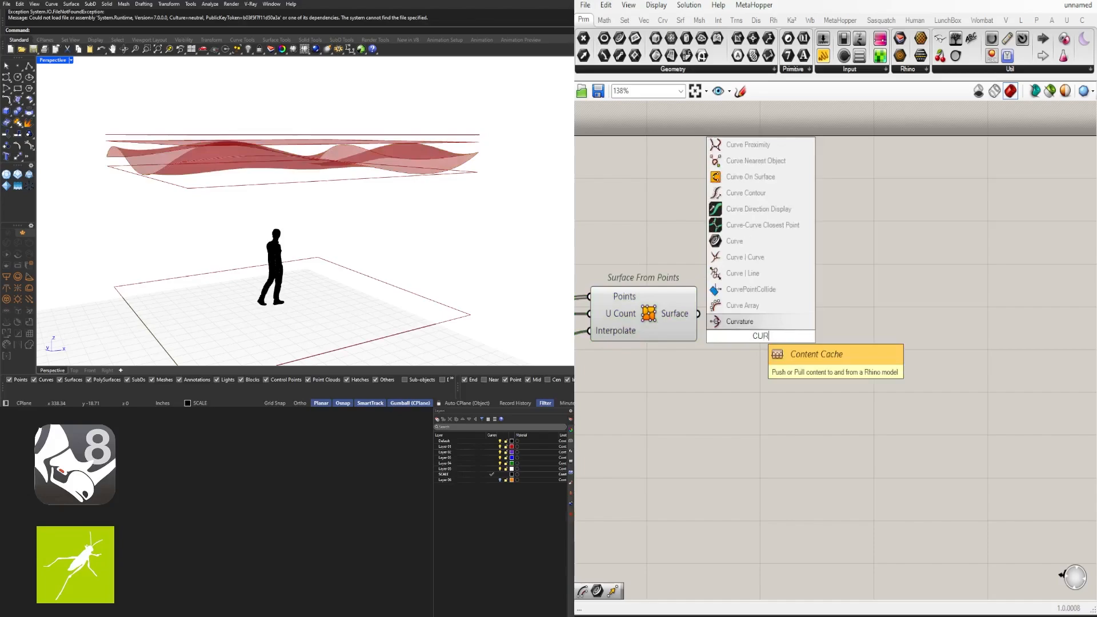
{"action": "left_click", "coordinate": [734, 240]}
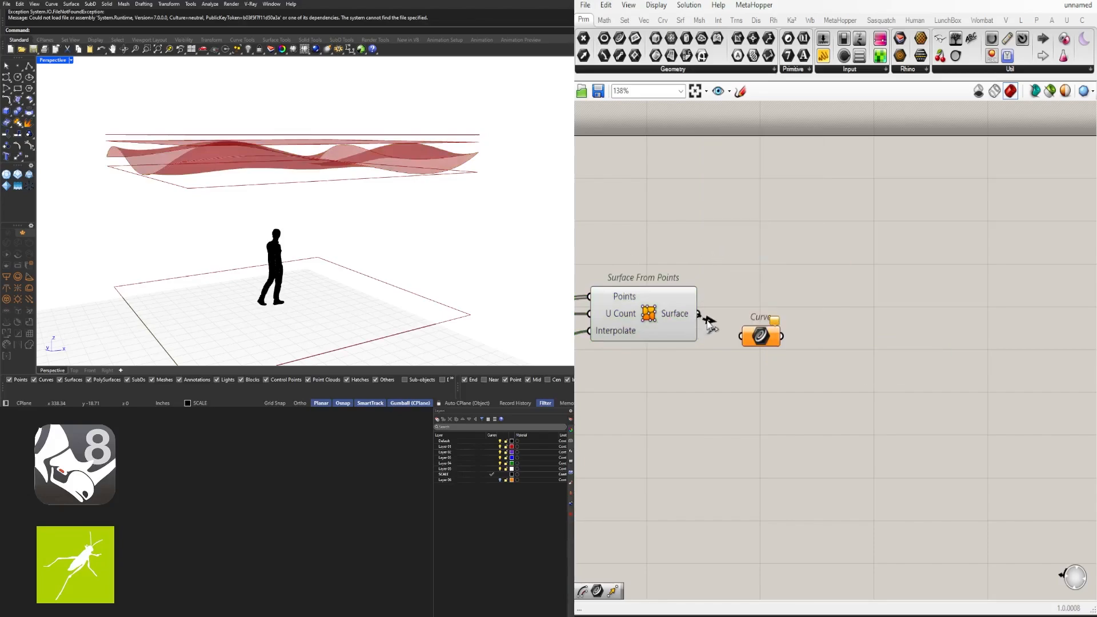
{"action": "left_click_drag", "start_coordinate": [709, 323], "coordinate": [765, 308]}
{"action": "right_click_drag", "start_coordinate": [270, 237], "coordinate": [293, 231]}
Align the Curve parameter and preview its surface edges from several angles
{"action": "right_click_drag", "start_coordinate": [353, 186], "coordinate": [351, 199]}
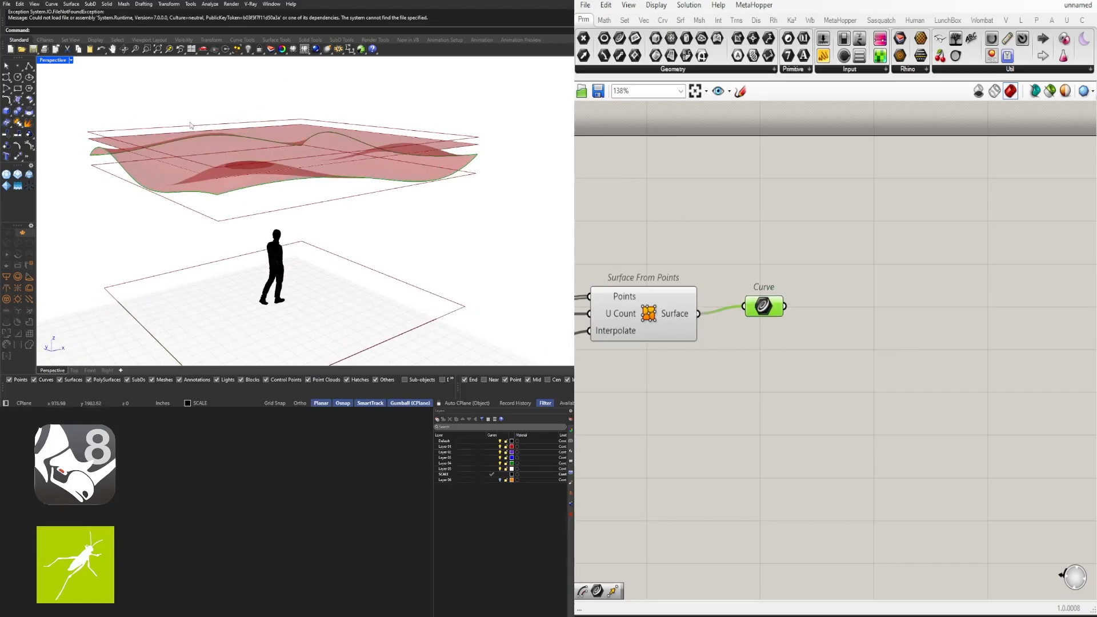
{"action": "right_click_drag", "start_coordinate": [191, 126], "coordinate": [276, 175]}
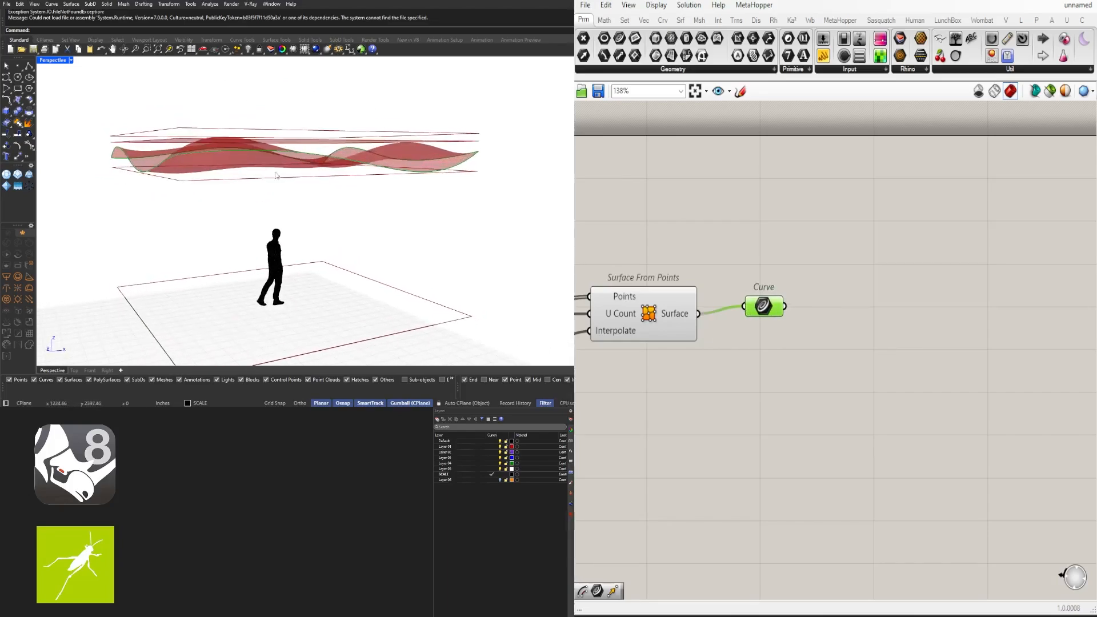
{"action": "right_click_drag", "start_coordinate": [200, 152], "coordinate": [209, 162]}
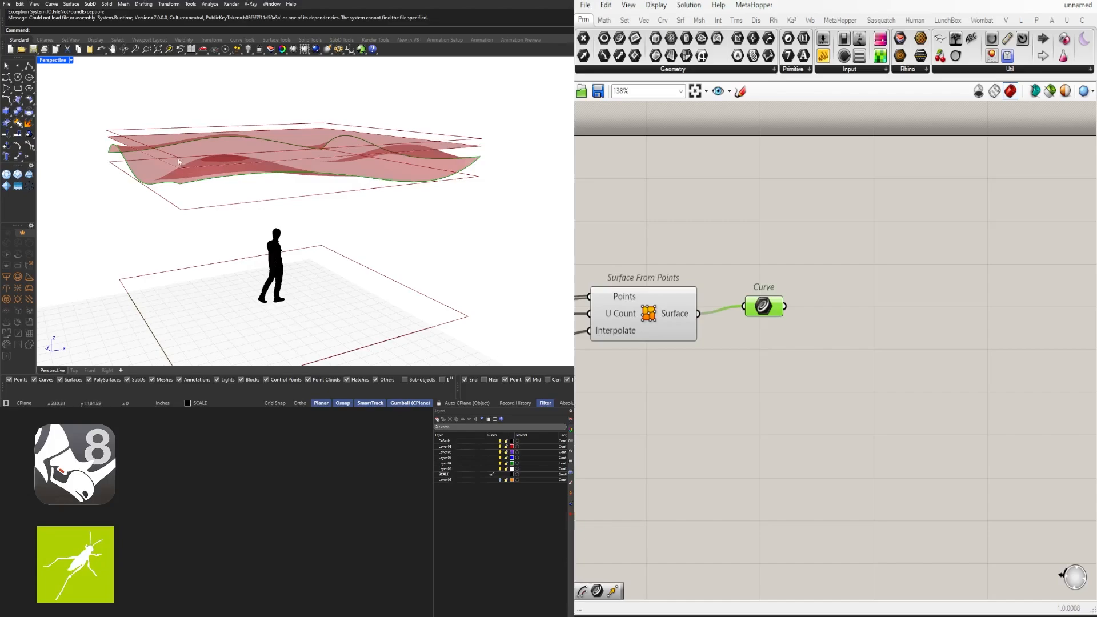
{"action": "left_click_drag", "start_coordinate": [764, 307], "coordinate": [761, 314]}
{"action": "left_click", "coordinate": [817, 343]}
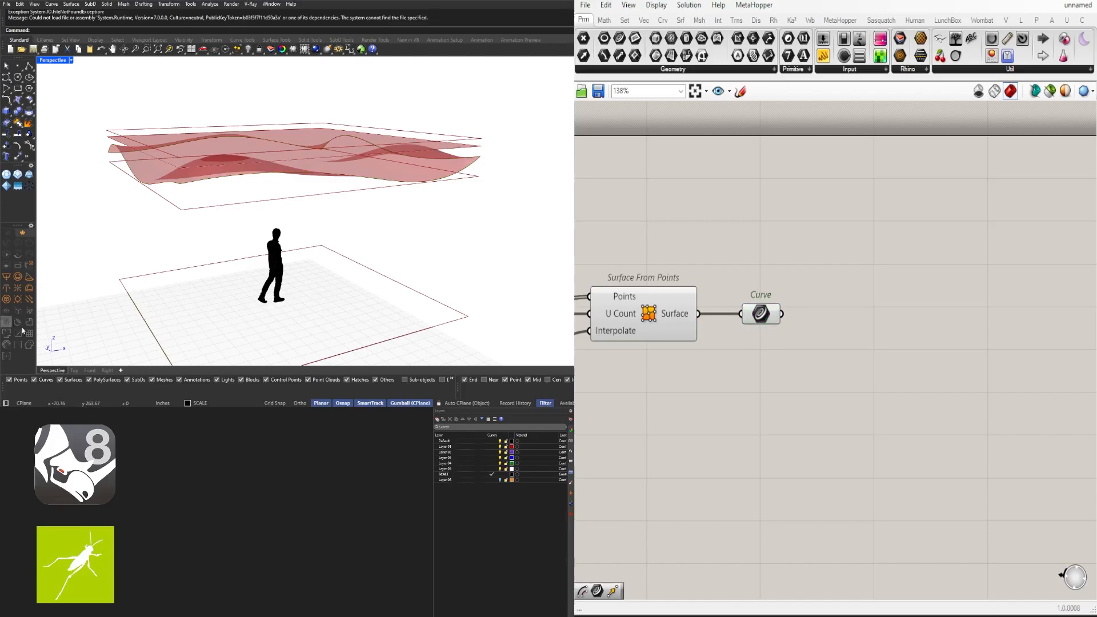
{"action": "left_click", "coordinate": [766, 316]}
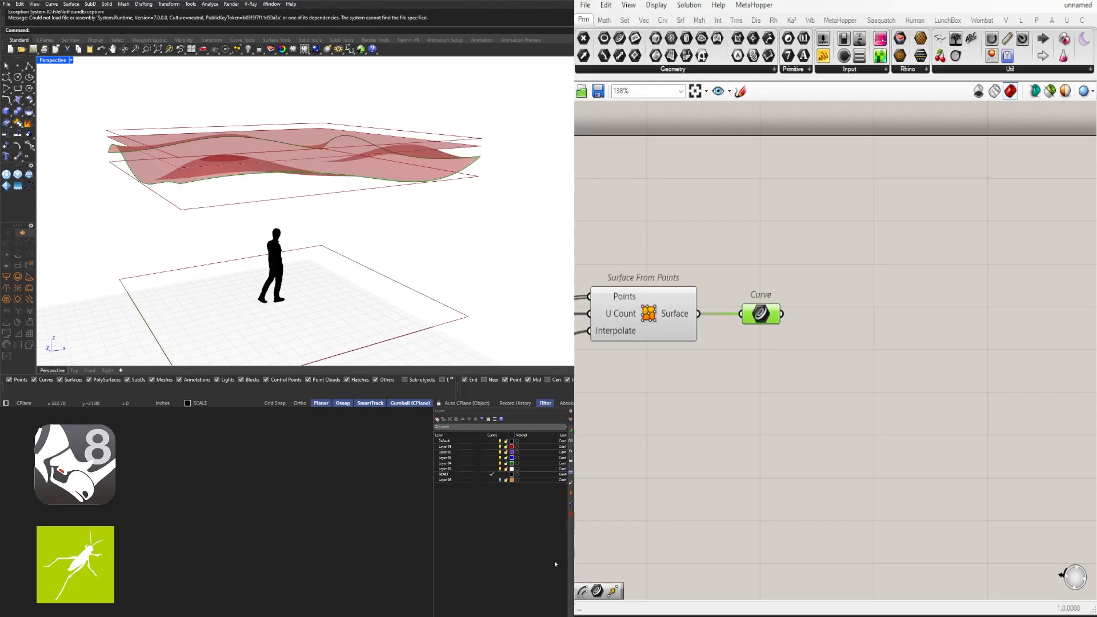
{"action": "left_click", "coordinate": [797, 388]}
Preview the first Move, Rectangle and third Move outlines against the ceiling surface
{"action": "scroll", "coordinate": [951, 336], "scroll_direction": "down", "scroll_amount": 4}
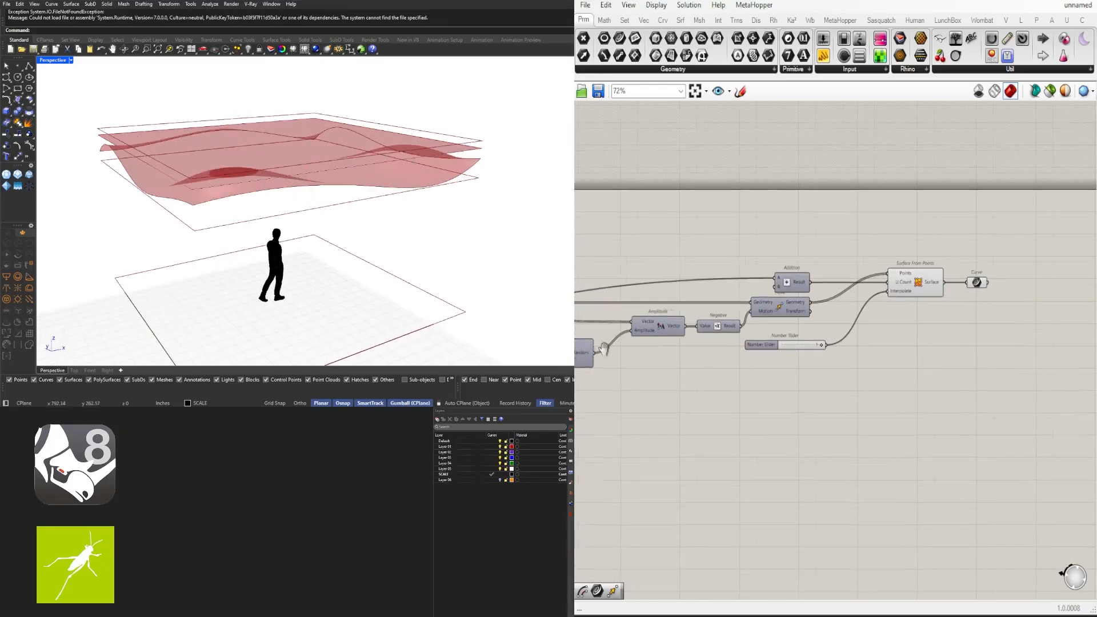
{"action": "right_click_drag", "start_coordinate": [604, 348], "coordinate": [879, 351]}
{"action": "scroll", "coordinate": [879, 351], "scroll_direction": "down", "scroll_amount": 3}
{"action": "right_click_drag", "start_coordinate": [660, 331], "coordinate": [876, 337]}
{"action": "scroll", "coordinate": [876, 338], "scroll_direction": "up", "scroll_amount": 4}
{"action": "right_click_drag", "start_coordinate": [807, 317], "coordinate": [1054, 326]}
{"action": "left_click", "coordinate": [781, 304]}
{"action": "left_click", "coordinate": [688, 279]}
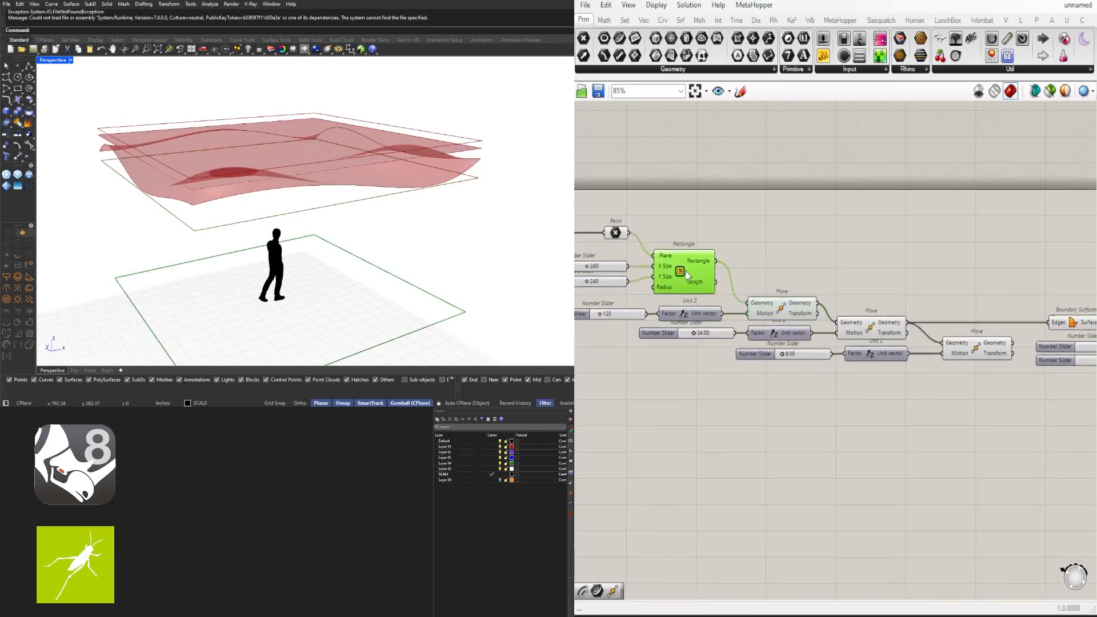
{"action": "right_click_drag", "start_coordinate": [987, 354], "coordinate": [658, 318]}
{"action": "left_click", "coordinate": [659, 318]}
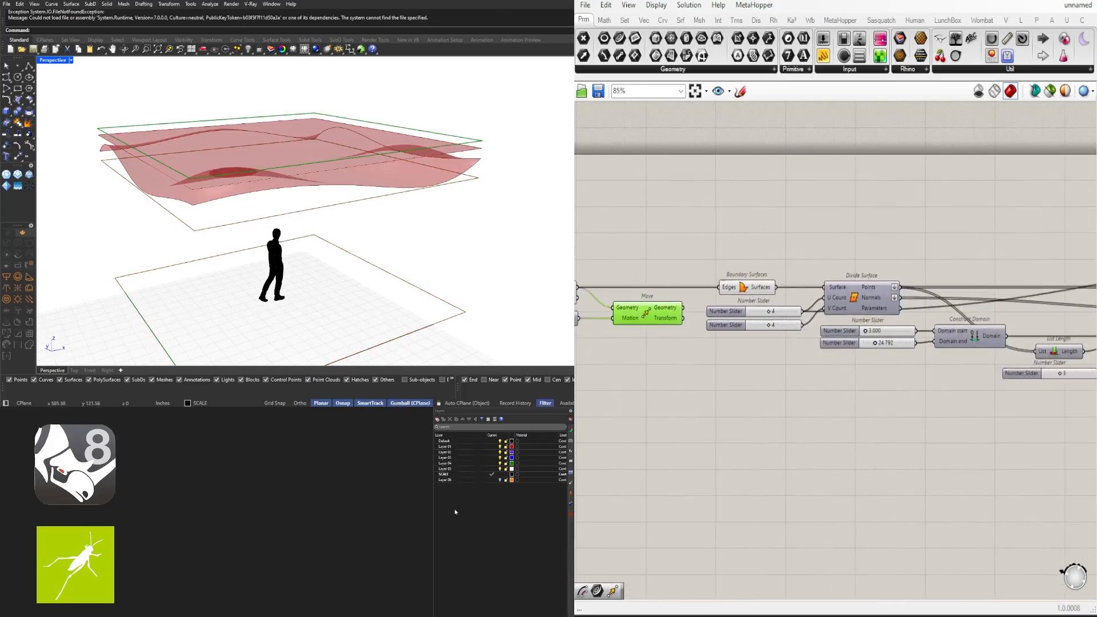
{"action": "right_click_drag", "start_coordinate": [455, 510], "coordinate": [399, 159]}
{"action": "right_click_drag", "start_coordinate": [347, 136], "coordinate": [377, 150]}
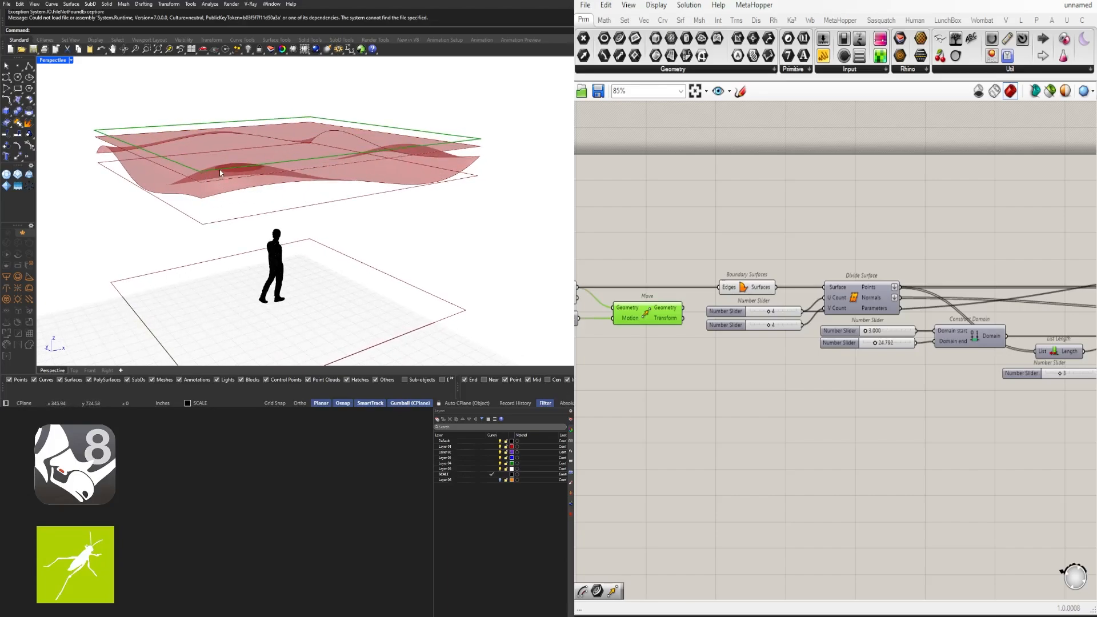
{"action": "right_click_drag", "start_coordinate": [697, 221], "coordinate": [707, 175]}
Place a Loft component and wire the top Move rectangle into its Curves input
{"action": "double_click", "coordinate": [779, 338]}
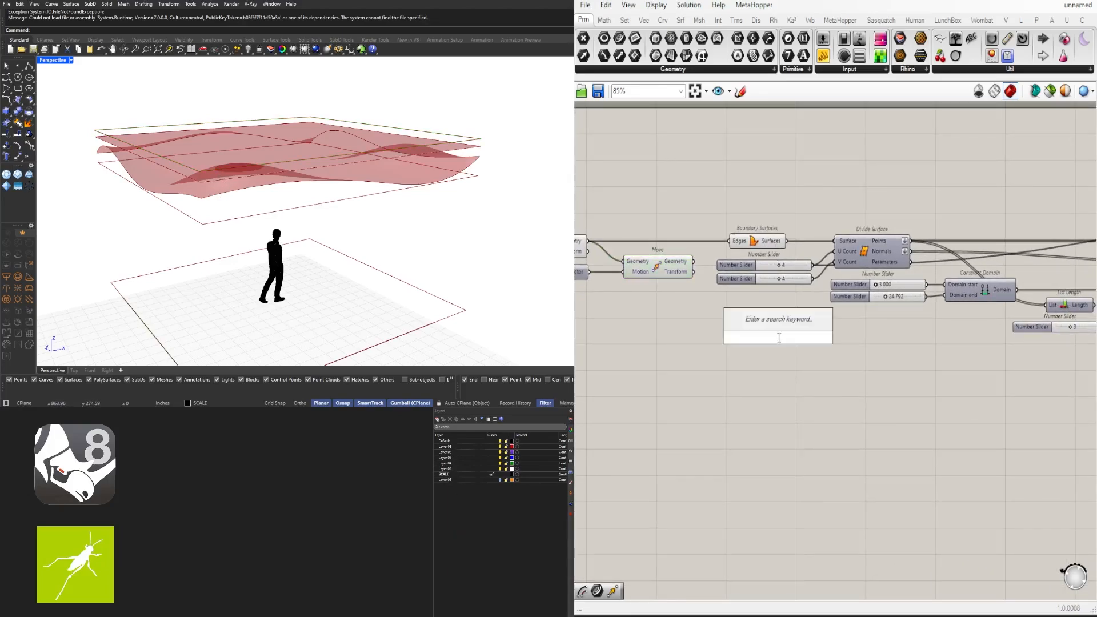
{"action": "type", "text": "LOFT"}
{"action": "left_click", "coordinate": [750, 323]}
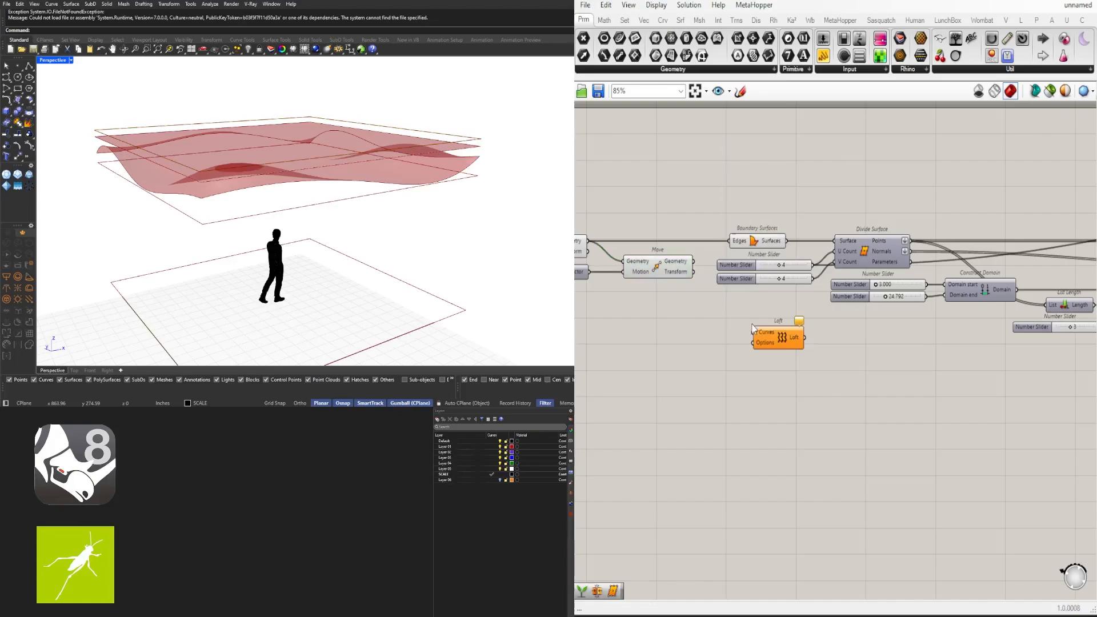
{"action": "left_click_drag", "start_coordinate": [756, 329], "coordinate": [931, 189]}
{"action": "left_click", "coordinate": [685, 263]}
{"action": "left_click_drag", "start_coordinate": [693, 261], "coordinate": [916, 185]}
{"action": "right_click_drag", "start_coordinate": [944, 203], "coordinate": [780, 203]}
{"action": "left_click_drag", "start_coordinate": [772, 185], "coordinate": [895, 263]}
Add the Curve to Loft's Curves input and flatten it to form the volume
{"action": "scroll", "coordinate": [748, 217], "scroll_direction": "down", "scroll_amount": 6}
{"action": "scroll", "coordinate": [925, 246], "scroll_direction": "up", "scroll_amount": 8}
{"action": "left_click_drag", "start_coordinate": [776, 245], "coordinate": [867, 257], "text": "shift"}
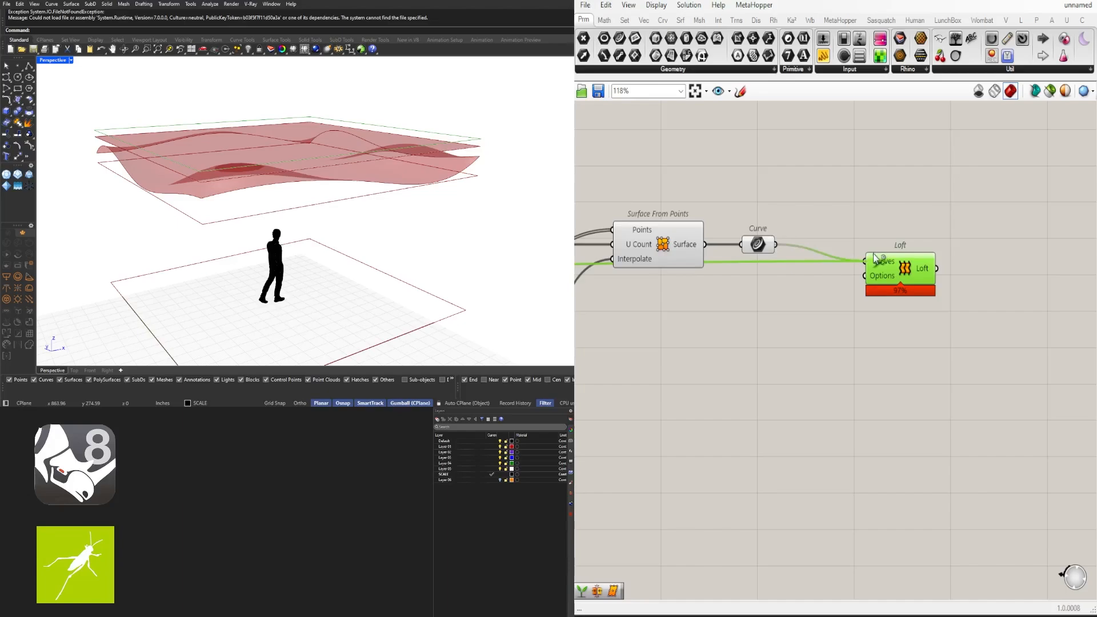
{"action": "right_click", "coordinate": [882, 258]}
{"action": "left_click", "coordinate": [921, 351]}
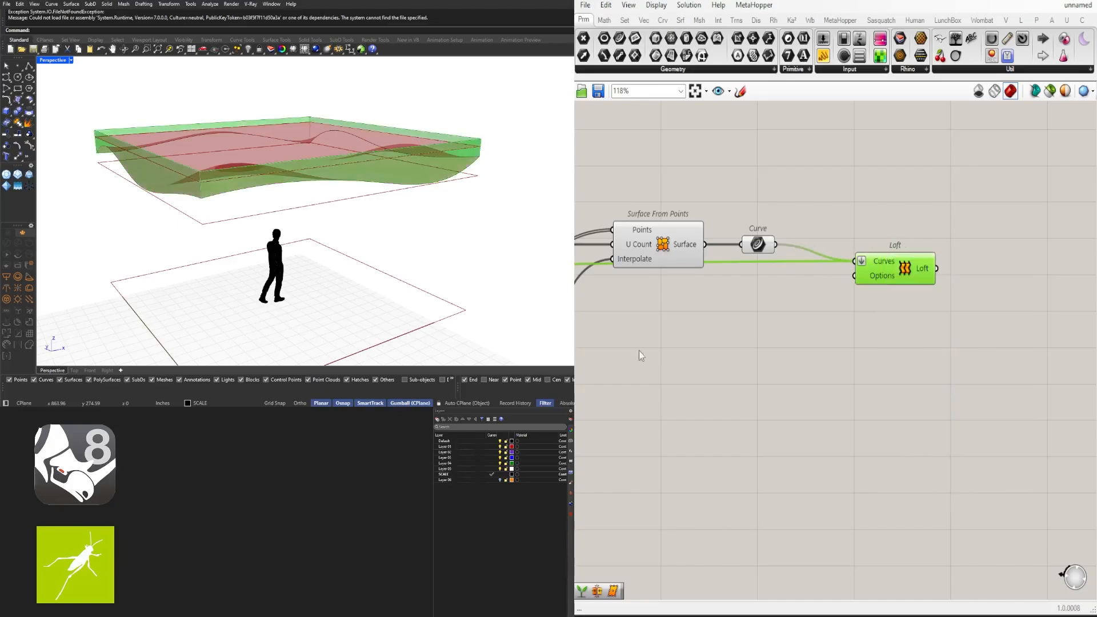
{"action": "mouse_move", "coordinate": [403, 239]}
{"action": "right_mouse_down"}
{"action": "mouse_move", "coordinate": [415, 211]}
{"action": "mouse_move", "coordinate": [407, 226]}
{"action": "right_mouse_up"}
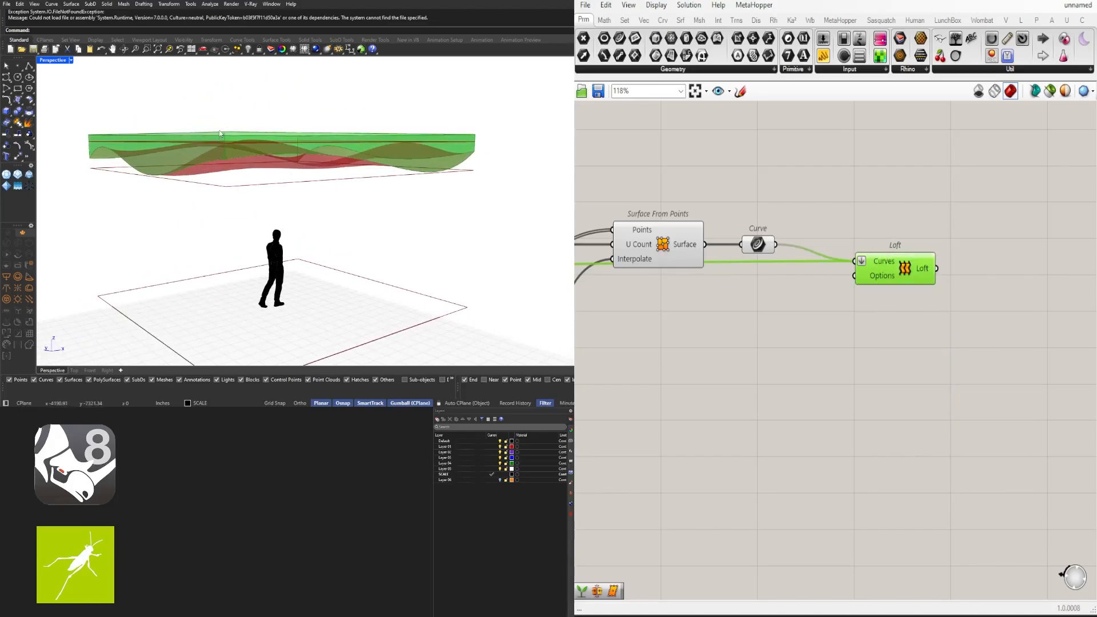
{"action": "right_click_drag", "start_coordinate": [220, 134], "coordinate": [431, 158]}
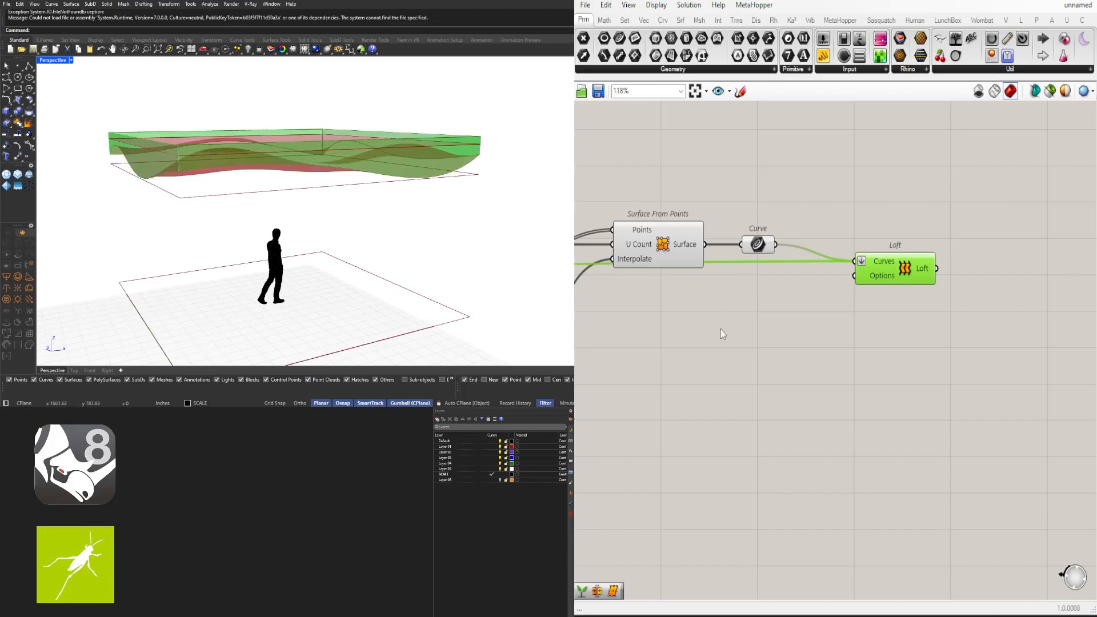
{"action": "scroll", "coordinate": [721, 329], "scroll_direction": "down", "scroll_amount": 3}
Raise the Divide Surface counts to U 10 and V 9 for a wavier ceiling
{"action": "right_click_drag", "start_coordinate": [594, 345], "coordinate": [1040, 327]}
{"action": "right_click_drag", "start_coordinate": [640, 371], "coordinate": [903, 358]}
{"action": "scroll", "coordinate": [854, 312], "scroll_direction": "up", "scroll_amount": 4}
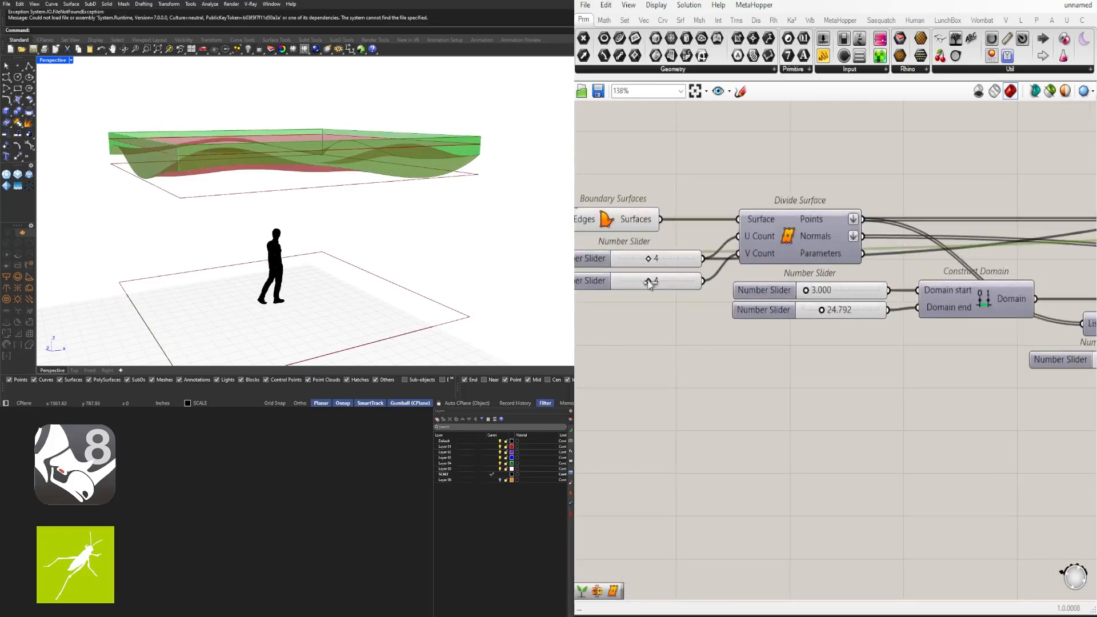
{"action": "scroll", "coordinate": [650, 284], "scroll_direction": "up", "scroll_amount": 4}
{"action": "left_click_drag", "start_coordinate": [740, 307], "coordinate": [812, 309]}
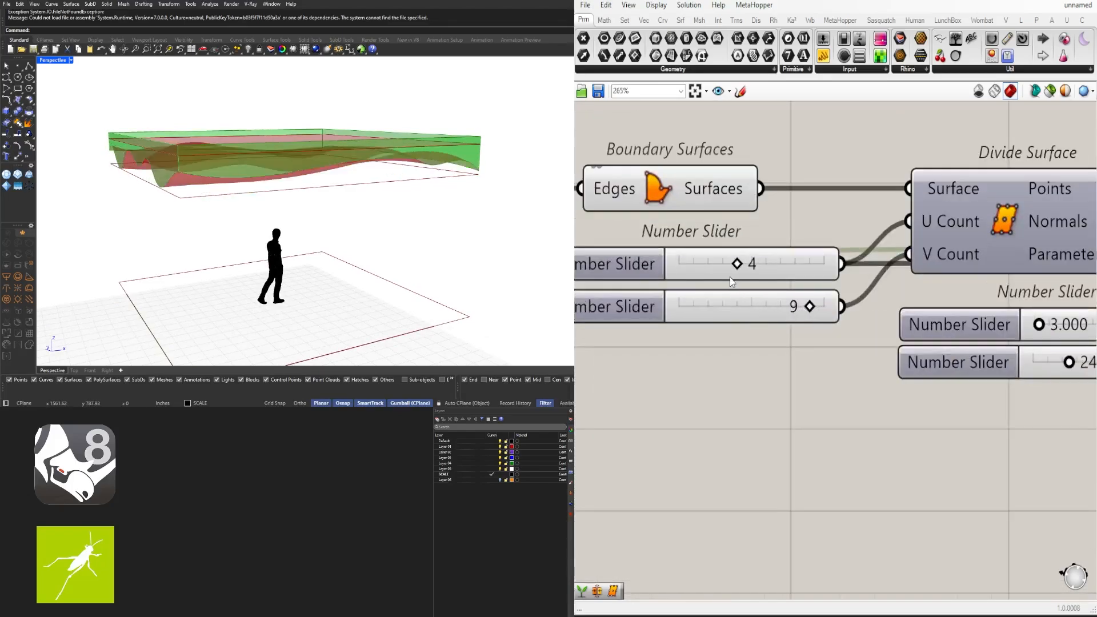
{"action": "left_click_drag", "start_coordinate": [737, 263], "coordinate": [824, 264]}
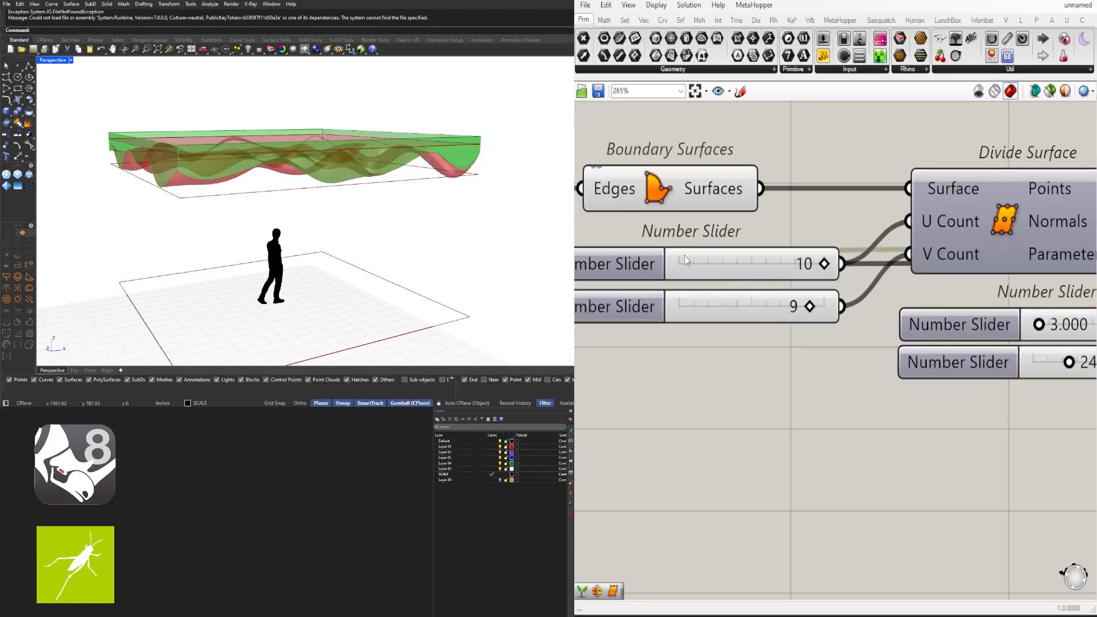
{"action": "mouse_move", "coordinate": [426, 181]}
{"action": "right_mouse_down"}
{"action": "mouse_move", "coordinate": [522, 201]}
{"action": "mouse_move", "coordinate": [433, 191]}
{"action": "mouse_move", "coordinate": [385, 208]}
{"action": "mouse_move", "coordinate": [400, 240]}
{"action": "mouse_move", "coordinate": [485, 183]}
{"action": "mouse_move", "coordinate": [431, 199]}
{"action": "right_mouse_up"}
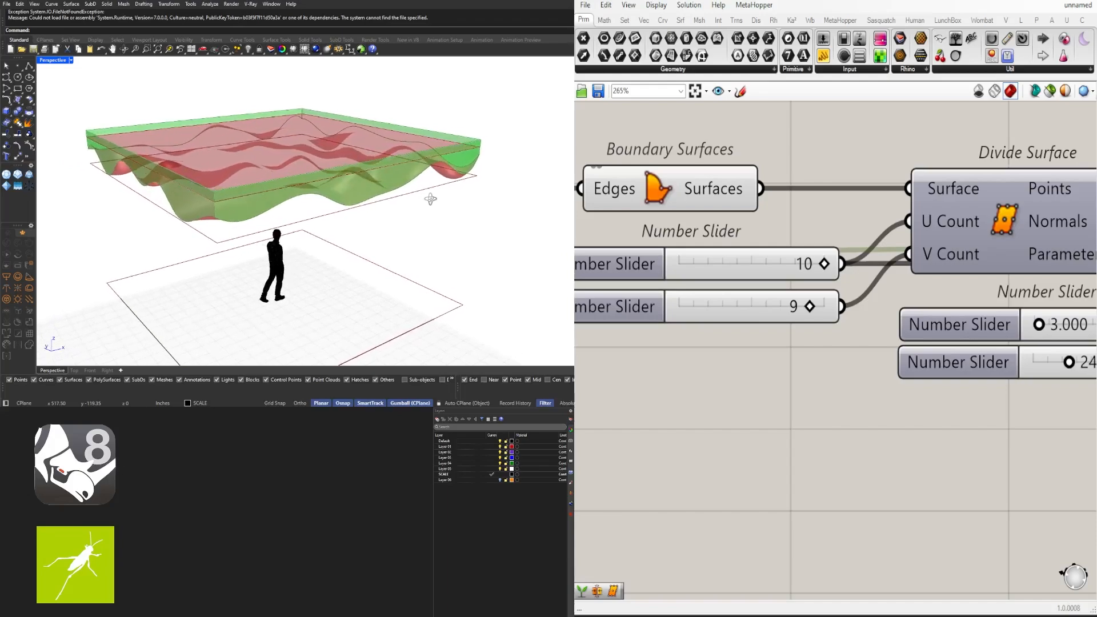
{"action": "right_click_drag", "start_coordinate": [374, 224], "coordinate": [403, 217]}
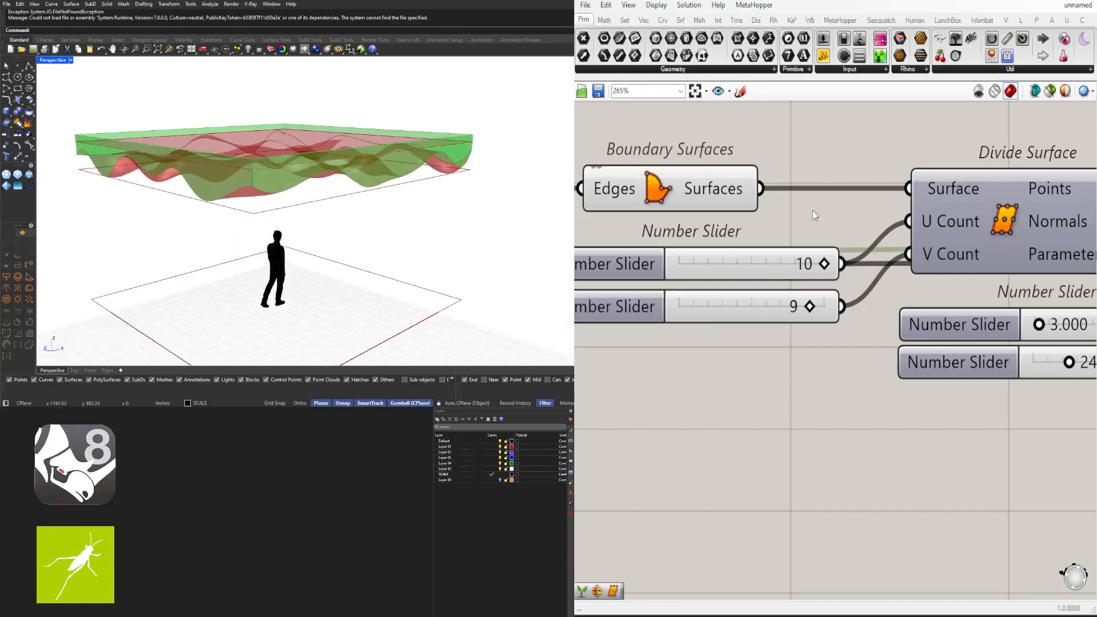
{"action": "scroll", "coordinate": [812, 211], "scroll_direction": "down", "scroll_amount": 8}
{"action": "scroll", "coordinate": [933, 280], "scroll_direction": "up", "scroll_amount": 4}
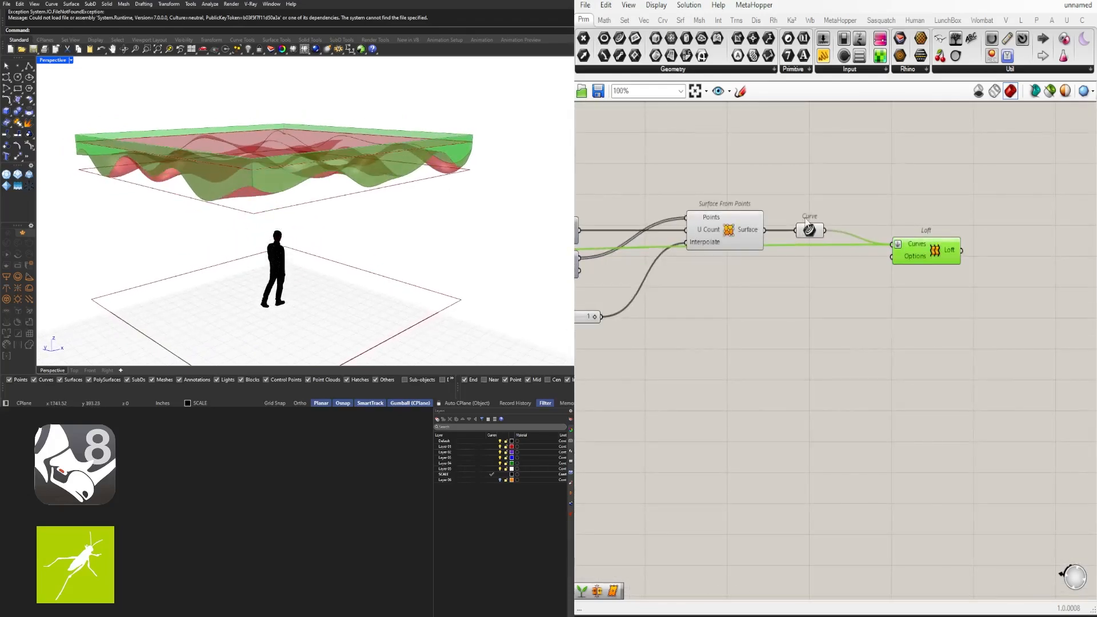
{"action": "left_click_drag", "start_coordinate": [899, 205], "coordinate": [890, 214]}
{"action": "left_click", "coordinate": [861, 268]}
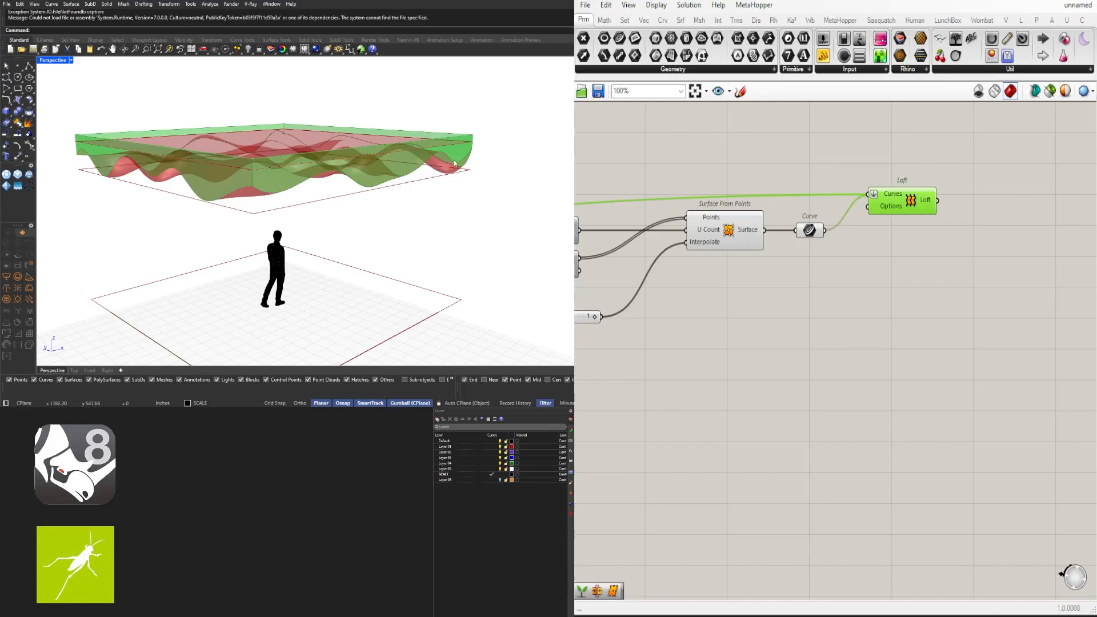
Nudge the Loft component and the Curve parameter slightly left to tidy the canvas
{"action": "left_click", "coordinate": [884, 217]}
{"action": "mouse_move", "coordinate": [898, 203]}
{"action": "left_mouse_down"}
{"action": "mouse_move", "coordinate": [876, 202]}
{"action": "mouse_move", "coordinate": [888, 205]}
{"action": "left_mouse_up"}
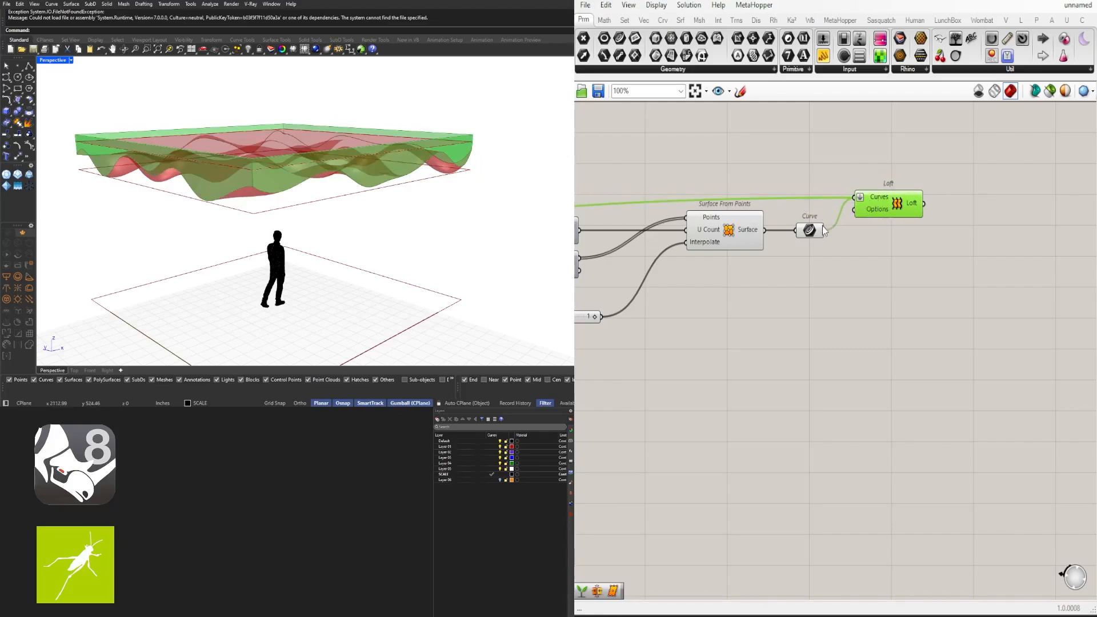
{"action": "left_click_drag", "start_coordinate": [813, 233], "coordinate": [803, 233]}
{"action": "left_click", "coordinate": [904, 215]}
Place a Brep Join right of Loft and feed the wavy surface into its Breps input
{"action": "left_click", "coordinate": [722, 235]}
{"action": "double_click", "coordinate": [896, 273]}
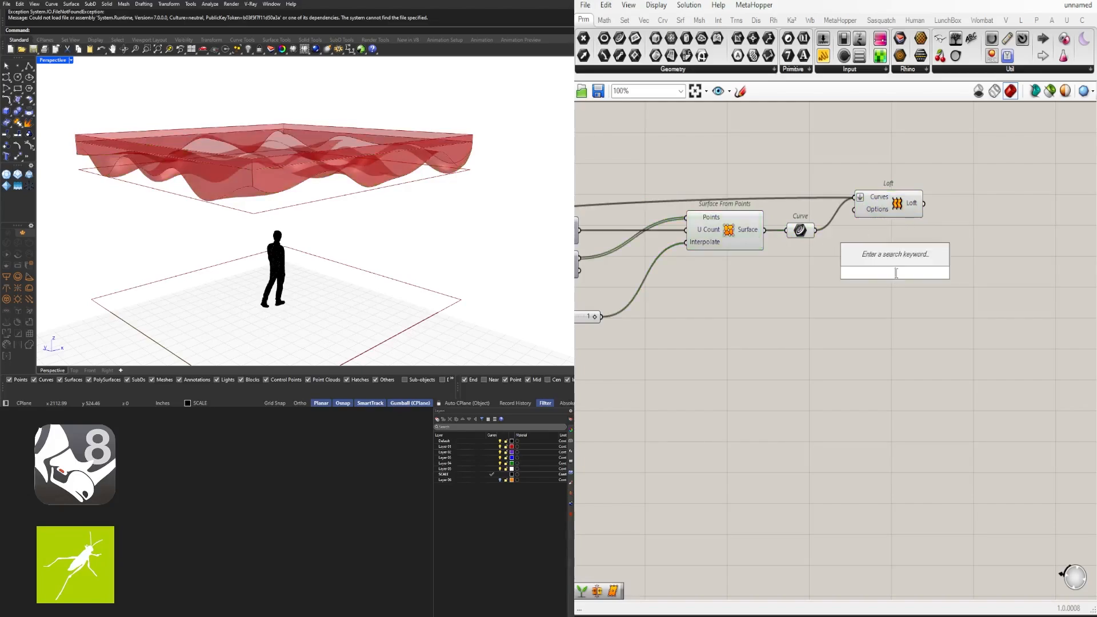
{"action": "type", "text": "JOIN"}
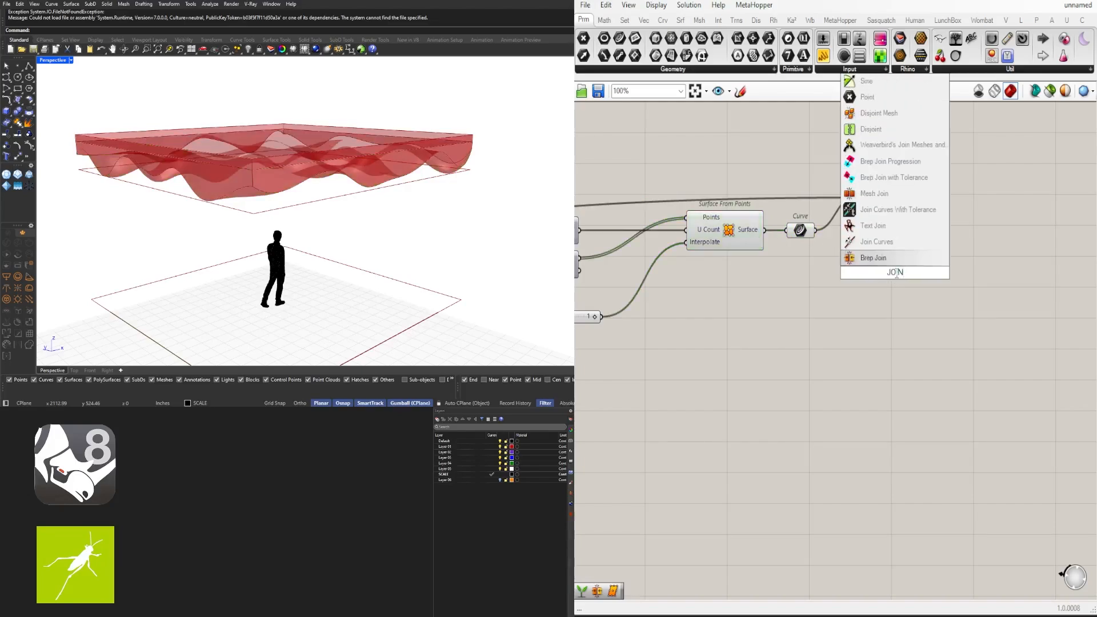
{"action": "left_click", "coordinate": [864, 258]}
{"action": "left_click_drag", "start_coordinate": [883, 267], "coordinate": [957, 228]}
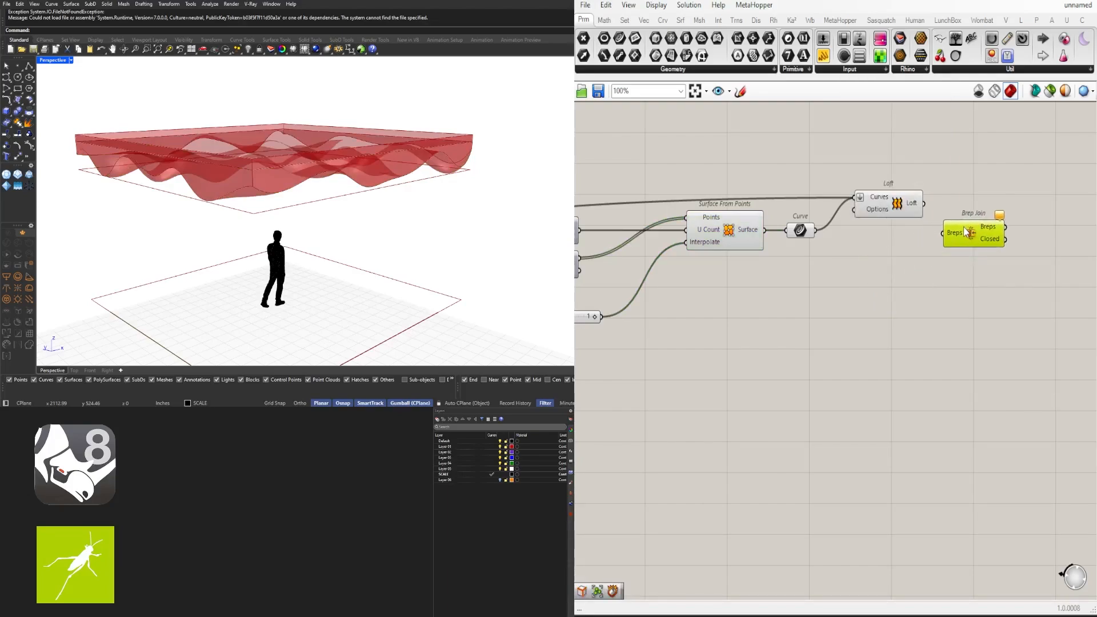
{"action": "left_click", "coordinate": [745, 228]}
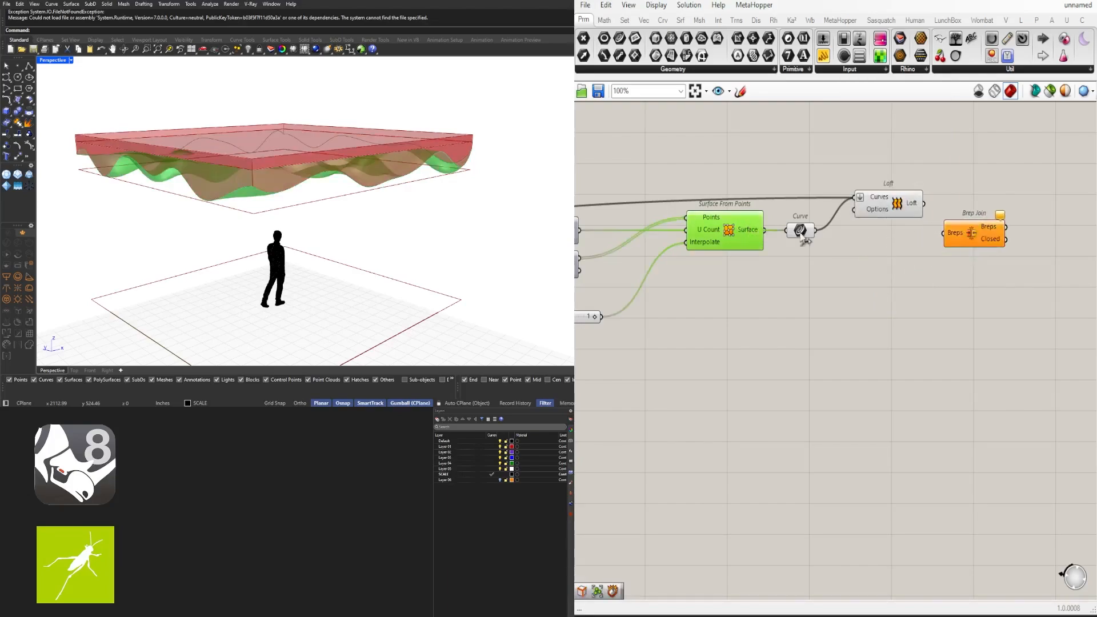
{"action": "left_click_drag", "start_coordinate": [816, 230], "coordinate": [944, 232]}
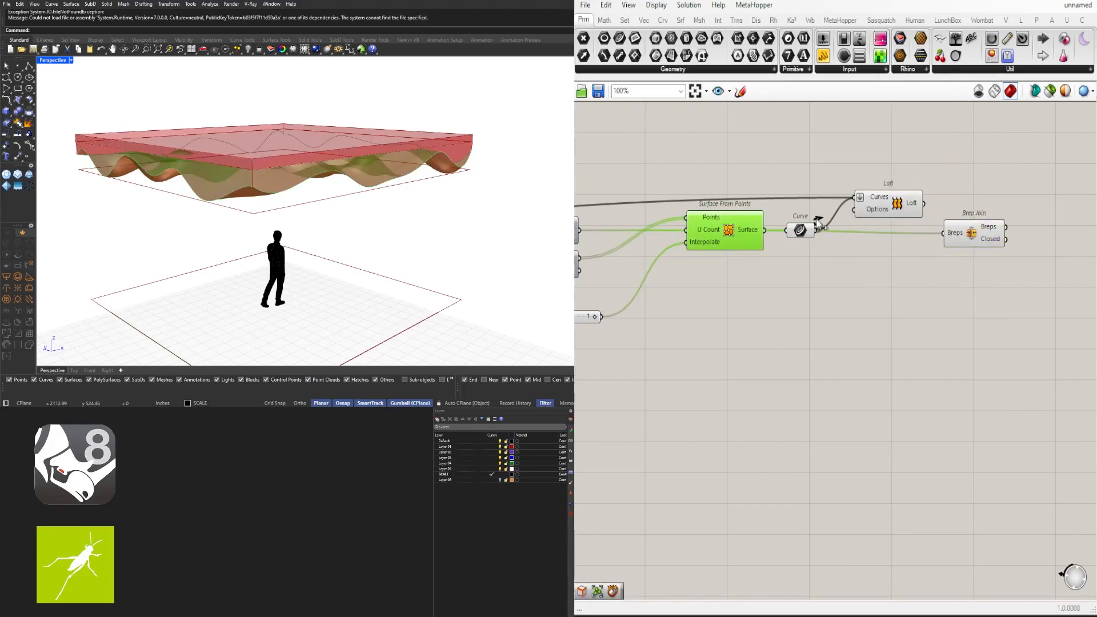
Rearrange Curve and Loft, and set Loft's Curves input wire display to Hidden
{"action": "left_click_drag", "start_coordinate": [807, 227], "coordinate": [813, 214]}
{"action": "left_click_drag", "start_coordinate": [890, 206], "coordinate": [875, 211]}
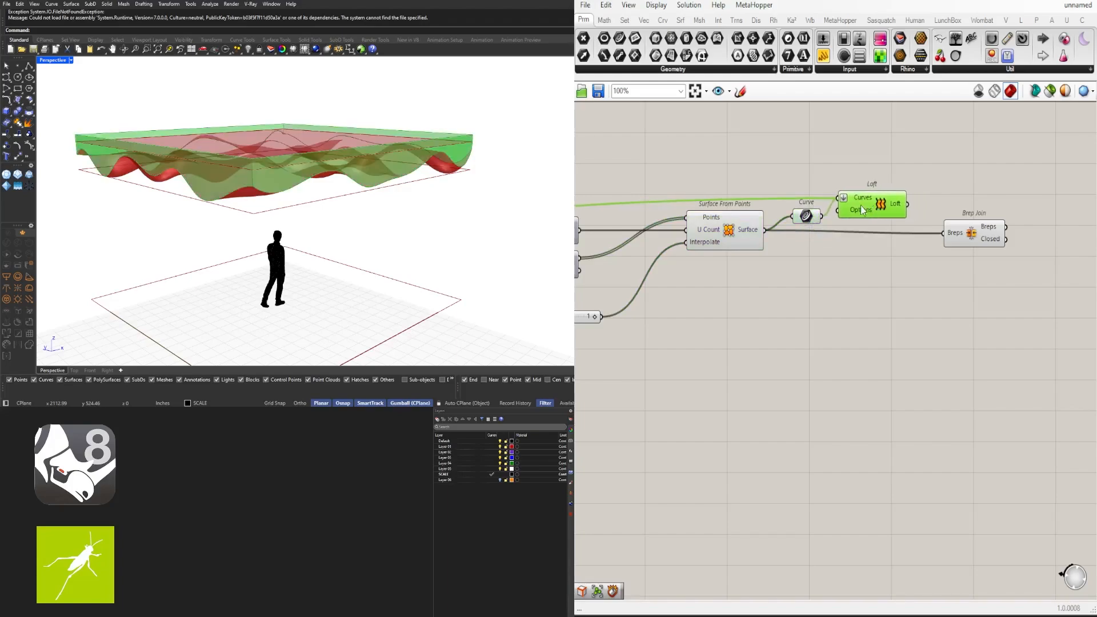
{"action": "right_click", "coordinate": [862, 198]}
{"action": "mouse_move", "coordinate": [975, 243]}
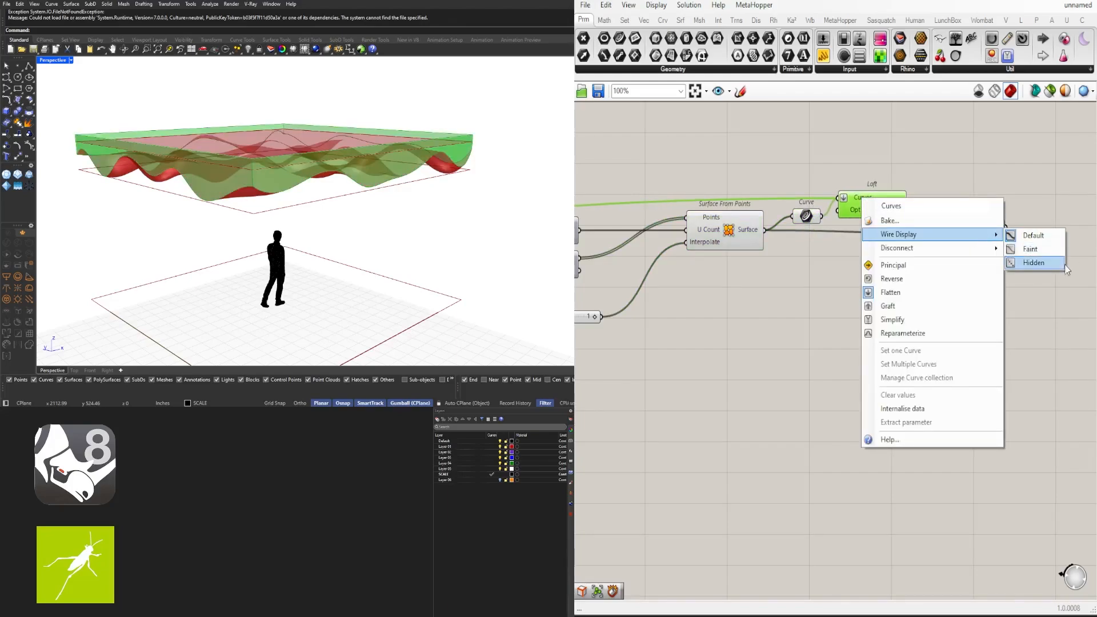
{"action": "left_click", "coordinate": [1032, 262]}
Connect the Loft output into Brep Join's Breps input as well
{"action": "left_click", "coordinate": [911, 161]}
{"action": "scroll", "coordinate": [910, 161], "scroll_direction": "down", "scroll_amount": 6}
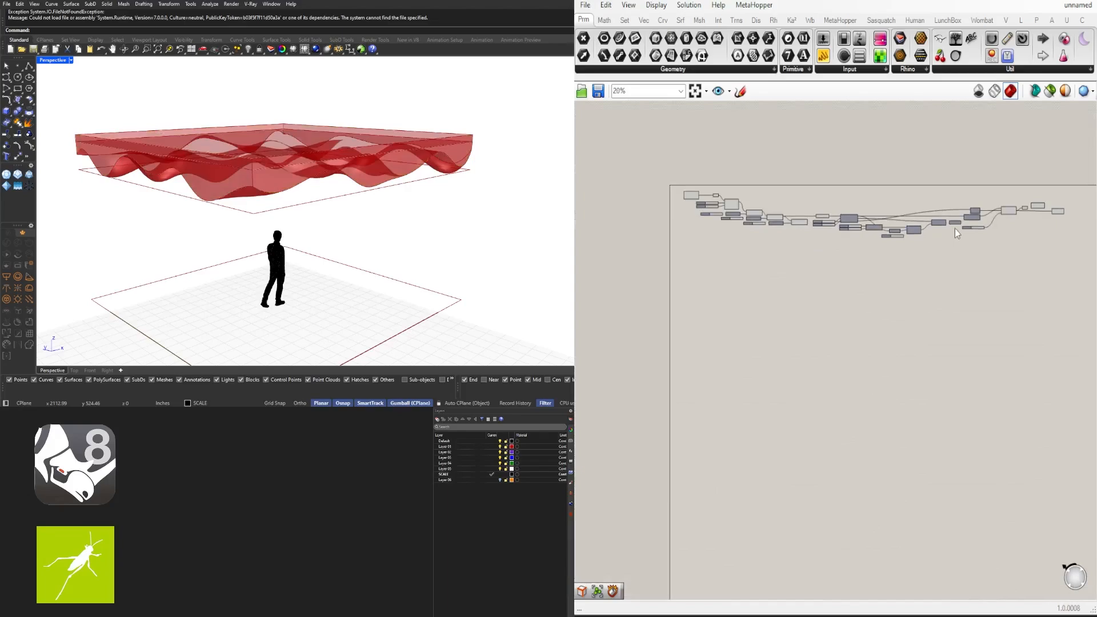
{"action": "right_click_drag", "start_coordinate": [1057, 198], "coordinate": [926, 211]}
{"action": "scroll", "coordinate": [915, 212], "scroll_direction": "up", "scroll_amount": 6}
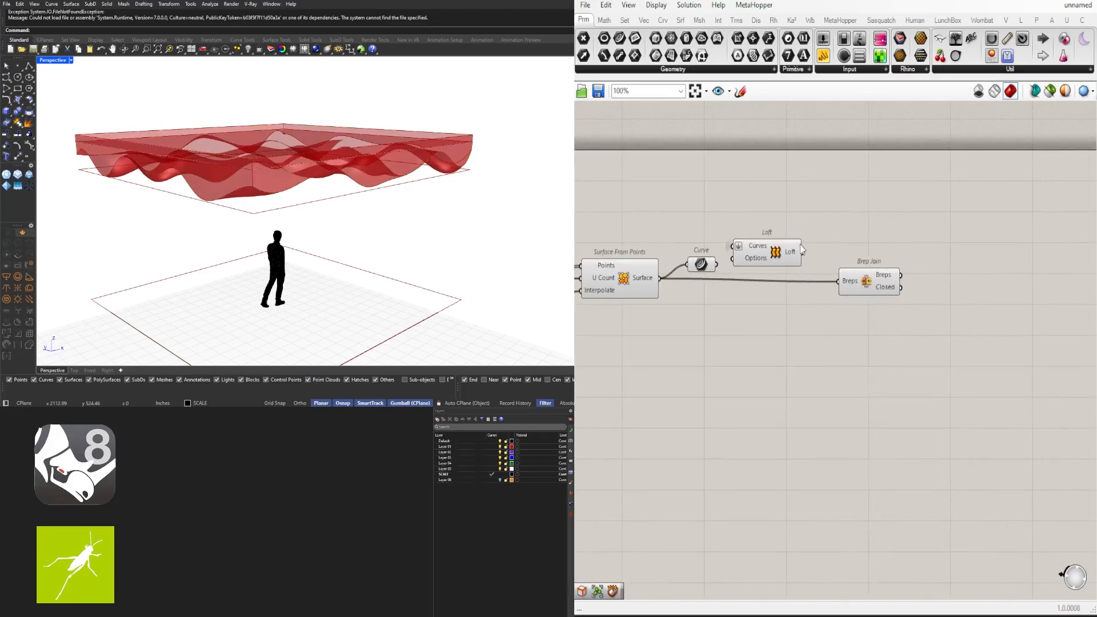
{"action": "left_click_drag", "start_coordinate": [803, 252], "coordinate": [849, 283], "text": "shift"}
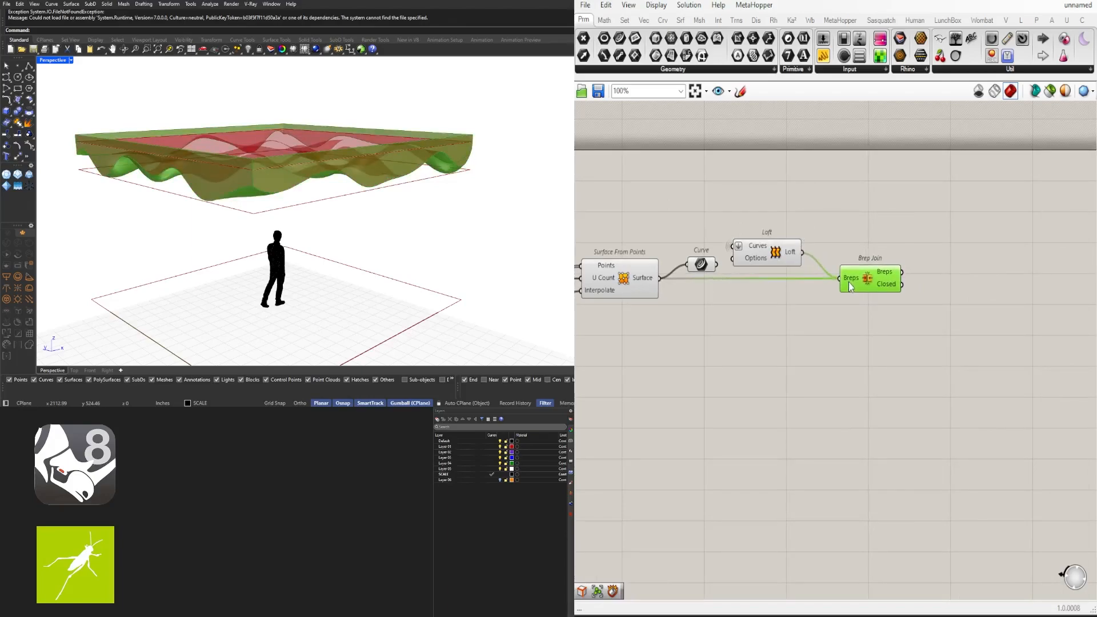
{"action": "left_click", "coordinate": [817, 270]}
{"action": "left_click", "coordinate": [791, 256]}
{"action": "scroll", "coordinate": [791, 256], "scroll_direction": "down", "scroll_amount": 5}
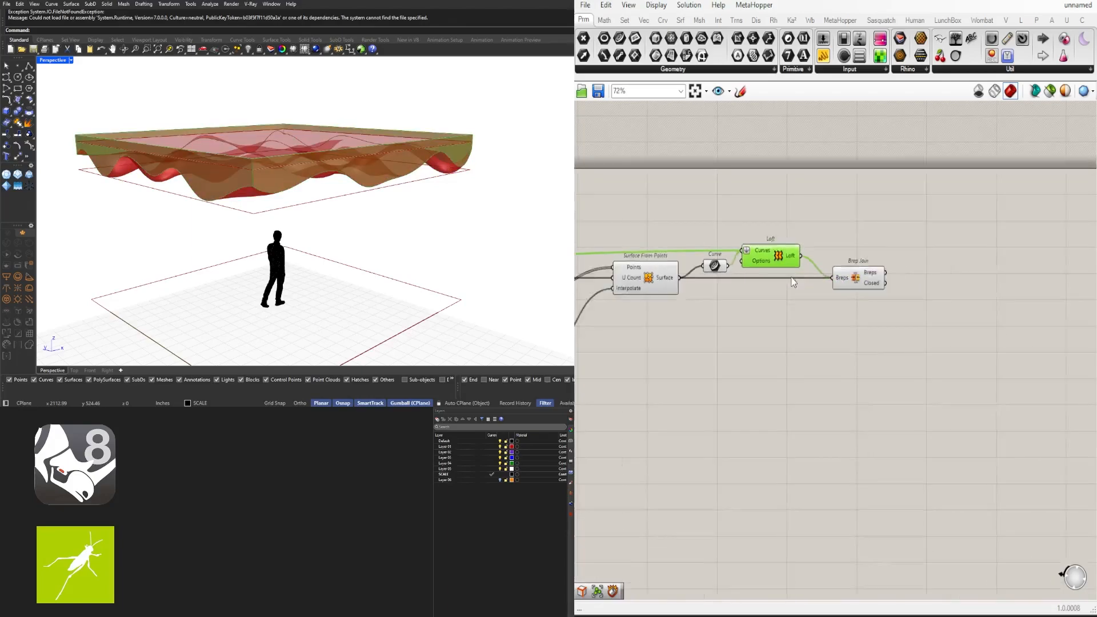
{"action": "scroll", "coordinate": [966, 303], "scroll_direction": "up", "scroll_amount": 4}
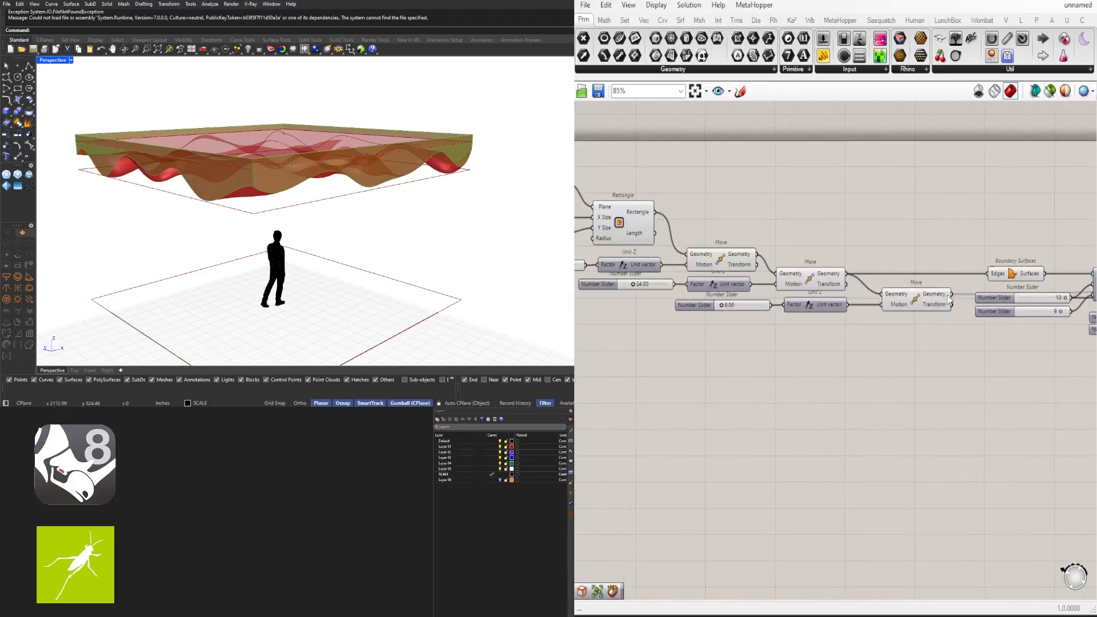
{"action": "left_click", "coordinate": [831, 284]}
{"action": "left_click", "coordinate": [724, 266]}
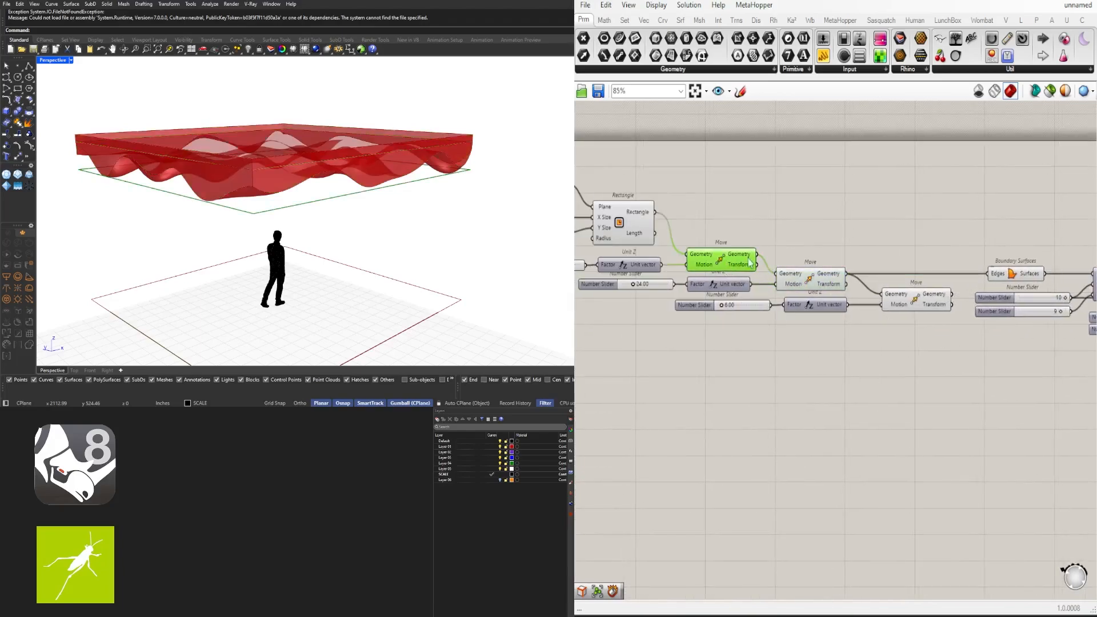
{"action": "left_click", "coordinate": [918, 299]}
{"action": "right_click_drag", "start_coordinate": [953, 297], "coordinate": [822, 301]}
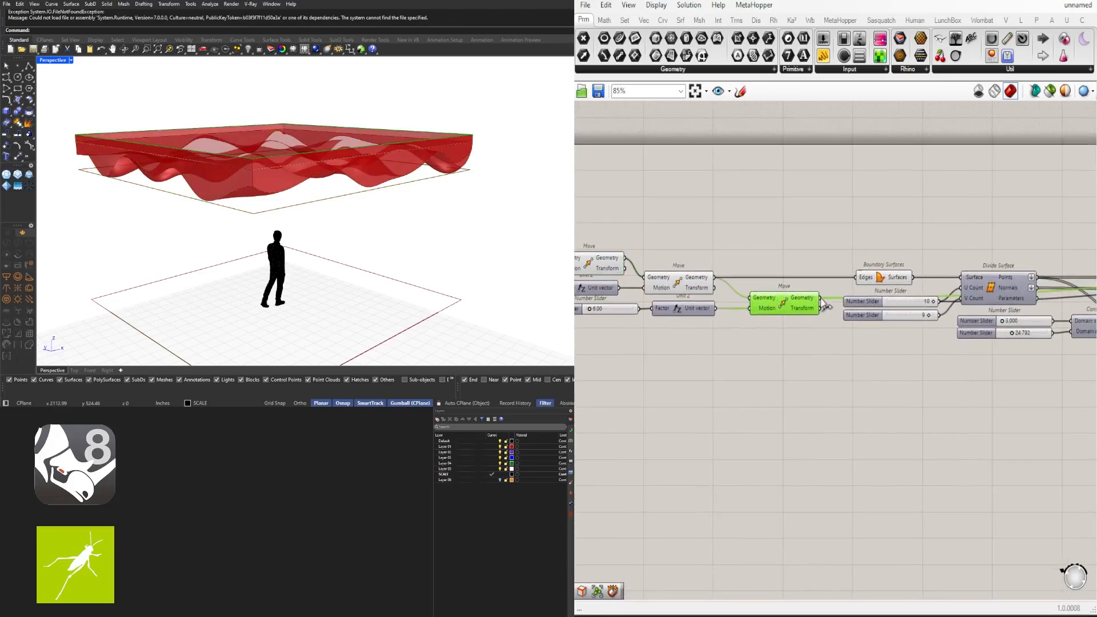
{"action": "right_click_drag", "start_coordinate": [1023, 312], "coordinate": [639, 317]}
{"action": "scroll", "coordinate": [937, 291], "scroll_direction": "up", "scroll_amount": 2}
{"action": "scroll", "coordinate": [901, 286], "scroll_direction": "down", "scroll_amount": 4}
{"action": "scroll", "coordinate": [1014, 220], "scroll_direction": "down", "scroll_amount": 1}
{"action": "right_click_drag", "start_coordinate": [1041, 228], "coordinate": [988, 252]}
{"action": "right_click_drag", "start_coordinate": [684, 270], "coordinate": [829, 283]}
{"action": "scroll", "coordinate": [752, 271], "scroll_direction": "up", "scroll_amount": 4}
{"action": "scroll", "coordinate": [815, 290], "scroll_direction": "down", "scroll_amount": 4}
{"action": "right_click_drag", "start_coordinate": [1016, 262], "coordinate": [857, 265]}
{"action": "scroll", "coordinate": [857, 264], "scroll_direction": "up", "scroll_amount": 5}
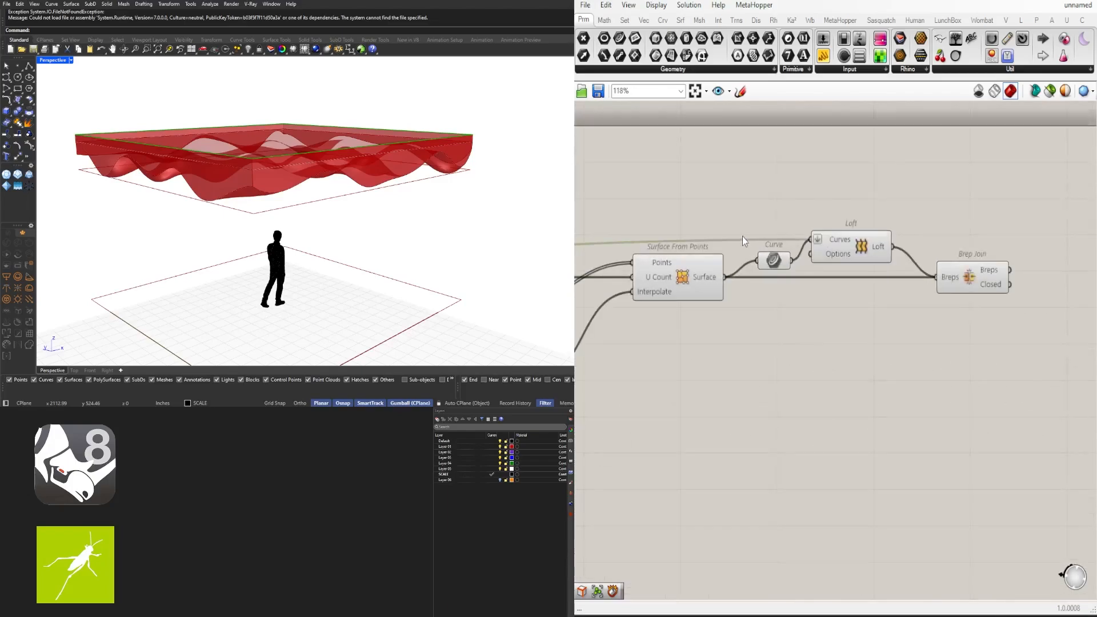
{"action": "double_click", "coordinate": [676, 245]}
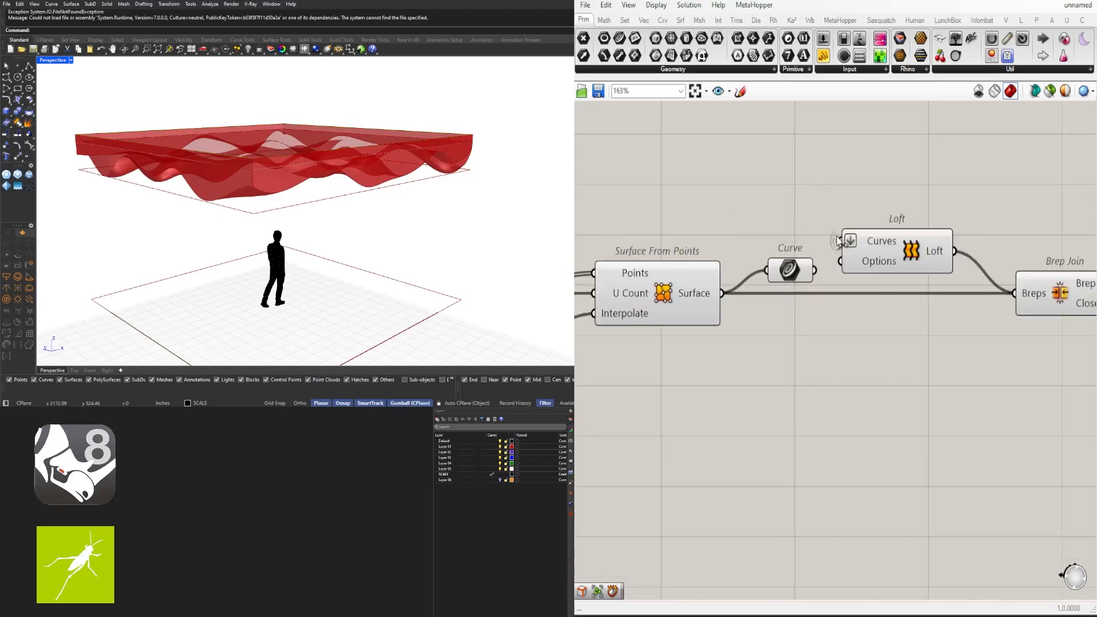
{"action": "scroll", "coordinate": [800, 235], "scroll_direction": "down", "scroll_amount": 7}
{"action": "right_click_drag", "start_coordinate": [686, 293], "coordinate": [989, 296]}
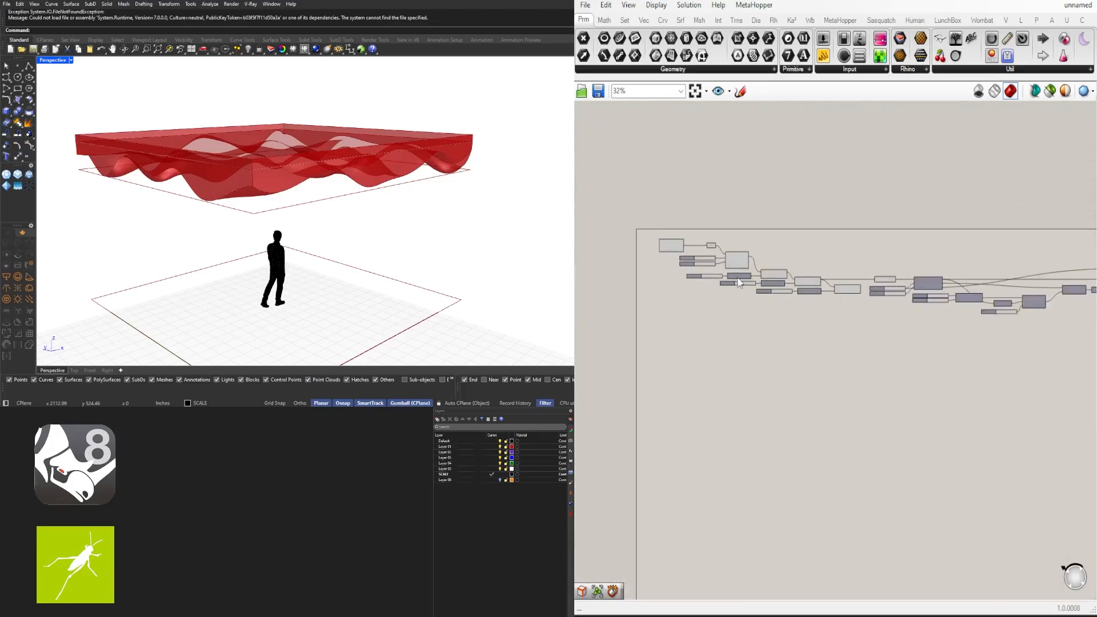
{"action": "scroll", "coordinate": [794, 284], "scroll_direction": "up", "scroll_amount": 4}
{"action": "left_click", "coordinate": [832, 299]}
{"action": "scroll", "coordinate": [807, 252], "scroll_direction": "up", "scroll_amount": 2}
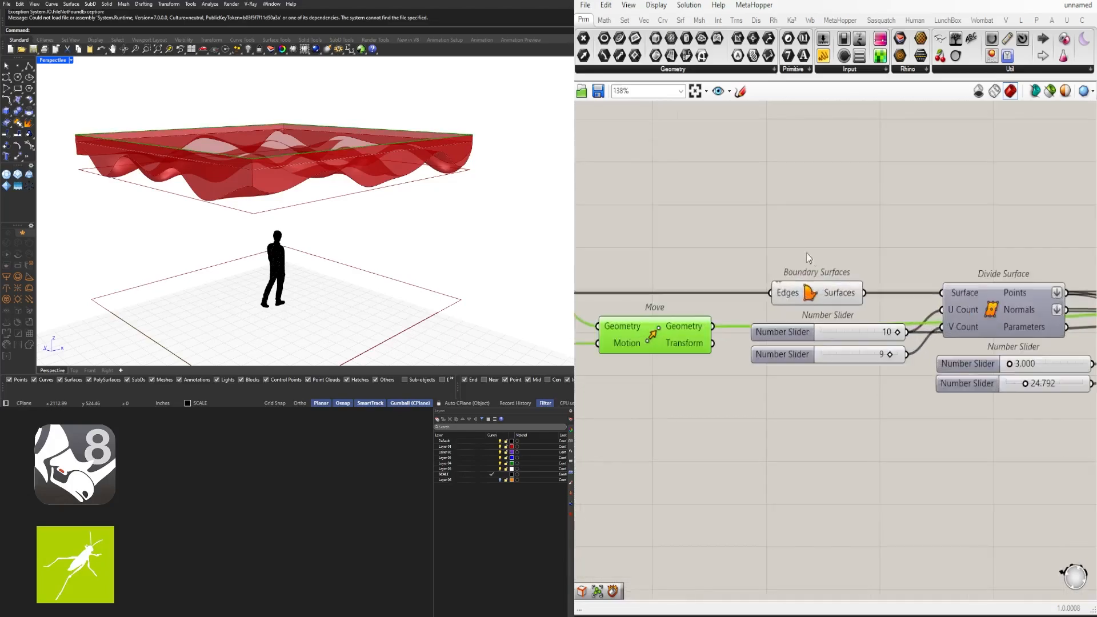
Add a Boundary Surfaces fed by the raised rectangle, with its Edges wire hidden
{"action": "double_click", "coordinate": [873, 230]}
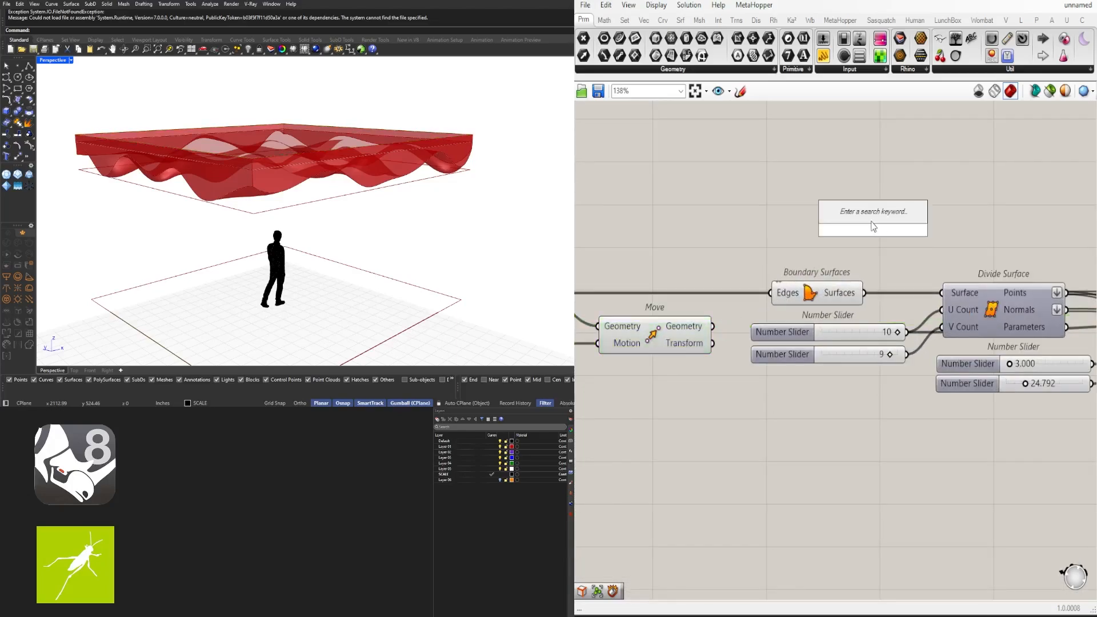
{"action": "type", "text": "BOUND"}
{"action": "key", "text": "Return"}
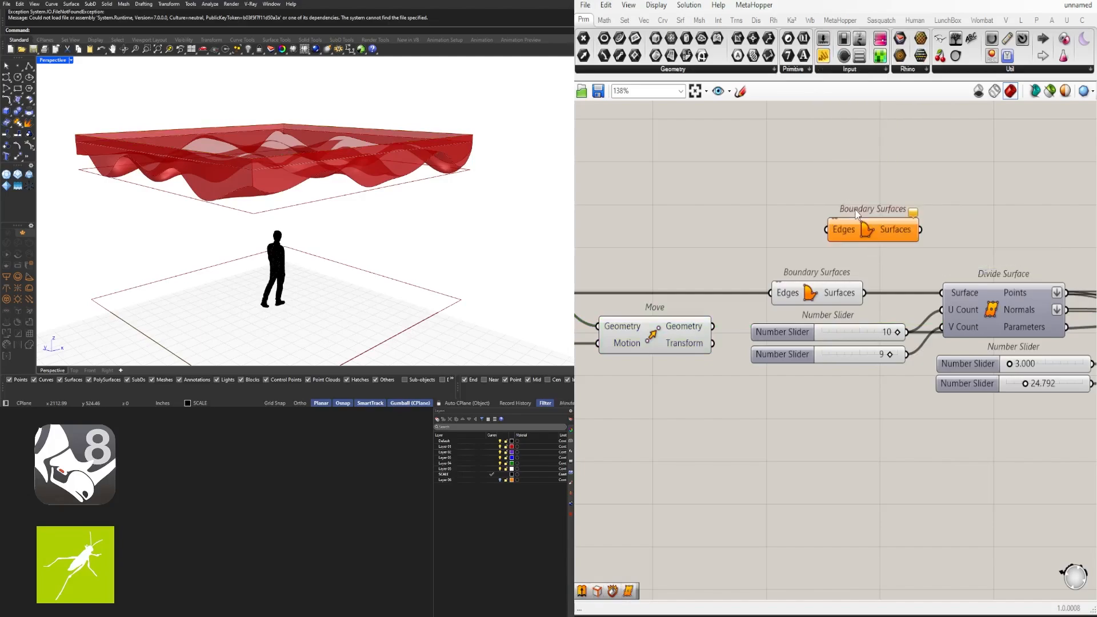
{"action": "left_click_drag", "start_coordinate": [713, 327], "coordinate": [827, 230]}
{"action": "right_click", "coordinate": [835, 232]}
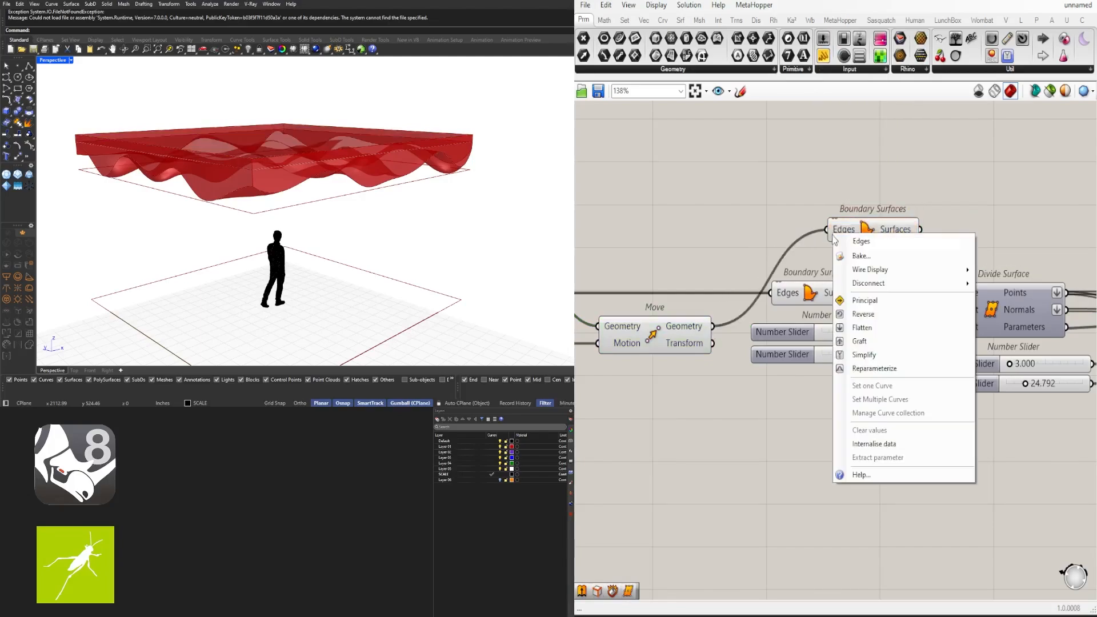
{"action": "mouse_move", "coordinate": [883, 272]}
{"action": "left_click", "coordinate": [1006, 298]}
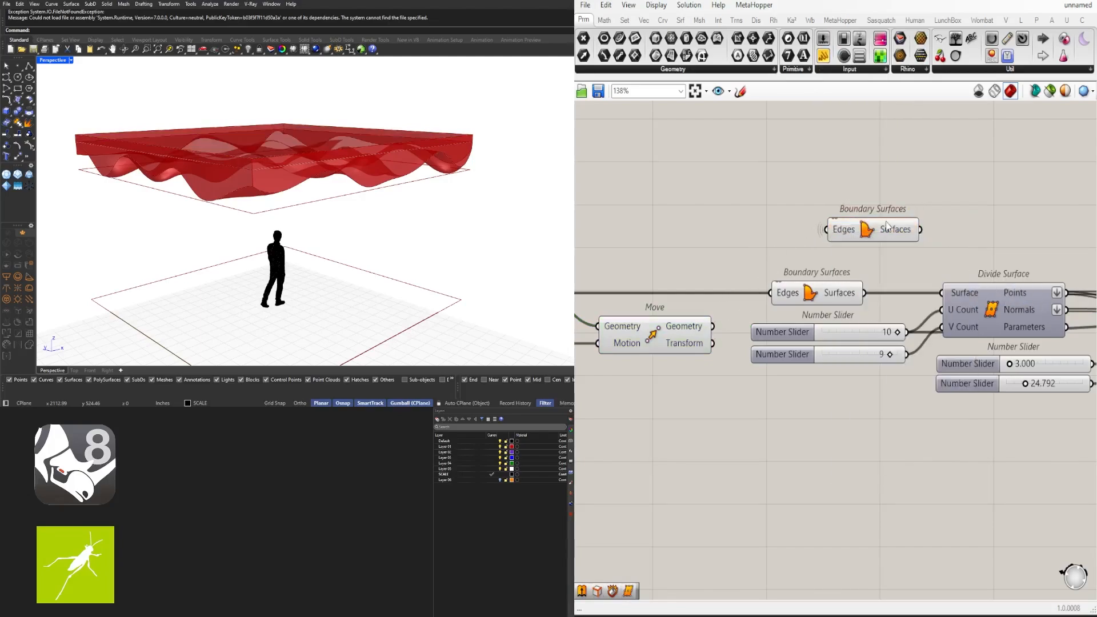
Connect the top cap surface into Brep Join's Breps input
{"action": "left_click", "coordinate": [867, 229]}
{"action": "scroll", "coordinate": [922, 182], "scroll_direction": "down", "scroll_amount": 5}
{"action": "scroll", "coordinate": [921, 181], "scroll_direction": "up", "scroll_amount": 5}
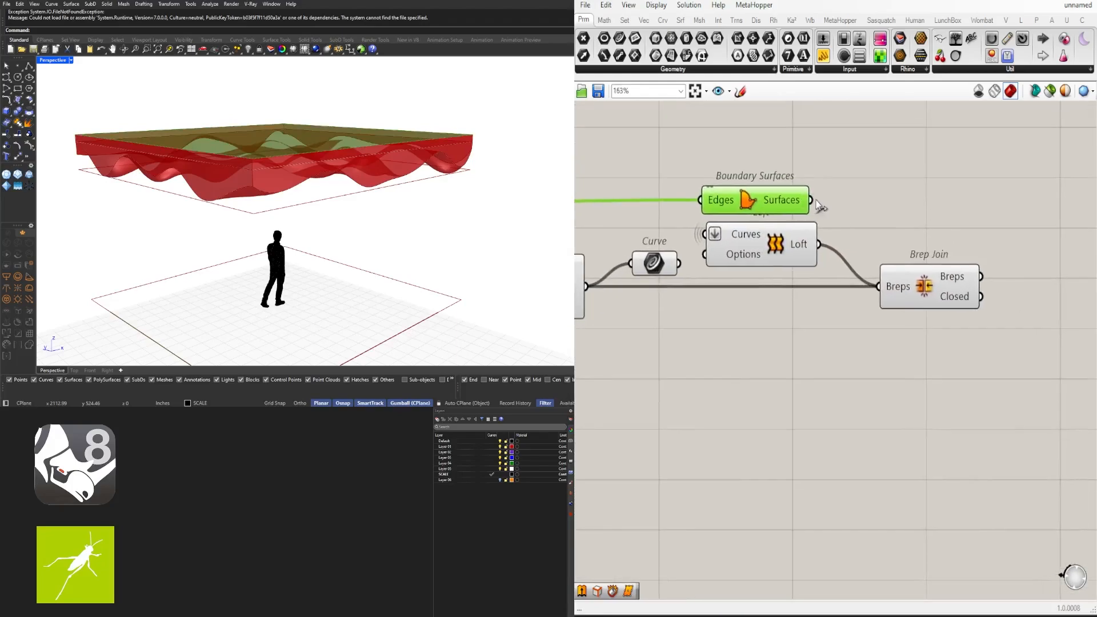
{"action": "left_click_drag", "start_coordinate": [787, 205], "coordinate": [961, 291]}
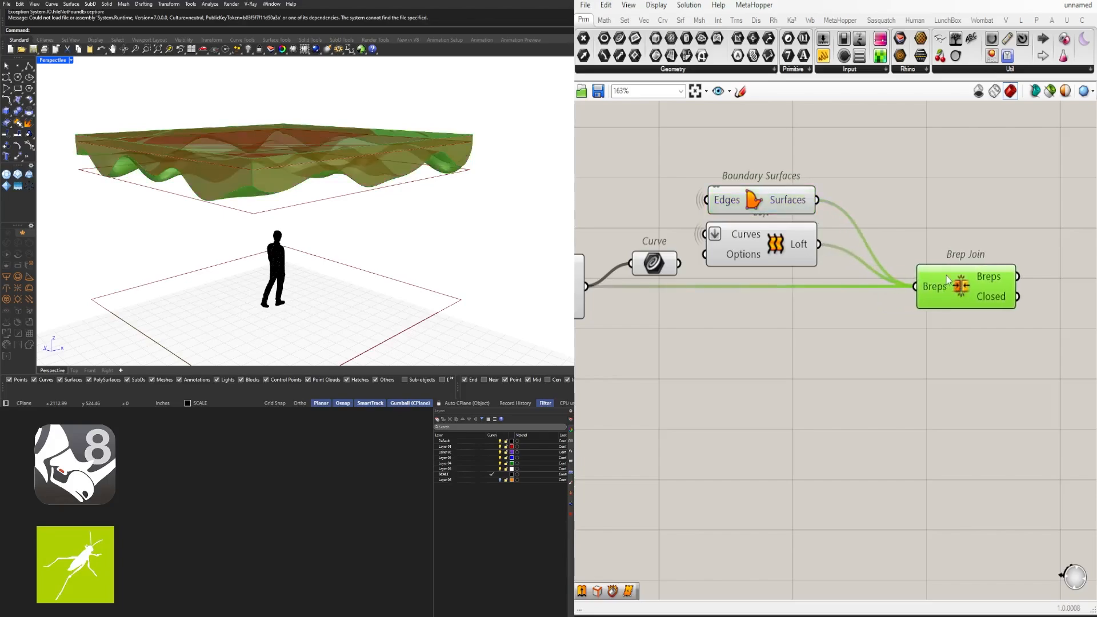
{"action": "left_click", "coordinate": [954, 248]}
{"action": "right_click_drag", "start_coordinate": [1029, 279], "coordinate": [890, 267]}
{"action": "mouse_move", "coordinate": [857, 272]}
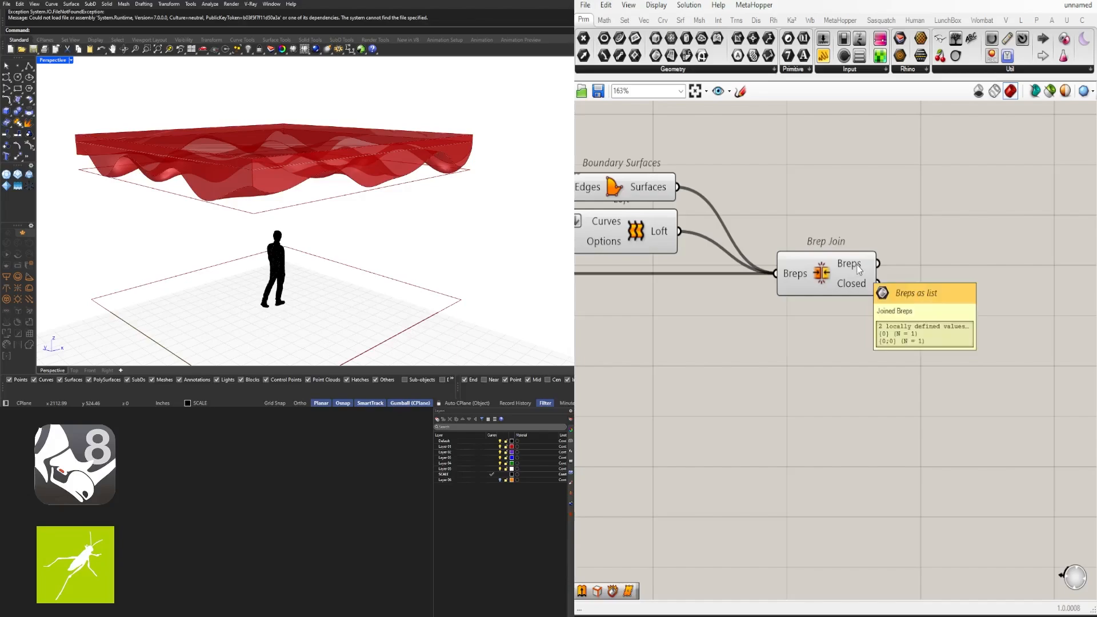
Flatten Brep Join's Breps input and bake the joined solid into Rhino
{"action": "right_click", "coordinate": [795, 280]}
{"action": "left_click", "coordinate": [811, 369]}
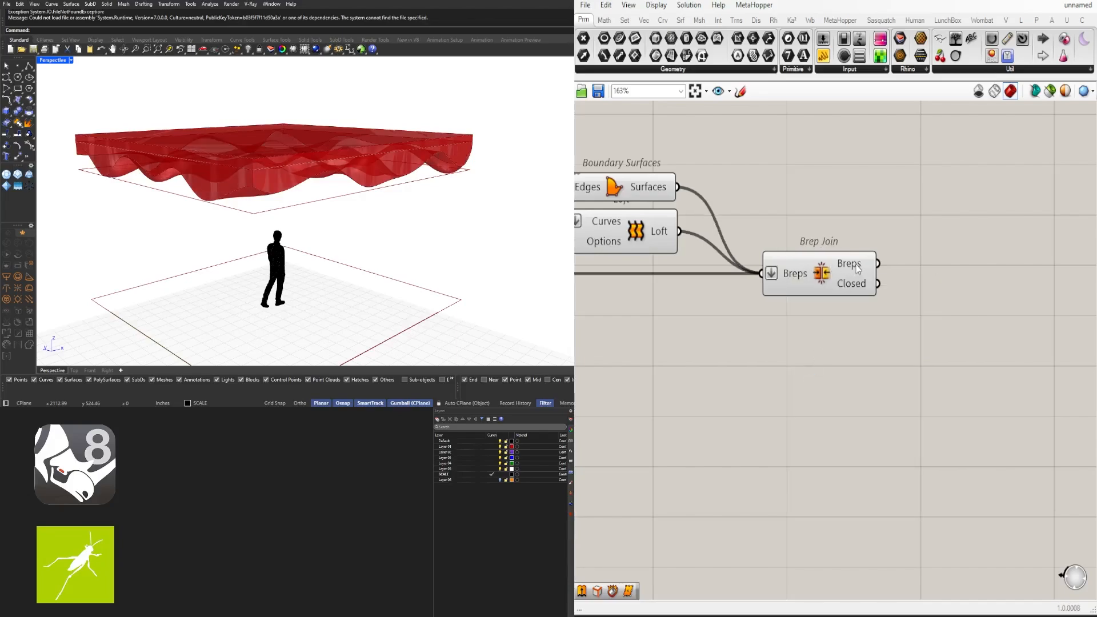
{"action": "mouse_move", "coordinate": [858, 270]}
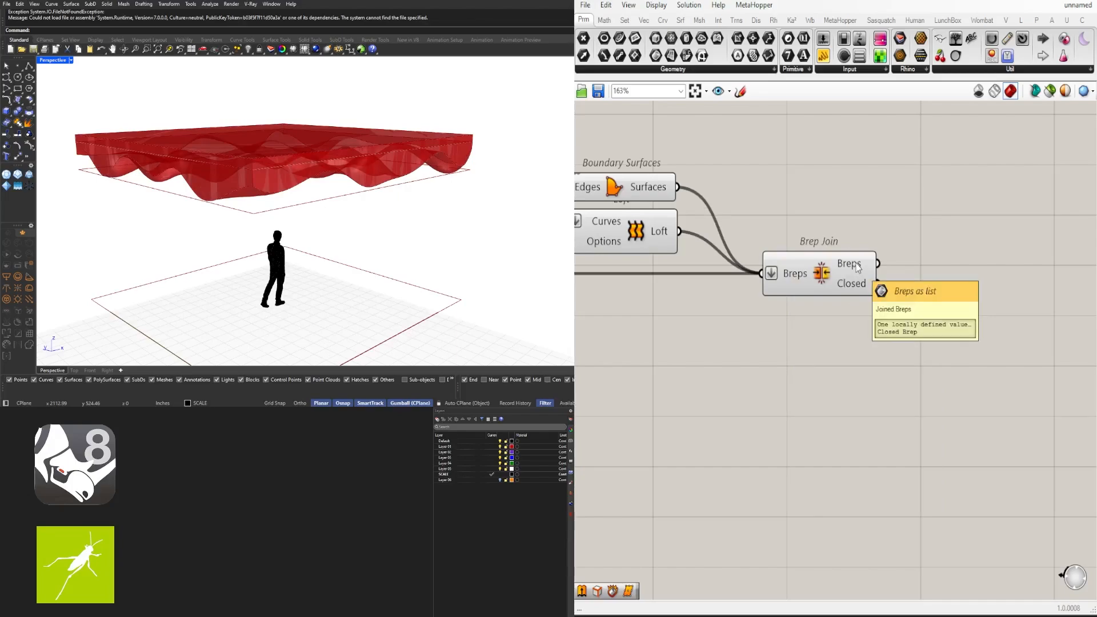
{"action": "left_click", "coordinate": [857, 268]}
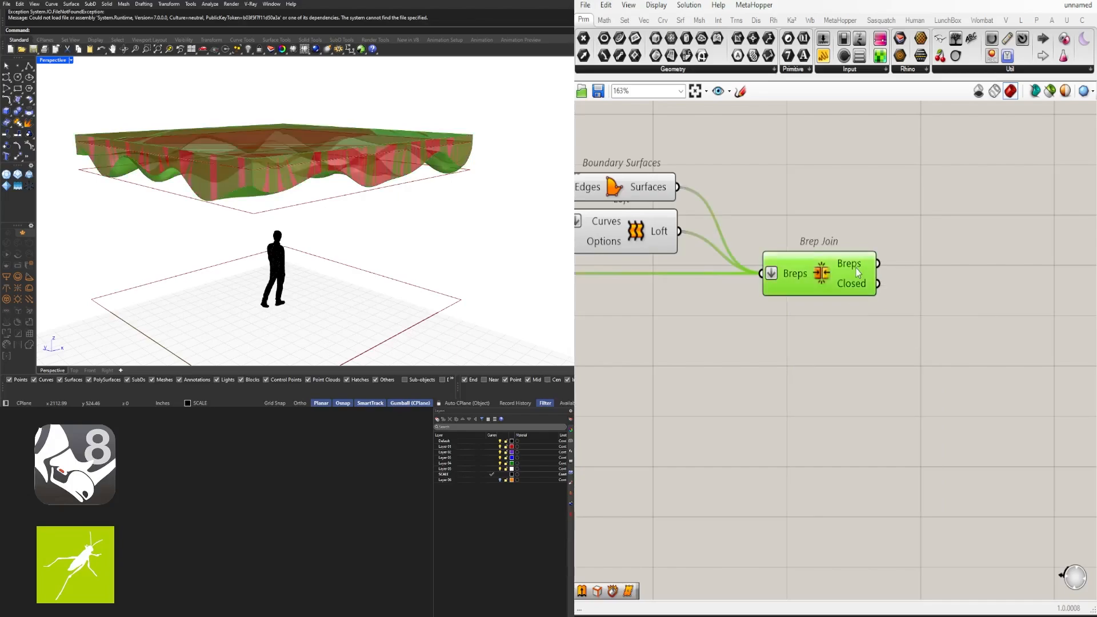
{"action": "mouse_move", "coordinate": [729, 334]}
{"action": "right_mouse_down"}
{"action": "mouse_move", "coordinate": [901, 323]}
{"action": "mouse_move", "coordinate": [743, 342]}
{"action": "right_mouse_up"}
{"action": "middle_click", "coordinate": [843, 276]}
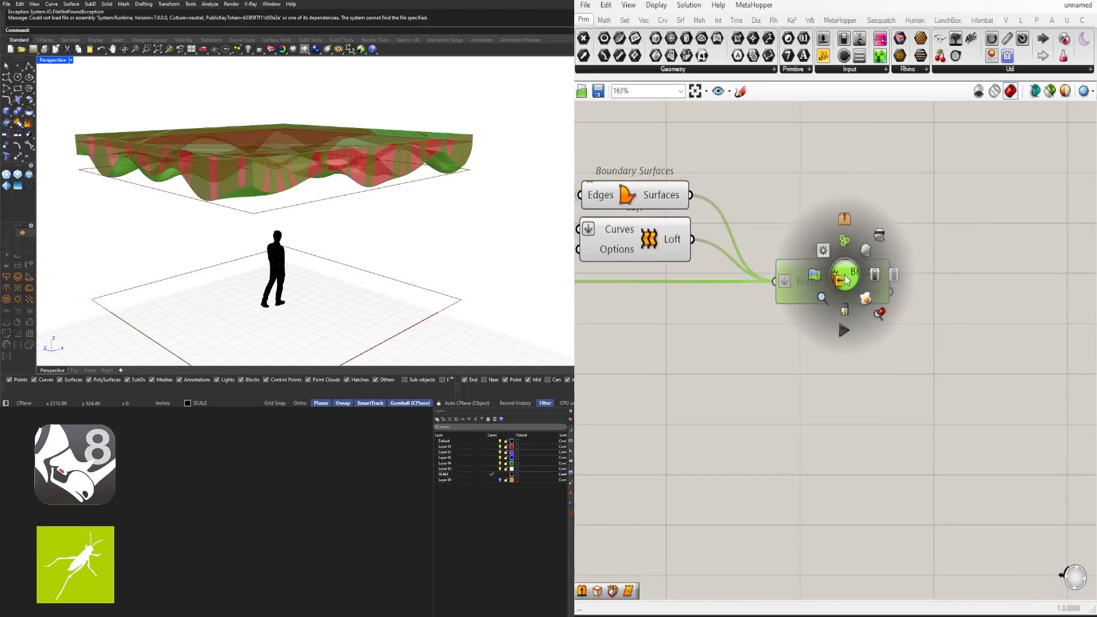
{"action": "left_click", "coordinate": [865, 297]}
Inspect the baked grey slab in Rhino, then delete it
{"action": "right_click_drag", "start_coordinate": [424, 180], "coordinate": [321, 210]}
{"action": "left_click", "coordinate": [381, 214]}
{"action": "left_click_drag", "start_coordinate": [177, 165], "coordinate": [384, 133]}
{"action": "left_click", "coordinate": [494, 229]}
{"action": "mouse_move", "coordinate": [493, 229]}
{"action": "right_mouse_down"}
{"action": "mouse_move", "coordinate": [493, 193]}
{"action": "mouse_move", "coordinate": [455, 244]}
{"action": "mouse_move", "coordinate": [321, 211]}
{"action": "mouse_move", "coordinate": [476, 204]}
{"action": "right_mouse_up"}
{"action": "scroll", "coordinate": [493, 197], "scroll_direction": "up", "scroll_amount": 3}
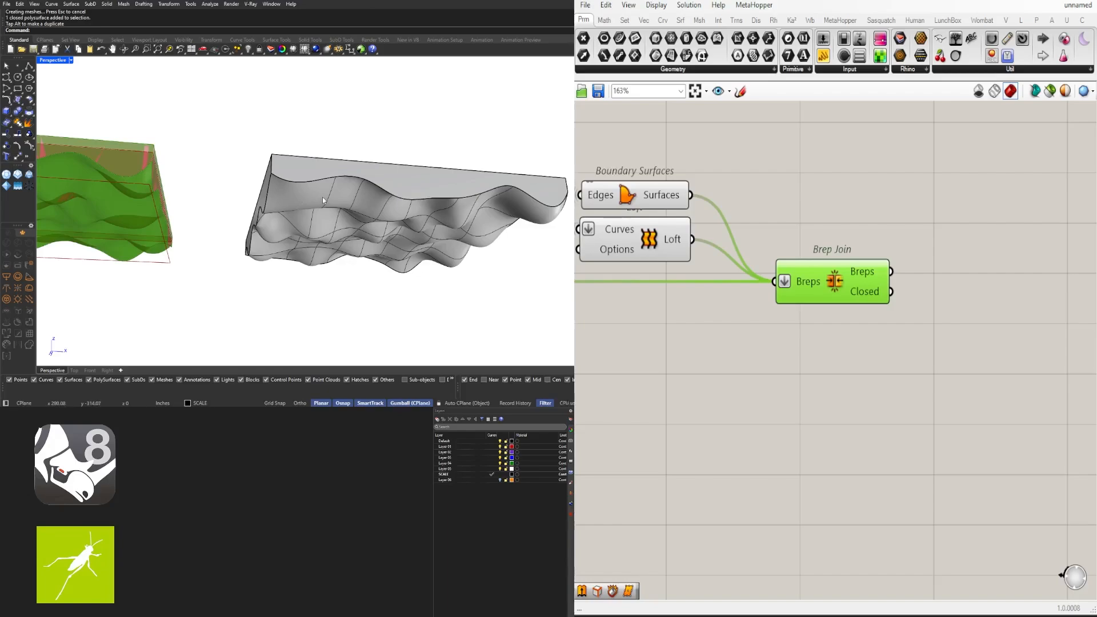
{"action": "key", "text": "Delete"}
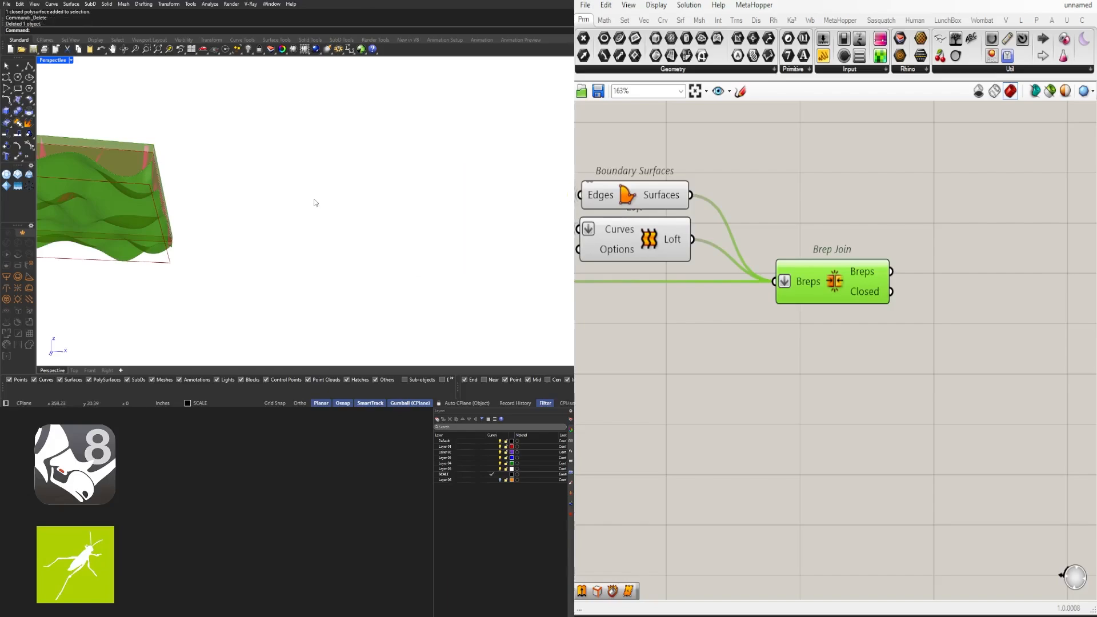
{"action": "right_click_drag", "start_coordinate": [314, 202], "coordinate": [264, 159]}
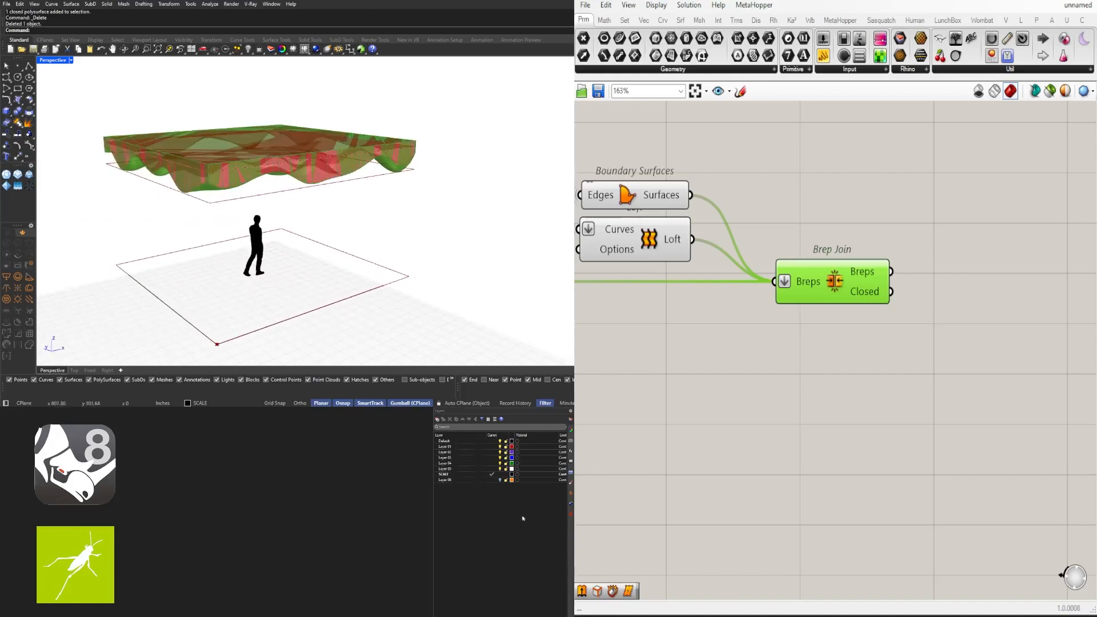
Turn off the Boundary Surfaces preview
{"action": "scroll", "coordinate": [735, 382], "scroll_direction": "down", "scroll_amount": 6}
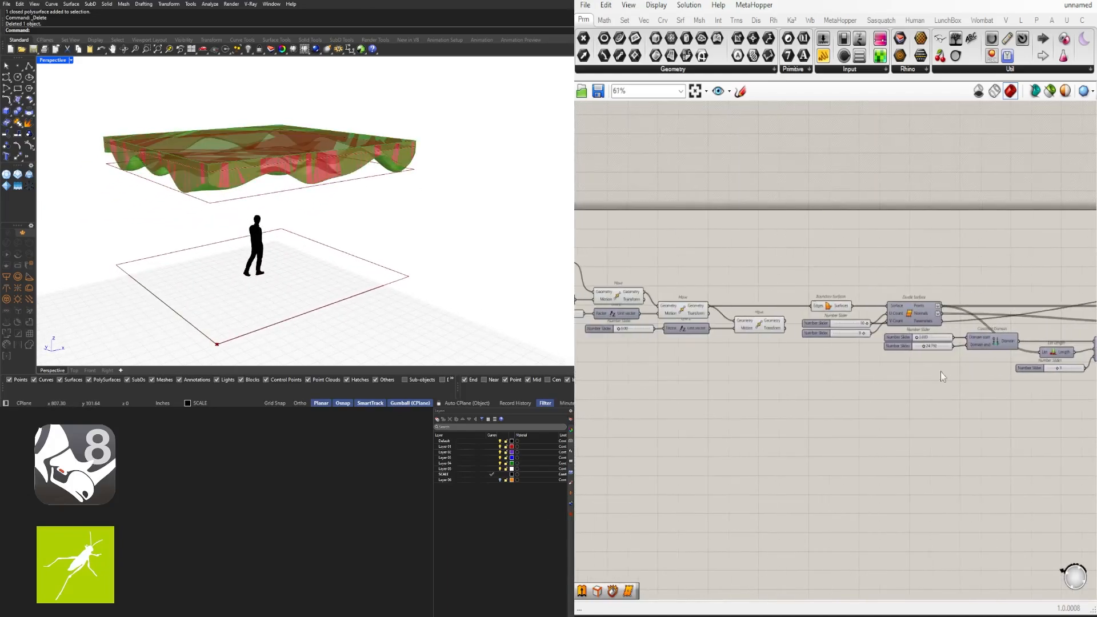
{"action": "left_click", "coordinate": [832, 307]}
{"action": "middle_click", "coordinate": [832, 307]}
{"action": "left_click", "coordinate": [853, 283]}
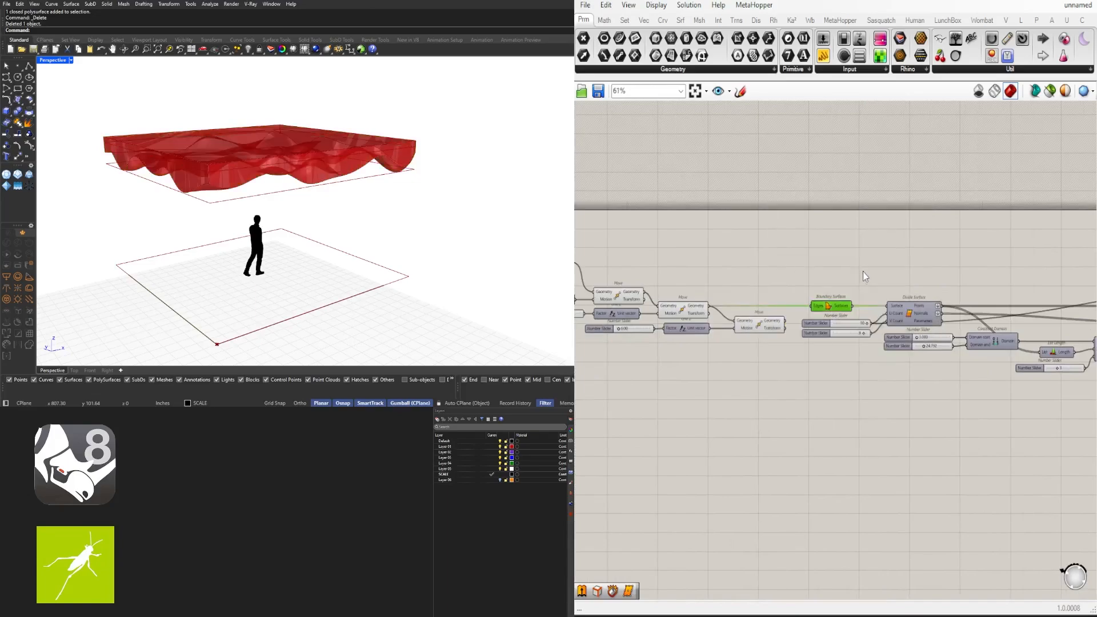
{"action": "right_click_drag", "start_coordinate": [738, 349], "coordinate": [615, 337]}
{"action": "right_click_drag", "start_coordinate": [920, 306], "coordinate": [814, 301]}
{"action": "scroll", "coordinate": [878, 298], "scroll_direction": "up", "scroll_amount": 3}
{"action": "left_click", "coordinate": [887, 276]}
{"action": "middle_click", "coordinate": [889, 275]}
{"action": "left_click", "coordinate": [921, 243]}
{"action": "left_click", "coordinate": [950, 245]}
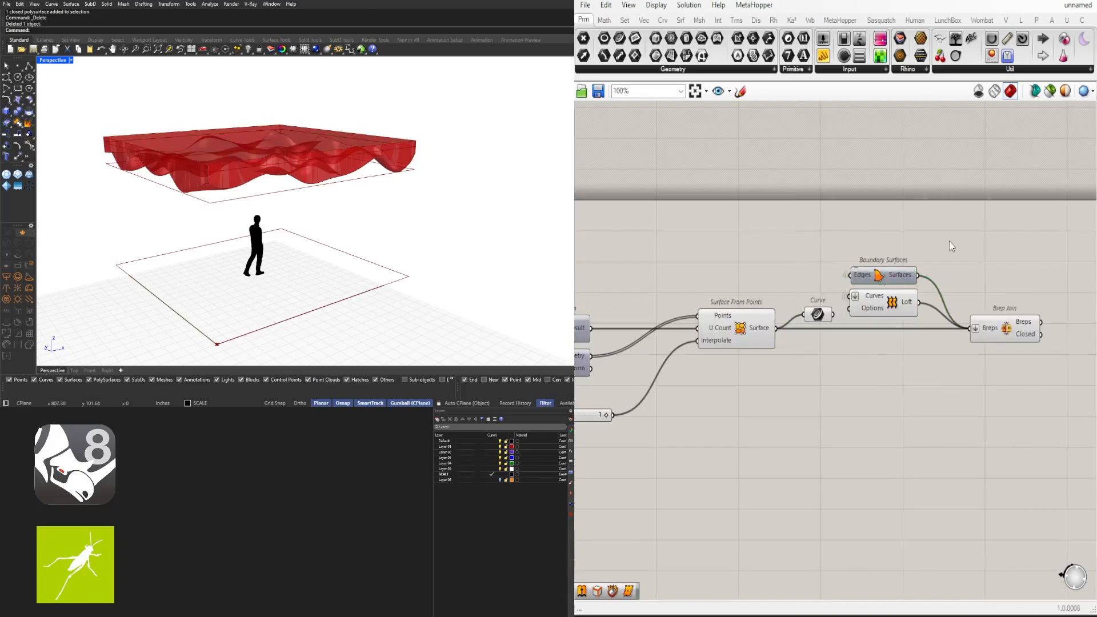
Turn off the previews of the Curve parameter and the Loft component
{"action": "left_click", "coordinate": [903, 298]}
{"action": "left_click", "coordinate": [832, 340]}
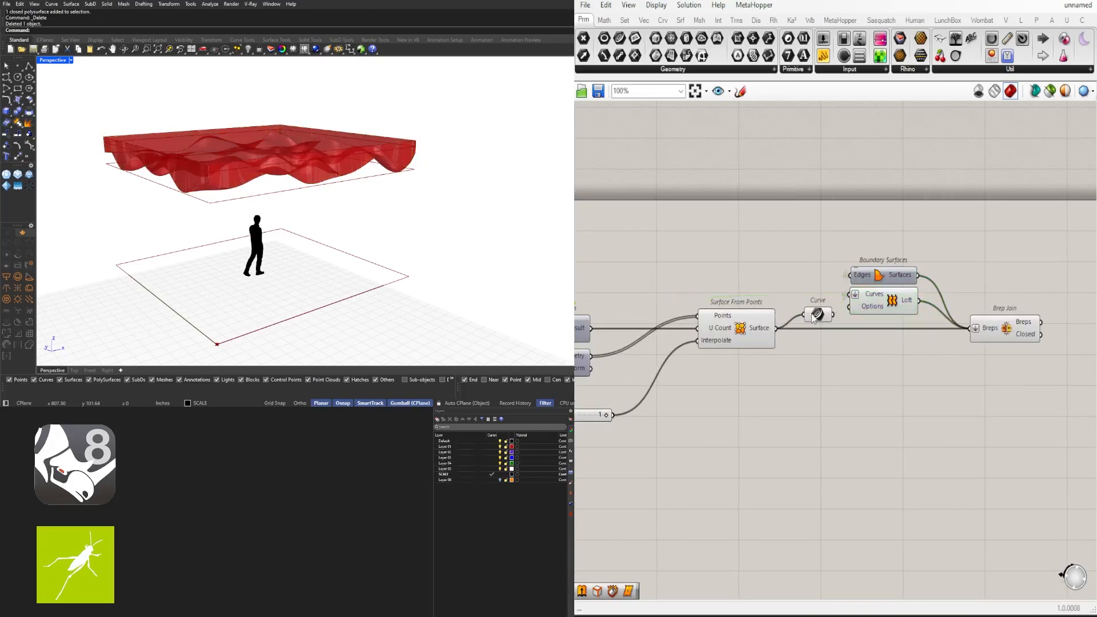
{"action": "left_click", "coordinate": [818, 316]}
{"action": "middle_click", "coordinate": [820, 317]}
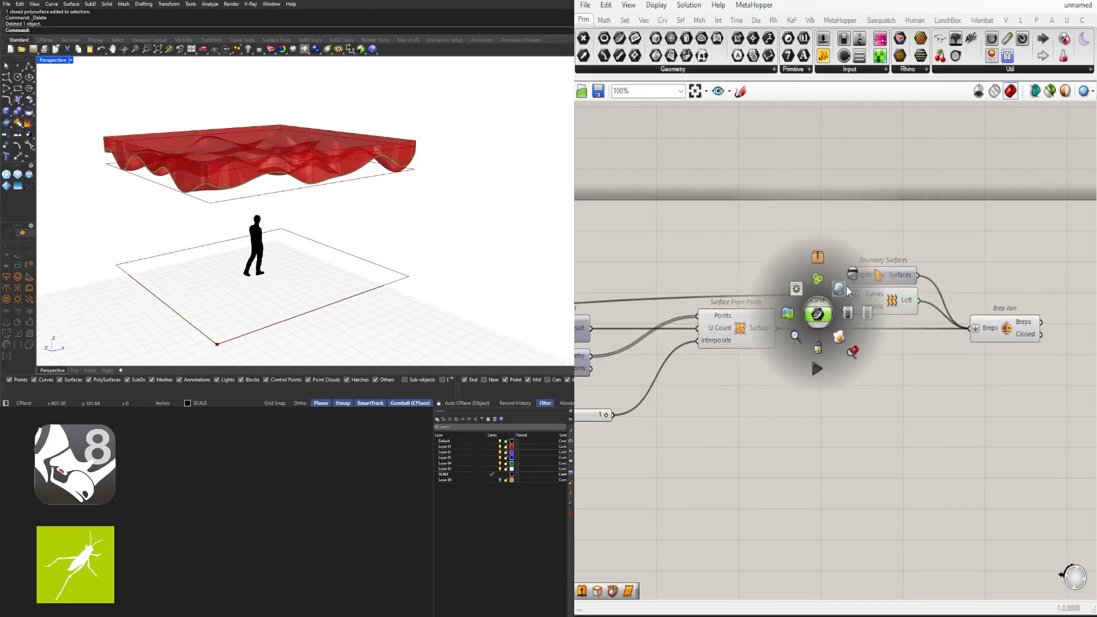
{"action": "left_click", "coordinate": [854, 271]}
{"action": "left_click", "coordinate": [874, 296]}
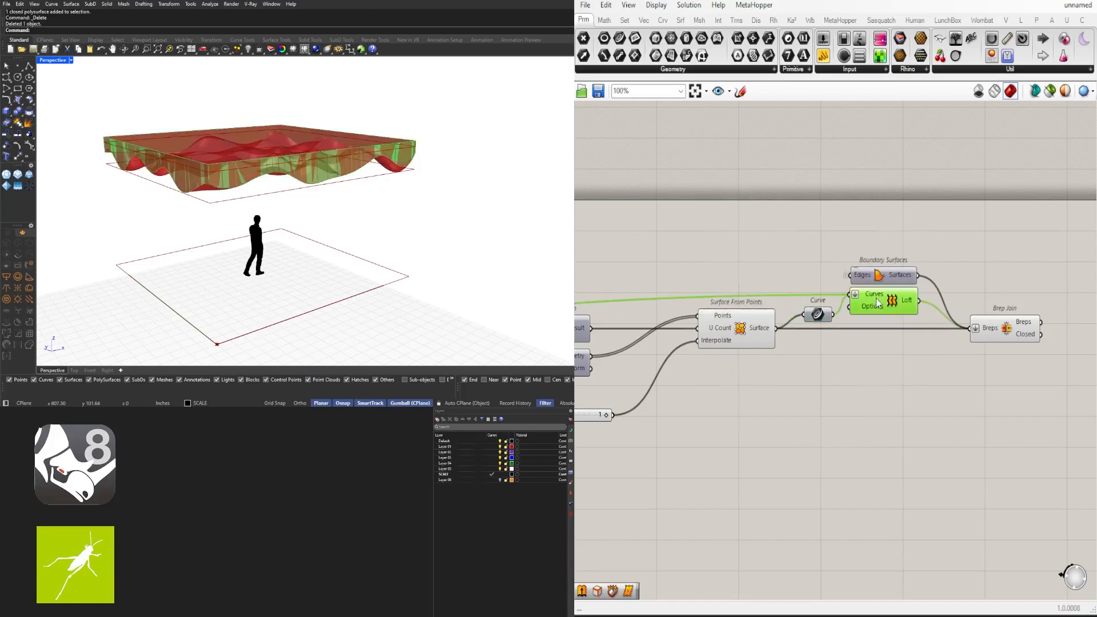
{"action": "middle_click", "coordinate": [882, 294]}
{"action": "left_click", "coordinate": [916, 258]}
{"action": "left_click", "coordinate": [994, 330]}
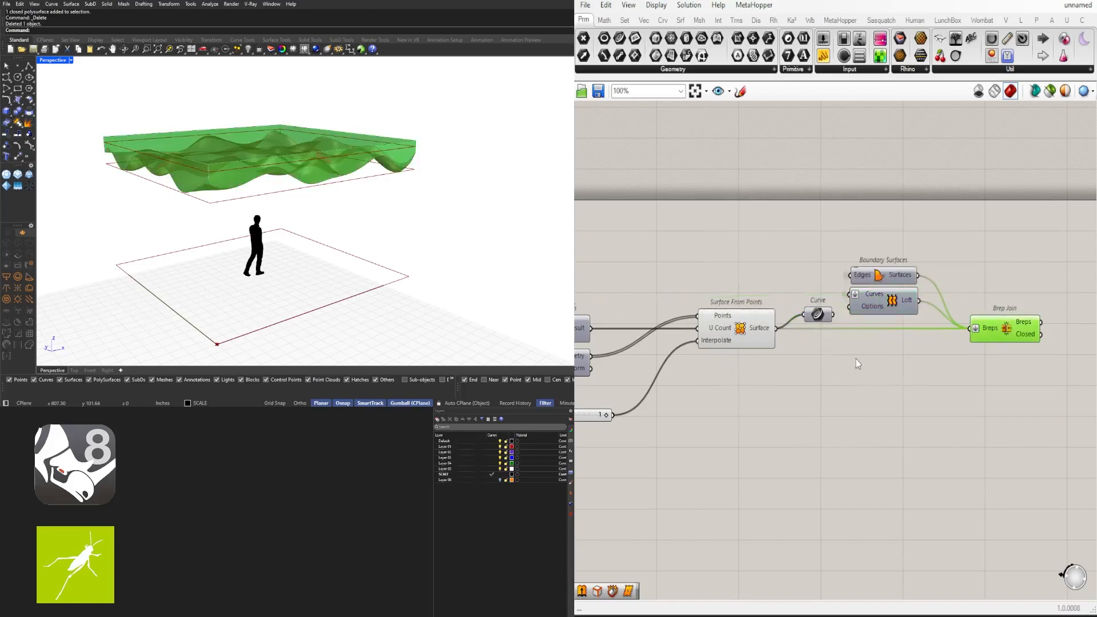
{"action": "left_click", "coordinate": [745, 333]}
Turn off the Surface From Points preview so only the joined slab shows
{"action": "middle_click", "coordinate": [745, 333]}
{"action": "left_click", "coordinate": [780, 287]}
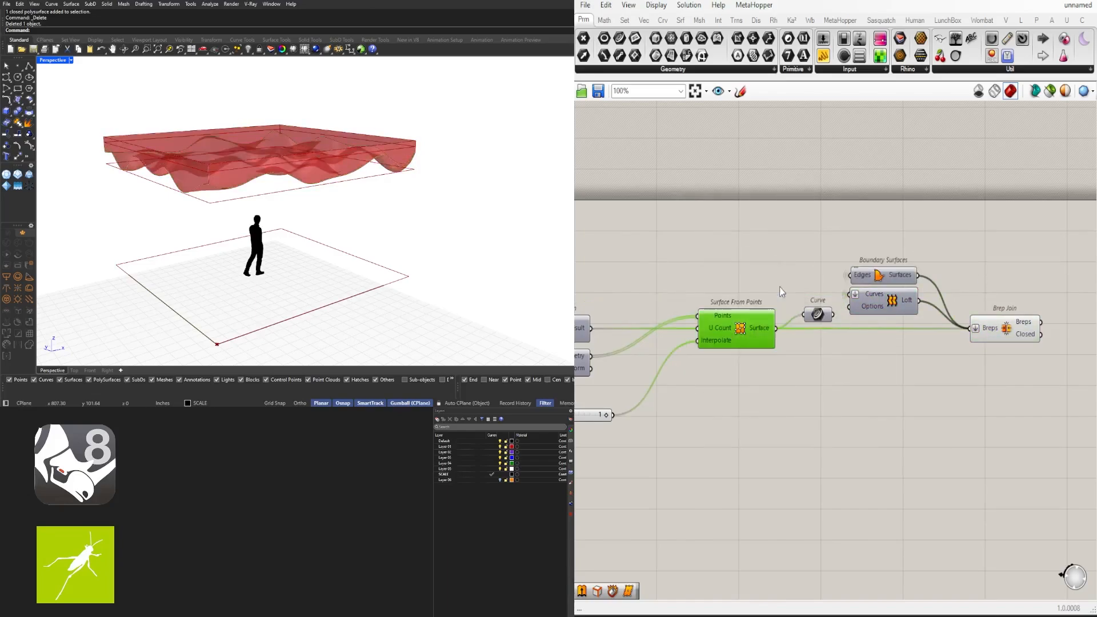
{"action": "right_click_drag", "start_coordinate": [401, 257], "coordinate": [412, 223]}
{"action": "scroll", "coordinate": [238, 151], "scroll_direction": "up", "scroll_amount": 3}
Orbit around the canopy's undulating underside, then restore the four-viewport layout
{"action": "right_click_drag", "start_coordinate": [238, 151], "coordinate": [197, 154]}
{"action": "right_click_drag", "start_coordinate": [525, 150], "coordinate": [432, 156], "text": "shift"}
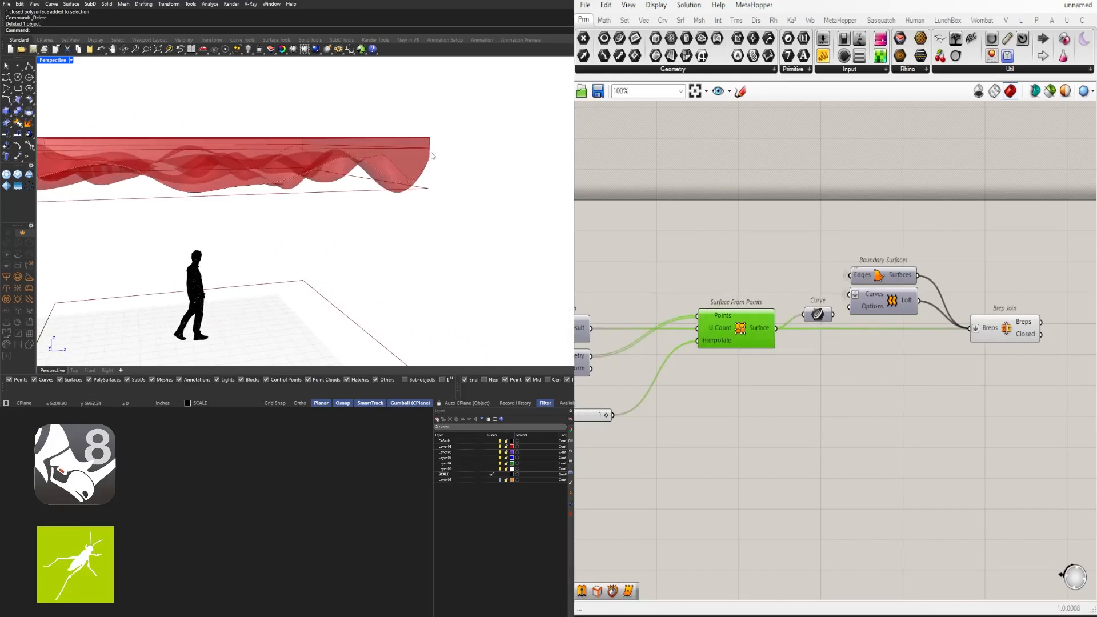
{"action": "scroll", "coordinate": [433, 155], "scroll_direction": "up", "scroll_amount": 3}
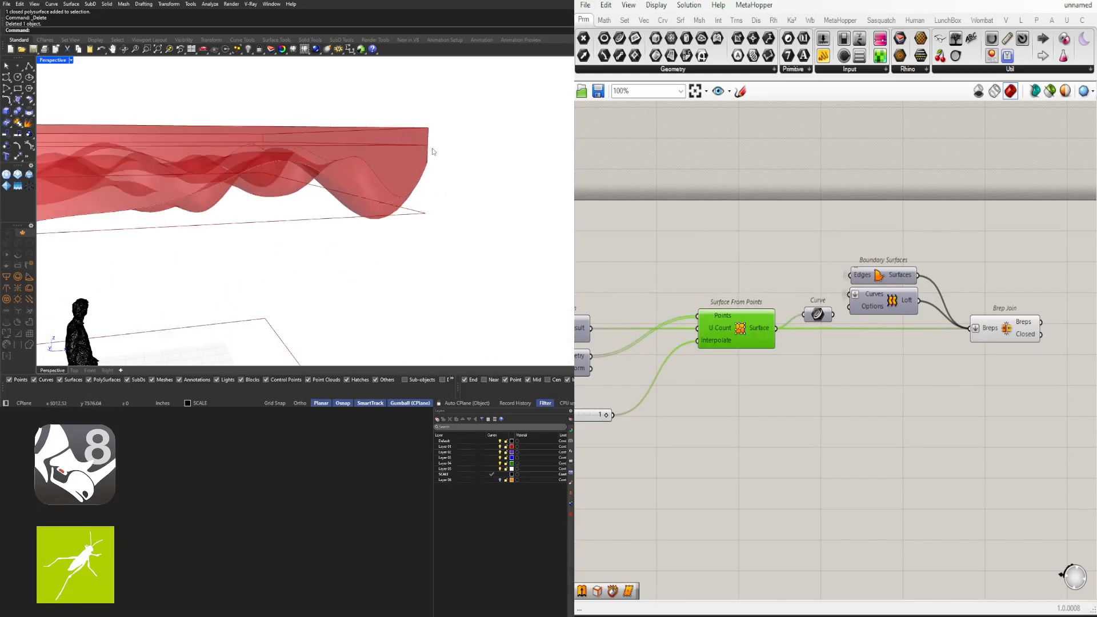
{"action": "scroll", "coordinate": [431, 151], "scroll_direction": "down", "scroll_amount": 3}
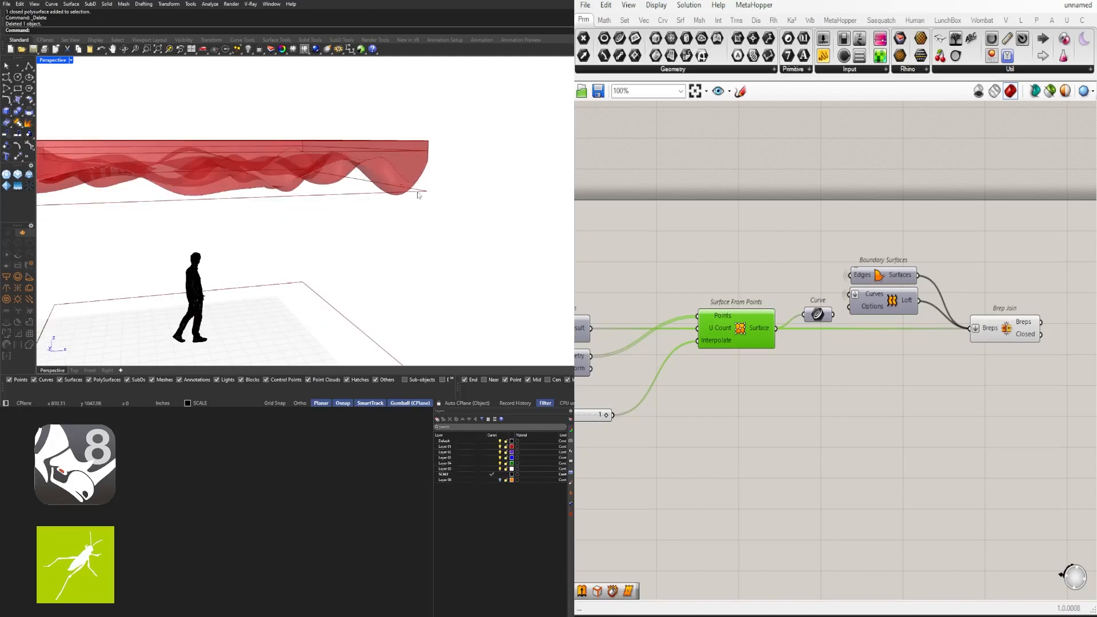
{"action": "scroll", "coordinate": [418, 195], "scroll_direction": "down", "scroll_amount": 3}
{"action": "right_click_drag", "start_coordinate": [416, 195], "coordinate": [313, 176]}
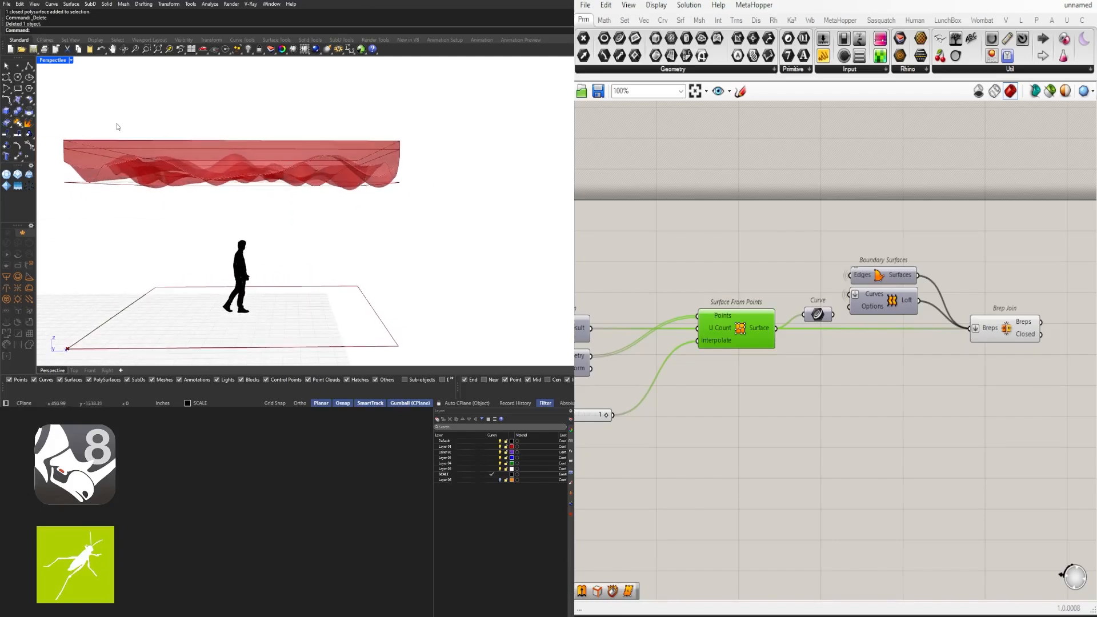
{"action": "double_click", "coordinate": [56, 60]}
Lower the second wave slider to 18.886 while panning the Front view
{"action": "scroll", "coordinate": [120, 287], "scroll_direction": "up", "scroll_amount": 5}
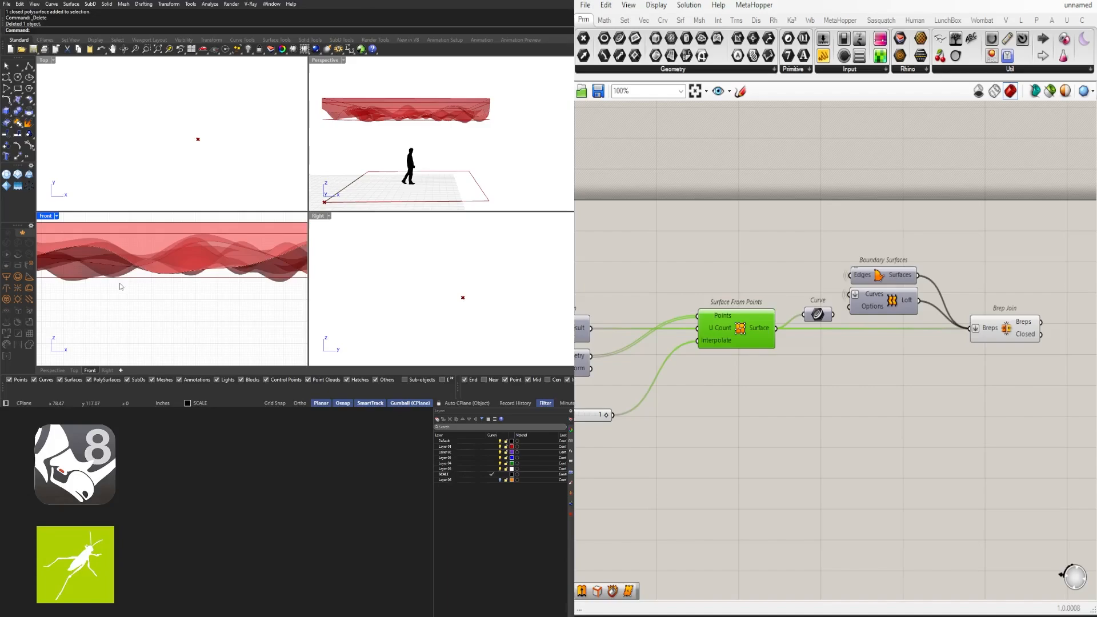
{"action": "right_click_drag", "start_coordinate": [120, 286], "coordinate": [169, 277]}
{"action": "scroll", "coordinate": [702, 448], "scroll_direction": "down", "scroll_amount": 3}
{"action": "right_click_drag", "start_coordinate": [707, 456], "coordinate": [1033, 421]}
{"action": "right_click_drag", "start_coordinate": [624, 432], "coordinate": [726, 426]}
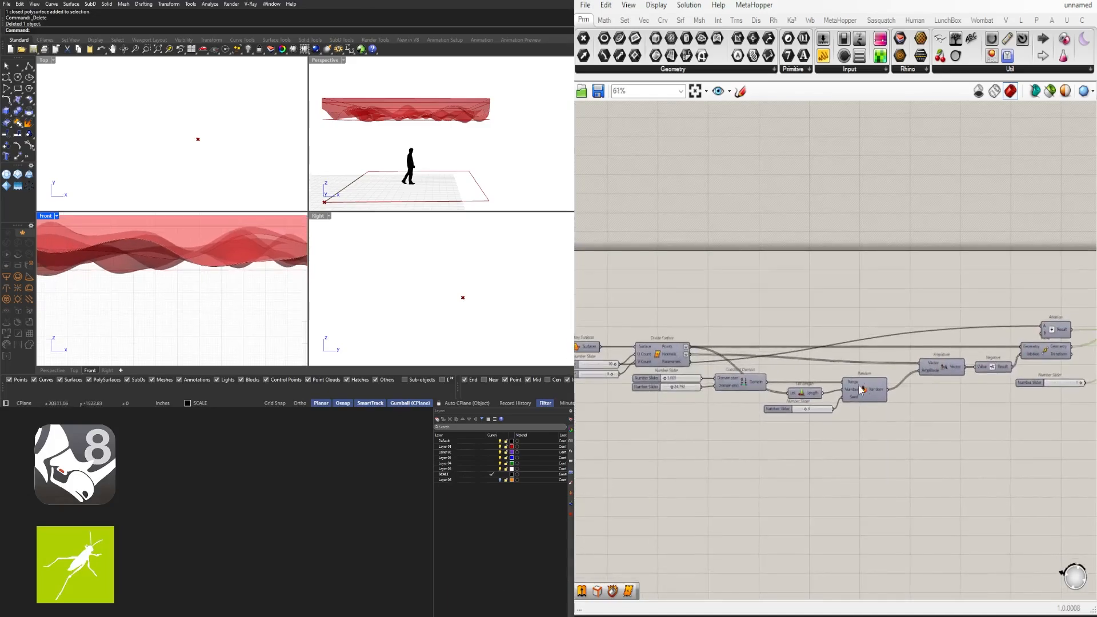
{"action": "scroll", "coordinate": [654, 387], "scroll_direction": "up", "scroll_amount": 8}
{"action": "left_click_drag", "start_coordinate": [833, 384], "coordinate": [812, 384]}
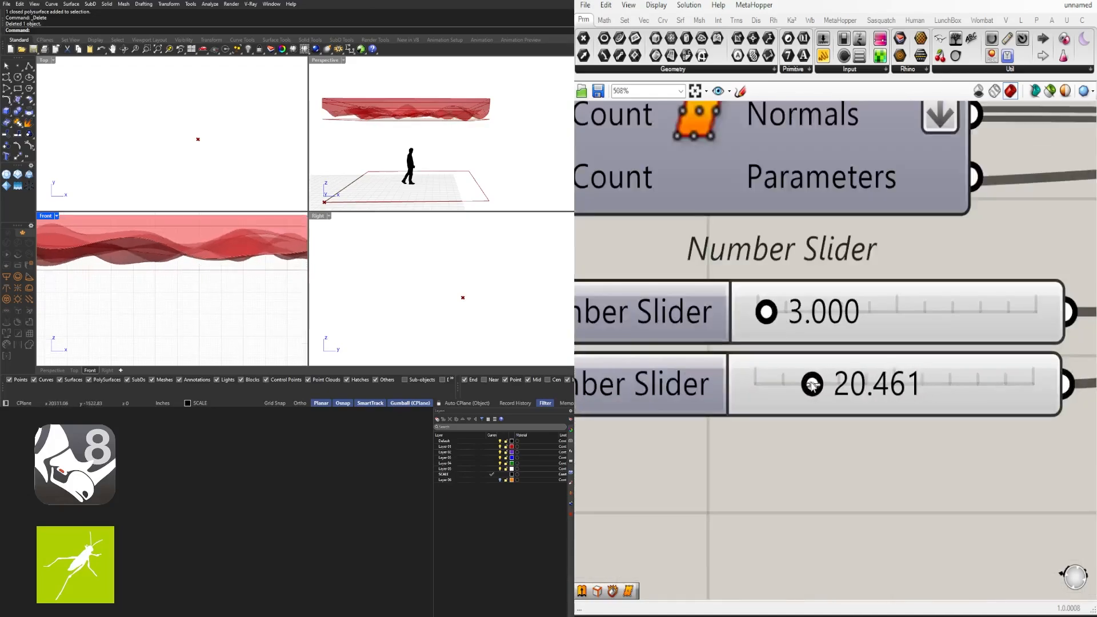
{"action": "scroll", "coordinate": [278, 273], "scroll_direction": "down", "scroll_amount": 5}
{"action": "right_click_drag", "start_coordinate": [278, 273], "coordinate": [172, 260]}
{"action": "scroll", "coordinate": [247, 257], "scroll_direction": "up", "scroll_amount": 5}
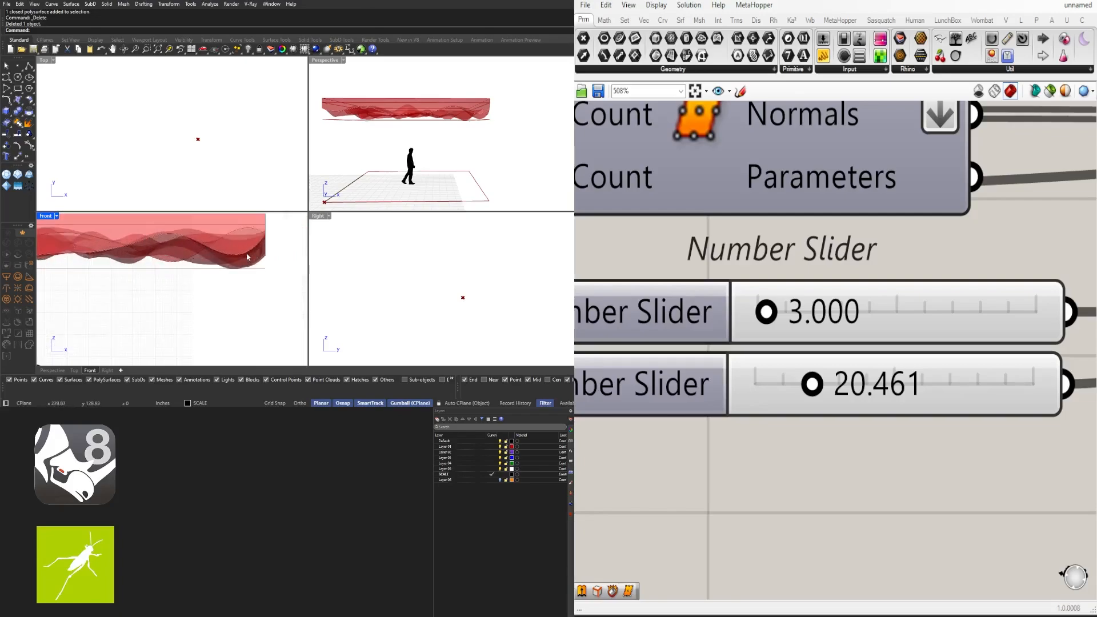
{"action": "scroll", "coordinate": [247, 256], "scroll_direction": "up", "scroll_amount": 6}
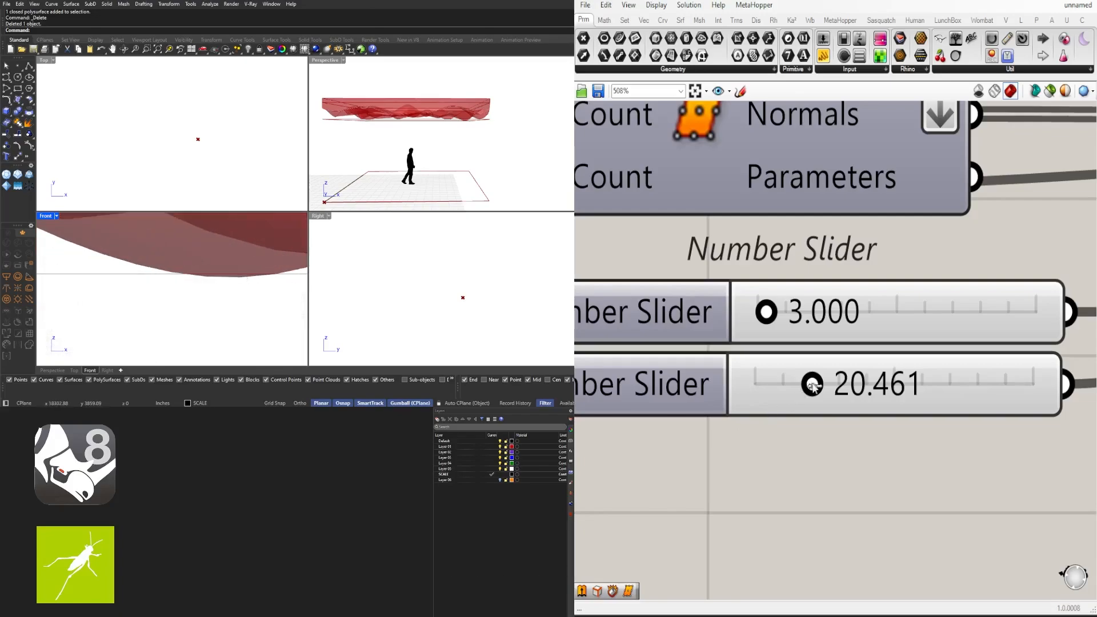
{"action": "left_click_drag", "start_coordinate": [812, 386], "coordinate": [812, 386]}
Raise the first slider to 4.181 and recentre the wavy volume in the Front view
{"action": "scroll", "coordinate": [181, 255], "scroll_direction": "down", "scroll_amount": 8}
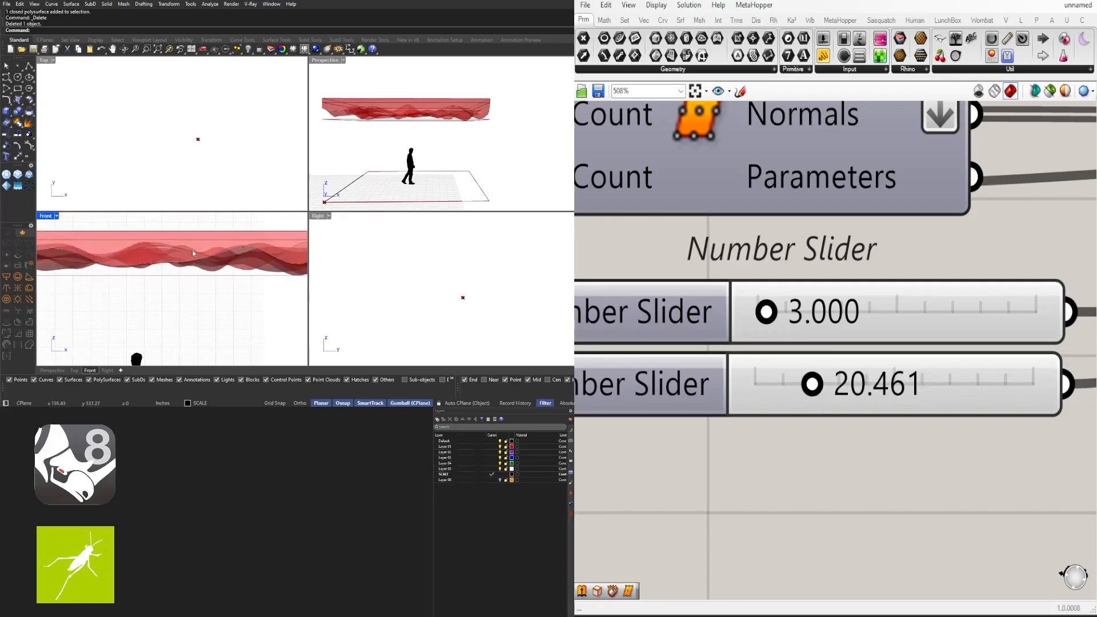
{"action": "scroll", "coordinate": [182, 255], "scroll_direction": "up", "scroll_amount": 4}
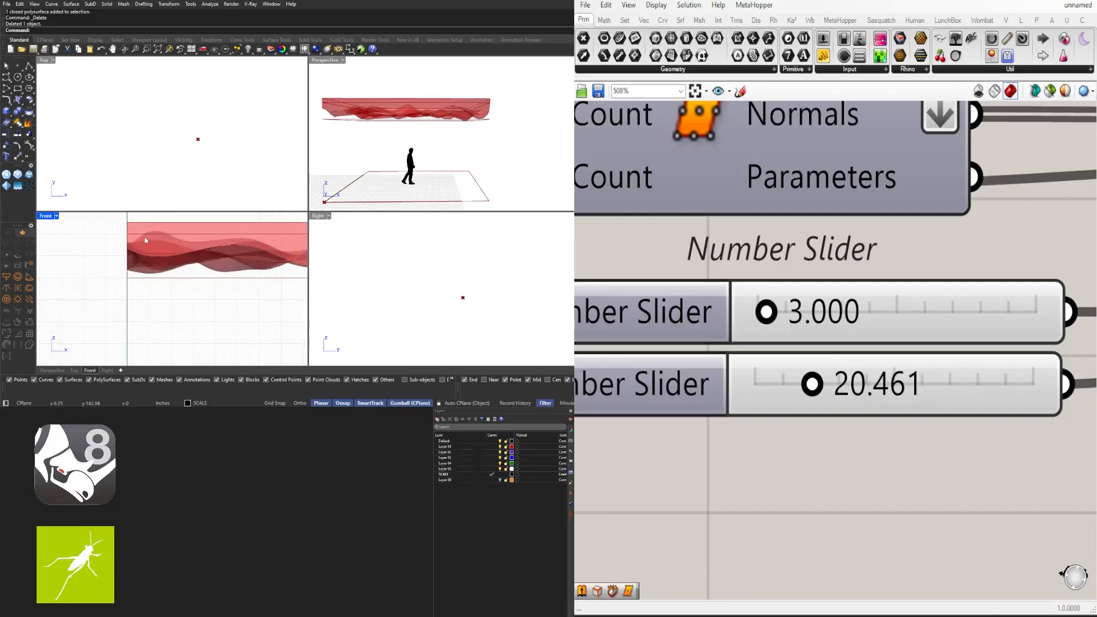
{"action": "scroll", "coordinate": [160, 238], "scroll_direction": "up", "scroll_amount": 3}
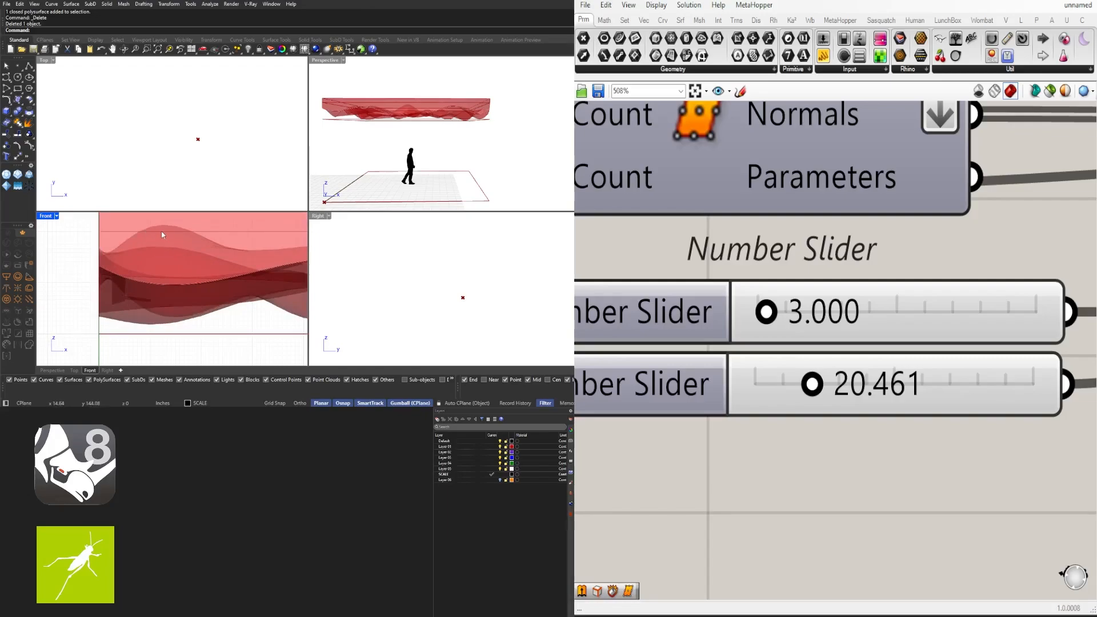
{"action": "scroll", "coordinate": [668, 379], "scroll_direction": "down", "scroll_amount": 3}
{"action": "scroll", "coordinate": [729, 350], "scroll_direction": "up", "scroll_amount": 3}
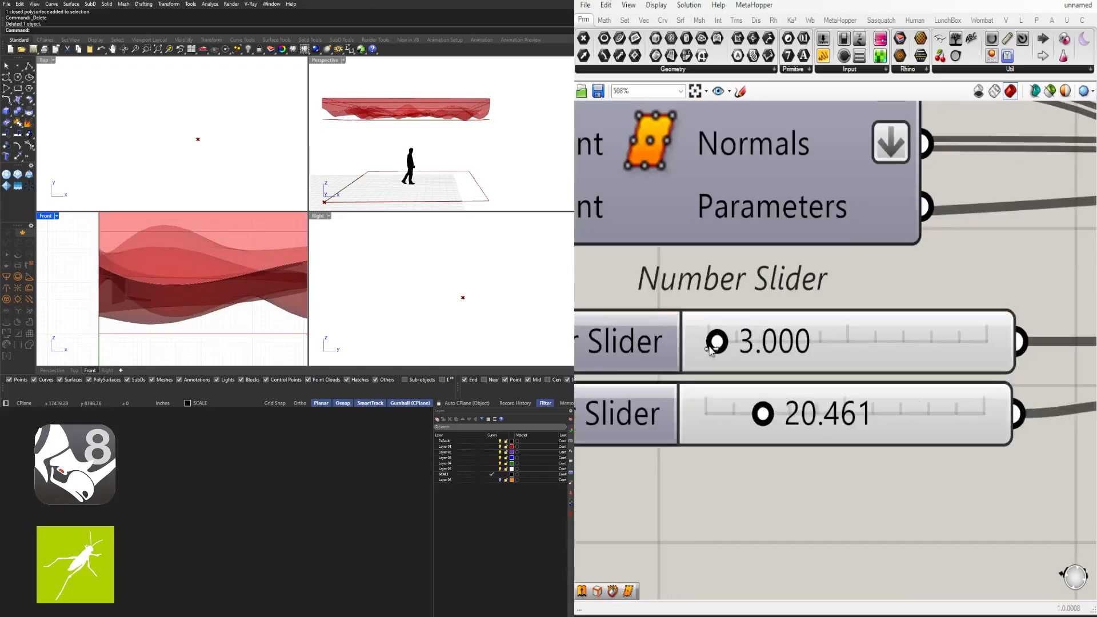
{"action": "left_click_drag", "start_coordinate": [711, 340], "coordinate": [713, 346]}
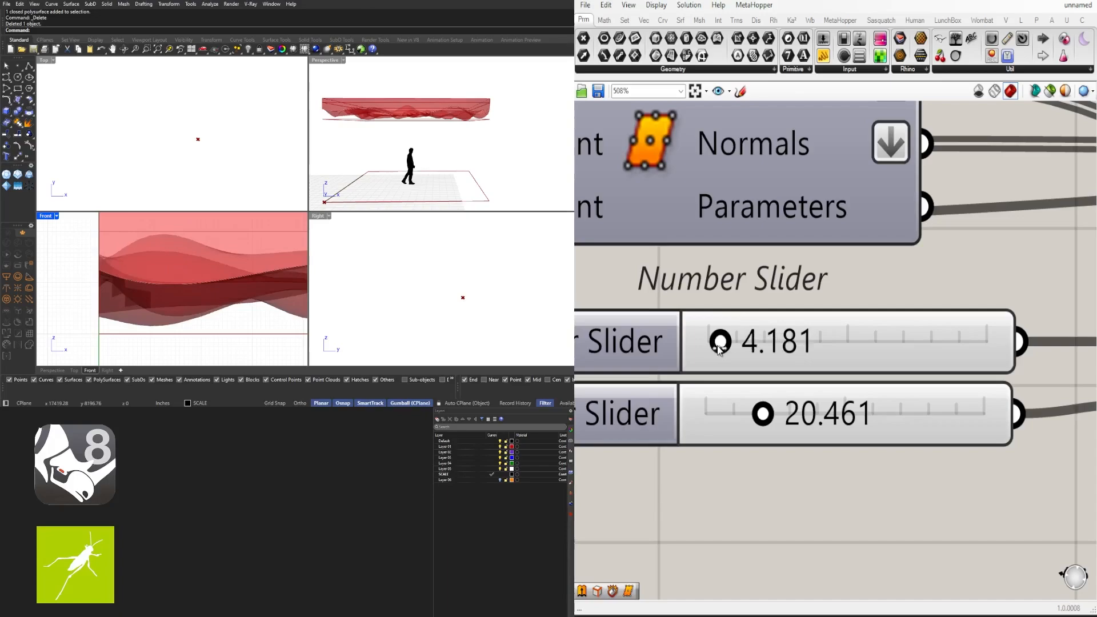
{"action": "scroll", "coordinate": [165, 279], "scroll_direction": "down", "scroll_amount": 5}
{"action": "scroll", "coordinate": [166, 279], "scroll_direction": "up", "scroll_amount": 5}
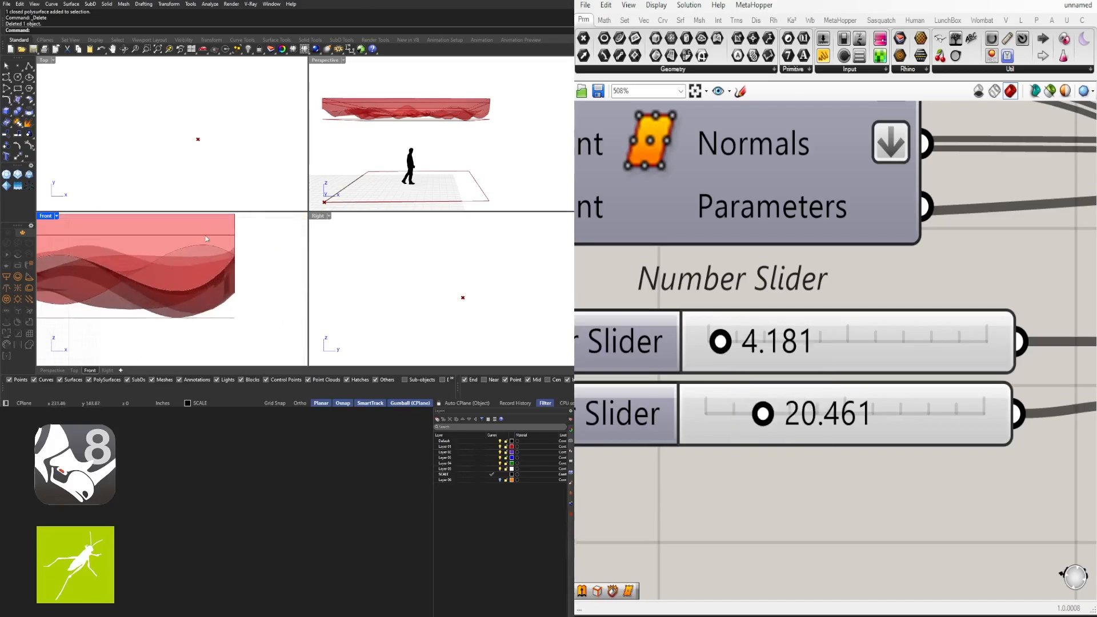
{"action": "right_click_drag", "start_coordinate": [252, 231], "coordinate": [260, 263]}
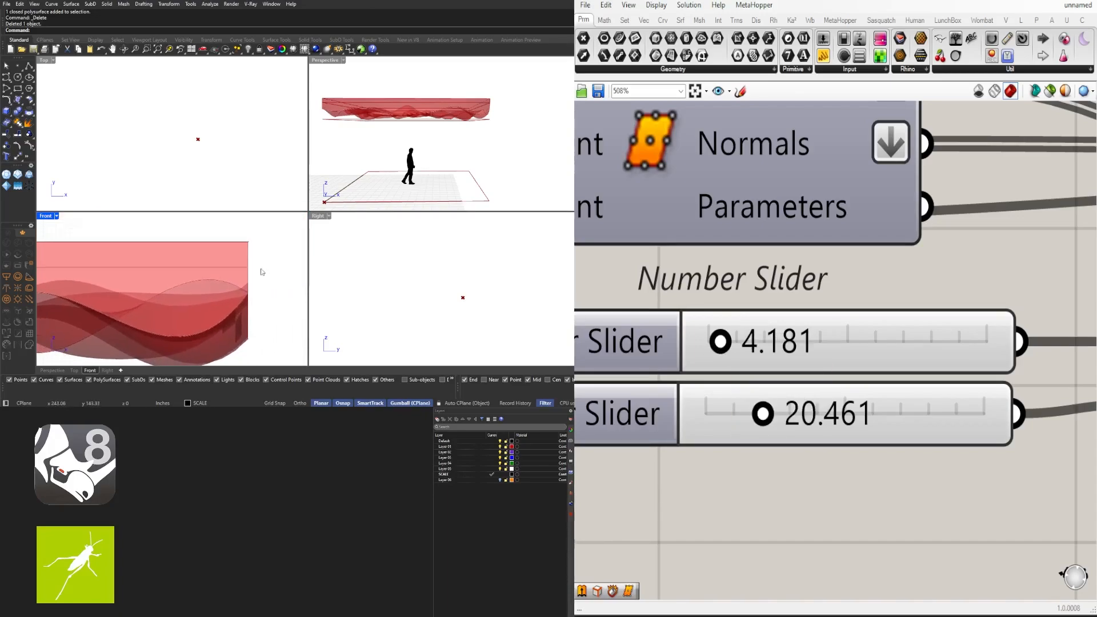
{"action": "scroll", "coordinate": [247, 249], "scroll_direction": "down", "scroll_amount": 3}
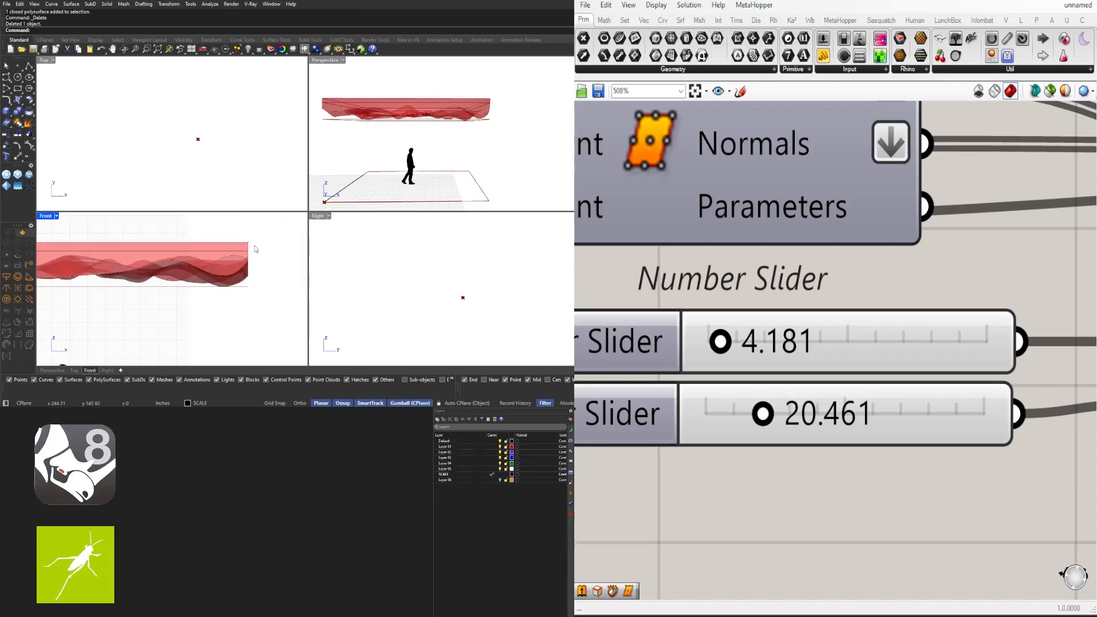
{"action": "scroll", "coordinate": [240, 250], "scroll_direction": "up", "scroll_amount": 5}
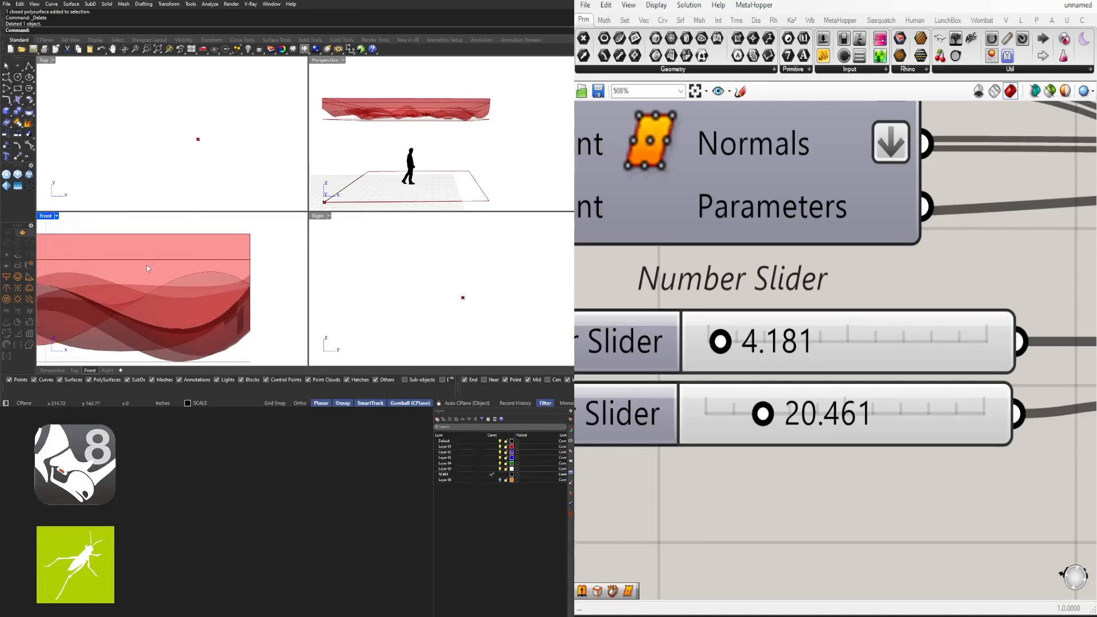
{"action": "scroll", "coordinate": [171, 259], "scroll_direction": "up", "scroll_amount": 2}
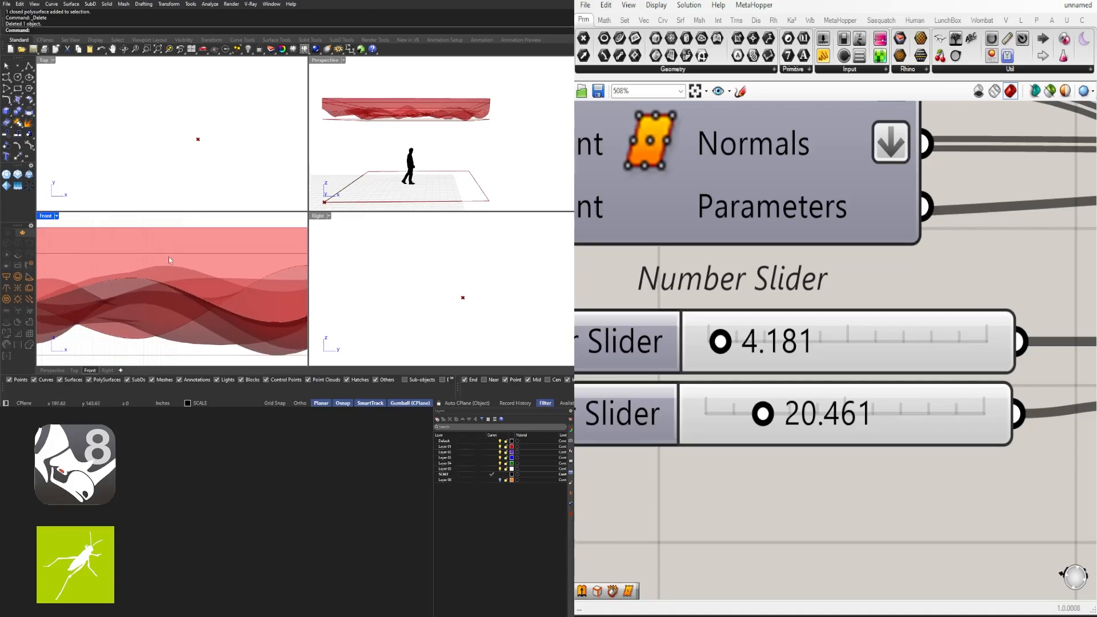
Maximize the Perspective view and orbit to inspect the canopy from above
{"action": "double_click", "coordinate": [328, 60]}
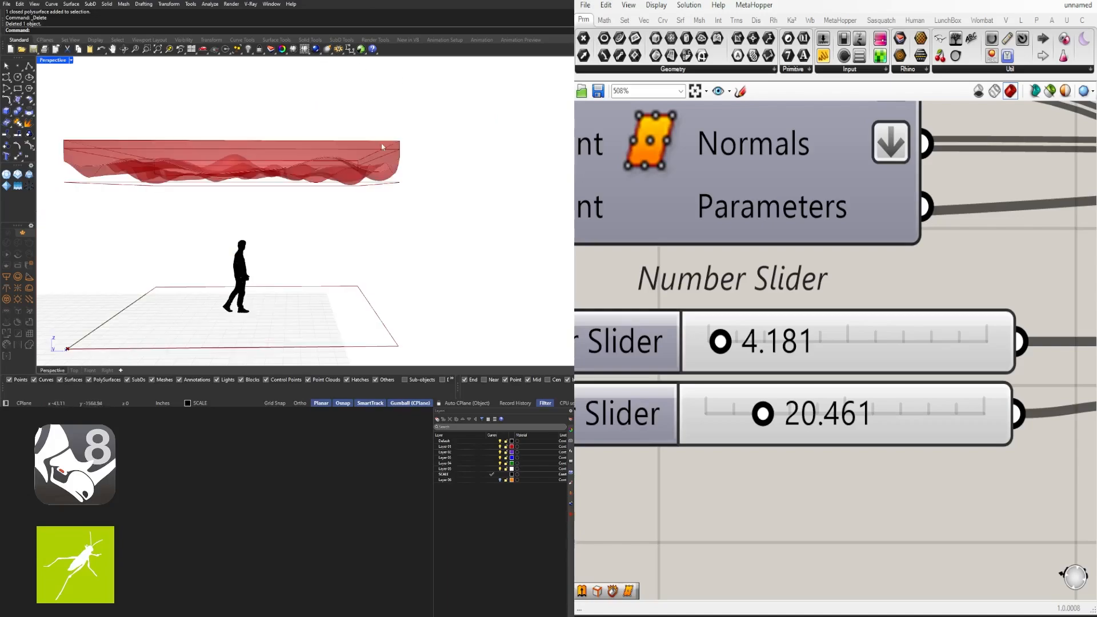
{"action": "right_click_drag", "start_coordinate": [382, 146], "coordinate": [392, 213]}
{"action": "scroll", "coordinate": [458, 169], "scroll_direction": "down", "scroll_amount": 3}
{"action": "scroll", "coordinate": [892, 357], "scroll_direction": "down", "scroll_amount": 5}
{"action": "right_click_drag", "start_coordinate": [693, 444], "coordinate": [852, 480]}
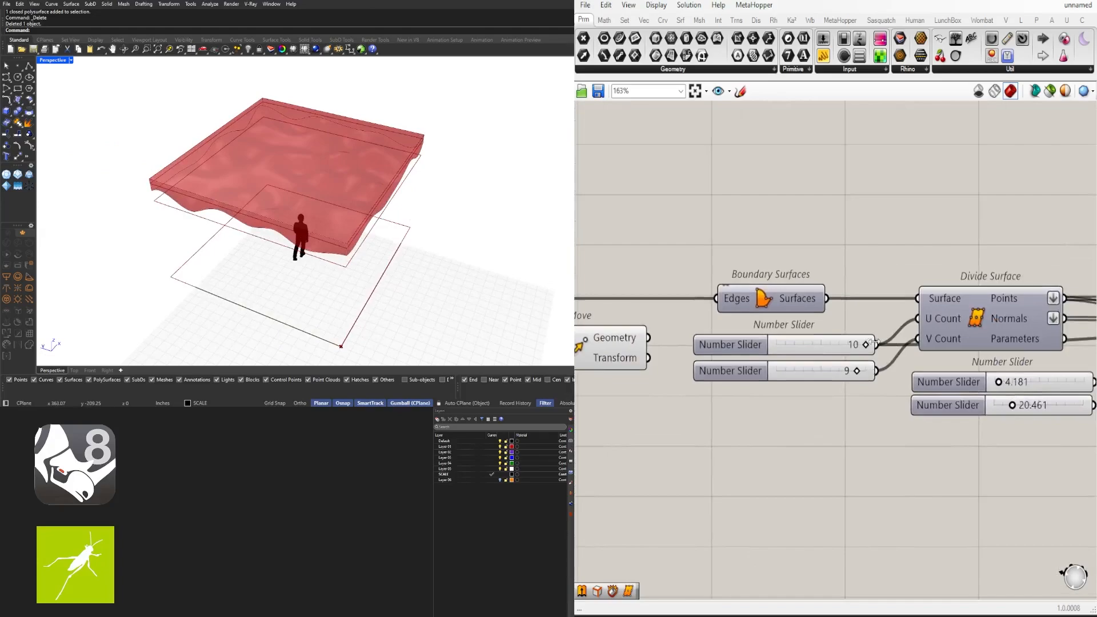
{"action": "scroll", "coordinate": [855, 344], "scroll_direction": "up", "scroll_amount": 5}
Set both Divide Surface U and V counts to 4, then restore four viewports
{"action": "double_click", "coordinate": [830, 347]}
{"action": "type", "text": "4"}
{"action": "key", "text": "Return"}
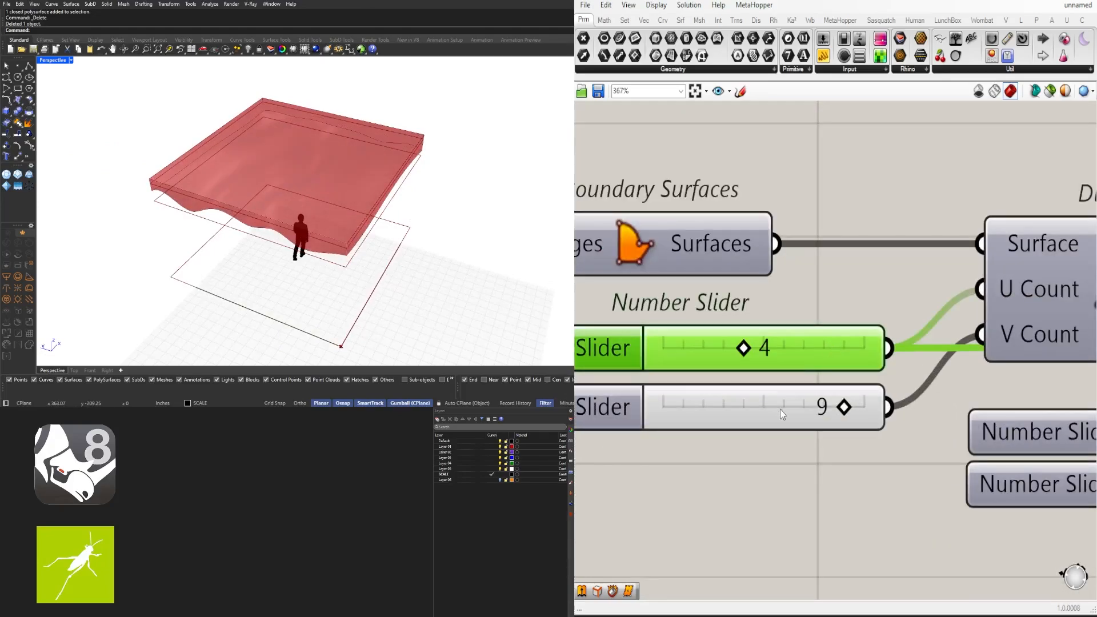
{"action": "double_click", "coordinate": [798, 420]}
{"action": "type", "text": "4"}
{"action": "key", "text": "Return"}
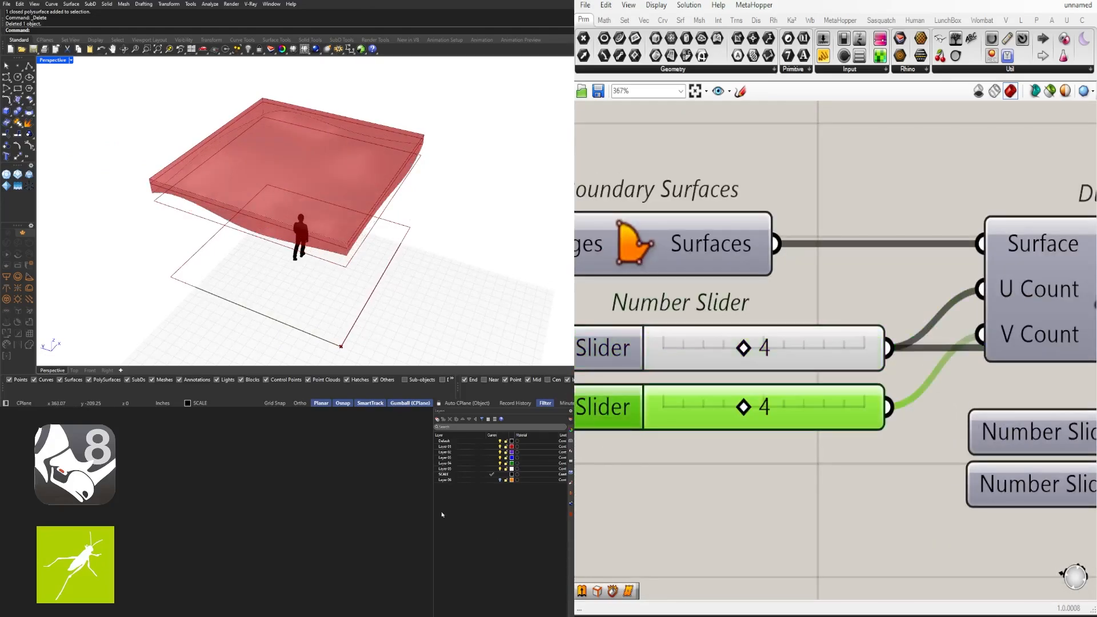
{"action": "double_click", "coordinate": [56, 61]}
{"action": "scroll", "coordinate": [173, 317], "scroll_direction": "down", "scroll_amount": 2}
{"action": "right_click_drag", "start_coordinate": [173, 317], "coordinate": [253, 310]}
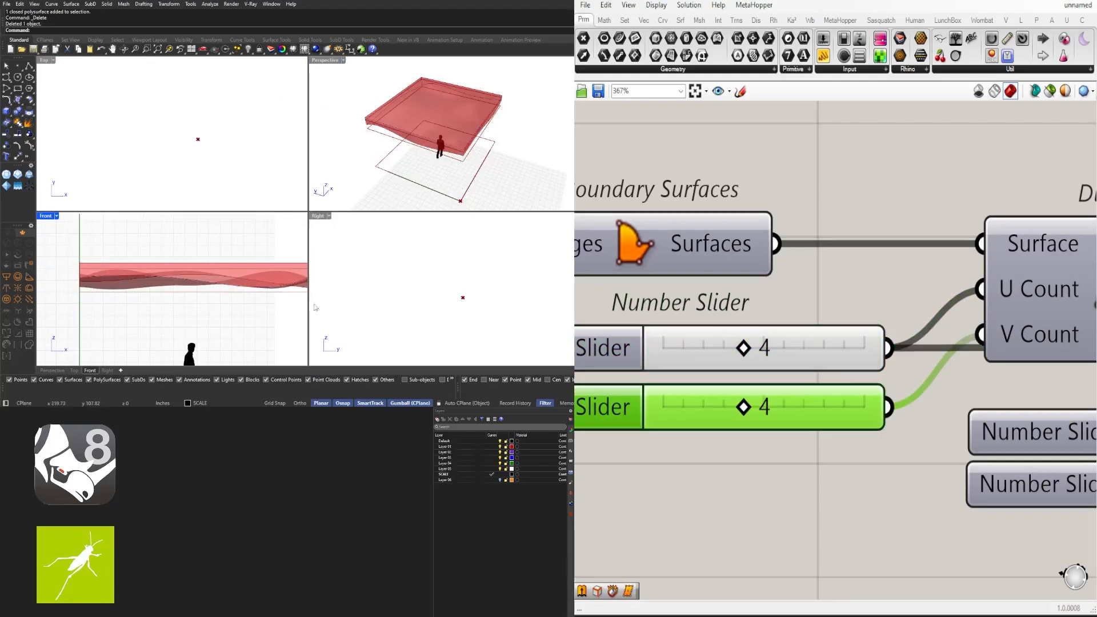
Raise the second Number Slider from about 22 to 24.005, checking the ceiling in the Front view
{"action": "scroll", "coordinate": [807, 374], "scroll_direction": "down", "scroll_amount": 5}
{"action": "scroll", "coordinate": [807, 411], "scroll_direction": "up", "scroll_amount": 7}
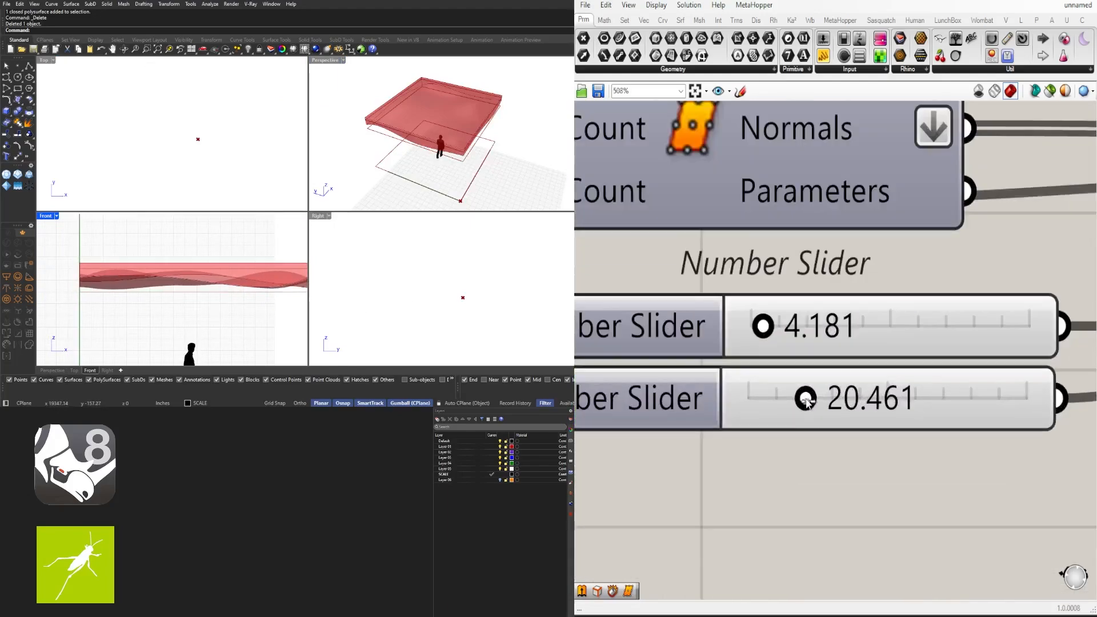
{"action": "left_click_drag", "start_coordinate": [807, 410], "coordinate": [812, 409]}
{"action": "right_click_drag", "start_coordinate": [176, 318], "coordinate": [206, 306]}
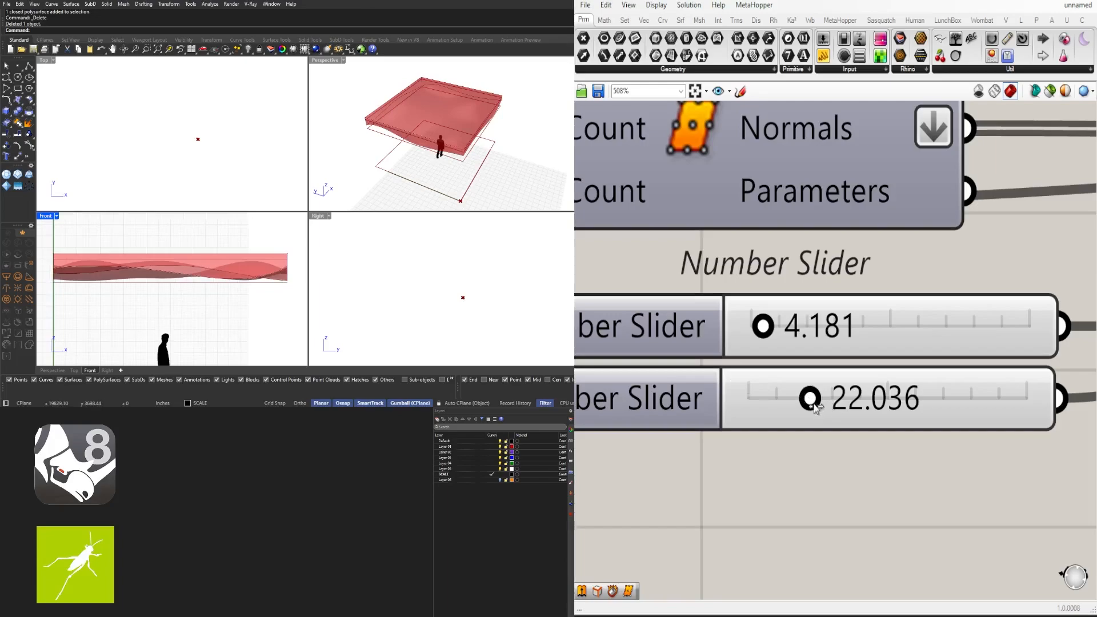
{"action": "left_click_drag", "start_coordinate": [812, 399], "coordinate": [819, 405]}
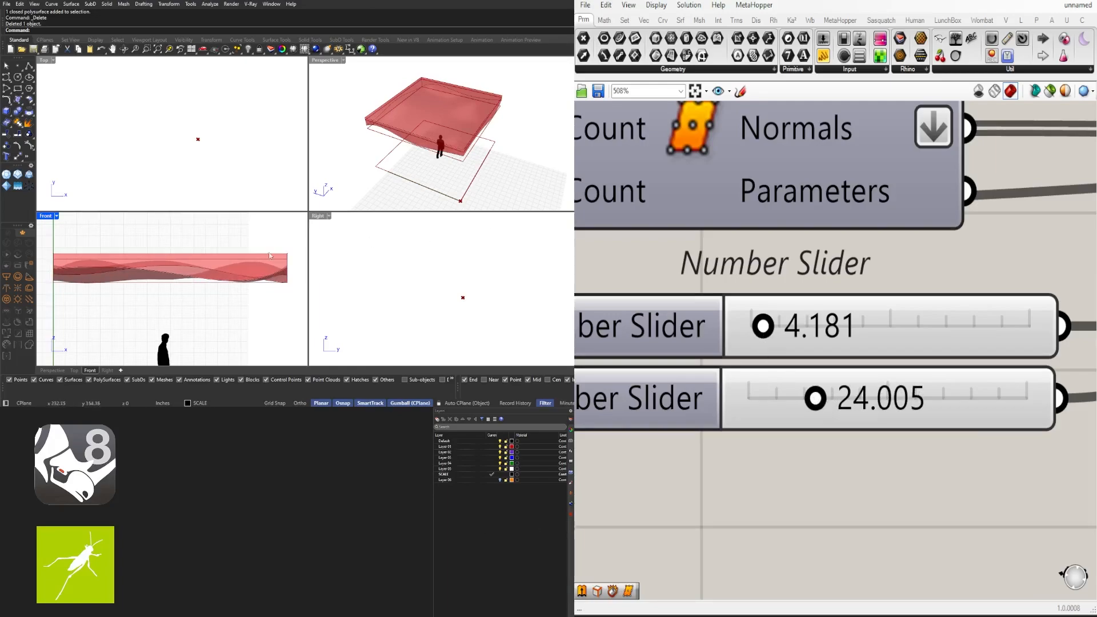
{"action": "scroll", "coordinate": [96, 258], "scroll_direction": "up", "scroll_amount": 3}
{"action": "scroll", "coordinate": [96, 259], "scroll_direction": "down", "scroll_amount": 5}
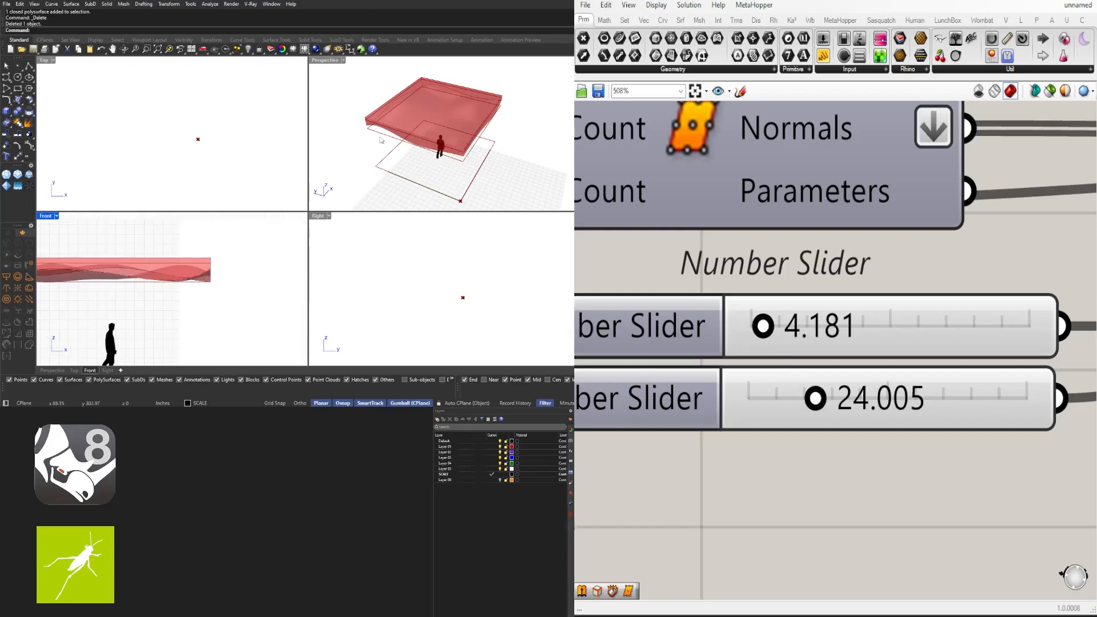
{"action": "double_click", "coordinate": [324, 61]}
Orbit and zoom the full-size Perspective view to inspect the canopy from above, the side and eye level
{"action": "mouse_move", "coordinate": [408, 189]}
{"action": "right_mouse_down"}
{"action": "mouse_move", "coordinate": [355, 167]}
{"action": "mouse_move", "coordinate": [375, 195]}
{"action": "mouse_move", "coordinate": [408, 192]}
{"action": "right_mouse_up"}
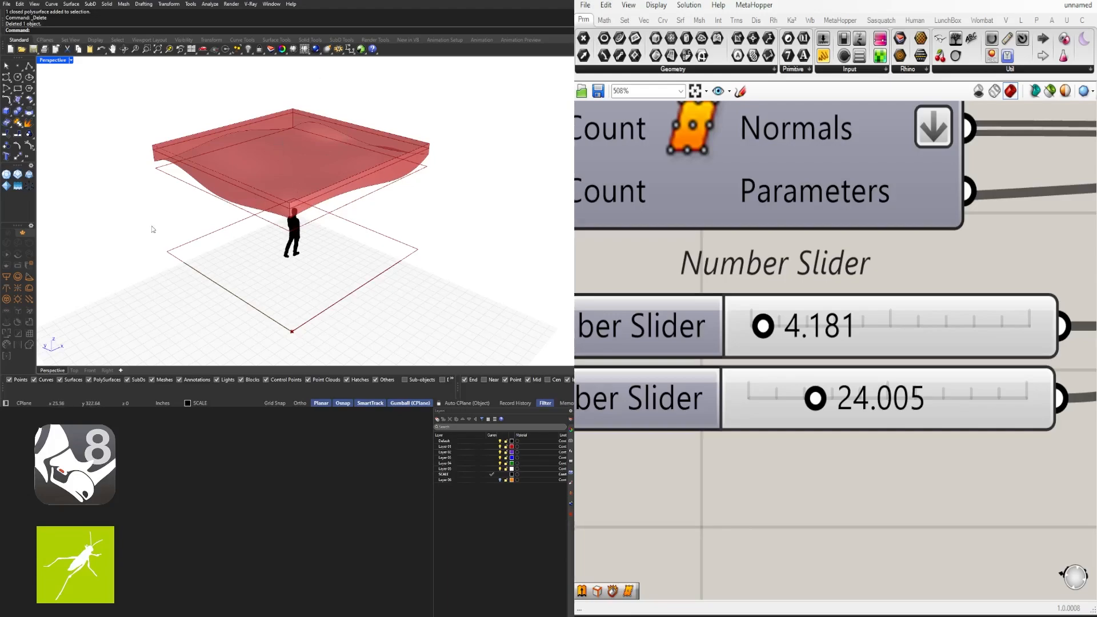
{"action": "right_click_drag", "start_coordinate": [370, 197], "coordinate": [217, 207]}
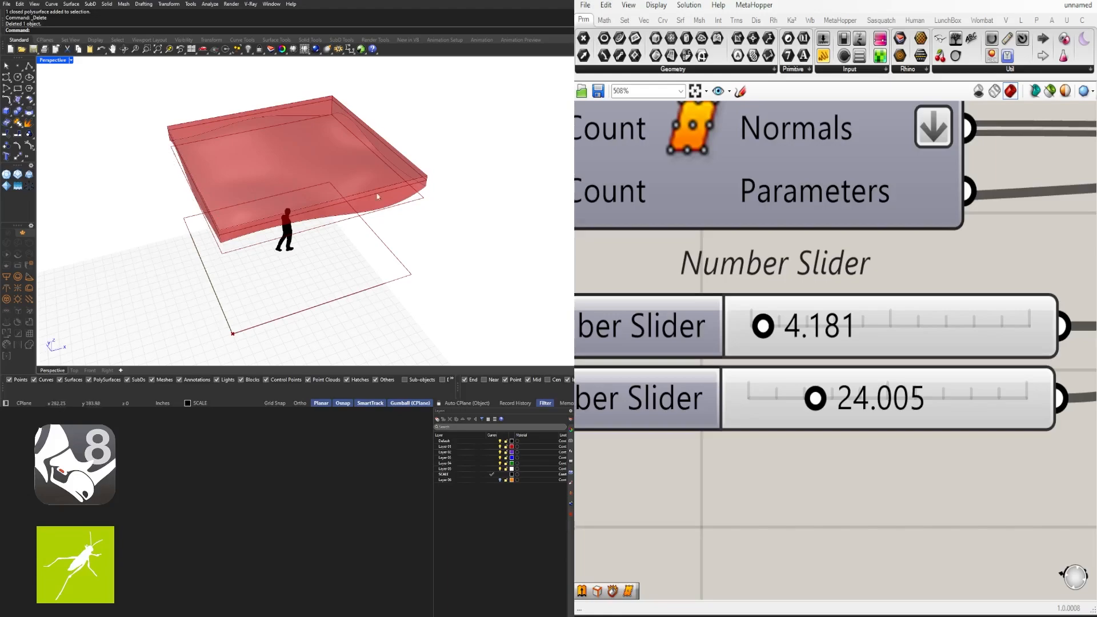
{"action": "right_click_drag", "start_coordinate": [377, 196], "coordinate": [374, 159]}
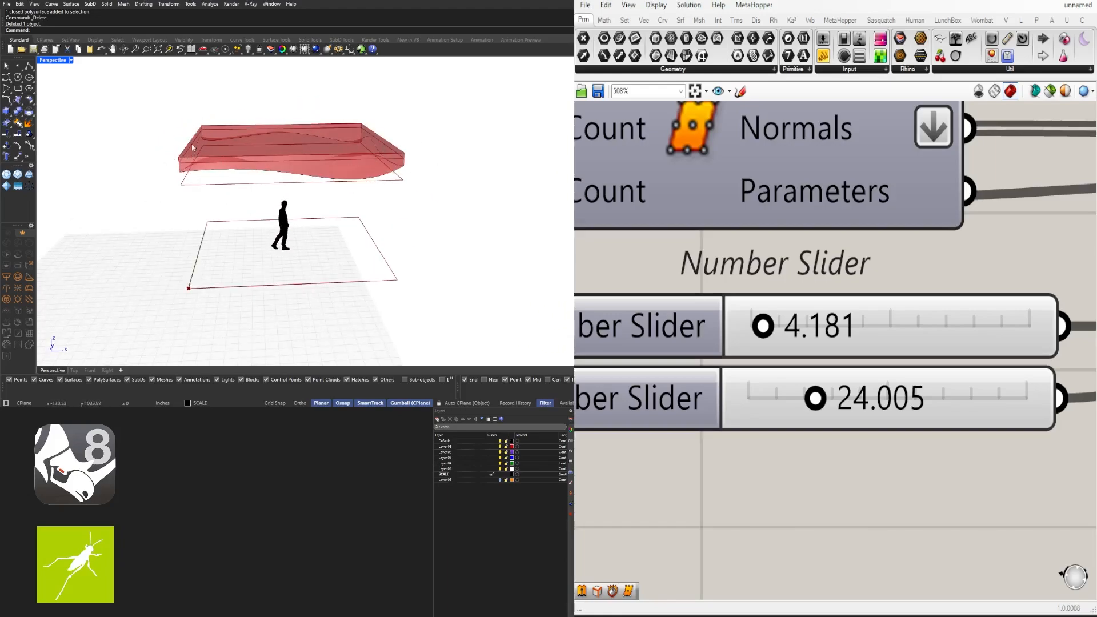
{"action": "scroll", "coordinate": [179, 159], "scroll_direction": "up", "scroll_amount": 3}
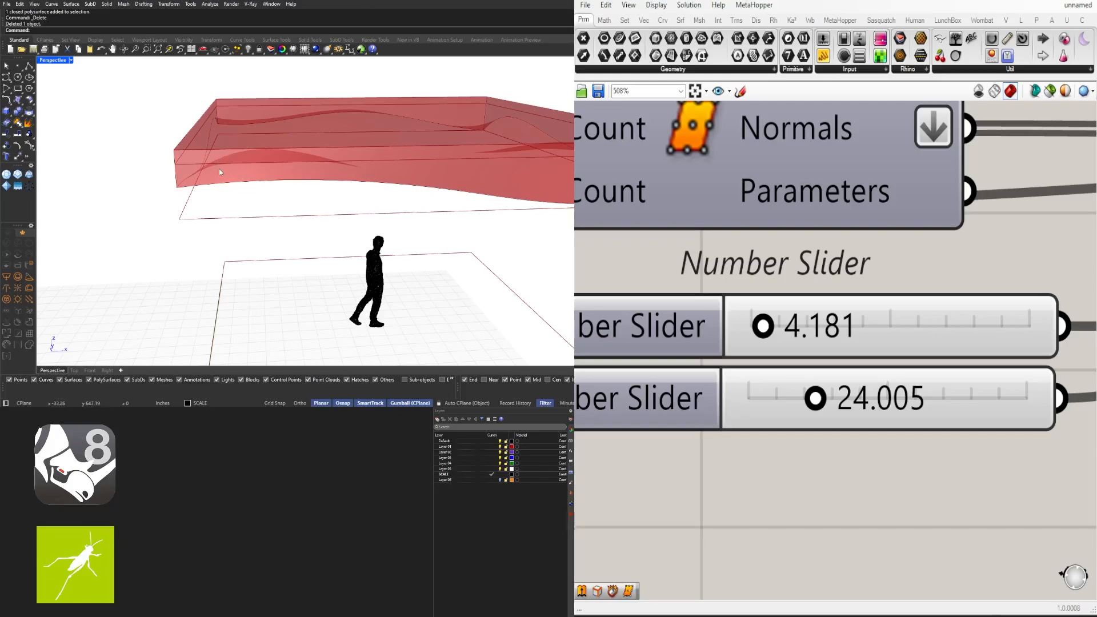
{"action": "right_click_drag", "start_coordinate": [206, 153], "coordinate": [217, 111]}
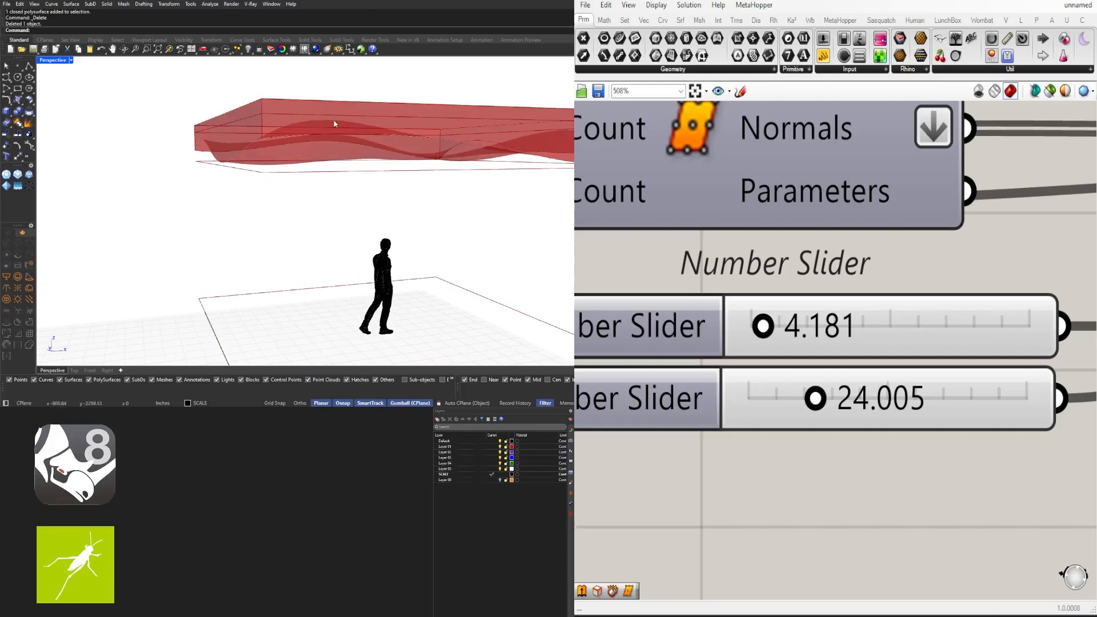
{"action": "scroll", "coordinate": [335, 123], "scroll_direction": "down", "scroll_amount": 4}
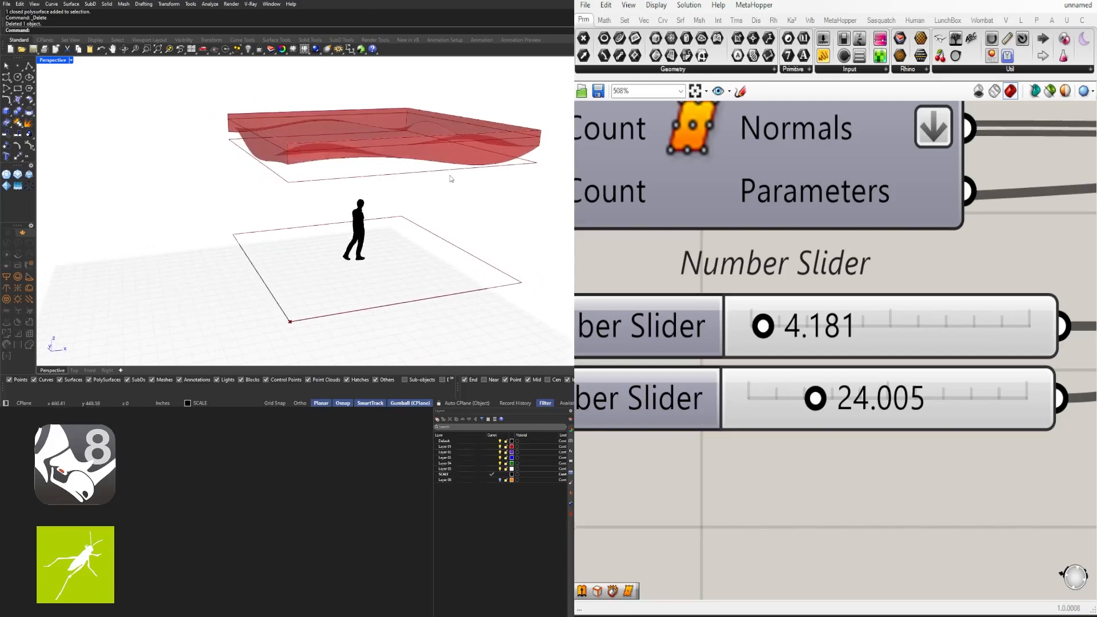
{"action": "right_click_drag", "start_coordinate": [471, 180], "coordinate": [393, 158]}
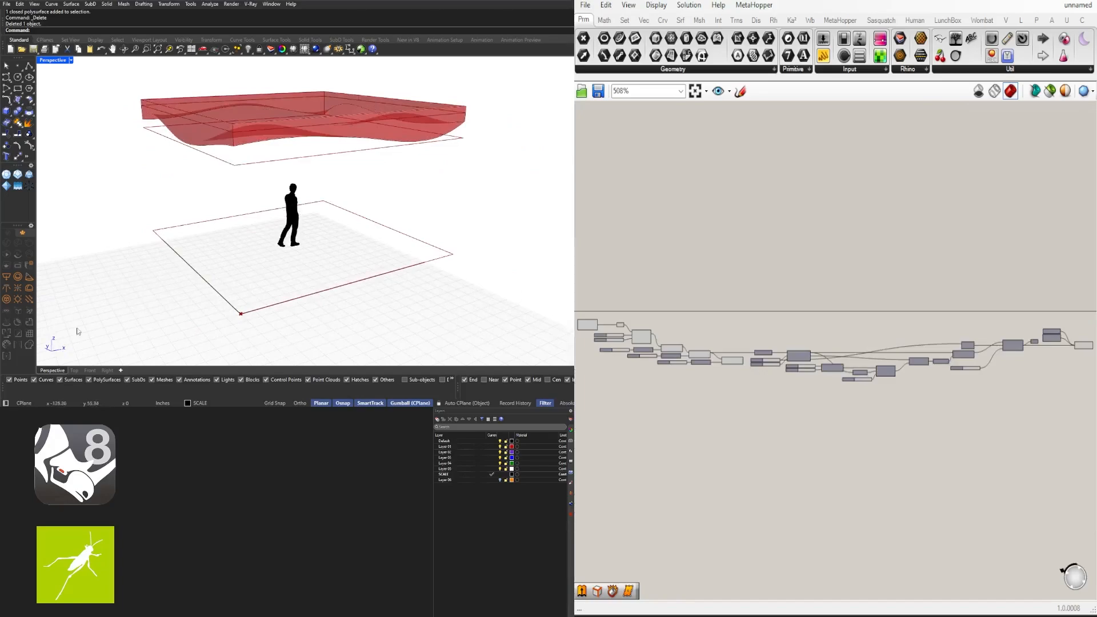
{"action": "right_click_drag", "start_coordinate": [213, 137], "coordinate": [313, 170]}
{"action": "scroll", "coordinate": [721, 342], "scroll_direction": "up", "scroll_amount": 6}
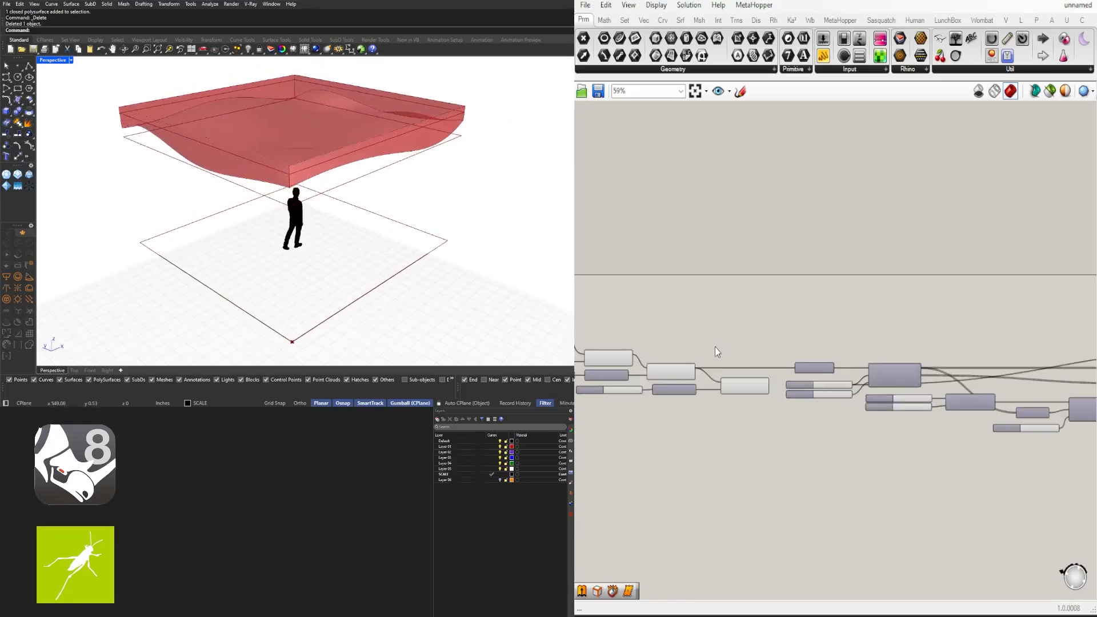
{"action": "right_click_drag", "start_coordinate": [395, 166], "coordinate": [362, 181]}
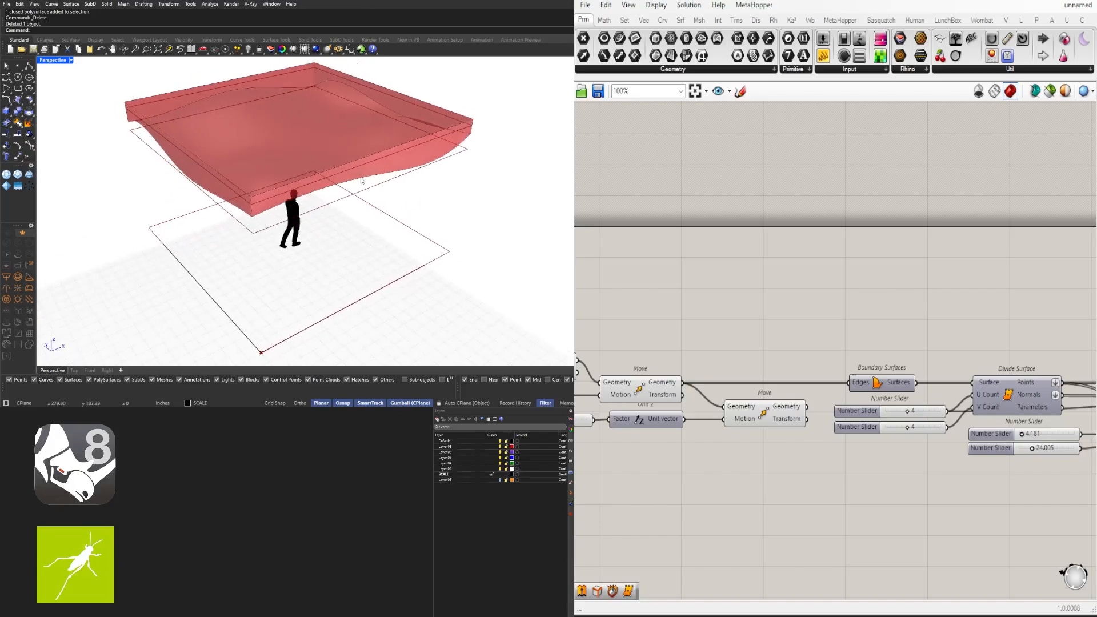
Add a Contour component from the CONTO search, placed right of Brep Join
{"action": "double_click", "coordinate": [839, 292]}
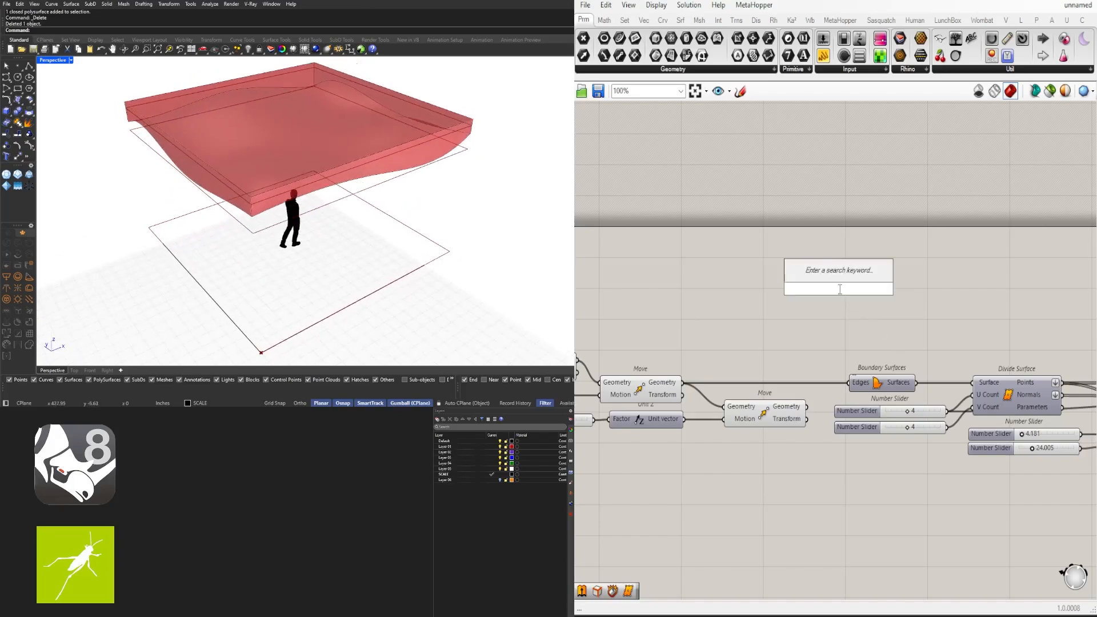
{"action": "type", "text": "CONTO"}
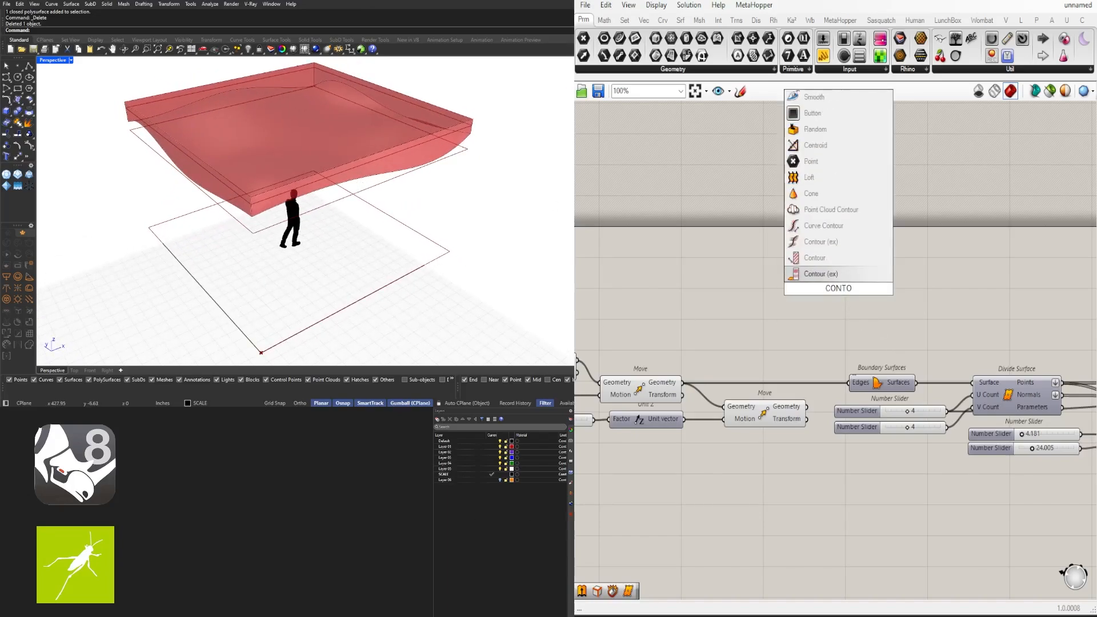
{"action": "left_click", "coordinate": [823, 257]}
{"action": "left_click_drag", "start_coordinate": [850, 280], "coordinate": [941, 281]}
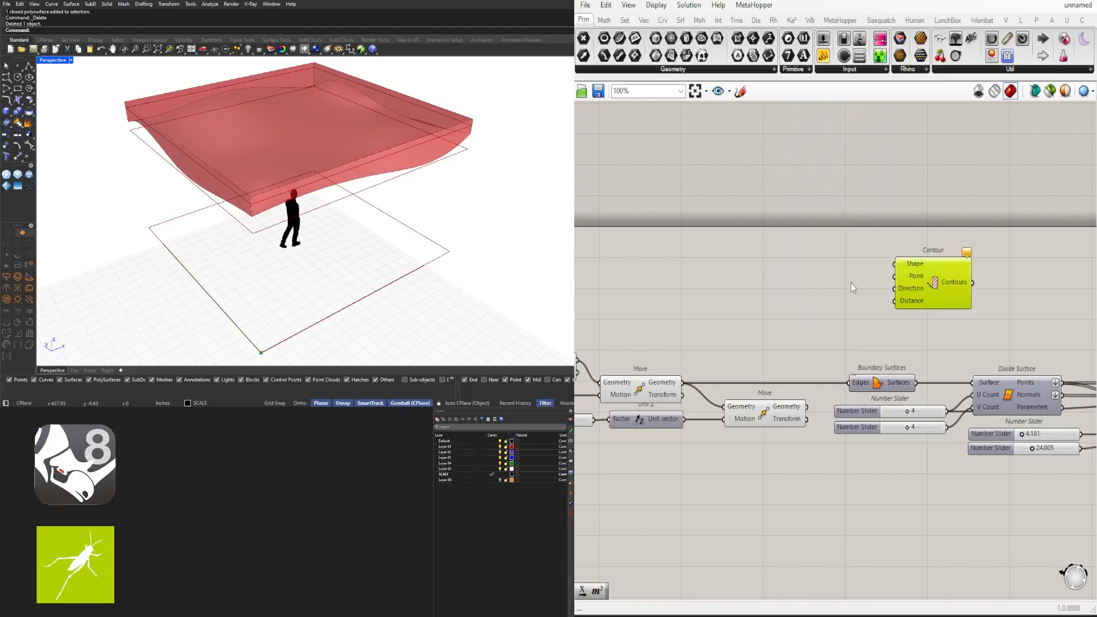
Move Contour past the last components and wire Brep Join's Breps into Contour's Shape
{"action": "scroll", "coordinate": [937, 279], "scroll_direction": "down", "scroll_amount": 2}
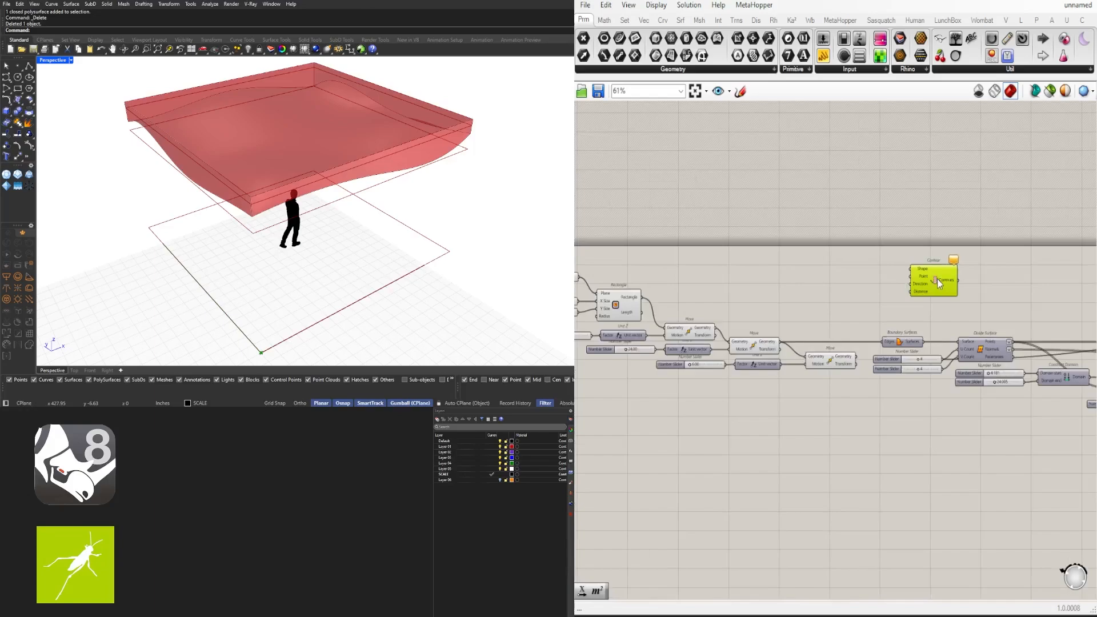
{"action": "right_click_drag", "start_coordinate": [937, 279], "coordinate": [677, 314]}
{"action": "scroll", "coordinate": [676, 315], "scroll_direction": "down", "scroll_amount": 3}
{"action": "left_click_drag", "start_coordinate": [677, 315], "coordinate": [1096, 319]}
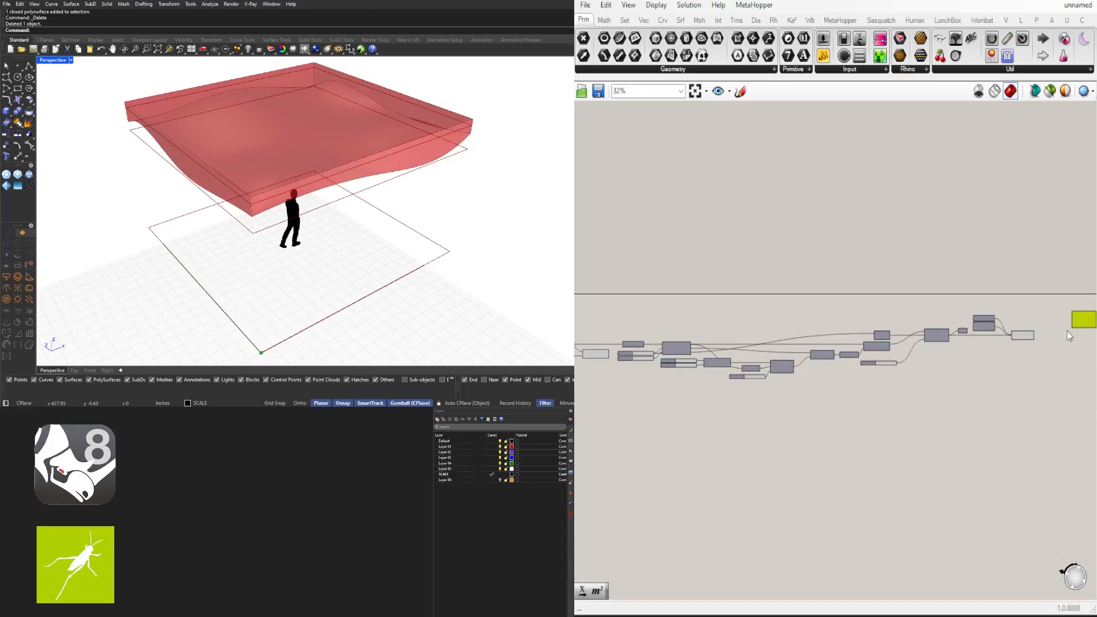
{"action": "scroll", "coordinate": [1068, 330], "scroll_direction": "up", "scroll_amount": 4}
{"action": "left_click_drag", "start_coordinate": [821, 348], "coordinate": [910, 303]}
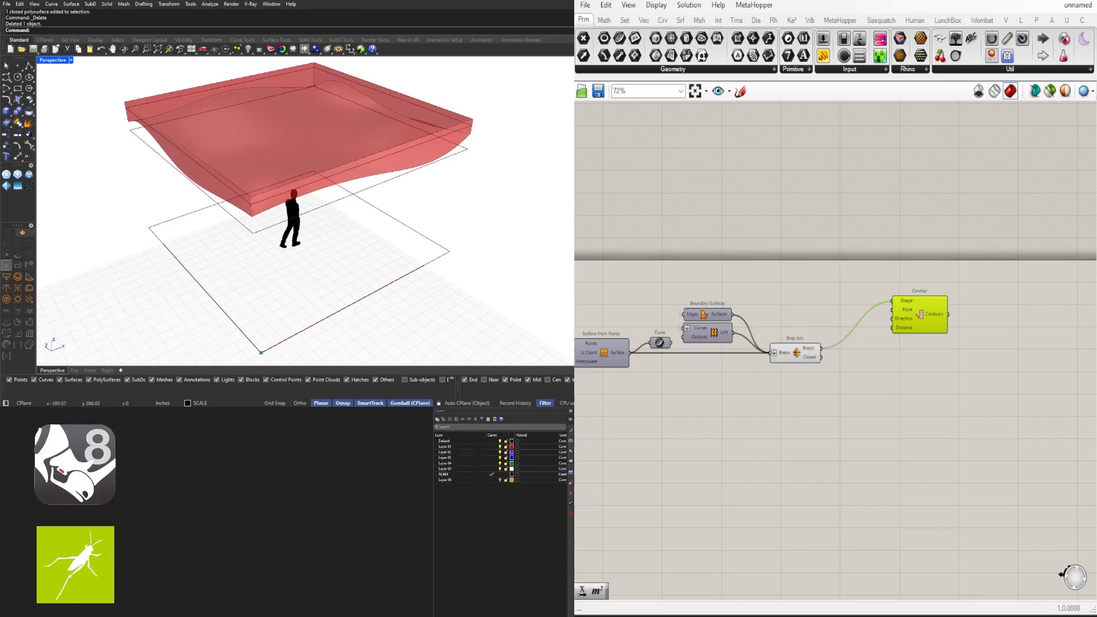
{"action": "scroll", "coordinate": [901, 309], "scroll_direction": "down", "scroll_amount": 3}
{"action": "right_click_drag", "start_coordinate": [788, 394], "coordinate": [1057, 379]}
{"action": "right_click_drag", "start_coordinate": [675, 343], "coordinate": [944, 322]}
{"action": "scroll", "coordinate": [687, 319], "scroll_direction": "up", "scroll_amount": 5}
{"action": "right_click_drag", "start_coordinate": [687, 319], "coordinate": [714, 338]}
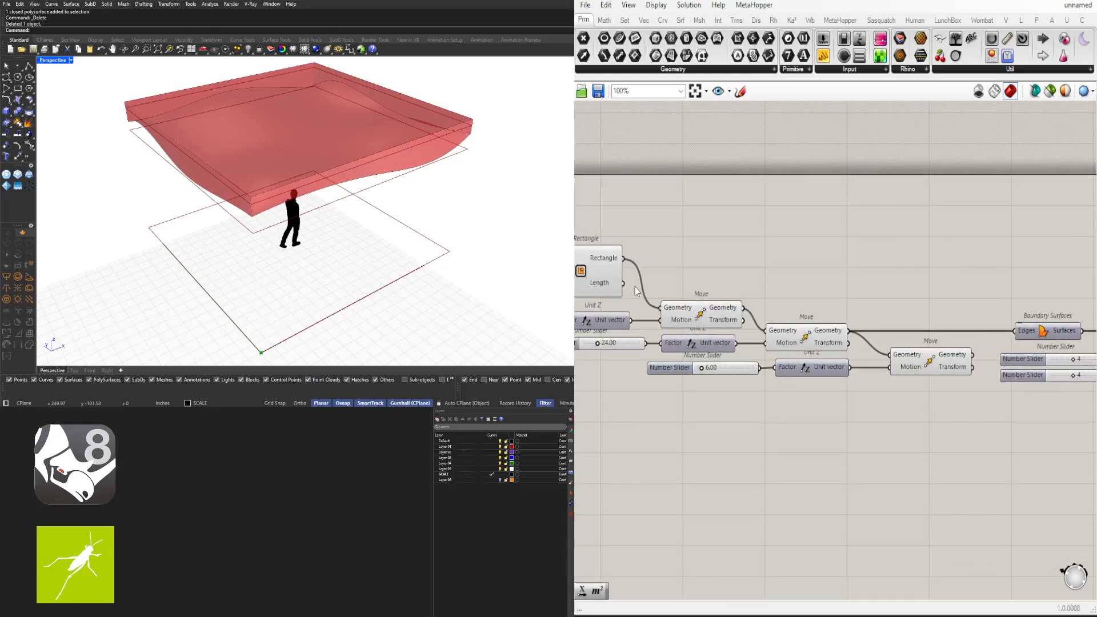
{"action": "right_click_drag", "start_coordinate": [637, 292], "coordinate": [809, 299]}
Add a Discontinuity component fed by the site Rectangle to get its corner points
{"action": "left_click", "coordinate": [744, 280]}
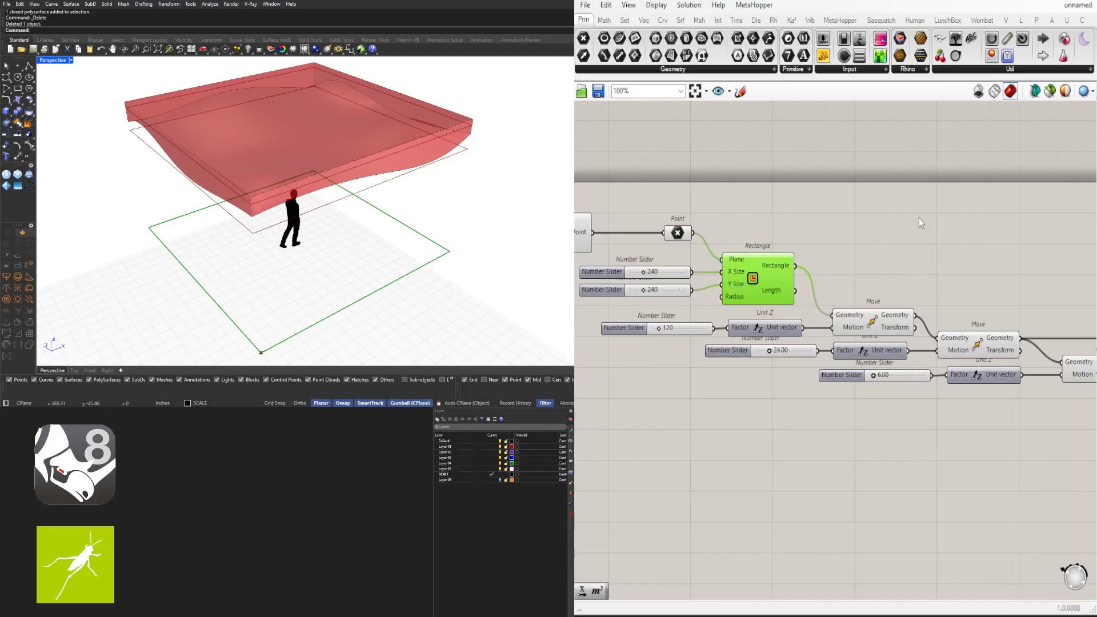
{"action": "left_click", "coordinate": [879, 252]}
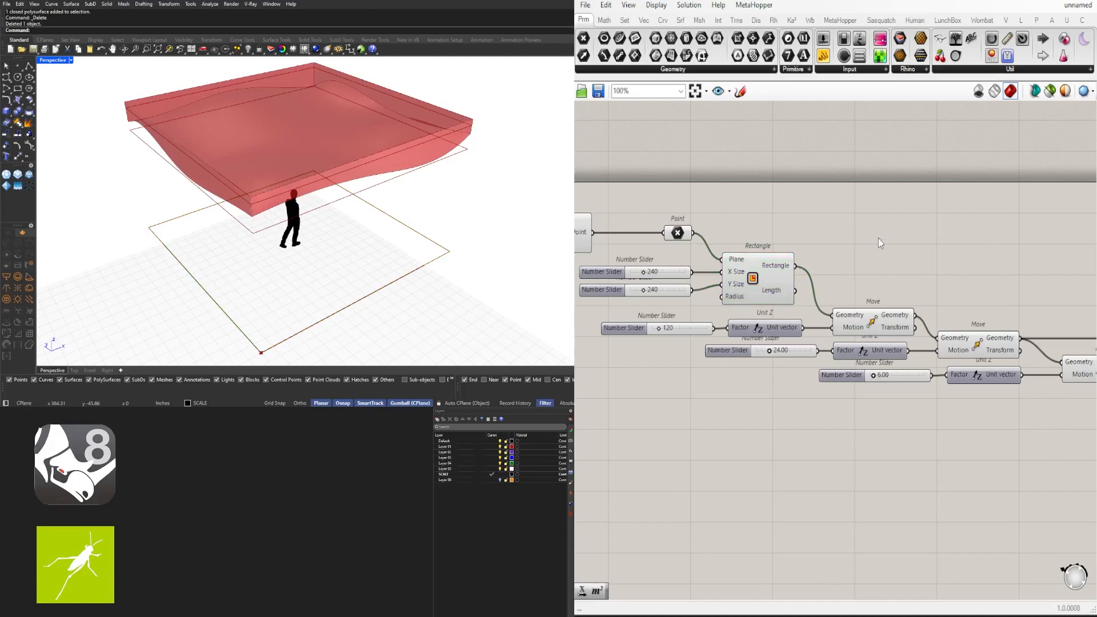
{"action": "double_click", "coordinate": [879, 238]}
{"action": "type", "text": "DIST"}
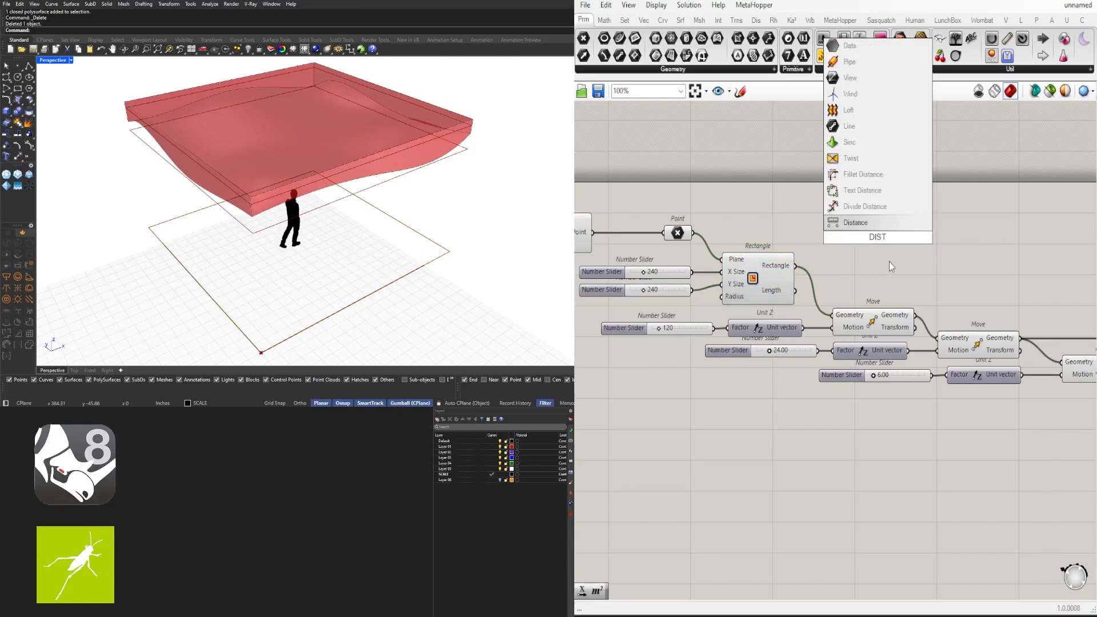
{"action": "key", "text": "BackSpace"}
{"action": "type", "text": "C"}
{"action": "left_click", "coordinate": [855, 227]}
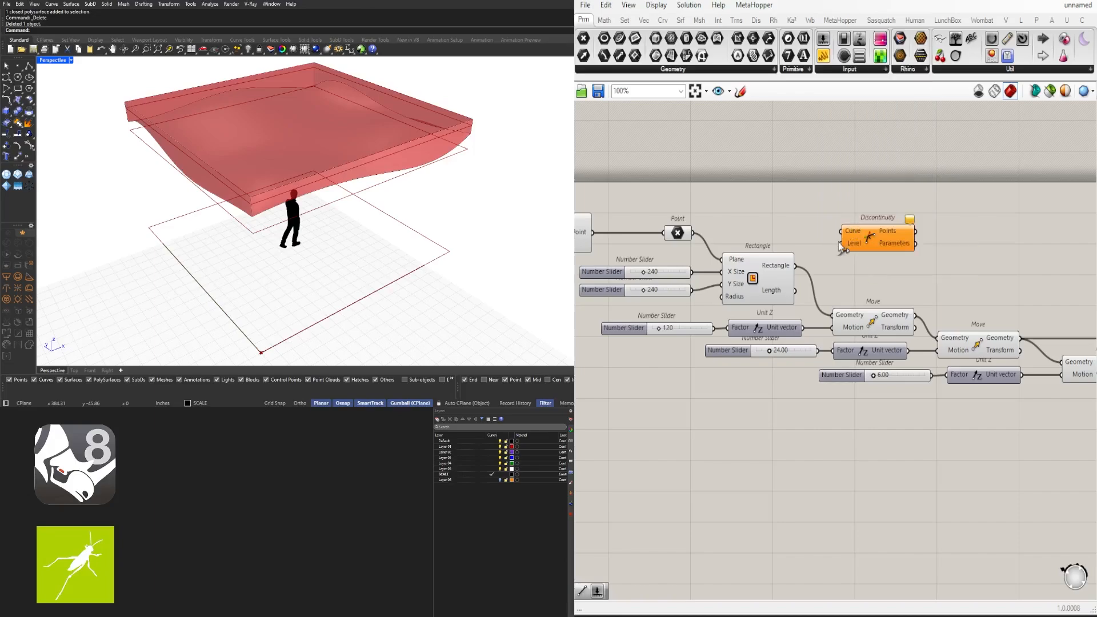
{"action": "left_click_drag", "start_coordinate": [796, 265], "coordinate": [845, 232]}
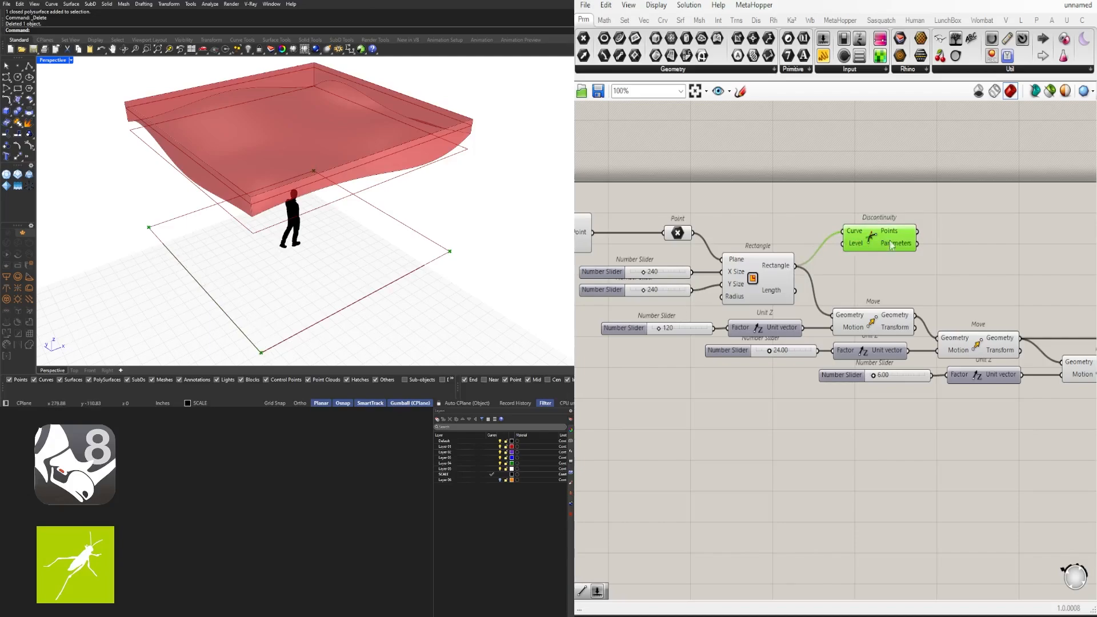
Average Discontinuity's corner points with a new Average component
{"action": "double_click", "coordinate": [980, 250]}
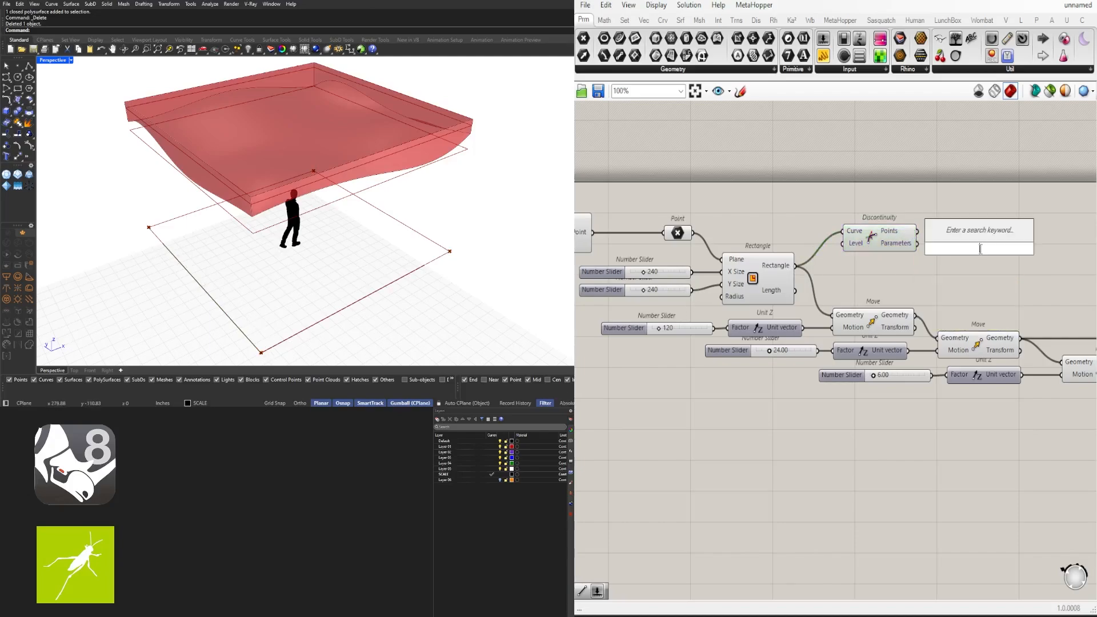
{"action": "type", "text": "AVE"}
{"action": "left_click", "coordinate": [972, 238]}
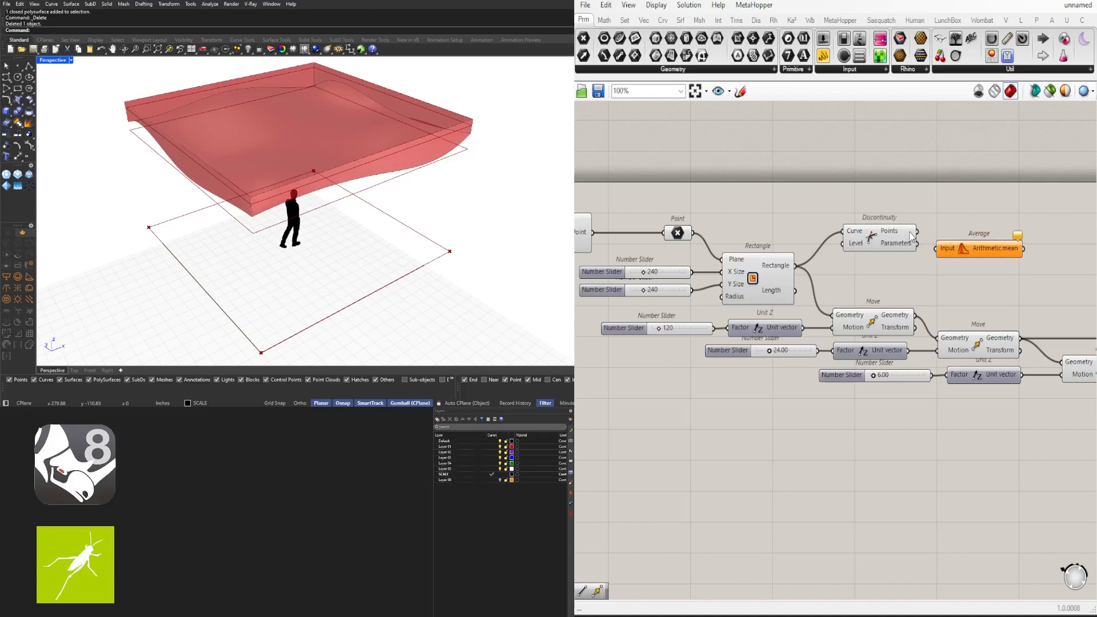
{"action": "left_click_drag", "start_coordinate": [917, 243], "coordinate": [955, 236]}
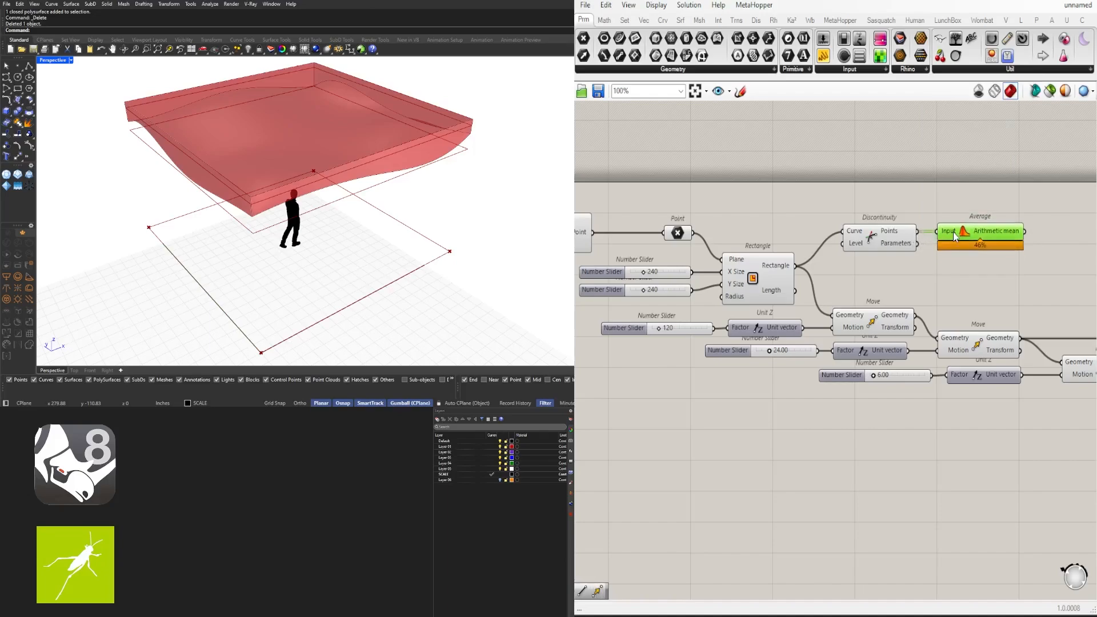
{"action": "right_click_drag", "start_coordinate": [394, 252], "coordinate": [294, 246]}
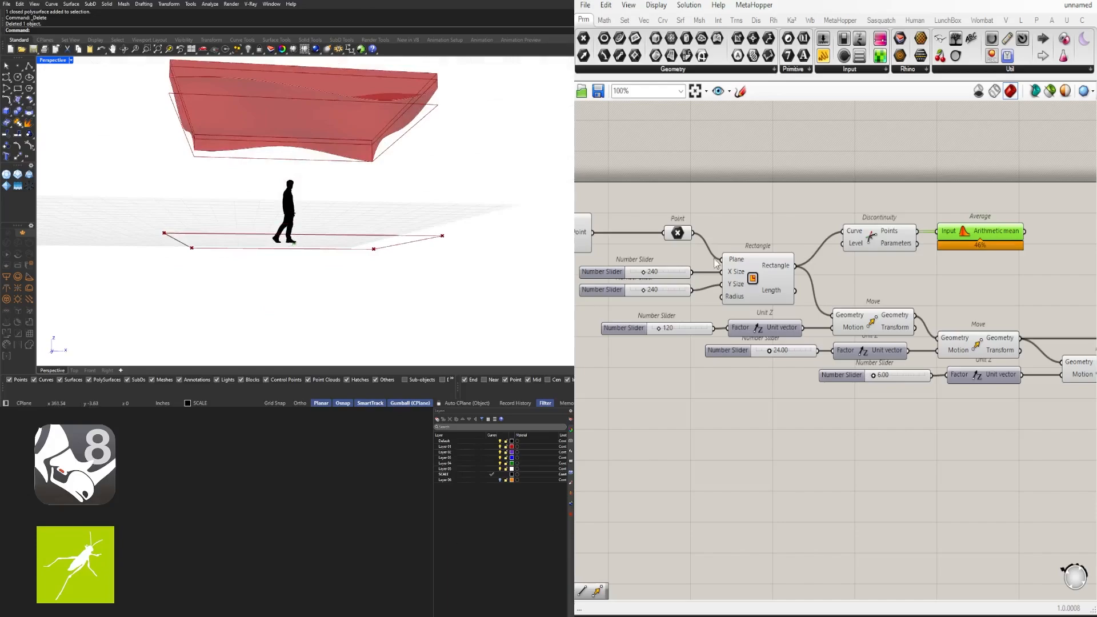
Move Discontinuity and Average together near the Contour end of the definition
{"action": "scroll", "coordinate": [862, 302], "scroll_direction": "down", "scroll_amount": 1}
{"action": "left_click_drag", "start_coordinate": [1000, 300], "coordinate": [819, 224]}
{"action": "middle_click", "coordinate": [859, 224]}
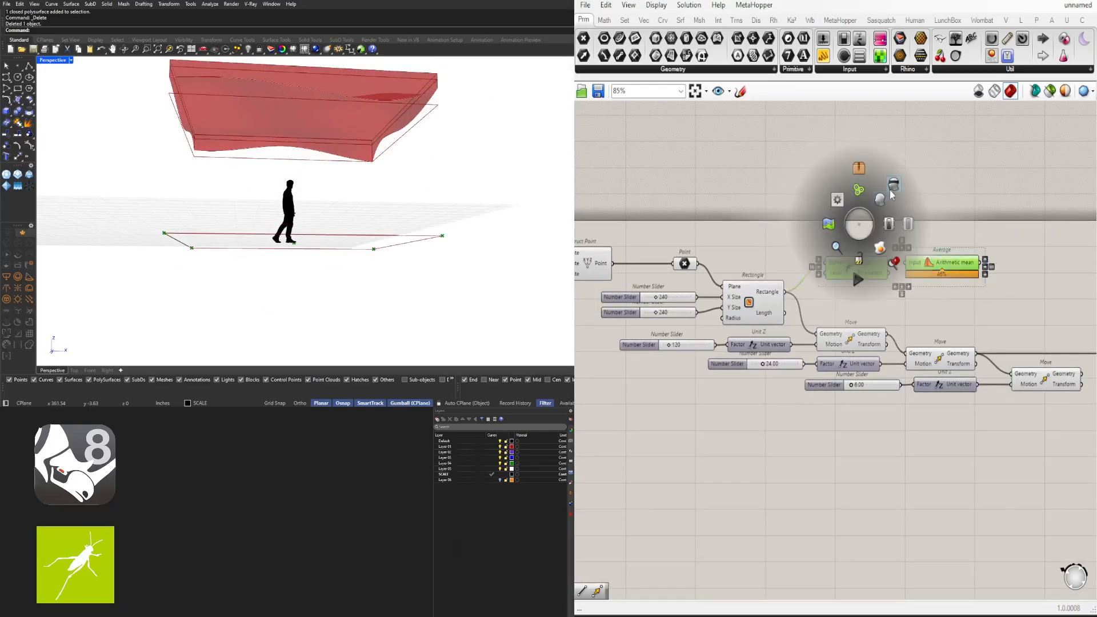
{"action": "right_click_drag", "start_coordinate": [937, 225], "coordinate": [770, 264]}
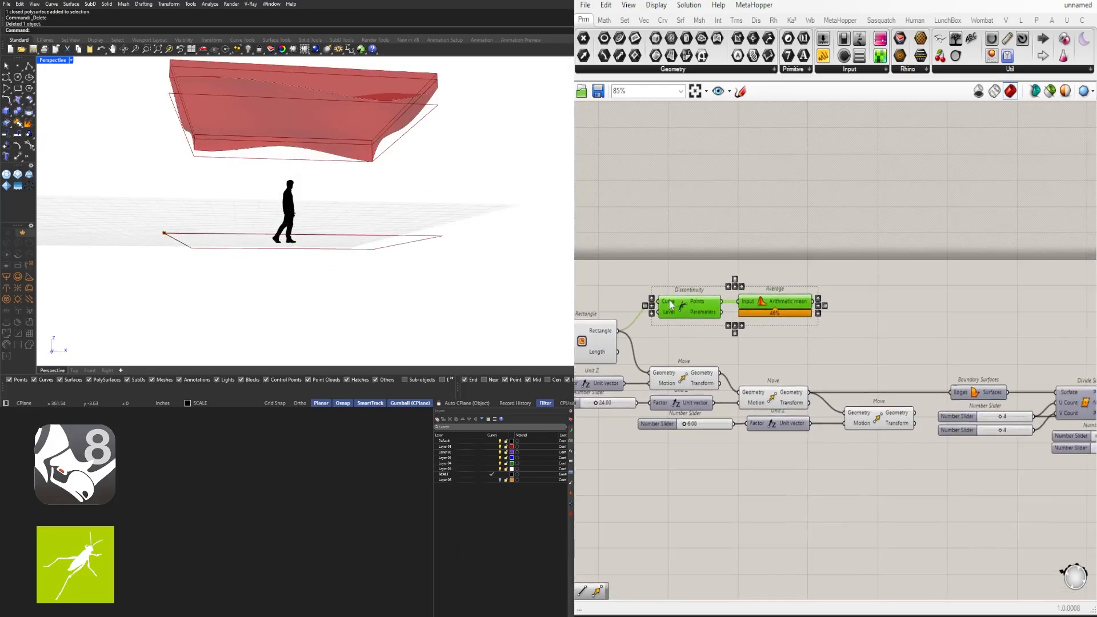
Set the wire into Discontinuity's Curve input to Faint display
{"action": "right_click", "coordinate": [671, 304]}
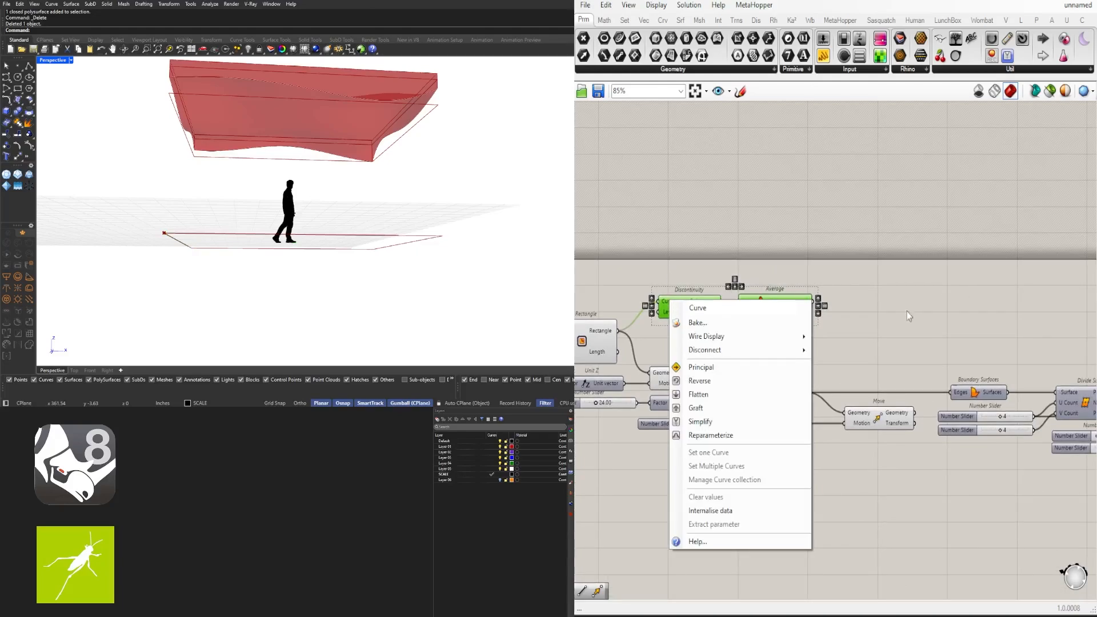
{"action": "mouse_move", "coordinate": [731, 336]}
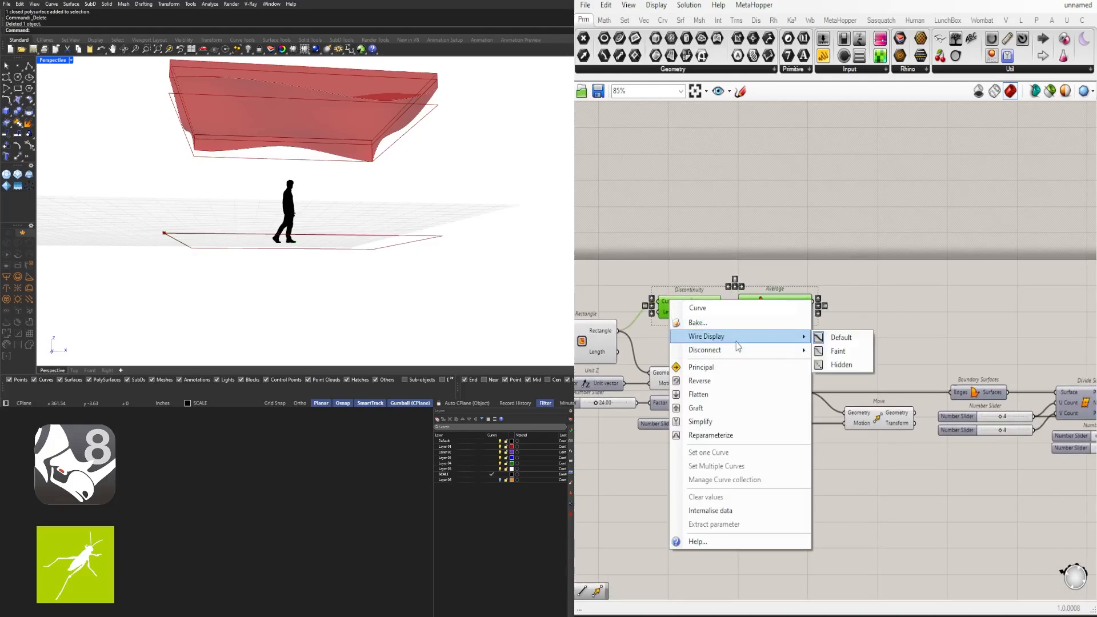
{"action": "left_click", "coordinate": [828, 349]}
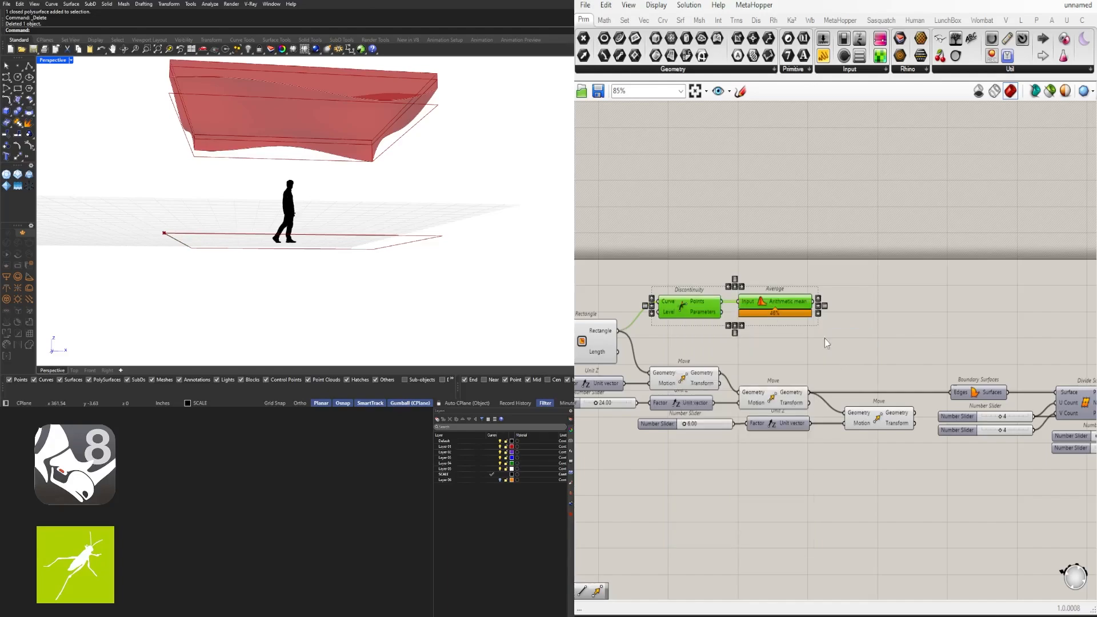
{"action": "scroll", "coordinate": [695, 309], "scroll_direction": "down", "scroll_amount": 5}
{"action": "scroll", "coordinate": [820, 276], "scroll_direction": "up", "scroll_amount": 5}
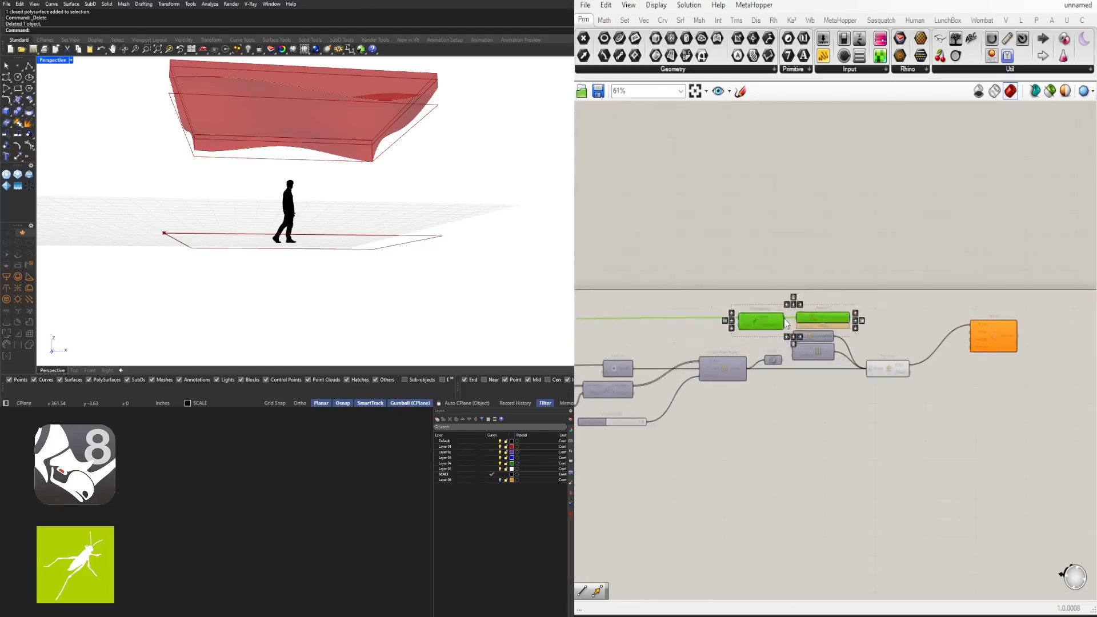
{"action": "scroll", "coordinate": [822, 315], "scroll_direction": "down", "scroll_amount": 6}
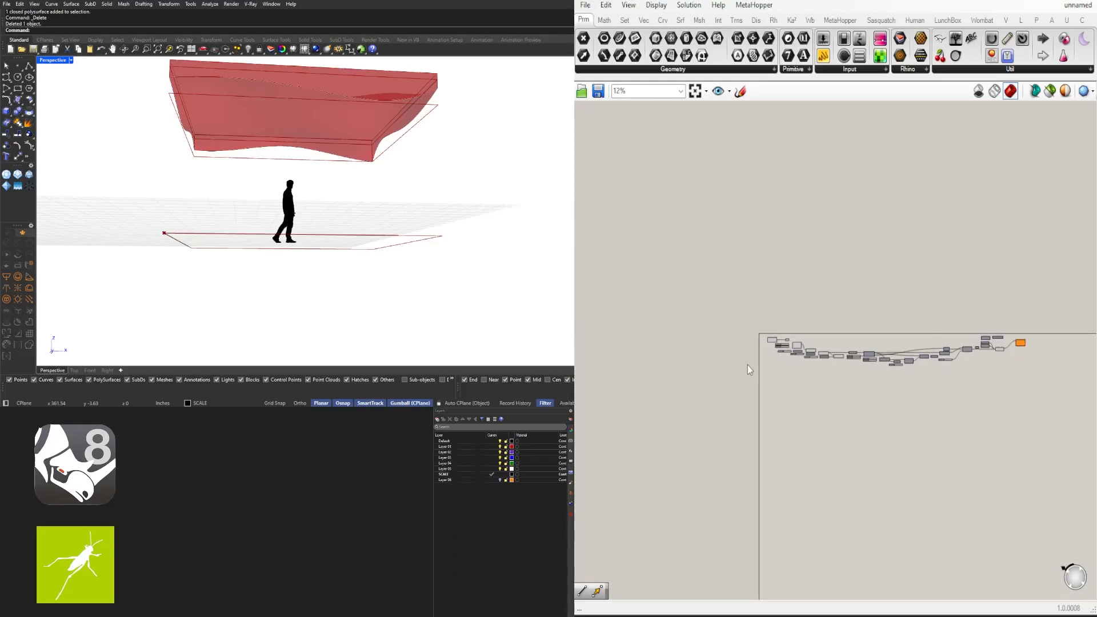
{"action": "scroll", "coordinate": [1011, 352], "scroll_direction": "up", "scroll_amount": 9}
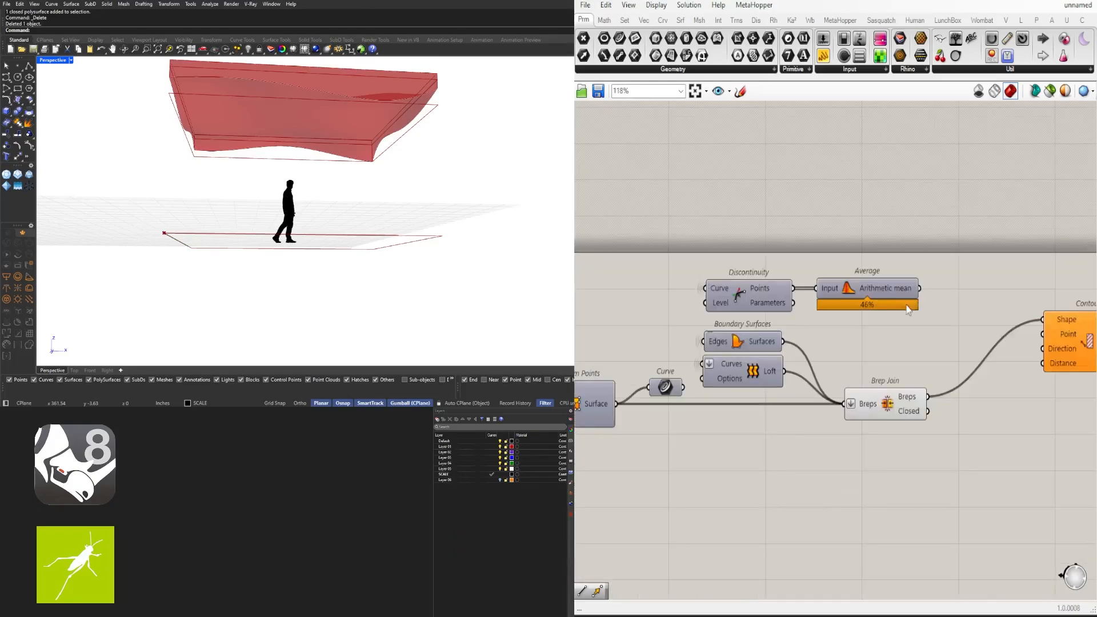
Connect Average's output to Contour's Point input
{"action": "left_click_drag", "start_coordinate": [769, 343], "coordinate": [784, 343]}
{"action": "left_click", "coordinate": [837, 322]}
{"action": "left_click", "coordinate": [795, 343]}
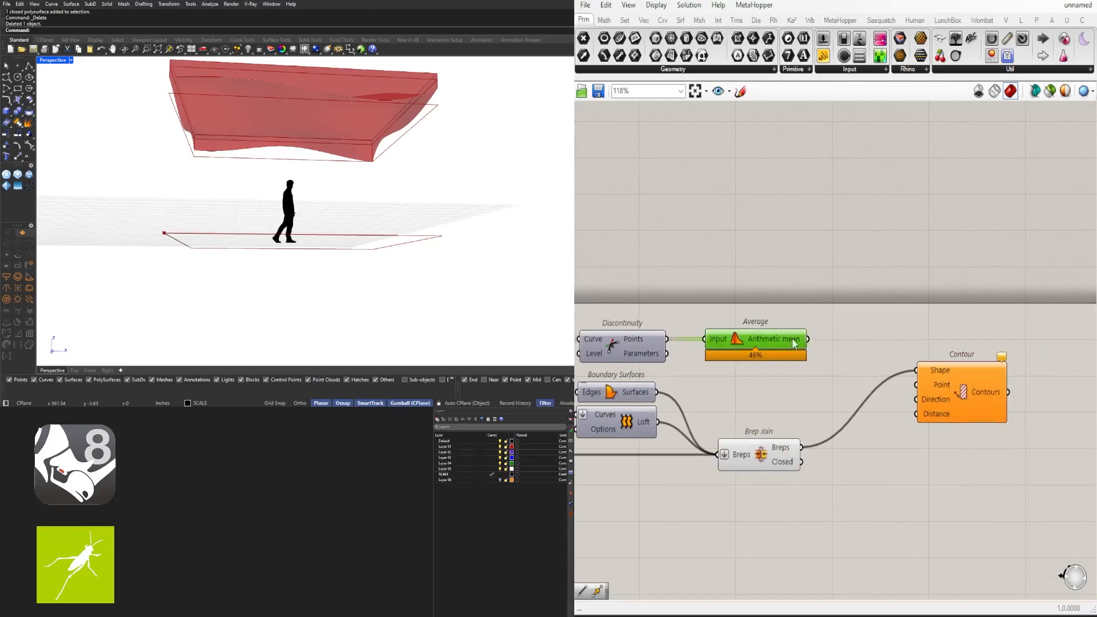
{"action": "middle_click", "coordinate": [742, 340]}
{"action": "scroll", "coordinate": [754, 334], "scroll_direction": "up", "scroll_amount": 1}
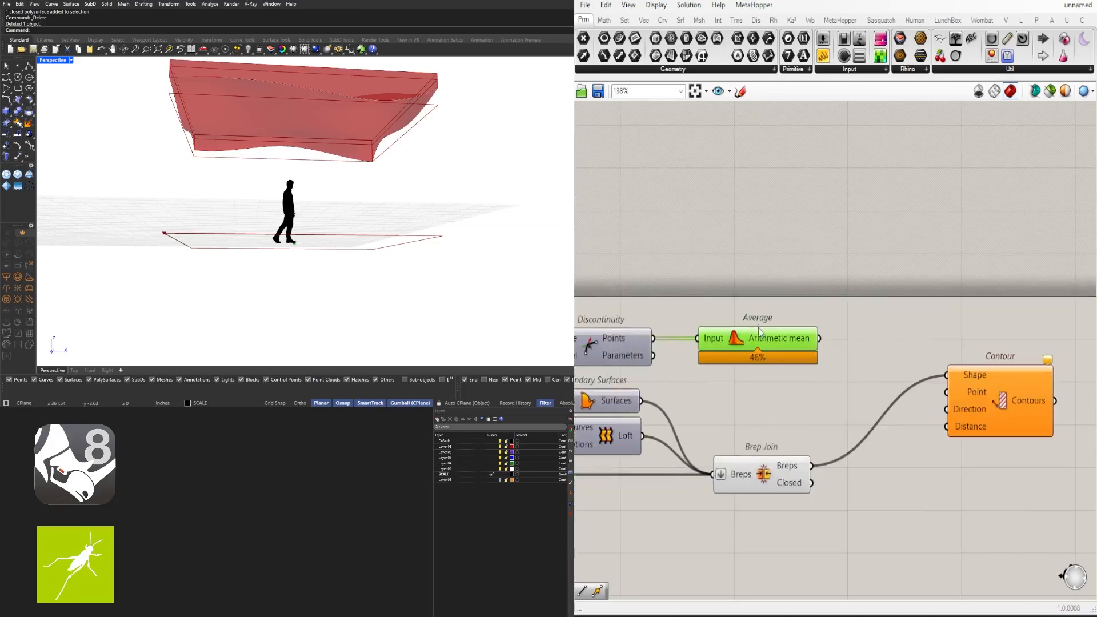
{"action": "middle_click", "coordinate": [735, 348]}
{"action": "left_click", "coordinate": [799, 304]}
{"action": "left_click_drag", "start_coordinate": [820, 338], "coordinate": [979, 485]}
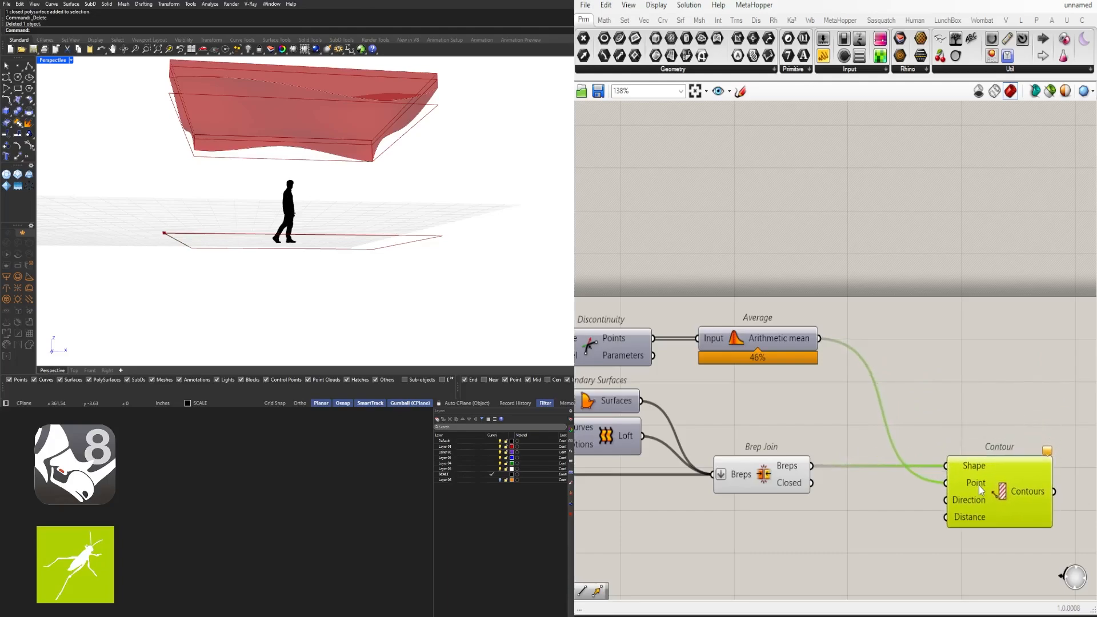
{"action": "right_click_drag", "start_coordinate": [976, 487], "coordinate": [911, 406]}
{"action": "right_click_drag", "start_coordinate": [378, 240], "coordinate": [47, 348]}
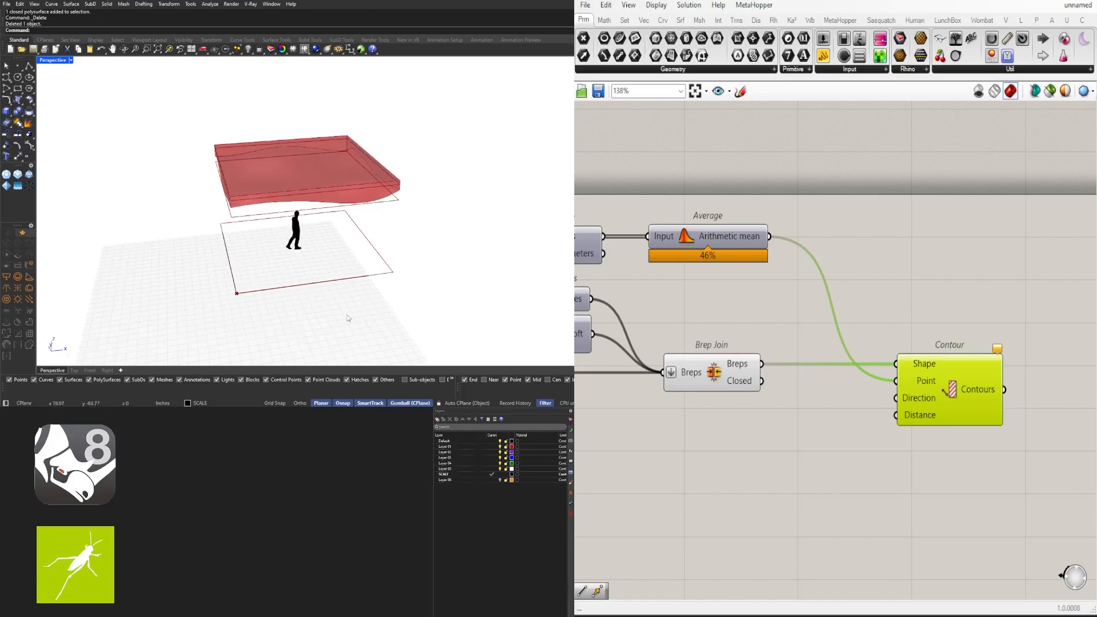
Add Unit X and Unit Y vector components beneath Brep Join
{"action": "left_click", "coordinate": [909, 443]}
{"action": "scroll", "coordinate": [787, 441], "scroll_direction": "up", "scroll_amount": 3}
{"action": "double_click", "coordinate": [741, 441]}
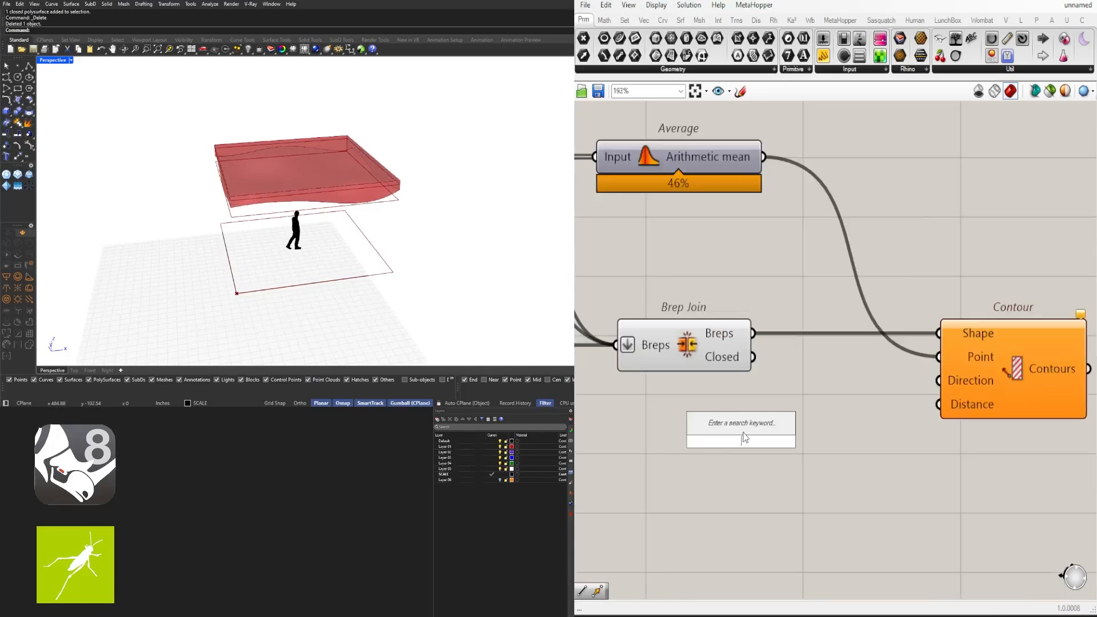
{"action": "type", "text": "x"}
{"action": "left_click", "coordinate": [737, 428]}
{"action": "left_click_drag", "start_coordinate": [749, 430], "coordinate": [691, 400]}
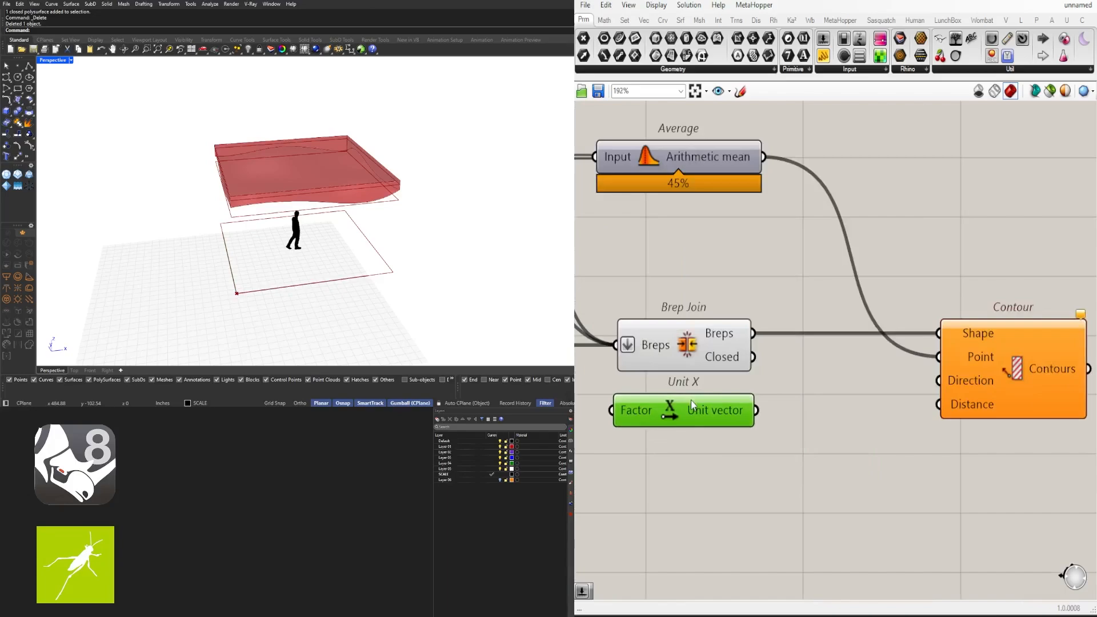
{"action": "double_click", "coordinate": [679, 444]}
{"action": "type", "text": "y"}
{"action": "key", "text": "Return"}
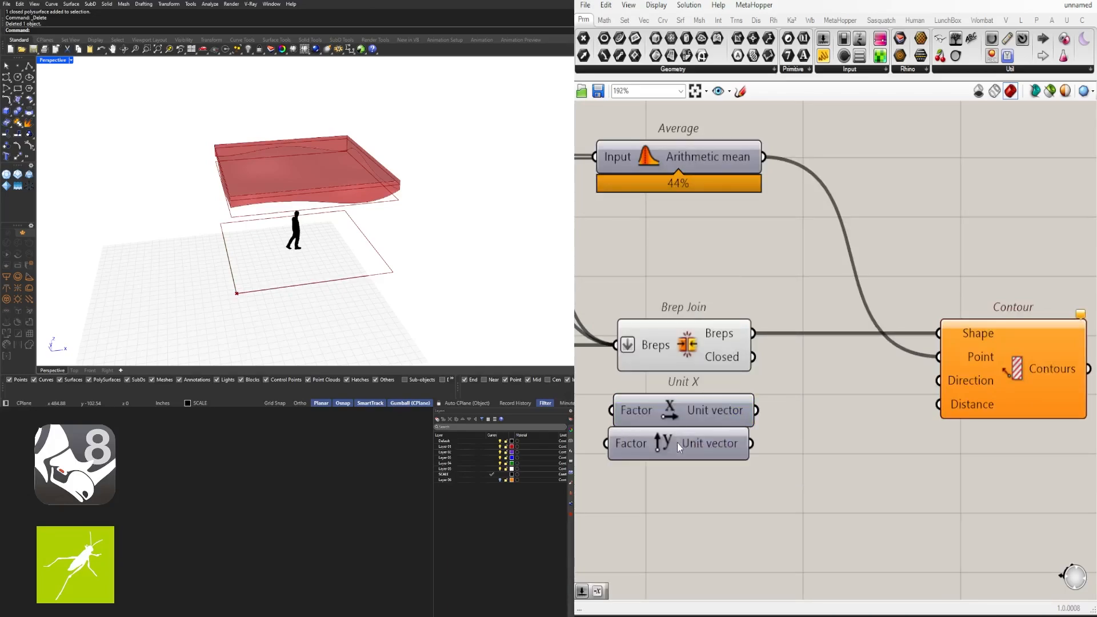
{"action": "left_click_drag", "start_coordinate": [677, 442], "coordinate": [708, 451]}
Feed Unit X into Contour's Direction input and shift Contour down-right
{"action": "left_click", "coordinate": [798, 475]}
{"action": "left_click_drag", "start_coordinate": [756, 410], "coordinate": [938, 380]}
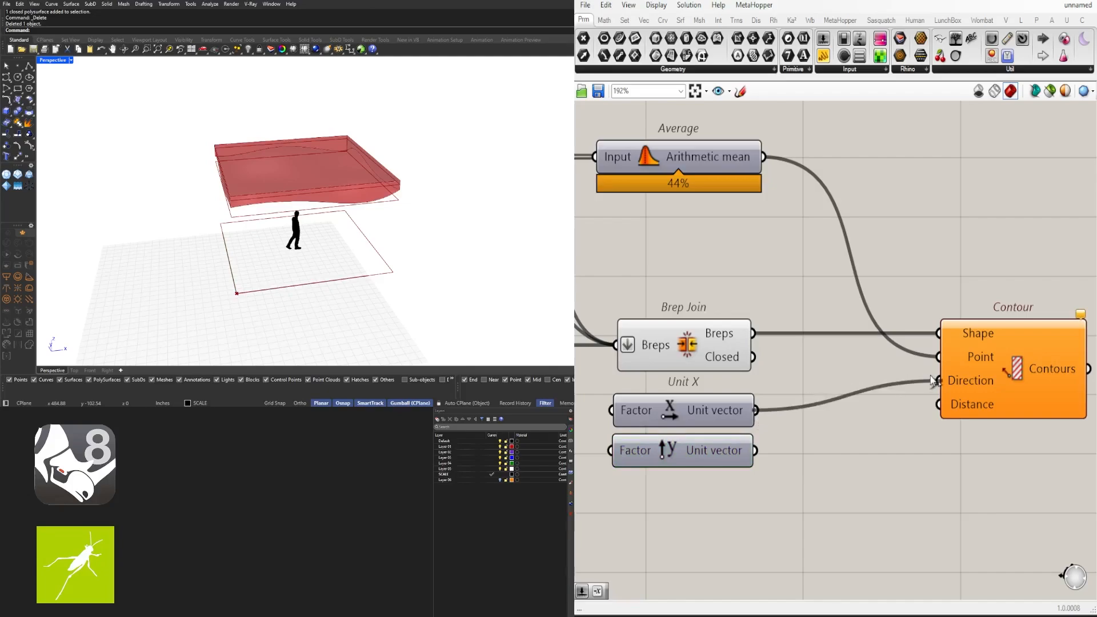
{"action": "left_click_drag", "start_coordinate": [1002, 390], "coordinate": [1006, 423]}
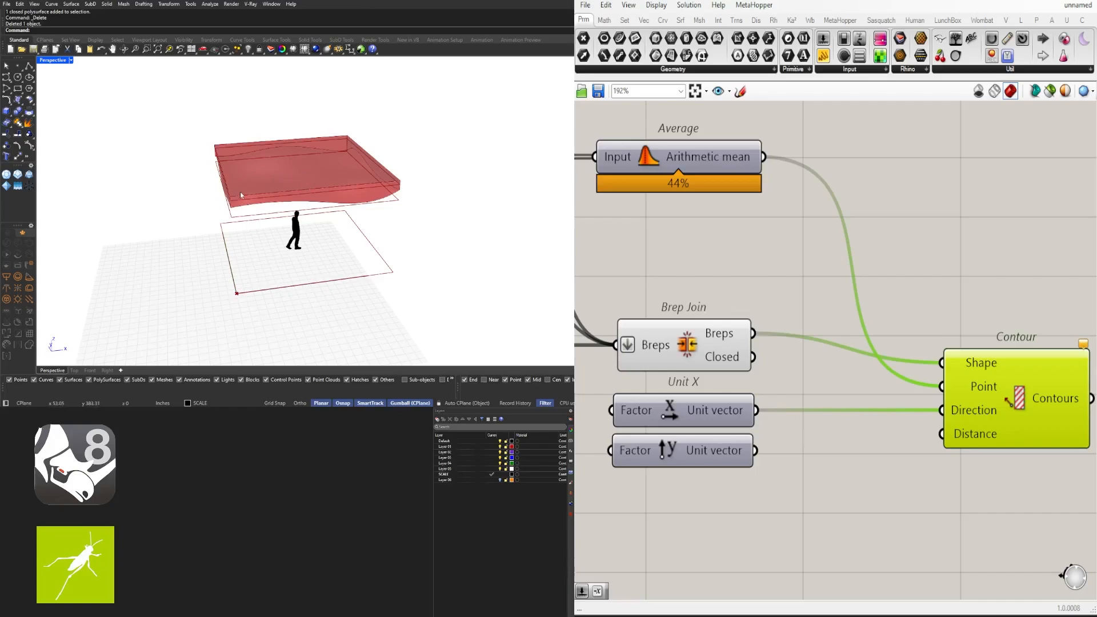
{"action": "right_click_drag", "start_coordinate": [806, 523], "coordinate": [801, 442]}
{"action": "double_click", "coordinate": [739, 477]}
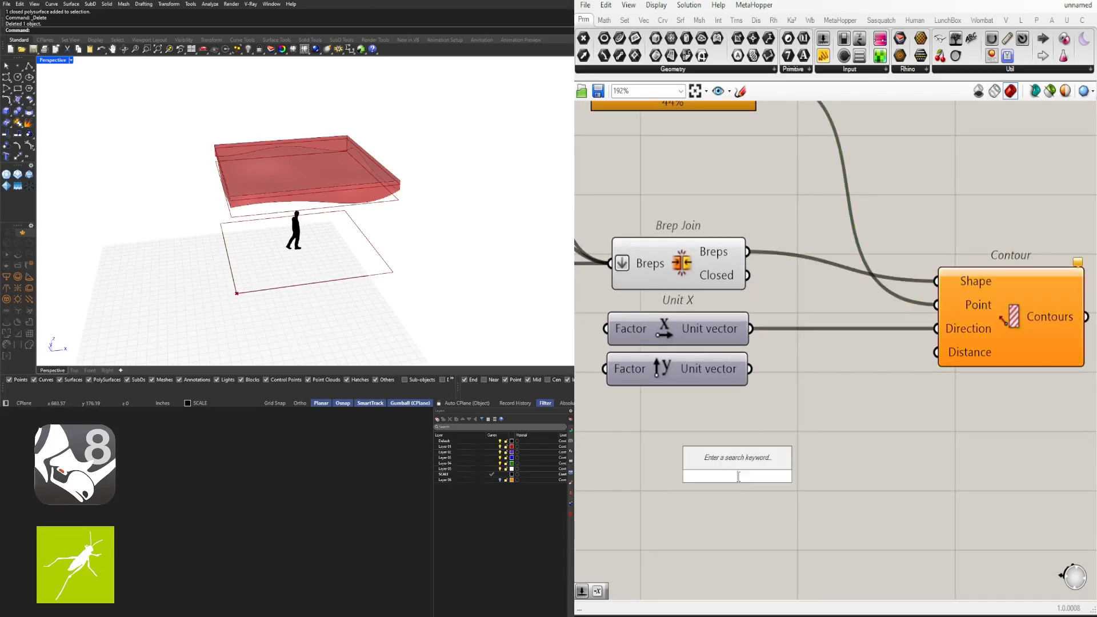
{"action": "type", "text": "6.5"}
{"action": "key", "text": "Return"}
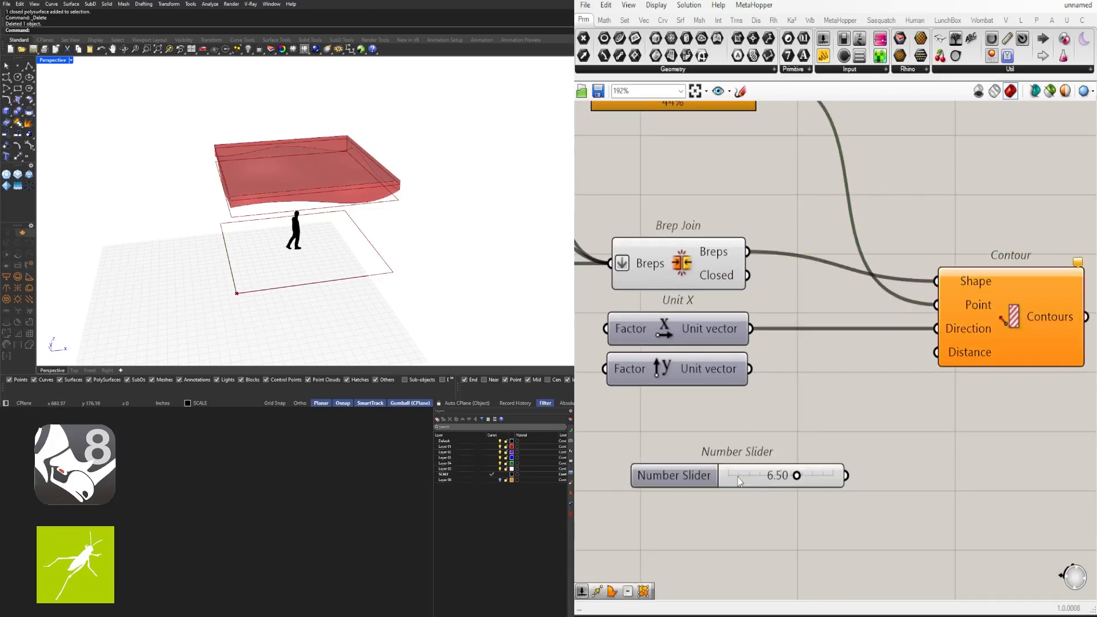
{"action": "left_click_drag", "start_coordinate": [674, 484], "coordinate": [630, 442]}
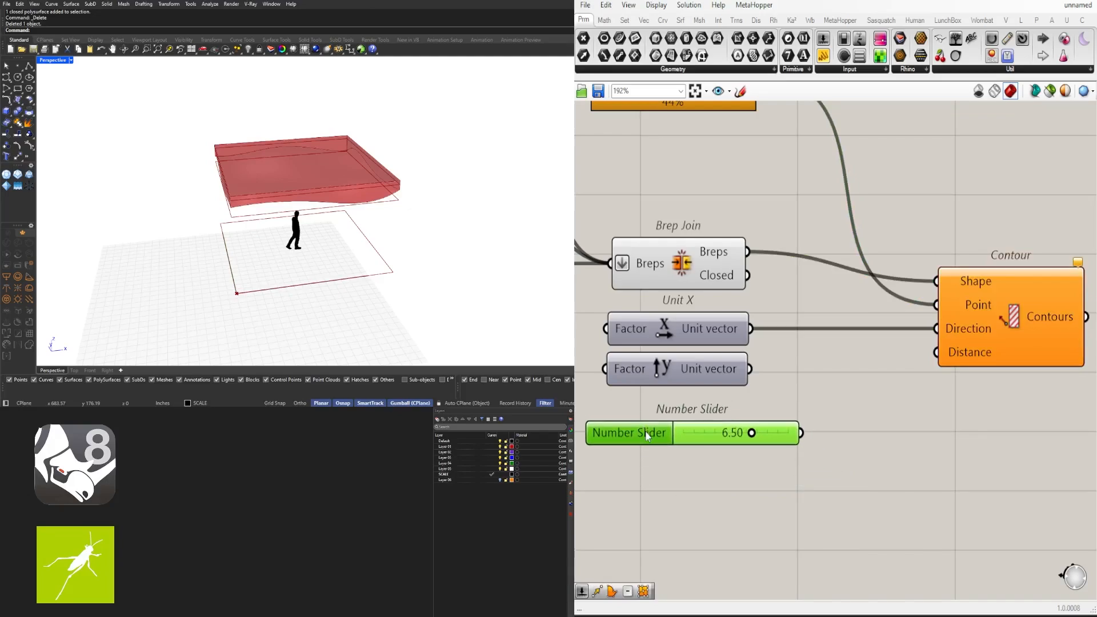
{"action": "double_click", "coordinate": [645, 439]}
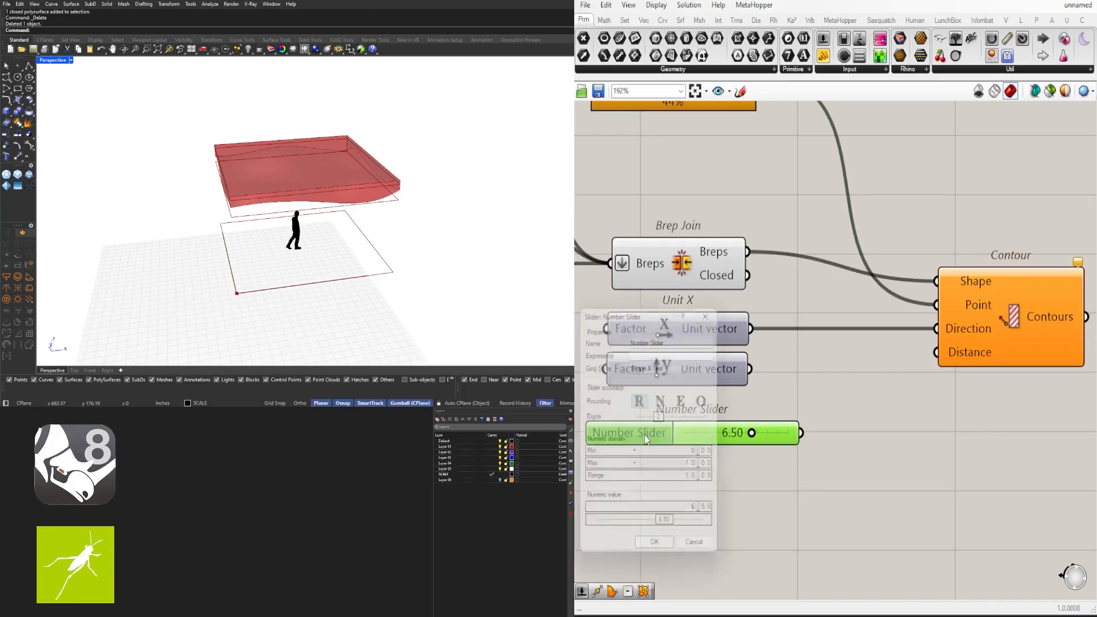
{"action": "double_click", "coordinate": [685, 457]}
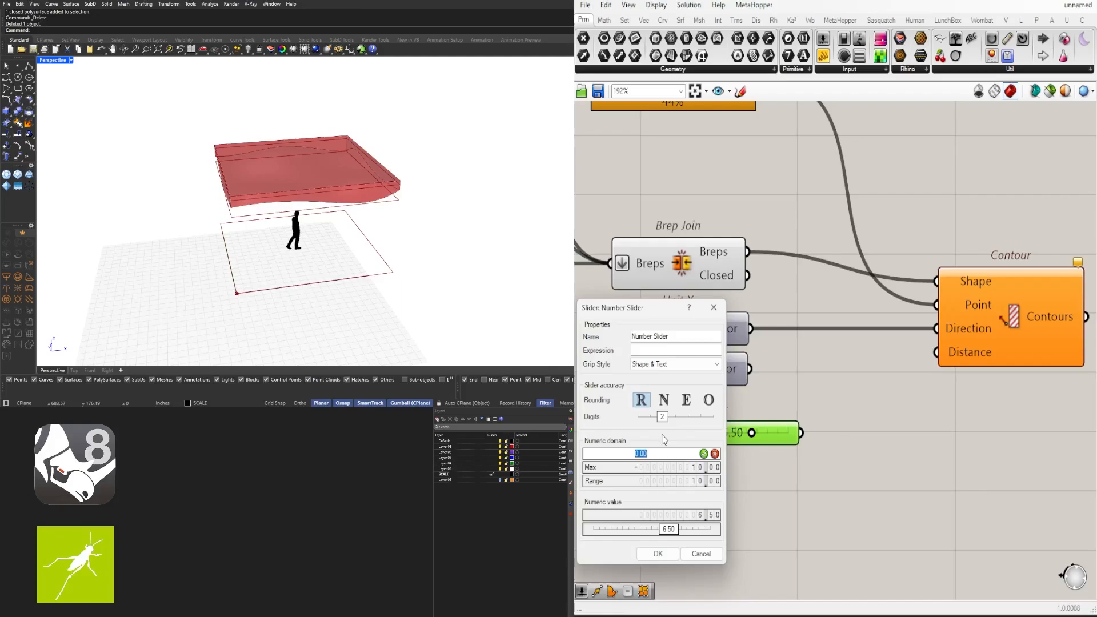
{"action": "type", "text": "3"}
{"action": "left_click", "coordinate": [658, 554]}
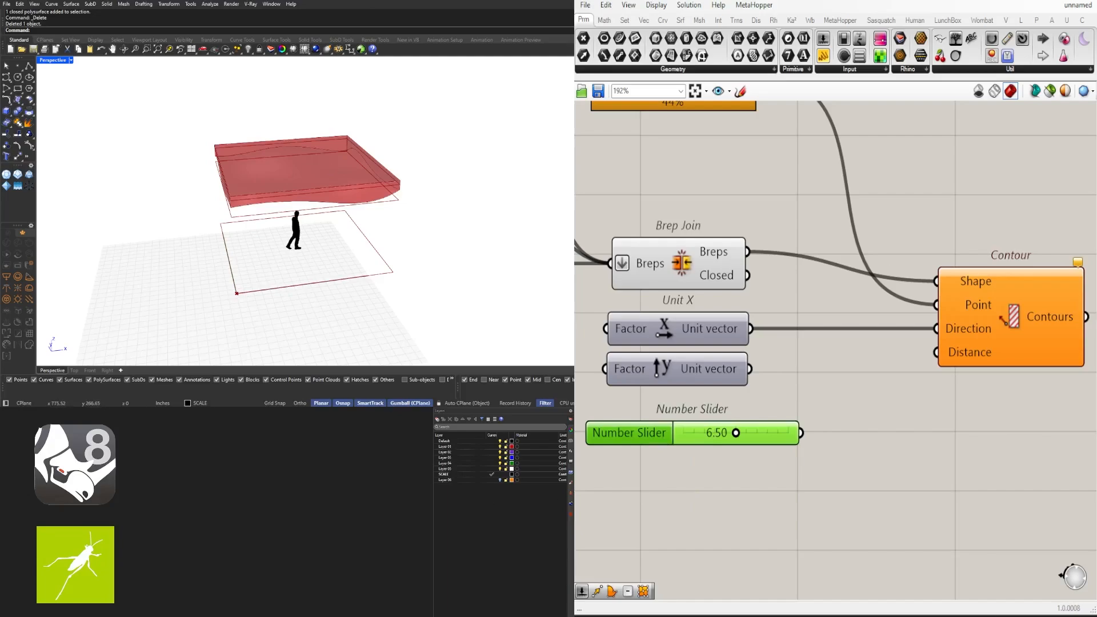
{"action": "left_click_drag", "start_coordinate": [661, 434], "coordinate": [652, 425]}
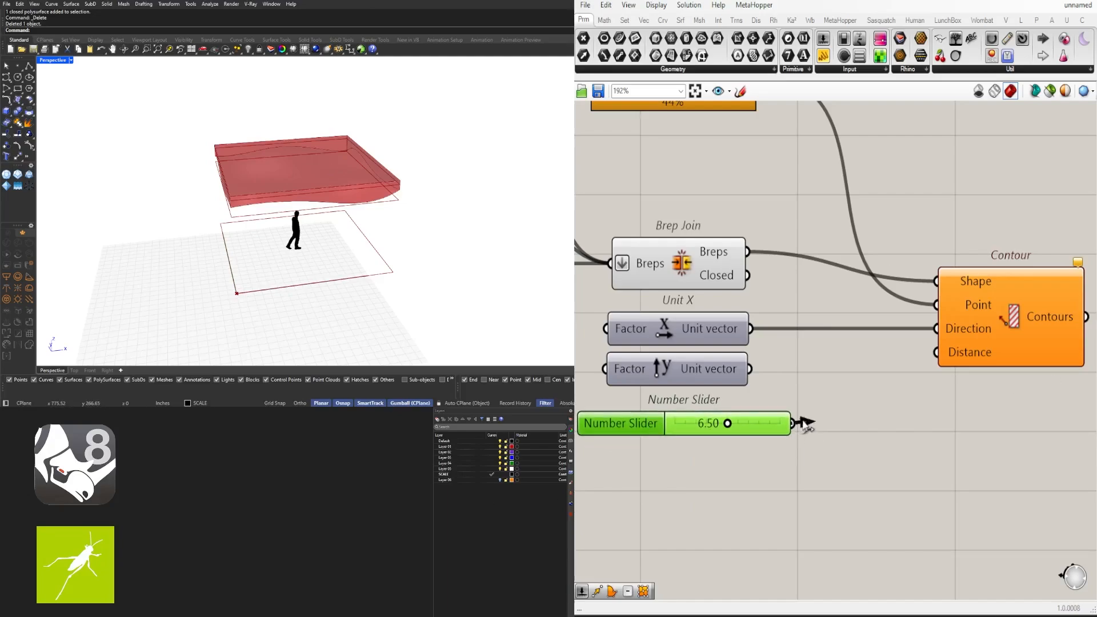
{"action": "left_click_drag", "start_coordinate": [794, 424], "coordinate": [989, 354]}
{"action": "left_click", "coordinate": [1015, 338]}
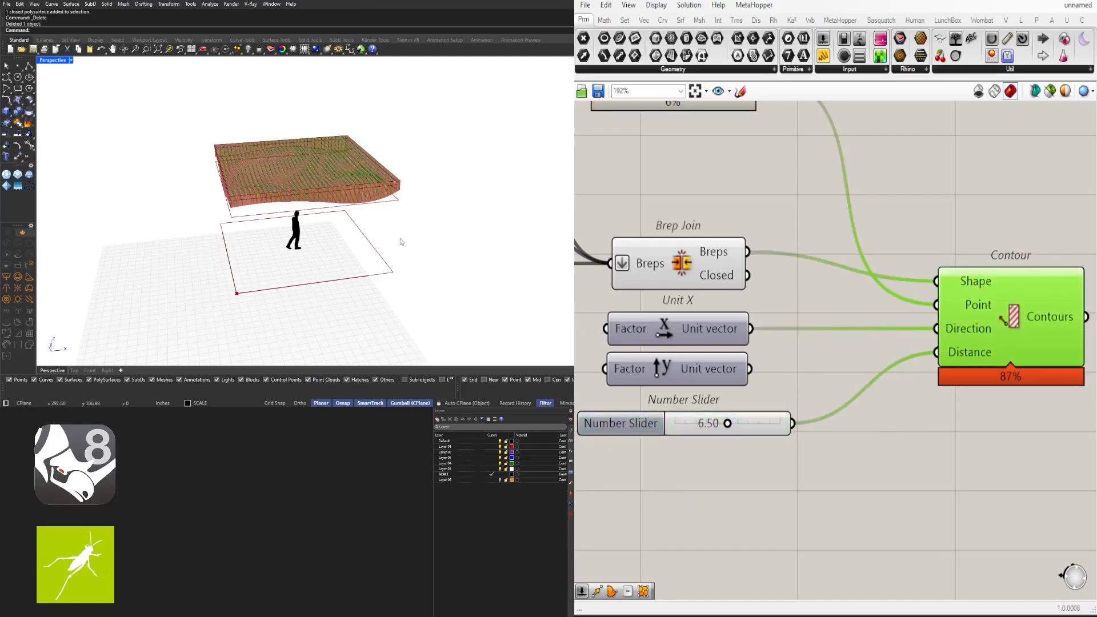
{"action": "scroll", "coordinate": [402, 242], "scroll_direction": "up", "scroll_amount": 3}
{"action": "scroll", "coordinate": [725, 419], "scroll_direction": "up", "scroll_amount": 3}
{"action": "double_click", "coordinate": [720, 427]}
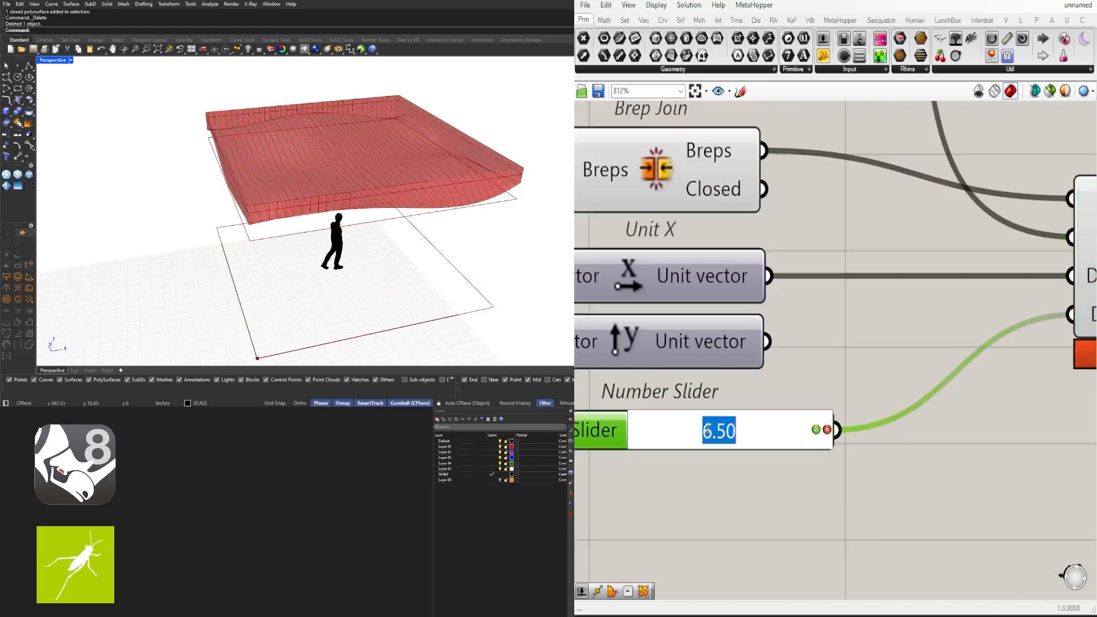
{"action": "type", "text": "8"}
{"action": "key", "text": "Return"}
{"action": "right_click_drag", "start_coordinate": [367, 245], "coordinate": [346, 235]}
{"action": "double_click", "coordinate": [730, 430]}
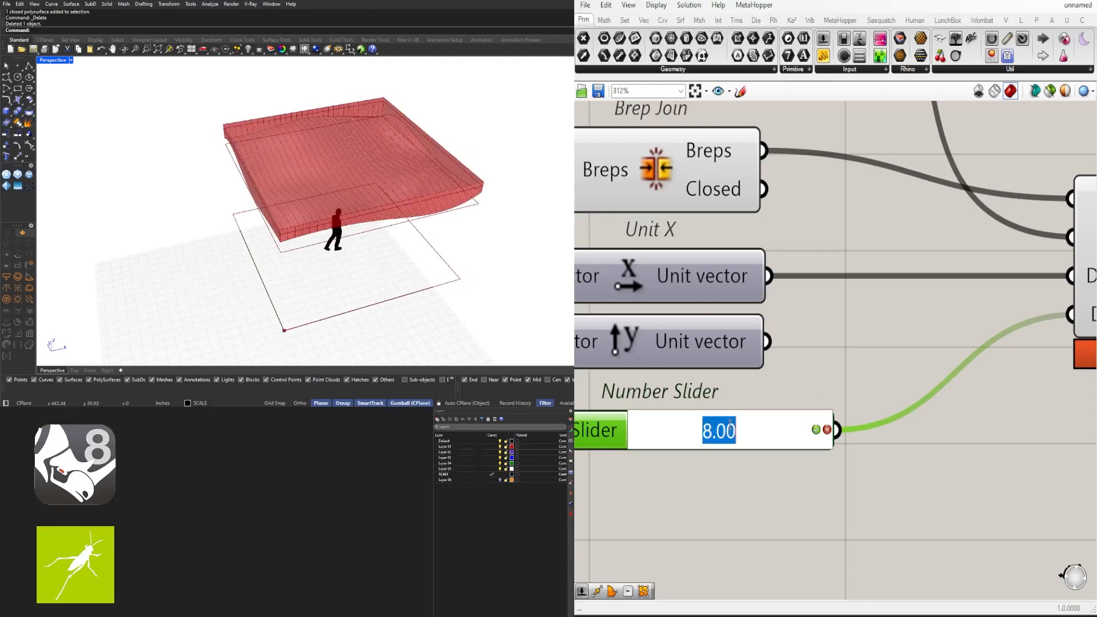
{"action": "type", "text": "8.5"}
{"action": "key", "text": "Return"}
{"action": "scroll", "coordinate": [839, 438], "scroll_direction": "down", "scroll_amount": 3}
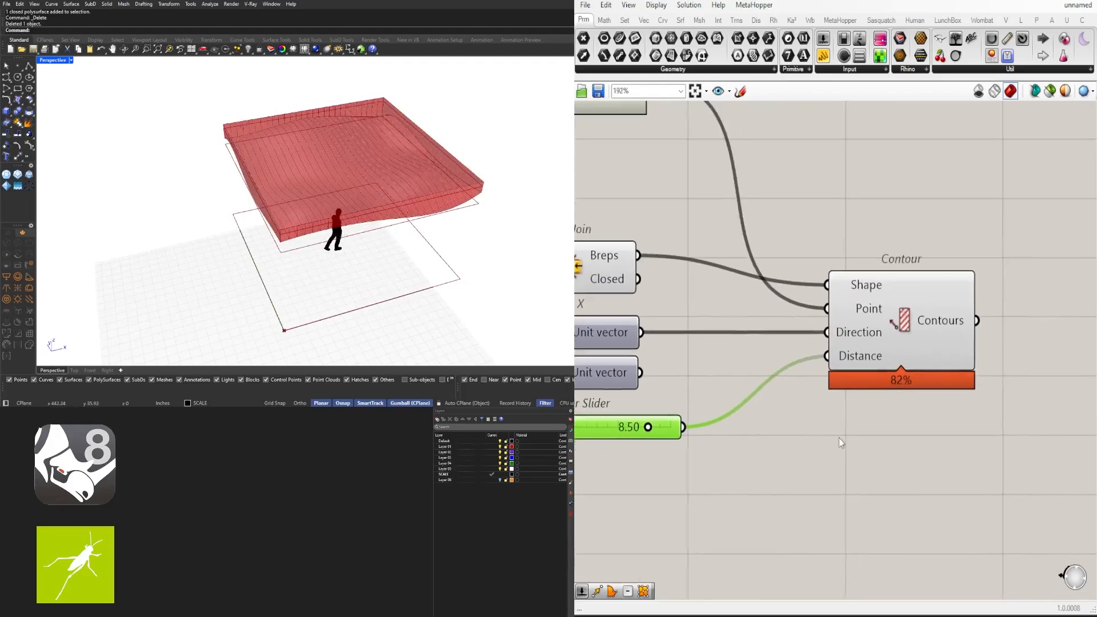
{"action": "left_click", "coordinate": [932, 354]}
{"action": "scroll", "coordinate": [892, 346], "scroll_direction": "down", "scroll_amount": 2}
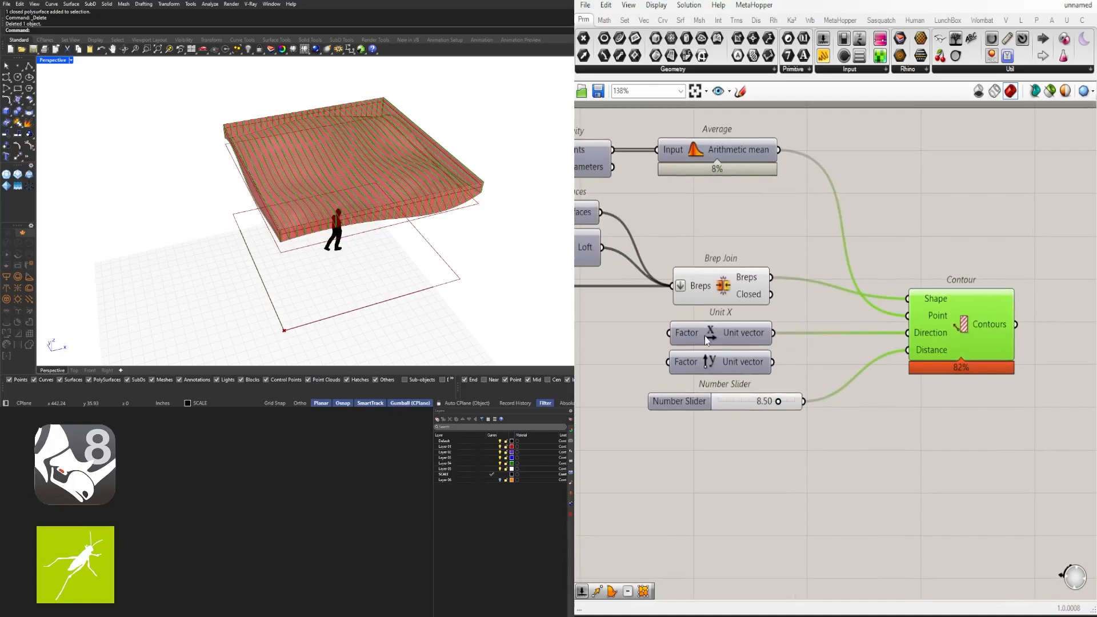
{"action": "left_click", "coordinate": [724, 294]}
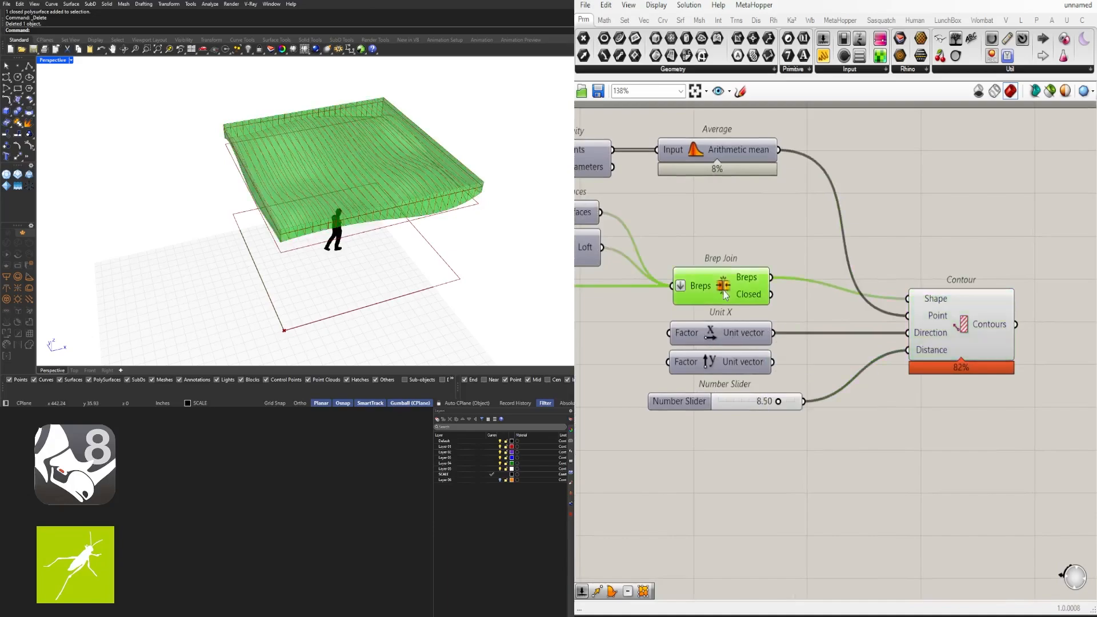
{"action": "left_click", "coordinate": [883, 362]}
{"action": "left_click", "coordinate": [935, 317]}
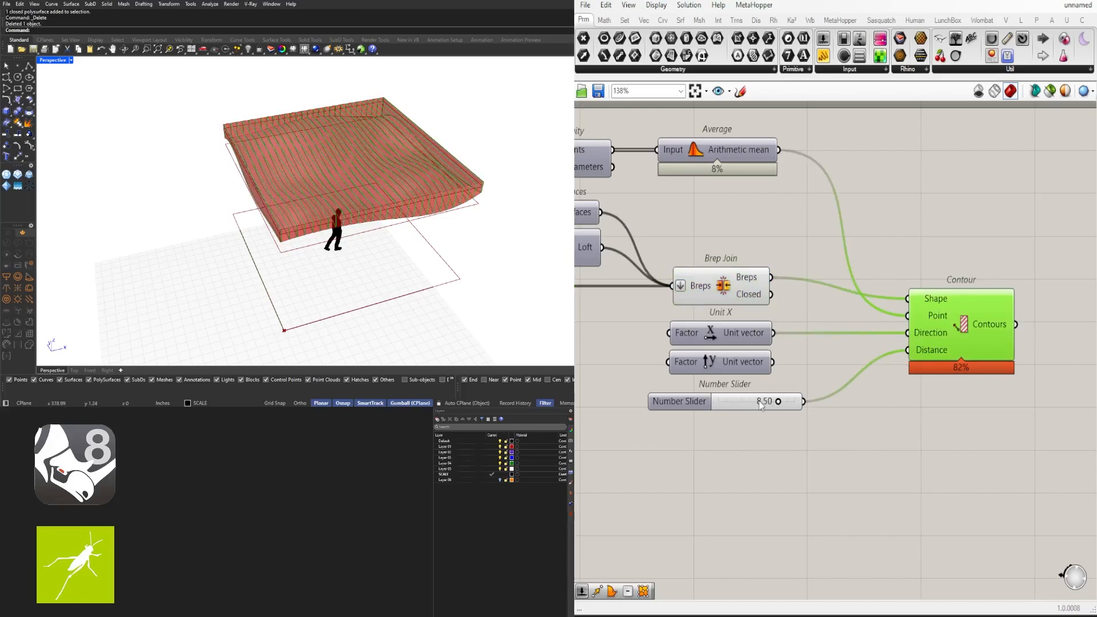
{"action": "right_click_drag", "start_coordinate": [333, 210], "coordinate": [376, 189]}
{"action": "scroll", "coordinate": [328, 200], "scroll_direction": "up", "scroll_amount": 5}
{"action": "scroll", "coordinate": [932, 366], "scroll_direction": "down", "scroll_amount": 3}
{"action": "left_click", "coordinate": [832, 269]}
{"action": "right_click_drag", "start_coordinate": [959, 332], "coordinate": [846, 330]}
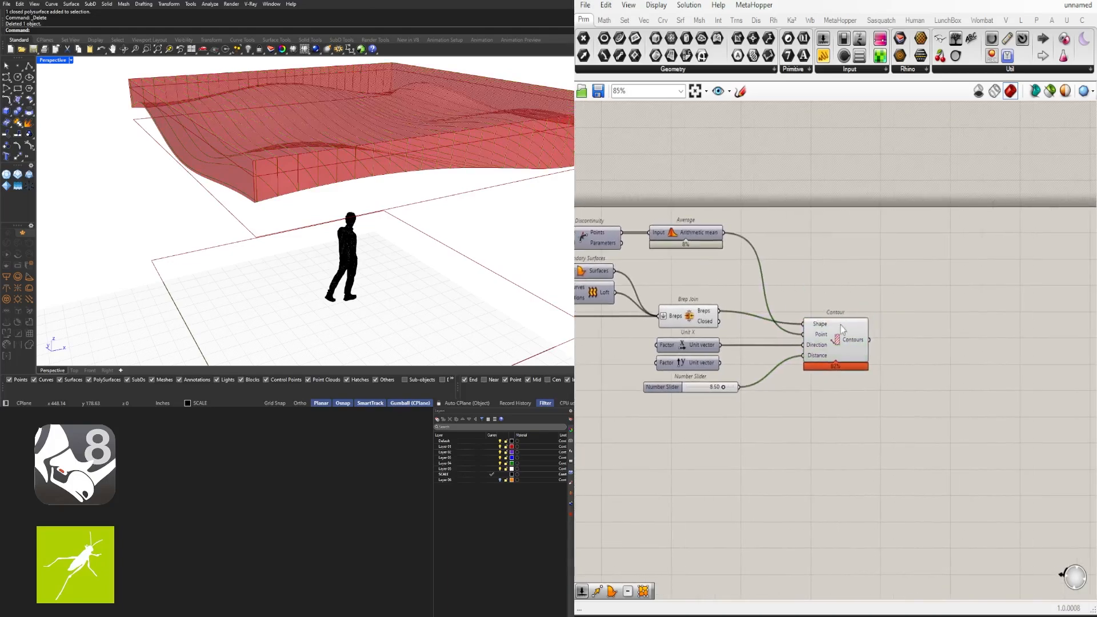
{"action": "left_click", "coordinate": [840, 321]}
{"action": "left_click_drag", "start_coordinate": [826, 331], "coordinate": [824, 320]}
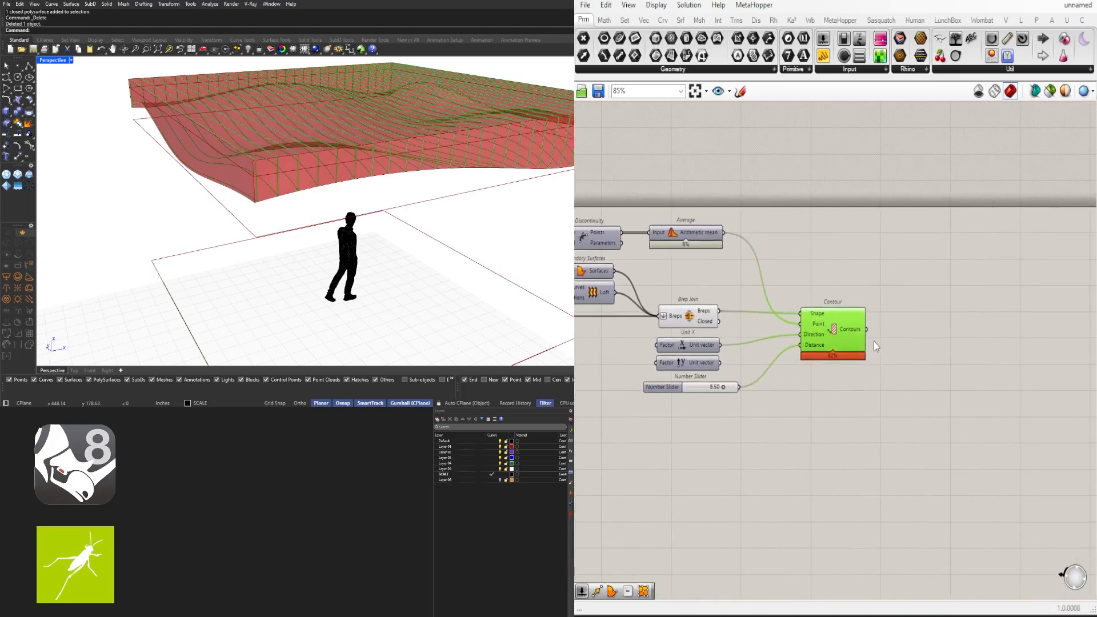
Add a Boundary Surfaces component fed by Contour's curves as Edges
{"action": "double_click", "coordinate": [916, 338]}
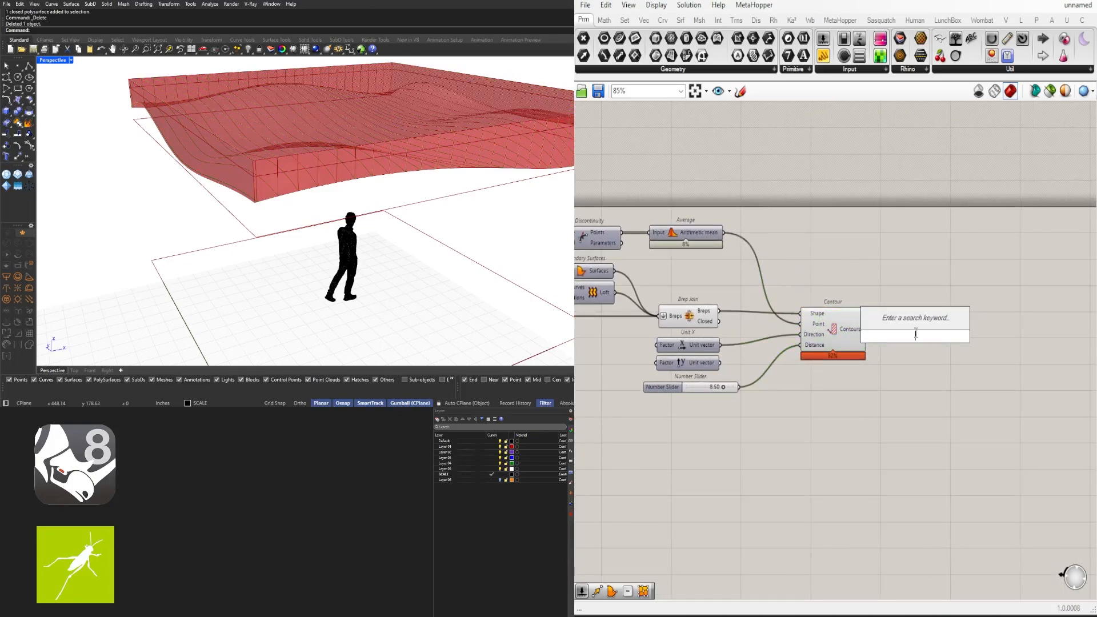
{"action": "type", "text": "BOUN"}
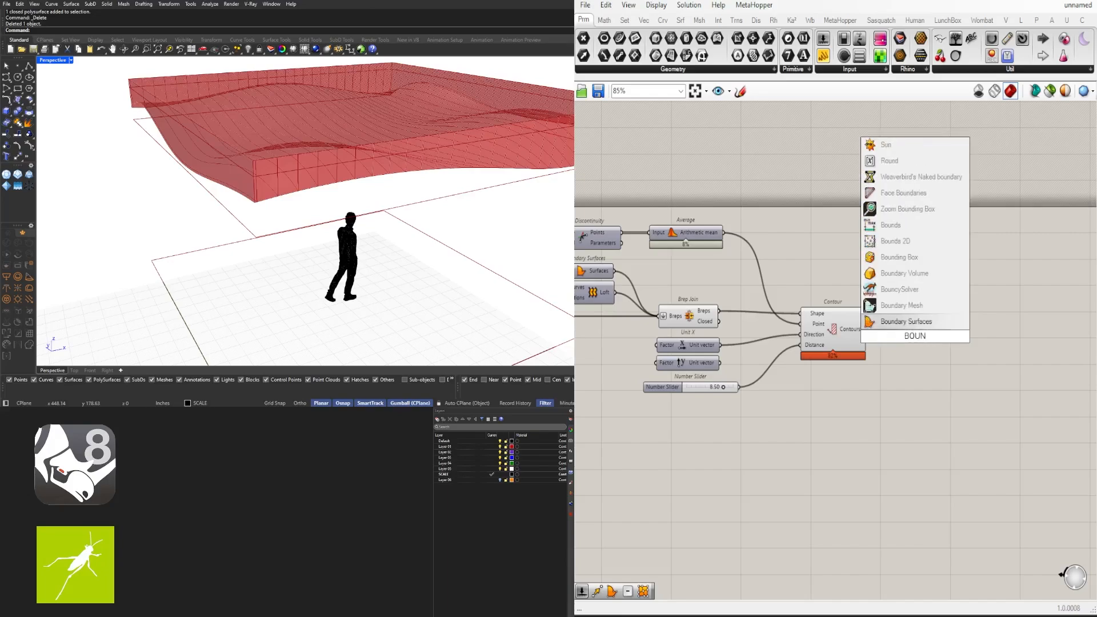
{"action": "left_click", "coordinate": [906, 321]}
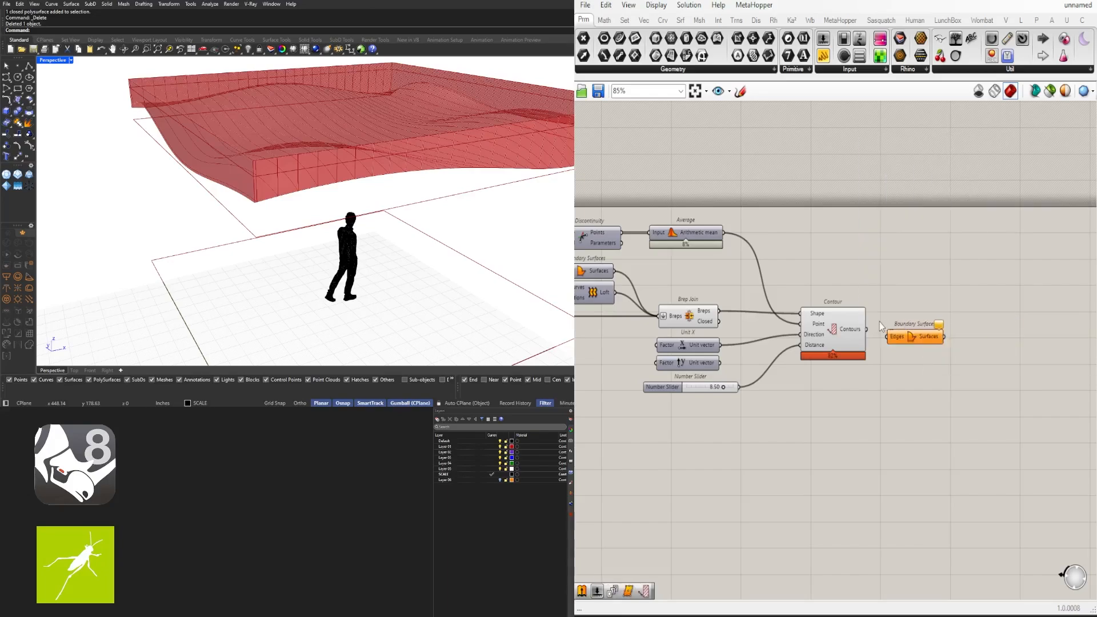
{"action": "scroll", "coordinate": [863, 336], "scroll_direction": "up", "scroll_amount": 3}
{"action": "left_click_drag", "start_coordinate": [861, 335], "coordinate": [969, 347]}
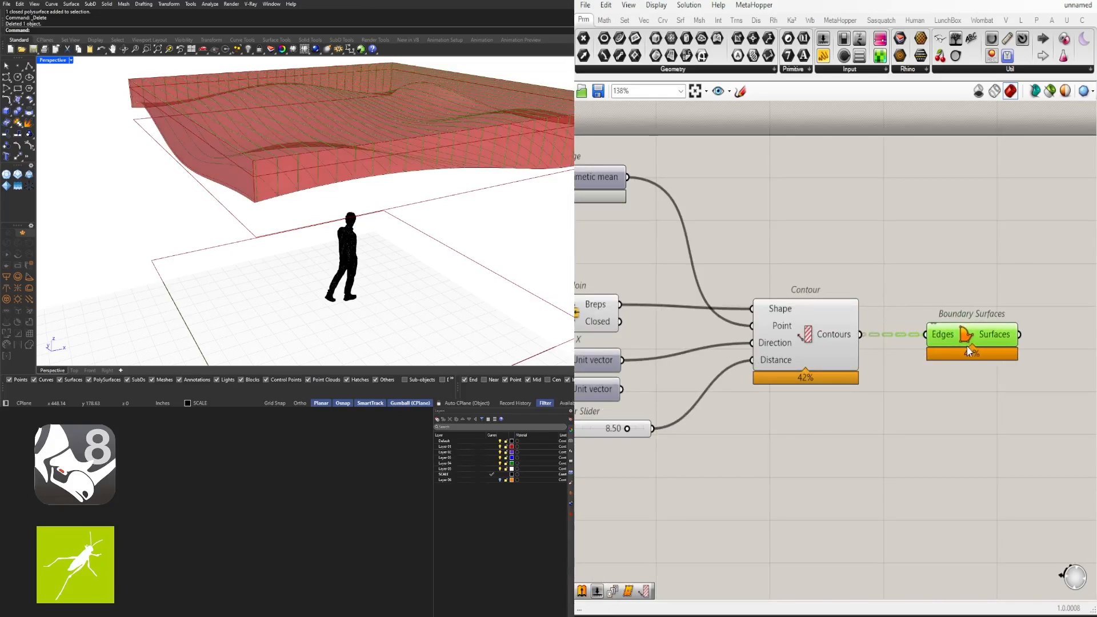
{"action": "mouse_move", "coordinate": [395, 199]}
{"action": "right_mouse_down"}
{"action": "mouse_move", "coordinate": [422, 184]}
{"action": "mouse_move", "coordinate": [392, 191]}
{"action": "right_mouse_up"}
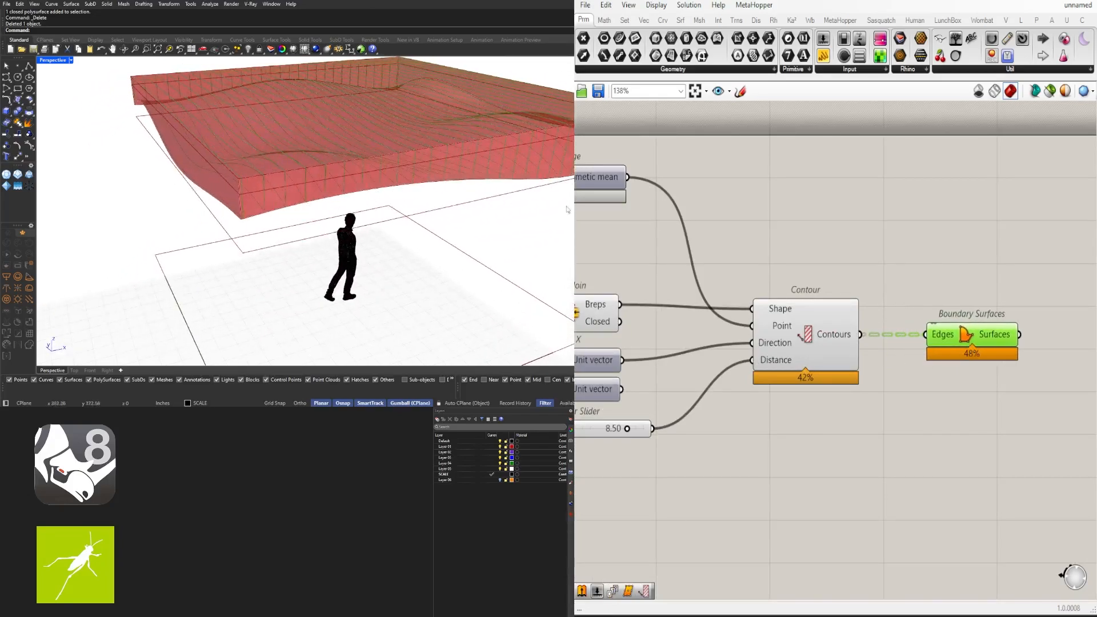
Turn off the previews of Contour and Brep Join
{"action": "left_click", "coordinate": [792, 339]}
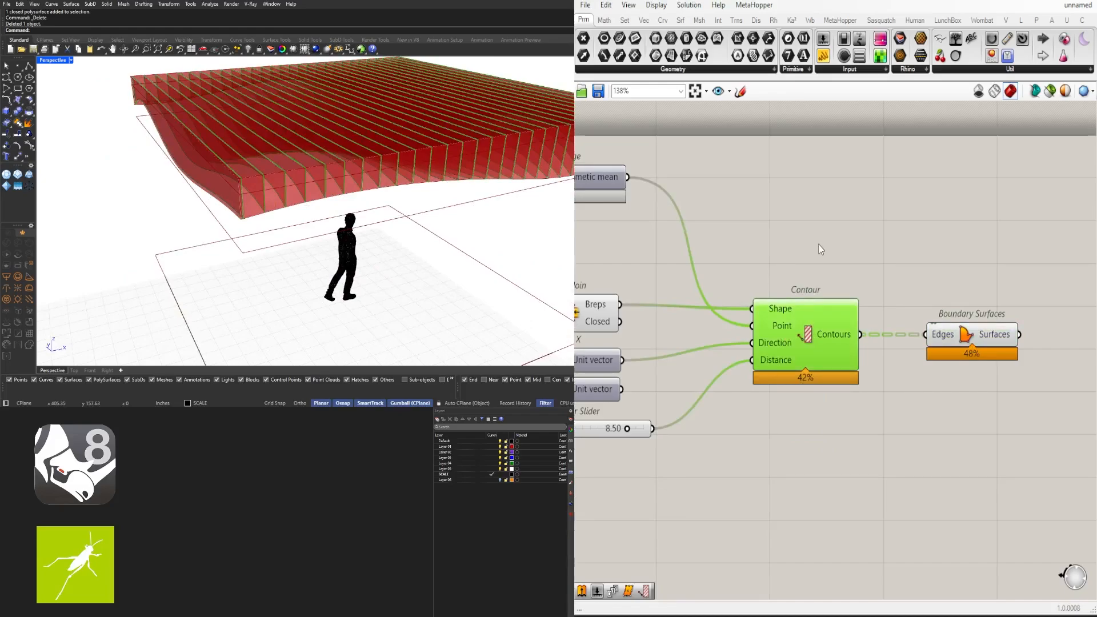
{"action": "middle_click", "coordinate": [806, 326]}
{"action": "left_click", "coordinate": [834, 288]}
{"action": "right_click_drag", "start_coordinate": [614, 256], "coordinate": [742, 245]}
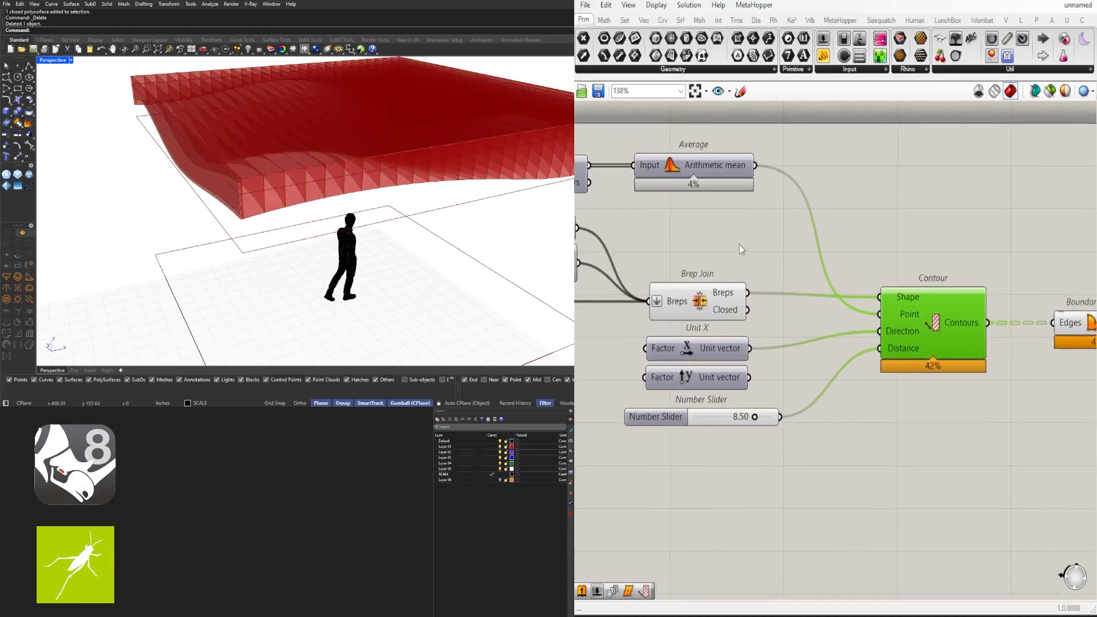
{"action": "left_click", "coordinate": [696, 294]}
{"action": "middle_click", "coordinate": [731, 253]}
{"action": "left_click", "coordinate": [758, 217]}
{"action": "left_click", "coordinate": [918, 222]}
Orbit the Rhino view around the planar slices and preview the Boundary Surfaces result
{"action": "right_click_drag", "start_coordinate": [338, 209], "coordinate": [222, 222]}
{"action": "scroll", "coordinate": [294, 222], "scroll_direction": "down", "scroll_amount": 3}
{"action": "right_click_drag", "start_coordinate": [295, 223], "coordinate": [395, 201]}
{"action": "right_click_drag", "start_coordinate": [335, 106], "coordinate": [312, 178]}
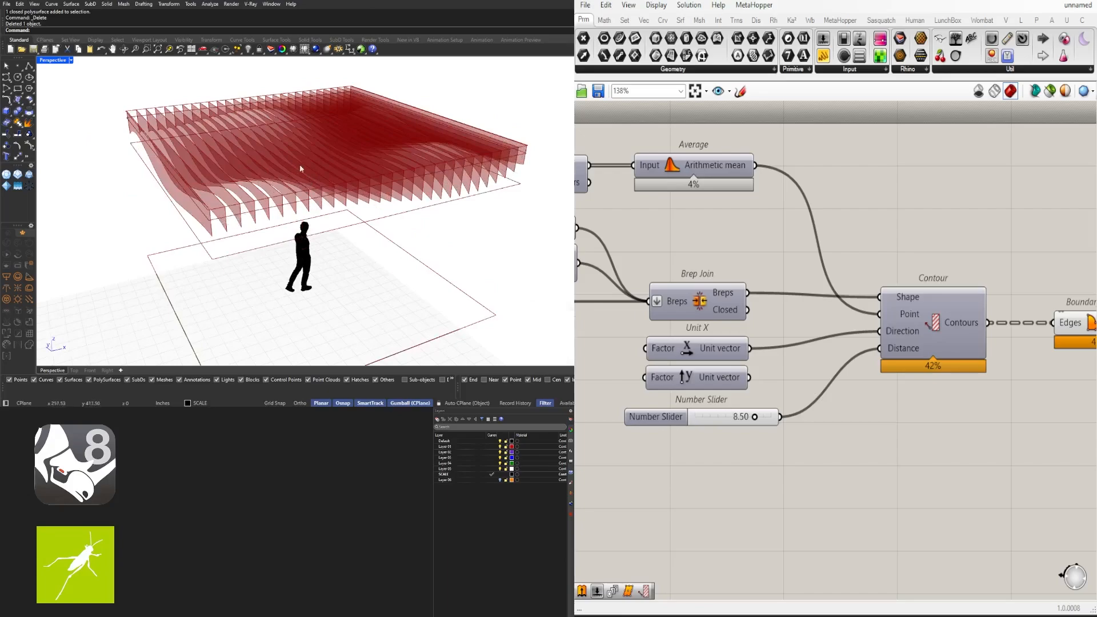
{"action": "right_click_drag", "start_coordinate": [301, 169], "coordinate": [286, 189]}
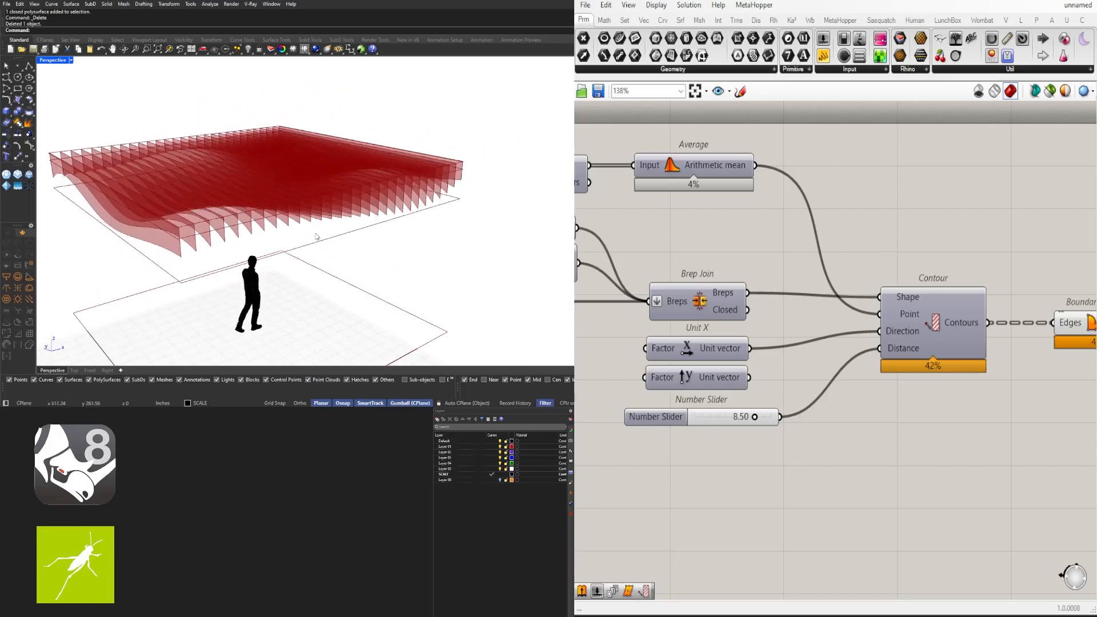
{"action": "right_click_drag", "start_coordinate": [935, 321], "coordinate": [822, 288]}
{"action": "left_click", "coordinate": [1002, 292]}
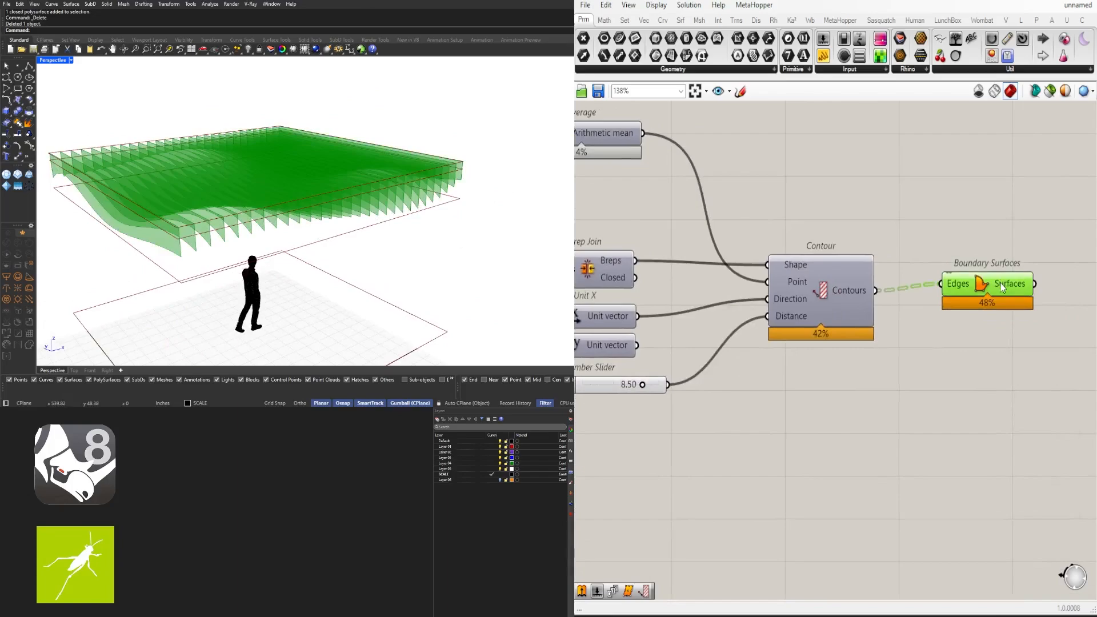
{"action": "left_click", "coordinate": [831, 290]}
{"action": "middle_click", "coordinate": [831, 290]}
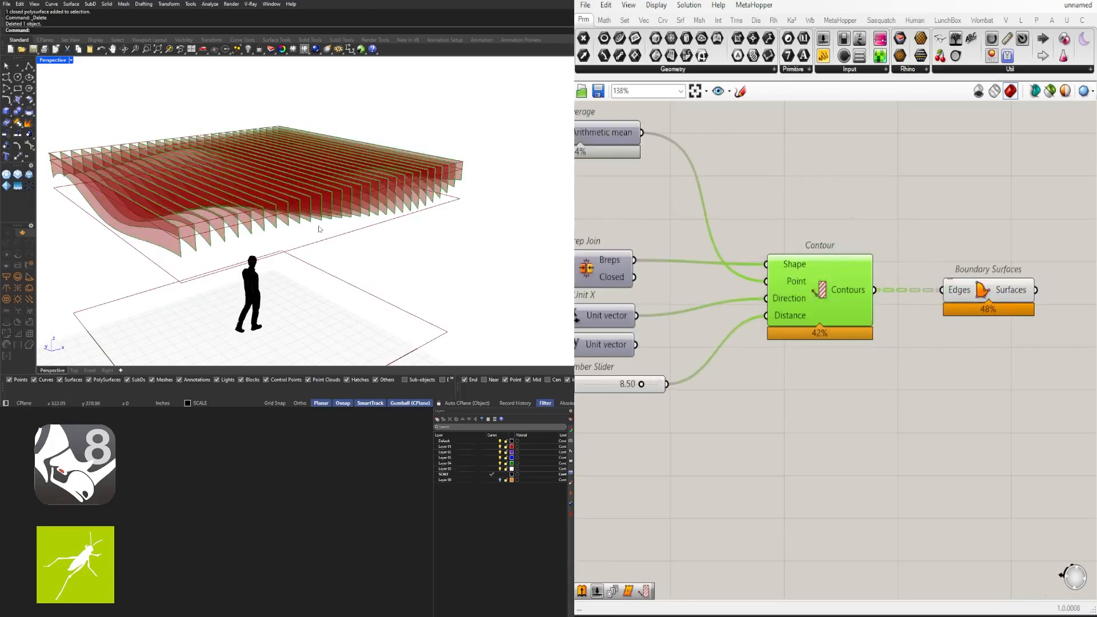
{"action": "middle_click", "coordinate": [857, 288]}
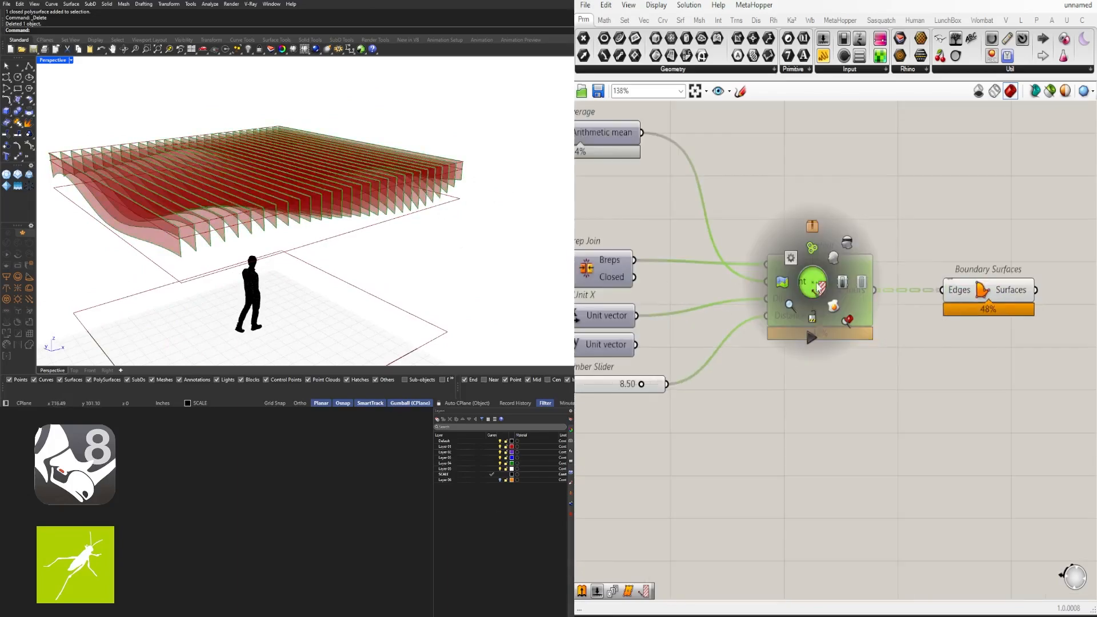
Hide the Contour preview and nudge Boundary Surfaces slightly left
{"action": "left_click", "coordinate": [845, 246]}
{"action": "left_click", "coordinate": [965, 286]}
{"action": "mouse_move", "coordinate": [965, 286]}
{"action": "left_mouse_down"}
{"action": "mouse_move", "coordinate": [953, 287]}
{"action": "mouse_move", "coordinate": [963, 287]}
{"action": "left_mouse_up"}
{"action": "scroll", "coordinate": [184, 258], "scroll_direction": "up", "scroll_amount": 4}
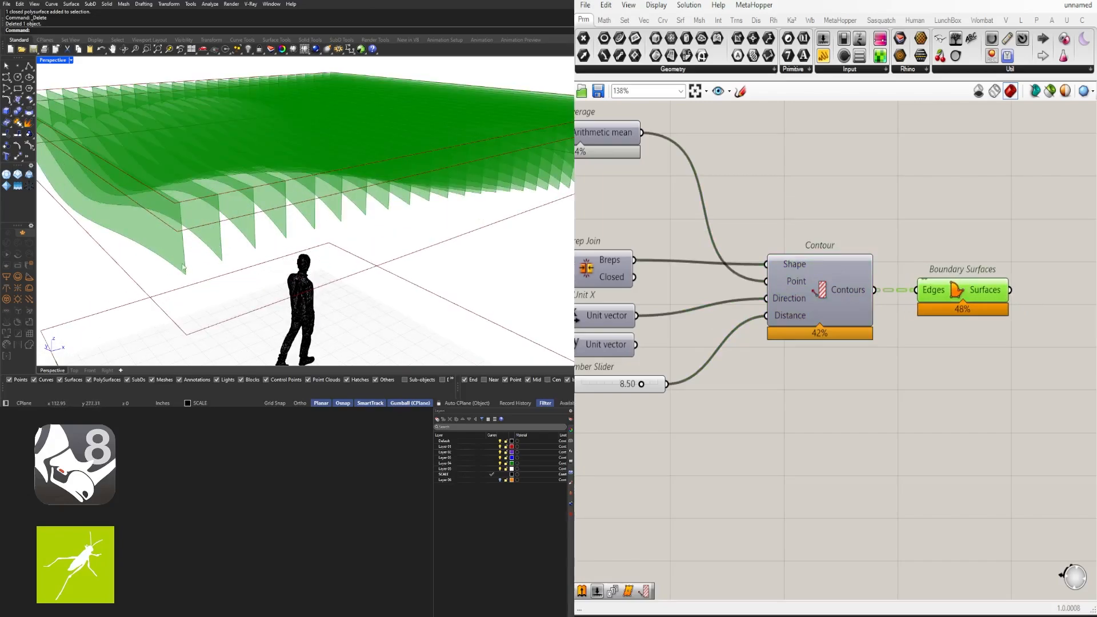
{"action": "scroll", "coordinate": [814, 331], "scroll_direction": "down", "scroll_amount": 2}
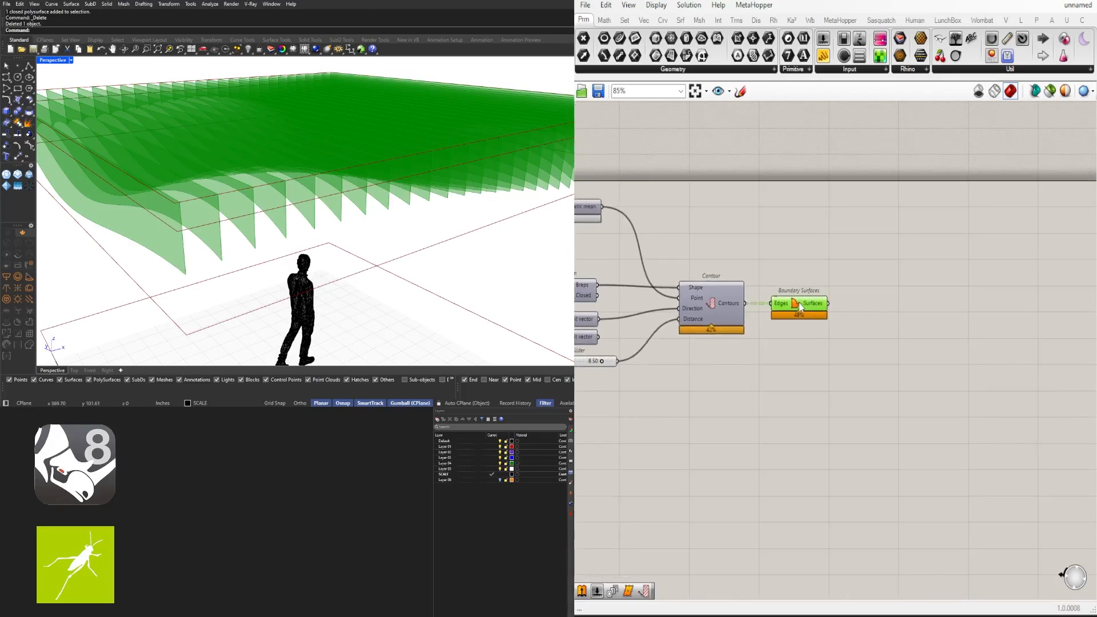
{"action": "scroll", "coordinate": [847, 280], "scroll_direction": "down", "scroll_amount": 1}
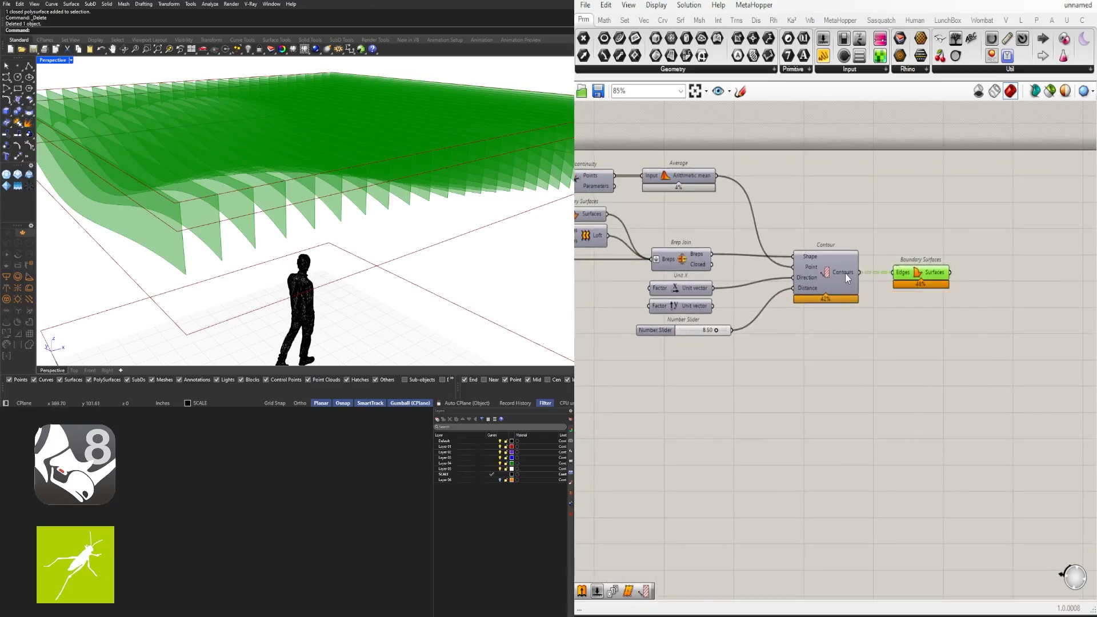
Graft Contour's Contours output so each slice becomes a separate fin
{"action": "right_click", "coordinate": [845, 273]}
{"action": "left_click", "coordinate": [874, 354]}
{"action": "left_click_drag", "start_coordinate": [916, 275], "coordinate": [942, 274]}
{"action": "scroll", "coordinate": [216, 272], "scroll_direction": "down", "scroll_amount": 5}
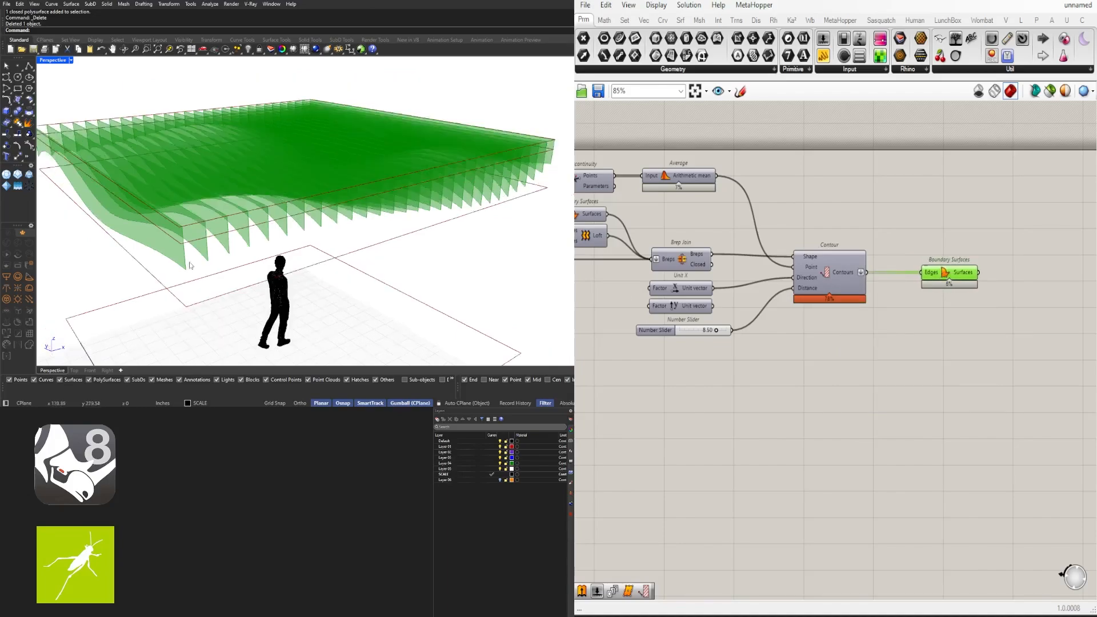
{"action": "right_click_drag", "start_coordinate": [216, 271], "coordinate": [163, 290]}
{"action": "scroll", "coordinate": [163, 289], "scroll_direction": "up", "scroll_amount": 3}
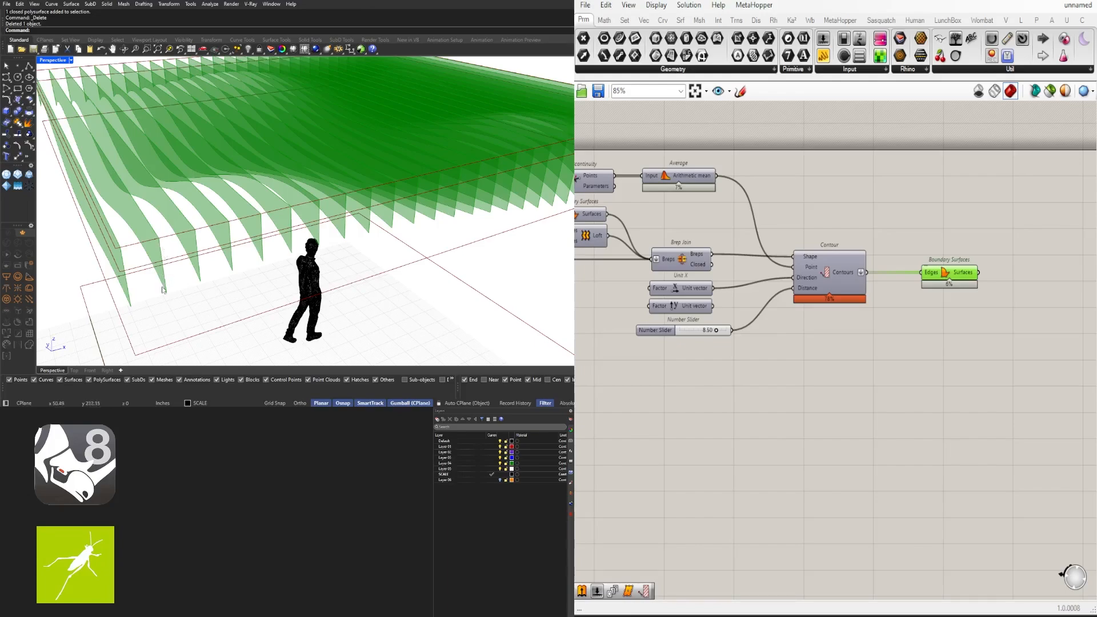
{"action": "left_click", "coordinate": [800, 365]}
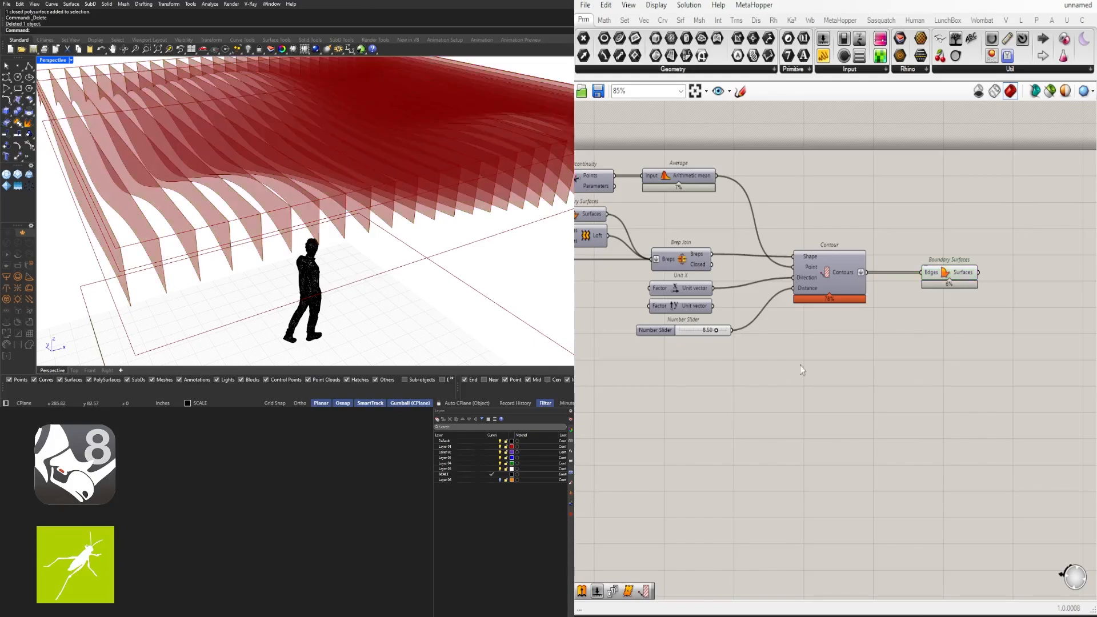
{"action": "left_click", "coordinate": [685, 291]}
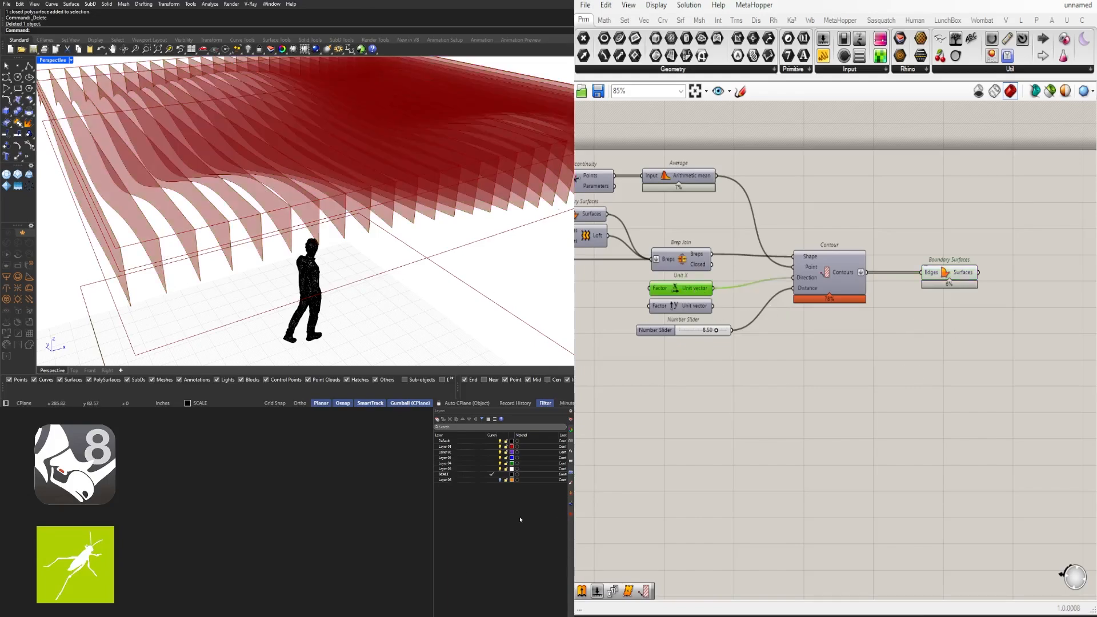
Add an Amplitude component whose Vector comes from a relay on the Unit X wire
{"action": "double_click", "coordinate": [832, 342]}
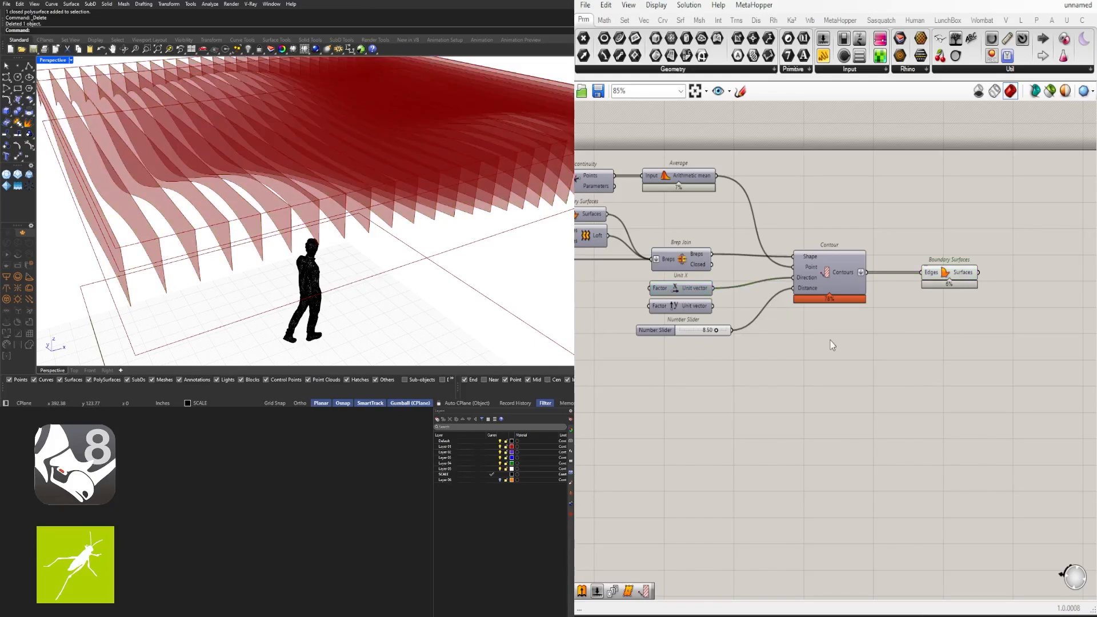
{"action": "type", "text": "AMPL"}
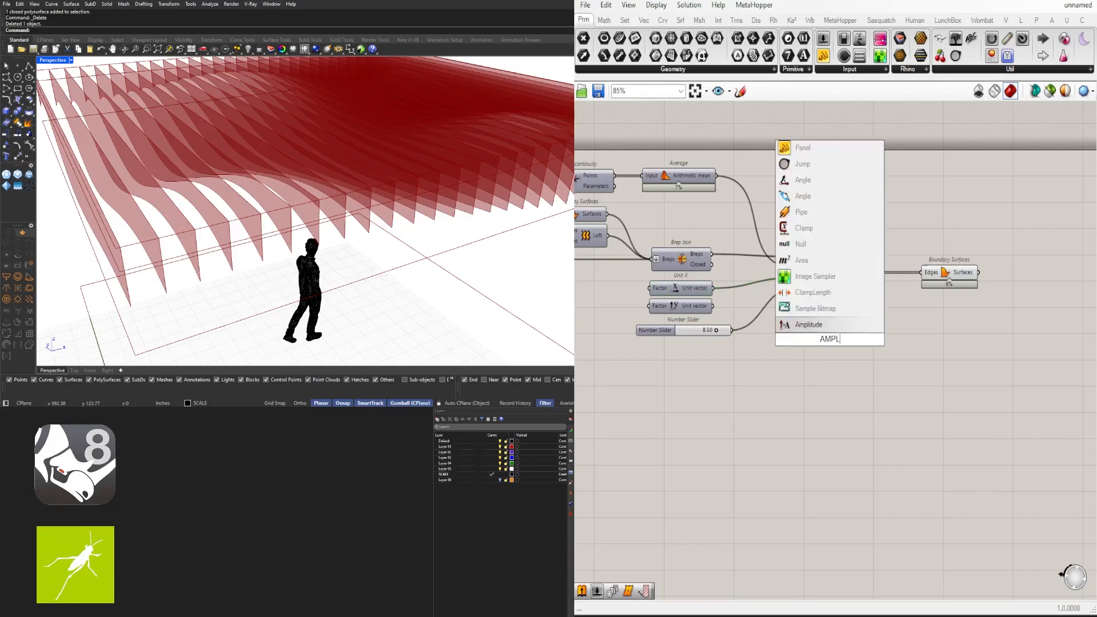
{"action": "left_click", "coordinate": [852, 324]}
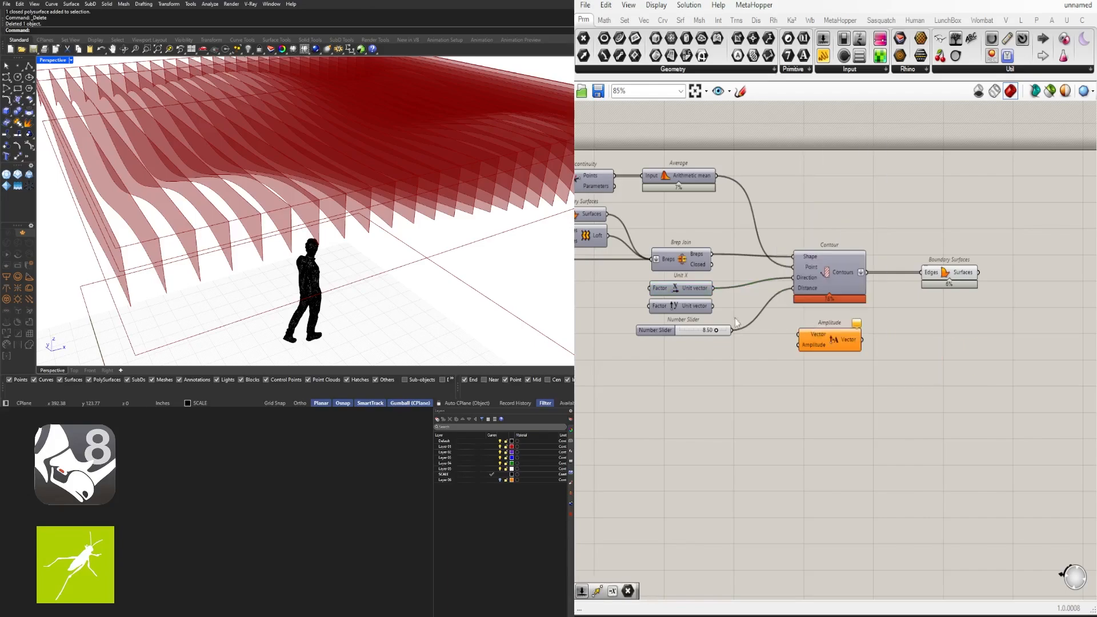
{"action": "double_click", "coordinate": [719, 290]}
{"action": "left_click_drag", "start_coordinate": [745, 290], "coordinate": [827, 334]}
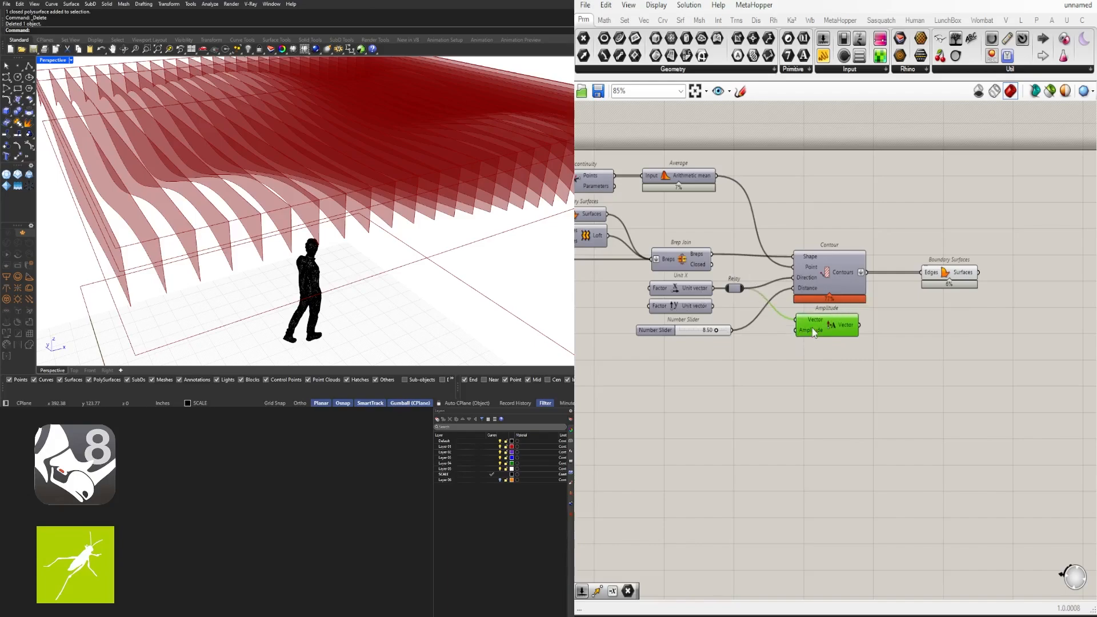
{"action": "left_click_drag", "start_coordinate": [813, 334], "coordinate": [817, 338]}
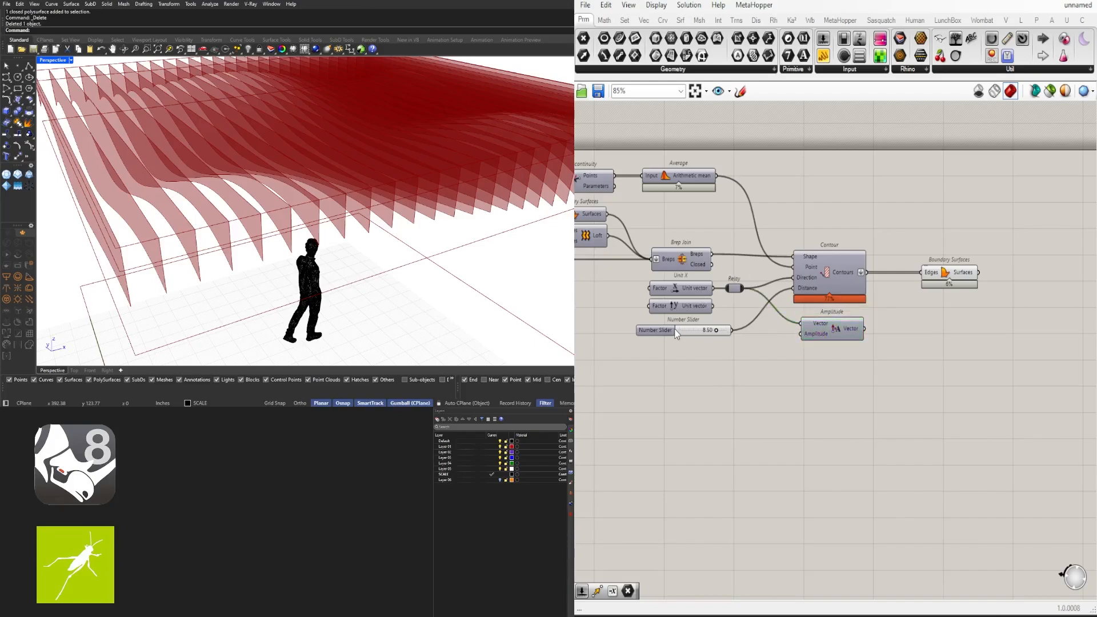
{"action": "left_click_drag", "start_coordinate": [674, 328], "coordinate": [672, 323]}
Create a 1.5 number slider and place it left of Amplitude
{"action": "double_click", "coordinate": [738, 360]}
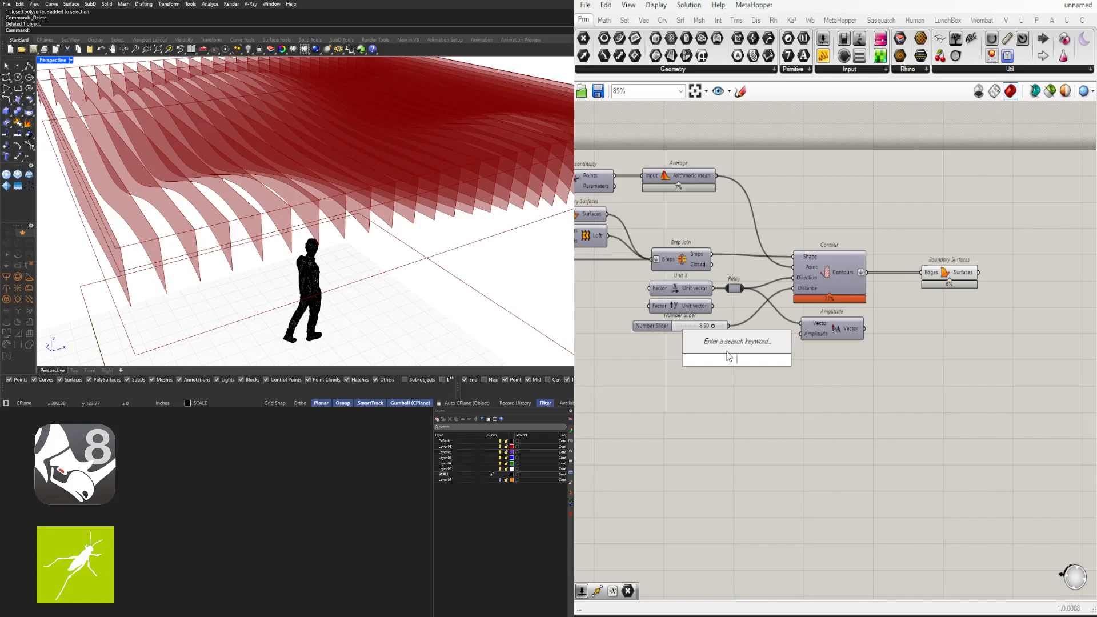
{"action": "type", "text": "1.5"}
{"action": "key", "text": "Return"}
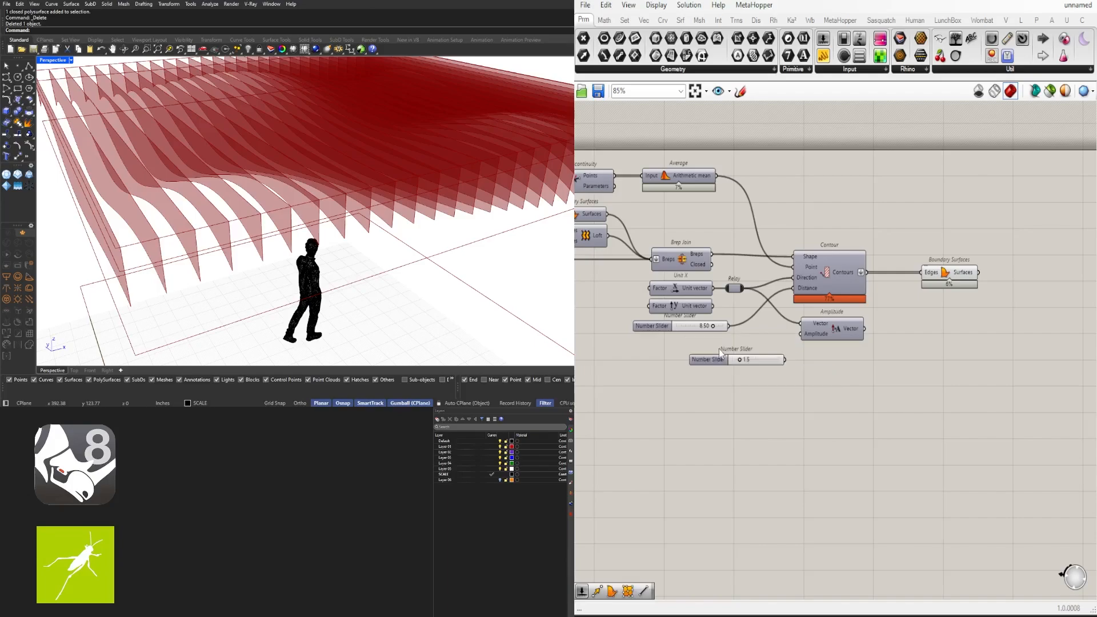
{"action": "scroll", "coordinate": [709, 360], "scroll_direction": "up", "scroll_amount": 3}
{"action": "left_click", "coordinate": [706, 364]}
{"action": "left_click", "coordinate": [874, 328]}
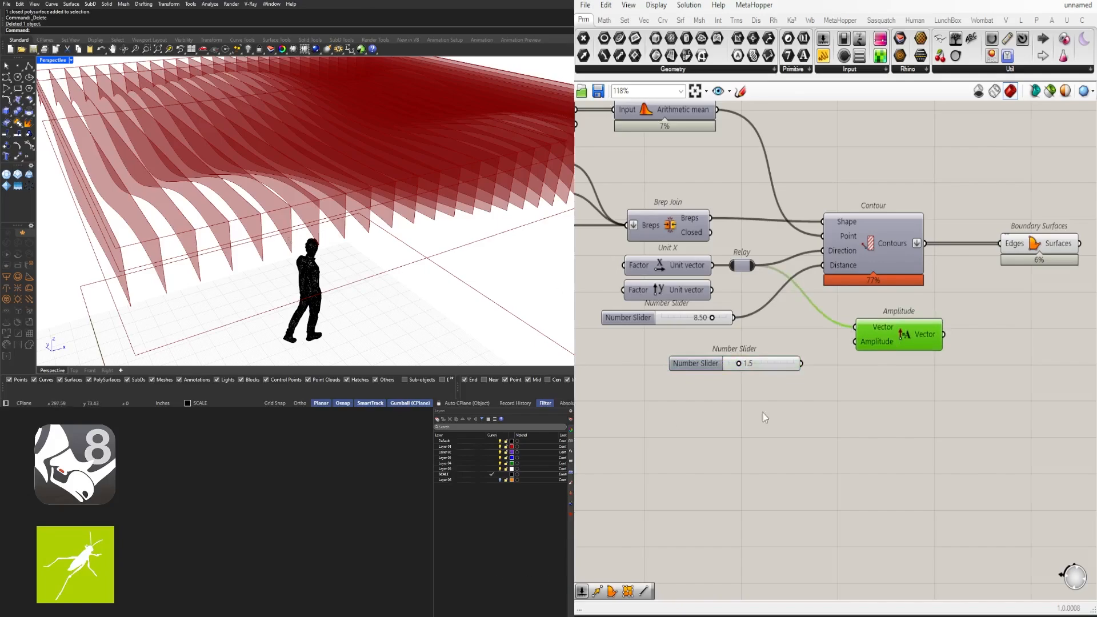
{"action": "left_click_drag", "start_coordinate": [706, 366], "coordinate": [684, 370]}
Halve the slider with a /2 Division and feed the Result into Amplitude
{"action": "scroll", "coordinate": [825, 362], "scroll_direction": "up", "scroll_amount": 3}
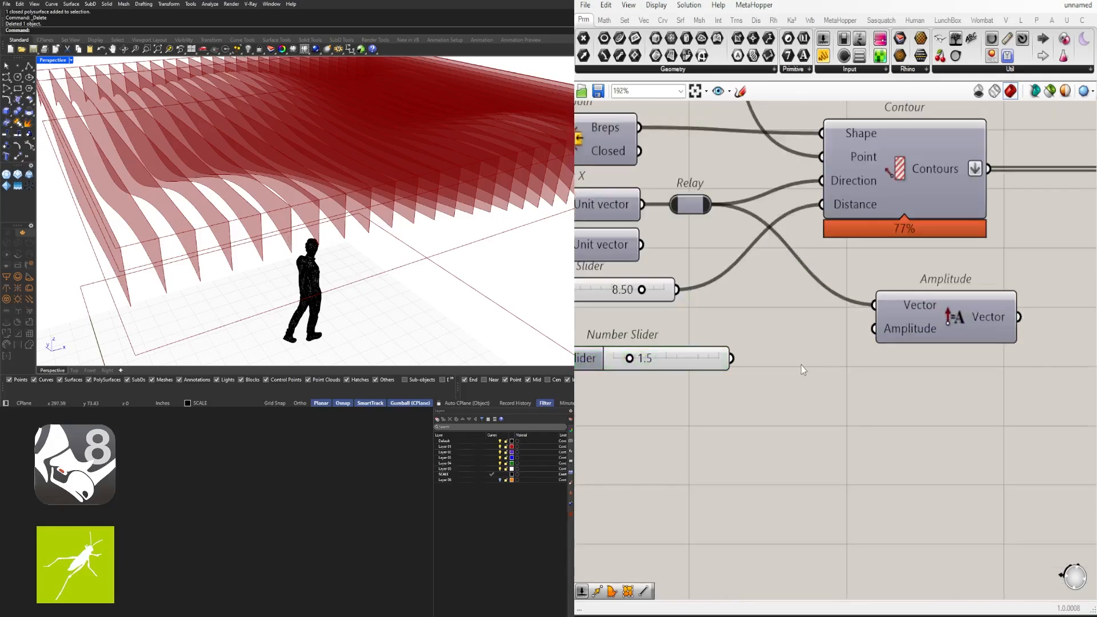
{"action": "double_click", "coordinate": [801, 365]}
{"action": "type", "text": "/2"}
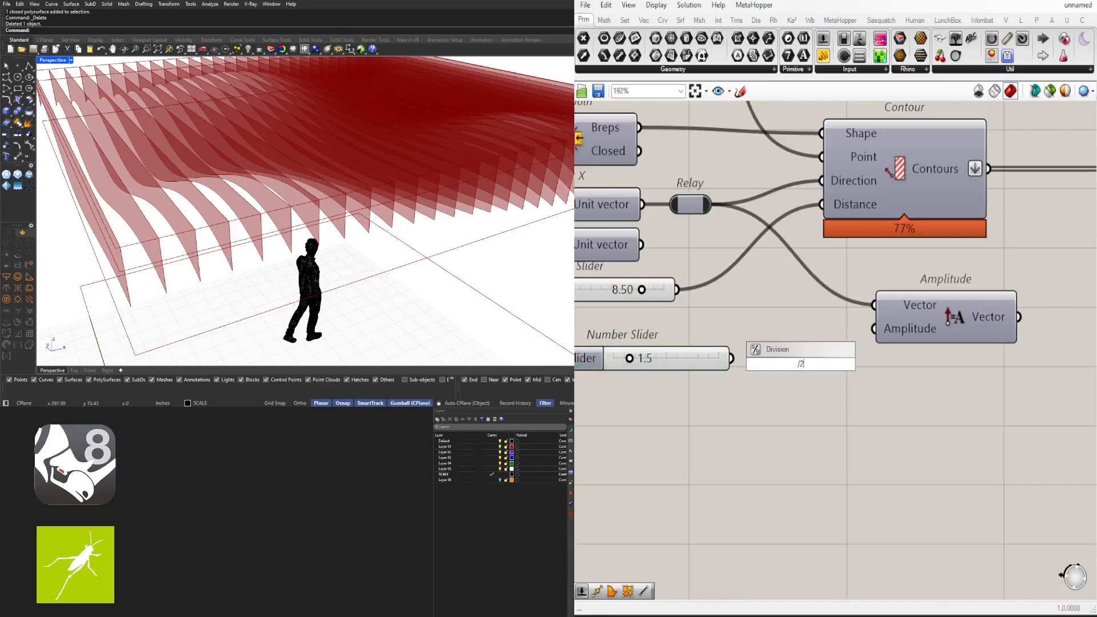
{"action": "key", "text": "Return"}
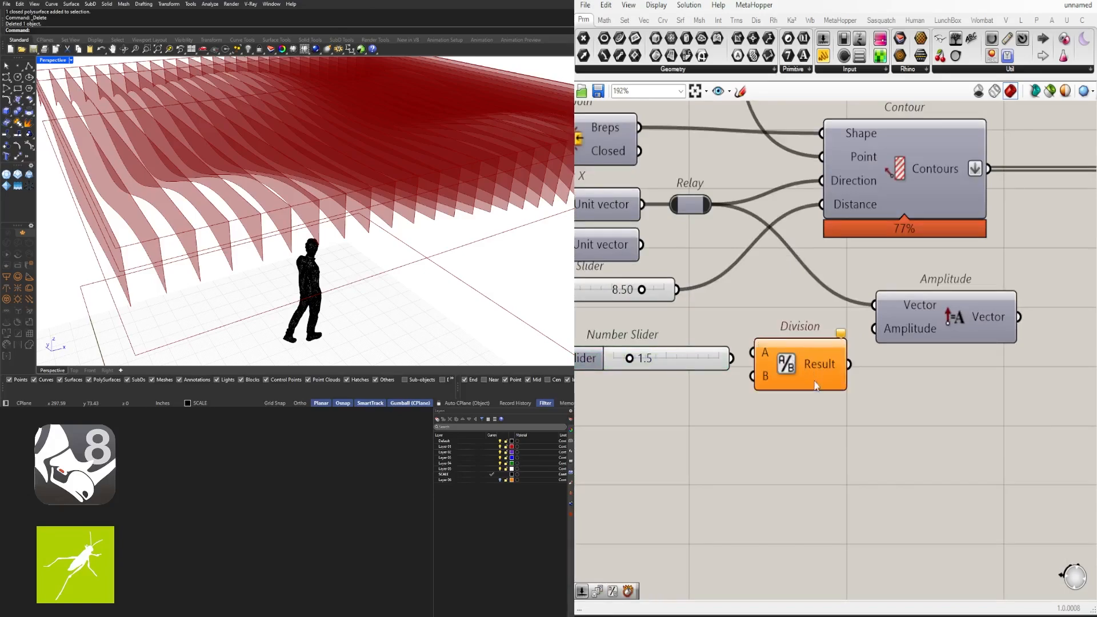
{"action": "scroll", "coordinate": [800, 366], "scroll_direction": "down", "scroll_amount": 2}
{"action": "left_click", "coordinate": [810, 369]}
{"action": "left_click_drag", "start_coordinate": [760, 365], "coordinate": [768, 364]}
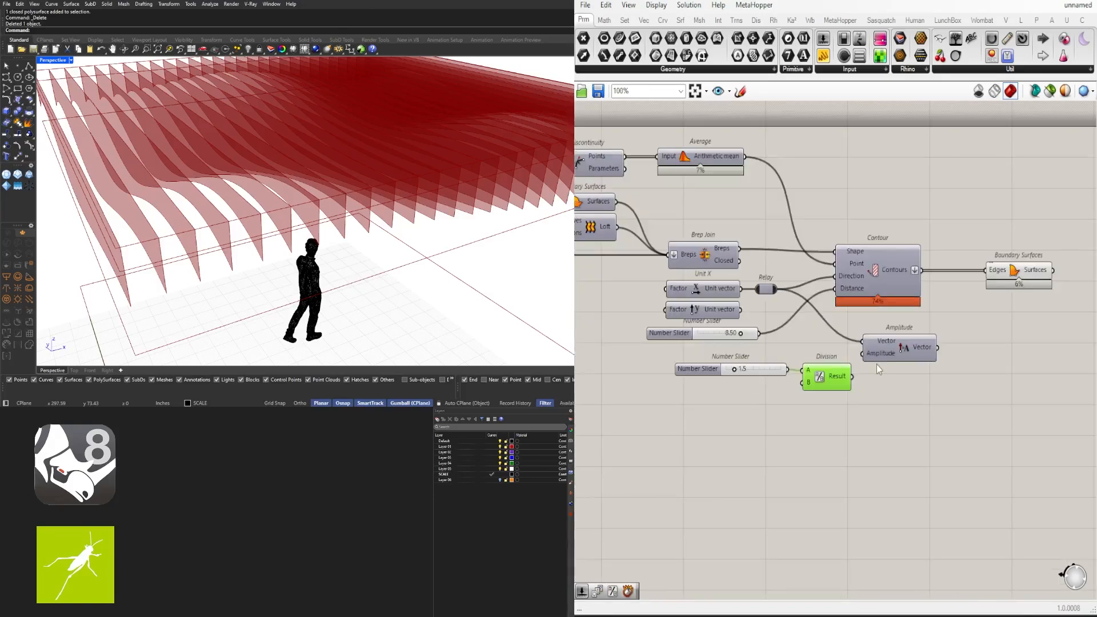
{"action": "scroll", "coordinate": [852, 371], "scroll_direction": "down", "scroll_amount": 3}
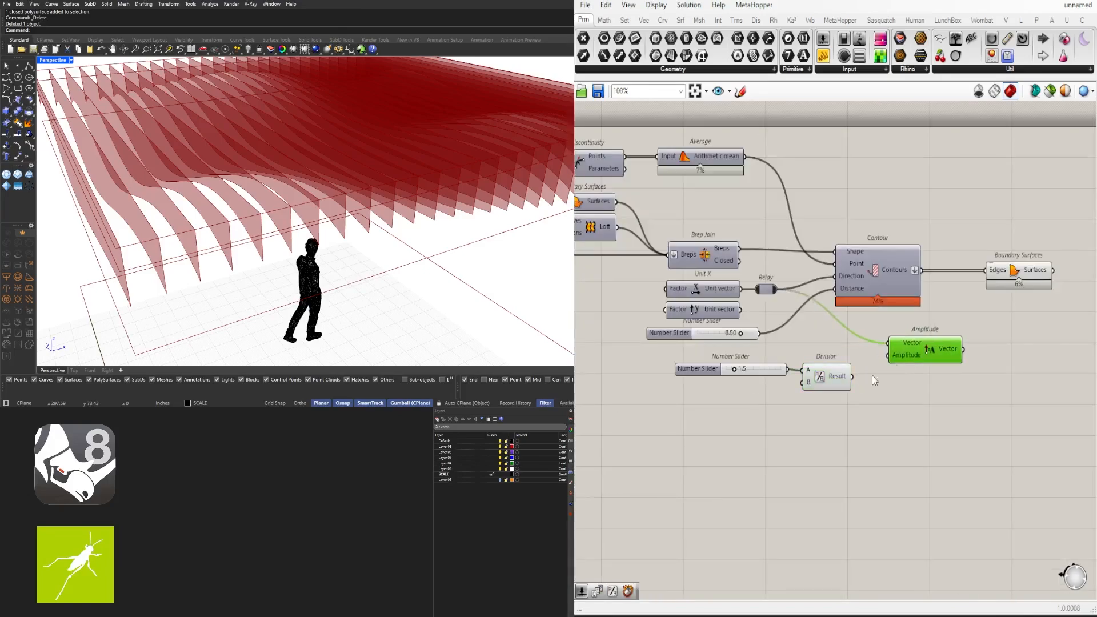
{"action": "double_click", "coordinate": [752, 371]}
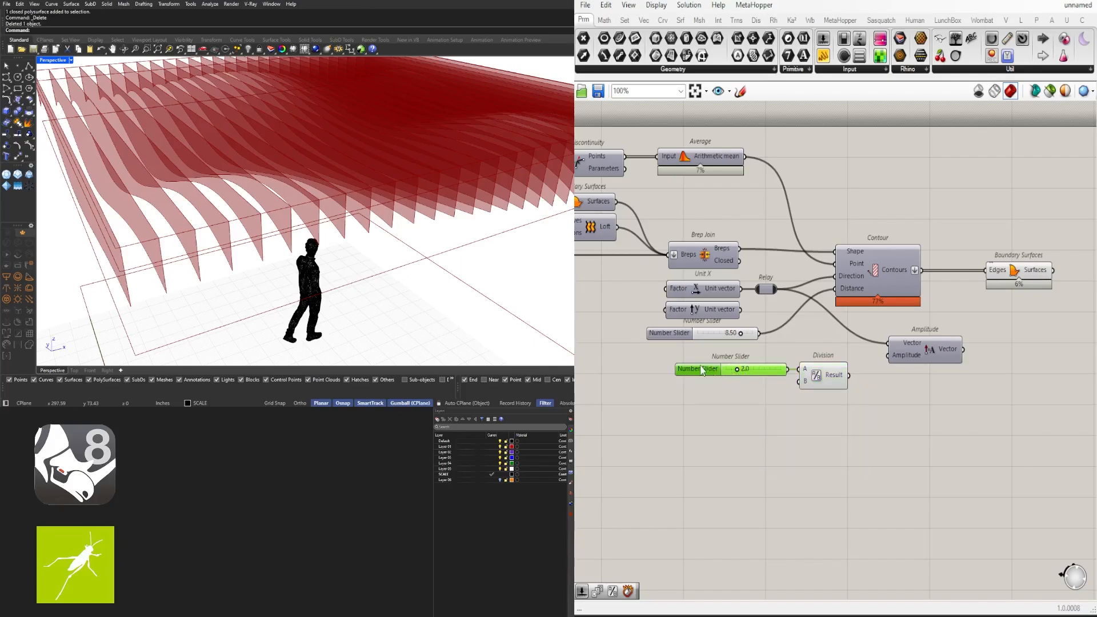
{"action": "mouse_move", "coordinate": [701, 370]}
{"action": "left_mouse_down"}
{"action": "mouse_move", "coordinate": [690, 366]}
{"action": "mouse_move", "coordinate": [717, 374]}
{"action": "left_mouse_up"}
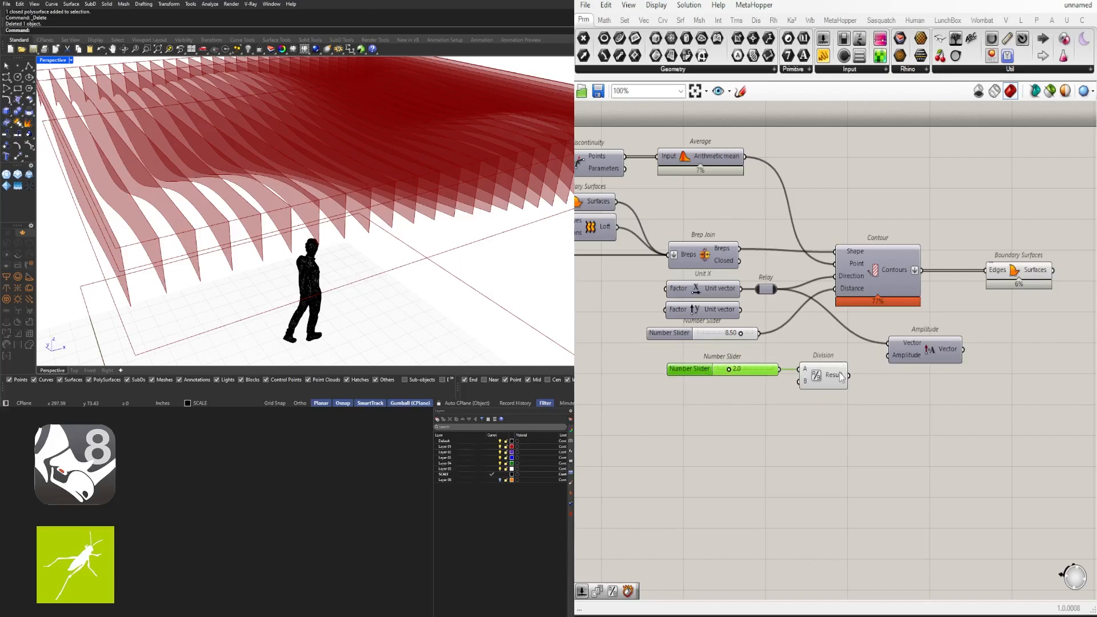
{"action": "left_click_drag", "start_coordinate": [850, 376], "coordinate": [901, 361]}
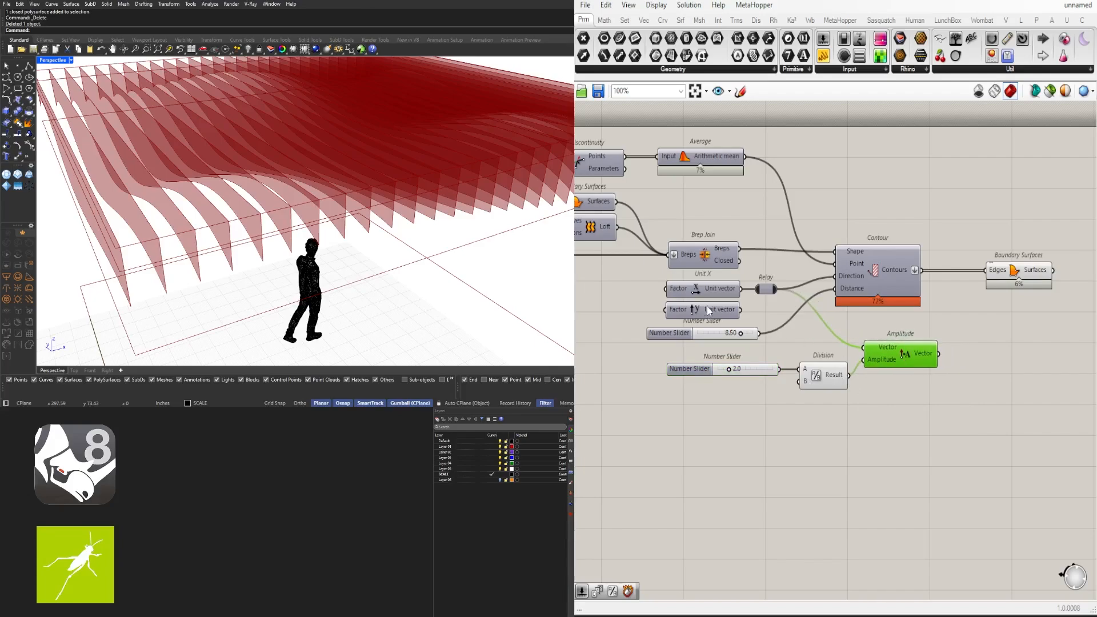
Add a Move that shifts the Boundary Surfaces fins by Amplitude's vector
{"action": "right_click_drag", "start_coordinate": [1024, 288], "coordinate": [927, 297]}
{"action": "left_click_drag", "start_coordinate": [929, 280], "coordinate": [884, 279]}
{"action": "double_click", "coordinate": [955, 377]}
{"action": "type", "text": "mo"}
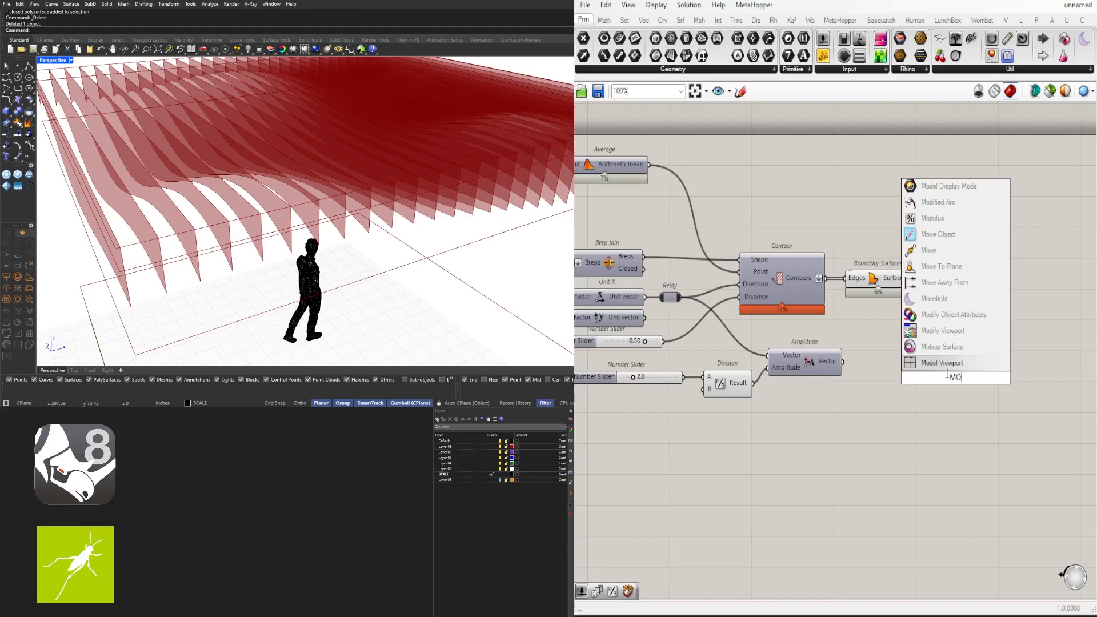
{"action": "left_click", "coordinate": [941, 251]}
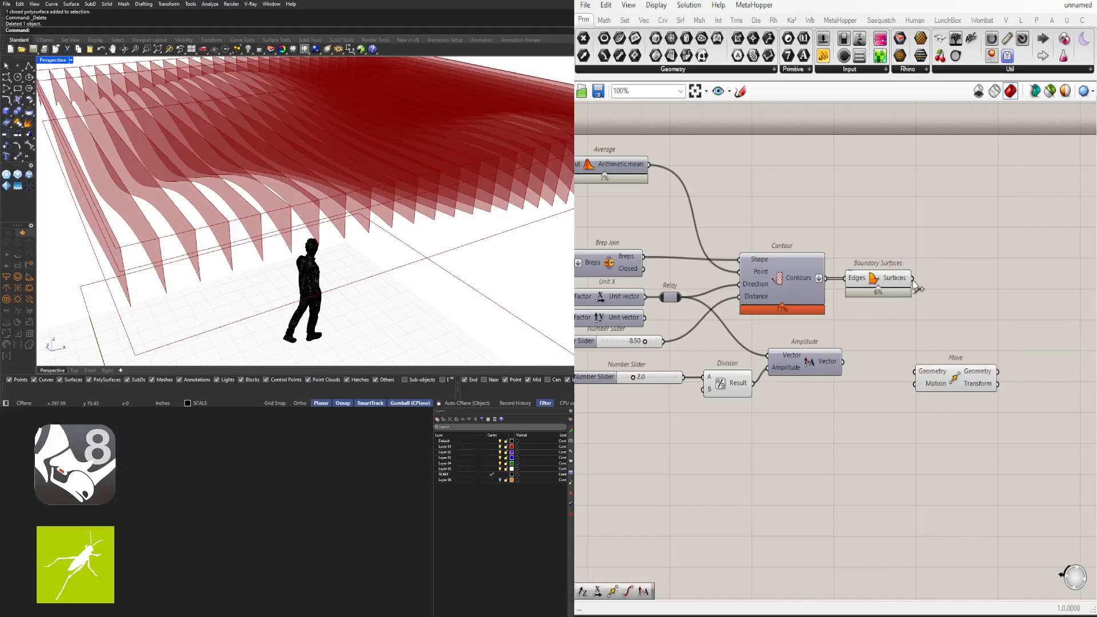
{"action": "left_click_drag", "start_coordinate": [913, 278], "coordinate": [977, 305]}
{"action": "left_click_drag", "start_coordinate": [843, 361], "coordinate": [944, 296]}
{"action": "left_click", "coordinate": [833, 407]}
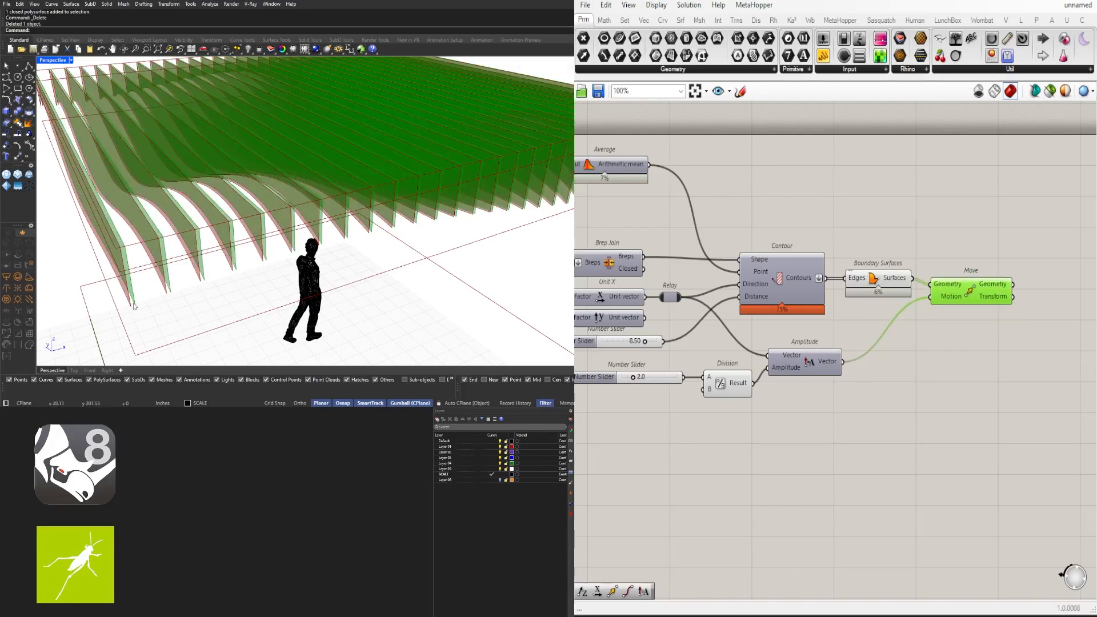
{"action": "scroll", "coordinate": [135, 307], "scroll_direction": "up", "scroll_amount": 2}
{"action": "right_click_drag", "start_coordinate": [828, 341], "coordinate": [735, 343]}
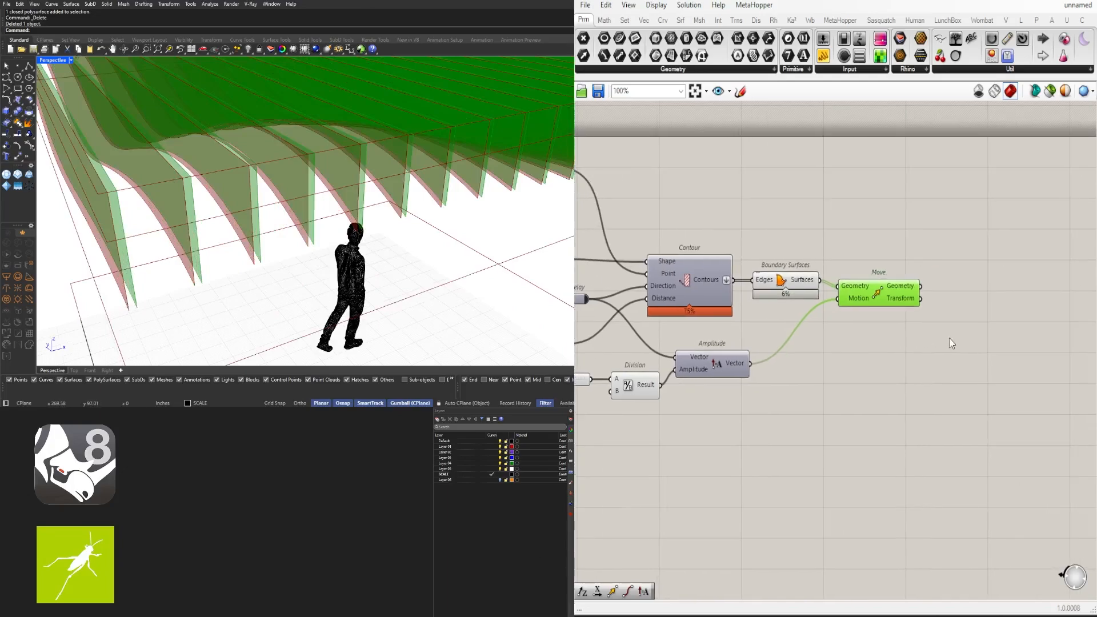
{"action": "double_click", "coordinate": [949, 337]}
Place an Extrude component and position it near the Amplitude vector
{"action": "type", "text": "extrude"}
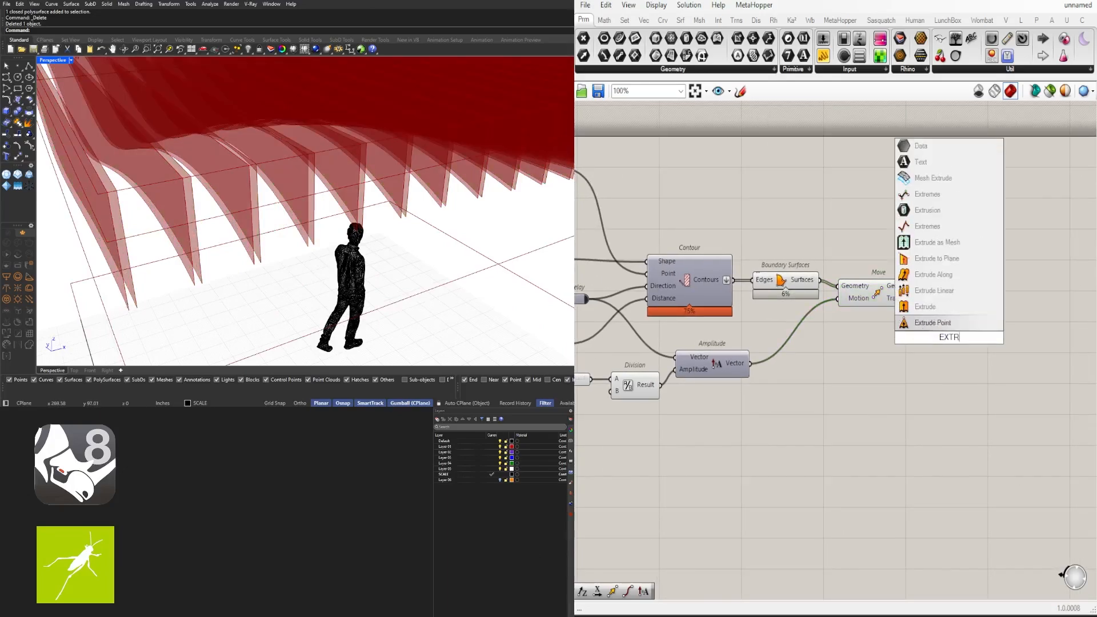
{"action": "left_click", "coordinate": [914, 310]}
{"action": "left_click_drag", "start_coordinate": [945, 350], "coordinate": [986, 334]}
{"action": "right_click_drag", "start_coordinate": [788, 399], "coordinate": [901, 358]}
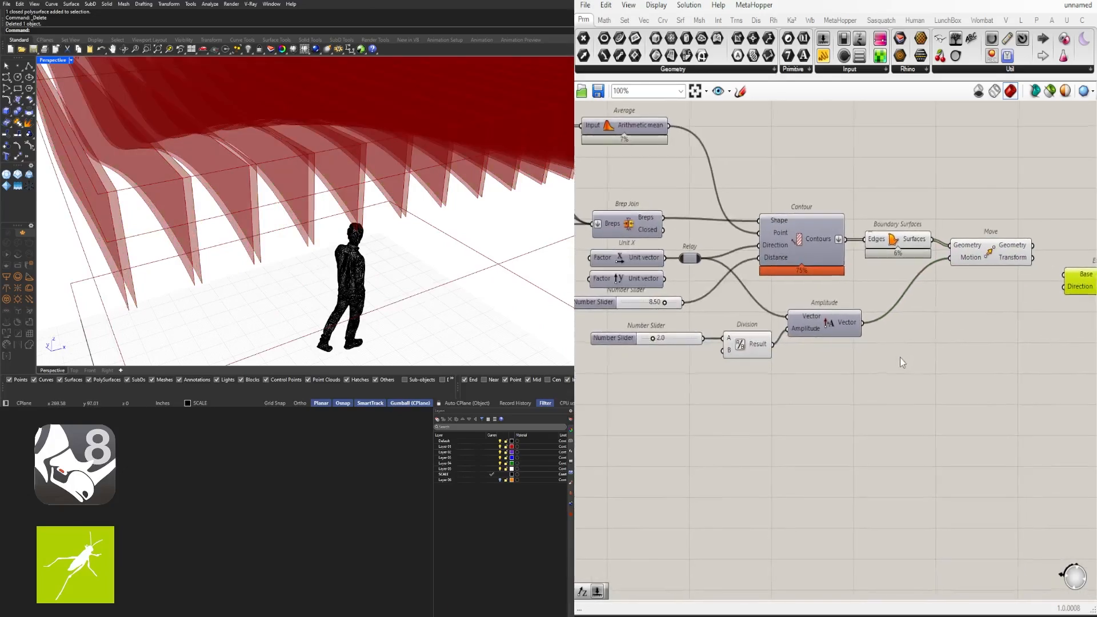
{"action": "right_click_drag", "start_coordinate": [825, 363], "coordinate": [773, 430]}
{"action": "left_click", "coordinate": [785, 394]}
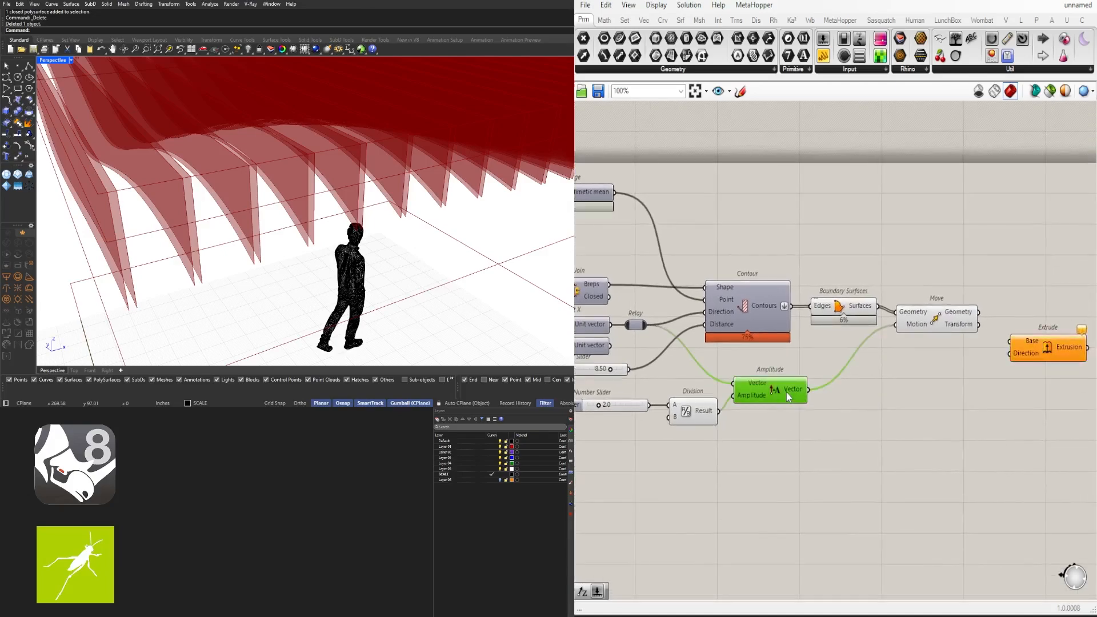
{"action": "scroll", "coordinate": [787, 392], "scroll_direction": "down", "scroll_amount": 1}
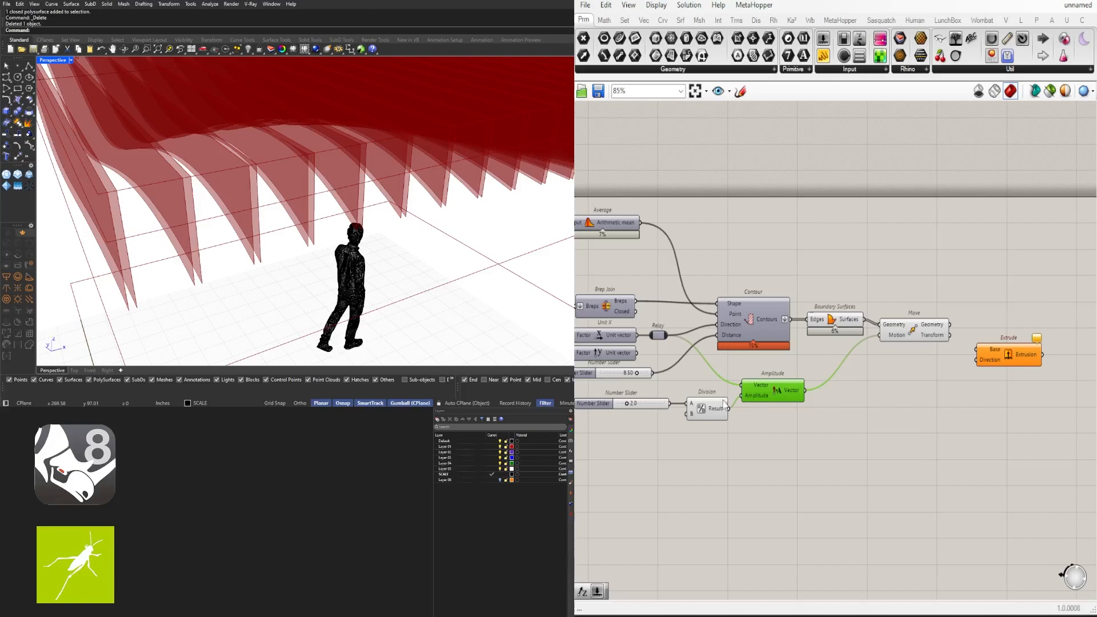
{"action": "left_click", "coordinate": [824, 397]}
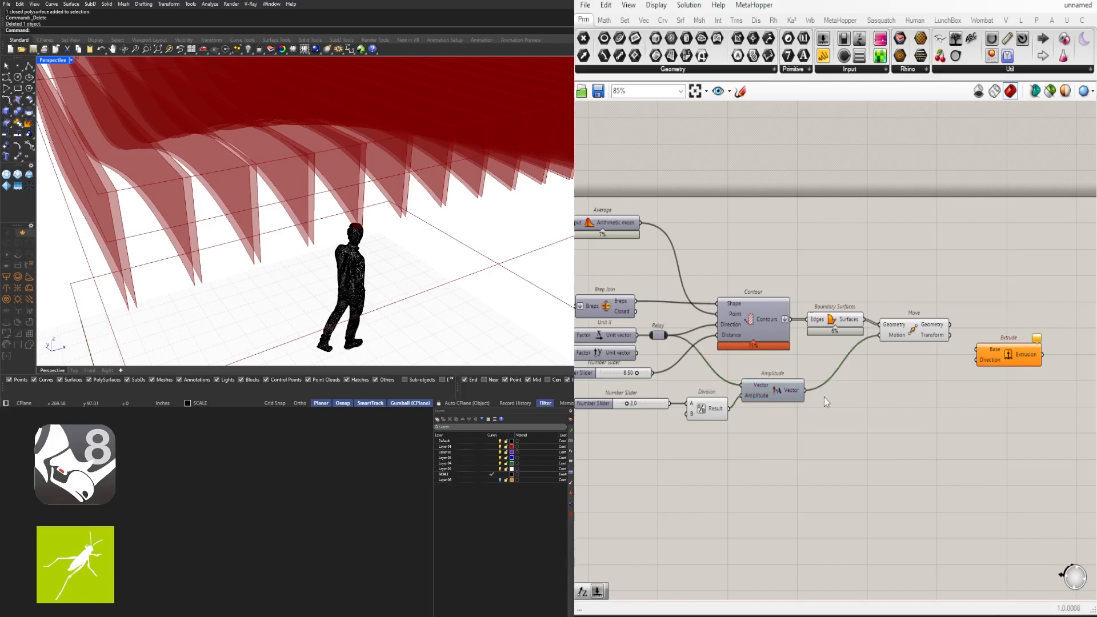
Add a multiply-by-2 component and a Negative component below Move
{"action": "double_click", "coordinate": [863, 396]}
{"action": "type", "text": "*2"}
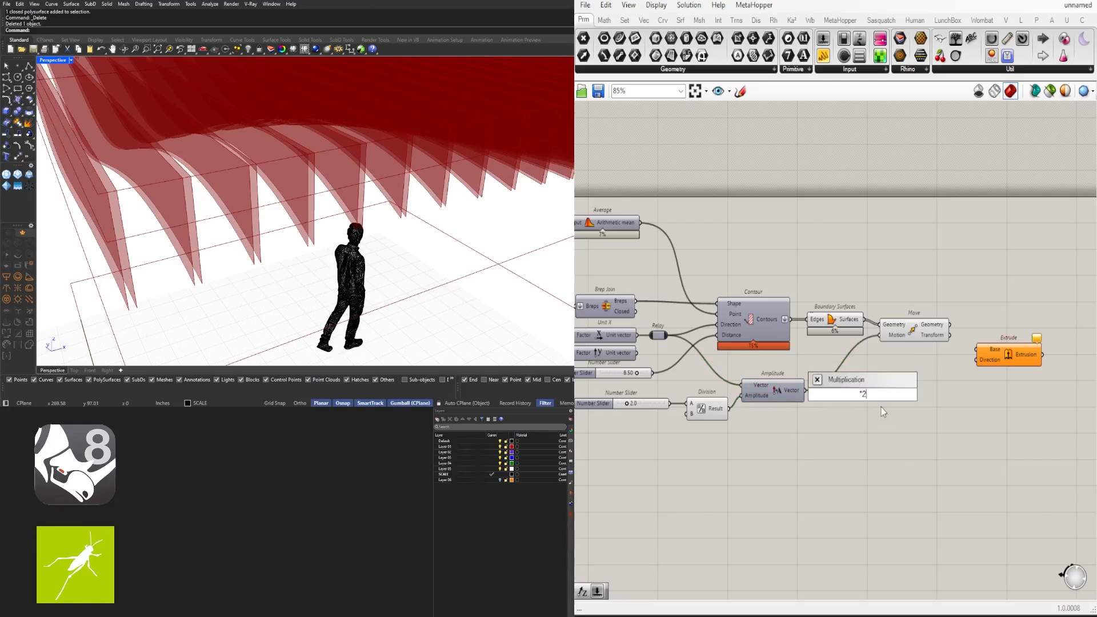
{"action": "key", "text": "Return"}
{"action": "double_click", "coordinate": [911, 398]}
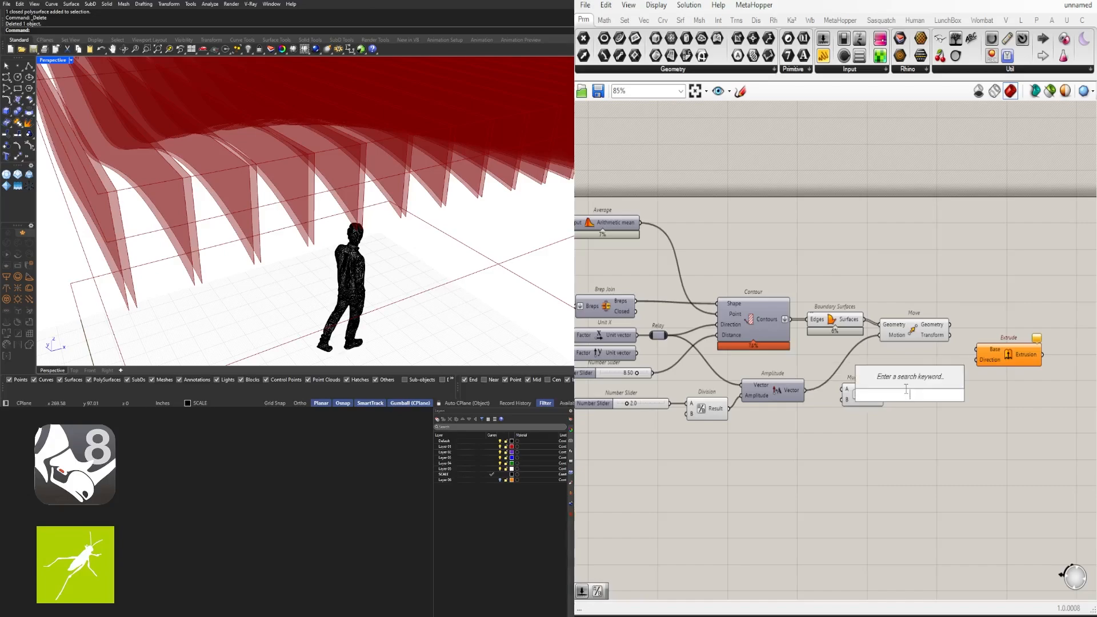
{"action": "type", "text": "NEG"}
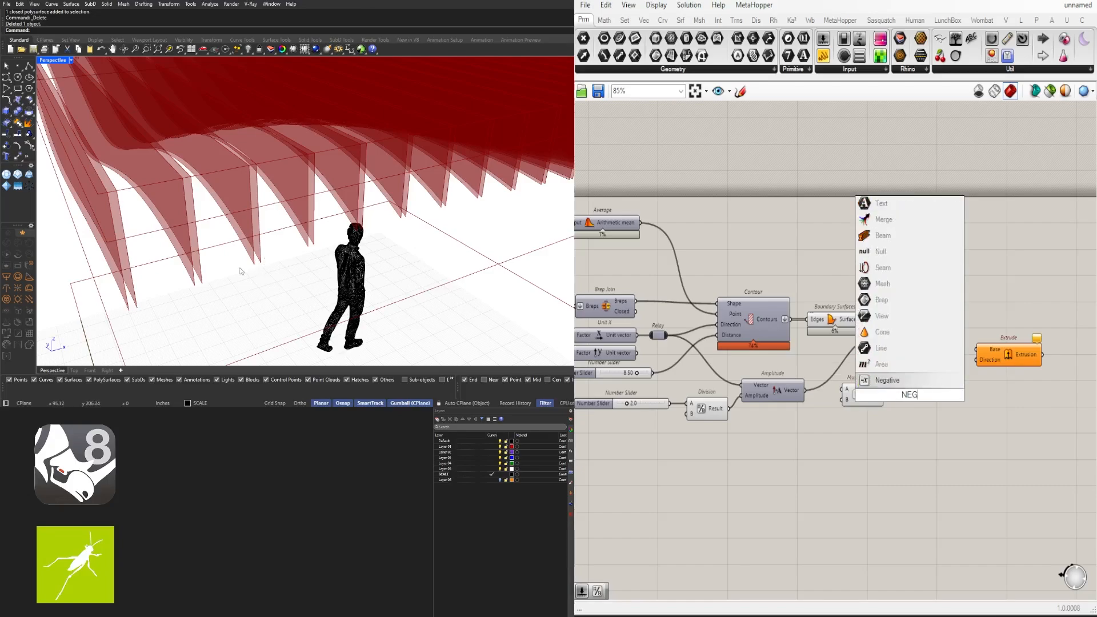
{"action": "key", "text": "Escape"}
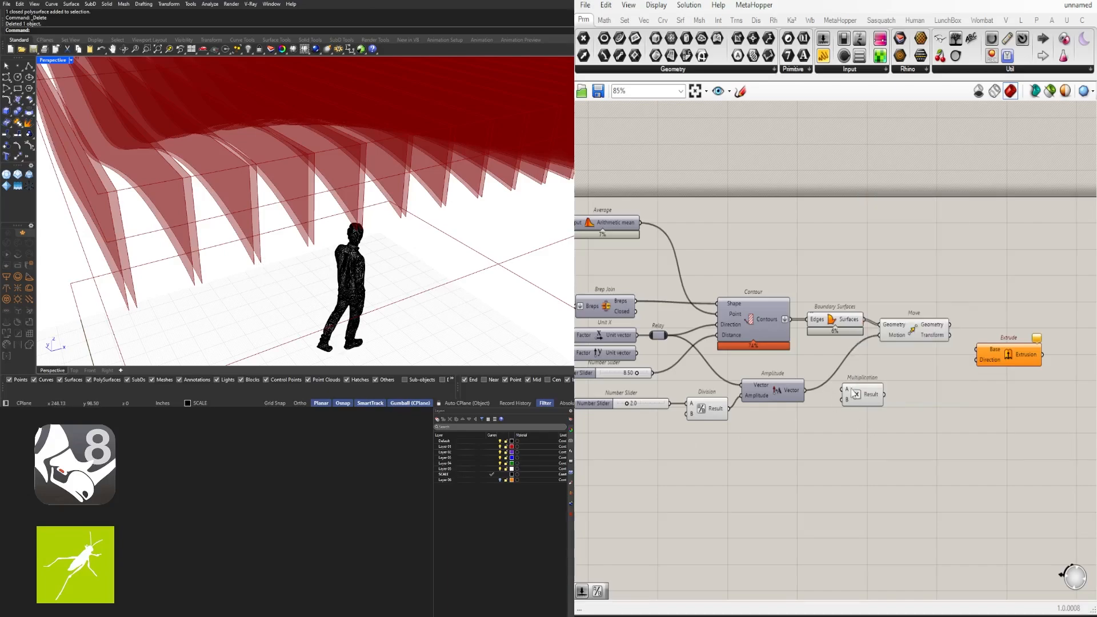
{"action": "double_click", "coordinate": [912, 397]}
{"action": "type", "text": "NEG"}
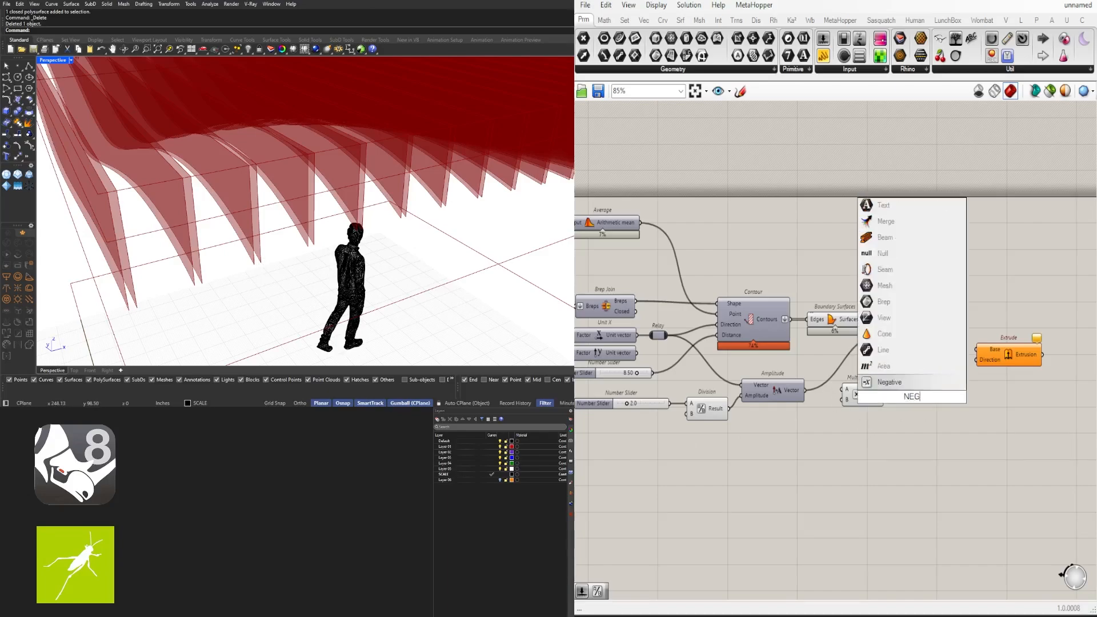
{"action": "left_click", "coordinate": [898, 385]}
Wire Amplitude's Vector into Multiplication A and Negative's Result into Extrude Direction
{"action": "scroll", "coordinate": [808, 393], "scroll_direction": "up", "scroll_amount": 2}
{"action": "left_click_drag", "start_coordinate": [794, 390], "coordinate": [927, 400]}
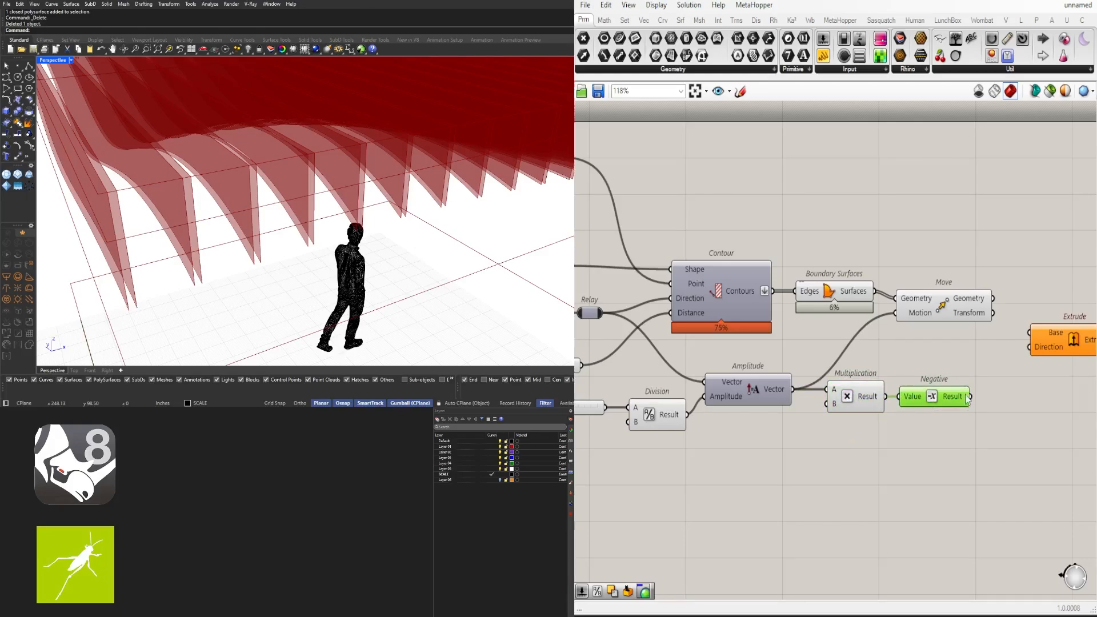
{"action": "scroll", "coordinate": [835, 404], "scroll_direction": "down", "scroll_amount": 2}
{"action": "left_click_drag", "start_coordinate": [935, 398], "coordinate": [987, 349]}
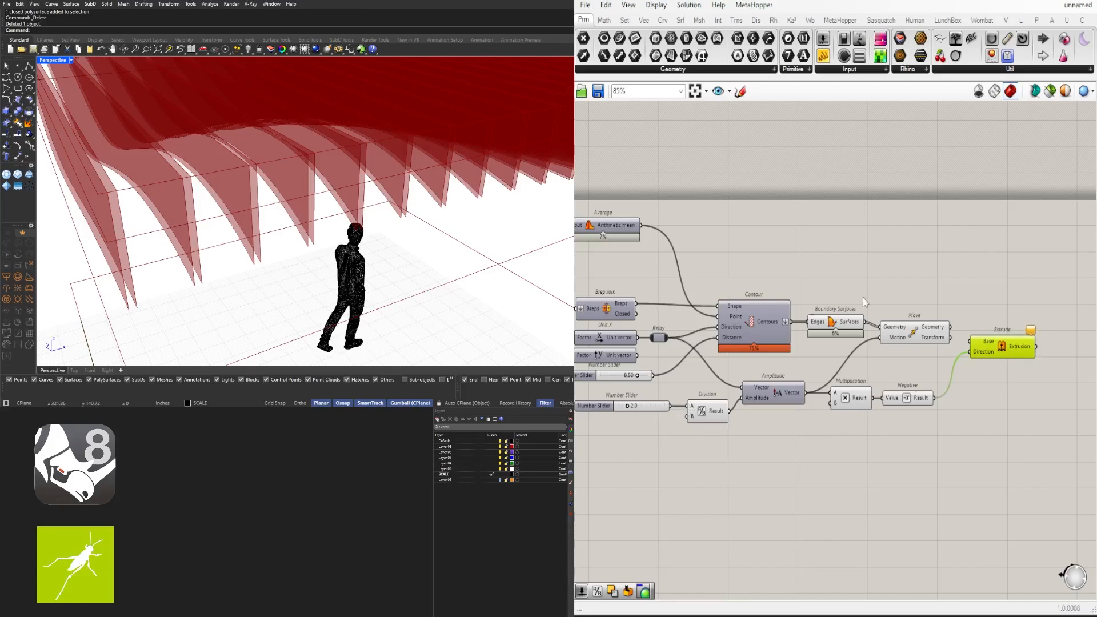
Feed the moved fins into Extrude's Base input
{"action": "left_click_drag", "start_coordinate": [951, 327], "coordinate": [970, 341]}
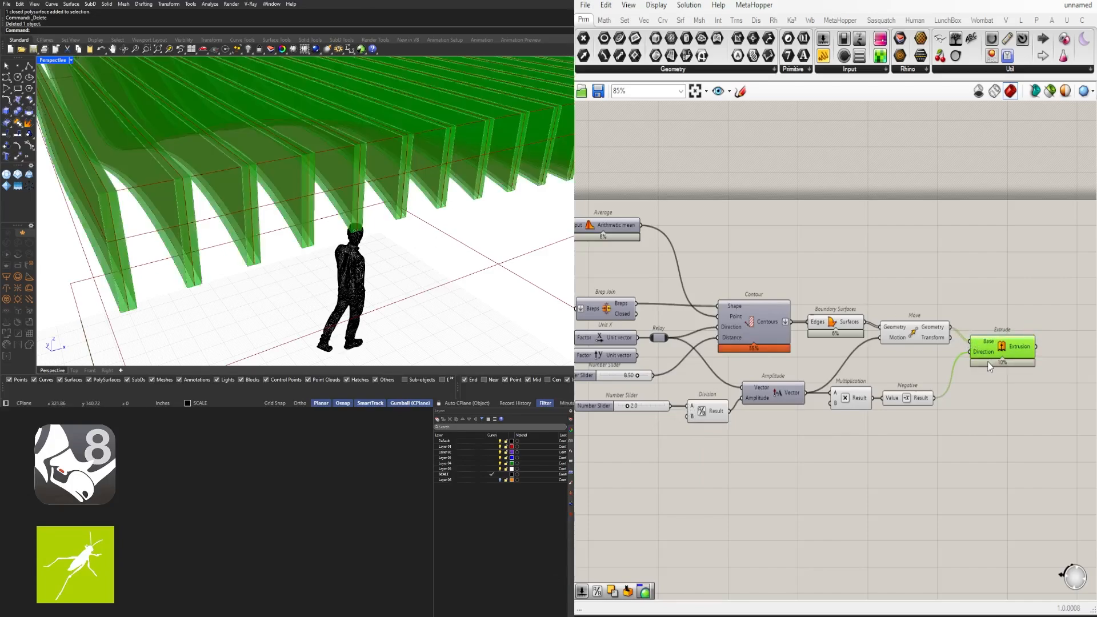
{"action": "scroll", "coordinate": [729, 410], "scroll_direction": "up", "scroll_amount": 2}
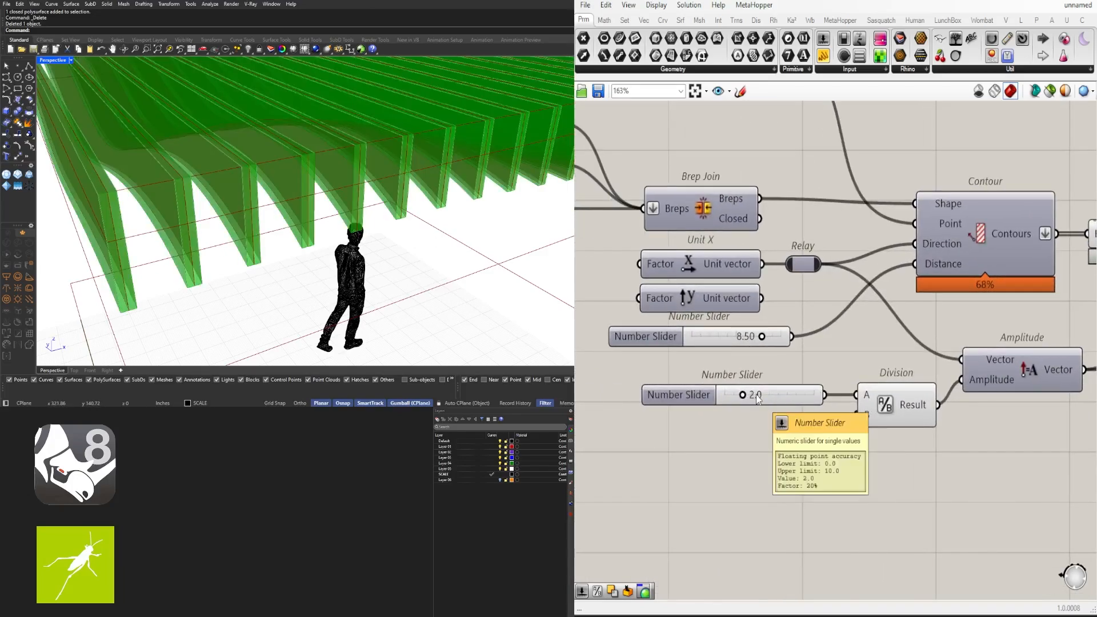
{"action": "scroll", "coordinate": [897, 408], "scroll_direction": "down", "scroll_amount": 1}
{"action": "right_click_drag", "start_coordinate": [974, 385], "coordinate": [821, 375]}
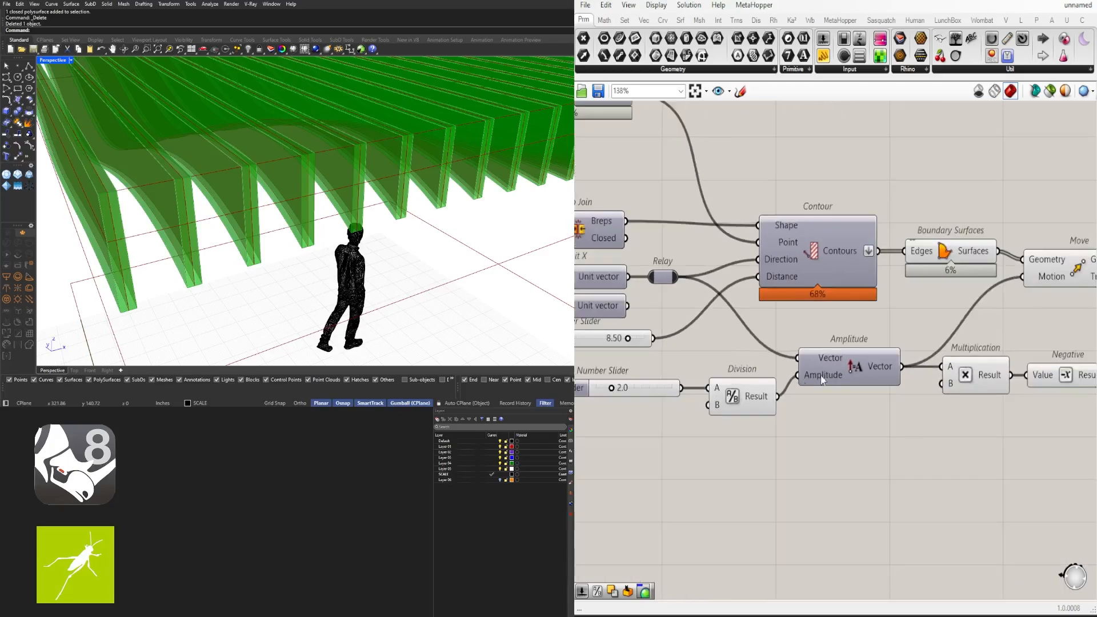
{"action": "right_click_drag", "start_coordinate": [996, 364], "coordinate": [814, 378]}
{"action": "left_click", "coordinate": [811, 385]}
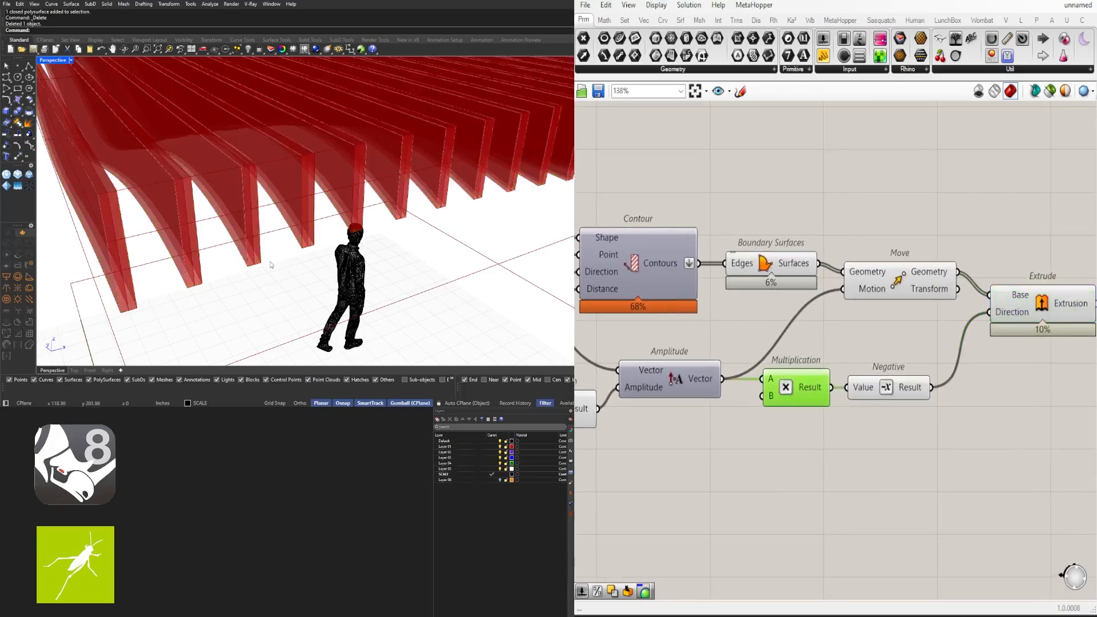
Set the amplitude number slider to exactly 1.5
{"action": "scroll", "coordinate": [890, 336], "scroll_direction": "down", "scroll_amount": 2}
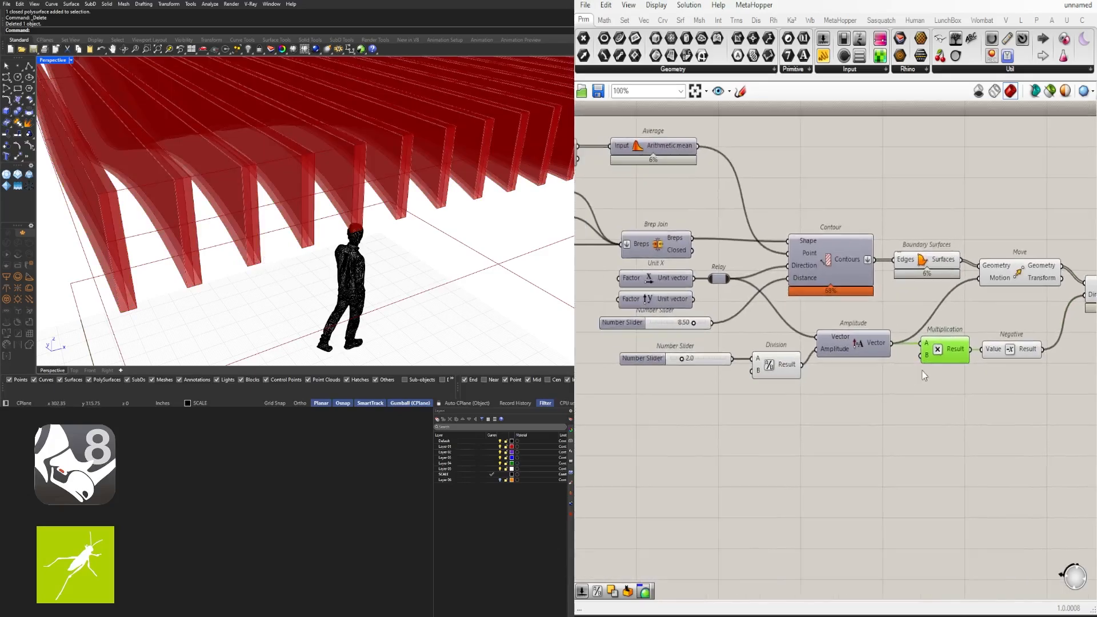
{"action": "scroll", "coordinate": [691, 358], "scroll_direction": "up", "scroll_amount": 5}
{"action": "left_click_drag", "start_coordinate": [671, 366], "coordinate": [661, 360]}
{"action": "double_click", "coordinate": [689, 359]}
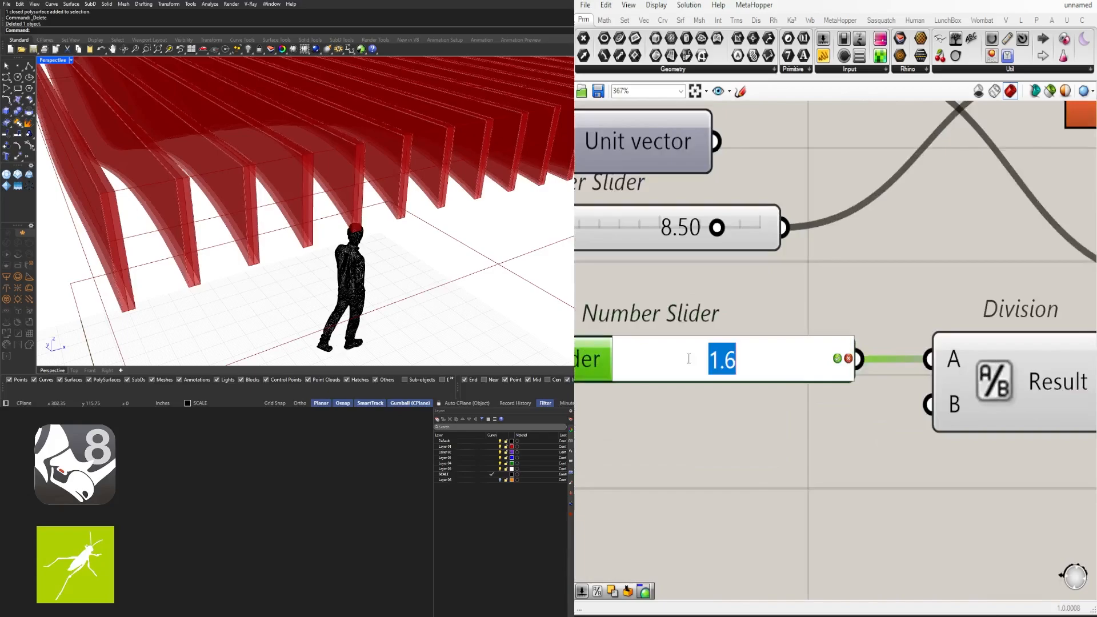
{"action": "type", "text": "1.5"}
{"action": "key", "text": "Return"}
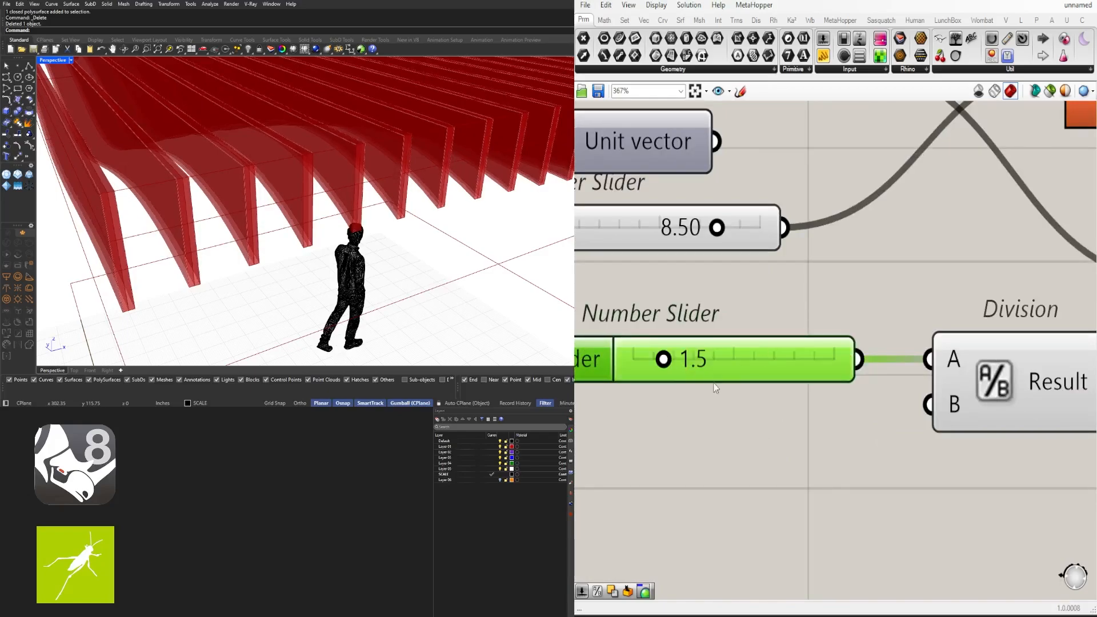
Tuck the 1.5 slider beside Division and bring Move, Negative and Extrude into view
{"action": "scroll", "coordinate": [740, 376], "scroll_direction": "down", "scroll_amount": 5}
{"action": "scroll", "coordinate": [766, 369], "scroll_direction": "up", "scroll_amount": 1}
{"action": "left_click_drag", "start_coordinate": [768, 368], "coordinate": [778, 369]}
{"action": "left_click", "coordinate": [801, 345]}
{"action": "scroll", "coordinate": [803, 346], "scroll_direction": "down", "scroll_amount": 3}
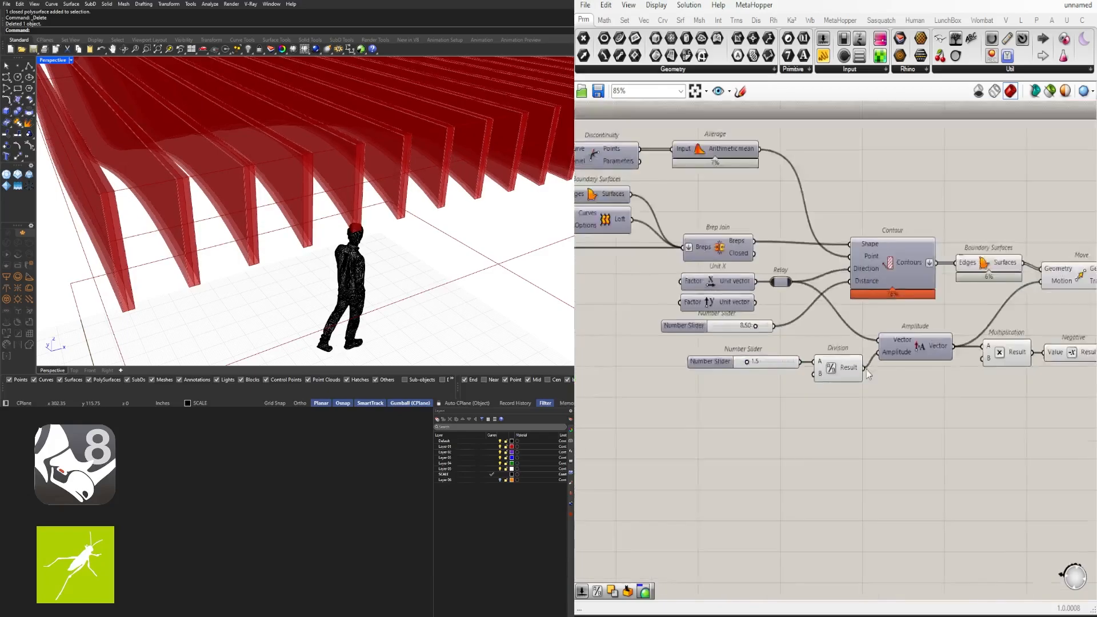
{"action": "scroll", "coordinate": [868, 373], "scroll_direction": "down", "scroll_amount": 1}
{"action": "right_click_drag", "start_coordinate": [881, 383], "coordinate": [815, 399]}
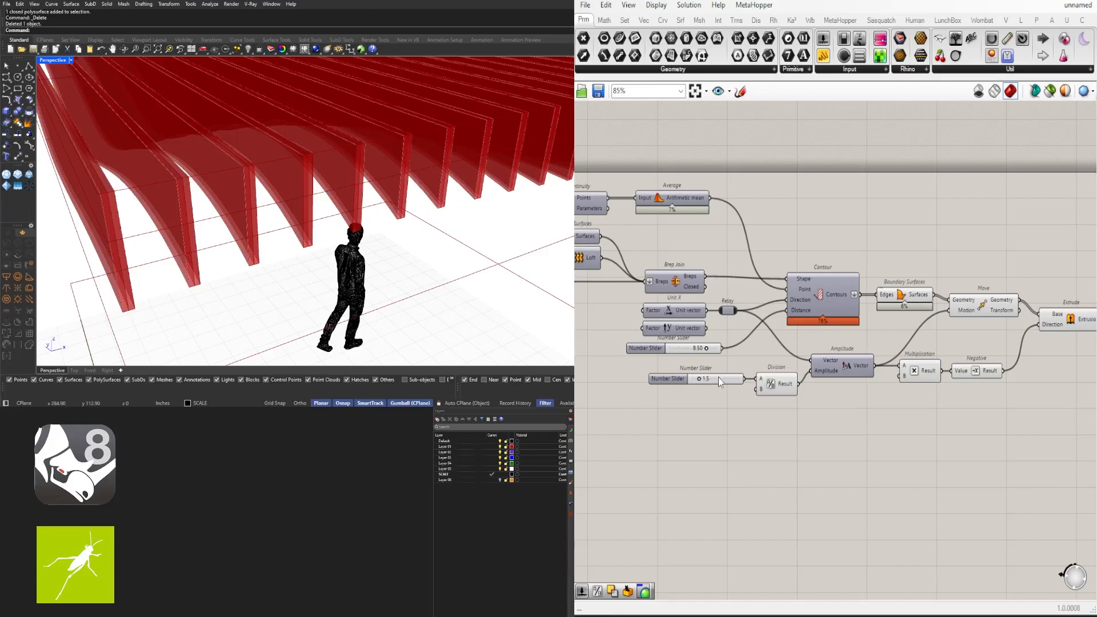
{"action": "scroll", "coordinate": [718, 379], "scroll_direction": "up", "scroll_amount": 1}
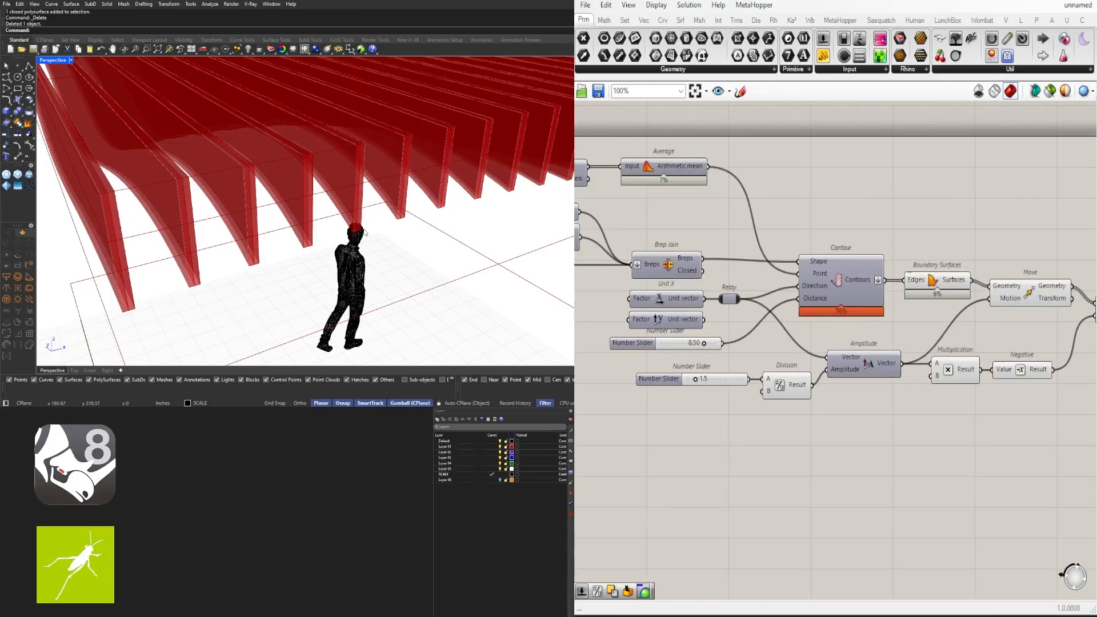
Turn off the Move component's preview so only the extruded fins display
{"action": "scroll", "coordinate": [914, 332], "scroll_direction": "down", "scroll_amount": 1}
{"action": "right_click_drag", "start_coordinate": [1074, 342], "coordinate": [866, 369]}
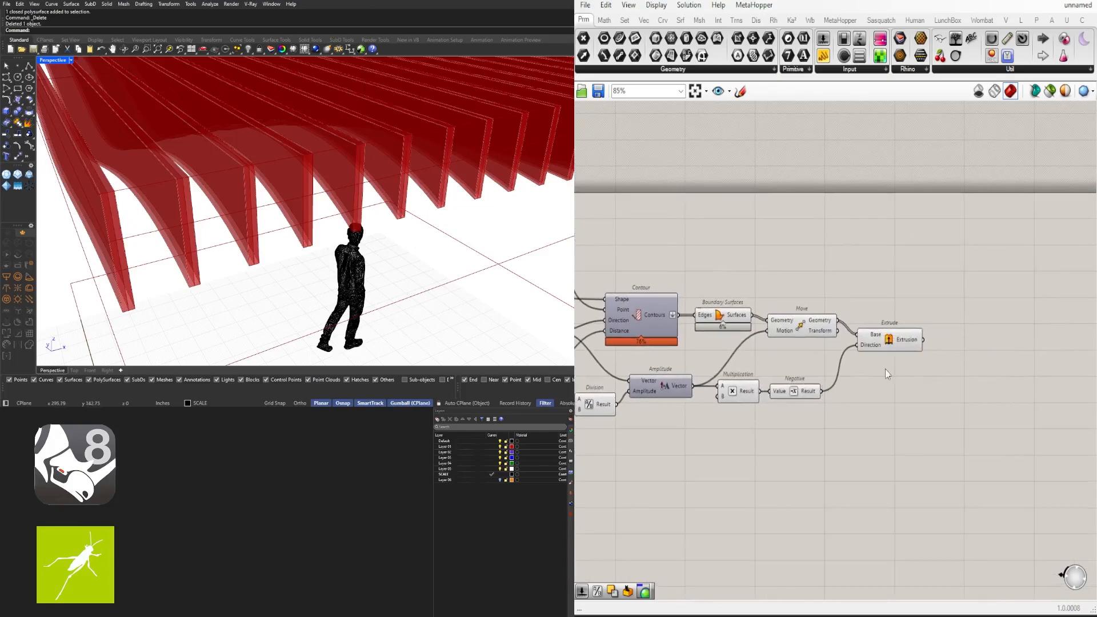
{"action": "left_click", "coordinate": [900, 341]}
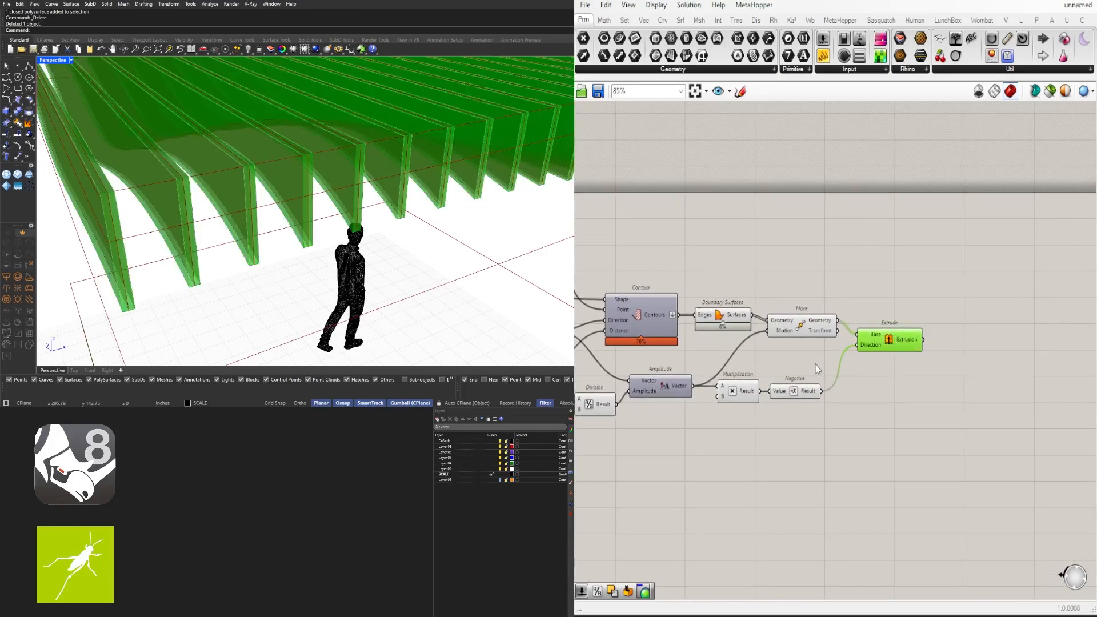
{"action": "left_click", "coordinate": [800, 332]}
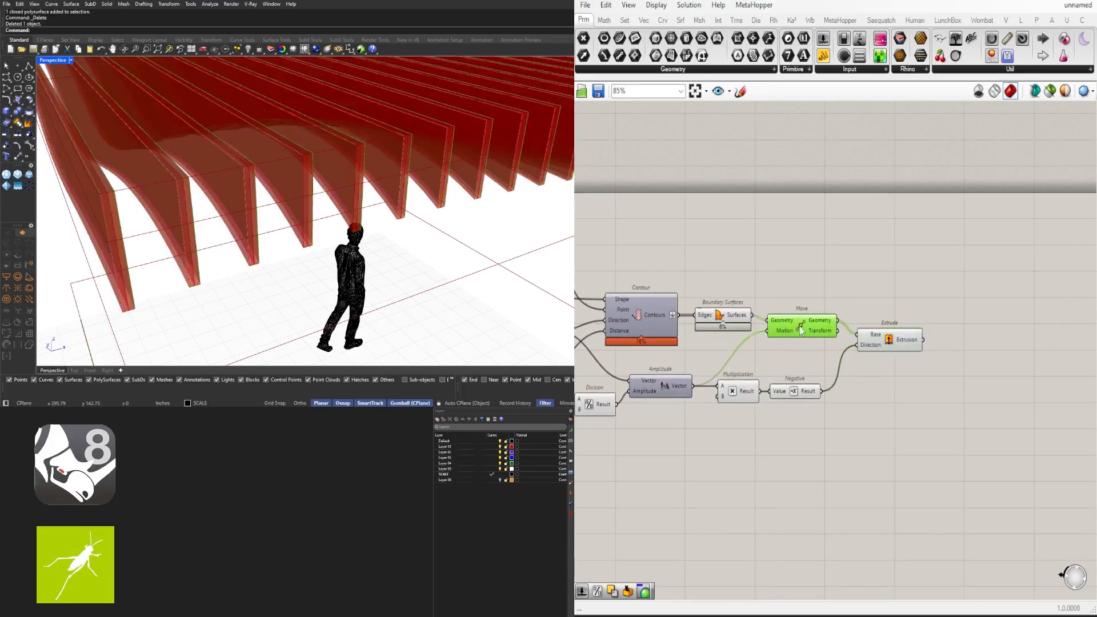
{"action": "left_click", "coordinate": [867, 343]}
{"action": "left_click_drag", "start_coordinate": [817, 357], "coordinate": [757, 282]}
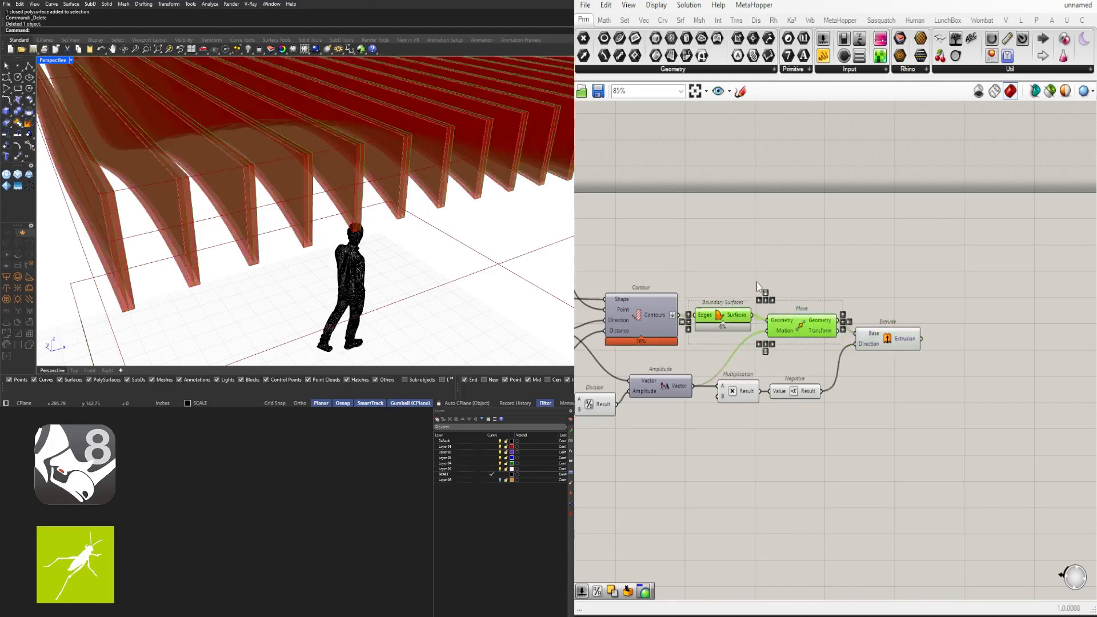
{"action": "left_click", "coordinate": [838, 238]}
{"action": "left_click", "coordinate": [732, 320]}
{"action": "left_click_drag", "start_coordinate": [825, 355], "coordinate": [806, 281]}
{"action": "middle_click", "coordinate": [806, 280]}
{"action": "left_click", "coordinate": [834, 242]}
Try a fin thickness of 3.0, then set the thickness slider back to 1.5
{"action": "left_click", "coordinate": [727, 313]}
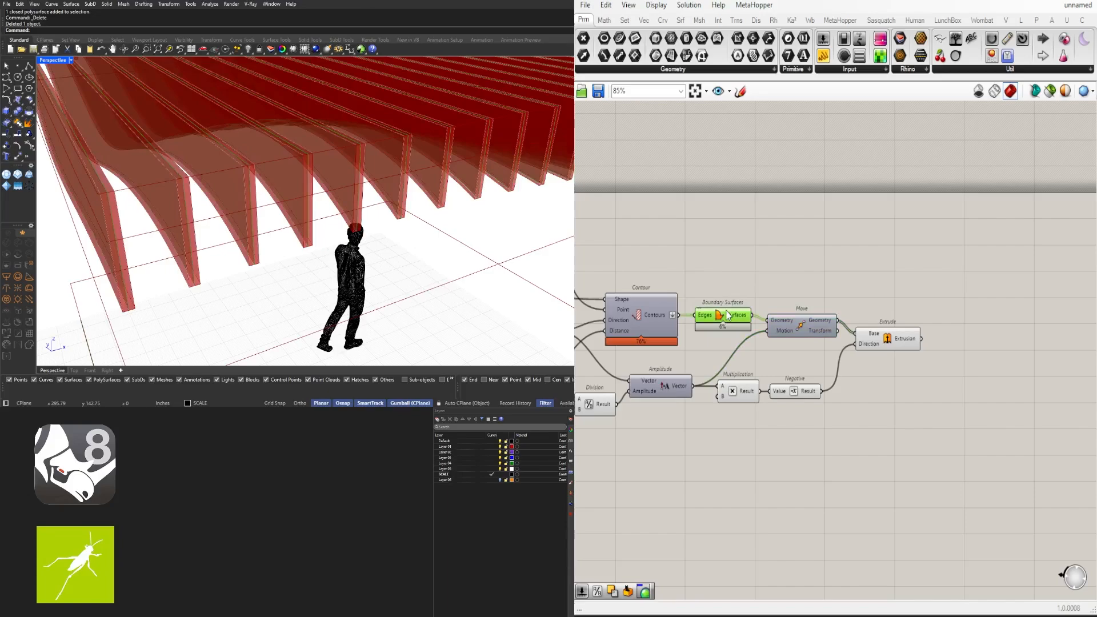
{"action": "right_click_drag", "start_coordinate": [742, 393], "coordinate": [872, 395]}
{"action": "scroll", "coordinate": [605, 398], "scroll_direction": "up", "scroll_amount": 6}
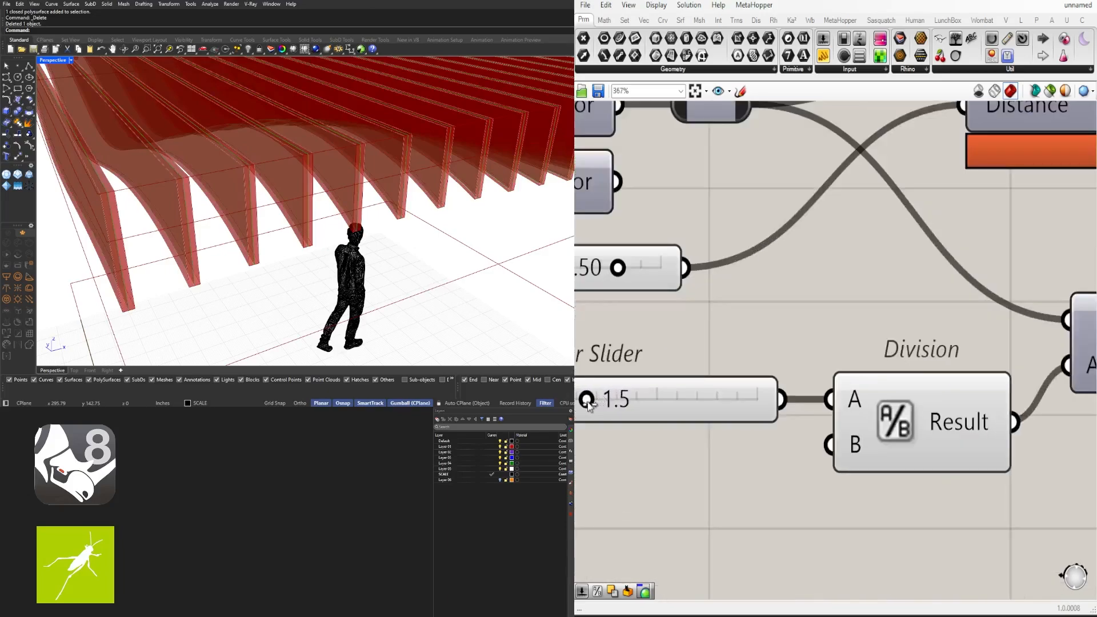
{"action": "left_click_drag", "start_coordinate": [597, 400], "coordinate": [633, 400]}
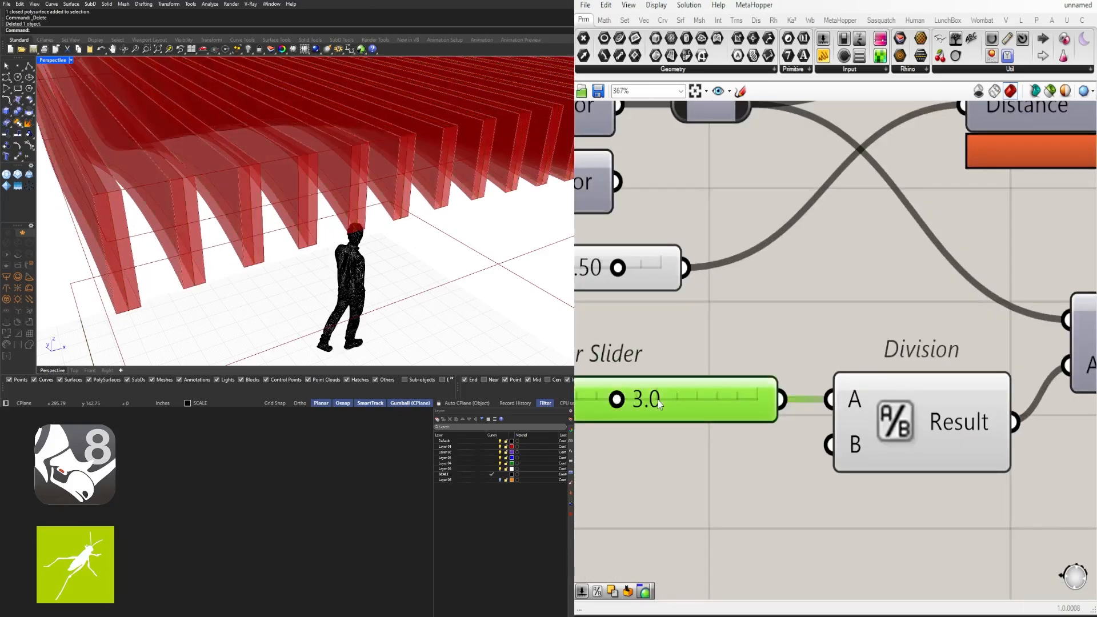
{"action": "double_click", "coordinate": [633, 400]}
{"action": "type", "text": "1.5"}
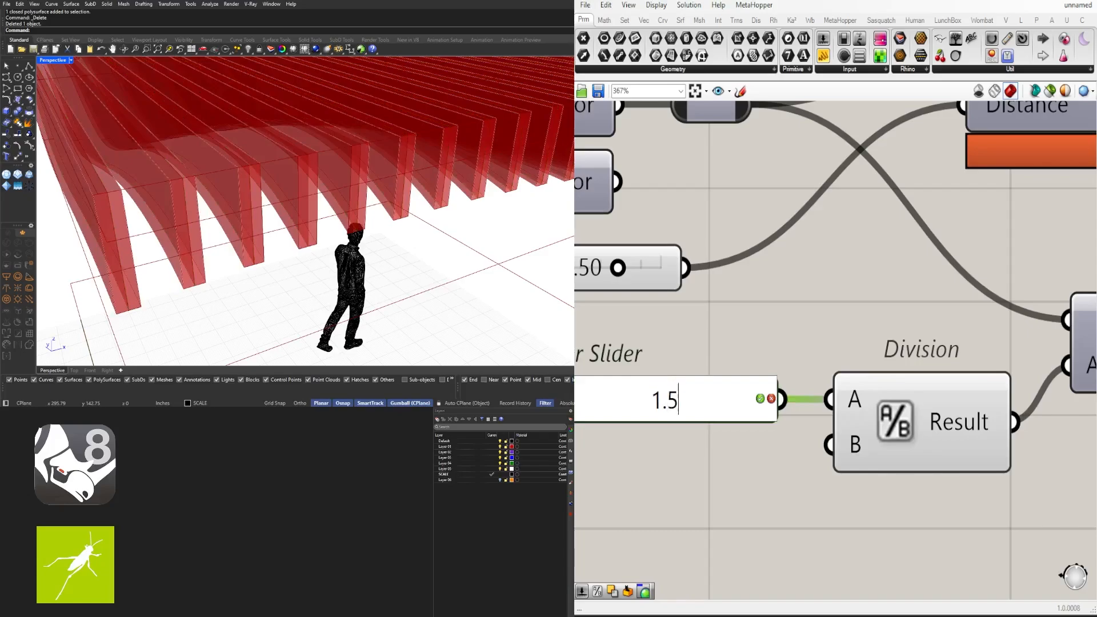
{"action": "key", "text": "Return"}
{"action": "scroll", "coordinate": [709, 354], "scroll_direction": "down", "scroll_amount": 6}
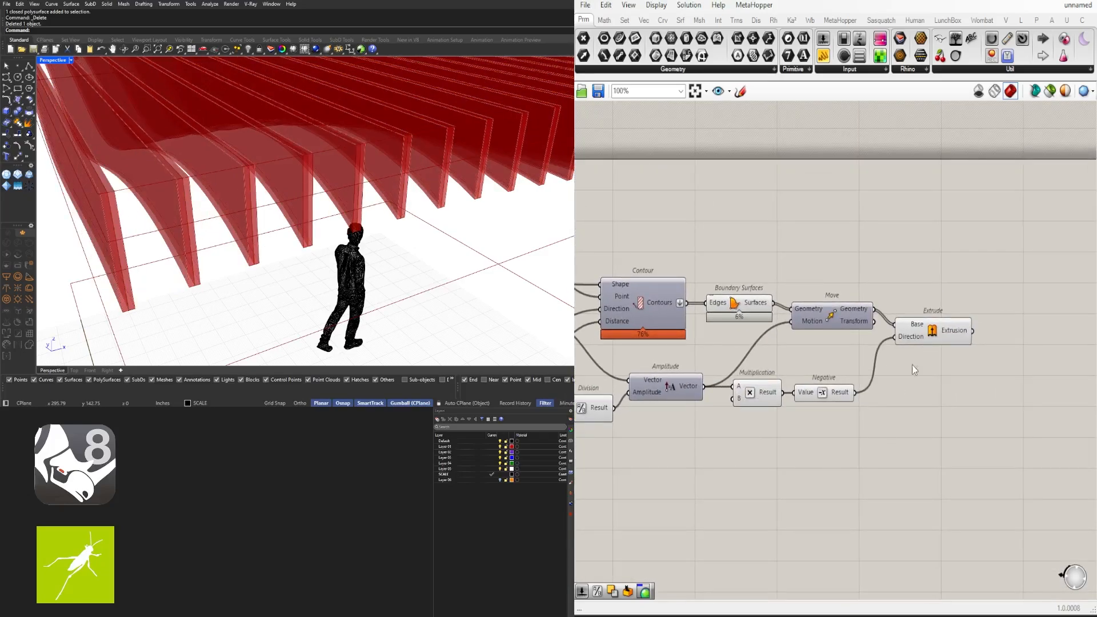
Line up Multiplication, Negative and Extrude in a tidy row
{"action": "left_click", "coordinate": [914, 330]}
{"action": "left_click", "coordinate": [905, 369]}
{"action": "left_click_drag", "start_coordinate": [869, 456], "coordinate": [733, 394]}
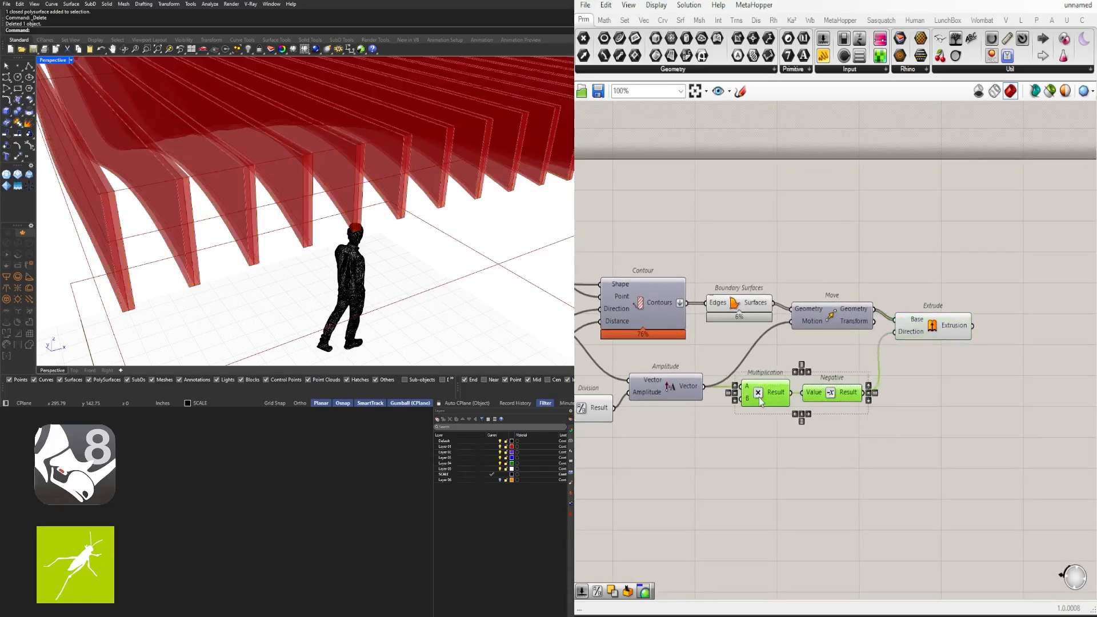
{"action": "left_click_drag", "start_coordinate": [829, 394], "coordinate": [841, 394]}
{"action": "left_click", "coordinate": [922, 329]}
{"action": "left_click_drag", "start_coordinate": [923, 329], "coordinate": [923, 335]}
{"action": "left_click", "coordinate": [926, 418]}
{"action": "right_click_drag", "start_coordinate": [903, 466], "coordinate": [1055, 431]}
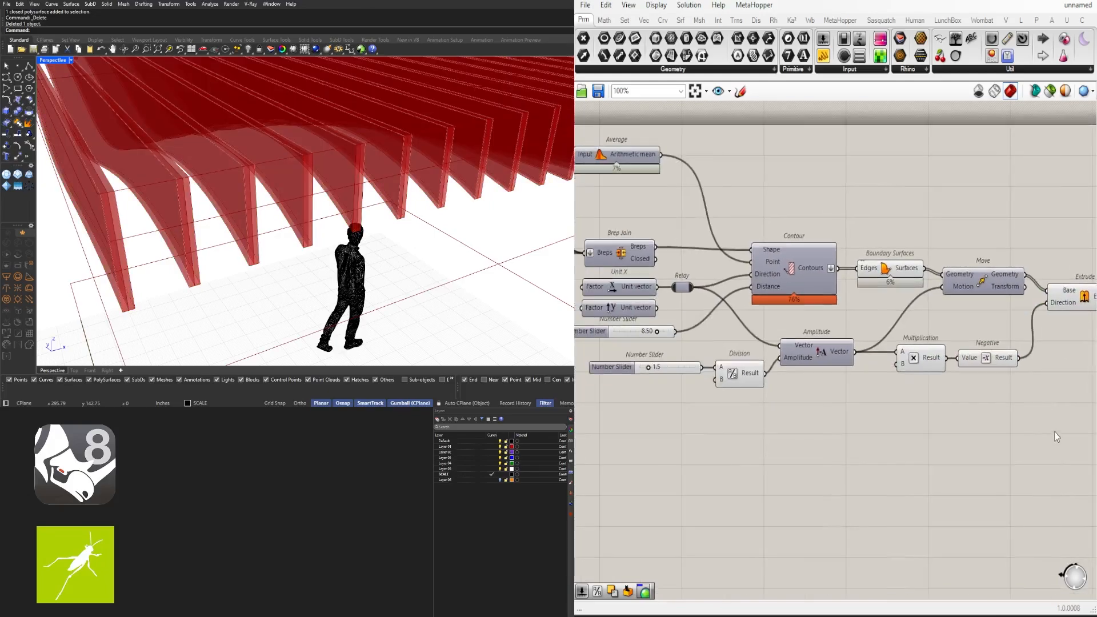
{"action": "left_click_drag", "start_coordinate": [1043, 434], "coordinate": [678, 355]}
{"action": "left_click_drag", "start_coordinate": [816, 346], "coordinate": [810, 336]}
{"action": "left_click", "coordinate": [904, 427]}
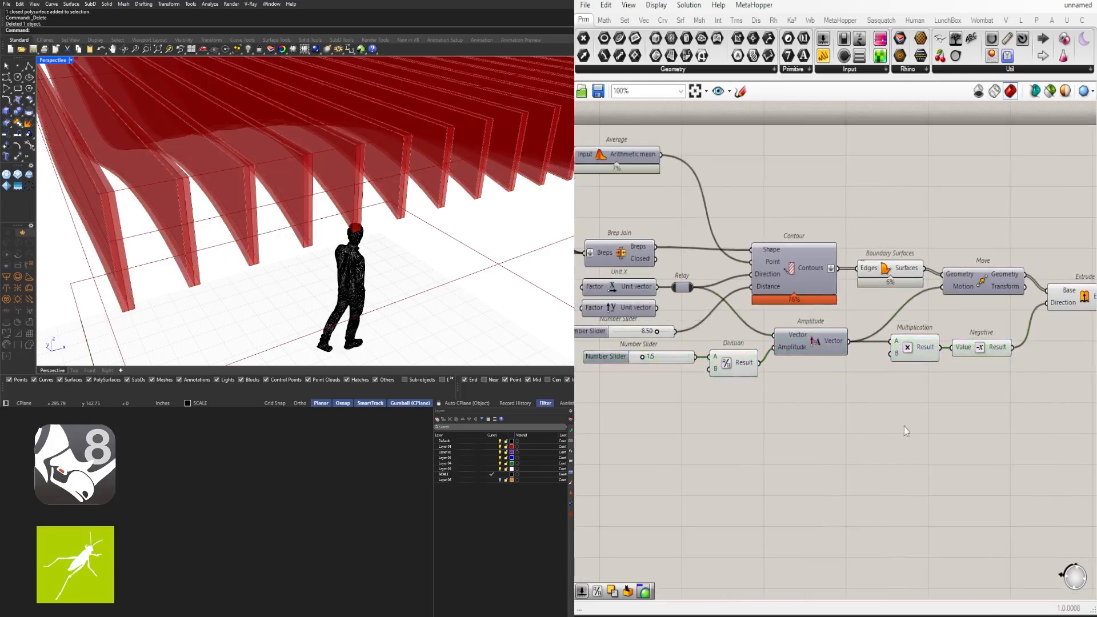
{"action": "right_click_drag", "start_coordinate": [904, 427], "coordinate": [810, 423]}
{"action": "mouse_move", "coordinate": [927, 371]}
{"action": "left_mouse_down"}
{"action": "mouse_move", "coordinate": [810, 335]}
{"action": "mouse_move", "coordinate": [839, 314]}
{"action": "left_mouse_up"}
{"action": "left_click", "coordinate": [881, 368]}
{"action": "left_click_drag", "start_coordinate": [992, 298], "coordinate": [1000, 313]}
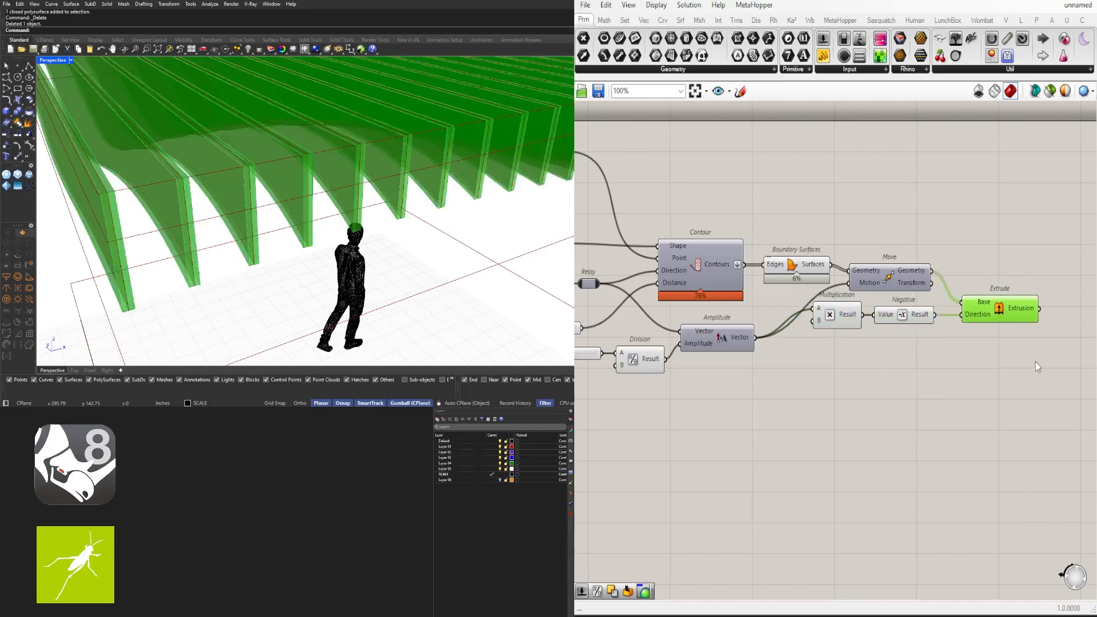
{"action": "left_click", "coordinate": [1036, 365]}
Turn off the previews of four intermediate upstream components
{"action": "scroll", "coordinate": [237, 238], "scroll_direction": "down", "scroll_amount": 9}
{"action": "right_click_drag", "start_coordinate": [280, 236], "coordinate": [183, 252]}
{"action": "scroll", "coordinate": [274, 251], "scroll_direction": "up", "scroll_amount": 5}
{"action": "right_click_drag", "start_coordinate": [354, 246], "coordinate": [442, 218]}
{"action": "scroll", "coordinate": [920, 335], "scroll_direction": "down", "scroll_amount": 3}
{"action": "left_click_drag", "start_coordinate": [931, 339], "coordinate": [834, 254]}
{"action": "middle_click", "coordinate": [860, 252]}
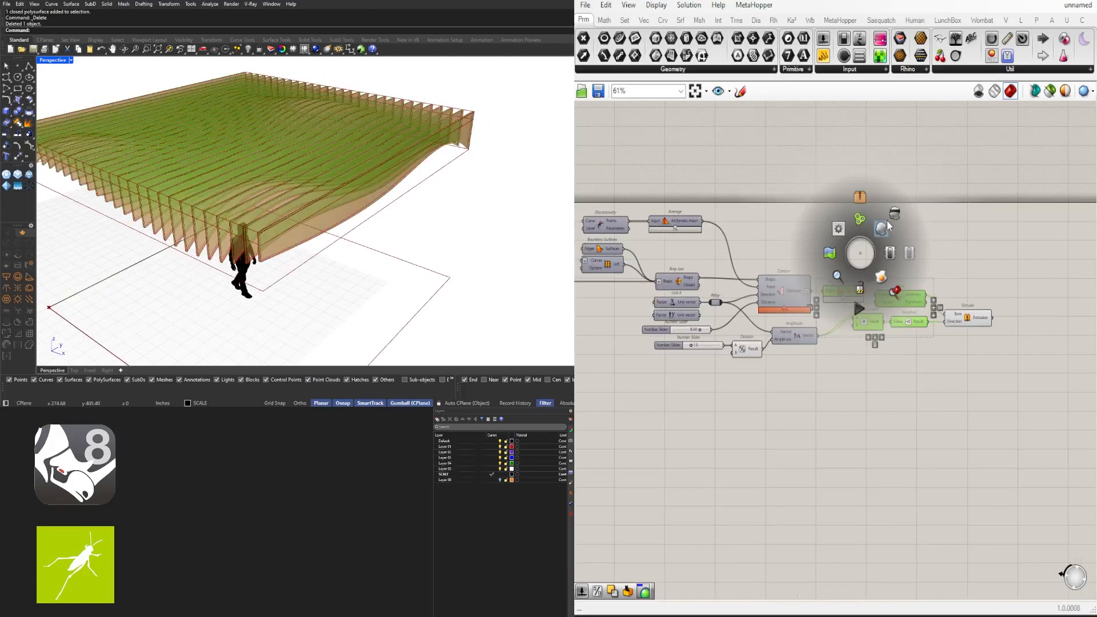
{"action": "left_click", "coordinate": [890, 218]}
{"action": "left_click", "coordinate": [1020, 247]}
Shift Multiplication, Negative and Extrude into place and view the fins from below
{"action": "left_click_drag", "start_coordinate": [993, 359], "coordinate": [861, 317]}
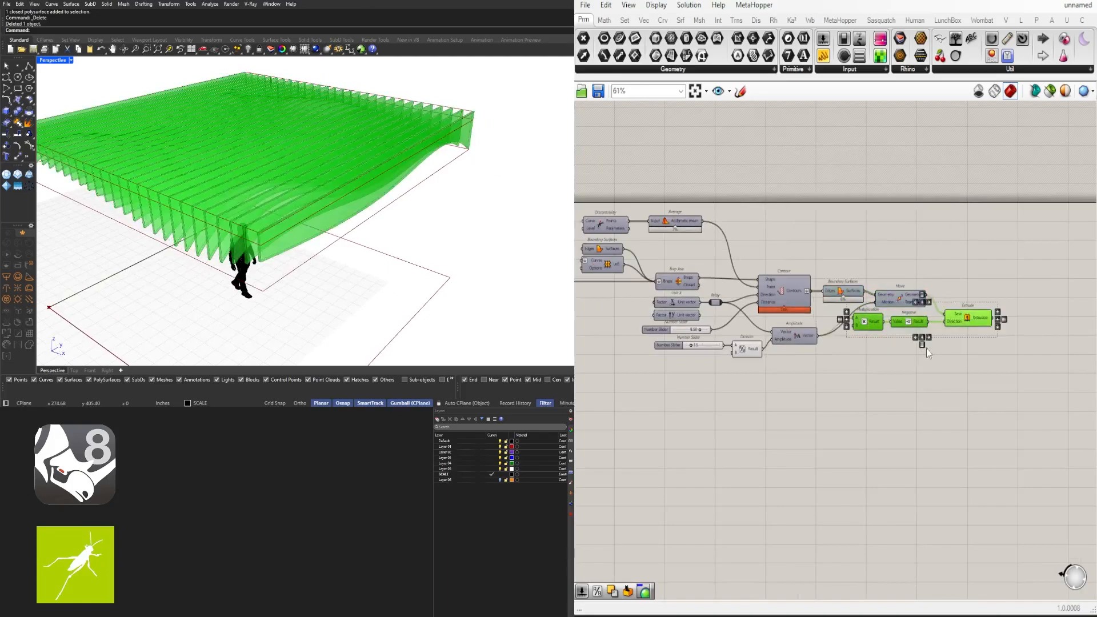
{"action": "left_click", "coordinate": [926, 348]}
{"action": "left_click_drag", "start_coordinate": [996, 365], "coordinate": [882, 342]}
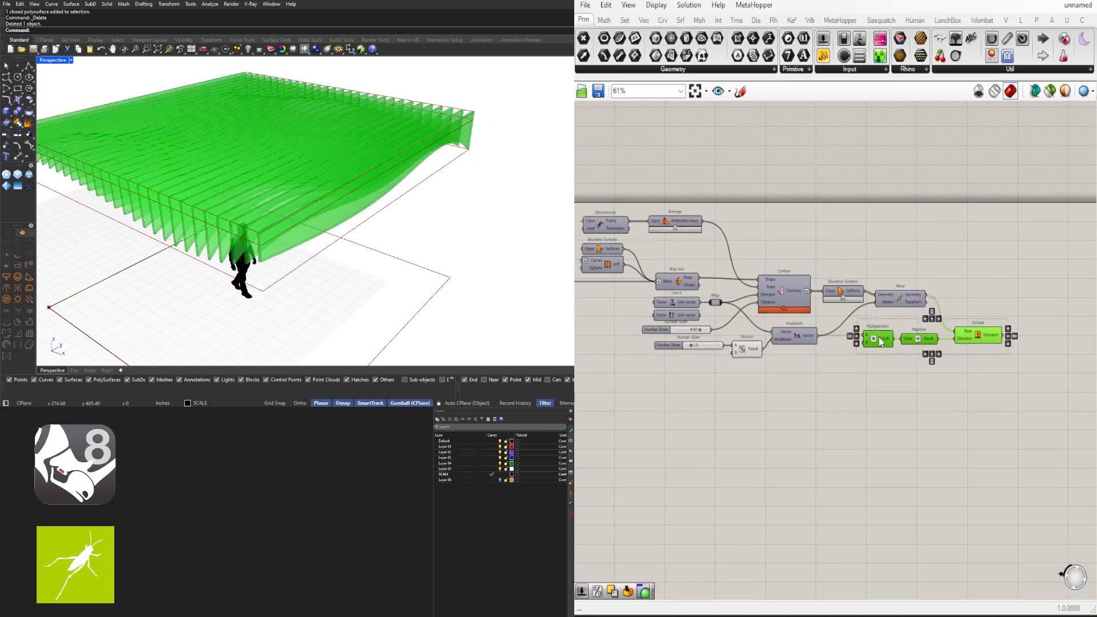
{"action": "left_click", "coordinate": [1009, 411]}
{"action": "right_click_drag", "start_coordinate": [308, 273], "coordinate": [337, 245]}
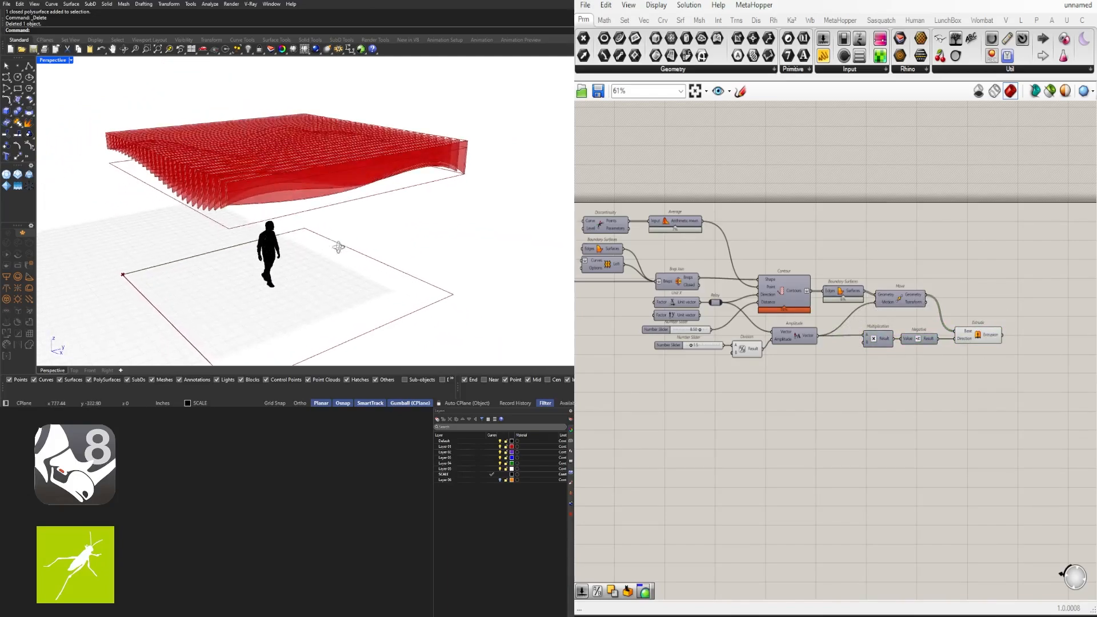
Add a Custom Preview component fed by the Extrude output
{"action": "scroll", "coordinate": [900, 358], "scroll_direction": "up", "scroll_amount": 4}
{"action": "double_click", "coordinate": [899, 355]}
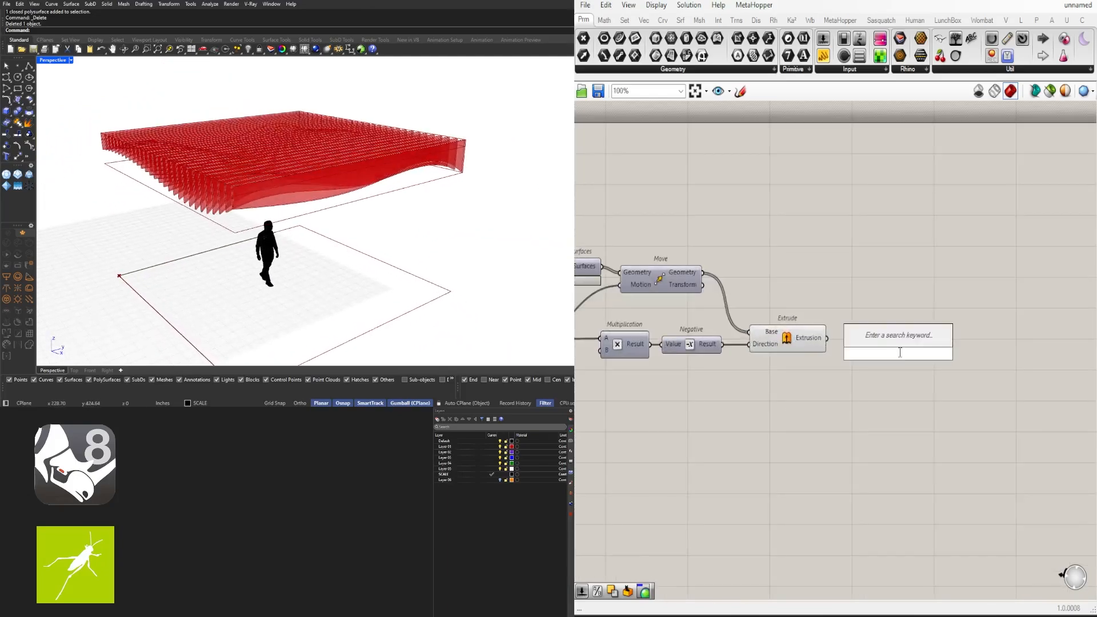
{"action": "type", "text": "CUST"}
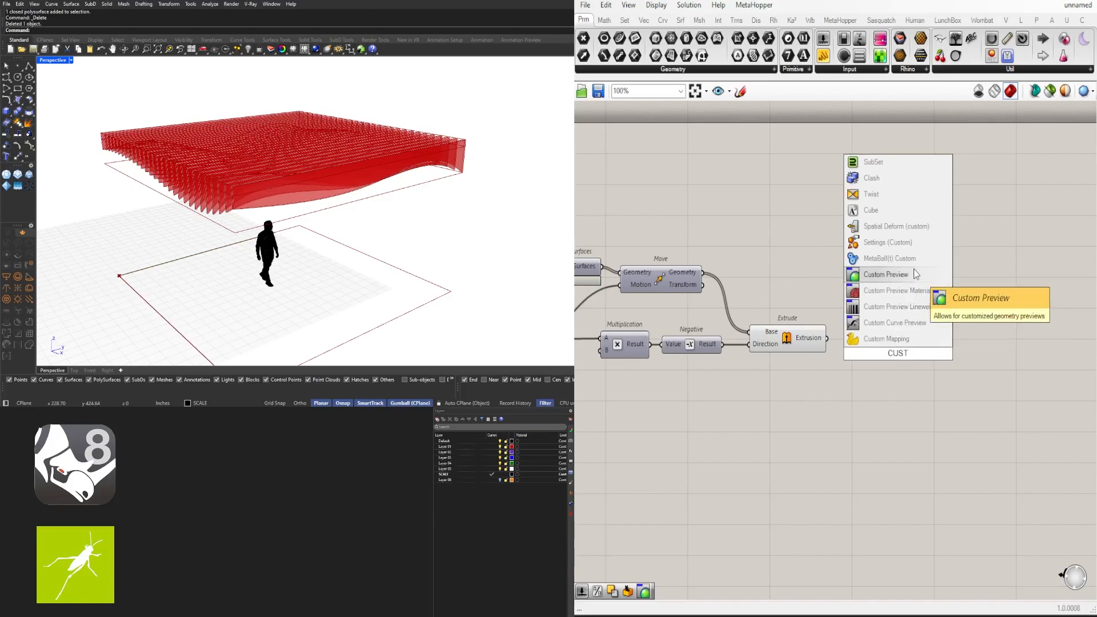
{"action": "left_click", "coordinate": [883, 274]}
{"action": "left_click_drag", "start_coordinate": [847, 338], "coordinate": [891, 374]}
Add a Colour Swatch and wire it into the Custom Preview's Material input
{"action": "double_click", "coordinate": [797, 387]}
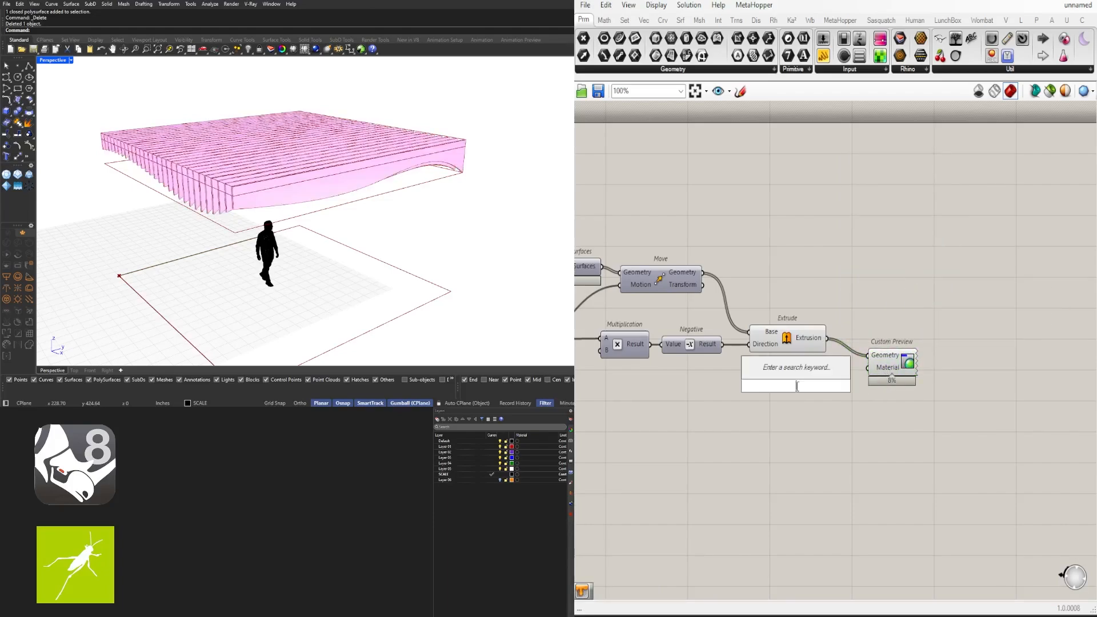
{"action": "type", "text": "SWA"}
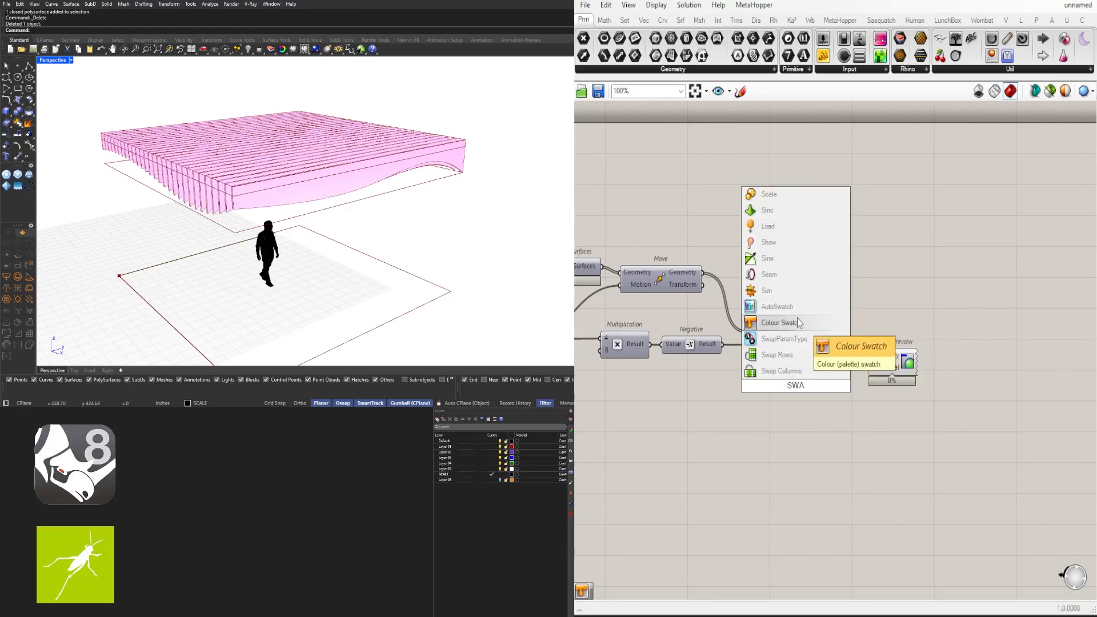
{"action": "left_click", "coordinate": [796, 322]}
{"action": "left_click_drag", "start_coordinate": [832, 386], "coordinate": [812, 373]}
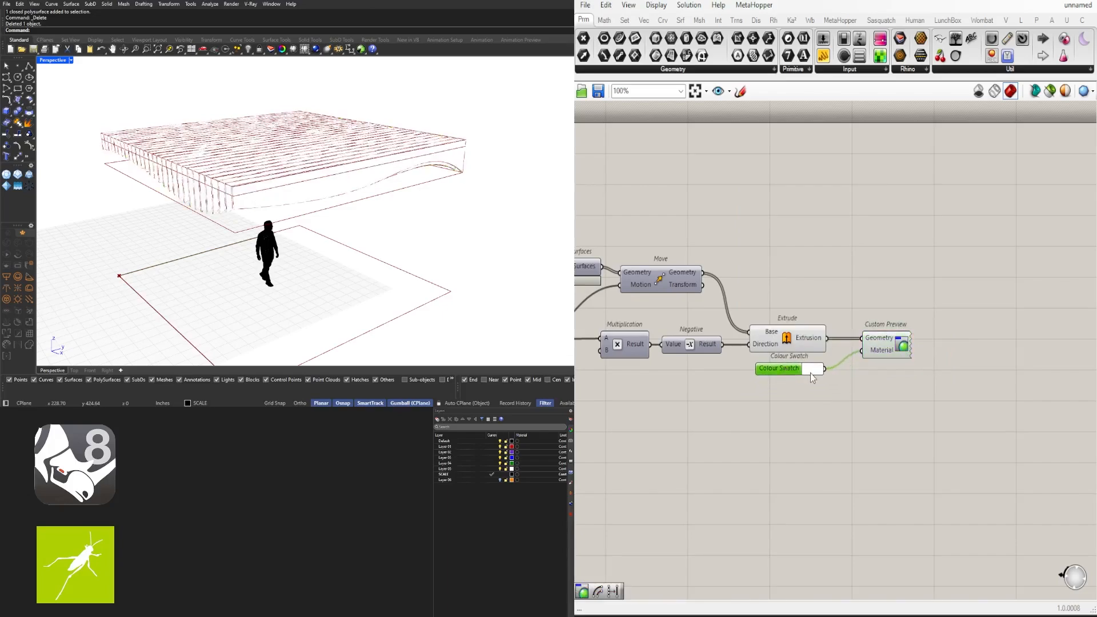
Set the Colour Swatch to a pale tan: Hue 34, Sat 34, Val 80
{"action": "scroll", "coordinate": [812, 372], "scroll_direction": "up", "scroll_amount": 3}
{"action": "left_click", "coordinate": [814, 373]}
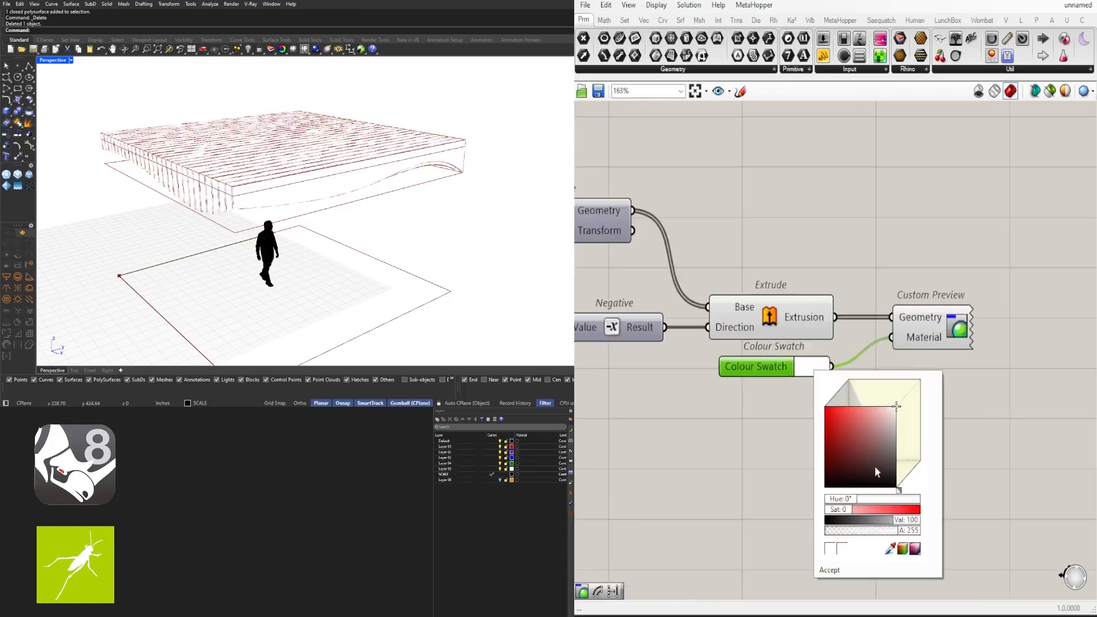
{"action": "mouse_move", "coordinate": [840, 438]}
{"action": "left_mouse_down"}
{"action": "mouse_move", "coordinate": [880, 433]}
{"action": "mouse_move", "coordinate": [886, 417]}
{"action": "mouse_move", "coordinate": [914, 457]}
{"action": "mouse_move", "coordinate": [882, 428]}
{"action": "left_mouse_up"}
{"action": "left_click_drag", "start_coordinate": [837, 506], "coordinate": [843, 506]}
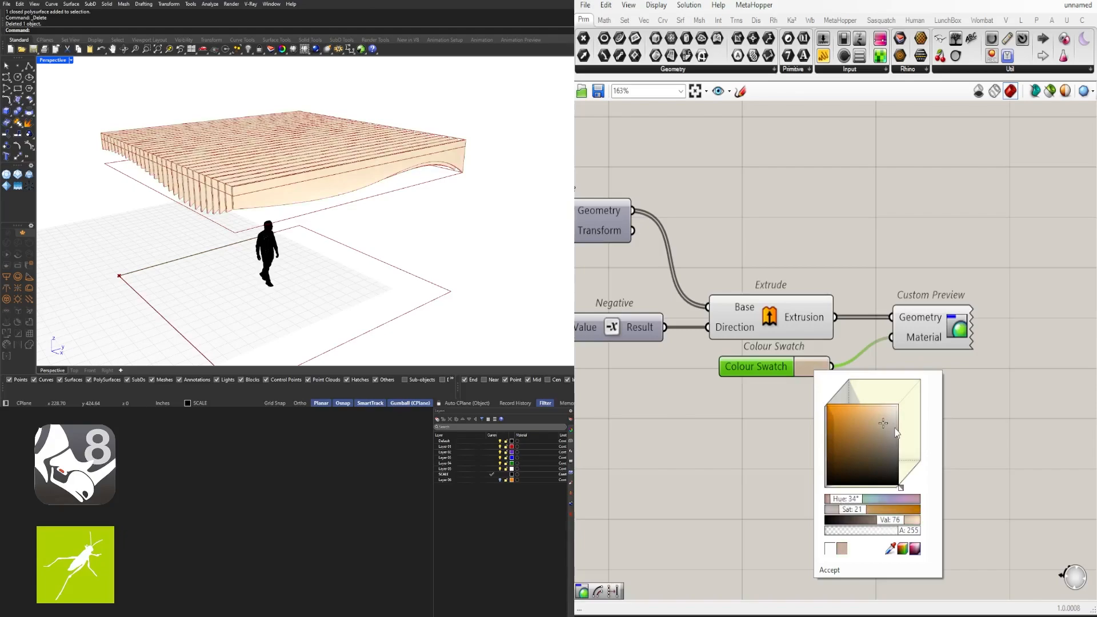
{"action": "left_click_drag", "start_coordinate": [880, 419], "coordinate": [874, 420]}
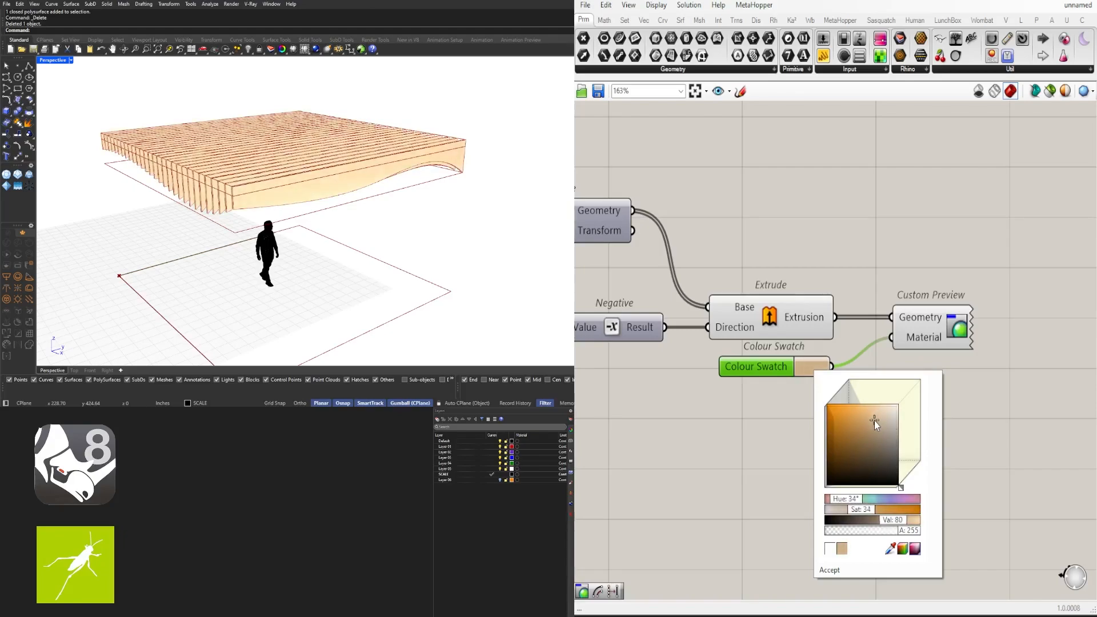
{"action": "left_click", "coordinate": [976, 412]}
Turn off the Extrude and Colour Swatch previews to hide the red fins
{"action": "mouse_move", "coordinate": [434, 228]}
{"action": "right_mouse_down"}
{"action": "mouse_move", "coordinate": [277, 224]}
{"action": "mouse_move", "coordinate": [443, 236]}
{"action": "right_mouse_up"}
{"action": "scroll", "coordinate": [833, 376], "scroll_direction": "down", "scroll_amount": 1}
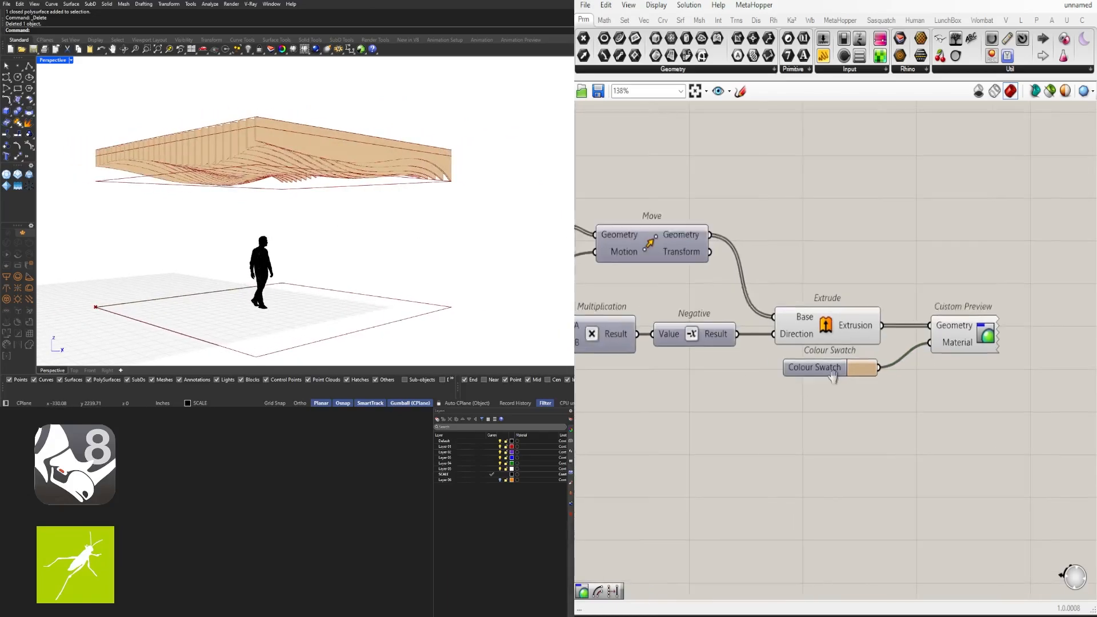
{"action": "right_click_drag", "start_coordinate": [833, 376], "coordinate": [853, 376]}
{"action": "left_click_drag", "start_coordinate": [877, 409], "coordinate": [803, 296]}
{"action": "middle_click", "coordinate": [910, 244]}
{"action": "left_click", "coordinate": [945, 213]}
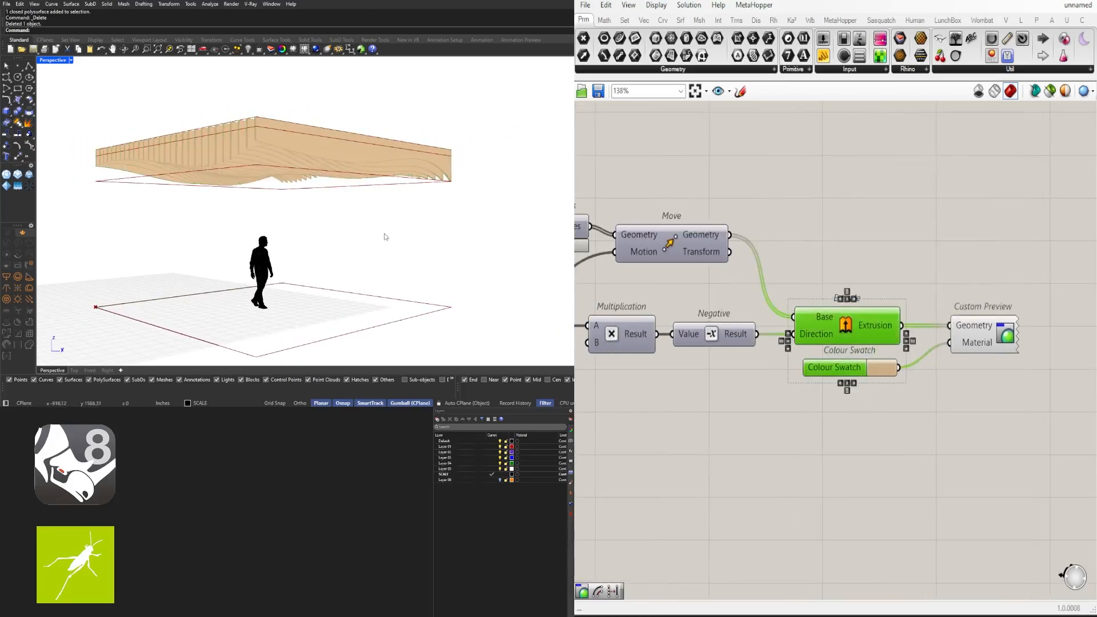
{"action": "right_click_drag", "start_coordinate": [385, 236], "coordinate": [433, 228]}
Lower the Contour Distance slider from 8.50 through 6 and 5.5 to 3.5
{"action": "scroll", "coordinate": [833, 246], "scroll_direction": "down", "scroll_amount": 4}
{"action": "right_click_drag", "start_coordinate": [704, 340], "coordinate": [941, 376]}
{"action": "scroll", "coordinate": [694, 286], "scroll_direction": "up", "scroll_amount": 6}
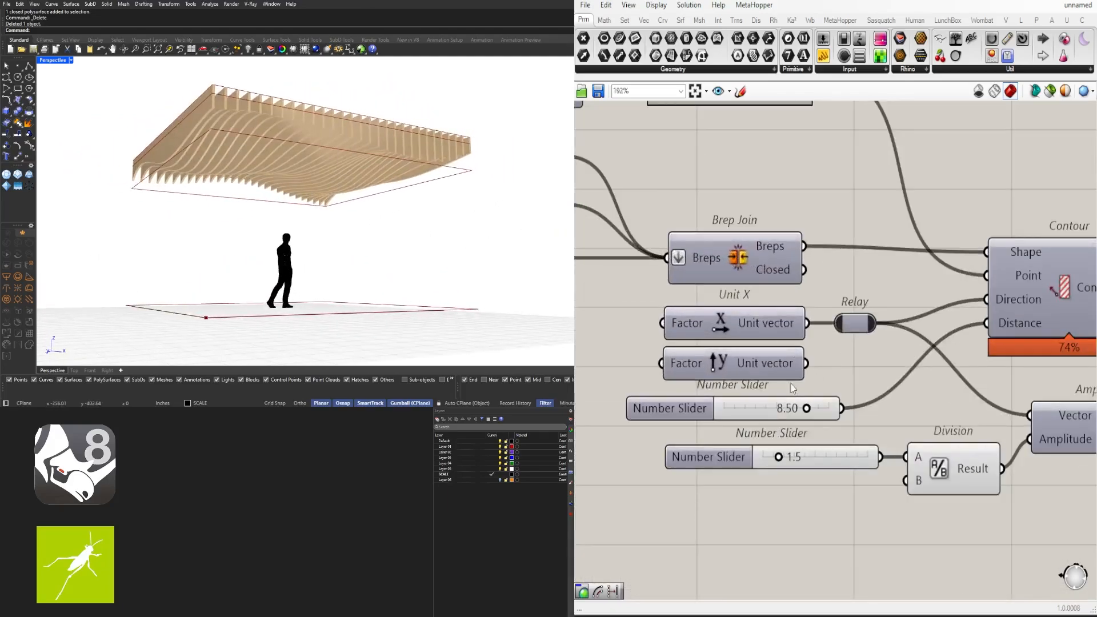
{"action": "double_click", "coordinate": [783, 409]}
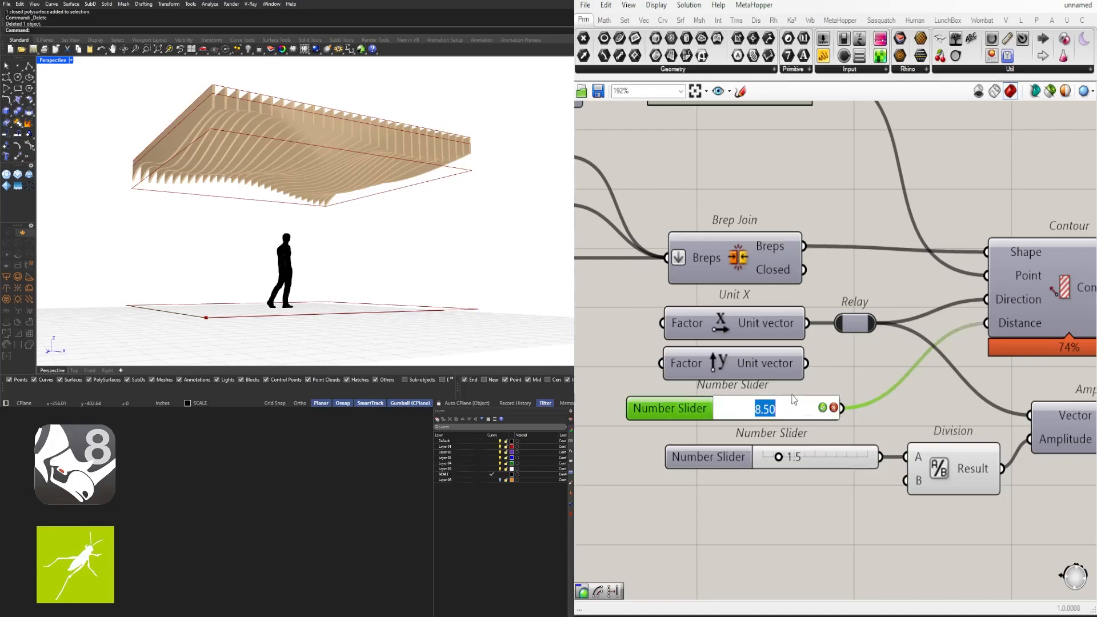
{"action": "type", "text": "6"}
{"action": "key", "text": "Return"}
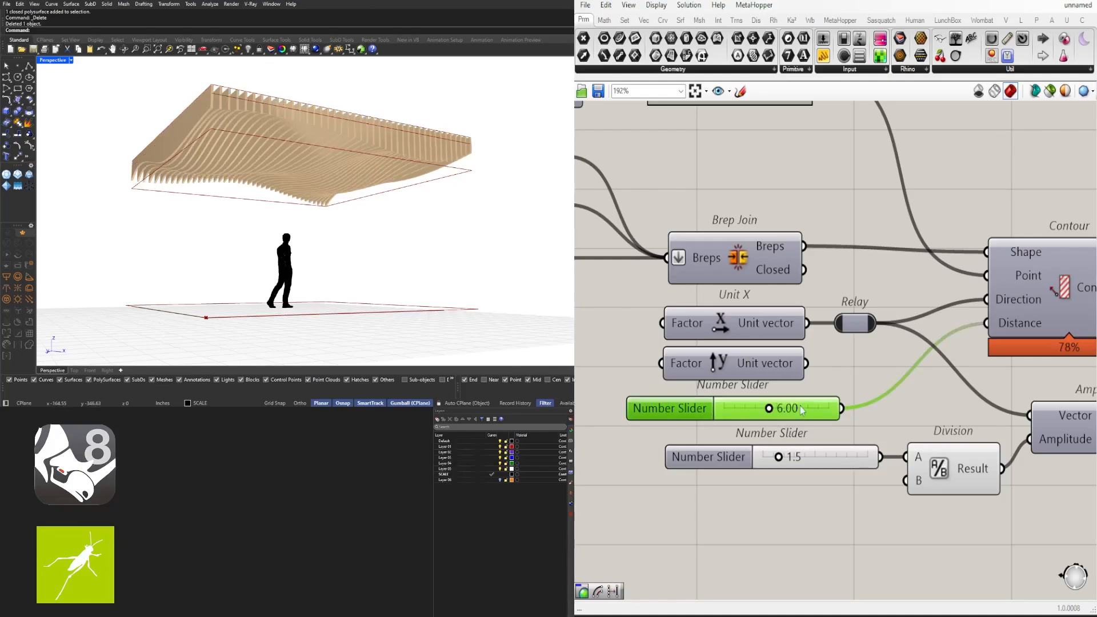
{"action": "double_click", "coordinate": [782, 411]}
{"action": "type", "text": "5.5"}
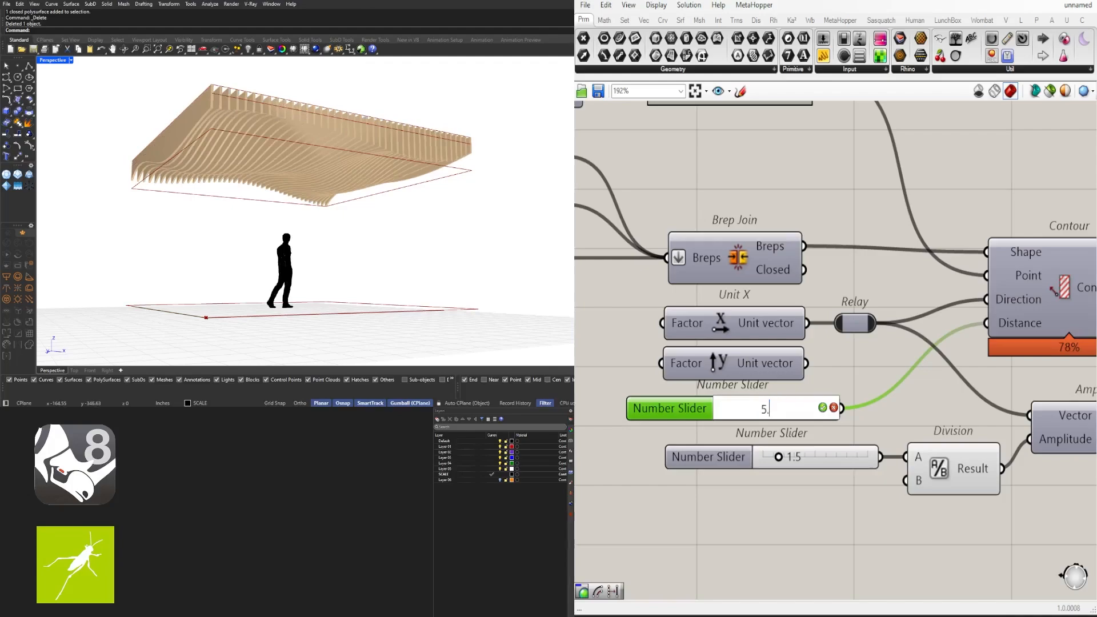
{"action": "key", "text": "Return"}
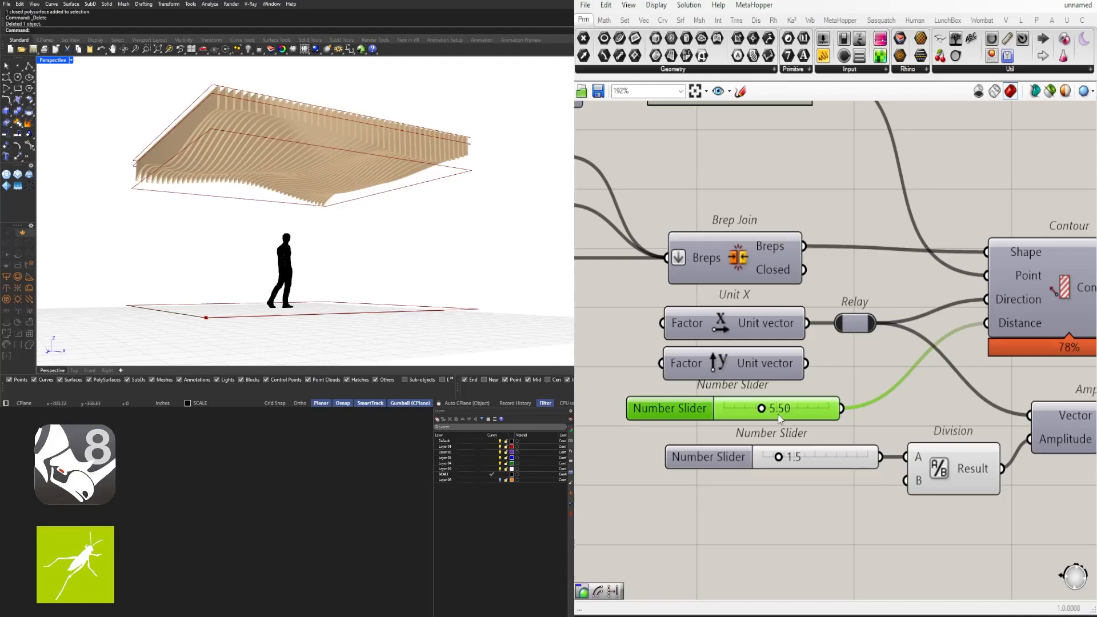
{"action": "double_click", "coordinate": [780, 418]}
{"action": "type", "text": "3.5"}
{"action": "key", "text": "Return"}
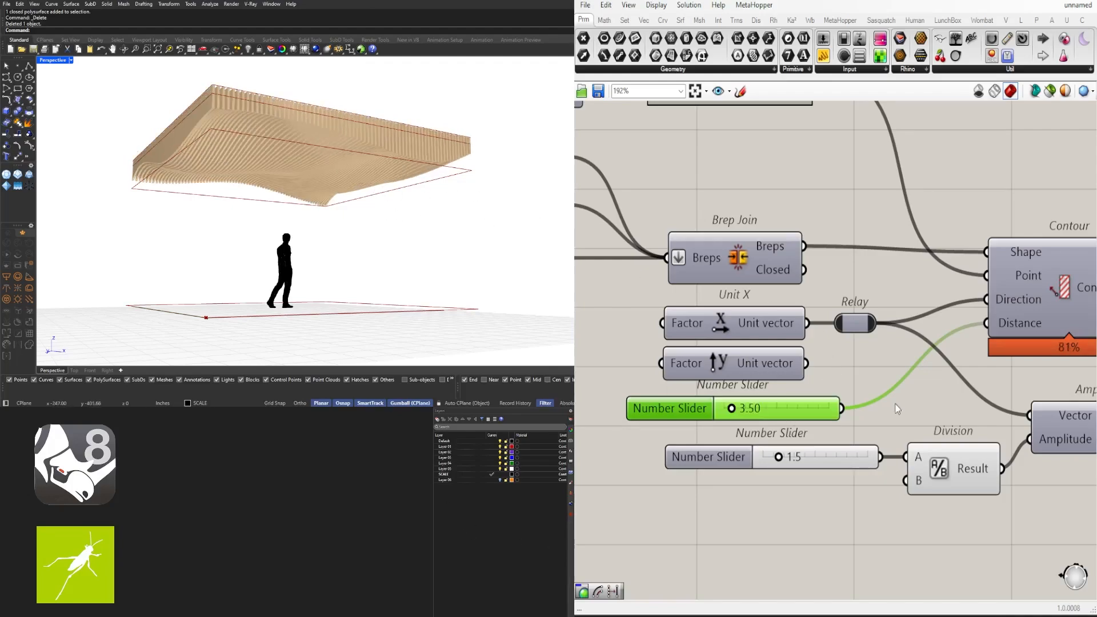
Orbit the Perspective view to inspect the denser wood-toned canopy fins
{"action": "mouse_move", "coordinate": [303, 273]}
{"action": "right_mouse_down"}
{"action": "mouse_move", "coordinate": [330, 265]}
{"action": "mouse_move", "coordinate": [291, 268]}
{"action": "mouse_move", "coordinate": [312, 272]}
{"action": "right_mouse_up"}
{"action": "scroll", "coordinate": [879, 391], "scroll_direction": "down", "scroll_amount": 2}
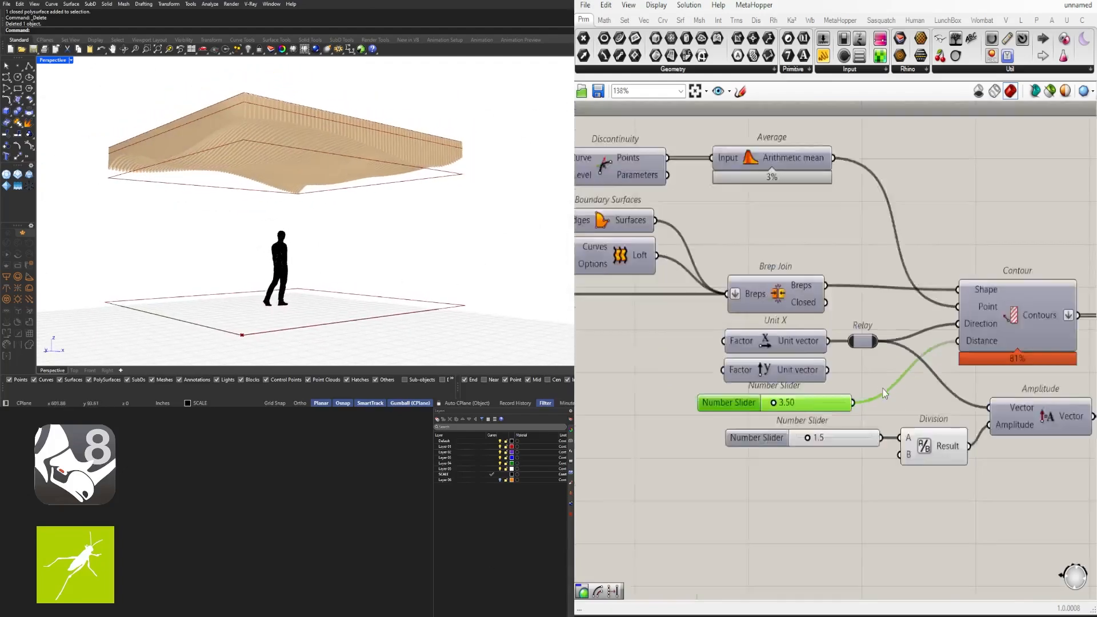
{"action": "right_click_drag", "start_coordinate": [1048, 350], "coordinate": [886, 369]}
{"action": "scroll", "coordinate": [884, 365], "scroll_direction": "up", "scroll_amount": 1}
{"action": "mouse_move", "coordinate": [867, 332]}
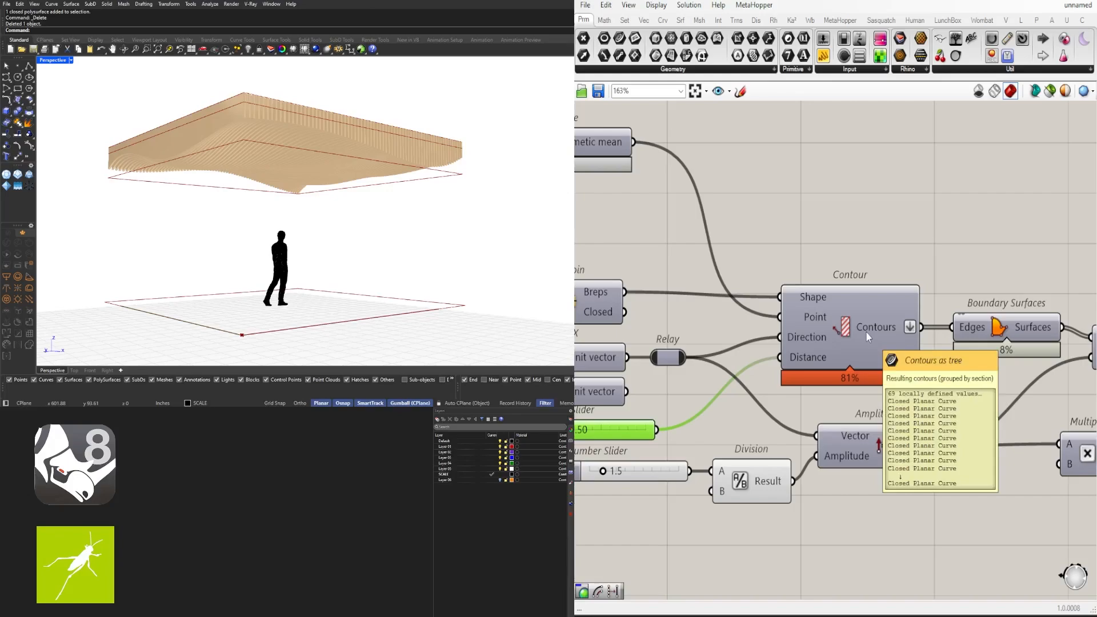
{"action": "scroll", "coordinate": [865, 334], "scroll_direction": "down", "scroll_amount": 4}
{"action": "scroll", "coordinate": [350, 141], "scroll_direction": "up", "scroll_amount": 3}
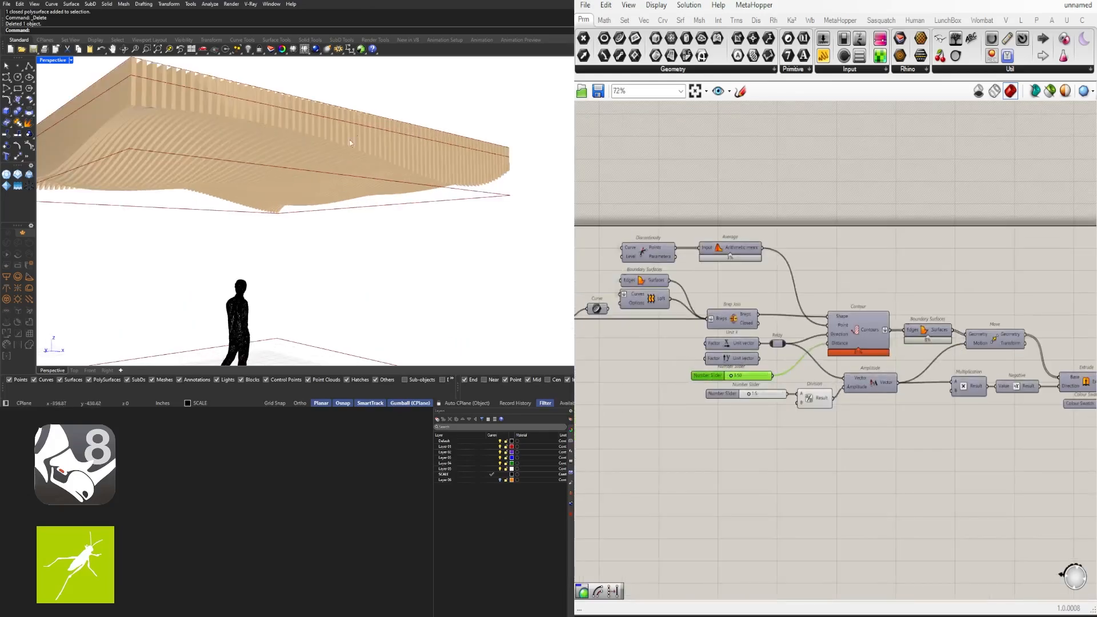
{"action": "right_click_drag", "start_coordinate": [350, 141], "coordinate": [328, 144]}
{"action": "scroll", "coordinate": [306, 163], "scroll_direction": "down", "scroll_amount": 2}
{"action": "scroll", "coordinate": [822, 290], "scroll_direction": "down", "scroll_amount": 4}
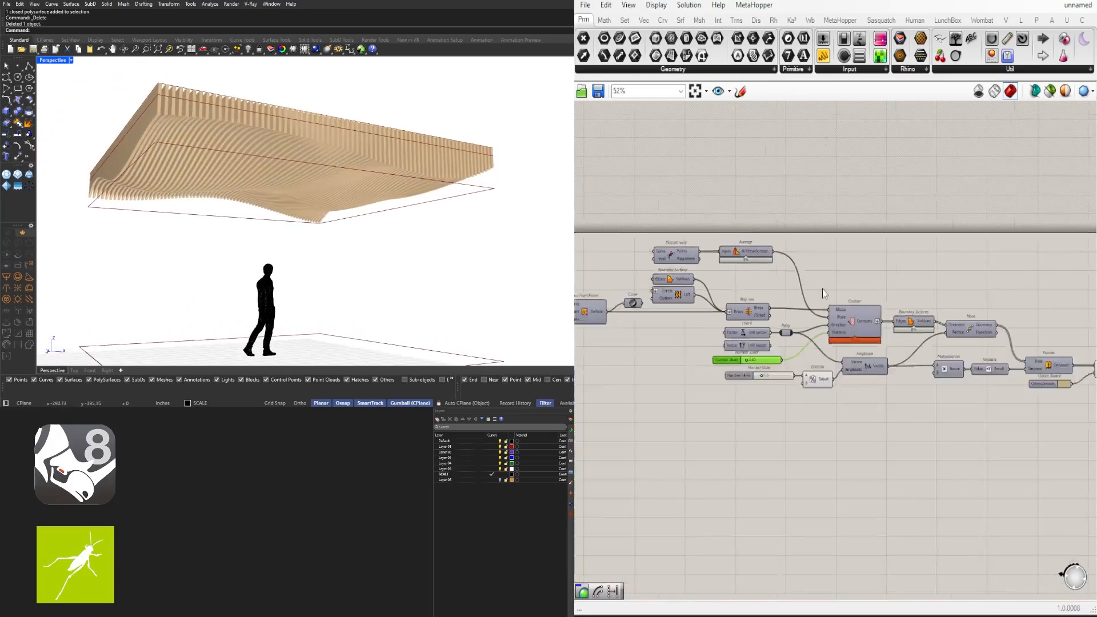
{"action": "right_click_drag", "start_coordinate": [743, 294], "coordinate": [1008, 294]}
Set both Divide Surface U and V counts to 10
{"action": "scroll", "coordinate": [709, 315], "scroll_direction": "up", "scroll_amount": 5}
{"action": "right_click_drag", "start_coordinate": [708, 314], "coordinate": [931, 306]}
{"action": "scroll", "coordinate": [823, 321], "scroll_direction": "up", "scroll_amount": 5}
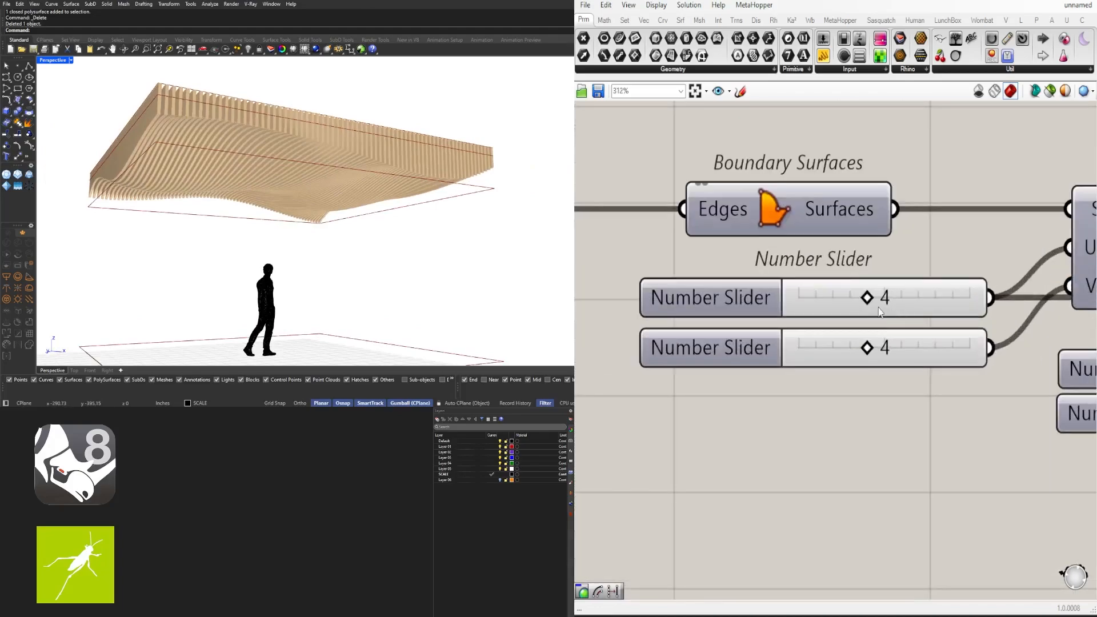
{"action": "double_click", "coordinate": [874, 301]}
{"action": "type", "text": "10"}
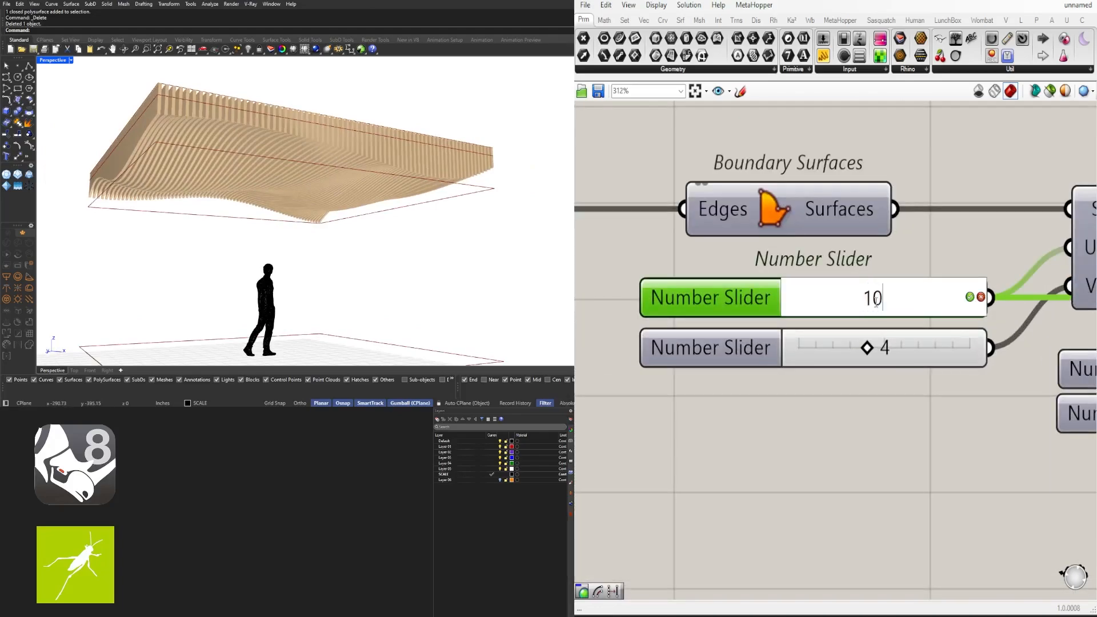
{"action": "key", "text": "Return"}
{"action": "double_click", "coordinate": [885, 350]}
{"action": "type", "text": "10"}
{"action": "key", "text": "Return"}
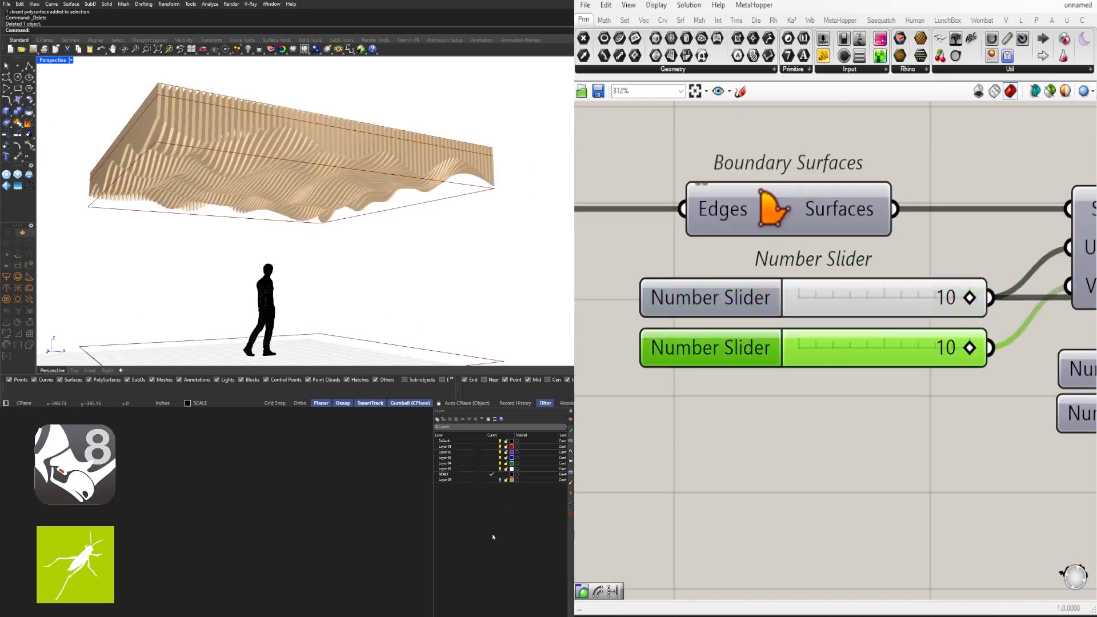
Lower the slider beside Move from 1 to 0 to flatten the waves
{"action": "scroll", "coordinate": [853, 323], "scroll_direction": "down", "scroll_amount": 5}
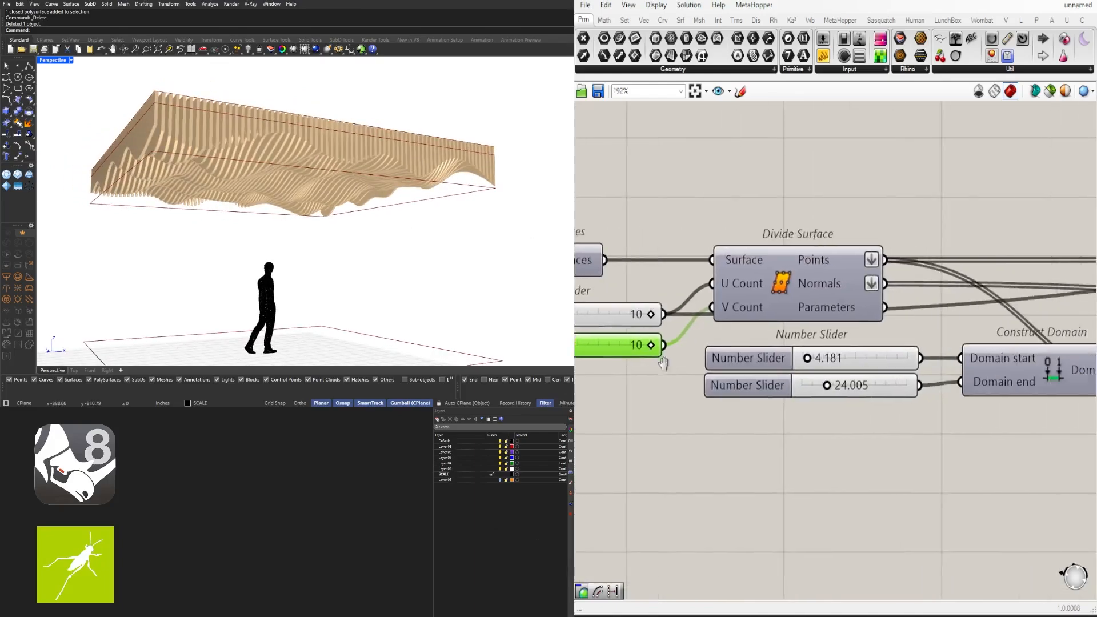
{"action": "scroll", "coordinate": [814, 387], "scroll_direction": "down", "scroll_amount": 2}
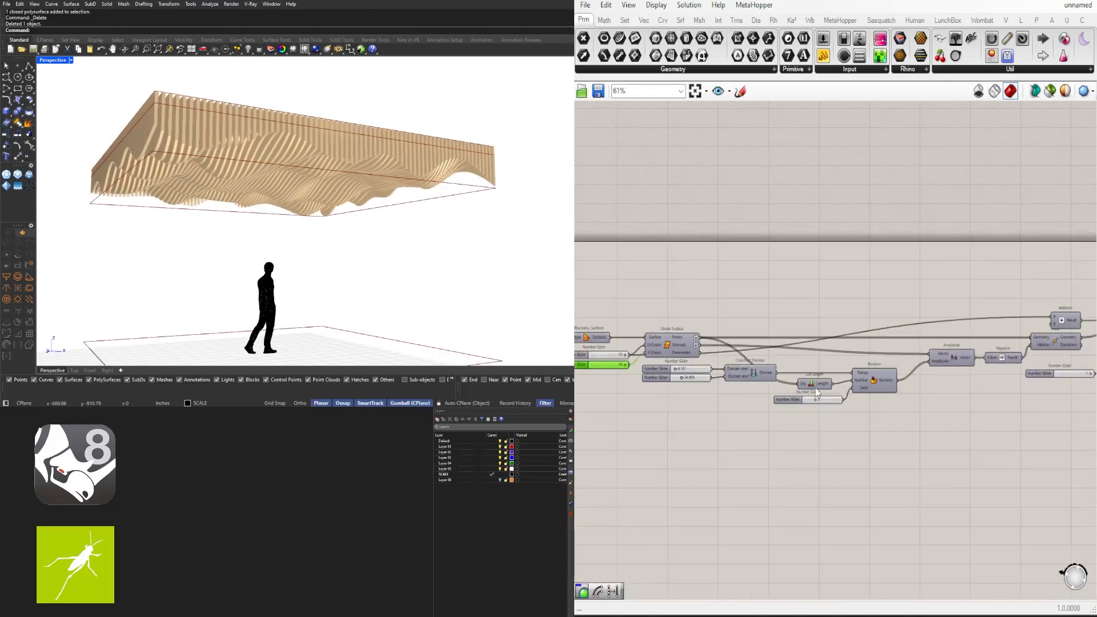
{"action": "scroll", "coordinate": [631, 378], "scroll_direction": "up", "scroll_amount": 5}
{"action": "right_click_drag", "start_coordinate": [631, 378], "coordinate": [814, 382]}
{"action": "scroll", "coordinate": [854, 358], "scroll_direction": "down", "scroll_amount": 3}
{"action": "right_click_drag", "start_coordinate": [1083, 366], "coordinate": [800, 362]}
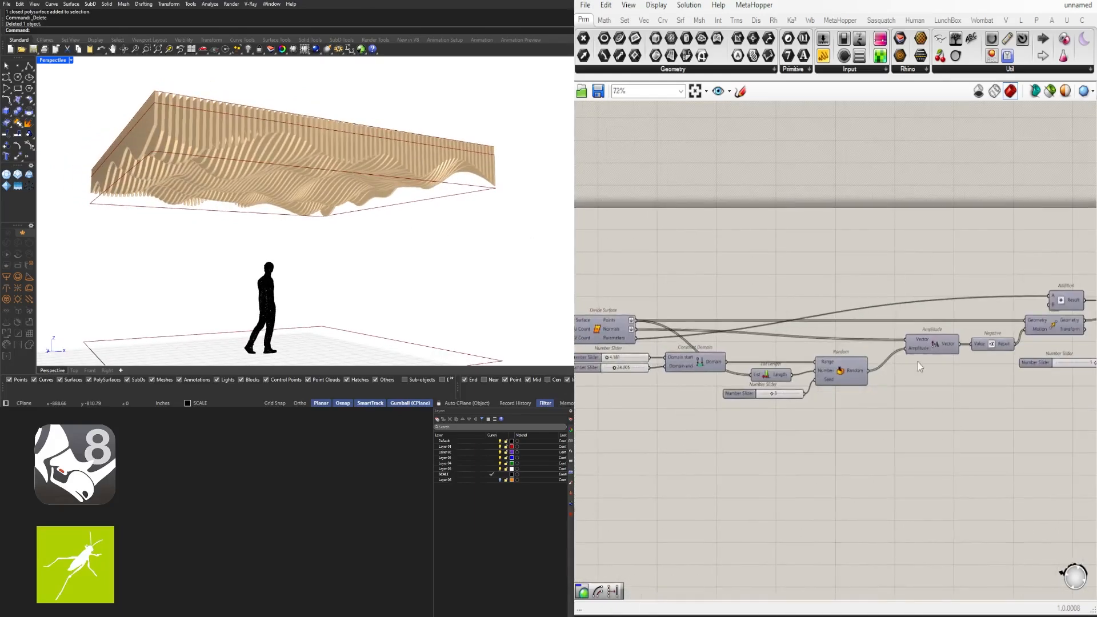
{"action": "right_click_drag", "start_coordinate": [1089, 326], "coordinate": [870, 319]}
{"action": "scroll", "coordinate": [842, 353], "scroll_direction": "up", "scroll_amount": 7}
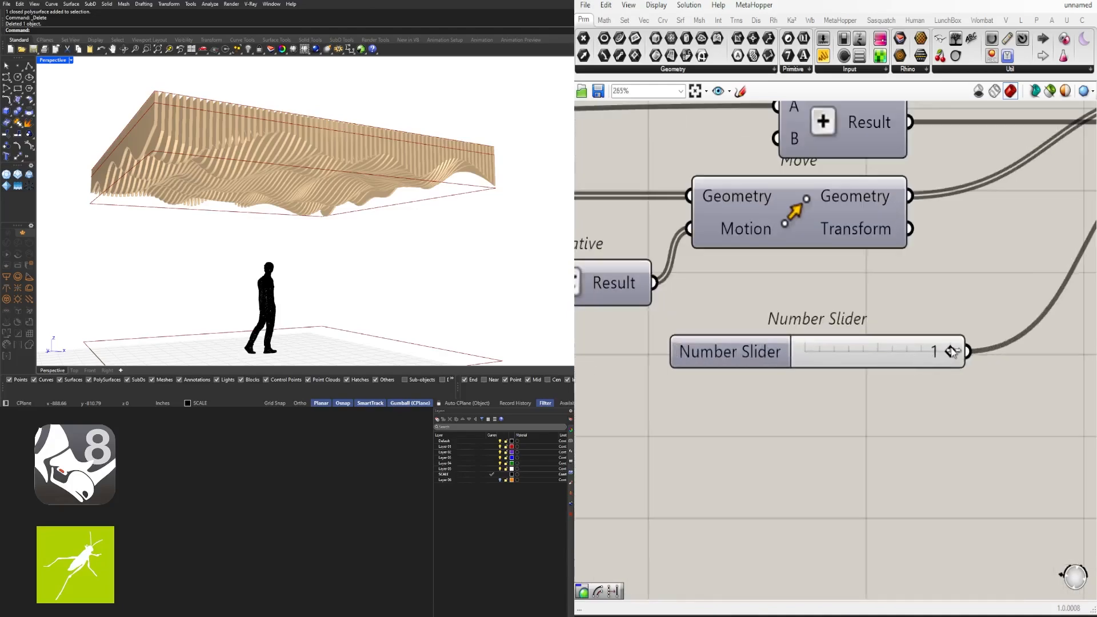
{"action": "left_click_drag", "start_coordinate": [952, 352], "coordinate": [818, 344]}
Bring the domain start and end sliders into view and orbit to a lower, frontal ceiling view
{"action": "scroll", "coordinate": [817, 345], "scroll_direction": "down", "scroll_amount": 5}
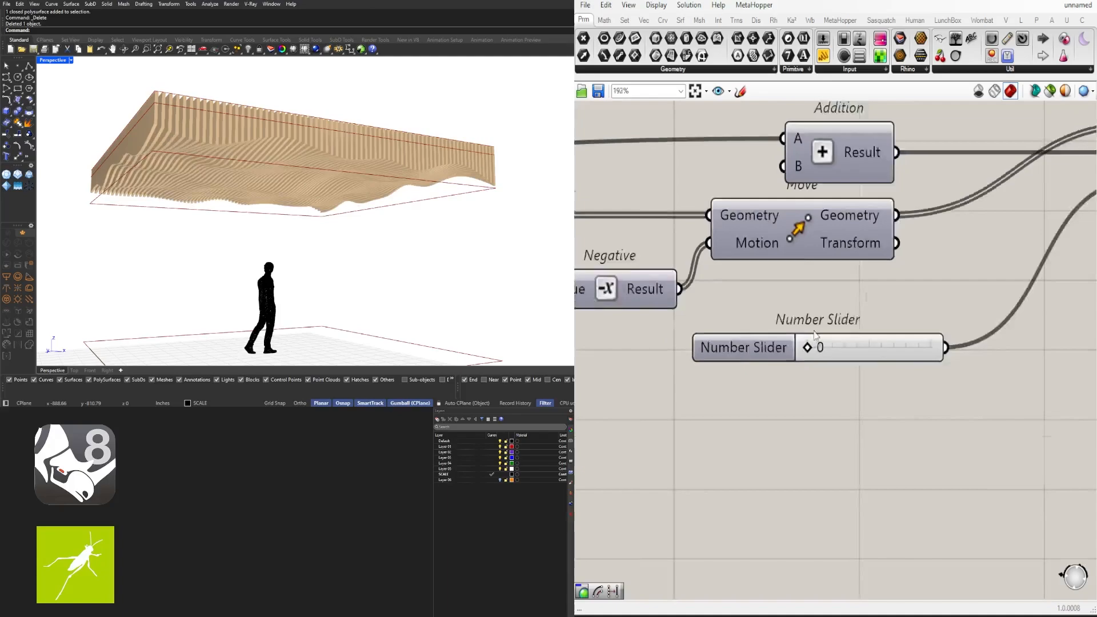
{"action": "right_click_drag", "start_coordinate": [712, 400], "coordinate": [966, 375]}
{"action": "right_click_drag", "start_coordinate": [711, 420], "coordinate": [965, 395]}
{"action": "scroll", "coordinate": [727, 319], "scroll_direction": "up", "scroll_amount": 2}
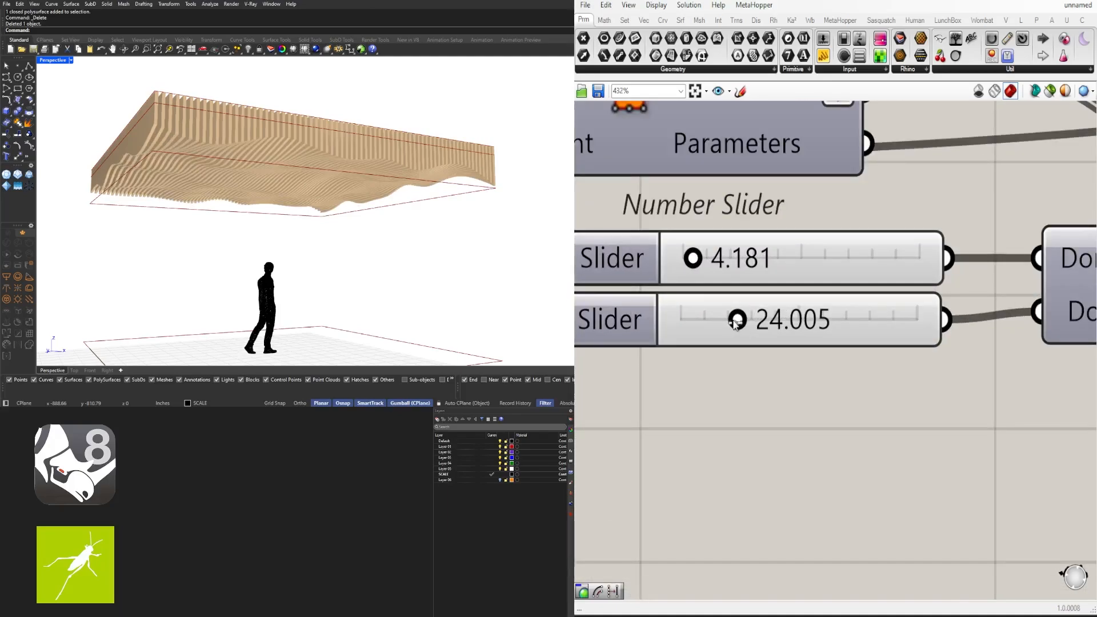
{"action": "right_click_drag", "start_coordinate": [369, 218], "coordinate": [352, 229]}
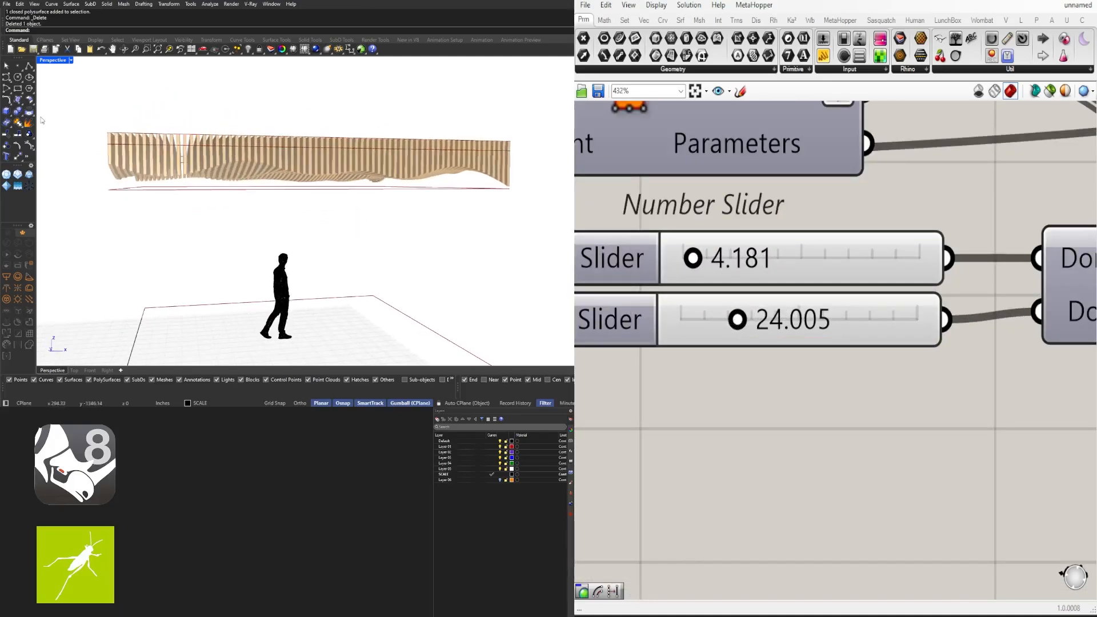
Switch Rhino to the four-viewport layout and frame the fins in the front view
{"action": "double_click", "coordinate": [54, 62]}
{"action": "scroll", "coordinate": [243, 293], "scroll_direction": "down", "scroll_amount": 4}
{"action": "scroll", "coordinate": [149, 289], "scroll_direction": "up", "scroll_amount": 6}
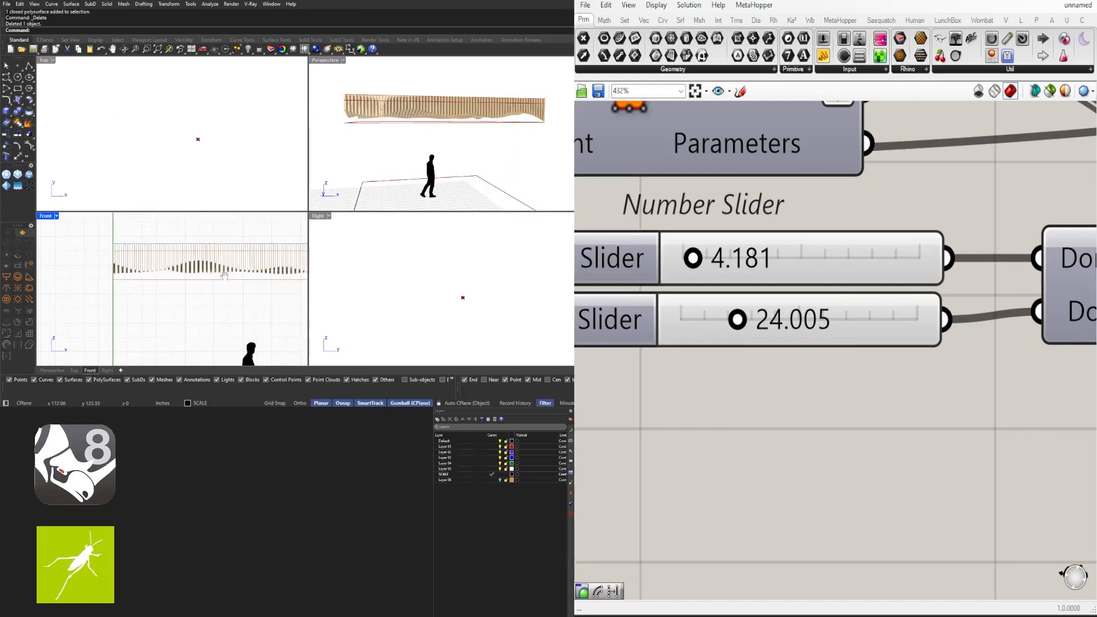
{"action": "right_click_drag", "start_coordinate": [226, 285], "coordinate": [158, 267]}
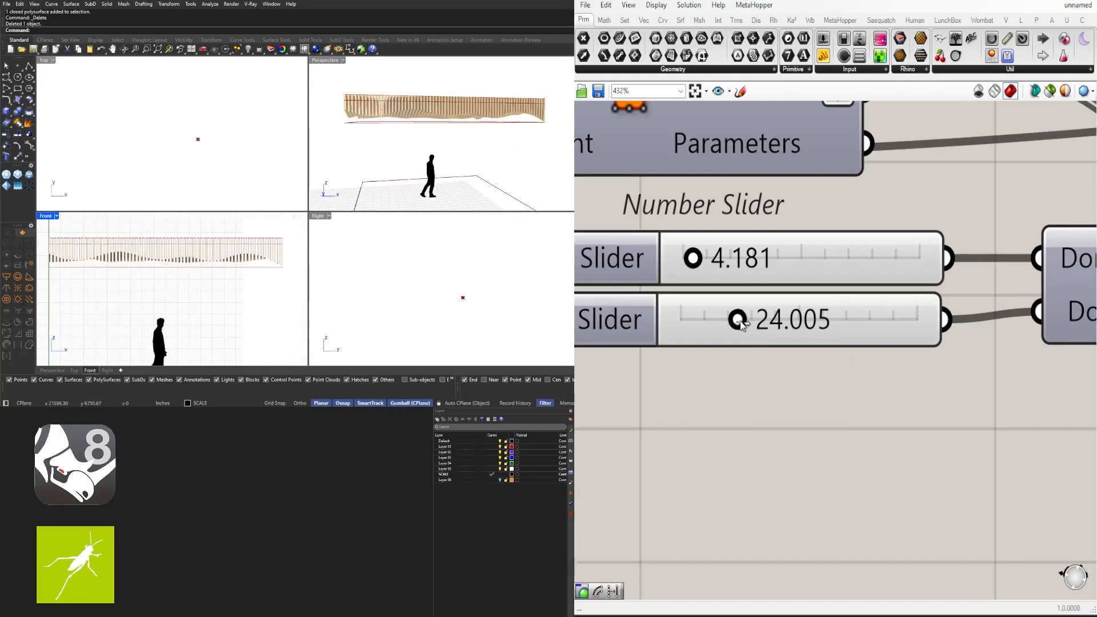
Set the Construct Domain end to 32.575 and start to 0.000, then view the wavy underside
{"action": "left_click_drag", "start_coordinate": [741, 323], "coordinate": [757, 323]}
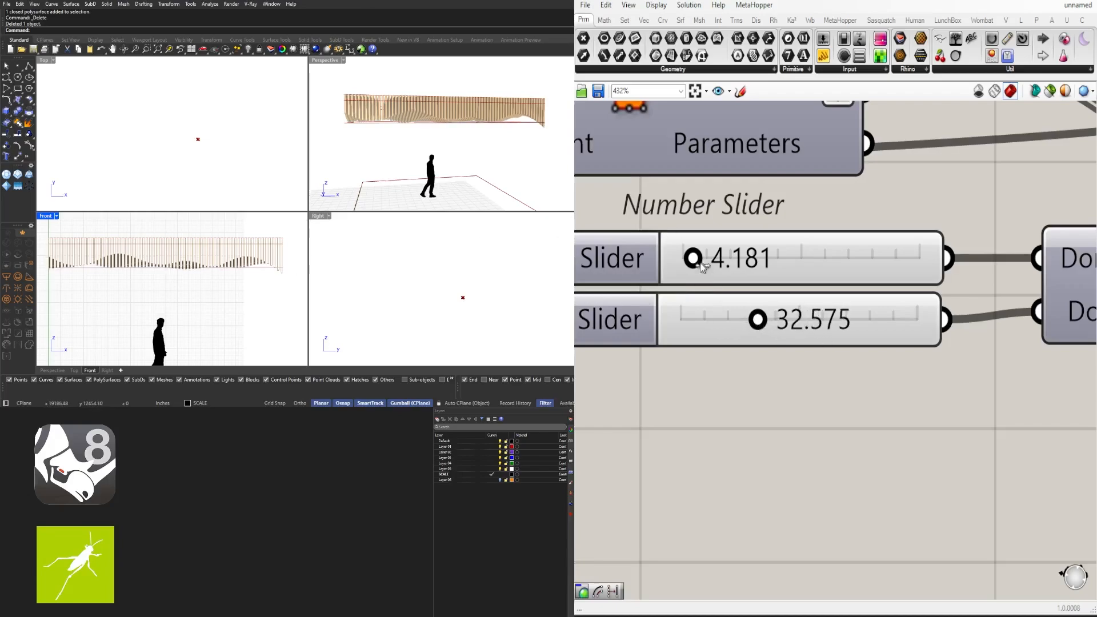
{"action": "left_click_drag", "start_coordinate": [680, 258], "coordinate": [664, 258]}
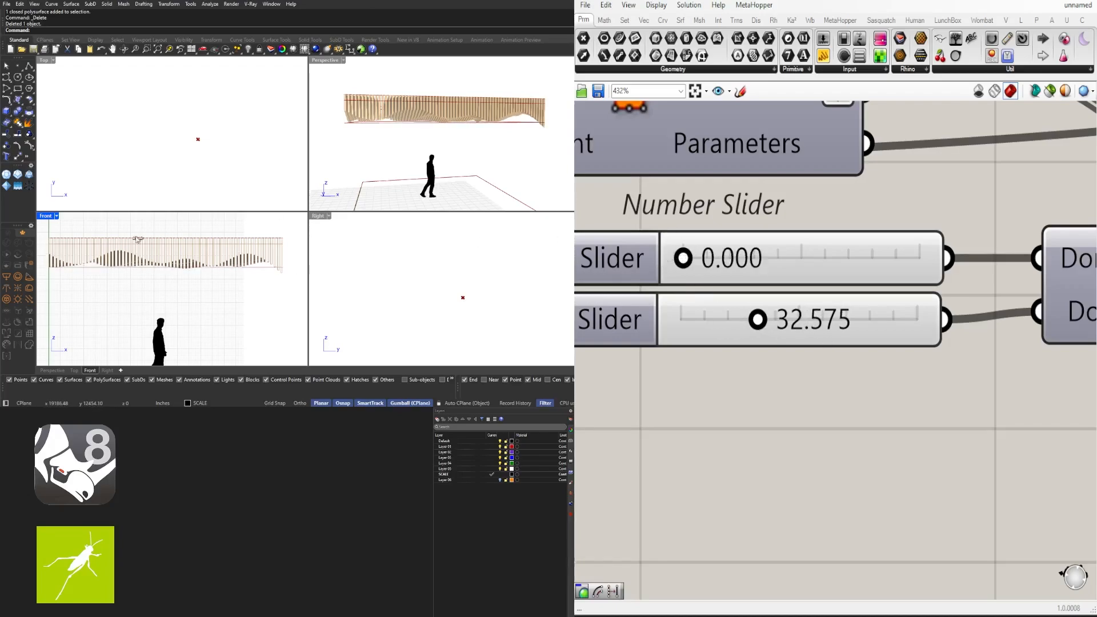
{"action": "scroll", "coordinate": [139, 251], "scroll_direction": "up", "scroll_amount": 2}
{"action": "scroll", "coordinate": [139, 251], "scroll_direction": "up", "scroll_amount": 14}
{"action": "scroll", "coordinate": [145, 240], "scroll_direction": "down", "scroll_amount": 16}
{"action": "right_click_drag", "start_coordinate": [167, 239], "coordinate": [172, 279]}
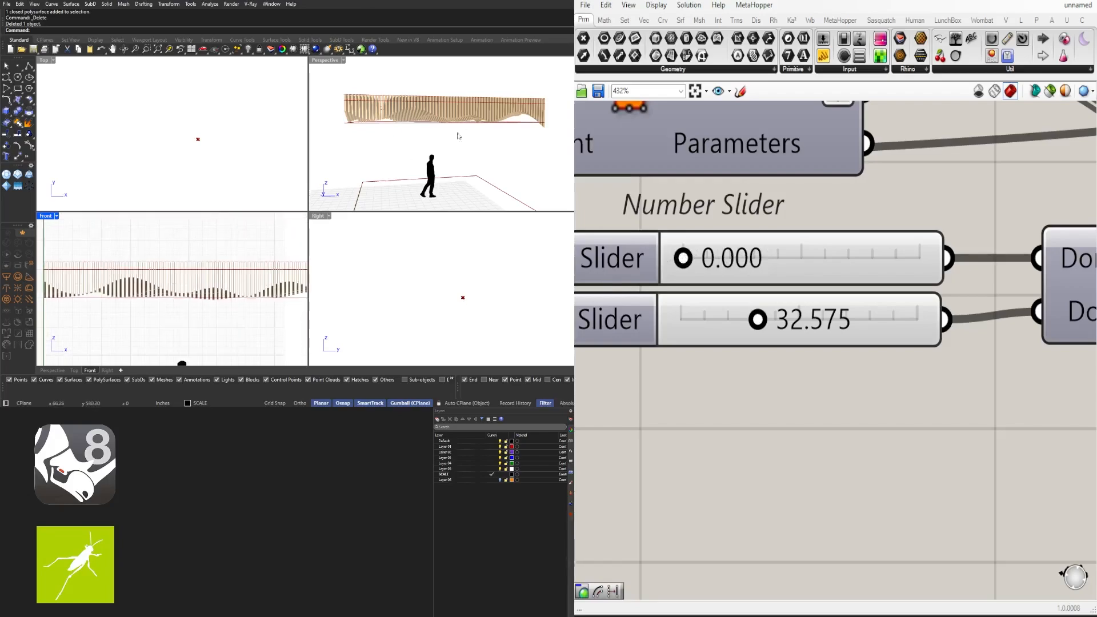
{"action": "mouse_move", "coordinate": [435, 118]}
{"action": "right_mouse_down"}
{"action": "mouse_move", "coordinate": [468, 97]}
{"action": "mouse_move", "coordinate": [437, 128]}
{"action": "mouse_move", "coordinate": [447, 161]}
{"action": "mouse_move", "coordinate": [457, 151]}
{"action": "right_mouse_up"}
Change the Random Seed slider from 3 to 0
{"action": "scroll", "coordinate": [831, 234], "scroll_direction": "down", "scroll_amount": 4}
{"action": "right_click_drag", "start_coordinate": [993, 344], "coordinate": [724, 359]}
{"action": "right_click_drag", "start_coordinate": [1018, 412], "coordinate": [759, 393]}
{"action": "scroll", "coordinate": [759, 393], "scroll_direction": "down", "scroll_amount": 2}
{"action": "scroll", "coordinate": [748, 380], "scroll_direction": "up", "scroll_amount": 3}
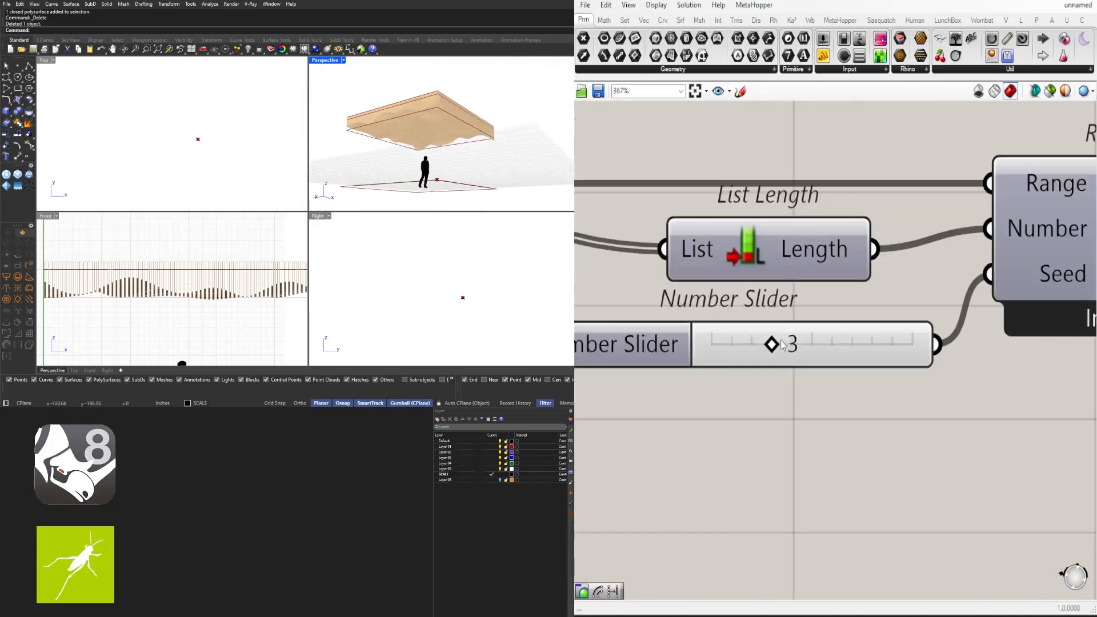
{"action": "left_click_drag", "start_coordinate": [764, 345], "coordinate": [698, 338]}
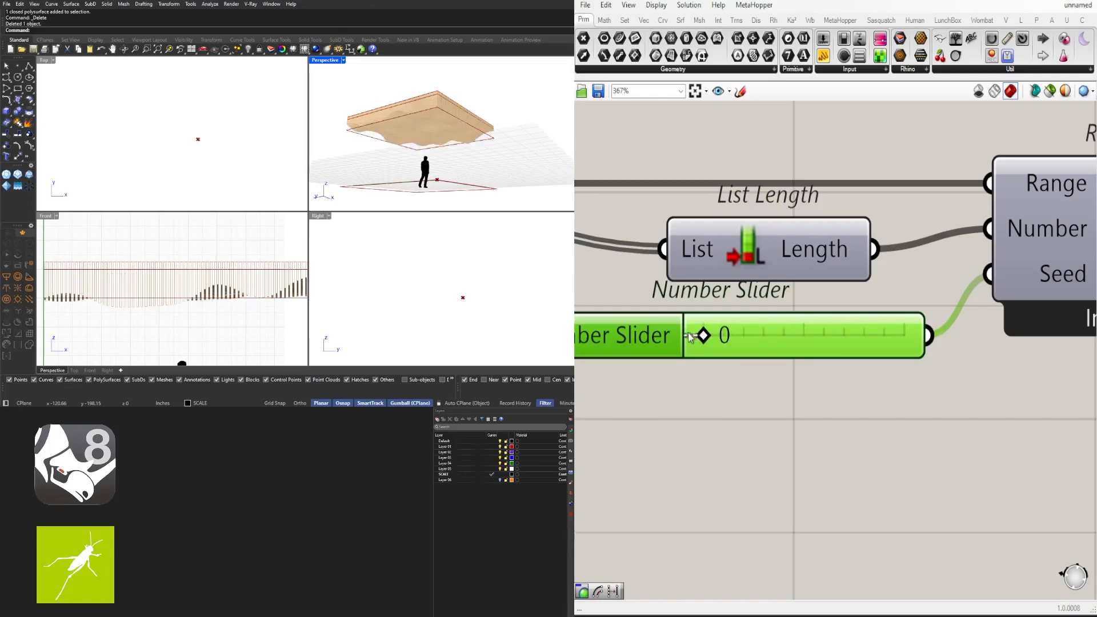
Maximize the Perspective viewport and orbit the canopy to a side-on view
{"action": "double_click", "coordinate": [332, 64]}
{"action": "right_click_drag", "start_coordinate": [331, 65], "coordinate": [340, 215]}
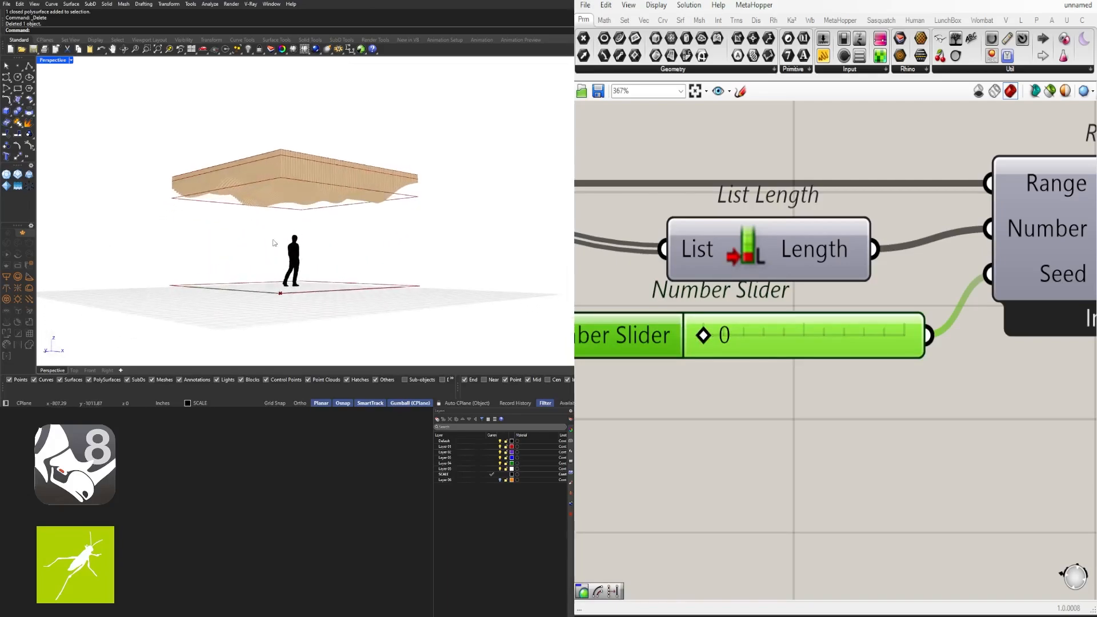
{"action": "scroll", "coordinate": [313, 244], "scroll_direction": "up", "scroll_amount": 4}
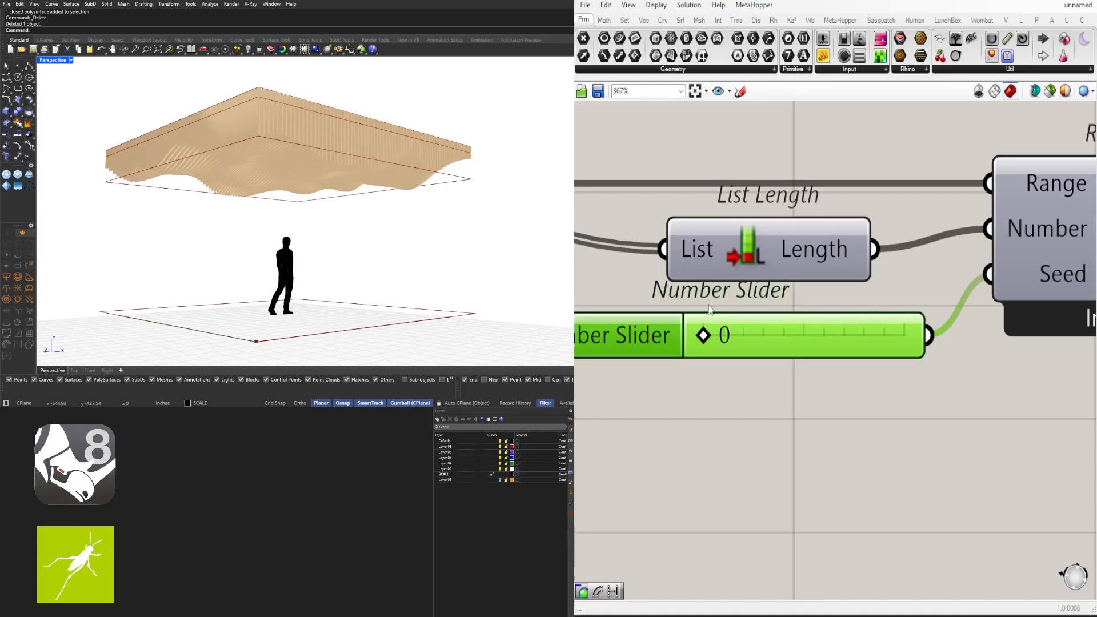
{"action": "scroll", "coordinate": [710, 309], "scroll_direction": "down", "scroll_amount": 6}
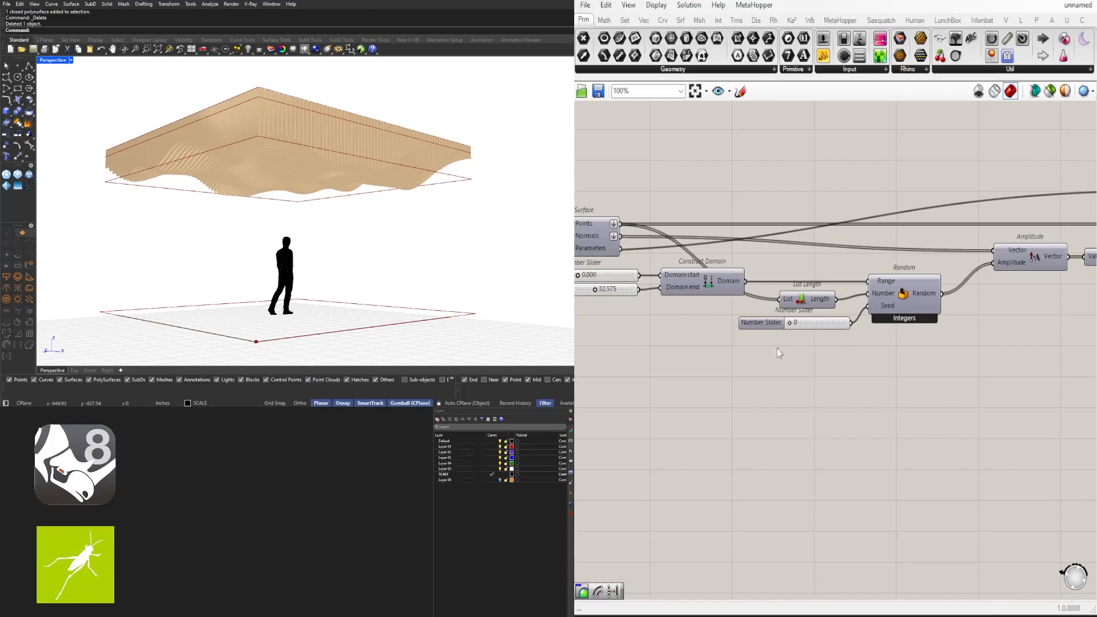
Edit the first division-count slider's maximum value to widen its range
{"action": "right_click_drag", "start_coordinate": [673, 391], "coordinate": [951, 389]}
{"action": "right_click_drag", "start_coordinate": [702, 332], "coordinate": [847, 437]}
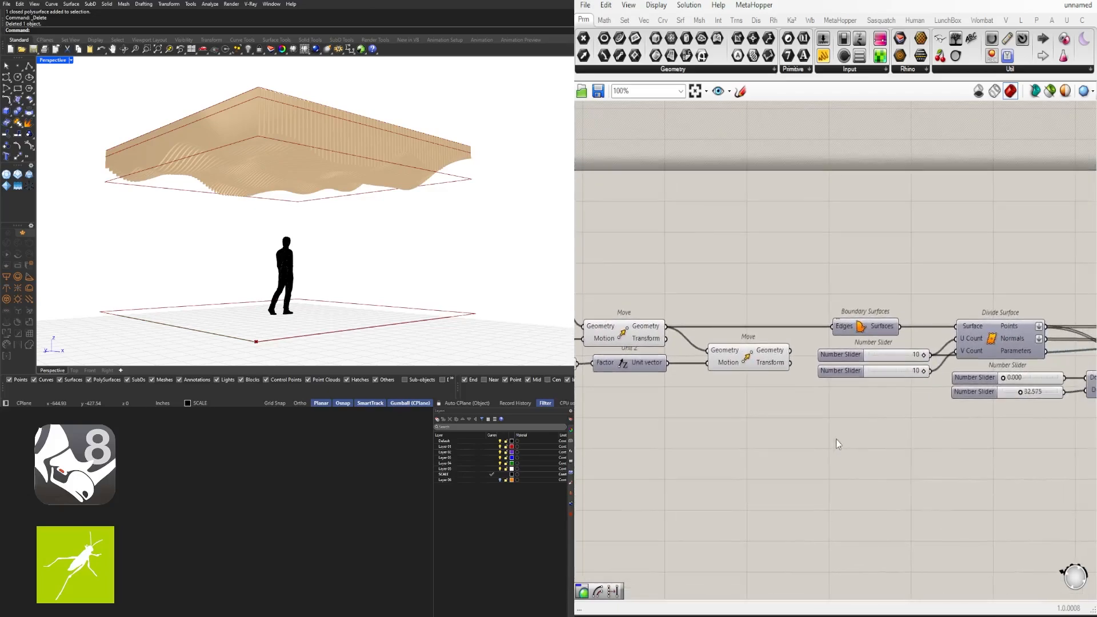
{"action": "scroll", "coordinate": [900, 370], "scroll_direction": "up", "scroll_amount": 3}
{"action": "double_click", "coordinate": [792, 355]}
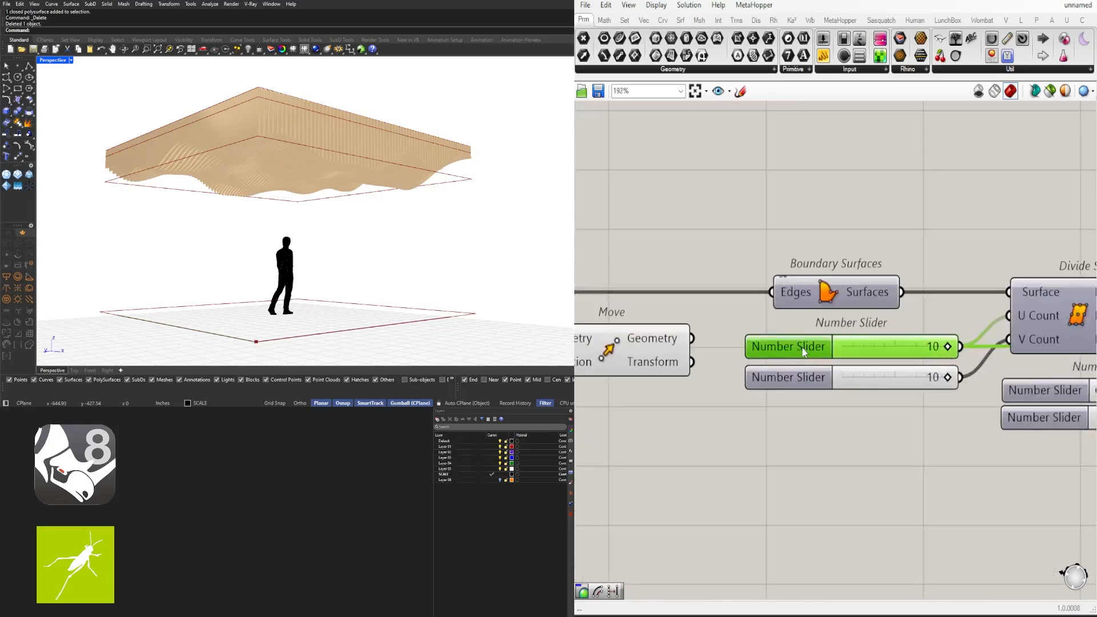
{"action": "double_click", "coordinate": [823, 381]}
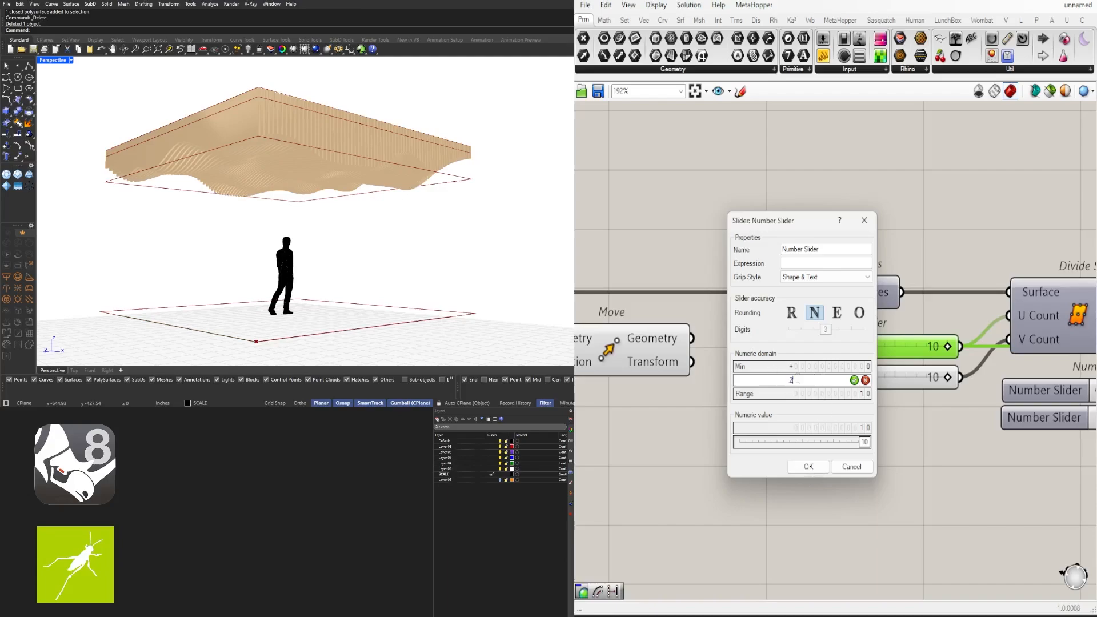
{"action": "left_click", "coordinate": [811, 466]}
Lower the second division count, raise the first to 20, and max the Surface From Points input
{"action": "scroll", "coordinate": [944, 384], "scroll_direction": "up", "scroll_amount": 2}
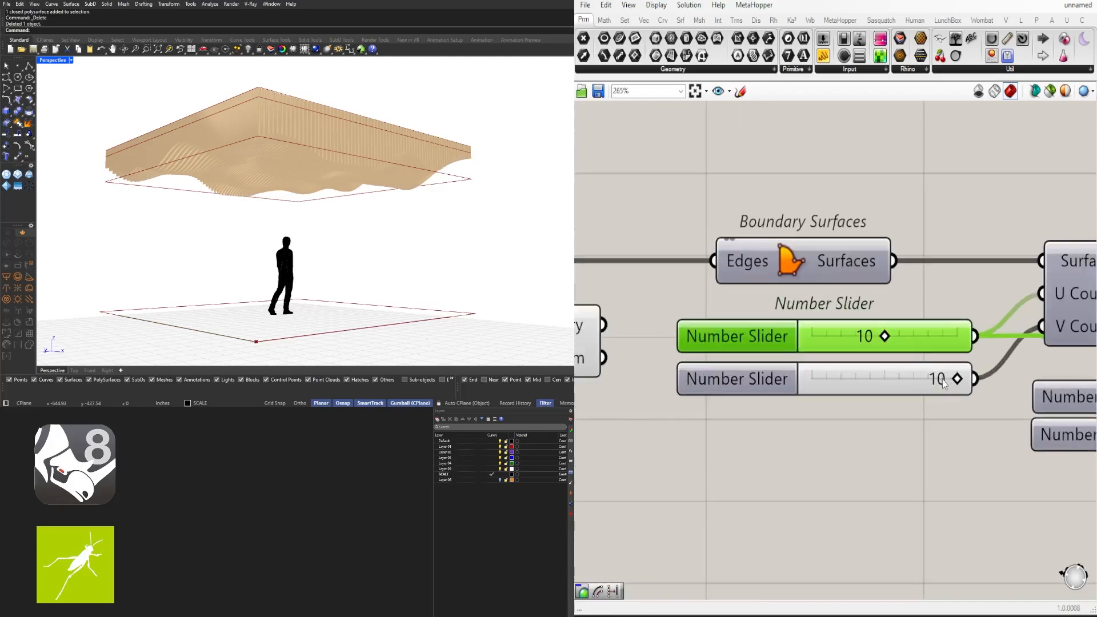
{"action": "left_click_drag", "start_coordinate": [950, 382], "coordinate": [859, 376]}
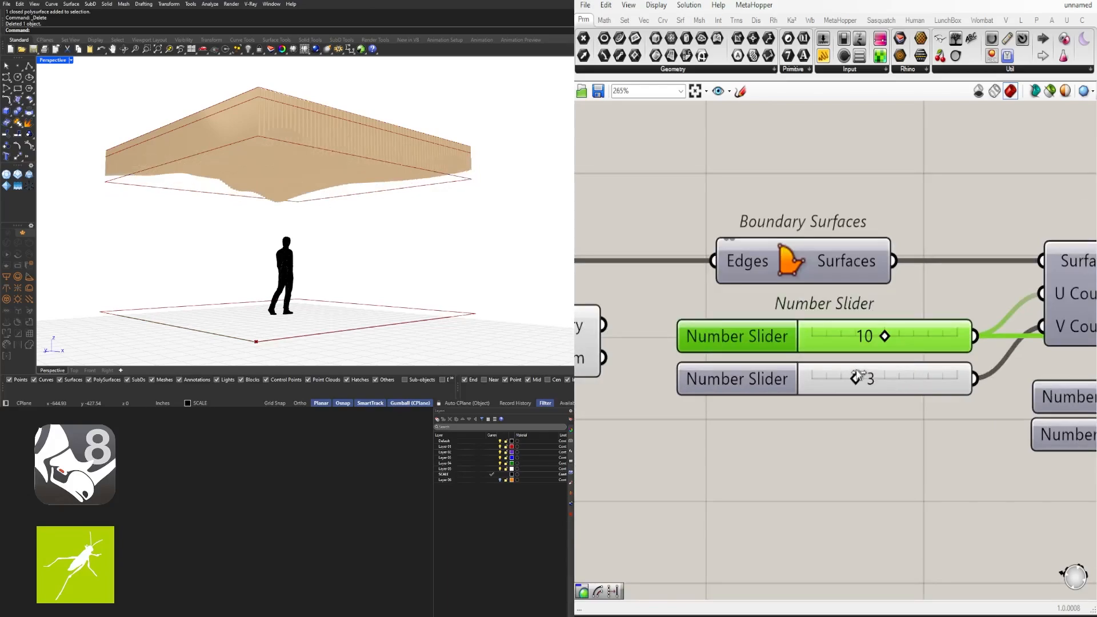
{"action": "left_click_drag", "start_coordinate": [886, 336], "coordinate": [1020, 336]}
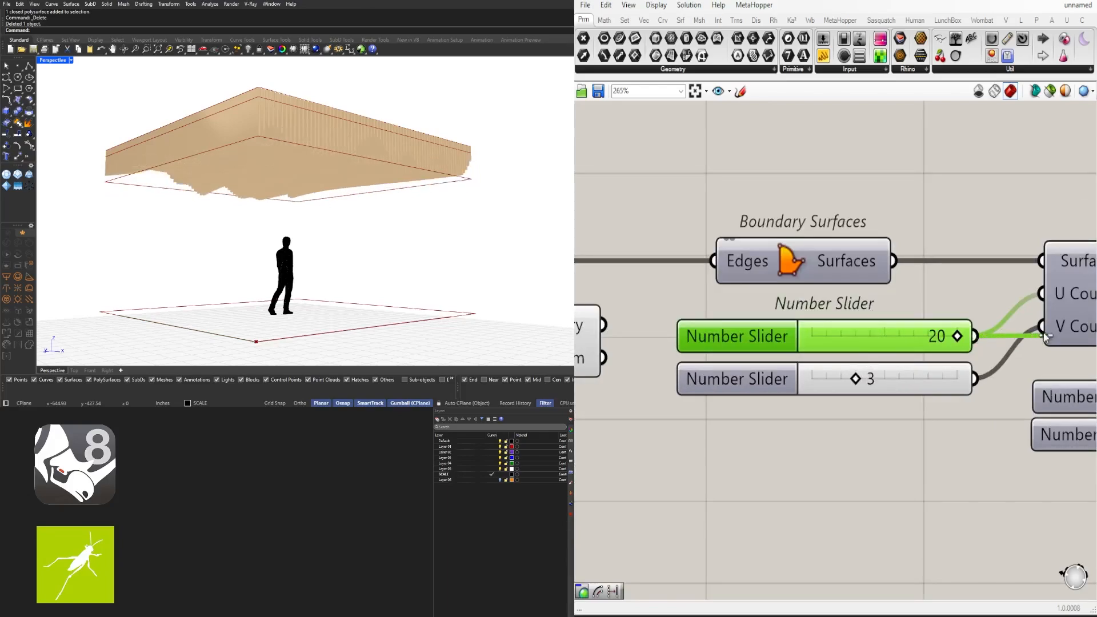
{"action": "right_click_drag", "start_coordinate": [494, 232], "coordinate": [442, 233]}
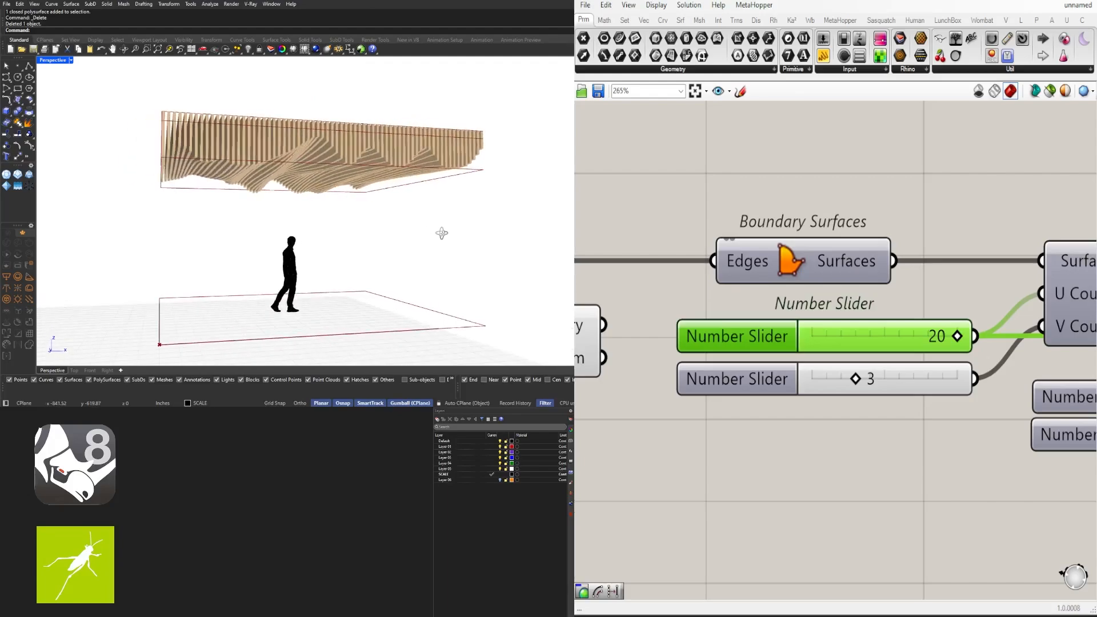
{"action": "scroll", "coordinate": [1006, 324], "scroll_direction": "down", "scroll_amount": 5}
{"action": "right_click_drag", "start_coordinate": [1006, 324], "coordinate": [652, 360]}
{"action": "right_click_drag", "start_coordinate": [1034, 420], "coordinate": [742, 404]}
{"action": "right_click_drag", "start_coordinate": [932, 424], "coordinate": [765, 408]}
{"action": "scroll", "coordinate": [863, 394], "scroll_direction": "up", "scroll_amount": 4}
{"action": "left_click_drag", "start_coordinate": [870, 348], "coordinate": [959, 345]}
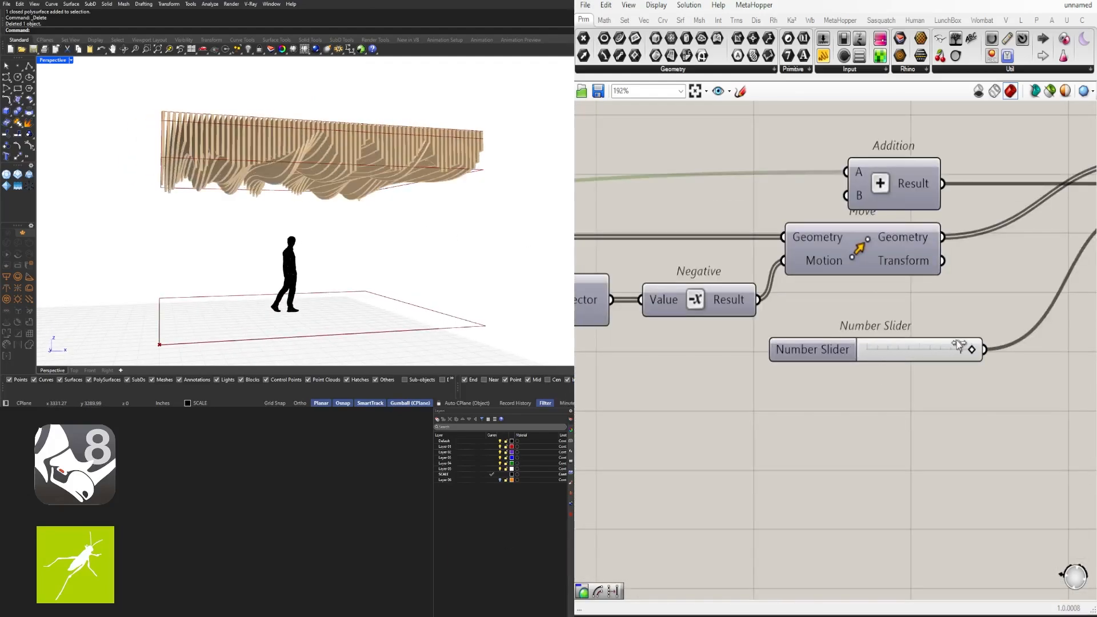
Lower the Construct Domain end and start values, bringing the random range down to 6.608
{"action": "mouse_move", "coordinate": [566, 228]}
{"action": "right_mouse_down"}
{"action": "mouse_move", "coordinate": [228, 238]}
{"action": "mouse_move", "coordinate": [417, 223]}
{"action": "mouse_move", "coordinate": [362, 233]}
{"action": "right_mouse_up"}
{"action": "scroll", "coordinate": [753, 344], "scroll_direction": "down", "scroll_amount": 5}
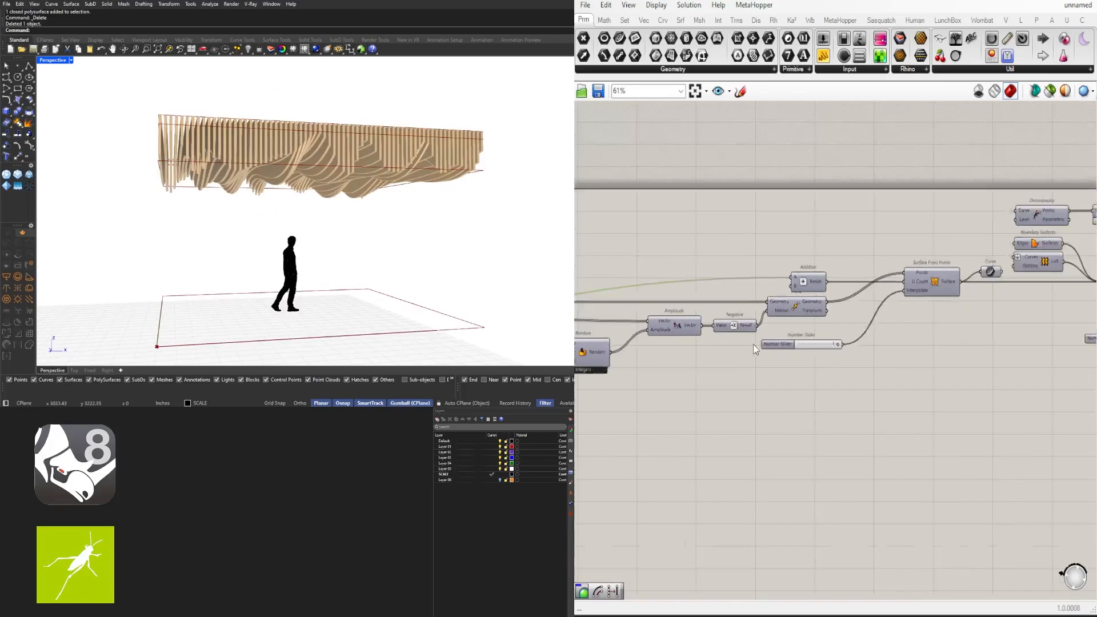
{"action": "scroll", "coordinate": [726, 358], "scroll_direction": "up", "scroll_amount": 7}
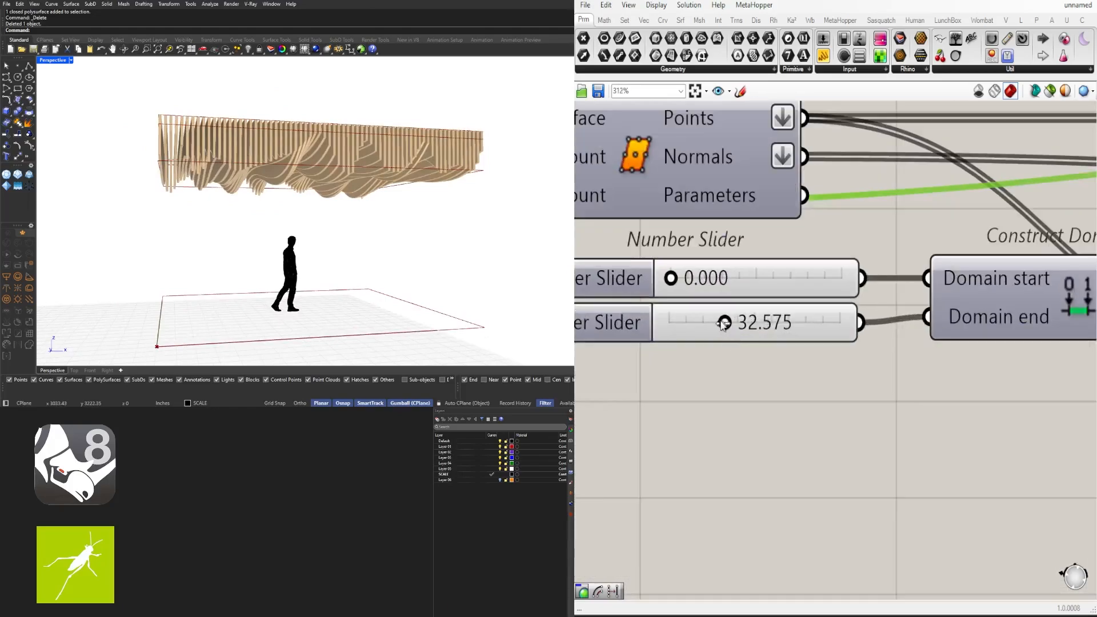
{"action": "left_click_drag", "start_coordinate": [724, 323], "coordinate": [726, 283]}
{"action": "left_click", "coordinate": [699, 289]}
{"action": "left_click_drag", "start_coordinate": [696, 324], "coordinate": [665, 322]}
{"action": "right_click_drag", "start_coordinate": [297, 235], "coordinate": [362, 233]}
Type 5 into both the second and first Divide Surface count sliders
{"action": "scroll", "coordinate": [837, 285], "scroll_direction": "down", "scroll_amount": 5}
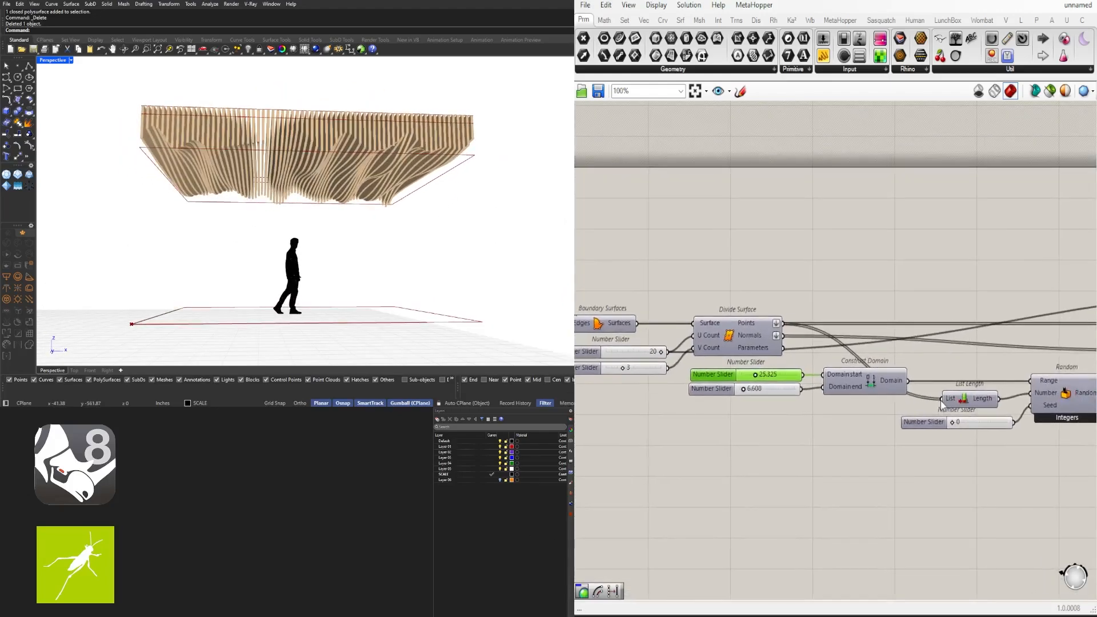
{"action": "scroll", "coordinate": [779, 386], "scroll_direction": "up", "scroll_amount": 4}
{"action": "scroll", "coordinate": [791, 337], "scroll_direction": "up", "scroll_amount": 3}
{"action": "left_click_drag", "start_coordinate": [831, 292], "coordinate": [931, 283]}
{"action": "double_click", "coordinate": [905, 280]}
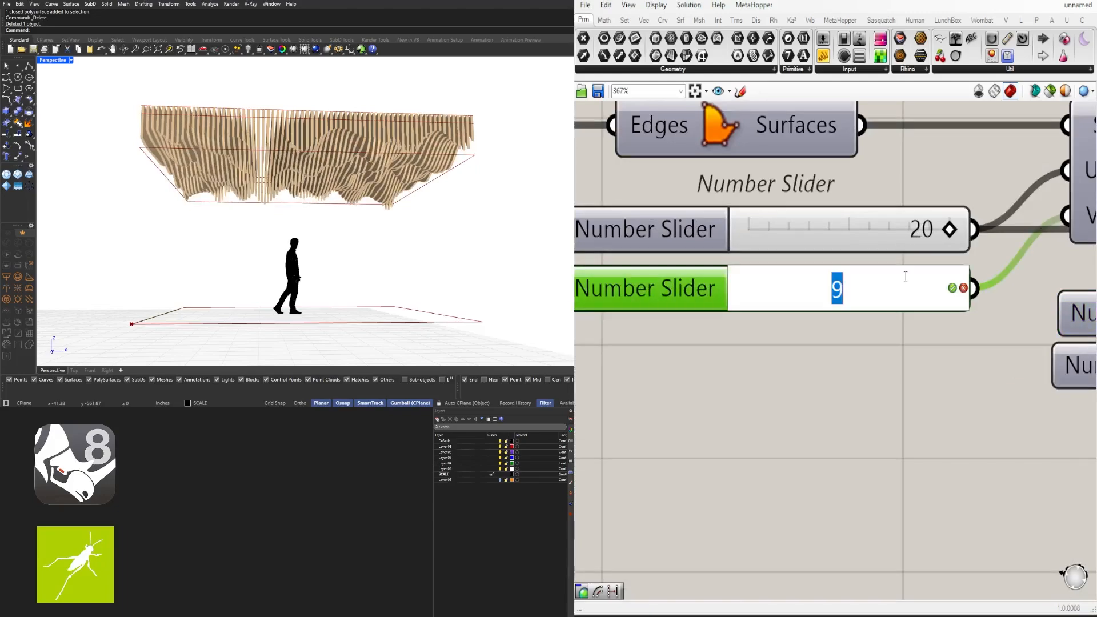
{"action": "type", "text": "5"}
{"action": "key", "text": "Return"}
{"action": "double_click", "coordinate": [906, 229]}
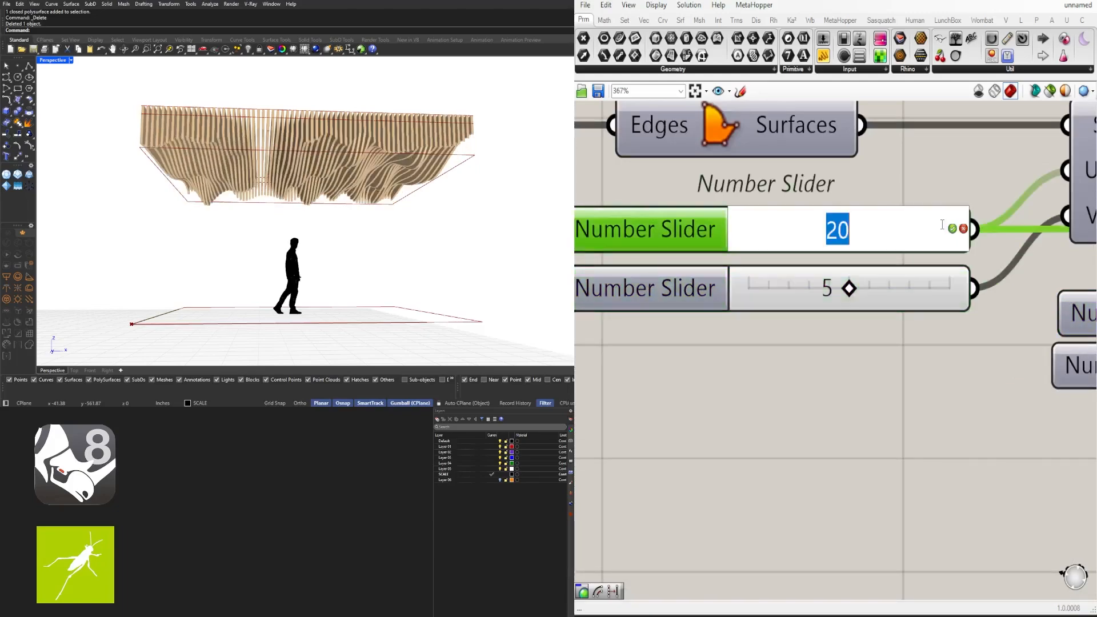
{"action": "type", "text": "5"}
{"action": "key", "text": "Return"}
{"action": "mouse_move", "coordinate": [405, 234]}
{"action": "right_mouse_down"}
{"action": "mouse_move", "coordinate": [351, 240]}
{"action": "mouse_move", "coordinate": [372, 238]}
{"action": "mouse_move", "coordinate": [360, 245]}
{"action": "mouse_move", "coordinate": [409, 261]}
{"action": "mouse_move", "coordinate": [421, 238]}
{"action": "mouse_move", "coordinate": [294, 236]}
{"action": "mouse_move", "coordinate": [321, 206]}
{"action": "mouse_move", "coordinate": [448, 213]}
{"action": "mouse_move", "coordinate": [293, 200]}
{"action": "mouse_move", "coordinate": [309, 223]}
{"action": "mouse_move", "coordinate": [326, 219]}
{"action": "mouse_move", "coordinate": [309, 223]}
{"action": "right_mouse_up"}
{"action": "scroll", "coordinate": [846, 342], "scroll_direction": "down", "scroll_amount": 10}
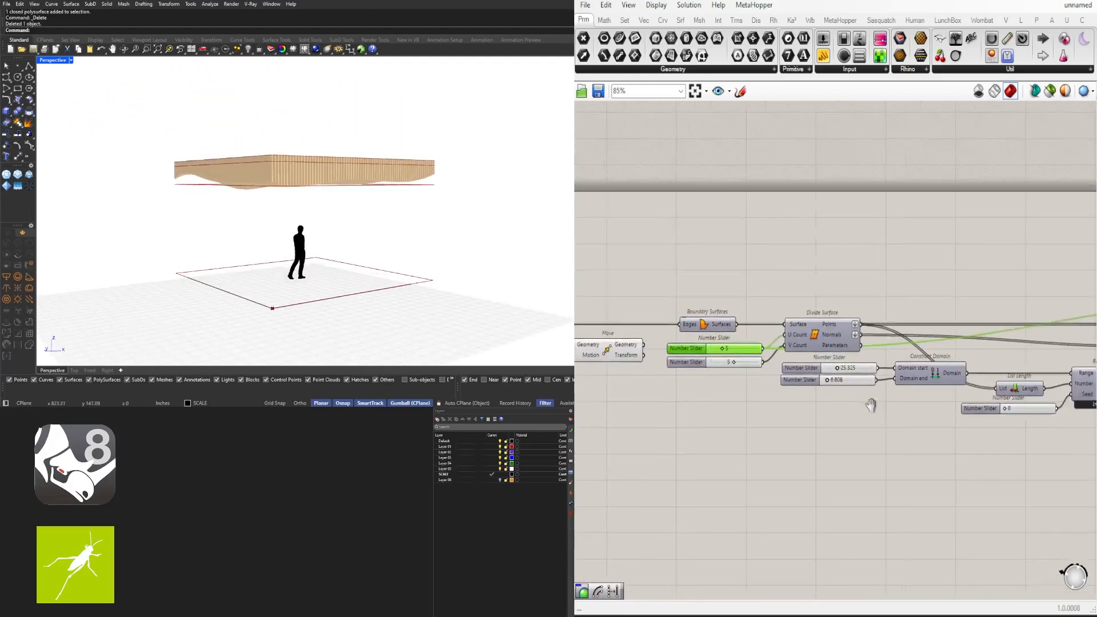
Inspect the canopy and the Custom Preview geometry at the end of the definition
{"action": "scroll", "coordinate": [930, 377], "scroll_direction": "up", "scroll_amount": 4}
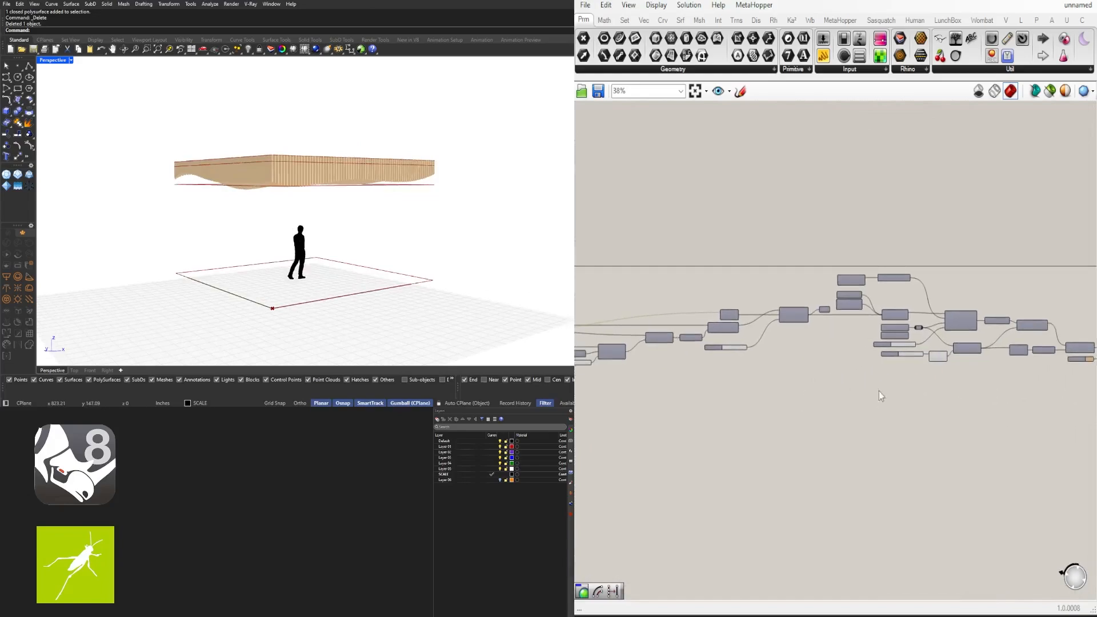
{"action": "left_click_drag", "start_coordinate": [814, 339], "coordinate": [802, 340]}
{"action": "left_click", "coordinate": [772, 351]}
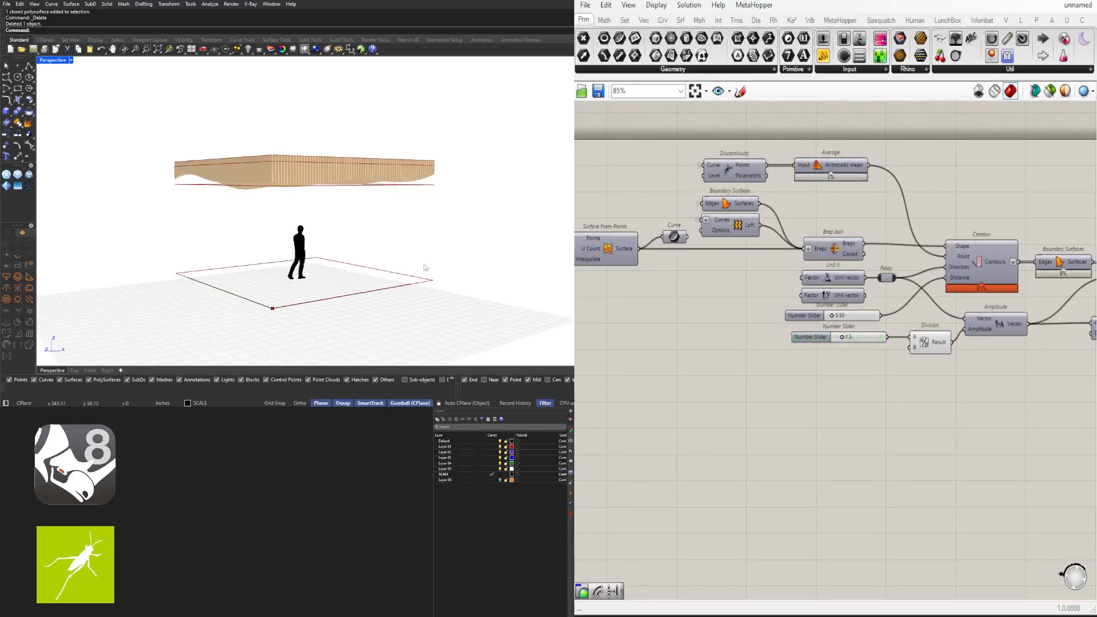
{"action": "right_click_drag", "start_coordinate": [424, 266], "coordinate": [390, 249]}
{"action": "right_click_drag", "start_coordinate": [1003, 333], "coordinate": [585, 344]}
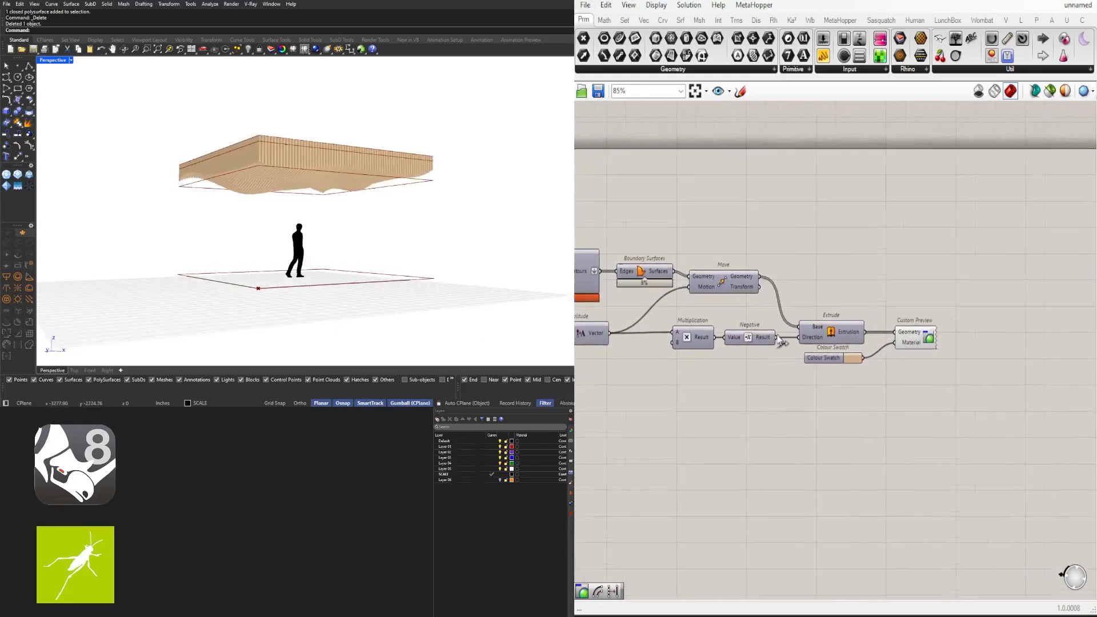
{"action": "scroll", "coordinate": [889, 335], "scroll_direction": "up", "scroll_amount": 3}
{"action": "left_click", "coordinate": [956, 344]}
{"action": "left_click", "coordinate": [738, 266]}
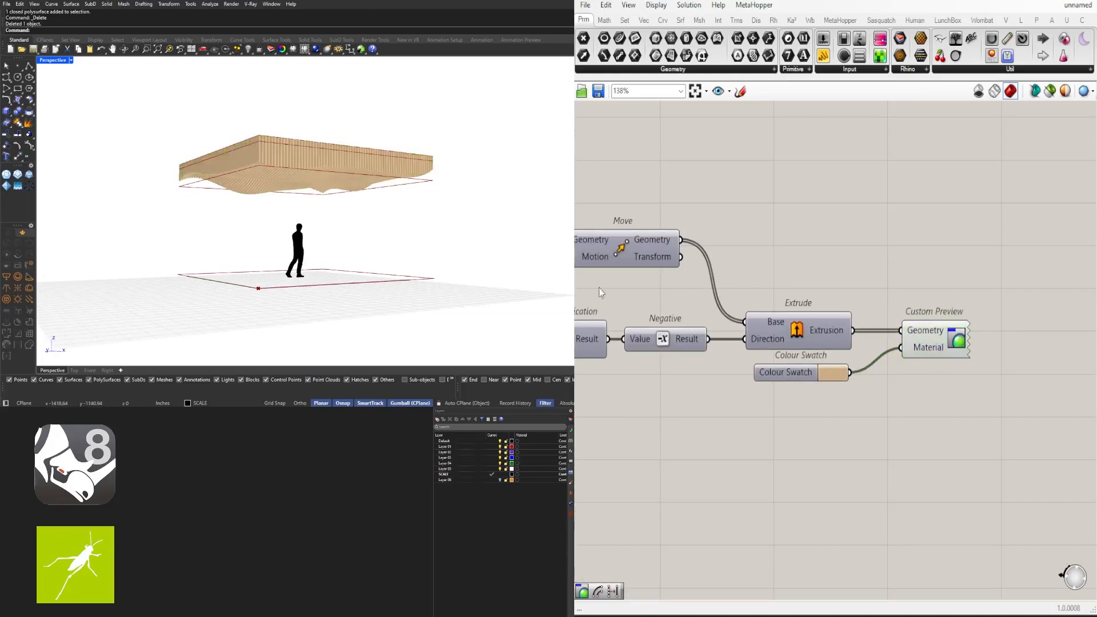
{"action": "right_click_drag", "start_coordinate": [380, 209], "coordinate": [266, 202]}
{"action": "scroll", "coordinate": [225, 228], "scroll_direction": "up", "scroll_amount": 4}
{"action": "scroll", "coordinate": [348, 143], "scroll_direction": "down", "scroll_amount": 4}
{"action": "scroll", "coordinate": [336, 176], "scroll_direction": "up", "scroll_amount": 3}
{"action": "scroll", "coordinate": [344, 176], "scroll_direction": "down", "scroll_amount": 3}
{"action": "scroll", "coordinate": [751, 331], "scroll_direction": "down", "scroll_amount": 3}
{"action": "scroll", "coordinate": [755, 371], "scroll_direction": "up", "scroll_amount": 6}
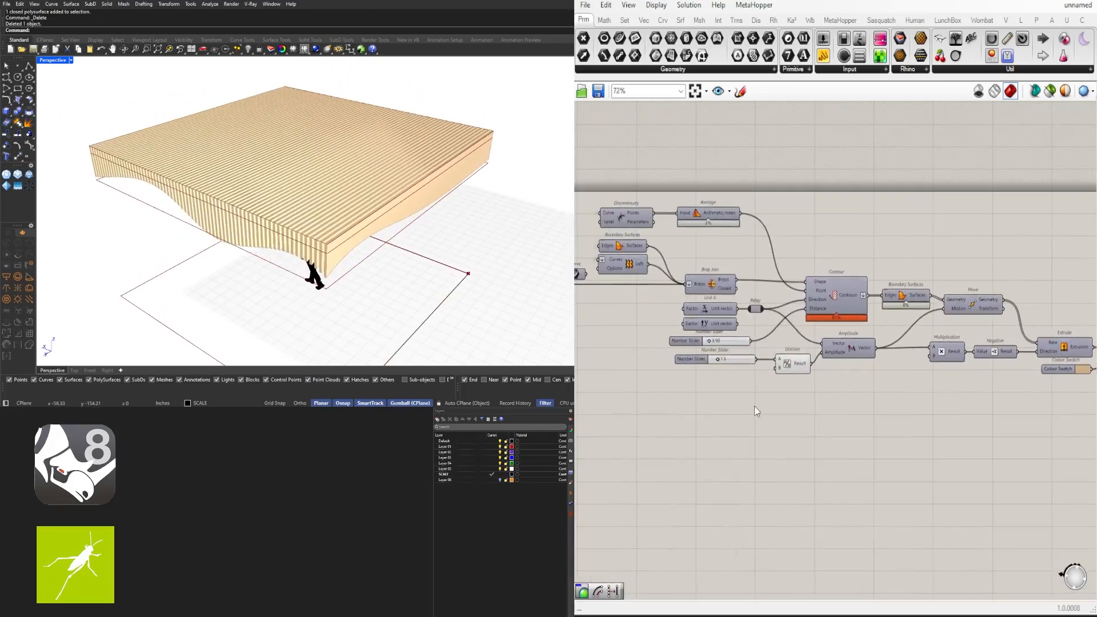
Enter 12 as the Contour fin spacing, which clamps to 10.00, leaving far fewer fins
{"action": "double_click", "coordinate": [807, 352]}
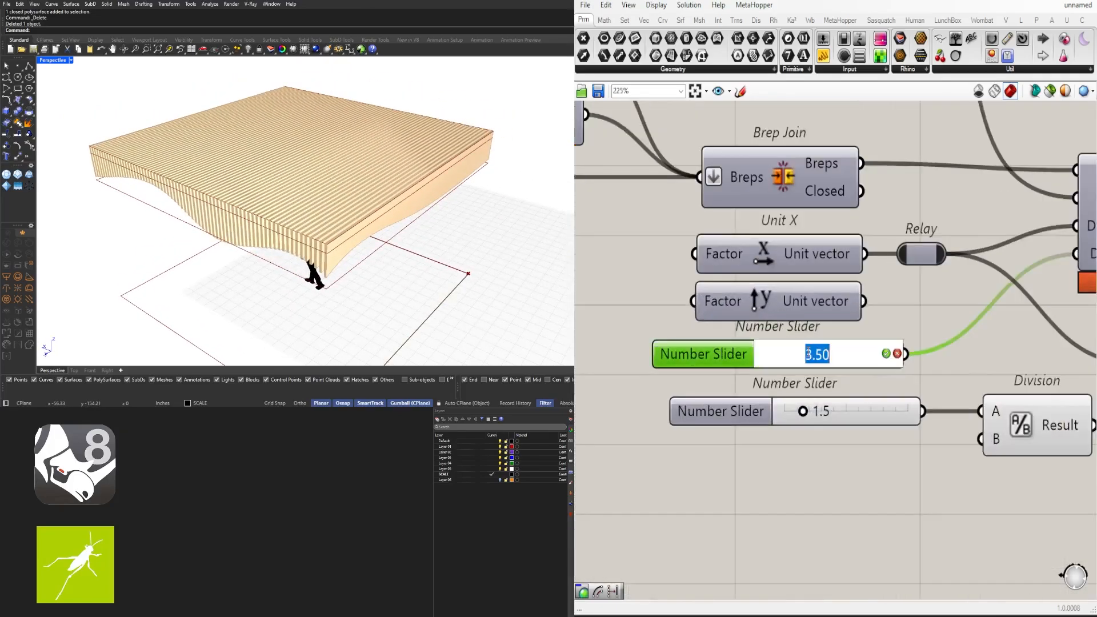
{"action": "type", "text": "12"}
{"action": "key", "text": "Return"}
{"action": "right_click_drag", "start_coordinate": [286, 250], "coordinate": [403, 238]}
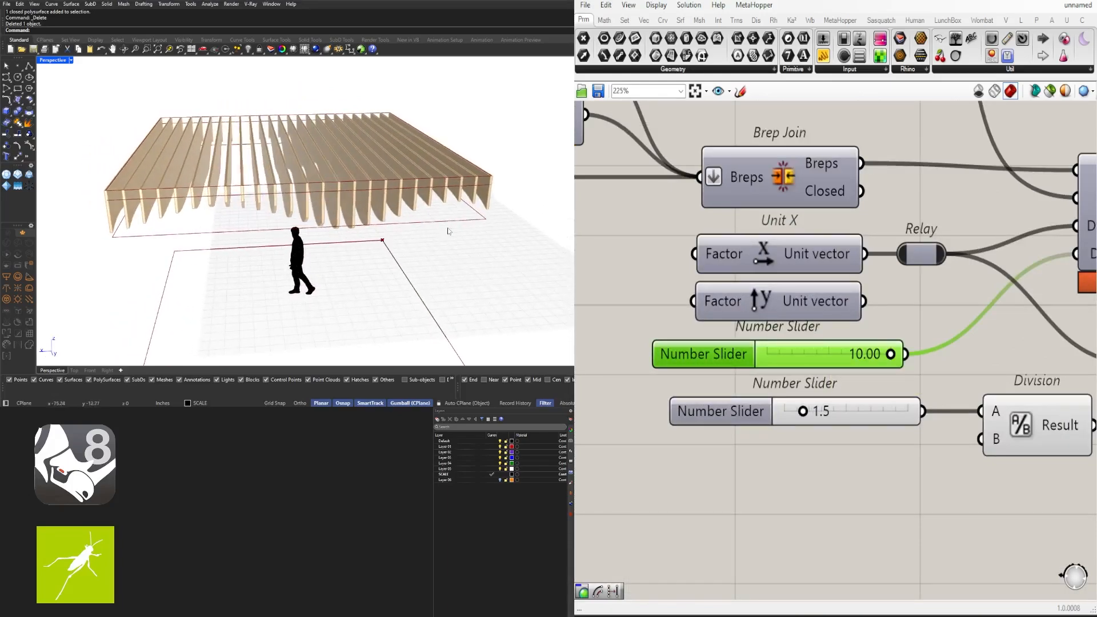
{"action": "scroll", "coordinate": [840, 297], "scroll_direction": "down", "scroll_amount": 5}
{"action": "left_click_drag", "start_coordinate": [735, 388], "coordinate": [809, 573]}
{"action": "right_click_drag", "start_coordinate": [1077, 422], "coordinate": [790, 417]}
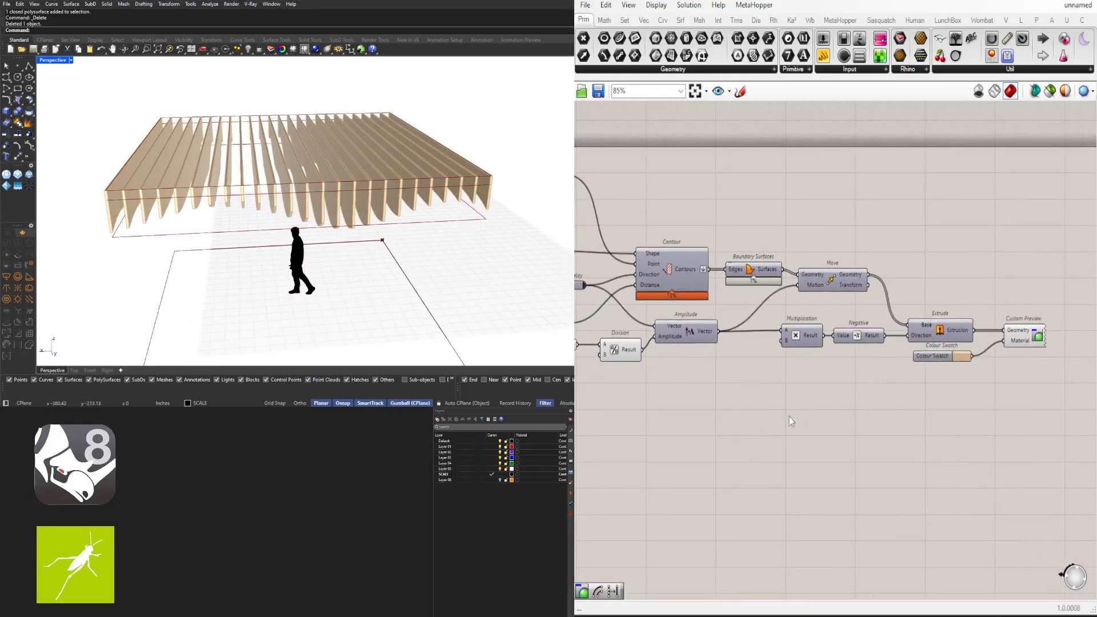
{"action": "left_click_drag", "start_coordinate": [767, 307], "coordinate": [732, 226]}
Show the Boundary Surfaces preview and hide the Extrude, Colour Swatch and Custom Preview output
{"action": "middle_click", "coordinate": [750, 221]}
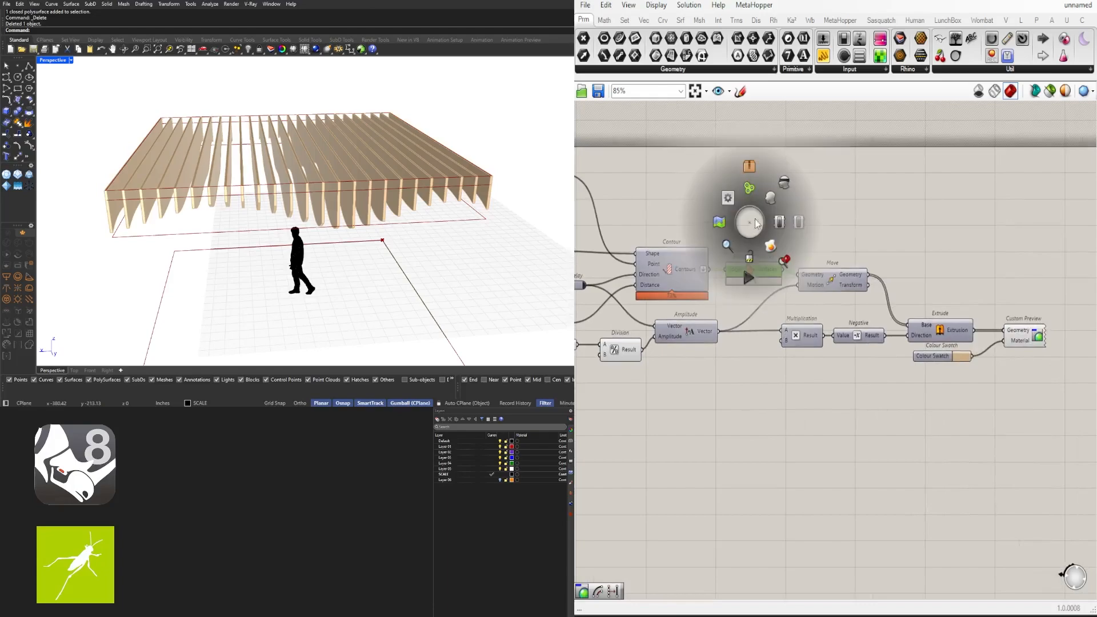
{"action": "left_click", "coordinate": [770, 198]}
{"action": "left_click_drag", "start_coordinate": [1060, 381], "coordinate": [883, 278]}
{"action": "middle_click", "coordinate": [960, 278]}
{"action": "left_click", "coordinate": [987, 240]}
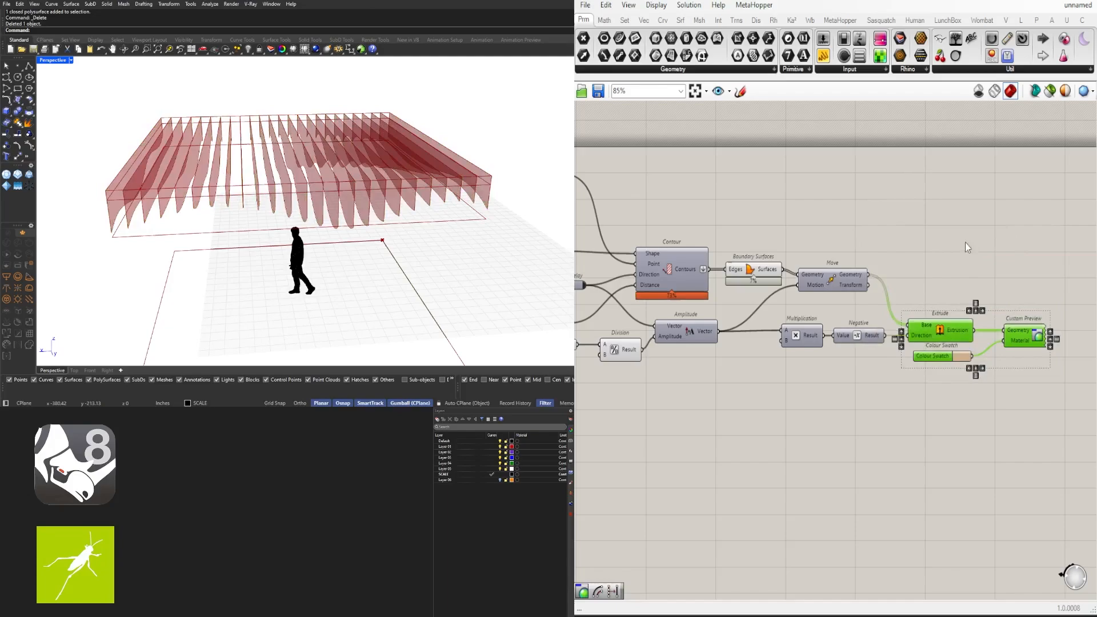
{"action": "left_click", "coordinate": [811, 394]}
Select the 1.5 value slider and orbit closer to the flat fin profiles
{"action": "right_click_drag", "start_coordinate": [812, 393], "coordinate": [971, 364]}
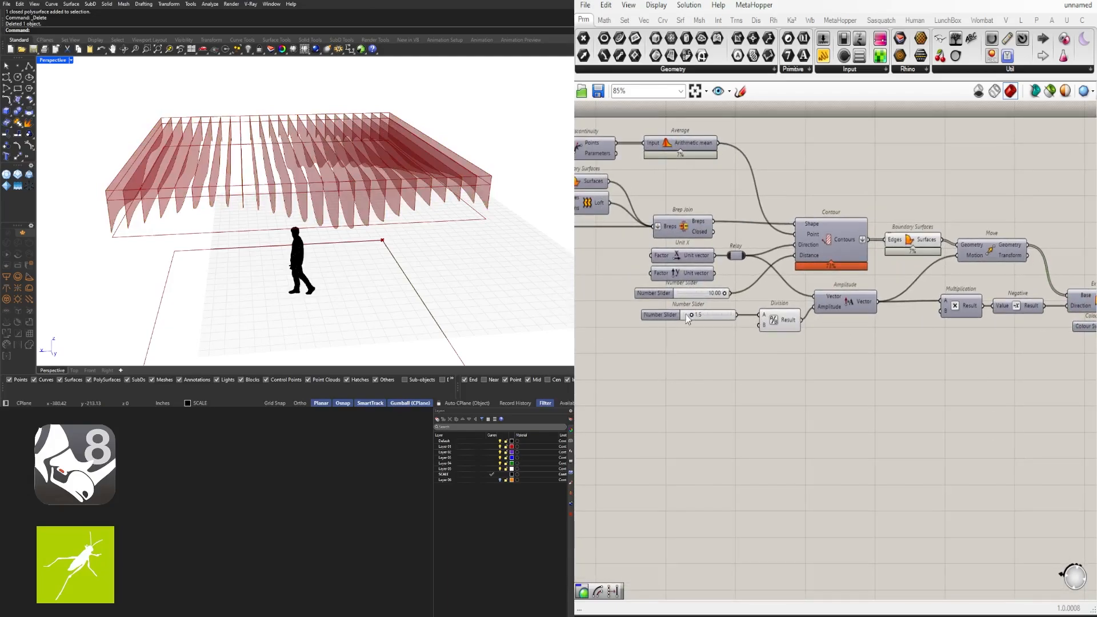
{"action": "left_click_drag", "start_coordinate": [675, 319], "coordinate": [668, 320]}
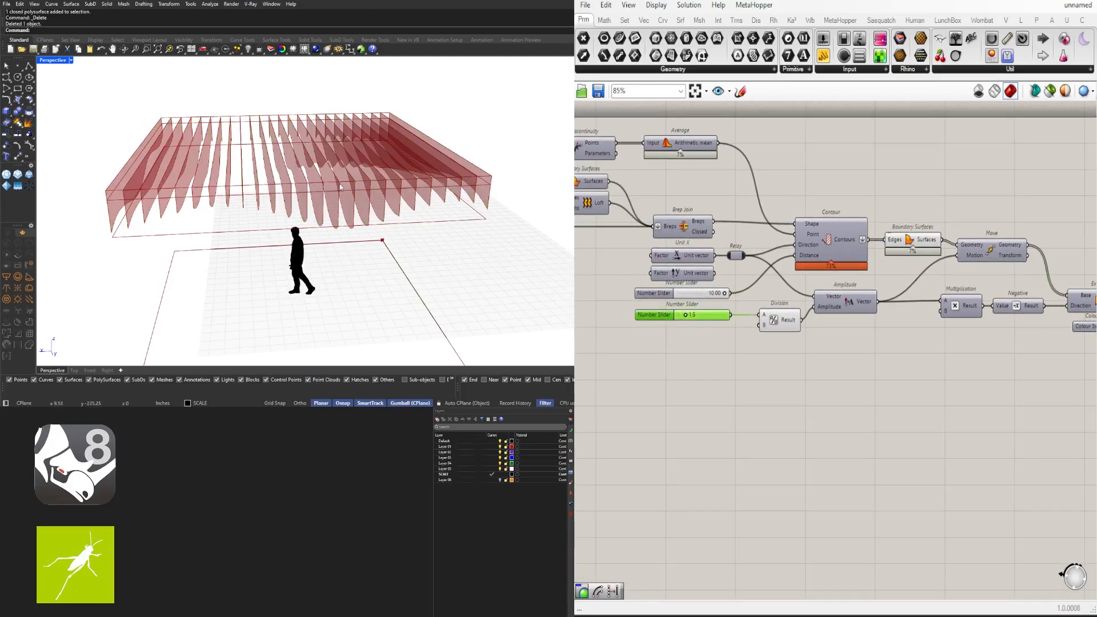
{"action": "right_click_drag", "start_coordinate": [431, 208], "coordinate": [451, 252]}
{"action": "scroll", "coordinate": [517, 243], "scroll_direction": "up", "scroll_amount": 5}
{"action": "scroll", "coordinate": [697, 368], "scroll_direction": "down", "scroll_amount": 2}
Set the Contour fin spacing slider to 8.5
{"action": "right_click_drag", "start_coordinate": [698, 368], "coordinate": [749, 368]}
{"action": "scroll", "coordinate": [762, 312], "scroll_direction": "up", "scroll_amount": 8}
{"action": "scroll", "coordinate": [766, 310], "scroll_direction": "down", "scroll_amount": 3}
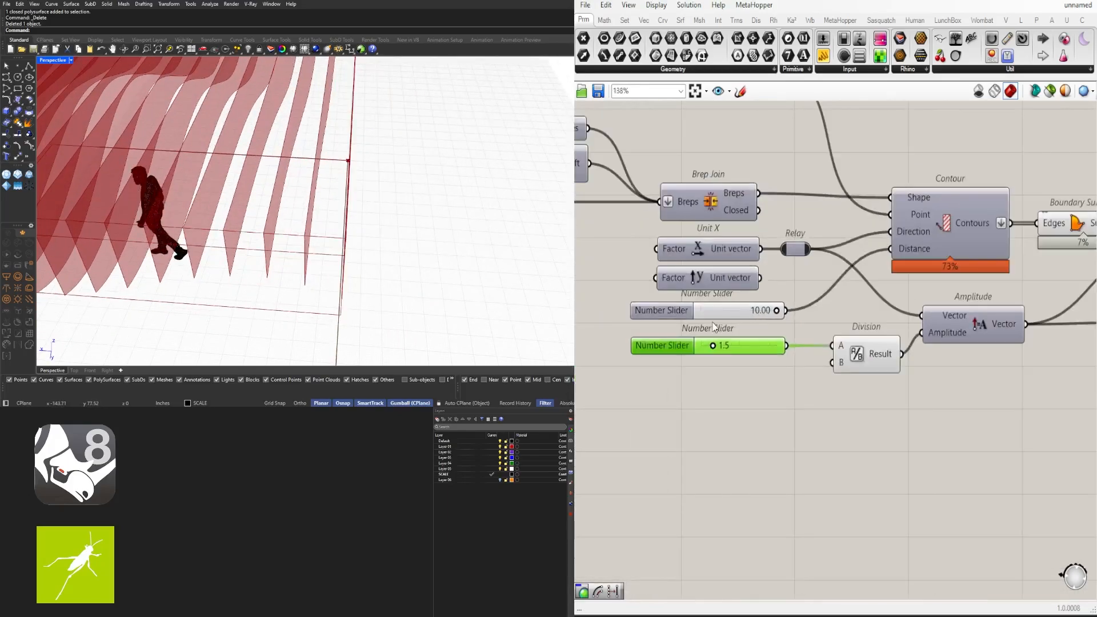
{"action": "right_click_drag", "start_coordinate": [699, 324], "coordinate": [875, 328]}
{"action": "scroll", "coordinate": [875, 328], "scroll_direction": "down", "scroll_amount": 1}
{"action": "right_click_drag", "start_coordinate": [992, 328], "coordinate": [875, 328]}
{"action": "scroll", "coordinate": [861, 327], "scroll_direction": "up", "scroll_amount": 3}
{"action": "double_click", "coordinate": [770, 317]}
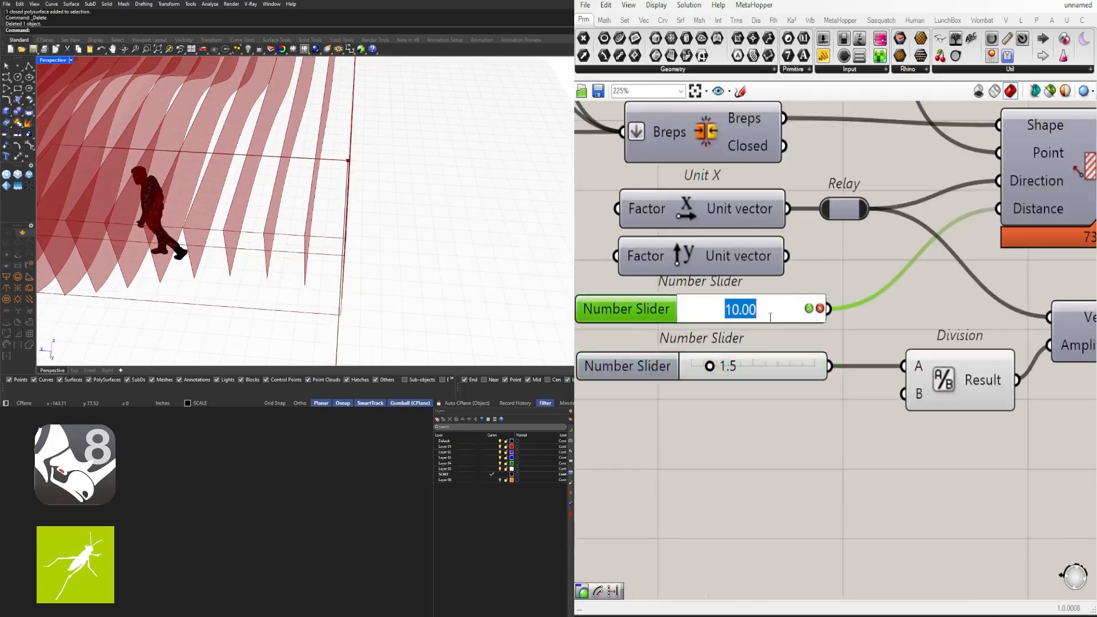
{"action": "type", "text": "8.5"}
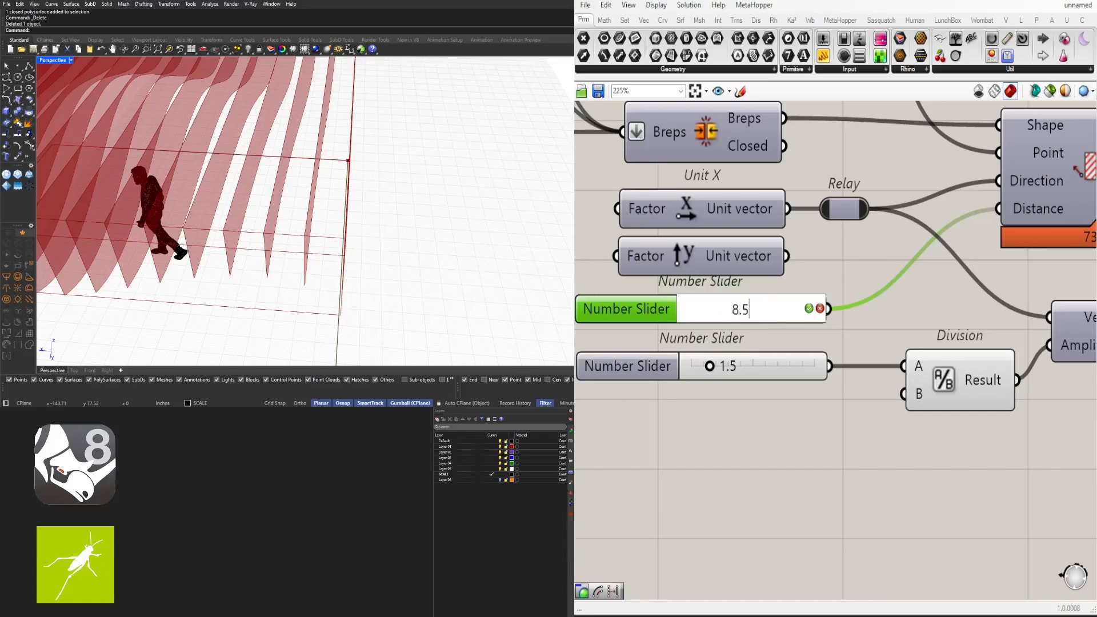
{"action": "key", "text": "Return"}
Highlight the Boundary Surfaces fins and orbit out to view all of them at 8.5 spacing
{"action": "right_click_drag", "start_coordinate": [434, 242], "coordinate": [332, 248]}
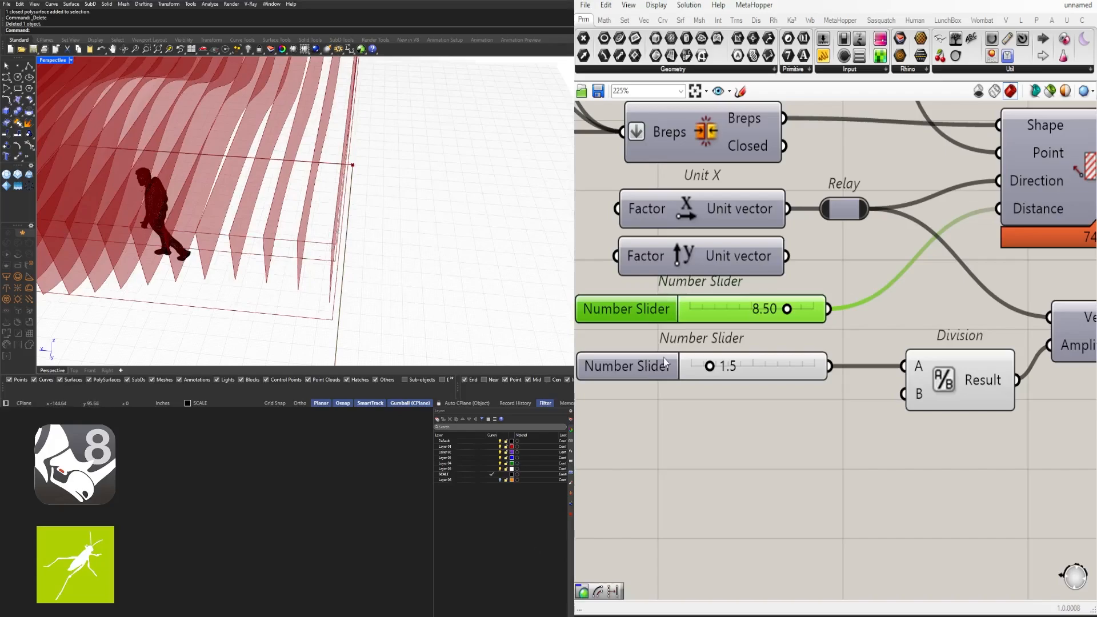
{"action": "scroll", "coordinate": [808, 343], "scroll_direction": "down", "scroll_amount": 4}
{"action": "scroll", "coordinate": [963, 462], "scroll_direction": "down", "scroll_amount": 3}
{"action": "right_click", "coordinate": [896, 420]}
{"action": "scroll", "coordinate": [963, 391], "scroll_direction": "up", "scroll_amount": 1}
{"action": "left_click", "coordinate": [1000, 400]}
{"action": "right_click_drag", "start_coordinate": [1001, 400], "coordinate": [842, 334]}
{"action": "left_click", "coordinate": [852, 257]}
{"action": "right_click_drag", "start_coordinate": [389, 223], "coordinate": [323, 211]}
{"action": "scroll", "coordinate": [245, 220], "scroll_direction": "down", "scroll_amount": 3}
{"action": "scroll", "coordinate": [214, 198], "scroll_direction": "up", "scroll_amount": 6}
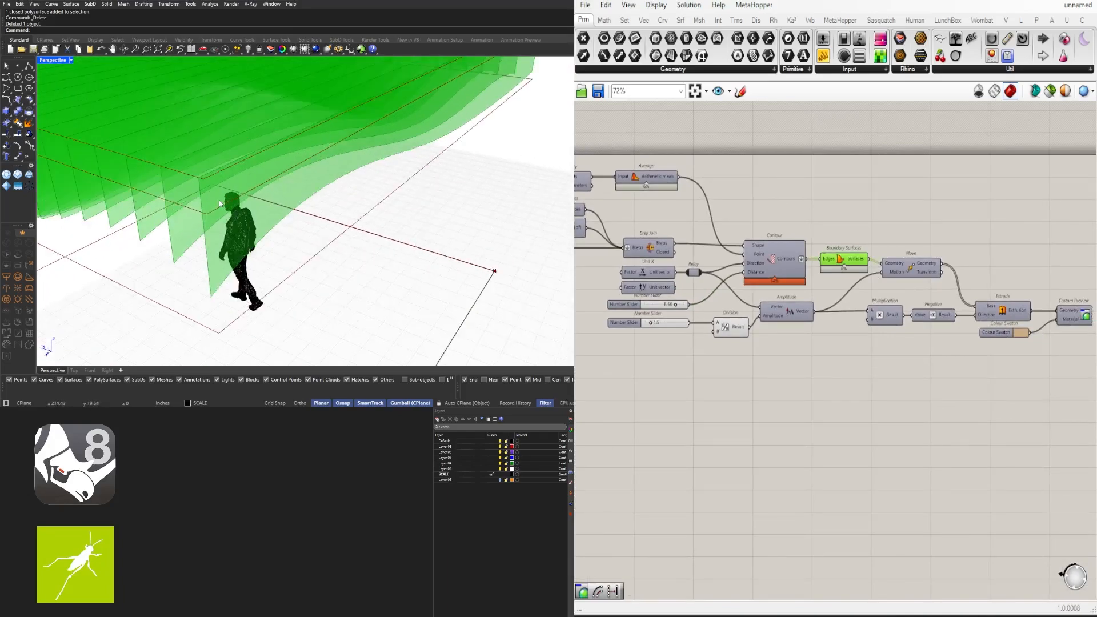
Inspect the rectangle and its three moved copies in the definition
{"action": "scroll", "coordinate": [219, 204], "scroll_direction": "down", "scroll_amount": 2}
{"action": "scroll", "coordinate": [766, 289], "scroll_direction": "down", "scroll_amount": 4}
{"action": "right_click_drag", "start_coordinate": [755, 290], "coordinate": [1057, 299]}
{"action": "scroll", "coordinate": [901, 274], "scroll_direction": "up", "scroll_amount": 5}
{"action": "right_click_drag", "start_coordinate": [666, 274], "coordinate": [770, 263]}
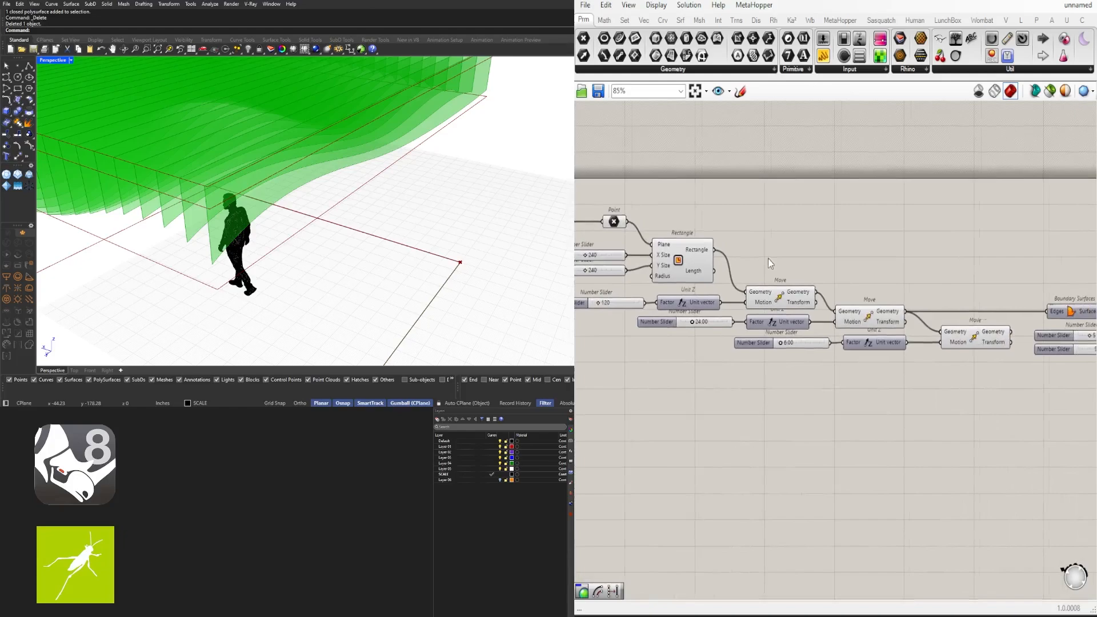
{"action": "left_click", "coordinate": [677, 255]}
{"action": "left_click", "coordinate": [767, 300]}
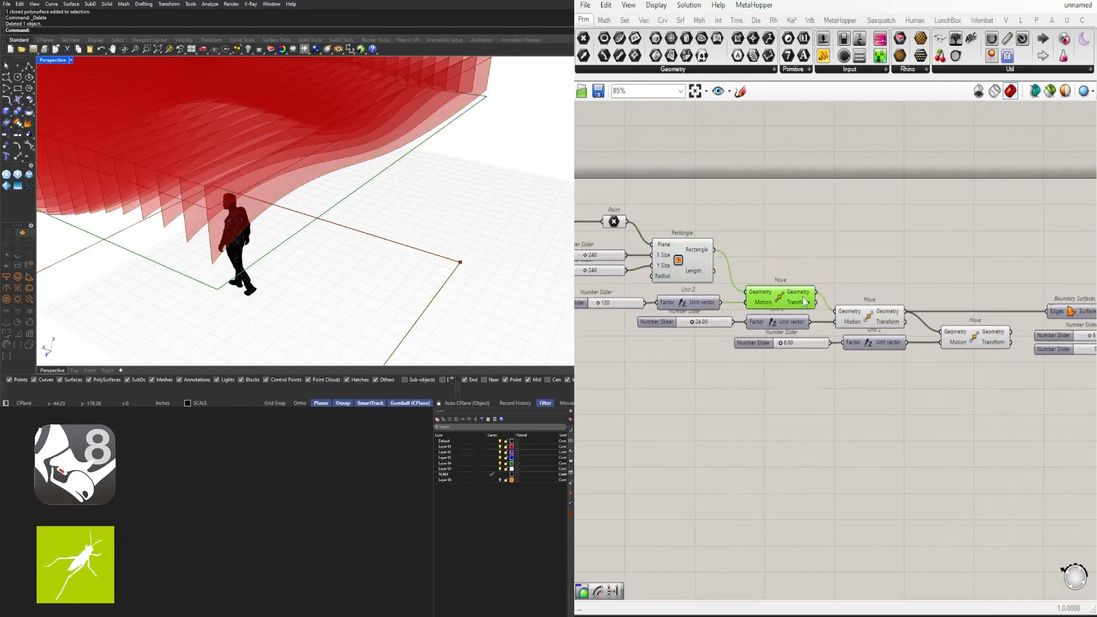
{"action": "left_click", "coordinate": [871, 314]}
{"action": "right_click_drag", "start_coordinate": [871, 316], "coordinate": [740, 315]}
{"action": "left_click", "coordinate": [851, 335]}
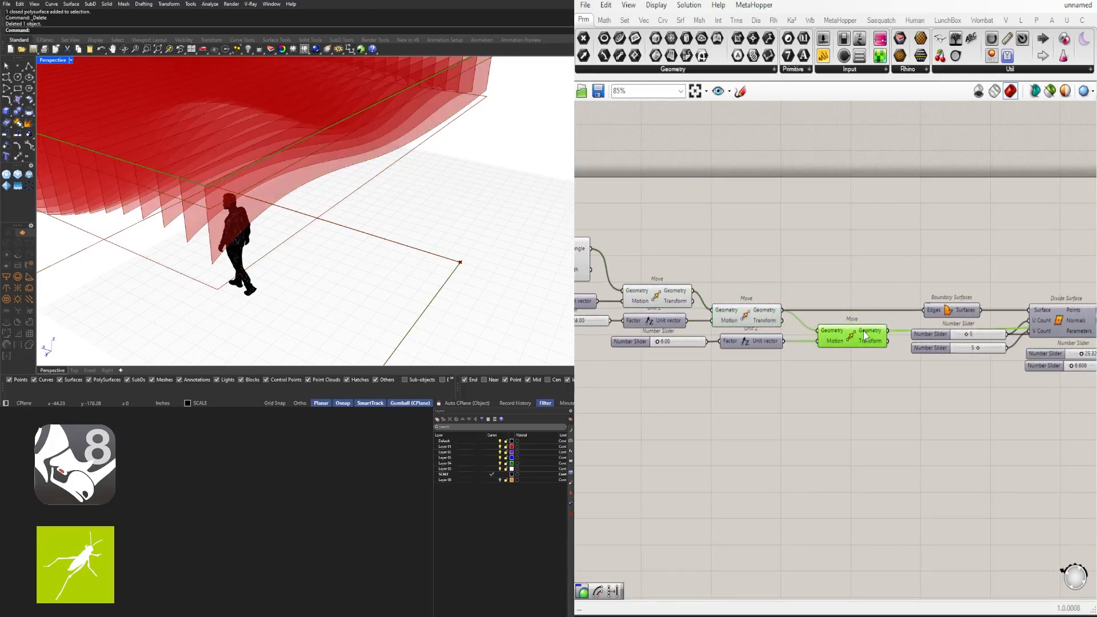
Duplicate the Boundary Surfaces component fed by the last Move and turn on its preview
{"action": "right_click_drag", "start_coordinate": [913, 327], "coordinate": [834, 316]}
{"action": "mouse_move", "coordinate": [354, 240]}
{"action": "right_mouse_down"}
{"action": "mouse_move", "coordinate": [411, 185]}
{"action": "mouse_move", "coordinate": [320, 124]}
{"action": "mouse_move", "coordinate": [316, 188]}
{"action": "mouse_move", "coordinate": [337, 232]}
{"action": "right_mouse_up"}
{"action": "scroll", "coordinate": [319, 123], "scroll_direction": "down", "scroll_amount": 3}
{"action": "scroll", "coordinate": [855, 370], "scroll_direction": "up", "scroll_amount": 2}
{"action": "right_click_drag", "start_coordinate": [860, 296], "coordinate": [835, 324]}
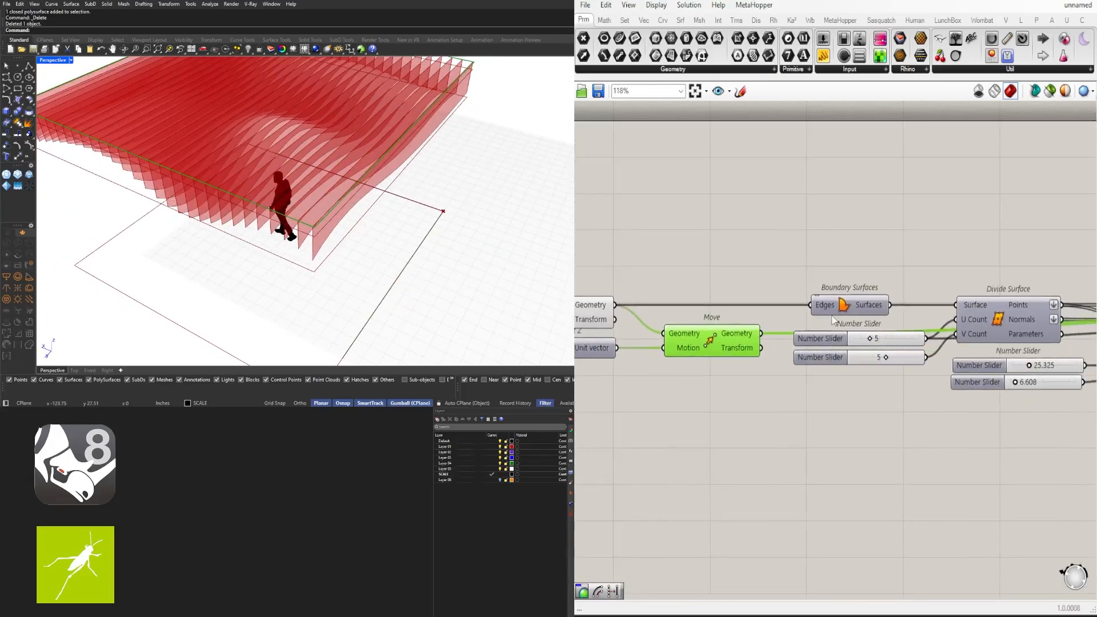
{"action": "left_click", "coordinate": [845, 305]}
{"action": "left_click_drag", "start_coordinate": [845, 305], "coordinate": [859, 264], "text": "alt"}
{"action": "middle_click", "coordinate": [858, 265]}
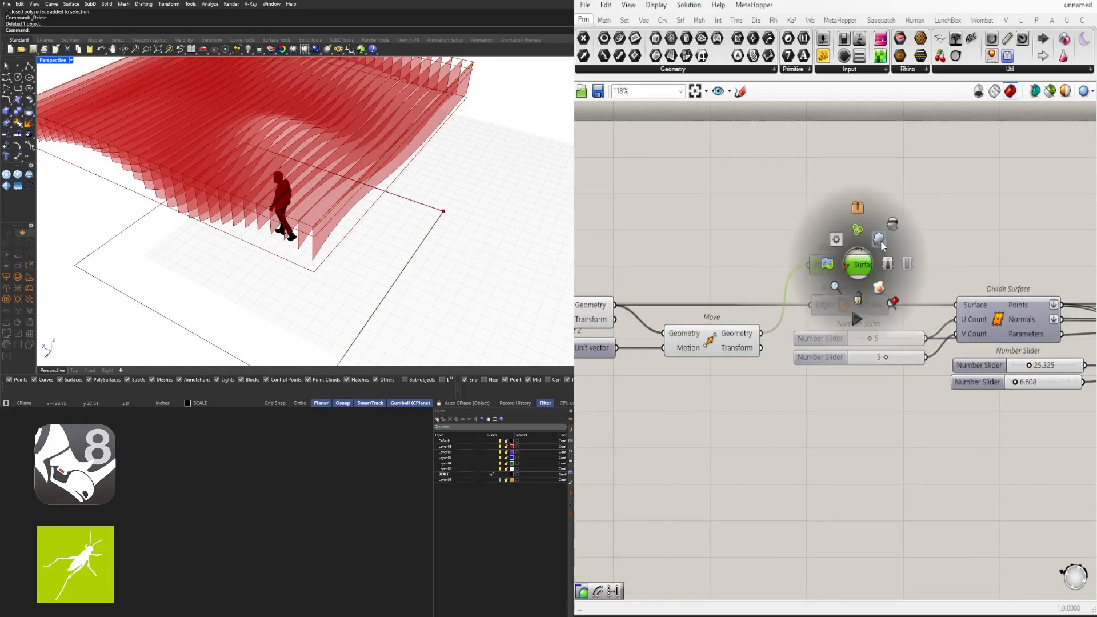
{"action": "left_click", "coordinate": [879, 241]}
Reposition the copied Boundary Surfaces component further right on the canvas
{"action": "right_click_drag", "start_coordinate": [425, 246], "coordinate": [371, 221]}
{"action": "scroll", "coordinate": [367, 209], "scroll_direction": "up", "scroll_amount": 3}
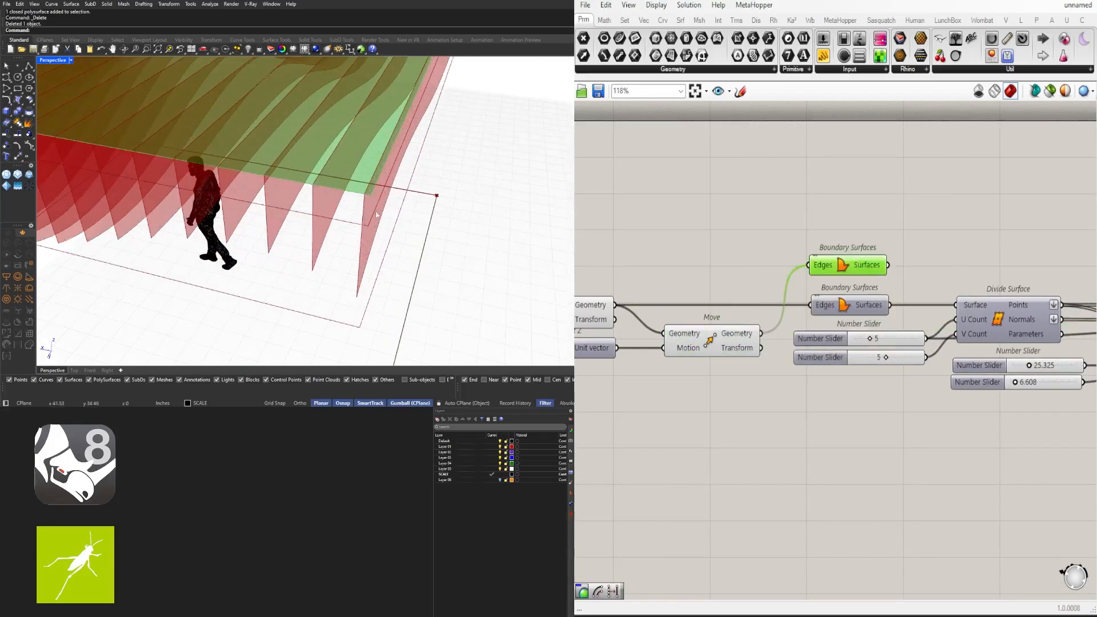
{"action": "scroll", "coordinate": [842, 323], "scroll_direction": "down", "scroll_amount": 2}
{"action": "right_click_drag", "start_coordinate": [843, 323], "coordinate": [623, 318]}
{"action": "left_click", "coordinate": [621, 269]}
{"action": "scroll", "coordinate": [629, 281], "scroll_direction": "down", "scroll_amount": 7}
{"action": "left_click_drag", "start_coordinate": [627, 277], "coordinate": [900, 385]}
{"action": "scroll", "coordinate": [921, 296], "scroll_direction": "up", "scroll_amount": 5}
{"action": "left_click_drag", "start_coordinate": [902, 373], "coordinate": [908, 354]}
{"action": "left_click", "coordinate": [927, 423]}
Set the long wire feeding the copied Boundary Surfaces input to Hidden
{"action": "right_click_drag", "start_coordinate": [998, 315], "coordinate": [865, 337]}
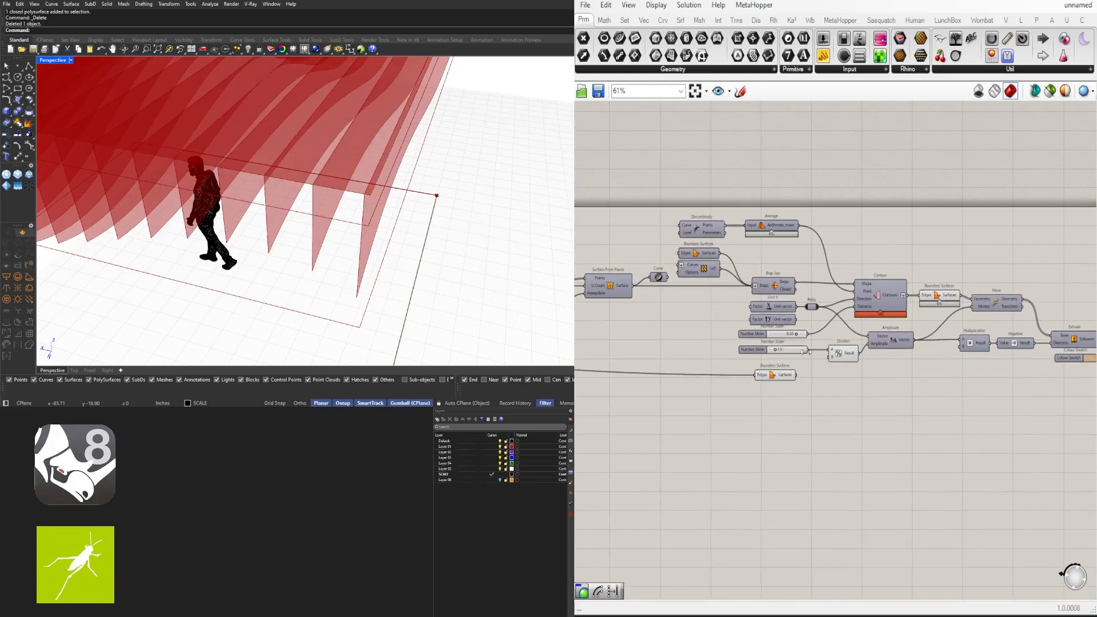
{"action": "right_click", "coordinate": [761, 374]}
{"action": "mouse_move", "coordinate": [797, 401]}
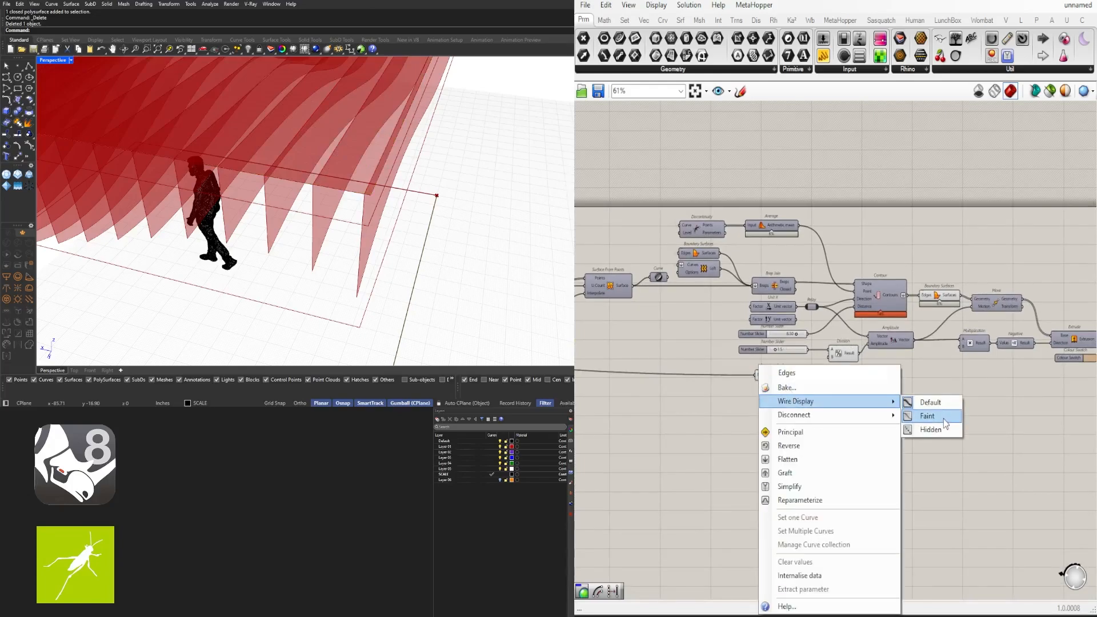
{"action": "left_click", "coordinate": [931, 430]}
{"action": "scroll", "coordinate": [972, 366], "scroll_direction": "down", "scroll_amount": 3}
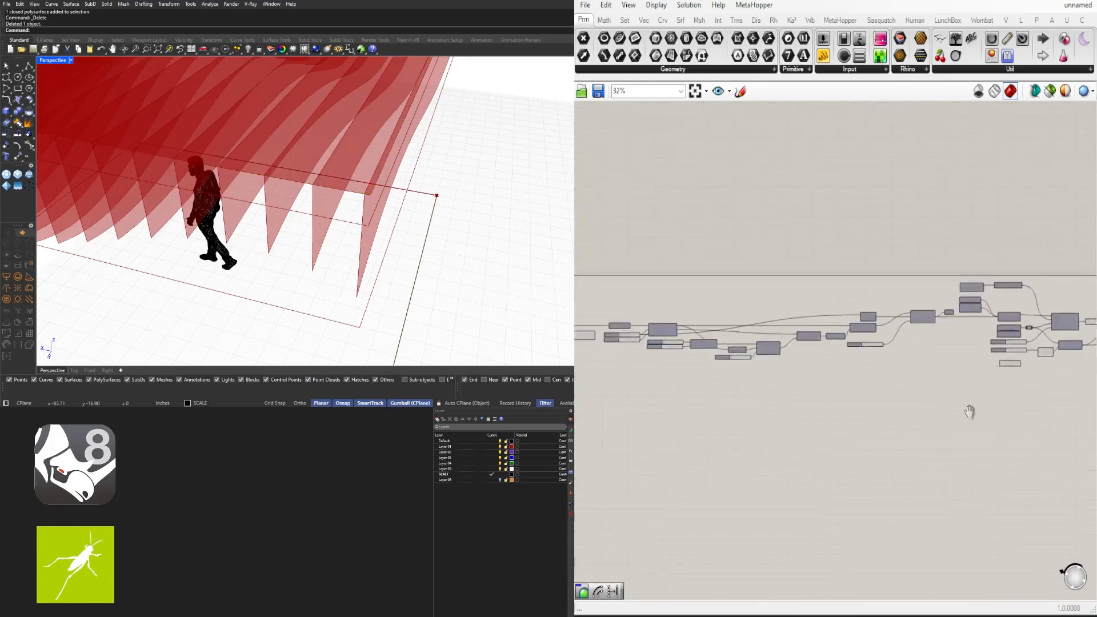
{"action": "scroll", "coordinate": [853, 348], "scroll_direction": "up", "scroll_amount": 5}
{"action": "left_click_drag", "start_coordinate": [800, 363], "coordinate": [800, 360]}
{"action": "left_click", "coordinate": [884, 339]}
Preview the Contour curves in Rhino and briefly toggle the Brep Join preview
{"action": "left_click", "coordinate": [963, 237]}
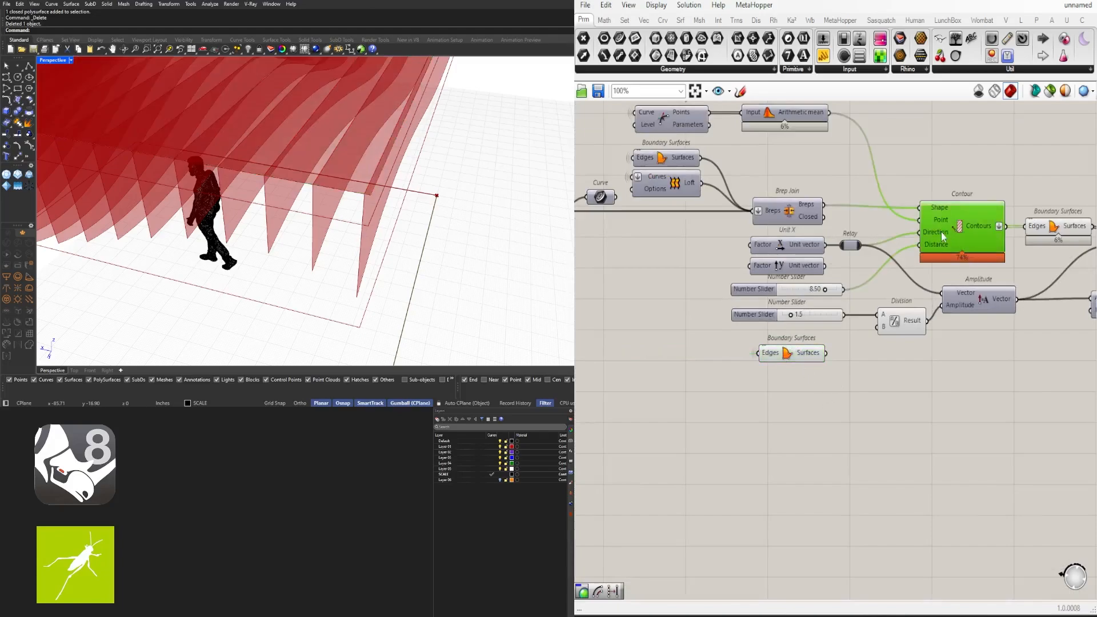
{"action": "middle_click", "coordinate": [942, 233]}
{"action": "left_click", "coordinate": [967, 200]}
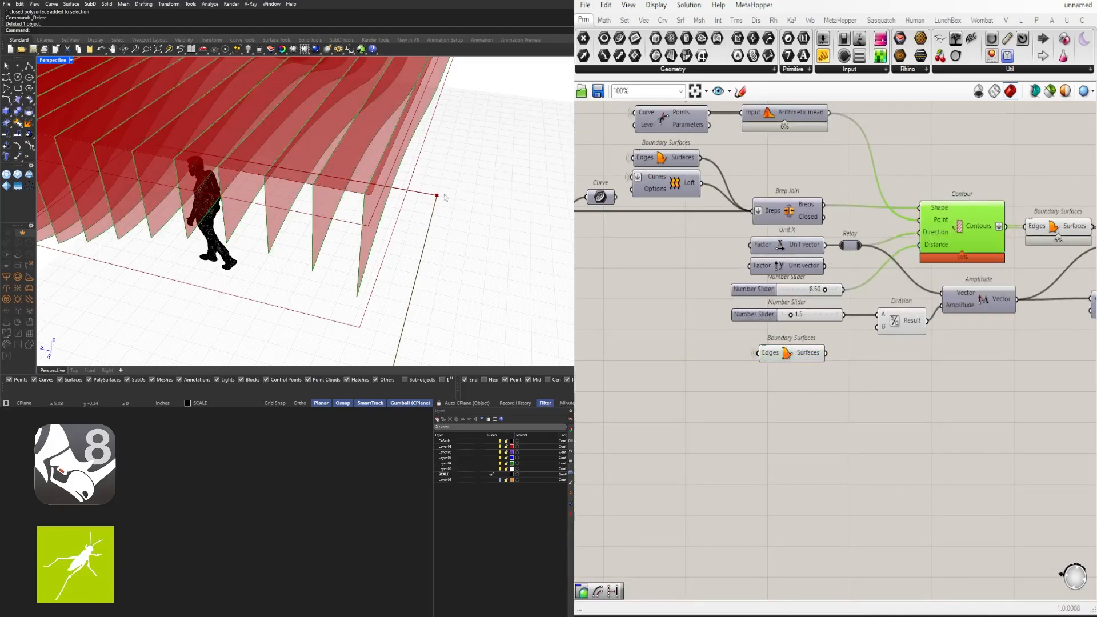
{"action": "right_click_drag", "start_coordinate": [791, 217], "coordinate": [785, 305]}
{"action": "left_click", "coordinate": [784, 304]}
{"action": "middle_click", "coordinate": [785, 305]}
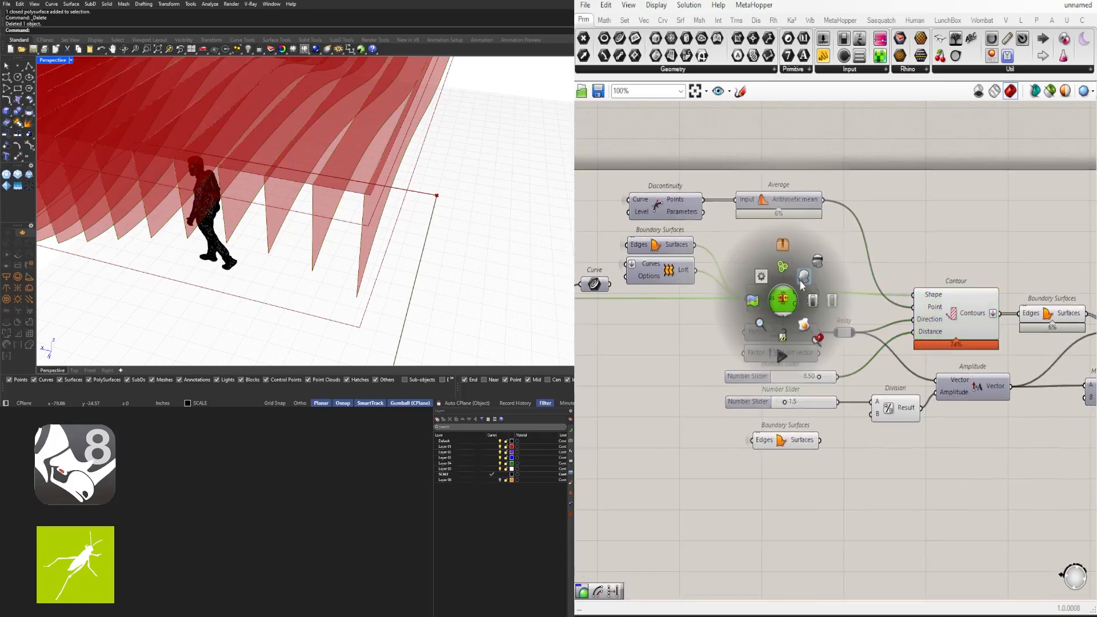
{"action": "left_click", "coordinate": [798, 268]}
{"action": "middle_click", "coordinate": [798, 268]}
{"action": "left_click", "coordinate": [818, 243]}
{"action": "left_click", "coordinate": [917, 212]}
{"action": "right_click_drag", "start_coordinate": [918, 212], "coordinate": [843, 196]}
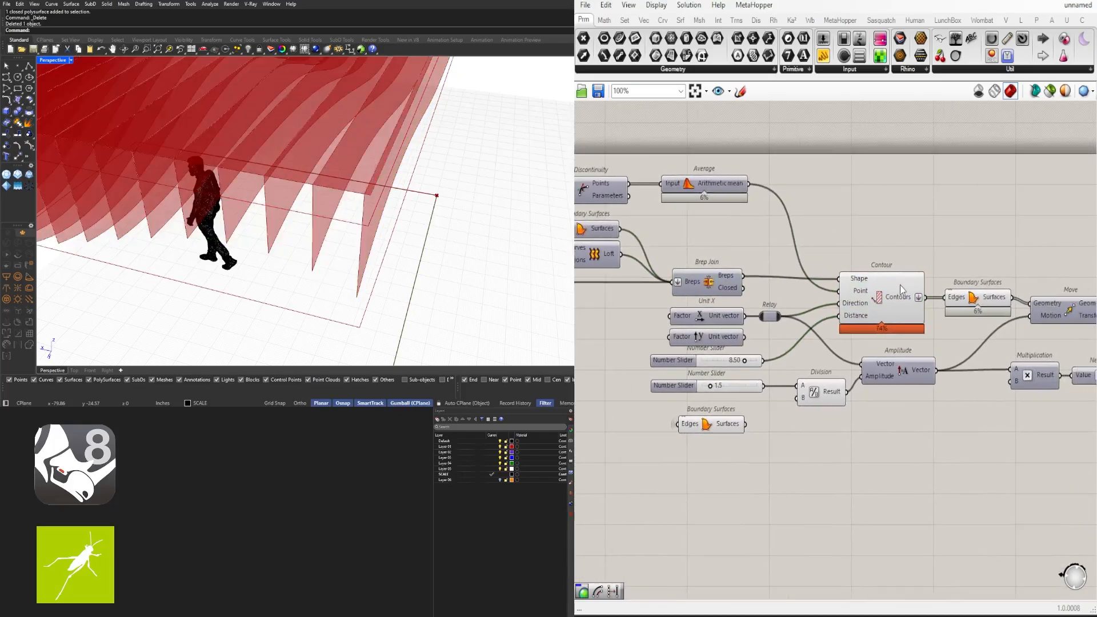
Copy the Contour component below the original and wire the new surface into its Shape
{"action": "left_click", "coordinate": [893, 289]}
{"action": "left_click_drag", "start_coordinate": [883, 305], "coordinate": [884, 459], "text": "alt"}
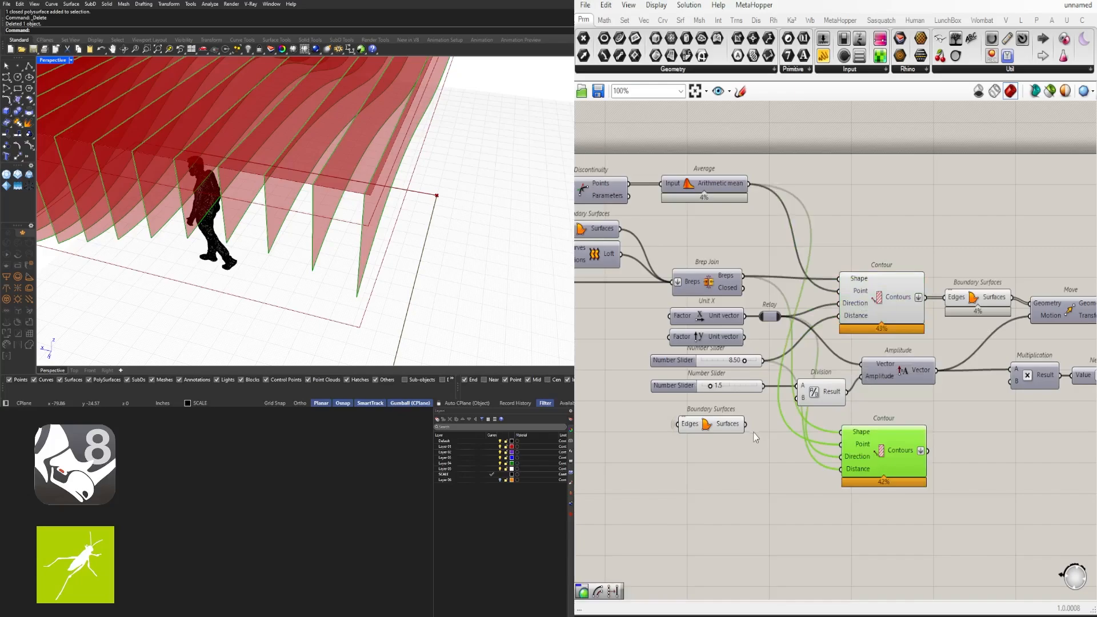
{"action": "left_click_drag", "start_coordinate": [748, 426], "coordinate": [894, 438]}
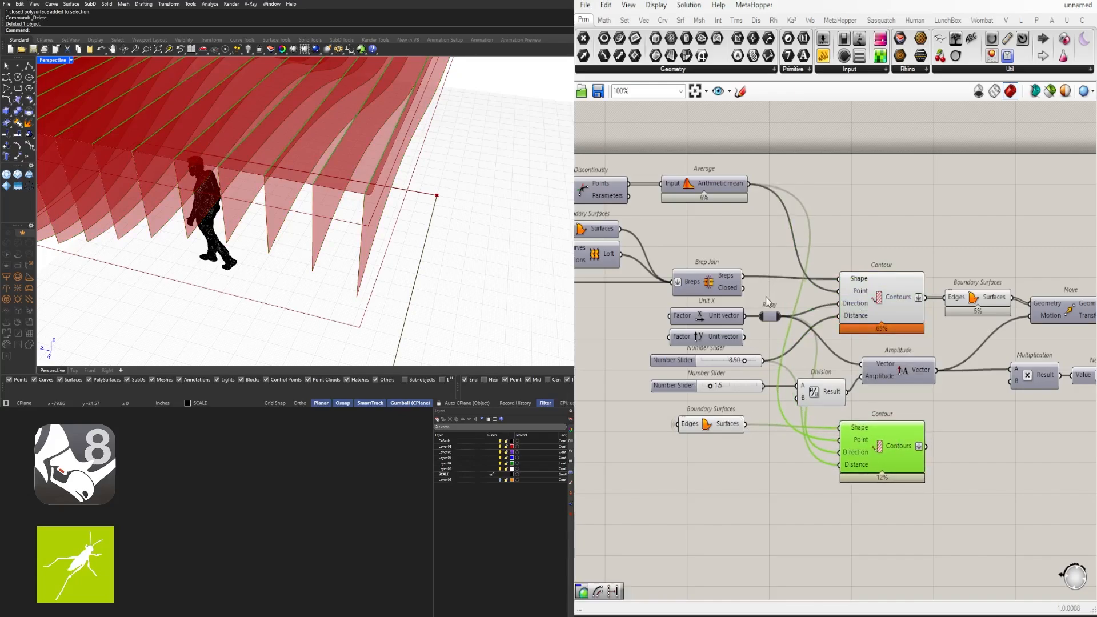
Try 7.5 and 8.5 on the contour spacing slider, settling on 8.2
{"action": "left_click", "coordinate": [872, 304]}
{"action": "left_click", "coordinate": [702, 369]}
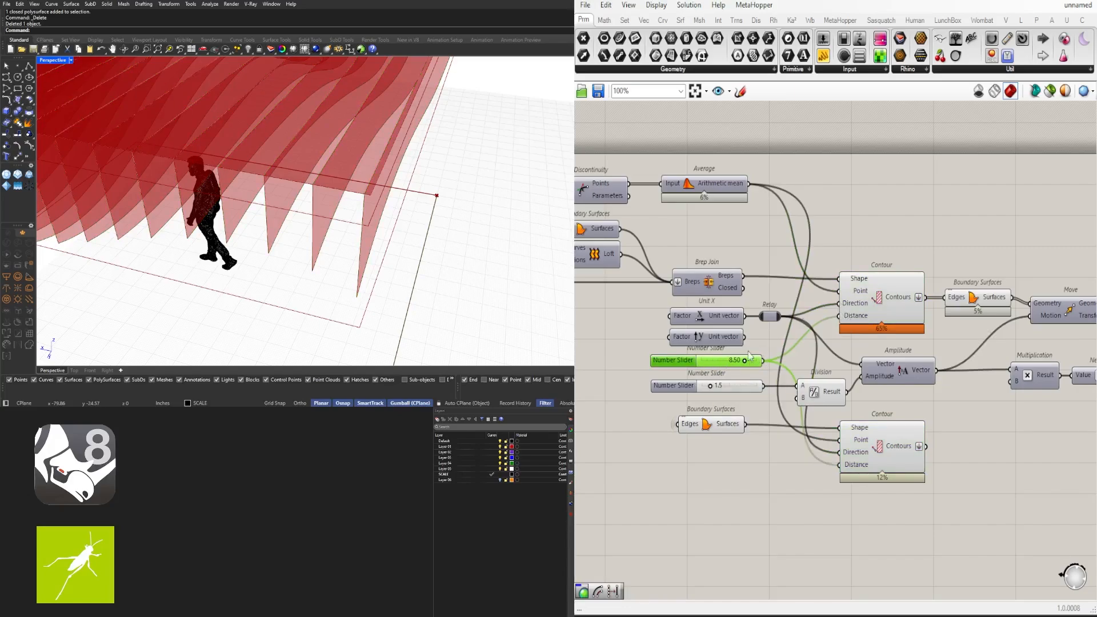
{"action": "scroll", "coordinate": [723, 363], "scroll_direction": "up", "scroll_amount": 4}
{"action": "double_click", "coordinate": [737, 366]}
{"action": "type", "text": "7.5"}
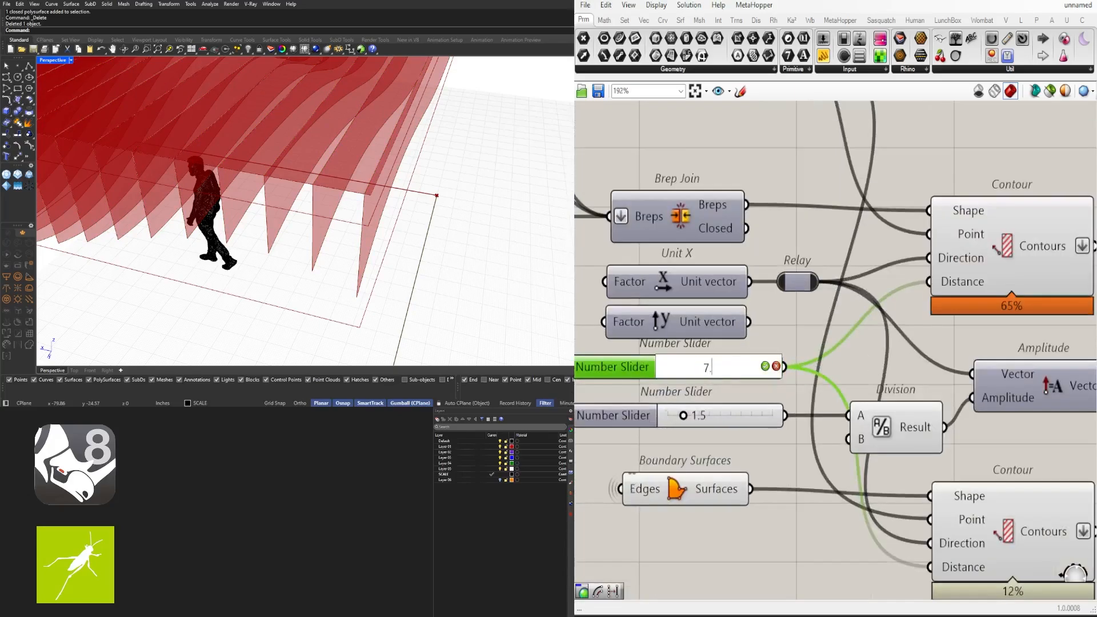
{"action": "key", "text": "Return"}
{"action": "scroll", "coordinate": [583, 188], "scroll_direction": "down", "scroll_amount": 2}
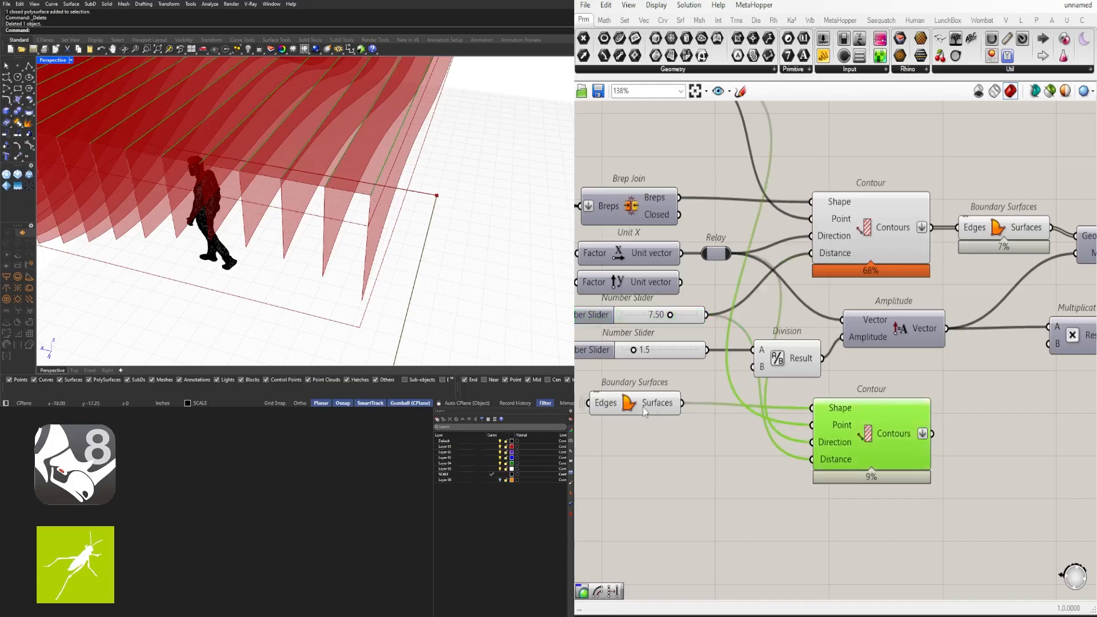
{"action": "double_click", "coordinate": [663, 314]}
{"action": "type", "text": "8.5"}
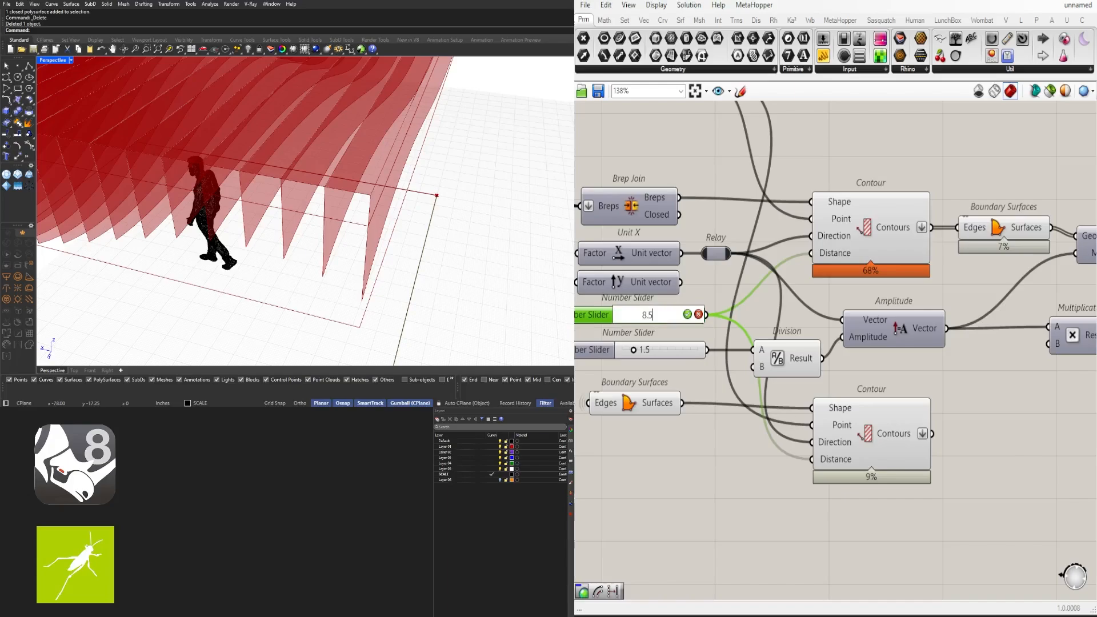
{"action": "key", "text": "Return"}
{"action": "double_click", "coordinate": [665, 314]}
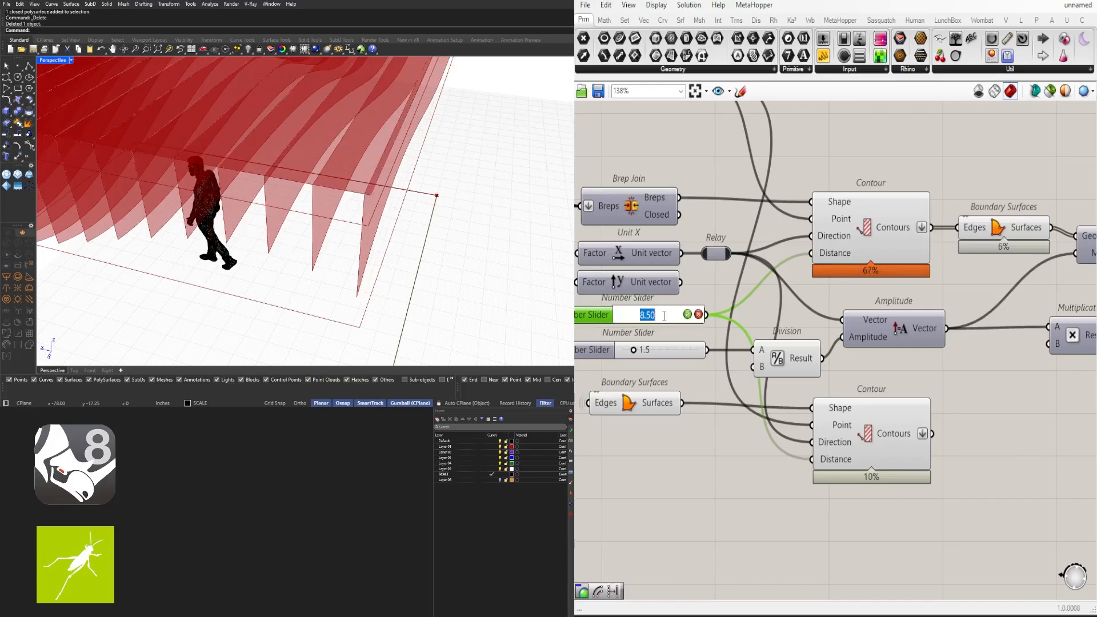
{"action": "type", "text": "8.2"}
{"action": "key", "text": "Return"}
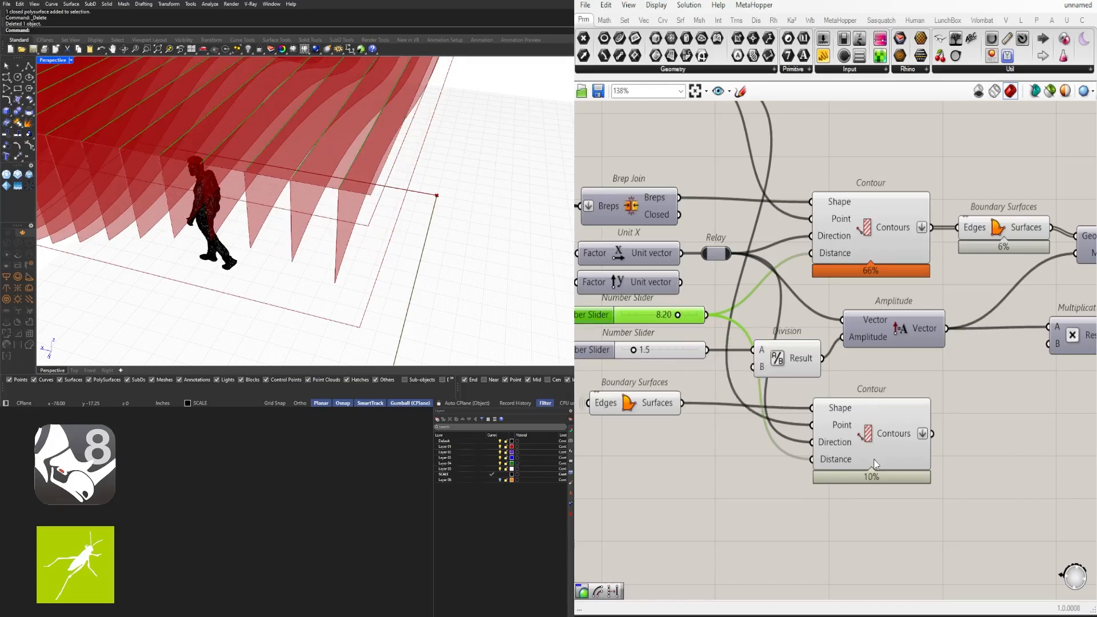
{"action": "left_click", "coordinate": [874, 462]}
{"action": "right_click_drag", "start_coordinate": [405, 223], "coordinate": [497, 247]}
Turn off preview on the eight intermediate components
{"action": "scroll", "coordinate": [983, 410], "scroll_direction": "down", "scroll_amount": 5}
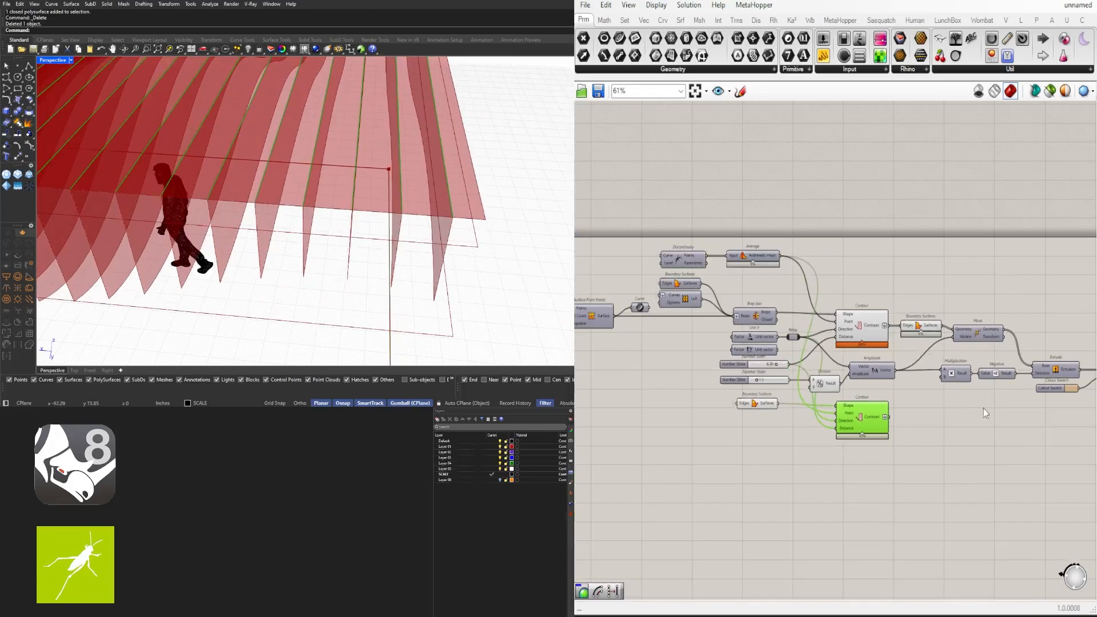
{"action": "left_click_drag", "start_coordinate": [918, 316], "coordinate": [719, 388]}
{"action": "middle_click", "coordinate": [784, 284]}
{"action": "left_click", "coordinate": [807, 259]}
{"action": "left_click", "coordinate": [909, 226]}
Enable preview on Extrude and orbit to view the extruded fins
{"action": "scroll", "coordinate": [925, 347], "scroll_direction": "up", "scroll_amount": 2}
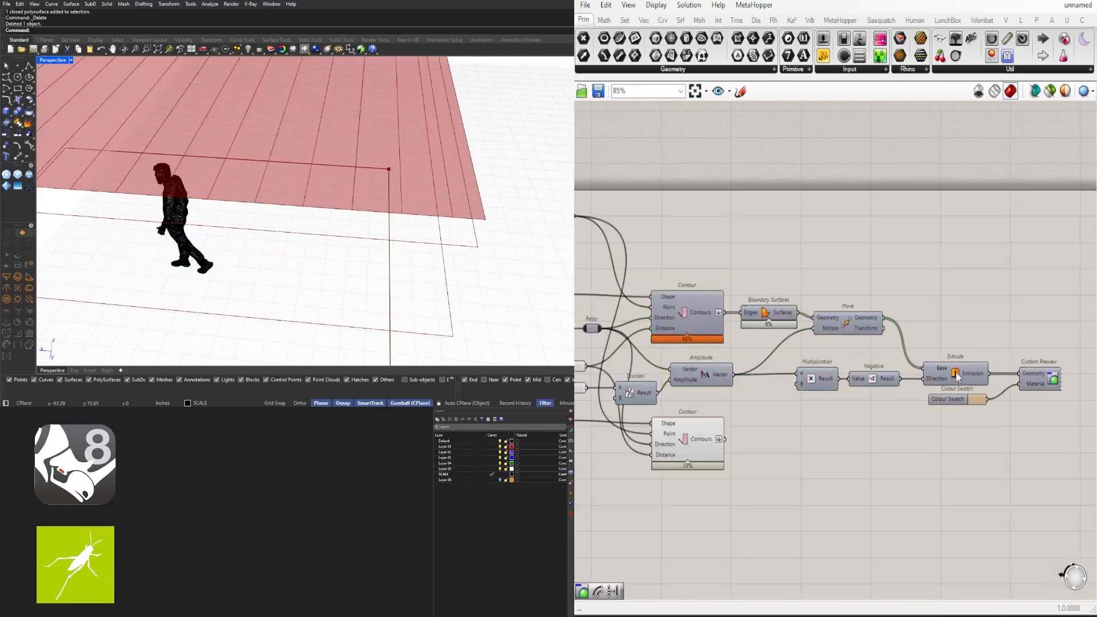
{"action": "left_click", "coordinate": [956, 371]}
{"action": "middle_click", "coordinate": [943, 372]}
{"action": "left_click", "coordinate": [971, 348]}
{"action": "right_click_drag", "start_coordinate": [528, 249], "coordinate": [442, 231]}
{"action": "right_click_drag", "start_coordinate": [761, 326], "coordinate": [958, 330]}
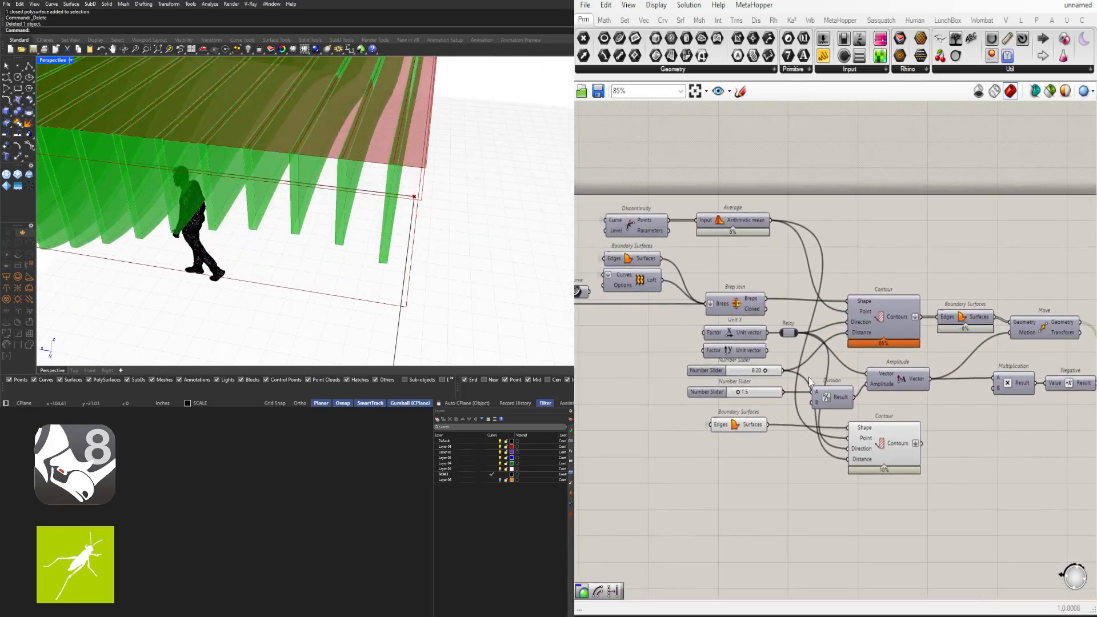
{"action": "right_click_drag", "start_coordinate": [1007, 408], "coordinate": [825, 402]}
{"action": "scroll", "coordinate": [826, 403], "scroll_direction": "down", "scroll_amount": 1}
{"action": "left_click", "coordinate": [921, 449]}
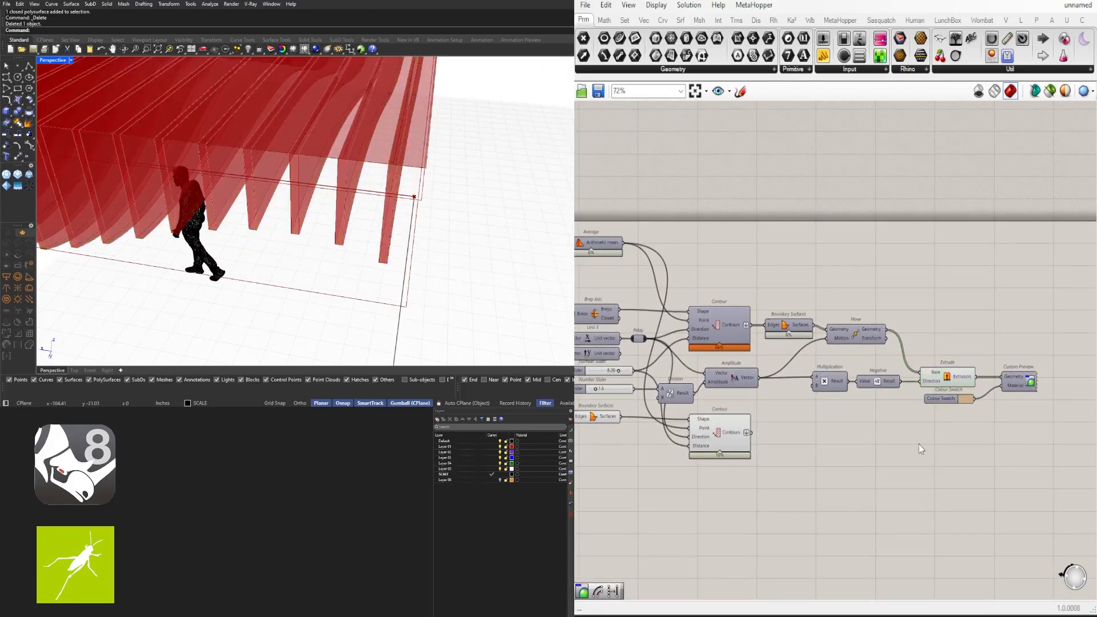
{"action": "left_click", "coordinate": [940, 378]}
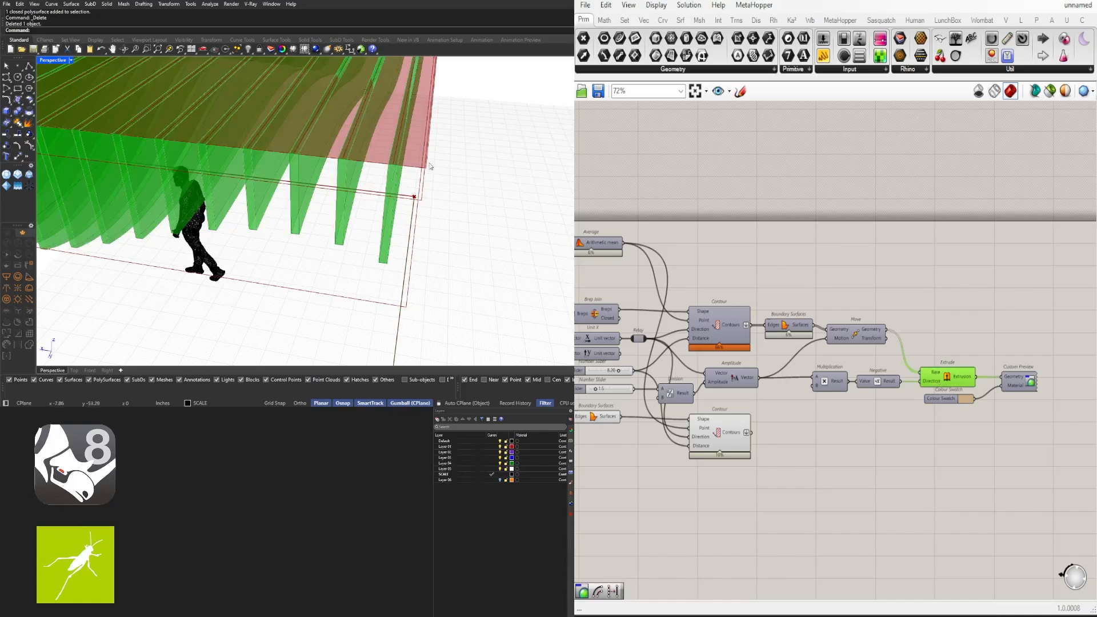
Disable preview on the copied Boundary Surfaces component
{"action": "right_click_drag", "start_coordinate": [749, 492], "coordinate": [807, 471]}
{"action": "left_click", "coordinate": [654, 398]}
{"action": "middle_click", "coordinate": [655, 398]}
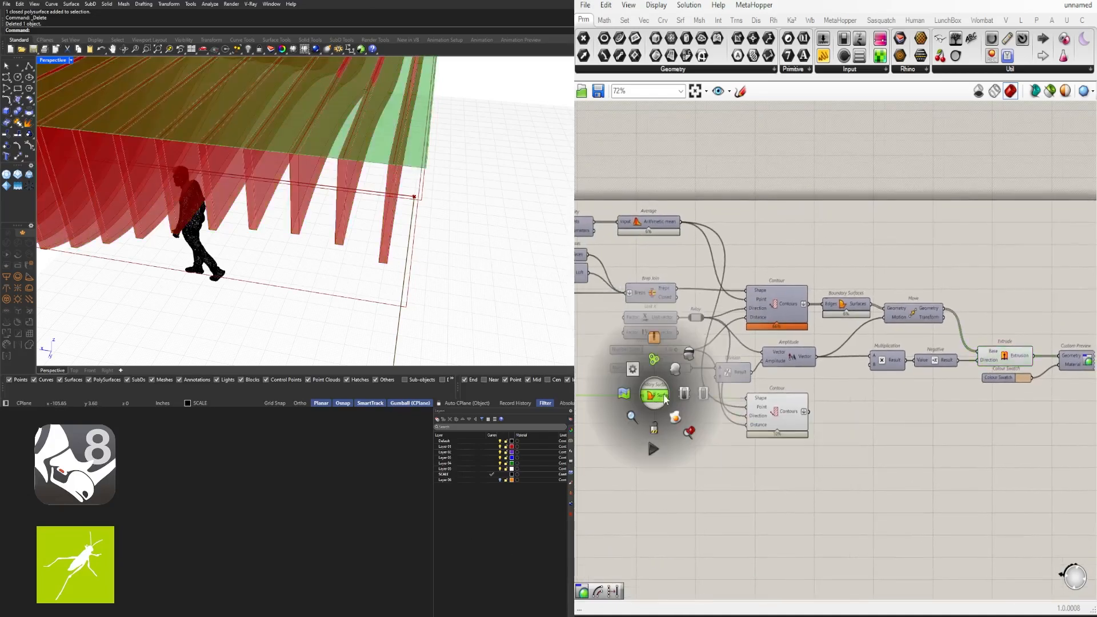
{"action": "left_click", "coordinate": [688, 354]}
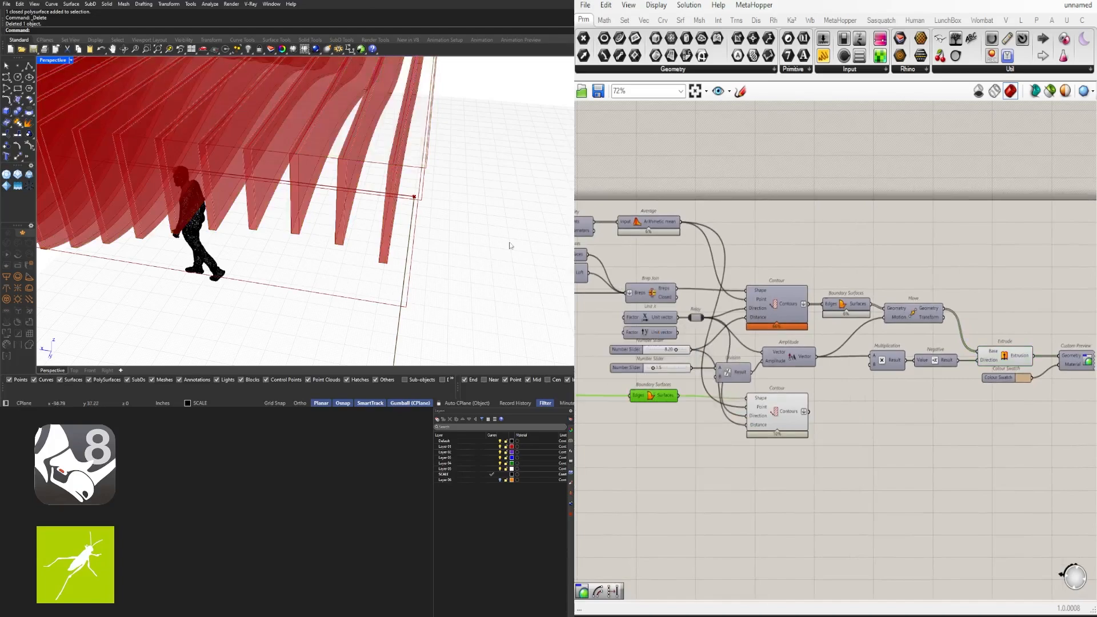
{"action": "left_click", "coordinate": [764, 424]}
{"action": "scroll", "coordinate": [451, 170], "scroll_direction": "up", "scroll_amount": 3}
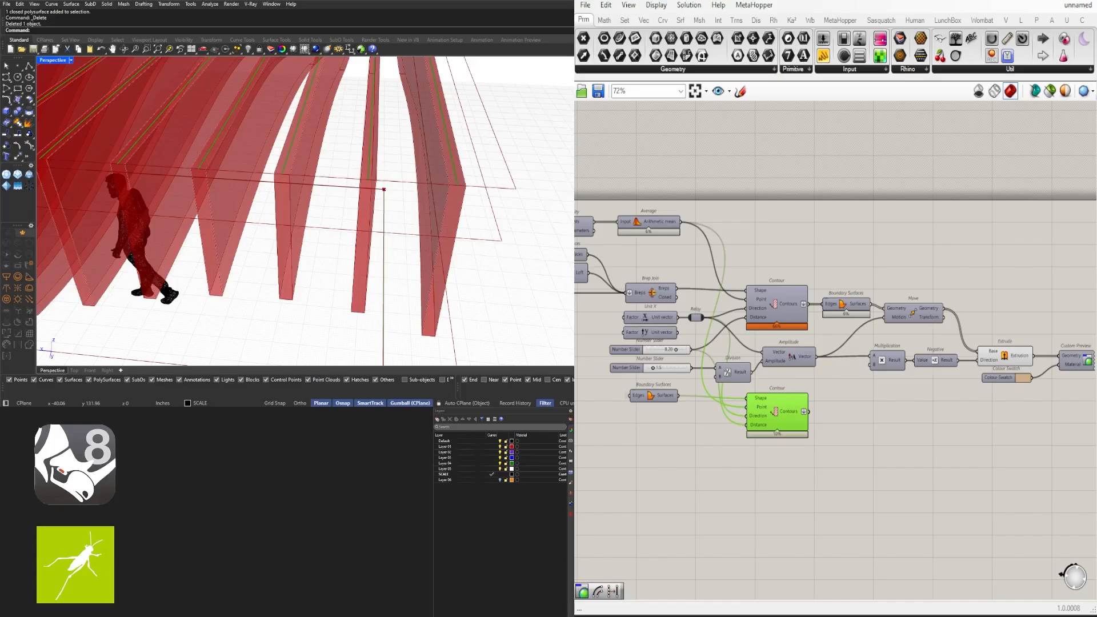
Launch Epic Pen from the Start search and place its toolbar beside the 3D view
{"action": "left_click", "coordinate": [789, 560]}
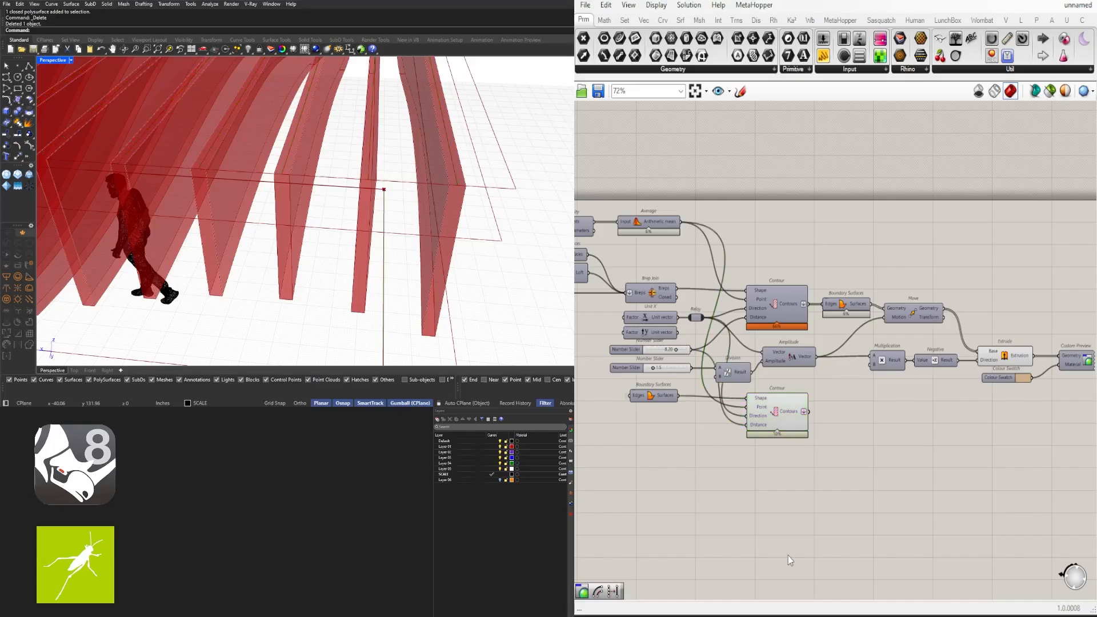
{"action": "key", "text": "super"}
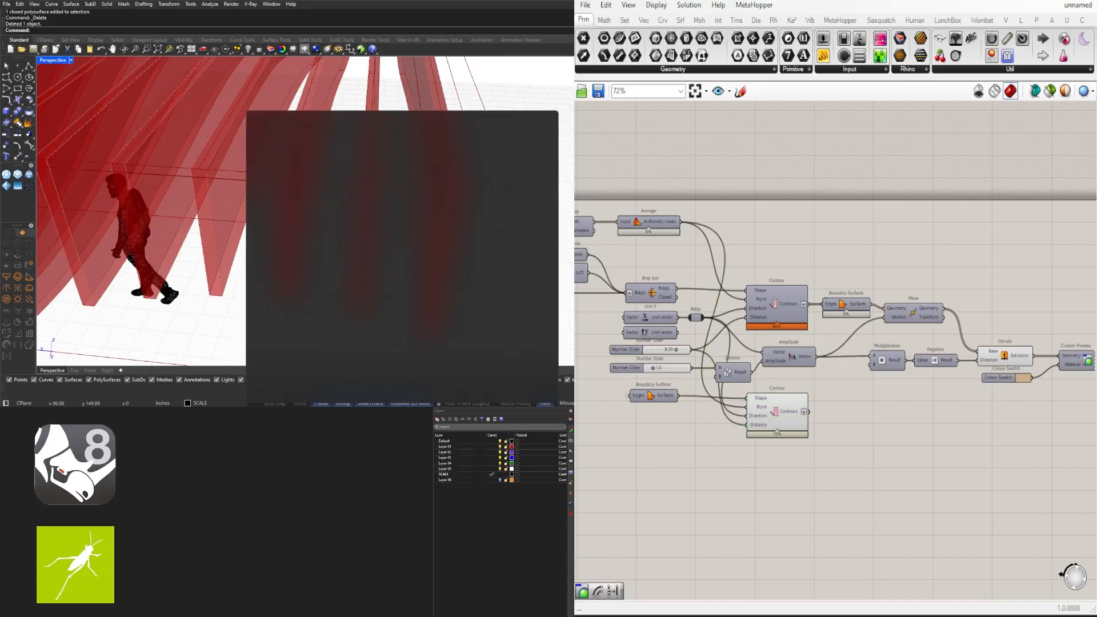
{"action": "type", "text": "EPIC"}
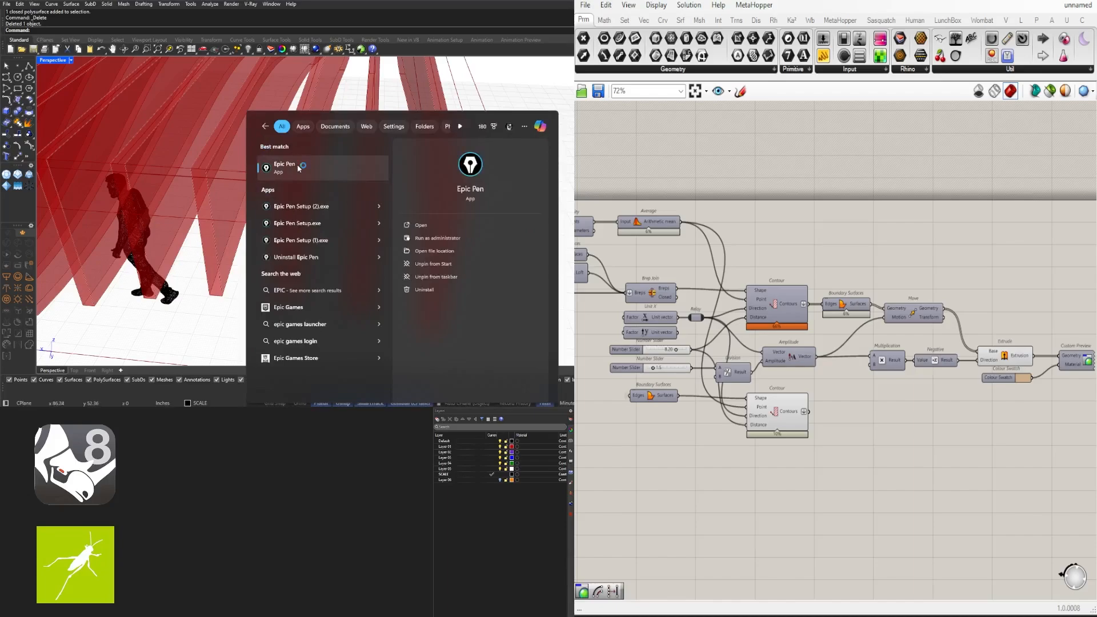
{"action": "left_click", "coordinate": [298, 168]}
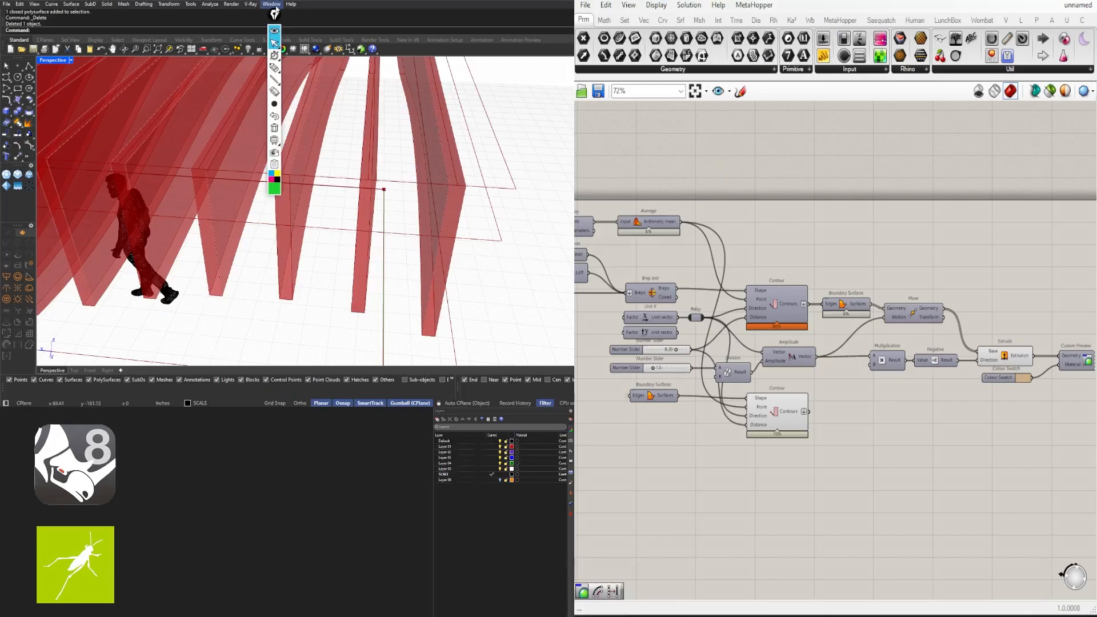
{"action": "left_click_drag", "start_coordinate": [546, 463], "coordinate": [532, 80]}
Draw a few short black pen strokes beside the right-hand fin
{"action": "left_click", "coordinate": [524, 133]}
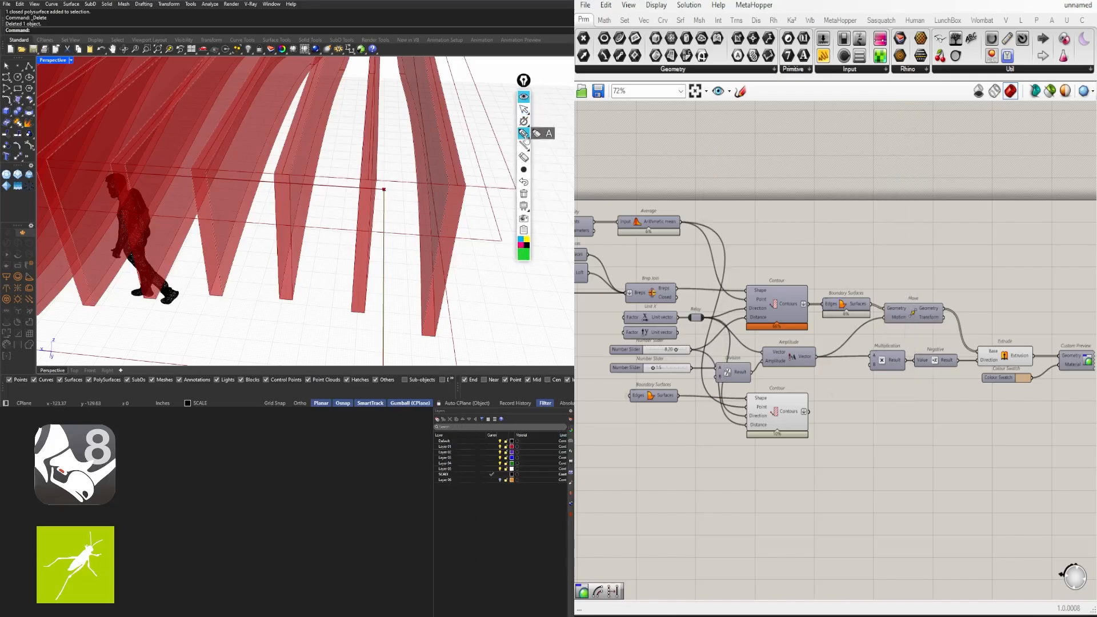
{"action": "mouse_move", "coordinate": [532, 140]}
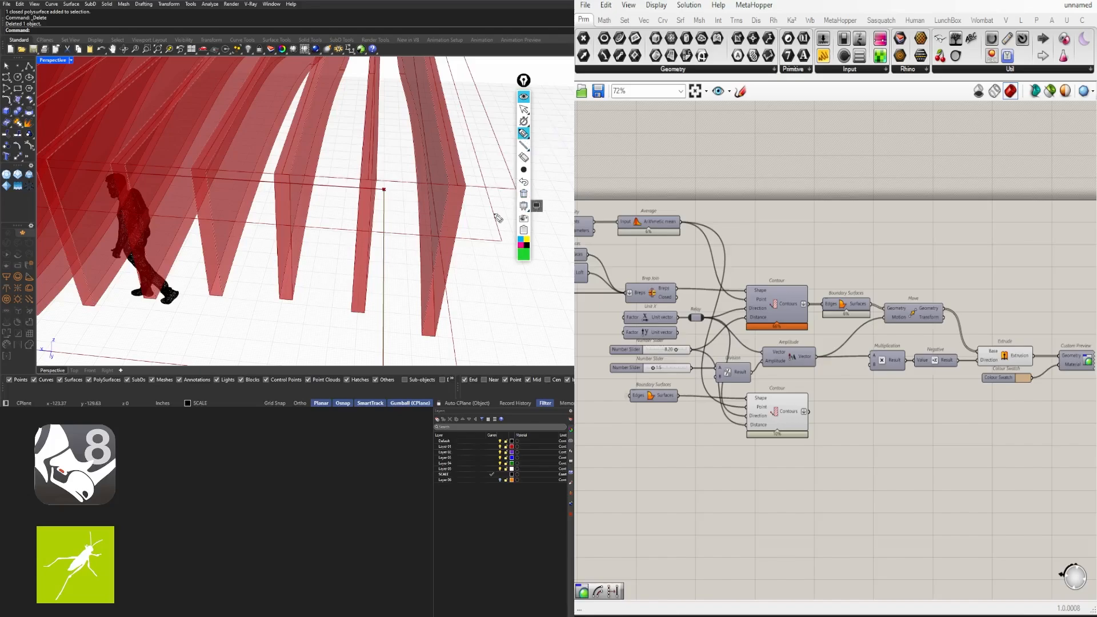
{"action": "mouse_move", "coordinate": [527, 175]}
{"action": "left_click", "coordinate": [528, 247]}
{"action": "mouse_move", "coordinate": [524, 169]}
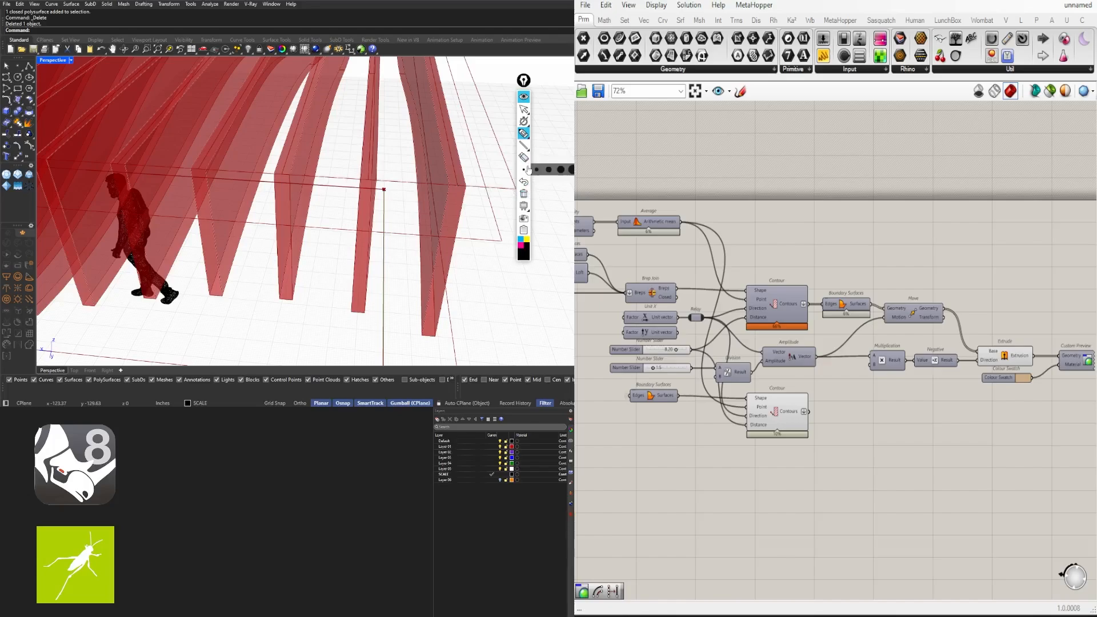
{"action": "left_click", "coordinate": [459, 186]}
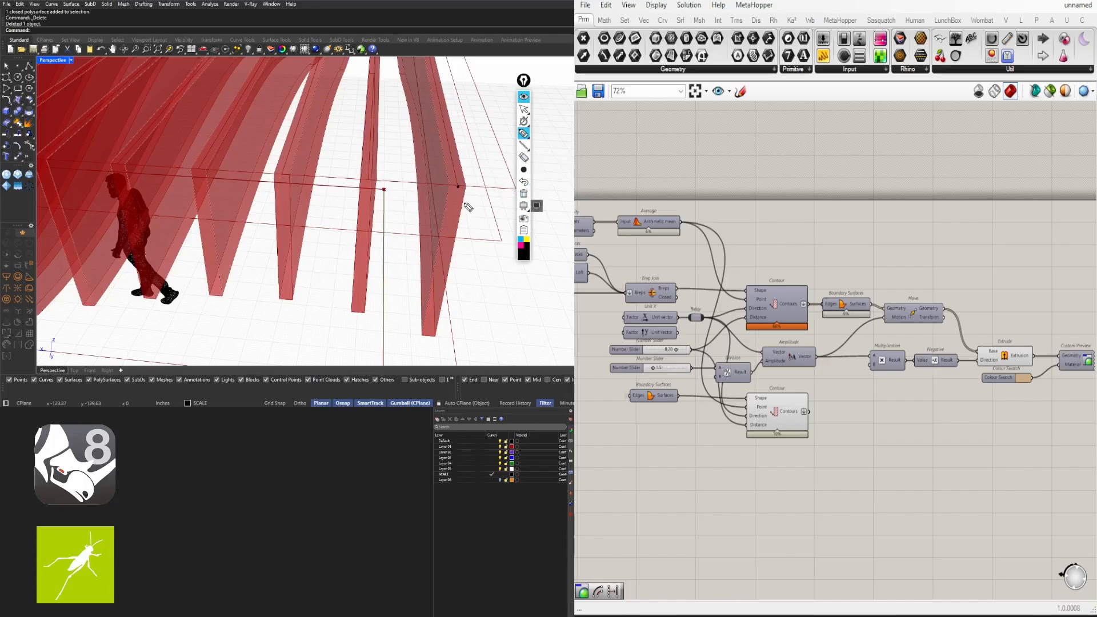
{"action": "left_click_drag", "start_coordinate": [456, 196], "coordinate": [467, 203]}
{"action": "left_click_drag", "start_coordinate": [448, 170], "coordinate": [461, 172]}
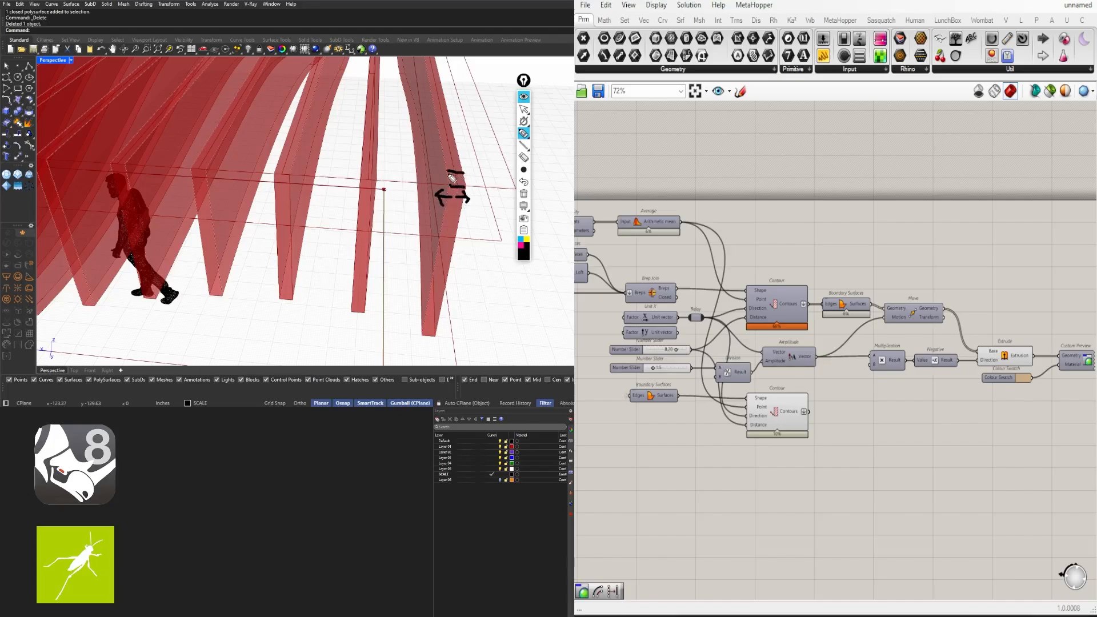
Sketch over the marks in magenta, then wipe all ink from the screen
{"action": "left_click", "coordinate": [521, 244]}
{"action": "mouse_move", "coordinate": [448, 172]}
{"action": "left_mouse_down"}
{"action": "mouse_move", "coordinate": [446, 191]}
{"action": "mouse_move", "coordinate": [470, 189]}
{"action": "mouse_move", "coordinate": [468, 173]}
{"action": "mouse_move", "coordinate": [487, 192]}
{"action": "mouse_move", "coordinate": [437, 193]}
{"action": "left_mouse_up"}
{"action": "left_click_drag", "start_coordinate": [444, 170], "coordinate": [429, 214]}
{"action": "left_click_drag", "start_coordinate": [423, 197], "coordinate": [439, 199]}
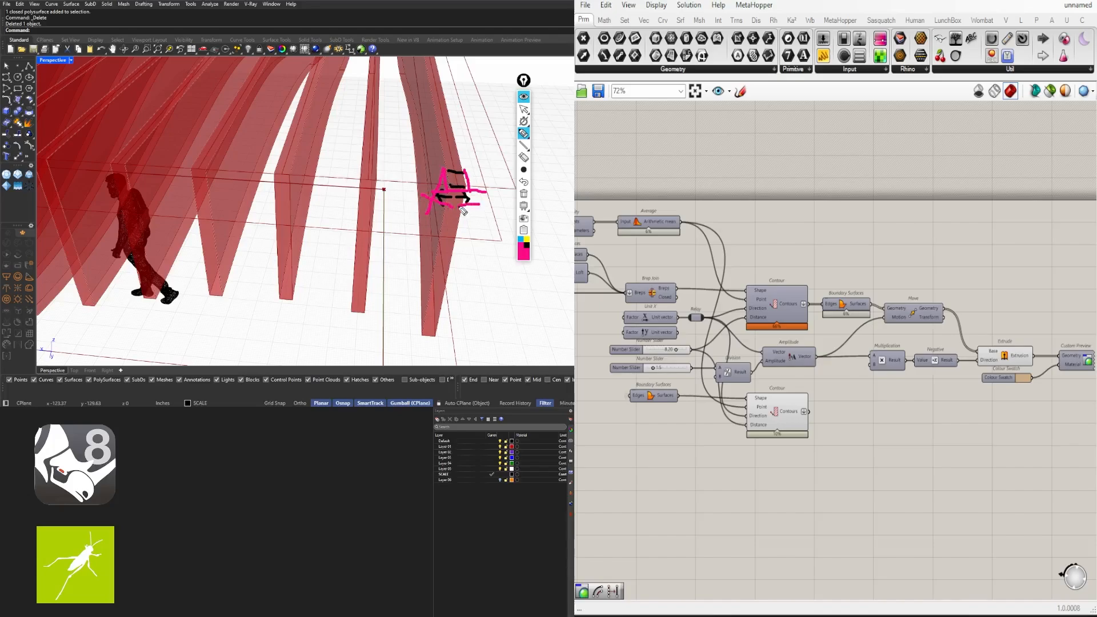
{"action": "mouse_move", "coordinate": [478, 182]}
{"action": "left_mouse_down"}
{"action": "mouse_move", "coordinate": [483, 197]}
{"action": "mouse_move", "coordinate": [474, 185]}
{"action": "left_mouse_up"}
{"action": "left_click", "coordinate": [524, 81]}
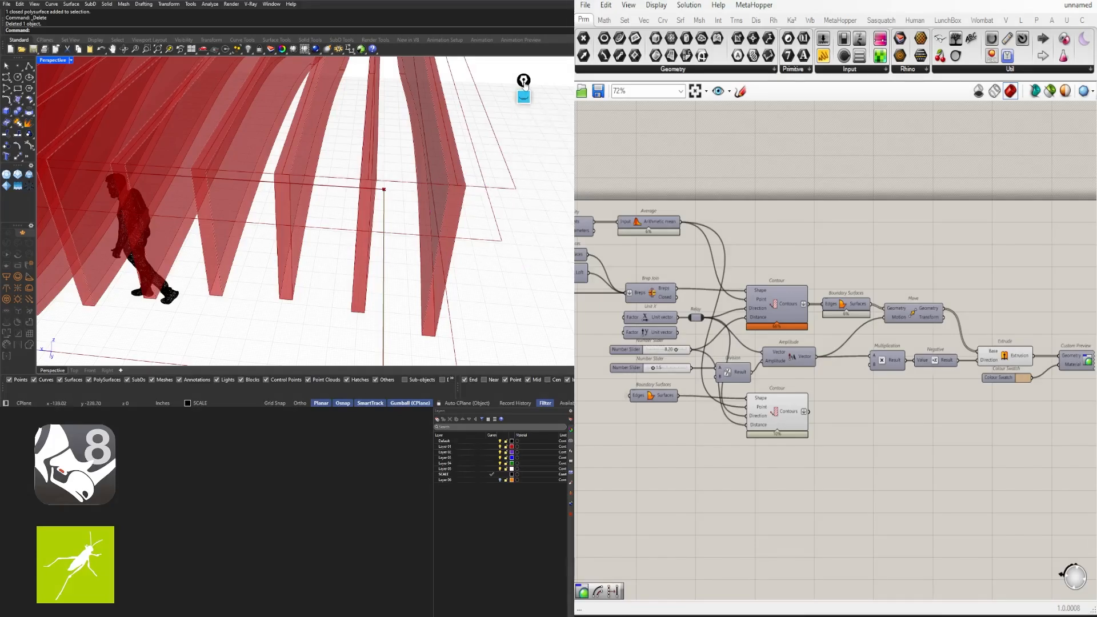
{"action": "left_click", "coordinate": [524, 98]}
Clear leftover ink, collapse the Epic Pen toolbar, and select the lower Contour
{"action": "left_click", "coordinate": [524, 195]}
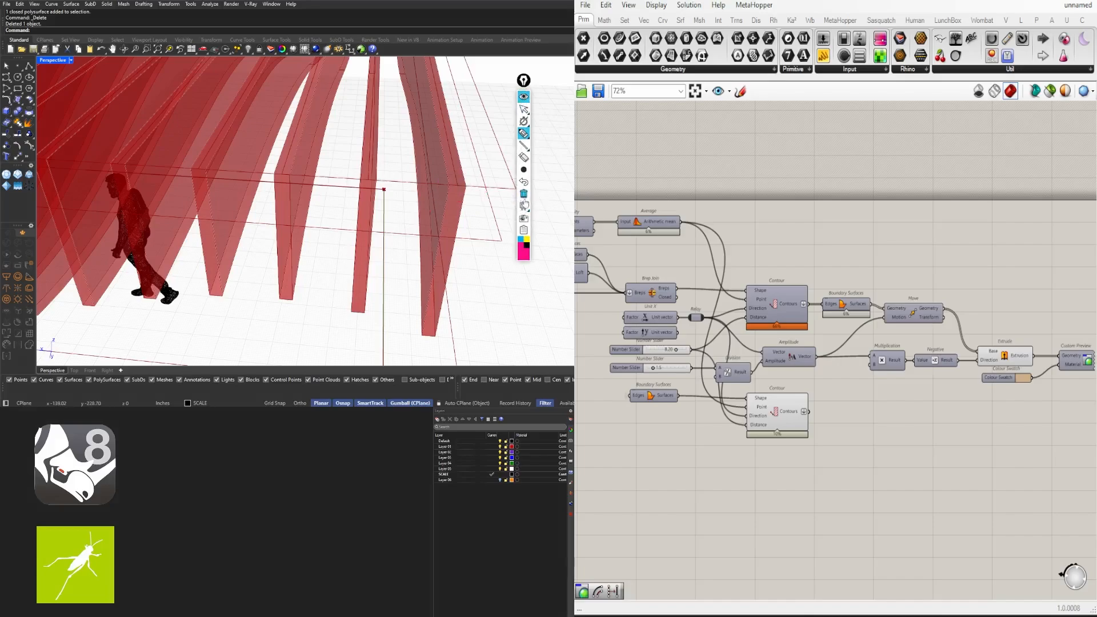
{"action": "left_click_drag", "start_coordinate": [524, 83], "coordinate": [930, 114]}
{"action": "left_click", "coordinate": [933, 139]}
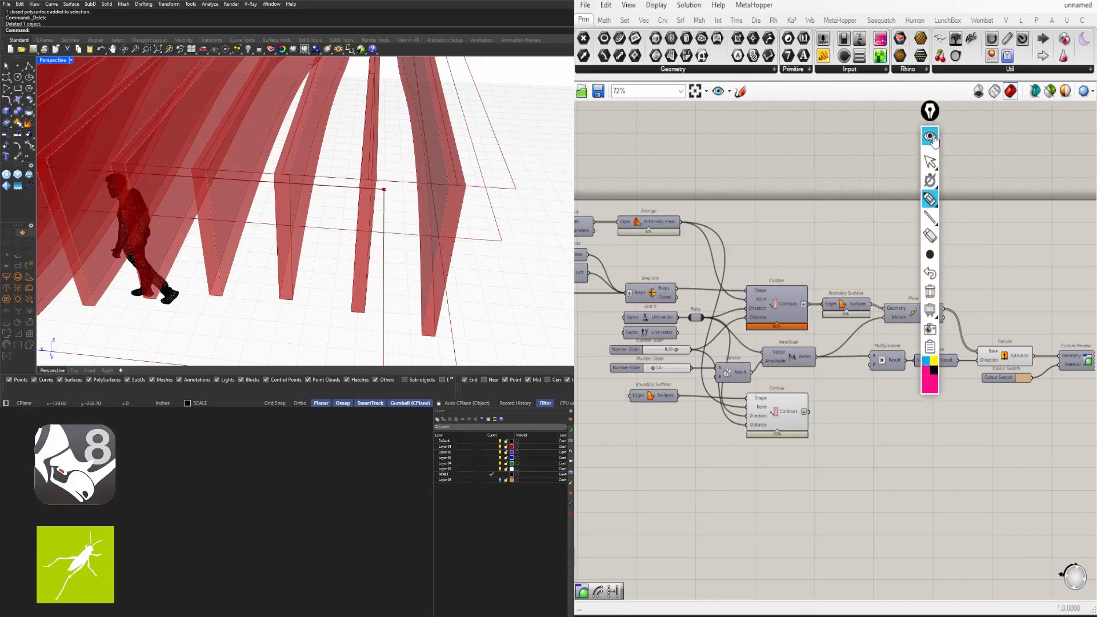
{"action": "left_click", "coordinate": [933, 139]}
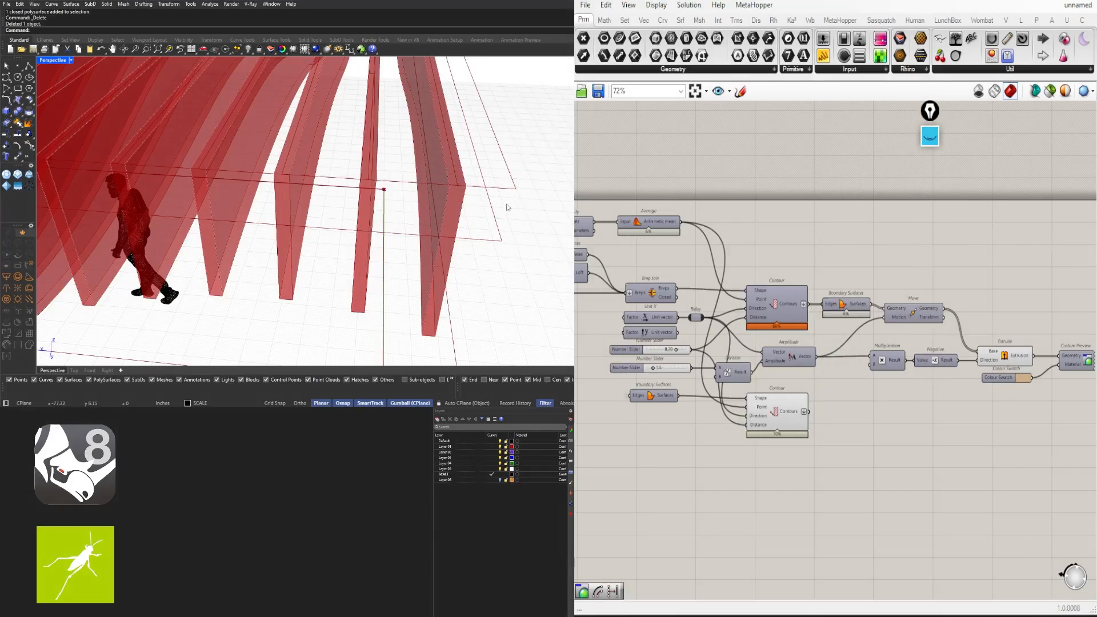
{"action": "right_click_drag", "start_coordinate": [1027, 360], "coordinate": [955, 352]}
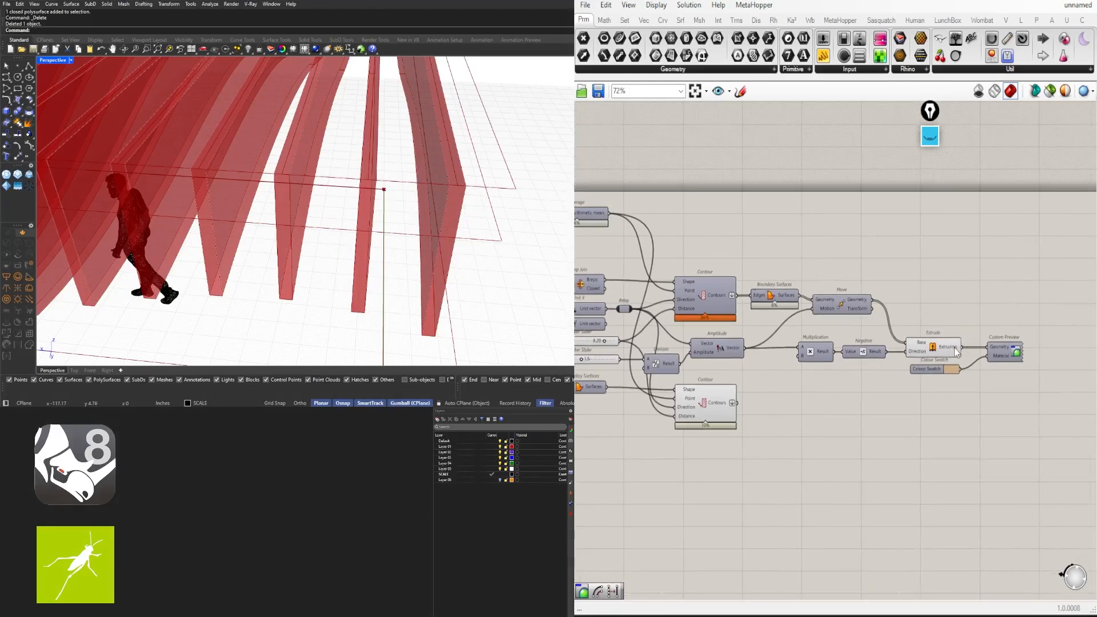
{"action": "left_click", "coordinate": [692, 407]}
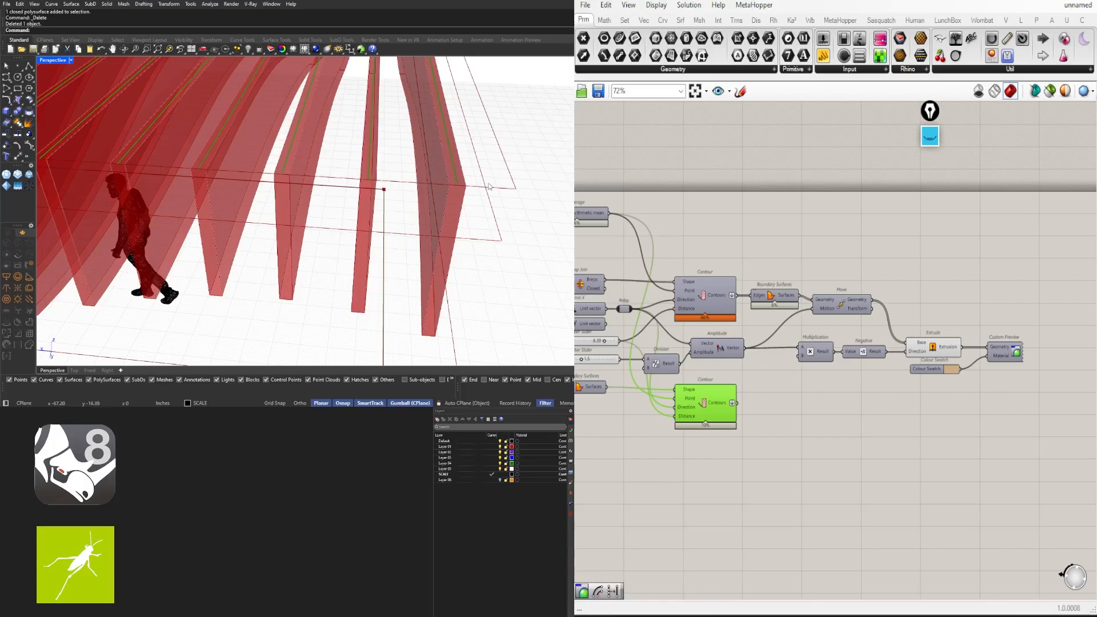
{"action": "scroll", "coordinate": [448, 184], "scroll_direction": "down", "scroll_amount": 5}
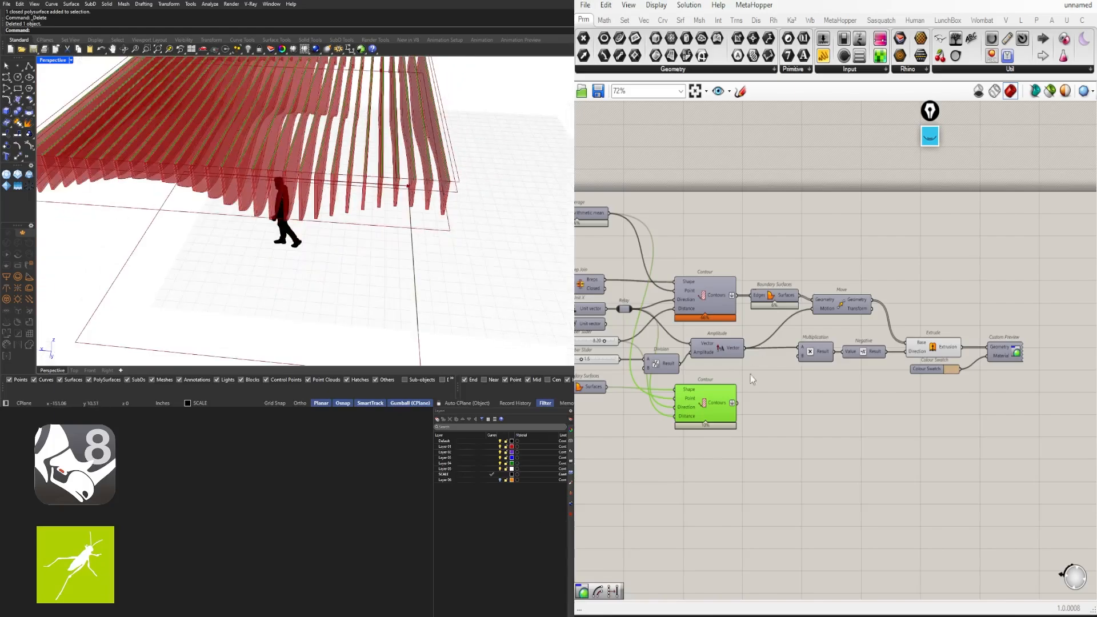
{"action": "scroll", "coordinate": [752, 380], "scroll_direction": "up", "scroll_amount": 4}
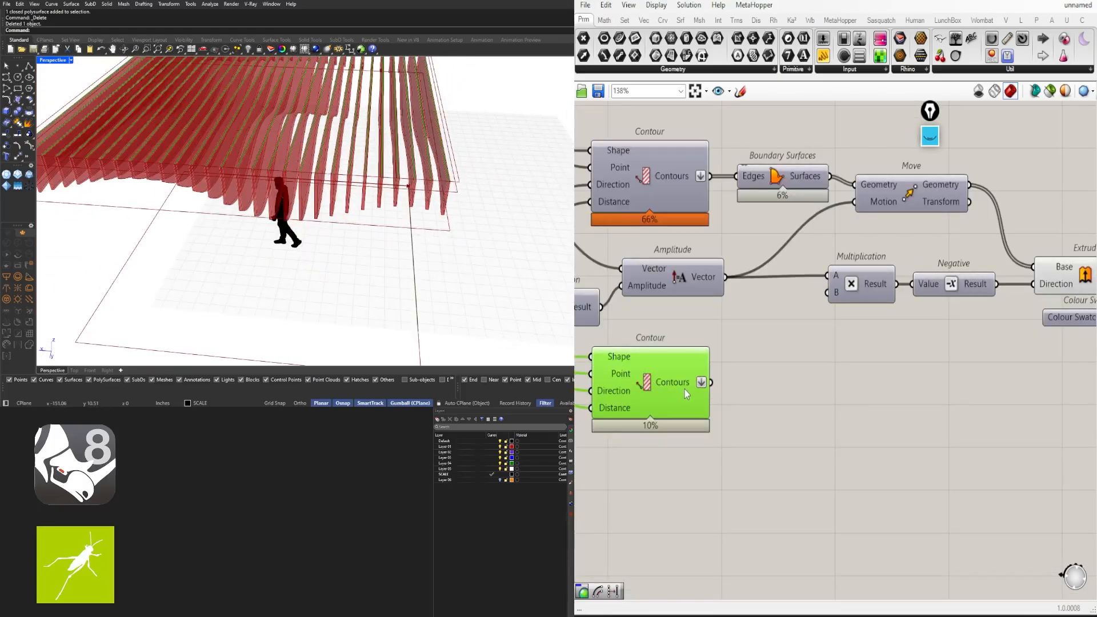
Add a List Item component via 'item' search, fed by the lower Contour's curves
{"action": "double_click", "coordinate": [794, 386]}
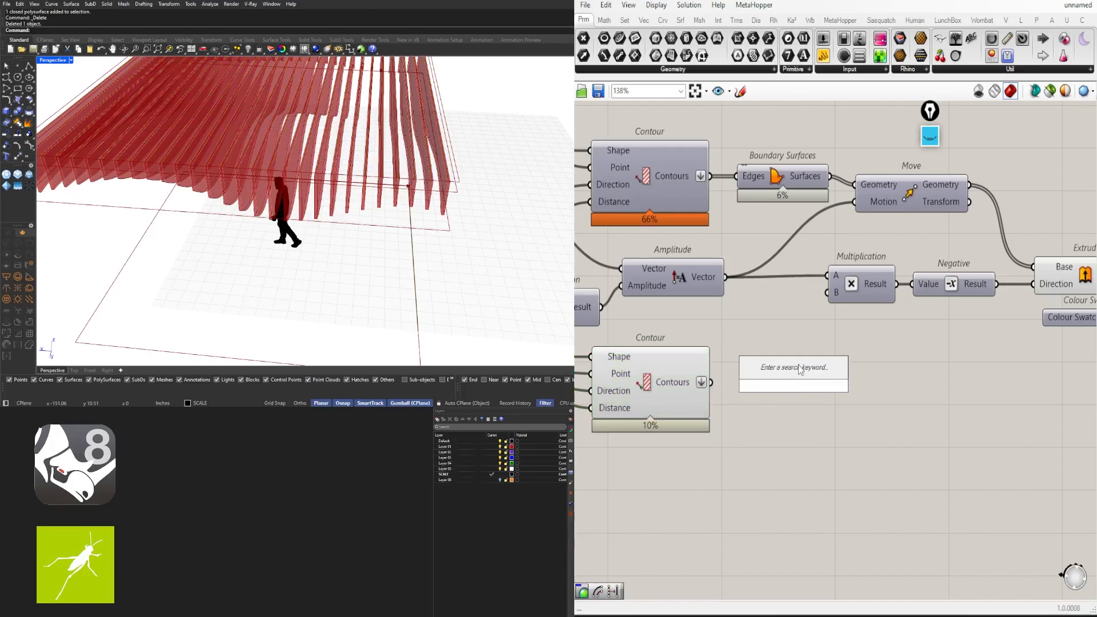
{"action": "type", "text": "iTEM"}
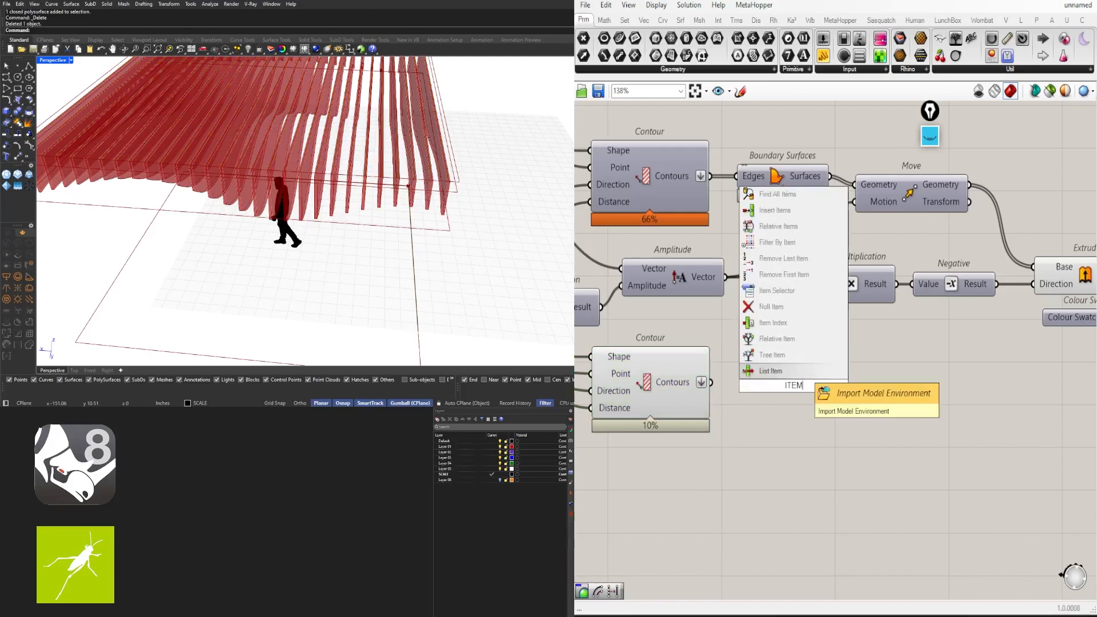
{"action": "left_click", "coordinate": [811, 369]}
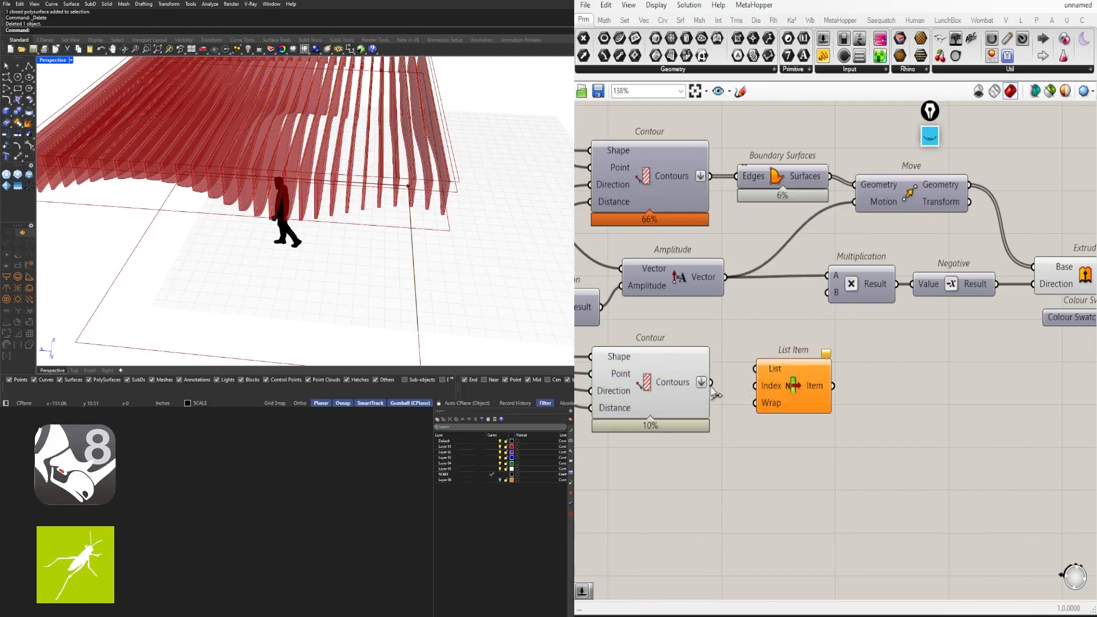
{"action": "left_click_drag", "start_coordinate": [712, 383], "coordinate": [807, 393]}
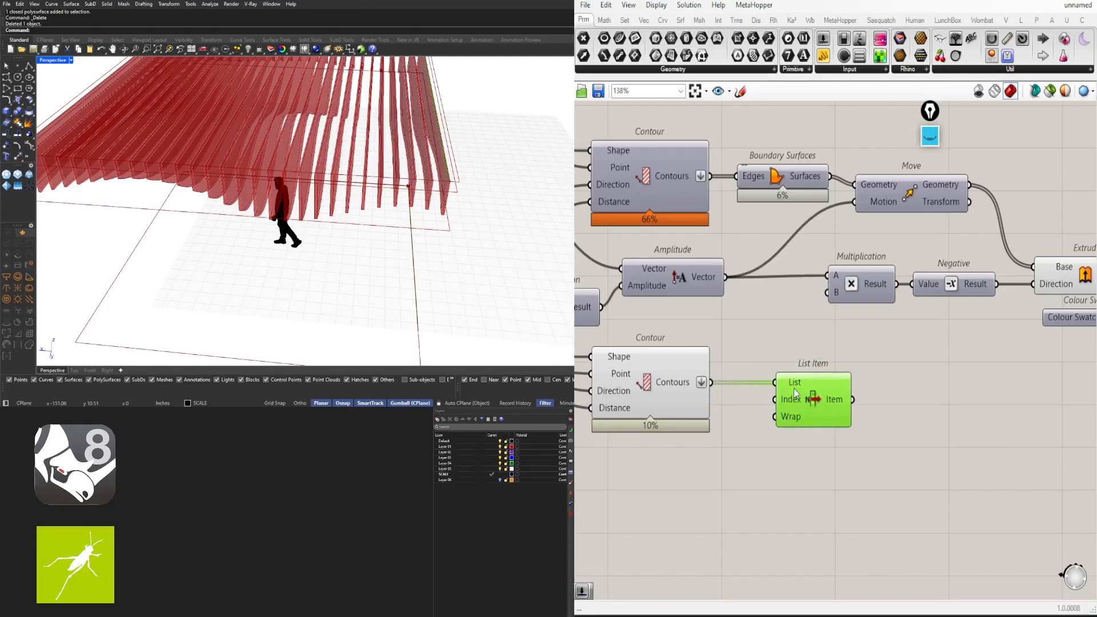
{"action": "mouse_move", "coordinate": [683, 386]}
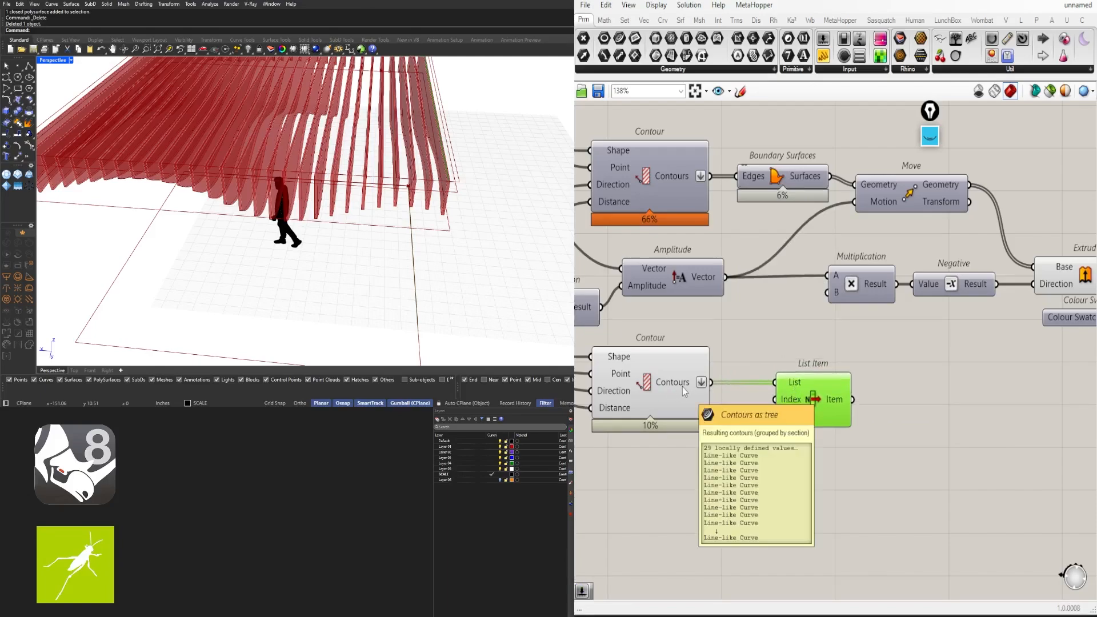
{"action": "mouse_move", "coordinate": [791, 387]}
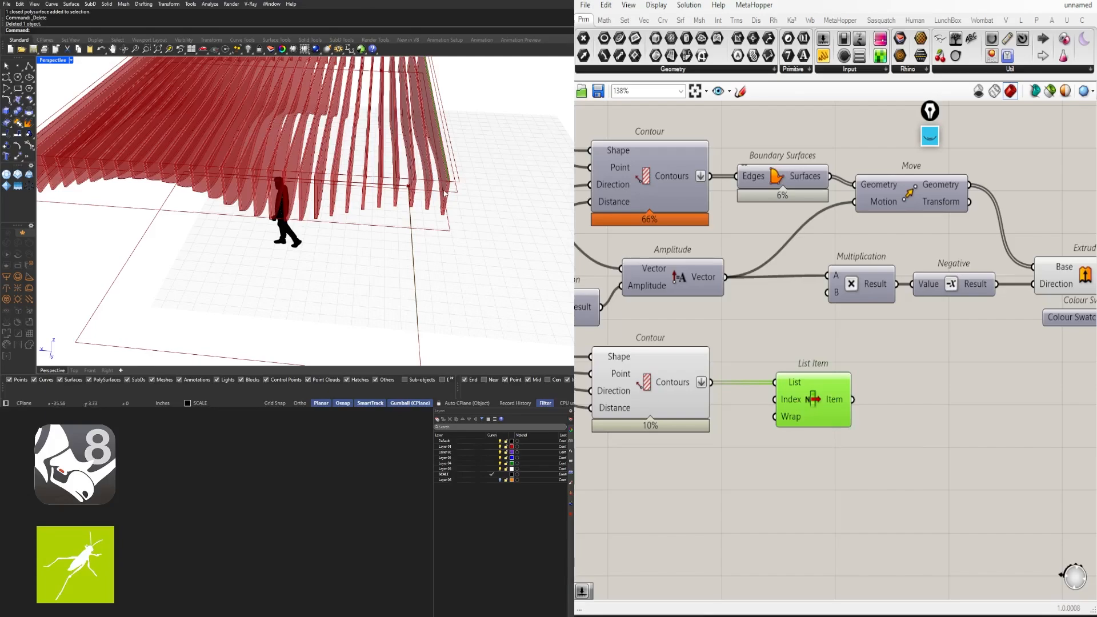
{"action": "scroll", "coordinate": [451, 181], "scroll_direction": "up", "scroll_amount": 5}
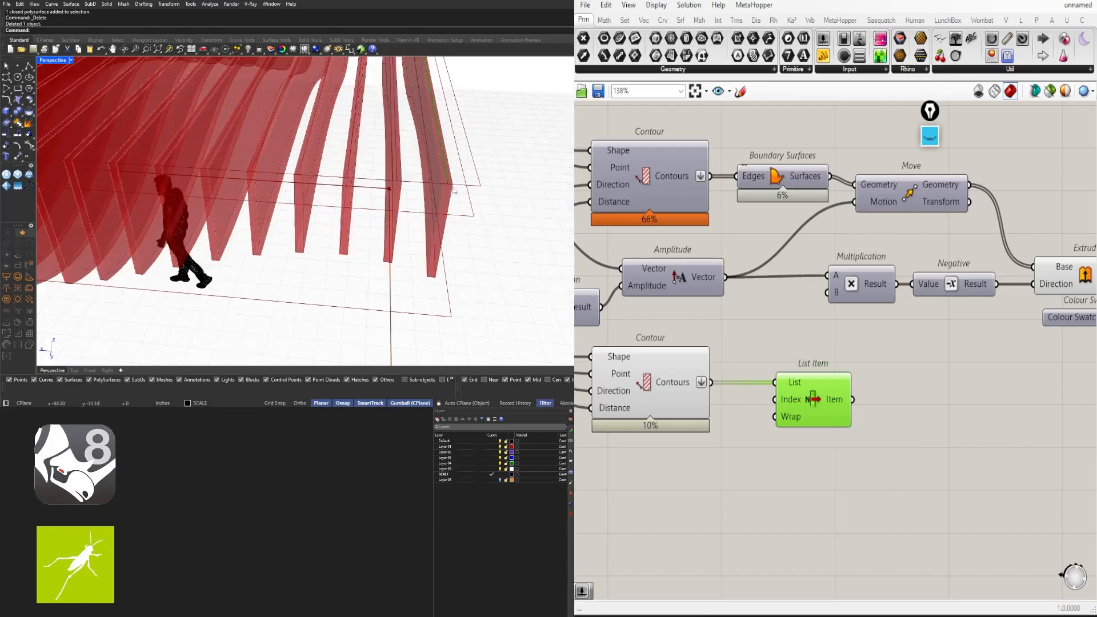
{"action": "right_click_drag", "start_coordinate": [888, 427], "coordinate": [840, 413]}
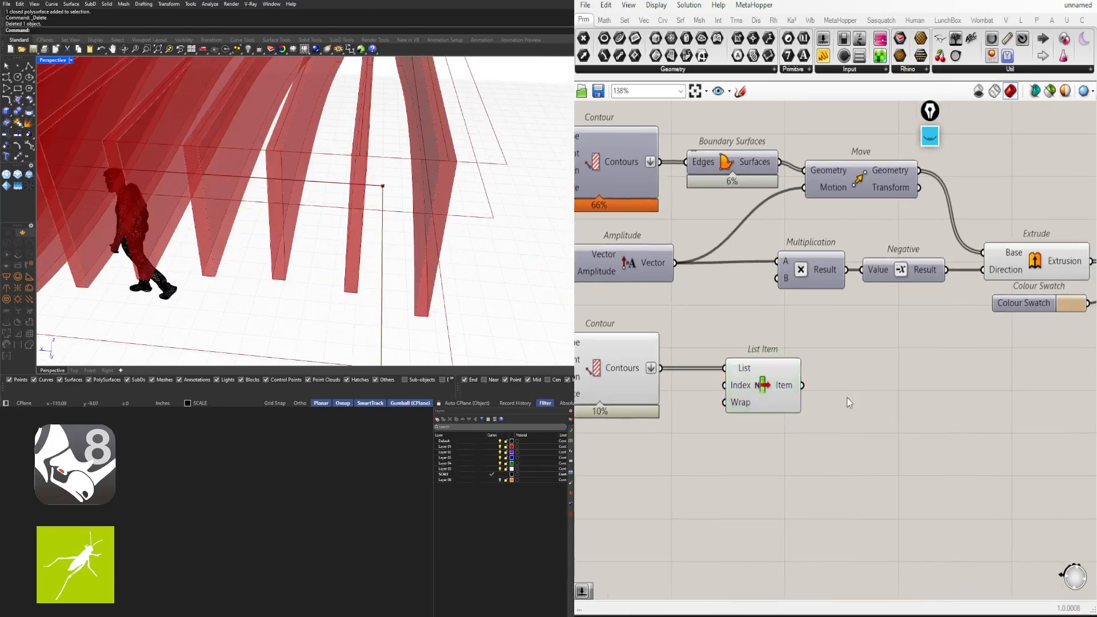
{"action": "double_click", "coordinate": [847, 397]}
{"action": "type", "text": "END"}
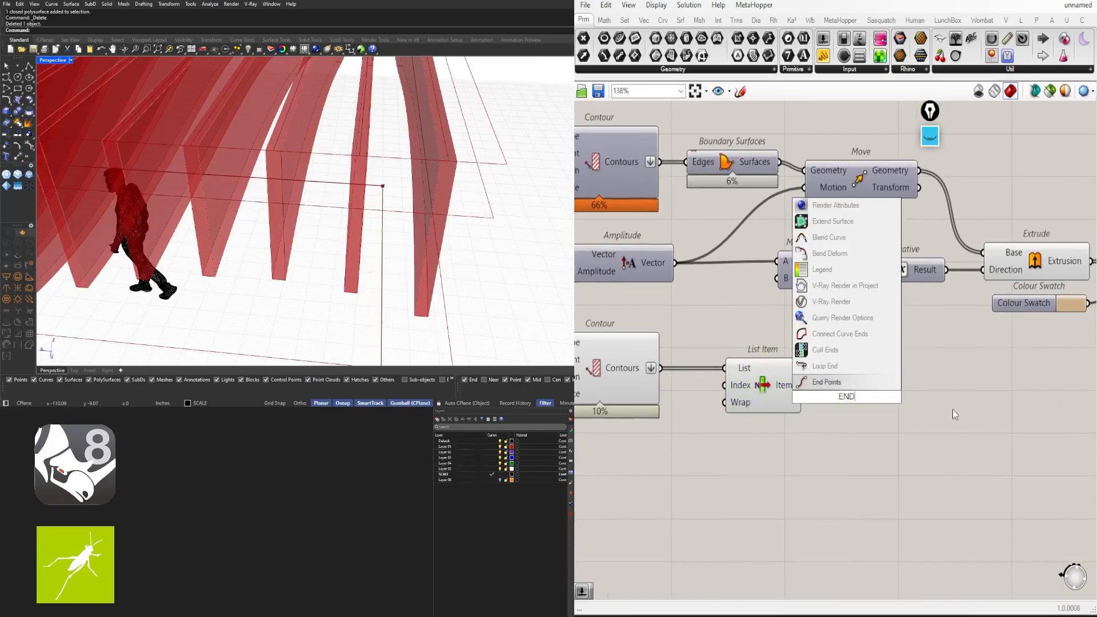
{"action": "left_click", "coordinate": [826, 381]}
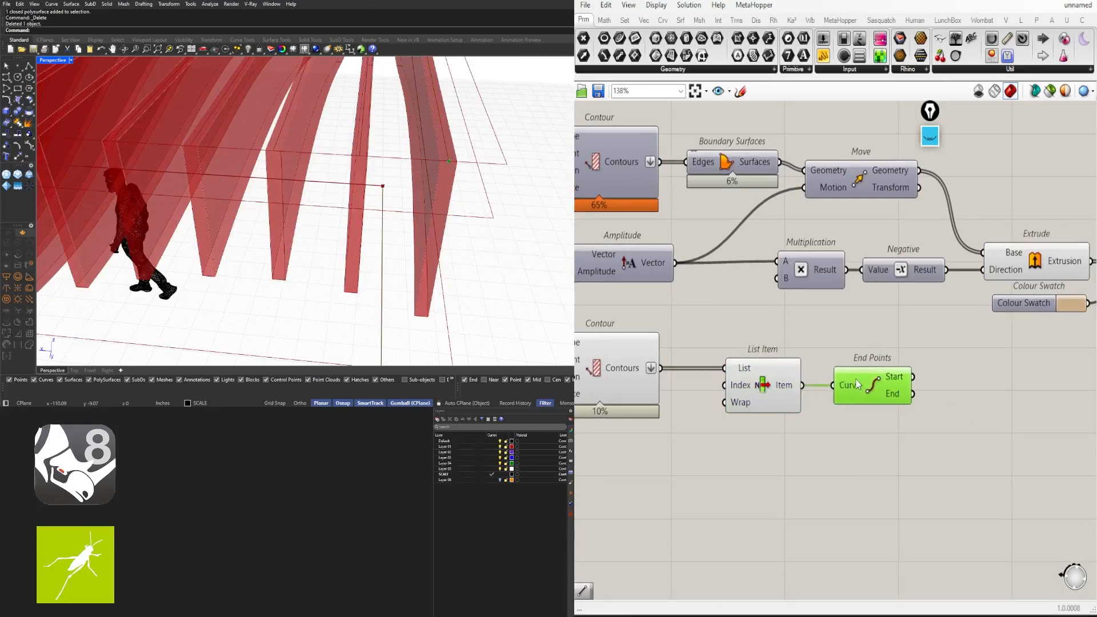
{"action": "scroll", "coordinate": [459, 125], "scroll_direction": "down", "scroll_amount": 9}
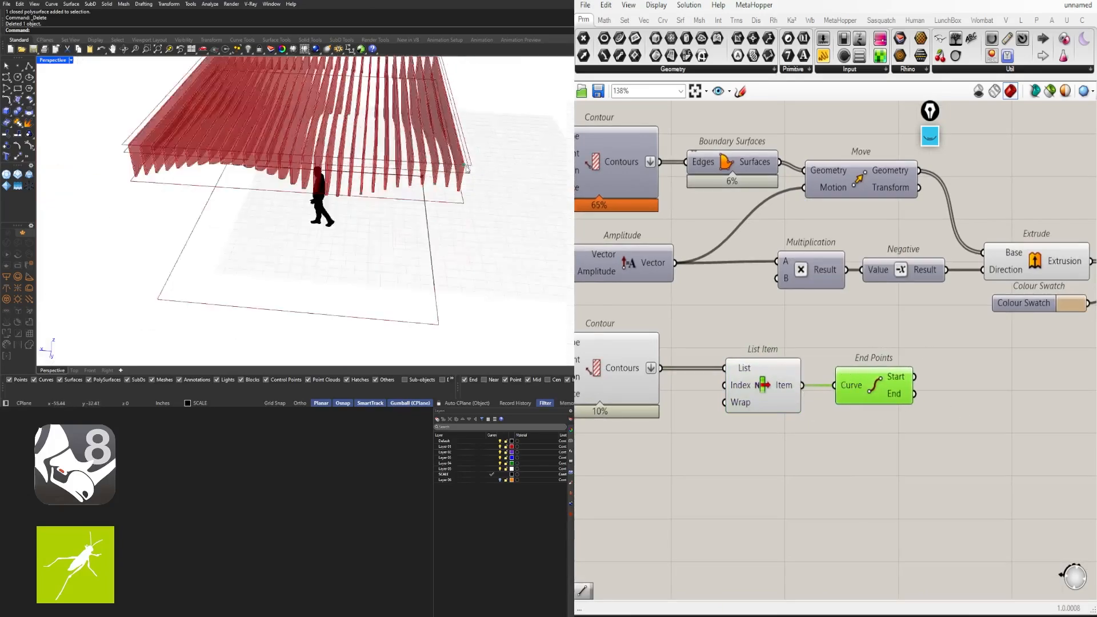
{"action": "right_click_drag", "start_coordinate": [459, 126], "coordinate": [488, 118]}
{"action": "scroll", "coordinate": [488, 118], "scroll_direction": "up", "scroll_amount": 5}
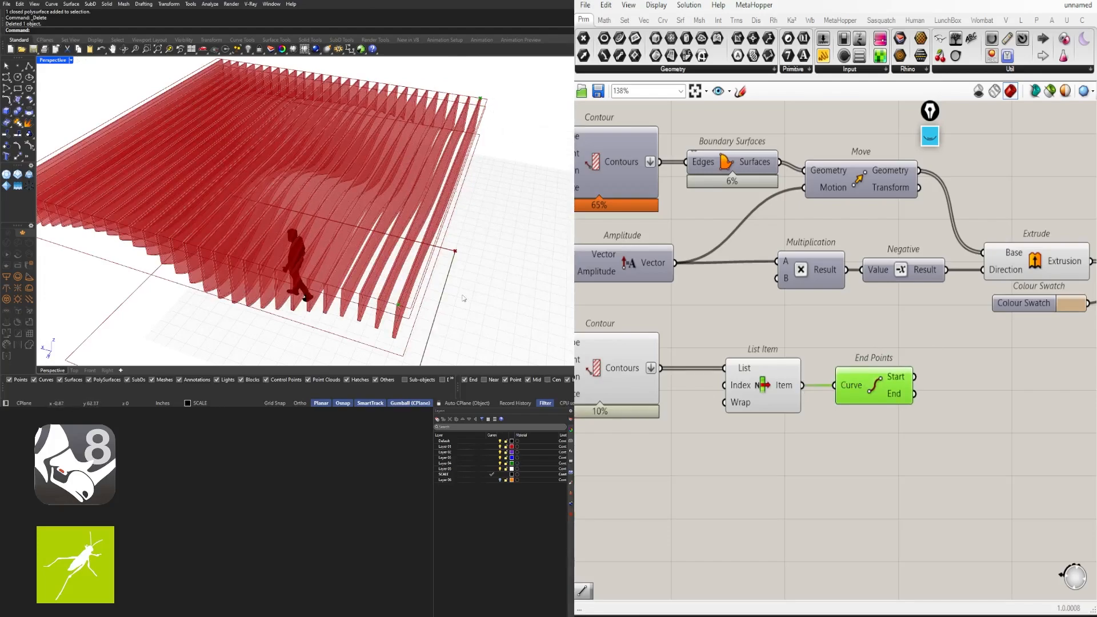
{"action": "left_click", "coordinate": [1005, 384]}
{"action": "double_click", "coordinate": [969, 386]}
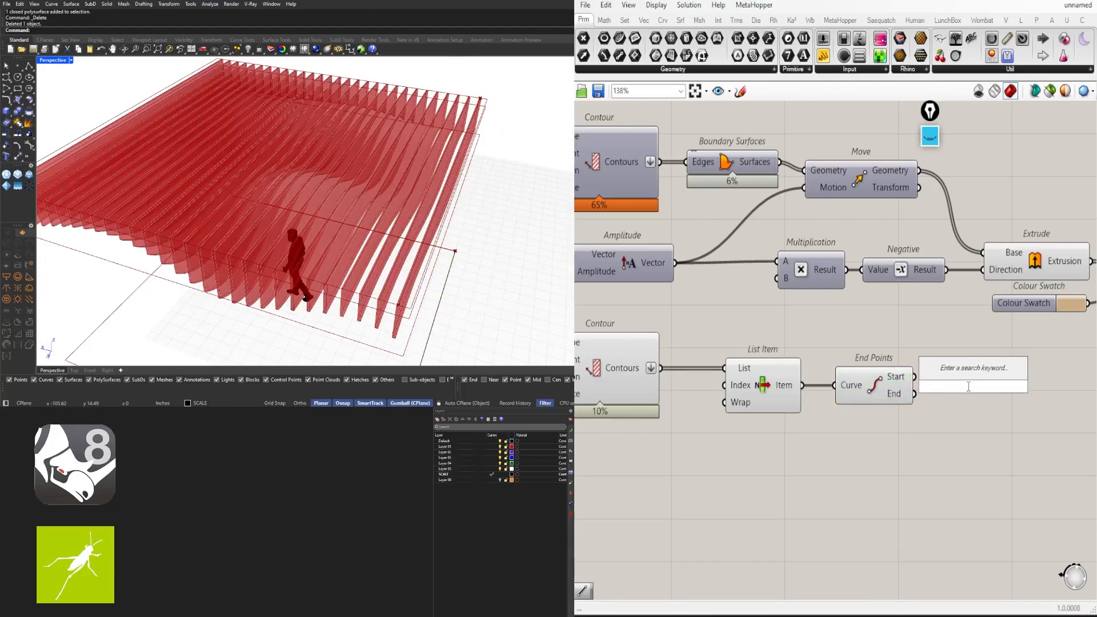
{"action": "type", "text": "POINT"}
{"action": "key", "text": "Return"}
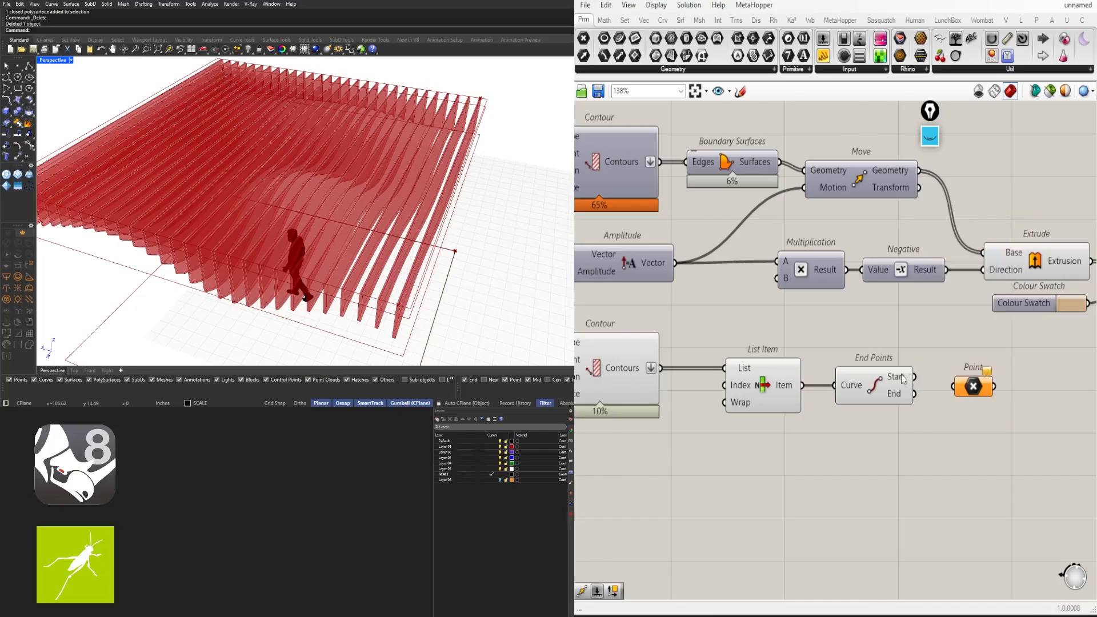
{"action": "mouse_move", "coordinate": [915, 377]}
{"action": "left_mouse_down"}
{"action": "mouse_move", "coordinate": [963, 383]}
{"action": "mouse_move", "coordinate": [934, 376]}
{"action": "left_mouse_up"}
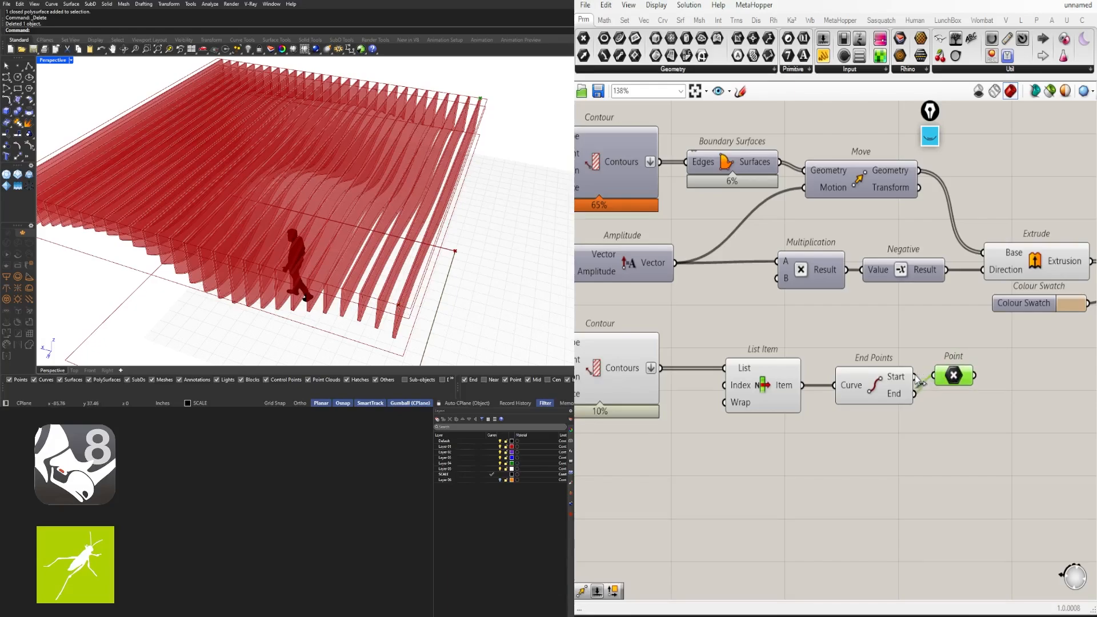
{"action": "scroll", "coordinate": [924, 390], "scroll_direction": "down", "scroll_amount": 1}
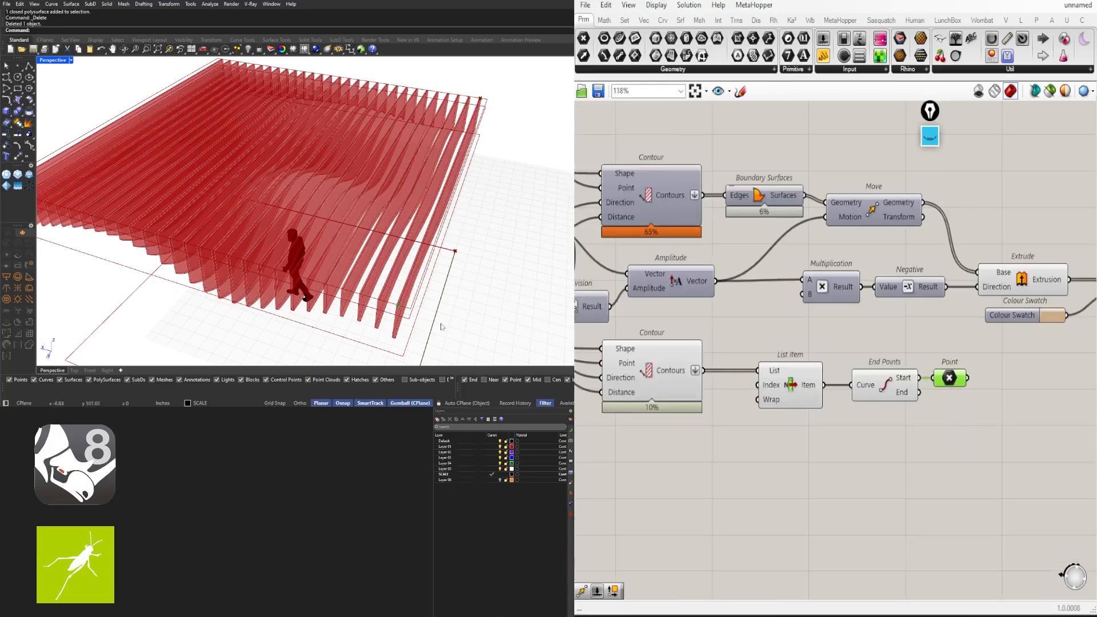
{"action": "scroll", "coordinate": [400, 303], "scroll_direction": "up", "scroll_amount": 5}
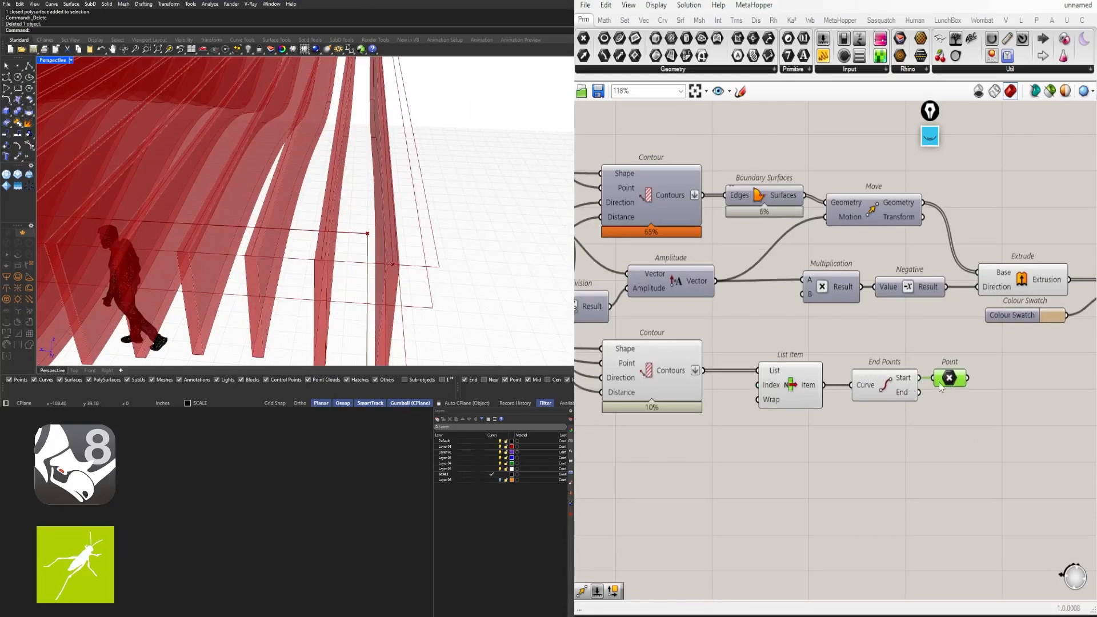
{"action": "right_click_drag", "start_coordinate": [369, 290], "coordinate": [398, 273]}
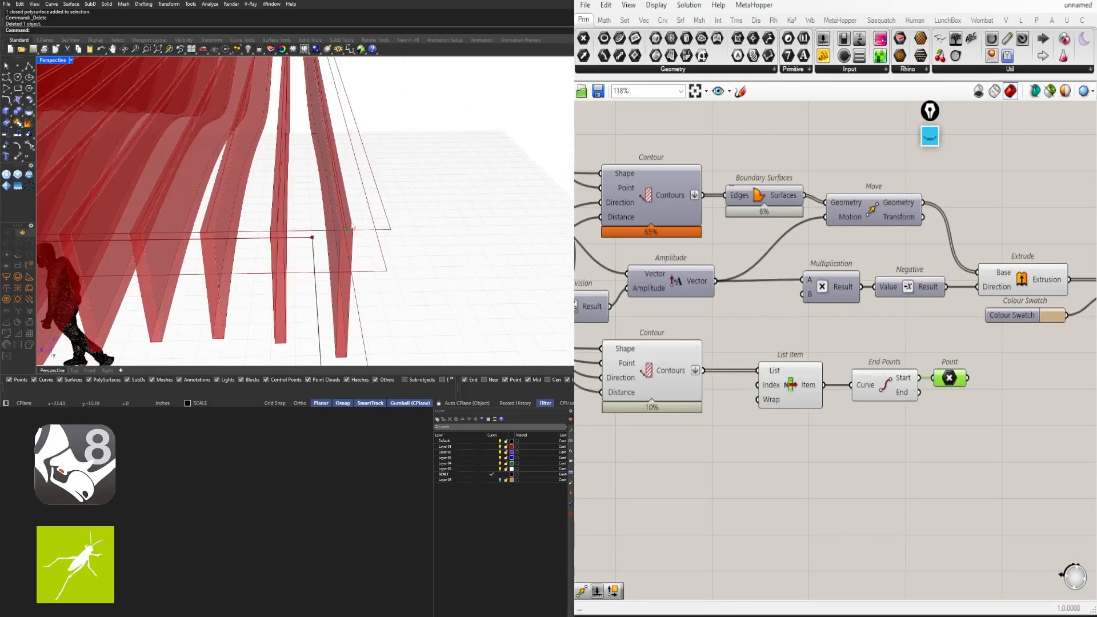
{"action": "scroll", "coordinate": [351, 229], "scroll_direction": "up", "scroll_amount": 3}
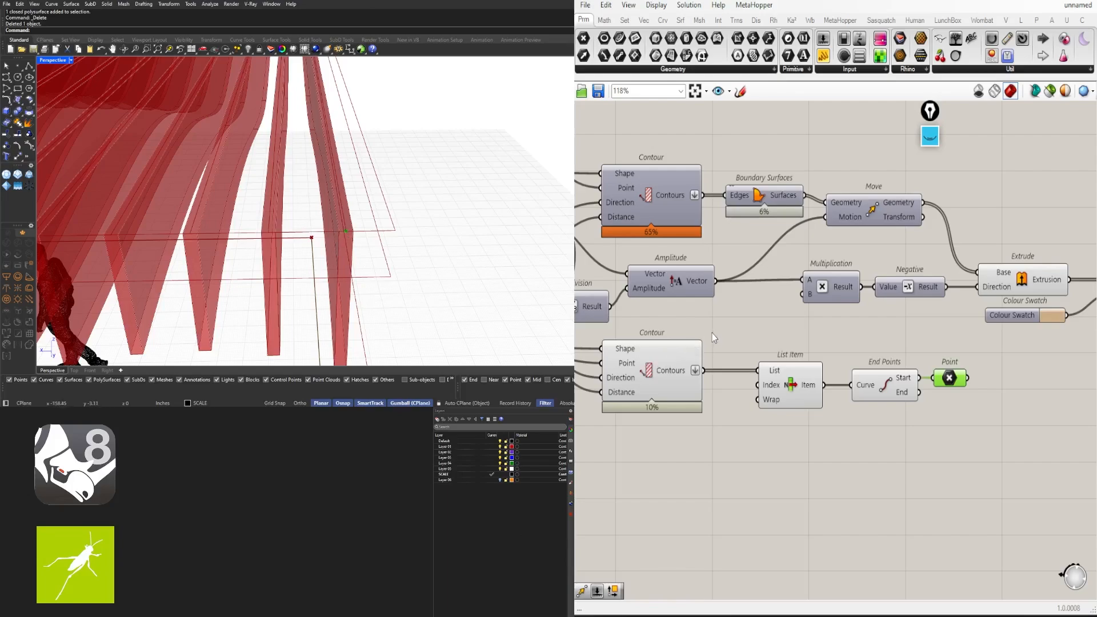
{"action": "right_click_drag", "start_coordinate": [713, 333], "coordinate": [766, 289]}
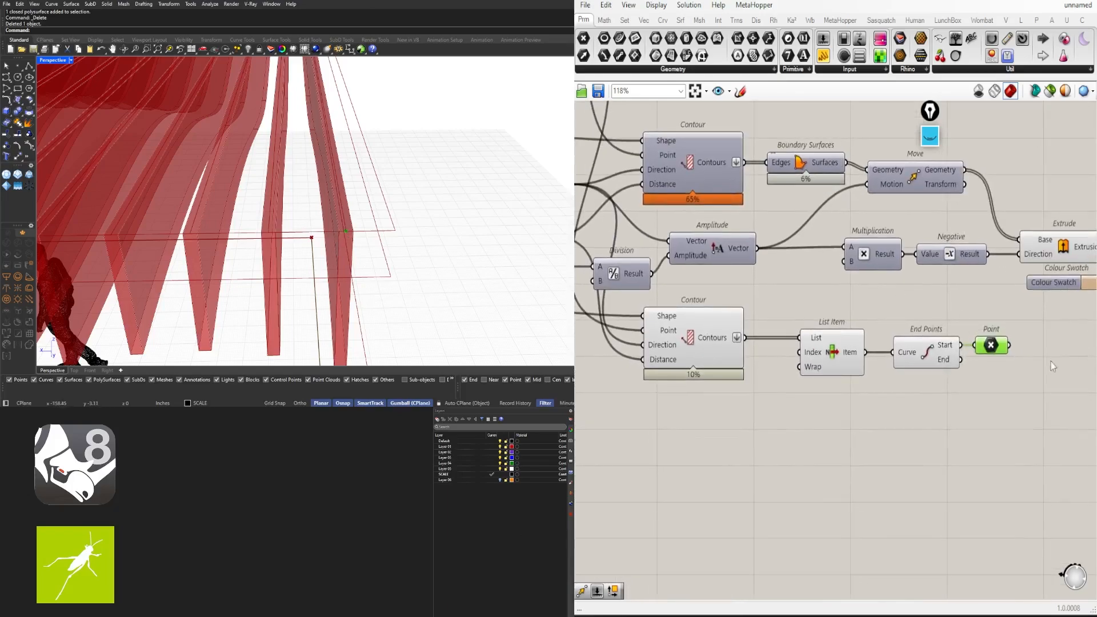
{"action": "right_click_drag", "start_coordinate": [802, 350], "coordinate": [912, 370]}
{"action": "right_click_drag", "start_coordinate": [769, 306], "coordinate": [811, 333]}
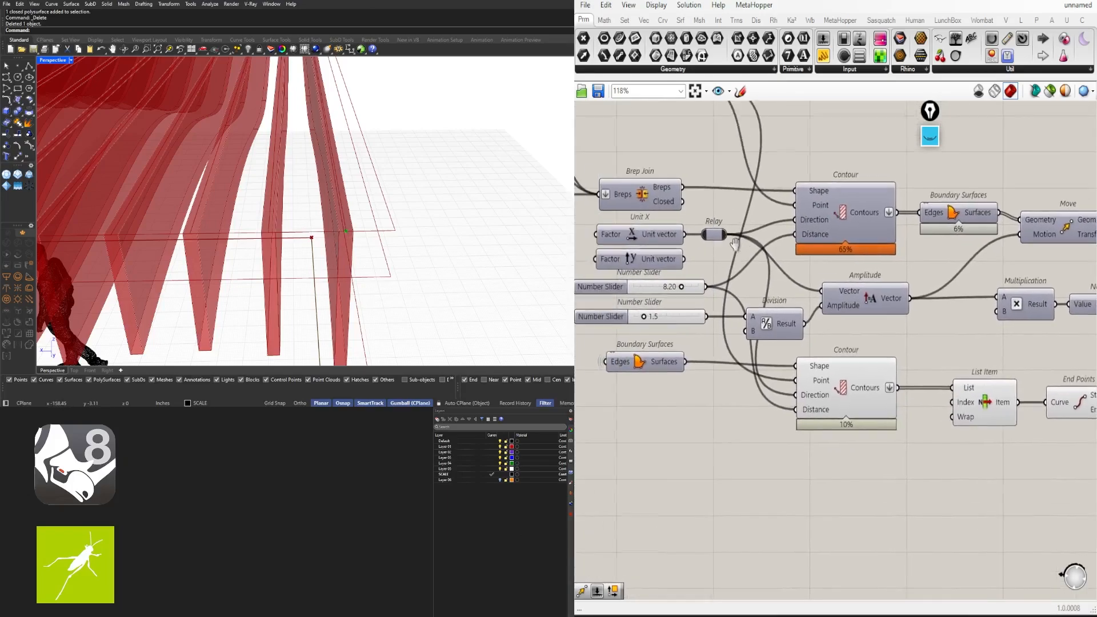
Copy the Division and Amplitude components and place the copies under the List Item chain
{"action": "left_click", "coordinate": [865, 301]}
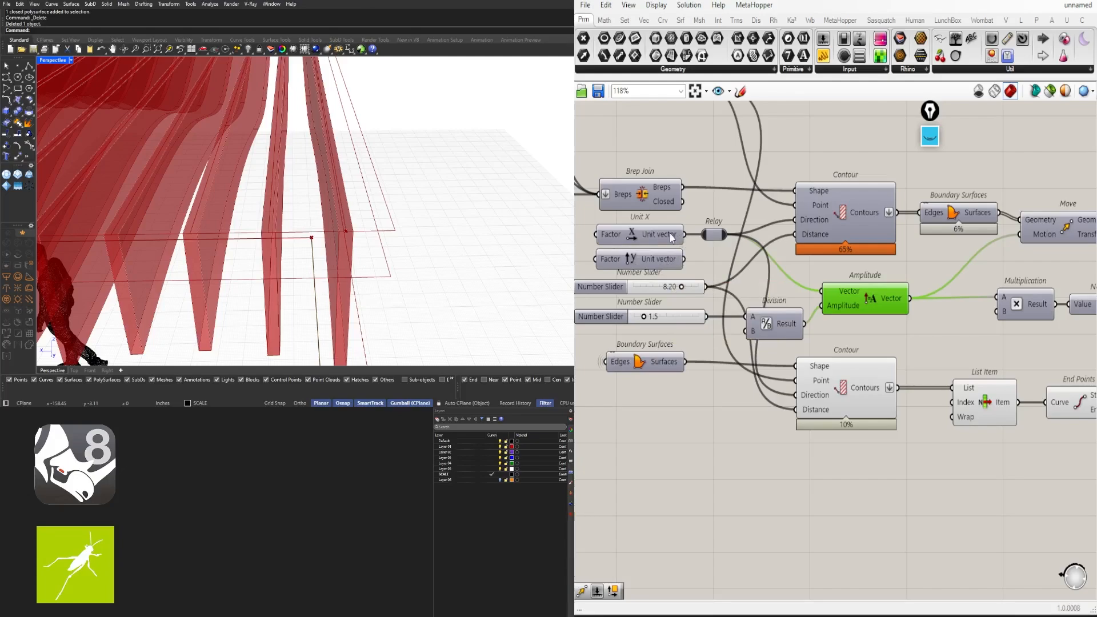
{"action": "mouse_move", "coordinate": [671, 238]}
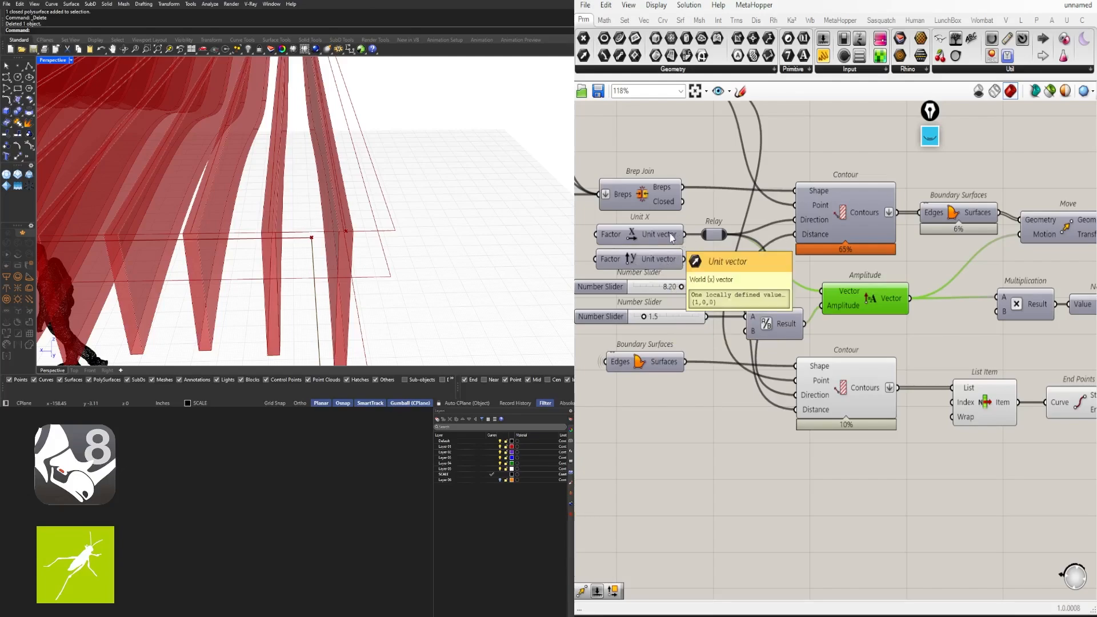
{"action": "scroll", "coordinate": [780, 248], "scroll_direction": "down", "scroll_amount": 2}
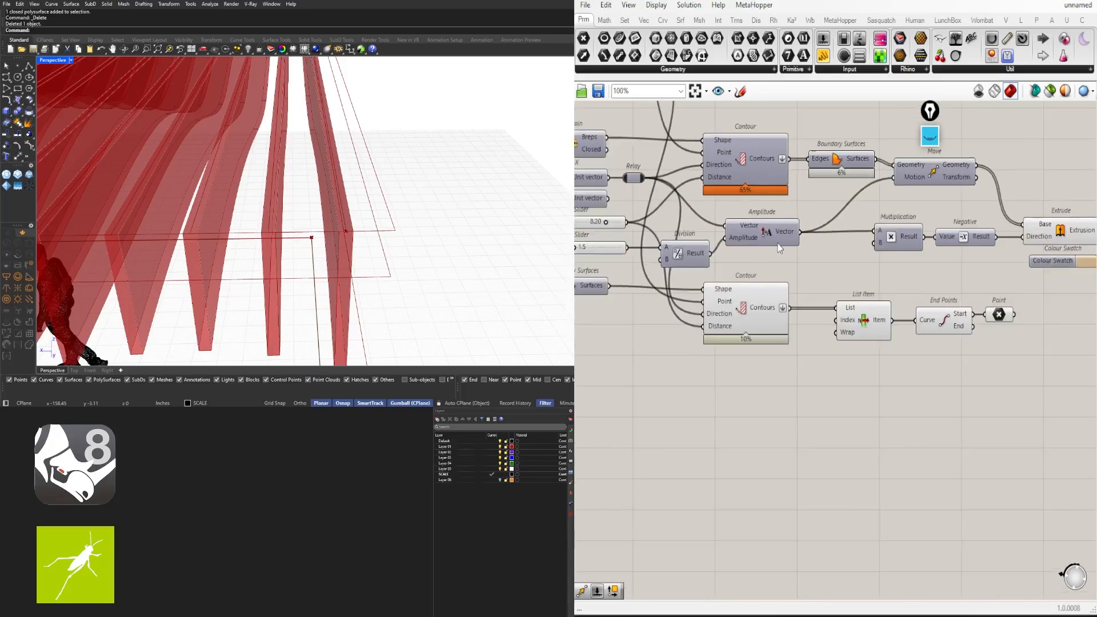
{"action": "right_click_drag", "start_coordinate": [788, 264], "coordinate": [820, 274]}
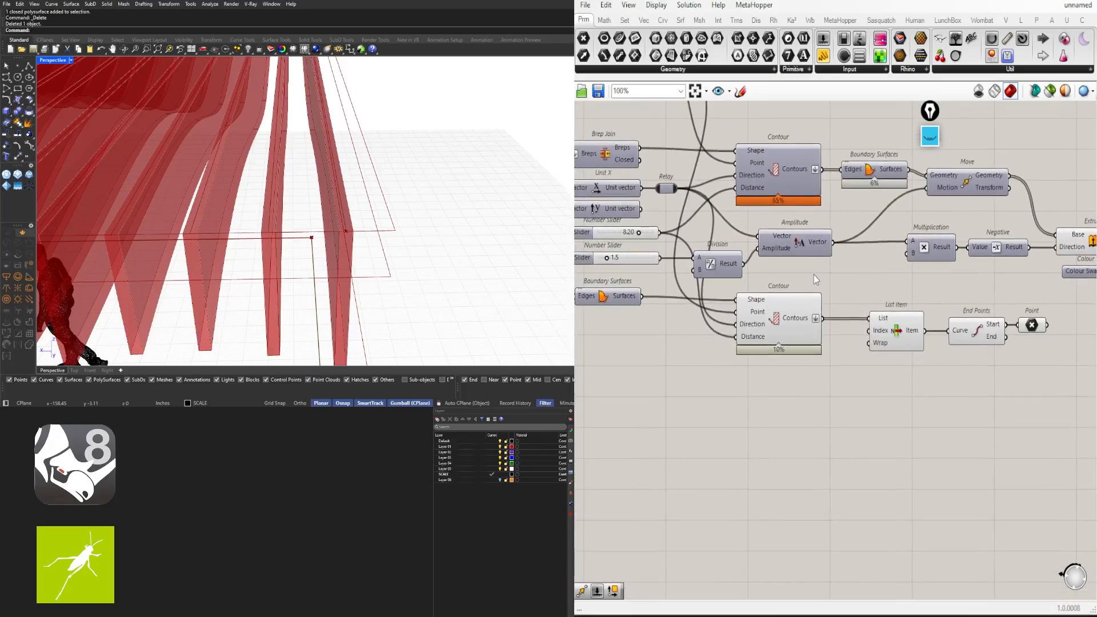
{"action": "left_click_drag", "start_coordinate": [800, 239], "coordinate": [794, 263]}
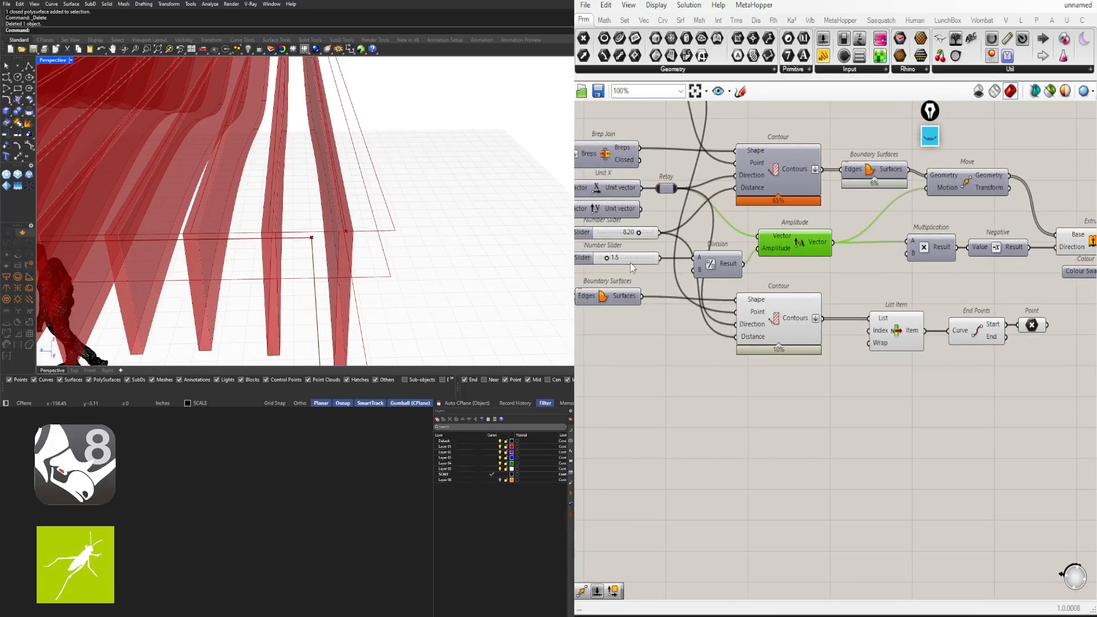
{"action": "left_click", "coordinate": [629, 261], "text": "shift"}
{"action": "right_click_drag", "start_coordinate": [761, 306], "coordinate": [726, 286]}
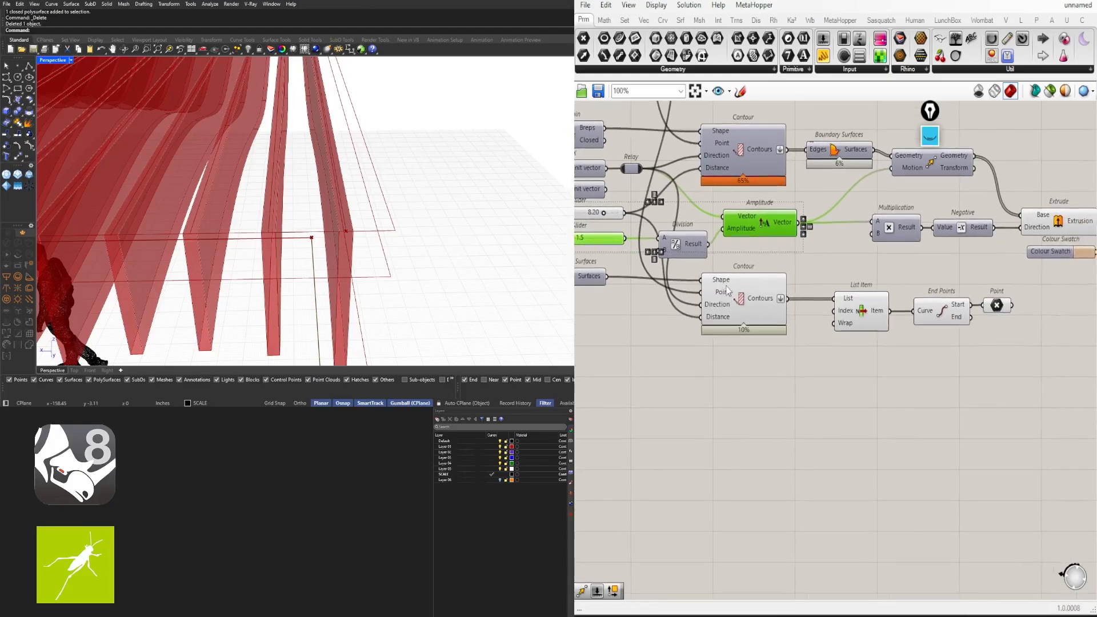
{"action": "left_click", "coordinate": [701, 251], "text": "shift"}
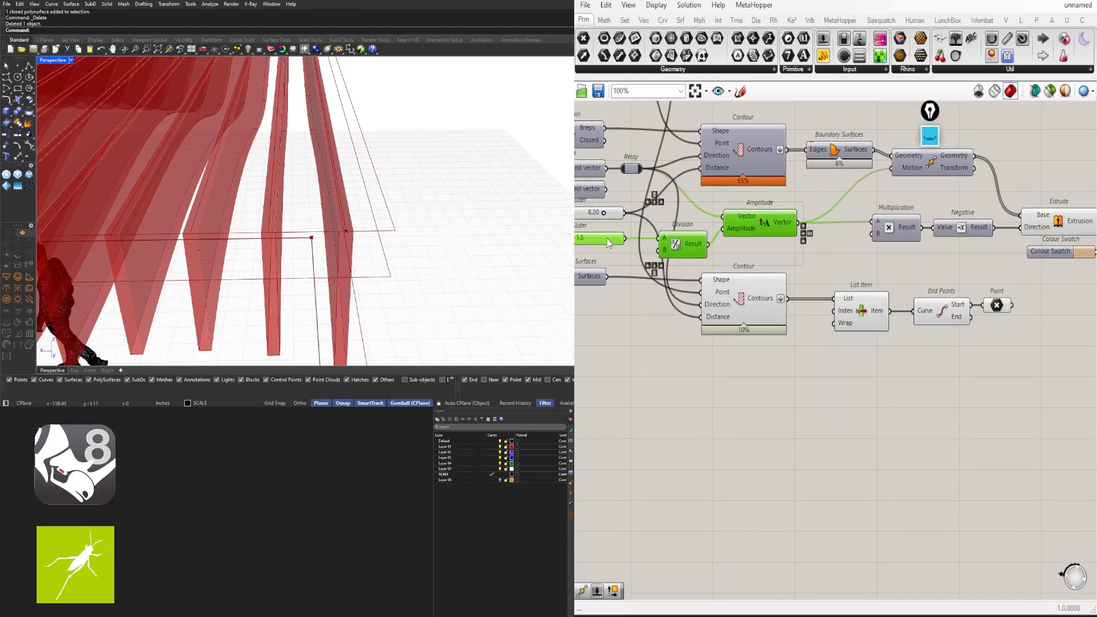
{"action": "left_click_drag", "start_coordinate": [762, 266], "coordinate": [678, 222]}
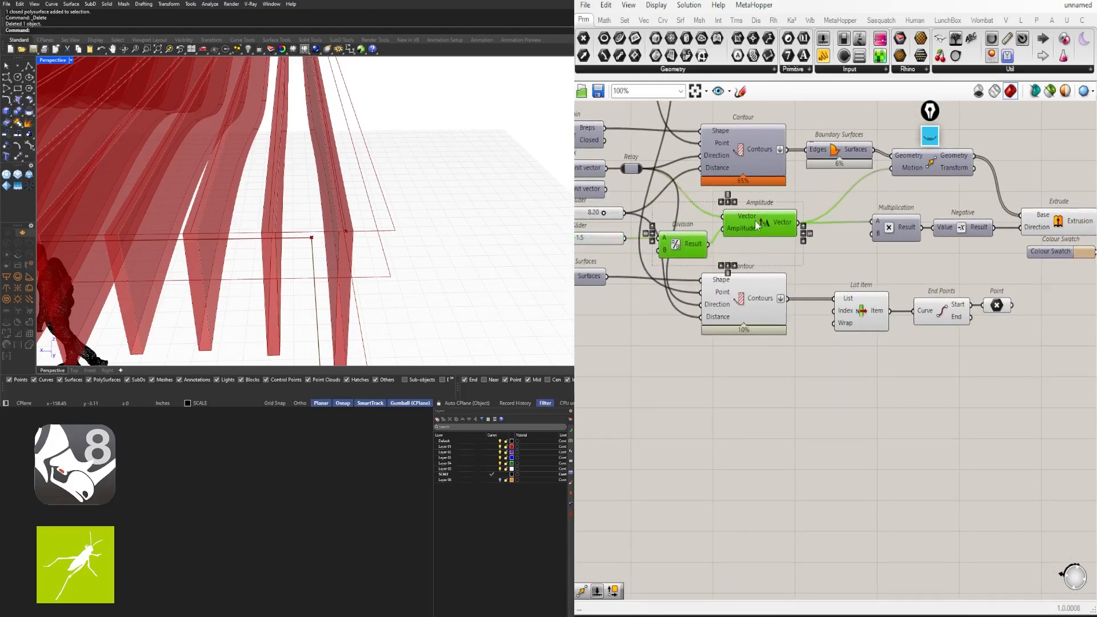
{"action": "left_click_drag", "start_coordinate": [752, 222], "coordinate": [1076, 344]}
{"action": "right_click_drag", "start_coordinate": [1077, 344], "coordinate": [1001, 350]}
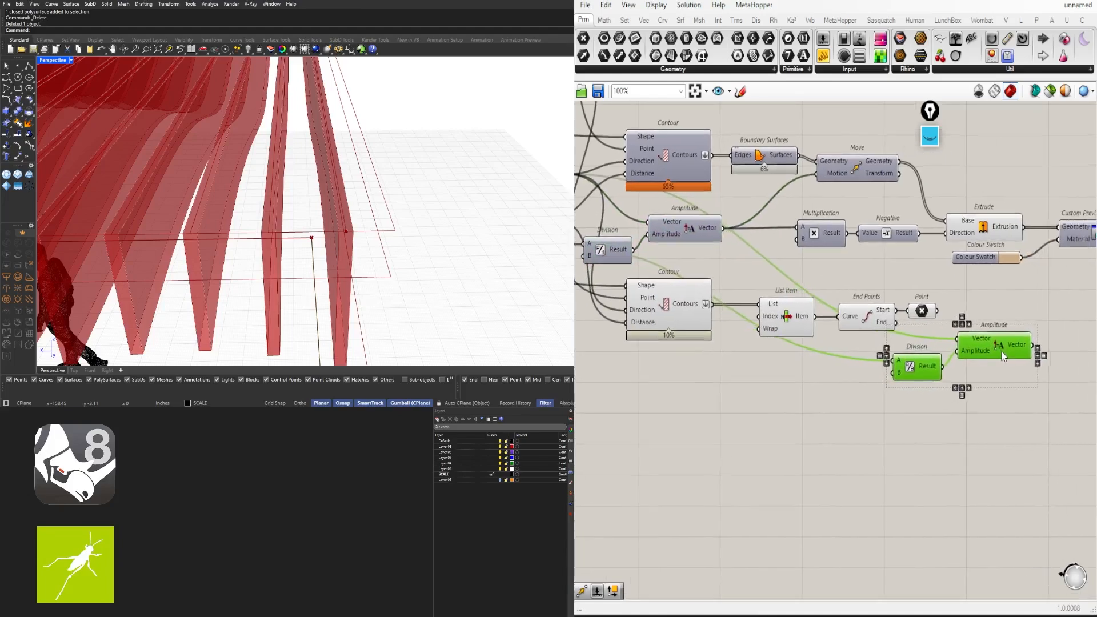
{"action": "left_click_drag", "start_coordinate": [1002, 348], "coordinate": [906, 364]}
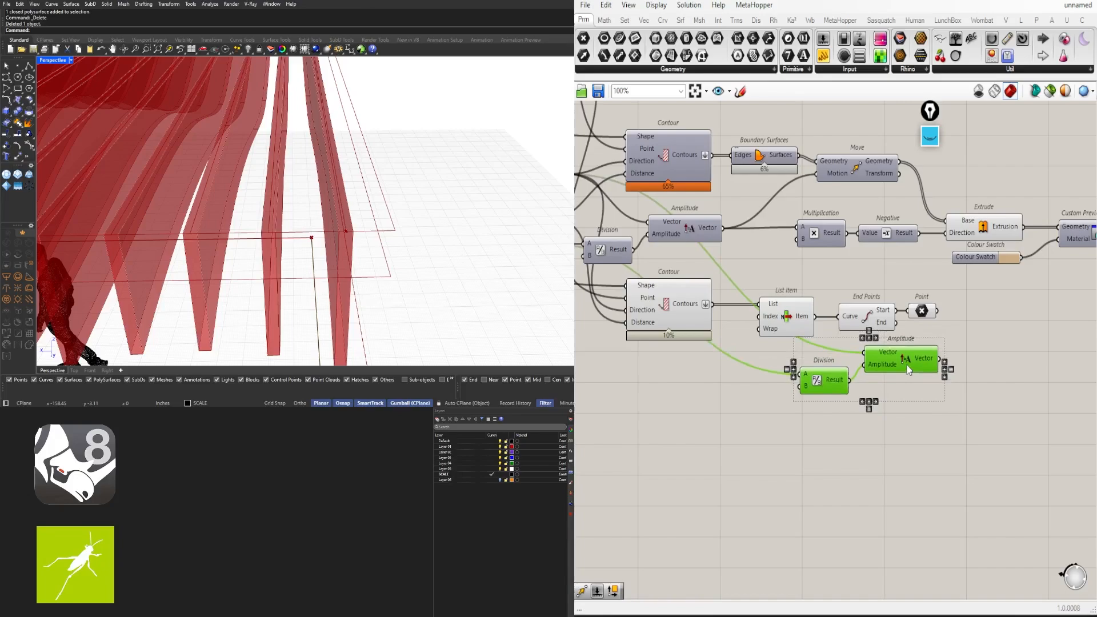
{"action": "left_click", "coordinate": [916, 338]}
Add a Move component with the end Point as Geometry and the copied Amplitude vector as Motion
{"action": "left_click", "coordinate": [920, 316]}
{"action": "double_click", "coordinate": [990, 356]}
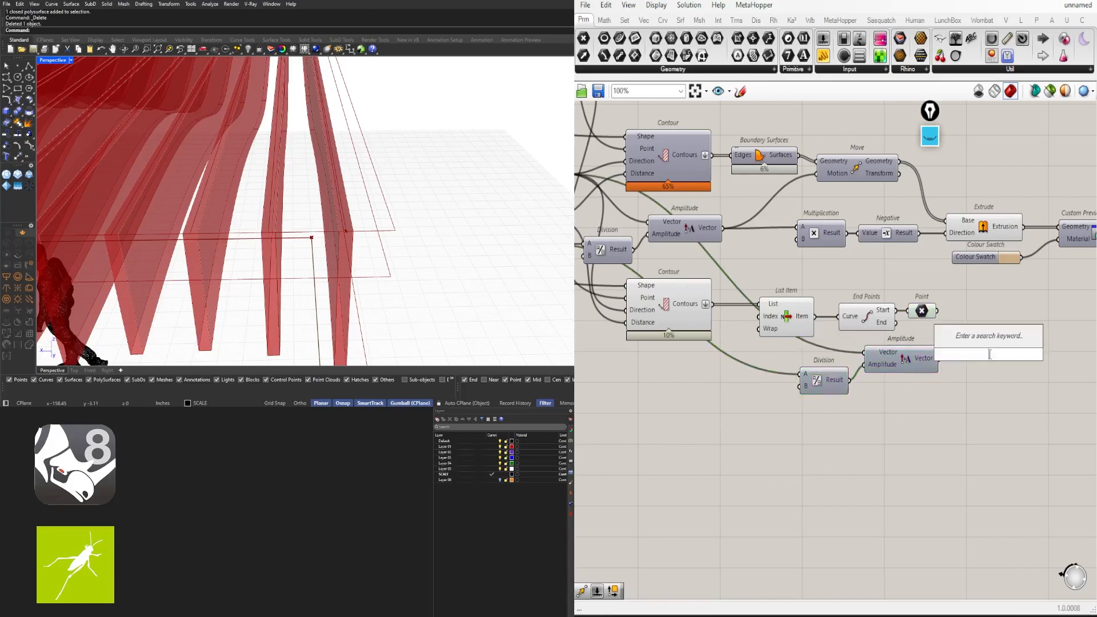
{"action": "type", "text": "move"}
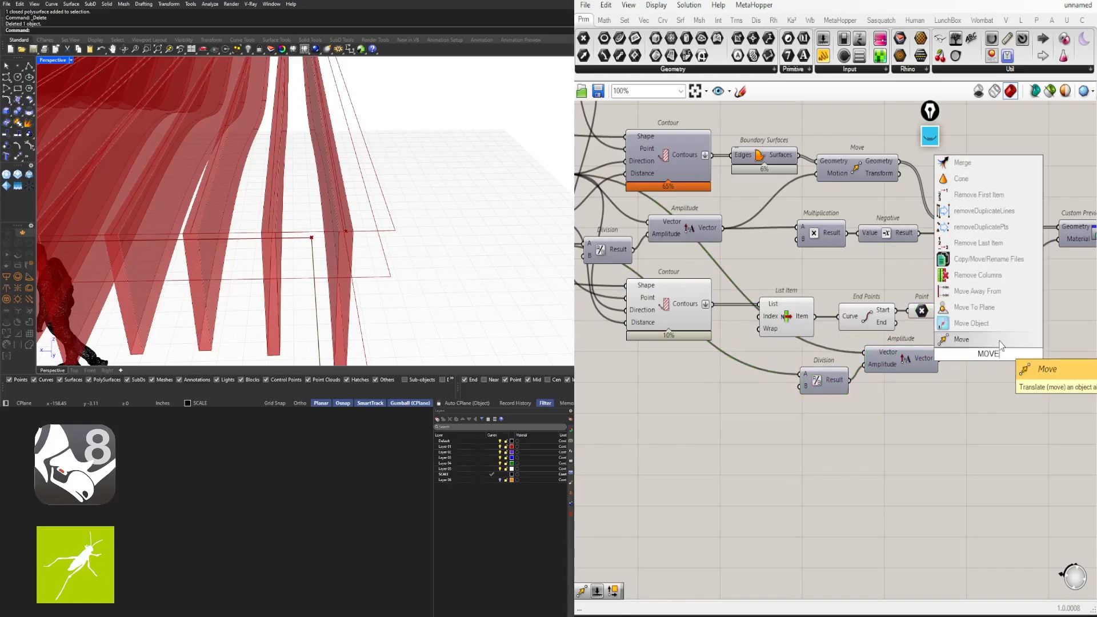
{"action": "left_click", "coordinate": [951, 309]}
{"action": "left_click_drag", "start_coordinate": [937, 311], "coordinate": [998, 333]}
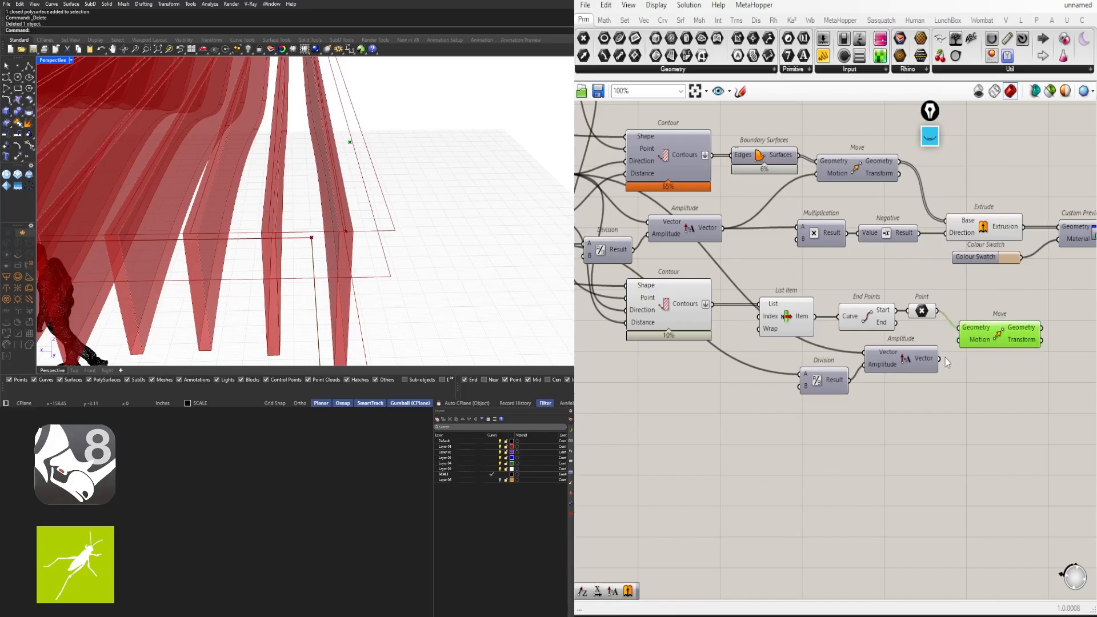
{"action": "left_click_drag", "start_coordinate": [942, 361], "coordinate": [989, 332]}
{"action": "scroll", "coordinate": [396, 243], "scroll_direction": "up", "scroll_amount": 2}
{"action": "scroll", "coordinate": [396, 243], "scroll_direction": "down", "scroll_amount": 4}
{"action": "scroll", "coordinate": [439, 230], "scroll_direction": "up", "scroll_amount": 2}
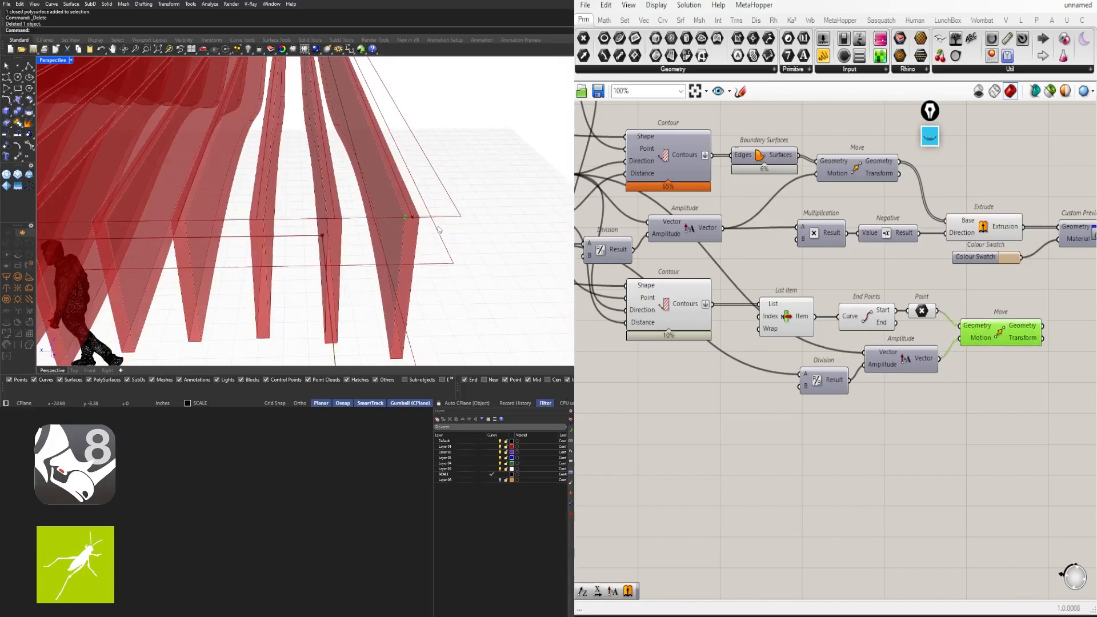
{"action": "right_click_drag", "start_coordinate": [801, 345], "coordinate": [844, 343]}
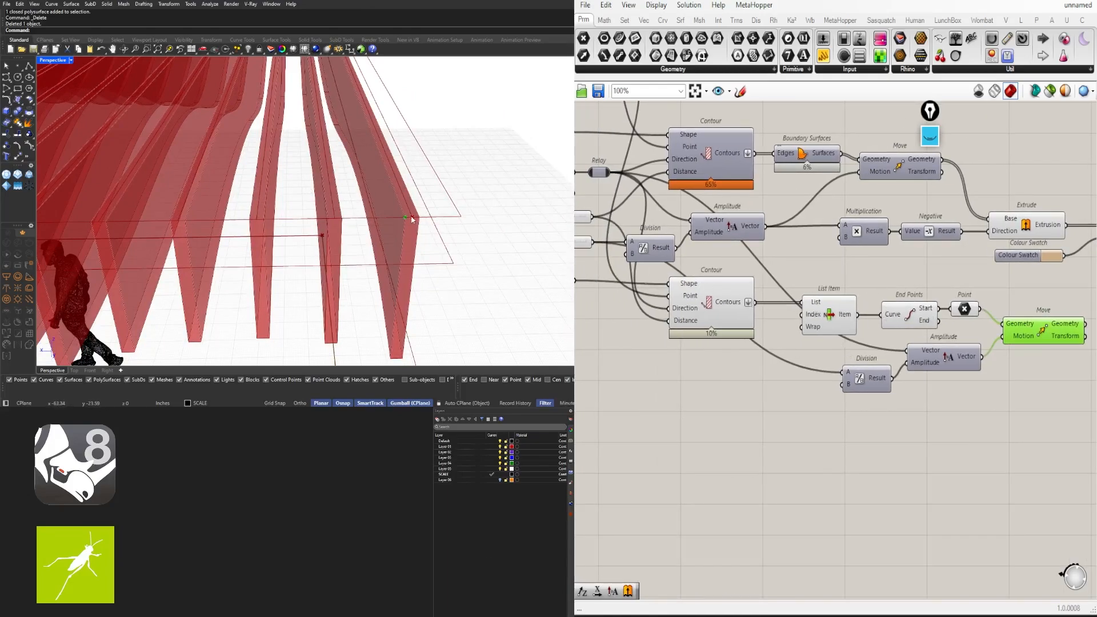
{"action": "right_click_drag", "start_coordinate": [632, 366], "coordinate": [707, 365]}
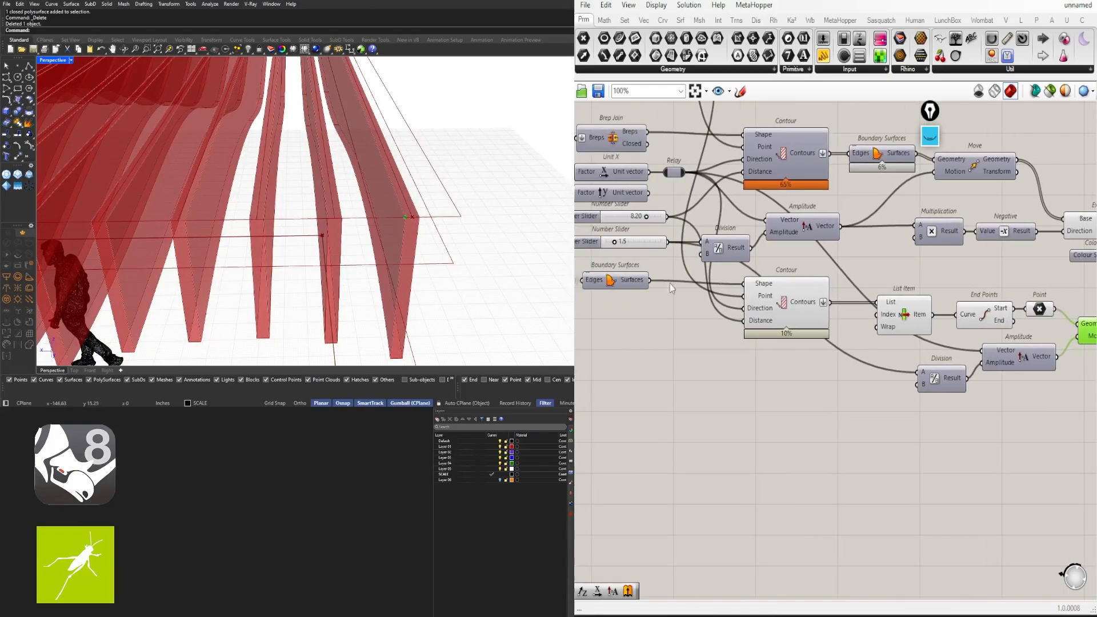
Hide the long wires into the copied Division's A input and Amplitude's vector input
{"action": "left_click", "coordinate": [728, 247]}
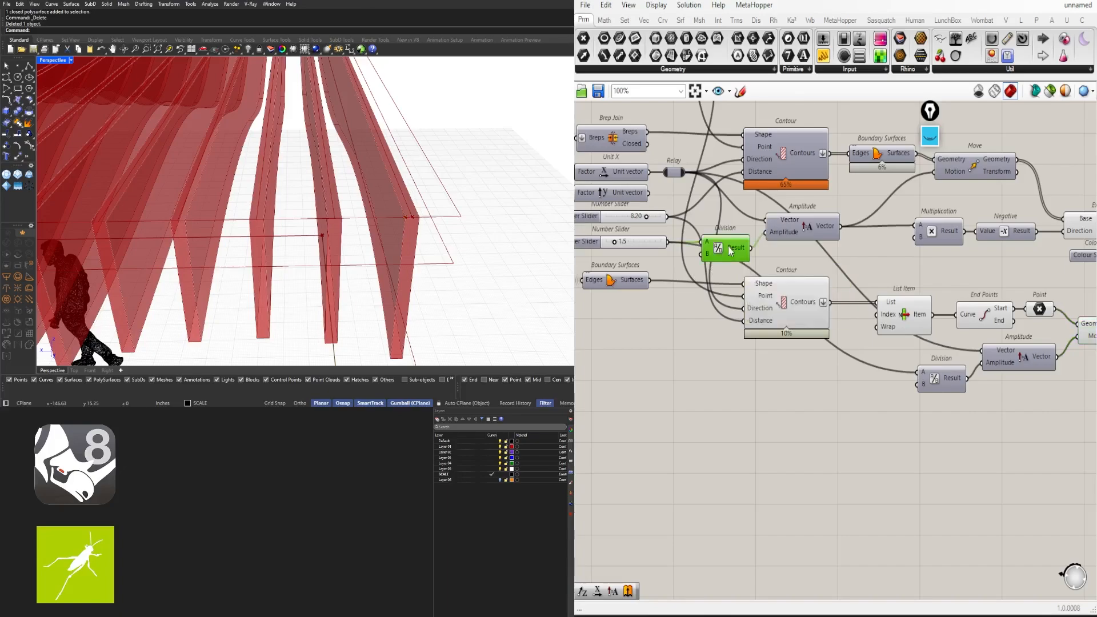
{"action": "right_click_drag", "start_coordinate": [923, 317], "coordinate": [781, 311]}
{"action": "left_click", "coordinate": [674, 230]}
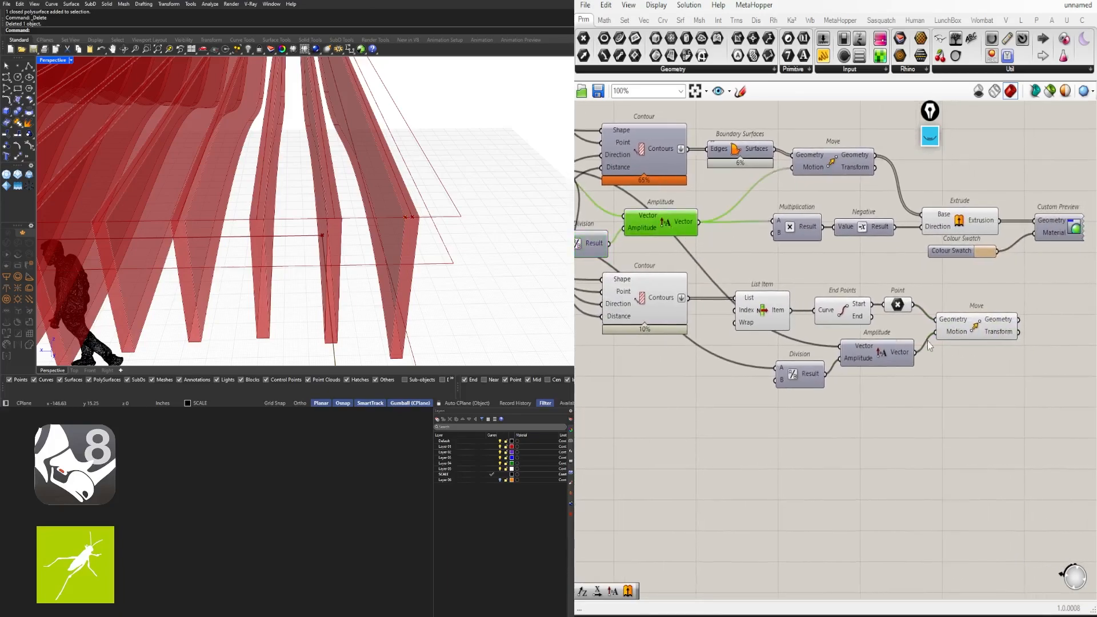
{"action": "left_click", "coordinate": [964, 334]}
{"action": "right_click", "coordinate": [789, 374]}
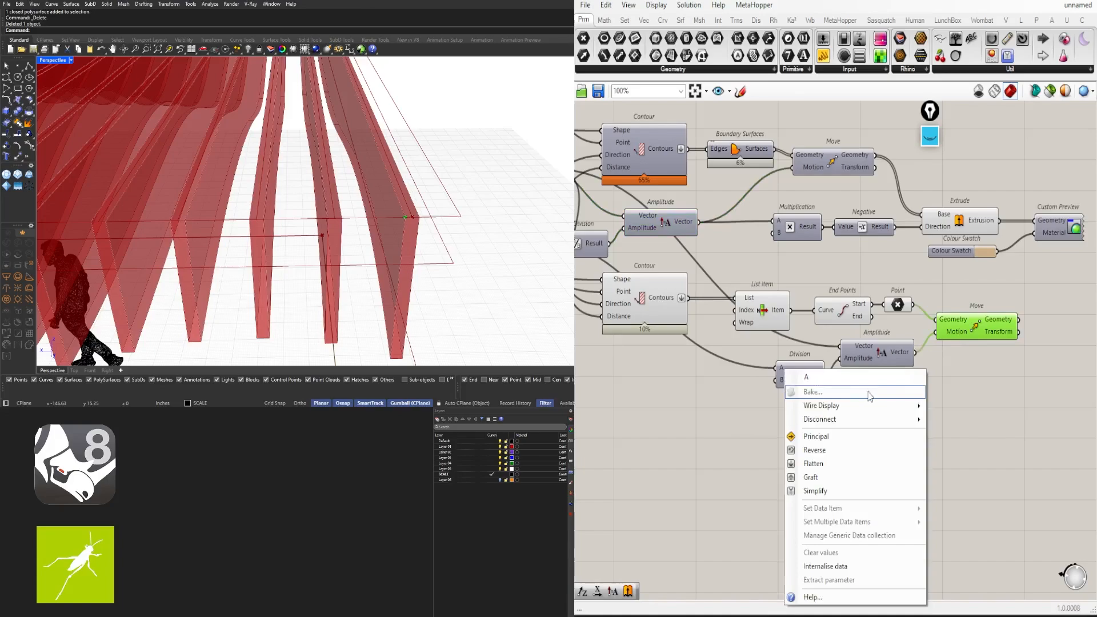
{"action": "mouse_move", "coordinate": [831, 409]}
{"action": "left_click", "coordinate": [954, 434]}
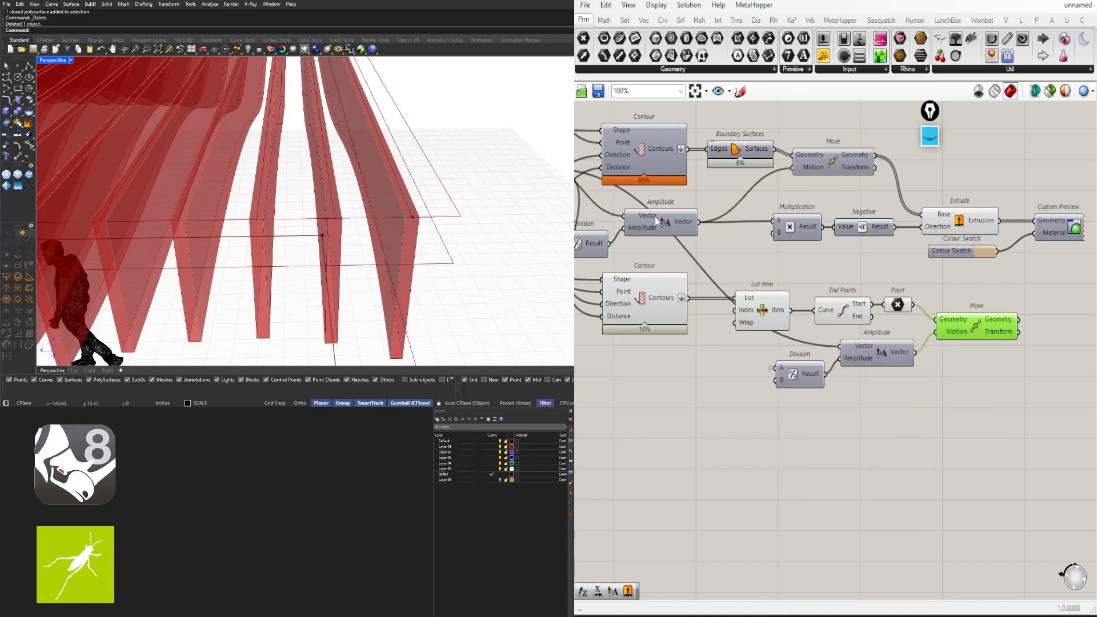
{"action": "right_click", "coordinate": [871, 357]}
{"action": "mouse_move", "coordinate": [938, 366]}
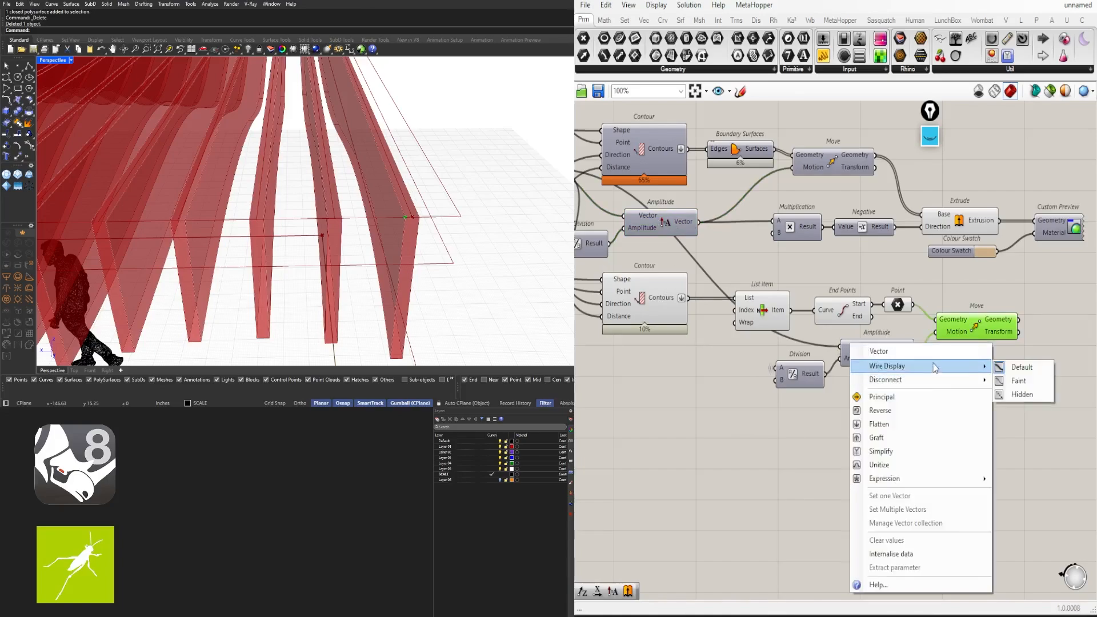
{"action": "left_click", "coordinate": [1024, 396]}
Arrange the copied Division/Amplitude pair, End Points, Point and Move components neatly
{"action": "left_click", "coordinate": [795, 374]}
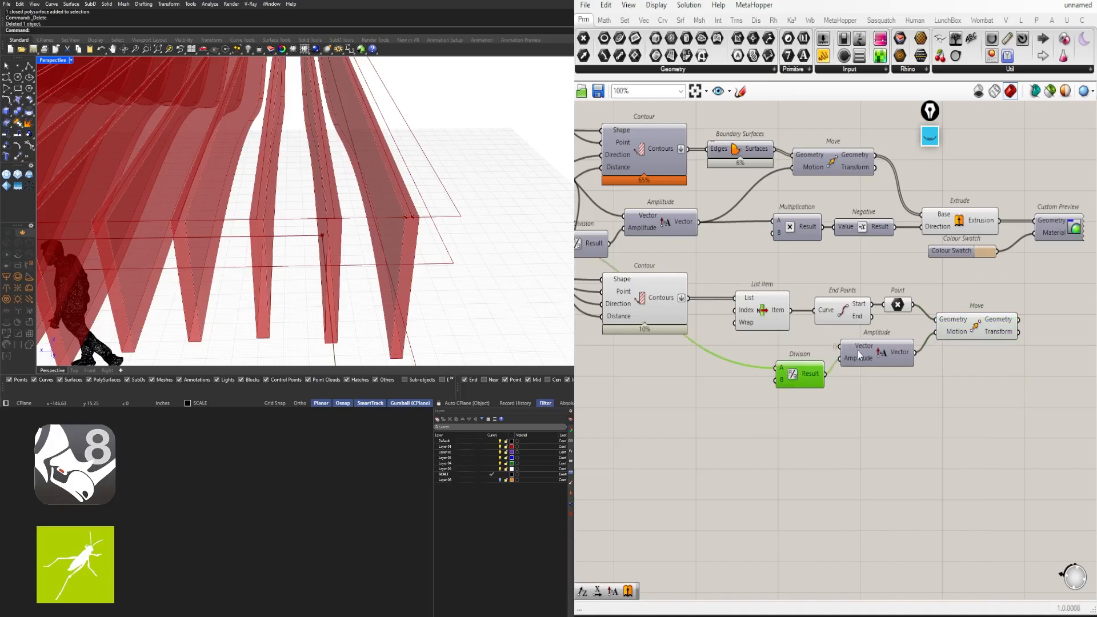
{"action": "left_click_drag", "start_coordinate": [803, 375], "coordinate": [803, 360]}
{"action": "left_click_drag", "start_coordinate": [933, 406], "coordinate": [800, 360]}
{"action": "left_click_drag", "start_coordinate": [884, 346], "coordinate": [908, 297]}
{"action": "left_click", "coordinate": [889, 349]}
{"action": "left_click", "coordinate": [959, 282]}
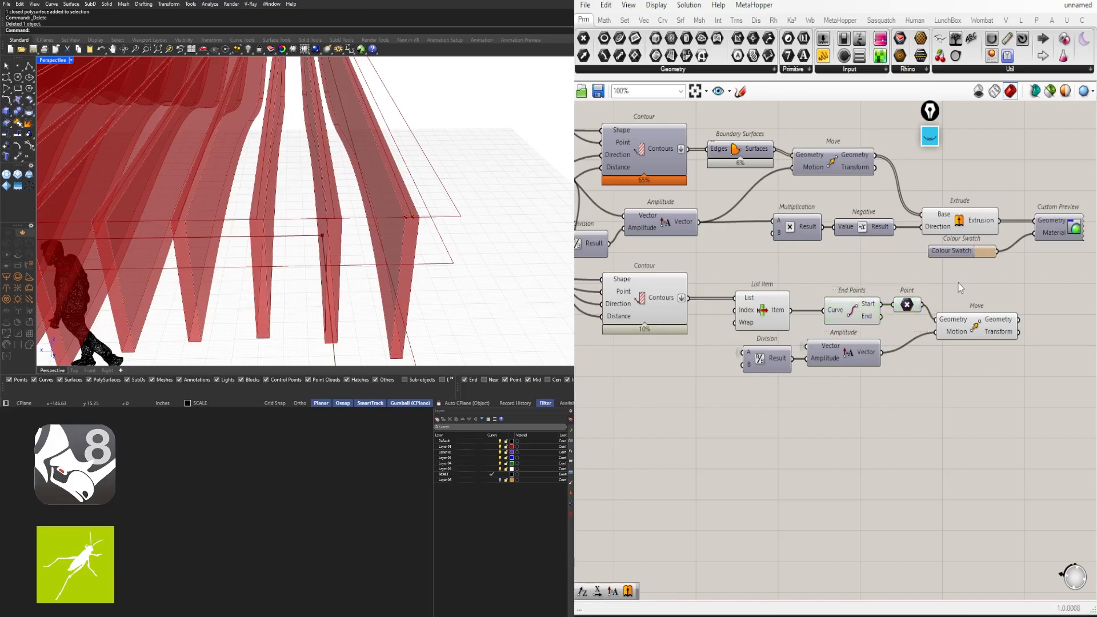
{"action": "left_click_drag", "start_coordinate": [968, 326], "coordinate": [972, 326]}
{"action": "left_click", "coordinate": [1013, 392]}
{"action": "right_click_drag", "start_coordinate": [1014, 392], "coordinate": [953, 376]}
{"action": "scroll", "coordinate": [915, 331], "scroll_direction": "up", "scroll_amount": 2}
{"action": "left_click", "coordinate": [915, 302]}
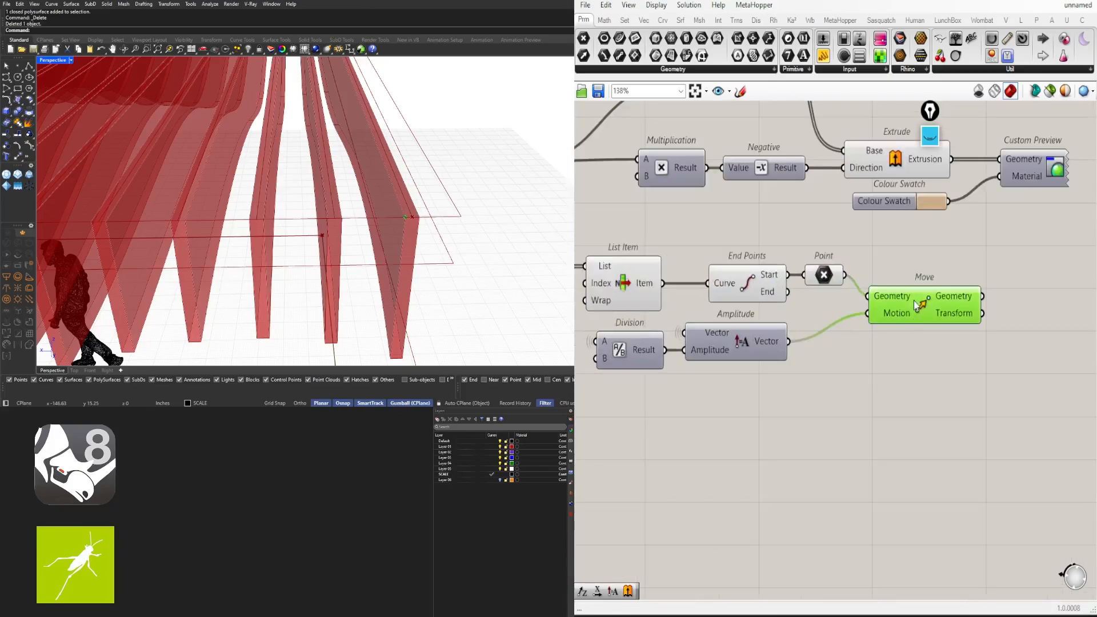
{"action": "left_click_drag", "start_coordinate": [899, 319], "coordinate": [947, 302]}
Add a Negative component fed by Amplitude and duplicate the Move below it
{"action": "mouse_move", "coordinate": [773, 344]}
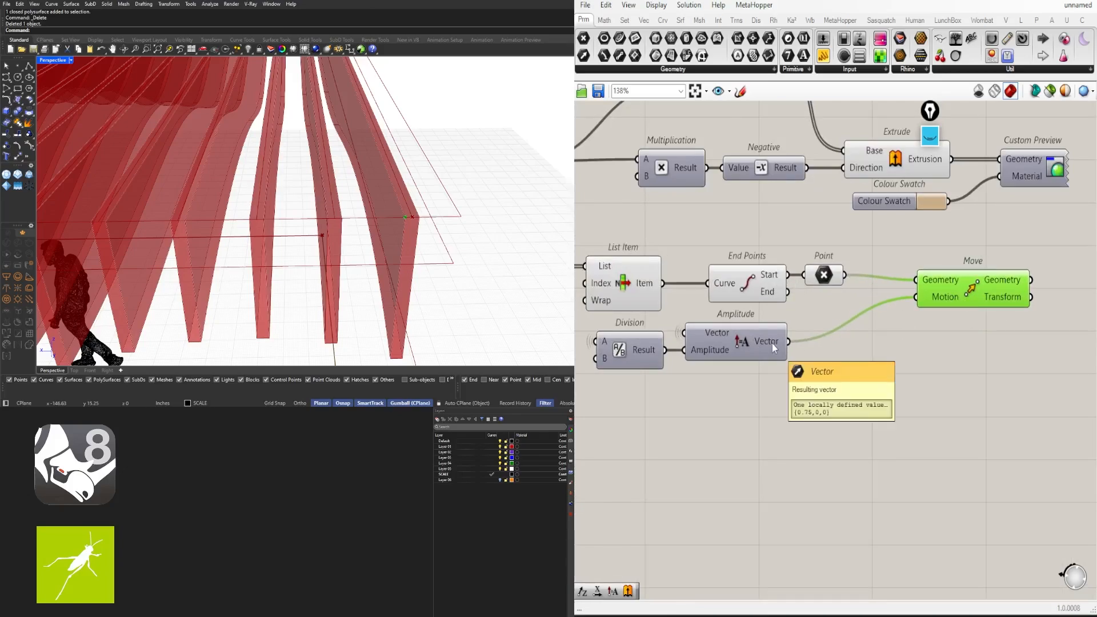
{"action": "double_click", "coordinate": [886, 368]}
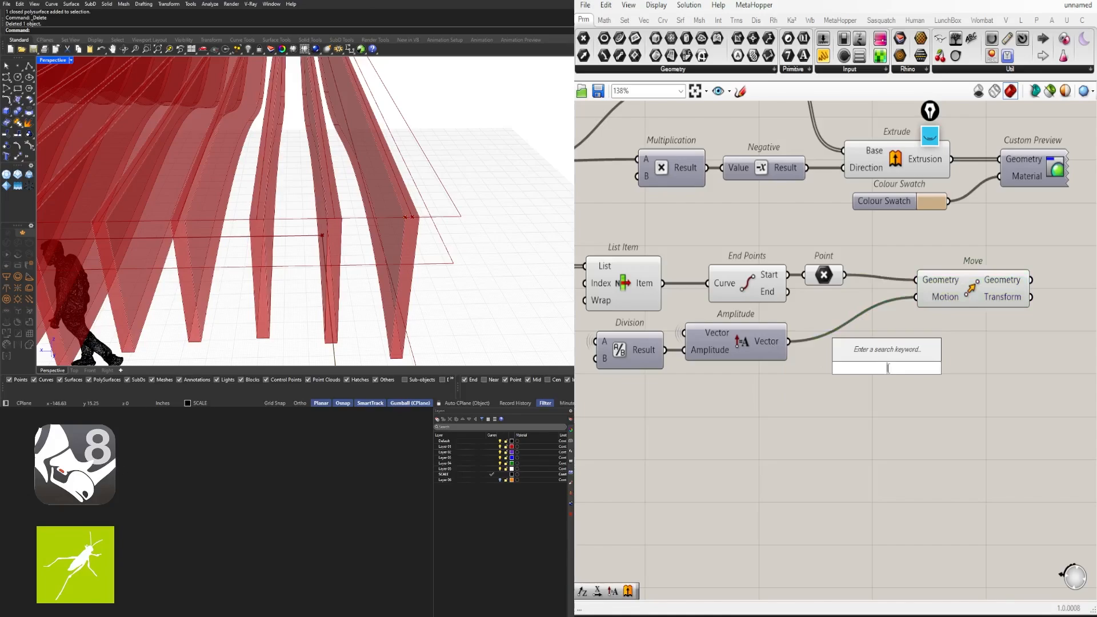
{"action": "type", "text": "Negative"}
{"action": "key", "text": "Return"}
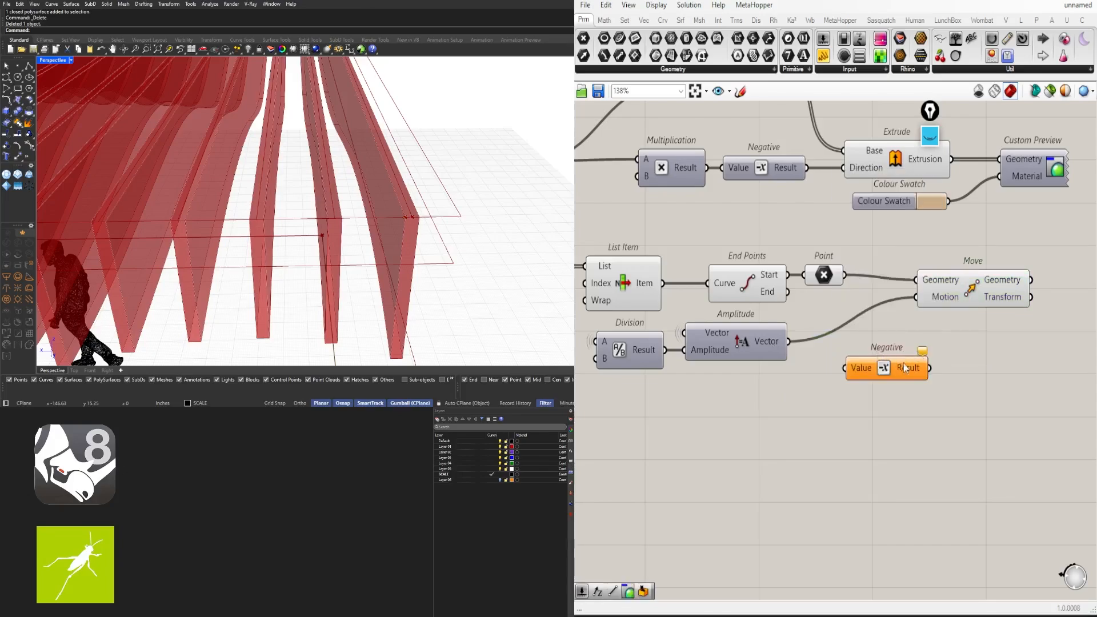
{"action": "scroll", "coordinate": [905, 368], "scroll_direction": "down", "scroll_amount": 2}
{"action": "left_click", "coordinate": [900, 303]}
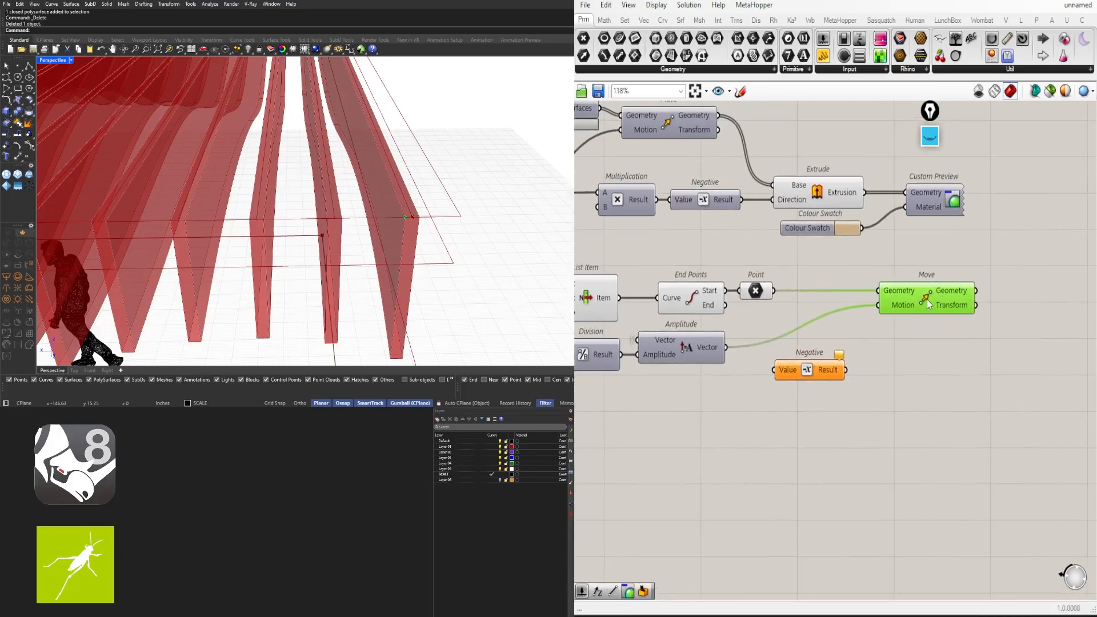
{"action": "left_click_drag", "start_coordinate": [928, 304], "coordinate": [926, 344], "text": "alt"}
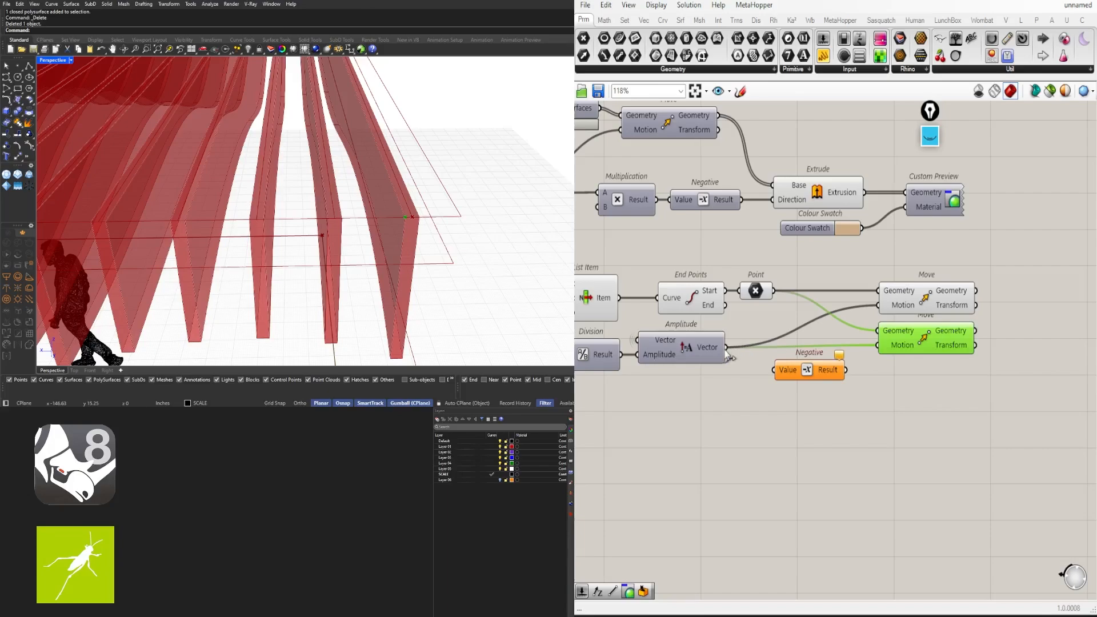
{"action": "left_click_drag", "start_coordinate": [727, 352], "coordinate": [872, 350]}
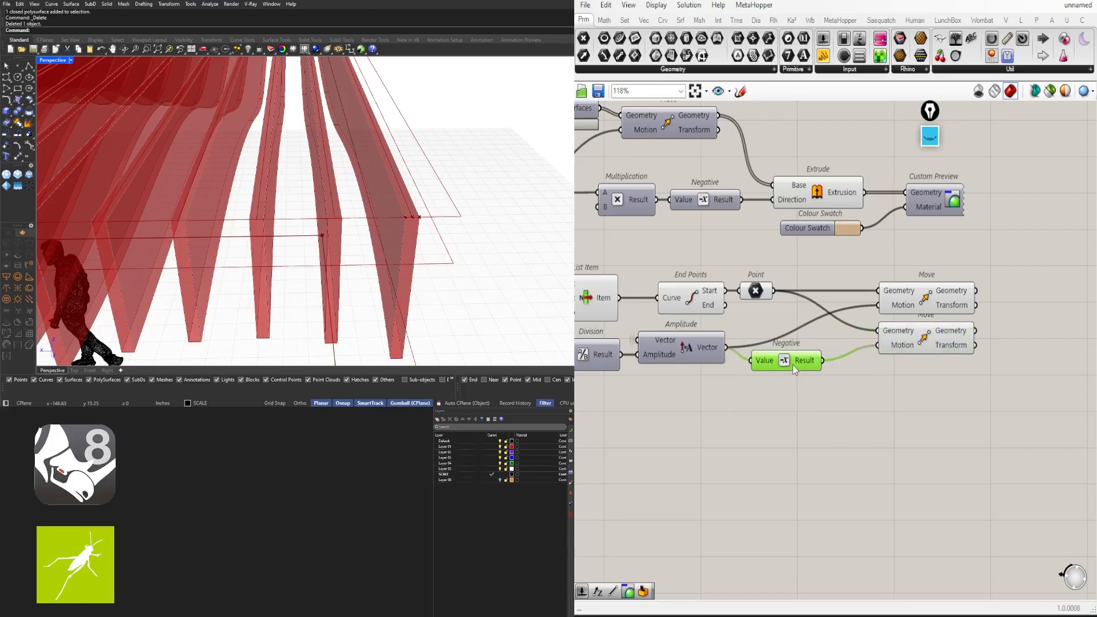
{"action": "left_click_drag", "start_coordinate": [793, 364], "coordinate": [826, 351]}
{"action": "left_click", "coordinate": [834, 366]}
{"action": "left_click", "coordinate": [903, 297]}
{"action": "left_click", "coordinate": [912, 349], "text": "shift"}
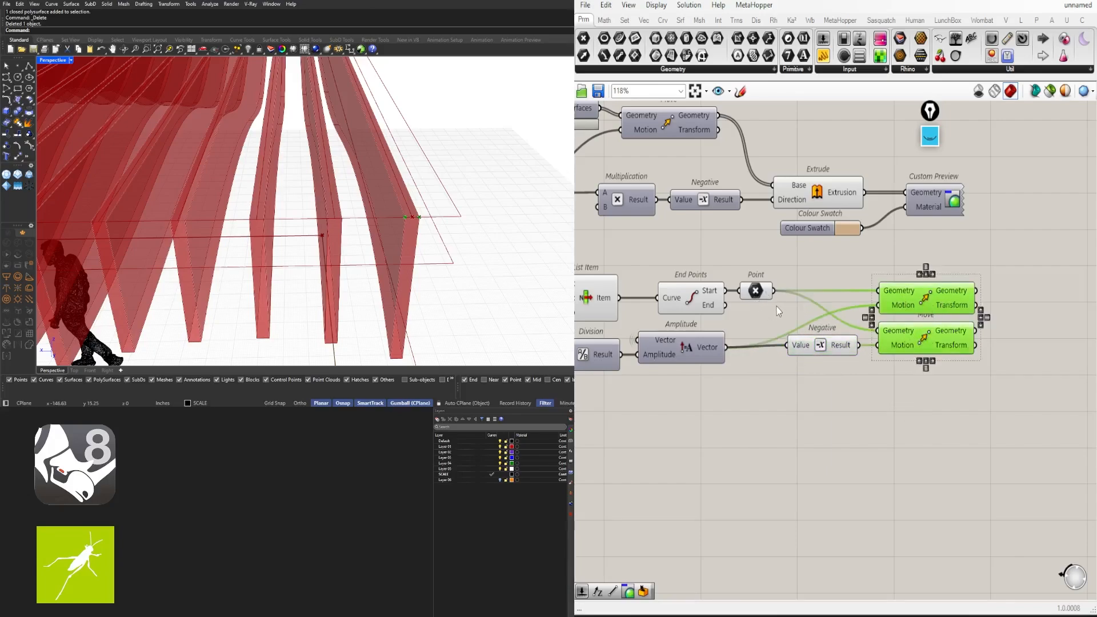
Turn off the preview of the End Points and Point components
{"action": "left_click_drag", "start_coordinate": [781, 301], "coordinate": [721, 252]}
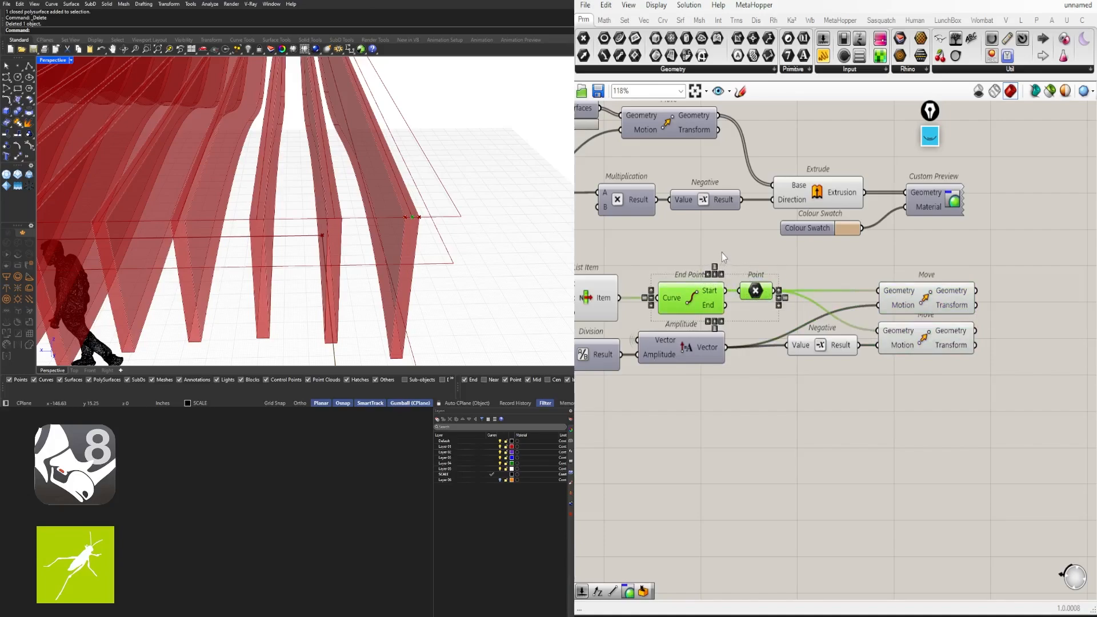
{"action": "middle_click", "coordinate": [721, 238]}
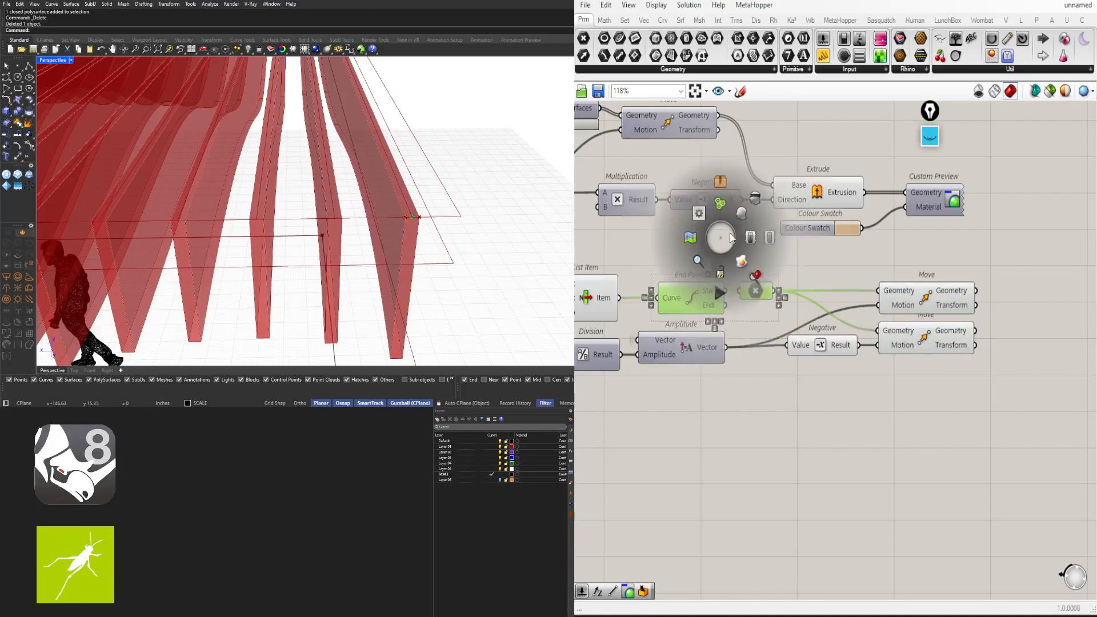
{"action": "left_click", "coordinate": [755, 201]}
{"action": "right_click_drag", "start_coordinate": [661, 300], "coordinate": [773, 304]}
{"action": "left_click", "coordinate": [686, 292]}
{"action": "right_click_drag", "start_coordinate": [845, 319], "coordinate": [705, 321]}
{"action": "left_click", "coordinate": [740, 305]}
{"action": "left_click_drag", "start_coordinate": [731, 295], "coordinate": [768, 298]}
{"action": "right_click_drag", "start_coordinate": [878, 312], "coordinate": [721, 312]}
{"action": "scroll", "coordinate": [725, 311], "scroll_direction": "up", "scroll_amount": 3}
{"action": "left_click", "coordinate": [738, 312]}
{"action": "left_click", "coordinate": [748, 366], "text": "shift"}
{"action": "left_click", "coordinate": [906, 316]}
Add a Line from the upper Move's point to the lower Move's point
{"action": "double_click", "coordinate": [907, 317]}
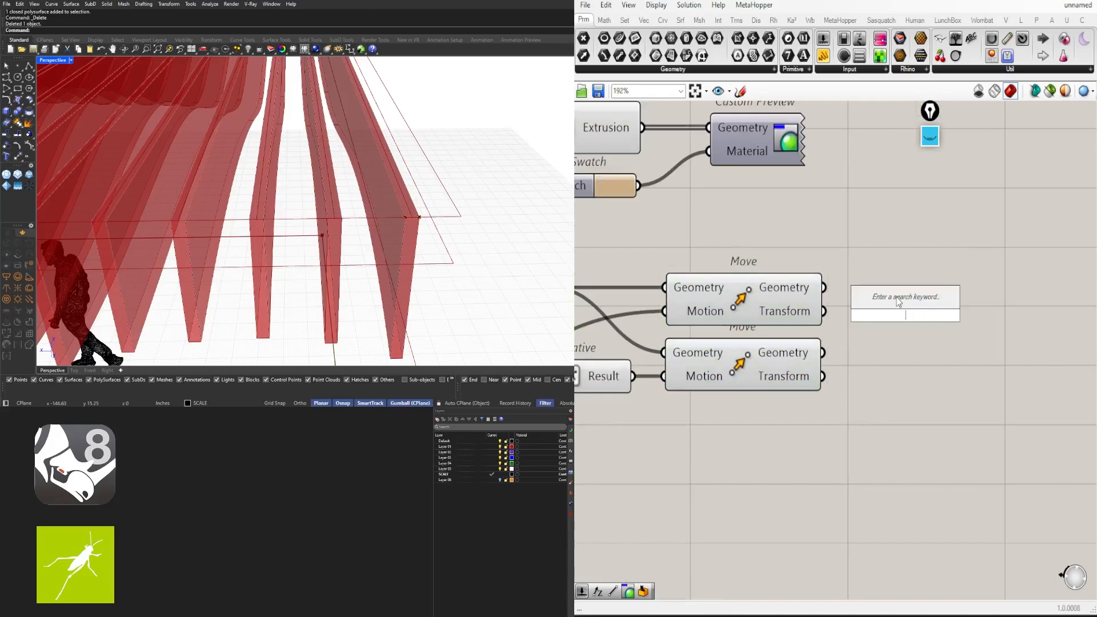
{"action": "type", "text": "LINE"}
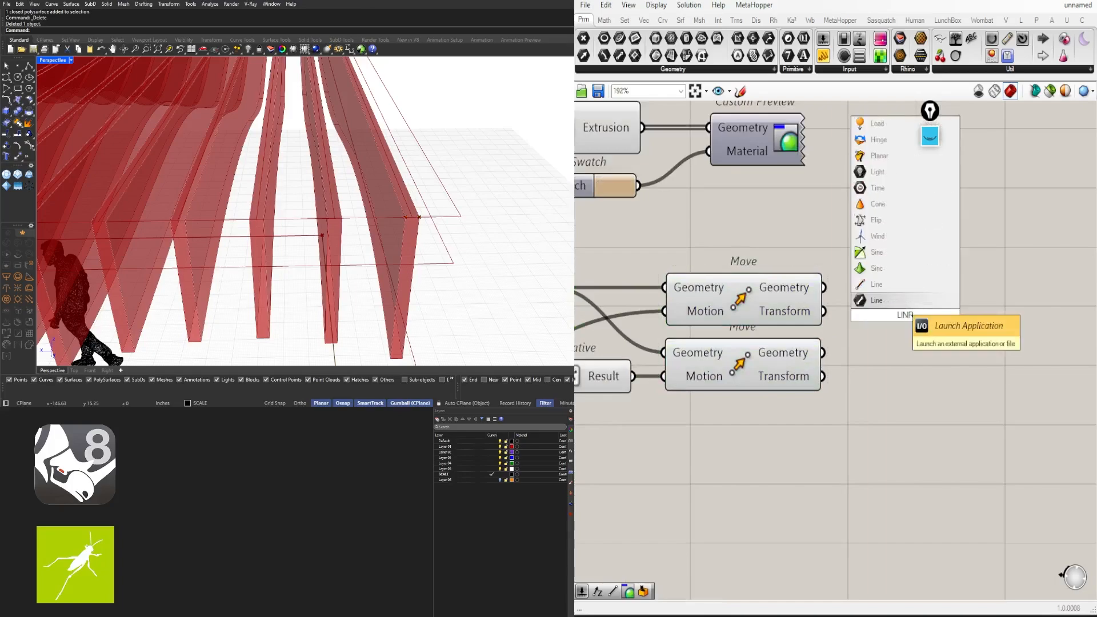
{"action": "left_click", "coordinate": [917, 288]}
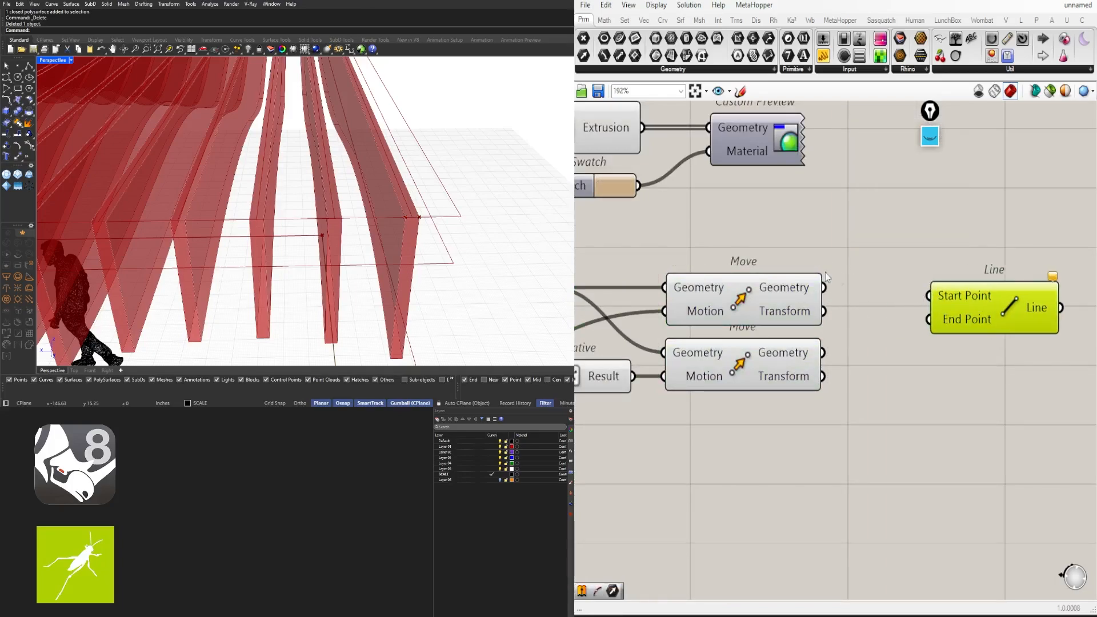
{"action": "left_click_drag", "start_coordinate": [824, 287], "coordinate": [929, 295]}
{"action": "left_click_drag", "start_coordinate": [823, 353], "coordinate": [927, 320]}
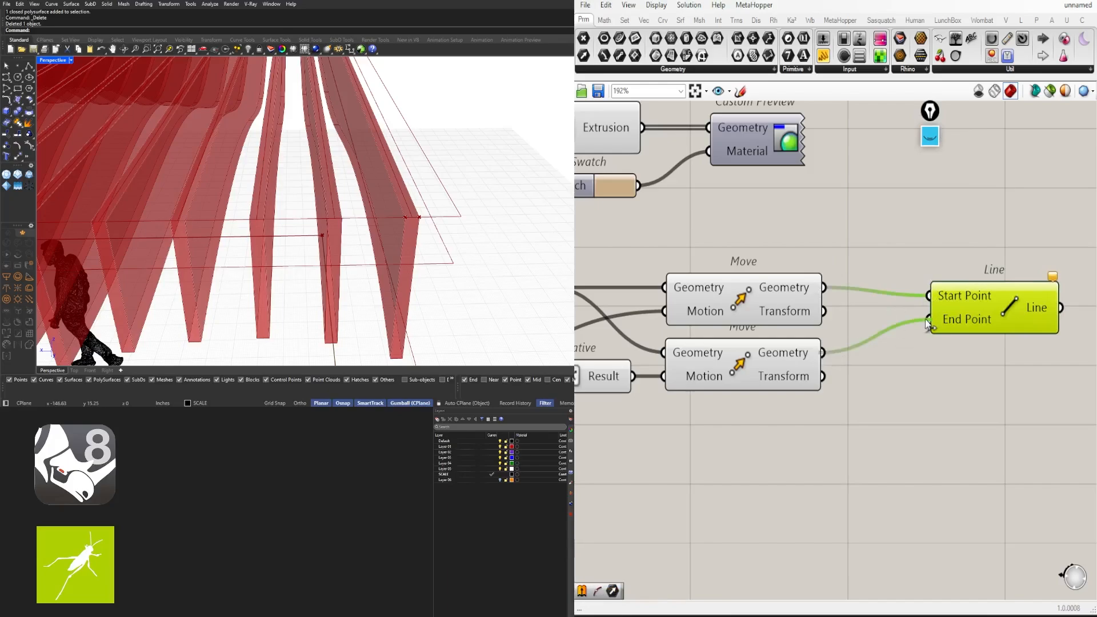
{"action": "left_click_drag", "start_coordinate": [995, 316], "coordinate": [950, 309]}
Zoom the Rhino view onto the fin end corner to check the new line
{"action": "right_click_drag", "start_coordinate": [343, 177], "coordinate": [285, 223]}
{"action": "scroll", "coordinate": [413, 217], "scroll_direction": "up", "scroll_amount": 9}
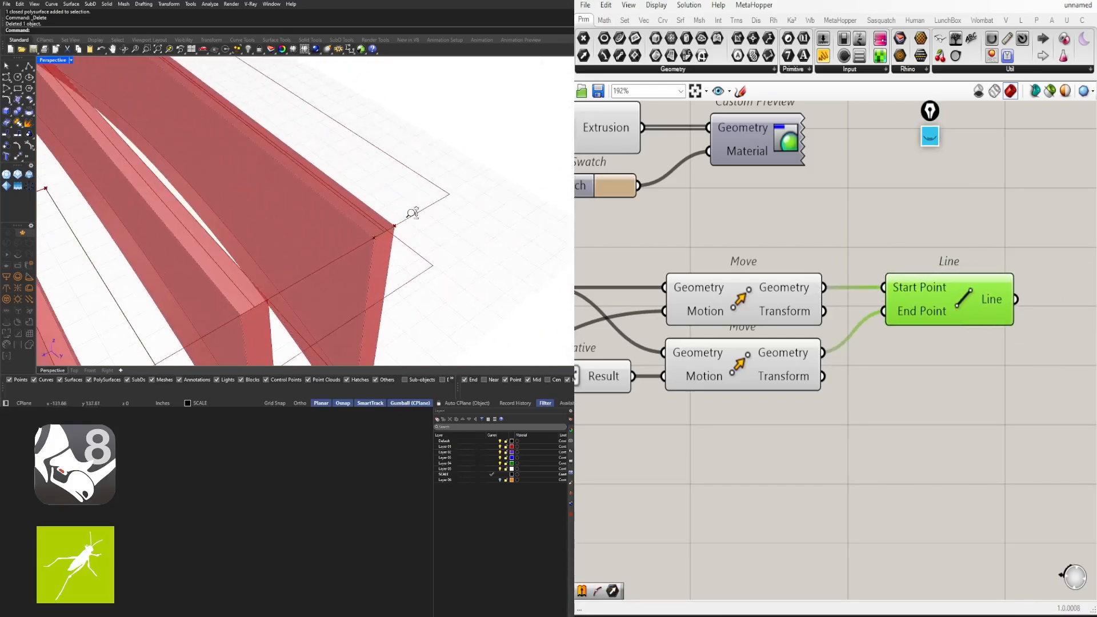
{"action": "scroll", "coordinate": [385, 230], "scroll_direction": "up", "scroll_amount": 3}
{"action": "right_click_drag", "start_coordinate": [384, 229], "coordinate": [433, 213], "text": "shift"}
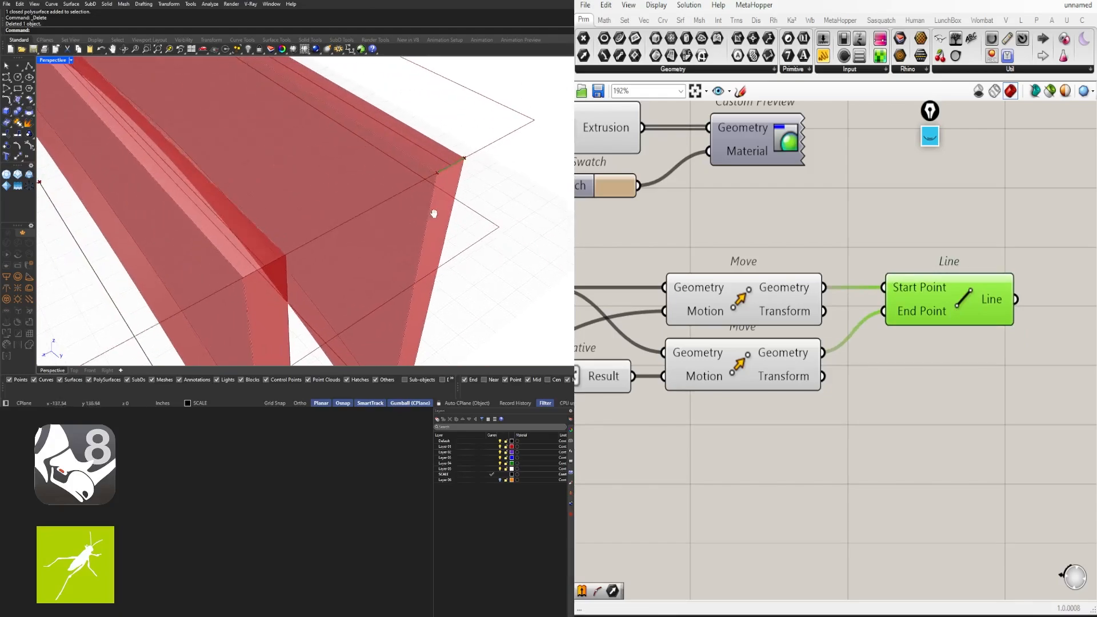
{"action": "scroll", "coordinate": [434, 213], "scroll_direction": "down", "scroll_amount": 5}
{"action": "scroll", "coordinate": [434, 171], "scroll_direction": "up", "scroll_amount": 4}
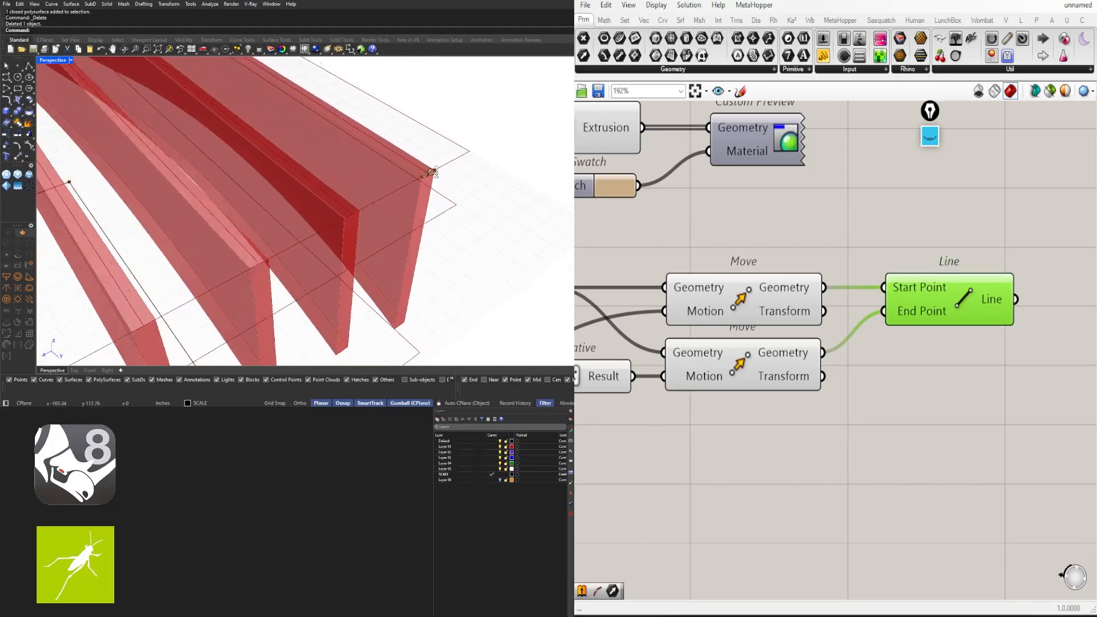
{"action": "scroll", "coordinate": [433, 173], "scroll_direction": "up", "scroll_amount": 1}
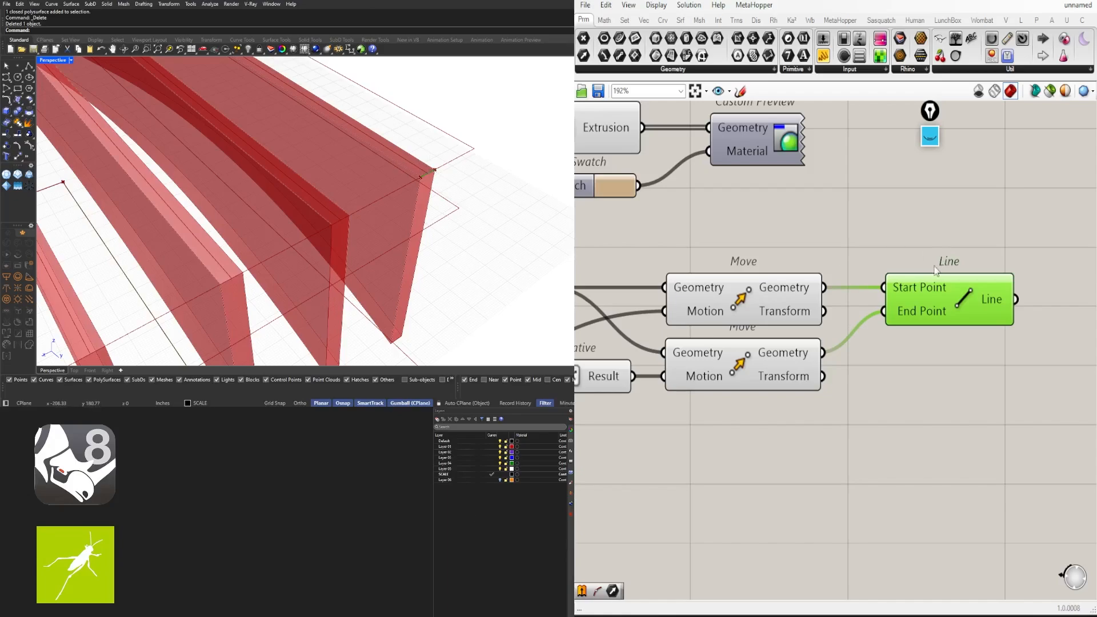
{"action": "right_click_drag", "start_coordinate": [935, 268], "coordinate": [876, 265]}
Add an Offset Curve component fed by the Line's output
{"action": "double_click", "coordinate": [997, 342]}
{"action": "type", "text": "OFF"}
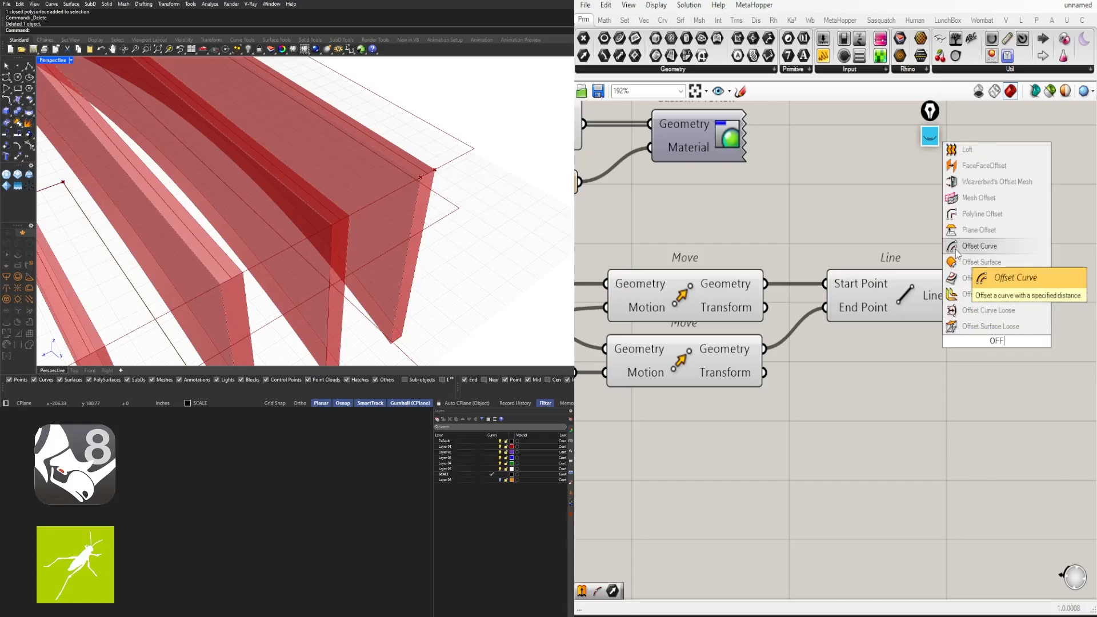
{"action": "left_click", "coordinate": [958, 252]}
{"action": "right_click_drag", "start_coordinate": [1001, 316], "coordinate": [917, 320]}
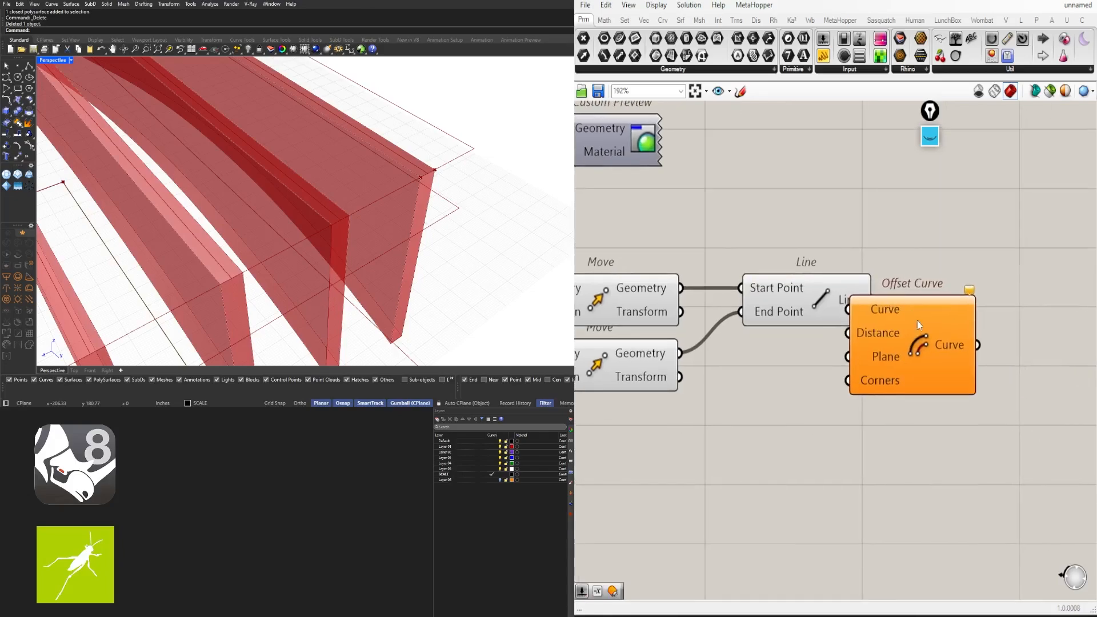
{"action": "left_click_drag", "start_coordinate": [917, 321], "coordinate": [988, 314]}
{"action": "left_click_drag", "start_coordinate": [873, 301], "coordinate": [920, 304]}
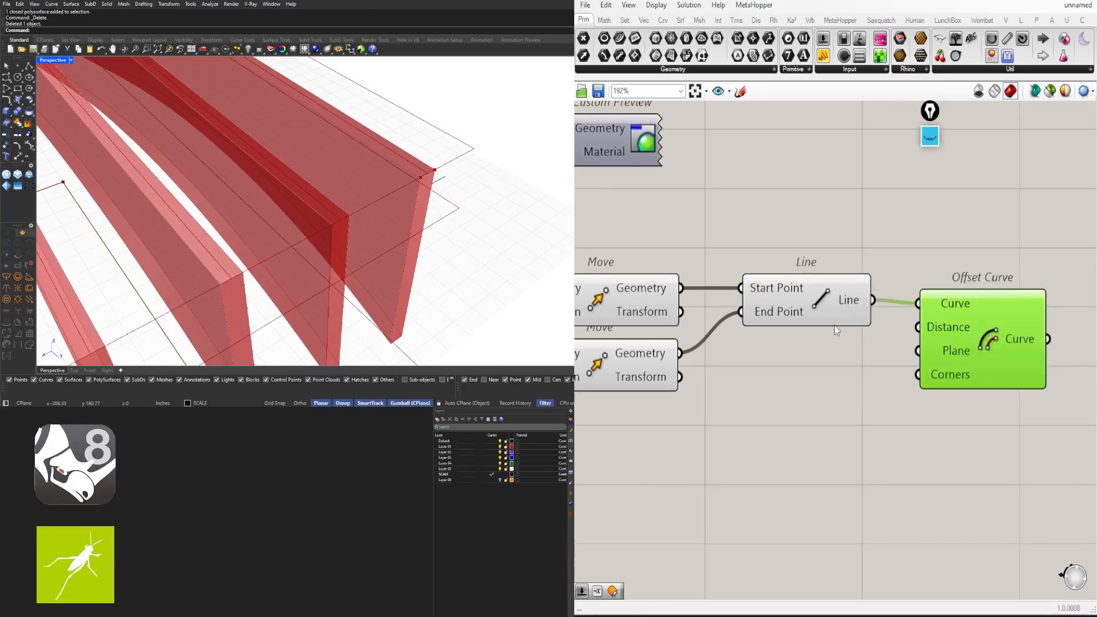
{"action": "left_click", "coordinate": [848, 298]}
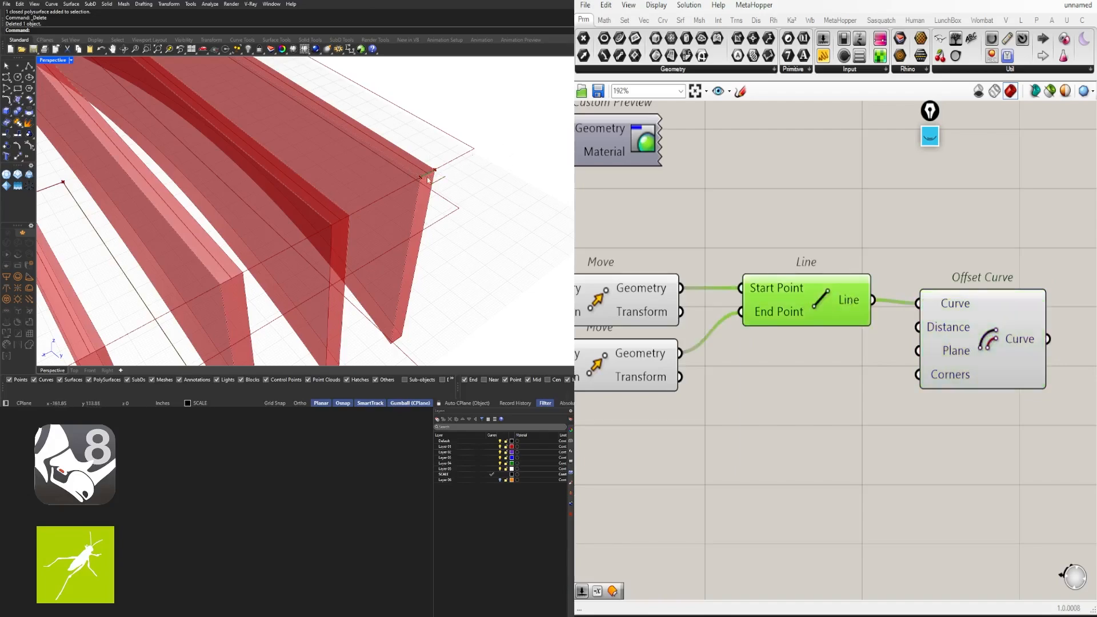
{"action": "left_click_drag", "start_coordinate": [941, 342], "coordinate": [989, 365]}
Create a 2.50 number slider negated by a second Negative component
{"action": "double_click", "coordinate": [836, 389]}
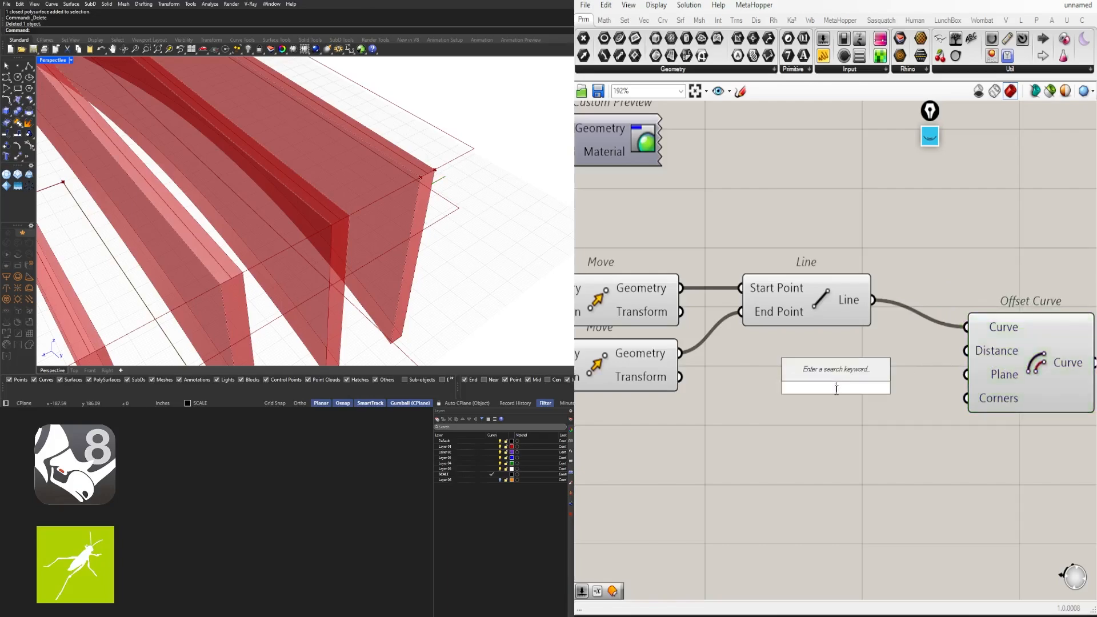
{"action": "type", "text": "Neg"}
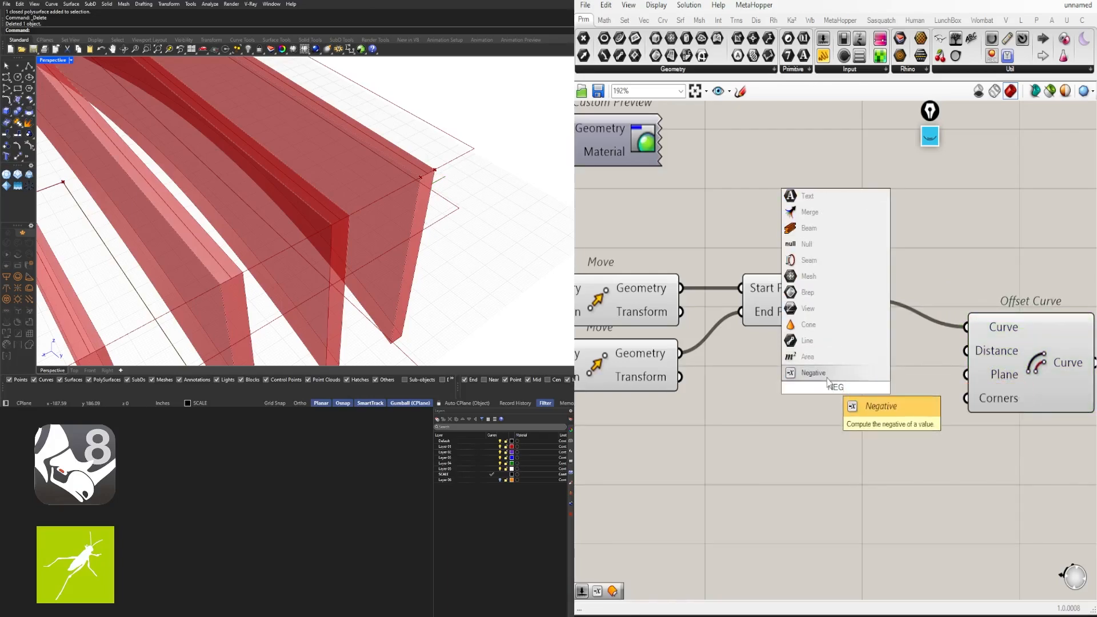
{"action": "key", "text": "Return"}
{"action": "right_click_drag", "start_coordinate": [662, 438], "coordinate": [733, 411]}
{"action": "left_click", "coordinate": [734, 411]}
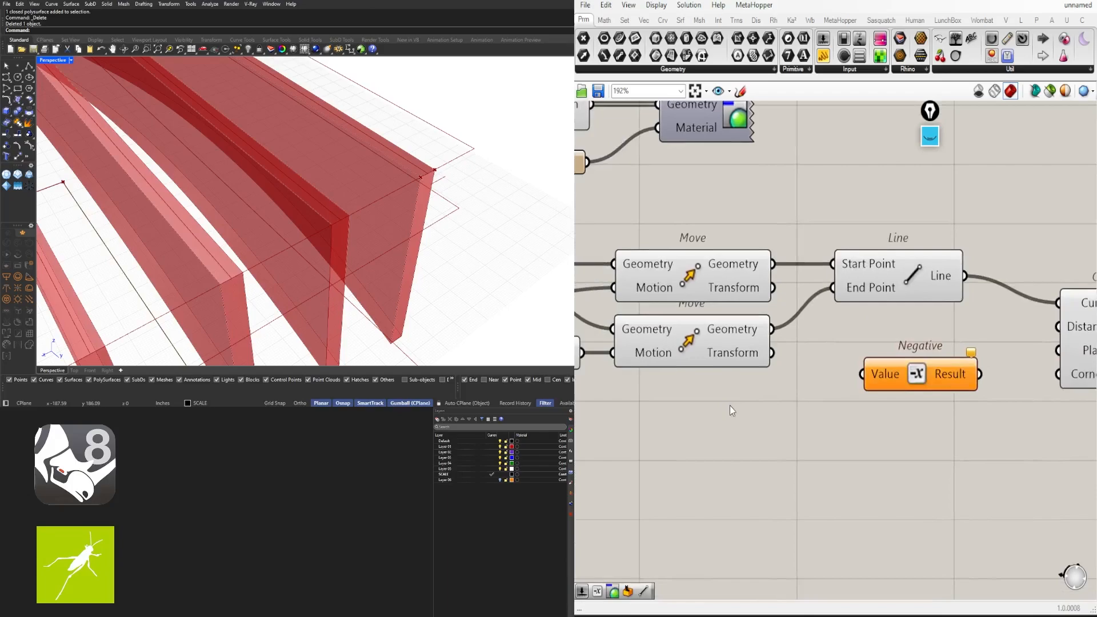
{"action": "double_click", "coordinate": [729, 405]}
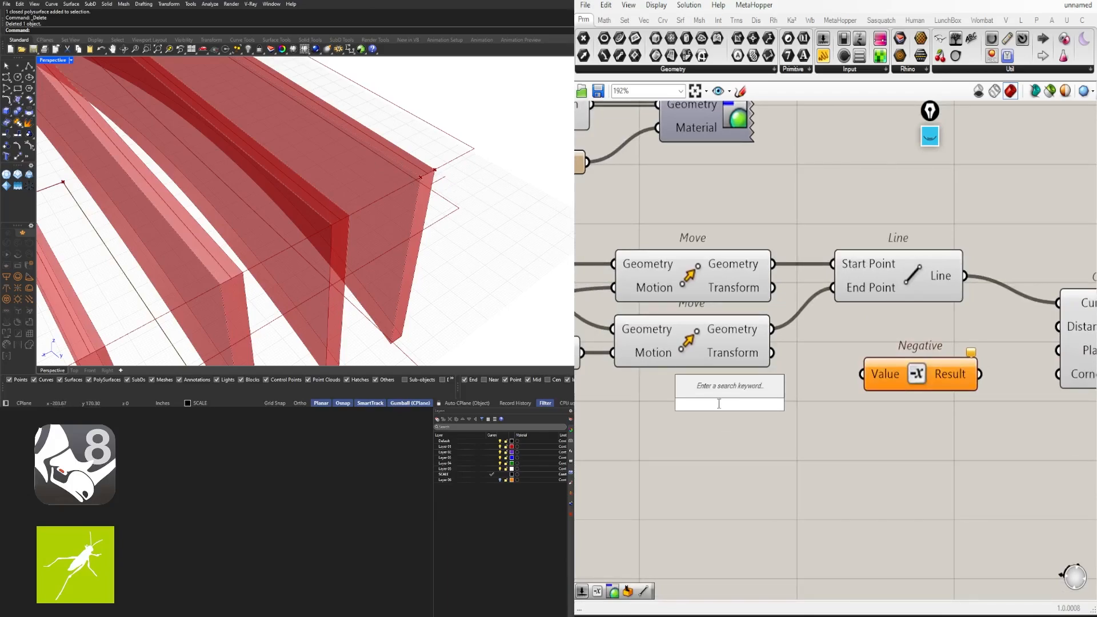
{"action": "type", "text": "2"}
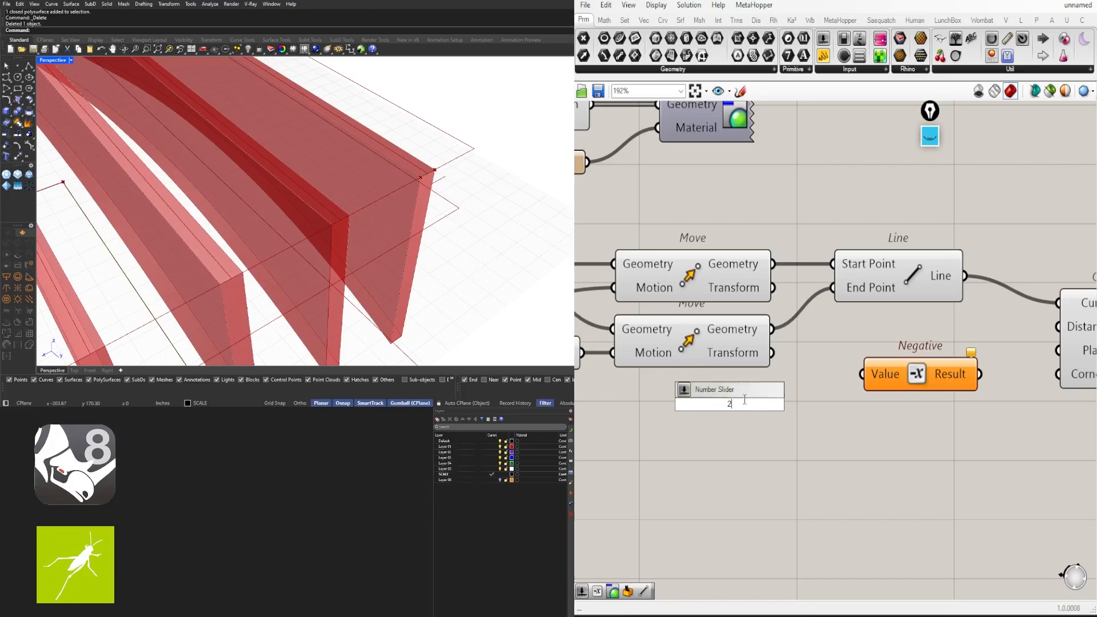
{"action": "type", "text": ".50"}
{"action": "key", "text": "Return"}
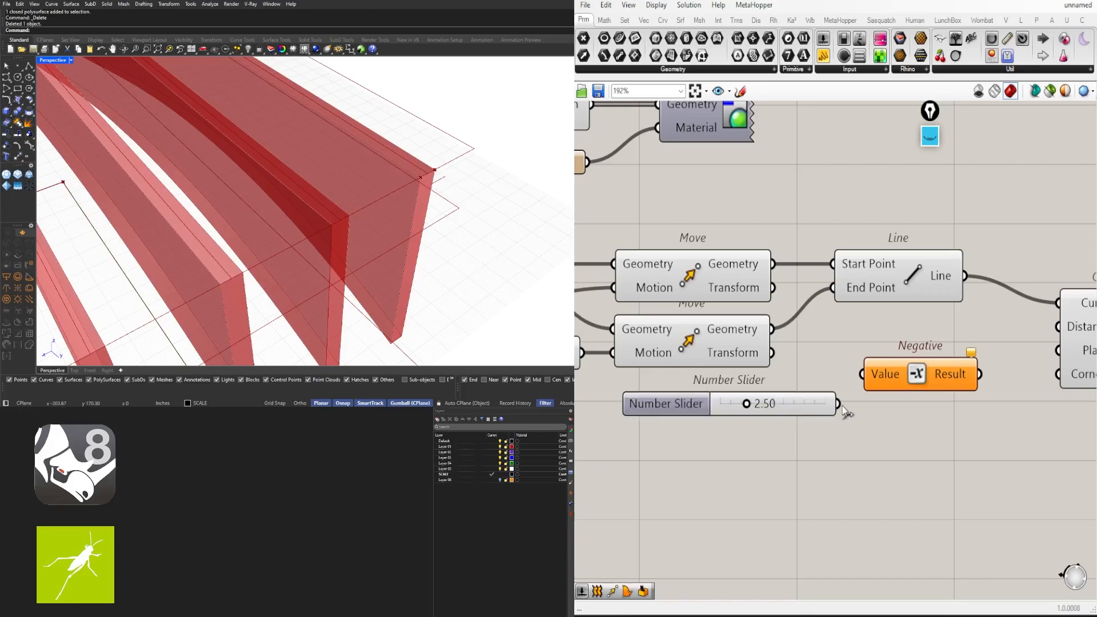
{"action": "left_click_drag", "start_coordinate": [843, 407], "coordinate": [862, 375]}
{"action": "left_click_drag", "start_coordinate": [896, 380], "coordinate": [896, 413]}
{"action": "left_click_drag", "start_coordinate": [976, 454], "coordinate": [642, 394]}
{"action": "left_click", "coordinate": [869, 435]}
Wire the negated 2.50 value into Offset Curve's Distance input
{"action": "left_click_drag", "start_coordinate": [929, 396], "coordinate": [1058, 326]}
{"action": "right_click_drag", "start_coordinate": [1086, 343], "coordinate": [942, 341]}
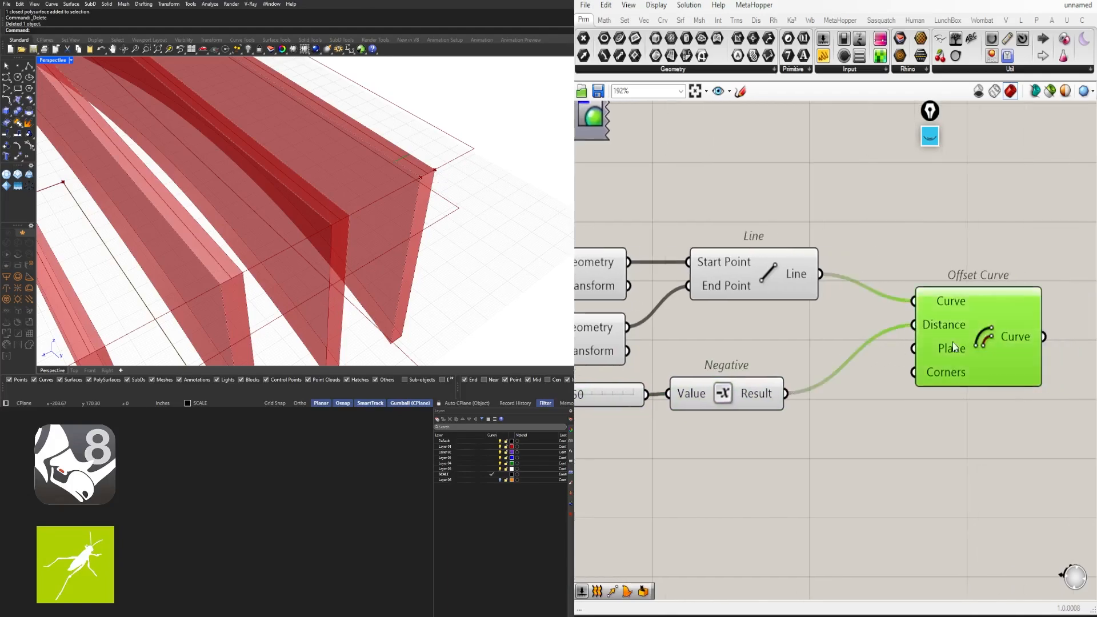
{"action": "left_click_drag", "start_coordinate": [952, 341], "coordinate": [948, 414]}
{"action": "left_click", "coordinate": [735, 285]}
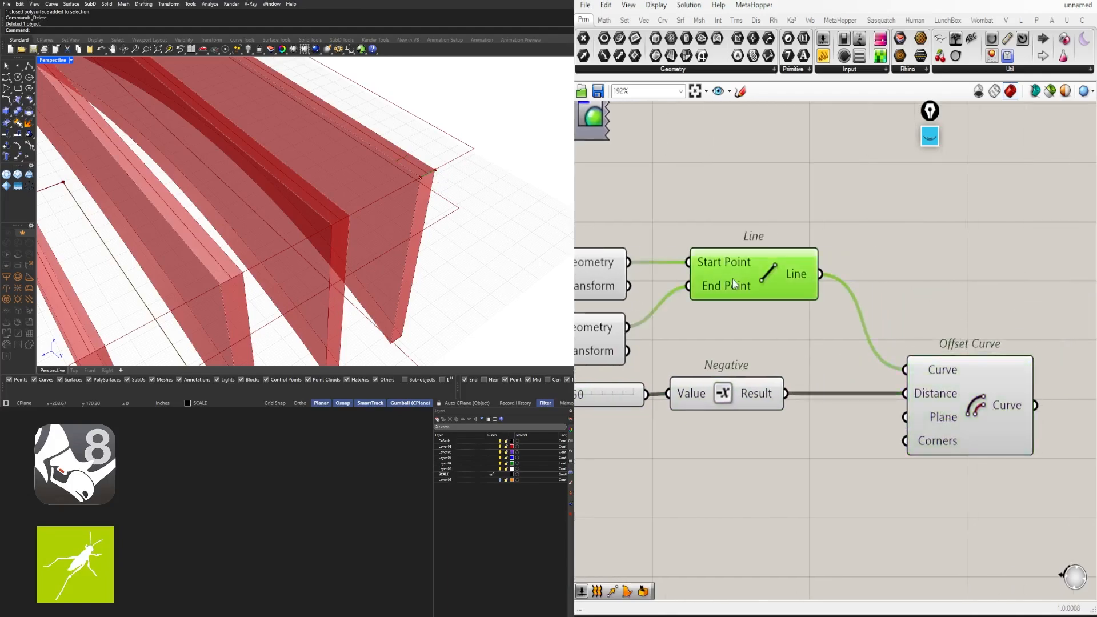
{"action": "left_click", "coordinate": [975, 384]}
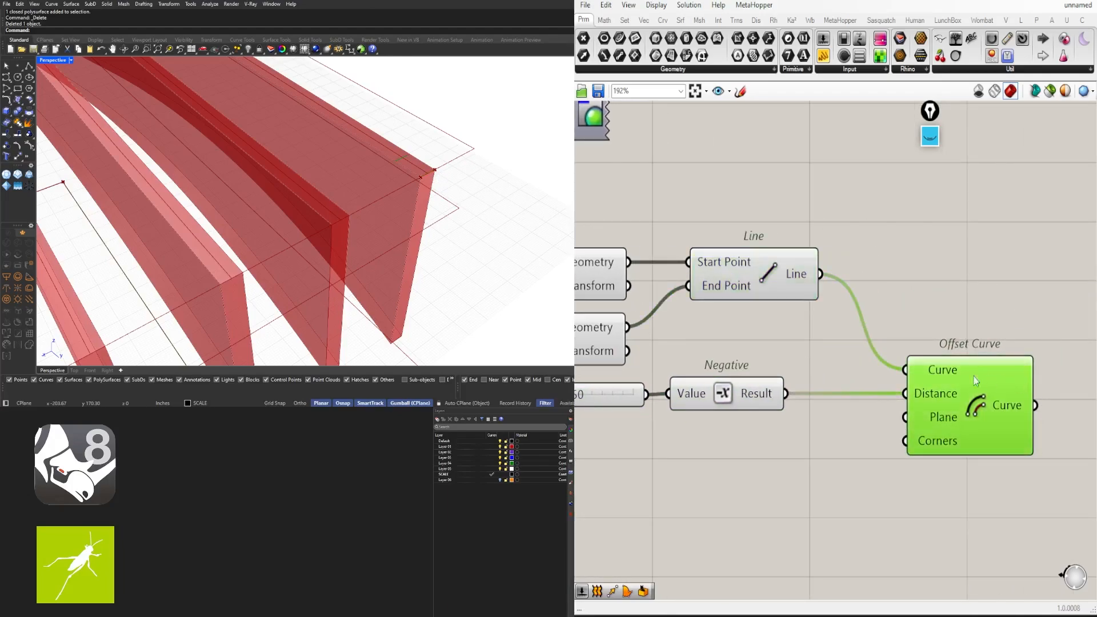
{"action": "right_click_drag", "start_coordinate": [975, 377], "coordinate": [947, 365]}
{"action": "scroll", "coordinate": [911, 292], "scroll_direction": "down", "scroll_amount": 2}
{"action": "right_click_drag", "start_coordinate": [840, 243], "coordinate": [877, 261]}
Review the Line, both Move components and Offset Curve in the chain
{"action": "left_click", "coordinate": [839, 276]}
{"action": "right_click_drag", "start_coordinate": [746, 298], "coordinate": [876, 275]}
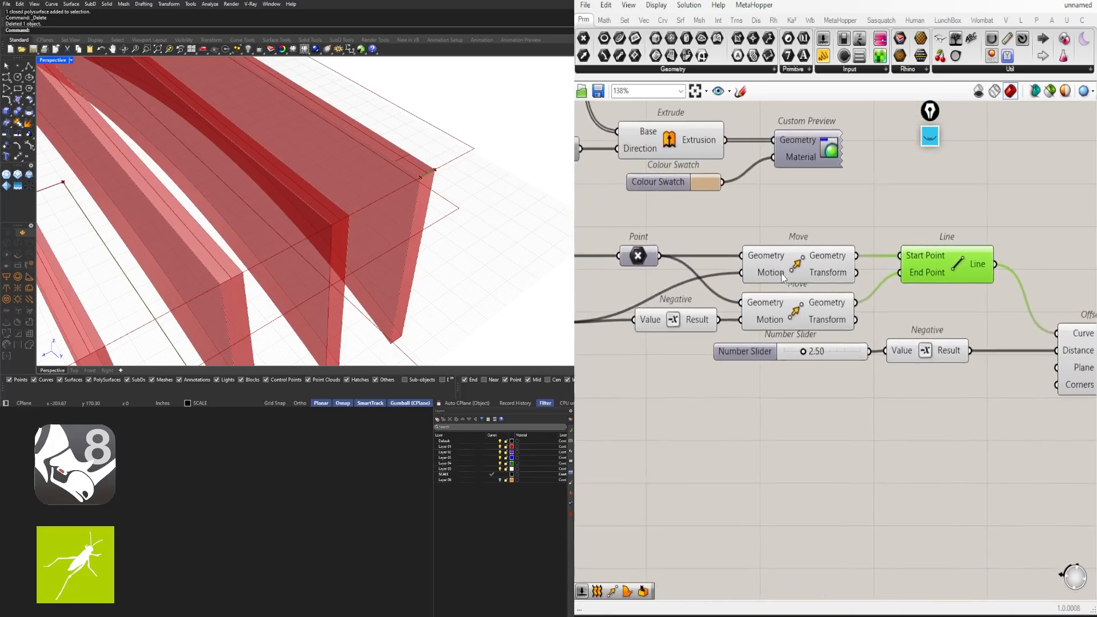
{"action": "left_click", "coordinate": [783, 275]}
{"action": "left_click", "coordinate": [794, 302], "text": "shift"}
{"action": "left_click", "coordinate": [833, 204]}
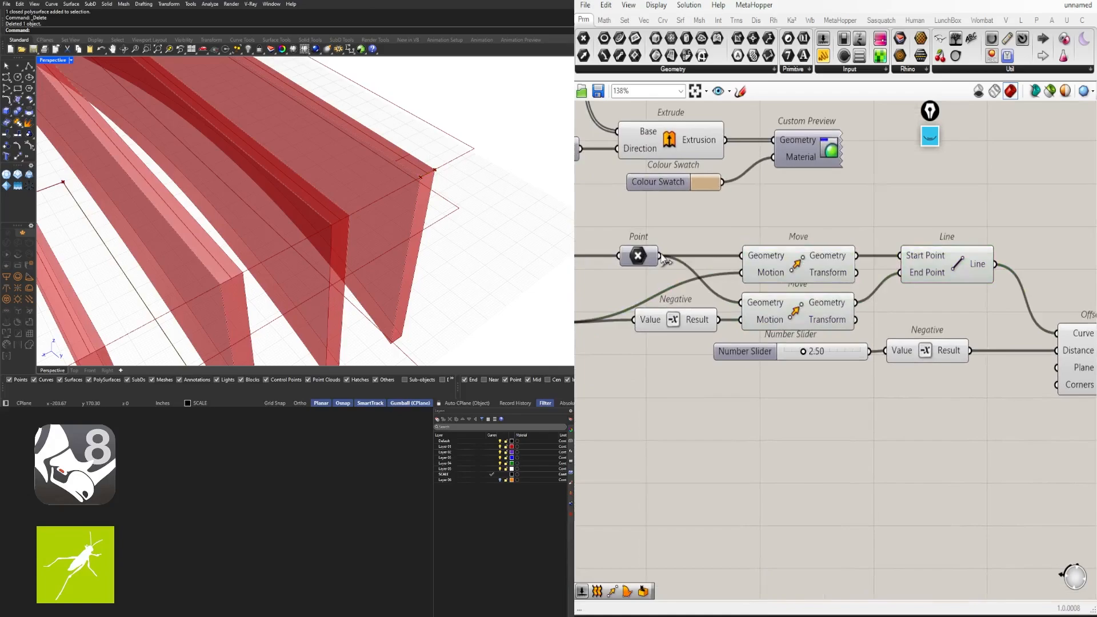
{"action": "scroll", "coordinate": [817, 262], "scroll_direction": "down", "scroll_amount": 1}
{"action": "right_click_drag", "start_coordinate": [956, 296], "coordinate": [855, 287]}
{"action": "left_click", "coordinate": [914, 317]}
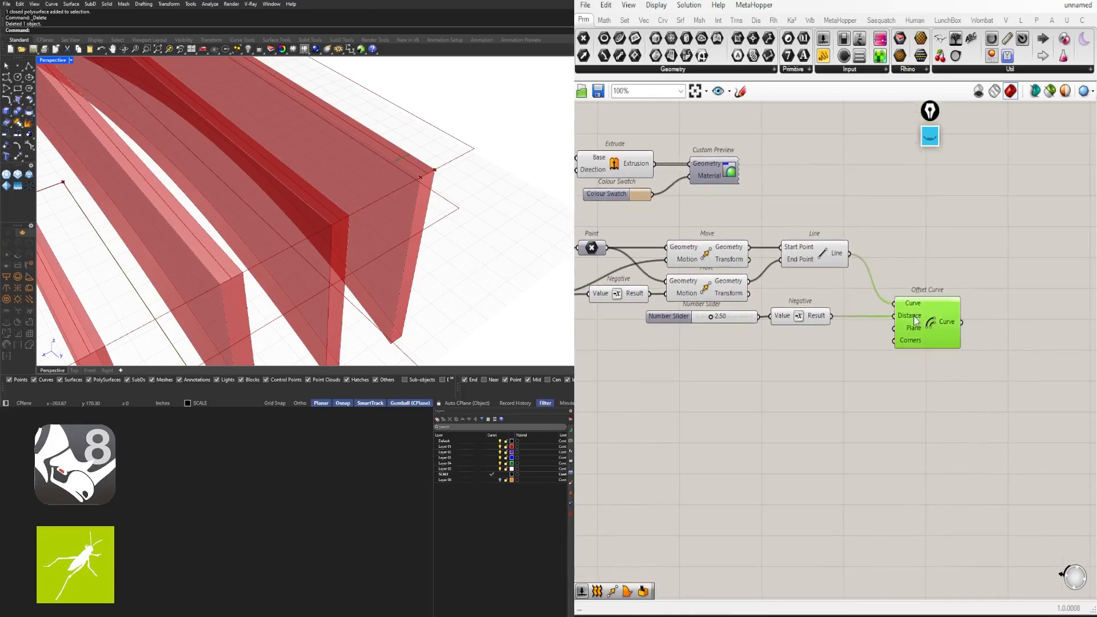
{"action": "left_click", "coordinate": [691, 255]}
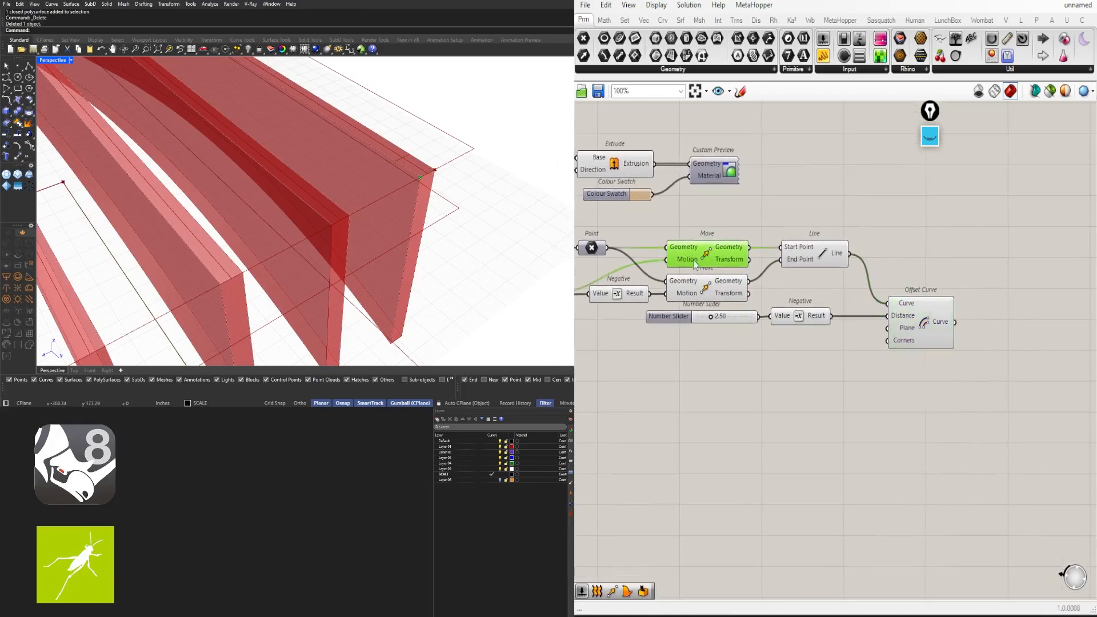
{"action": "left_click", "coordinate": [700, 281], "text": "shift"}
Add an End Points component fed by the offset curve
{"action": "double_click", "coordinate": [993, 272]}
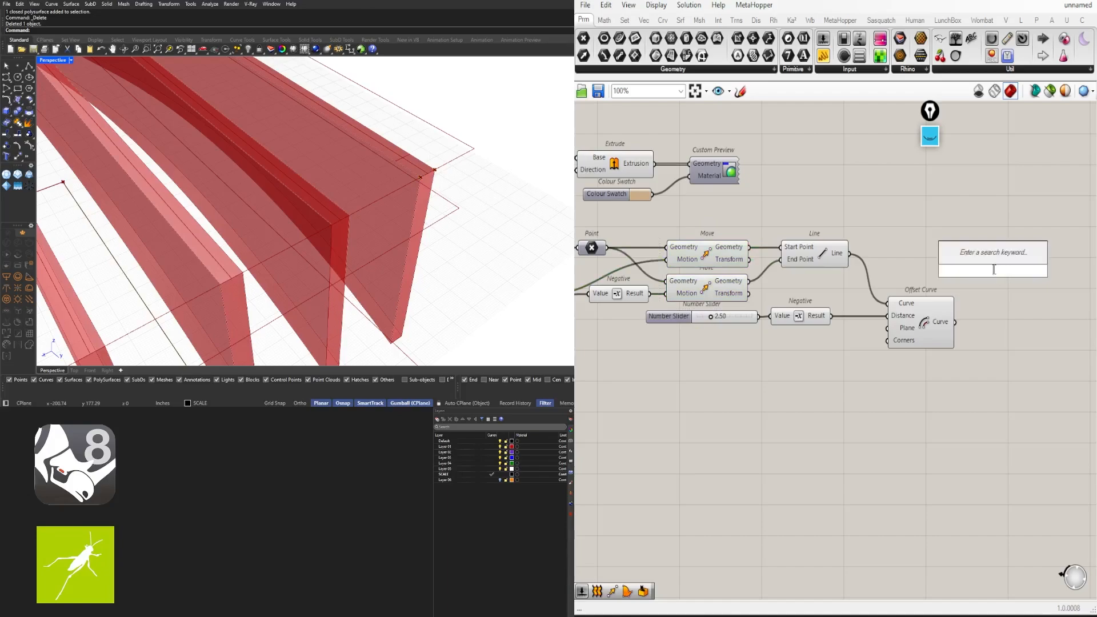
{"action": "type", "text": "END"}
{"action": "left_click", "coordinate": [990, 258]}
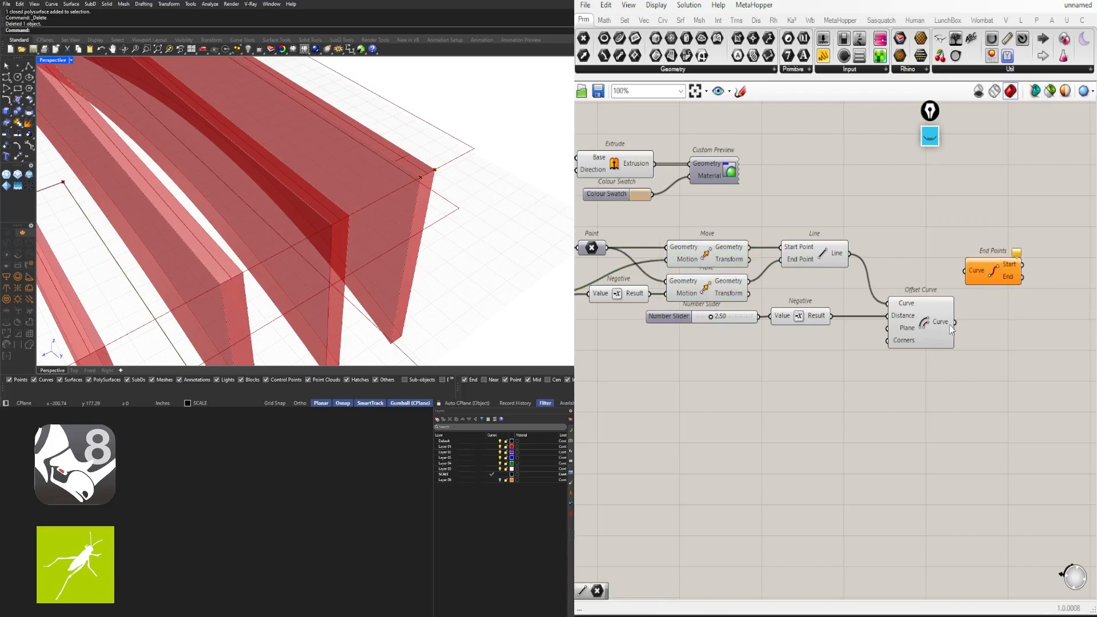
{"action": "left_click_drag", "start_coordinate": [955, 322], "coordinate": [990, 329]}
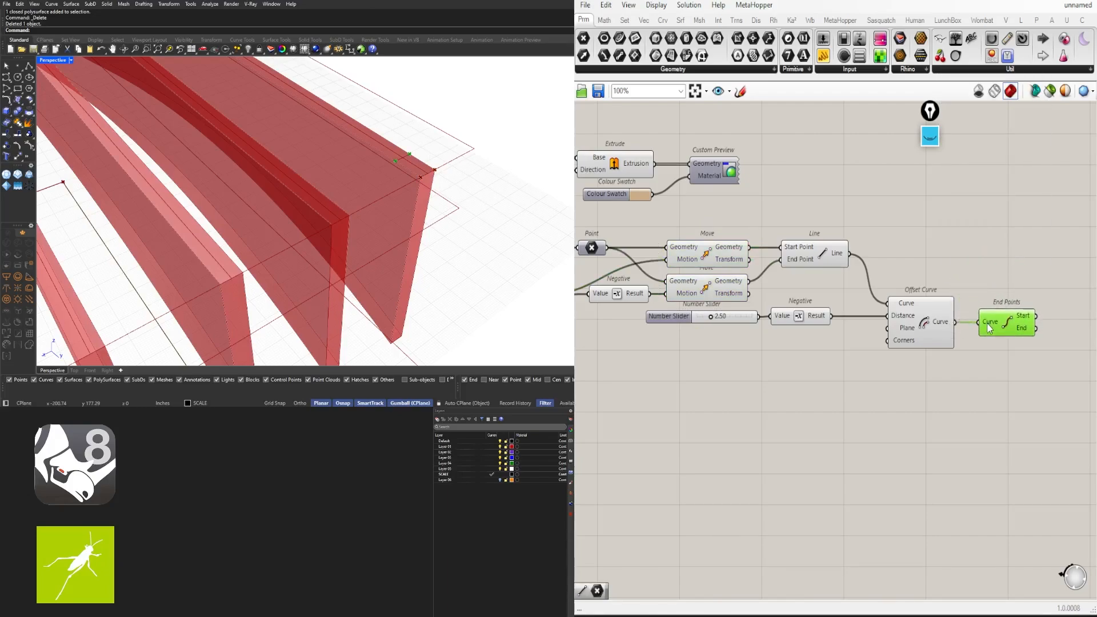
Add a Line component with the upper moved point as its Start Point
{"action": "left_click", "coordinate": [715, 255]}
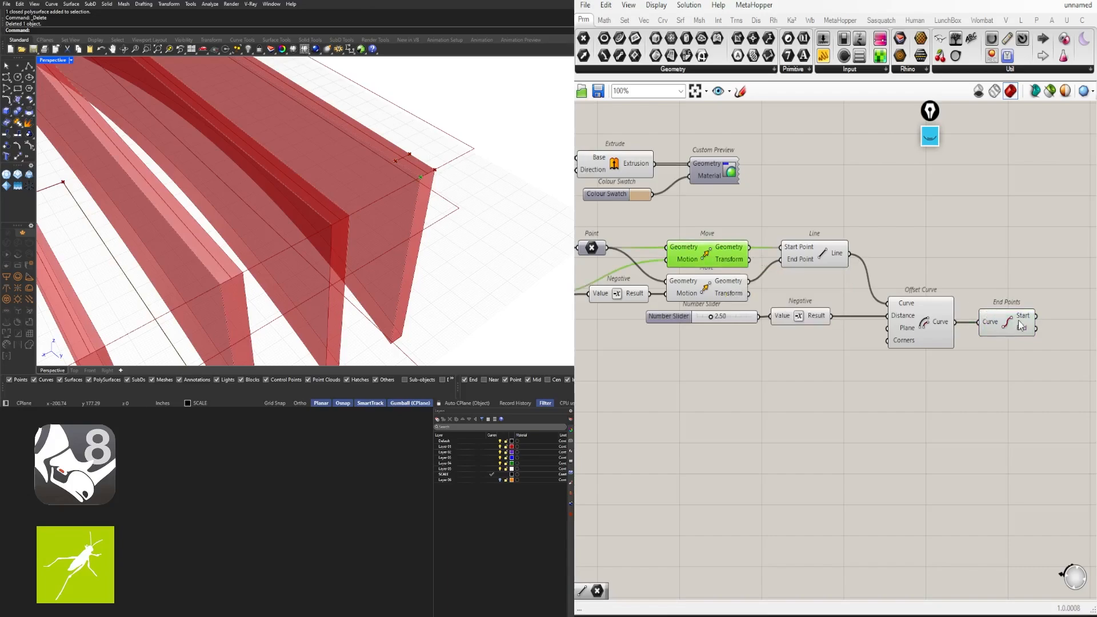
{"action": "right_click_drag", "start_coordinate": [1095, 293], "coordinate": [997, 289]}
{"action": "double_click", "coordinate": [997, 289]}
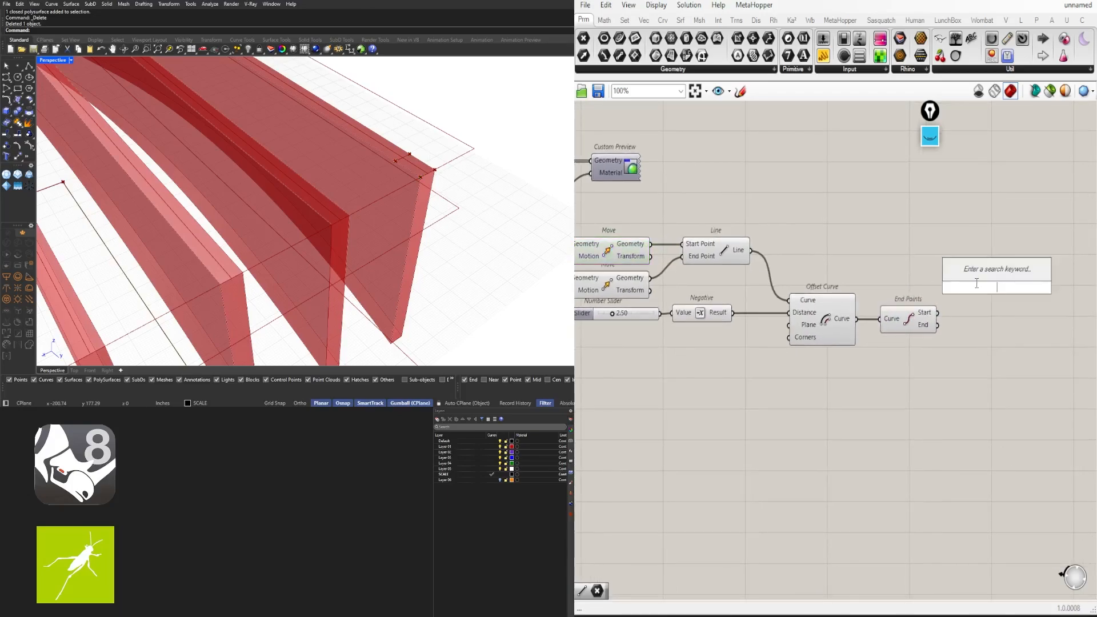
{"action": "type", "text": "LINE"}
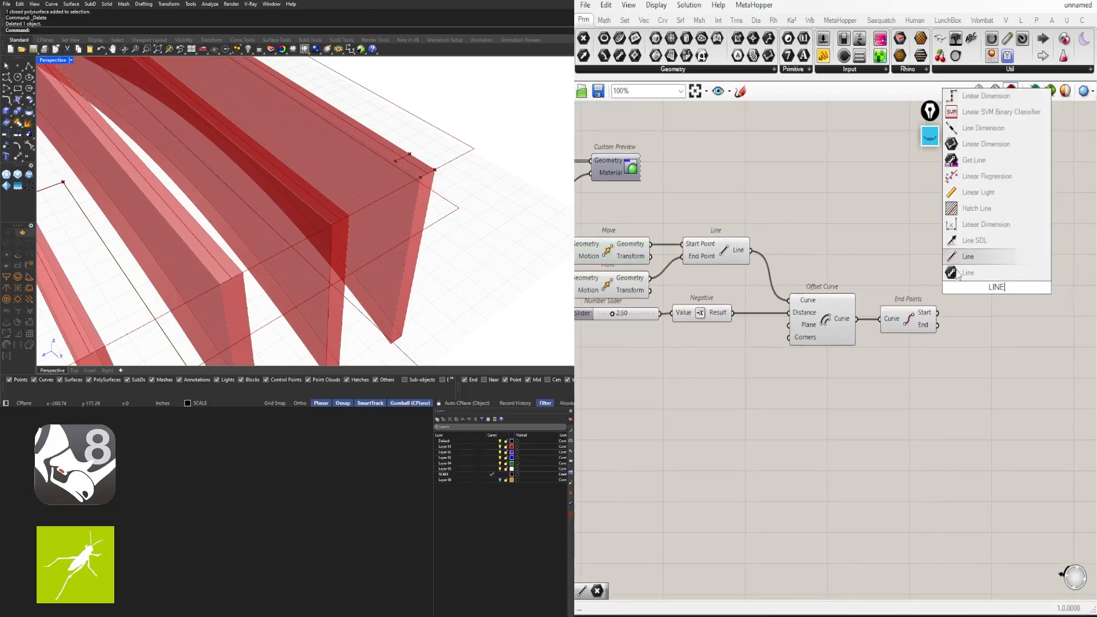
{"action": "left_click", "coordinate": [991, 256]}
{"action": "left_click", "coordinate": [635, 250]}
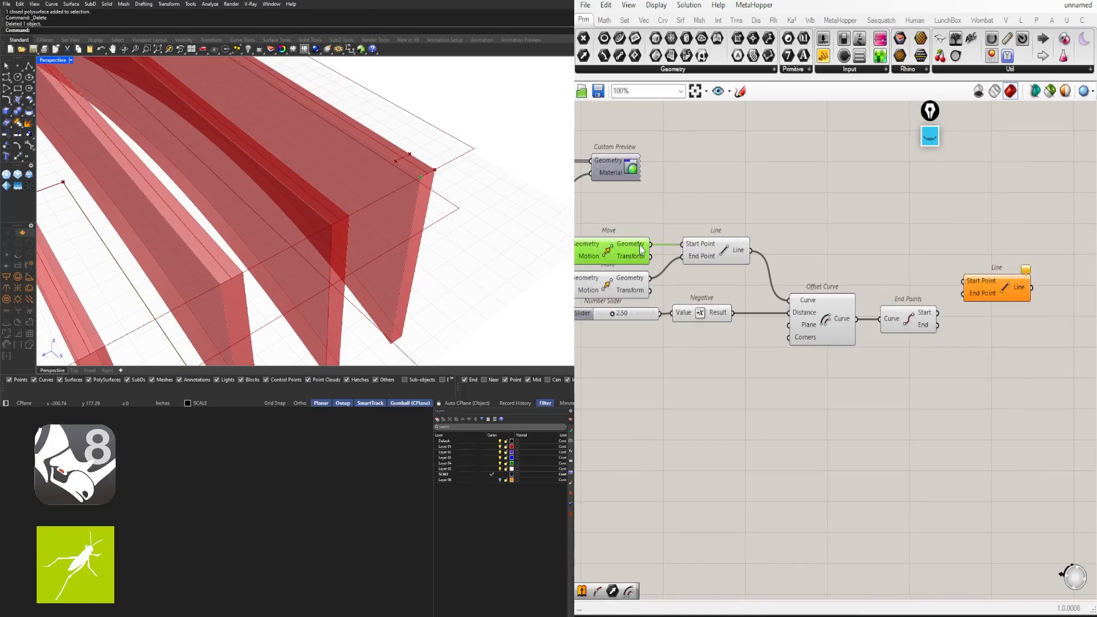
{"action": "left_click_drag", "start_coordinate": [751, 250], "coordinate": [988, 269]}
Connect the offset curve's start point to the new Line's End Point and tidy the wires
{"action": "left_click", "coordinate": [634, 258]}
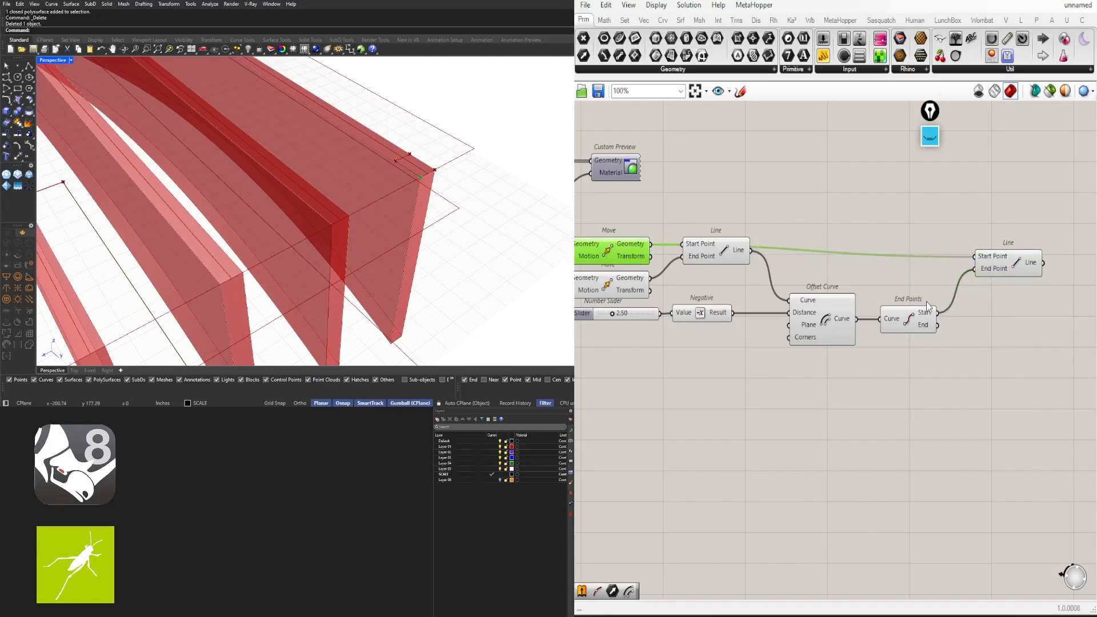
{"action": "left_click_drag", "start_coordinate": [1028, 256], "coordinate": [1030, 243]}
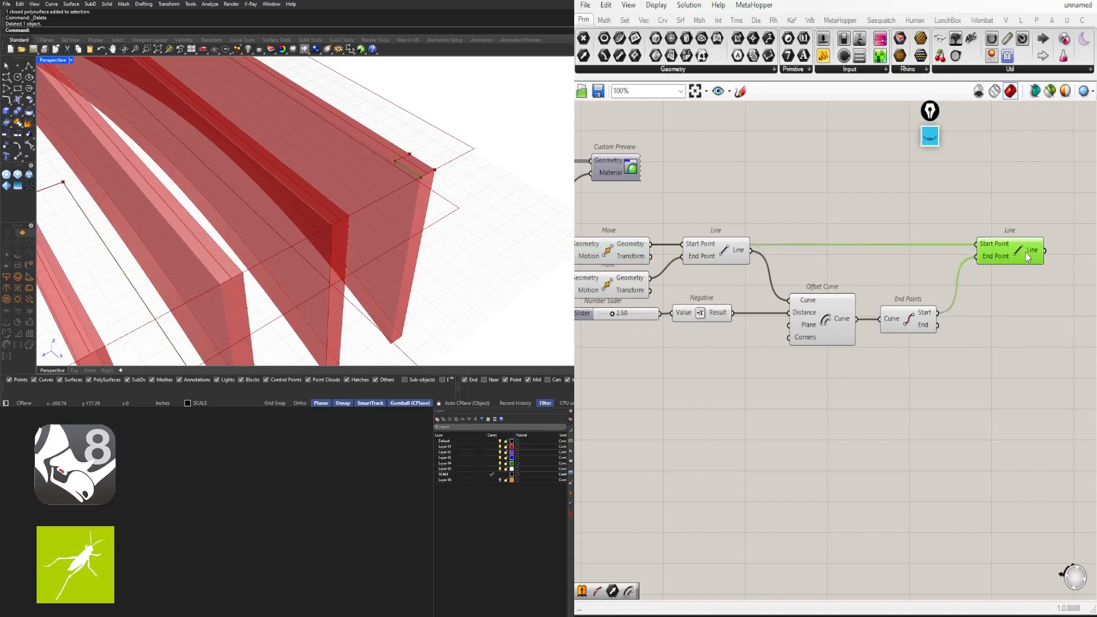
{"action": "left_click_drag", "start_coordinate": [736, 255], "coordinate": [740, 277]}
{"action": "left_click_drag", "start_coordinate": [938, 325], "coordinate": [976, 256]}
{"action": "left_click", "coordinate": [979, 259]}
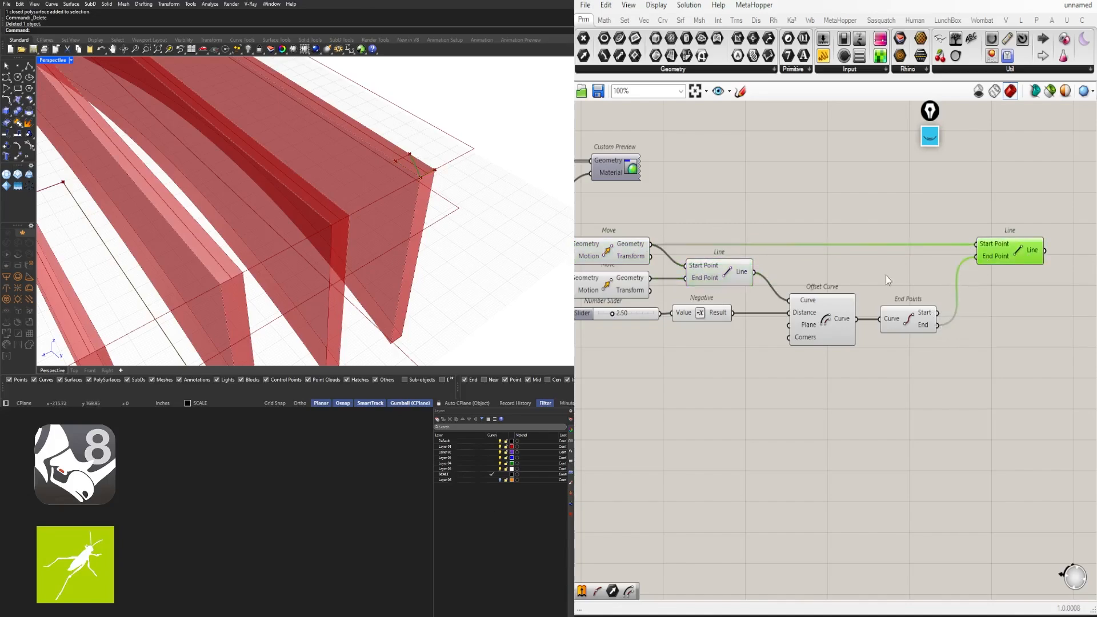
{"action": "left_click_drag", "start_coordinate": [942, 323], "coordinate": [938, 313]}
{"action": "left_click_drag", "start_coordinate": [998, 247], "coordinate": [1005, 245]}
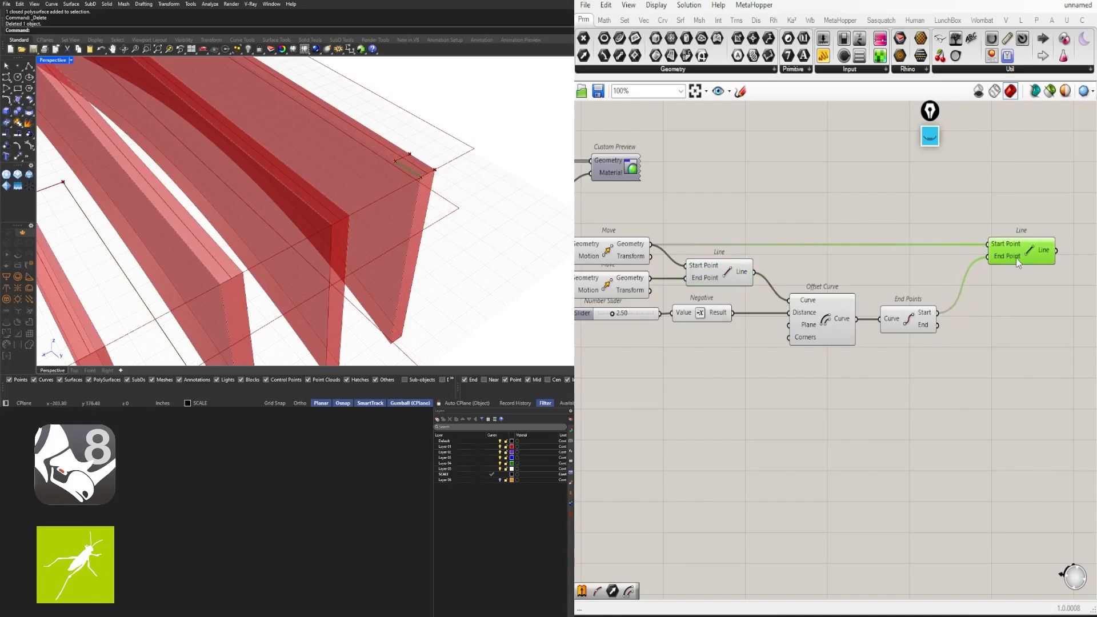
Duplicate the Line and wire the lower moved point into the copy's Start Point
{"action": "left_click_drag", "start_coordinate": [1016, 259], "coordinate": [1015, 292], "text": "alt"}
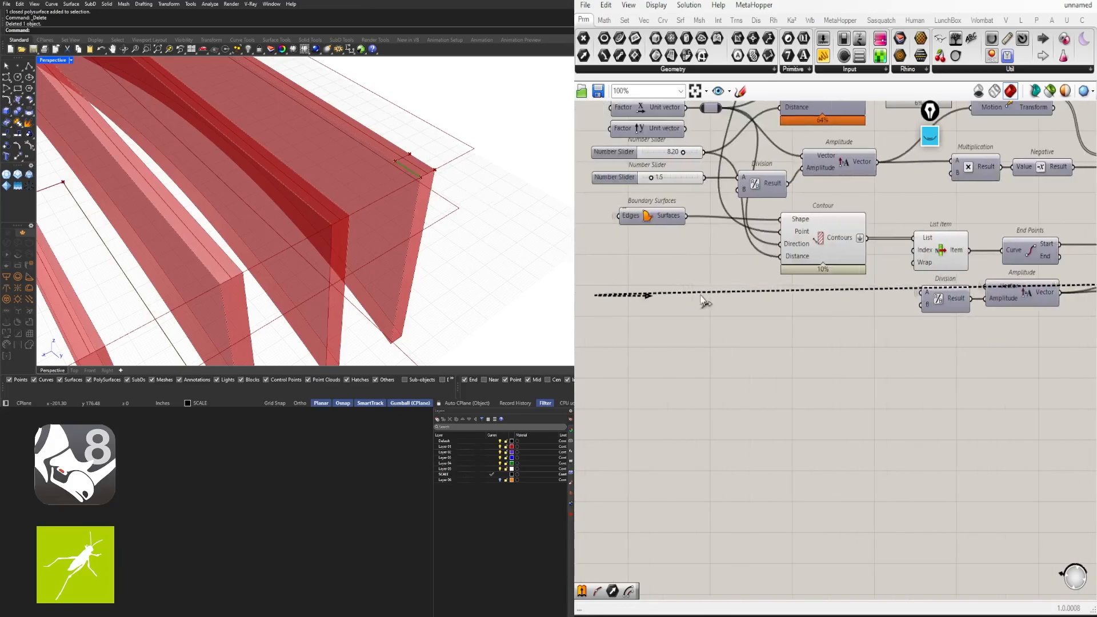
{"action": "left_click_drag", "start_coordinate": [701, 297], "coordinate": [800, 303]}
{"action": "scroll", "coordinate": [819, 308], "scroll_direction": "down", "scroll_amount": 3}
{"action": "right_click_drag", "start_coordinate": [1057, 297], "coordinate": [733, 332]}
{"action": "scroll", "coordinate": [857, 329], "scroll_direction": "up", "scroll_amount": 4}
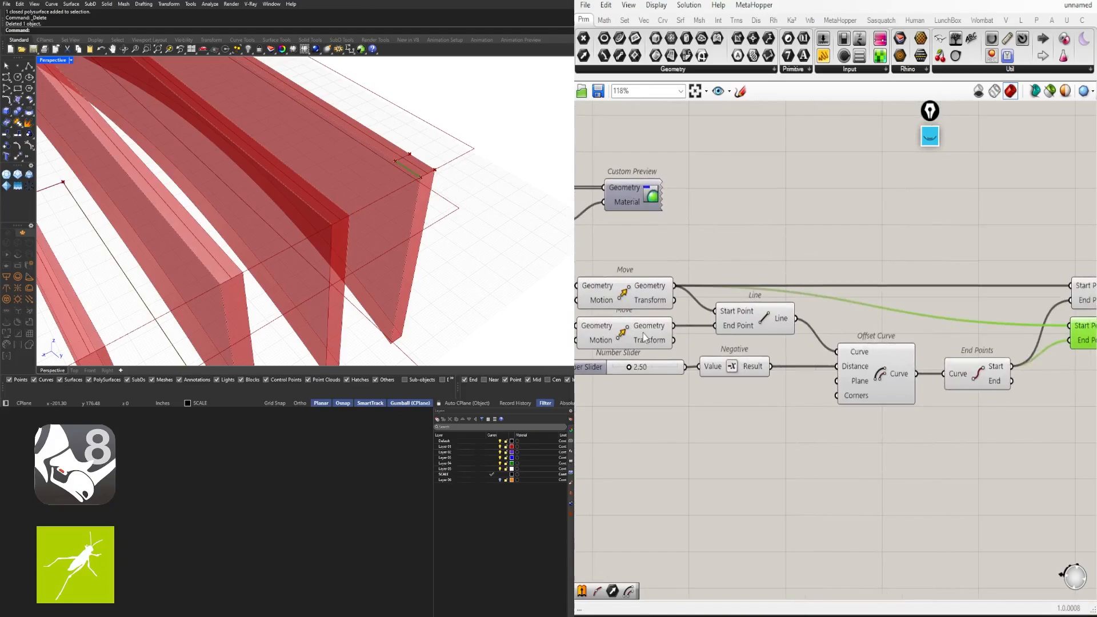
{"action": "left_click", "coordinate": [644, 334]}
{"action": "left_click_drag", "start_coordinate": [674, 326], "coordinate": [1070, 327]}
Connect the offset end point to the second Line's End Point, then select all three Line components
{"action": "right_click_drag", "start_coordinate": [1026, 348], "coordinate": [846, 361]}
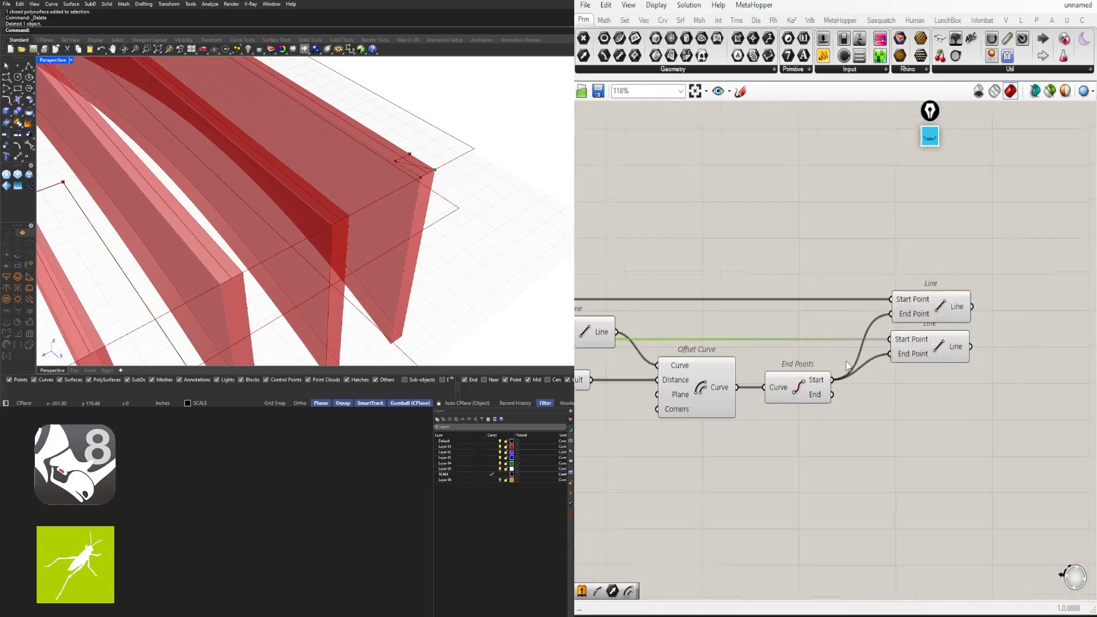
{"action": "left_click_drag", "start_coordinate": [837, 393], "coordinate": [885, 373]}
{"action": "left_click", "coordinate": [925, 352]}
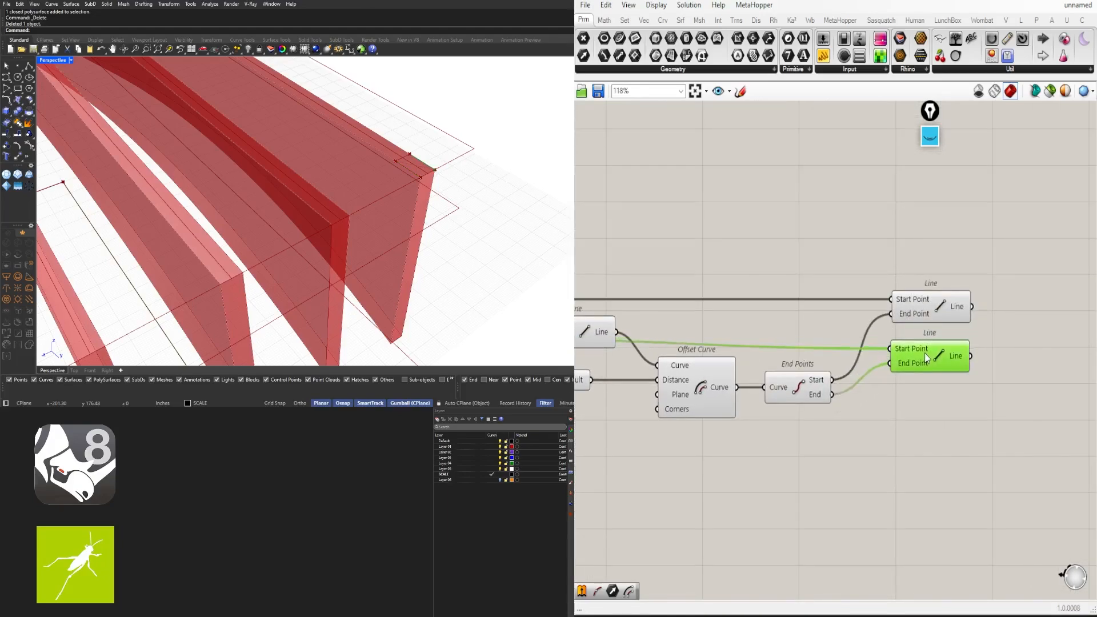
{"action": "left_click", "coordinate": [925, 318], "text": "shift"}
{"action": "right_click_drag", "start_coordinate": [825, 345], "coordinate": [945, 328]}
{"action": "left_click", "coordinate": [698, 318], "text": "shift"}
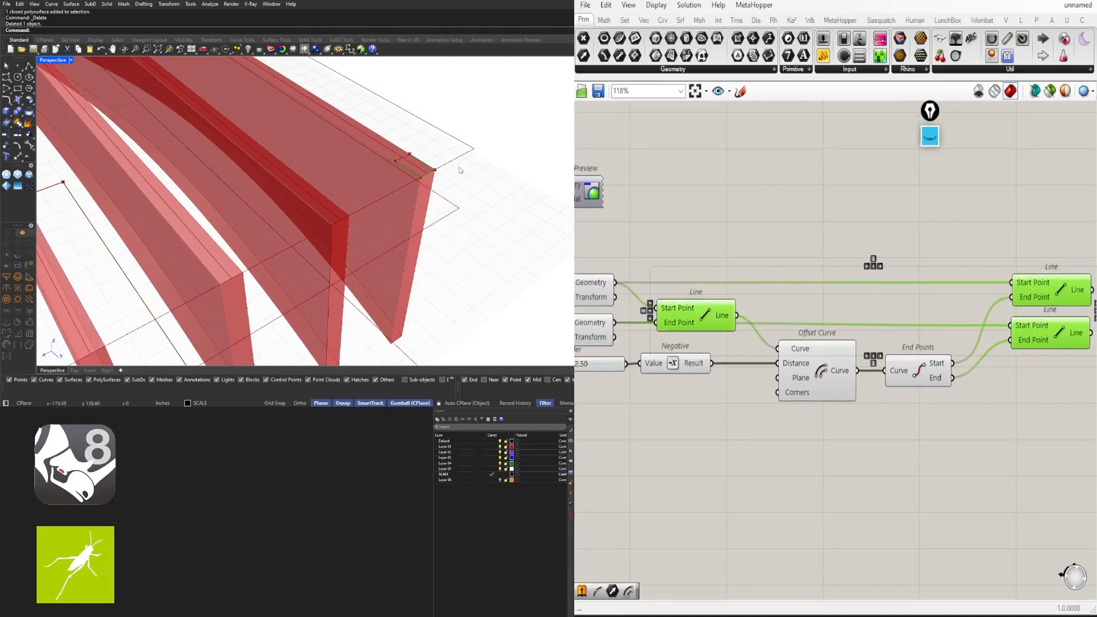
{"action": "scroll", "coordinate": [963, 304], "scroll_direction": "down", "scroll_amount": 2}
Place a Join Curves component next to the Line components
{"action": "left_click", "coordinate": [975, 291]}
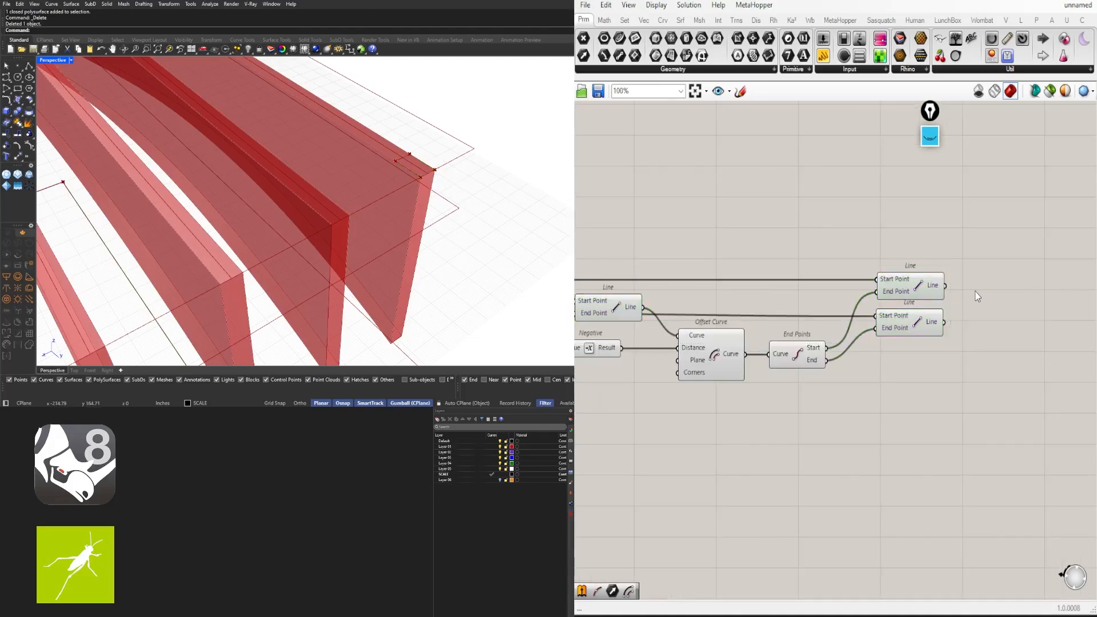
{"action": "double_click", "coordinate": [992, 287]}
{"action": "type", "text": "JOIN"}
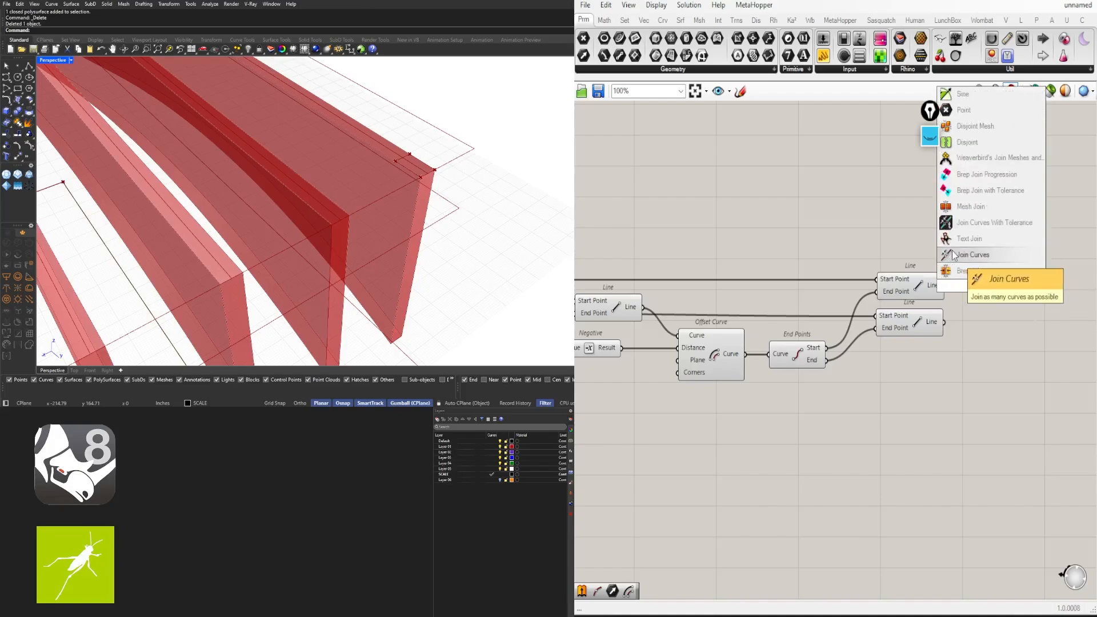
{"action": "left_click", "coordinate": [962, 256]}
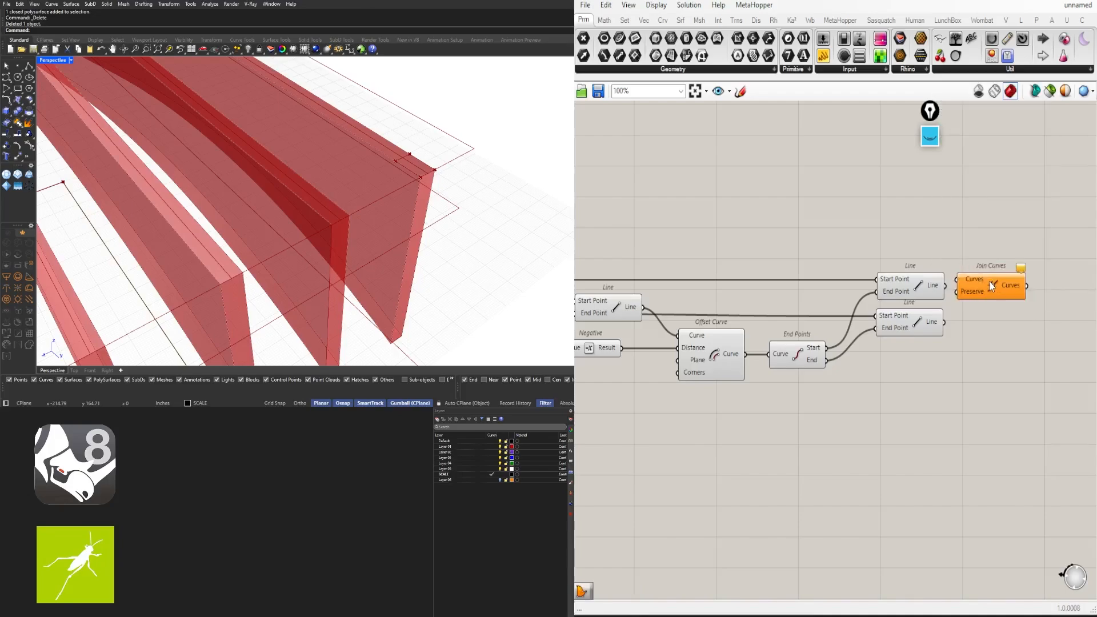
{"action": "left_click_drag", "start_coordinate": [989, 281], "coordinate": [1025, 276]}
{"action": "left_click", "coordinate": [920, 289]}
{"action": "left_click", "coordinate": [901, 319]}
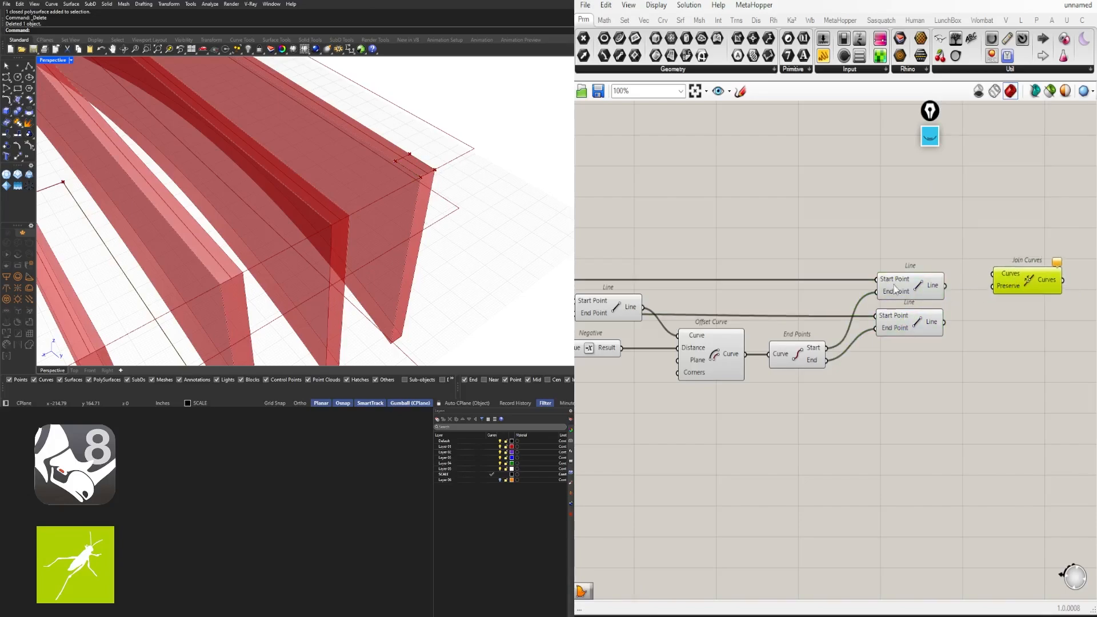
{"action": "left_click", "coordinate": [614, 313]}
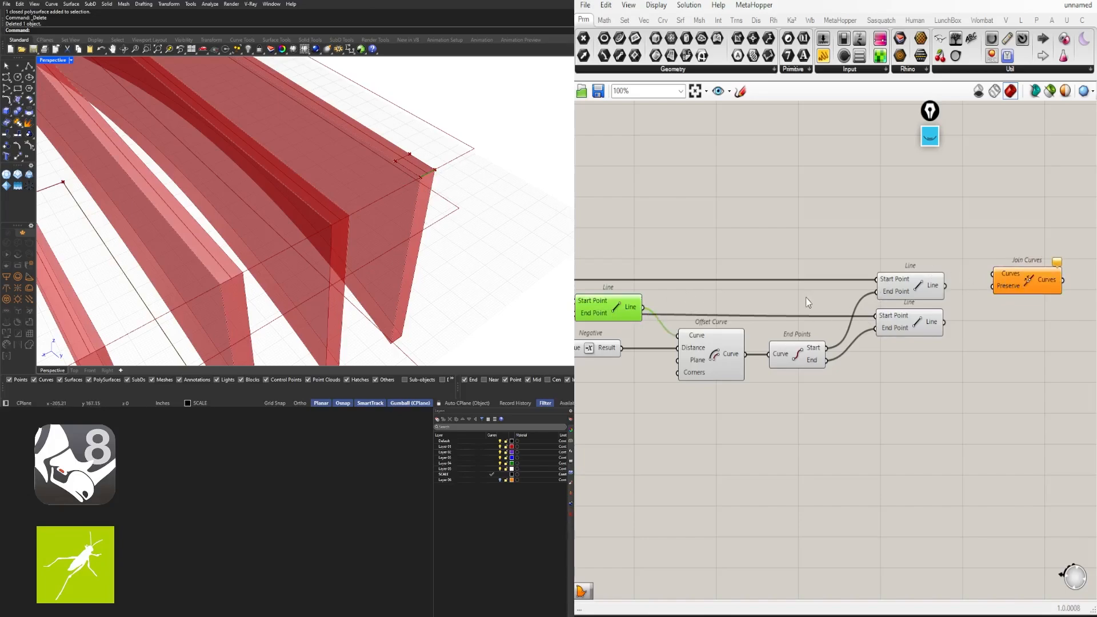
Wire the Line components into the Curves input of Join Curves
{"action": "right_click_drag", "start_coordinate": [754, 320], "coordinate": [817, 298]}
{"action": "left_click", "coordinate": [872, 285]}
{"action": "scroll", "coordinate": [769, 296], "scroll_direction": "down", "scroll_amount": 1}
{"action": "left_click", "coordinate": [618, 290]}
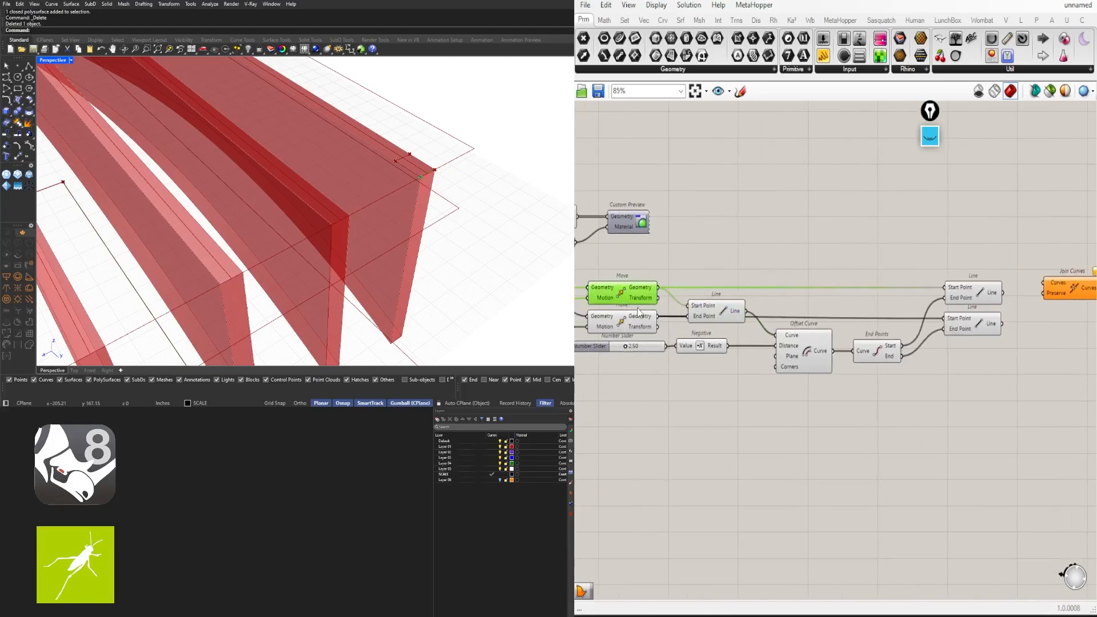
{"action": "left_click", "coordinate": [716, 304], "text": "shift"}
{"action": "left_click", "coordinate": [780, 252]}
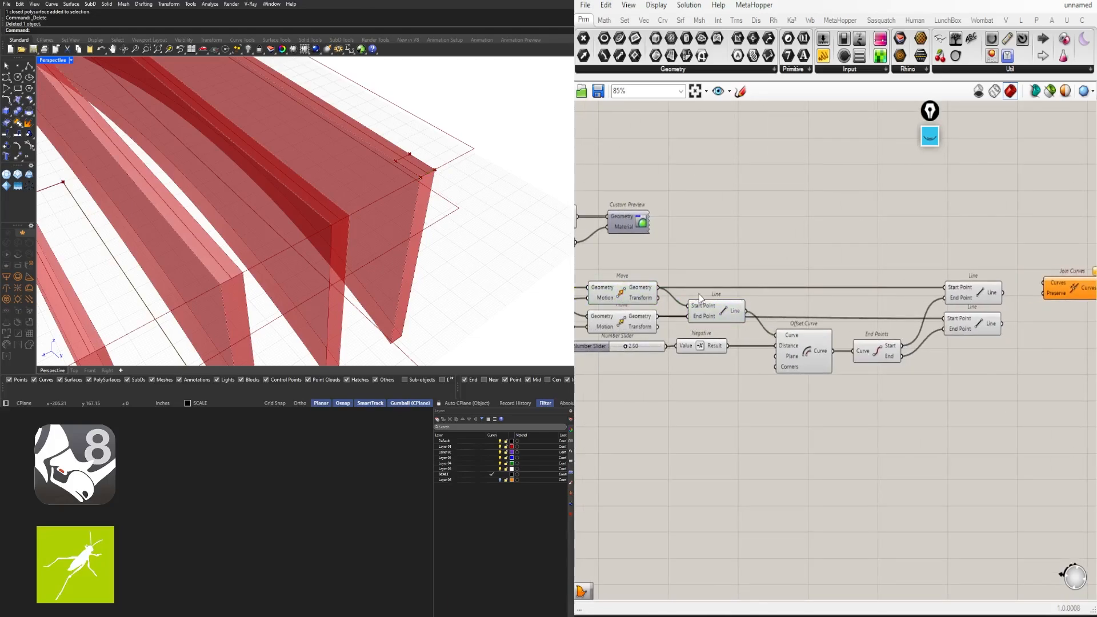
{"action": "right_click_drag", "start_coordinate": [678, 289], "coordinate": [565, 277]}
{"action": "left_click", "coordinate": [852, 281]}
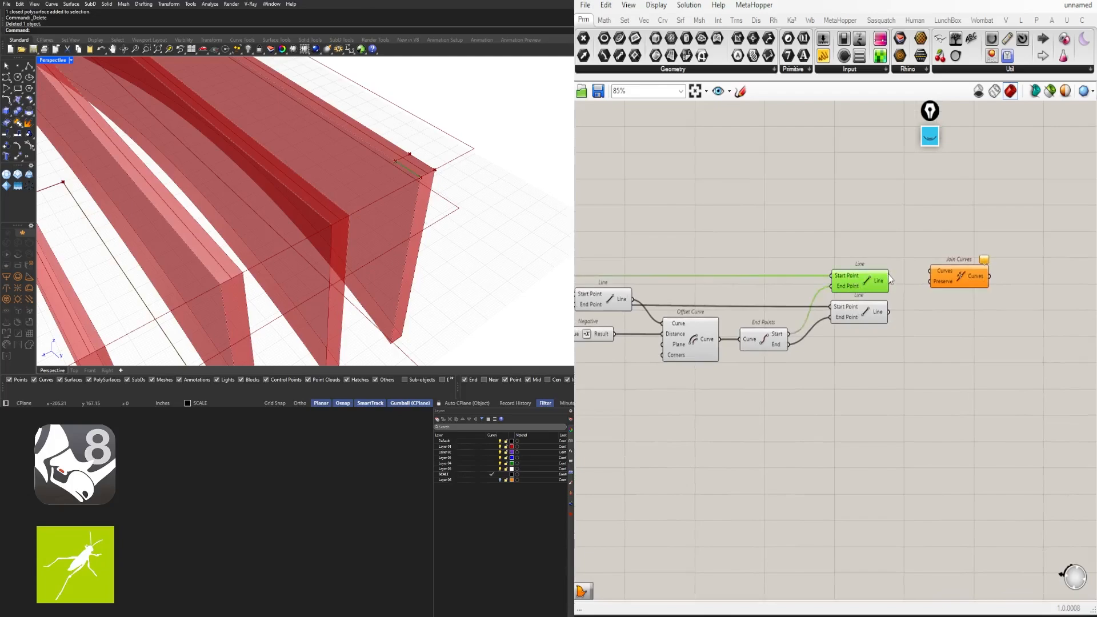
{"action": "left_click_drag", "start_coordinate": [889, 277], "coordinate": [961, 302]}
{"action": "key", "text": "ctrl+z"}
{"action": "left_click", "coordinate": [629, 303]}
{"action": "left_click_drag", "start_coordinate": [638, 302], "coordinate": [929, 302], "text": "shift"}
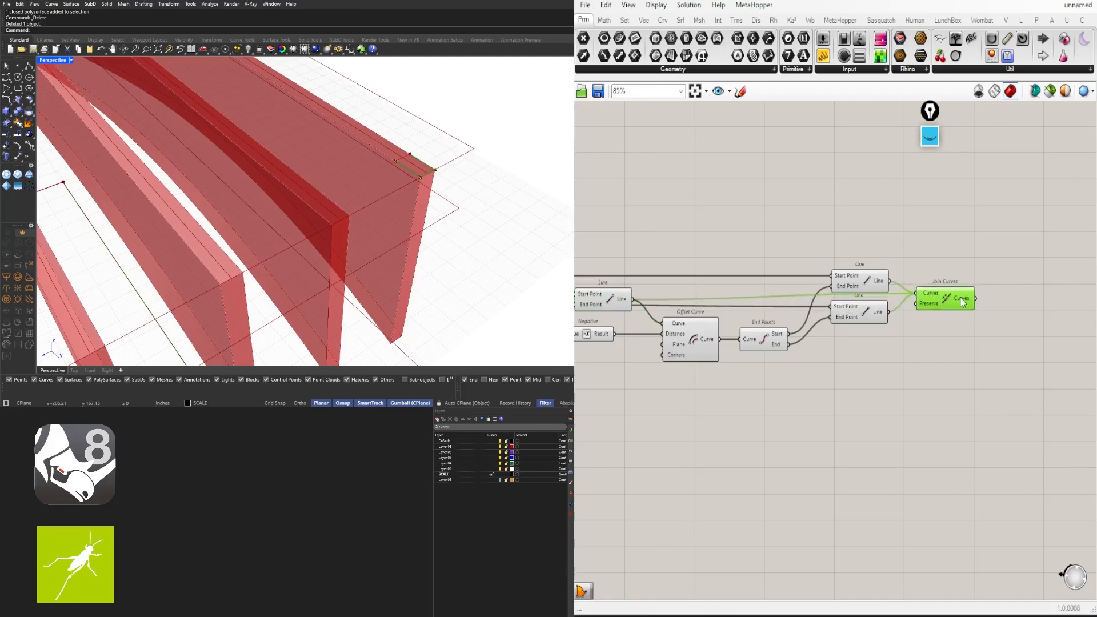
Flatten the Curves input of Join Curves
{"action": "mouse_move", "coordinate": [963, 303]}
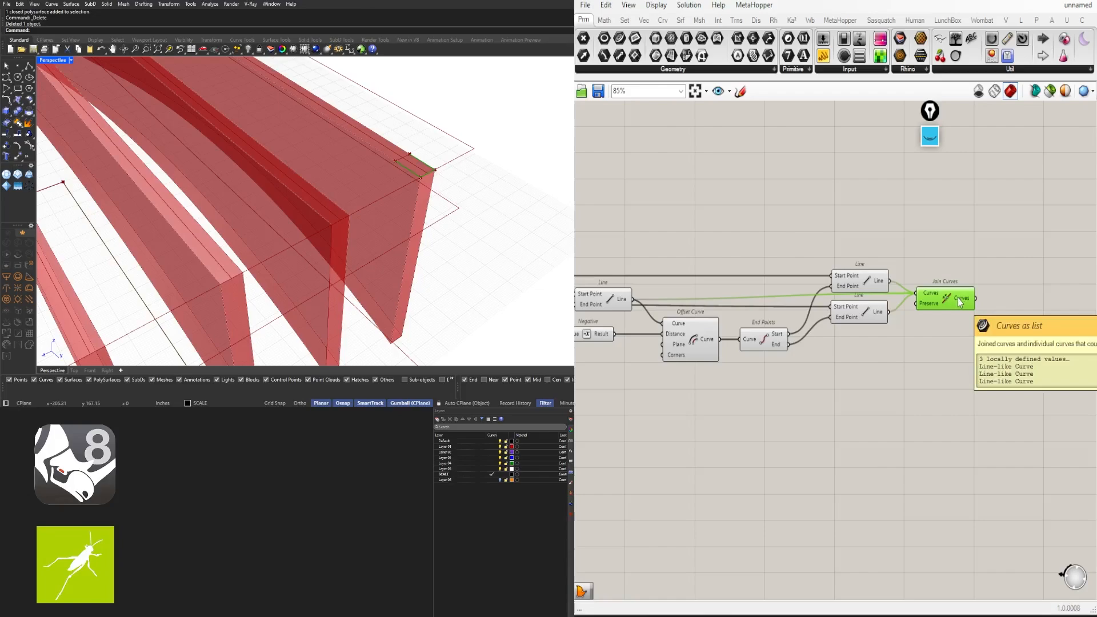
{"action": "right_click", "coordinate": [926, 301]}
{"action": "left_click", "coordinate": [949, 386]}
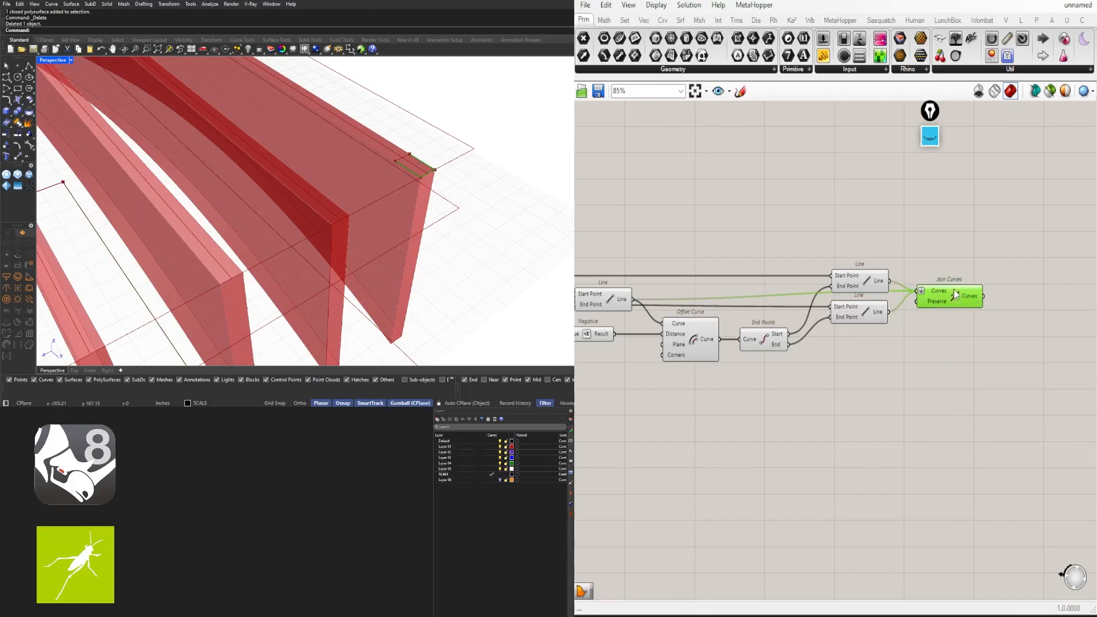
{"action": "middle_click", "coordinate": [954, 290]}
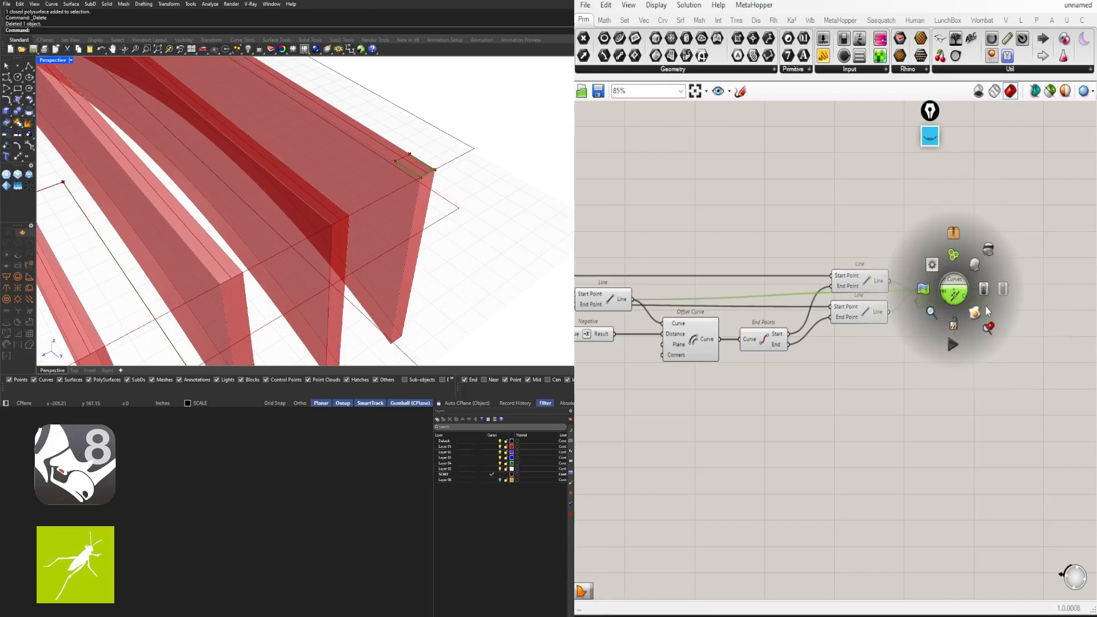
Delete the stray curve from the Rhino viewport and bring Join Curves into view
{"action": "left_click", "coordinate": [425, 166]}
{"action": "left_click_drag", "start_coordinate": [398, 176], "coordinate": [521, 120]}
{"action": "key", "text": "Delete"}
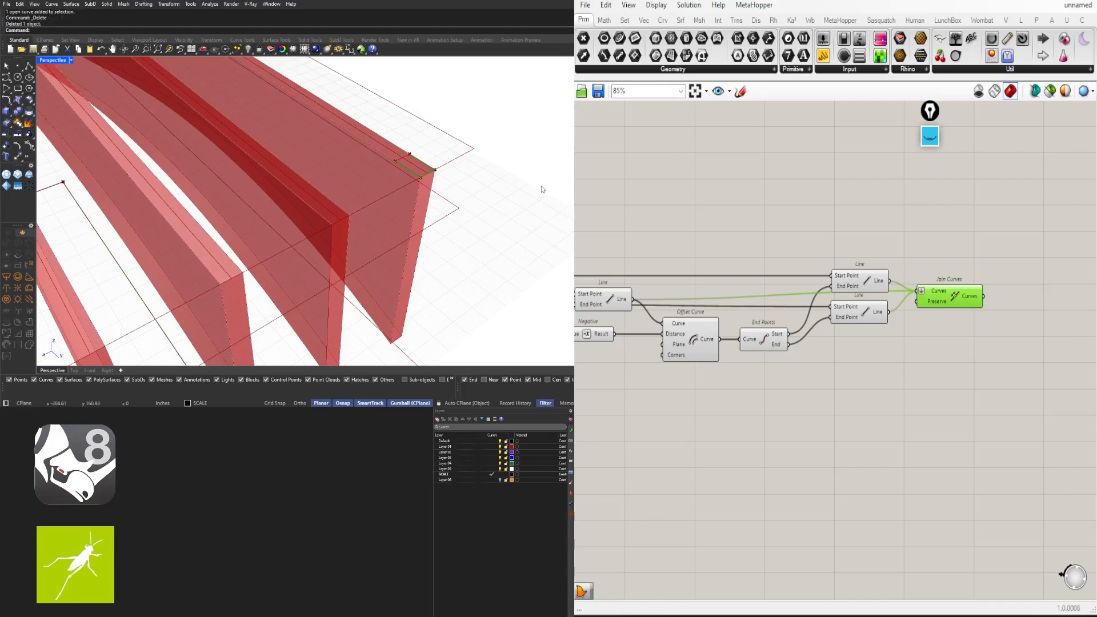
{"action": "left_click", "coordinate": [935, 351]}
{"action": "left_click_drag", "start_coordinate": [949, 300], "coordinate": [941, 305]}
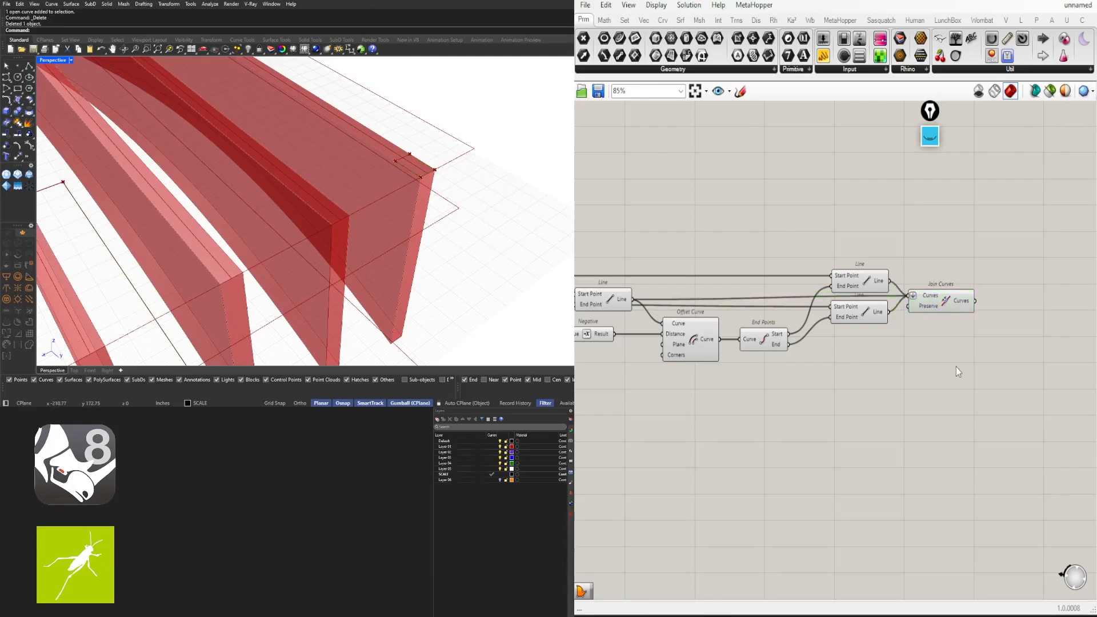
{"action": "right_click_drag", "start_coordinate": [956, 367], "coordinate": [810, 316]}
{"action": "scroll", "coordinate": [387, 167], "scroll_direction": "up", "scroll_amount": 3}
{"action": "scroll", "coordinate": [388, 166], "scroll_direction": "down", "scroll_amount": 3}
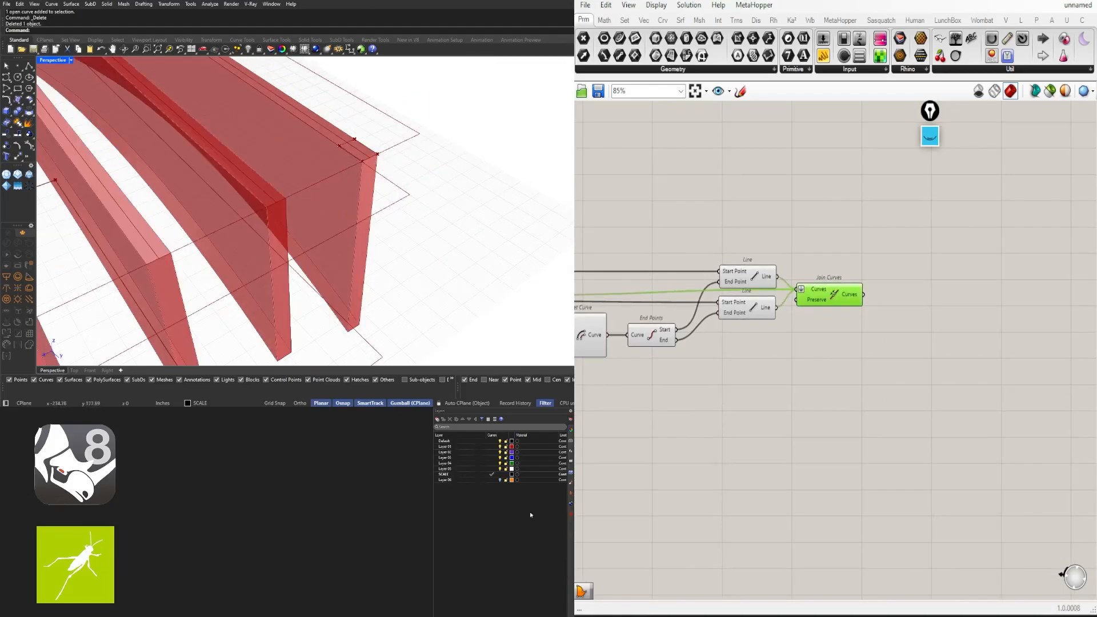
Add an Offset Curve component fed by the joined curve
{"action": "double_click", "coordinate": [906, 336]}
{"action": "type", "text": "o"}
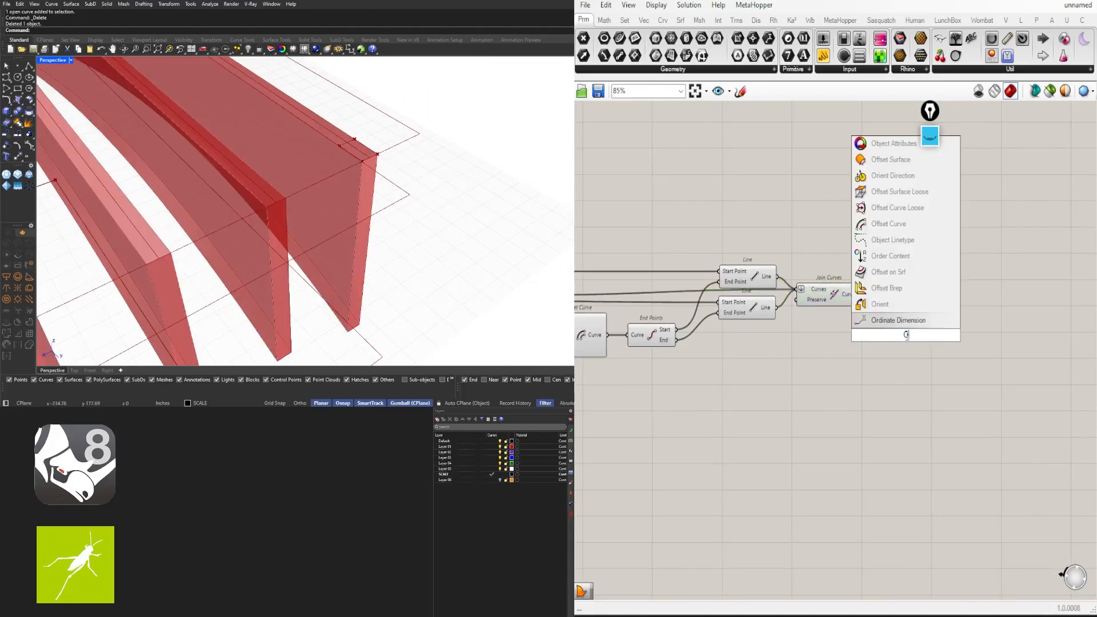
{"action": "type", "text": "ffset"}
{"action": "key", "text": "Return"}
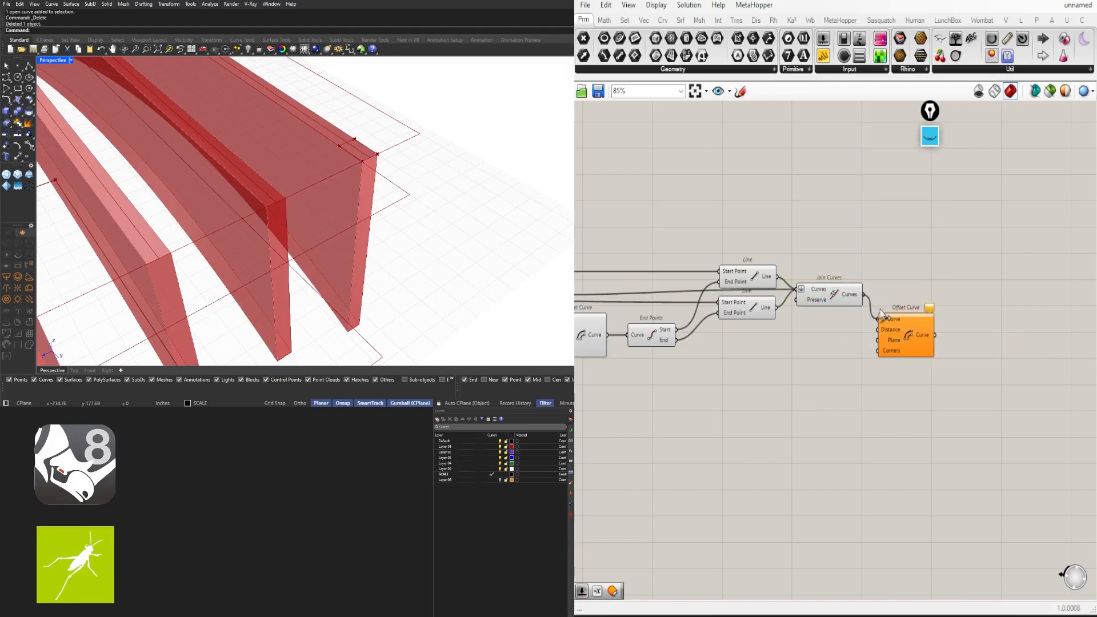
{"action": "left_click_drag", "start_coordinate": [880, 313], "coordinate": [881, 315]}
{"action": "left_click_drag", "start_coordinate": [912, 337], "coordinate": [919, 327]}
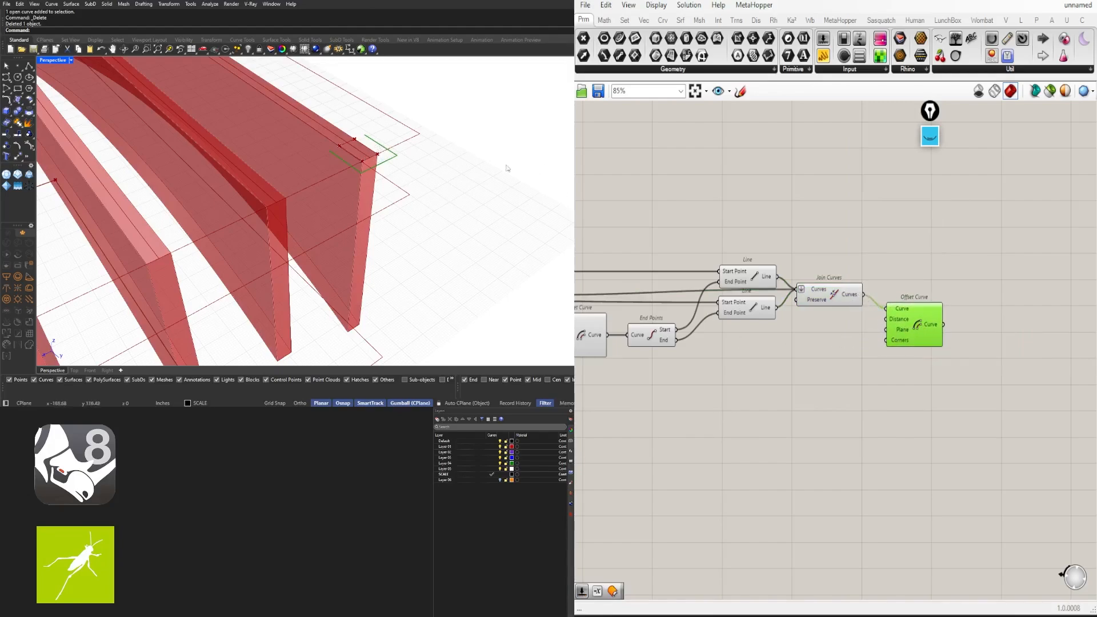
Create a 0.125 number slider and wire it to the offset Distance
{"action": "double_click", "coordinate": [819, 335]}
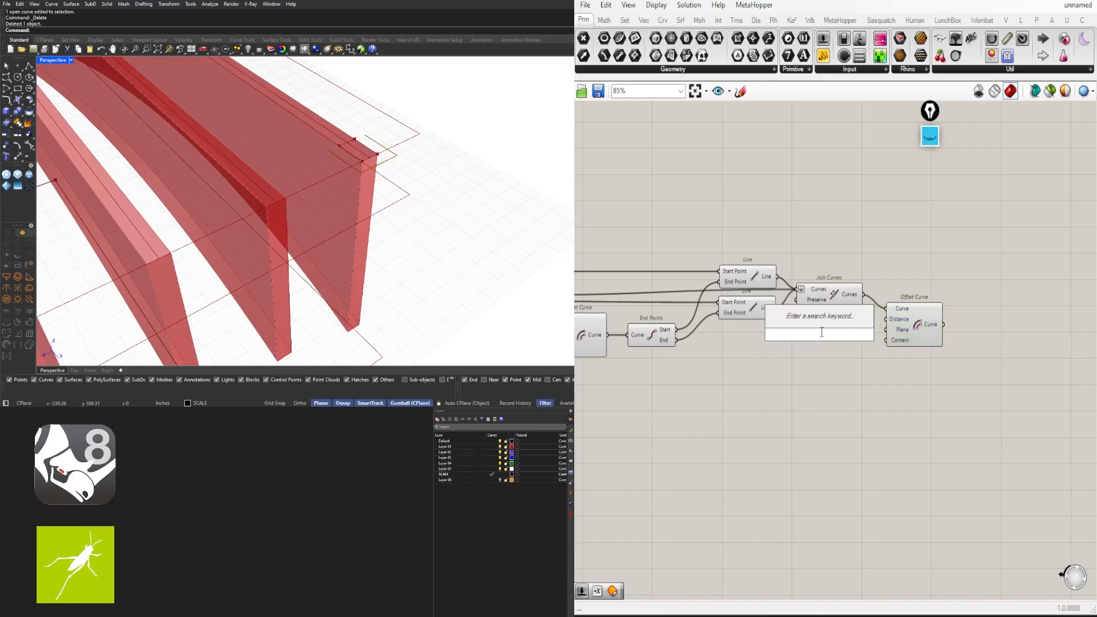
{"action": "type", "text": ".125"}
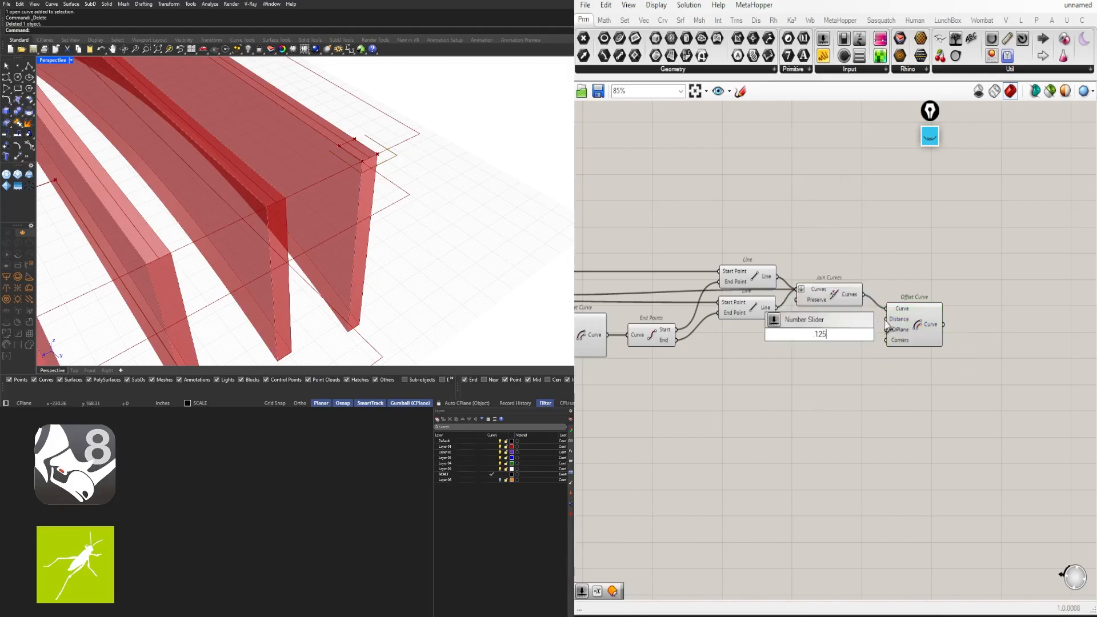
{"action": "key", "text": "Return"}
{"action": "scroll", "coordinate": [880, 333], "scroll_direction": "up", "scroll_amount": 3}
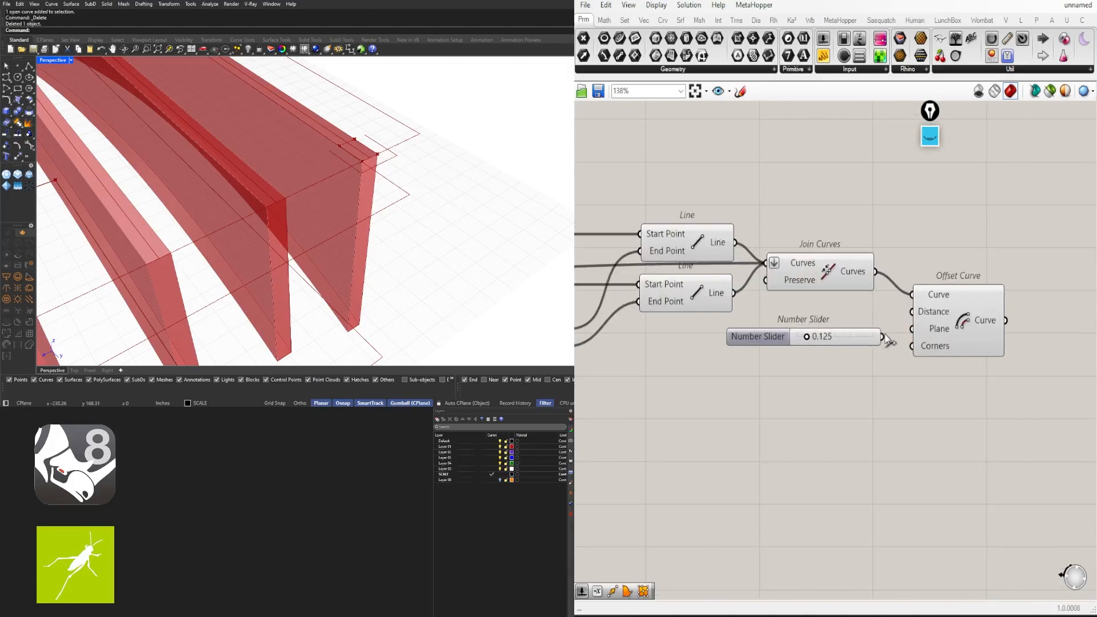
{"action": "left_click_drag", "start_coordinate": [909, 312], "coordinate": [912, 311]}
{"action": "left_click_drag", "start_coordinate": [981, 302], "coordinate": [987, 328]}
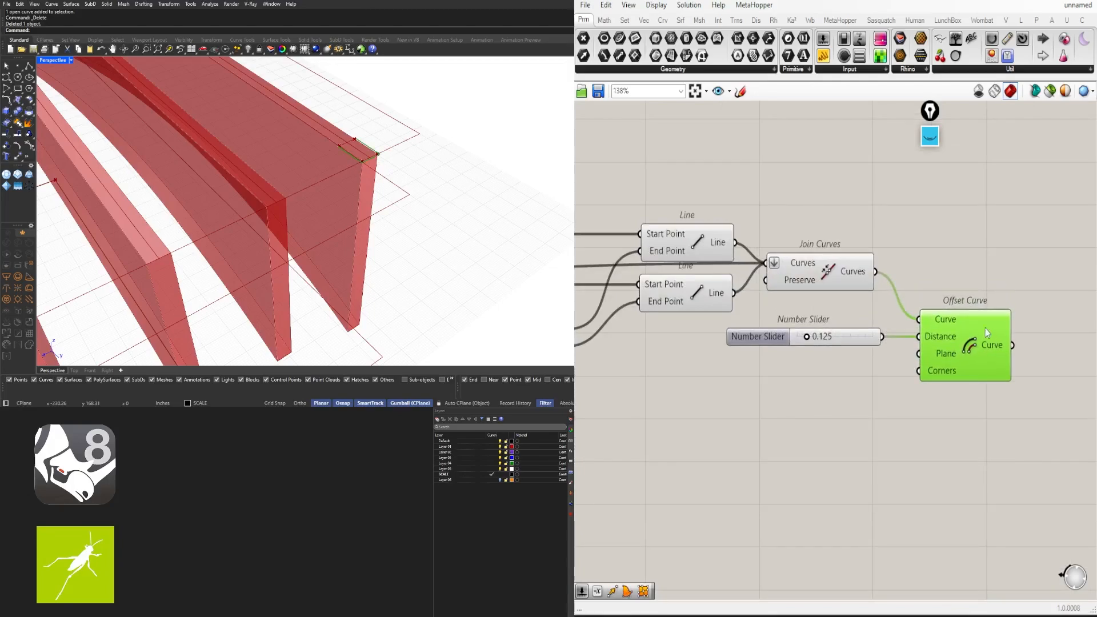
Compare the Join Curves and Offset Curve previews, then deselect everything
{"action": "left_click", "coordinate": [844, 280], "text": "shift"}
{"action": "scroll", "coordinate": [370, 150], "scroll_direction": "up", "scroll_amount": 5}
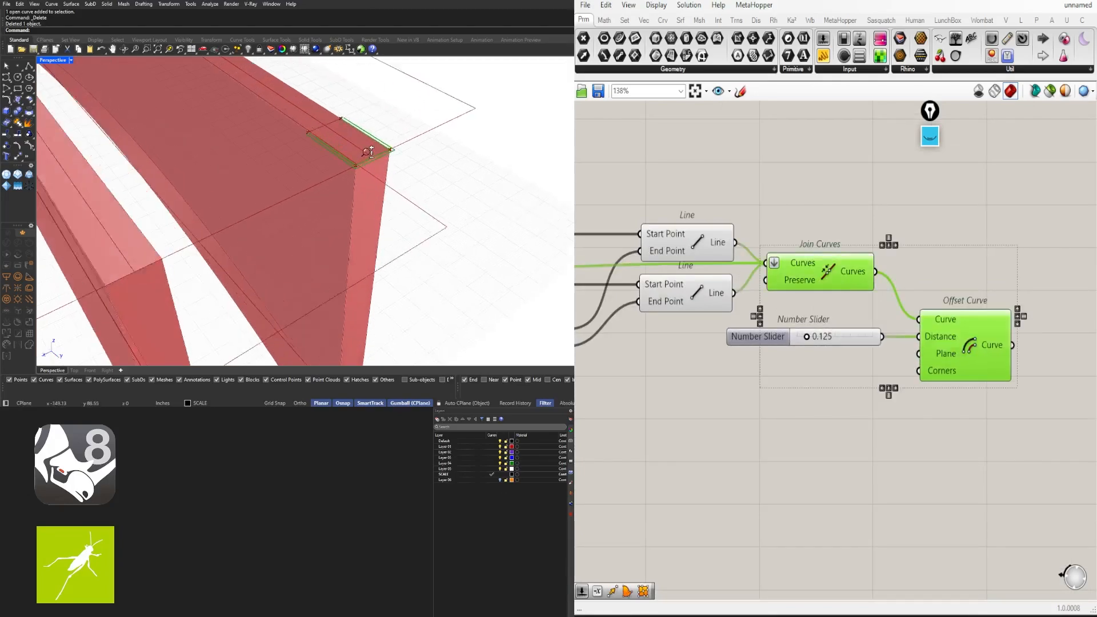
{"action": "scroll", "coordinate": [370, 150], "scroll_direction": "down", "scroll_amount": 3}
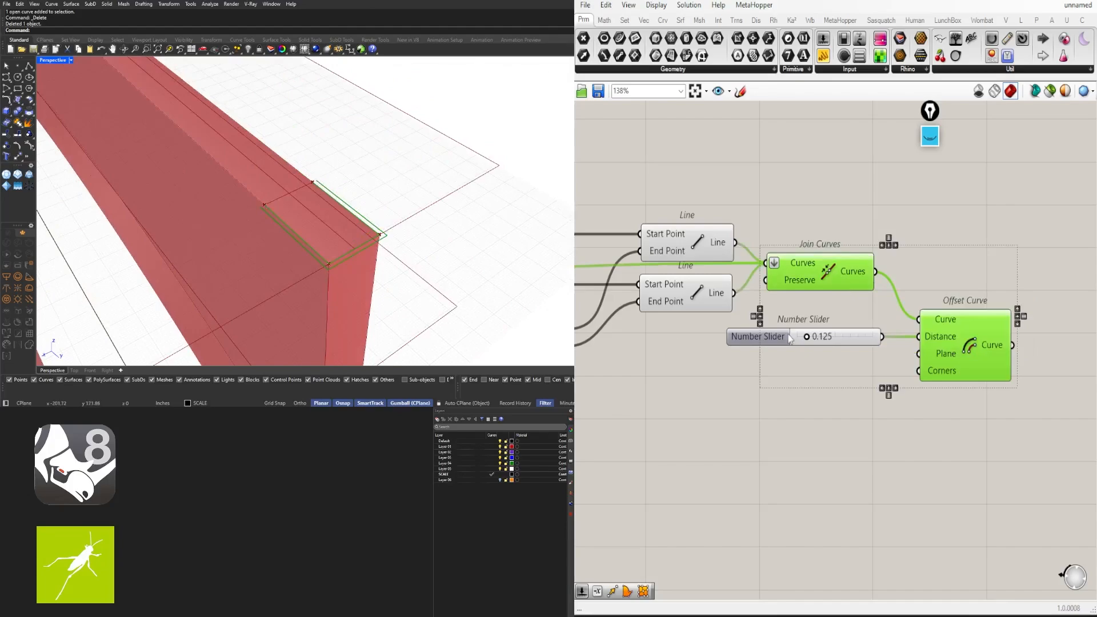
{"action": "left_click", "coordinate": [918, 200]}
{"action": "left_click", "coordinate": [821, 278]}
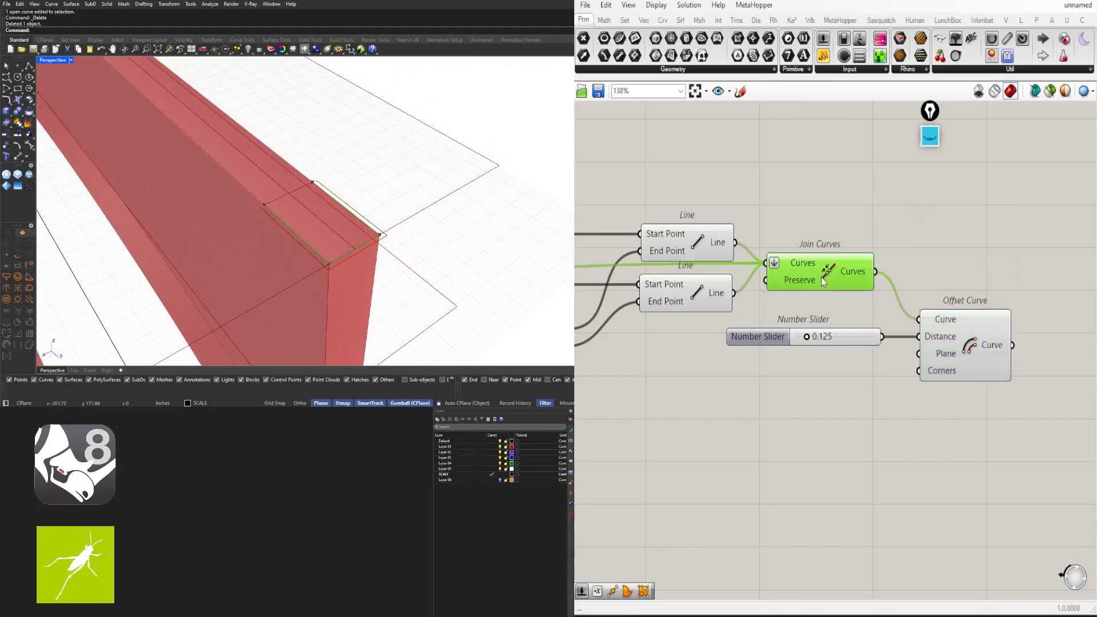
{"action": "left_click", "coordinate": [948, 342], "text": "shift"}
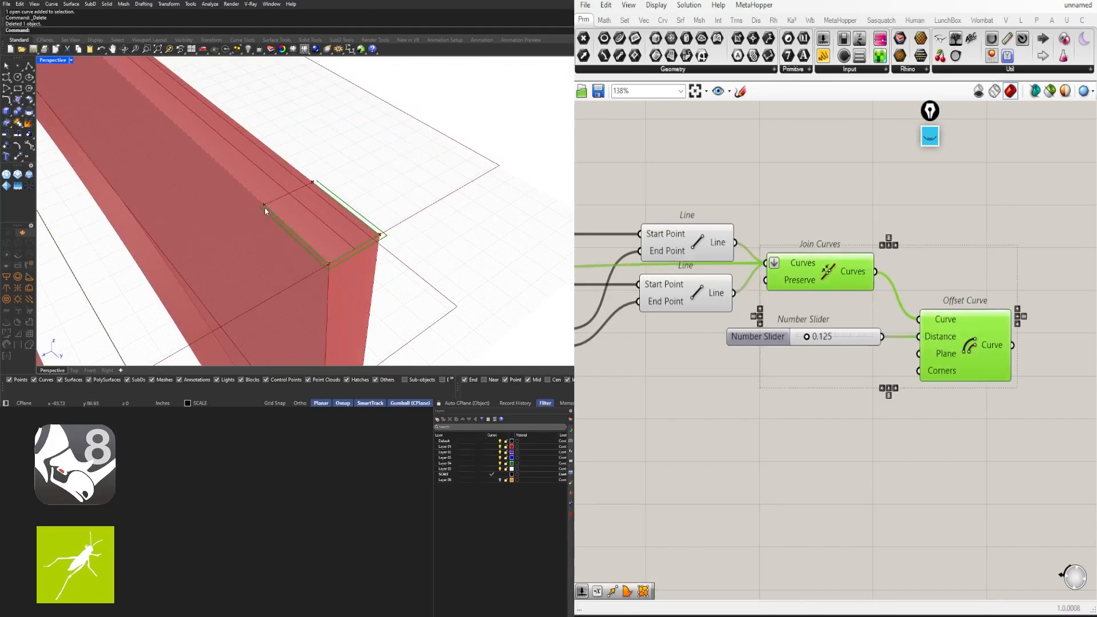
{"action": "left_click", "coordinate": [901, 225]}
{"action": "right_click_drag", "start_coordinate": [971, 319], "coordinate": [842, 318]}
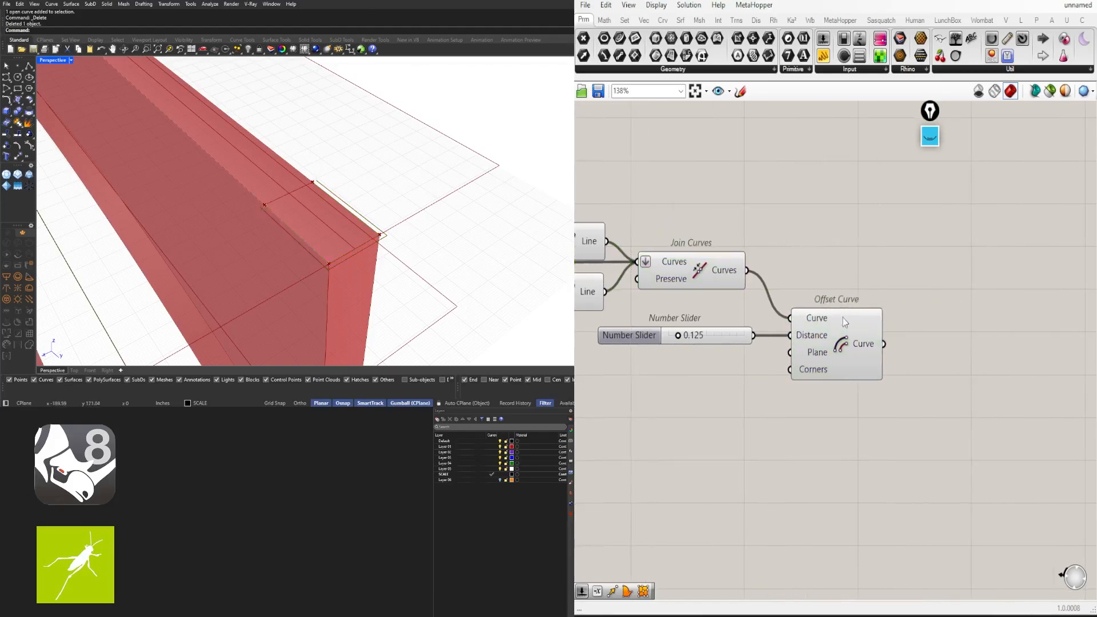
{"action": "left_click", "coordinate": [871, 332]}
Add an End Points component fed by the 0.125 offset curve
{"action": "double_click", "coordinate": [961, 315]}
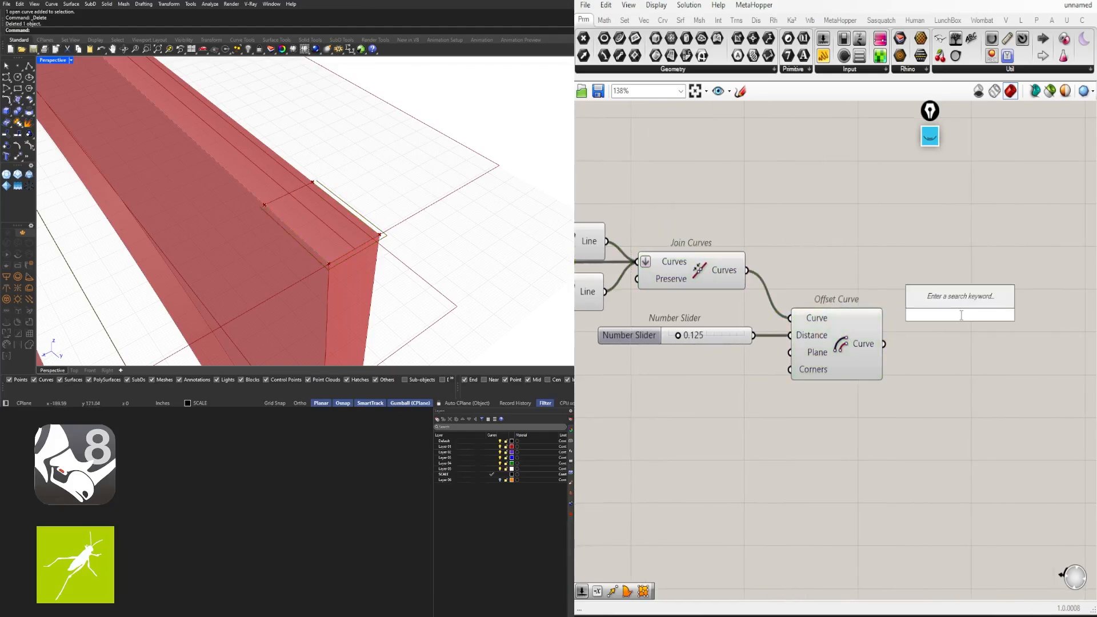
{"action": "type", "text": "end"}
{"action": "left_click", "coordinate": [947, 301]}
{"action": "left_click_drag", "start_coordinate": [884, 344], "coordinate": [951, 350]}
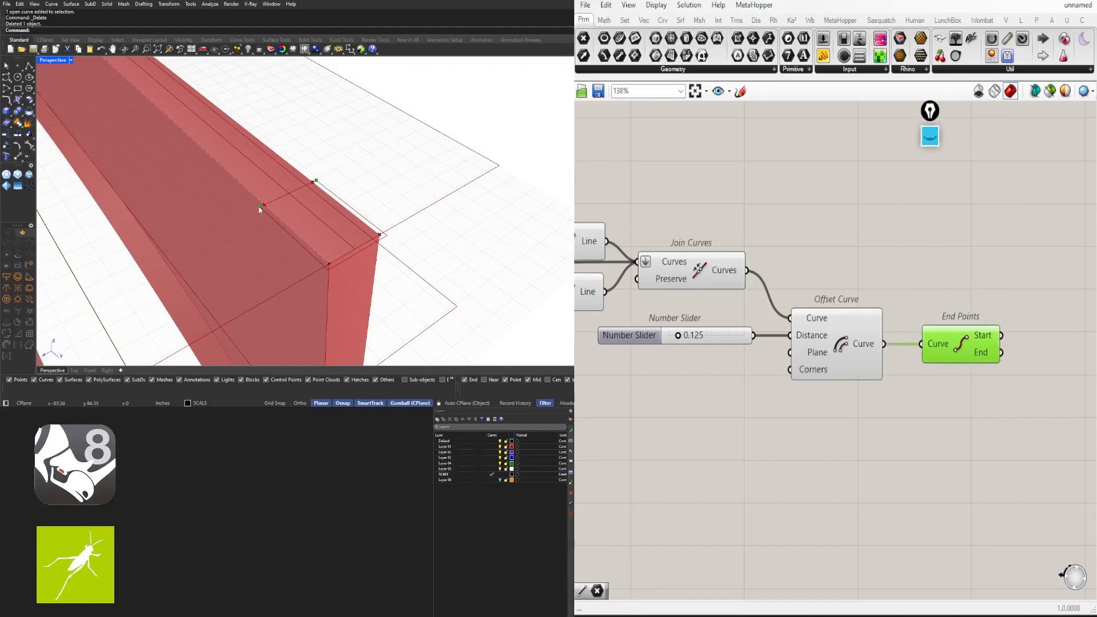
Move the slider, Offset Curve and End Points group lower on the canvas
{"action": "right_click_drag", "start_coordinate": [596, 268], "coordinate": [838, 234]}
{"action": "right_click_drag", "start_coordinate": [695, 214], "coordinate": [831, 212]}
{"action": "left_click", "coordinate": [820, 304]}
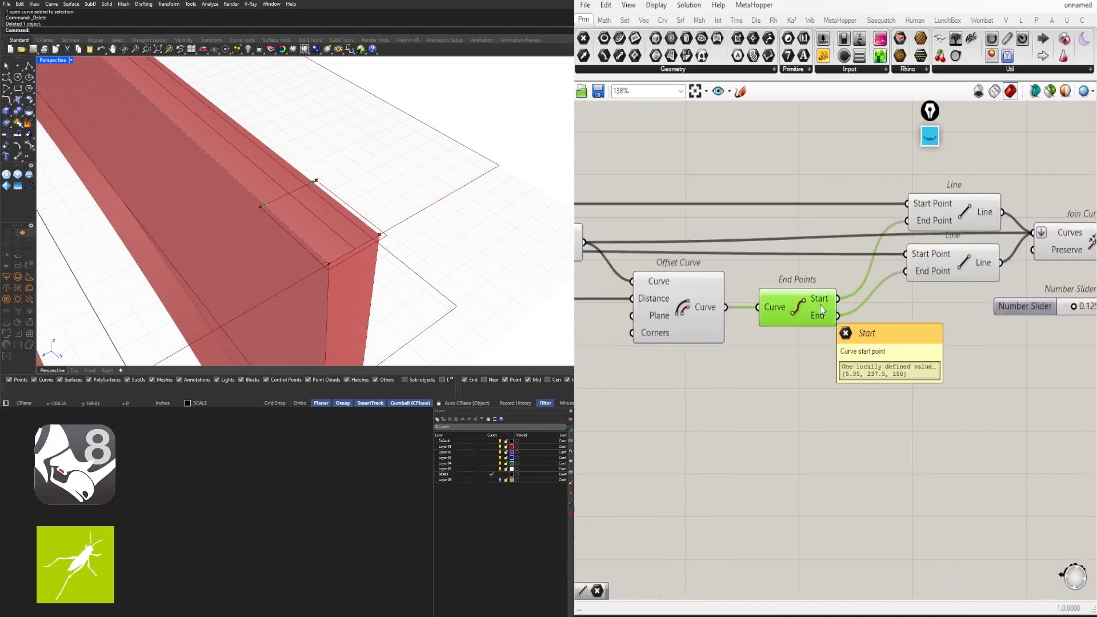
{"action": "scroll", "coordinate": [834, 302], "scroll_direction": "down", "scroll_amount": 2}
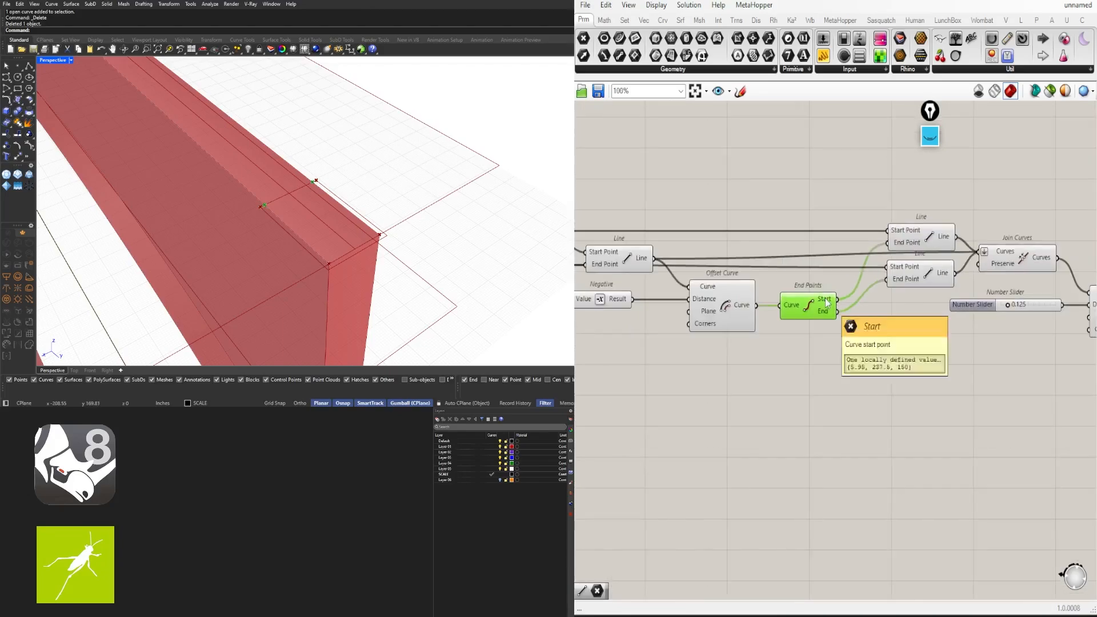
{"action": "right_click_drag", "start_coordinate": [1070, 326], "coordinate": [863, 321]}
{"action": "left_click_drag", "start_coordinate": [1073, 388], "coordinate": [830, 295]}
{"action": "left_click_drag", "start_coordinate": [937, 311], "coordinate": [941, 351]}
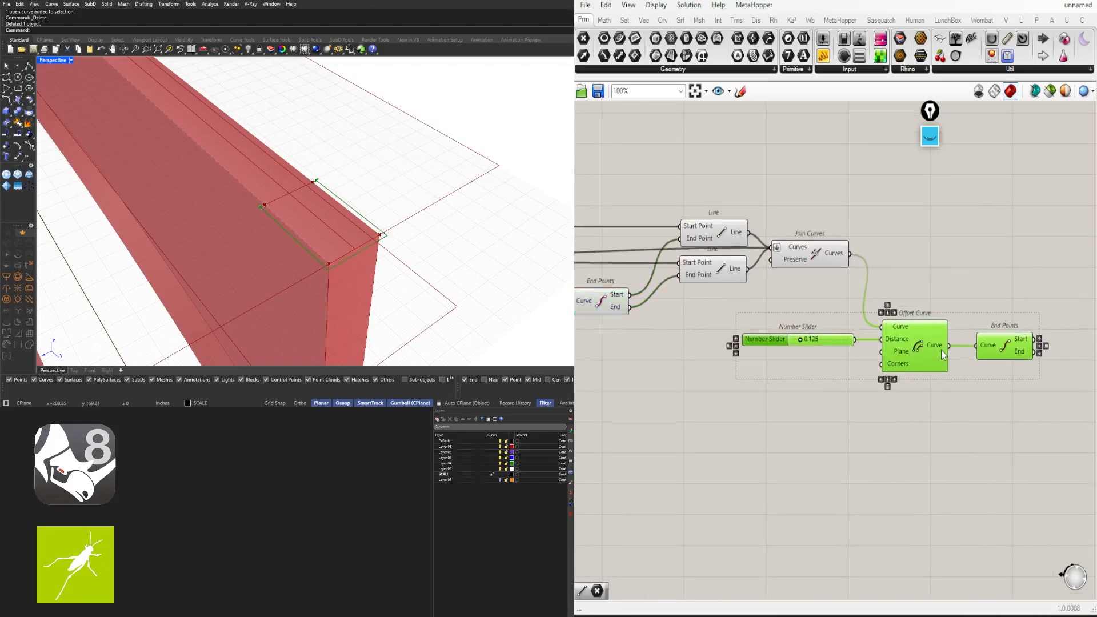
{"action": "left_click", "coordinate": [1012, 294]}
Add a Line joining the original edge's start point to the offset curve's start point
{"action": "double_click", "coordinate": [1015, 299]}
{"action": "type", "text": "LINE"}
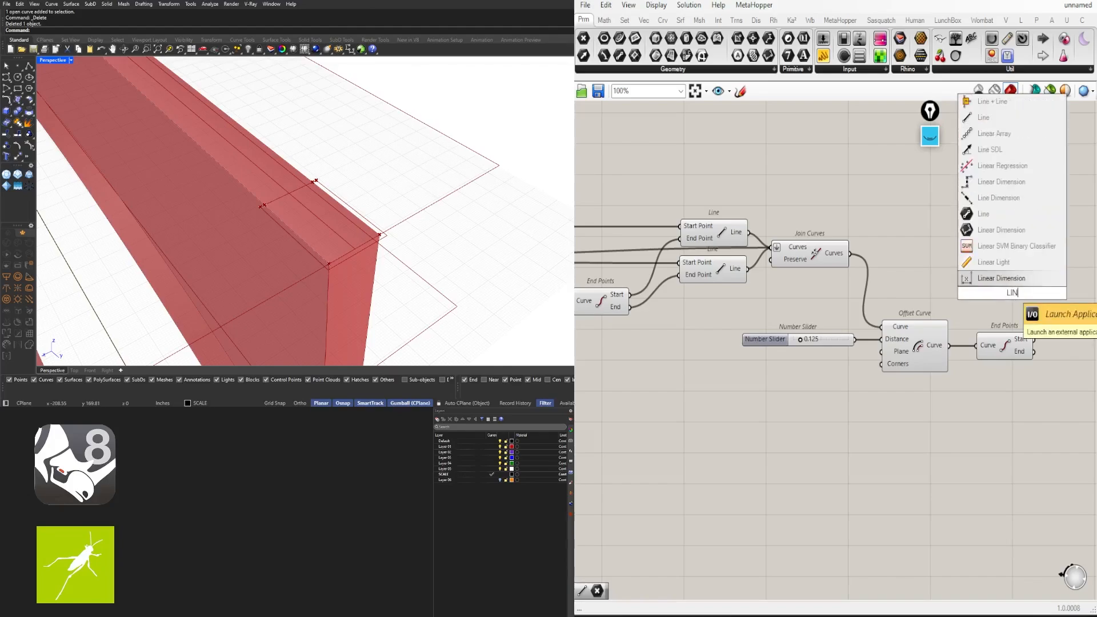
{"action": "key", "text": "Return"}
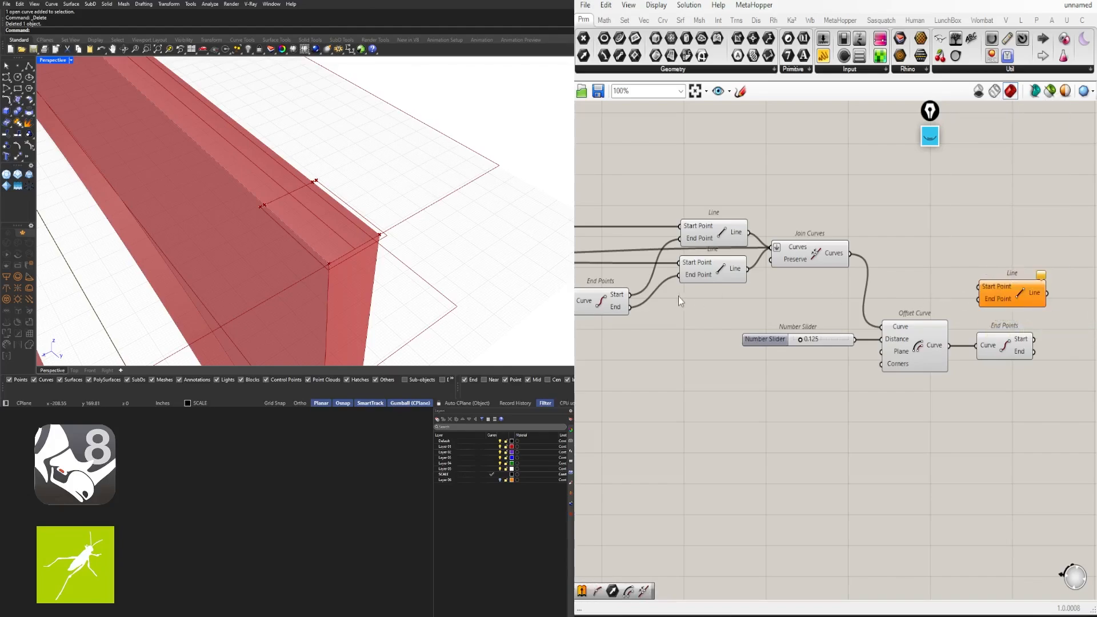
{"action": "left_click", "coordinate": [600, 300]}
{"action": "left_click_drag", "start_coordinate": [630, 295], "coordinate": [1073, 299]}
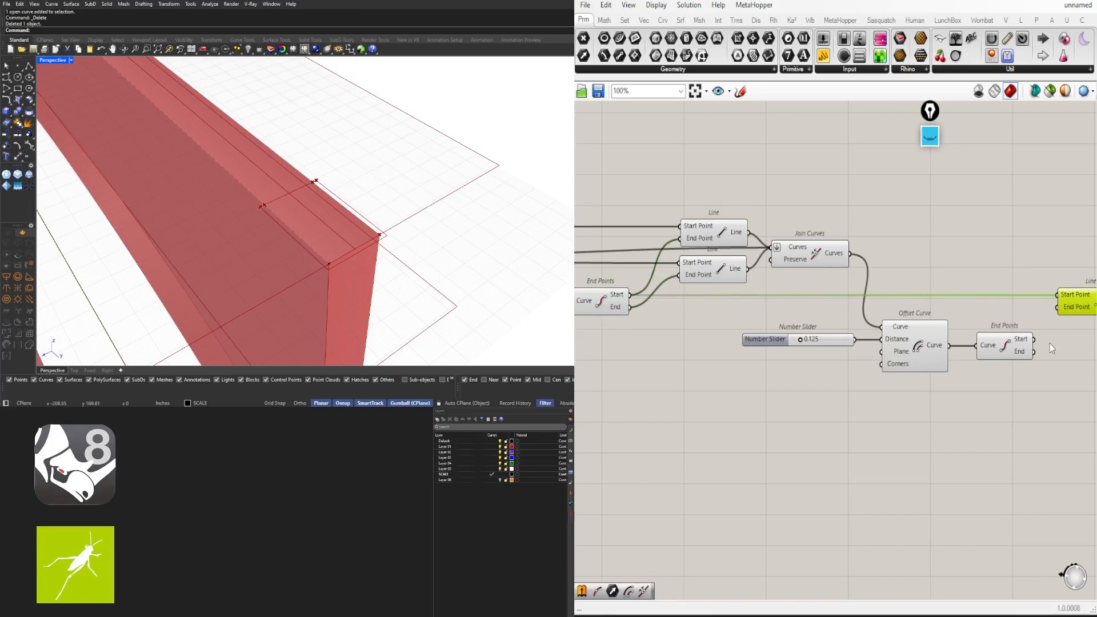
{"action": "left_click_drag", "start_coordinate": [1037, 341], "coordinate": [1058, 309]}
{"action": "right_click_drag", "start_coordinate": [1063, 304], "coordinate": [939, 311]}
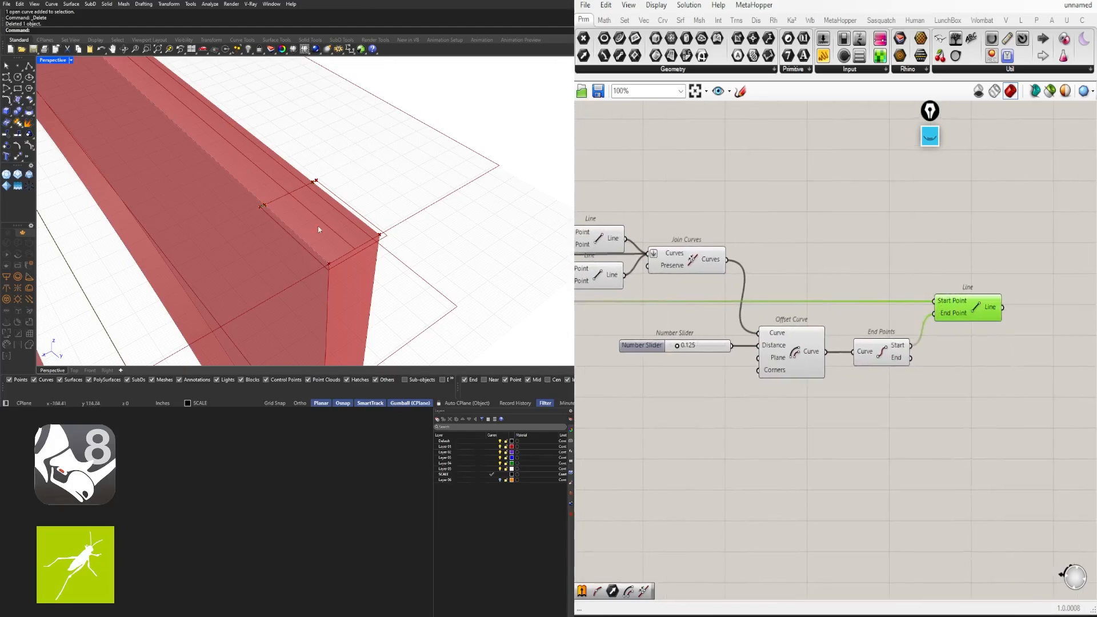
{"action": "scroll", "coordinate": [943, 305], "scroll_direction": "down", "scroll_amount": 2}
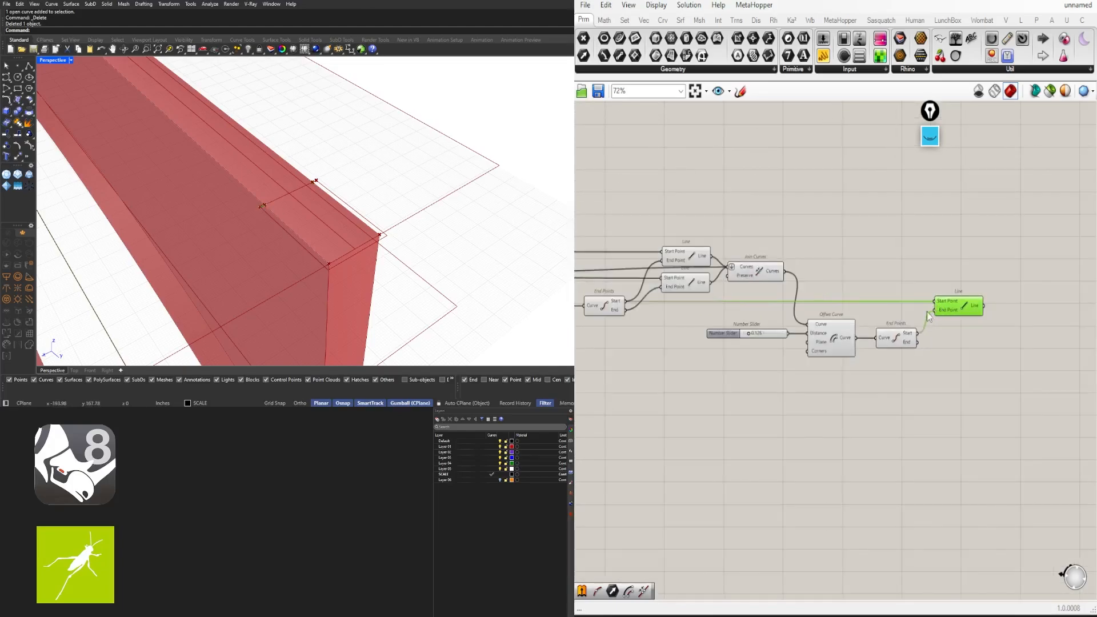
Duplicate the Line and rewire the copy to join the two end points
{"action": "left_click_drag", "start_coordinate": [976, 306], "coordinate": [975, 328], "text": "alt"}
{"action": "left_click_drag", "start_coordinate": [921, 377], "coordinate": [720, 329]}
{"action": "left_click_drag", "start_coordinate": [838, 340], "coordinate": [838, 348]}
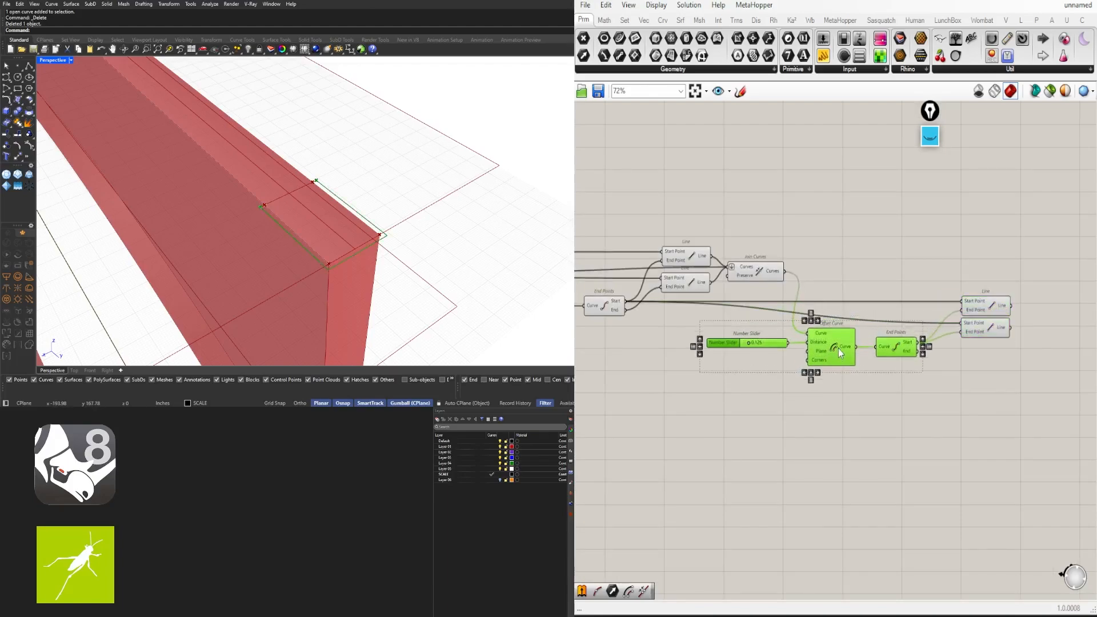
{"action": "left_click", "coordinate": [694, 318]}
{"action": "left_click_drag", "start_coordinate": [623, 313], "coordinate": [963, 331]}
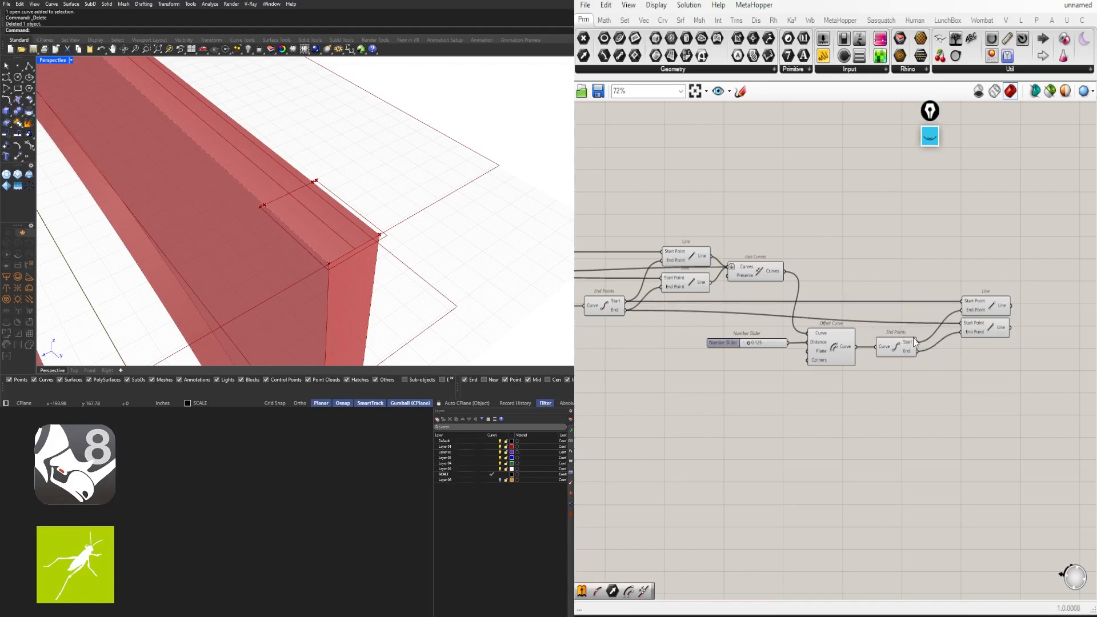
Check both Lines' inputs, align them, and reposition the slider and Offset Curve
{"action": "left_click", "coordinate": [970, 303]}
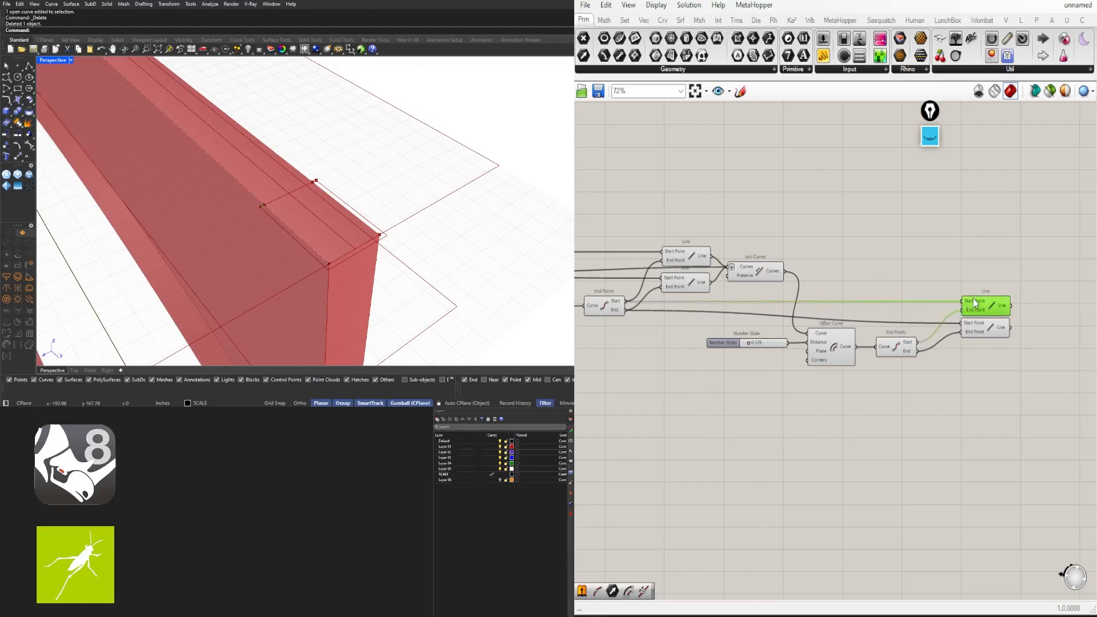
{"action": "left_click", "coordinate": [992, 330]}
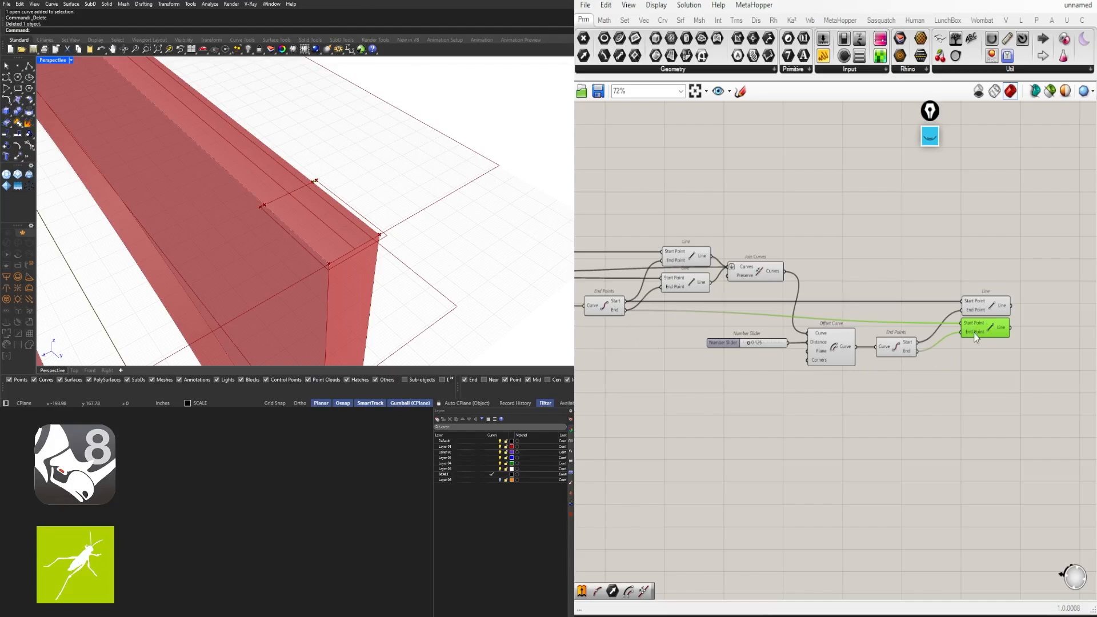
{"action": "left_click_drag", "start_coordinate": [975, 336], "coordinate": [987, 337]}
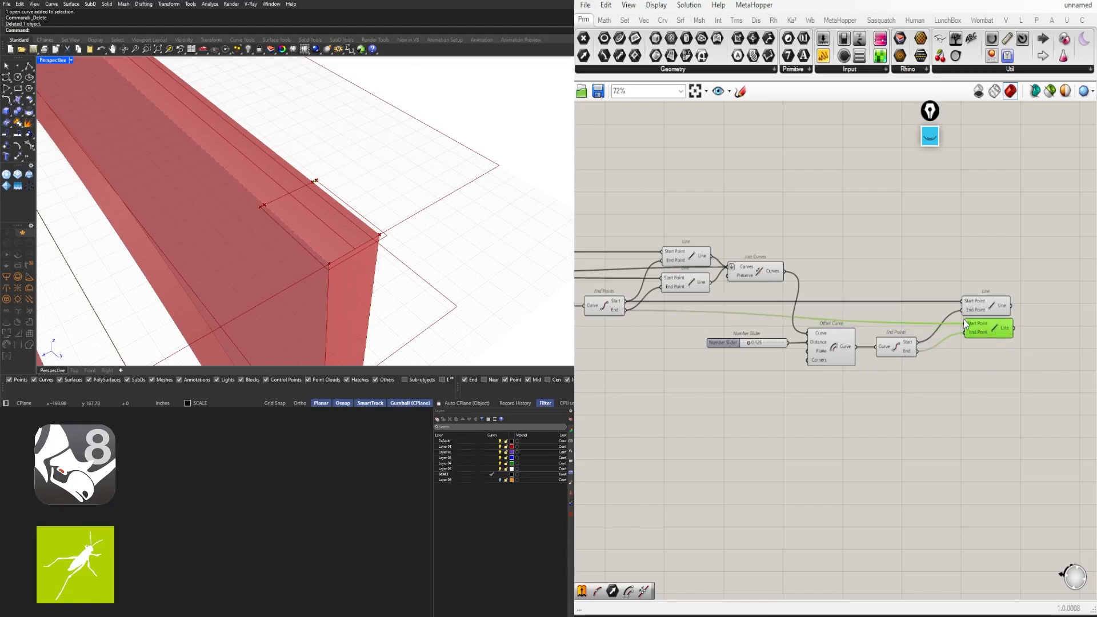
{"action": "left_click_drag", "start_coordinate": [973, 322], "coordinate": [971, 325]}
{"action": "left_click_drag", "start_coordinate": [1016, 356], "coordinate": [976, 300]}
{"action": "left_click_drag", "start_coordinate": [973, 312], "coordinate": [958, 314]}
{"action": "left_click", "coordinate": [956, 366]}
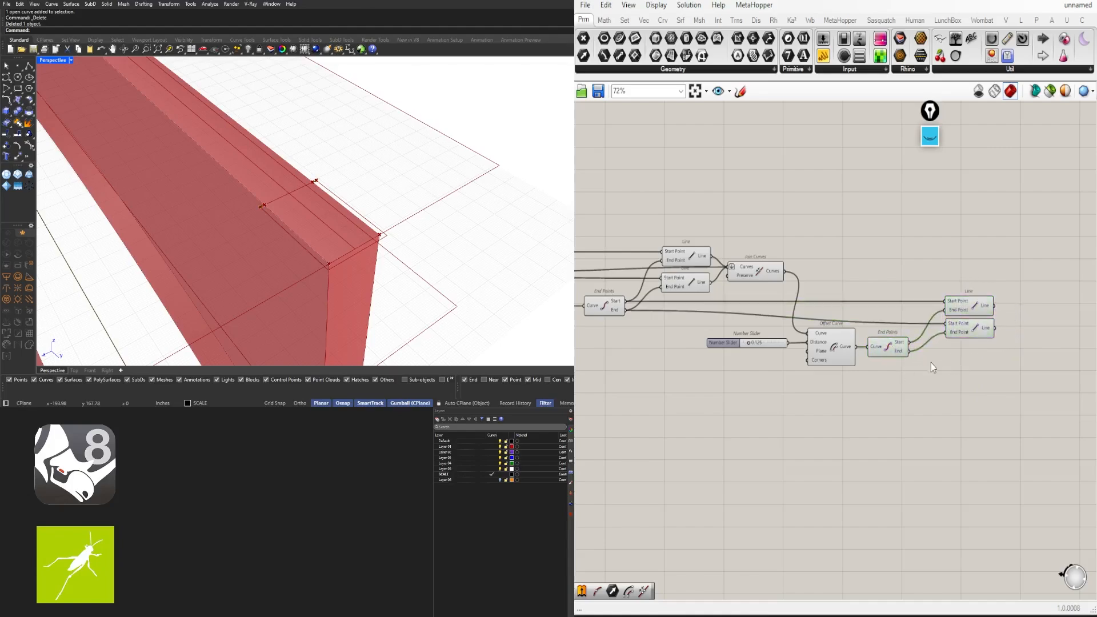
{"action": "left_click_drag", "start_coordinate": [864, 397], "coordinate": [733, 341]}
{"action": "left_click_drag", "start_coordinate": [834, 355], "coordinate": [837, 305]}
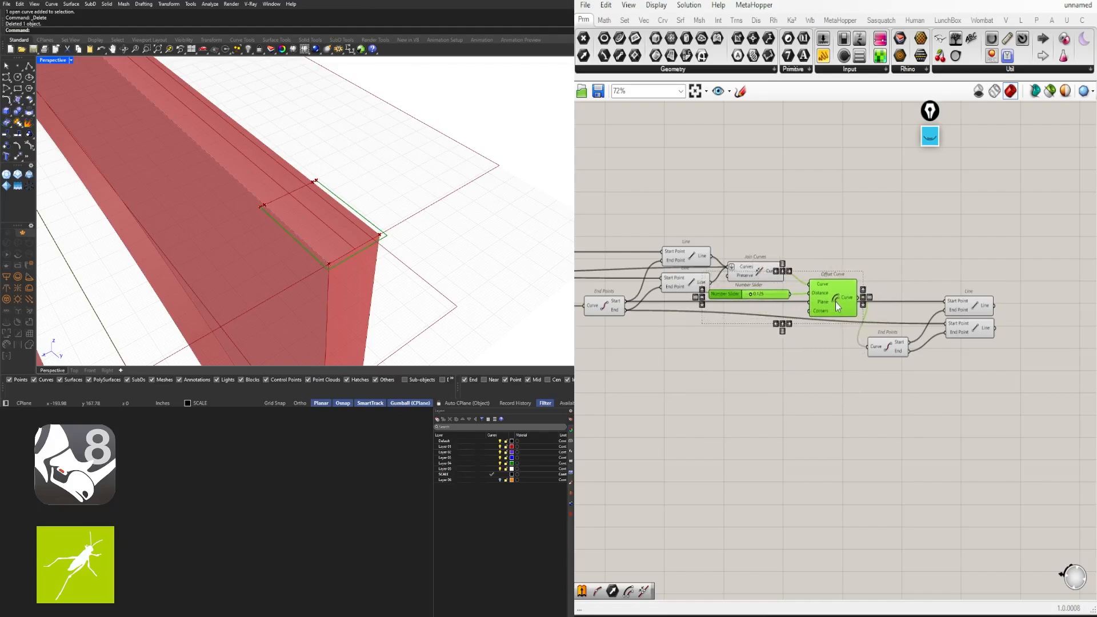
Undo the component move, add a new Join Curves, and feed it the earlier joined curve
{"action": "key", "text": "ctrl+z"}
{"action": "left_click", "coordinate": [895, 244]}
{"action": "right_click_drag", "start_coordinate": [1028, 353], "coordinate": [958, 352]}
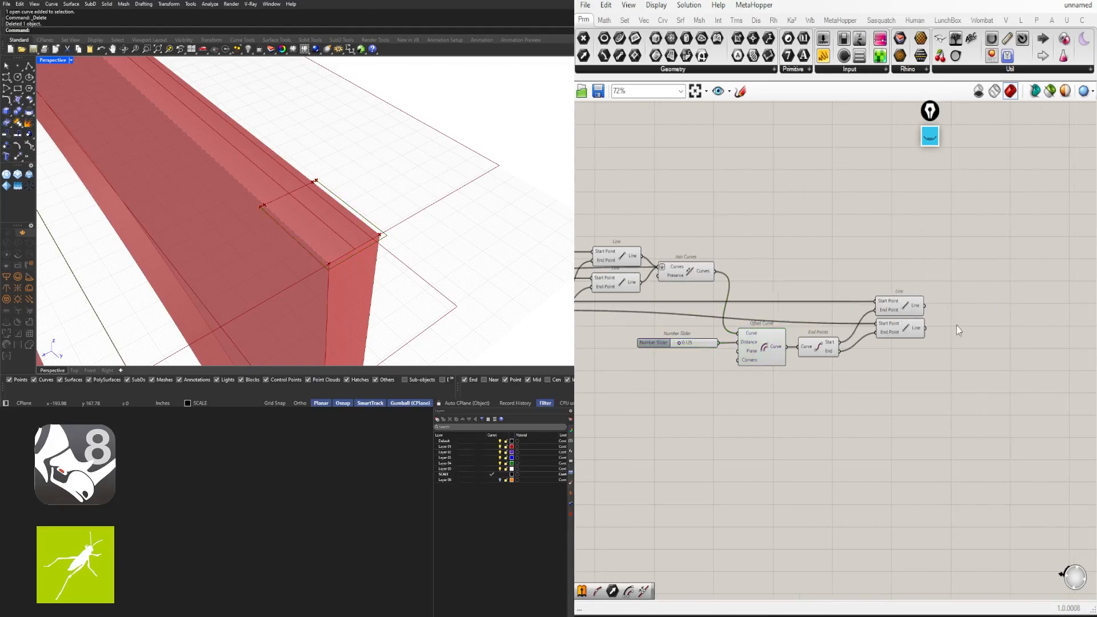
{"action": "double_click", "coordinate": [957, 325]}
{"action": "type", "text": "join"}
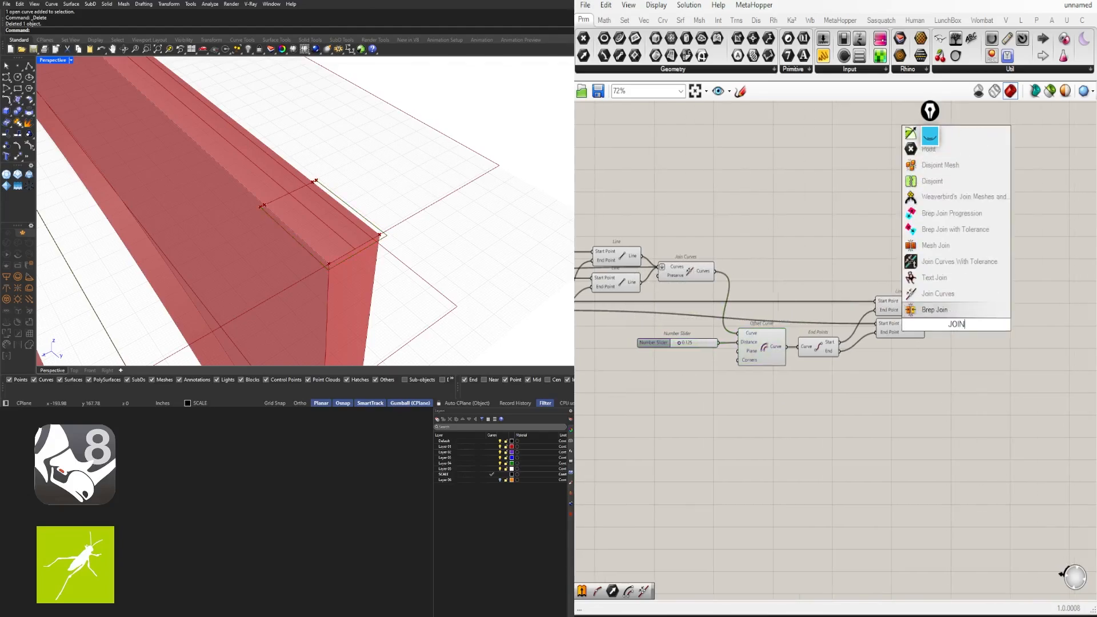
{"action": "left_click", "coordinate": [929, 296]}
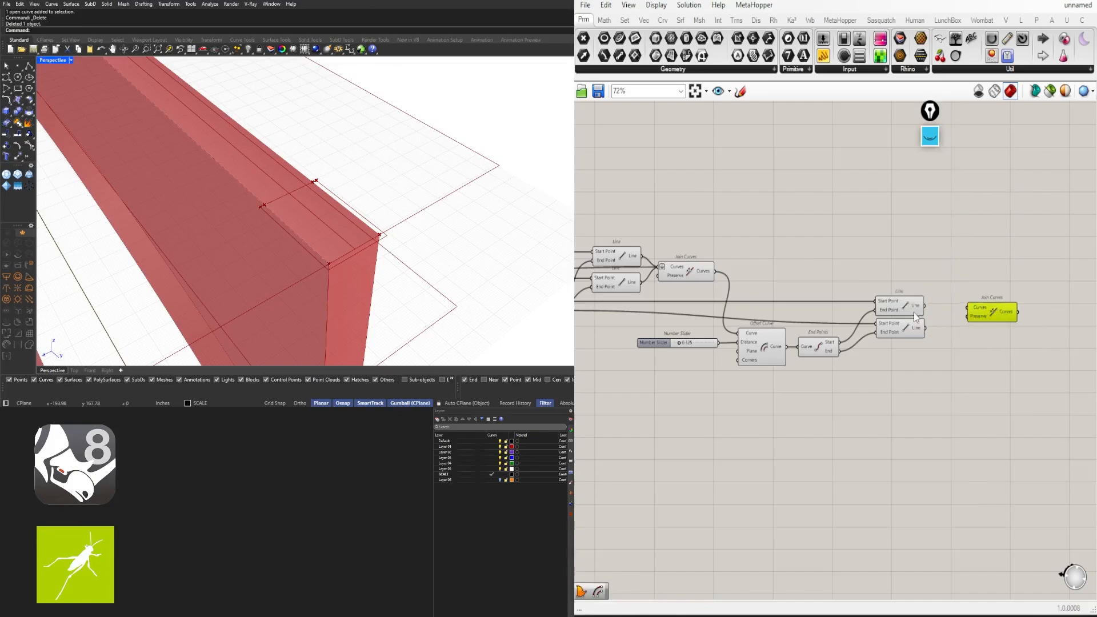
{"action": "left_click", "coordinate": [689, 276]}
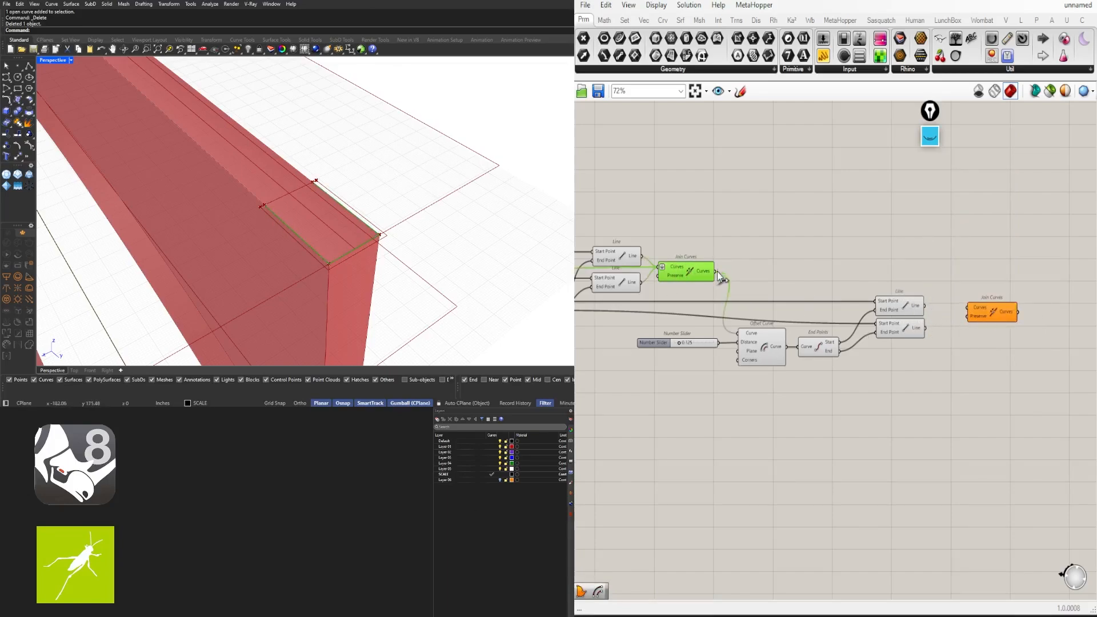
{"action": "left_click_drag", "start_coordinate": [714, 271], "coordinate": [983, 273]}
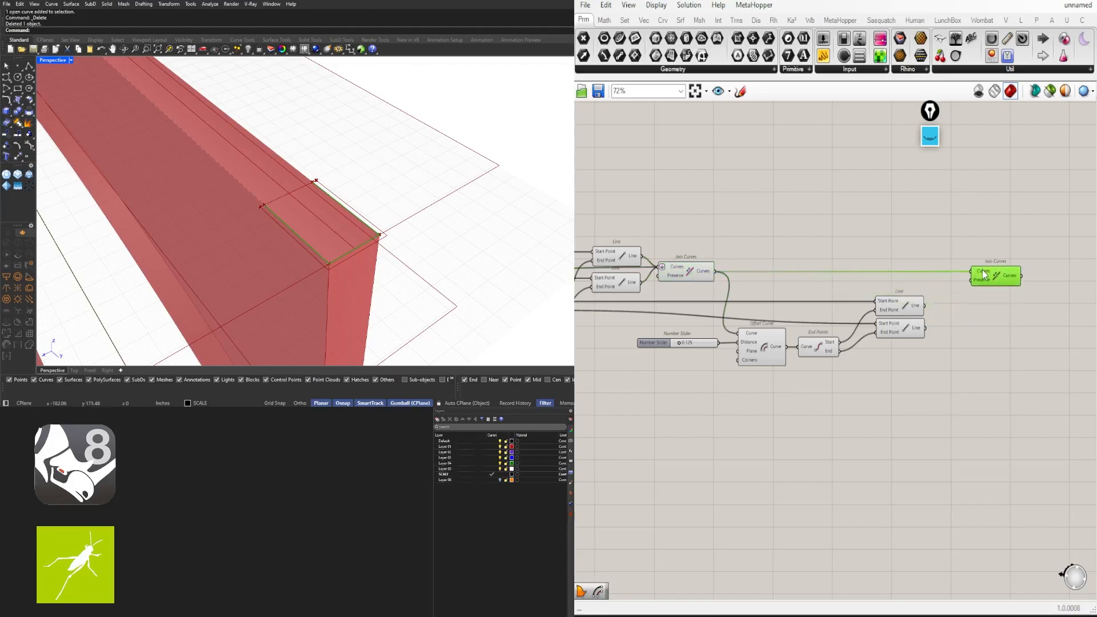
Connect the upper and lower Line outputs into the new Join Curves
{"action": "left_click", "coordinate": [914, 308]}
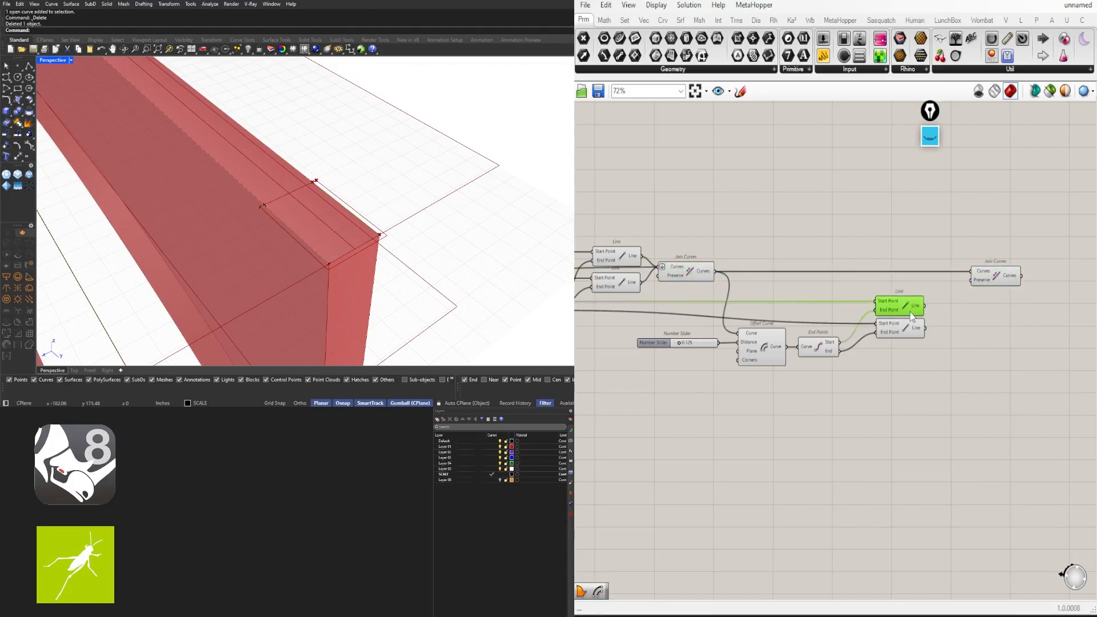
{"action": "left_click", "coordinate": [768, 352]}
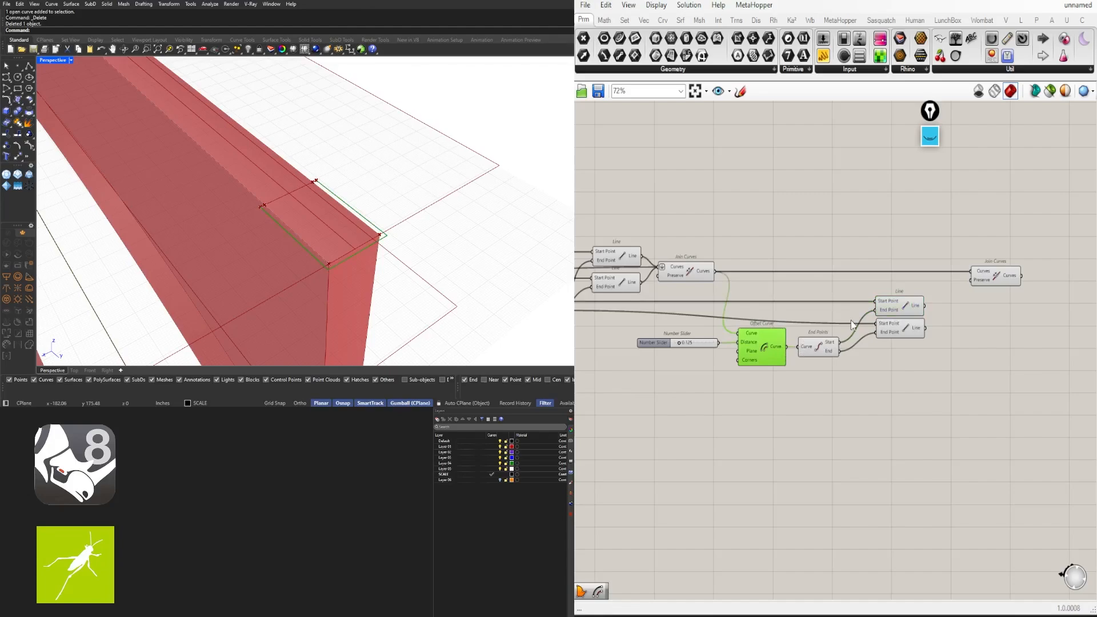
{"action": "left_click", "coordinate": [902, 308]}
{"action": "left_click_drag", "start_coordinate": [925, 305], "coordinate": [971, 272]}
{"action": "left_click", "coordinate": [914, 331]}
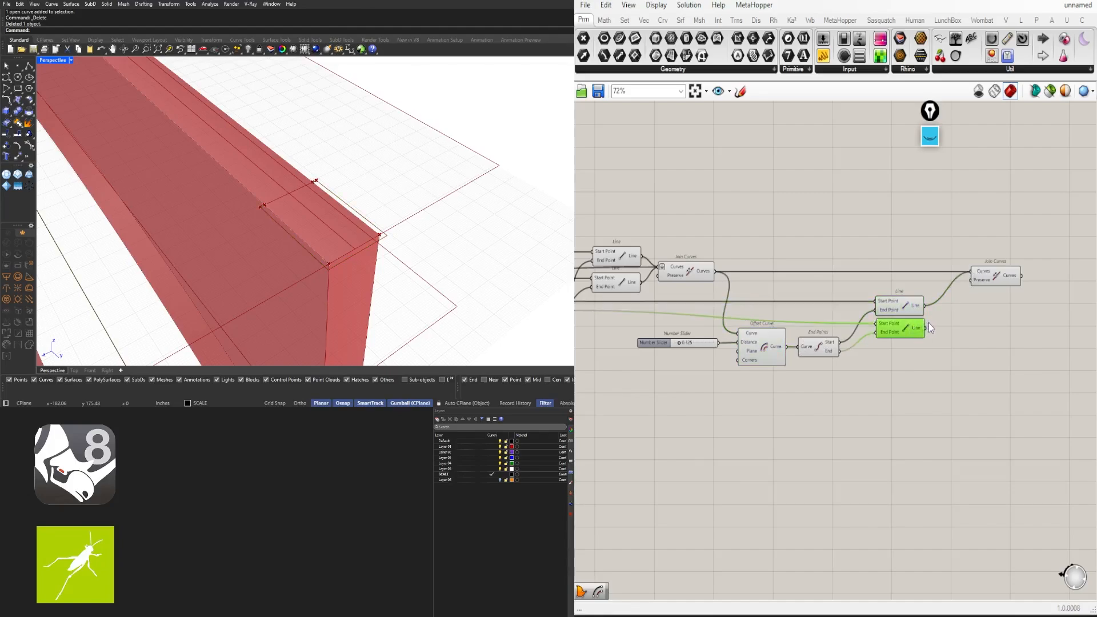
{"action": "left_click_drag", "start_coordinate": [930, 327], "coordinate": [972, 273]}
{"action": "left_click", "coordinate": [783, 352]}
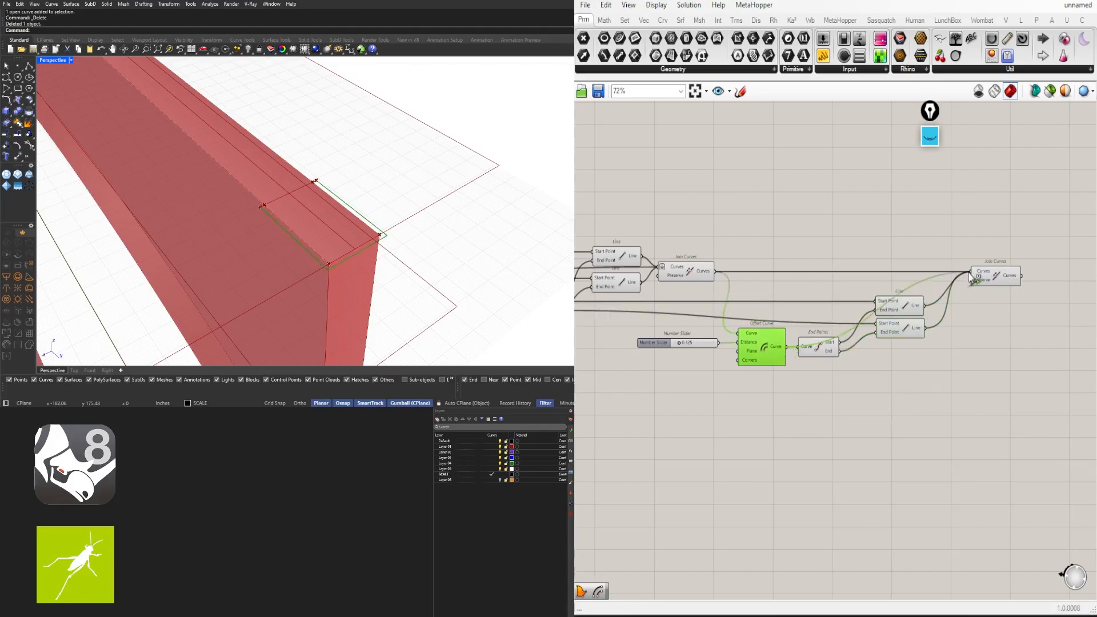
Flatten the new Join Curves' Curves input so everything joins as one list
{"action": "left_click", "coordinate": [999, 280]}
{"action": "scroll", "coordinate": [953, 305], "scroll_direction": "up", "scroll_amount": 2}
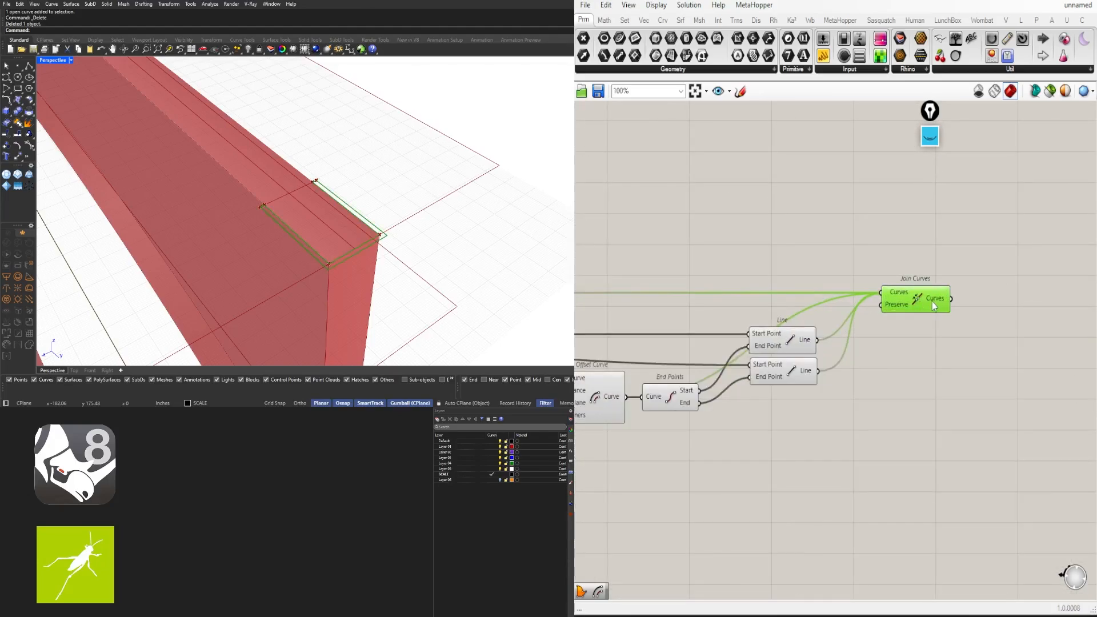
{"action": "mouse_move", "coordinate": [939, 303]}
{"action": "right_click", "coordinate": [908, 300]}
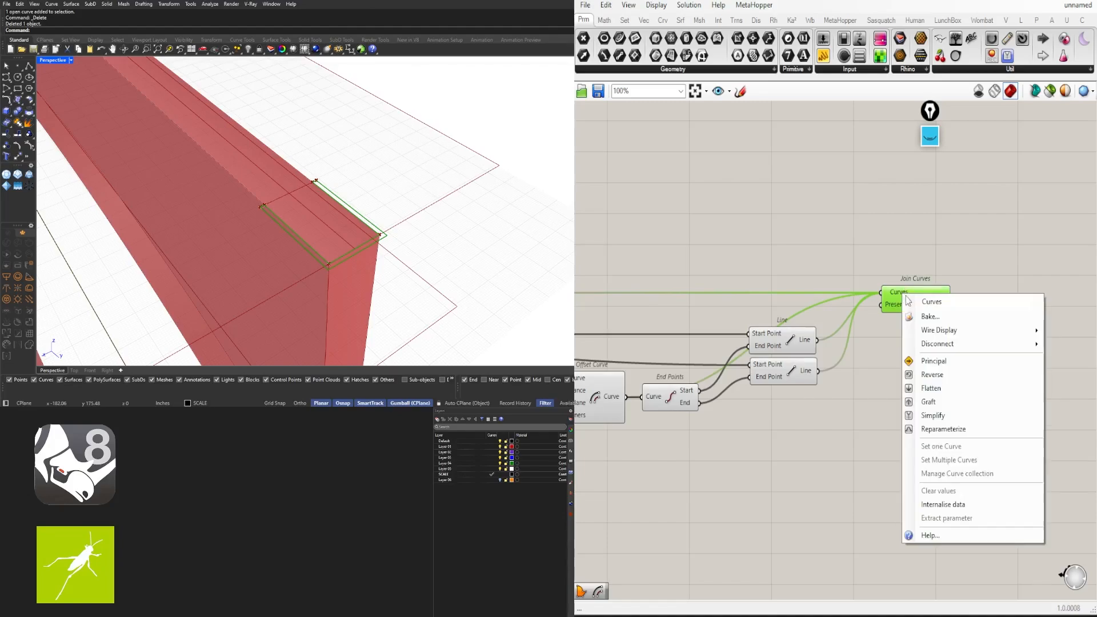
{"action": "left_click", "coordinate": [928, 388]}
Bake the joined closed profile into Rhino and move the baked copy away from the fin
{"action": "scroll", "coordinate": [869, 339], "scroll_direction": "down", "scroll_amount": 2}
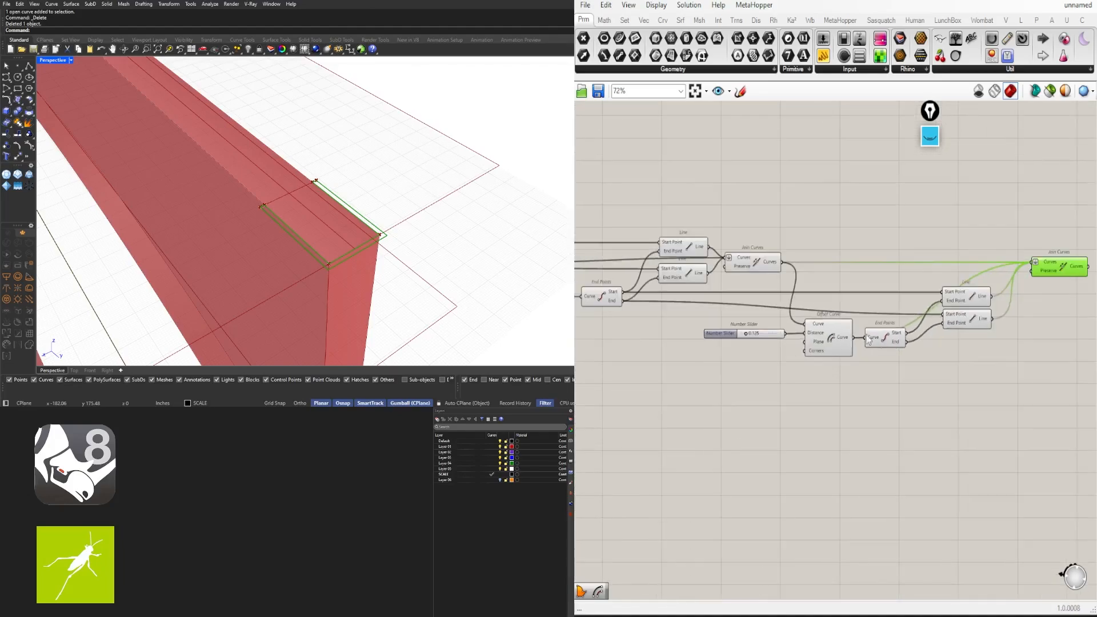
{"action": "scroll", "coordinate": [765, 266], "scroll_direction": "up", "scroll_amount": 3}
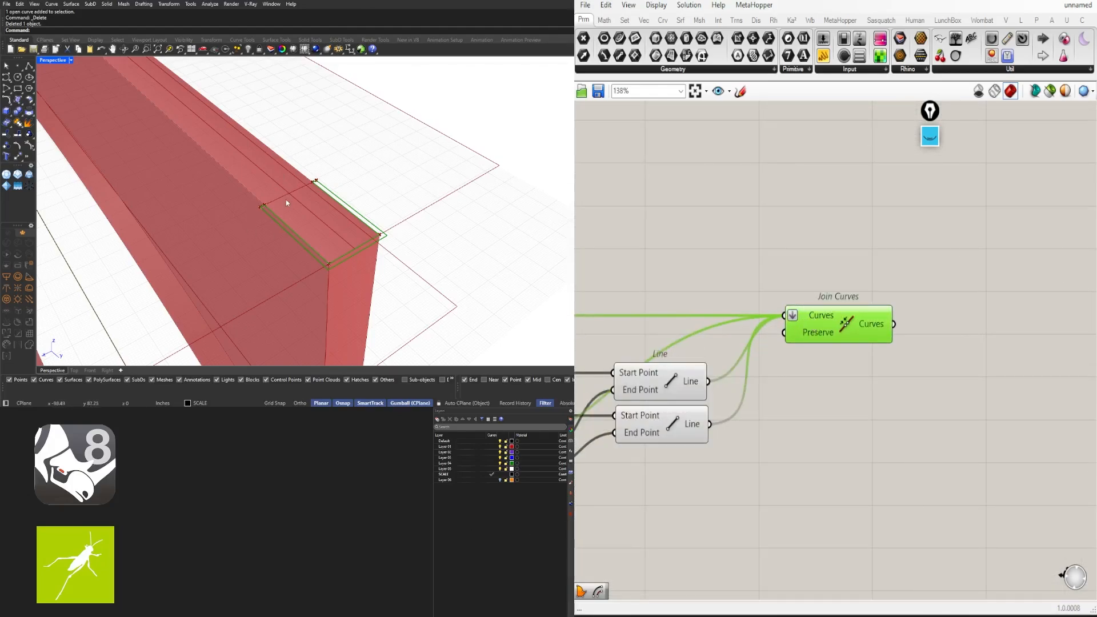
{"action": "mouse_move", "coordinate": [873, 324]}
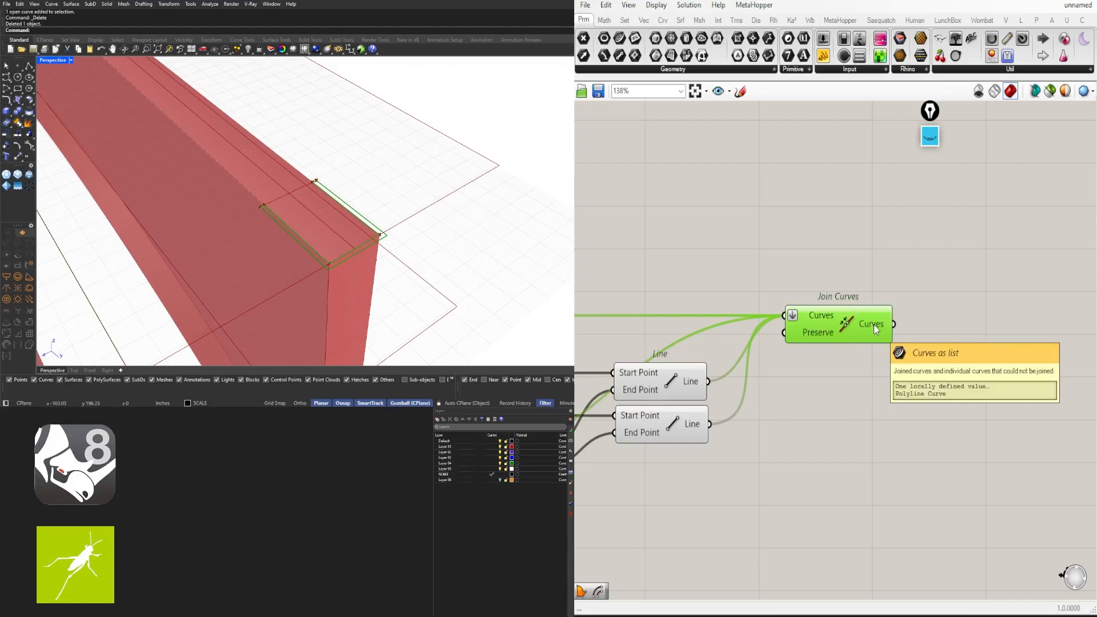
{"action": "middle_click", "coordinate": [843, 323]}
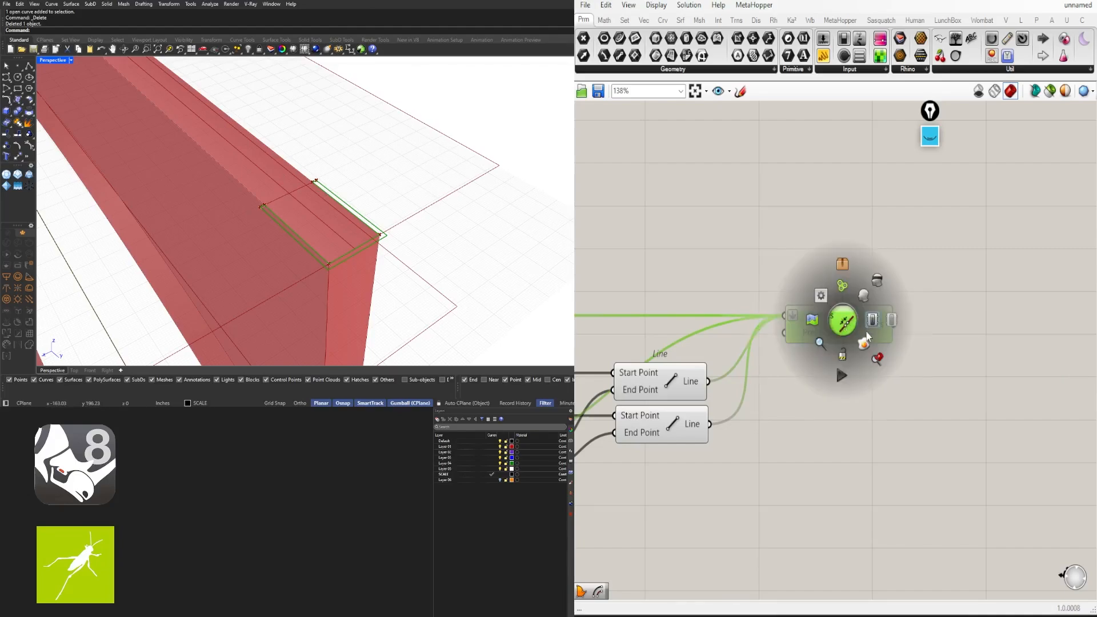
{"action": "left_click", "coordinate": [869, 344]}
{"action": "left_click", "coordinate": [366, 218]}
{"action": "scroll", "coordinate": [369, 220], "scroll_direction": "down", "scroll_amount": 8}
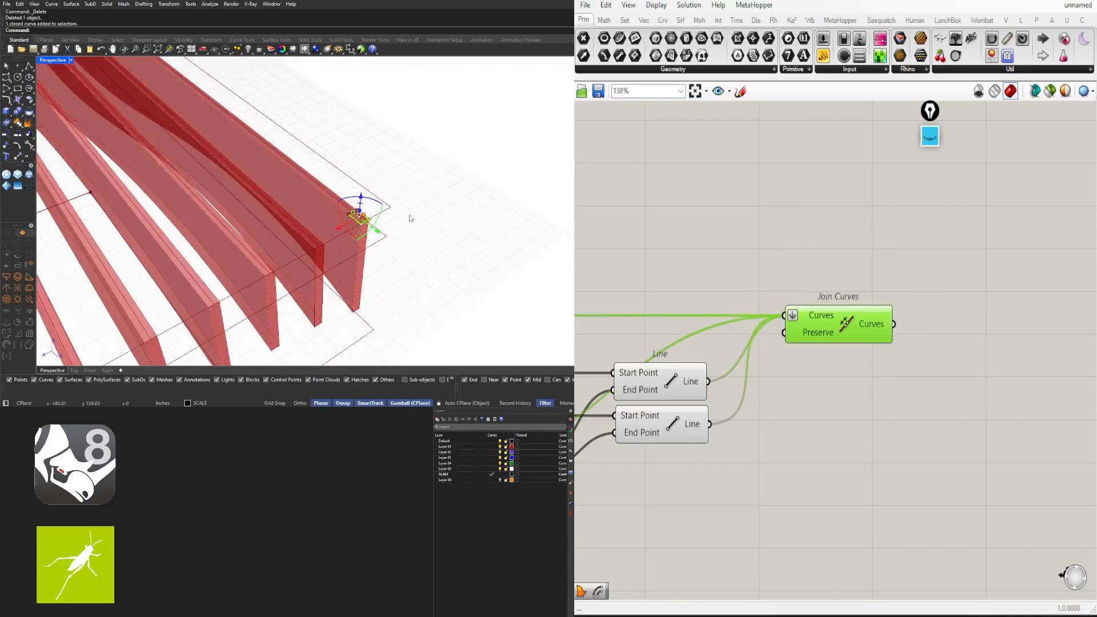
{"action": "right_click_drag", "start_coordinate": [411, 220], "coordinate": [233, 292], "text": "shift"}
{"action": "left_click_drag", "start_coordinate": [159, 302], "coordinate": [240, 261]}
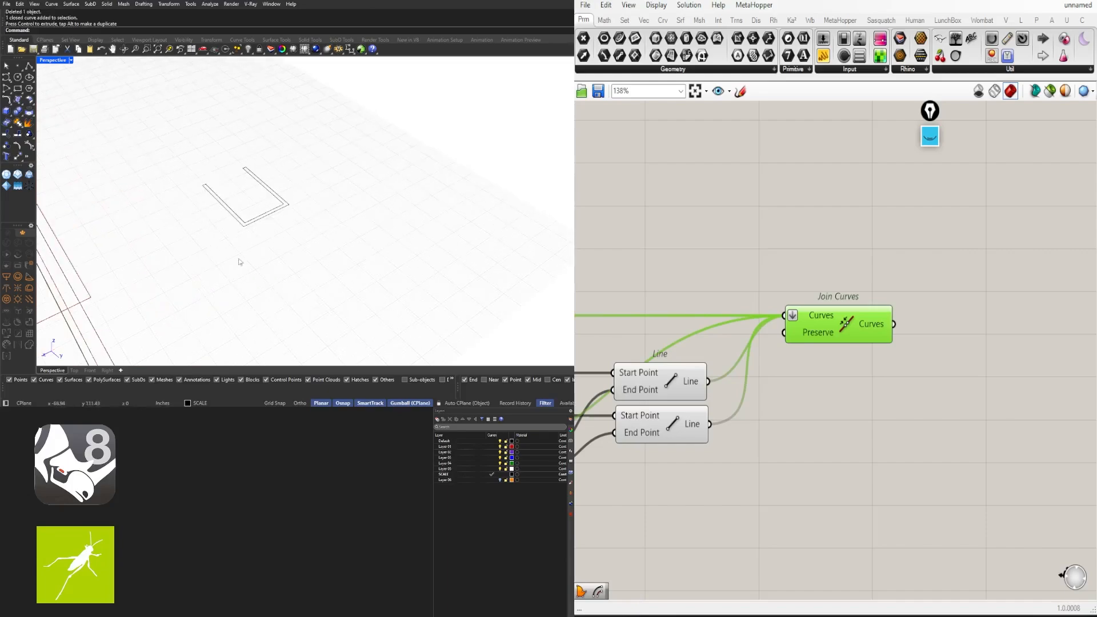
{"action": "scroll", "coordinate": [222, 223], "scroll_direction": "up", "scroll_amount": 8}
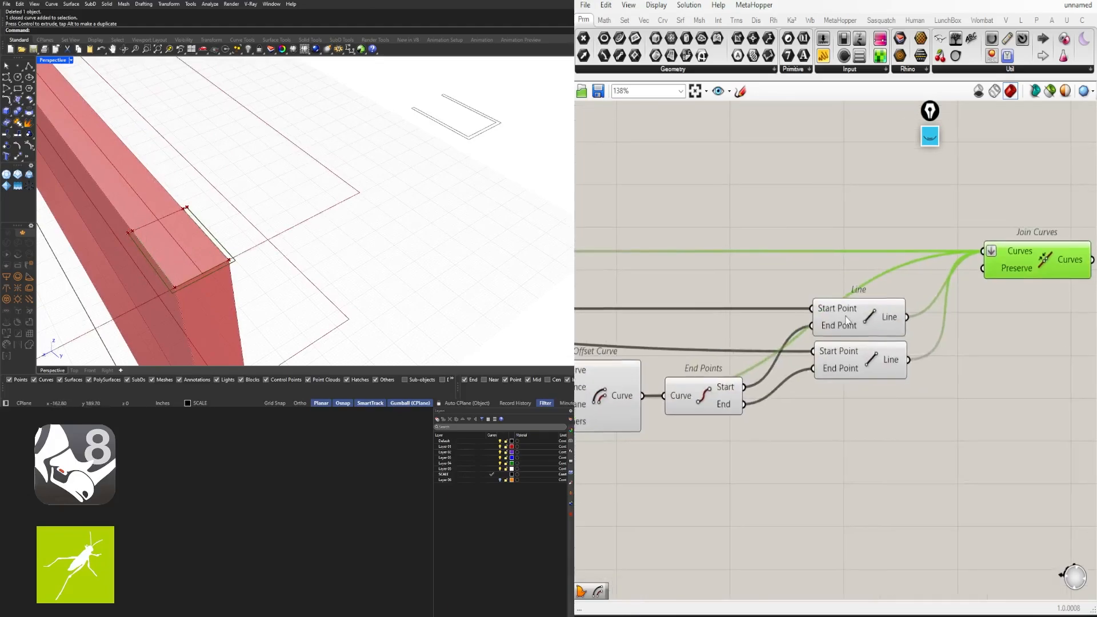
{"action": "scroll", "coordinate": [783, 340], "scroll_direction": "up", "scroll_amount": 3}
Set the offset distance slider to 0.100
{"action": "scroll", "coordinate": [788, 354], "scroll_direction": "down", "scroll_amount": 2}
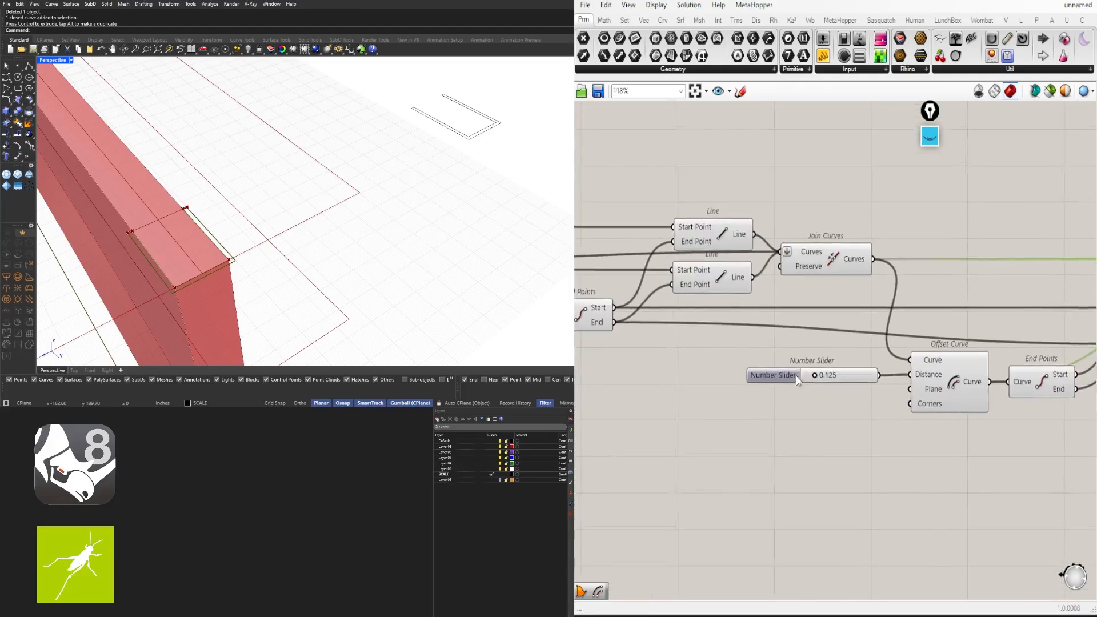
{"action": "scroll", "coordinate": [796, 376], "scroll_direction": "up", "scroll_amount": 2}
{"action": "mouse_move", "coordinate": [824, 375]}
{"action": "left_mouse_down"}
{"action": "mouse_move", "coordinate": [847, 380]}
{"action": "mouse_move", "coordinate": [820, 381]}
{"action": "left_mouse_up"}
{"action": "double_click", "coordinate": [828, 377]}
{"action": "type", "text": ".1"}
{"action": "key", "text": "Return"}
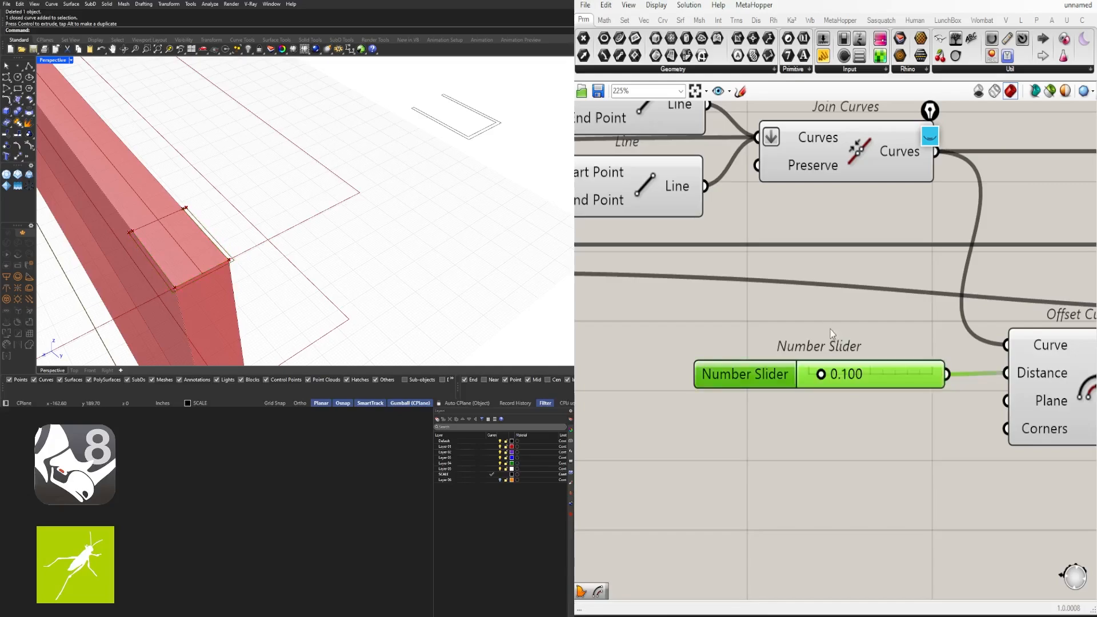
Set the move amount slider to 3.00
{"action": "scroll", "coordinate": [832, 326], "scroll_direction": "down", "scroll_amount": 5}
{"action": "right_click_drag", "start_coordinate": [833, 303], "coordinate": [1070, 299]}
{"action": "right_click_drag", "start_coordinate": [879, 323], "coordinate": [886, 392]}
{"action": "right_click_drag", "start_coordinate": [741, 441], "coordinate": [920, 439]}
{"action": "scroll", "coordinate": [746, 358], "scroll_direction": "up", "scroll_amount": 5}
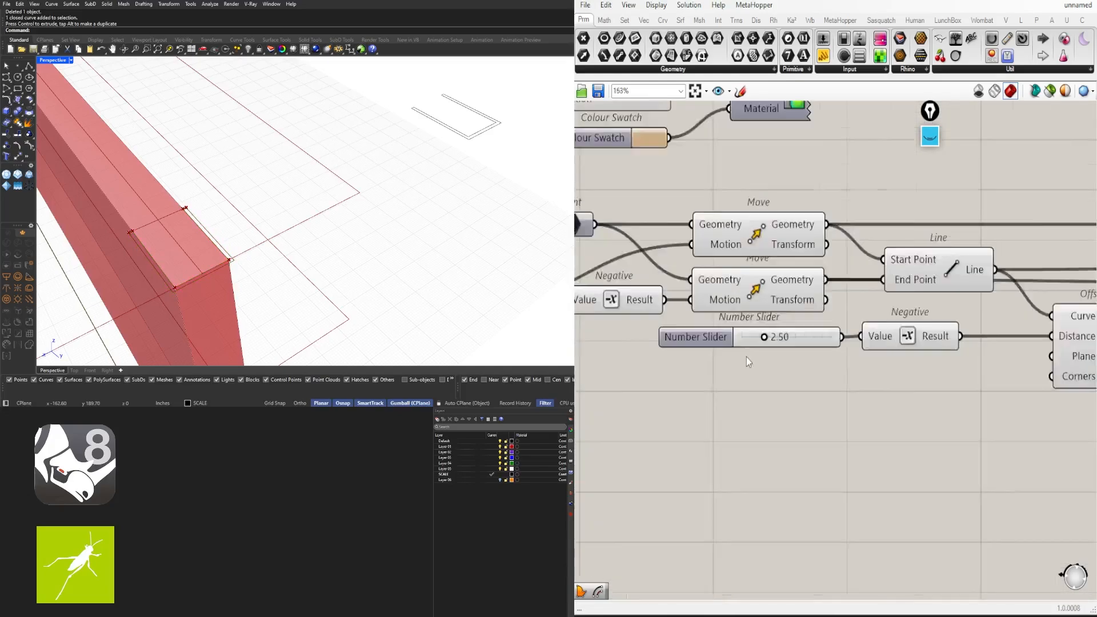
{"action": "left_click_drag", "start_coordinate": [774, 335], "coordinate": [806, 335]}
{"action": "right_click_drag", "start_coordinate": [282, 231], "coordinate": [341, 234]}
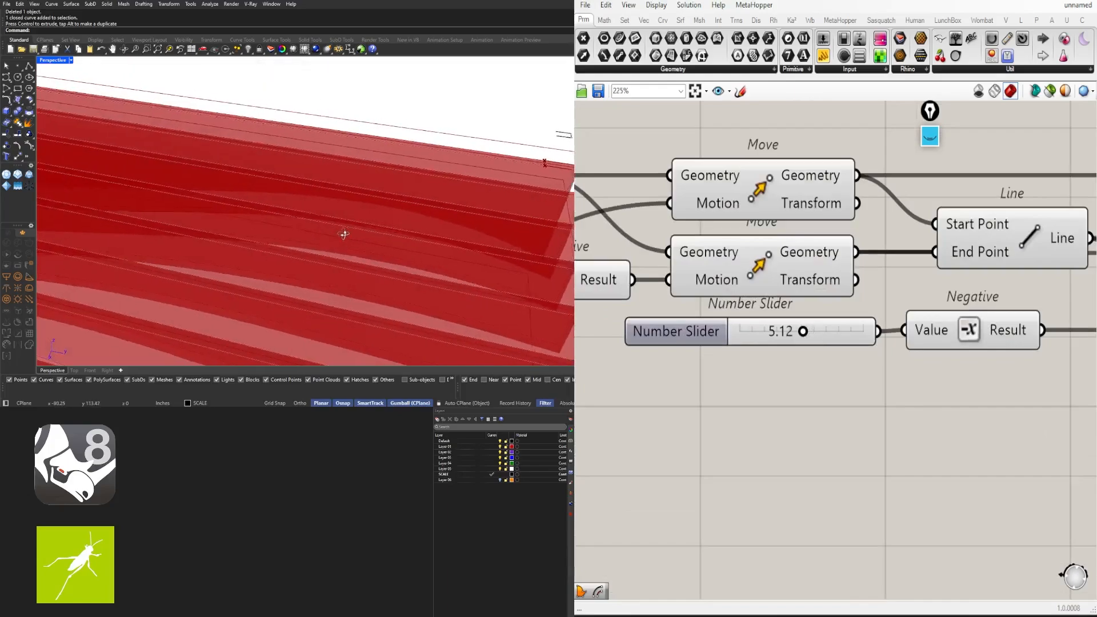
{"action": "scroll", "coordinate": [333, 234], "scroll_direction": "down", "scroll_amount": 6}
{"action": "scroll", "coordinate": [536, 207], "scroll_direction": "up", "scroll_amount": 8}
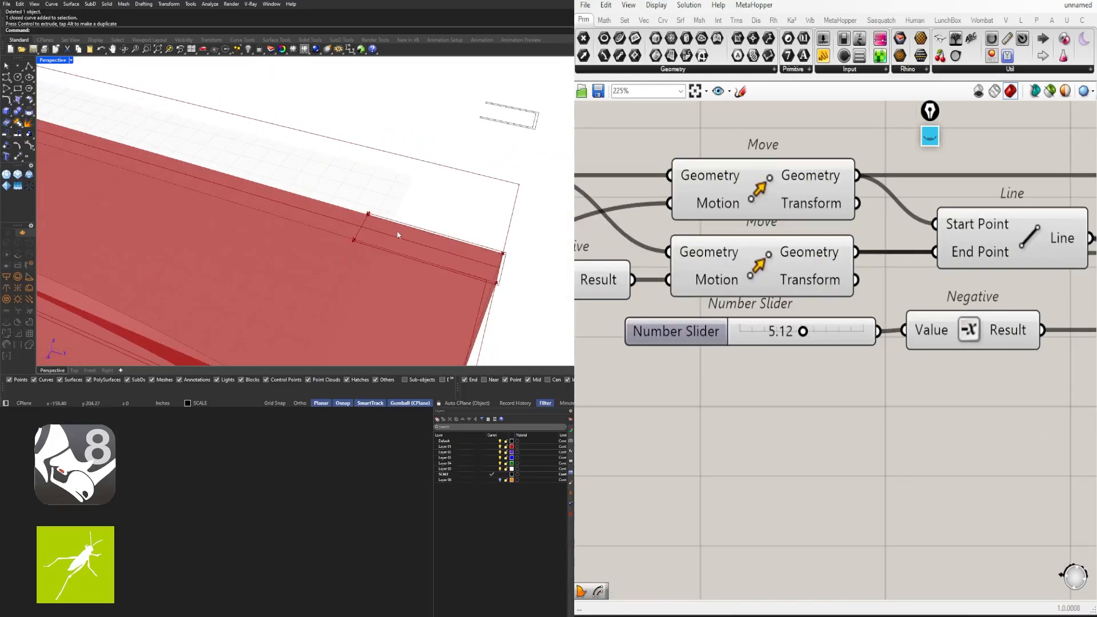
{"action": "scroll", "coordinate": [399, 235], "scroll_direction": "down", "scroll_amount": 5}
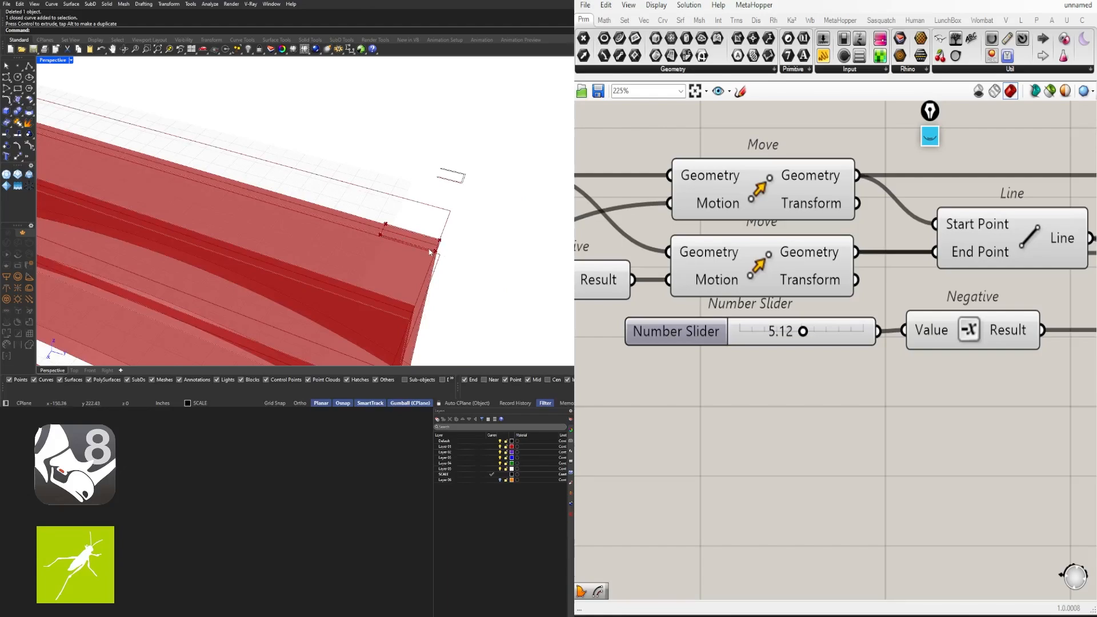
{"action": "double_click", "coordinate": [803, 335]}
{"action": "type", "text": "3"}
{"action": "key", "text": "Return"}
Delete the baked test profile curve from the Rhino model
{"action": "scroll", "coordinate": [447, 254], "scroll_direction": "down", "scroll_amount": 7}
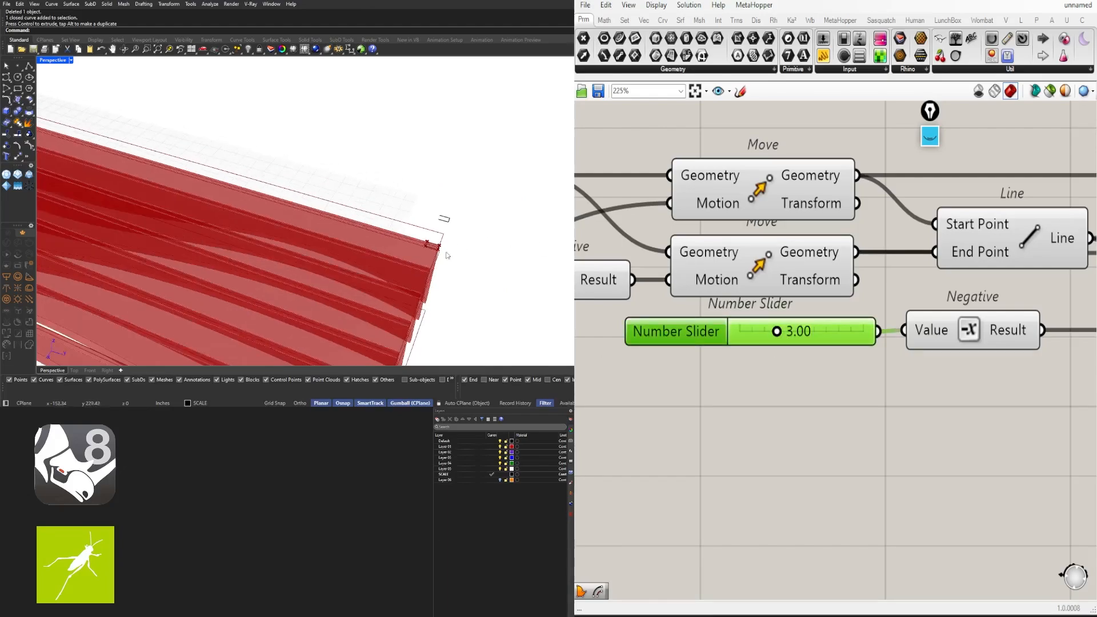
{"action": "right_click_drag", "start_coordinate": [447, 254], "coordinate": [195, 202]}
{"action": "right_click_drag", "start_coordinate": [135, 158], "coordinate": [251, 206]}
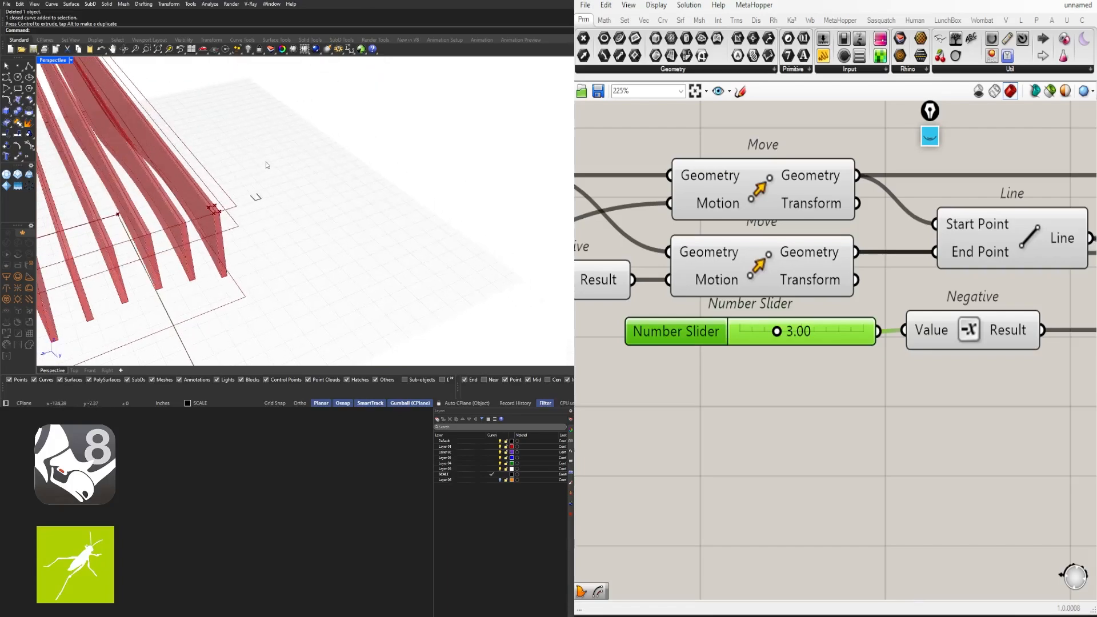
{"action": "left_click", "coordinate": [274, 216]}
{"action": "key", "text": "Delete"}
{"action": "scroll", "coordinate": [705, 411], "scroll_direction": "down", "scroll_amount": 8}
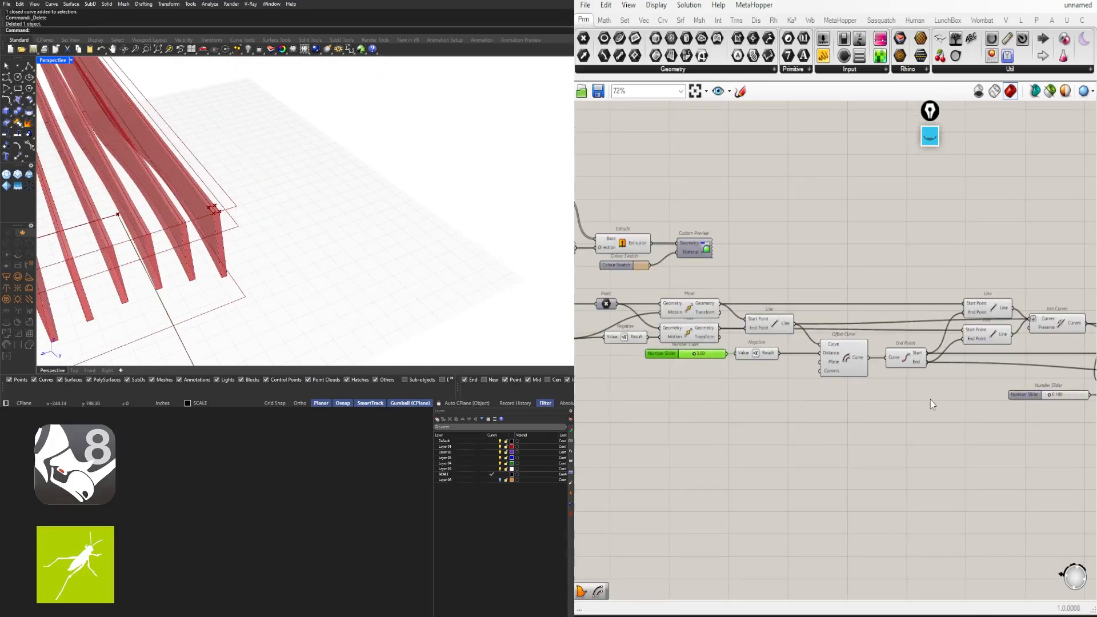
Flatten List Item's List input to check the result, then remove the flatten
{"action": "scroll", "coordinate": [764, 340], "scroll_direction": "up", "scroll_amount": 8}
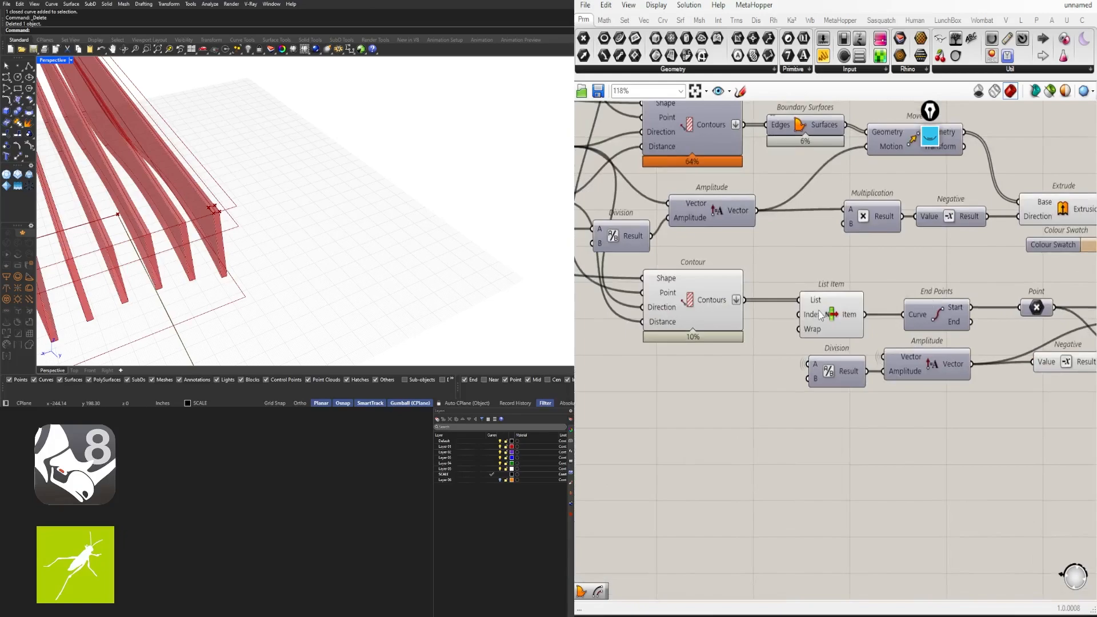
{"action": "left_click", "coordinate": [791, 288]}
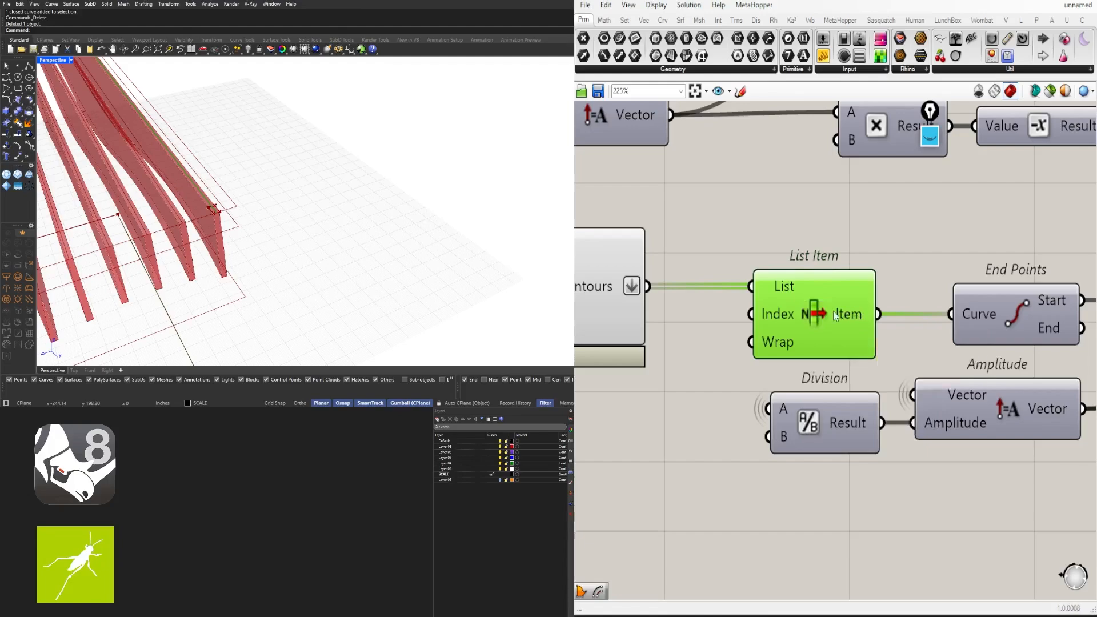
{"action": "right_click", "coordinate": [778, 289]}
{"action": "left_click", "coordinate": [812, 382]}
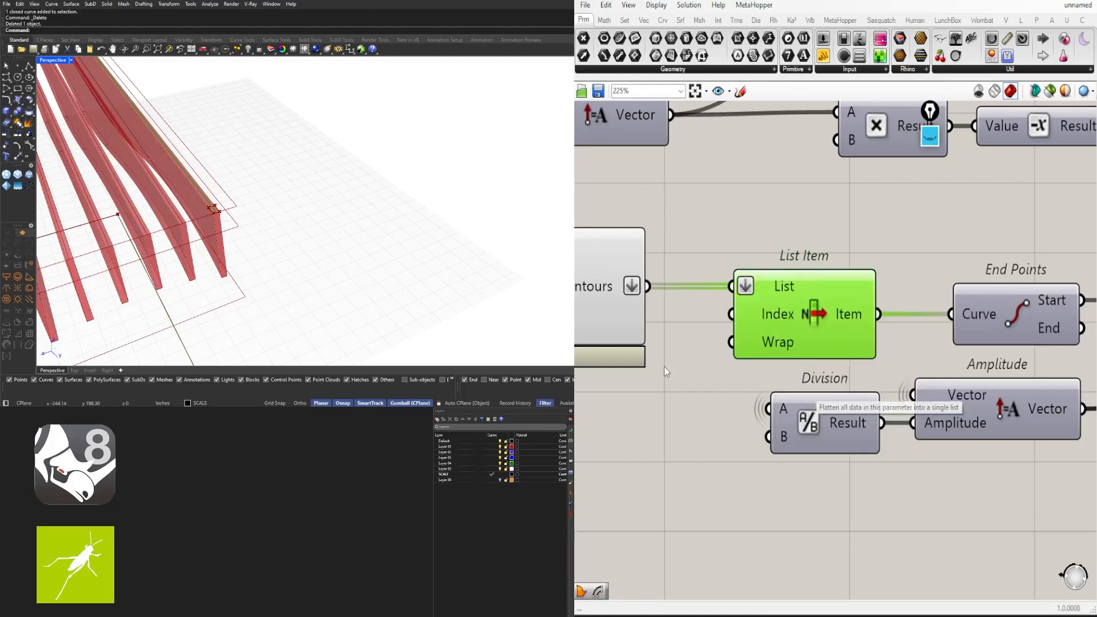
{"action": "left_click", "coordinate": [696, 269]}
{"action": "right_click", "coordinate": [747, 290]}
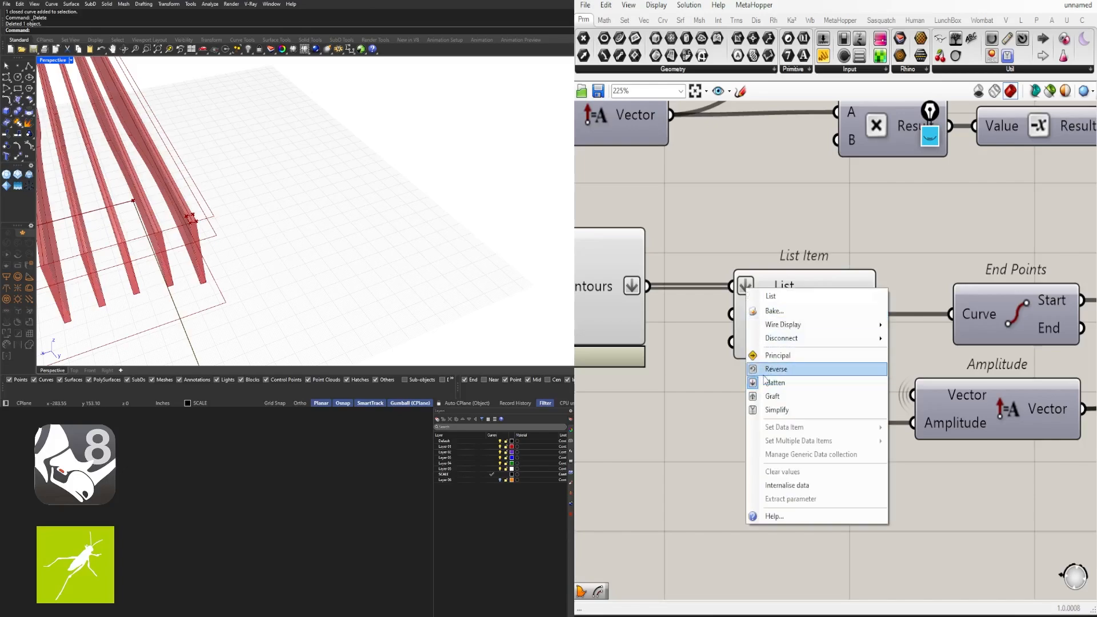
{"action": "left_click", "coordinate": [766, 380]}
Try grafting List Item's List input, then remove the graft again
{"action": "right_click", "coordinate": [765, 288]}
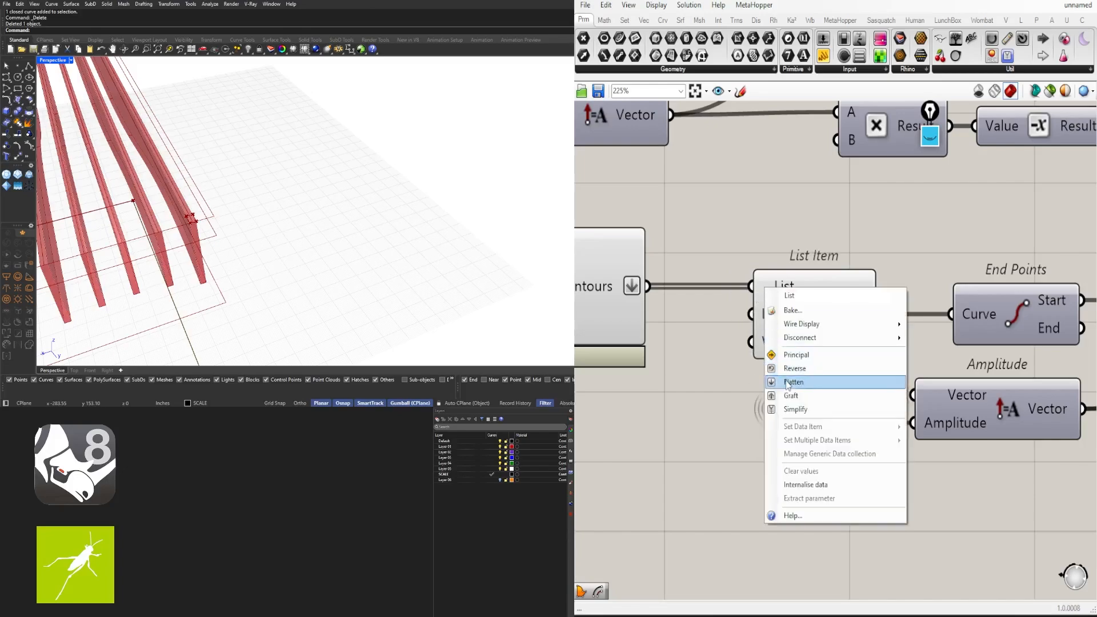
{"action": "left_click", "coordinate": [771, 394]}
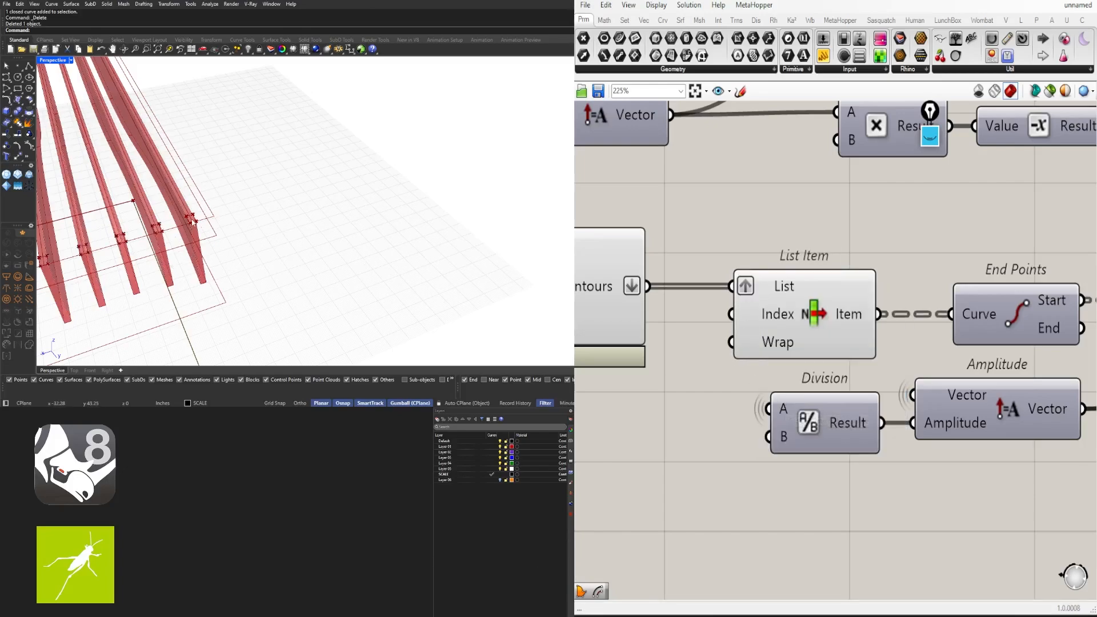
{"action": "scroll", "coordinate": [192, 222], "scroll_direction": "up", "scroll_amount": 10}
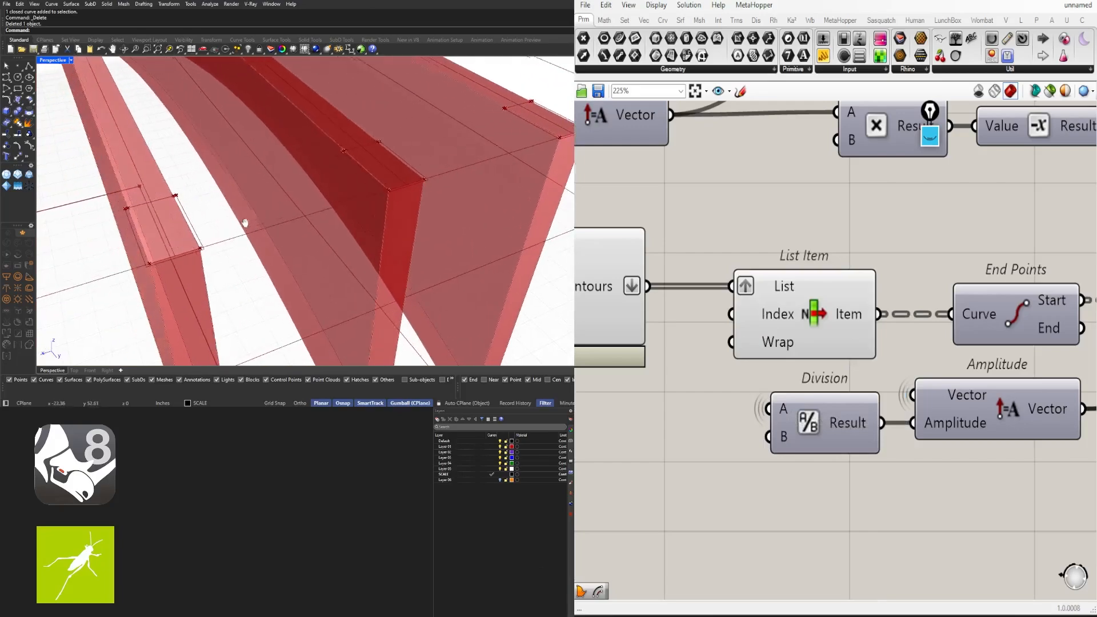
{"action": "scroll", "coordinate": [244, 222], "scroll_direction": "down", "scroll_amount": 15}
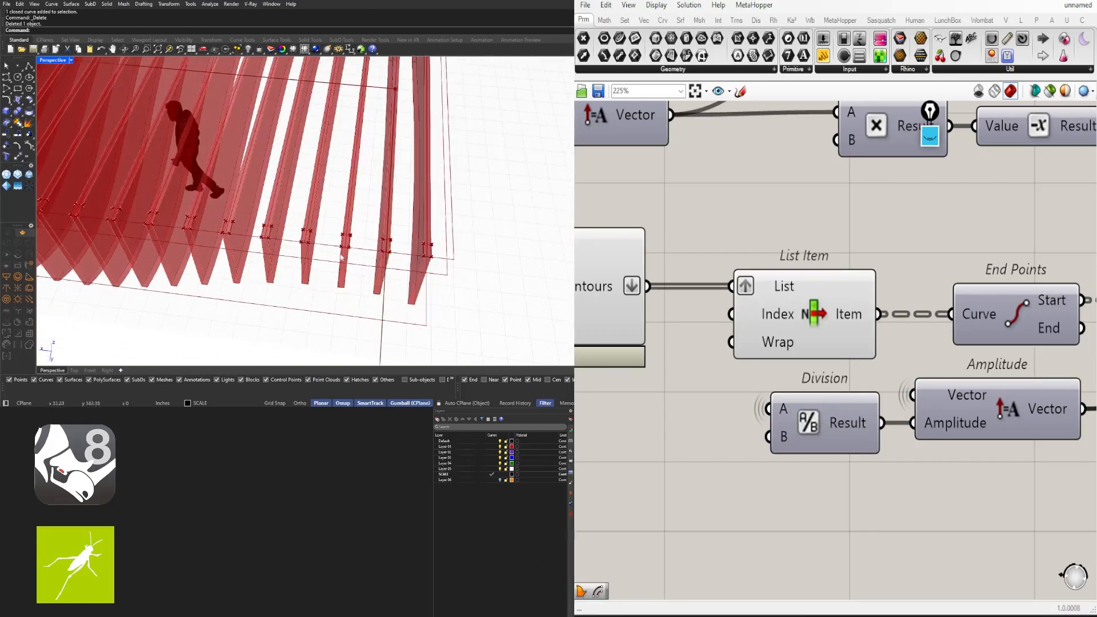
{"action": "scroll", "coordinate": [342, 258], "scroll_direction": "up", "scroll_amount": 6}
{"action": "scroll", "coordinate": [800, 245], "scroll_direction": "down", "scroll_amount": 1}
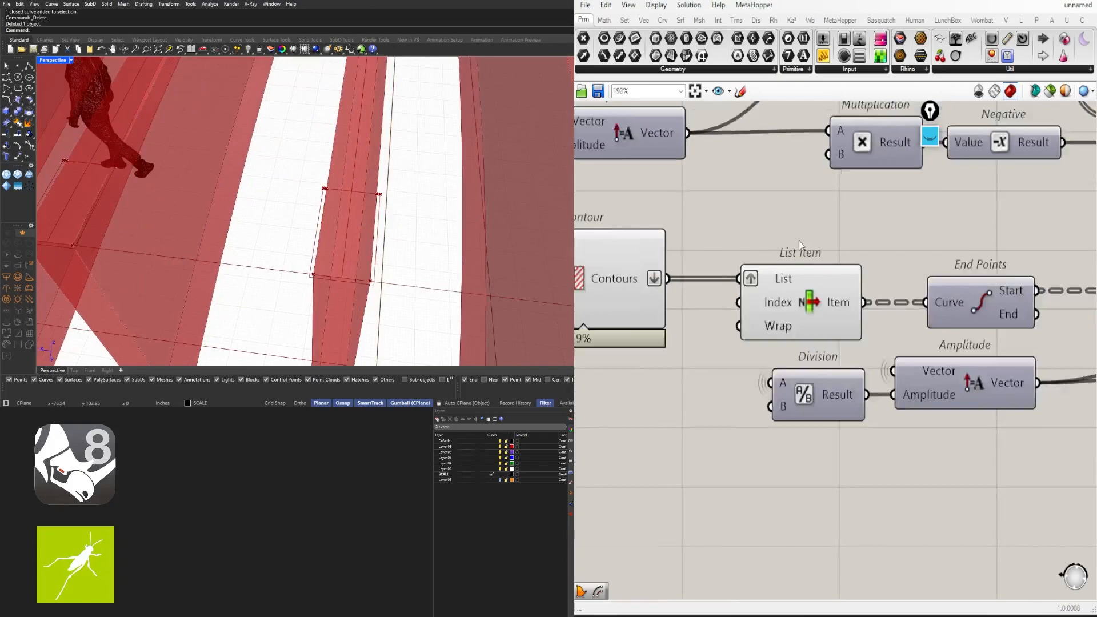
{"action": "scroll", "coordinate": [800, 244], "scroll_direction": "down", "scroll_amount": 7}
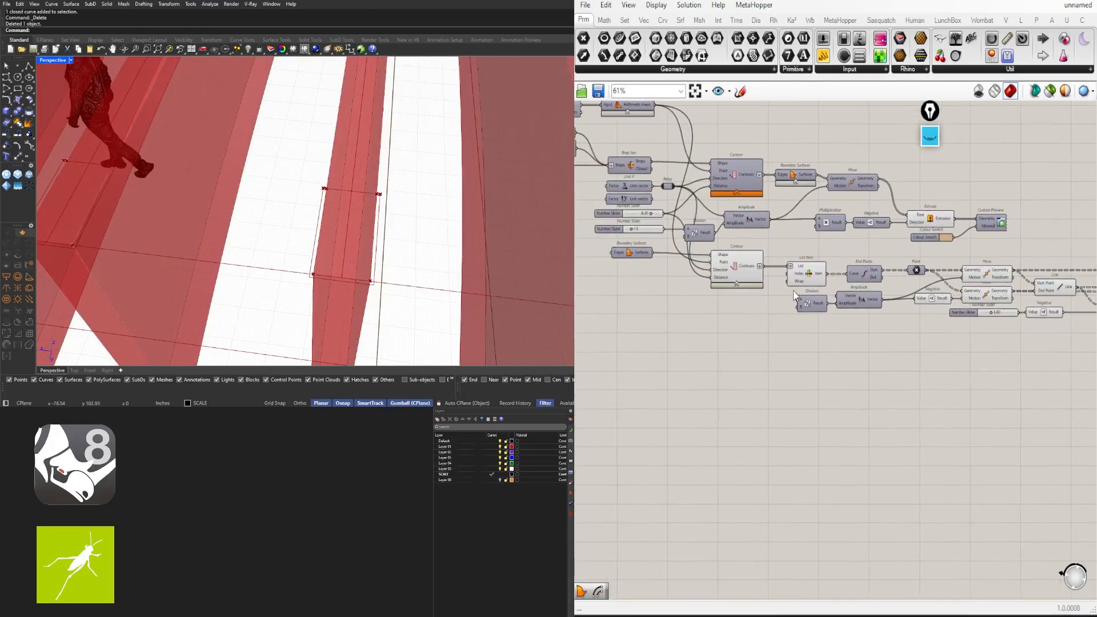
{"action": "scroll", "coordinate": [794, 295], "scroll_direction": "up", "scroll_amount": 5}
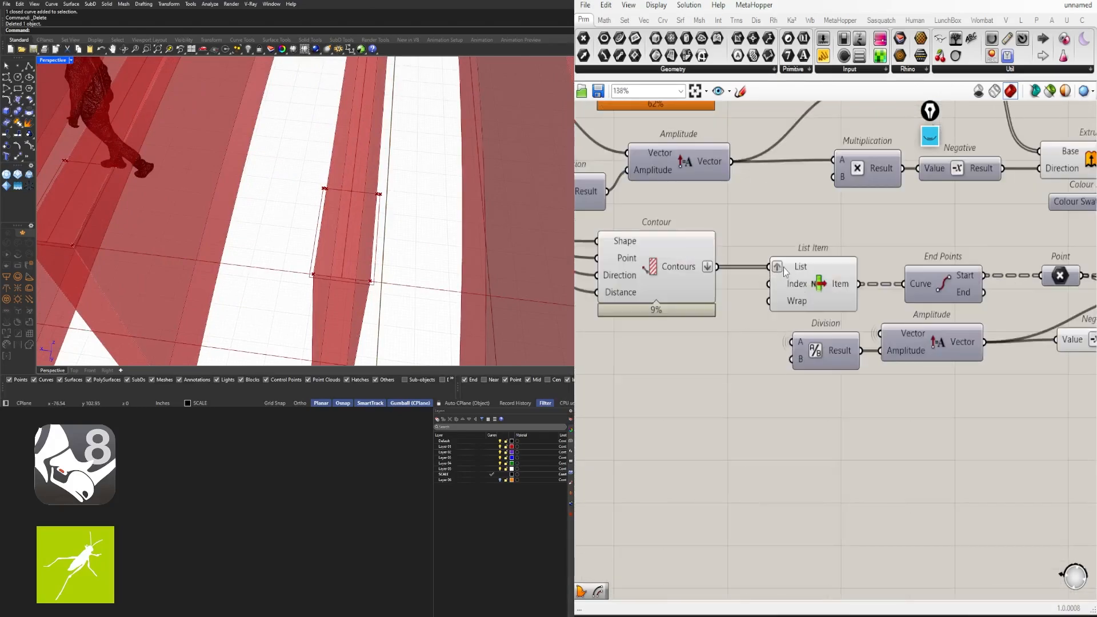
{"action": "right_click", "coordinate": [778, 268]}
{"action": "left_click", "coordinate": [804, 374]}
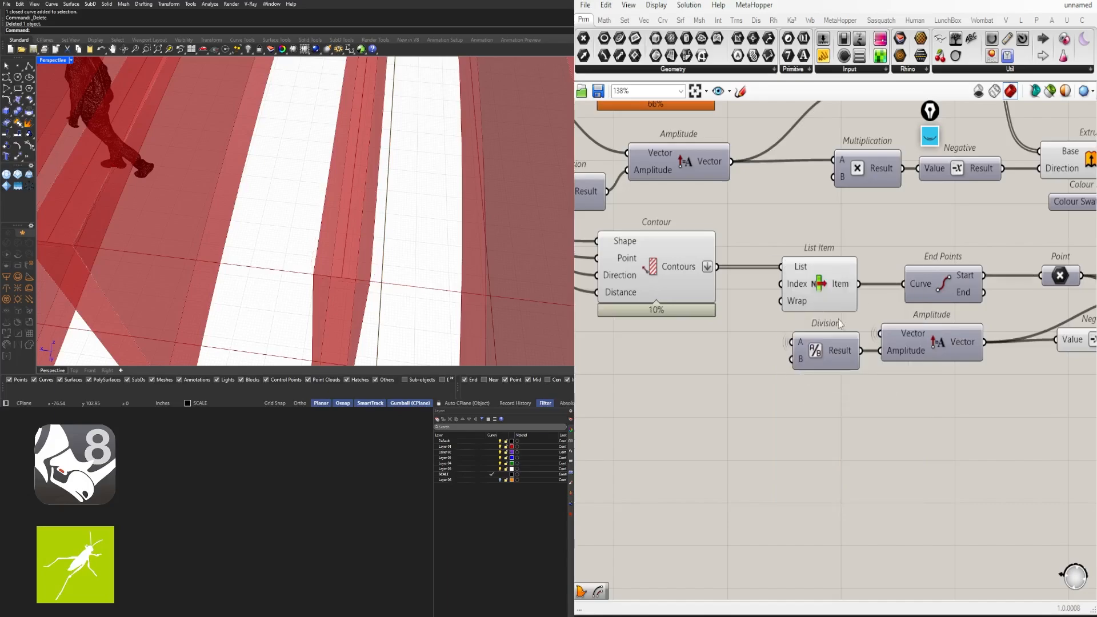
{"action": "scroll", "coordinate": [840, 324], "scroll_direction": "down", "scroll_amount": 5}
{"action": "scroll", "coordinate": [405, 216], "scroll_direction": "down", "scroll_amount": 4}
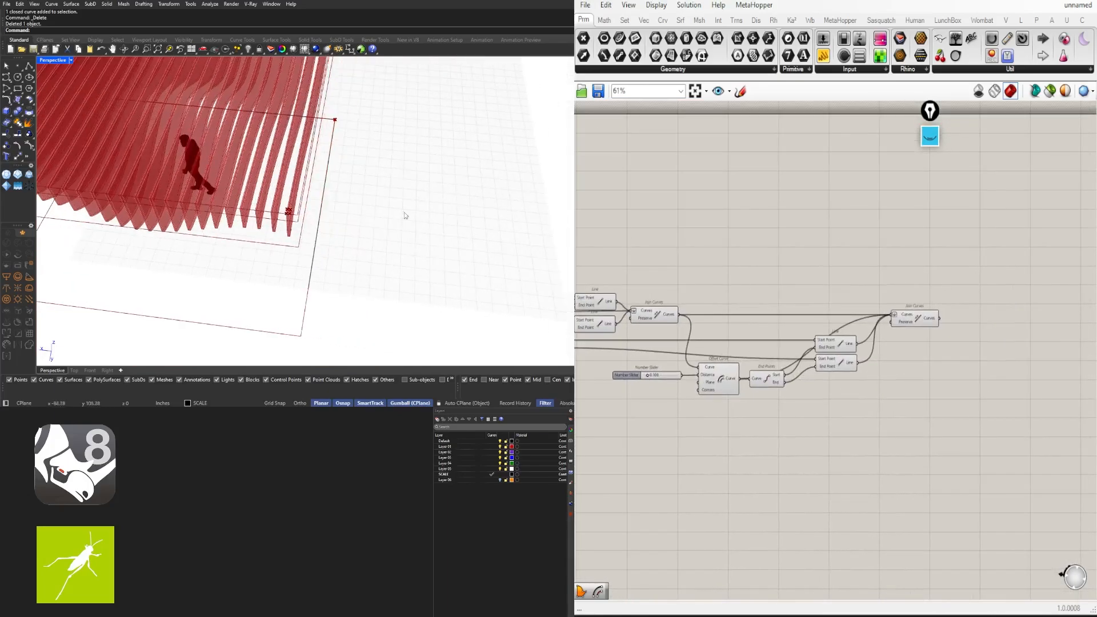
{"action": "scroll", "coordinate": [404, 216], "scroll_direction": "up", "scroll_amount": 6}
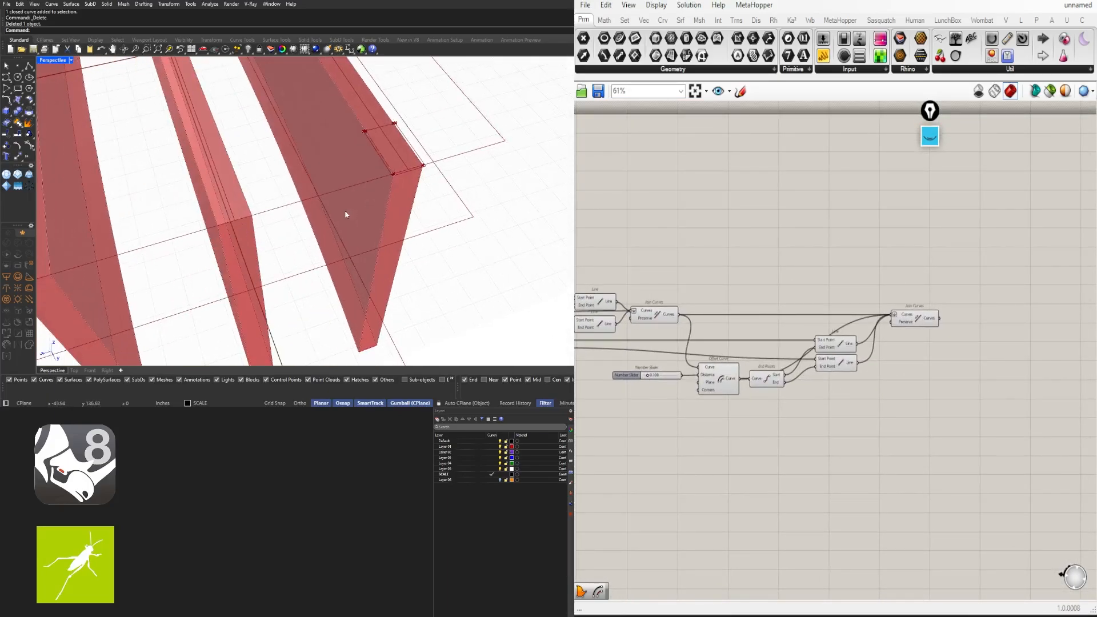
{"action": "scroll", "coordinate": [414, 161], "scroll_direction": "up", "scroll_amount": 2}
{"action": "right_click", "coordinate": [441, 174]}
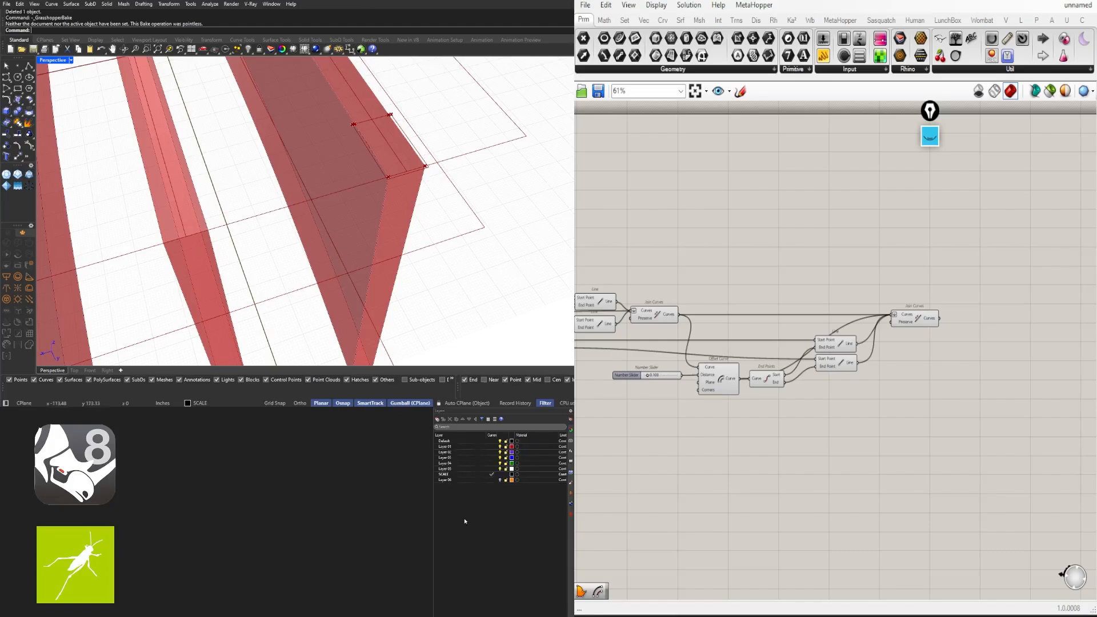
{"action": "left_click", "coordinate": [930, 136]}
{"action": "left_click", "coordinate": [930, 192]}
{"action": "left_click", "coordinate": [930, 284]}
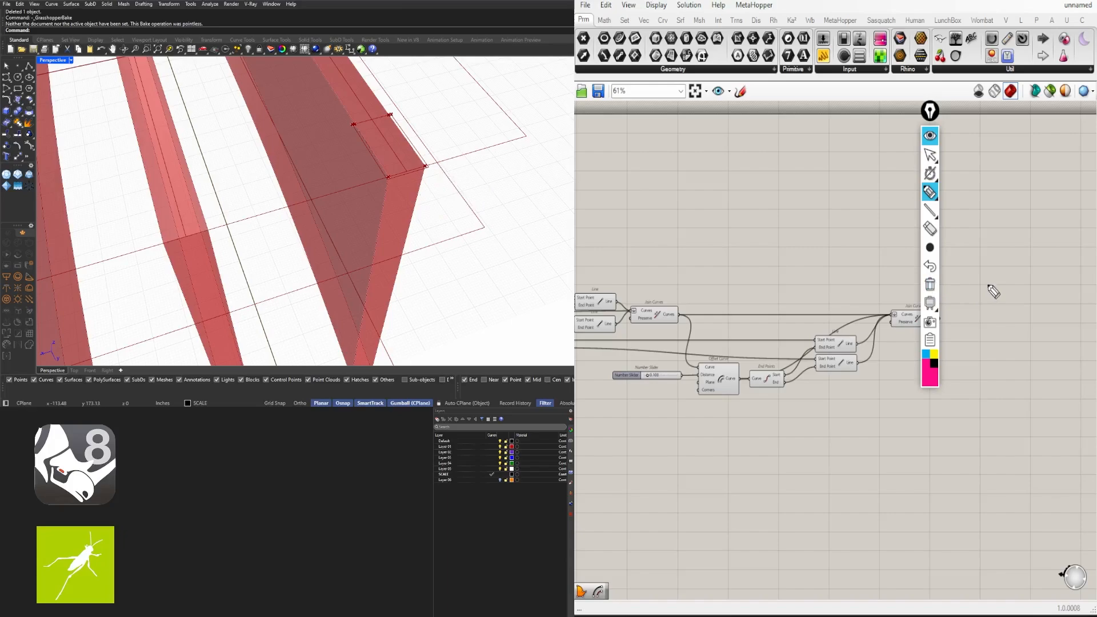
{"action": "left_click_drag", "start_coordinate": [388, 177], "coordinate": [378, 247]}
{"action": "mouse_move", "coordinate": [428, 167]}
{"action": "left_mouse_down"}
{"action": "mouse_move", "coordinate": [410, 249]}
{"action": "mouse_move", "coordinate": [385, 246]}
{"action": "mouse_move", "coordinate": [416, 245]}
{"action": "left_mouse_up"}
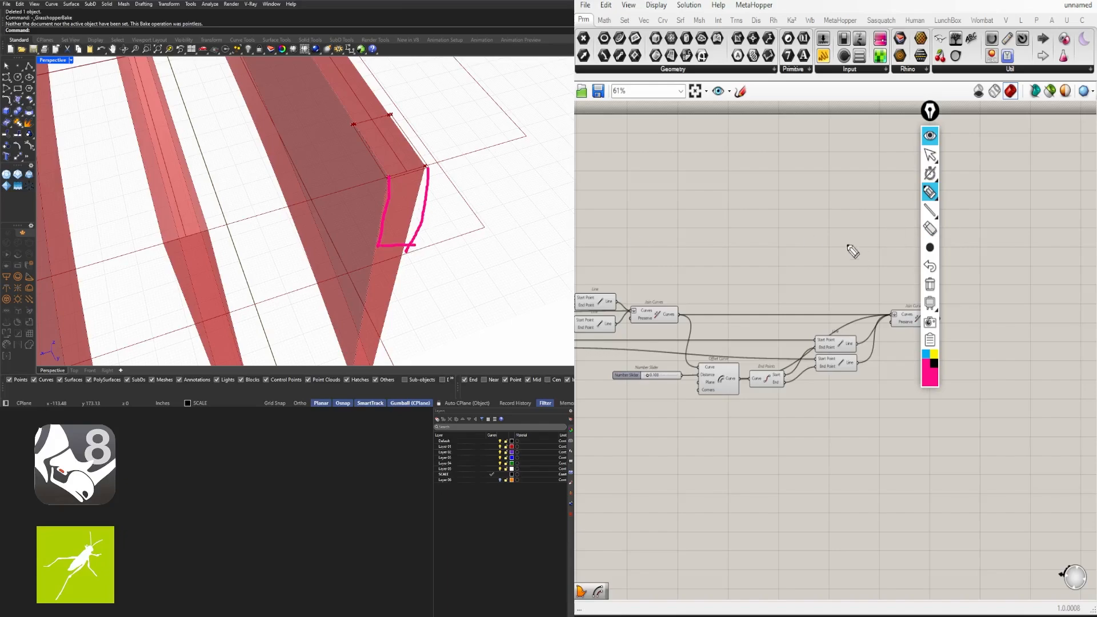
{"action": "left_click", "coordinate": [930, 284]}
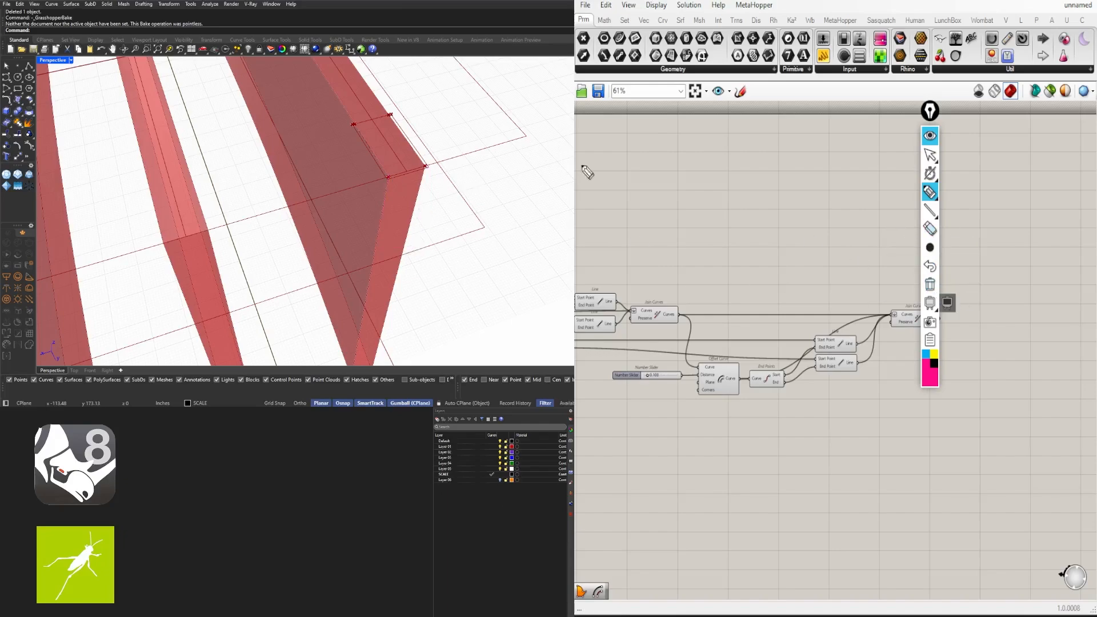
{"action": "left_click", "coordinate": [930, 136]}
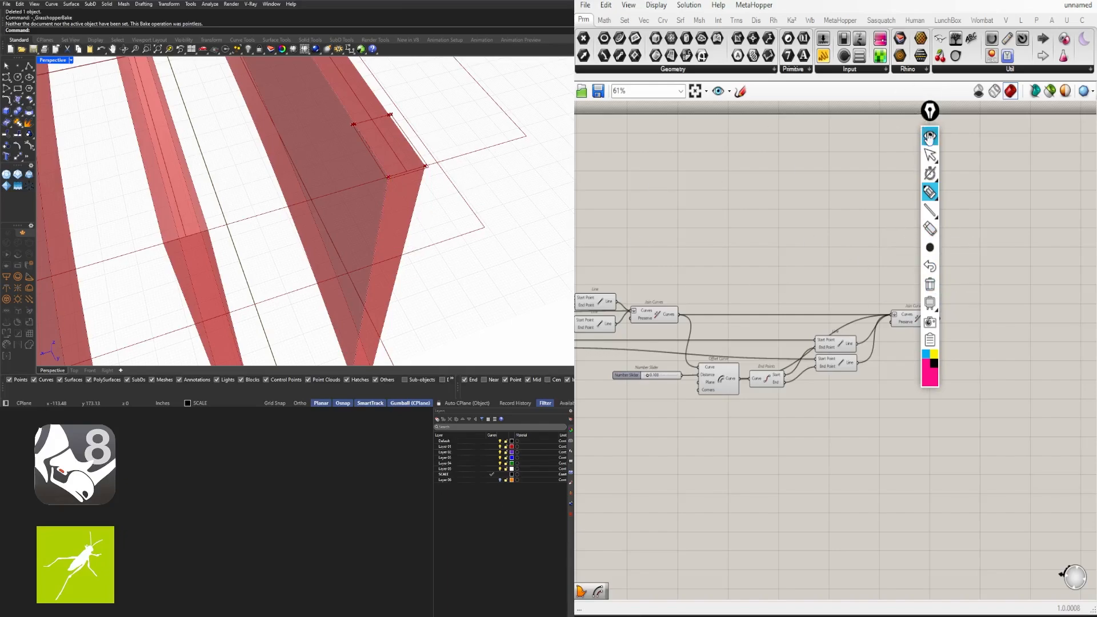
{"action": "right_click_drag", "start_coordinate": [340, 147], "coordinate": [189, 174]}
{"action": "scroll", "coordinate": [192, 157], "scroll_direction": "down", "scroll_amount": 5}
{"action": "right_click_drag", "start_coordinate": [209, 126], "coordinate": [230, 163]}
{"action": "scroll", "coordinate": [230, 200], "scroll_direction": "up", "scroll_amount": 8}
{"action": "scroll", "coordinate": [200, 129], "scroll_direction": "up", "scroll_amount": 8}
{"action": "scroll", "coordinate": [217, 171], "scroll_direction": "down", "scroll_amount": 5}
{"action": "scroll", "coordinate": [223, 171], "scroll_direction": "up", "scroll_amount": 3}
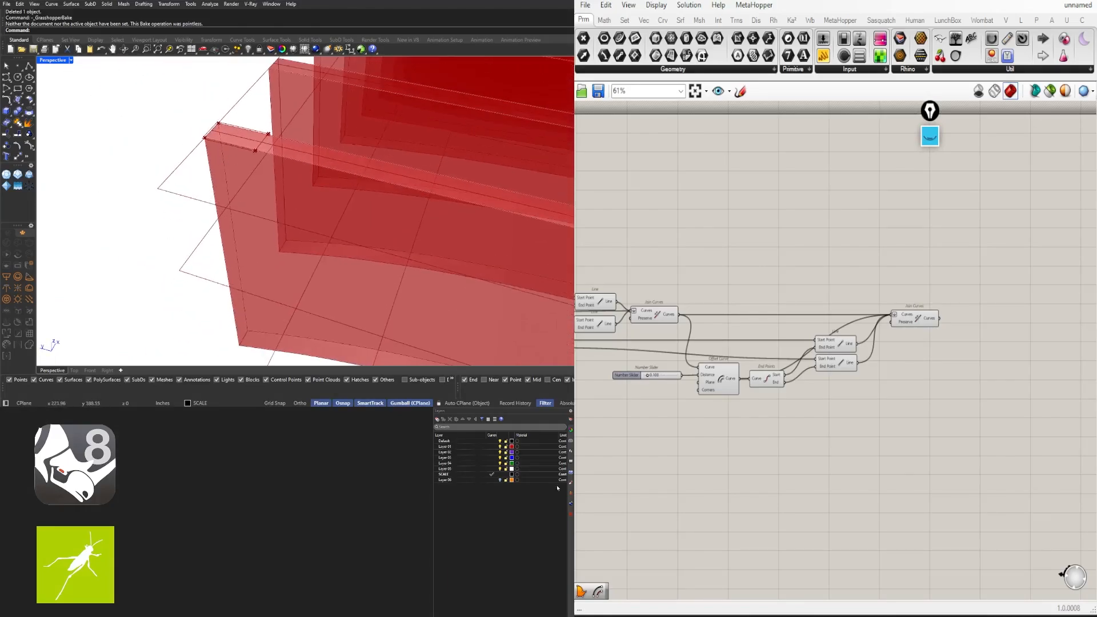
{"action": "left_click", "coordinate": [929, 136]}
{"action": "left_click", "coordinate": [934, 366]}
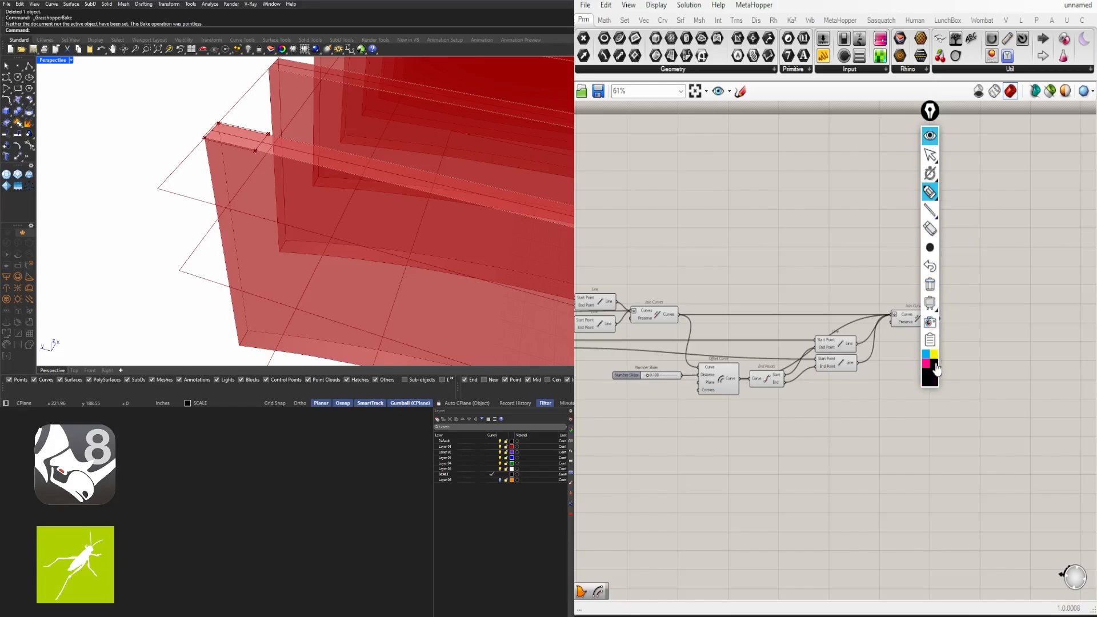
{"action": "left_click_drag", "start_coordinate": [204, 139], "coordinate": [206, 220]}
{"action": "mouse_move", "coordinate": [220, 120]}
{"action": "left_mouse_down"}
{"action": "mouse_move", "coordinate": [227, 210]}
{"action": "mouse_move", "coordinate": [229, 200]}
{"action": "left_mouse_up"}
{"action": "mouse_move", "coordinate": [205, 140]}
{"action": "left_mouse_down"}
{"action": "mouse_move", "coordinate": [221, 120]}
{"action": "mouse_move", "coordinate": [209, 142]}
{"action": "mouse_move", "coordinate": [190, 139]}
{"action": "left_mouse_up"}
{"action": "left_click_drag", "start_coordinate": [220, 189], "coordinate": [172, 183]}
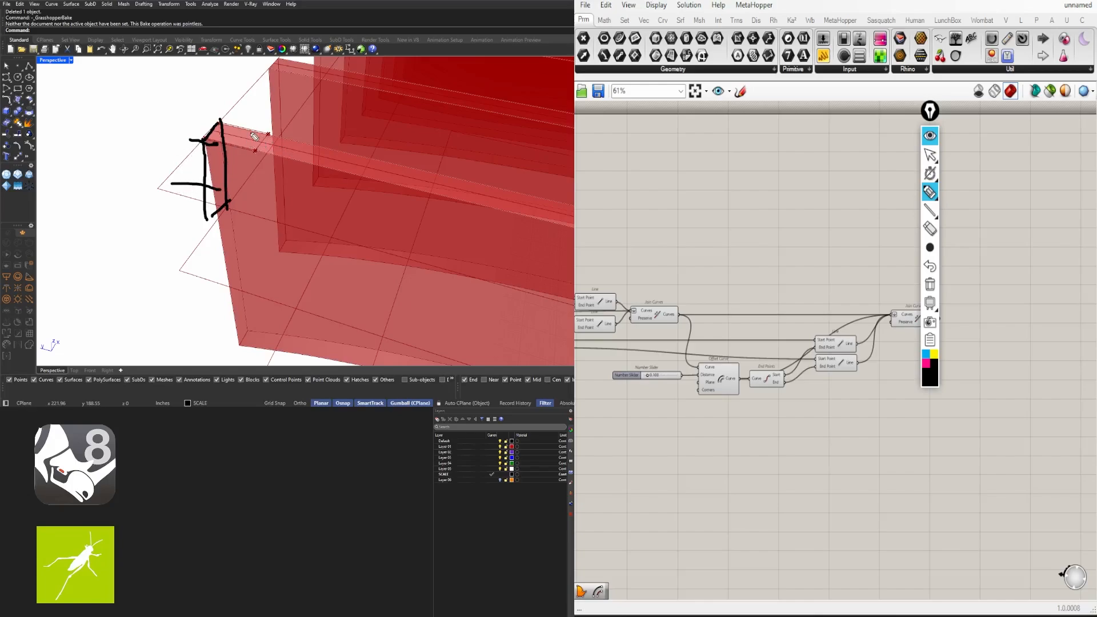
{"action": "mouse_move", "coordinate": [255, 151]}
{"action": "left_mouse_down"}
{"action": "mouse_move", "coordinate": [253, 209]}
{"action": "mouse_move", "coordinate": [228, 209]}
{"action": "mouse_move", "coordinate": [234, 169]}
{"action": "mouse_move", "coordinate": [247, 184]}
{"action": "mouse_move", "coordinate": [235, 167]}
{"action": "mouse_move", "coordinate": [234, 197]}
{"action": "left_mouse_up"}
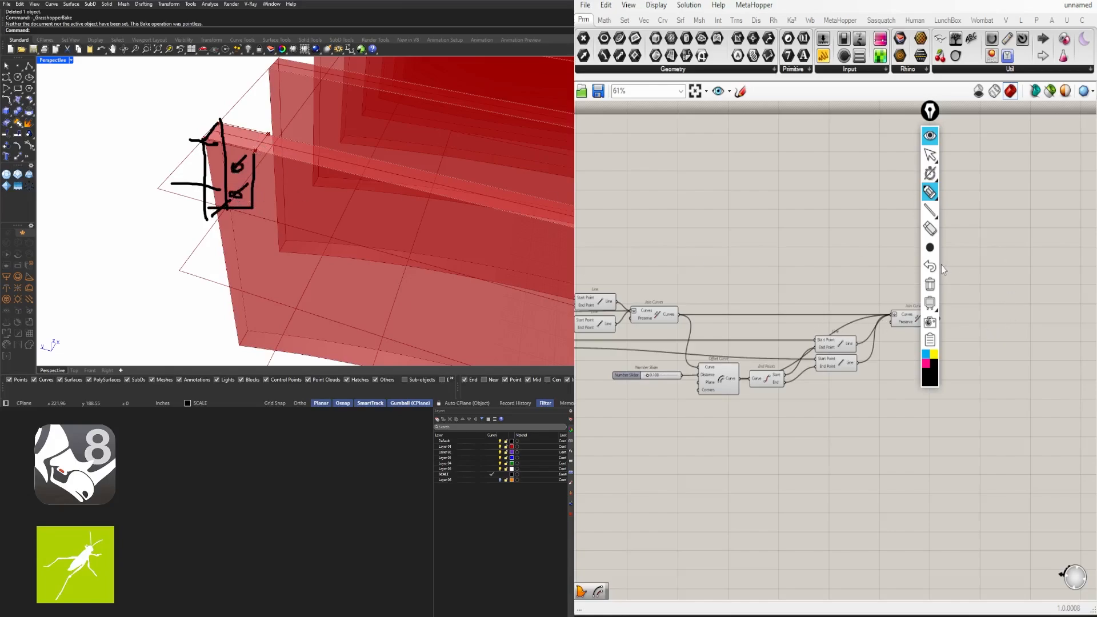
{"action": "left_click", "coordinate": [930, 284]}
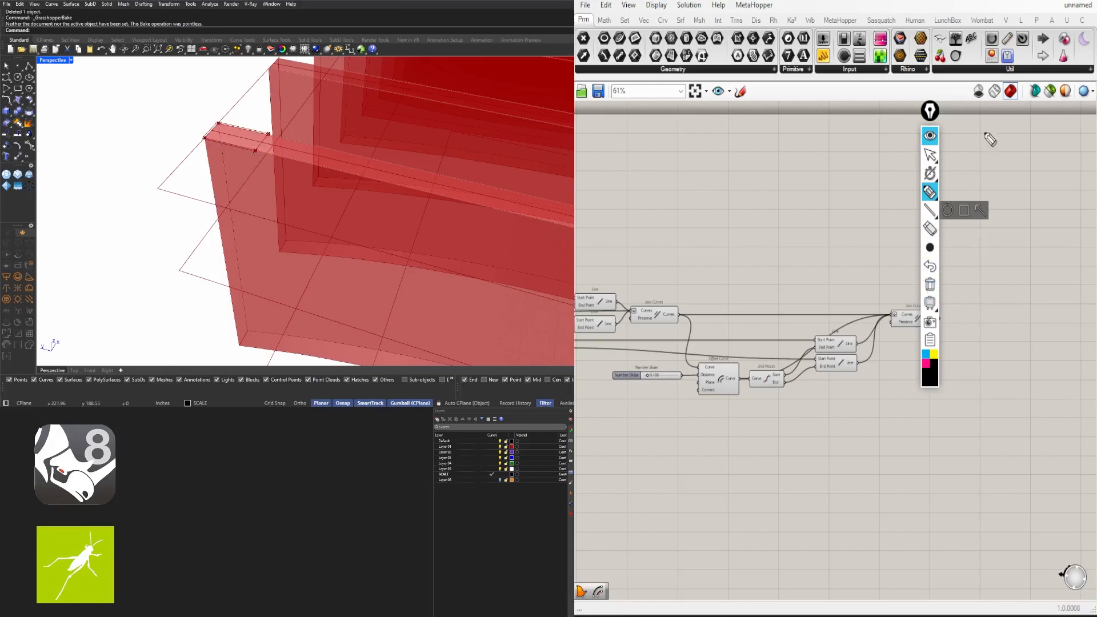
Hide the annotation tools and preview the Join Curves output on the fins
{"action": "left_click", "coordinate": [930, 136]}
{"action": "right_click_drag", "start_coordinate": [269, 189], "coordinate": [372, 172]}
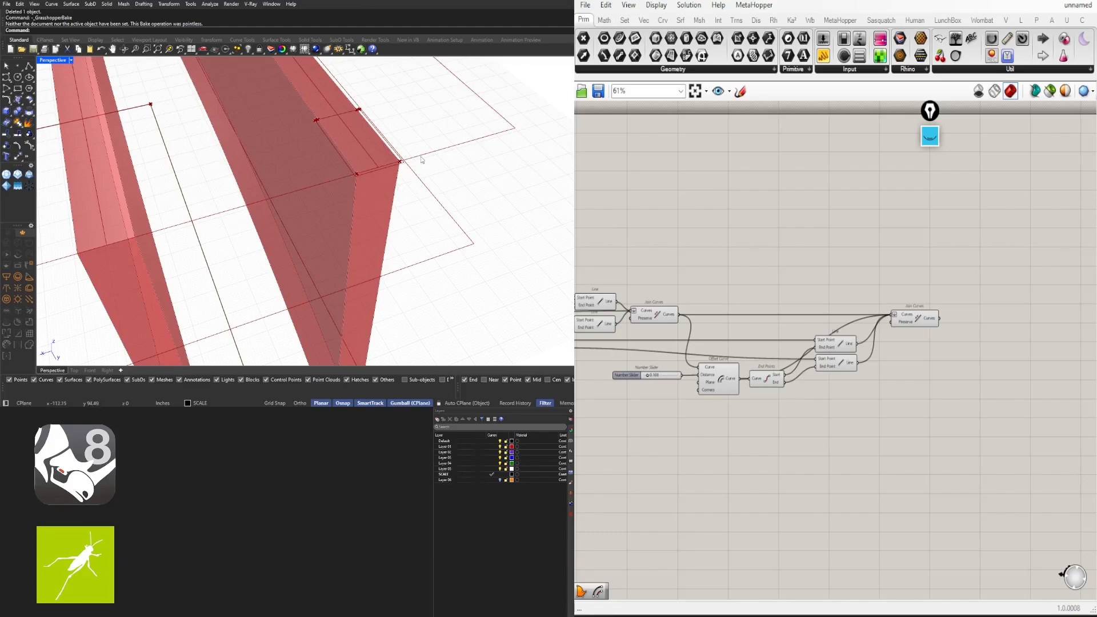
{"action": "left_click", "coordinate": [915, 319]}
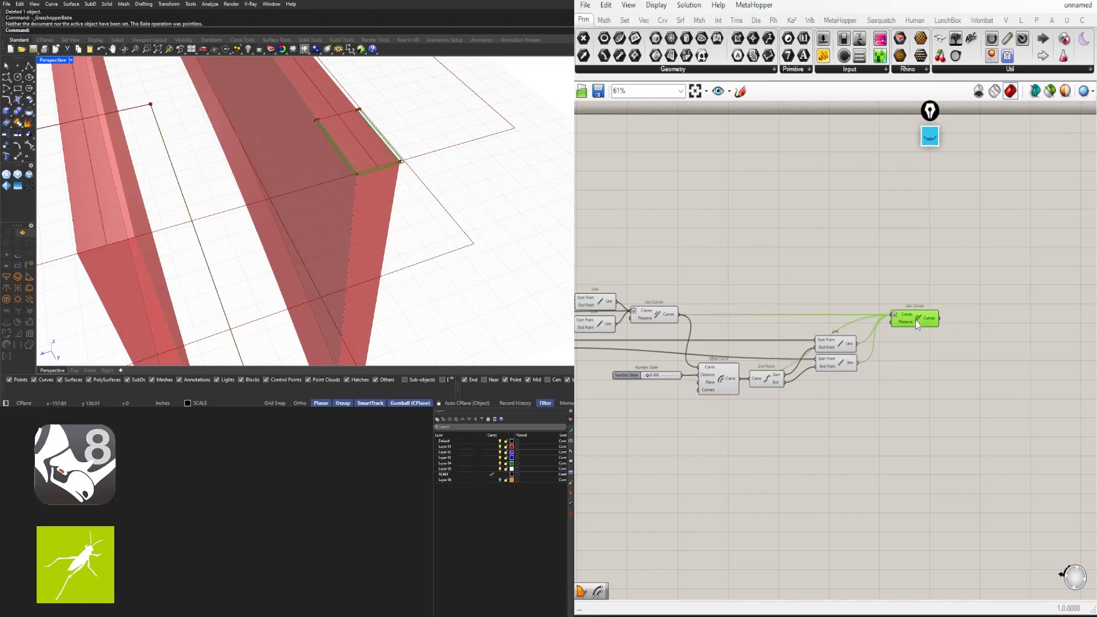
{"action": "left_click", "coordinate": [862, 424]}
{"action": "left_click_drag", "start_coordinate": [803, 396], "coordinate": [769, 406]}
{"action": "left_click", "coordinate": [914, 318]}
{"action": "scroll", "coordinate": [379, 167], "scroll_direction": "up", "scroll_amount": 3}
{"action": "scroll", "coordinate": [850, 280], "scroll_direction": "down", "scroll_amount": 1}
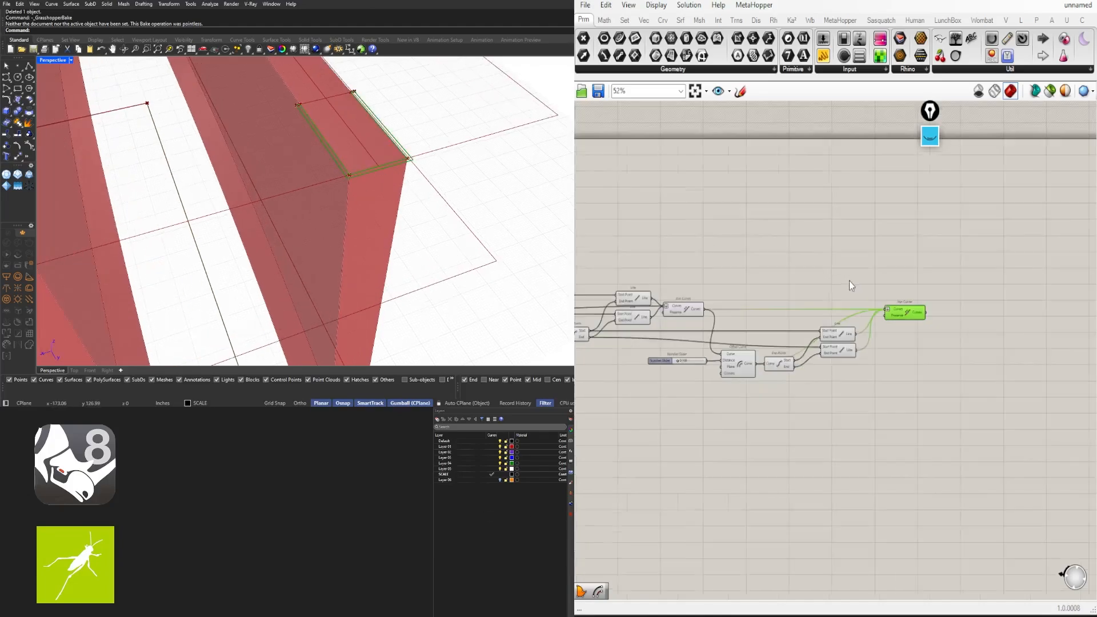
Preview the Offset Curve result, then the Line component drawing the fin's top edge
{"action": "right_click_drag", "start_coordinate": [741, 311], "coordinate": [835, 315]}
{"action": "scroll", "coordinate": [804, 312], "scroll_direction": "up", "scroll_amount": 1}
{"action": "right_click_drag", "start_coordinate": [623, 342], "coordinate": [795, 326]}
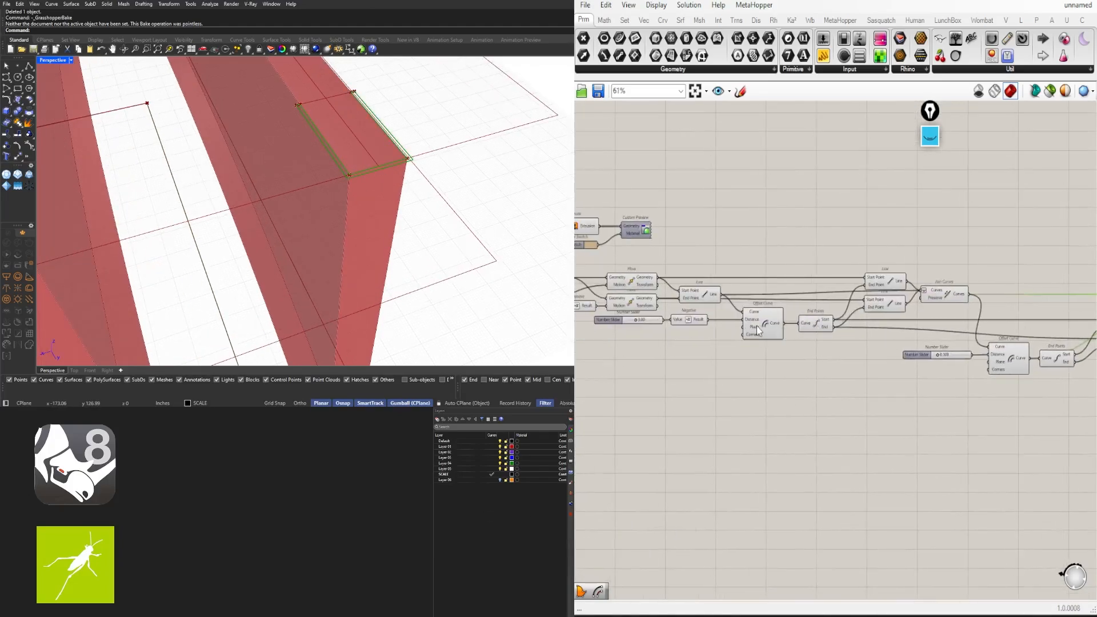
{"action": "left_click", "coordinate": [756, 324]}
{"action": "right_click_drag", "start_coordinate": [697, 318], "coordinate": [843, 326]}
{"action": "left_click", "coordinate": [852, 301]}
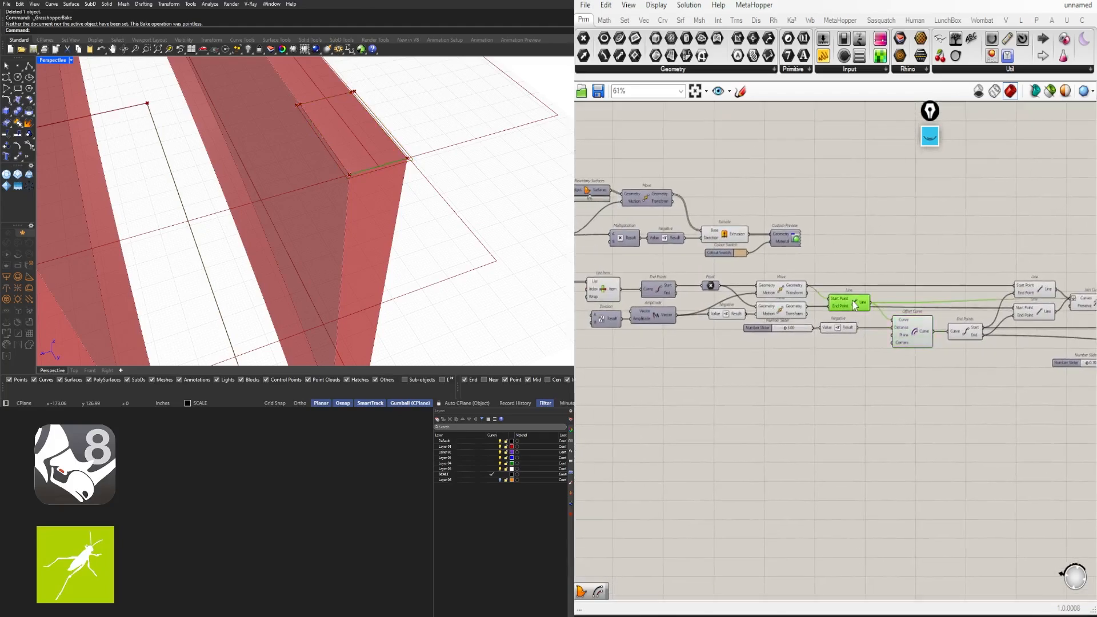
{"action": "right_click_drag", "start_coordinate": [379, 169], "coordinate": [346, 196], "text": "shift"}
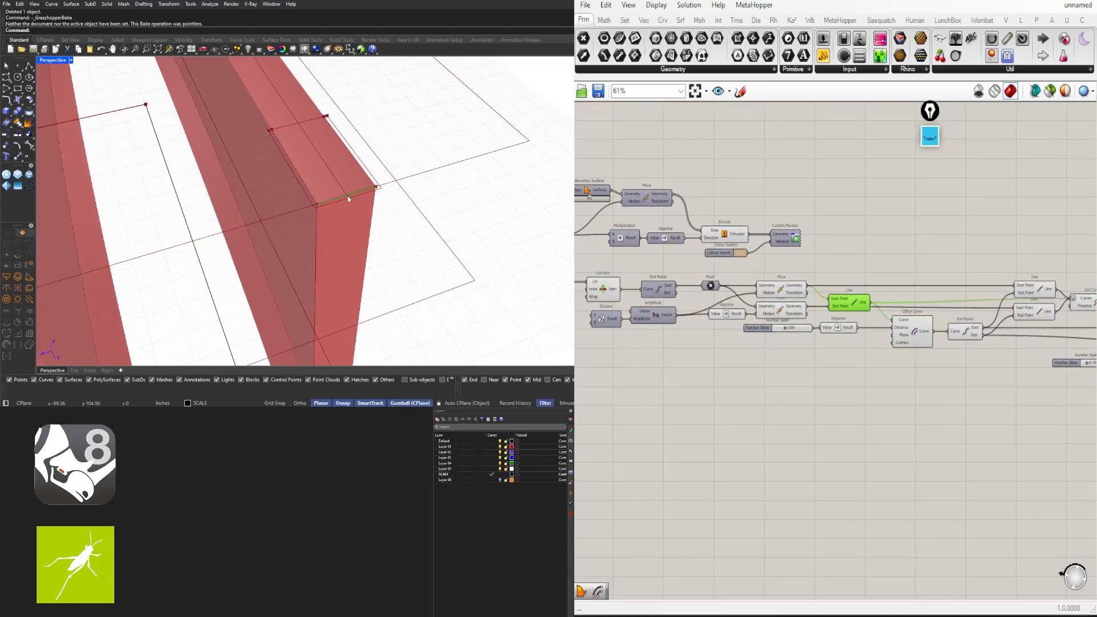
{"action": "scroll", "coordinate": [346, 194], "scroll_direction": "up", "scroll_amount": 3}
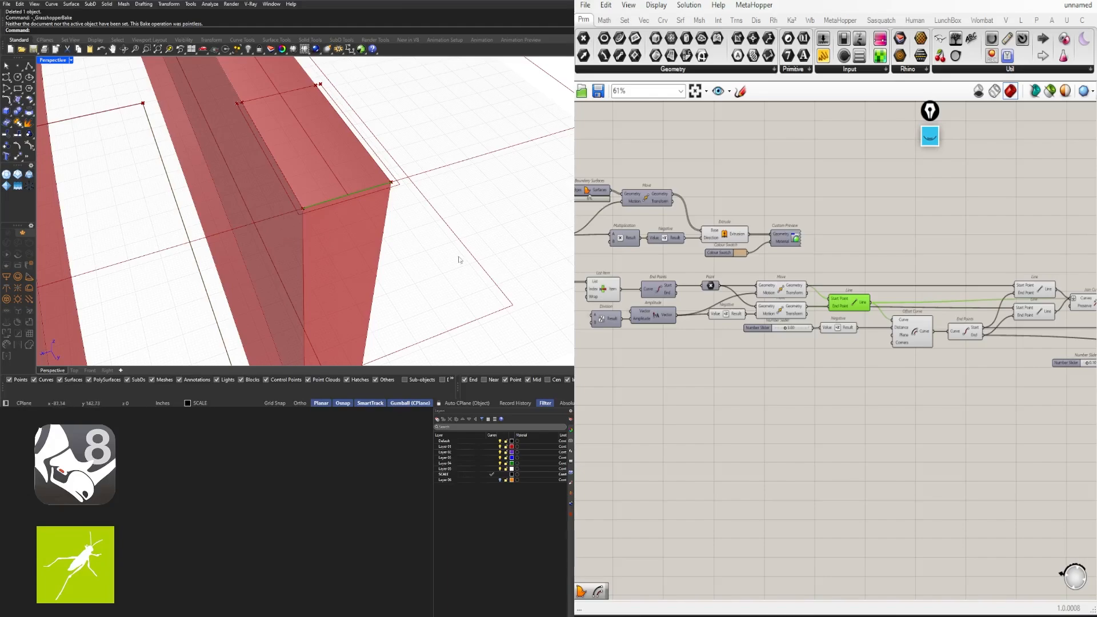
Place an Extend Curve component (EXTE) and feed the fin-top line into its Curve input
{"action": "double_click", "coordinate": [883, 400]}
{"action": "type", "text": "EXTE"}
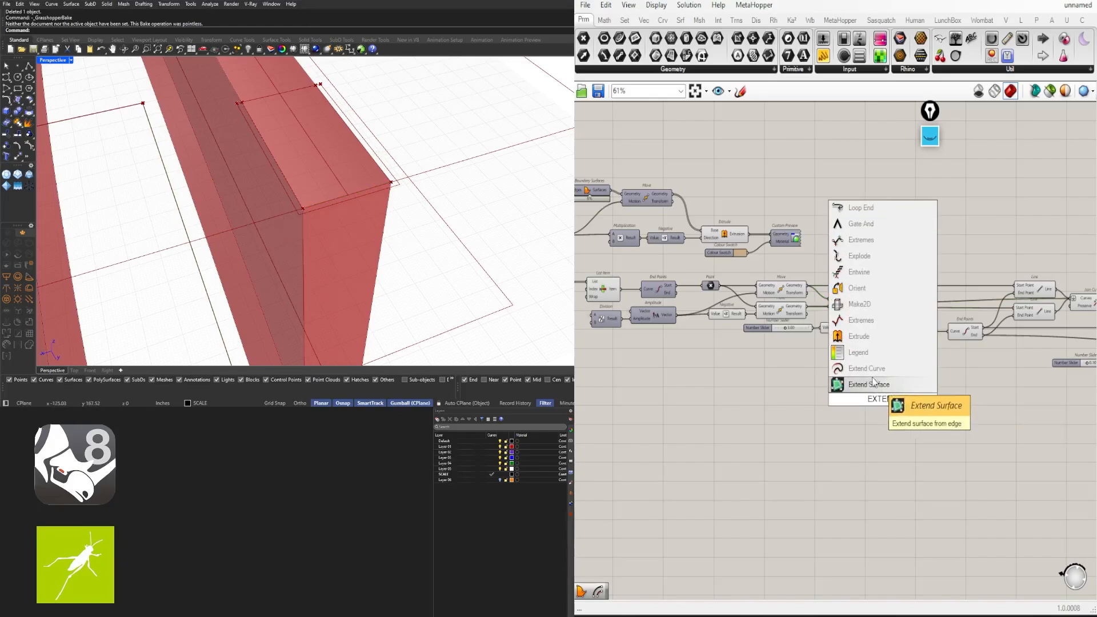
{"action": "left_click", "coordinate": [868, 368]}
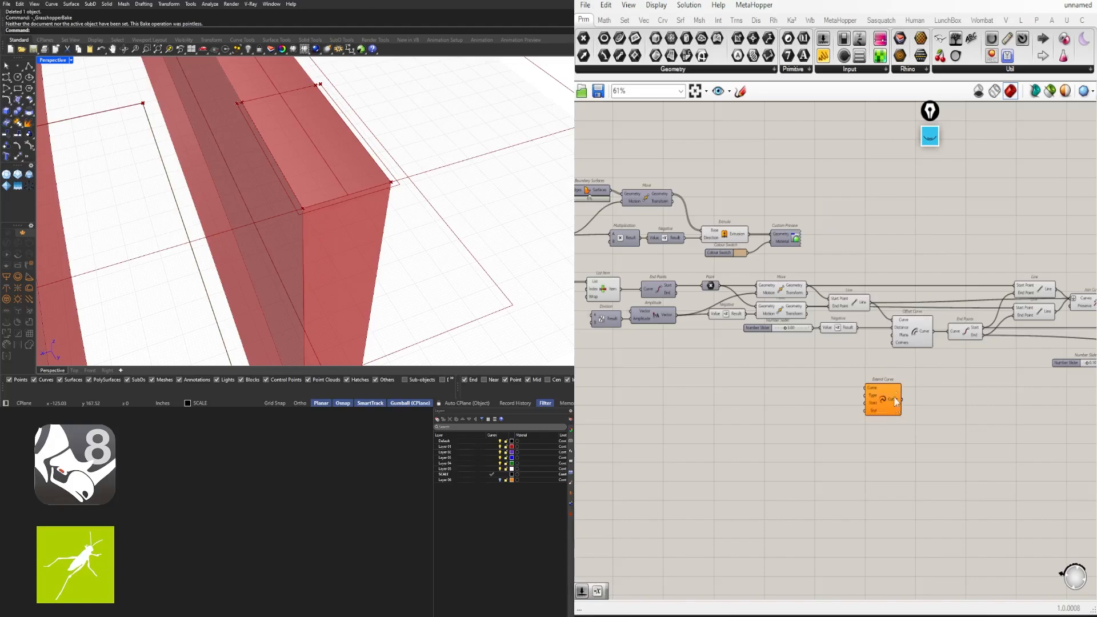
{"action": "left_click_drag", "start_coordinate": [870, 304], "coordinate": [919, 375]}
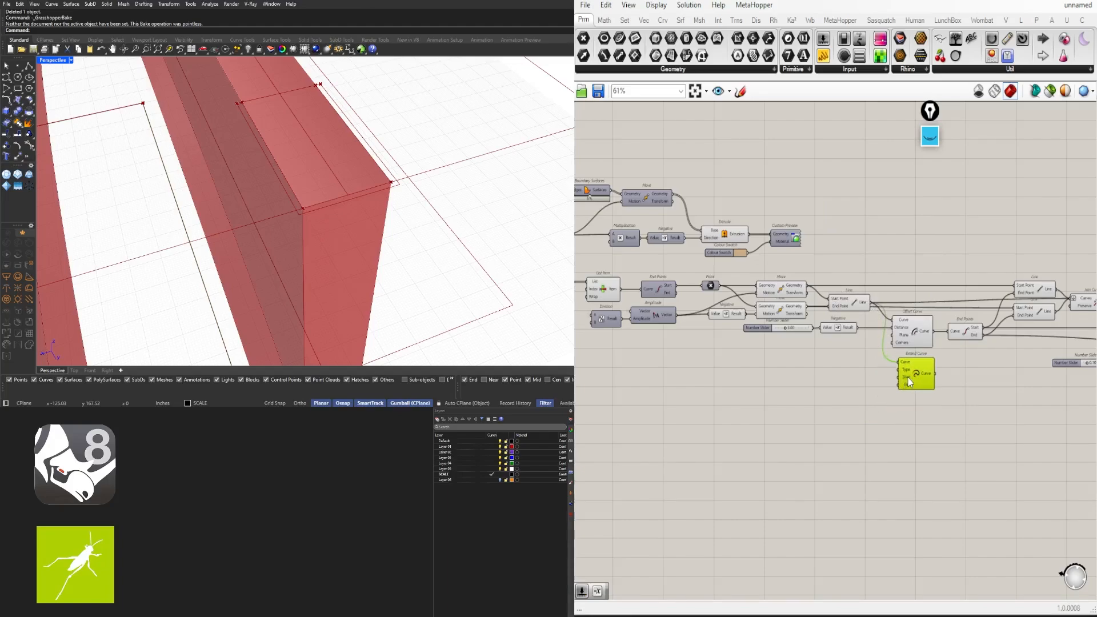
{"action": "right_click_drag", "start_coordinate": [954, 386], "coordinate": [800, 352]}
{"action": "left_click_drag", "start_coordinate": [810, 365], "coordinate": [1001, 394]}
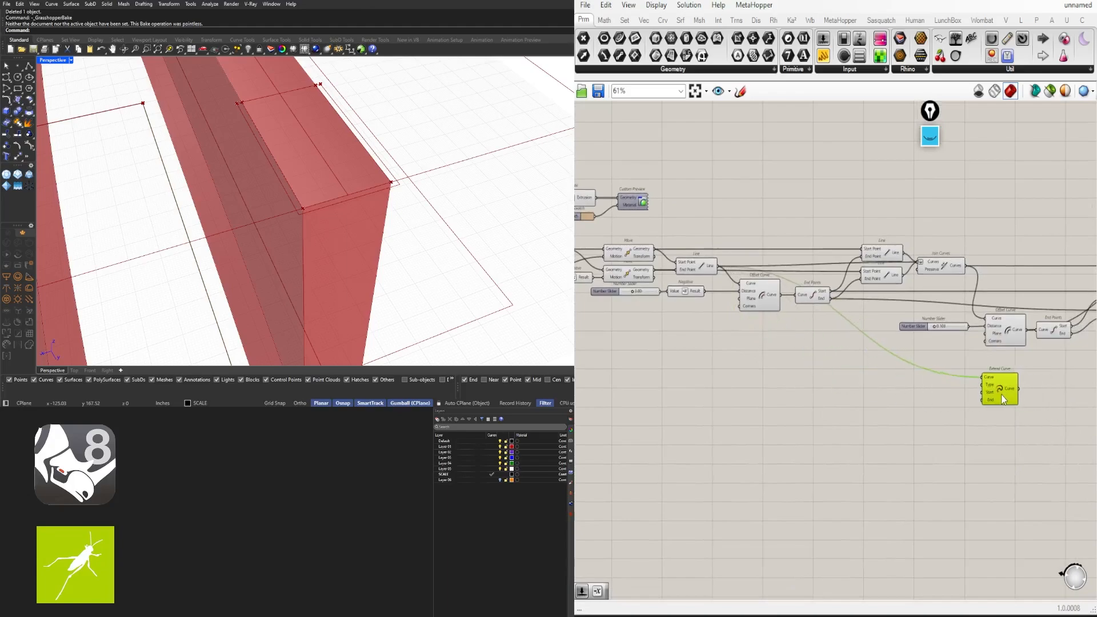
Try 0.5 on the offset distance slider, then restore it to 0.100
{"action": "scroll", "coordinate": [957, 343], "scroll_direction": "up", "scroll_amount": 3}
{"action": "left_click", "coordinate": [895, 302]}
{"action": "scroll", "coordinate": [893, 303], "scroll_direction": "up", "scroll_amount": 3}
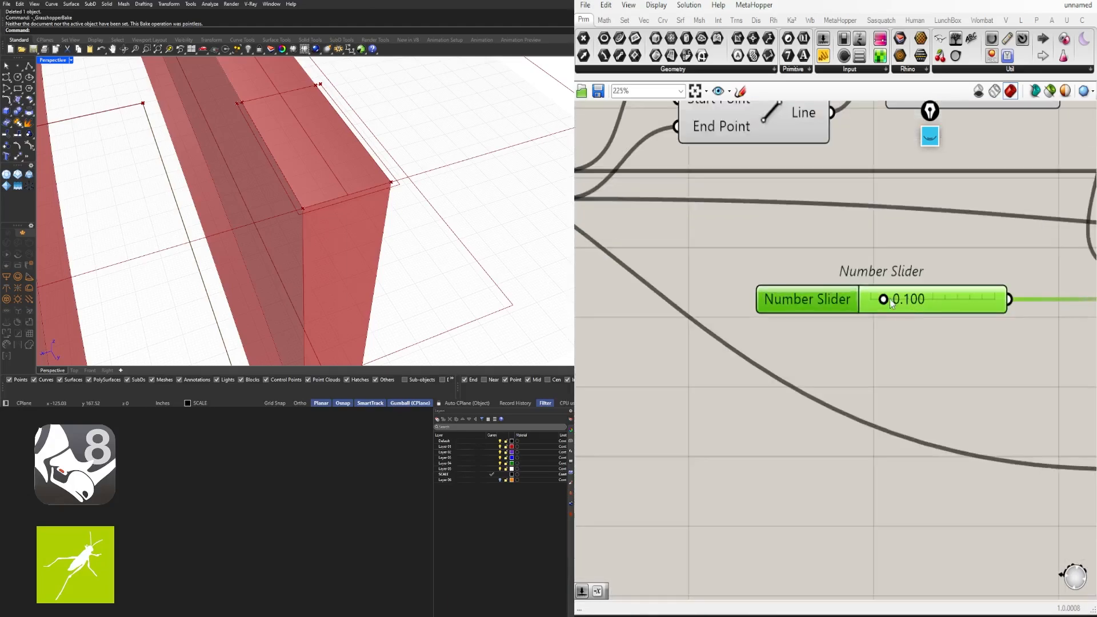
{"action": "double_click", "coordinate": [892, 303]}
{"action": "type", "text": "0.5"}
{"action": "key", "text": "Return"}
{"action": "double_click", "coordinate": [900, 312]}
{"action": "type", "text": "0.1"}
{"action": "key", "text": "Return"}
{"action": "scroll", "coordinate": [914, 359], "scroll_direction": "down", "scroll_amount": 4}
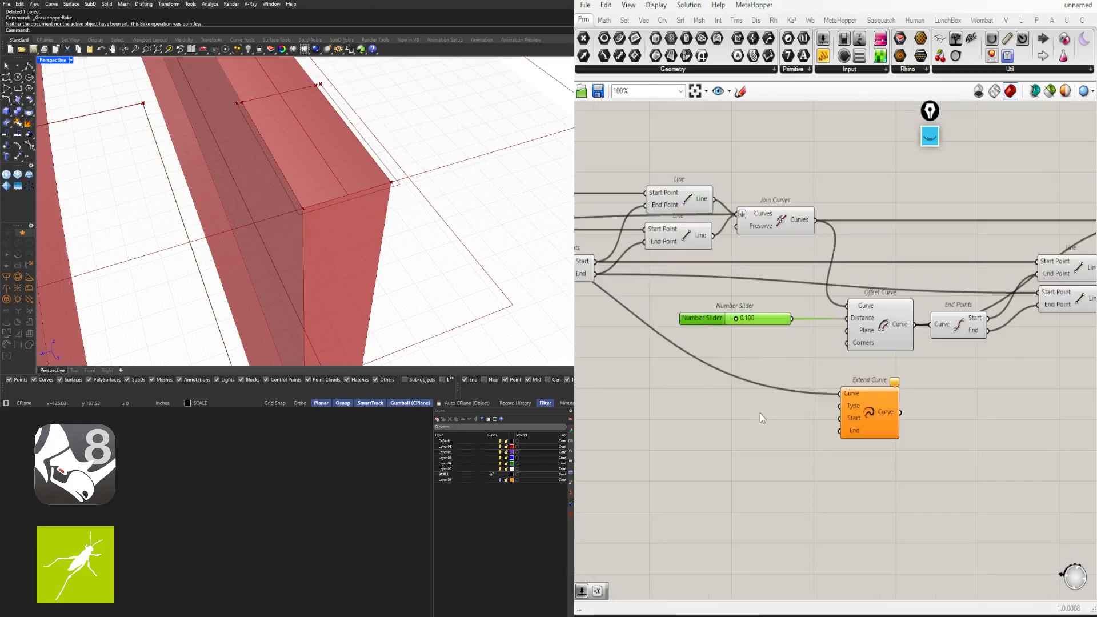
Test the slider on Extend Curve's Start and End, then disconnect it again
{"action": "left_click", "coordinate": [762, 429]}
{"action": "left_click_drag", "start_coordinate": [795, 322], "coordinate": [838, 420]}
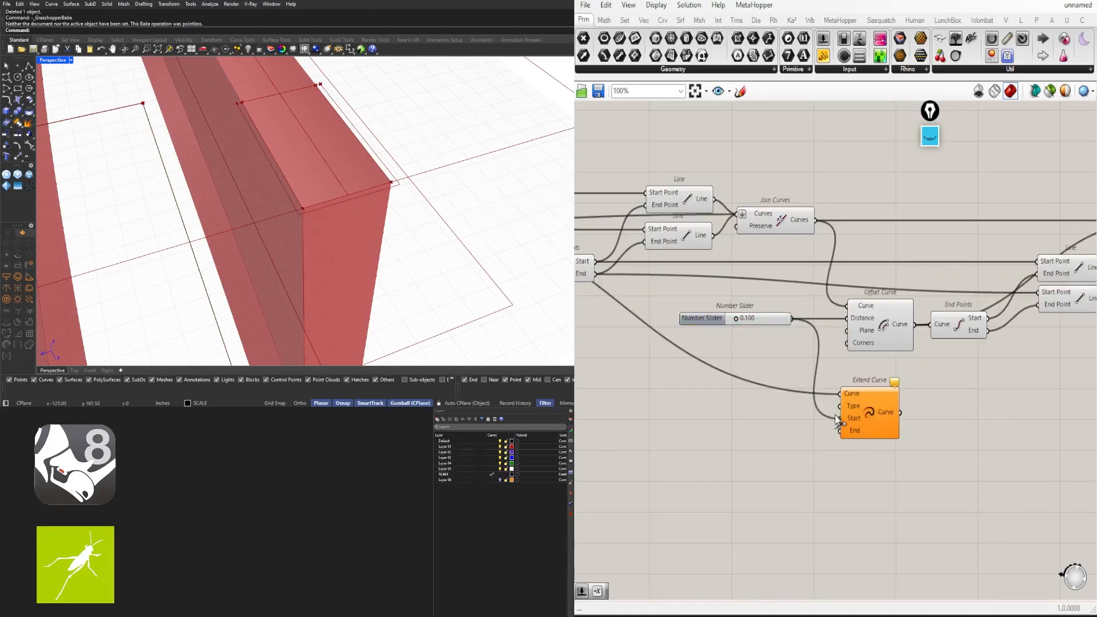
{"action": "left_click_drag", "start_coordinate": [793, 318], "coordinate": [840, 431]}
{"action": "left_click", "coordinate": [869, 421]}
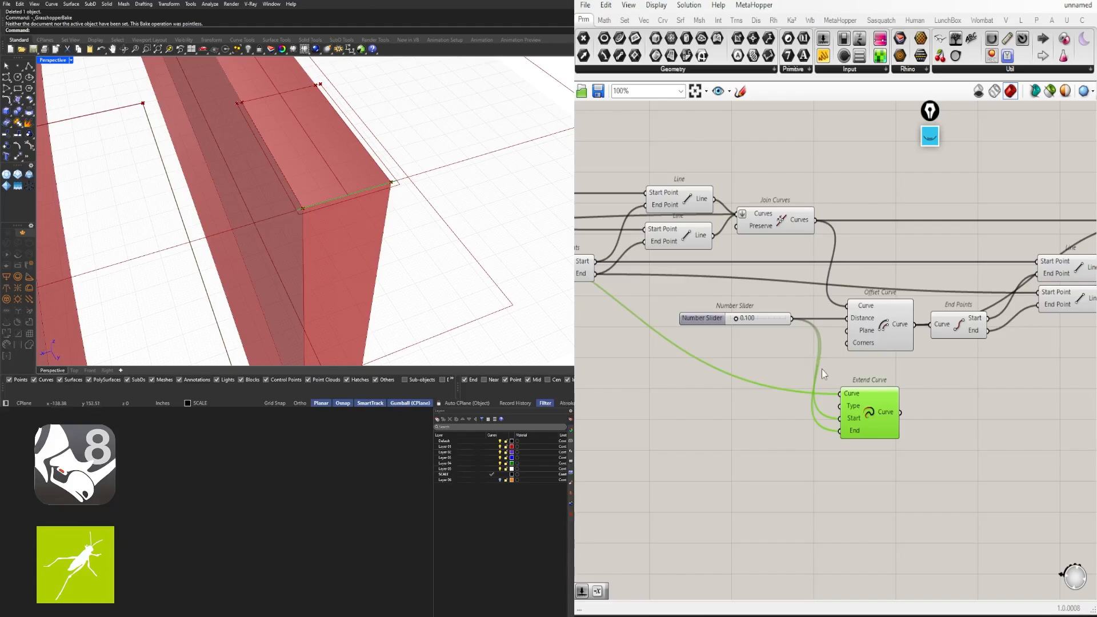
{"action": "scroll", "coordinate": [778, 330], "scroll_direction": "up", "scroll_amount": 1}
{"action": "left_click_drag", "start_coordinate": [722, 317], "coordinate": [648, 314]}
{"action": "left_click", "coordinate": [811, 448]}
{"action": "right_click_drag", "start_coordinate": [866, 416], "coordinate": [904, 403]}
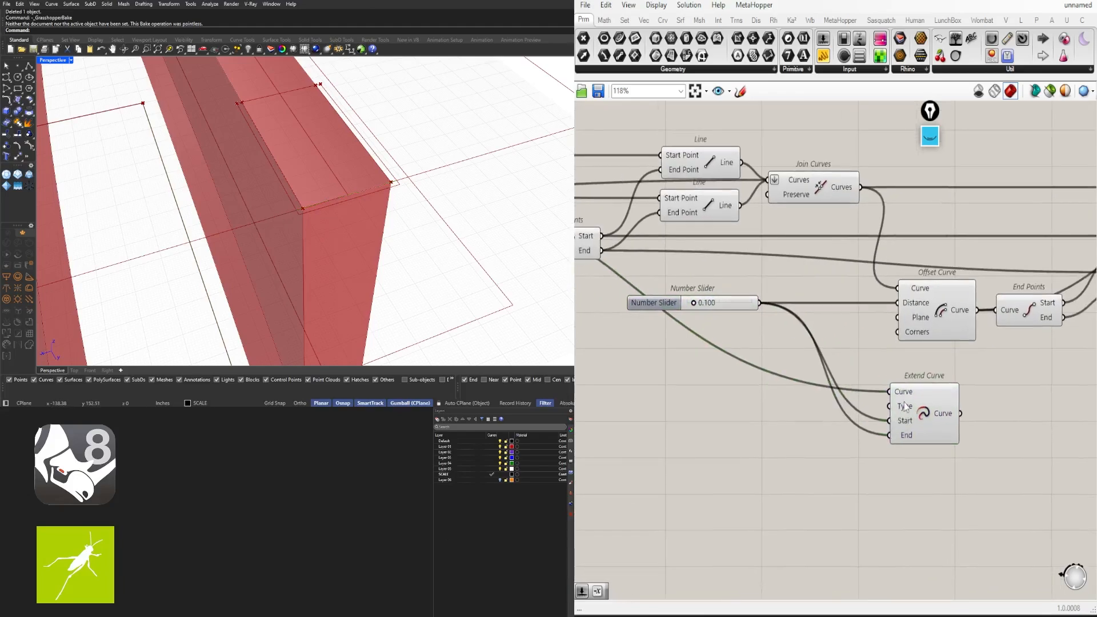
{"action": "left_click_drag", "start_coordinate": [889, 421], "coordinate": [766, 299], "text": "ctrl"}
Add an Addition component beside Extend Curve and move the 0.100 slider next to it
{"action": "double_click", "coordinate": [804, 423]}
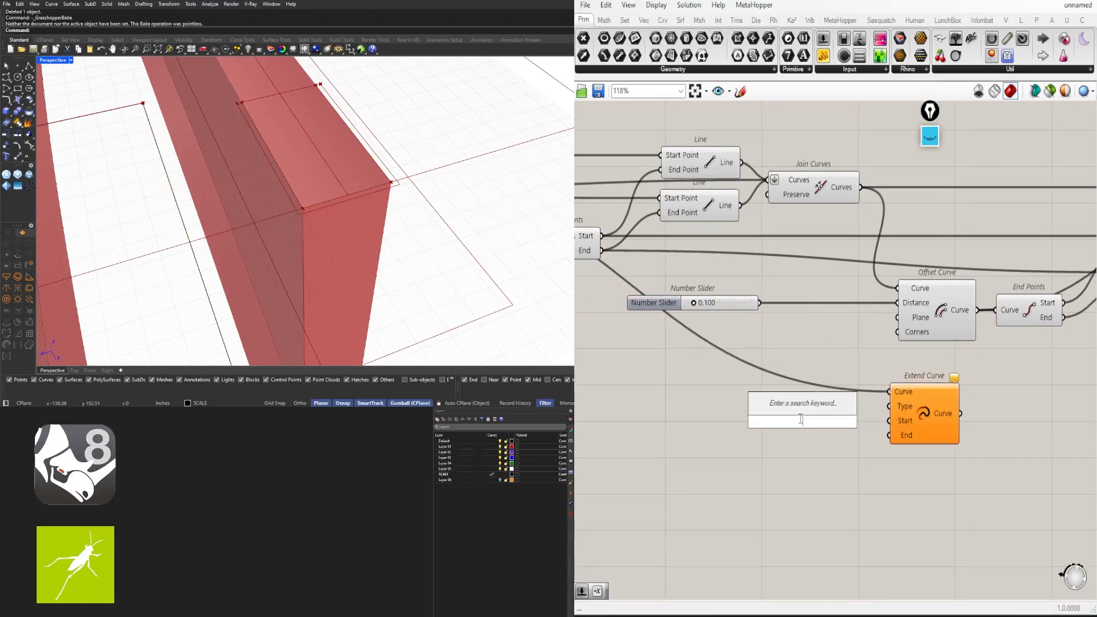
{"action": "type", "text": "+"}
{"action": "key", "text": "Return"}
{"action": "right_click_drag", "start_coordinate": [930, 418], "coordinate": [951, 418]}
{"action": "left_click_drag", "start_coordinate": [951, 418], "coordinate": [965, 390]}
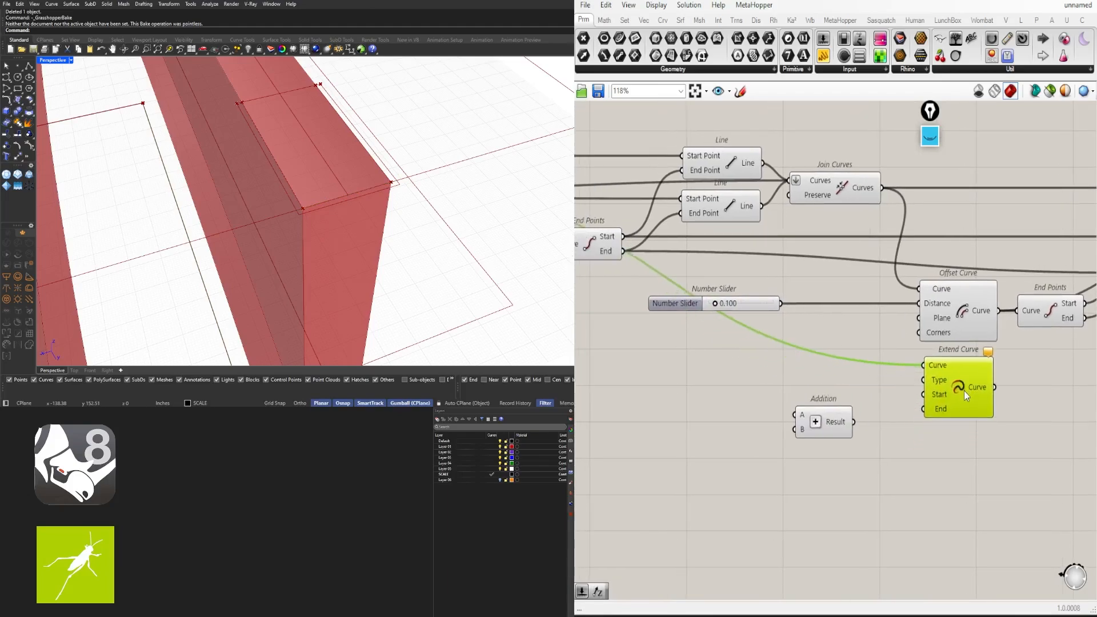
{"action": "left_click_drag", "start_coordinate": [835, 433], "coordinate": [851, 404]}
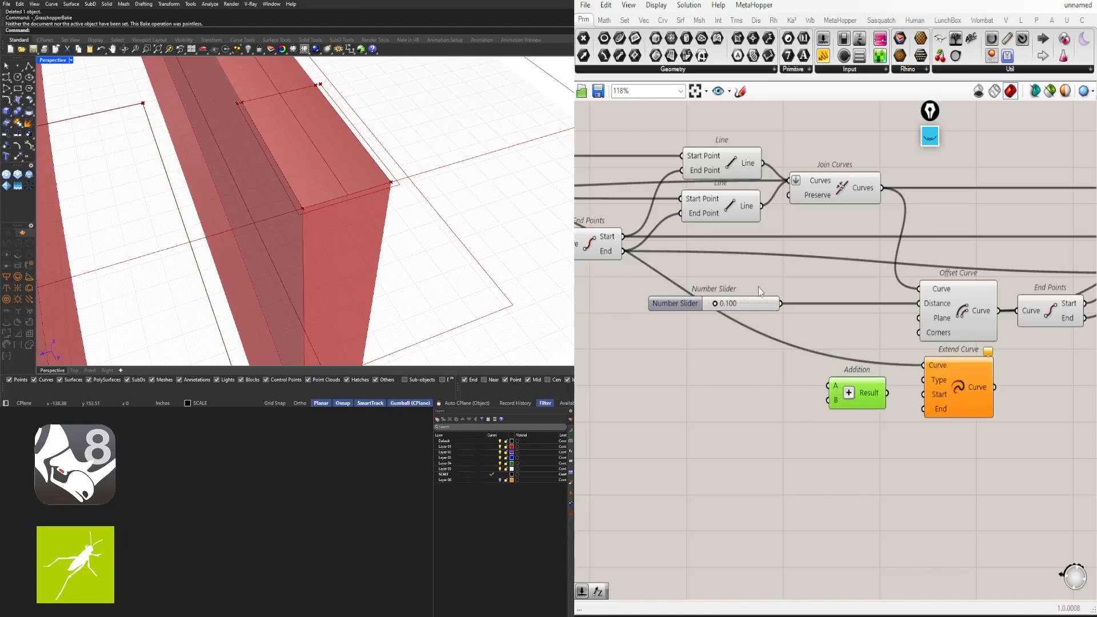
{"action": "left_click_drag", "start_coordinate": [771, 301], "coordinate": [828, 401]}
Create a 2.5 Number Slider into Addition's A, with the sum driving Extend Curve's Start and End
{"action": "double_click", "coordinate": [715, 407]}
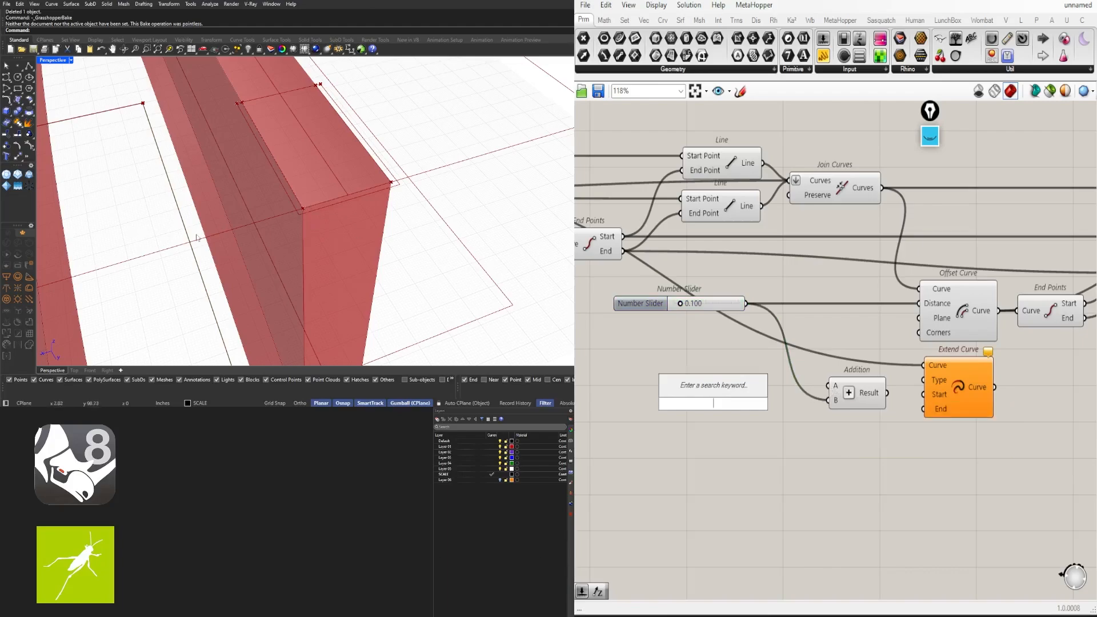
{"action": "type", "text": "2.5"}
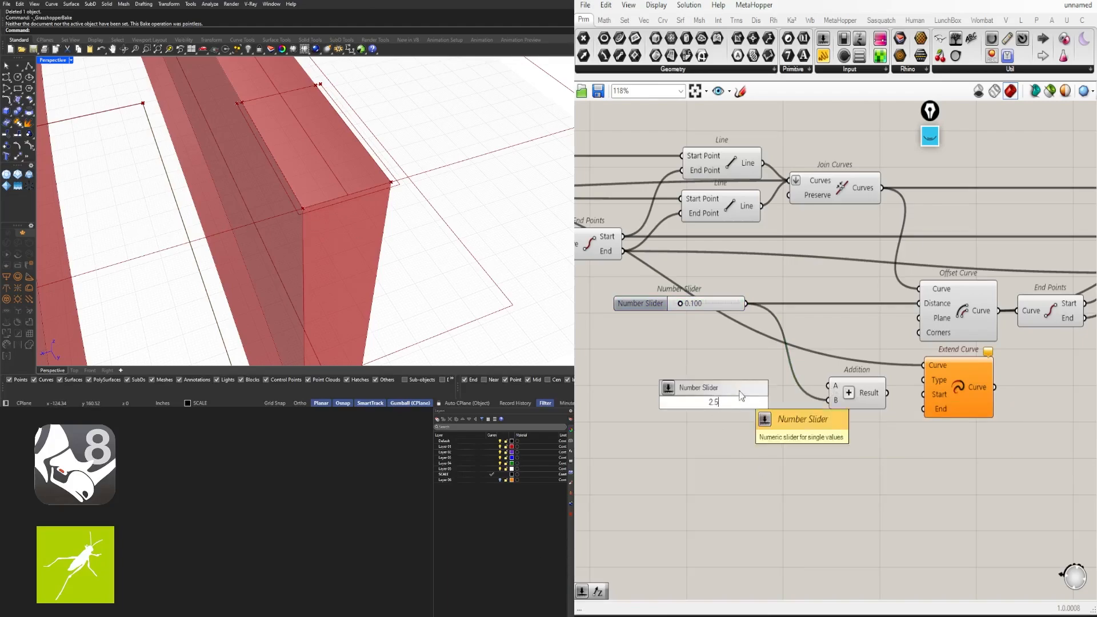
{"action": "key", "text": "Return"}
{"action": "left_click_drag", "start_coordinate": [781, 403], "coordinate": [763, 385]}
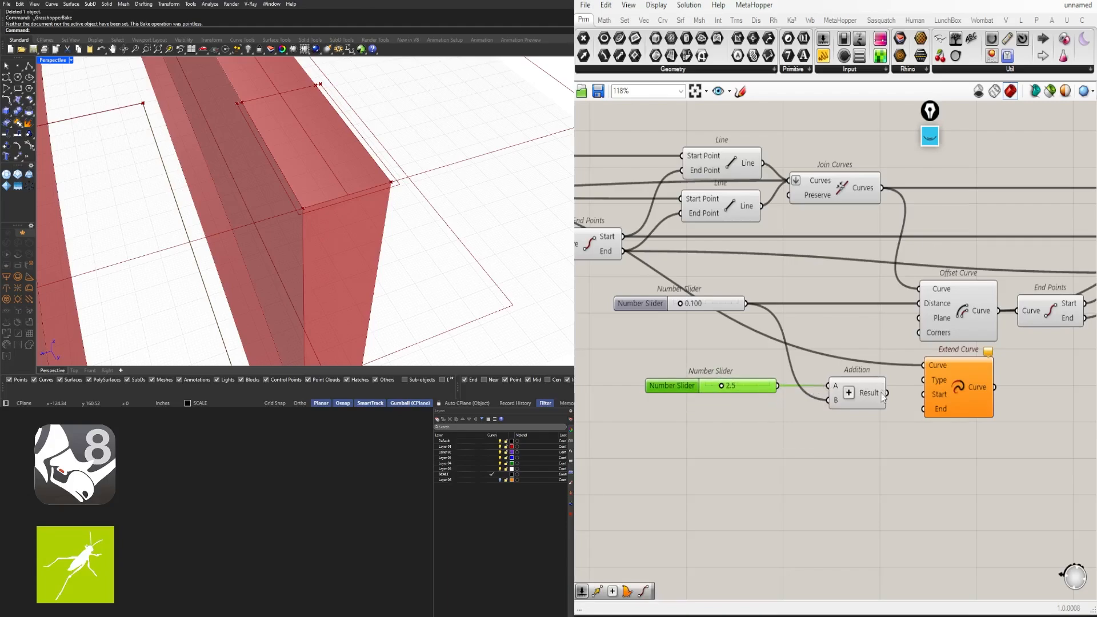
{"action": "left_click_drag", "start_coordinate": [882, 396], "coordinate": [924, 409]}
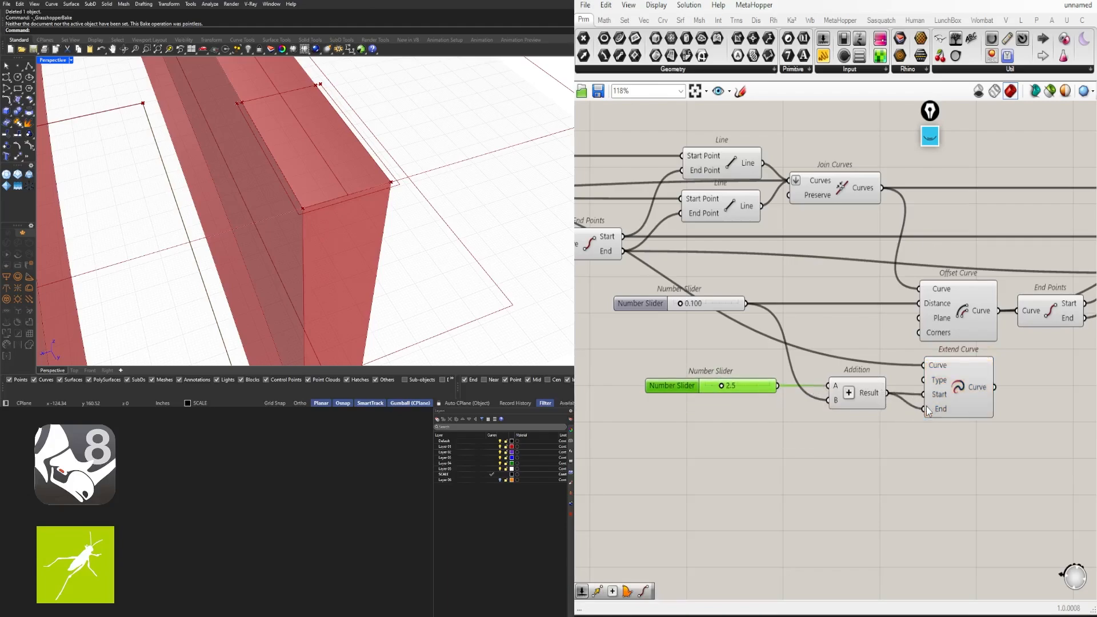
{"action": "left_click", "coordinate": [966, 389]}
{"action": "right_click_drag", "start_coordinate": [366, 267], "coordinate": [356, 243]}
{"action": "scroll", "coordinate": [368, 250], "scroll_direction": "down", "scroll_amount": 3}
{"action": "scroll", "coordinate": [743, 388], "scroll_direction": "up", "scroll_amount": 4}
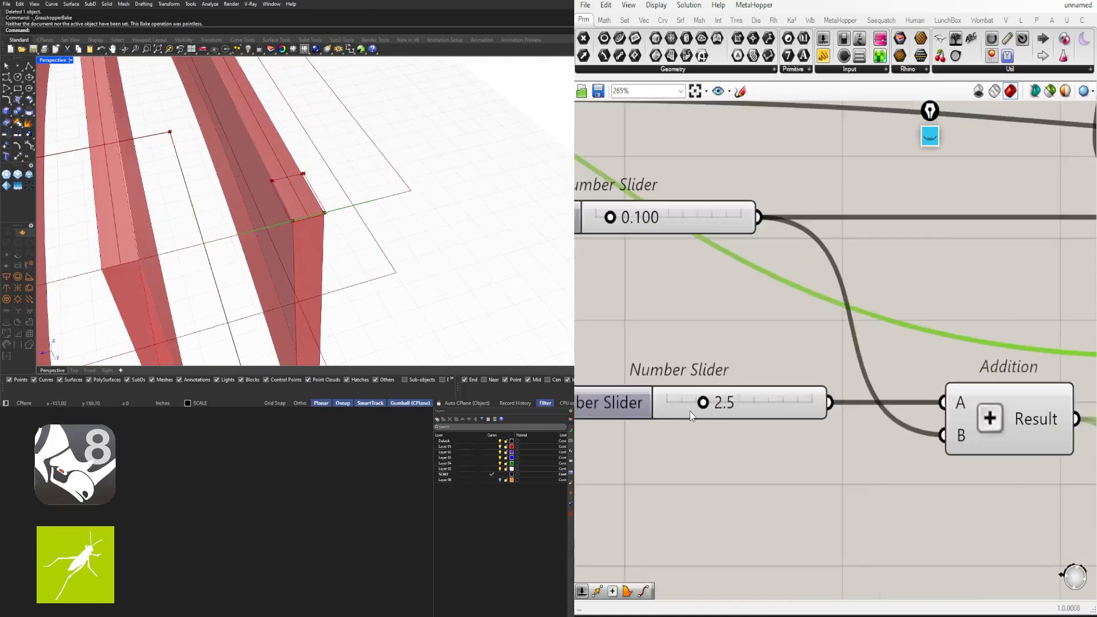
Set the extension slider to 1.5 and preview the lengthened fin line
{"action": "left_click_drag", "start_coordinate": [704, 404], "coordinate": [673, 403]}
{"action": "double_click", "coordinate": [731, 410]}
{"action": "type", "text": "1.5"}
{"action": "key", "text": "Return"}
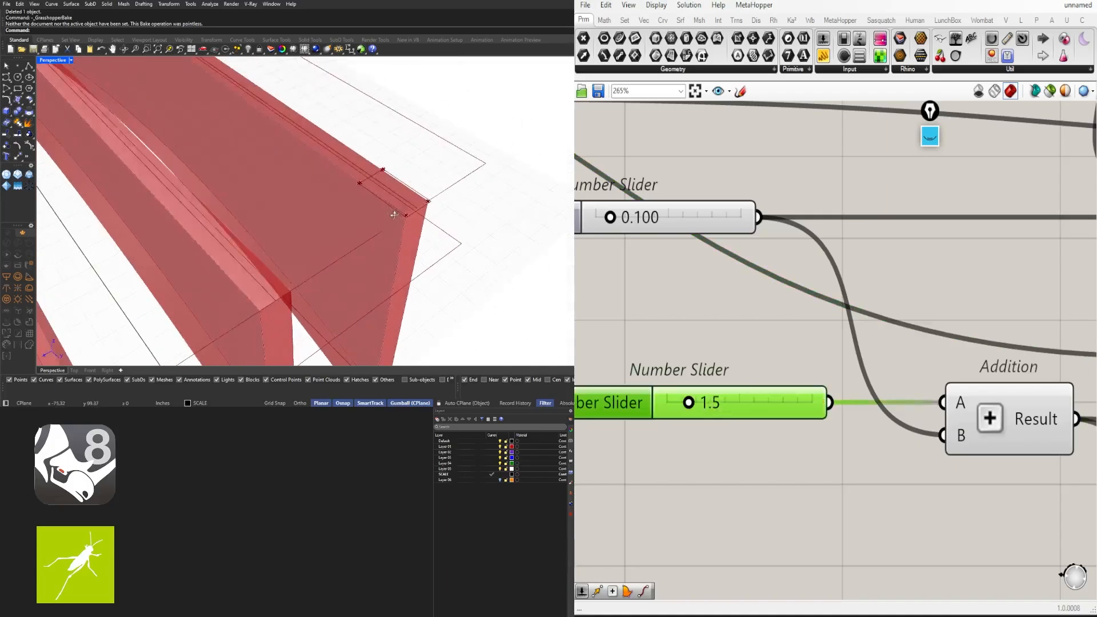
{"action": "right_click_drag", "start_coordinate": [911, 413], "coordinate": [763, 365]}
{"action": "scroll", "coordinate": [763, 365], "scroll_direction": "down", "scroll_amount": 2}
{"action": "left_click", "coordinate": [995, 378]}
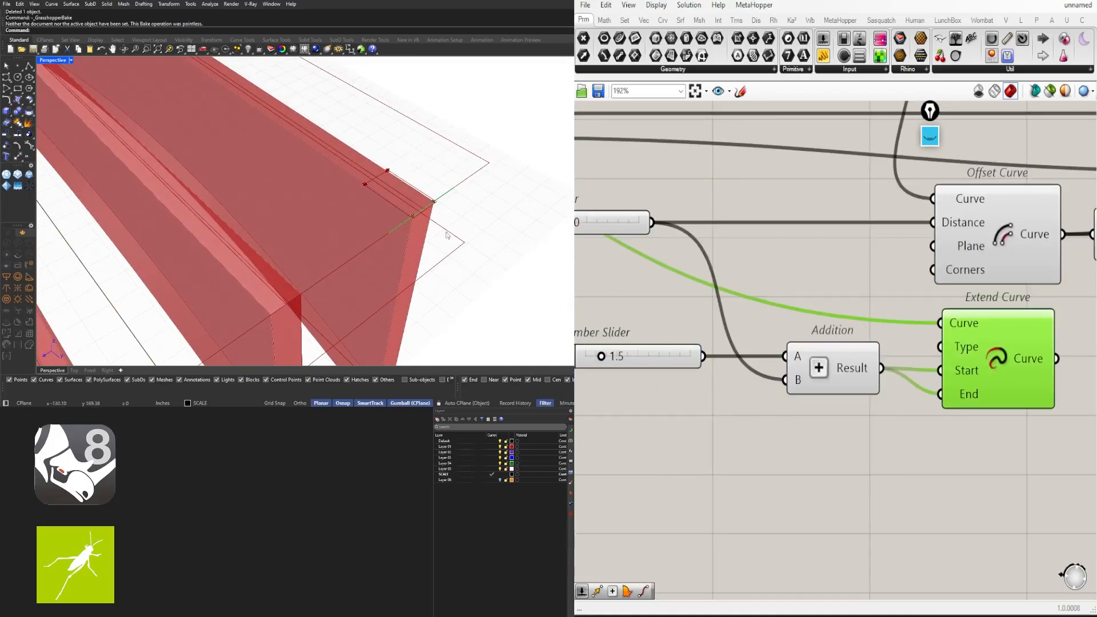
{"action": "right_click_drag", "start_coordinate": [451, 221], "coordinate": [443, 218]}
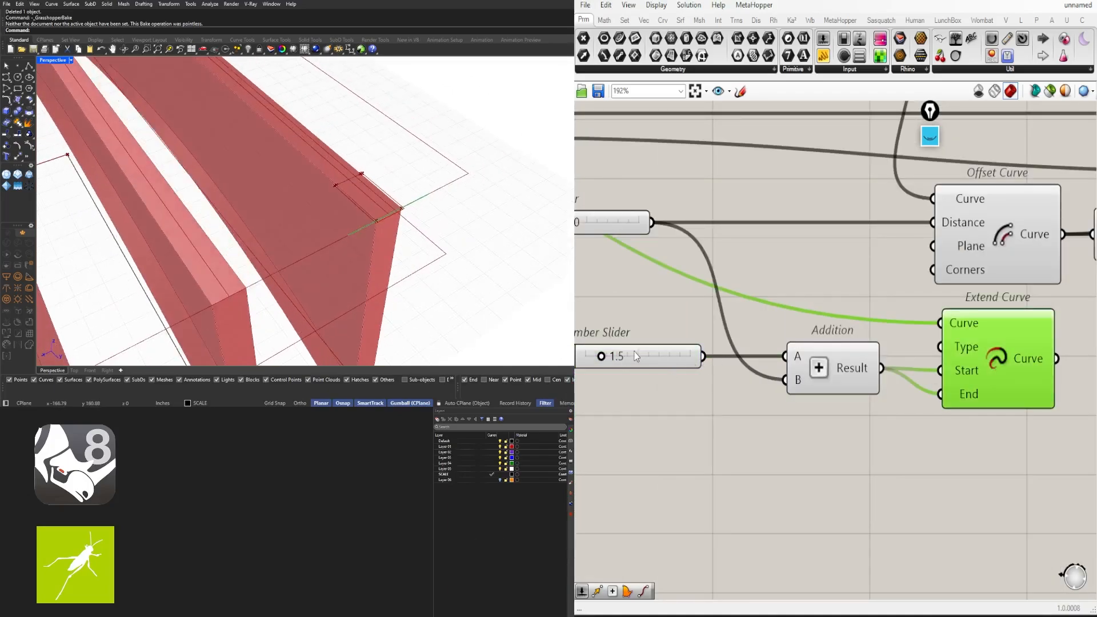
{"action": "right_click_drag", "start_coordinate": [697, 313], "coordinate": [791, 298]}
{"action": "mouse_move", "coordinate": [953, 356]}
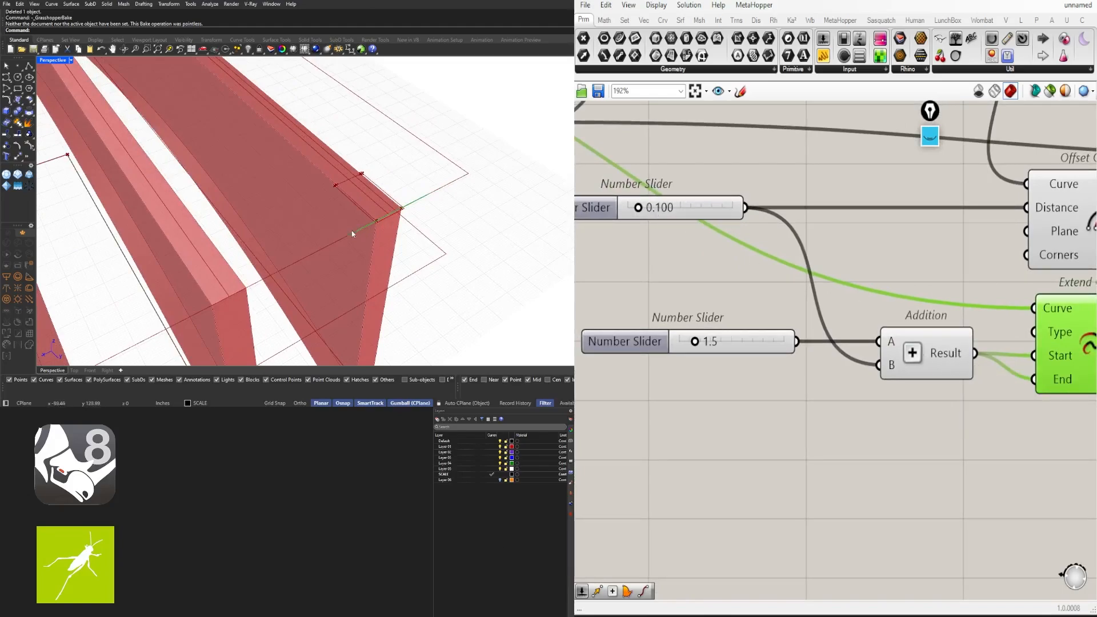
{"action": "scroll", "coordinate": [402, 224], "scroll_direction": "up", "scroll_amount": 3}
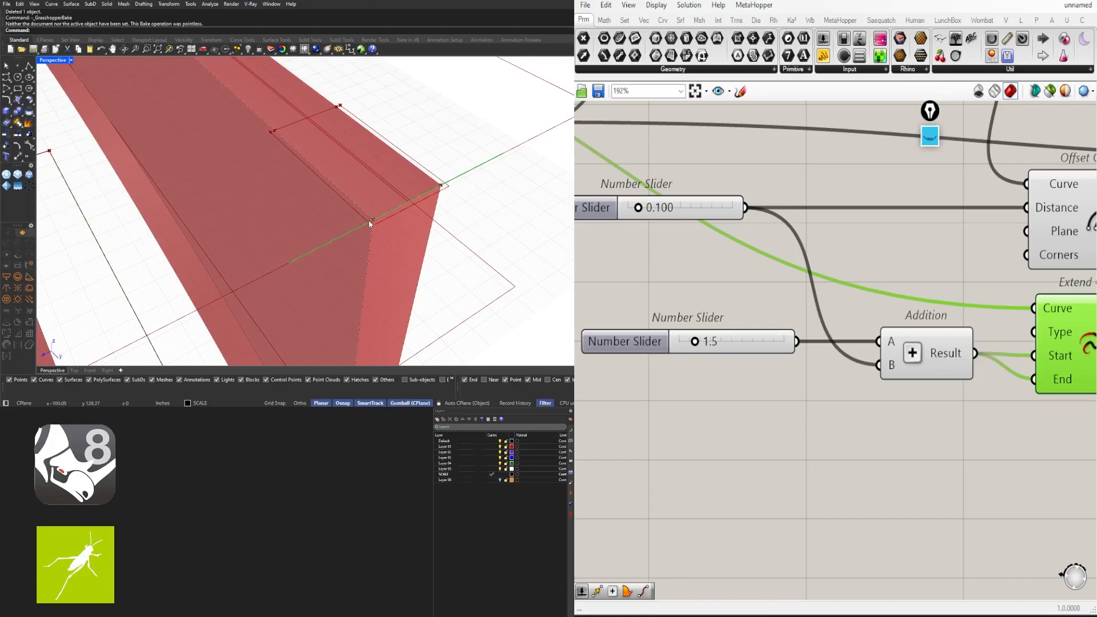
{"action": "scroll", "coordinate": [644, 327], "scroll_direction": "down", "scroll_amount": 2}
{"action": "right_click_drag", "start_coordinate": [1065, 353], "coordinate": [862, 379]}
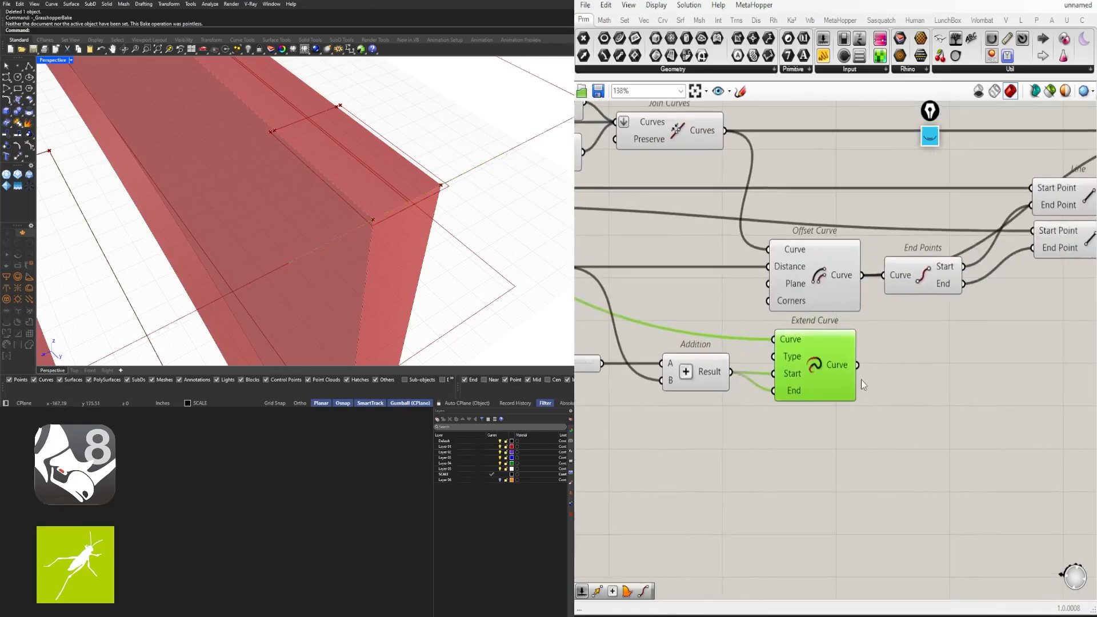
Duplicate the Offset Curve component and feed the extended curve into the copy
{"action": "double_click", "coordinate": [941, 390]}
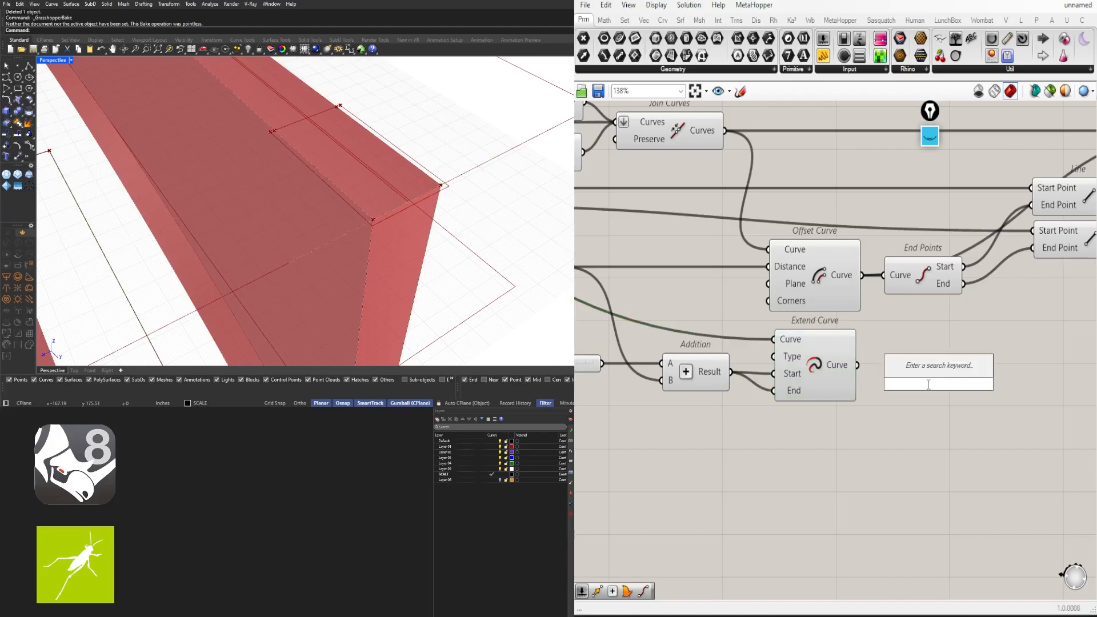
{"action": "left_click", "coordinate": [811, 283]}
{"action": "mouse_move", "coordinate": [812, 283]}
{"action": "right_mouse_down"}
{"action": "mouse_move", "coordinate": [1006, 312]}
{"action": "mouse_move", "coordinate": [815, 294]}
{"action": "right_mouse_up"}
{"action": "scroll", "coordinate": [817, 283], "scroll_direction": "down", "scroll_amount": 2}
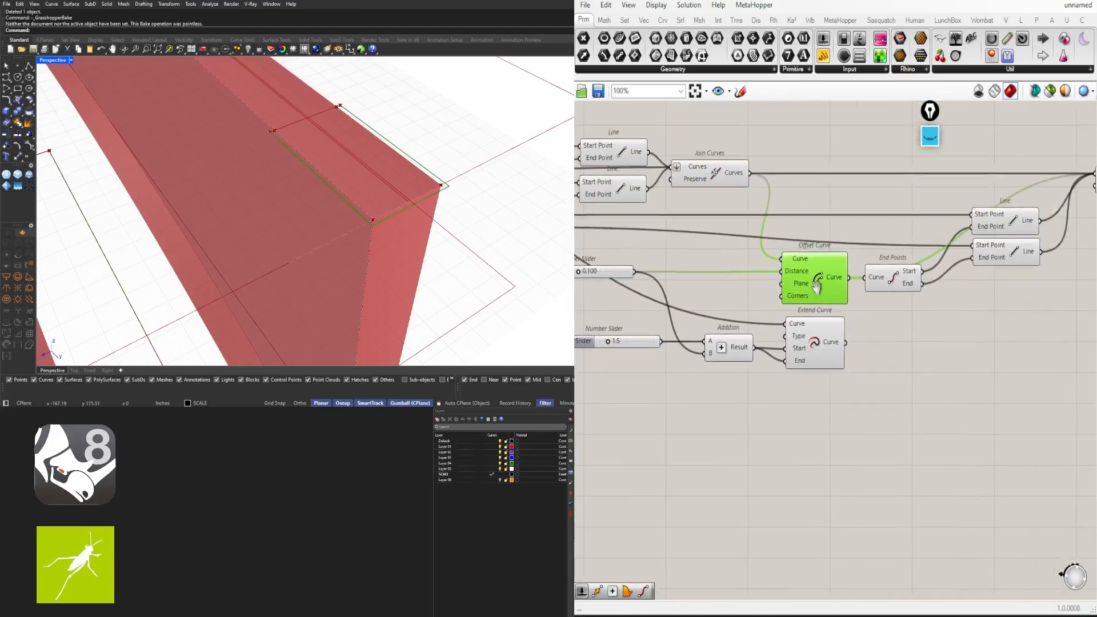
{"action": "left_click_drag", "start_coordinate": [814, 279], "coordinate": [915, 359], "text": "alt"}
{"action": "left_click_drag", "start_coordinate": [846, 340], "coordinate": [904, 353]}
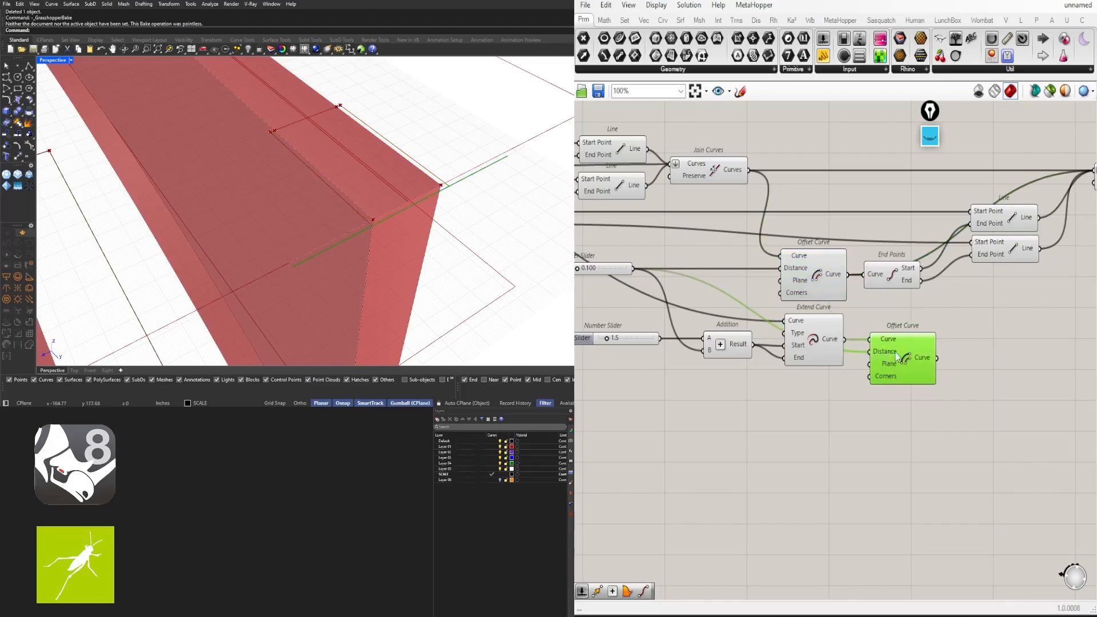
{"action": "right_click_drag", "start_coordinate": [984, 345], "coordinate": [889, 343]}
Preview the Extend Curve and Offset Curve results and reposition the copied Offset Curve
{"action": "left_click", "coordinate": [883, 338]}
{"action": "left_click", "coordinate": [792, 279]}
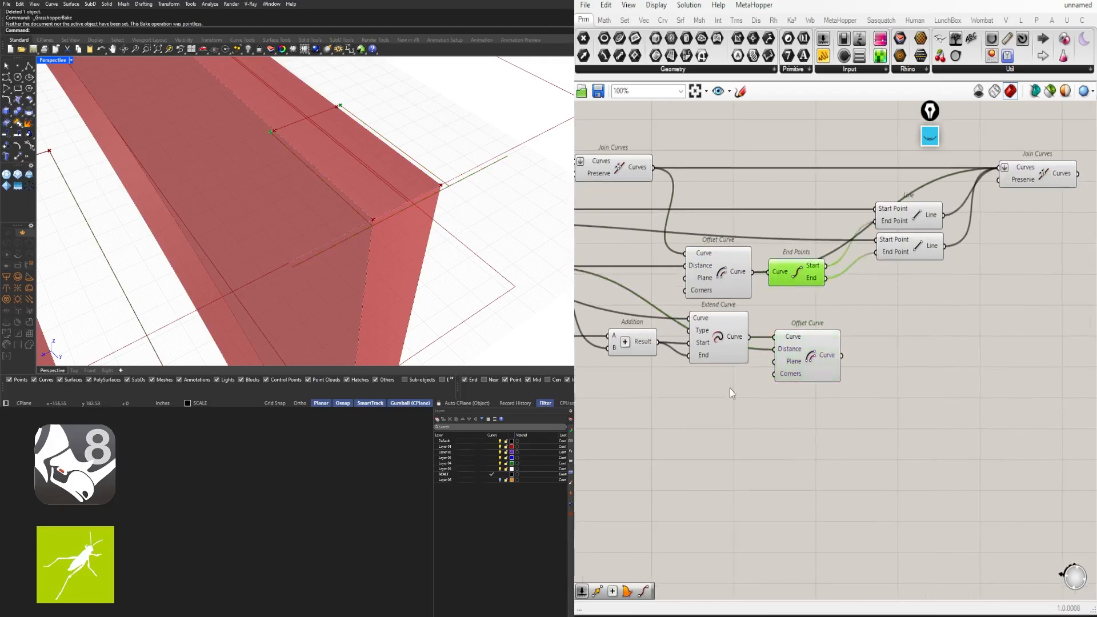
{"action": "left_click", "coordinate": [746, 400]}
{"action": "left_click", "coordinate": [732, 342]}
{"action": "left_click", "coordinate": [797, 359], "text": "shift"}
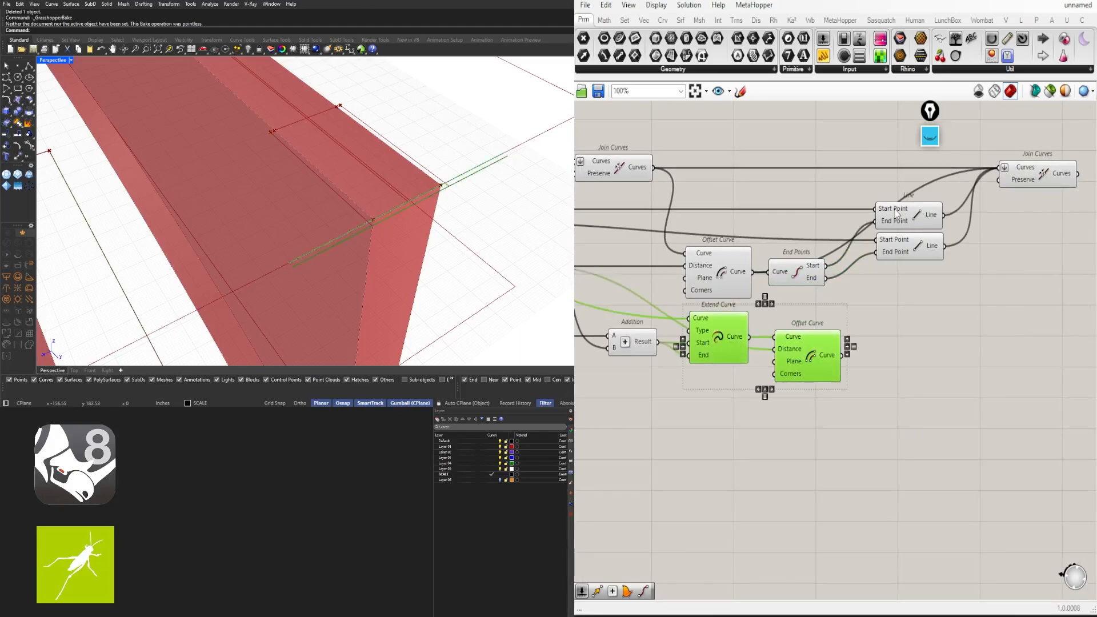
{"action": "left_click_drag", "start_coordinate": [933, 291], "coordinate": [903, 220]}
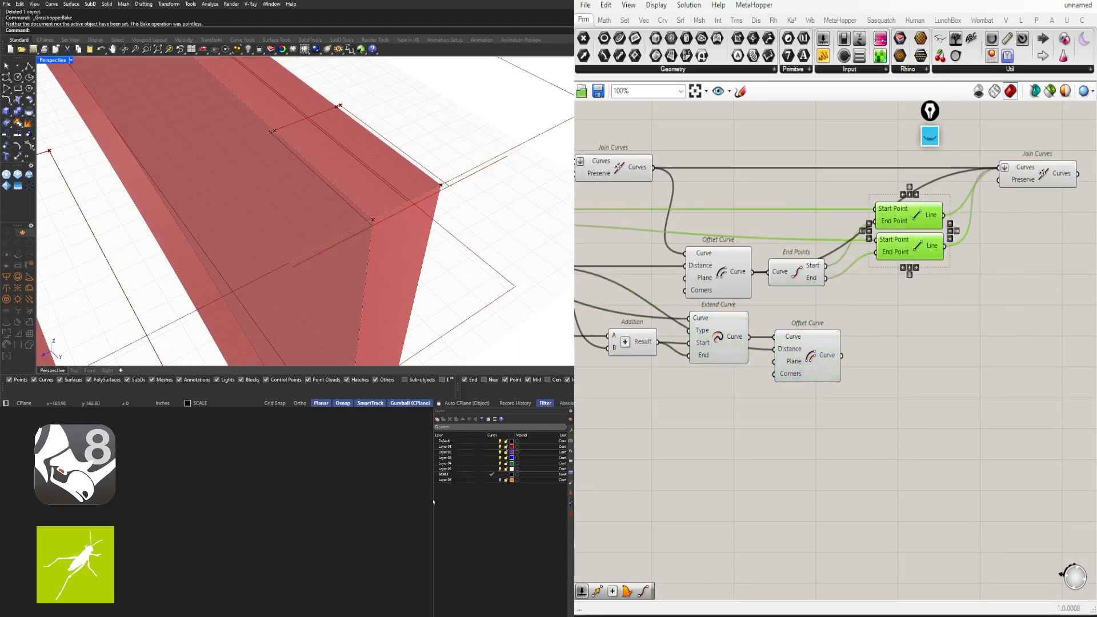
{"action": "left_click", "coordinate": [946, 464]}
{"action": "left_click_drag", "start_coordinate": [809, 340], "coordinate": [830, 378]}
{"action": "left_click", "coordinate": [717, 338]}
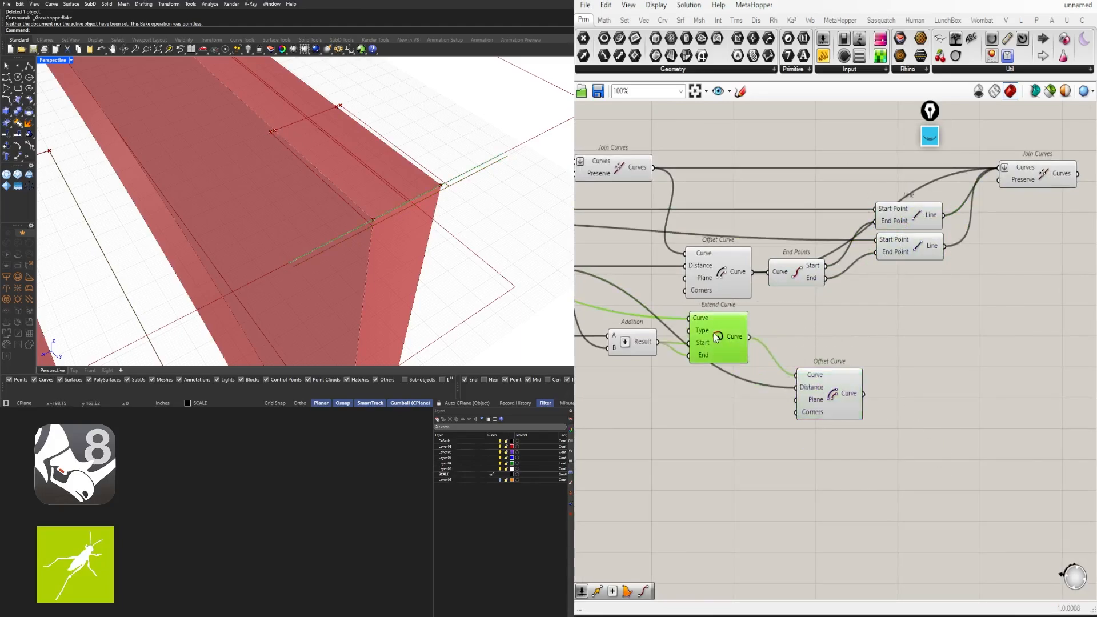
Add an End Points component fed by the extended curve
{"action": "double_click", "coordinate": [856, 335]}
{"action": "type", "text": "end"}
{"action": "key", "text": "Return"}
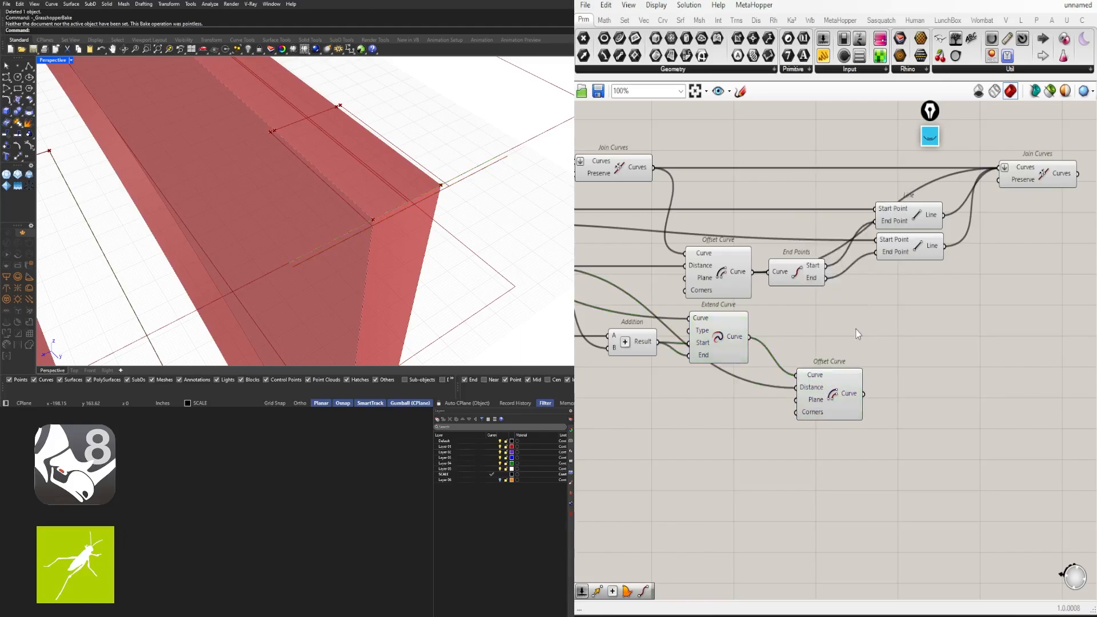
{"action": "double_click", "coordinate": [860, 336]}
{"action": "type", "text": "end points"}
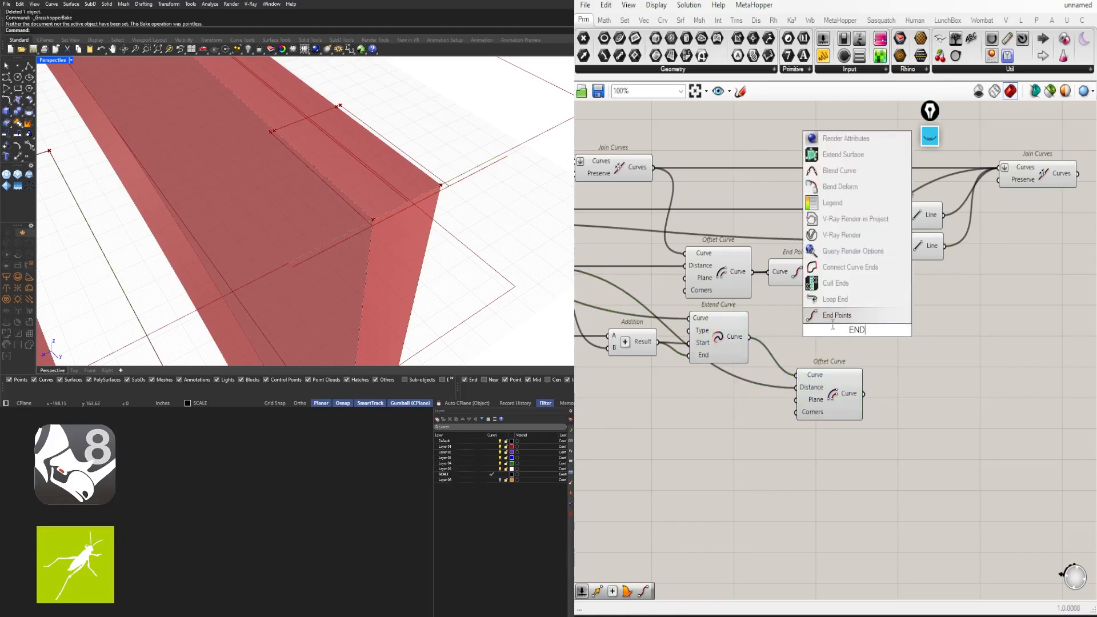
{"action": "key", "text": "Return"}
{"action": "left_click_drag", "start_coordinate": [750, 337], "coordinate": [919, 330]}
{"action": "left_click_drag", "start_coordinate": [875, 338], "coordinate": [942, 344]}
Copy End Points, feed it the offset curve, and align the two components
{"action": "left_click_drag", "start_coordinate": [935, 404], "coordinate": [936, 404], "text": "alt"}
{"action": "left_click_drag", "start_coordinate": [864, 394], "coordinate": [912, 395]}
{"action": "left_click_drag", "start_coordinate": [930, 444], "coordinate": [821, 383]}
{"action": "left_click", "coordinate": [1014, 446]}
{"action": "left_click_drag", "start_coordinate": [921, 341], "coordinate": [917, 342]}
{"action": "left_click", "coordinate": [1026, 355]}
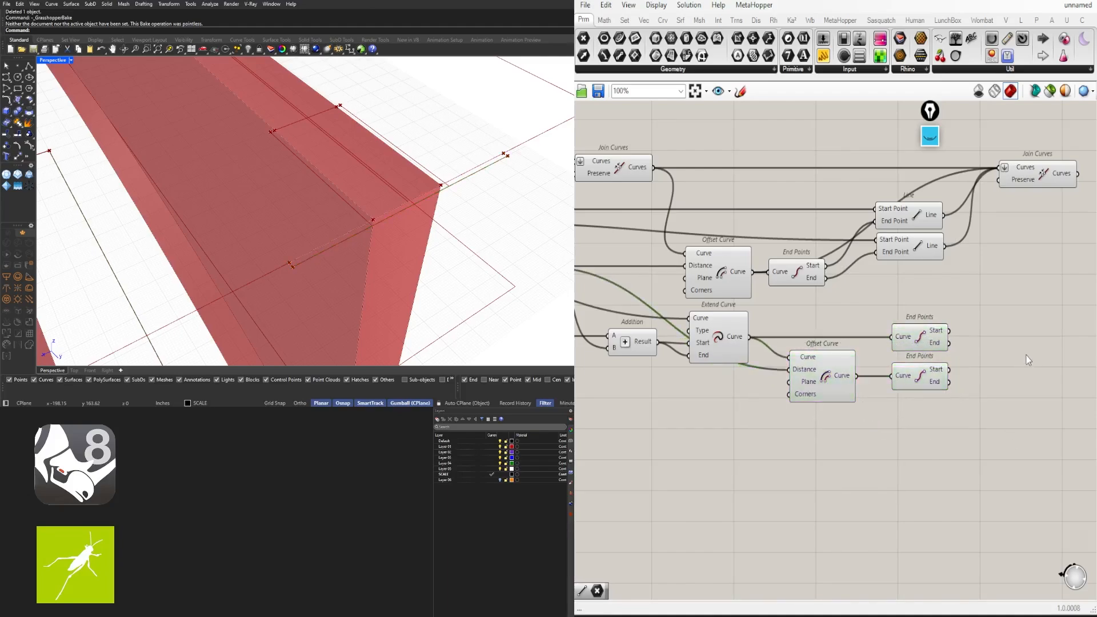
Add Line components connecting matching start and end points of the two curves
{"action": "double_click", "coordinate": [1025, 346]}
{"action": "type", "text": "LINE"}
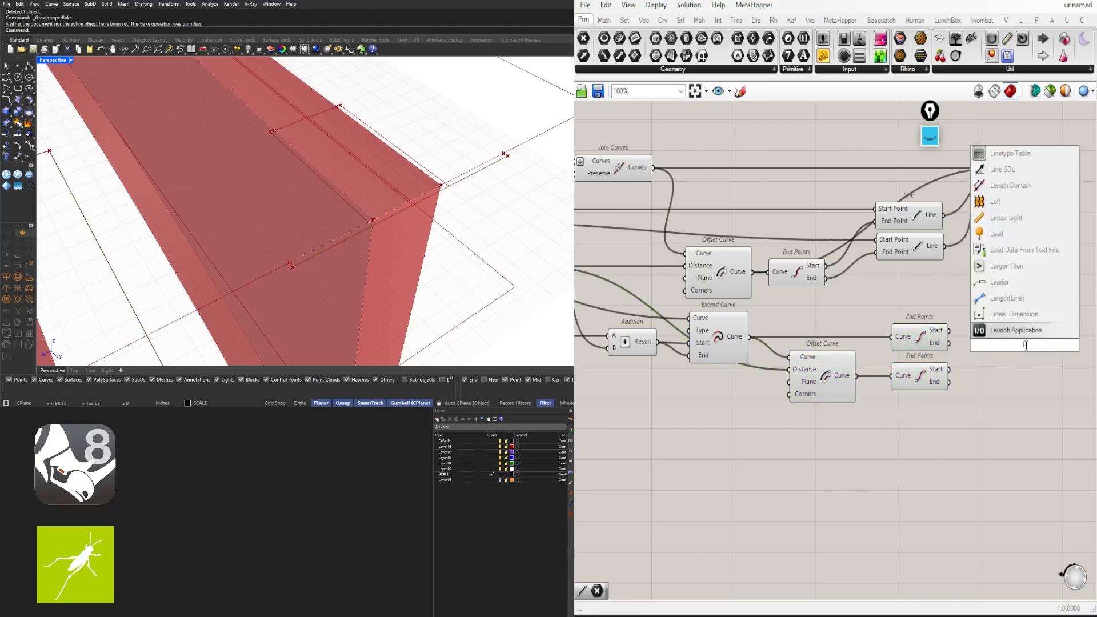
{"action": "left_click", "coordinate": [997, 330]}
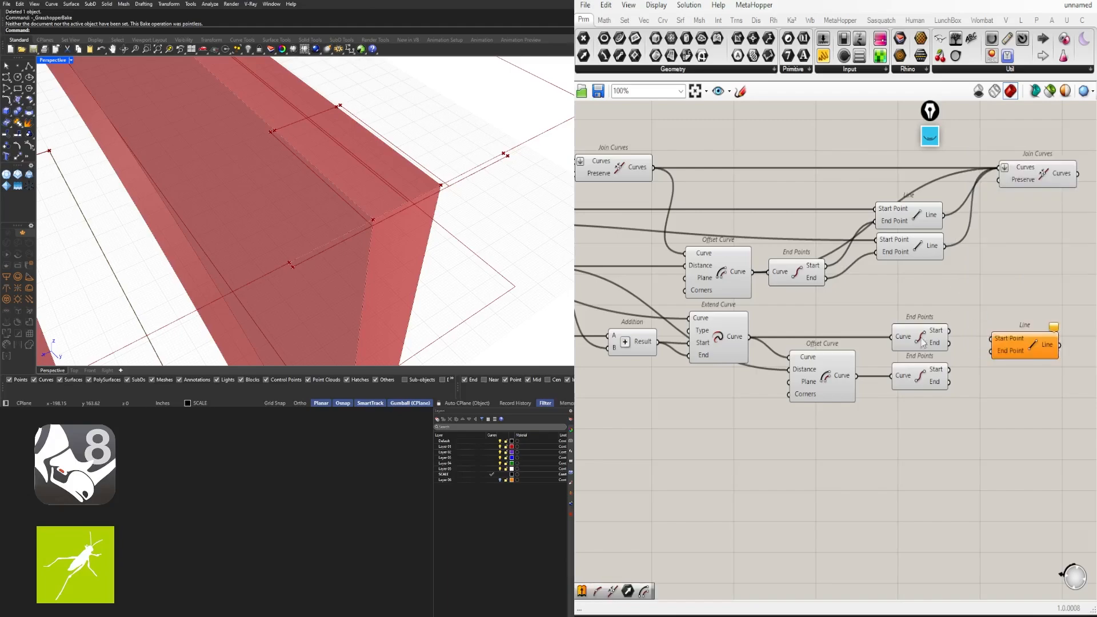
{"action": "left_click", "coordinate": [944, 337]}
{"action": "left_click_drag", "start_coordinate": [949, 330], "coordinate": [993, 339]}
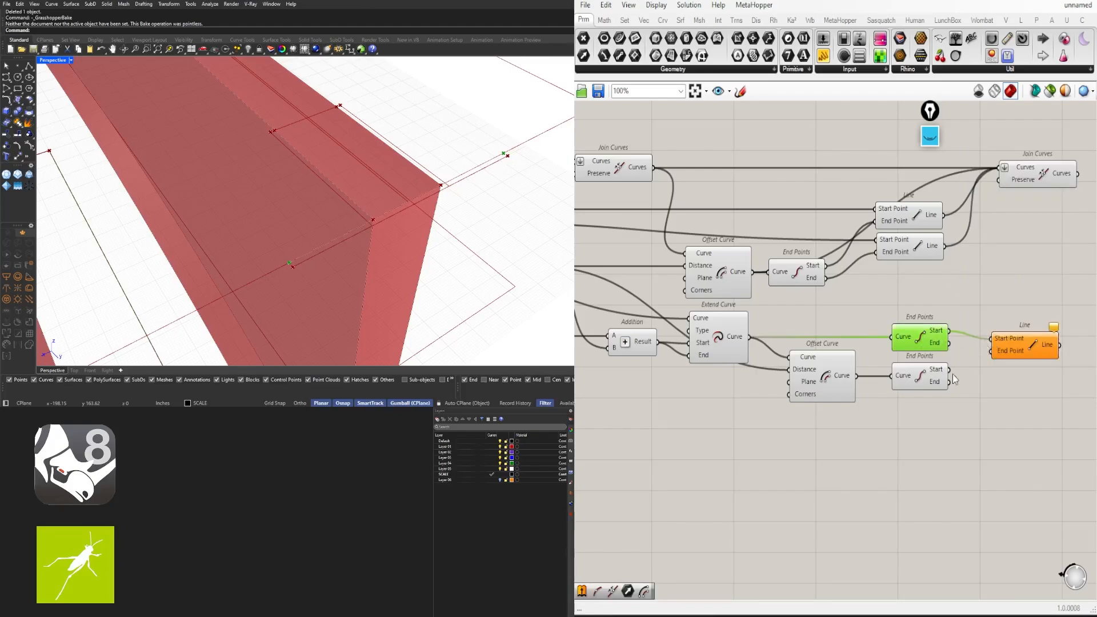
{"action": "left_click_drag", "start_coordinate": [949, 370], "coordinate": [995, 382]}
{"action": "left_click", "coordinate": [996, 344]}
Shift Offset Curve, End Points and Lines left and check the curve previews
{"action": "left_click_drag", "start_coordinate": [1054, 425], "coordinate": [931, 336]}
{"action": "left_click_drag", "start_coordinate": [929, 339], "coordinate": [916, 340]}
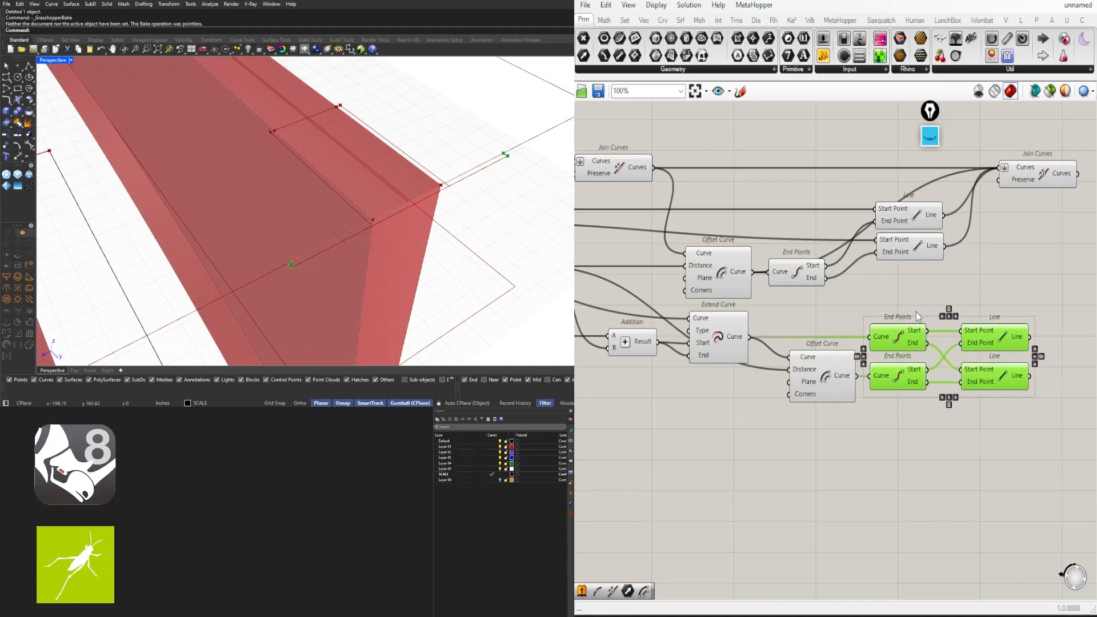
{"action": "left_click_drag", "start_coordinate": [1048, 442], "coordinate": [738, 327]}
{"action": "left_click_drag", "start_coordinate": [826, 389], "coordinate": [805, 389]}
{"action": "left_click", "coordinate": [926, 338]}
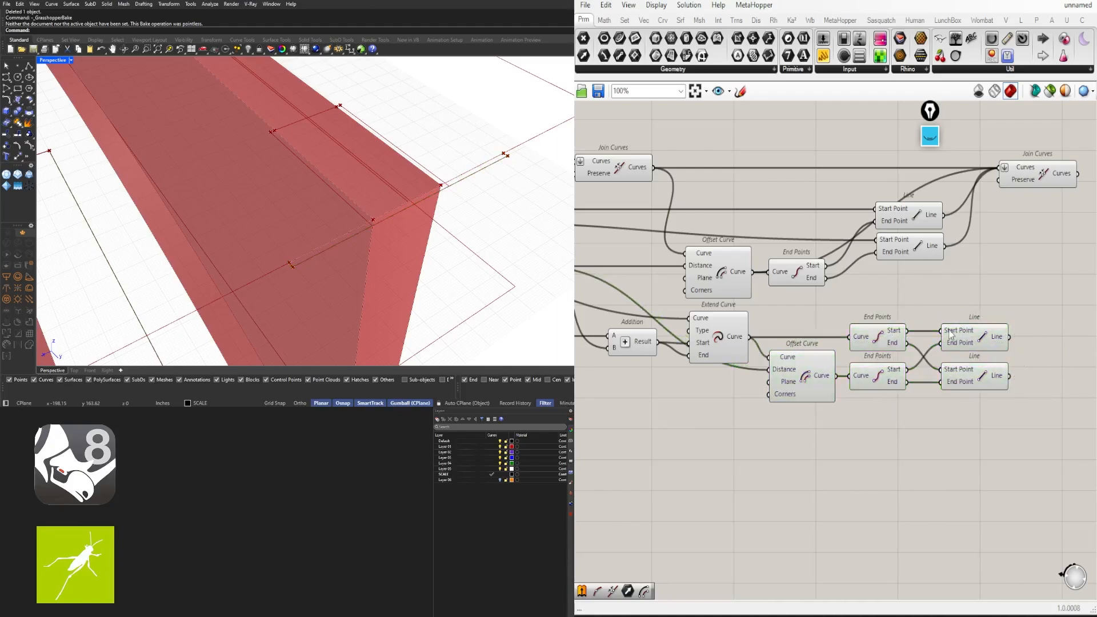
{"action": "right_click_drag", "start_coordinate": [984, 355], "coordinate": [862, 355]}
{"action": "left_click", "coordinate": [864, 334]}
{"action": "left_click", "coordinate": [861, 373], "text": "shift"}
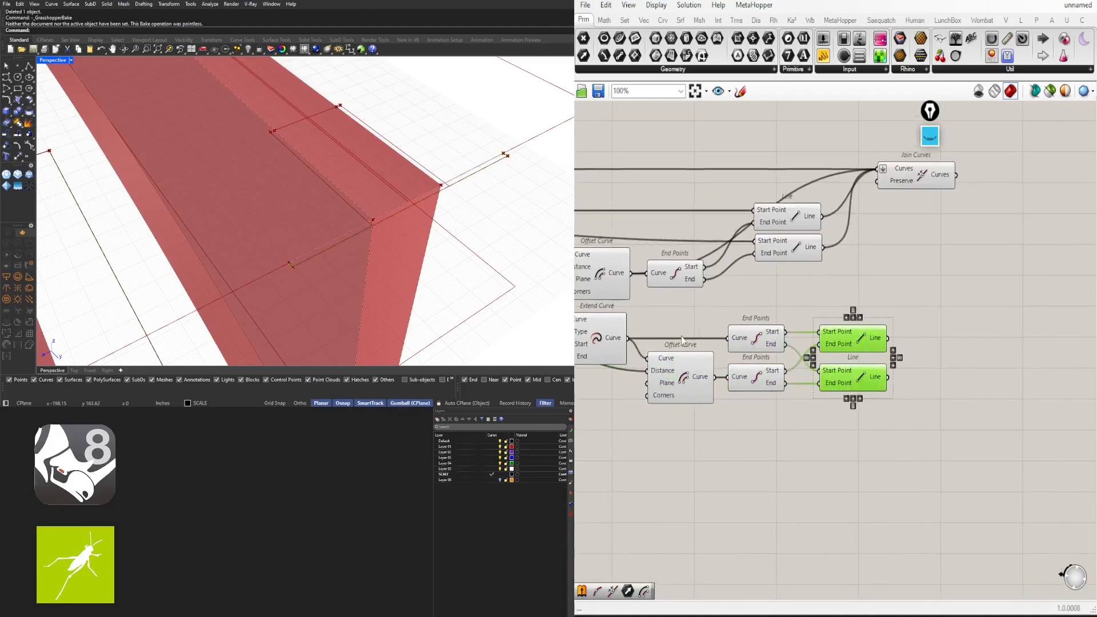
{"action": "right_click_drag", "start_coordinate": [857, 323], "coordinate": [926, 321]}
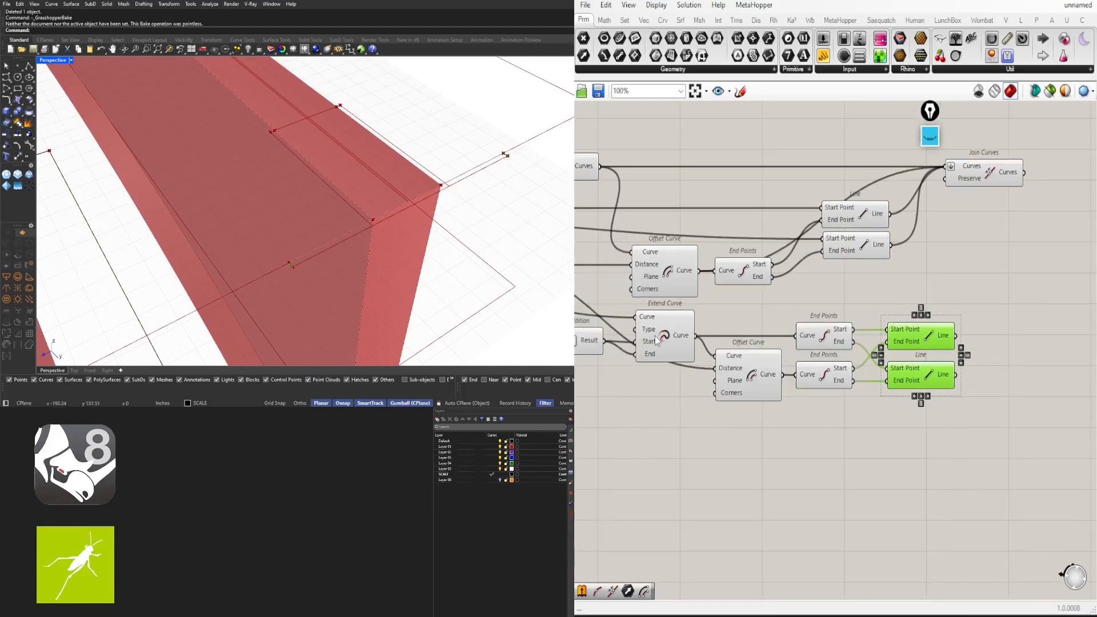
{"action": "left_click", "coordinate": [661, 337]}
{"action": "left_click", "coordinate": [746, 381], "text": "shift"}
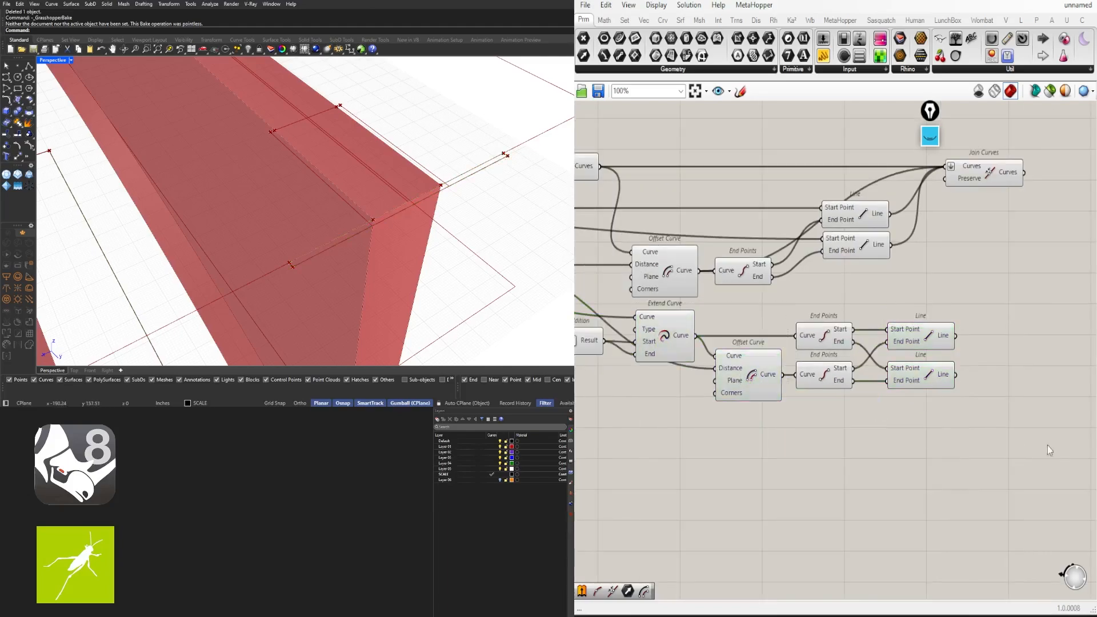
Duplicate Join Curves and feed it the extended curve and the connecting lines
{"action": "left_click_drag", "start_coordinate": [1053, 449], "coordinate": [812, 326]}
{"action": "double_click", "coordinate": [952, 432]}
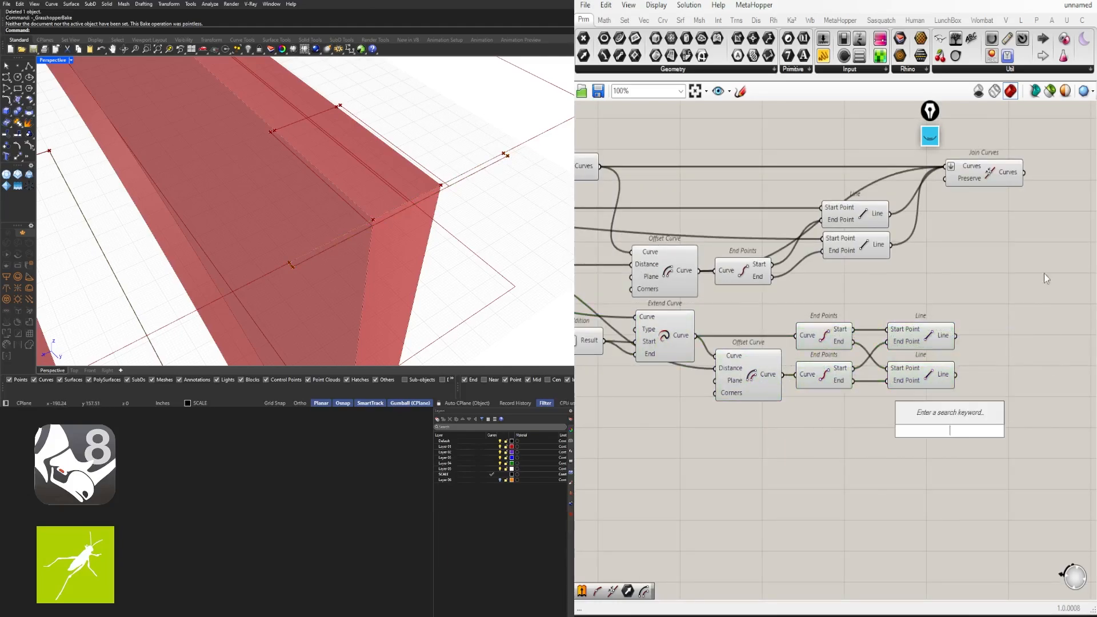
{"action": "left_click_drag", "start_coordinate": [991, 181], "coordinate": [1056, 332], "text": "alt"}
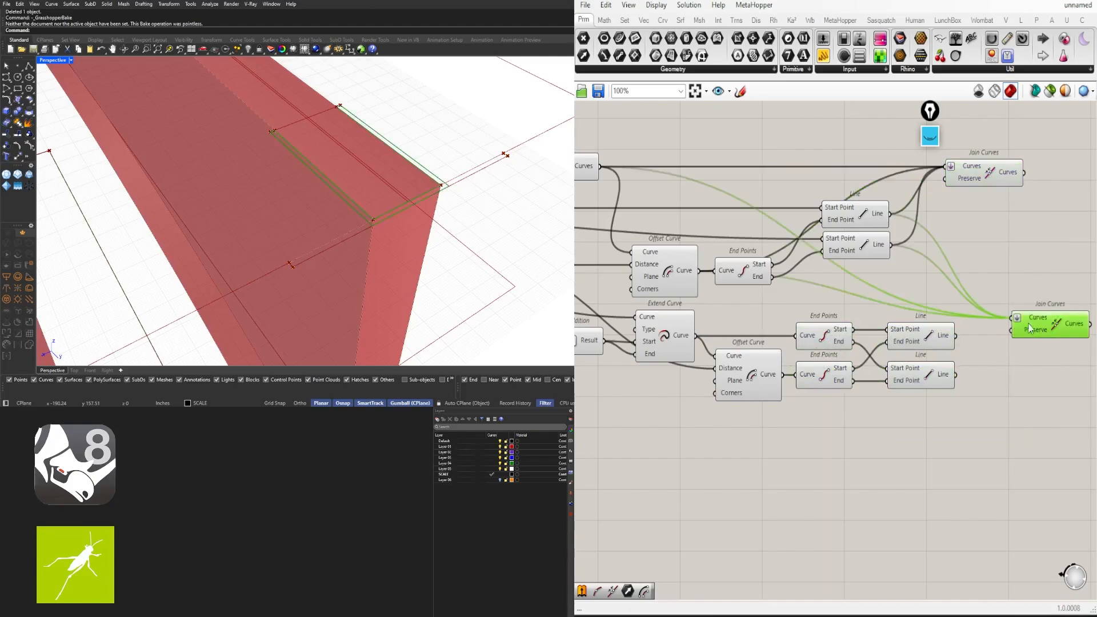
{"action": "left_click", "coordinate": [685, 339]}
{"action": "left_click_drag", "start_coordinate": [696, 336], "coordinate": [1015, 318]}
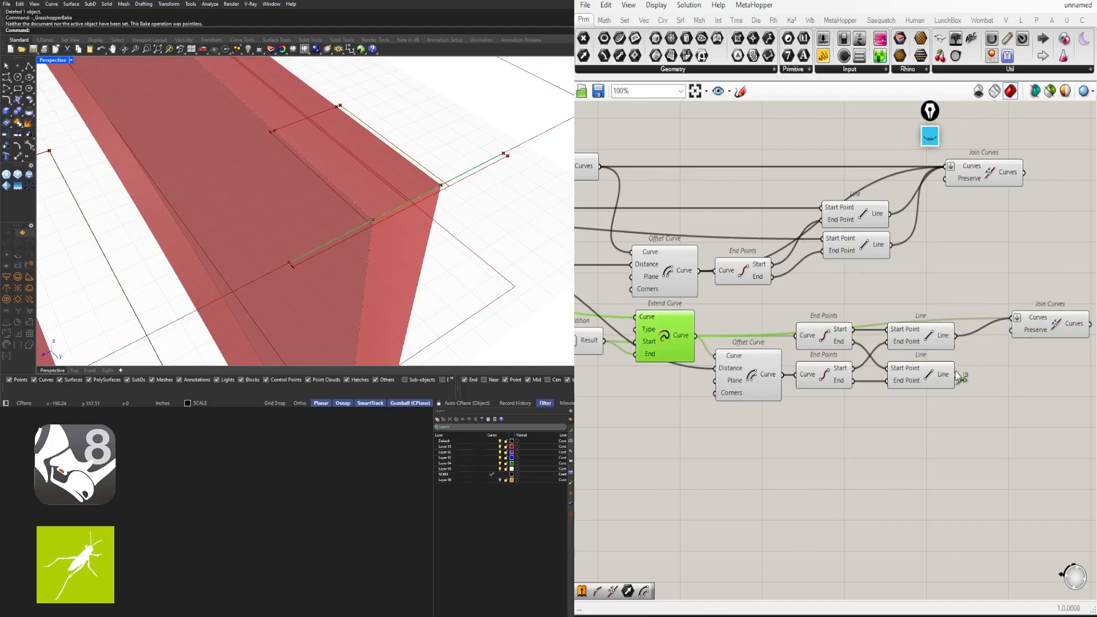
{"action": "left_click_drag", "start_coordinate": [956, 375], "coordinate": [1022, 366], "text": "shift"}
{"action": "left_click", "coordinate": [1039, 328], "text": "shift"}
Undo an accidental move and arrange the two Join Curves components
{"action": "key", "text": "ctrl+z"}
{"action": "left_click", "coordinate": [661, 334], "text": "ctrl"}
{"action": "left_click", "coordinate": [1052, 400]}
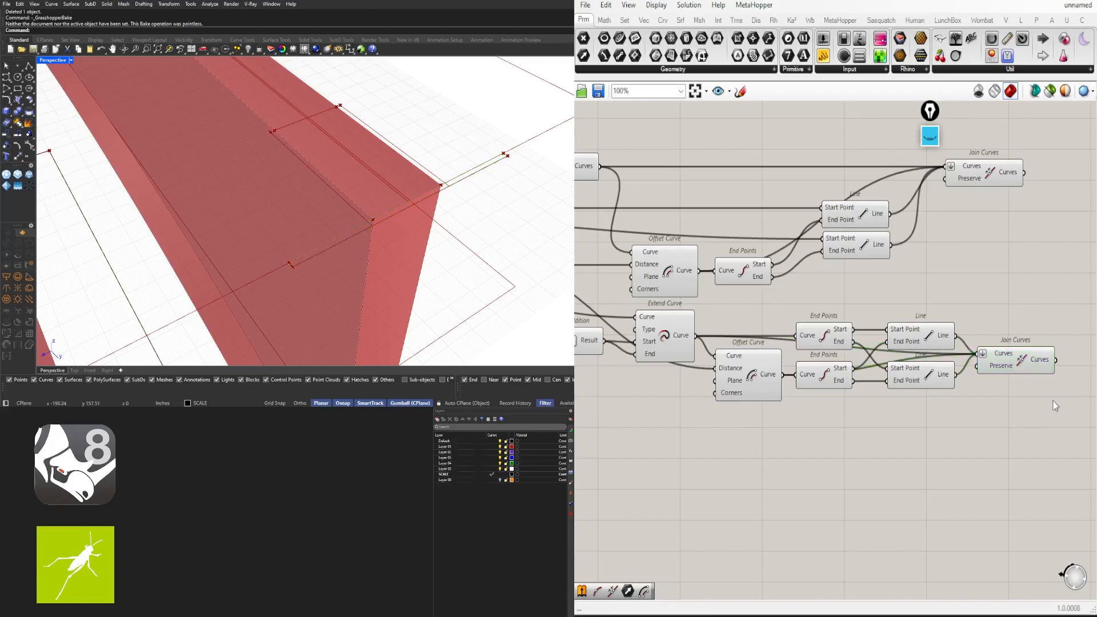
{"action": "scroll", "coordinate": [1053, 401], "scroll_direction": "down", "scroll_amount": 2}
{"action": "right_click_drag", "start_coordinate": [1052, 401], "coordinate": [920, 421]}
{"action": "left_click_drag", "start_coordinate": [875, 261], "coordinate": [896, 261]}
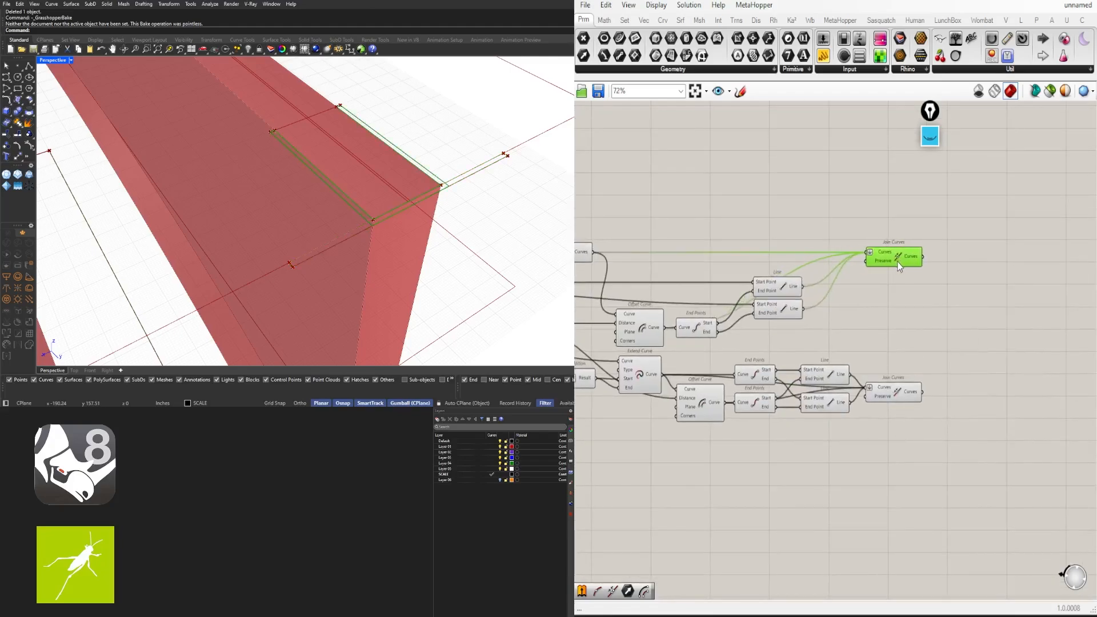
{"action": "left_click", "coordinate": [904, 395], "text": "shift"}
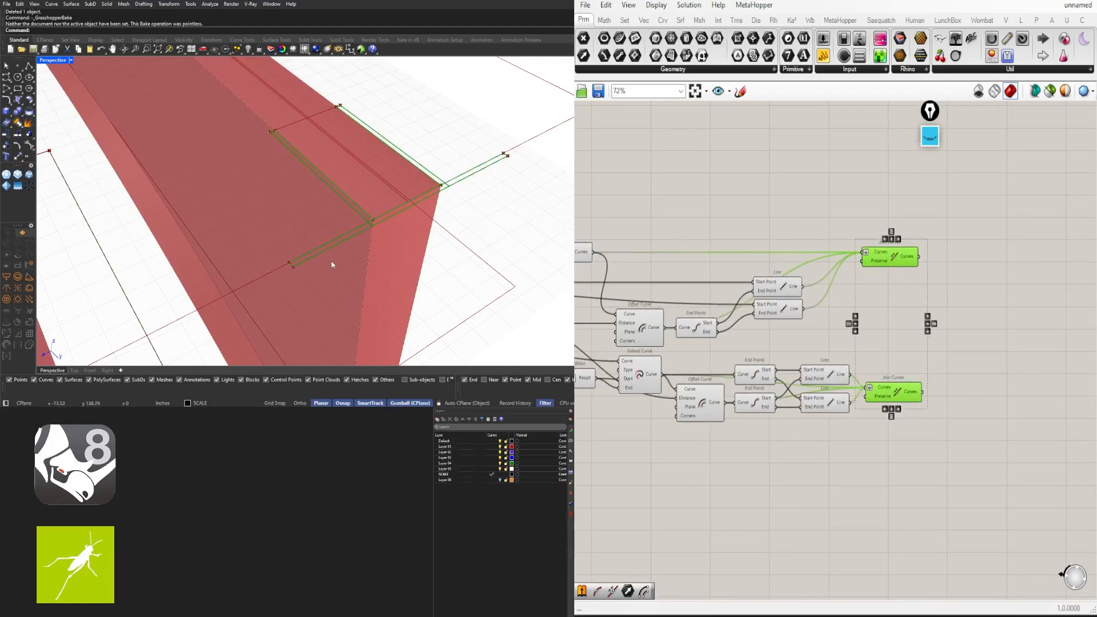
{"action": "right_click_drag", "start_coordinate": [333, 265], "coordinate": [361, 263]}
{"action": "left_click", "coordinate": [909, 420]}
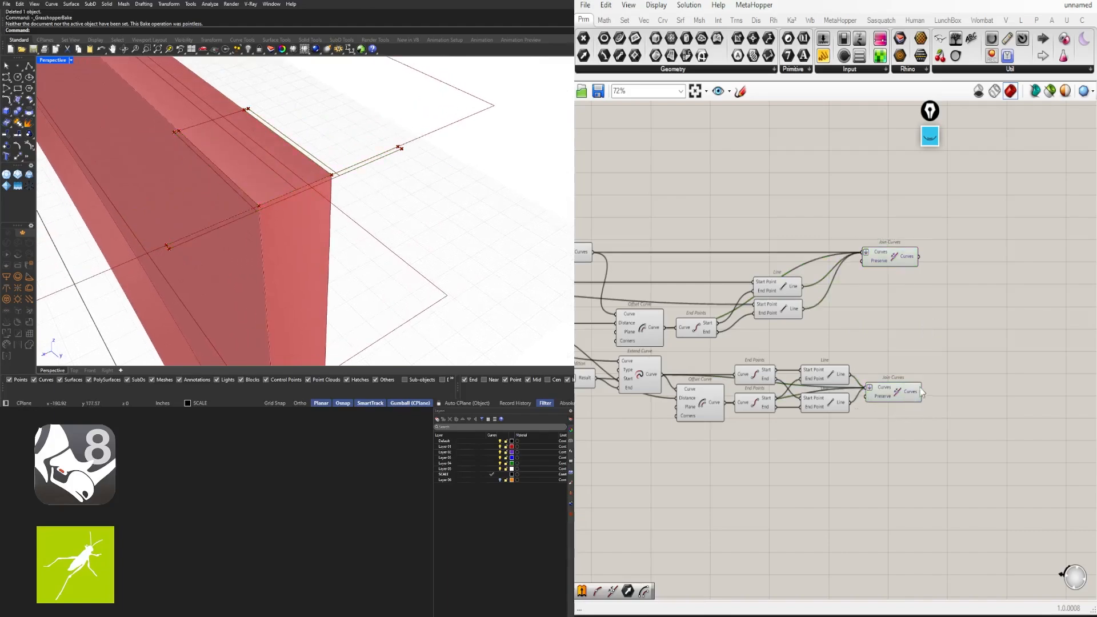
Compare the upper and lower Join Curves outlines by previewing them together
{"action": "mouse_move", "coordinate": [909, 397]}
{"action": "left_click", "coordinate": [904, 260]}
{"action": "left_click", "coordinate": [956, 365]}
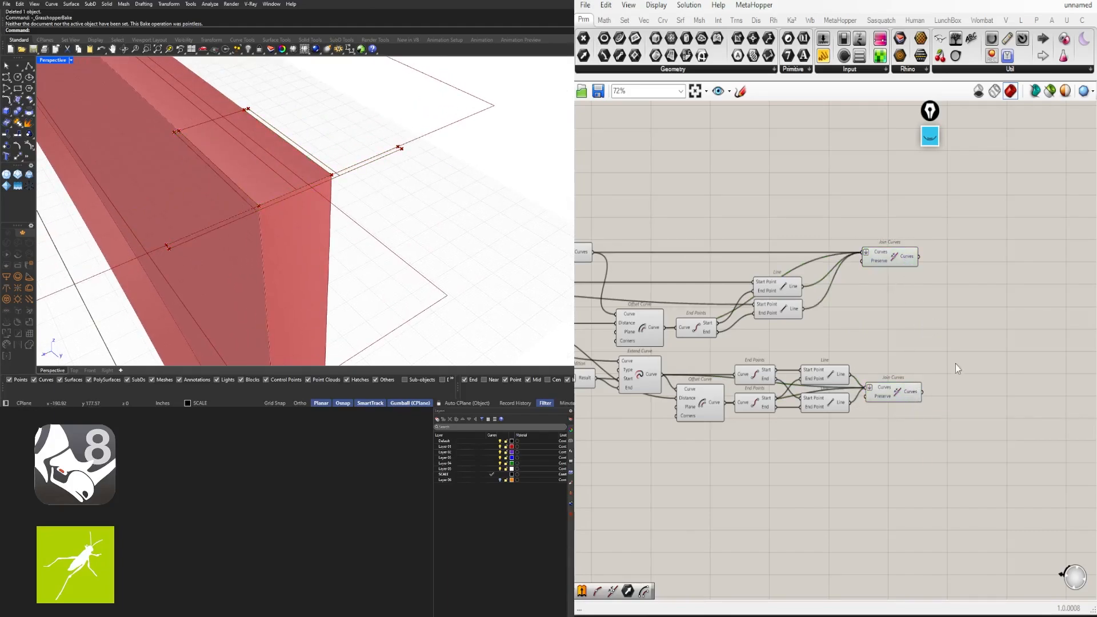
{"action": "left_click", "coordinate": [907, 395]}
{"action": "left_click", "coordinate": [911, 260], "text": "shift"}
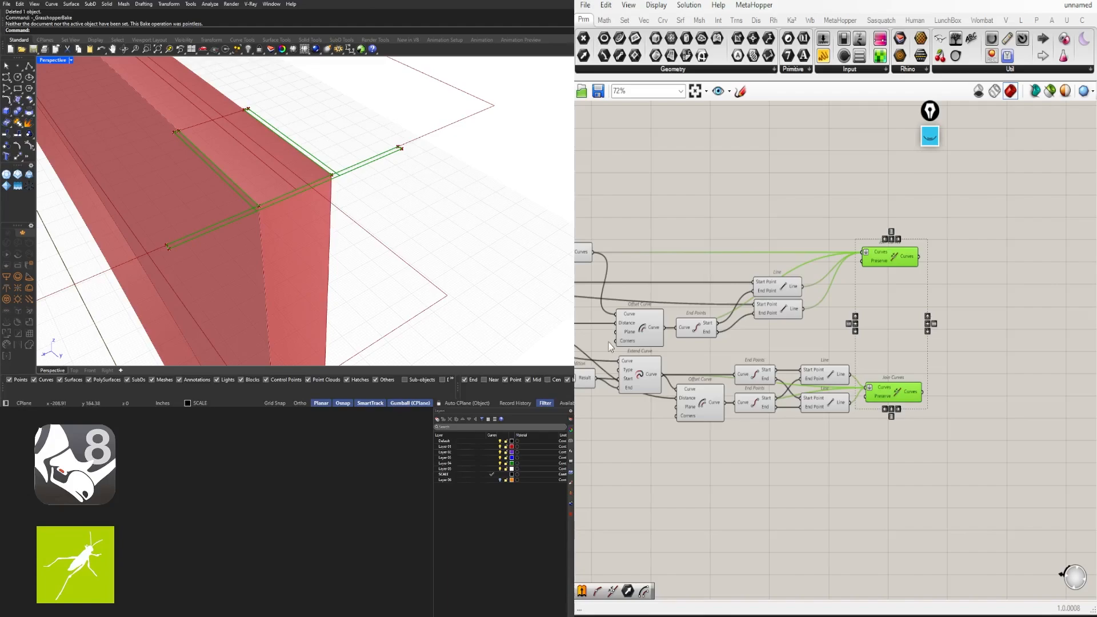
{"action": "double_click", "coordinate": [992, 367]}
Place Region Union (REG), feed it both Join Curves outlines, and tidy the canvas
{"action": "type", "text": "RE"}
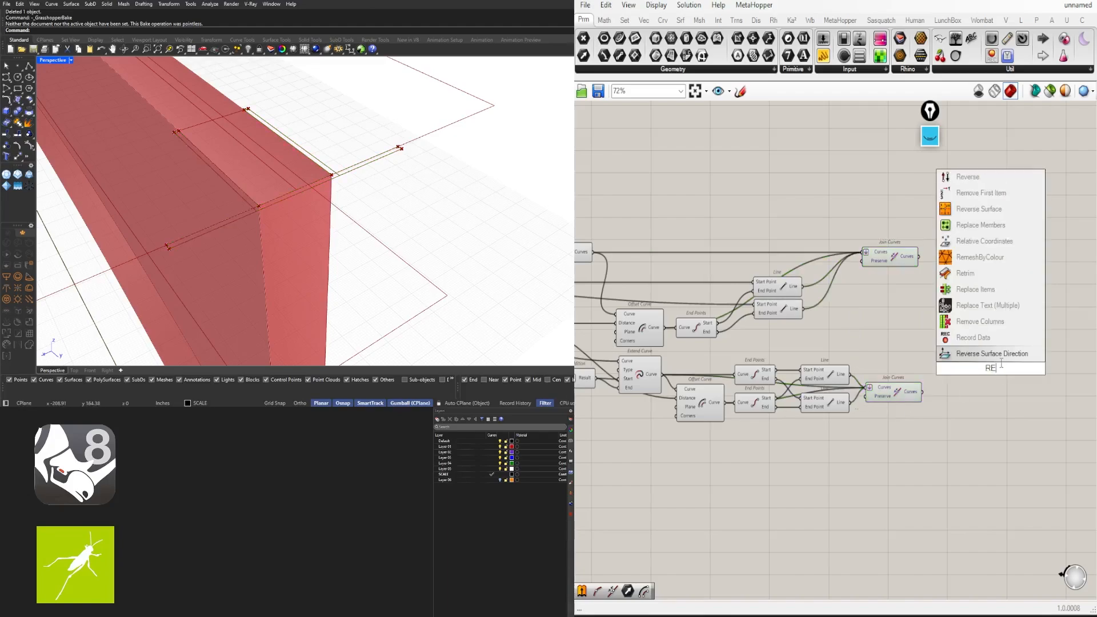
{"action": "type", "text": "G"}
{"action": "left_click", "coordinate": [989, 276]}
{"action": "left_click", "coordinate": [881, 256]}
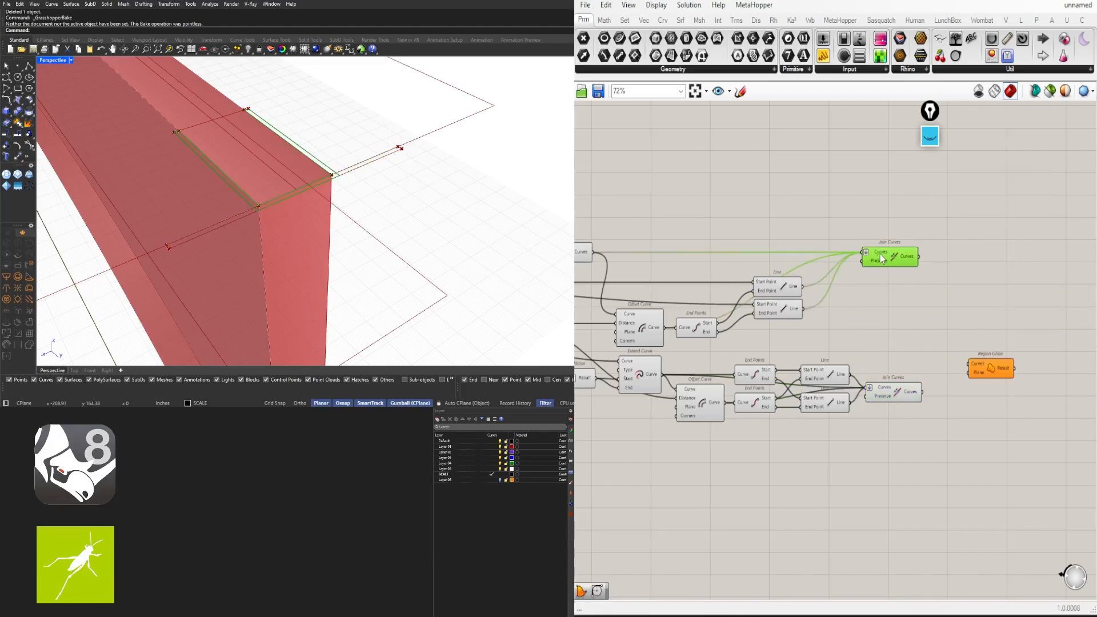
{"action": "left_click_drag", "start_coordinate": [920, 257], "coordinate": [971, 364]}
{"action": "left_click_drag", "start_coordinate": [925, 399], "coordinate": [996, 334]}
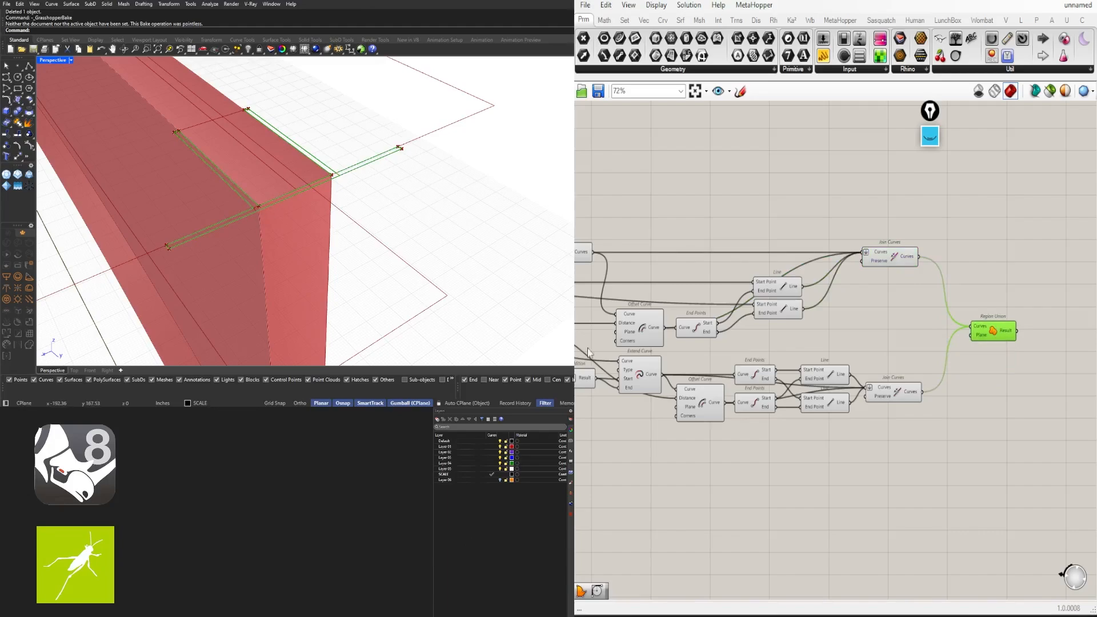
{"action": "left_click_drag", "start_coordinate": [984, 340], "coordinate": [987, 350]}
{"action": "scroll", "coordinate": [947, 391], "scroll_direction": "down", "scroll_amount": 1}
{"action": "right_click_drag", "start_coordinate": [941, 392], "coordinate": [998, 359]}
{"action": "left_click", "coordinate": [997, 360]}
{"action": "scroll", "coordinate": [1058, 343], "scroll_direction": "down", "scroll_amount": 3}
{"action": "left_click_drag", "start_coordinate": [1011, 378], "coordinate": [696, 280]}
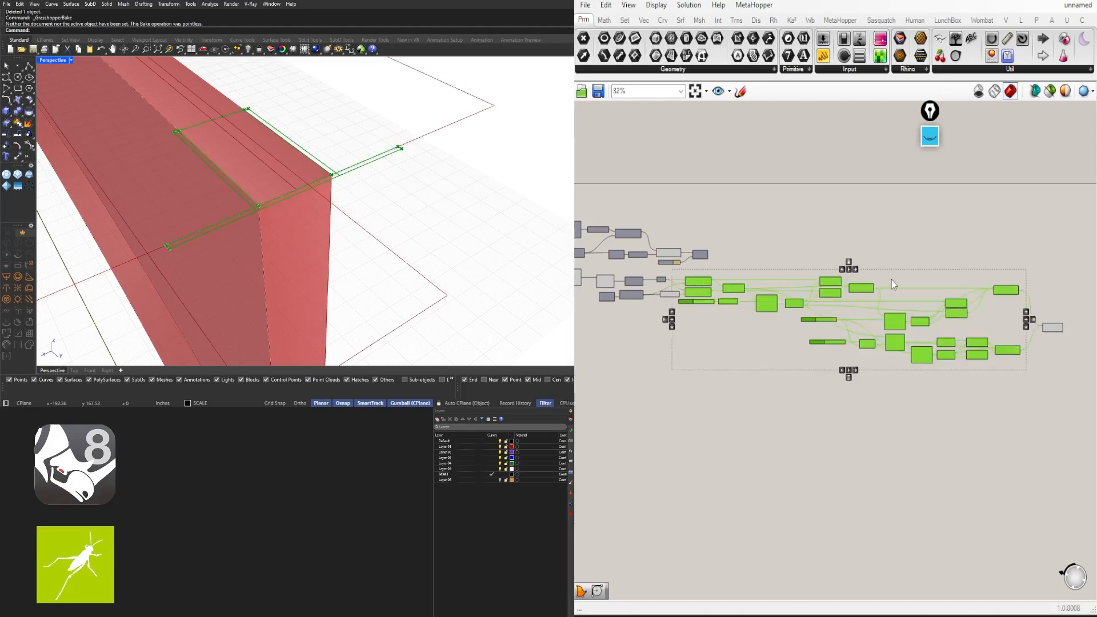
Disable the preview of the selected intermediate components, then select Region Union
{"action": "middle_click", "coordinate": [901, 247]}
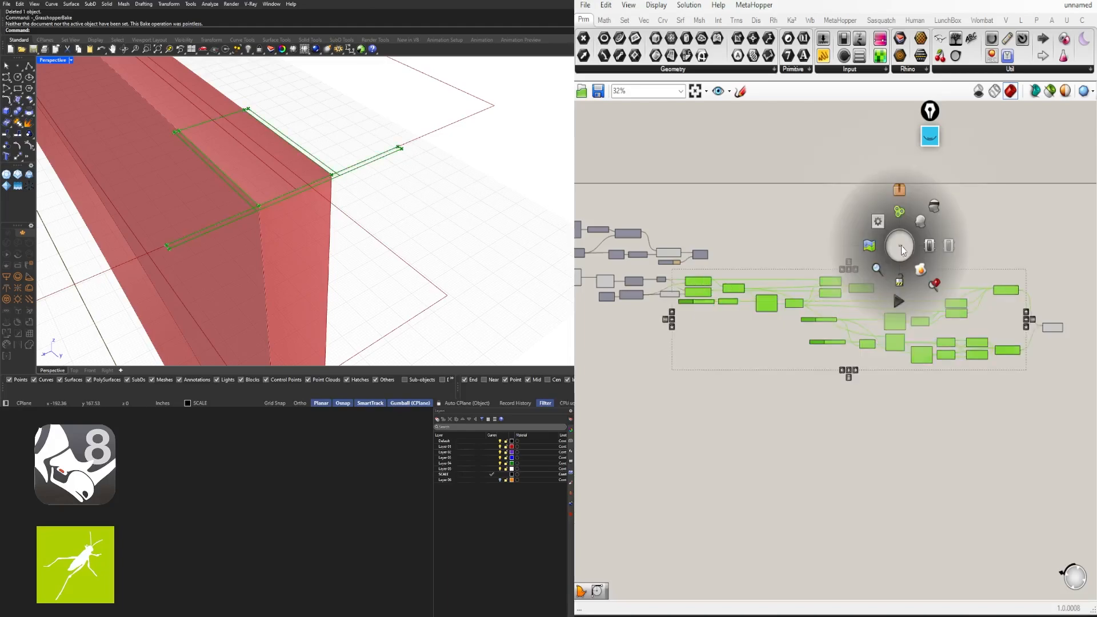
{"action": "left_click", "coordinate": [934, 211]}
{"action": "left_click", "coordinate": [1055, 329]}
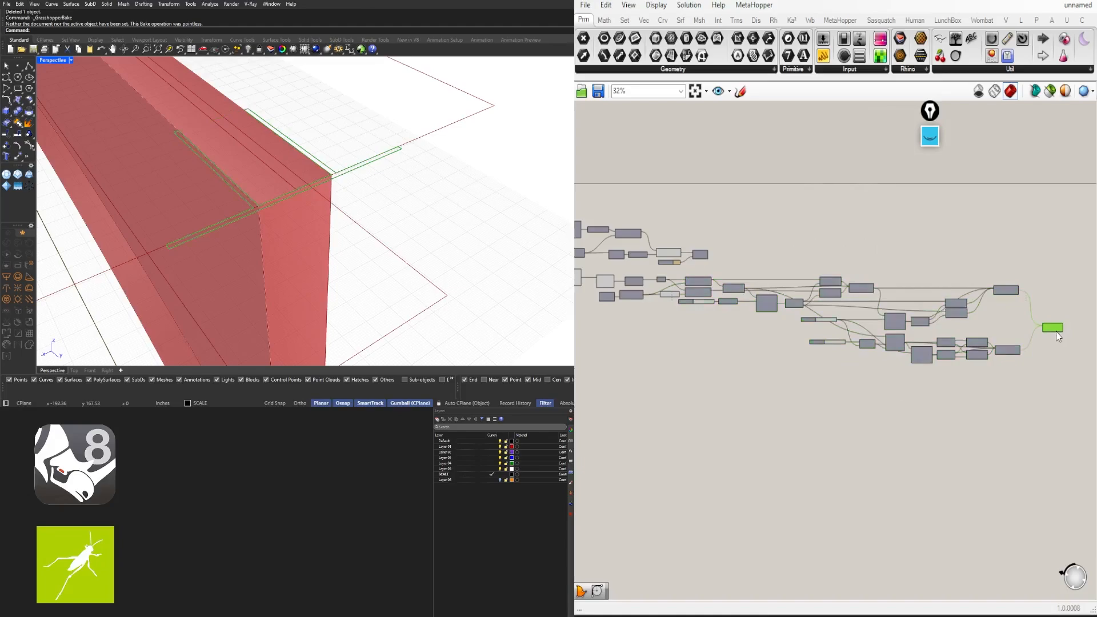
{"action": "scroll", "coordinate": [792, 312], "scroll_direction": "up", "scroll_amount": 8}
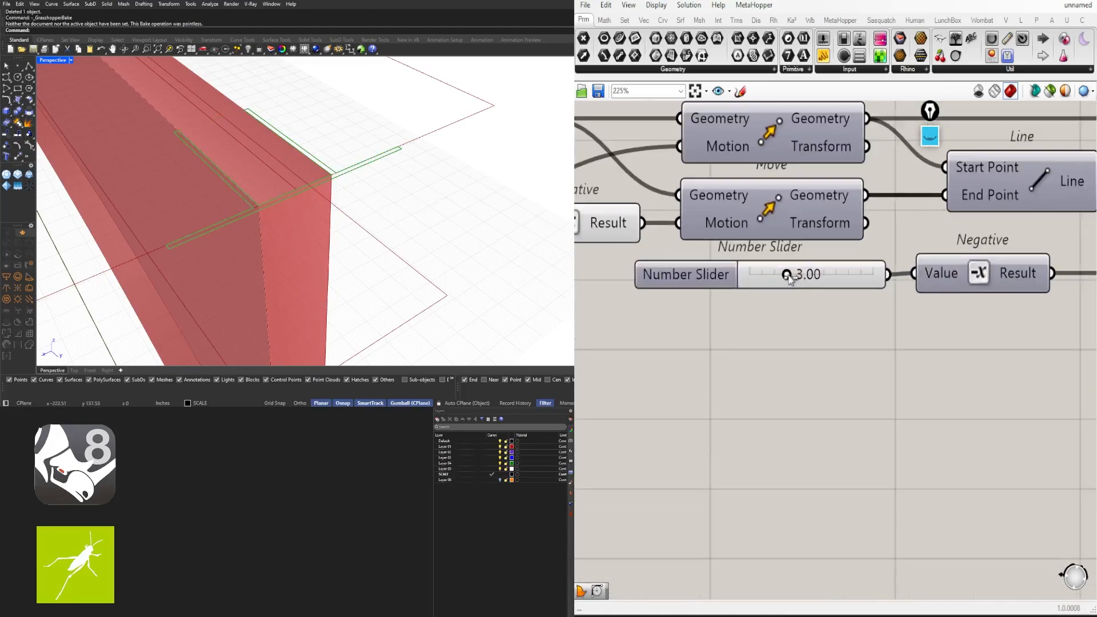
Set the offset distance Number Slider to 0.135
{"action": "left_click_drag", "start_coordinate": [788, 277], "coordinate": [796, 277]}
{"action": "scroll", "coordinate": [757, 360], "scroll_direction": "down", "scroll_amount": 6}
{"action": "scroll", "coordinate": [768, 343], "scroll_direction": "up", "scroll_amount": 7}
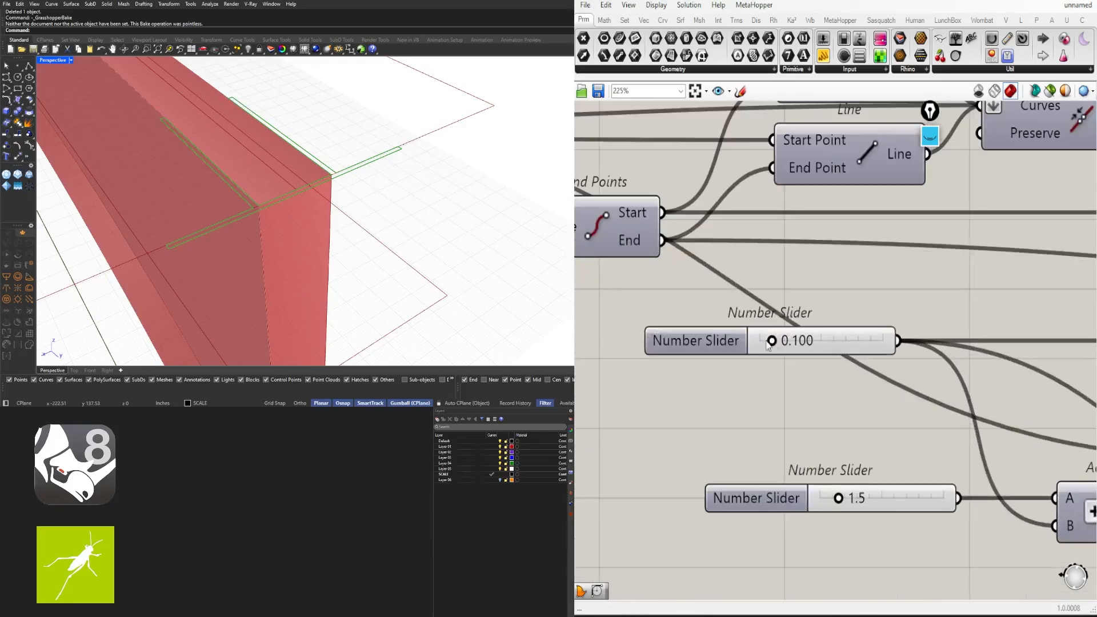
{"action": "scroll", "coordinate": [768, 342], "scroll_direction": "up", "scroll_amount": 2}
{"action": "mouse_move", "coordinate": [774, 342]}
{"action": "left_mouse_down"}
{"action": "mouse_move", "coordinate": [819, 350]}
{"action": "mouse_move", "coordinate": [779, 353]}
{"action": "left_mouse_up"}
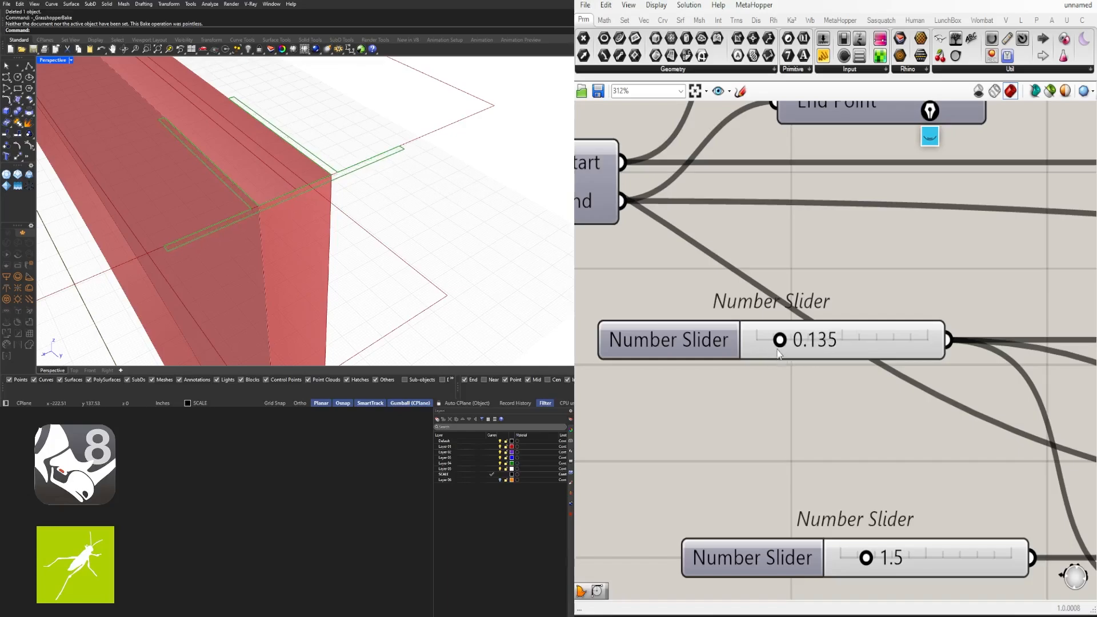
{"action": "scroll", "coordinate": [779, 354], "scroll_direction": "down", "scroll_amount": 4}
{"action": "scroll", "coordinate": [791, 434], "scroll_direction": "up", "scroll_amount": 4}
Set the extension slider to 0.8 and move Region Union up
{"action": "mouse_move", "coordinate": [738, 429]}
{"action": "left_mouse_down"}
{"action": "mouse_move", "coordinate": [750, 428]}
{"action": "mouse_move", "coordinate": [729, 428]}
{"action": "left_mouse_up"}
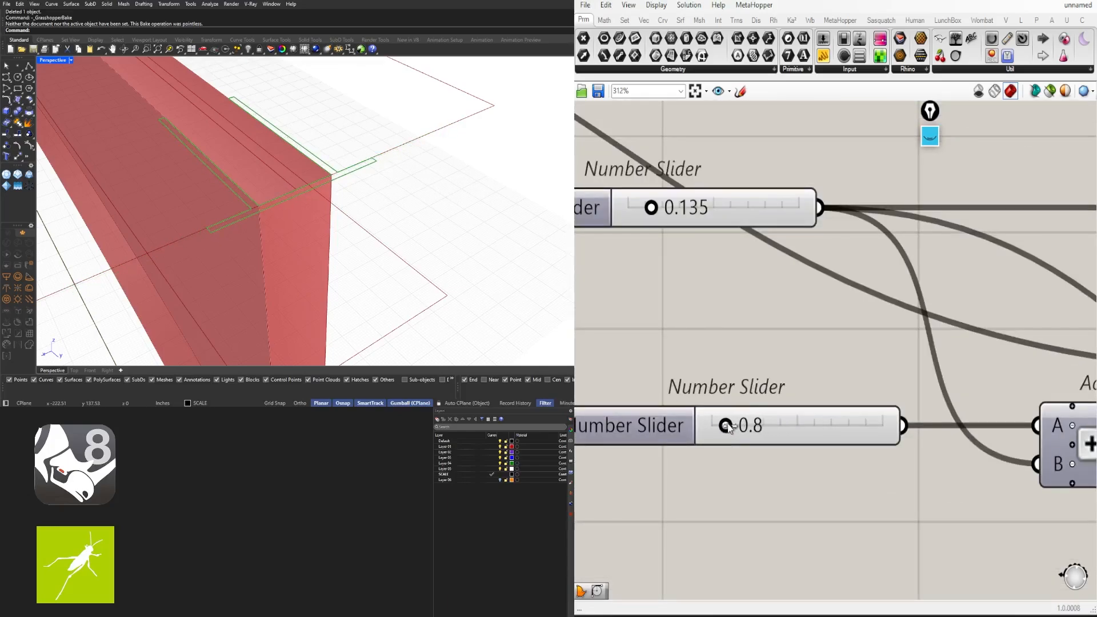
{"action": "scroll", "coordinate": [727, 426], "scroll_direction": "down", "scroll_amount": 5}
{"action": "scroll", "coordinate": [983, 370], "scroll_direction": "up", "scroll_amount": 2}
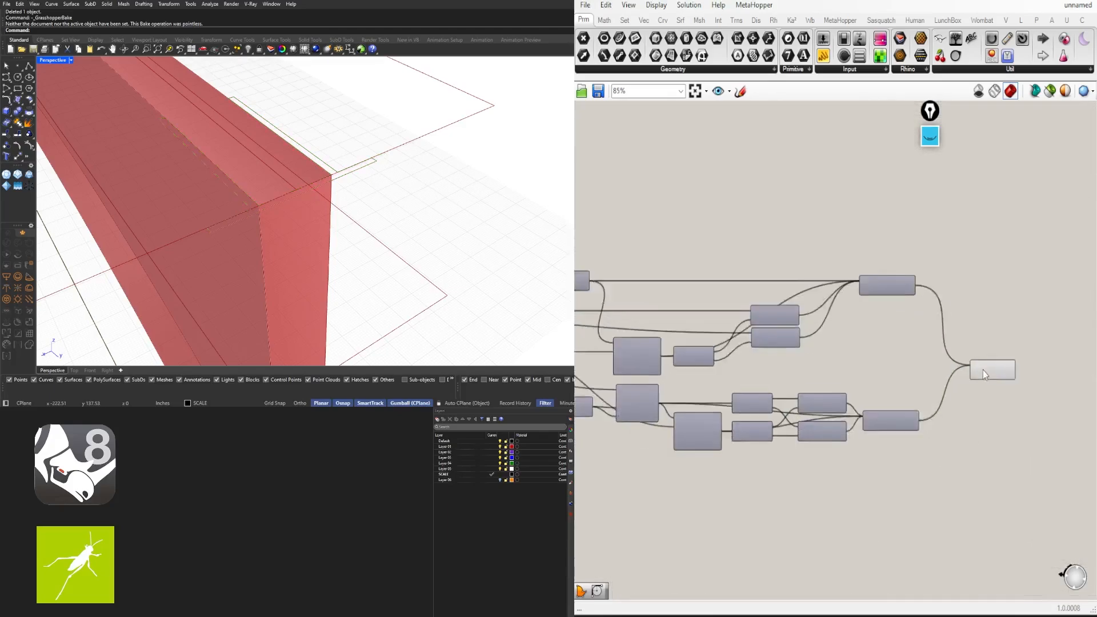
{"action": "left_click_drag", "start_coordinate": [981, 419], "coordinate": [990, 297]}
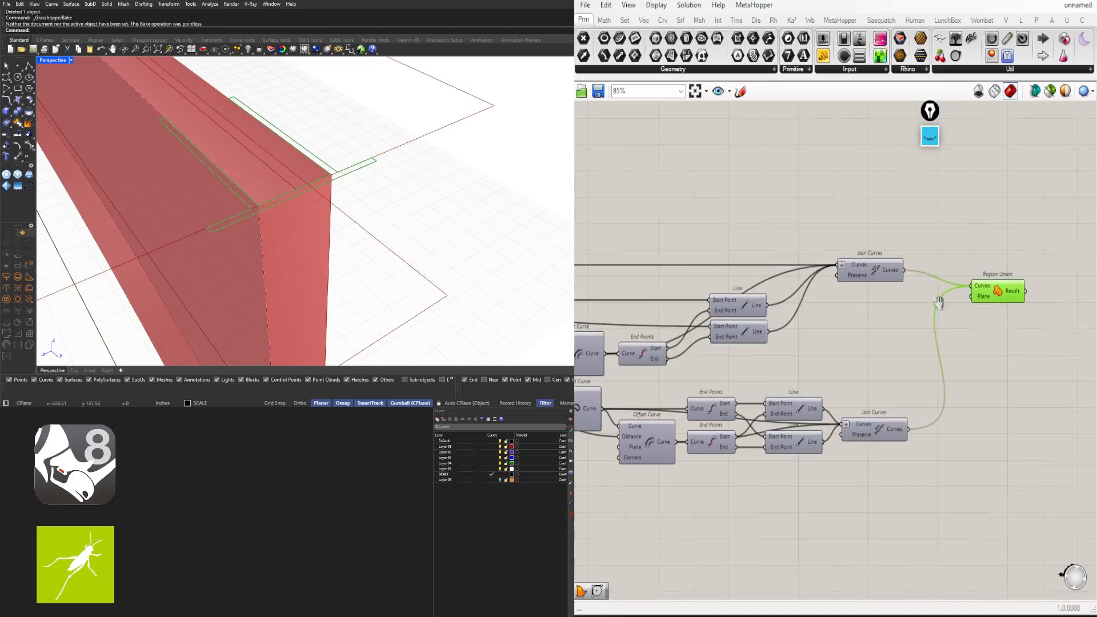
{"action": "scroll", "coordinate": [849, 351], "scroll_direction": "up", "scroll_amount": 3}
Add a Boundary Surfaces component fed by Region Union's result
{"action": "double_click", "coordinate": [849, 352]}
{"action": "type", "text": "boun"}
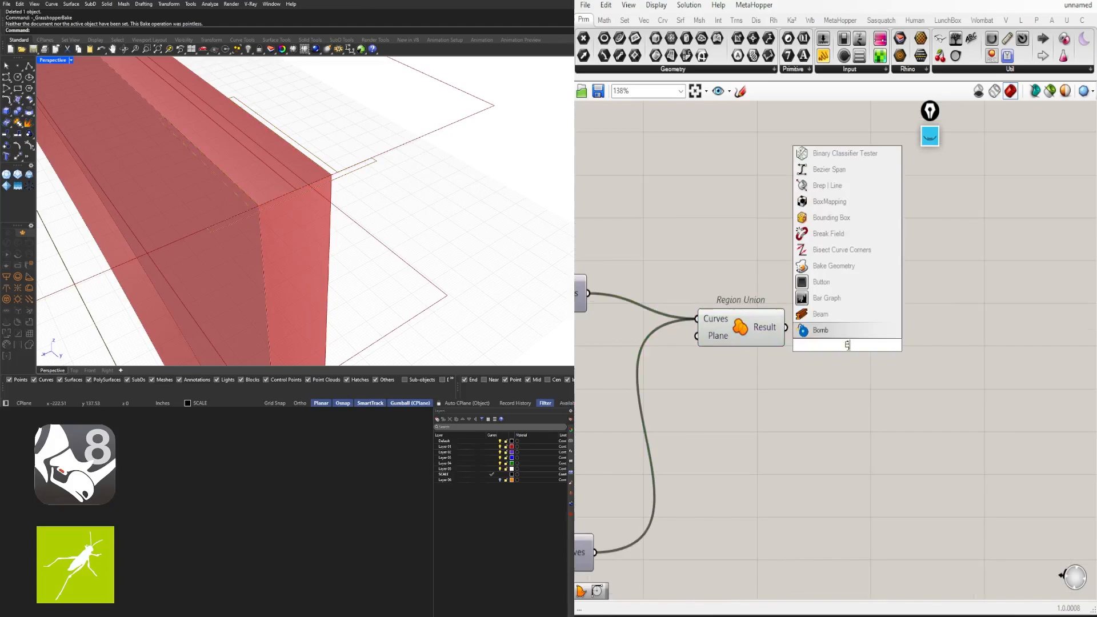
{"action": "left_click", "coordinate": [849, 331]}
{"action": "left_click_drag", "start_coordinate": [787, 328], "coordinate": [803, 344]}
{"action": "left_click_drag", "start_coordinate": [832, 344], "coordinate": [845, 327]}
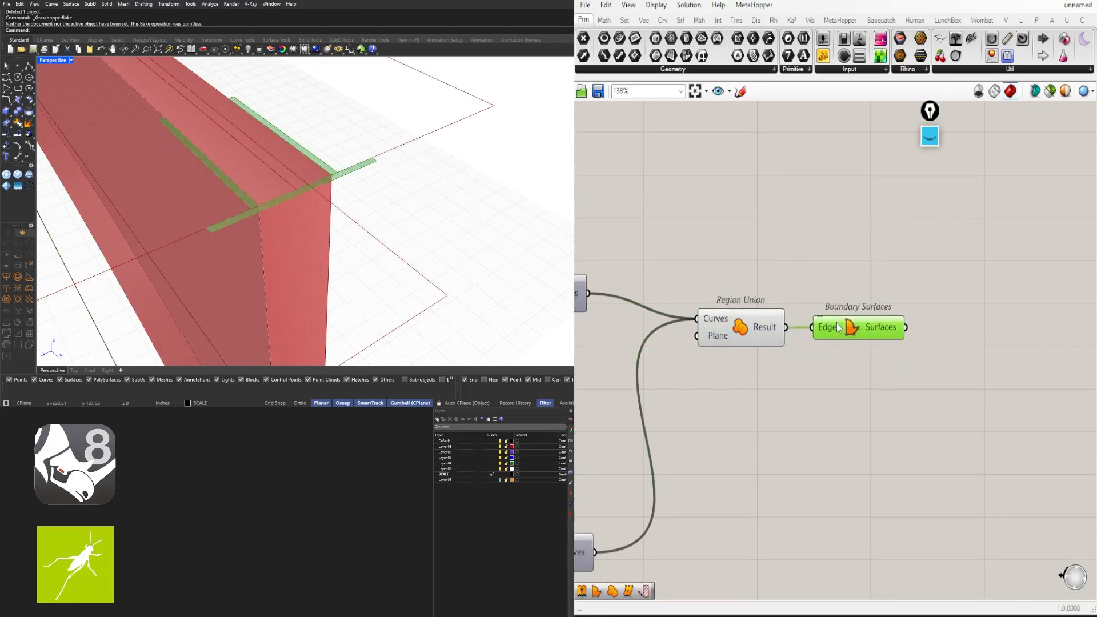
{"action": "scroll", "coordinate": [397, 210], "scroll_direction": "down", "scroll_amount": 9}
{"action": "scroll", "coordinate": [396, 212], "scroll_direction": "up", "scroll_amount": 3}
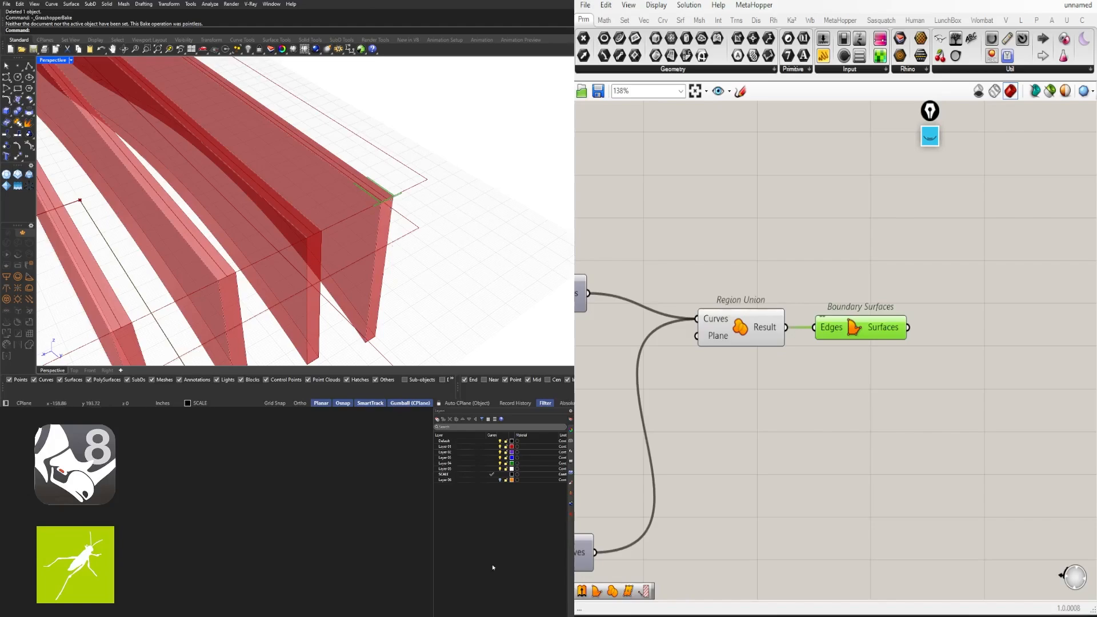
{"action": "right_click_drag", "start_coordinate": [1035, 369], "coordinate": [871, 354]}
Add an Extrude with the surfaces as Base, plus a Unit Z vector
{"action": "double_click", "coordinate": [870, 348]}
{"action": "type", "text": "extr"}
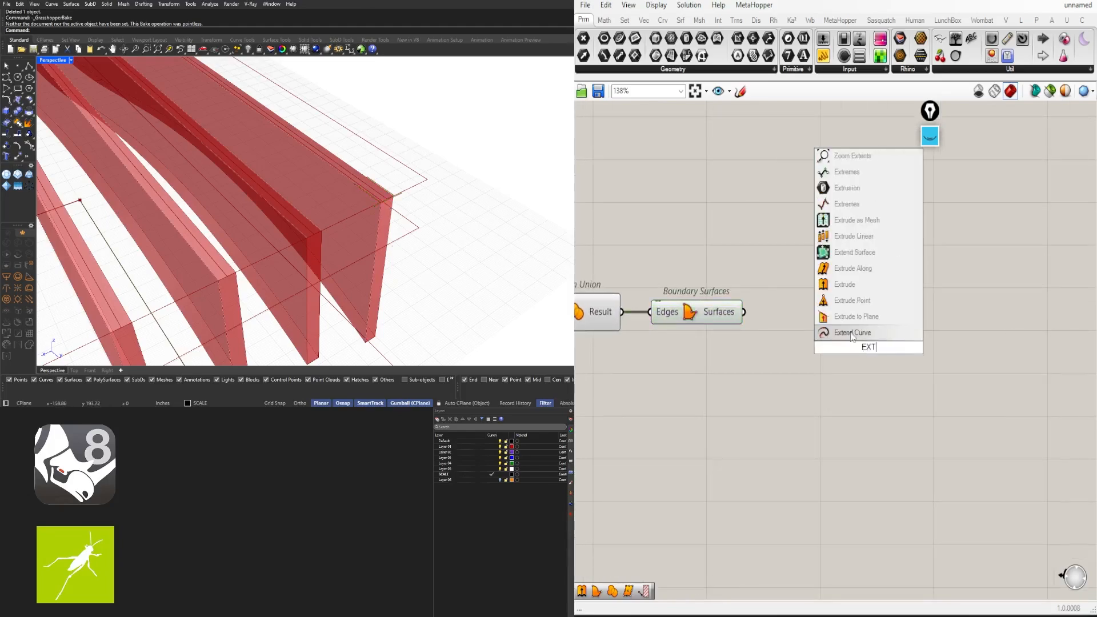
{"action": "left_click", "coordinate": [838, 320]}
{"action": "mouse_move", "coordinate": [744, 313]}
{"action": "left_mouse_down"}
{"action": "mouse_move", "coordinate": [927, 348]}
{"action": "mouse_move", "coordinate": [1005, 321]}
{"action": "left_mouse_up"}
{"action": "double_click", "coordinate": [817, 371]}
{"action": "type", "text": "z"}
{"action": "left_click", "coordinate": [818, 356]}
{"action": "left_click_drag", "start_coordinate": [789, 377], "coordinate": [779, 377]}
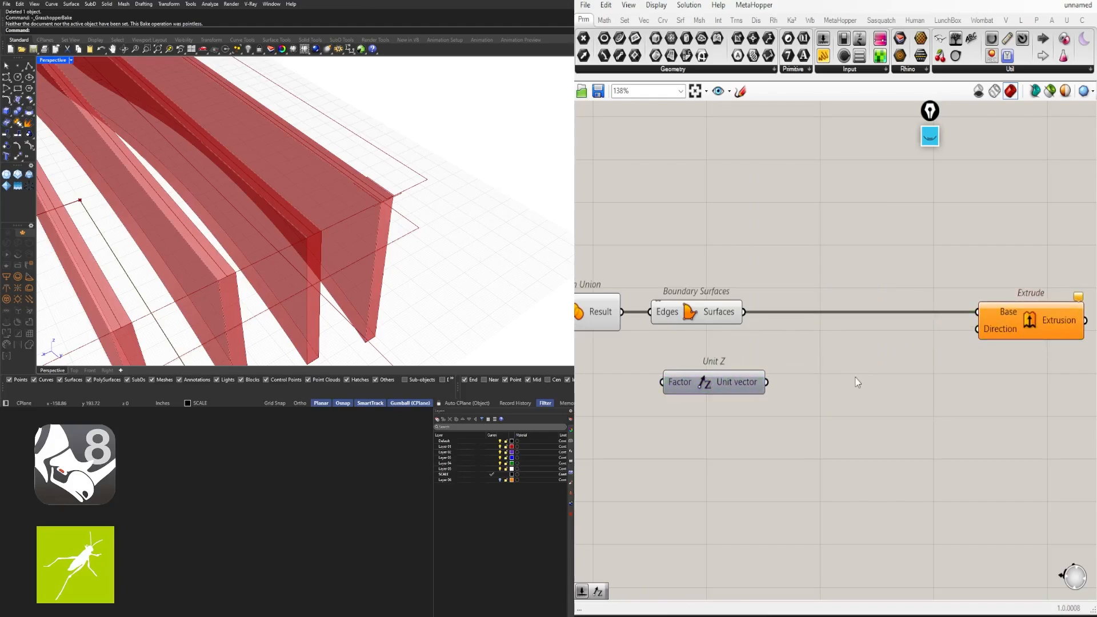
Add a Negative component beside Unit Z to point the extrusion downward
{"action": "double_click", "coordinate": [856, 378]}
{"action": "type", "text": "neg"}
{"action": "left_click", "coordinate": [849, 365]}
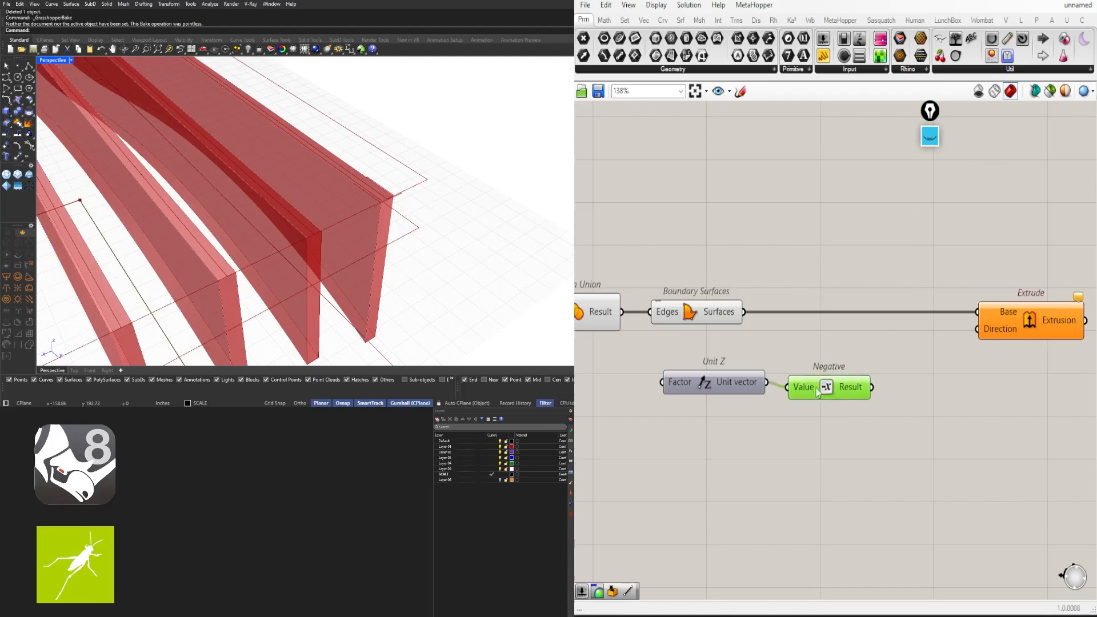
{"action": "left_click_drag", "start_coordinate": [817, 392], "coordinate": [832, 386]}
{"action": "left_click_drag", "start_coordinate": [900, 438], "coordinate": [652, 351]}
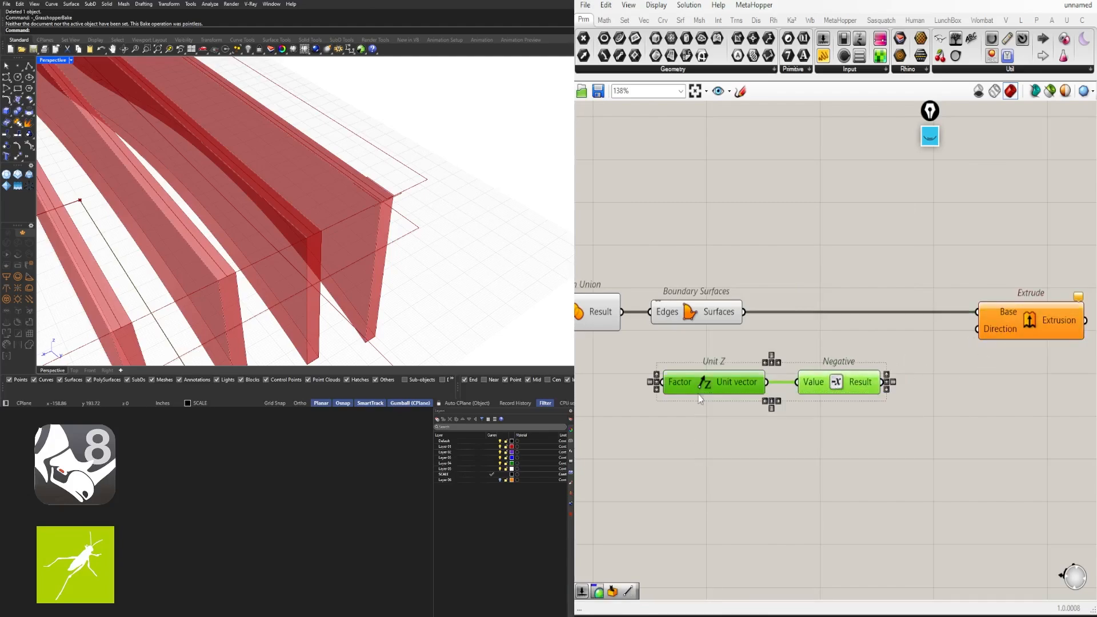
{"action": "left_click_drag", "start_coordinate": [708, 392], "coordinate": [698, 372]}
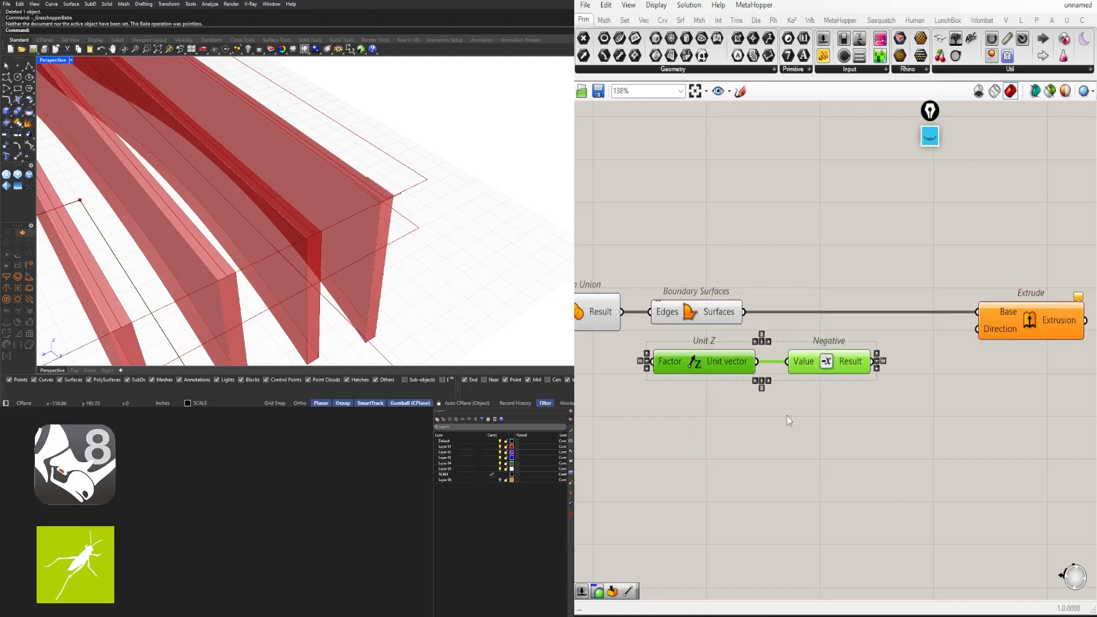
Move the Extrude component left next to Negative
{"action": "left_click", "coordinate": [787, 416]}
{"action": "left_click_drag", "start_coordinate": [993, 324], "coordinate": [944, 325]}
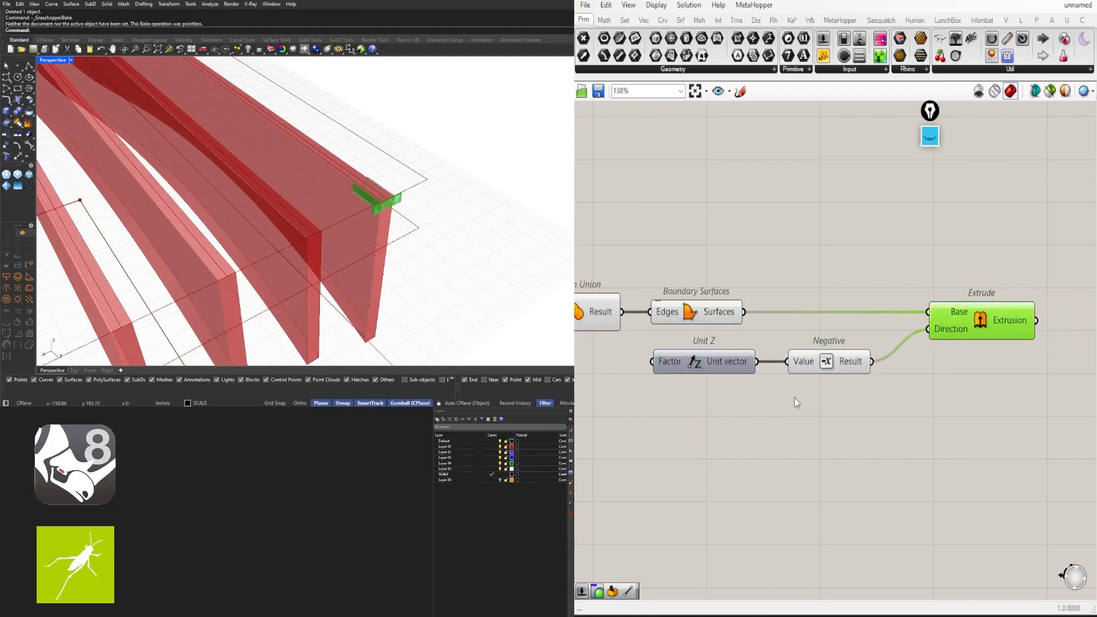
{"action": "right_click_drag", "start_coordinate": [718, 392], "coordinate": [896, 375]}
{"action": "left_click", "coordinate": [725, 372]}
{"action": "right_click_drag", "start_coordinate": [1074, 372], "coordinate": [949, 354]}
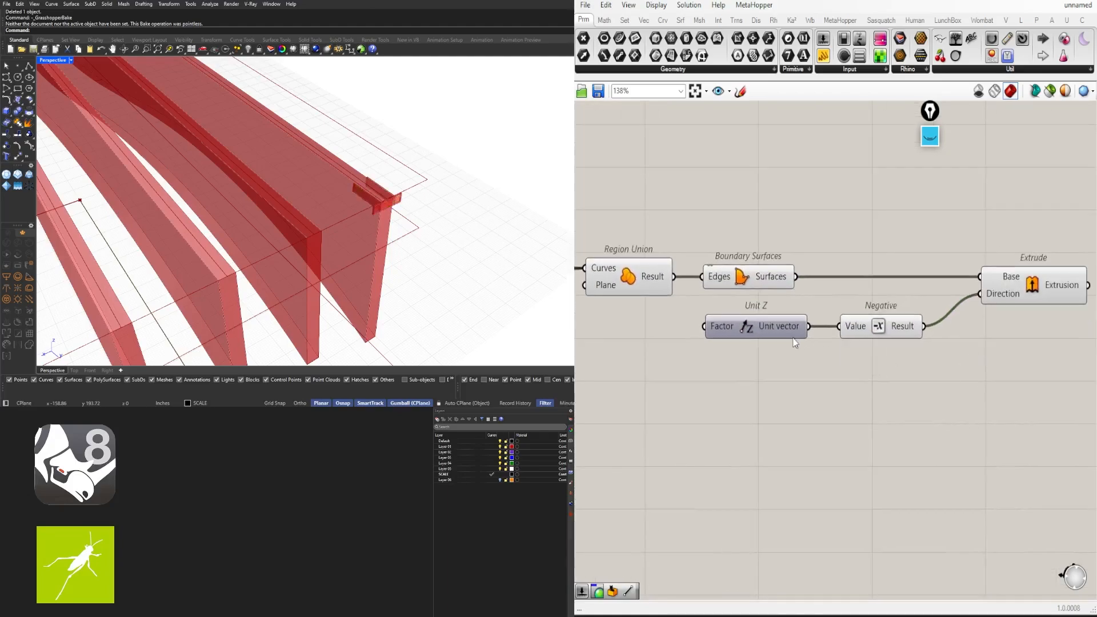
{"action": "left_click_drag", "start_coordinate": [1077, 347], "coordinate": [859, 276]}
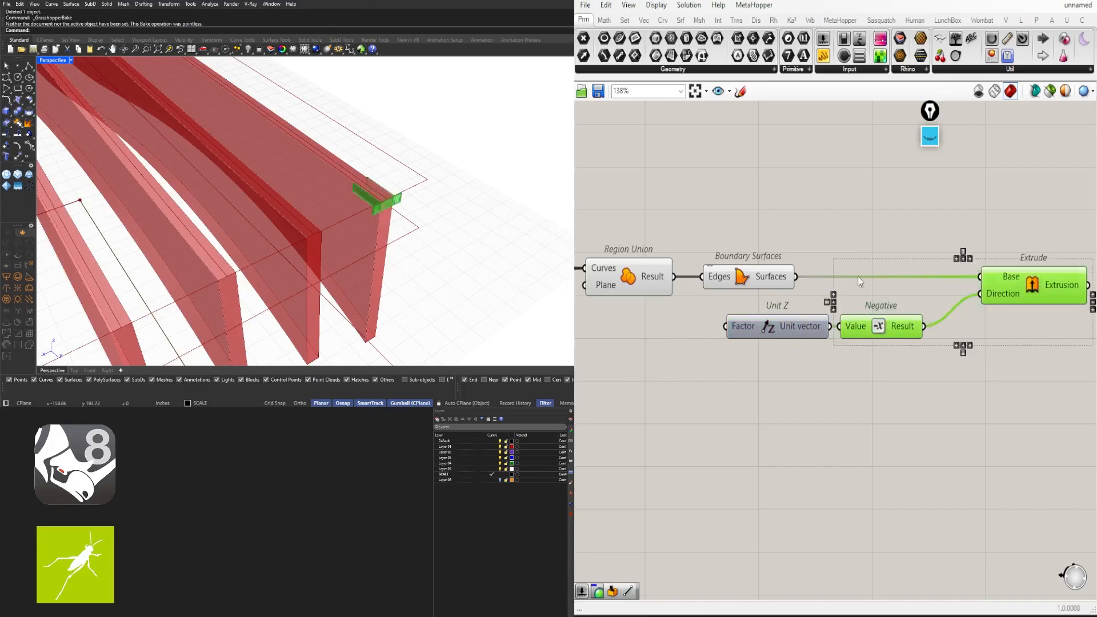
{"action": "left_click", "coordinate": [838, 310]}
Line up Region Union with Boundary Surfaces and shift the five new components toward Join Curves
{"action": "left_click_drag", "start_coordinate": [776, 280], "coordinate": [890, 280]}
{"action": "right_click_drag", "start_coordinate": [893, 290], "coordinate": [1048, 252]}
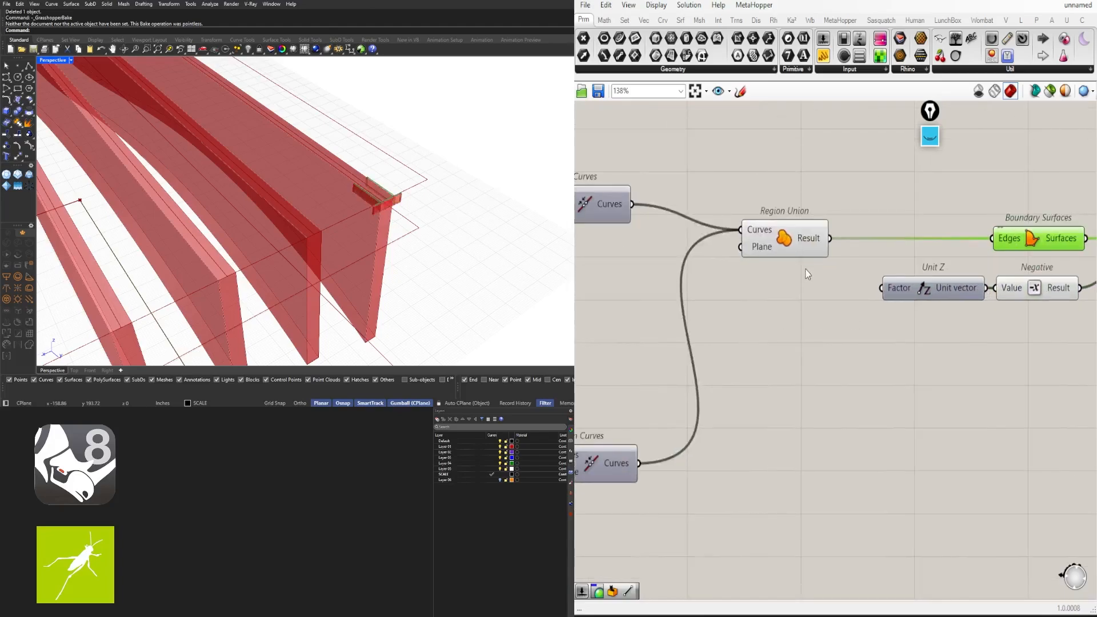
{"action": "left_click_drag", "start_coordinate": [798, 237], "coordinate": [941, 236]}
{"action": "scroll", "coordinate": [992, 263], "scroll_direction": "down", "scroll_amount": 2}
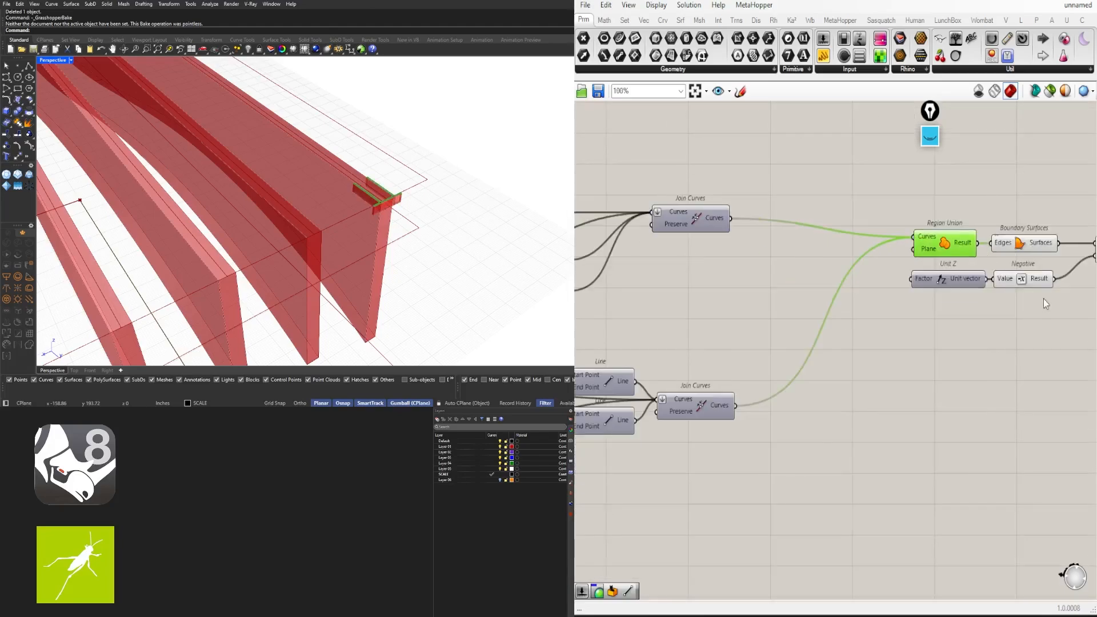
{"action": "right_click_drag", "start_coordinate": [1044, 298], "coordinate": [860, 308]}
{"action": "left_click_drag", "start_coordinate": [1016, 314], "coordinate": [764, 244]}
{"action": "right_click_drag", "start_coordinate": [762, 245], "coordinate": [918, 254]}
{"action": "left_click_drag", "start_coordinate": [918, 255], "coordinate": [814, 243]}
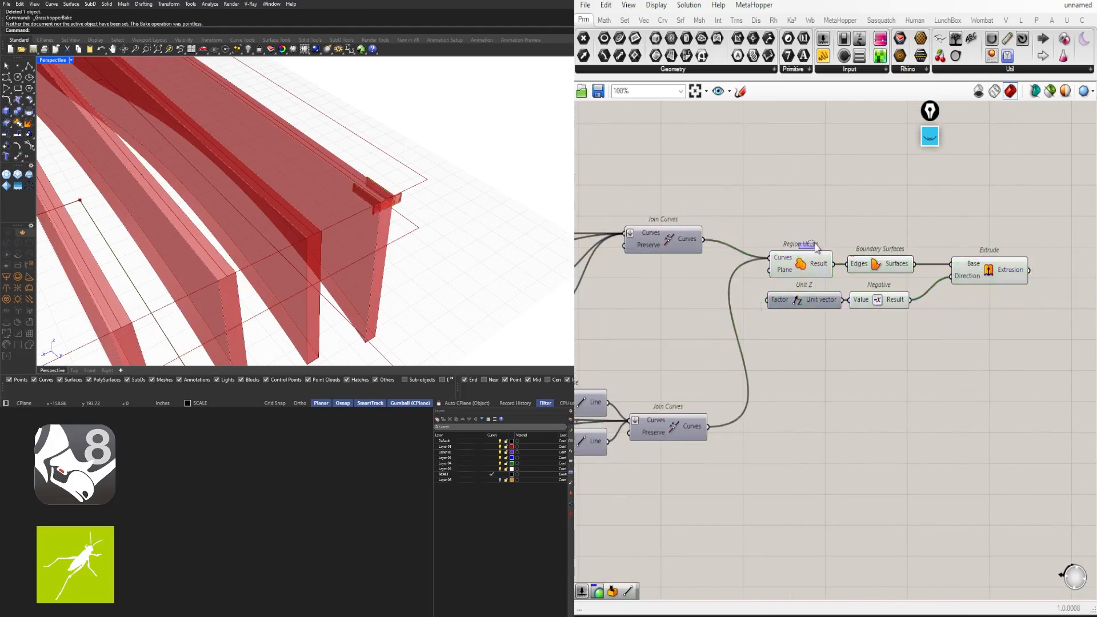
{"action": "left_click_drag", "start_coordinate": [1073, 330], "coordinate": [800, 234]}
{"action": "left_click_drag", "start_coordinate": [801, 257], "coordinate": [819, 328]}
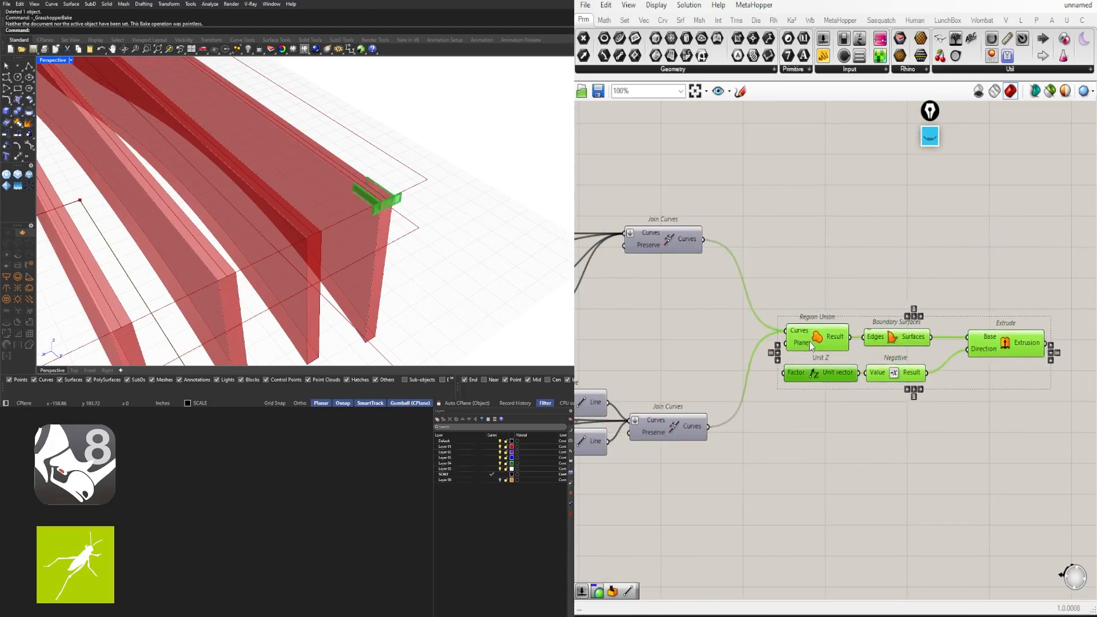
{"action": "left_click", "coordinate": [675, 349]}
Drive Unit Z's Factor with a Number Slider created at 4.5, then raised to 7.0
{"action": "double_click", "coordinate": [664, 358]}
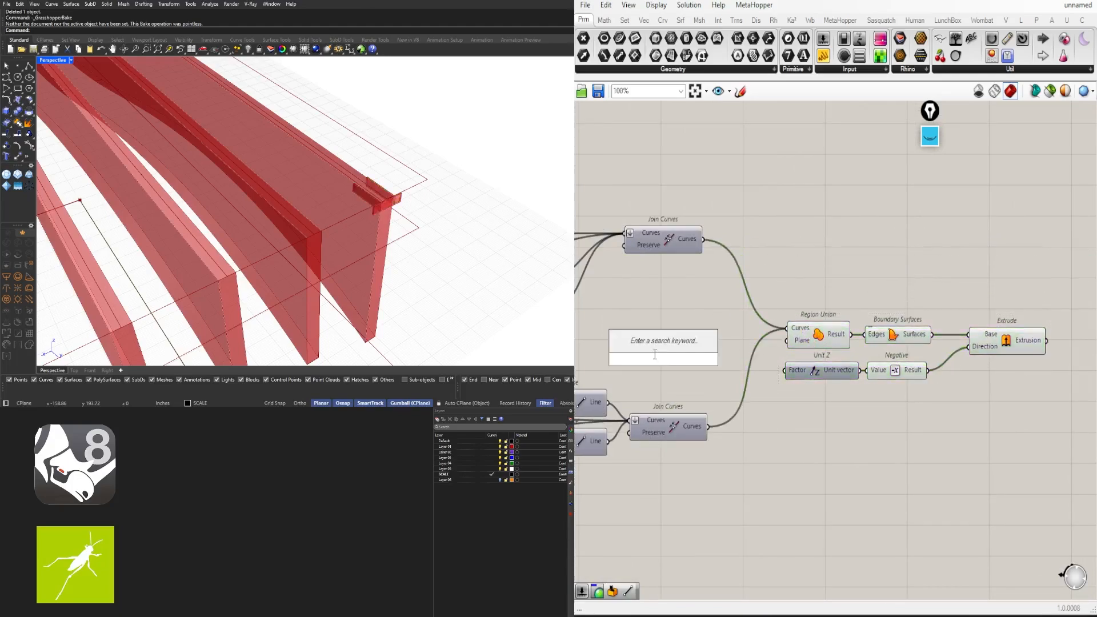
{"action": "type", "text": "4.5"}
{"action": "key", "text": "Return"}
{"action": "scroll", "coordinate": [715, 369], "scroll_direction": "up", "scroll_amount": 2}
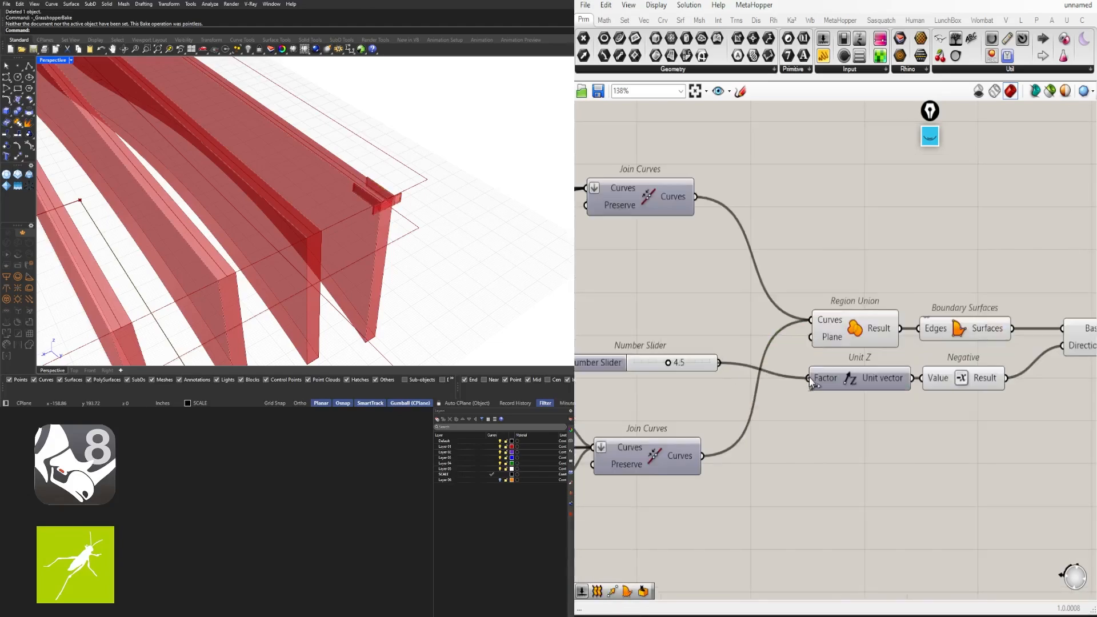
{"action": "left_click_drag", "start_coordinate": [812, 383], "coordinate": [808, 378]}
{"action": "left_click_drag", "start_coordinate": [686, 364], "coordinate": [709, 375]}
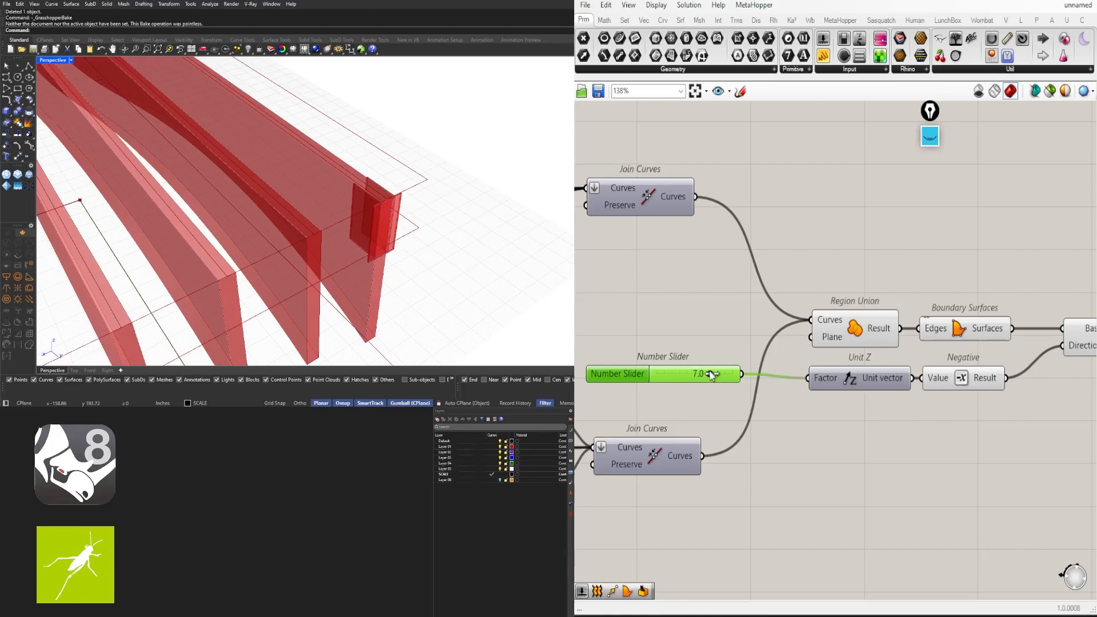
Pan across the definition and select the first Move component
{"action": "scroll", "coordinate": [849, 320], "scroll_direction": "down", "scroll_amount": 10}
{"action": "right_click_drag", "start_coordinate": [698, 366], "coordinate": [943, 384]}
{"action": "scroll", "coordinate": [646, 339], "scroll_direction": "up", "scroll_amount": 2}
{"action": "right_click_drag", "start_coordinate": [646, 337], "coordinate": [1071, 325]}
{"action": "scroll", "coordinate": [721, 290], "scroll_direction": "up", "scroll_amount": 3}
{"action": "scroll", "coordinate": [721, 289], "scroll_direction": "up", "scroll_amount": 1}
{"action": "left_click", "coordinate": [832, 258]}
{"action": "scroll", "coordinate": [336, 232], "scroll_direction": "down", "scroll_amount": 5}
Select the second and third Move components while inspecting the fin corner in Rhino
{"action": "right_click_drag", "start_coordinate": [336, 232], "coordinate": [406, 205]}
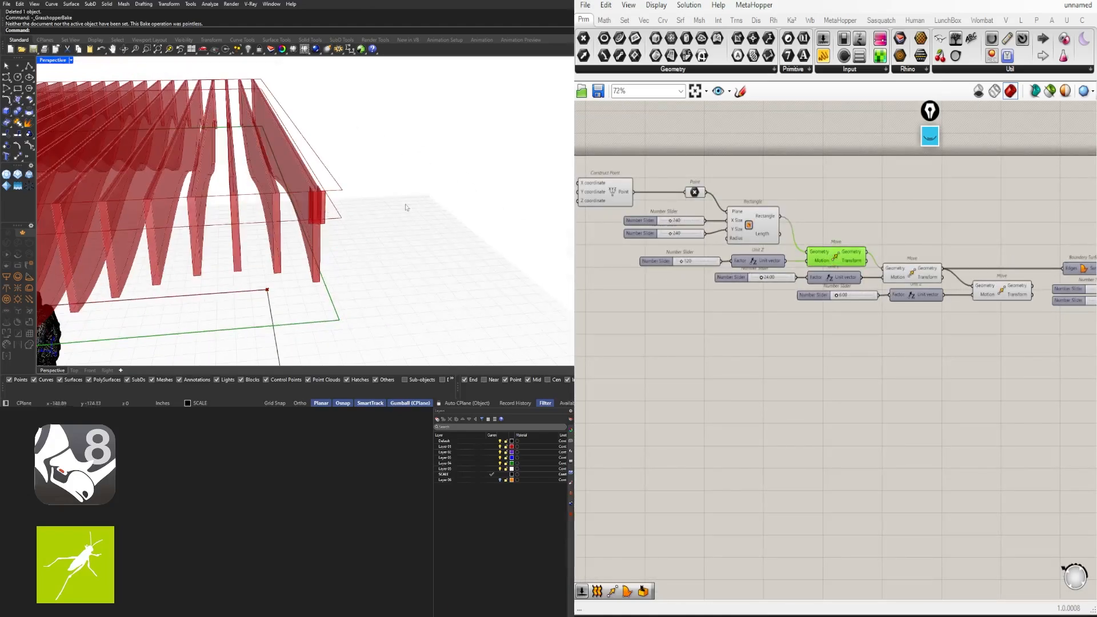
{"action": "left_click", "coordinate": [903, 271]}
{"action": "right_click_drag", "start_coordinate": [964, 295], "coordinate": [869, 278]}
{"action": "left_click", "coordinate": [911, 275], "text": "shift"}
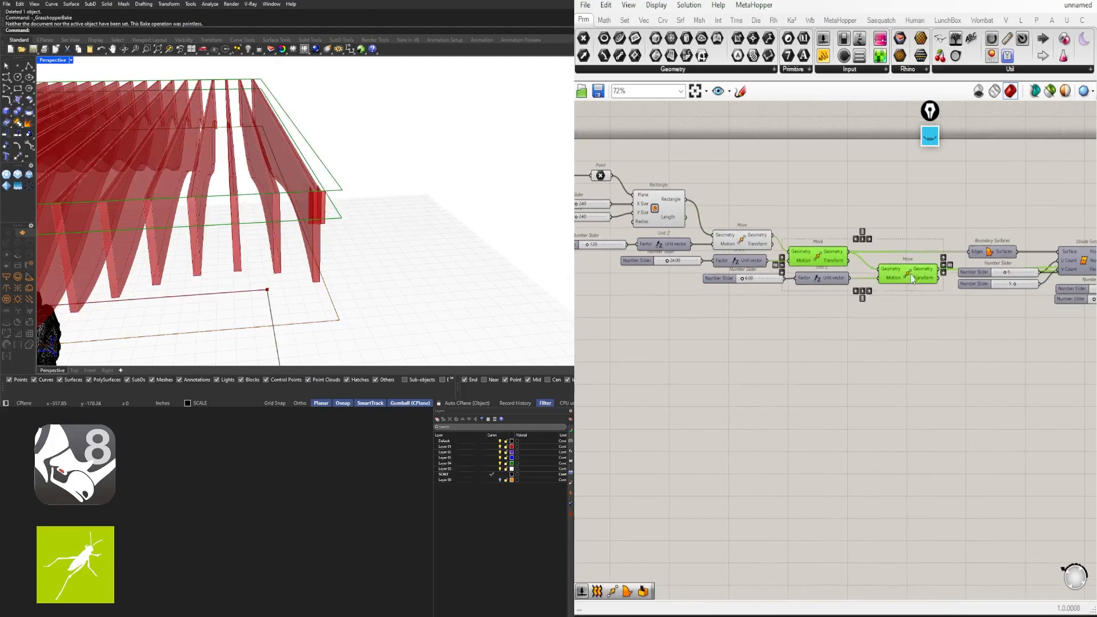
{"action": "right_click_drag", "start_coordinate": [346, 199], "coordinate": [285, 176]}
{"action": "scroll", "coordinate": [340, 180], "scroll_direction": "up", "scroll_amount": 5}
{"action": "scroll", "coordinate": [340, 180], "scroll_direction": "down", "scroll_amount": 5}
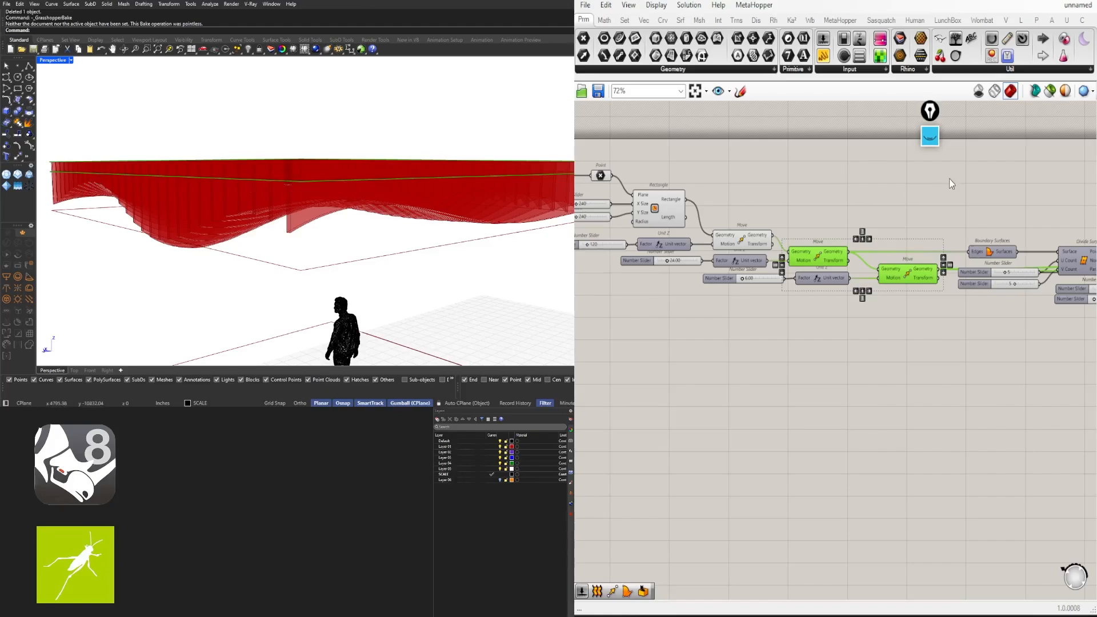
Select Extrude to highlight its fins in the Rhino view
{"action": "left_click", "coordinate": [942, 312]}
{"action": "scroll", "coordinate": [942, 313], "scroll_direction": "down", "scroll_amount": 4}
{"action": "right_click_drag", "start_coordinate": [940, 309], "coordinate": [679, 315]}
{"action": "right_click_drag", "start_coordinate": [1057, 309], "coordinate": [660, 306]}
{"action": "right_click_drag", "start_coordinate": [716, 330], "coordinate": [897, 315]}
{"action": "scroll", "coordinate": [843, 291], "scroll_direction": "up", "scroll_amount": 4}
{"action": "left_click", "coordinate": [770, 278]}
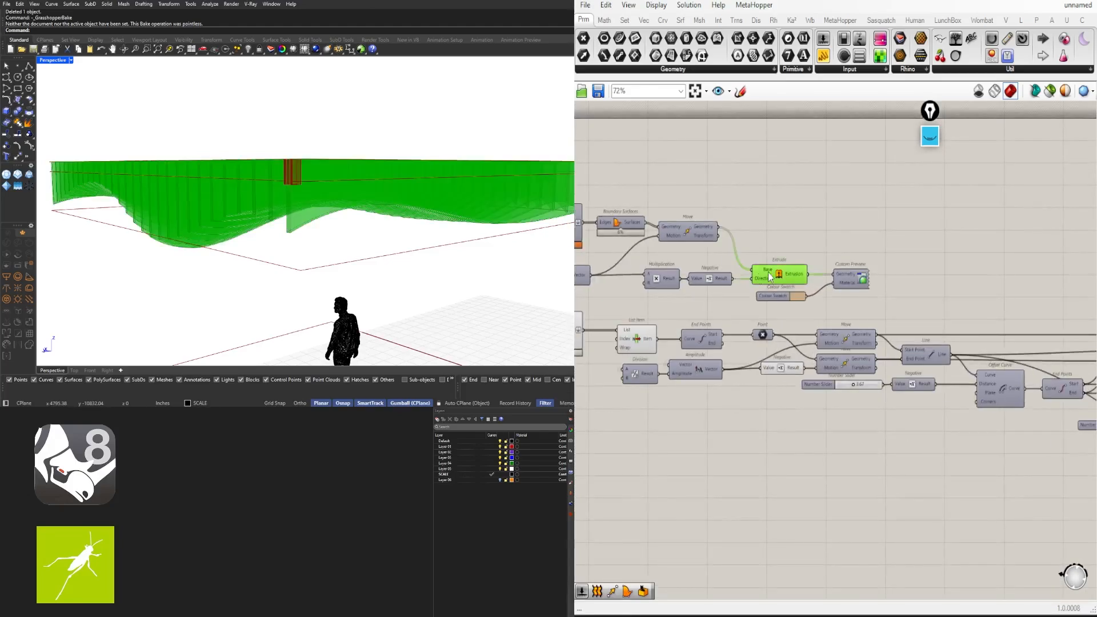
{"action": "right_click_drag", "start_coordinate": [366, 178], "coordinate": [481, 229]}
{"action": "left_click", "coordinate": [907, 216]}
Disable the previews of Region Union, Boundary Surfaces, Unit Z and Negative
{"action": "scroll", "coordinate": [916, 274], "scroll_direction": "down", "scroll_amount": 3}
{"action": "right_click_drag", "start_coordinate": [925, 367], "coordinate": [776, 394]}
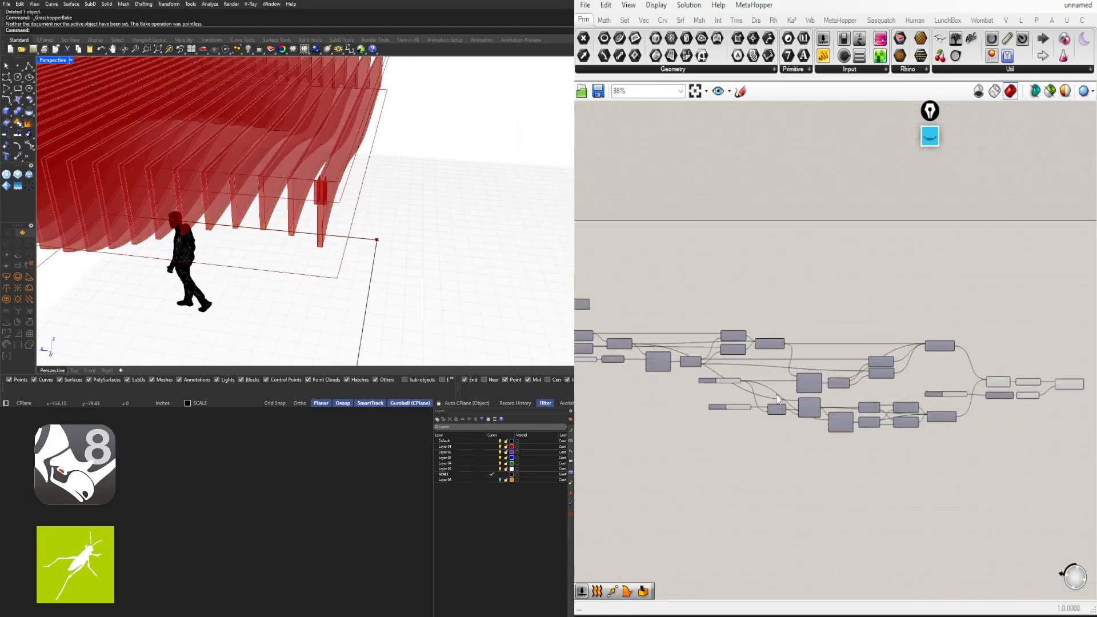
{"action": "right_click_drag", "start_coordinate": [1008, 398], "coordinate": [911, 364]}
{"action": "scroll", "coordinate": [968, 366], "scroll_direction": "up", "scroll_amount": 3}
{"action": "scroll", "coordinate": [933, 383], "scroll_direction": "up", "scroll_amount": 2}
{"action": "left_click_drag", "start_coordinate": [916, 400], "coordinate": [768, 284]}
{"action": "middle_click", "coordinate": [865, 249]}
{"action": "left_click", "coordinate": [900, 210]}
{"action": "left_click", "coordinate": [990, 249]}
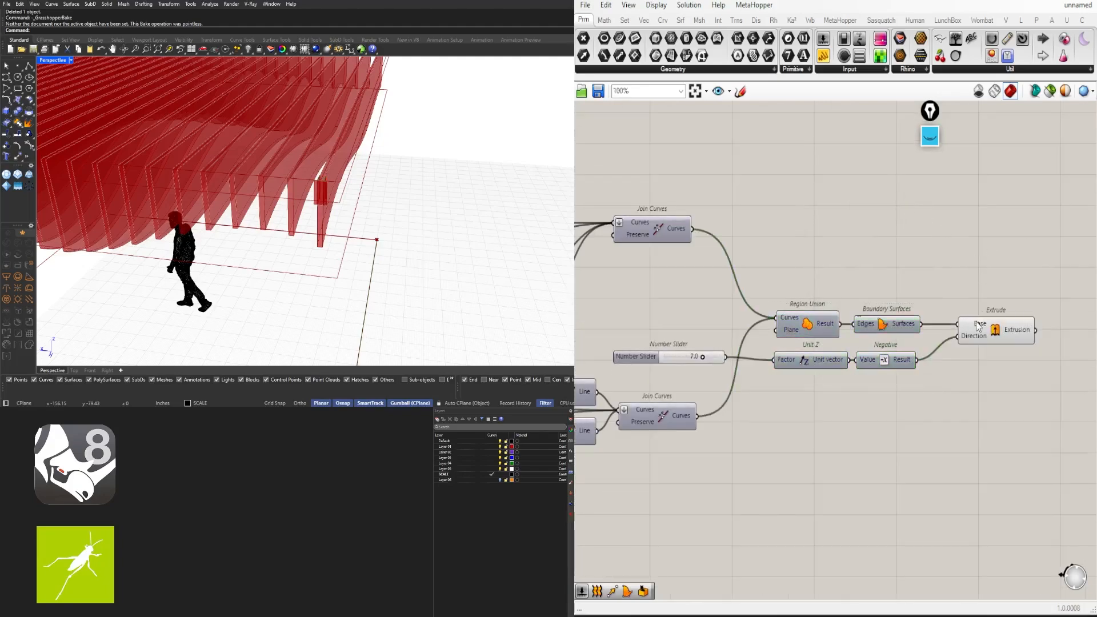
Align the depth Number Slider with Unit Z
{"action": "scroll", "coordinate": [699, 368], "scroll_direction": "up", "scroll_amount": 3}
{"action": "left_click_drag", "start_coordinate": [641, 355], "coordinate": [661, 364]}
{"action": "left_click", "coordinate": [800, 312]}
{"action": "scroll", "coordinate": [891, 297], "scroll_direction": "down", "scroll_amount": 2}
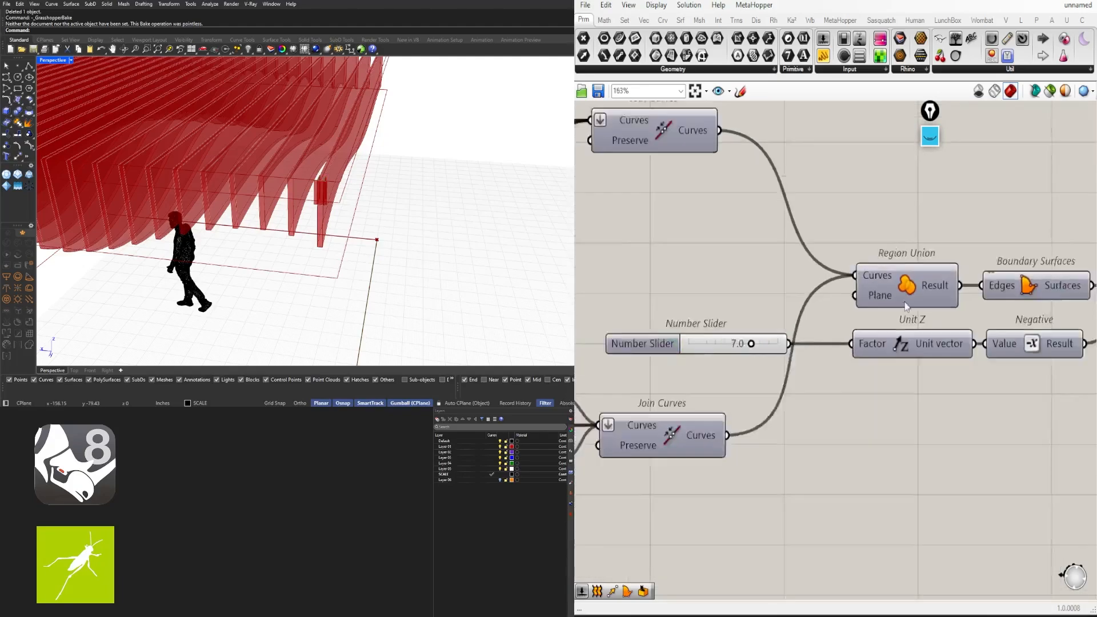
{"action": "right_click_drag", "start_coordinate": [925, 300], "coordinate": [717, 321]}
{"action": "left_click", "coordinate": [987, 315]}
{"action": "left_click", "coordinate": [1012, 281]}
Orbit the Rhino view closer to inspect the downward fins
{"action": "right_click_drag", "start_coordinate": [311, 200], "coordinate": [400, 237]}
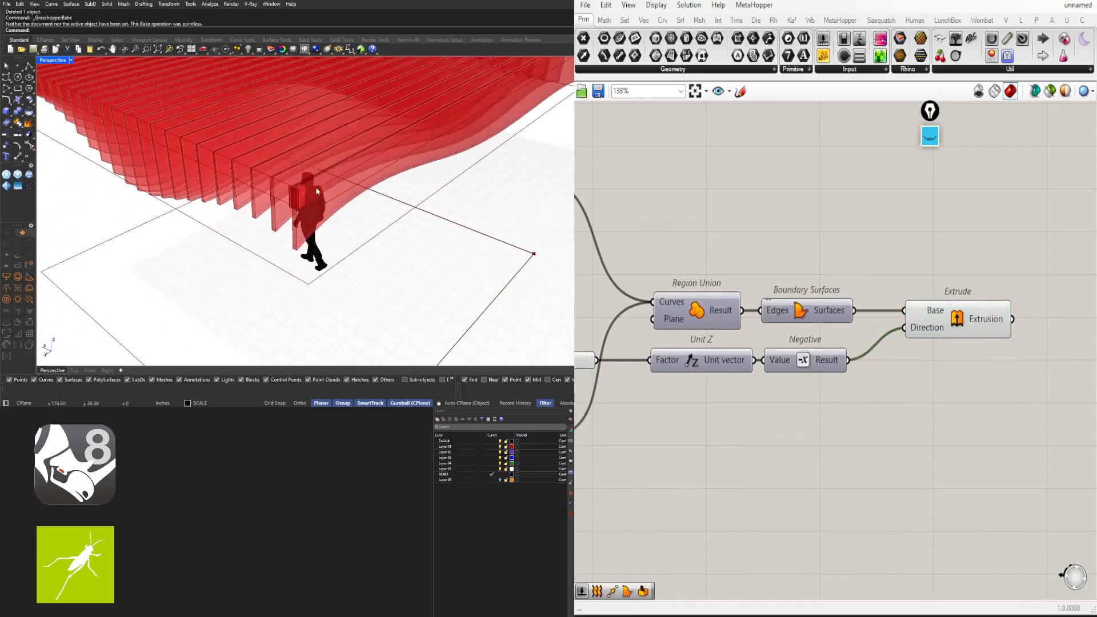
{"action": "scroll", "coordinate": [343, 211], "scroll_direction": "up", "scroll_amount": 2}
{"action": "right_click_drag", "start_coordinate": [343, 212], "coordinate": [389, 184]}
{"action": "scroll", "coordinate": [808, 217], "scroll_direction": "down", "scroll_amount": 5}
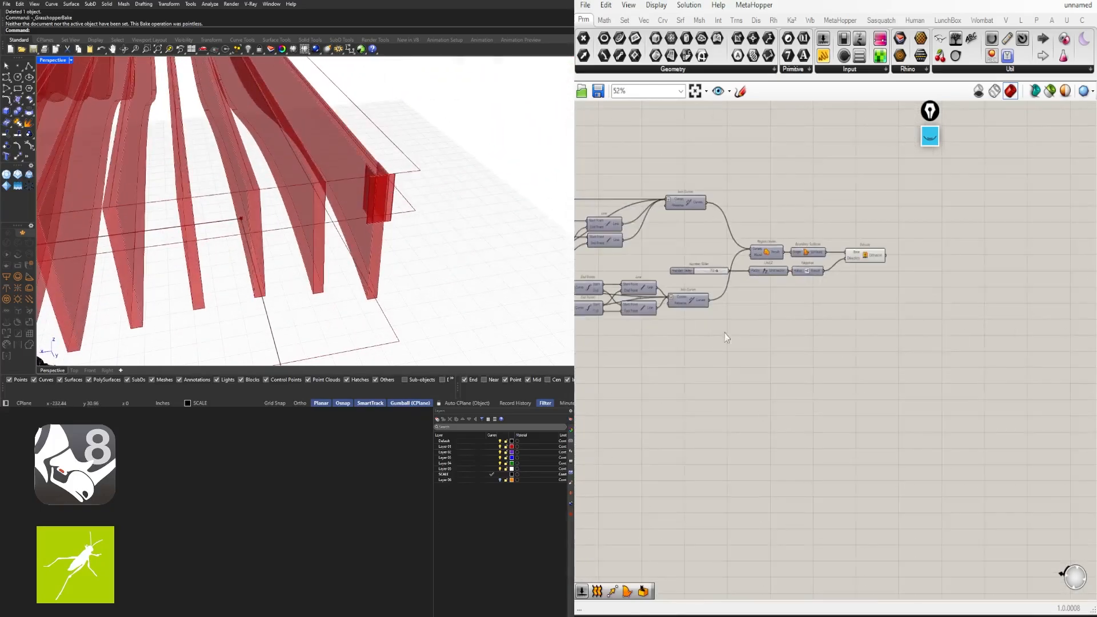
{"action": "right_click_drag", "start_coordinate": [725, 335], "coordinate": [1008, 338]}
{"action": "right_click_drag", "start_coordinate": [781, 341], "coordinate": [925, 338]}
{"action": "scroll", "coordinate": [924, 338], "scroll_direction": "up", "scroll_amount": 5}
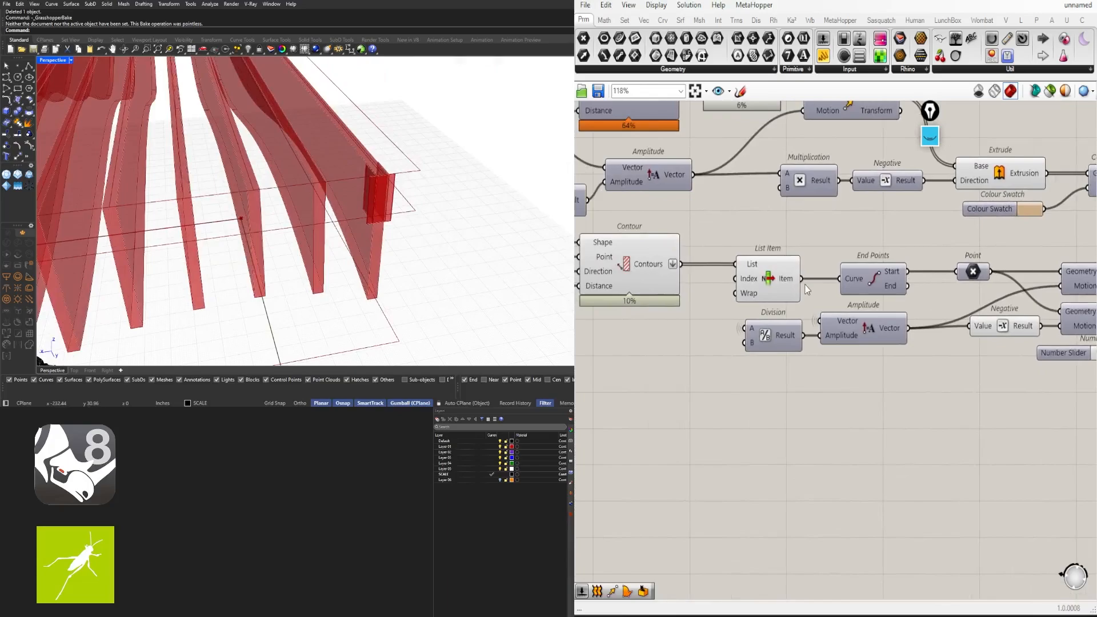
Graft List Item's List input, then orbit Perspective to check the full fin block
{"action": "right_click", "coordinate": [755, 267]}
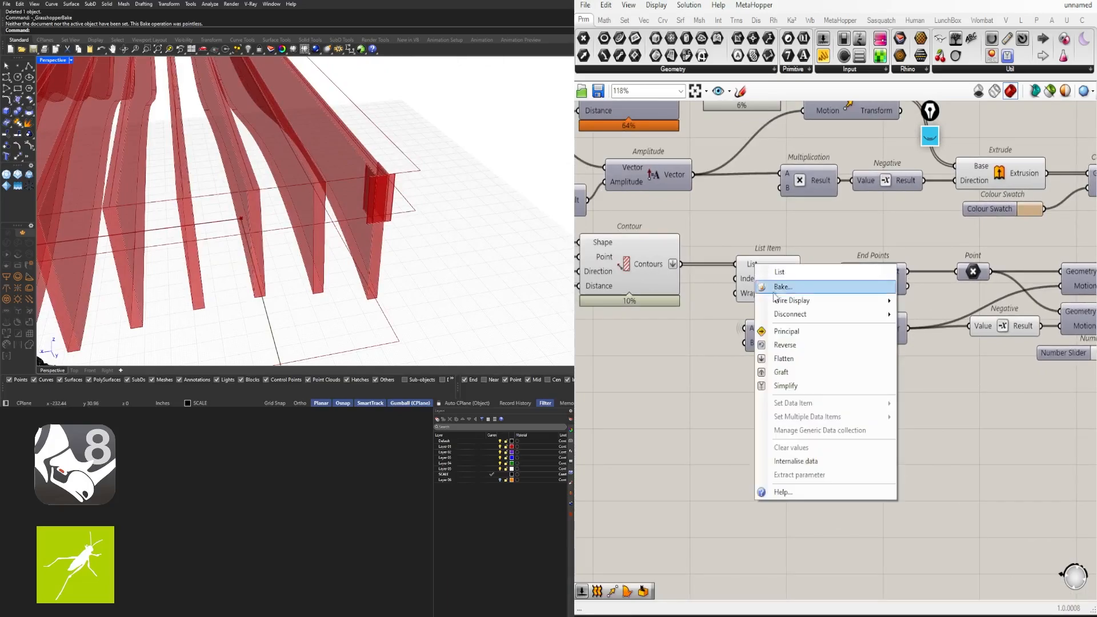
{"action": "left_click", "coordinate": [783, 373]}
{"action": "right_click_drag", "start_coordinate": [449, 221], "coordinate": [365, 274]}
{"action": "scroll", "coordinate": [385, 225], "scroll_direction": "down", "scroll_amount": 5}
{"action": "scroll", "coordinate": [178, 280], "scroll_direction": "down", "scroll_amount": 3}
{"action": "right_click_drag", "start_coordinate": [365, 275], "coordinate": [505, 191], "text": "shift"}
{"action": "right_click_drag", "start_coordinate": [354, 208], "coordinate": [421, 123]}
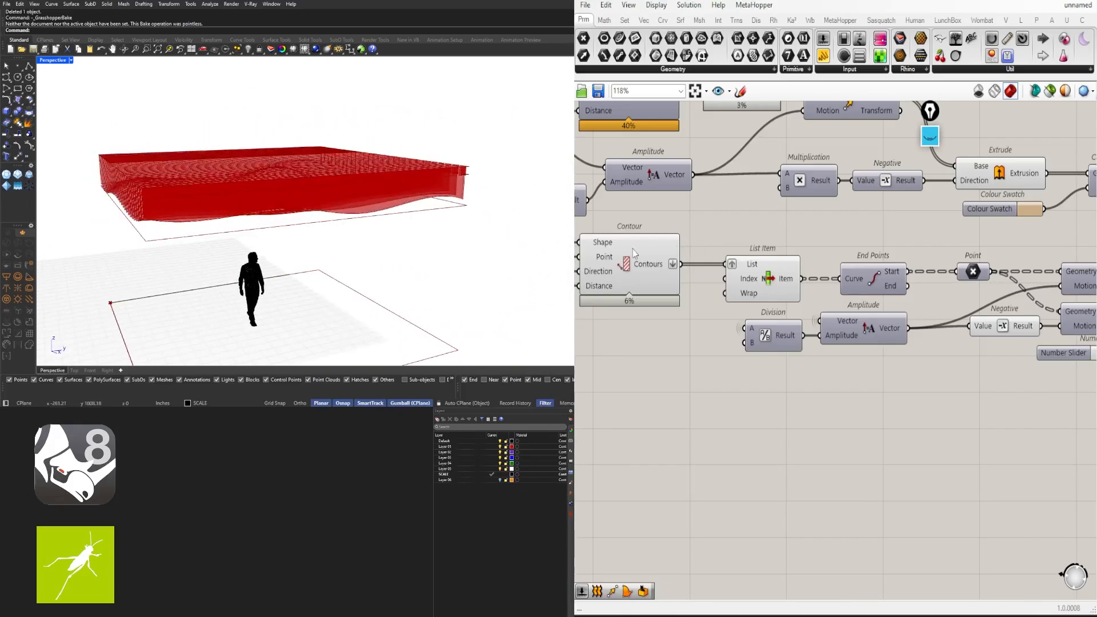
{"action": "scroll", "coordinate": [828, 223], "scroll_direction": "down", "scroll_amount": 4}
Inspect the fins and check the Extrude, Contour, Move and Amplitude components' wiring
{"action": "right_click_drag", "start_coordinate": [929, 256], "coordinate": [807, 285]}
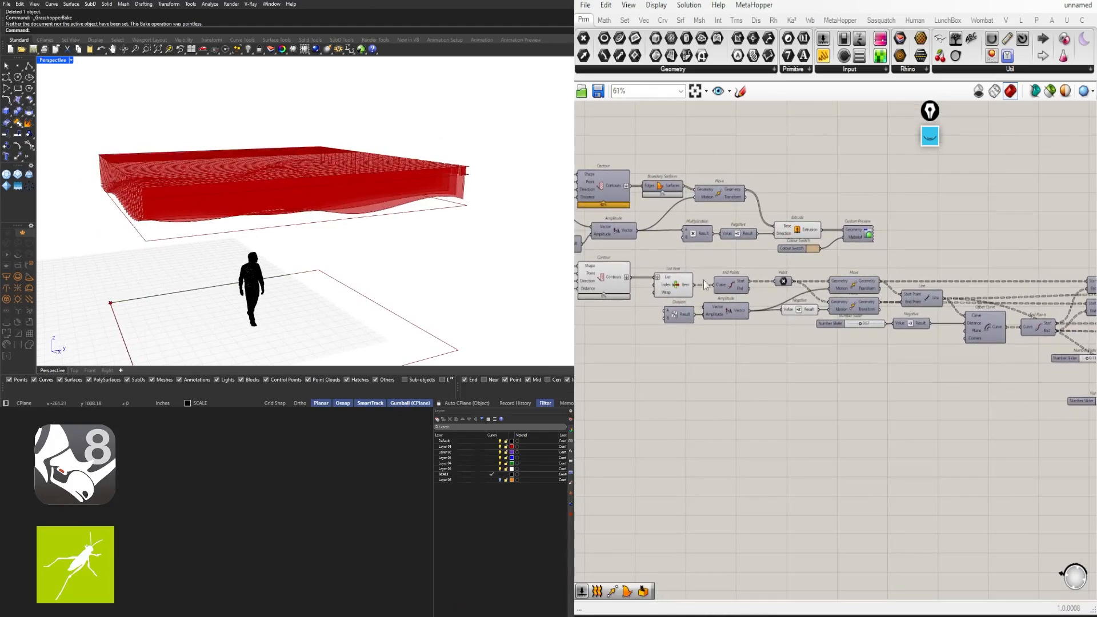
{"action": "right_click_drag", "start_coordinate": [261, 185], "coordinate": [524, 203]}
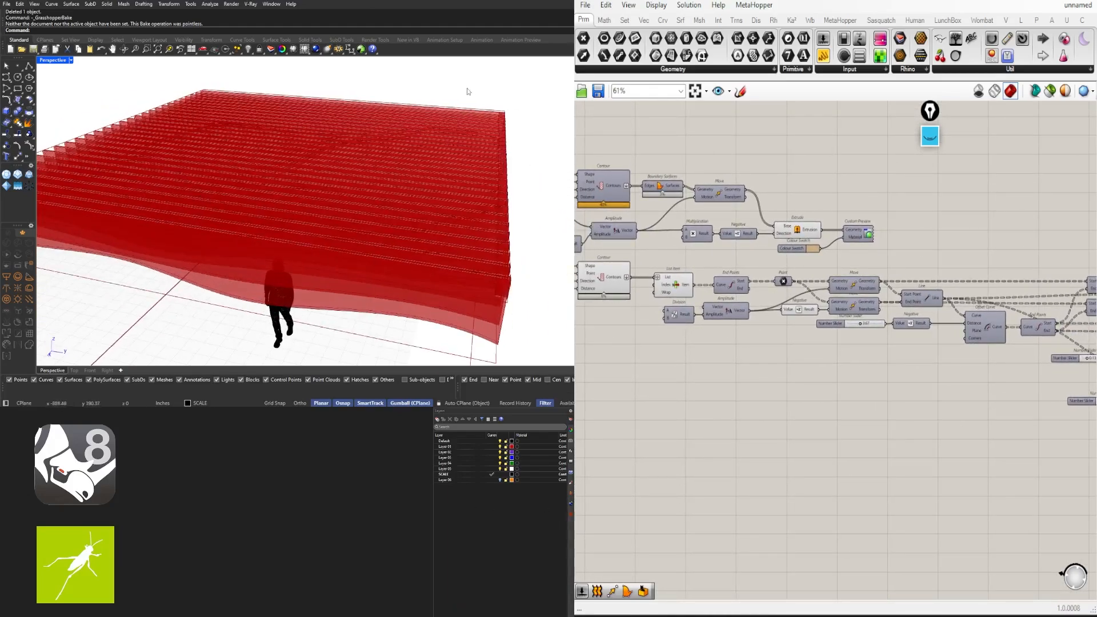
{"action": "scroll", "coordinate": [659, 362], "scroll_direction": "down", "scroll_amount": 3}
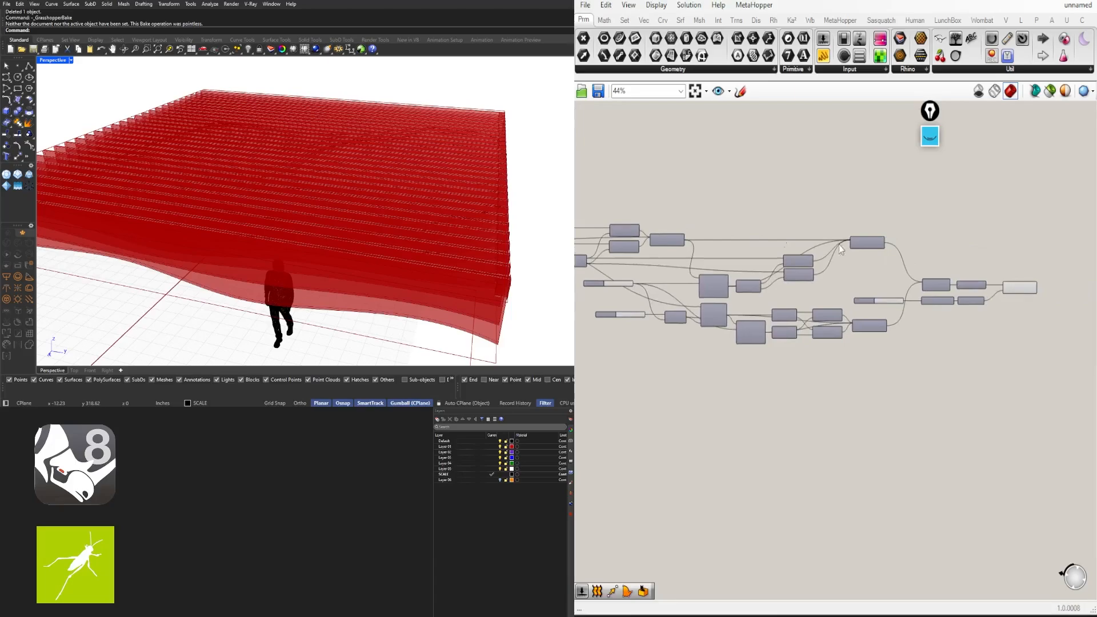
{"action": "right_click_drag", "start_coordinate": [341, 266], "coordinate": [486, 161]}
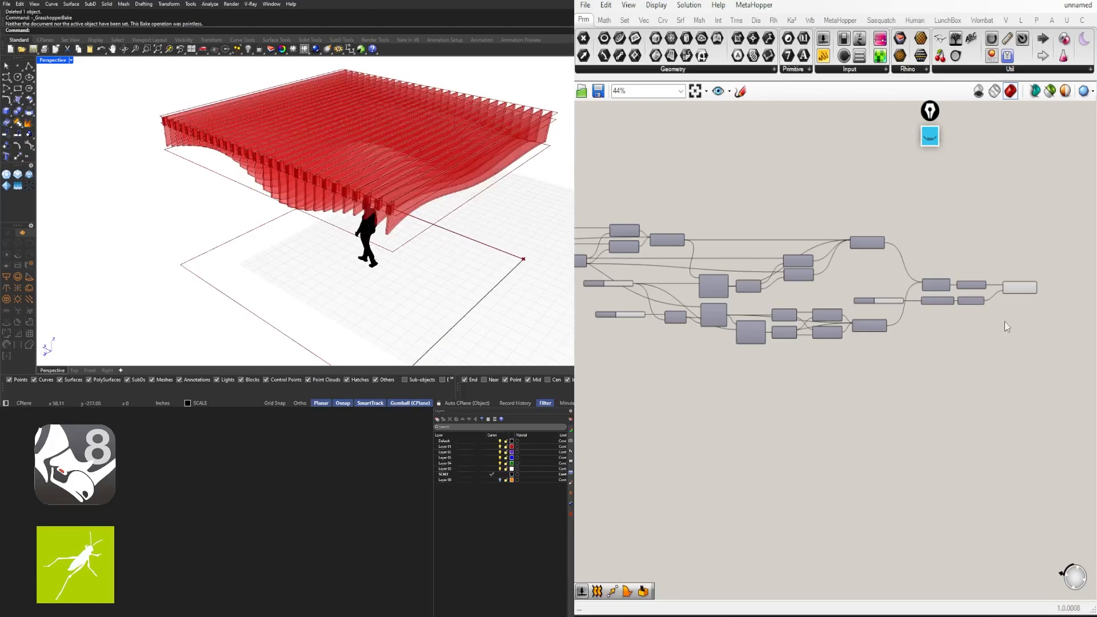
{"action": "scroll", "coordinate": [1000, 303], "scroll_direction": "up", "scroll_amount": 3}
{"action": "left_click", "coordinate": [1035, 292]}
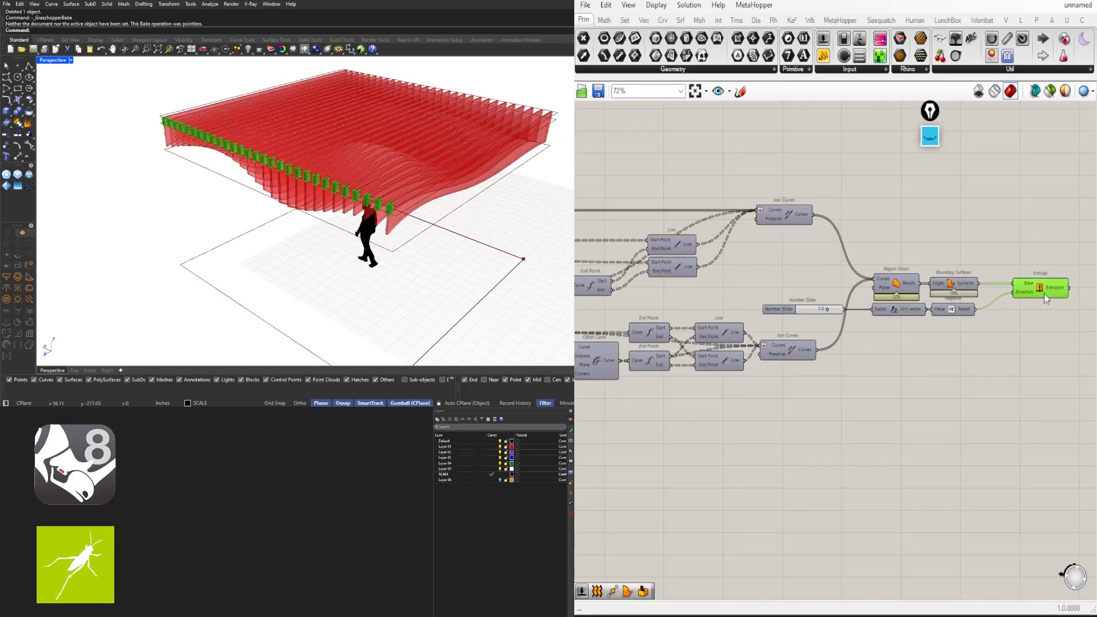
{"action": "left_click", "coordinate": [995, 298]}
{"action": "scroll", "coordinate": [1012, 297], "scroll_direction": "down", "scroll_amount": 5}
{"action": "scroll", "coordinate": [640, 265], "scroll_direction": "up", "scroll_amount": 5}
{"action": "right_click_drag", "start_coordinate": [646, 274], "coordinate": [864, 292]}
{"action": "scroll", "coordinate": [800, 292], "scroll_direction": "up", "scroll_amount": 3}
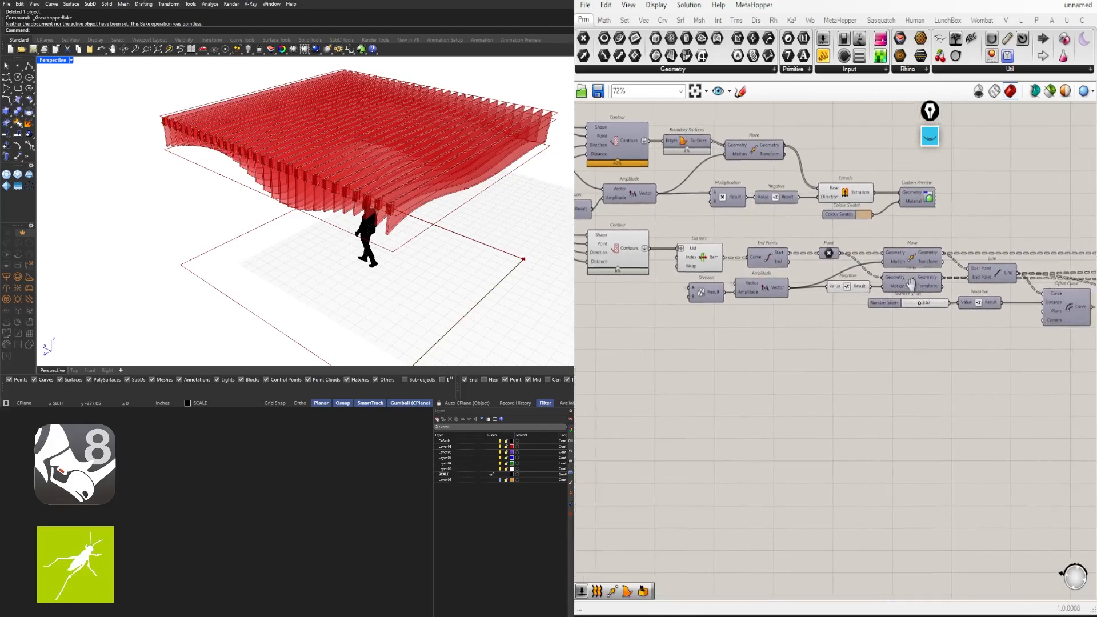
{"action": "left_click", "coordinate": [787, 292]}
{"action": "scroll", "coordinate": [792, 293], "scroll_direction": "up", "scroll_amount": 1}
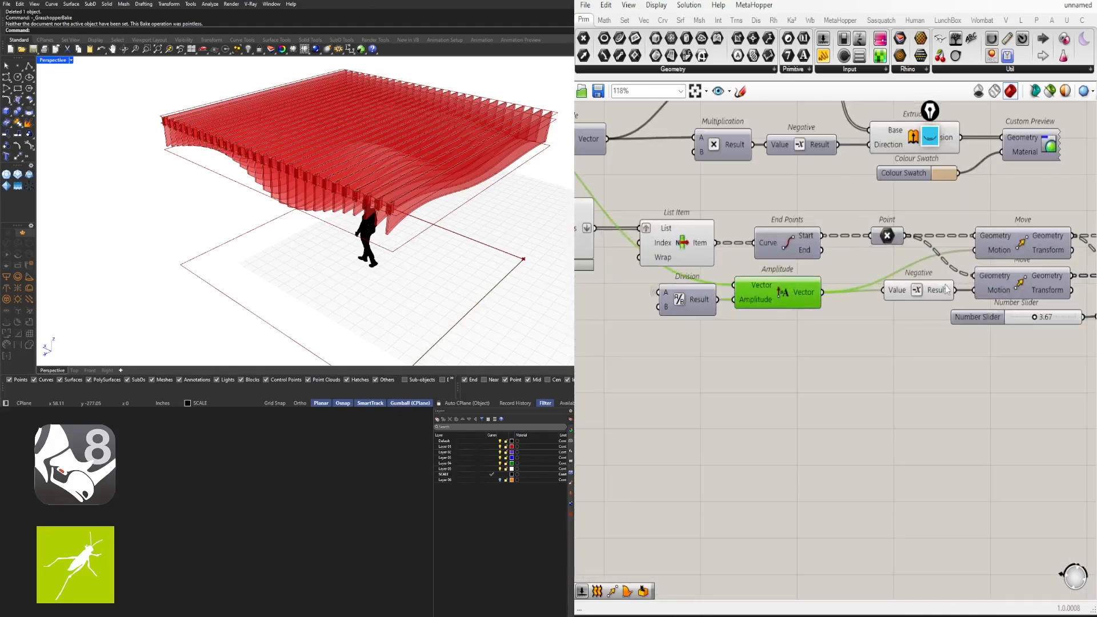
Disable the preview of both Move components
{"action": "right_click_drag", "start_coordinate": [1024, 264], "coordinate": [832, 285]}
{"action": "left_click_drag", "start_coordinate": [863, 229], "coordinate": [837, 300]}
{"action": "middle_click", "coordinate": [884, 215]}
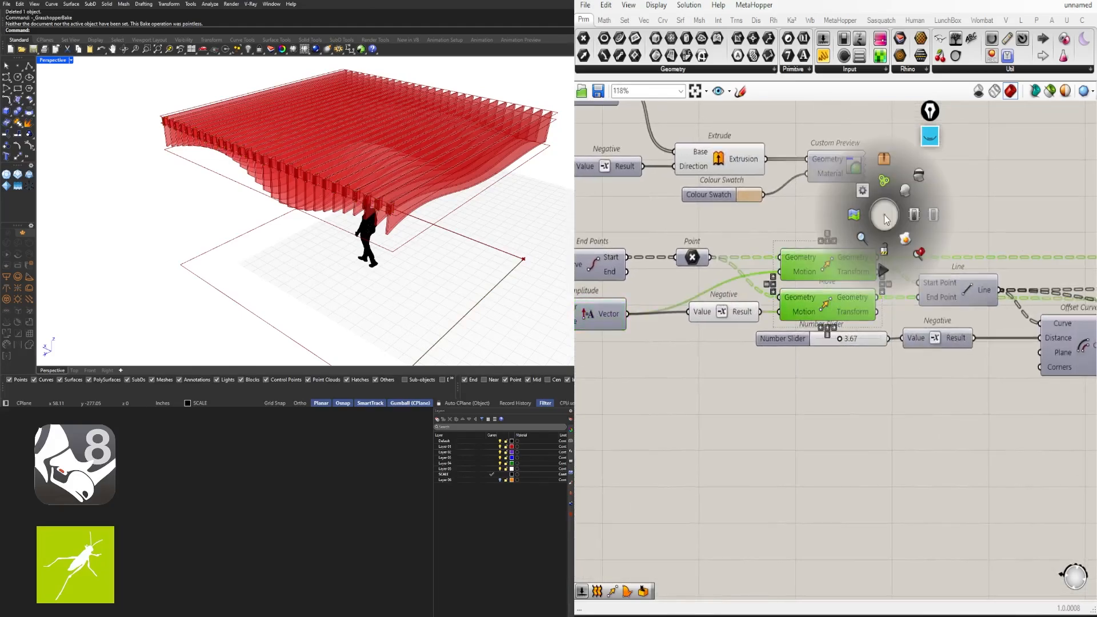
{"action": "left_click", "coordinate": [908, 191]}
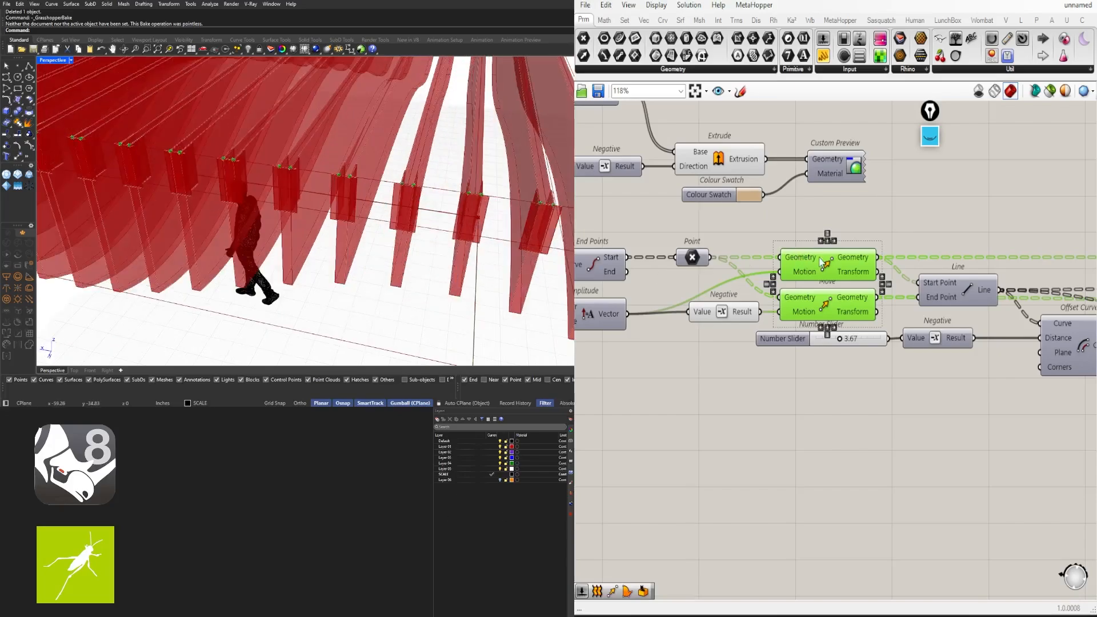
{"action": "middle_click", "coordinate": [820, 262]}
{"action": "left_click", "coordinate": [856, 220]}
{"action": "left_click", "coordinate": [897, 204]}
Check the Point component's wiring and window-select the lower component group
{"action": "scroll", "coordinate": [932, 303], "scroll_direction": "down", "scroll_amount": 4}
{"action": "scroll", "coordinate": [814, 292], "scroll_direction": "up", "scroll_amount": 2}
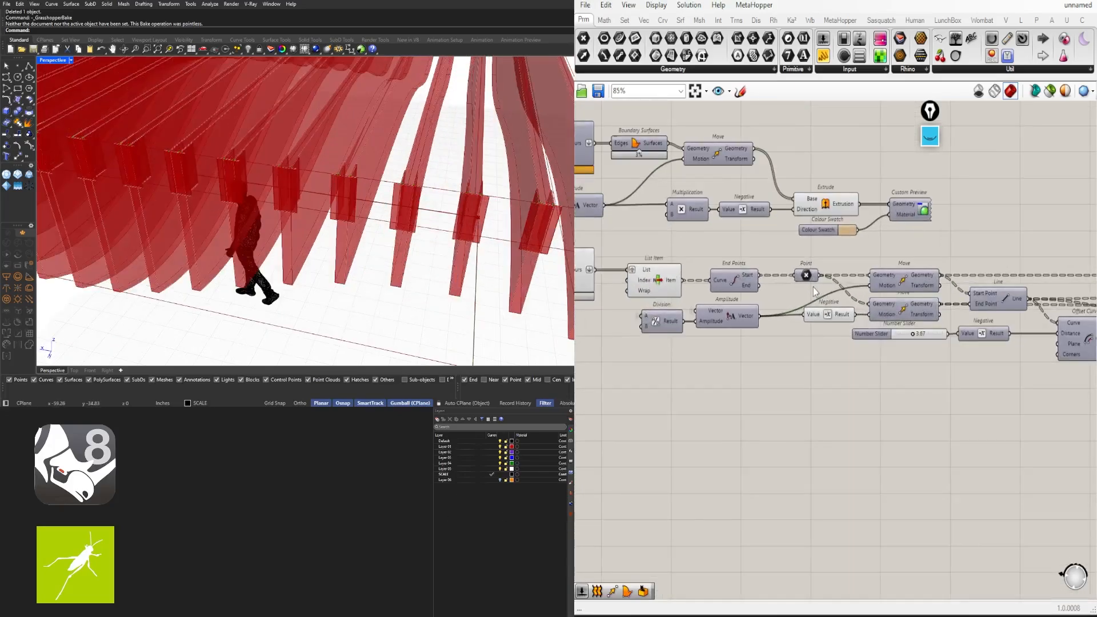
{"action": "left_click", "coordinate": [808, 278]}
{"action": "scroll", "coordinate": [810, 284], "scroll_direction": "down", "scroll_amount": 6}
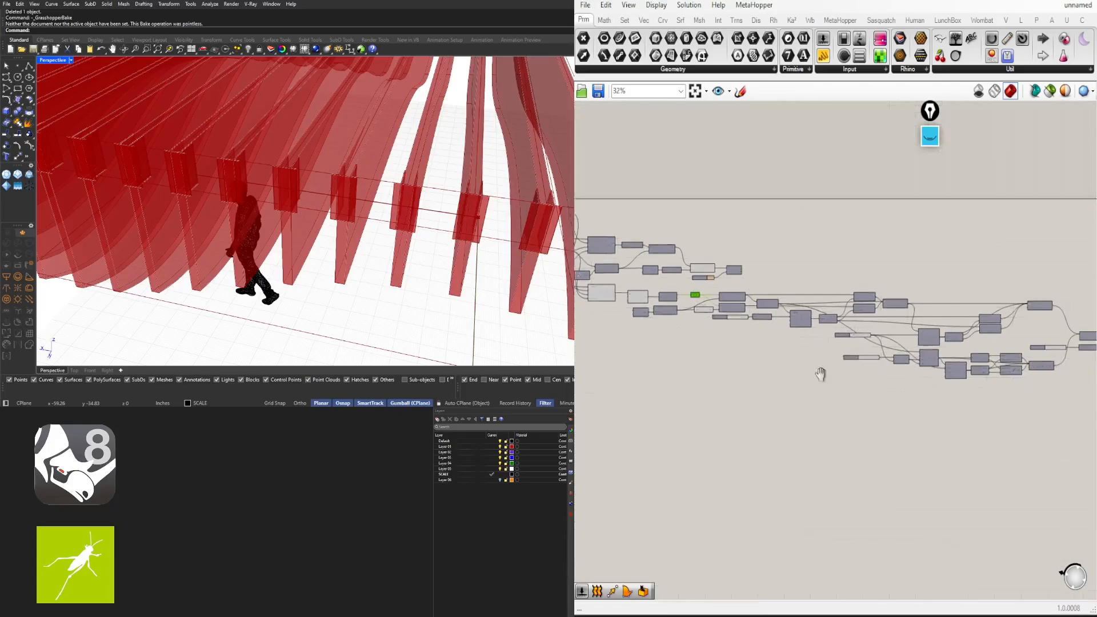
{"action": "left_click_drag", "start_coordinate": [1028, 402], "coordinate": [713, 310]}
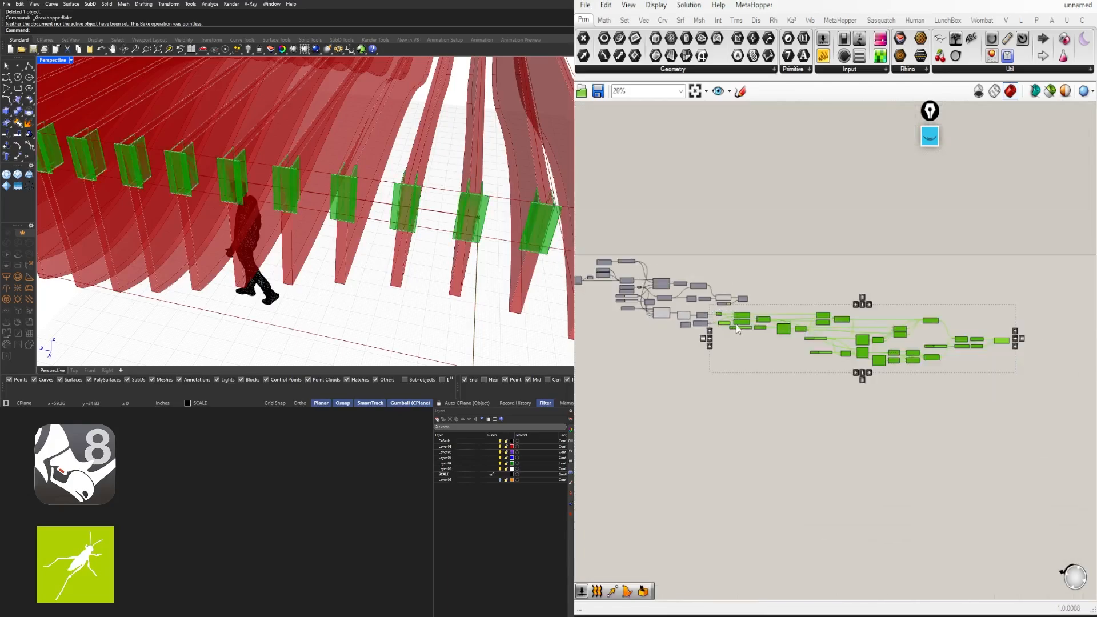
Review the lower group, dropping the Negative component from the selection
{"action": "scroll", "coordinate": [767, 327], "scroll_direction": "up", "scroll_amount": 6}
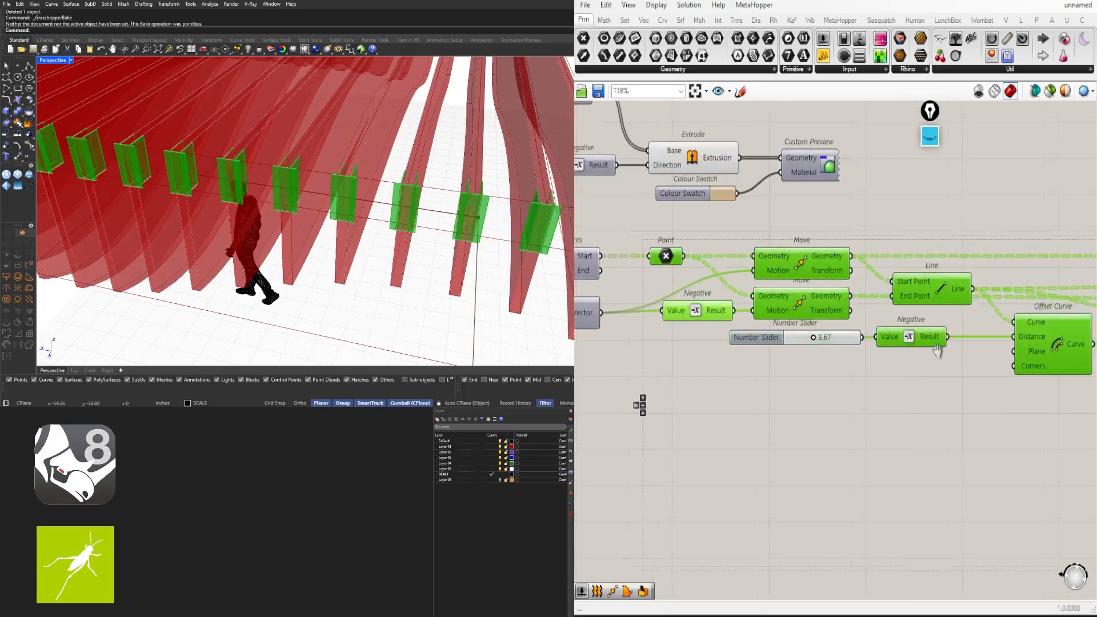
{"action": "right_click_drag", "start_coordinate": [938, 351], "coordinate": [887, 337]}
{"action": "left_click_drag", "start_coordinate": [912, 355], "coordinate": [800, 317], "text": "ctrl"}
{"action": "scroll", "coordinate": [882, 331], "scroll_direction": "down", "scroll_amount": 3}
{"action": "right_click_drag", "start_coordinate": [1017, 368], "coordinate": [801, 359]}
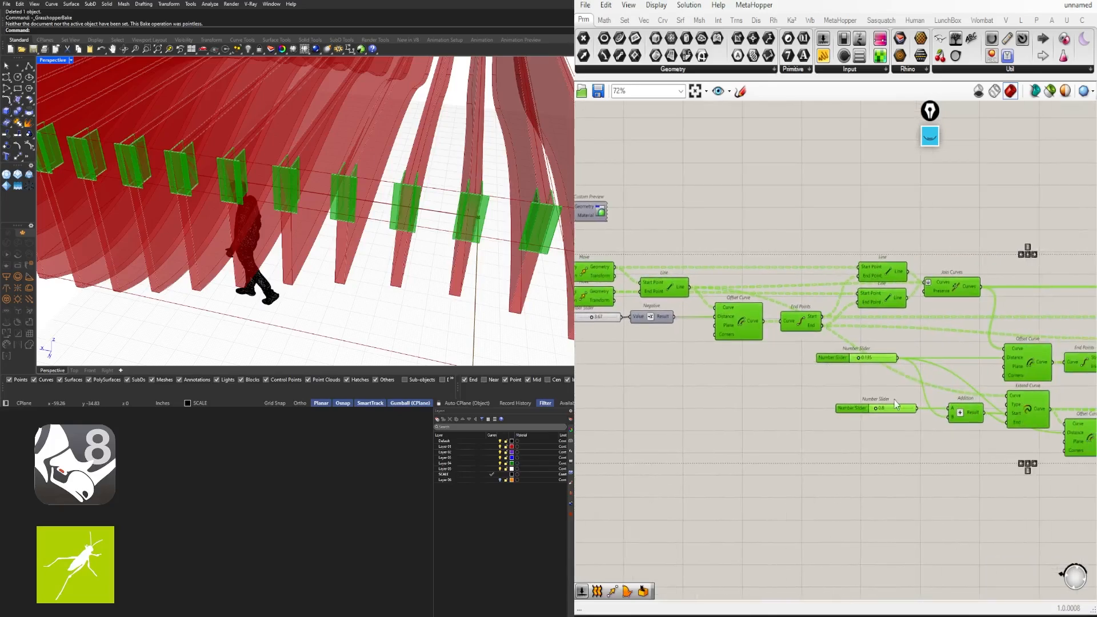
{"action": "right_click_drag", "start_coordinate": [939, 389], "coordinate": [929, 344]}
{"action": "scroll", "coordinate": [946, 366], "scroll_direction": "up", "scroll_amount": 3}
{"action": "scroll", "coordinate": [946, 365], "scroll_direction": "down", "scroll_amount": 2}
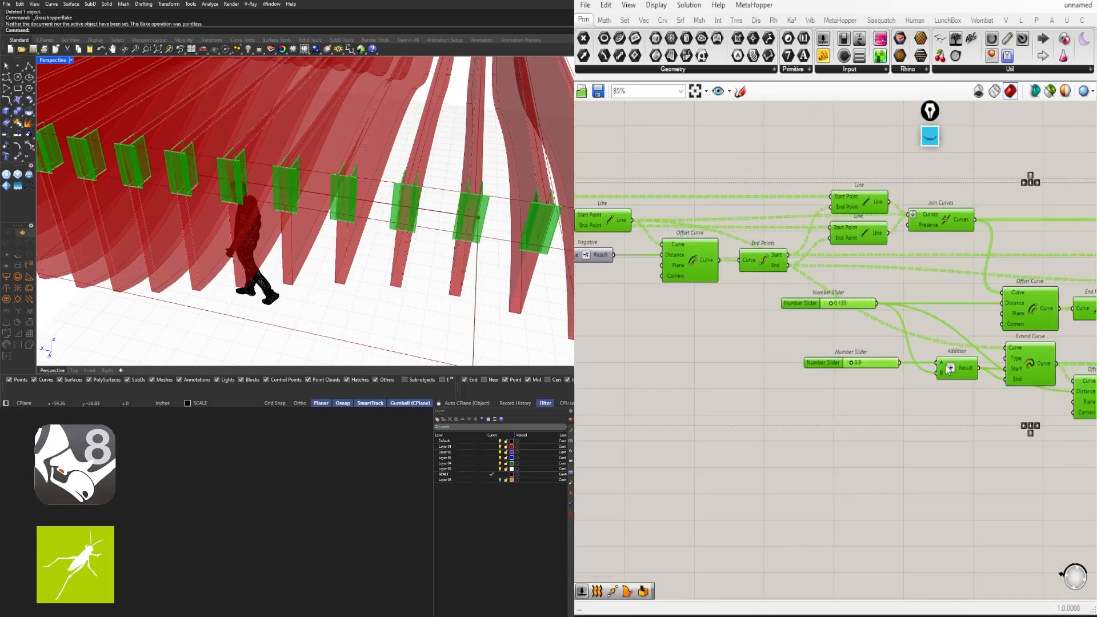
Window-select the whole connector component cluster
{"action": "left_click", "coordinate": [924, 408]}
{"action": "scroll", "coordinate": [924, 408], "scroll_direction": "down", "scroll_amount": 5}
{"action": "right_click_drag", "start_coordinate": [937, 420], "coordinate": [832, 359]}
{"action": "scroll", "coordinate": [843, 366], "scroll_direction": "down", "scroll_amount": 3}
{"action": "left_click_drag", "start_coordinate": [981, 396], "coordinate": [691, 289]}
{"action": "scroll", "coordinate": [691, 289], "scroll_direction": "up", "scroll_amount": 5}
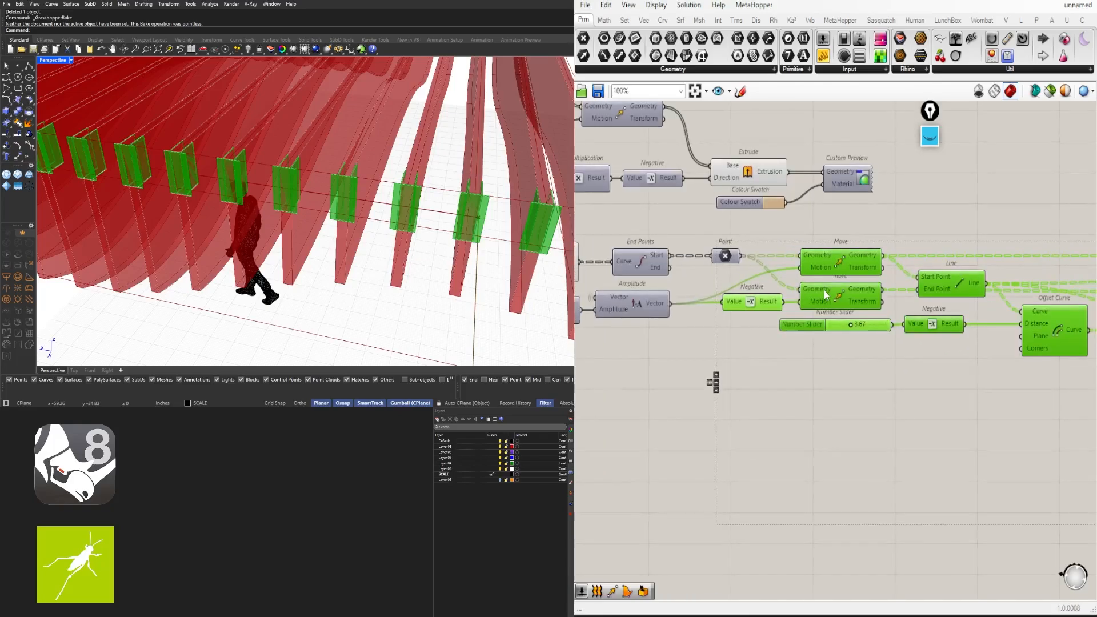
{"action": "scroll", "coordinate": [790, 283], "scroll_direction": "down", "scroll_amount": 3}
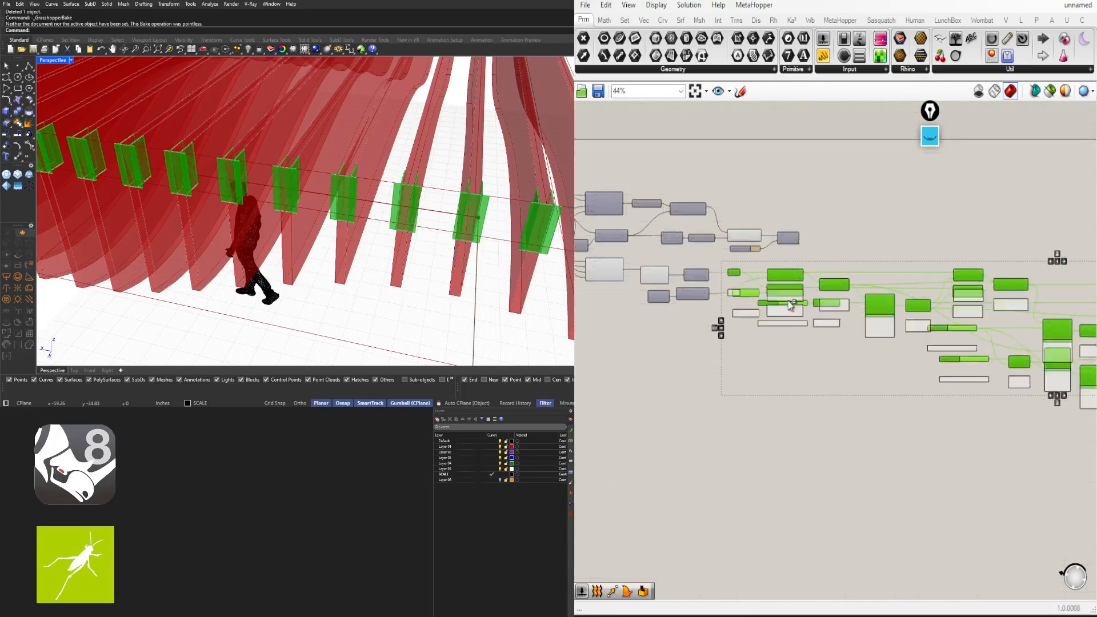
Duplicate the connector components and place the copy just below the originals
{"action": "left_click_drag", "start_coordinate": [789, 301], "coordinate": [791, 404], "text": "alt"}
{"action": "scroll", "coordinate": [493, 234], "scroll_direction": "down", "scroll_amount": 4}
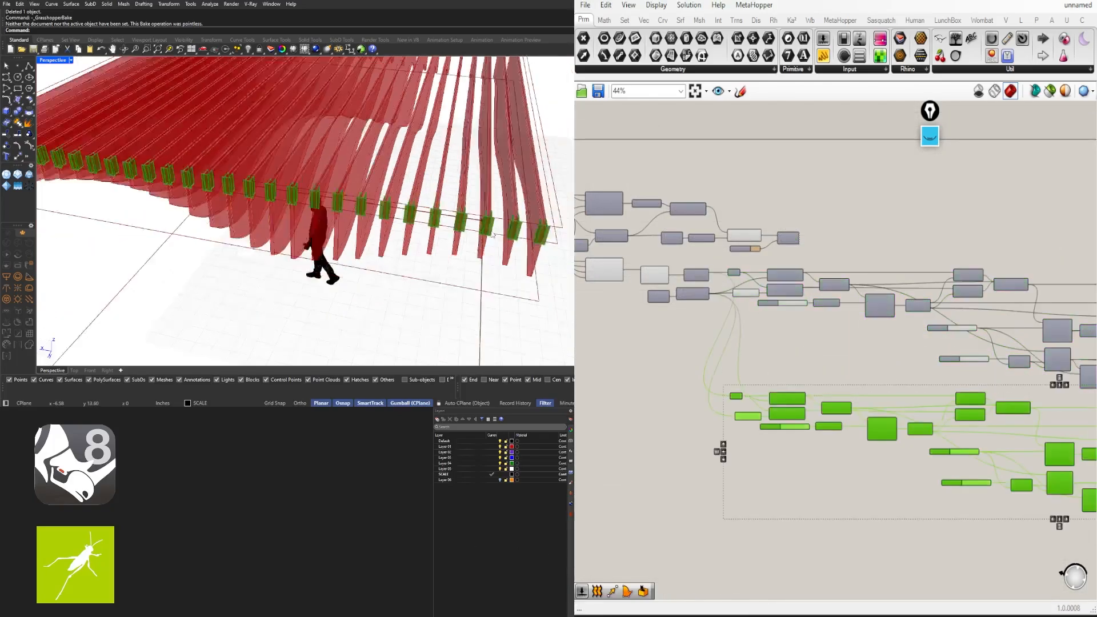
{"action": "scroll", "coordinate": [508, 223], "scroll_direction": "down", "scroll_amount": 4}
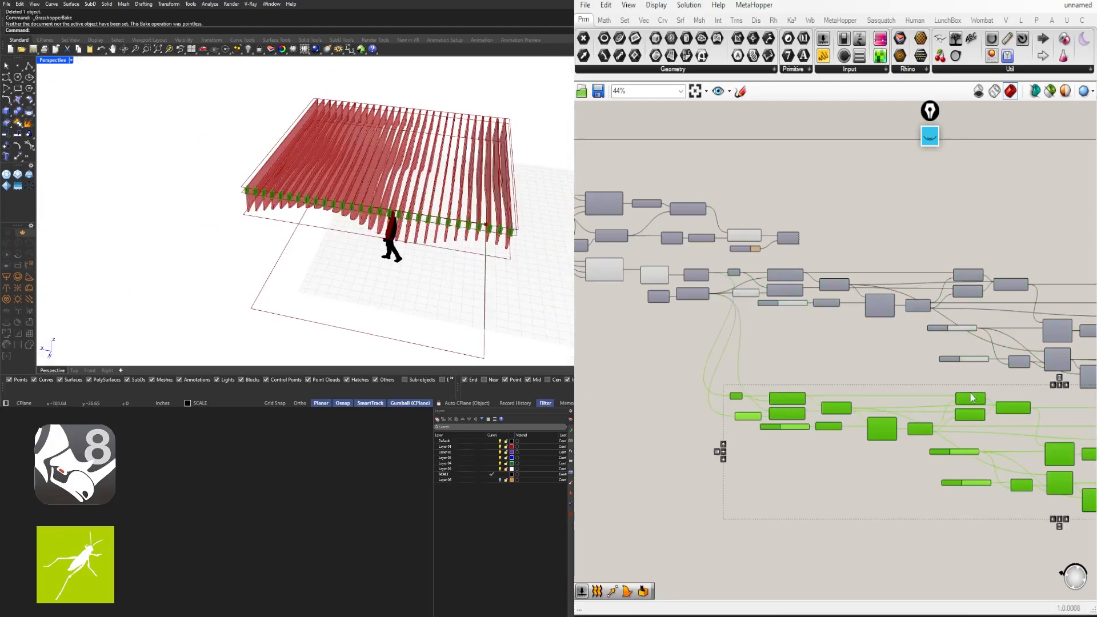
{"action": "right_click_drag", "start_coordinate": [971, 394], "coordinate": [802, 343]}
{"action": "scroll", "coordinate": [802, 343], "scroll_direction": "down", "scroll_amount": 2}
{"action": "left_click_drag", "start_coordinate": [802, 343], "coordinate": [802, 364]}
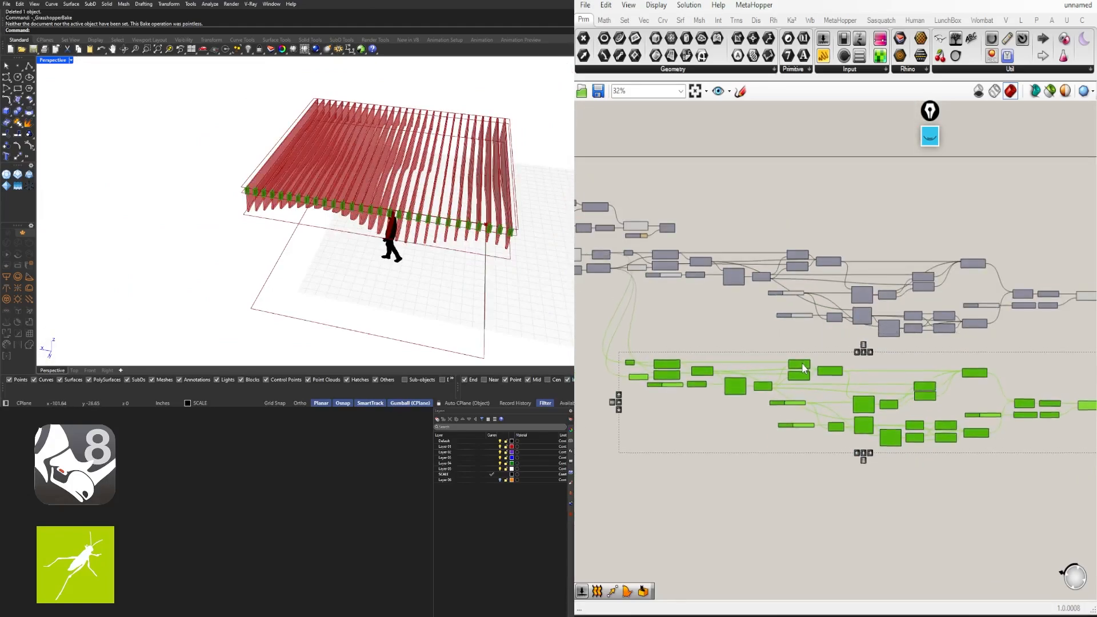
{"action": "left_click", "coordinate": [624, 303]}
Wire the End Points' End output into the copied Point component's input
{"action": "scroll", "coordinate": [623, 301], "scroll_direction": "up", "scroll_amount": 5}
{"action": "right_click_drag", "start_coordinate": [703, 286], "coordinate": [962, 265]}
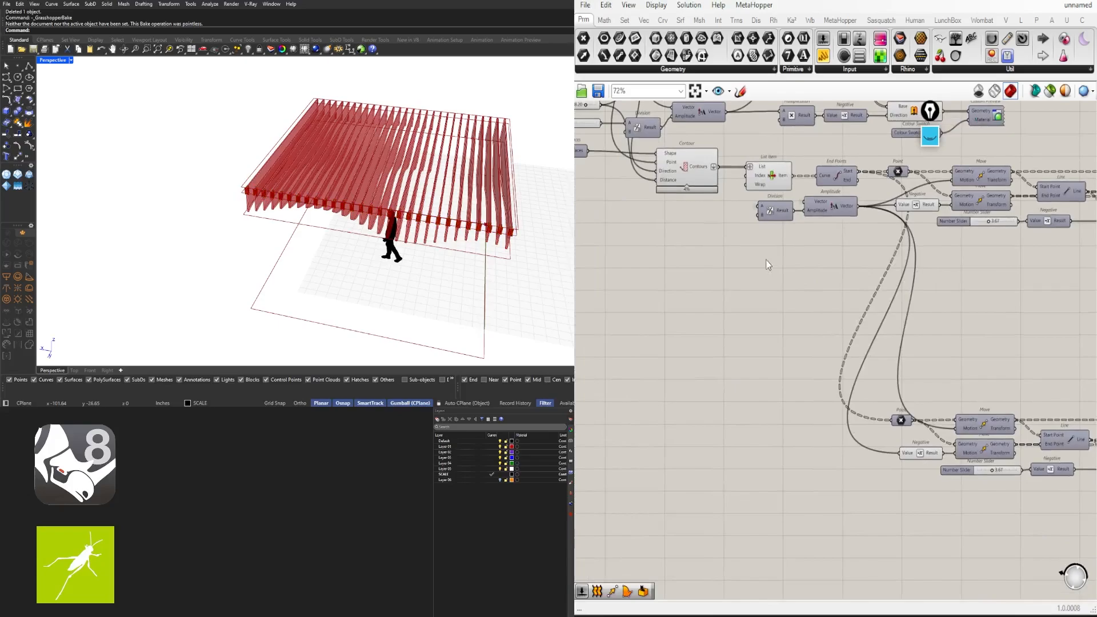
{"action": "scroll", "coordinate": [865, 166], "scroll_direction": "up", "scroll_amount": 3}
{"action": "scroll", "coordinate": [851, 168], "scroll_direction": "down", "scroll_amount": 1}
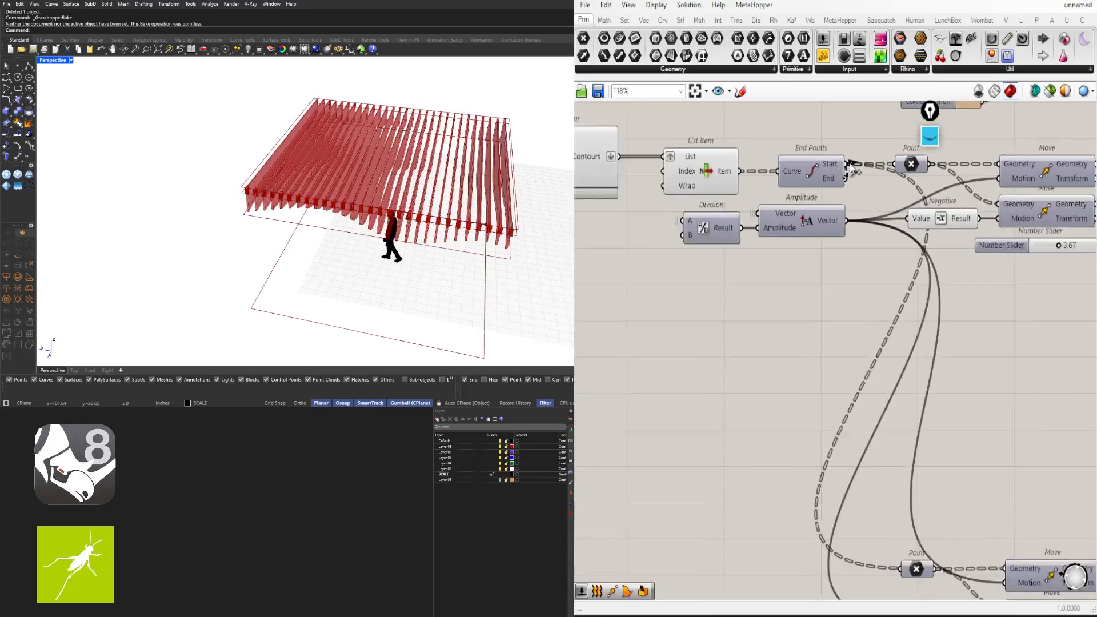
{"action": "scroll", "coordinate": [852, 166], "scroll_direction": "down", "scroll_amount": 2}
{"action": "left_click_drag", "start_coordinate": [849, 174], "coordinate": [889, 456]}
Orbit and zoom around the canopy to inspect the roof's right-hand edge
{"action": "right_click_drag", "start_coordinate": [492, 243], "coordinate": [400, 174]}
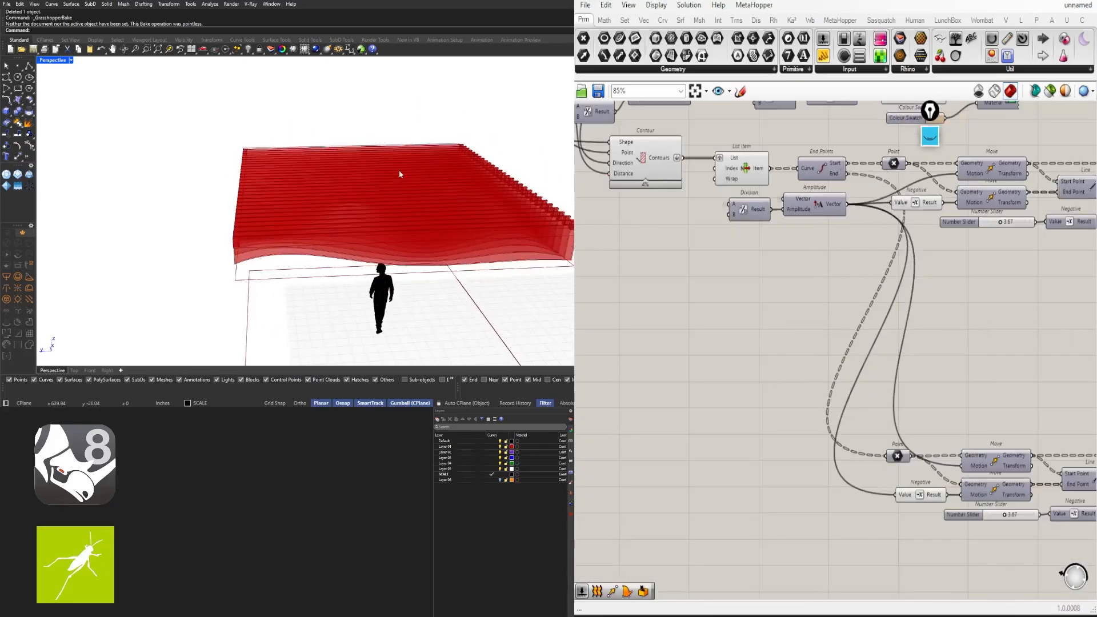
{"action": "scroll", "coordinate": [400, 174], "scroll_direction": "down", "scroll_amount": 2}
{"action": "scroll", "coordinate": [516, 218], "scroll_direction": "up", "scroll_amount": 5}
{"action": "scroll", "coordinate": [483, 284], "scroll_direction": "up", "scroll_amount": 3}
{"action": "right_click_drag", "start_coordinate": [517, 217], "coordinate": [419, 267]}
{"action": "scroll", "coordinate": [335, 224], "scroll_direction": "up", "scroll_amount": 6}
{"action": "scroll", "coordinate": [331, 225], "scroll_direction": "down", "scroll_amount": 5}
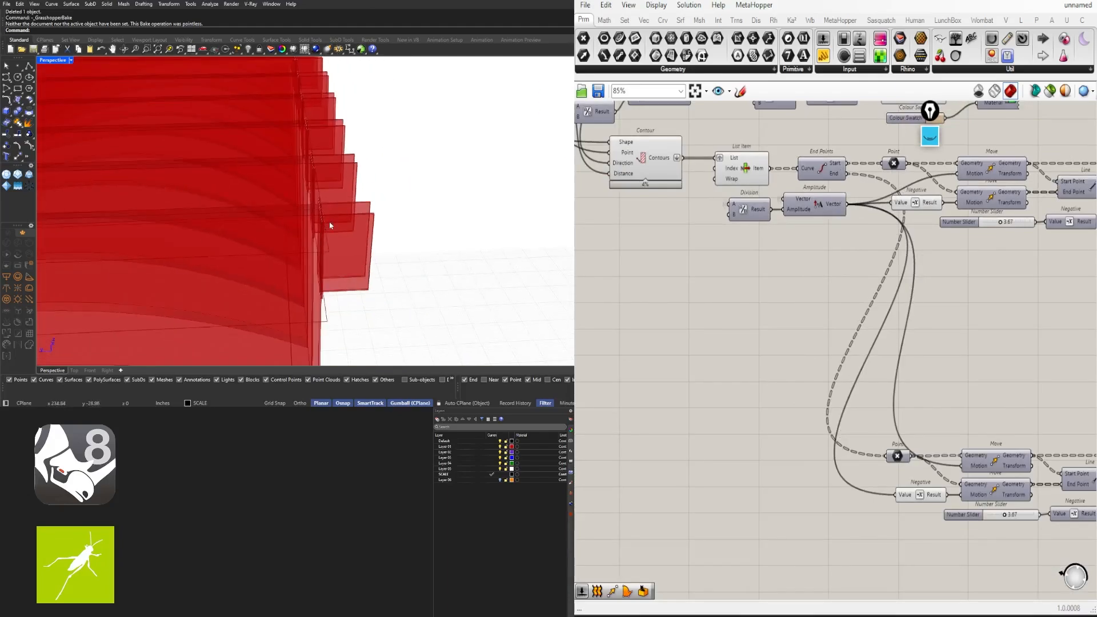
{"action": "scroll", "coordinate": [330, 225], "scroll_direction": "up", "scroll_amount": 5}
{"action": "scroll", "coordinate": [320, 226], "scroll_direction": "down", "scroll_amount": 4}
{"action": "scroll", "coordinate": [366, 281], "scroll_direction": "up", "scroll_amount": 4}
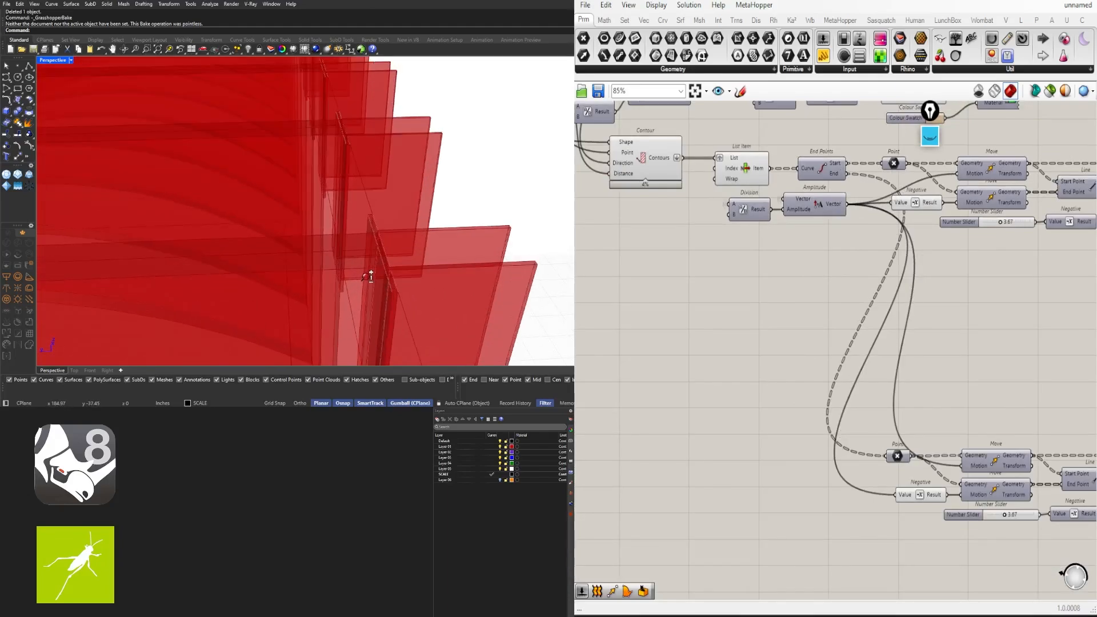
{"action": "scroll", "coordinate": [937, 355], "scroll_direction": "down", "scroll_amount": 2}
Connect the upper Negative to the lower Offset Curve's Distance input
{"action": "right_click_drag", "start_coordinate": [968, 386], "coordinate": [830, 338]}
{"action": "scroll", "coordinate": [810, 439], "scroll_direction": "up", "scroll_amount": 2}
{"action": "scroll", "coordinate": [850, 394], "scroll_direction": "down", "scroll_amount": 1}
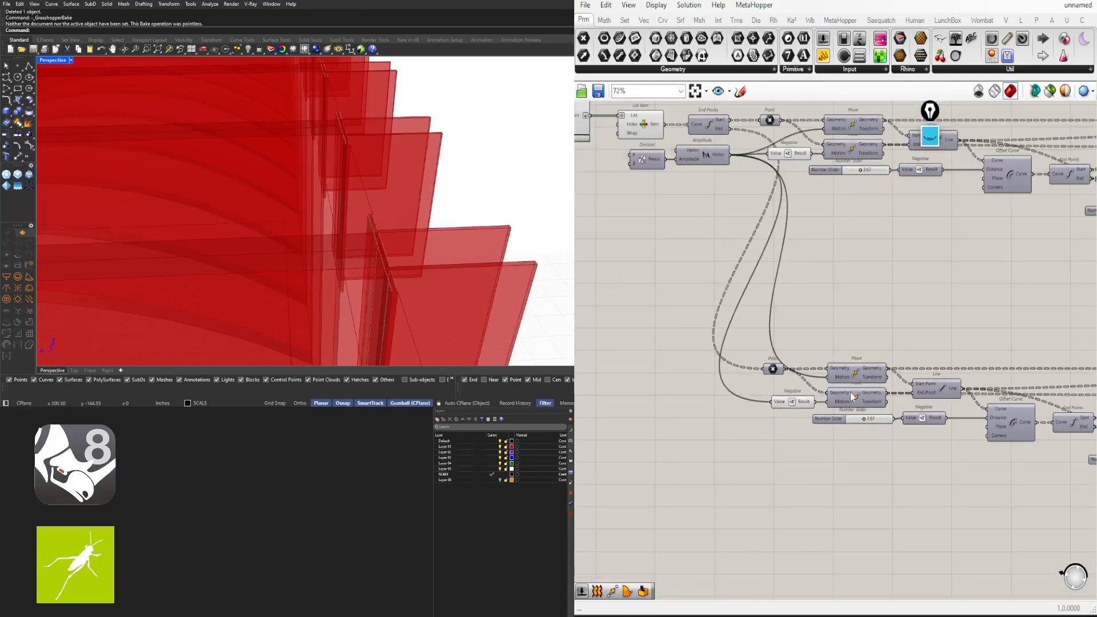
{"action": "right_click_drag", "start_coordinate": [990, 196], "coordinate": [896, 185]}
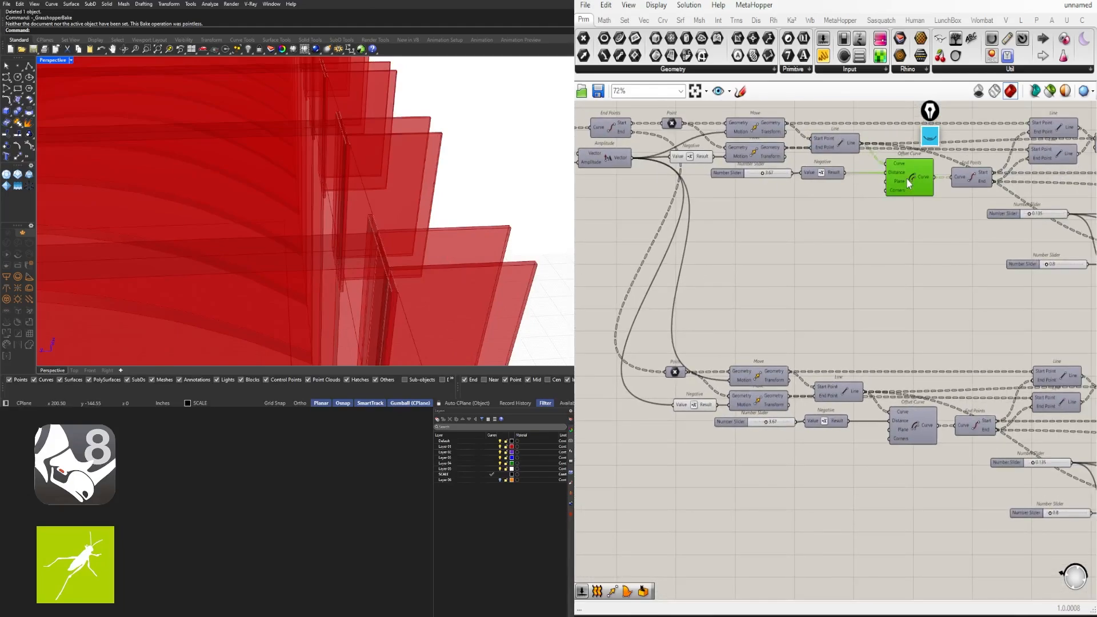
{"action": "middle_click", "coordinate": [907, 177]}
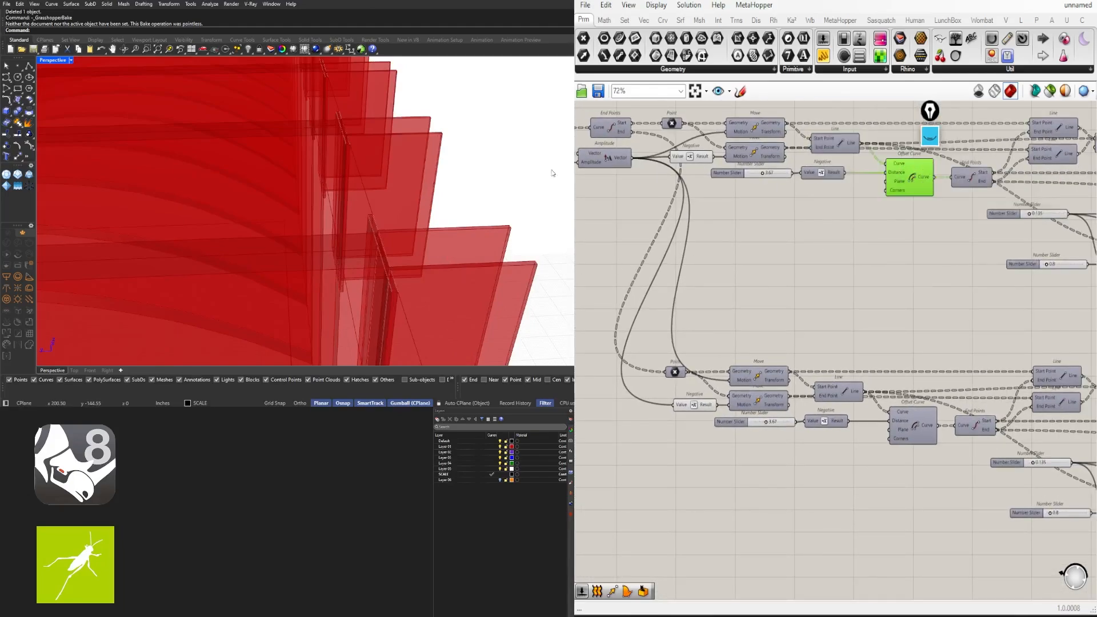
{"action": "scroll", "coordinate": [546, 177], "scroll_direction": "down", "scroll_amount": 12}
{"action": "scroll", "coordinate": [256, 178], "scroll_direction": "up", "scroll_amount": 7}
{"action": "right_click_drag", "start_coordinate": [269, 179], "coordinate": [469, 185]}
{"action": "scroll", "coordinate": [457, 192], "scroll_direction": "up", "scroll_amount": 6}
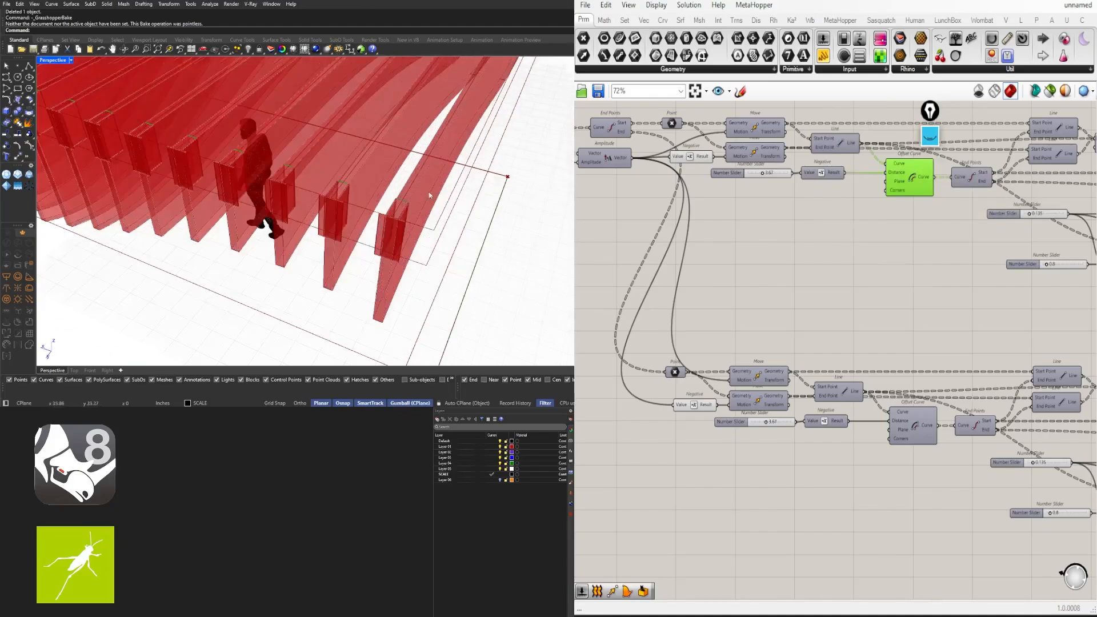
{"action": "left_click", "coordinate": [830, 176]}
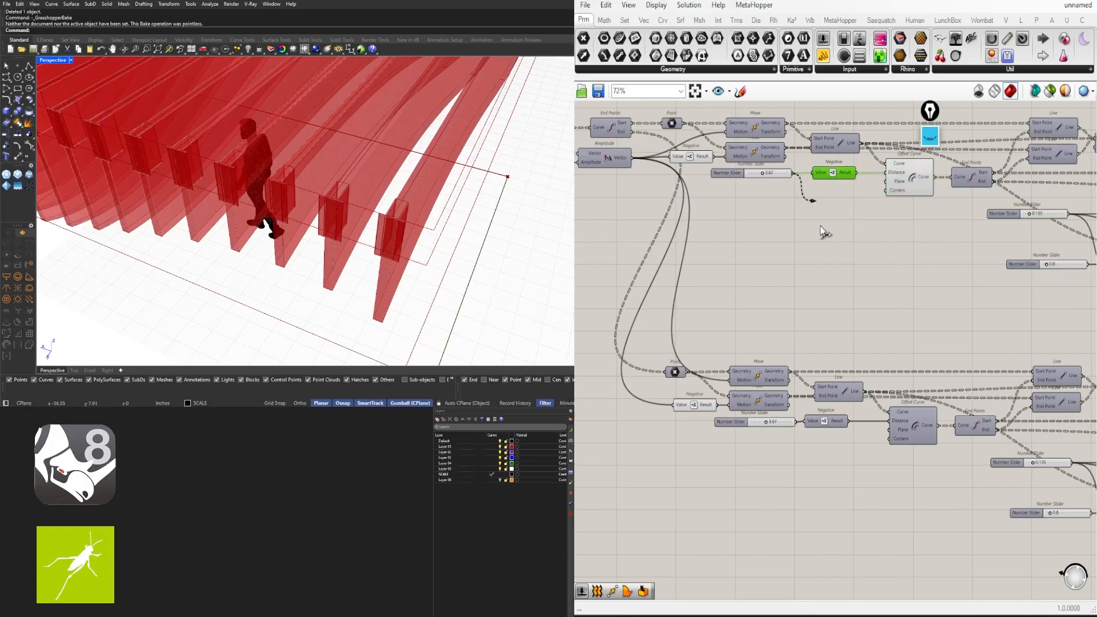
{"action": "left_click_drag", "start_coordinate": [823, 231], "coordinate": [889, 429]}
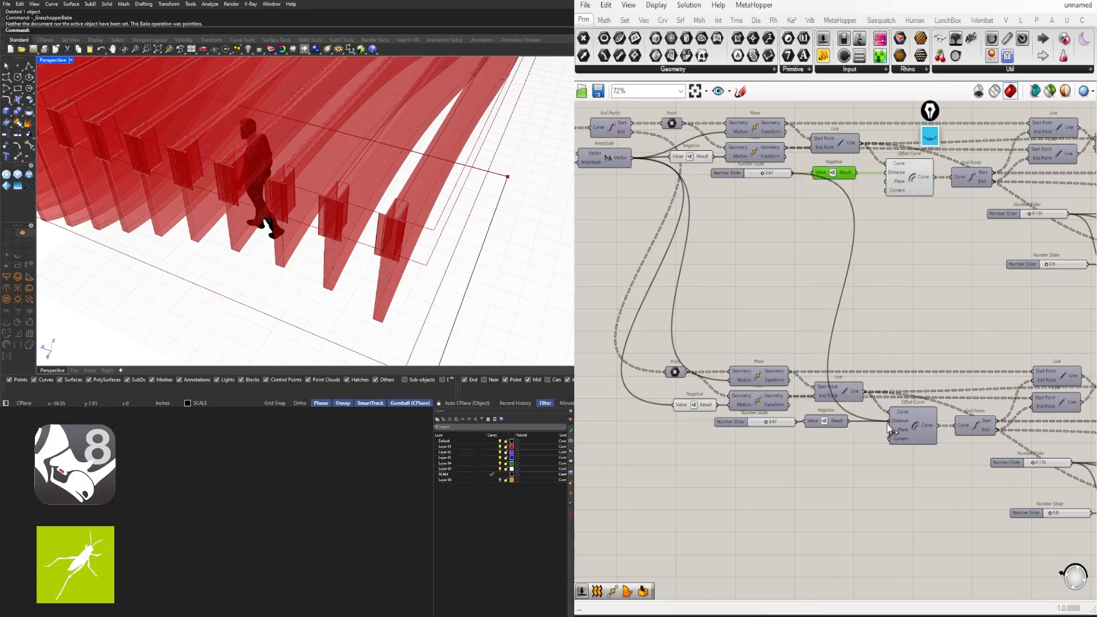
{"action": "left_click_drag", "start_coordinate": [741, 177], "coordinate": [739, 187]}
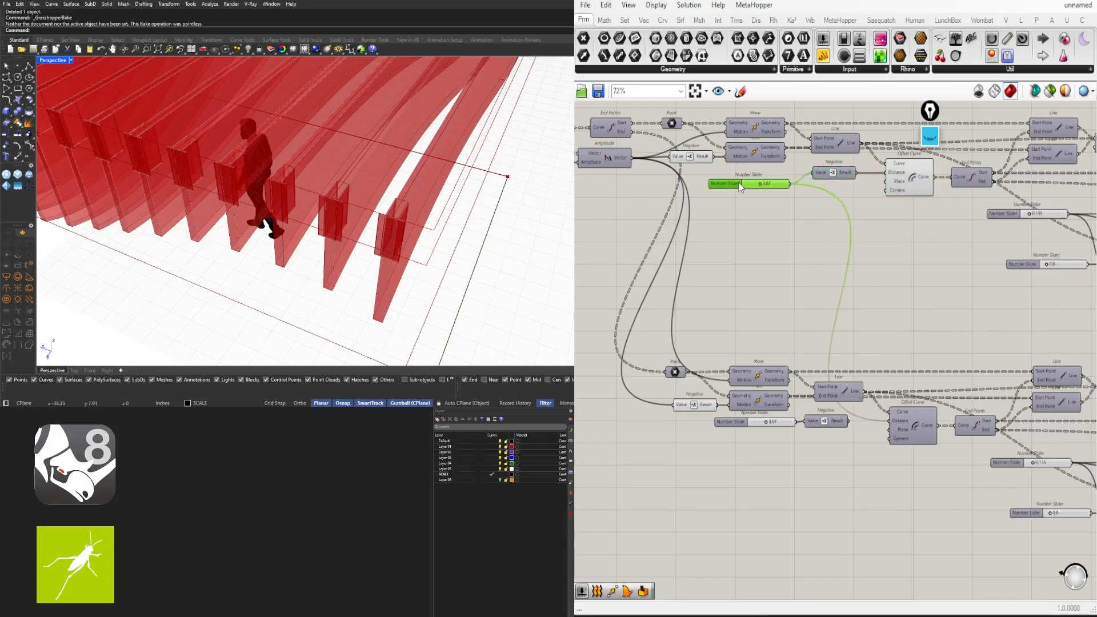
{"action": "left_click", "coordinate": [752, 268]}
Delete the lower Number Slider and Negative components
{"action": "left_click_drag", "start_coordinate": [761, 423], "coordinate": [761, 422]}
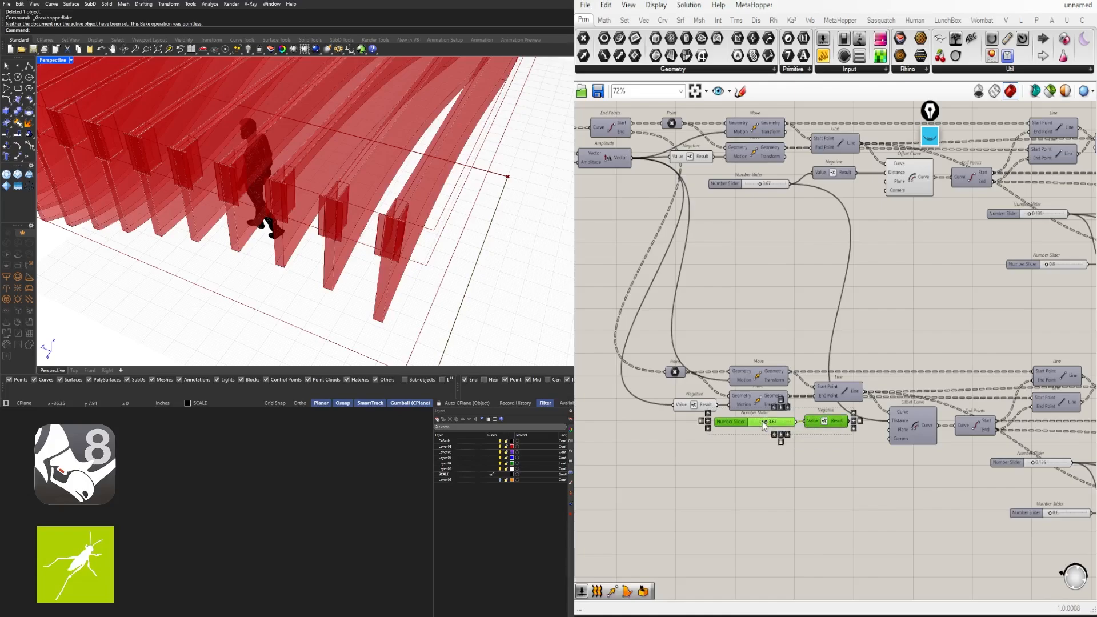
{"action": "key", "text": "Delete"}
{"action": "scroll", "coordinate": [314, 231], "scroll_direction": "down", "scroll_amount": 8}
{"action": "mouse_move", "coordinate": [315, 231]}
{"action": "right_mouse_down"}
{"action": "mouse_move", "coordinate": [350, 206]}
{"action": "mouse_move", "coordinate": [311, 226]}
{"action": "right_mouse_up"}
{"action": "scroll", "coordinate": [360, 207], "scroll_direction": "up", "scroll_amount": 8}
{"action": "scroll", "coordinate": [314, 228], "scroll_direction": "up", "scroll_amount": 4}
{"action": "scroll", "coordinate": [320, 223], "scroll_direction": "up", "scroll_amount": 3}
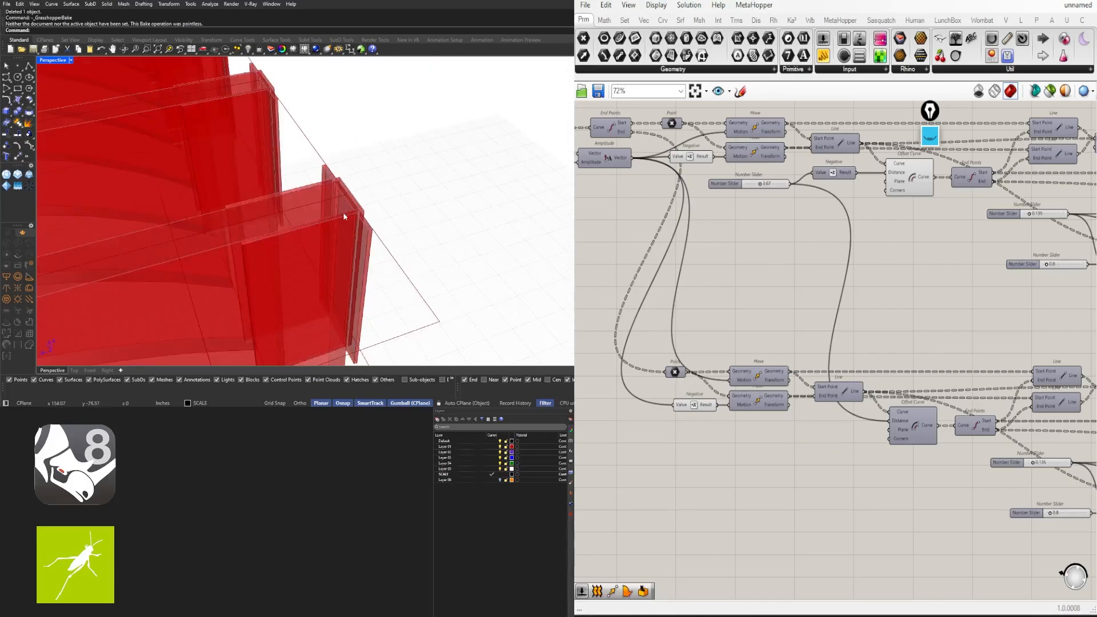
{"action": "scroll", "coordinate": [937, 355], "scroll_direction": "down", "scroll_amount": 2}
{"action": "right_click_drag", "start_coordinate": [919, 319], "coordinate": [852, 325]}
Turn off the lower Offset Curve's preview
{"action": "scroll", "coordinate": [830, 237], "scroll_direction": "up", "scroll_amount": 2}
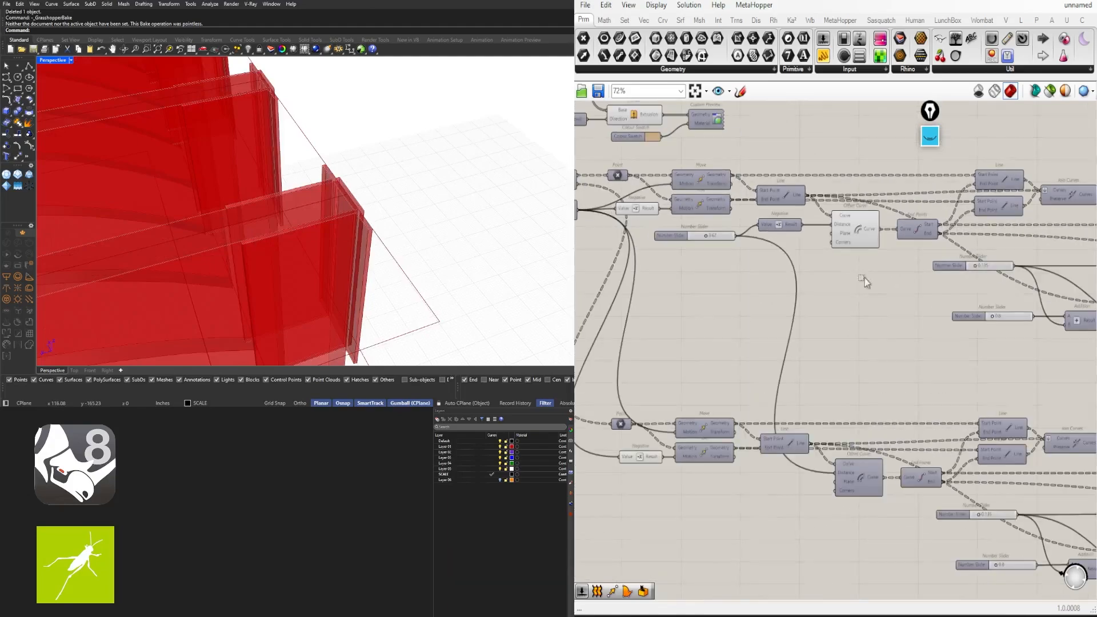
{"action": "left_click_drag", "start_coordinate": [865, 275], "coordinate": [832, 217]}
{"action": "middle_click", "coordinate": [831, 216]}
{"action": "left_click", "coordinate": [865, 179]}
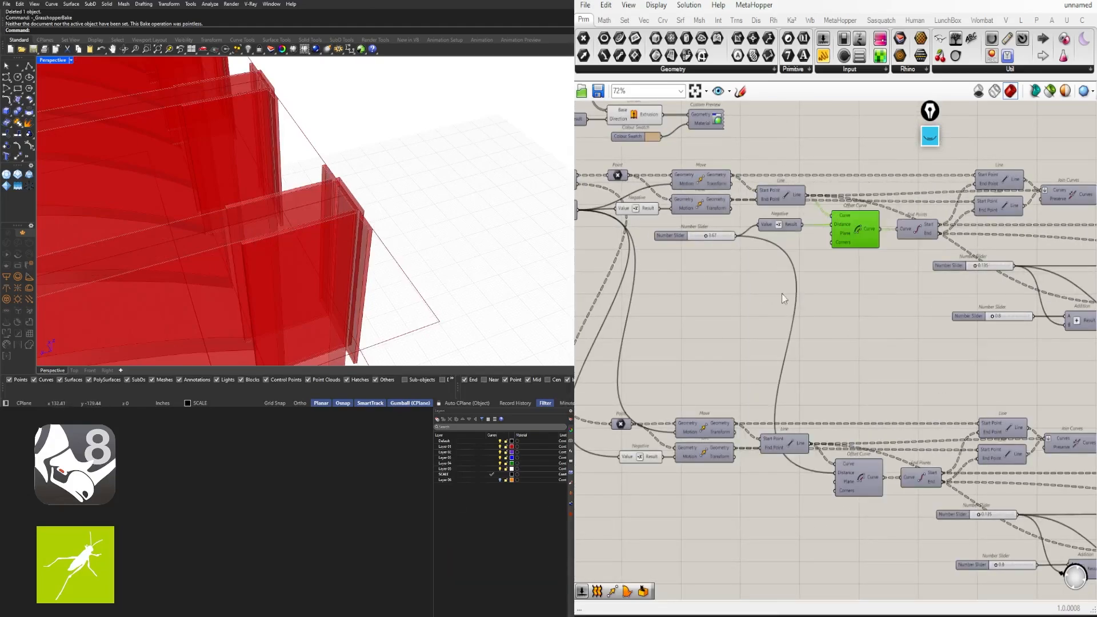
Move the 0.135 slider below Offset Curve, near the lower wave components
{"action": "right_click_drag", "start_coordinate": [915, 385], "coordinate": [843, 369]}
{"action": "right_click_drag", "start_coordinate": [917, 288], "coordinate": [844, 234]}
{"action": "left_click_drag", "start_coordinate": [757, 217], "coordinate": [712, 217]}
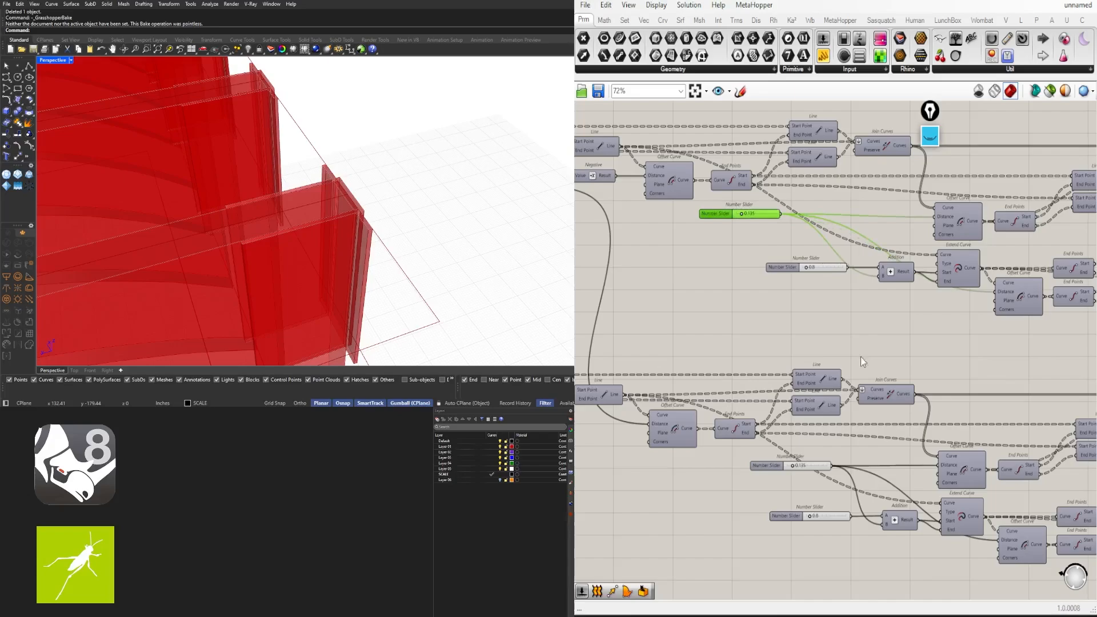
{"action": "left_click", "coordinate": [772, 468]}
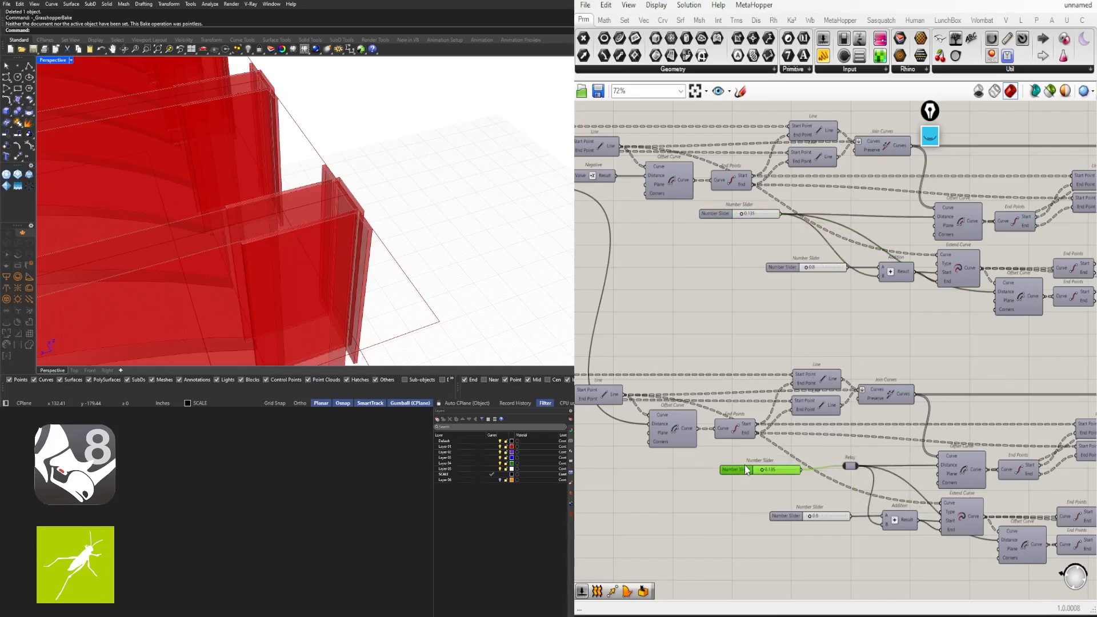
{"action": "scroll", "coordinate": [817, 454], "scroll_direction": "up", "scroll_amount": 2}
{"action": "scroll", "coordinate": [798, 407], "scroll_direction": "down", "scroll_amount": 2}
{"action": "right_click_drag", "start_coordinate": [802, 421], "coordinate": [837, 444]}
{"action": "scroll", "coordinate": [841, 456], "scroll_direction": "down", "scroll_amount": 1}
Add a Negative component fed by the 0.135 slider, placed on the Relay's line
{"action": "double_click", "coordinate": [841, 456]}
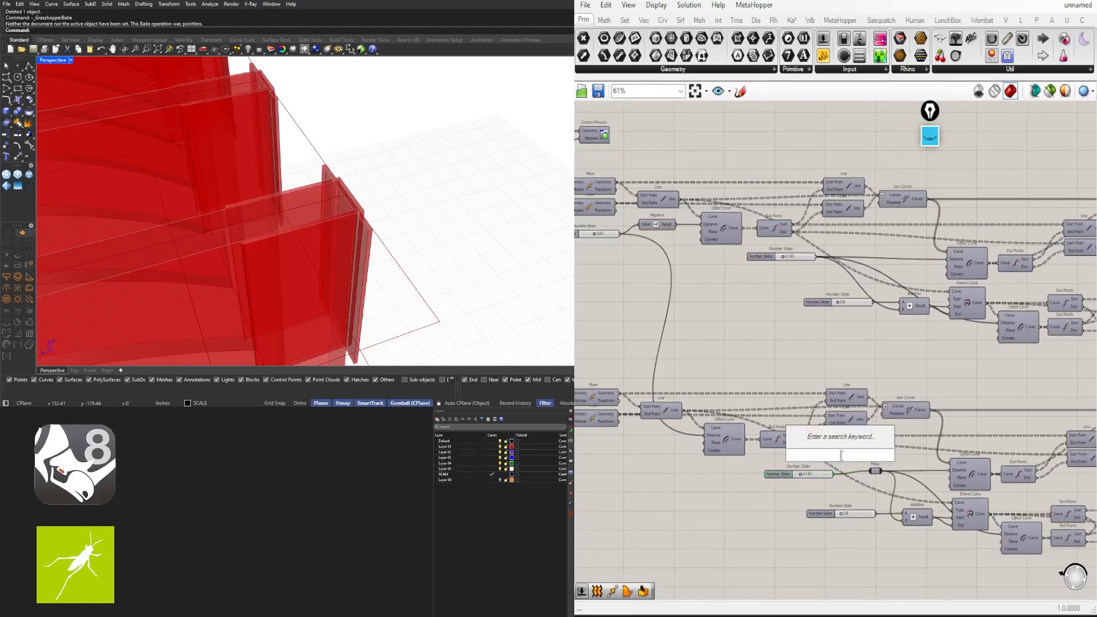
{"action": "type", "text": "neg"}
{"action": "left_click", "coordinate": [833, 445]}
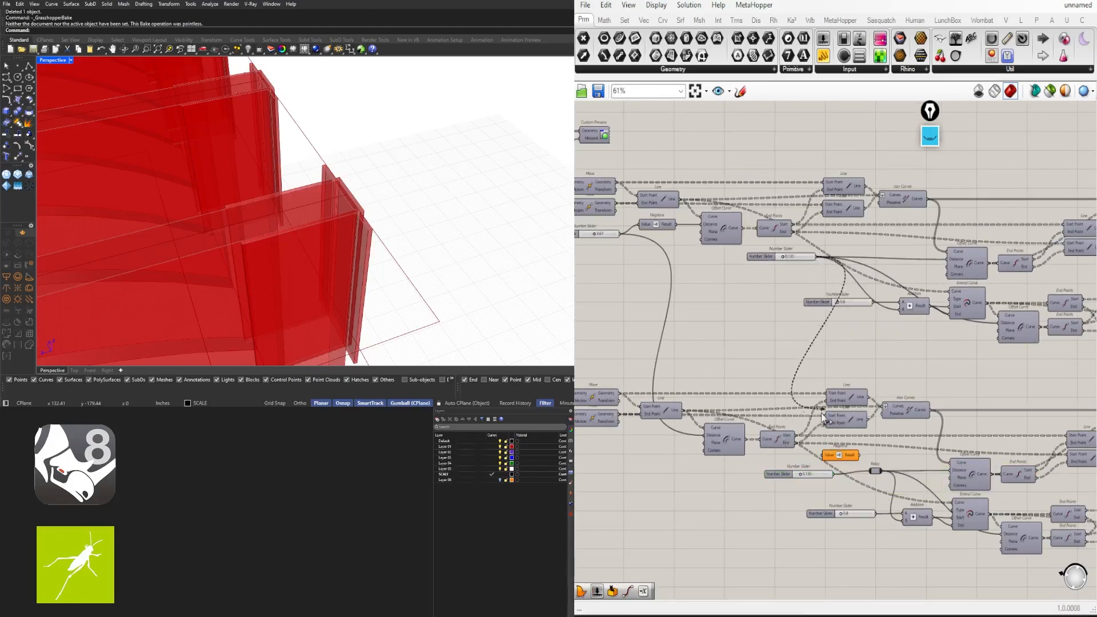
{"action": "left_click_drag", "start_coordinate": [823, 418], "coordinate": [822, 457]}
{"action": "scroll", "coordinate": [857, 468], "scroll_direction": "up", "scroll_amount": 3}
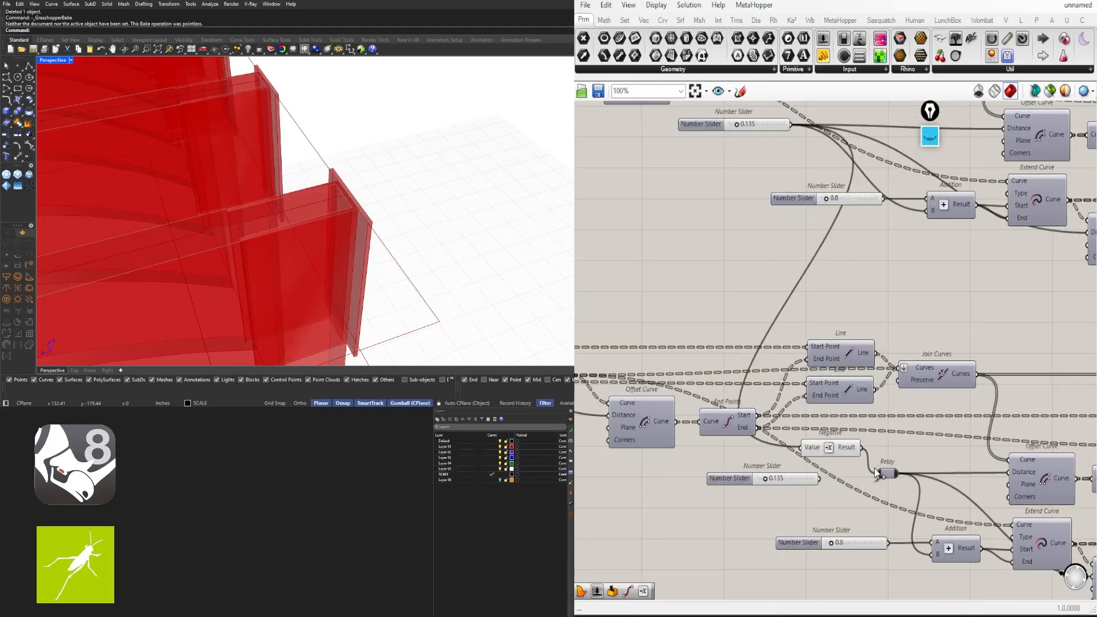
{"action": "left_click_drag", "start_coordinate": [829, 449], "coordinate": [835, 476]}
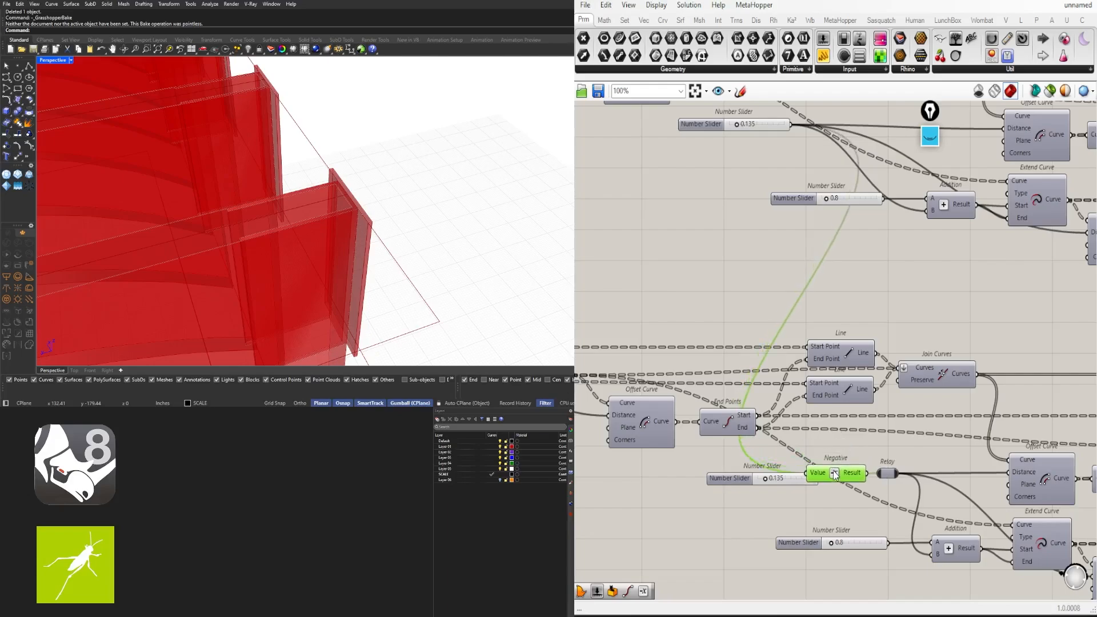
Delete the duplicate 0.135 slider
{"action": "left_click", "coordinate": [741, 483]}
{"action": "right_click_drag", "start_coordinate": [940, 504], "coordinate": [924, 454]}
{"action": "key", "text": "Delete"}
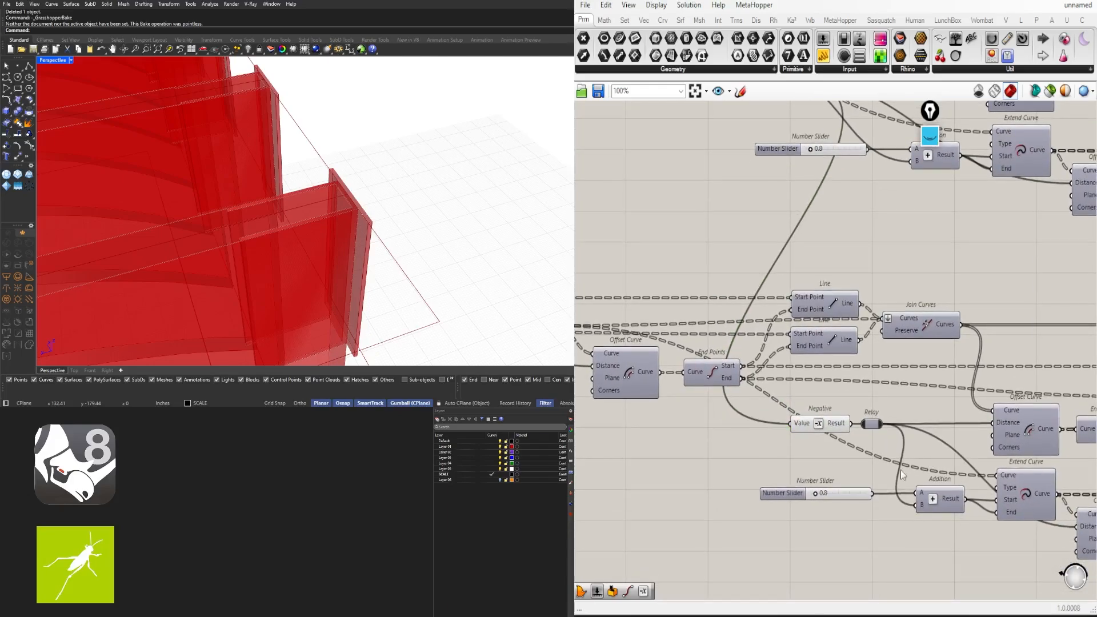
{"action": "left_click_drag", "start_coordinate": [837, 489], "coordinate": [951, 539]}
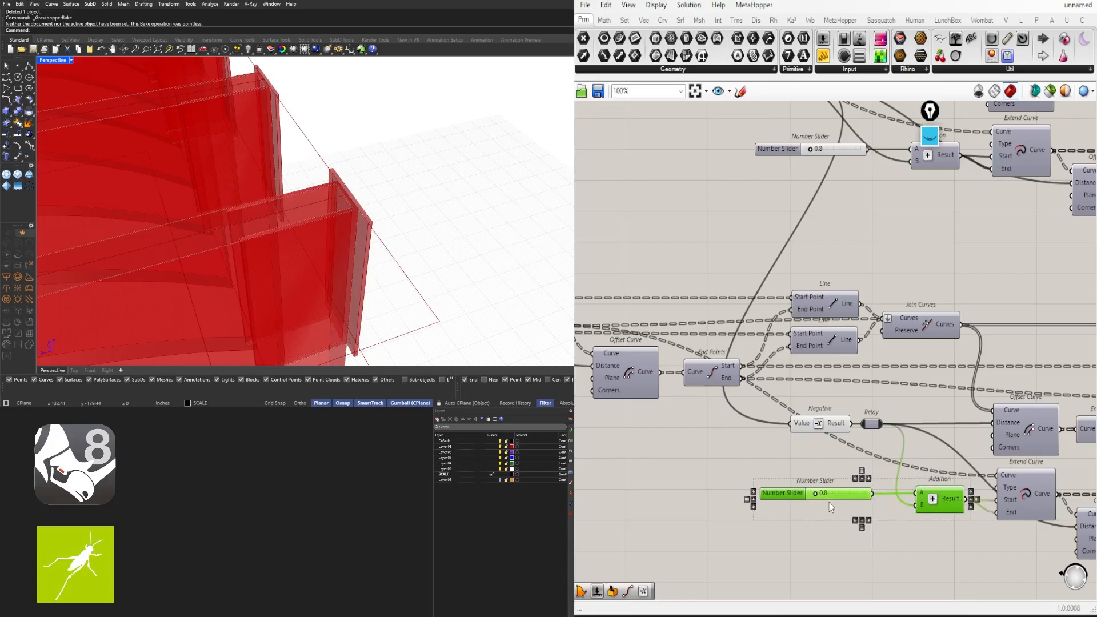
{"action": "right_click_drag", "start_coordinate": [431, 267], "coordinate": [279, 182]}
{"action": "scroll", "coordinate": [228, 166], "scroll_direction": "up", "scroll_amount": 4}
{"action": "scroll", "coordinate": [232, 179], "scroll_direction": "up", "scroll_amount": 4}
{"action": "scroll", "coordinate": [232, 178], "scroll_direction": "down", "scroll_amount": 2}
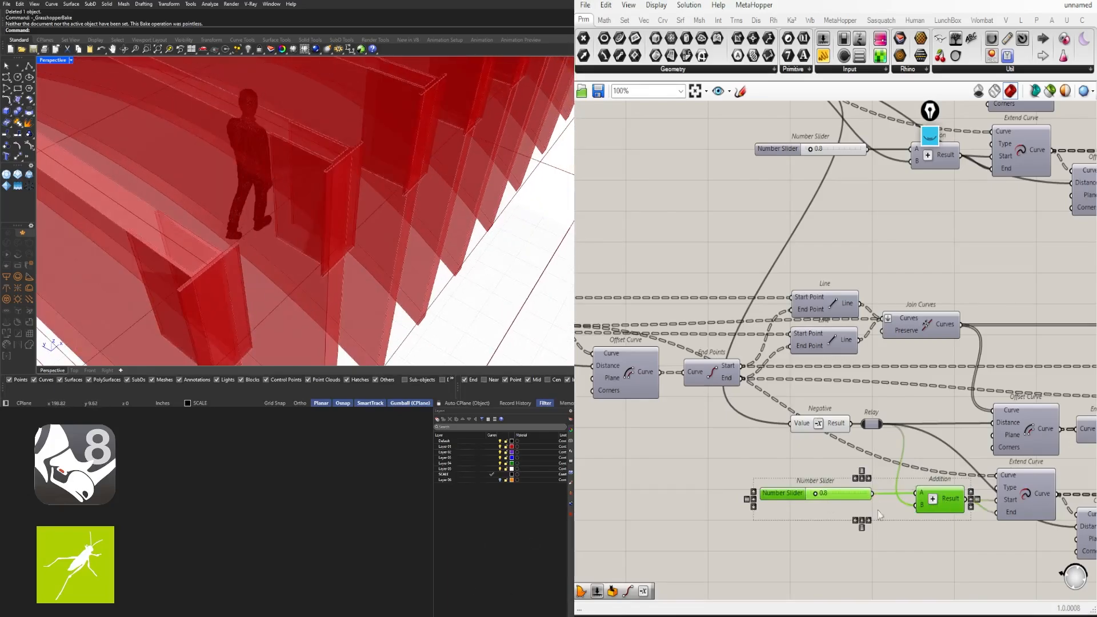
{"action": "left_click", "coordinate": [918, 533]}
{"action": "right_click_drag", "start_coordinate": [919, 535], "coordinate": [859, 451]}
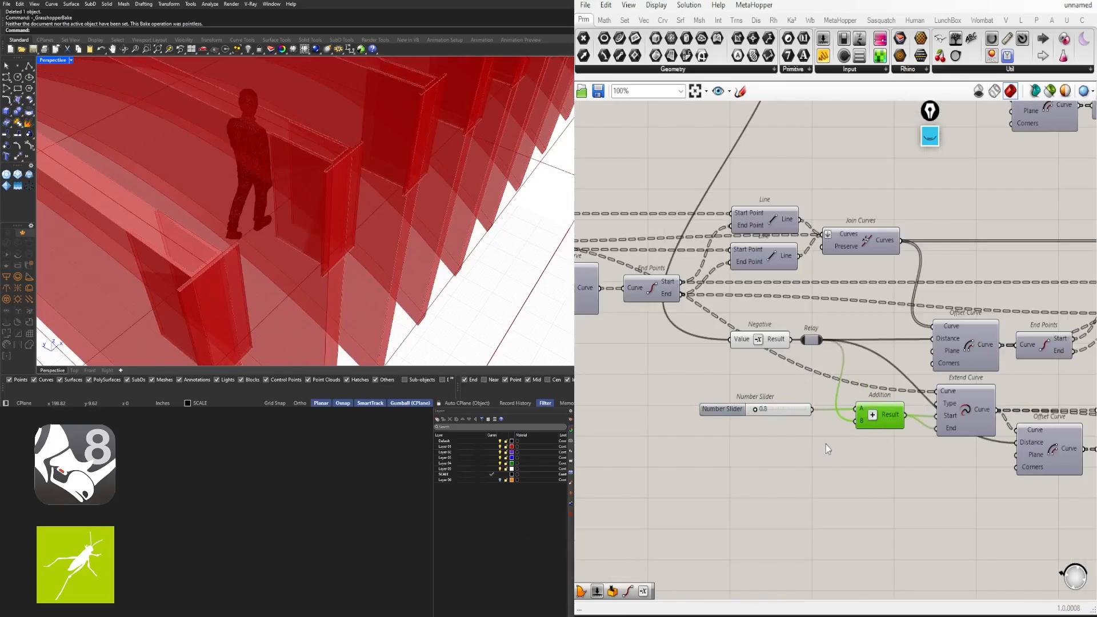
{"action": "left_click_drag", "start_coordinate": [798, 412], "coordinate": [759, 413]}
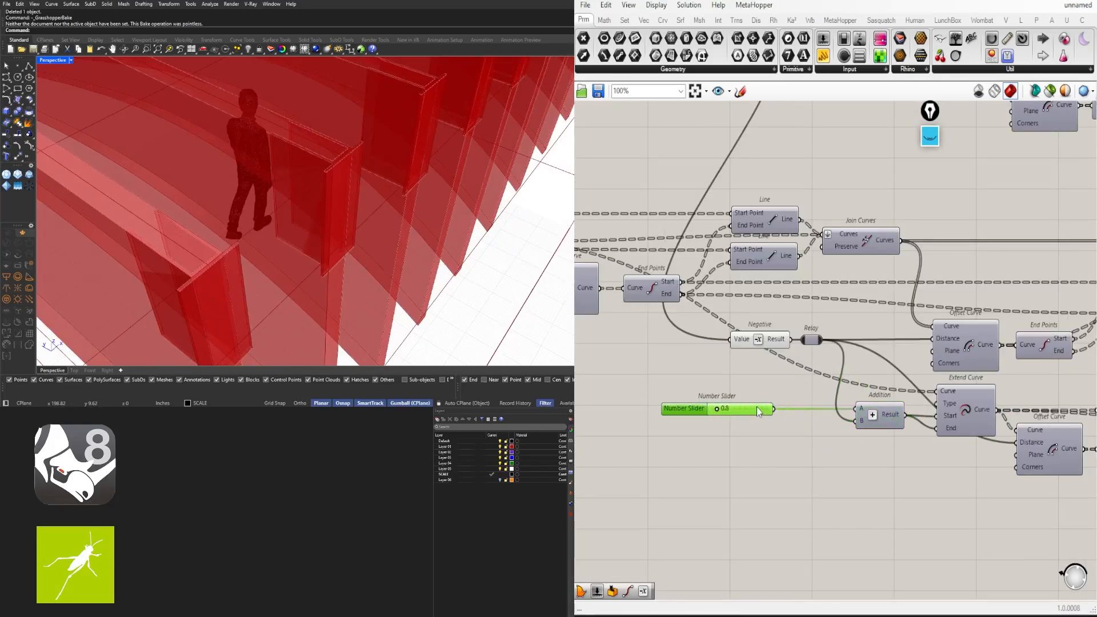
{"action": "scroll", "coordinate": [758, 409], "scroll_direction": "down", "scroll_amount": 4}
{"action": "scroll", "coordinate": [384, 203], "scroll_direction": "down", "scroll_amount": 3}
{"action": "right_click_drag", "start_coordinate": [385, 203], "coordinate": [407, 255]}
{"action": "scroll", "coordinate": [323, 317], "scroll_direction": "up", "scroll_amount": 4}
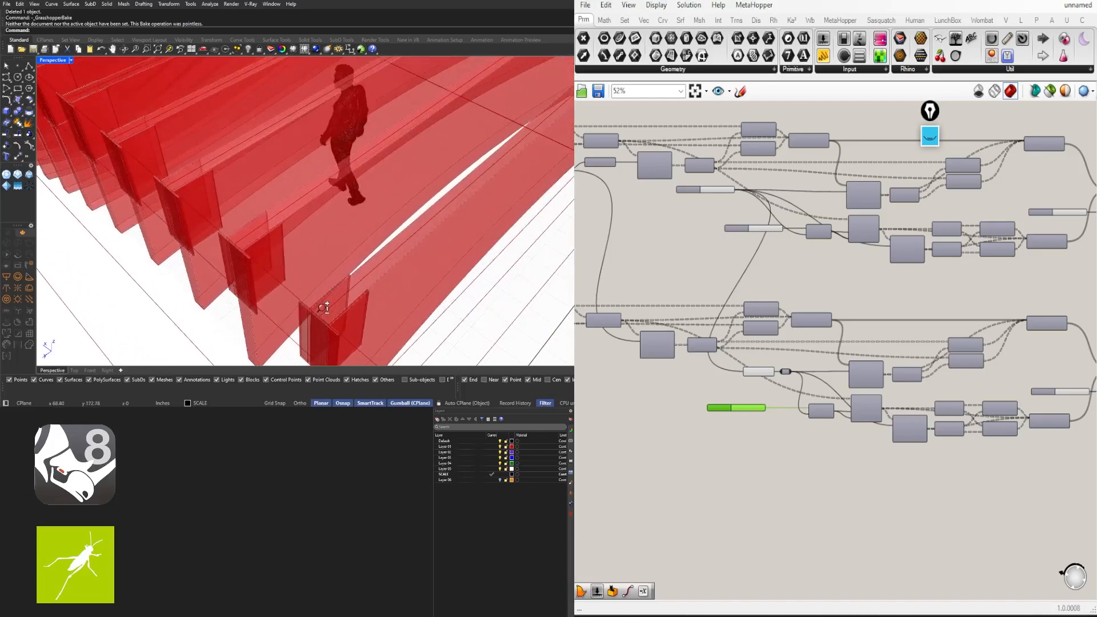
{"action": "scroll", "coordinate": [783, 464], "scroll_direction": "up", "scroll_amount": 3}
{"action": "scroll", "coordinate": [811, 355], "scroll_direction": "up", "scroll_amount": 3}
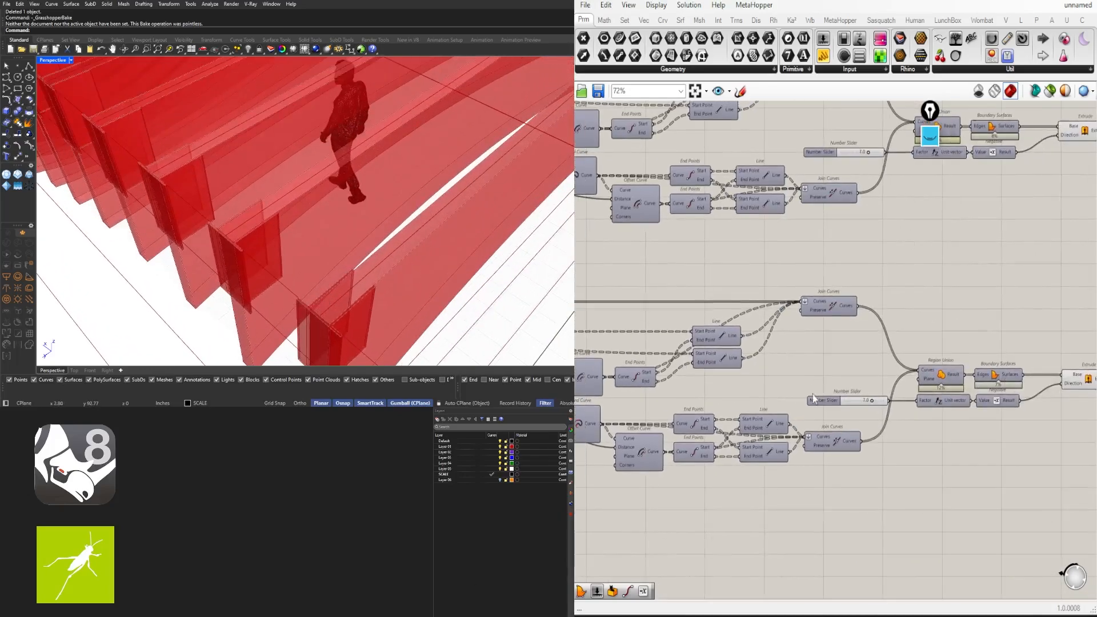
{"action": "left_click", "coordinate": [803, 407]}
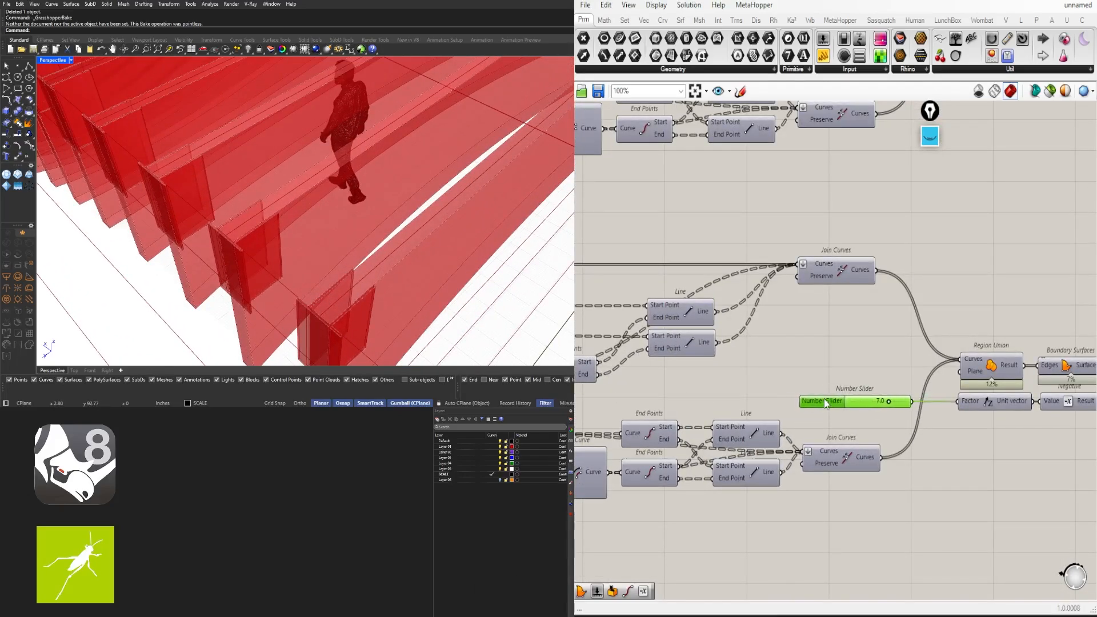
{"action": "right_click_drag", "start_coordinate": [963, 410], "coordinate": [679, 393]}
{"action": "scroll", "coordinate": [787, 383], "scroll_direction": "down", "scroll_amount": 1}
{"action": "left_click_drag", "start_coordinate": [906, 388], "coordinate": [888, 344]}
{"action": "scroll", "coordinate": [882, 363], "scroll_direction": "down", "scroll_amount": 1}
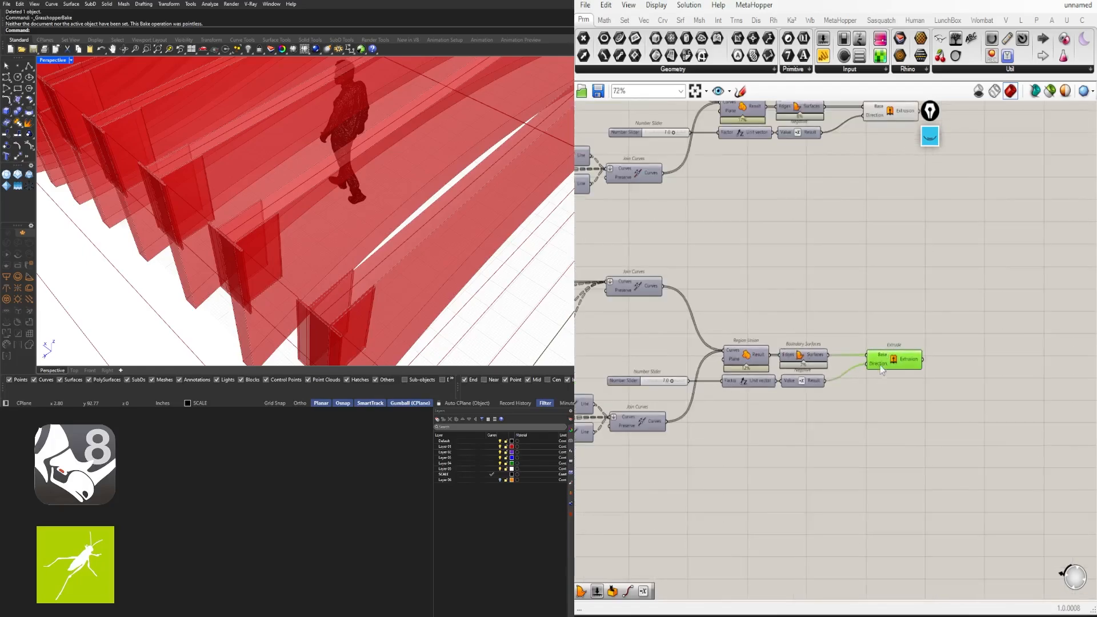
{"action": "right_click_drag", "start_coordinate": [882, 369], "coordinate": [1056, 367]}
{"action": "scroll", "coordinate": [421, 225], "scroll_direction": "down", "scroll_amount": 5}
{"action": "right_click_drag", "start_coordinate": [422, 225], "coordinate": [348, 220]}
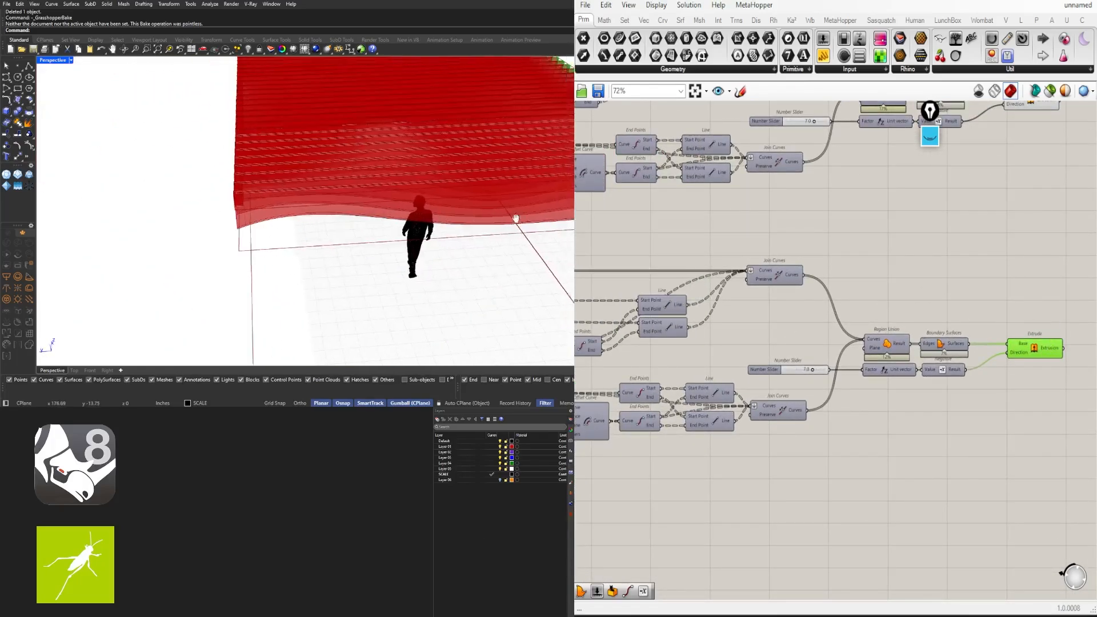
{"action": "right_click_drag", "start_coordinate": [515, 218], "coordinate": [398, 190], "text": "shift"}
{"action": "scroll", "coordinate": [973, 292], "scroll_direction": "down", "scroll_amount": 1}
{"action": "right_click_drag", "start_coordinate": [1027, 228], "coordinate": [973, 313]}
{"action": "left_click_drag", "start_coordinate": [986, 300], "coordinate": [959, 200]}
{"action": "right_click_drag", "start_coordinate": [543, 177], "coordinate": [450, 199]}
{"action": "scroll", "coordinate": [449, 199], "scroll_direction": "up", "scroll_amount": 5}
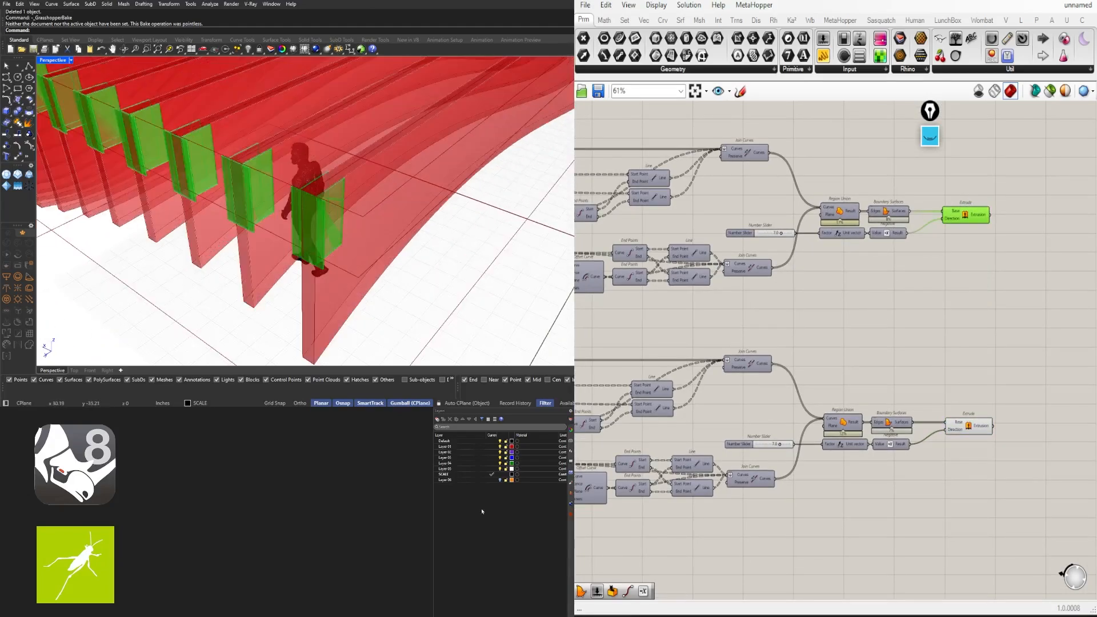
{"action": "right_click_drag", "start_coordinate": [580, 412], "coordinate": [821, 372]}
{"action": "scroll", "coordinate": [773, 355], "scroll_direction": "up", "scroll_amount": 3}
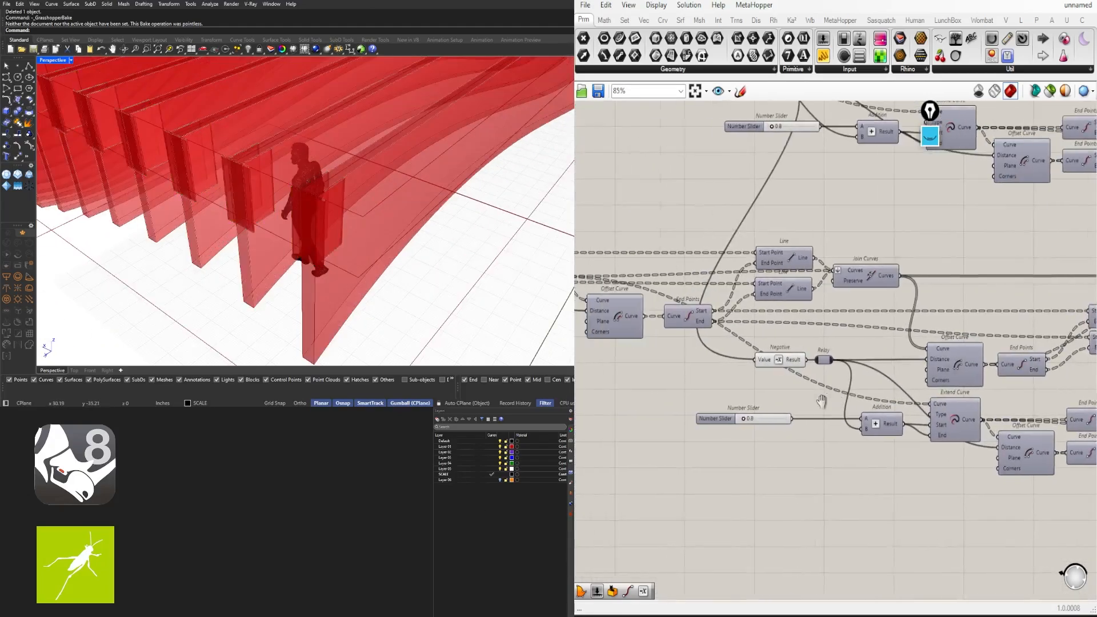
{"action": "scroll", "coordinate": [321, 210], "scroll_direction": "down", "scroll_amount": 8}
{"action": "right_click_drag", "start_coordinate": [321, 210], "coordinate": [406, 157]}
{"action": "scroll", "coordinate": [538, 137], "scroll_direction": "up", "scroll_amount": 10}
{"action": "scroll", "coordinate": [539, 138], "scroll_direction": "down", "scroll_amount": 4}
{"action": "scroll", "coordinate": [489, 159], "scroll_direction": "up", "scroll_amount": 4}
{"action": "mouse_move", "coordinate": [490, 160]}
{"action": "right_mouse_down"}
{"action": "mouse_move", "coordinate": [433, 158]}
{"action": "mouse_move", "coordinate": [404, 191]}
{"action": "mouse_move", "coordinate": [304, 223]}
{"action": "mouse_move", "coordinate": [260, 204]}
{"action": "right_mouse_up"}
{"action": "scroll", "coordinate": [419, 139], "scroll_direction": "up", "scroll_amount": 5}
{"action": "scroll", "coordinate": [419, 139], "scroll_direction": "down", "scroll_amount": 4}
Turn the Offset Curve component's preview back on
{"action": "scroll", "coordinate": [260, 205], "scroll_direction": "up", "scroll_amount": 8}
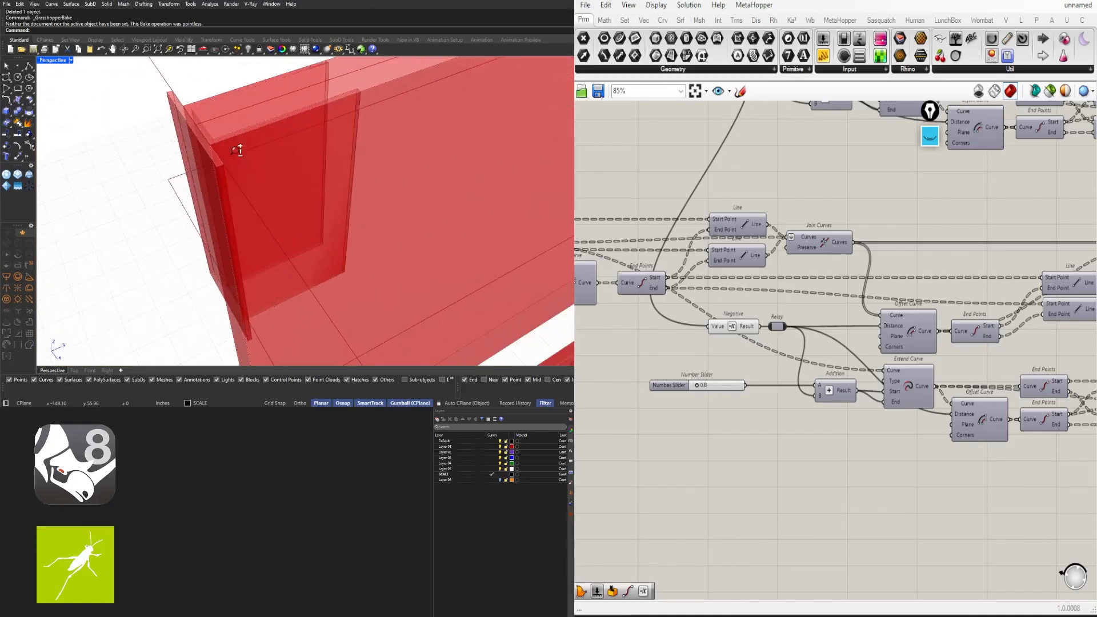
{"action": "right_click_drag", "start_coordinate": [213, 124], "coordinate": [222, 152]}
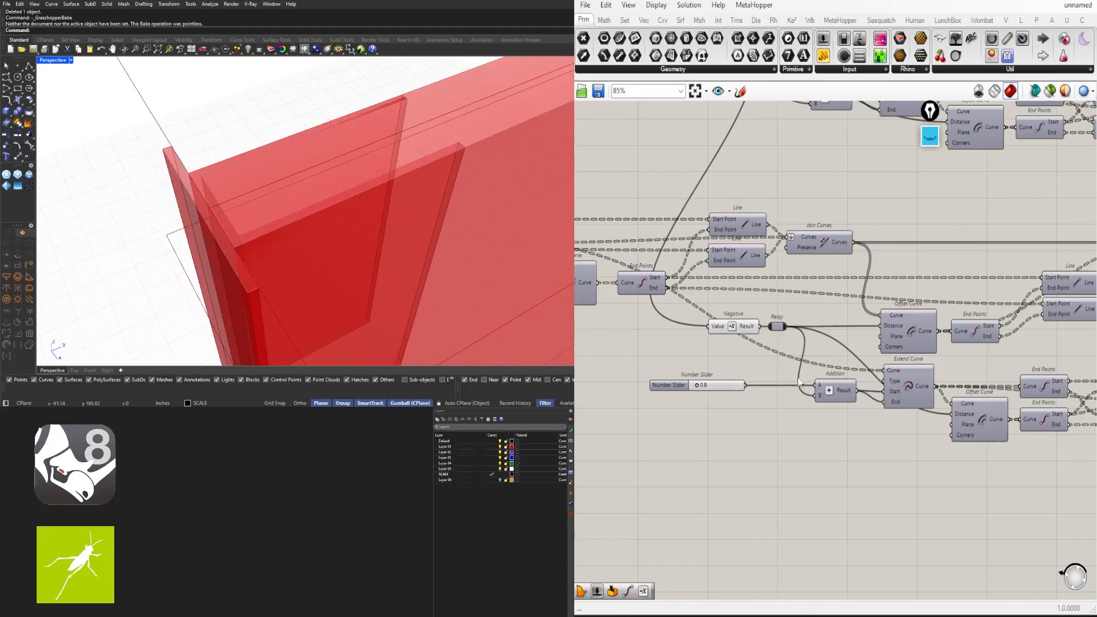
{"action": "right_click_drag", "start_coordinate": [799, 378], "coordinate": [871, 387]}
{"action": "scroll", "coordinate": [840, 345], "scroll_direction": "up", "scroll_amount": 2}
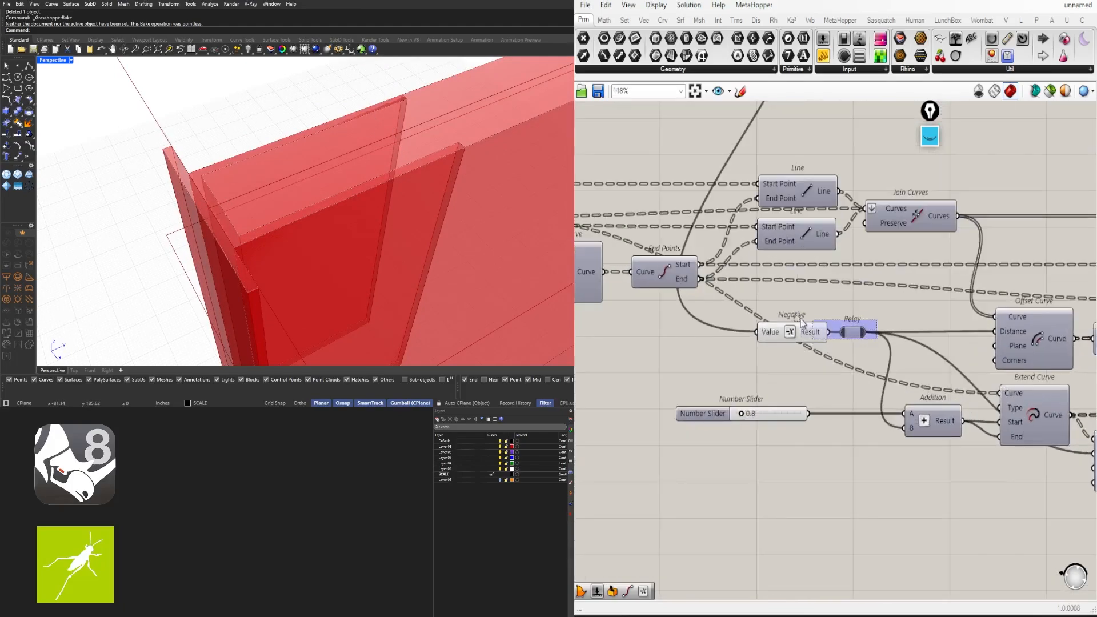
{"action": "left_click_drag", "start_coordinate": [801, 319], "coordinate": [767, 326]}
{"action": "right_click_drag", "start_coordinate": [872, 317], "coordinate": [788, 301]}
{"action": "left_click_drag", "start_coordinate": [994, 260], "coordinate": [950, 308]}
{"action": "scroll", "coordinate": [951, 304], "scroll_direction": "up", "scroll_amount": 1}
{"action": "middle_click", "coordinate": [951, 304]}
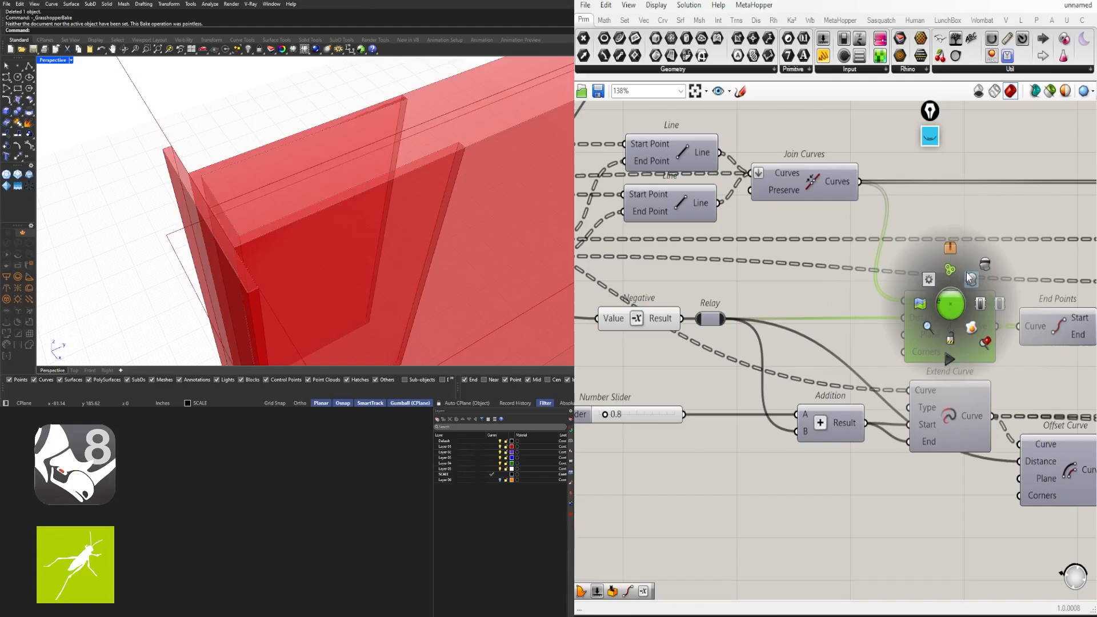
{"action": "left_click", "coordinate": [970, 279]}
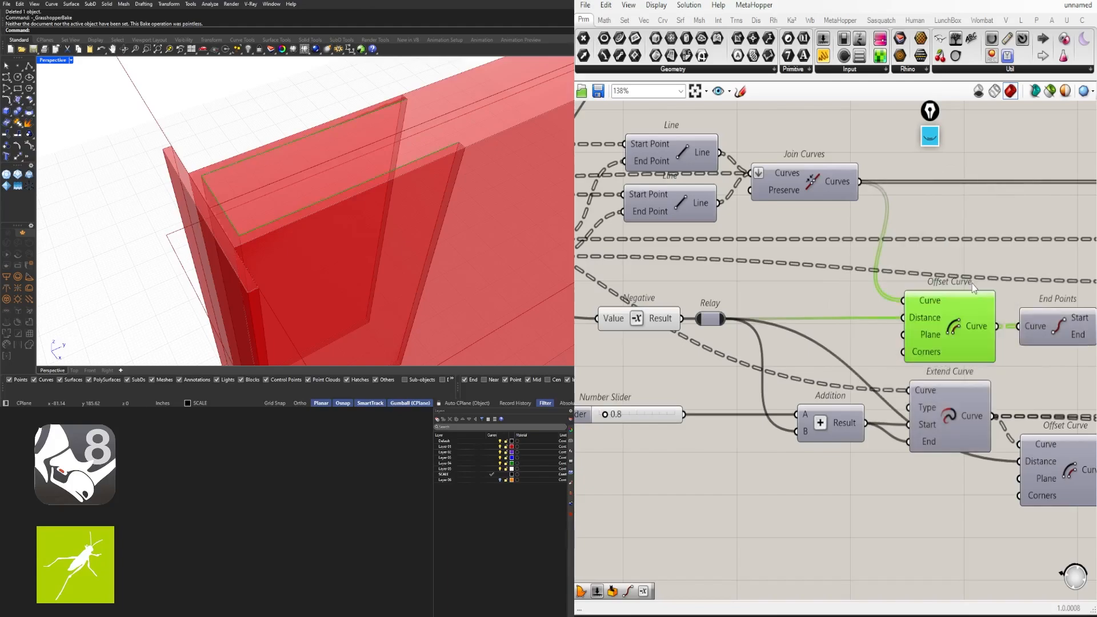
{"action": "left_click", "coordinate": [775, 311]}
Insert a relay on the wire into Negative and move Negative and the relay below the slider
{"action": "right_click_drag", "start_coordinate": [598, 328], "coordinate": [730, 331]}
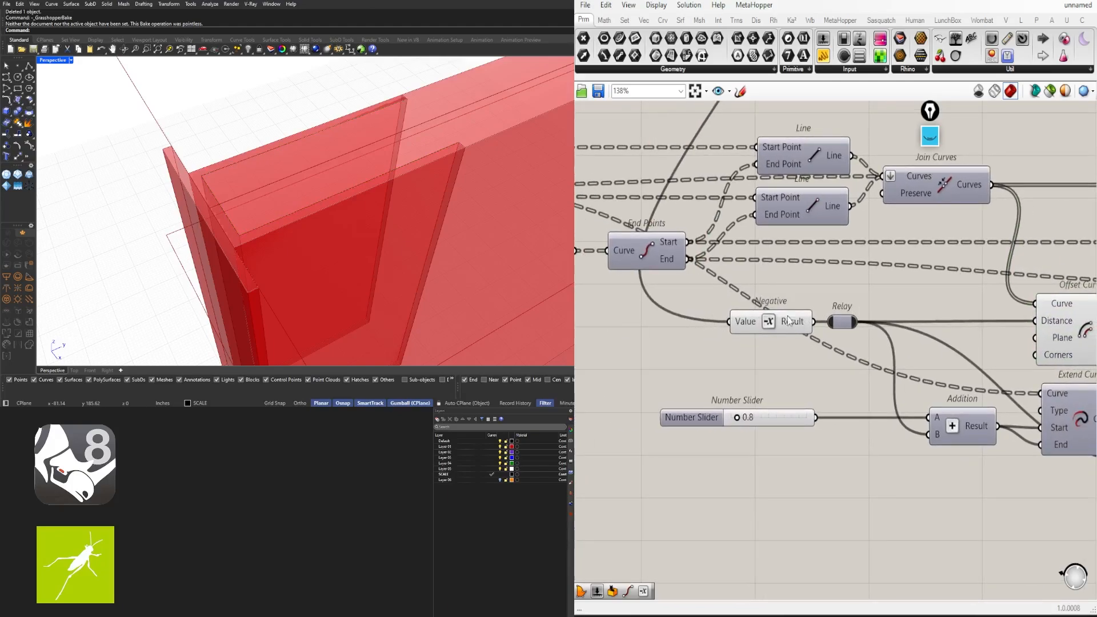
{"action": "double_click", "coordinate": [690, 316]}
{"action": "left_click_drag", "start_coordinate": [688, 321], "coordinate": [1032, 322]}
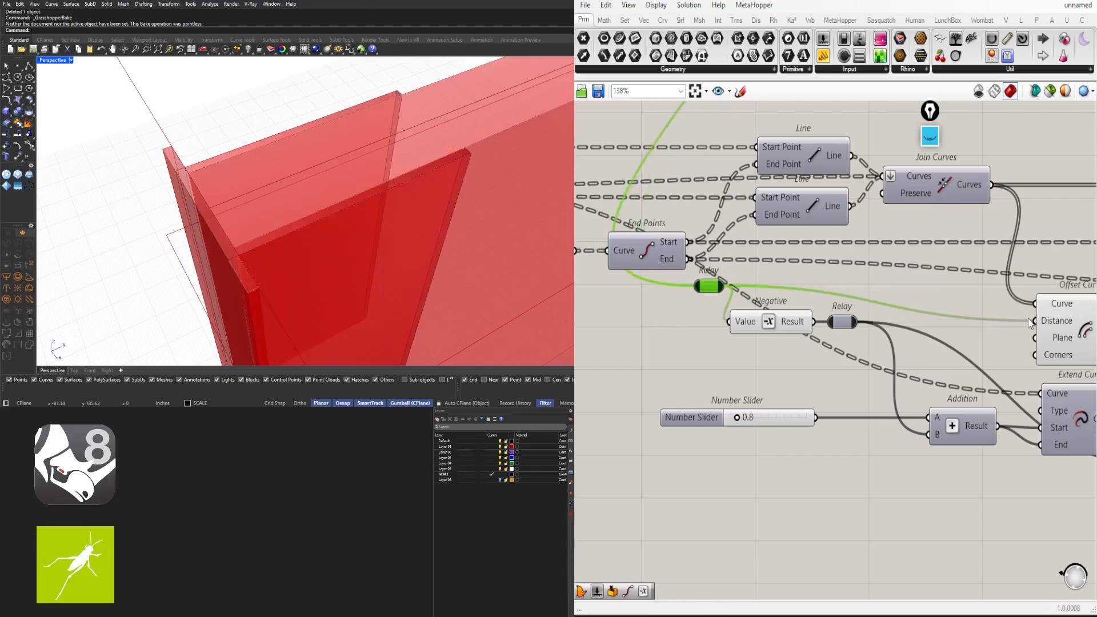
{"action": "scroll", "coordinate": [936, 317], "scroll_direction": "down", "scroll_amount": 2}
{"action": "left_click_drag", "start_coordinate": [838, 305], "coordinate": [757, 435]}
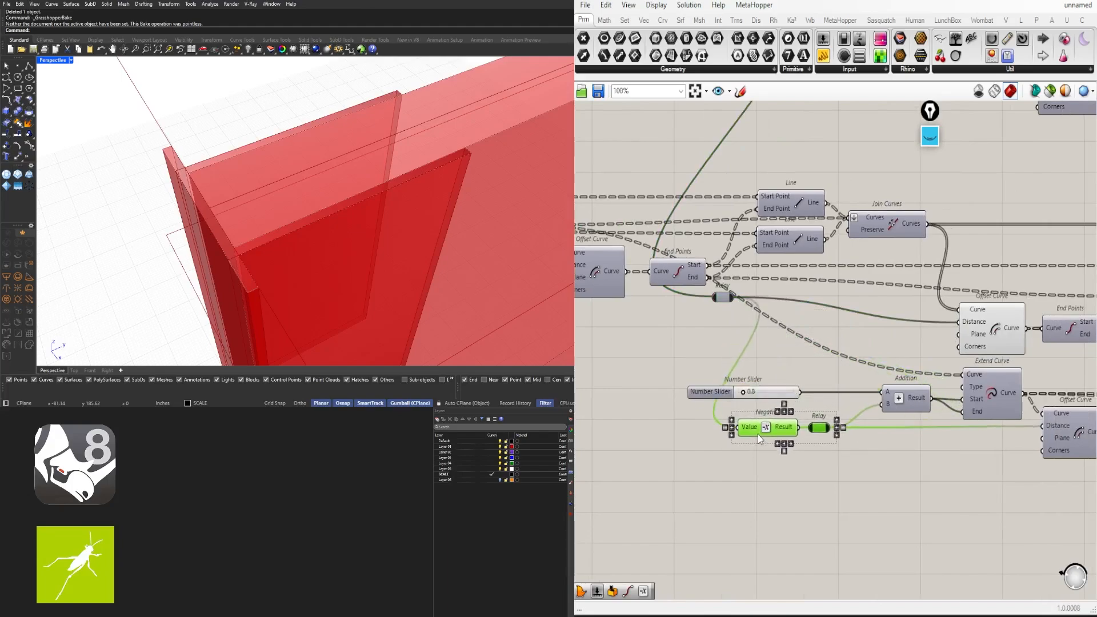
{"action": "left_click", "coordinate": [817, 499]}
{"action": "right_click_drag", "start_coordinate": [999, 456], "coordinate": [901, 448]}
Enable preview on both the lower and upper Join Curves components
{"action": "left_click", "coordinate": [902, 393]}
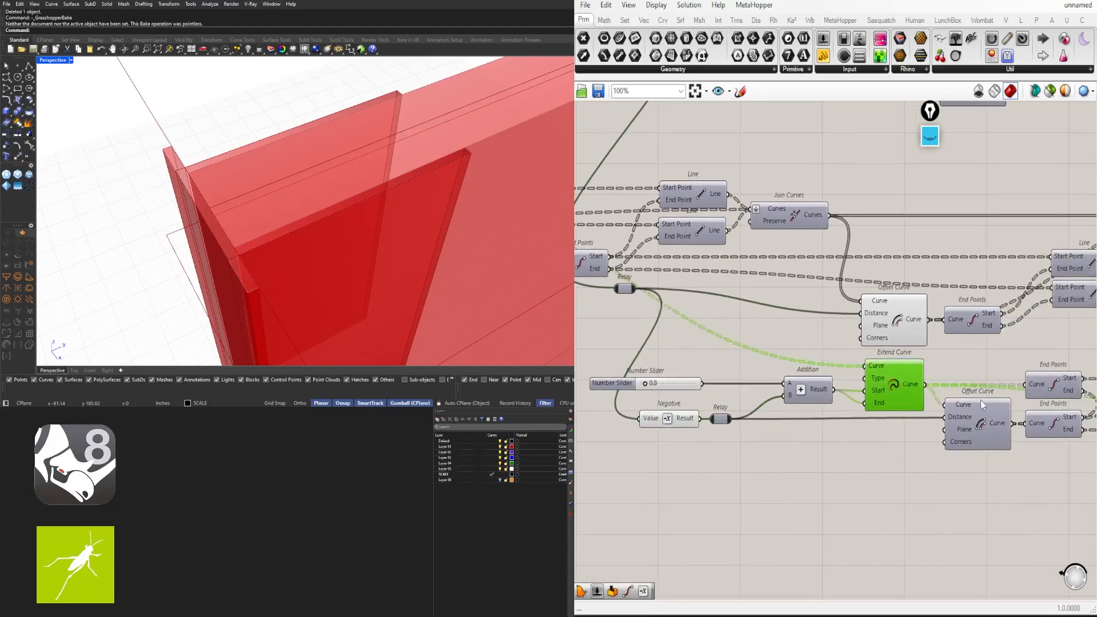
{"action": "right_click_drag", "start_coordinate": [978, 434], "coordinate": [887, 410]}
{"action": "right_click_drag", "start_coordinate": [1080, 402], "coordinate": [851, 380]}
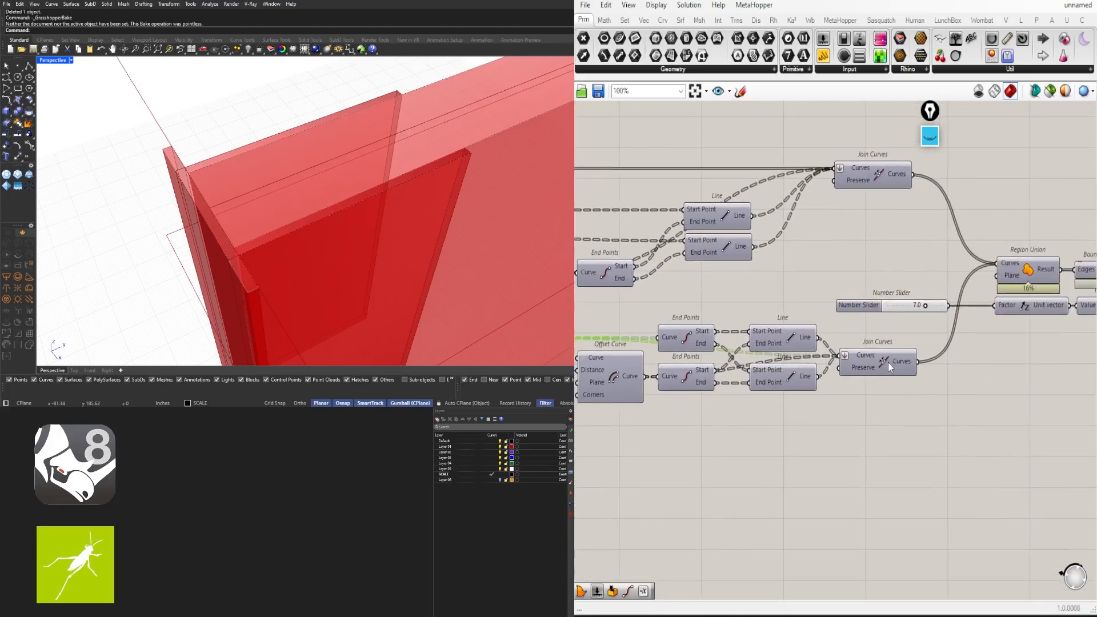
{"action": "left_click", "coordinate": [888, 362]}
{"action": "middle_click", "coordinate": [889, 362]}
{"action": "left_click", "coordinate": [909, 346]}
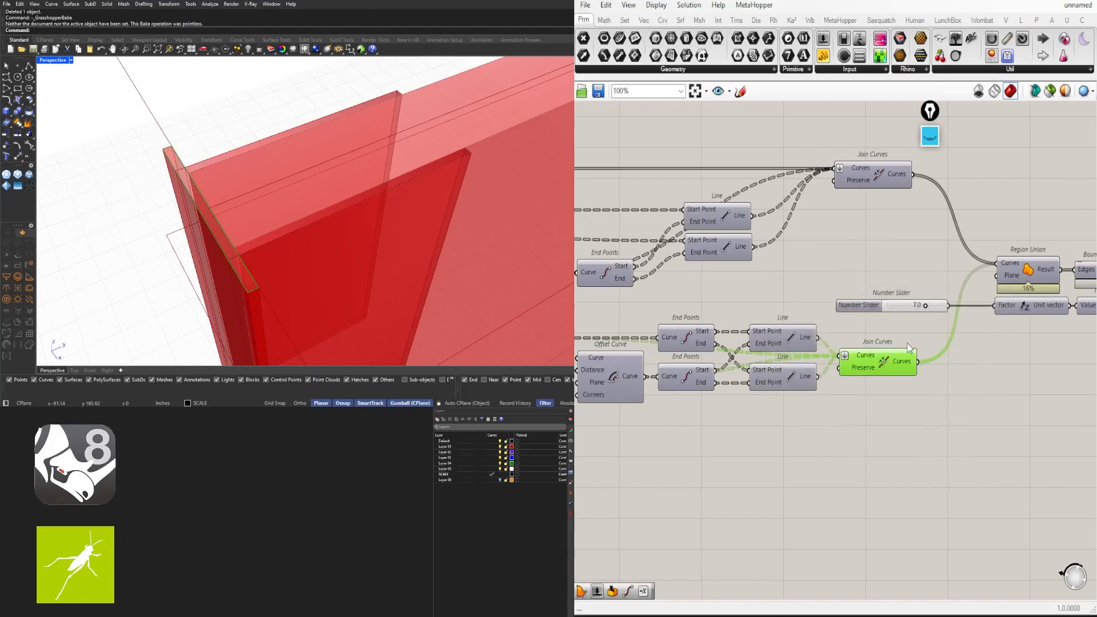
{"action": "left_click", "coordinate": [883, 176]}
{"action": "middle_click", "coordinate": [884, 176]}
{"action": "left_click", "coordinate": [906, 159]}
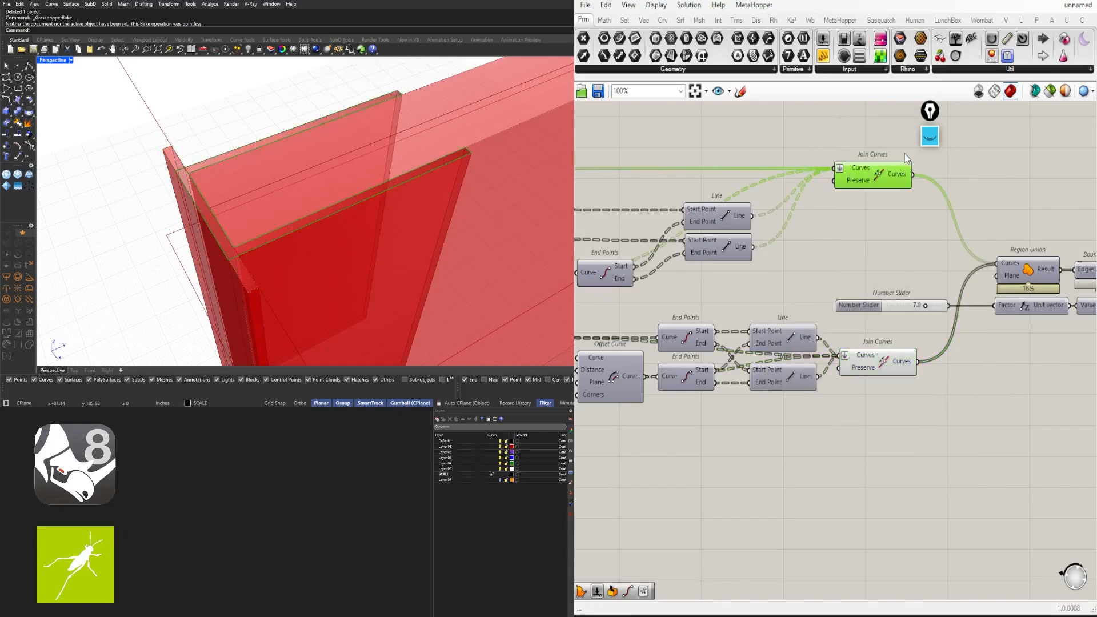
{"action": "left_click", "coordinate": [1087, 231]}
Preview the Region Union outline and select Extrude to check the extruded fins
{"action": "right_click_drag", "start_coordinate": [1087, 230], "coordinate": [954, 240]}
{"action": "left_click", "coordinate": [894, 283]}
{"action": "middle_click", "coordinate": [894, 283]}
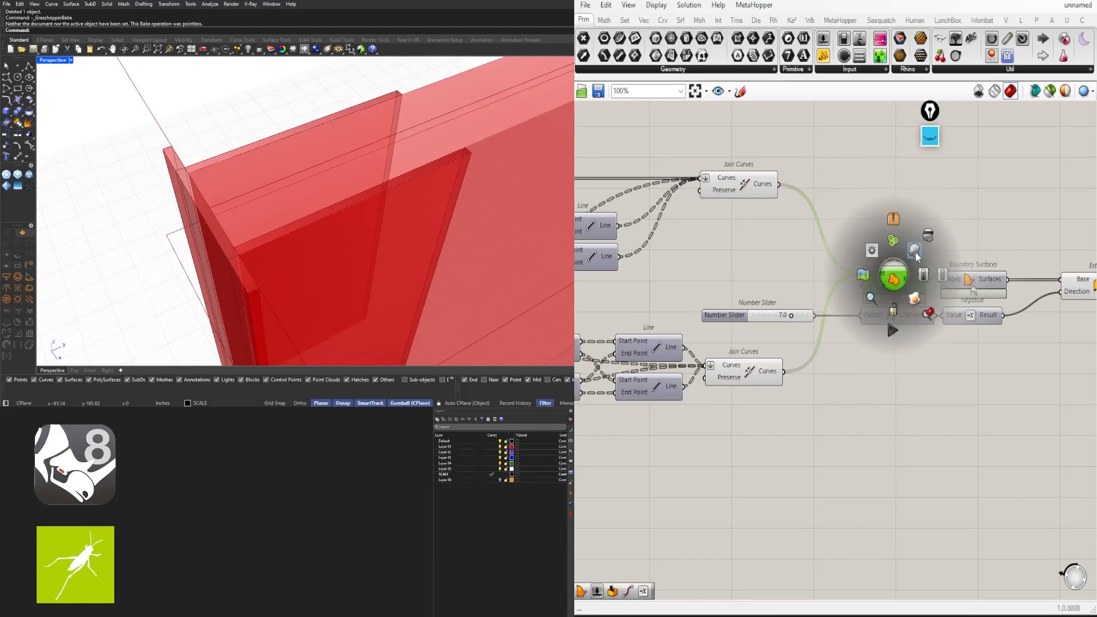
{"action": "left_click", "coordinate": [918, 251]}
{"action": "right_click_drag", "start_coordinate": [983, 284], "coordinate": [899, 280]}
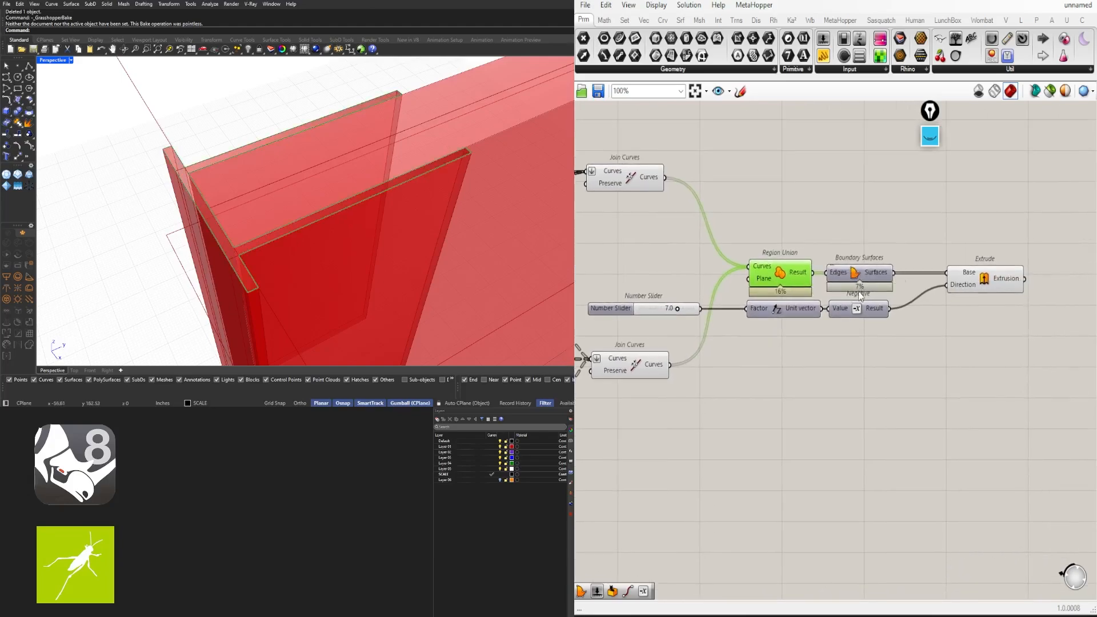
{"action": "left_click_drag", "start_coordinate": [860, 296], "coordinate": [866, 296]}
{"action": "left_click", "coordinate": [984, 284]}
Turn off preview for the whole lower block of fin components
{"action": "scroll", "coordinate": [762, 368], "scroll_direction": "down", "scroll_amount": 5}
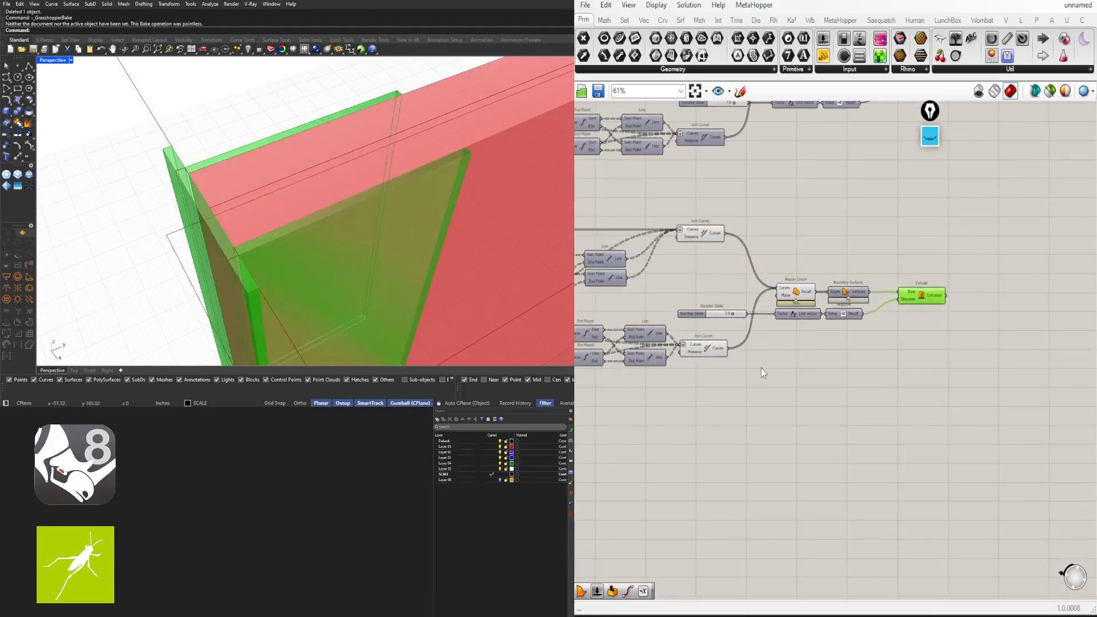
{"action": "left_click", "coordinate": [977, 357]}
{"action": "left_click_drag", "start_coordinate": [1005, 393], "coordinate": [668, 250]}
{"action": "middle_click", "coordinate": [693, 237]}
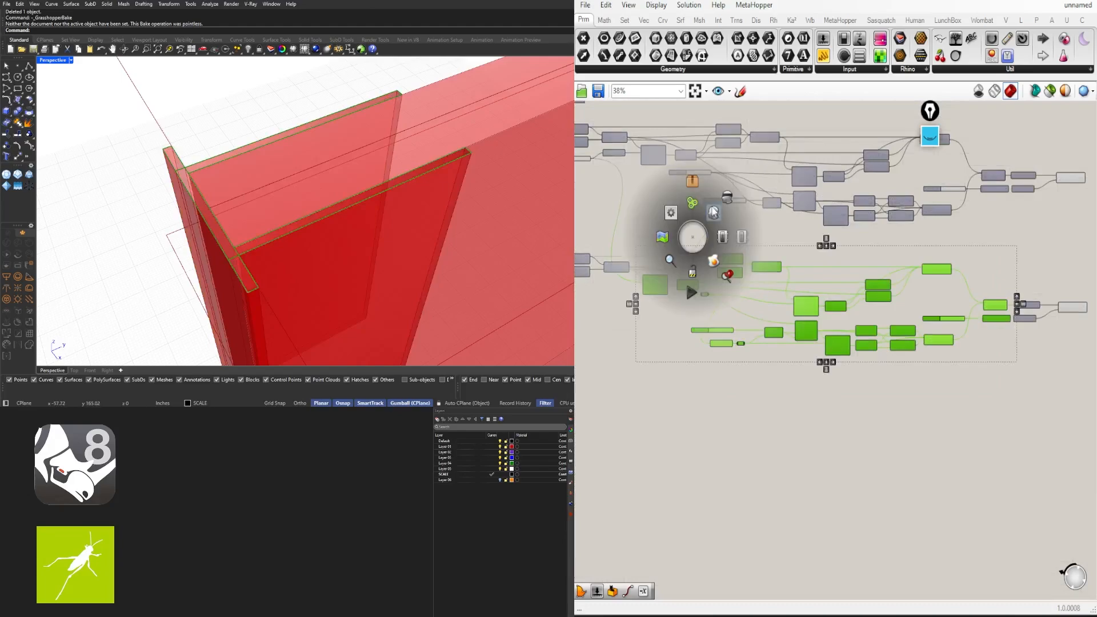
{"action": "left_click", "coordinate": [721, 199]}
{"action": "left_click", "coordinate": [683, 222]}
{"action": "right_click_drag", "start_coordinate": [385, 200], "coordinate": [531, 167]}
Hide the wire feeding Offset Curve's Distance input and shift the 0.135 slider left
{"action": "scroll", "coordinate": [452, 195], "scroll_direction": "down", "scroll_amount": 5}
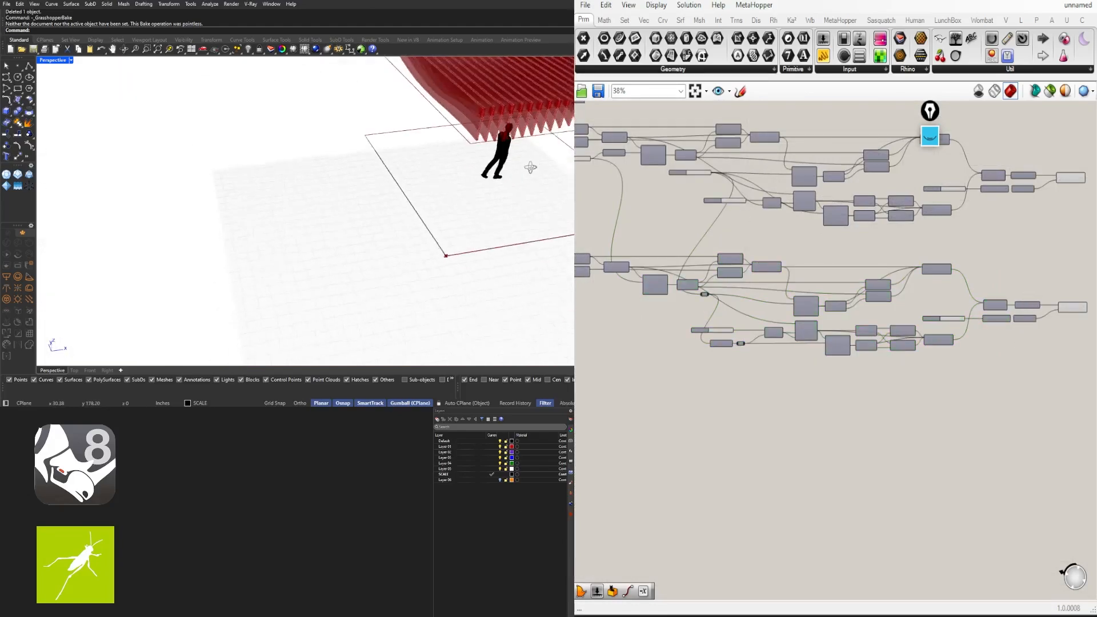
{"action": "scroll", "coordinate": [515, 121], "scroll_direction": "up", "scroll_amount": 6}
{"action": "right_click_drag", "start_coordinate": [312, 202], "coordinate": [293, 187]}
{"action": "scroll", "coordinate": [293, 186], "scroll_direction": "up", "scroll_amount": 8}
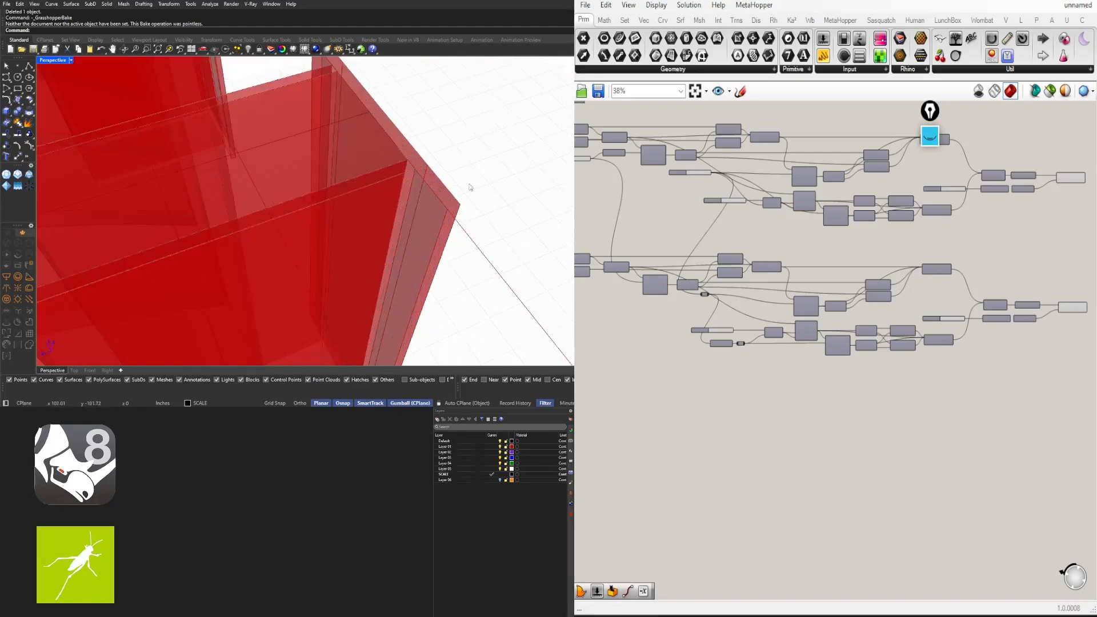
{"action": "scroll", "coordinate": [842, 375], "scroll_direction": "up", "scroll_amount": 5}
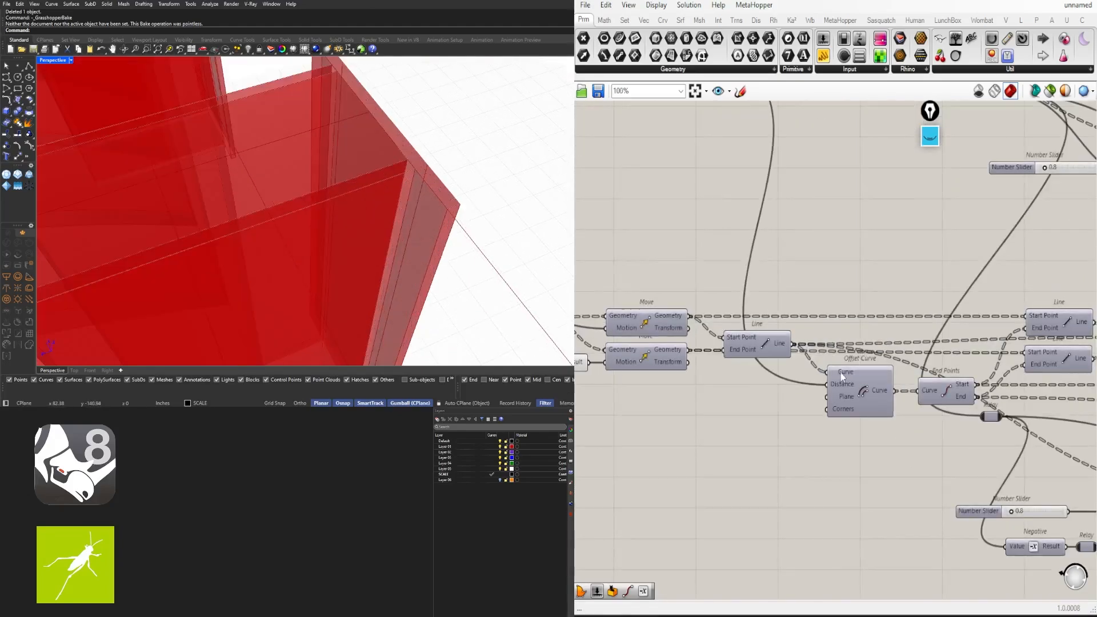
{"action": "scroll", "coordinate": [802, 348], "scroll_direction": "down", "scroll_amount": 2}
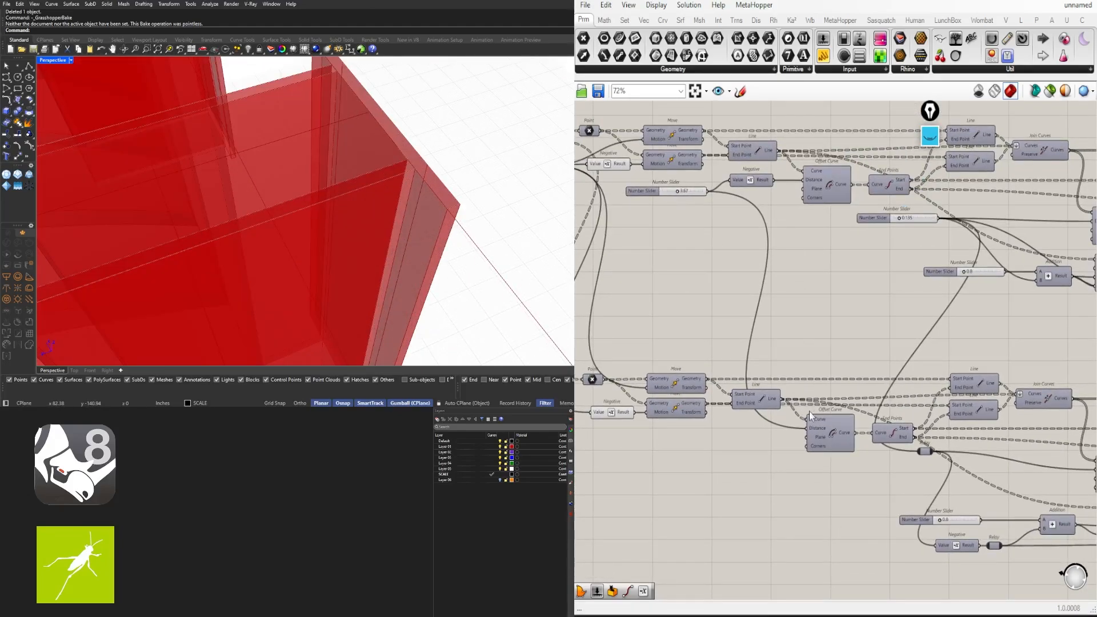
{"action": "right_click", "coordinate": [815, 430]}
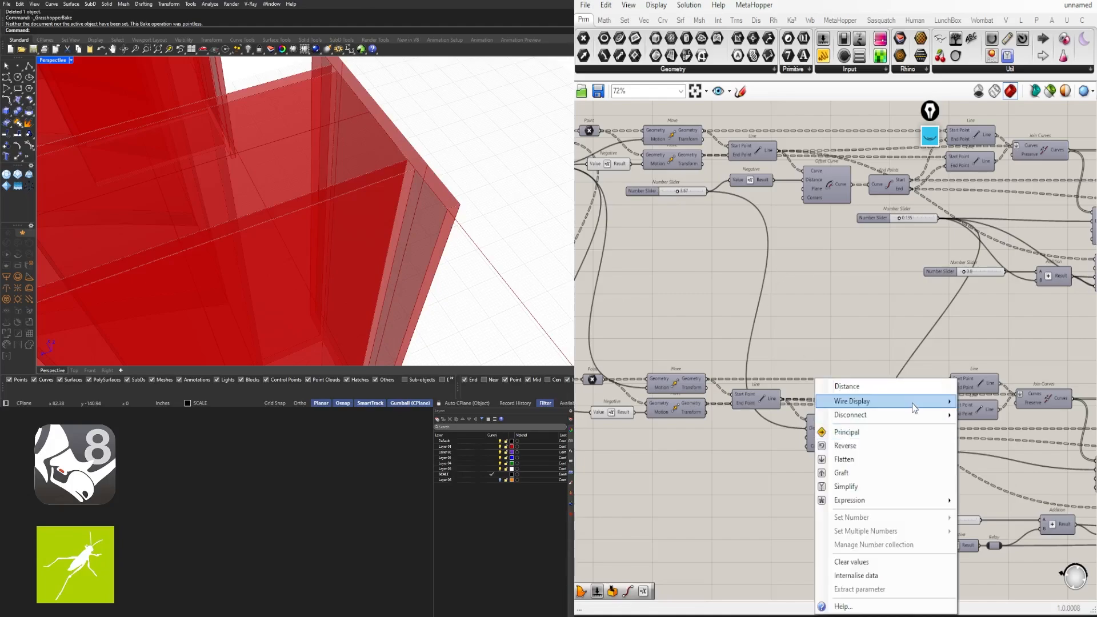
{"action": "mouse_move", "coordinate": [912, 402]}
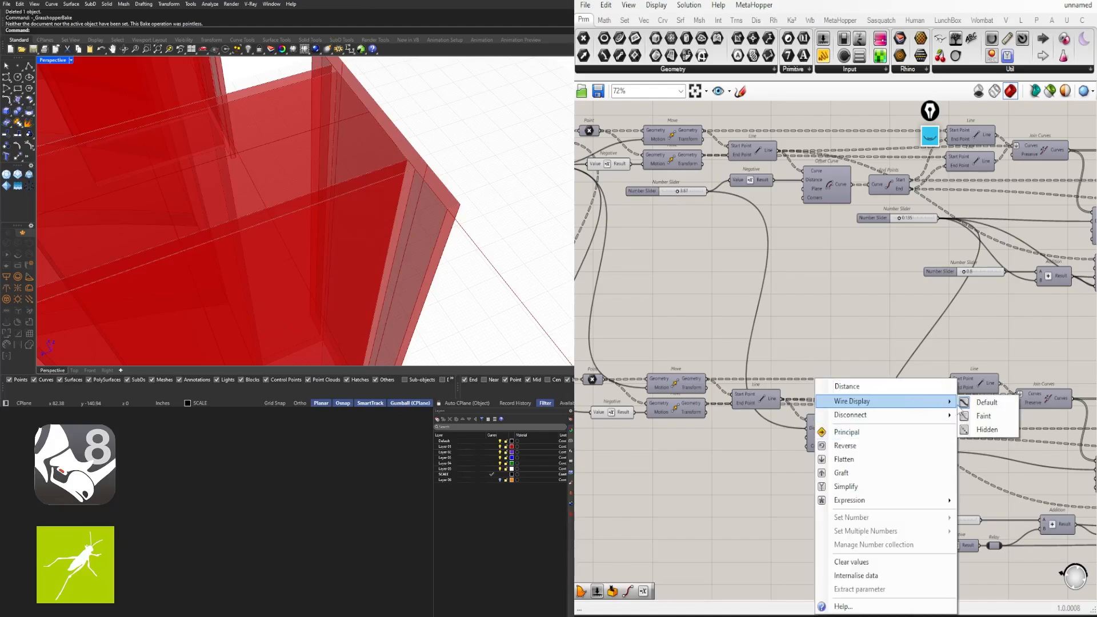
{"action": "left_click", "coordinate": [985, 434]}
{"action": "right_click_drag", "start_coordinate": [985, 434], "coordinate": [929, 384]}
{"action": "right_click_drag", "start_coordinate": [825, 275], "coordinate": [819, 308]}
{"action": "left_click_drag", "start_coordinate": [811, 203], "coordinate": [702, 201]}
Add a Number component, hide its incoming wire, and place it next to End Points
{"action": "double_click", "coordinate": [800, 287]}
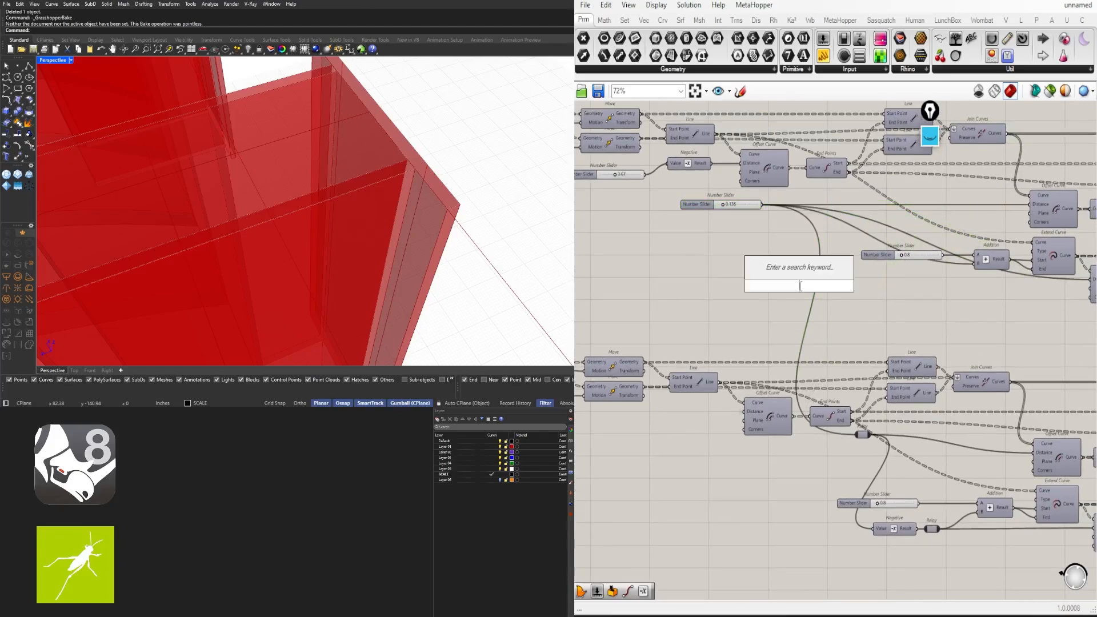
{"action": "type", "text": "num"}
{"action": "left_click", "coordinate": [784, 271]}
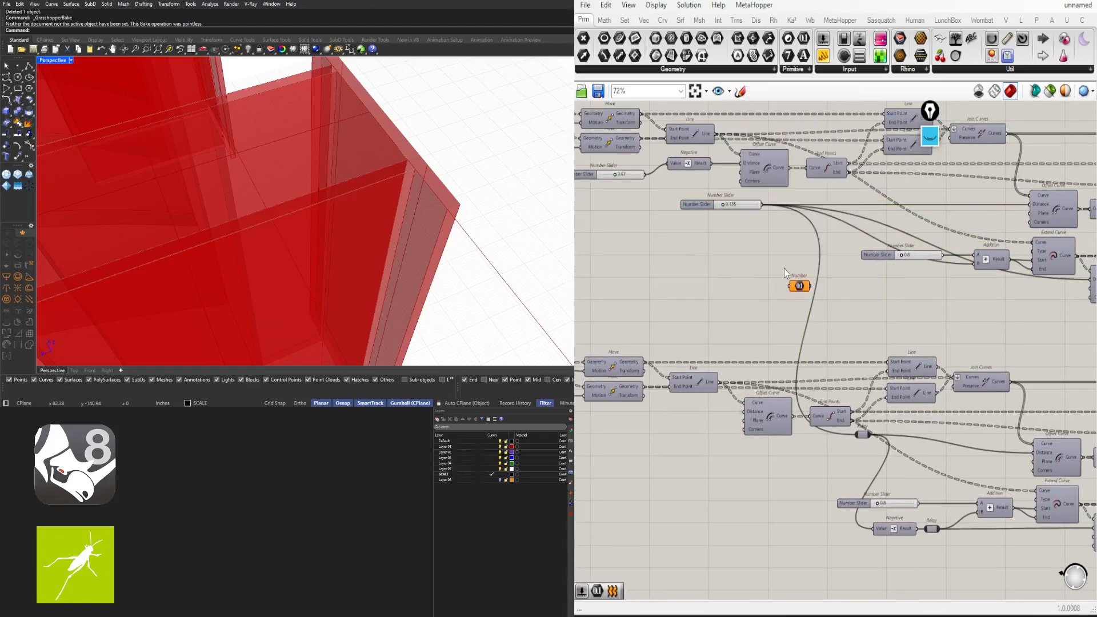
{"action": "right_click", "coordinate": [796, 288]}
{"action": "mouse_move", "coordinate": [867, 343]}
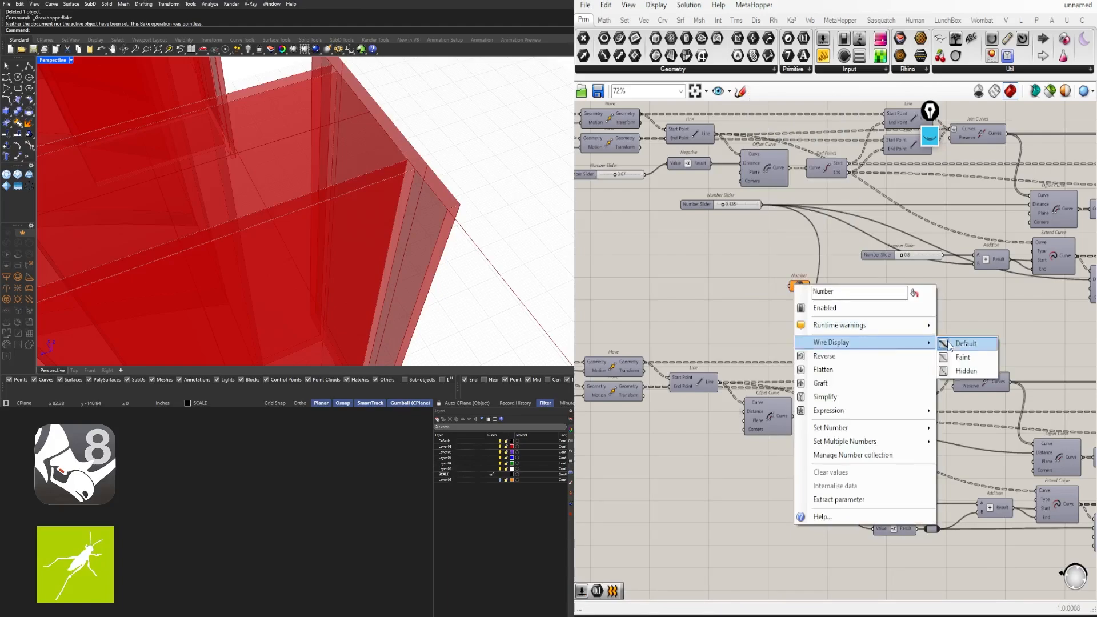
{"action": "left_click", "coordinate": [961, 371]}
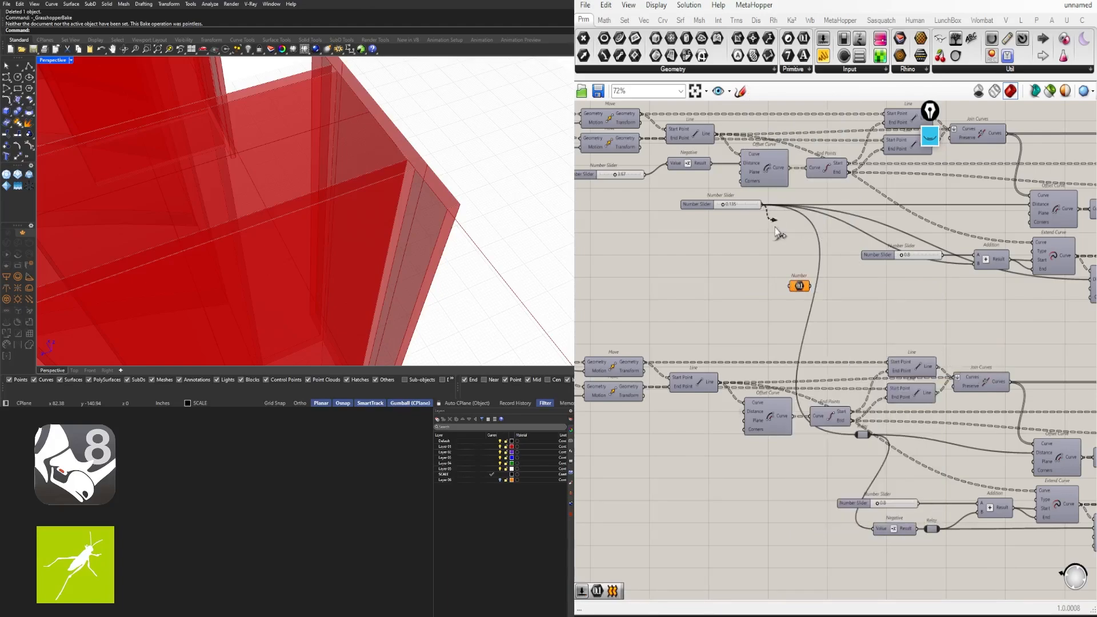
{"action": "left_click_drag", "start_coordinate": [805, 319], "coordinate": [813, 425]}
Move the Number and Relay components together into position
{"action": "scroll", "coordinate": [840, 438], "scroll_direction": "up", "scroll_amount": 3}
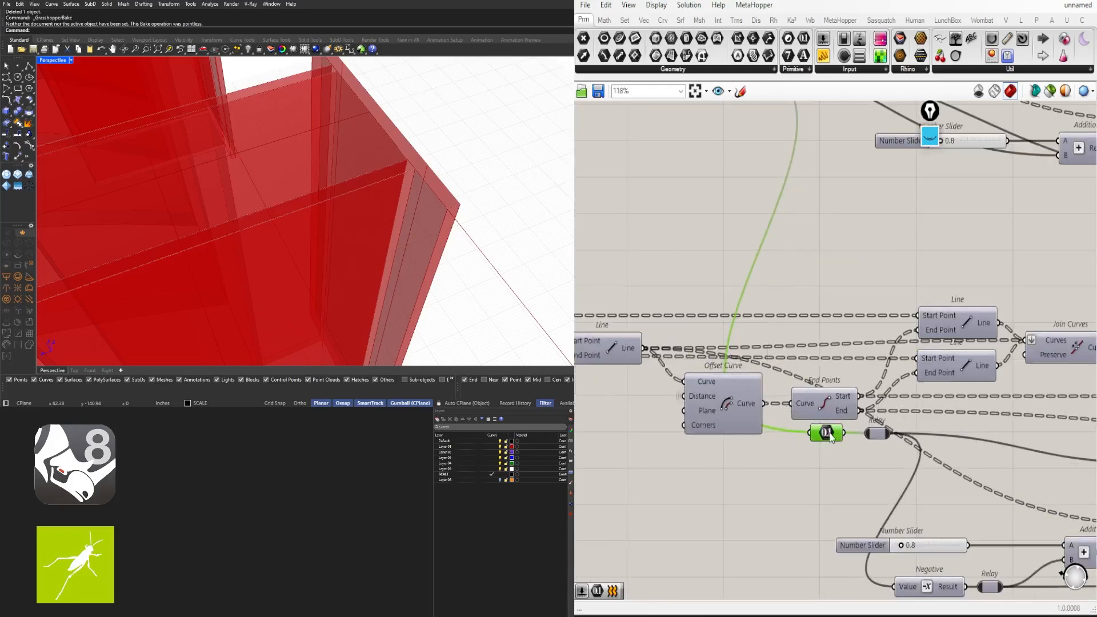
{"action": "scroll", "coordinate": [851, 471], "scroll_direction": "down", "scroll_amount": 4}
{"action": "right_click_drag", "start_coordinate": [878, 476], "coordinate": [858, 447]}
{"action": "scroll", "coordinate": [857, 446], "scroll_direction": "up", "scroll_amount": 2}
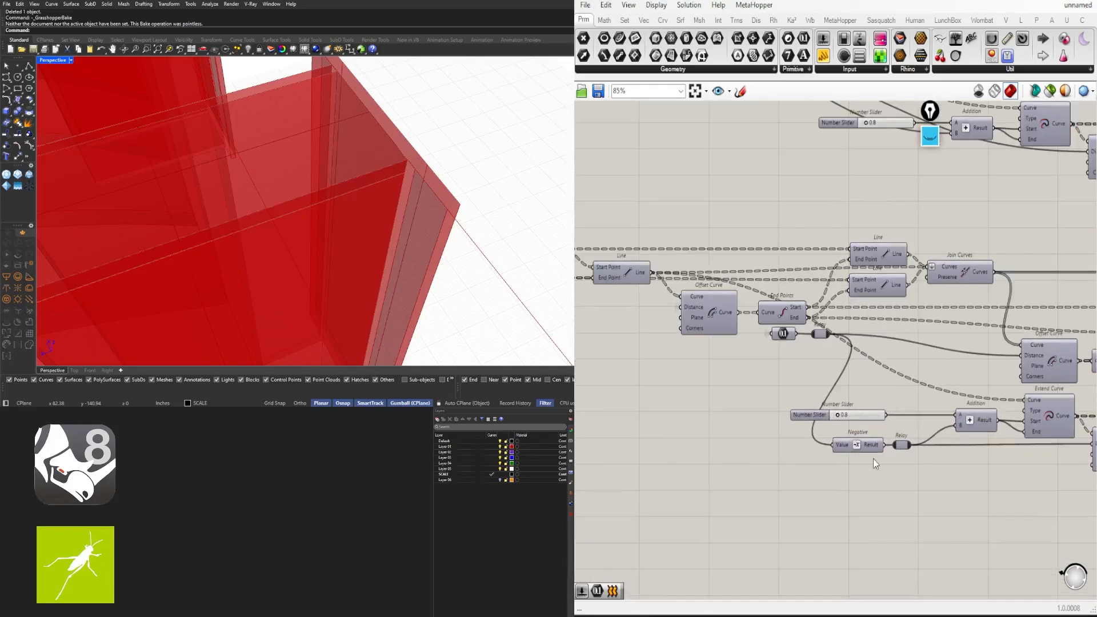
{"action": "right_click", "coordinate": [844, 447]}
{"action": "left_click_drag", "start_coordinate": [831, 361], "coordinate": [759, 356]}
{"action": "left_click", "coordinate": [761, 386]}
Hide the wires of the Point component and of Negative's Value input
{"action": "scroll", "coordinate": [783, 388], "scroll_direction": "down", "scroll_amount": 4}
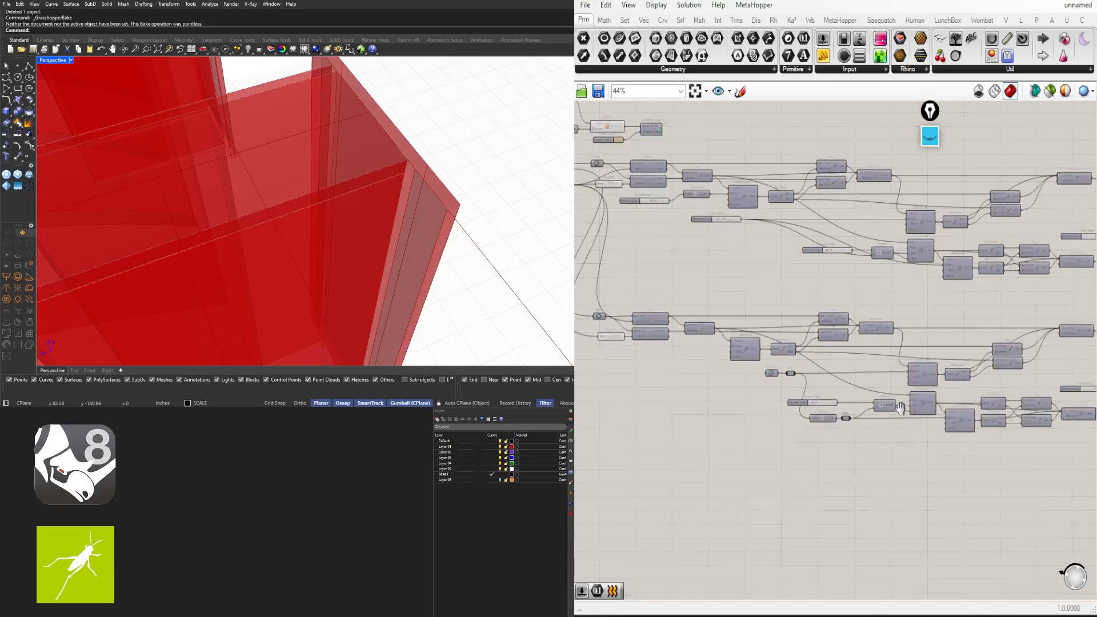
{"action": "right_click_drag", "start_coordinate": [929, 412], "coordinate": [782, 418]}
{"action": "scroll", "coordinate": [874, 382], "scroll_direction": "down", "scroll_amount": 4}
{"action": "right_click_drag", "start_coordinate": [884, 382], "coordinate": [950, 362]}
{"action": "scroll", "coordinate": [759, 317], "scroll_direction": "up", "scroll_amount": 7}
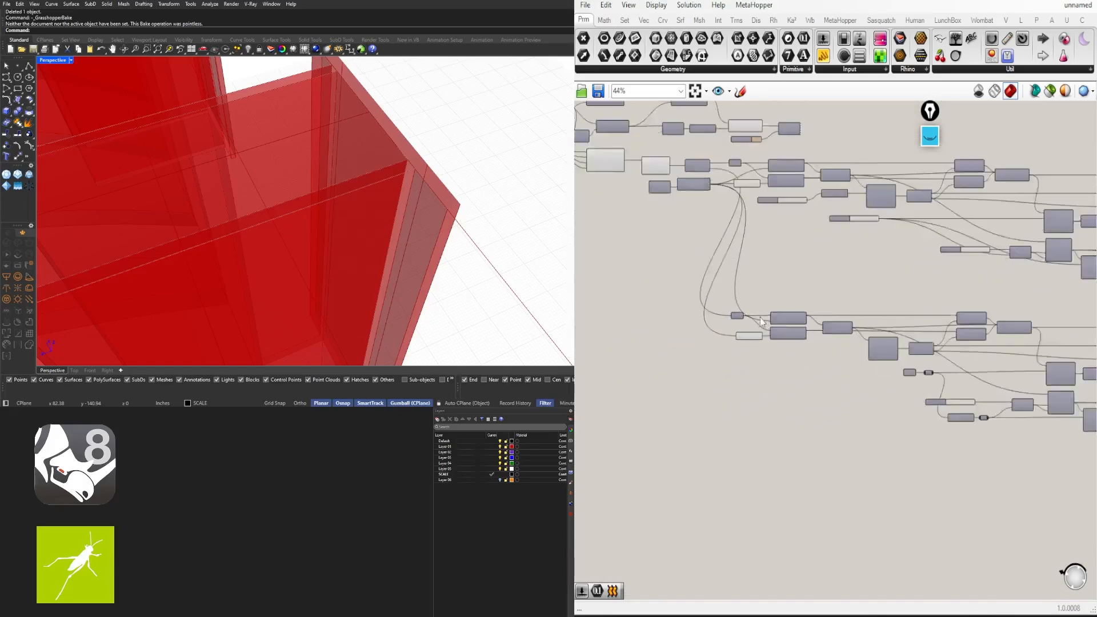
{"action": "left_click_drag", "start_coordinate": [715, 326], "coordinate": [727, 325]}
{"action": "right_click", "coordinate": [729, 323]}
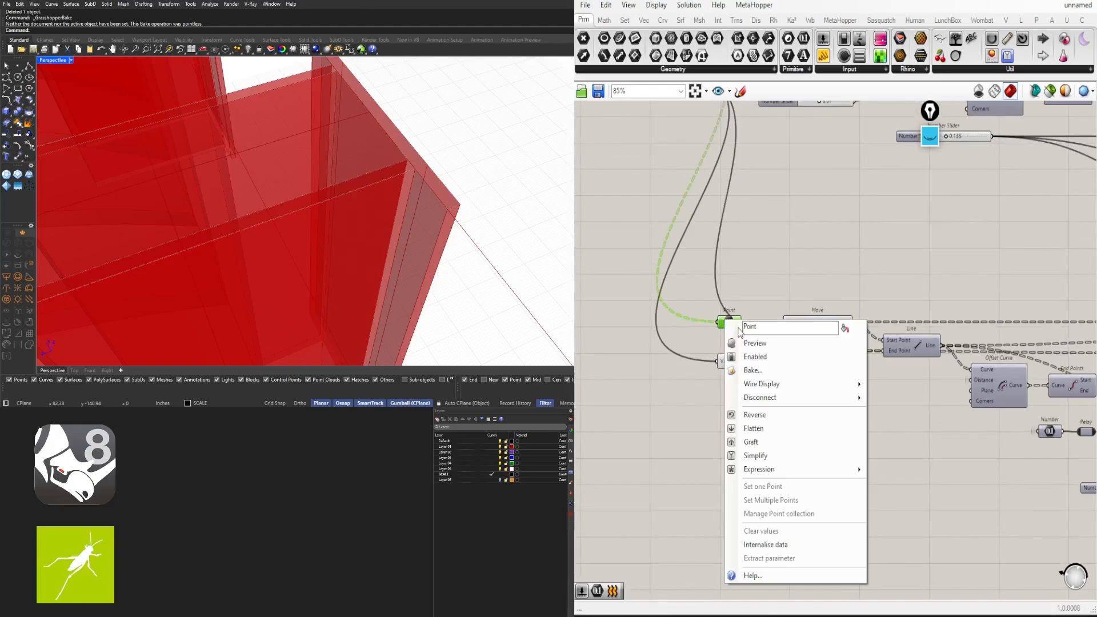
{"action": "mouse_move", "coordinate": [800, 384]}
{"action": "left_click", "coordinate": [919, 413]}
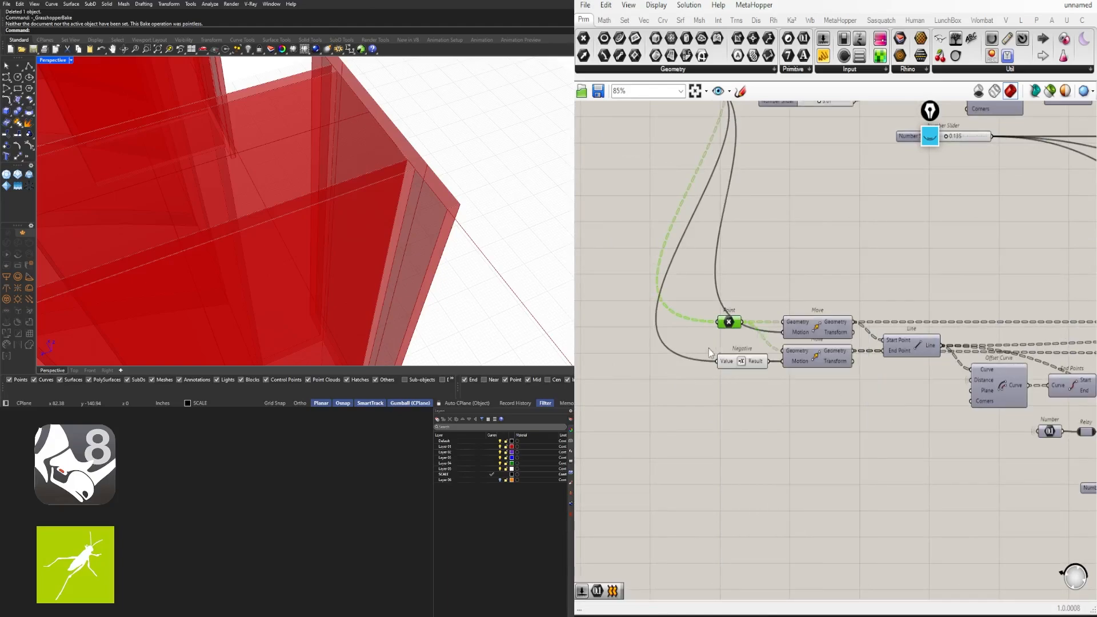
{"action": "right_click", "coordinate": [729, 366]}
{"action": "mouse_move", "coordinate": [818, 408]}
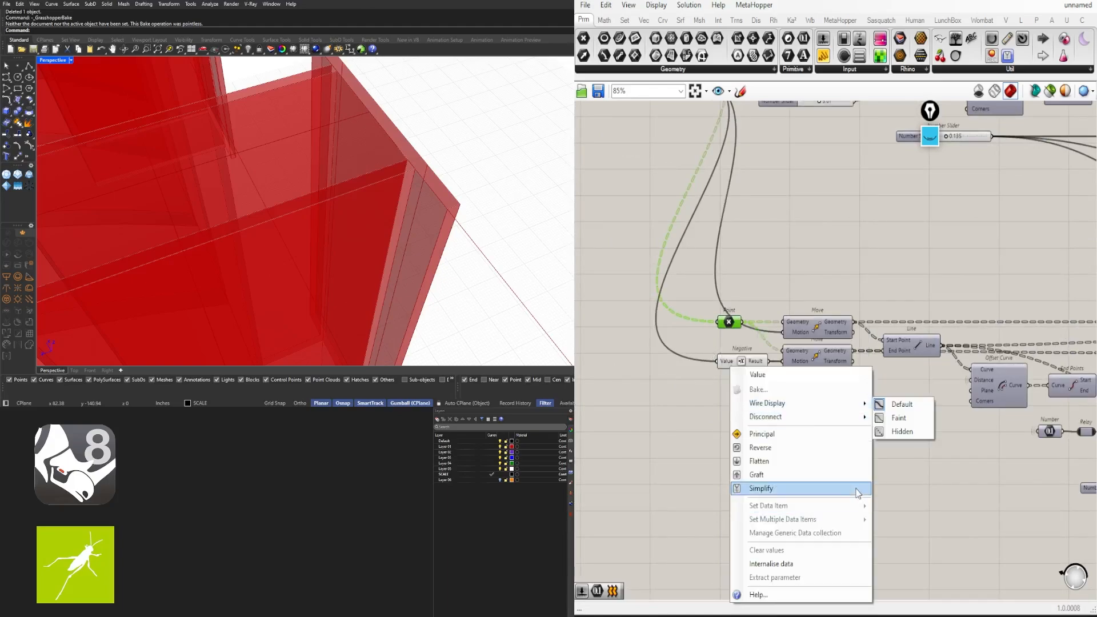
{"action": "left_click", "coordinate": [915, 432]}
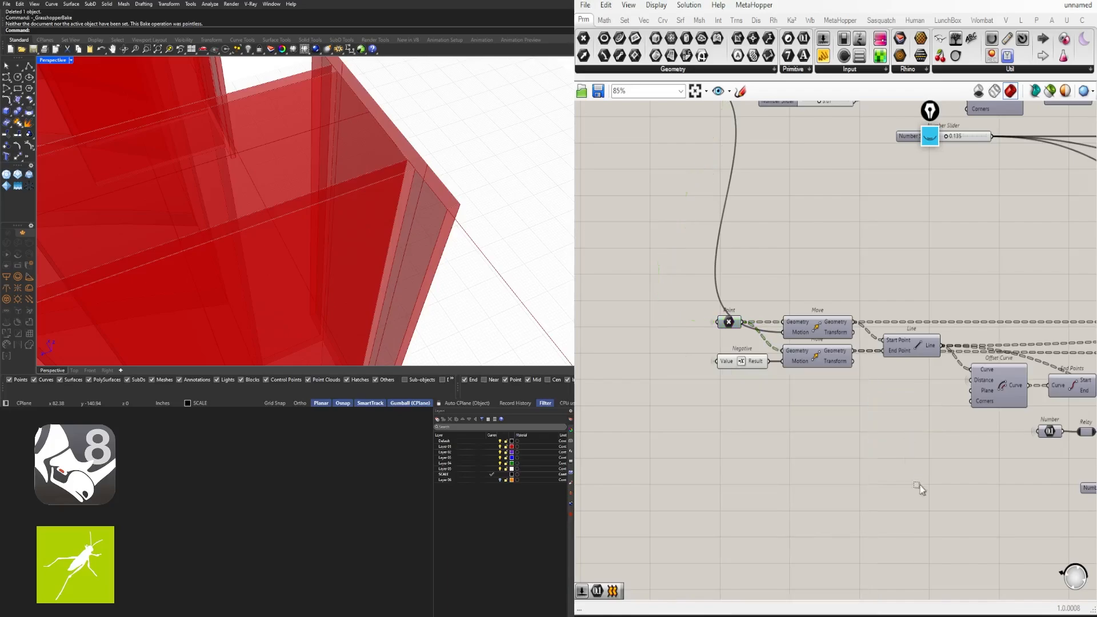
Inspect the lower fin block by selecting Negative, List Item and Division components
{"action": "scroll", "coordinate": [919, 446], "scroll_direction": "down", "scroll_amount": 8}
{"action": "left_click_drag", "start_coordinate": [953, 427], "coordinate": [686, 347]}
{"action": "scroll", "coordinate": [480, 184], "scroll_direction": "down", "scroll_amount": 3}
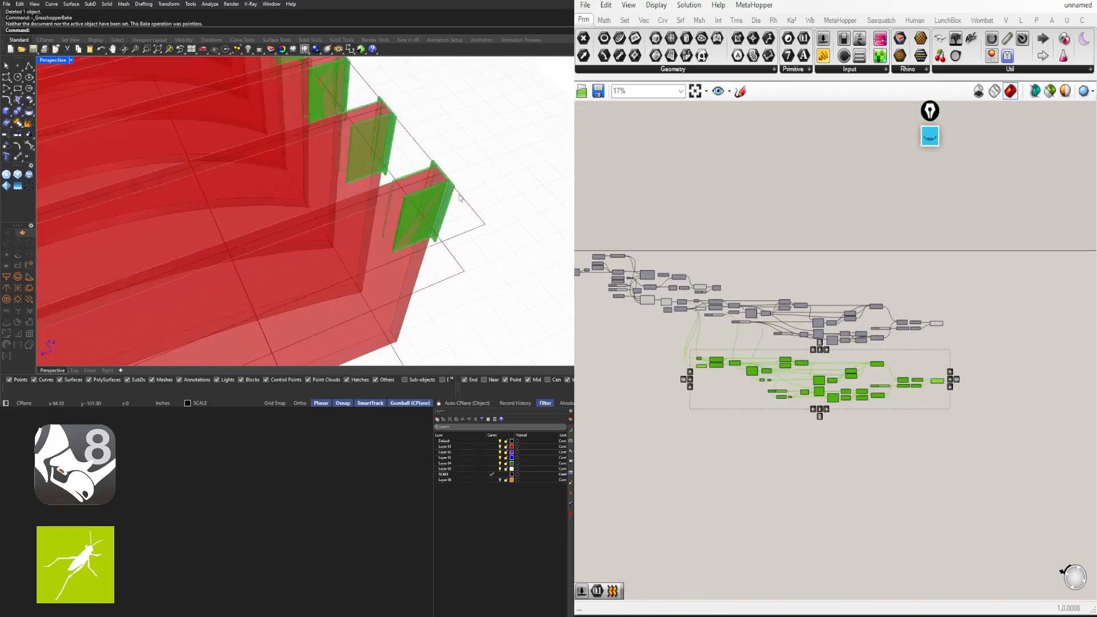
{"action": "scroll", "coordinate": [441, 193], "scroll_direction": "up", "scroll_amount": 4}
{"action": "scroll", "coordinate": [804, 365], "scroll_direction": "up", "scroll_amount": 6}
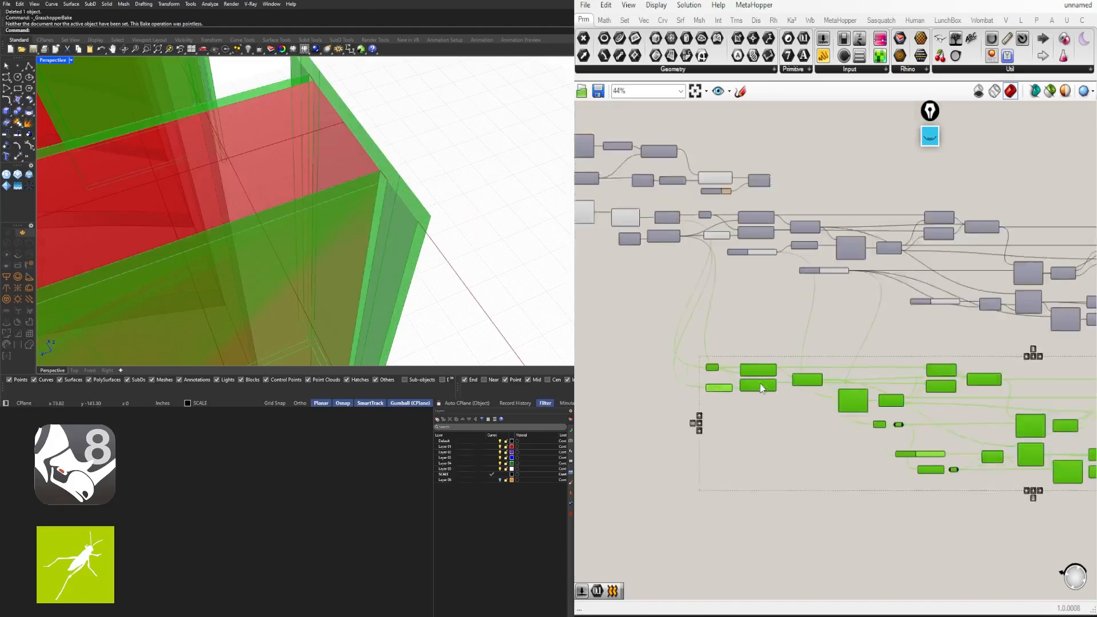
{"action": "left_click", "coordinate": [720, 262]}
{"action": "scroll", "coordinate": [709, 200], "scroll_direction": "up", "scroll_amount": 4}
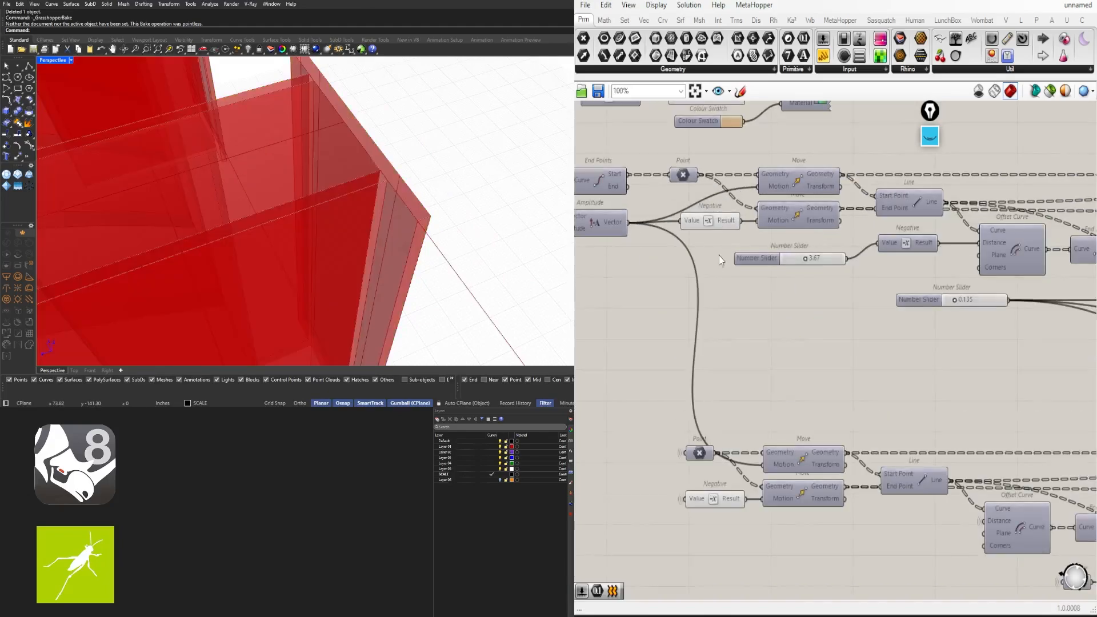
{"action": "left_click", "coordinate": [712, 223]}
{"action": "left_click", "coordinate": [648, 299]}
{"action": "right_click_drag", "start_coordinate": [648, 299], "coordinate": [916, 318]}
{"action": "left_click_drag", "start_coordinate": [795, 324], "coordinate": [756, 176]}
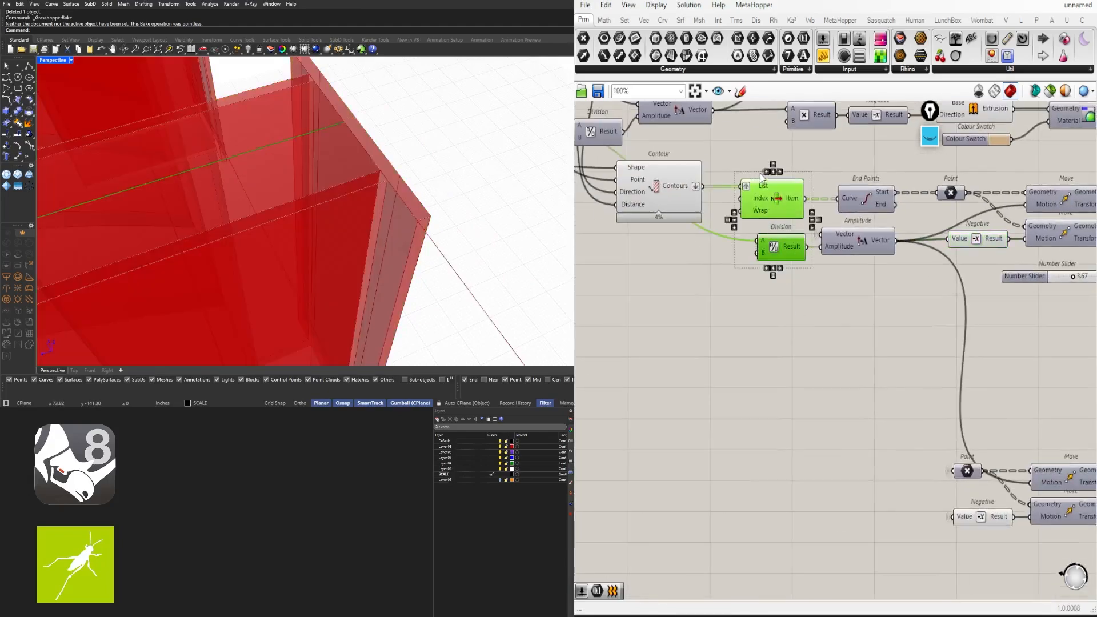
{"action": "scroll", "coordinate": [762, 176], "scroll_direction": "down", "scroll_amount": 4}
{"action": "right_click_drag", "start_coordinate": [877, 354], "coordinate": [683, 318]}
{"action": "scroll", "coordinate": [682, 317], "scroll_direction": "up", "scroll_amount": 4}
{"action": "left_click", "coordinate": [660, 315]}
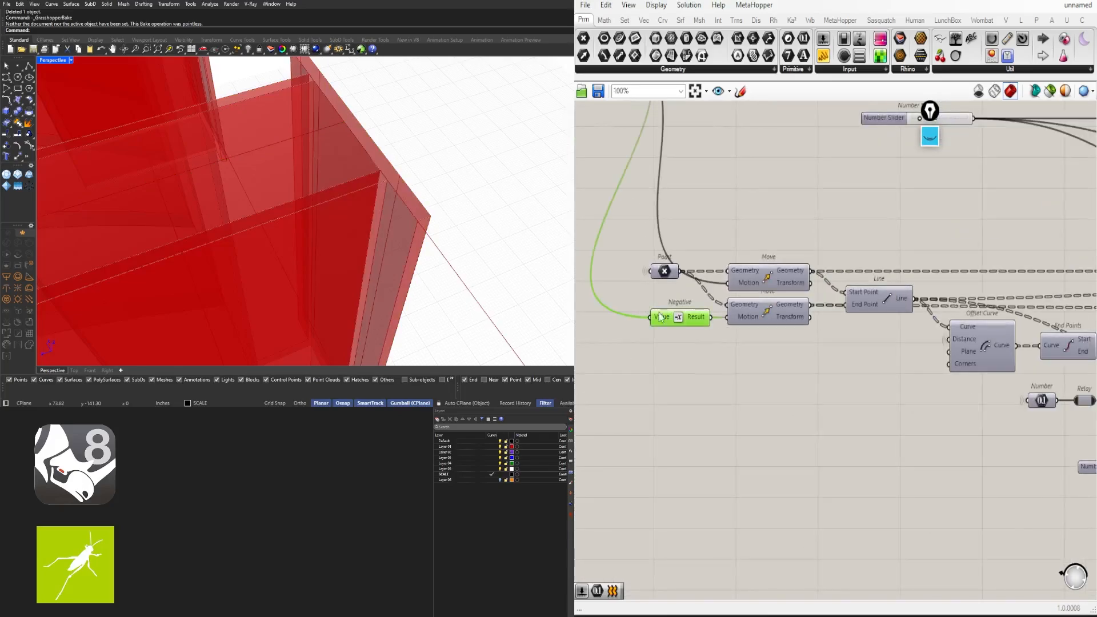
Preview the lower Extrude's fins and view them from the corner in Rhino
{"action": "right_click_drag", "start_coordinate": [1033, 354], "coordinate": [739, 318]}
{"action": "scroll", "coordinate": [739, 319], "scroll_direction": "down", "scroll_amount": 5}
{"action": "right_click_drag", "start_coordinate": [862, 344], "coordinate": [649, 352]}
{"action": "scroll", "coordinate": [937, 337], "scroll_direction": "up", "scroll_amount": 3}
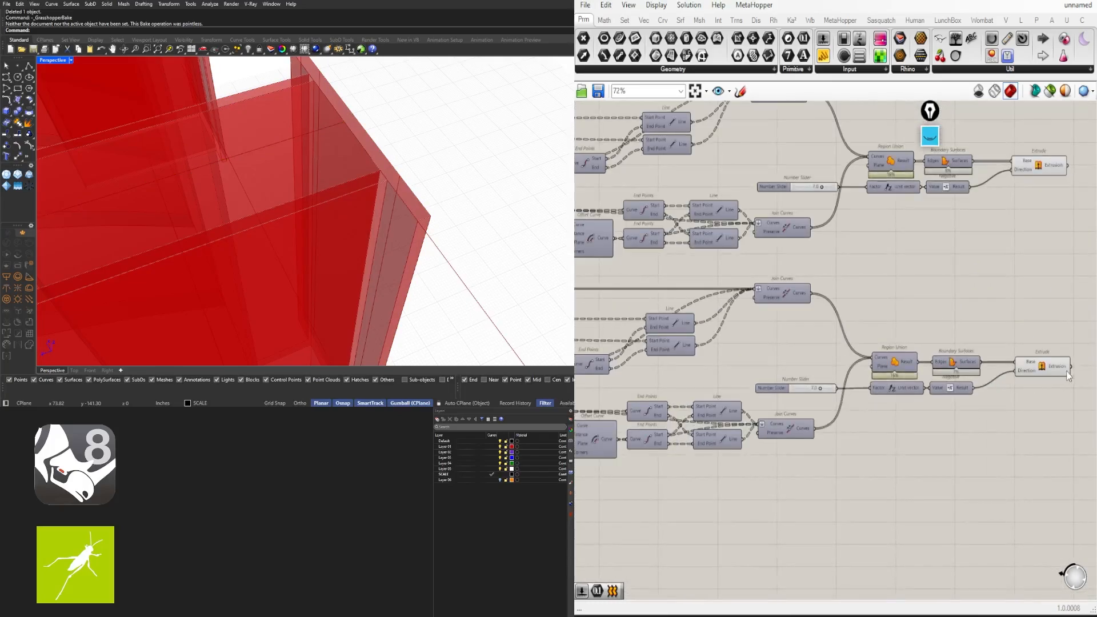
{"action": "left_click", "coordinate": [1067, 372]}
{"action": "scroll", "coordinate": [387, 208], "scroll_direction": "down", "scroll_amount": 10}
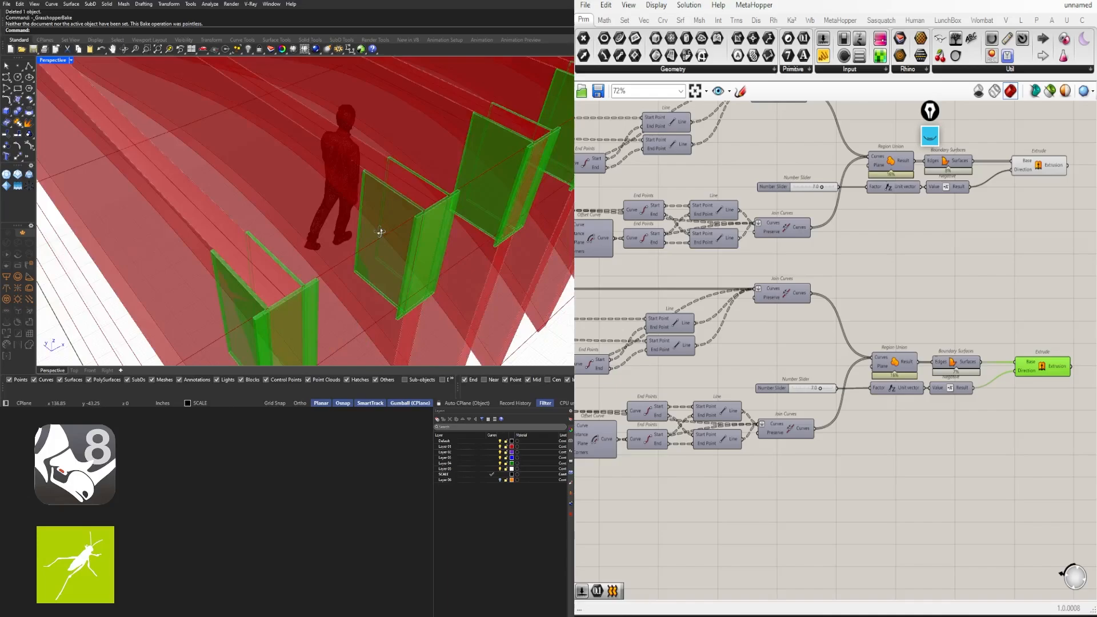
{"action": "right_click_drag", "start_coordinate": [318, 259], "coordinate": [434, 203]}
Reposition the upper number slider and make the lower Factor input's wire faint
{"action": "right_click_drag", "start_coordinate": [833, 376], "coordinate": [873, 387]}
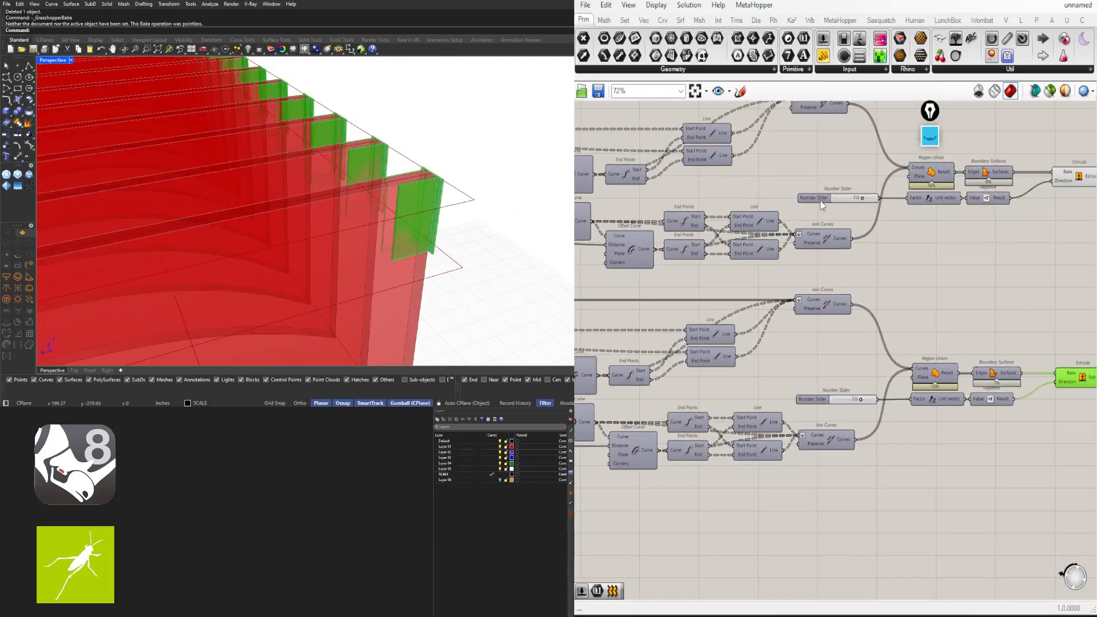
{"action": "left_click_drag", "start_coordinate": [821, 200], "coordinate": [840, 403]}
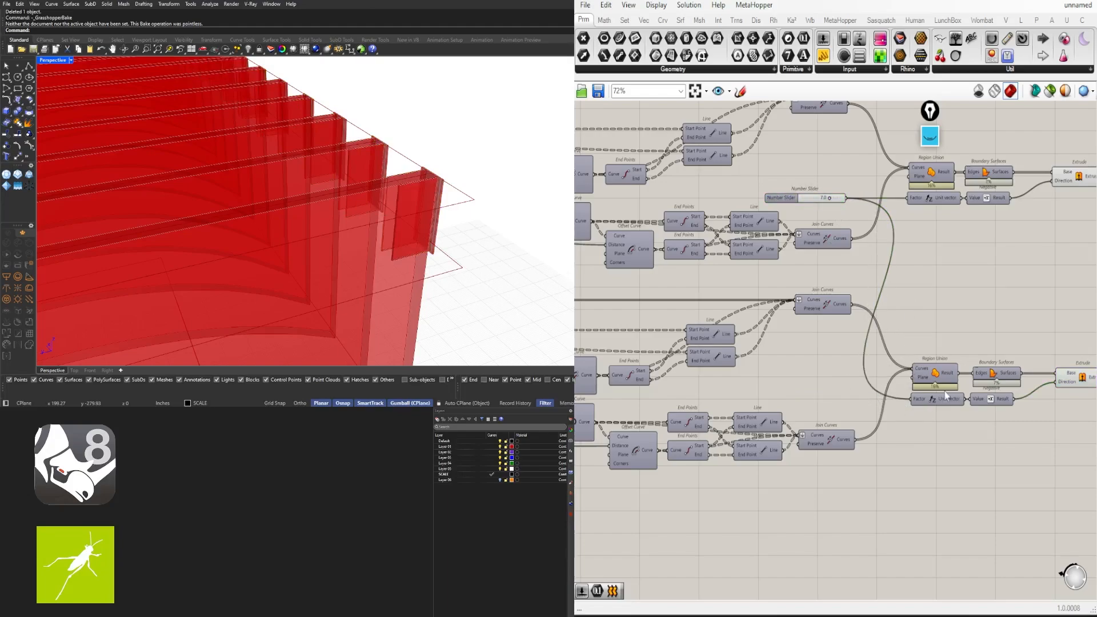
{"action": "right_click_drag", "start_coordinate": [925, 398], "coordinate": [872, 391]}
{"action": "right_click", "coordinate": [870, 391]}
{"action": "mouse_move", "coordinate": [943, 401]}
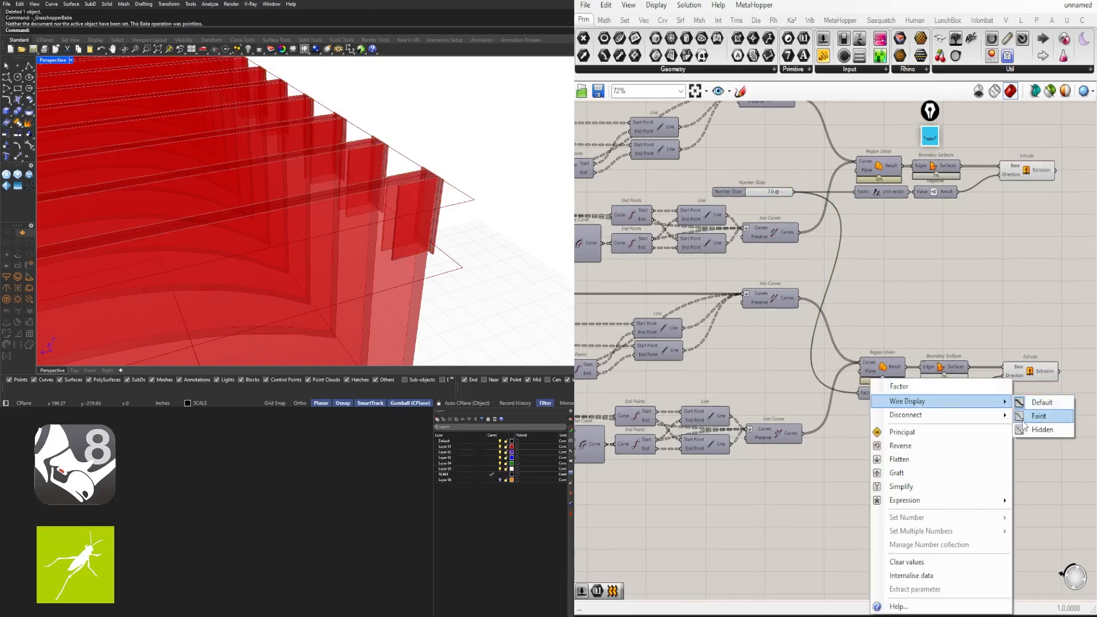
{"action": "left_click", "coordinate": [1028, 417]}
Connect the upper 0.8 slider to the lower Addition's A input and delete the redundant lower slider
{"action": "scroll", "coordinate": [954, 279], "scroll_direction": "down", "scroll_amount": 4}
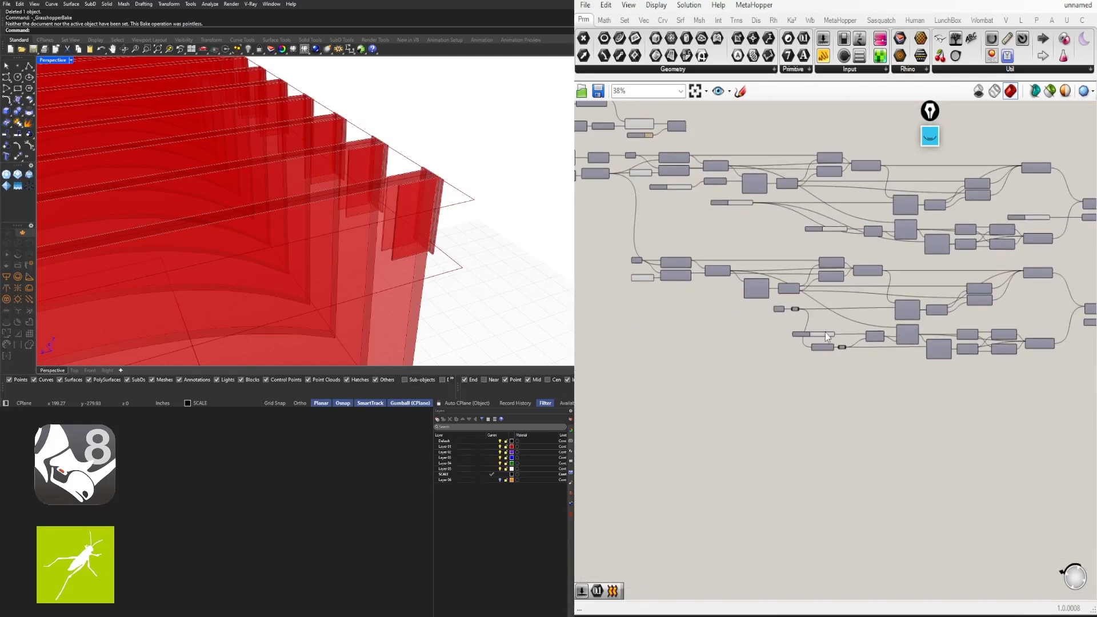
{"action": "scroll", "coordinate": [825, 332], "scroll_direction": "up", "scroll_amount": 5}
{"action": "right_click_drag", "start_coordinate": [840, 307], "coordinate": [816, 481]}
{"action": "scroll", "coordinate": [834, 328], "scroll_direction": "down", "scroll_amount": 1}
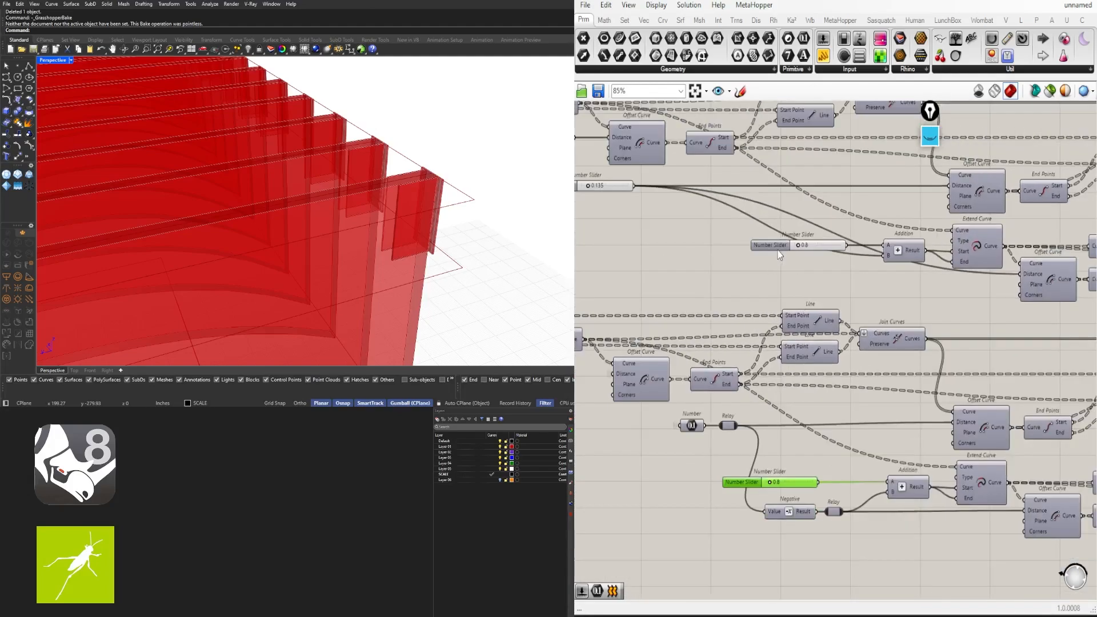
{"action": "left_click_drag", "start_coordinate": [778, 248], "coordinate": [698, 248]}
{"action": "left_click_drag", "start_coordinate": [767, 245], "coordinate": [885, 484]}
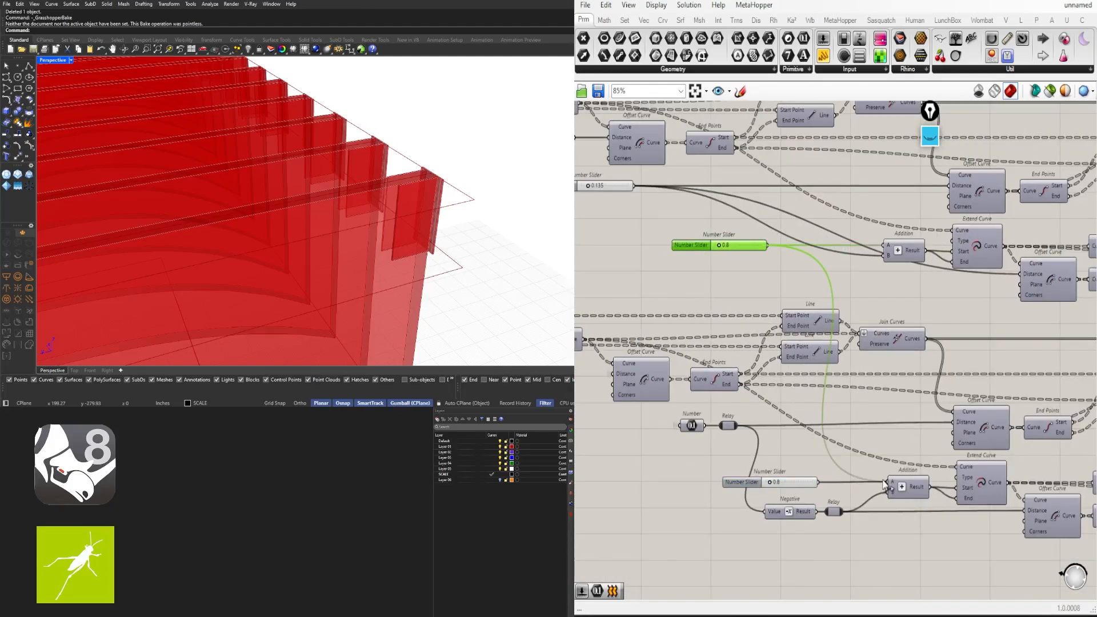
{"action": "left_click", "coordinate": [743, 482]}
{"action": "key", "text": "Delete"}
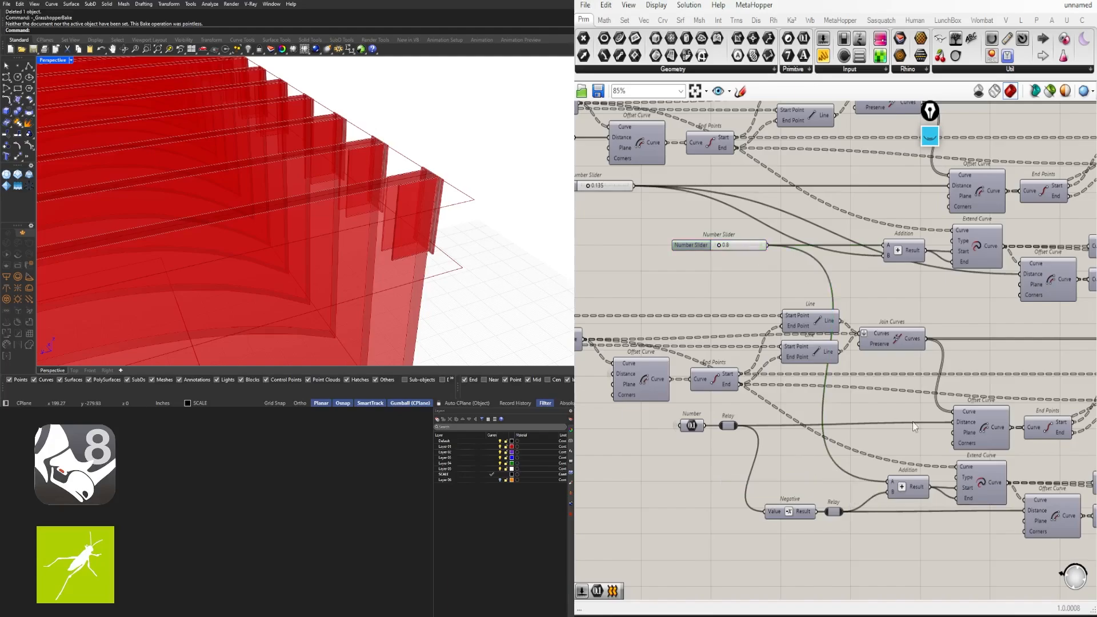
Set the Addition A input's wire display to Faint
{"action": "scroll", "coordinate": [902, 485], "scroll_direction": "up", "scroll_amount": 3}
{"action": "right_click", "coordinate": [895, 485]}
{"action": "mouse_move", "coordinate": [971, 415]}
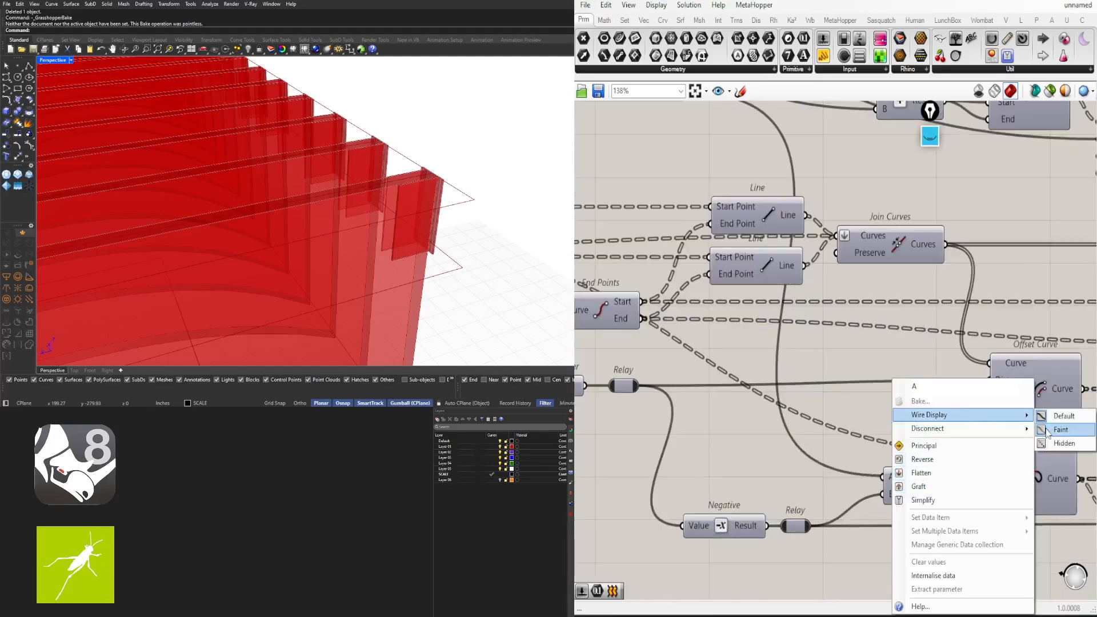
{"action": "left_click", "coordinate": [1047, 430]}
{"action": "scroll", "coordinate": [828, 318], "scroll_direction": "down", "scroll_amount": 4}
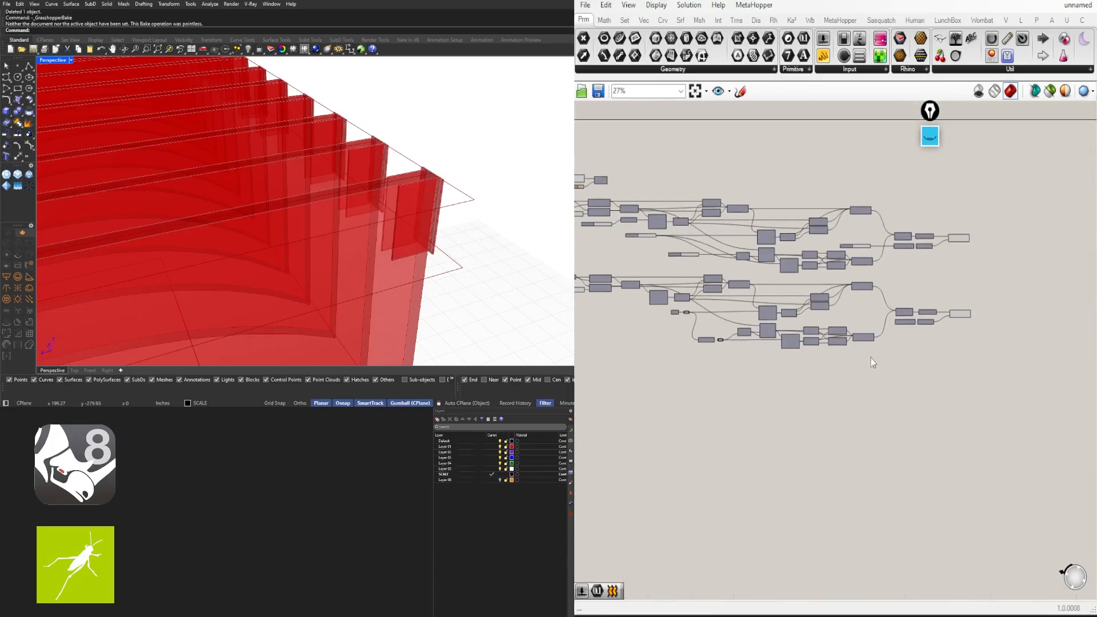
{"action": "scroll", "coordinate": [664, 329], "scroll_direction": "up", "scroll_amount": 3}
{"action": "scroll", "coordinate": [664, 329], "scroll_direction": "down", "scroll_amount": 5}
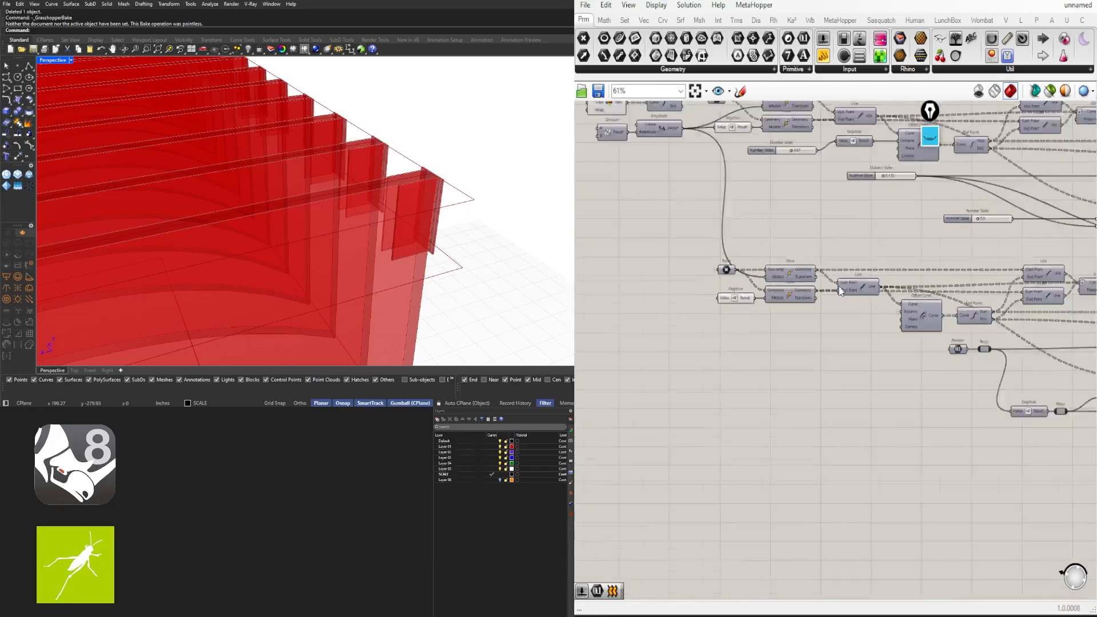
{"action": "scroll", "coordinate": [899, 392], "scroll_direction": "down", "scroll_amount": 2}
Orbit and pan the Rhino view to inspect the whole fin ceiling
{"action": "left_click_drag", "start_coordinate": [1043, 422], "coordinate": [576, 271]}
{"action": "left_click", "coordinate": [620, 247]}
{"action": "scroll", "coordinate": [437, 176], "scroll_direction": "down", "scroll_amount": 5}
{"action": "right_click_drag", "start_coordinate": [438, 179], "coordinate": [385, 288]}
{"action": "scroll", "coordinate": [358, 179], "scroll_direction": "down", "scroll_amount": 4}
{"action": "scroll", "coordinate": [359, 291], "scroll_direction": "up", "scroll_amount": 3}
{"action": "scroll", "coordinate": [351, 286], "scroll_direction": "down", "scroll_amount": 4}
{"action": "right_click_drag", "start_coordinate": [385, 288], "coordinate": [460, 265], "text": "shift"}
Pan and orbit the Rhino view to a higher, more frontal view of the fins
{"action": "right_click_drag", "start_coordinate": [320, 94], "coordinate": [300, 119], "text": "shift"}
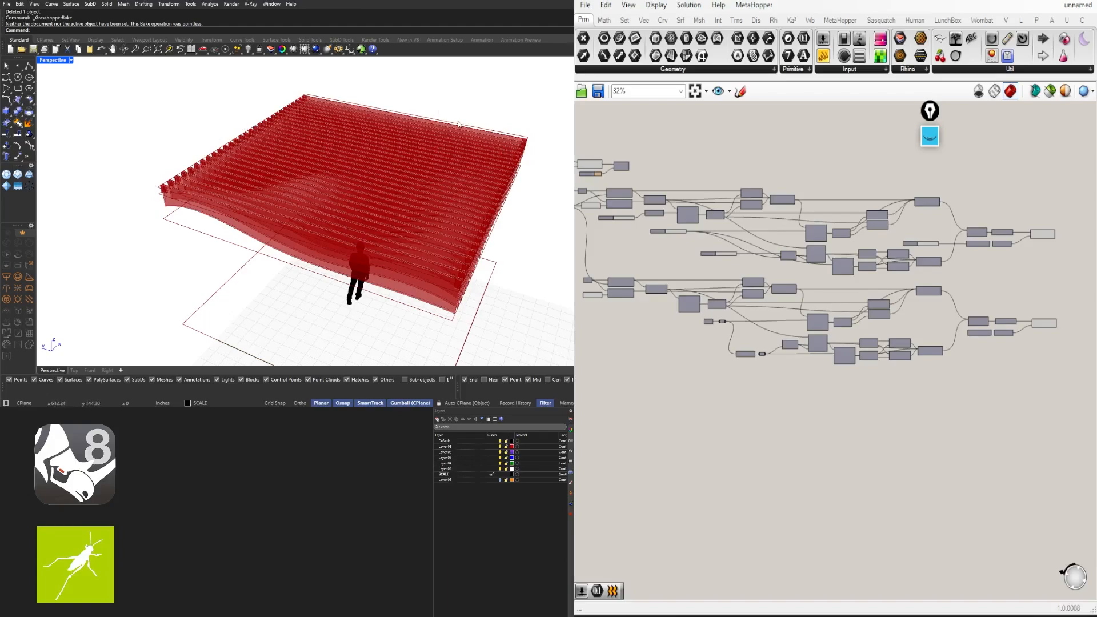
{"action": "right_click_drag", "start_coordinate": [255, 217], "coordinate": [468, 187]}
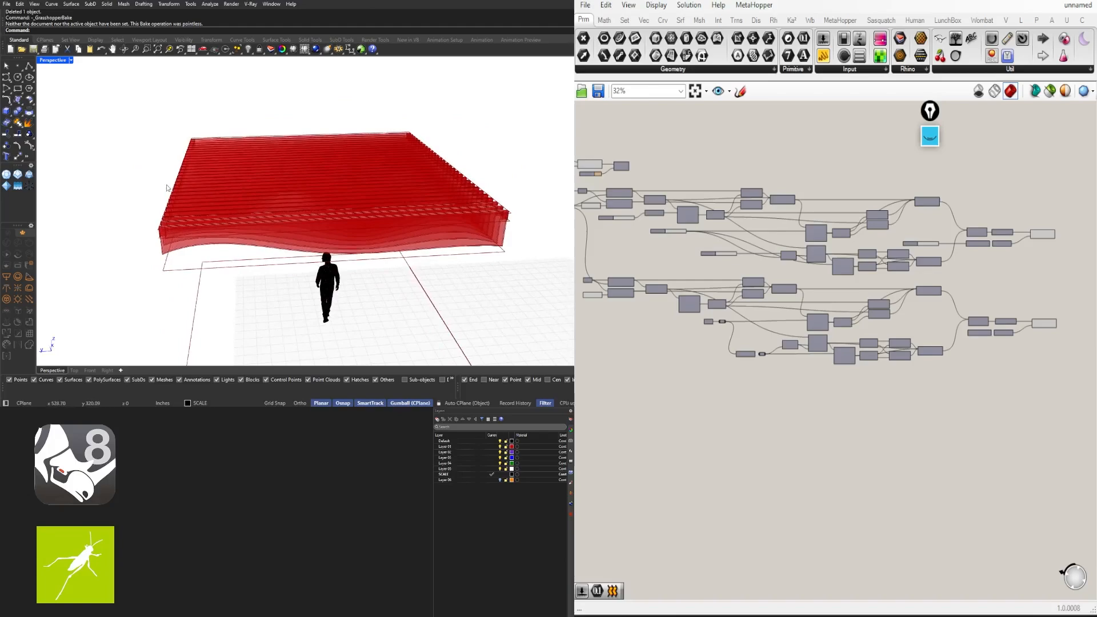
{"action": "right_click_drag", "start_coordinate": [440, 198], "coordinate": [478, 518]}
Select the upper and lower Extrude components on the canvas, dismissing the component search
{"action": "scroll", "coordinate": [716, 409], "scroll_direction": "up", "scroll_amount": 3}
{"action": "right_click_drag", "start_coordinate": [602, 335], "coordinate": [796, 335]}
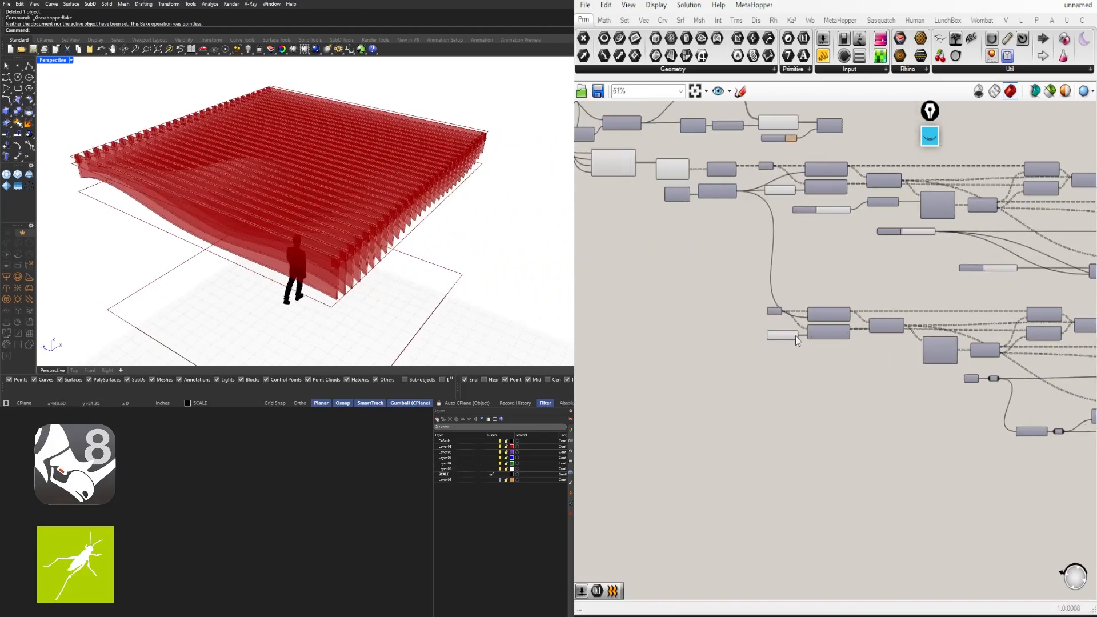
{"action": "scroll", "coordinate": [795, 335], "scroll_direction": "up", "scroll_amount": 4}
{"action": "left_click_drag", "start_coordinate": [772, 370], "coordinate": [740, 325]}
{"action": "left_click", "coordinate": [808, 434]}
{"action": "scroll", "coordinate": [809, 434], "scroll_direction": "down", "scroll_amount": 5}
{"action": "right_click_drag", "start_coordinate": [967, 457], "coordinate": [726, 449]}
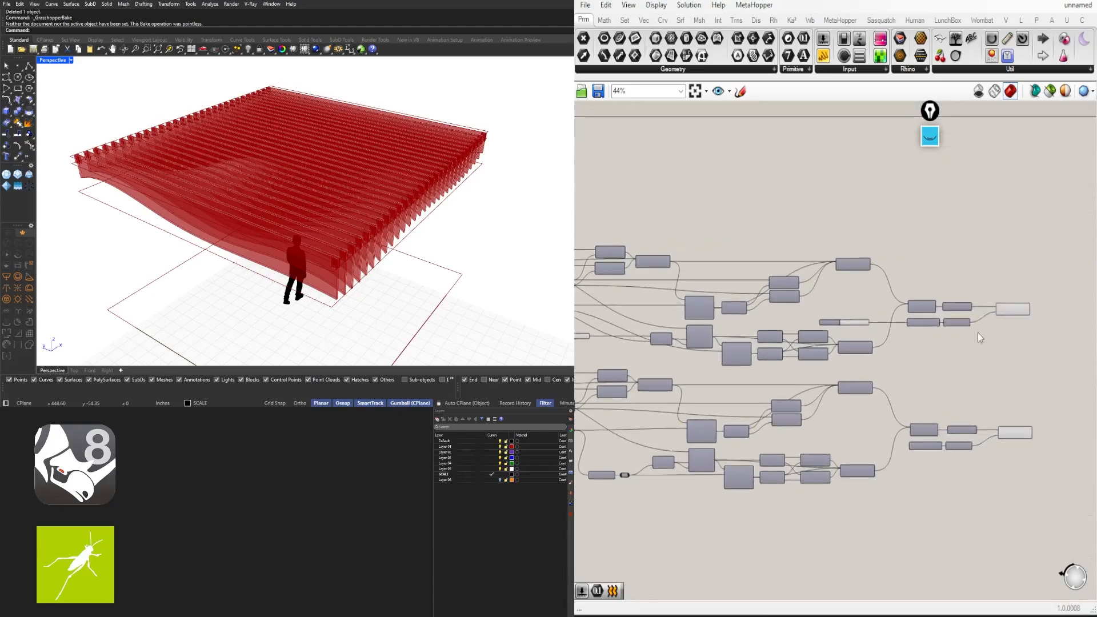
{"action": "scroll", "coordinate": [814, 362], "scroll_direction": "up", "scroll_amount": 4}
{"action": "left_click_drag", "start_coordinate": [910, 352], "coordinate": [760, 246]}
{"action": "right_click_drag", "start_coordinate": [876, 369], "coordinate": [835, 301]}
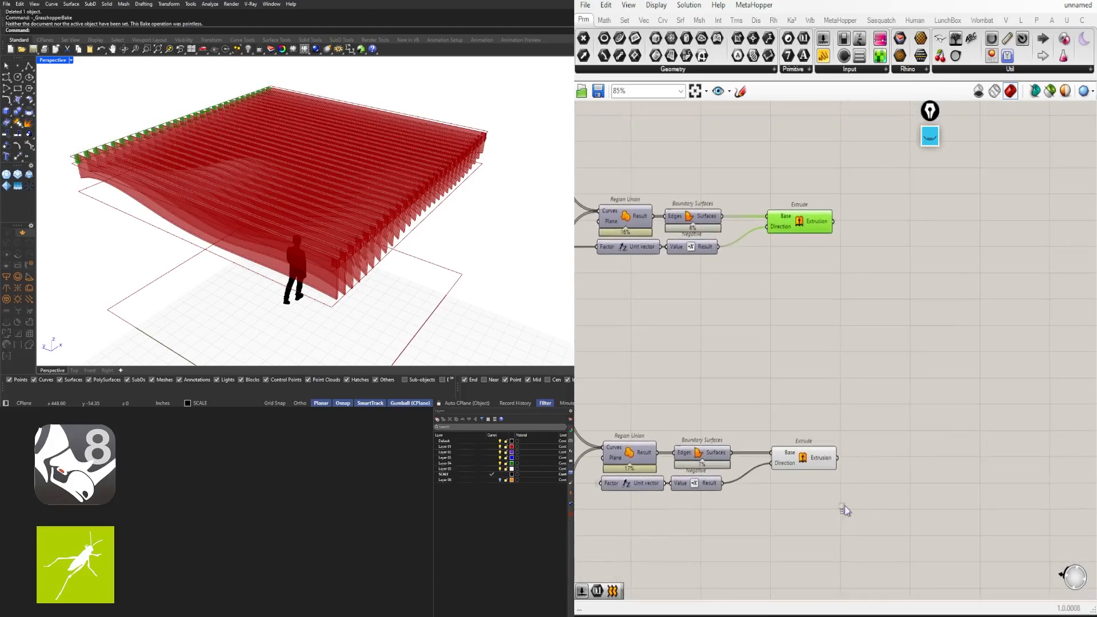
{"action": "left_click_drag", "start_coordinate": [846, 507], "coordinate": [813, 424], "text": "shift"}
{"action": "double_click", "coordinate": [896, 397]}
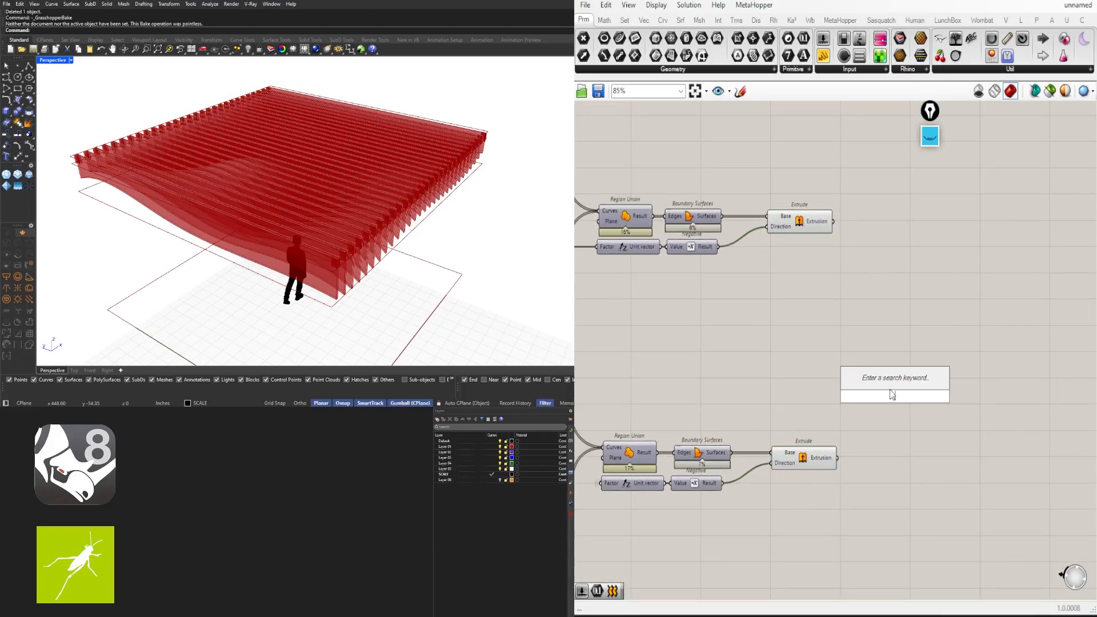
{"action": "key", "text": "Escape"}
Set the shared Number Slider from 0.8 to 2.0
{"action": "scroll", "coordinate": [344, 298], "scroll_direction": "up", "scroll_amount": 10}
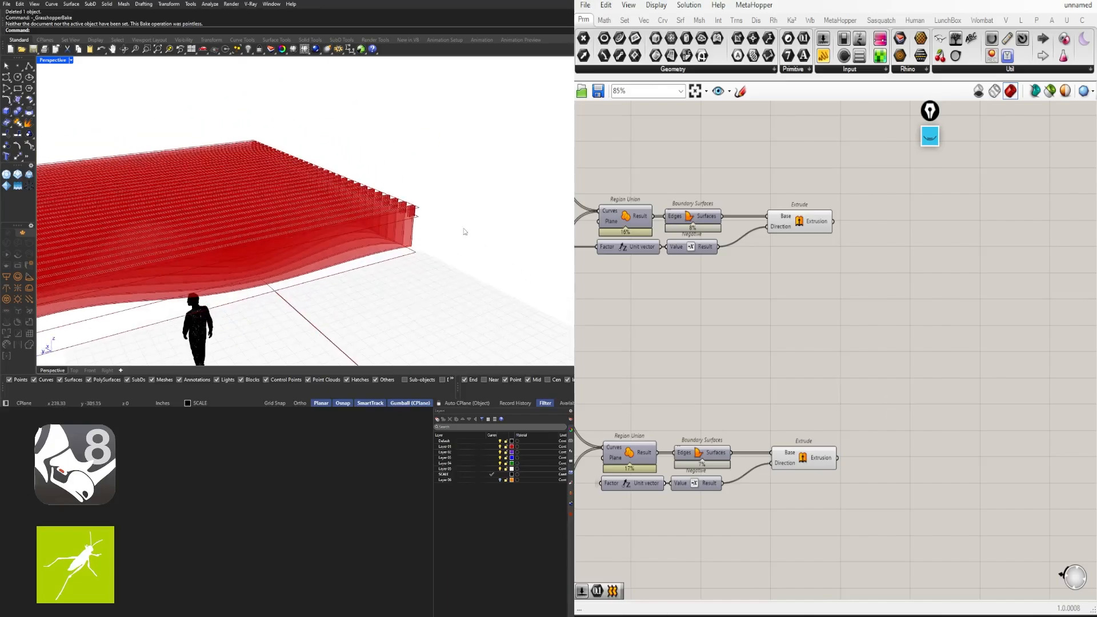
{"action": "scroll", "coordinate": [390, 182], "scroll_direction": "up", "scroll_amount": 3}
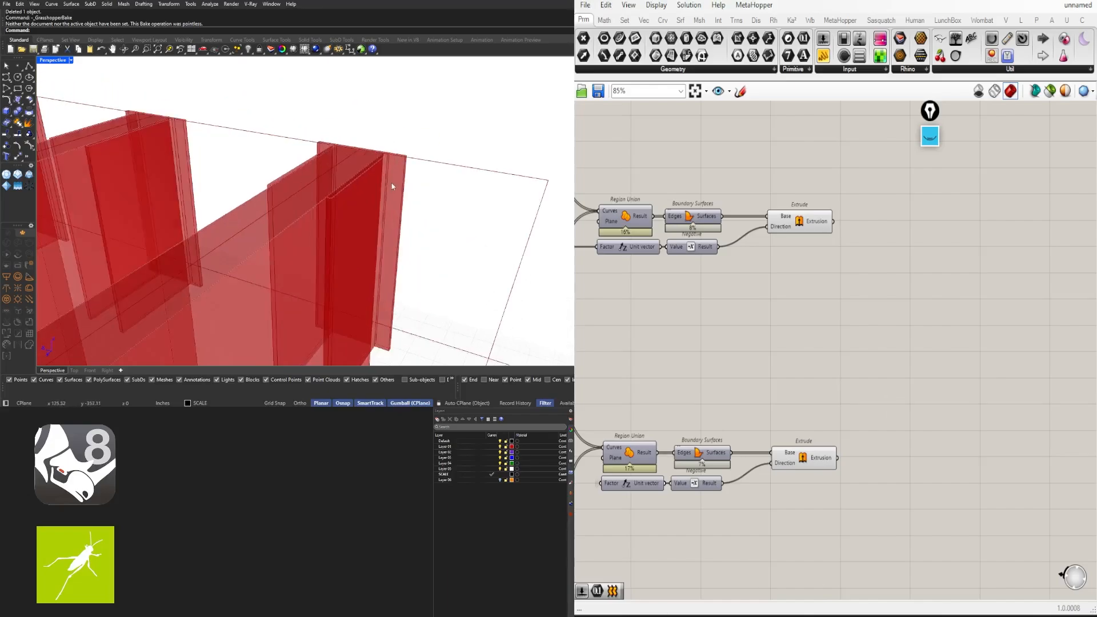
{"action": "right_click_drag", "start_coordinate": [783, 409], "coordinate": [971, 322]}
{"action": "scroll", "coordinate": [720, 377], "scroll_direction": "down", "scroll_amount": 3}
{"action": "right_click_drag", "start_coordinate": [668, 383], "coordinate": [921, 382]}
{"action": "scroll", "coordinate": [622, 374], "scroll_direction": "up", "scroll_amount": 3}
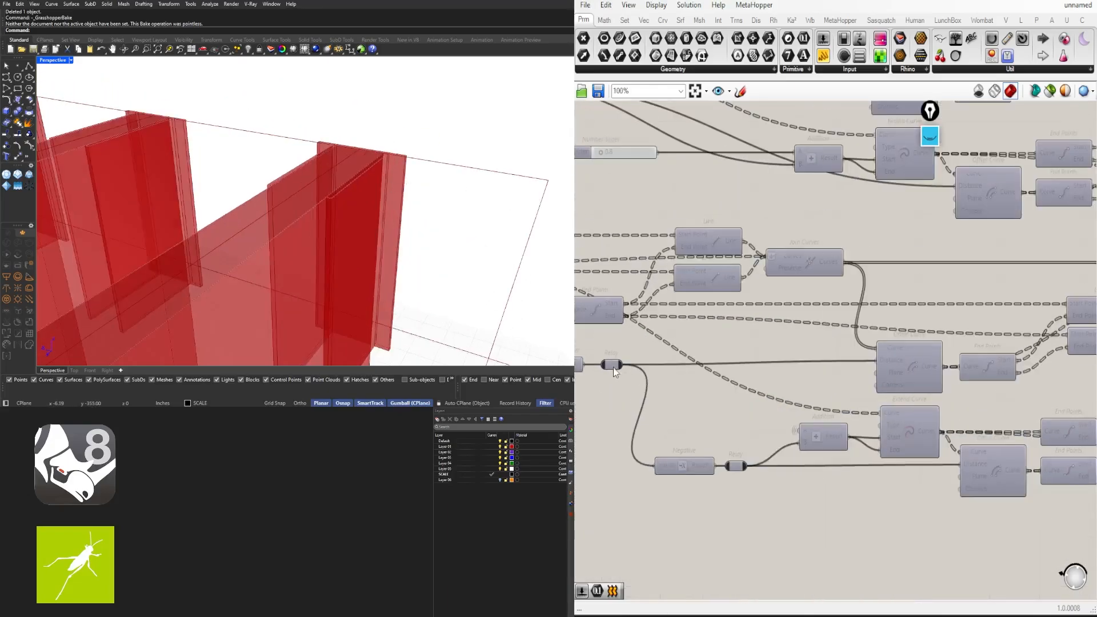
{"action": "right_click_drag", "start_coordinate": [582, 369], "coordinate": [677, 499]}
{"action": "scroll", "coordinate": [915, 349], "scroll_direction": "up", "scroll_amount": 5}
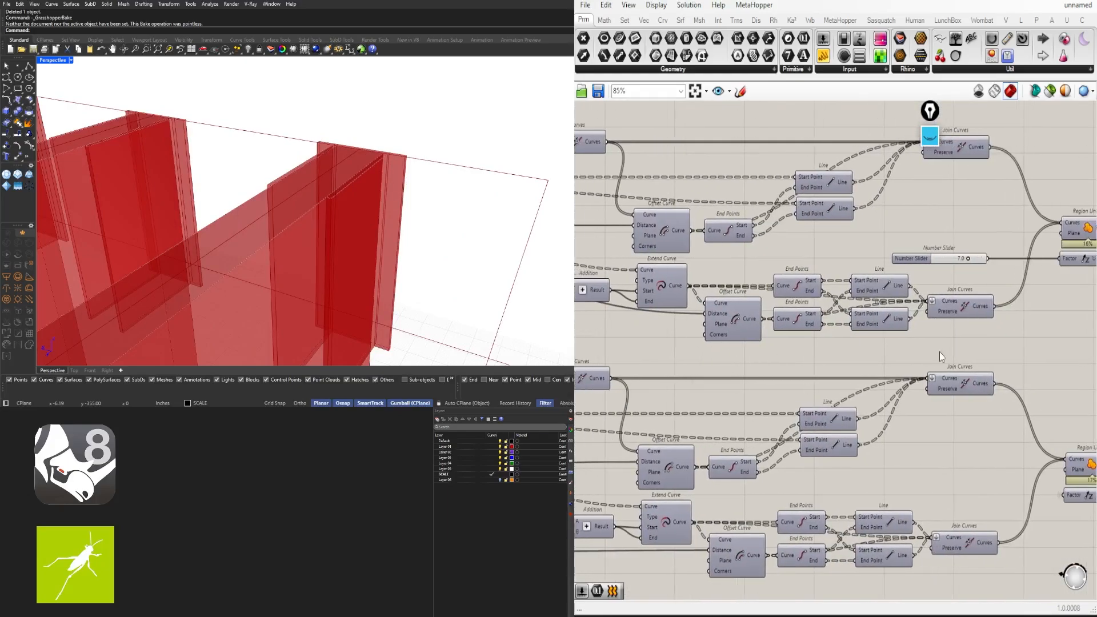
{"action": "scroll", "coordinate": [778, 305], "scroll_direction": "up", "scroll_amount": 3}
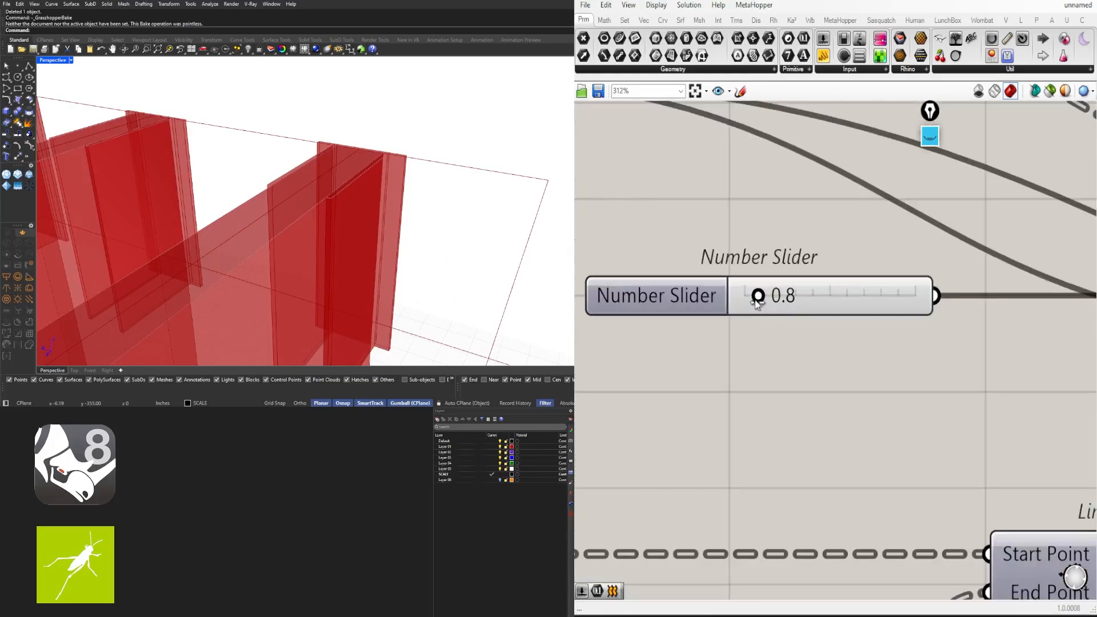
{"action": "scroll", "coordinate": [875, 318], "scroll_direction": "down", "scroll_amount": 4}
{"action": "right_click_drag", "start_coordinate": [1027, 362], "coordinate": [875, 365]}
{"action": "scroll", "coordinate": [682, 309], "scroll_direction": "up", "scroll_amount": 4}
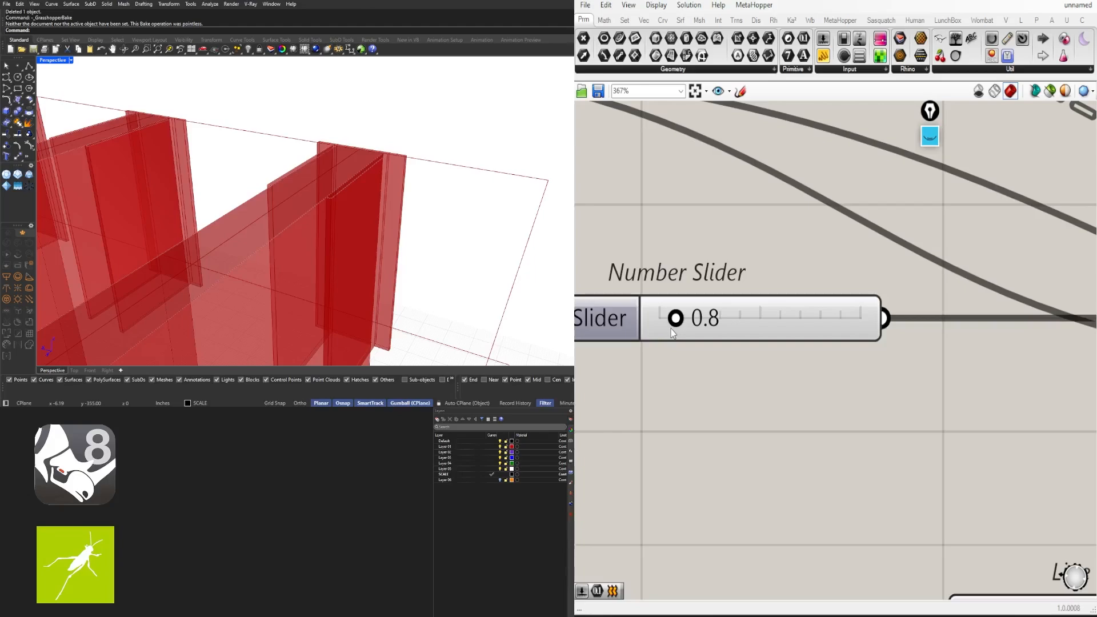
{"action": "left_click_drag", "start_coordinate": [676, 322], "coordinate": [707, 331]}
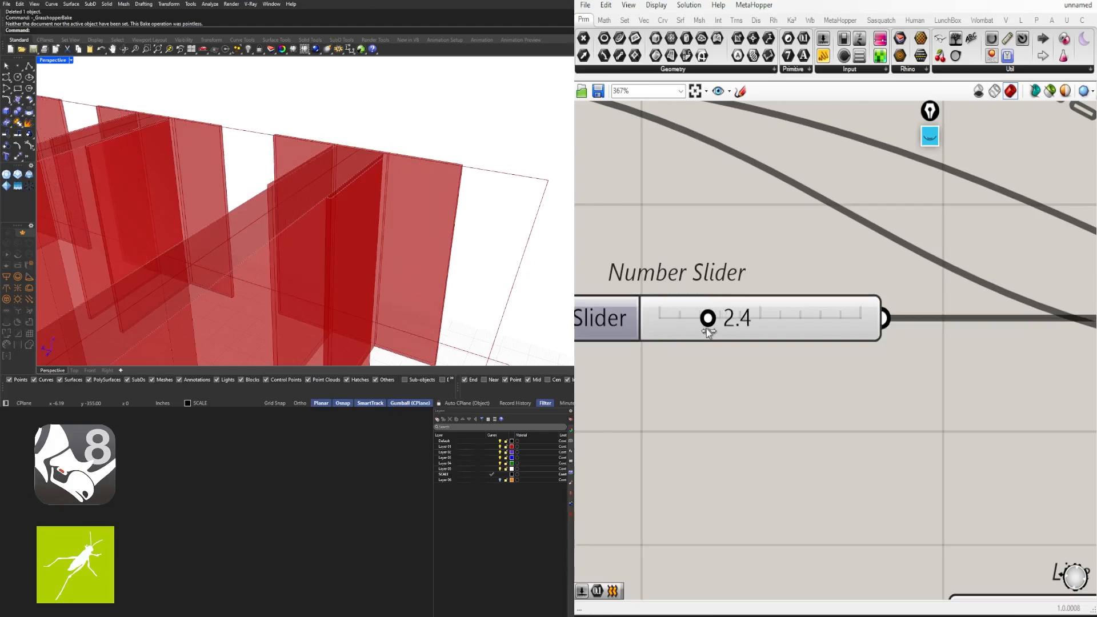
{"action": "double_click", "coordinate": [760, 321]}
{"action": "type", "text": "2"}
{"action": "key", "text": "Return"}
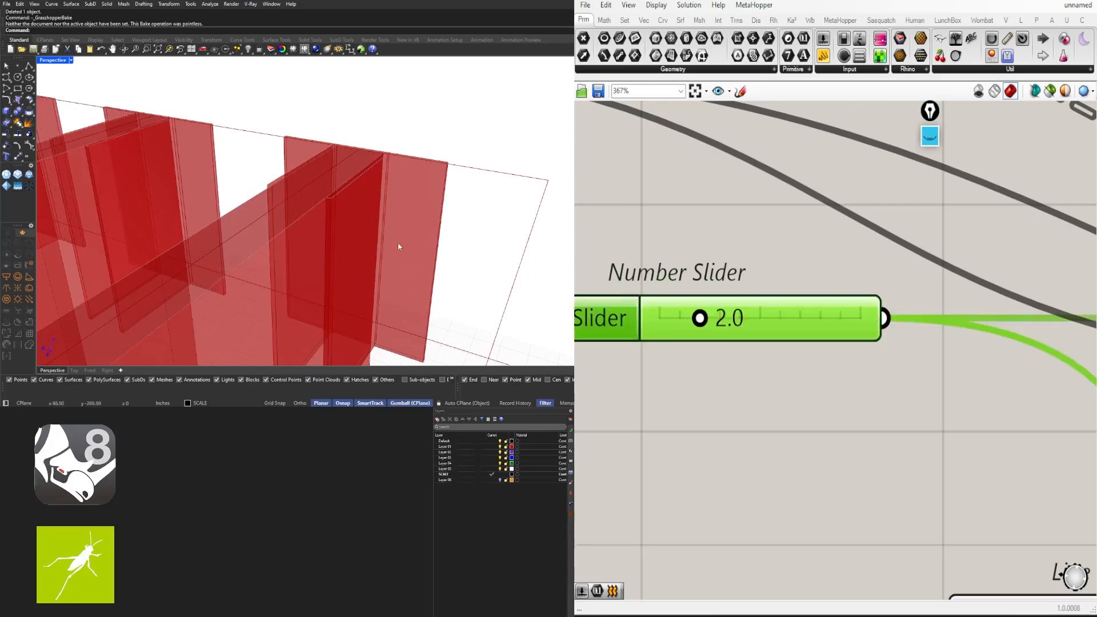
Orbit the Rhino view from low and elevated angles to inspect the reshaped fins
{"action": "right_click_drag", "start_coordinate": [404, 215], "coordinate": [381, 210]}
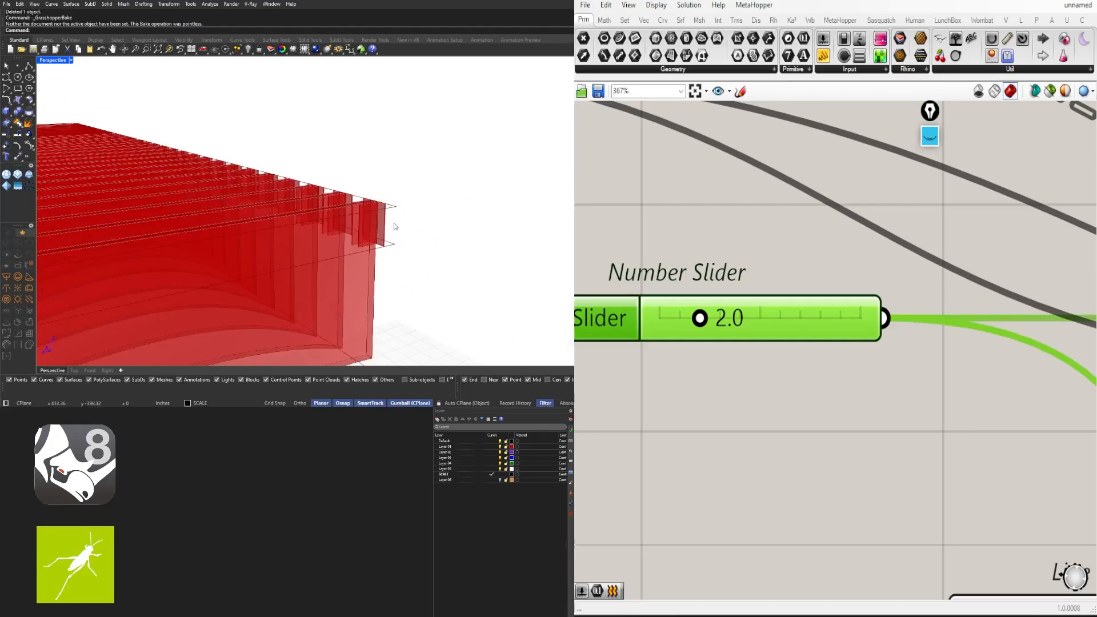
{"action": "scroll", "coordinate": [343, 234], "scroll_direction": "down", "scroll_amount": 6}
{"action": "right_click_drag", "start_coordinate": [341, 249], "coordinate": [371, 258]}
{"action": "right_click_drag", "start_coordinate": [436, 268], "coordinate": [388, 317]}
{"action": "scroll", "coordinate": [606, 280], "scroll_direction": "down", "scroll_amount": 5}
{"action": "scroll", "coordinate": [607, 280], "scroll_direction": "down", "scroll_amount": 4}
{"action": "right_click_drag", "start_coordinate": [760, 306], "coordinate": [701, 318]}
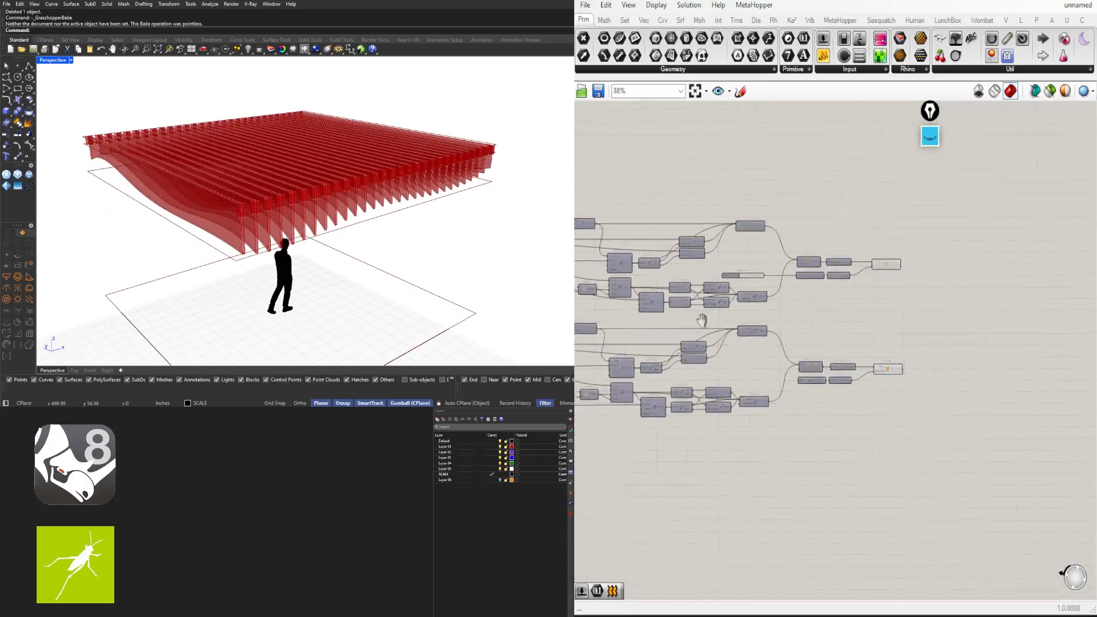
{"action": "scroll", "coordinate": [908, 327], "scroll_direction": "up", "scroll_amount": 4}
Add a Geometry parameter and connect the lower extrusions into it
{"action": "left_click", "coordinate": [846, 201]}
{"action": "left_click", "coordinate": [860, 429], "text": "shift"}
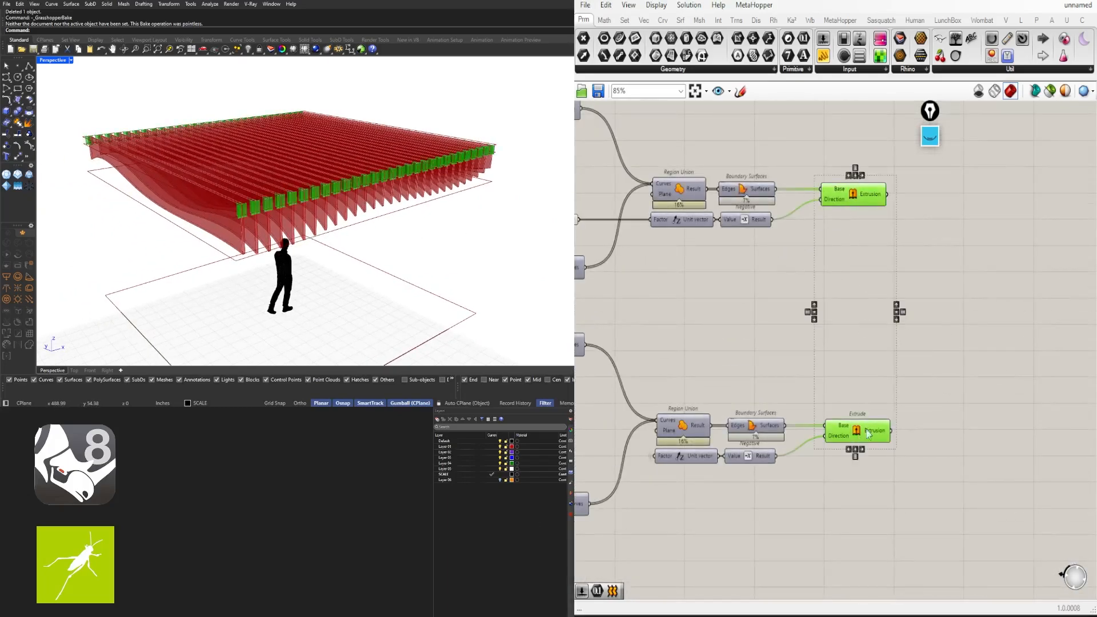
{"action": "double_click", "coordinate": [943, 335]}
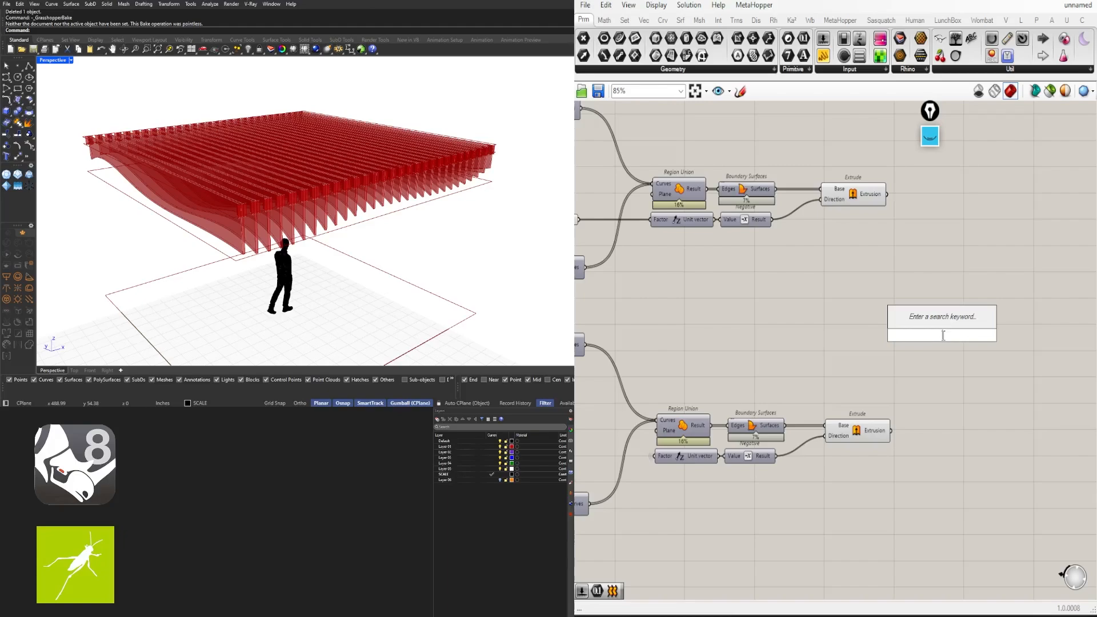
{"action": "type", "text": "GEOM"}
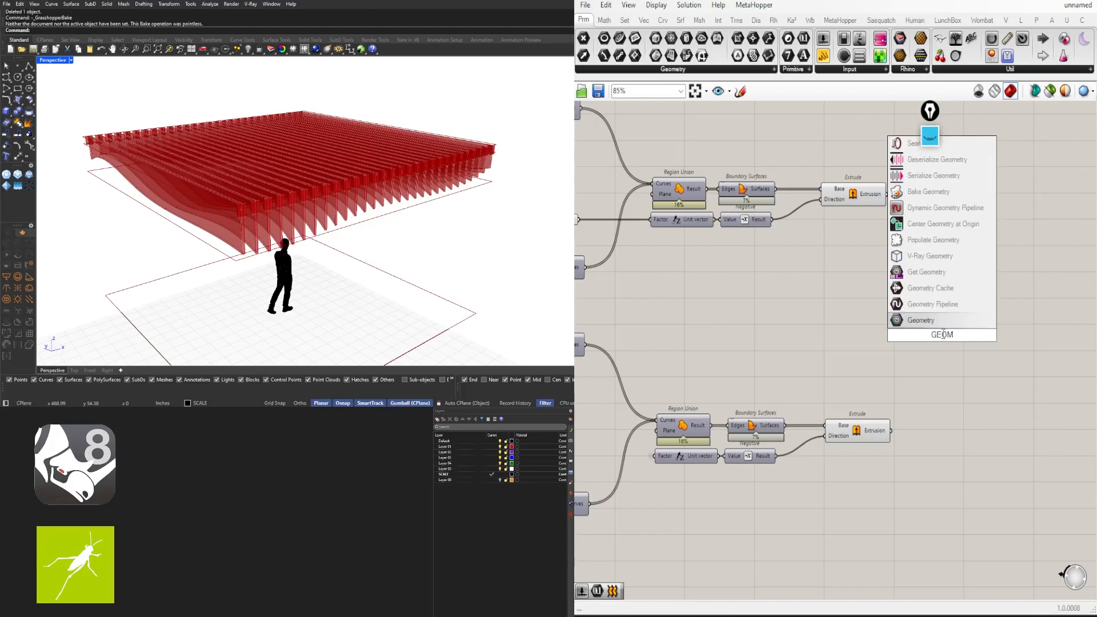
{"action": "key", "text": "Return"}
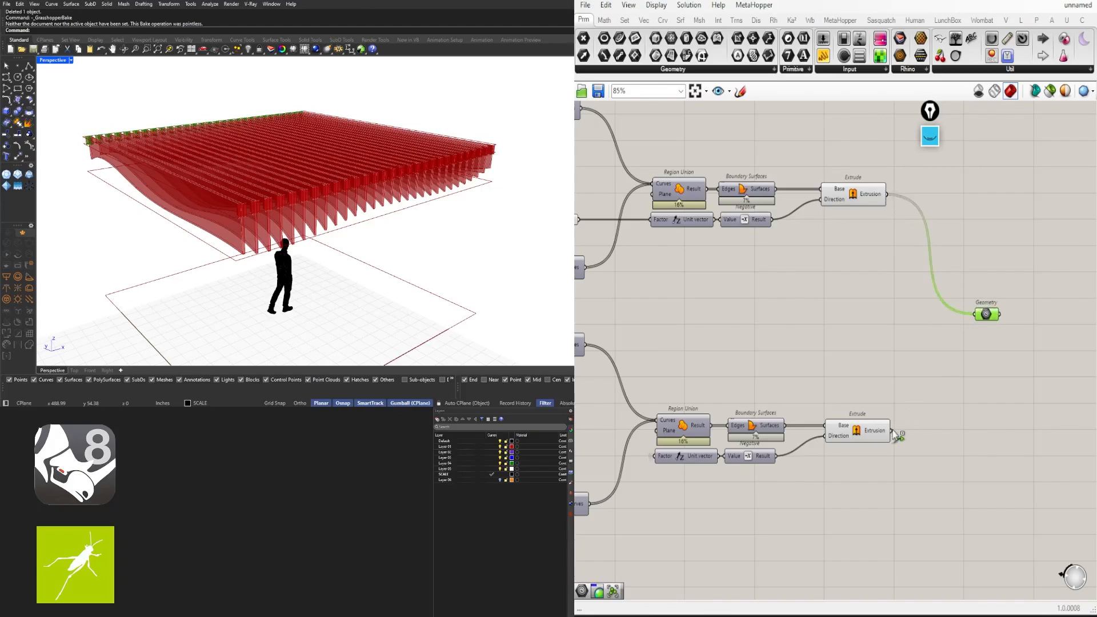
{"action": "left_click_drag", "start_coordinate": [979, 330], "coordinate": [983, 318], "text": "shift"}
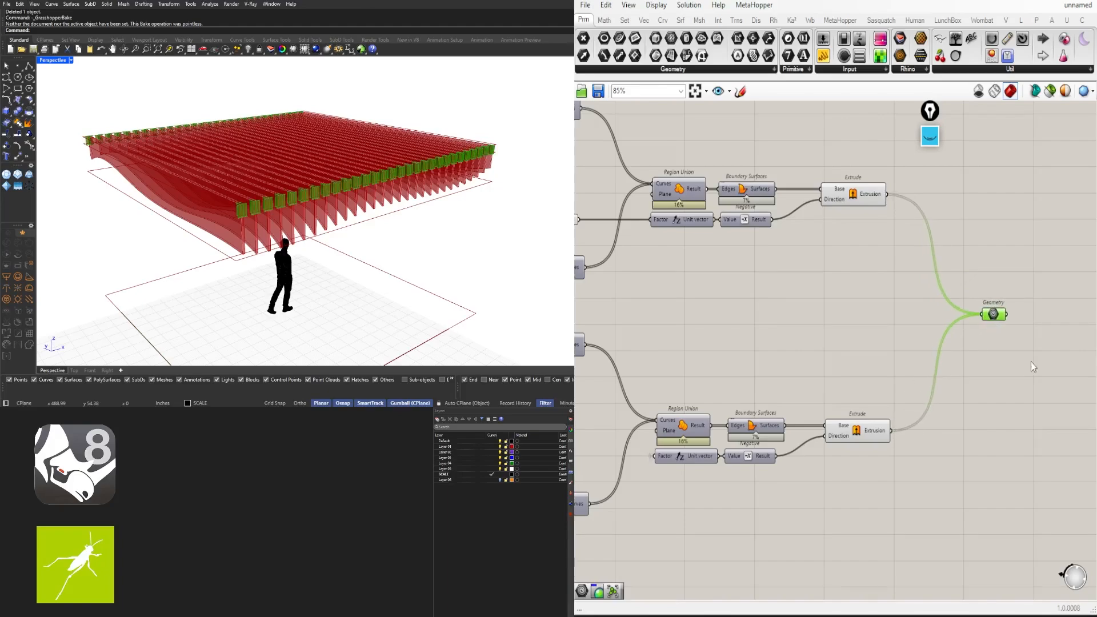
Turn off the preview of both Extrude components
{"action": "scroll", "coordinate": [926, 407], "scroll_direction": "down", "scroll_amount": 2}
{"action": "left_click_drag", "start_coordinate": [843, 440], "coordinate": [905, 235]}
{"action": "middle_click", "coordinate": [912, 216]}
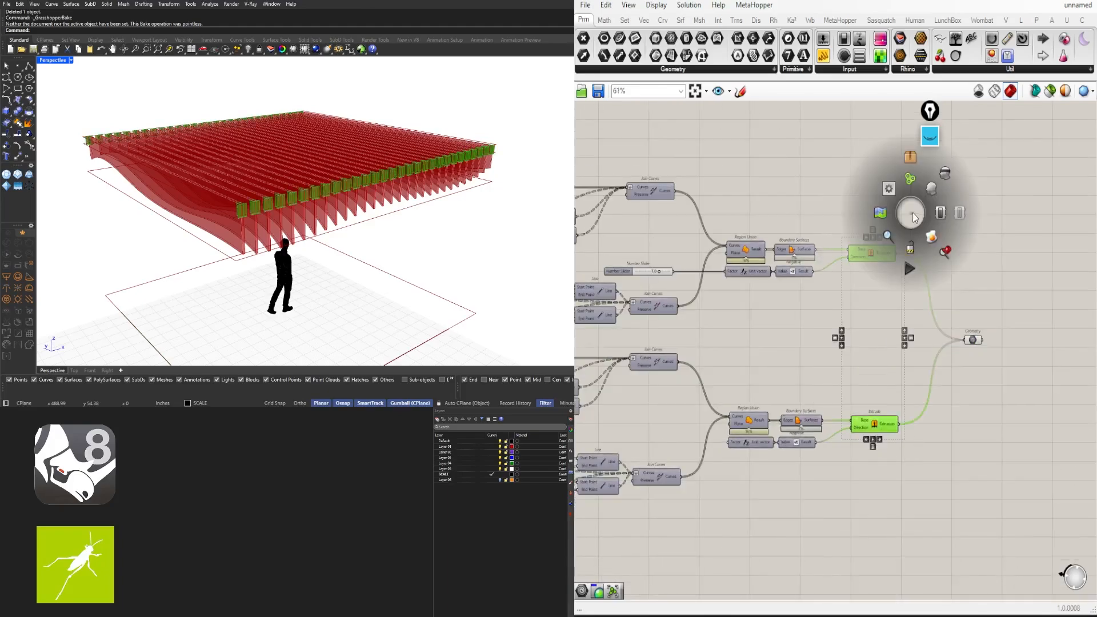
{"action": "left_click", "coordinate": [946, 173]}
{"action": "right_click_drag", "start_coordinate": [940, 304], "coordinate": [876, 434]}
{"action": "scroll", "coordinate": [842, 305], "scroll_direction": "down", "scroll_amount": 3}
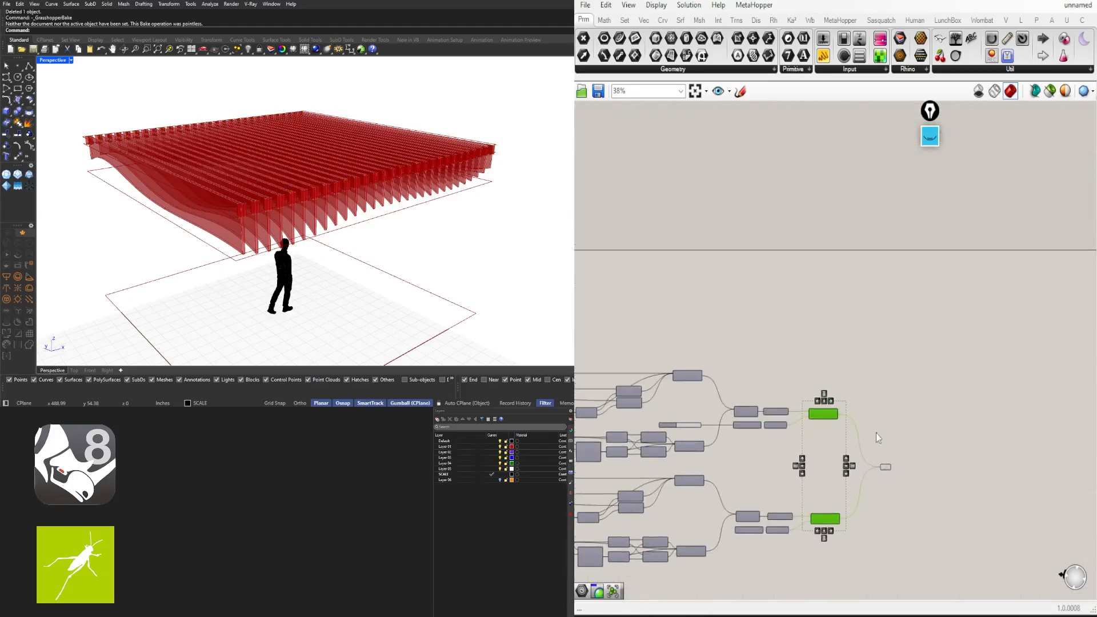
{"action": "left_click", "coordinate": [876, 434]}
Add a second Geometry parameter between Extrude and Custom Preview, feeding Custom Preview
{"action": "right_click_drag", "start_coordinate": [695, 346], "coordinate": [882, 315]}
{"action": "scroll", "coordinate": [882, 315], "scroll_direction": "down", "scroll_amount": 3}
{"action": "scroll", "coordinate": [634, 291], "scroll_direction": "up", "scroll_amount": 4}
{"action": "scroll", "coordinate": [640, 303], "scroll_direction": "up", "scroll_amount": 3}
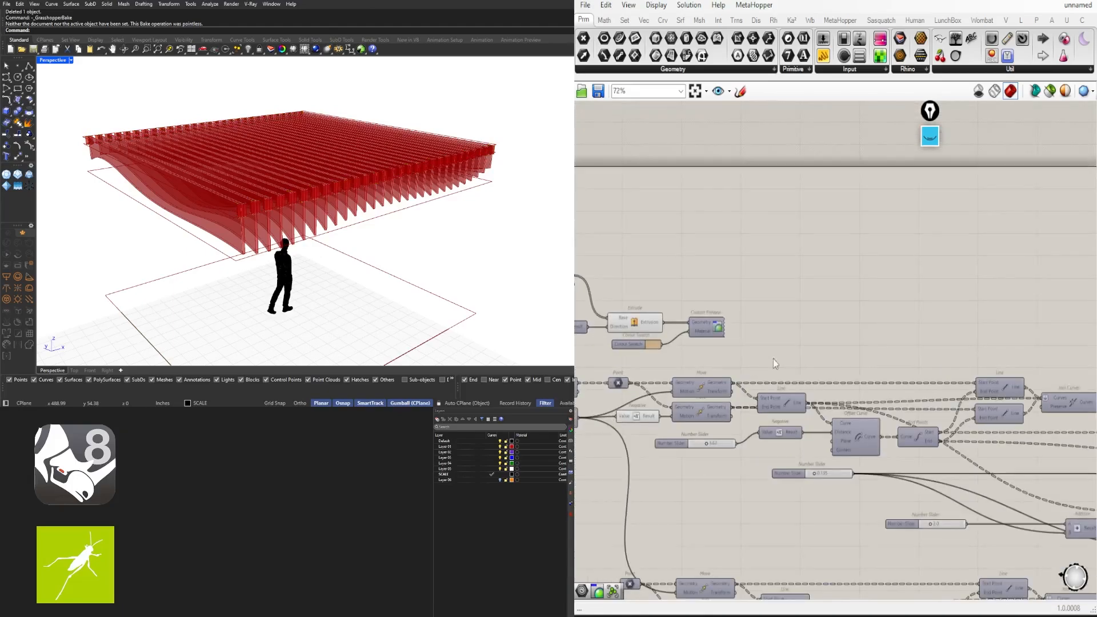
{"action": "left_click_drag", "start_coordinate": [760, 353], "coordinate": [641, 340]}
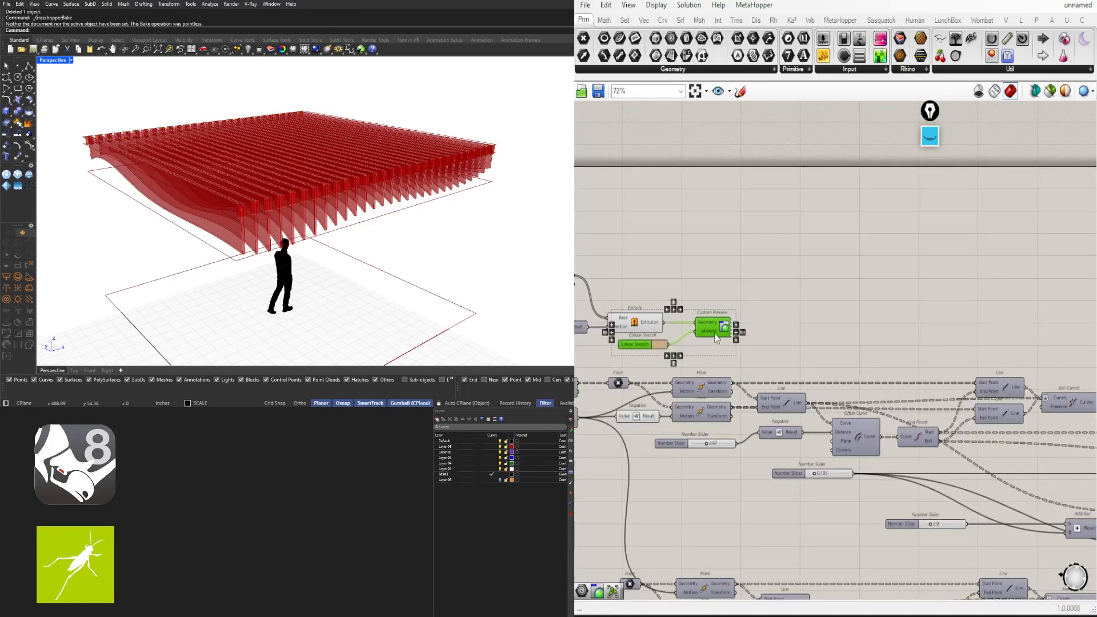
{"action": "left_click", "coordinate": [703, 311]}
{"action": "scroll", "coordinate": [709, 298], "scroll_direction": "up", "scroll_amount": 3}
{"action": "double_click", "coordinate": [709, 298]}
{"action": "type", "text": "GE"}
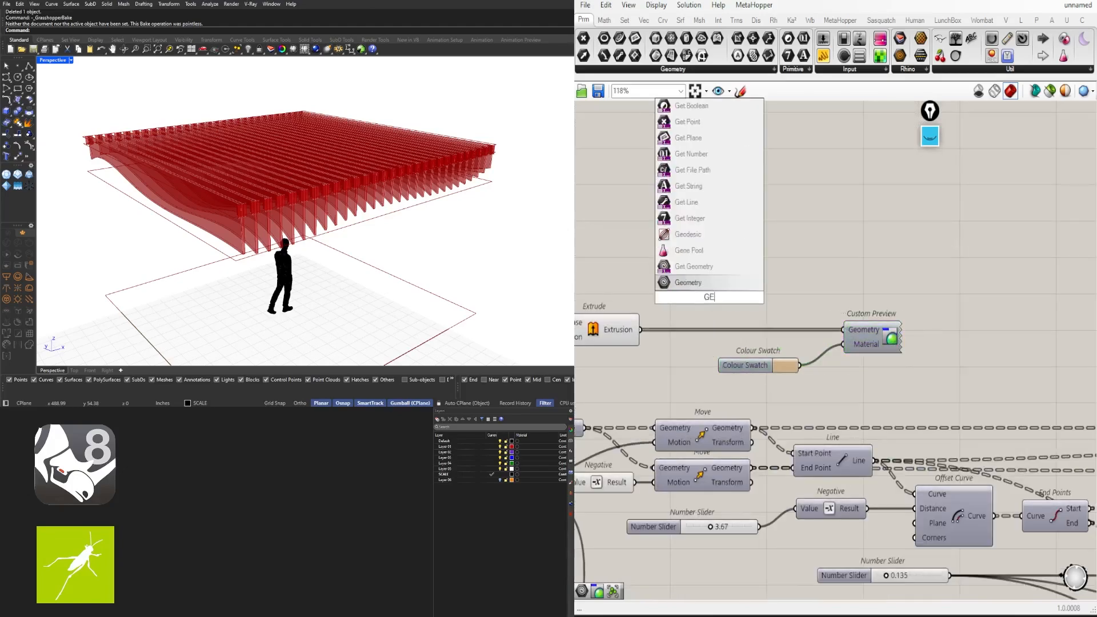
{"action": "type", "text": "O"}
{"action": "left_click", "coordinate": [688, 278]}
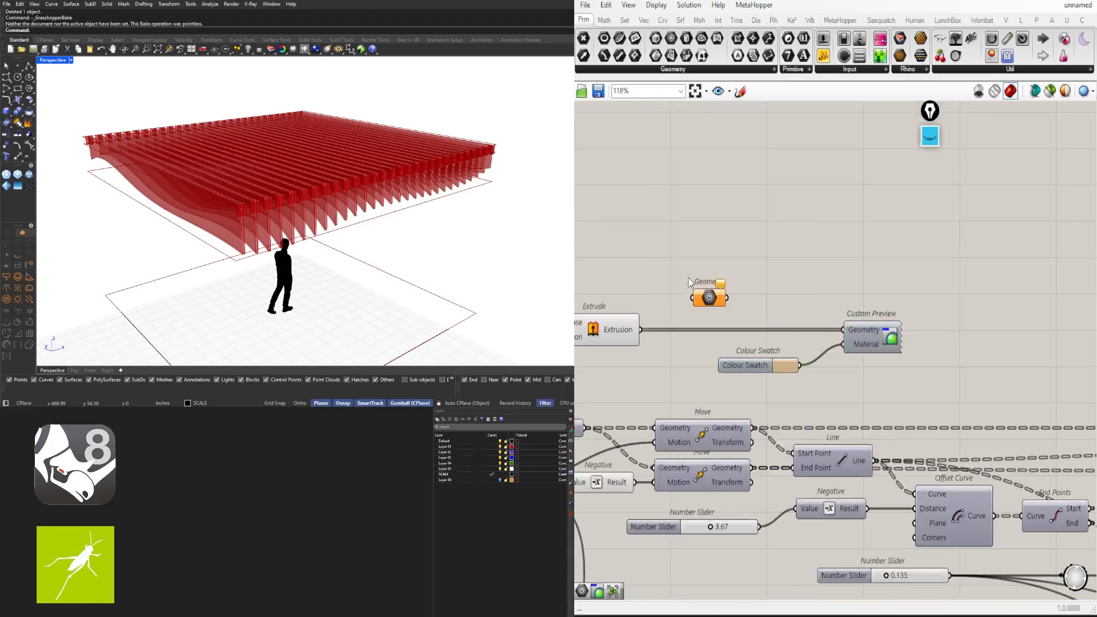
{"action": "left_click", "coordinate": [709, 299]}
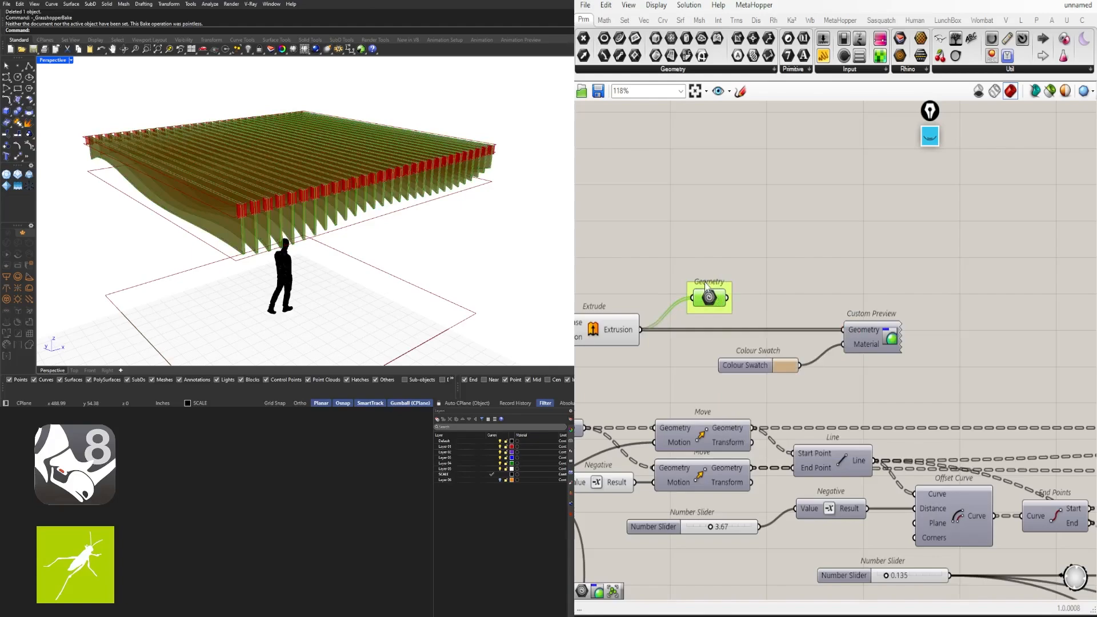
{"action": "left_click_drag", "start_coordinate": [821, 325], "coordinate": [839, 334]}
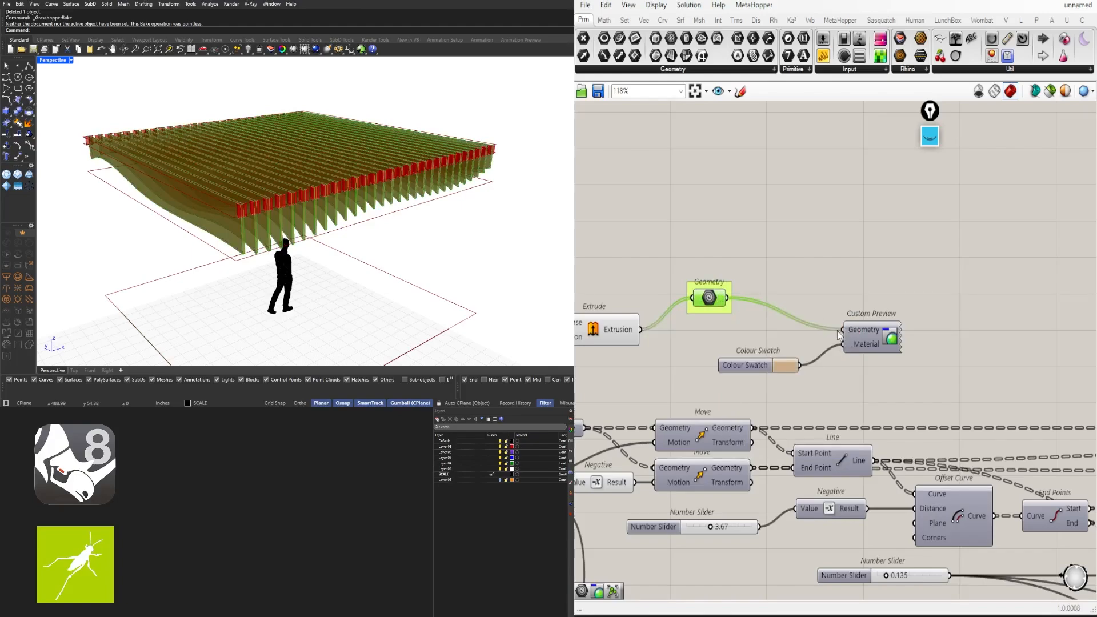
{"action": "left_click_drag", "start_coordinate": [707, 300], "coordinate": [703, 327]}
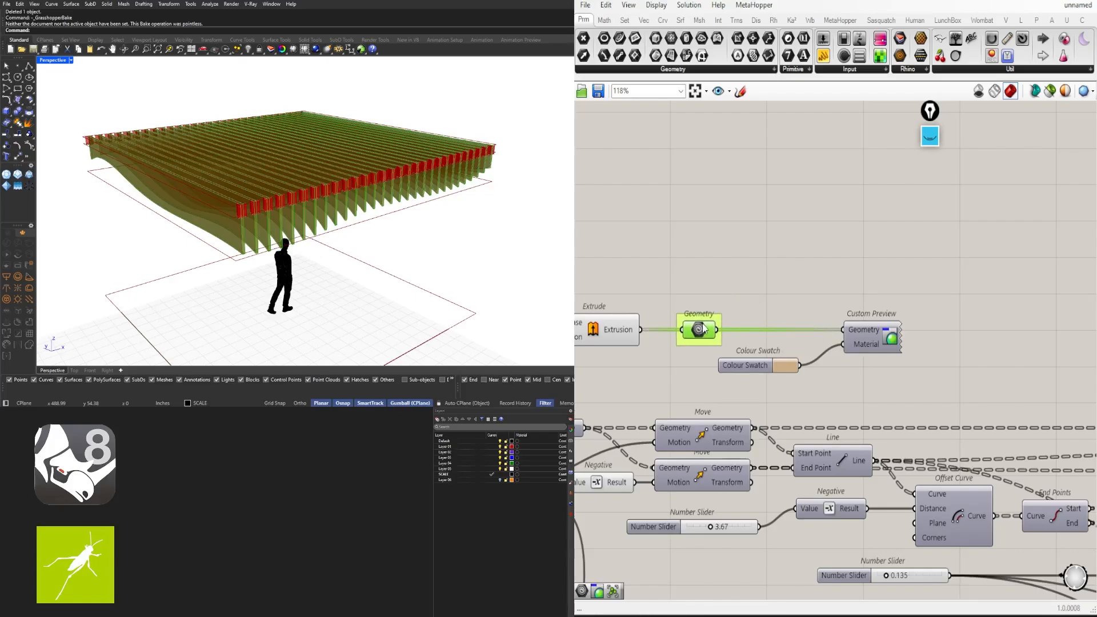
Hide the Extrude preview and enable preview for Colour Swatch and Custom Preview
{"action": "right_click_drag", "start_coordinate": [713, 368], "coordinate": [875, 333]}
{"action": "left_click_drag", "start_coordinate": [764, 341], "coordinate": [695, 254]}
{"action": "middle_click", "coordinate": [761, 228]}
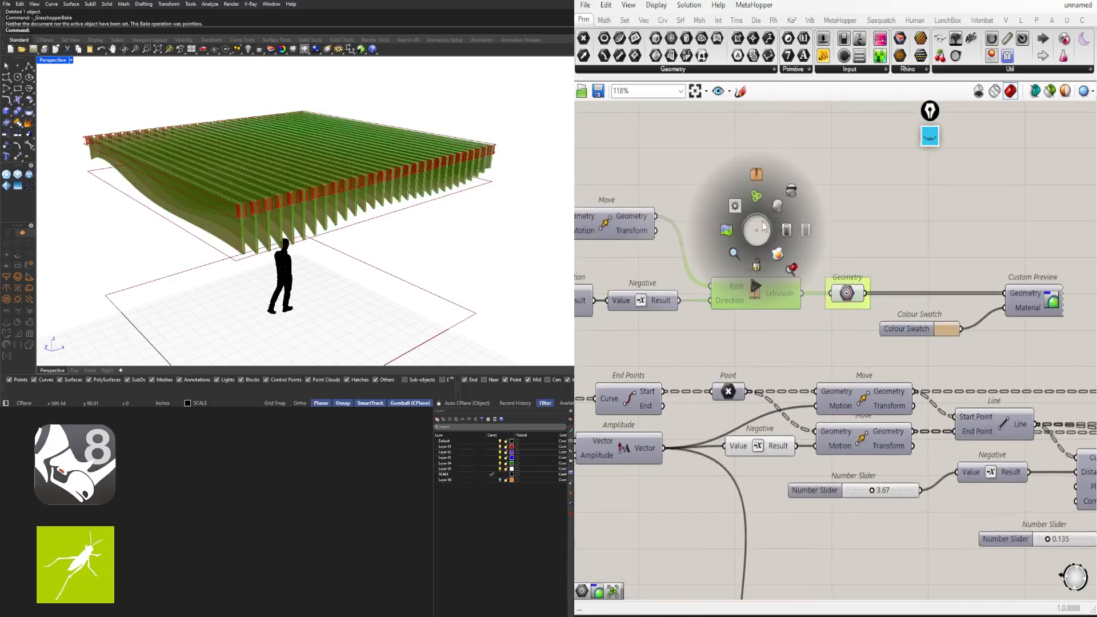
{"action": "left_click", "coordinate": [789, 200]}
{"action": "right_click_drag", "start_coordinate": [796, 194], "coordinate": [653, 185]}
{"action": "left_click_drag", "start_coordinate": [919, 331], "coordinate": [760, 230]}
{"action": "middle_click", "coordinate": [817, 228]}
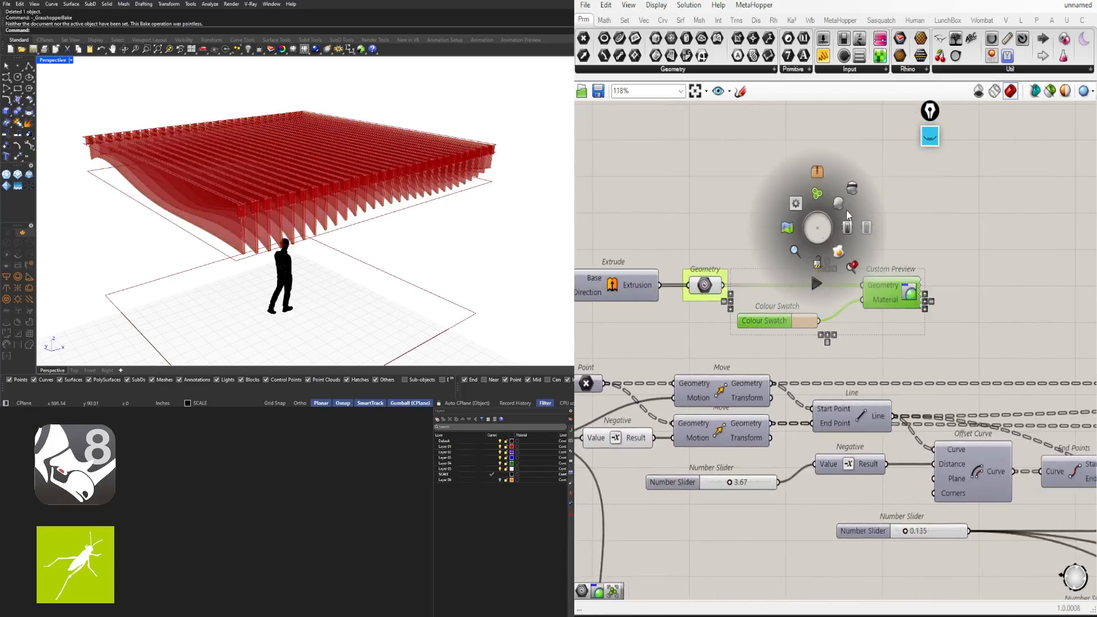
{"action": "left_click", "coordinate": [839, 205]}
Move the Colour Swatch beside Custom Preview and hide wires into its Geometry input
{"action": "right_click_drag", "start_coordinate": [877, 293], "coordinate": [814, 257]}
{"action": "left_click", "coordinate": [815, 257]}
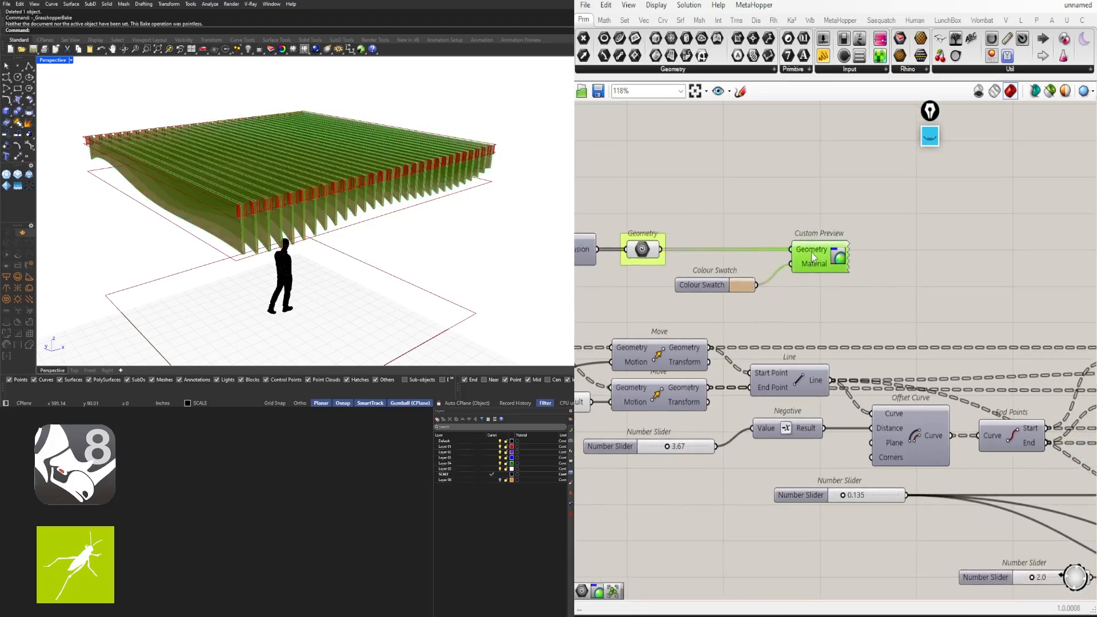
{"action": "left_click_drag", "start_coordinate": [689, 285], "coordinate": [699, 274]}
{"action": "right_click", "coordinate": [796, 250]}
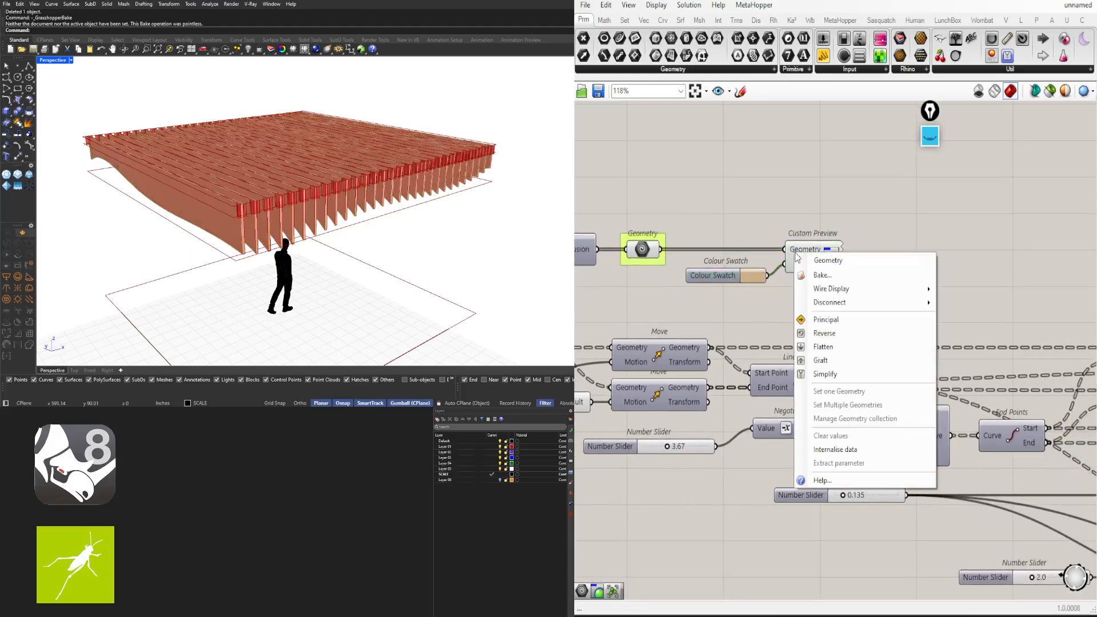
{"action": "mouse_move", "coordinate": [914, 288]}
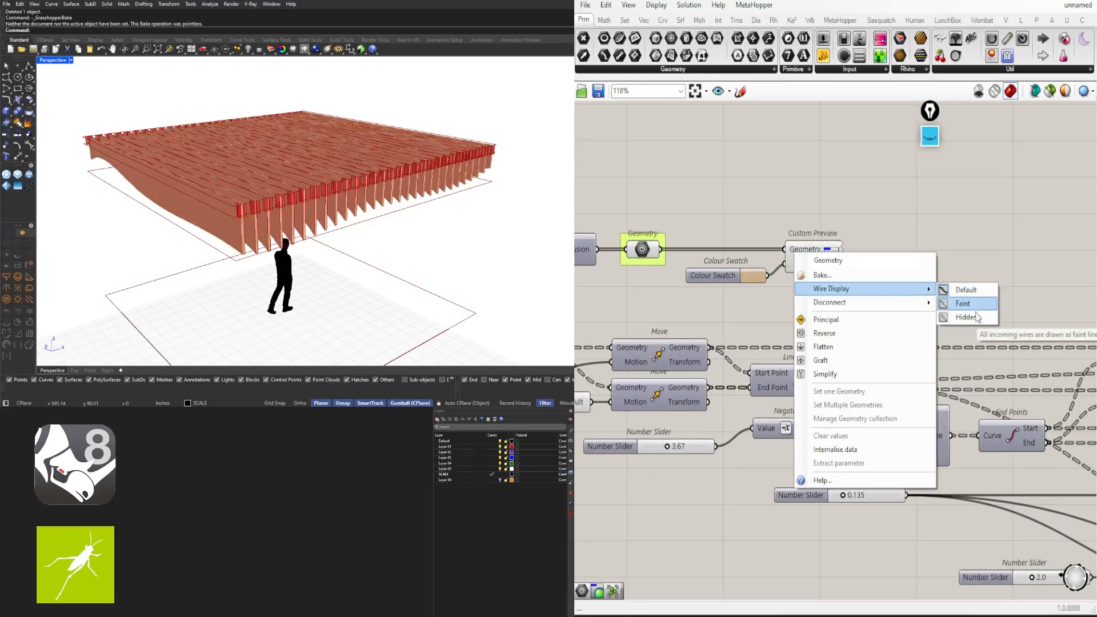
{"action": "left_click", "coordinate": [976, 316]}
Turn off the preview of the two components left of Custom Preview
{"action": "left_click_drag", "start_coordinate": [915, 290], "coordinate": [743, 218]}
{"action": "scroll", "coordinate": [863, 245], "scroll_direction": "down", "scroll_amount": 3}
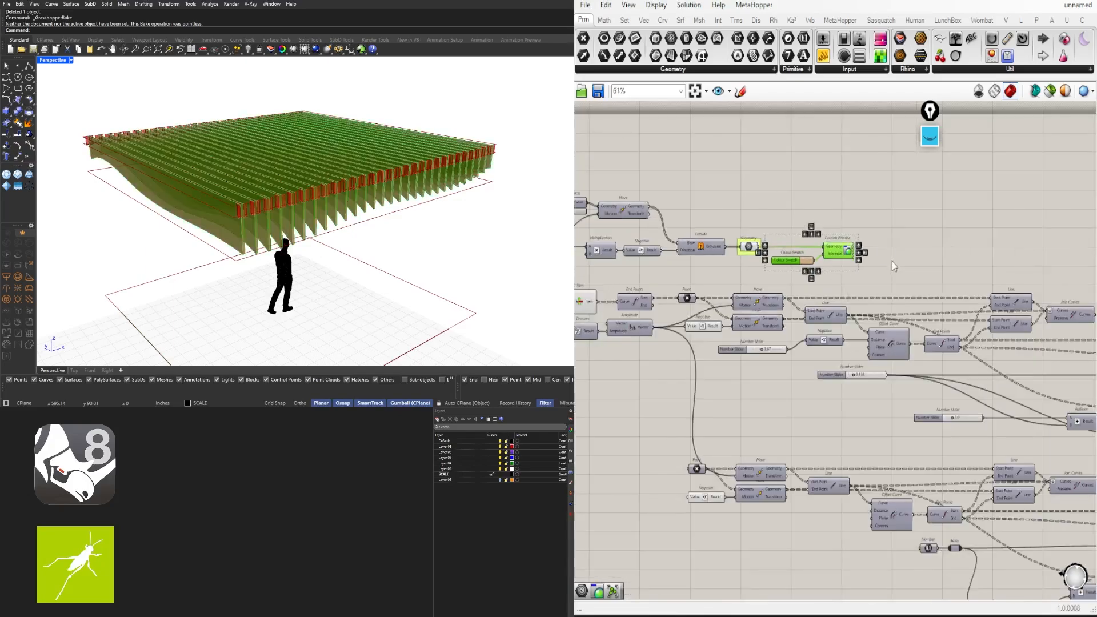
{"action": "scroll", "coordinate": [892, 262], "scroll_direction": "down", "scroll_amount": 2}
{"action": "right_click_drag", "start_coordinate": [893, 261], "coordinate": [779, 233]}
{"action": "left_click", "coordinate": [823, 212]}
{"action": "left_click_drag", "start_coordinate": [793, 231], "coordinate": [669, 236]}
{"action": "middle_click", "coordinate": [704, 182]}
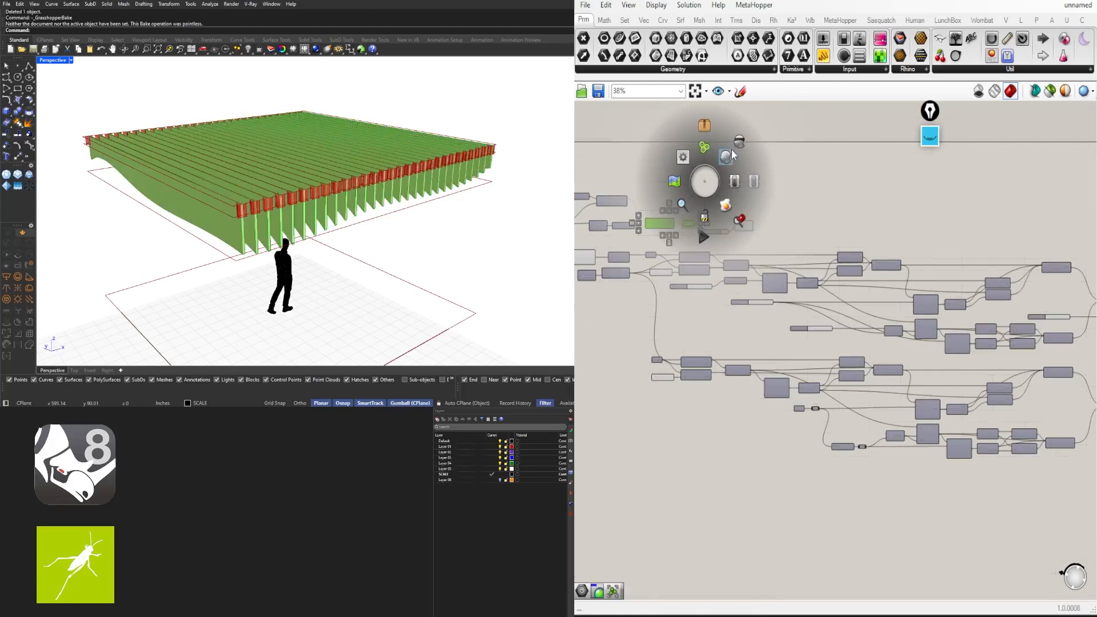
{"action": "left_click", "coordinate": [731, 153]}
{"action": "left_click_drag", "start_coordinate": [756, 231], "coordinate": [712, 214]}
{"action": "scroll", "coordinate": [712, 215], "scroll_direction": "down", "scroll_amount": 2}
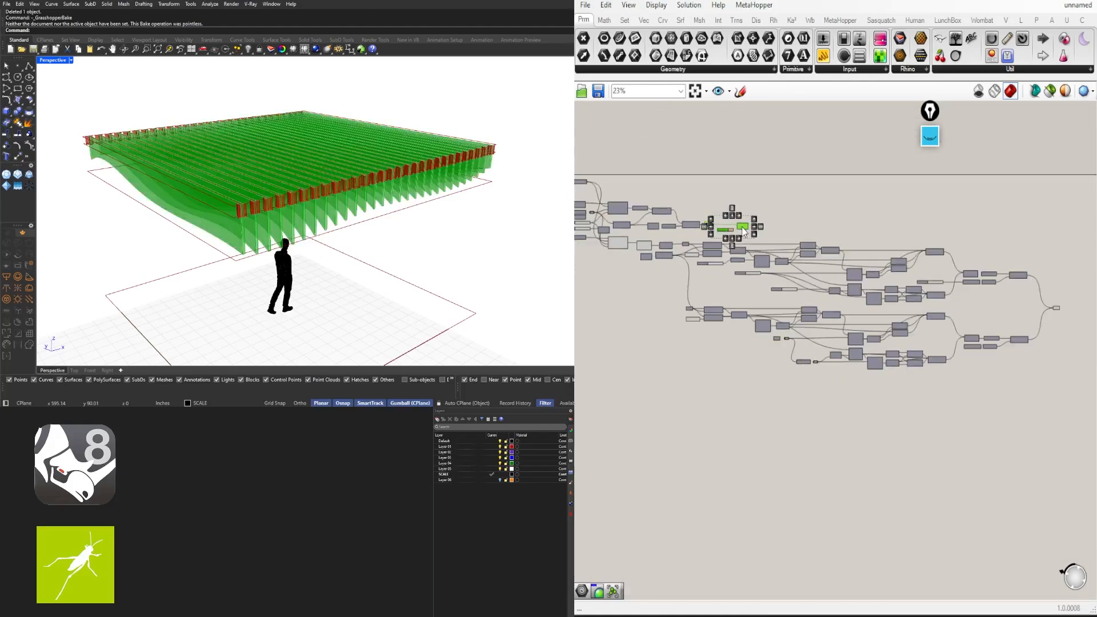
{"action": "scroll", "coordinate": [1076, 315], "scroll_direction": "up", "scroll_amount": 10}
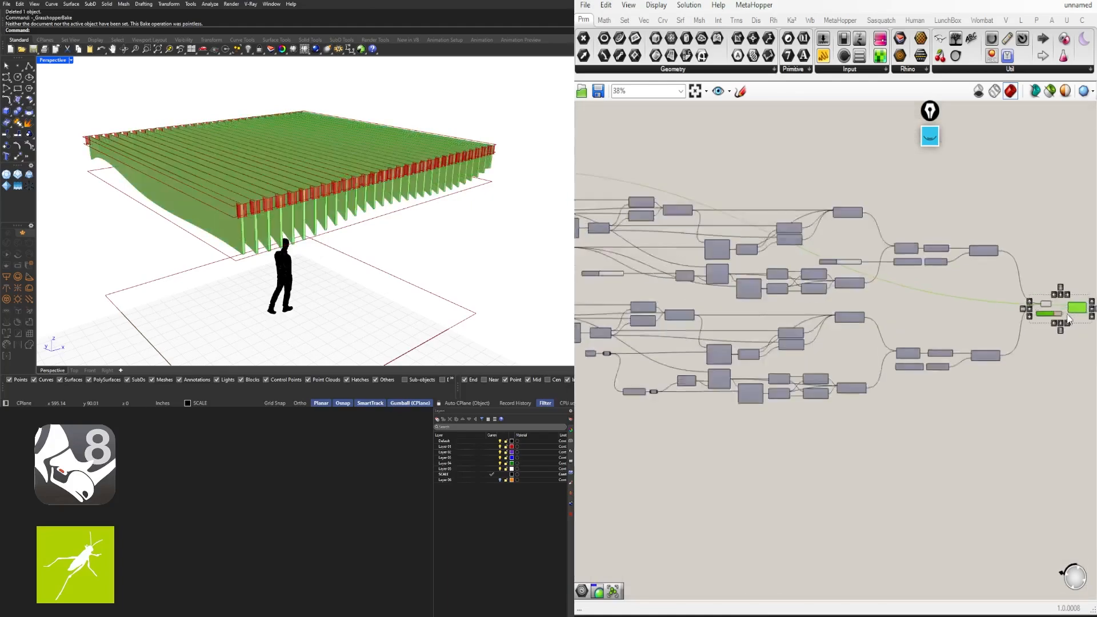
Feed the combined geometry into Custom Preview and shift it and the Colour Swatch right
{"action": "left_click_drag", "start_coordinate": [947, 281], "coordinate": [1014, 297]}
{"action": "left_click_drag", "start_coordinate": [898, 256], "coordinate": [863, 286]}
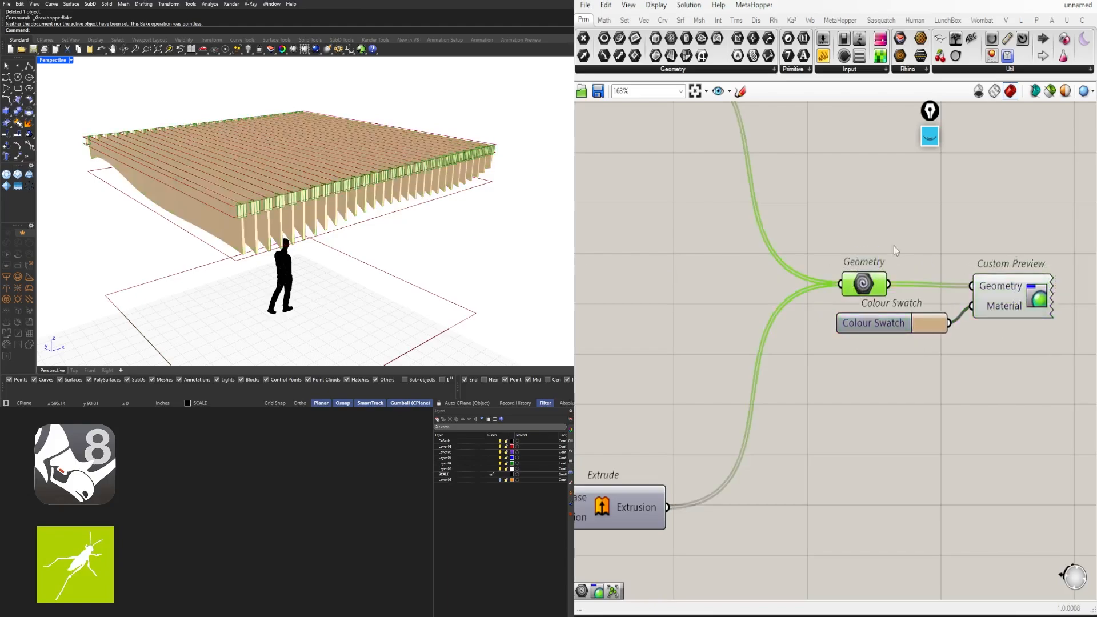
{"action": "middle_click", "coordinate": [903, 225]}
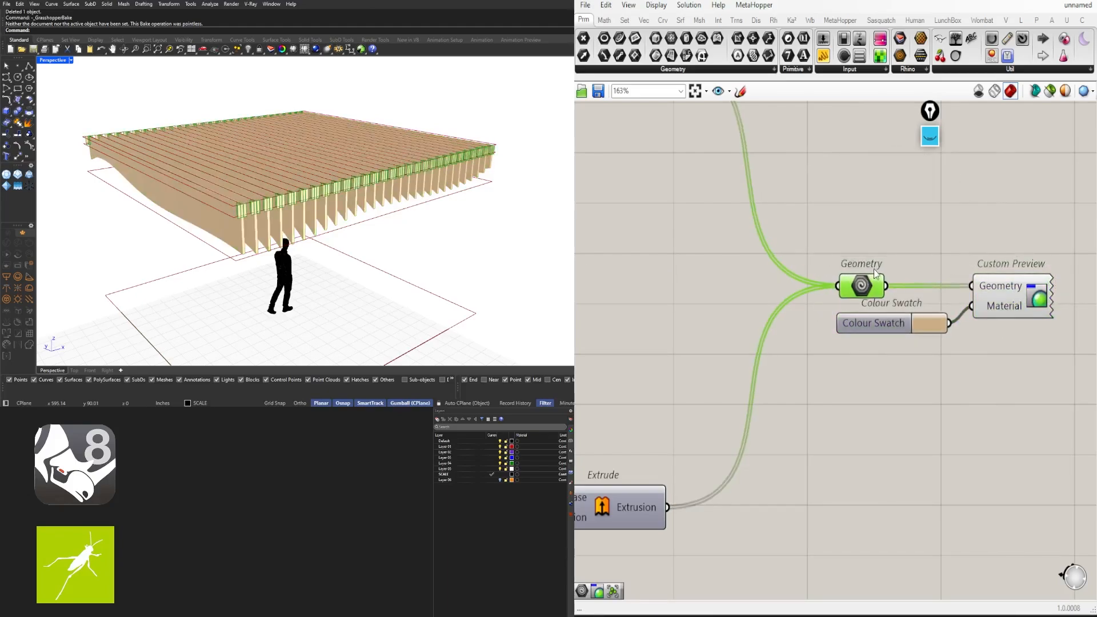
{"action": "left_click_drag", "start_coordinate": [1012, 372], "coordinate": [905, 290]}
{"action": "right_click_drag", "start_coordinate": [993, 295], "coordinate": [886, 305]}
{"action": "left_click_drag", "start_coordinate": [907, 304], "coordinate": [1009, 306]}
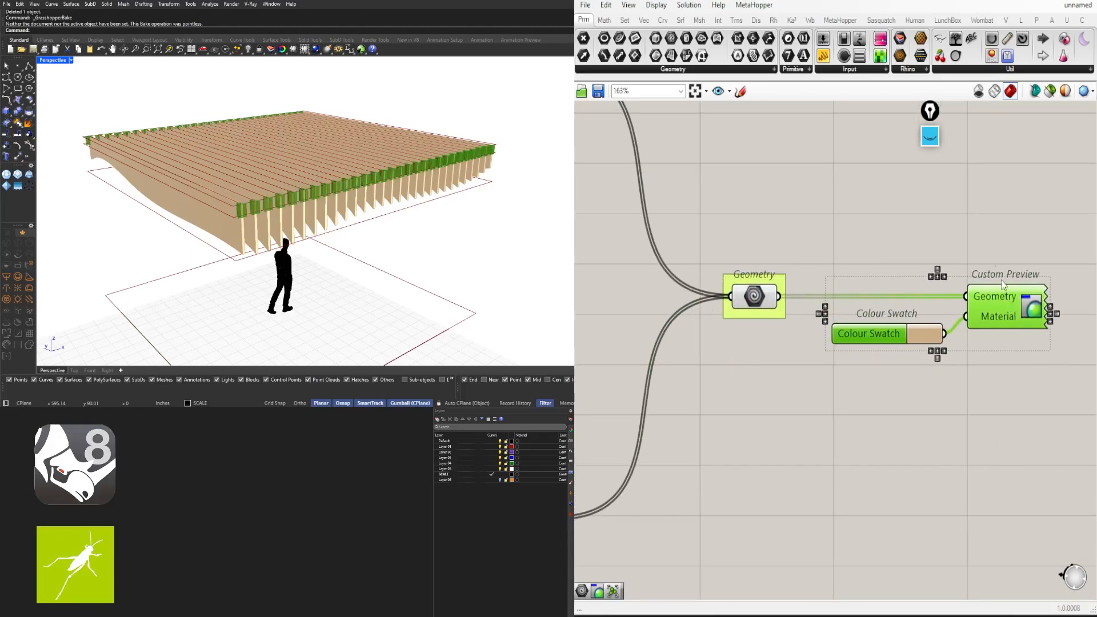
Change the Colour Swatch to dark grey for the connector plates
{"action": "left_click", "coordinate": [925, 336]}
{"action": "left_click_drag", "start_coordinate": [992, 396], "coordinate": [1037, 433]}
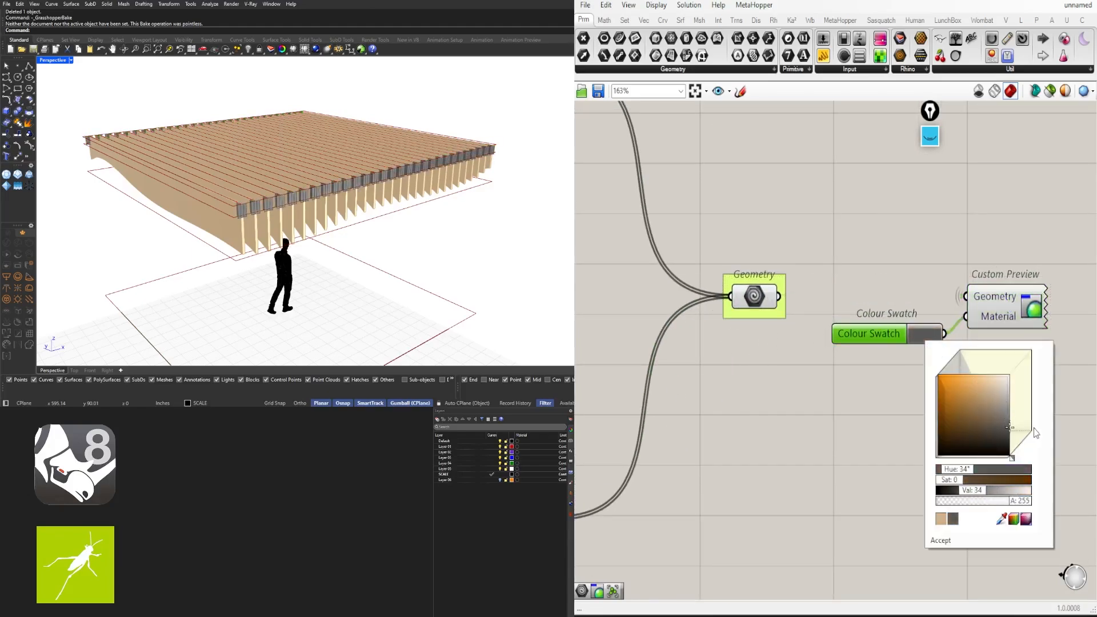
{"action": "left_click", "coordinate": [987, 262]}
{"action": "scroll", "coordinate": [857, 366], "scroll_direction": "down", "scroll_amount": 4}
{"action": "right_click_drag", "start_coordinate": [728, 416], "coordinate": [999, 371]}
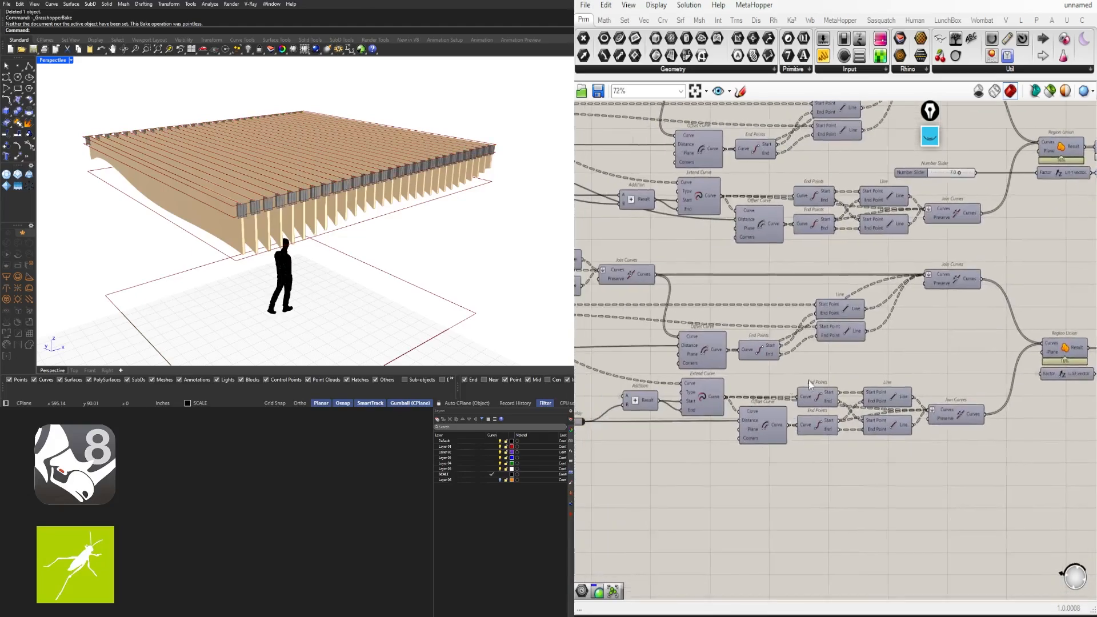
{"action": "right_click_drag", "start_coordinate": [675, 398], "coordinate": [825, 380]}
{"action": "right_click_drag", "start_coordinate": [674, 240], "coordinate": [717, 385]}
{"action": "scroll", "coordinate": [675, 326], "scroll_direction": "up", "scroll_amount": 7}
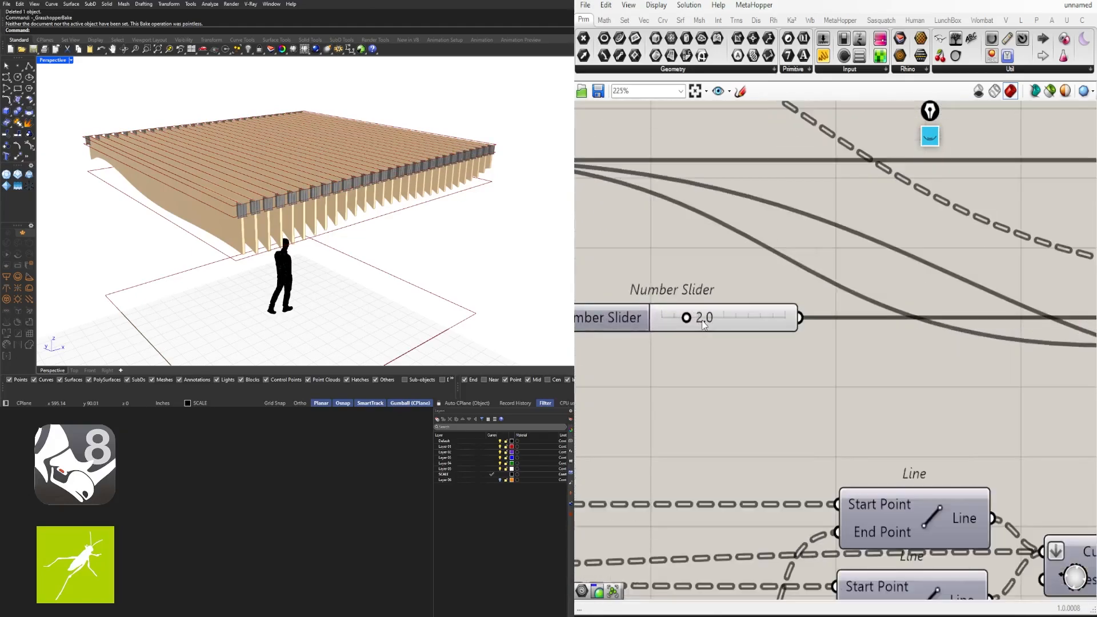
Change the 2.0 slider to 1.5 and orbit the ceiling to check the result
{"action": "double_click", "coordinate": [704, 323]}
{"action": "type", "text": "1.5"}
{"action": "key", "text": "Return"}
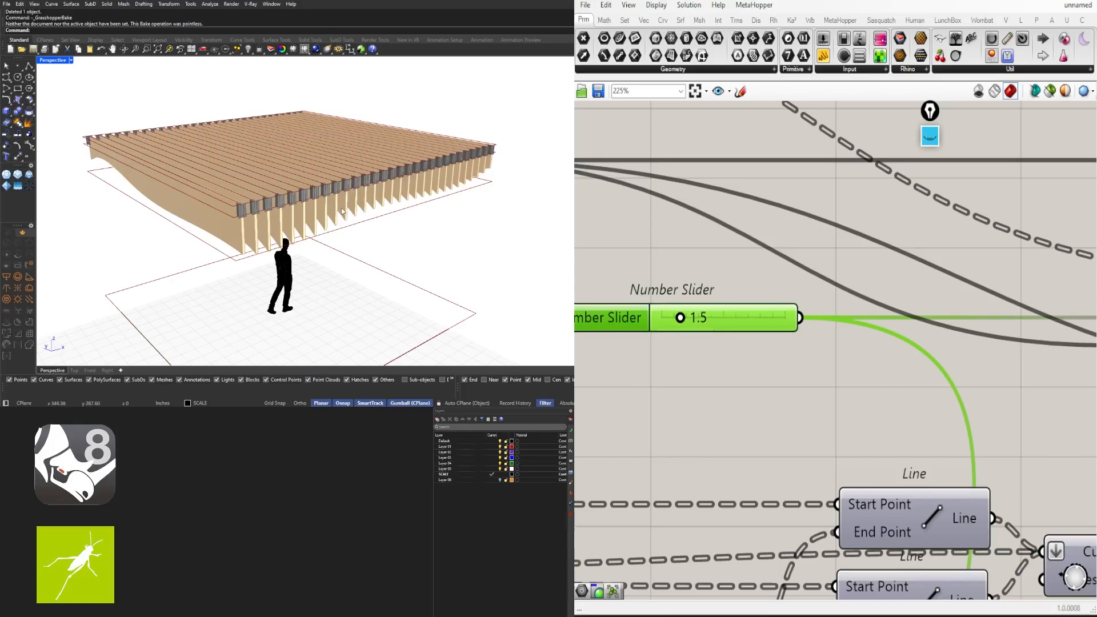
{"action": "right_click_drag", "start_coordinate": [486, 197], "coordinate": [163, 203]}
{"action": "scroll", "coordinate": [808, 296], "scroll_direction": "down", "scroll_amount": 6}
{"action": "right_click_drag", "start_coordinate": [695, 354], "coordinate": [1023, 350]}
Set both Number Sliders on the left of the definition to 10
{"action": "right_click_drag", "start_coordinate": [612, 319], "coordinate": [879, 408]}
{"action": "scroll", "coordinate": [879, 408], "scroll_direction": "down", "scroll_amount": 2}
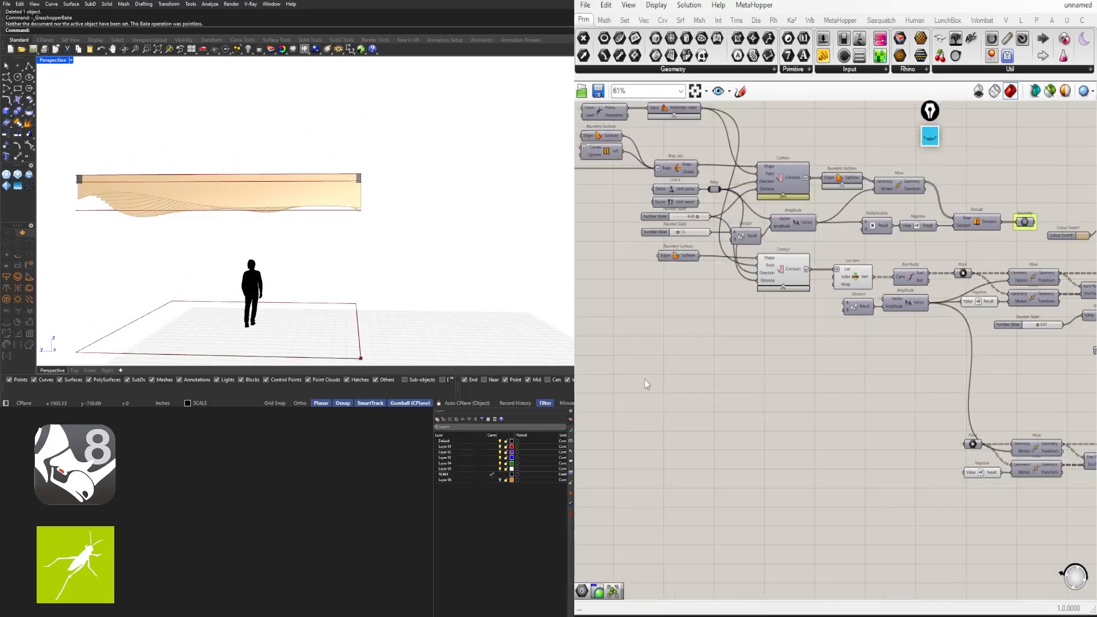
{"action": "right_click_drag", "start_coordinate": [645, 379], "coordinate": [823, 425]}
{"action": "right_click_drag", "start_coordinate": [700, 377], "coordinate": [880, 420]}
{"action": "right_click_drag", "start_coordinate": [716, 368], "coordinate": [1027, 369]}
{"action": "scroll", "coordinate": [653, 345], "scroll_direction": "up", "scroll_amount": 2}
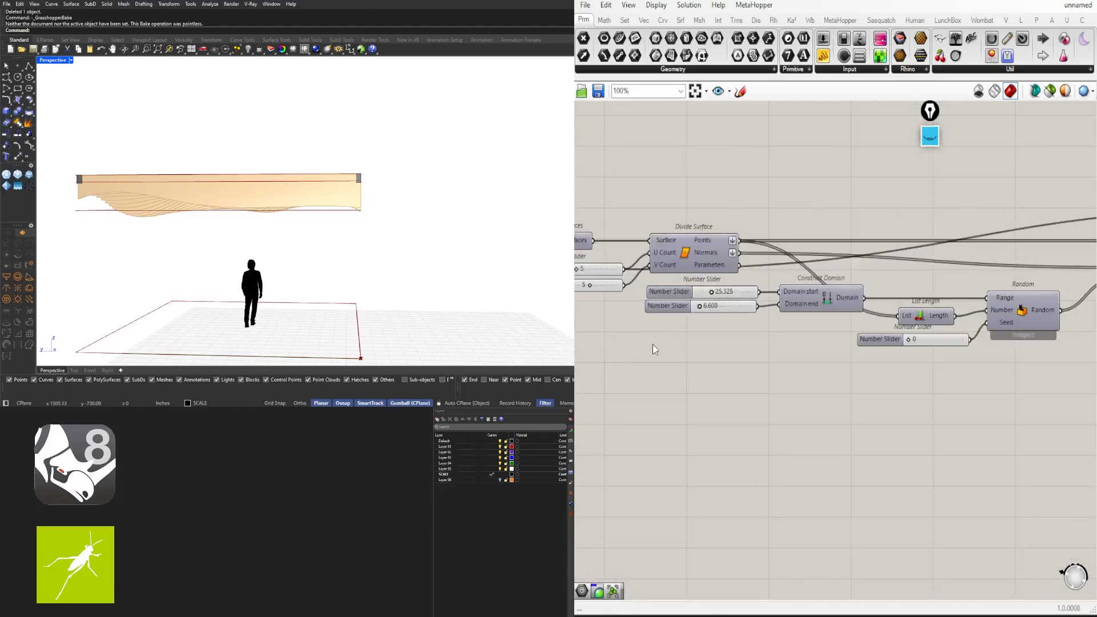
{"action": "scroll", "coordinate": [786, 282], "scroll_direction": "up", "scroll_amount": 8}
{"action": "left_click", "coordinate": [836, 306]}
{"action": "double_click", "coordinate": [835, 304]}
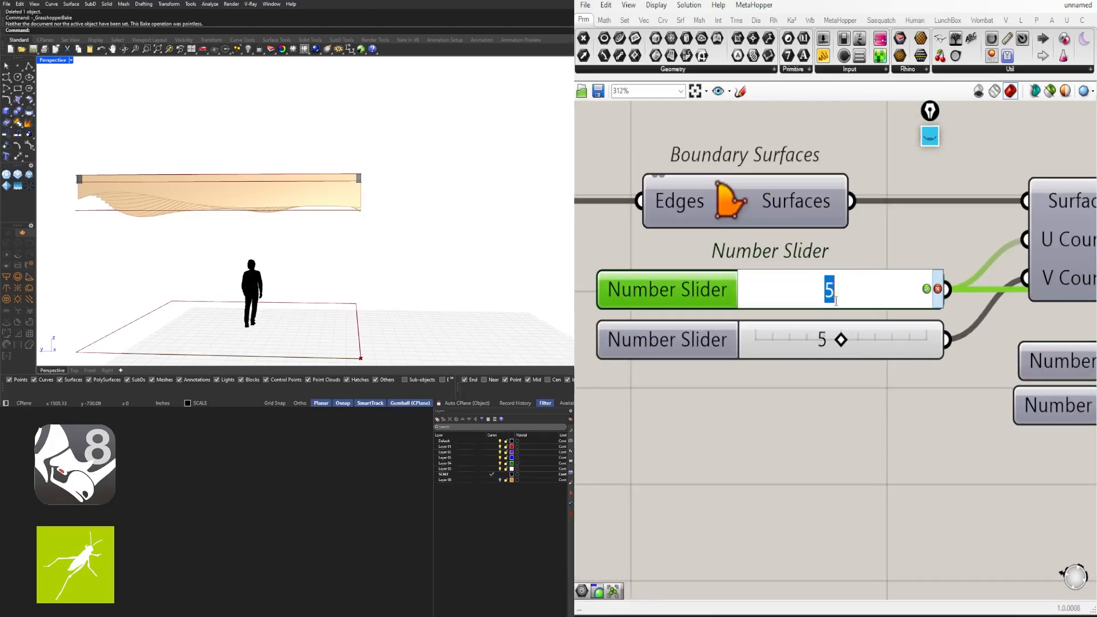
{"action": "key", "text": "Return"}
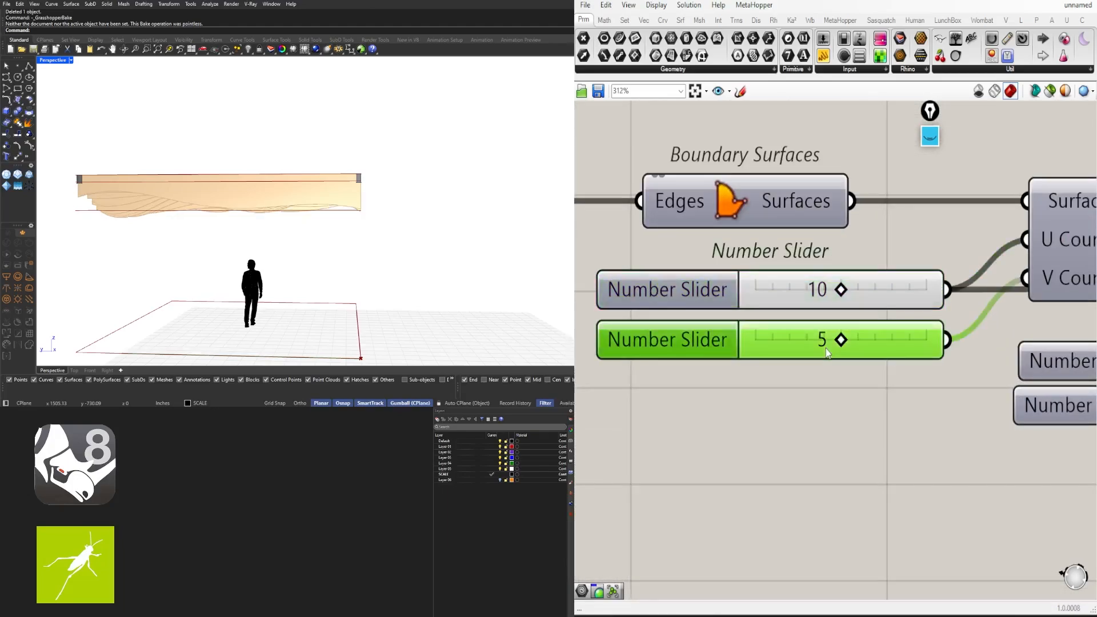
{"action": "double_click", "coordinate": [829, 344]}
{"action": "type", "text": "10"}
{"action": "key", "text": "Return"}
Lower the Divide Surface slider to about 7.259 and orbit around the reshaped fin ceiling
{"action": "right_click_drag", "start_coordinate": [372, 254], "coordinate": [341, 260]}
{"action": "scroll", "coordinate": [899, 455], "scroll_direction": "down", "scroll_amount": 3}
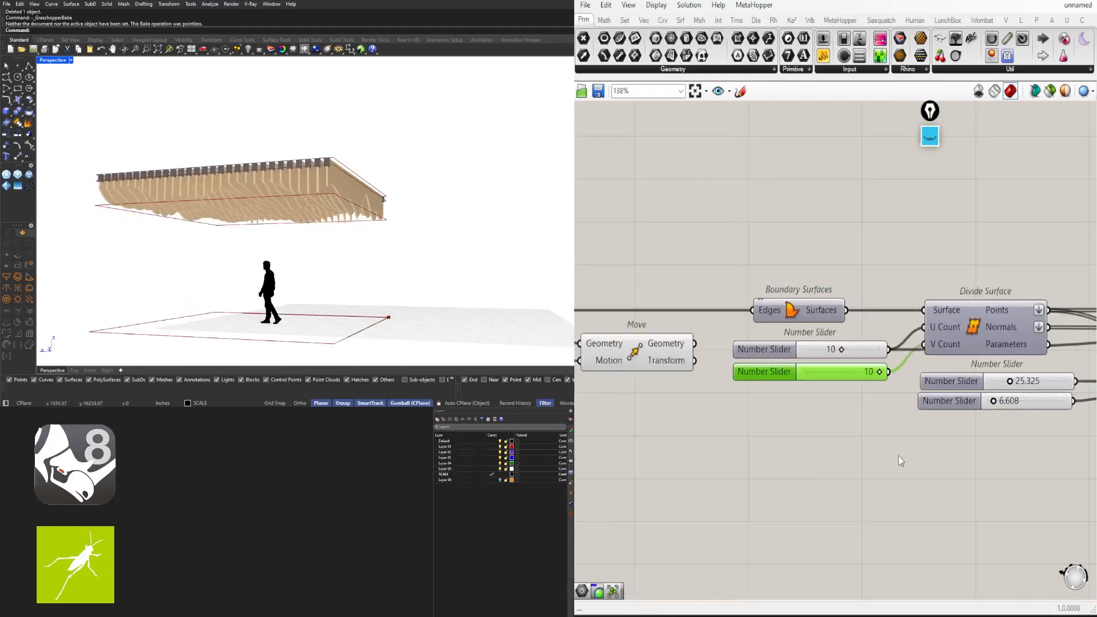
{"action": "scroll", "coordinate": [779, 403], "scroll_direction": "up", "scroll_amount": 5}
{"action": "mouse_move", "coordinate": [781, 355]}
{"action": "left_mouse_down"}
{"action": "mouse_move", "coordinate": [770, 400]}
{"action": "mouse_move", "coordinate": [783, 431]}
{"action": "left_mouse_up"}
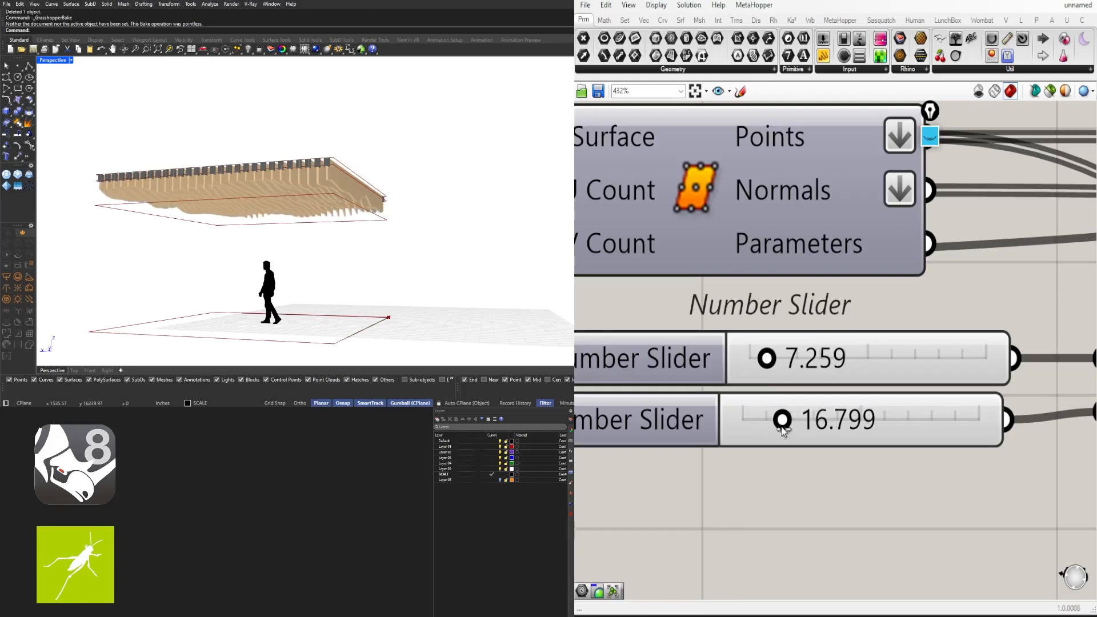
{"action": "right_click_drag", "start_coordinate": [422, 250], "coordinate": [206, 203]}
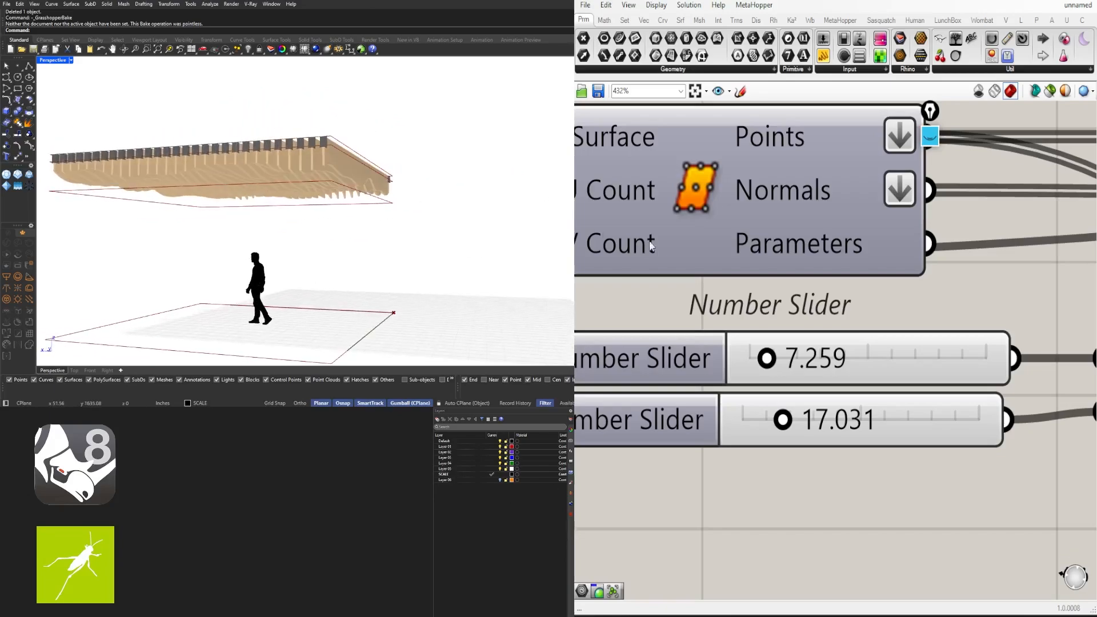
{"action": "scroll", "coordinate": [870, 295], "scroll_direction": "down", "scroll_amount": 4}
{"action": "scroll", "coordinate": [769, 306], "scroll_direction": "down", "scroll_amount": 5}
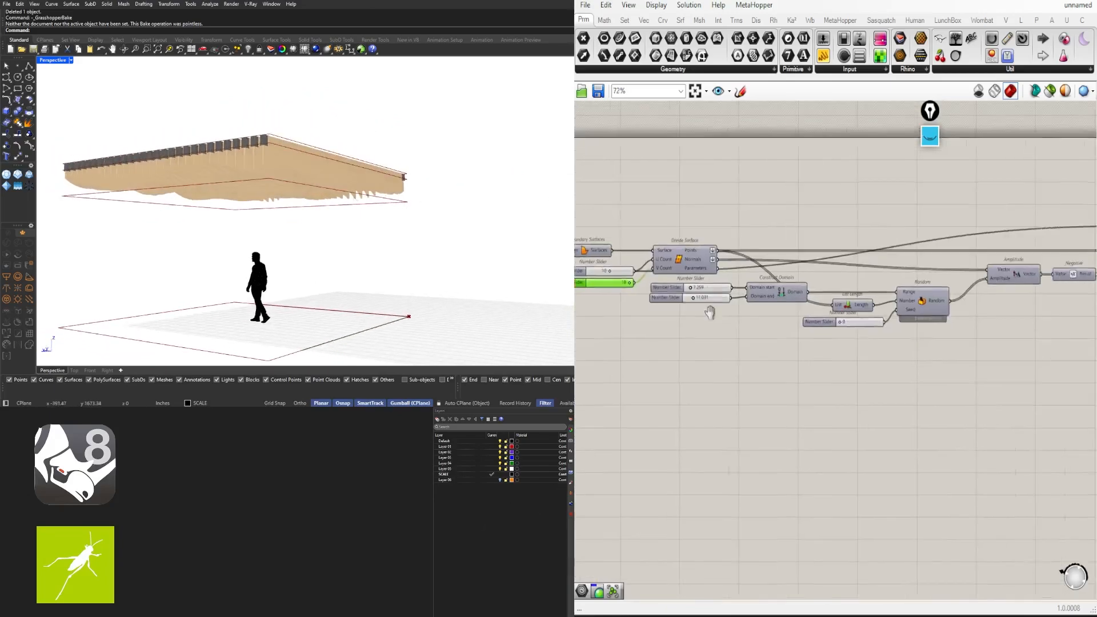
Lower the contour spacing slider from 8.20 to 6 and check the canopy in Perspective
{"action": "right_click_drag", "start_coordinate": [975, 293], "coordinate": [739, 304]}
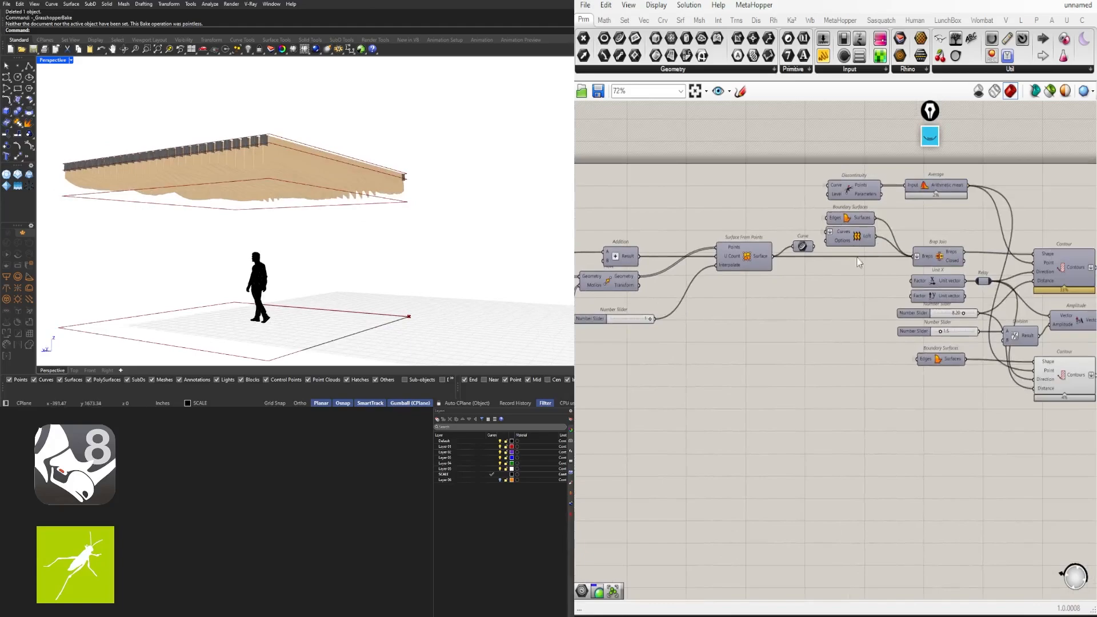
{"action": "scroll", "coordinate": [1040, 252], "scroll_direction": "up", "scroll_amount": 4}
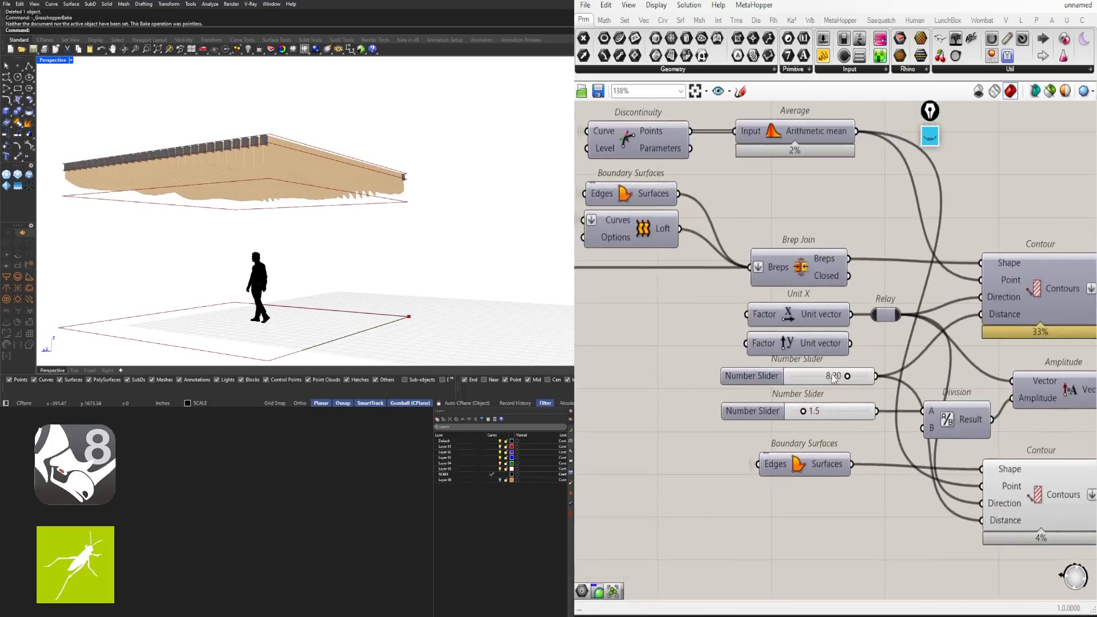
{"action": "left_click", "coordinate": [833, 382]}
{"action": "double_click", "coordinate": [833, 380]}
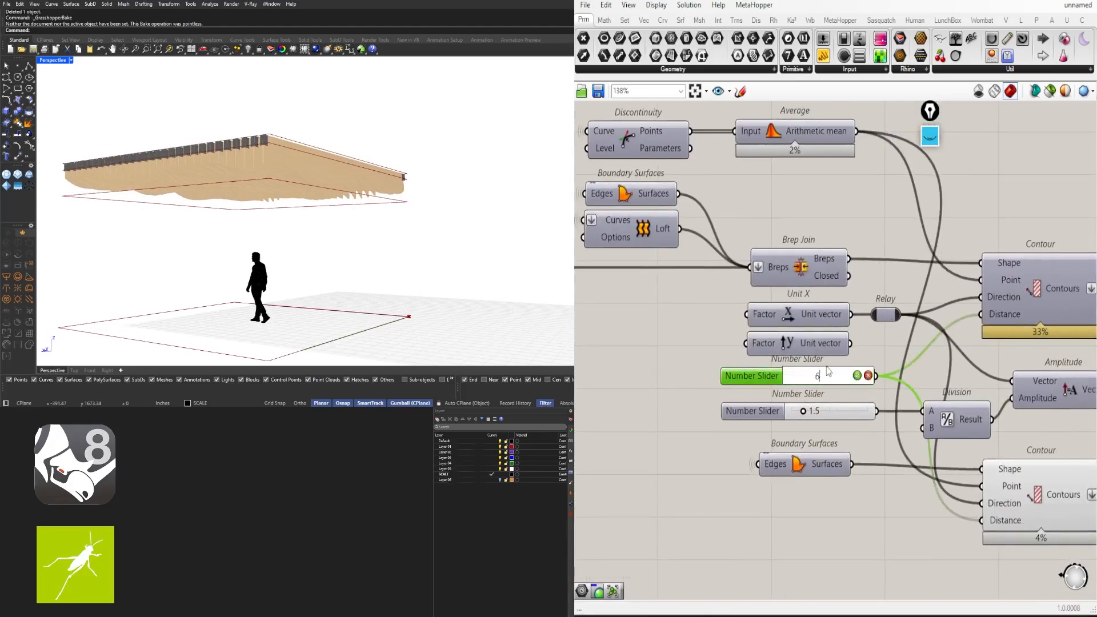
{"action": "key", "text": "Return"}
{"action": "right_click_drag", "start_coordinate": [247, 197], "coordinate": [394, 226]}
Refine the spacing to 6.20, view the fins from below, and restore the four-viewport layout
{"action": "double_click", "coordinate": [835, 378]}
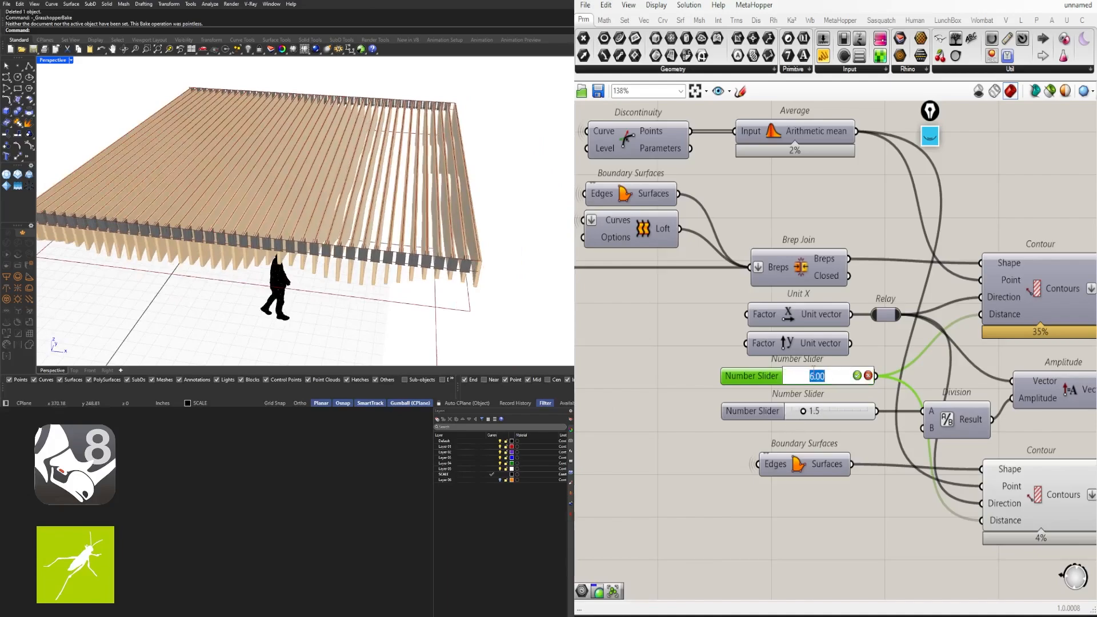
{"action": "type", "text": "6.2"}
{"action": "key", "text": "Return"}
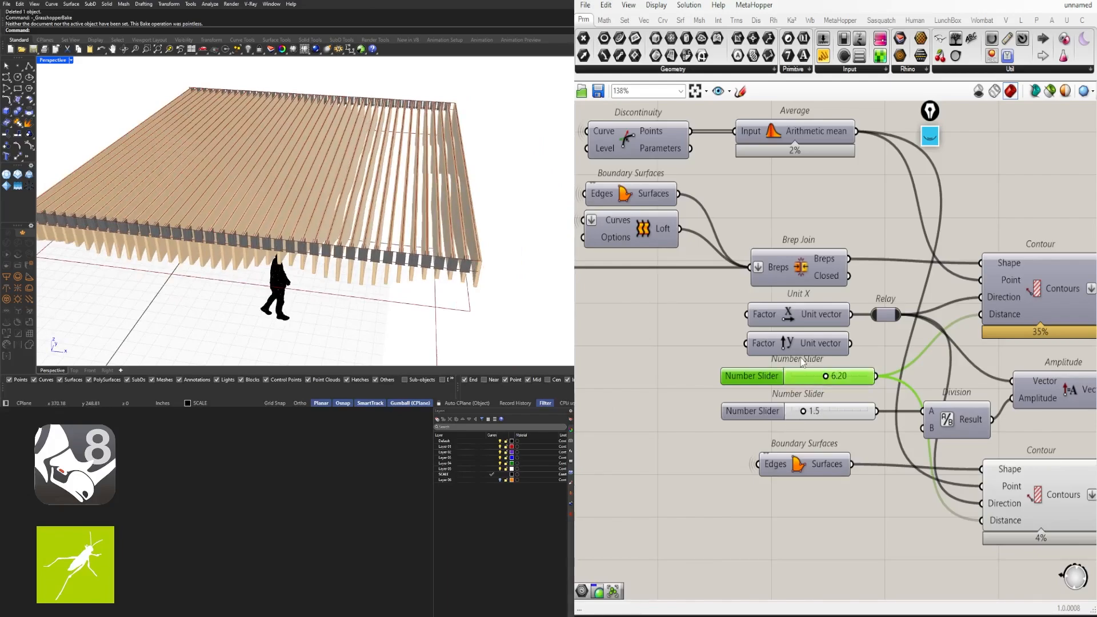
{"action": "scroll", "coordinate": [480, 270], "scroll_direction": "up", "scroll_amount": 3}
{"action": "scroll", "coordinate": [480, 268], "scroll_direction": "up", "scroll_amount": 5}
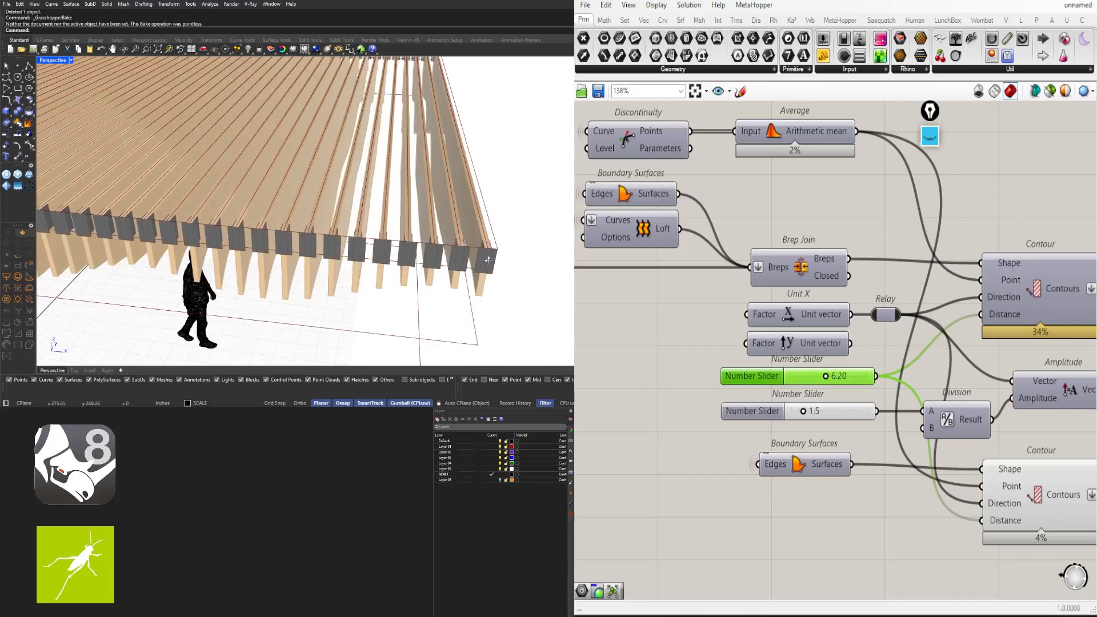
{"action": "scroll", "coordinate": [503, 252], "scroll_direction": "down", "scroll_amount": 5}
{"action": "scroll", "coordinate": [503, 254], "scroll_direction": "up", "scroll_amount": 3}
{"action": "scroll", "coordinate": [503, 261], "scroll_direction": "down", "scroll_amount": 3}
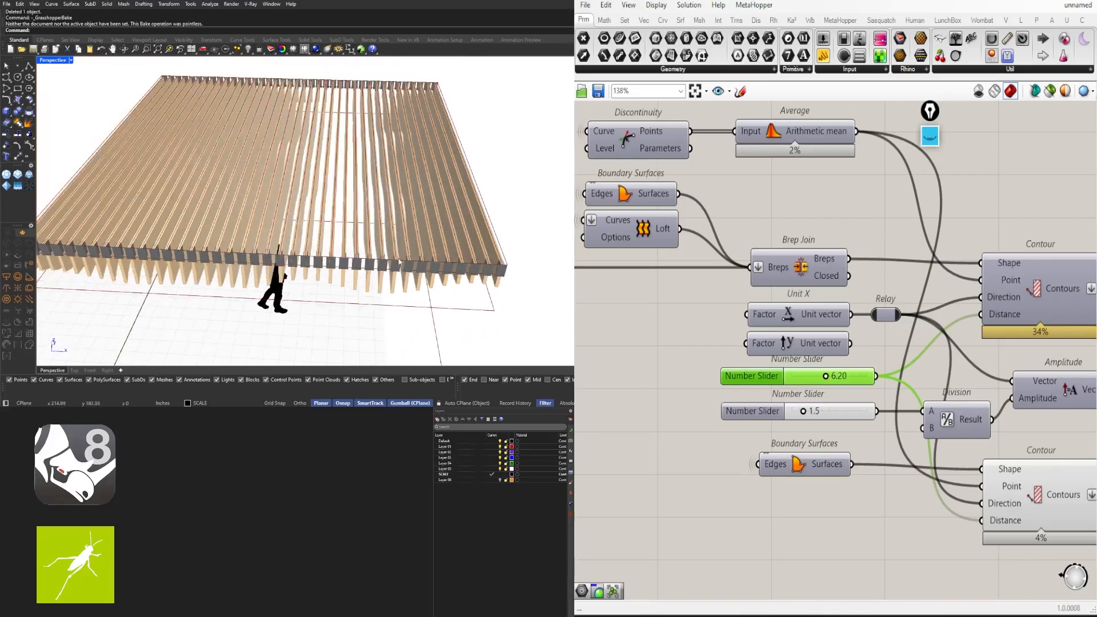
{"action": "right_click_drag", "start_coordinate": [495, 261], "coordinate": [395, 204]}
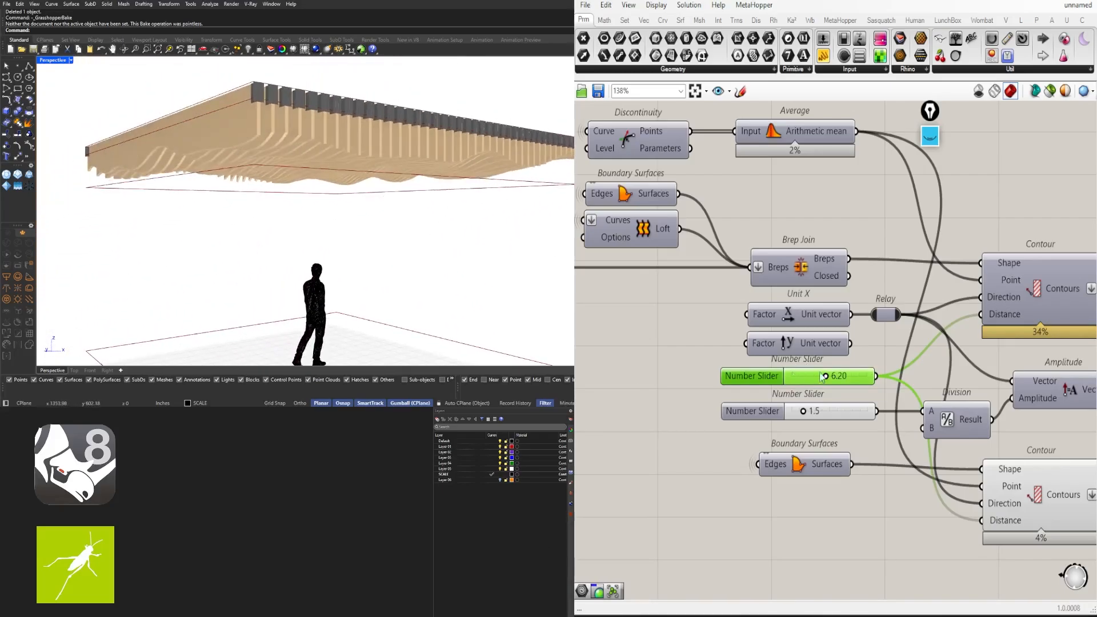
{"action": "double_click", "coordinate": [62, 60]}
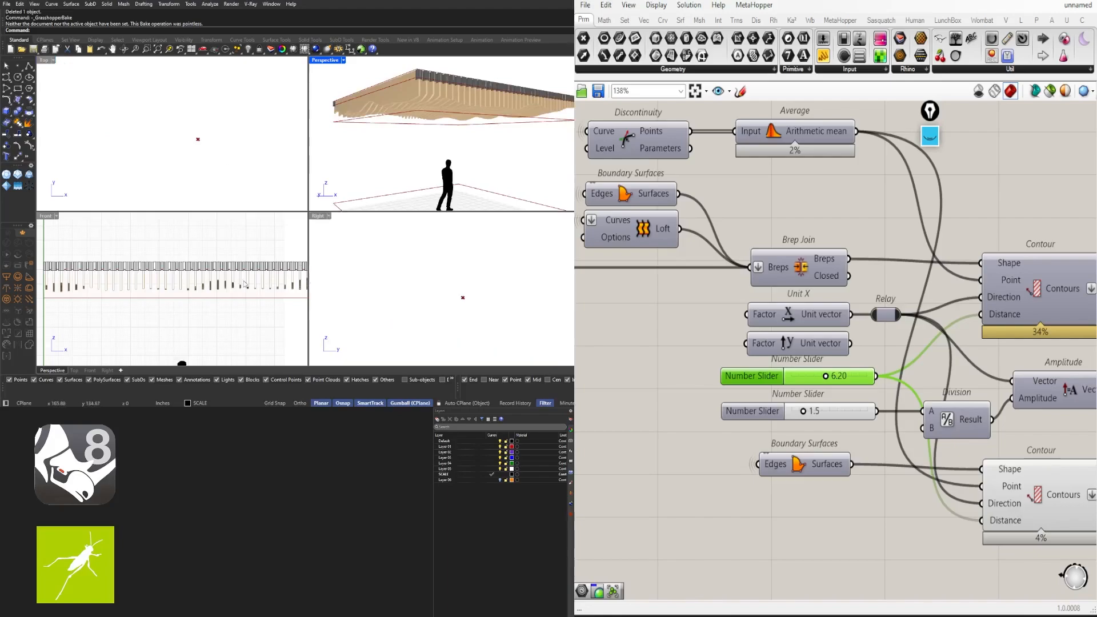
Drag the domain sliders to a start of 1.237 and an end of 22.590
{"action": "scroll", "coordinate": [177, 300], "scroll_direction": "down", "scroll_amount": 6}
{"action": "right_click_drag", "start_coordinate": [208, 298], "coordinate": [177, 300]}
{"action": "scroll", "coordinate": [938, 421], "scroll_direction": "down", "scroll_amount": 4}
{"action": "right_click_drag", "start_coordinate": [937, 421], "coordinate": [780, 409]}
{"action": "right_click_drag", "start_coordinate": [870, 466], "coordinate": [1057, 449]}
{"action": "right_click_drag", "start_coordinate": [758, 453], "coordinate": [1051, 437]}
{"action": "right_click_drag", "start_coordinate": [760, 424], "coordinate": [908, 420]}
{"action": "scroll", "coordinate": [695, 357], "scroll_direction": "up", "scroll_amount": 8}
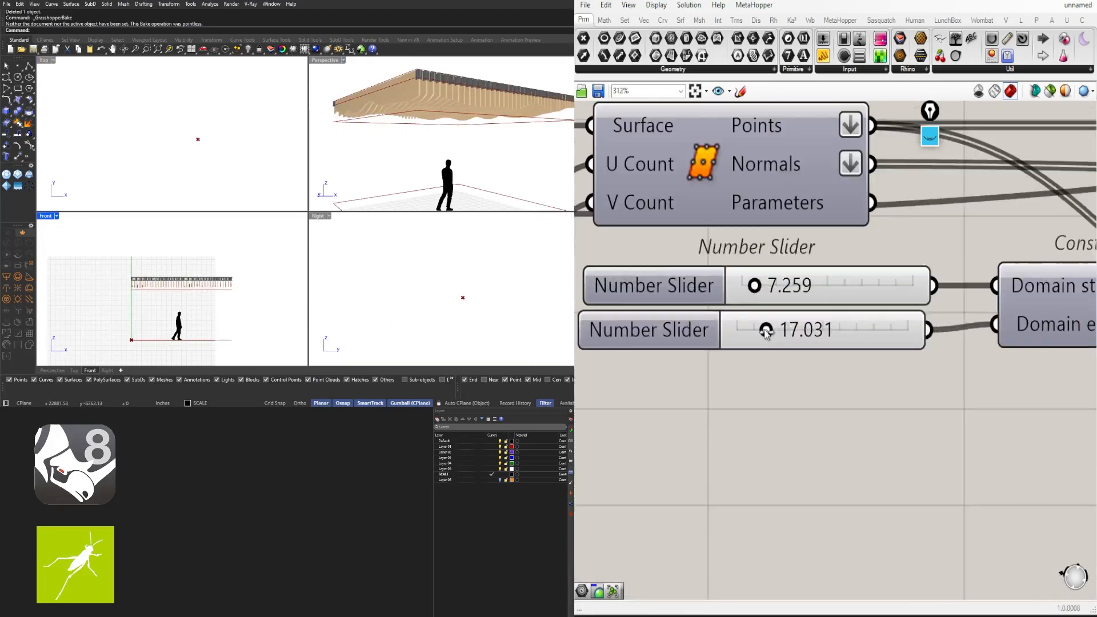
{"action": "left_click_drag", "start_coordinate": [766, 331], "coordinate": [782, 335]}
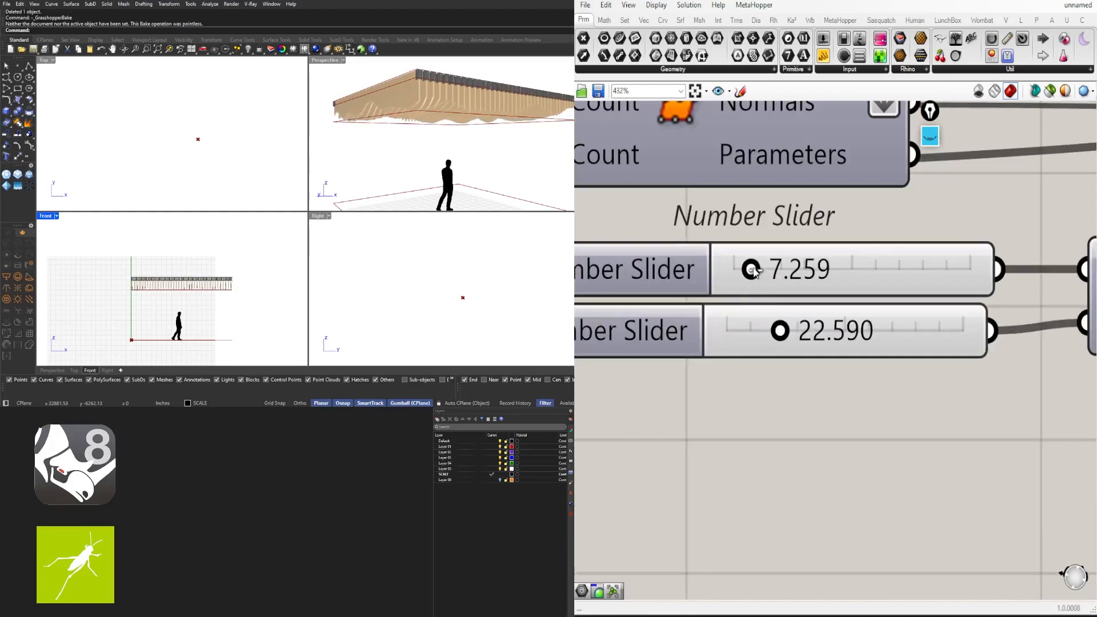
{"action": "left_click_drag", "start_coordinate": [742, 269], "coordinate": [719, 273]}
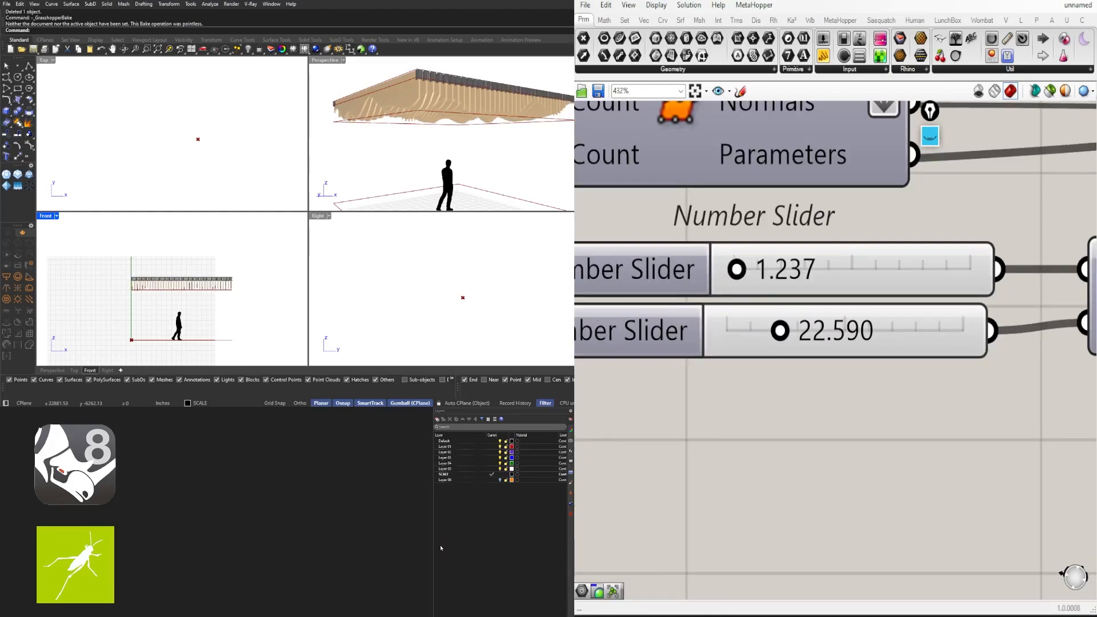
{"action": "scroll", "coordinate": [646, 275], "scroll_direction": "down", "scroll_amount": 6}
Set both Divide Surface U and V counts to 5
{"action": "double_click", "coordinate": [806, 289]}
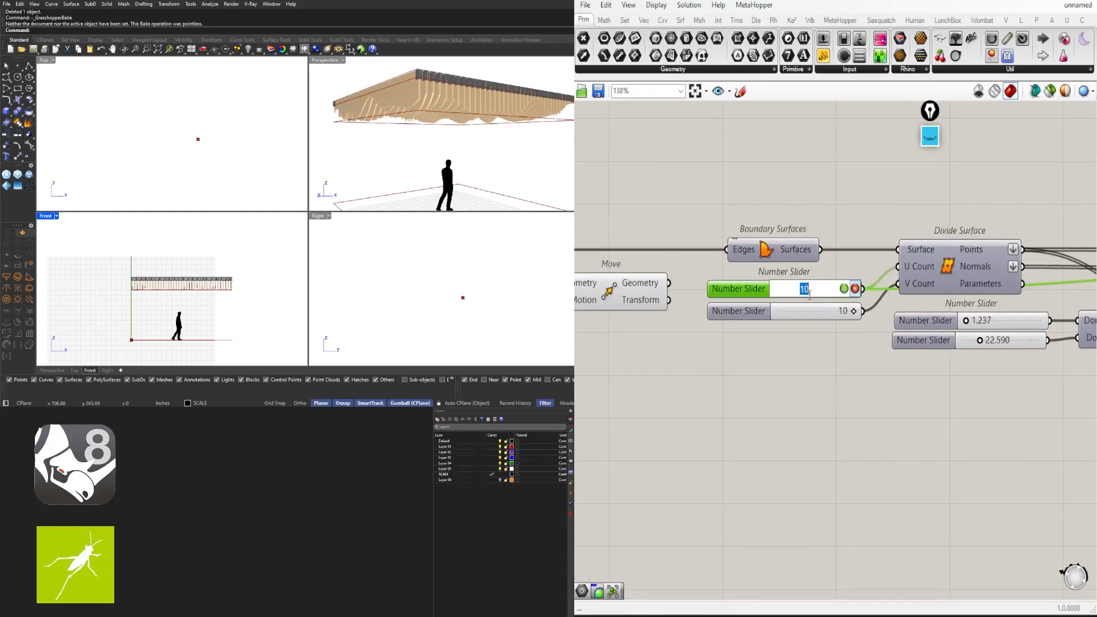
{"action": "type", "text": "5"}
{"action": "key", "text": "Return"}
{"action": "double_click", "coordinate": [819, 310]}
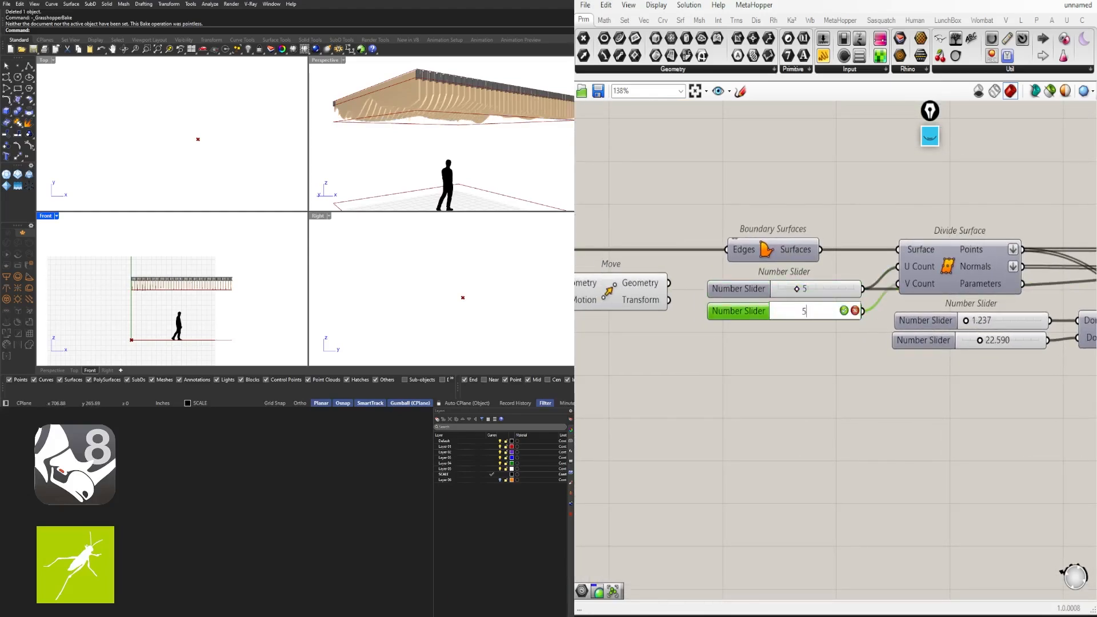
{"action": "type", "text": "5"}
{"action": "key", "text": "Return"}
{"action": "scroll", "coordinate": [161, 310], "scroll_direction": "up", "scroll_amount": 5}
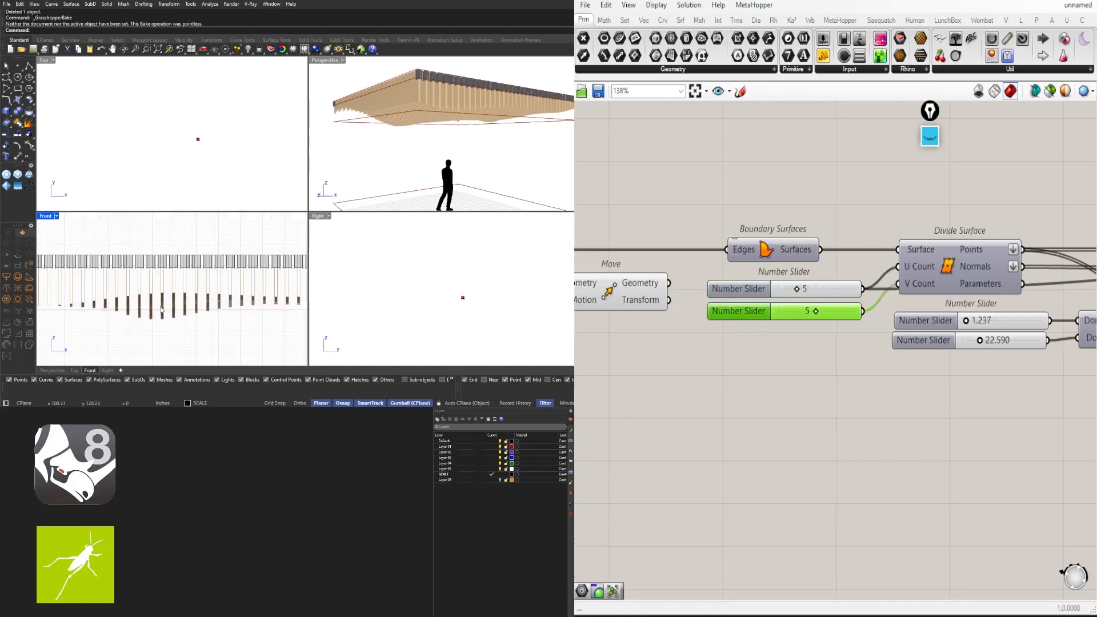
Maximize the Perspective view to inspect the deeper waves, then zoom out over the whole graph
{"action": "double_click", "coordinate": [324, 61]}
{"action": "right_click_drag", "start_coordinate": [320, 171], "coordinate": [356, 268]}
{"action": "left_click", "coordinate": [806, 449]}
{"action": "scroll", "coordinate": [806, 449], "scroll_direction": "down", "scroll_amount": 6}
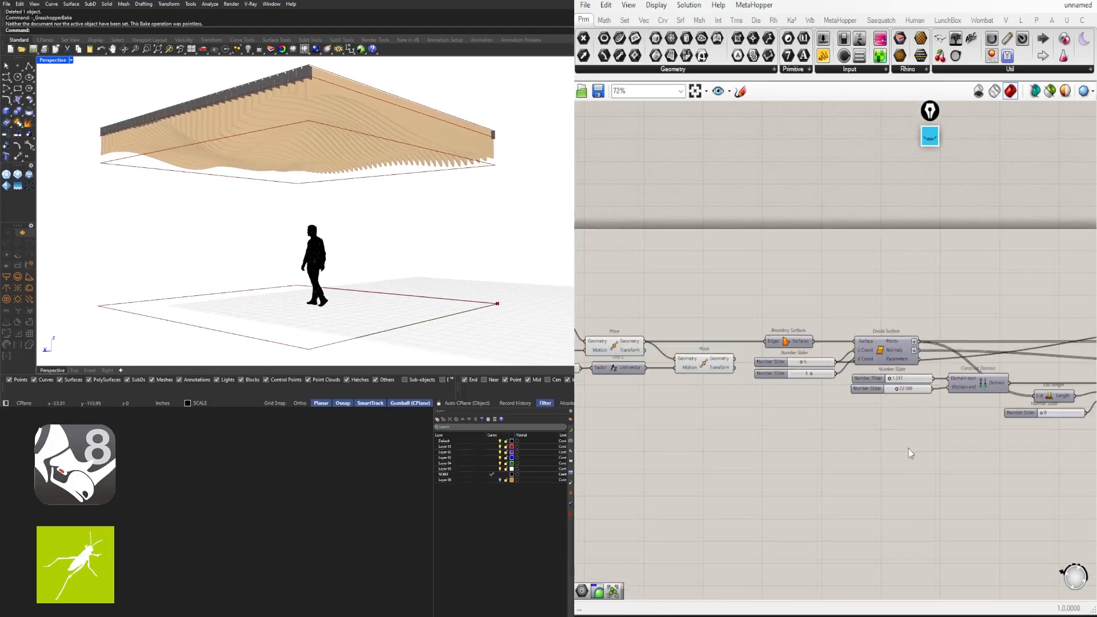
{"action": "scroll", "coordinate": [822, 328], "scroll_direction": "up", "scroll_amount": 8}
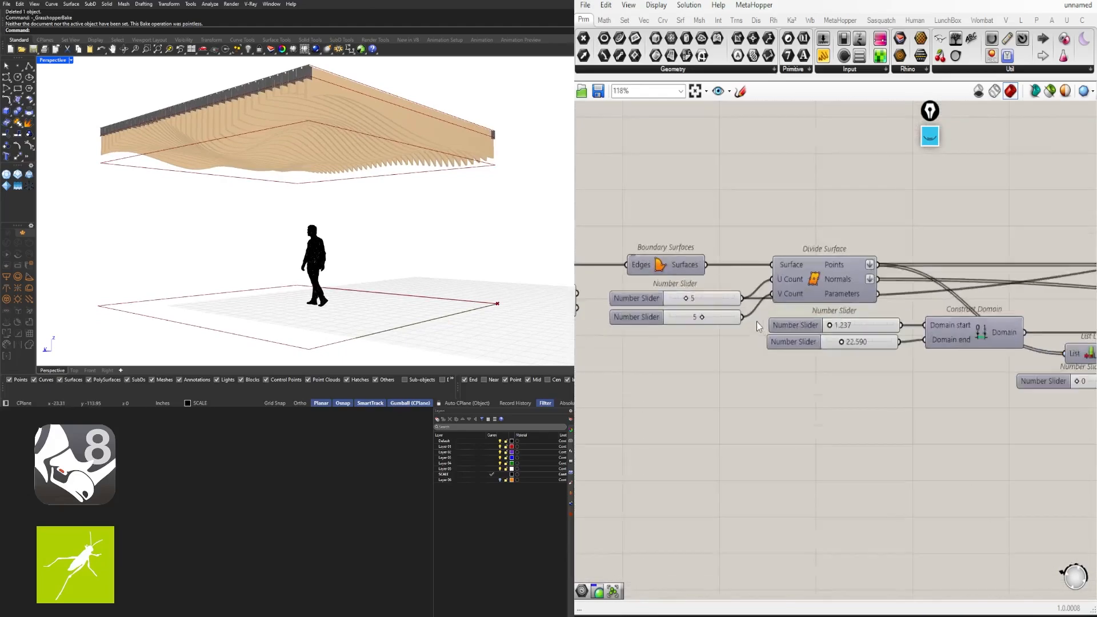
{"action": "left_click", "coordinate": [807, 323]}
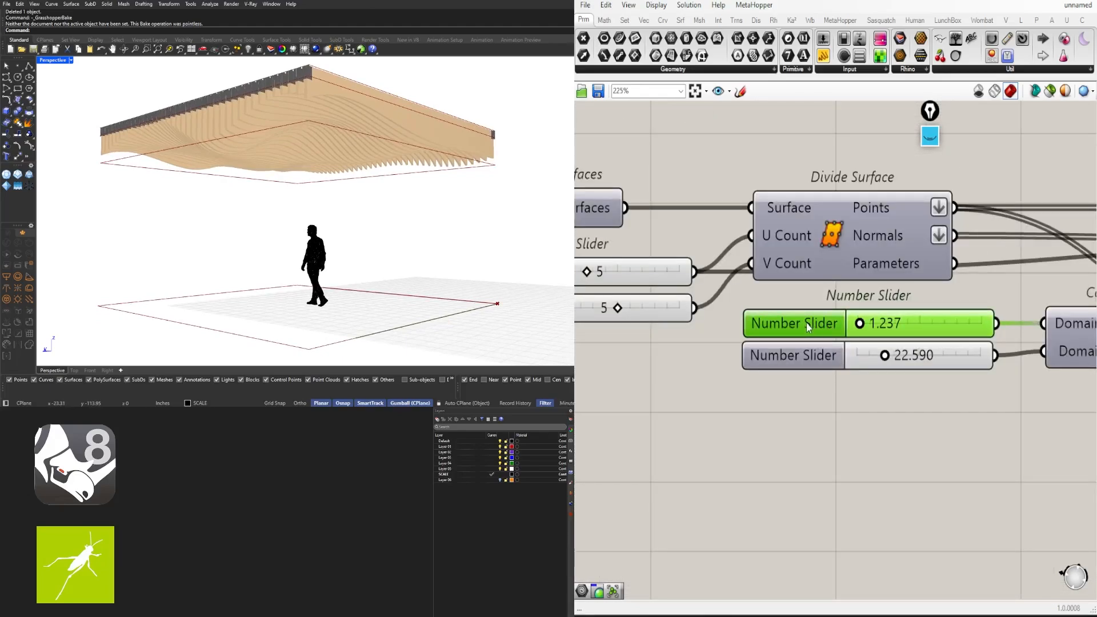
{"action": "scroll", "coordinate": [854, 365], "scroll_direction": "down", "scroll_amount": 5}
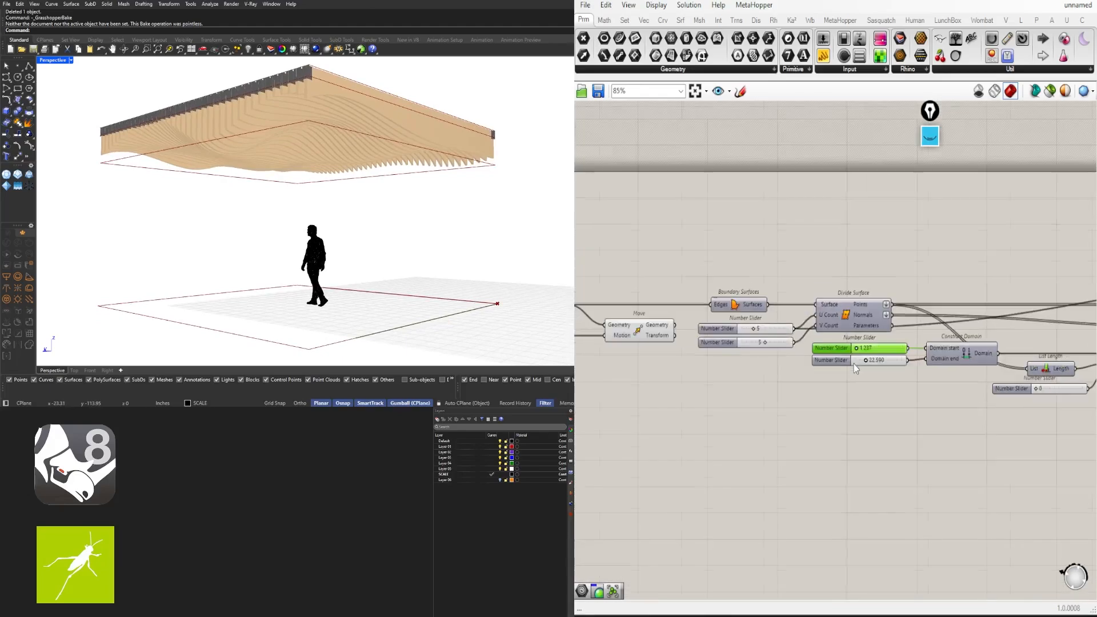
{"action": "right_click_drag", "start_coordinate": [938, 379], "coordinate": [729, 319]}
{"action": "scroll", "coordinate": [737, 320], "scroll_direction": "down", "scroll_amount": 5}
{"action": "right_click_drag", "start_coordinate": [857, 356], "coordinate": [845, 323]}
{"action": "scroll", "coordinate": [966, 372], "scroll_direction": "down", "scroll_amount": 2}
{"action": "scroll", "coordinate": [863, 371], "scroll_direction": "down", "scroll_amount": 2}
{"action": "scroll", "coordinate": [872, 380], "scroll_direction": "down", "scroll_amount": 2}
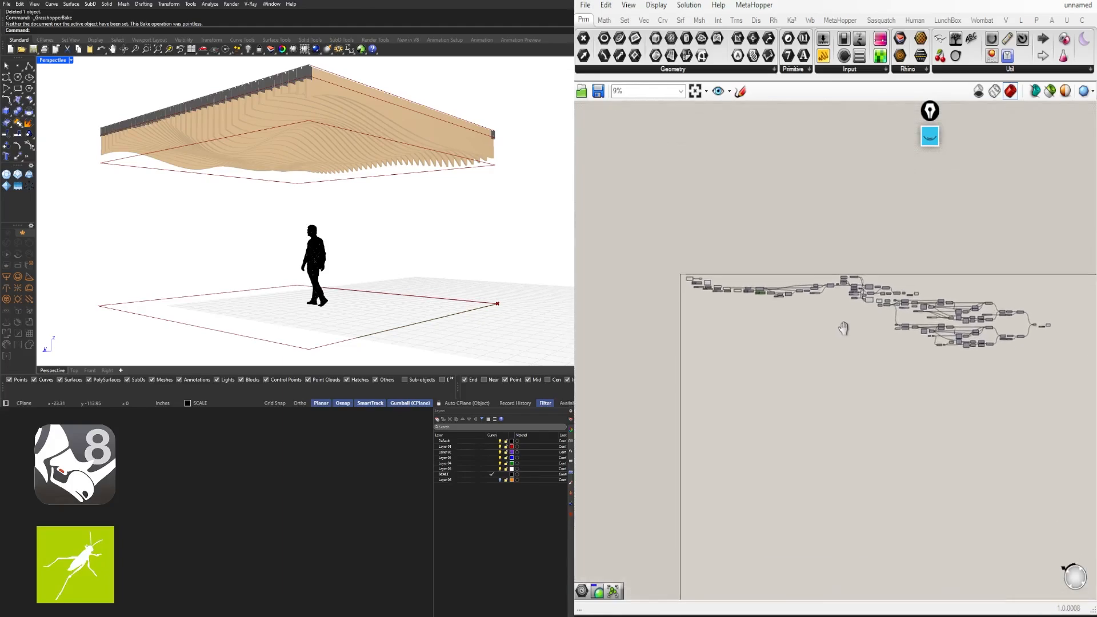
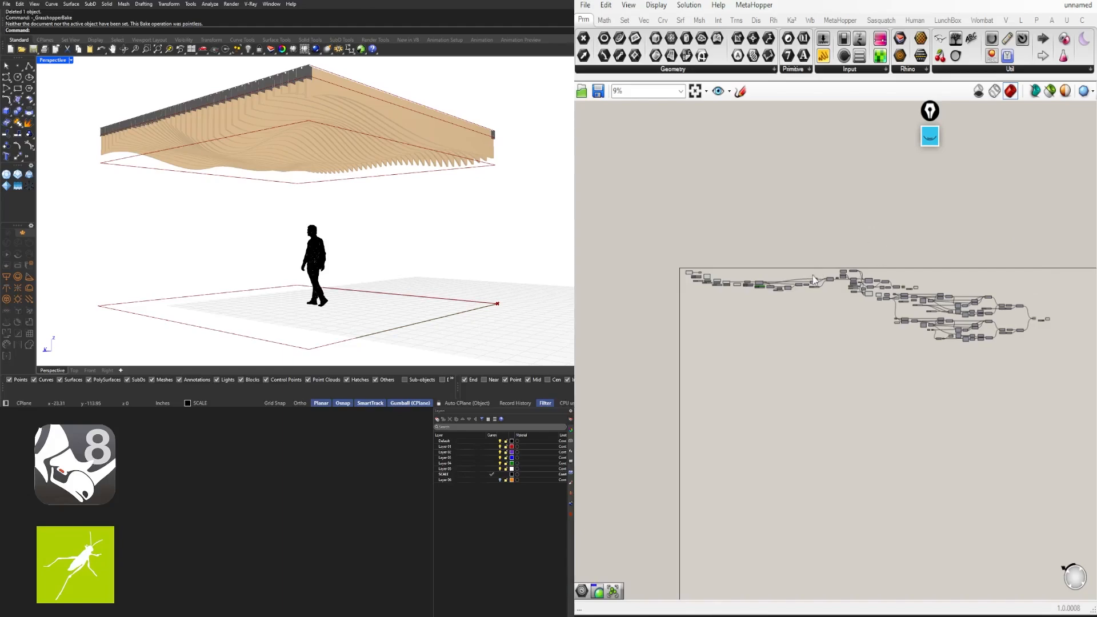
Orbit the Rhino Perspective view around the baked wavy finned ceiling and floor rectangle
{"action": "right_click_drag", "start_coordinate": [378, 198], "coordinate": [345, 192]}
{"action": "right_click_drag", "start_coordinate": [353, 210], "coordinate": [338, 204]}
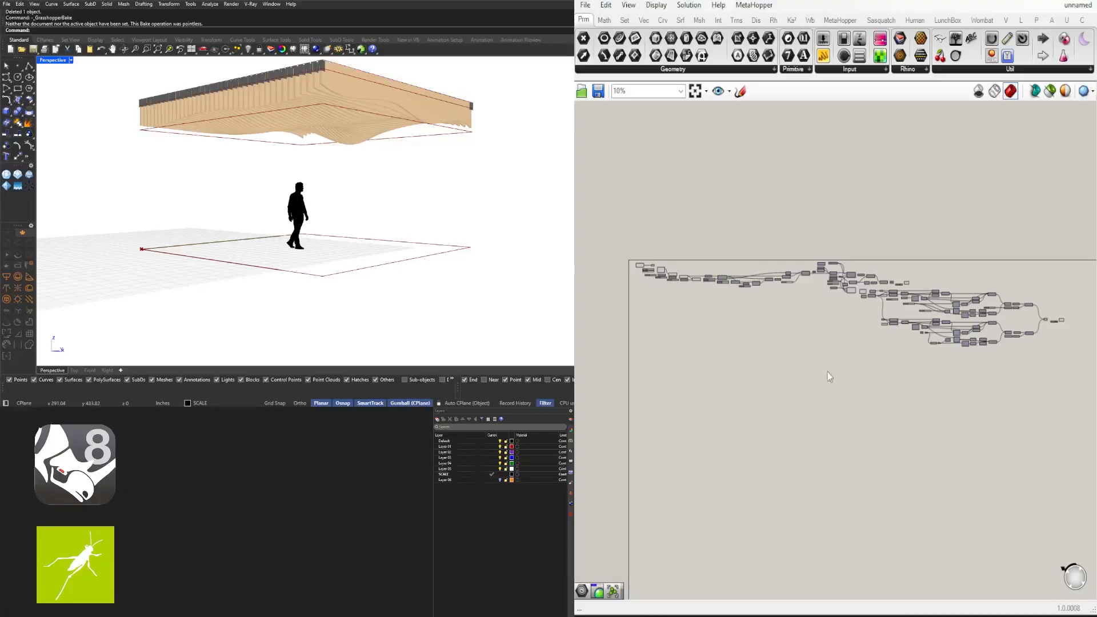
Rename the two size sliders X and Y
{"action": "scroll", "coordinate": [680, 254], "scroll_direction": "up", "scroll_amount": 5}
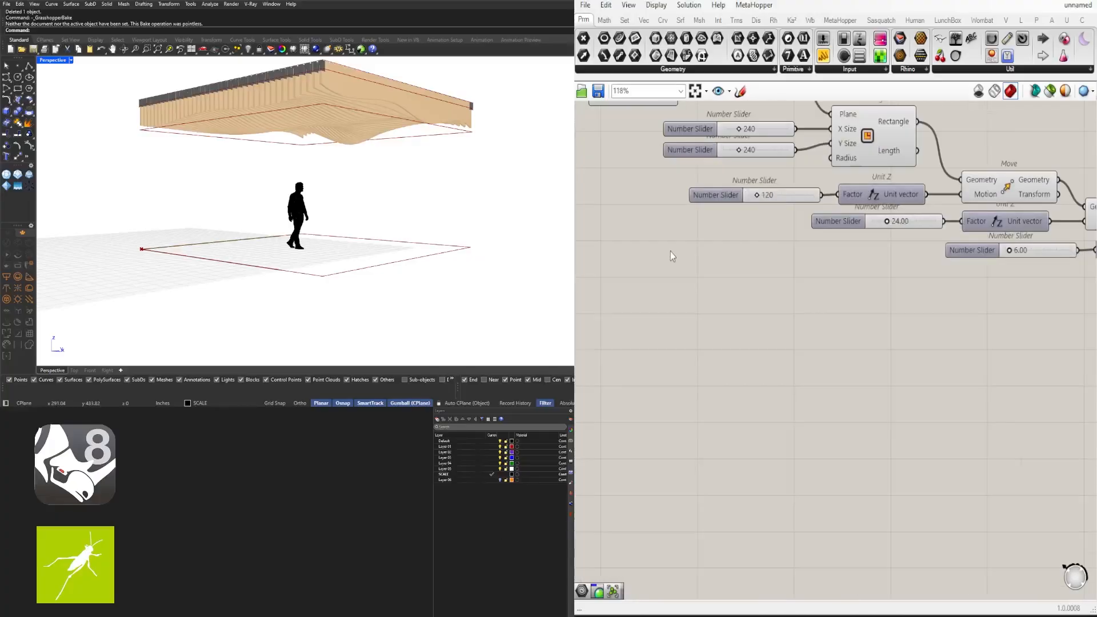
{"action": "right_click", "coordinate": [699, 258]}
{"action": "type", "text": "X"}
{"action": "key", "text": "Return"}
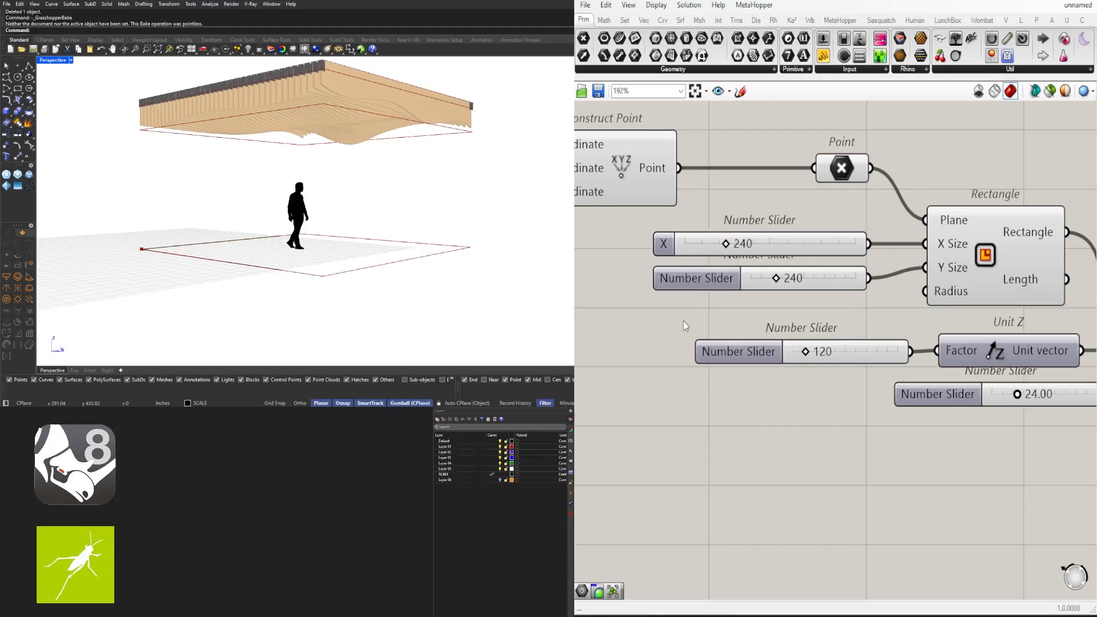
{"action": "right_click", "coordinate": [692, 277]}
{"action": "type", "text": "Y"}
{"action": "key", "text": "Return"}
Rename the 120 height slider HEIGHT 1, group the X slider, and shift Y down
{"action": "scroll", "coordinate": [735, 322], "scroll_direction": "down", "scroll_amount": 2}
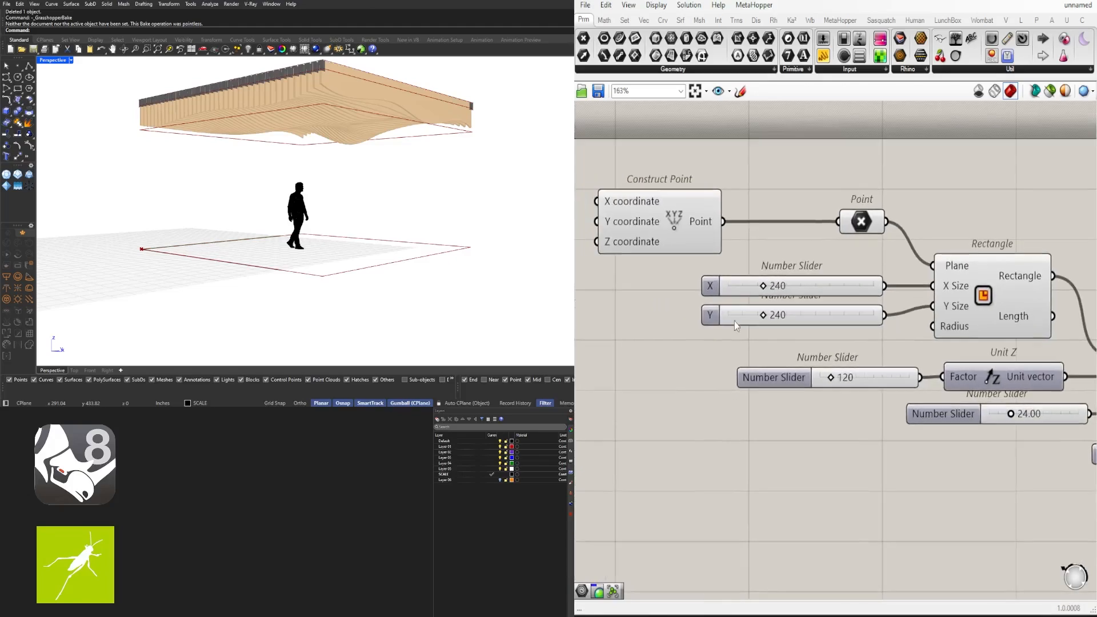
{"action": "left_click", "coordinate": [692, 365]}
{"action": "right_click", "coordinate": [691, 368]}
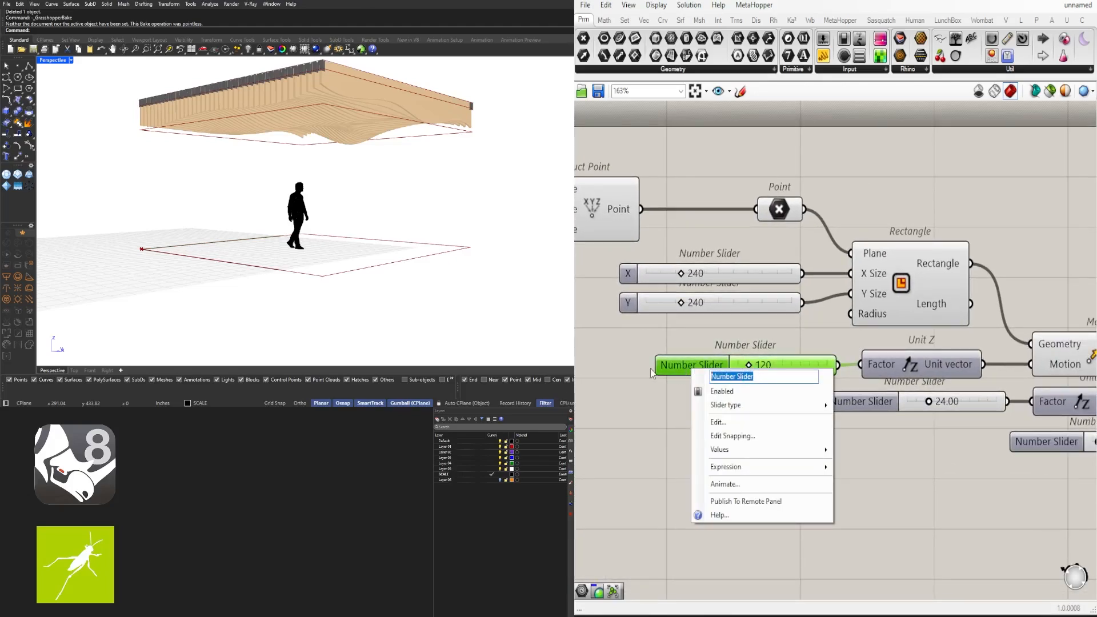
{"action": "type", "text": "HEIGHT 1"}
{"action": "key", "text": "Return"}
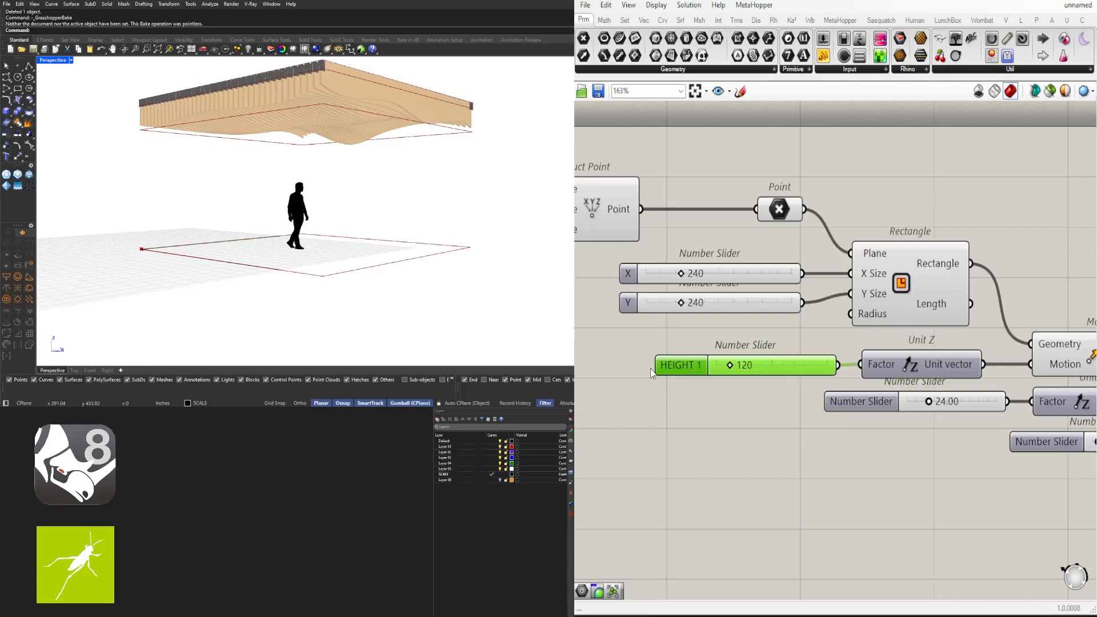
{"action": "left_click", "coordinate": [645, 272]}
{"action": "key", "text": "ctrl+g"}
{"action": "key", "text": "ctrl+g"}
{"action": "left_click_drag", "start_coordinate": [654, 302], "coordinate": [653, 319]}
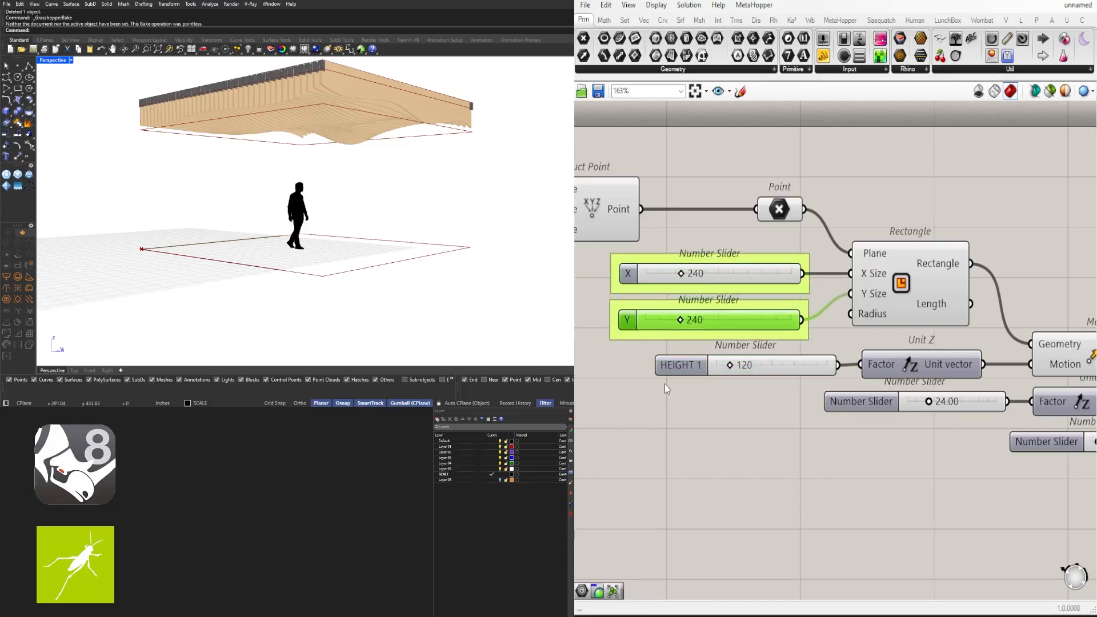
Internalise the Point data, add a new Point parameter and delete Construct Point
{"action": "left_click", "coordinate": [781, 208]}
{"action": "right_click", "coordinate": [769, 214]}
{"action": "left_click", "coordinate": [809, 440]}
{"action": "right_click_drag", "start_coordinate": [753, 196], "coordinate": [828, 271]}
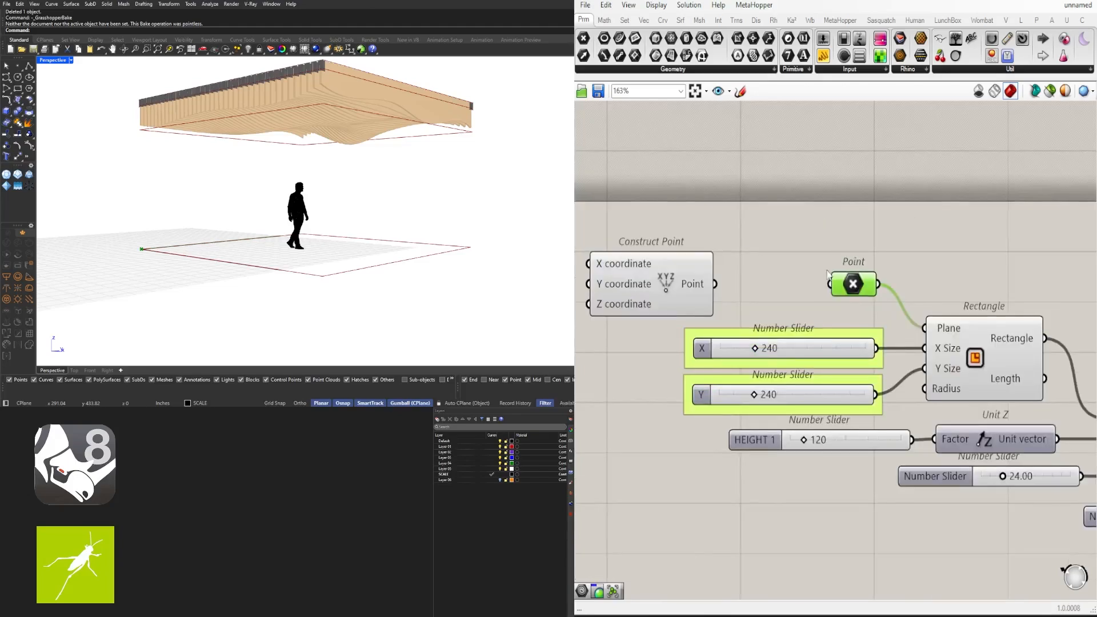
{"action": "type", "text": "point"}
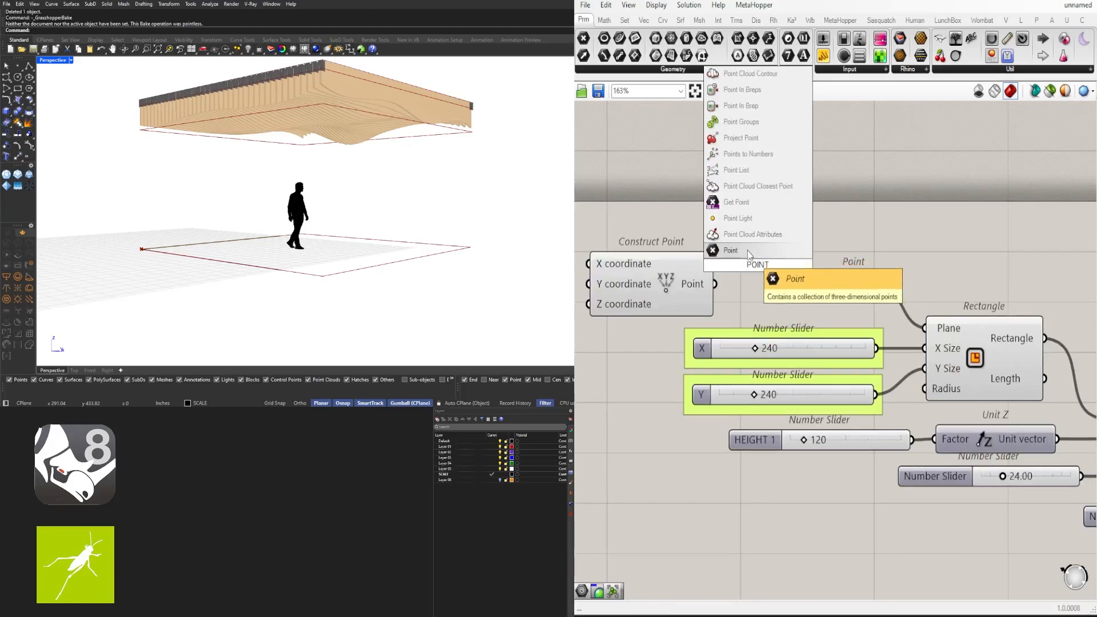
{"action": "left_click", "coordinate": [777, 274]}
{"action": "key", "text": "Delete"}
Reposition the new Point parameter and dismiss the drag-and-drop warning
{"action": "left_click_drag", "start_coordinate": [763, 267], "coordinate": [741, 284]}
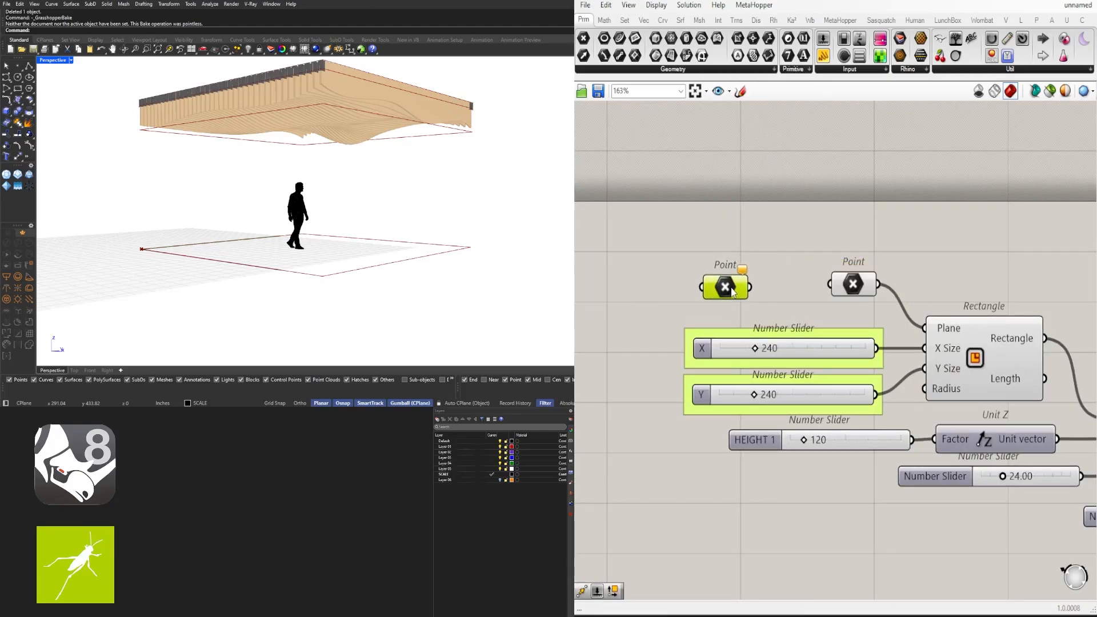
{"action": "left_click", "coordinate": [815, 260]}
{"action": "scroll", "coordinate": [879, 251], "scroll_direction": "down", "scroll_amount": 3}
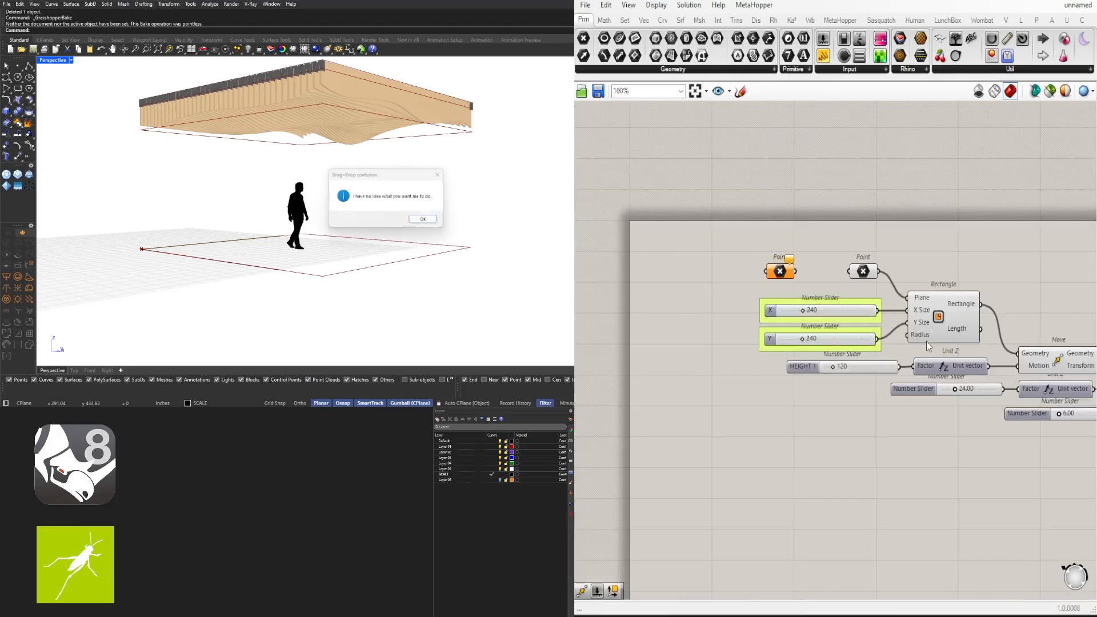
{"action": "left_click", "coordinate": [438, 178]}
{"action": "right_click_drag", "start_coordinate": [847, 369], "coordinate": [562, 319]}
{"action": "scroll", "coordinate": [691, 340], "scroll_direction": "up", "scroll_amount": 2}
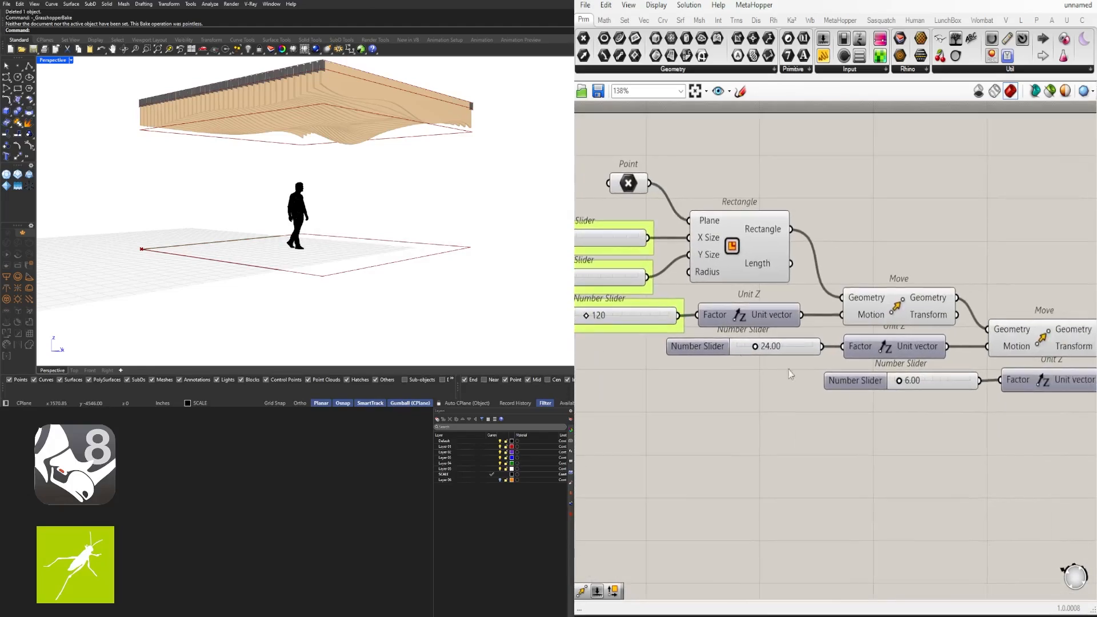
Rename the 24.00 slider WAVE AREA and group it
{"action": "right_click", "coordinate": [708, 344]}
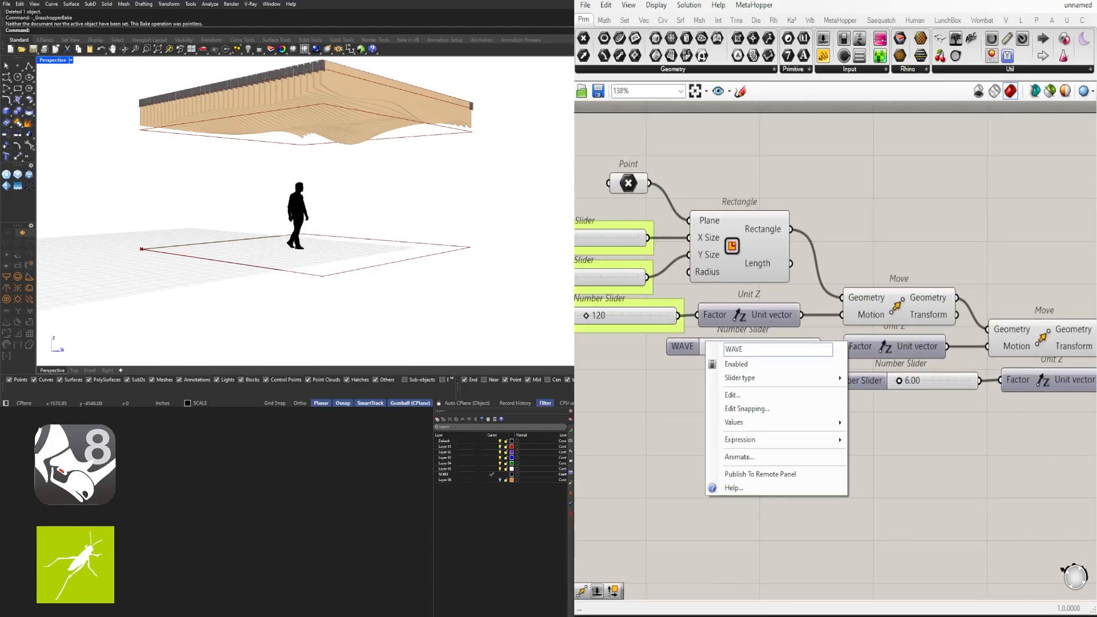
{"action": "key", "text": "Return"}
{"action": "left_click", "coordinate": [721, 350]}
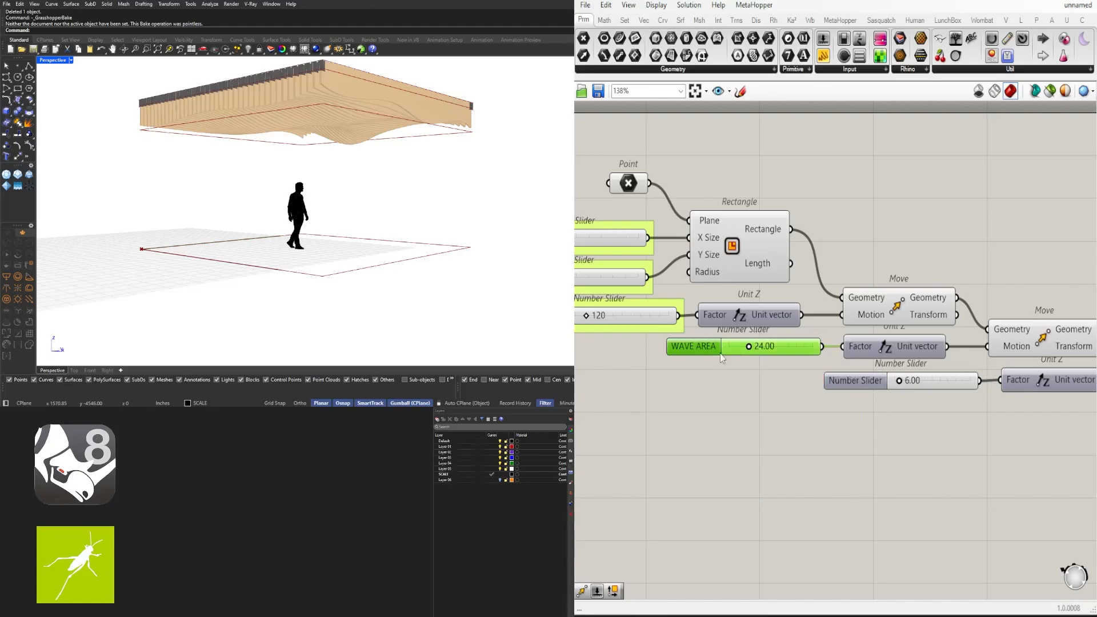
{"action": "key", "text": "ctrl+g"}
Rename the 6.00 slider WAVE START and group it
{"action": "right_click_drag", "start_coordinate": [878, 387], "coordinate": [769, 357]}
{"action": "left_click", "coordinate": [770, 356]}
{"action": "right_click", "coordinate": [766, 350]}
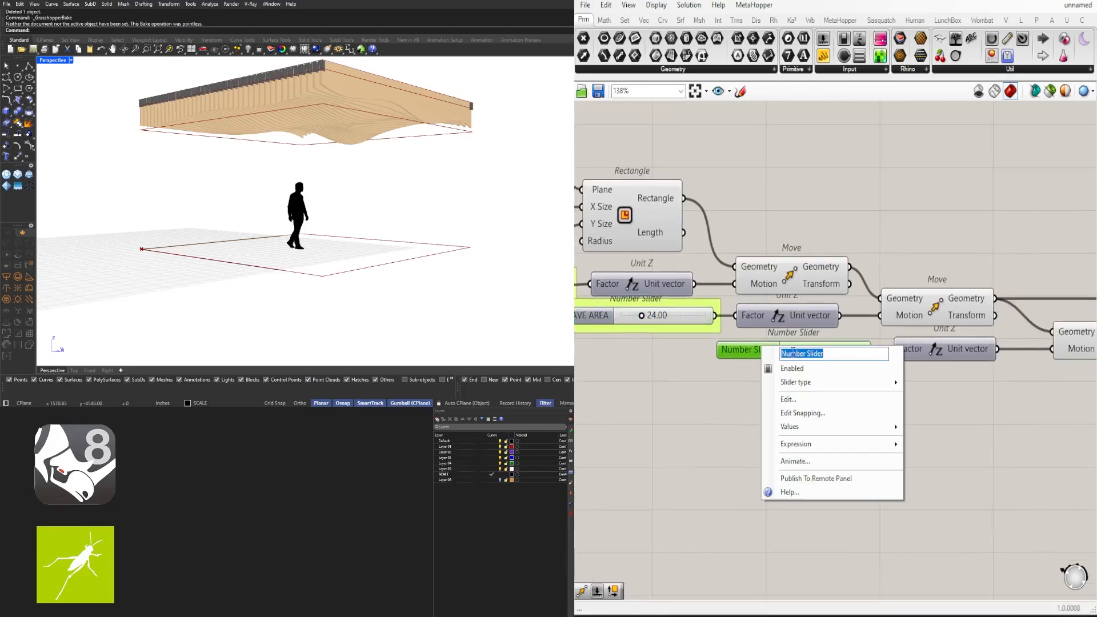
{"action": "type", "text": "WAVE START"}
{"action": "key", "text": "Return"}
{"action": "left_click_drag", "start_coordinate": [759, 350], "coordinate": [762, 350]}
{"action": "key", "text": "ctrl+g"}
Rename the Divide Surface count sliders WAVE POINTS U and WAVE POINTS V
{"action": "scroll", "coordinate": [763, 373], "scroll_direction": "down", "scroll_amount": 2}
{"action": "right_click_drag", "start_coordinate": [1028, 418], "coordinate": [785, 386]}
{"action": "scroll", "coordinate": [876, 314], "scroll_direction": "up", "scroll_amount": 2}
{"action": "right_click", "coordinate": [875, 314]}
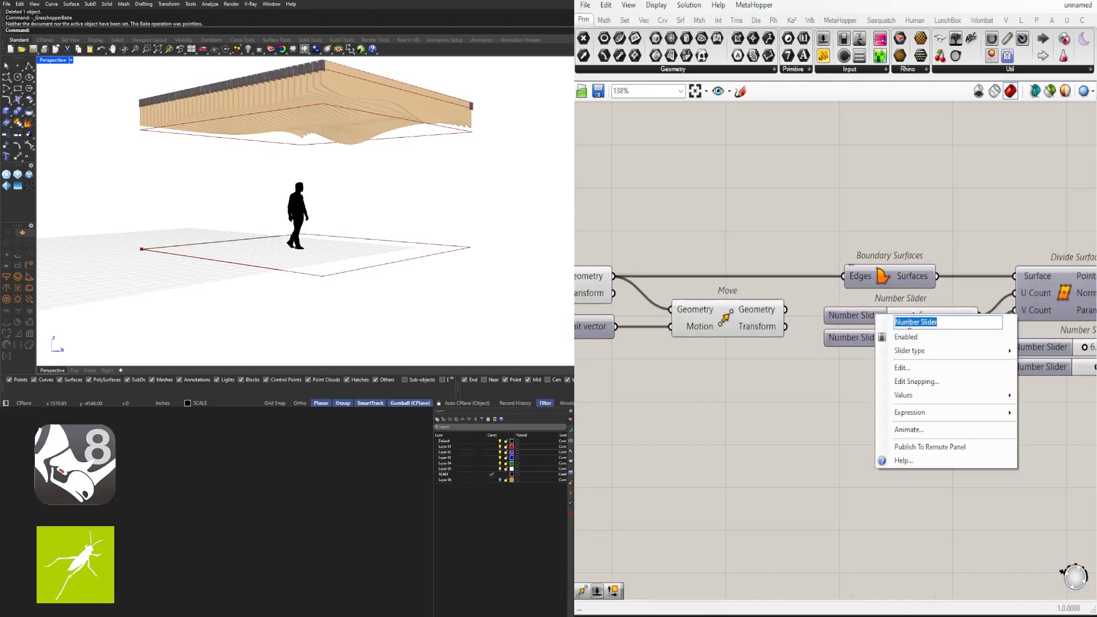
{"action": "type", "text": "WAVE POINTS"}
{"action": "key", "text": "Return"}
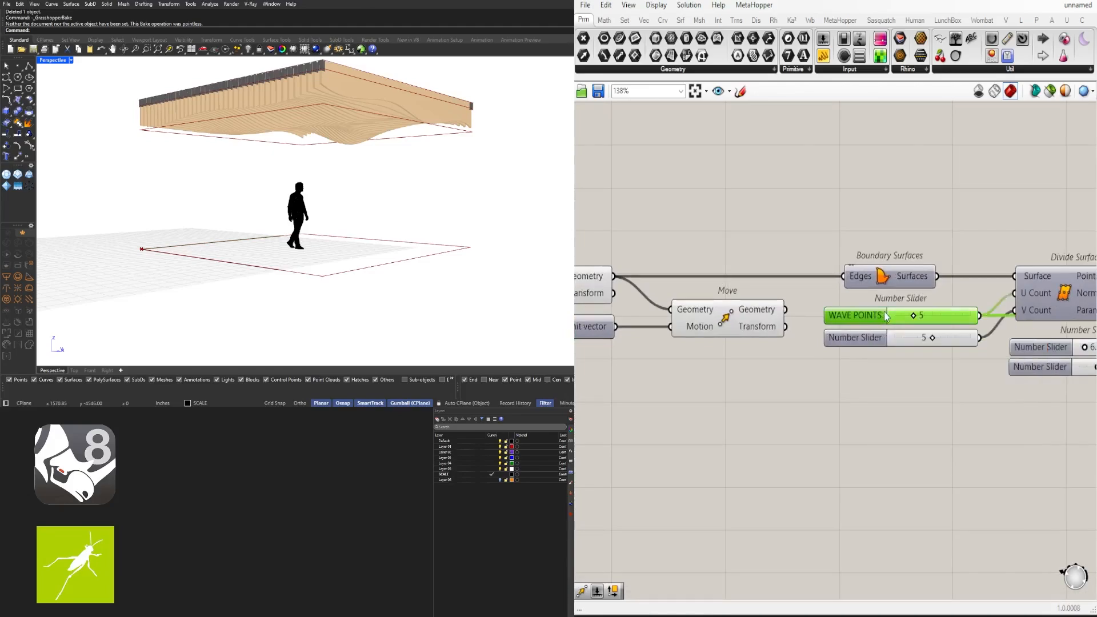
{"action": "right_click", "coordinate": [875, 314]}
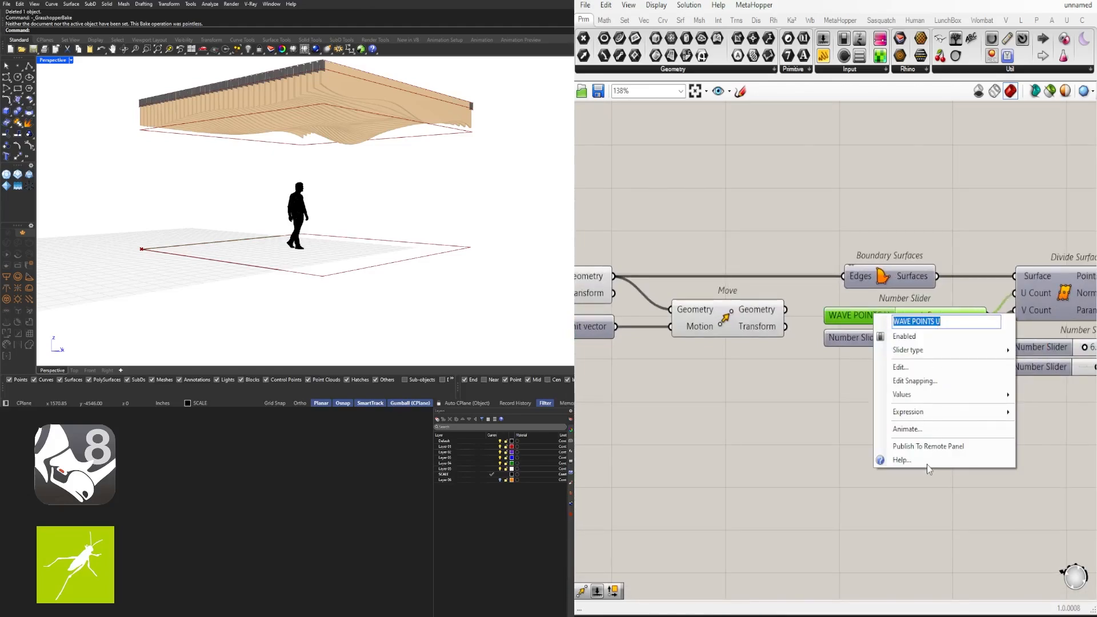
{"action": "left_click", "coordinate": [851, 351]}
{"action": "right_click", "coordinate": [851, 351]}
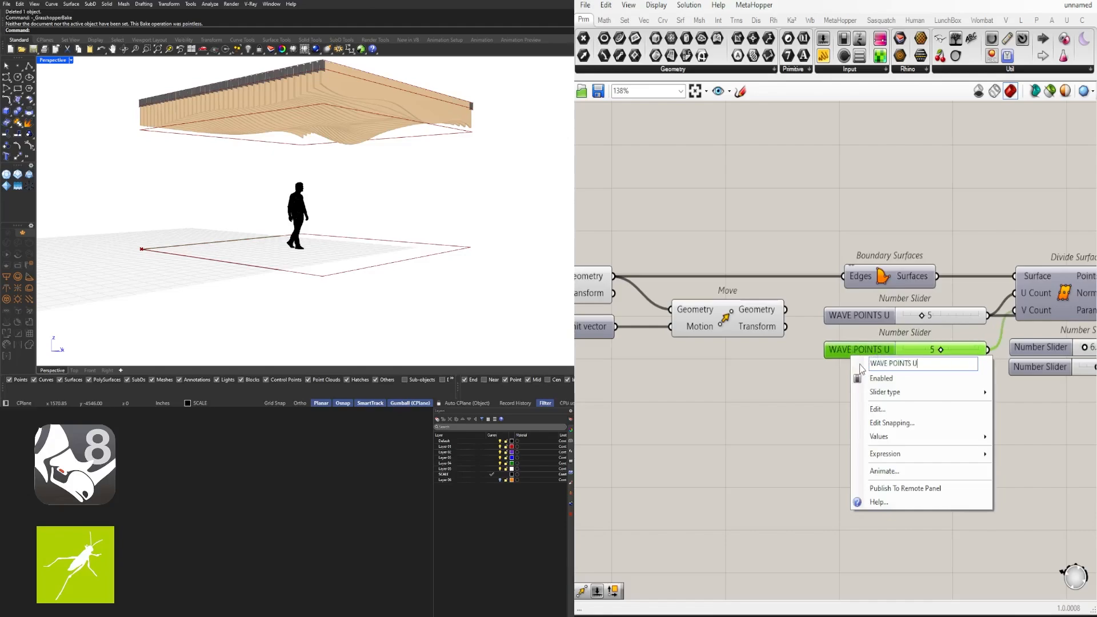
{"action": "left_click", "coordinate": [841, 372]}
Move the Divide Surface group right and select both WAVE POINTS sliders
{"action": "right_click_drag", "start_coordinate": [788, 303], "coordinate": [706, 294]}
{"action": "scroll", "coordinate": [705, 288], "scroll_direction": "down", "scroll_amount": 3}
{"action": "left_click_drag", "start_coordinate": [1013, 347], "coordinate": [897, 285]}
{"action": "left_click", "coordinate": [843, 343]}
{"action": "scroll", "coordinate": [757, 294], "scroll_direction": "up", "scroll_amount": 2}
{"action": "left_click", "coordinate": [757, 295]}
{"action": "left_click", "coordinate": [743, 326], "text": "shift"}
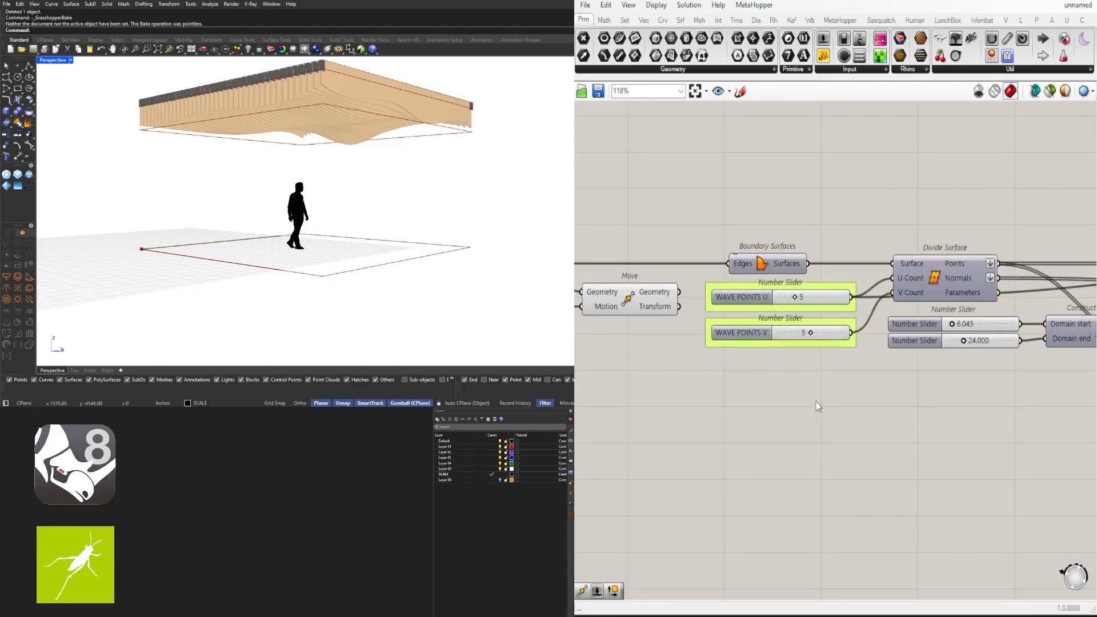
{"action": "right_click_drag", "start_coordinate": [967, 339], "coordinate": [769, 322]}
{"action": "scroll", "coordinate": [769, 322], "scroll_direction": "up", "scroll_amount": 1}
Rename the domain sliders WAVE MIN (6.045) and WAVE MAX (24.000)
{"action": "right_click", "coordinate": [733, 309]}
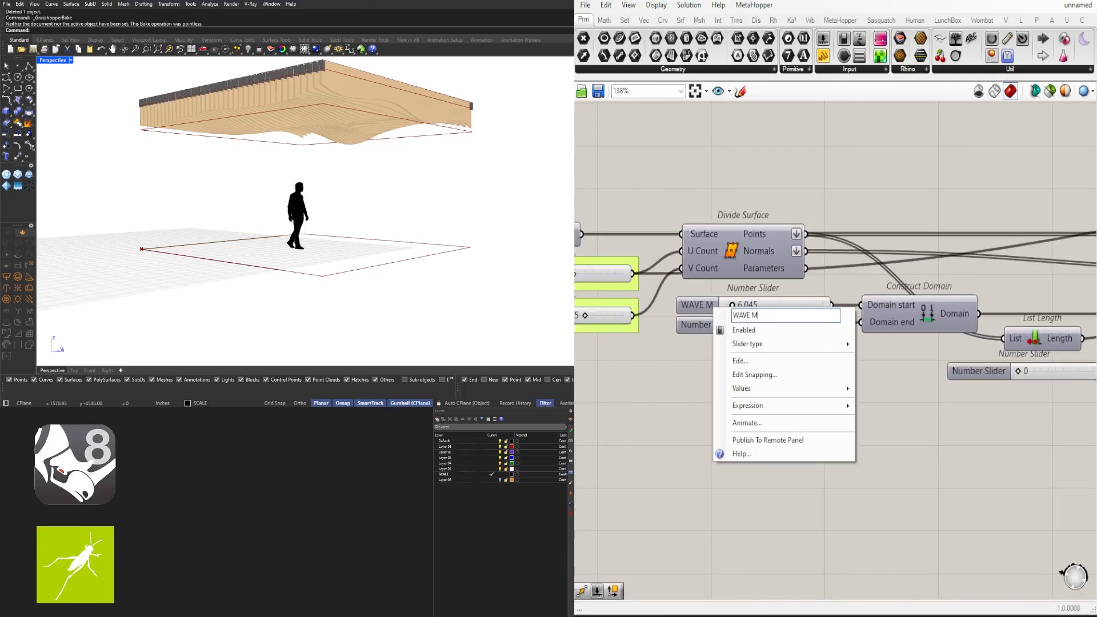
{"action": "right_click", "coordinate": [689, 326]}
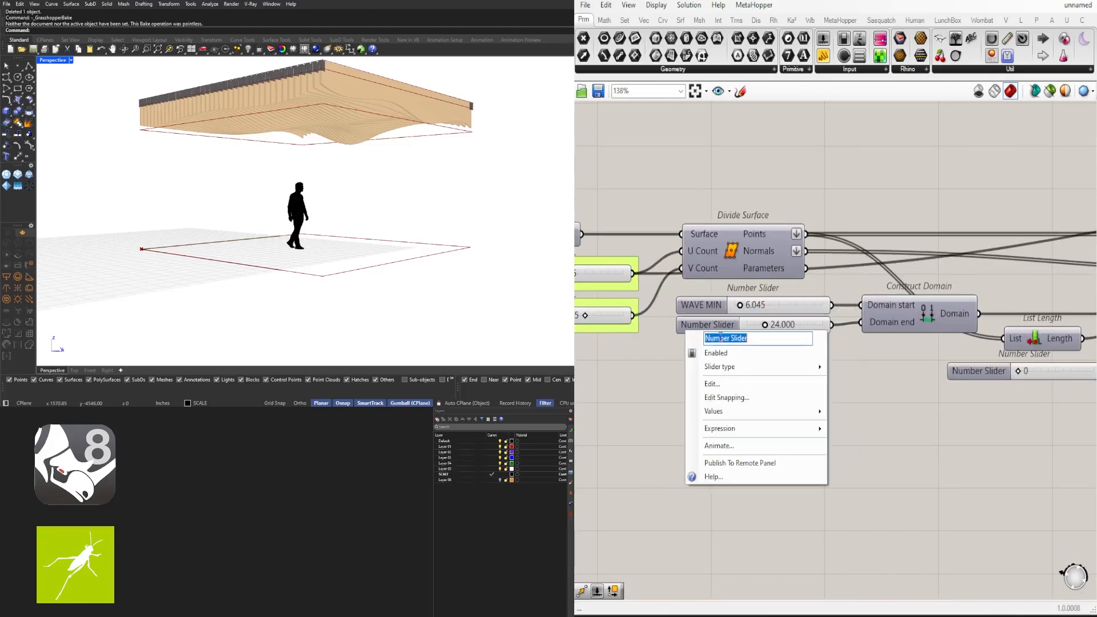
{"action": "type", "text": "WAVE MAX"}
{"action": "key", "text": "Return"}
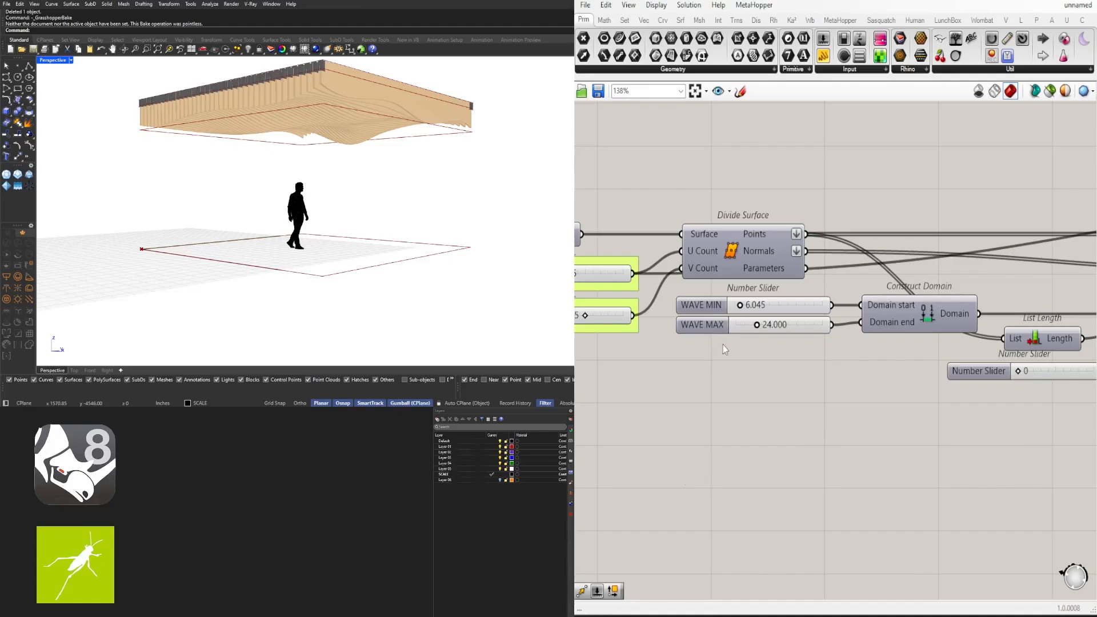
{"action": "left_click_drag", "start_coordinate": [701, 325], "coordinate": [701, 341]}
{"action": "left_click", "coordinate": [694, 311]}
Rearrange the List Length and Addition components, checking the Addition's input options
{"action": "scroll", "coordinate": [728, 371], "scroll_direction": "down", "scroll_amount": 3}
{"action": "right_click_drag", "start_coordinate": [1017, 396], "coordinate": [923, 374]}
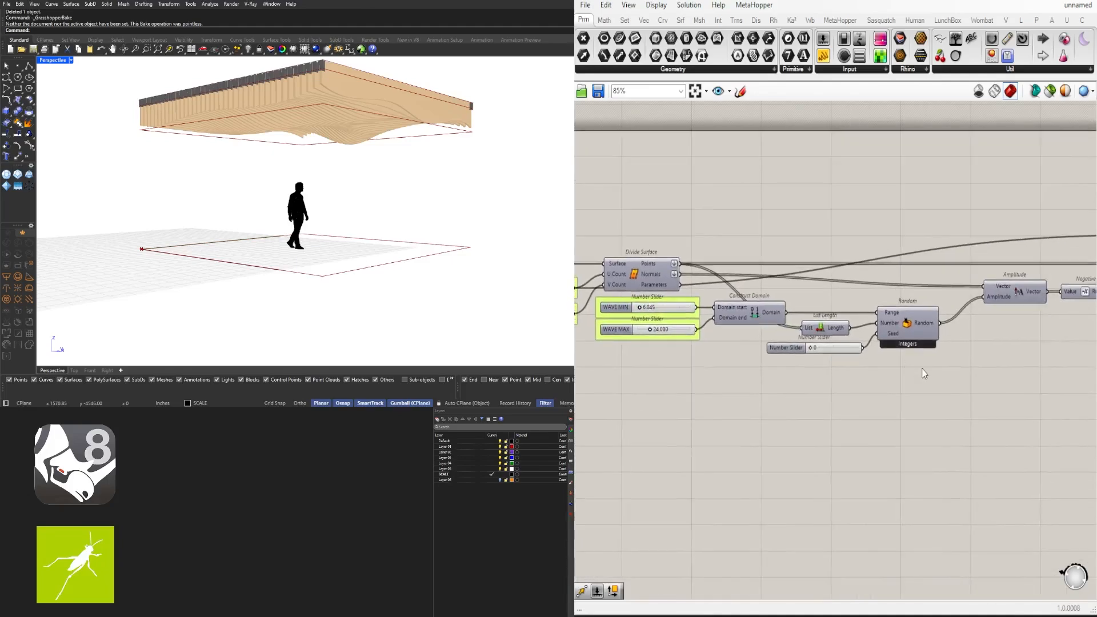
{"action": "left_click_drag", "start_coordinate": [828, 325], "coordinate": [828, 298]}
{"action": "right_click_drag", "start_coordinate": [926, 284], "coordinate": [702, 275]}
{"action": "right_click_drag", "start_coordinate": [966, 236], "coordinate": [993, 231]}
{"action": "left_click_drag", "start_coordinate": [987, 233], "coordinate": [963, 233]}
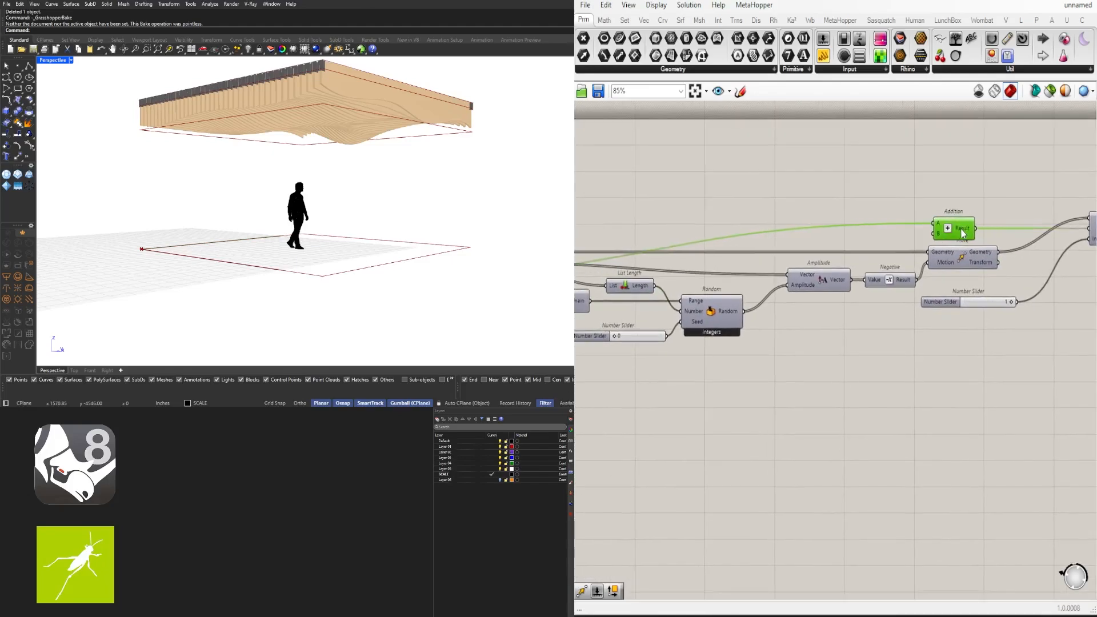
{"action": "right_click", "coordinate": [934, 220]}
{"action": "left_click", "coordinate": [949, 181]}
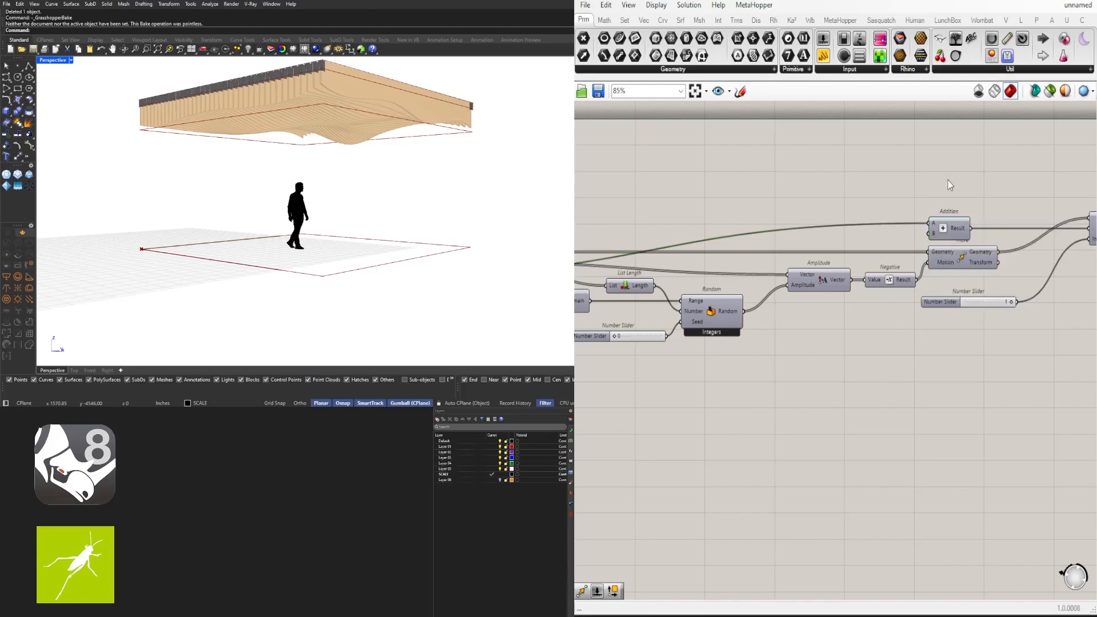
{"action": "right_click_drag", "start_coordinate": [871, 222], "coordinate": [734, 204]}
{"action": "right_click", "coordinate": [797, 202]}
{"action": "left_click", "coordinate": [854, 178]}
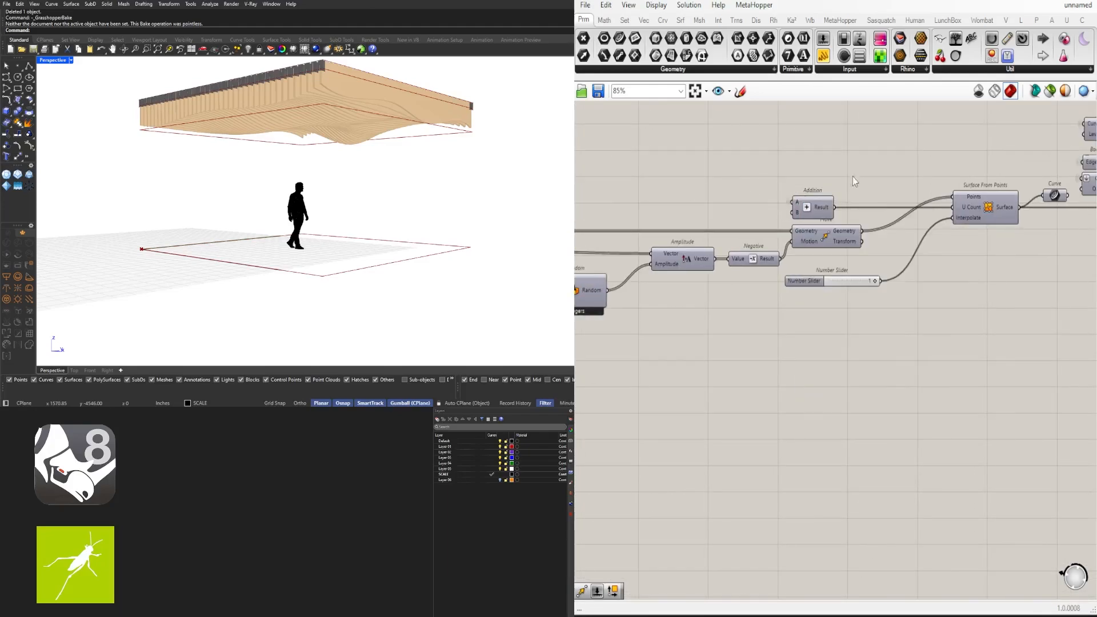
{"action": "left_click_drag", "start_coordinate": [849, 211], "coordinate": [846, 211]}
{"action": "left_click", "coordinate": [734, 286]}
Shift the four amplitude-chain components and the Addition component to the left
{"action": "scroll", "coordinate": [721, 280], "scroll_direction": "down", "scroll_amount": 2}
{"action": "right_click_drag", "start_coordinate": [708, 283], "coordinate": [923, 285]}
{"action": "scroll", "coordinate": [1008, 274], "scroll_direction": "up", "scroll_amount": 2}
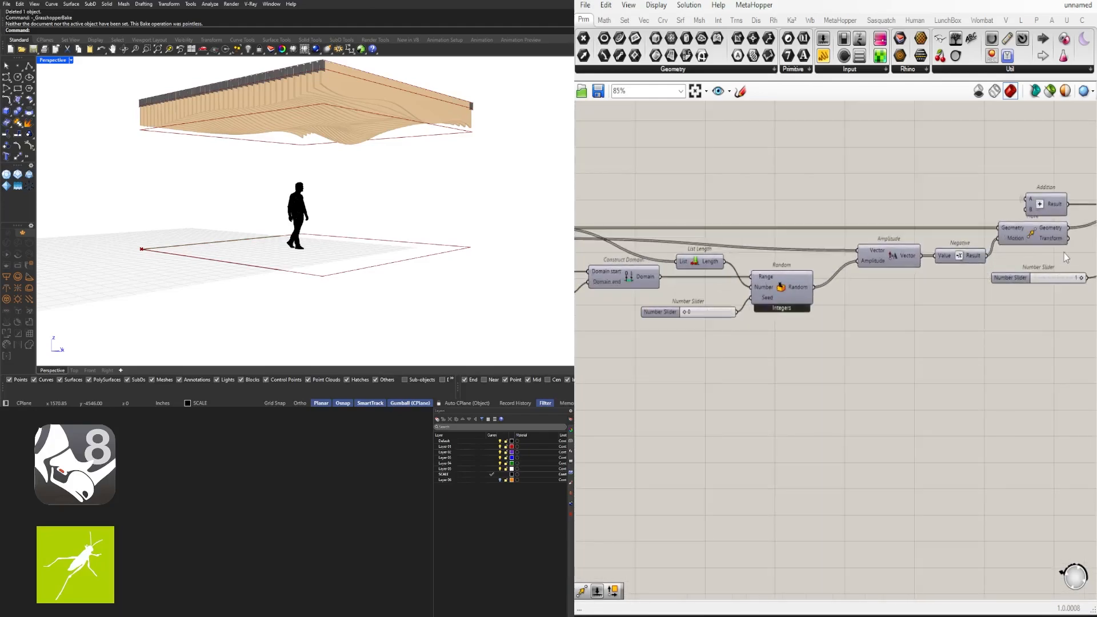
{"action": "left_click_drag", "start_coordinate": [1064, 253], "coordinate": [912, 203]}
{"action": "left_click_drag", "start_coordinate": [891, 260], "coordinate": [865, 260]}
{"action": "left_click_drag", "start_coordinate": [1018, 209], "coordinate": [993, 209]}
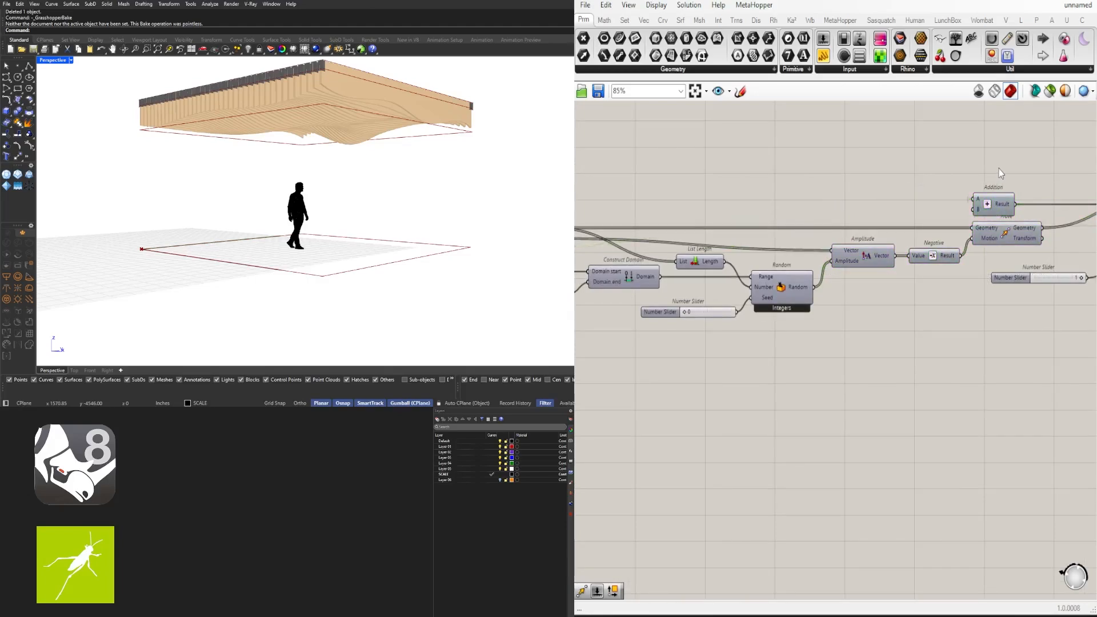
{"action": "scroll", "coordinate": [890, 250], "scroll_direction": "down", "scroll_amount": 2}
{"action": "scroll", "coordinate": [700, 273], "scroll_direction": "up", "scroll_amount": 3}
Move the seed slider slightly left and name it WAVE SEED
{"action": "left_click_drag", "start_coordinate": [750, 309], "coordinate": [739, 308]}
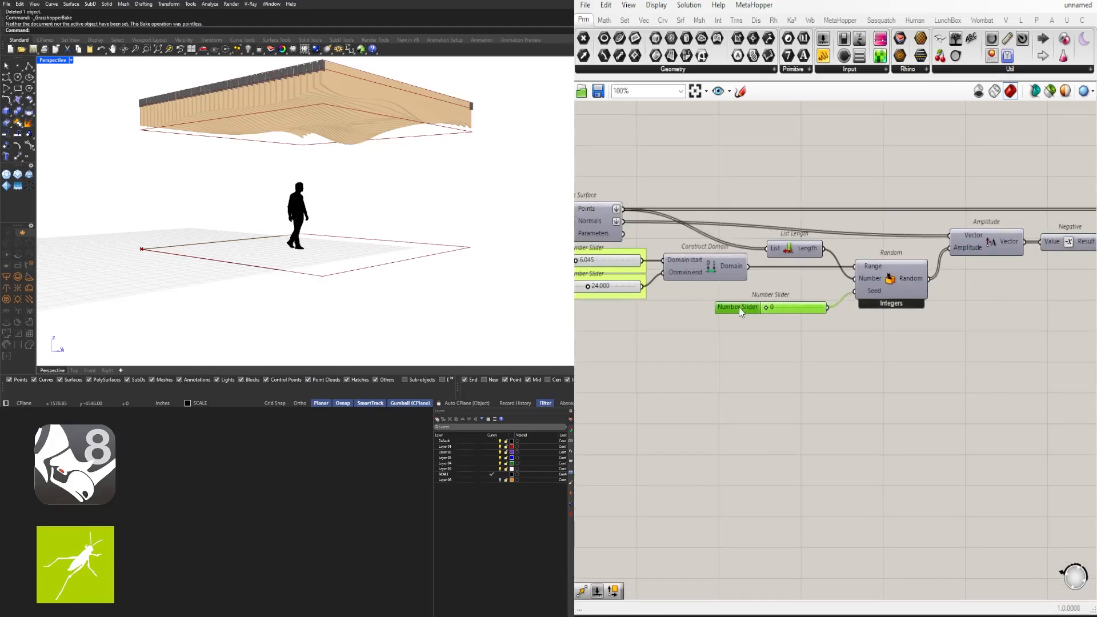
{"action": "right_click", "coordinate": [739, 307]}
{"action": "type", "text": "WAVE SEED"}
{"action": "key", "text": "Return"}
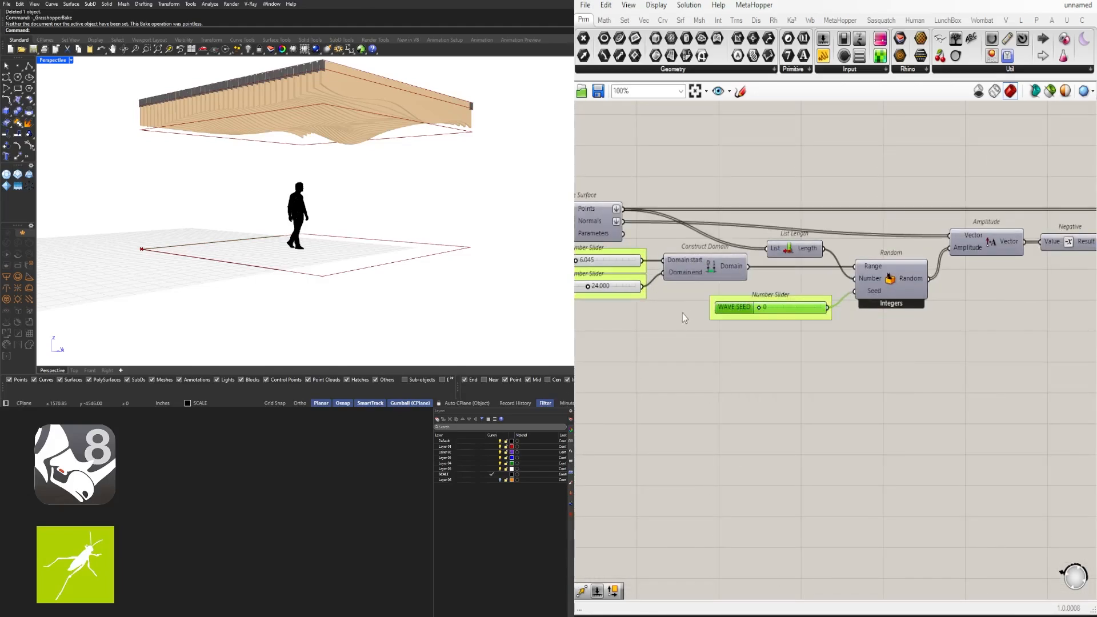
Rename the interpolation slider to INTERPOLATE ON/OFF and move it up
{"action": "scroll", "coordinate": [954, 340], "scroll_direction": "down", "scroll_amount": 2}
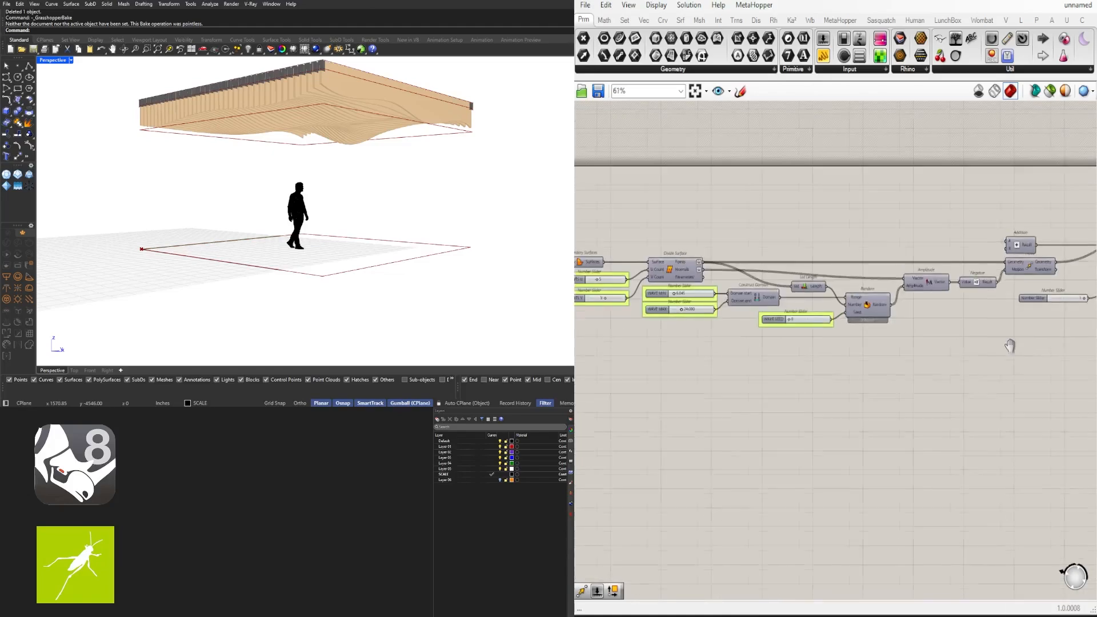
{"action": "scroll", "coordinate": [715, 334], "scroll_direction": "up", "scroll_amount": 3}
{"action": "right_click", "coordinate": [714, 335]}
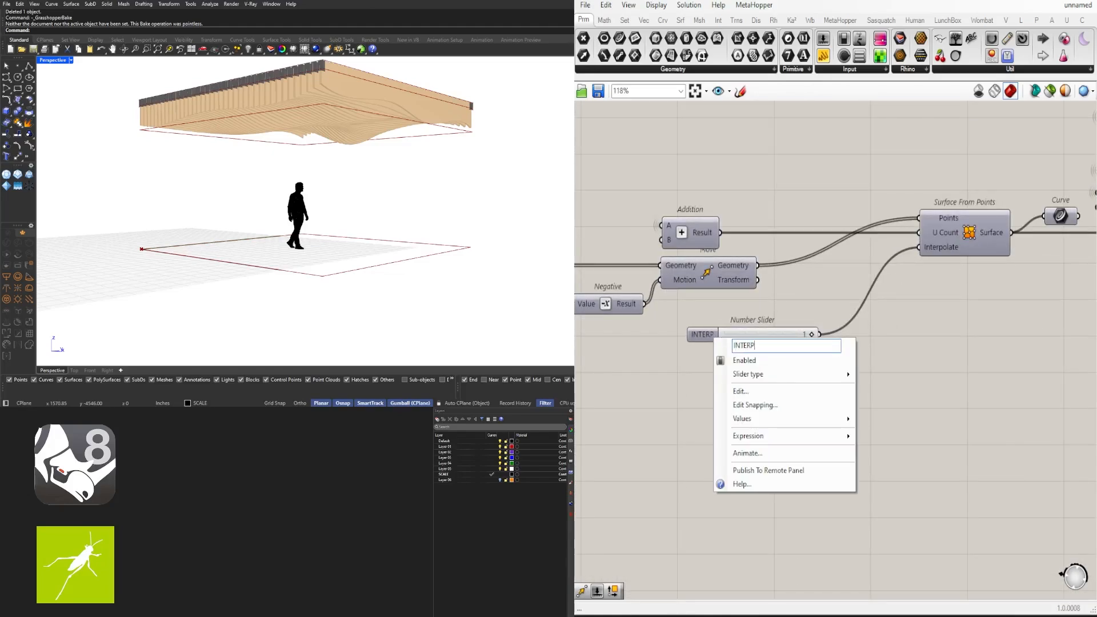
{"action": "type", "text": "INTERPOLATE"}
{"action": "key", "text": "Return"}
{"action": "left_click_drag", "start_coordinate": [724, 334], "coordinate": [732, 314]}
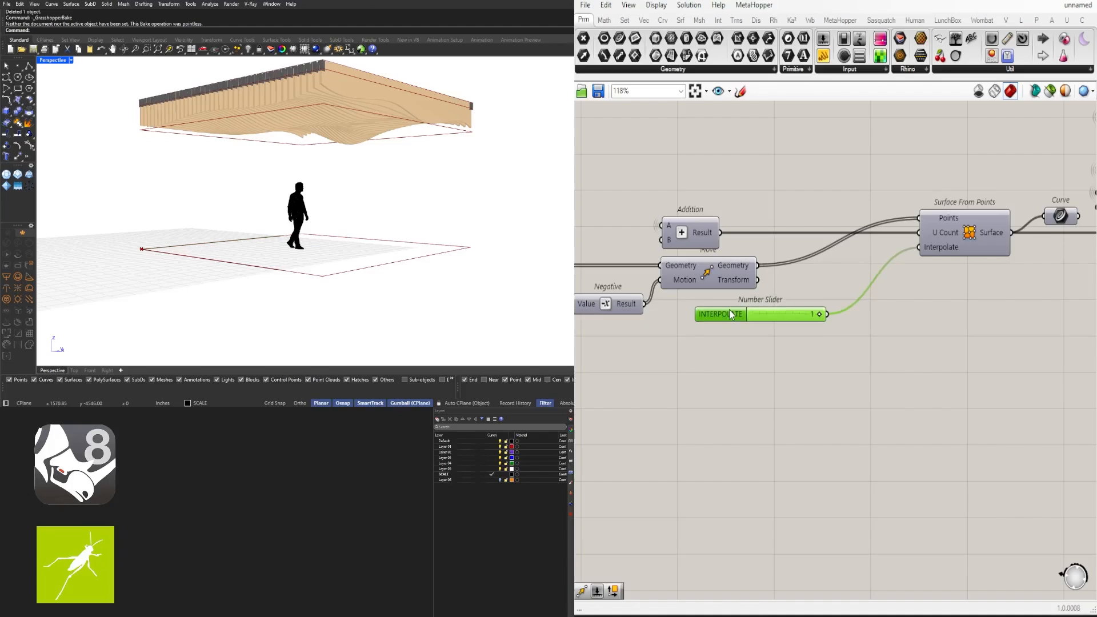
{"action": "left_click", "coordinate": [795, 358]}
{"action": "scroll", "coordinate": [798, 359], "scroll_direction": "down", "scroll_amount": 3}
{"action": "right_click_drag", "start_coordinate": [937, 371], "coordinate": [801, 358]}
{"action": "scroll", "coordinate": [623, 316], "scroll_direction": "up", "scroll_amount": 3}
{"action": "right_click", "coordinate": [622, 310]}
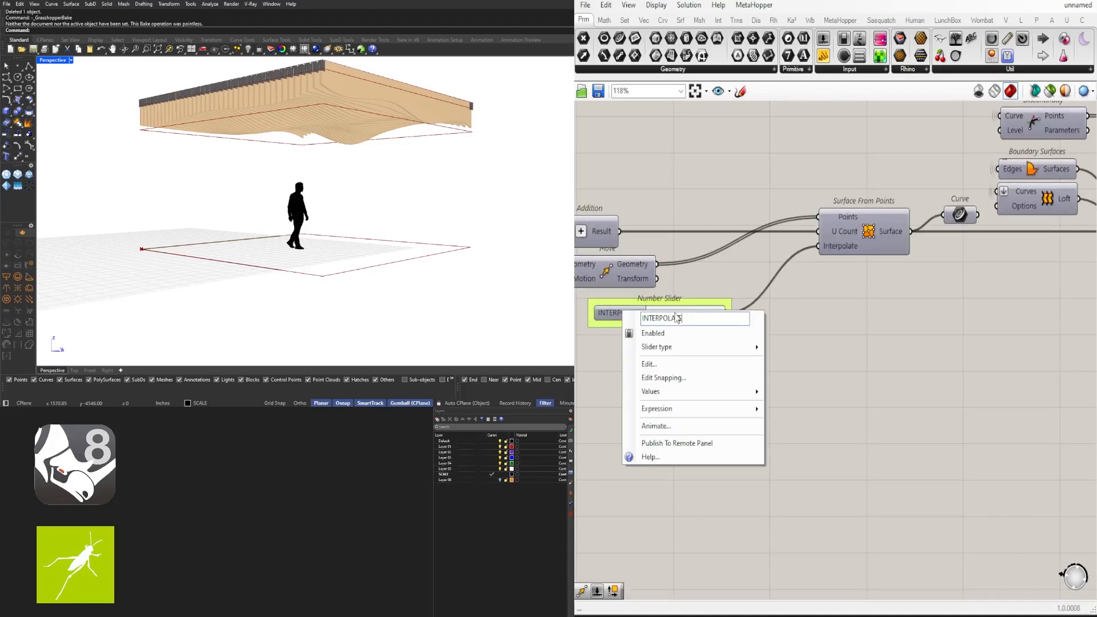
{"action": "key", "text": "Return"}
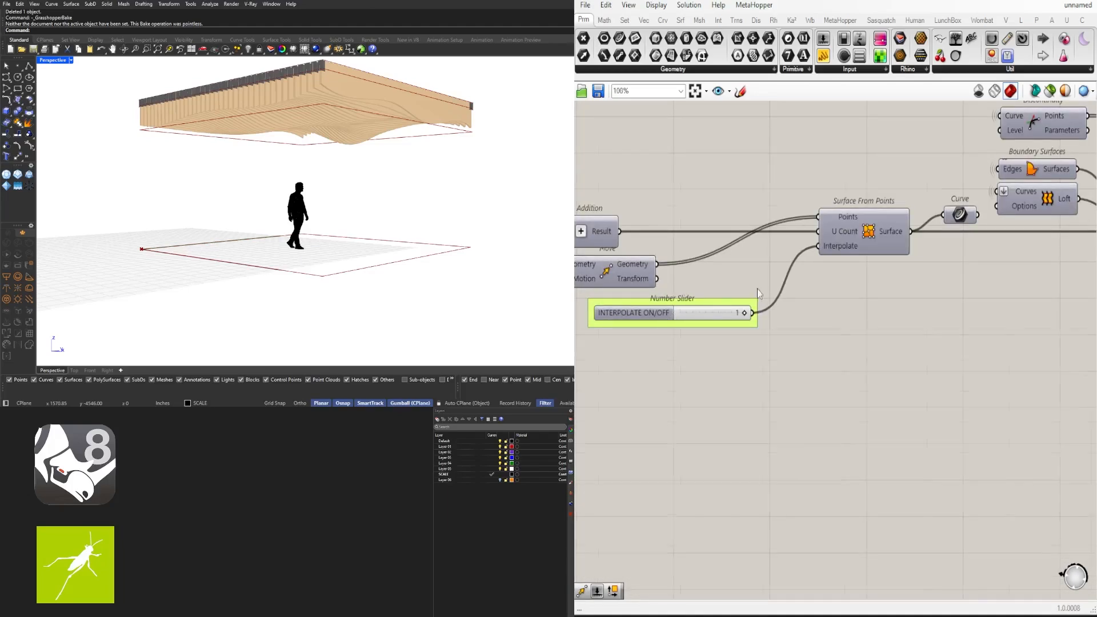
Rename the 6.20 slider to CONTOUR SPACING and group it
{"action": "scroll", "coordinate": [858, 332], "scroll_direction": "down", "scroll_amount": 2}
{"action": "right_click_drag", "start_coordinate": [995, 343], "coordinate": [698, 301]}
{"action": "left_click", "coordinate": [763, 304]}
{"action": "scroll", "coordinate": [763, 299], "scroll_direction": "up", "scroll_amount": 3}
{"action": "right_click", "coordinate": [764, 279]}
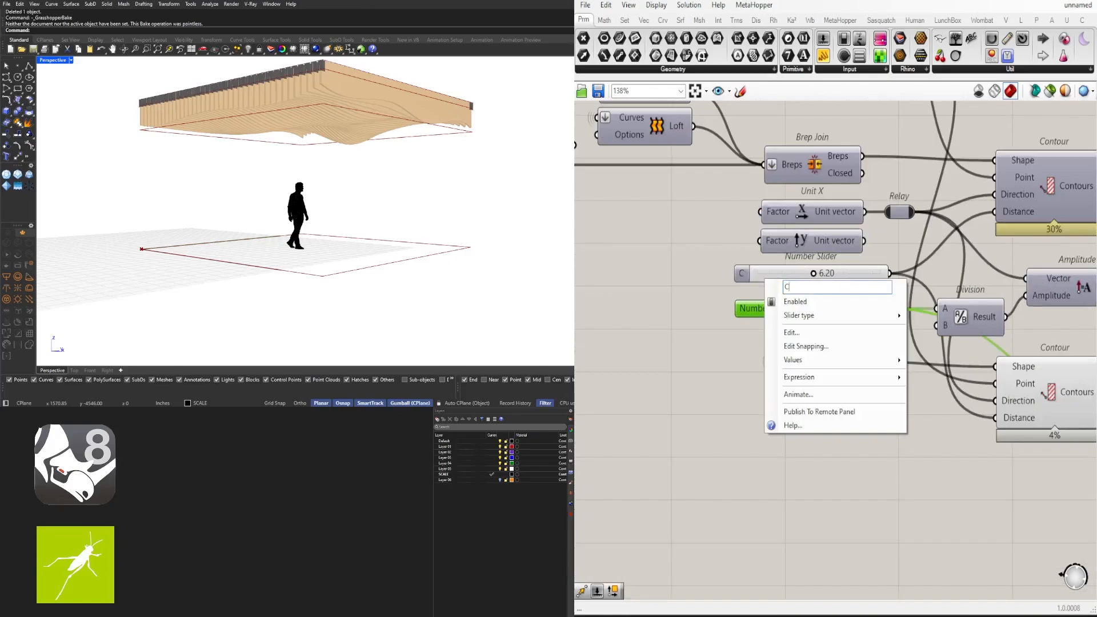
{"action": "type", "text": "CONTOUR SPACING"}
{"action": "key", "text": "Return"}
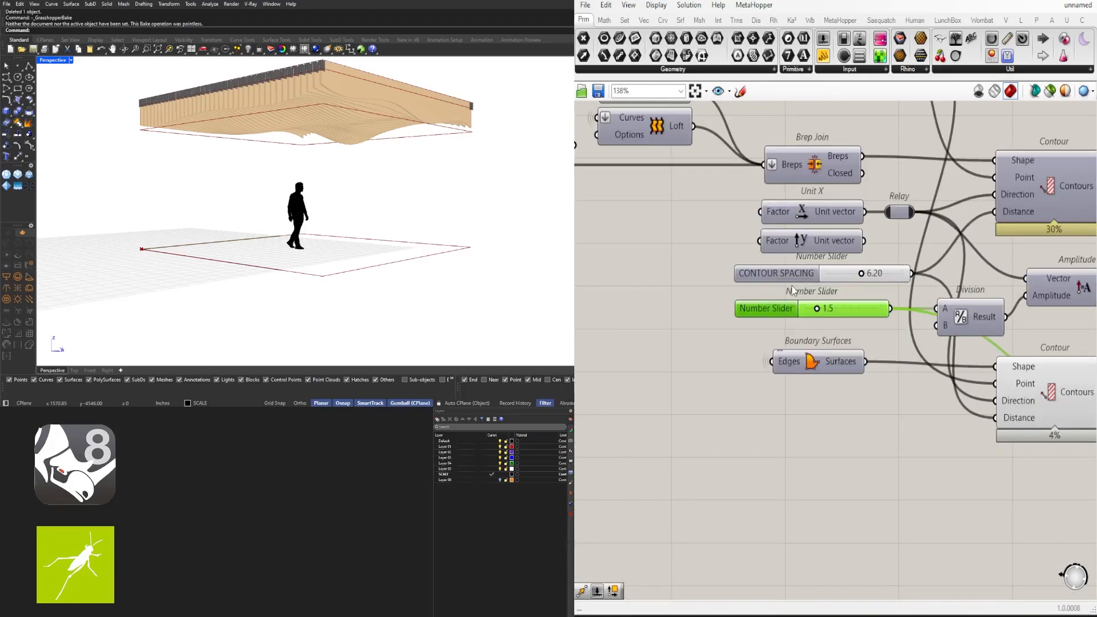
{"action": "left_click", "coordinate": [749, 275]}
{"action": "key", "text": "ctrl+g"}
Rename the 1.5 slider to CONTOUR DEPTH and group it
{"action": "left_click_drag", "start_coordinate": [767, 276], "coordinate": [751, 277]}
{"action": "left_click_drag", "start_coordinate": [762, 313], "coordinate": [749, 312]}
{"action": "right_click", "coordinate": [749, 312]}
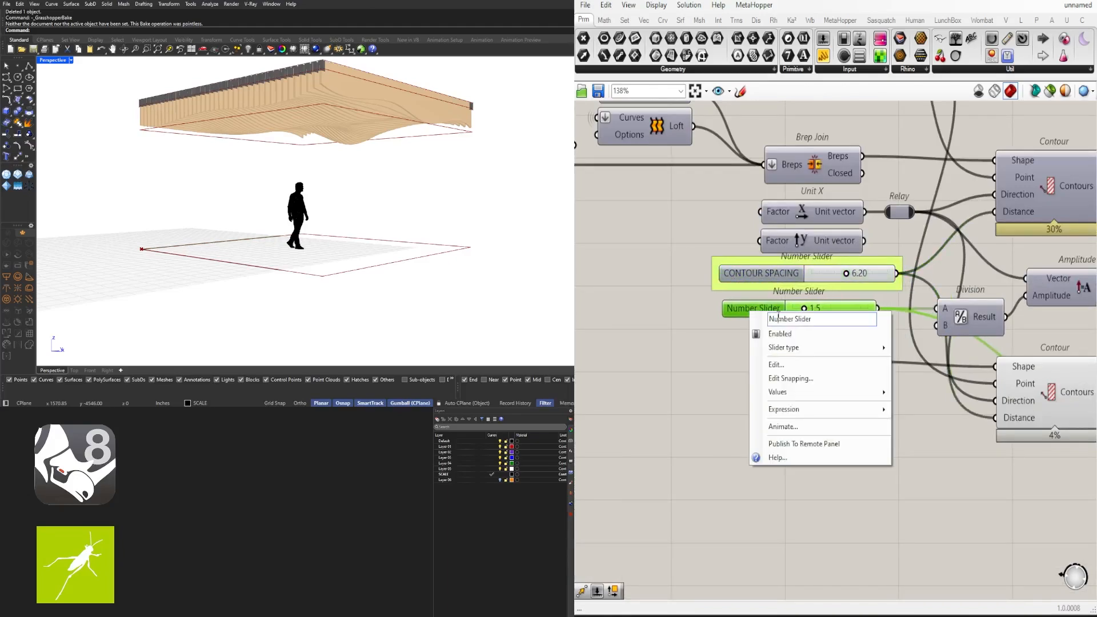
{"action": "type", "text": "CONTOUR DEPTH"}
{"action": "key", "text": "Return"}
{"action": "key", "text": "ctrl+g"}
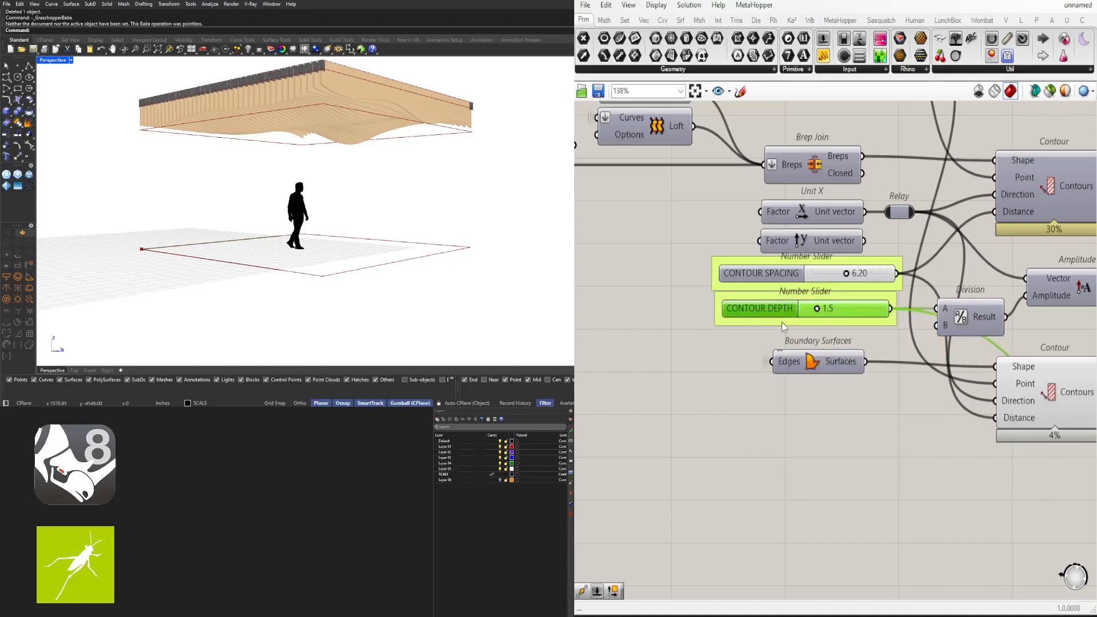
{"action": "left_click", "coordinate": [772, 404]}
Hide the preview of the lower Contour and List Item components
{"action": "scroll", "coordinate": [773, 404], "scroll_direction": "down", "scroll_amount": 5}
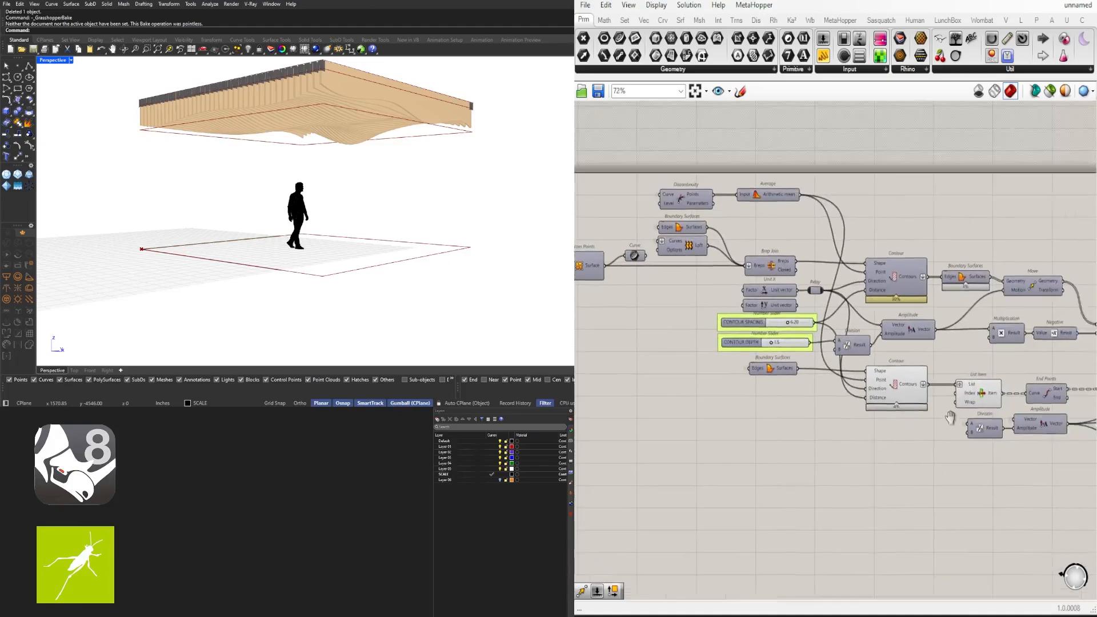
{"action": "left_click", "coordinate": [856, 342]}
{"action": "scroll", "coordinate": [881, 290], "scroll_direction": "down", "scroll_amount": 1}
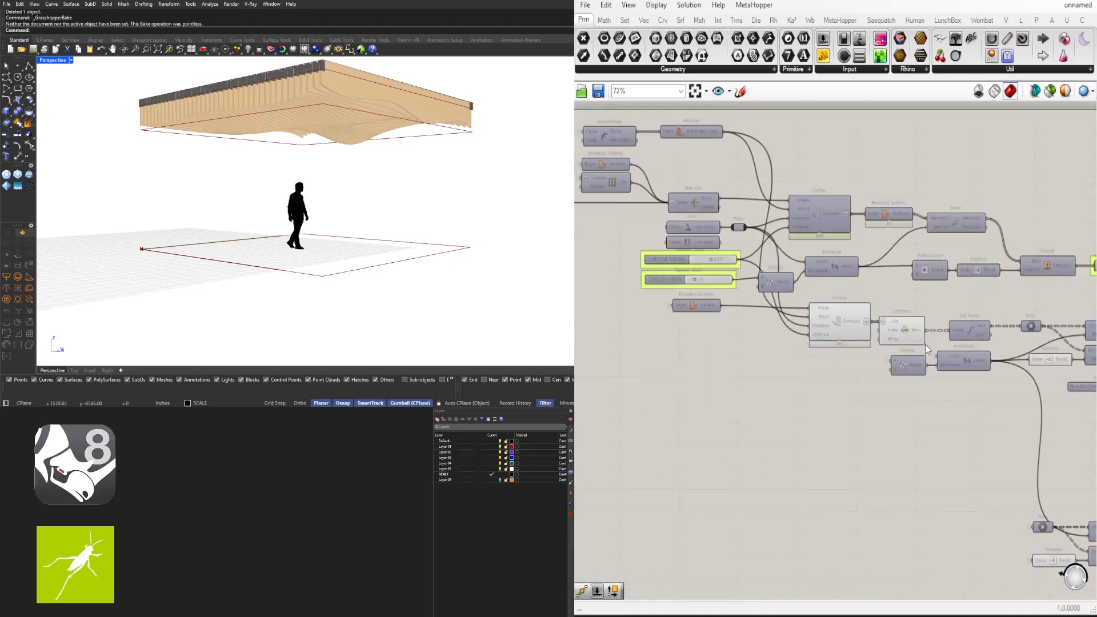
{"action": "left_click_drag", "start_coordinate": [926, 346], "coordinate": [828, 308]}
{"action": "middle_click", "coordinate": [828, 309]}
{"action": "left_click", "coordinate": [851, 284]}
{"action": "left_click", "coordinate": [972, 415]}
Move the 3.67 slider down and adjust the lower copy's nodes through the quick menu
{"action": "right_click_drag", "start_coordinate": [1057, 397], "coordinate": [877, 395]}
{"action": "right_click_drag", "start_coordinate": [948, 396], "coordinate": [721, 369]}
{"action": "scroll", "coordinate": [722, 370], "scroll_direction": "up", "scroll_amount": 2}
{"action": "left_click_drag", "start_coordinate": [702, 333], "coordinate": [699, 332]}
{"action": "right_click_drag", "start_coordinate": [842, 429], "coordinate": [829, 312]}
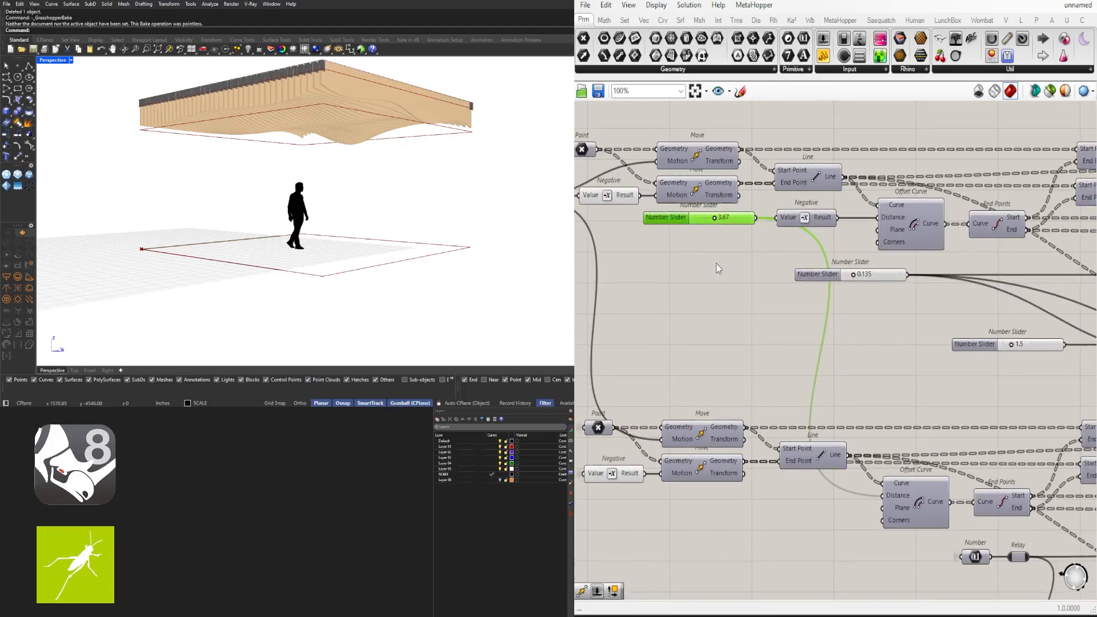
{"action": "left_click_drag", "start_coordinate": [668, 220], "coordinate": [645, 257]}
{"action": "scroll", "coordinate": [845, 252], "scroll_direction": "down", "scroll_amount": 2}
{"action": "right_click_drag", "start_coordinate": [765, 466], "coordinate": [823, 457]}
{"action": "left_click_drag", "start_coordinate": [878, 443], "coordinate": [721, 335]}
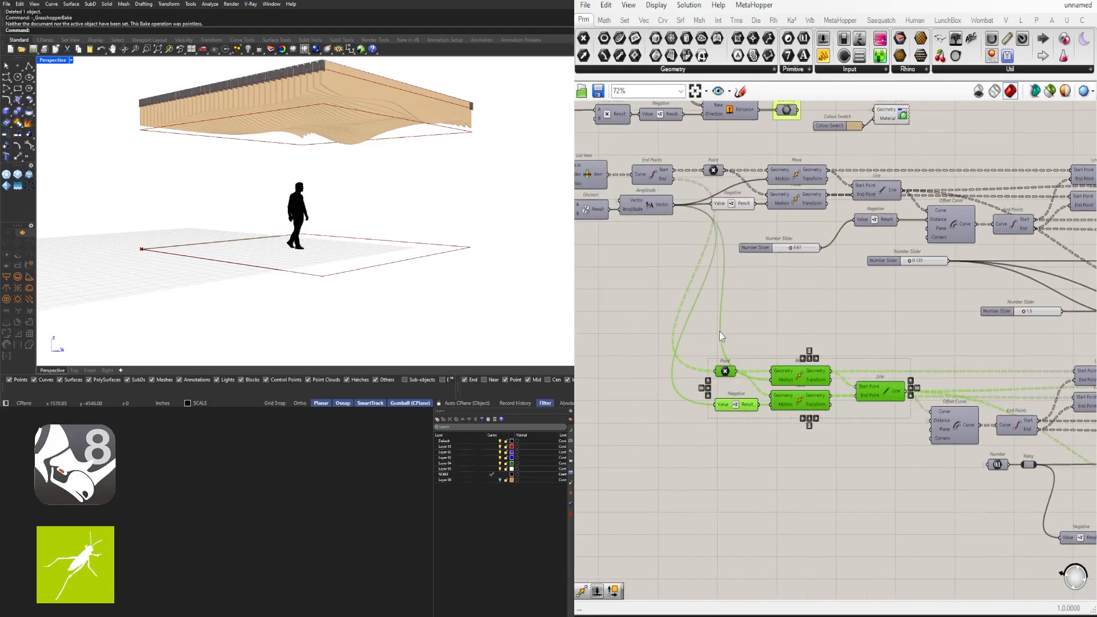
{"action": "middle_click", "coordinate": [746, 326]}
{"action": "left_click", "coordinate": [768, 302]}
{"action": "left_click", "coordinate": [868, 314]}
Set the 3.67 slider to 4 and rename it HANGER LENGTH
{"action": "scroll", "coordinate": [937, 229], "scroll_direction": "up", "scroll_amount": 3}
{"action": "scroll", "coordinate": [703, 266], "scroll_direction": "up", "scroll_amount": 2}
{"action": "double_click", "coordinate": [697, 264]}
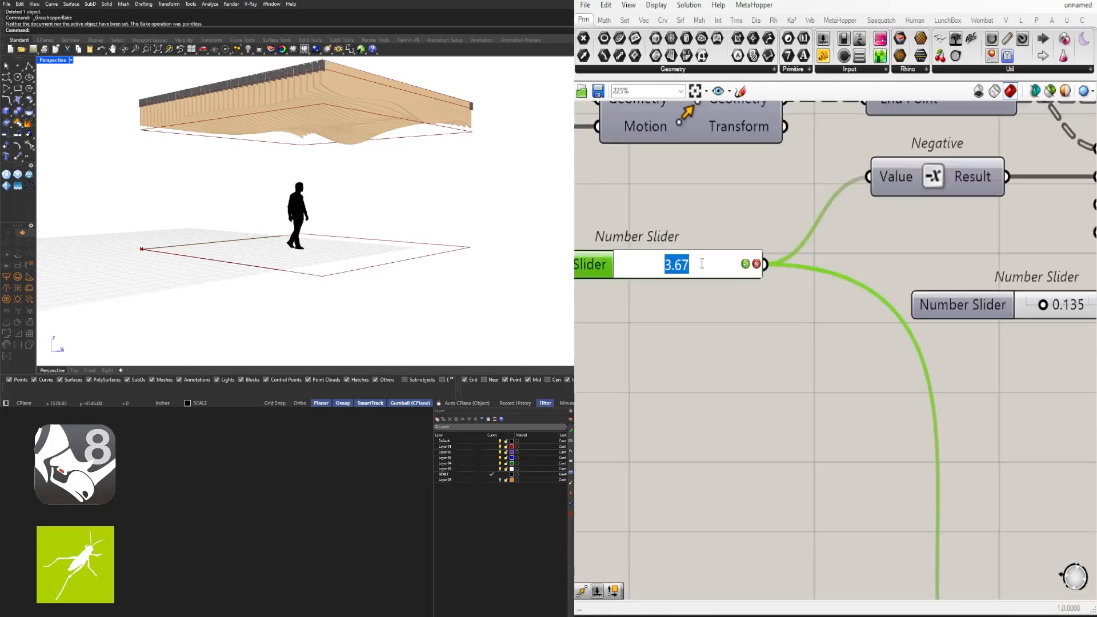
{"action": "type", "text": "4"}
{"action": "key", "text": "Return"}
{"action": "scroll", "coordinate": [697, 259], "scroll_direction": "up", "scroll_amount": 2}
{"action": "right_click", "coordinate": [697, 259]}
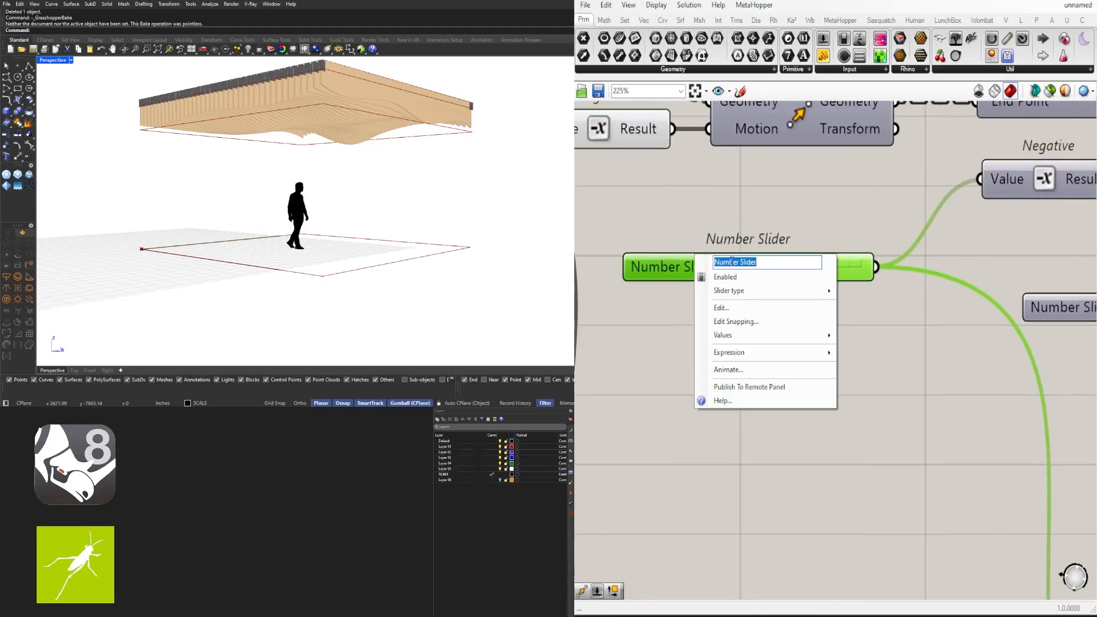
{"action": "type", "text": "HANGER LEN"}
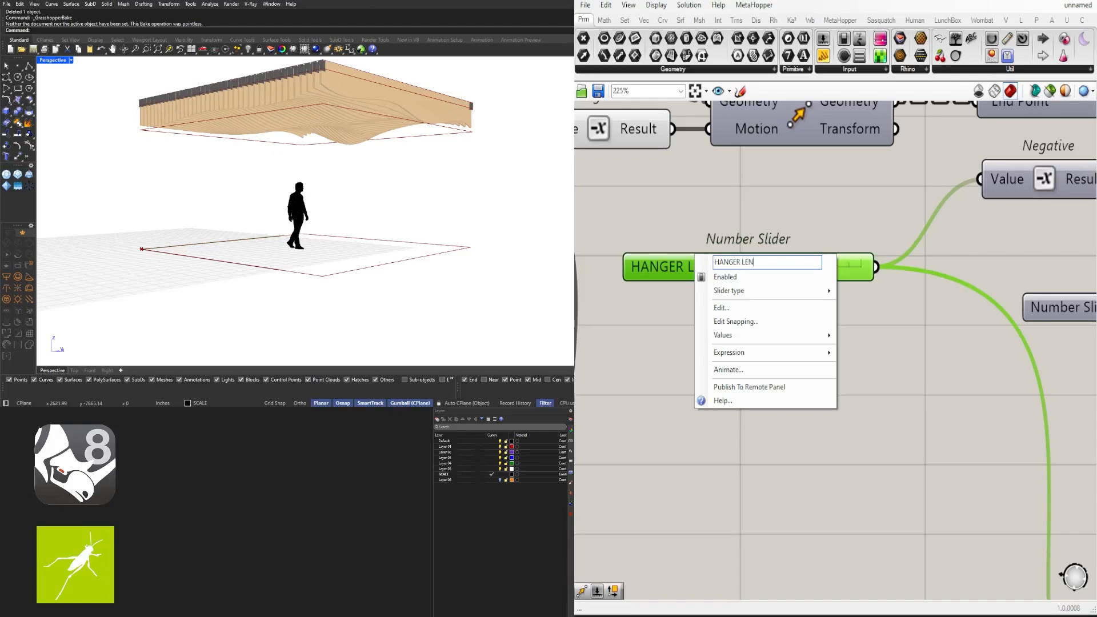
{"action": "type", "text": "GTH"}
{"action": "key", "text": "Return"}
Rename the 0.135 slider to HANGER MATERIAL and group it
{"action": "scroll", "coordinate": [731, 261], "scroll_direction": "down", "scroll_amount": 4}
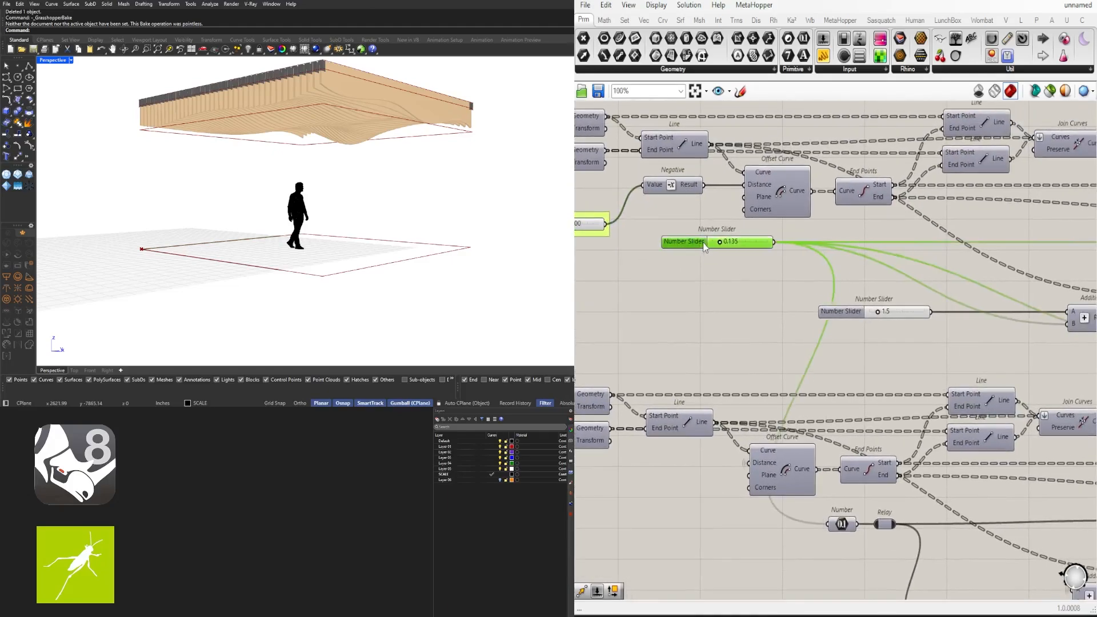
{"action": "left_click_drag", "start_coordinate": [704, 246], "coordinate": [717, 245]}
{"action": "right_click", "coordinate": [718, 243]}
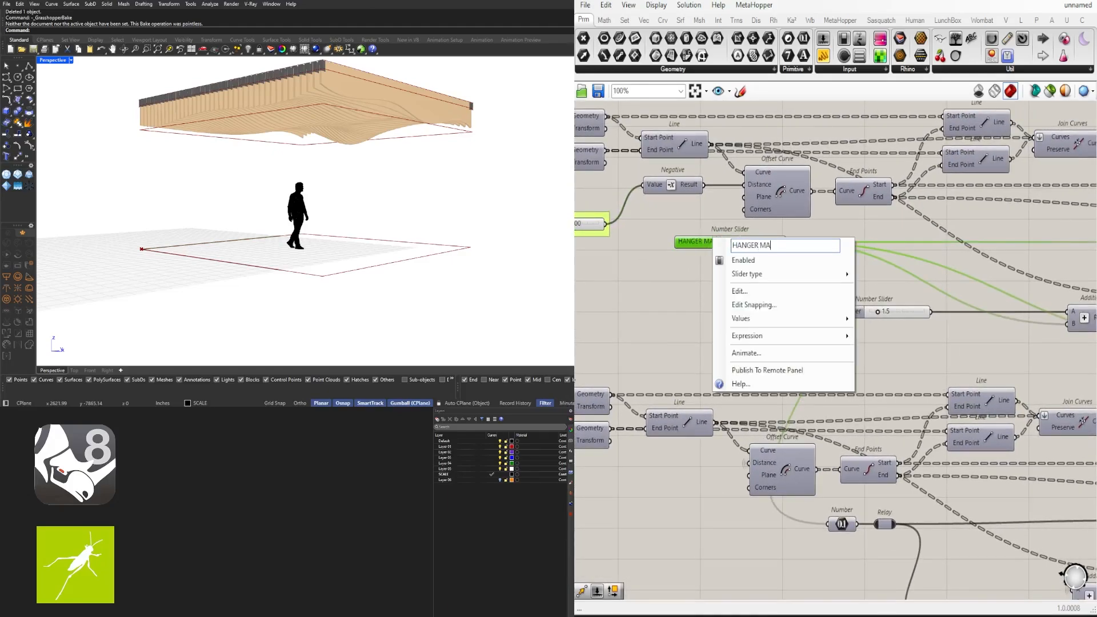
{"action": "type", "text": "HANGER MATERIAL"}
{"action": "key", "text": "Return"}
{"action": "key", "text": "ctrl+g"}
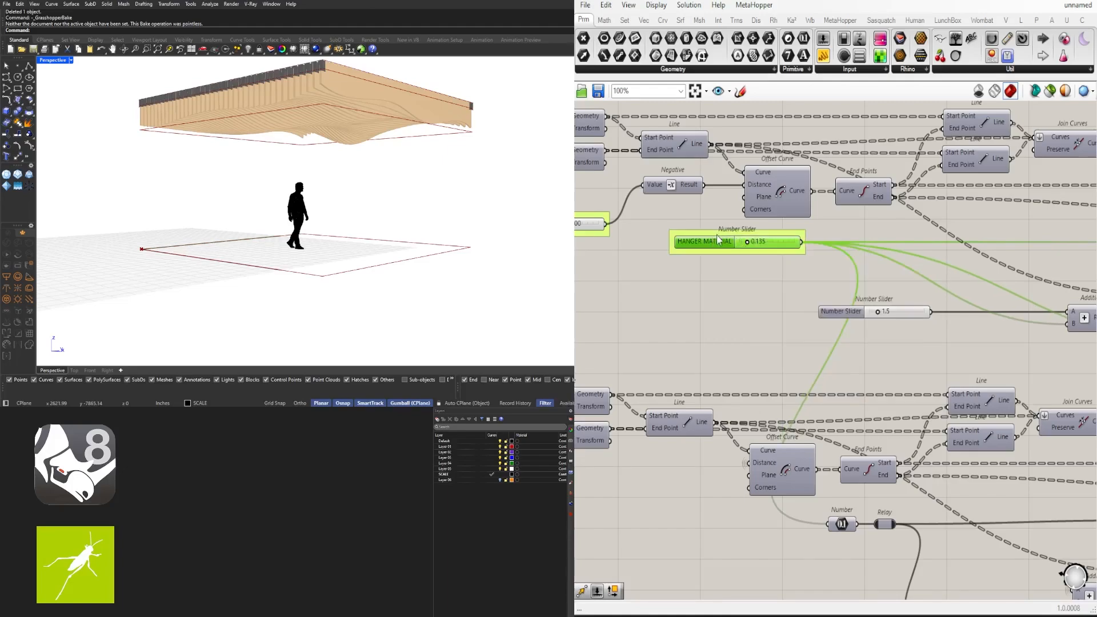
{"action": "left_click_drag", "start_coordinate": [726, 242], "coordinate": [698, 242]}
{"action": "left_click", "coordinate": [907, 372]}
Rename the lower 1.5 slider to HANGER PLATE
{"action": "scroll", "coordinate": [892, 363], "scroll_direction": "down", "scroll_amount": 2}
{"action": "right_click_drag", "start_coordinate": [837, 327], "coordinate": [761, 307]}
{"action": "right_click", "coordinate": [767, 288]}
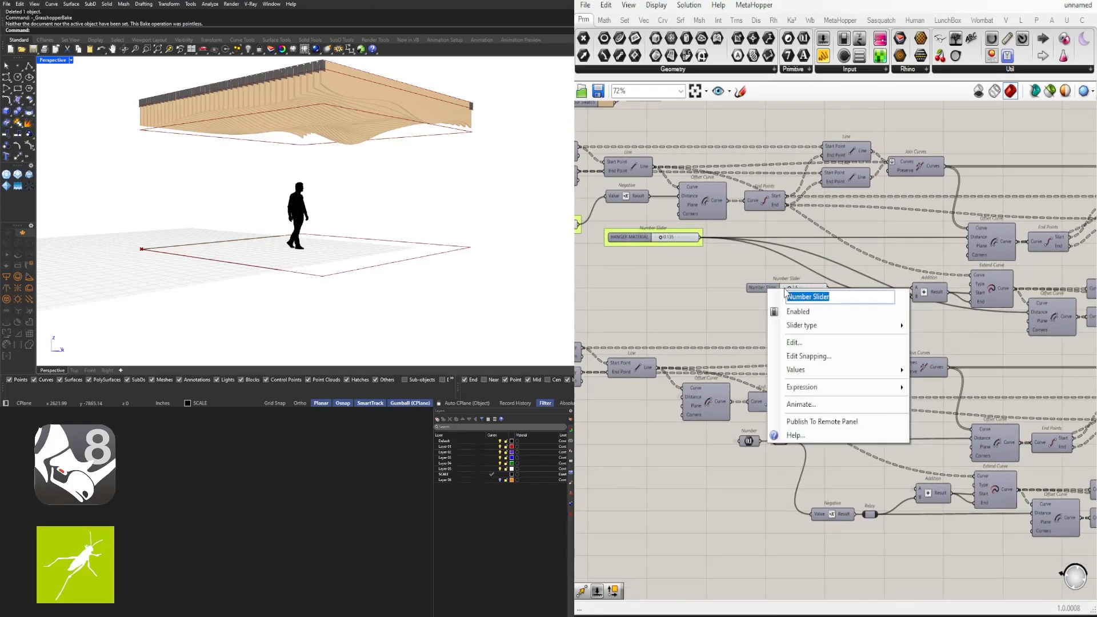
{"action": "type", "text": "HANGER PLATE"}
{"action": "key", "text": "Return"}
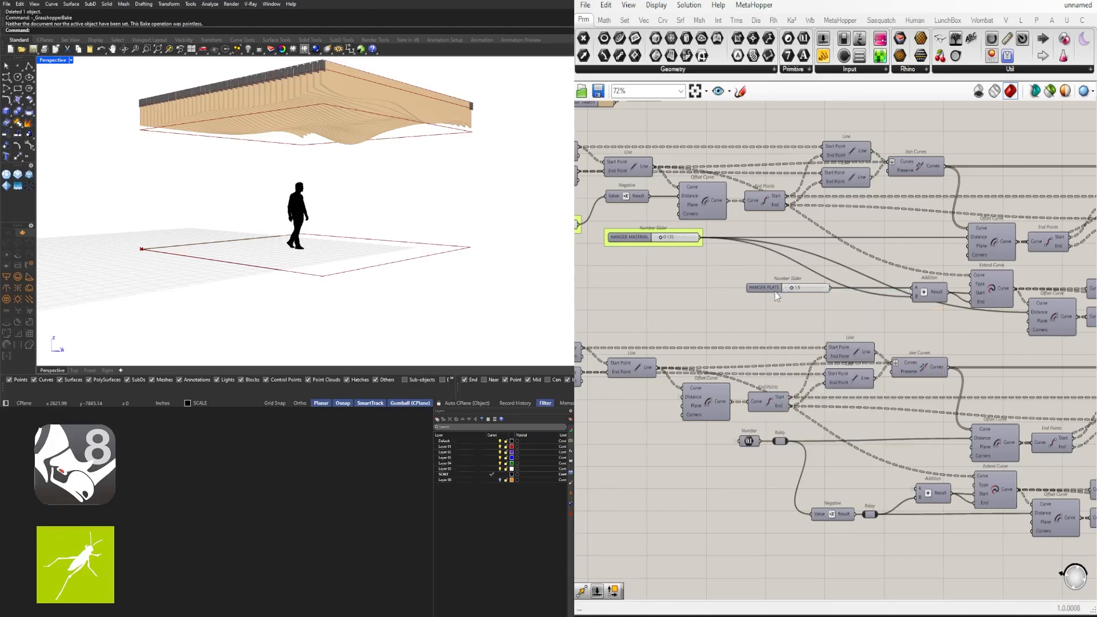
{"action": "left_click", "coordinate": [775, 291]}
Rename the next slider to HANGER HEIGHT and shift it right
{"action": "scroll", "coordinate": [710, 263], "scroll_direction": "down", "scroll_amount": 4}
{"action": "right_click_drag", "start_coordinate": [983, 258], "coordinate": [756, 262]}
{"action": "scroll", "coordinate": [899, 262], "scroll_direction": "up", "scroll_amount": 4}
{"action": "scroll", "coordinate": [747, 266], "scroll_direction": "up", "scroll_amount": 4}
{"action": "right_click", "coordinate": [706, 274]}
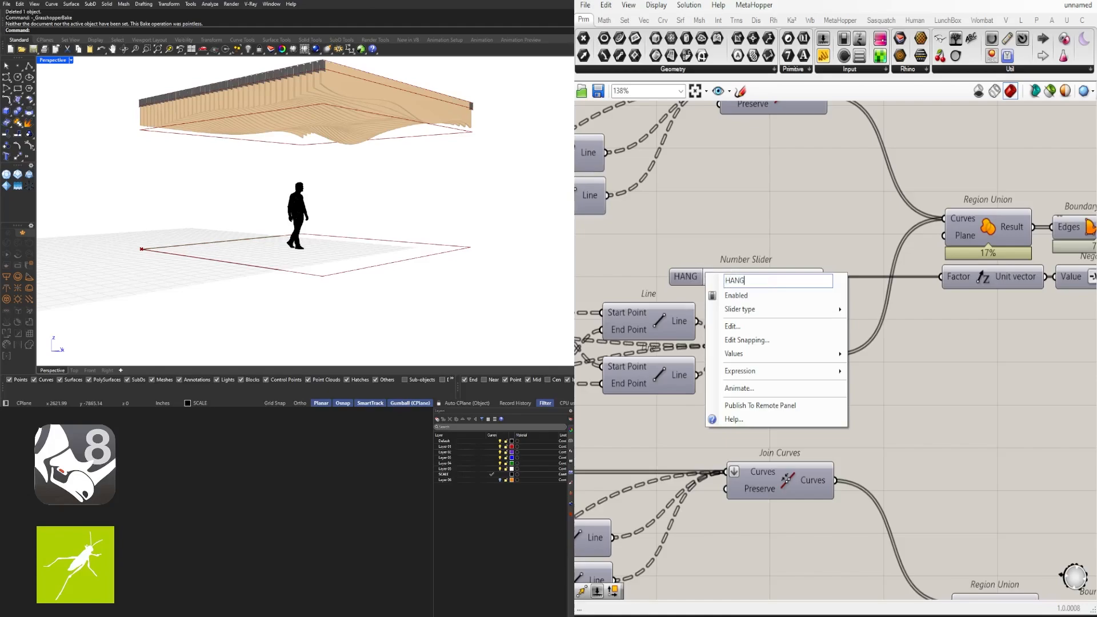
{"action": "type", "text": "HANGER HEG"}
{"action": "key", "text": "BackSpace"}
{"action": "type", "text": "IGHT"}
{"action": "key", "text": "Return"}
{"action": "left_click_drag", "start_coordinate": [725, 274], "coordinate": [742, 273]}
{"action": "left_click", "coordinate": [718, 218]}
Pan toward the preview components and orbit the Rhino view to a new angle
{"action": "scroll", "coordinate": [718, 218], "scroll_direction": "down", "scroll_amount": 4}
{"action": "scroll", "coordinate": [717, 218], "scroll_direction": "down", "scroll_amount": 6}
{"action": "right_click_drag", "start_coordinate": [718, 218], "coordinate": [956, 235]}
{"action": "scroll", "coordinate": [1052, 321], "scroll_direction": "up", "scroll_amount": 4}
{"action": "right_click_drag", "start_coordinate": [1052, 322], "coordinate": [926, 339]}
{"action": "scroll", "coordinate": [944, 373], "scroll_direction": "up", "scroll_amount": 3}
{"action": "scroll", "coordinate": [945, 374], "scroll_direction": "down", "scroll_amount": 2}
{"action": "right_click_drag", "start_coordinate": [392, 192], "coordinate": [436, 213]}
{"action": "scroll", "coordinate": [909, 266], "scroll_direction": "up", "scroll_amount": 3}
Name the two Geometry parameter groups HANGER and CONTOURS
{"action": "left_click", "coordinate": [883, 280]}
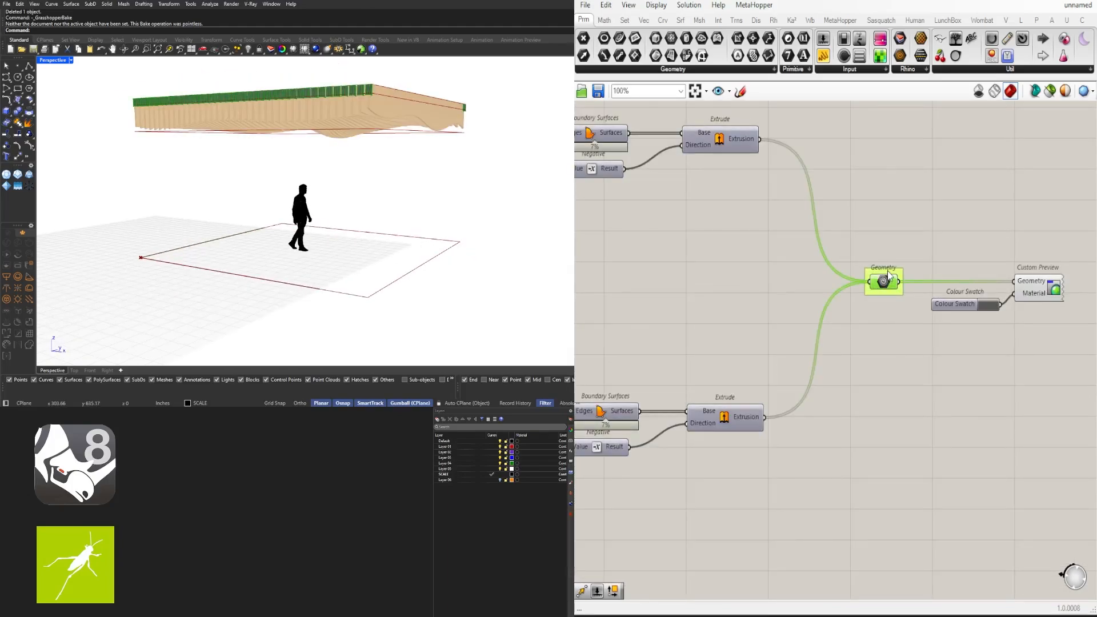
{"action": "right_click", "coordinate": [885, 275]}
{"action": "key", "text": "Return"}
{"action": "scroll", "coordinate": [773, 327], "scroll_direction": "down", "scroll_amount": 6}
{"action": "right_click_drag", "start_coordinate": [773, 327], "coordinate": [1058, 334]}
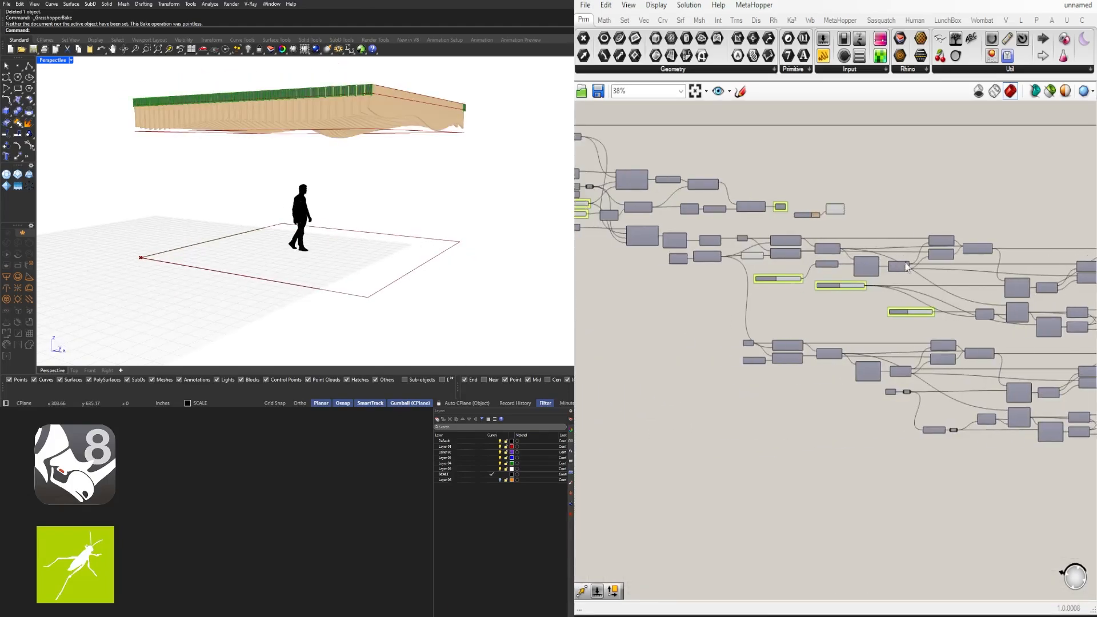
{"action": "scroll", "coordinate": [803, 198], "scroll_direction": "up", "scroll_amount": 7}
{"action": "right_click", "coordinate": [731, 209]}
{"action": "left_click", "coordinate": [770, 221]}
{"action": "type", "text": "CONTOURS"}
{"action": "key", "text": "Return"}
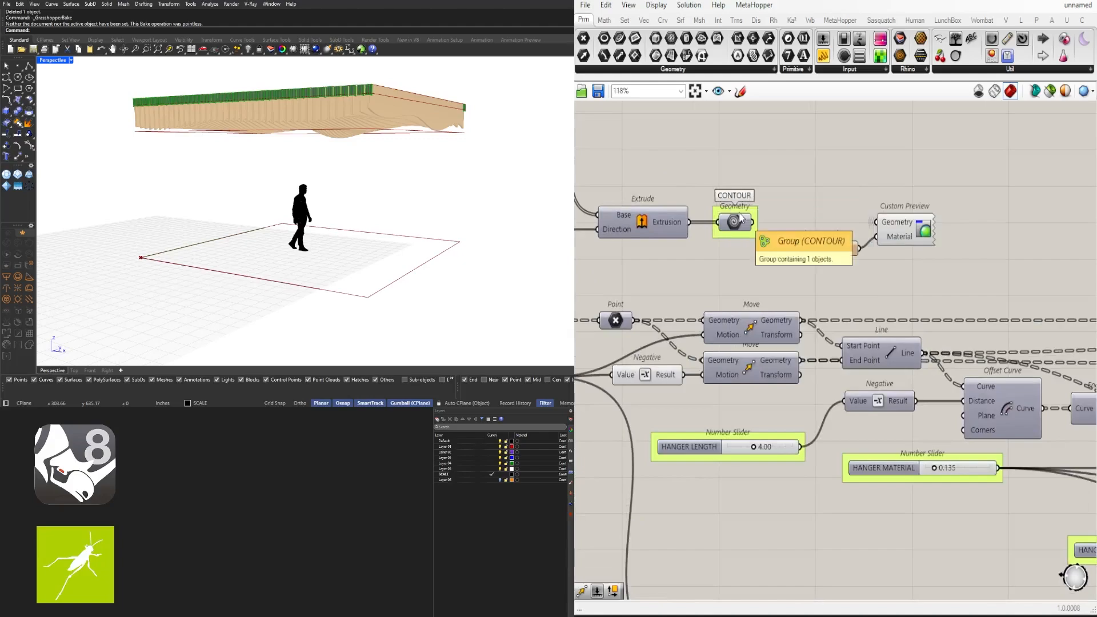
Select the lower component cluster, then open the Move component's options
{"action": "scroll", "coordinate": [738, 197], "scroll_direction": "down", "scroll_amount": 5}
{"action": "left_click", "coordinate": [693, 236]}
{"action": "scroll", "coordinate": [692, 237], "scroll_direction": "up", "scroll_amount": 1}
{"action": "middle_click", "coordinate": [690, 234]}
{"action": "scroll", "coordinate": [871, 239], "scroll_direction": "down", "scroll_amount": 2}
{"action": "scroll", "coordinate": [871, 240], "scroll_direction": "down", "scroll_amount": 5}
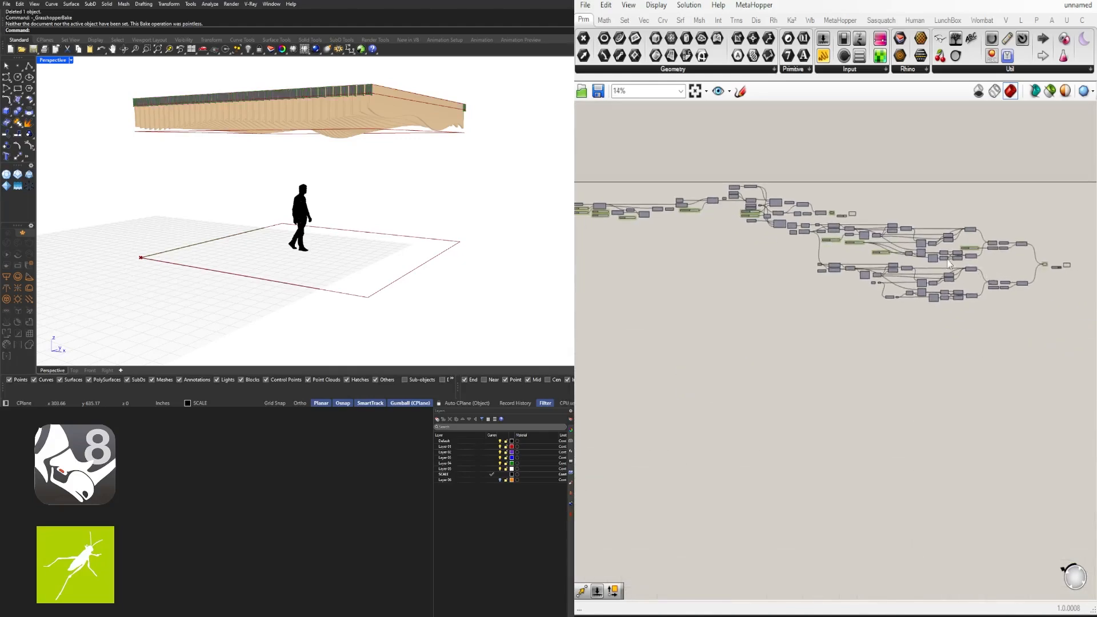
{"action": "scroll", "coordinate": [1026, 303], "scroll_direction": "up", "scroll_amount": 1}
{"action": "left_click_drag", "start_coordinate": [1039, 314], "coordinate": [758, 254]}
{"action": "scroll", "coordinate": [800, 252], "scroll_direction": "up", "scroll_amount": 5}
{"action": "left_click", "coordinate": [796, 218]}
{"action": "scroll", "coordinate": [773, 263], "scroll_direction": "up", "scroll_amount": 4}
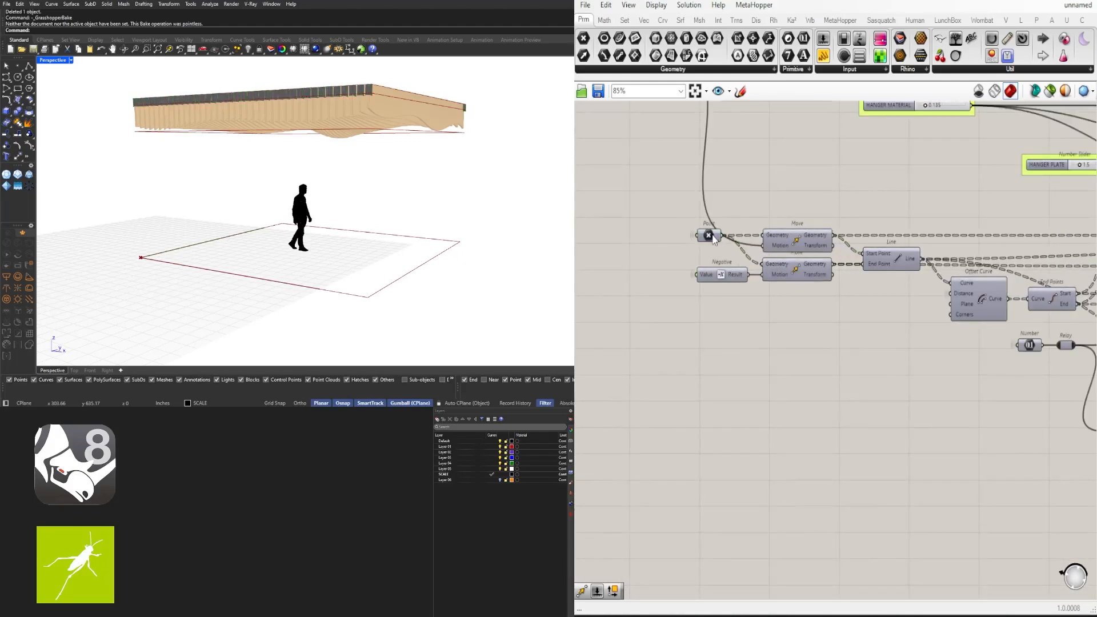
{"action": "right_click", "coordinate": [768, 240]}
{"action": "scroll", "coordinate": [750, 292], "scroll_direction": "down", "scroll_amount": 5}
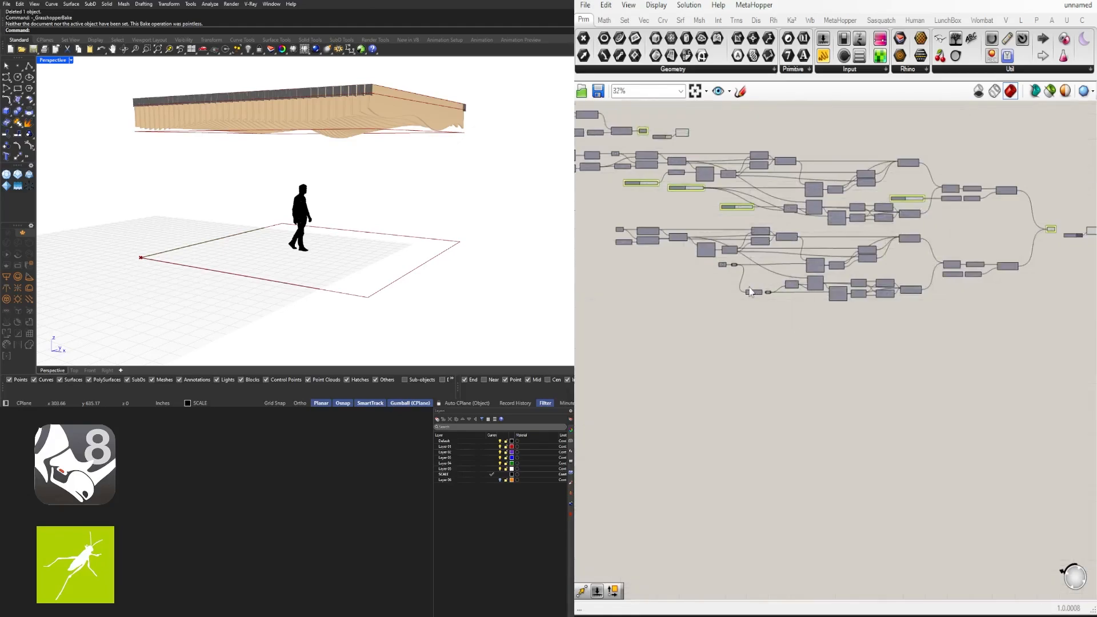
{"action": "scroll", "coordinate": [751, 292], "scroll_direction": "up", "scroll_amount": 3}
Hide the incoming wires on both Extend Curve components' Curve inputs
{"action": "right_click", "coordinate": [882, 267]}
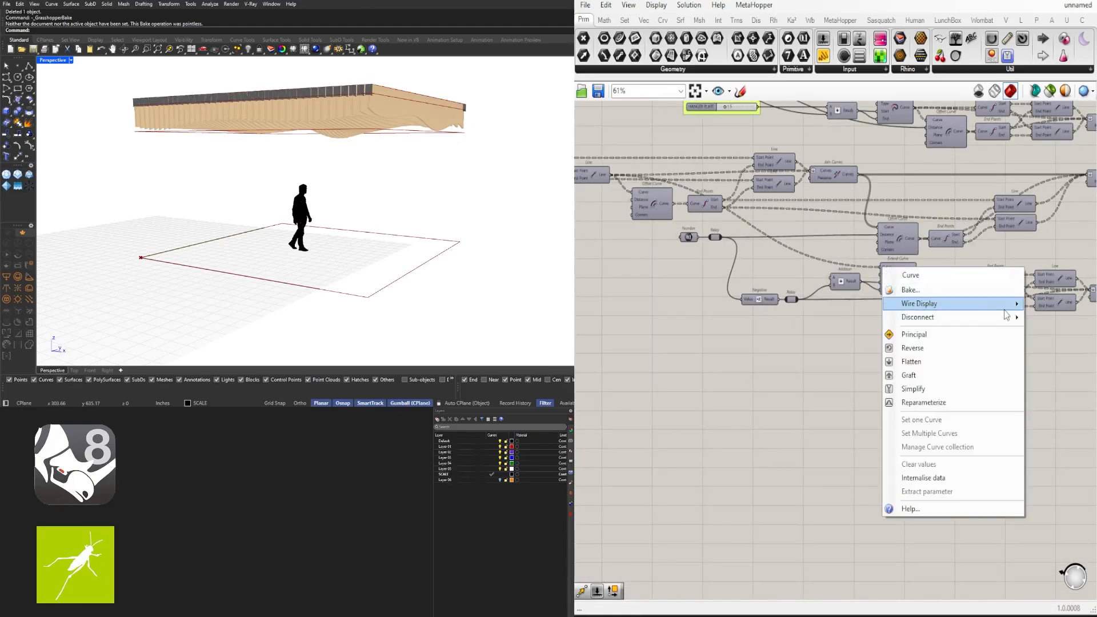
{"action": "mouse_move", "coordinate": [1004, 309]}
{"action": "left_click", "coordinate": [1045, 333]}
{"action": "right_click_drag", "start_coordinate": [985, 227], "coordinate": [967, 359]}
{"action": "right_click", "coordinate": [864, 228]}
{"action": "mouse_move", "coordinate": [948, 267]}
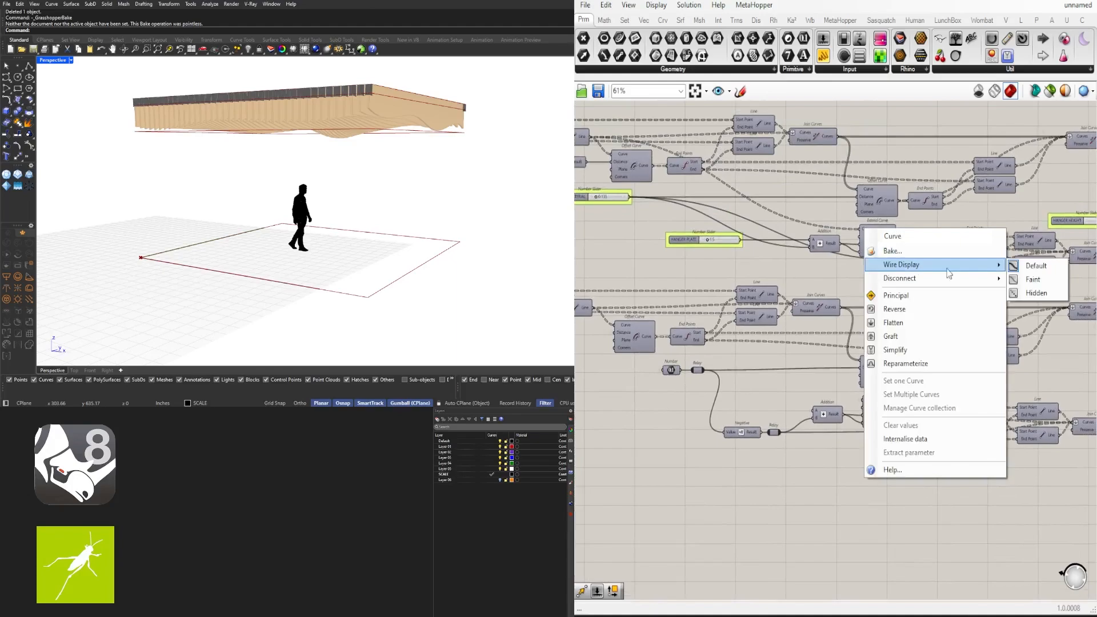
{"action": "left_click", "coordinate": [1035, 294]}
Hide the wires into Offset Curve's Curve input and Addition's A input
{"action": "right_click", "coordinate": [910, 255]}
{"action": "mouse_move", "coordinate": [983, 283]}
{"action": "left_click", "coordinate": [1074, 308]}
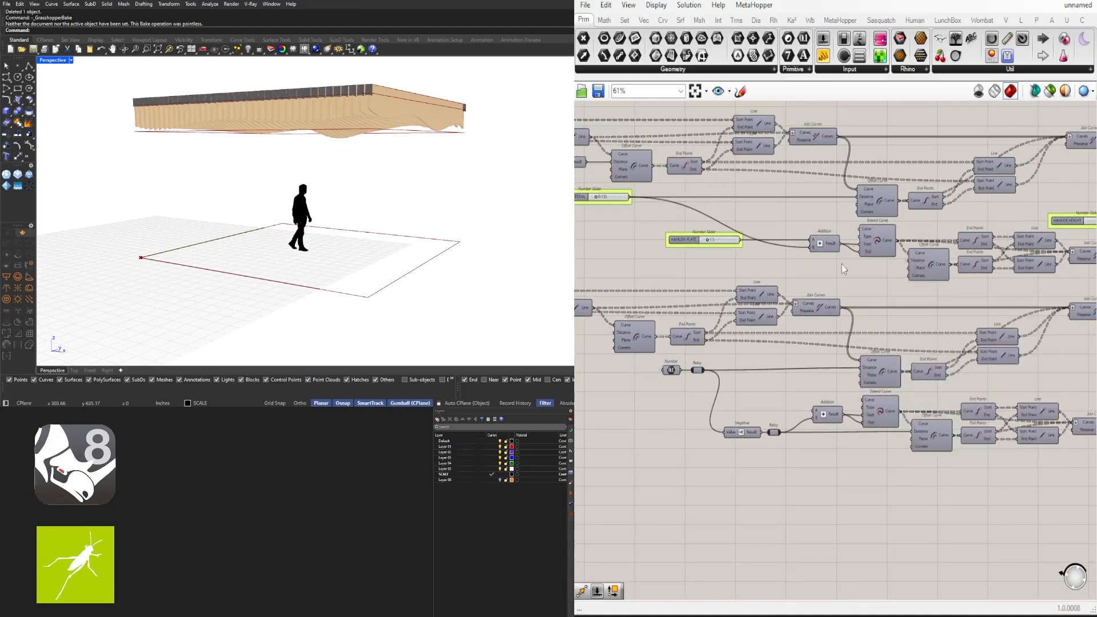
{"action": "right_click", "coordinate": [815, 246]}
{"action": "mouse_move", "coordinate": [857, 282]}
{"action": "left_click", "coordinate": [990, 311]}
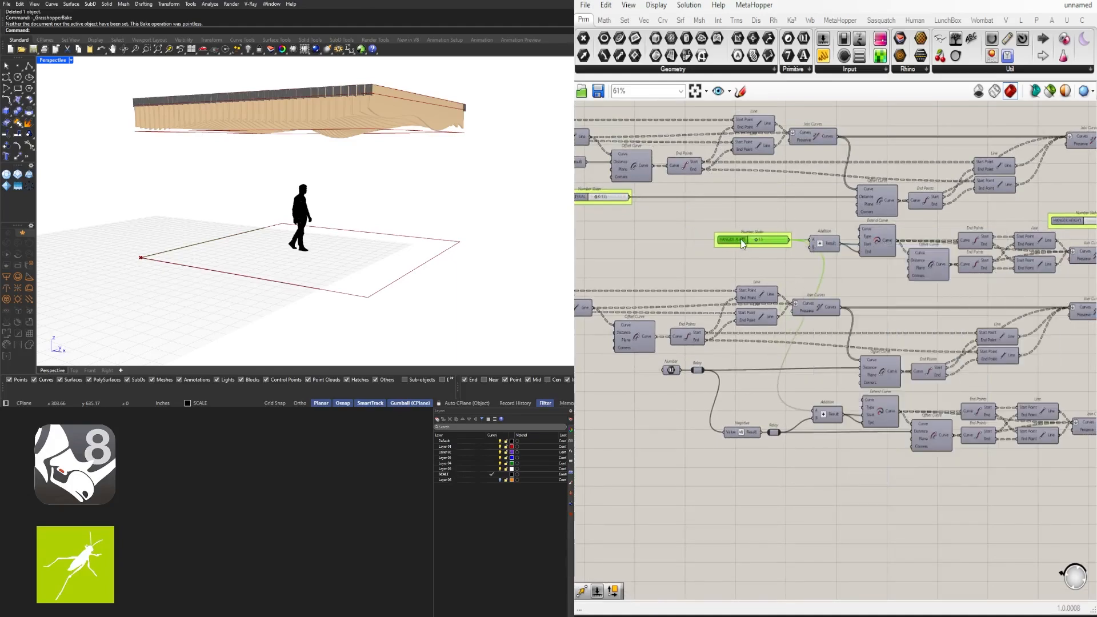
Bring the HANGER HEIGHT slider area into view
{"action": "scroll", "coordinate": [810, 272], "scroll_direction": "down", "scroll_amount": 3}
{"action": "right_click_drag", "start_coordinate": [883, 221], "coordinate": [783, 258]}
{"action": "scroll", "coordinate": [783, 257], "scroll_direction": "up", "scroll_amount": 4}
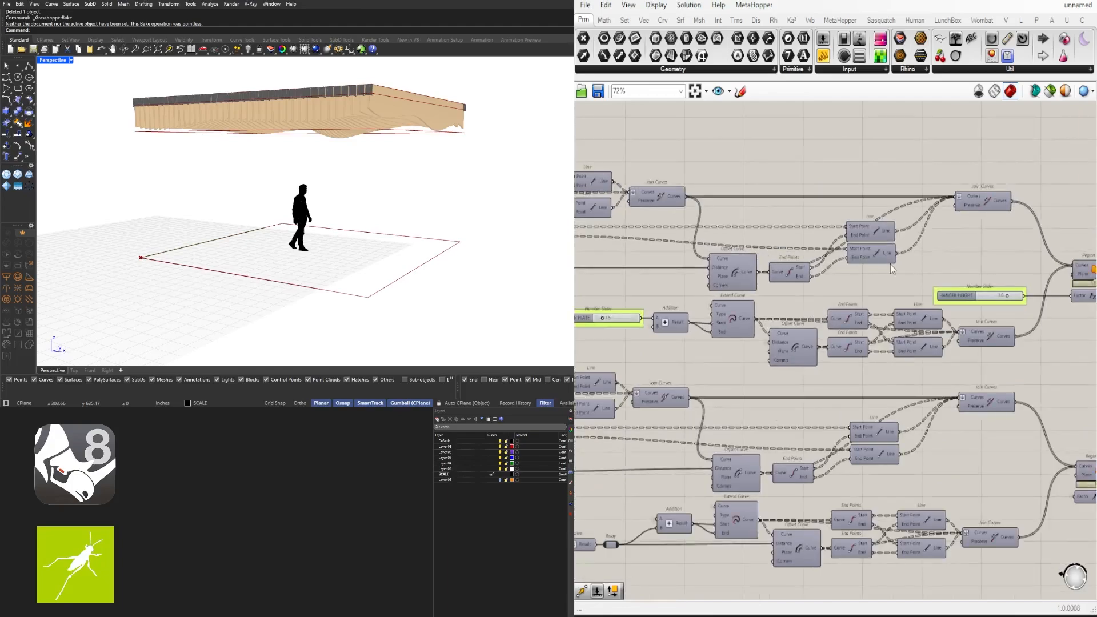
{"action": "right_click_drag", "start_coordinate": [859, 250], "coordinate": [1030, 265]}
{"action": "right_click_drag", "start_coordinate": [972, 287], "coordinate": [882, 292]}
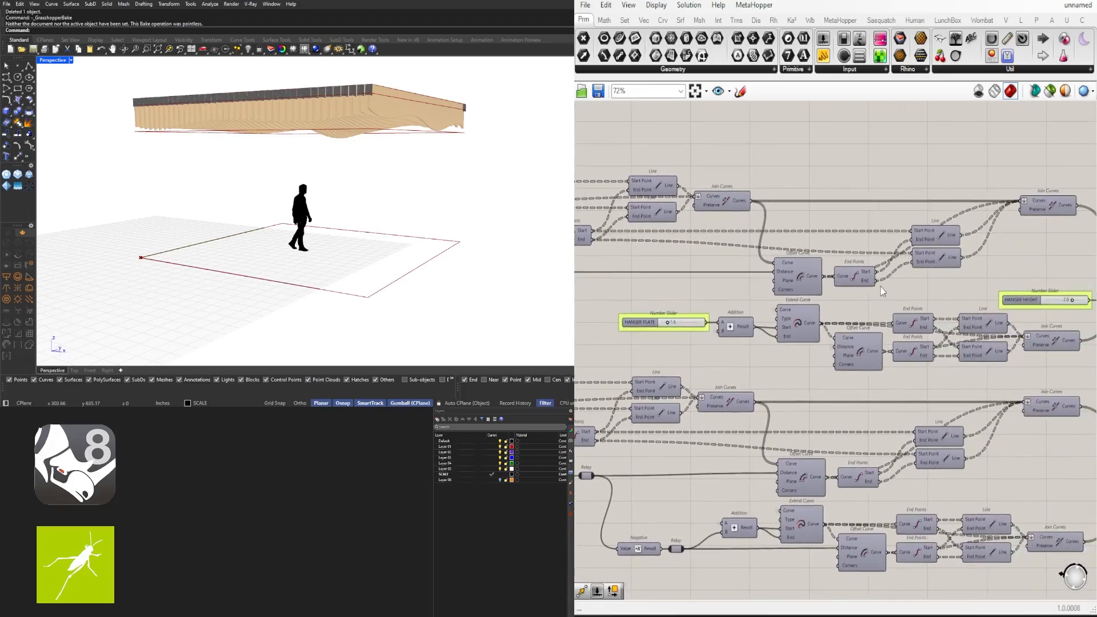
{"action": "scroll", "coordinate": [1035, 221], "scroll_direction": "down", "scroll_amount": 3}
{"action": "scroll", "coordinate": [975, 288], "scroll_direction": "up", "scroll_amount": 6}
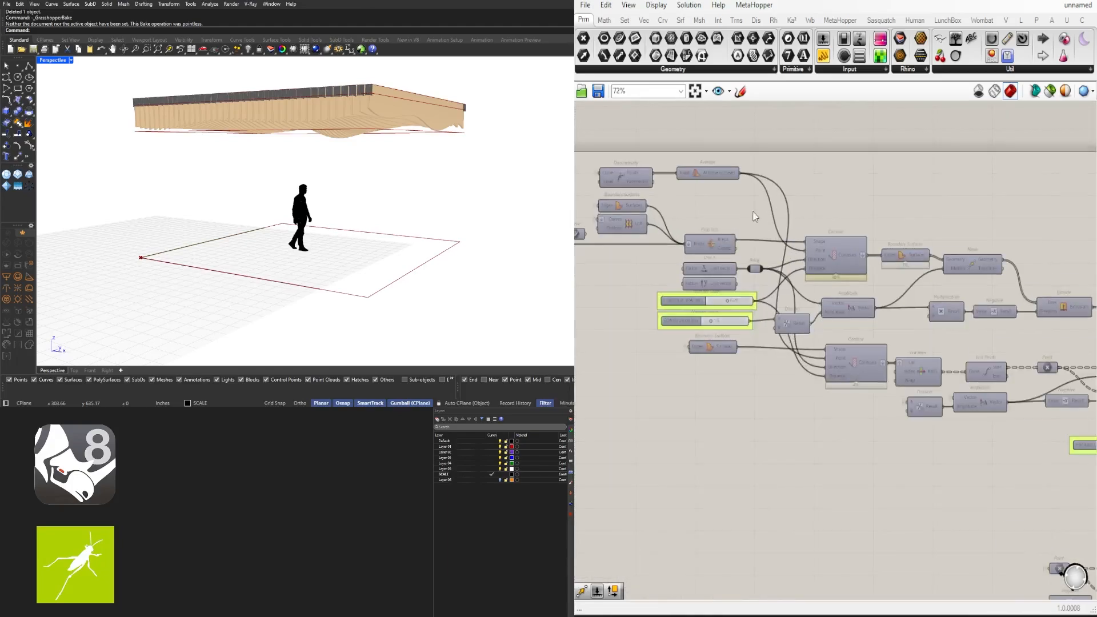
{"action": "right_click", "coordinate": [848, 365]}
{"action": "left_click", "coordinate": [800, 315]}
{"action": "scroll", "coordinate": [800, 314], "scroll_direction": "down", "scroll_amount": 6}
Move the Discontinuity and Average components lower on the canvas
{"action": "right_click_drag", "start_coordinate": [773, 313], "coordinate": [840, 339]}
{"action": "left_click_drag", "start_coordinate": [843, 216], "coordinate": [721, 369]}
{"action": "scroll", "coordinate": [798, 368], "scroll_direction": "up", "scroll_amount": 2}
{"action": "left_click", "coordinate": [800, 369]}
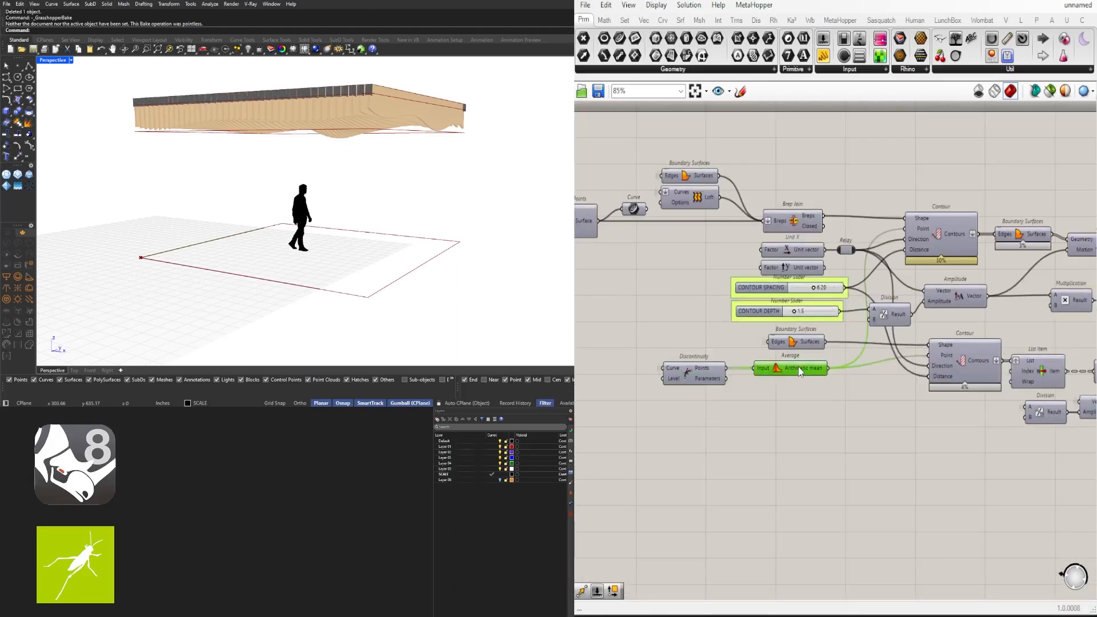
Hide the wire into the upper Contour's Point input
{"action": "right_click", "coordinate": [920, 230]}
{"action": "mouse_move", "coordinate": [1008, 268]}
{"action": "left_click", "coordinate": [1080, 297]}
{"action": "scroll", "coordinate": [933, 379], "scroll_direction": "up", "scroll_amount": 3}
{"action": "right_click", "coordinate": [945, 344]}
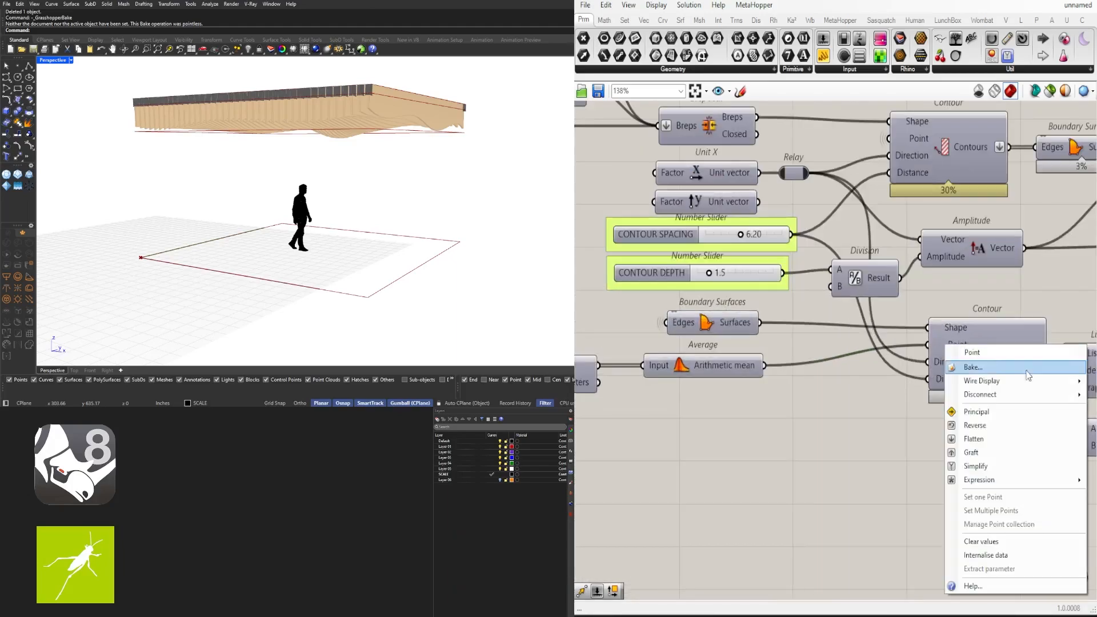
Reselect Discontinuity and Average and bring the lower components into view
{"action": "right_click_drag", "start_coordinate": [759, 422], "coordinate": [879, 401]}
{"action": "left_click_drag", "start_coordinate": [879, 401], "coordinate": [700, 336]}
{"action": "scroll", "coordinate": [926, 400], "scroll_direction": "down", "scroll_amount": 9}
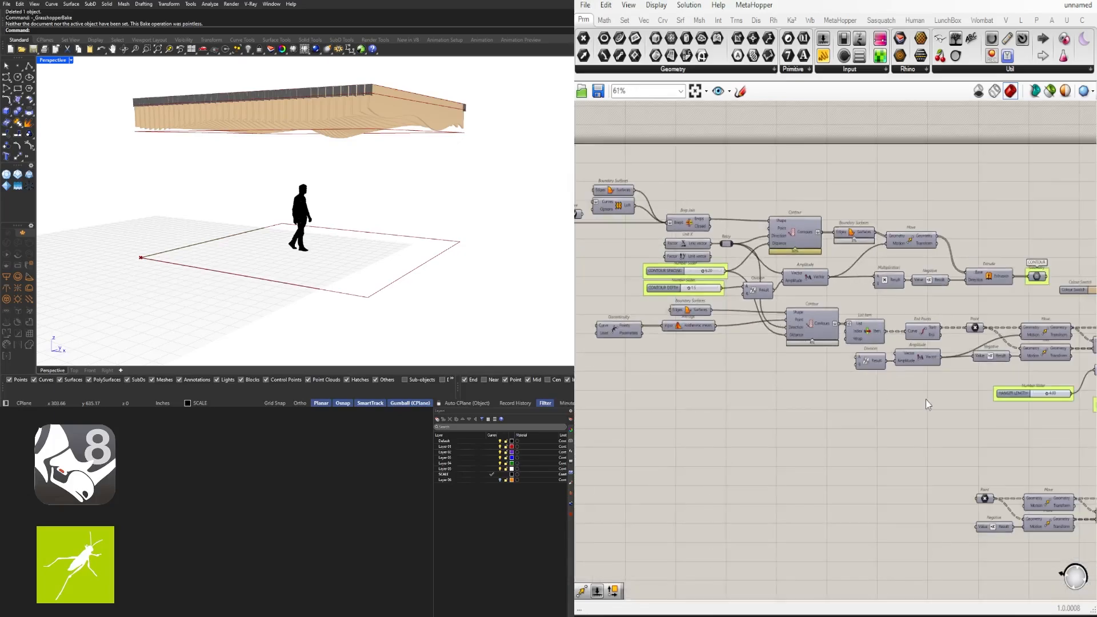
{"action": "right_click_drag", "start_coordinate": [1046, 421], "coordinate": [841, 409]}
{"action": "scroll", "coordinate": [842, 409], "scroll_direction": "down", "scroll_amount": 2}
{"action": "scroll", "coordinate": [873, 426], "scroll_direction": "up", "scroll_amount": 1}
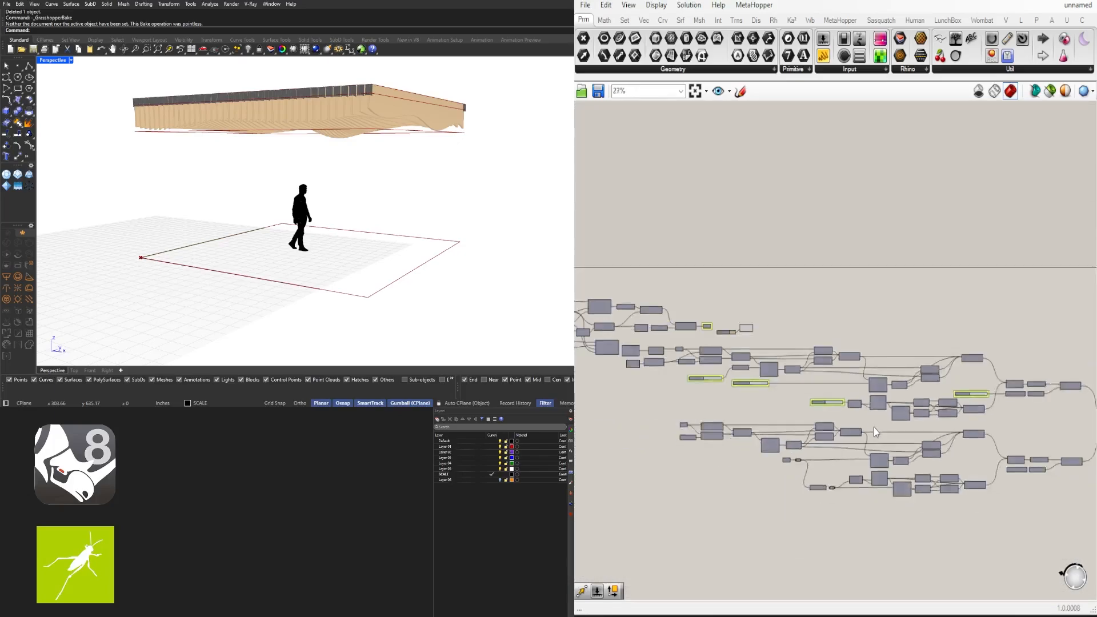
{"action": "scroll", "coordinate": [829, 489], "scroll_direction": "up", "scroll_amount": 5}
{"action": "scroll", "coordinate": [815, 482], "scroll_direction": "up", "scroll_amount": 3}
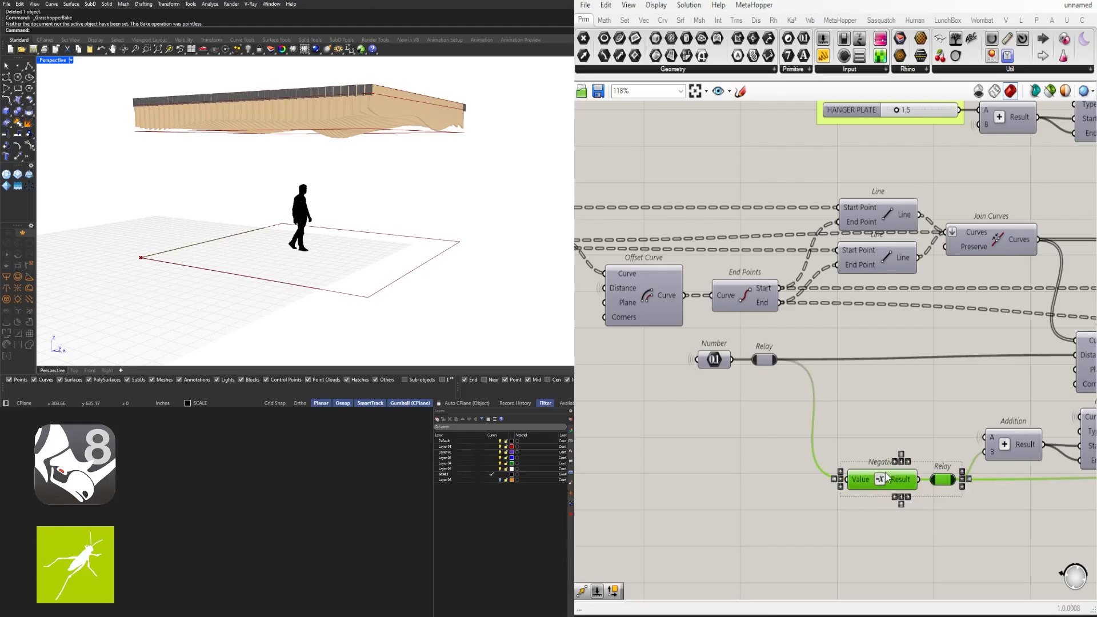
Move the Number and Relay components down and to the right
{"action": "left_click", "coordinate": [907, 498]}
{"action": "scroll", "coordinate": [908, 486], "scroll_direction": "down", "scroll_amount": 3}
{"action": "left_click_drag", "start_coordinate": [835, 437], "coordinate": [781, 391]}
{"action": "left_click_drag", "start_coordinate": [789, 407], "coordinate": [824, 456]}
{"action": "left_click", "coordinate": [836, 424]}
{"action": "scroll", "coordinate": [836, 421], "scroll_direction": "down", "scroll_amount": 5}
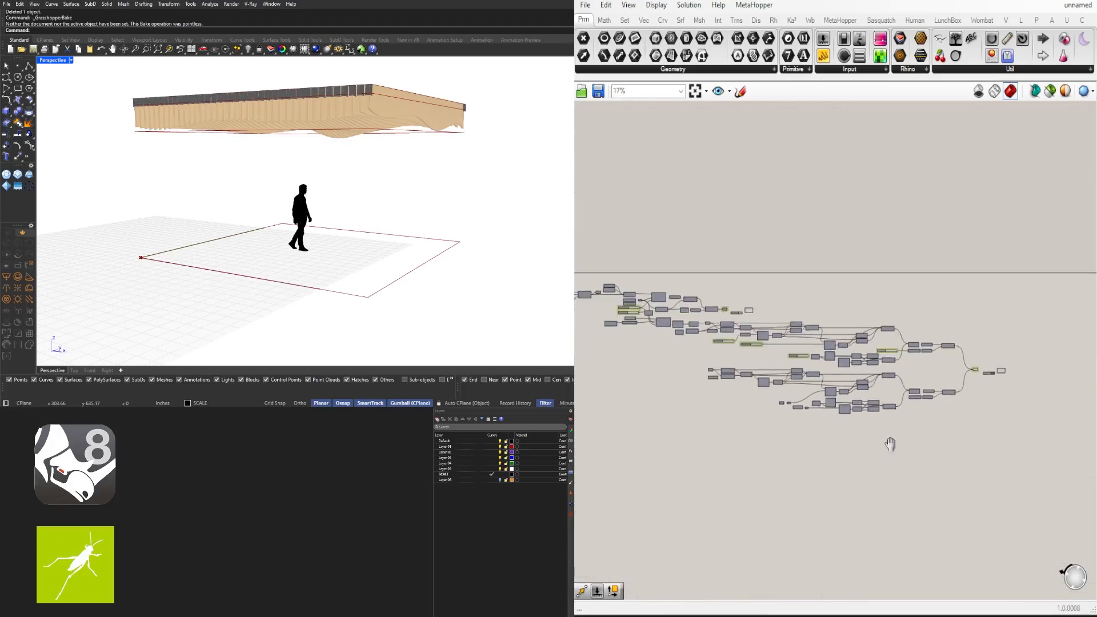
{"action": "scroll", "coordinate": [889, 446], "scroll_direction": "up", "scroll_amount": 4}
{"action": "left_click_drag", "start_coordinate": [962, 358], "coordinate": [895, 303]}
{"action": "left_click", "coordinate": [890, 284]}
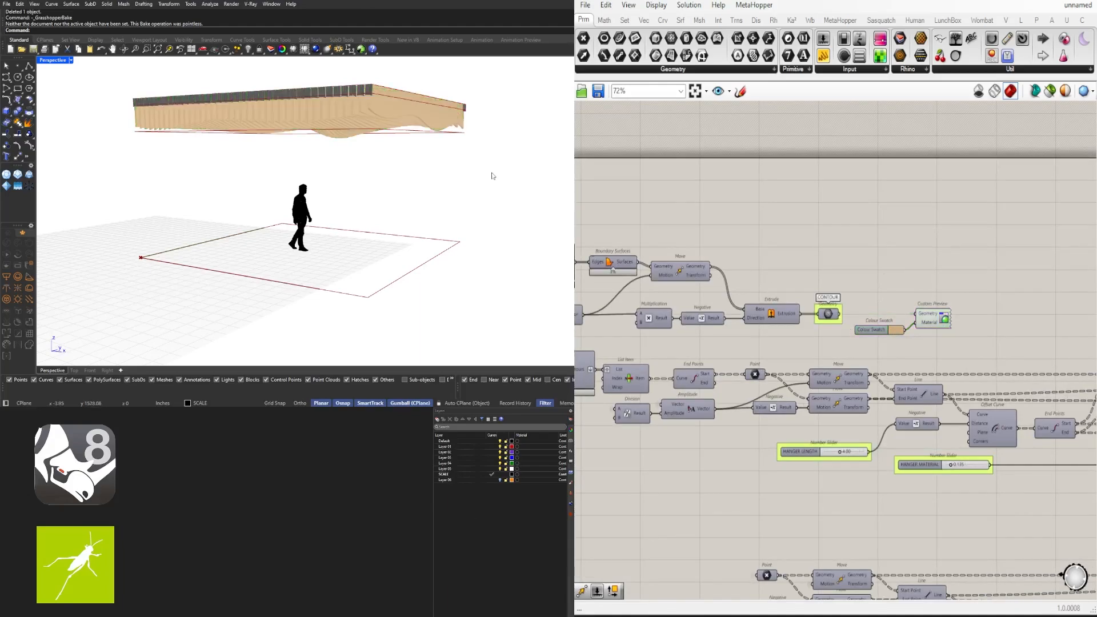
{"action": "right_click_drag", "start_coordinate": [492, 175], "coordinate": [409, 148]}
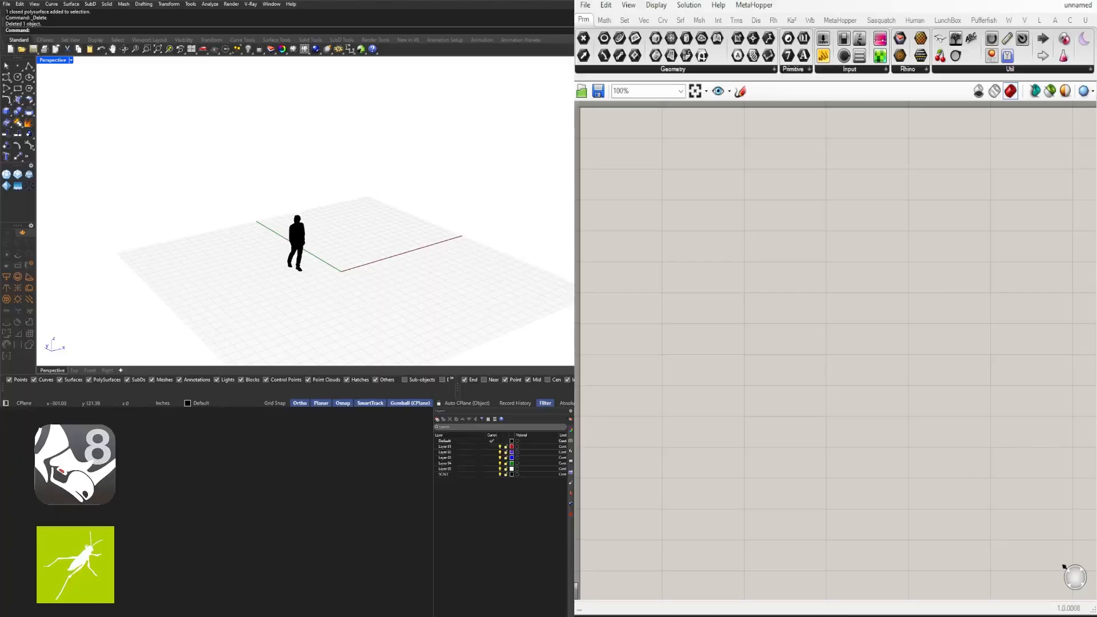
Place Rectangle, Construct Point and Point components on the new canvas
{"action": "double_click", "coordinate": [819, 238]}
{"action": "type", "text": "rect"}
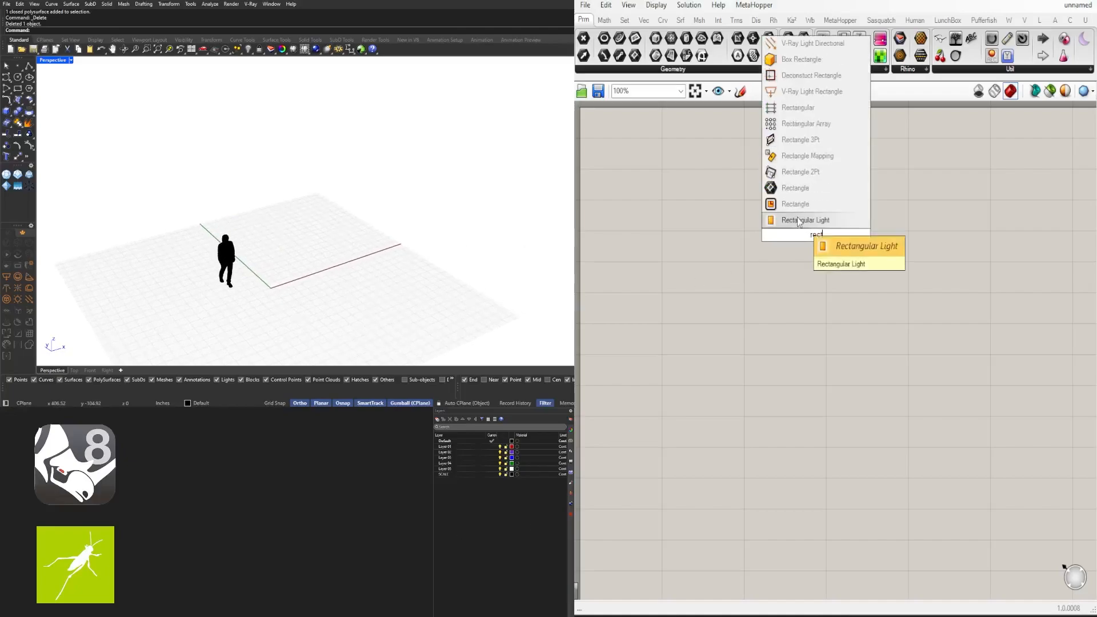
{"action": "left_click", "coordinate": [799, 204]}
{"action": "left_click_drag", "start_coordinate": [812, 233], "coordinate": [851, 223]}
{"action": "left_click", "coordinate": [730, 246]}
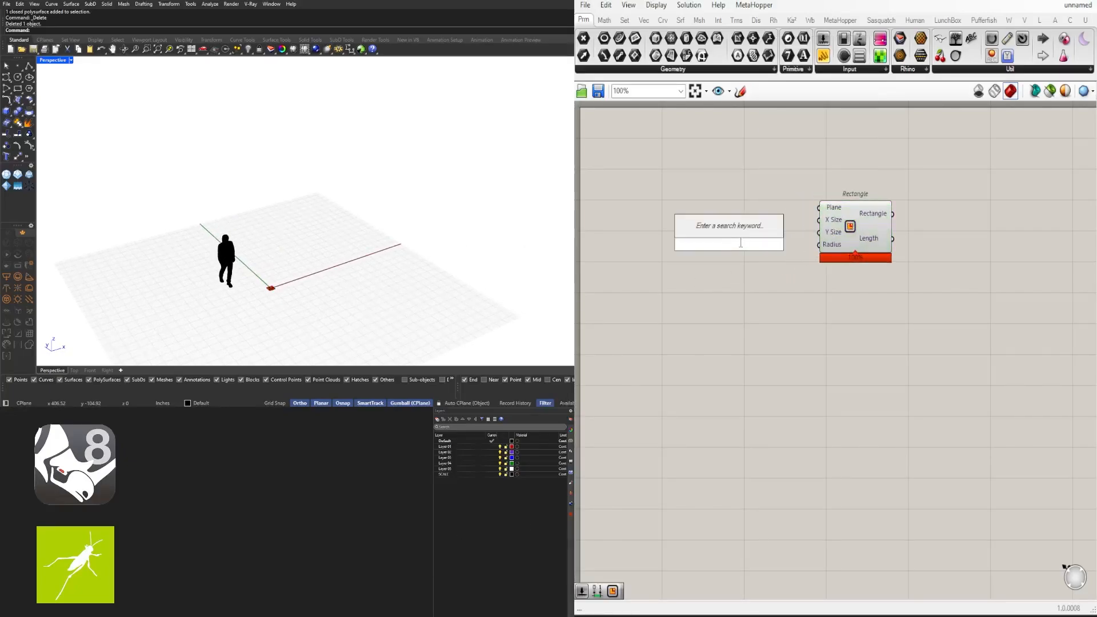
{"action": "double_click", "coordinate": [652, 188]}
{"action": "type", "text": "constr"}
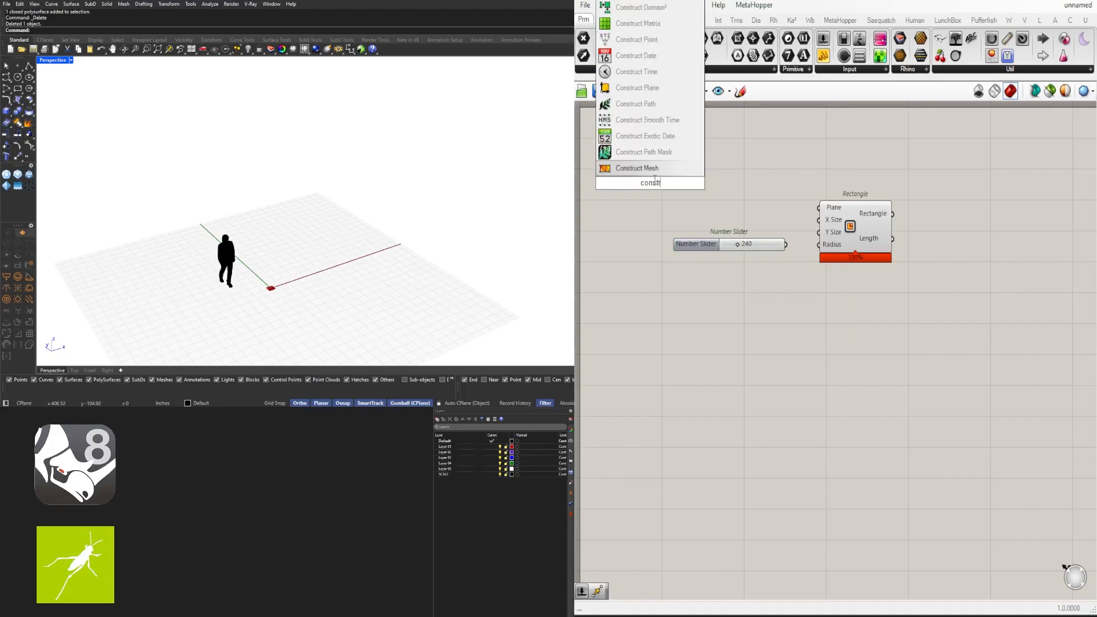
{"action": "left_click", "coordinate": [636, 39]}
{"action": "double_click", "coordinate": [711, 166]}
{"action": "type", "text": "point"}
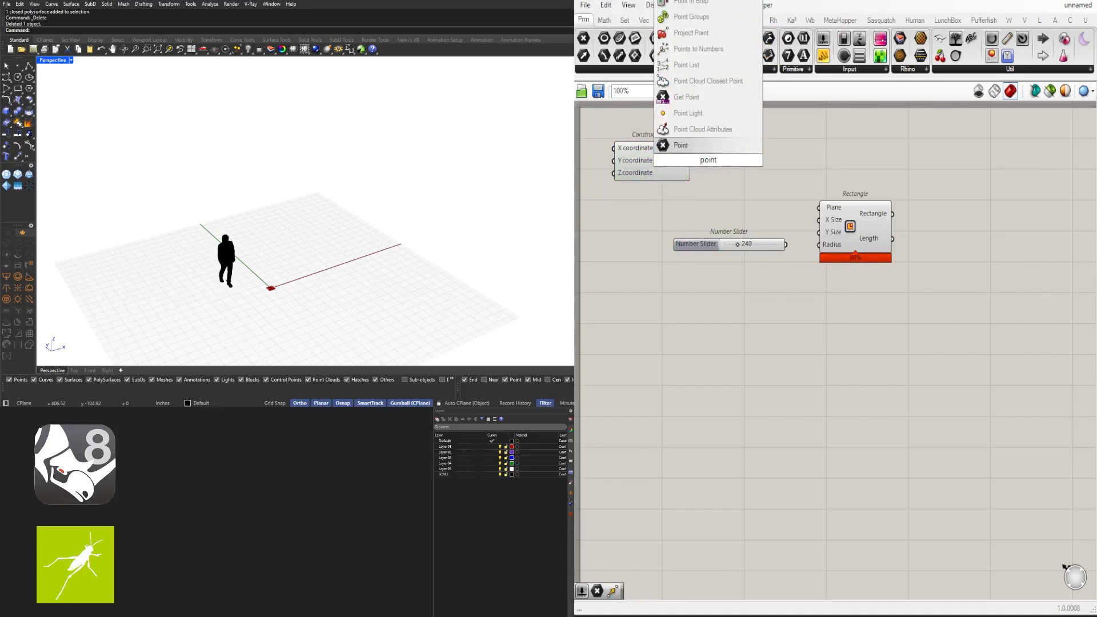
{"action": "key", "text": "Return"}
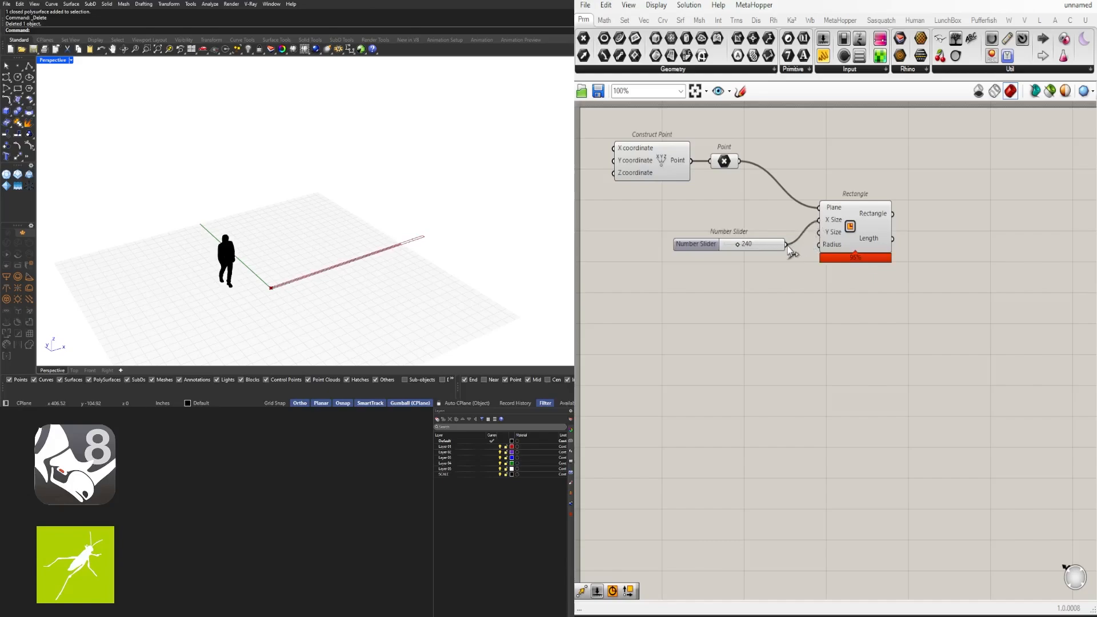
Add a Move component and a Unit Z component to the definition
{"action": "right_click_drag", "start_coordinate": [976, 258], "coordinate": [874, 306]}
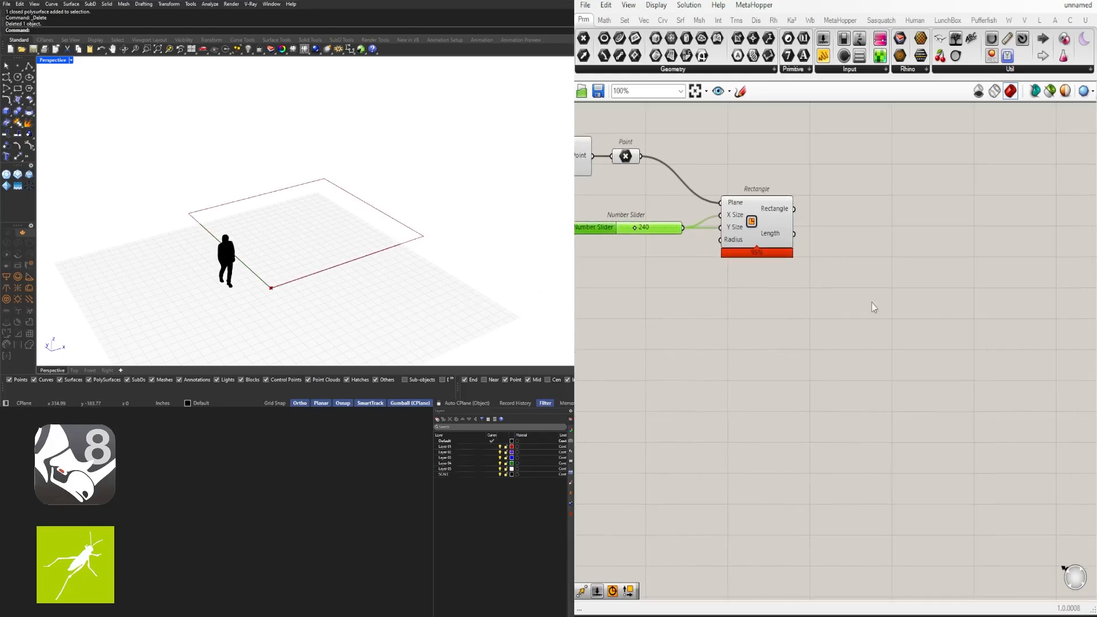
{"action": "double_click", "coordinate": [875, 306]}
{"action": "type", "text": "move"}
{"action": "left_click", "coordinate": [858, 301]}
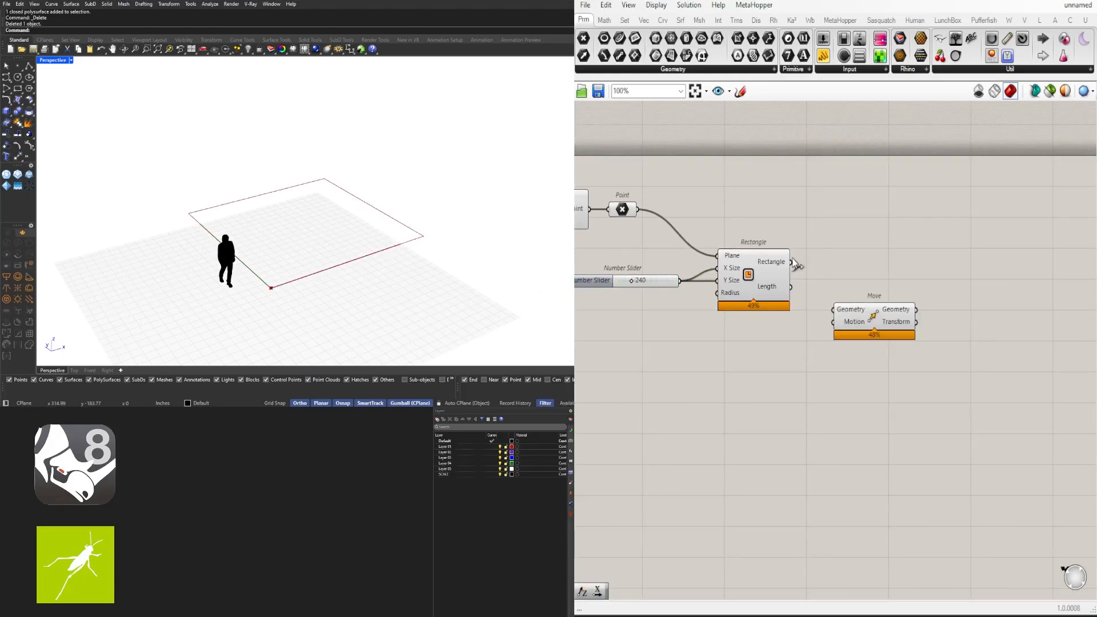
{"action": "double_click", "coordinate": [785, 341]}
{"action": "type", "text": "z"}
{"action": "left_click", "coordinate": [798, 323]}
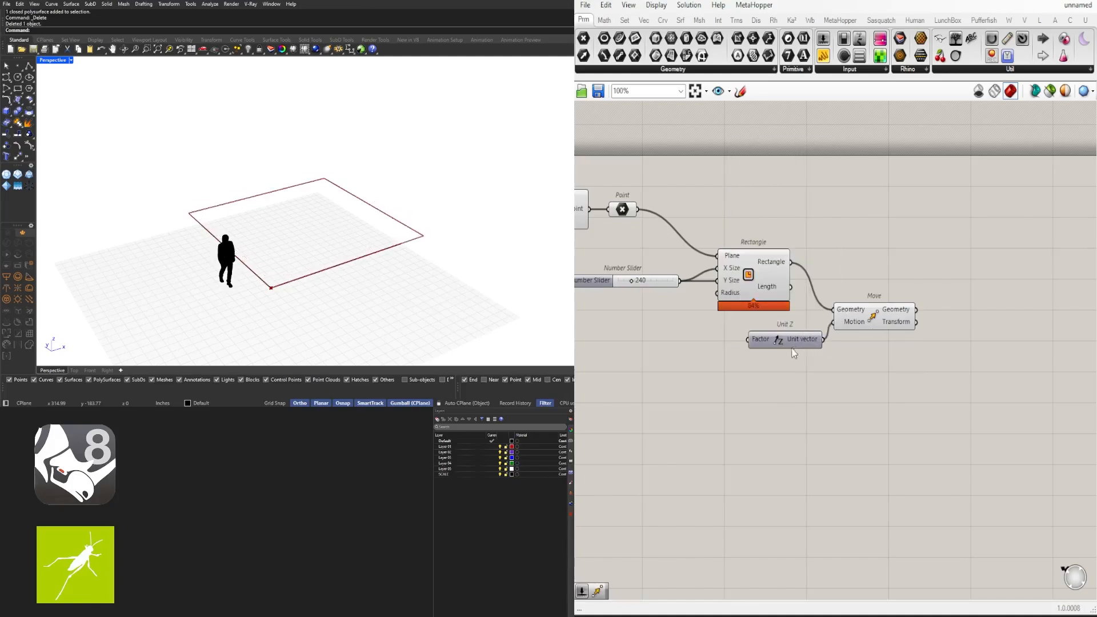
{"action": "right_click_drag", "start_coordinate": [771, 369], "coordinate": [920, 343]}
{"action": "double_click", "coordinate": [780, 318]}
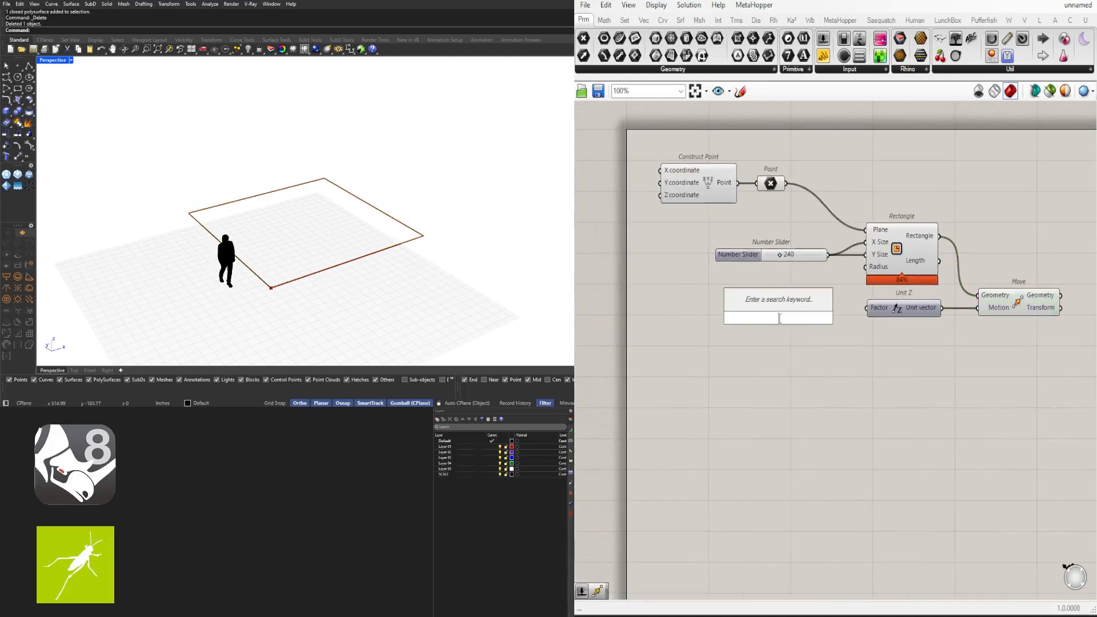
Connect the 120 slider to Unit Z's Factor and orbit the view to check the raised copy
{"action": "scroll", "coordinate": [841, 346], "scroll_direction": "up", "scroll_amount": 3}
{"action": "left_click", "coordinate": [820, 309]}
{"action": "left_click_drag", "start_coordinate": [879, 301], "coordinate": [880, 302]}
{"action": "scroll", "coordinate": [914, 303], "scroll_direction": "down", "scroll_amount": 2}
{"action": "right_click_drag", "start_coordinate": [1028, 297], "coordinate": [816, 332]}
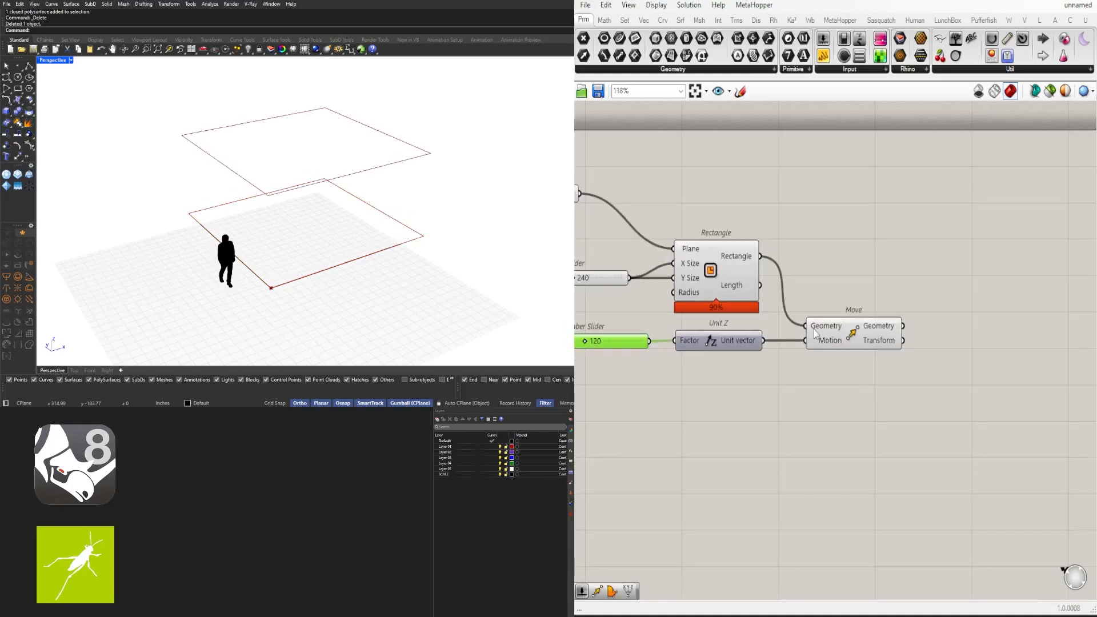
{"action": "right_click_drag", "start_coordinate": [434, 275], "coordinate": [431, 240]}
{"action": "right_click_drag", "start_coordinate": [780, 341], "coordinate": [791, 338]}
{"action": "scroll", "coordinate": [908, 326], "scroll_direction": "down", "scroll_amount": 2}
{"action": "left_click_drag", "start_coordinate": [925, 385], "coordinate": [750, 375]}
{"action": "right_click_drag", "start_coordinate": [818, 328], "coordinate": [758, 349]}
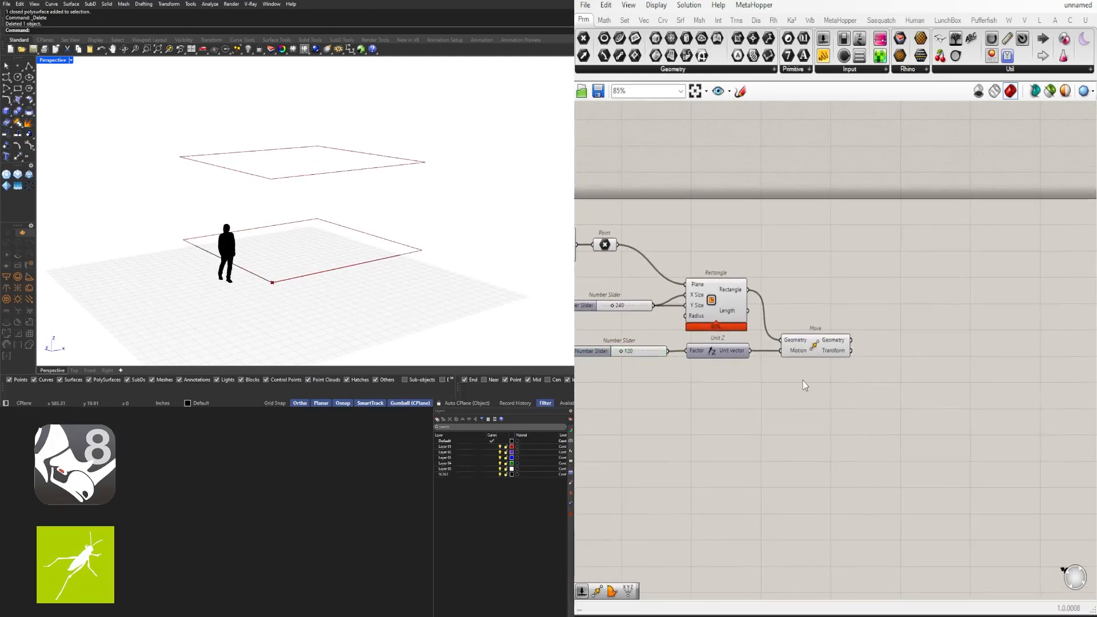
Add a second Move by duplicating the slider, Unit Z and Move chain, with the slider raised to 24
{"action": "double_click", "coordinate": [803, 379]}
{"action": "type", "text": "mo"}
{"action": "left_click", "coordinate": [775, 255]}
{"action": "left_click_drag", "start_coordinate": [804, 380], "coordinate": [910, 378]}
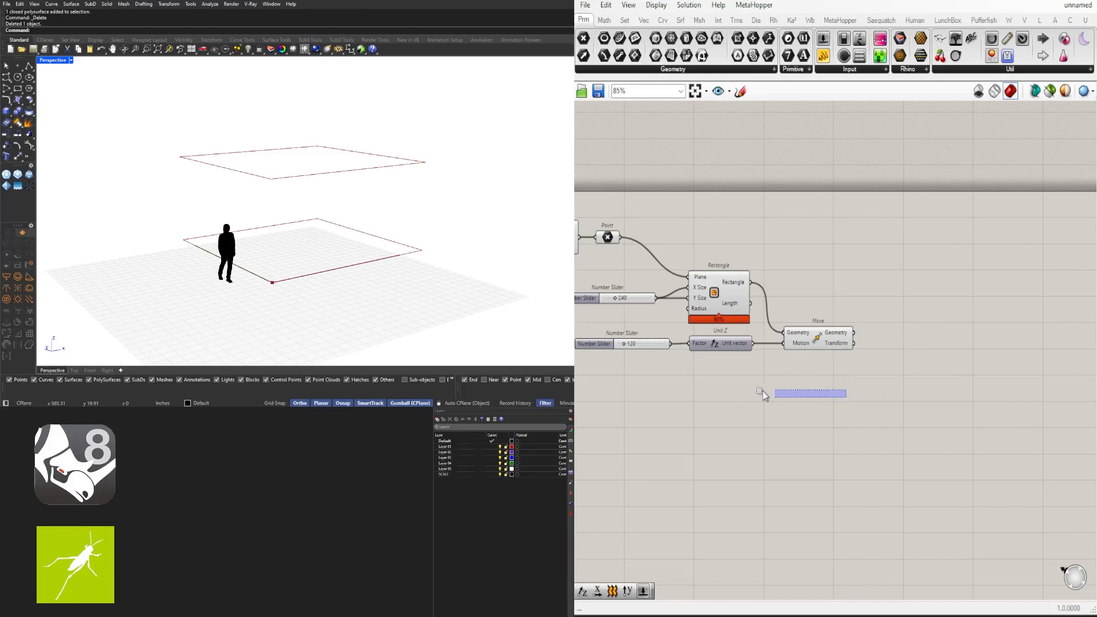
{"action": "left_click_drag", "start_coordinate": [763, 391], "coordinate": [645, 338]}
{"action": "left_click_drag", "start_coordinate": [806, 330], "coordinate": [907, 353], "text": "alt"}
{"action": "left_click_drag", "start_coordinate": [854, 333], "coordinate": [883, 354]}
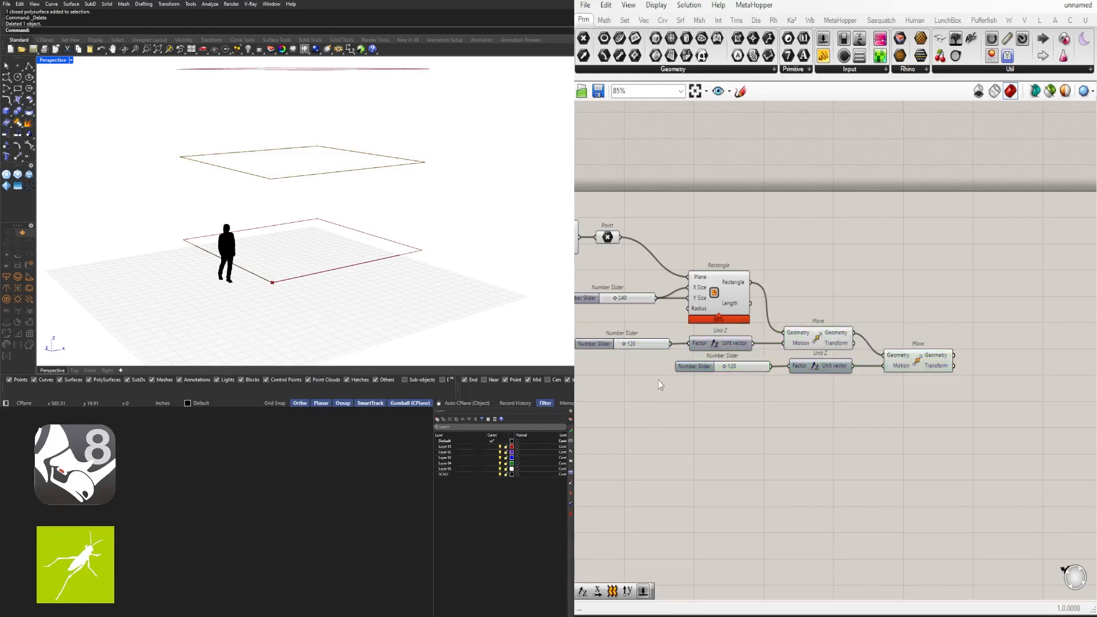
{"action": "scroll", "coordinate": [702, 367], "scroll_direction": "up", "scroll_amount": 5}
{"action": "left_click_drag", "start_coordinate": [685, 371], "coordinate": [685, 370]}
{"action": "scroll", "coordinate": [689, 409], "scroll_direction": "down", "scroll_amount": 5}
{"action": "right_click_drag", "start_coordinate": [837, 431], "coordinate": [674, 452]}
{"action": "left_click", "coordinate": [847, 401]}
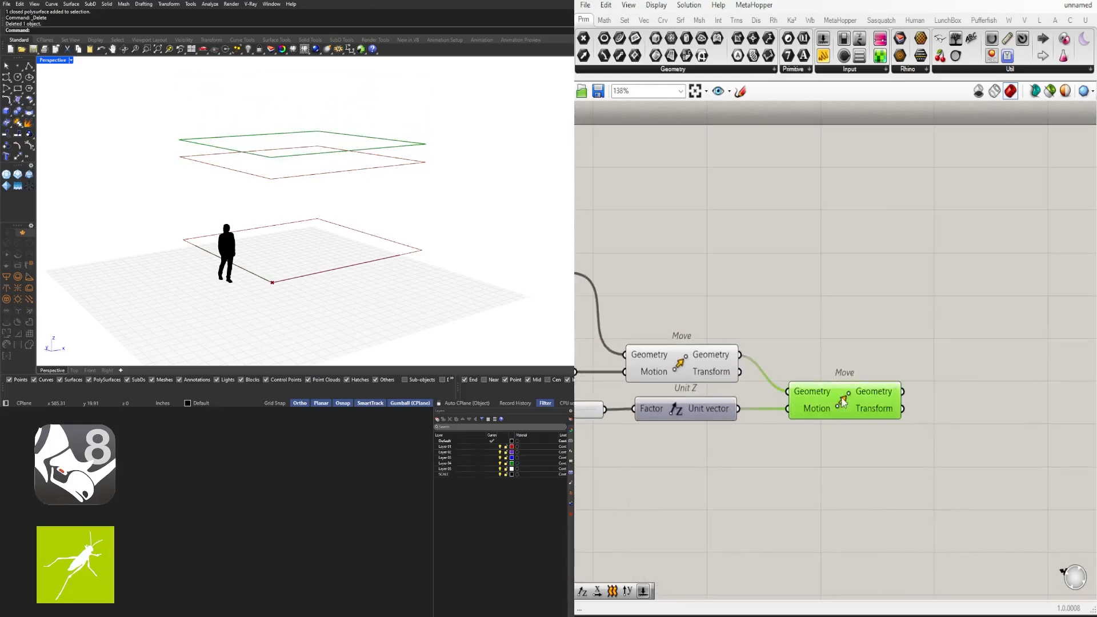
{"action": "scroll", "coordinate": [848, 401], "scroll_direction": "down", "scroll_amount": 1}
{"action": "right_click_drag", "start_coordinate": [850, 404], "coordinate": [768, 427]}
Add Boundary Surfaces with the raised rectangle from Move wired in as Edges
{"action": "double_click", "coordinate": [864, 419]}
{"action": "type", "text": "boun"}
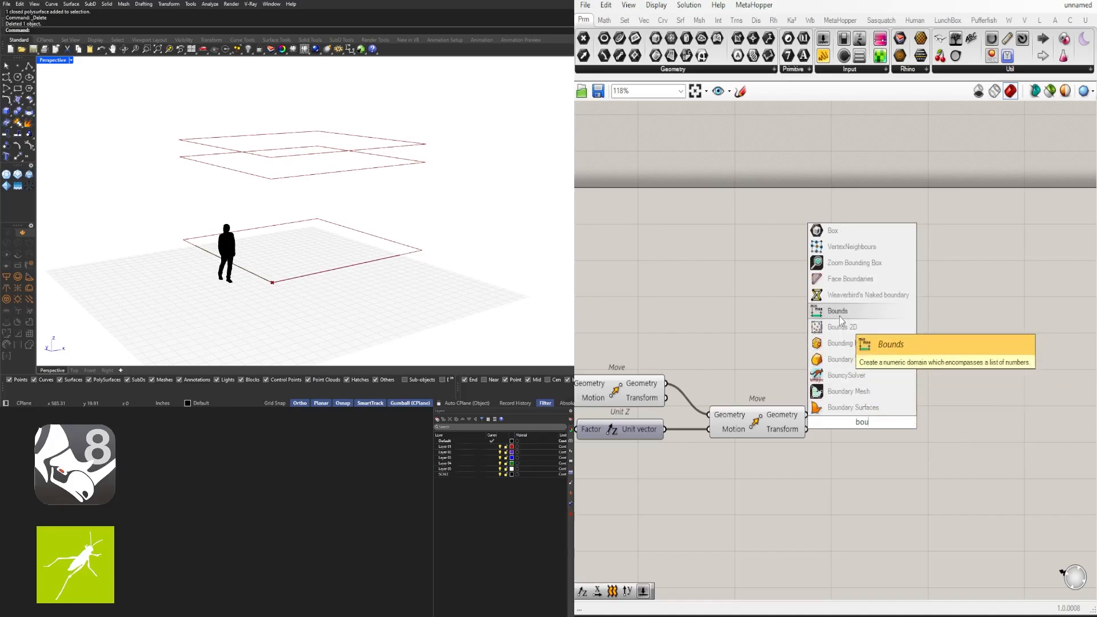
{"action": "left_click", "coordinate": [836, 407]}
{"action": "left_click_drag", "start_coordinate": [807, 416], "coordinate": [829, 418]}
{"action": "left_click", "coordinate": [856, 415]}
{"action": "scroll", "coordinate": [297, 269], "scroll_direction": "down", "scroll_amount": 2}
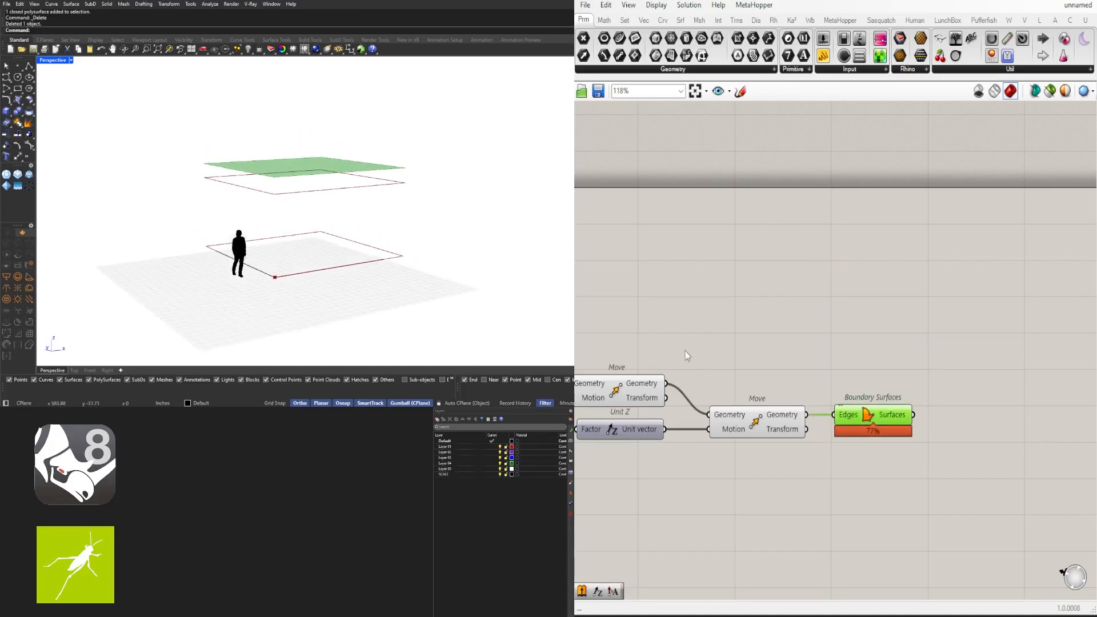
{"action": "right_click_drag", "start_coordinate": [871, 421], "coordinate": [765, 384]}
{"action": "left_click", "coordinate": [914, 382]}
{"action": "scroll", "coordinate": [932, 382], "scroll_direction": "up", "scroll_amount": 1}
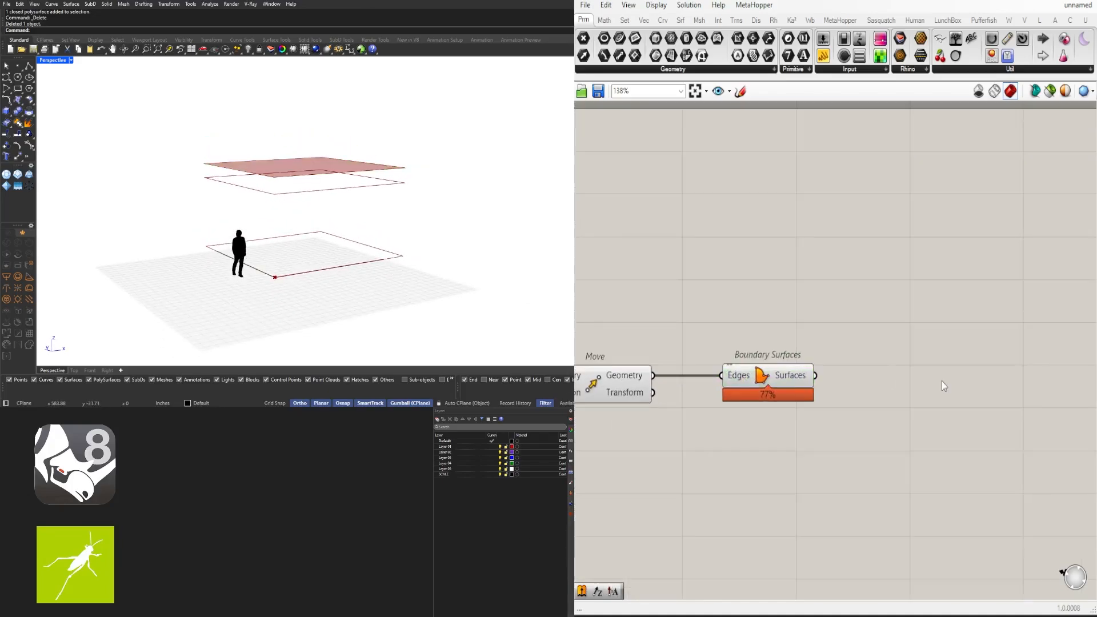
{"action": "scroll", "coordinate": [940, 382], "scroll_direction": "down", "scroll_amount": 5}
{"action": "right_click_drag", "start_coordinate": [933, 380], "coordinate": [989, 344]}
{"action": "scroll", "coordinate": [996, 347], "scroll_direction": "up", "scroll_amount": 1}
Add Divide Surface with two number sliders set to 5 for U Count and V Count
{"action": "type", "text": "divi"}
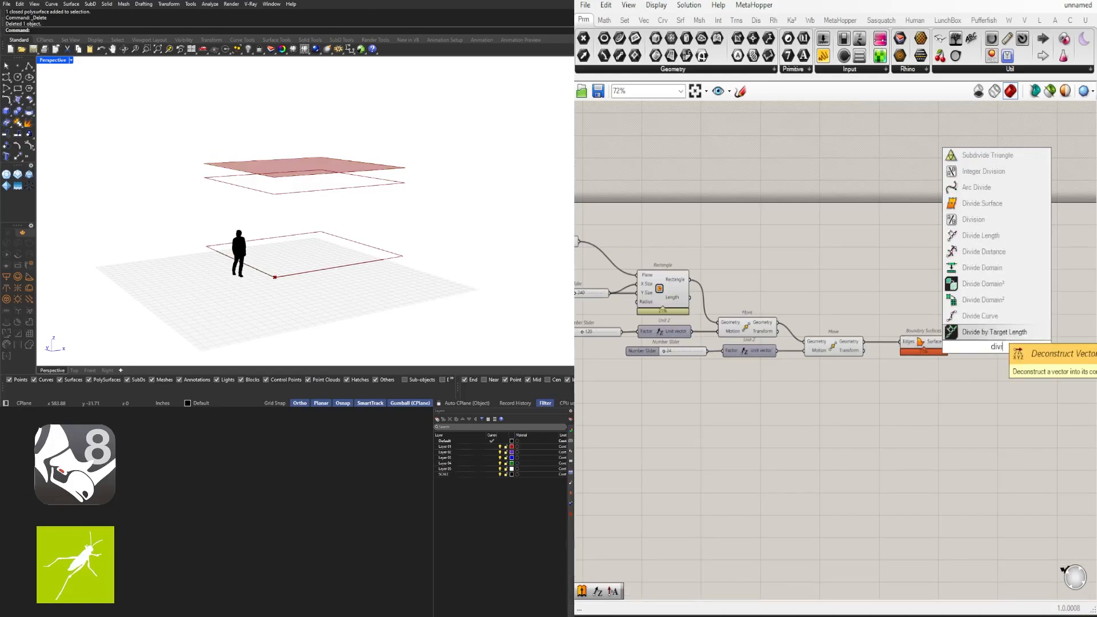
{"action": "left_click", "coordinate": [974, 207]}
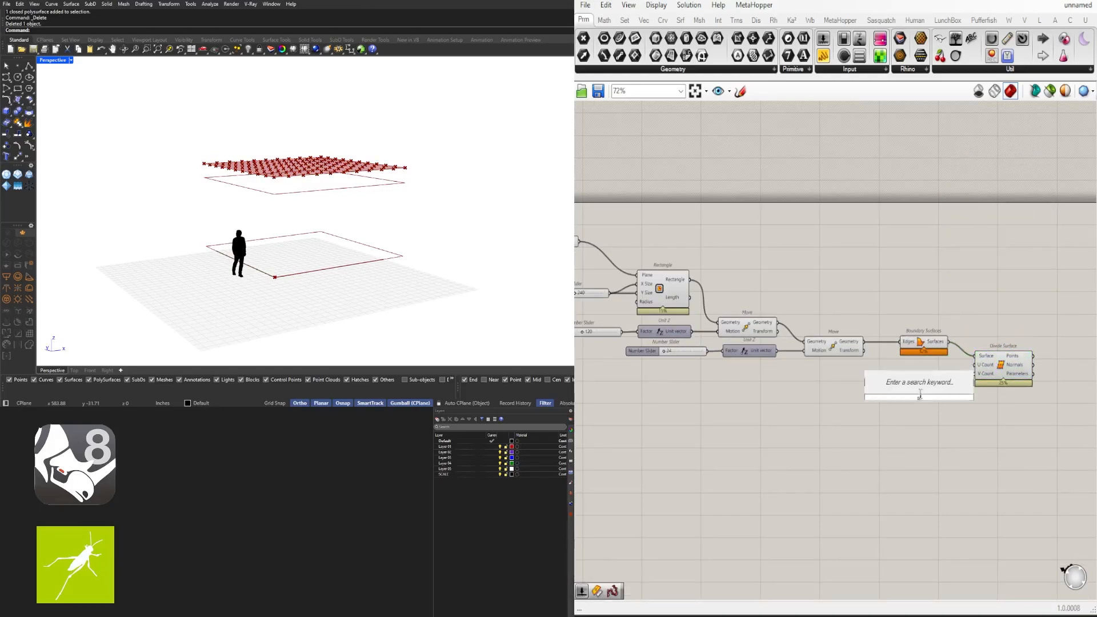
{"action": "type", "text": "5"}
{"action": "key", "text": "Return"}
{"action": "scroll", "coordinate": [941, 401], "scroll_direction": "up", "scroll_amount": 3}
{"action": "left_click_drag", "start_coordinate": [886, 385], "coordinate": [881, 351]}
{"action": "left_click_drag", "start_coordinate": [881, 352], "coordinate": [881, 364], "text": "alt"}
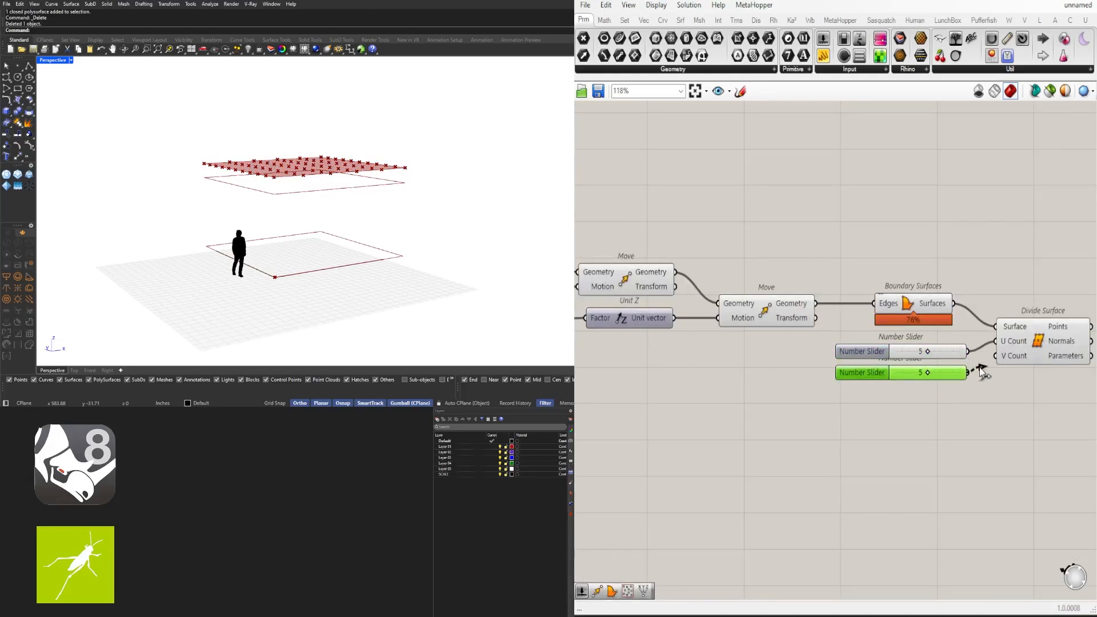
{"action": "left_click_drag", "start_coordinate": [980, 371], "coordinate": [1000, 356]}
{"action": "left_click_drag", "start_coordinate": [1011, 350], "coordinate": [1004, 361]}
{"action": "left_click_drag", "start_coordinate": [1077, 426], "coordinate": [932, 347]}
{"action": "left_click_drag", "start_coordinate": [908, 358], "coordinate": [919, 350]}
{"action": "right_click_drag", "start_coordinate": [1005, 394], "coordinate": [886, 416]}
{"action": "left_click", "coordinate": [921, 355]}
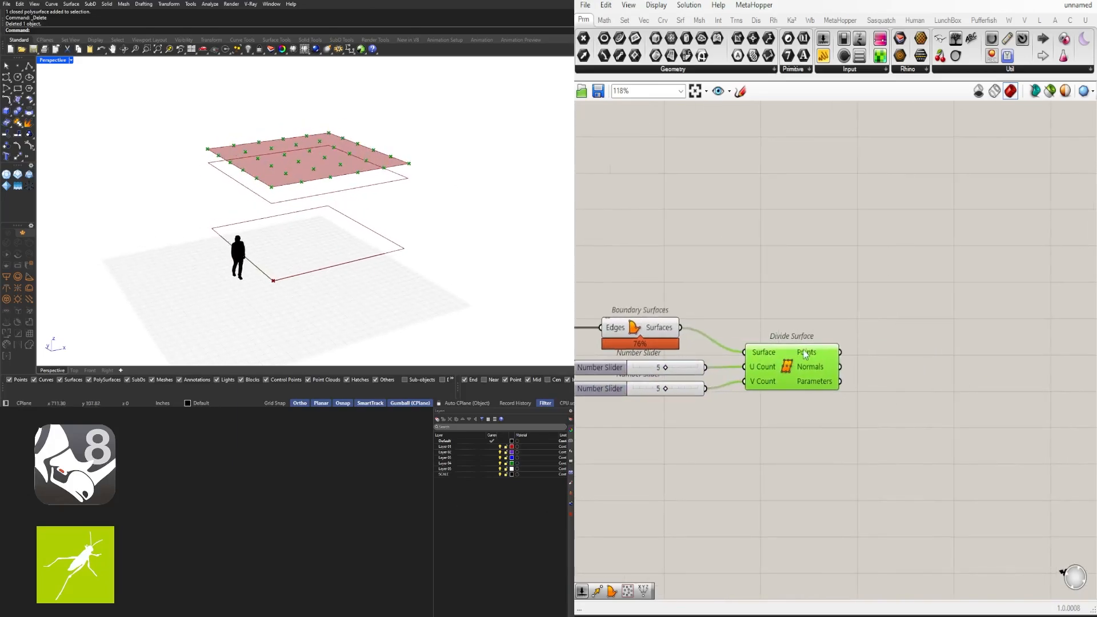
Add a Move component taking the Divide Surface points as Geometry
{"action": "right_click", "coordinate": [806, 349]}
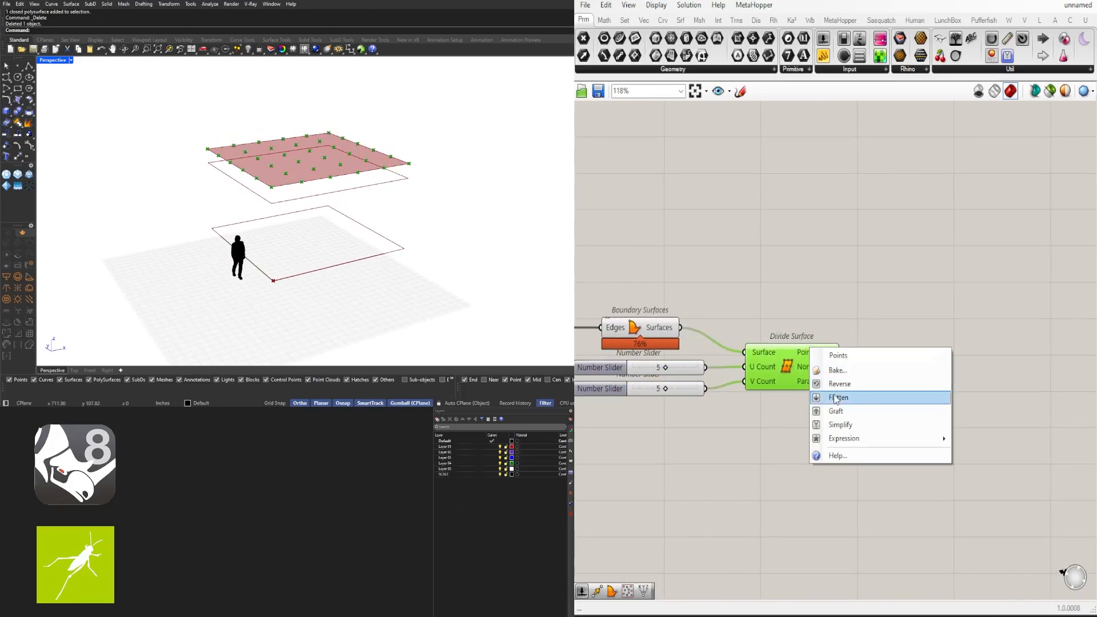
{"action": "left_click", "coordinate": [784, 275]}
{"action": "left_click", "coordinate": [801, 350]}
{"action": "right_click_drag", "start_coordinate": [942, 383], "coordinate": [849, 306]}
{"action": "double_click", "coordinate": [906, 359]}
{"action": "type", "text": "move"}
{"action": "left_click", "coordinate": [863, 342]}
{"action": "left_click_drag", "start_coordinate": [785, 294], "coordinate": [871, 297]}
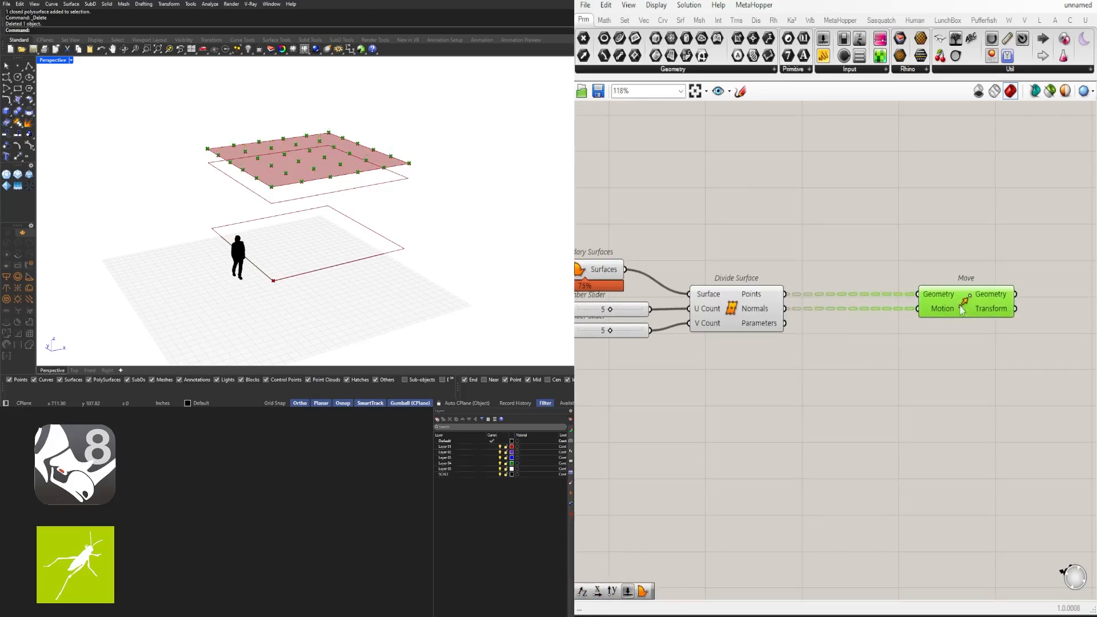
Route the surface normals through Amplitude and Negative into Move's Motion
{"action": "double_click", "coordinate": [872, 361]}
{"action": "type", "text": "amp"}
{"action": "left_click", "coordinate": [841, 347]}
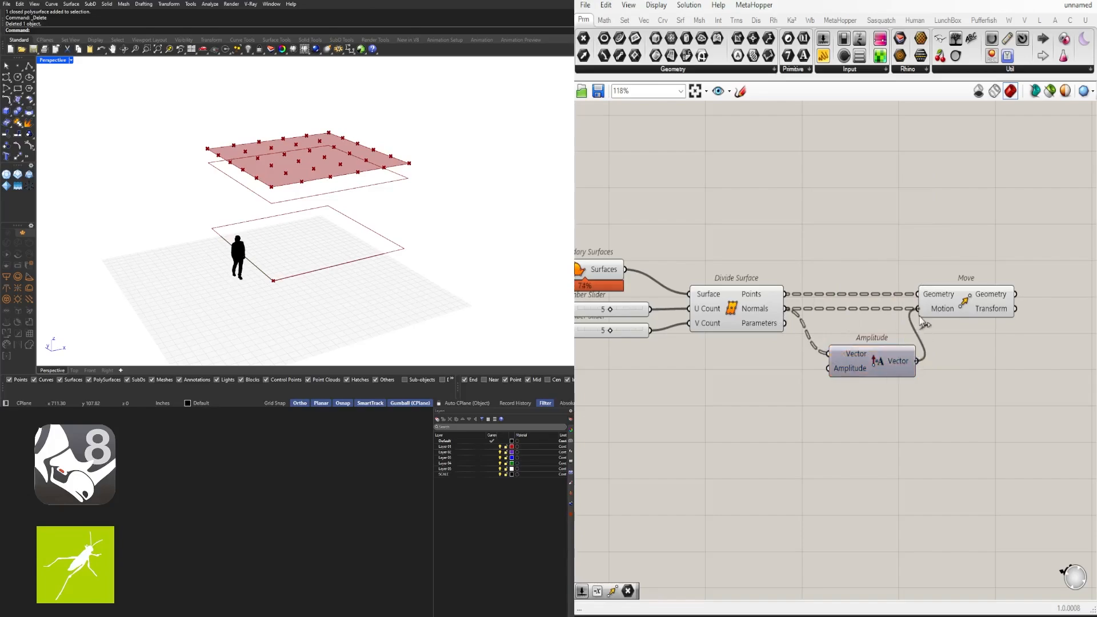
{"action": "left_click_drag", "start_coordinate": [920, 317], "coordinate": [919, 313]}
{"action": "left_click_drag", "start_coordinate": [966, 299], "coordinate": [1038, 299]}
{"action": "left_click_drag", "start_coordinate": [878, 357], "coordinate": [921, 359]}
{"action": "type", "text": "neg"}
{"action": "left_click", "coordinate": [953, 358]}
{"action": "left_click_drag", "start_coordinate": [1008, 357], "coordinate": [1017, 309]}
{"action": "left_click_drag", "start_coordinate": [1017, 309], "coordinate": [1037, 310]}
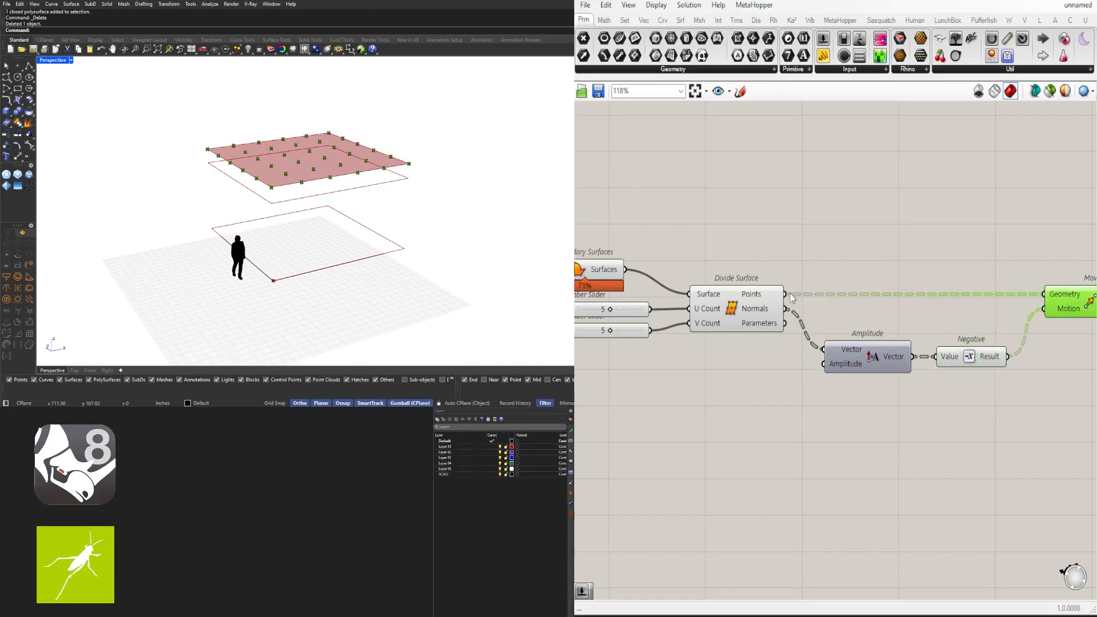
Flatten the Points and Normals outputs and shift the Amplitude, Negative and Move group right
{"action": "right_click", "coordinate": [764, 294]}
{"action": "left_click", "coordinate": [794, 361]}
{"action": "right_click", "coordinate": [770, 307]}
{"action": "left_click", "coordinate": [801, 360]}
{"action": "right_click_drag", "start_coordinate": [1057, 393], "coordinate": [934, 389]}
{"action": "left_click_drag", "start_coordinate": [991, 420], "coordinate": [769, 279]}
{"action": "left_click_drag", "start_coordinate": [767, 350], "coordinate": [833, 350]}
Add a Random component below Divide Surface
{"action": "left_click", "coordinate": [835, 431]}
{"action": "scroll", "coordinate": [835, 431], "scroll_direction": "down", "scroll_amount": 2}
{"action": "right_click_drag", "start_coordinate": [686, 416], "coordinate": [816, 369]}
{"action": "double_click", "coordinate": [816, 369]}
{"action": "type", "text": "random"}
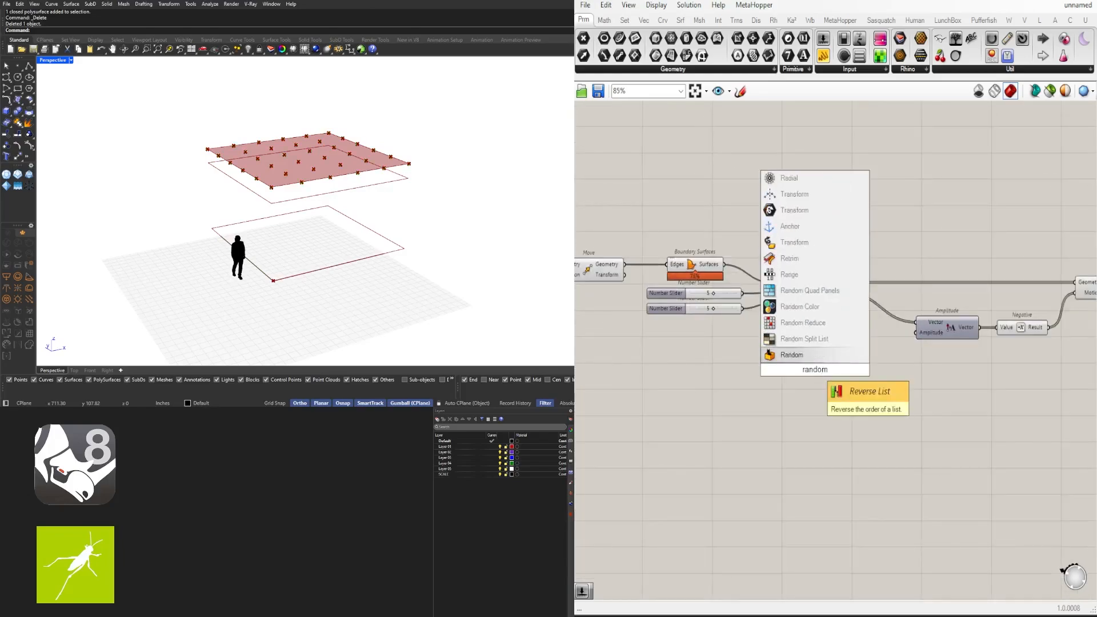
{"action": "key", "text": "Return"}
{"action": "left_click_drag", "start_coordinate": [815, 369], "coordinate": [811, 341]}
{"action": "scroll", "coordinate": [703, 376], "scroll_direction": "up", "scroll_amount": 2}
{"action": "scroll", "coordinate": [695, 376], "scroll_direction": "down", "scroll_amount": 1}
{"action": "right_click_drag", "start_coordinate": [658, 356], "coordinate": [739, 358]}
Shift the Amplitude, Negative and Move group right and place Random nearer Amplitude
{"action": "right_click_drag", "start_coordinate": [937, 329], "coordinate": [807, 349]}
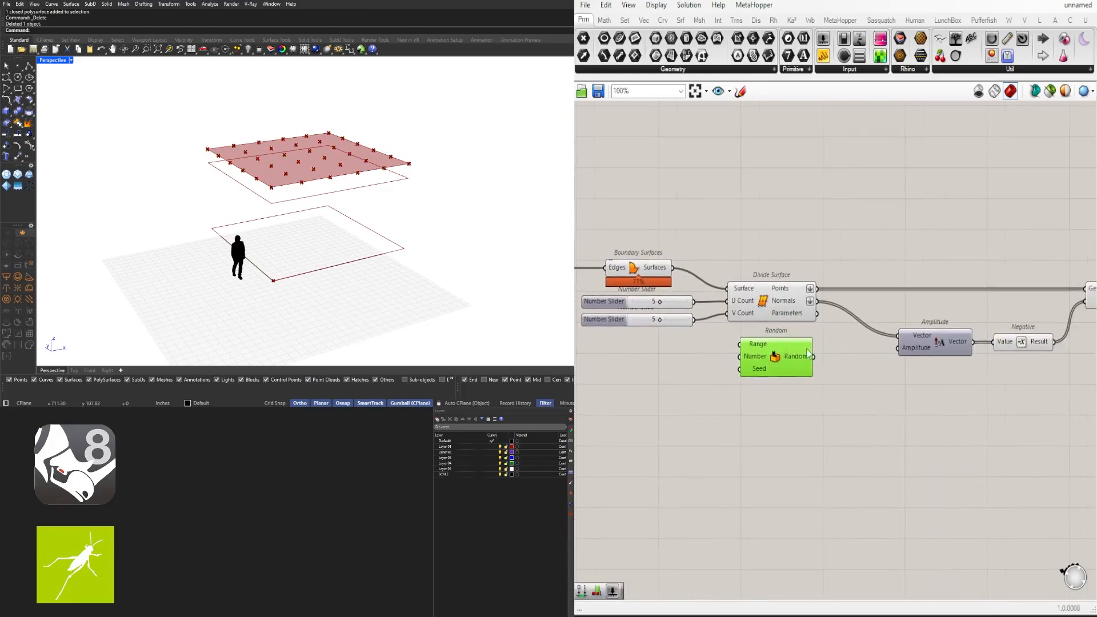
{"action": "left_click", "coordinate": [907, 370]}
{"action": "right_click_drag", "start_coordinate": [907, 371], "coordinate": [809, 370]}
{"action": "scroll", "coordinate": [809, 370], "scroll_direction": "down", "scroll_amount": 2}
{"action": "left_click_drag", "start_coordinate": [990, 426], "coordinate": [743, 309]}
{"action": "left_click_drag", "start_coordinate": [711, 359], "coordinate": [873, 367], "text": "shift"}
{"action": "left_click", "coordinate": [821, 378]}
{"action": "scroll", "coordinate": [821, 379], "scroll_direction": "up", "scroll_amount": 2}
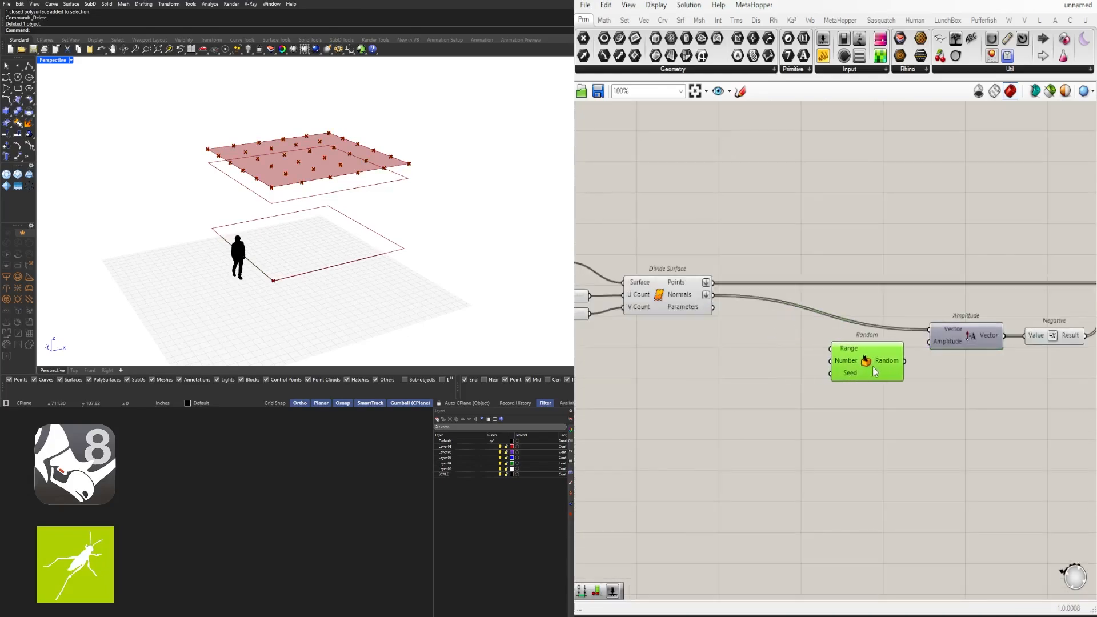
Add List Length and a Construct Domain wired into Random's Range
{"action": "type", "text": "leng"}
{"action": "left_click", "coordinate": [723, 245]}
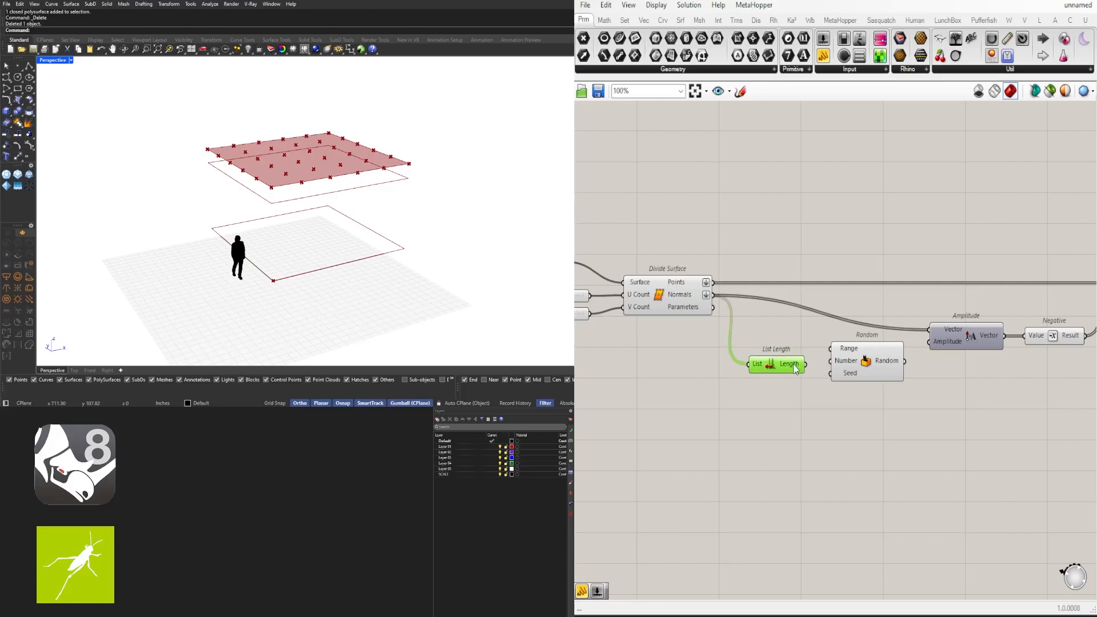
{"action": "double_click", "coordinate": [662, 426]}
{"action": "type", "text": "construct"}
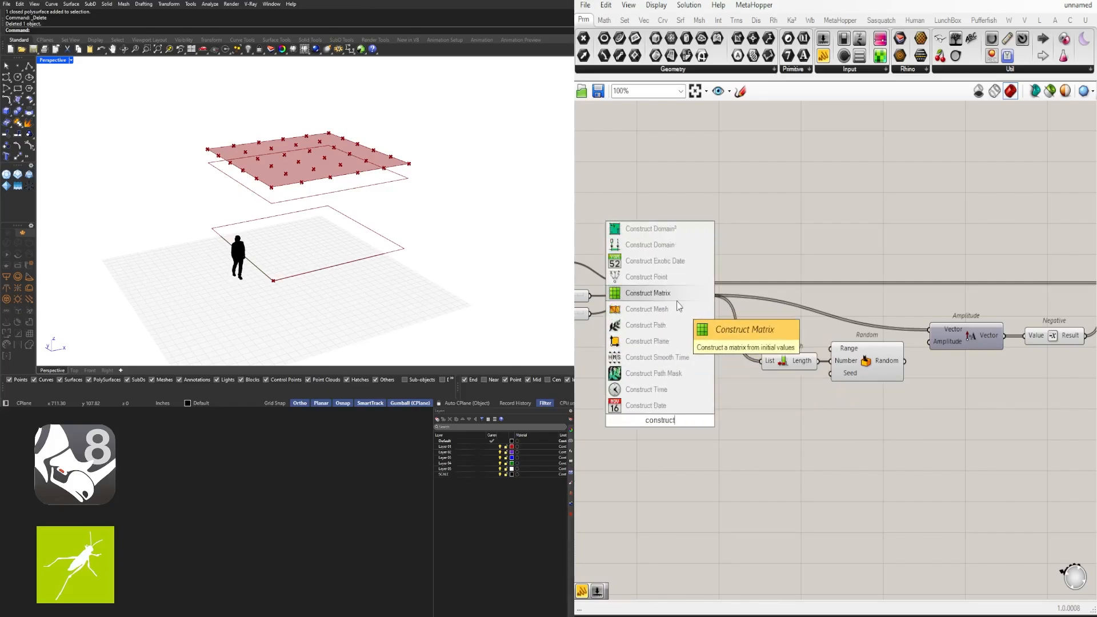
{"action": "left_click", "coordinate": [663, 246]}
{"action": "left_click_drag", "start_coordinate": [669, 421], "coordinate": [672, 340]}
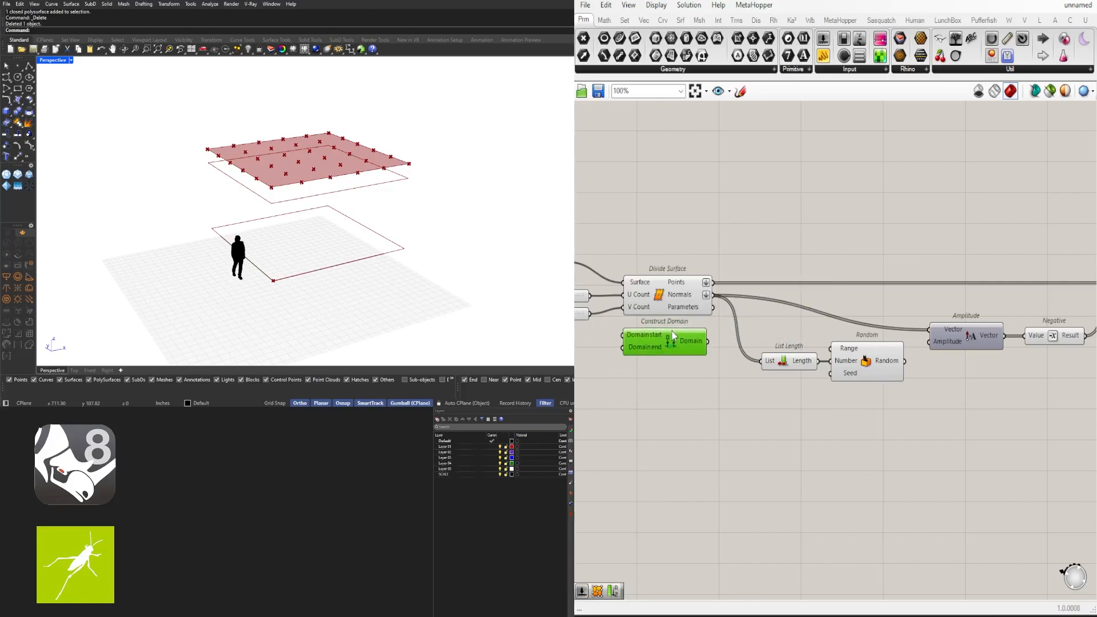
{"action": "scroll", "coordinate": [721, 351], "scroll_direction": "down", "scroll_amount": 2}
{"action": "right_click_drag", "start_coordinate": [721, 352], "coordinate": [792, 330]}
{"action": "left_click_drag", "start_coordinate": [882, 327], "coordinate": [874, 328]}
Create a second number slider above the first for the domain bounds
{"action": "scroll", "coordinate": [845, 333], "scroll_direction": "up", "scroll_amount": 2}
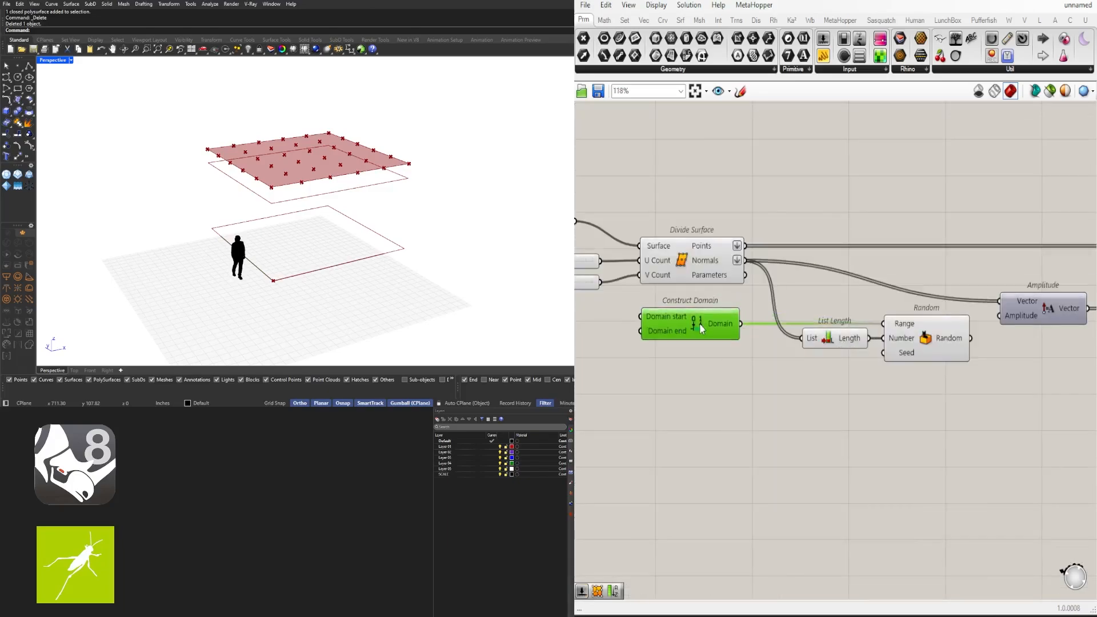
{"action": "scroll", "coordinate": [711, 393], "scroll_direction": "down", "scroll_amount": 2}
{"action": "right_click_drag", "start_coordinate": [712, 393], "coordinate": [821, 380]}
{"action": "scroll", "coordinate": [978, 369], "scroll_direction": "up", "scroll_amount": 2}
{"action": "scroll", "coordinate": [671, 371], "scroll_direction": "up", "scroll_amount": 1}
{"action": "double_click", "coordinate": [670, 369]}
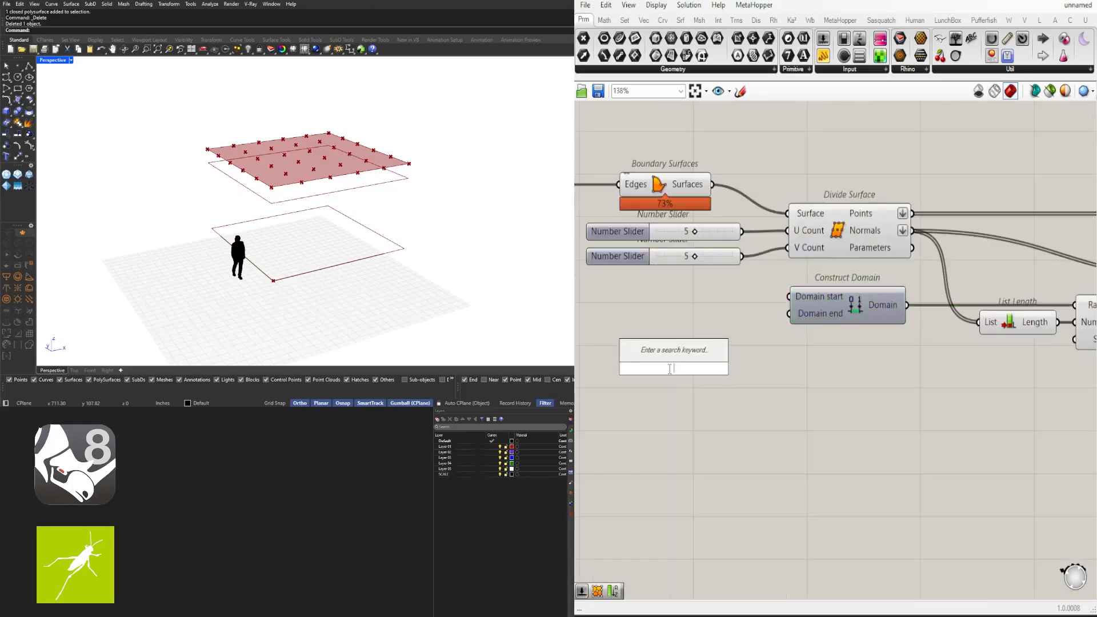
{"action": "key", "text": "Return"}
{"action": "right_click_drag", "start_coordinate": [665, 362], "coordinate": [775, 388]}
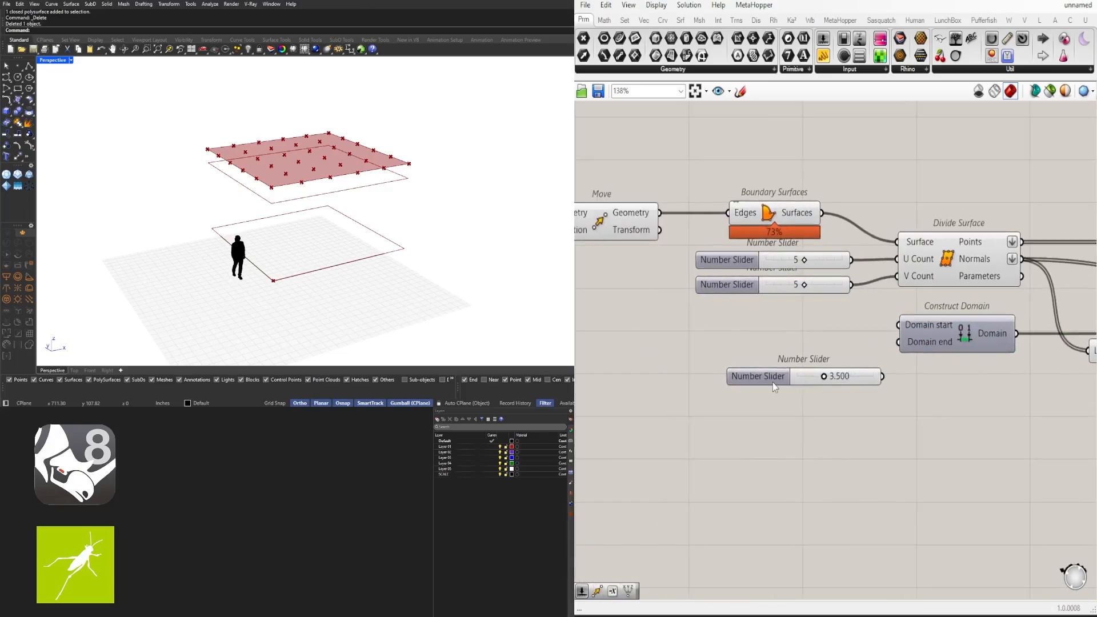
{"action": "left_click_drag", "start_coordinate": [779, 379], "coordinate": [765, 351]}
{"action": "left_click_drag", "start_coordinate": [766, 351], "coordinate": [751, 332], "text": "alt"}
Set the sliders to 0.407 and 8.139 and wire them to Domain start and end
{"action": "scroll", "coordinate": [835, 324], "scroll_direction": "up", "scroll_amount": 4}
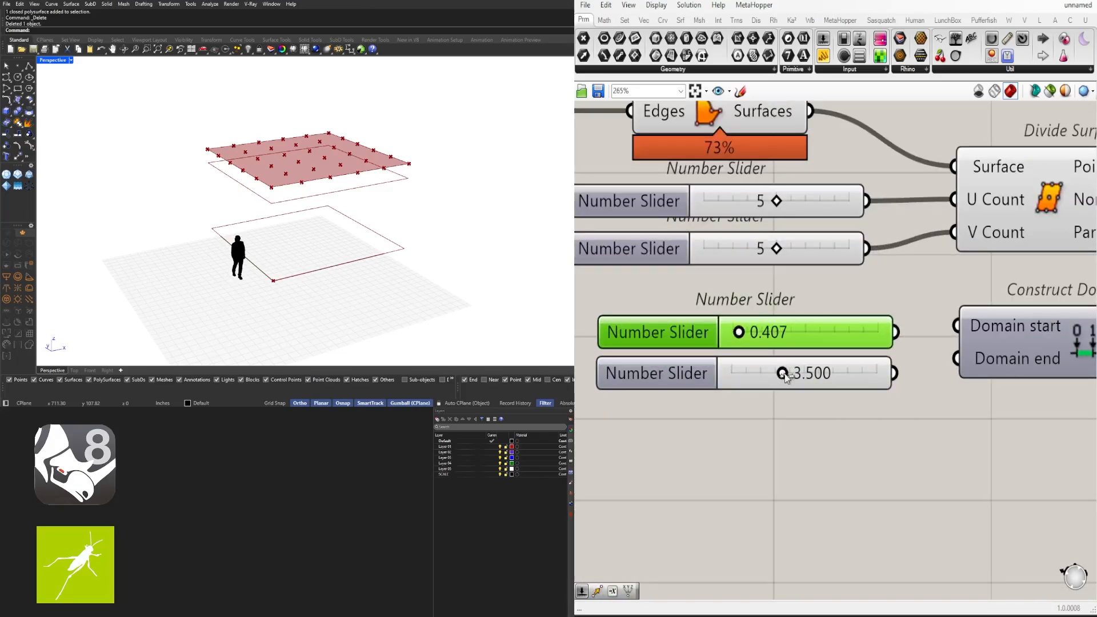
{"action": "left_click_drag", "start_coordinate": [895, 374], "coordinate": [958, 358]}
{"action": "right_click_drag", "start_coordinate": [972, 403], "coordinate": [789, 411]}
{"action": "scroll", "coordinate": [777, 457], "scroll_direction": "down", "scroll_amount": 3}
{"action": "right_click_drag", "start_coordinate": [777, 457], "coordinate": [811, 429]}
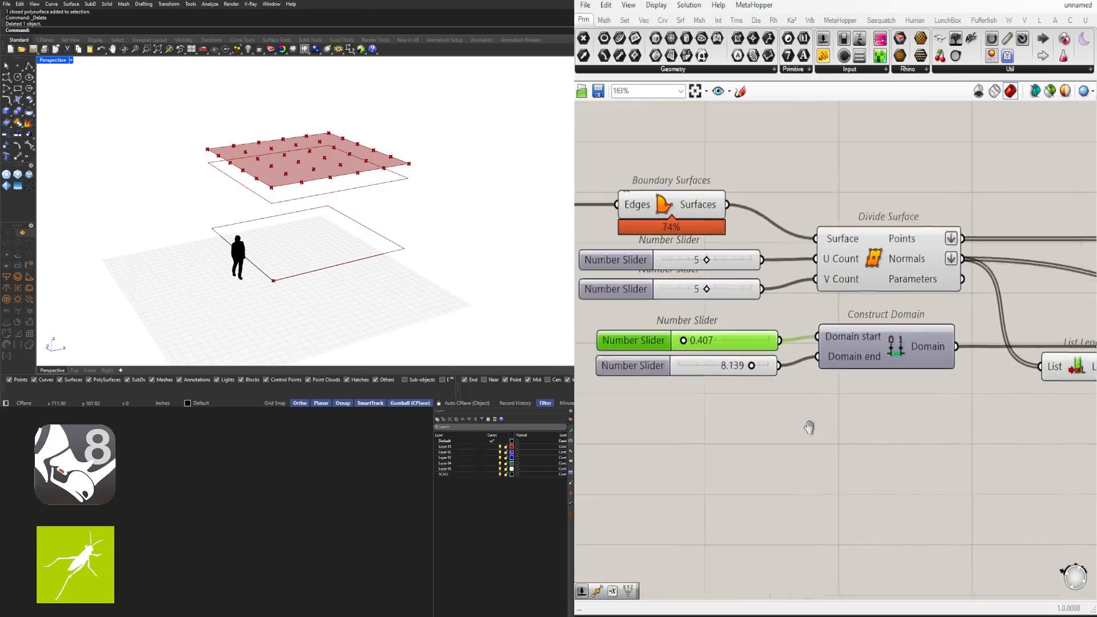
{"action": "left_click_drag", "start_coordinate": [703, 377], "coordinate": [657, 335]}
{"action": "left_click_drag", "start_coordinate": [777, 332], "coordinate": [794, 331]}
{"action": "left_click", "coordinate": [846, 394]}
Create a number slider for Random's seed, placed under List Length
{"action": "scroll", "coordinate": [850, 397], "scroll_direction": "down", "scroll_amount": 2}
{"action": "right_click_drag", "start_coordinate": [850, 398], "coordinate": [837, 444]}
{"action": "double_click", "coordinate": [837, 444]}
{"action": "type", "text": "3"}
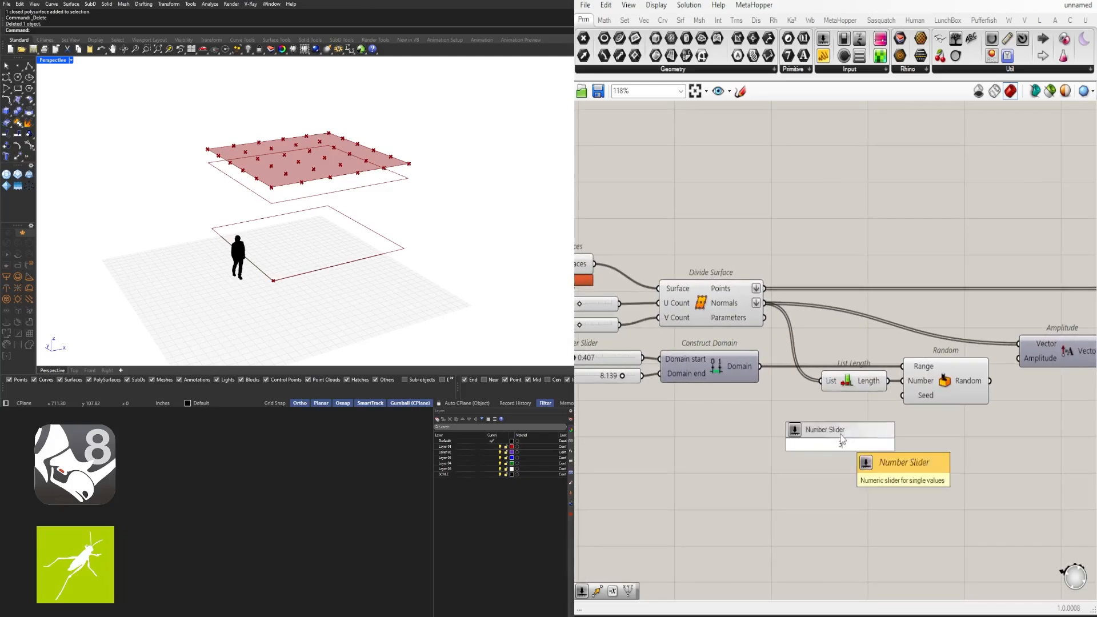
{"action": "key", "text": "Return"}
{"action": "left_click_drag", "start_coordinate": [808, 452], "coordinate": [791, 414]}
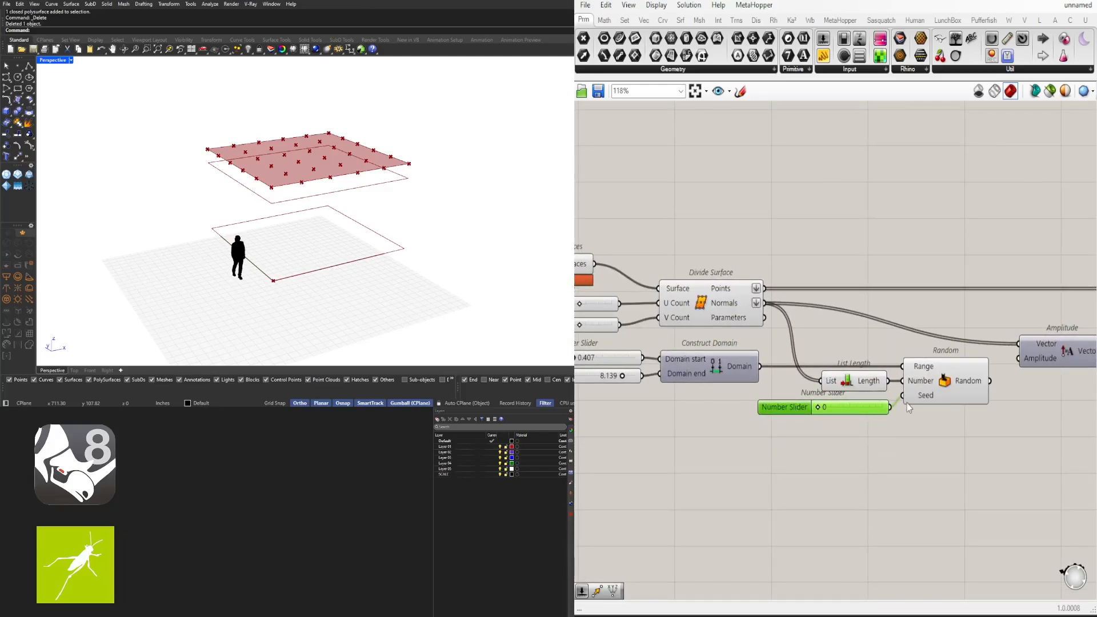
{"action": "right_click_drag", "start_coordinate": [1014, 367], "coordinate": [755, 376]}
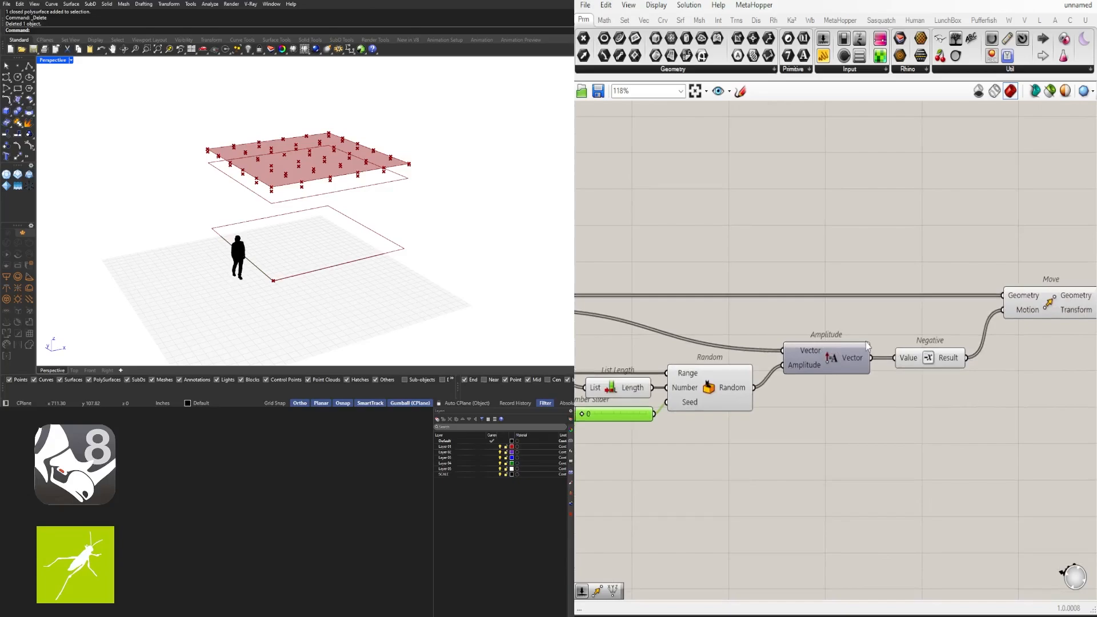
Check the moved points' heights, then shift the upstream components right and down to make room
{"action": "left_click", "coordinate": [1051, 303]}
{"action": "right_click_drag", "start_coordinate": [792, 426], "coordinate": [728, 425]}
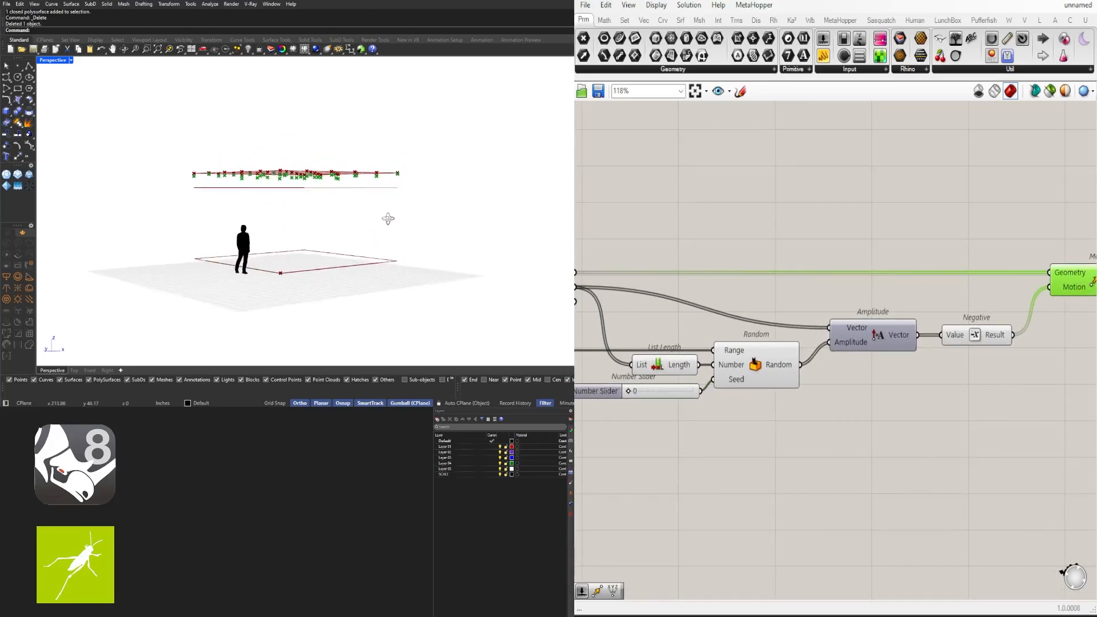
{"action": "left_click", "coordinate": [950, 334]}
{"action": "mouse_move", "coordinate": [366, 178]}
{"action": "right_mouse_down"}
{"action": "mouse_move", "coordinate": [370, 221]}
{"action": "mouse_move", "coordinate": [374, 177]}
{"action": "right_mouse_up"}
{"action": "mouse_move", "coordinate": [251, 257]}
{"action": "right_mouse_down"}
{"action": "mouse_move", "coordinate": [249, 288]}
{"action": "mouse_move", "coordinate": [248, 259]}
{"action": "right_mouse_up"}
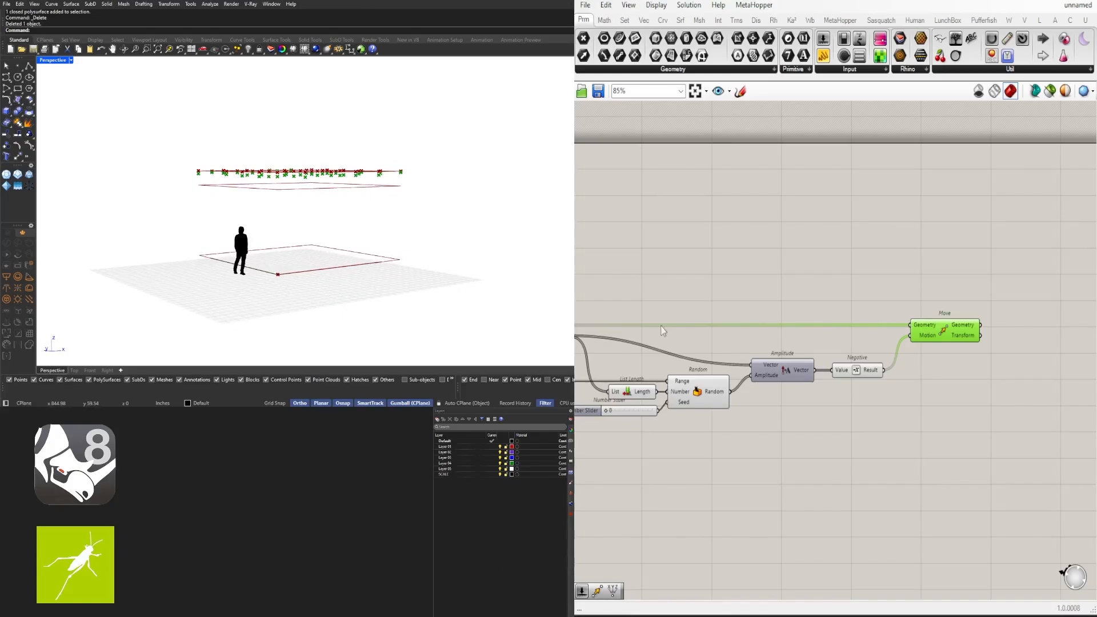
{"action": "scroll", "coordinate": [663, 330], "scroll_direction": "down", "scroll_amount": 5}
{"action": "left_click_drag", "start_coordinate": [1019, 410], "coordinate": [747, 338]}
{"action": "scroll", "coordinate": [777, 329], "scroll_direction": "up", "scroll_amount": 4}
{"action": "left_click_drag", "start_coordinate": [806, 357], "coordinate": [876, 399]}
{"action": "left_click", "coordinate": [736, 344]}
{"action": "right_click_drag", "start_coordinate": [734, 343], "coordinate": [974, 310]}
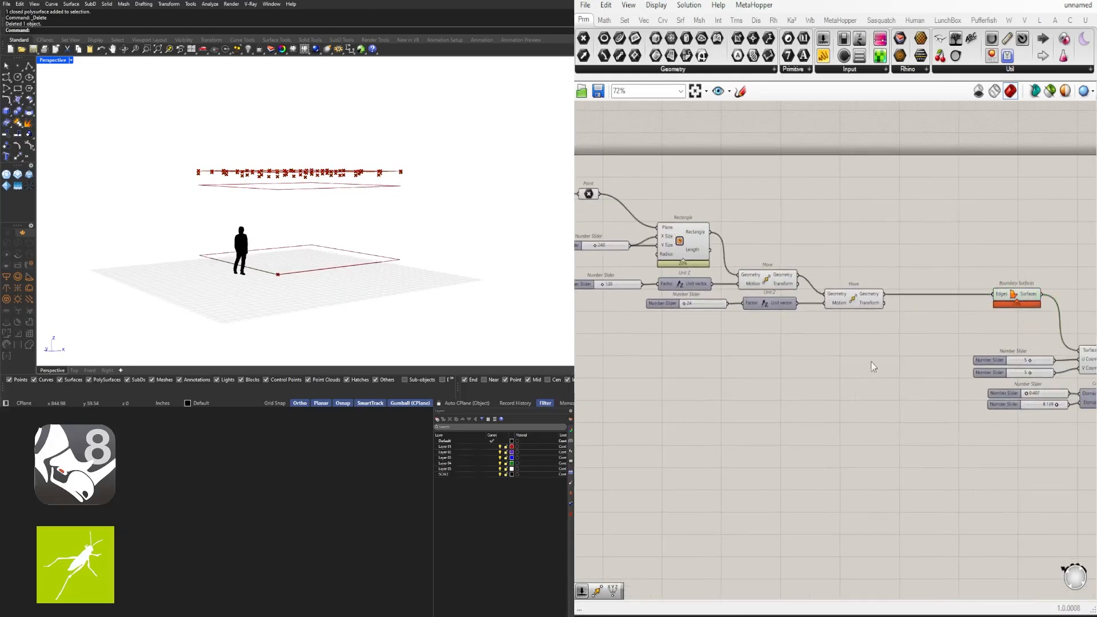
Copy the slider, Unit Z and Move chain below and delete the copied slider
{"action": "left_click_drag", "start_coordinate": [888, 352], "coordinate": [653, 305]}
{"action": "scroll", "coordinate": [825, 300], "scroll_direction": "up", "scroll_amount": 2}
{"action": "left_click_drag", "start_coordinate": [872, 306], "coordinate": [972, 335], "text": "alt"}
{"action": "left_click", "coordinate": [752, 349]}
{"action": "left_click", "coordinate": [714, 338]}
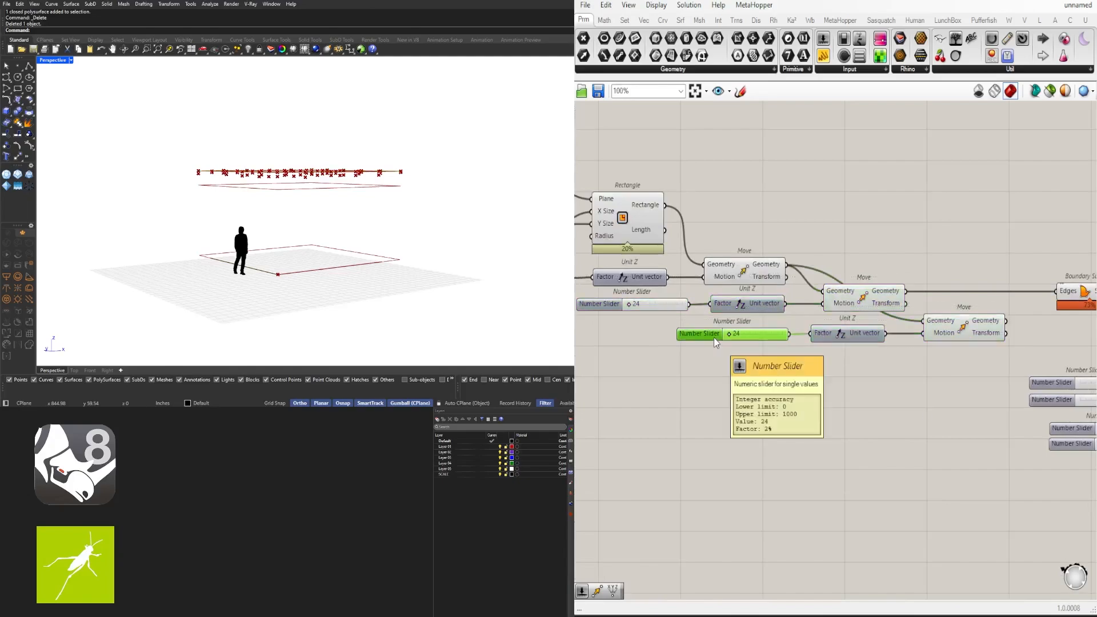
{"action": "key", "text": "Delete"}
Add a new 6.5 slider and wire it into the copied Unit Z
{"action": "double_click", "coordinate": [715, 338]}
{"action": "type", "text": "6.5"}
{"action": "key", "text": "Return"}
{"action": "scroll", "coordinate": [784, 334], "scroll_direction": "up", "scroll_amount": 2}
{"action": "left_click_drag", "start_coordinate": [764, 338], "coordinate": [823, 335]}
{"action": "left_click_drag", "start_coordinate": [651, 337], "coordinate": [675, 335]}
{"action": "right_click_drag", "start_coordinate": [882, 338], "coordinate": [712, 342]}
{"action": "scroll", "coordinate": [994, 281], "scroll_direction": "down", "scroll_amount": 3}
Shift the Move and Boundary Surfaces components right to free space
{"action": "left_click", "coordinate": [901, 308]}
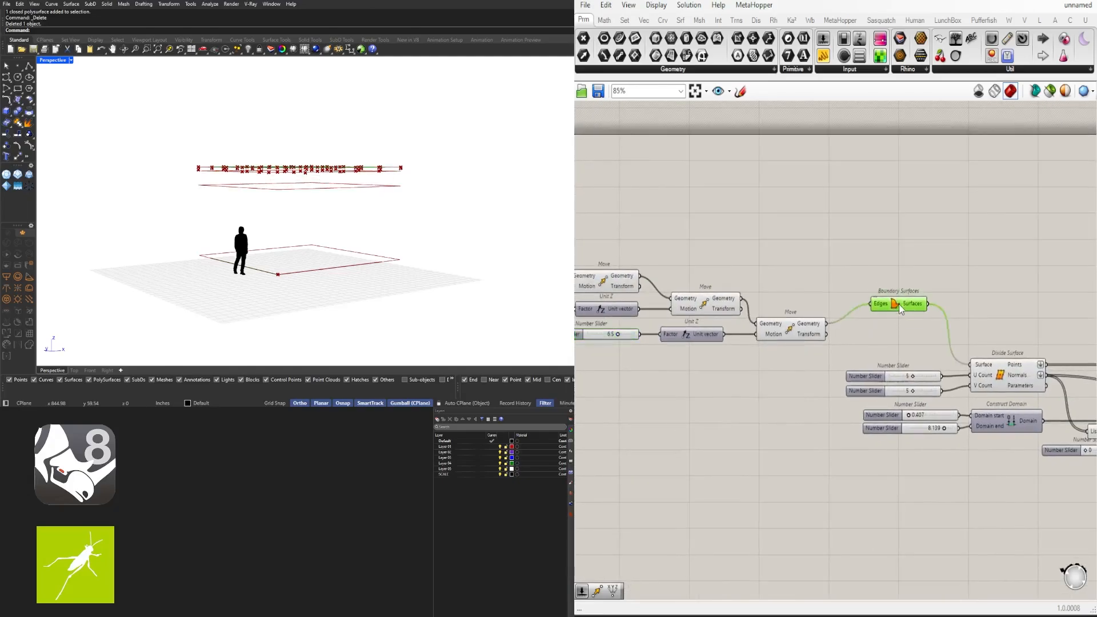
{"action": "right_click_drag", "start_coordinate": [856, 356], "coordinate": [964, 336]}
{"action": "scroll", "coordinate": [786, 319], "scroll_direction": "down", "scroll_amount": 2}
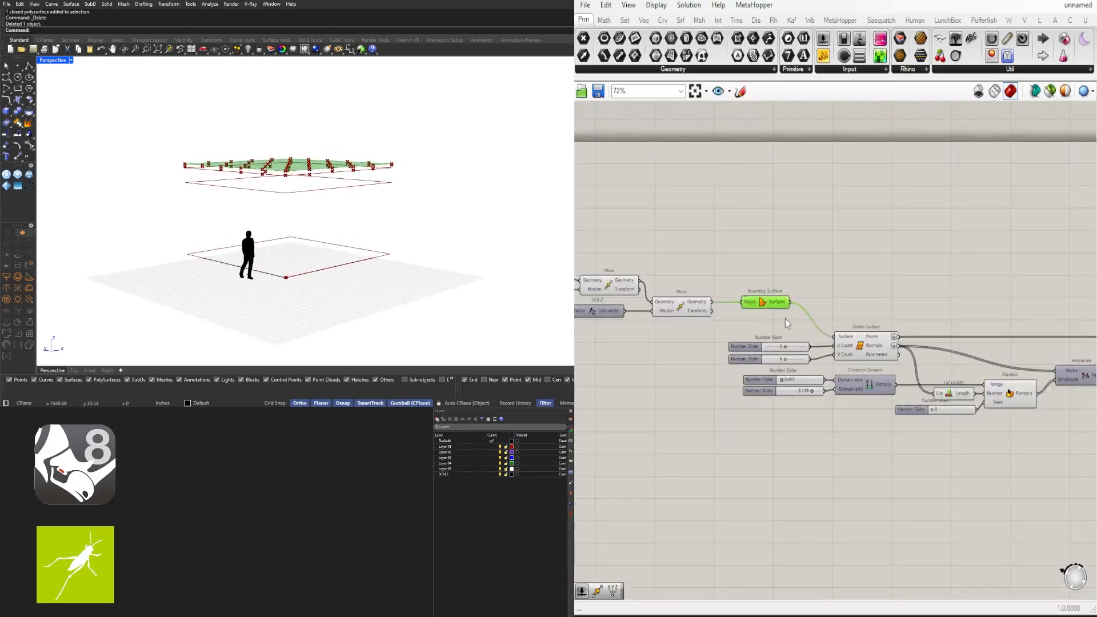
{"action": "left_click_drag", "start_coordinate": [807, 333], "coordinate": [665, 297]}
{"action": "left_click_drag", "start_coordinate": [743, 359], "coordinate": [732, 355]}
{"action": "left_click_drag", "start_coordinate": [681, 314], "coordinate": [702, 314]}
{"action": "right_click_drag", "start_coordinate": [651, 334], "coordinate": [710, 332]}
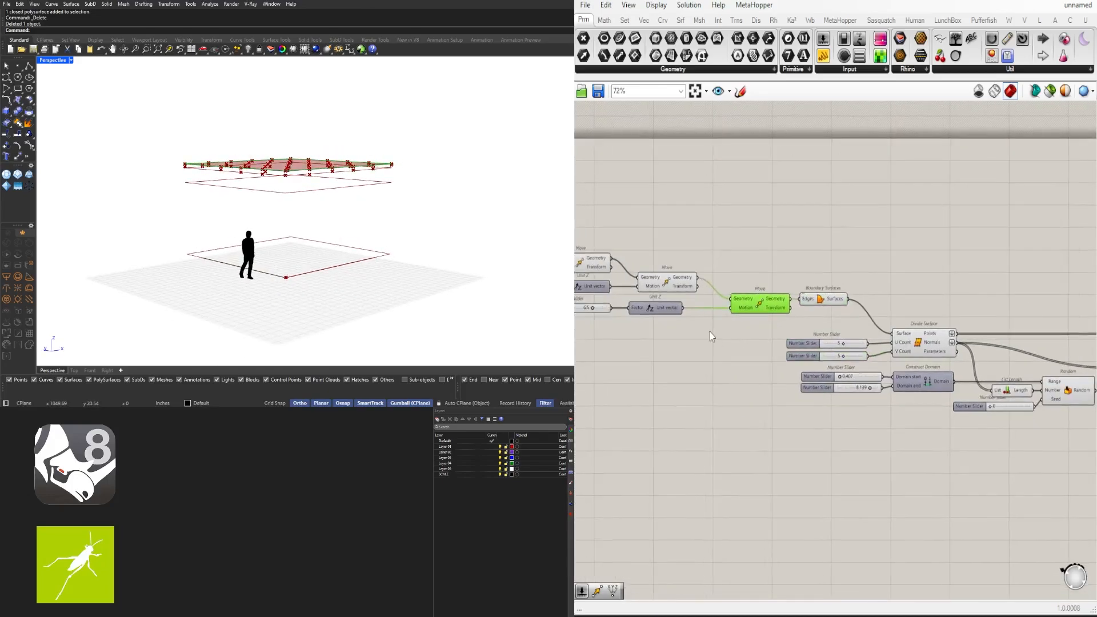
Insert a Negative component between Unit Z and Move so the vector points downward
{"action": "type", "text": "neg"}
{"action": "key", "text": "Return"}
{"action": "scroll", "coordinate": [710, 329], "scroll_direction": "up", "scroll_amount": 3}
{"action": "right_click_drag", "start_coordinate": [892, 331], "coordinate": [666, 346]}
{"action": "left_click_drag", "start_coordinate": [808, 331], "coordinate": [743, 299]}
{"action": "left_click", "coordinate": [697, 346]}
{"action": "right_click_drag", "start_coordinate": [607, 345], "coordinate": [740, 333]}
{"action": "left_click_drag", "start_coordinate": [705, 292], "coordinate": [717, 324]}
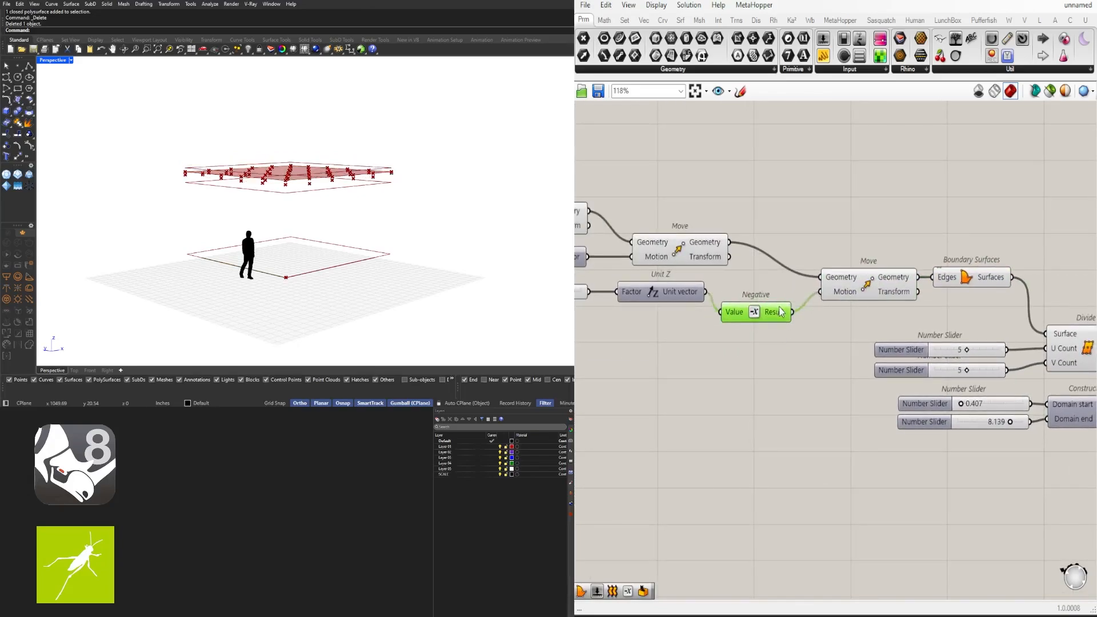
{"action": "left_click_drag", "start_coordinate": [783, 288], "coordinate": [781, 288]}
{"action": "right_click_drag", "start_coordinate": [889, 312], "coordinate": [781, 324]}
Turn off Preview for the Move and Divide Surface components
{"action": "left_click", "coordinate": [763, 296]}
{"action": "middle_click", "coordinate": [742, 244]}
{"action": "left_click", "coordinate": [775, 208]}
{"action": "right_click_drag", "start_coordinate": [554, 166], "coordinate": [458, 502]}
{"action": "scroll", "coordinate": [1008, 329], "scroll_direction": "down", "scroll_amount": 2}
{"action": "right_click_drag", "start_coordinate": [1008, 330], "coordinate": [807, 338]}
{"action": "left_click", "coordinate": [798, 349]}
{"action": "middle_click", "coordinate": [797, 346]}
{"action": "left_click", "coordinate": [828, 308]}
Orbit the model to inspect the downward-shifted points
{"action": "right_click_drag", "start_coordinate": [326, 246], "coordinate": [334, 223]}
{"action": "scroll", "coordinate": [813, 311], "scroll_direction": "down", "scroll_amount": 1}
{"action": "scroll", "coordinate": [813, 311], "scroll_direction": "up", "scroll_amount": 1}
{"action": "right_click_drag", "start_coordinate": [971, 315], "coordinate": [692, 327]}
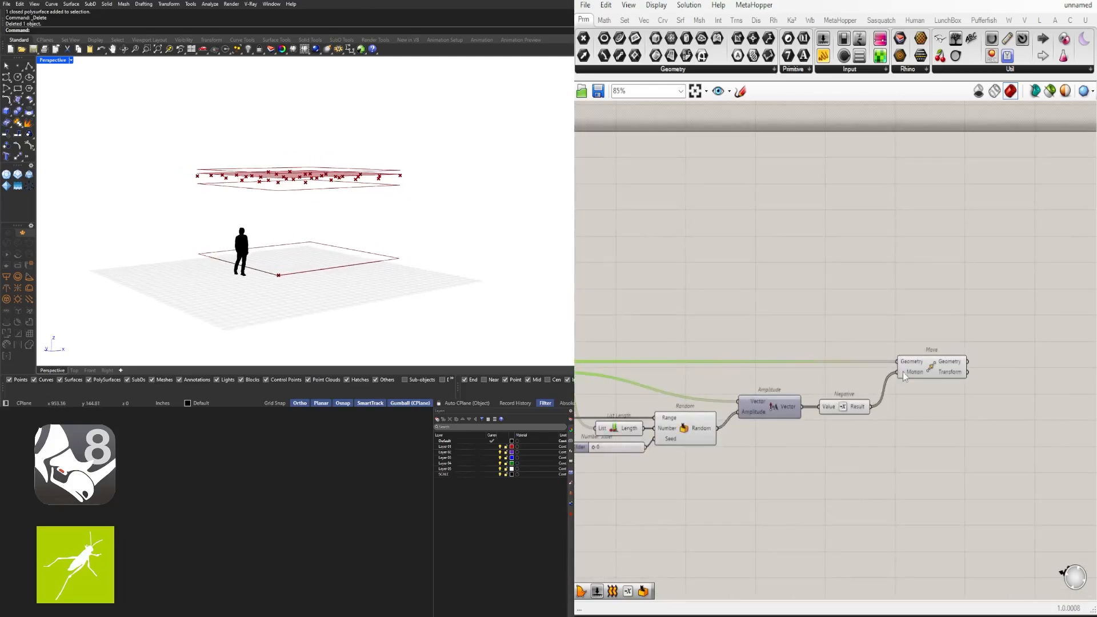
{"action": "left_click", "coordinate": [931, 367]}
{"action": "mouse_move", "coordinate": [354, 236]}
{"action": "right_mouse_down"}
{"action": "mouse_move", "coordinate": [360, 251]}
{"action": "mouse_move", "coordinate": [360, 240]}
{"action": "right_mouse_up"}
{"action": "right_click_drag", "start_coordinate": [598, 443], "coordinate": [865, 426]}
Set the Domain start slider to 0 and the Domain end to 10
{"action": "scroll", "coordinate": [713, 400], "scroll_direction": "up", "scroll_amount": 5}
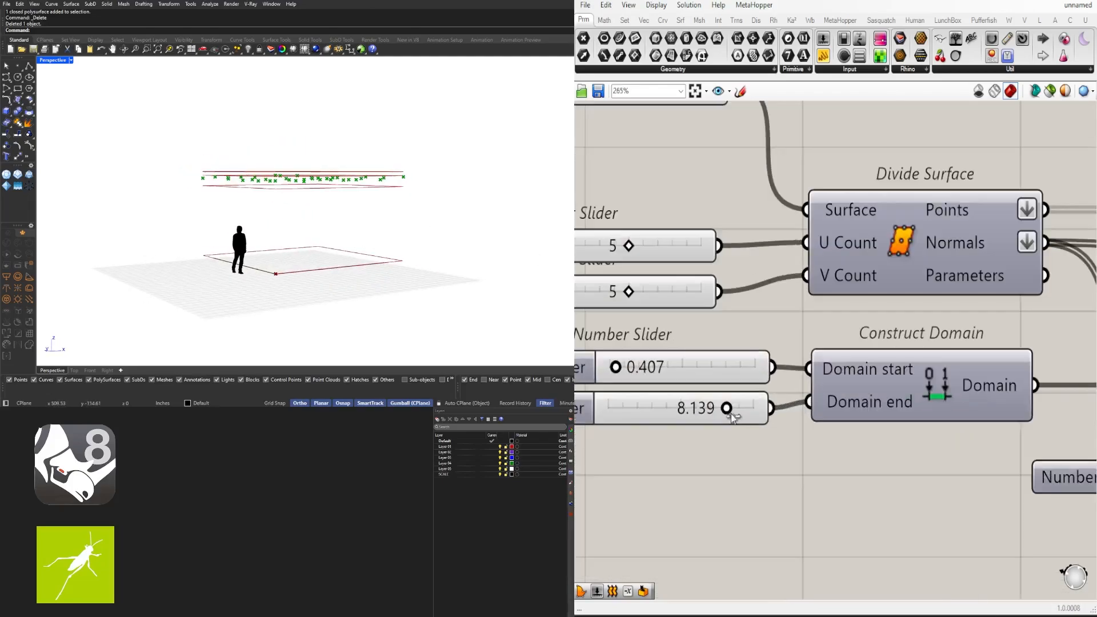
{"action": "left_click_drag", "start_coordinate": [728, 411], "coordinate": [765, 412]}
{"action": "right_click_drag", "start_coordinate": [669, 391], "coordinate": [727, 391]}
{"action": "scroll", "coordinate": [726, 390], "scroll_direction": "up", "scroll_amount": 3}
{"action": "left_click_drag", "start_coordinate": [743, 351], "coordinate": [733, 350]}
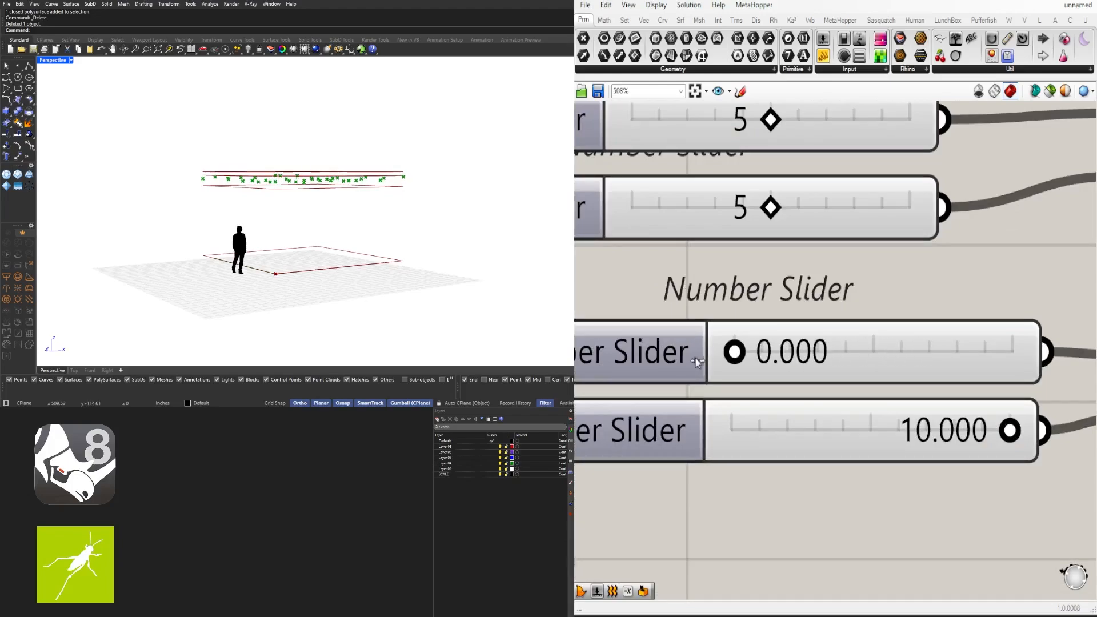
{"action": "scroll", "coordinate": [695, 358], "scroll_direction": "down", "scroll_amount": 6}
{"action": "scroll", "coordinate": [715, 394], "scroll_direction": "up", "scroll_amount": 2}
Raise the Domain end slider's maximum to 36 and set it to about 16.85
{"action": "double_click", "coordinate": [720, 395]}
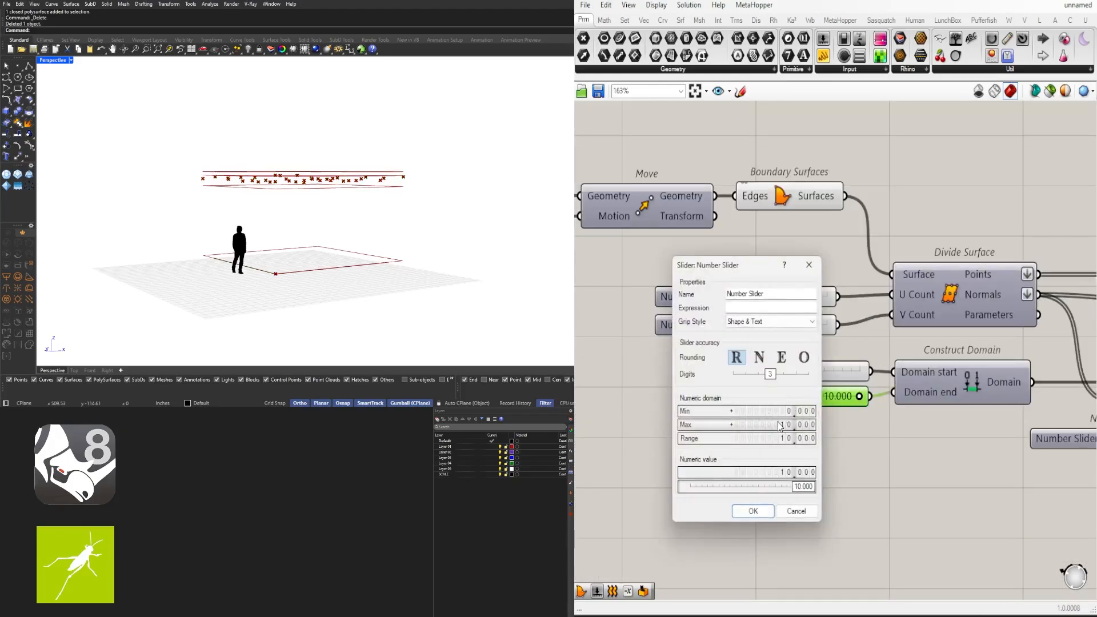
{"action": "type", "text": "36"}
{"action": "left_click", "coordinate": [756, 512]}
{"action": "mouse_move", "coordinate": [796, 397]}
{"action": "left_mouse_down"}
{"action": "mouse_move", "coordinate": [814, 396]}
{"action": "mouse_move", "coordinate": [811, 406]}
{"action": "left_mouse_up"}
{"action": "mouse_move", "coordinate": [407, 253]}
{"action": "right_mouse_down"}
{"action": "mouse_move", "coordinate": [409, 230]}
{"action": "mouse_move", "coordinate": [397, 258]}
{"action": "right_mouse_up"}
{"action": "scroll", "coordinate": [933, 286], "scroll_direction": "down", "scroll_amount": 5}
{"action": "right_click_drag", "start_coordinate": [1006, 280], "coordinate": [648, 351]}
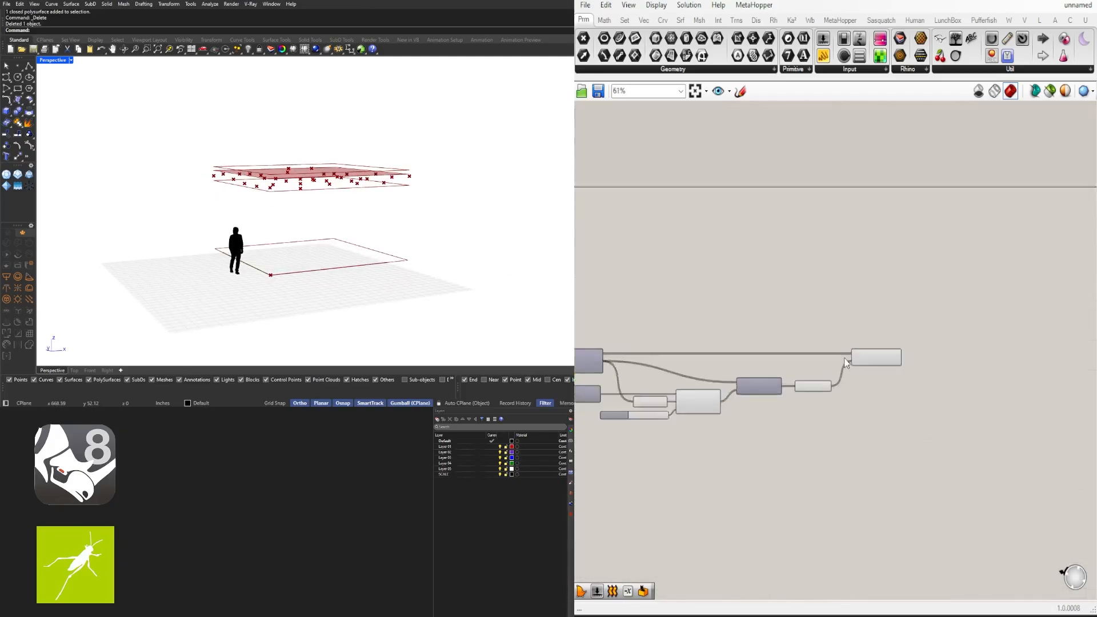
Place a +1 Addition component and a Surface From Points component after the last Move
{"action": "scroll", "coordinate": [846, 355], "scroll_direction": "up", "scroll_amount": 1}
{"action": "right_click_drag", "start_coordinate": [863, 345], "coordinate": [772, 355]}
{"action": "left_click", "coordinate": [786, 367]}
{"action": "type", "text": "surf"}
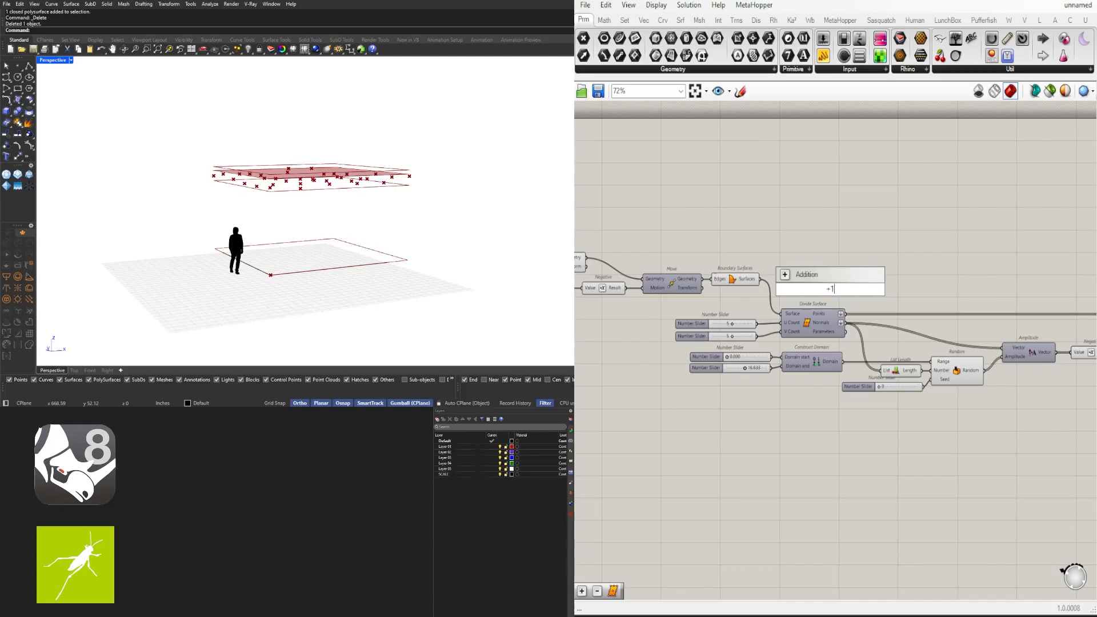
{"action": "key", "text": "Return"}
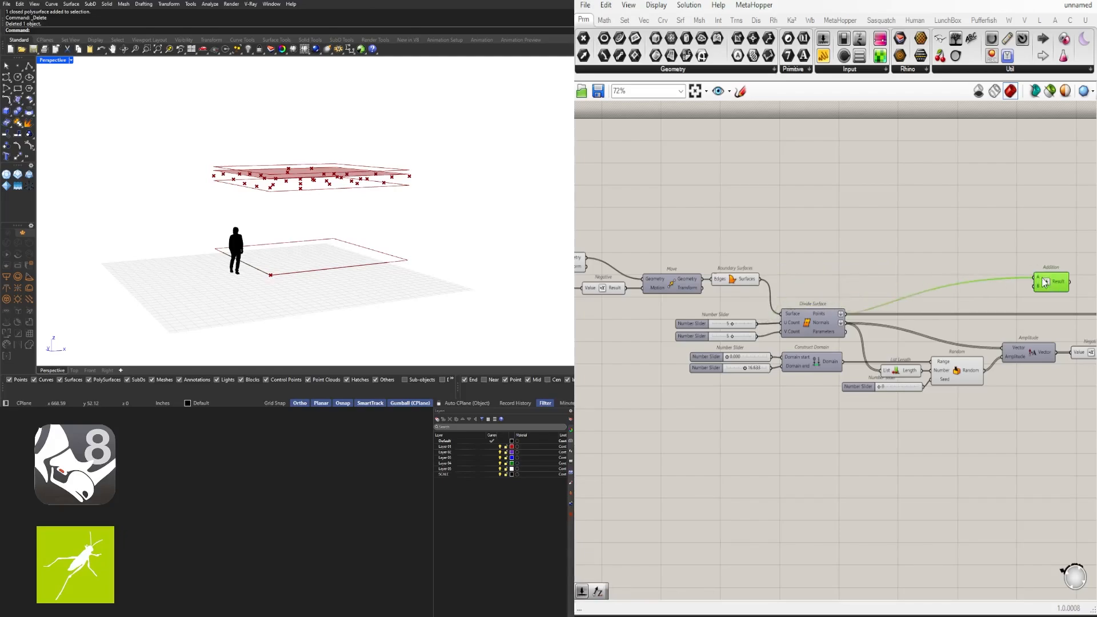
{"action": "right_click_drag", "start_coordinate": [1045, 283], "coordinate": [796, 301]}
Hide the wire into Addition's A input and place Surface From Points beside Addition
{"action": "right_click", "coordinate": [806, 306]}
{"action": "mouse_move", "coordinate": [909, 341]}
{"action": "left_click", "coordinate": [981, 369]}
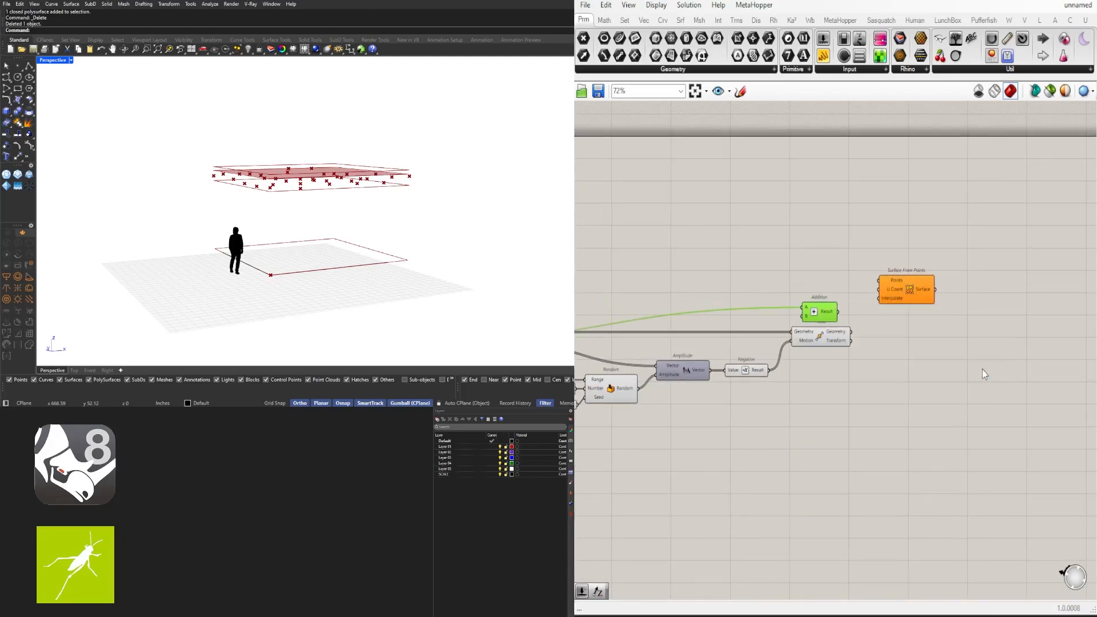
{"action": "scroll", "coordinate": [874, 284], "scroll_direction": "up", "scroll_amount": 2}
{"action": "left_click_drag", "start_coordinate": [912, 296], "coordinate": [929, 316]}
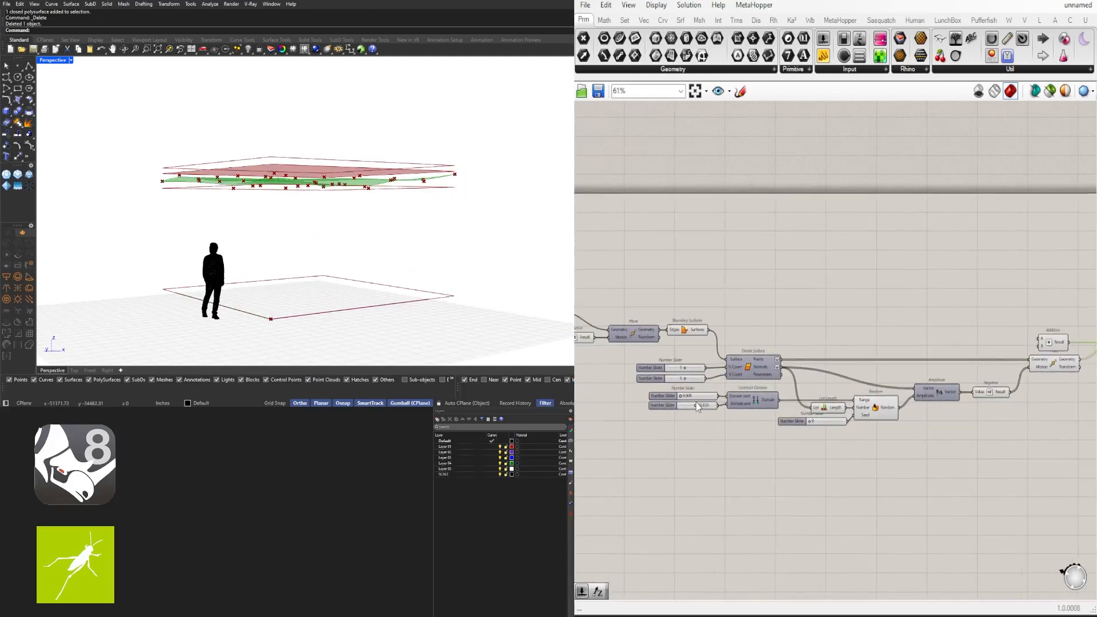
Raise the Domain end to about 26 and set U and V divisions to 10
{"action": "scroll", "coordinate": [696, 402], "scroll_direction": "up", "scroll_amount": 3}
{"action": "left_click_drag", "start_coordinate": [687, 410], "coordinate": [734, 410]}
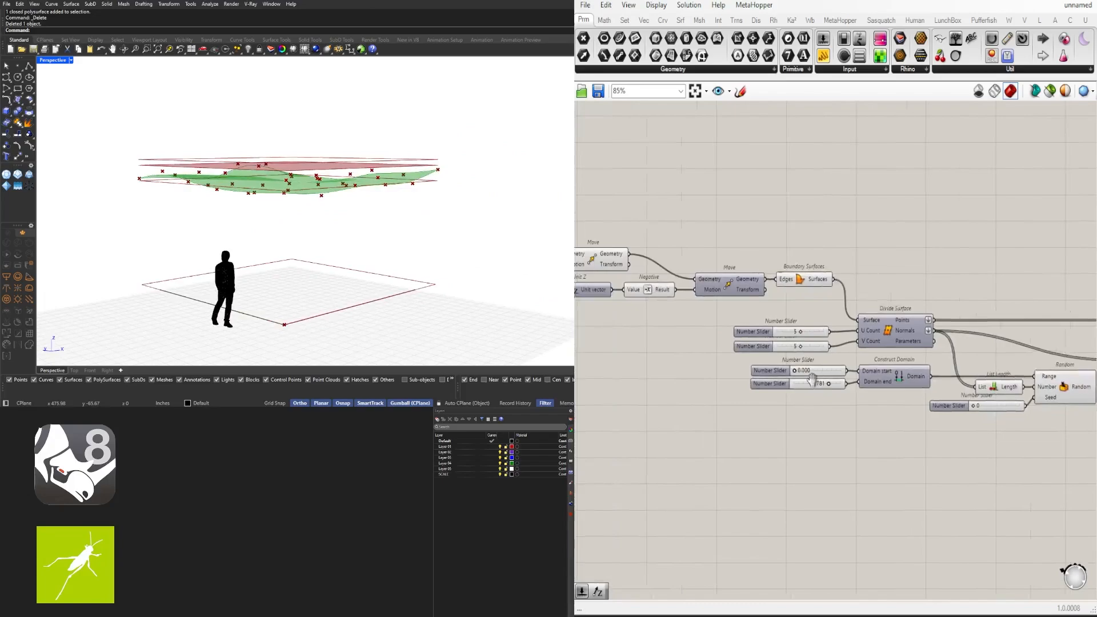
{"action": "scroll", "coordinate": [811, 378], "scroll_direction": "up", "scroll_amount": 4}
{"action": "left_click_drag", "start_coordinate": [808, 335], "coordinate": [881, 337]}
{"action": "left_click_drag", "start_coordinate": [808, 382], "coordinate": [880, 381]}
{"action": "right_click_drag", "start_coordinate": [566, 221], "coordinate": [503, 223]}
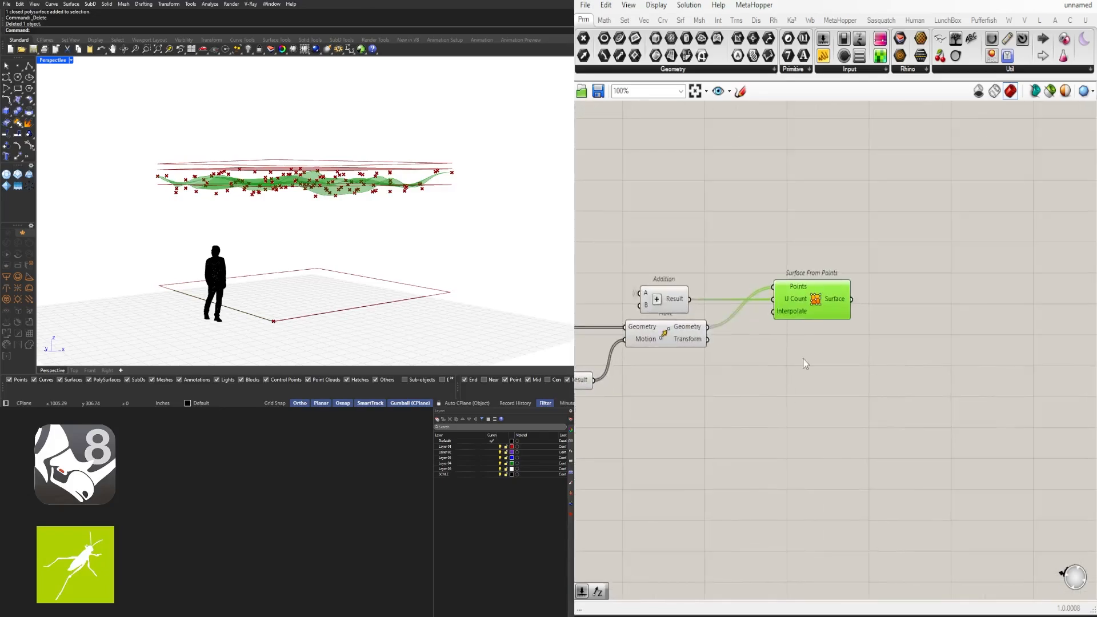
Feed a Number Slider set to 1 into Surface From Points' Interpolate input
{"action": "right_click", "coordinate": [785, 302]}
{"action": "double_click", "coordinate": [648, 399]}
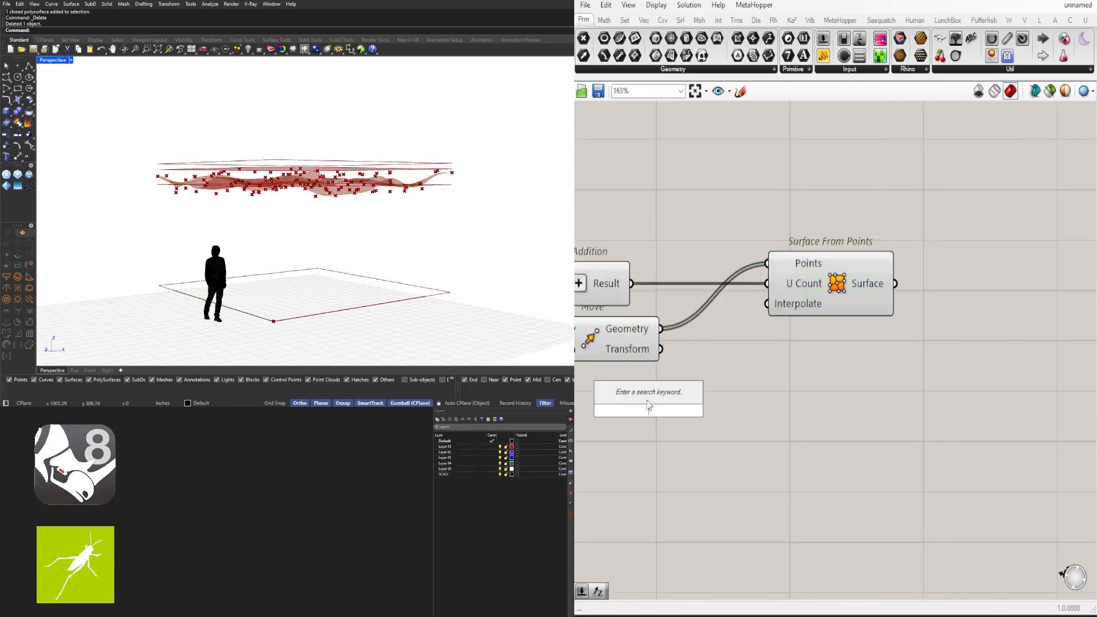
{"action": "key", "text": "Return"}
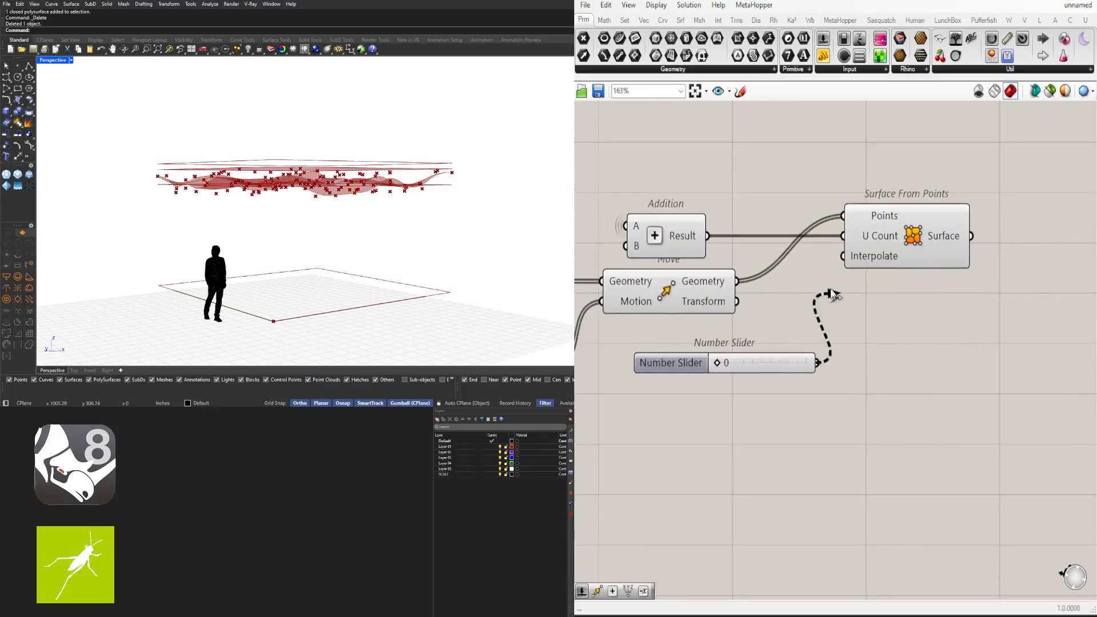
{"action": "scroll", "coordinate": [768, 388], "scroll_direction": "up", "scroll_amount": 3}
{"action": "left_click", "coordinate": [769, 388]}
{"action": "scroll", "coordinate": [768, 389], "scroll_direction": "down", "scroll_amount": 3}
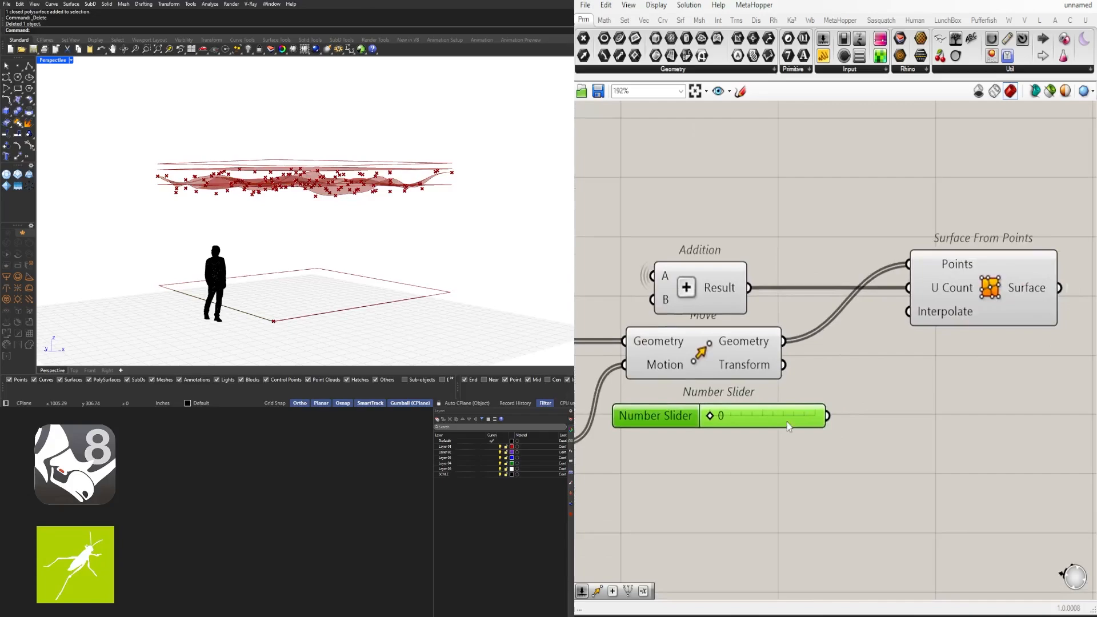
{"action": "left_click_drag", "start_coordinate": [787, 423], "coordinate": [763, 234]}
{"action": "left_click_drag", "start_coordinate": [900, 298], "coordinate": [909, 287]}
{"action": "scroll", "coordinate": [726, 234], "scroll_direction": "up", "scroll_amount": 3}
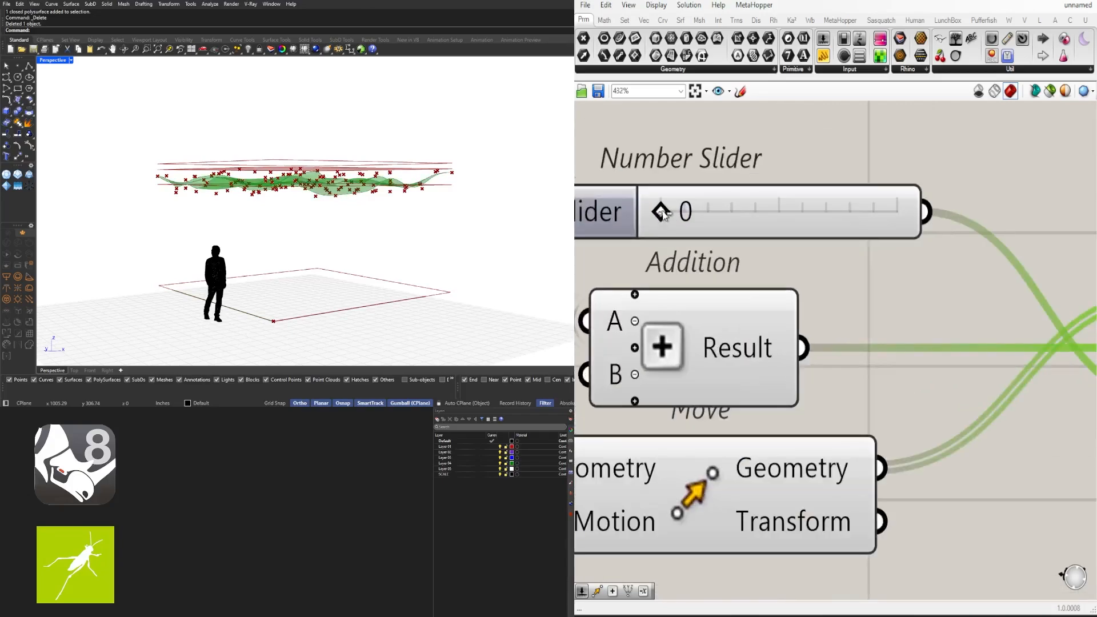
{"action": "left_click_drag", "start_coordinate": [694, 213], "coordinate": [896, 214]}
Lower the Domain end to 23.642 and inspect the wavy surface
{"action": "scroll", "coordinate": [693, 412], "scroll_direction": "down", "scroll_amount": 6}
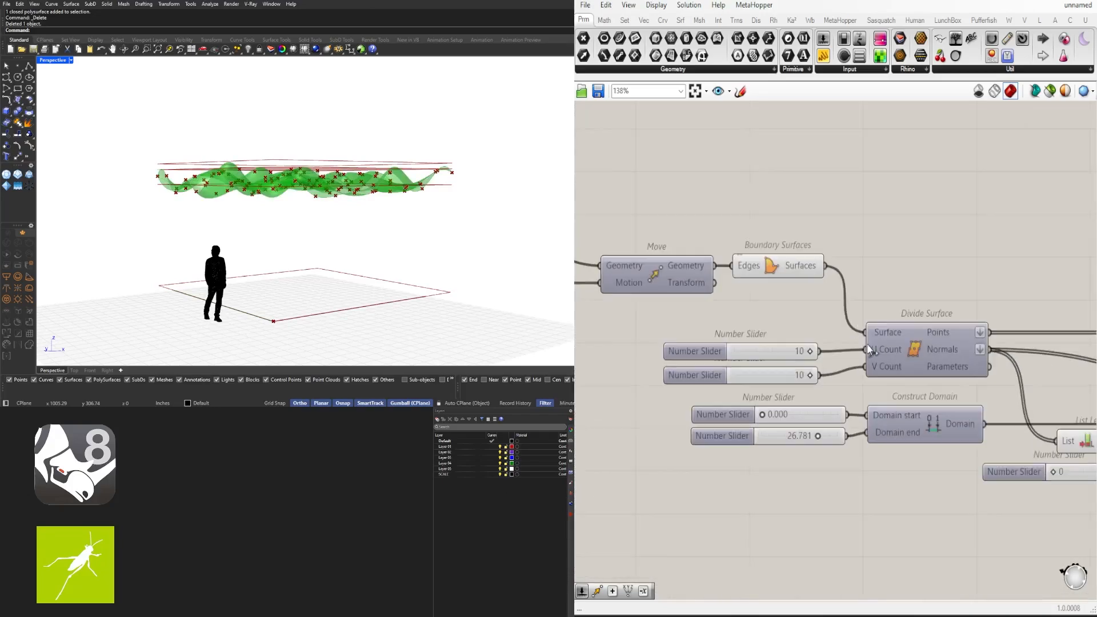
{"action": "scroll", "coordinate": [823, 451], "scroll_direction": "up", "scroll_amount": 5}
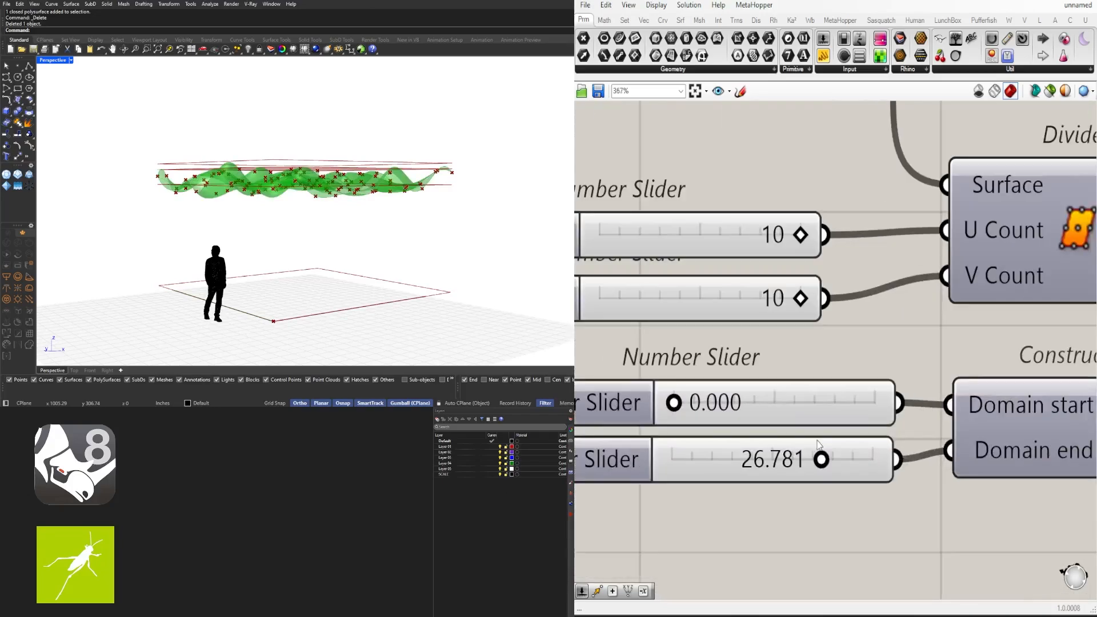
{"action": "left_click_drag", "start_coordinate": [894, 458], "coordinate": [803, 460]}
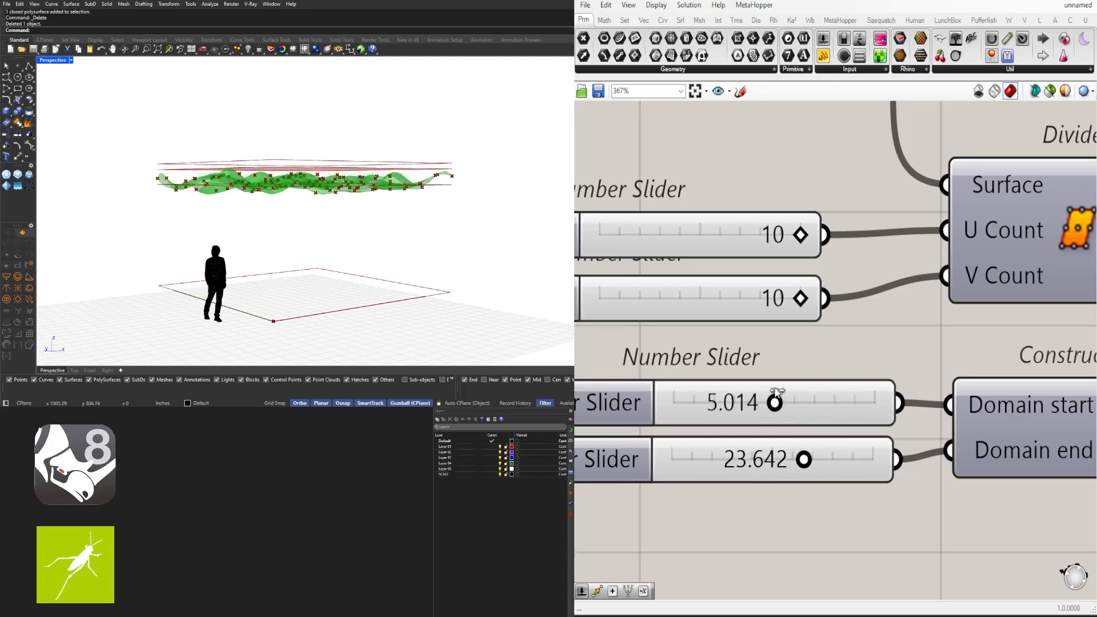
{"action": "right_click_drag", "start_coordinate": [408, 218], "coordinate": [372, 183]}
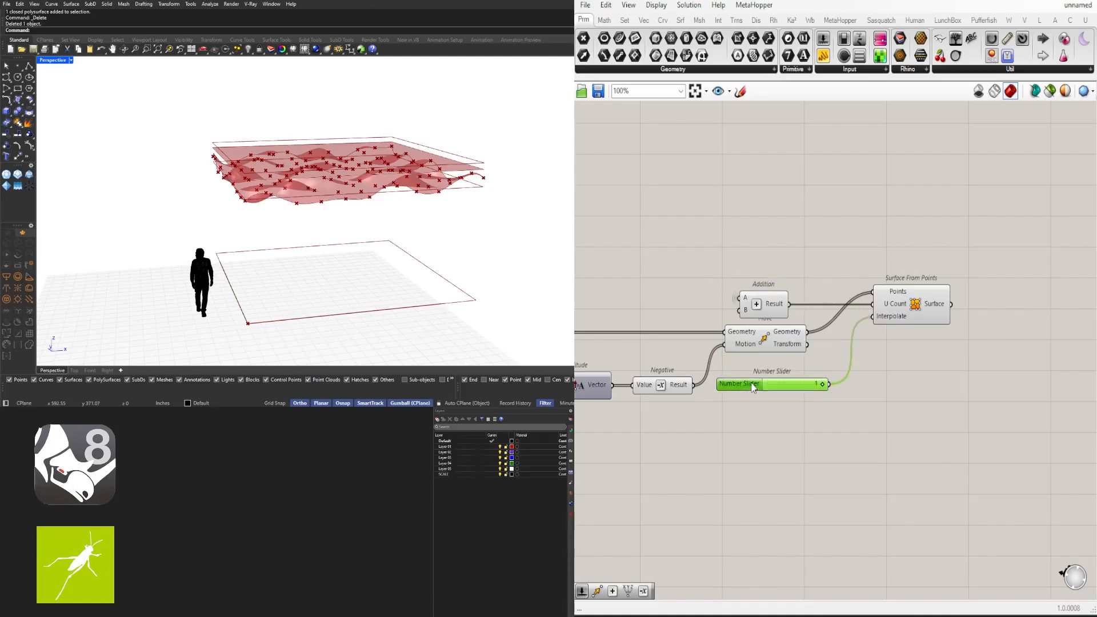
{"action": "left_click", "coordinate": [903, 305]}
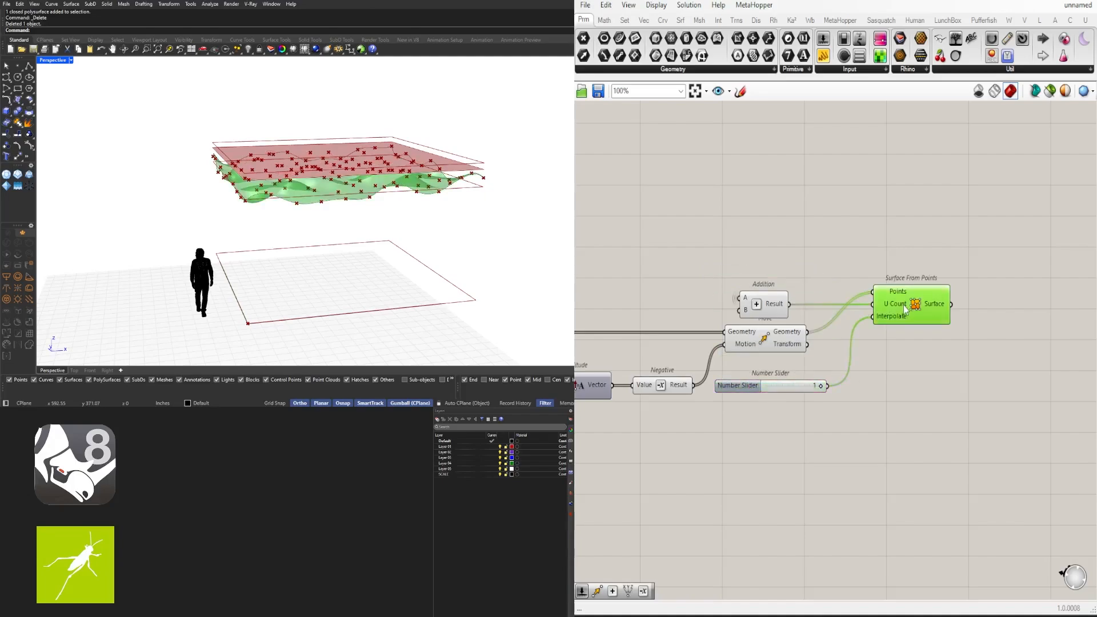
{"action": "left_click", "coordinate": [968, 363]}
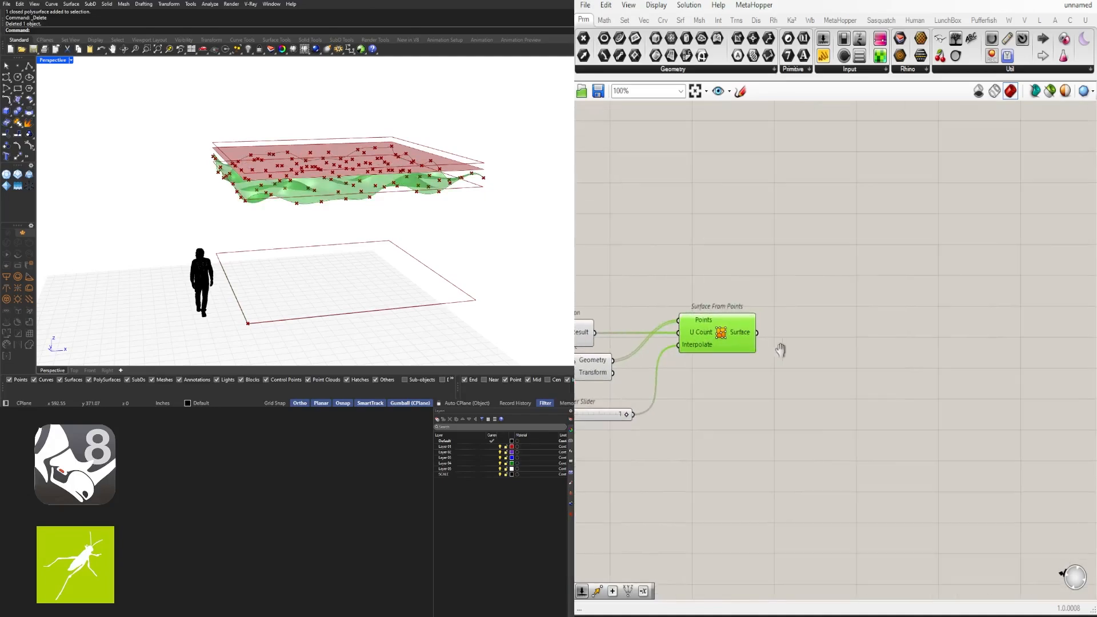
{"action": "right_click_drag", "start_coordinate": [343, 172], "coordinate": [393, 213]}
{"action": "scroll", "coordinate": [697, 331], "scroll_direction": "up", "scroll_amount": 1}
{"action": "right_click_drag", "start_coordinate": [706, 333], "coordinate": [774, 337]}
Add a Project component taking the wavy surface, with a Unit Z direction
{"action": "double_click", "coordinate": [959, 351]}
{"action": "type", "text": "pro"}
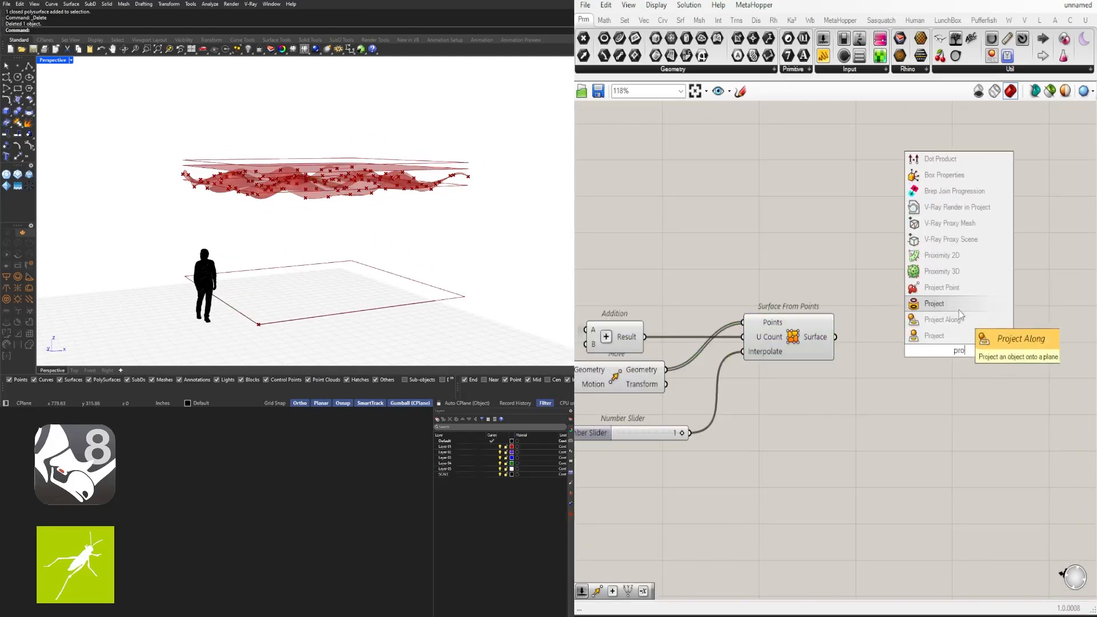
{"action": "left_click", "coordinate": [955, 307]}
{"action": "left_click_drag", "start_coordinate": [836, 337], "coordinate": [918, 336]}
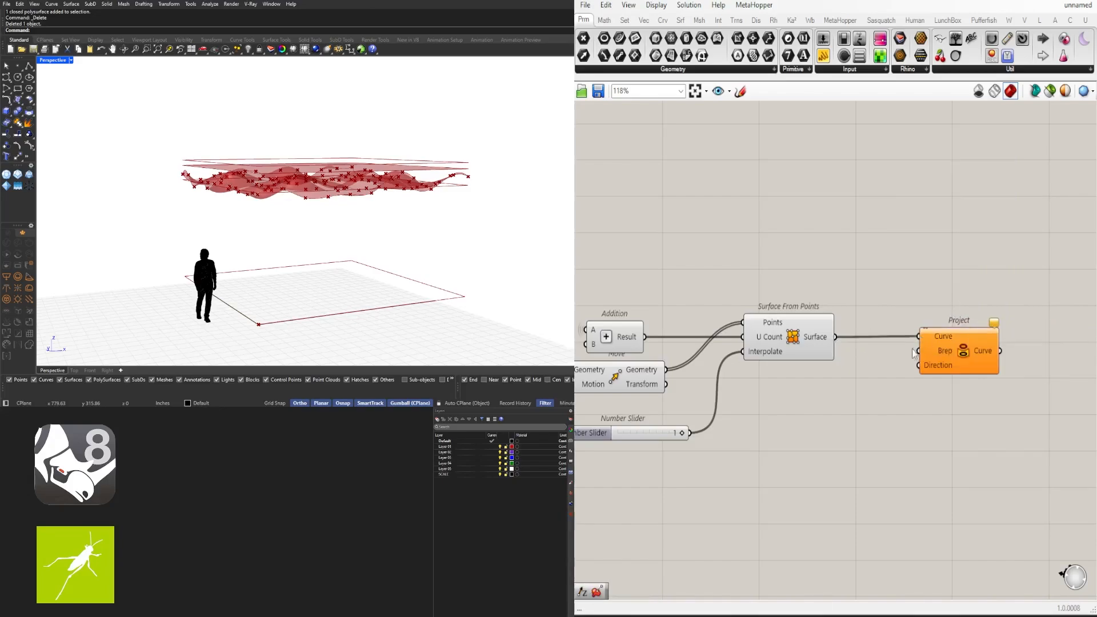
{"action": "type", "text": "z"}
{"action": "left_click", "coordinate": [820, 375]}
{"action": "scroll", "coordinate": [820, 375], "scroll_direction": "up", "scroll_amount": 3}
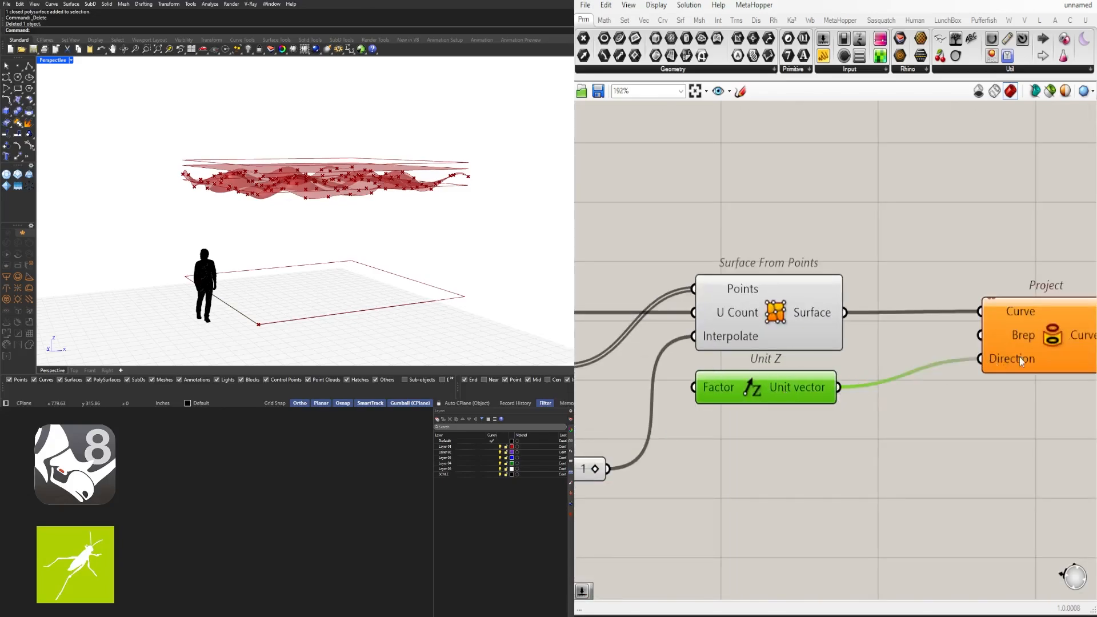
{"action": "left_click_drag", "start_coordinate": [1020, 359], "coordinate": [994, 387]}
{"action": "scroll", "coordinate": [831, 274], "scroll_direction": "down", "scroll_amount": 7}
Duplicate Boundary Surfaces and feed it the raised outline from the second Move
{"action": "right_click_drag", "start_coordinate": [832, 274], "coordinate": [1074, 311]}
{"action": "scroll", "coordinate": [702, 264], "scroll_direction": "up", "scroll_amount": 4}
{"action": "right_click_drag", "start_coordinate": [701, 264], "coordinate": [776, 259]}
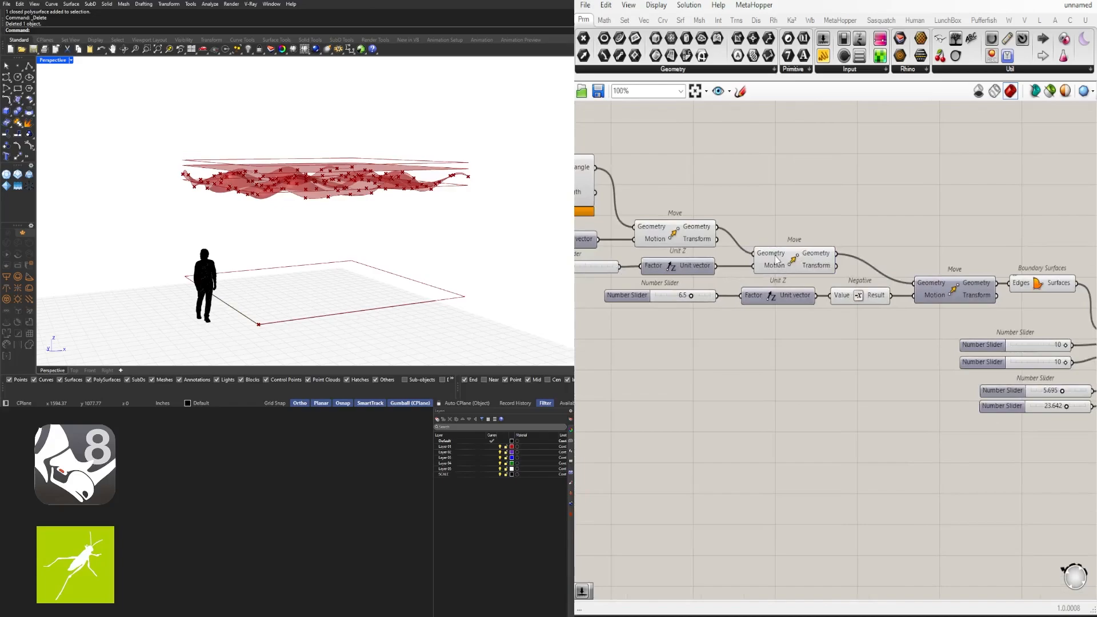
{"action": "left_click", "coordinate": [775, 259]}
{"action": "right_click_drag", "start_coordinate": [881, 224], "coordinate": [789, 240]}
{"action": "left_click", "coordinate": [789, 240]}
{"action": "left_click_drag", "start_coordinate": [950, 302], "coordinate": [950, 264], "text": "alt"}
{"action": "left_click", "coordinate": [691, 277]}
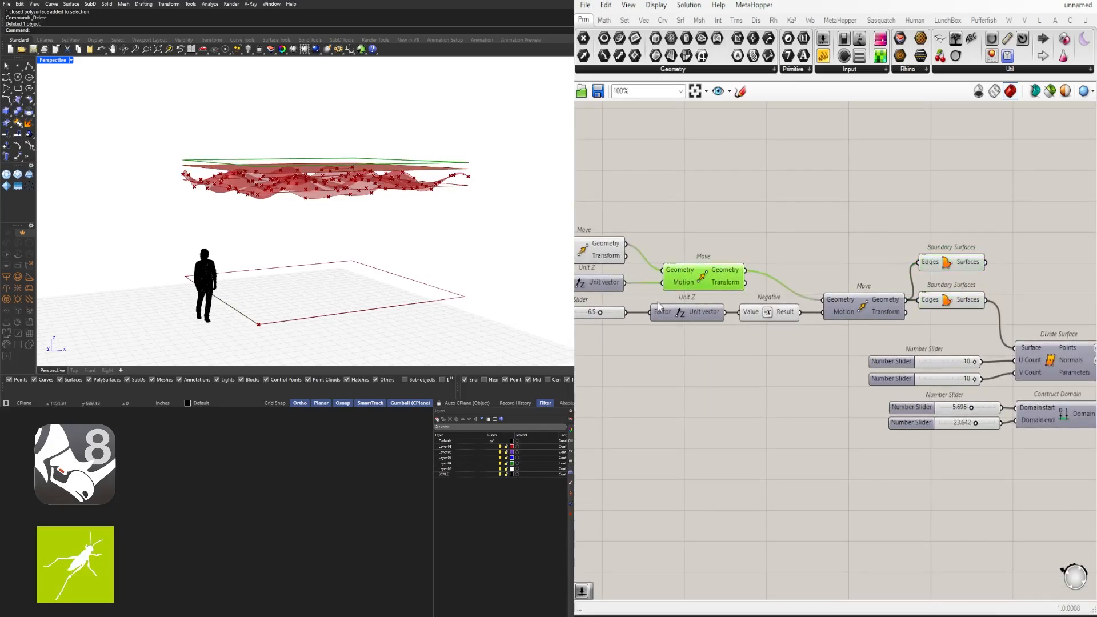
{"action": "left_click_drag", "start_coordinate": [840, 266], "coordinate": [940, 270]}
{"action": "right_click_drag", "start_coordinate": [959, 261], "coordinate": [703, 266]}
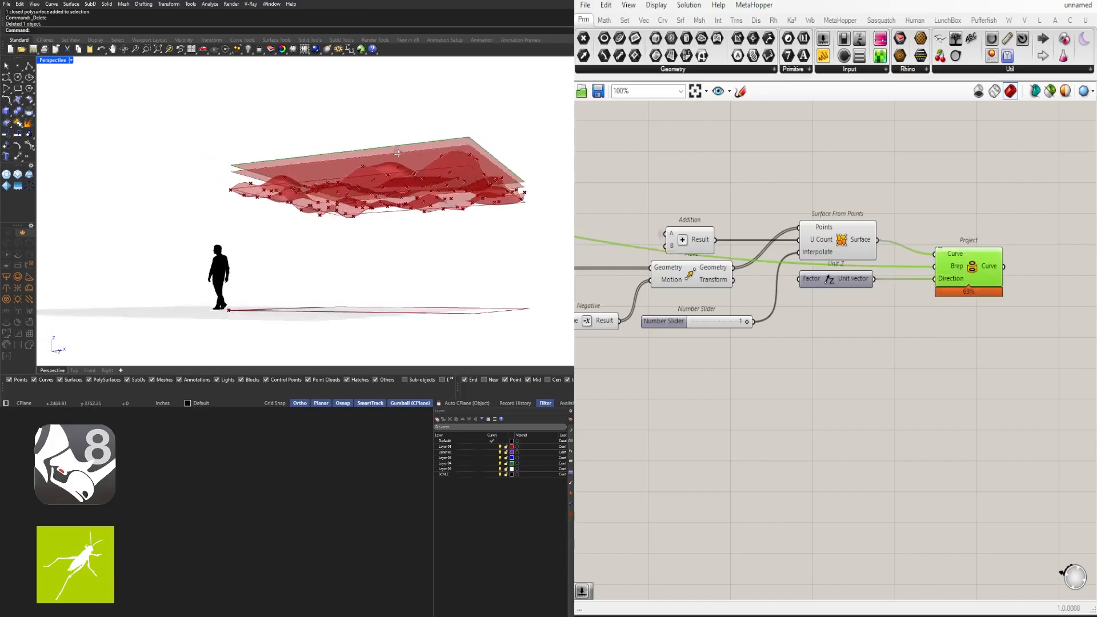
Hide the wire into Project's Brep input and tidy the Project component's position
{"action": "right_click_drag", "start_coordinate": [398, 153], "coordinate": [470, 181]}
{"action": "scroll", "coordinate": [928, 299], "scroll_direction": "up", "scroll_amount": 4}
{"action": "right_click", "coordinate": [984, 232]}
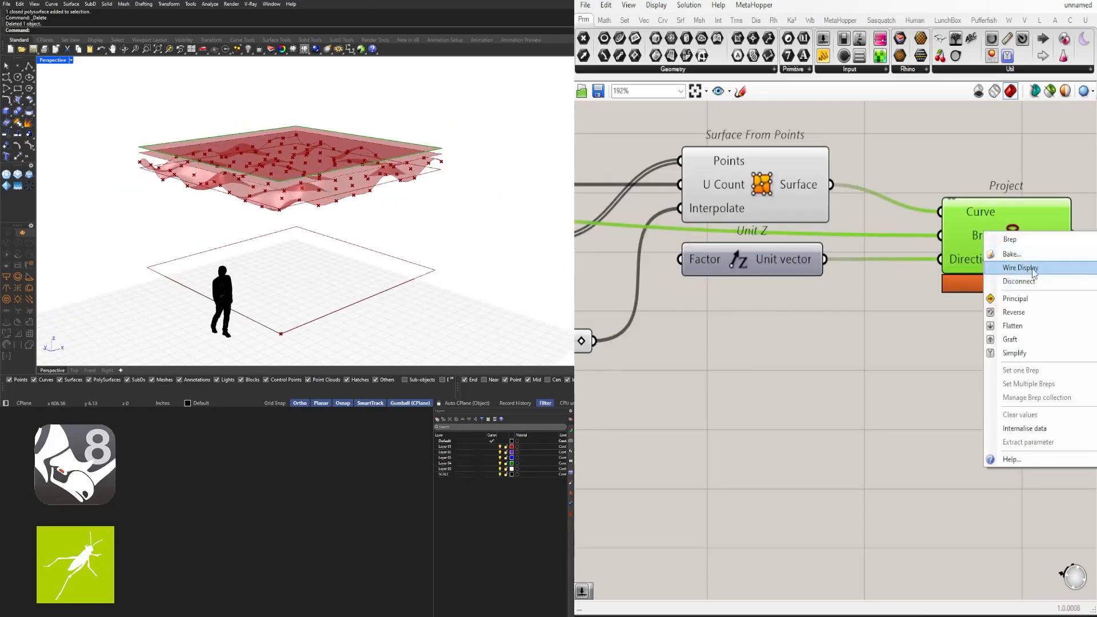
{"action": "left_click", "coordinate": [1094, 294]}
{"action": "left_click", "coordinate": [965, 330]}
{"action": "scroll", "coordinate": [966, 333], "scroll_direction": "down", "scroll_amount": 2}
{"action": "left_click_drag", "start_coordinate": [890, 273], "coordinate": [854, 274]}
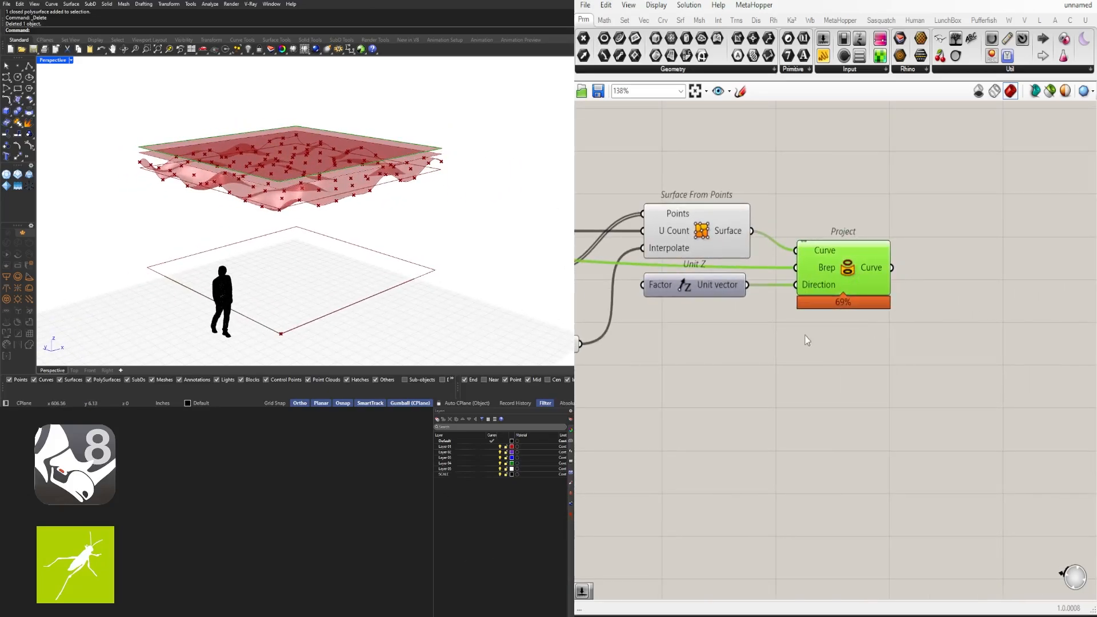
{"action": "left_click", "coordinate": [805, 337]}
{"action": "left_click", "coordinate": [850, 273]}
{"action": "right_click_drag", "start_coordinate": [948, 276], "coordinate": [963, 362]}
{"action": "left_click", "coordinate": [1010, 330]}
{"action": "right_click_drag", "start_coordinate": [1013, 329], "coordinate": [932, 328]}
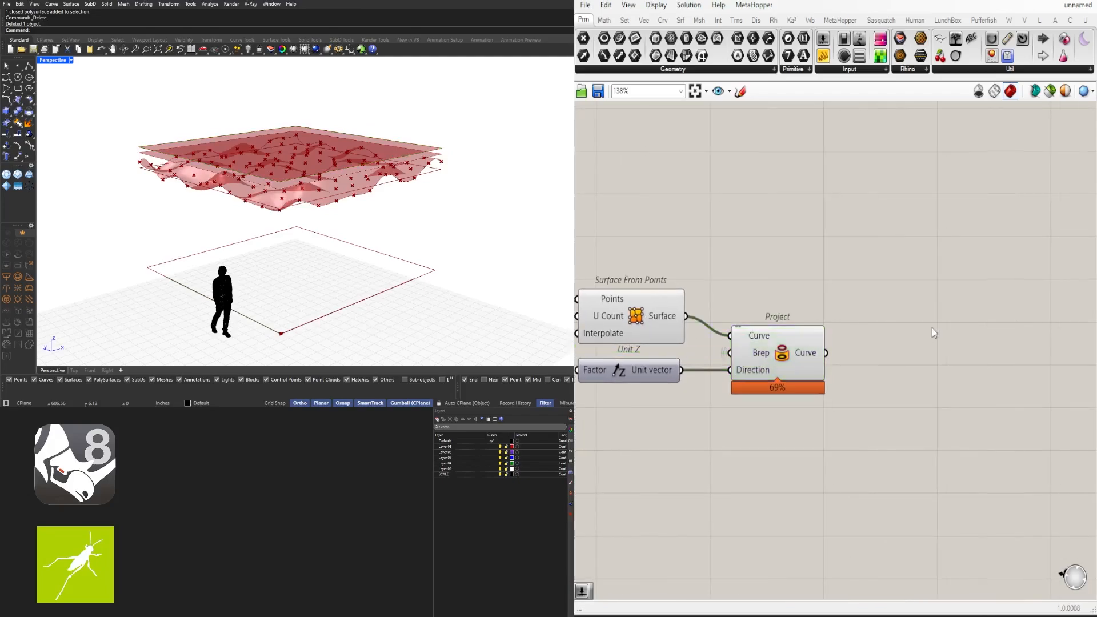
Add a Loft fed by the wavy surface and projected outline, with its Curves input flattened
{"action": "type", "text": "loft"}
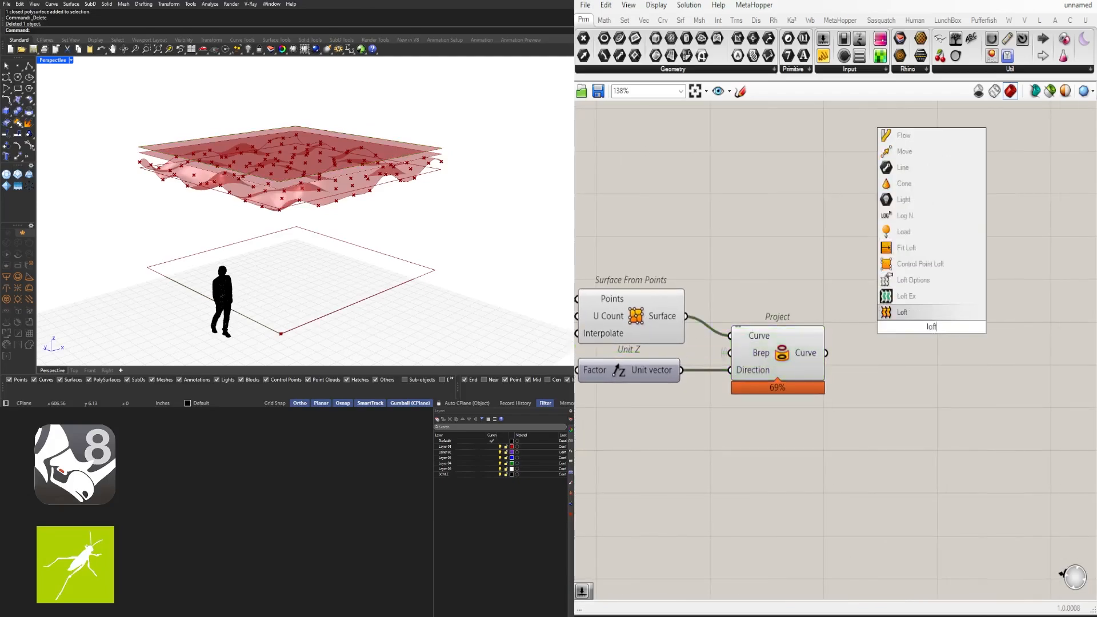
{"action": "left_click", "coordinate": [902, 312]}
{"action": "left_click_drag", "start_coordinate": [686, 316], "coordinate": [892, 309]}
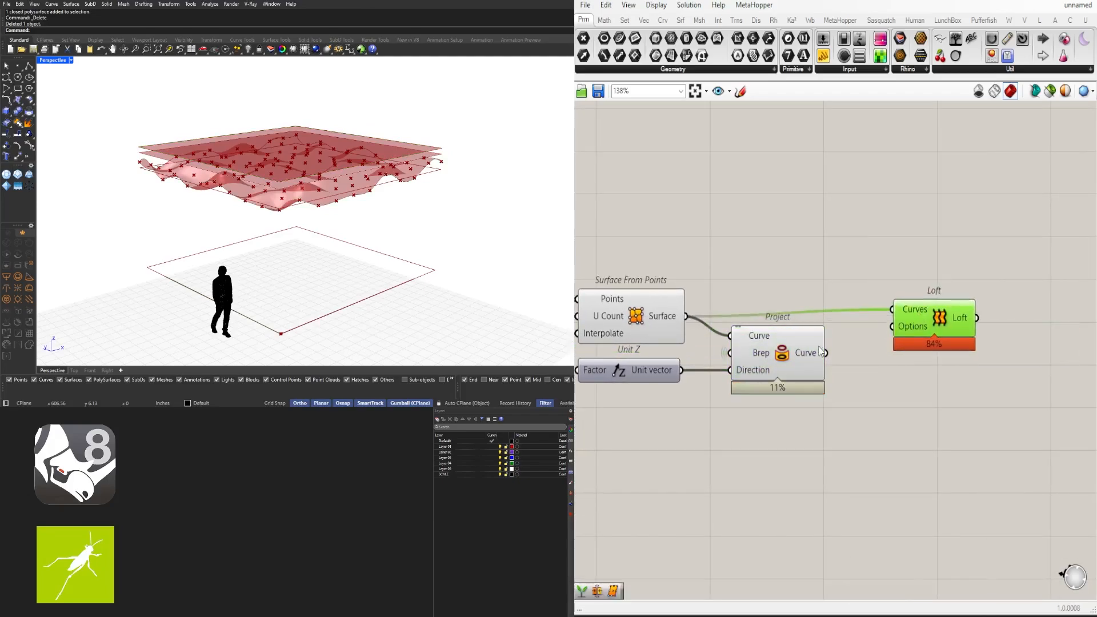
{"action": "right_click", "coordinate": [911, 319]}
{"action": "left_click", "coordinate": [964, 410]}
{"action": "right_click_drag", "start_coordinate": [360, 240], "coordinate": [423, 210]}
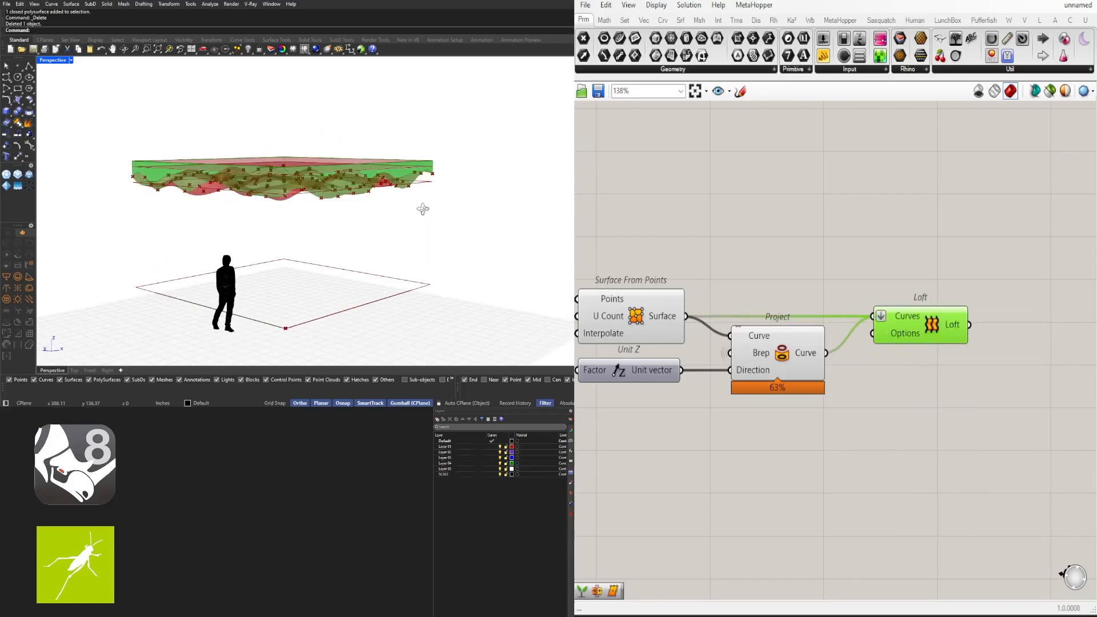
{"action": "left_click", "coordinate": [942, 346]}
Join the loft result with a Brep Join component, flattening its Breps input
{"action": "scroll", "coordinate": [941, 353], "scroll_direction": "down", "scroll_amount": 2}
{"action": "double_click", "coordinate": [939, 363]}
{"action": "type", "text": "join"}
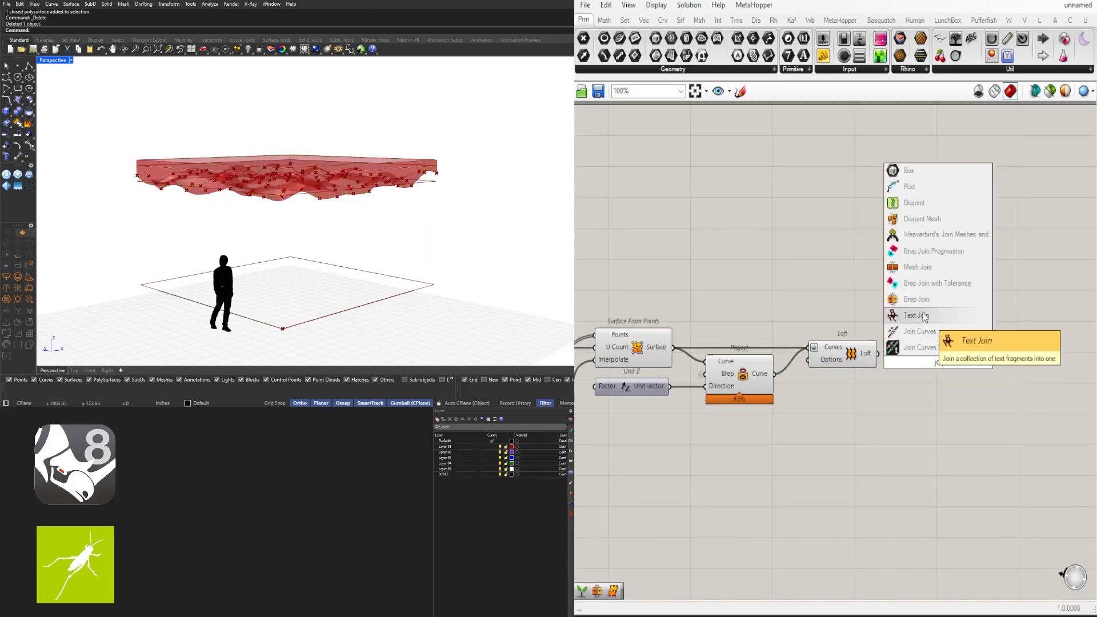
{"action": "left_click", "coordinate": [919, 315]}
{"action": "right_click_drag", "start_coordinate": [719, 367], "coordinate": [786, 331]}
{"action": "left_click_drag", "start_coordinate": [955, 325], "coordinate": [983, 342]}
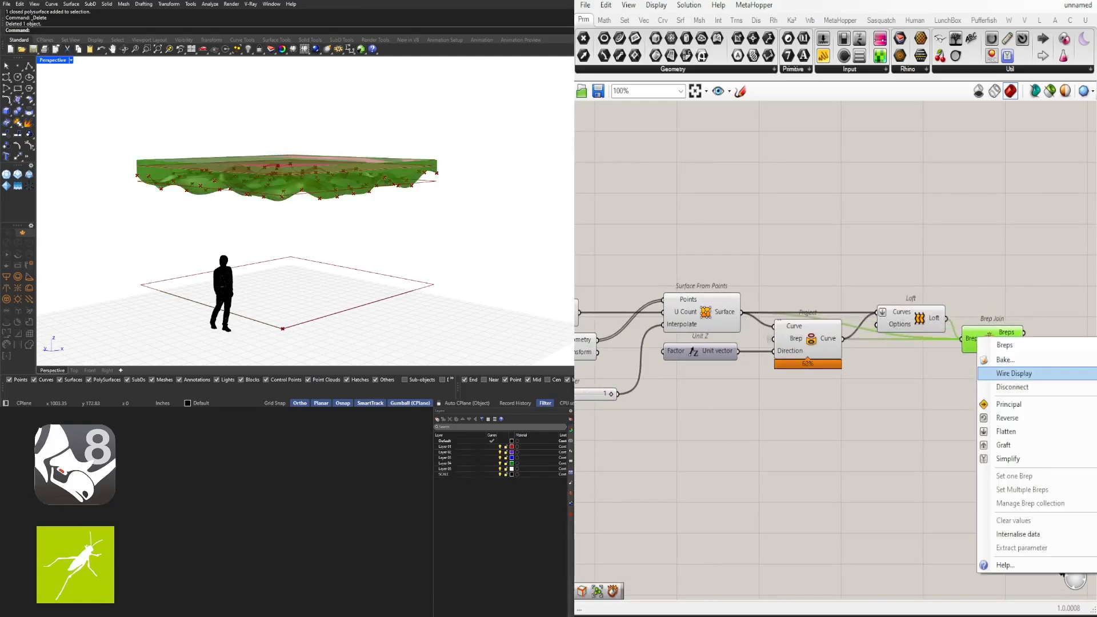
{"action": "right_click_drag", "start_coordinate": [969, 369], "coordinate": [836, 382]}
{"action": "left_click_drag", "start_coordinate": [842, 353], "coordinate": [842, 332]}
{"action": "right_click", "coordinate": [841, 332]}
{"action": "left_click", "coordinate": [870, 426]}
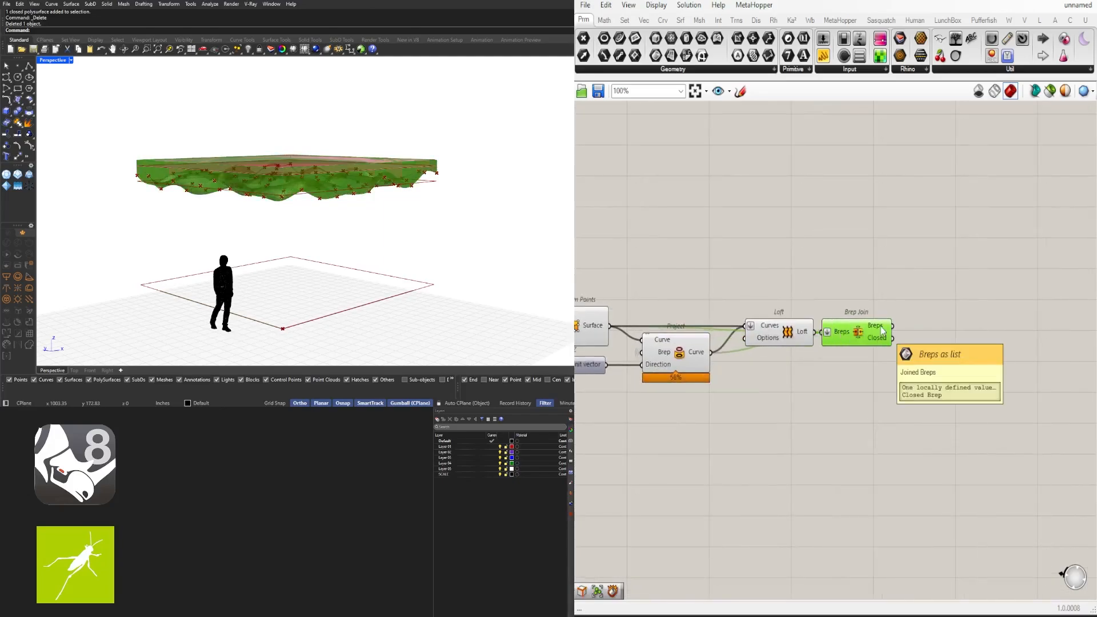
{"action": "left_click", "coordinate": [749, 410]}
Select the four surface-building components together
{"action": "right_click_drag", "start_coordinate": [748, 412], "coordinate": [899, 377]}
{"action": "scroll", "coordinate": [899, 377], "scroll_direction": "down", "scroll_amount": 2}
{"action": "left_click_drag", "start_coordinate": [910, 381], "coordinate": [783, 289]}
{"action": "left_click", "coordinate": [914, 430]}
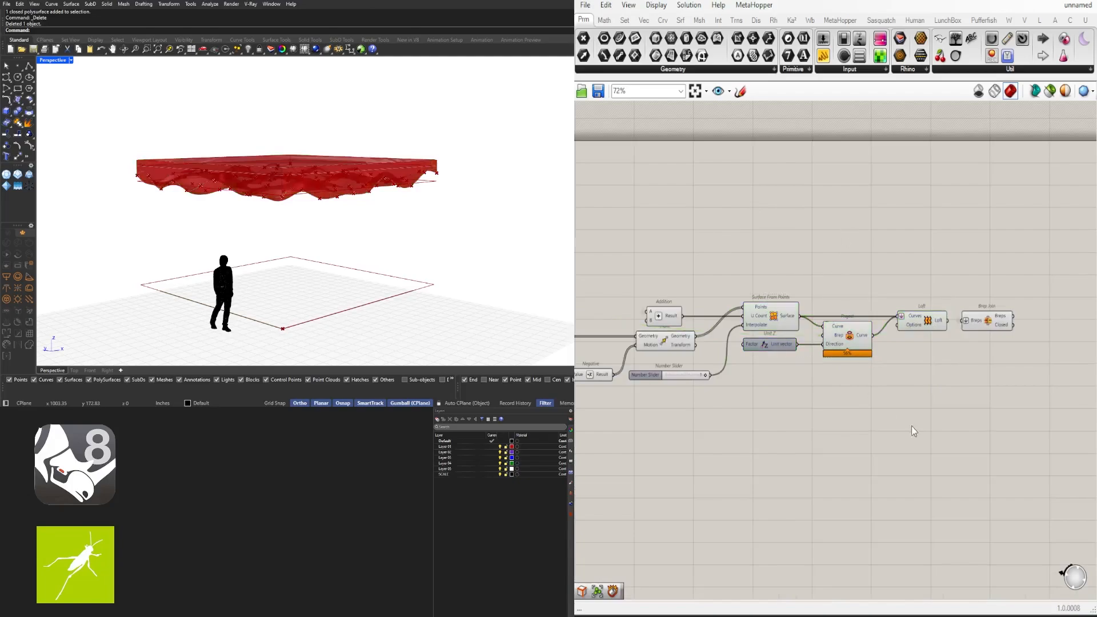
{"action": "left_click_drag", "start_coordinate": [926, 411], "coordinate": [762, 287]}
{"action": "middle_click", "coordinate": [772, 286]}
Turn off the preview of the four selected surface-building components
{"action": "left_click", "coordinate": [805, 248]}
{"action": "right_click_drag", "start_coordinate": [366, 226], "coordinate": [419, 259]}
{"action": "scroll", "coordinate": [675, 388], "scroll_direction": "down", "scroll_amount": 3}
{"action": "right_click_drag", "start_coordinate": [675, 388], "coordinate": [1051, 370]}
{"action": "scroll", "coordinate": [846, 366], "scroll_direction": "up", "scroll_amount": 3}
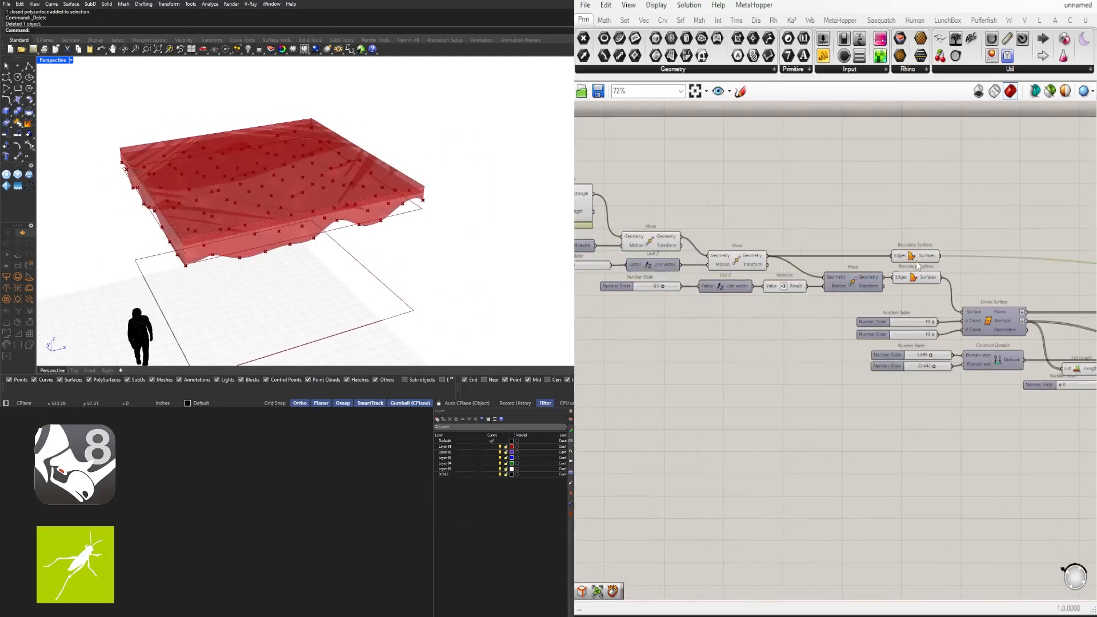
Turn off the preview of both Boundary Surfaces components
{"action": "left_click", "coordinate": [912, 255]}
{"action": "middle_click", "coordinate": [911, 254]}
{"action": "left_click", "coordinate": [946, 214]}
{"action": "right_click_drag", "start_coordinate": [389, 248], "coordinate": [326, 211]}
{"action": "left_click", "coordinate": [914, 279]}
{"action": "middle_click", "coordinate": [912, 275]}
{"action": "left_click", "coordinate": [946, 235]}
Set the Unit Z offset slider to 0.0
{"action": "scroll", "coordinate": [663, 286], "scroll_direction": "up", "scroll_amount": 7}
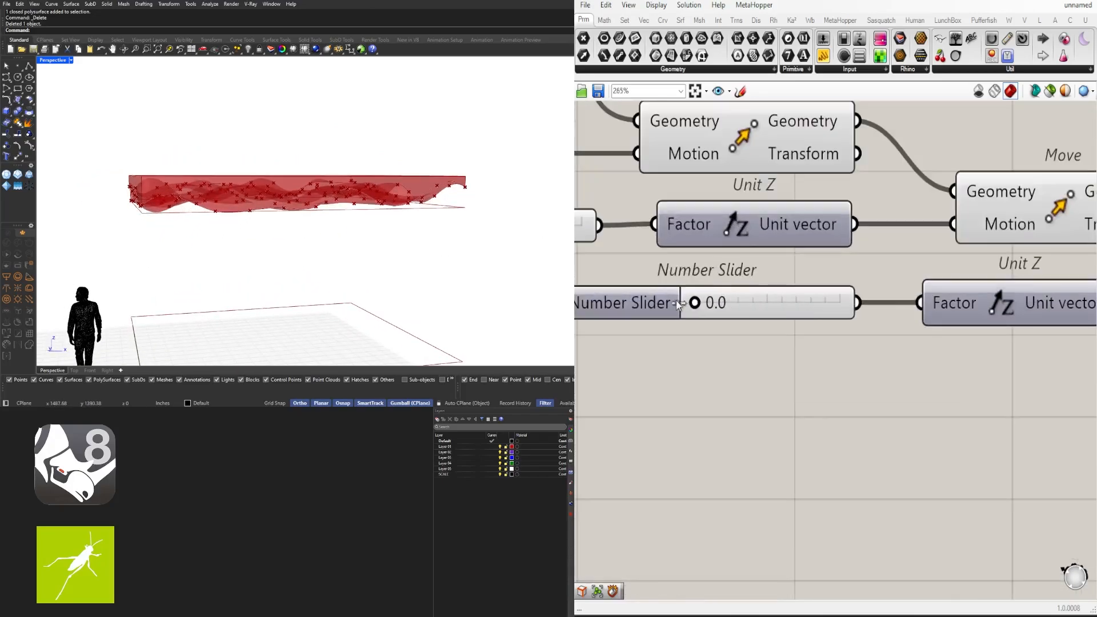
{"action": "left_click_drag", "start_coordinate": [803, 292], "coordinate": [689, 294]}
{"action": "right_click_drag", "start_coordinate": [403, 252], "coordinate": [380, 218]}
{"action": "scroll", "coordinate": [657, 377], "scroll_direction": "down", "scroll_amount": 9}
{"action": "scroll", "coordinate": [880, 394], "scroll_direction": "up", "scroll_amount": 10}
In the four-viewport layout, raise the random domain start slider to 6.976
{"action": "key", "text": "ctrl+m"}
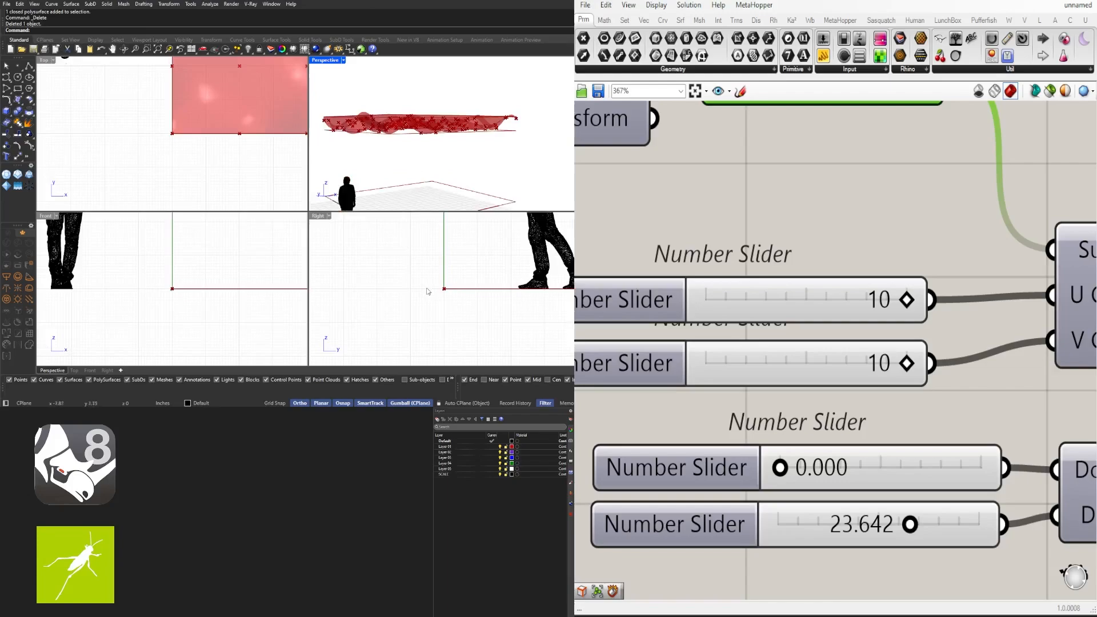
{"action": "scroll", "coordinate": [429, 291], "scroll_direction": "down", "scroll_amount": 11}
{"action": "right_click_drag", "start_coordinate": [429, 291], "coordinate": [372, 353]}
{"action": "scroll", "coordinate": [510, 255], "scroll_direction": "up", "scroll_amount": 3}
{"action": "right_click_drag", "start_coordinate": [510, 254], "coordinate": [499, 295]}
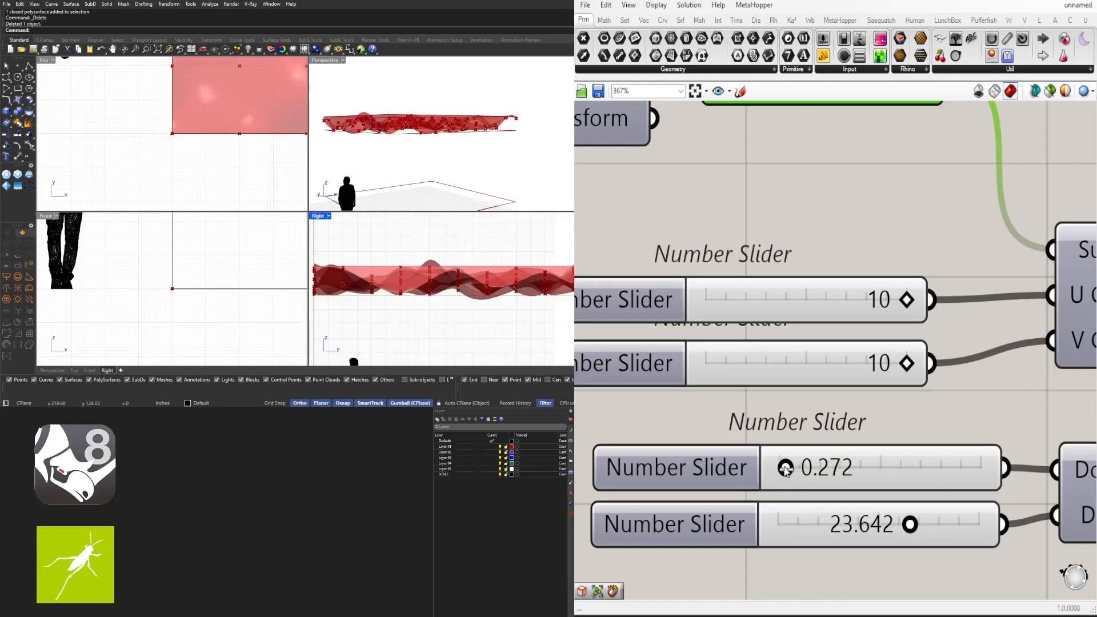
{"action": "right_click_drag", "start_coordinate": [449, 266], "coordinate": [378, 266]}
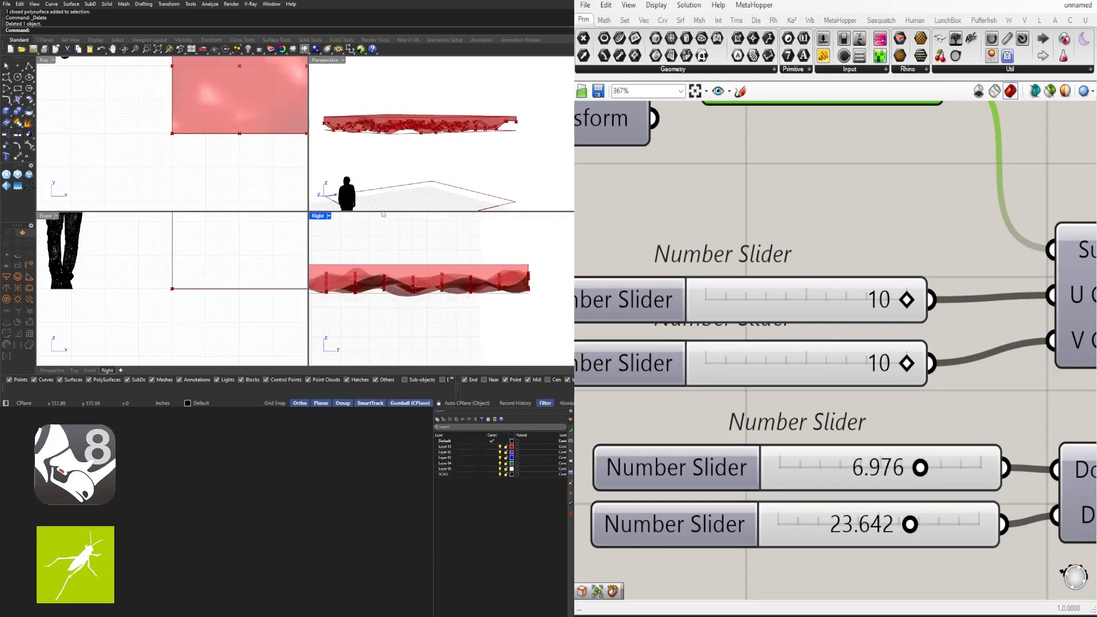
Maximize the Perspective viewport and orbit around the reshaped joined slab
{"action": "double_click", "coordinate": [325, 60]}
{"action": "mouse_move", "coordinate": [363, 137]}
{"action": "right_mouse_down"}
{"action": "mouse_move", "coordinate": [335, 223]}
{"action": "mouse_move", "coordinate": [322, 194]}
{"action": "right_mouse_up"}
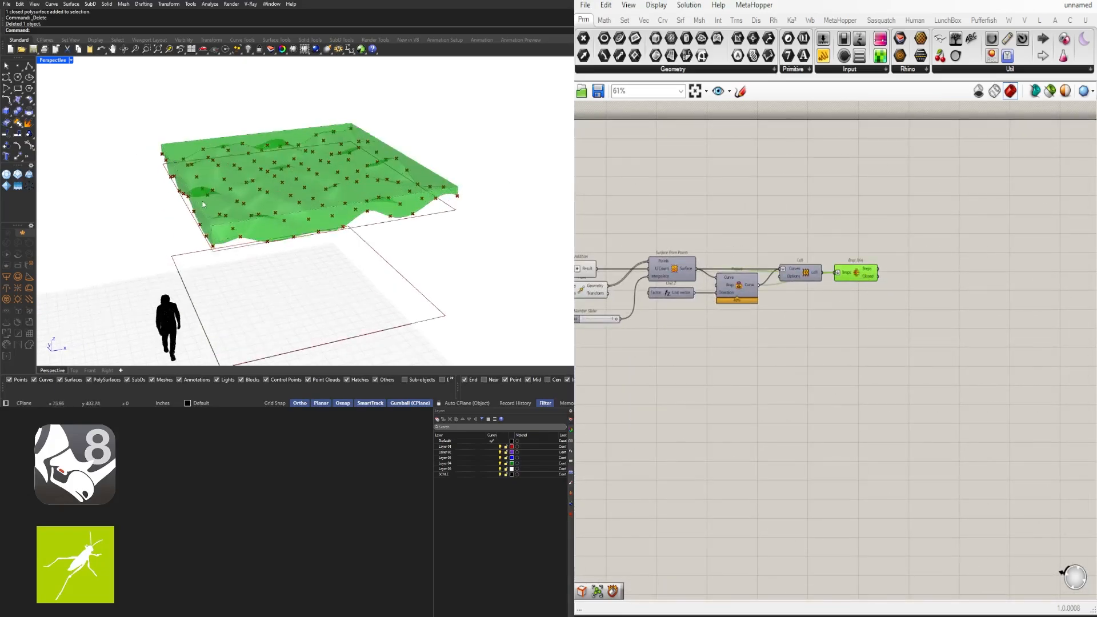
{"action": "right_click_drag", "start_coordinate": [202, 204], "coordinate": [273, 225]}
{"action": "scroll", "coordinate": [884, 279], "scroll_direction": "up", "scroll_amount": 3}
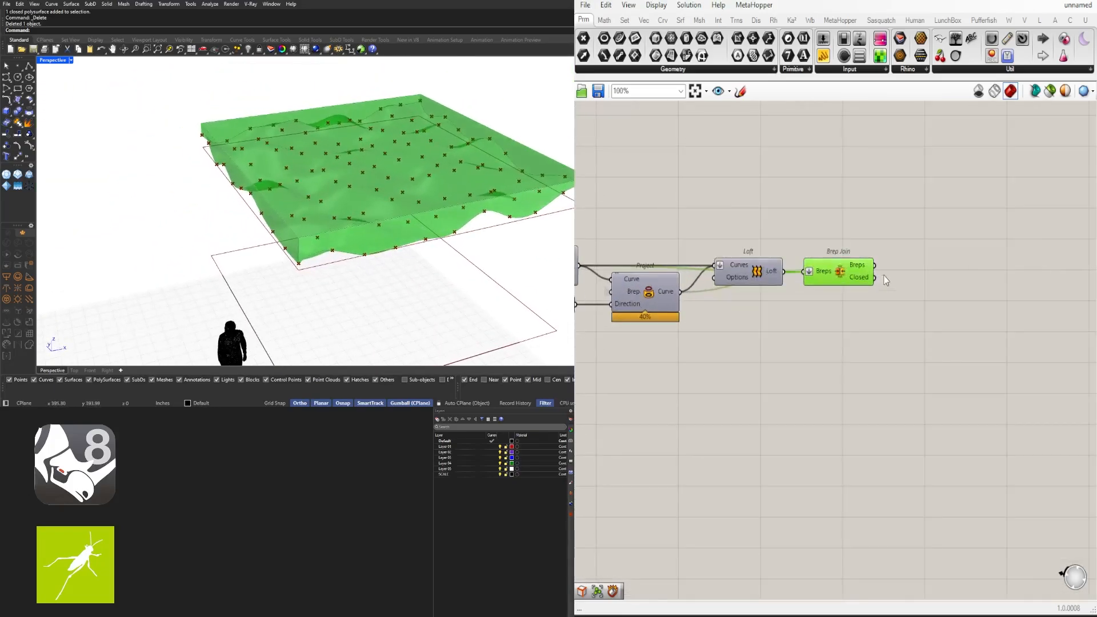
{"action": "right_click_drag", "start_coordinate": [737, 294], "coordinate": [983, 258]}
{"action": "scroll", "coordinate": [984, 258], "scroll_direction": "down", "scroll_amount": 2}
{"action": "right_click_drag", "start_coordinate": [634, 240], "coordinate": [995, 267]}
Add a Discontinuity component fed by the boundary curve
{"action": "right_click_drag", "start_coordinate": [729, 245], "coordinate": [941, 280]}
{"action": "left_click", "coordinate": [845, 240]}
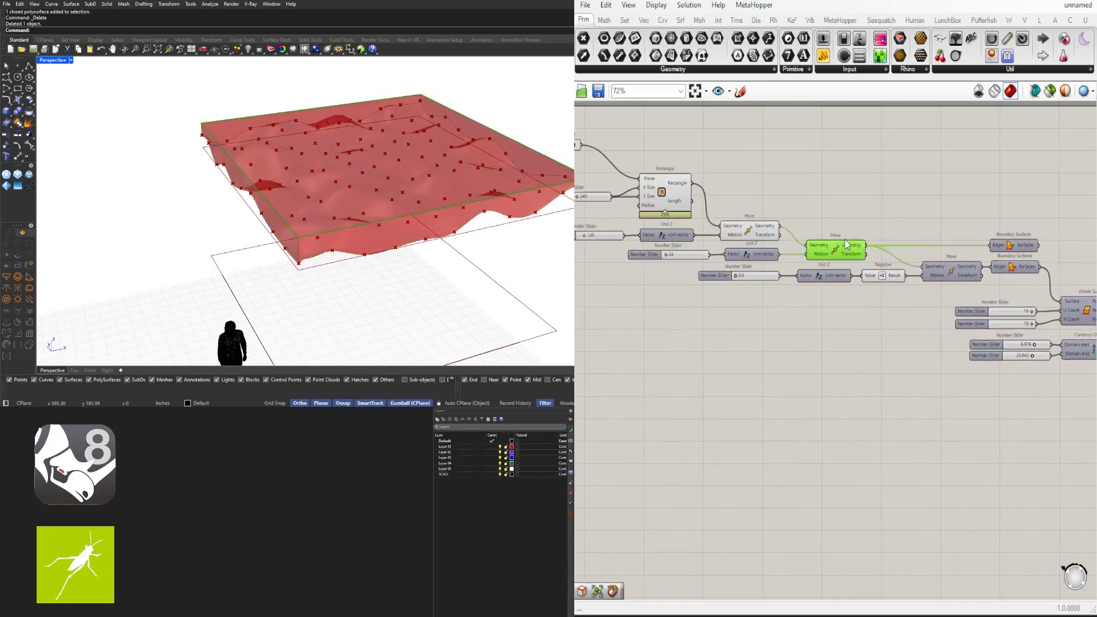
{"action": "right_click_drag", "start_coordinate": [887, 212], "coordinate": [807, 232]}
{"action": "double_click", "coordinate": [807, 232]}
{"action": "type", "text": "dis"}
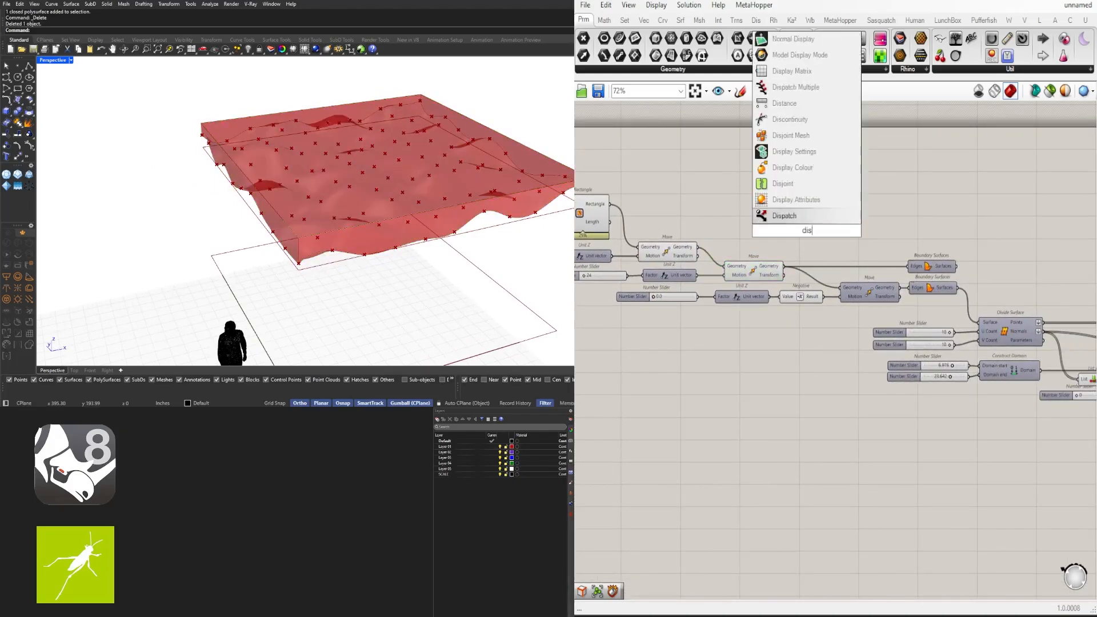
{"action": "left_click", "coordinate": [789, 119]}
{"action": "left_click_drag", "start_coordinate": [830, 235], "coordinate": [977, 229]}
{"action": "scroll", "coordinate": [1009, 252], "scroll_direction": "up", "scroll_amount": 2}
{"action": "right_click_drag", "start_coordinate": [1008, 252], "coordinate": [891, 264]}
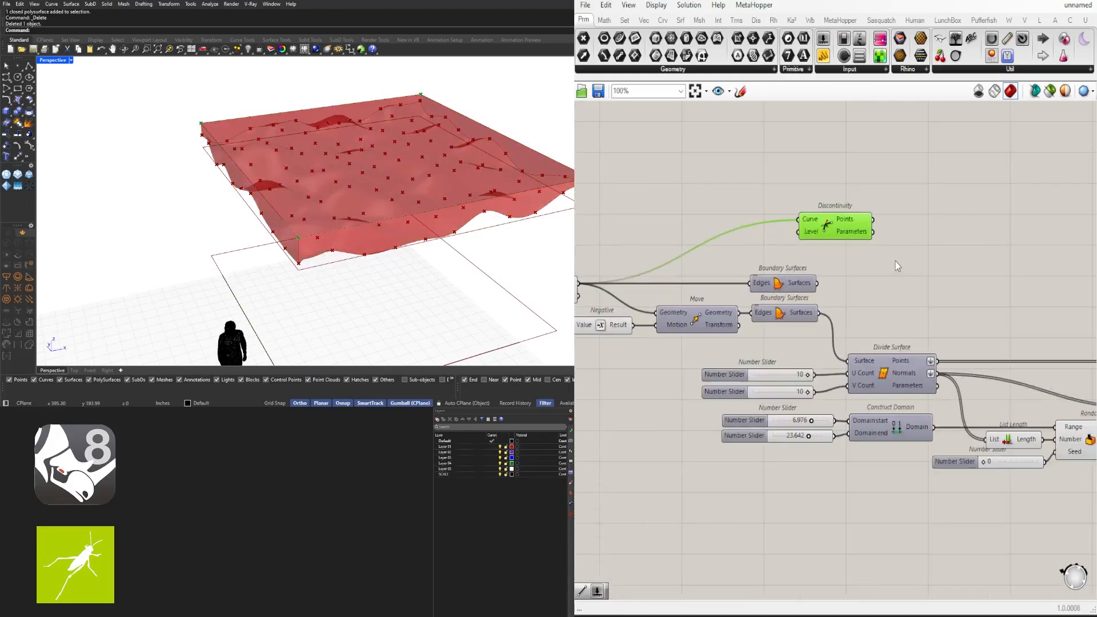
Average the discontinuity points and hide Discontinuity's long input wire
{"action": "double_click", "coordinate": [906, 256]}
{"action": "type", "text": "aver"}
{"action": "left_click", "coordinate": [895, 244]}
{"action": "left_click_drag", "start_coordinate": [874, 220], "coordinate": [868, 254]}
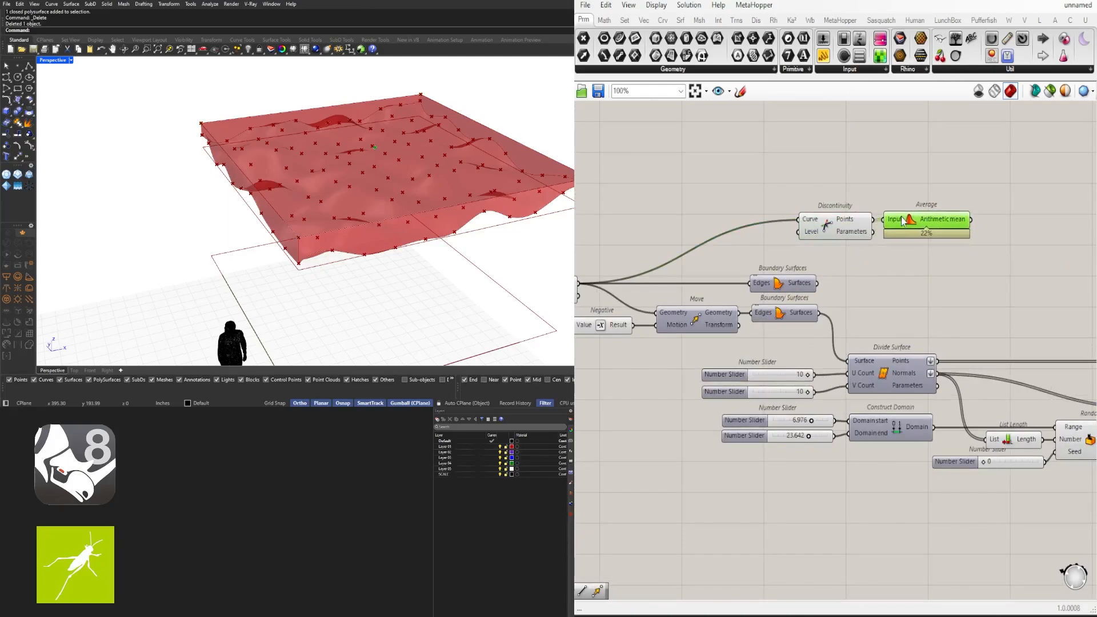
{"action": "right_click", "coordinate": [814, 219]}
{"action": "left_click", "coordinate": [995, 280]}
{"action": "left_click_drag", "start_coordinate": [1025, 273], "coordinate": [946, 277]}
{"action": "scroll", "coordinate": [814, 218], "scroll_direction": "down", "scroll_amount": 6}
{"action": "scroll", "coordinate": [943, 257], "scroll_direction": "up", "scroll_amount": 6}
{"action": "left_click", "coordinate": [1083, 303]}
Add a plain Contour component beside Brep Join, replacing a mistaken Contour (ex)
{"action": "right_click_drag", "start_coordinate": [1083, 294], "coordinate": [721, 323]}
{"action": "left_click", "coordinate": [760, 375]}
{"action": "scroll", "coordinate": [760, 376], "scroll_direction": "up", "scroll_amount": 4}
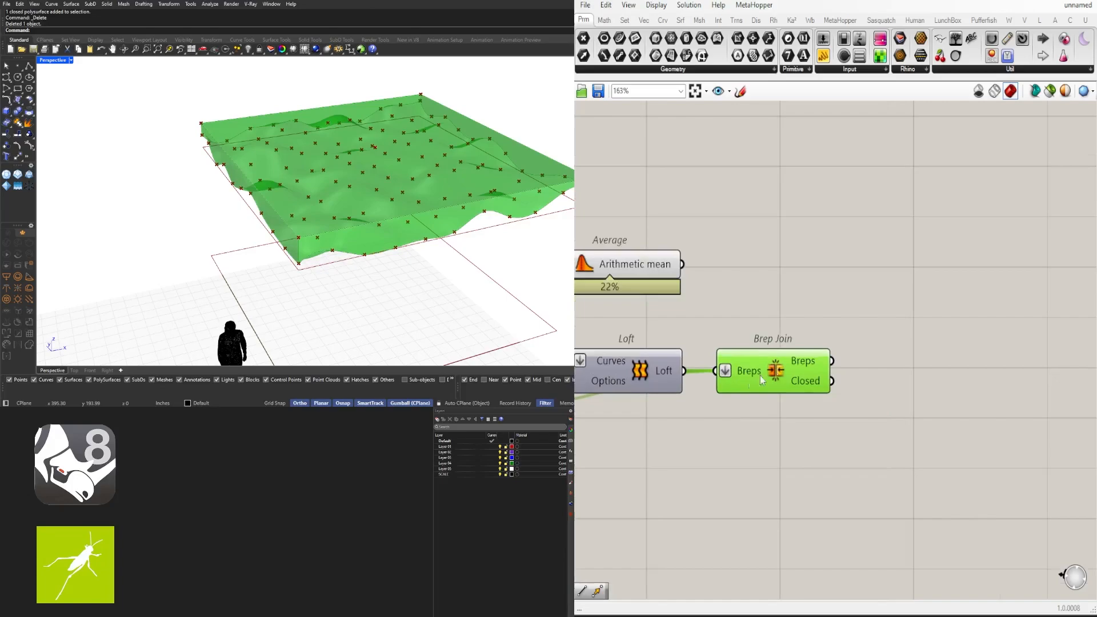
{"action": "double_click", "coordinate": [805, 288]}
{"action": "type", "text": "contour"}
{"action": "key", "text": "Return"}
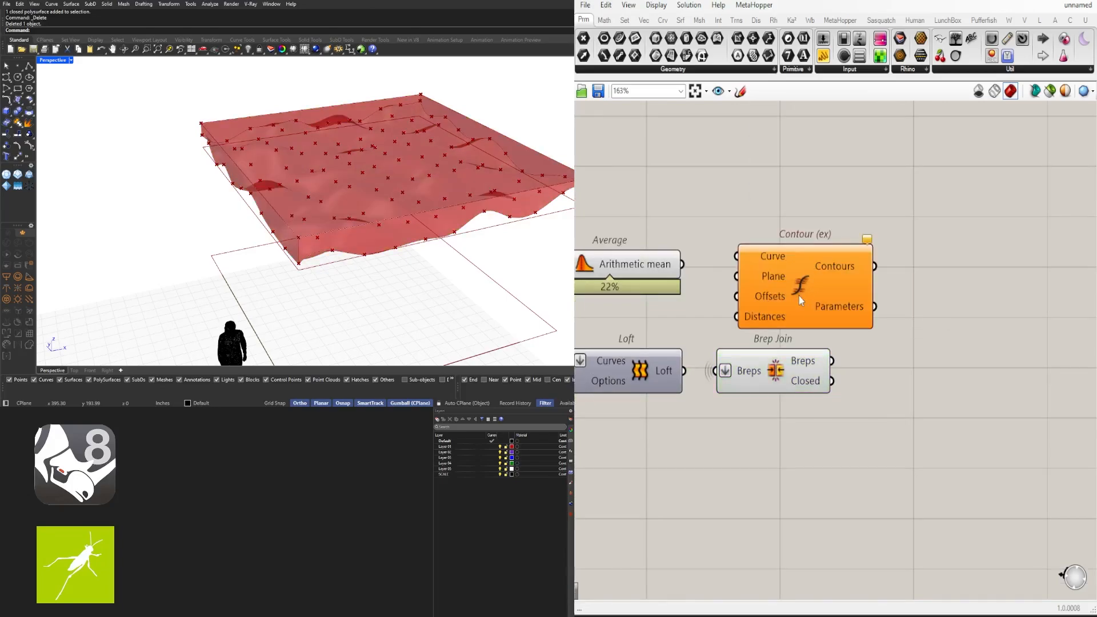
{"action": "left_click", "coordinate": [921, 297]}
{"action": "key", "text": "Delete"}
{"action": "double_click", "coordinate": [921, 297]}
{"action": "type", "text": "cont"}
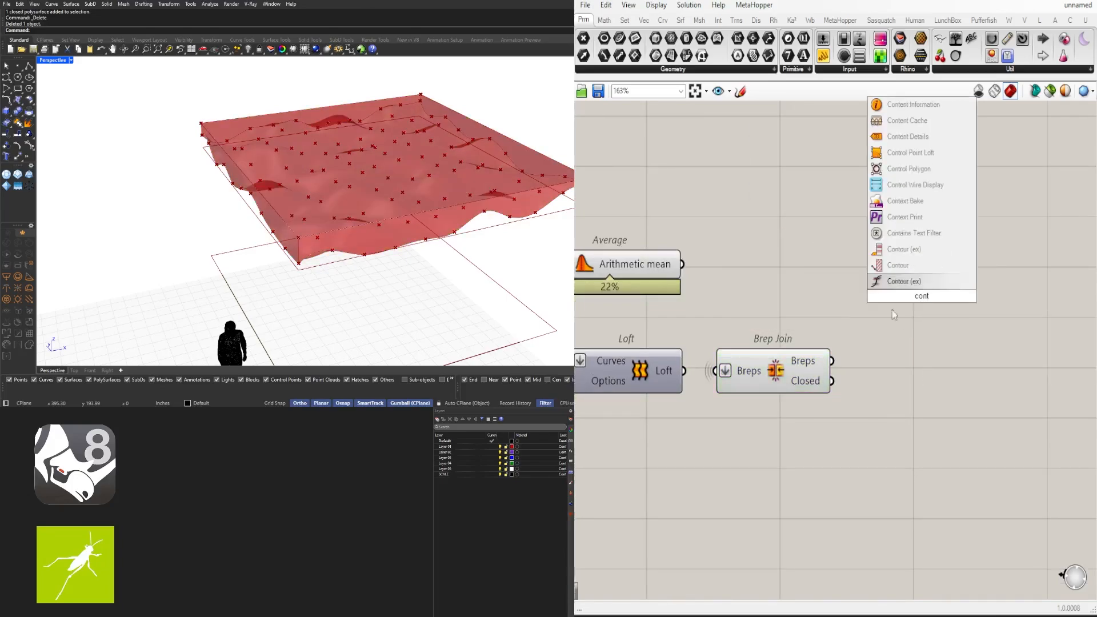
{"action": "left_click", "coordinate": [890, 265]}
{"action": "scroll", "coordinate": [773, 292], "scroll_direction": "down", "scroll_amount": 2}
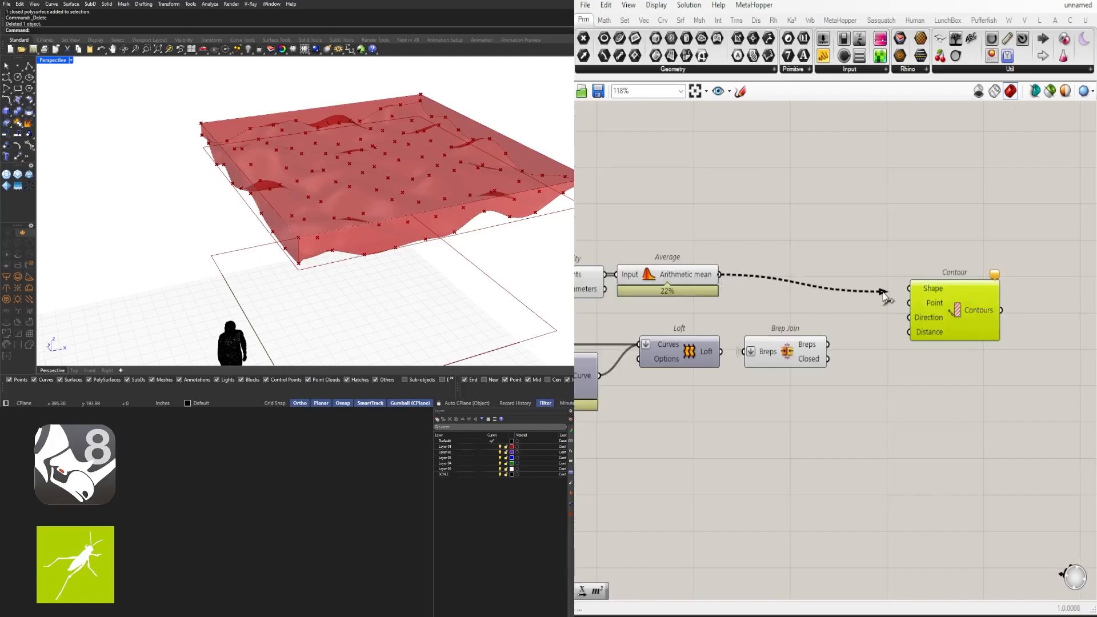
{"action": "right_click_drag", "start_coordinate": [945, 304], "coordinate": [911, 324]}
{"action": "left_click_drag", "start_coordinate": [911, 324], "coordinate": [933, 298]}
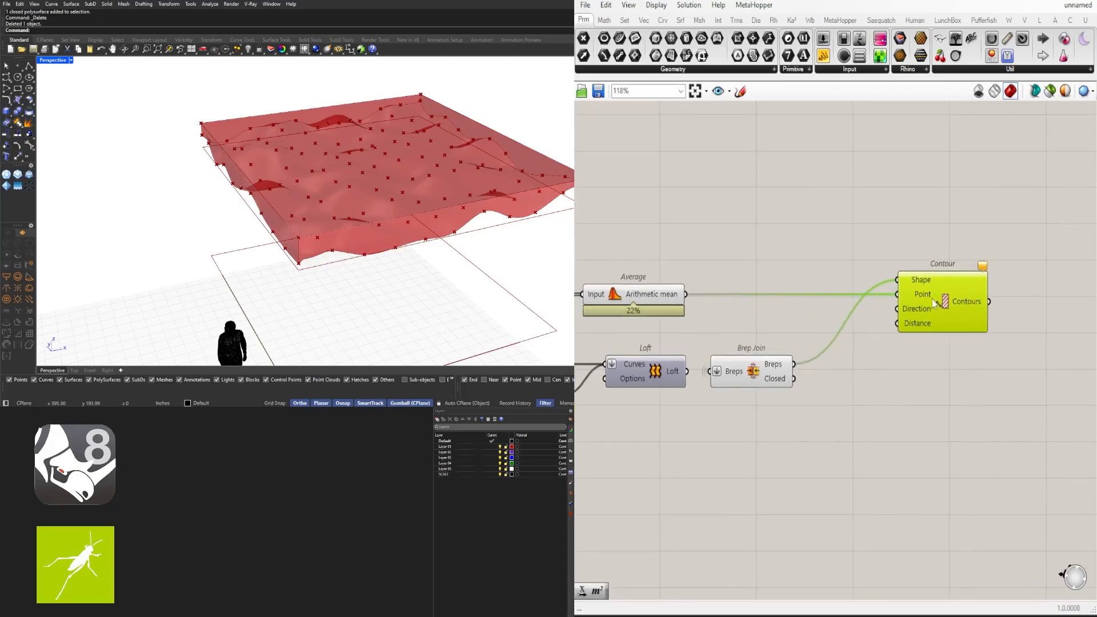
Add a Unit X direction and a 6.50 number slider as the contour spacing
{"action": "double_click", "coordinate": [772, 237]}
{"action": "type", "text": "x"}
{"action": "key", "text": "Return"}
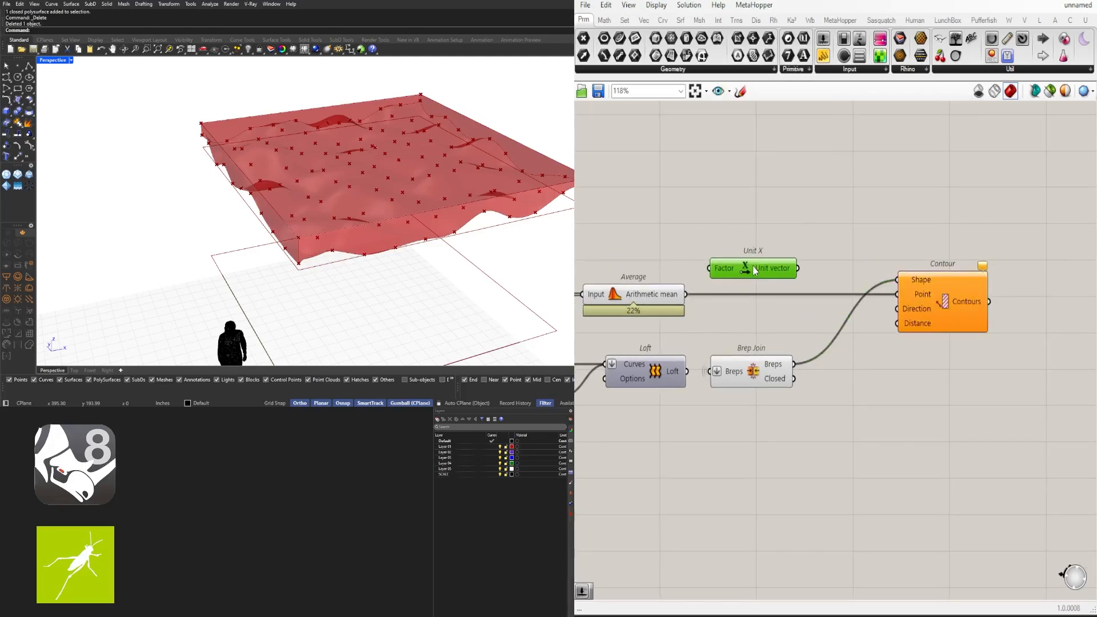
{"action": "scroll", "coordinate": [828, 331], "scroll_direction": "up", "scroll_amount": 1}
{"action": "double_click", "coordinate": [747, 332]}
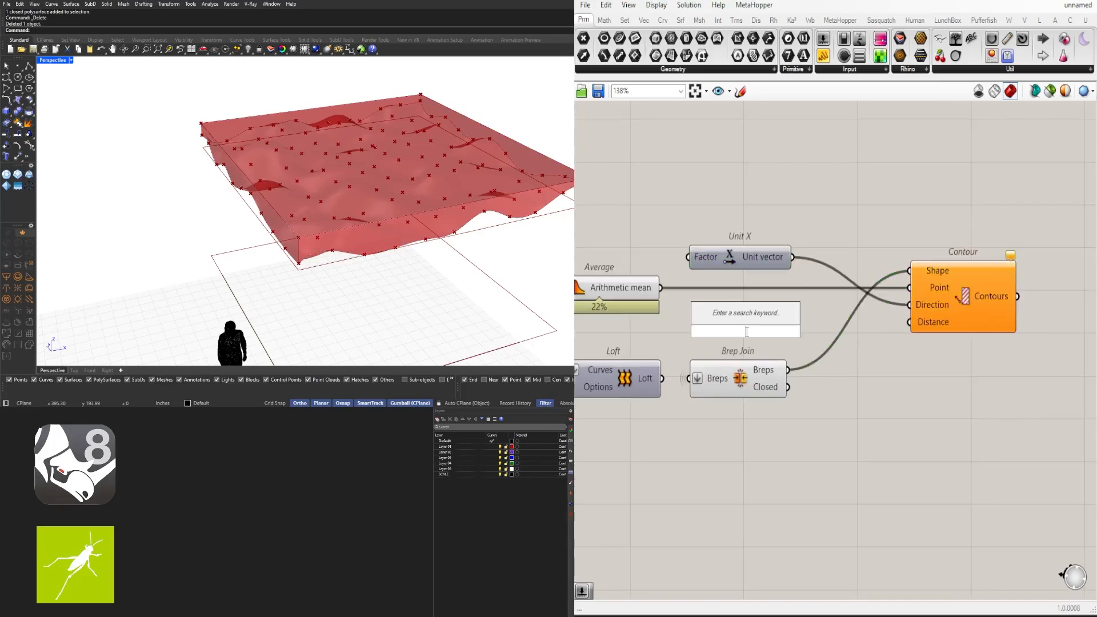
{"action": "type", "text": "6.50"}
{"action": "key", "text": "Return"}
{"action": "scroll", "coordinate": [807, 333], "scroll_direction": "up", "scroll_amount": 2}
{"action": "left_click_drag", "start_coordinate": [830, 332], "coordinate": [963, 320]}
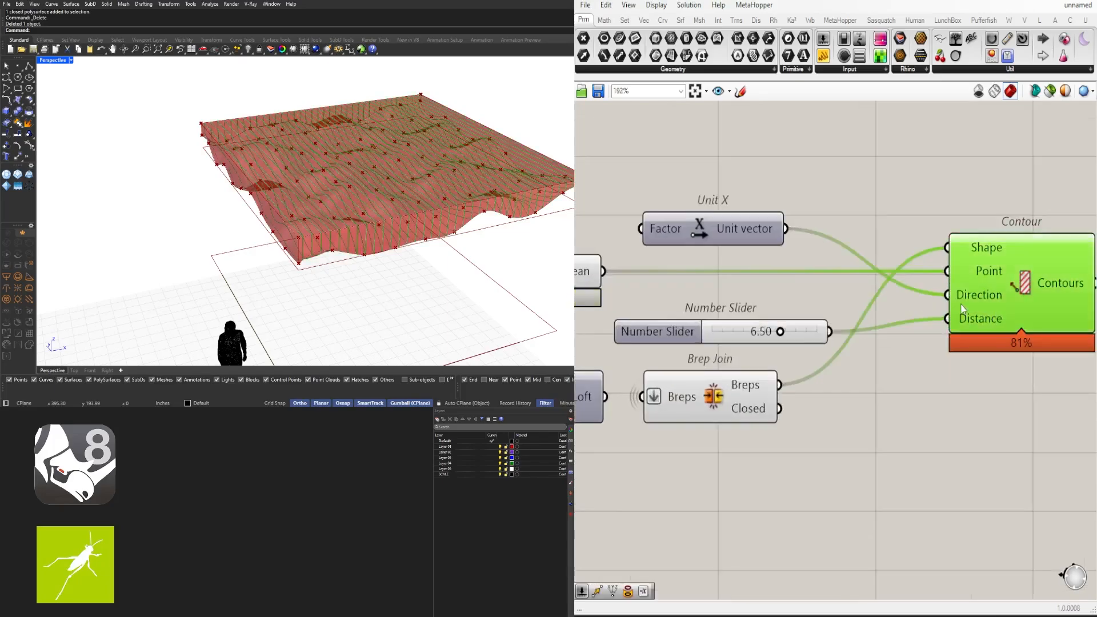
Adjust the contour spacing slider to 5.47 and inspect the resulting contours
{"action": "right_click_drag", "start_coordinate": [343, 177], "coordinate": [367, 183]}
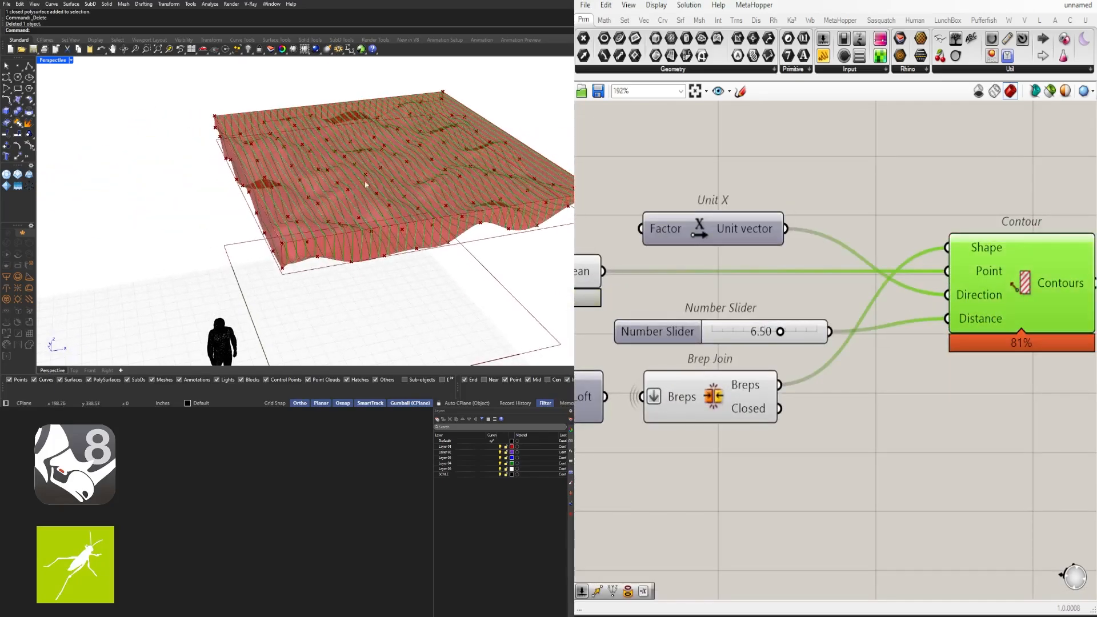
{"action": "scroll", "coordinate": [756, 338], "scroll_direction": "up", "scroll_amount": 7}
{"action": "right_click_drag", "start_coordinate": [579, 311], "coordinate": [780, 296]}
{"action": "double_click", "coordinate": [737, 296]}
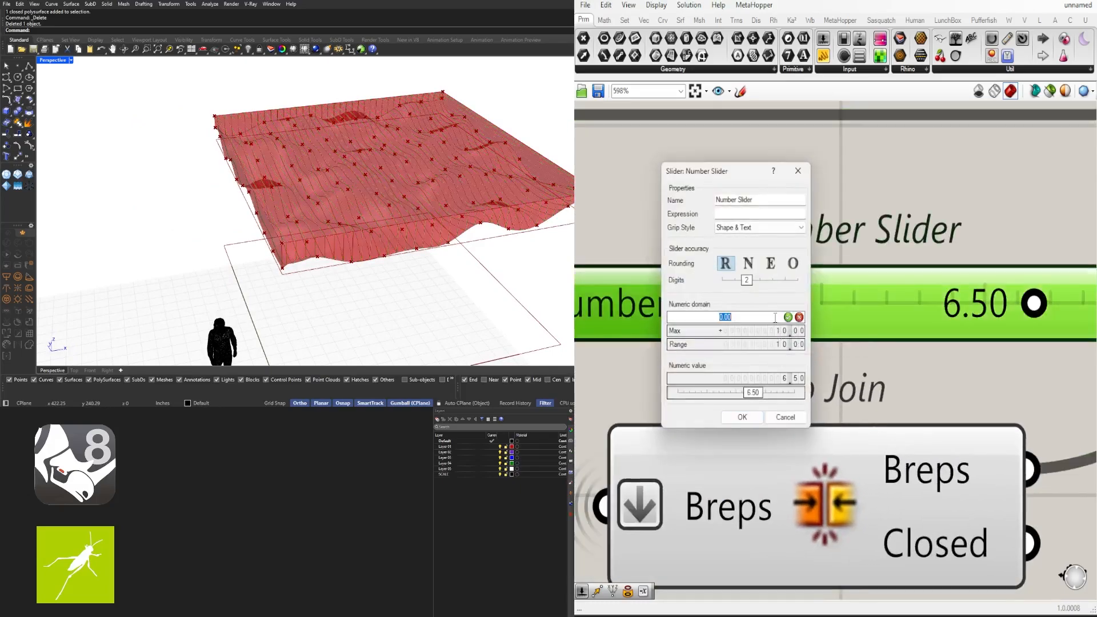
{"action": "key", "text": "Return"}
{"action": "scroll", "coordinate": [943, 330], "scroll_direction": "down", "scroll_amount": 4}
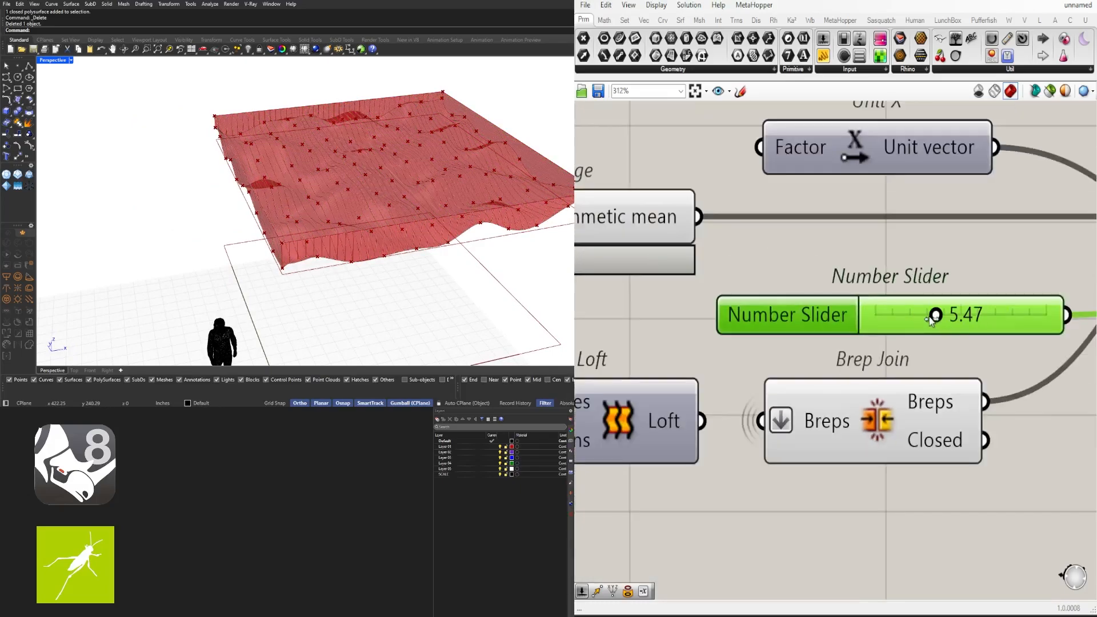
{"action": "left_click_drag", "start_coordinate": [976, 321], "coordinate": [968, 323]}
{"action": "scroll", "coordinate": [969, 324], "scroll_direction": "down", "scroll_amount": 4}
{"action": "right_click_drag", "start_coordinate": [969, 324], "coordinate": [589, 346]}
{"action": "left_click", "coordinate": [824, 298]}
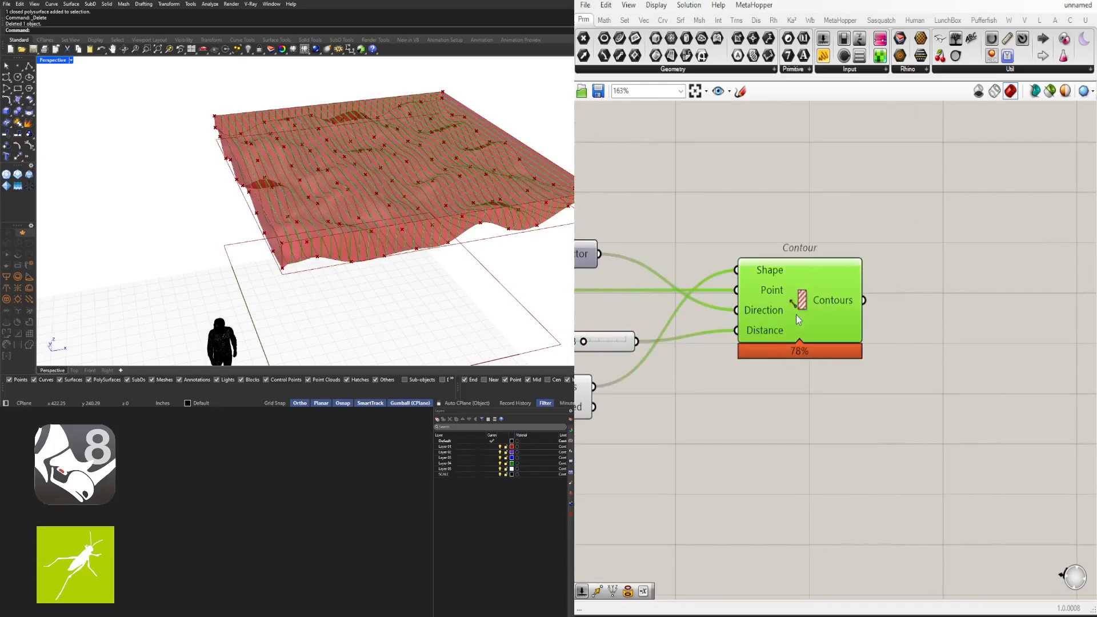
{"action": "double_click", "coordinate": [953, 308]}
Add a Boundary Surfaces component fed by the Contour curves
{"action": "type", "text": "bound"}
{"action": "left_click", "coordinate": [937, 291]}
{"action": "left_click_drag", "start_coordinate": [864, 301], "coordinate": [899, 308]}
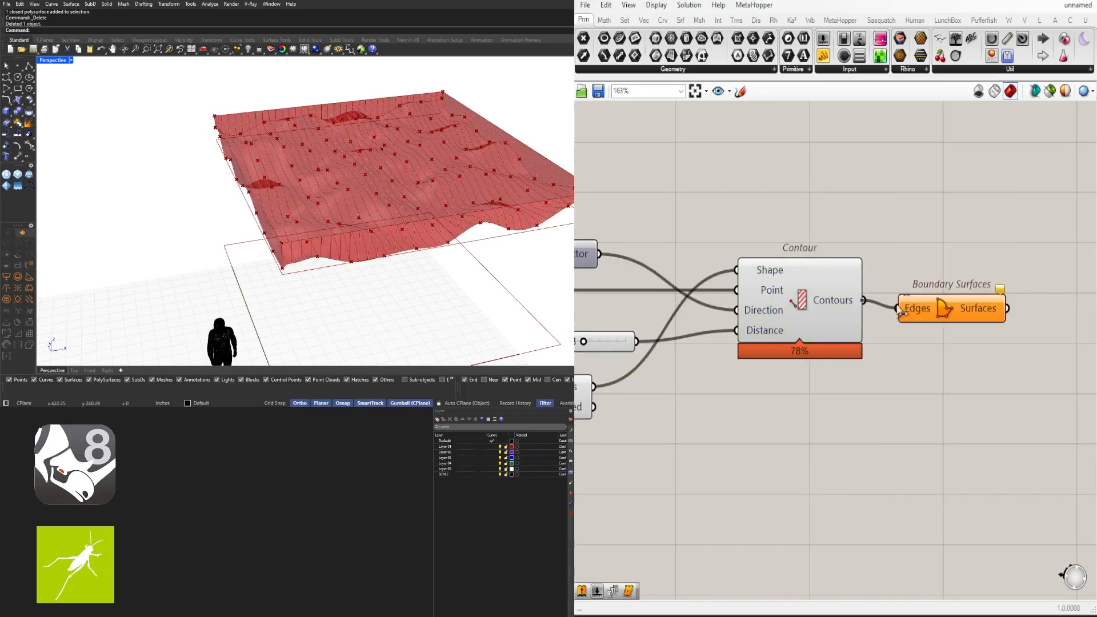
Turn off the previews of the Contour and Brep Join components
{"action": "left_click_drag", "start_coordinate": [794, 390], "coordinate": [762, 236]}
{"action": "middle_click", "coordinate": [761, 233]}
{"action": "left_click", "coordinate": [774, 212]}
{"action": "scroll", "coordinate": [711, 404], "scroll_direction": "down", "scroll_amount": 3}
{"action": "right_click_drag", "start_coordinate": [711, 404], "coordinate": [943, 354]}
{"action": "left_click", "coordinate": [828, 357]}
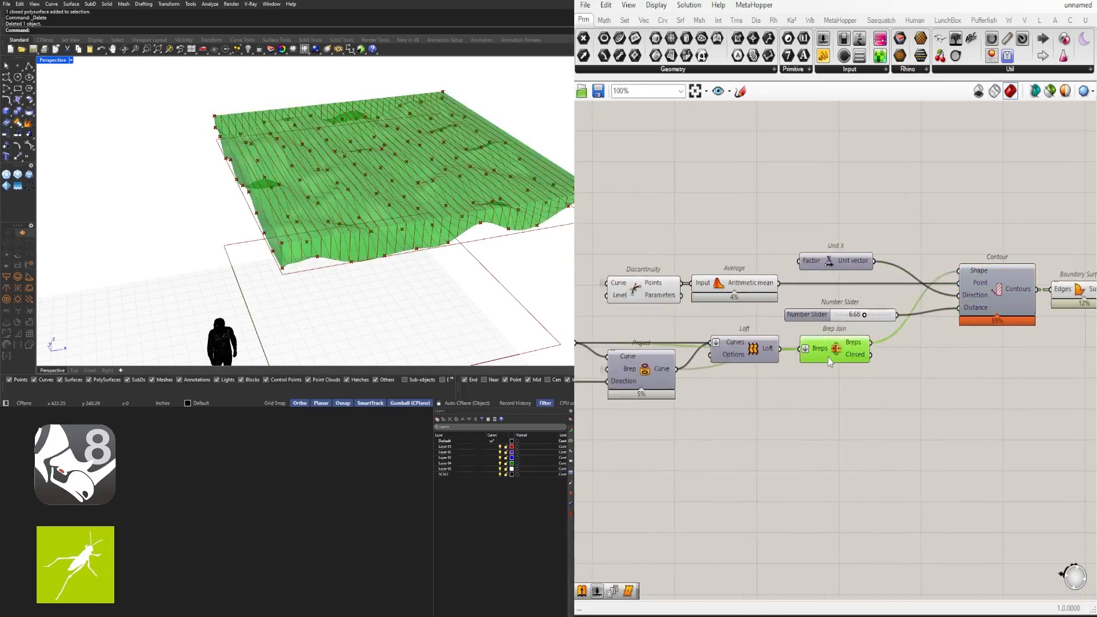
{"action": "middle_click", "coordinate": [827, 354]}
{"action": "left_click", "coordinate": [839, 332]}
Turn off the previews of the Discontinuity, Average and Move components
{"action": "right_click_drag", "start_coordinate": [457, 260], "coordinate": [482, 191]}
{"action": "scroll", "coordinate": [680, 320], "scroll_direction": "down", "scroll_amount": 3}
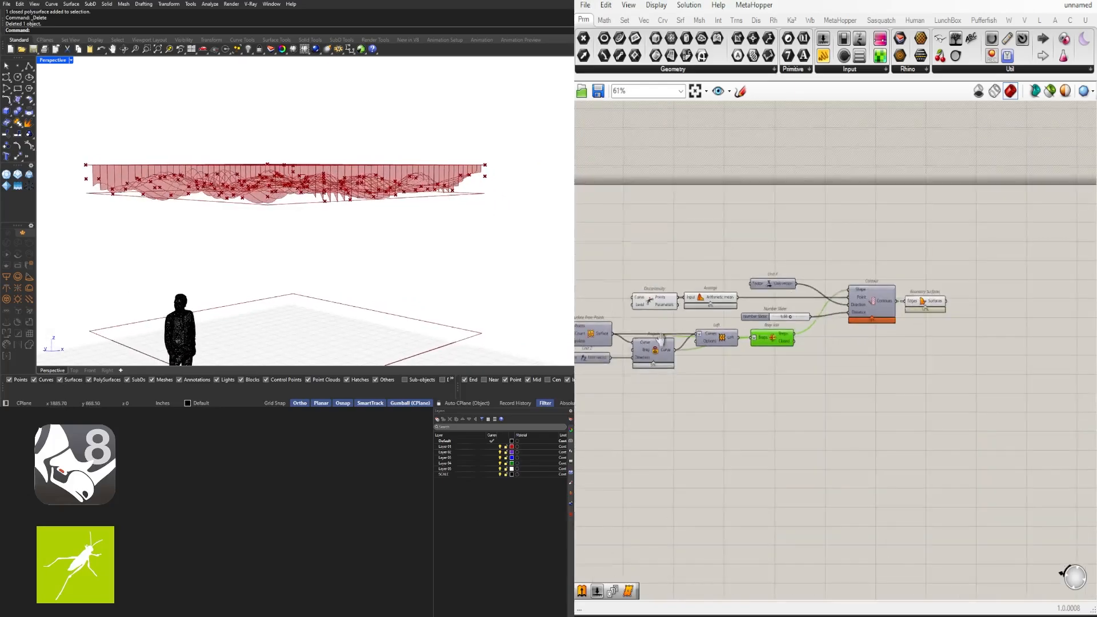
{"action": "right_click_drag", "start_coordinate": [681, 320], "coordinate": [923, 337]}
{"action": "scroll", "coordinate": [923, 337], "scroll_direction": "up", "scroll_amount": 2}
{"action": "left_click_drag", "start_coordinate": [983, 274], "coordinate": [896, 316]}
{"action": "middle_click", "coordinate": [894, 248]}
{"action": "left_click", "coordinate": [907, 225]}
{"action": "right_click_drag", "start_coordinate": [845, 316], "coordinate": [1046, 247]}
{"action": "left_click", "coordinate": [871, 318]}
{"action": "middle_click", "coordinate": [869, 316]}
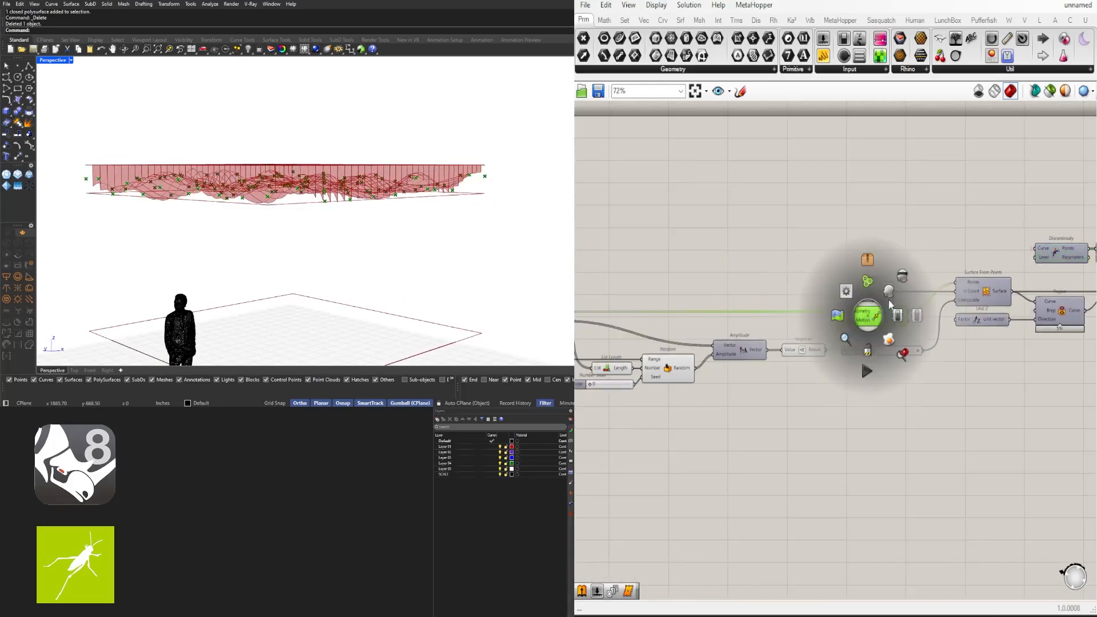
{"action": "left_click", "coordinate": [882, 294]}
Inspect the ceiling and show the contour curves in the viewport again
{"action": "right_click_drag", "start_coordinate": [412, 220], "coordinate": [443, 184]}
{"action": "scroll", "coordinate": [946, 317], "scroll_direction": "down", "scroll_amount": 3}
{"action": "scroll", "coordinate": [948, 312], "scroll_direction": "up", "scroll_amount": 5}
{"action": "middle_click", "coordinate": [825, 279]}
{"action": "left_click", "coordinate": [842, 258]}
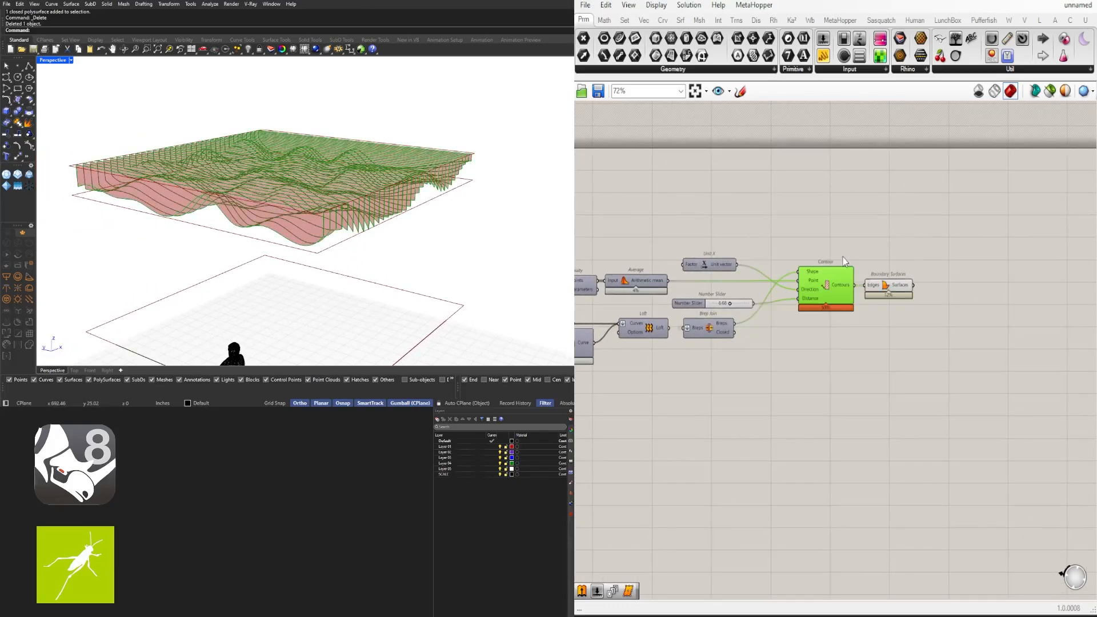
{"action": "left_click", "coordinate": [821, 218]}
Turn on the Boundary Surfaces preview to show the planar contour slices
{"action": "scroll", "coordinate": [851, 262], "scroll_direction": "down", "scroll_amount": 4}
{"action": "right_click_drag", "start_coordinate": [852, 263], "coordinate": [966, 262]}
{"action": "scroll", "coordinate": [970, 261], "scroll_direction": "up", "scroll_amount": 2}
{"action": "left_click", "coordinate": [945, 280]}
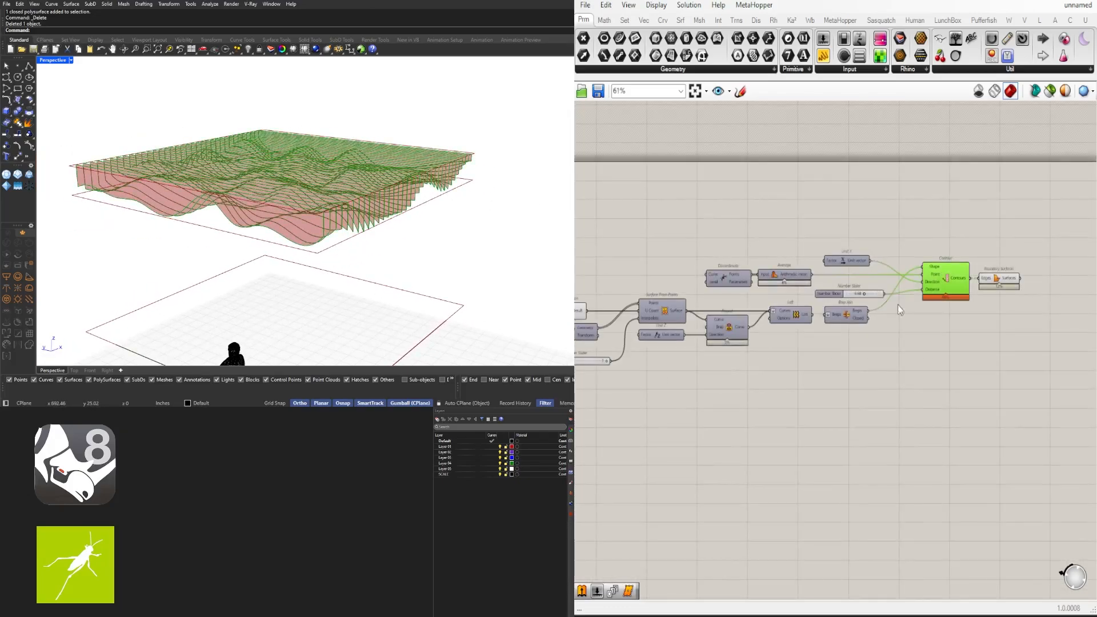
{"action": "scroll", "coordinate": [792, 306], "scroll_direction": "down", "scroll_amount": 3}
{"action": "right_click_drag", "start_coordinate": [791, 343], "coordinate": [852, 358]}
{"action": "scroll", "coordinate": [852, 358], "scroll_direction": "up", "scroll_amount": 3}
{"action": "scroll", "coordinate": [852, 357], "scroll_direction": "down", "scroll_amount": 3}
{"action": "right_click_drag", "start_coordinate": [666, 403], "coordinate": [880, 397]}
{"action": "scroll", "coordinate": [653, 315], "scroll_direction": "up", "scroll_amount": 3}
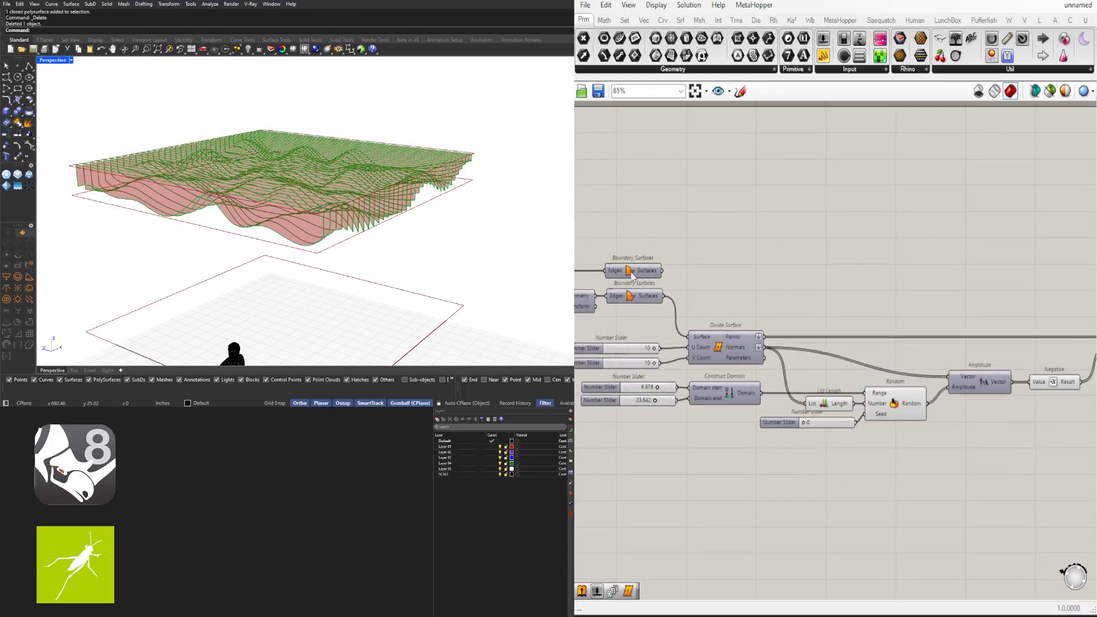
{"action": "left_click", "coordinate": [640, 273]}
{"action": "middle_click", "coordinate": [641, 277]}
{"action": "left_click", "coordinate": [650, 245]}
Duplicate Boundary Surfaces and place the copy beneath the Contour component
{"action": "scroll", "coordinate": [653, 252], "scroll_direction": "down", "scroll_amount": 4}
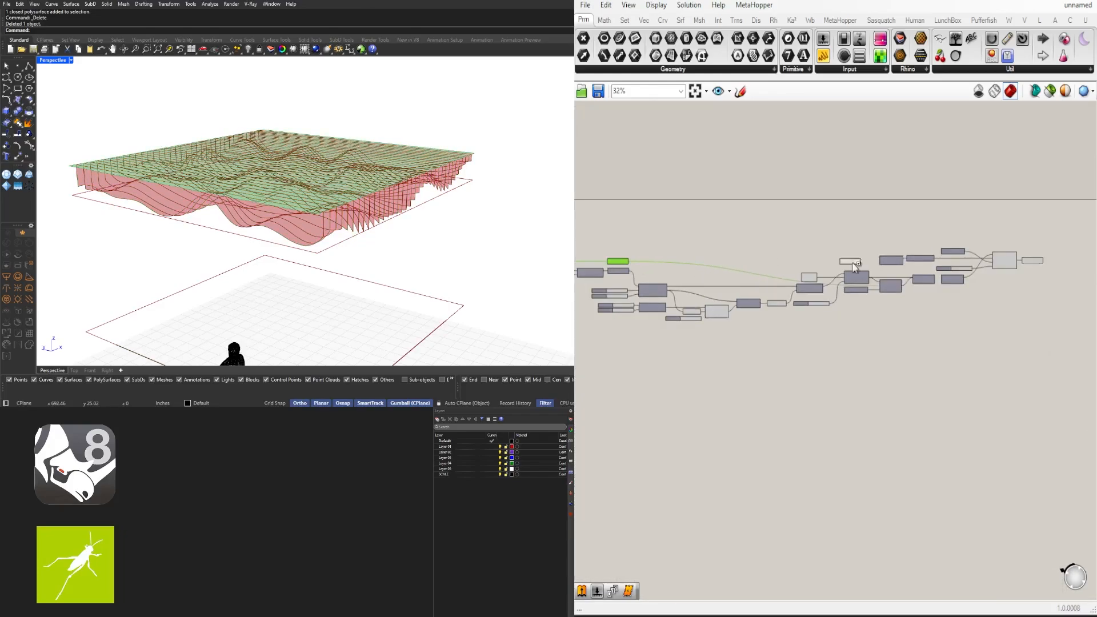
{"action": "left_click_drag", "start_coordinate": [854, 264], "coordinate": [1002, 276], "text": "alt"}
{"action": "scroll", "coordinate": [1003, 277], "scroll_direction": "up", "scroll_amount": 3}
{"action": "right_click_drag", "start_coordinate": [1006, 277], "coordinate": [951, 296]}
{"action": "left_click_drag", "start_coordinate": [951, 296], "coordinate": [955, 301]}
Set the copied Boundary Surfaces' Edges input wire display to Hidden
{"action": "right_click", "coordinate": [934, 298]}
{"action": "mouse_move", "coordinate": [981, 334]}
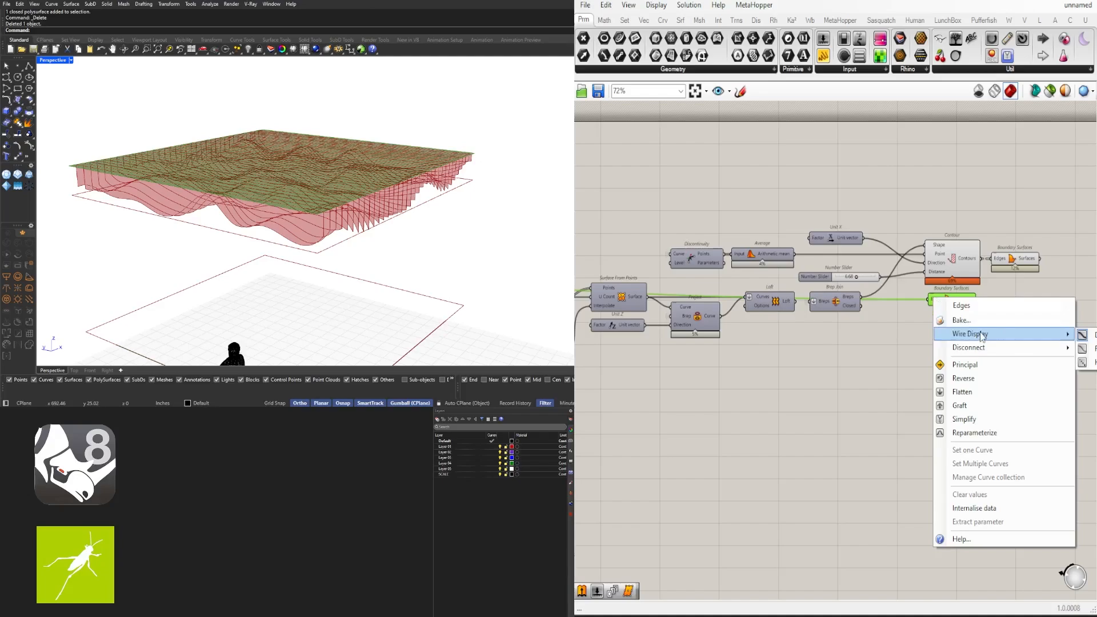
{"action": "left_click", "coordinate": [1090, 363]}
{"action": "left_click", "coordinate": [883, 353]}
Move Contour and Boundary Surfaces up and place a Contour copy below them
{"action": "right_click_drag", "start_coordinate": [971, 320], "coordinate": [886, 305]}
{"action": "left_click_drag", "start_coordinate": [1027, 289], "coordinate": [875, 247]}
{"action": "left_click_drag", "start_coordinate": [866, 244], "coordinate": [892, 309]}
{"action": "left_click", "coordinate": [891, 300]}
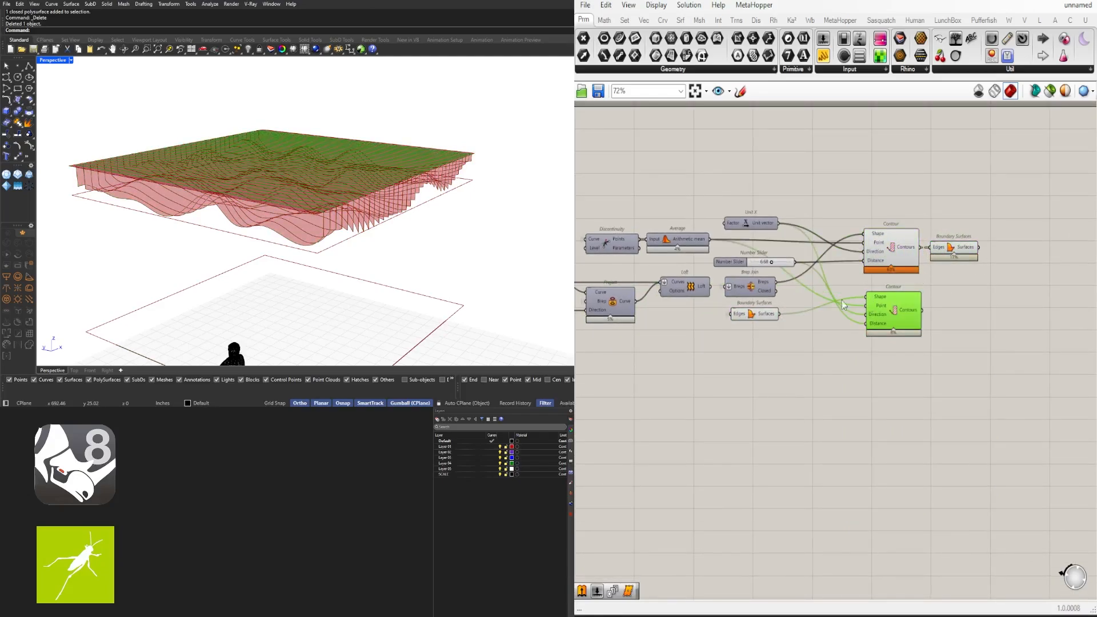
{"action": "left_click_drag", "start_coordinate": [761, 313], "coordinate": [759, 310]}
{"action": "left_click_drag", "start_coordinate": [895, 308], "coordinate": [896, 327]}
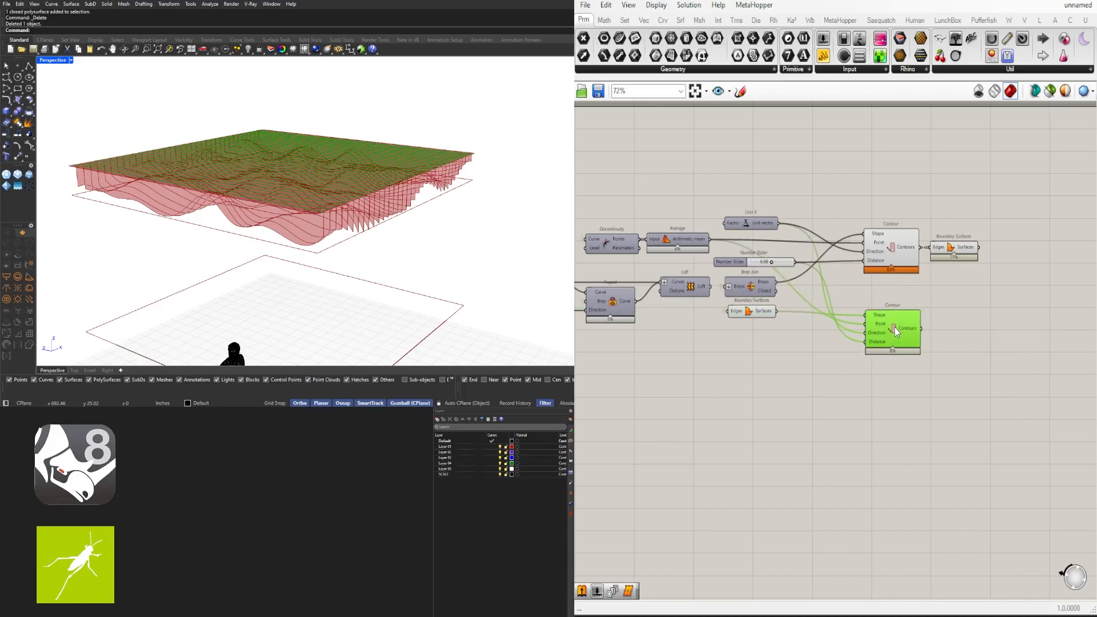
Disable the lower Boundary Surfaces preview, leaving only the upper surfaces visible
{"action": "scroll", "coordinate": [896, 327], "scroll_direction": "up", "scroll_amount": 3}
{"action": "scroll", "coordinate": [711, 347], "scroll_direction": "down", "scroll_amount": 3}
{"action": "right_click_drag", "start_coordinate": [711, 347], "coordinate": [894, 329]}
{"action": "left_click_drag", "start_coordinate": [828, 340], "coordinate": [807, 309]}
{"action": "key", "text": "ctrl+q"}
{"action": "right_click_drag", "start_coordinate": [1046, 278], "coordinate": [975, 289]}
{"action": "scroll", "coordinate": [975, 288], "scroll_direction": "up", "scroll_amount": 1}
{"action": "left_click_drag", "start_coordinate": [975, 287], "coordinate": [947, 241]}
{"action": "right_click_drag", "start_coordinate": [321, 240], "coordinate": [257, 241]}
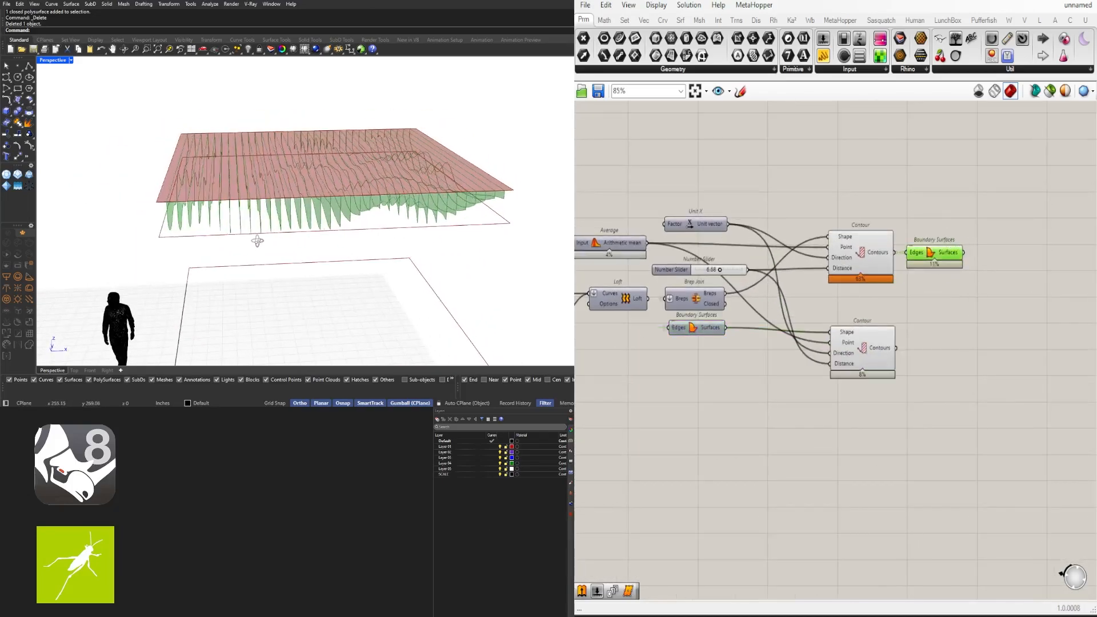
{"action": "right_click_drag", "start_coordinate": [810, 207], "coordinate": [857, 217]}
Add a Move component taking Unit X and the fin surfaces as Geometry
{"action": "type", "text": "move"}
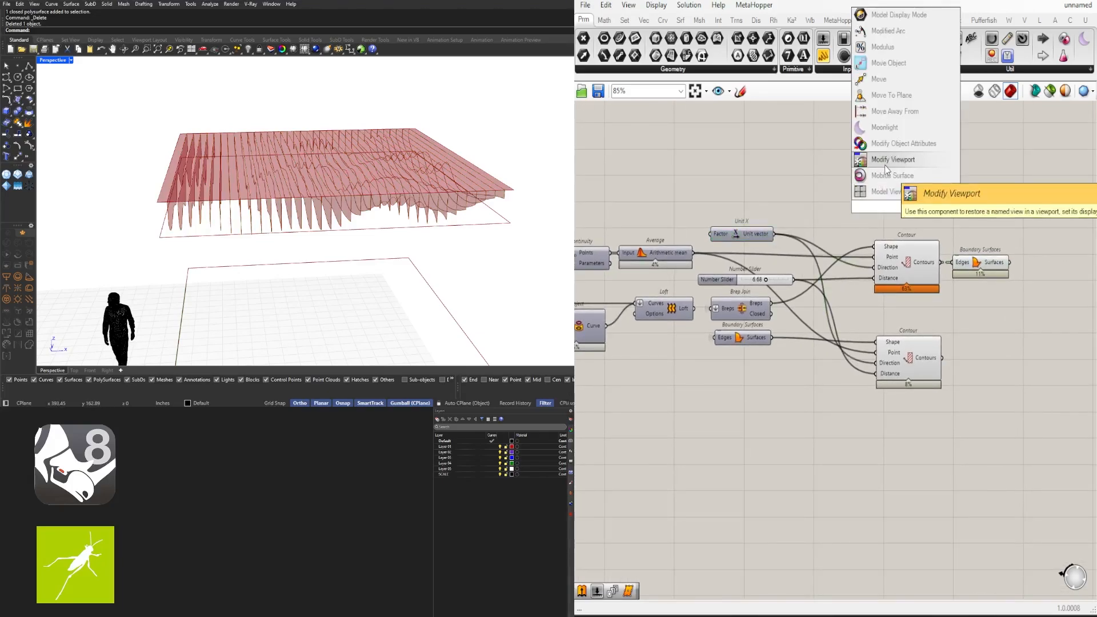
{"action": "key", "text": "Return"}
{"action": "left_click_drag", "start_coordinate": [859, 208], "coordinate": [870, 203]}
{"action": "right_click_drag", "start_coordinate": [917, 207], "coordinate": [781, 255]}
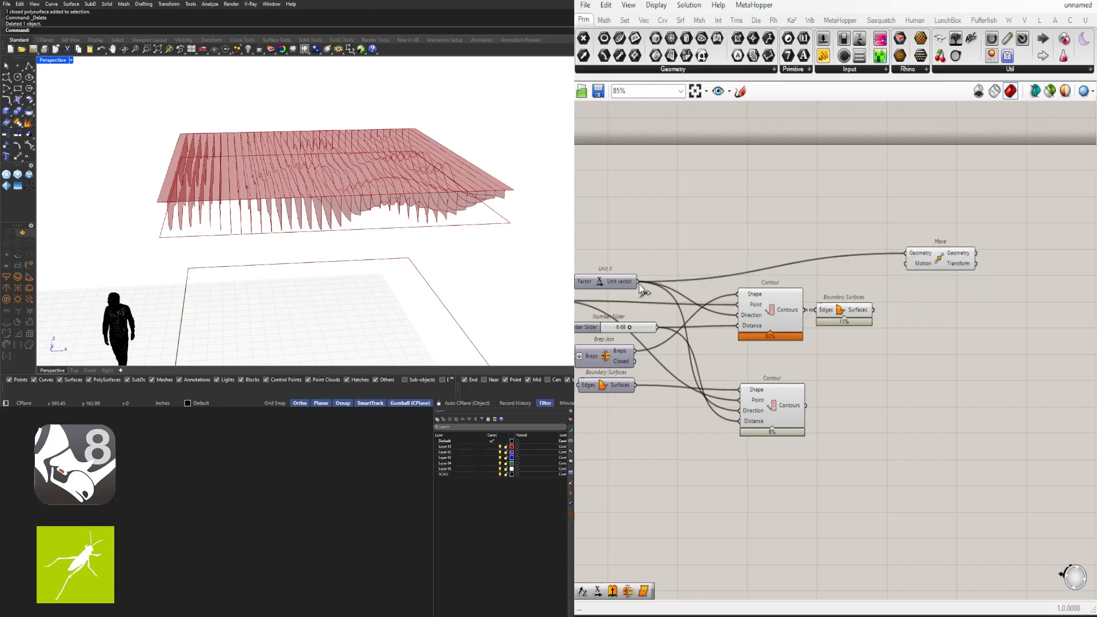
{"action": "left_click_drag", "start_coordinate": [872, 309], "coordinate": [940, 271]}
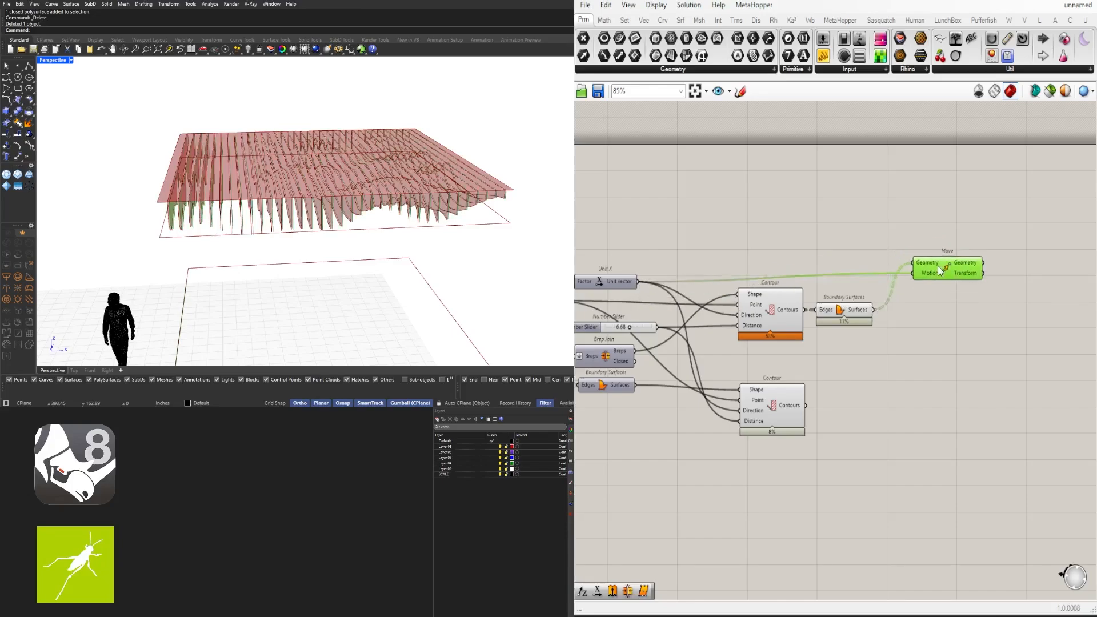
{"action": "right_click", "coordinate": [968, 278]}
{"action": "right_click_drag", "start_coordinate": [963, 285], "coordinate": [838, 295]}
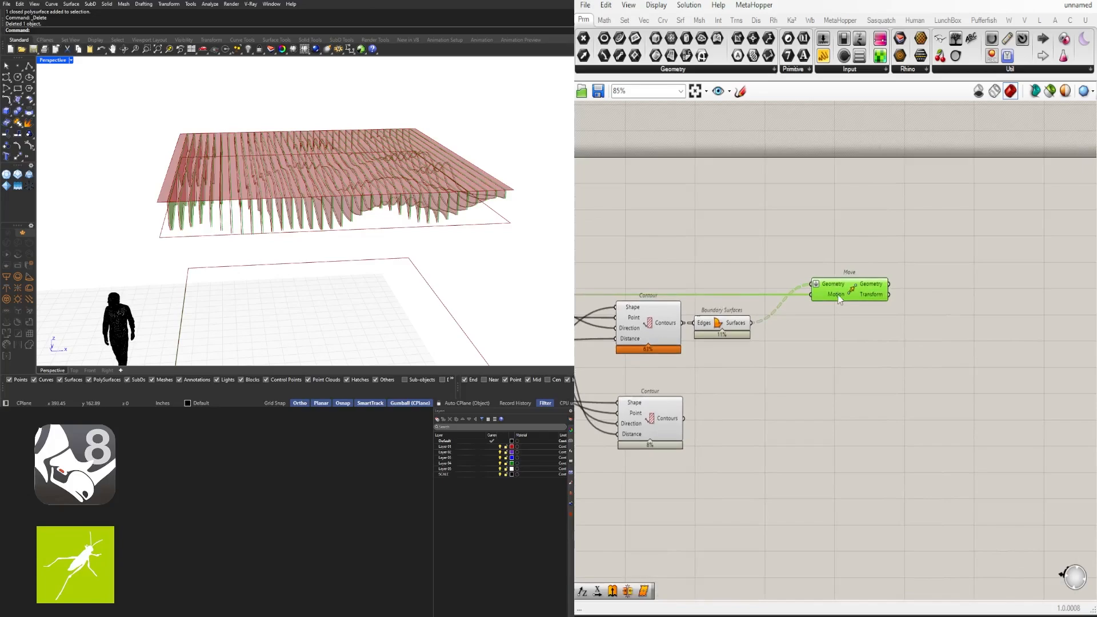
{"action": "left_click_drag", "start_coordinate": [886, 295], "coordinate": [896, 295]}
{"action": "right_click_drag", "start_coordinate": [829, 274], "coordinate": [936, 288]}
Add an Amplitude component feeding Move's Motion input
{"action": "double_click", "coordinate": [840, 294]}
{"action": "type", "text": "amp"}
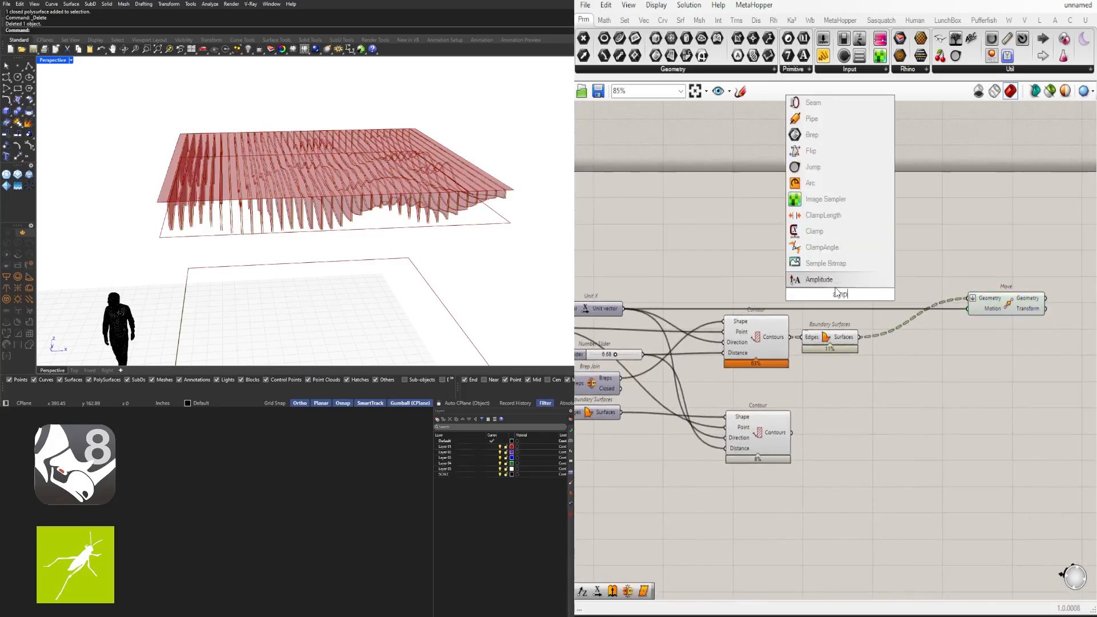
{"action": "key", "text": "Return"}
{"action": "left_click_drag", "start_coordinate": [906, 296], "coordinate": [968, 308]}
{"action": "right_click_drag", "start_coordinate": [952, 323], "coordinate": [1033, 331]}
Insert a relay on the Unit X wire, keeping Unit X connected through it
{"action": "double_click", "coordinate": [735, 317]}
{"action": "left_click", "coordinate": [731, 324]}
{"action": "left_click_drag", "start_coordinate": [731, 320], "coordinate": [721, 321]}
{"action": "right_click_drag", "start_coordinate": [721, 320], "coordinate": [774, 319]}
{"action": "double_click", "coordinate": [694, 288]}
{"action": "type", "text": "y"}
{"action": "key", "text": "Return"}
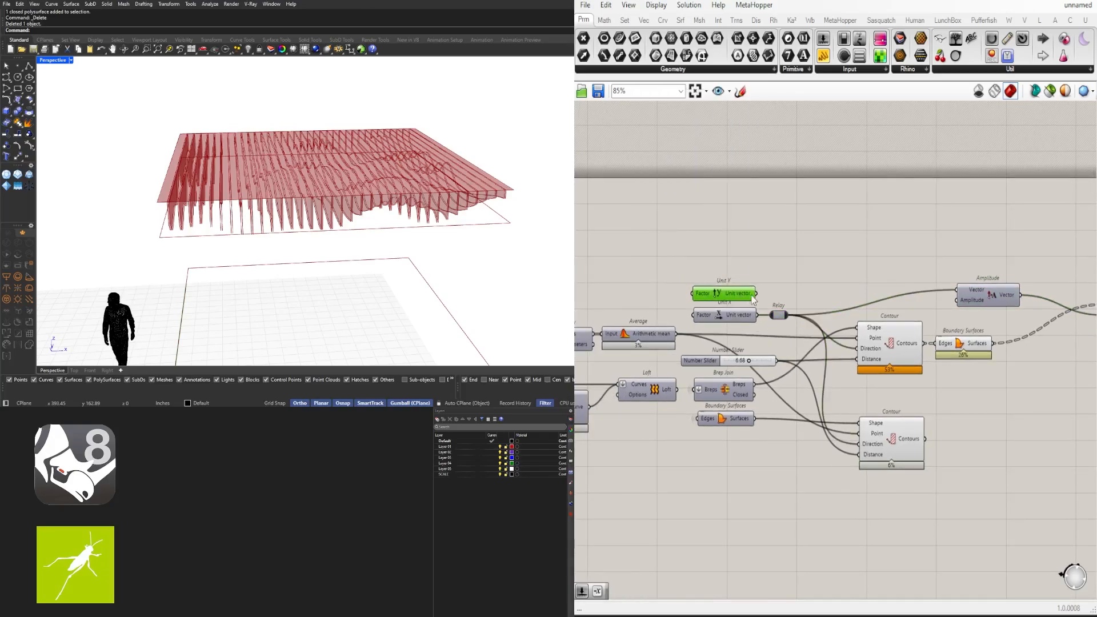
{"action": "left_click_drag", "start_coordinate": [755, 294], "coordinate": [771, 316]}
{"action": "right_click_drag", "start_coordinate": [975, 272], "coordinate": [661, 310]}
Add a 1.5 number slider with Division and Multiplication for the half-thickness offset
{"action": "scroll", "coordinate": [849, 282], "scroll_direction": "down", "scroll_amount": 2}
{"action": "scroll", "coordinate": [681, 304], "scroll_direction": "up", "scroll_amount": 3}
{"action": "scroll", "coordinate": [686, 300], "scroll_direction": "down", "scroll_amount": 3}
{"action": "scroll", "coordinate": [661, 310], "scroll_direction": "up", "scroll_amount": 3}
{"action": "left_click", "coordinate": [838, 333]}
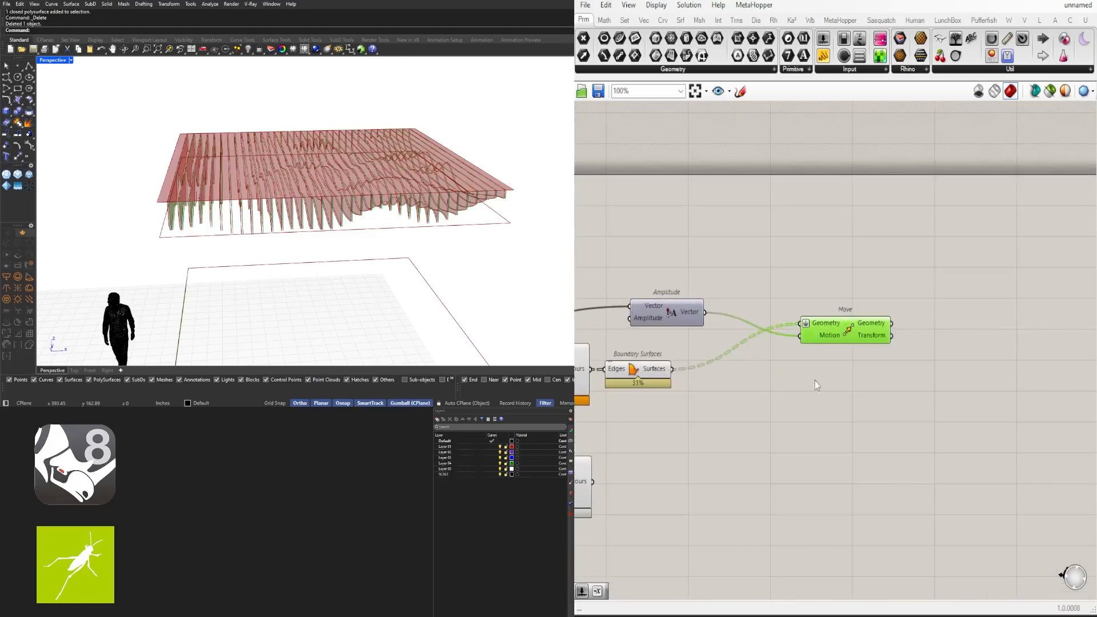
{"action": "right_click_drag", "start_coordinate": [838, 307], "coordinate": [1020, 292]}
{"action": "double_click", "coordinate": [738, 260]}
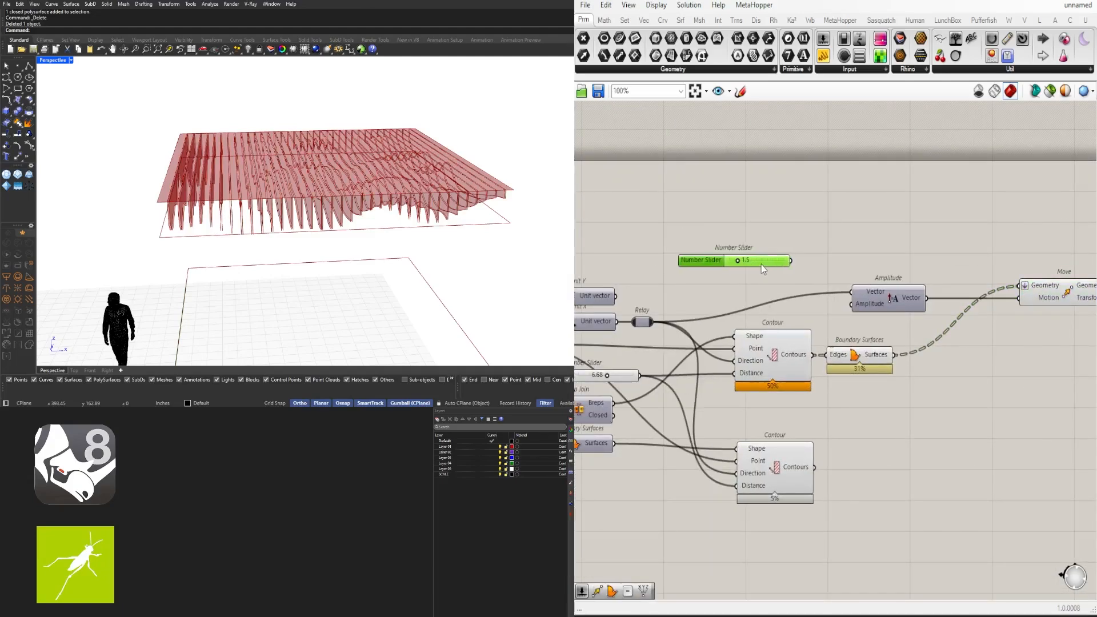
{"action": "right_click_drag", "start_coordinate": [807, 271], "coordinate": [819, 262]}
{"action": "left_click", "coordinate": [811, 247]}
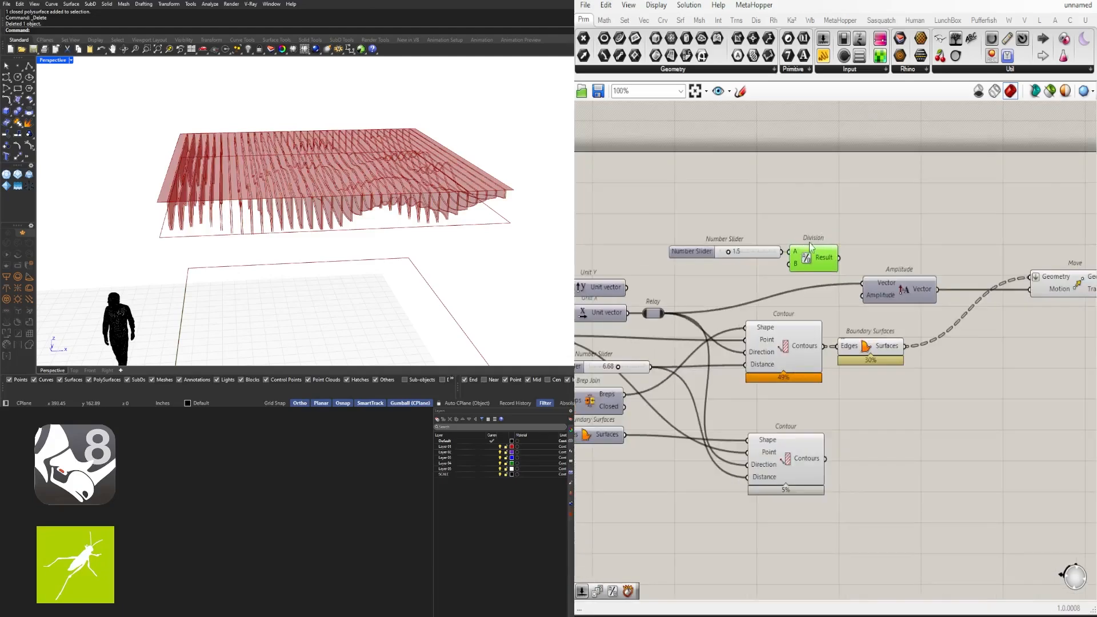
{"action": "scroll", "coordinate": [1020, 306], "scroll_direction": "down", "scroll_amount": 2}
{"action": "right_click_drag", "start_coordinate": [1020, 308], "coordinate": [793, 314]}
{"action": "double_click", "coordinate": [812, 342]}
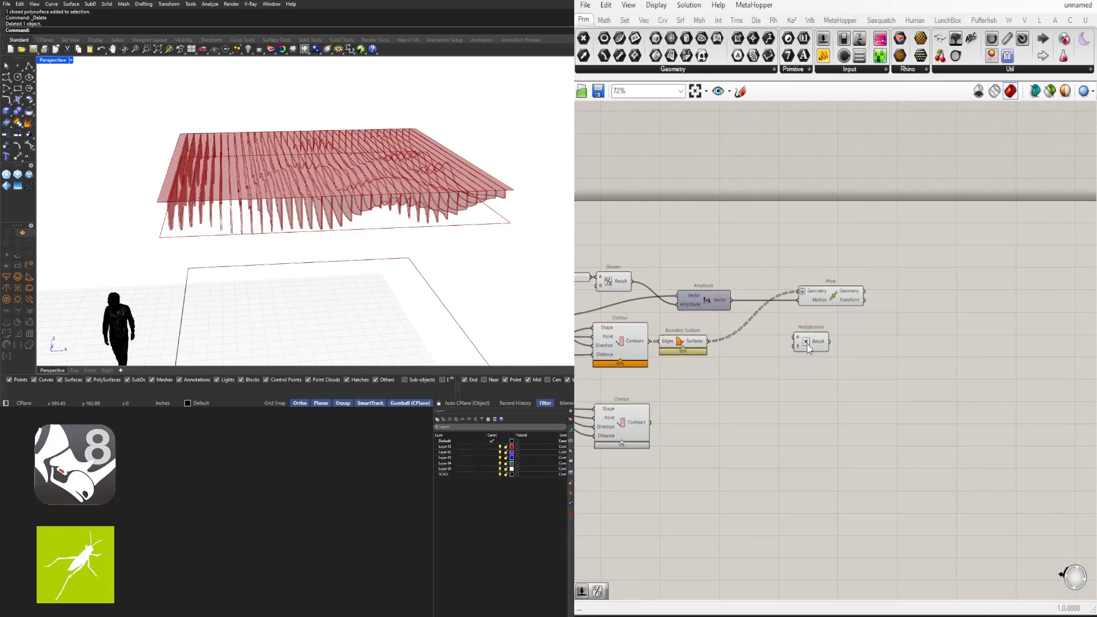
{"action": "left_click_drag", "start_coordinate": [732, 300], "coordinate": [808, 326]}
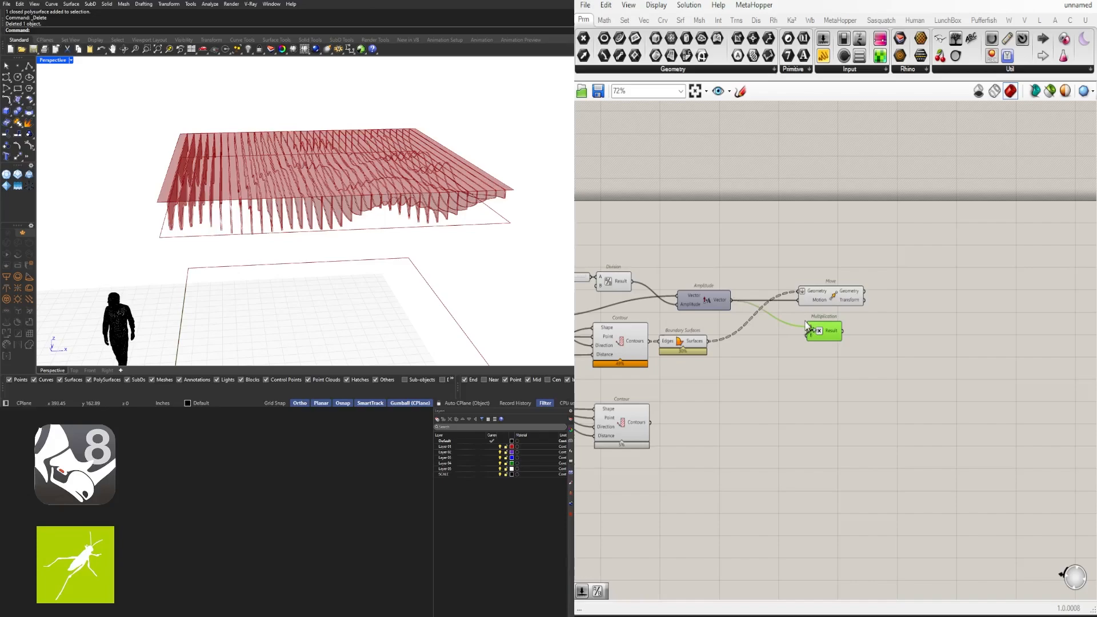
Add Negative and Extrude, extruding the moved surfaces back through by the thickness
{"action": "type", "text": "neg"}
{"action": "left_click", "coordinate": [852, 310]}
{"action": "scroll", "coordinate": [829, 321], "scroll_direction": "up", "scroll_amount": 3}
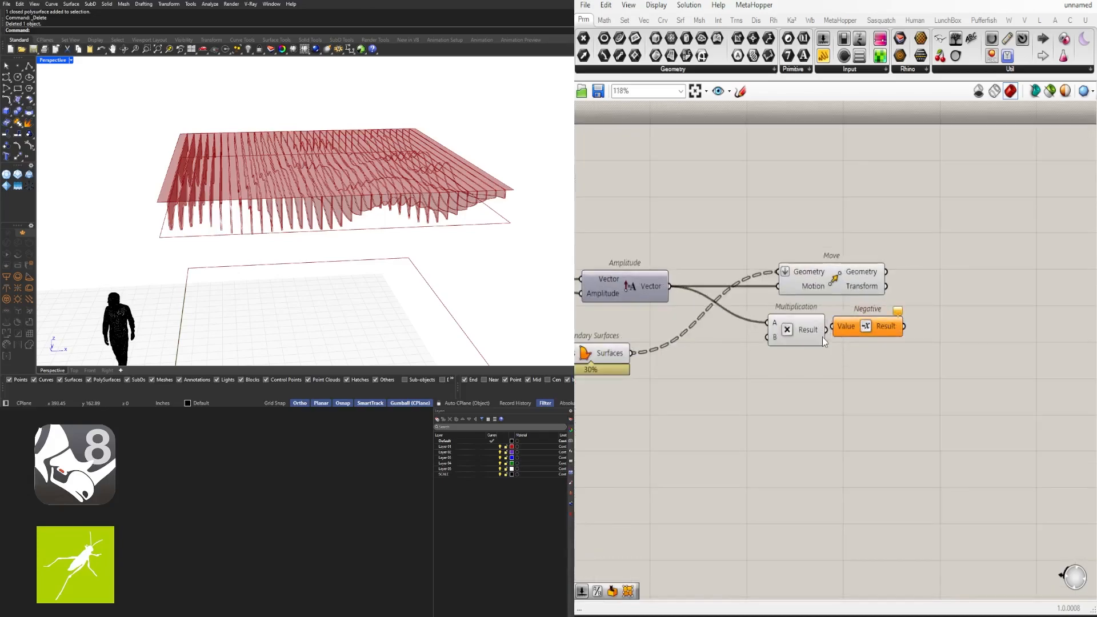
{"action": "left_click", "coordinate": [945, 324]}
{"action": "type", "text": "e"}
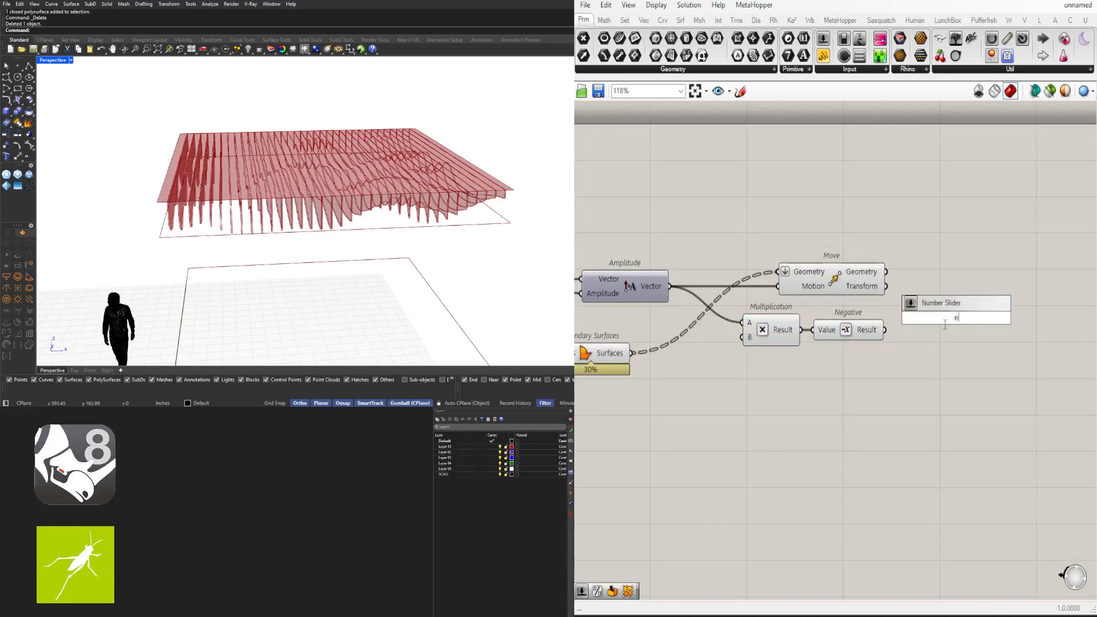
{"action": "type", "text": "xtr"}
{"action": "left_click", "coordinate": [927, 289]}
{"action": "left_click_drag", "start_coordinate": [887, 272], "coordinate": [952, 279]}
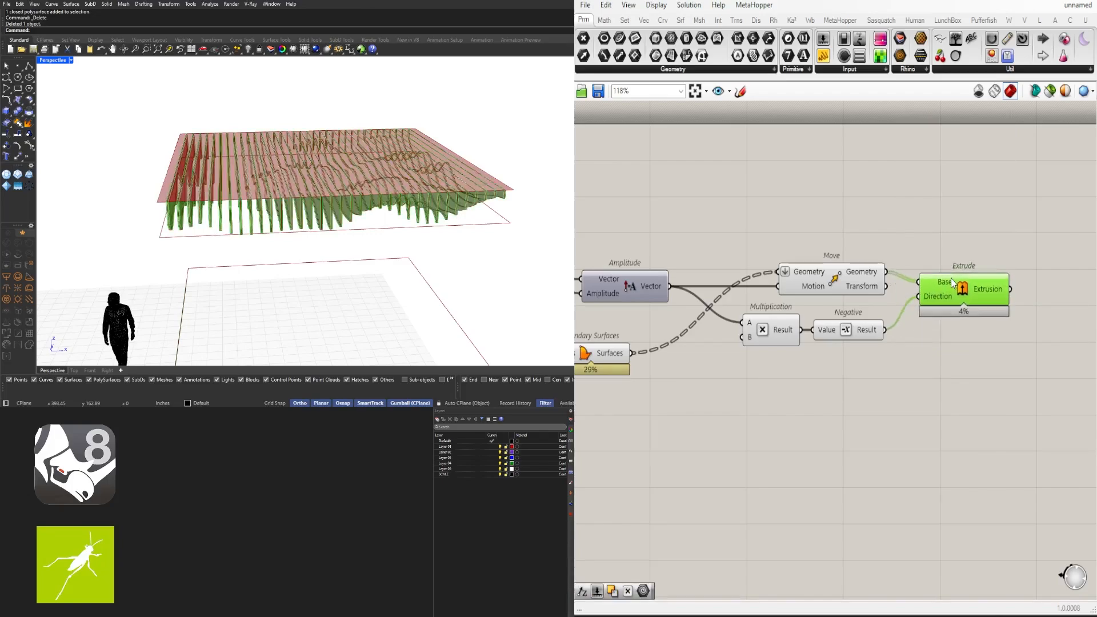
Hide Move's preview and shift Multiplication and Negative to the left
{"action": "left_click_drag", "start_coordinate": [904, 365], "coordinate": [786, 229]}
{"action": "middle_click", "coordinate": [808, 225]}
{"action": "left_click", "coordinate": [850, 184]}
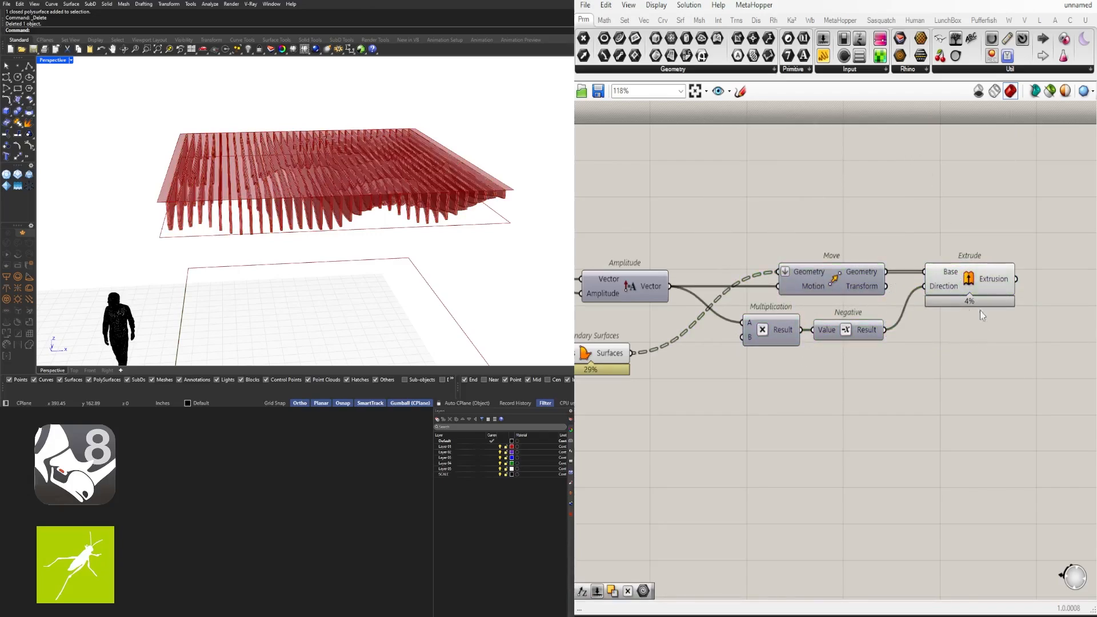
{"action": "left_click", "coordinate": [967, 288]}
{"action": "left_click", "coordinate": [900, 362]}
{"action": "scroll", "coordinate": [858, 342], "scroll_direction": "up", "scroll_amount": 2}
{"action": "left_click_drag", "start_coordinate": [872, 360], "coordinate": [744, 321]}
{"action": "left_click_drag", "start_coordinate": [744, 322], "coordinate": [703, 322]}
{"action": "left_click", "coordinate": [874, 356]}
{"action": "scroll", "coordinate": [865, 342], "scroll_direction": "down", "scroll_amount": 4}
{"action": "left_click", "coordinate": [964, 303]}
Orbit the model to inspect the 1.5-thick extruded fins across the ceiling
{"action": "right_click_drag", "start_coordinate": [312, 277], "coordinate": [437, 261]}
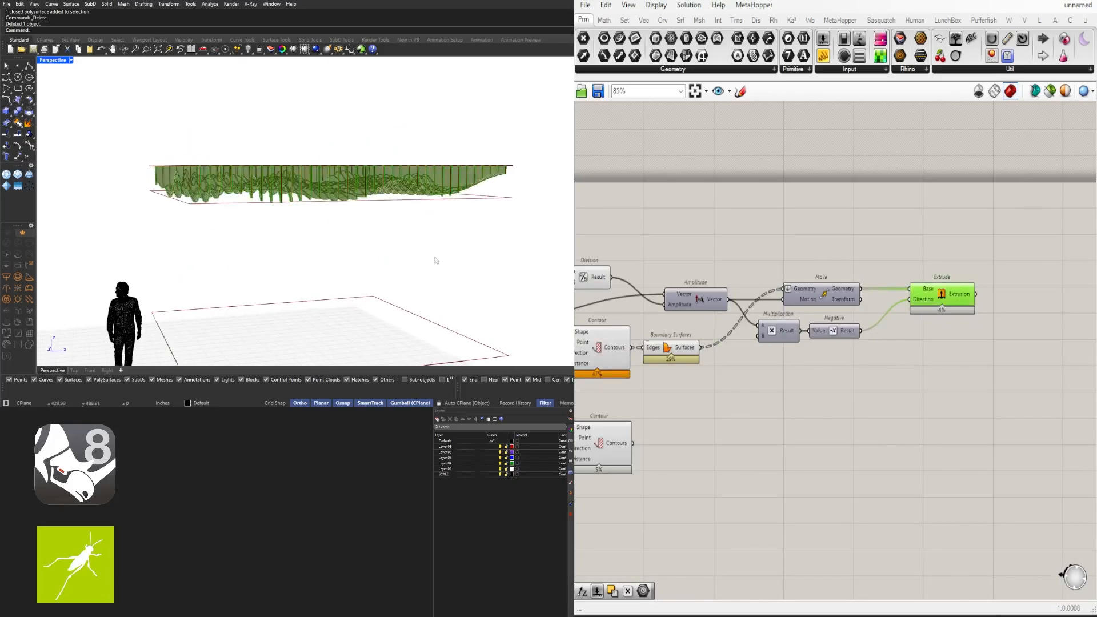
{"action": "scroll", "coordinate": [746, 386], "scroll_direction": "down", "scroll_amount": 2}
{"action": "right_click_drag", "start_coordinate": [746, 386], "coordinate": [892, 376]}
{"action": "left_click_drag", "start_coordinate": [892, 376], "coordinate": [695, 283]}
{"action": "right_click_drag", "start_coordinate": [371, 274], "coordinate": [566, 240]}
{"action": "scroll", "coordinate": [797, 445], "scroll_direction": "up", "scroll_amount": 2}
{"action": "right_click_drag", "start_coordinate": [798, 445], "coordinate": [771, 455]}
{"action": "left_click", "coordinate": [795, 413]}
{"action": "scroll", "coordinate": [366, 220], "scroll_direction": "up", "scroll_amount": 3}
{"action": "right_click_drag", "start_coordinate": [395, 182], "coordinate": [319, 218]}
{"action": "scroll", "coordinate": [362, 184], "scroll_direction": "down", "scroll_amount": 4}
Add an End Points component and flatten the lower Contours output into one list
{"action": "scroll", "coordinate": [870, 426], "scroll_direction": "up", "scroll_amount": 2}
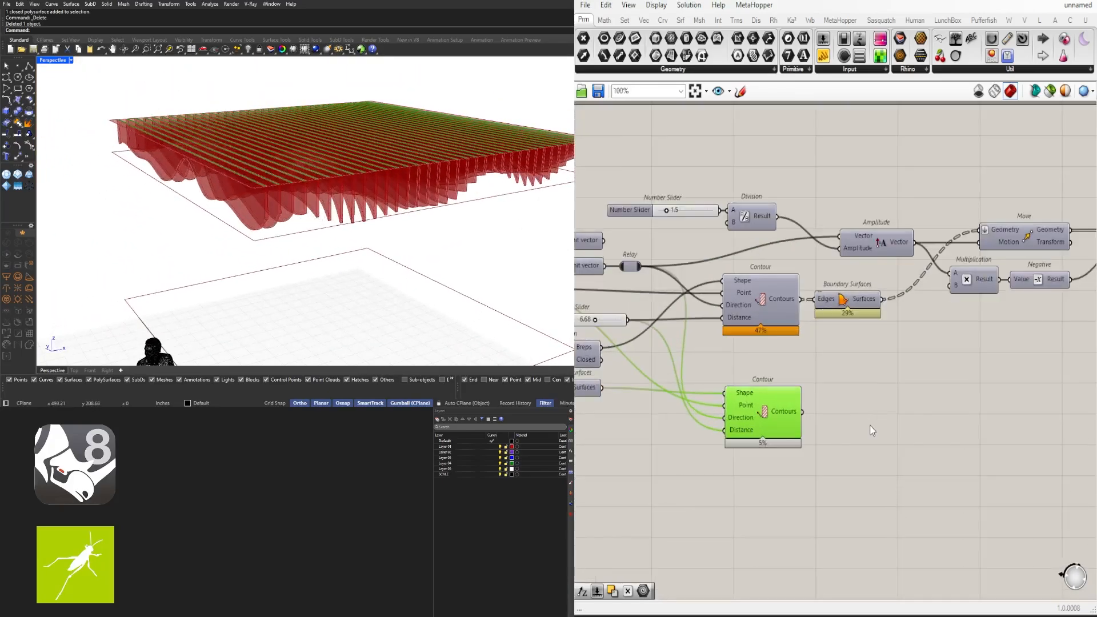
{"action": "double_click", "coordinate": [866, 427]}
{"action": "type", "text": "end"}
{"action": "left_click", "coordinate": [845, 414]}
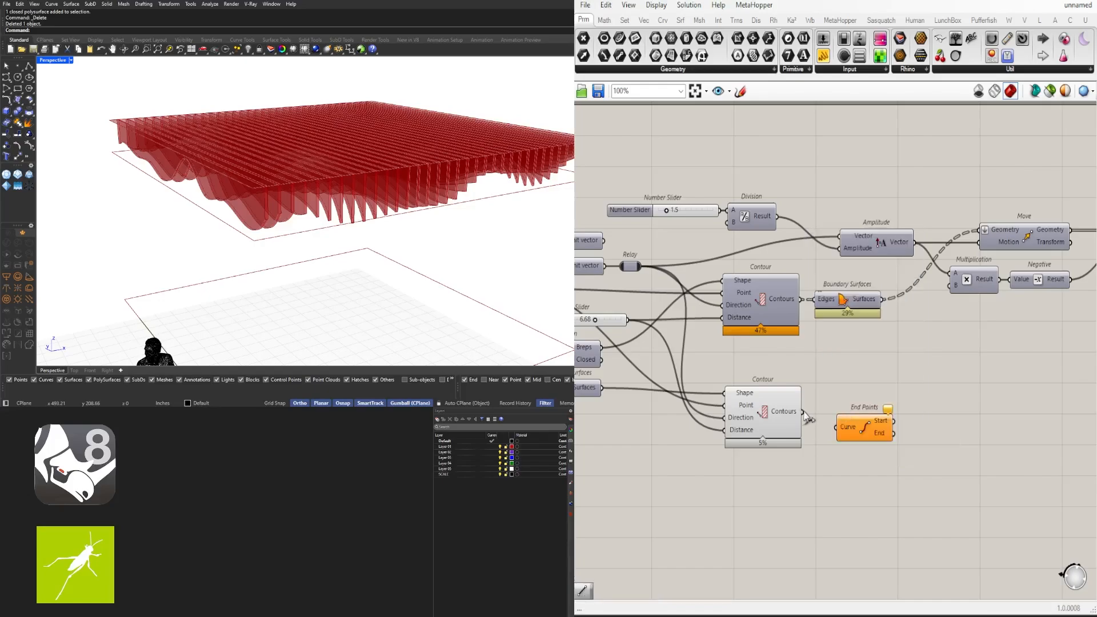
{"action": "scroll", "coordinate": [752, 437], "scroll_direction": "up", "scroll_amount": 3}
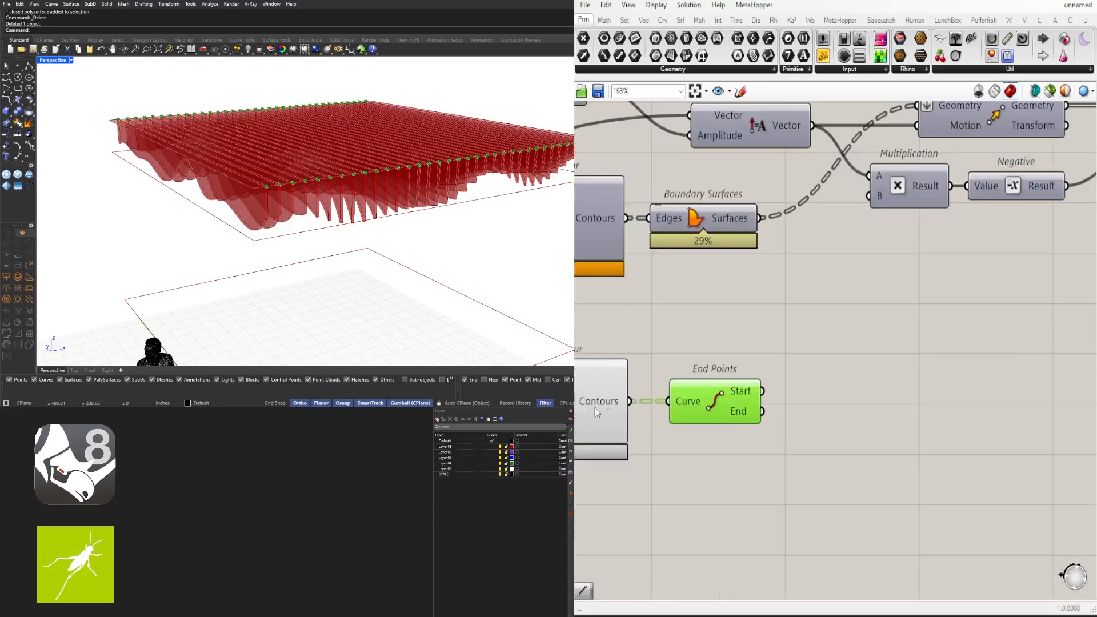
{"action": "right_click", "coordinate": [823, 399]}
{"action": "left_click", "coordinate": [847, 464]}
{"action": "left_click_drag", "start_coordinate": [929, 392], "coordinate": [972, 396]}
{"action": "right_click_drag", "start_coordinate": [1093, 414], "coordinate": [938, 433]}
{"action": "left_click", "coordinate": [938, 432]}
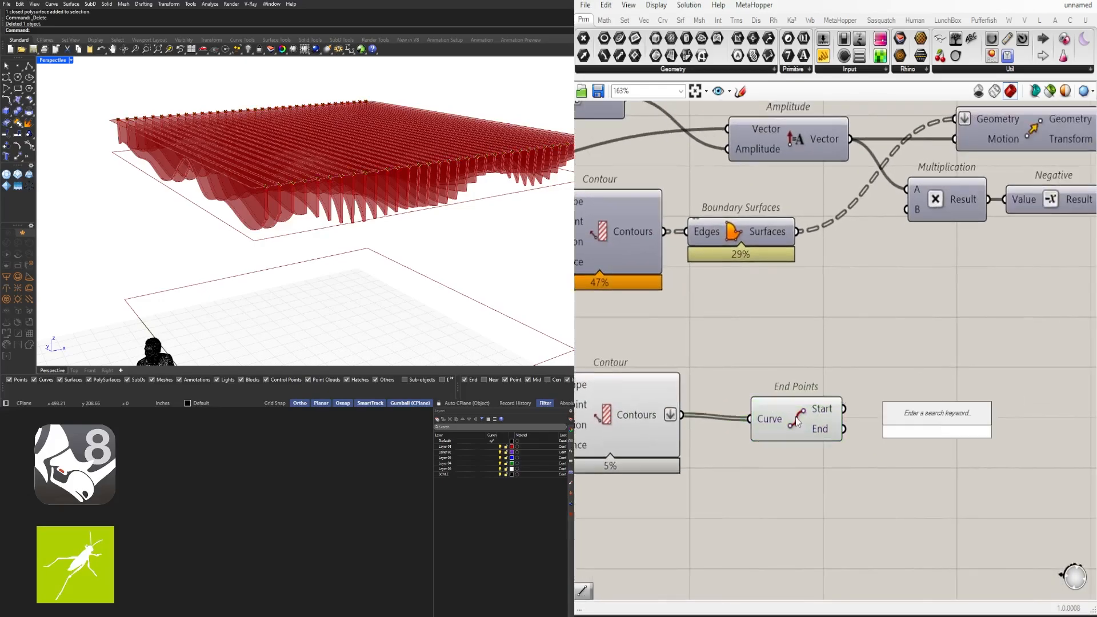
Add a List Item component fed by End Points' Start output
{"action": "double_click", "coordinate": [1004, 455]}
{"action": "type", "text": "item"}
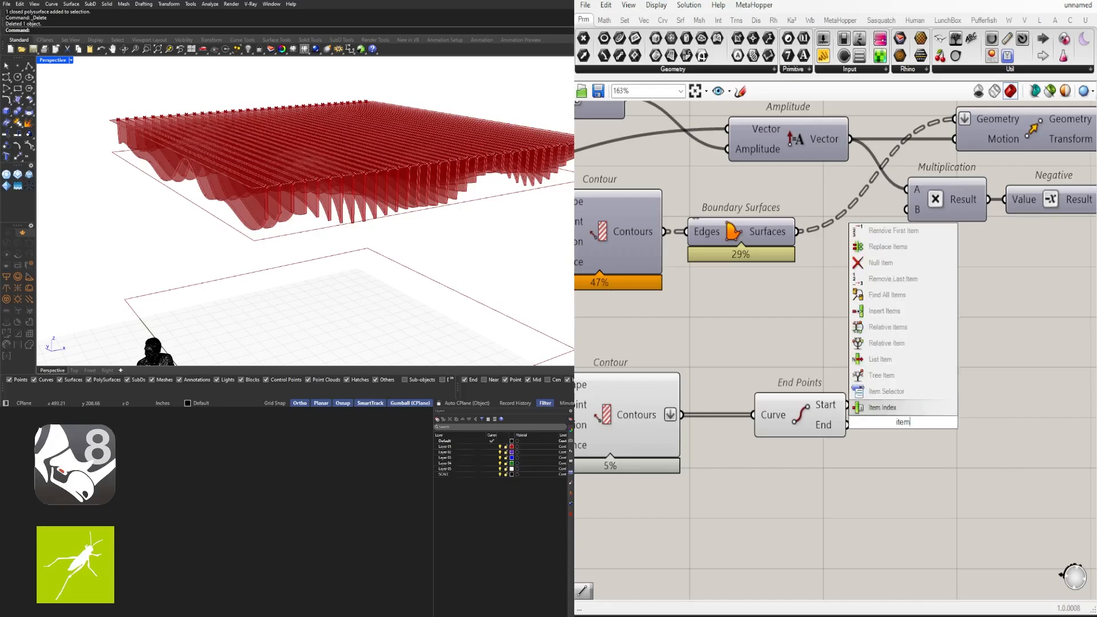
{"action": "left_click", "coordinate": [908, 407]}
{"action": "left_click_drag", "start_coordinate": [848, 405], "coordinate": [857, 406]}
{"action": "left_click_drag", "start_coordinate": [883, 425], "coordinate": [926, 425]}
{"action": "scroll", "coordinate": [354, 252], "scroll_direction": "down", "scroll_amount": 8}
{"action": "right_click_drag", "start_coordinate": [354, 251], "coordinate": [519, 284]}
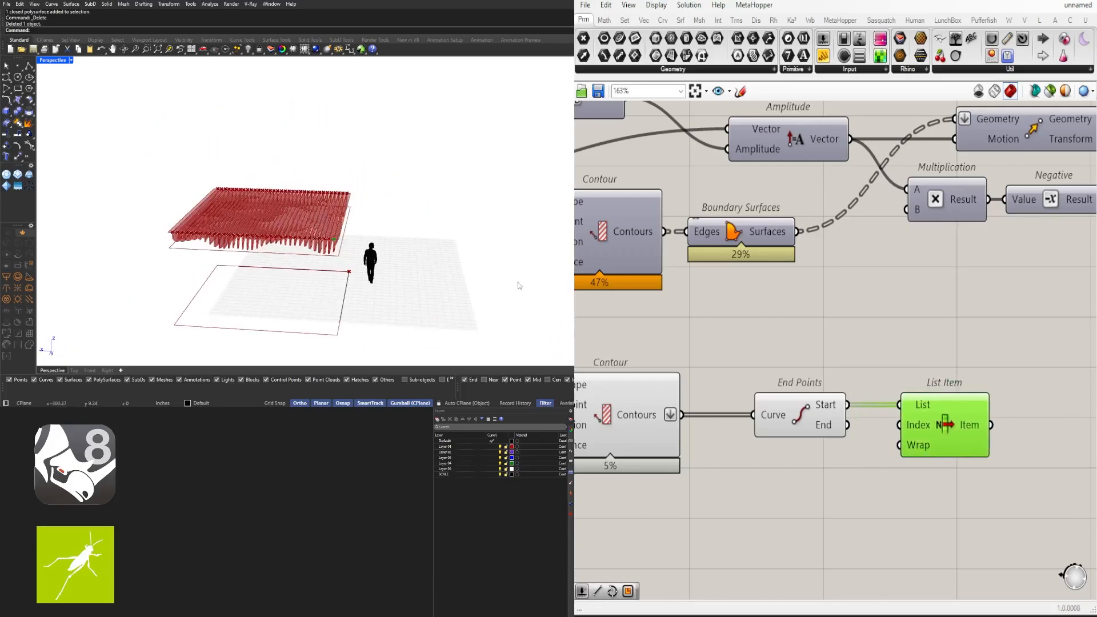
{"action": "scroll", "coordinate": [343, 220], "scroll_direction": "up", "scroll_amount": 8}
{"action": "scroll", "coordinate": [665, 370], "scroll_direction": "down", "scroll_amount": 2}
{"action": "scroll", "coordinate": [953, 423], "scroll_direction": "up", "scroll_amount": 2}
Add two Move components on the point, one using the Amplitude vector and one its Negative
{"action": "double_click", "coordinate": [991, 420]}
{"action": "type", "text": "mo"}
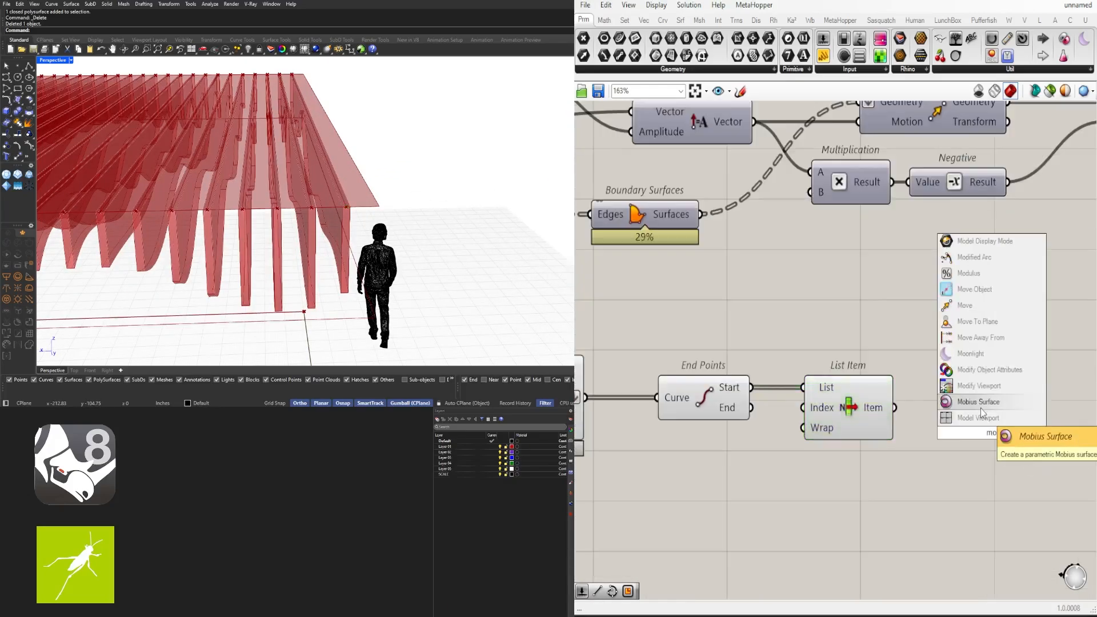
{"action": "left_click", "coordinate": [978, 306]}
{"action": "scroll", "coordinate": [974, 341], "scroll_direction": "down", "scroll_amount": 1}
{"action": "scroll", "coordinate": [1040, 406], "scroll_direction": "down", "scroll_amount": 4}
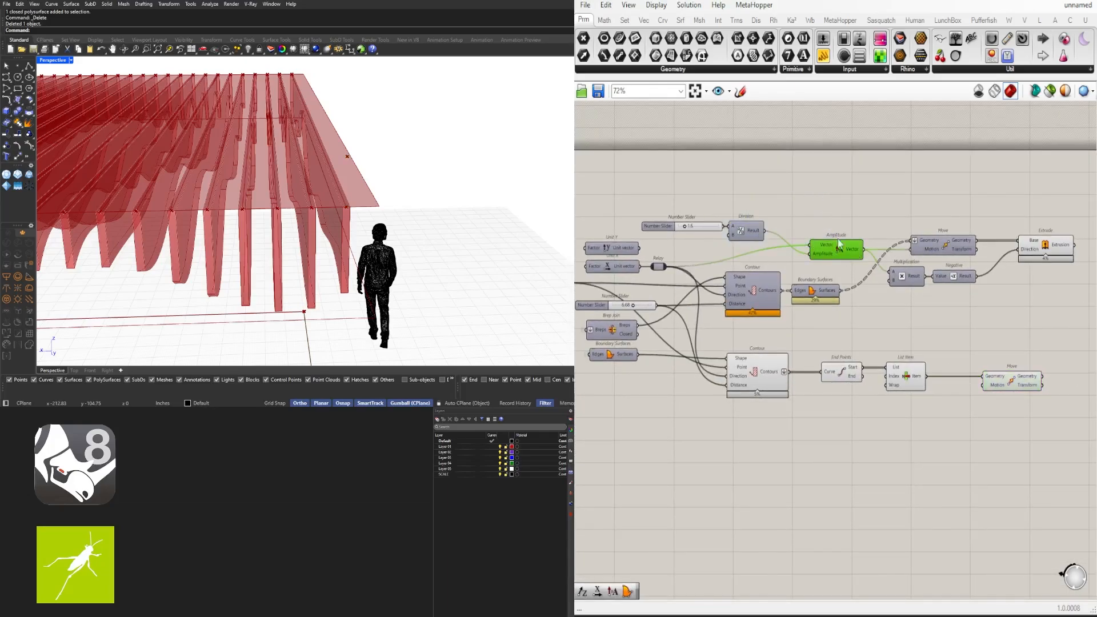
{"action": "left_click_drag", "start_coordinate": [900, 388], "coordinate": [901, 403]}
{"action": "scroll", "coordinate": [937, 407], "scroll_direction": "up", "scroll_amount": 3}
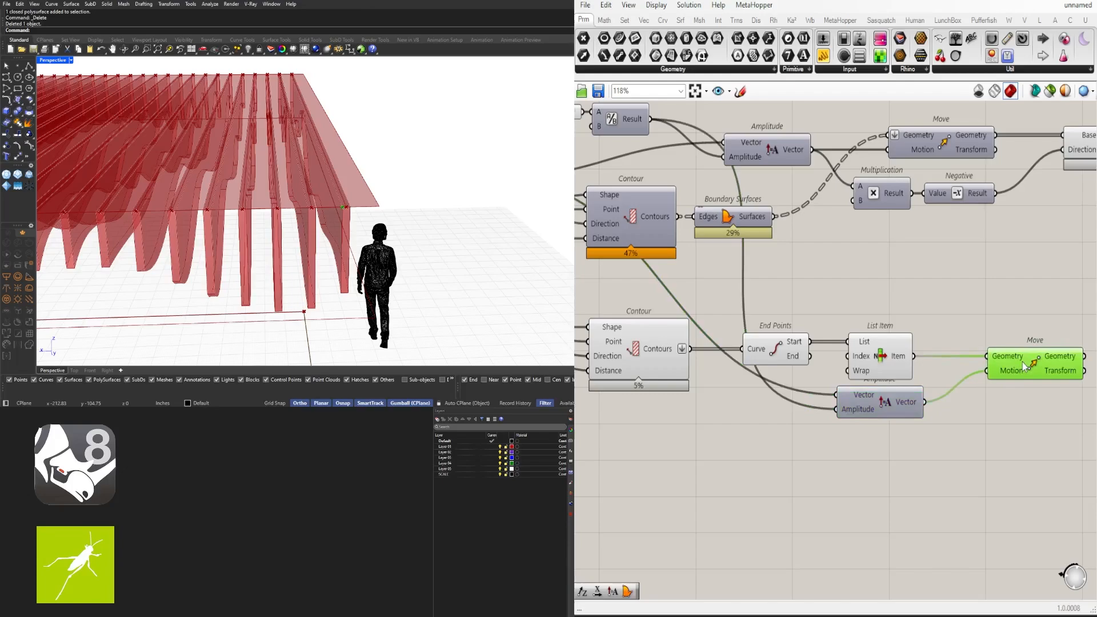
{"action": "right_click_drag", "start_coordinate": [1016, 368], "coordinate": [877, 380]}
{"action": "left_click_drag", "start_coordinate": [877, 380], "coordinate": [970, 375]}
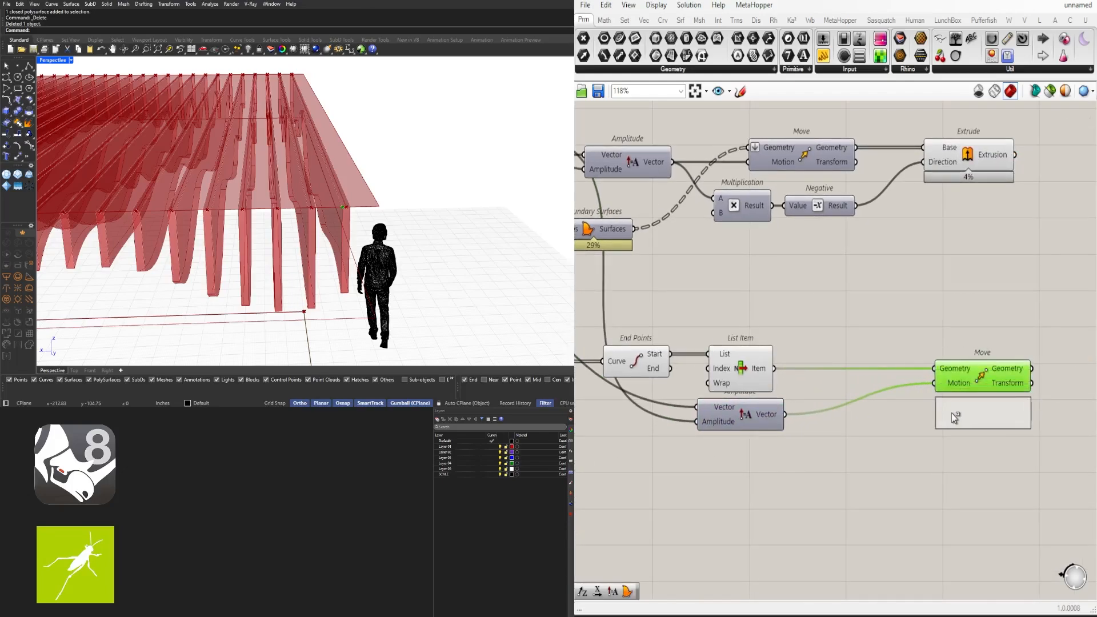
{"action": "type", "text": "neg"}
{"action": "key", "text": "Return"}
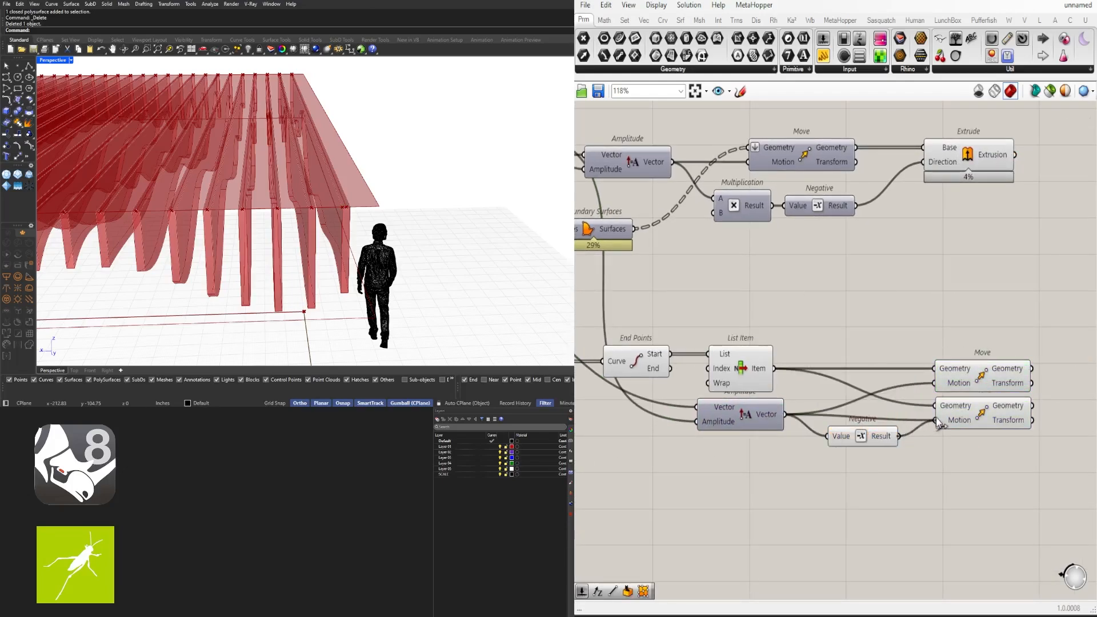
Add a Line joining the two moved points, then reposition the Negative, Move and Line group
{"action": "left_click_drag", "start_coordinate": [910, 447], "coordinate": [1048, 345]}
{"action": "right_click_drag", "start_coordinate": [197, 203], "coordinate": [189, 237]}
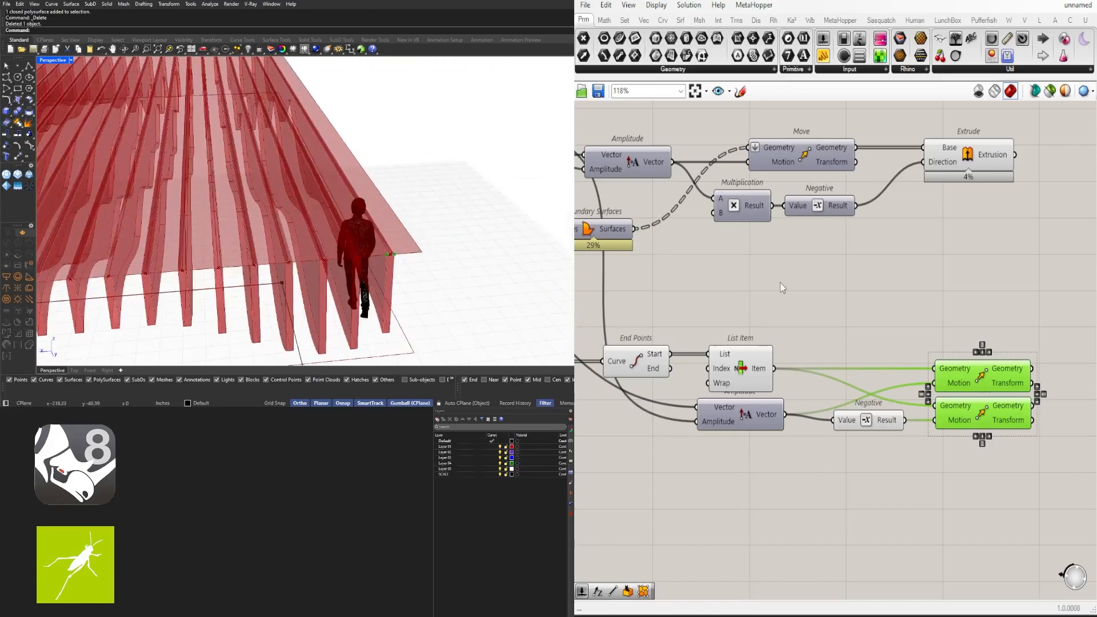
{"action": "right_click_drag", "start_coordinate": [1026, 386], "coordinate": [897, 376]}
{"action": "scroll", "coordinate": [897, 376], "scroll_direction": "down", "scroll_amount": 1}
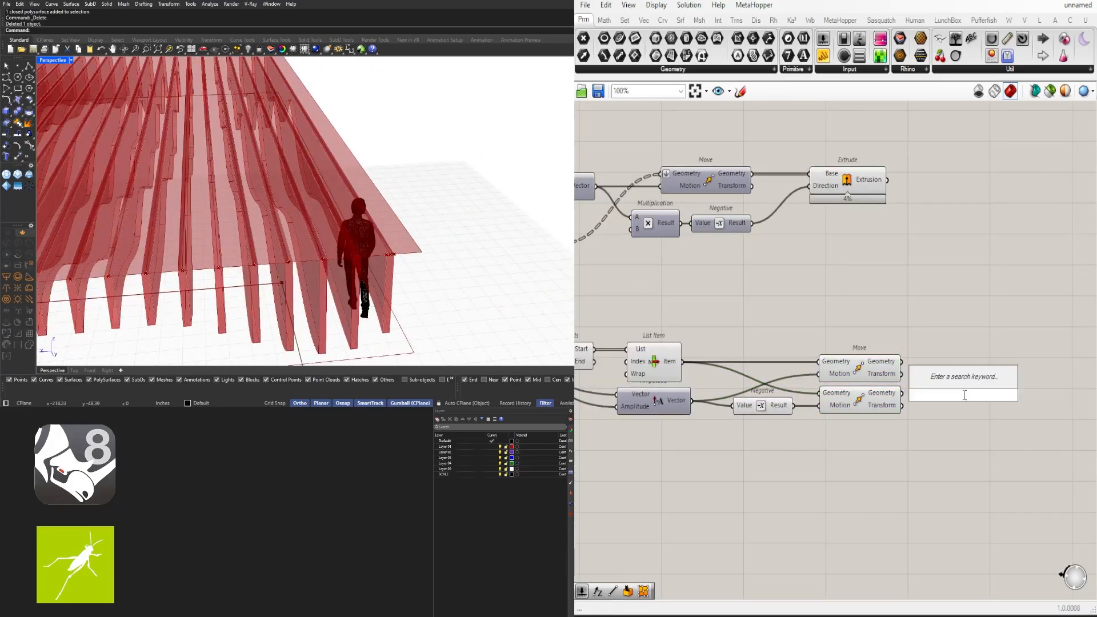
{"action": "type", "text": "line"}
{"action": "left_click", "coordinate": [929, 366]}
{"action": "scroll", "coordinate": [940, 394], "scroll_direction": "up", "scroll_amount": 2}
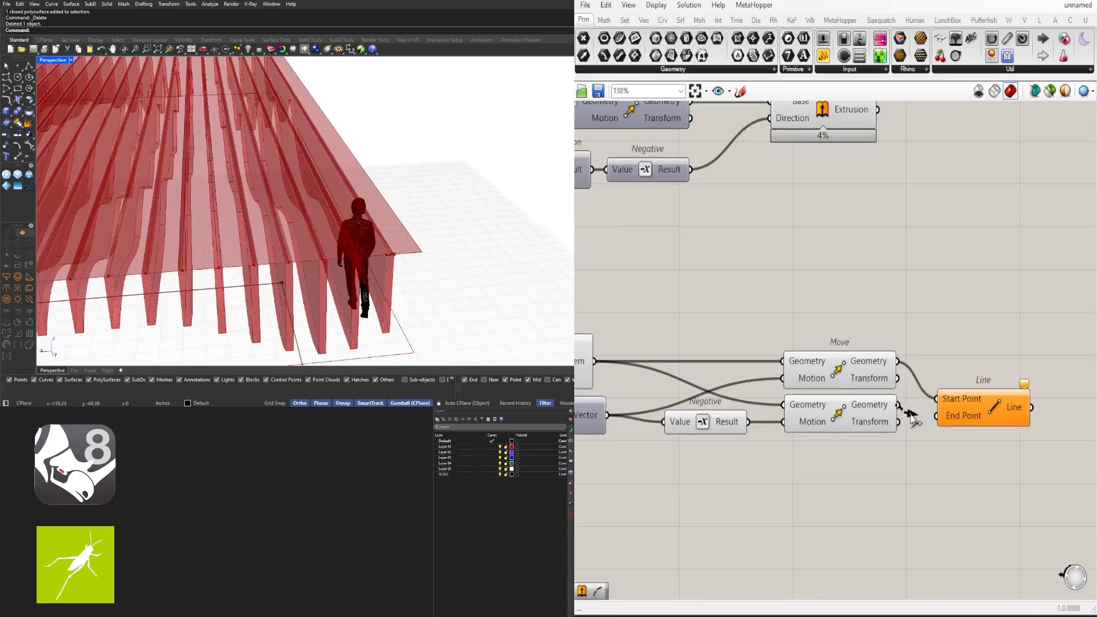
{"action": "right_click_drag", "start_coordinate": [990, 391], "coordinate": [820, 380]}
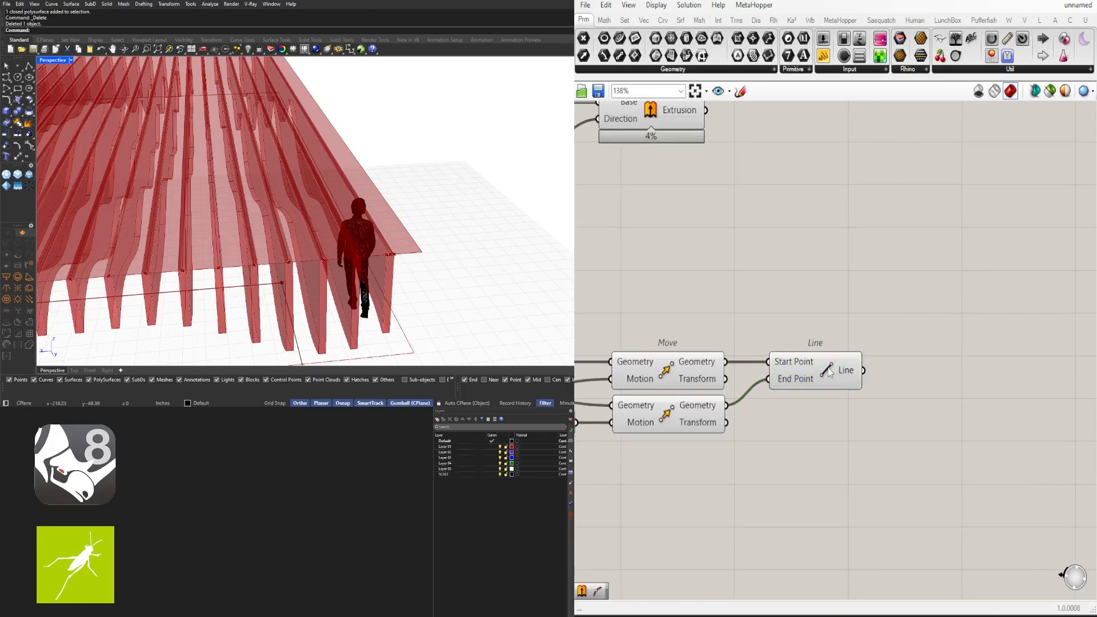
{"action": "scroll", "coordinate": [748, 383], "scroll_direction": "down", "scroll_amount": 2}
{"action": "right_click_drag", "start_coordinate": [747, 383], "coordinate": [992, 338]}
{"action": "right_click_drag", "start_coordinate": [808, 409], "coordinate": [754, 407]}
{"action": "left_click_drag", "start_coordinate": [1090, 440], "coordinate": [798, 317]}
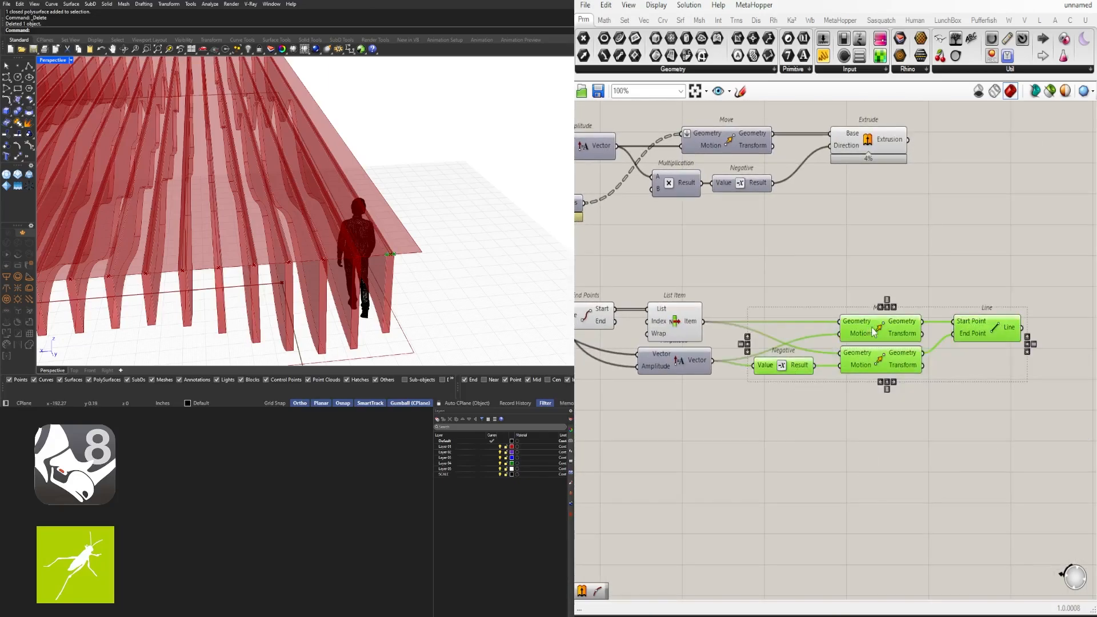
{"action": "left_click_drag", "start_coordinate": [860, 361], "coordinate": [942, 360]}
Add an Offset Curve component below and to the right of the Line
{"action": "middle_click", "coordinate": [673, 362]}
{"action": "middle_click", "coordinate": [674, 361]}
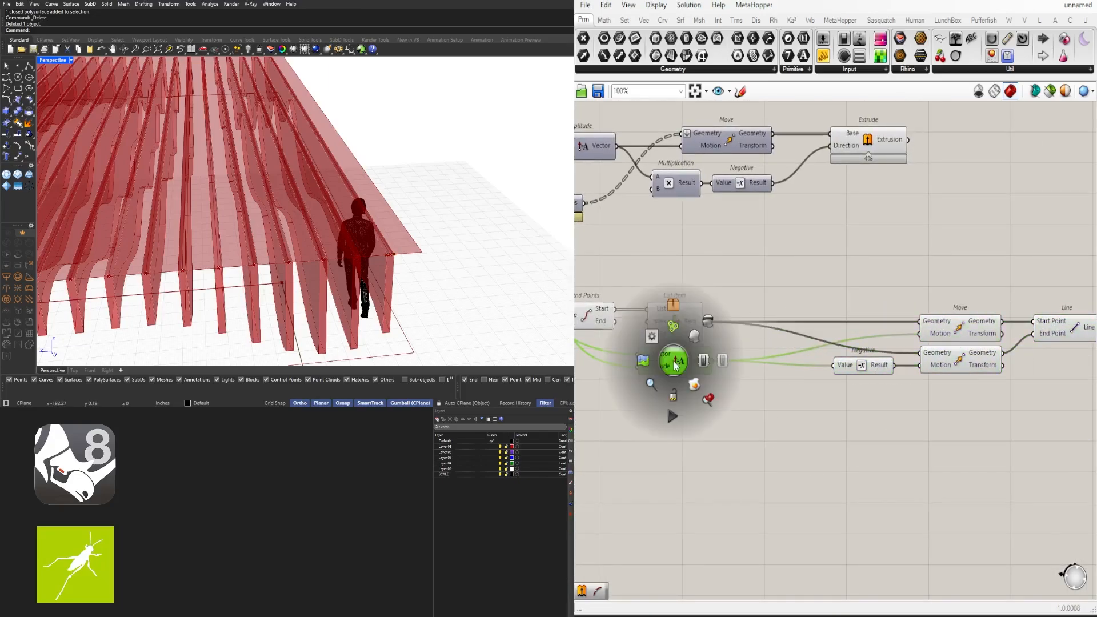
{"action": "right_click_drag", "start_coordinate": [966, 342], "coordinate": [758, 344]}
{"action": "scroll", "coordinate": [952, 336], "scroll_direction": "up", "scroll_amount": 2}
{"action": "left_click", "coordinate": [951, 336]}
{"action": "double_click", "coordinate": [953, 341]}
{"action": "type", "text": "offset"}
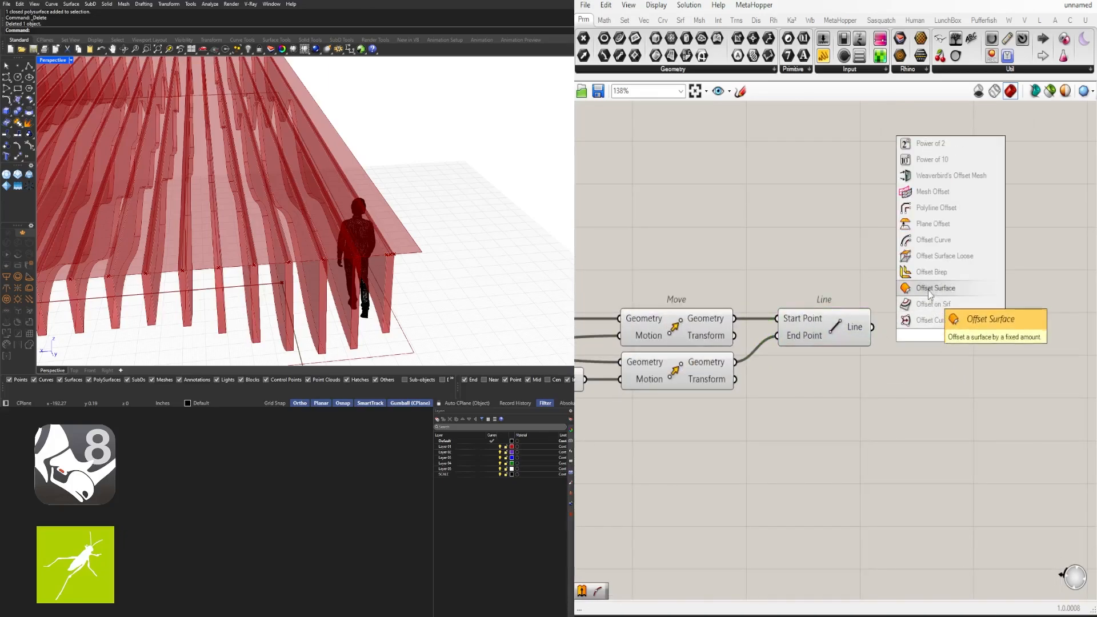
{"action": "key", "text": "Return"}
{"action": "left_click_drag", "start_coordinate": [967, 345], "coordinate": [995, 412]}
{"action": "left_click", "coordinate": [853, 439]}
{"action": "right_click_drag", "start_coordinate": [854, 439], "coordinate": [809, 442]}
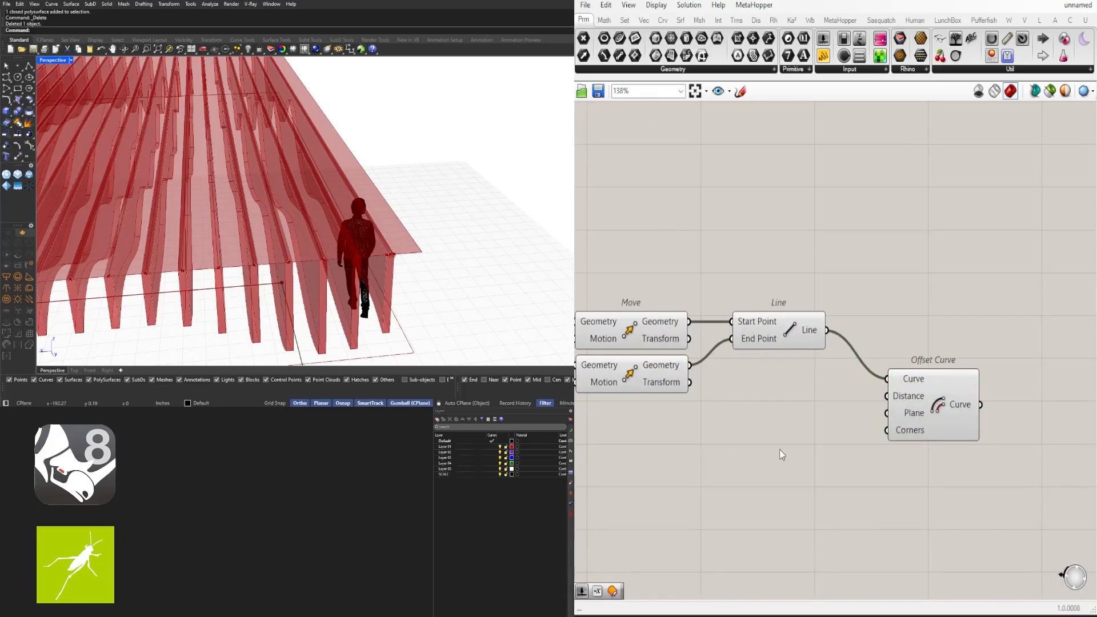
Create a 0.125 Number Slider and connect it to the Offset Curve Distance
{"action": "double_click", "coordinate": [780, 450]}
{"action": "type", "text": ".125"}
{"action": "key", "text": "Return"}
{"action": "scroll", "coordinate": [838, 447], "scroll_direction": "up", "scroll_amount": 1}
{"action": "scroll", "coordinate": [854, 441], "scroll_direction": "up", "scroll_amount": 1}
{"action": "left_click_drag", "start_coordinate": [864, 451], "coordinate": [980, 461]}
{"action": "scroll", "coordinate": [382, 251], "scroll_direction": "up", "scroll_amount": 5}
{"action": "scroll", "coordinate": [382, 252], "scroll_direction": "down", "scroll_amount": 5}
{"action": "scroll", "coordinate": [803, 415], "scroll_direction": "down", "scroll_amount": 3}
{"action": "left_click", "coordinate": [747, 439]}
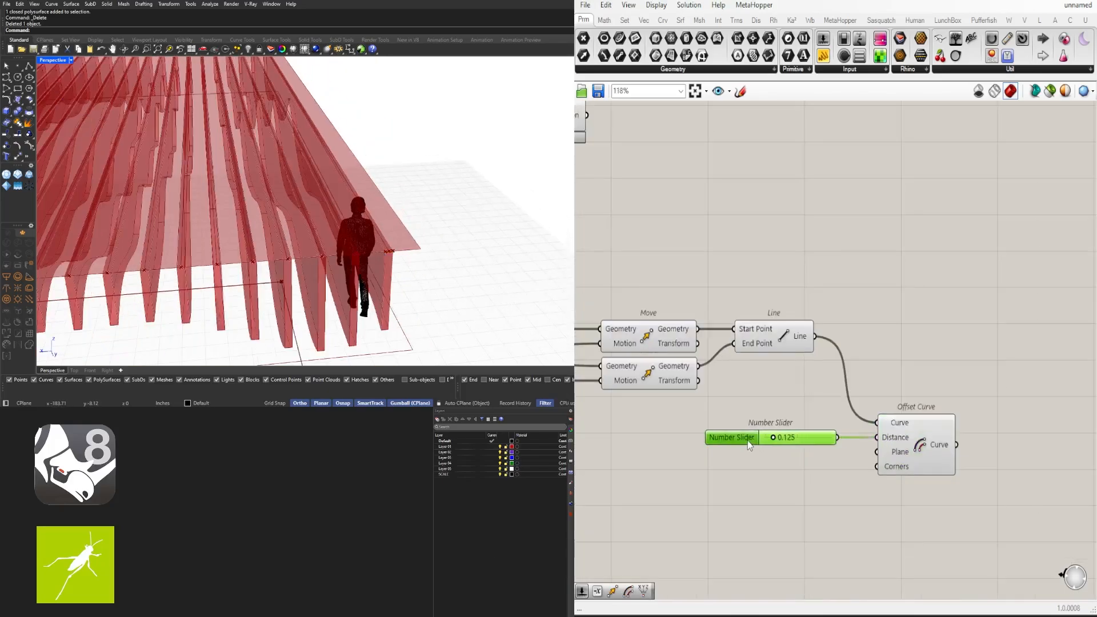
{"action": "right_click_drag", "start_coordinate": [914, 449], "coordinate": [874, 419]}
{"action": "left_click_drag", "start_coordinate": [874, 419], "coordinate": [910, 419]}
Duplicate the slider and Offset Curve below and add a Negative component
{"action": "right_click_drag", "start_coordinate": [975, 412], "coordinate": [981, 307]}
{"action": "left_click_drag", "start_coordinate": [991, 340], "coordinate": [774, 277]}
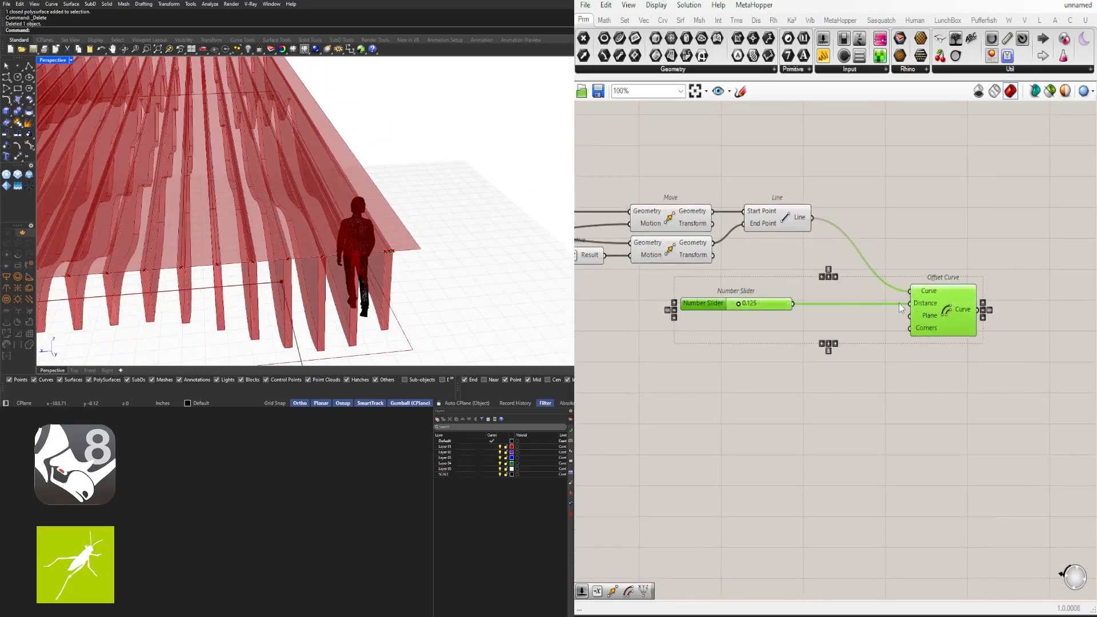
{"action": "left_click_drag", "start_coordinate": [944, 306], "coordinate": [943, 364], "text": "alt"}
{"action": "left_click_drag", "start_coordinate": [774, 364], "coordinate": [756, 365]}
{"action": "key", "text": "ctrl+z"}
{"action": "double_click", "coordinate": [832, 378]}
{"action": "type", "text": "neg"}
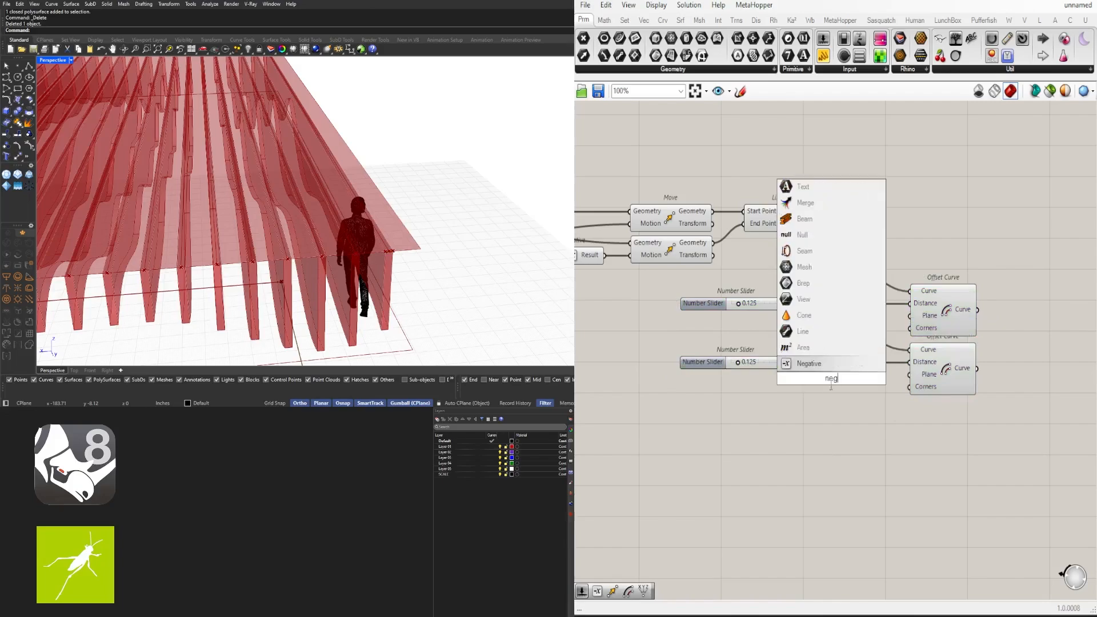
{"action": "key", "text": "Return"}
Widen the lower slider's range and set its value to 2.500
{"action": "scroll", "coordinate": [751, 366], "scroll_direction": "up", "scroll_amount": 2}
{"action": "left_click", "coordinate": [754, 372]}
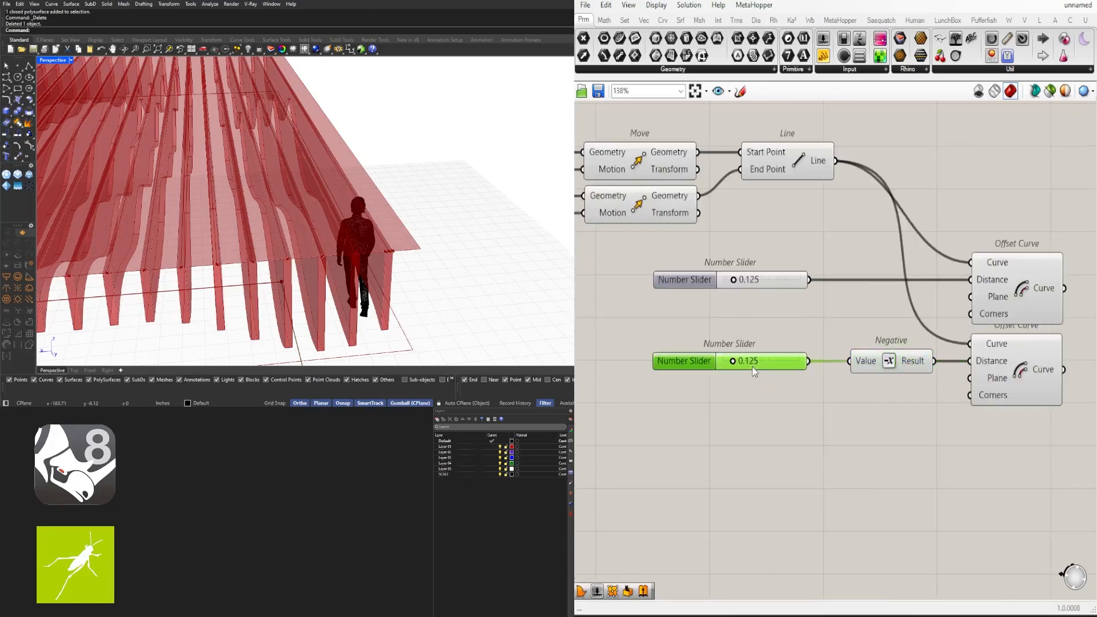
{"action": "left_click", "coordinate": [1019, 391]}
{"action": "right_click_drag", "start_coordinate": [1019, 392], "coordinate": [862, 410]}
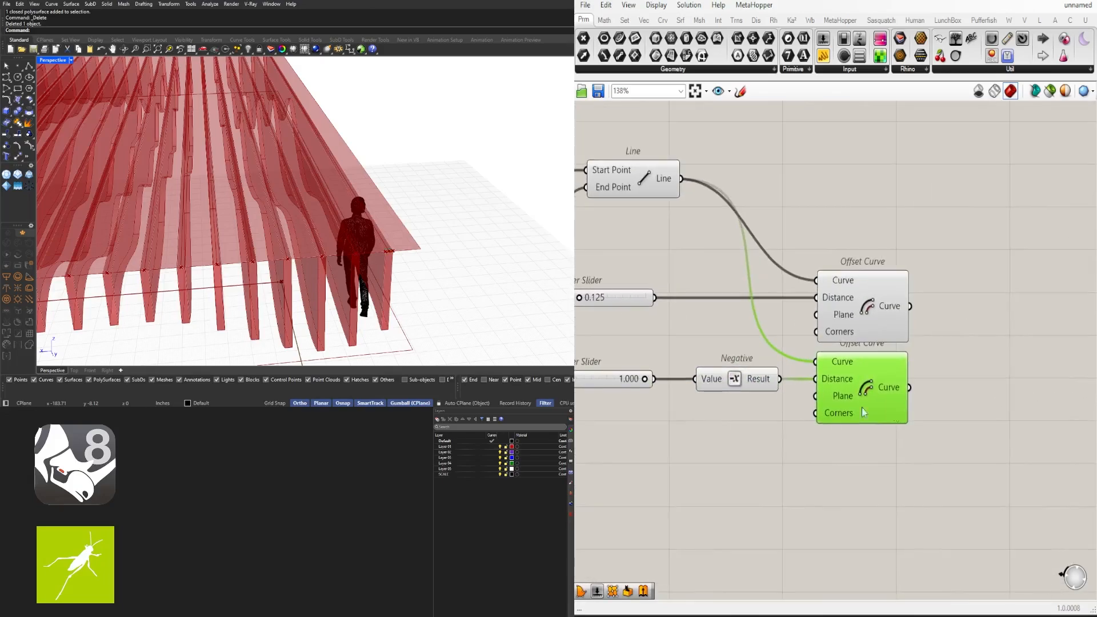
{"action": "scroll", "coordinate": [641, 380], "scroll_direction": "up", "scroll_amount": 5}
{"action": "scroll", "coordinate": [681, 381], "scroll_direction": "down", "scroll_amount": 3}
{"action": "right_click_drag", "start_coordinate": [680, 382], "coordinate": [852, 373]}
{"action": "double_click", "coordinate": [680, 368]}
{"action": "double_click", "coordinate": [721, 401]}
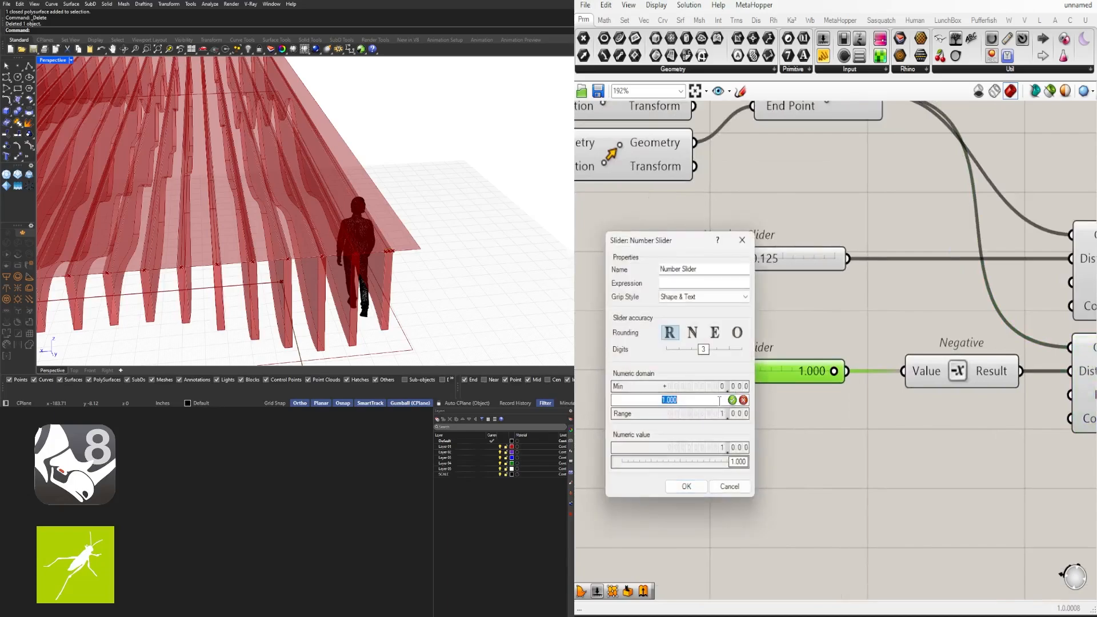
{"action": "left_click", "coordinate": [687, 486]}
{"action": "type", "text": "2.5"}
{"action": "key", "text": "Return"}
{"action": "scroll", "coordinate": [764, 369], "scroll_direction": "down", "scroll_amount": 4}
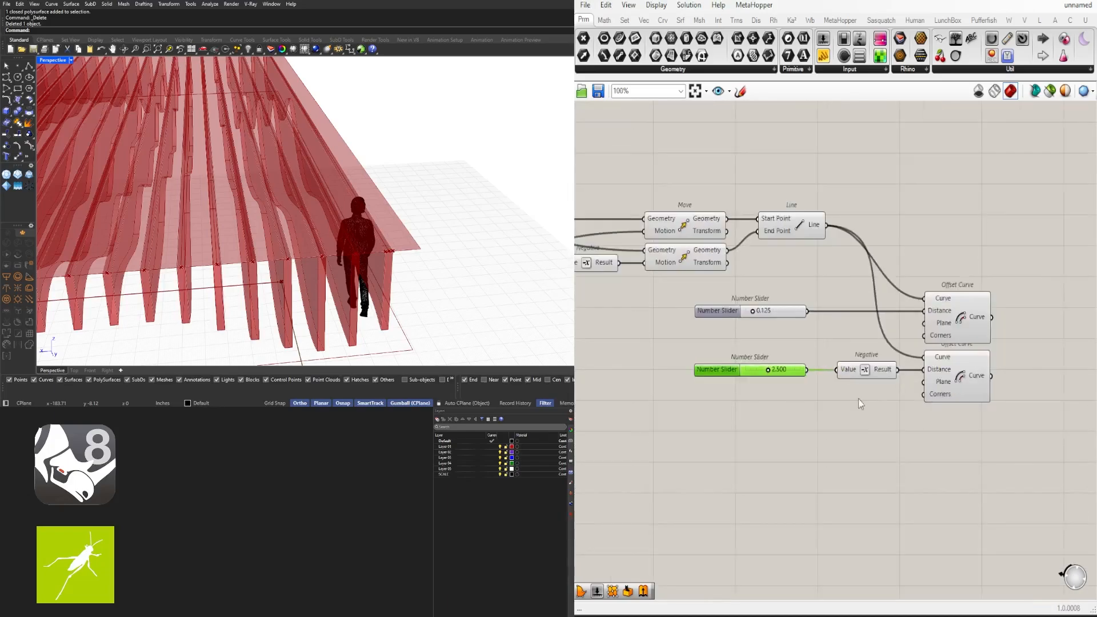
{"action": "scroll", "coordinate": [961, 366], "scroll_direction": "up", "scroll_amount": 1}
{"action": "right_click_drag", "start_coordinate": [962, 366], "coordinate": [933, 366]}
Copy the End Points component and feed it the lower offset curve
{"action": "left_click", "coordinate": [849, 365]}
{"action": "scroll", "coordinate": [933, 369], "scroll_direction": "down", "scroll_amount": 1}
{"action": "right_click_drag", "start_coordinate": [595, 306], "coordinate": [823, 271]}
{"action": "scroll", "coordinate": [680, 205], "scroll_direction": "down", "scroll_amount": 3}
{"action": "mouse_move", "coordinate": [680, 205]}
{"action": "right_mouse_down"}
{"action": "mouse_move", "coordinate": [801, 206]}
{"action": "mouse_move", "coordinate": [673, 220]}
{"action": "right_mouse_up"}
{"action": "left_click_drag", "start_coordinate": [608, 211], "coordinate": [633, 216]}
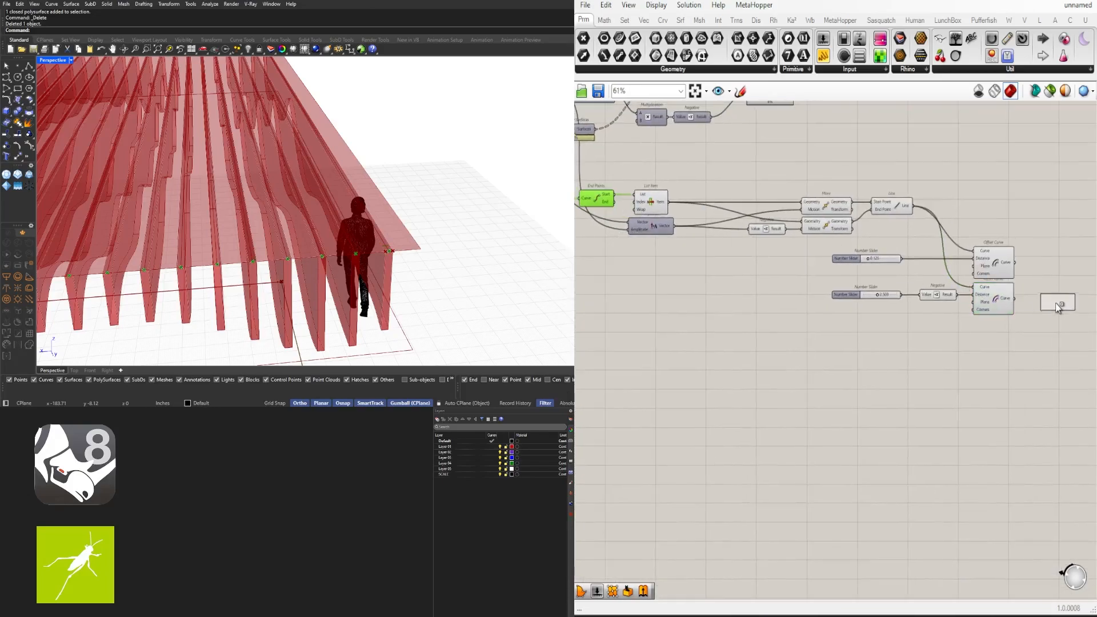
{"action": "right_click_drag", "start_coordinate": [627, 210], "coordinate": [681, 208]}
{"action": "left_click_drag", "start_coordinate": [649, 201], "coordinate": [1090, 296], "text": "alt"}
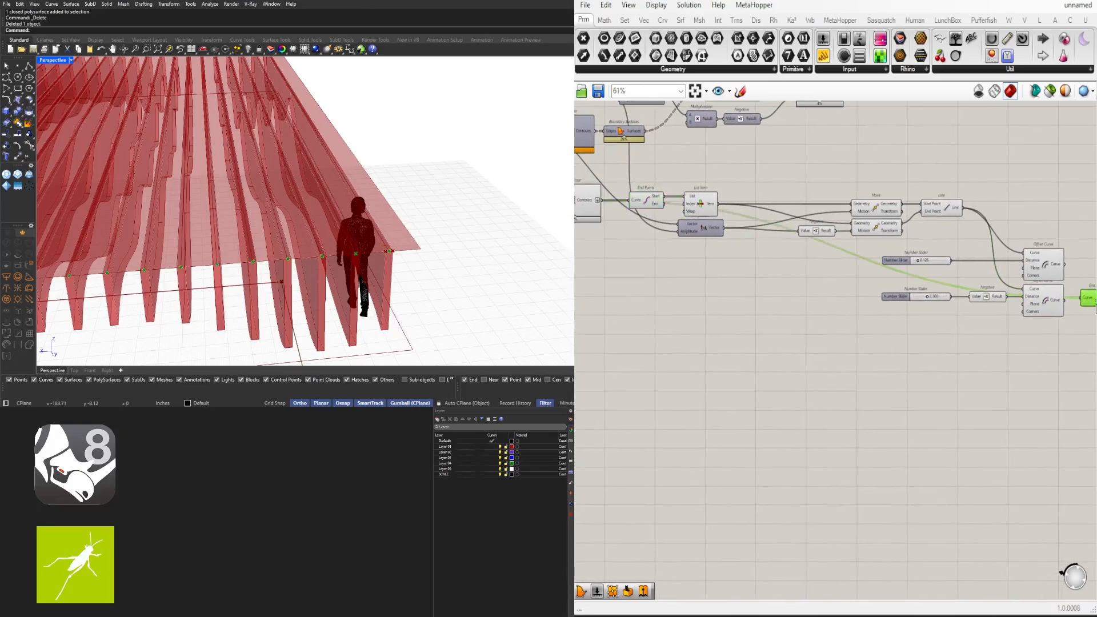
{"action": "right_click_drag", "start_coordinate": [1081, 297], "coordinate": [892, 312]}
{"action": "scroll", "coordinate": [892, 312], "scroll_direction": "up", "scroll_amount": 4}
{"action": "scroll", "coordinate": [833, 252], "scroll_direction": "up", "scroll_amount": 3}
Place another Line component beside the offset components
{"action": "left_click", "coordinate": [832, 252]}
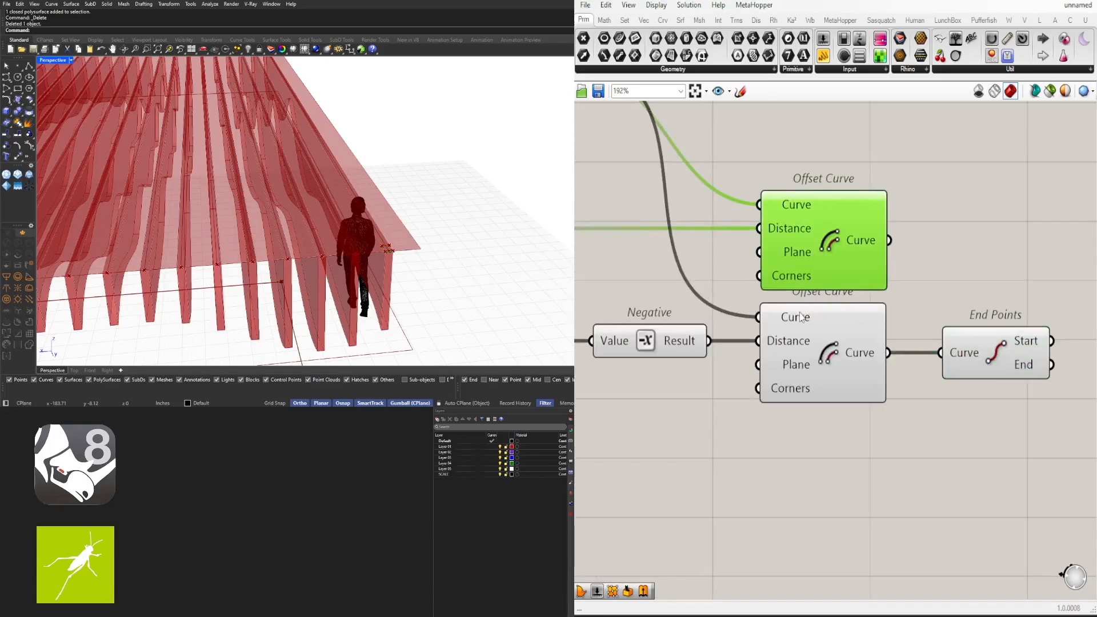
{"action": "scroll", "coordinate": [448, 318], "scroll_direction": "up", "scroll_amount": 4}
{"action": "scroll", "coordinate": [449, 318], "scroll_direction": "down", "scroll_amount": 4}
{"action": "scroll", "coordinate": [860, 398], "scroll_direction": "down", "scroll_amount": 5}
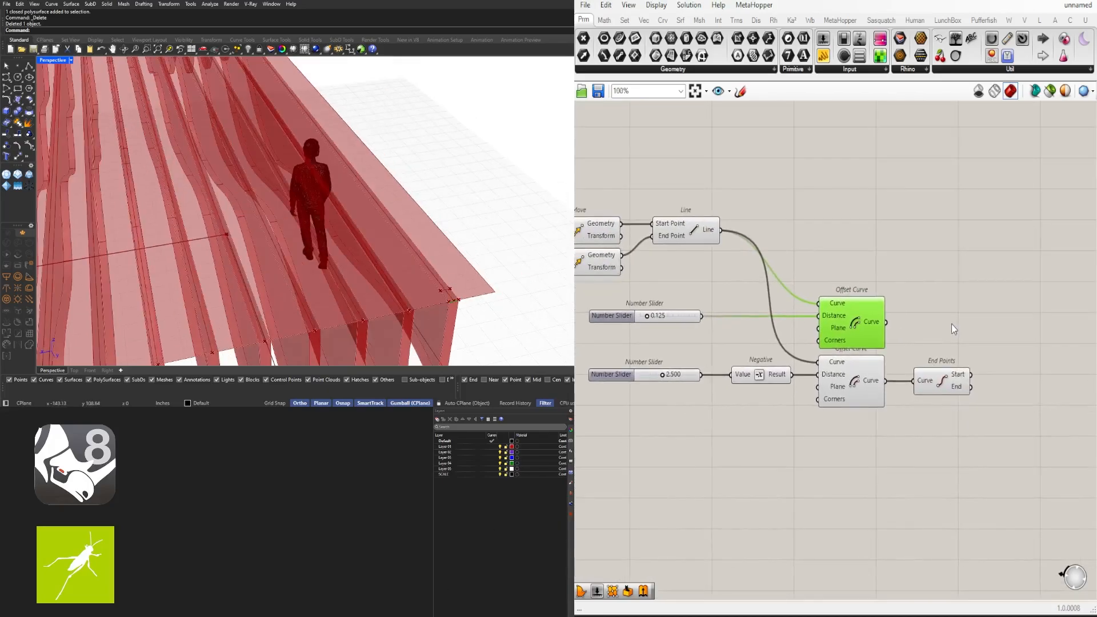
{"action": "left_click", "coordinate": [727, 245]}
{"action": "right_click_drag", "start_coordinate": [878, 261], "coordinate": [942, 253]}
{"action": "double_click", "coordinate": [1006, 249]}
{"action": "type", "text": "line"}
{"action": "left_click", "coordinate": [987, 236]}
{"action": "left_click_drag", "start_coordinate": [943, 253], "coordinate": [1036, 249]}
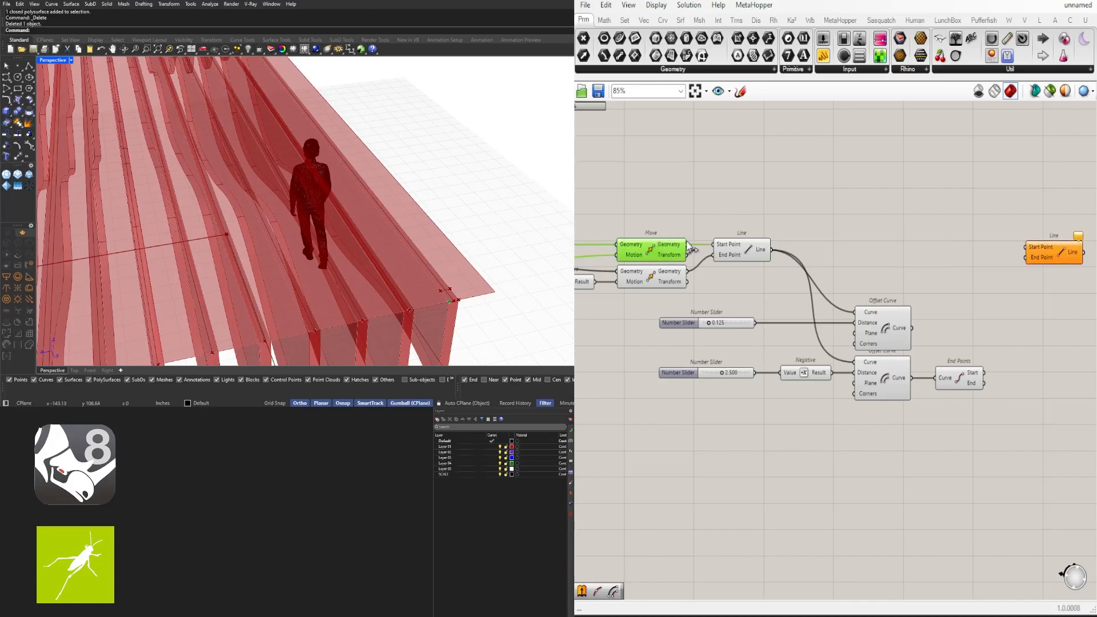
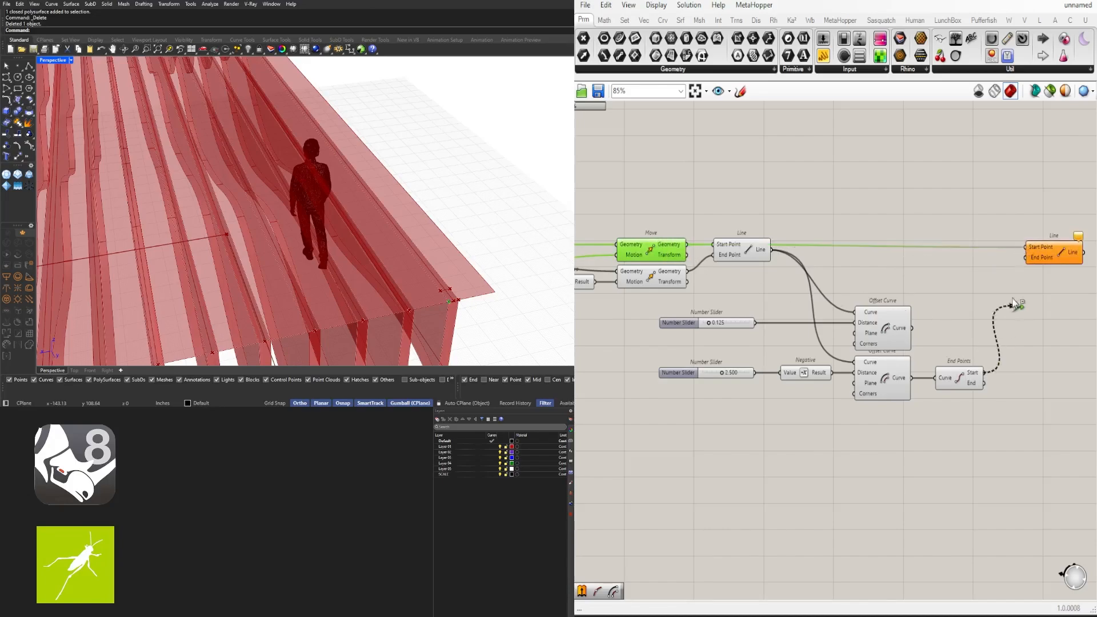
Duplicate the Line component and feed End Points' End output into the copy's End Point
{"action": "left_click", "coordinate": [952, 375]}
{"action": "right_click_drag", "start_coordinate": [989, 375], "coordinate": [937, 366]}
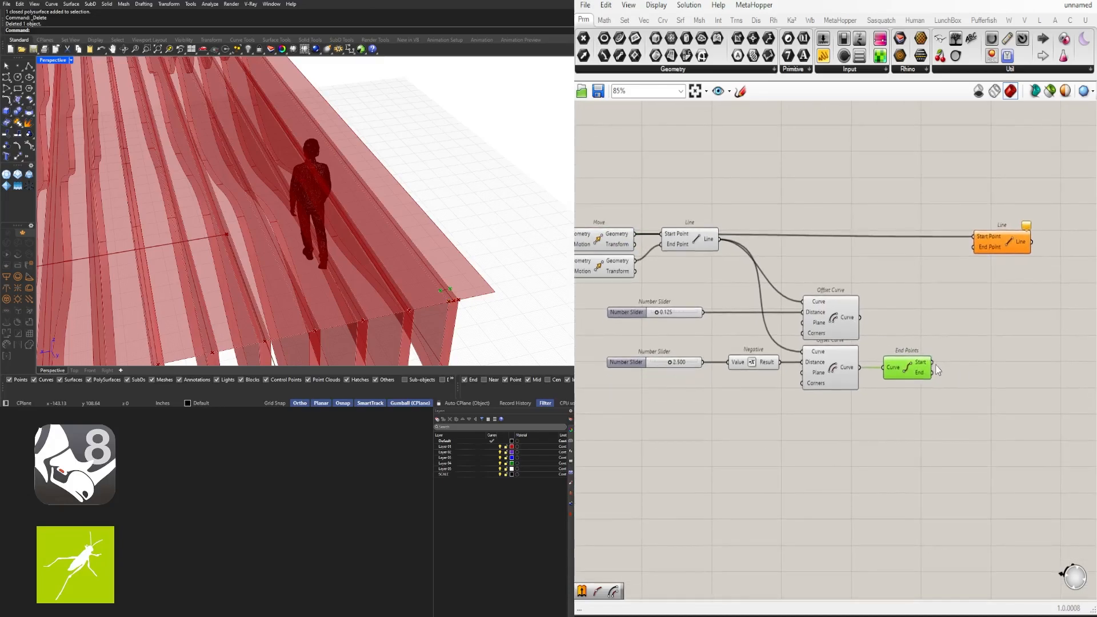
{"action": "left_click_drag", "start_coordinate": [985, 253], "coordinate": [1005, 305]}
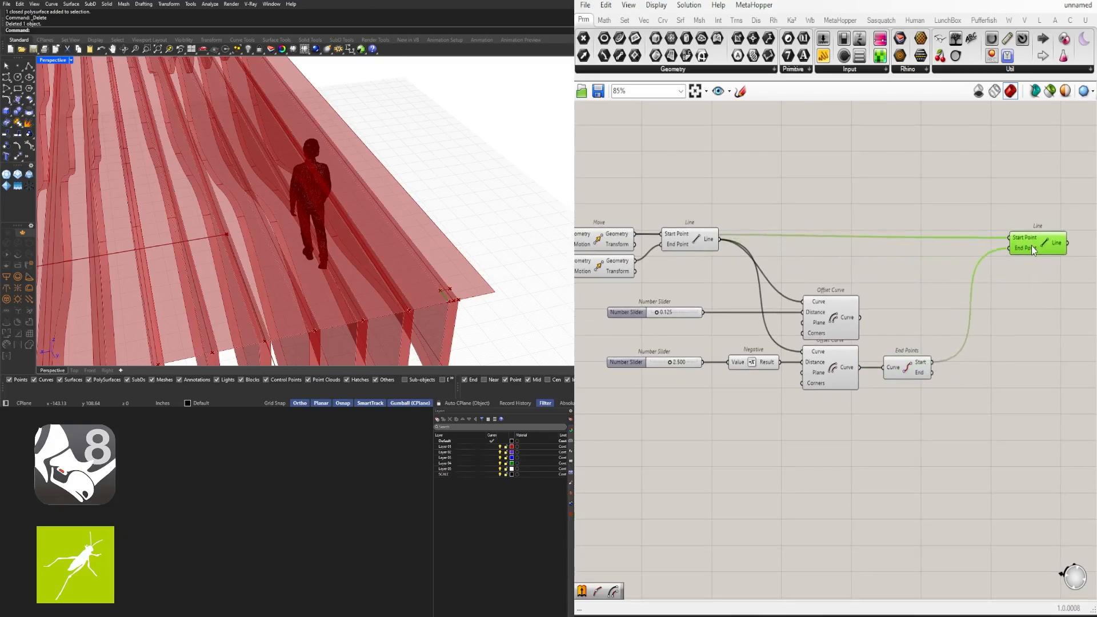
{"action": "left_click_drag", "start_coordinate": [1042, 270], "coordinate": [1021, 282], "text": "alt"}
{"action": "left_click", "coordinate": [610, 267]}
{"action": "right_click_drag", "start_coordinate": [1049, 307], "coordinate": [992, 307]}
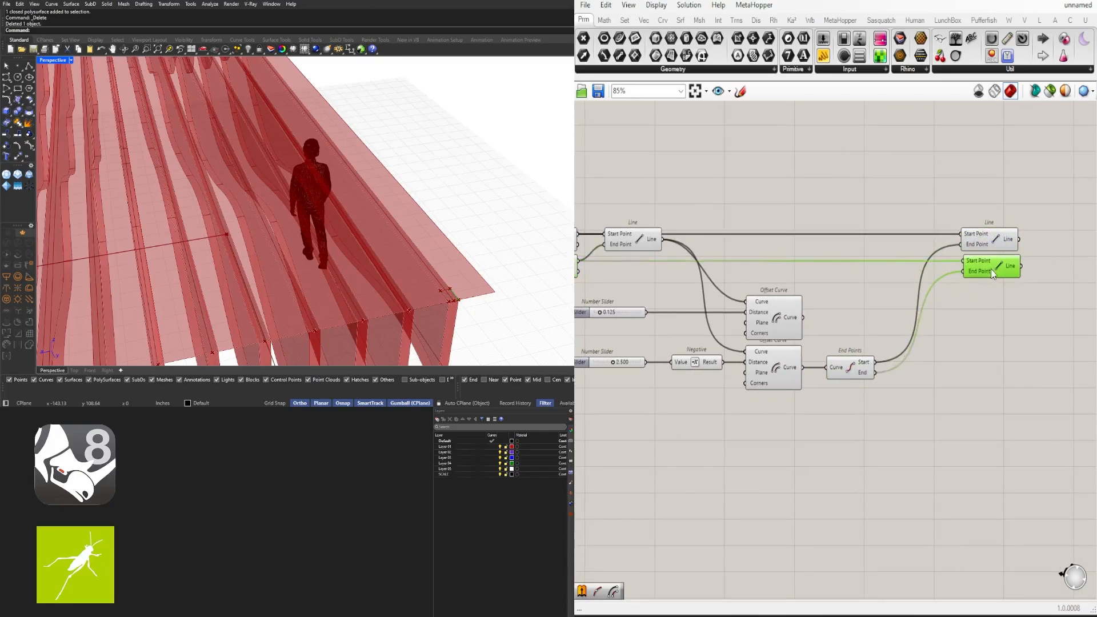
{"action": "left_click_drag", "start_coordinate": [991, 269], "coordinate": [990, 269]}
Delete the redundant upper Offset Curve and its slider
{"action": "left_click", "coordinate": [989, 243], "text": "shift"}
{"action": "left_click", "coordinate": [635, 241], "text": "shift"}
{"action": "scroll", "coordinate": [456, 296], "scroll_direction": "up", "scroll_amount": 5}
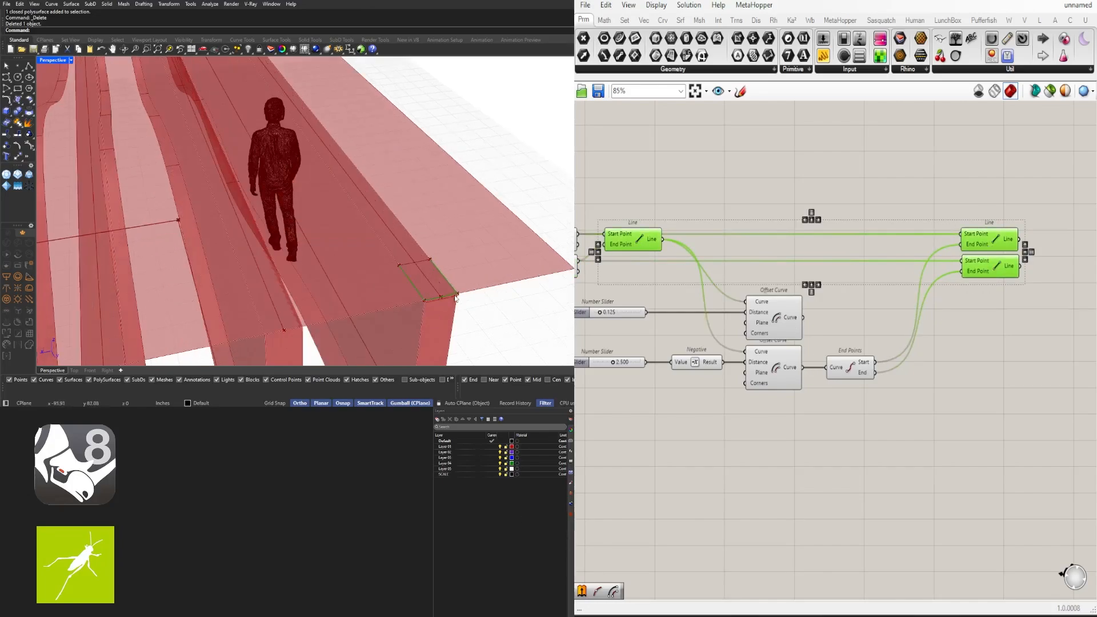
{"action": "scroll", "coordinate": [455, 293], "scroll_direction": "up", "scroll_amount": 2}
{"action": "scroll", "coordinate": [896, 305], "scroll_direction": "down", "scroll_amount": 1}
{"action": "right_click_drag", "start_coordinate": [845, 325], "coordinate": [893, 338]}
{"action": "left_click_drag", "start_coordinate": [899, 347], "coordinate": [687, 308]}
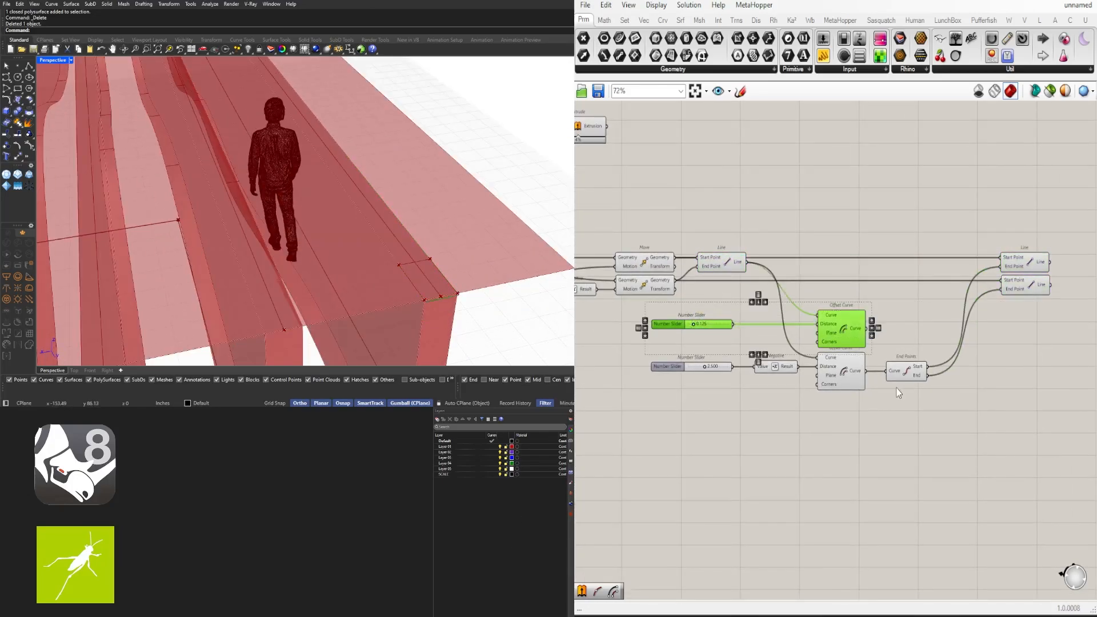
{"action": "key", "text": "Delete"}
Move the remaining slider, Negative, Offset Curve and End Points up into the freed gap
{"action": "left_click_drag", "start_coordinate": [992, 461], "coordinate": [688, 357]}
{"action": "left_click_drag", "start_coordinate": [829, 370], "coordinate": [830, 322]}
{"action": "left_click", "coordinate": [1027, 264]}
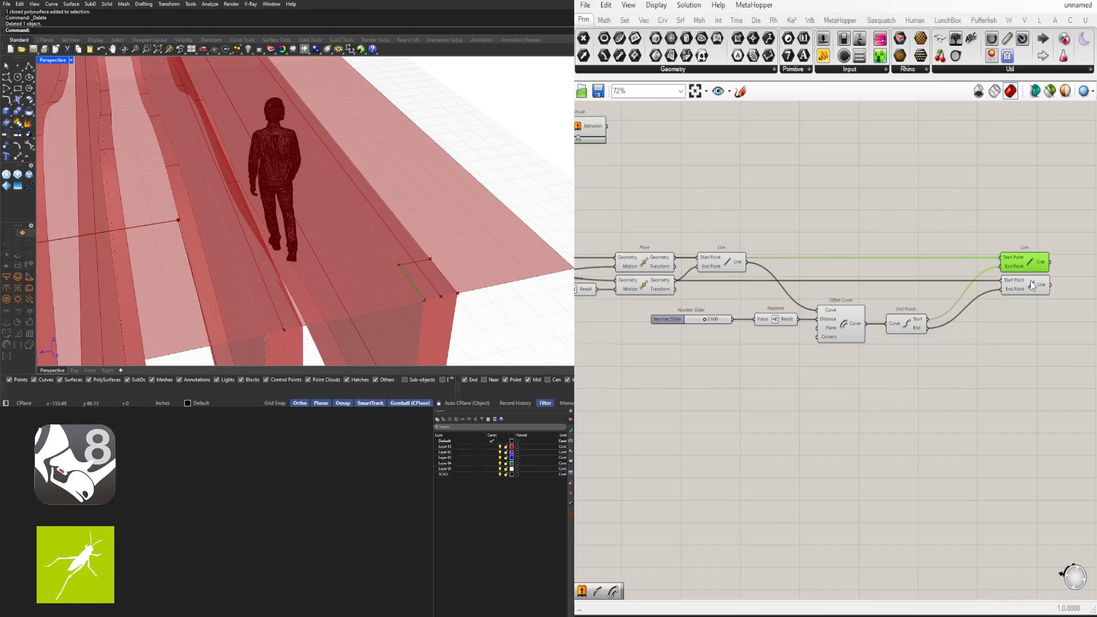
{"action": "left_click", "coordinate": [848, 354]}
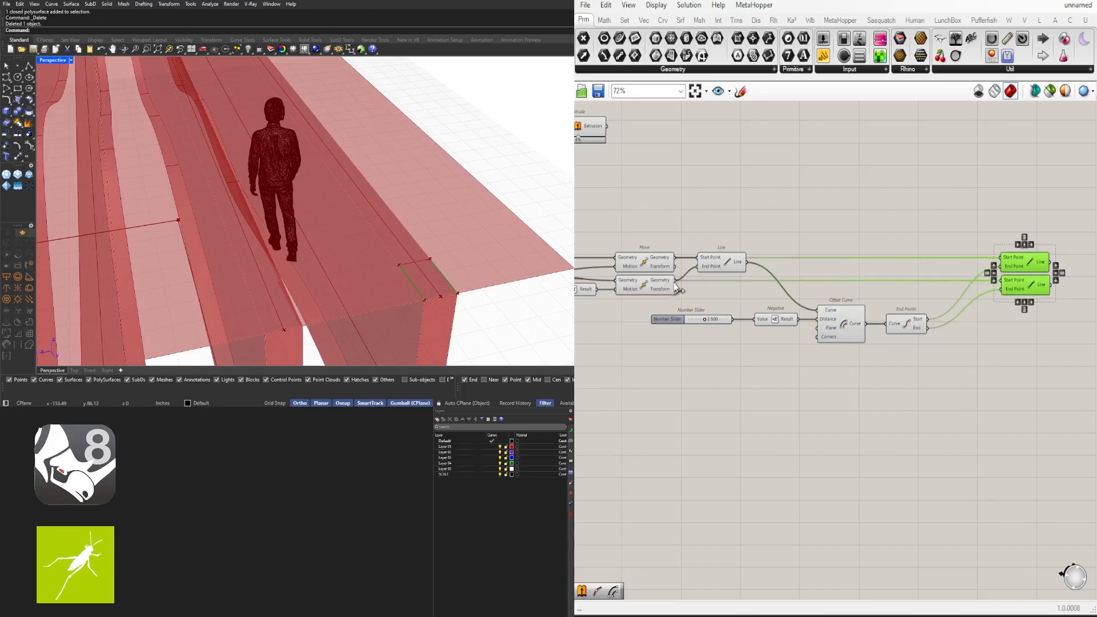
{"action": "right_click_drag", "start_coordinate": [715, 279], "coordinate": [874, 257]}
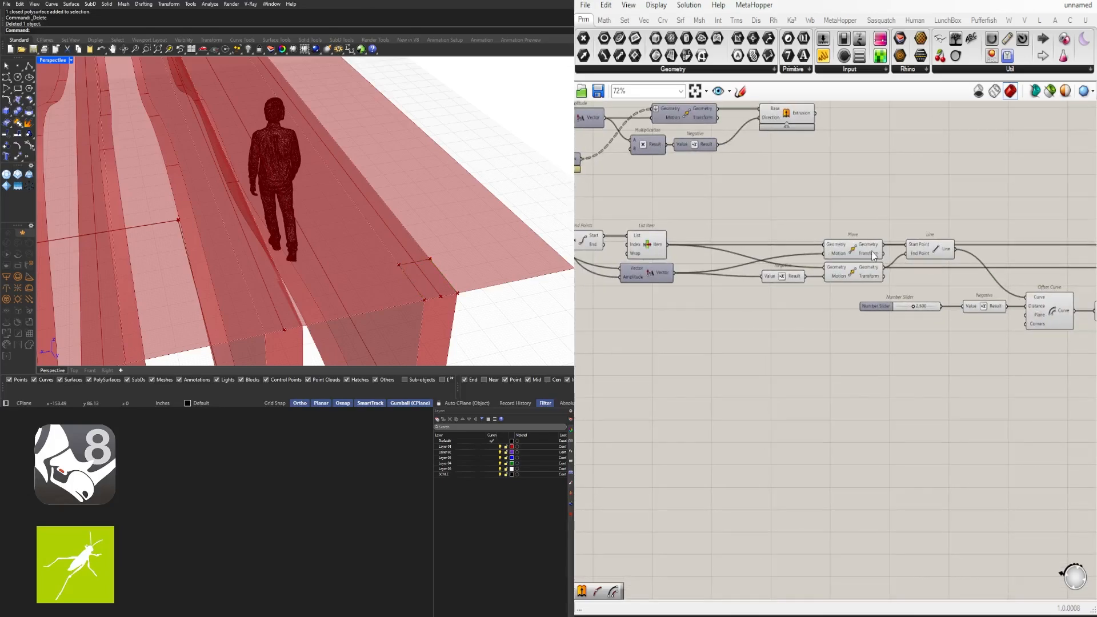
{"action": "left_click", "coordinate": [938, 251]}
{"action": "right_click_drag", "start_coordinate": [981, 253], "coordinate": [731, 260]}
{"action": "left_click", "coordinate": [987, 259], "text": "shift"}
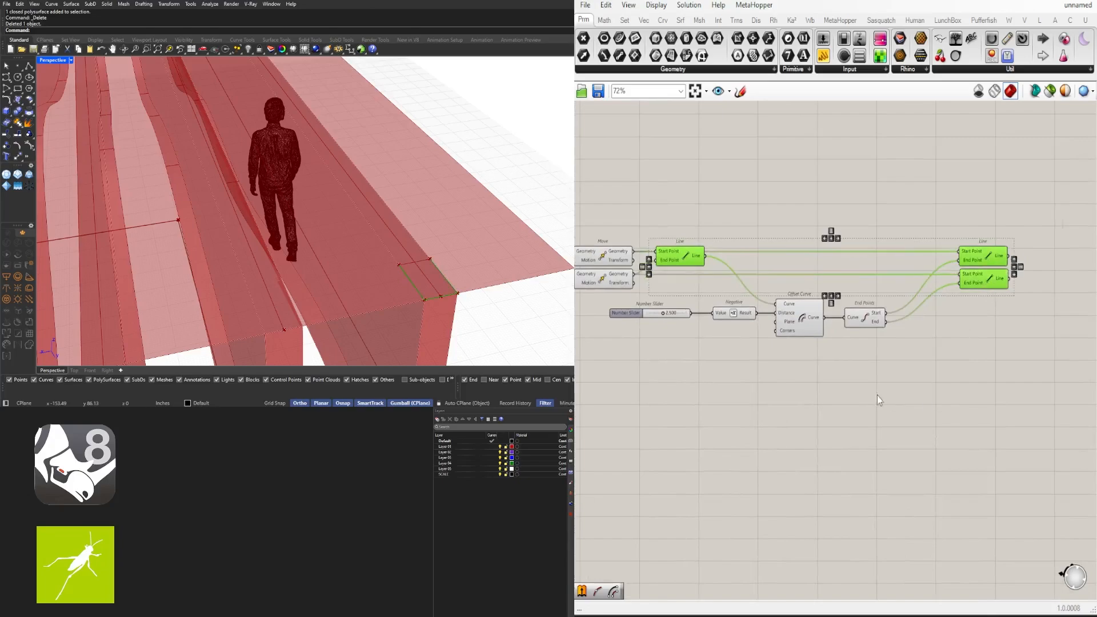
Turn off preview for the slider, Negative, Offset Curve and End Points components
{"action": "left_click_drag", "start_coordinate": [880, 390], "coordinate": [680, 303]}
{"action": "middle_click", "coordinate": [731, 290]}
{"action": "left_click", "coordinate": [764, 252]}
{"action": "left_click", "coordinate": [873, 216]}
{"action": "right_click_drag", "start_coordinate": [616, 295], "coordinate": [706, 284]}
{"action": "left_click_drag", "start_coordinate": [705, 285], "coordinate": [637, 247]}
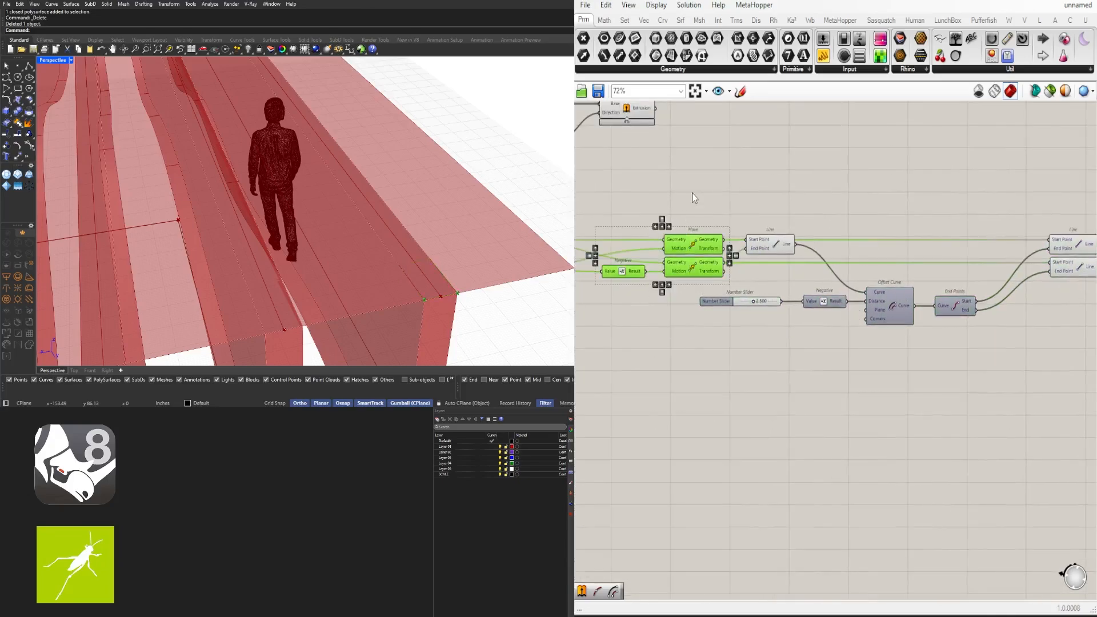
{"action": "left_click", "coordinate": [692, 193]}
Rearrange the two right-hand Line components and the lower chain into a compact layout
{"action": "right_click_drag", "start_coordinate": [1089, 200], "coordinate": [1017, 216]}
{"action": "left_click_drag", "start_coordinate": [1015, 226], "coordinate": [911, 286]}
{"action": "left_click", "coordinate": [992, 343]}
{"action": "left_click_drag", "start_coordinate": [996, 363], "coordinate": [641, 302]}
{"action": "right_click_drag", "start_coordinate": [1001, 381], "coordinate": [1092, 376]}
{"action": "left_click", "coordinate": [1002, 280], "text": "shift"}
{"action": "left_click_drag", "start_coordinate": [857, 318], "coordinate": [816, 317]}
{"action": "left_click", "coordinate": [897, 251]}
{"action": "right_click_drag", "start_coordinate": [1010, 351], "coordinate": [915, 348]}
{"action": "left_click_drag", "start_coordinate": [931, 335], "coordinate": [867, 271]}
Add a Join Curves component and wire the Line outputs into it
{"action": "type", "text": "join"}
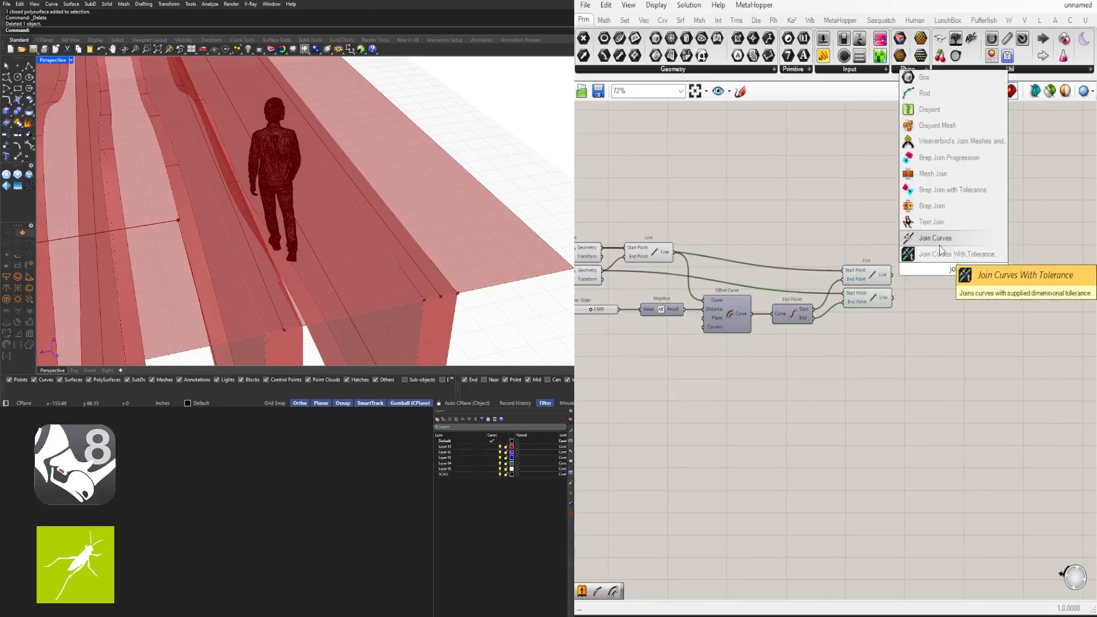
{"action": "left_click", "coordinate": [940, 243]}
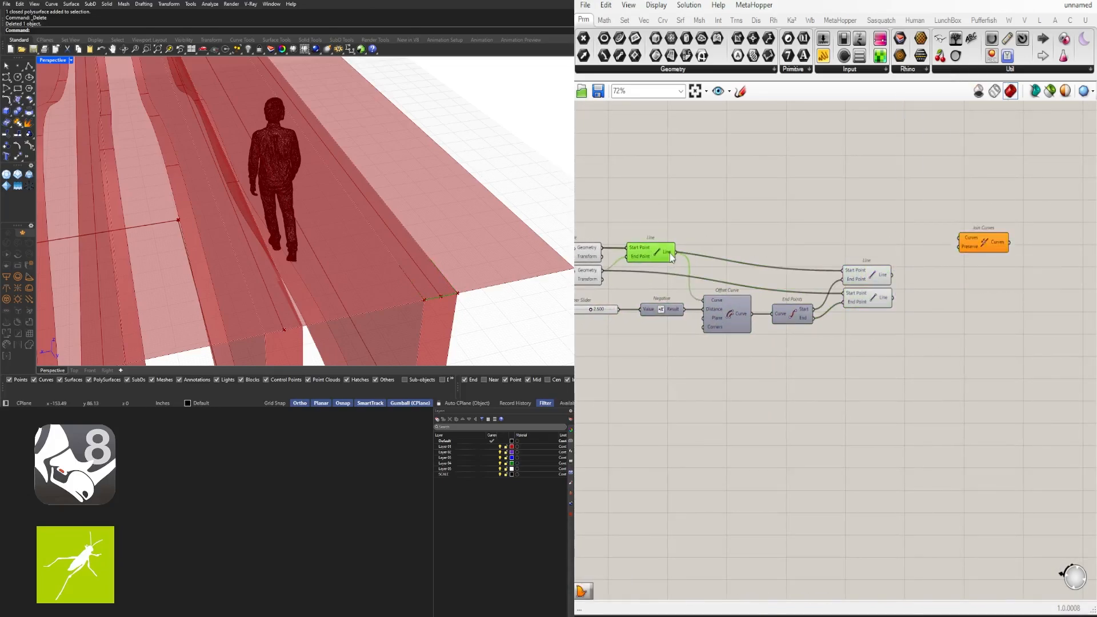
{"action": "left_click_drag", "start_coordinate": [856, 275], "coordinate": [856, 255]}
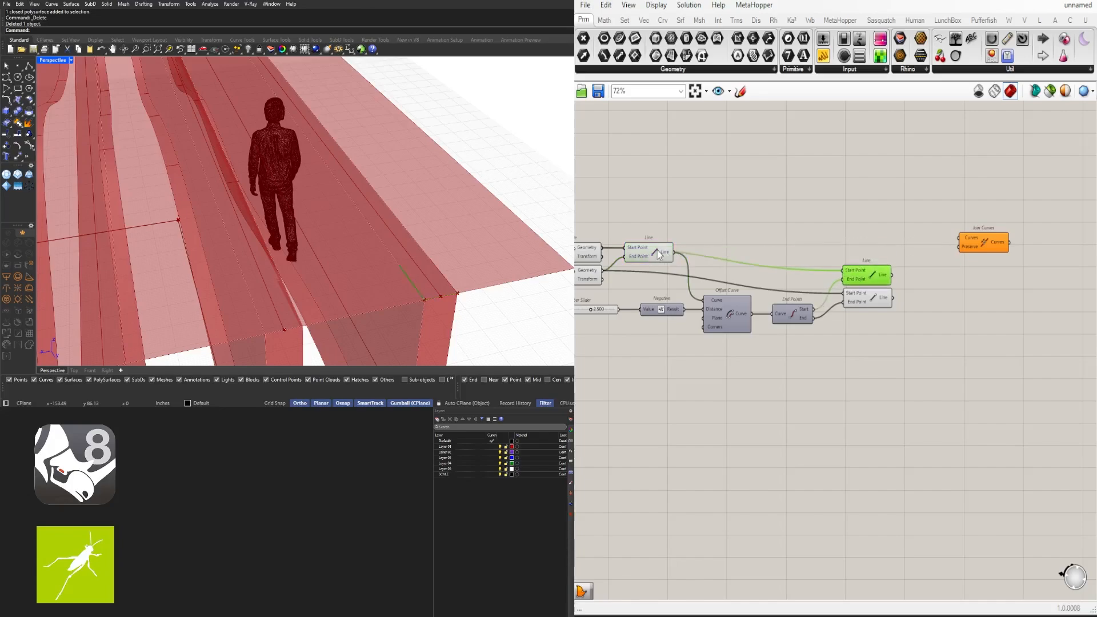
{"action": "left_click_drag", "start_coordinate": [900, 338], "coordinate": [864, 276]}
{"action": "left_click_drag", "start_coordinate": [866, 274], "coordinate": [882, 250]}
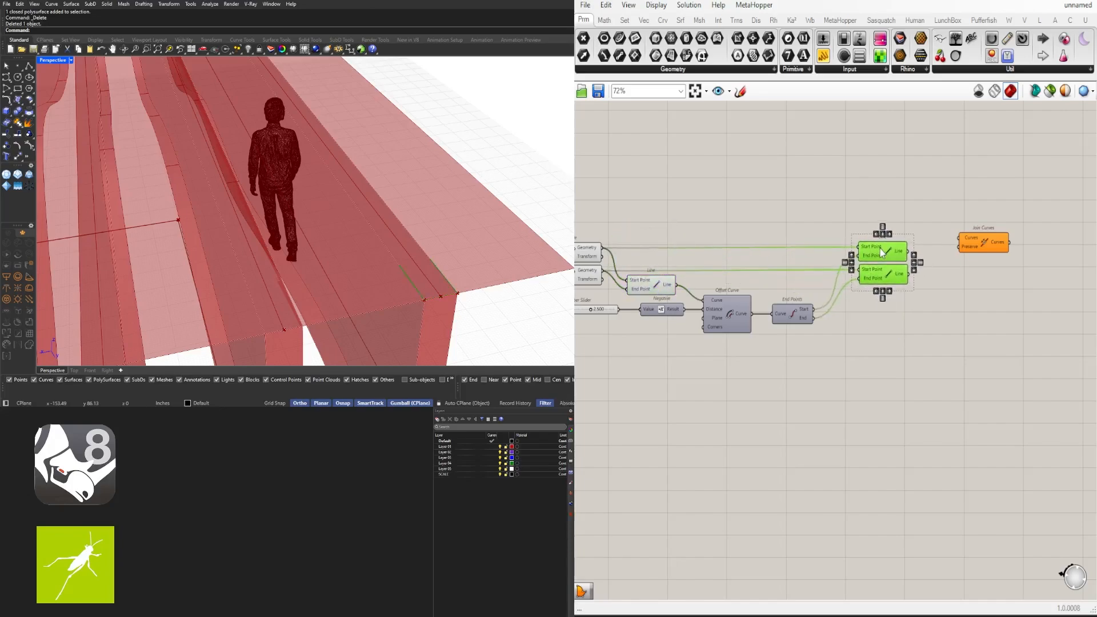
{"action": "left_click", "coordinate": [811, 283]}
{"action": "left_click_drag", "start_coordinate": [962, 247], "coordinate": [950, 305]}
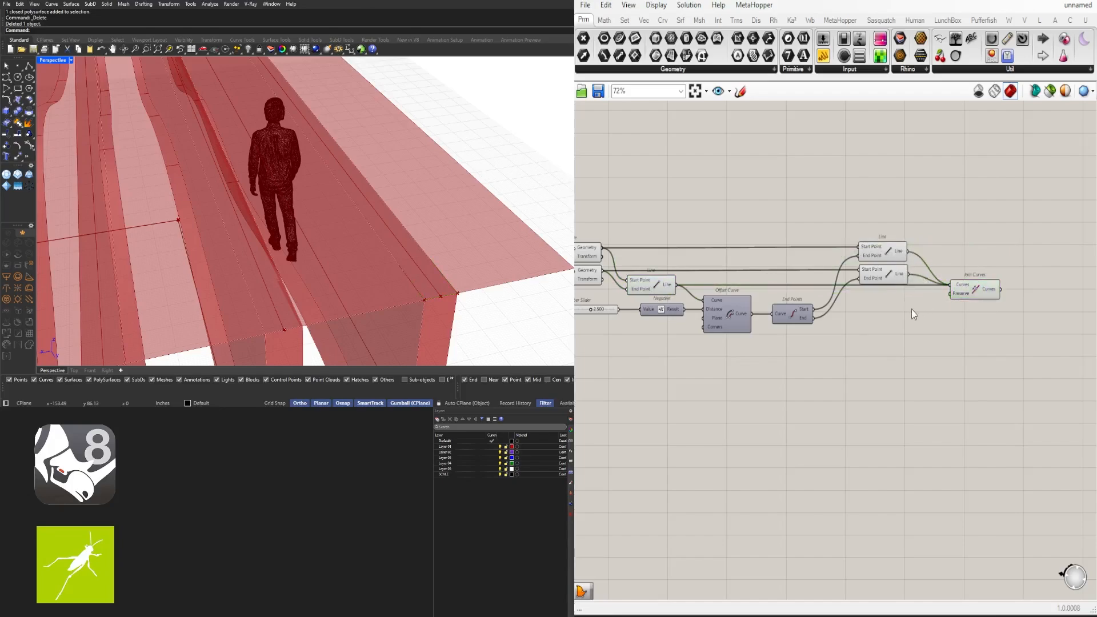
Flatten the Join Curves component's Curves input
{"action": "right_click_drag", "start_coordinate": [745, 333], "coordinate": [795, 302]}
{"action": "left_click_drag", "start_coordinate": [890, 375], "coordinate": [702, 265]}
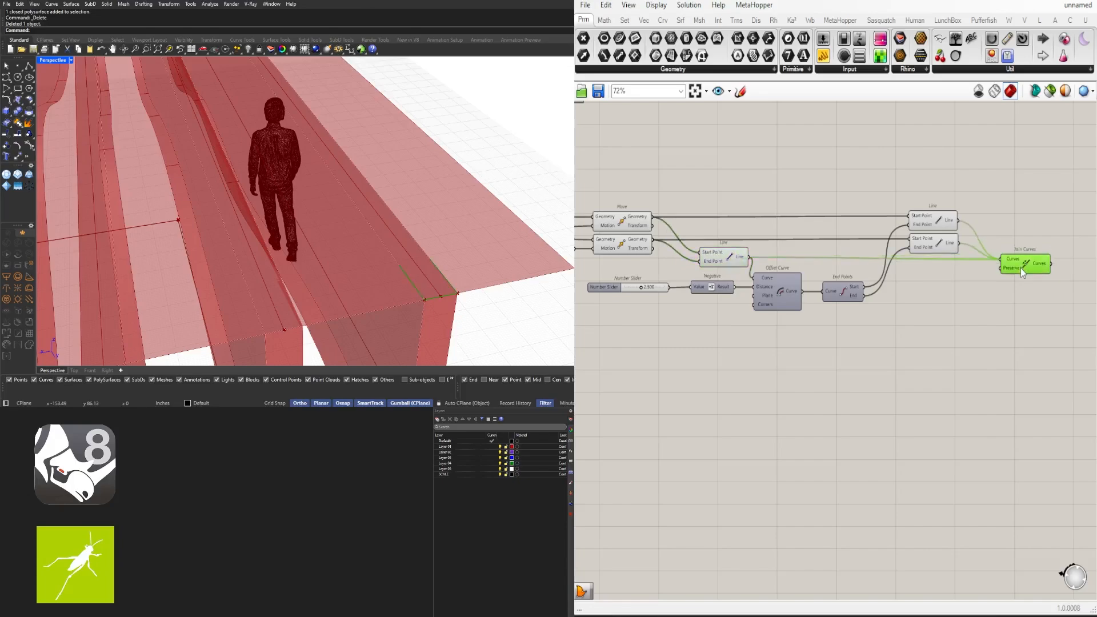
{"action": "left_click_drag", "start_coordinate": [1021, 269], "coordinate": [1019, 266]}
{"action": "scroll", "coordinate": [1018, 293], "scroll_direction": "up", "scroll_amount": 3}
{"action": "right_click_drag", "start_coordinate": [1017, 293], "coordinate": [890, 316]}
{"action": "right_click", "coordinate": [891, 252]}
{"action": "left_click", "coordinate": [917, 344]}
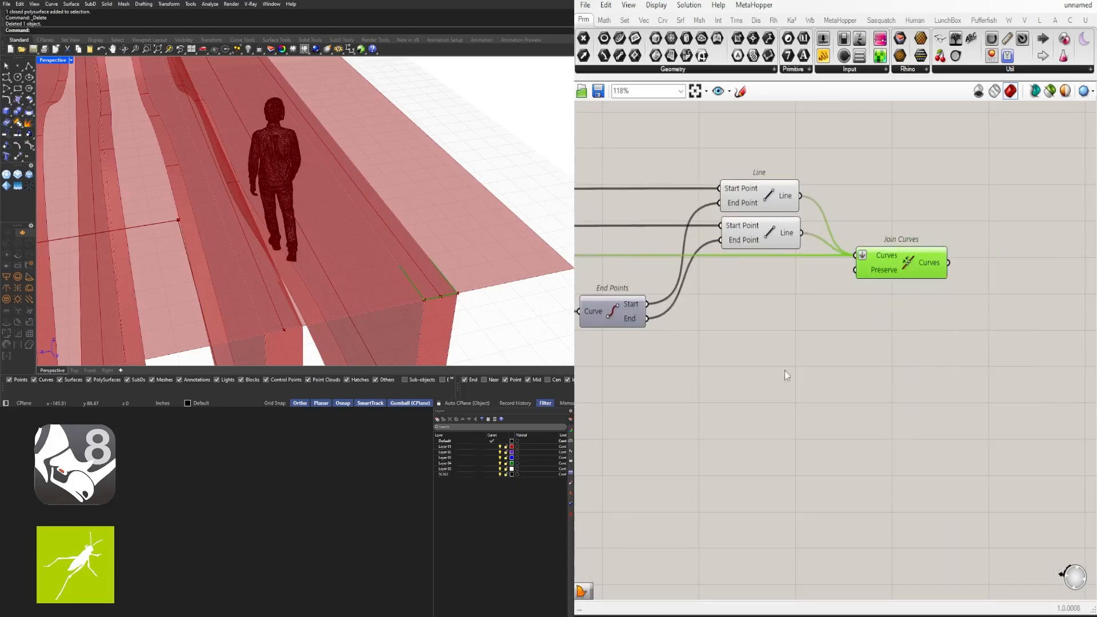
Add an Offset Curve component fed by the Join Curves output
{"action": "right_click_drag", "start_coordinate": [784, 372], "coordinate": [680, 378]}
{"action": "double_click", "coordinate": [936, 295]}
{"action": "double_click", "coordinate": [923, 327]}
{"action": "type", "text": "off"}
{"action": "left_click", "coordinate": [929, 292]}
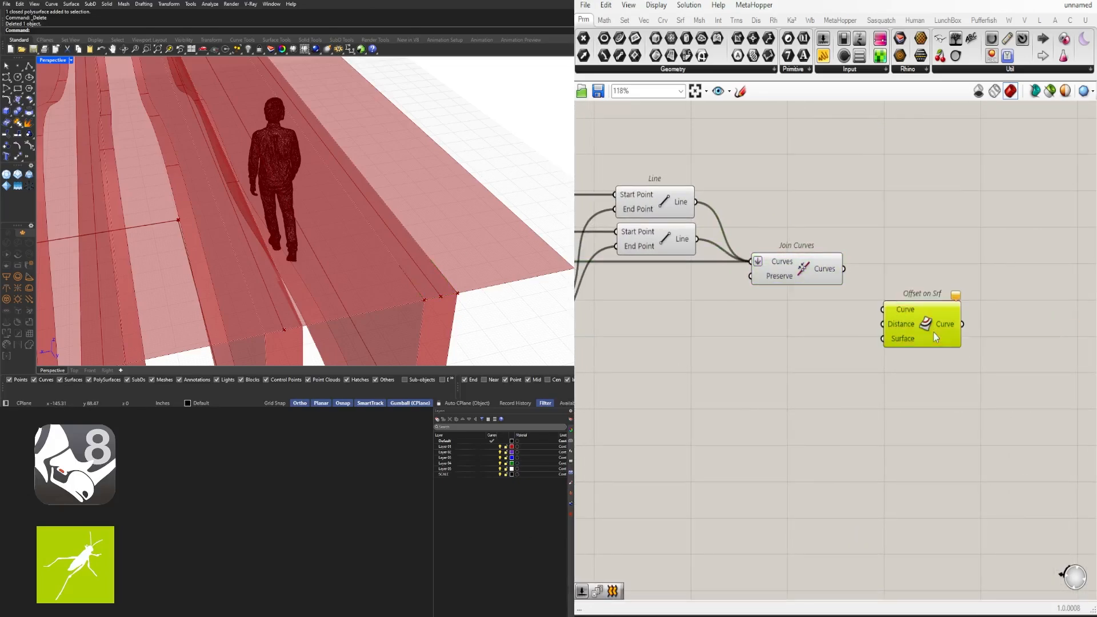
{"action": "key", "text": "Delete"}
{"action": "double_click", "coordinate": [935, 330]}
{"action": "type", "text": "off"}
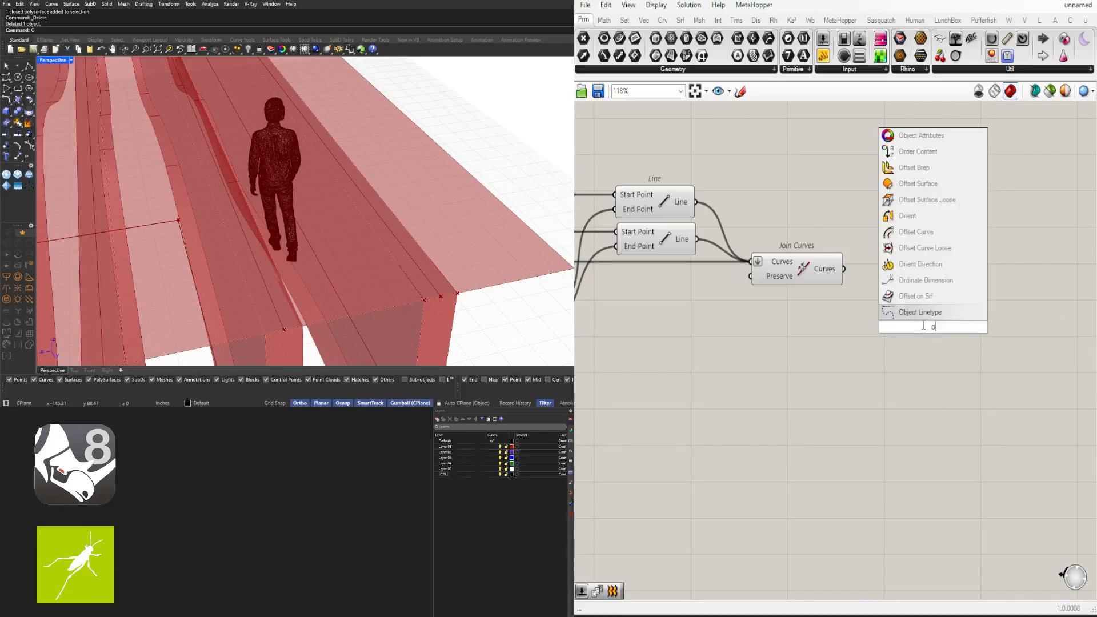
{"action": "left_click", "coordinate": [910, 234]}
{"action": "left_click_drag", "start_coordinate": [845, 269], "coordinate": [894, 305]}
Create a 0.125 Number Slider and connect it to Offset Curve's Distance
{"action": "double_click", "coordinate": [781, 346]}
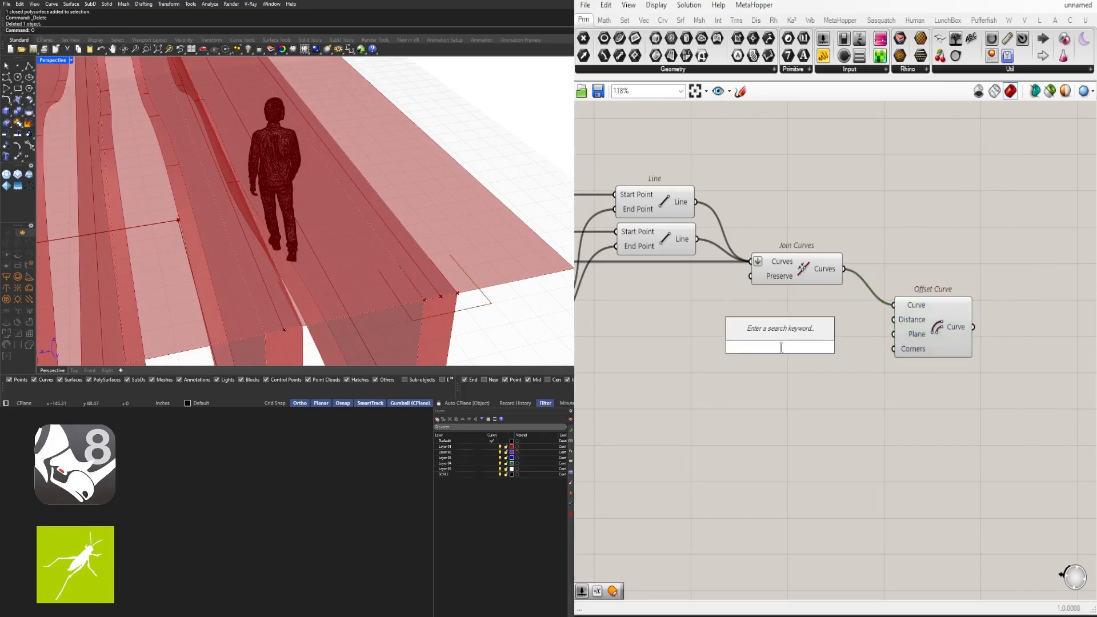
{"action": "type", "text": ".125"}
{"action": "key", "text": "Return"}
{"action": "scroll", "coordinate": [842, 345], "scroll_direction": "up", "scroll_amount": 4}
{"action": "left_click_drag", "start_coordinate": [852, 348], "coordinate": [912, 316]}
{"action": "left_click", "coordinate": [797, 356]}
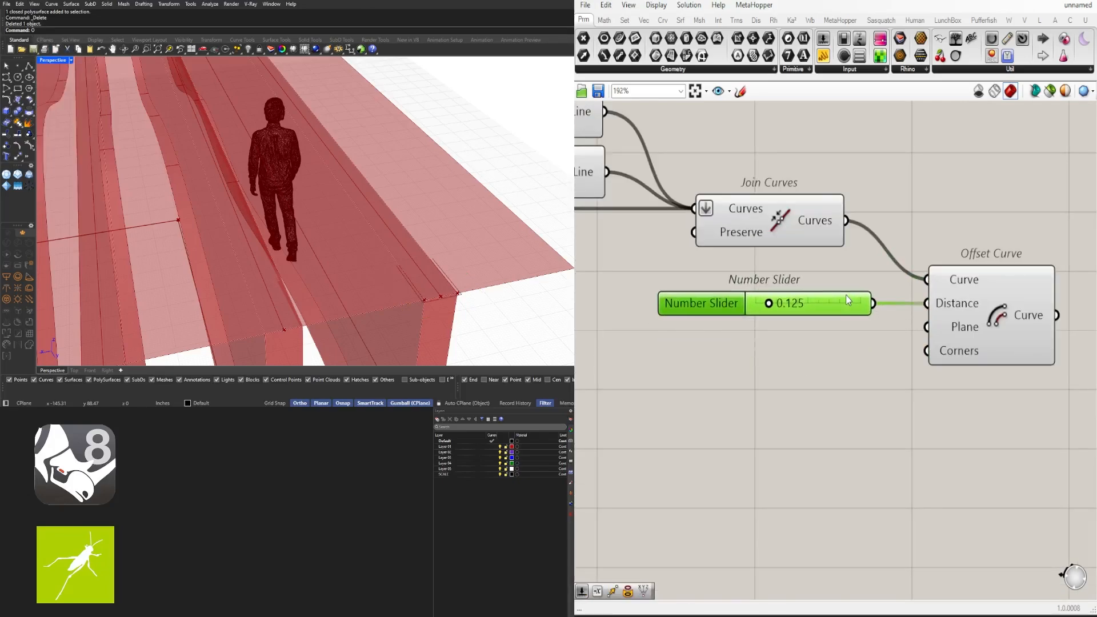
{"action": "left_click", "coordinate": [961, 313]}
{"action": "scroll", "coordinate": [759, 266], "scroll_direction": "down", "scroll_amount": 2}
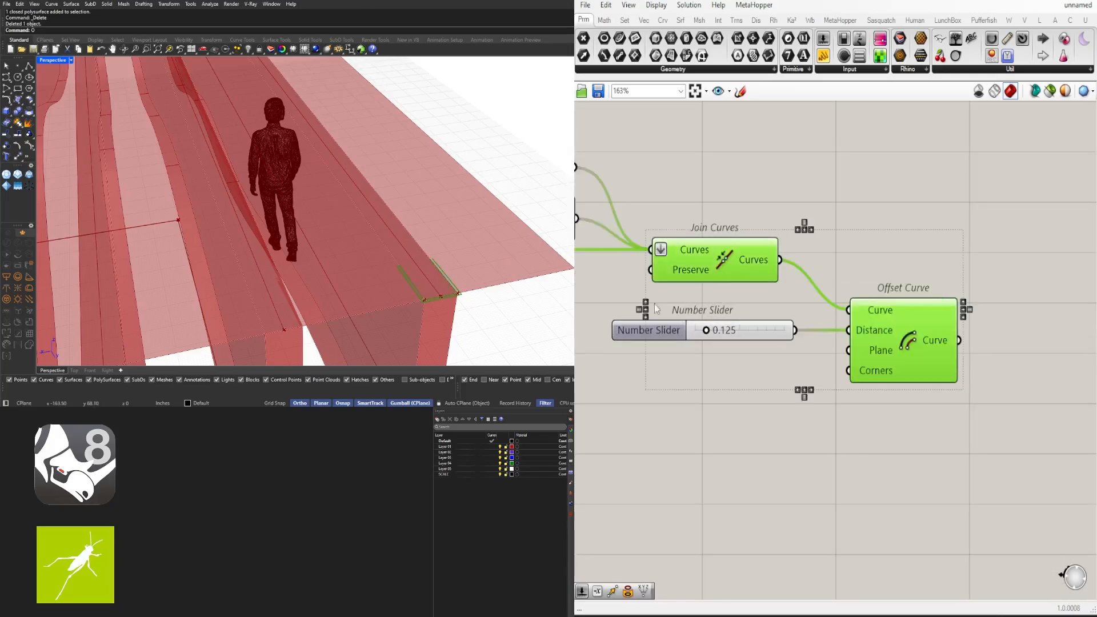
{"action": "scroll", "coordinate": [836, 451], "scroll_direction": "down", "scroll_amount": 3}
Add an End Points component fed by the Join Curves output
{"action": "double_click", "coordinate": [787, 329]}
{"action": "type", "text": "end"}
{"action": "left_click", "coordinate": [751, 308]}
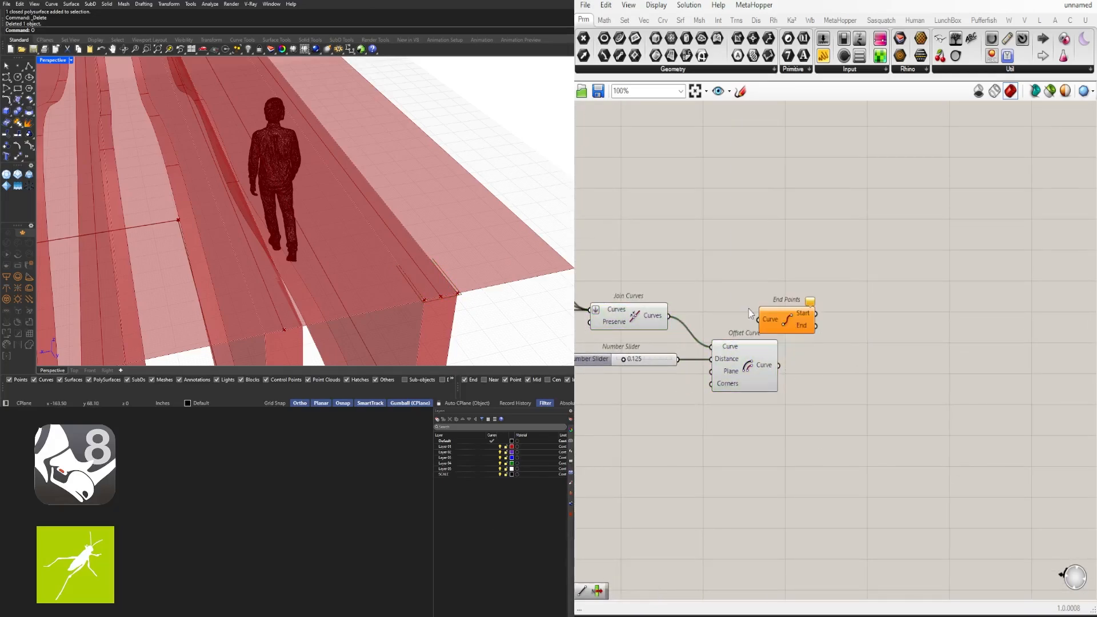
{"action": "left_click_drag", "start_coordinate": [726, 325], "coordinate": [759, 320]}
{"action": "left_click_drag", "start_coordinate": [773, 318], "coordinate": [865, 320]}
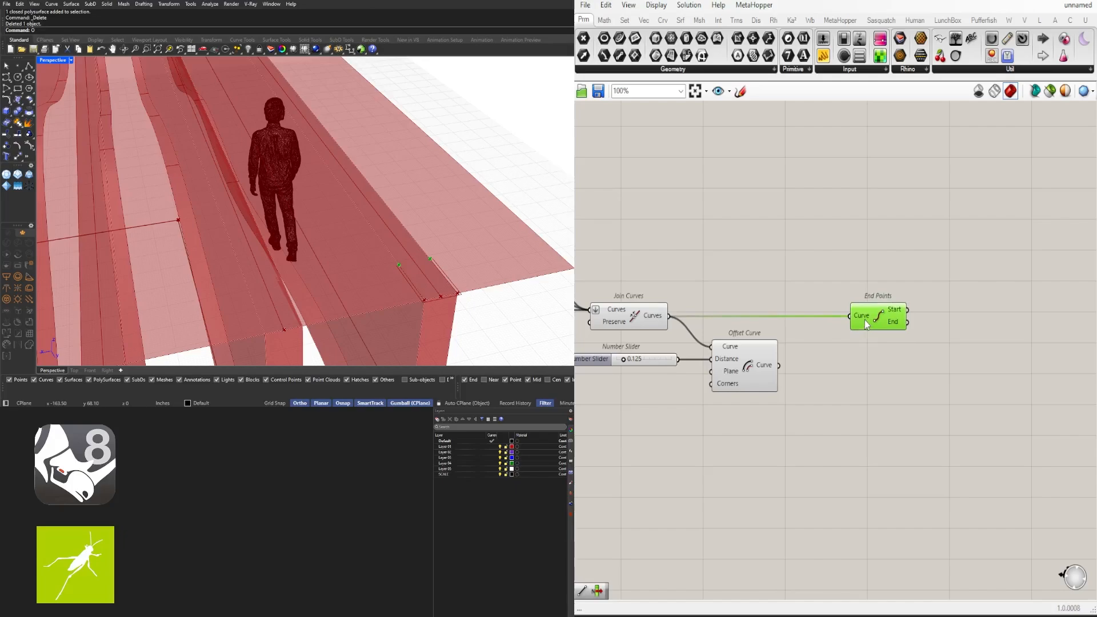
Add a Line, and duplicate End Points so one reads Join Curves and the other Offset Curve
{"action": "double_click", "coordinate": [909, 360]}
{"action": "type", "text": "line"}
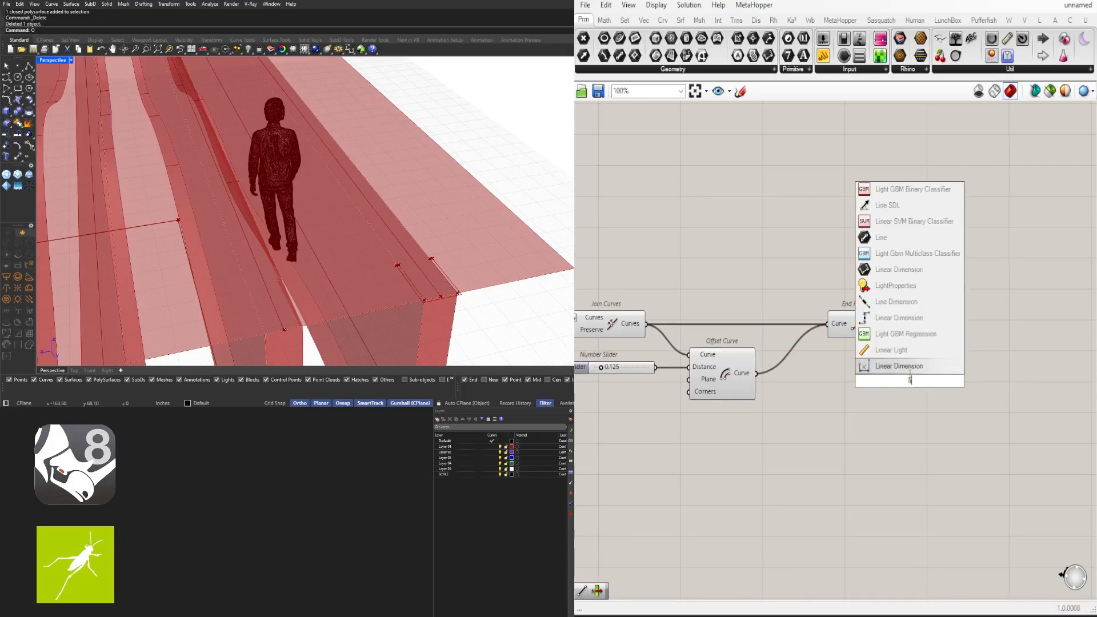
{"action": "left_click", "coordinate": [883, 378]}
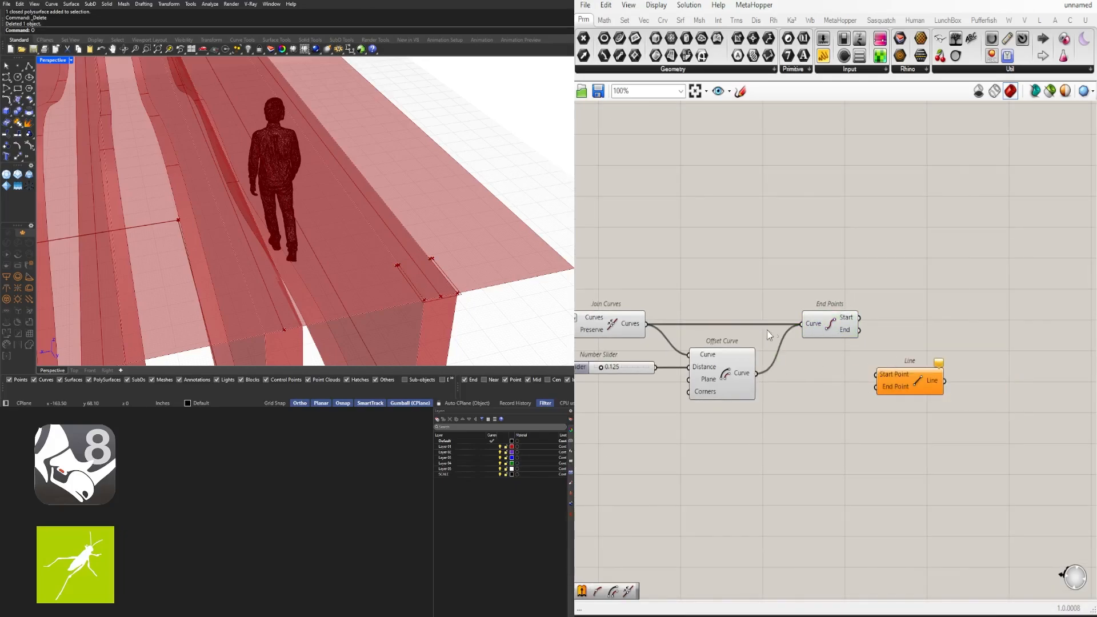
{"action": "left_click", "coordinate": [830, 325]}
{"action": "scroll", "coordinate": [657, 326], "scroll_direction": "up", "scroll_amount": 2}
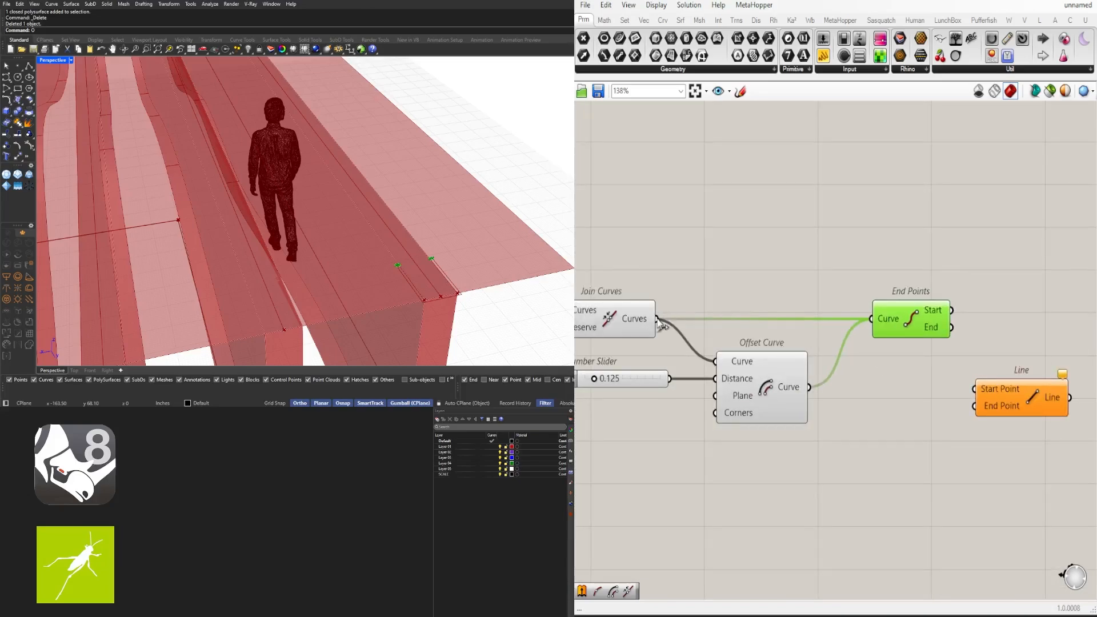
{"action": "left_click_drag", "start_coordinate": [874, 318], "coordinate": [873, 320], "text": "ctrl"}
{"action": "mouse_move", "coordinate": [905, 320]}
{"action": "left_mouse_down"}
{"action": "mouse_move", "coordinate": [886, 388]}
{"action": "mouse_move", "coordinate": [892, 309]}
{"action": "left_mouse_up"}
{"action": "left_click_drag", "start_coordinate": [657, 319], "coordinate": [859, 311]}
{"action": "left_click_drag", "start_coordinate": [915, 324], "coordinate": [910, 334]}
{"action": "right_click_drag", "start_coordinate": [909, 334], "coordinate": [858, 337]}
Join both End Points' Start outputs with a Line, then duplicate that Line
{"action": "left_click_drag", "start_coordinate": [881, 312], "coordinate": [922, 408]}
{"action": "left_click_drag", "start_coordinate": [957, 390], "coordinate": [965, 364]}
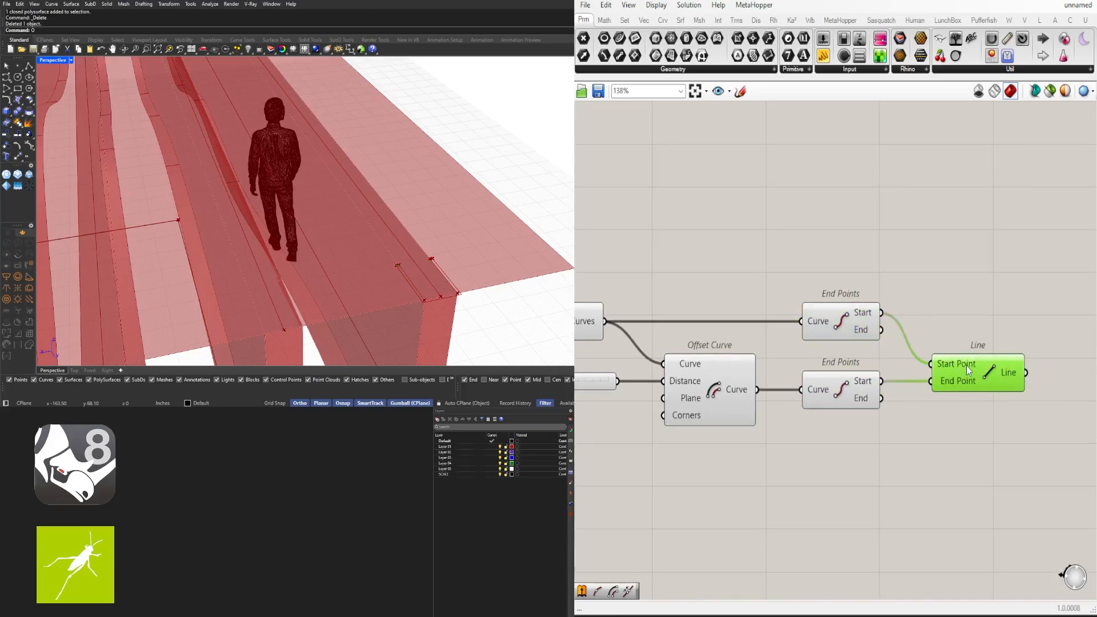
{"action": "scroll", "coordinate": [414, 274], "scroll_direction": "up", "scroll_amount": 3}
{"action": "scroll", "coordinate": [414, 275], "scroll_direction": "down", "scroll_amount": 4}
{"action": "right_click_drag", "start_coordinate": [983, 400], "coordinate": [907, 377]}
{"action": "left_click_drag", "start_coordinate": [907, 360], "coordinate": [918, 313]}
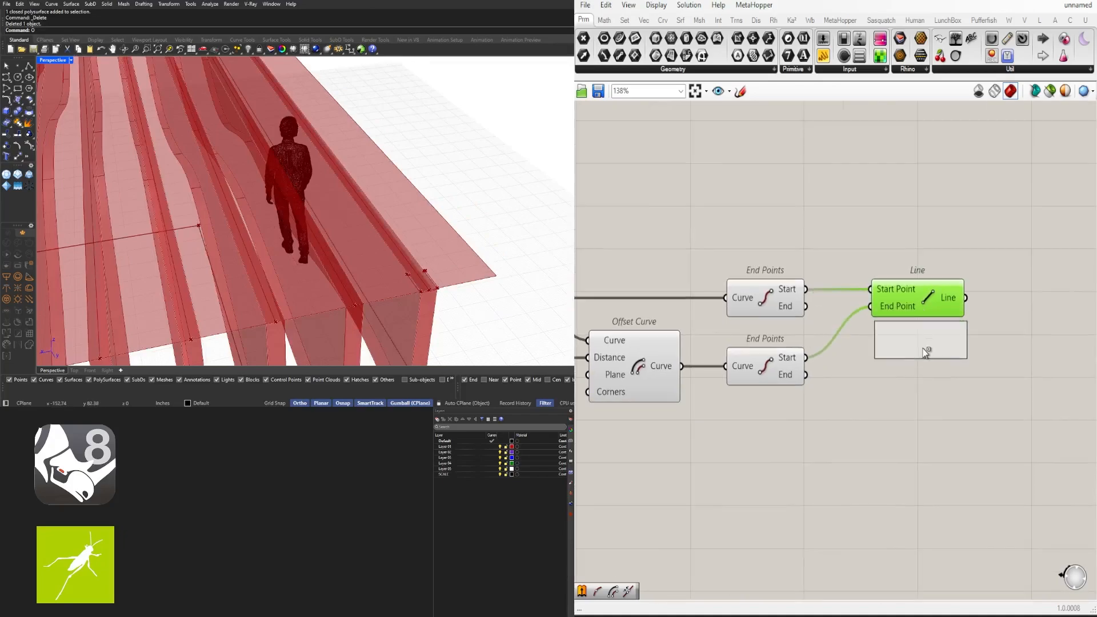
{"action": "left_click_drag", "start_coordinate": [925, 351], "coordinate": [893, 370], "text": "alt"}
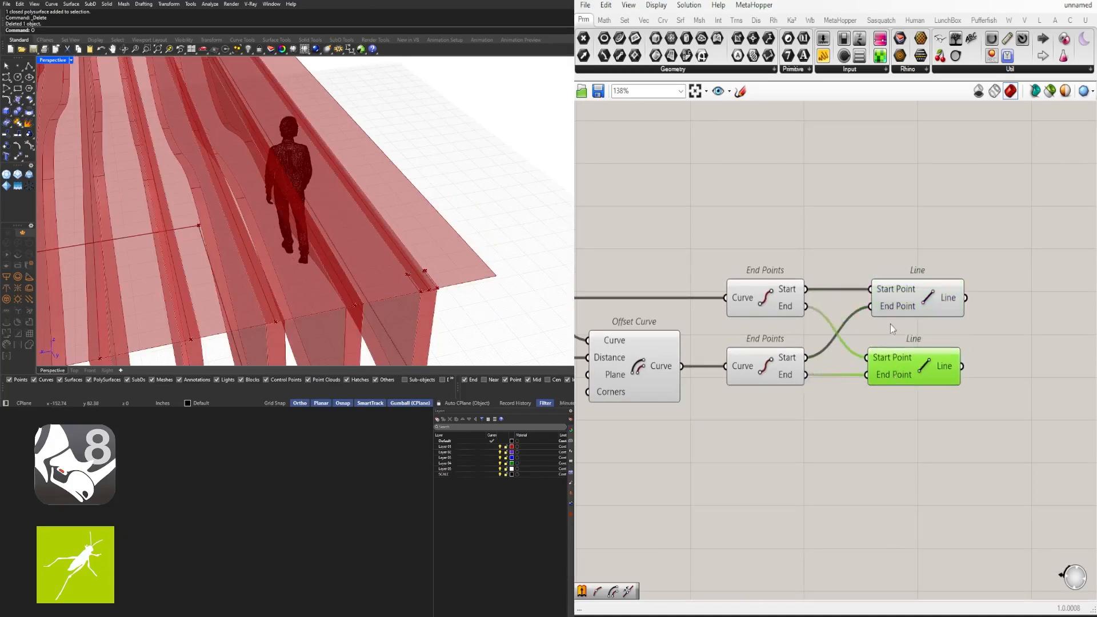
{"action": "left_click_drag", "start_coordinate": [890, 310], "coordinate": [886, 311]}
Move the End Points and Line components left beside Offset Curve for a compact layout
{"action": "left_click_drag", "start_coordinate": [986, 430], "coordinate": [937, 311]}
{"action": "scroll", "coordinate": [406, 303], "scroll_direction": "up", "scroll_amount": 4}
{"action": "scroll", "coordinate": [643, 374], "scroll_direction": "down", "scroll_amount": 2}
{"action": "right_click_drag", "start_coordinate": [642, 374], "coordinate": [796, 365]}
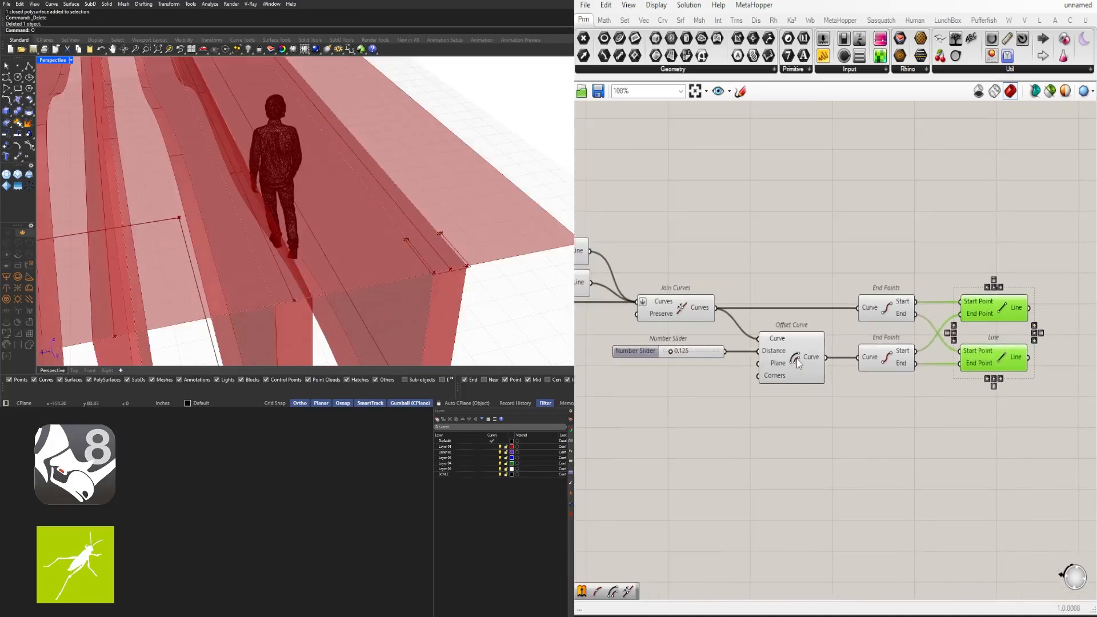
{"action": "left_click", "coordinate": [796, 365], "text": "shift"}
{"action": "left_click", "coordinate": [689, 309], "text": "shift"}
{"action": "left_click", "coordinate": [1058, 375]}
{"action": "scroll", "coordinate": [1058, 374], "scroll_direction": "down", "scroll_amount": 2}
{"action": "right_click_drag", "start_coordinate": [1057, 374], "coordinate": [1003, 342]}
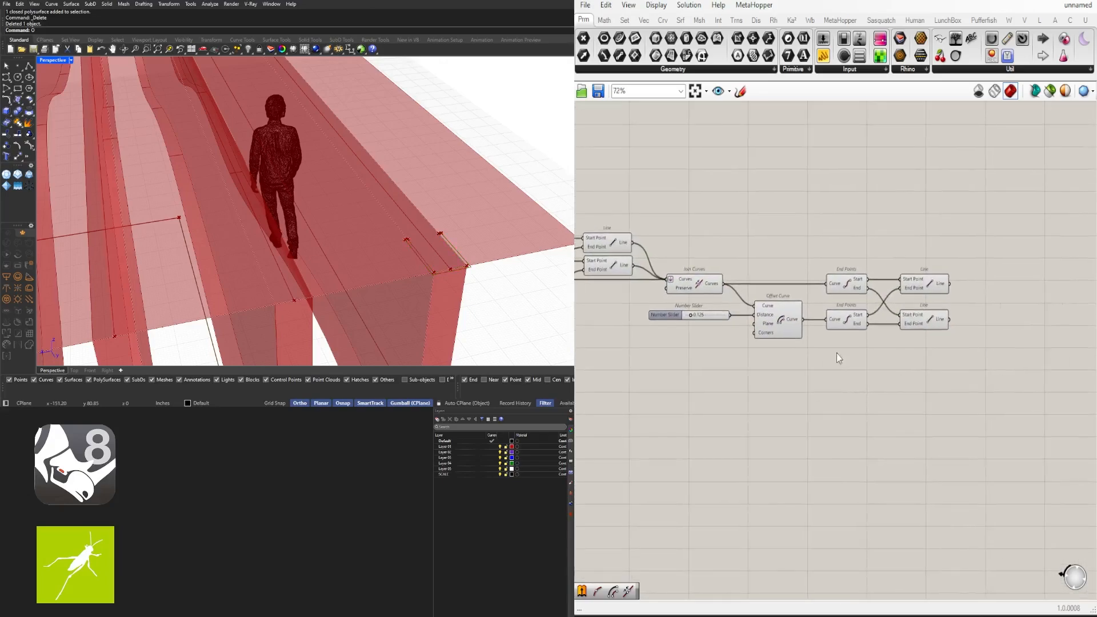
{"action": "scroll", "coordinate": [975, 378], "scroll_direction": "up", "scroll_amount": 1}
{"action": "left_click_drag", "start_coordinate": [980, 383], "coordinate": [807, 268]}
Add a Join Curves component and wire the curves and connecting lines into it
{"action": "left_click", "coordinate": [906, 230]}
{"action": "type", "text": "join"}
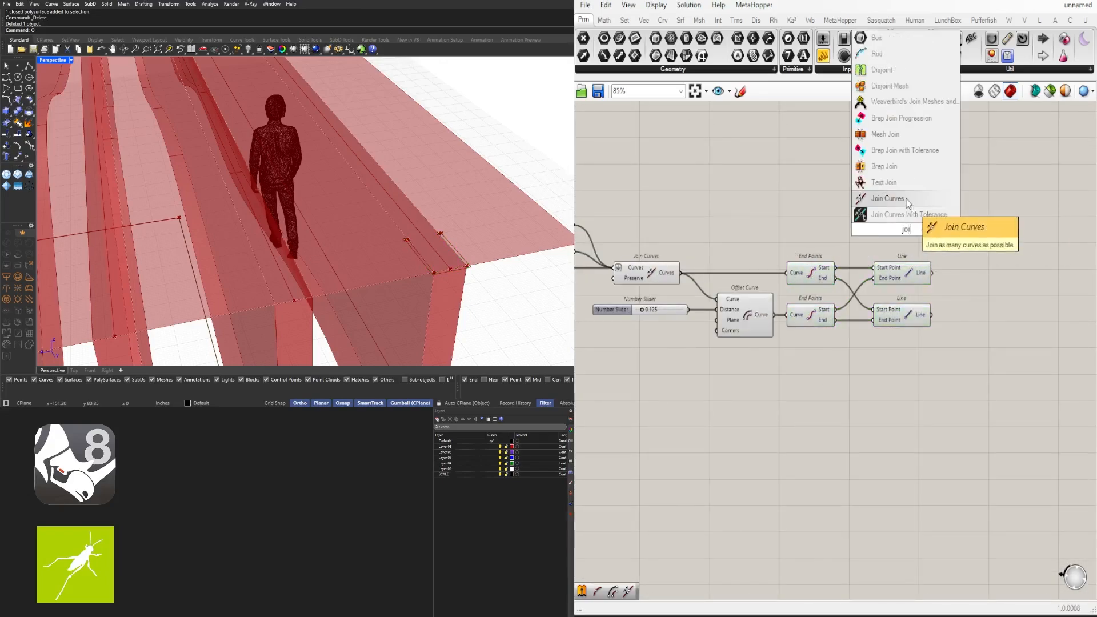
{"action": "left_click", "coordinate": [906, 199]}
{"action": "right_click", "coordinate": [886, 226]}
{"action": "left_click", "coordinate": [1053, 309]}
{"action": "left_click", "coordinate": [658, 280]}
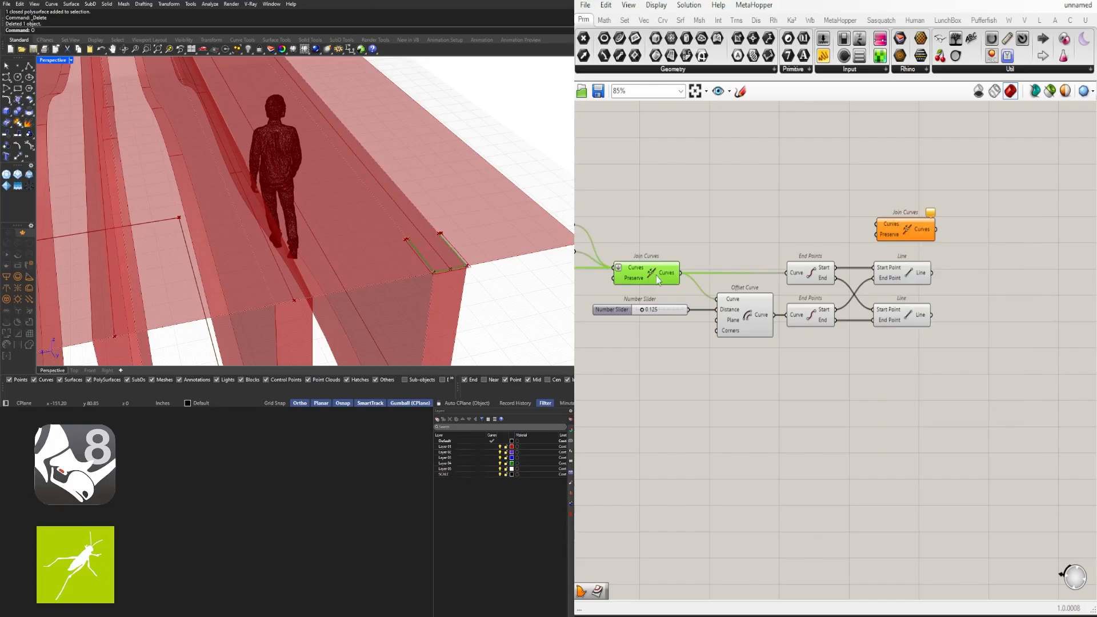
{"action": "left_click_drag", "start_coordinate": [907, 229], "coordinate": [1048, 264]}
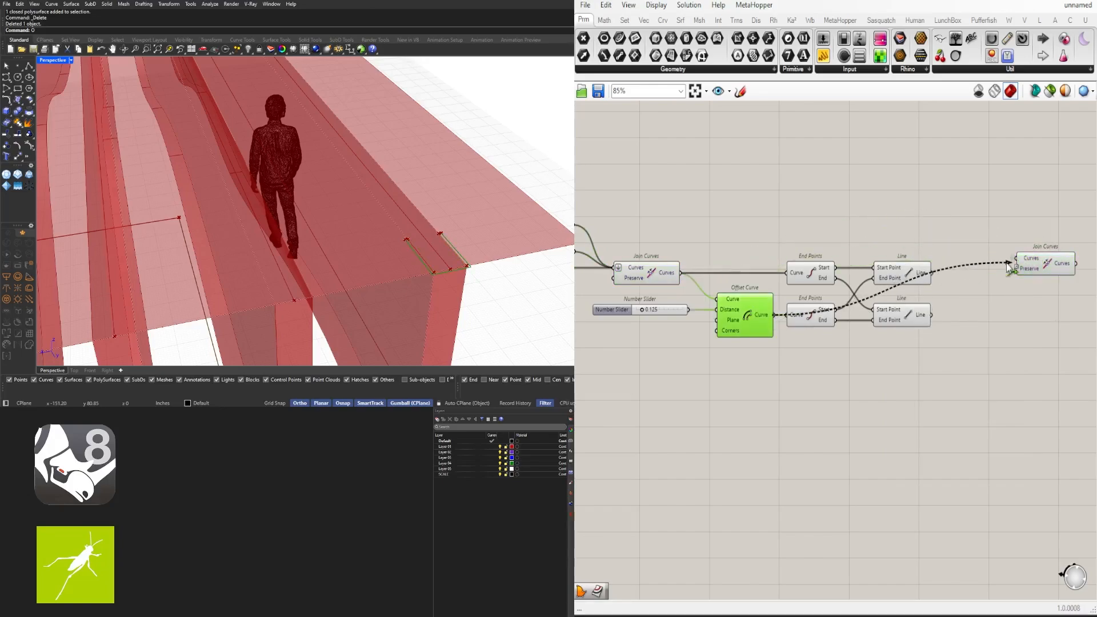
{"action": "left_click_drag", "start_coordinate": [1009, 266], "coordinate": [1013, 267], "text": "shift"}
{"action": "left_click_drag", "start_coordinate": [1051, 267], "coordinate": [976, 302]}
{"action": "left_click", "coordinate": [1058, 307]}
{"action": "right_click_drag", "start_coordinate": [1058, 306], "coordinate": [924, 315]}
{"action": "scroll", "coordinate": [924, 315], "scroll_direction": "up", "scroll_amount": 2}
Add a Boundary Surfaces component beside Join Curves
{"action": "double_click", "coordinate": [924, 315]}
{"action": "type", "text": "bou"}
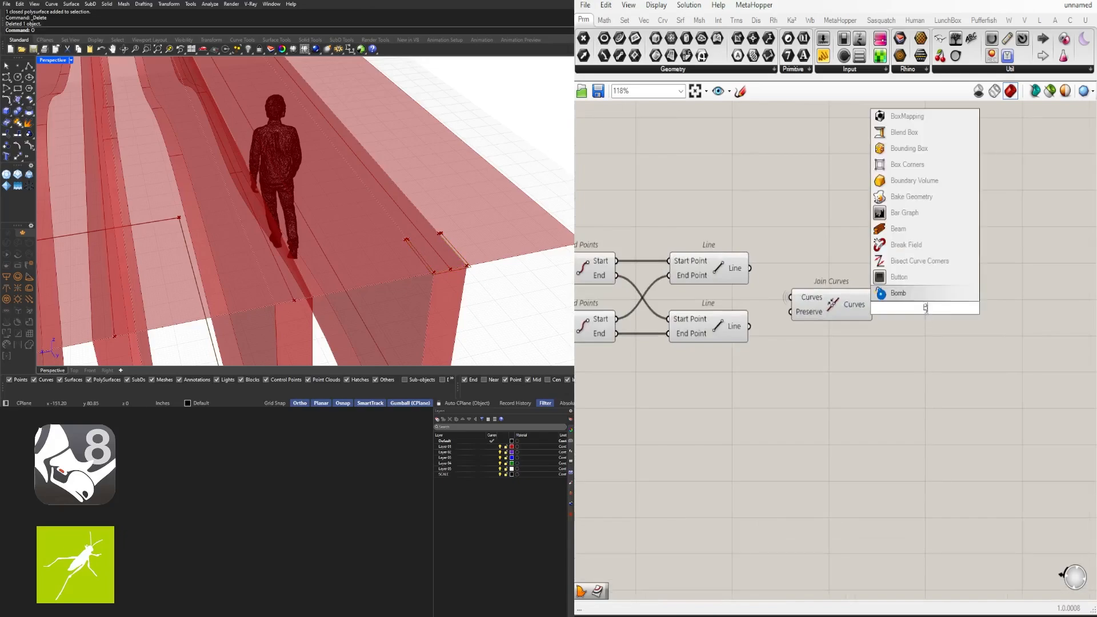
{"action": "left_click", "coordinate": [903, 295]}
{"action": "scroll", "coordinate": [916, 308], "scroll_direction": "down", "scroll_amount": 4}
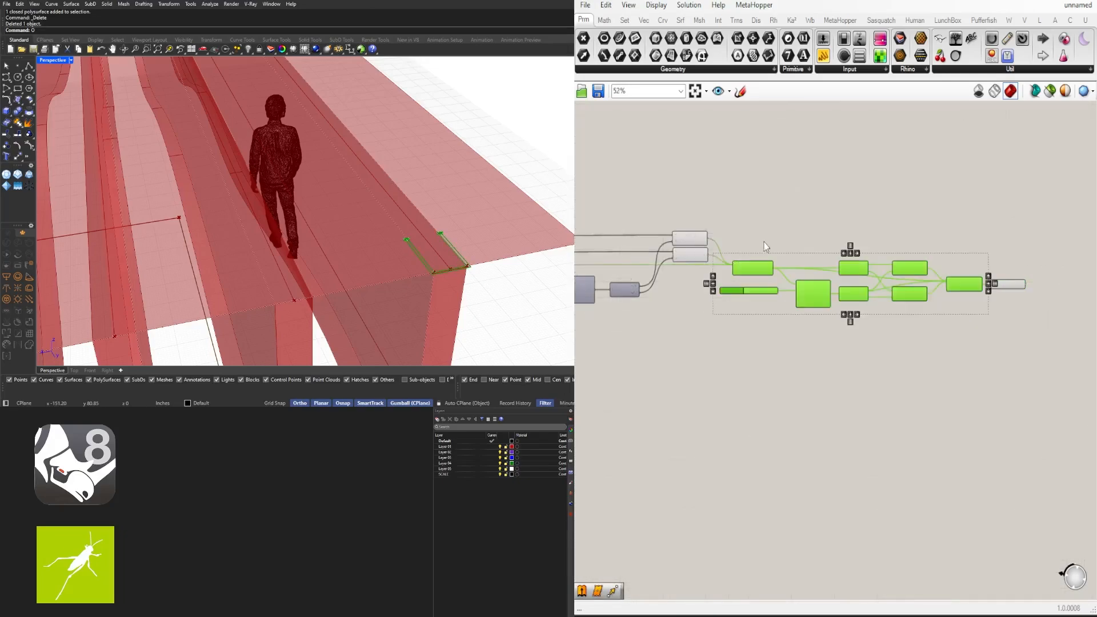
Turn off preview for the selected components and the two new Line components
{"action": "middle_click", "coordinate": [791, 229]}
{"action": "left_click", "coordinate": [824, 189]}
{"action": "scroll", "coordinate": [704, 258], "scroll_direction": "up", "scroll_amount": 4}
{"action": "left_click_drag", "start_coordinate": [717, 321], "coordinate": [670, 220]}
{"action": "middle_click", "coordinate": [815, 176]}
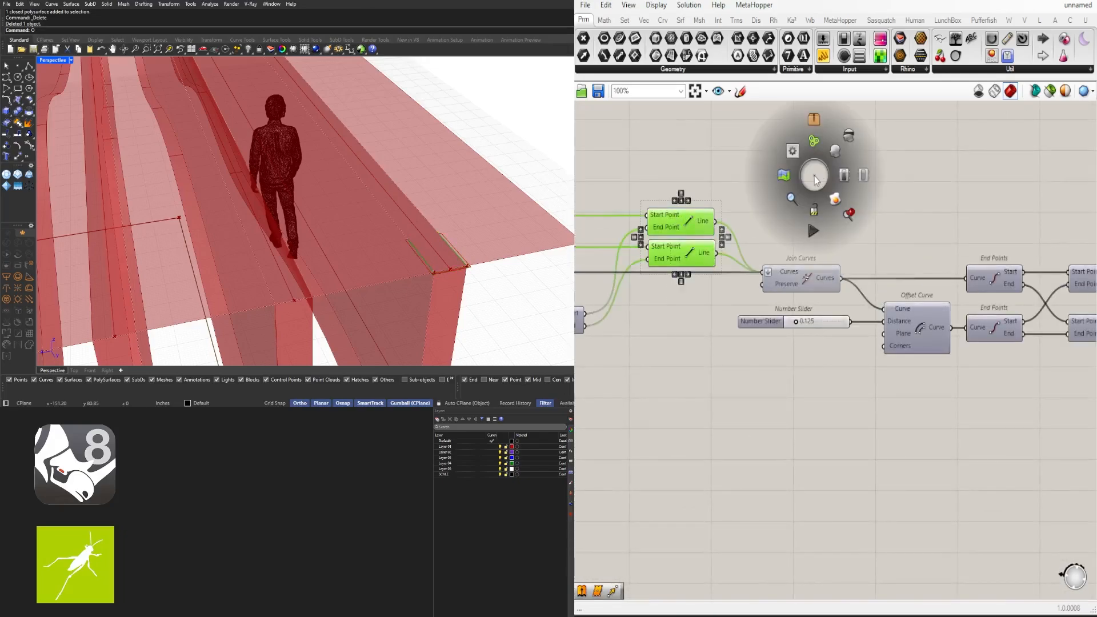
{"action": "left_click", "coordinate": [850, 136]}
{"action": "scroll", "coordinate": [859, 166], "scroll_direction": "down", "scroll_amount": 4}
Check the Boundary Surfaces outline, then select the Extrude component
{"action": "right_click_drag", "start_coordinate": [1082, 237], "coordinate": [903, 244]}
{"action": "scroll", "coordinate": [917, 245], "scroll_direction": "up", "scroll_amount": 3}
{"action": "scroll", "coordinate": [846, 249], "scroll_direction": "up", "scroll_amount": 3}
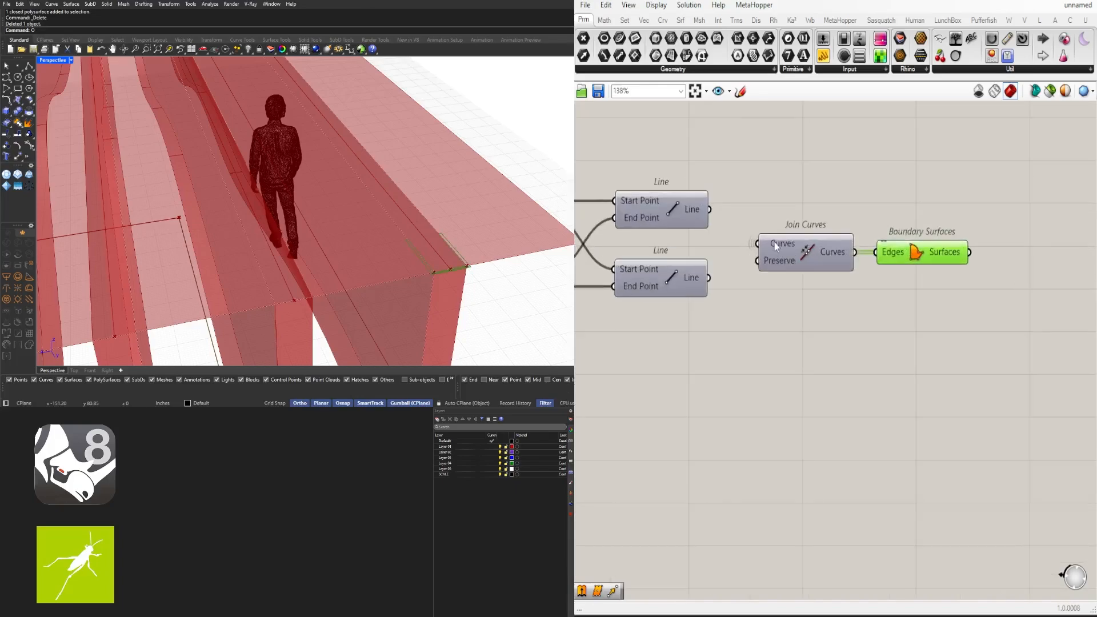
{"action": "left_click", "coordinate": [941, 252]}
{"action": "scroll", "coordinate": [863, 226], "scroll_direction": "down", "scroll_amount": 4}
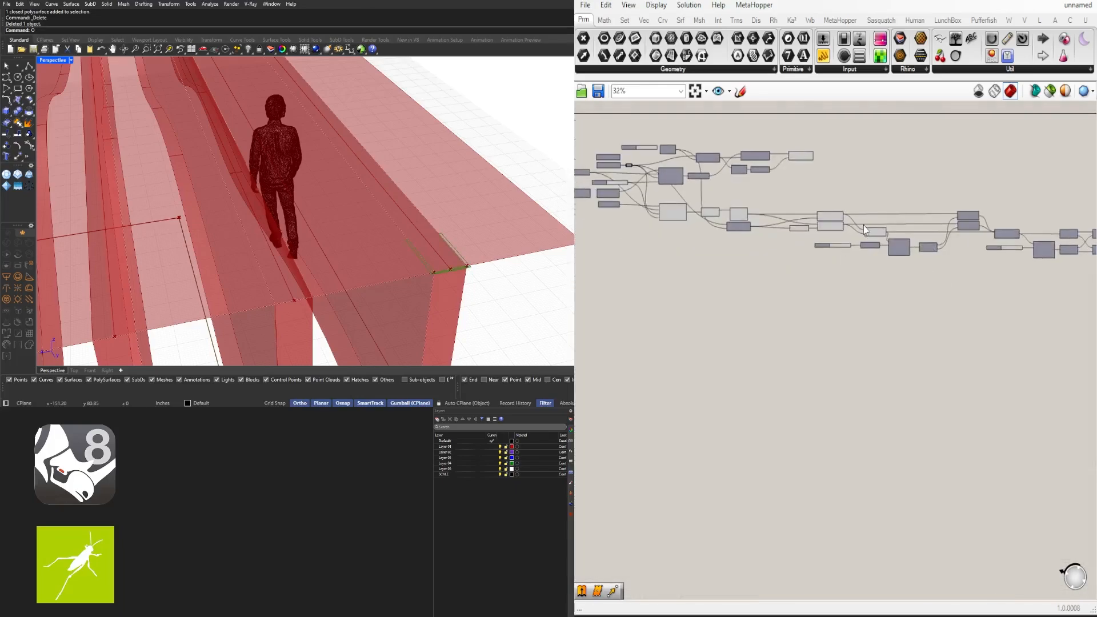
{"action": "scroll", "coordinate": [859, 268], "scroll_direction": "up", "scroll_amount": 3}
{"action": "left_click", "coordinate": [836, 319]}
{"action": "scroll", "coordinate": [836, 320], "scroll_direction": "down", "scroll_amount": 2}
{"action": "scroll", "coordinate": [970, 230], "scroll_direction": "up", "scroll_amount": 3}
{"action": "right_click_drag", "start_coordinate": [970, 231], "coordinate": [951, 263]}
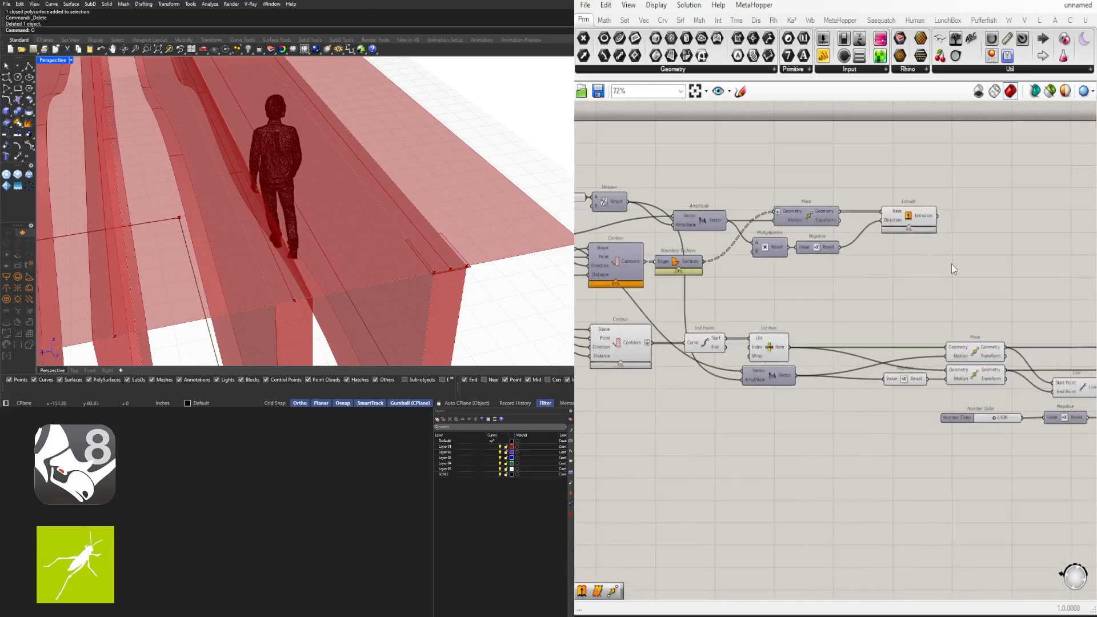
{"action": "left_click", "coordinate": [900, 212]}
Pan across the definition and select Extrude to review its result
{"action": "left_click", "coordinate": [882, 250]}
{"action": "scroll", "coordinate": [883, 251], "scroll_direction": "down", "scroll_amount": 3}
{"action": "right_click_drag", "start_coordinate": [582, 271], "coordinate": [789, 288]}
{"action": "right_click_drag", "start_coordinate": [597, 334], "coordinate": [787, 354]}
{"action": "scroll", "coordinate": [734, 359], "scroll_direction": "up", "scroll_amount": 4}
{"action": "left_click_drag", "start_coordinate": [757, 345], "coordinate": [901, 385]}
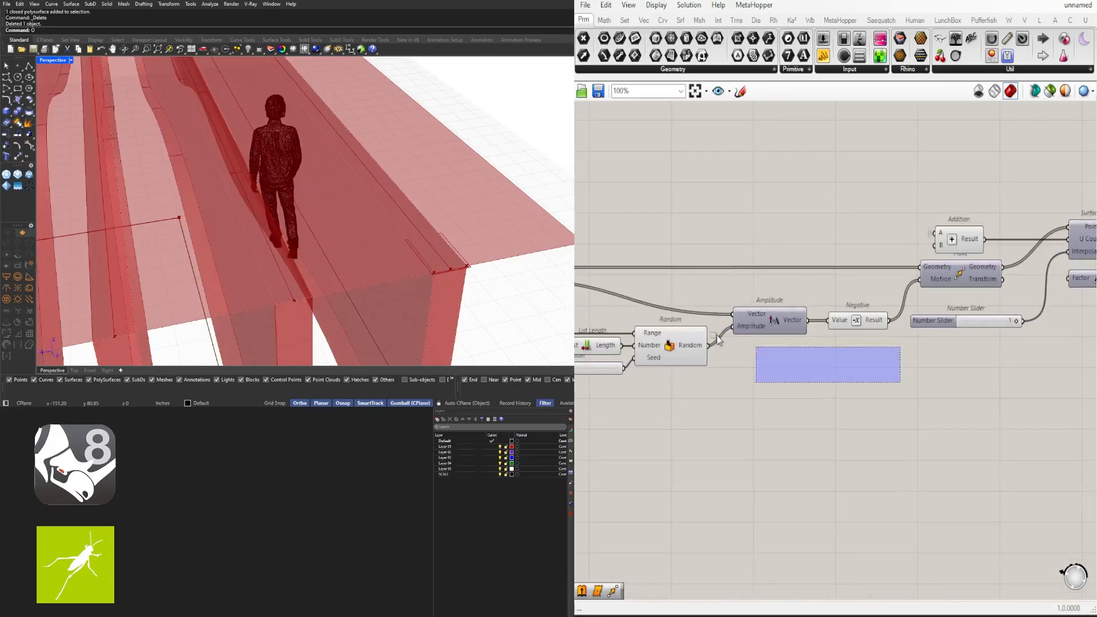
{"action": "scroll", "coordinate": [902, 366], "scroll_direction": "down", "scroll_amount": 4}
{"action": "right_click_drag", "start_coordinate": [1043, 349], "coordinate": [707, 337]}
{"action": "scroll", "coordinate": [945, 290], "scroll_direction": "up", "scroll_amount": 3}
{"action": "right_click_drag", "start_coordinate": [944, 291], "coordinate": [745, 278]}
{"action": "scroll", "coordinate": [749, 279], "scroll_direction": "down", "scroll_amount": 3}
{"action": "right_click_drag", "start_coordinate": [823, 350], "coordinate": [982, 348]}
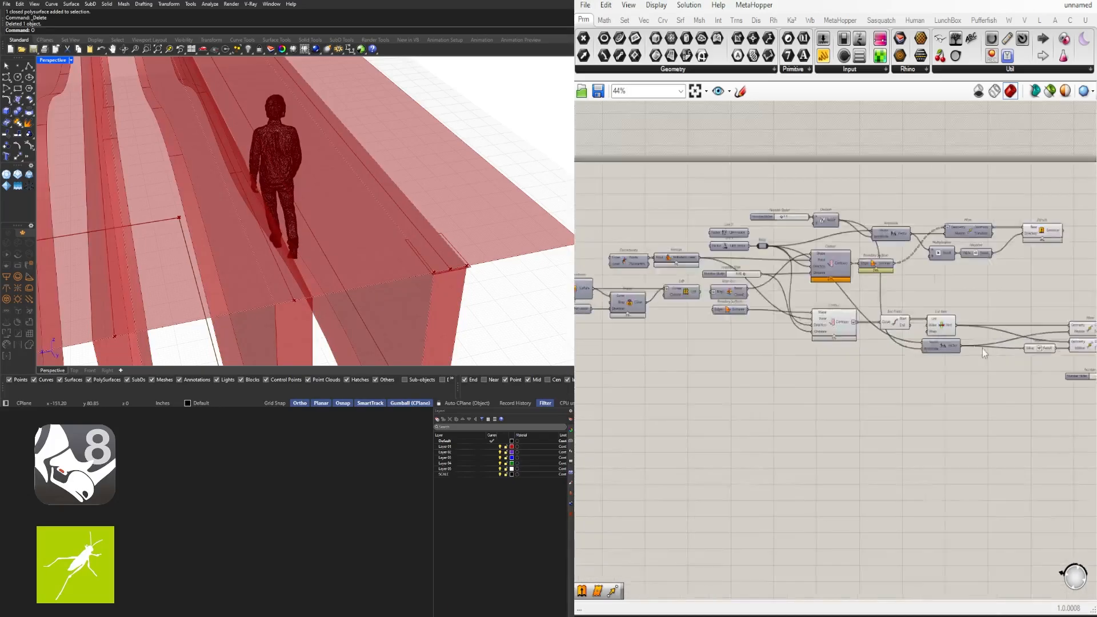
{"action": "scroll", "coordinate": [1023, 257], "scroll_direction": "up", "scroll_amount": 2}
{"action": "right_click_drag", "start_coordinate": [1023, 257], "coordinate": [744, 273]}
{"action": "left_click", "coordinate": [773, 238]}
{"action": "scroll", "coordinate": [823, 254], "scroll_direction": "down", "scroll_amount": 4}
{"action": "scroll", "coordinate": [882, 283], "scroll_direction": "down", "scroll_amount": 3}
{"action": "left_click_drag", "start_coordinate": [970, 340], "coordinate": [633, 243]}
{"action": "left_click", "coordinate": [635, 332]}
{"action": "right_click_drag", "start_coordinate": [634, 325], "coordinate": [872, 321]}
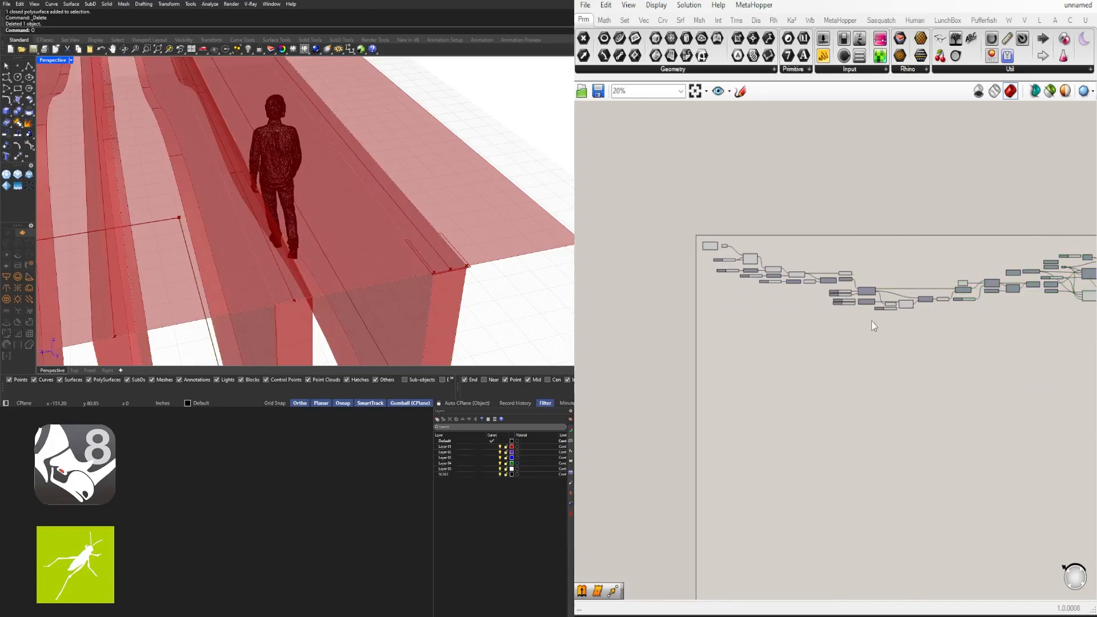
{"action": "scroll", "coordinate": [857, 300], "scroll_direction": "up", "scroll_amount": 5}
Hide the Boundary Surfaces preview
{"action": "left_click", "coordinate": [874, 250]}
{"action": "middle_click", "coordinate": [874, 250]}
{"action": "left_click", "coordinate": [910, 212]}
{"action": "scroll", "coordinate": [372, 171], "scroll_direction": "down", "scroll_amount": 5}
Turn on the second Move component's preview
{"action": "right_click_drag", "start_coordinate": [371, 172], "coordinate": [382, 197]}
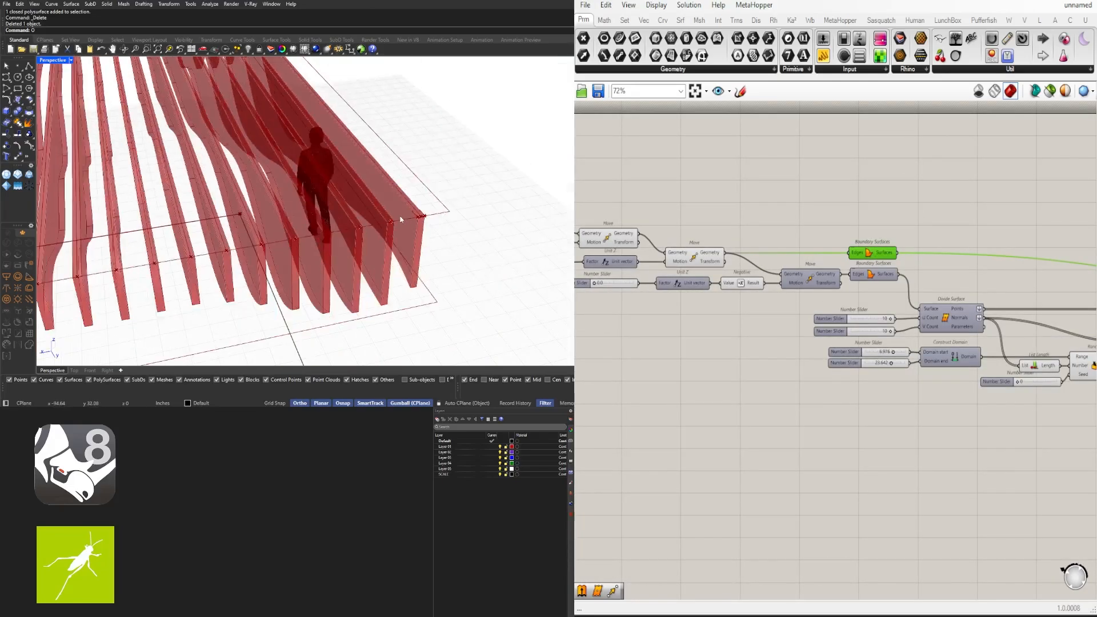
{"action": "scroll", "coordinate": [383, 217], "scroll_direction": "down", "scroll_amount": 5}
{"action": "mouse_move", "coordinate": [389, 245]}
{"action": "right_mouse_down"}
{"action": "mouse_move", "coordinate": [453, 235]}
{"action": "mouse_move", "coordinate": [377, 233]}
{"action": "right_mouse_up"}
{"action": "scroll", "coordinate": [377, 229], "scroll_direction": "up", "scroll_amount": 3}
{"action": "right_click_drag", "start_coordinate": [688, 312], "coordinate": [944, 312]}
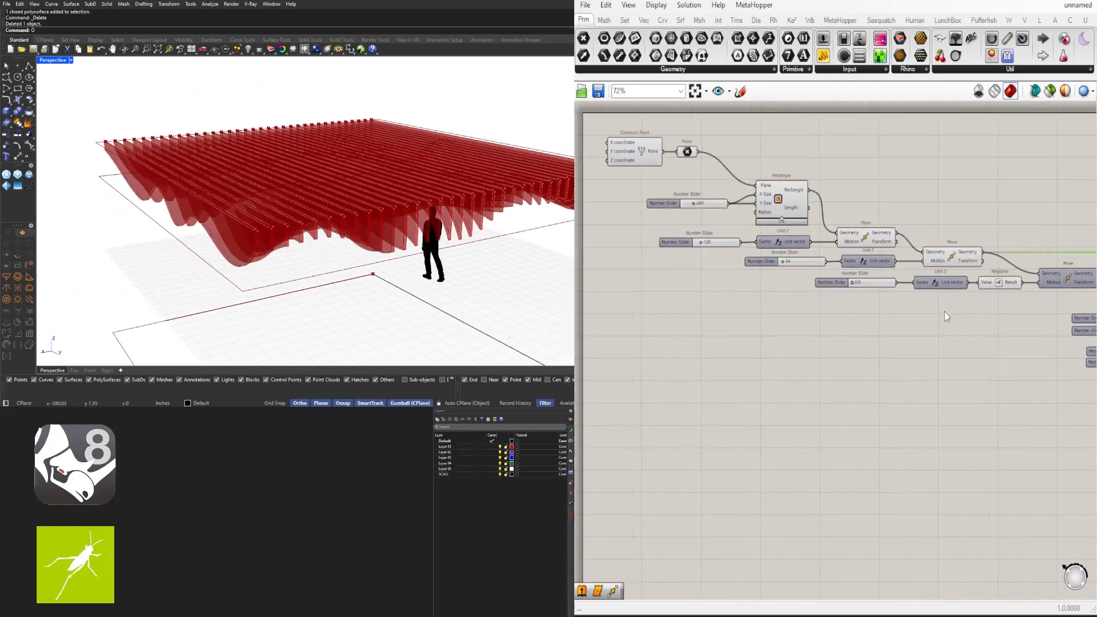
{"action": "scroll", "coordinate": [846, 260], "scroll_direction": "up", "scroll_amount": 5}
{"action": "right_click_drag", "start_coordinate": [1046, 320], "coordinate": [692, 320]}
{"action": "right_click_drag", "start_coordinate": [983, 323], "coordinate": [757, 360]}
{"action": "left_click", "coordinate": [877, 262]}
{"action": "right_click_drag", "start_coordinate": [876, 262], "coordinate": [781, 260]}
{"action": "scroll", "coordinate": [781, 260], "scroll_direction": "down", "scroll_amount": 2}
{"action": "left_click", "coordinate": [930, 294]}
{"action": "middle_click", "coordinate": [930, 293]}
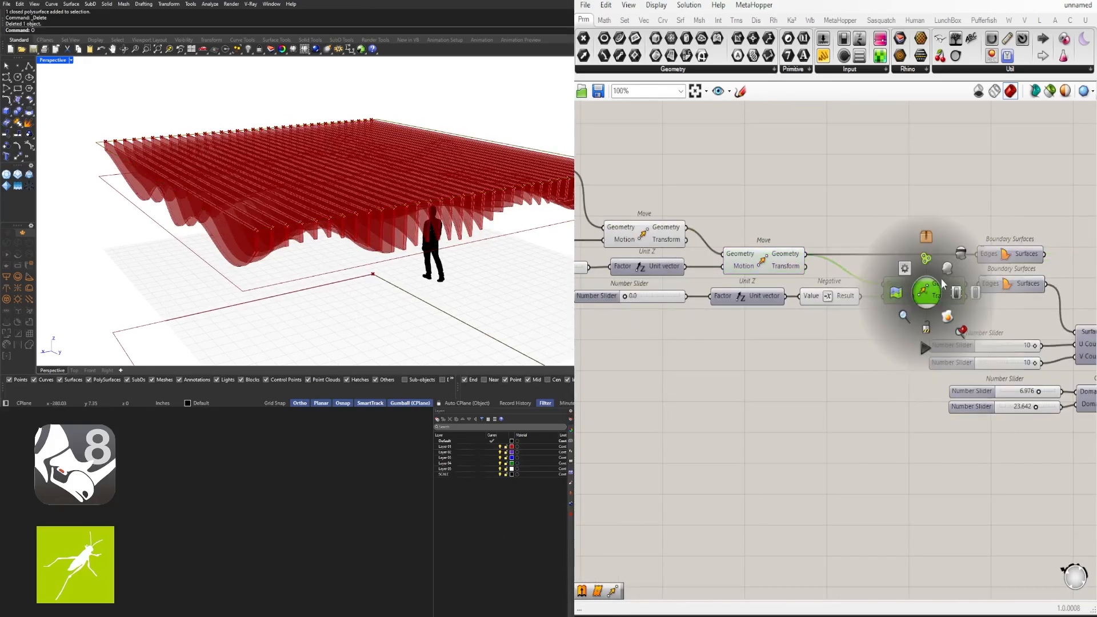
{"action": "left_click", "coordinate": [946, 267]}
{"action": "scroll", "coordinate": [622, 314], "scroll_direction": "up", "scroll_amount": 4}
Set the Unit Z slider to 6.0
{"action": "left_click_drag", "start_coordinate": [642, 282], "coordinate": [650, 282]}
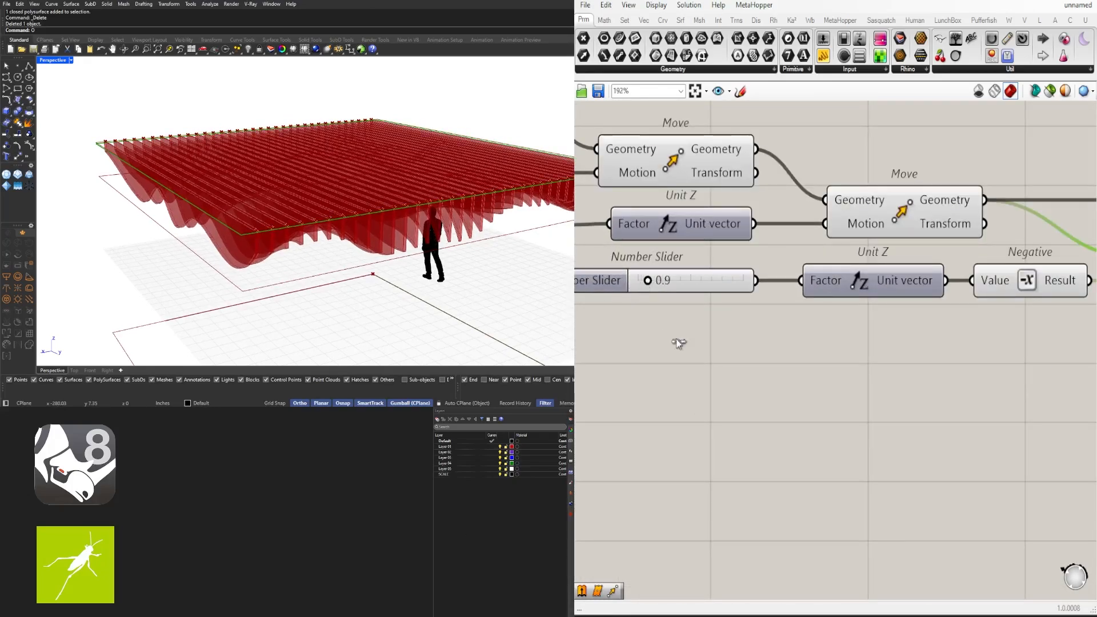
{"action": "double_click", "coordinate": [663, 282]}
{"action": "type", "text": "6"}
{"action": "key", "text": "Return"}
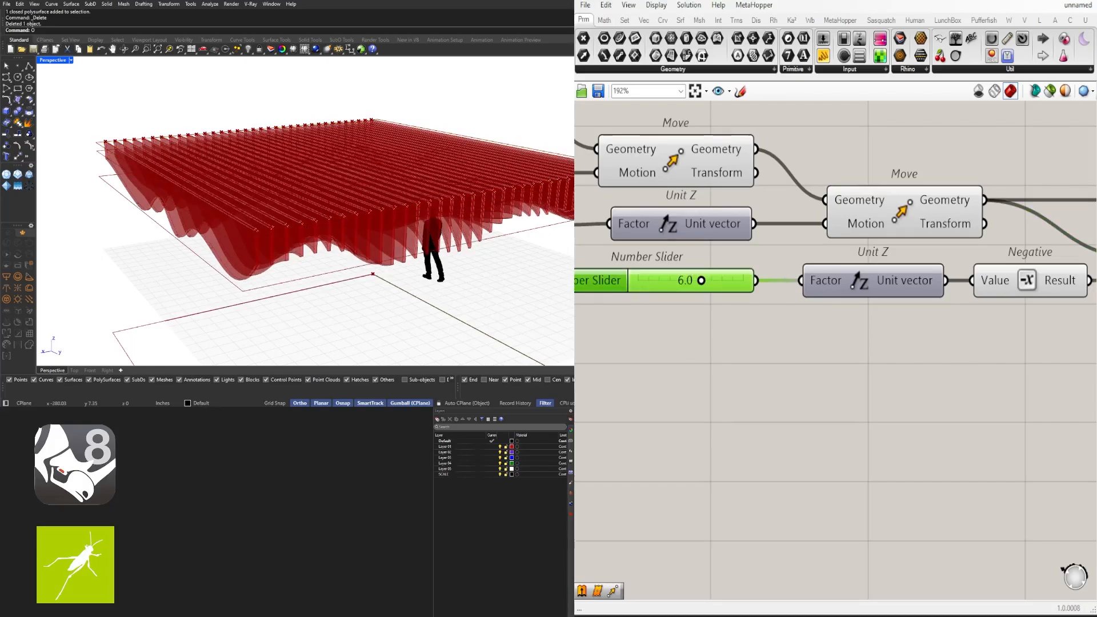
{"action": "right_click_drag", "start_coordinate": [434, 263], "coordinate": [427, 226]}
Set the domain sliders to a start of 0.000 and an end of 14.303
{"action": "right_click_drag", "start_coordinate": [1023, 372], "coordinate": [646, 366]}
{"action": "scroll", "coordinate": [646, 365], "scroll_direction": "down", "scroll_amount": 2}
{"action": "scroll", "coordinate": [954, 446], "scroll_direction": "up", "scroll_amount": 3}
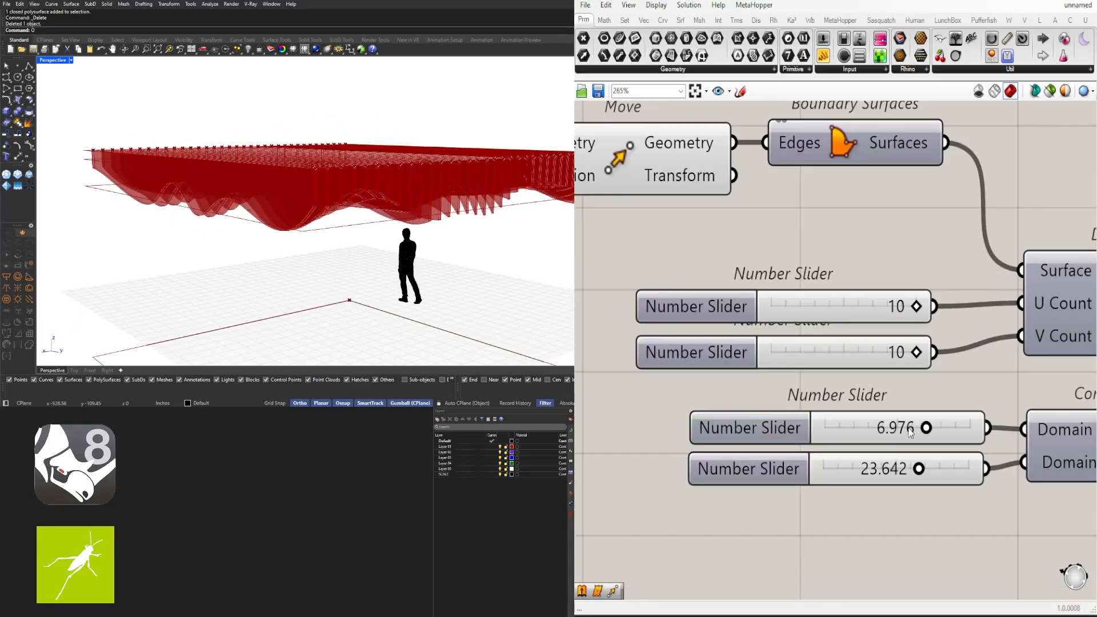
{"action": "double_click", "coordinate": [910, 428]}
{"action": "type", "text": "0"}
{"action": "key", "text": "Return"}
{"action": "mouse_move", "coordinate": [388, 267]}
{"action": "right_mouse_down"}
{"action": "mouse_move", "coordinate": [380, 253]}
{"action": "mouse_move", "coordinate": [369, 257]}
{"action": "right_mouse_up"}
{"action": "scroll", "coordinate": [930, 449], "scroll_direction": "up", "scroll_amount": 3}
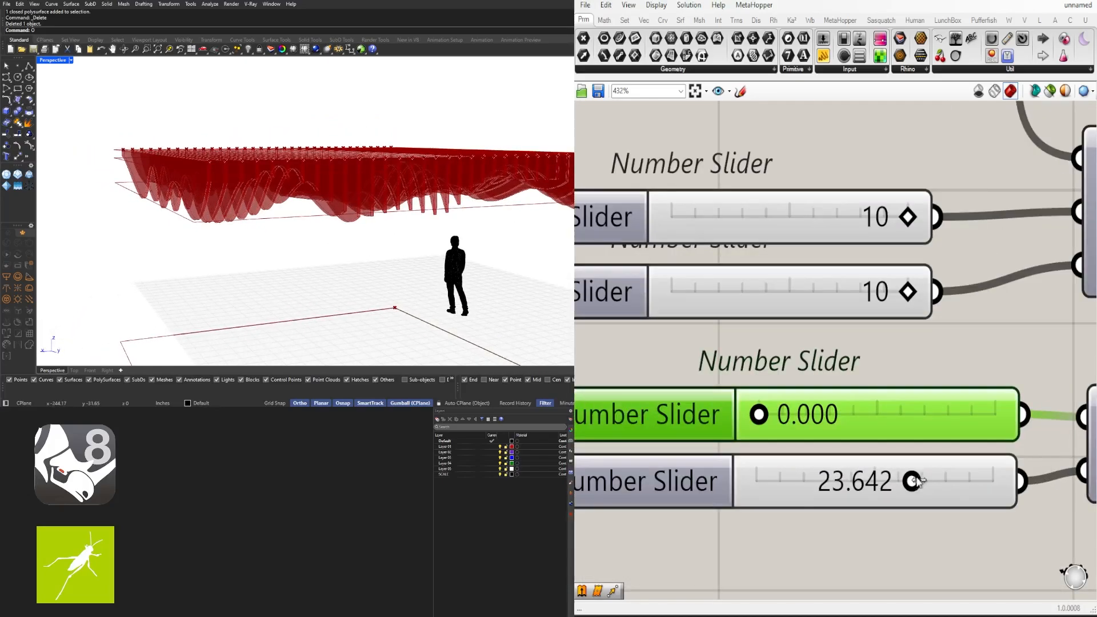
{"action": "left_click_drag", "start_coordinate": [900, 479], "coordinate": [841, 478]}
{"action": "scroll", "coordinate": [805, 440], "scroll_direction": "down", "scroll_amount": 4}
{"action": "right_click_drag", "start_coordinate": [649, 440], "coordinate": [967, 436]}
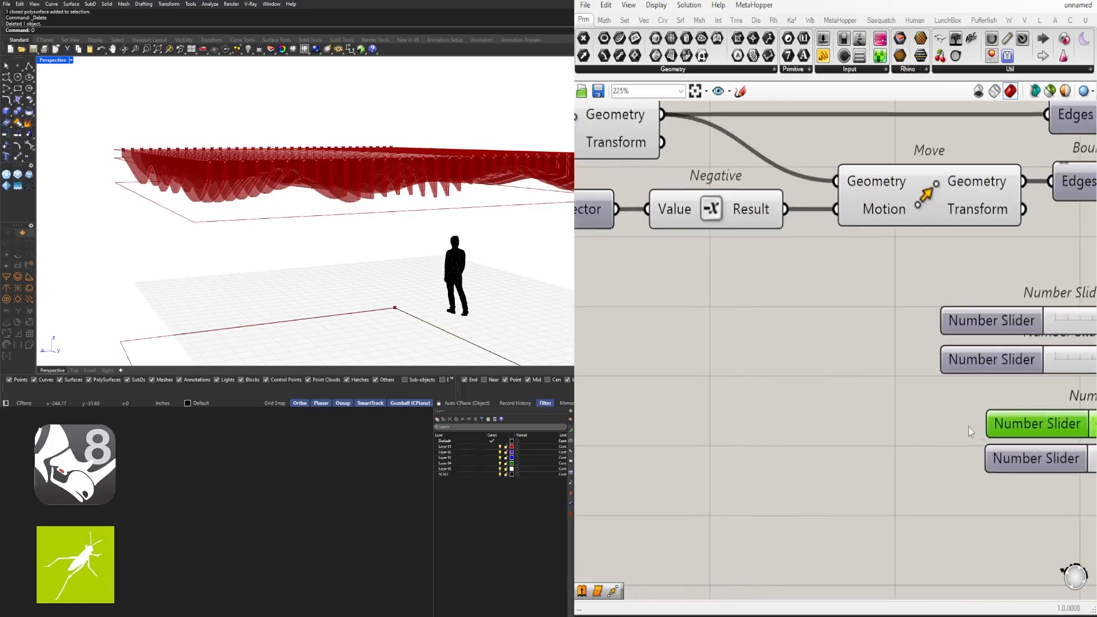
{"action": "scroll", "coordinate": [968, 436], "scroll_direction": "down", "scroll_amount": 3}
{"action": "right_click_drag", "start_coordinate": [697, 360], "coordinate": [585, 369]}
{"action": "scroll", "coordinate": [910, 449], "scroll_direction": "up", "scroll_amount": 4}
{"action": "scroll", "coordinate": [961, 426], "scroll_direction": "down", "scroll_amount": 5}
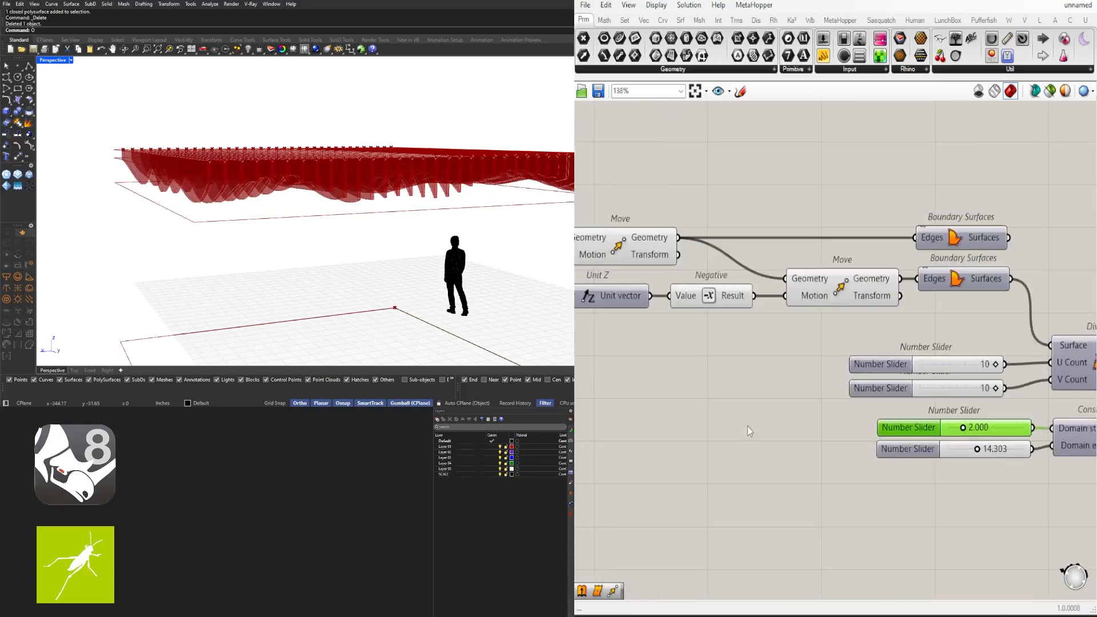
{"action": "scroll", "coordinate": [750, 313], "scroll_direction": "up", "scroll_amount": 3}
{"action": "scroll", "coordinate": [705, 343], "scroll_direction": "down", "scroll_amount": 4}
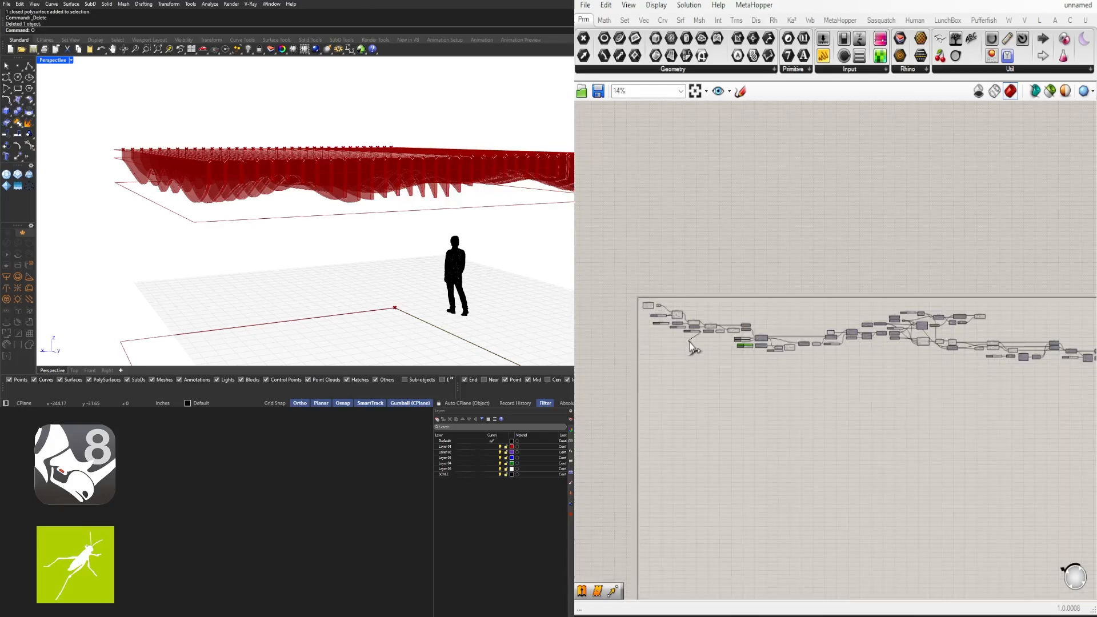
{"action": "scroll", "coordinate": [862, 385], "scroll_direction": "up", "scroll_amount": 4}
Add Extrude, Unit Z and Negative components beside Boundary Surfaces
{"action": "right_click_drag", "start_coordinate": [1077, 392], "coordinate": [820, 374]}
{"action": "double_click", "coordinate": [820, 372]}
{"action": "type", "text": "ext"}
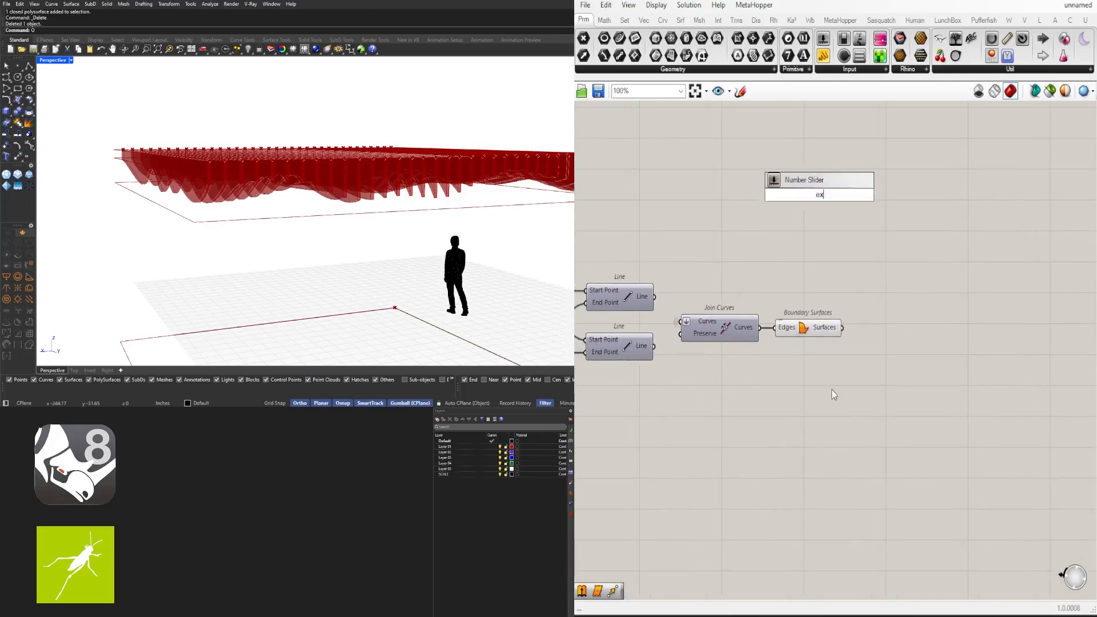
{"action": "left_click", "coordinate": [818, 344]}
{"action": "double_click", "coordinate": [776, 390]}
{"action": "type", "text": "z"}
{"action": "left_click", "coordinate": [771, 374]}
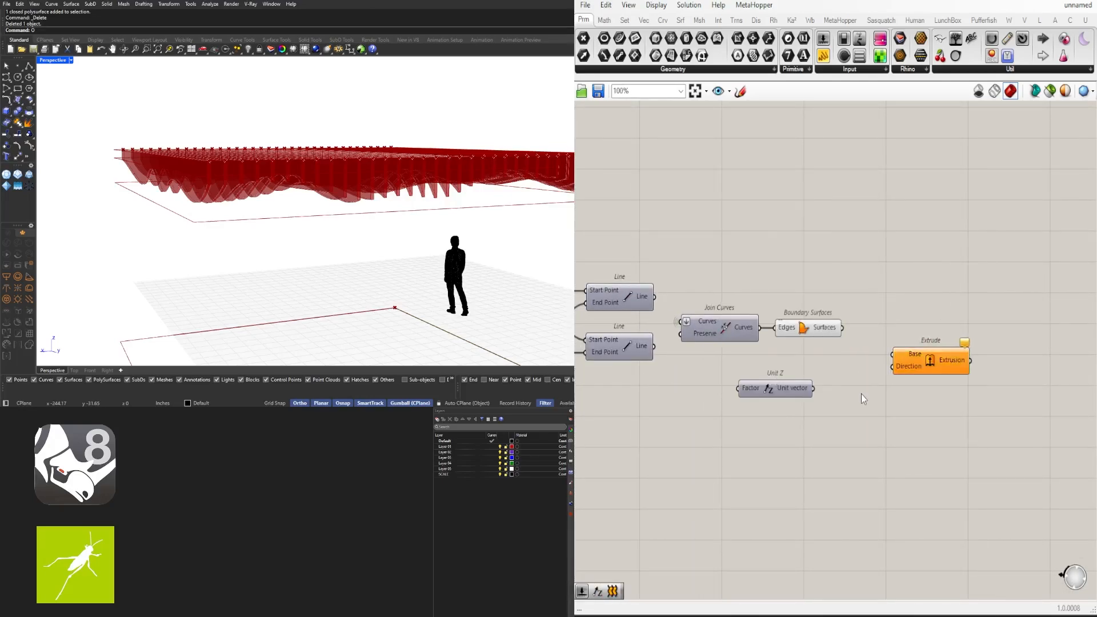
{"action": "double_click", "coordinate": [862, 393]}
{"action": "type", "text": "neg"}
{"action": "left_click", "coordinate": [859, 379]}
Add a 6.00 number slider and arrange it with Unit Z, Negative and Extrude
{"action": "scroll", "coordinate": [823, 387], "scroll_direction": "up", "scroll_amount": 2}
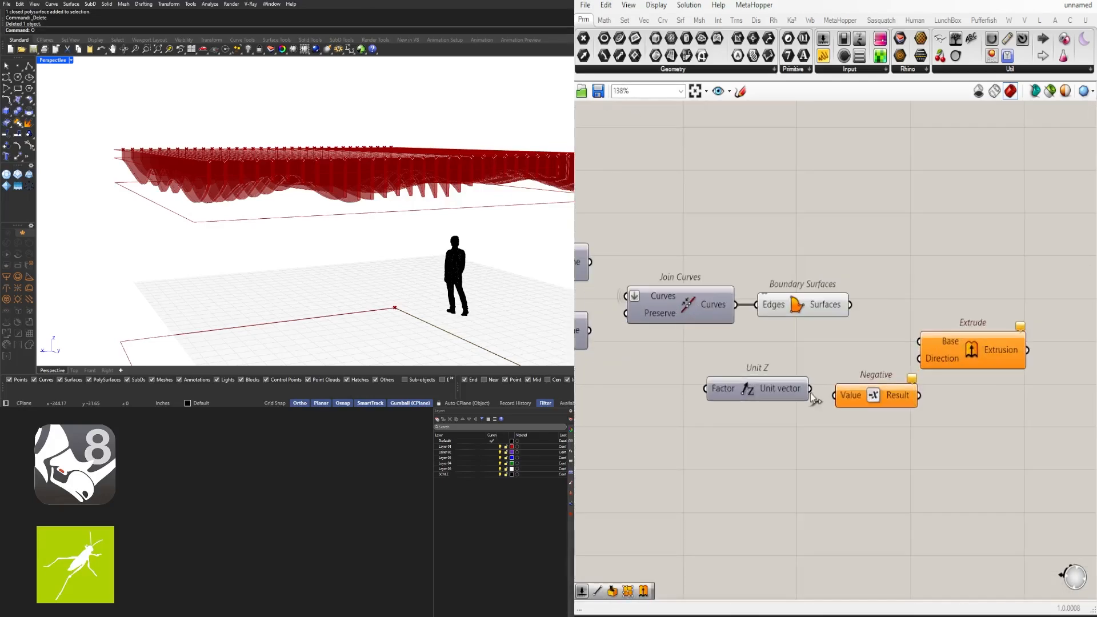
{"action": "double_click", "coordinate": [610, 399]}
{"action": "type", "text": "6.00"}
{"action": "key", "text": "Return"}
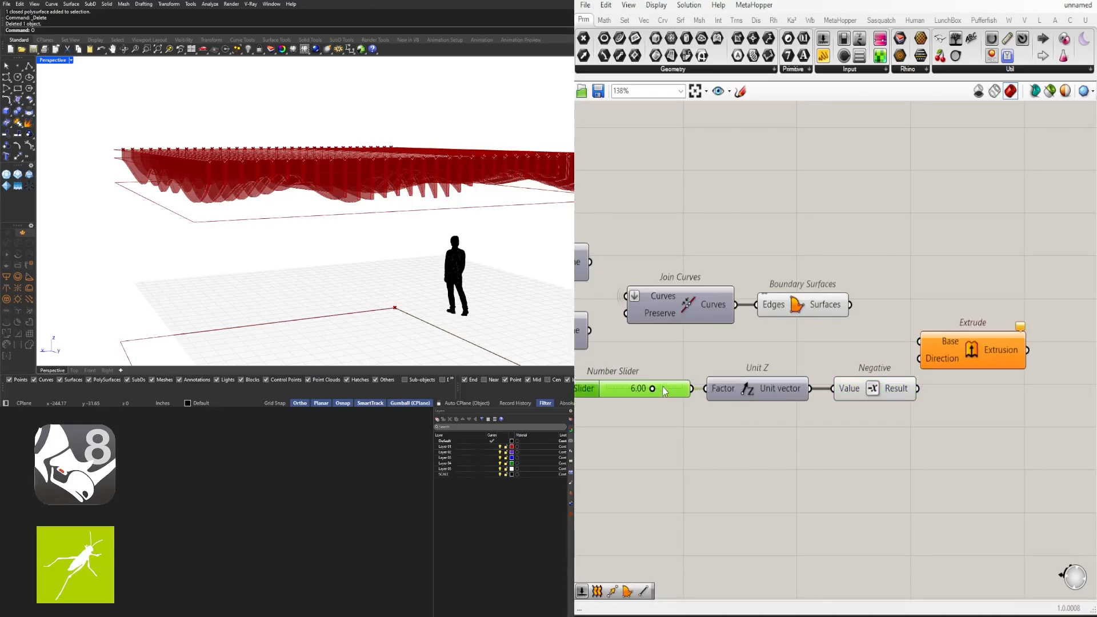
{"action": "scroll", "coordinate": [665, 391], "scroll_direction": "down", "scroll_amount": 3}
{"action": "right_click_drag", "start_coordinate": [665, 391], "coordinate": [789, 384]}
{"action": "left_click_drag", "start_coordinate": [948, 409], "coordinate": [754, 374]}
{"action": "scroll", "coordinate": [809, 375], "scroll_direction": "up", "scroll_amount": 2}
{"action": "left_click_drag", "start_coordinate": [867, 382], "coordinate": [799, 373]}
{"action": "left_click", "coordinate": [886, 343]}
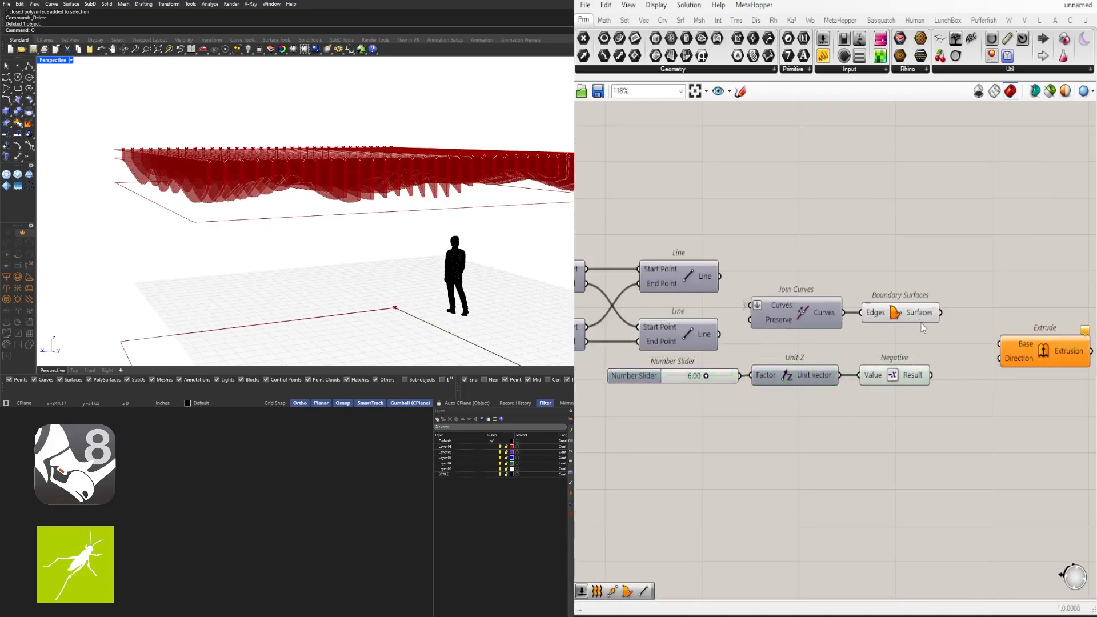
{"action": "left_click_drag", "start_coordinate": [1023, 357], "coordinate": [1003, 326]}
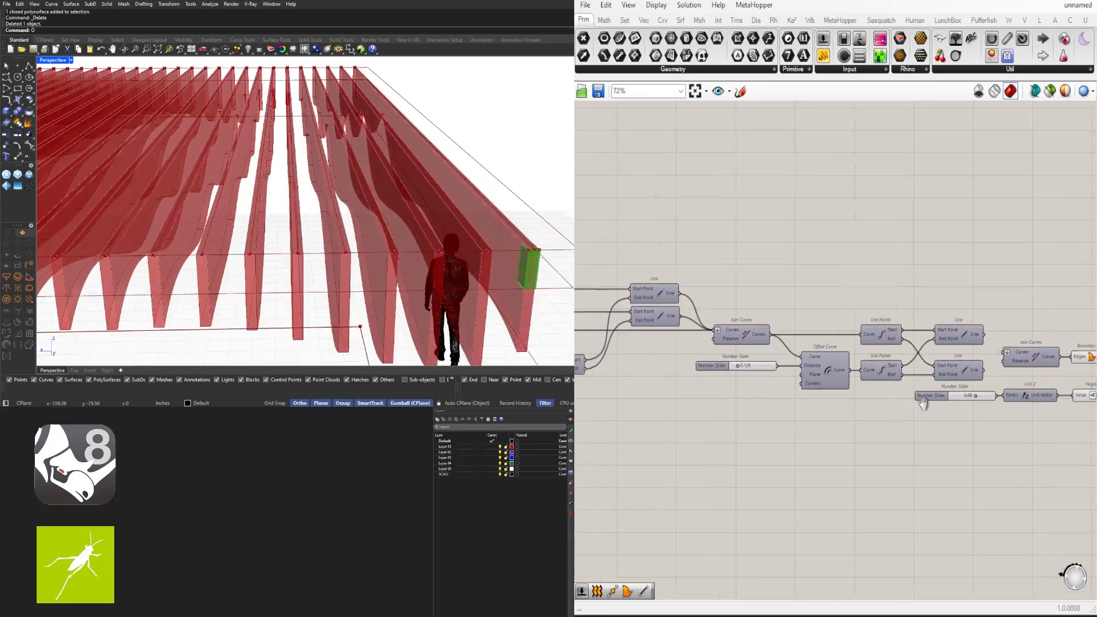
Try grafting List Item's List input, then switch the graft back off
{"action": "scroll", "coordinate": [643, 271], "scroll_direction": "up", "scroll_amount": 5}
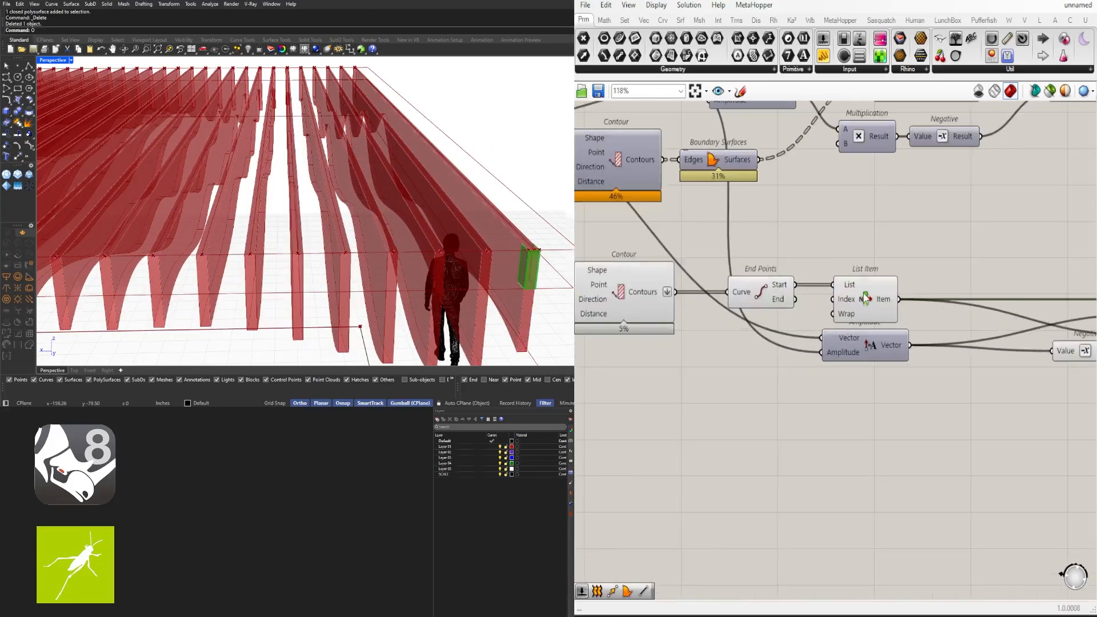
{"action": "right_click", "coordinate": [778, 297]}
{"action": "left_click", "coordinate": [802, 408]}
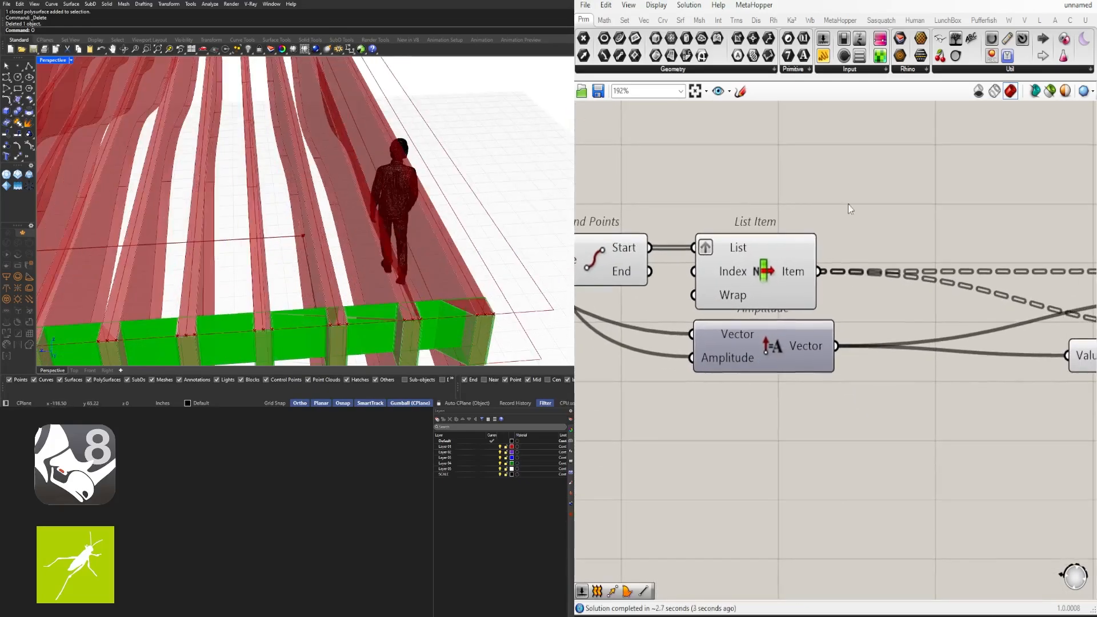
{"action": "left_click", "coordinate": [713, 250]}
{"action": "right_click", "coordinate": [713, 249]}
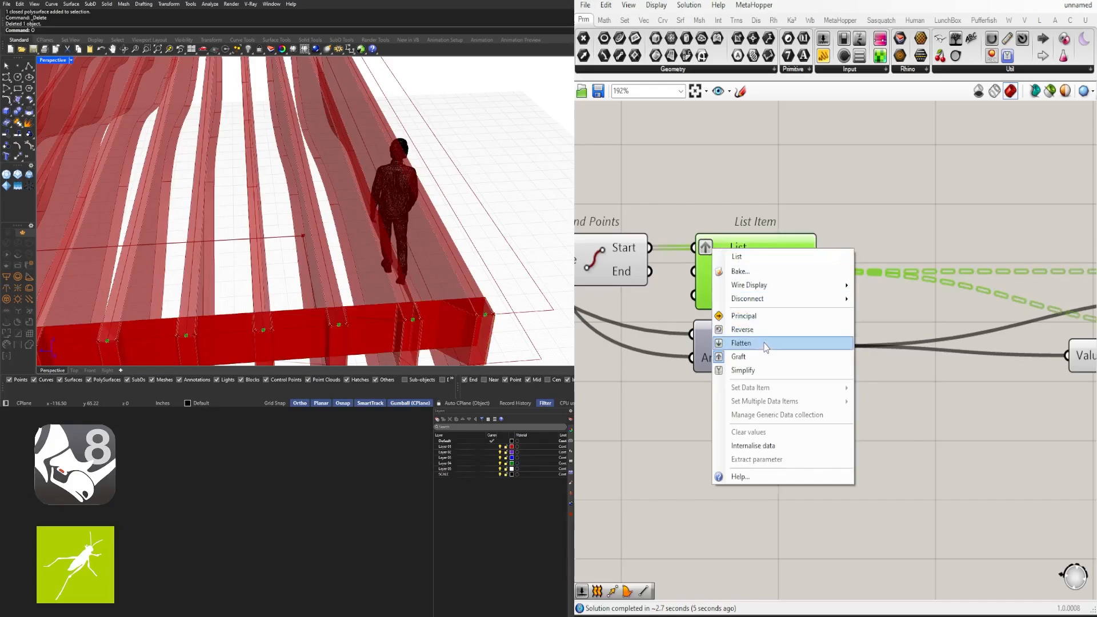
{"action": "left_click", "coordinate": [766, 357]}
Orbit the Rhino view over the fins and graft List Item's Item output
{"action": "scroll", "coordinate": [755, 329], "scroll_direction": "down", "scroll_amount": 2}
{"action": "scroll", "coordinate": [755, 333], "scroll_direction": "down", "scroll_amount": 2}
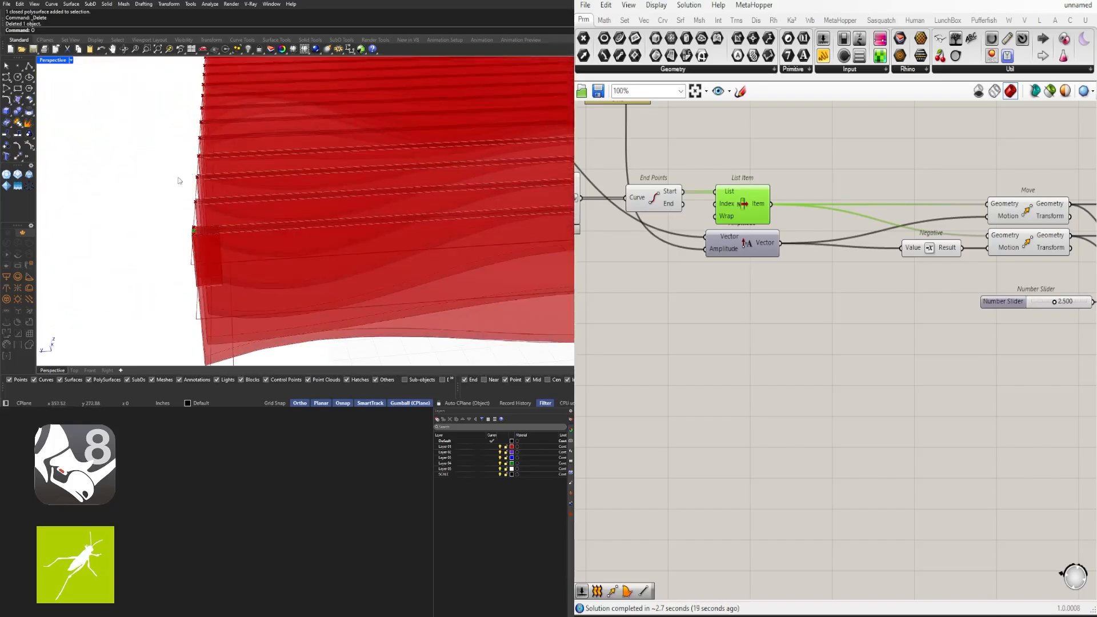
{"action": "right_click_drag", "start_coordinate": [180, 181], "coordinate": [355, 269]}
{"action": "scroll", "coordinate": [463, 269], "scroll_direction": "up", "scroll_amount": 7}
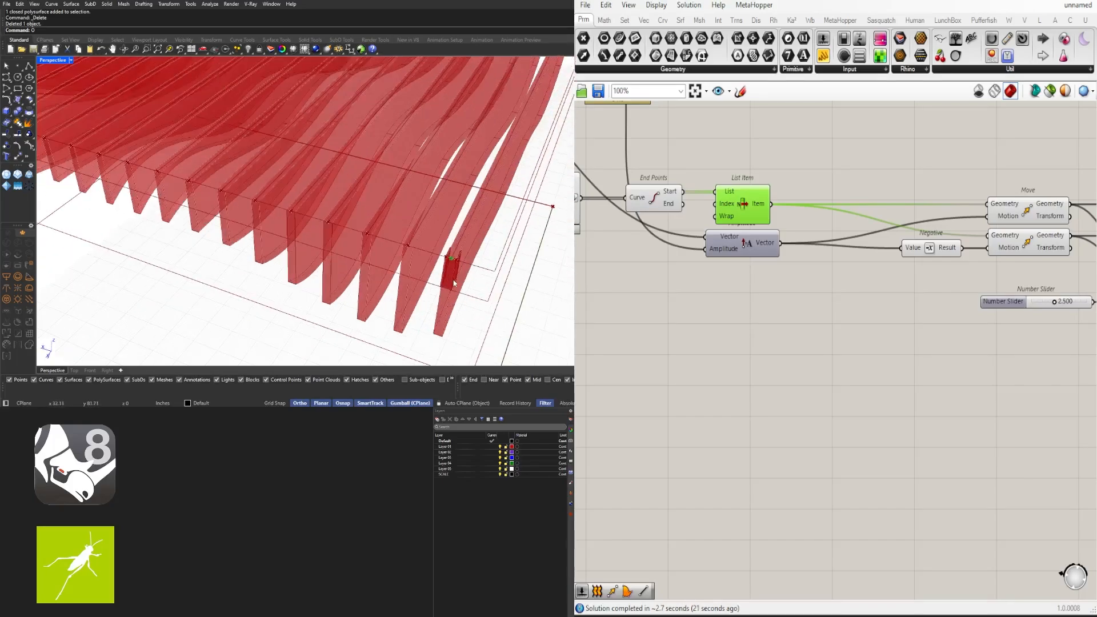
{"action": "scroll", "coordinate": [466, 268], "scroll_direction": "down", "scroll_amount": 4}
{"action": "right_click_drag", "start_coordinate": [916, 365], "coordinate": [998, 403]}
{"action": "scroll", "coordinate": [823, 260], "scroll_direction": "up", "scroll_amount": 3}
{"action": "right_click", "coordinate": [860, 229]}
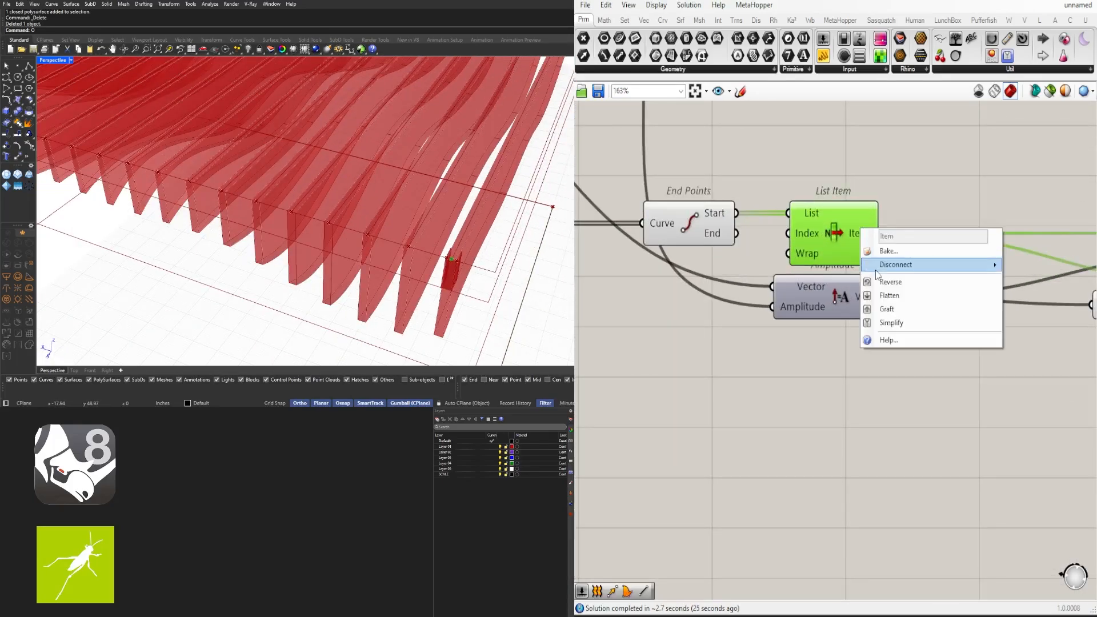
{"action": "left_click", "coordinate": [883, 311]}
Recheck the graft on List Item's output and leave the List input options unchanged
{"action": "scroll", "coordinate": [981, 317], "scroll_direction": "down", "scroll_amount": 4}
{"action": "right_click_drag", "start_coordinate": [1064, 382], "coordinate": [712, 386]}
{"action": "right_click_drag", "start_coordinate": [577, 385], "coordinate": [764, 383]}
{"action": "scroll", "coordinate": [733, 260], "scroll_direction": "up", "scroll_amount": 4}
{"action": "right_click", "coordinate": [774, 279]}
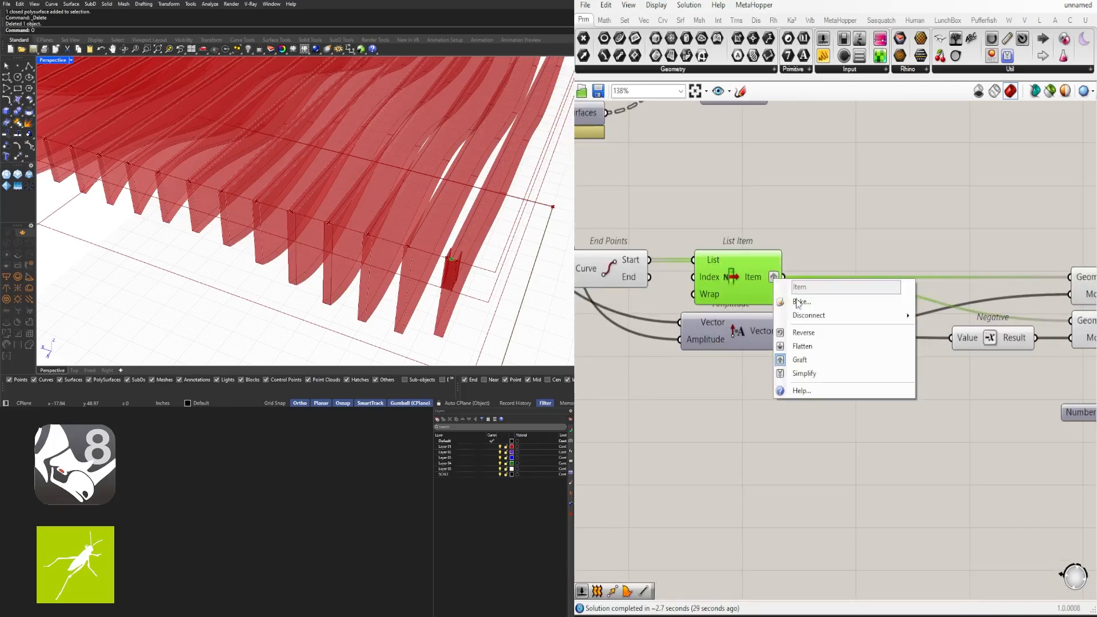
{"action": "left_click", "coordinate": [805, 359]}
{"action": "right_click", "coordinate": [716, 259]}
{"action": "left_click", "coordinate": [681, 340]}
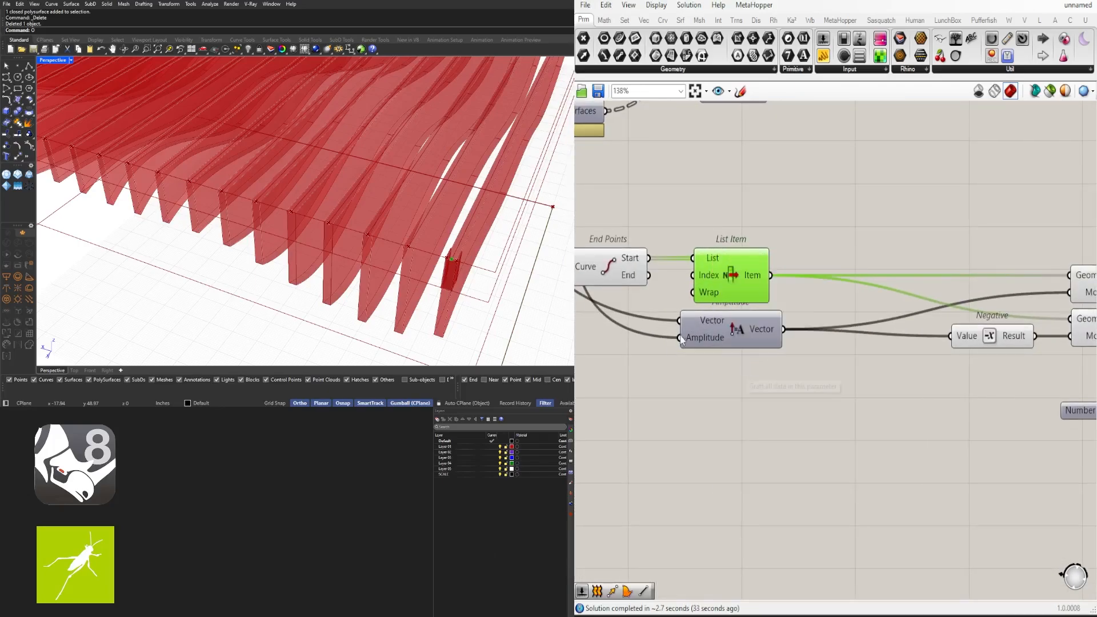
Graft the Start Point input of the upper Line component
{"action": "scroll", "coordinate": [847, 383], "scroll_direction": "down", "scroll_amount": 5}
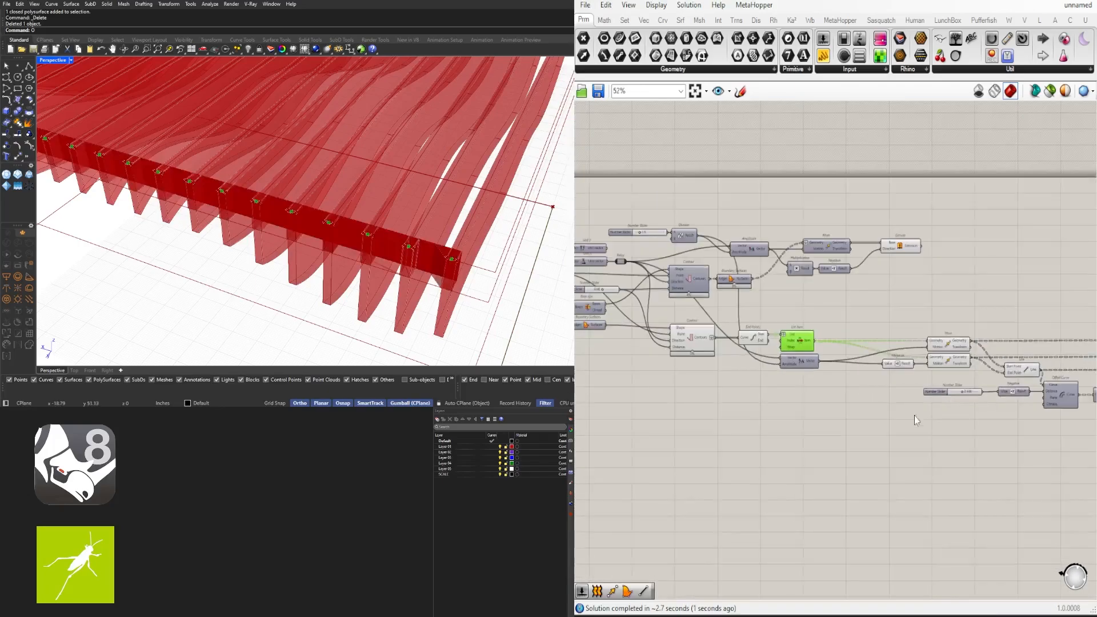
{"action": "right_click_drag", "start_coordinate": [1068, 414], "coordinate": [679, 371]}
{"action": "scroll", "coordinate": [680, 374], "scroll_direction": "up", "scroll_amount": 3}
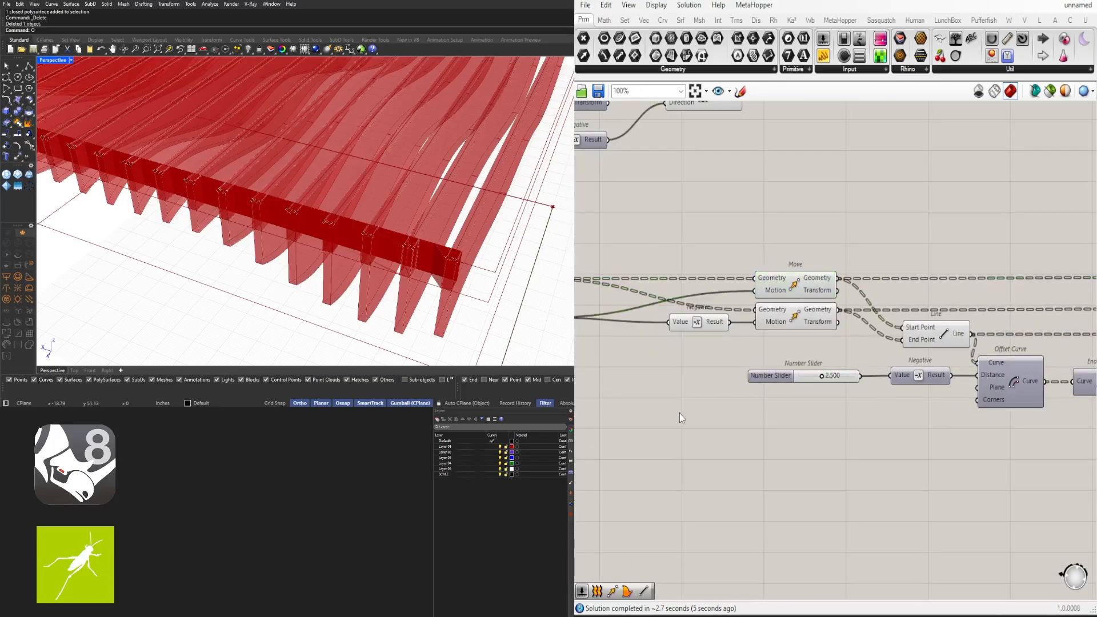
{"action": "right_click_drag", "start_coordinate": [680, 413], "coordinate": [942, 386]}
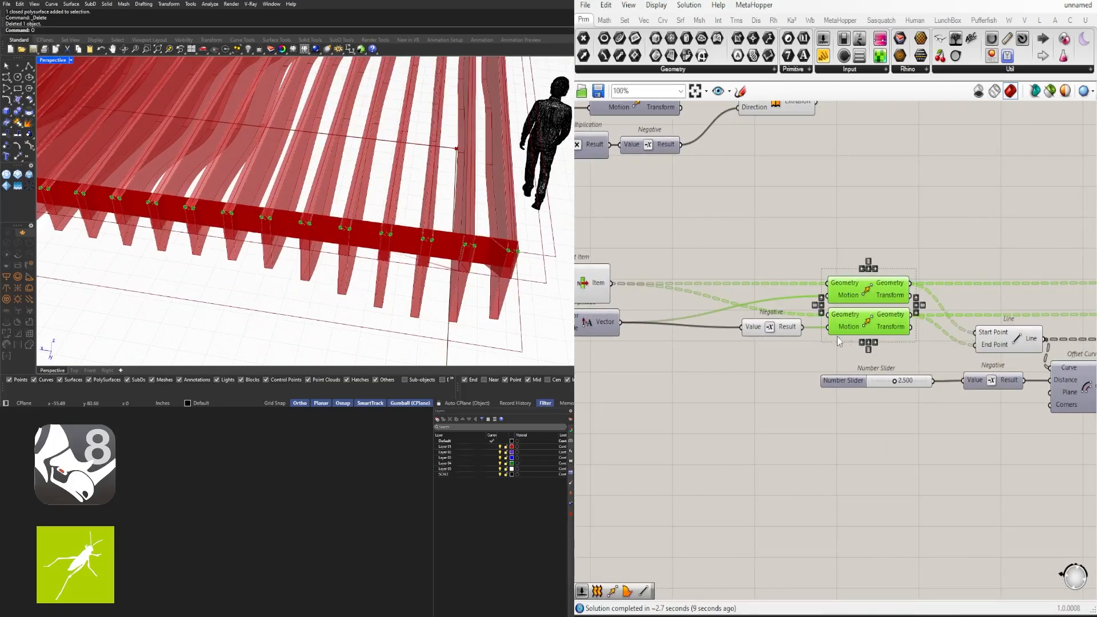
{"action": "left_click", "coordinate": [830, 361]}
{"action": "right_click_drag", "start_coordinate": [815, 431], "coordinate": [614, 433]}
{"action": "scroll", "coordinate": [614, 433], "scroll_direction": "down", "scroll_amount": 2}
{"action": "right_click_drag", "start_coordinate": [1080, 417], "coordinate": [612, 388]}
{"action": "scroll", "coordinate": [611, 387], "scroll_direction": "up", "scroll_amount": 2}
{"action": "scroll", "coordinate": [944, 380], "scroll_direction": "down", "scroll_amount": 4}
{"action": "scroll", "coordinate": [843, 394], "scroll_direction": "up", "scroll_amount": 3}
{"action": "right_click", "coordinate": [867, 315]}
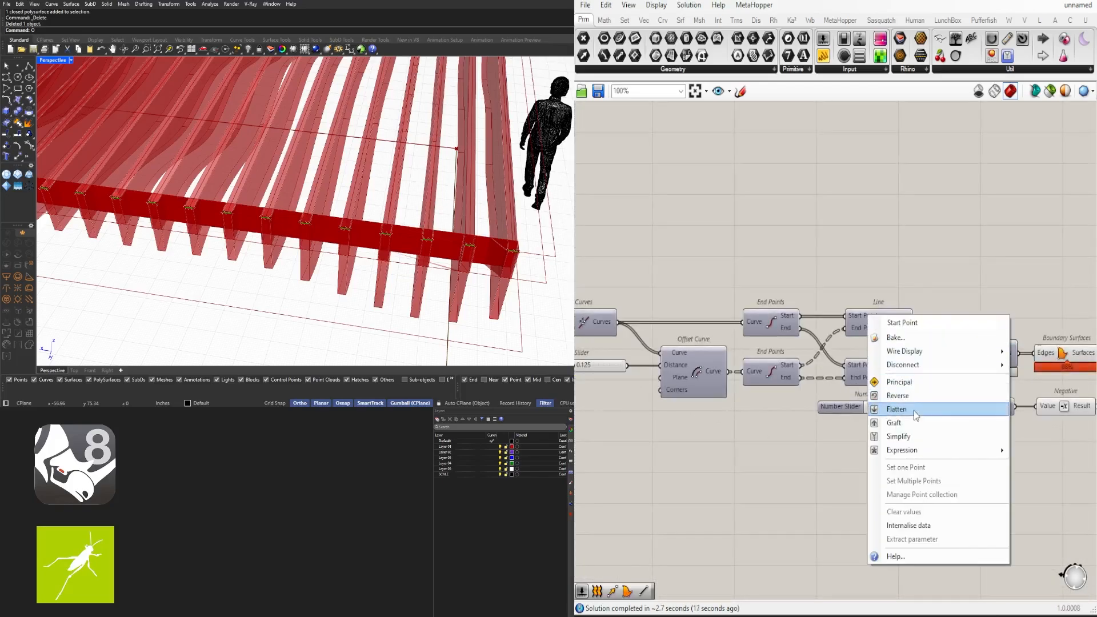
{"action": "left_click", "coordinate": [904, 423]}
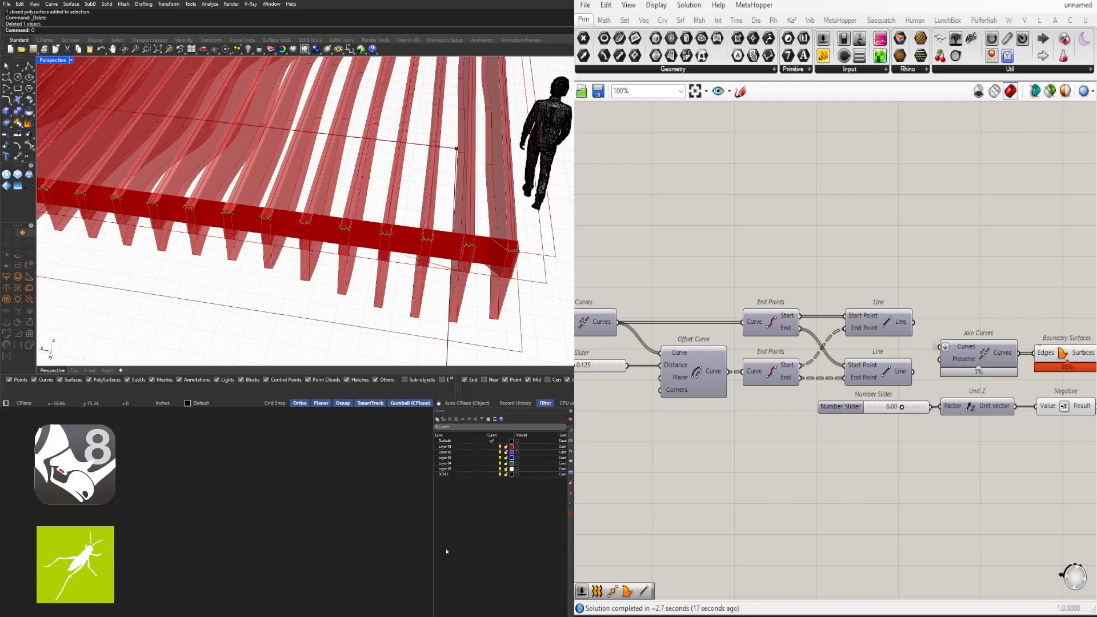
Graft the lower Line's Start Point input and orbit Rhino to check the fins
{"action": "scroll", "coordinate": [851, 365], "scroll_direction": "up", "scroll_amount": 4}
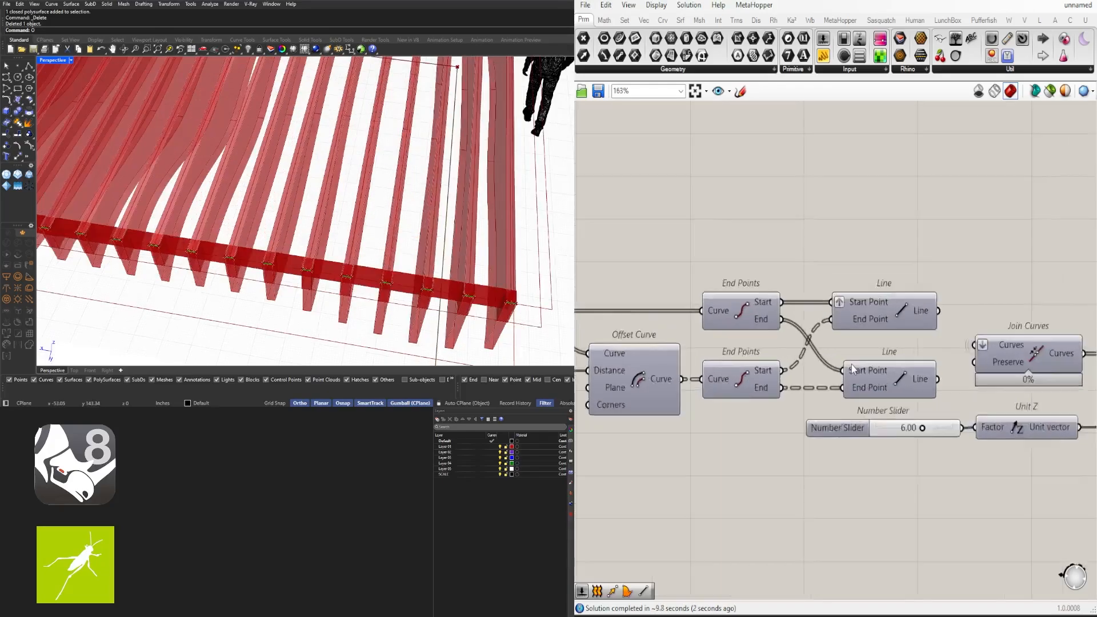
{"action": "right_click", "coordinate": [857, 367]}
{"action": "left_click", "coordinate": [901, 479]}
{"action": "scroll", "coordinate": [446, 251], "scroll_direction": "down", "scroll_amount": 4}
{"action": "right_click_drag", "start_coordinate": [446, 252], "coordinate": [257, 228]}
{"action": "right_click_drag", "start_coordinate": [489, 209], "coordinate": [443, 247]}
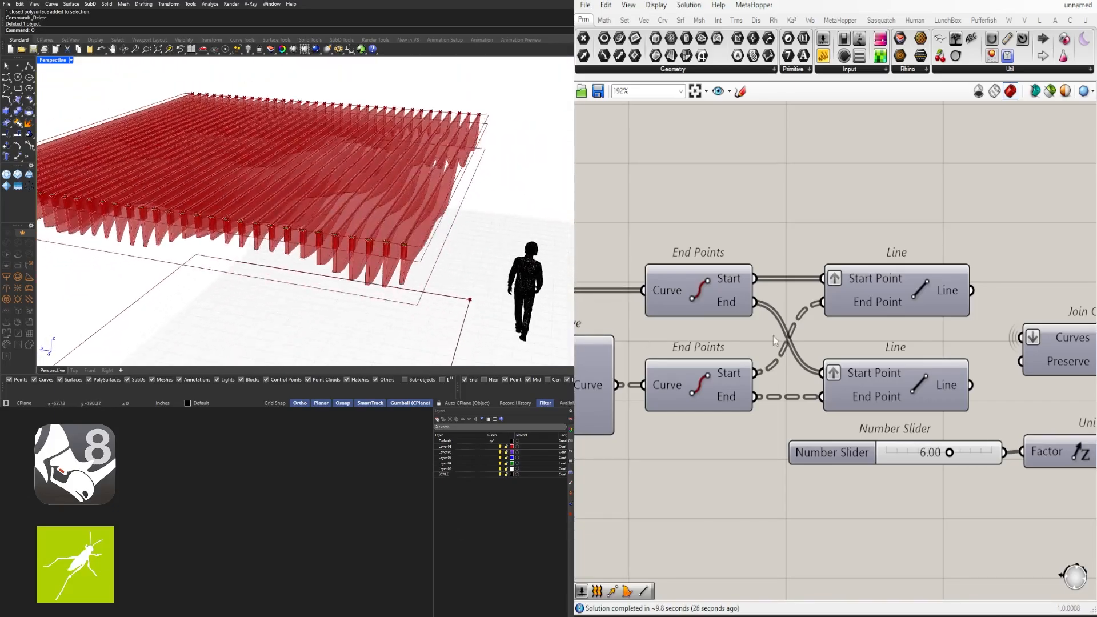
Turn off the Join Curves component's preview
{"action": "scroll", "coordinate": [594, 303], "scroll_direction": "down", "scroll_amount": 7}
{"action": "right_click_drag", "start_coordinate": [816, 392], "coordinate": [986, 373]}
{"action": "scroll", "coordinate": [986, 372], "scroll_direction": "down", "scroll_amount": 1}
{"action": "left_click_drag", "start_coordinate": [992, 374], "coordinate": [691, 258]}
{"action": "right_click_drag", "start_coordinate": [690, 258], "coordinate": [795, 255]}
{"action": "scroll", "coordinate": [416, 244], "scroll_direction": "up", "scroll_amount": 6}
{"action": "left_click", "coordinate": [997, 360]}
{"action": "right_click_drag", "start_coordinate": [997, 360], "coordinate": [743, 365]}
{"action": "scroll", "coordinate": [743, 354], "scroll_direction": "up", "scroll_amount": 4}
{"action": "right_click_drag", "start_coordinate": [703, 309], "coordinate": [834, 304]}
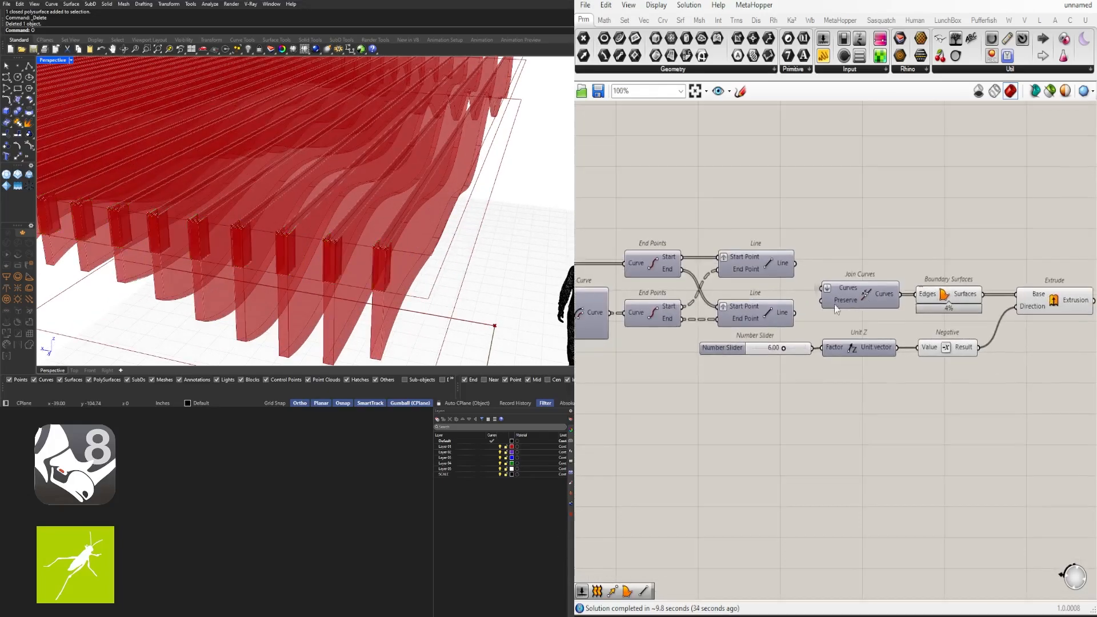
{"action": "left_click", "coordinate": [835, 304]}
{"action": "scroll", "coordinate": [837, 303], "scroll_direction": "up", "scroll_amount": 1}
{"action": "middle_click", "coordinate": [867, 297]}
{"action": "left_click", "coordinate": [886, 276]}
{"action": "middle_click", "coordinate": [886, 278]}
{"action": "left_click", "coordinate": [908, 257]}
Turn off the Line component's preview
{"action": "right_click_drag", "start_coordinate": [750, 254], "coordinate": [909, 251]}
{"action": "left_click", "coordinate": [916, 257]}
{"action": "middle_click", "coordinate": [915, 257]}
{"action": "left_click", "coordinate": [938, 236]}
{"action": "middle_click", "coordinate": [904, 271]}
{"action": "left_click", "coordinate": [925, 249]}
Hide the previews of both Offset Curve components
{"action": "right_click_drag", "start_coordinate": [811, 286], "coordinate": [938, 282]}
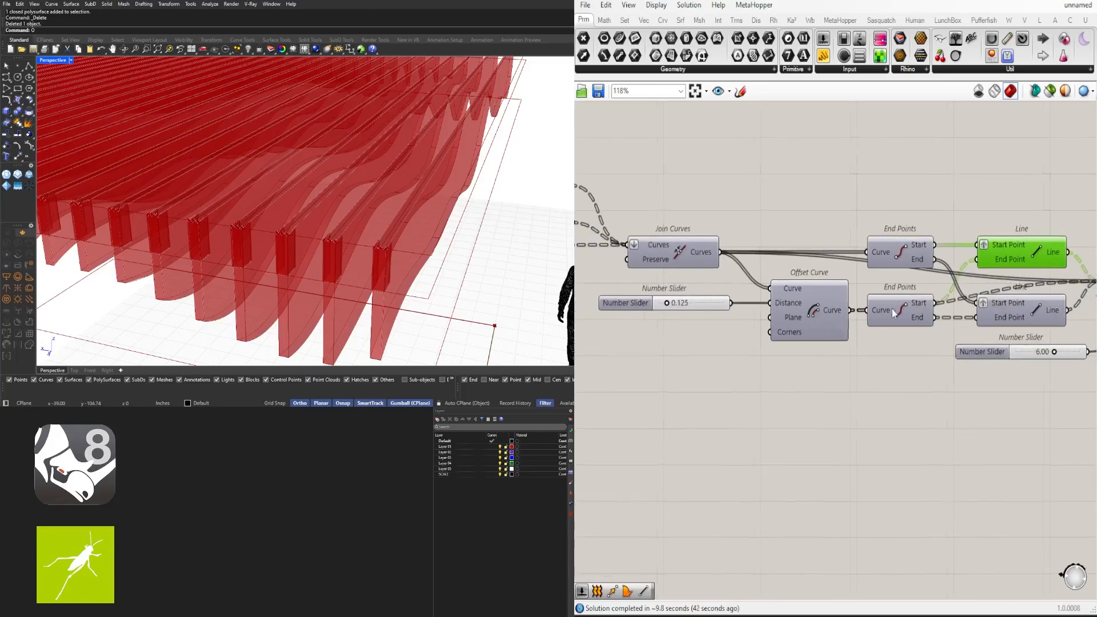
{"action": "left_click", "coordinate": [817, 309]}
{"action": "middle_click", "coordinate": [817, 309]}
{"action": "left_click", "coordinate": [839, 288]}
{"action": "scroll", "coordinate": [723, 298], "scroll_direction": "down", "scroll_amount": 1}
{"action": "right_click_drag", "start_coordinate": [723, 297], "coordinate": [1051, 295]}
{"action": "left_click", "coordinate": [678, 300]}
{"action": "middle_click", "coordinate": [677, 300]}
{"action": "left_click", "coordinate": [698, 280]}
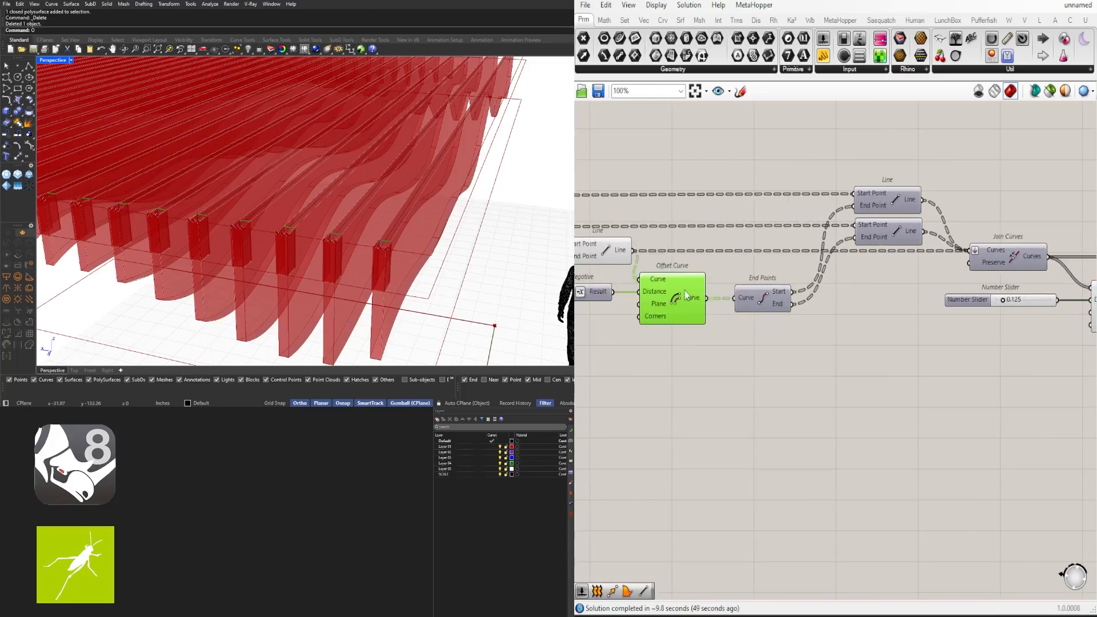
Check the Line component and zoom the Rhino view closer to the fins
{"action": "left_click", "coordinate": [611, 252]}
{"action": "scroll", "coordinate": [392, 252], "scroll_direction": "up", "scroll_amount": 5}
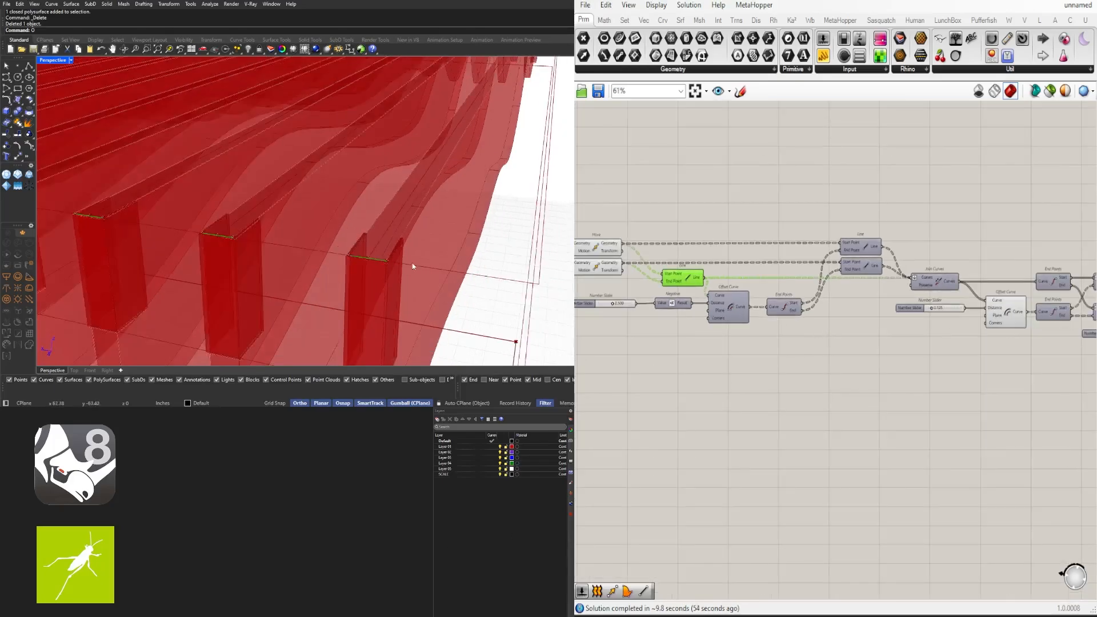
{"action": "right_click_drag", "start_coordinate": [412, 264], "coordinate": [537, 271]}
{"action": "scroll", "coordinate": [540, 266], "scroll_direction": "up", "scroll_amount": 5}
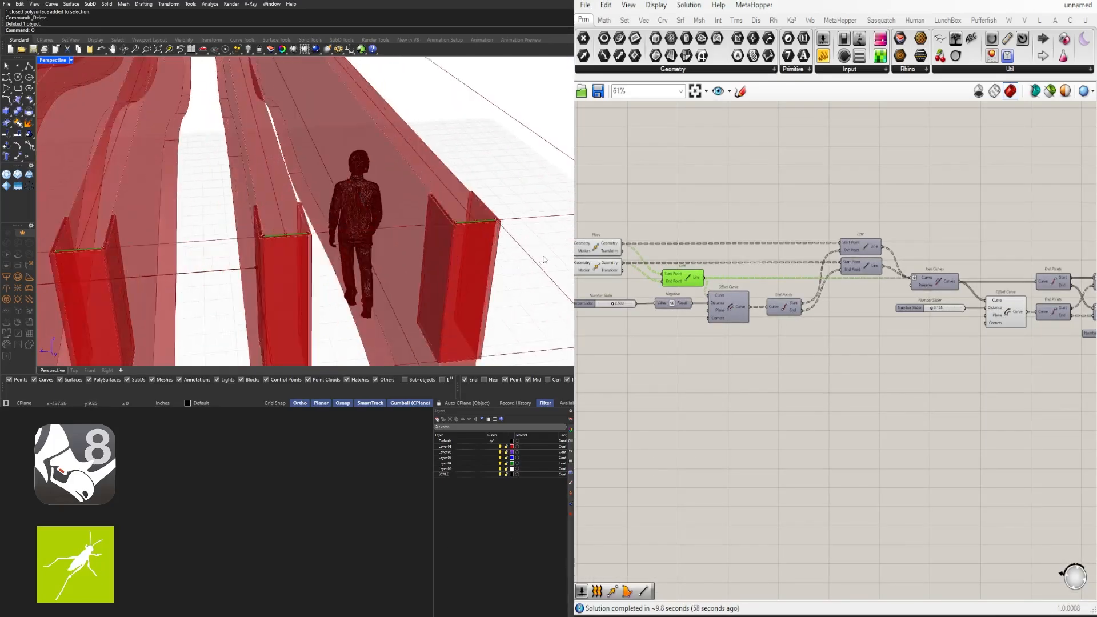
Add an Extend Curve with a 0.8 number slider driving its Start and End
{"action": "left_click", "coordinate": [799, 377]}
{"action": "type", "text": "extend"}
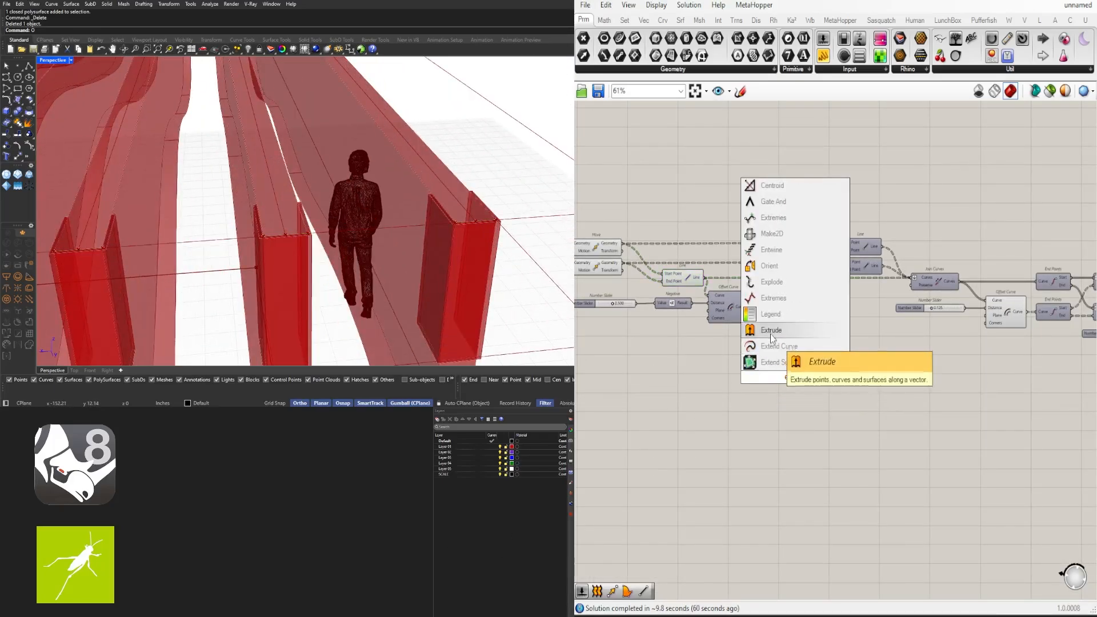
{"action": "left_click", "coordinate": [779, 346]}
{"action": "scroll", "coordinate": [672, 283], "scroll_direction": "up", "scroll_amount": 3}
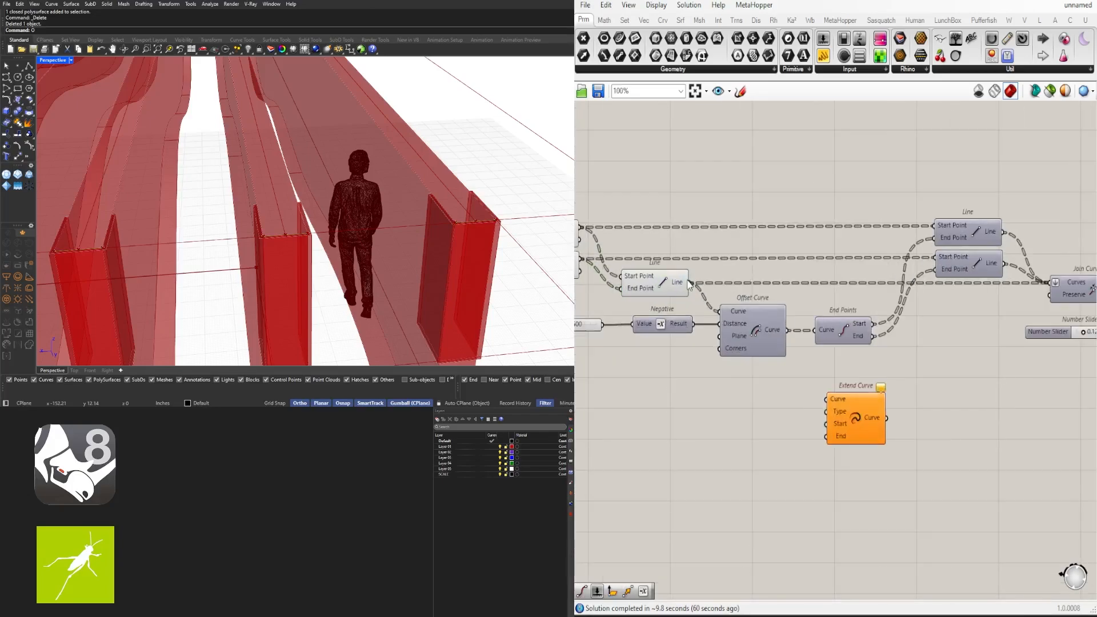
{"action": "key", "text": "Return"}
{"action": "scroll", "coordinate": [810, 426], "scroll_direction": "up", "scroll_amount": 3}
{"action": "left_click_drag", "start_coordinate": [795, 431], "coordinate": [838, 455]}
{"action": "scroll", "coordinate": [731, 433], "scroll_direction": "up", "scroll_amount": 4}
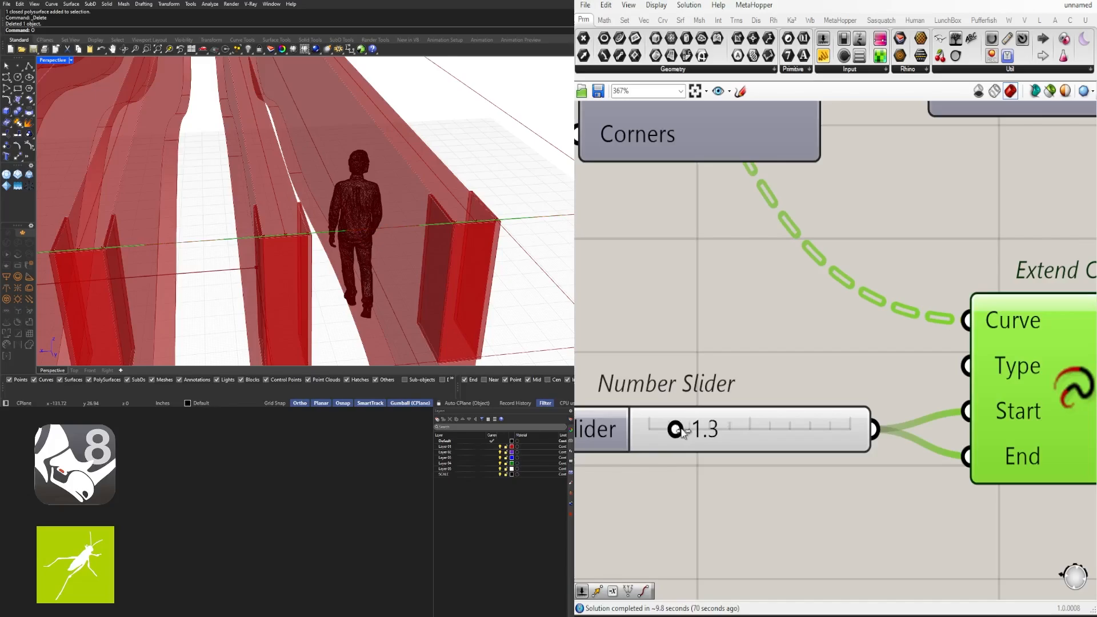
{"action": "scroll", "coordinate": [647, 358], "scroll_direction": "down", "scroll_amount": 10}
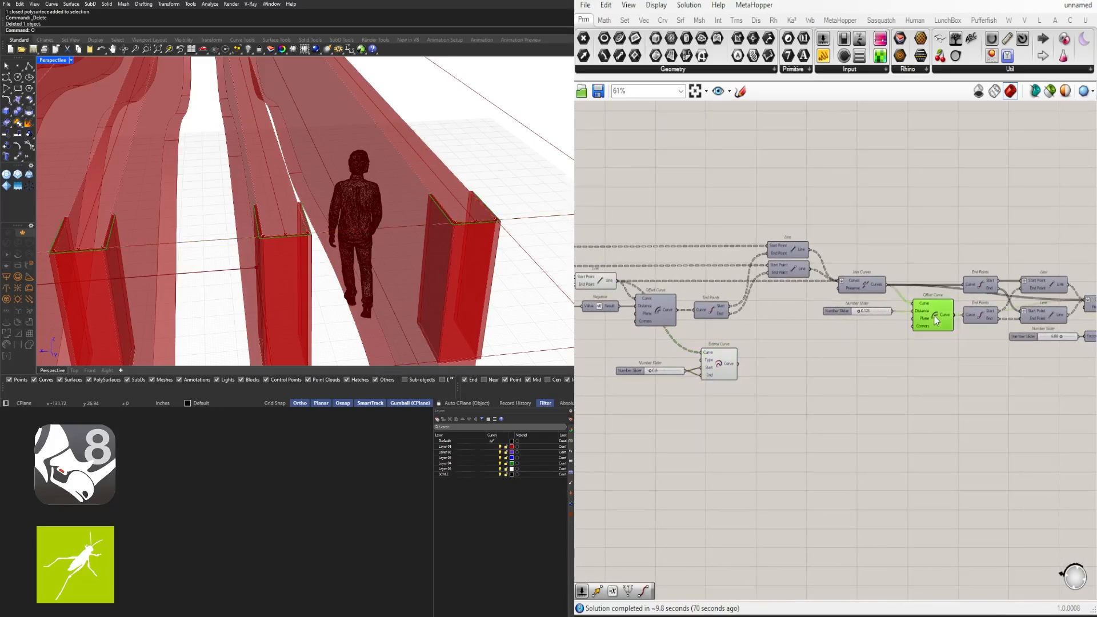
Place a copy of Offset Curve below and move the slider and Extend Curve up-right
{"action": "left_click_drag", "start_coordinate": [936, 324], "coordinate": [937, 380], "text": "alt"}
{"action": "left_click_drag", "start_coordinate": [773, 411], "coordinate": [605, 359]}
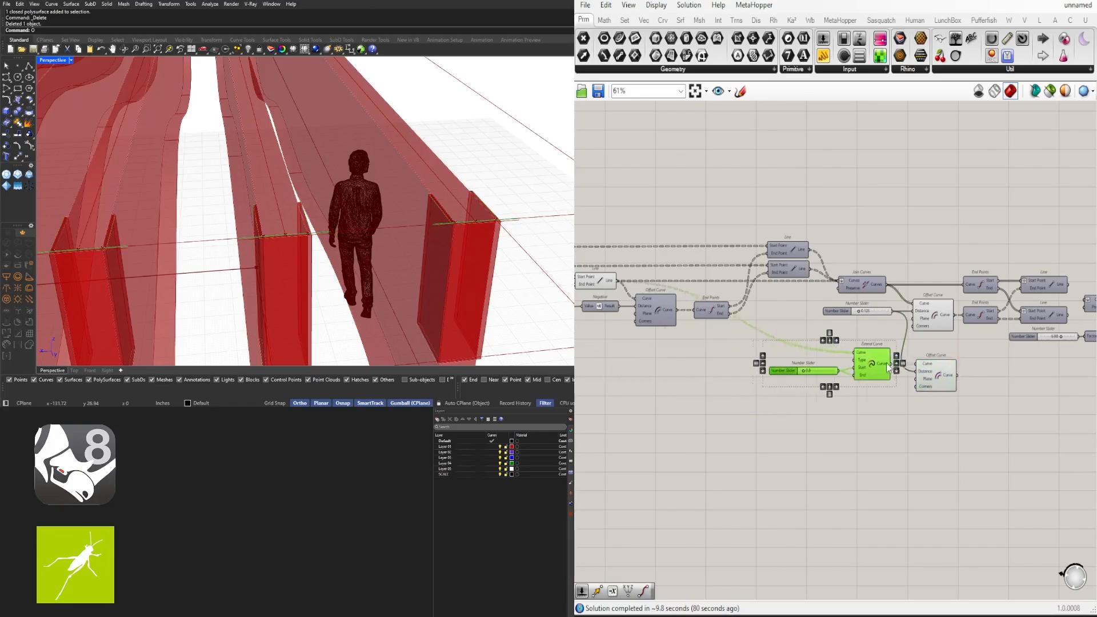
{"action": "scroll", "coordinate": [918, 369], "scroll_direction": "up", "scroll_amount": 3}
{"action": "left_click_drag", "start_coordinate": [833, 365], "coordinate": [840, 338]}
Add a Loft component and position it near the Offset Curve
{"action": "left_click", "coordinate": [893, 377]}
{"action": "right_click_drag", "start_coordinate": [933, 389], "coordinate": [699, 384]}
{"action": "scroll", "coordinate": [698, 384], "scroll_direction": "up", "scroll_amount": 2}
{"action": "type", "text": "lof"}
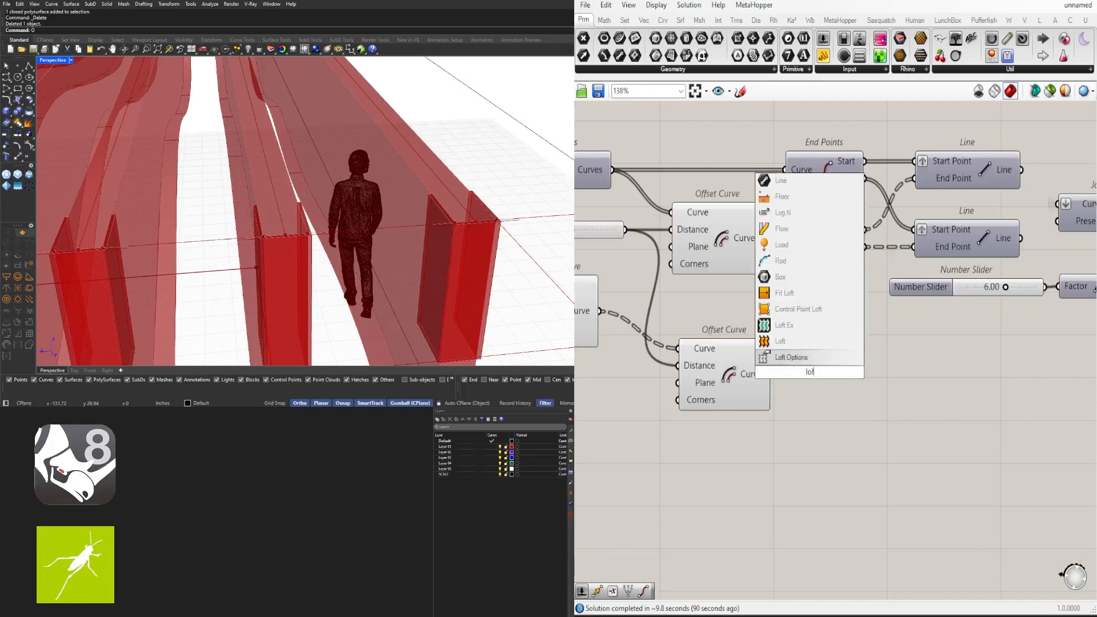
{"action": "type", "text": "t"}
{"action": "key", "text": "Return"}
{"action": "left_click_drag", "start_coordinate": [801, 367], "coordinate": [901, 318]}
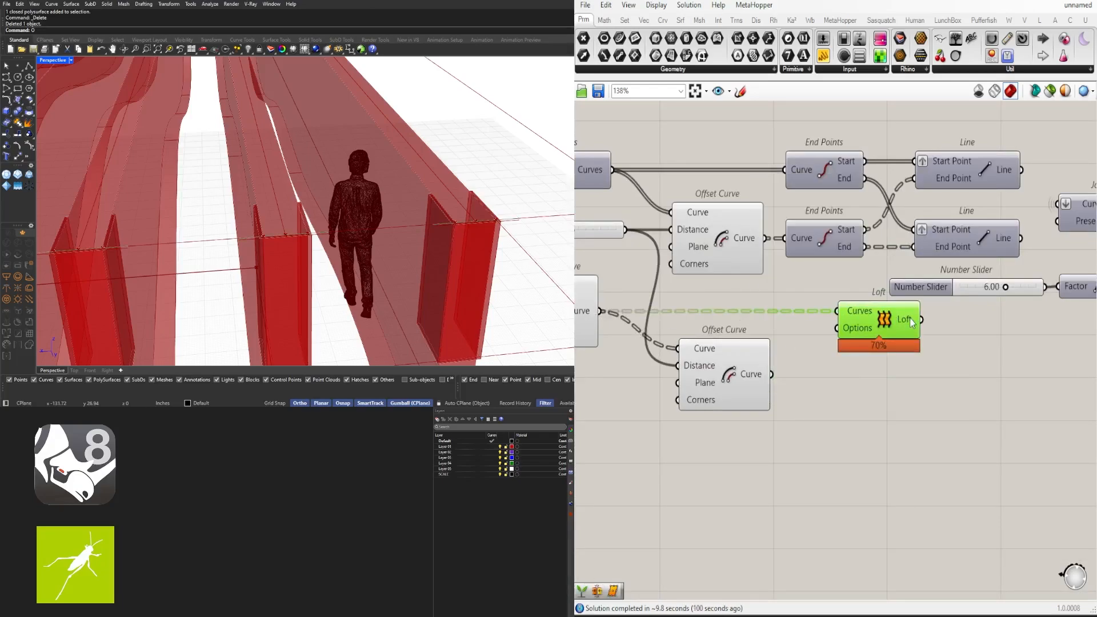
{"action": "left_click_drag", "start_coordinate": [884, 325], "coordinate": [869, 324]}
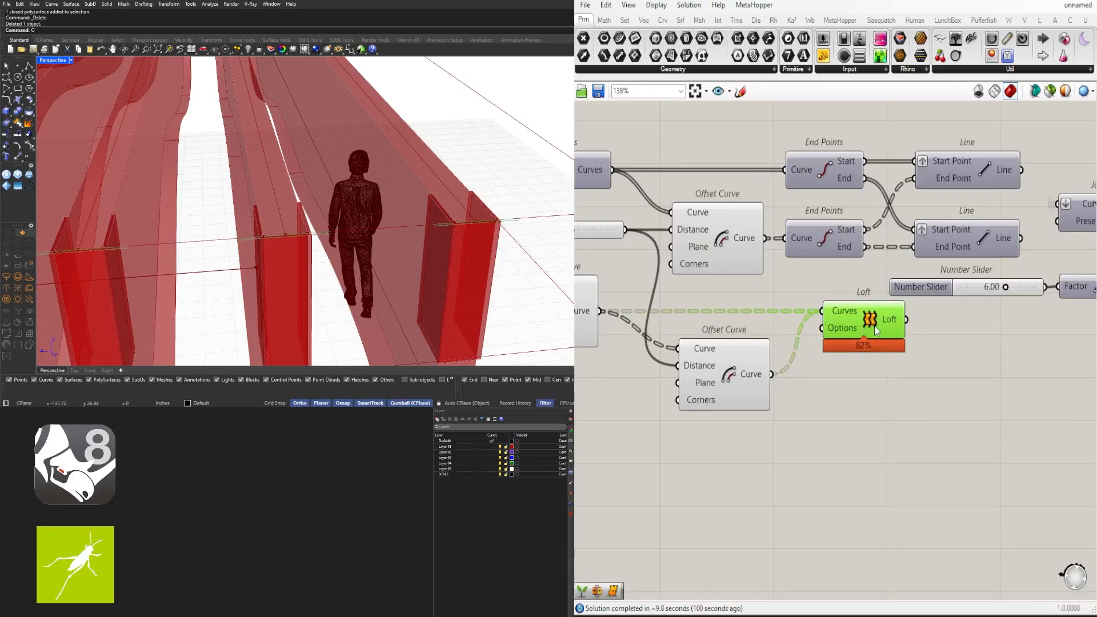
{"action": "right_click_drag", "start_coordinate": [783, 321], "coordinate": [902, 326]}
{"action": "scroll", "coordinate": [902, 326], "scroll_direction": "up", "scroll_amount": 2}
Graft Extend Curve's output with Graft Tree and wire the Offset Curve into Loft's Curves
{"action": "double_click", "coordinate": [834, 328]}
{"action": "type", "text": "graf"}
{"action": "key", "text": "Return"}
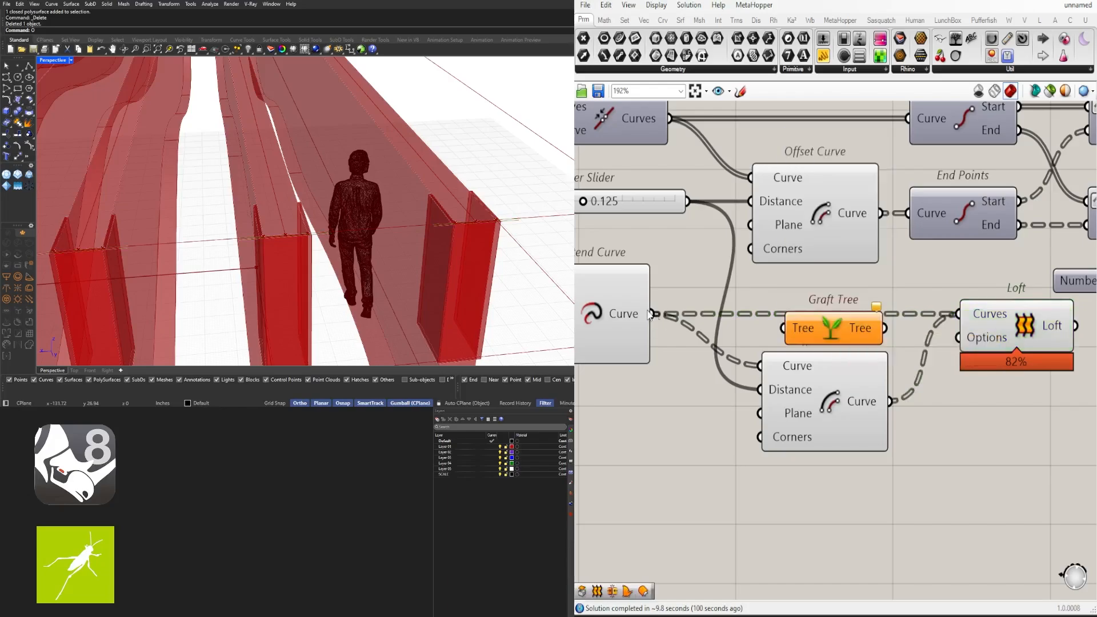
{"action": "left_click_drag", "start_coordinate": [960, 310], "coordinate": [961, 313], "text": "shift"}
{"action": "left_click_drag", "start_coordinate": [996, 326], "coordinate": [989, 342]}
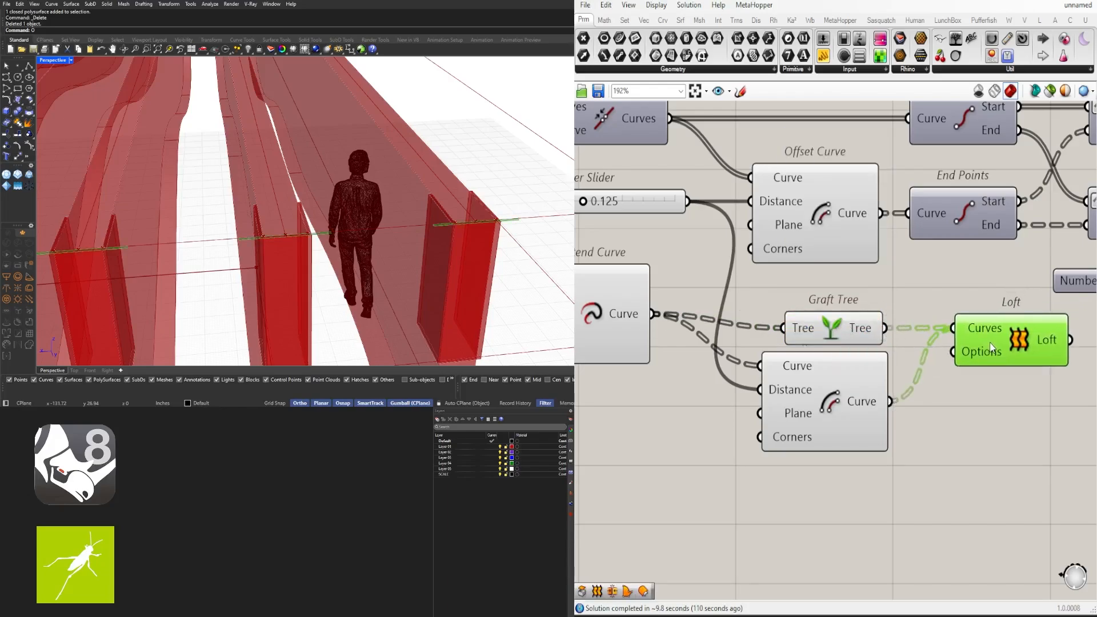
{"action": "left_click_drag", "start_coordinate": [852, 332], "coordinate": [845, 317]}
{"action": "left_click_drag", "start_coordinate": [998, 354], "coordinate": [993, 432]}
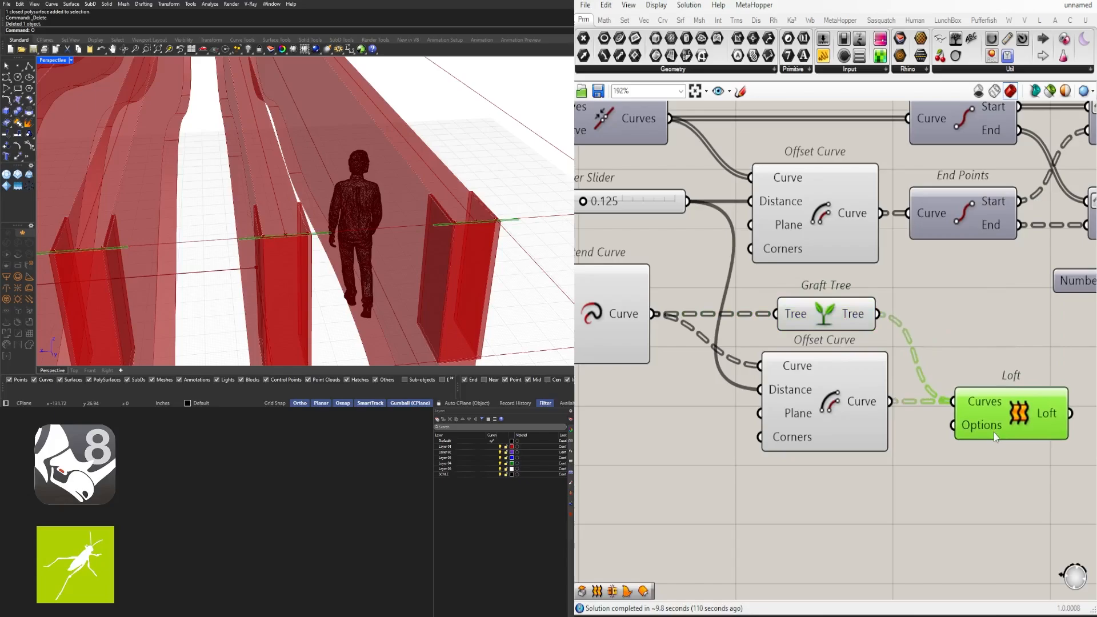
{"action": "scroll", "coordinate": [998, 430], "scroll_direction": "down", "scroll_amount": 3}
{"action": "right_click_drag", "start_coordinate": [1085, 421], "coordinate": [780, 416]}
{"action": "scroll", "coordinate": [779, 397], "scroll_direction": "down", "scroll_amount": 3}
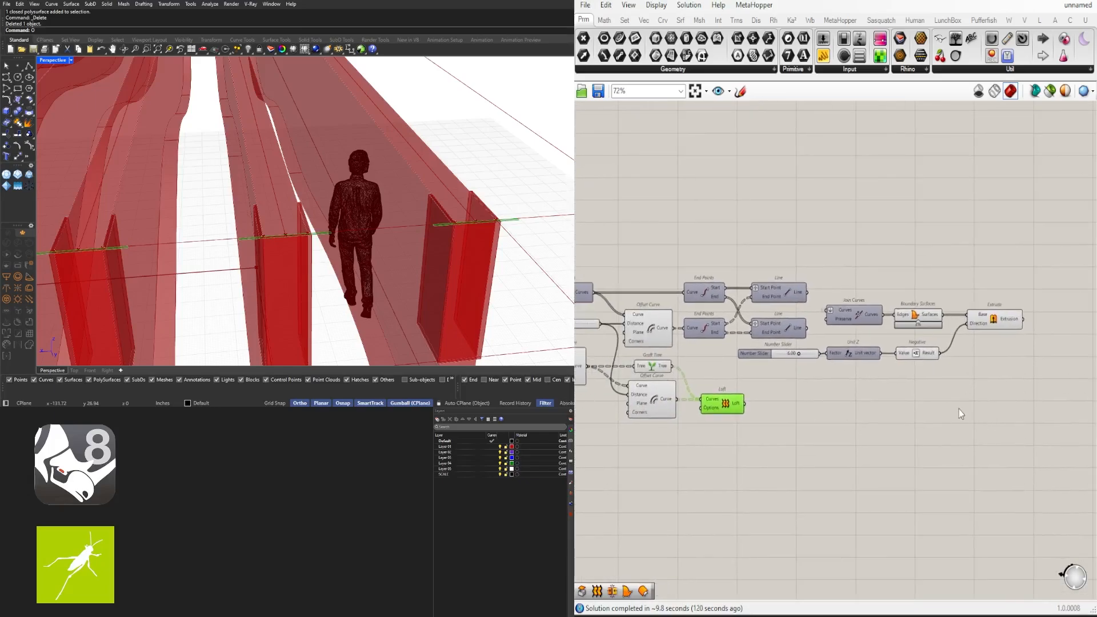
{"action": "right_click_drag", "start_coordinate": [845, 403], "coordinate": [886, 398]}
Add a Region Union component and wire Loft's output into its Curves input
{"action": "left_click", "coordinate": [961, 310], "text": "shift"}
{"action": "double_click", "coordinate": [997, 429]}
{"action": "type", "text": "reg"}
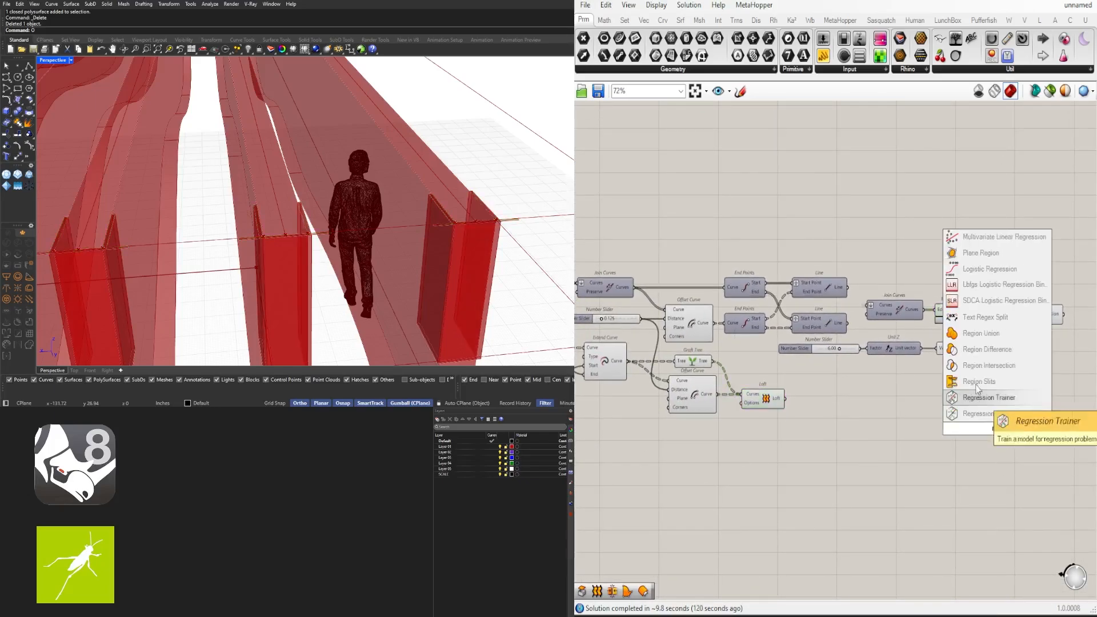
{"action": "left_click", "coordinate": [972, 335]}
{"action": "left_click_drag", "start_coordinate": [949, 407], "coordinate": [975, 424]}
{"action": "left_click_drag", "start_coordinate": [991, 428], "coordinate": [1009, 403]}
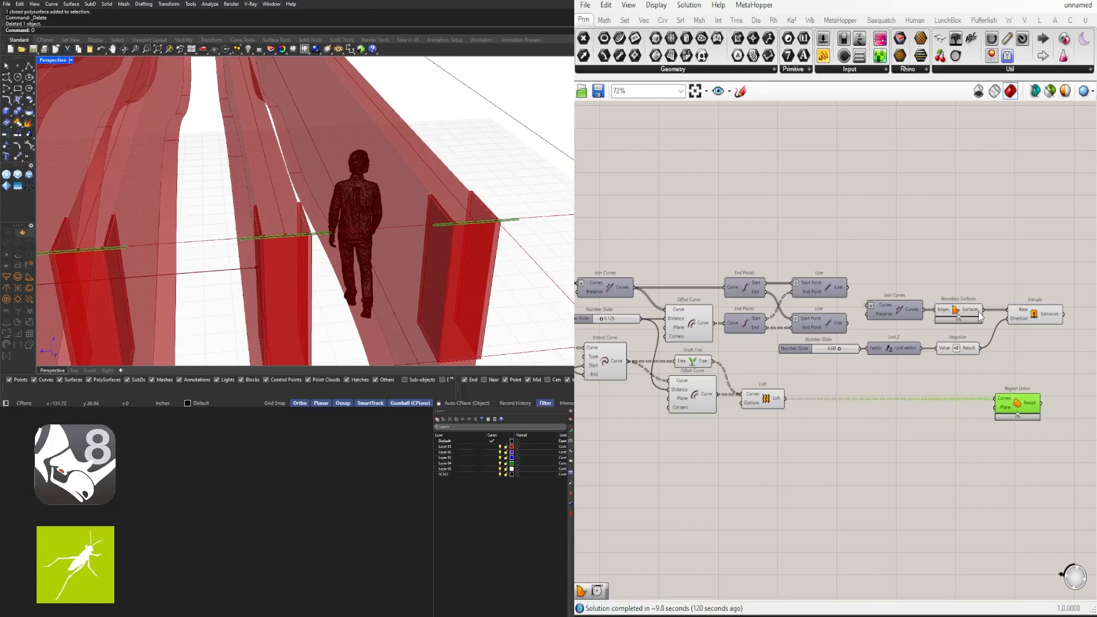
Insert a Graft Tree on the wire and connect the Loft result into Region Union's Curves
{"action": "scroll", "coordinate": [490, 230], "scroll_direction": "up", "scroll_amount": 3}
{"action": "scroll", "coordinate": [1023, 400], "scroll_direction": "up", "scroll_amount": 4}
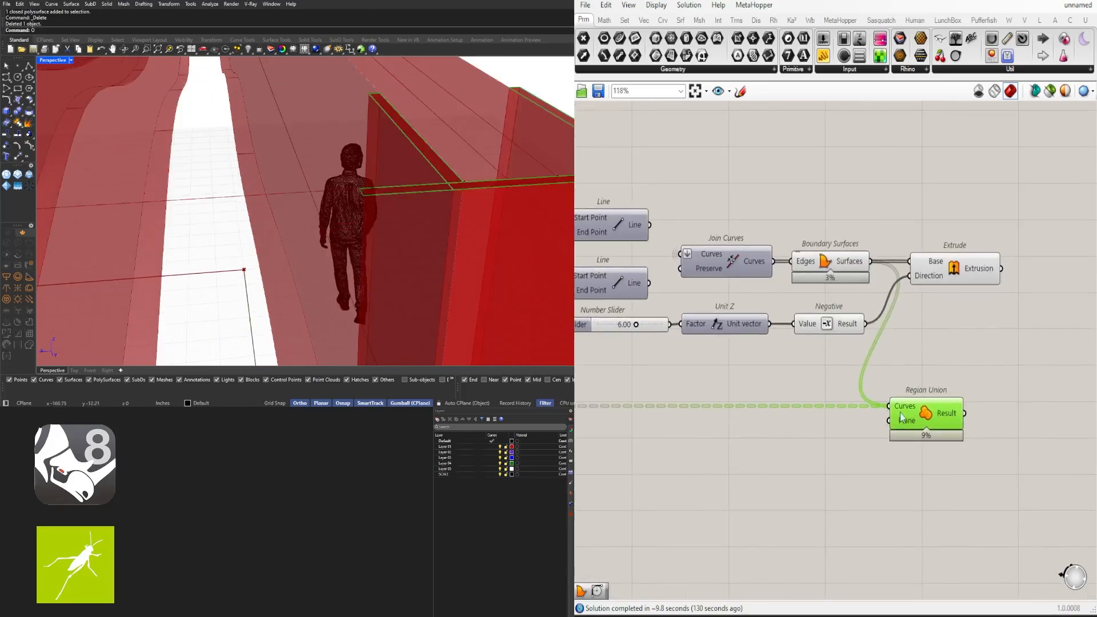
{"action": "double_click", "coordinate": [976, 357]}
{"action": "type", "text": "graft"}
{"action": "key", "text": "Return"}
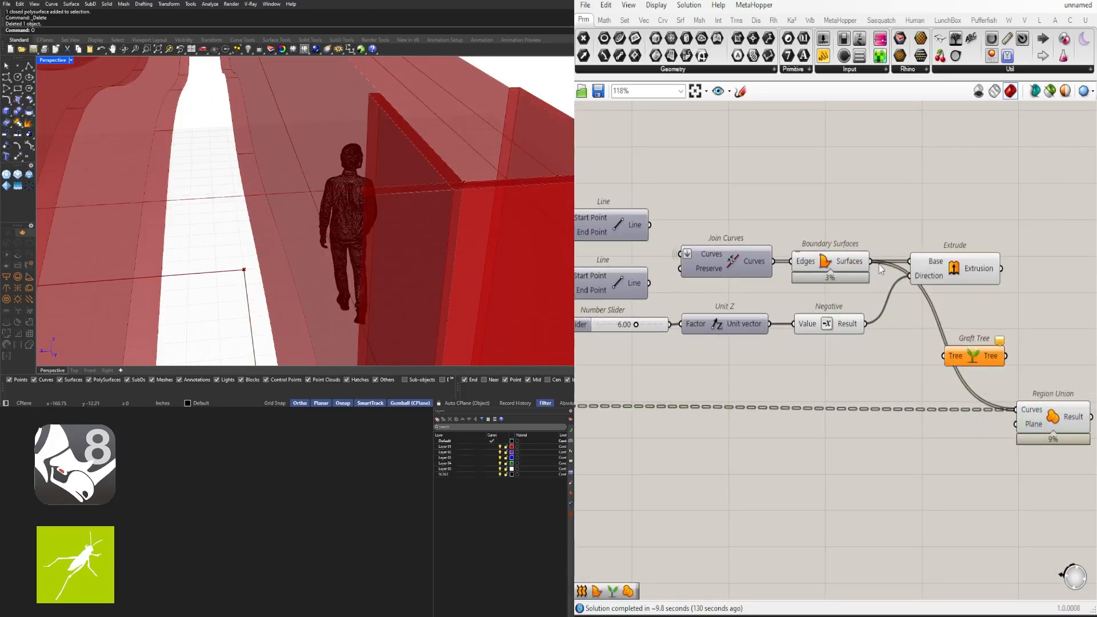
{"action": "scroll", "coordinate": [1010, 410], "scroll_direction": "down", "scroll_amount": 3}
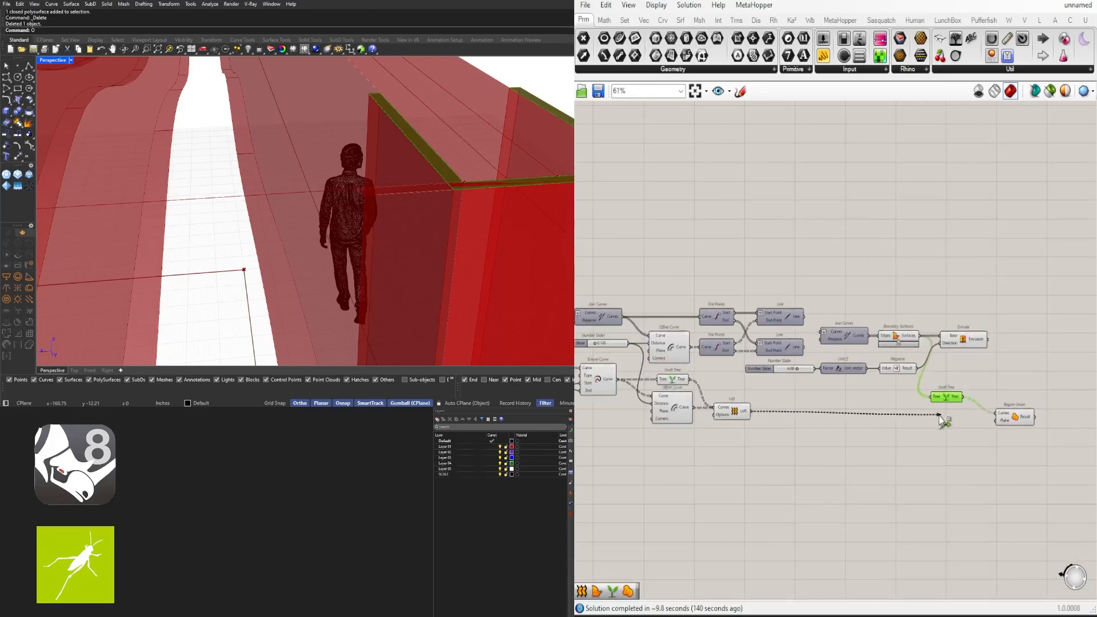
{"action": "scroll", "coordinate": [995, 412], "scroll_direction": "up", "scroll_amount": 3}
{"action": "scroll", "coordinate": [715, 417], "scroll_direction": "down", "scroll_amount": 2}
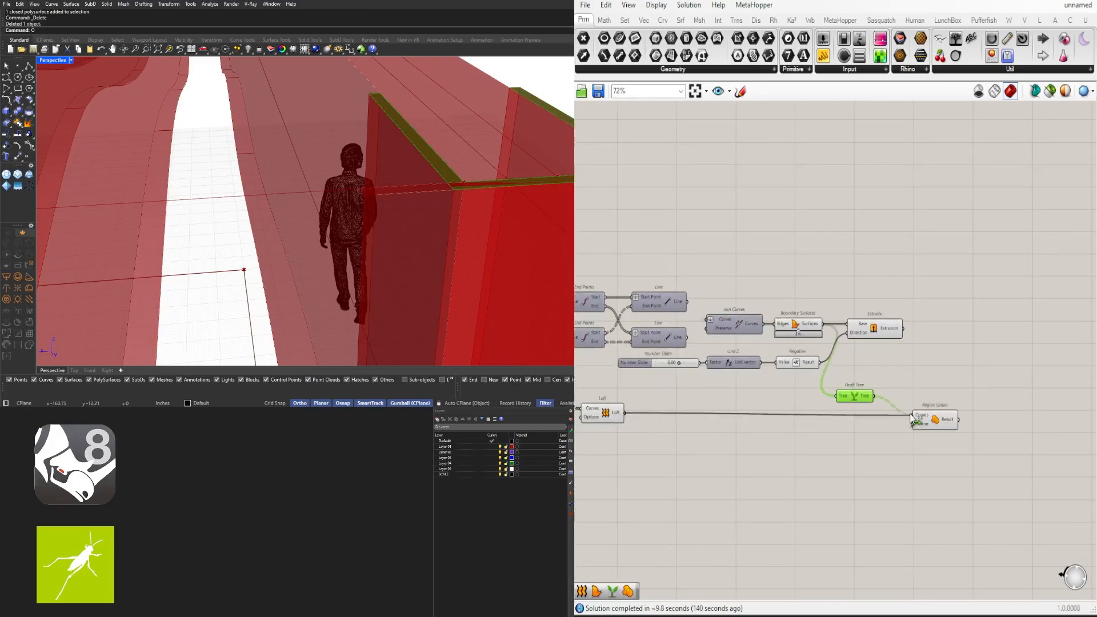
{"action": "left_click_drag", "start_coordinate": [911, 420], "coordinate": [913, 416], "text": "shift"}
Move the Extrude component to the right to make room
{"action": "scroll", "coordinate": [914, 417], "scroll_direction": "up", "scroll_amount": 2}
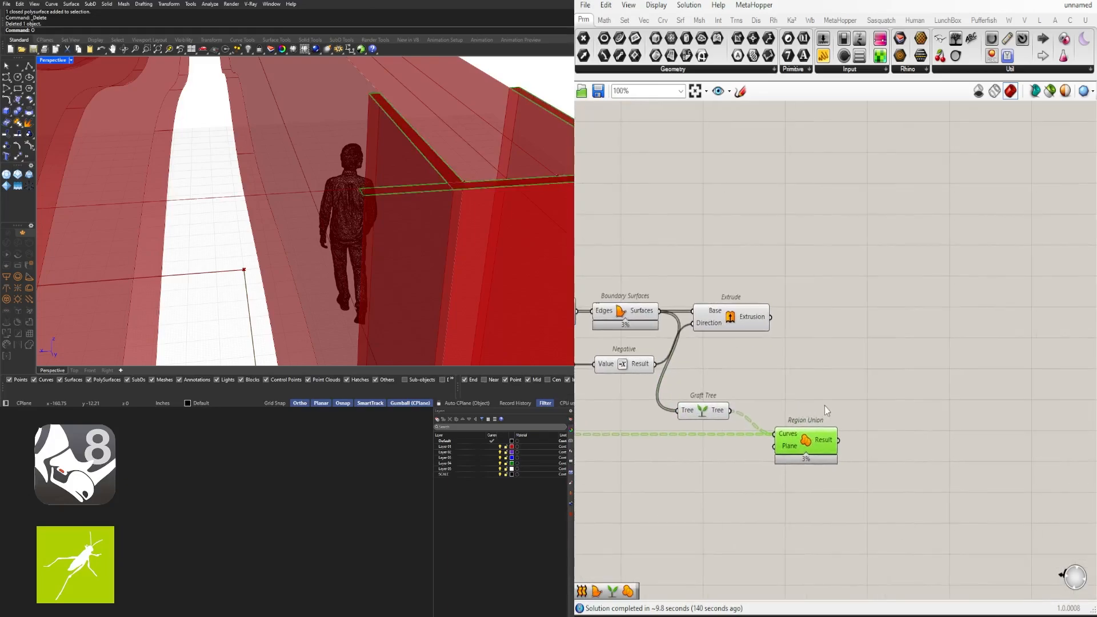
{"action": "scroll", "coordinate": [824, 406], "scroll_direction": "down", "scroll_amount": 1}
{"action": "mouse_move", "coordinate": [788, 361]}
{"action": "right_mouse_down"}
{"action": "mouse_move", "coordinate": [879, 386]}
{"action": "mouse_move", "coordinate": [784, 375]}
{"action": "right_mouse_up"}
{"action": "left_click", "coordinate": [882, 344]}
{"action": "left_click_drag", "start_coordinate": [746, 350], "coordinate": [880, 351]}
{"action": "left_click", "coordinate": [768, 430]}
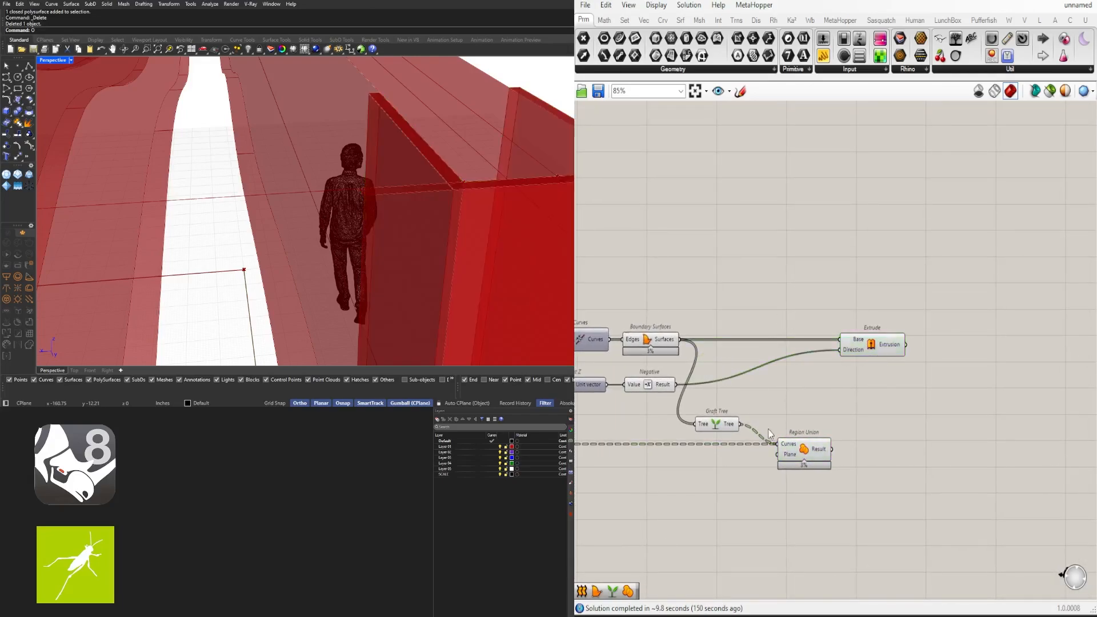
{"action": "right_click_drag", "start_coordinate": [768, 429], "coordinate": [924, 414]}
Reposition Graft Tree and Region Union, previewing the Extrude walls and Boundary Surfaces
{"action": "scroll", "coordinate": [924, 415], "scroll_direction": "down", "scroll_amount": 1}
{"action": "left_click_drag", "start_coordinate": [1005, 495], "coordinate": [888, 360]}
{"action": "left_click", "coordinate": [900, 408]}
{"action": "left_click", "coordinate": [1001, 351]}
{"action": "left_click_drag", "start_coordinate": [979, 438], "coordinate": [936, 436]}
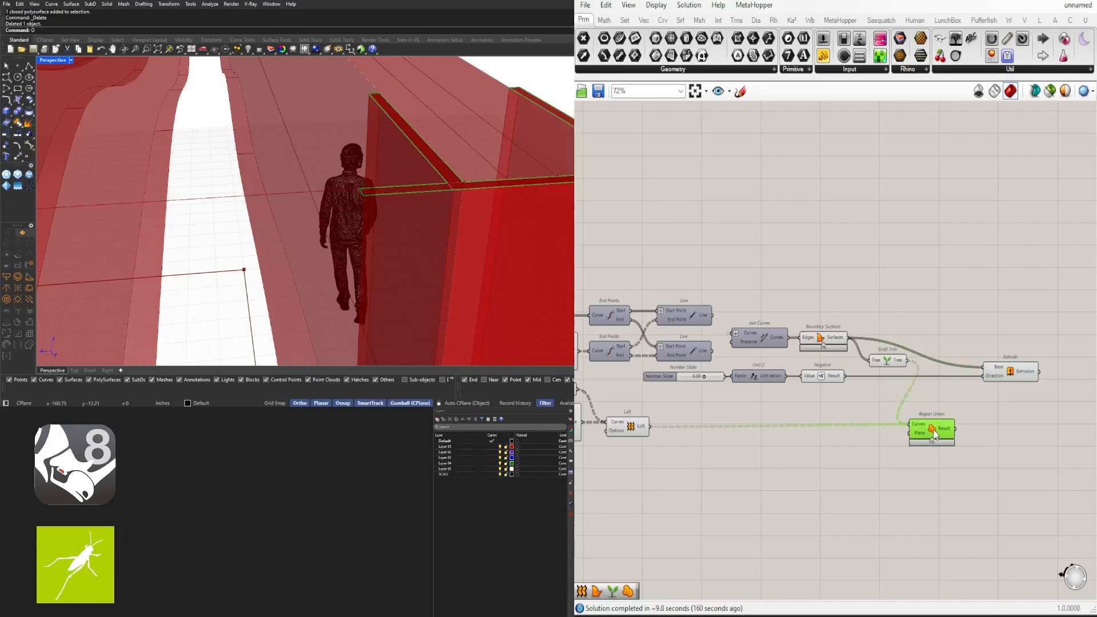
{"action": "left_click", "coordinate": [826, 344]}
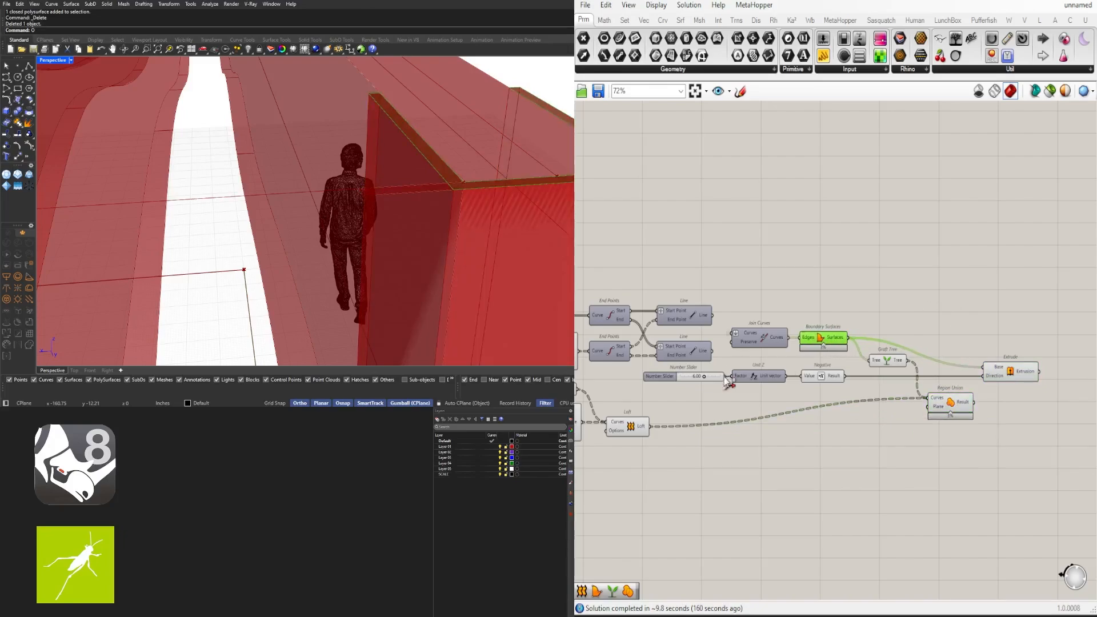
{"action": "right_click_drag", "start_coordinate": [724, 380], "coordinate": [805, 375]}
Add a Boundary Surfaces fed by Region Union's Result and wire it into Extrude's Base
{"action": "left_click", "coordinate": [641, 420]}
{"action": "scroll", "coordinate": [971, 377], "scroll_direction": "up", "scroll_amount": 3}
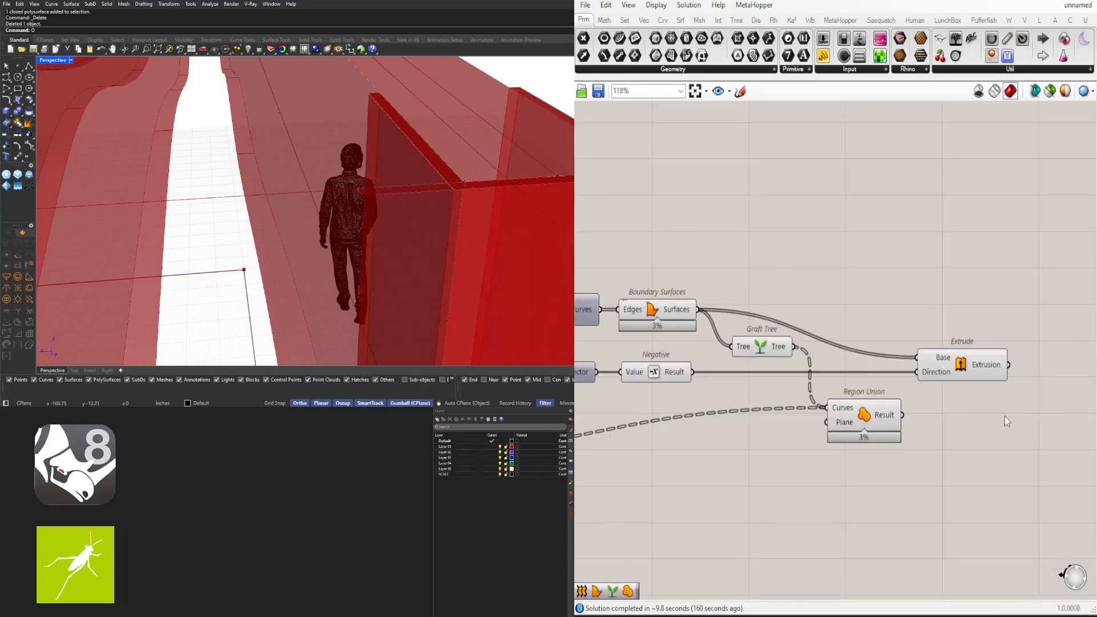
{"action": "type", "text": "boun"}
{"action": "key", "text": "Return"}
{"action": "left_click_drag", "start_coordinate": [903, 415], "coordinate": [915, 416]}
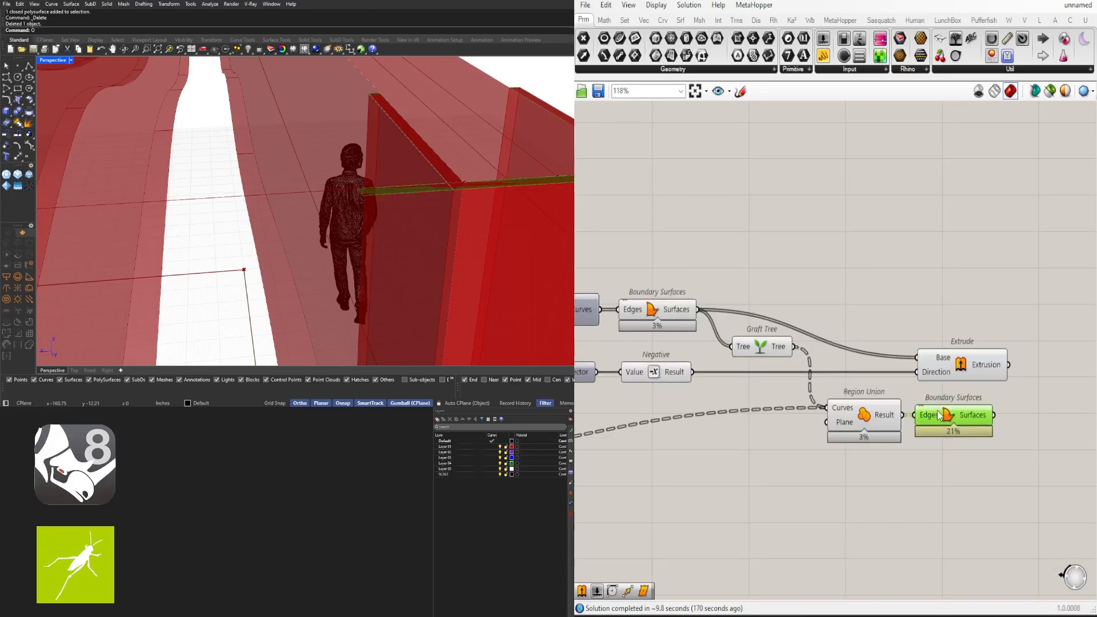
{"action": "right_click_drag", "start_coordinate": [946, 365], "coordinate": [844, 371]}
{"action": "left_click_drag", "start_coordinate": [845, 373], "coordinate": [981, 378]}
{"action": "left_click_drag", "start_coordinate": [892, 422], "coordinate": [952, 370]}
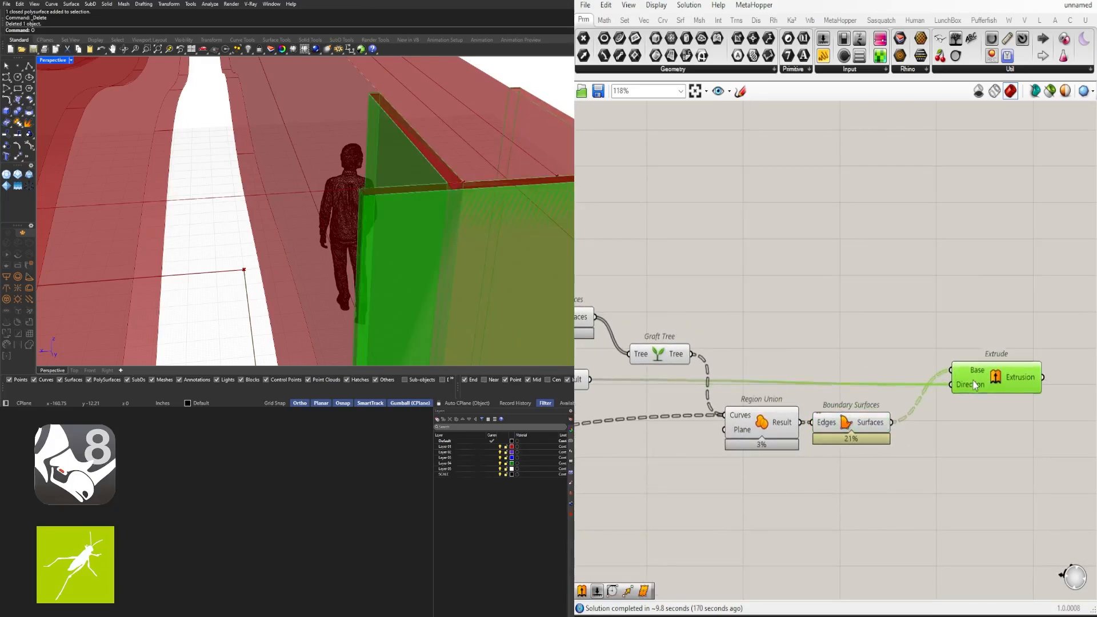
Align Region Union, Boundary Surfaces and Extrude, then select all upstream components
{"action": "left_click_drag", "start_coordinate": [930, 490], "coordinate": [767, 434]}
{"action": "left_click_drag", "start_coordinate": [896, 486], "coordinate": [784, 425]}
{"action": "left_click_drag", "start_coordinate": [759, 433], "coordinate": [758, 422]}
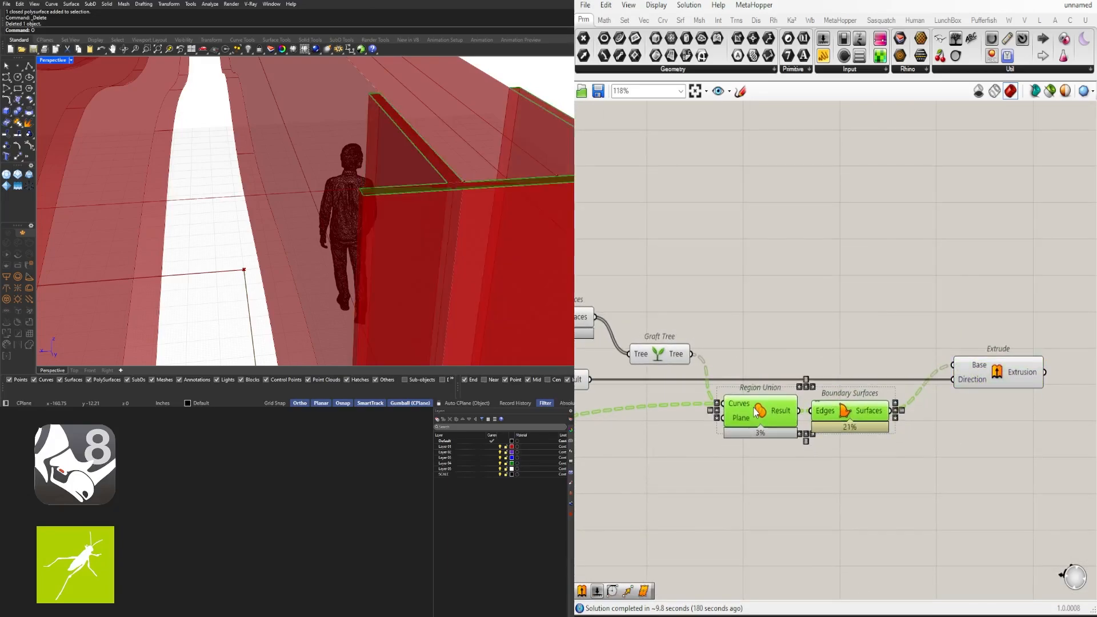
{"action": "left_click_drag", "start_coordinate": [977, 372], "coordinate": [969, 373]}
{"action": "left_click", "coordinate": [800, 468]}
{"action": "scroll", "coordinate": [800, 468], "scroll_direction": "down", "scroll_amount": 5}
{"action": "right_click_drag", "start_coordinate": [833, 461], "coordinate": [960, 385]}
{"action": "left_click_drag", "start_coordinate": [993, 416], "coordinate": [677, 320]}
Turn off preview for the selected upstream components
{"action": "middle_click", "coordinate": [745, 265]}
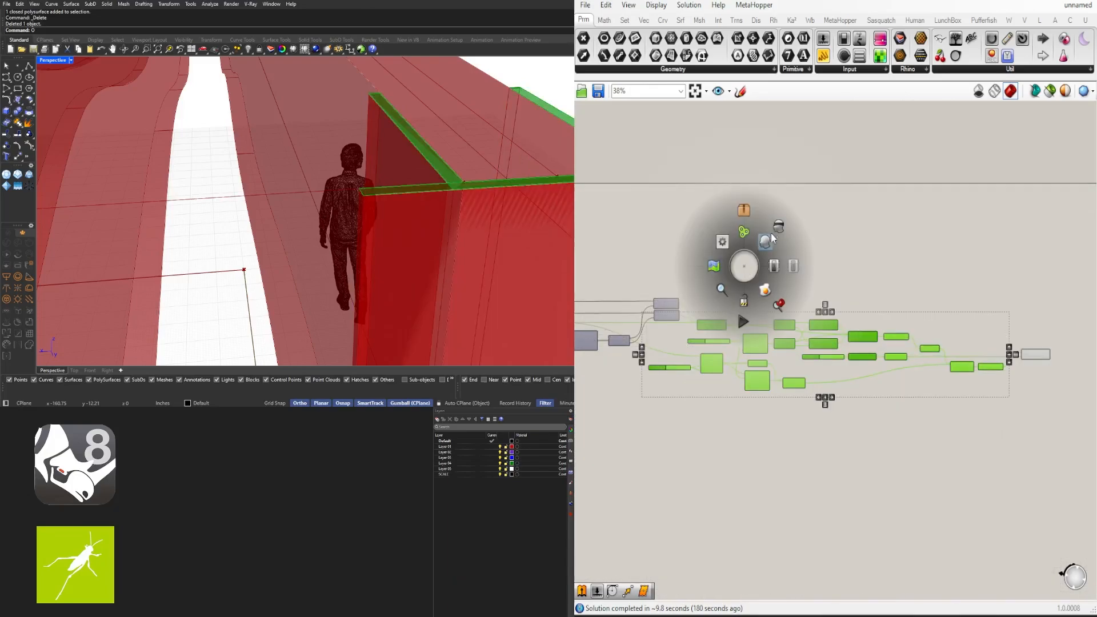
{"action": "left_click", "coordinate": [768, 240]}
{"action": "left_click", "coordinate": [834, 264]}
Rearrange the Loft and nearby components below Extend Curve
{"action": "scroll", "coordinate": [675, 383], "scroll_direction": "up", "scroll_amount": 5}
{"action": "left_click_drag", "start_coordinate": [809, 399], "coordinate": [792, 384]}
{"action": "right_click_drag", "start_coordinate": [805, 413], "coordinate": [760, 416]}
{"action": "scroll", "coordinate": [941, 392], "scroll_direction": "up", "scroll_amount": 1}
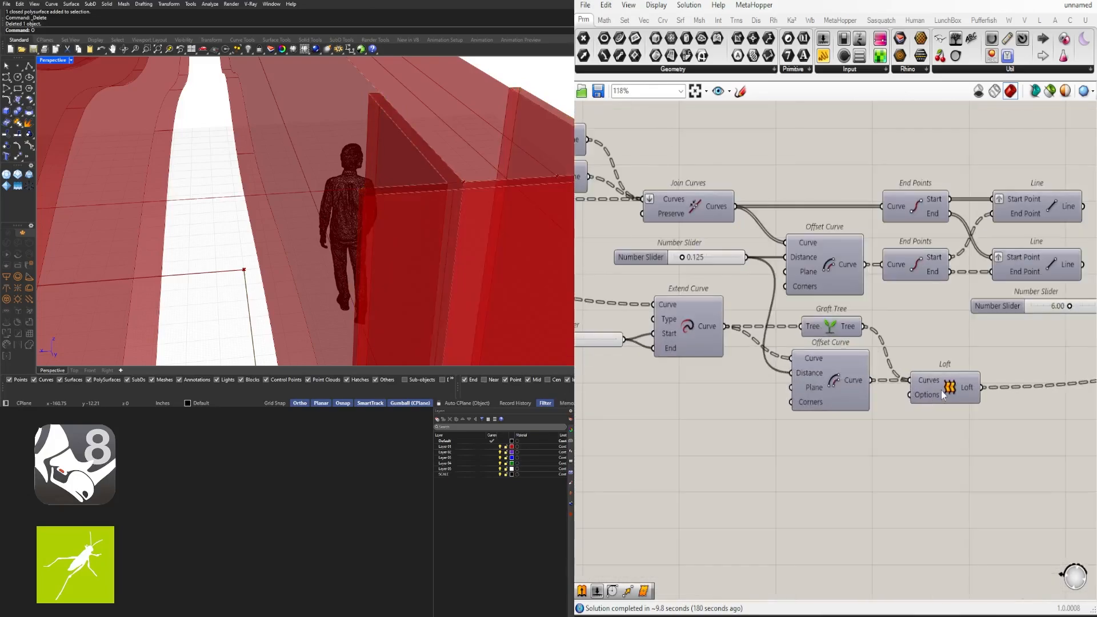
{"action": "left_click_drag", "start_coordinate": [941, 390], "coordinate": [950, 390]}
{"action": "left_click", "coordinate": [854, 417]}
{"action": "scroll", "coordinate": [853, 416], "scroll_direction": "down", "scroll_amount": 3}
{"action": "right_click_drag", "start_coordinate": [766, 415], "coordinate": [874, 426]}
{"action": "scroll", "coordinate": [847, 387], "scroll_direction": "up", "scroll_amount": 2}
{"action": "scroll", "coordinate": [847, 387], "scroll_direction": "down", "scroll_amount": 3}
{"action": "right_click_drag", "start_coordinate": [1007, 414], "coordinate": [931, 411]}
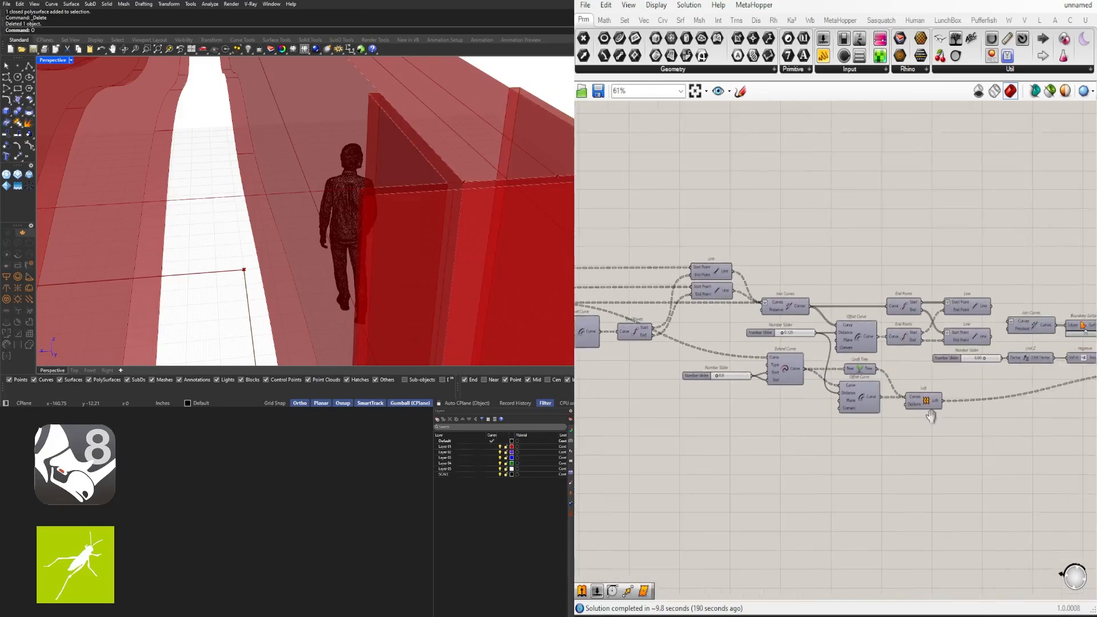
Move the slider, Negative, Offset Curve and End Points group lower down
{"action": "right_click_drag", "start_coordinate": [659, 375], "coordinate": [908, 358]}
{"action": "left_click_drag", "start_coordinate": [909, 358], "coordinate": [687, 317]}
{"action": "scroll", "coordinate": [886, 304], "scroll_direction": "up", "scroll_amount": 2}
{"action": "left_click_drag", "start_coordinate": [805, 327], "coordinate": [804, 351]}
{"action": "left_click", "coordinate": [838, 419]}
{"action": "scroll", "coordinate": [840, 419], "scroll_direction": "down", "scroll_amount": 3}
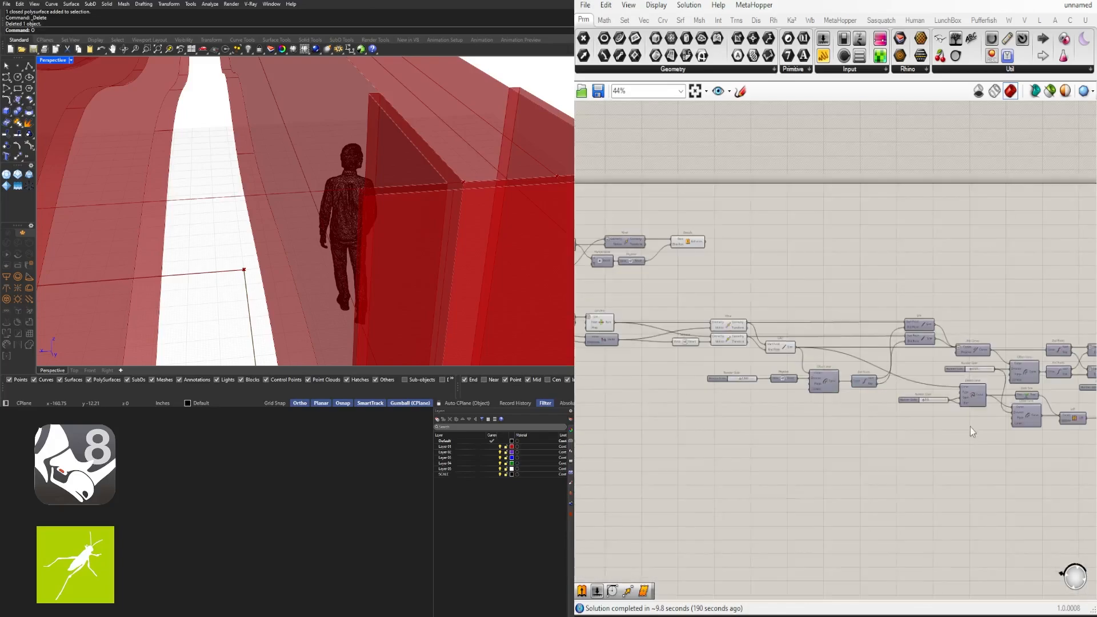
{"action": "scroll", "coordinate": [959, 341], "scroll_direction": "up", "scroll_amount": 3}
Move the lower Line component up and nudge End Points to the left
{"action": "left_click_drag", "start_coordinate": [896, 359], "coordinate": [897, 337]}
{"action": "left_click", "coordinate": [912, 279]}
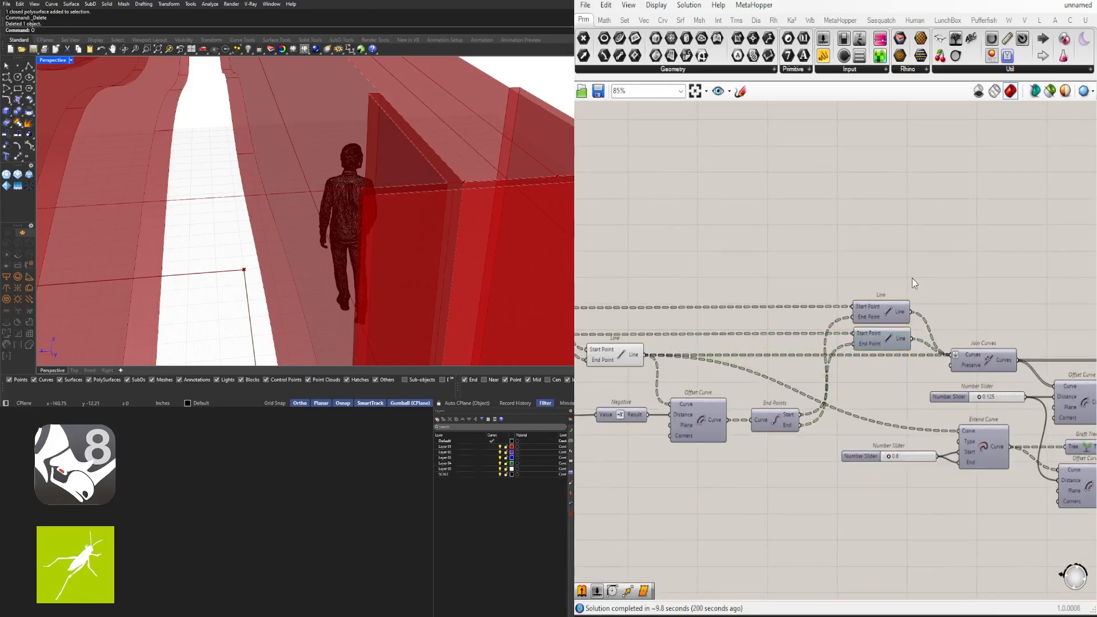
{"action": "scroll", "coordinate": [912, 278], "scroll_direction": "down", "scroll_amount": 3}
{"action": "scroll", "coordinate": [846, 384], "scroll_direction": "up", "scroll_amount": 2}
{"action": "left_click_drag", "start_coordinate": [846, 377], "coordinate": [837, 376]}
{"action": "left_click", "coordinate": [862, 313]}
{"action": "scroll", "coordinate": [862, 313], "scroll_direction": "down", "scroll_amount": 3}
{"action": "right_click_drag", "start_coordinate": [1050, 384], "coordinate": [737, 377]}
{"action": "scroll", "coordinate": [954, 337], "scroll_direction": "up", "scroll_amount": 1}
Preview the rightmost component and orbit the Rhino view to check the green fin ends
{"action": "left_click", "coordinate": [955, 337]}
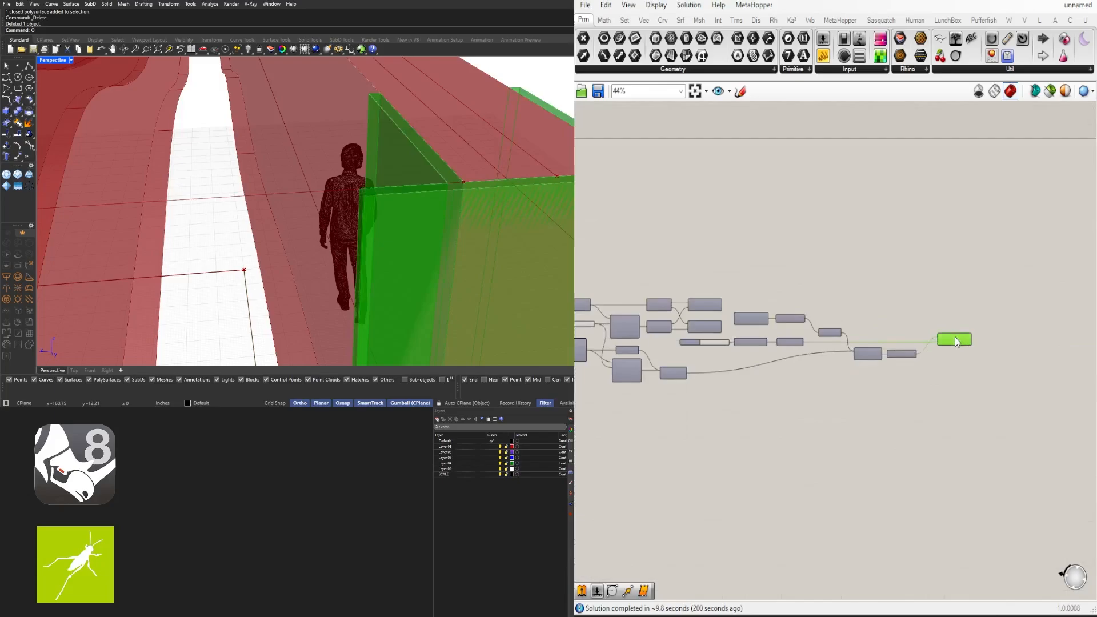
{"action": "scroll", "coordinate": [343, 220], "scroll_direction": "down", "scroll_amount": 5}
{"action": "right_click_drag", "start_coordinate": [343, 220], "coordinate": [370, 235]}
{"action": "scroll", "coordinate": [913, 356], "scroll_direction": "down", "scroll_amount": 2}
{"action": "right_click_drag", "start_coordinate": [914, 356], "coordinate": [975, 356]}
{"action": "scroll", "coordinate": [688, 304], "scroll_direction": "up", "scroll_amount": 5}
Adjust the layout and preview List Item's output
{"action": "right_click_drag", "start_coordinate": [688, 304], "coordinate": [910, 295]}
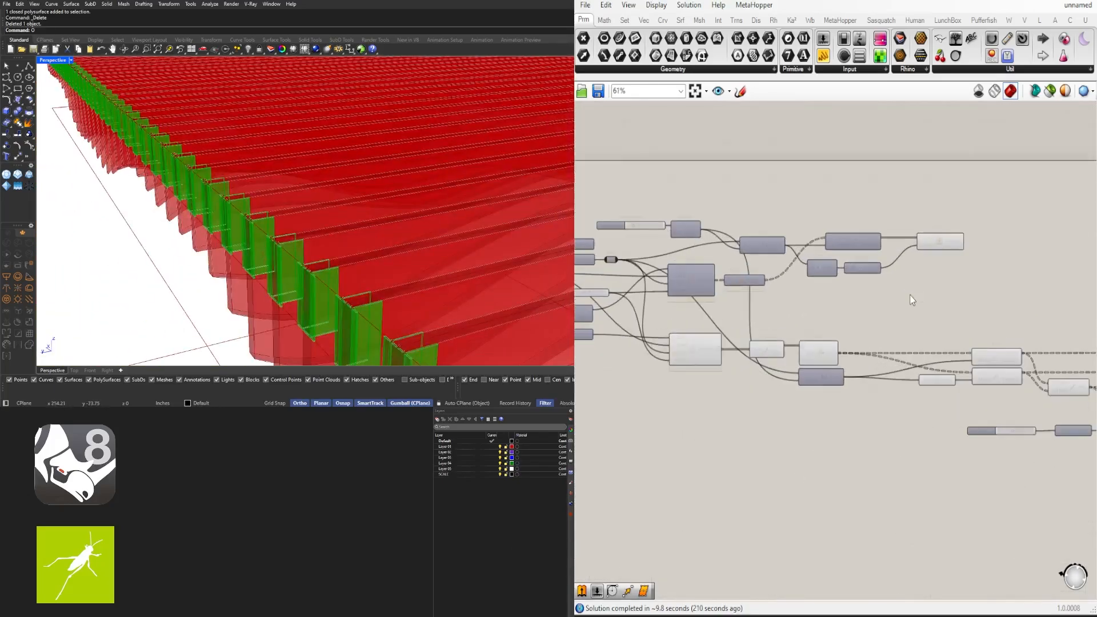
{"action": "scroll", "coordinate": [800, 389], "scroll_direction": "up", "scroll_amount": 2}
{"action": "right_click_drag", "start_coordinate": [718, 388], "coordinate": [759, 377]}
{"action": "scroll", "coordinate": [823, 354], "scroll_direction": "down", "scroll_amount": 2}
{"action": "left_click", "coordinate": [836, 331]}
{"action": "left_click", "coordinate": [807, 350]}
Orbit the Rhino model around the red fins to inspect the wavy ceiling
{"action": "scroll", "coordinate": [800, 332], "scroll_direction": "up", "scroll_amount": 4}
{"action": "scroll", "coordinate": [792, 334], "scroll_direction": "up", "scroll_amount": 3}
{"action": "scroll", "coordinate": [348, 267], "scroll_direction": "down", "scroll_amount": 4}
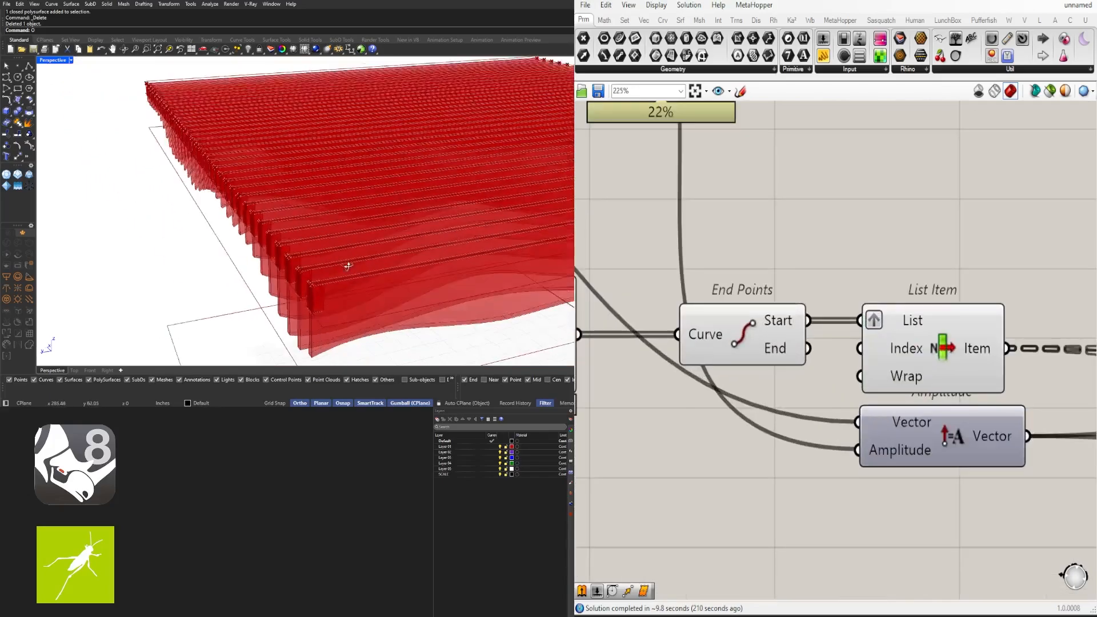
{"action": "right_click_drag", "start_coordinate": [347, 267], "coordinate": [434, 311]}
{"action": "scroll", "coordinate": [223, 279], "scroll_direction": "down", "scroll_amount": 3}
{"action": "scroll", "coordinate": [843, 278], "scroll_direction": "down", "scroll_amount": 15}
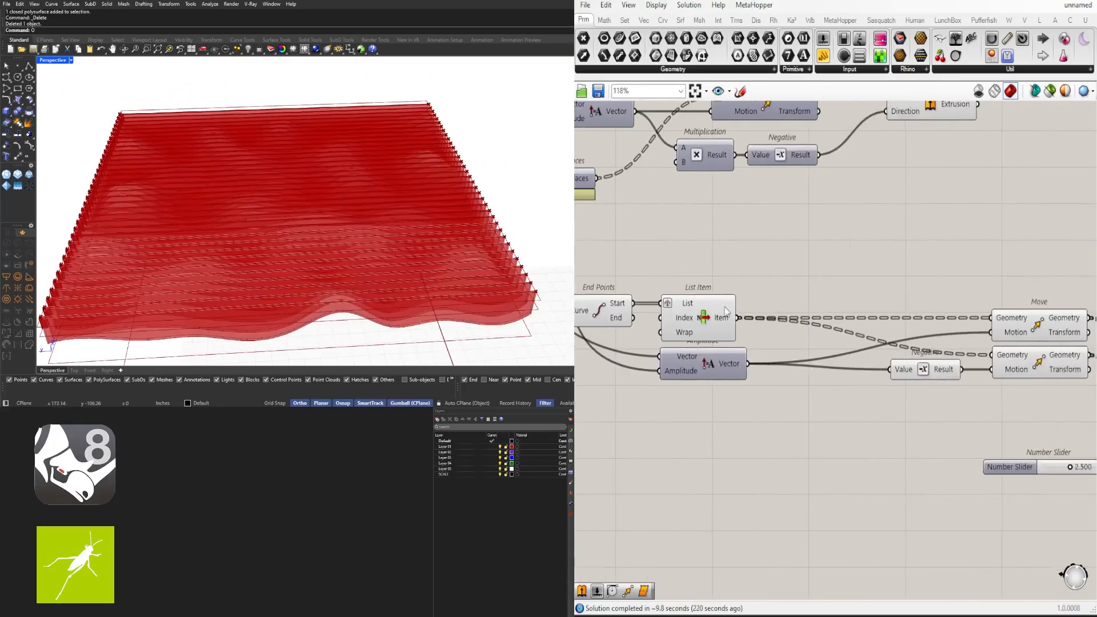
{"action": "right_click_drag", "start_coordinate": [843, 278], "coordinate": [869, 270]}
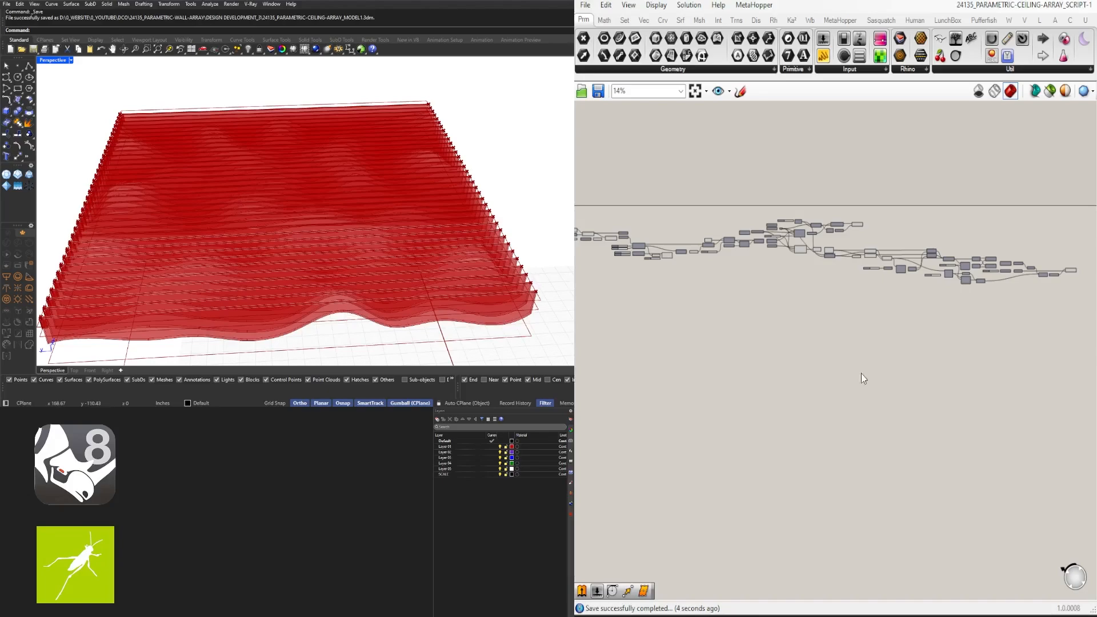
{"action": "scroll", "coordinate": [847, 266], "scroll_direction": "up", "scroll_amount": 8}
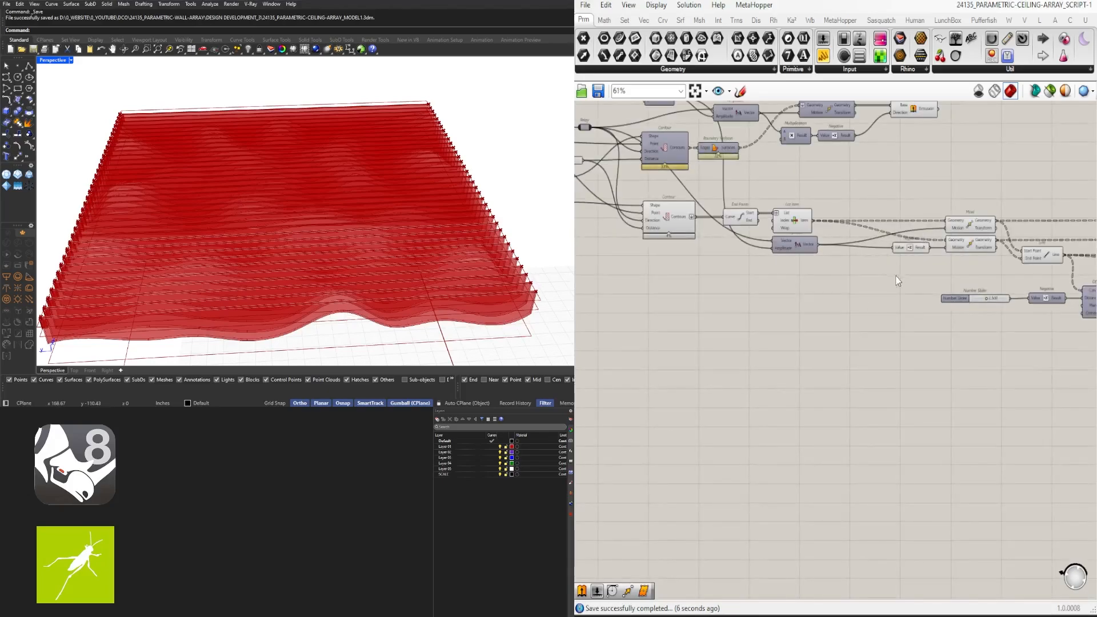
Tidy the canvas layout, nudging End Points slightly to the left
{"action": "right_click_drag", "start_coordinate": [896, 275], "coordinate": [828, 349]}
{"action": "scroll", "coordinate": [788, 319], "scroll_direction": "up", "scroll_amount": 5}
{"action": "right_click_drag", "start_coordinate": [732, 307], "coordinate": [946, 315]}
{"action": "scroll", "coordinate": [946, 314], "scroll_direction": "down", "scroll_amount": 1}
{"action": "left_click_drag", "start_coordinate": [792, 265], "coordinate": [772, 265]}
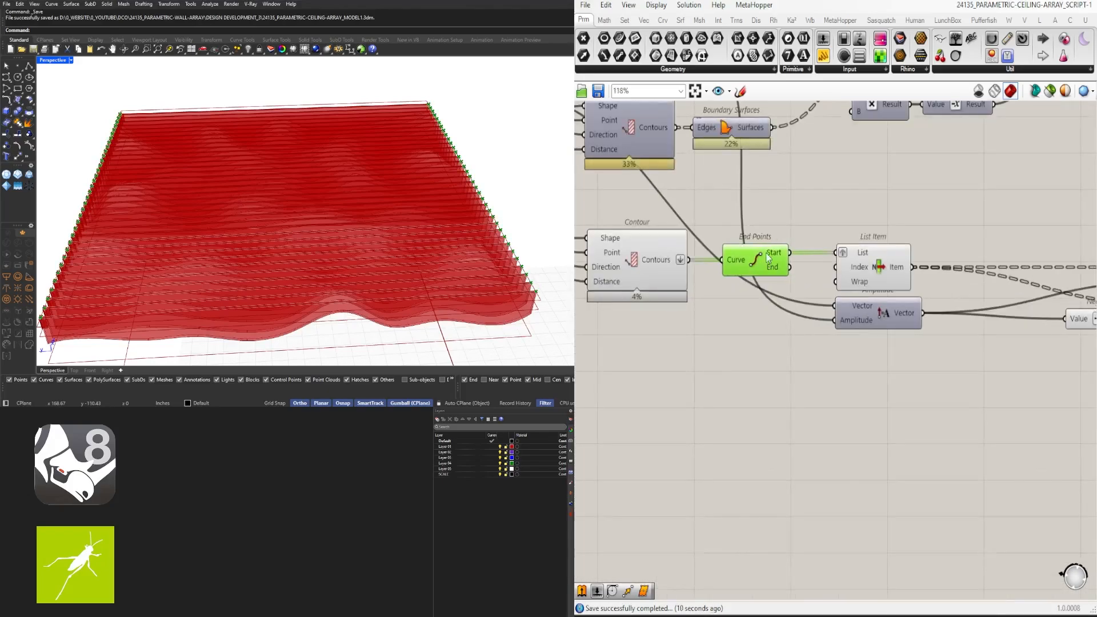
{"action": "left_click", "coordinate": [806, 304]}
{"action": "scroll", "coordinate": [846, 310], "scroll_direction": "up", "scroll_amount": 2}
Hide the wires feeding Amplitude's Vector and Amplitude inputs
{"action": "right_click", "coordinate": [851, 304]}
{"action": "mouse_move", "coordinate": [880, 320]}
{"action": "left_click", "coordinate": [1023, 348]}
{"action": "right_click", "coordinate": [852, 324]}
{"action": "mouse_move", "coordinate": [880, 347]}
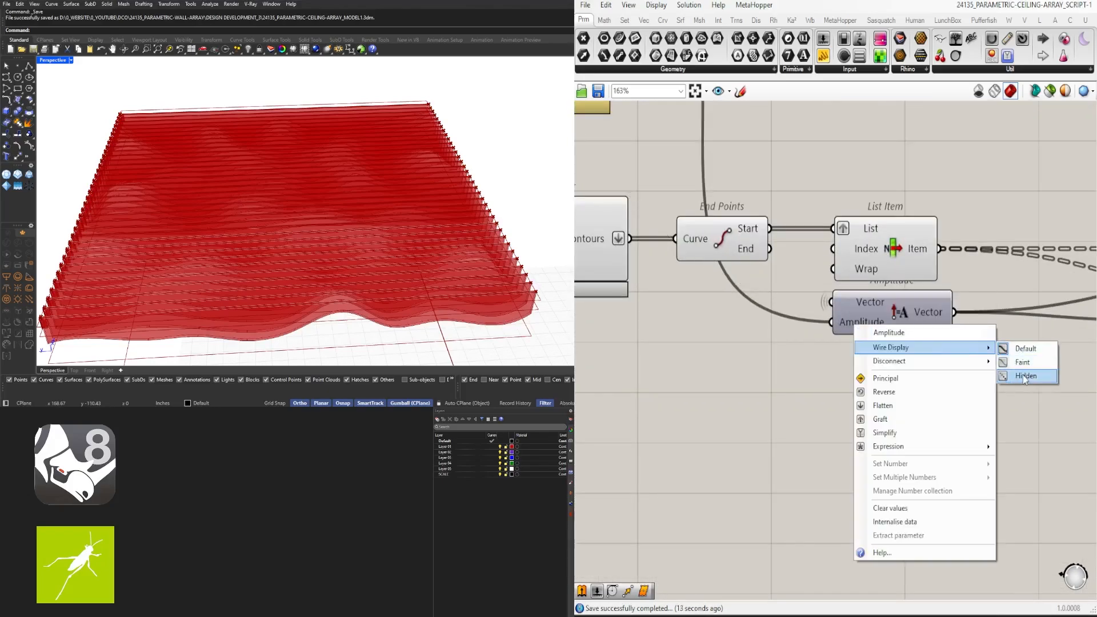
{"action": "left_click", "coordinate": [1023, 376]}
{"action": "scroll", "coordinate": [766, 269], "scroll_direction": "up", "scroll_amount": 2}
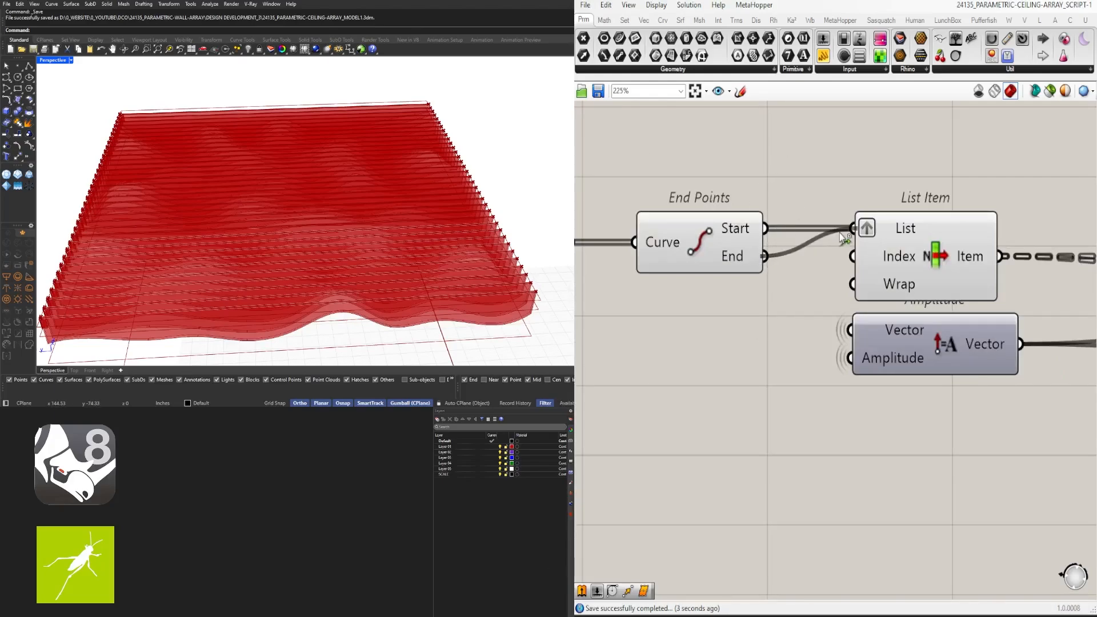
{"action": "scroll", "coordinate": [524, 249], "scroll_direction": "up", "scroll_amount": 5}
{"action": "mouse_move", "coordinate": [524, 249]}
{"action": "right_mouse_down"}
{"action": "mouse_move", "coordinate": [441, 286]}
{"action": "mouse_move", "coordinate": [529, 251]}
{"action": "right_mouse_up"}
{"action": "key", "text": "ctrl+z"}
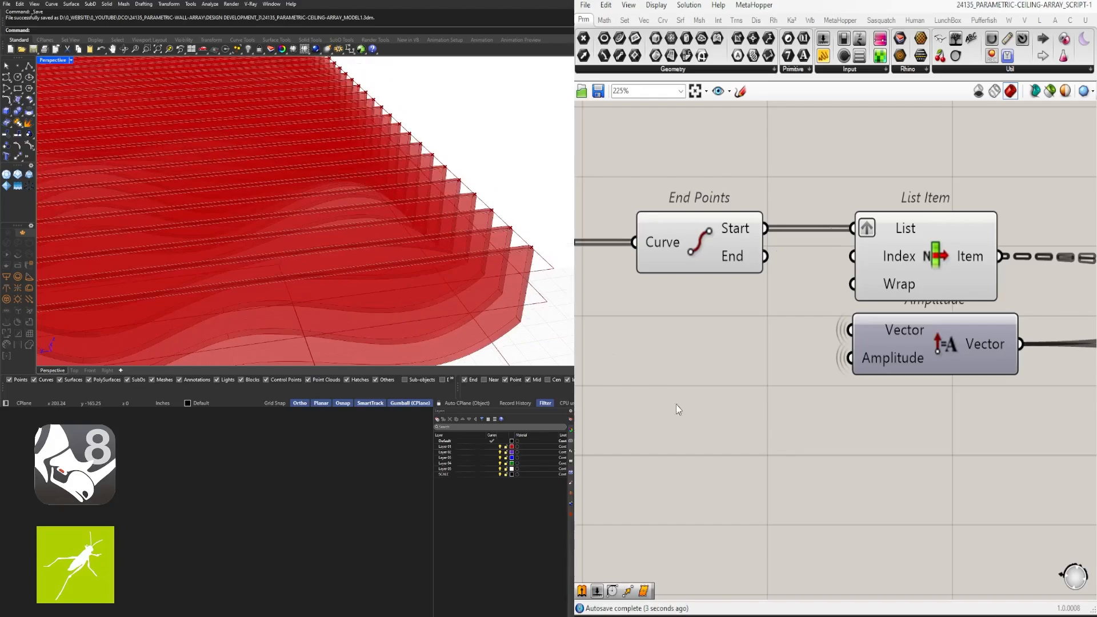
Rearrange the fin-building components on the Grasshopper canvas
{"action": "scroll", "coordinate": [676, 403], "scroll_direction": "down", "scroll_amount": 7}
{"action": "right_click_drag", "start_coordinate": [899, 391], "coordinate": [800, 294]}
{"action": "scroll", "coordinate": [800, 295], "scroll_direction": "down", "scroll_amount": 4}
{"action": "right_click_drag", "start_coordinate": [1007, 326], "coordinate": [857, 317]}
{"action": "scroll", "coordinate": [856, 317], "scroll_direction": "up", "scroll_amount": 4}
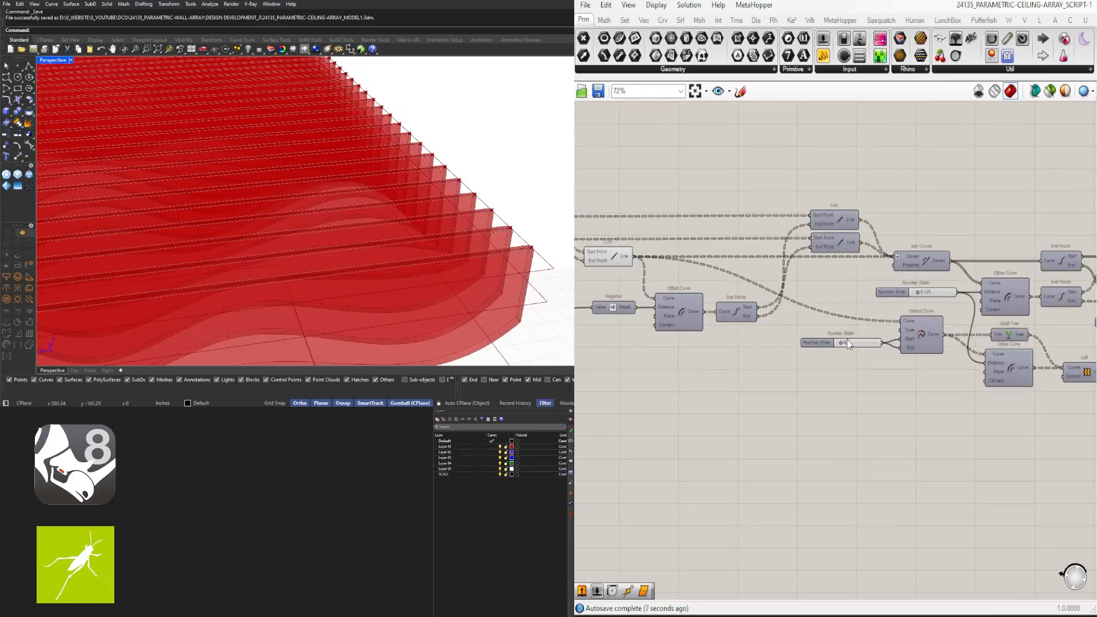
{"action": "right_click_drag", "start_coordinate": [785, 349], "coordinate": [1017, 356]}
{"action": "scroll", "coordinate": [1023, 389], "scroll_direction": "down", "scroll_amount": 5}
{"action": "right_click_drag", "start_coordinate": [1028, 400], "coordinate": [836, 383]}
{"action": "scroll", "coordinate": [621, 304], "scroll_direction": "up", "scroll_amount": 4}
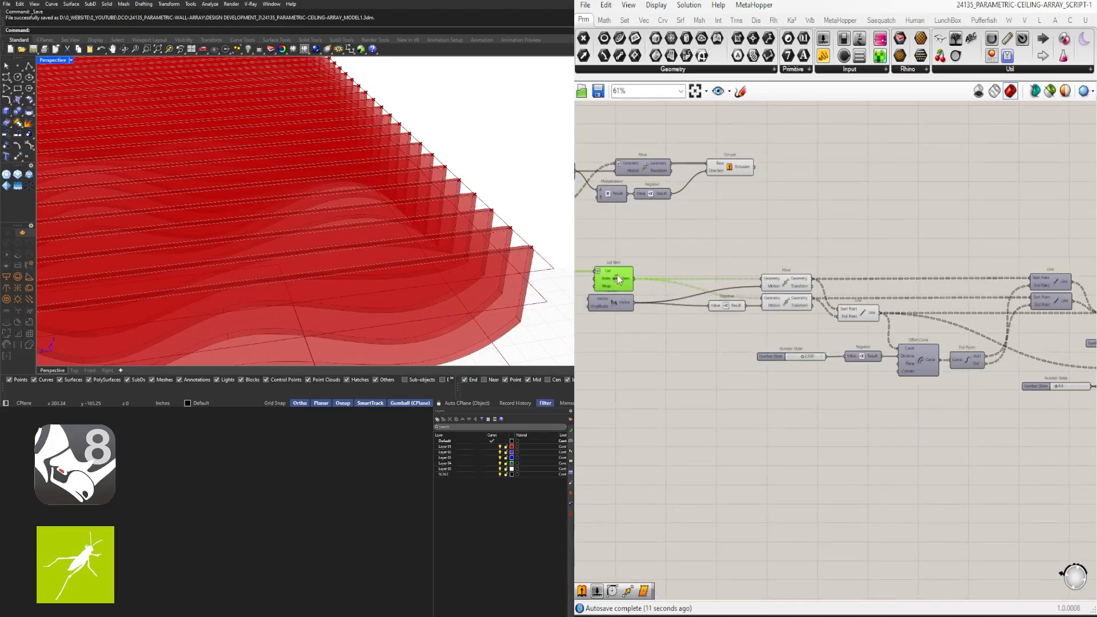
{"action": "scroll", "coordinate": [617, 276], "scroll_direction": "down", "scroll_amount": 4}
Select the group of fin-building components
{"action": "left_click_drag", "start_coordinate": [1017, 365], "coordinate": [718, 283]}
{"action": "scroll", "coordinate": [718, 283], "scroll_direction": "up", "scroll_amount": 6}
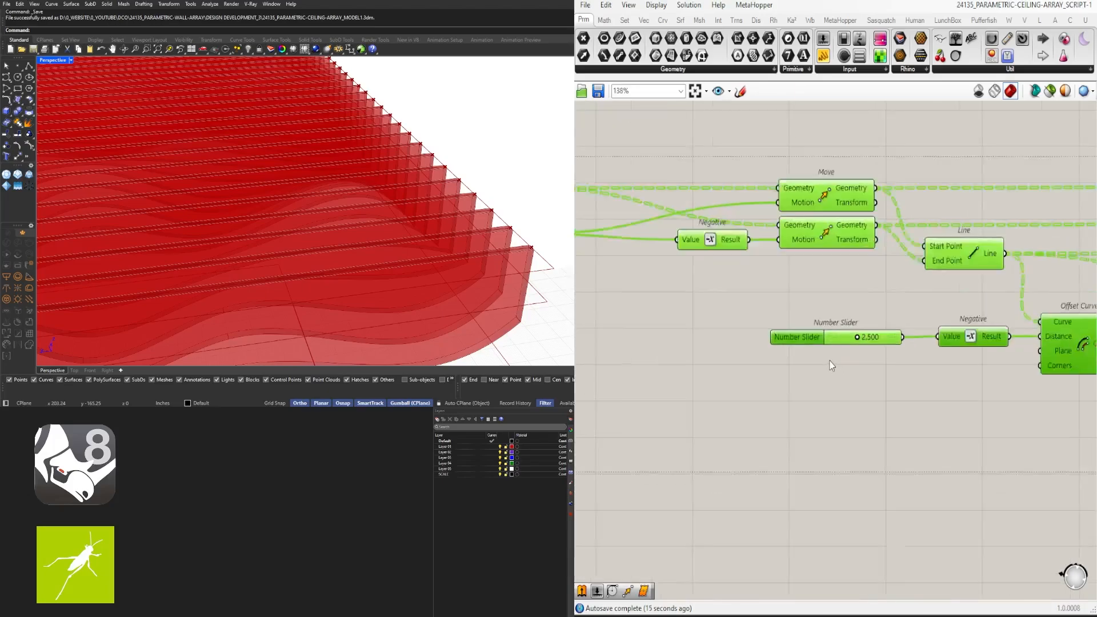
{"action": "right_click_drag", "start_coordinate": [876, 368], "coordinate": [756, 368]}
{"action": "scroll", "coordinate": [763, 368], "scroll_direction": "down", "scroll_amount": 2}
{"action": "scroll", "coordinate": [788, 379], "scroll_direction": "down", "scroll_amount": 1}
{"action": "right_click_drag", "start_coordinate": [1086, 403], "coordinate": [890, 361]}
{"action": "right_click_drag", "start_coordinate": [1075, 368], "coordinate": [728, 364]}
{"action": "right_click_drag", "start_coordinate": [1086, 352], "coordinate": [879, 347]}
{"action": "right_click_drag", "start_coordinate": [683, 311], "coordinate": [826, 342]}
{"action": "scroll", "coordinate": [875, 338], "scroll_direction": "up", "scroll_amount": 3}
{"action": "scroll", "coordinate": [740, 345], "scroll_direction": "down", "scroll_amount": 2}
Copy the selected components further down the canvas
{"action": "right_click_drag", "start_coordinate": [1089, 362], "coordinate": [795, 359]}
{"action": "scroll", "coordinate": [814, 360], "scroll_direction": "down", "scroll_amount": 6}
{"action": "right_click_drag", "start_coordinate": [702, 368], "coordinate": [1089, 332]}
{"action": "scroll", "coordinate": [800, 283], "scroll_direction": "up", "scroll_amount": 6}
{"action": "scroll", "coordinate": [801, 284], "scroll_direction": "down", "scroll_amount": 6}
{"action": "left_click_drag", "start_coordinate": [825, 274], "coordinate": [830, 378], "text": "alt"}
{"action": "left_click", "coordinate": [824, 411]}
{"action": "scroll", "coordinate": [824, 411], "scroll_direction": "up", "scroll_amount": 4}
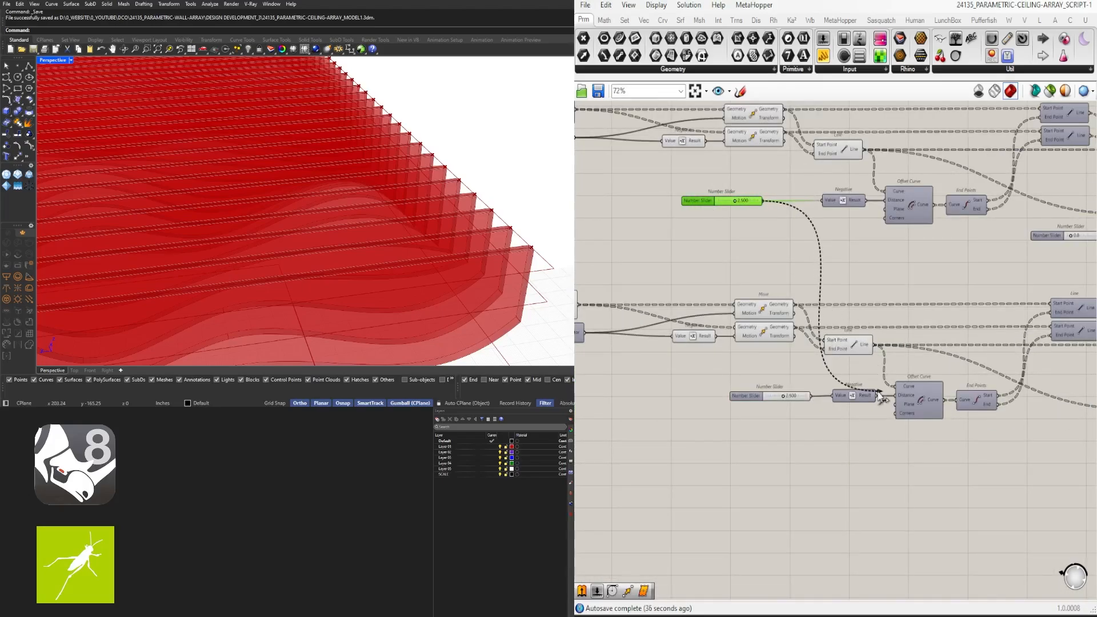
Delete the copied slider and Negative component
{"action": "left_click_drag", "start_coordinate": [773, 402], "coordinate": [769, 394]}
{"action": "key", "text": "Delete"}
{"action": "scroll", "coordinate": [652, 333], "scroll_direction": "down", "scroll_amount": 3}
{"action": "right_click_drag", "start_coordinate": [652, 333], "coordinate": [1029, 389]}
{"action": "scroll", "coordinate": [1028, 388], "scroll_direction": "up", "scroll_amount": 4}
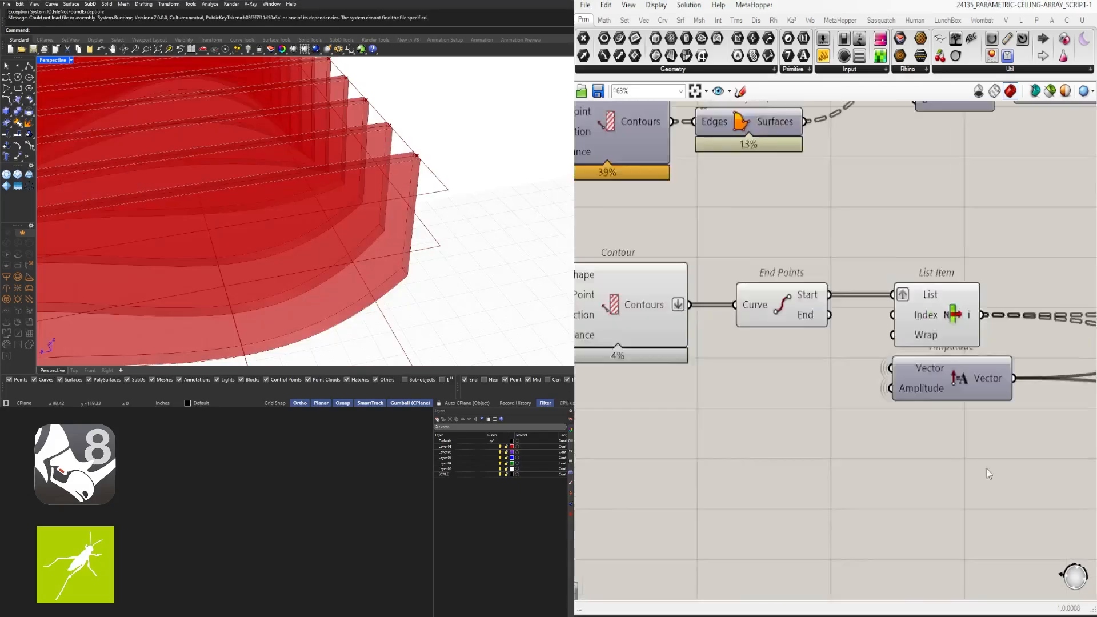
{"action": "scroll", "coordinate": [815, 355], "scroll_direction": "down", "scroll_amount": 5}
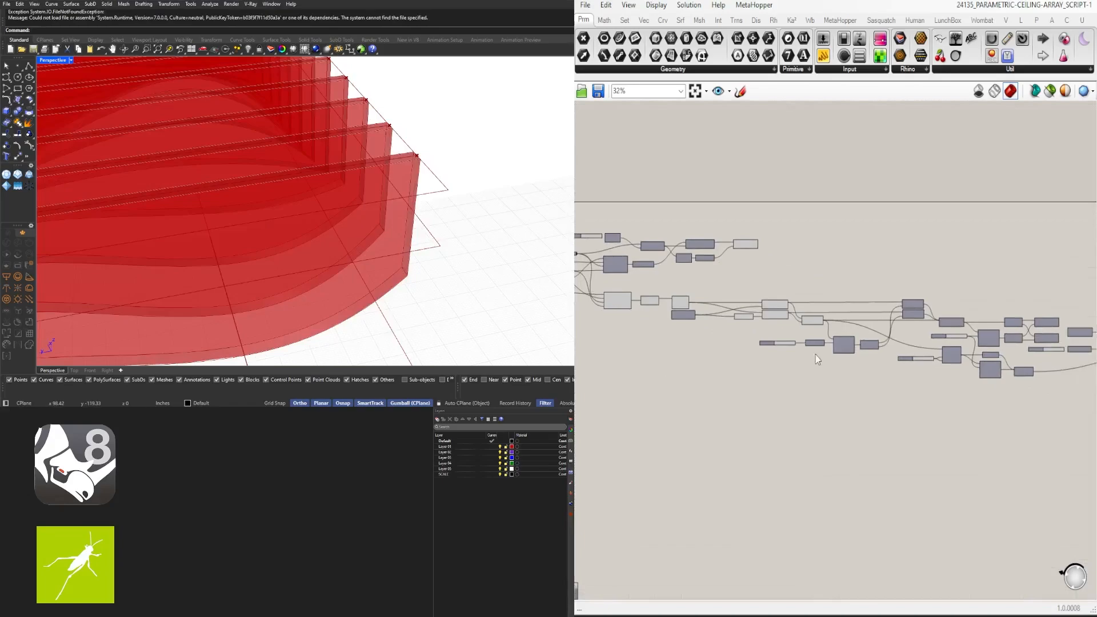
{"action": "scroll", "coordinate": [666, 321], "scroll_direction": "up", "scroll_amount": 6}
{"action": "scroll", "coordinate": [758, 312], "scroll_direction": "down", "scroll_amount": 1}
{"action": "scroll", "coordinate": [797, 332], "scroll_direction": "up", "scroll_amount": 1}
{"action": "scroll", "coordinate": [852, 348], "scroll_direction": "down", "scroll_amount": 1}
{"action": "scroll", "coordinate": [680, 329], "scroll_direction": "down", "scroll_amount": 7}
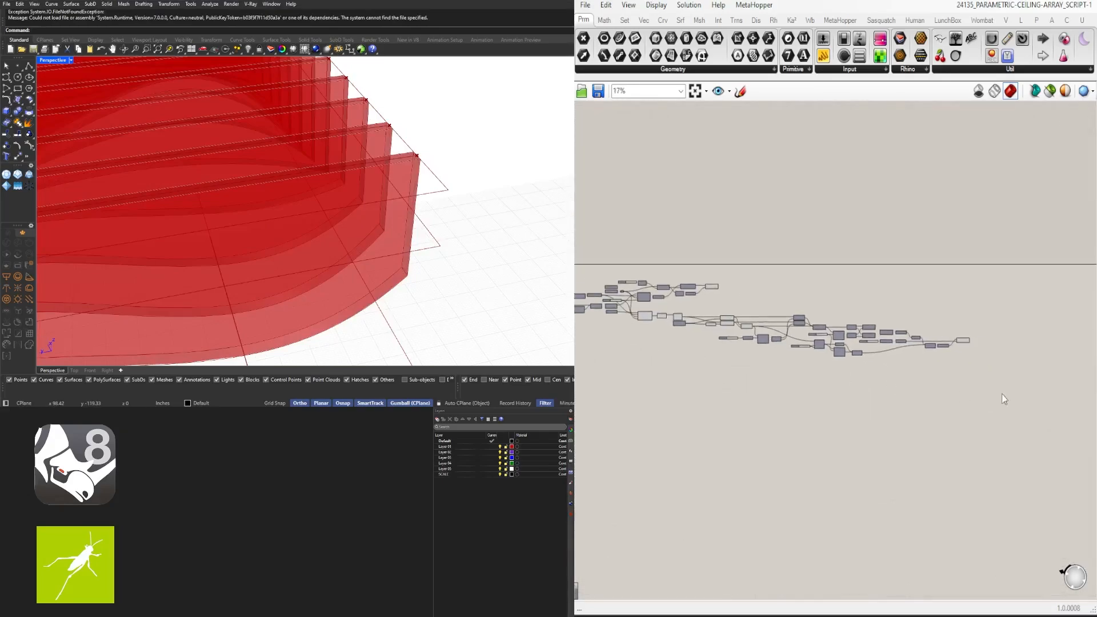
{"action": "scroll", "coordinate": [857, 366], "scroll_direction": "up", "scroll_amount": 8}
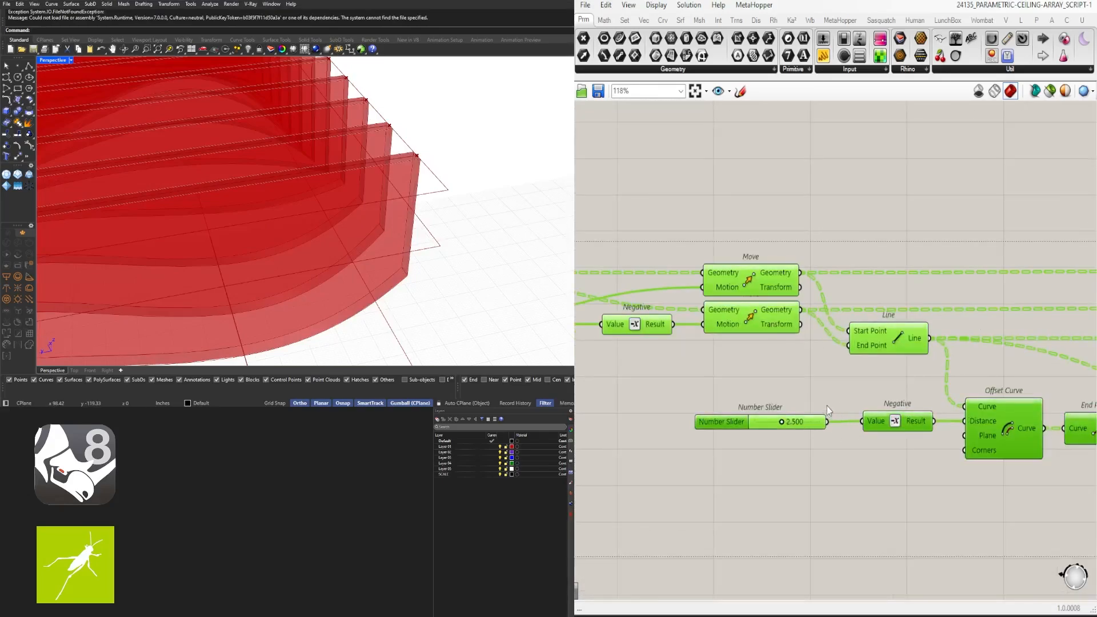
{"action": "scroll", "coordinate": [827, 406], "scroll_direction": "down", "scroll_amount": 5}
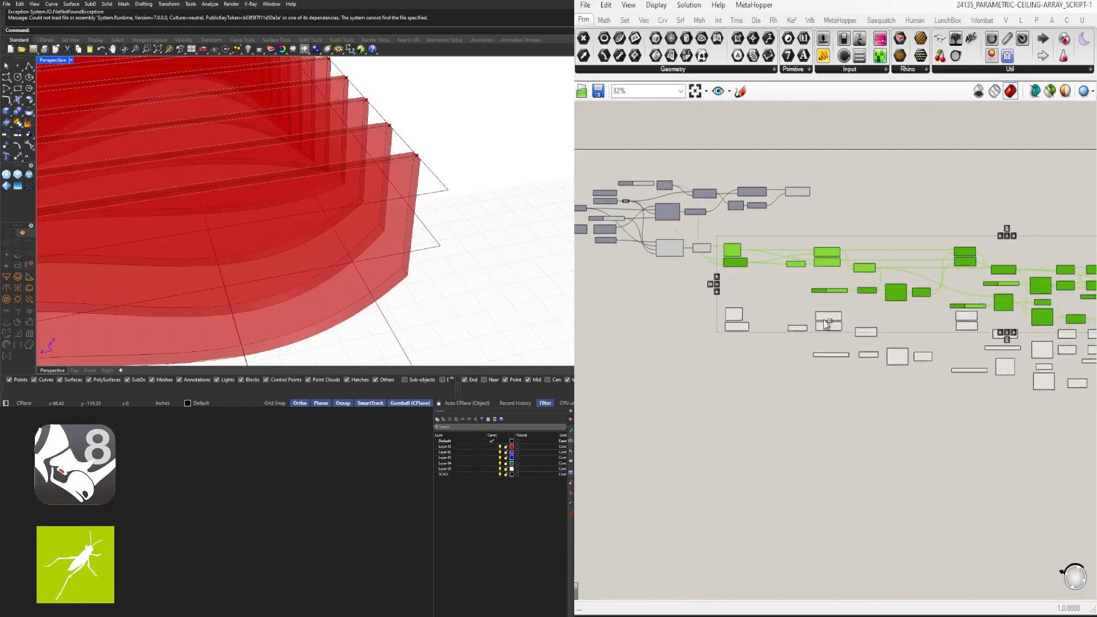
Duplicate the fin group below and wire End Points End into the lower List Item
{"action": "left_click_drag", "start_coordinate": [824, 320], "coordinate": [825, 336], "text": "alt"}
{"action": "scroll", "coordinate": [704, 273], "scroll_direction": "up", "scroll_amount": 4}
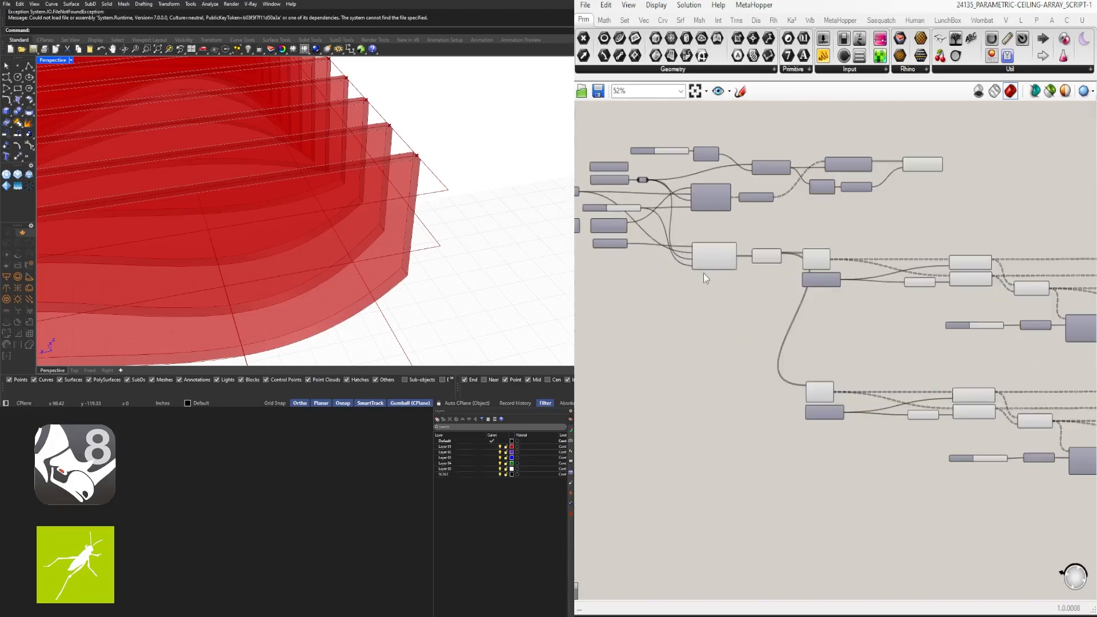
{"action": "left_click_drag", "start_coordinate": [859, 457], "coordinate": [859, 457]}
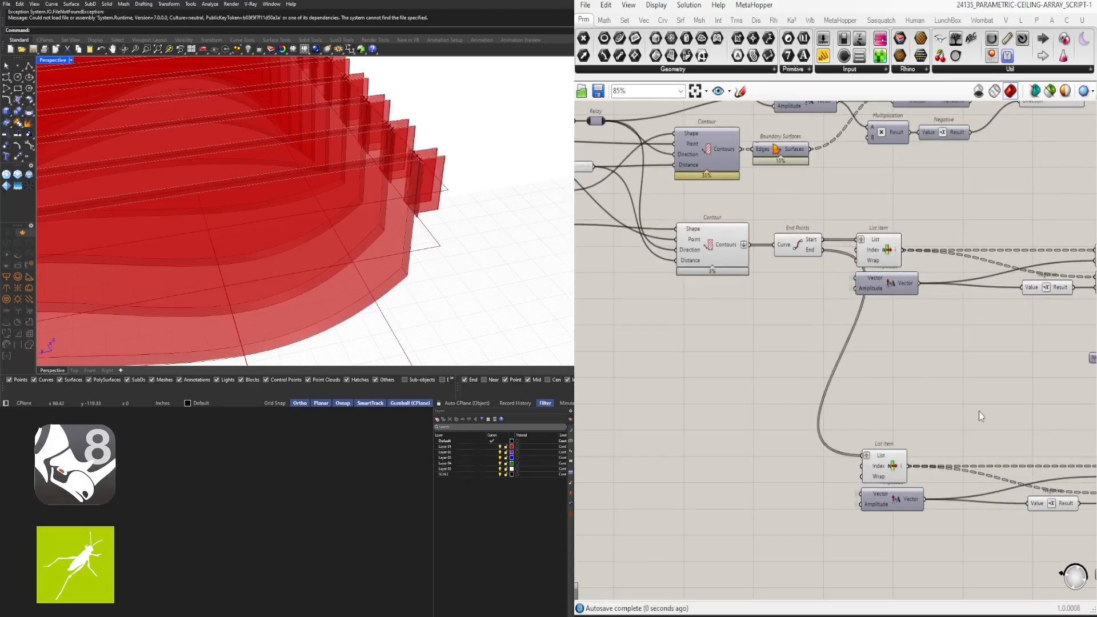
{"action": "right_click_drag", "start_coordinate": [979, 410], "coordinate": [850, 312]}
{"action": "scroll", "coordinate": [761, 376], "scroll_direction": "up", "scroll_amount": 1}
{"action": "scroll", "coordinate": [936, 524], "scroll_direction": "down", "scroll_amount": 2}
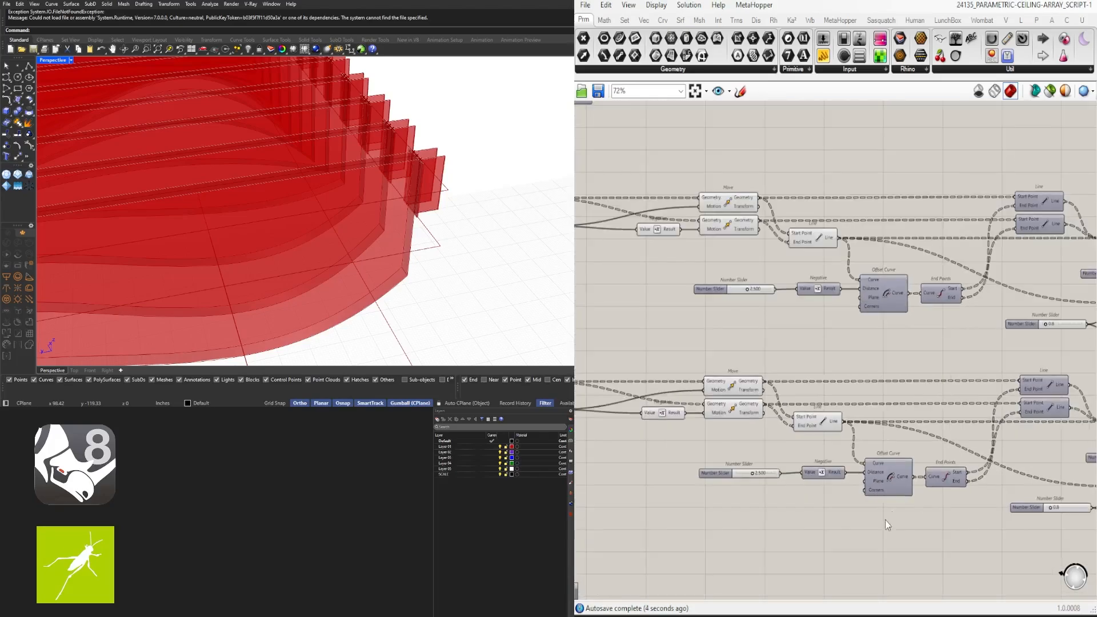
Turn on the lower Offset Curve's preview
{"action": "left_click", "coordinate": [875, 469]}
{"action": "middle_click", "coordinate": [875, 468]}
{"action": "left_click", "coordinate": [854, 445]}
Drive the lower Offset Curve Distance from the upper 2.500 slider's Negative, deleting the redundant slider
{"action": "scroll", "coordinate": [778, 296], "scroll_direction": "up", "scroll_amount": 1}
{"action": "left_click_drag", "start_coordinate": [776, 289], "coordinate": [821, 408]}
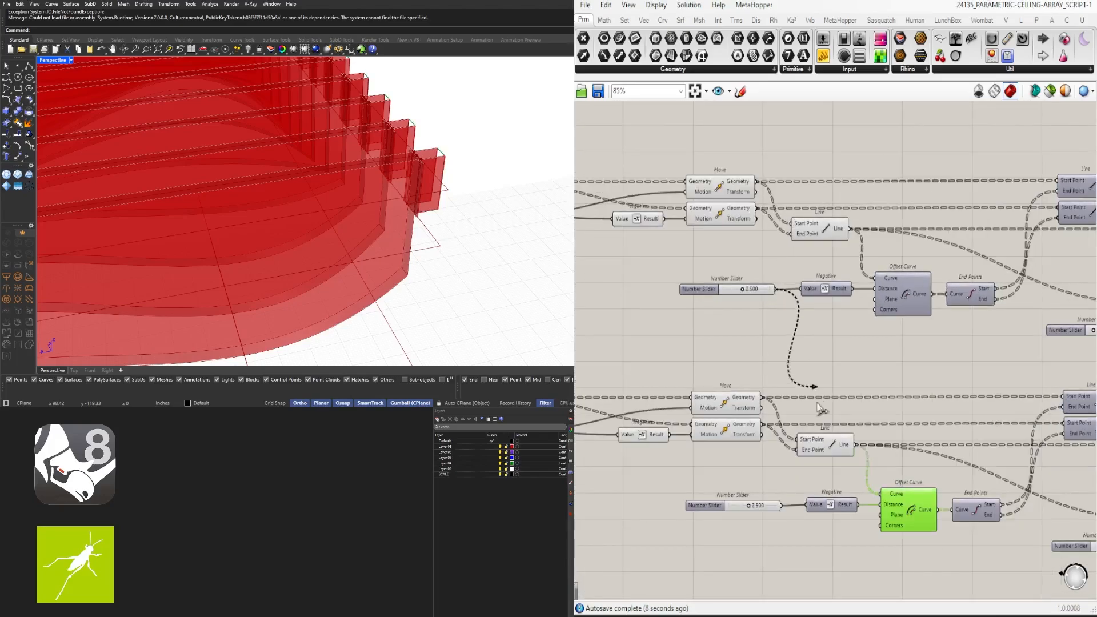
{"action": "left_click_drag", "start_coordinate": [877, 508], "coordinate": [878, 507]}
{"action": "left_click_drag", "start_coordinate": [838, 556], "coordinate": [751, 488]}
{"action": "key", "text": "Delete"}
Inspect the fins in Rhino and move the lower Number Slider left
{"action": "scroll", "coordinate": [428, 238], "scroll_direction": "up", "scroll_amount": 5}
{"action": "right_click_drag", "start_coordinate": [428, 238], "coordinate": [420, 189]}
{"action": "scroll", "coordinate": [880, 332], "scroll_direction": "down", "scroll_amount": 4}
{"action": "scroll", "coordinate": [1029, 428], "scroll_direction": "up", "scroll_amount": 4}
{"action": "right_click_drag", "start_coordinate": [1030, 429], "coordinate": [790, 410]}
{"action": "scroll", "coordinate": [865, 417], "scroll_direction": "down", "scroll_amount": 1}
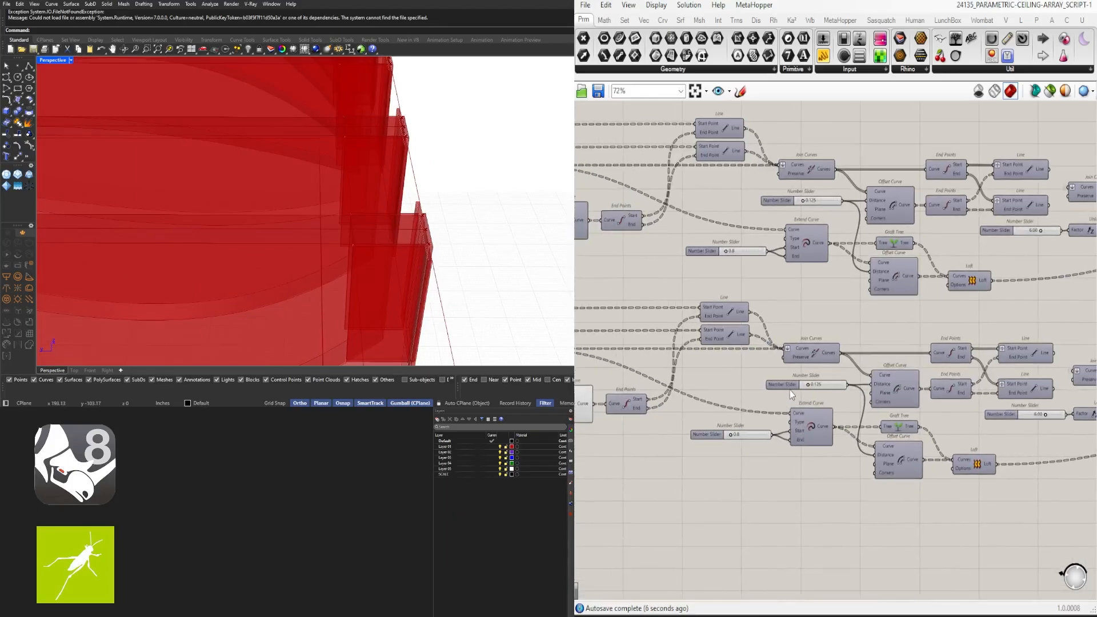
Reposition the lower slider and toggle both Offset Curves' previews
{"action": "left_click_drag", "start_coordinate": [786, 388], "coordinate": [747, 389]}
{"action": "scroll", "coordinate": [797, 387], "scroll_direction": "up", "scroll_amount": 3}
{"action": "left_click", "coordinate": [957, 380]}
{"action": "middle_click", "coordinate": [962, 382]}
{"action": "left_click", "coordinate": [983, 357]}
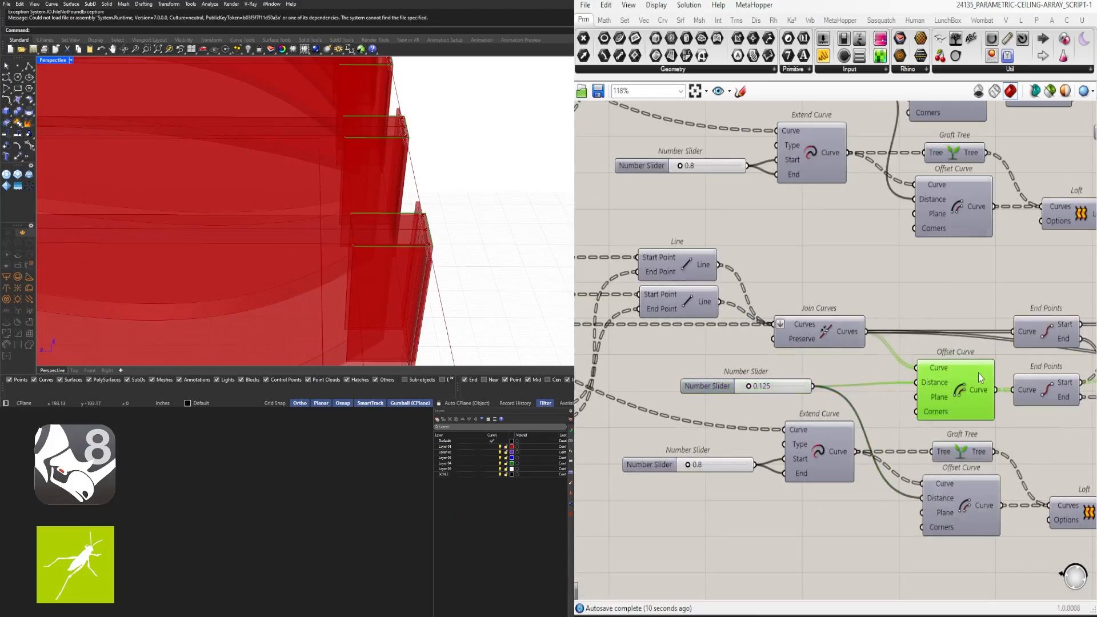
{"action": "middle_click", "coordinate": [980, 372]}
{"action": "middle_click", "coordinate": [943, 502]}
{"action": "left_click", "coordinate": [943, 497]}
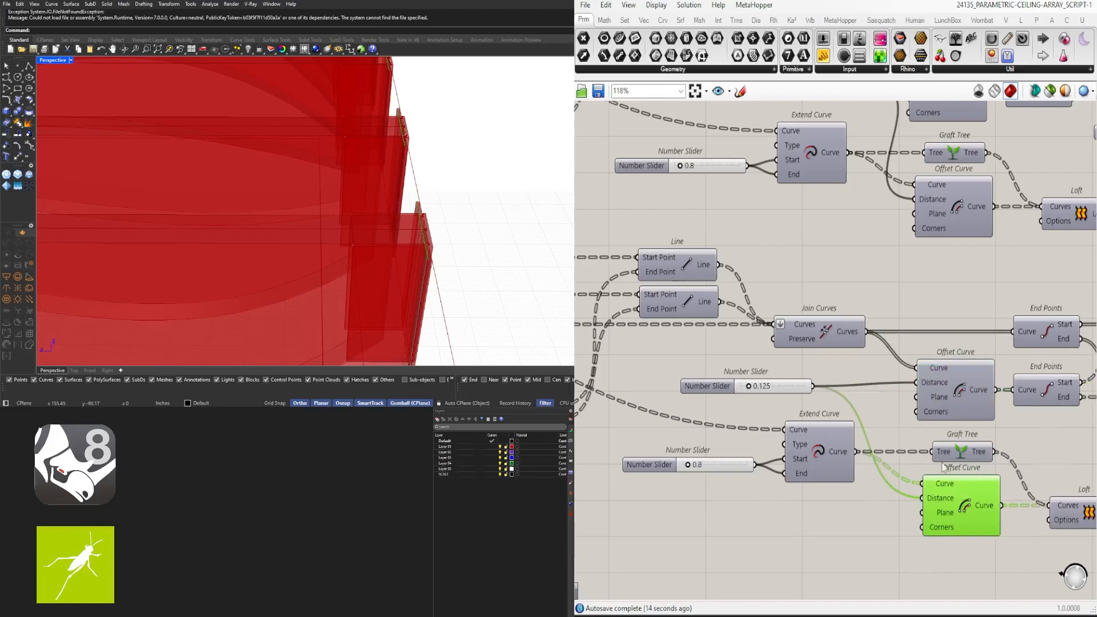
Delete the duplicate 0.8 slider and relay the shared 0.8 value into the lower Extend Curve
{"action": "left_click", "coordinate": [833, 541]}
{"action": "scroll", "coordinate": [839, 339], "scroll_direction": "down", "scroll_amount": 2}
{"action": "right_click_drag", "start_coordinate": [812, 268], "coordinate": [846, 308]}
{"action": "left_click", "coordinate": [819, 198]}
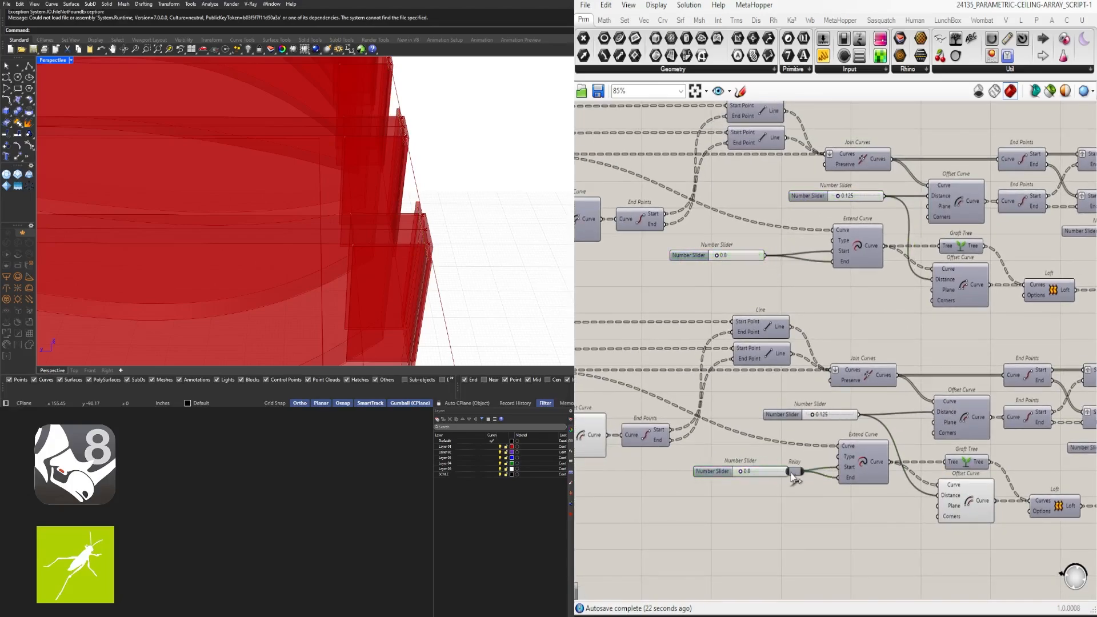
{"action": "left_click_drag", "start_coordinate": [729, 457], "coordinate": [731, 458]}
{"action": "key", "text": "Delete"}
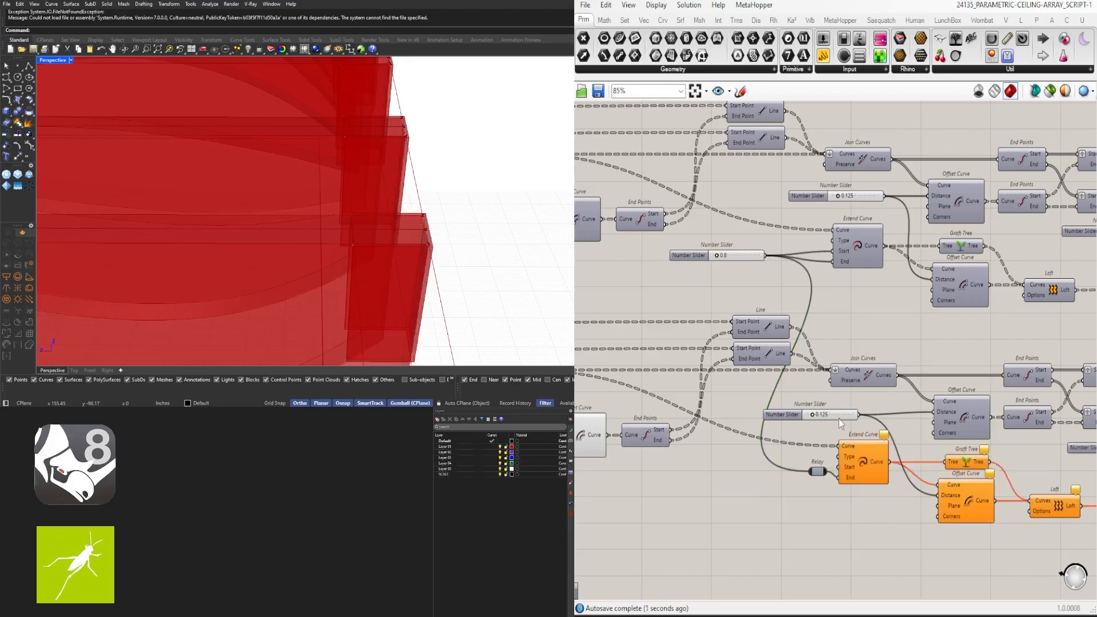
{"action": "left_click_drag", "start_coordinate": [839, 473], "coordinate": [839, 474]}
{"action": "left_click_drag", "start_coordinate": [818, 472], "coordinate": [816, 472]}
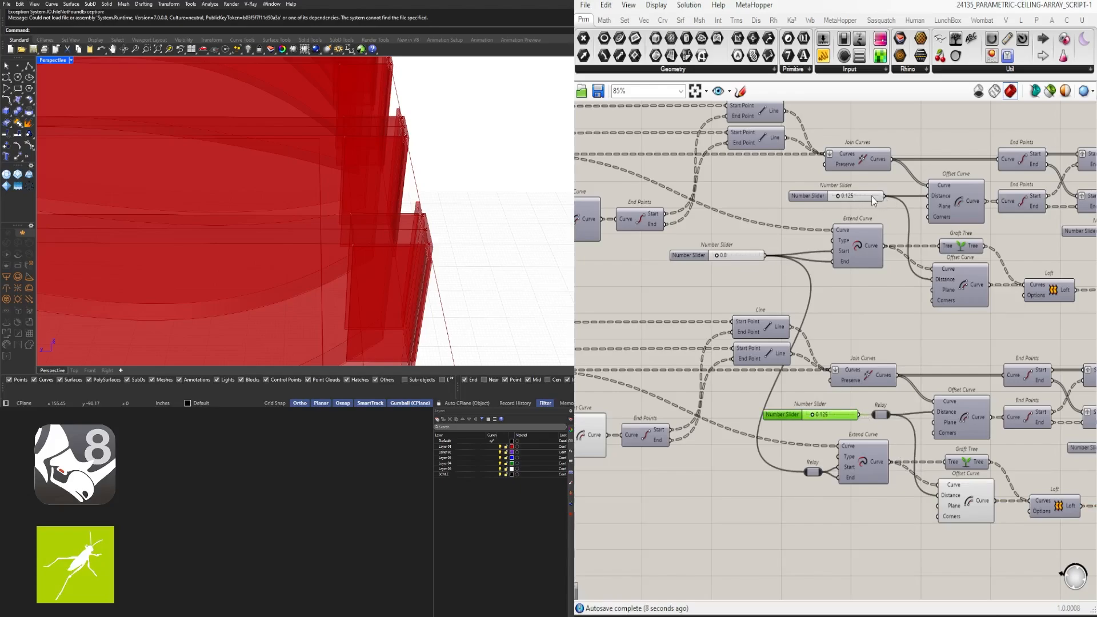
Replace the lower 0.125 slider with a Negative component for the second Offset Curve
{"action": "left_click", "coordinate": [847, 419]}
{"action": "right_click_drag", "start_coordinate": [989, 478], "coordinate": [932, 458]}
{"action": "key", "text": "Delete"}
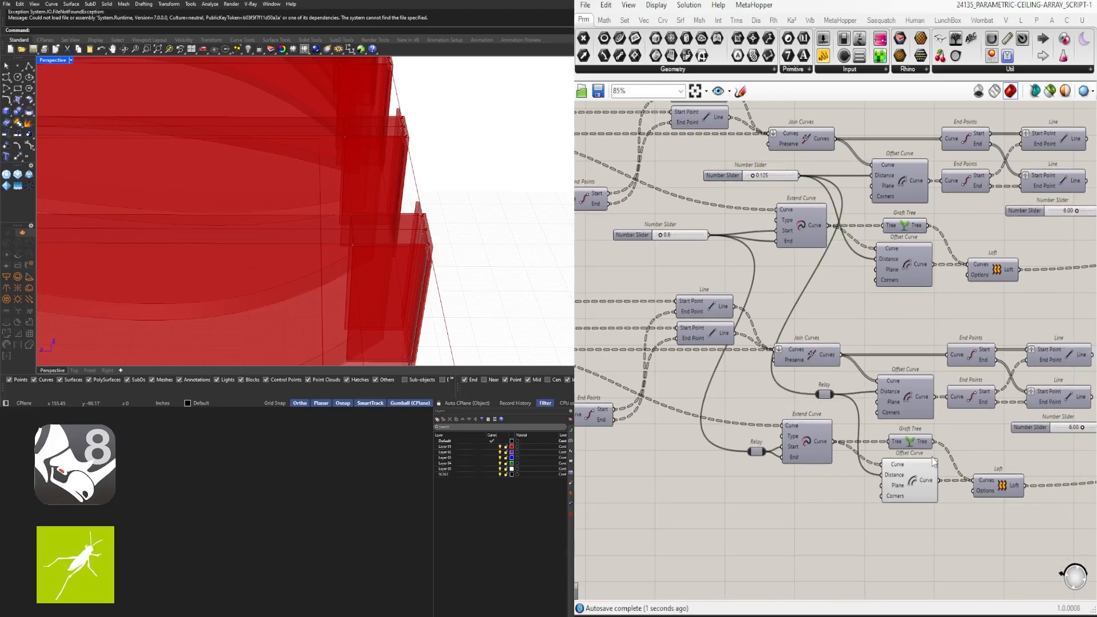
{"action": "scroll", "coordinate": [911, 486], "scroll_direction": "up", "scroll_amount": 3}
{"action": "double_click", "coordinate": [833, 499]}
{"action": "type", "text": "neg"}
{"action": "key", "text": "Return"}
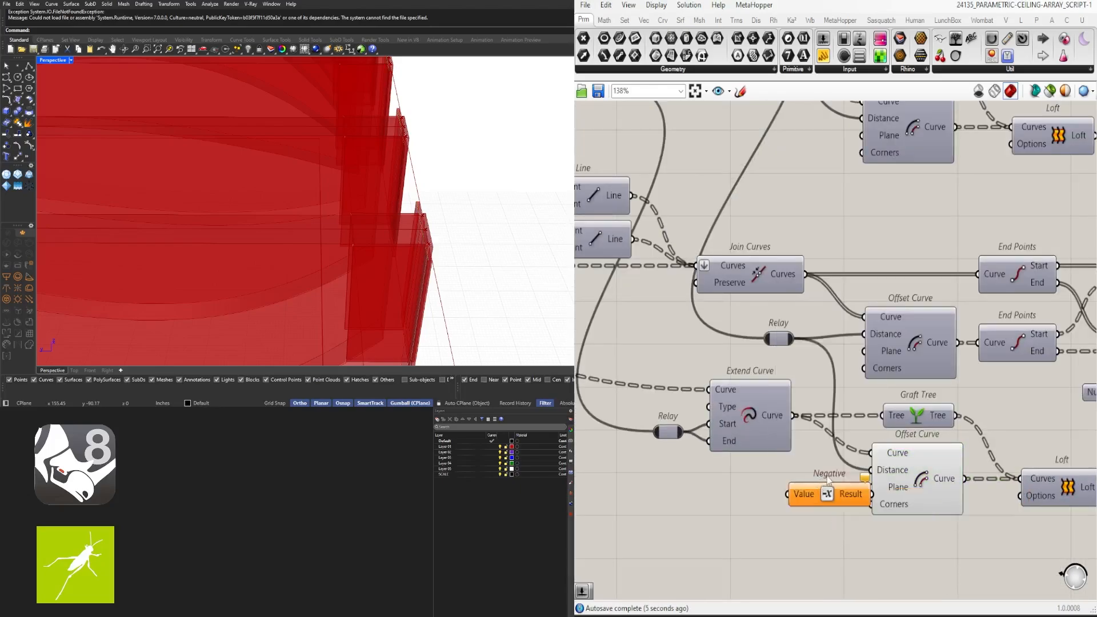
{"action": "scroll", "coordinate": [858, 507], "scroll_direction": "down", "scroll_amount": 3}
{"action": "scroll", "coordinate": [808, 411], "scroll_direction": "up", "scroll_amount": 1}
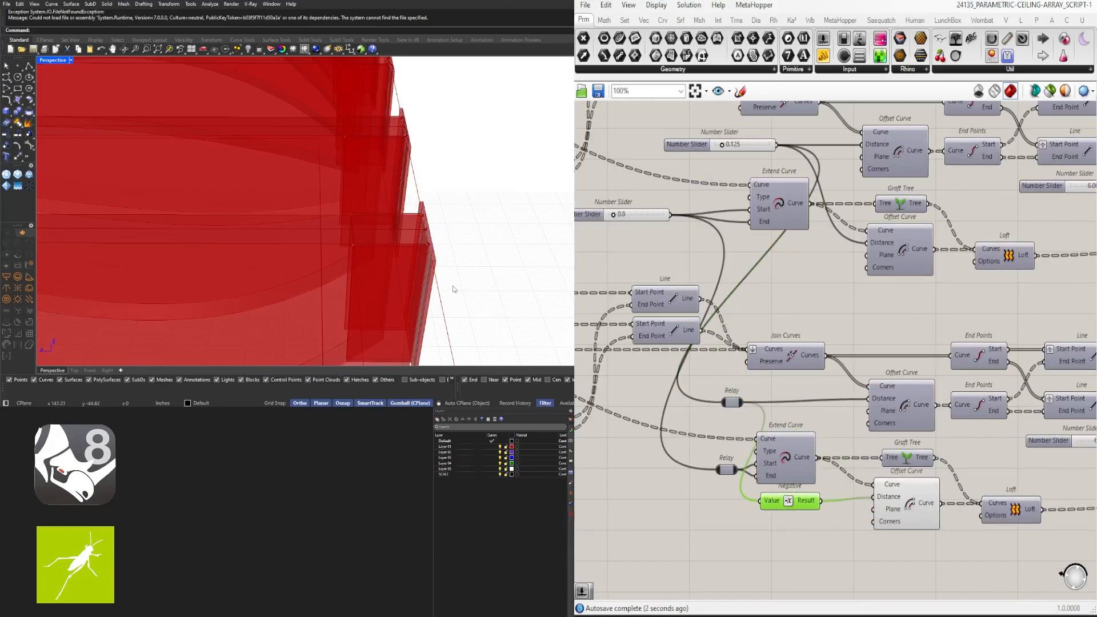
View the whole wavy fin ceiling in Rhino, then select the Offset Curve
{"action": "right_click_drag", "start_coordinate": [452, 289], "coordinate": [507, 299]}
{"action": "scroll", "coordinate": [507, 299], "scroll_direction": "down", "scroll_amount": 8}
{"action": "right_click_drag", "start_coordinate": [480, 246], "coordinate": [551, 260]}
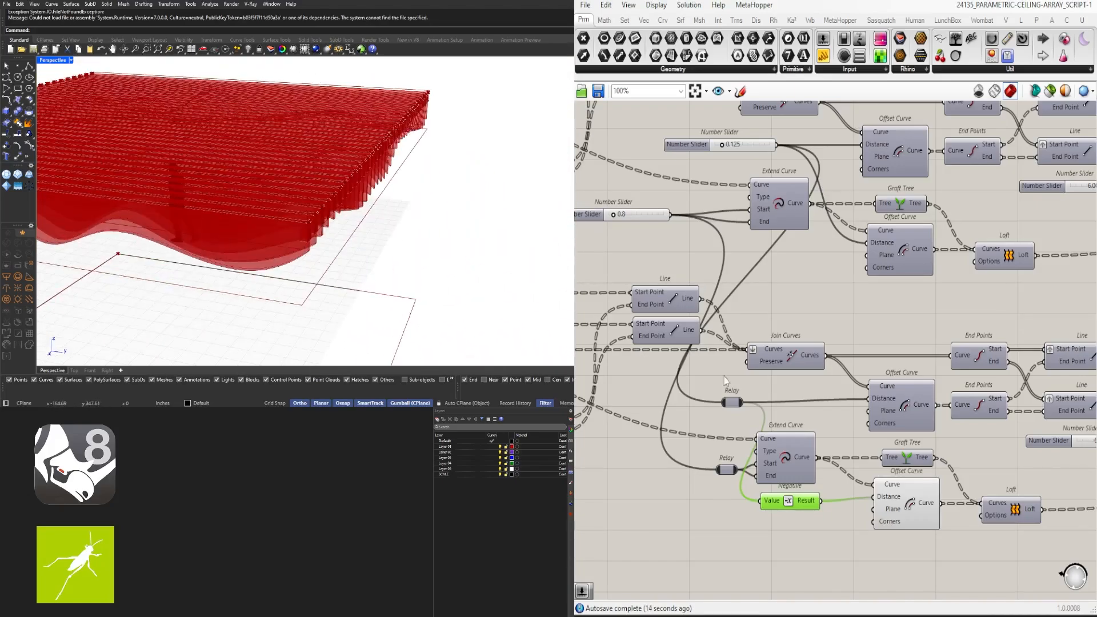
{"action": "scroll", "coordinate": [800, 492], "scroll_direction": "down", "scroll_amount": 1}
{"action": "right_click_drag", "start_coordinate": [800, 491], "coordinate": [718, 413]}
{"action": "left_click_drag", "start_coordinate": [770, 485], "coordinate": [863, 395]}
Turn off the Negative component's preview
{"action": "left_click", "coordinate": [1052, 285]}
{"action": "right_click_drag", "start_coordinate": [1052, 284], "coordinate": [955, 396]}
{"action": "scroll", "coordinate": [955, 397], "scroll_direction": "up", "scroll_amount": 2}
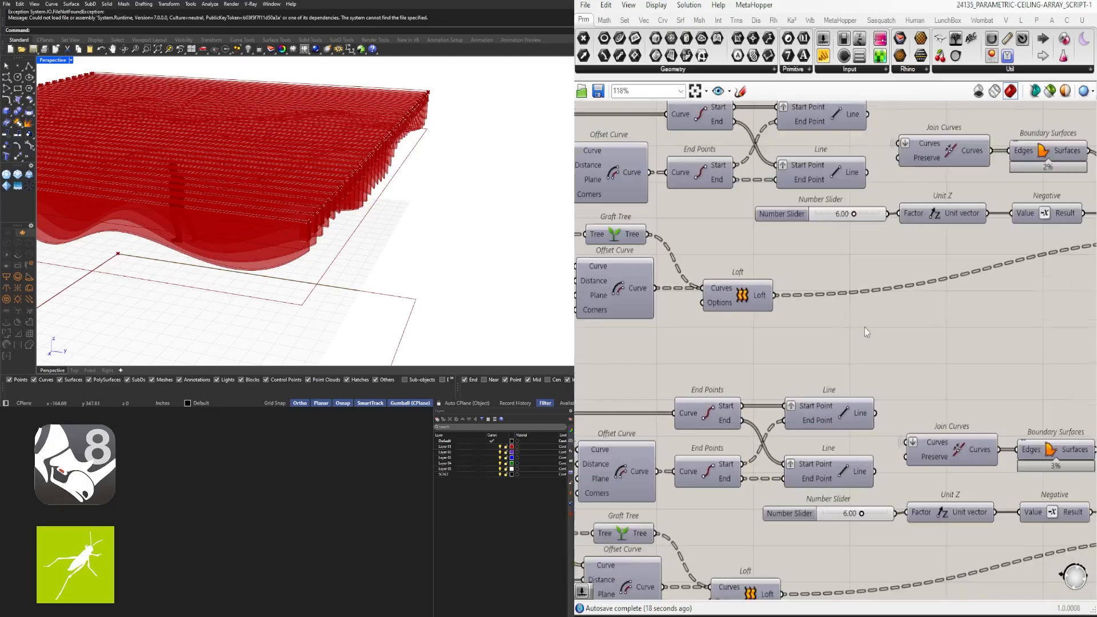
{"action": "left_click", "coordinate": [895, 531]}
{"action": "scroll", "coordinate": [895, 532], "scroll_direction": "down", "scroll_amount": 2}
{"action": "scroll", "coordinate": [820, 331], "scroll_direction": "down", "scroll_amount": 3}
{"action": "right_click_drag", "start_coordinate": [1049, 343], "coordinate": [1027, 341]}
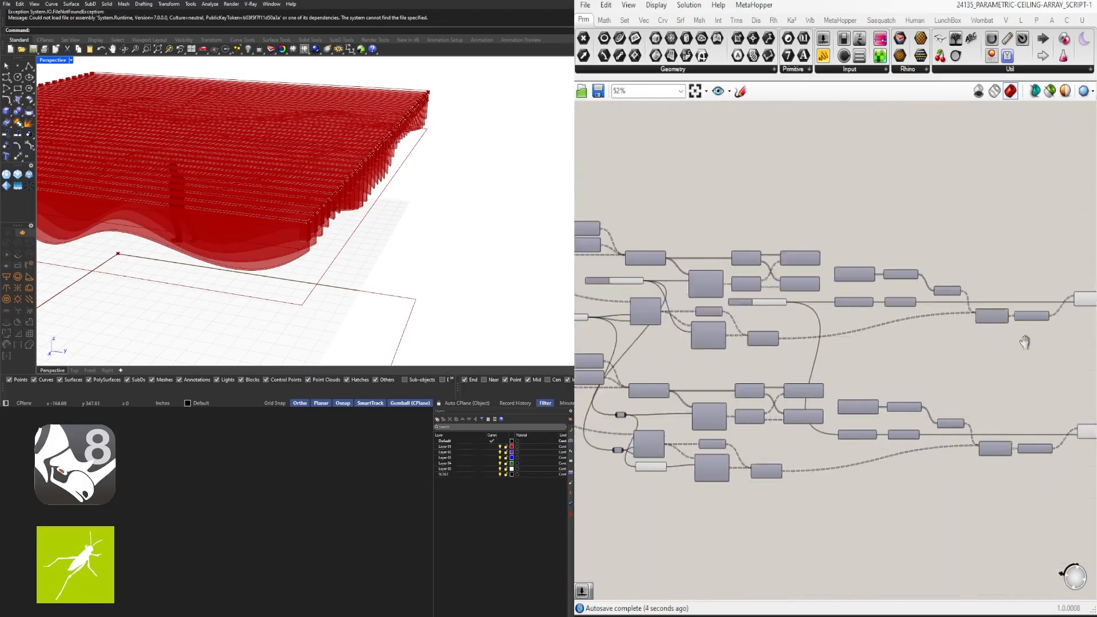
{"action": "right_click_drag", "start_coordinate": [817, 343], "coordinate": [1011, 343]}
{"action": "scroll", "coordinate": [839, 440], "scroll_direction": "up", "scroll_amount": 3}
{"action": "middle_click", "coordinate": [833, 491]}
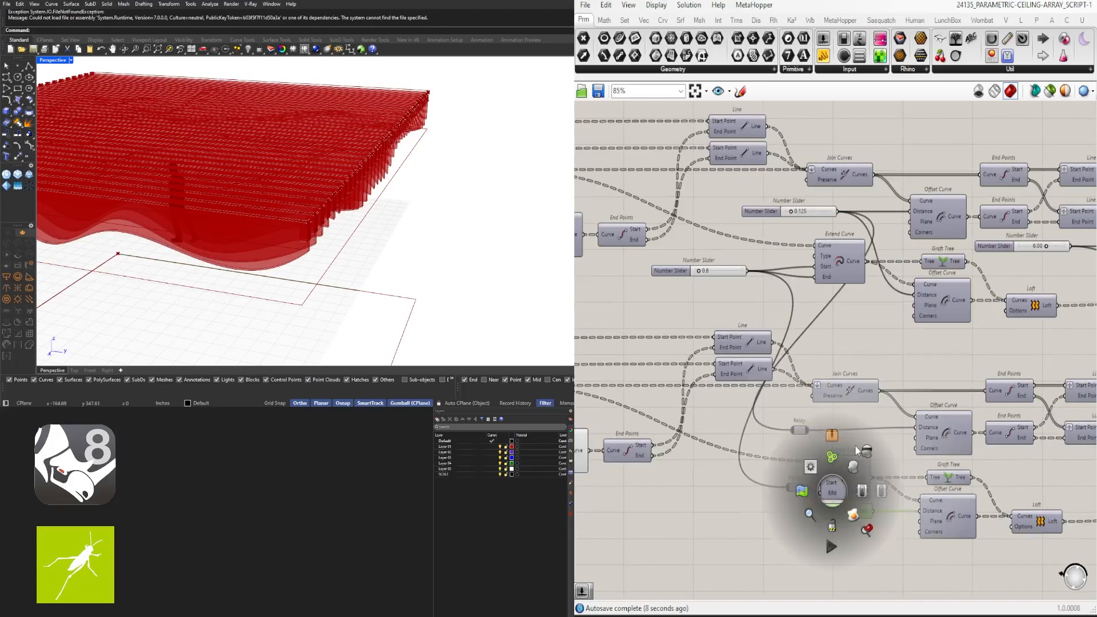
{"action": "left_click", "coordinate": [858, 446]}
Disable previews for two window-selected groups of intermediate components
{"action": "right_click_drag", "start_coordinate": [759, 297], "coordinate": [1011, 311]}
{"action": "scroll", "coordinate": [1012, 312], "scroll_direction": "down", "scroll_amount": 2}
{"action": "right_click_drag", "start_coordinate": [943, 420], "coordinate": [1003, 393]}
{"action": "left_click_drag", "start_coordinate": [997, 498], "coordinate": [730, 295]}
{"action": "middle_click", "coordinate": [752, 294]}
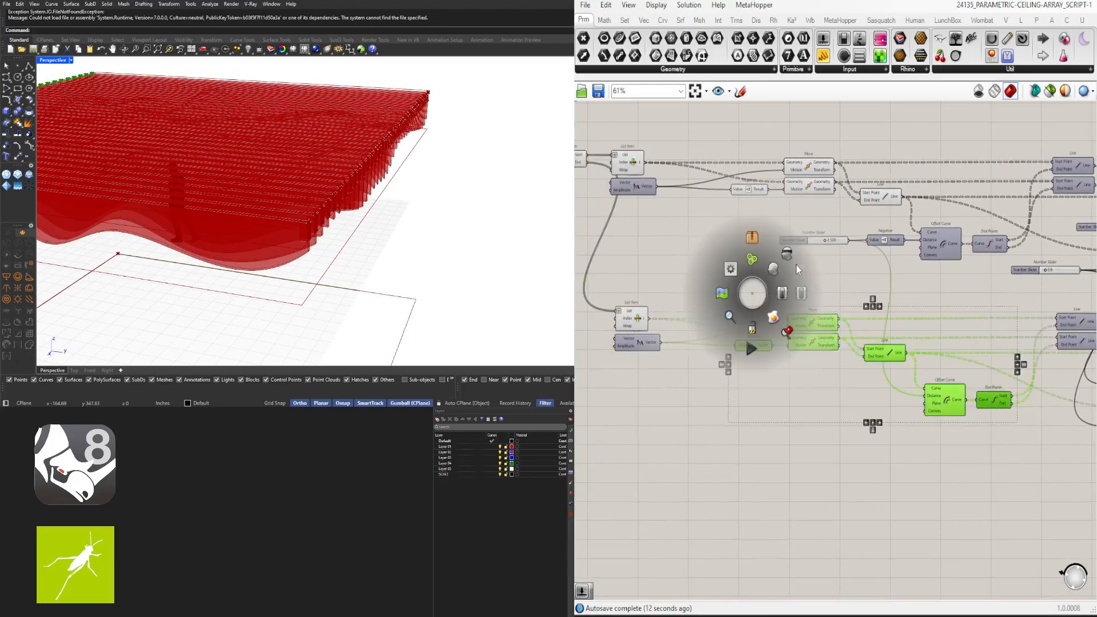
{"action": "left_click", "coordinate": [789, 263]}
{"action": "left_click_drag", "start_coordinate": [740, 402], "coordinate": [641, 288]}
{"action": "middle_click", "coordinate": [654, 287]}
{"action": "left_click", "coordinate": [689, 255]}
Hide the previews of four more selected helper components
{"action": "scroll", "coordinate": [866, 232], "scroll_direction": "down", "scroll_amount": 5}
{"action": "right_click_drag", "start_coordinate": [667, 303], "coordinate": [900, 369]}
{"action": "scroll", "coordinate": [900, 368], "scroll_direction": "up", "scroll_amount": 4}
{"action": "left_click_drag", "start_coordinate": [973, 237], "coordinate": [773, 354]}
{"action": "right_click_drag", "start_coordinate": [508, 240], "coordinate": [366, 228]}
{"action": "scroll", "coordinate": [383, 227], "scroll_direction": "up", "scroll_amount": 10}
{"action": "middle_click", "coordinate": [858, 309]}
{"action": "left_click", "coordinate": [893, 271]}
Hide the previews of the End Points, List Item and Vector components
{"action": "right_click_drag", "start_coordinate": [733, 326], "coordinate": [879, 333]}
{"action": "scroll", "coordinate": [879, 334], "scroll_direction": "up", "scroll_amount": 5}
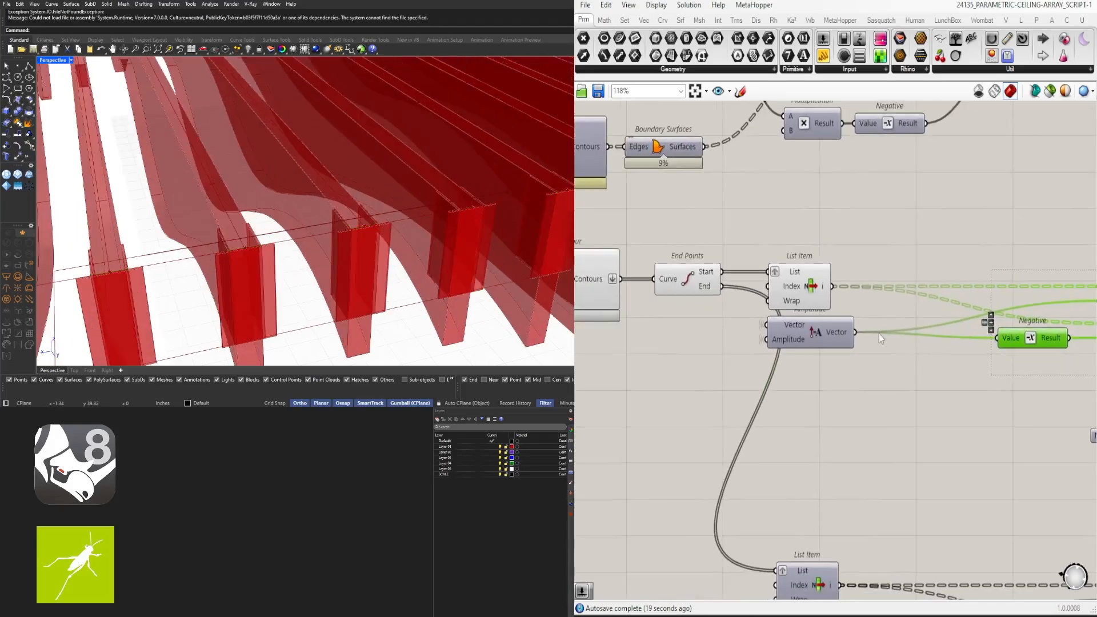
{"action": "left_click_drag", "start_coordinate": [959, 376], "coordinate": [721, 226]}
{"action": "middle_click", "coordinate": [735, 223]}
{"action": "left_click", "coordinate": [770, 184]}
Turn off the Contour component's preview, leaving only the Extrude fins visible
{"action": "right_click_drag", "start_coordinate": [609, 294], "coordinate": [841, 290]}
{"action": "left_click", "coordinate": [807, 285]}
{"action": "middle_click", "coordinate": [799, 283]}
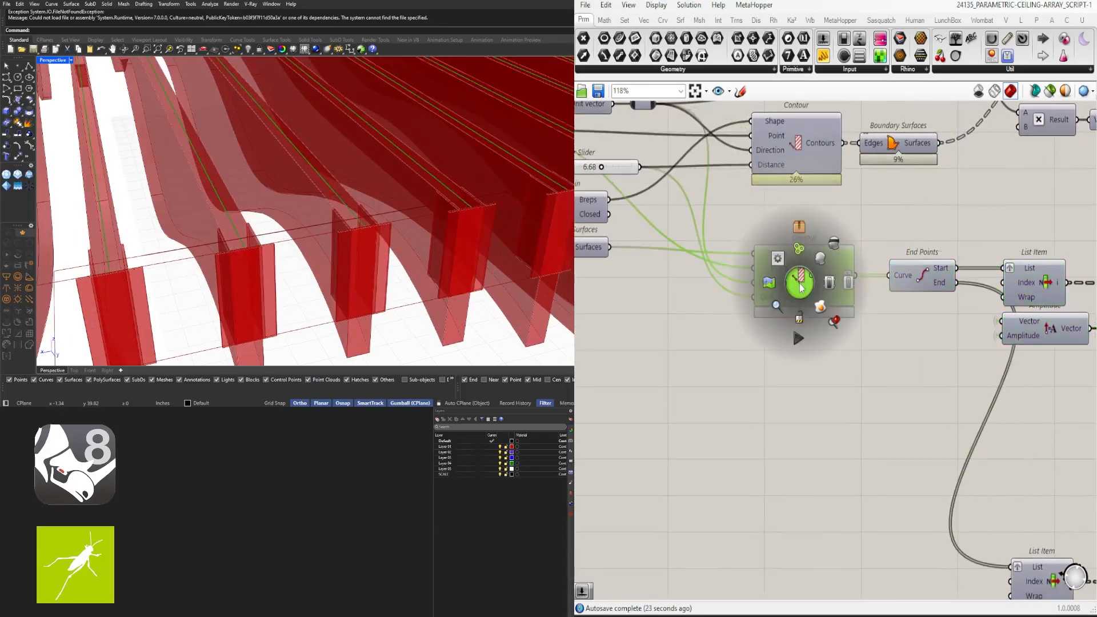
{"action": "left_click", "coordinate": [829, 259]}
{"action": "scroll", "coordinate": [827, 262], "scroll_direction": "down", "scroll_amount": 12}
{"action": "right_click_drag", "start_coordinate": [1014, 250], "coordinate": [835, 323]}
{"action": "scroll", "coordinate": [835, 323], "scroll_direction": "up", "scroll_amount": 7}
{"action": "left_click_drag", "start_coordinate": [899, 426], "coordinate": [900, 342]}
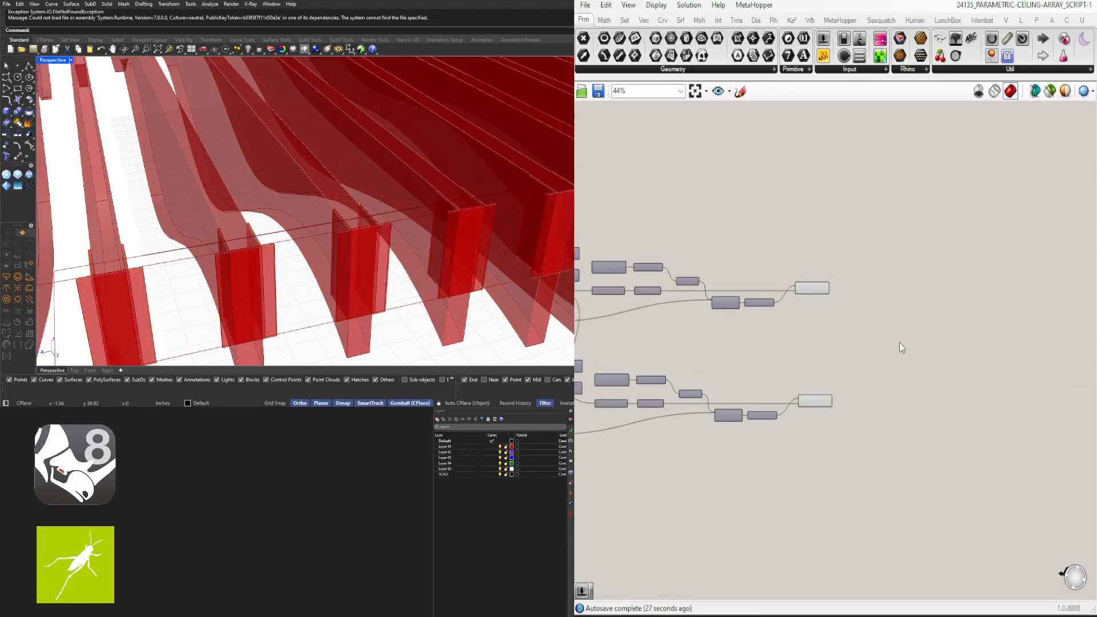
Add a Custom Preview with a dark grey Colour Swatch wired to its Material
{"action": "double_click", "coordinate": [899, 342]}
{"action": "type", "text": "CUST"}
{"action": "left_click", "coordinate": [913, 278]}
{"action": "scroll", "coordinate": [888, 338], "scroll_direction": "up", "scroll_amount": 3}
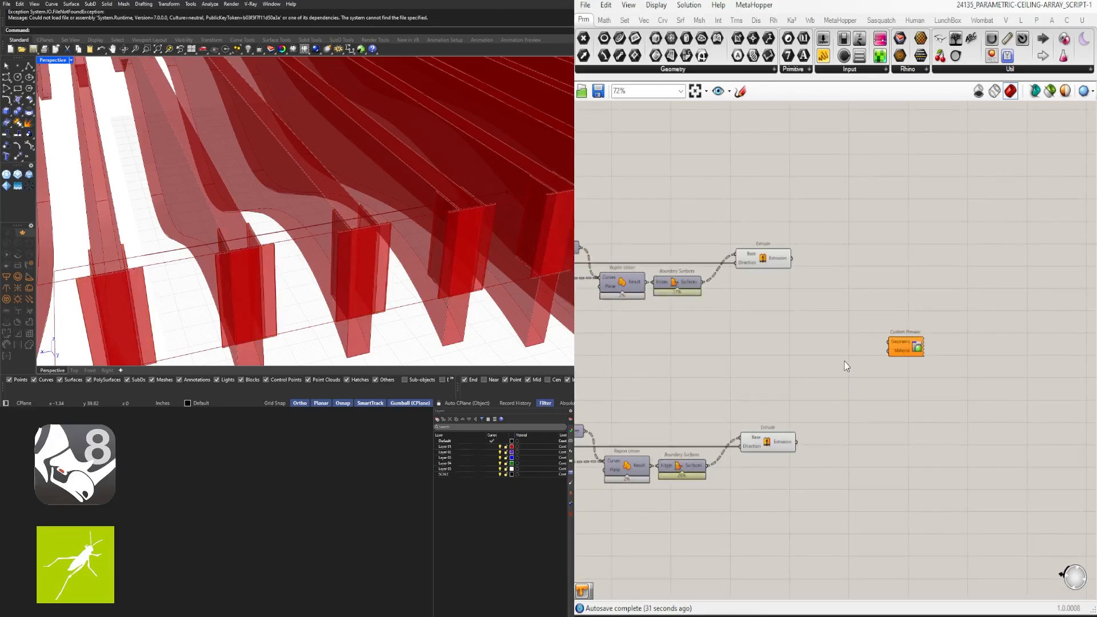
{"action": "double_click", "coordinate": [845, 361]}
{"action": "type", "text": "SWAT"}
{"action": "left_click", "coordinate": [852, 345]}
{"action": "scroll", "coordinate": [878, 351], "scroll_direction": "up", "scroll_amount": 3}
{"action": "left_click_drag", "start_coordinate": [864, 366], "coordinate": [892, 348]}
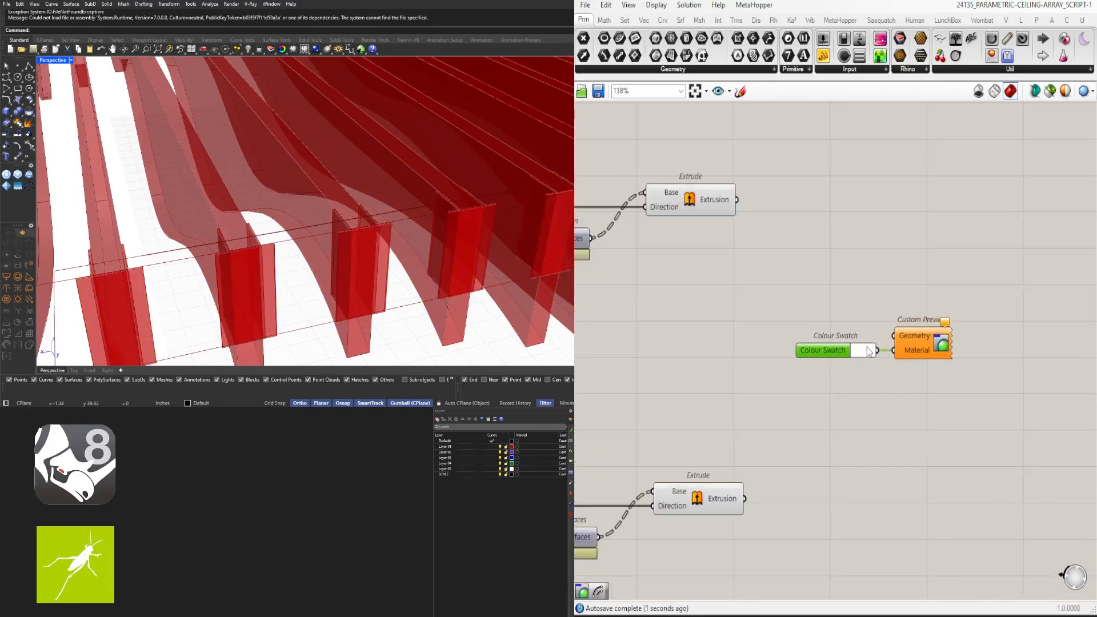
{"action": "left_click", "coordinate": [867, 351]}
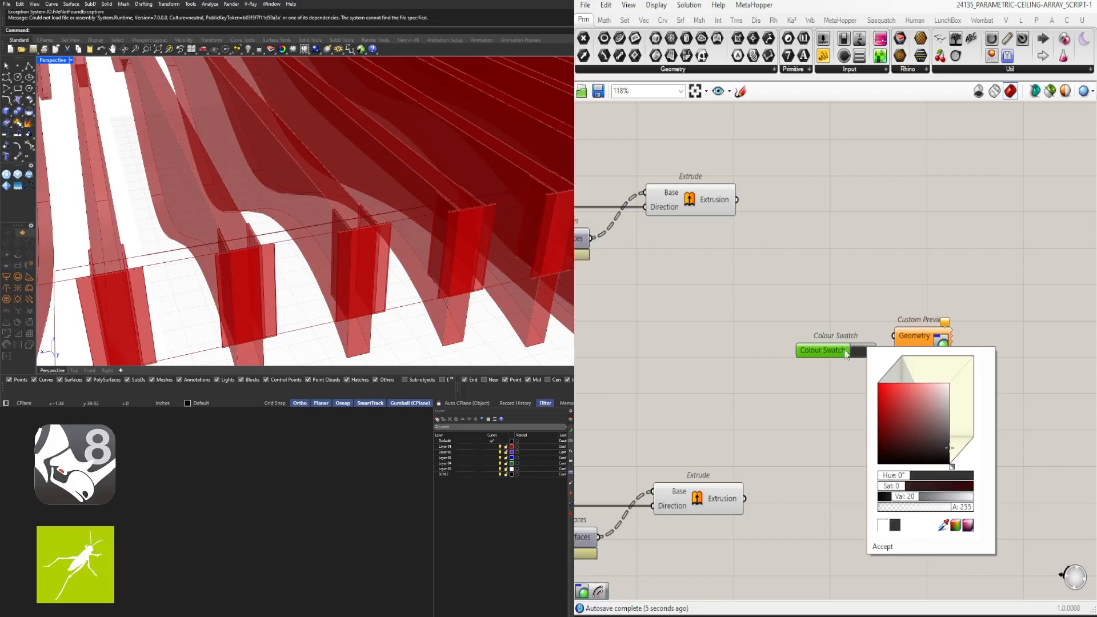
Feed both Extrude outputs into the Custom Preview's Geometry input
{"action": "left_click_drag", "start_coordinate": [900, 337], "coordinate": [895, 336]}
{"action": "left_click_drag", "start_coordinate": [988, 399], "coordinate": [845, 320]}
{"action": "left_click_drag", "start_coordinate": [823, 350], "coordinate": [963, 350]}
{"action": "left_click", "coordinate": [931, 317]}
Move both Extrudes and the preview components further right on the canvas
{"action": "scroll", "coordinate": [475, 218], "scroll_direction": "up", "scroll_amount": 10}
{"action": "scroll", "coordinate": [447, 220], "scroll_direction": "down", "scroll_amount": 5}
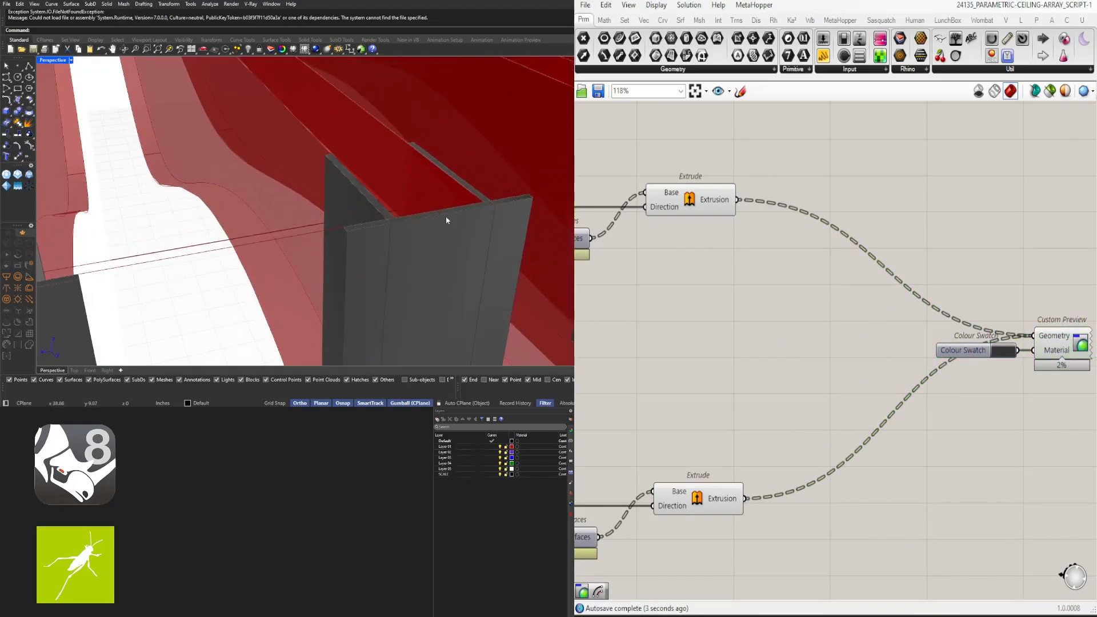
{"action": "scroll", "coordinate": [737, 298], "scroll_direction": "down", "scroll_amount": 2}
{"action": "left_click", "coordinate": [743, 447]}
{"action": "scroll", "coordinate": [715, 374], "scroll_direction": "down", "scroll_amount": 2}
{"action": "right_click_drag", "start_coordinate": [712, 379], "coordinate": [806, 350]}
{"action": "left_click_drag", "start_coordinate": [1061, 424], "coordinate": [802, 225]}
{"action": "left_click_drag", "start_coordinate": [806, 241], "coordinate": [875, 241]}
{"action": "left_click", "coordinate": [859, 253]}
Add a Simplify Curve component and feed its output into the Extrude Base input
{"action": "double_click", "coordinate": [836, 328]}
{"action": "type", "text": "SIM"}
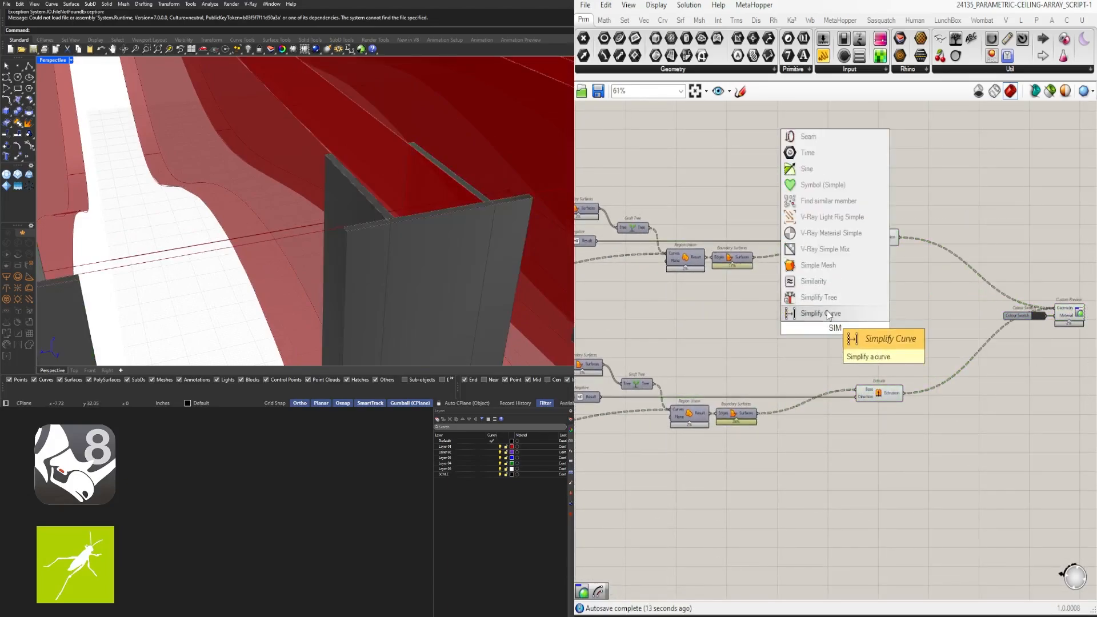
{"action": "left_click", "coordinate": [828, 313]}
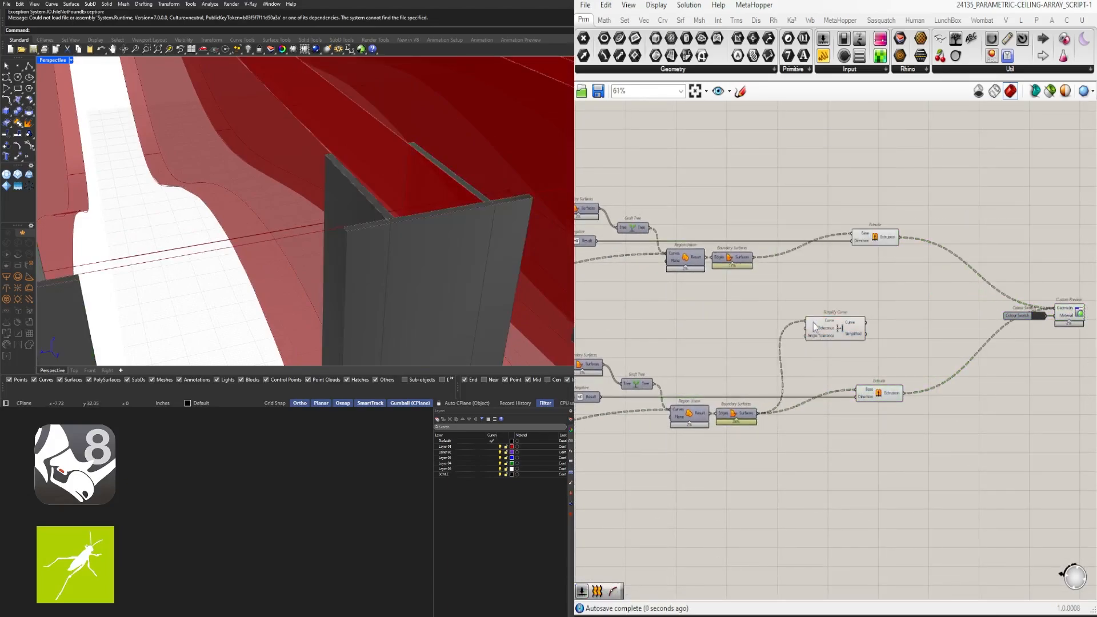
{"action": "left_click_drag", "start_coordinate": [814, 322], "coordinate": [763, 372]}
{"action": "scroll", "coordinate": [812, 375], "scroll_direction": "up", "scroll_amount": 2}
{"action": "scroll", "coordinate": [803, 385], "scroll_direction": "down", "scroll_amount": 1}
{"action": "double_click", "coordinate": [800, 272]}
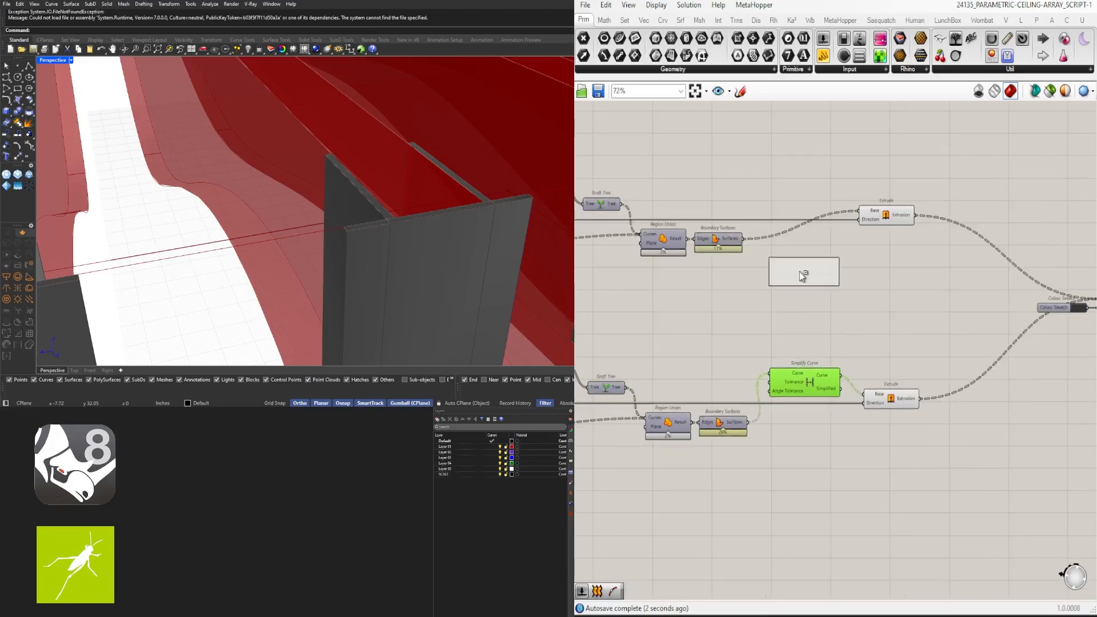
{"action": "scroll", "coordinate": [874, 193], "scroll_direction": "up", "scroll_amount": 2}
{"action": "left_click_drag", "start_coordinate": [834, 191], "coordinate": [906, 218]}
{"action": "scroll", "coordinate": [908, 313], "scroll_direction": "down", "scroll_amount": 1}
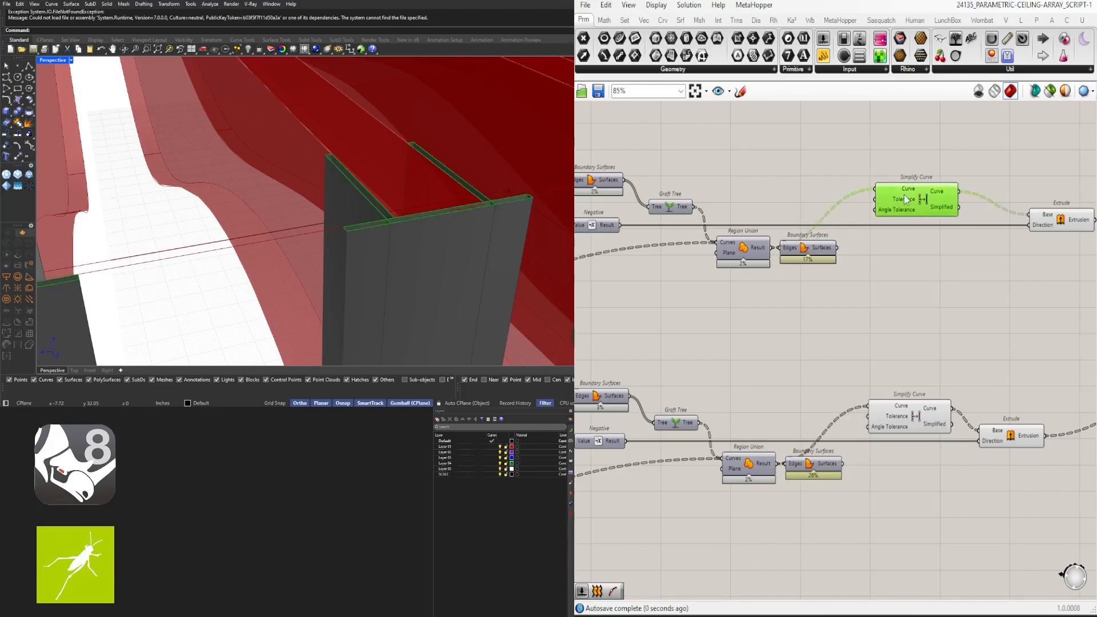
Shift the lower Simplify Curve left and nudge Boundary Surfaces right, bringing Custom Preview into view
{"action": "left_click_drag", "start_coordinate": [904, 426], "coordinate": [859, 426]}
{"action": "left_click_drag", "start_coordinate": [940, 465], "coordinate": [946, 465]}
{"action": "scroll", "coordinate": [937, 451], "scroll_direction": "down", "scroll_amount": 2}
{"action": "right_click_drag", "start_coordinate": [856, 316], "coordinate": [684, 251]}
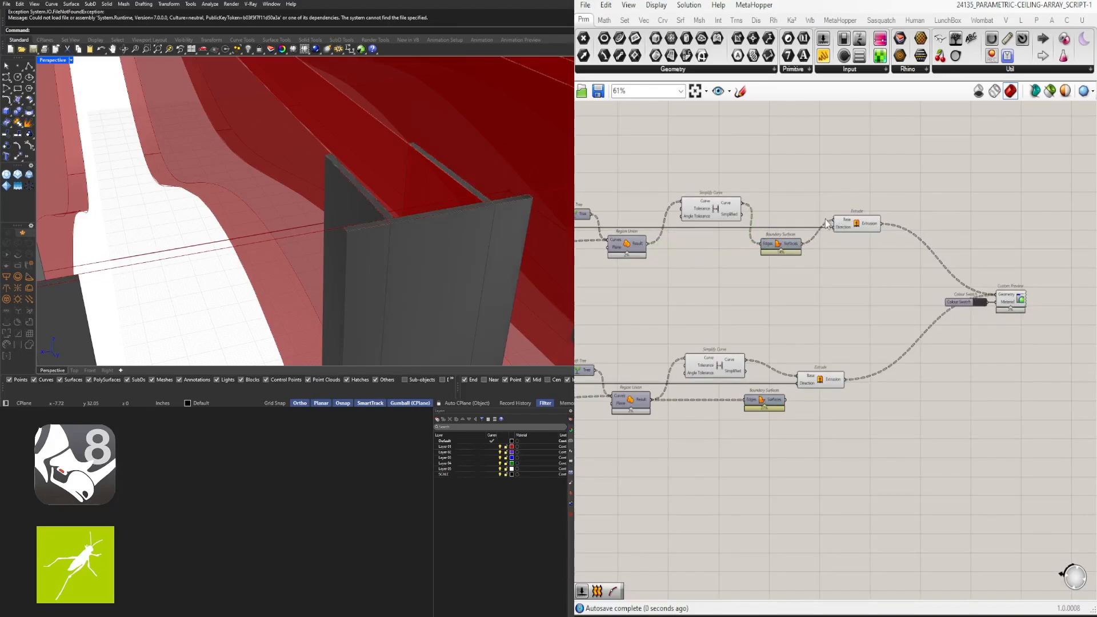
{"action": "right_click_drag", "start_coordinate": [526, 214], "coordinate": [481, 221]}
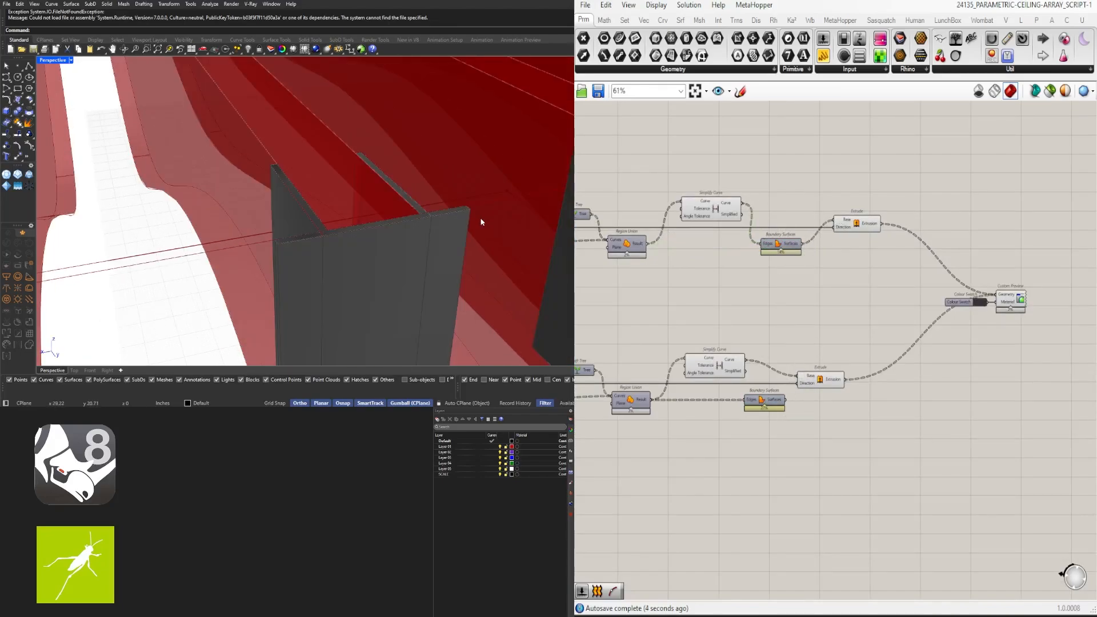
{"action": "right_click_drag", "start_coordinate": [761, 284], "coordinate": [829, 273]}
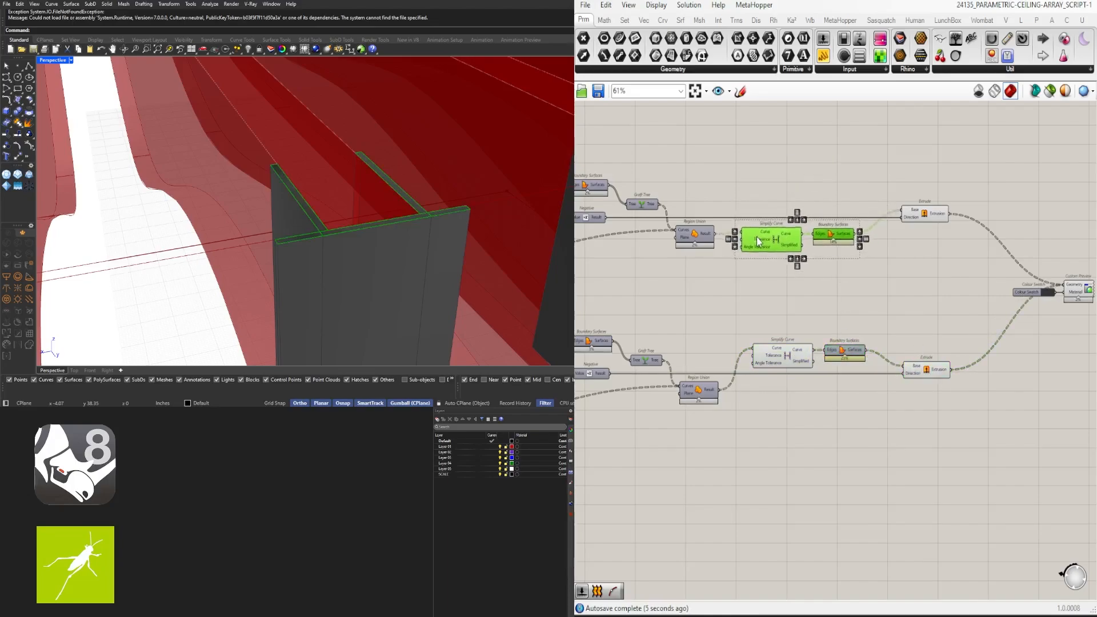
Move the Simplify Curve/Boundary Surfaces pair down-left and four other components left, with Colour Swatch and Custom Preview shifted right
{"action": "left_click", "coordinate": [803, 305]}
{"action": "scroll", "coordinate": [830, 371], "scroll_direction": "up", "scroll_amount": 3}
{"action": "left_click_drag", "start_coordinate": [754, 345], "coordinate": [719, 412]}
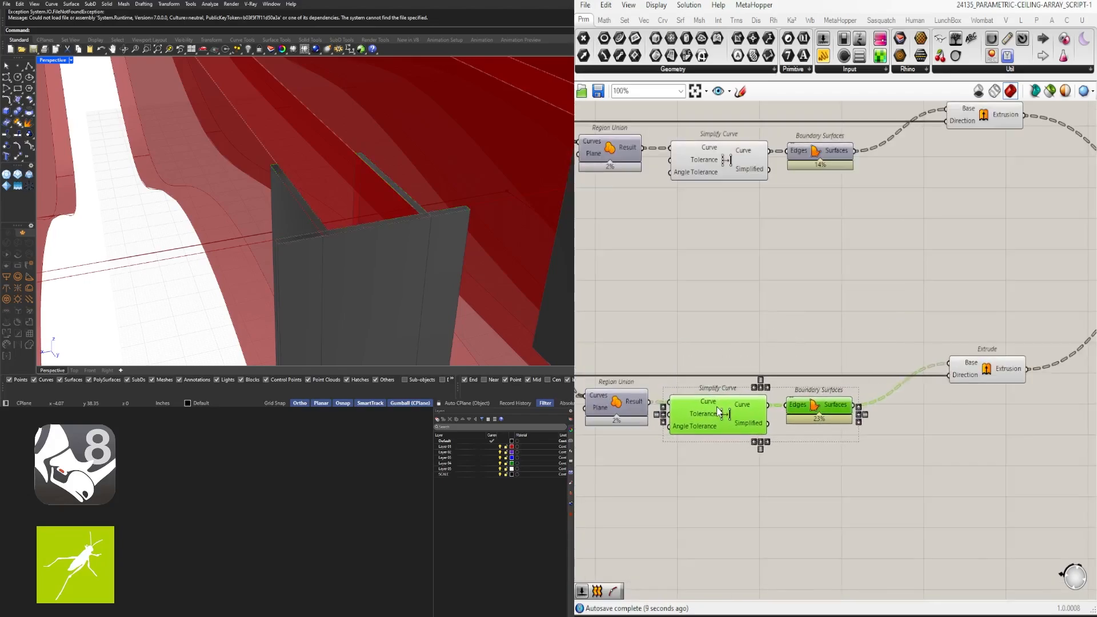
{"action": "left_click", "coordinate": [722, 319]}
{"action": "scroll", "coordinate": [722, 318], "scroll_direction": "down", "scroll_amount": 4}
{"action": "scroll", "coordinate": [861, 216], "scroll_direction": "up", "scroll_amount": 2}
{"action": "left_click_drag", "start_coordinate": [987, 401], "coordinate": [783, 217]}
{"action": "left_click", "coordinate": [993, 352]}
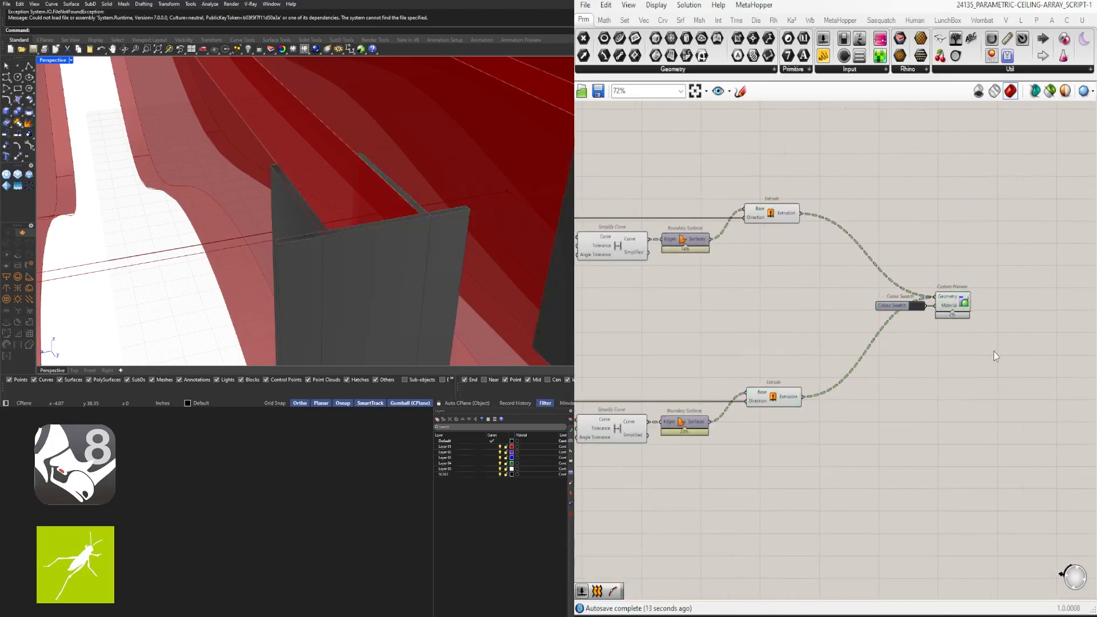
{"action": "left_click_drag", "start_coordinate": [993, 351], "coordinate": [913, 300]}
{"action": "left_click_drag", "start_coordinate": [909, 305], "coordinate": [976, 306]}
Add a Merge Faces component beside the Extrude components
{"action": "double_click", "coordinate": [931, 388]}
{"action": "type", "text": "MER"}
{"action": "left_click", "coordinate": [912, 337]}
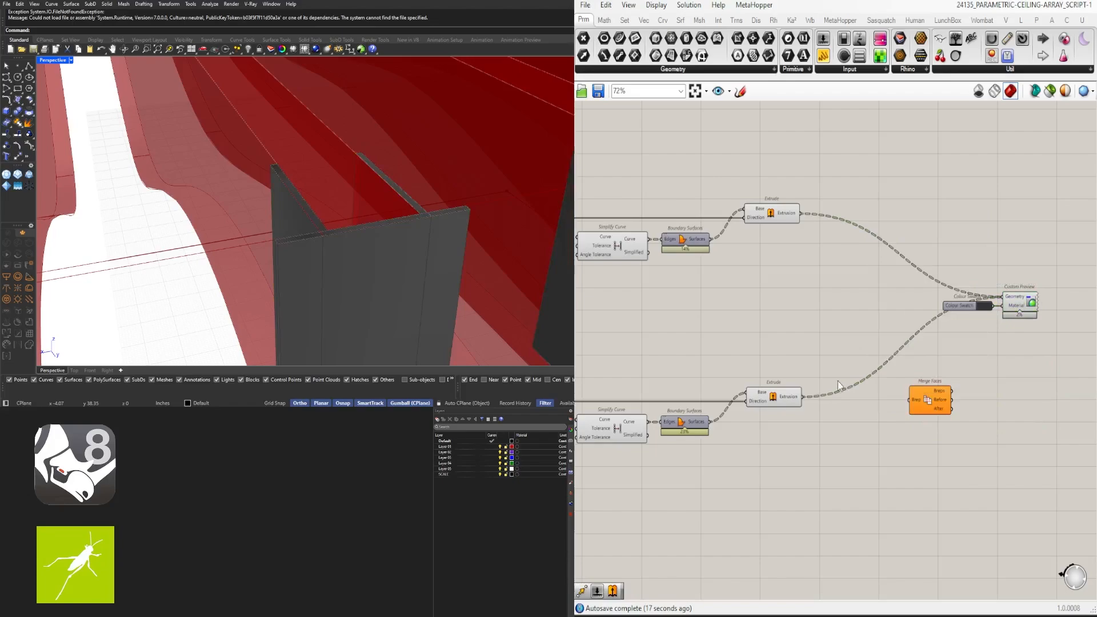
{"action": "left_click_drag", "start_coordinate": [922, 295], "coordinate": [922, 275]}
{"action": "scroll", "coordinate": [800, 215], "scroll_direction": "up", "scroll_amount": 2}
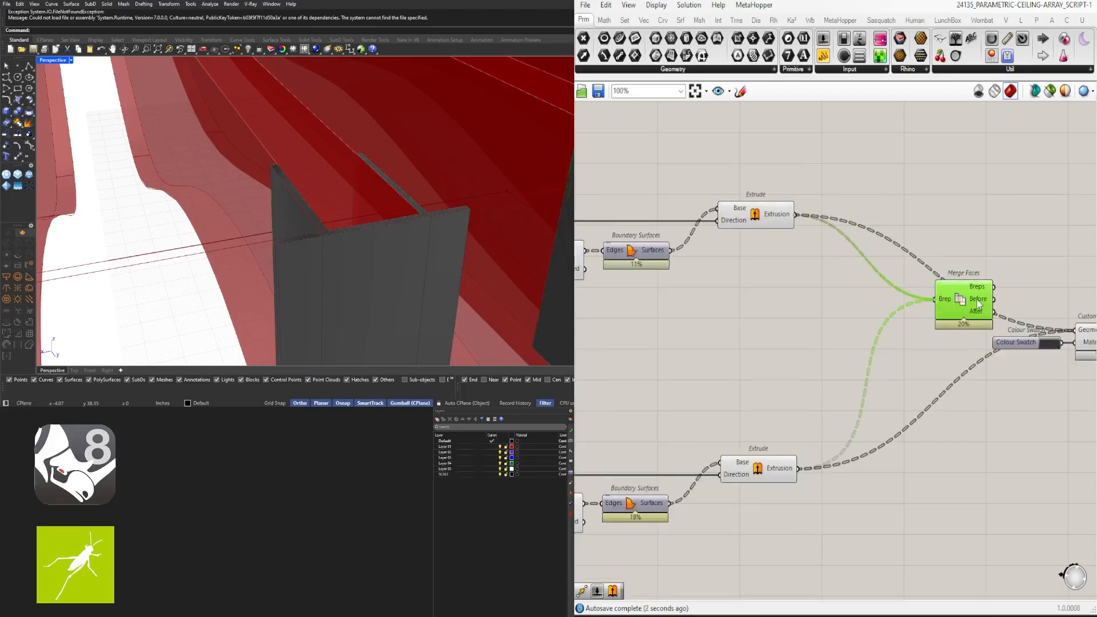
{"action": "right_click_drag", "start_coordinate": [979, 304], "coordinate": [835, 311]}
{"action": "left_click_drag", "start_coordinate": [835, 311], "coordinate": [846, 316]}
{"action": "left_click", "coordinate": [783, 357]}
Preview the merged fins through Merge Faces' quick options, then delete Merge Faces
{"action": "right_click_drag", "start_coordinate": [400, 233], "coordinate": [451, 236]}
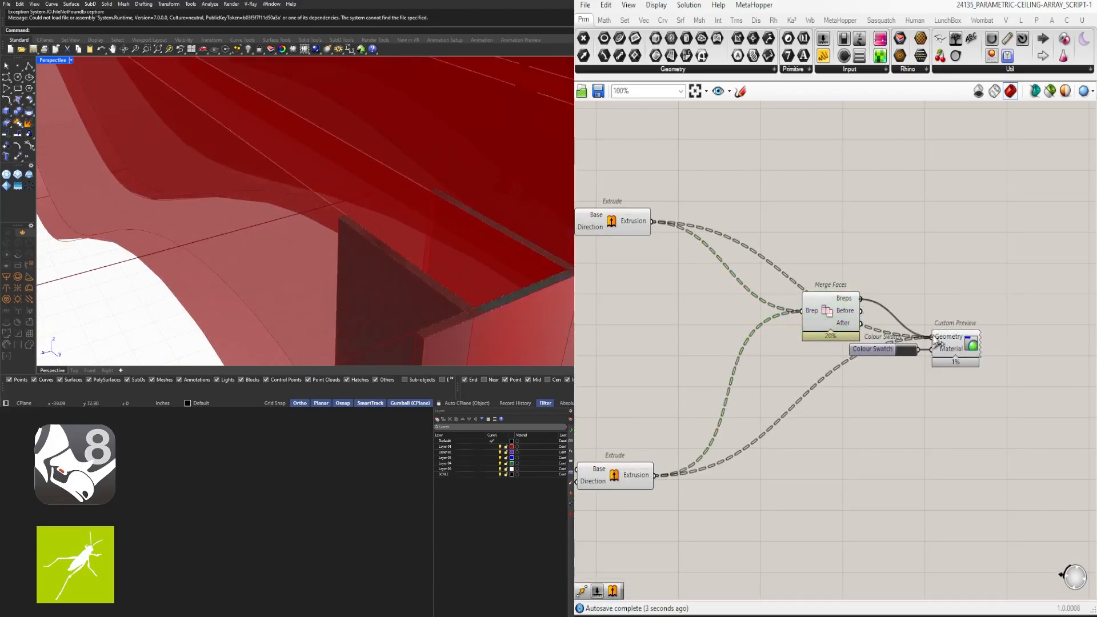
{"action": "left_click_drag", "start_coordinate": [828, 303], "coordinate": [791, 352]}
{"action": "right_click_drag", "start_coordinate": [794, 352], "coordinate": [863, 326]}
{"action": "scroll", "coordinate": [863, 326], "scroll_direction": "down", "scroll_amount": 1}
{"action": "left_click_drag", "start_coordinate": [783, 512], "coordinate": [698, 183]}
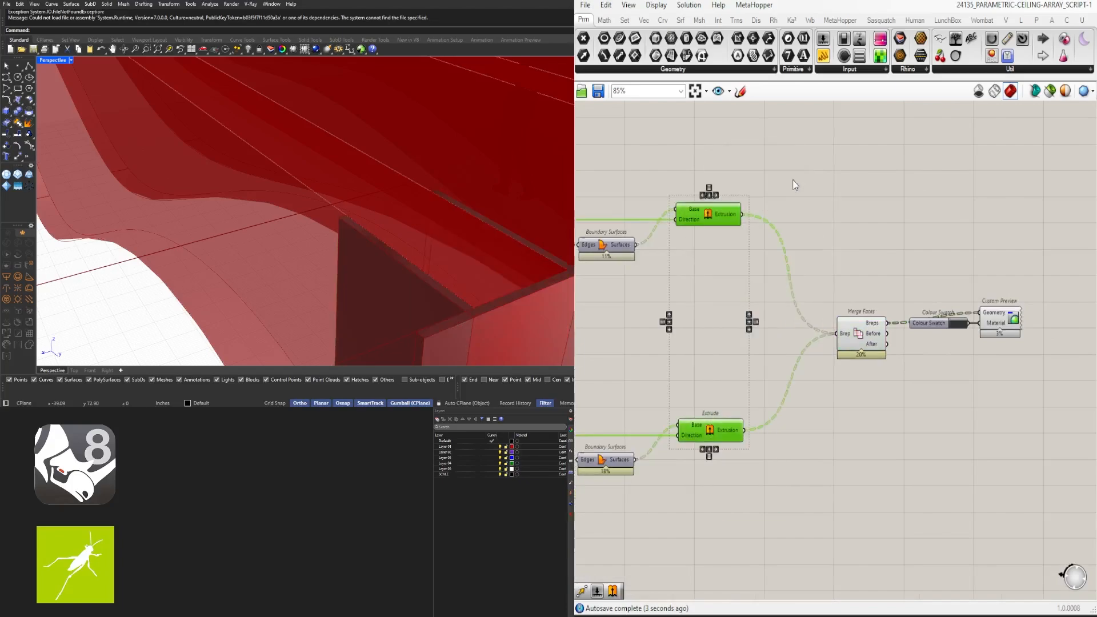
{"action": "scroll", "coordinate": [456, 233], "scroll_direction": "down", "scroll_amount": 6}
{"action": "right_click_drag", "start_coordinate": [455, 233], "coordinate": [429, 181]}
{"action": "scroll", "coordinate": [490, 238], "scroll_direction": "up", "scroll_amount": 8}
{"action": "left_click", "coordinate": [756, 358]}
{"action": "scroll", "coordinate": [756, 358], "scroll_direction": "down", "scroll_amount": 4}
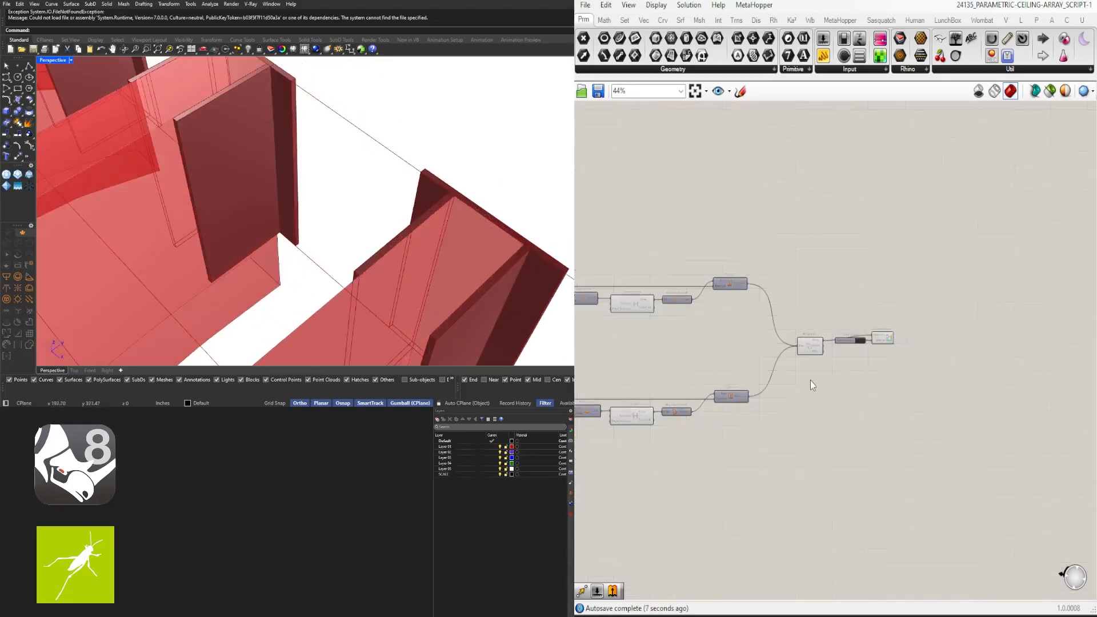
{"action": "scroll", "coordinate": [810, 380], "scroll_direction": "up", "scroll_amount": 4}
{"action": "left_click", "coordinate": [807, 315]}
{"action": "middle_click", "coordinate": [804, 280]}
{"action": "left_click", "coordinate": [839, 240]}
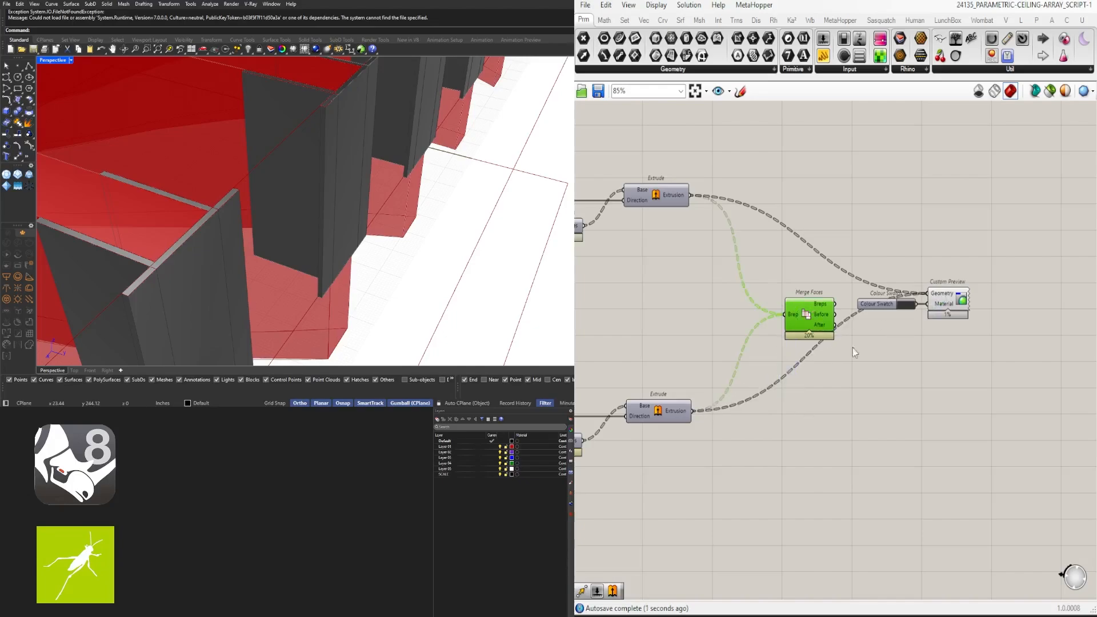
{"action": "key", "text": "Delete"}
Place the Colour Swatch and Custom Preview beside the Extrudes and align them
{"action": "left_click_drag", "start_coordinate": [1034, 378], "coordinate": [733, 304]}
{"action": "left_click", "coordinate": [734, 328]}
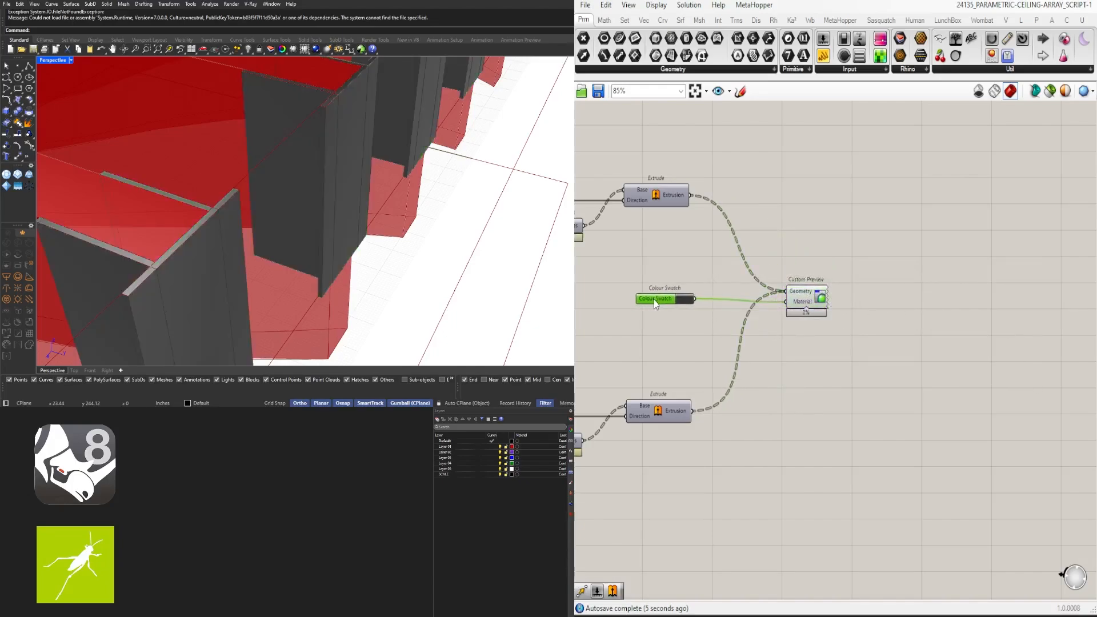
{"action": "left_click_drag", "start_coordinate": [653, 306], "coordinate": [654, 303]}
{"action": "left_click_drag", "start_coordinate": [804, 298], "coordinate": [814, 298]}
{"action": "left_click", "coordinate": [800, 337]}
{"action": "scroll", "coordinate": [464, 185], "scroll_direction": "down", "scroll_amount": 6}
{"action": "right_click_drag", "start_coordinate": [457, 185], "coordinate": [312, 220]}
{"action": "scroll", "coordinate": [506, 224], "scroll_direction": "up", "scroll_amount": 4}
{"action": "scroll", "coordinate": [452, 231], "scroll_direction": "down", "scroll_amount": 4}
{"action": "scroll", "coordinate": [926, 371], "scroll_direction": "down", "scroll_amount": 1}
{"action": "scroll", "coordinate": [701, 322], "scroll_direction": "up", "scroll_amount": 1}
{"action": "left_click_drag", "start_coordinate": [690, 322], "coordinate": [754, 322]}
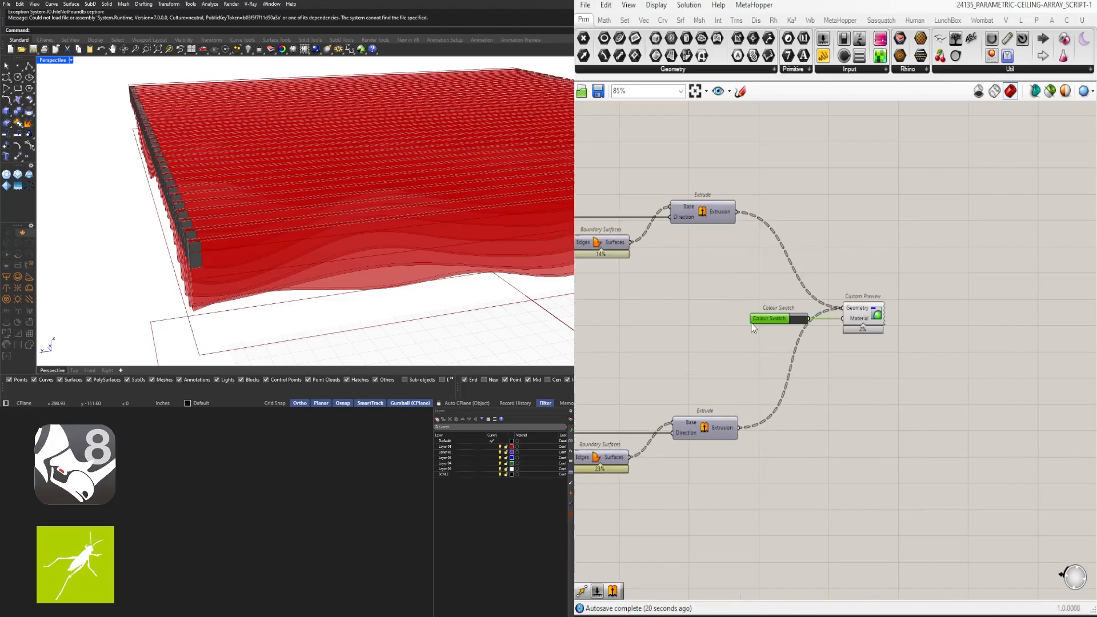
{"action": "scroll", "coordinate": [960, 337], "scroll_direction": "down", "scroll_amount": 8}
{"action": "scroll", "coordinate": [886, 339], "scroll_direction": "up", "scroll_amount": 5}
Turn off preview for eight selected components using the radial menu
{"action": "left_click_drag", "start_coordinate": [949, 426], "coordinate": [800, 249]}
{"action": "middle_click", "coordinate": [882, 229]}
{"action": "left_click", "coordinate": [917, 264]}
{"action": "left_click", "coordinate": [851, 224]}
{"action": "scroll", "coordinate": [714, 250], "scroll_direction": "down", "scroll_amount": 4}
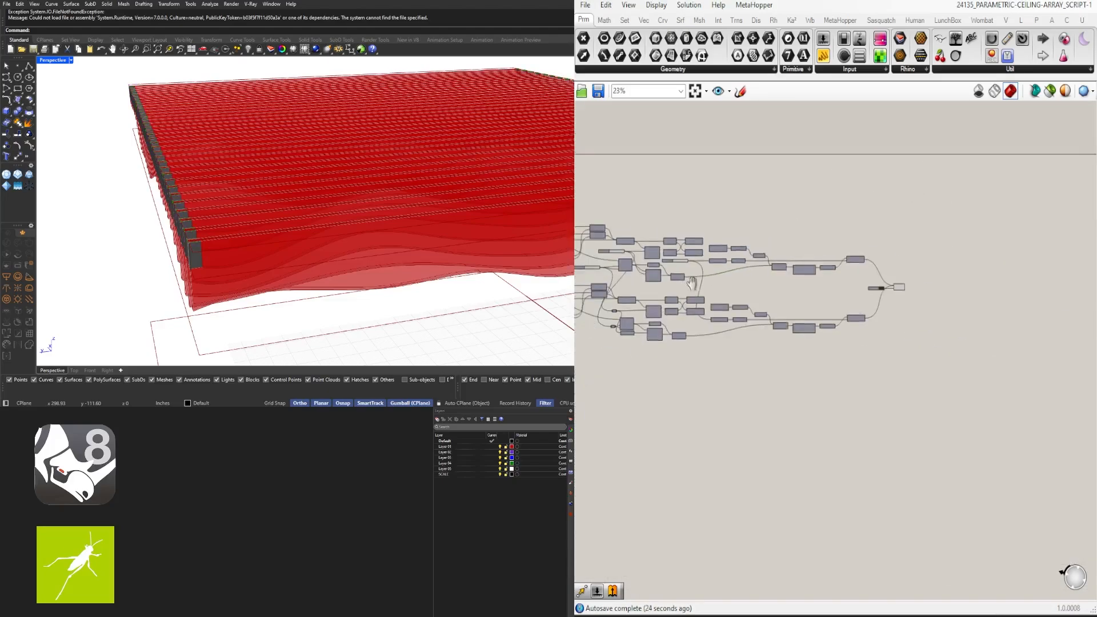
Copy the swatch-and-preview pair and wire the ceiling Extrusion into the copy's Geometry input
{"action": "right_click_drag", "start_coordinate": [606, 246], "coordinate": [780, 285]}
{"action": "scroll", "coordinate": [685, 279], "scroll_direction": "up", "scroll_amount": 2}
{"action": "scroll", "coordinate": [651, 208], "scroll_direction": "up", "scroll_amount": 4}
{"action": "right_click_drag", "start_coordinate": [651, 209], "coordinate": [813, 242]}
{"action": "left_click", "coordinate": [813, 242]}
{"action": "scroll", "coordinate": [858, 245], "scroll_direction": "down", "scroll_amount": 4}
{"action": "right_click_drag", "start_coordinate": [1063, 242], "coordinate": [844, 247]}
{"action": "scroll", "coordinate": [845, 247], "scroll_direction": "down", "scroll_amount": 5}
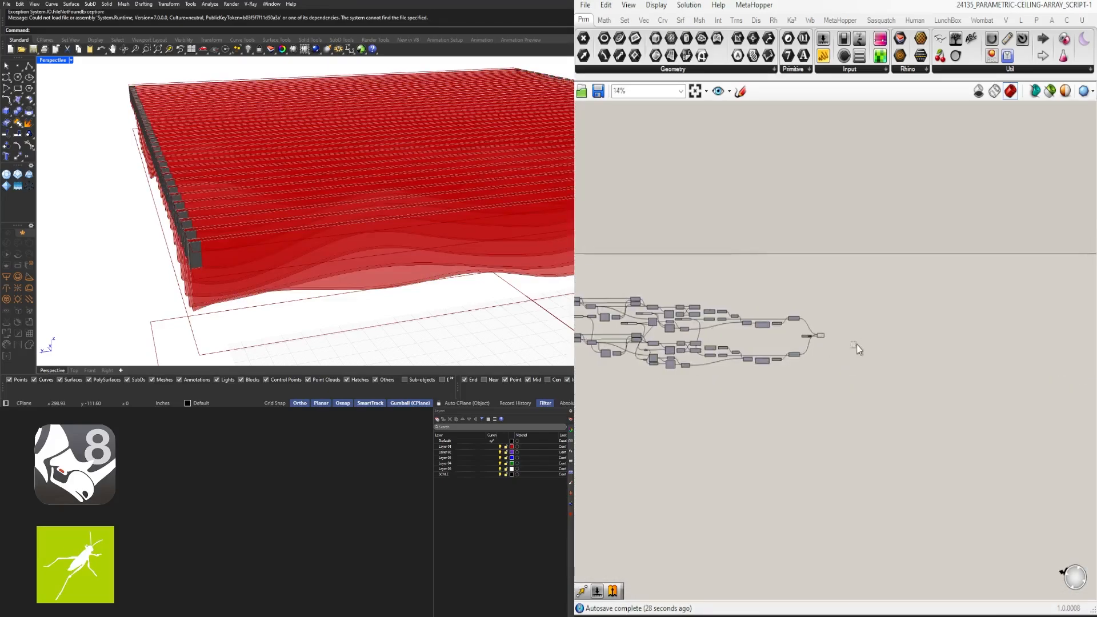
{"action": "left_click_drag", "start_coordinate": [857, 347], "coordinate": [802, 328]}
{"action": "right_click_drag", "start_coordinate": [815, 336], "coordinate": [921, 339]}
{"action": "scroll", "coordinate": [684, 279], "scroll_direction": "up", "scroll_amount": 6}
{"action": "left_click_drag", "start_coordinate": [686, 280], "coordinate": [721, 293], "text": "alt"}
{"action": "scroll", "coordinate": [621, 271], "scroll_direction": "up", "scroll_amount": 3}
Tune the Colour Swatch's hue, saturation and value to a muted tan, then inspect the fins
{"action": "left_click", "coordinate": [671, 309]}
{"action": "left_click_drag", "start_coordinate": [723, 356], "coordinate": [729, 351]}
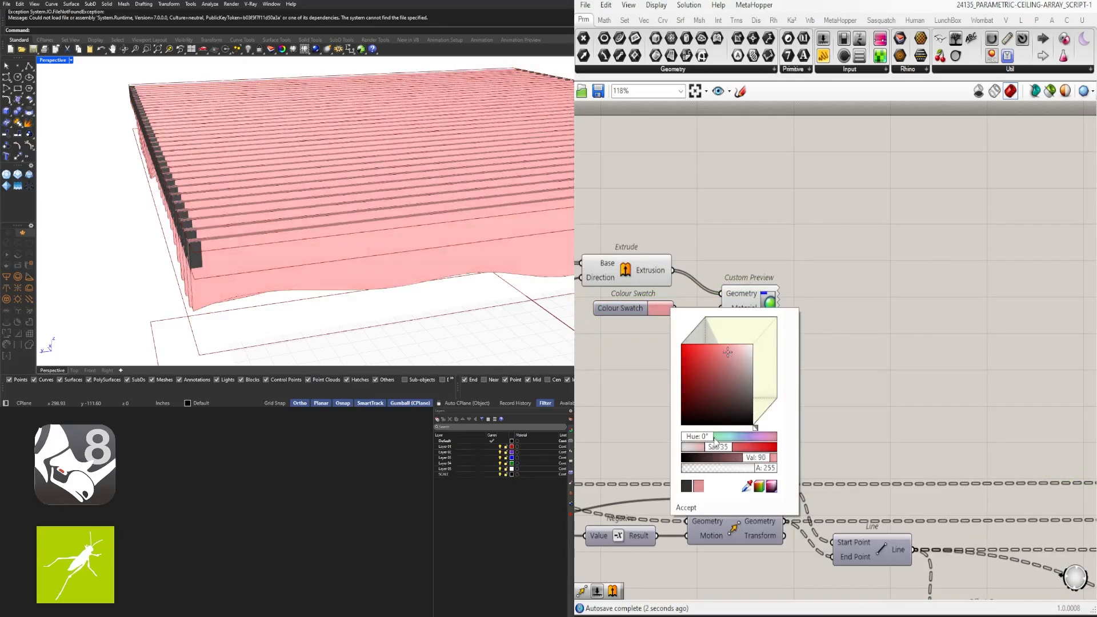
{"action": "left_click_drag", "start_coordinate": [703, 437], "coordinate": [706, 441]}
{"action": "right_click_drag", "start_coordinate": [811, 364], "coordinate": [897, 364]}
{"action": "scroll", "coordinate": [824, 355], "scroll_direction": "up", "scroll_amount": 5}
{"action": "left_click", "coordinate": [669, 250]}
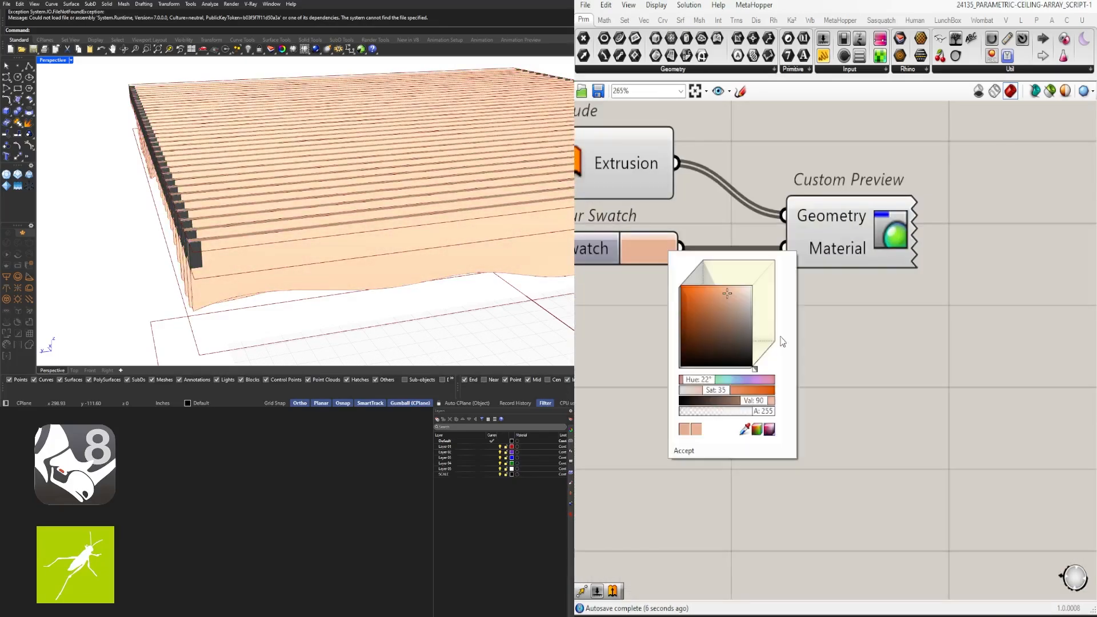
{"action": "left_click_drag", "start_coordinate": [731, 298], "coordinate": [719, 307]}
{"action": "left_click_drag", "start_coordinate": [699, 381], "coordinate": [704, 381]}
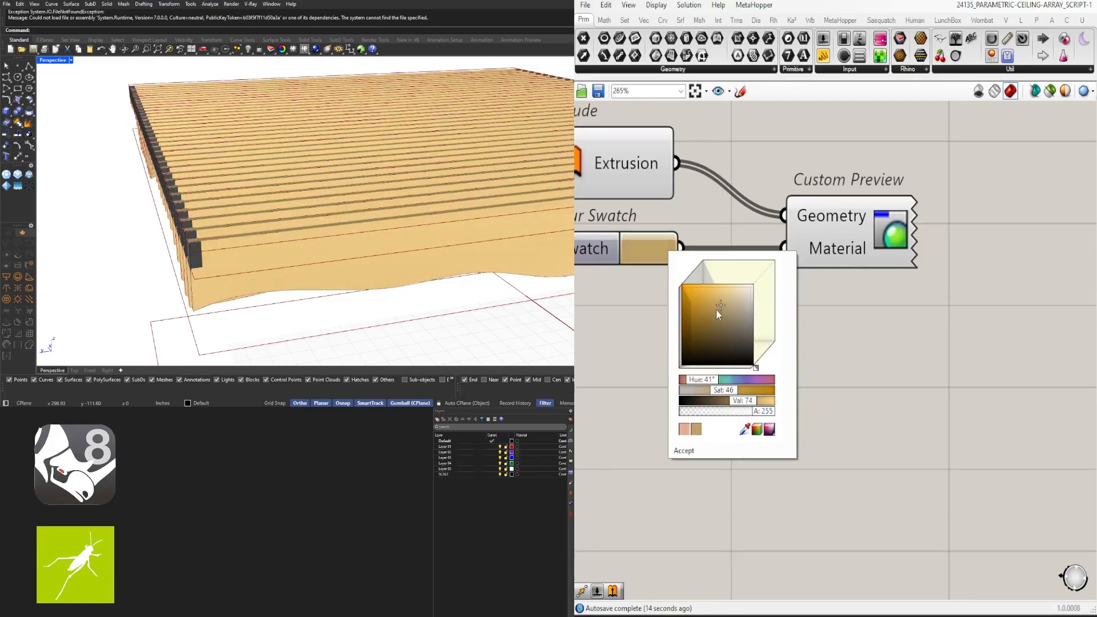
{"action": "mouse_move", "coordinate": [717, 311]}
{"action": "left_mouse_down"}
{"action": "mouse_move", "coordinate": [741, 318]}
{"action": "mouse_move", "coordinate": [730, 323]}
{"action": "left_mouse_up"}
{"action": "left_click_drag", "start_coordinate": [708, 384], "coordinate": [705, 375]}
{"action": "left_click_drag", "start_coordinate": [733, 334], "coordinate": [733, 320]}
{"action": "left_click", "coordinate": [686, 451]}
{"action": "right_click_drag", "start_coordinate": [274, 268], "coordinate": [298, 260]}
{"action": "scroll", "coordinate": [211, 266], "scroll_direction": "up", "scroll_amount": 4}
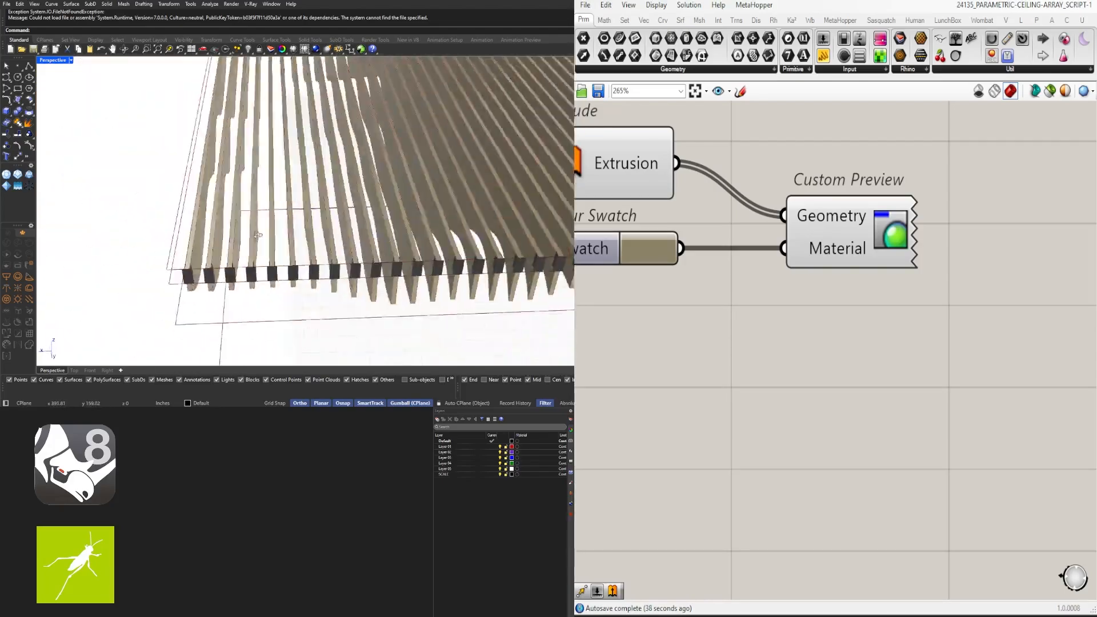
{"action": "right_click_drag", "start_coordinate": [212, 266], "coordinate": [286, 274]}
{"action": "scroll", "coordinate": [191, 263], "scroll_direction": "up", "scroll_amount": 5}
{"action": "scroll", "coordinate": [291, 277], "scroll_direction": "down", "scroll_amount": 8}
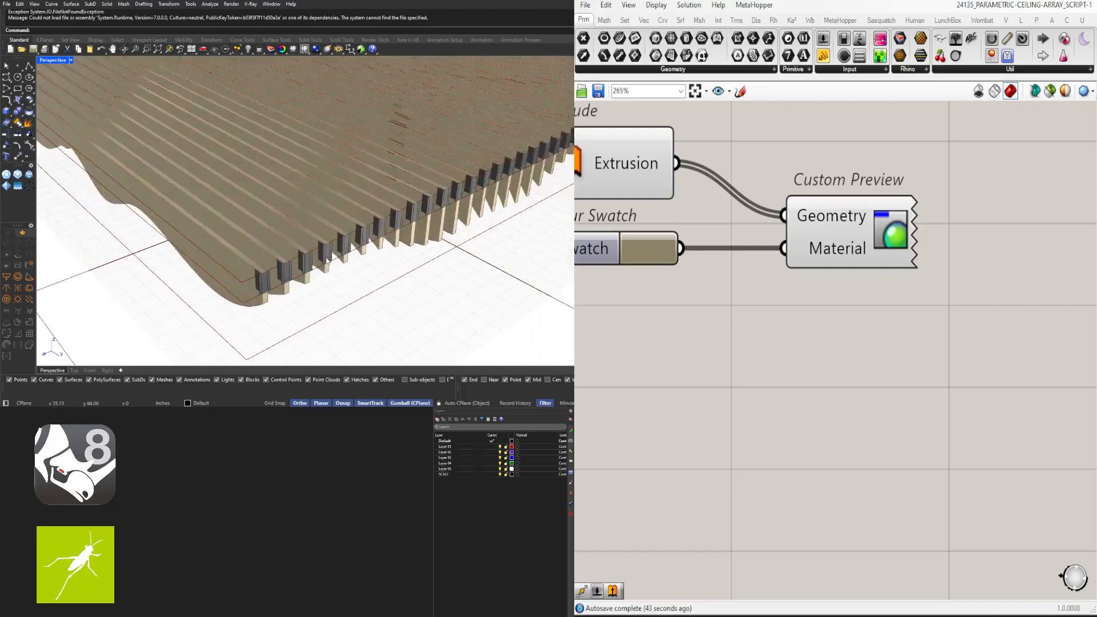
{"action": "scroll", "coordinate": [800, 289], "scroll_direction": "down", "scroll_amount": 8}
{"action": "scroll", "coordinate": [752, 319], "scroll_direction": "up", "scroll_amount": 2}
Select the Amplitude through Extrude components and move them up and left as a tidy block
{"action": "mouse_move", "coordinate": [752, 319]}
{"action": "right_mouse_down"}
{"action": "mouse_move", "coordinate": [986, 366]}
{"action": "mouse_move", "coordinate": [764, 329]}
{"action": "right_mouse_up"}
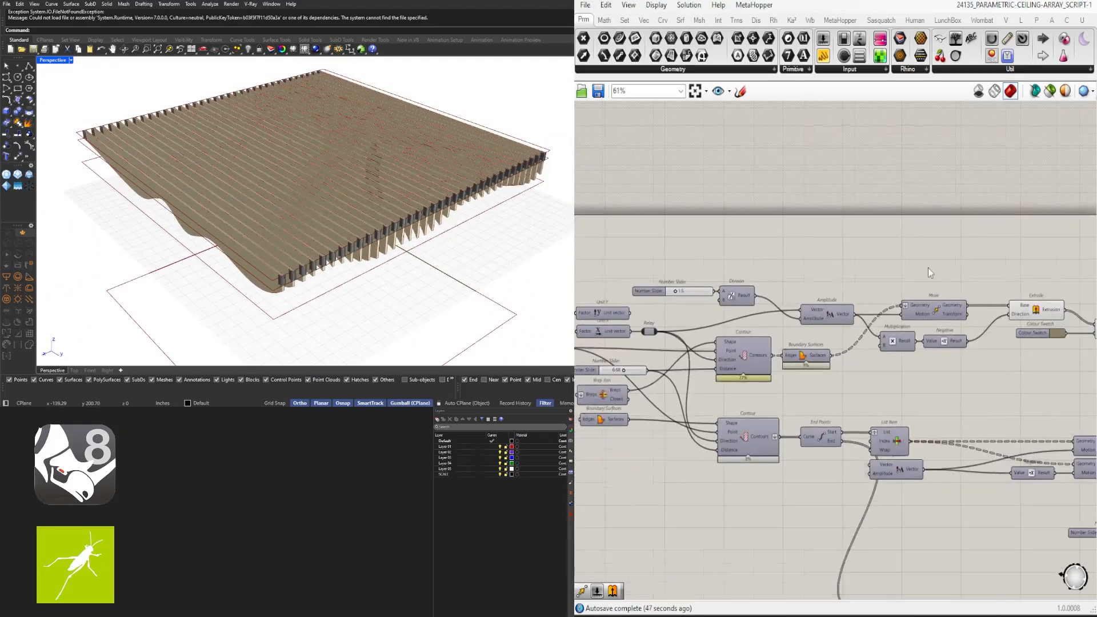
{"action": "scroll", "coordinate": [928, 267], "scroll_direction": "down", "scroll_amount": 2}
{"action": "right_click_drag", "start_coordinate": [928, 268], "coordinate": [823, 274]}
{"action": "left_click_drag", "start_coordinate": [1030, 331], "coordinate": [739, 279]}
{"action": "scroll", "coordinate": [750, 289], "scroll_direction": "up", "scroll_amount": 4}
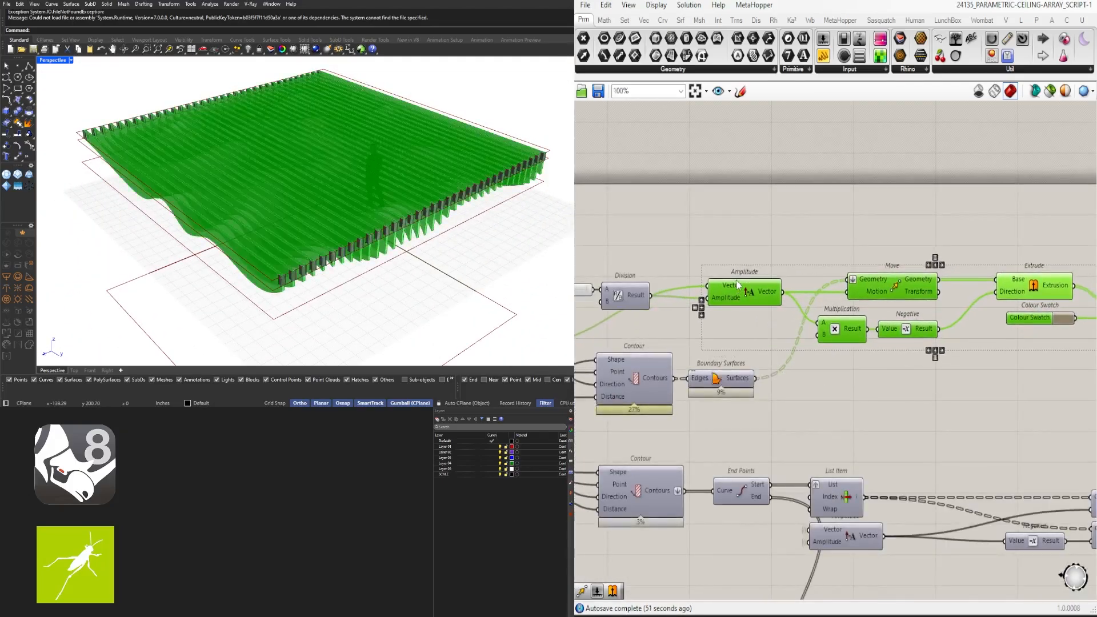
{"action": "left_click", "coordinate": [663, 330]}
{"action": "right_click_drag", "start_coordinate": [643, 328], "coordinate": [814, 339]}
{"action": "scroll", "coordinate": [814, 340], "scroll_direction": "up", "scroll_amount": 2}
{"action": "left_click_drag", "start_coordinate": [817, 338], "coordinate": [734, 281]}
{"action": "scroll", "coordinate": [846, 263], "scroll_direction": "down", "scroll_amount": 1}
{"action": "scroll", "coordinate": [809, 275], "scroll_direction": "up", "scroll_amount": 2}
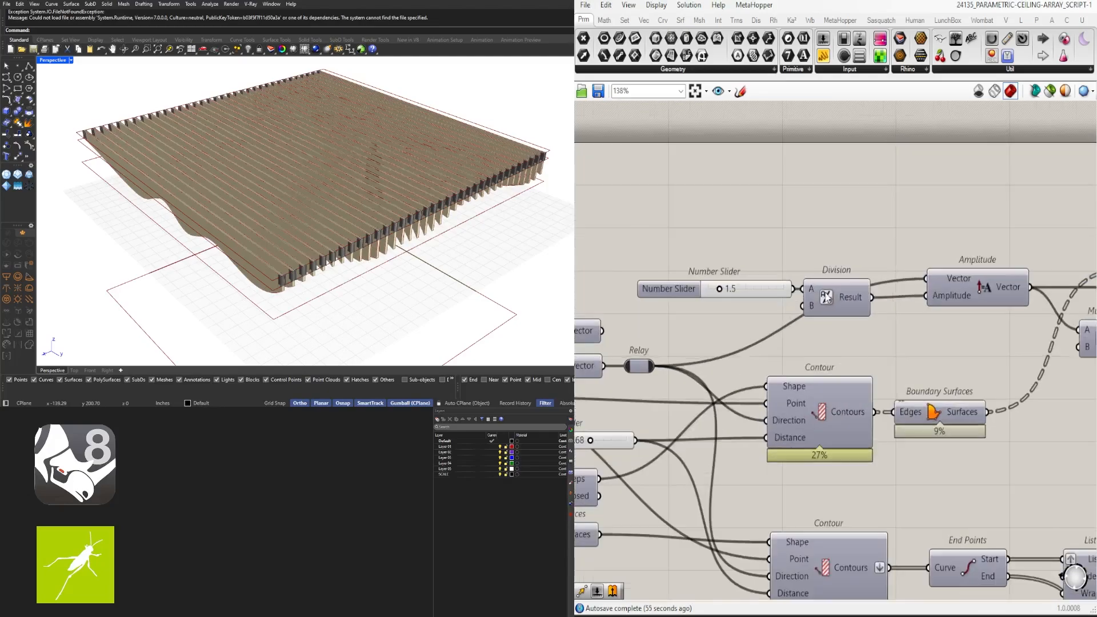
{"action": "scroll", "coordinate": [964, 262], "scroll_direction": "down", "scroll_amount": 3}
{"action": "scroll", "coordinate": [680, 306], "scroll_direction": "up", "scroll_amount": 2}
{"action": "right_click_drag", "start_coordinate": [665, 296], "coordinate": [775, 306]}
{"action": "scroll", "coordinate": [873, 307], "scroll_direction": "down", "scroll_amount": 2}
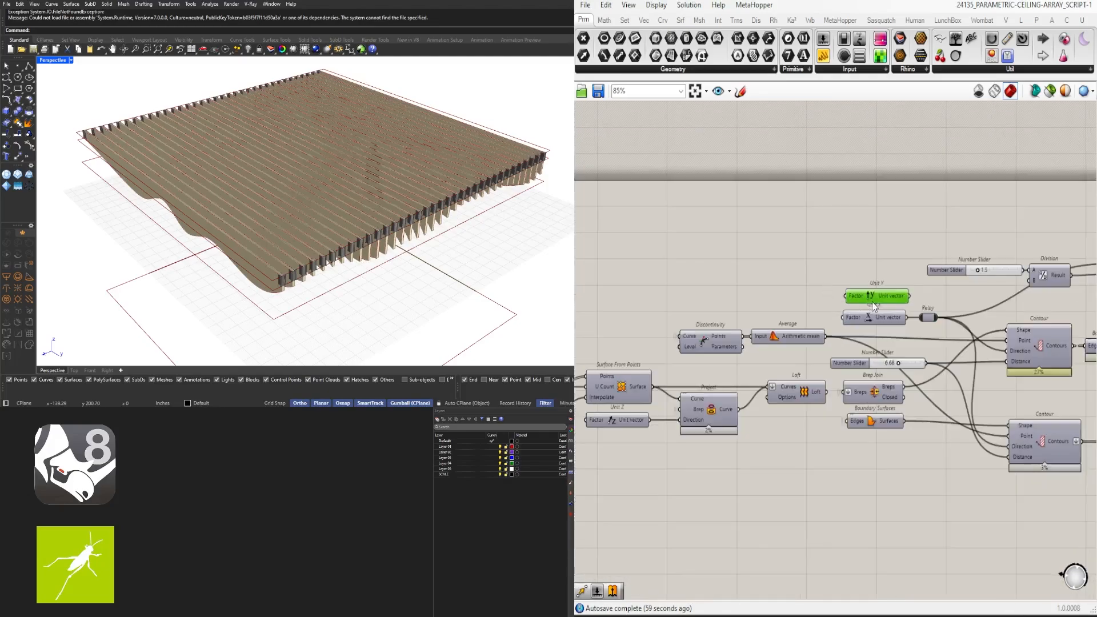
{"action": "scroll", "coordinate": [835, 281], "scroll_direction": "down", "scroll_amount": 1}
Place a Construct Point component and copy it below itself
{"action": "double_click", "coordinate": [806, 235]}
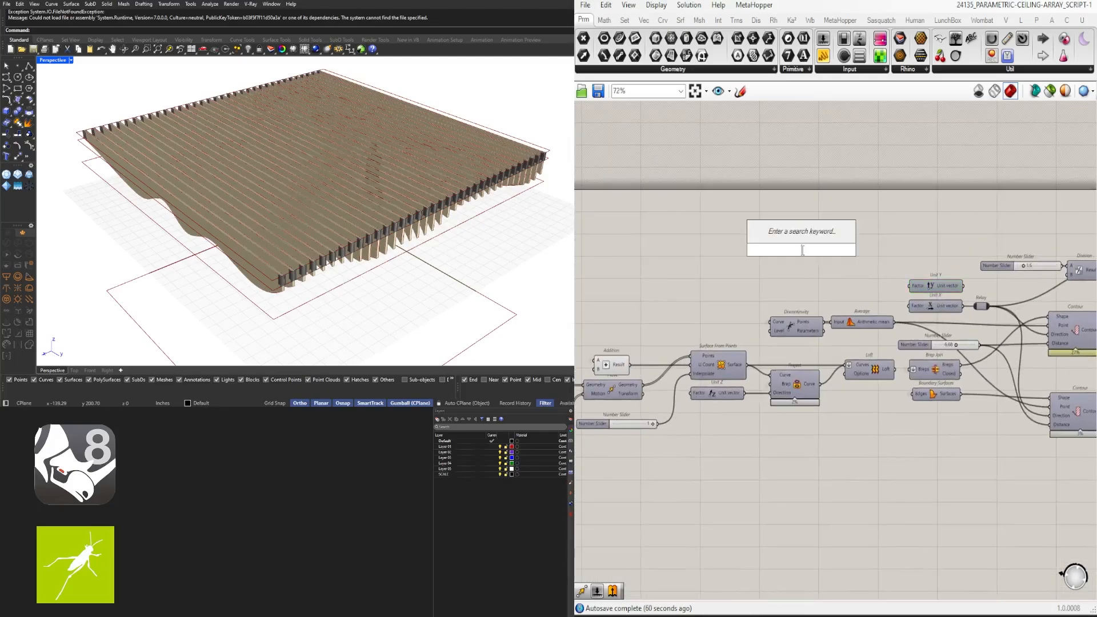
{"action": "type", "text": "CONSTR"}
{"action": "left_click", "coordinate": [787, 154]}
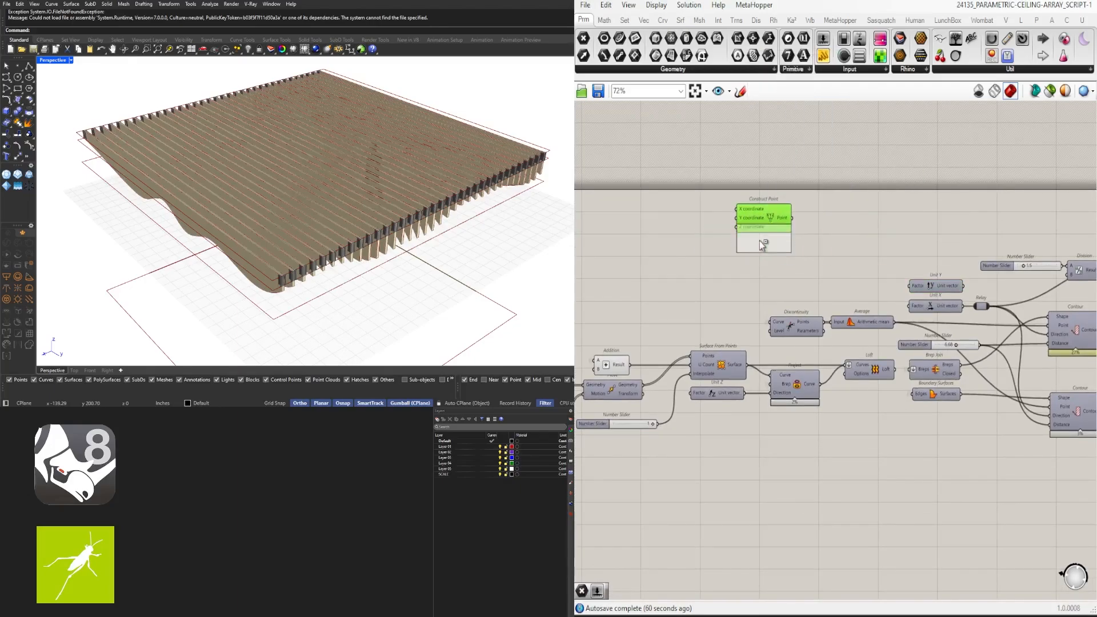
{"action": "left_click_drag", "start_coordinate": [759, 242], "coordinate": [760, 254], "text": "alt"}
{"action": "scroll", "coordinate": [811, 240], "scroll_direction": "up", "scroll_amount": 3}
Add a number slider with value 3.5 and position it beside the points
{"action": "double_click", "coordinate": [840, 246]}
{"action": "right_click_drag", "start_coordinate": [587, 298], "coordinate": [753, 287]}
{"action": "type", "text": "3"}
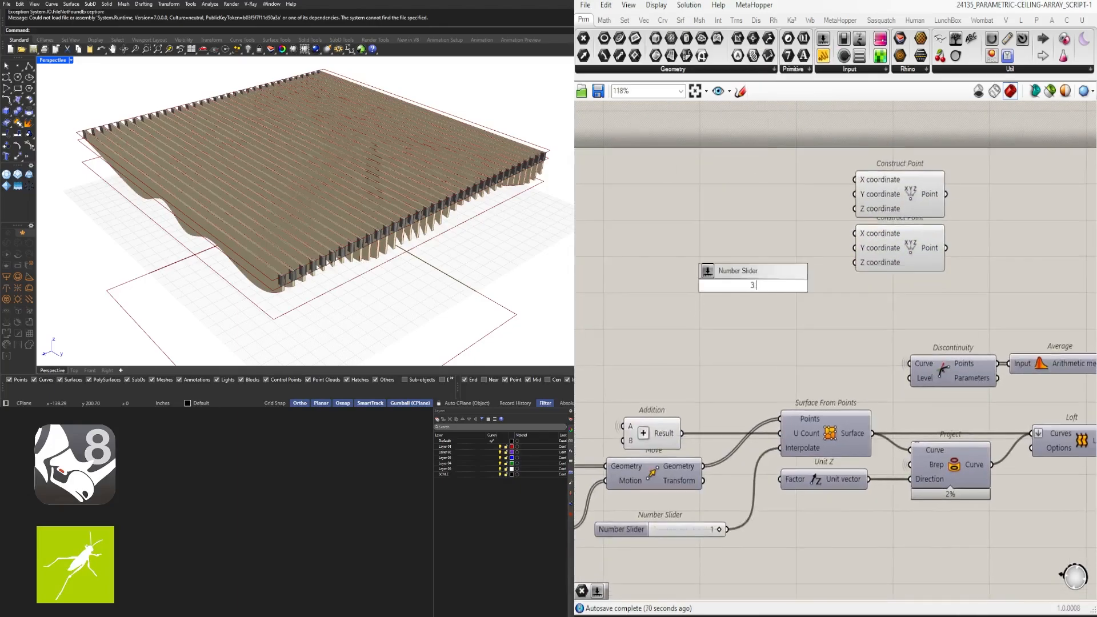
{"action": "type", "text": ".5"}
{"action": "key", "text": "Return"}
{"action": "scroll", "coordinate": [759, 298], "scroll_direction": "up", "scroll_amount": 3}
{"action": "left_click_drag", "start_coordinate": [820, 269], "coordinate": [843, 196]}
{"action": "scroll", "coordinate": [423, 182], "scroll_direction": "down", "scroll_amount": 4}
{"action": "right_click_drag", "start_coordinate": [371, 183], "coordinate": [531, 220]}
{"action": "scroll", "coordinate": [207, 309], "scroll_direction": "up", "scroll_amount": 6}
{"action": "scroll", "coordinate": [211, 325], "scroll_direction": "down", "scroll_amount": 6}
{"action": "right_click_drag", "start_coordinate": [223, 311], "coordinate": [257, 280], "text": "shift"}
{"action": "scroll", "coordinate": [961, 291], "scroll_direction": "down", "scroll_amount": 2}
{"action": "right_click_drag", "start_coordinate": [960, 292], "coordinate": [857, 364]}
{"action": "scroll", "coordinate": [766, 338], "scroll_direction": "up", "scroll_amount": 1}
Duplicate the slider below itself and set the copy to 0.0
{"action": "left_click_drag", "start_coordinate": [761, 284], "coordinate": [686, 310], "text": "alt"}
{"action": "right_click_drag", "start_coordinate": [753, 296], "coordinate": [679, 315]}
{"action": "scroll", "coordinate": [674, 335], "scroll_direction": "up", "scroll_amount": 3}
{"action": "scroll", "coordinate": [850, 314], "scroll_direction": "down", "scroll_amount": 1}
{"action": "right_click_drag", "start_coordinate": [851, 313], "coordinate": [748, 352]}
{"action": "scroll", "coordinate": [748, 353], "scroll_direction": "down", "scroll_amount": 2}
{"action": "left_click", "coordinate": [983, 351]}
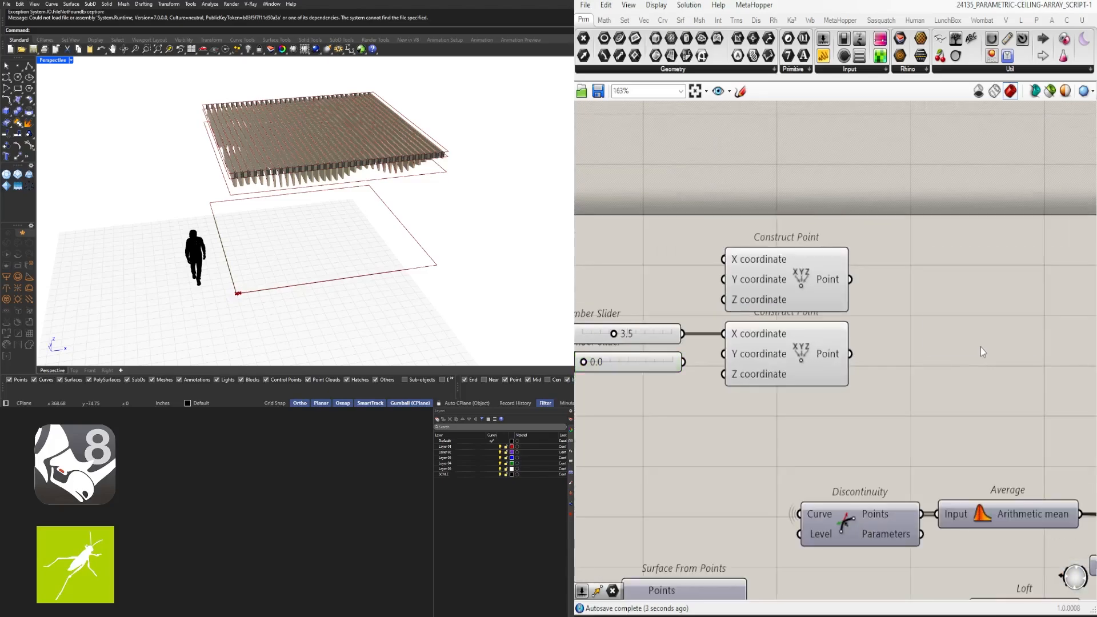
Add a Line component with the two constructed points as start and end
{"action": "double_click", "coordinate": [983, 351]}
{"action": "type", "text": "LINE"}
{"action": "left_click", "coordinate": [952, 332]}
{"action": "scroll", "coordinate": [914, 320], "scroll_direction": "up", "scroll_amount": 2}
{"action": "left_click_drag", "start_coordinate": [843, 270], "coordinate": [880, 317]}
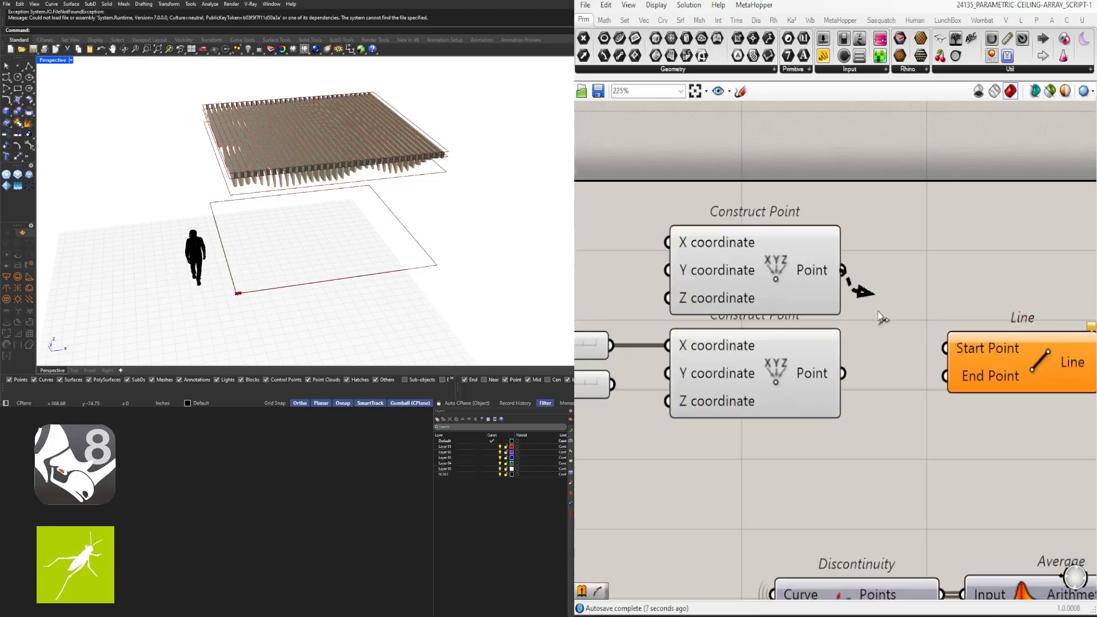
{"action": "scroll", "coordinate": [969, 375], "scroll_direction": "up", "scroll_amount": 1}
{"action": "left_click_drag", "start_coordinate": [817, 373], "coordinate": [940, 376]}
{"action": "left_click_drag", "start_coordinate": [975, 372], "coordinate": [920, 367]}
{"action": "scroll", "coordinate": [234, 294], "scroll_direction": "up", "scroll_amount": 12}
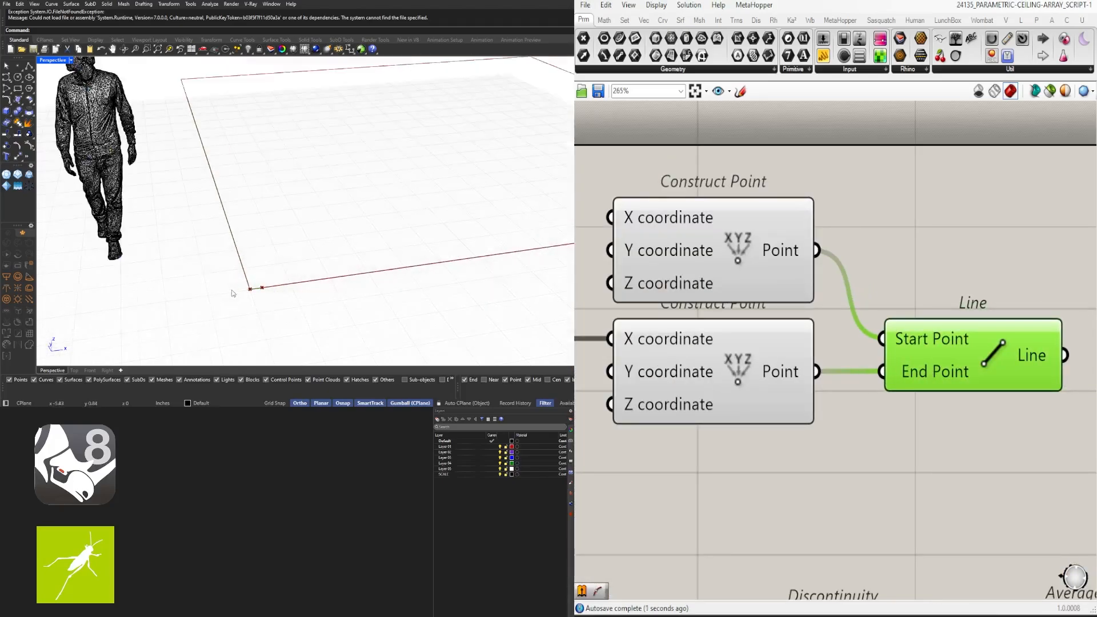
{"action": "right_click_drag", "start_coordinate": [623, 320], "coordinate": [866, 307]}
{"action": "scroll", "coordinate": [643, 382], "scroll_direction": "up", "scroll_amount": 3}
Change the second slider's value to 5.4
{"action": "left_click_drag", "start_coordinate": [616, 361], "coordinate": [806, 359]}
{"action": "scroll", "coordinate": [746, 360], "scroll_direction": "down", "scroll_amount": 5}
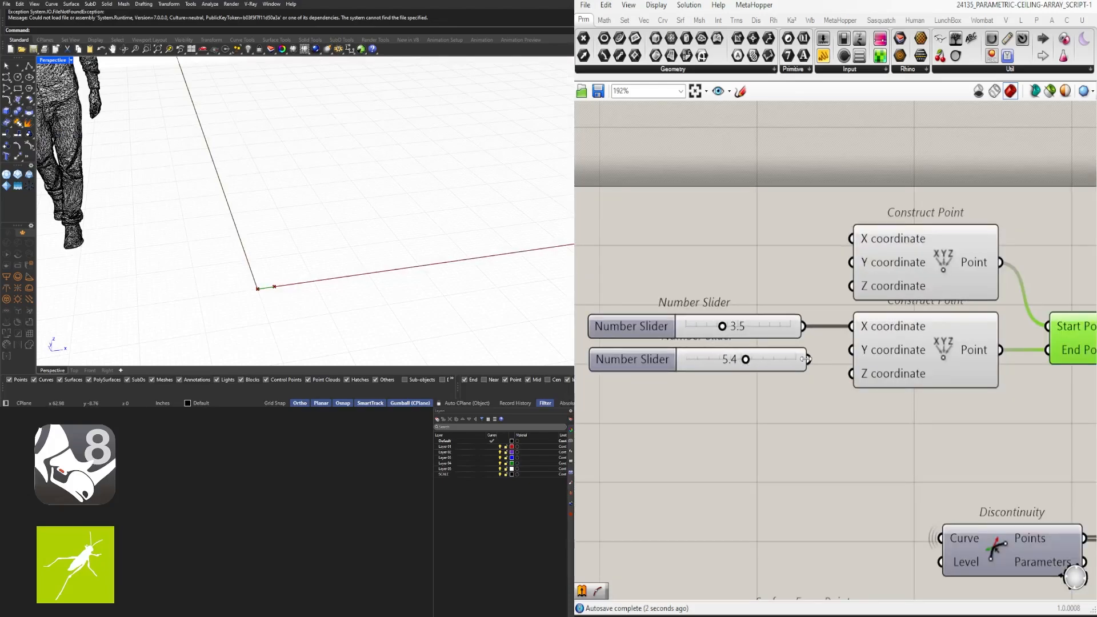
{"action": "scroll", "coordinate": [692, 358], "scroll_direction": "up", "scroll_amount": 1}
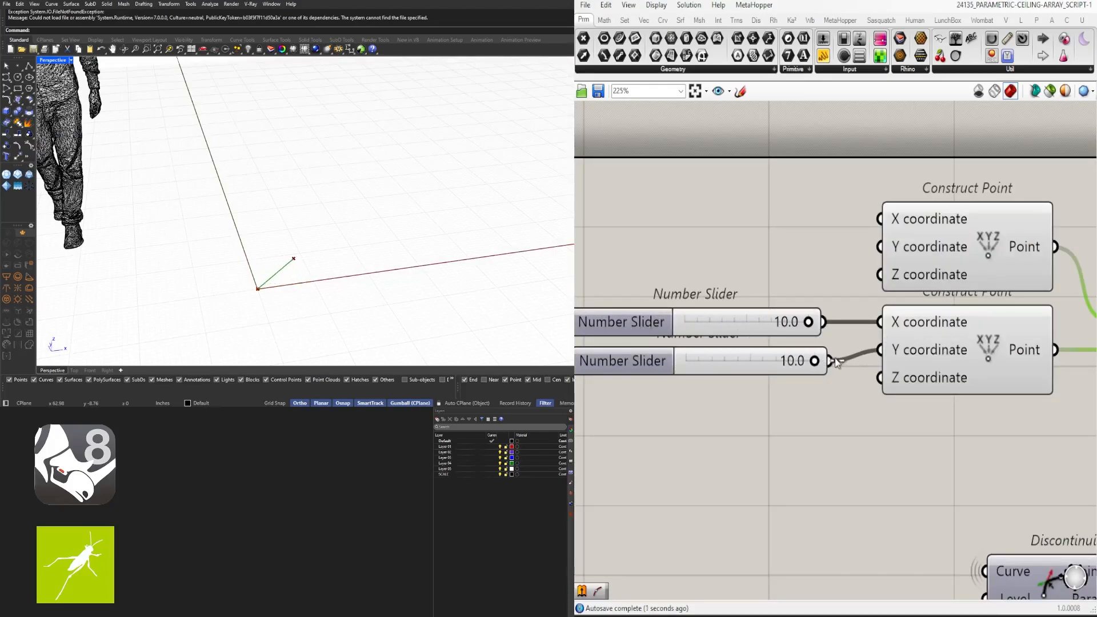
{"action": "scroll", "coordinate": [800, 331], "scroll_direction": "down", "scroll_amount": 5}
{"action": "left_click", "coordinate": [821, 345]}
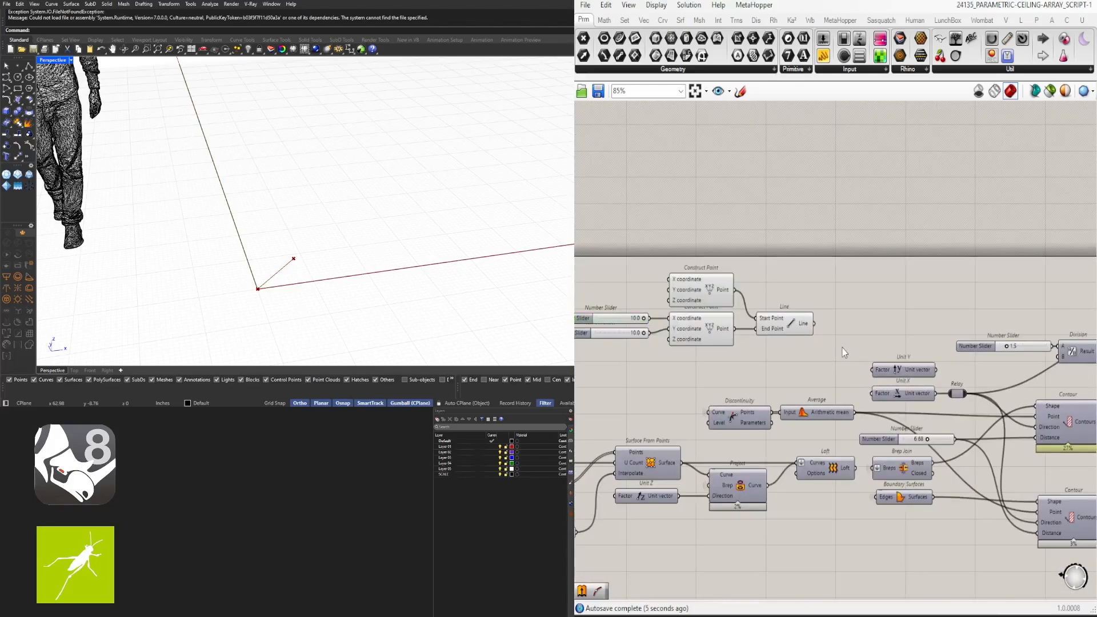
{"action": "scroll", "coordinate": [871, 320], "scroll_direction": "up", "scroll_amount": 3}
Place a Vector parameter and move sliders, points, Line and Vector beside Unit Y
{"action": "double_click", "coordinate": [878, 313]}
{"action": "type", "text": "vector"}
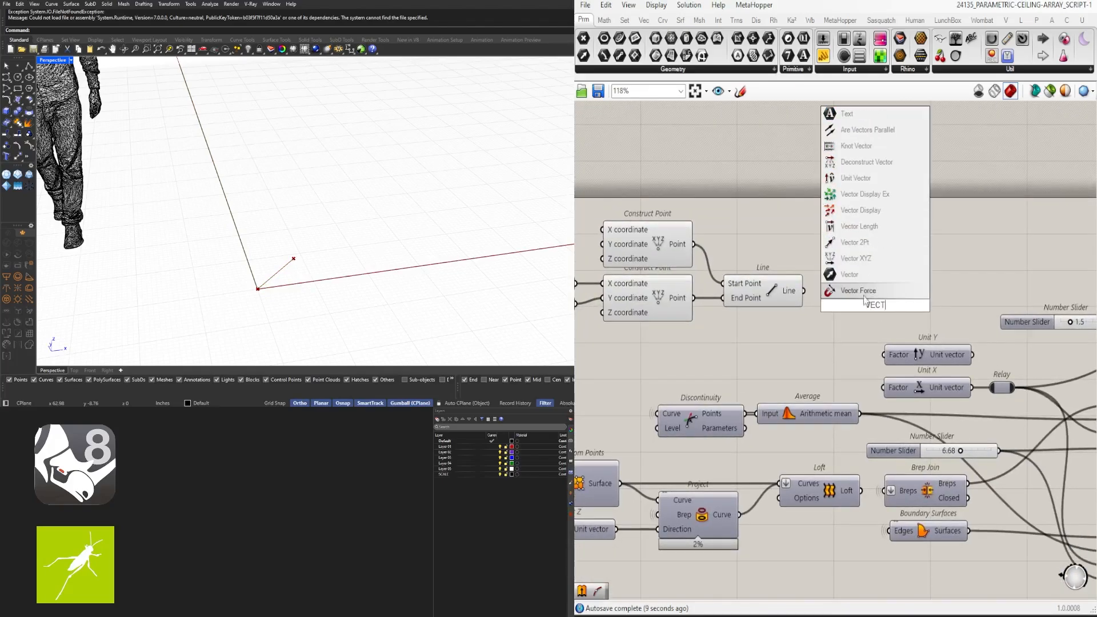
{"action": "key", "text": "Return"}
{"action": "scroll", "coordinate": [845, 295], "scroll_direction": "down", "scroll_amount": 2}
{"action": "left_click_drag", "start_coordinate": [868, 311], "coordinate": [640, 265]}
{"action": "left_click_drag", "start_coordinate": [707, 262], "coordinate": [712, 308]}
{"action": "left_click", "coordinate": [851, 313]}
{"action": "scroll", "coordinate": [920, 336], "scroll_direction": "up", "scroll_amount": 3}
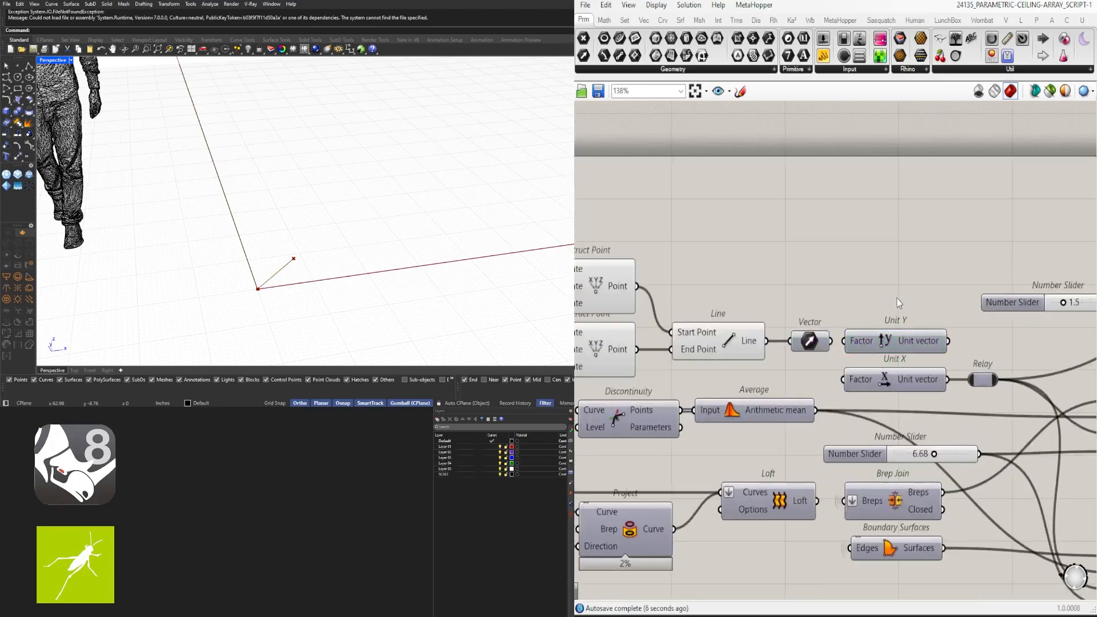
Rearrange the point/Line/Vector group and the Unit X and Unit Y components
{"action": "left_click_drag", "start_coordinate": [911, 302], "coordinate": [873, 380]}
{"action": "scroll", "coordinate": [864, 366], "scroll_direction": "down", "scroll_amount": 2}
{"action": "left_click", "coordinate": [829, 367]}
{"action": "right_click_drag", "start_coordinate": [829, 367], "coordinate": [936, 340]}
{"action": "left_click_drag", "start_coordinate": [935, 341], "coordinate": [697, 280]}
{"action": "left_click_drag", "start_coordinate": [796, 275], "coordinate": [669, 277]}
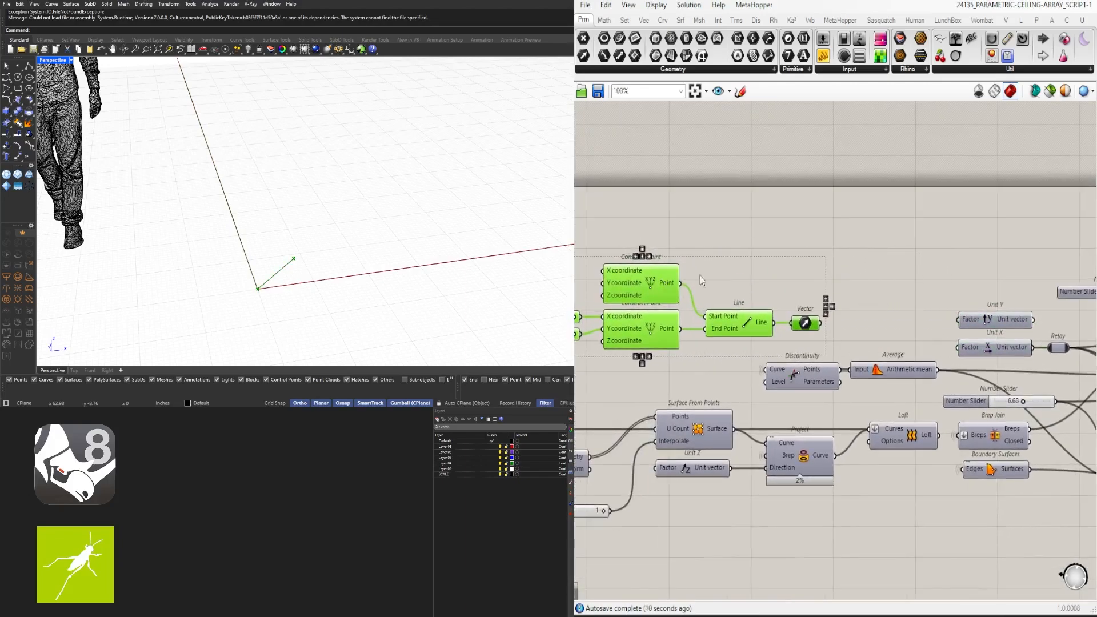
{"action": "left_click", "coordinate": [1032, 262]}
{"action": "right_click_drag", "start_coordinate": [1031, 262], "coordinate": [928, 260]}
{"action": "left_click_drag", "start_coordinate": [908, 320], "coordinate": [868, 284]}
{"action": "left_click", "coordinate": [721, 318]}
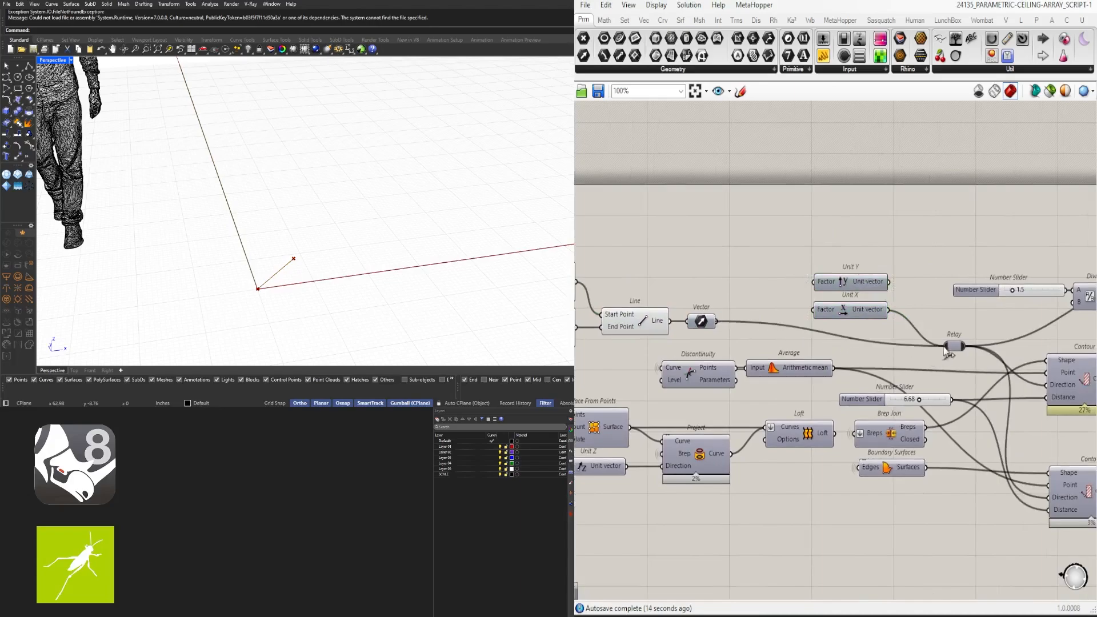
Wire the Vector into the Relay in place of Unit X and view the regenerated ceiling
{"action": "left_click_drag", "start_coordinate": [944, 348], "coordinate": [946, 346]}
{"action": "scroll", "coordinate": [300, 227], "scroll_direction": "down", "scroll_amount": 6}
{"action": "mouse_move", "coordinate": [300, 227]}
{"action": "right_mouse_down"}
{"action": "mouse_move", "coordinate": [306, 215]}
{"action": "mouse_move", "coordinate": [423, 242]}
{"action": "mouse_move", "coordinate": [465, 186]}
{"action": "mouse_move", "coordinate": [330, 188]}
{"action": "mouse_move", "coordinate": [298, 239]}
{"action": "mouse_move", "coordinate": [377, 221]}
{"action": "mouse_move", "coordinate": [349, 190]}
{"action": "mouse_move", "coordinate": [289, 264]}
{"action": "mouse_move", "coordinate": [291, 211]}
{"action": "right_mouse_up"}
Drag the second point slider to test how it reshapes the ceiling
{"action": "scroll", "coordinate": [438, 242], "scroll_direction": "down", "scroll_amount": 4}
{"action": "scroll", "coordinate": [469, 177], "scroll_direction": "up", "scroll_amount": 12}
{"action": "scroll", "coordinate": [473, 172], "scroll_direction": "down", "scroll_amount": 8}
{"action": "scroll", "coordinate": [298, 239], "scroll_direction": "down", "scroll_amount": 4}
{"action": "scroll", "coordinate": [298, 239], "scroll_direction": "up", "scroll_amount": 3}
{"action": "scroll", "coordinate": [290, 264], "scroll_direction": "down", "scroll_amount": 4}
{"action": "scroll", "coordinate": [825, 290], "scroll_direction": "up", "scroll_amount": 6}
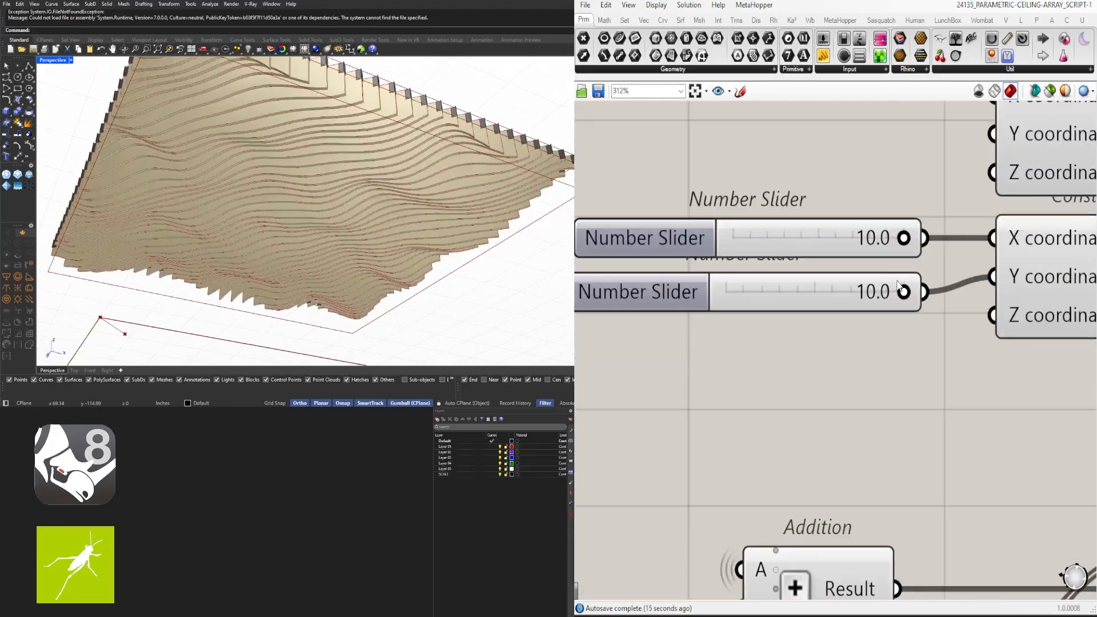
{"action": "left_click_drag", "start_coordinate": [762, 292], "coordinate": [788, 294]}
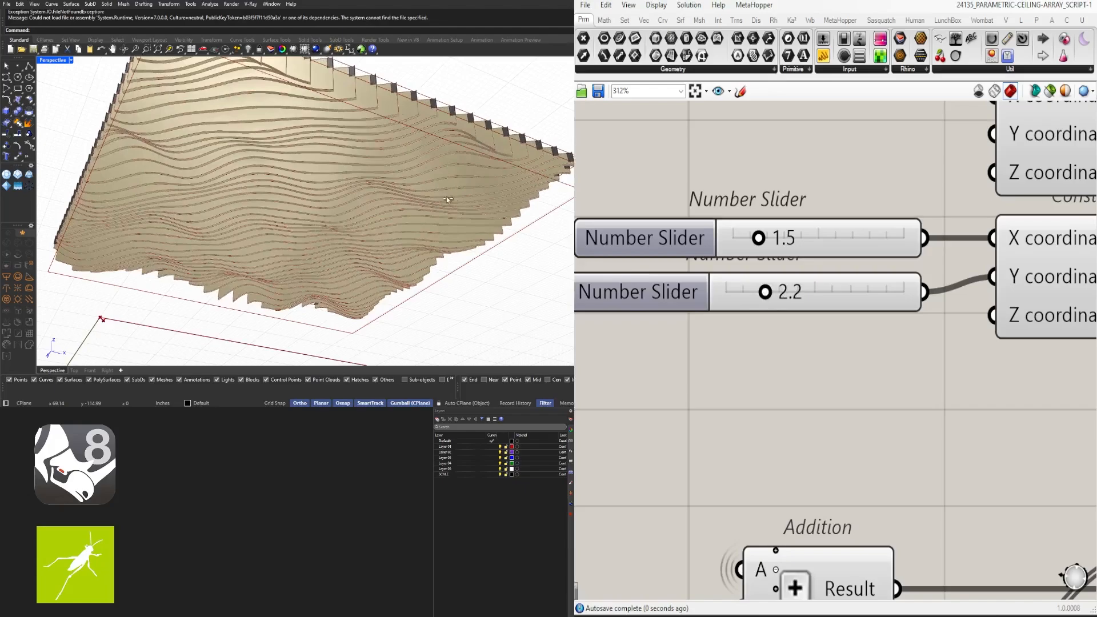
{"action": "right_click_drag", "start_coordinate": [366, 238], "coordinate": [263, 258]}
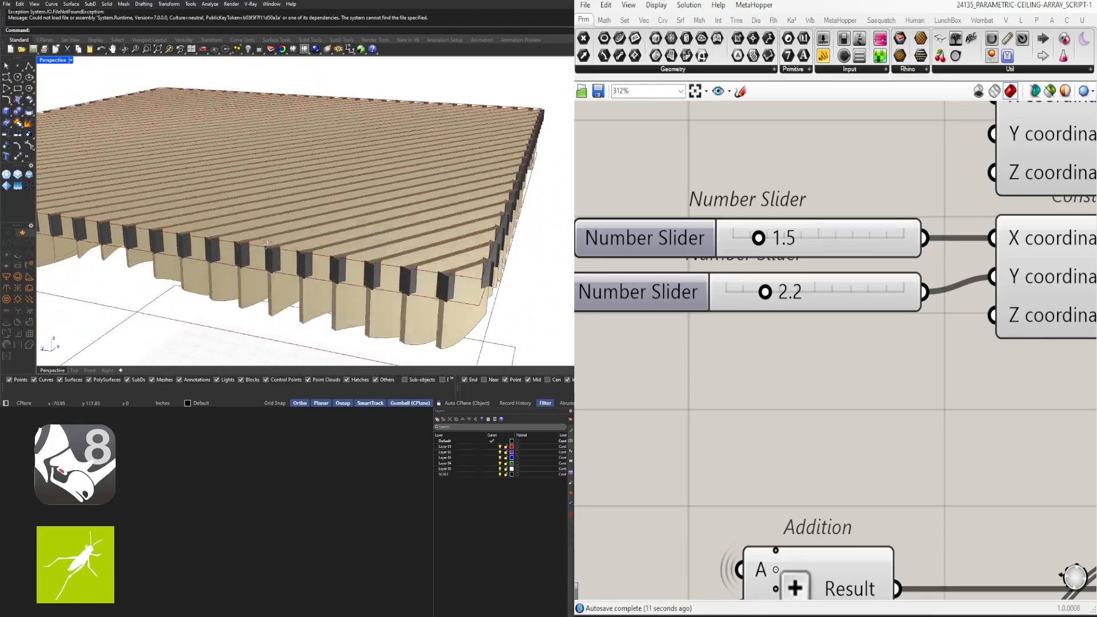
Bring both point sliders down to 0
{"action": "scroll", "coordinate": [515, 278], "scroll_direction": "up", "scroll_amount": 8}
{"action": "scroll", "coordinate": [514, 277], "scroll_direction": "down", "scroll_amount": 4}
{"action": "scroll", "coordinate": [502, 271], "scroll_direction": "down", "scroll_amount": 4}
{"action": "right_click_drag", "start_coordinate": [502, 271], "coordinate": [459, 245]}
{"action": "scroll", "coordinate": [458, 245], "scroll_direction": "down", "scroll_amount": 4}
{"action": "scroll", "coordinate": [230, 214], "scroll_direction": "up", "scroll_amount": 6}
{"action": "scroll", "coordinate": [230, 214], "scroll_direction": "down", "scroll_amount": 6}
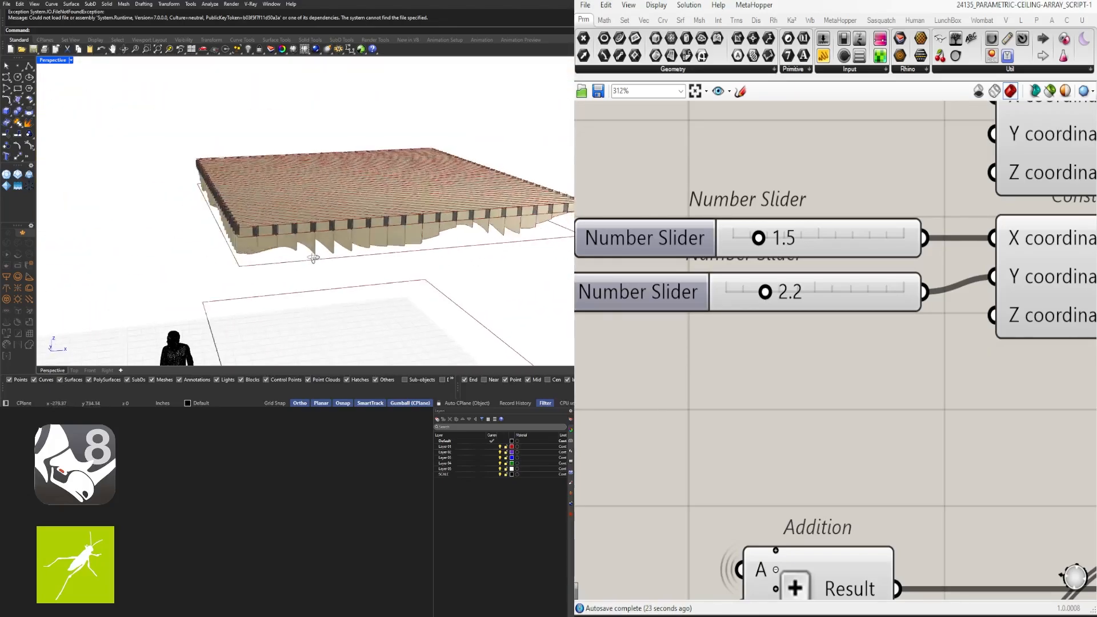
{"action": "scroll", "coordinate": [759, 289], "scroll_direction": "up", "scroll_amount": 2}
{"action": "left_click_drag", "start_coordinate": [771, 295], "coordinate": [715, 296]}
{"action": "left_click_drag", "start_coordinate": [762, 221], "coordinate": [729, 220]}
Make both point sliders whole-number sliders with a 0–10 range
{"action": "double_click", "coordinate": [661, 221]}
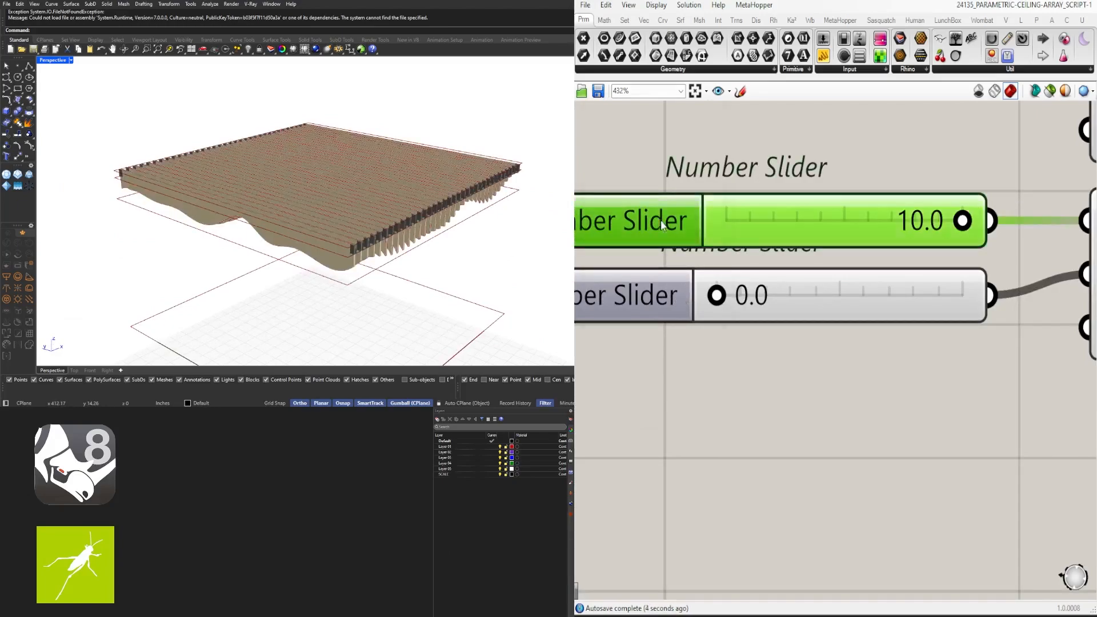
{"action": "left_click", "coordinate": [664, 337]}
{"action": "double_click", "coordinate": [715, 295]}
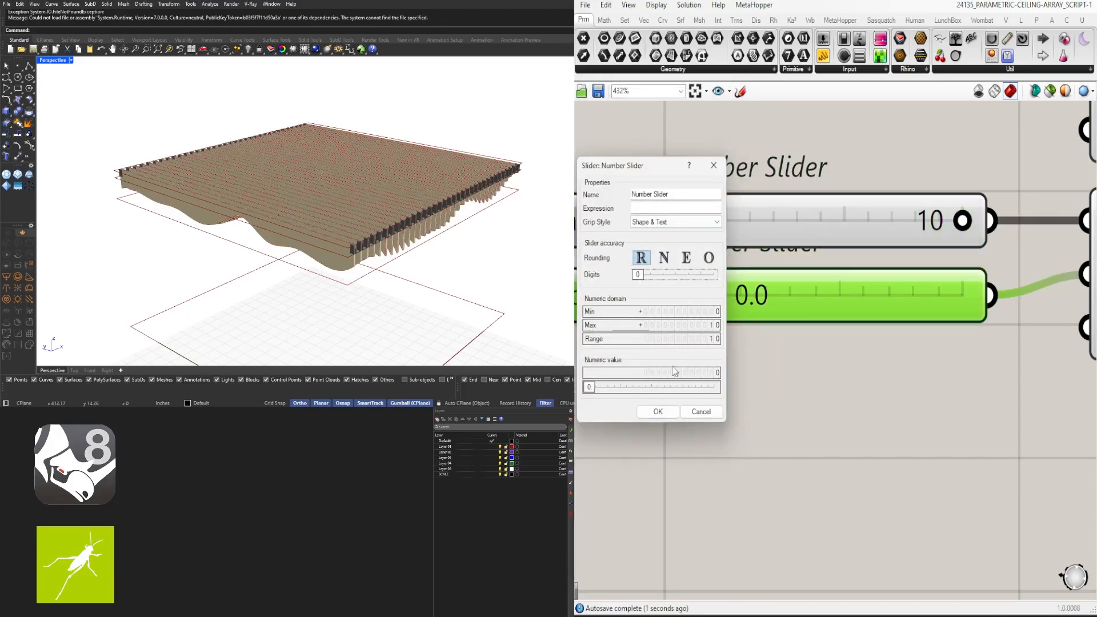
{"action": "left_click", "coordinate": [666, 411]}
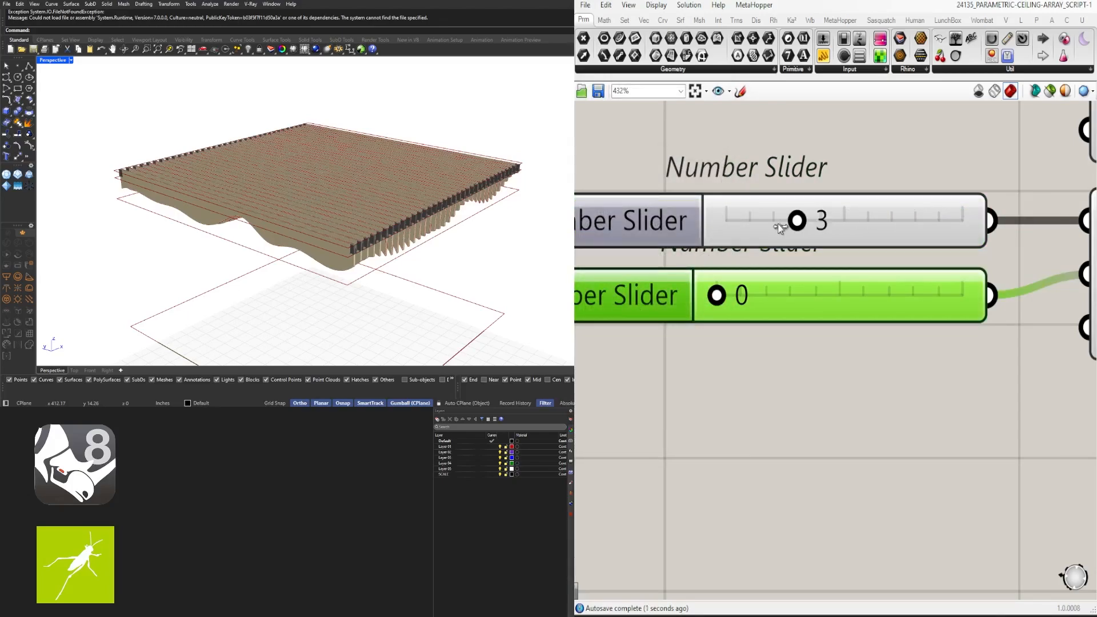
Set the lower point slider to 5 and the upper one to 0
{"action": "left_click", "coordinate": [777, 289]}
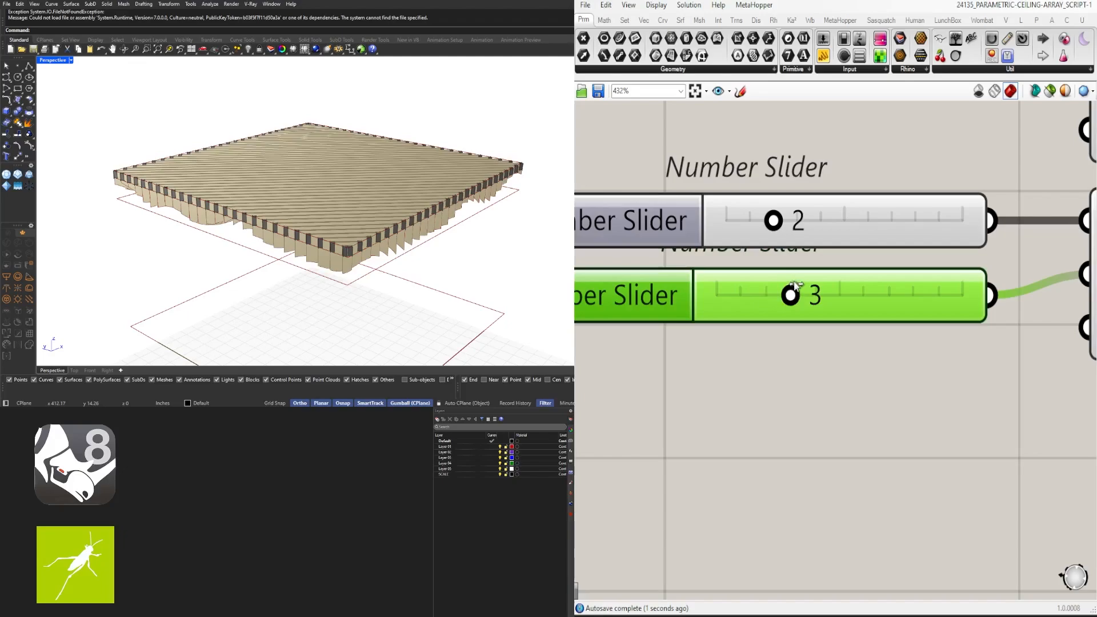
{"action": "left_click_drag", "start_coordinate": [797, 285], "coordinate": [839, 293]}
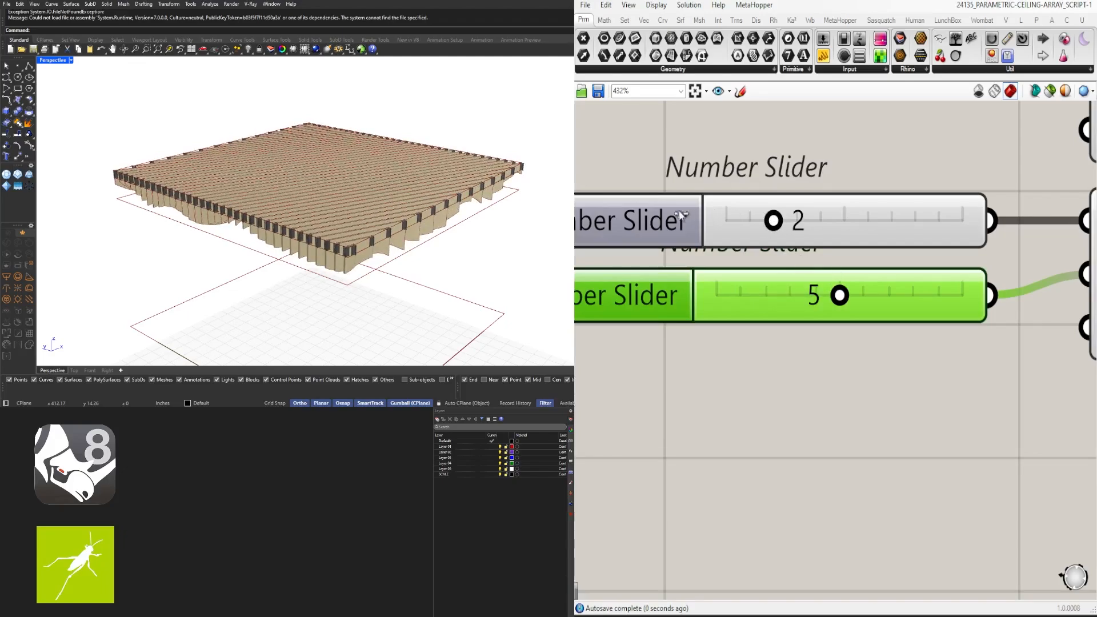
{"action": "left_click_drag", "start_coordinate": [680, 216], "coordinate": [631, 215]}
{"action": "left_click", "coordinate": [897, 162]}
{"action": "scroll", "coordinate": [818, 287], "scroll_direction": "down", "scroll_amount": 6}
{"action": "right_click_drag", "start_coordinate": [997, 341], "coordinate": [483, 337]}
{"action": "scroll", "coordinate": [821, 271], "scroll_direction": "up", "scroll_amount": 3}
Reconnect Unit X into the Relay and check the ceiling
{"action": "left_click_drag", "start_coordinate": [853, 277], "coordinate": [963, 345]}
{"action": "right_click_drag", "start_coordinate": [503, 198], "coordinate": [440, 210]}
{"action": "scroll", "coordinate": [857, 289], "scroll_direction": "down", "scroll_amount": 6}
{"action": "right_click_drag", "start_coordinate": [1008, 361], "coordinate": [948, 358]}
{"action": "scroll", "coordinate": [862, 313], "scroll_direction": "up", "scroll_amount": 4}
Set both count sliders to 3
{"action": "type", "text": "3"}
{"action": "key", "text": "Return"}
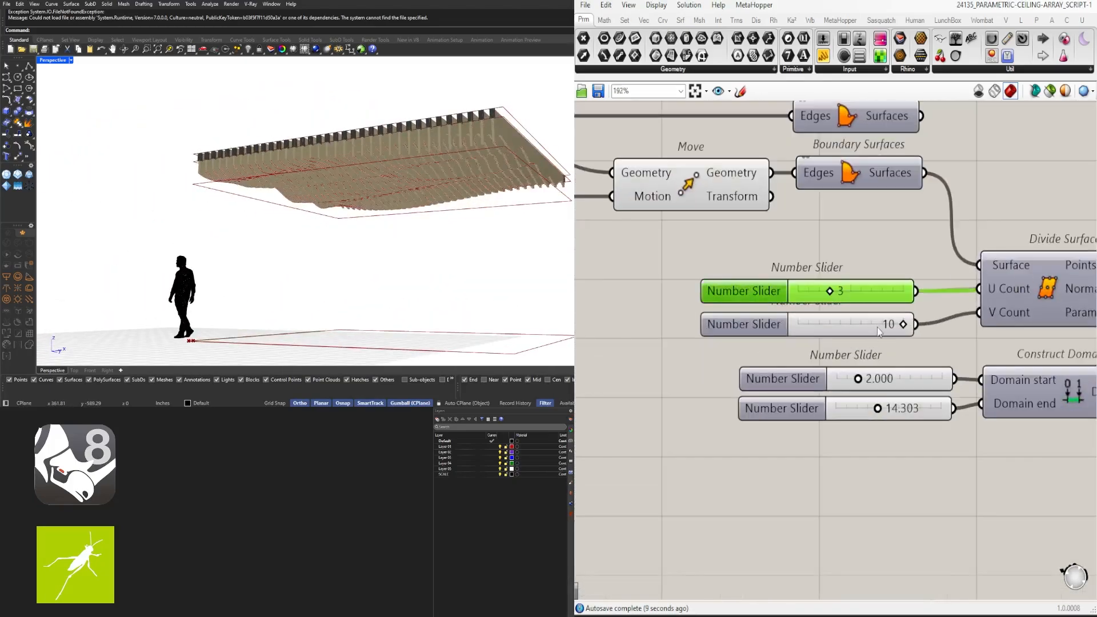
{"action": "double_click", "coordinate": [889, 325]}
{"action": "type", "text": "3"}
{"action": "key", "text": "Return"}
{"action": "right_click_drag", "start_coordinate": [402, 208], "coordinate": [421, 221]}
{"action": "scroll", "coordinate": [882, 392], "scroll_direction": "up", "scroll_amount": 1}
{"action": "right_click_drag", "start_coordinate": [882, 392], "coordinate": [840, 384]}
{"action": "scroll", "coordinate": [786, 377], "scroll_direction": "up", "scroll_amount": 1}
Set the domain start to 0 and raise the domain end to 26.767
{"action": "left_click_drag", "start_coordinate": [812, 369], "coordinate": [788, 373]}
{"action": "left_click_drag", "start_coordinate": [897, 417], "coordinate": [916, 417]}
{"action": "right_click_drag", "start_coordinate": [487, 267], "coordinate": [333, 248]}
{"action": "scroll", "coordinate": [685, 366], "scroll_direction": "down", "scroll_amount": 3}
{"action": "right_click_drag", "start_coordinate": [869, 452], "coordinate": [749, 458]}
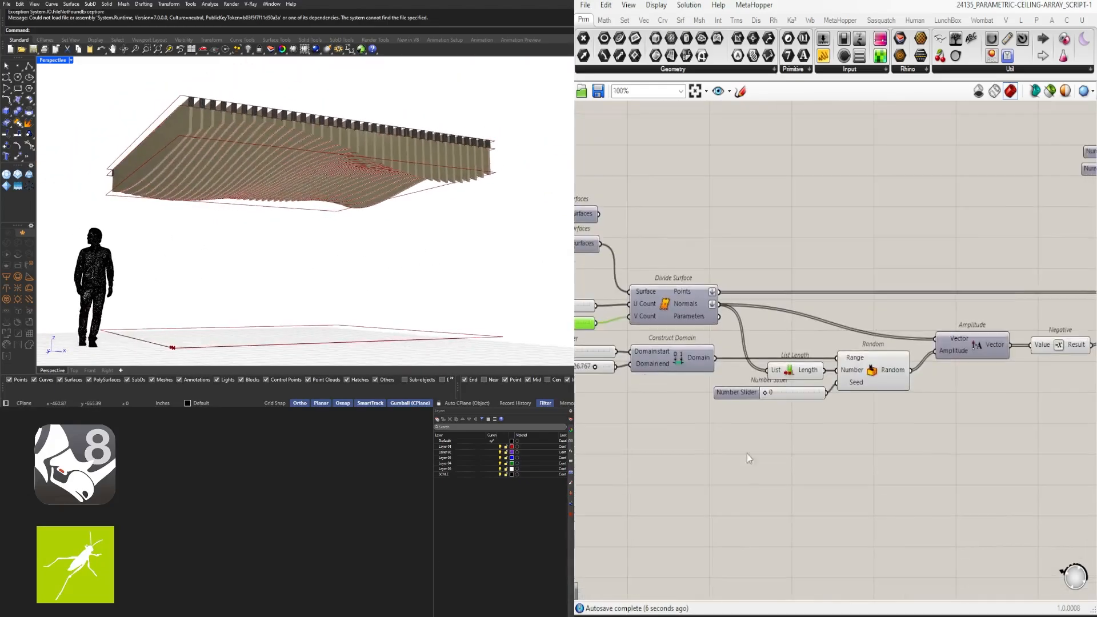
{"action": "scroll", "coordinate": [800, 428], "scroll_direction": "down", "scroll_amount": 2}
{"action": "right_click_drag", "start_coordinate": [857, 415], "coordinate": [783, 409]}
{"action": "right_click_drag", "start_coordinate": [976, 260], "coordinate": [891, 322]}
{"action": "scroll", "coordinate": [892, 322], "scroll_direction": "up", "scroll_amount": 2}
{"action": "scroll", "coordinate": [891, 322], "scroll_direction": "down", "scroll_amount": 2}
{"action": "right_click_drag", "start_coordinate": [1007, 403], "coordinate": [596, 414]}
{"action": "scroll", "coordinate": [683, 407], "scroll_direction": "up", "scroll_amount": 4}
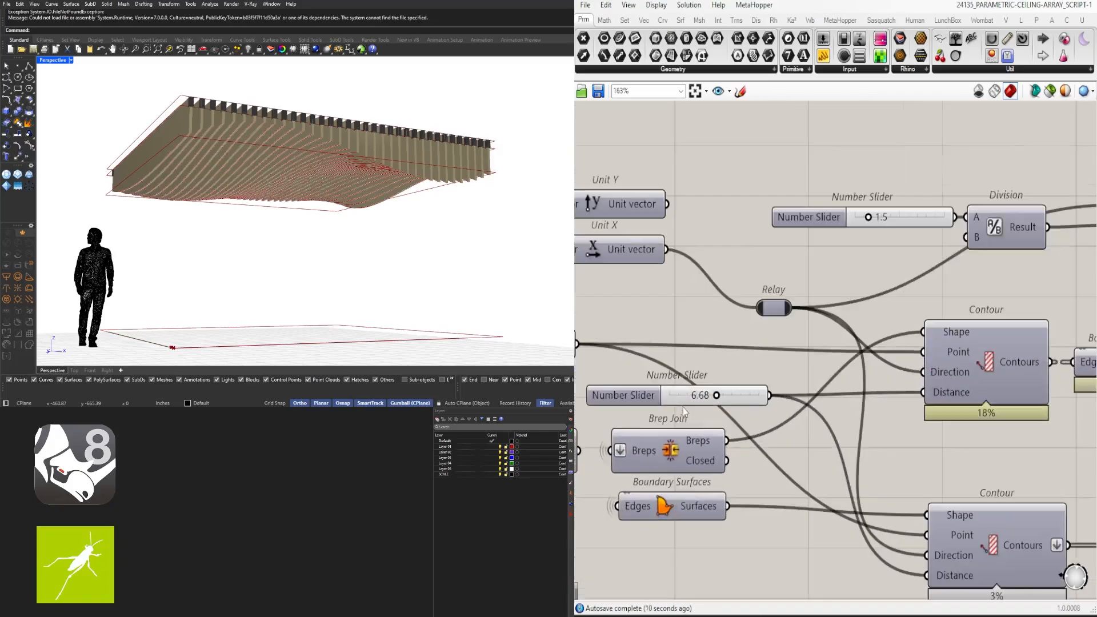
Change the 6.68 slider to 3 and the 1.5 slider to 1
{"action": "double_click", "coordinate": [698, 401]}
{"action": "key", "text": "Return"}
{"action": "scroll", "coordinate": [937, 293], "scroll_direction": "down", "scroll_amount": 3}
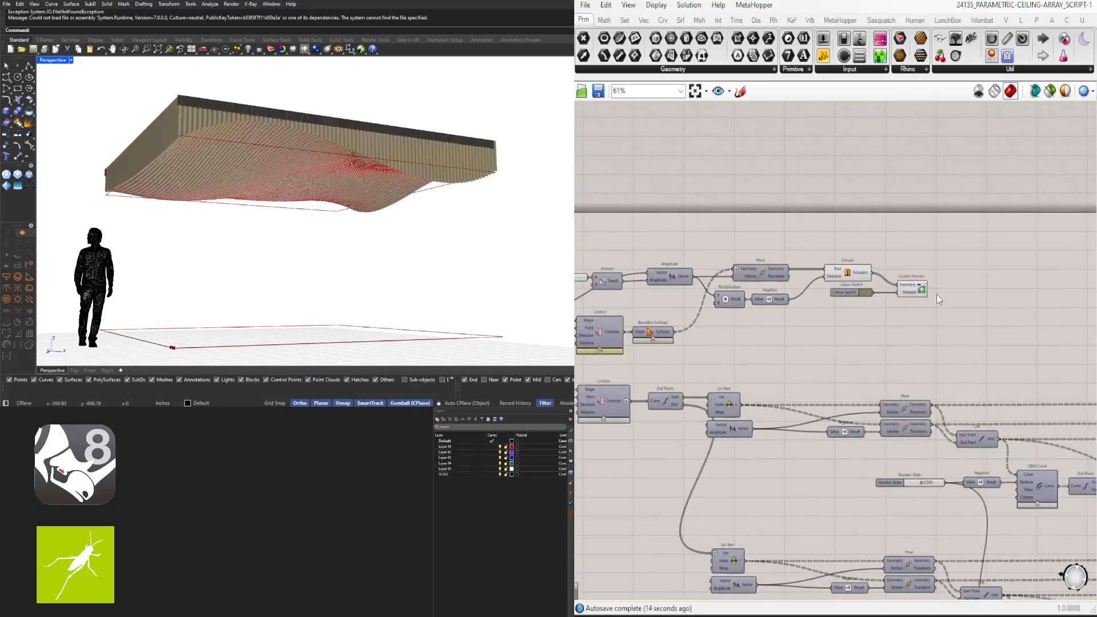
{"action": "scroll", "coordinate": [798, 274], "scroll_direction": "up", "scroll_amount": 4}
{"action": "double_click", "coordinate": [802, 268]}
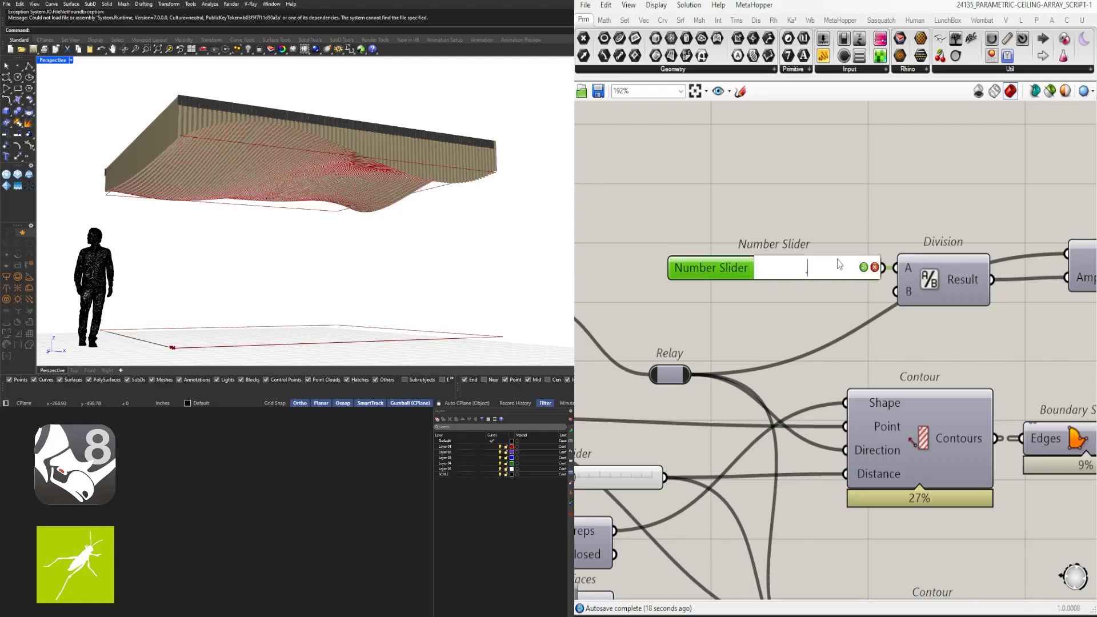
{"action": "type", "text": "1"}
{"action": "key", "text": "Return"}
Raise both point sliders to their maximum of 10
{"action": "right_click_drag", "start_coordinate": [400, 211], "coordinate": [205, 211]}
{"action": "scroll", "coordinate": [771, 394], "scroll_direction": "down", "scroll_amount": 5}
{"action": "right_click_drag", "start_coordinate": [1023, 411], "coordinate": [727, 391]}
{"action": "scroll", "coordinate": [887, 343], "scroll_direction": "up", "scroll_amount": 8}
{"action": "left_click_drag", "start_coordinate": [798, 276], "coordinate": [791, 277]}
{"action": "left_click_drag", "start_coordinate": [819, 351], "coordinate": [1039, 338]}
{"action": "right_click_drag", "start_coordinate": [568, 252], "coordinate": [337, 256]}
{"action": "scroll", "coordinate": [762, 350], "scroll_direction": "up", "scroll_amount": 1}
{"action": "left_click_drag", "start_coordinate": [968, 263], "coordinate": [1020, 261]}
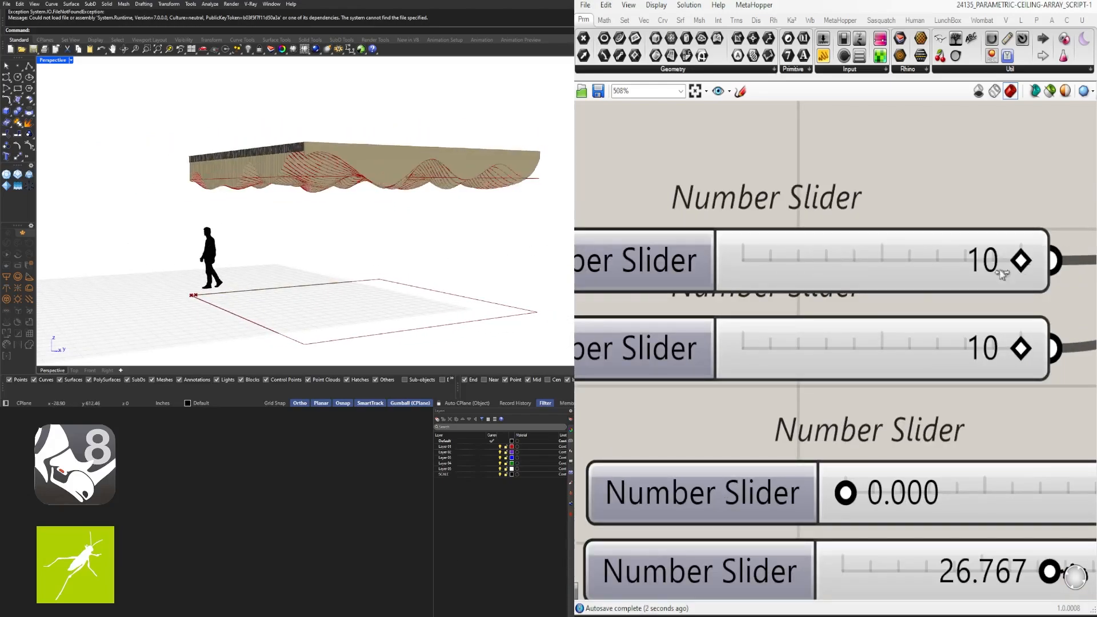
{"action": "scroll", "coordinate": [400, 208], "scroll_direction": "up", "scroll_amount": 3}
{"action": "right_click_drag", "start_coordinate": [400, 207], "coordinate": [184, 213]}
Set Domain end to 24, after trying 12
{"action": "scroll", "coordinate": [739, 258], "scroll_direction": "down", "scroll_amount": 4}
{"action": "scroll", "coordinate": [680, 348], "scroll_direction": "up", "scroll_amount": 2}
{"action": "left_click", "coordinate": [651, 332]}
{"action": "double_click", "coordinate": [652, 332]}
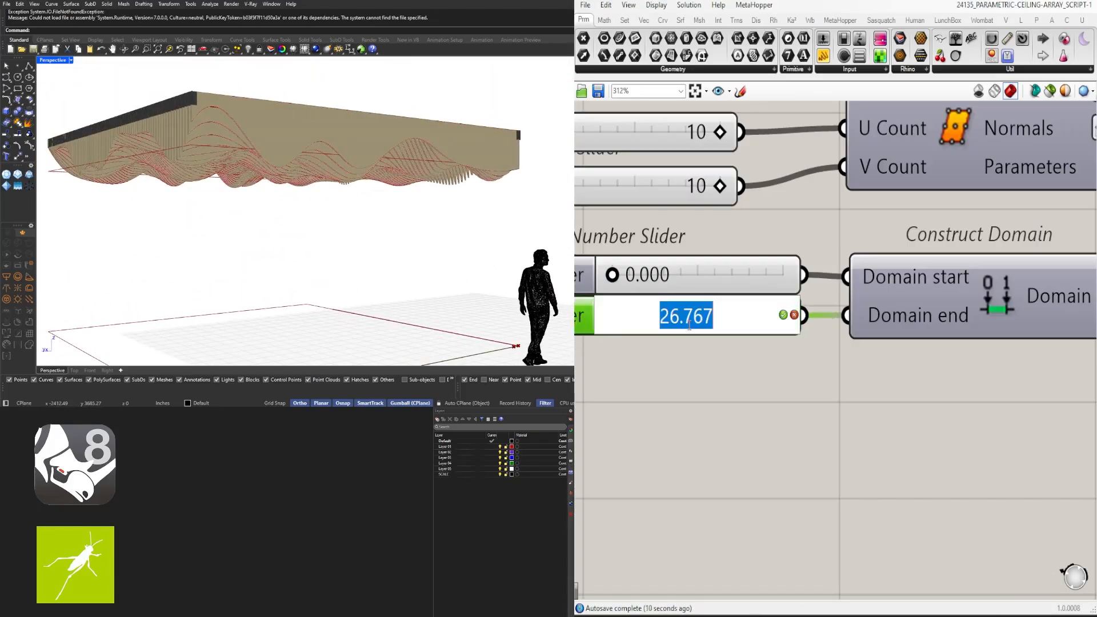
{"action": "type", "text": "12"}
{"action": "key", "text": "Return"}
{"action": "double_click", "coordinate": [691, 320]}
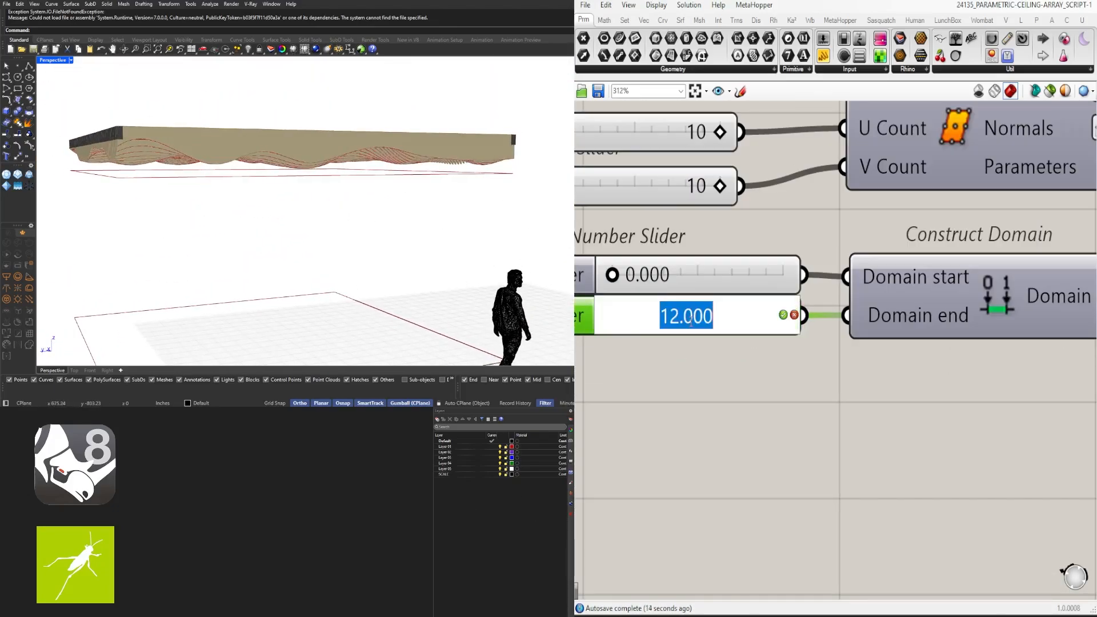
{"action": "type", "text": "24"}
{"action": "key", "text": "Return"}
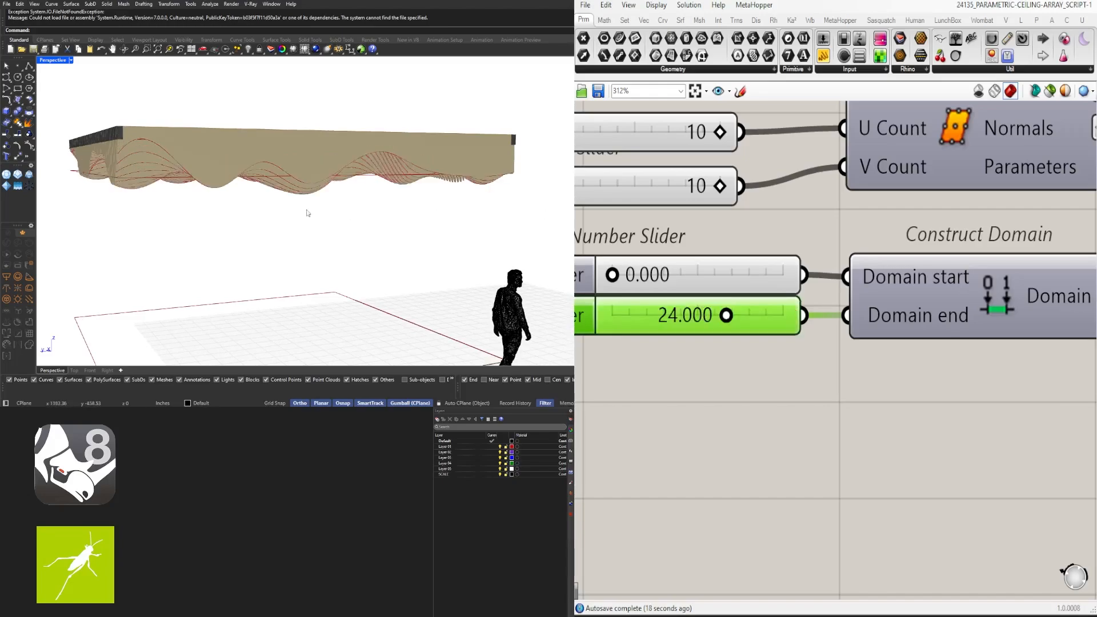
Zoom out to show the whole wavy ceiling and definition
{"action": "right_click_drag", "start_coordinate": [307, 213], "coordinate": [281, 218]}
{"action": "scroll", "coordinate": [257, 215], "scroll_direction": "up", "scroll_amount": 2}
{"action": "scroll", "coordinate": [891, 411], "scroll_direction": "down", "scroll_amount": 12}
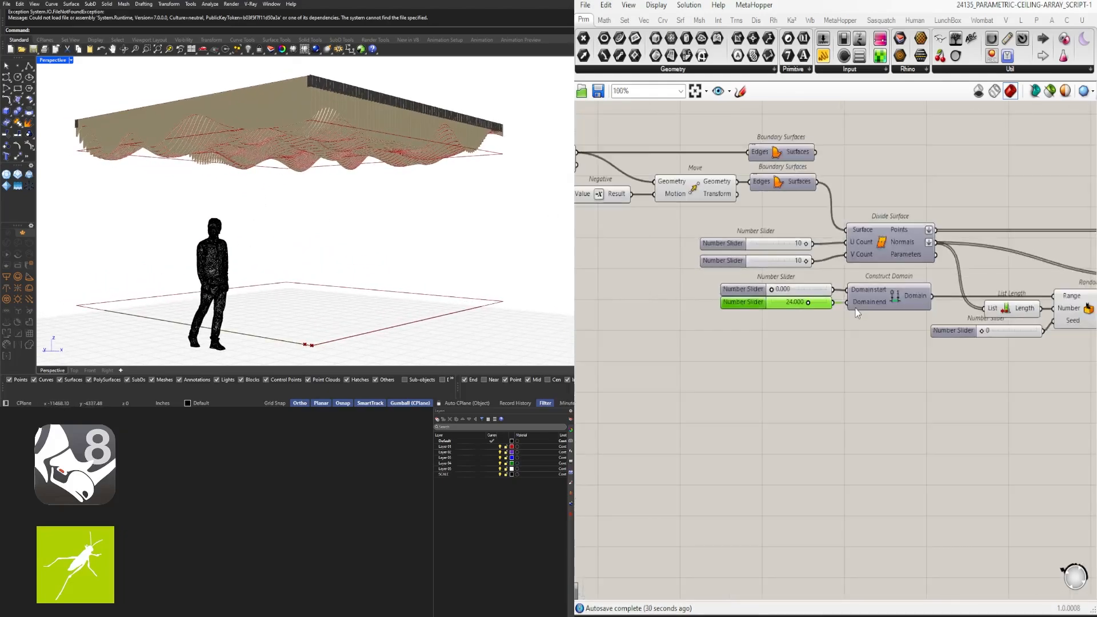
{"action": "scroll", "coordinate": [849, 388], "scroll_direction": "down", "scroll_amount": 1}
{"action": "right_click_drag", "start_coordinate": [887, 427], "coordinate": [872, 352]}
{"action": "scroll", "coordinate": [882, 342], "scroll_direction": "up", "scroll_amount": 1}
{"action": "scroll", "coordinate": [877, 344], "scroll_direction": "up", "scroll_amount": 1}
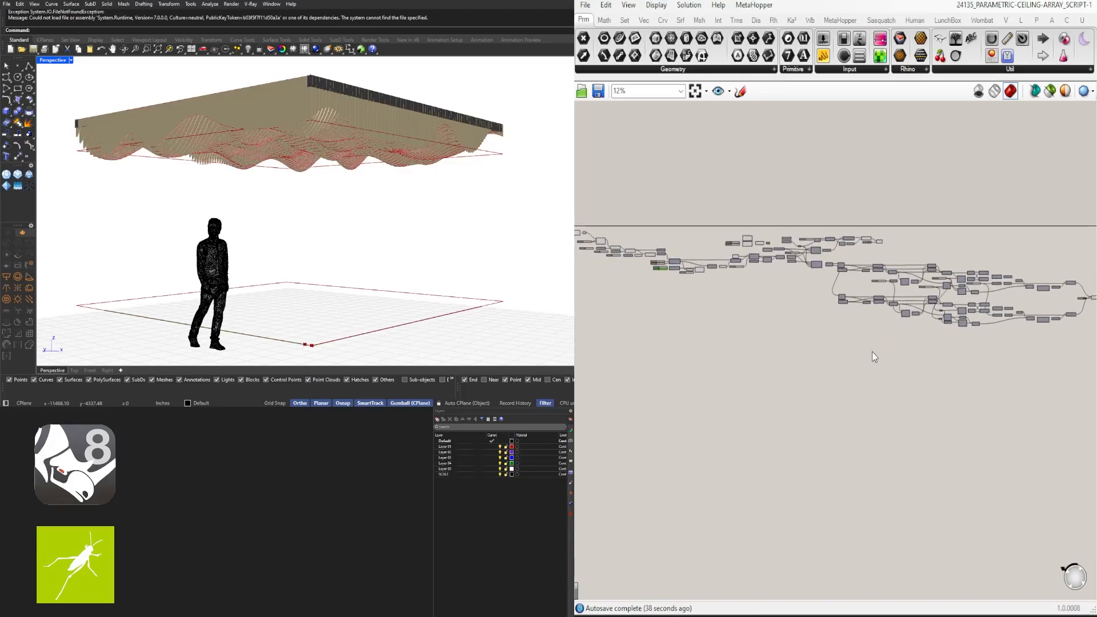
{"action": "scroll", "coordinate": [873, 353], "scroll_direction": "down", "scroll_amount": 1}
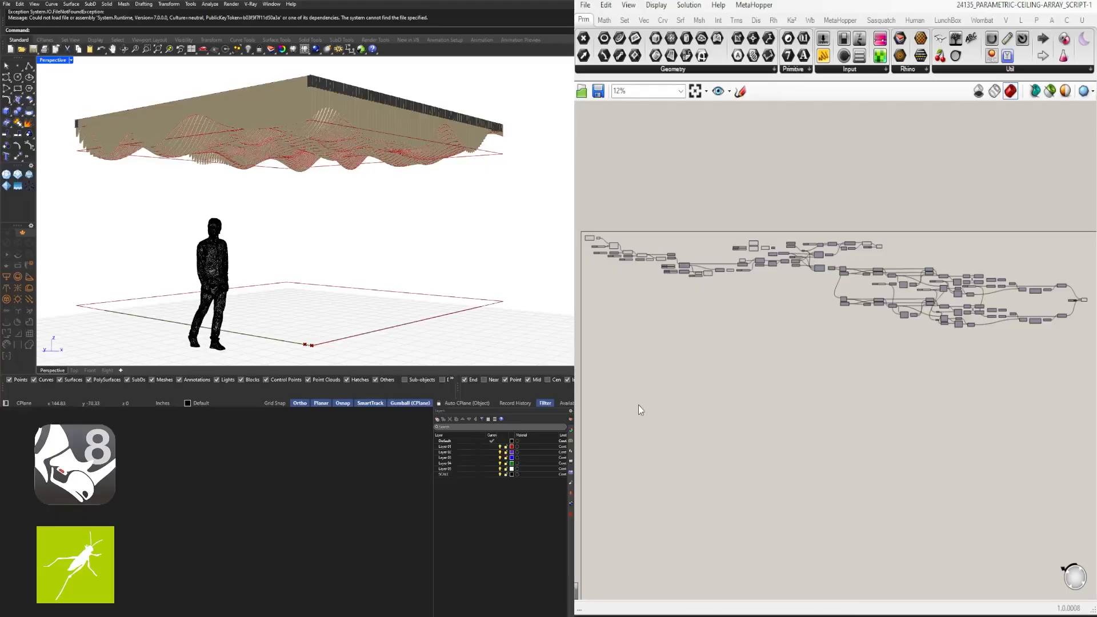
Name the sliders AREA and BASE HEIGHT (the 120 slider)
{"action": "scroll", "coordinate": [872, 351], "scroll_direction": "up", "scroll_amount": 5}
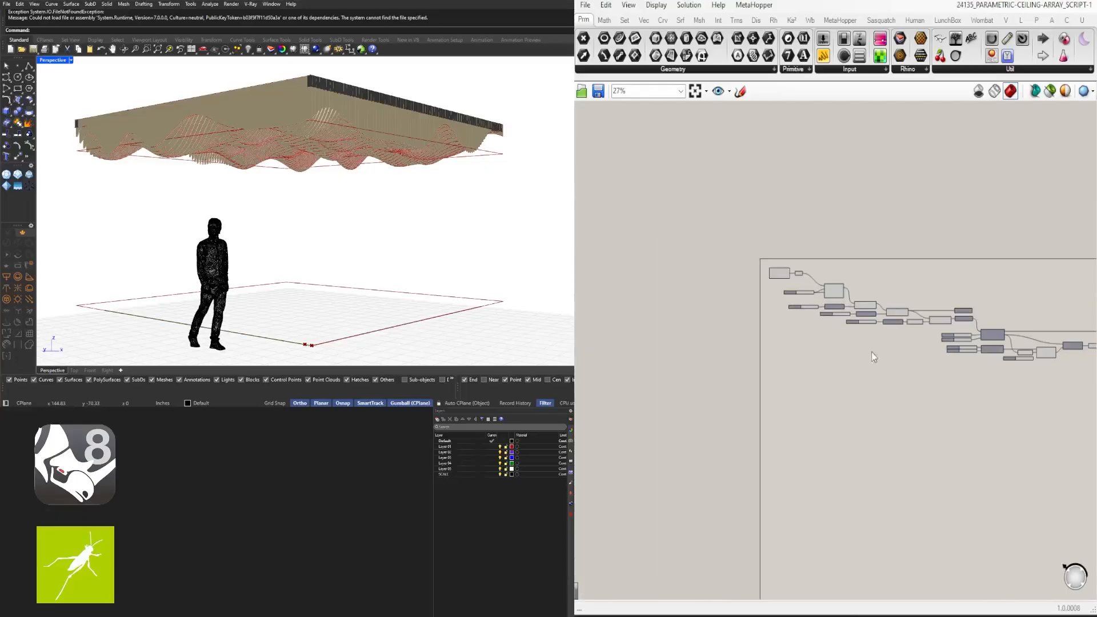
{"action": "right_click", "coordinate": [760, 264]}
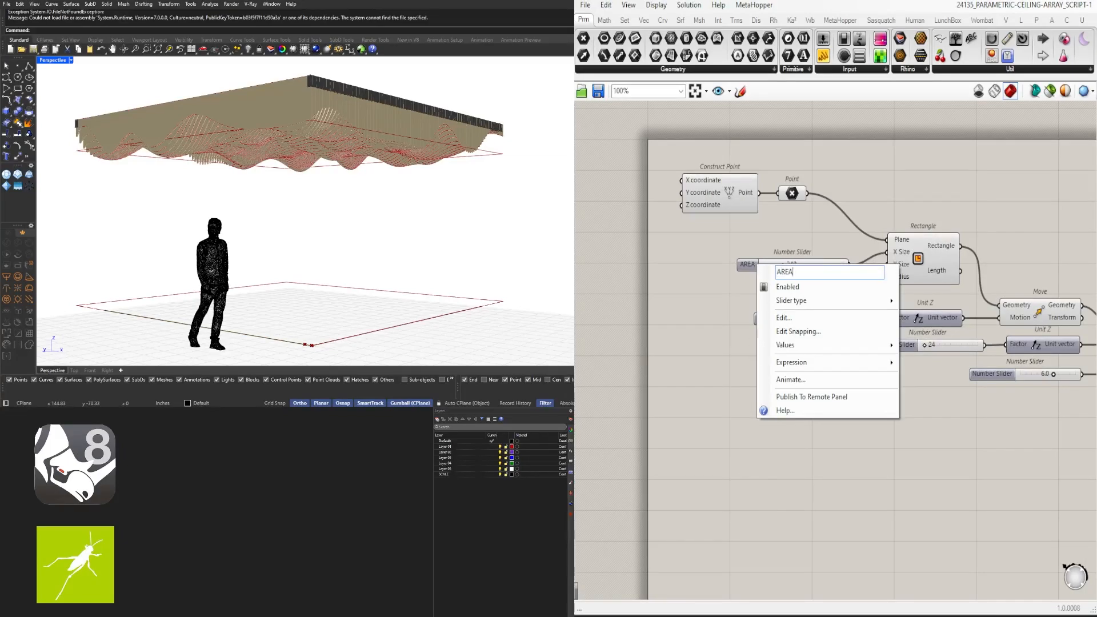
{"action": "key", "text": "Return"}
{"action": "right_click_drag", "start_coordinate": [843, 237], "coordinate": [781, 193]}
{"action": "right_click", "coordinate": [721, 278]}
{"action": "left_click", "coordinate": [760, 285]}
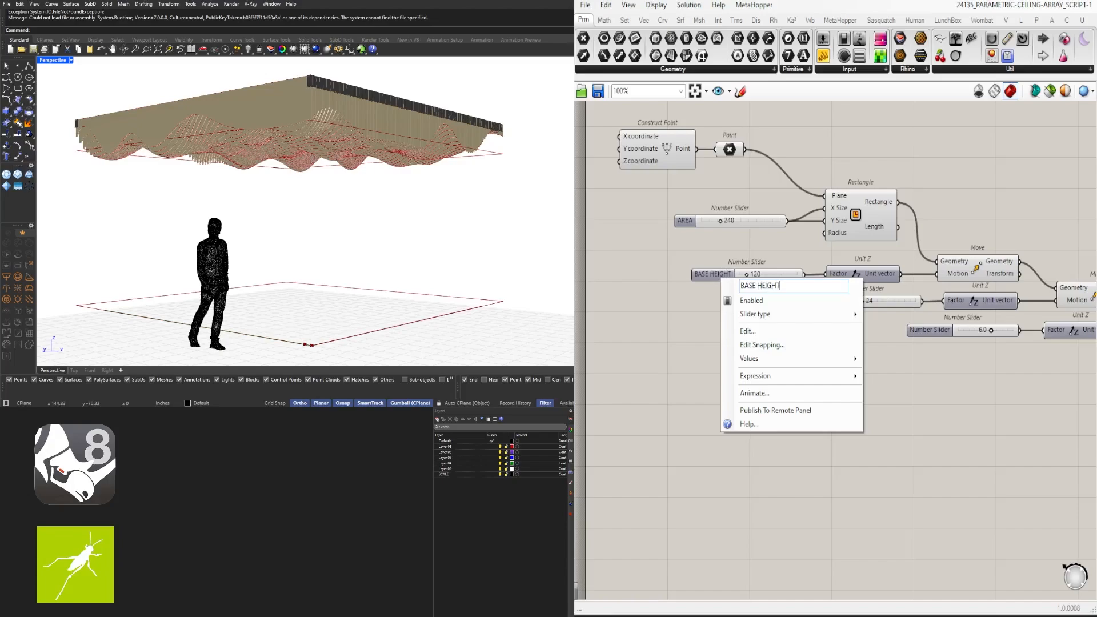
{"action": "key", "text": "Return"}
Rename the 24 slider to HEIGHT OFFSET 1
{"action": "right_click_drag", "start_coordinate": [952, 273], "coordinate": [868, 275]}
{"action": "left_click", "coordinate": [724, 226]}
{"action": "right_click_drag", "start_coordinate": [624, 283], "coordinate": [590, 278]}
{"action": "middle_click", "coordinate": [962, 294]}
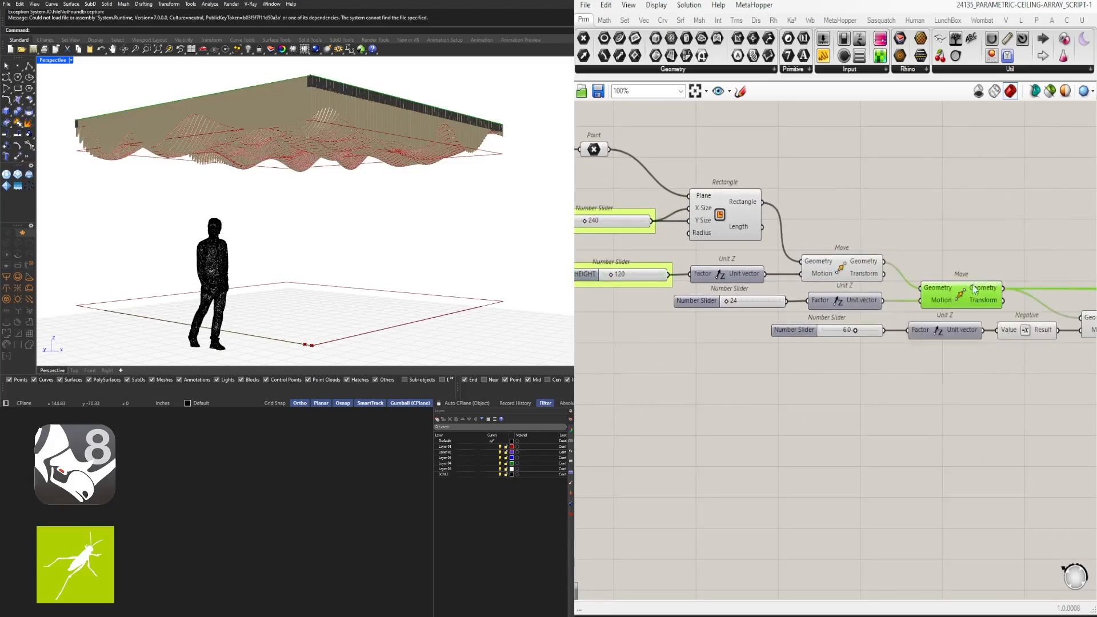
{"action": "scroll", "coordinate": [960, 292], "scroll_direction": "up", "scroll_amount": 1}
{"action": "middle_click", "coordinate": [963, 296]}
{"action": "mouse_move", "coordinate": [878, 310]}
{"action": "right_mouse_down"}
{"action": "mouse_move", "coordinate": [980, 310]}
{"action": "mouse_move", "coordinate": [878, 310]}
{"action": "right_mouse_up"}
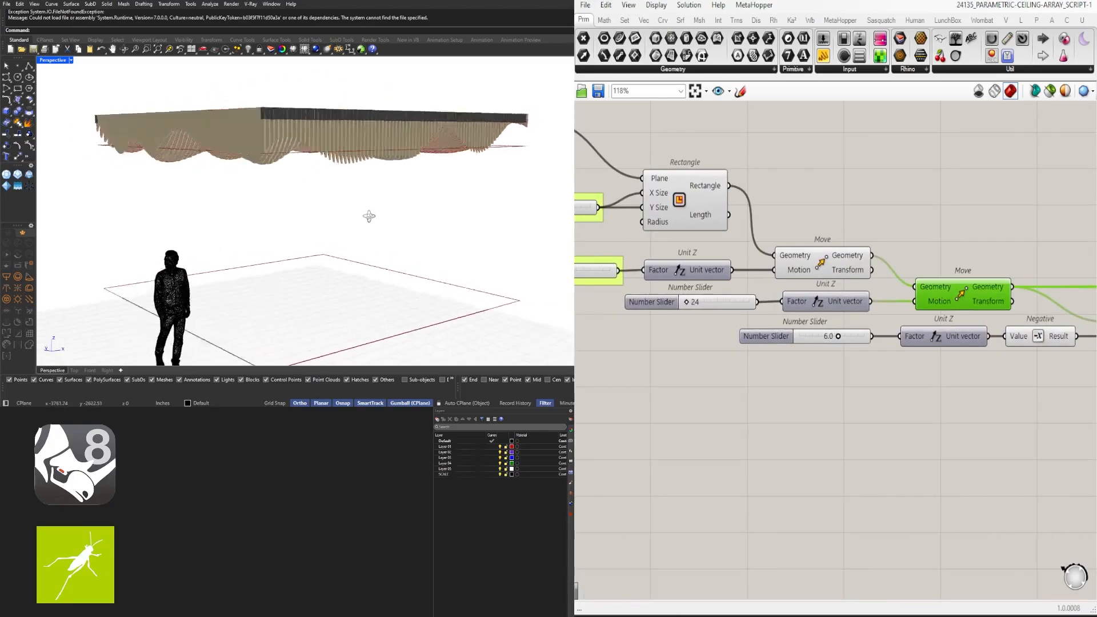
{"action": "right_click_drag", "start_coordinate": [691, 351], "coordinate": [764, 349]}
{"action": "right_click", "coordinate": [734, 297]}
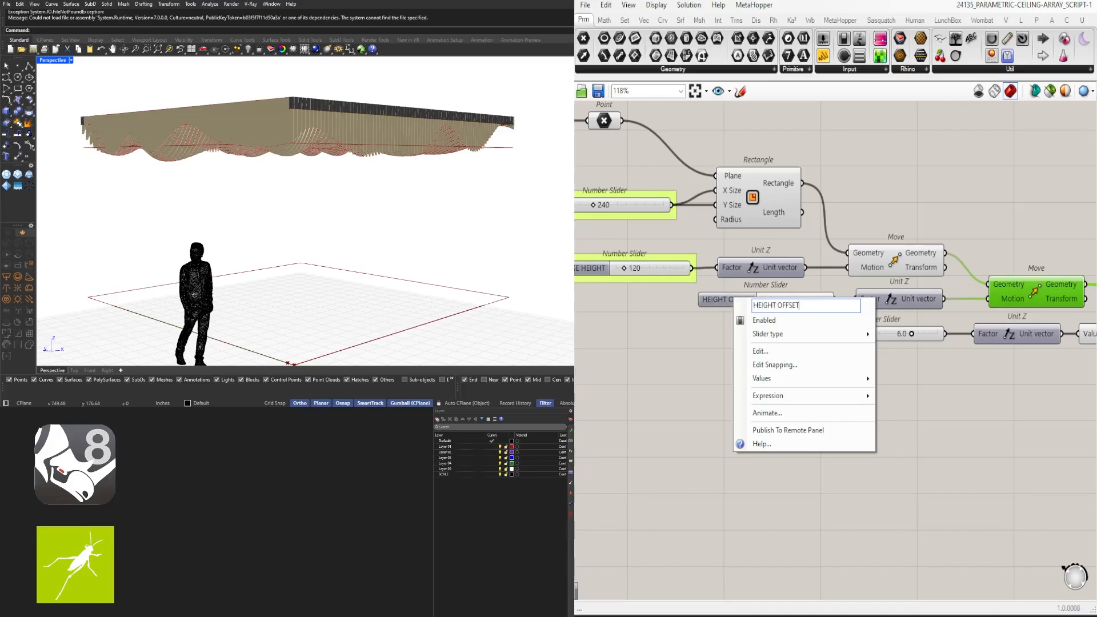
{"action": "type", "text": "1"}
{"action": "key", "text": "Return"}
{"action": "left_click", "coordinate": [743, 301]}
Name the 6.0 slider feeding Unit Z 'ARRAY OFFSET 1'
{"action": "right_click_drag", "start_coordinate": [925, 346], "coordinate": [670, 343]}
{"action": "left_click", "coordinate": [944, 325]}
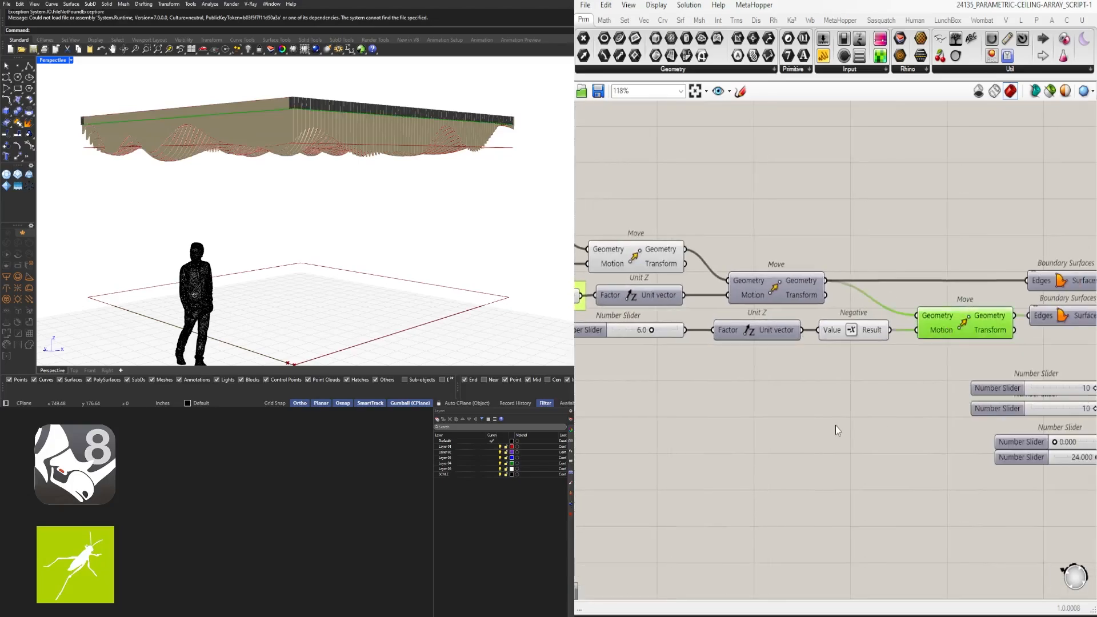
{"action": "right_click_drag", "start_coordinate": [588, 328], "coordinate": [705, 330]}
{"action": "right_click", "coordinate": [705, 329]}
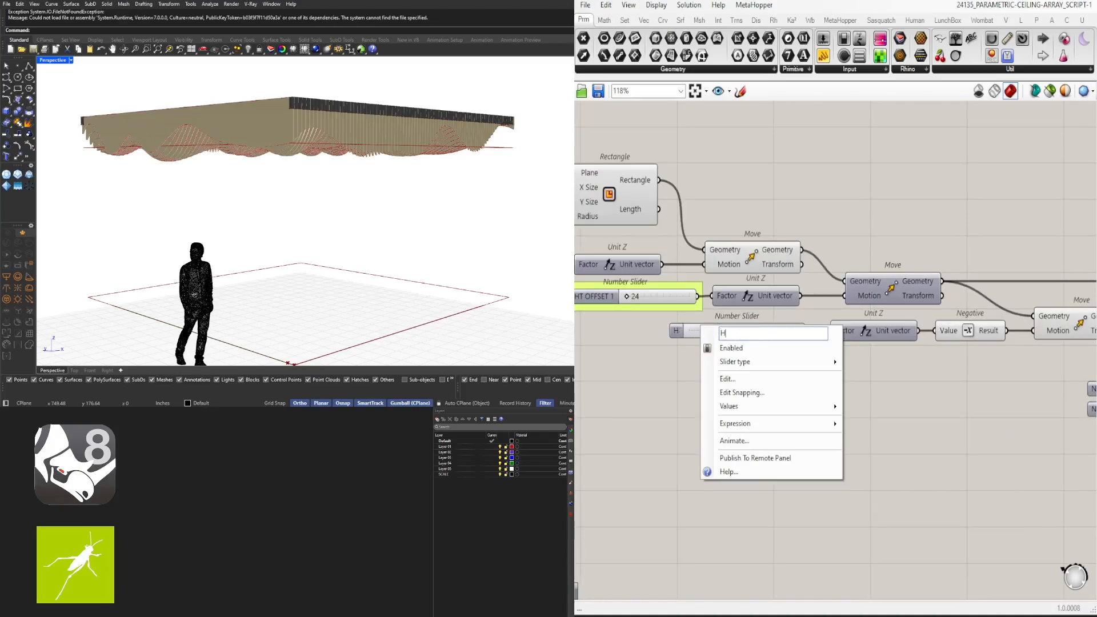
{"action": "type", "text": "1"}
{"action": "key", "text": "Return"}
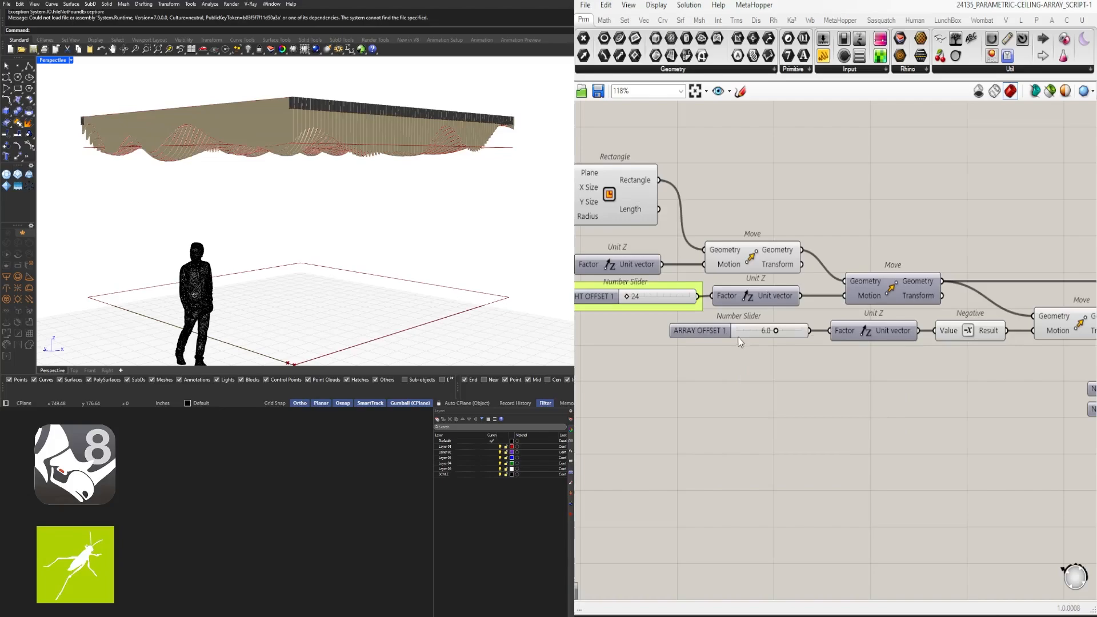
Rename the two Divide Surface count sliders DIVISIONS U and DIVISIONS V
{"action": "scroll", "coordinate": [795, 382], "scroll_direction": "down", "scroll_amount": 4}
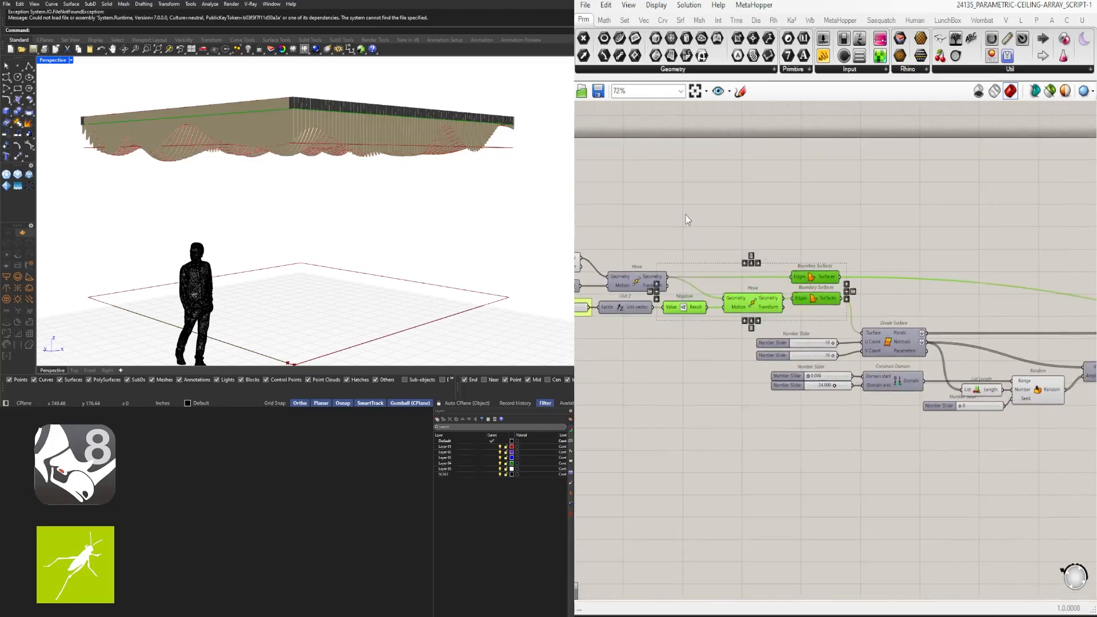
{"action": "scroll", "coordinate": [809, 344], "scroll_direction": "up", "scroll_amount": 4}
{"action": "right_click", "coordinate": [684, 296]}
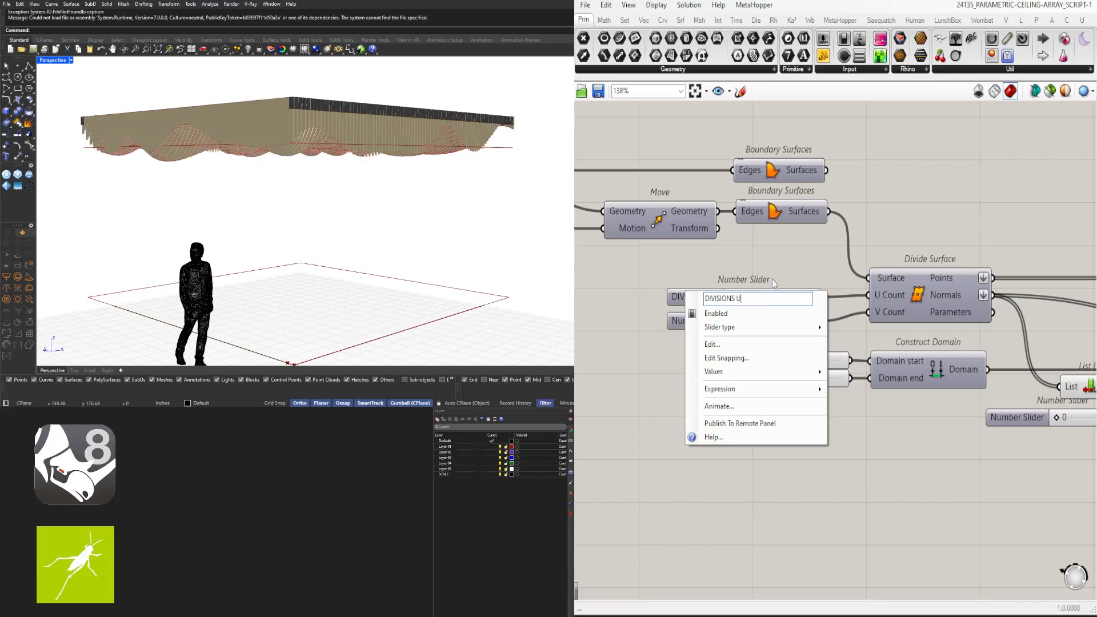
{"action": "key", "text": "Return"}
{"action": "right_click", "coordinate": [697, 321]}
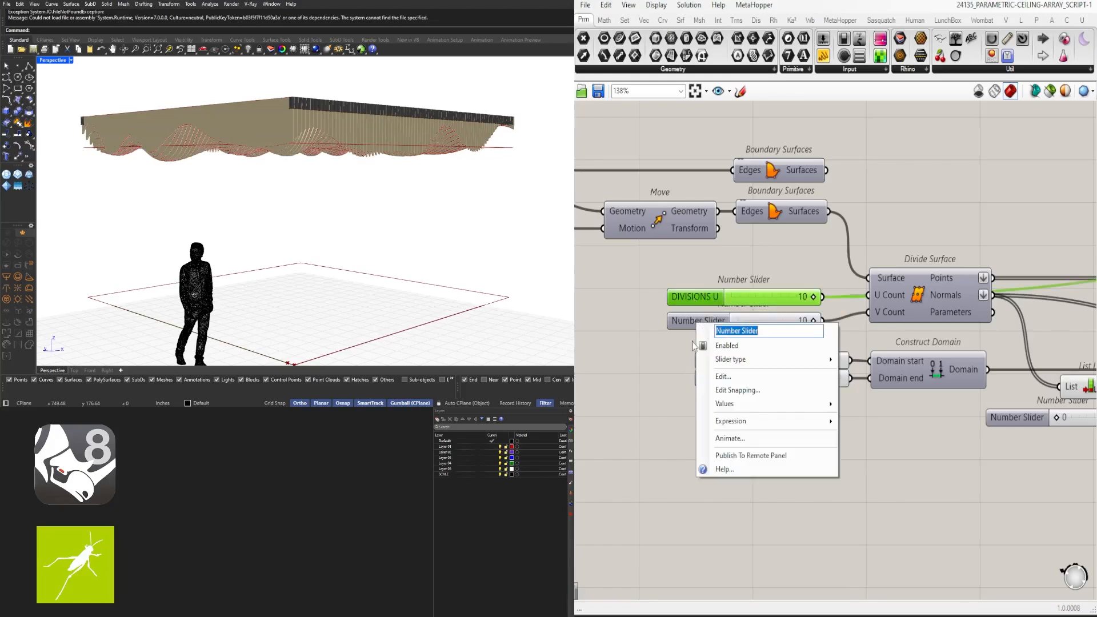
{"action": "type", "text": "V"}
{"action": "left_click", "coordinate": [828, 300]}
Group the DIVISIONS U and DIVISIONS V sliders individually and move DIVISIONS U up
{"action": "scroll", "coordinate": [726, 297], "scroll_direction": "up", "scroll_amount": 1}
{"action": "left_click", "coordinate": [723, 297]}
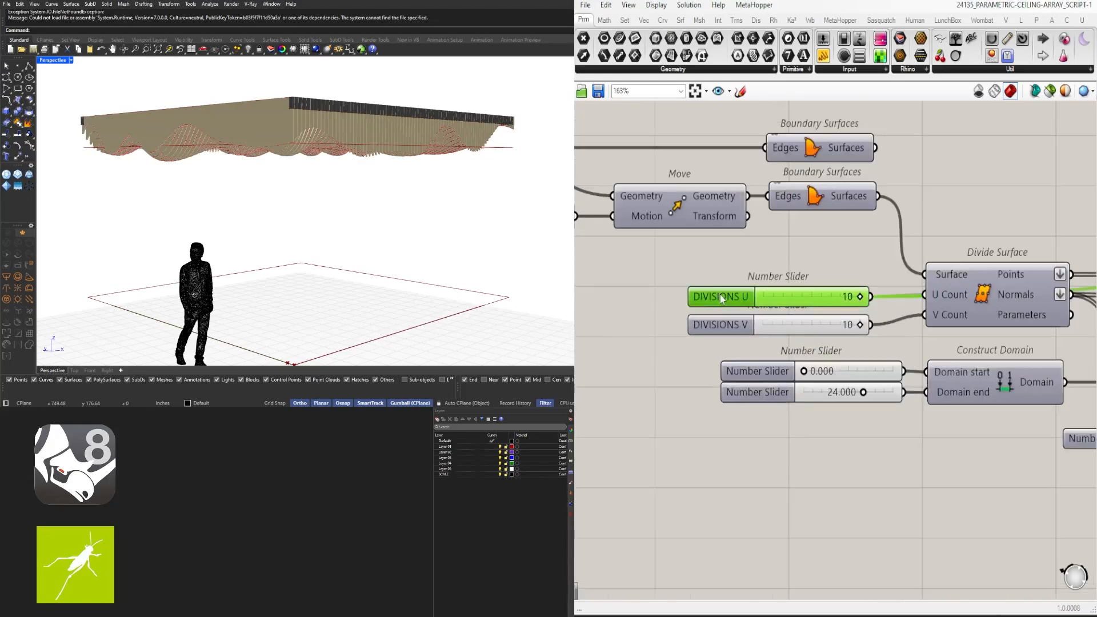
{"action": "key", "text": "ctrl+g"}
{"action": "left_click", "coordinate": [727, 323]}
{"action": "key", "text": "ctrl+g"}
{"action": "left_click_drag", "start_coordinate": [724, 294], "coordinate": [723, 275]}
{"action": "scroll", "coordinate": [731, 313], "scroll_direction": "down", "scroll_amount": 3}
Rename the domain start slider PATTERN OFFSET MIN and shift both domain sliders left
{"action": "right_click_drag", "start_coordinate": [915, 401], "coordinate": [827, 344]}
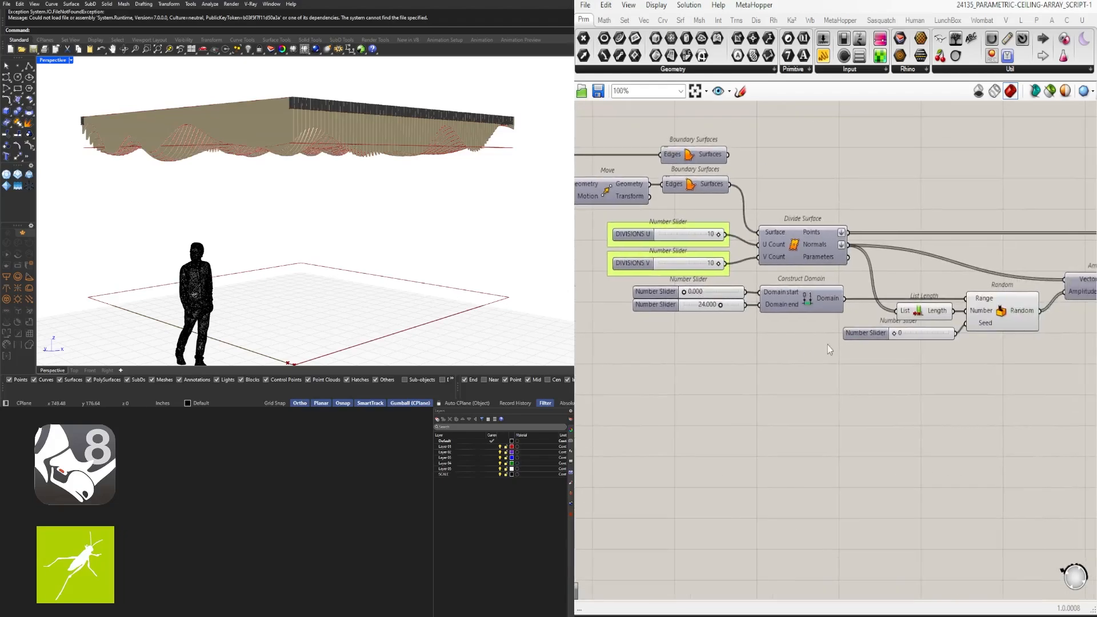
{"action": "scroll", "coordinate": [669, 295], "scroll_direction": "up", "scroll_amount": 3}
{"action": "right_click", "coordinate": [649, 291]}
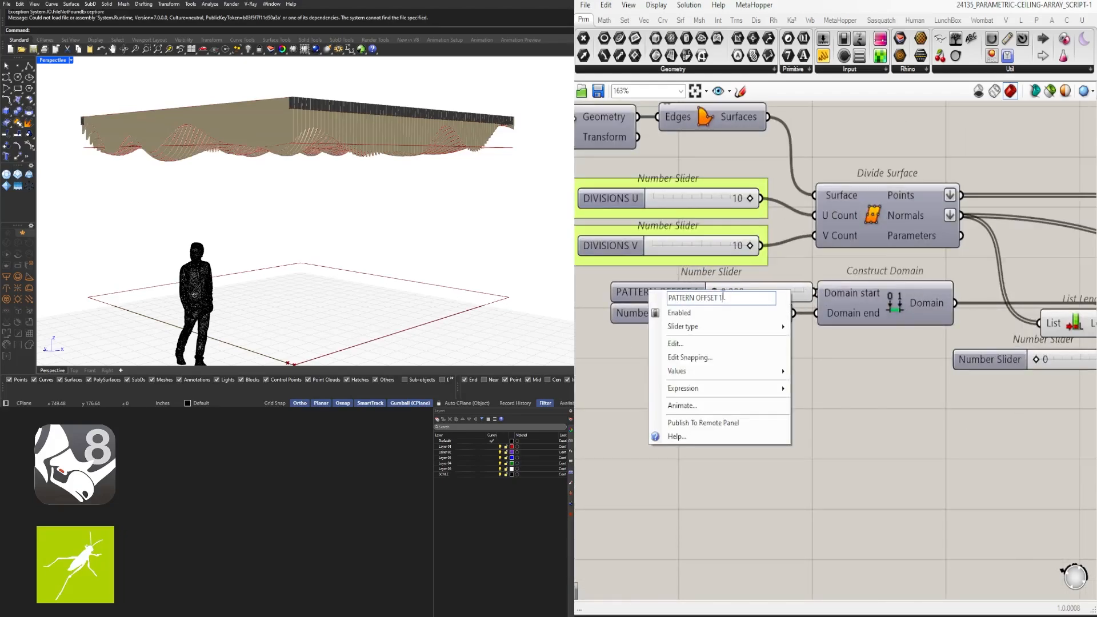
{"action": "left_click", "coordinate": [583, 420]}
{"action": "left_click_drag", "start_coordinate": [676, 350], "coordinate": [659, 287]}
{"action": "left_click_drag", "start_coordinate": [659, 291], "coordinate": [609, 290]}
{"action": "right_click_drag", "start_coordinate": [672, 377], "coordinate": [804, 369]}
{"action": "left_click", "coordinate": [747, 346]}
Correct the start slider's name, rename the end slider PATTERN OFFSET MAX, and group both
{"action": "right_click", "coordinate": [740, 285]}
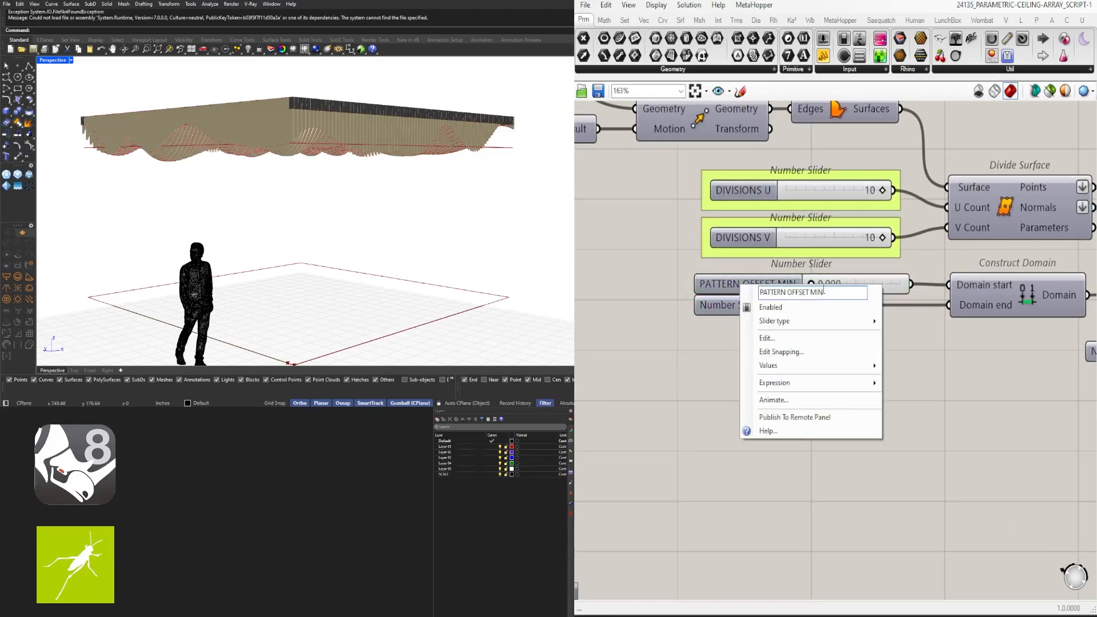
{"action": "right_click", "coordinate": [709, 304]}
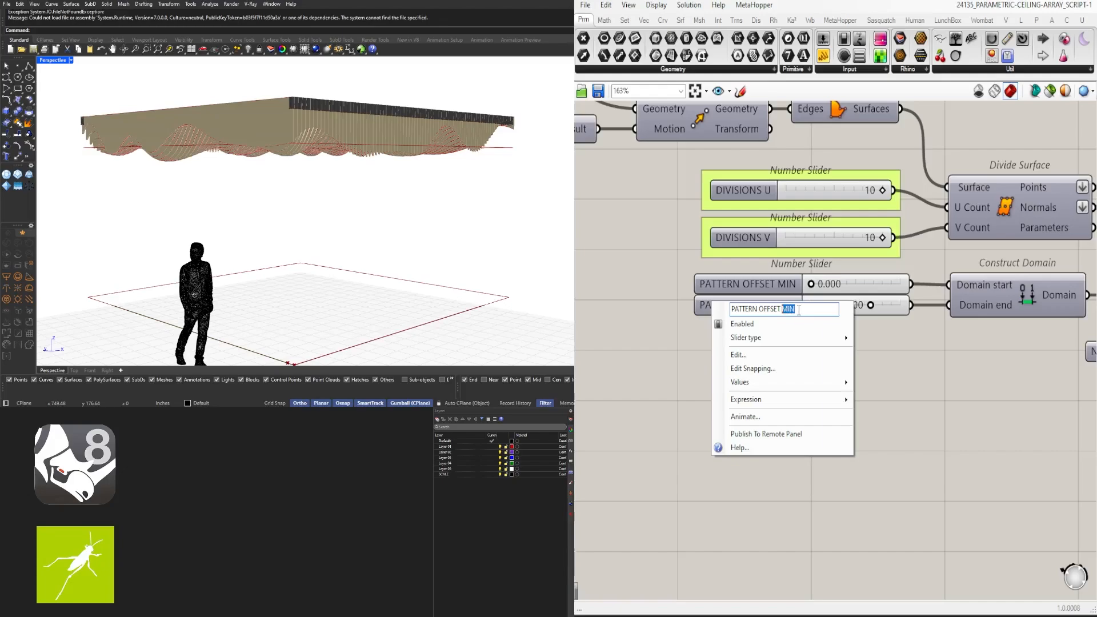
{"action": "key", "text": "Return"}
{"action": "left_click_drag", "start_coordinate": [779, 377], "coordinate": [738, 286]}
{"action": "key", "text": "ctrl+g"}
Ungroup the shared PATTERN OFFSET group so each slider gets its own group
{"action": "scroll", "coordinate": [823, 445], "scroll_direction": "down", "scroll_amount": 5}
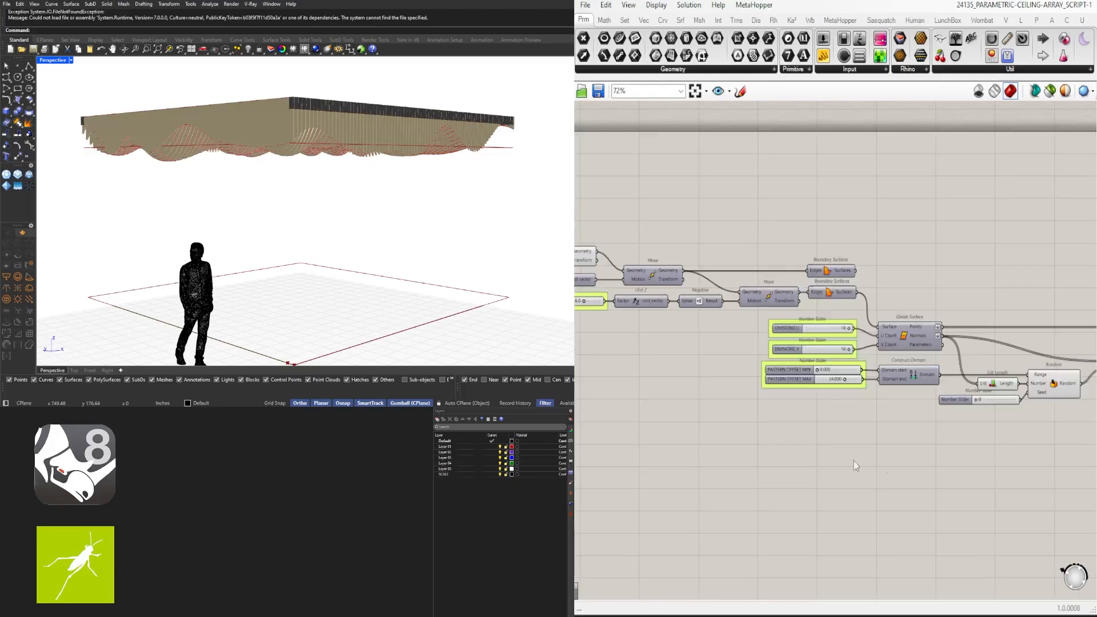
{"action": "scroll", "coordinate": [832, 384], "scroll_direction": "up", "scroll_amount": 4}
{"action": "left_click", "coordinate": [824, 387]}
{"action": "left_click_drag", "start_coordinate": [786, 398], "coordinate": [773, 418]}
{"action": "left_click", "coordinate": [784, 390]}
{"action": "key", "text": "ctrl+shift+g"}
{"action": "left_click", "coordinate": [770, 376]}
{"action": "key", "text": "ctrl+g"}
{"action": "left_click", "coordinate": [771, 405]}
{"action": "key", "text": "ctrl+g"}
{"action": "left_click", "coordinate": [791, 470]}
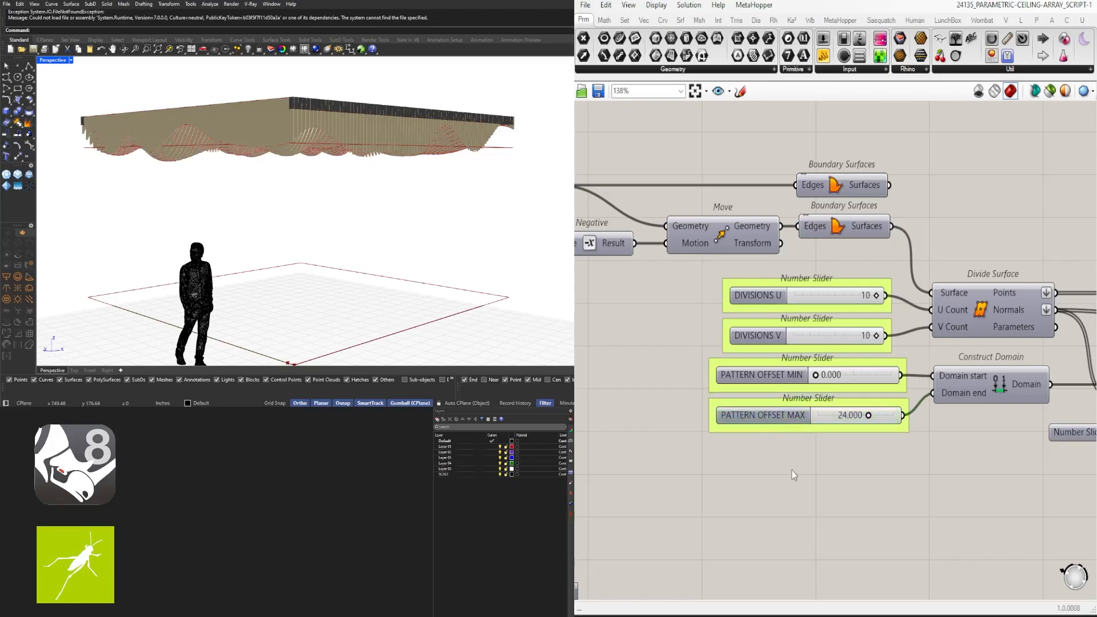
Align the left edges of the four renamed DIVISIONS and PATTERN OFFSET sliders
{"action": "left_click_drag", "start_coordinate": [780, 269], "coordinate": [707, 468]}
{"action": "left_click", "coordinate": [798, 433]}
{"action": "left_click", "coordinate": [791, 498]}
{"action": "scroll", "coordinate": [872, 466], "scroll_direction": "down", "scroll_amount": 1}
{"action": "left_click_drag", "start_coordinate": [908, 373], "coordinate": [894, 433]}
{"action": "left_click", "coordinate": [892, 457]}
Move the six components around Divide Surface slightly down and select the Random-related components
{"action": "scroll", "coordinate": [892, 457], "scroll_direction": "down", "scroll_amount": 3}
{"action": "right_click_drag", "start_coordinate": [1082, 486], "coordinate": [954, 438]}
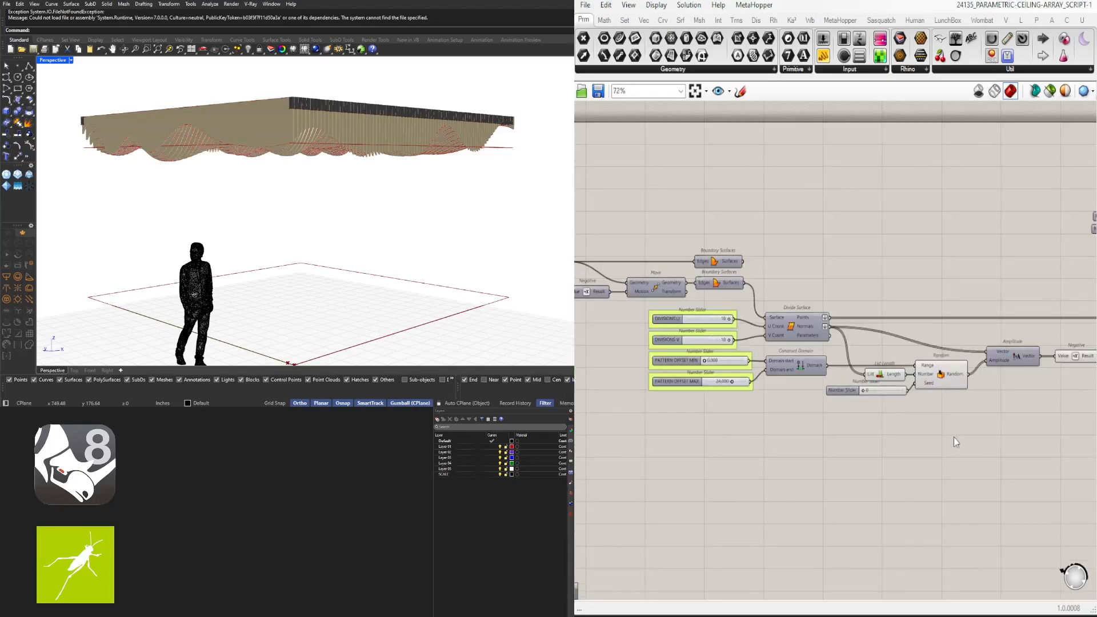
{"action": "left_click_drag", "start_coordinate": [954, 438], "coordinate": [794, 376]}
{"action": "left_click", "coordinate": [937, 454]}
{"action": "right_click_drag", "start_coordinate": [955, 457], "coordinate": [842, 438]}
{"action": "left_click_drag", "start_coordinate": [842, 439], "coordinate": [761, 336]}
Set the Random seed slider to 1, rename it SEED and group it
{"action": "middle_click", "coordinate": [767, 331]}
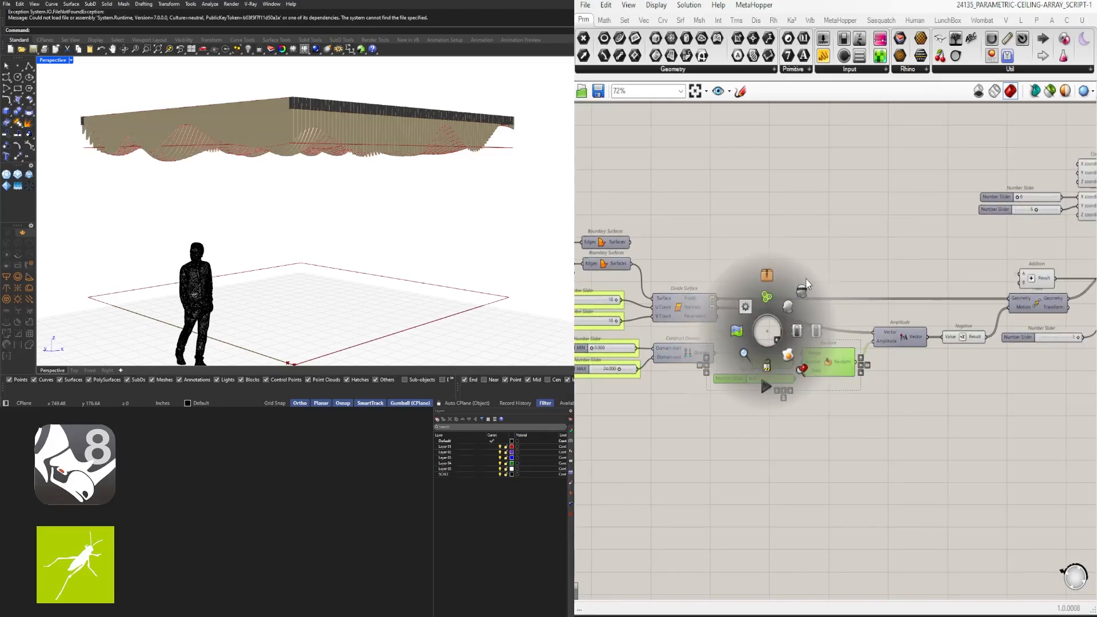
{"action": "left_click", "coordinate": [804, 287]}
{"action": "left_click", "coordinate": [817, 265]}
{"action": "scroll", "coordinate": [766, 379], "scroll_direction": "up", "scroll_amount": 5}
{"action": "double_click", "coordinate": [738, 375]}
{"action": "type", "text": "1"}
{"action": "key", "text": "Return"}
{"action": "double_click", "coordinate": [734, 375]}
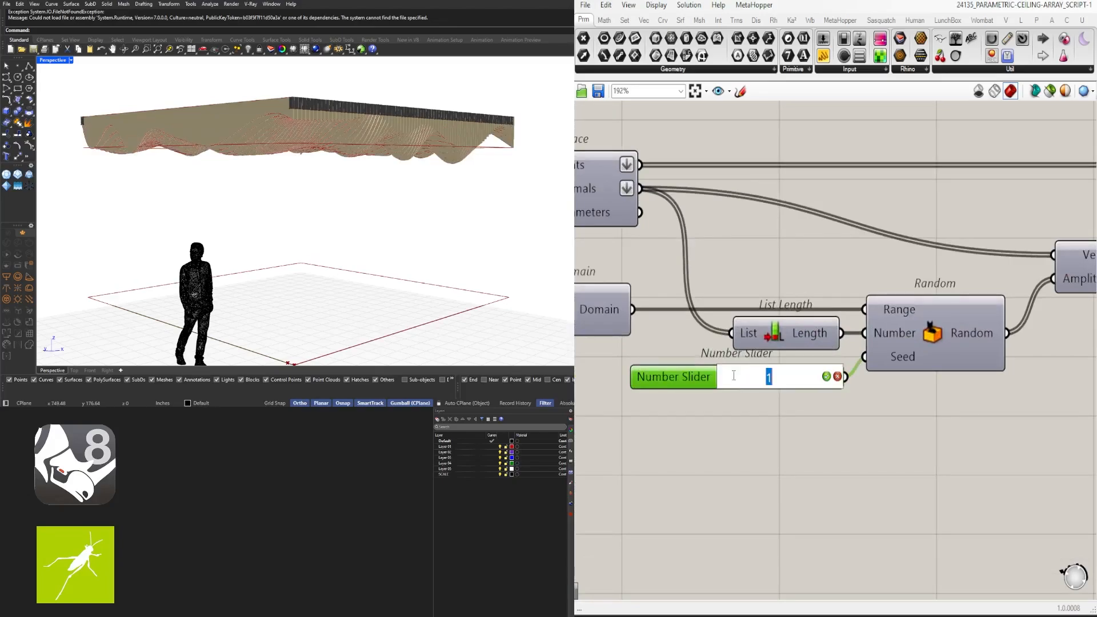
{"action": "right_click", "coordinate": [738, 381]}
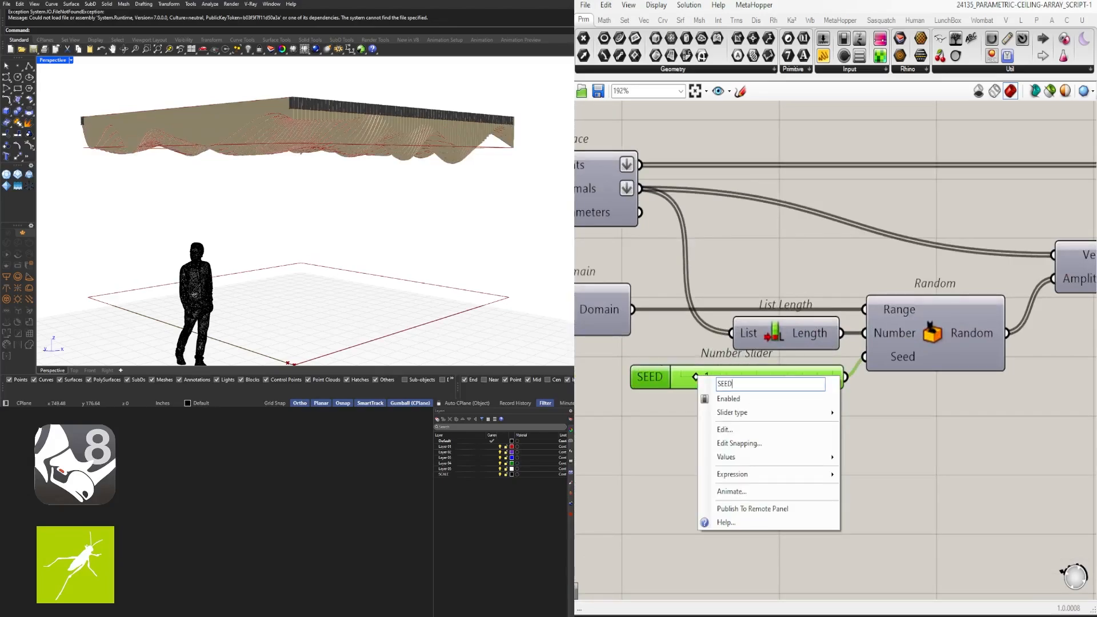
{"action": "key", "text": "Return"}
{"action": "key", "text": "ctrl+g"}
Move the Random component slightly right and bring Amplitude, Negative, Move and Addition into view
{"action": "left_click", "coordinate": [846, 221]}
{"action": "right_click_drag", "start_coordinate": [927, 354], "coordinate": [922, 279]}
{"action": "scroll", "coordinate": [923, 279], "scroll_direction": "down", "scroll_amount": 1}
{"action": "left_click_drag", "start_coordinate": [922, 279], "coordinate": [936, 280]}
{"action": "left_click", "coordinate": [929, 329]}
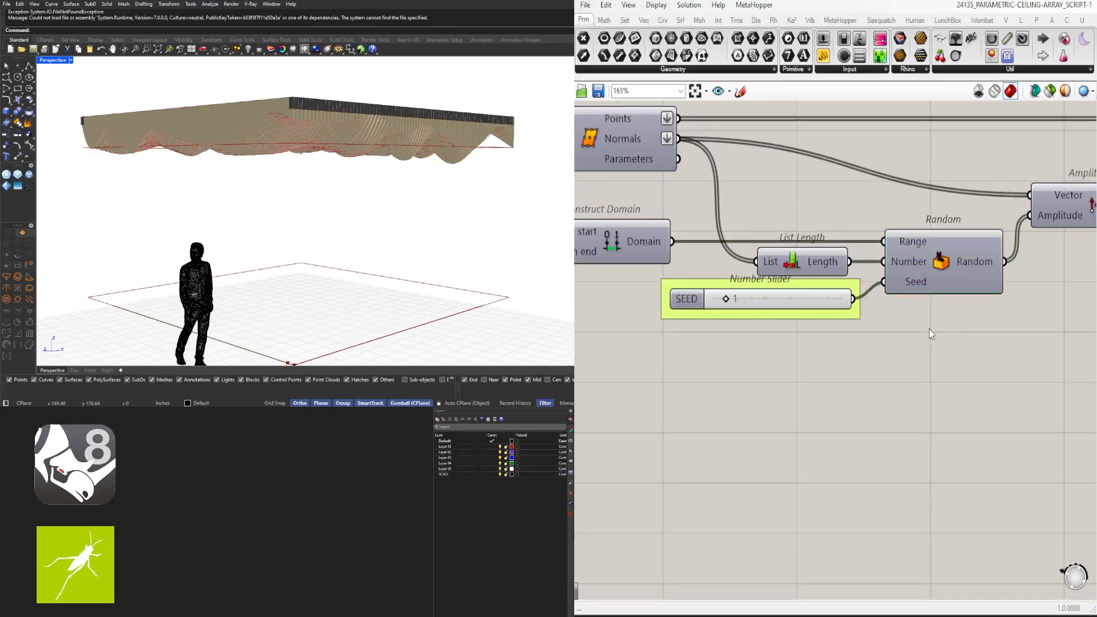
{"action": "scroll", "coordinate": [929, 329], "scroll_direction": "down", "scroll_amount": 2}
{"action": "right_click_drag", "start_coordinate": [929, 330], "coordinate": [662, 339]}
Reposition the Negative and Amplitude components up and right, and nudge the SEED slider down
{"action": "left_click_drag", "start_coordinate": [872, 251], "coordinate": [867, 251]}
{"action": "left_click_drag", "start_coordinate": [932, 293], "coordinate": [799, 233]}
{"action": "left_click_drag", "start_coordinate": [777, 245], "coordinate": [801, 245]}
{"action": "left_click_drag", "start_coordinate": [936, 297], "coordinate": [812, 227]}
{"action": "left_click_drag", "start_coordinate": [803, 250], "coordinate": [803, 223]}
{"action": "left_click", "coordinate": [845, 303]}
{"action": "right_click_drag", "start_coordinate": [684, 346], "coordinate": [942, 315]}
{"action": "left_click_drag", "start_coordinate": [748, 286], "coordinate": [745, 294]}
{"action": "left_click", "coordinate": [794, 372]}
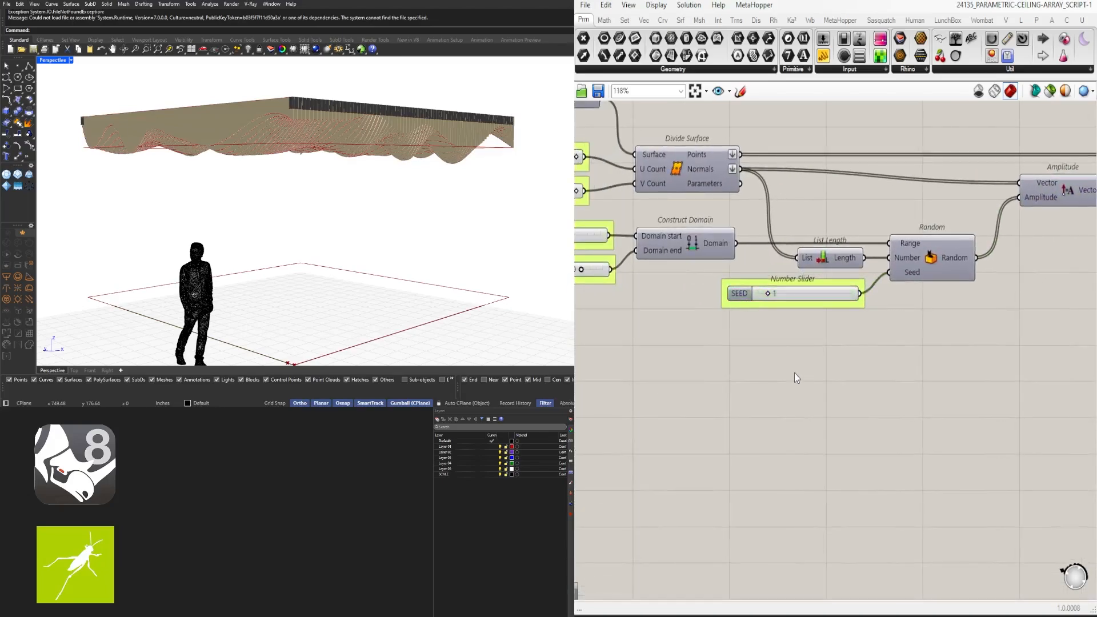
Turn off preview for the Addition, Move and Negative components
{"action": "scroll", "coordinate": [794, 373], "scroll_direction": "down", "scroll_amount": 1}
{"action": "right_click_drag", "start_coordinate": [1063, 246], "coordinate": [650, 321]}
{"action": "left_click_drag", "start_coordinate": [829, 295], "coordinate": [658, 200]}
{"action": "middle_click", "coordinate": [693, 181]}
{"action": "left_click", "coordinate": [715, 211]}
{"action": "left_click", "coordinate": [714, 229]}
{"action": "scroll", "coordinate": [778, 314], "scroll_direction": "up", "scroll_amount": 3}
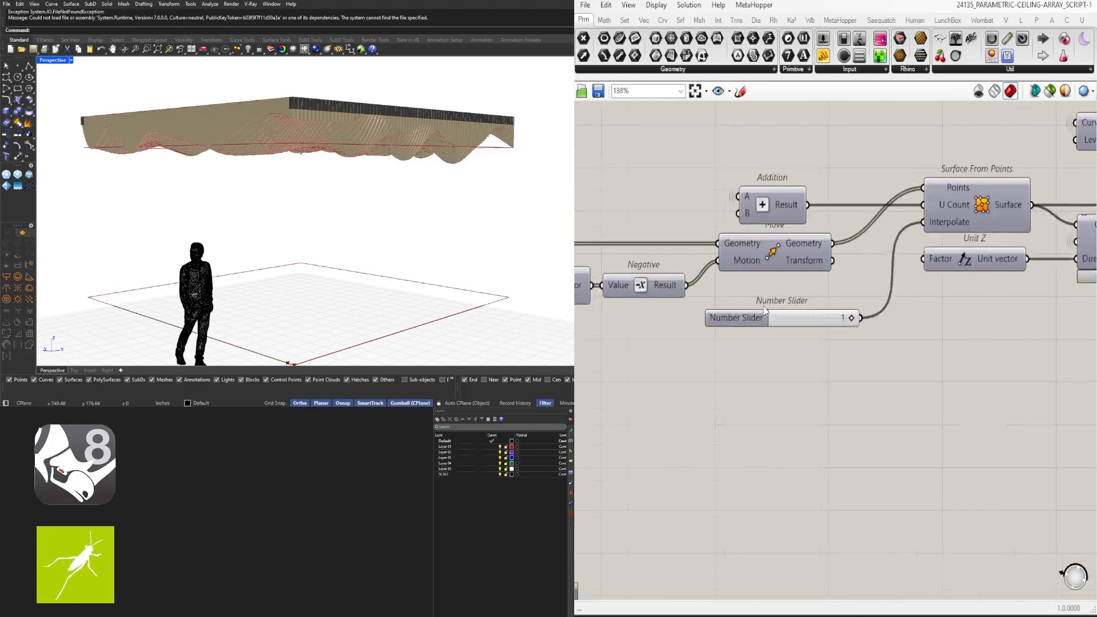
Compare the ceiling with the interpolate slider at 0, then set it back to 1
{"action": "right_click", "coordinate": [734, 314]}
{"action": "left_click", "coordinate": [758, 369]}
{"action": "right_click_drag", "start_coordinate": [475, 227], "coordinate": [449, 185]}
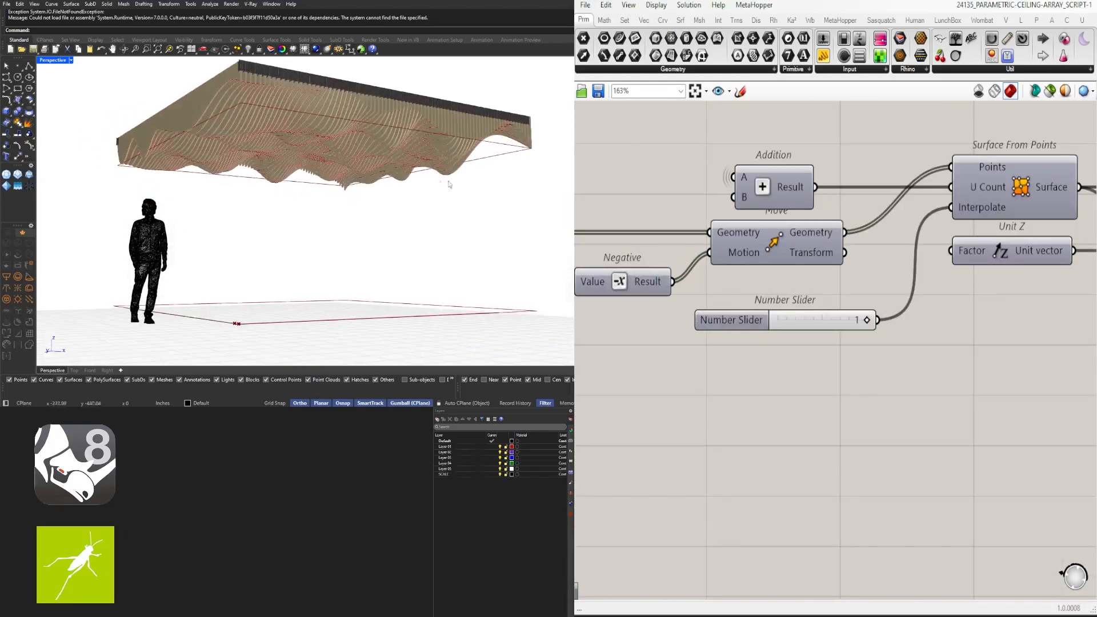
{"action": "double_click", "coordinate": [823, 324]}
{"action": "type", "text": "0"}
{"action": "key", "text": "Return"}
{"action": "double_click", "coordinate": [832, 326]}
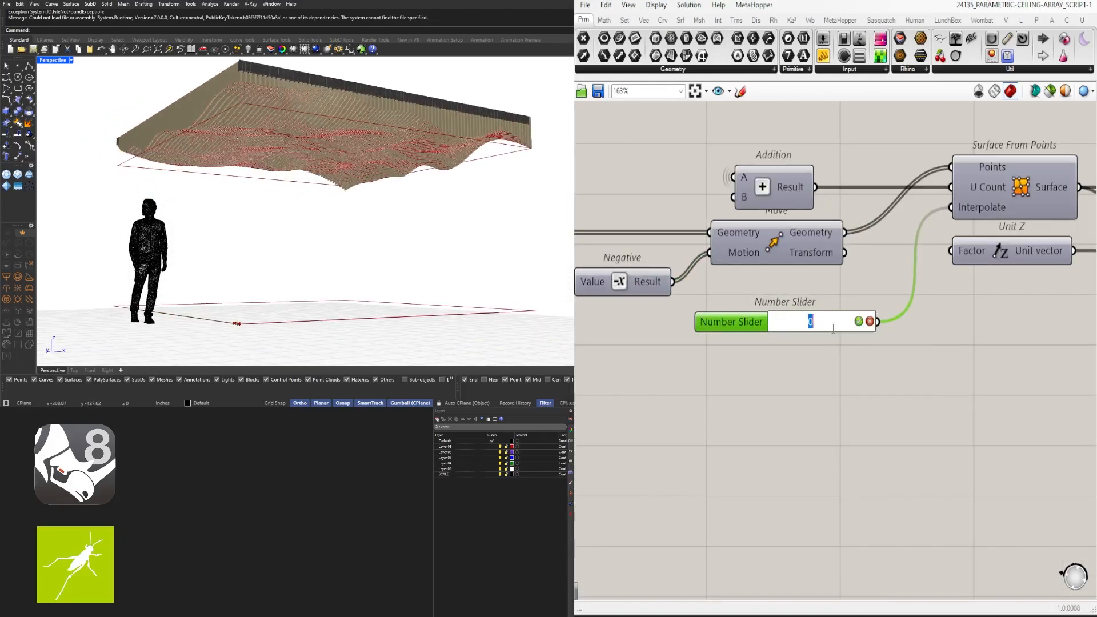
{"action": "type", "text": "1"}
{"action": "key", "text": "Return"}
Rename the interpolate slider INTERPOLATE ON/OFF and shift it slightly left
{"action": "right_click", "coordinate": [736, 323]}
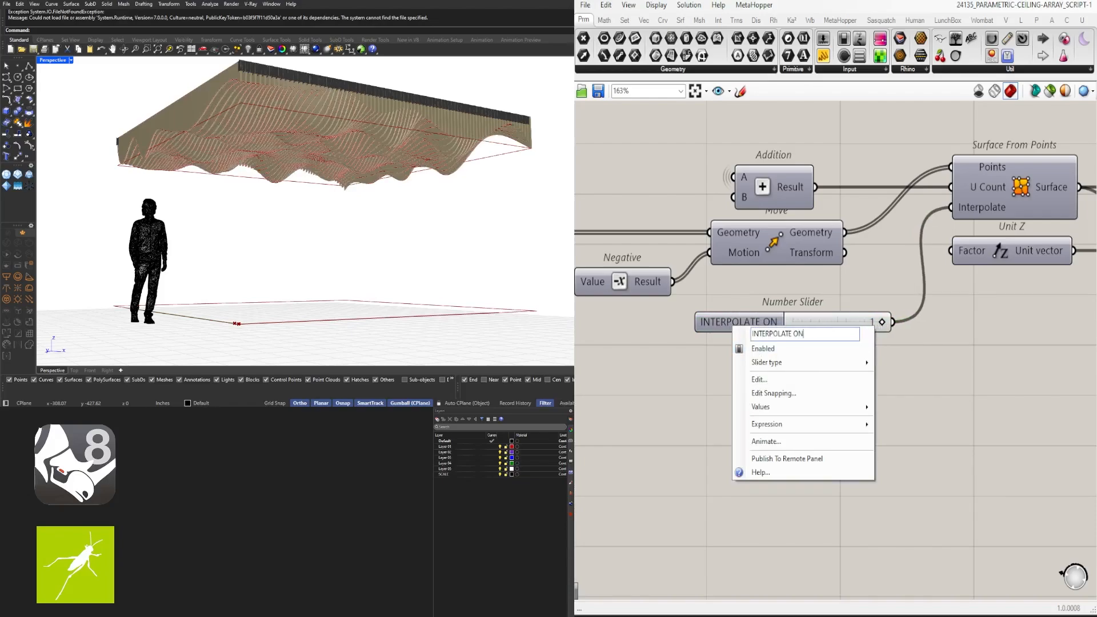
{"action": "type", "text": "F"}
{"action": "key", "text": "Return"}
{"action": "left_click_drag", "start_coordinate": [757, 315], "coordinate": [732, 314]}
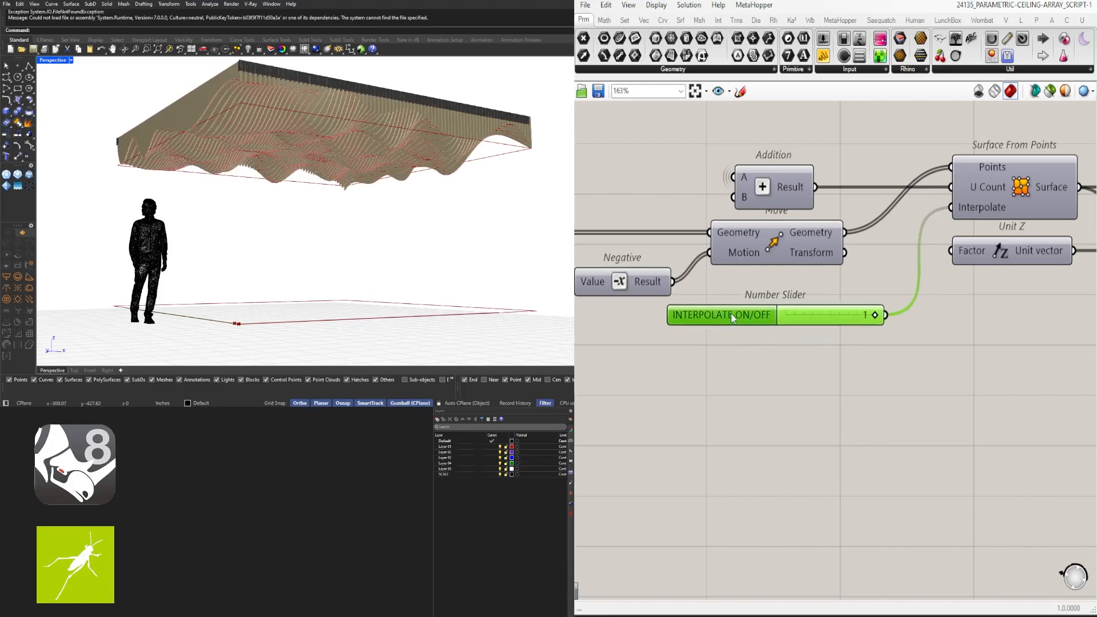
Nudge the 0 slider feeding Construct Point left and start renaming the 5 slider
{"action": "scroll", "coordinate": [802, 459], "scroll_direction": "down", "scroll_amount": 3}
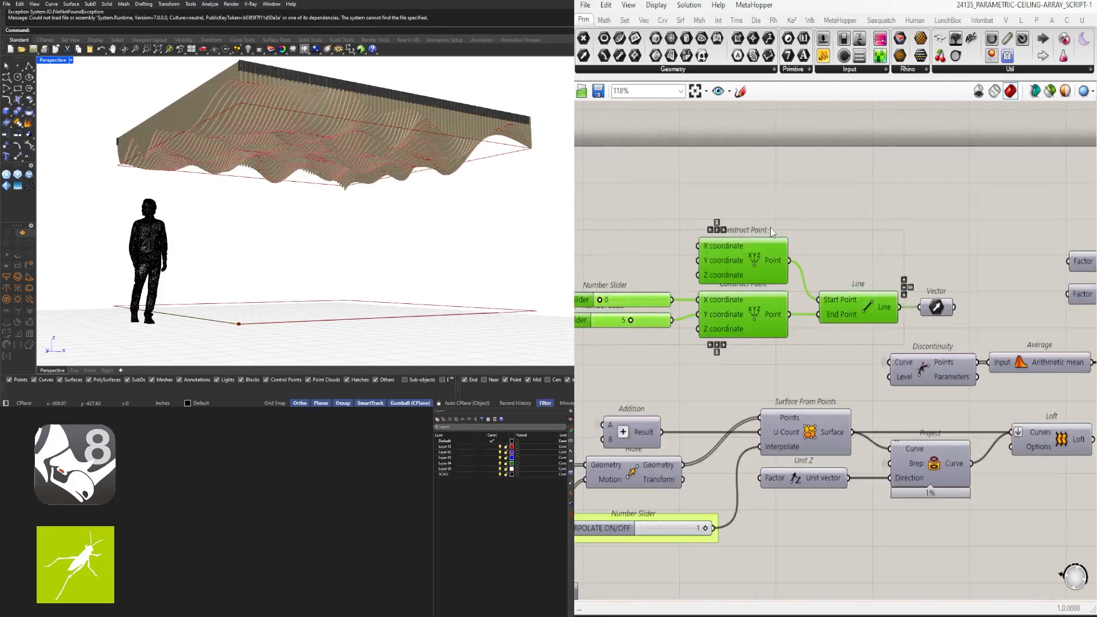
{"action": "scroll", "coordinate": [847, 327], "scroll_direction": "up", "scroll_amount": 4}
{"action": "left_click", "coordinate": [845, 320]}
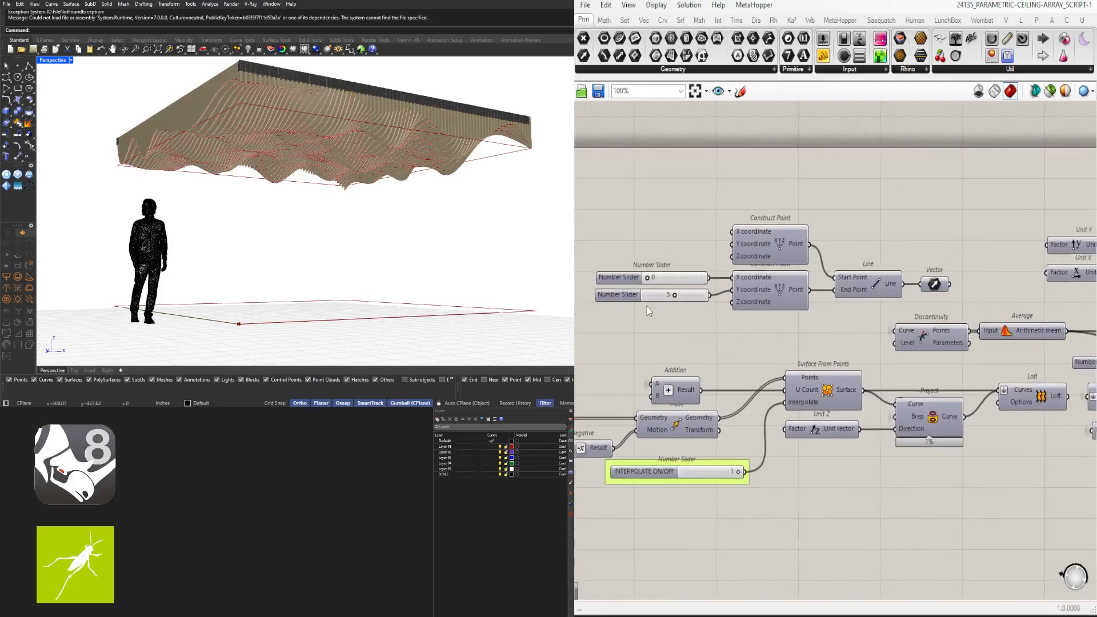
{"action": "scroll", "coordinate": [695, 259], "scroll_direction": "up", "scroll_amount": 4}
{"action": "left_click_drag", "start_coordinate": [695, 259], "coordinate": [692, 257]}
{"action": "right_click", "coordinate": [693, 296]}
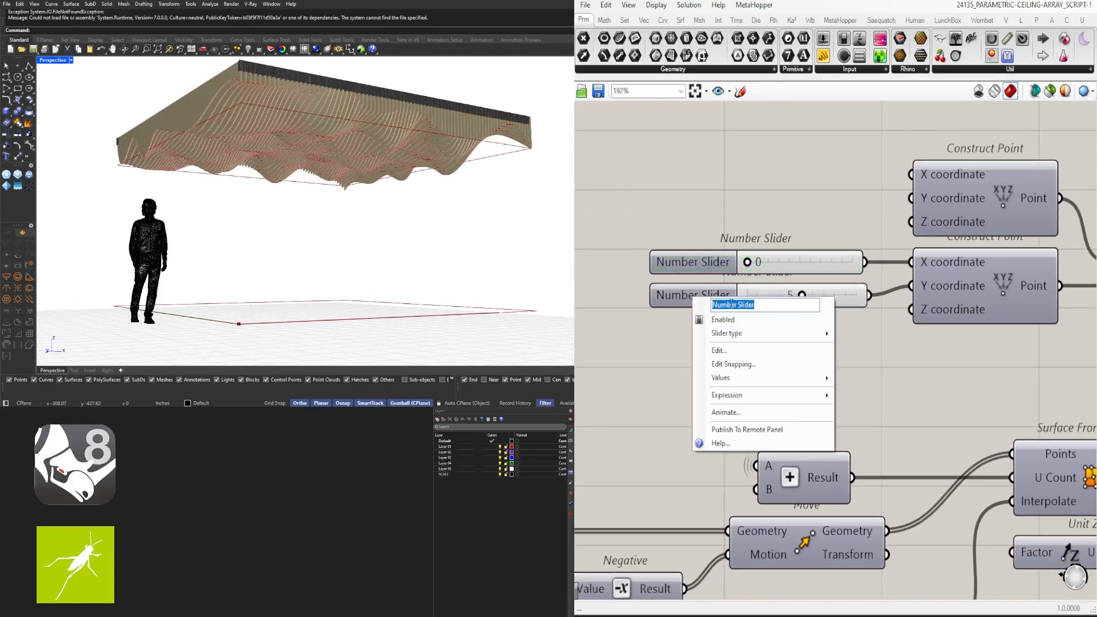
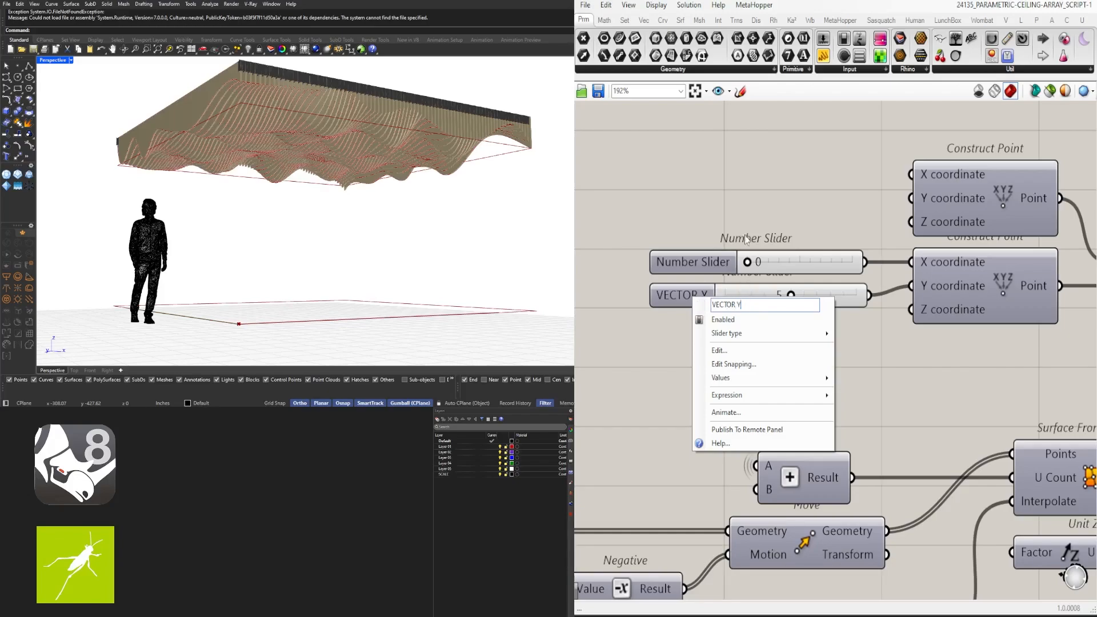
Name the top slider VECTOR X and group the VECTOR X and VECTOR Y sliders
{"action": "left_click", "coordinate": [713, 252]}
{"action": "right_click", "coordinate": [712, 256]}
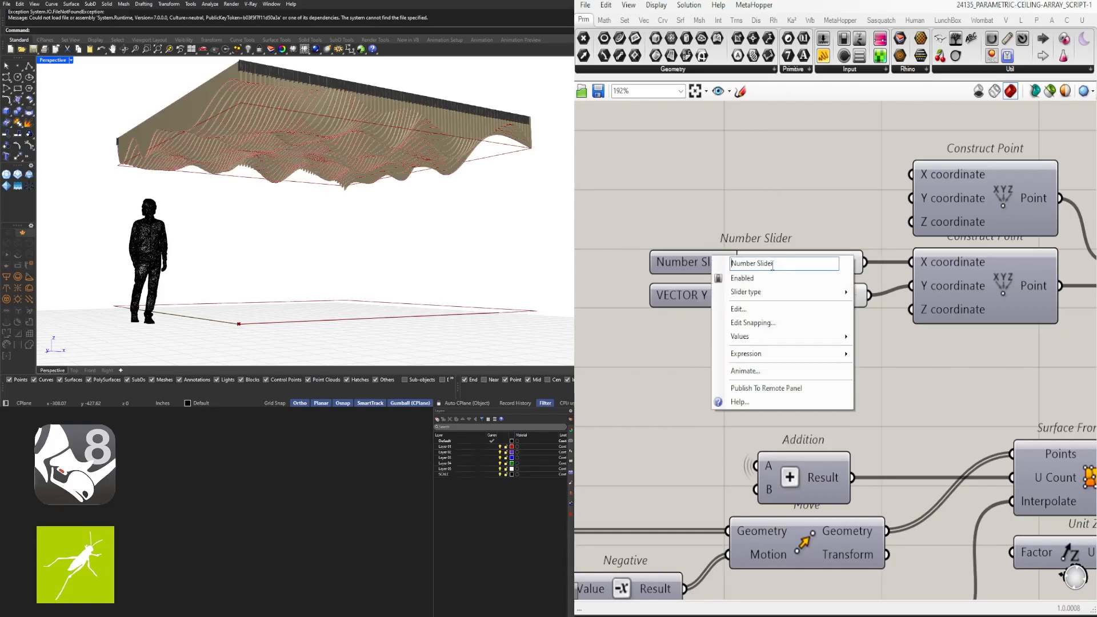
{"action": "type", "text": "VECTOR X"}
{"action": "scroll", "coordinate": [807, 178], "scroll_direction": "down", "scroll_amount": 5}
{"action": "scroll", "coordinate": [792, 237], "scroll_direction": "up", "scroll_amount": 3}
{"action": "left_click", "coordinate": [724, 190]}
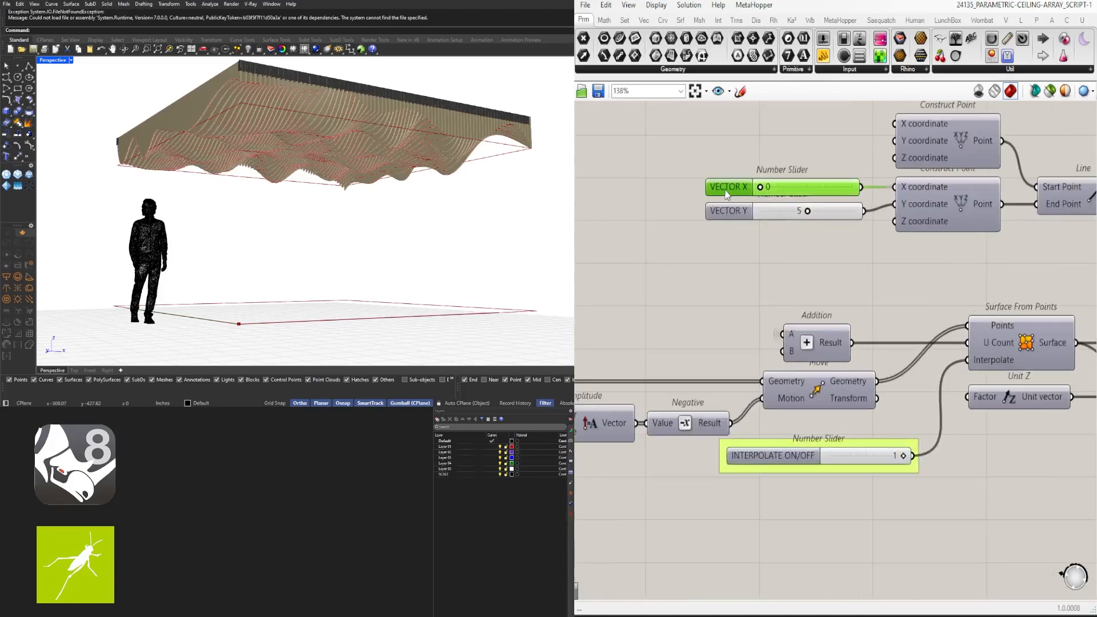
{"action": "key", "text": "ctrl+g"}
{"action": "left_click", "coordinate": [729, 216]}
{"action": "key", "text": "ctrl+g"}
{"action": "left_click", "coordinate": [836, 271]}
Rename the 3.00 slider ARRAY SPACING
{"action": "scroll", "coordinate": [838, 273], "scroll_direction": "down", "scroll_amount": 5}
{"action": "right_click_drag", "start_coordinate": [1020, 281], "coordinate": [834, 285]}
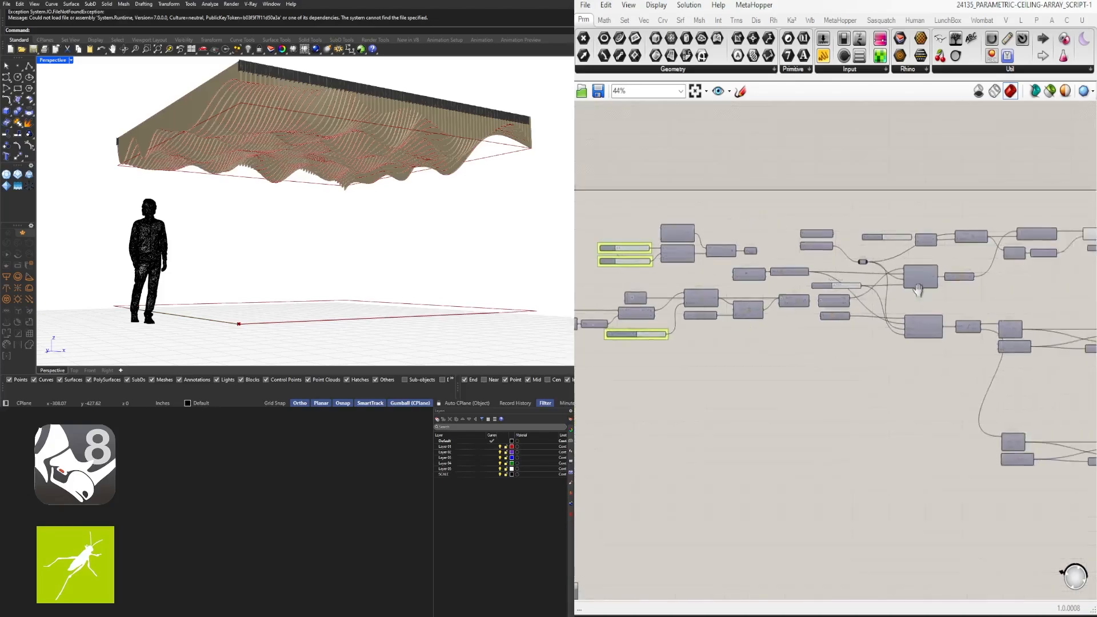
{"action": "scroll", "coordinate": [832, 292], "scroll_direction": "up", "scroll_amount": 4}
{"action": "scroll", "coordinate": [793, 284], "scroll_direction": "up", "scroll_amount": 3}
{"action": "right_click", "coordinate": [743, 285]}
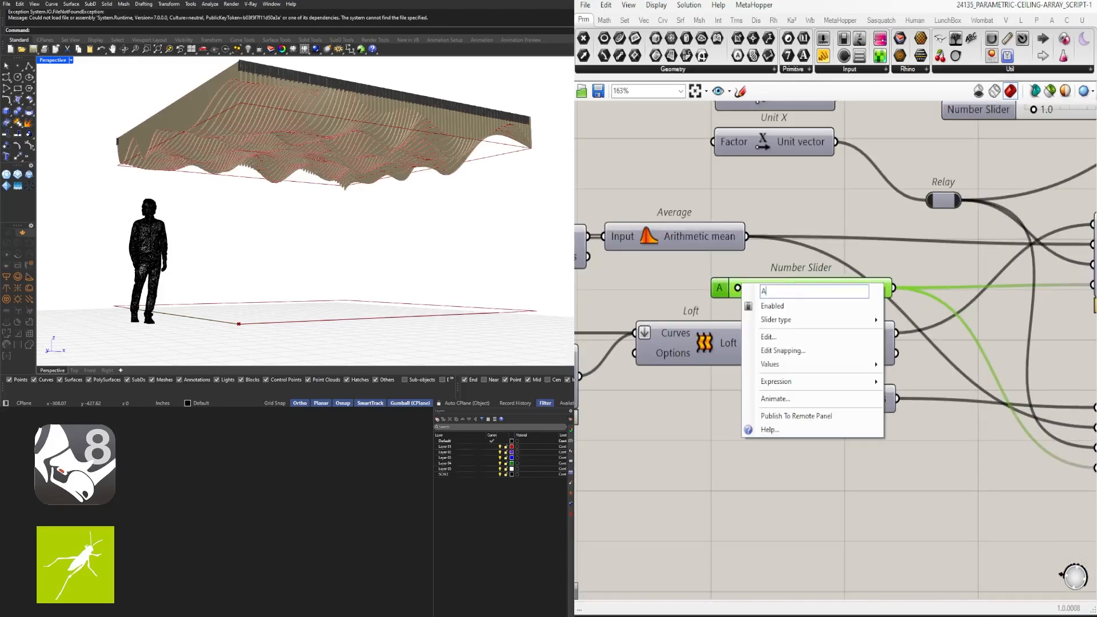
{"action": "key", "text": "Return"}
Rename the next slider CONTOUR DEPTH and group it
{"action": "scroll", "coordinate": [800, 286], "scroll_direction": "down", "scroll_amount": 4}
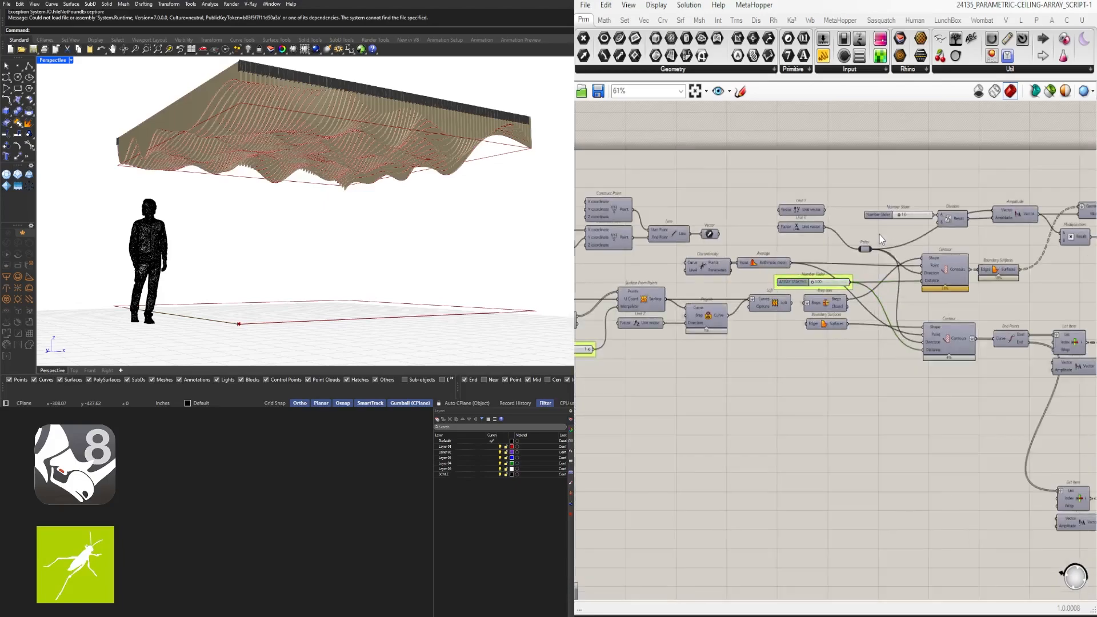
{"action": "scroll", "coordinate": [880, 235], "scroll_direction": "up", "scroll_amount": 2}
{"action": "scroll", "coordinate": [762, 227], "scroll_direction": "up", "scroll_amount": 3}
{"action": "right_click", "coordinate": [765, 225]}
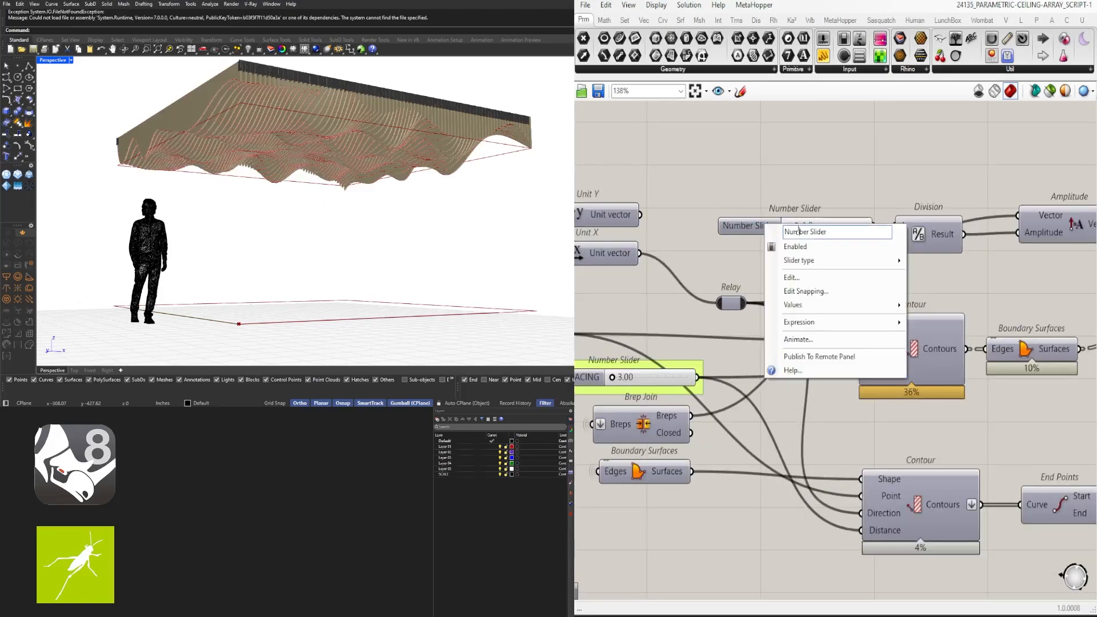
{"action": "type", "text": "CONTOUR DEPTH"}
{"action": "key", "text": "Return"}
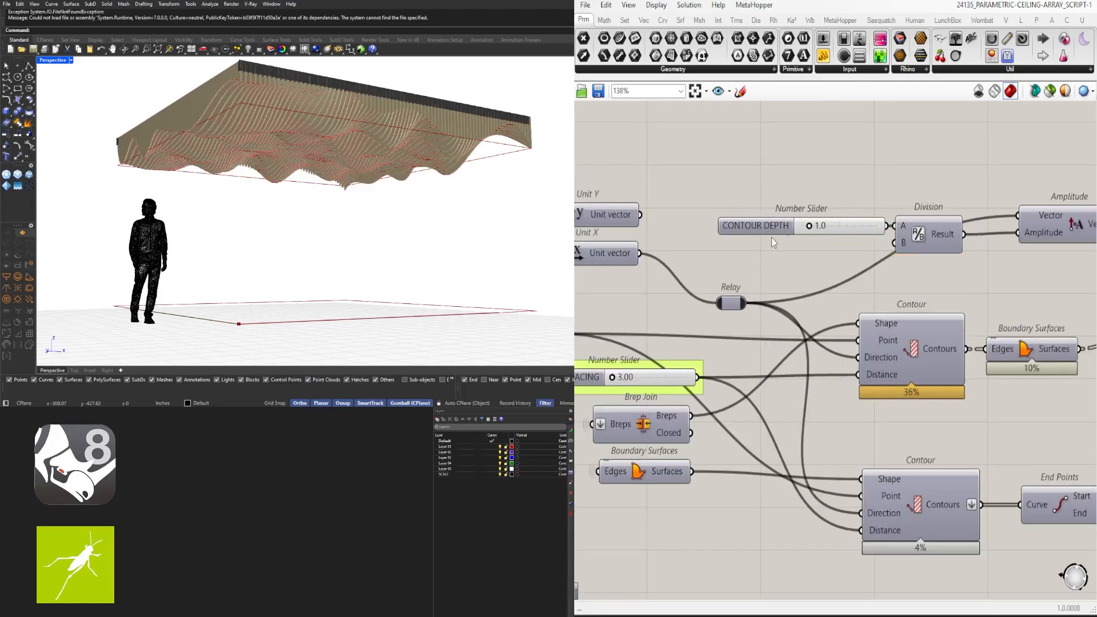
{"action": "left_click", "coordinate": [729, 228]}
{"action": "key", "text": "ctrl+g"}
{"action": "left_click", "coordinate": [821, 169]}
Shift the lower List Item and Amplitude nodes to the right
{"action": "scroll", "coordinate": [828, 245], "scroll_direction": "down", "scroll_amount": 5}
{"action": "scroll", "coordinate": [835, 351], "scroll_direction": "down", "scroll_amount": 3}
{"action": "right_click_drag", "start_coordinate": [835, 351], "coordinate": [717, 307]}
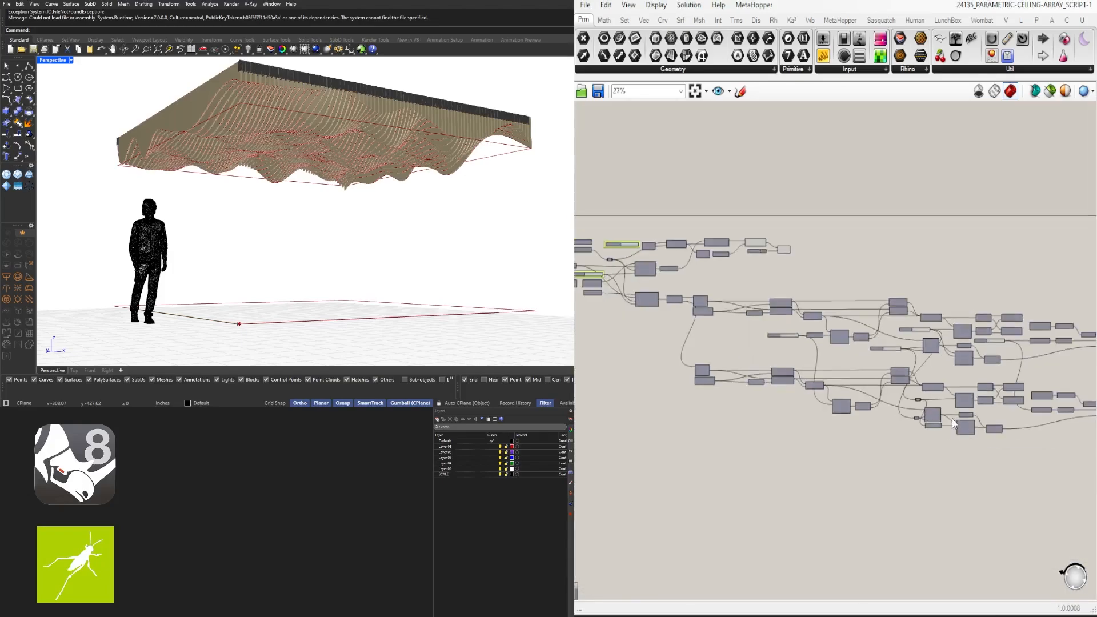
{"action": "scroll", "coordinate": [988, 404], "scroll_direction": "down", "scroll_amount": 2}
{"action": "right_click_drag", "start_coordinate": [988, 404], "coordinate": [799, 369]}
{"action": "left_click_drag", "start_coordinate": [962, 414], "coordinate": [634, 371]}
{"action": "scroll", "coordinate": [742, 324], "scroll_direction": "up", "scroll_amount": 3}
{"action": "scroll", "coordinate": [745, 328], "scroll_direction": "up", "scroll_amount": 3}
{"action": "right_click_drag", "start_coordinate": [717, 378], "coordinate": [752, 347]}
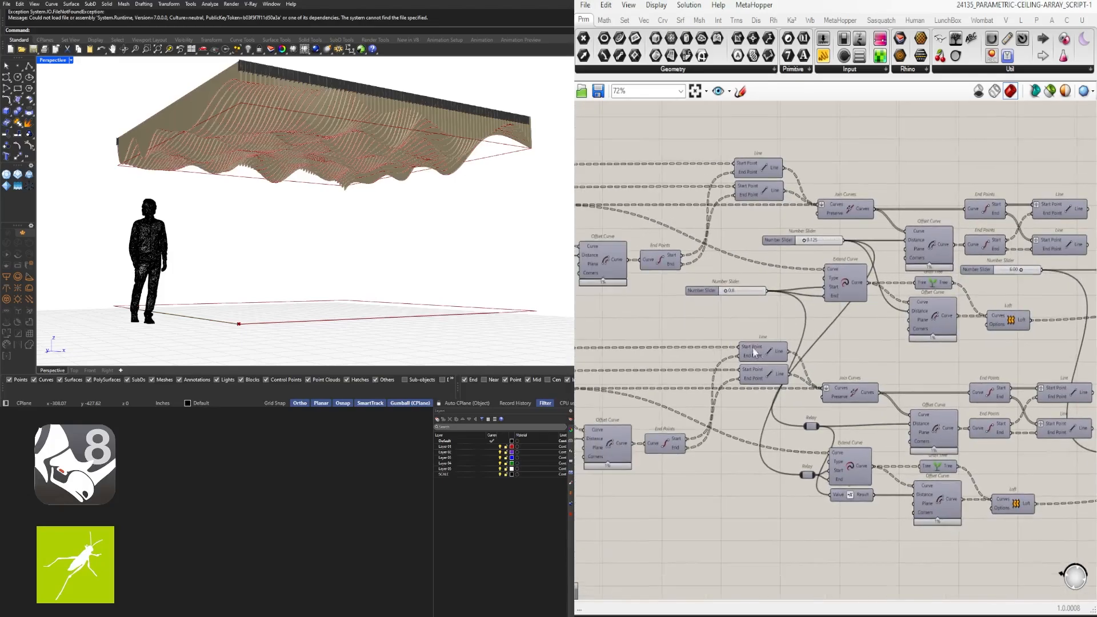
{"action": "scroll", "coordinate": [812, 343], "scroll_direction": "down", "scroll_amount": 4}
{"action": "scroll", "coordinate": [840, 394], "scroll_direction": "up", "scroll_amount": 3}
{"action": "right_click_drag", "start_coordinate": [683, 396], "coordinate": [889, 362]}
{"action": "scroll", "coordinate": [890, 362], "scroll_direction": "down", "scroll_amount": 3}
{"action": "scroll", "coordinate": [692, 296], "scroll_direction": "up", "scroll_amount": 5}
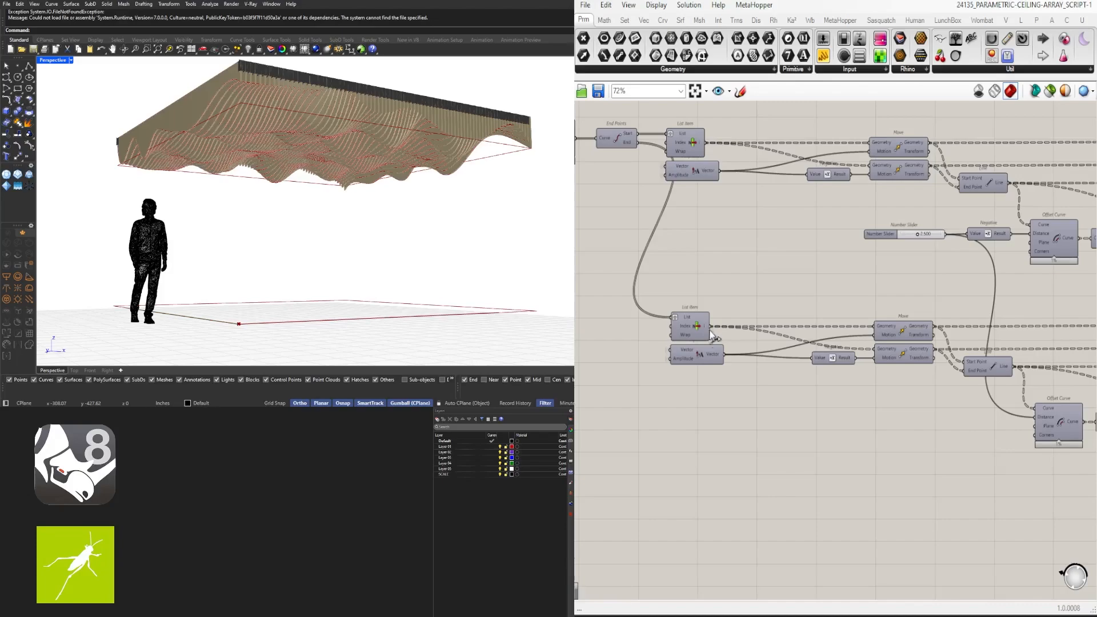
{"action": "left_click_drag", "start_coordinate": [716, 333], "coordinate": [702, 350]}
{"action": "scroll", "coordinate": [711, 320], "scroll_direction": "up", "scroll_amount": 1}
{"action": "left_click_drag", "start_coordinate": [702, 325], "coordinate": [774, 330]}
{"action": "left_click", "coordinate": [806, 289]}
Raise the lower List Item and Amplitude nodes into line with the others
{"action": "left_click_drag", "start_coordinate": [806, 290], "coordinate": [765, 370]}
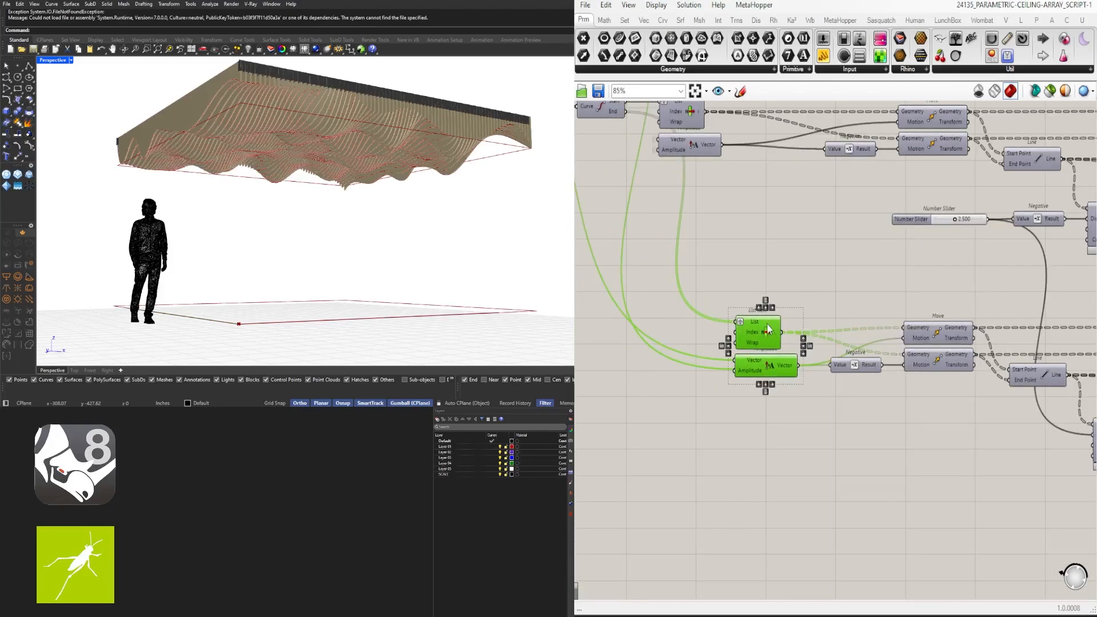
{"action": "left_click_drag", "start_coordinate": [770, 328], "coordinate": [771, 309]}
{"action": "left_click", "coordinate": [842, 251]}
{"action": "scroll", "coordinate": [804, 388], "scroll_direction": "down", "scroll_amount": 3}
{"action": "scroll", "coordinate": [788, 352], "scroll_direction": "up", "scroll_amount": 3}
{"action": "scroll", "coordinate": [813, 325], "scroll_direction": "down", "scroll_amount": 3}
{"action": "right_click_drag", "start_coordinate": [918, 344], "coordinate": [971, 419]}
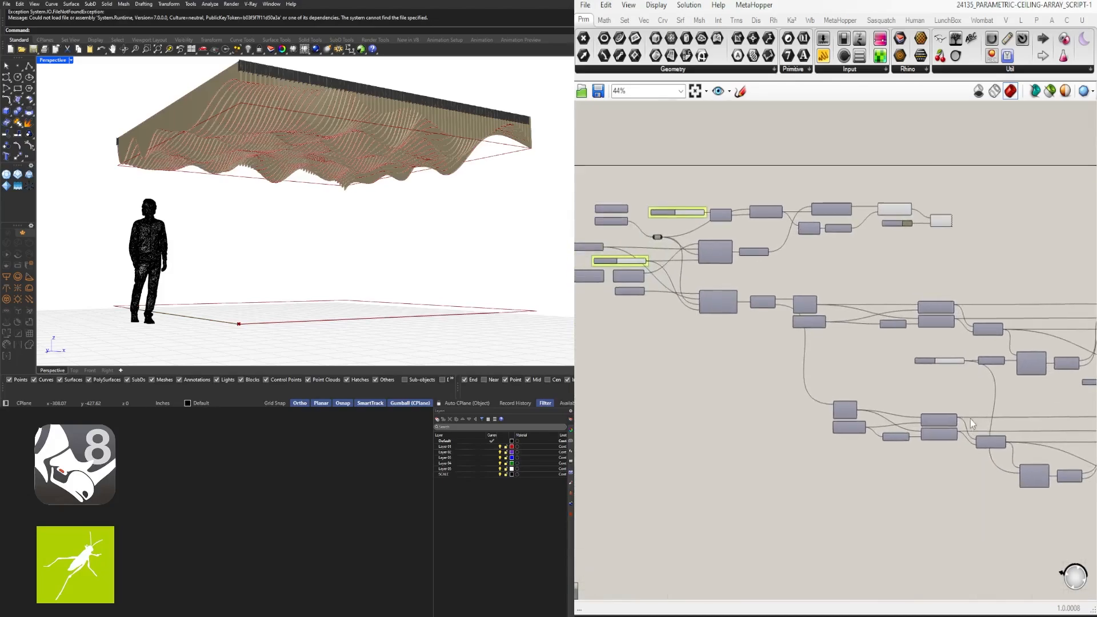
{"action": "scroll", "coordinate": [894, 233], "scroll_direction": "up", "scroll_amount": 2}
Check the two upper slider nodes and the 2.500 slider
{"action": "left_click_drag", "start_coordinate": [922, 260], "coordinate": [891, 197]}
{"action": "left_click", "coordinate": [938, 243]}
{"action": "scroll", "coordinate": [972, 320], "scroll_direction": "down", "scroll_amount": 3}
{"action": "right_click_drag", "start_coordinate": [995, 357], "coordinate": [870, 313]}
{"action": "scroll", "coordinate": [870, 315], "scroll_direction": "up", "scroll_amount": 3}
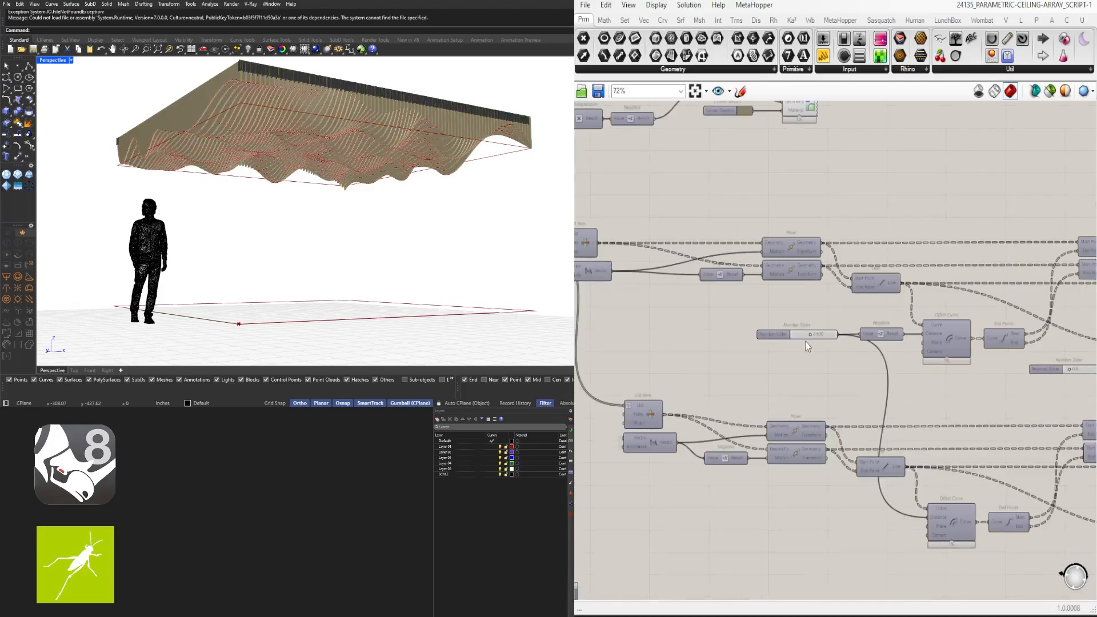
{"action": "left_click", "coordinate": [773, 337]}
{"action": "left_click", "coordinate": [802, 308]}
{"action": "scroll", "coordinate": [867, 380], "scroll_direction": "up", "scroll_amount": 3}
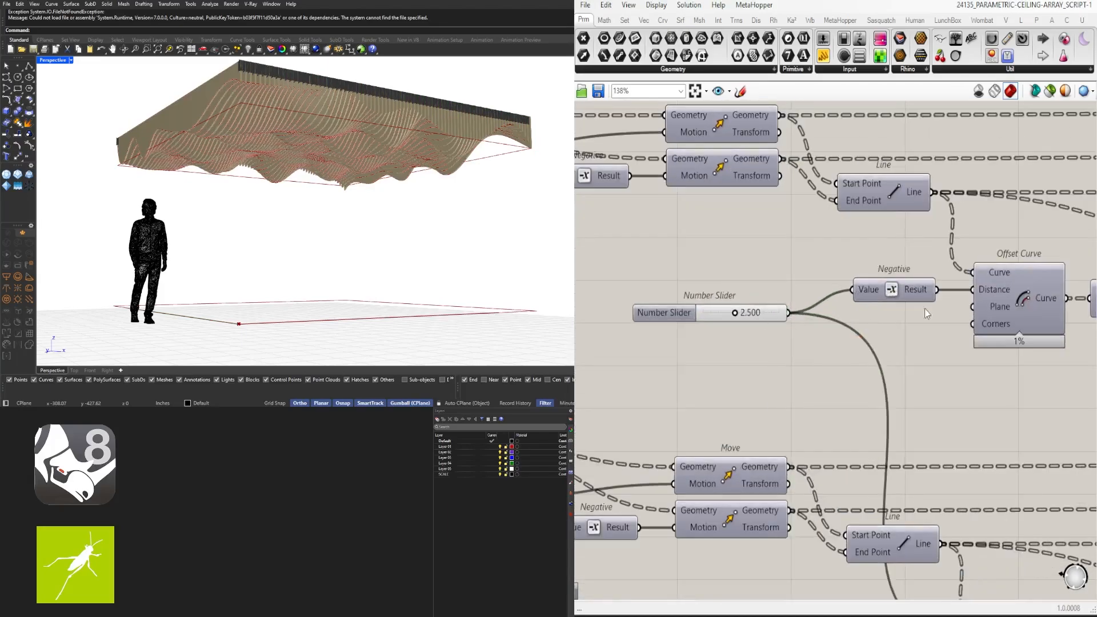
Turn the Offset Curve preview off and back on to compare the ceiling
{"action": "right_click_drag", "start_coordinate": [925, 308], "coordinate": [747, 310]}
{"action": "left_click", "coordinate": [806, 296]}
{"action": "middle_click", "coordinate": [805, 296]}
{"action": "right_click_drag", "start_coordinate": [434, 195], "coordinate": [529, 268]}
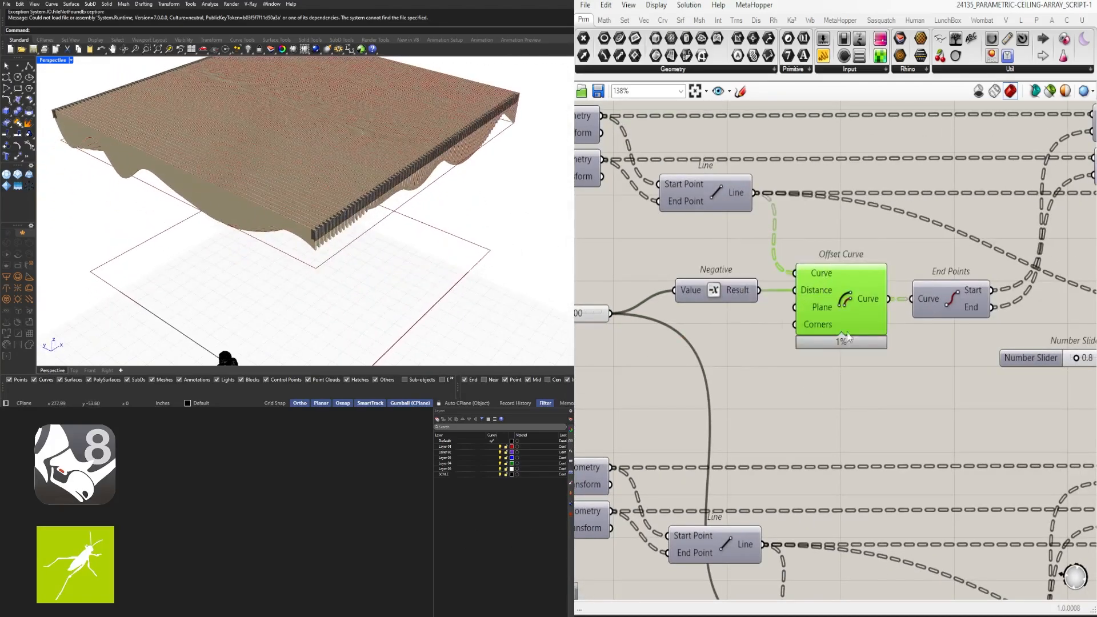
{"action": "middle_click", "coordinate": [847, 304]}
{"action": "left_click", "coordinate": [824, 283]}
{"action": "right_click_drag", "start_coordinate": [354, 263], "coordinate": [469, 234]}
{"action": "middle_click", "coordinate": [828, 303]}
{"action": "left_click", "coordinate": [851, 278]}
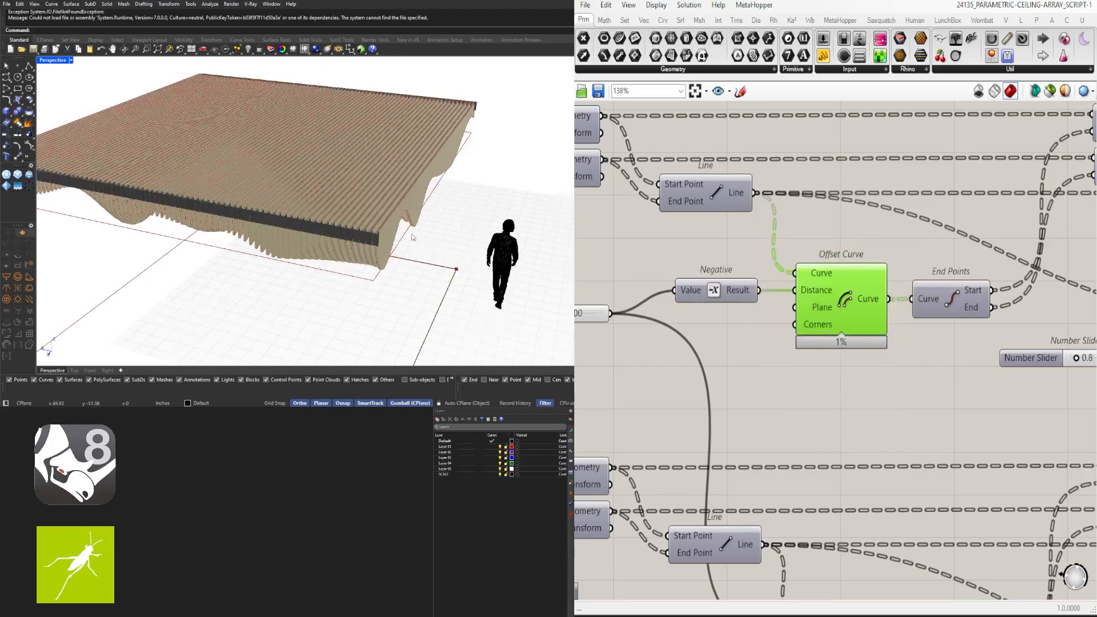
Rename the 2.500 slider HANGER DEPTH 1
{"action": "scroll", "coordinate": [384, 232], "scroll_direction": "up", "scroll_amount": 5}
{"action": "right_click_drag", "start_coordinate": [589, 328], "coordinate": [772, 320]}
{"action": "scroll", "coordinate": [680, 309], "scroll_direction": "up", "scroll_amount": 1}
{"action": "right_click", "coordinate": [680, 309]}
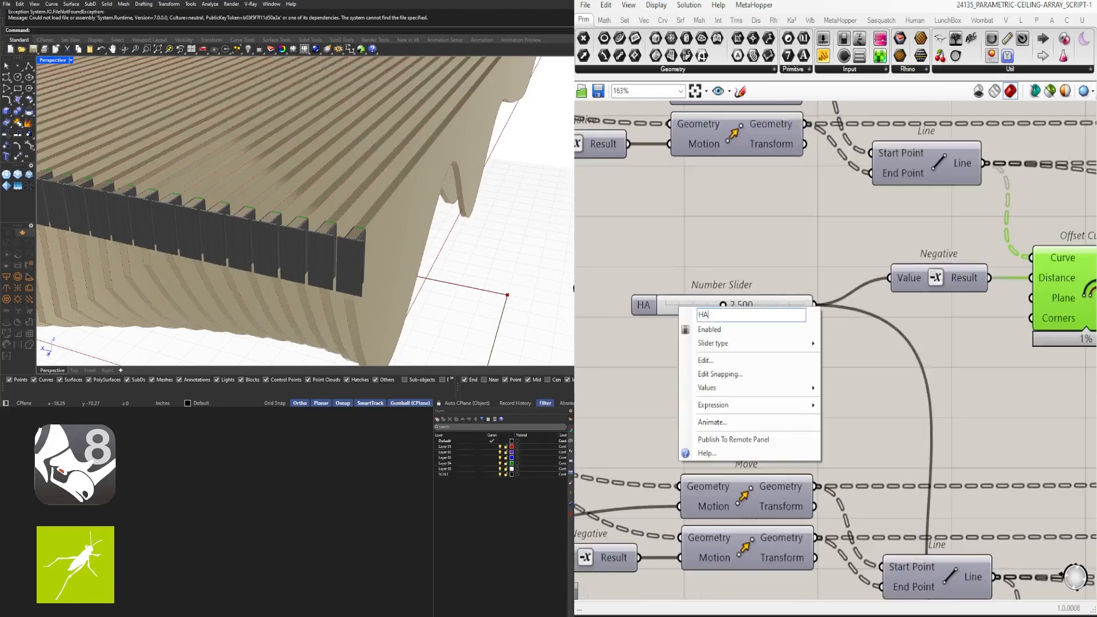
{"action": "type", "text": "HANGER D"}
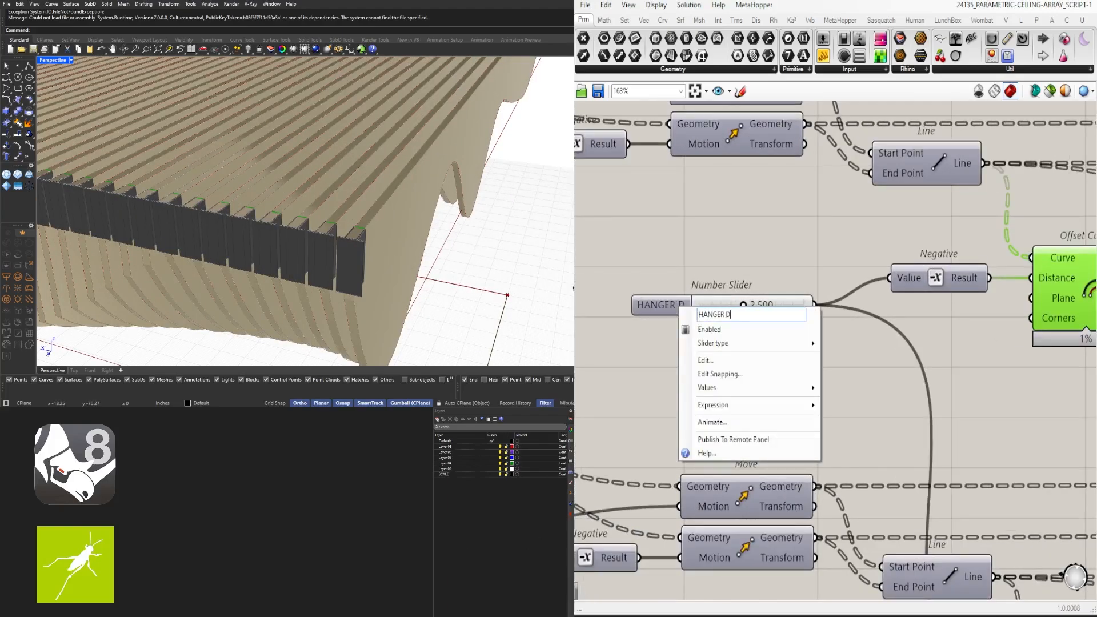
{"action": "type", "text": "EPTH 1"}
{"action": "key", "text": "Return"}
Set the hanger slider to 1.000 and orbit to inspect the shorter hangers
{"action": "double_click", "coordinate": [785, 310]}
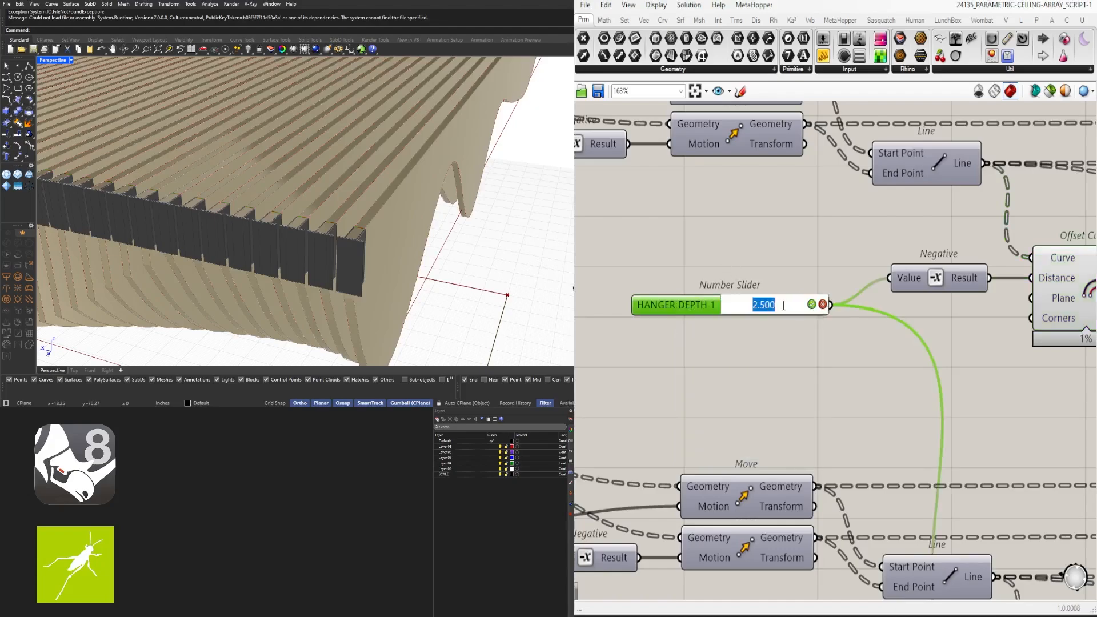
{"action": "right_click_drag", "start_coordinate": [479, 282], "coordinate": [372, 240]}
{"action": "scroll", "coordinate": [371, 240], "scroll_direction": "down", "scroll_amount": 5}
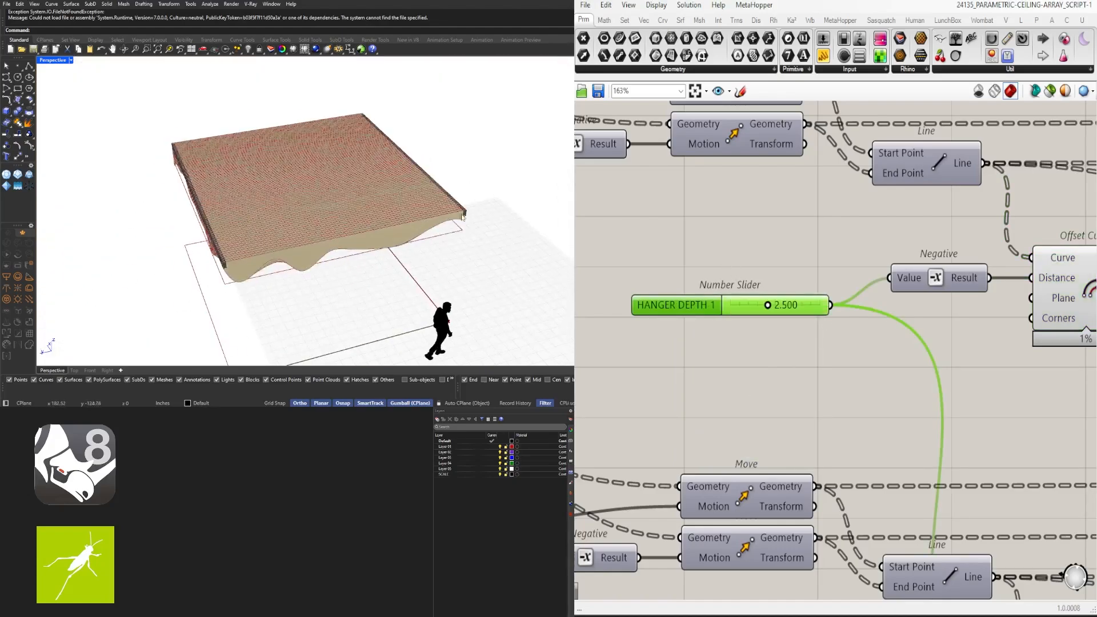
{"action": "scroll", "coordinate": [401, 229], "scroll_direction": "up", "scroll_amount": 4}
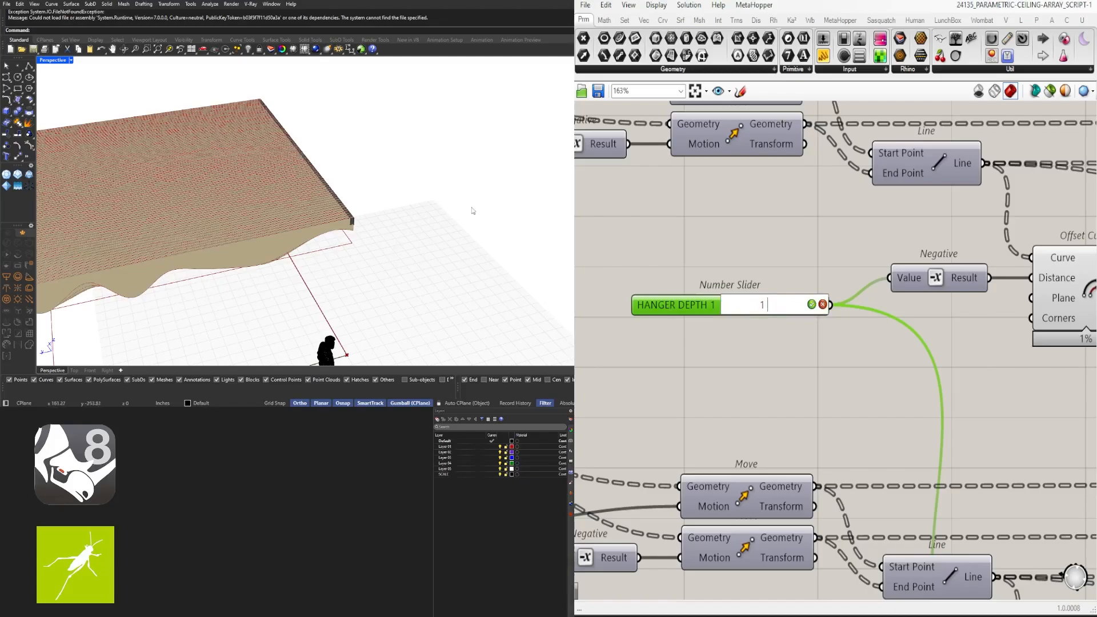
{"action": "scroll", "coordinate": [352, 220], "scroll_direction": "up", "scroll_amount": 4}
{"action": "scroll", "coordinate": [353, 220], "scroll_direction": "down", "scroll_amount": 4}
{"action": "right_click_drag", "start_coordinate": [212, 232], "coordinate": [289, 242]}
{"action": "scroll", "coordinate": [289, 241], "scroll_direction": "up", "scroll_amount": 3}
{"action": "right_click_drag", "start_coordinate": [404, 236], "coordinate": [394, 147]}
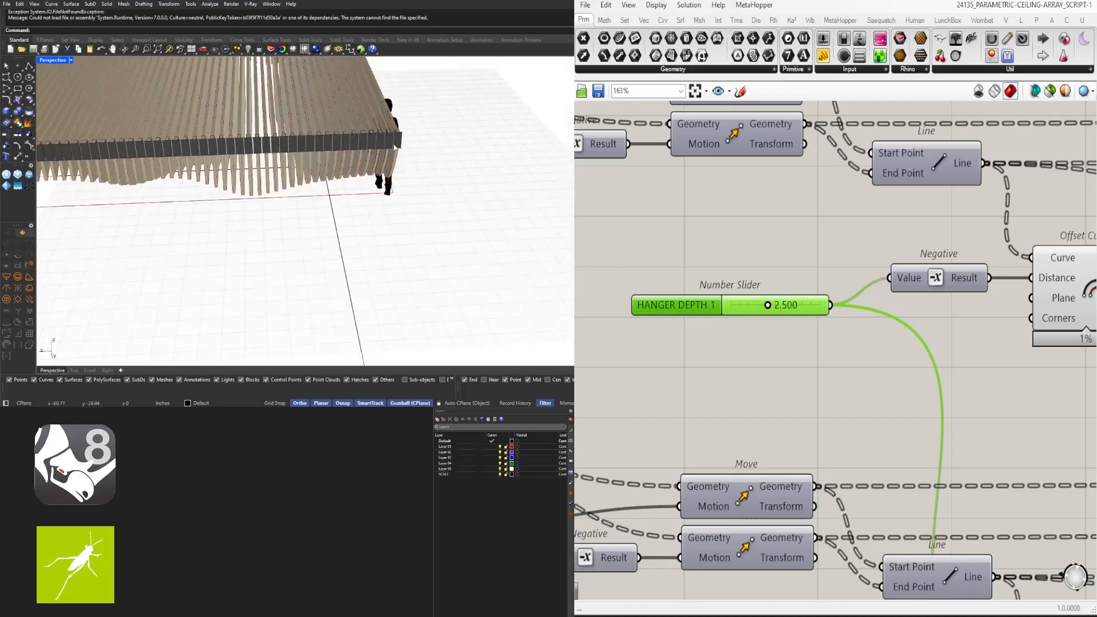
{"action": "scroll", "coordinate": [395, 148], "scroll_direction": "up", "scroll_amount": 3}
{"action": "scroll", "coordinate": [735, 328], "scroll_direction": "up", "scroll_amount": 3}
{"action": "double_click", "coordinate": [812, 297]}
{"action": "type", "text": "1"}
{"action": "key", "text": "Return"}
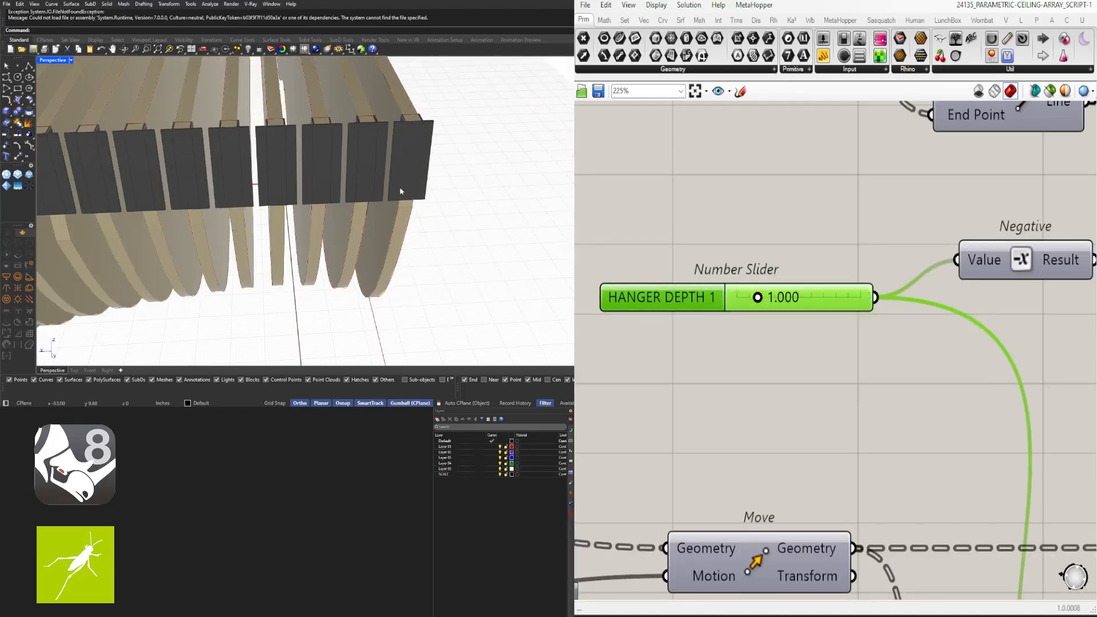
{"action": "right_click_drag", "start_coordinate": [402, 192], "coordinate": [286, 211]}
{"action": "scroll", "coordinate": [286, 211], "scroll_direction": "down", "scroll_amount": 3}
{"action": "double_click", "coordinate": [783, 296]}
{"action": "left_click", "coordinate": [706, 302]}
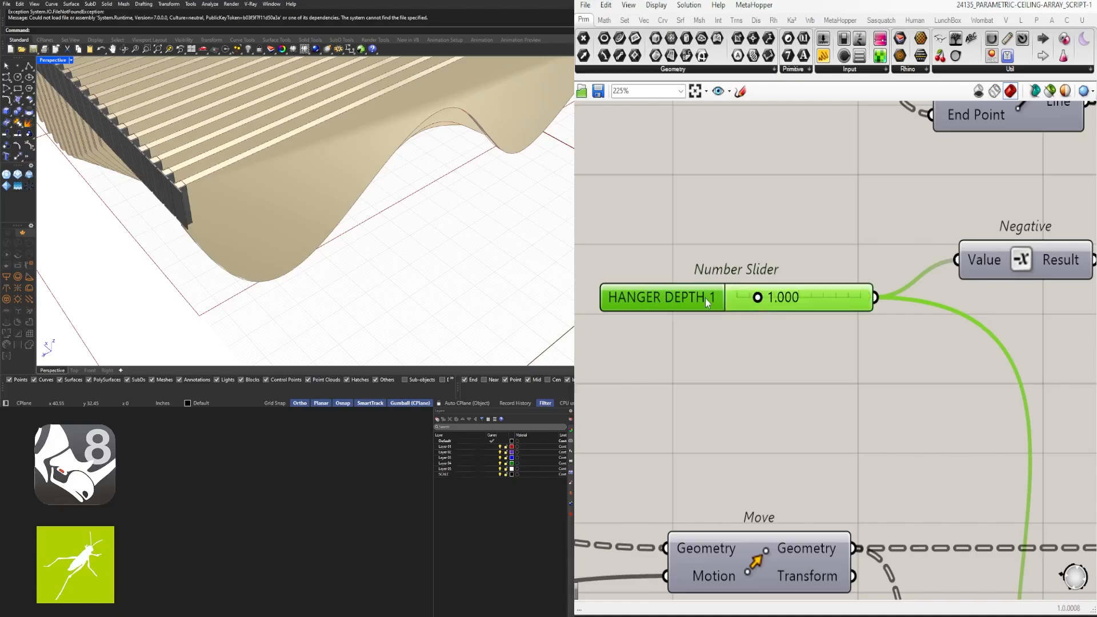
Rename the hanger slider HANGER LENGTH 1
{"action": "right_click", "coordinate": [707, 303]}
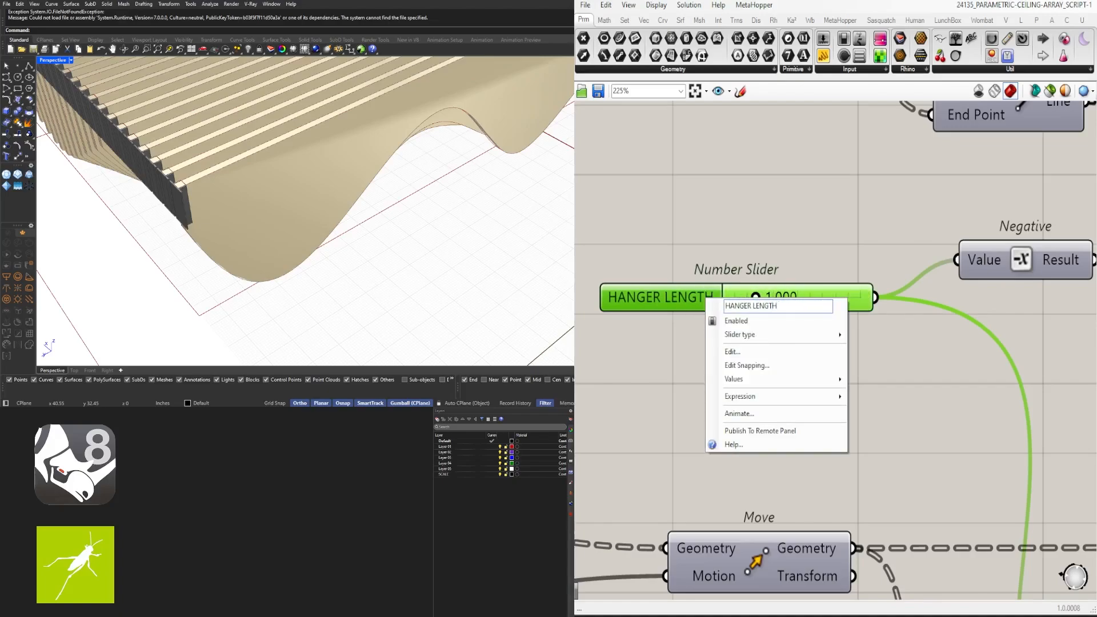
{"action": "type", "text": "1"}
{"action": "key", "text": "Return"}
{"action": "scroll", "coordinate": [719, 282], "scroll_direction": "down", "scroll_amount": 4}
Rename the 0.5 number slider HANGER PLATE
{"action": "right_click_drag", "start_coordinate": [902, 310], "coordinate": [841, 289]}
{"action": "scroll", "coordinate": [842, 290], "scroll_direction": "down", "scroll_amount": 1}
{"action": "middle_click", "coordinate": [859, 249]}
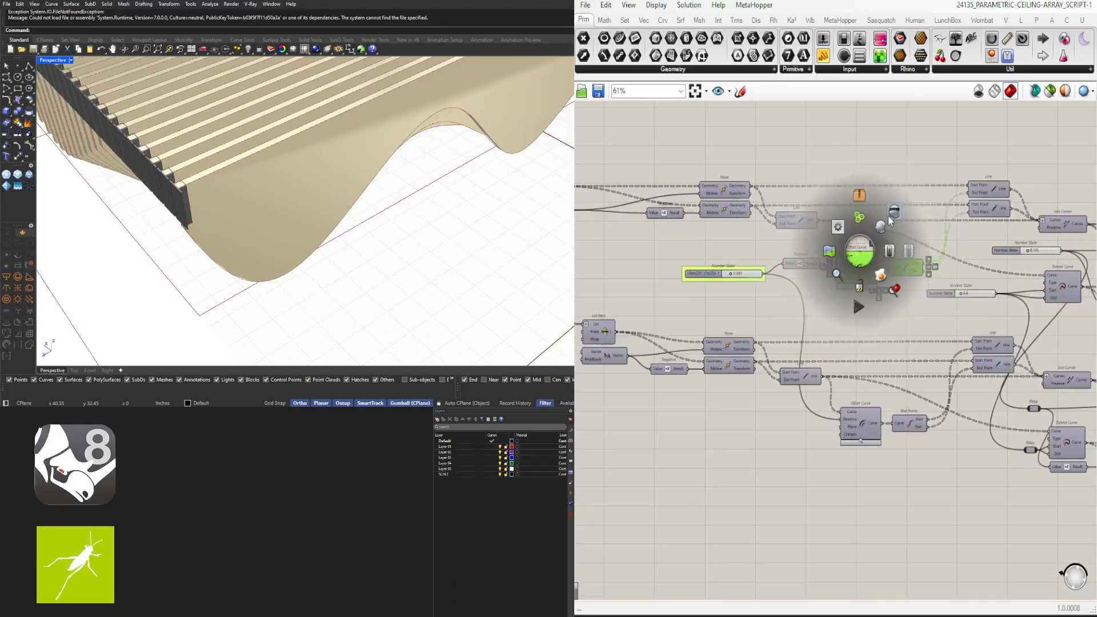
{"action": "right_click_drag", "start_coordinate": [1004, 283], "coordinate": [840, 273]}
{"action": "scroll", "coordinate": [832, 275], "scroll_direction": "up", "scroll_amount": 5}
{"action": "right_click", "coordinate": [716, 287]}
{"action": "left_click", "coordinate": [784, 299]}
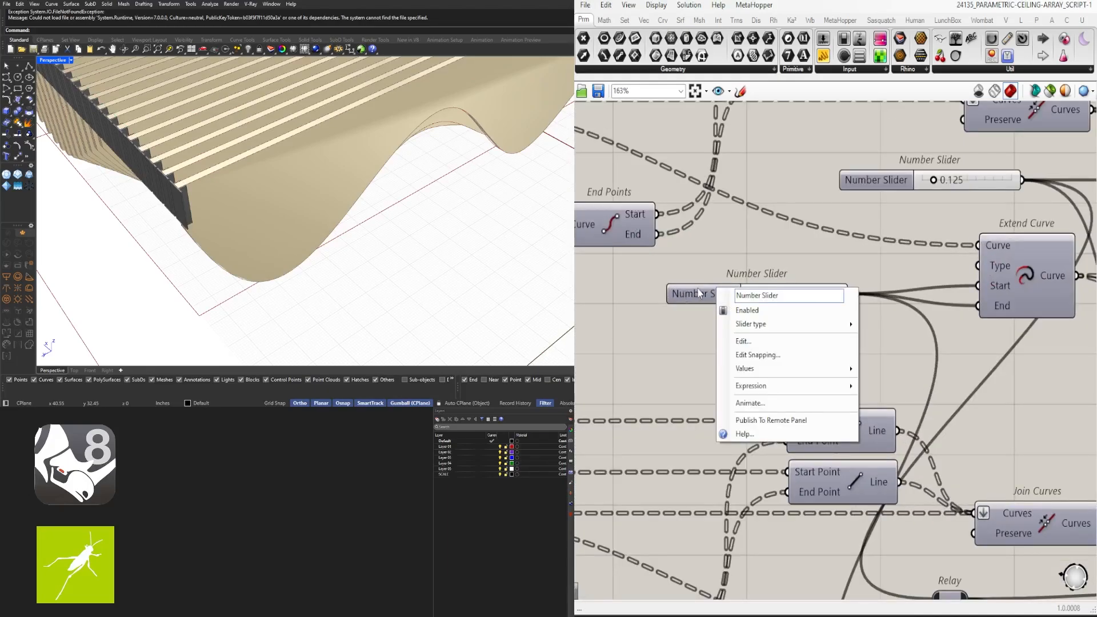
{"action": "scroll", "coordinate": [772, 297], "scroll_direction": "up", "scroll_amount": 4}
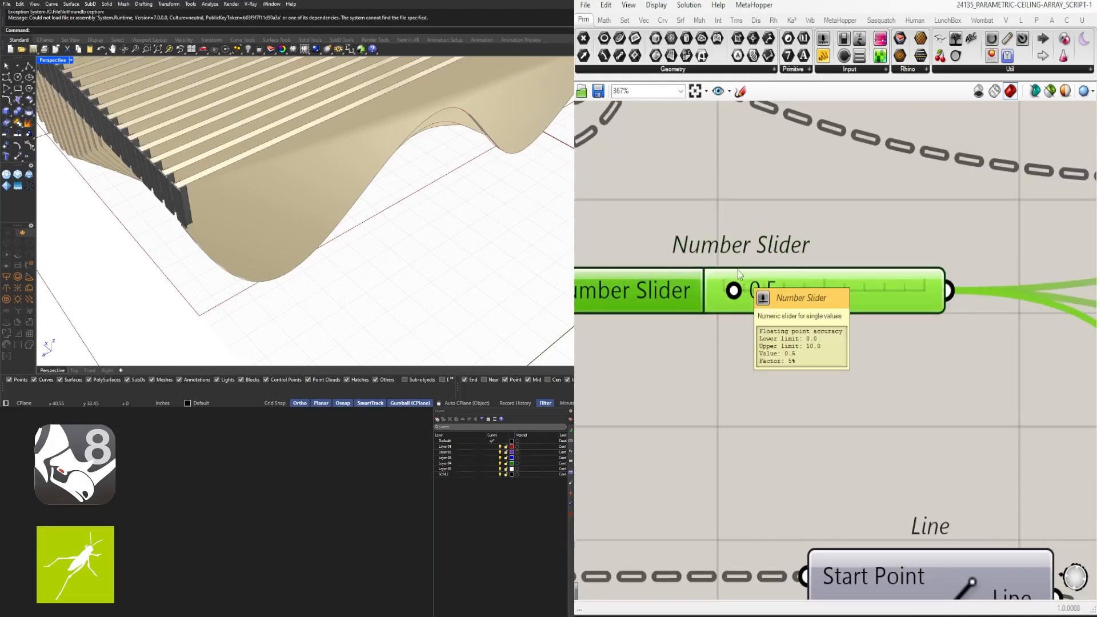
{"action": "left_click", "coordinate": [739, 254]}
{"action": "left_click", "coordinate": [739, 253]}
{"action": "right_click_drag", "start_coordinate": [739, 253], "coordinate": [922, 238]}
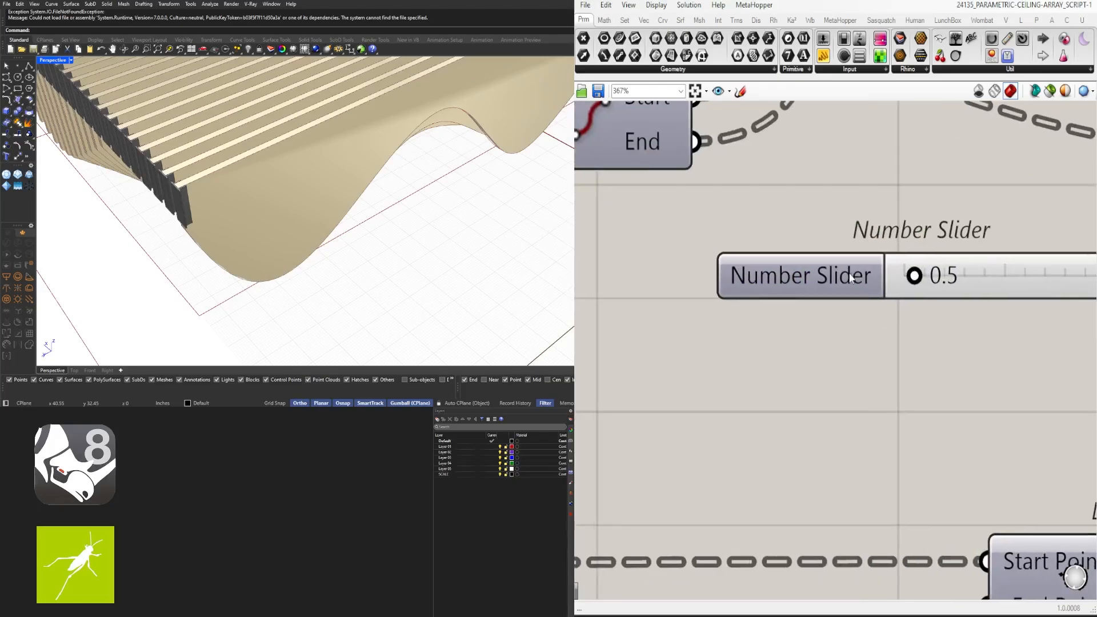
{"action": "right_click", "coordinate": [850, 274]}
{"action": "type", "text": "ATE"}
{"action": "key", "text": "Return"}
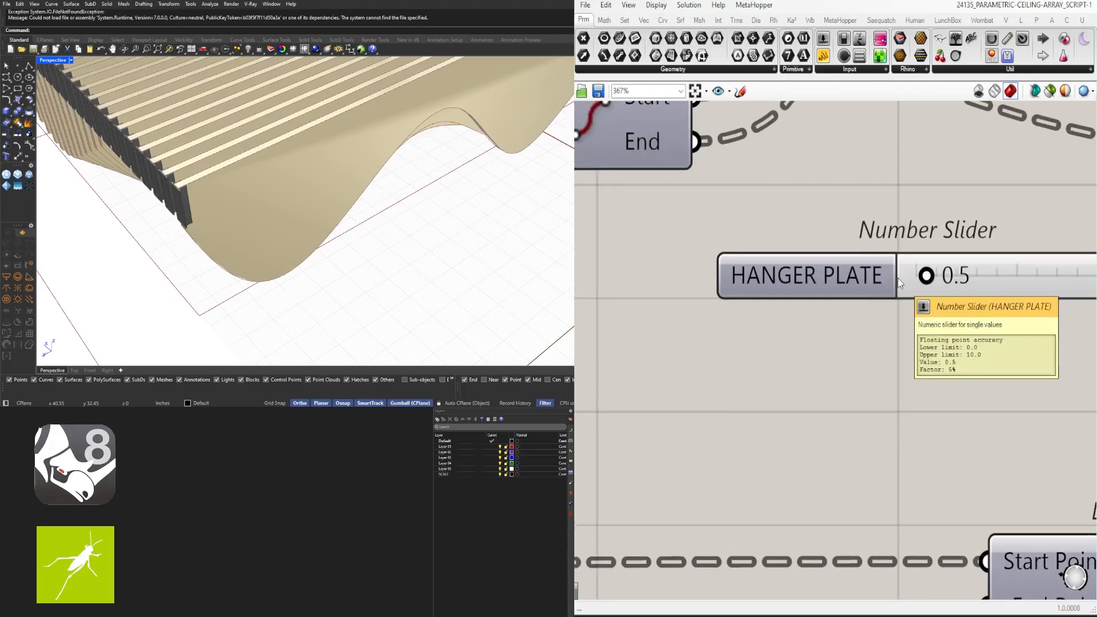
{"action": "left_click", "coordinate": [837, 277]}
{"action": "scroll", "coordinate": [837, 278], "scroll_direction": "down", "scroll_amount": 6}
Turn on the Offset Curve component's preview
{"action": "left_click", "coordinate": [821, 255]}
{"action": "middle_click", "coordinate": [821, 257]}
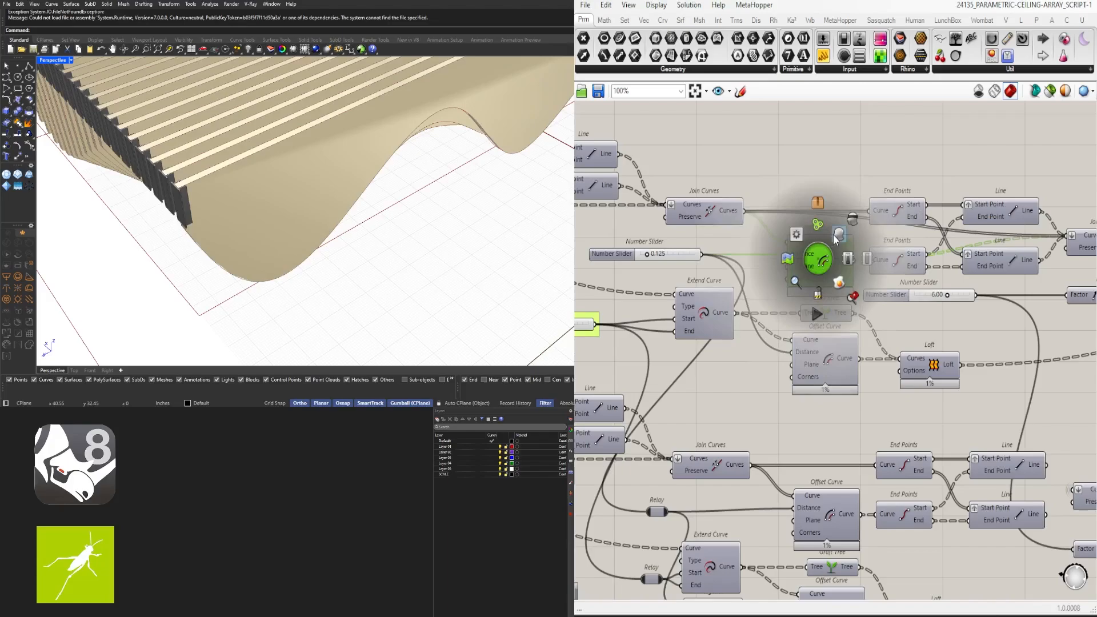
{"action": "left_click", "coordinate": [792, 239]}
{"action": "left_click", "coordinate": [662, 303]}
{"action": "scroll", "coordinate": [661, 303], "scroll_direction": "up", "scroll_amount": 3}
{"action": "right_click_drag", "start_coordinate": [662, 303], "coordinate": [809, 273]}
Rename the next slider HANGER MATERIAL
{"action": "right_click", "coordinate": [734, 254]}
{"action": "left_click", "coordinate": [778, 265]}
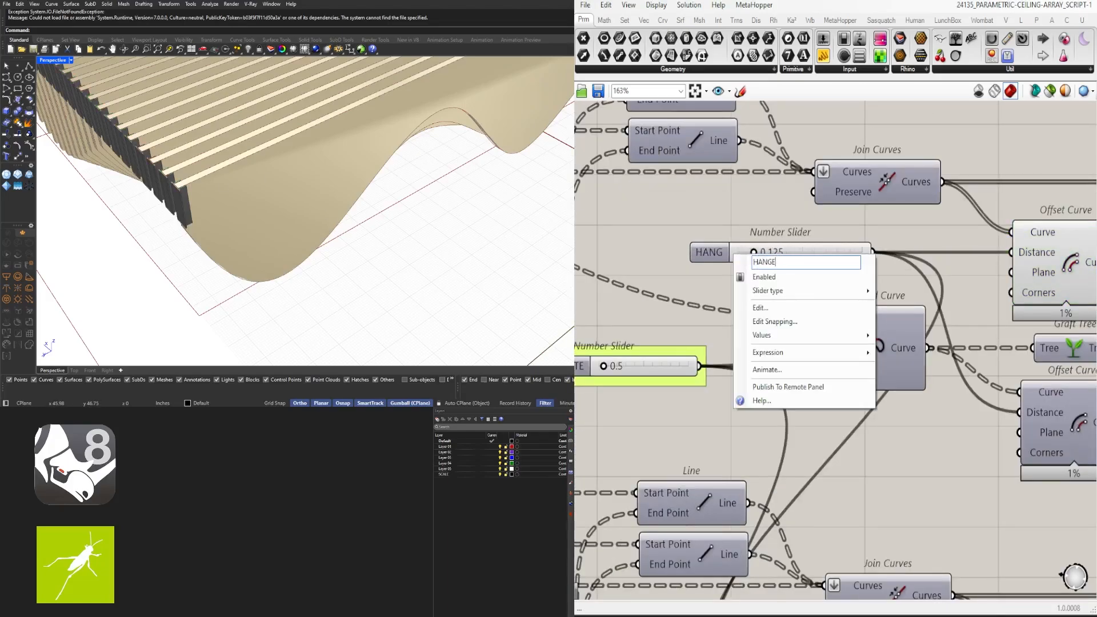
{"action": "type", "text": "MATERIAL"}
{"action": "key", "text": "Return"}
Rename the 6.00 number slider HANGER HEIGHT
{"action": "scroll", "coordinate": [861, 322], "scroll_direction": "down", "scroll_amount": 6}
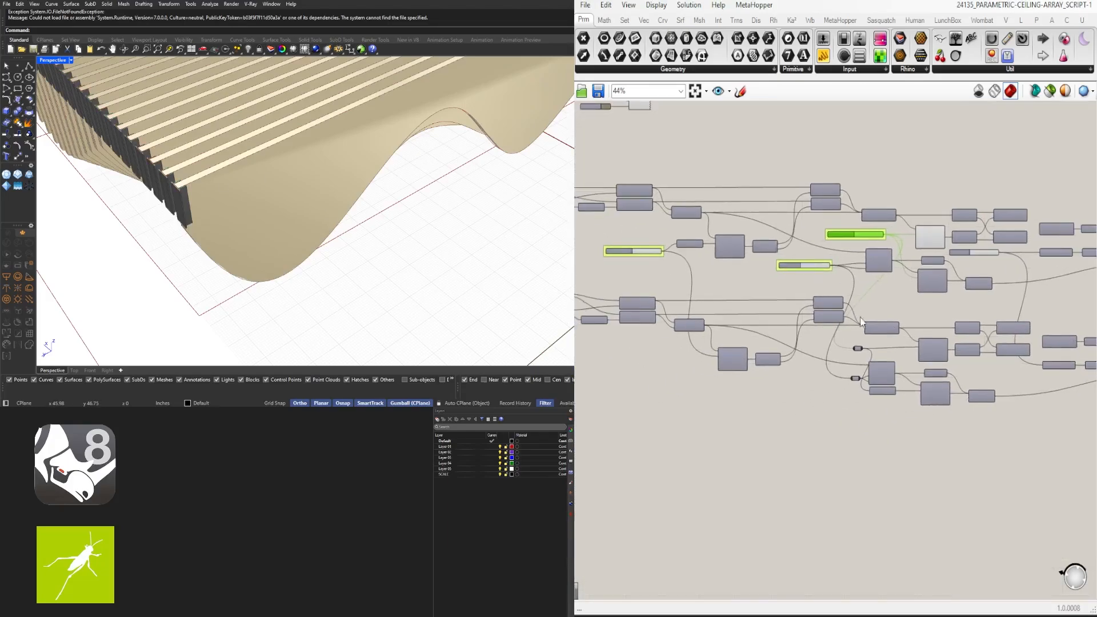
{"action": "scroll", "coordinate": [851, 246], "scroll_direction": "up", "scroll_amount": 3}
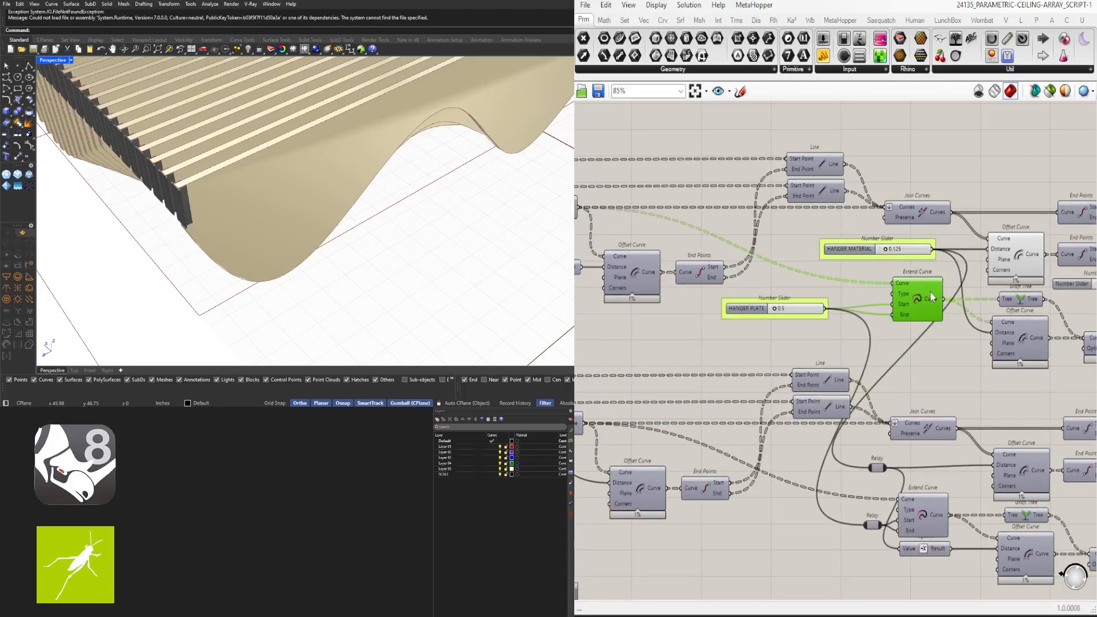
{"action": "scroll", "coordinate": [745, 328], "scroll_direction": "down", "scroll_amount": 4}
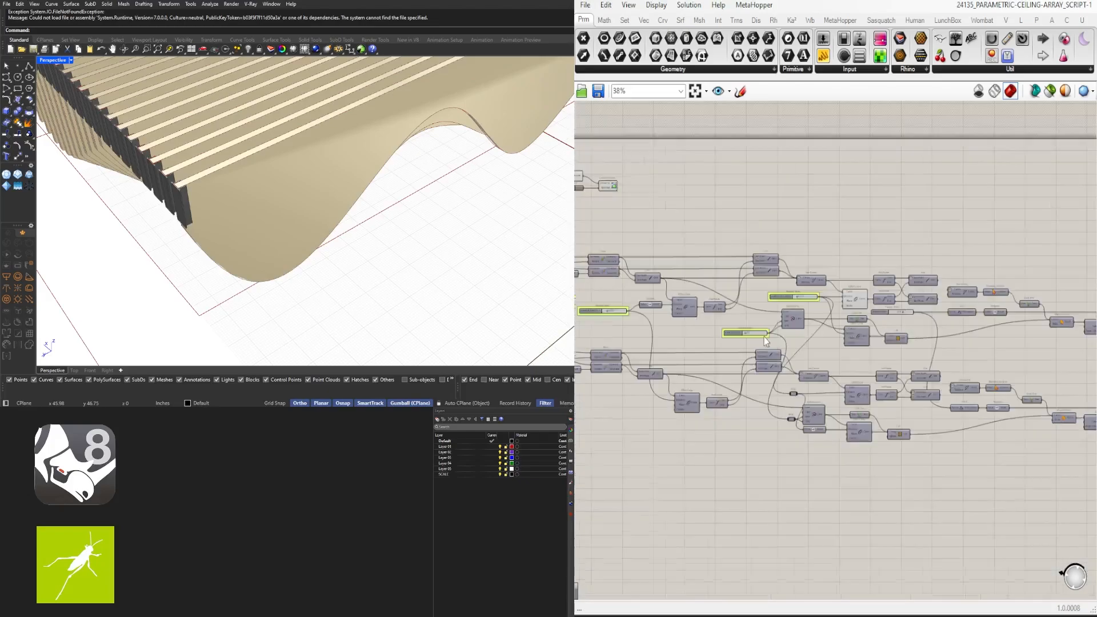
{"action": "scroll", "coordinate": [869, 302], "scroll_direction": "up", "scroll_amount": 3}
{"action": "left_click_drag", "start_coordinate": [827, 269], "coordinate": [878, 417]}
{"action": "scroll", "coordinate": [857, 252], "scroll_direction": "up", "scroll_amount": 1}
{"action": "right_click_drag", "start_coordinate": [945, 193], "coordinate": [827, 183]}
{"action": "left_click", "coordinate": [784, 360]}
{"action": "scroll", "coordinate": [819, 332], "scroll_direction": "up", "scroll_amount": 6}
{"action": "left_click", "coordinate": [876, 307]}
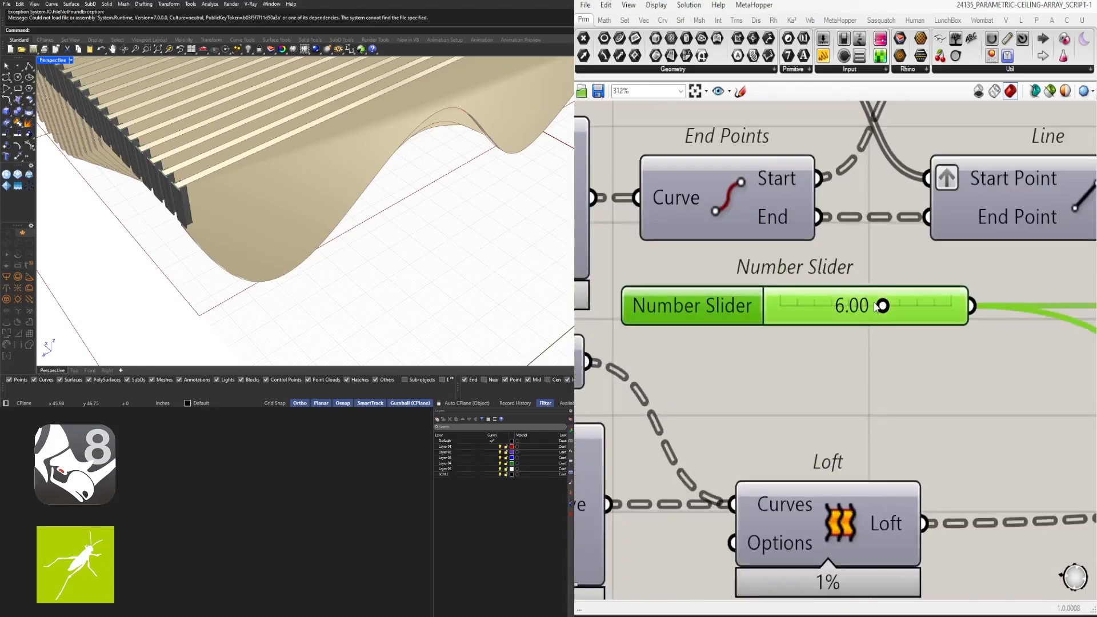
{"action": "right_click", "coordinate": [715, 325]}
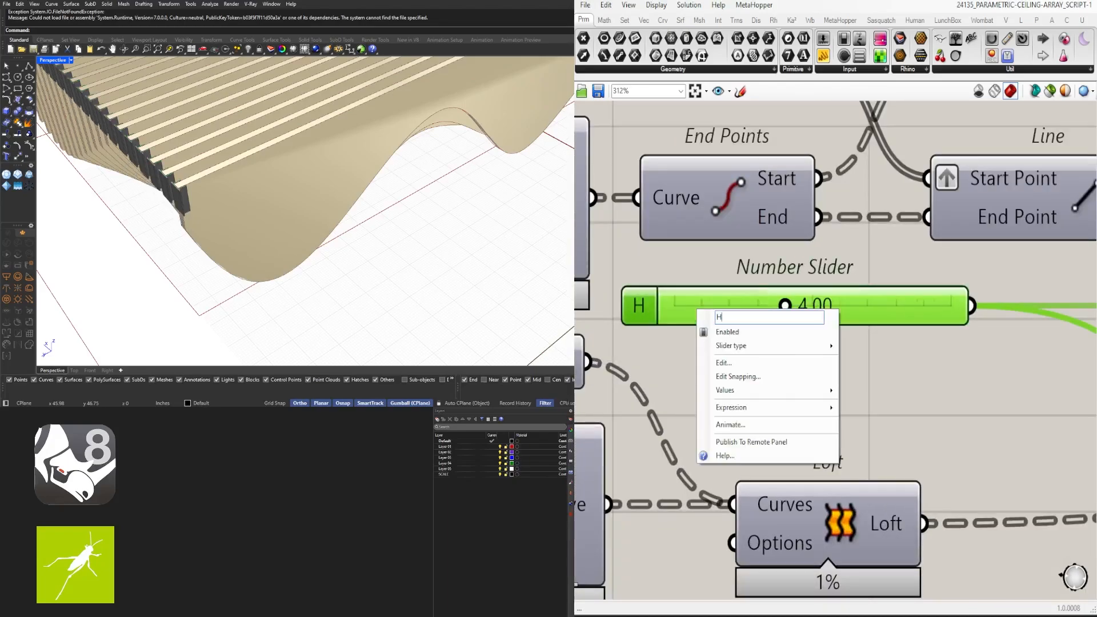
{"action": "type", "text": "HANGER HEIGHT"}
{"action": "key", "text": "Return"}
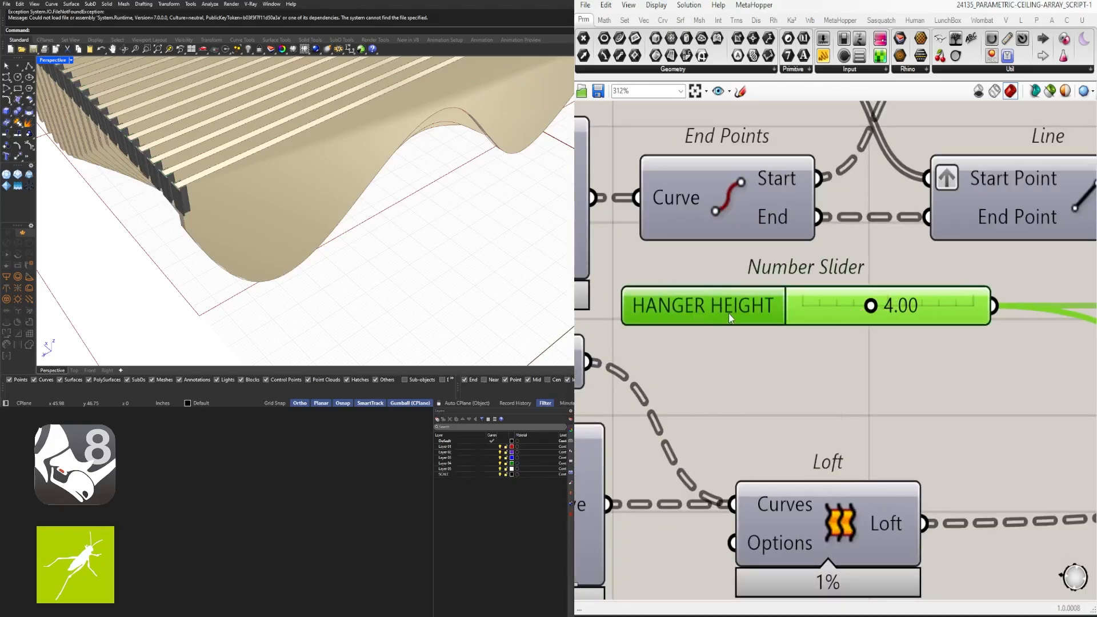
Select the Custom Preview, Colour Swatch and Extrude components along the script
{"action": "scroll", "coordinate": [812, 323], "scroll_direction": "down", "scroll_amount": 3}
{"action": "scroll", "coordinate": [870, 362], "scroll_direction": "down", "scroll_amount": 5}
{"action": "right_click_drag", "start_coordinate": [995, 371], "coordinate": [657, 326]}
{"action": "scroll", "coordinate": [857, 343], "scroll_direction": "up", "scroll_amount": 2}
{"action": "left_click_drag", "start_coordinate": [888, 363], "coordinate": [750, 304]}
{"action": "scroll", "coordinate": [846, 274], "scroll_direction": "down", "scroll_amount": 4}
{"action": "right_click_drag", "start_coordinate": [846, 274], "coordinate": [1006, 280]}
{"action": "scroll", "coordinate": [1028, 314], "scroll_direction": "down", "scroll_amount": 3}
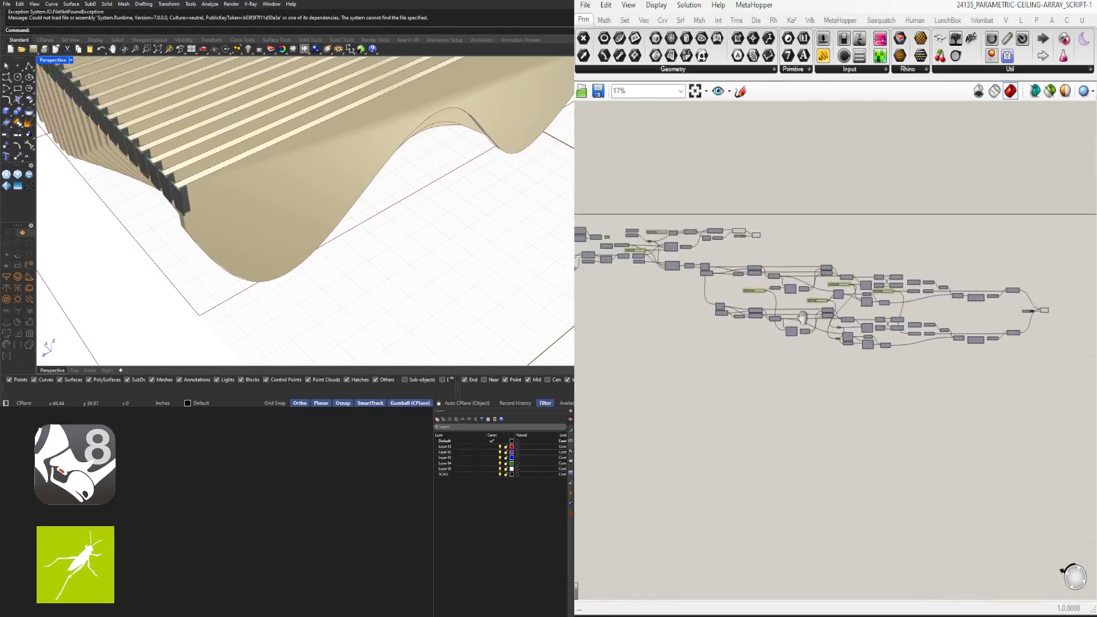
{"action": "scroll", "coordinate": [732, 220], "scroll_direction": "up", "scroll_amount": 7}
{"action": "left_click_drag", "start_coordinate": [783, 276], "coordinate": [764, 310]}
Hide the Extrude preview and orbit beneath the slatted ceiling
{"action": "middle_click", "coordinate": [804, 280]}
{"action": "left_click", "coordinate": [844, 239]}
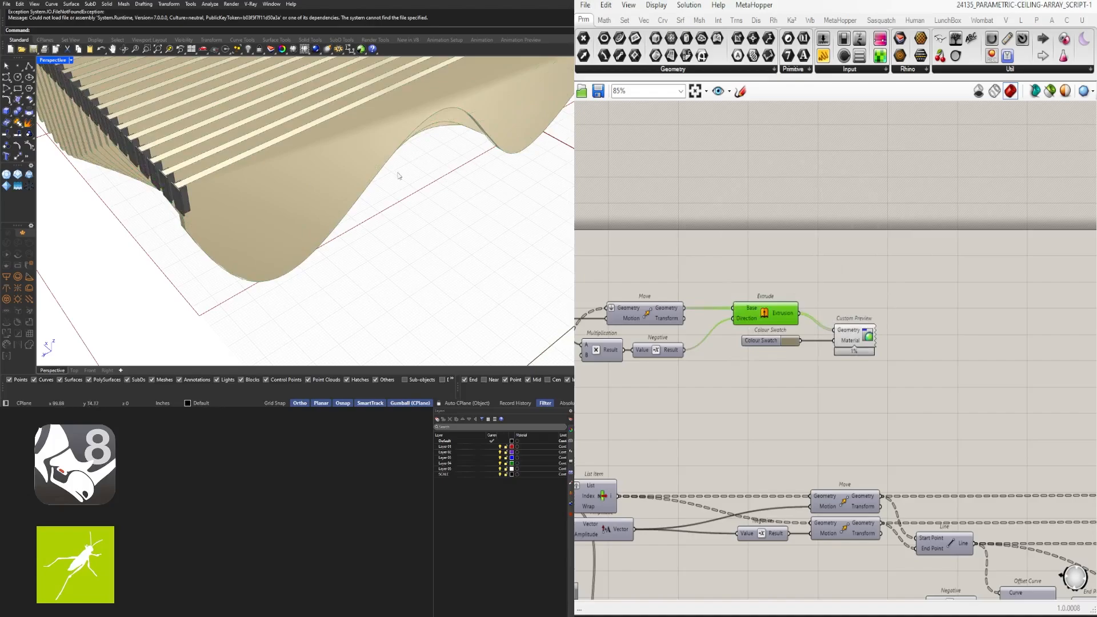
{"action": "mouse_move", "coordinate": [399, 176]}
{"action": "right_mouse_down"}
{"action": "mouse_move", "coordinate": [368, 137]}
{"action": "mouse_move", "coordinate": [355, 191]}
{"action": "mouse_move", "coordinate": [282, 174]}
{"action": "mouse_move", "coordinate": [268, 136]}
{"action": "mouse_move", "coordinate": [243, 162]}
{"action": "mouse_move", "coordinate": [343, 171]}
{"action": "mouse_move", "coordinate": [394, 157]}
{"action": "right_mouse_up"}
{"action": "scroll", "coordinate": [792, 292], "scroll_direction": "down", "scroll_amount": 1}
{"action": "right_click_drag", "start_coordinate": [440, 197], "coordinate": [276, 167]}
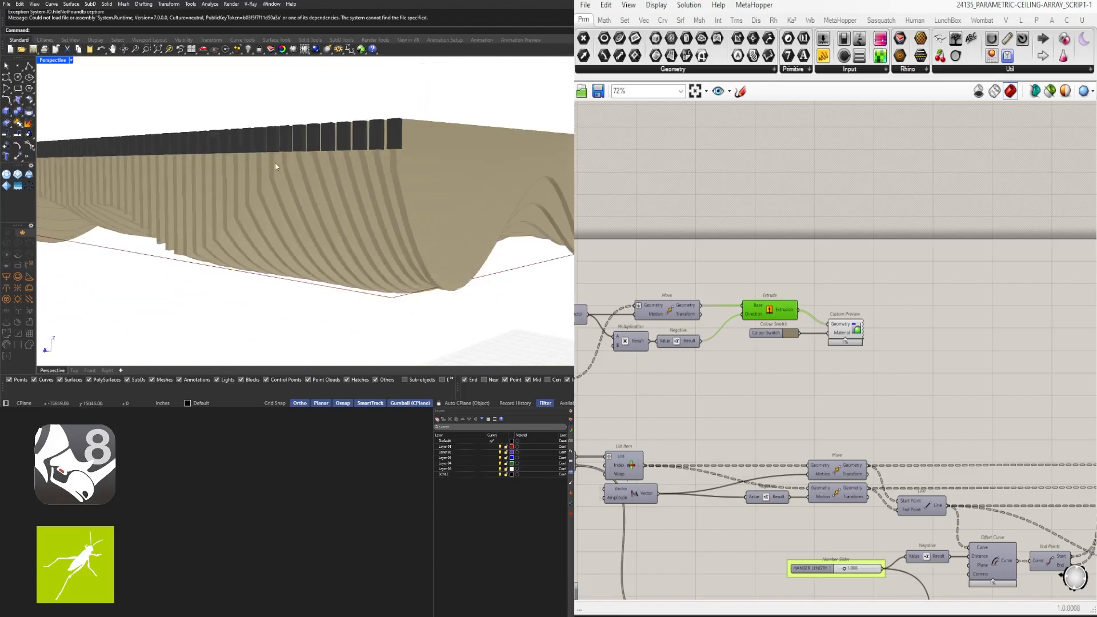
{"action": "scroll", "coordinate": [743, 274], "scroll_direction": "down", "scroll_amount": 7}
Raise ARRAY OFFSET 1 from 6.1 to 10.0
{"action": "right_click_drag", "start_coordinate": [743, 274], "coordinate": [1051, 282]}
{"action": "scroll", "coordinate": [659, 320], "scroll_direction": "up", "scroll_amount": 10}
{"action": "scroll", "coordinate": [630, 267], "scroll_direction": "up", "scroll_amount": 5}
{"action": "right_click_drag", "start_coordinate": [630, 267], "coordinate": [836, 264]}
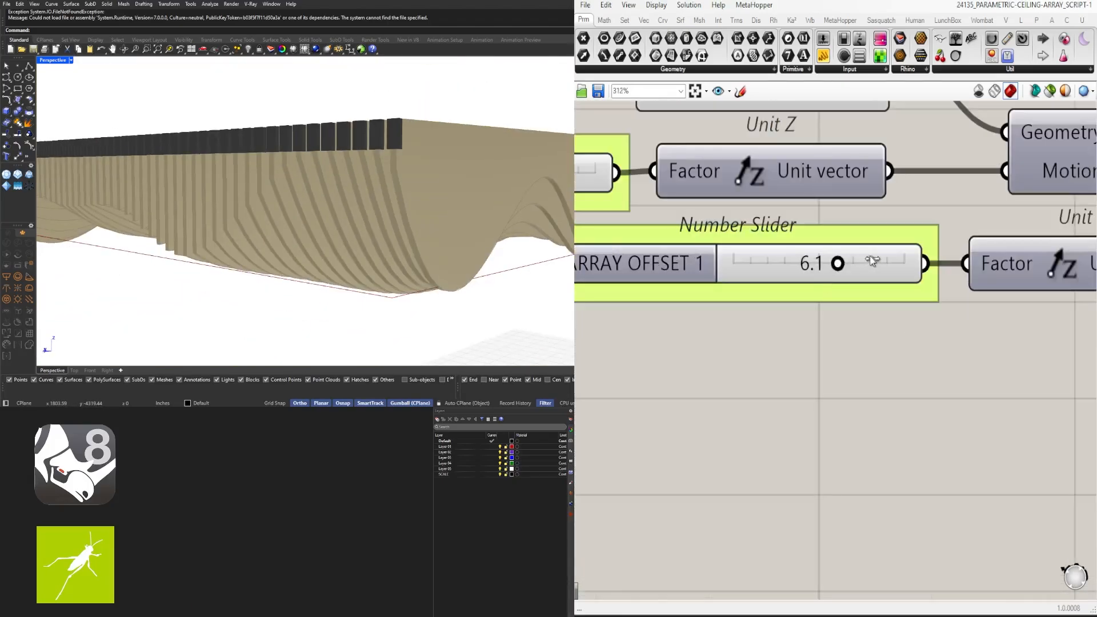
{"action": "left_click_drag", "start_coordinate": [873, 260], "coordinate": [905, 262]}
{"action": "scroll", "coordinate": [975, 309], "scroll_direction": "down", "scroll_amount": 10}
{"action": "scroll", "coordinate": [975, 308], "scroll_direction": "up", "scroll_amount": 4}
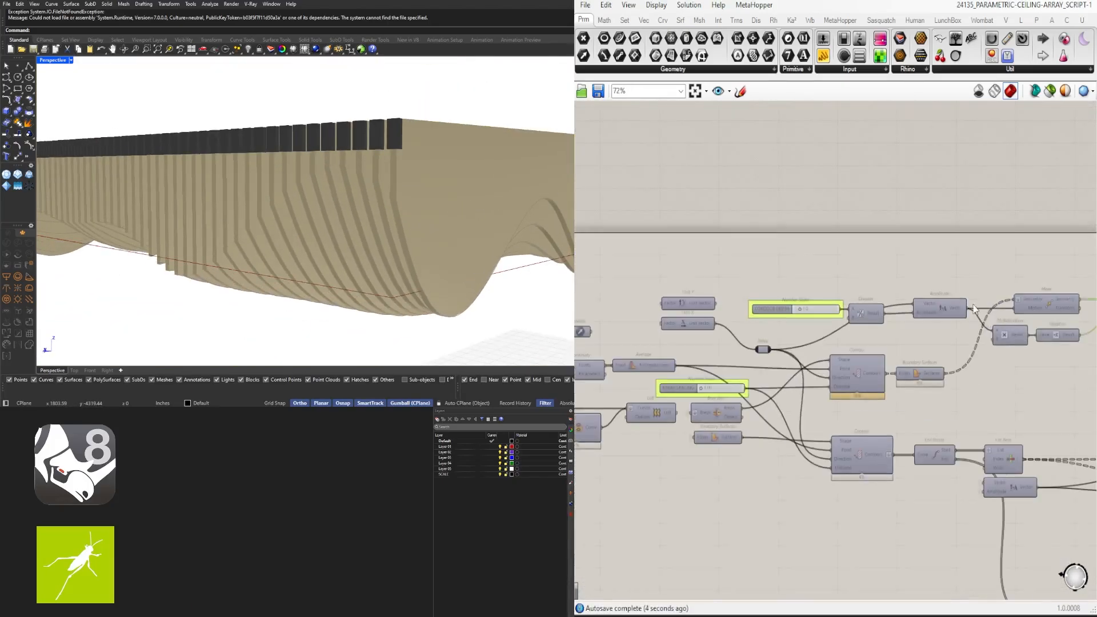
Set HANGER HEIGHT to 6.00 and check the ceiling in the viewport
{"action": "right_click_drag", "start_coordinate": [1011, 384], "coordinate": [708, 308]}
{"action": "scroll", "coordinate": [935, 491], "scroll_direction": "up", "scroll_amount": 5}
{"action": "right_click_drag", "start_coordinate": [936, 492], "coordinate": [857, 343]}
{"action": "scroll", "coordinate": [857, 343], "scroll_direction": "down", "scroll_amount": 5}
{"action": "right_click_drag", "start_coordinate": [1029, 366], "coordinate": [717, 350]}
{"action": "scroll", "coordinate": [813, 361], "scroll_direction": "up", "scroll_amount": 5}
{"action": "right_click_drag", "start_coordinate": [1079, 469], "coordinate": [735, 358]}
{"action": "scroll", "coordinate": [815, 205], "scroll_direction": "up", "scroll_amount": 4}
{"action": "double_click", "coordinate": [830, 168]}
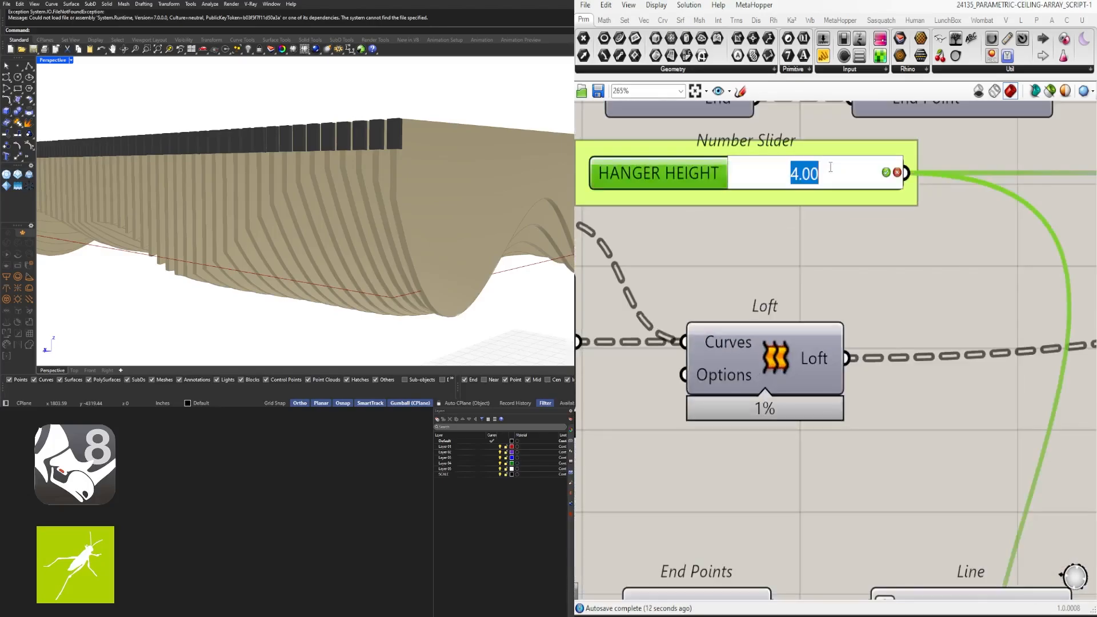
{"action": "right_click_drag", "start_coordinate": [420, 218], "coordinate": [342, 256]}
{"action": "scroll", "coordinate": [343, 256], "scroll_direction": "up", "scroll_amount": 5}
{"action": "scroll", "coordinate": [817, 249], "scroll_direction": "down", "scroll_amount": 4}
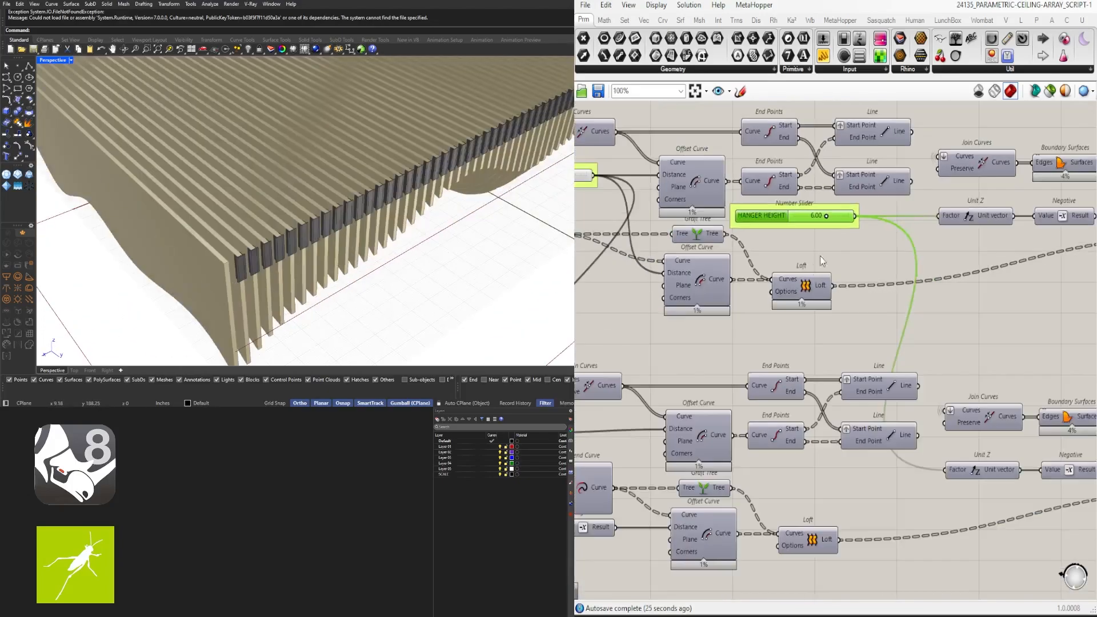
{"action": "scroll", "coordinate": [821, 259], "scroll_direction": "down", "scroll_amount": 3}
Set ARRAY SPACING to 4.50 and view the ceiling slats from below
{"action": "right_click_drag", "start_coordinate": [656, 291], "coordinate": [971, 311]}
{"action": "scroll", "coordinate": [674, 228], "scroll_direction": "up", "scroll_amount": 4}
{"action": "right_click_drag", "start_coordinate": [675, 229], "coordinate": [960, 263]}
{"action": "scroll", "coordinate": [959, 262], "scroll_direction": "down", "scroll_amount": 2}
{"action": "right_click_drag", "start_coordinate": [298, 261], "coordinate": [320, 244]}
{"action": "scroll", "coordinate": [329, 245], "scroll_direction": "down", "scroll_amount": 6}
{"action": "scroll", "coordinate": [757, 167], "scroll_direction": "up", "scroll_amount": 3}
{"action": "scroll", "coordinate": [756, 166], "scroll_direction": "down", "scroll_amount": 3}
{"action": "right_click_drag", "start_coordinate": [756, 167], "coordinate": [1018, 250]}
{"action": "scroll", "coordinate": [709, 251], "scroll_direction": "up", "scroll_amount": 4}
{"action": "right_click_drag", "start_coordinate": [690, 108], "coordinate": [848, 238]}
{"action": "scroll", "coordinate": [848, 235], "scroll_direction": "up", "scroll_amount": 3}
{"action": "left_click", "coordinate": [847, 234]}
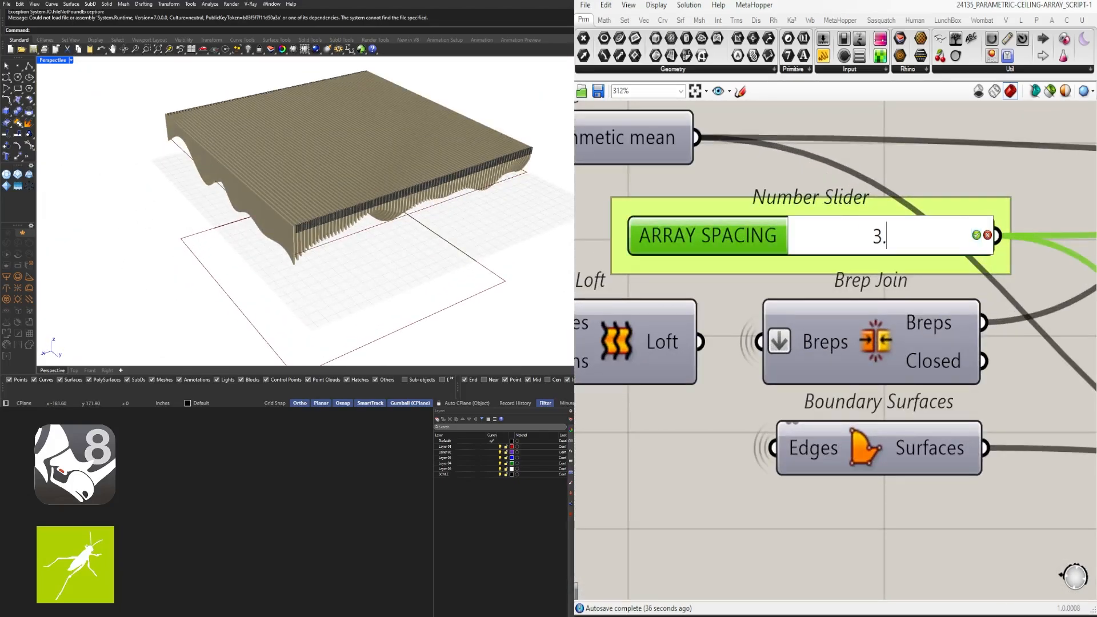
{"action": "scroll", "coordinate": [303, 240], "scroll_direction": "up", "scroll_amount": 6}
{"action": "right_click_drag", "start_coordinate": [297, 231], "coordinate": [420, 218]}
{"action": "scroll", "coordinate": [405, 213], "scroll_direction": "down", "scroll_amount": 4}
{"action": "scroll", "coordinate": [819, 274], "scroll_direction": "down", "scroll_amount": 3}
Orbit to an eye-level view of the ceiling and figure
{"action": "right_click_drag", "start_coordinate": [820, 275], "coordinate": [803, 274]}
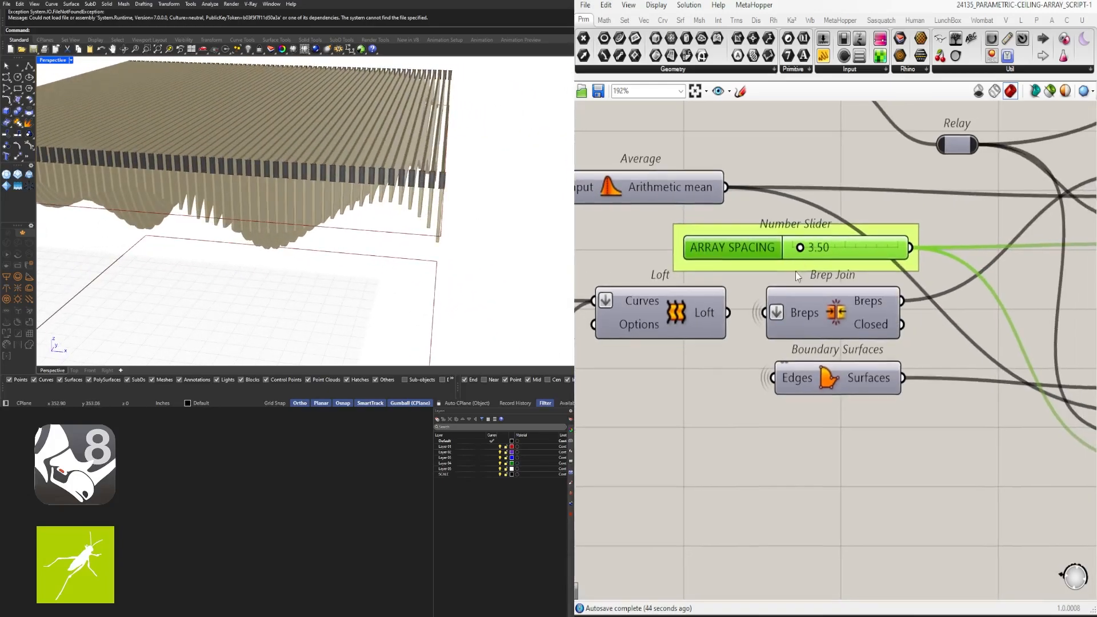
{"action": "right_click_drag", "start_coordinate": [455, 225], "coordinate": [521, 215]}
{"action": "scroll", "coordinate": [820, 256], "scroll_direction": "up", "scroll_amount": 3}
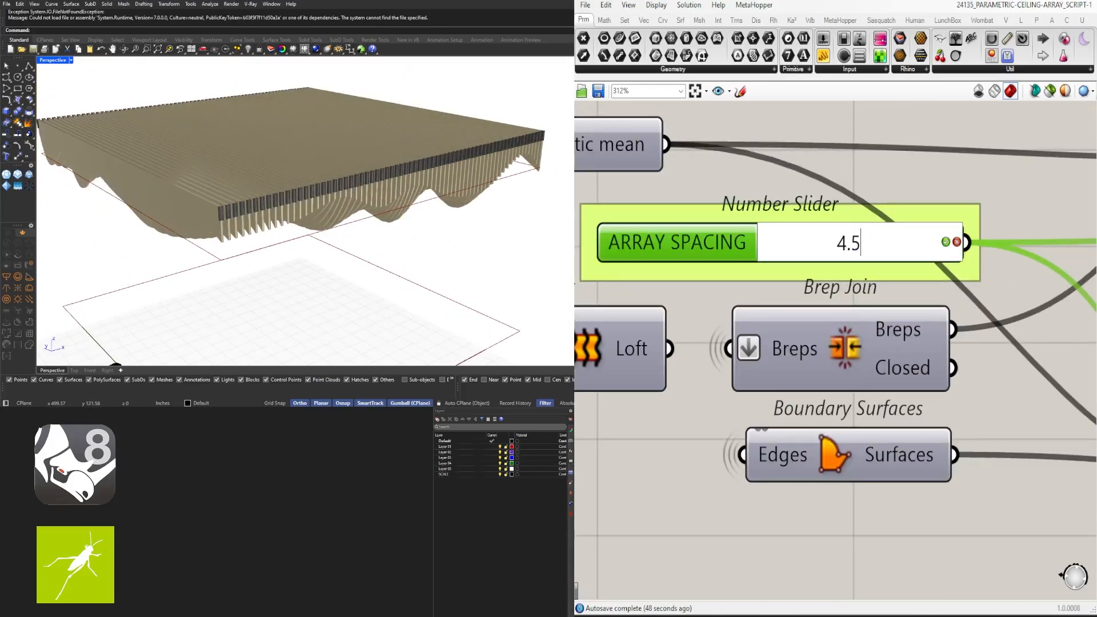
{"action": "right_click_drag", "start_coordinate": [434, 245], "coordinate": [320, 236]}
{"action": "scroll", "coordinate": [303, 222], "scroll_direction": "up", "scroll_amount": 2}
{"action": "scroll", "coordinate": [304, 223], "scroll_direction": "down", "scroll_amount": 2}
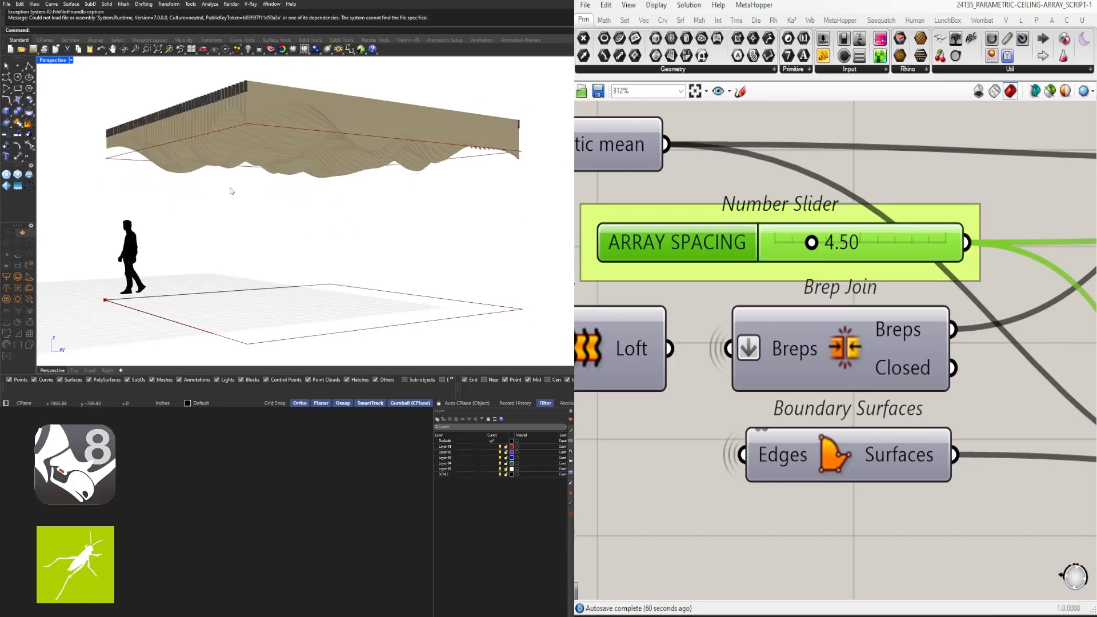
{"action": "right_click_drag", "start_coordinate": [232, 191], "coordinate": [314, 212]}
{"action": "scroll", "coordinate": [823, 360], "scroll_direction": "down", "scroll_amount": 6}
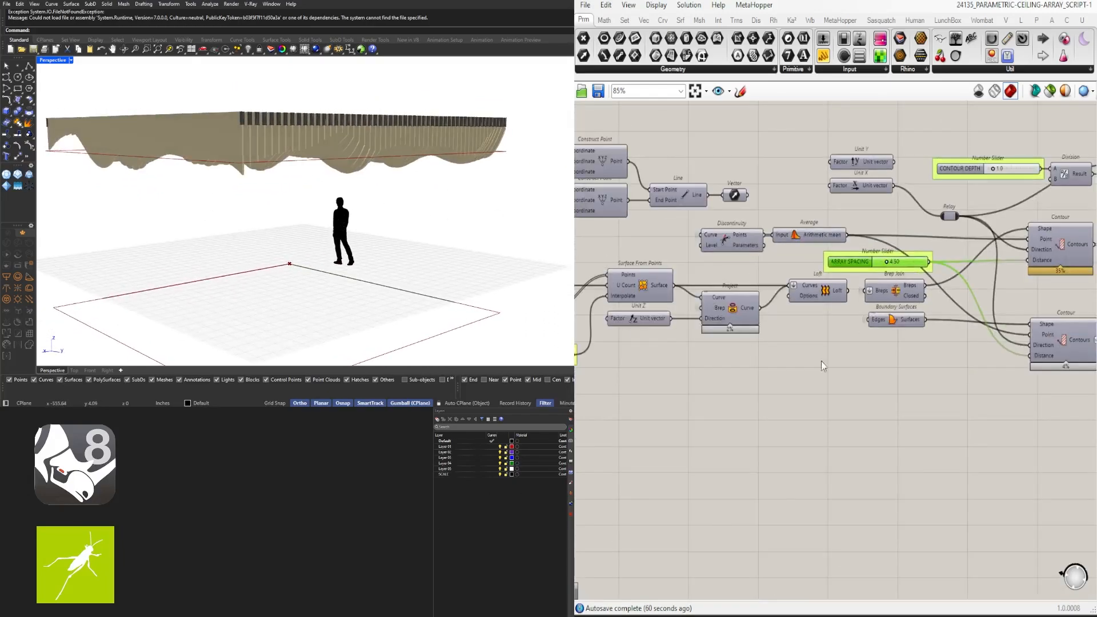
{"action": "scroll", "coordinate": [742, 342], "scroll_direction": "up", "scroll_amount": 2}
Set SEED to 2 and orbit around the ceiling
{"action": "right_click_drag", "start_coordinate": [742, 341], "coordinate": [768, 338]}
{"action": "double_click", "coordinate": [792, 330]}
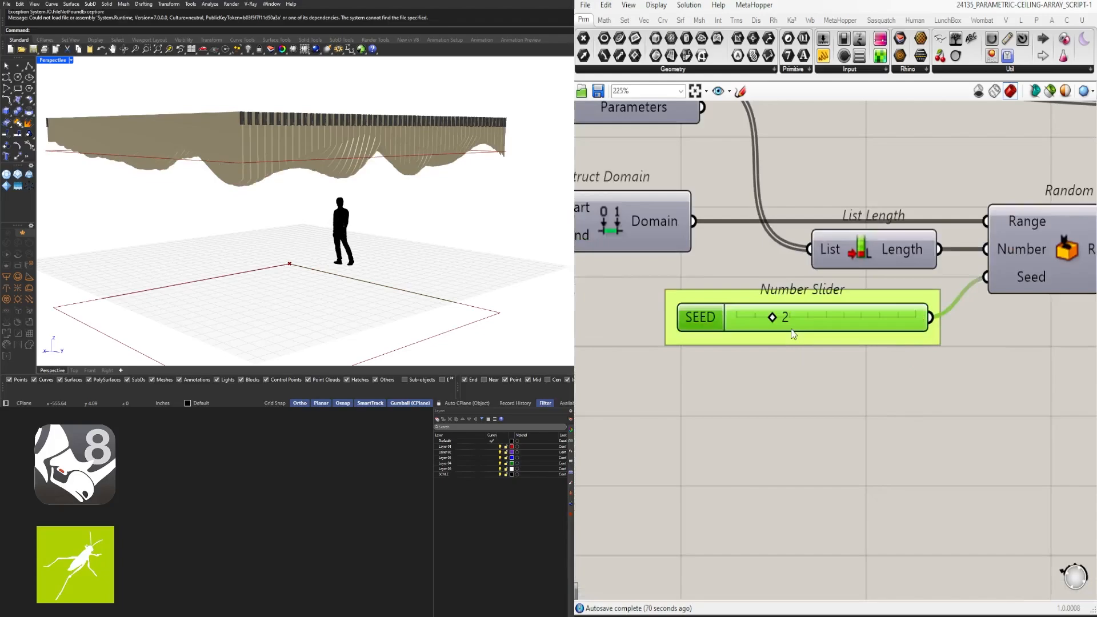
{"action": "right_click_drag", "start_coordinate": [400, 245], "coordinate": [487, 248]}
{"action": "scroll", "coordinate": [674, 321], "scroll_direction": "down", "scroll_amount": 4}
{"action": "right_click_drag", "start_coordinate": [635, 318], "coordinate": [658, 242]}
{"action": "scroll", "coordinate": [815, 209], "scroll_direction": "up", "scroll_amount": 4}
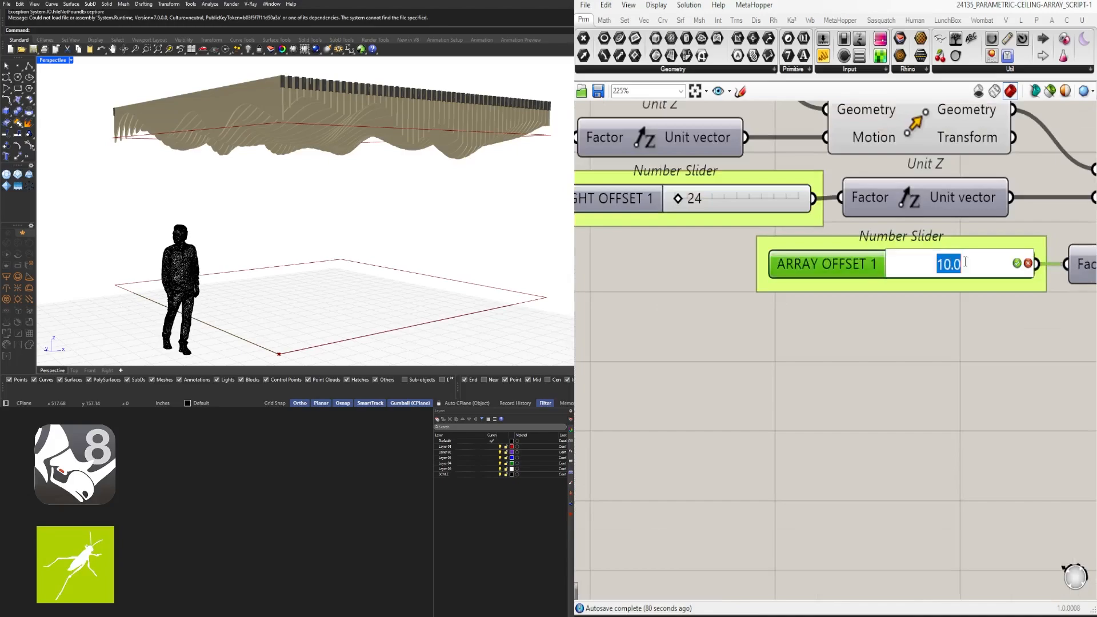
Change ARRAY OFFSET 1 to 6.0 and inspect the reshaped fin array
{"action": "double_click", "coordinate": [966, 264]}
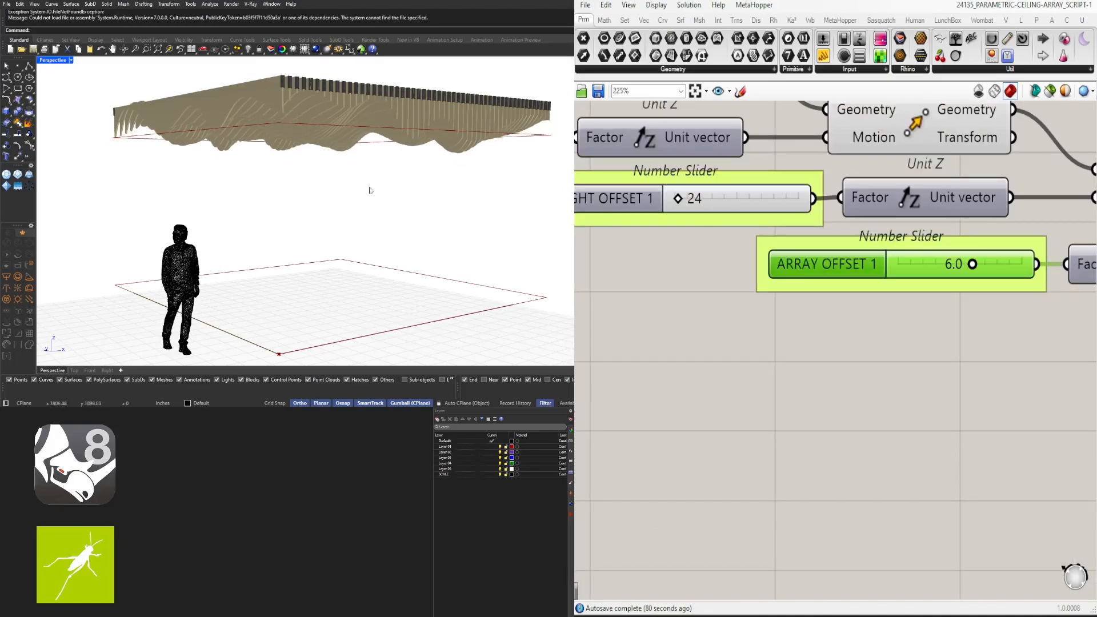
{"action": "right_click_drag", "start_coordinate": [370, 190], "coordinate": [530, 205]}
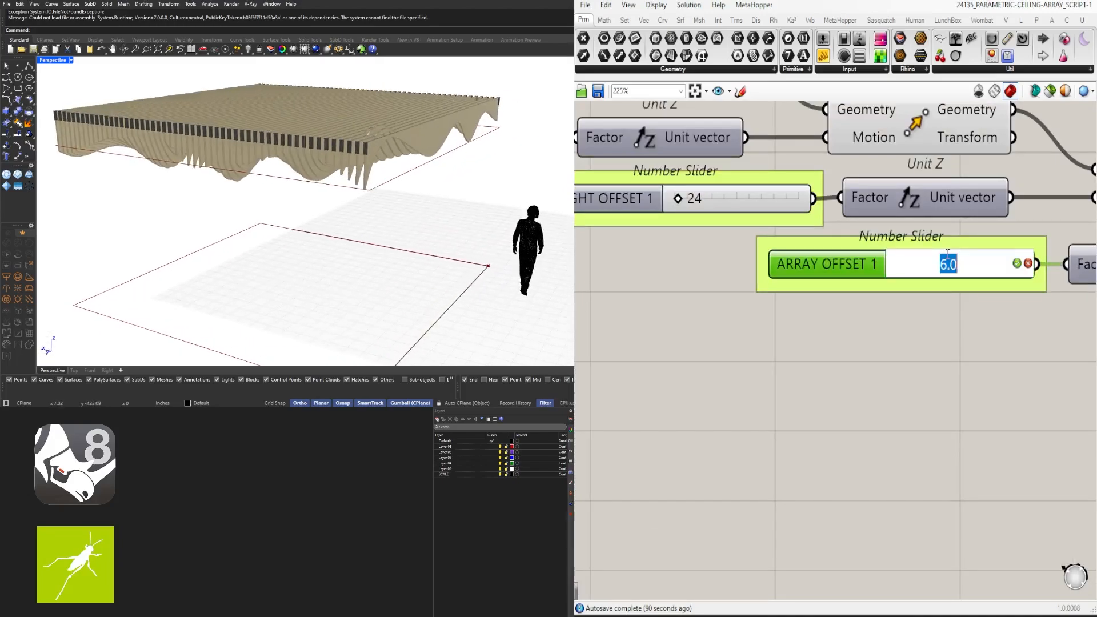
{"action": "scroll", "coordinate": [965, 268], "scroll_direction": "down", "scroll_amount": 6}
{"action": "scroll", "coordinate": [737, 306], "scroll_direction": "up", "scroll_amount": 5}
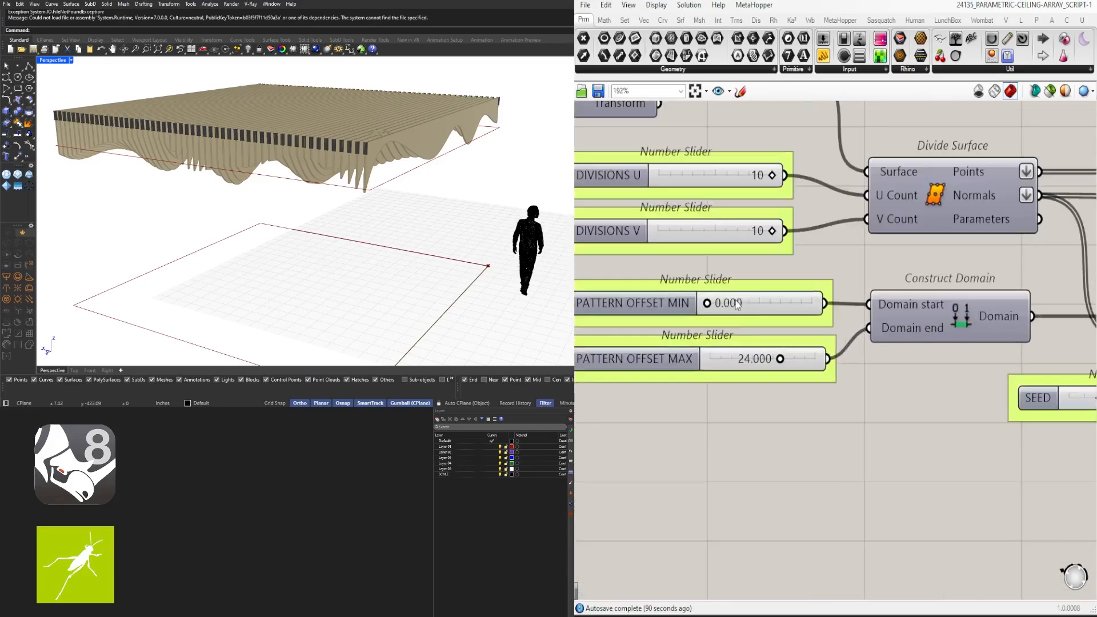
Window-select all graph components and fit the whole definition in view
{"action": "mouse_move", "coordinate": [240, 189]}
{"action": "right_mouse_down"}
{"action": "mouse_move", "coordinate": [237, 216]}
{"action": "mouse_move", "coordinate": [239, 200]}
{"action": "right_mouse_up"}
{"action": "scroll", "coordinate": [877, 360], "scroll_direction": "down", "scroll_amount": 15}
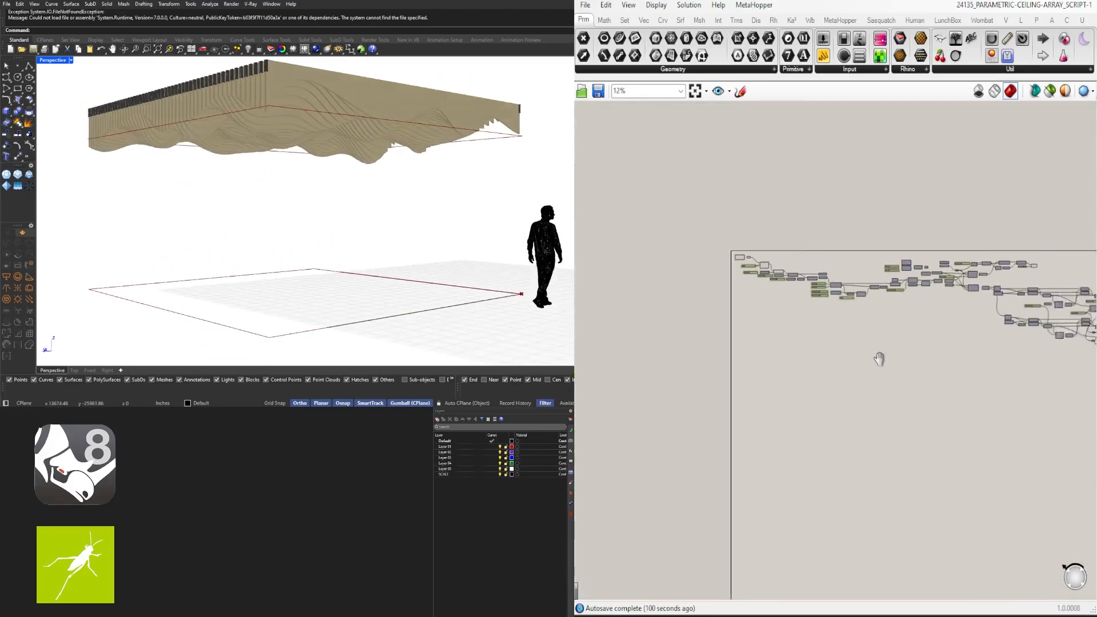
{"action": "left_click_drag", "start_coordinate": [997, 327], "coordinate": [600, 249]}
{"action": "scroll", "coordinate": [642, 232], "scroll_direction": "up", "scroll_amount": 4}
{"action": "left_click", "coordinate": [679, 253]}
{"action": "scroll", "coordinate": [674, 257], "scroll_direction": "up", "scroll_amount": 6}
{"action": "scroll", "coordinate": [594, 249], "scroll_direction": "up", "scroll_amount": 3}
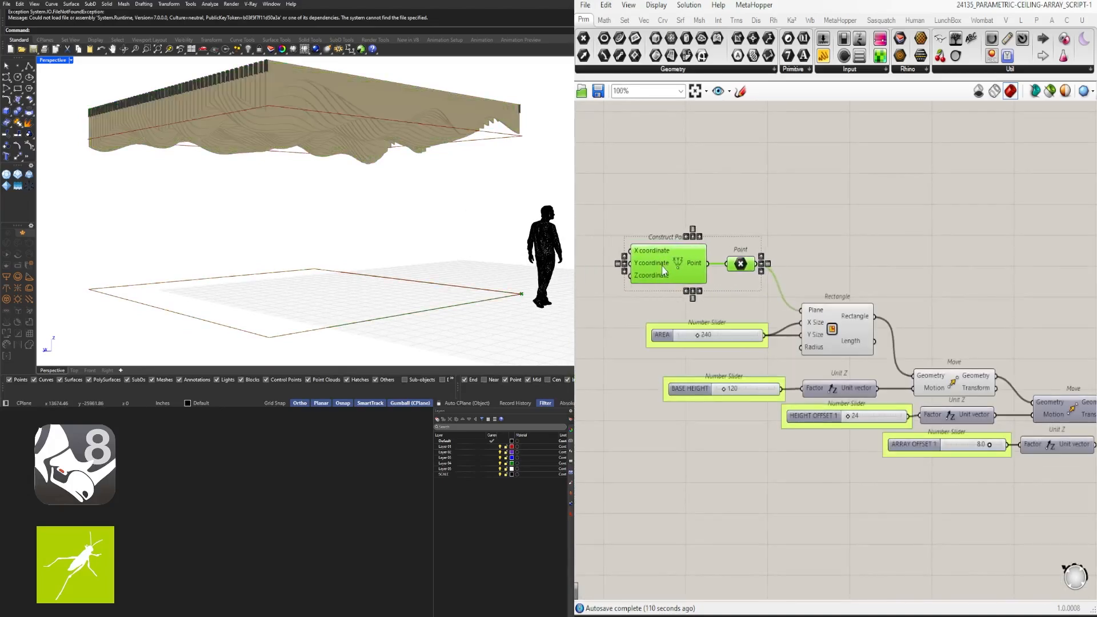
{"action": "left_click", "coordinate": [763, 243]}
{"action": "scroll", "coordinate": [773, 245], "scroll_direction": "down", "scroll_amount": 6}
{"action": "left_click", "coordinate": [696, 92]}
{"action": "scroll", "coordinate": [786, 243], "scroll_direction": "down", "scroll_amount": 4}
{"action": "left_click_drag", "start_coordinate": [946, 420], "coordinate": [615, 257]}
{"action": "scroll", "coordinate": [632, 274], "scroll_direction": "up", "scroll_amount": 8}
{"action": "left_click", "coordinate": [707, 238]}
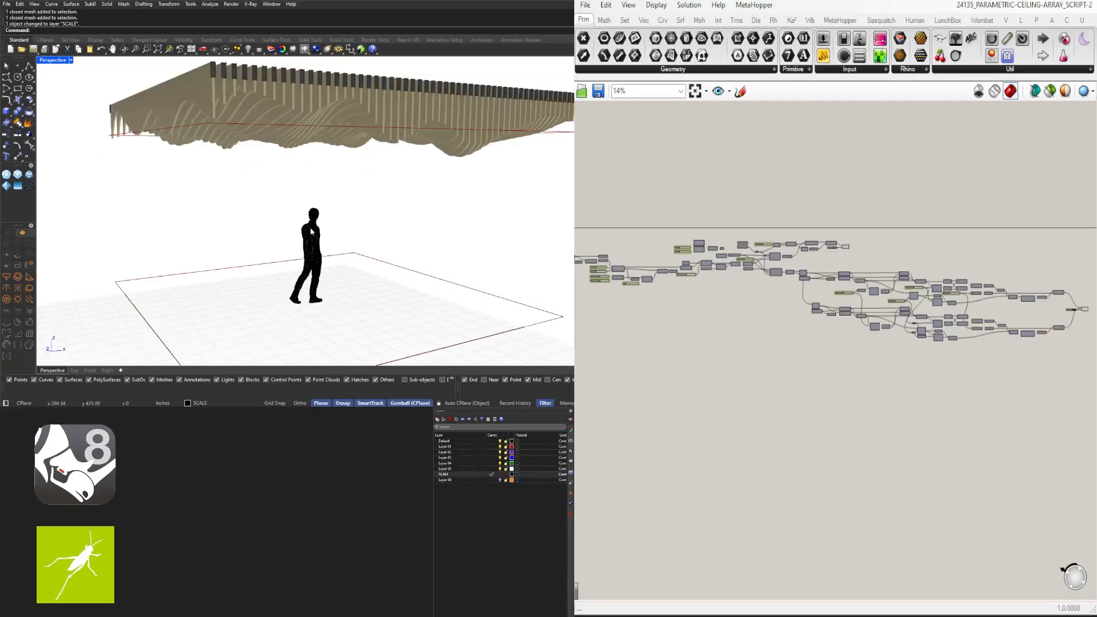
Reselect the whole node graph and move it to the right
{"action": "right_click_drag", "start_coordinate": [311, 232], "coordinate": [342, 231]}
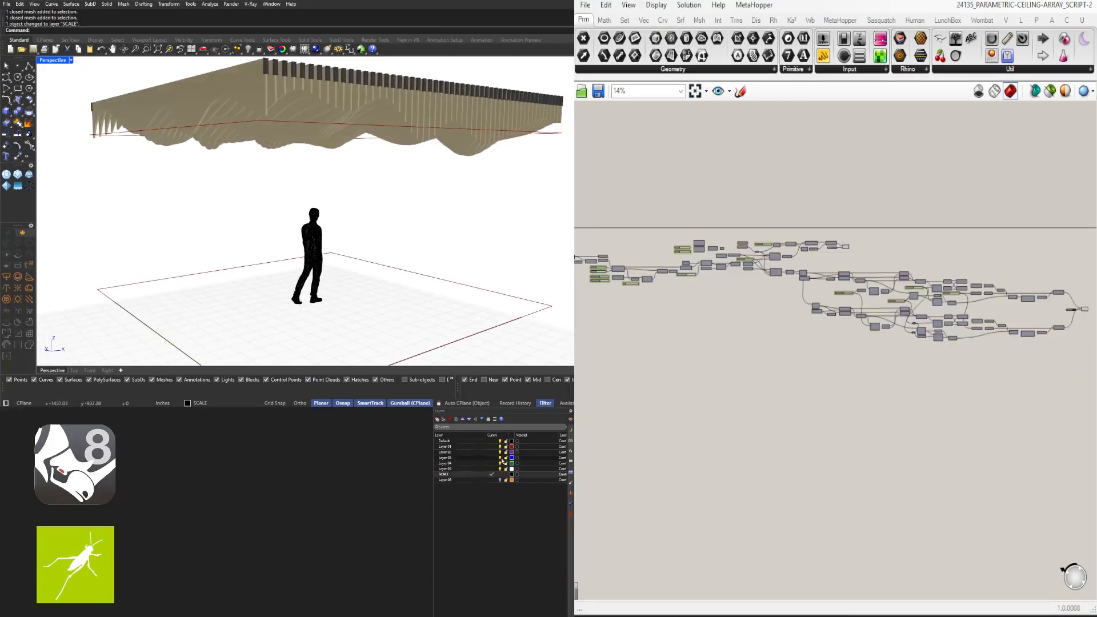
{"action": "scroll", "coordinate": [847, 349], "scroll_direction": "down", "scroll_amount": 2}
{"action": "right_click_drag", "start_coordinate": [847, 348], "coordinate": [846, 326]}
{"action": "left_click_drag", "start_coordinate": [1053, 384], "coordinate": [931, 346]}
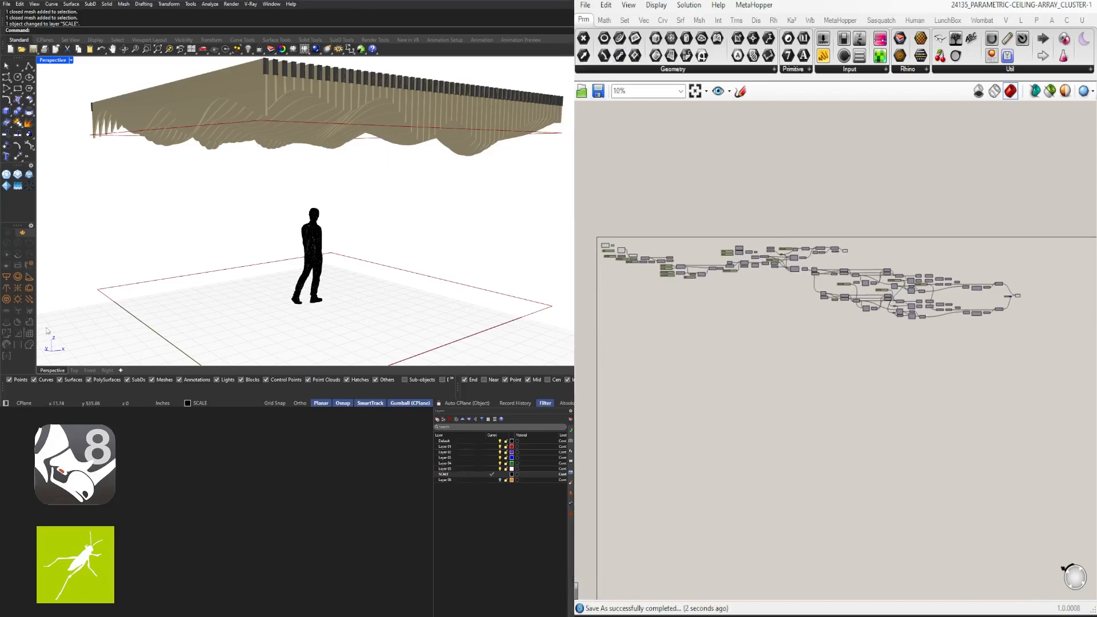
{"action": "scroll", "coordinate": [990, 272], "scroll_direction": "down", "scroll_amount": 2}
{"action": "left_click_drag", "start_coordinate": [1071, 379], "coordinate": [705, 219]}
{"action": "scroll", "coordinate": [754, 262], "scroll_direction": "up", "scroll_amount": 3}
{"action": "left_click_drag", "start_coordinate": [767, 275], "coordinate": [903, 295]}
{"action": "scroll", "coordinate": [908, 349], "scroll_direction": "down", "scroll_amount": 2}
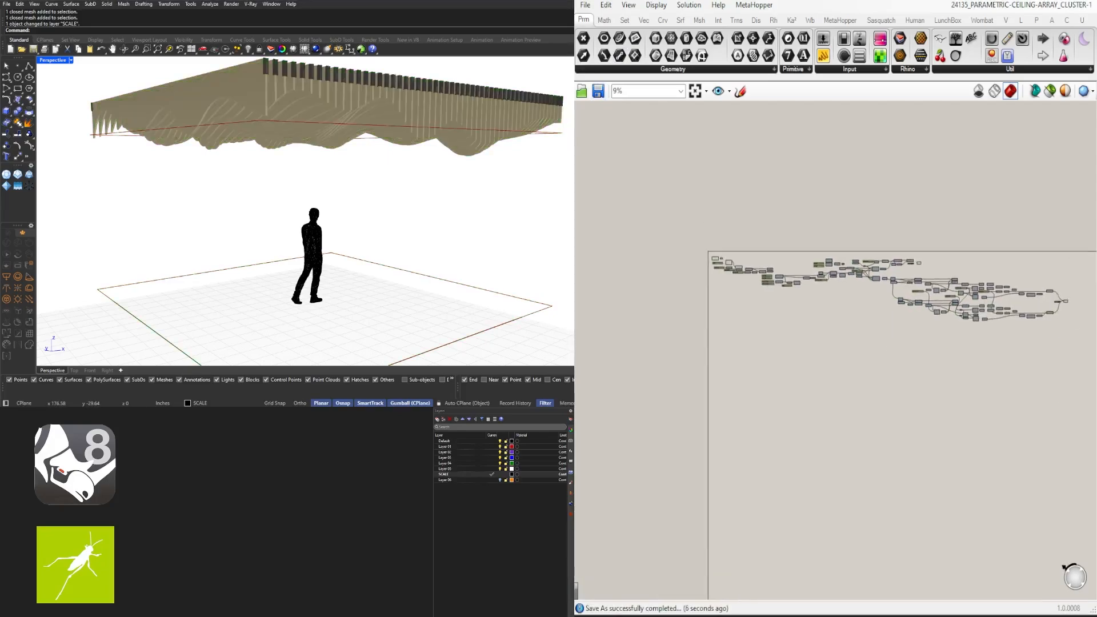
{"action": "left_click_drag", "start_coordinate": [1080, 364], "coordinate": [676, 198]}
Select the number sliders spread across the slider column
{"action": "scroll", "coordinate": [736, 275], "scroll_direction": "up", "scroll_amount": 4}
{"action": "left_click", "coordinate": [793, 269]}
{"action": "left_click_drag", "start_coordinate": [802, 279], "coordinate": [793, 243]}
{"action": "scroll", "coordinate": [794, 271], "scroll_direction": "up", "scroll_amount": 5}
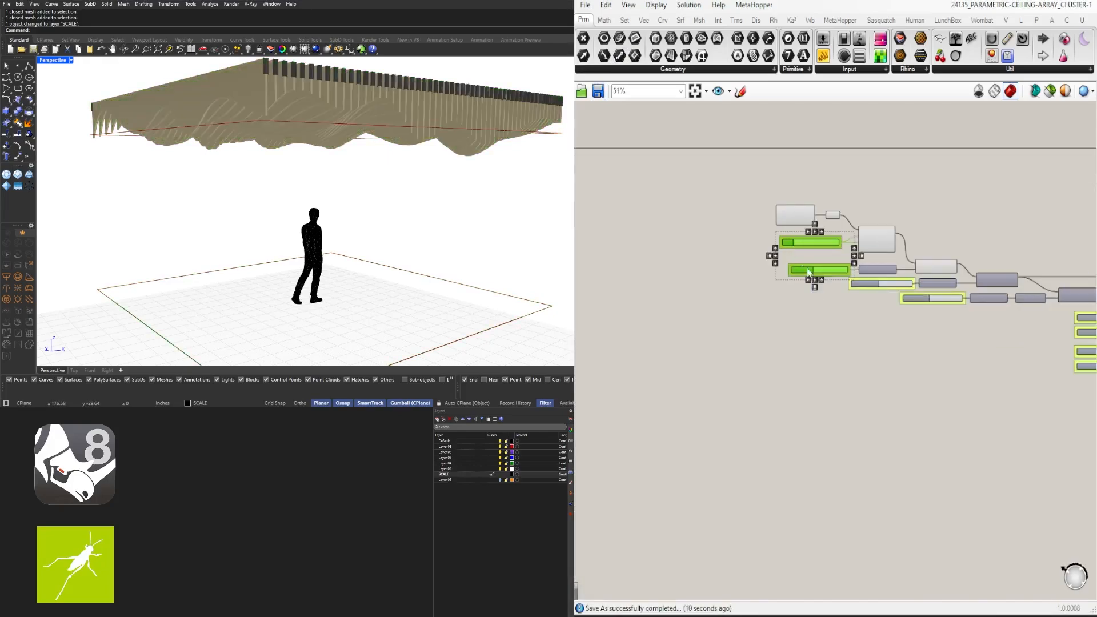
{"action": "right_click_drag", "start_coordinate": [975, 334], "coordinate": [718, 302]}
{"action": "left_click_drag", "start_coordinate": [872, 387], "coordinate": [836, 277]}
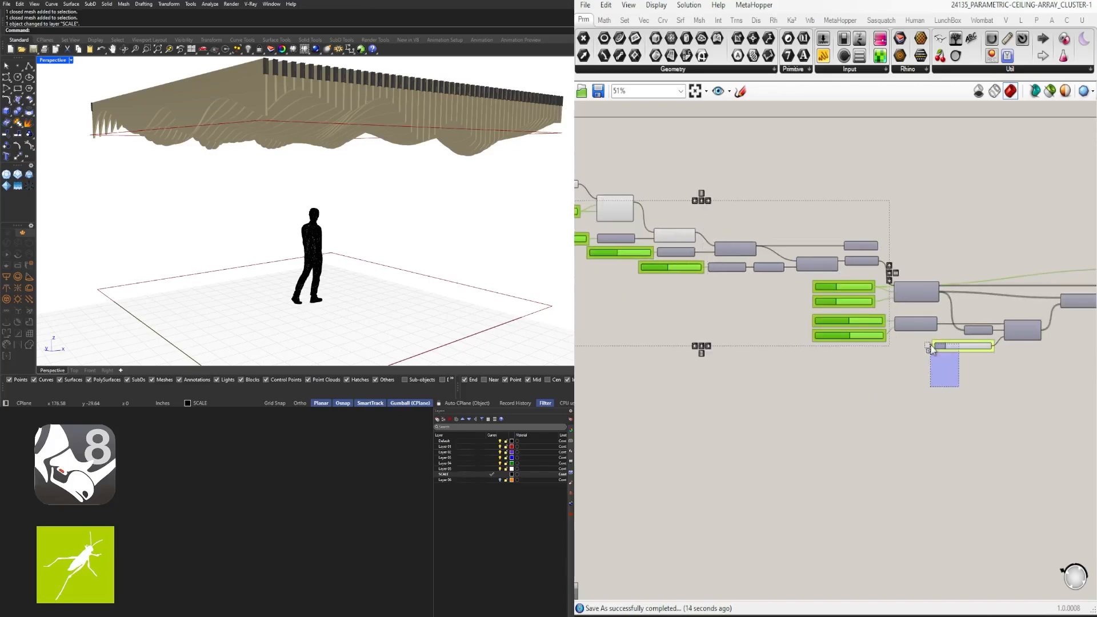
{"action": "left_click_drag", "start_coordinate": [931, 344], "coordinate": [928, 339], "text": "shift"}
{"action": "right_click_drag", "start_coordinate": [1084, 312], "coordinate": [607, 317]}
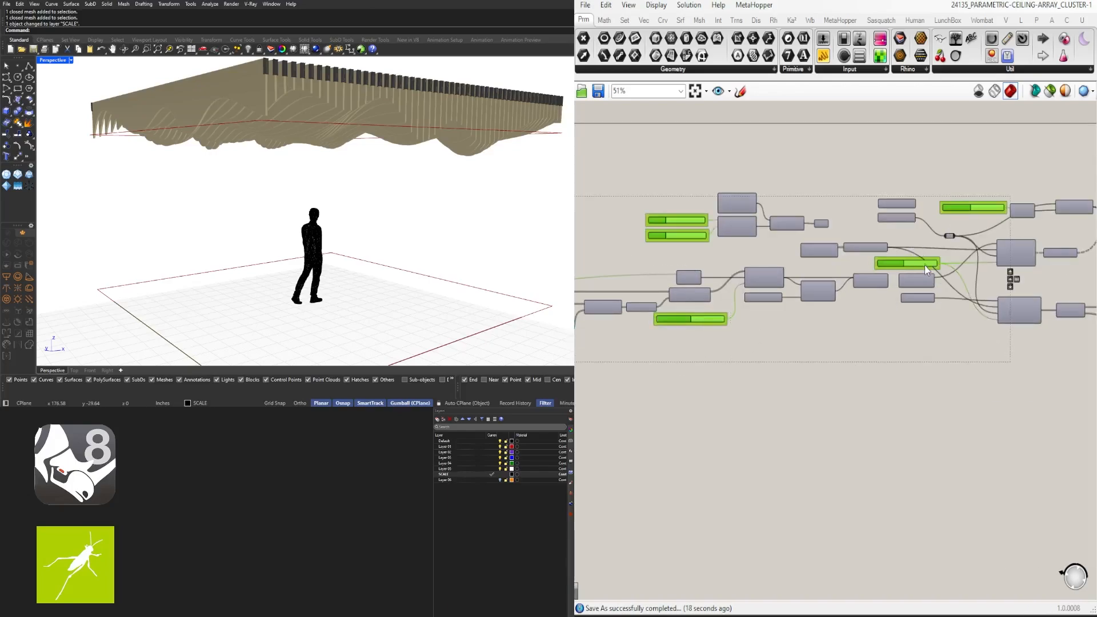
{"action": "right_click_drag", "start_coordinate": [1070, 320], "coordinate": [606, 273]}
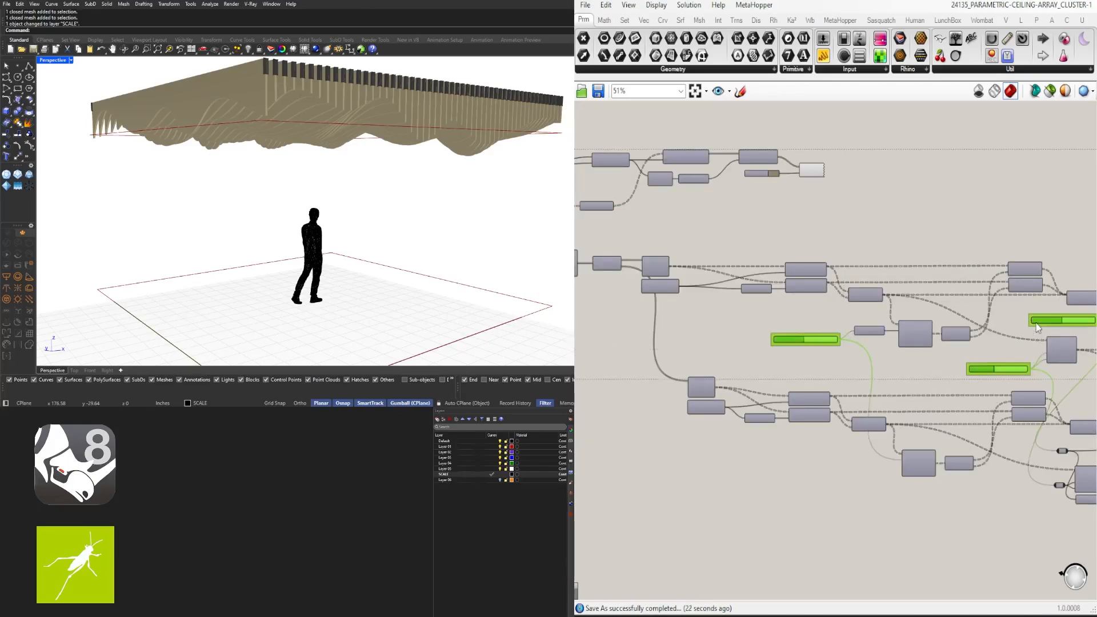
{"action": "right_click_drag", "start_coordinate": [1038, 327], "coordinate": [715, 302]}
{"action": "scroll", "coordinate": [869, 319], "scroll_direction": "down", "scroll_amount": 5}
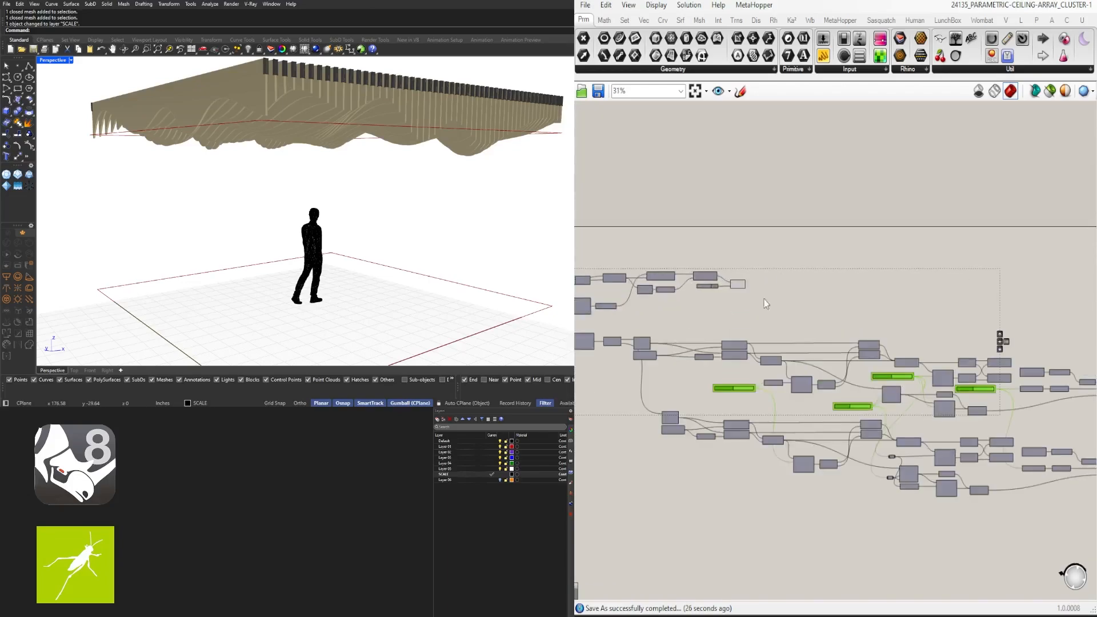
{"action": "scroll", "coordinate": [781, 338], "scroll_direction": "up", "scroll_amount": 5}
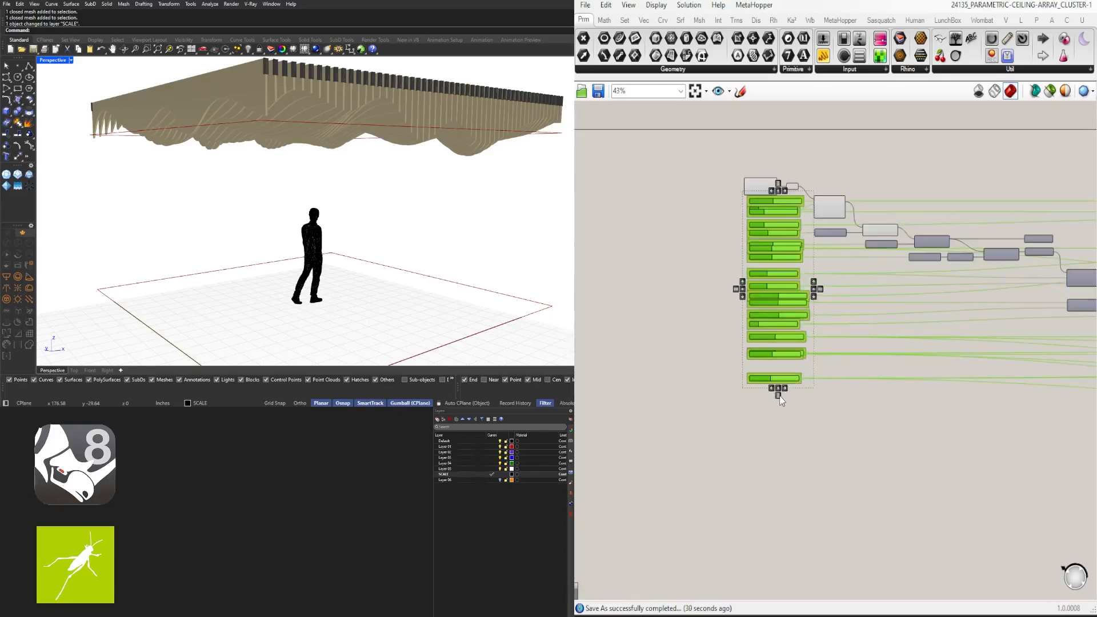
{"action": "scroll", "coordinate": [906, 217], "scroll_direction": "up", "scroll_amount": 3}
Select the sliders inside the green group and ungroup them
{"action": "left_click_drag", "start_coordinate": [988, 178], "coordinate": [918, 235]}
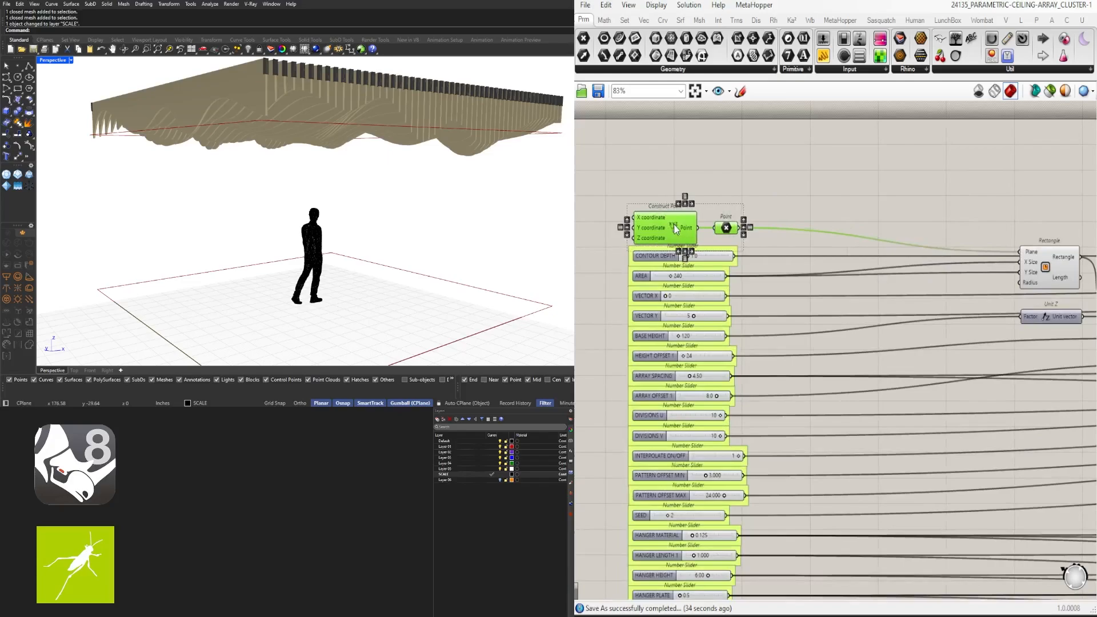
{"action": "right_click_drag", "start_coordinate": [780, 263], "coordinate": [876, 243]}
{"action": "scroll", "coordinate": [875, 242], "scroll_direction": "down", "scroll_amount": 2}
{"action": "left_click_drag", "start_coordinate": [875, 461], "coordinate": [767, 235]}
{"action": "key", "text": "ctrl+shift+g"}
{"action": "left_click", "coordinate": [769, 235]}
{"action": "scroll", "coordinate": [800, 237], "scroll_direction": "up", "scroll_amount": 4}
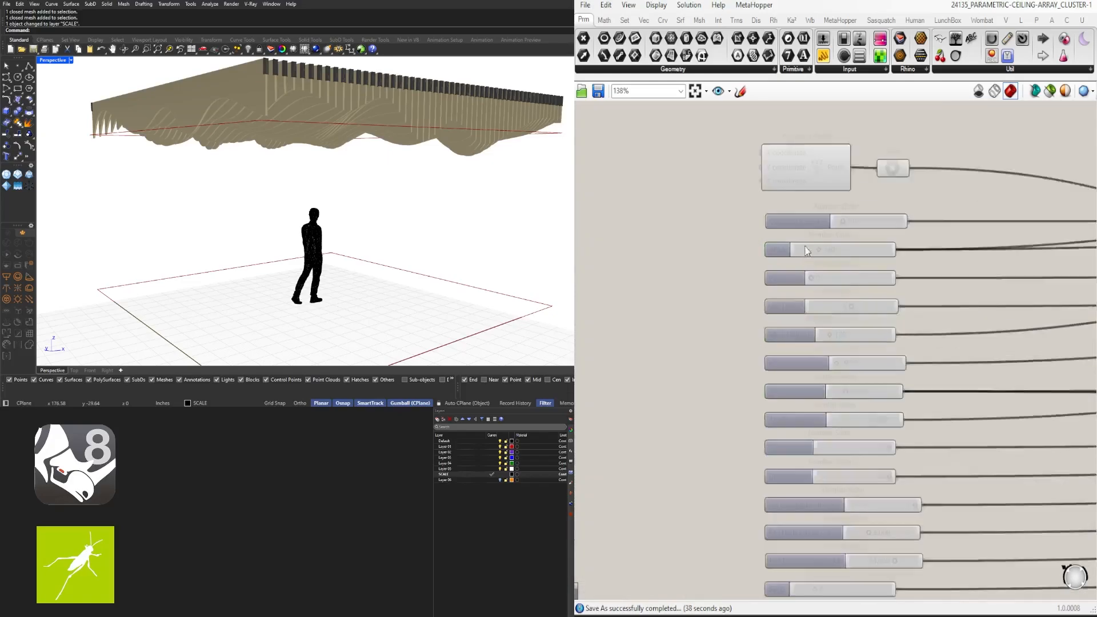
Move Construct Point and Point higher and place the AREA slider above CONTOUR DEPTH
{"action": "right_click_drag", "start_coordinate": [793, 261], "coordinate": [744, 324]}
{"action": "left_click_drag", "start_coordinate": [935, 270], "coordinate": [735, 208]}
{"action": "left_click_drag", "start_coordinate": [767, 251], "coordinate": [767, 208]}
{"action": "left_click", "coordinate": [761, 256]}
{"action": "scroll", "coordinate": [754, 327], "scroll_direction": "up", "scroll_amount": 3}
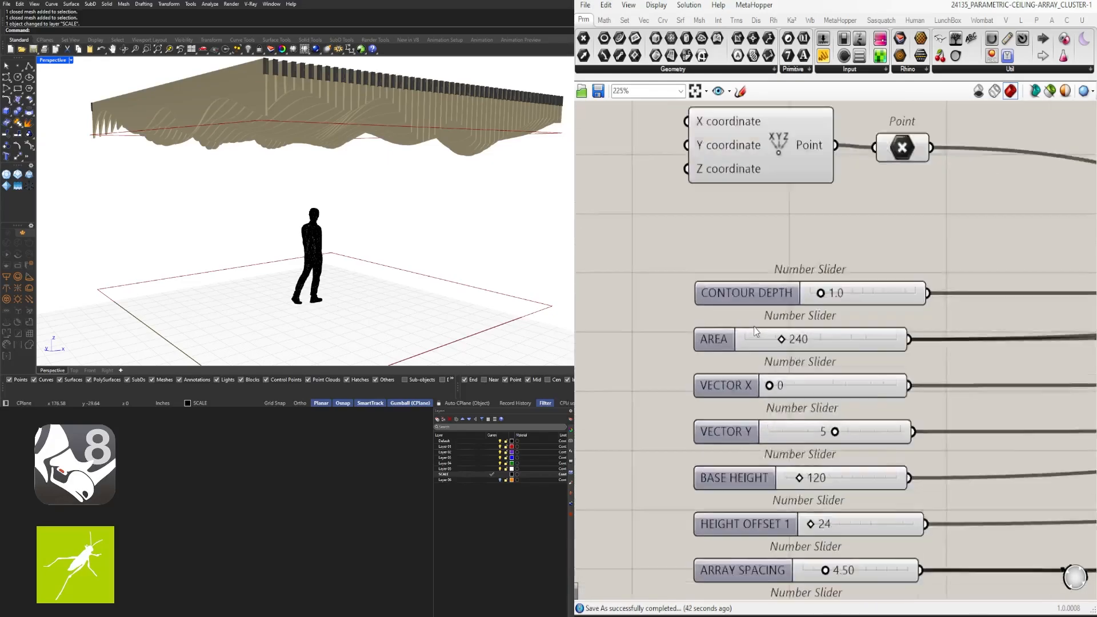
{"action": "left_click_drag", "start_coordinate": [741, 330], "coordinate": [740, 221]}
{"action": "left_click", "coordinate": [742, 349]}
{"action": "scroll", "coordinate": [742, 348], "scroll_direction": "down", "scroll_amount": 1}
Move the VECTOR X slider down beside VECTOR Y
{"action": "right_click_drag", "start_coordinate": [717, 412], "coordinate": [722, 368]}
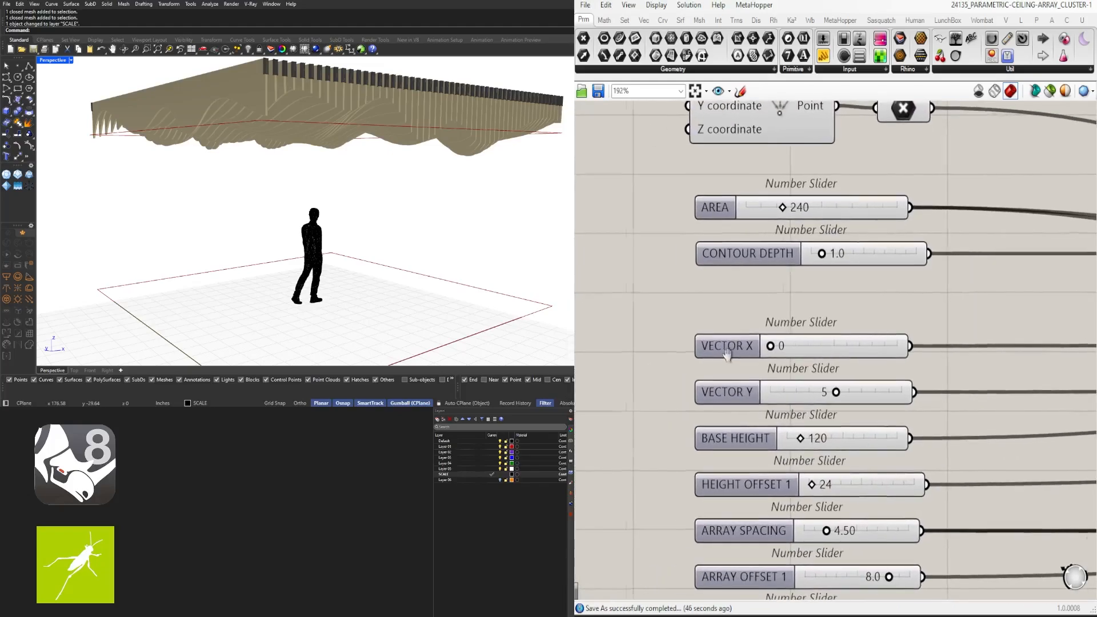
{"action": "left_click_drag", "start_coordinate": [714, 346], "coordinate": [714, 362]}
{"action": "left_click", "coordinate": [739, 316]}
{"action": "scroll", "coordinate": [741, 314], "scroll_direction": "down", "scroll_amount": 3}
{"action": "right_click_drag", "start_coordinate": [742, 300], "coordinate": [761, 237]}
{"action": "right_click_drag", "start_coordinate": [961, 288], "coordinate": [381, 279]}
{"action": "scroll", "coordinate": [992, 289], "scroll_direction": "down", "scroll_amount": 6}
{"action": "scroll", "coordinate": [731, 293], "scroll_direction": "up", "scroll_amount": 8}
Shift the VECTOR X and VECTOR Y sliders further down the column
{"action": "right_click_drag", "start_coordinate": [703, 295], "coordinate": [830, 320]}
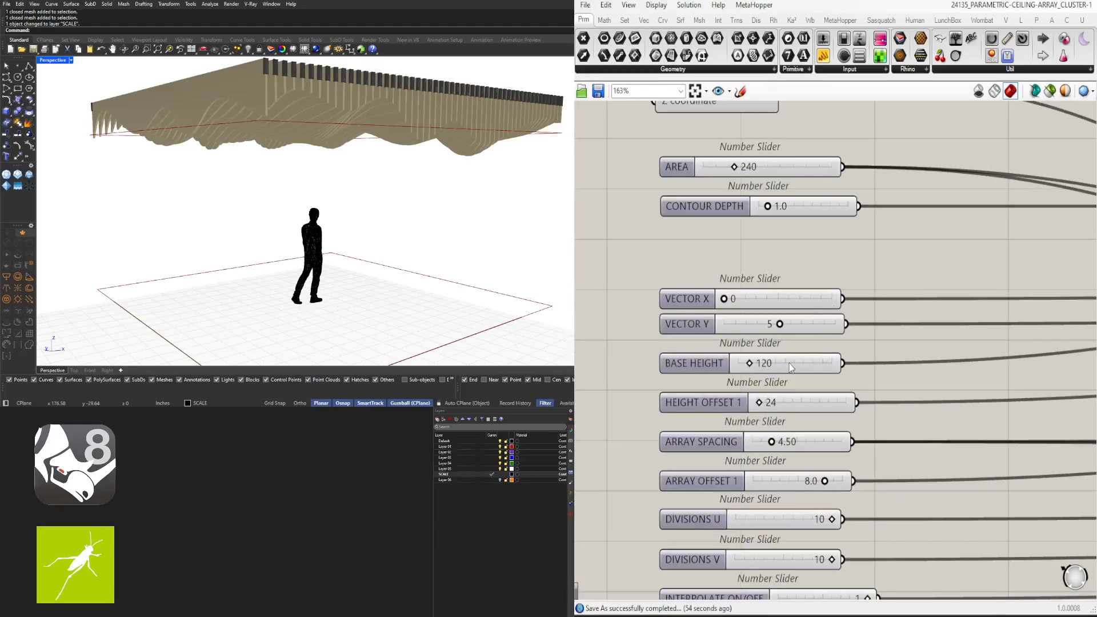
{"action": "scroll", "coordinate": [791, 367], "scroll_direction": "down", "scroll_amount": 2}
{"action": "scroll", "coordinate": [788, 349], "scroll_direction": "up", "scroll_amount": 1}
{"action": "left_click", "coordinate": [801, 343]}
{"action": "left_click_drag", "start_coordinate": [802, 324], "coordinate": [801, 329]}
{"action": "left_click_drag", "start_coordinate": [806, 329], "coordinate": [808, 365]}
{"action": "left_click", "coordinate": [845, 353]}
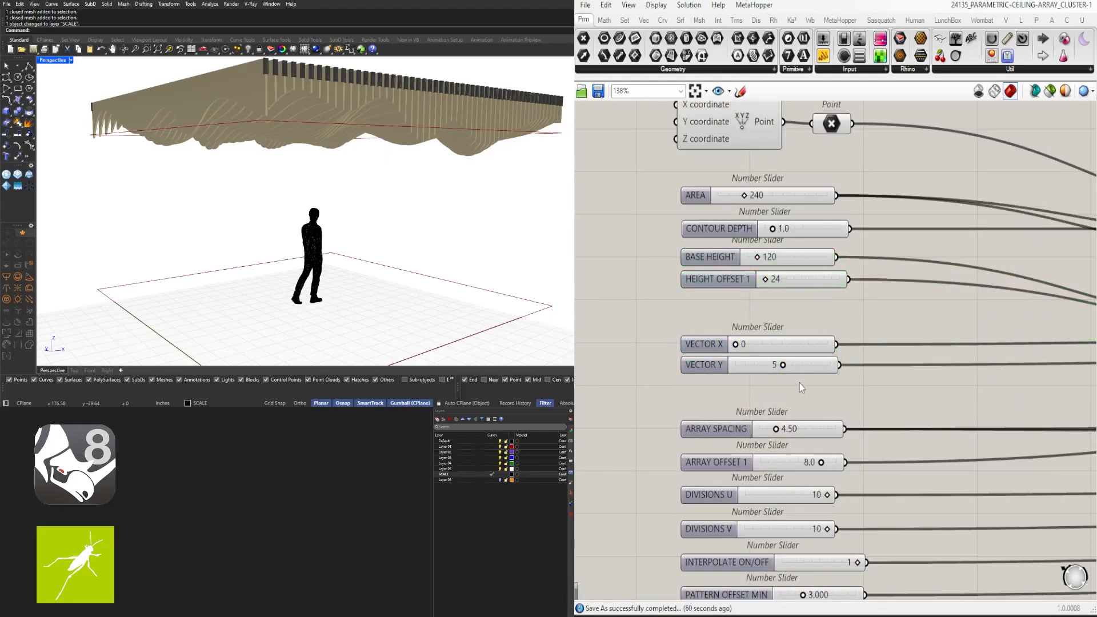
Place ARRAY SPACING under Construct Point with the AREA slider directly above it
{"action": "right_click_drag", "start_coordinate": [800, 383], "coordinate": [850, 343]}
{"action": "right_click_drag", "start_coordinate": [789, 170], "coordinate": [797, 312]}
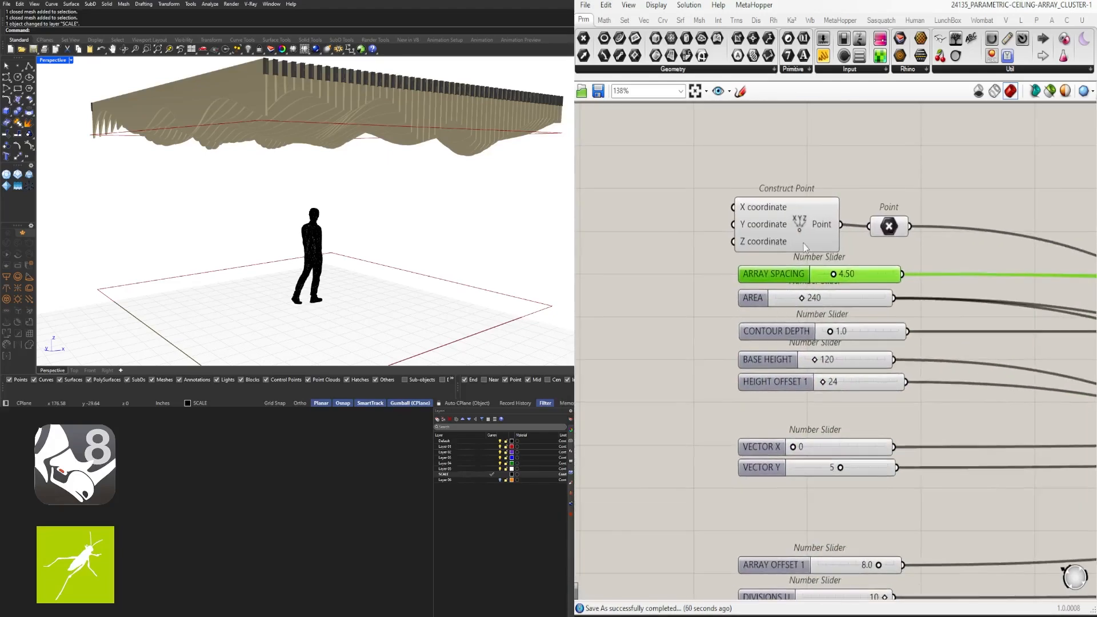
{"action": "left_click_drag", "start_coordinate": [912, 190], "coordinate": [800, 234]}
{"action": "left_click_drag", "start_coordinate": [769, 225], "coordinate": [769, 142]}
{"action": "left_click_drag", "start_coordinate": [759, 295], "coordinate": [759, 238]}
{"action": "right_click_drag", "start_coordinate": [734, 349], "coordinate": [739, 135]}
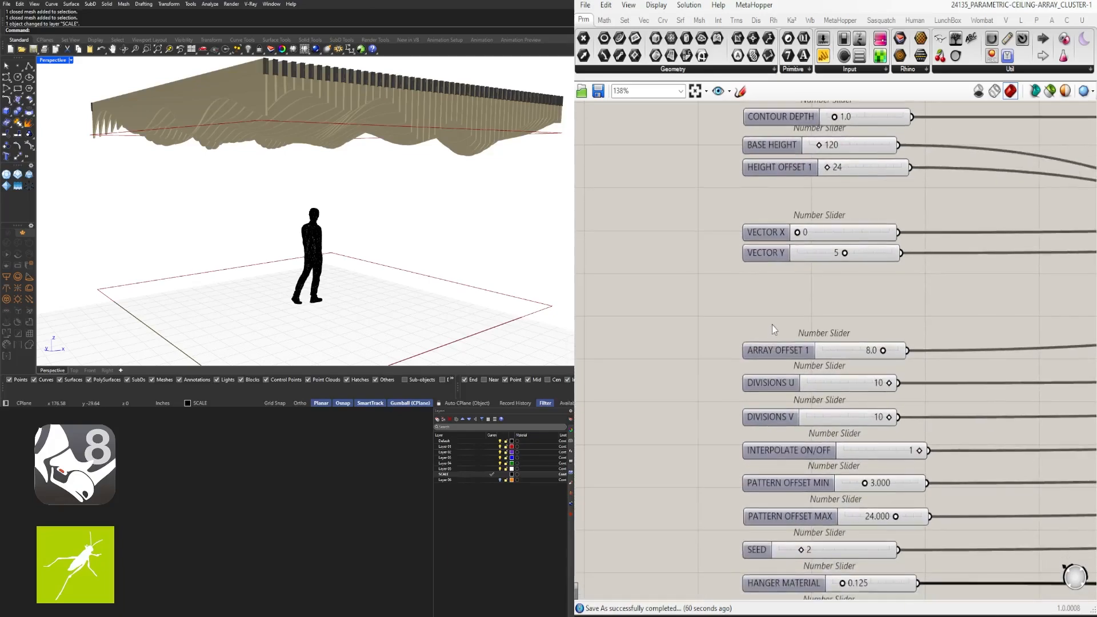
{"action": "left_click", "coordinate": [773, 325]}
{"action": "right_click_drag", "start_coordinate": [783, 352], "coordinate": [771, 397]}
{"action": "right_click_drag", "start_coordinate": [788, 352], "coordinate": [787, 418]}
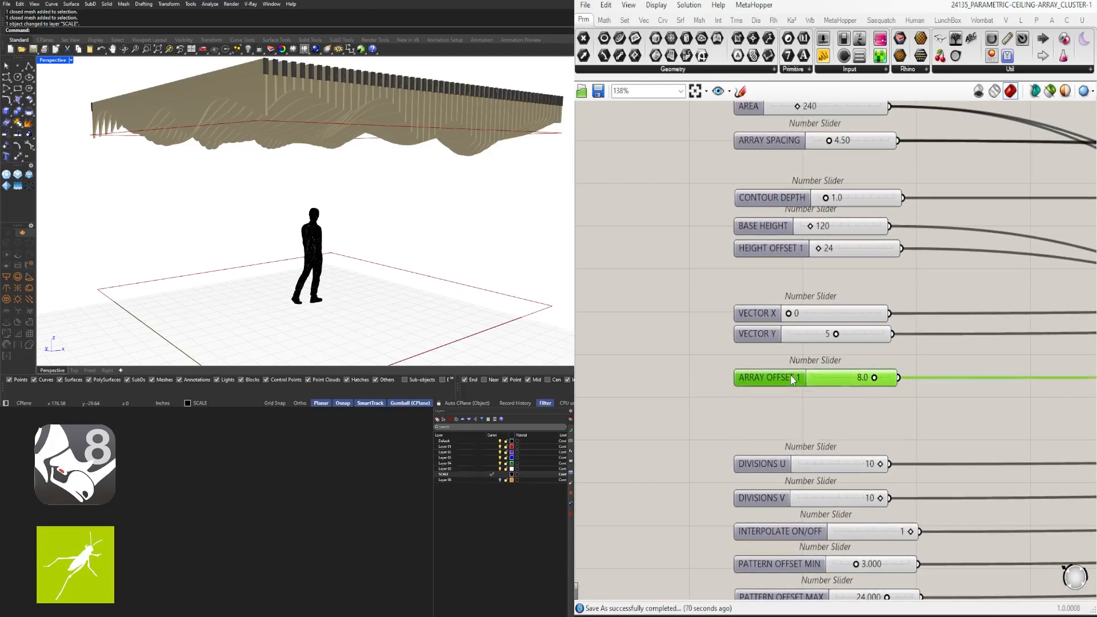
{"action": "right_click_drag", "start_coordinate": [792, 380], "coordinate": [798, 457]}
Put ARRAY OFFSET 1 below HEIGHT OFFSET 1 and DIVISIONS U and V below VECTOR Y
{"action": "left_click_drag", "start_coordinate": [797, 449], "coordinate": [797, 360]}
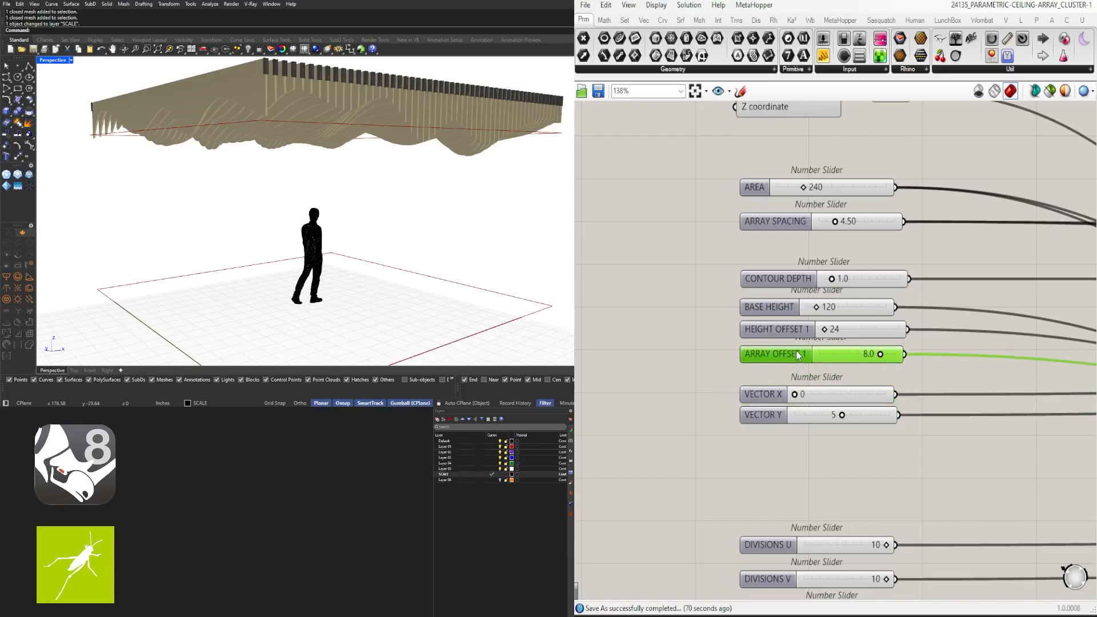
{"action": "right_click_drag", "start_coordinate": [811, 496], "coordinate": [812, 338]}
{"action": "left_click_drag", "start_coordinate": [823, 390], "coordinate": [799, 424]}
{"action": "left_click_drag", "start_coordinate": [794, 384], "coordinate": [796, 279]}
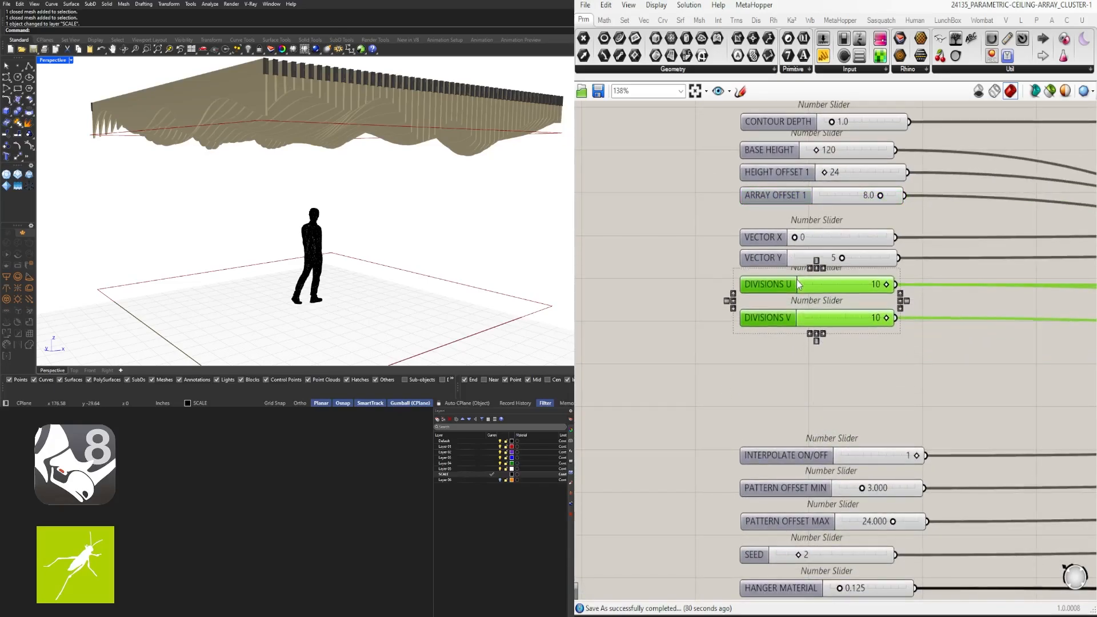
{"action": "scroll", "coordinate": [857, 347], "scroll_direction": "down", "scroll_amount": 4}
Move the Unit X and Unit Y components toward the slider column
{"action": "right_click_drag", "start_coordinate": [962, 344], "coordinate": [846, 345]}
{"action": "scroll", "coordinate": [845, 346], "scroll_direction": "down", "scroll_amount": 4}
{"action": "right_click_drag", "start_coordinate": [1051, 308], "coordinate": [688, 277]}
{"action": "scroll", "coordinate": [878, 305], "scroll_direction": "up", "scroll_amount": 6}
{"action": "scroll", "coordinate": [845, 275], "scroll_direction": "up", "scroll_amount": 4}
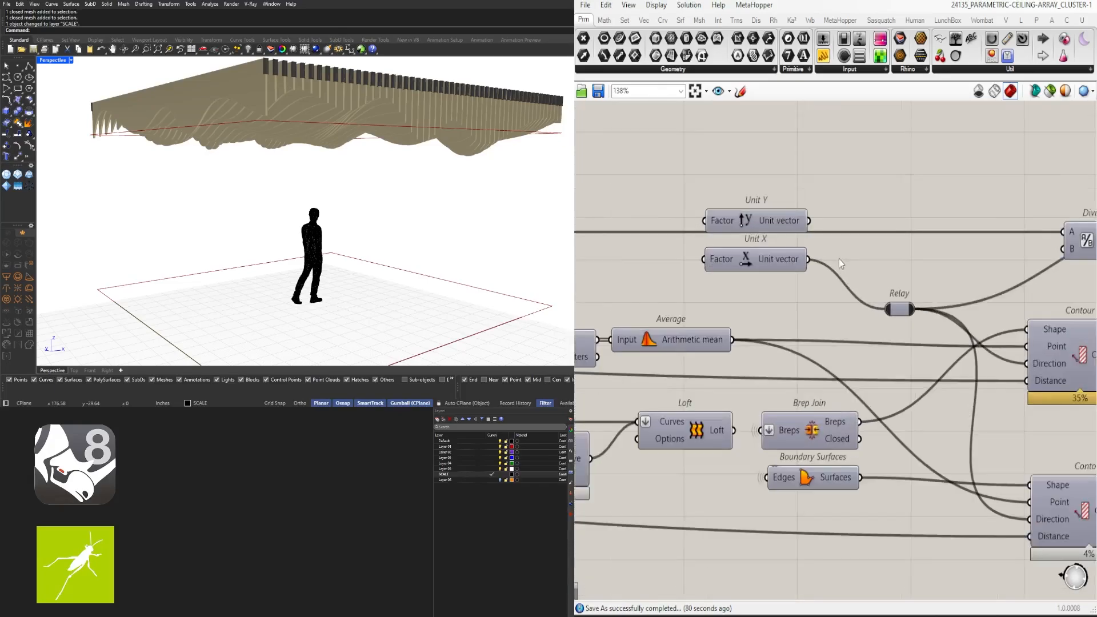
{"action": "scroll", "coordinate": [846, 294], "scroll_direction": "down", "scroll_amount": 3}
{"action": "right_click_drag", "start_coordinate": [846, 295], "coordinate": [1003, 290]}
{"action": "left_click_drag", "start_coordinate": [988, 222], "coordinate": [916, 276]}
{"action": "scroll", "coordinate": [962, 242], "scroll_direction": "down", "scroll_amount": 2}
{"action": "right_click_drag", "start_coordinate": [962, 243], "coordinate": [1079, 260]}
{"action": "left_click_drag", "start_coordinate": [1080, 260], "coordinate": [677, 262]}
{"action": "right_click_drag", "start_coordinate": [691, 265], "coordinate": [1042, 279]}
{"action": "scroll", "coordinate": [1042, 279], "scroll_direction": "down", "scroll_amount": 4}
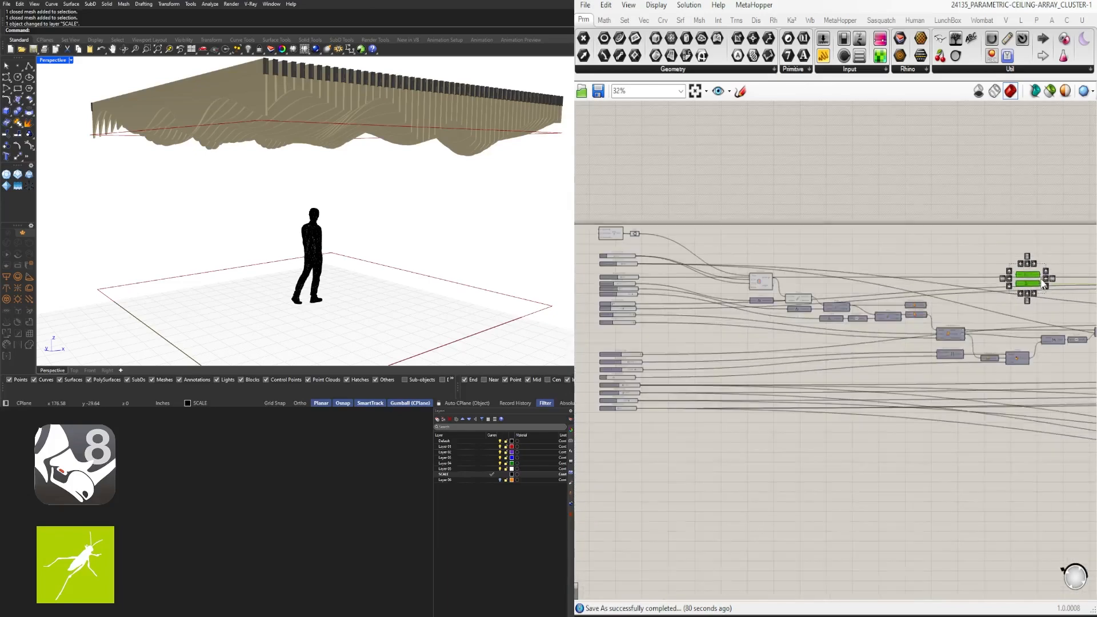
Place Unit Y and Unit X left of the sliders and lower DIVISIONS U and V
{"action": "scroll", "coordinate": [633, 272], "scroll_direction": "up", "scroll_amount": 8}
{"action": "right_click_drag", "start_coordinate": [624, 273], "coordinate": [877, 305]}
{"action": "left_click_drag", "start_coordinate": [938, 310], "coordinate": [614, 311]}
{"action": "right_click_drag", "start_coordinate": [869, 458], "coordinate": [874, 286]}
{"action": "left_click_drag", "start_coordinate": [897, 335], "coordinate": [818, 390]}
{"action": "left_click_drag", "start_coordinate": [802, 350], "coordinate": [802, 431]}
{"action": "left_click", "coordinate": [801, 340]}
Move the Unit Y and Unit X components down beside the sliders
{"action": "left_click_drag", "start_coordinate": [694, 225], "coordinate": [627, 143]}
{"action": "left_click_drag", "start_coordinate": [613, 146], "coordinate": [613, 351]}
{"action": "left_click_drag", "start_coordinate": [592, 349], "coordinate": [762, 351]}
{"action": "left_click_drag", "start_coordinate": [924, 368], "coordinate": [975, 370]}
{"action": "scroll", "coordinate": [975, 370], "scroll_direction": "down", "scroll_amount": 4}
{"action": "right_click_drag", "start_coordinate": [975, 370], "coordinate": [711, 313]}
{"action": "scroll", "coordinate": [894, 369], "scroll_direction": "up", "scroll_amount": 4}
{"action": "left_click", "coordinate": [894, 367]}
{"action": "scroll", "coordinate": [852, 361], "scroll_direction": "down", "scroll_amount": 5}
{"action": "scroll", "coordinate": [914, 303], "scroll_direction": "up", "scroll_amount": 3}
Move the Construct Point, Line and Vector chain beside the VECTOR sliders
{"action": "right_click_drag", "start_coordinate": [960, 314], "coordinate": [651, 286]}
{"action": "scroll", "coordinate": [1049, 394], "scroll_direction": "down", "scroll_amount": 3}
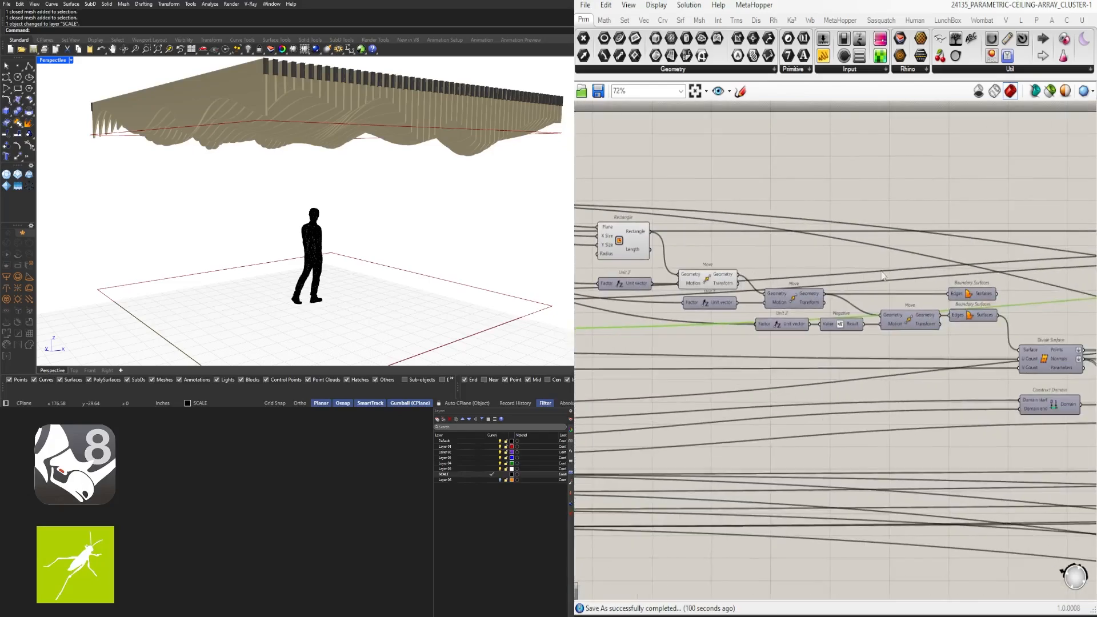
{"action": "right_click_drag", "start_coordinate": [1031, 348], "coordinate": [640, 293]}
{"action": "scroll", "coordinate": [891, 231], "scroll_direction": "up", "scroll_amount": 4}
{"action": "right_click_drag", "start_coordinate": [1089, 311], "coordinate": [906, 292]}
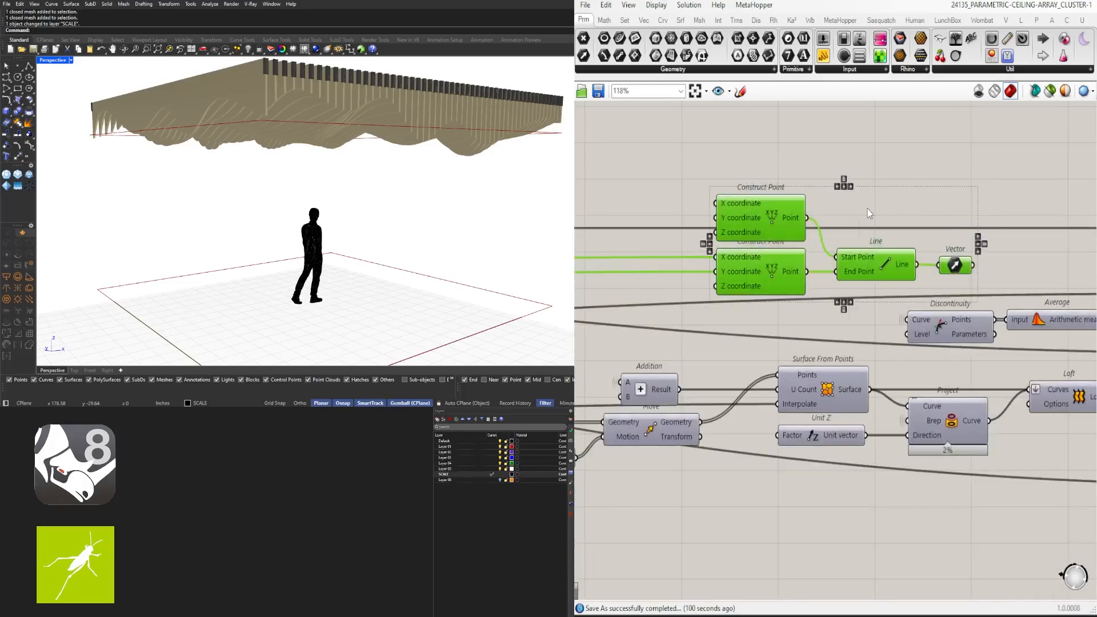
{"action": "scroll", "coordinate": [868, 213], "scroll_direction": "down", "scroll_amount": 5}
{"action": "right_click_drag", "start_coordinate": [807, 217], "coordinate": [925, 228]}
{"action": "left_click_drag", "start_coordinate": [925, 227], "coordinate": [738, 230]}
{"action": "scroll", "coordinate": [738, 229], "scroll_direction": "up", "scroll_amount": 3}
{"action": "right_click_drag", "start_coordinate": [738, 230], "coordinate": [908, 231]}
{"action": "left_click_drag", "start_coordinate": [907, 231], "coordinate": [788, 229]}
{"action": "right_click_drag", "start_coordinate": [789, 230], "coordinate": [1018, 253]}
{"action": "left_click_drag", "start_coordinate": [1017, 253], "coordinate": [831, 198]}
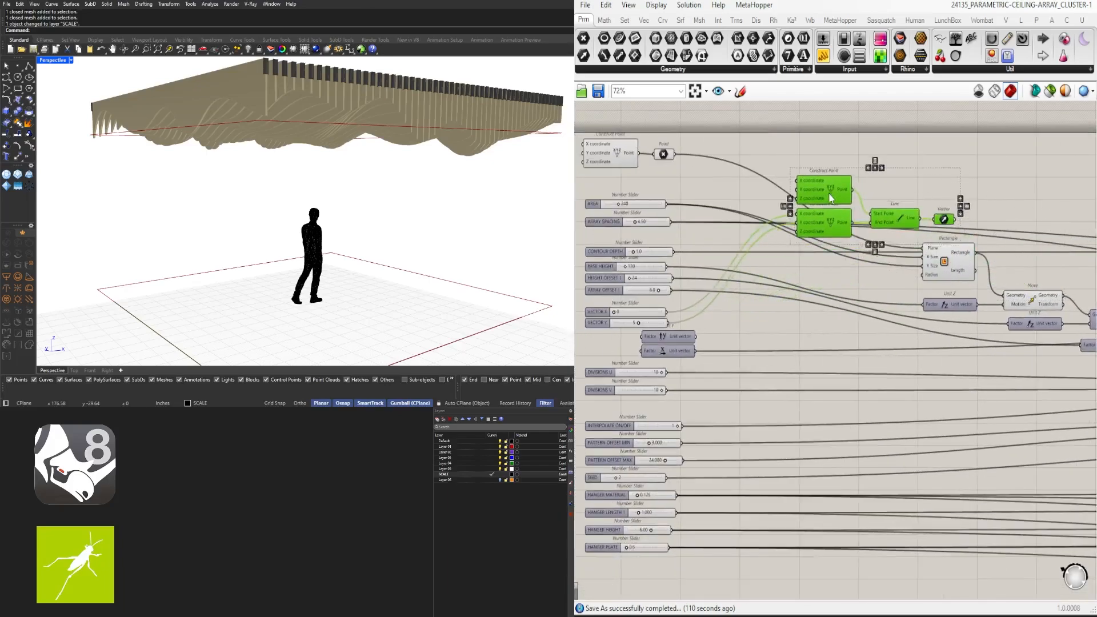
{"action": "right_click_drag", "start_coordinate": [762, 261], "coordinate": [902, 261]}
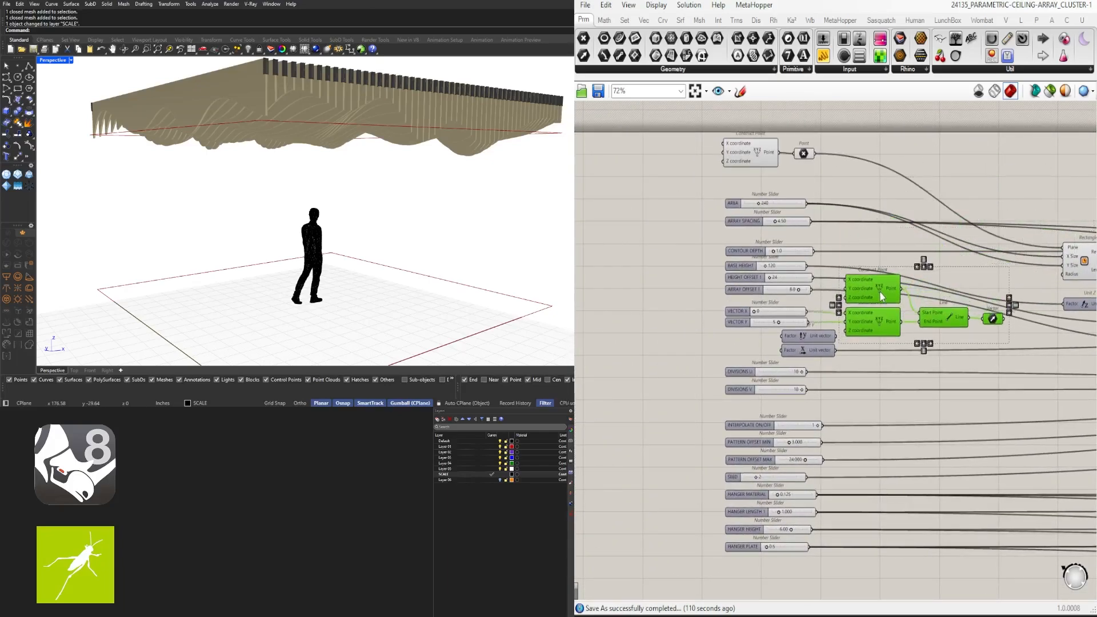
Internalise the data of the Line component's Start Point input
{"action": "scroll", "coordinate": [890, 286], "scroll_direction": "up", "scroll_amount": 3}
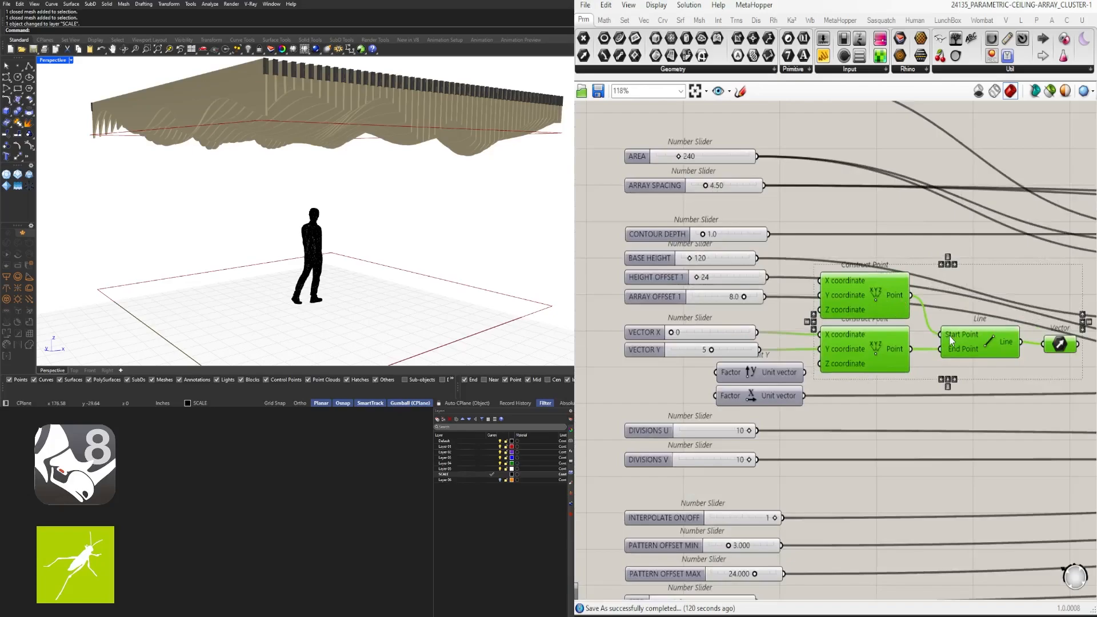
{"action": "right_click", "coordinate": [948, 335]}
{"action": "left_click", "coordinate": [987, 547]}
{"action": "left_click", "coordinate": [897, 296]}
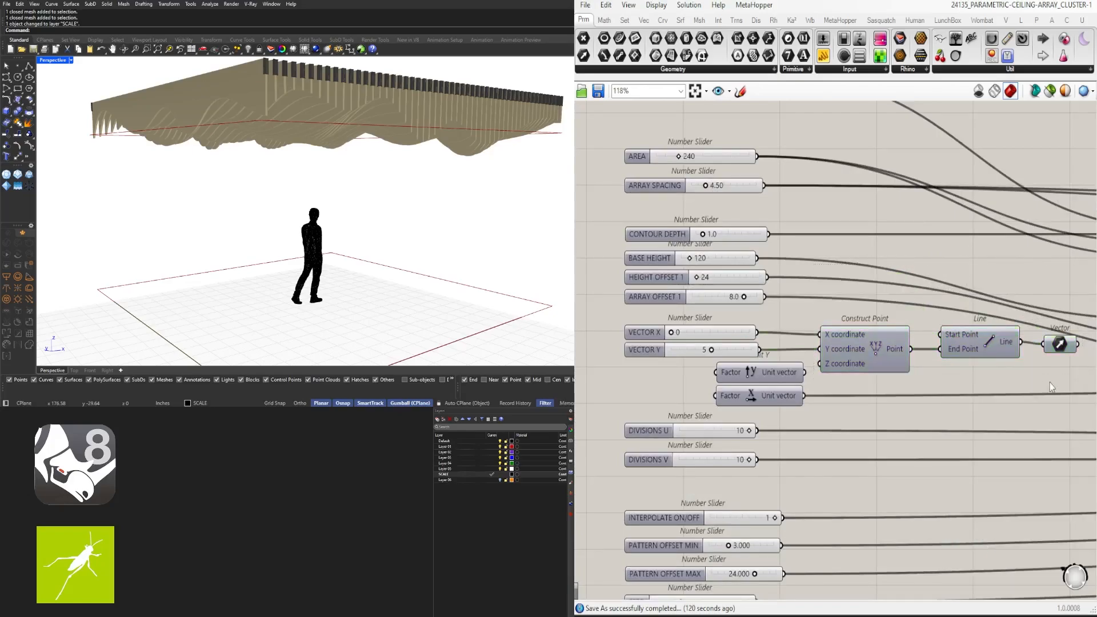
{"action": "scroll", "coordinate": [1051, 374], "scroll_direction": "up", "scroll_amount": 4}
Tighten Line and Vector closer to the Construct Point component
{"action": "left_click_drag", "start_coordinate": [1063, 314], "coordinate": [1044, 312]}
{"action": "scroll", "coordinate": [1057, 337], "scroll_direction": "down", "scroll_amount": 3}
{"action": "left_click_drag", "start_coordinate": [1058, 351], "coordinate": [975, 311]}
{"action": "left_click_drag", "start_coordinate": [968, 321], "coordinate": [855, 325]}
{"action": "scroll", "coordinate": [940, 321], "scroll_direction": "down", "scroll_amount": 4}
{"action": "left_click", "coordinate": [985, 342]}
{"action": "scroll", "coordinate": [886, 306], "scroll_direction": "up", "scroll_amount": 4}
Place the unit vectors under the VECTOR sliders and nudge Construct Point left
{"action": "left_click", "coordinate": [829, 380]}
{"action": "right_click_drag", "start_coordinate": [721, 373], "coordinate": [782, 344]}
{"action": "scroll", "coordinate": [784, 344], "scroll_direction": "down", "scroll_amount": 3}
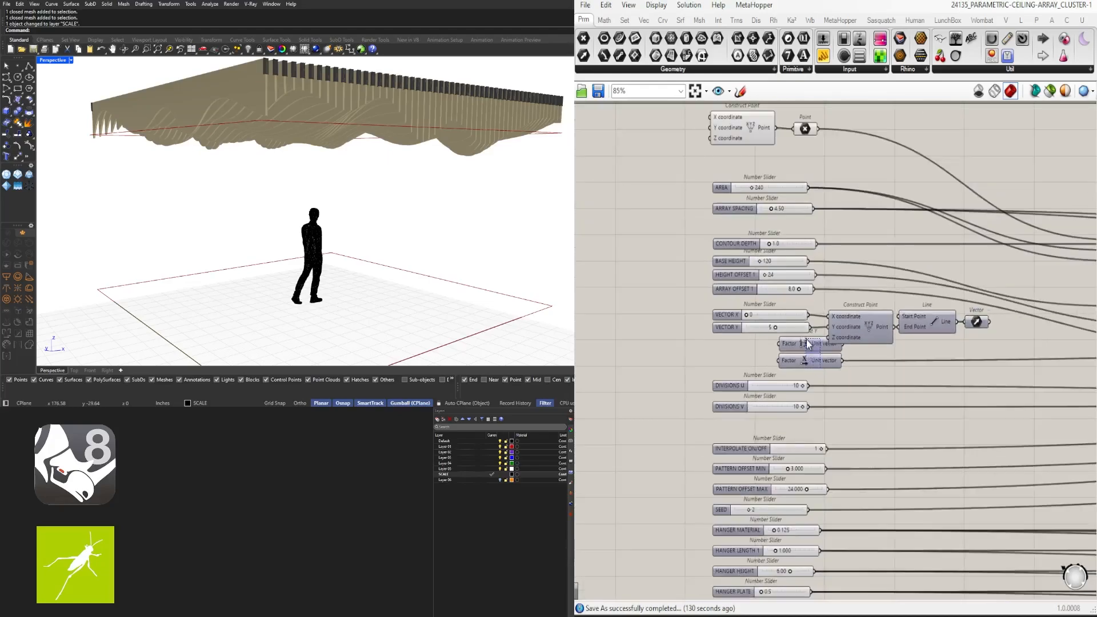
{"action": "left_click_drag", "start_coordinate": [846, 374], "coordinate": [810, 341]}
{"action": "left_click_drag", "start_coordinate": [812, 339], "coordinate": [748, 338]}
{"action": "scroll", "coordinate": [747, 338], "scroll_direction": "up", "scroll_amount": 3}
{"action": "scroll", "coordinate": [747, 339], "scroll_direction": "up", "scroll_amount": 1}
{"action": "left_click", "coordinate": [832, 346]}
{"action": "right_click_drag", "start_coordinate": [960, 307], "coordinate": [877, 299]}
{"action": "left_click_drag", "start_coordinate": [875, 300], "coordinate": [868, 299]}
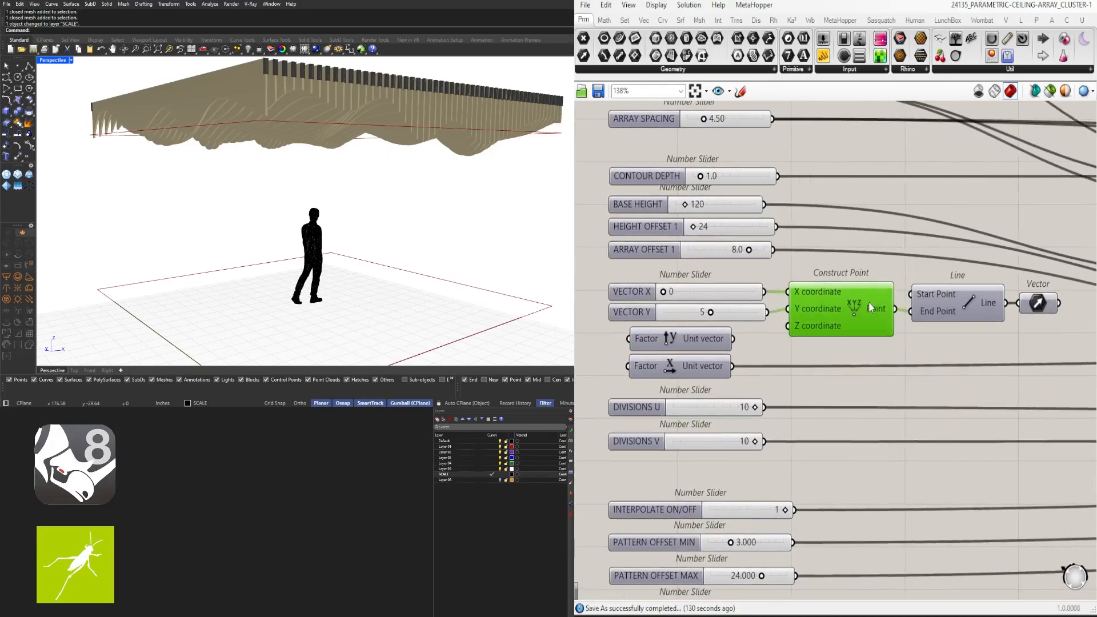
Collapse Construct Point into a cluster and name its two inputs X and Y
{"action": "right_click", "coordinate": [848, 305]}
{"action": "middle_click", "coordinate": [828, 299]}
{"action": "left_click", "coordinate": [828, 353]}
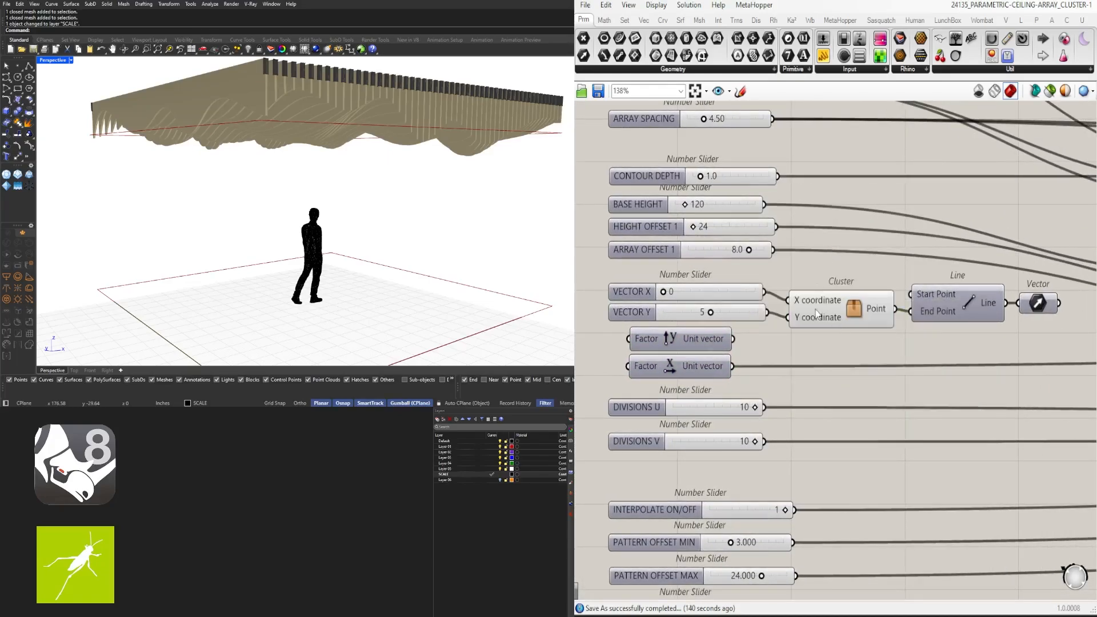
{"action": "right_click", "coordinate": [817, 300]}
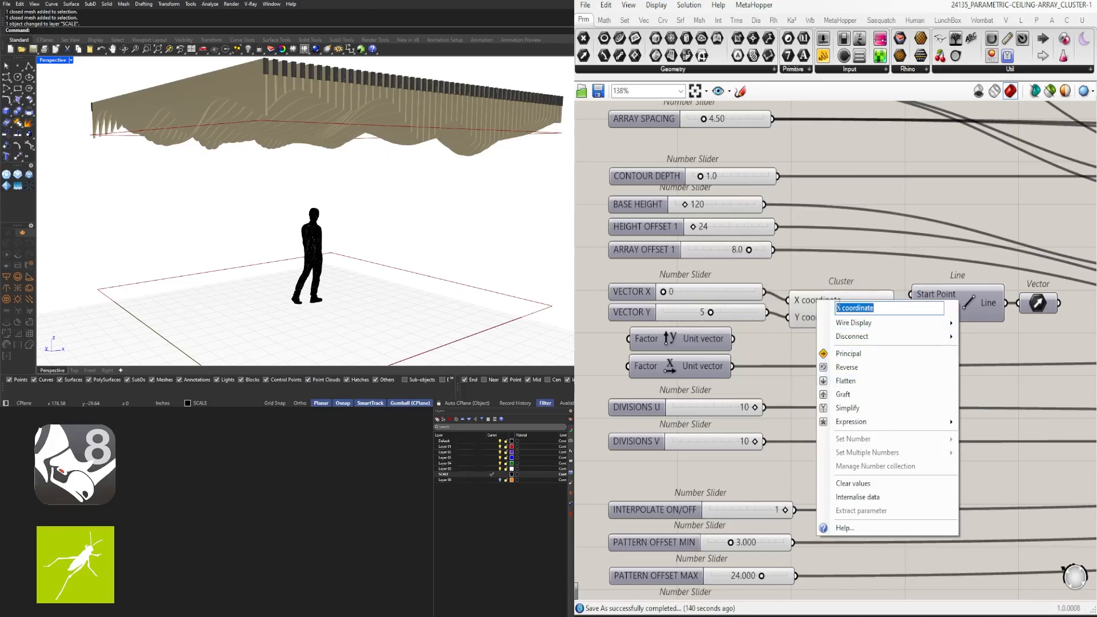
{"action": "key", "text": "Return"}
{"action": "right_click", "coordinate": [820, 319]}
{"action": "left_click", "coordinate": [857, 328]}
{"action": "type", "text": "C"}
{"action": "key", "text": "Return"}
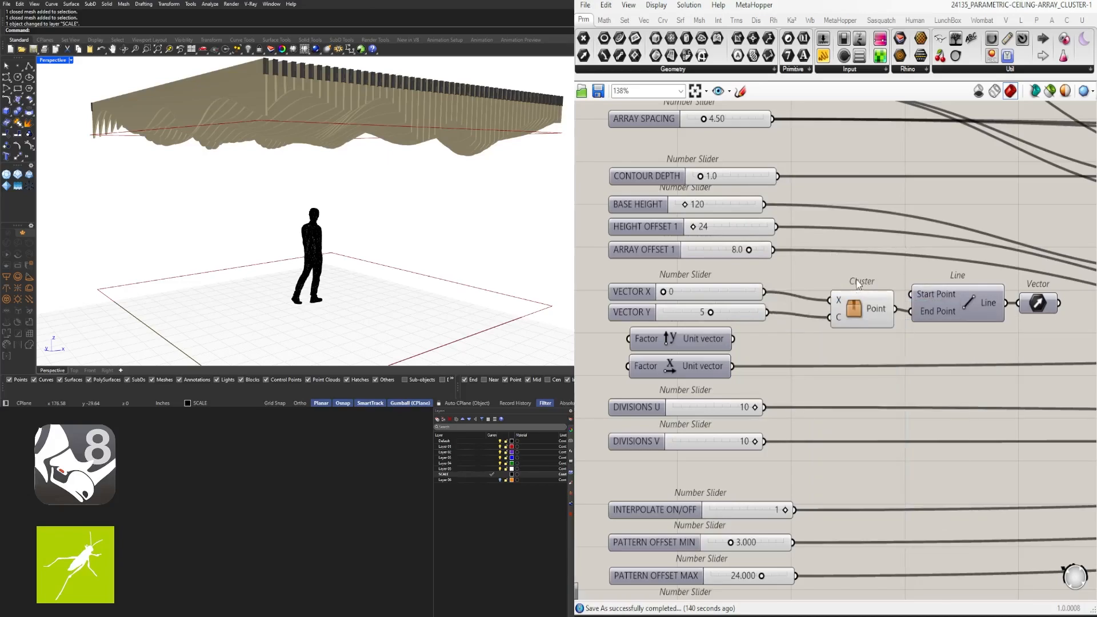
{"action": "right_click", "coordinate": [837, 317]}
{"action": "left_click", "coordinate": [833, 307]}
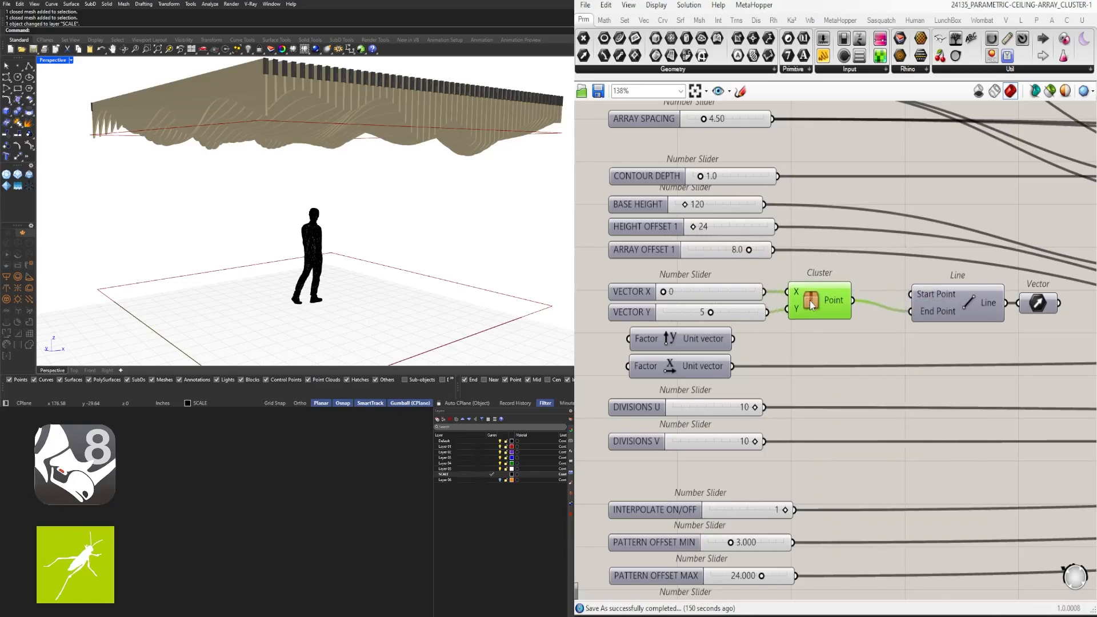
{"action": "right_click", "coordinate": [835, 300]}
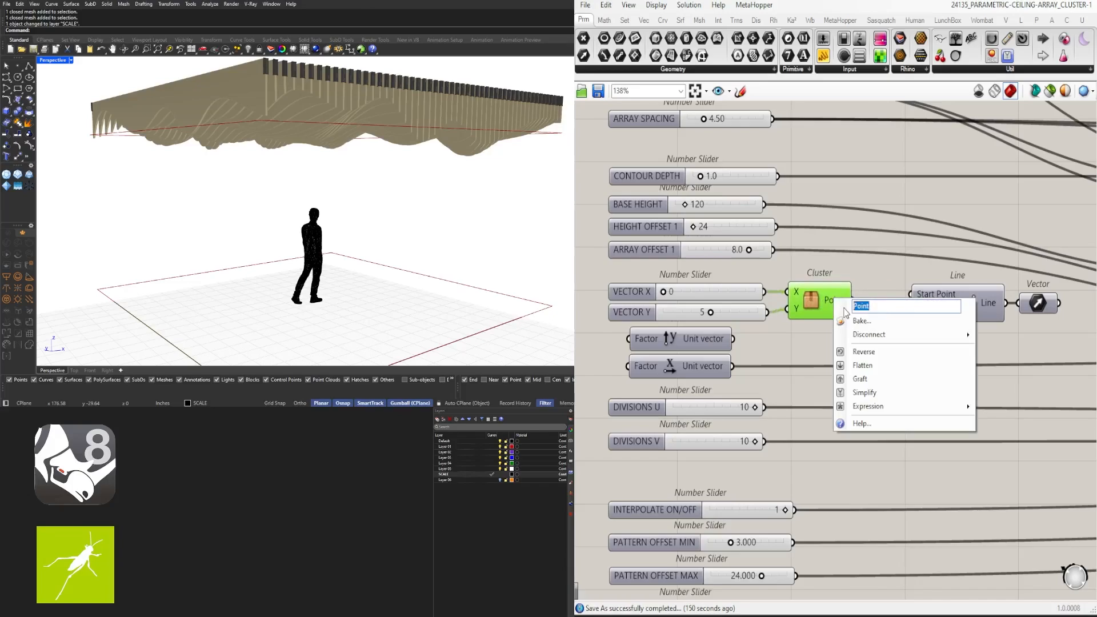
Cluster the point cluster, Line and Vector into one Vector cluster and move it near the sliders
{"action": "left_click_drag", "start_coordinate": [1027, 337], "coordinate": [961, 300]}
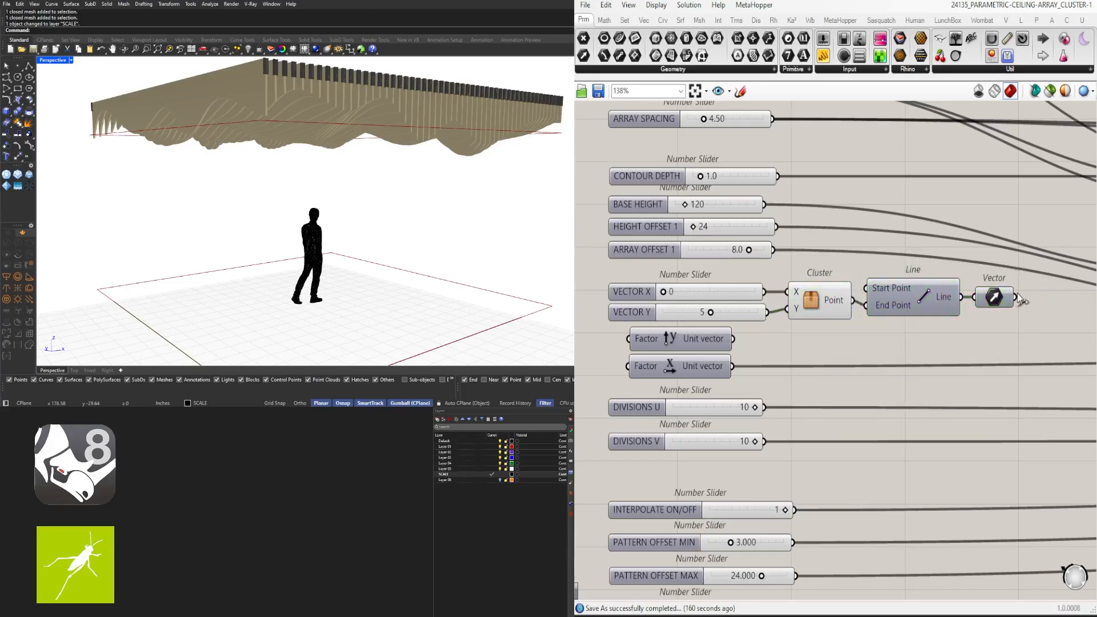
{"action": "middle_click", "coordinate": [887, 250]}
{"action": "left_click", "coordinate": [881, 202]}
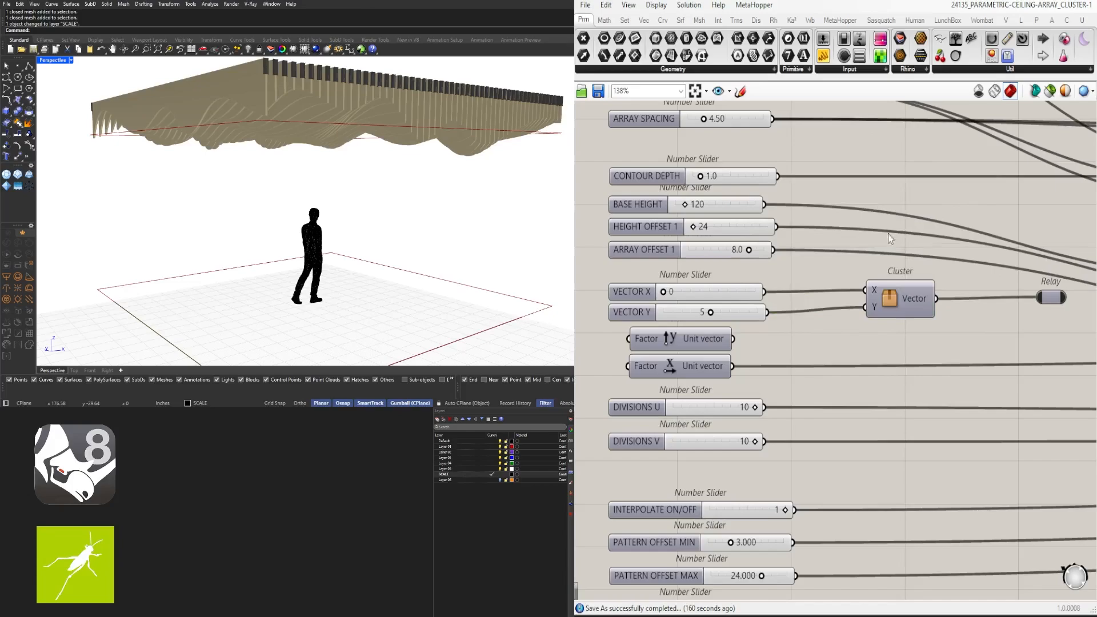
{"action": "right_click", "coordinate": [916, 296]}
{"action": "left_click", "coordinate": [954, 280]}
{"action": "right_click_drag", "start_coordinate": [954, 280], "coordinate": [851, 278]}
{"action": "left_click_drag", "start_coordinate": [820, 305], "coordinate": [743, 307]}
{"action": "right_click_drag", "start_coordinate": [703, 322], "coordinate": [794, 337]}
{"action": "scroll", "coordinate": [834, 328], "scroll_direction": "up", "scroll_amount": 3}
Pull a new wire from the Relay's output and bring the Relay and vector components into view
{"action": "scroll", "coordinate": [834, 327], "scroll_direction": "down", "scroll_amount": 3}
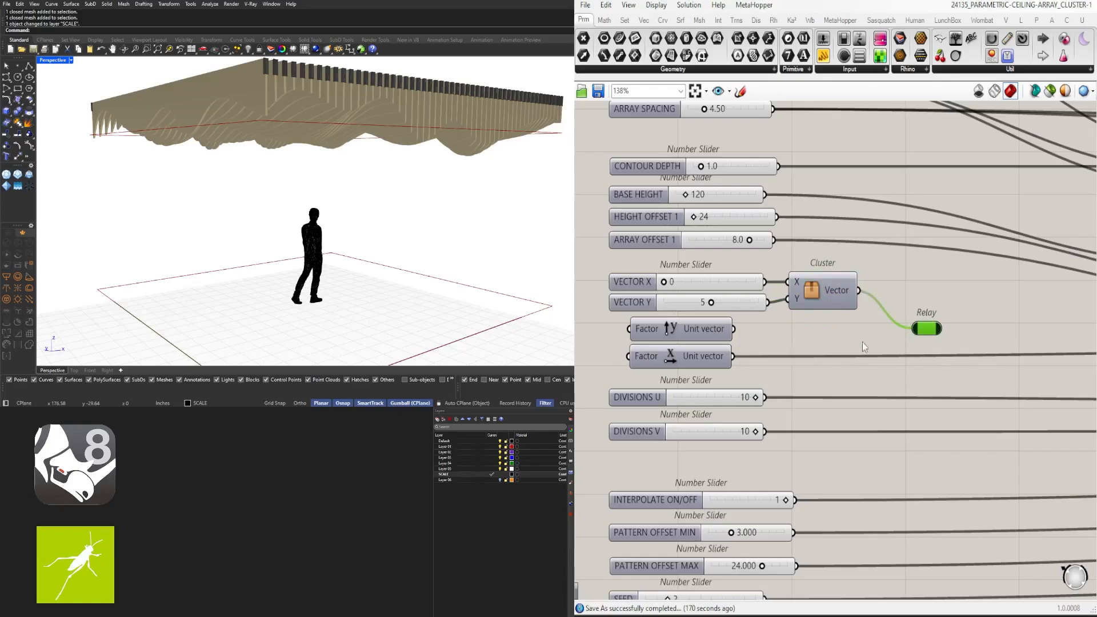
{"action": "scroll", "coordinate": [936, 327], "scroll_direction": "down", "scroll_amount": 10}
{"action": "left_click_drag", "start_coordinate": [942, 330], "coordinate": [869, 211]}
{"action": "scroll", "coordinate": [1017, 268], "scroll_direction": "up", "scroll_amount": 10}
{"action": "scroll", "coordinate": [821, 169], "scroll_direction": "down", "scroll_amount": 2}
{"action": "scroll", "coordinate": [649, 189], "scroll_direction": "down", "scroll_amount": 3}
{"action": "scroll", "coordinate": [869, 212], "scroll_direction": "up", "scroll_amount": 6}
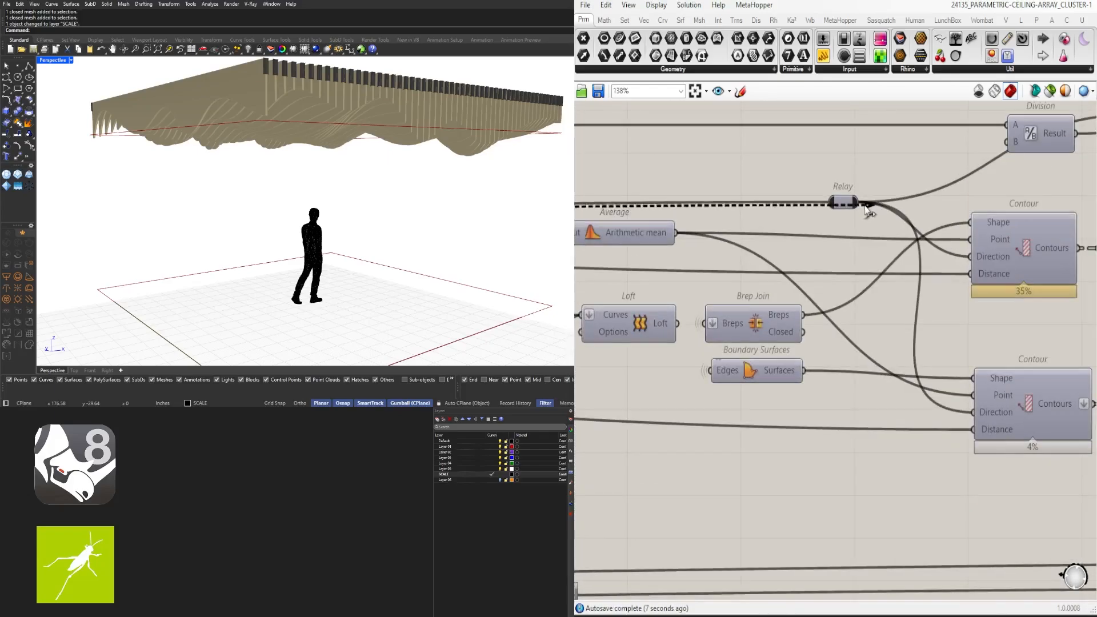
{"action": "scroll", "coordinate": [834, 226], "scroll_direction": "down", "scroll_amount": 8}
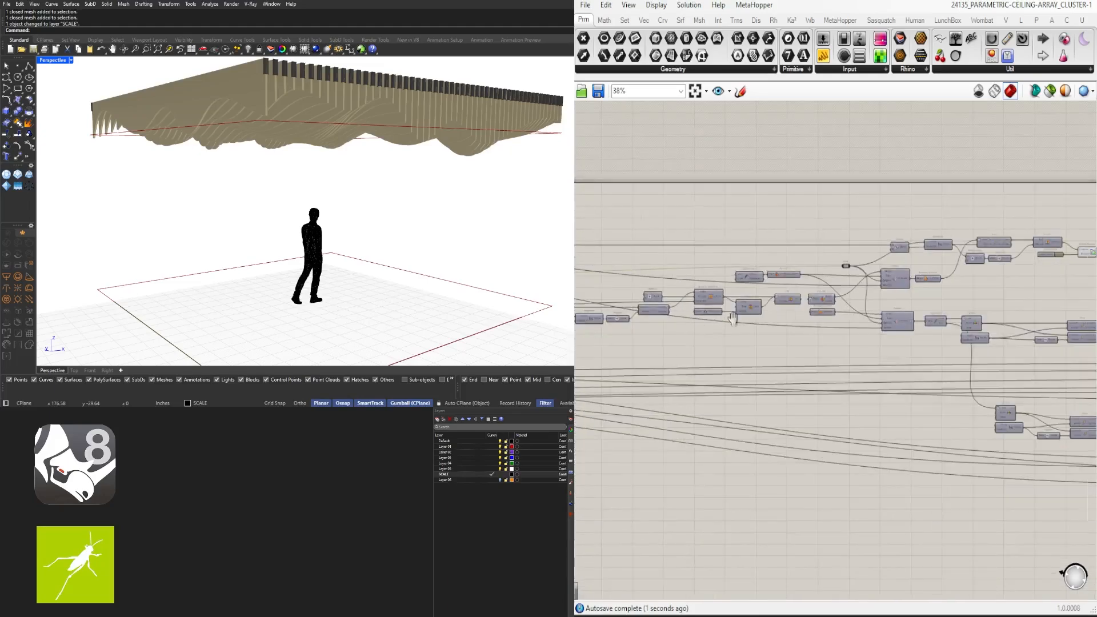
{"action": "scroll", "coordinate": [735, 311], "scroll_direction": "up", "scroll_amount": 6}
{"action": "right_click_drag", "start_coordinate": [734, 311], "coordinate": [1003, 376]}
{"action": "right_click_drag", "start_coordinate": [976, 396], "coordinate": [897, 355]}
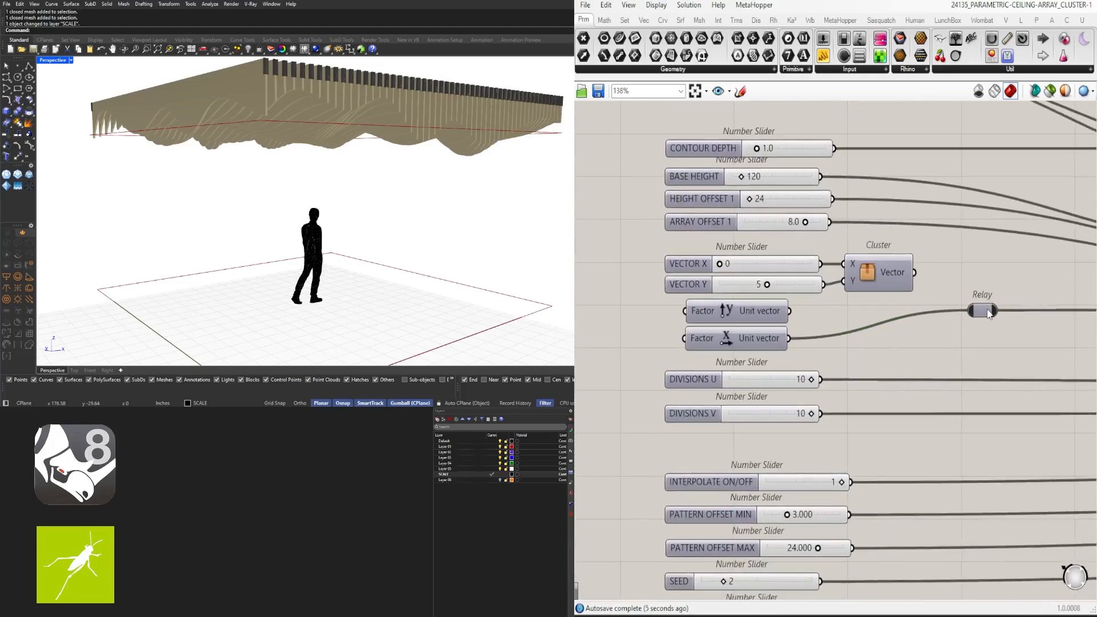
Shift the two Unit vector components, the Vector cluster and the Relay to the right
{"action": "left_click_drag", "start_coordinate": [854, 346], "coordinate": [691, 314]}
{"action": "left_click_drag", "start_coordinate": [834, 318], "coordinate": [847, 318]}
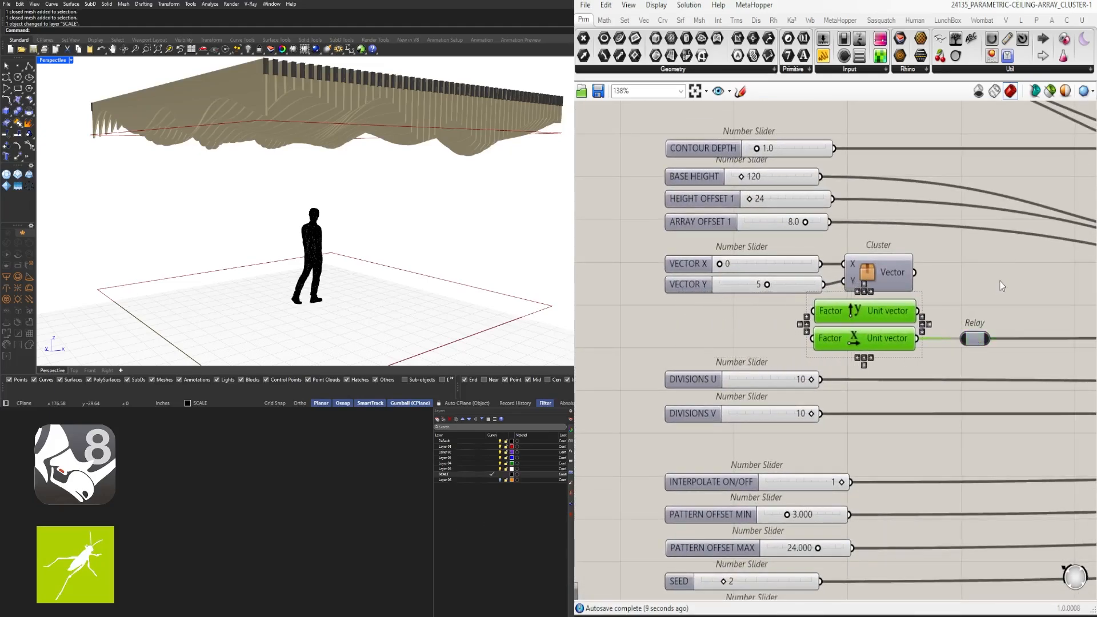
{"action": "left_click", "coordinate": [1000, 281]}
{"action": "scroll", "coordinate": [988, 350], "scroll_direction": "up", "scroll_amount": 1}
{"action": "left_click_drag", "start_coordinate": [988, 353], "coordinate": [885, 271]}
{"action": "left_click_drag", "start_coordinate": [882, 263], "coordinate": [956, 263]}
{"action": "left_click", "coordinate": [1006, 275]}
Move the DIVISIONS U slider down to sit next to DIVISIONS V
{"action": "scroll", "coordinate": [924, 260], "scroll_direction": "down", "scroll_amount": 3}
{"action": "left_click", "coordinate": [896, 344]}
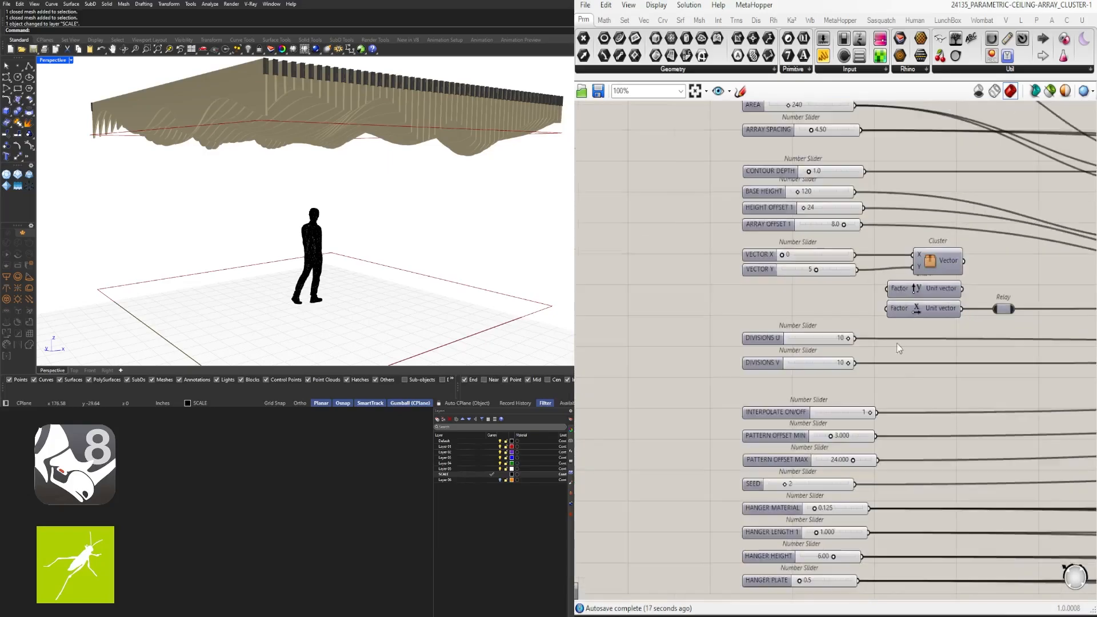
{"action": "scroll", "coordinate": [832, 356], "scroll_direction": "up", "scroll_amount": 2}
{"action": "left_click_drag", "start_coordinate": [755, 331], "coordinate": [757, 343]}
{"action": "scroll", "coordinate": [759, 343], "scroll_direction": "down", "scroll_amount": 1}
{"action": "right_click_drag", "start_coordinate": [775, 313], "coordinate": [783, 359]}
{"action": "scroll", "coordinate": [782, 360], "scroll_direction": "down", "scroll_amount": 1}
{"action": "scroll", "coordinate": [801, 214], "scroll_direction": "up", "scroll_amount": 1}
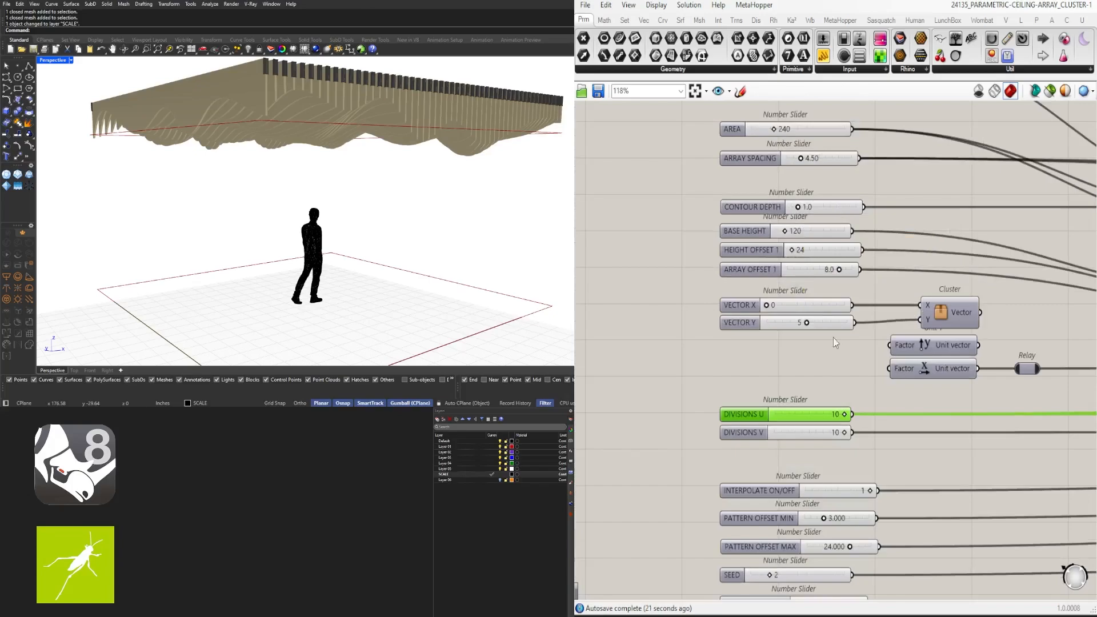
{"action": "scroll", "coordinate": [777, 422], "scroll_direction": "up", "scroll_amount": 2}
Rename the DIVISIONS U and DIVISIONS V sliders to WAVE U and WAVE V
{"action": "right_click", "coordinate": [722, 423]}
{"action": "left_click", "coordinate": [765, 382]}
{"action": "scroll", "coordinate": [765, 382], "scroll_direction": "up", "scroll_amount": 1}
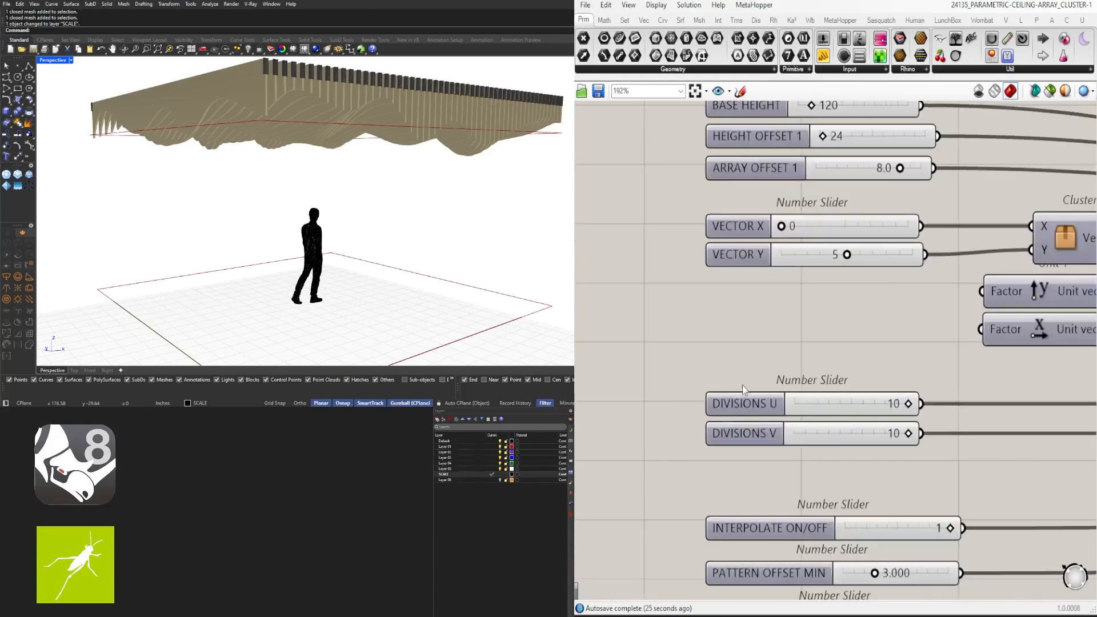
{"action": "right_click", "coordinate": [761, 410]}
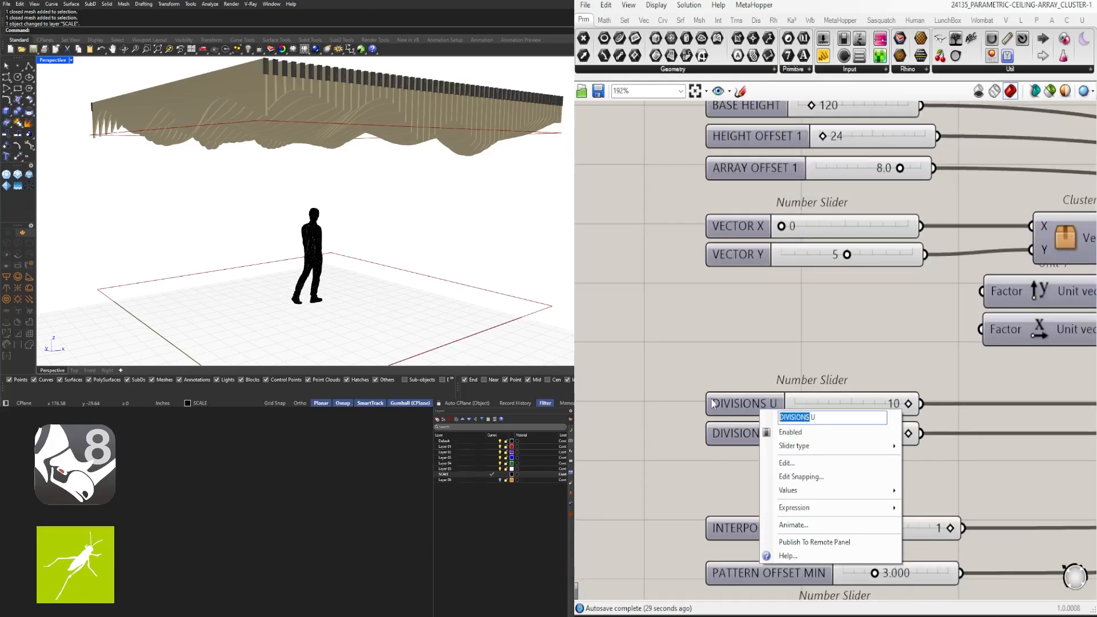
{"action": "type", "text": "WAVE"}
{"action": "key", "text": "Return"}
{"action": "right_click", "coordinate": [748, 441]}
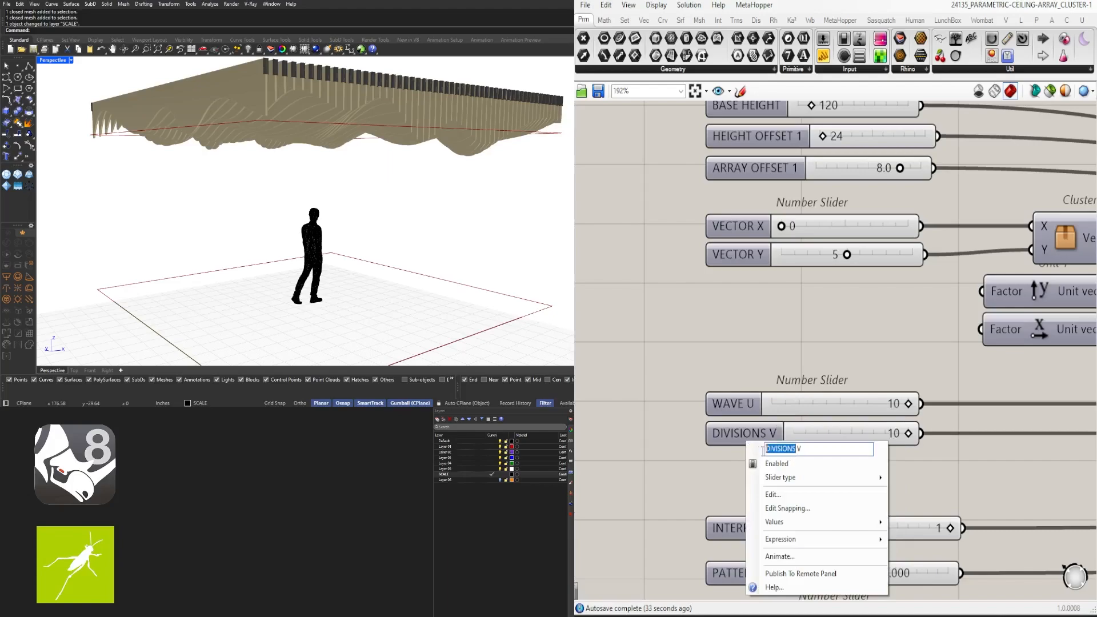
{"action": "left_click", "coordinate": [803, 361]}
Move both PATTERN OFFSET sliders up under WAVE V, shifting INTERPOLATE ON/OFF aside
{"action": "scroll", "coordinate": [804, 363], "scroll_direction": "down", "scroll_amount": 4}
{"action": "right_click_drag", "start_coordinate": [828, 472], "coordinate": [819, 414]}
{"action": "scroll", "coordinate": [820, 415], "scroll_direction": "up", "scroll_amount": 3}
{"action": "left_click_drag", "start_coordinate": [809, 367], "coordinate": [808, 313]}
{"action": "left_click", "coordinate": [807, 335]}
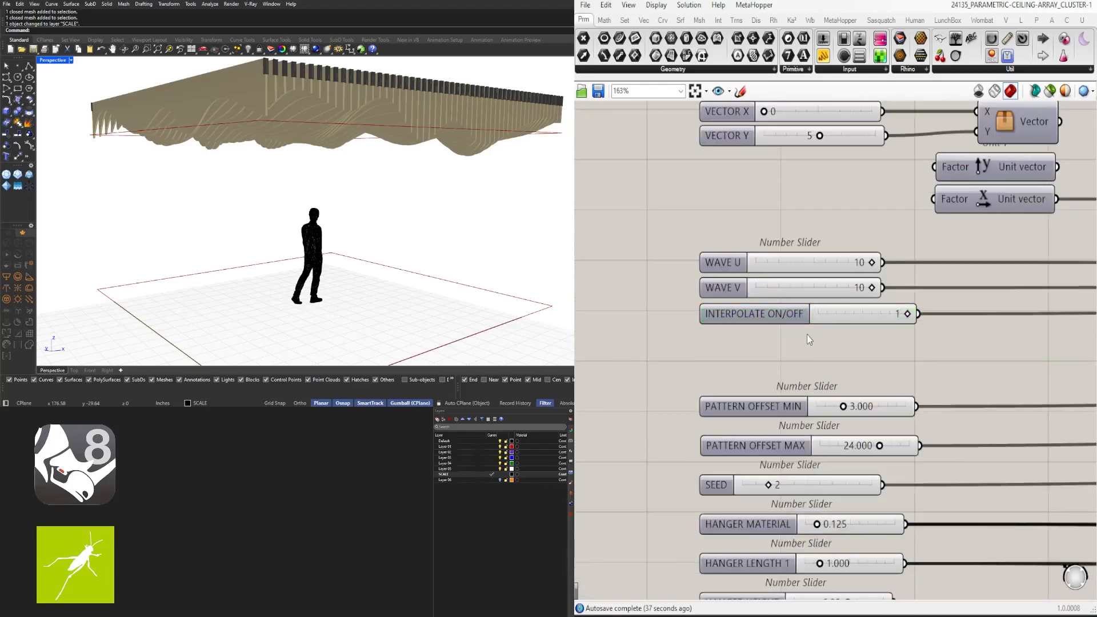
{"action": "left_click_drag", "start_coordinate": [811, 414], "coordinate": [779, 430]}
{"action": "left_click_drag", "start_coordinate": [780, 312], "coordinate": [779, 366]}
{"action": "left_click_drag", "start_coordinate": [779, 392], "coordinate": [774, 445]}
{"action": "left_click_drag", "start_coordinate": [776, 424], "coordinate": [777, 314]}
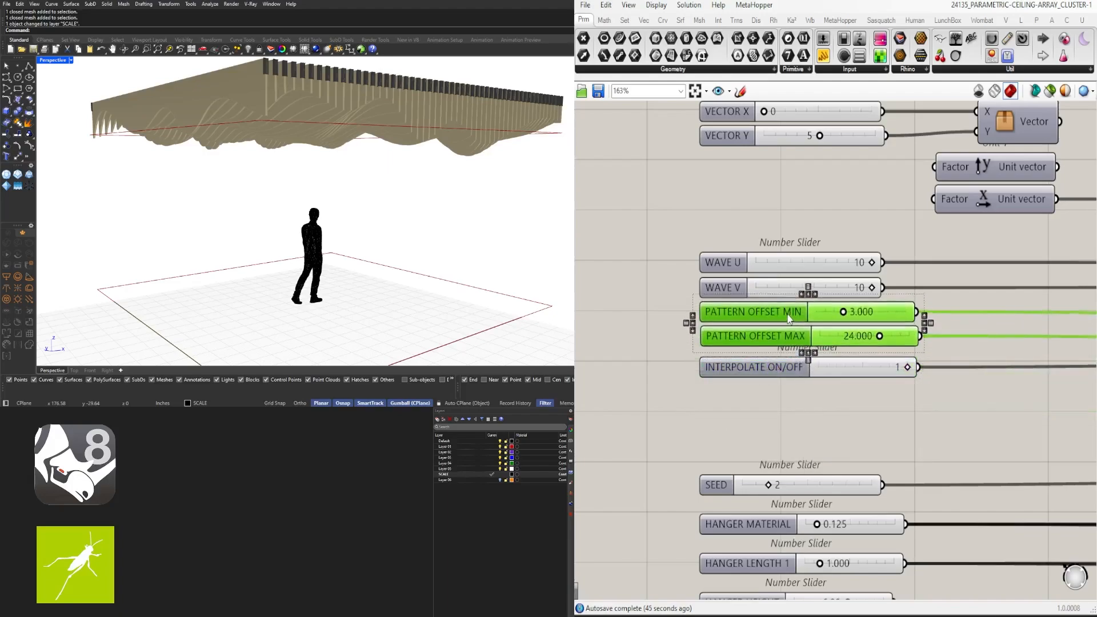
Rename the PATTERN OFFSET MIN and MAX sliders to WAVE MIN and WAVE MAX
{"action": "right_click", "coordinate": [777, 314]}
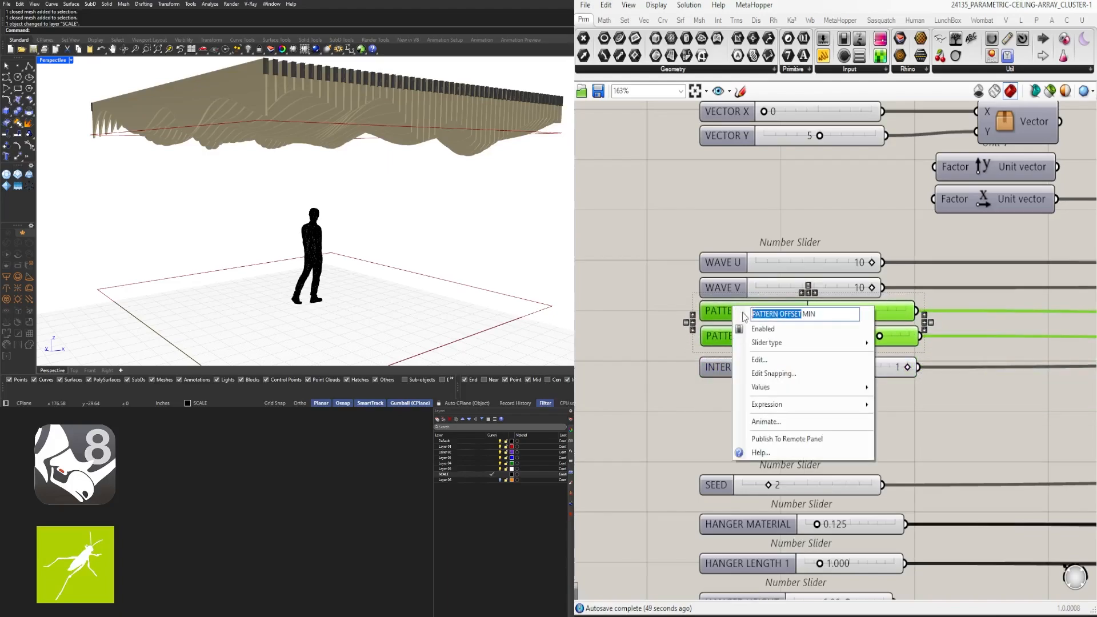
{"action": "left_click", "coordinate": [725, 353]}
{"action": "right_click", "coordinate": [809, 342]}
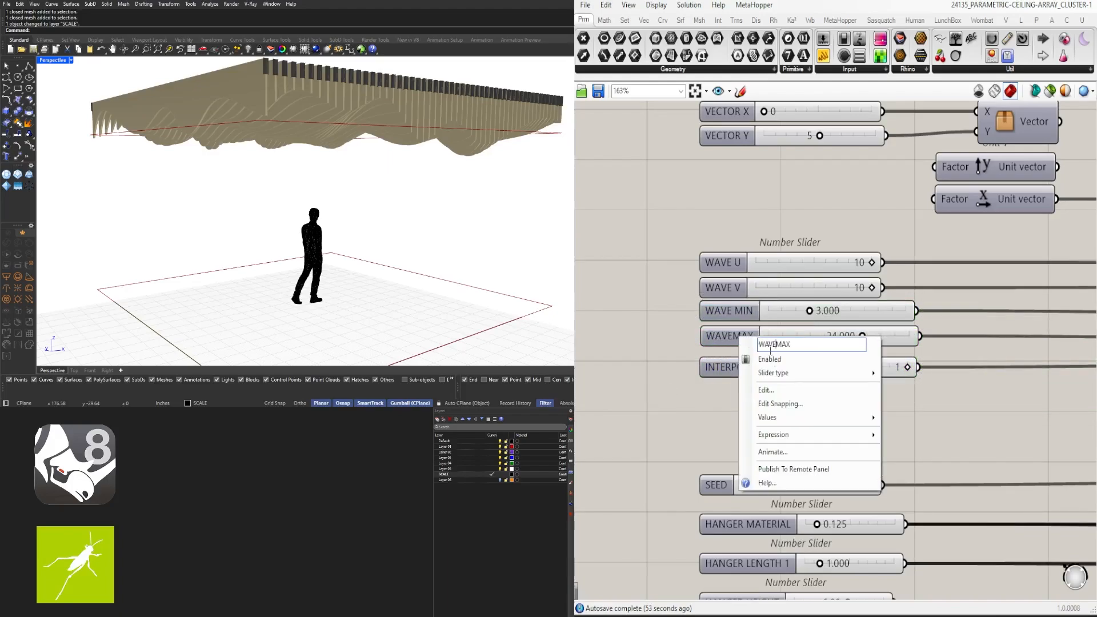
{"action": "left_click", "coordinate": [705, 417]}
Stack SEED and INTERPOLATE ON/OFF under WAVE MAX and move HANGER MATERIAL down
{"action": "left_click_drag", "start_coordinate": [734, 368], "coordinate": [734, 360]}
{"action": "left_click", "coordinate": [721, 437]}
{"action": "right_click_drag", "start_coordinate": [718, 449], "coordinate": [706, 391]}
{"action": "left_click_drag", "start_coordinate": [705, 429], "coordinate": [703, 306]}
{"action": "left_click", "coordinate": [703, 327], "text": "shift"}
{"action": "left_click", "coordinate": [781, 426]}
{"action": "right_click_drag", "start_coordinate": [778, 437], "coordinate": [793, 309]}
{"action": "scroll", "coordinate": [789, 318], "scroll_direction": "up", "scroll_amount": 1}
{"action": "left_click_drag", "start_coordinate": [777, 337], "coordinate": [777, 354]}
Move HANGER HEIGHT and HANGER PLATE up beside the other hanger sliders
{"action": "left_click_drag", "start_coordinate": [757, 431], "coordinate": [756, 415]}
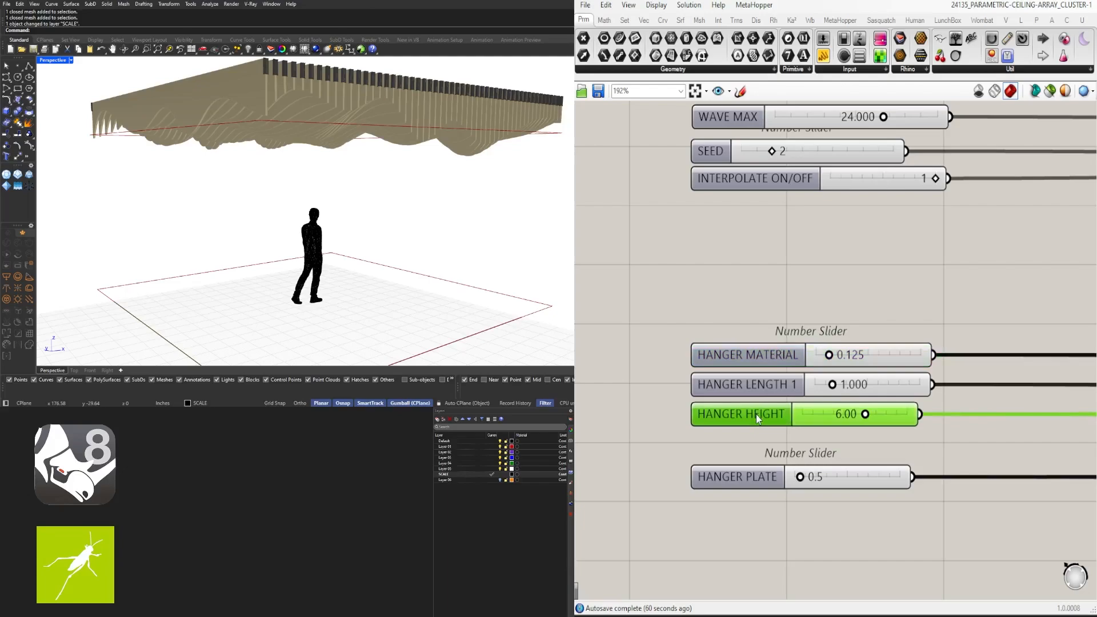
{"action": "left_click_drag", "start_coordinate": [752, 488], "coordinate": [751, 241]}
{"action": "left_click", "coordinate": [770, 475]}
{"action": "scroll", "coordinate": [769, 474], "scroll_direction": "down", "scroll_amount": 2}
{"action": "scroll", "coordinate": [730, 374], "scroll_direction": "up", "scroll_amount": 3}
{"action": "left_click", "coordinate": [806, 420]}
{"action": "scroll", "coordinate": [807, 420], "scroll_direction": "down", "scroll_amount": 6}
{"action": "scroll", "coordinate": [926, 228], "scroll_direction": "up", "scroll_amount": 3}
Move Construct Point and Point down together and internalise the Point parameter's data
{"action": "right_click_drag", "start_coordinate": [926, 232], "coordinate": [852, 380]}
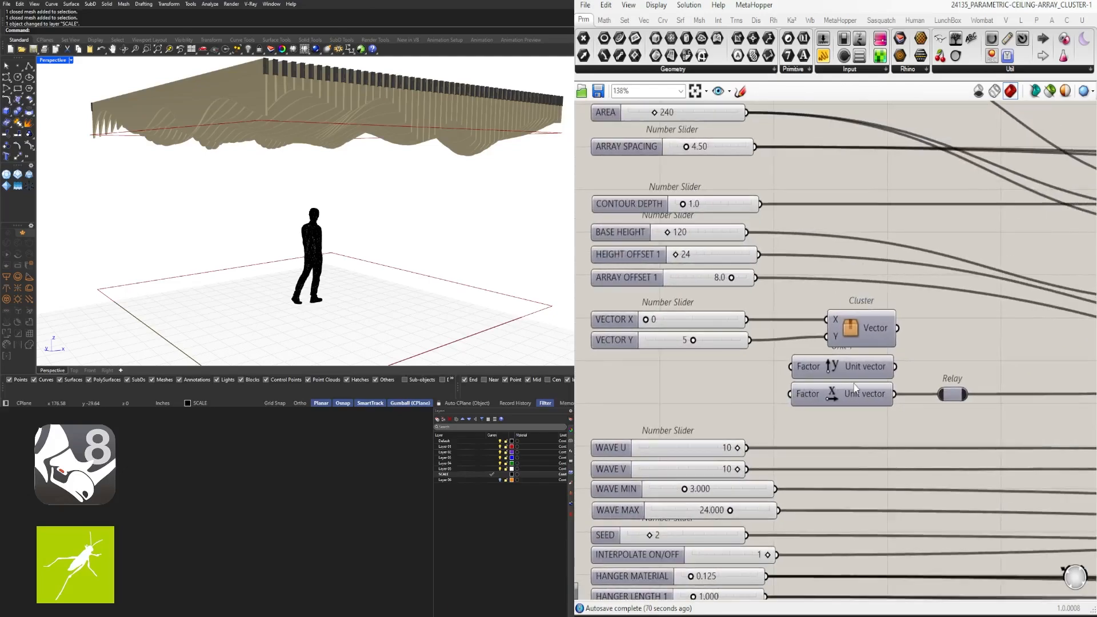
{"action": "scroll", "coordinate": [850, 362], "scroll_direction": "down", "scroll_amount": 3}
{"action": "right_click_drag", "start_coordinate": [780, 154], "coordinate": [788, 243]}
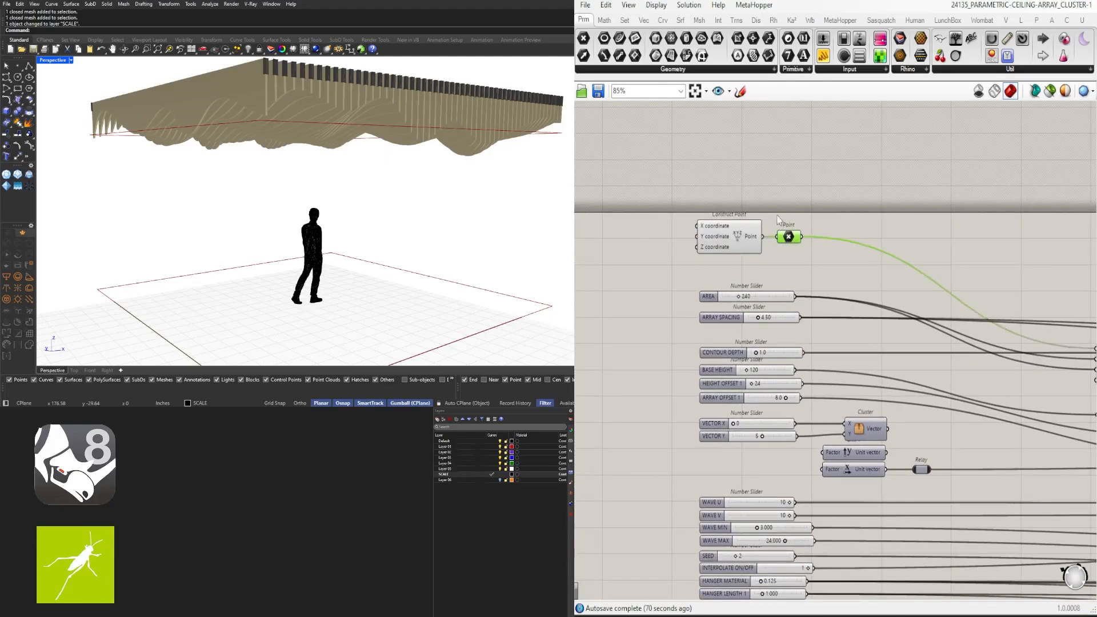
{"action": "scroll", "coordinate": [773, 205], "scroll_direction": "up", "scroll_amount": 3}
{"action": "left_click_drag", "start_coordinate": [823, 225], "coordinate": [738, 275]}
{"action": "left_click_drag", "start_coordinate": [800, 255], "coordinate": [800, 302]}
{"action": "left_click", "coordinate": [802, 301]}
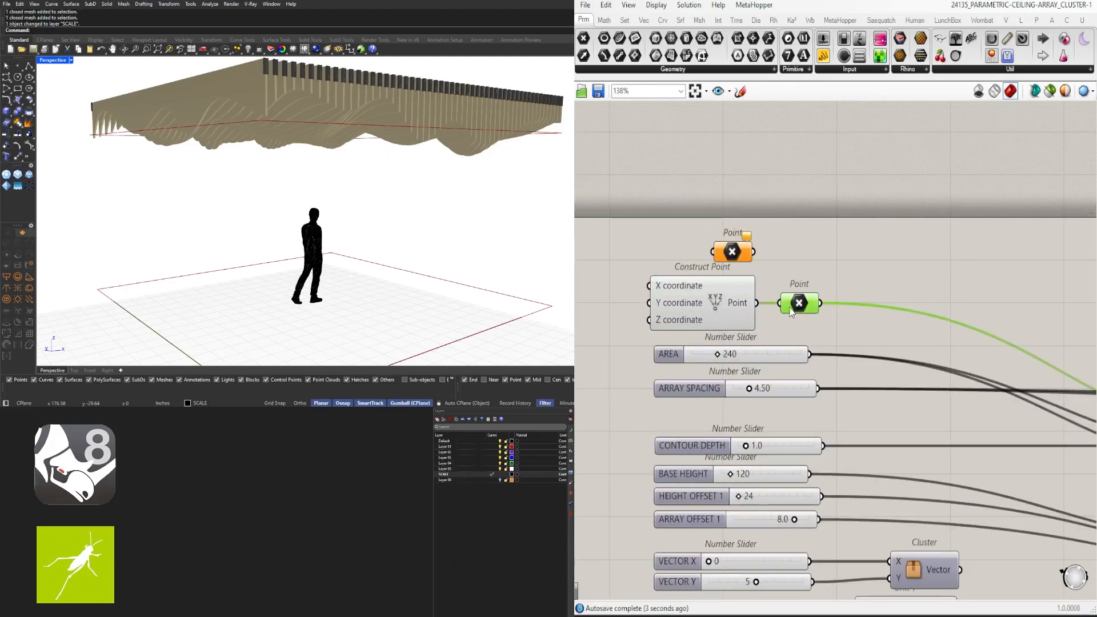
{"action": "right_click", "coordinate": [786, 305]}
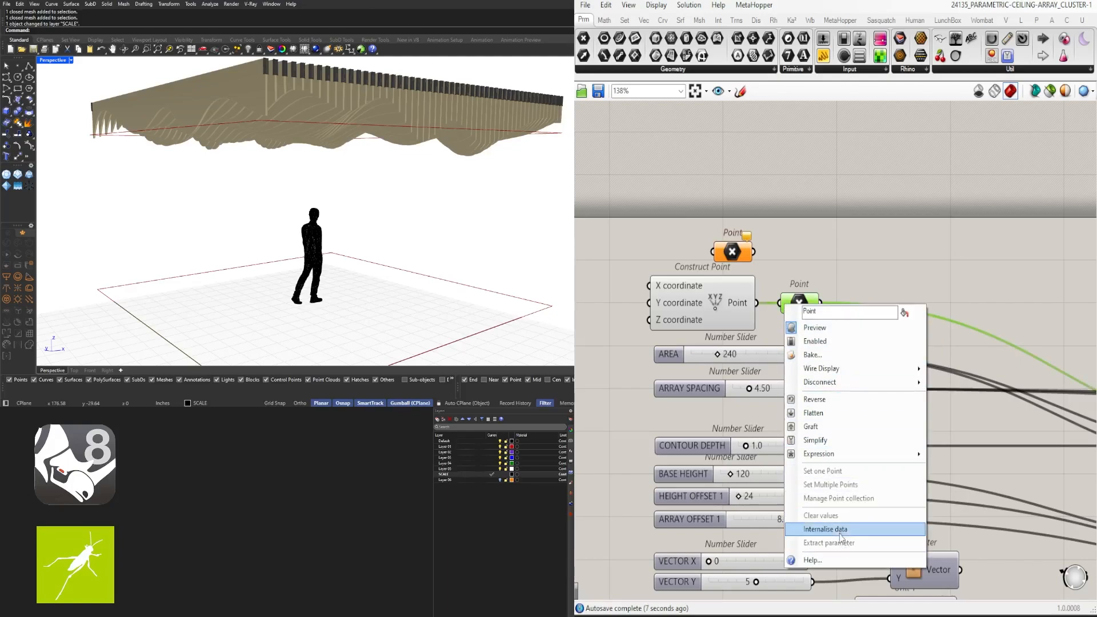
{"action": "left_click", "coordinate": [840, 534]}
Delete the Construct Point component and select the orange Point parameter
{"action": "left_click", "coordinate": [743, 316]}
{"action": "key", "text": "Delete"}
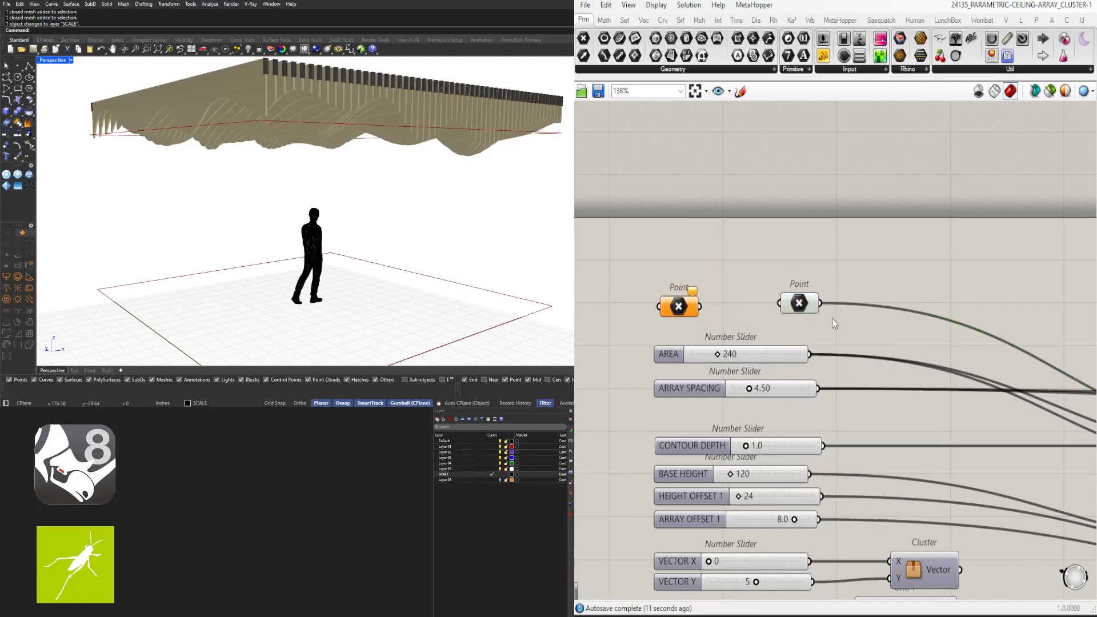
{"action": "scroll", "coordinate": [832, 318], "scroll_direction": "down", "scroll_amount": 5}
{"action": "right_click_drag", "start_coordinate": [833, 318], "coordinate": [826, 229]}
Select all the number sliders and Points together and shift the slider column slightly left
{"action": "left_click_drag", "start_coordinate": [727, 178], "coordinate": [730, 246]}
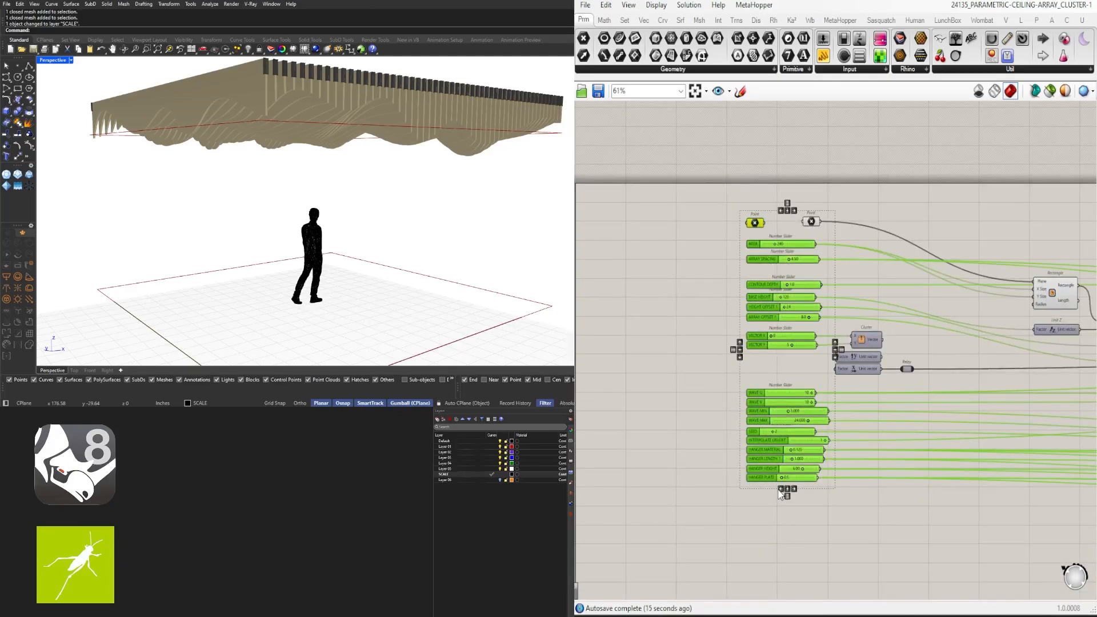
{"action": "scroll", "coordinate": [788, 420], "scroll_direction": "up", "scroll_amount": 2}
{"action": "left_click_drag", "start_coordinate": [828, 523], "coordinate": [696, 250]}
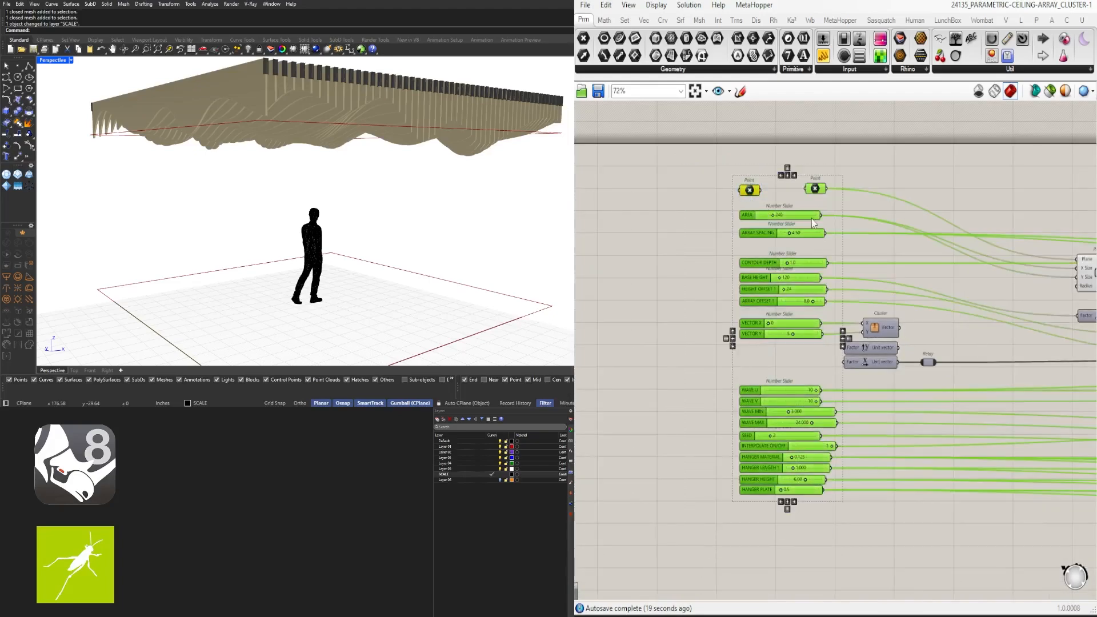
{"action": "left_click_drag", "start_coordinate": [814, 223], "coordinate": [783, 222]}
{"action": "scroll", "coordinate": [823, 531], "scroll_direction": "up", "scroll_amount": 8}
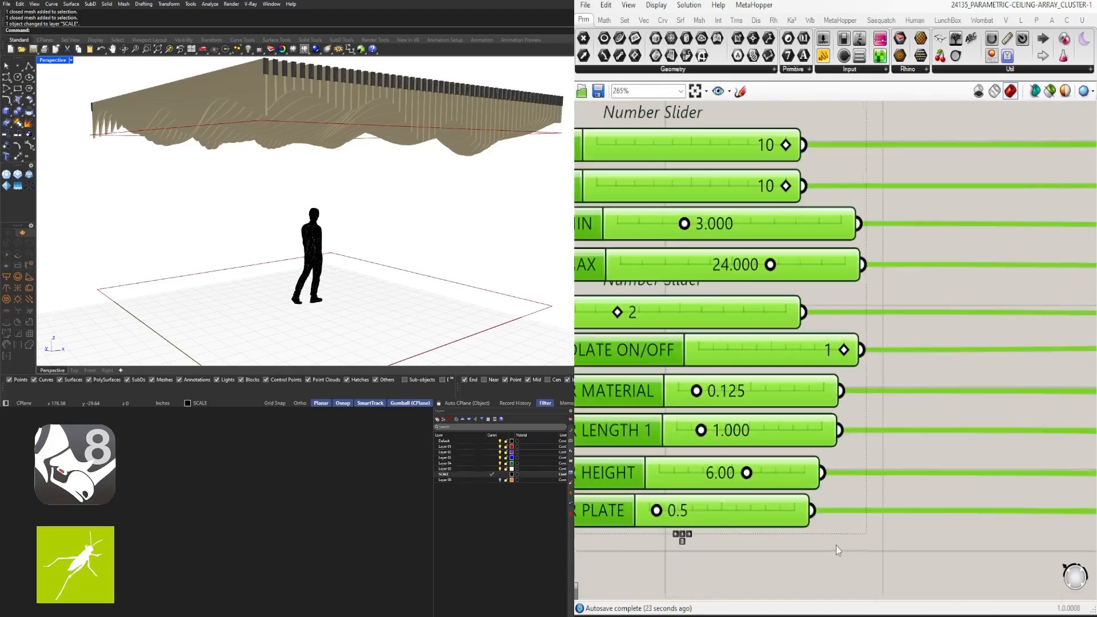
Widen the HANGER HEIGHT, HANGER LENGTH 1, HANGER MATERIAL, INTERPOLATE, SEED, WAVE MAX/MIN/V/U sliders to one width
{"action": "left_click_drag", "start_coordinate": [821, 454], "coordinate": [890, 451]}
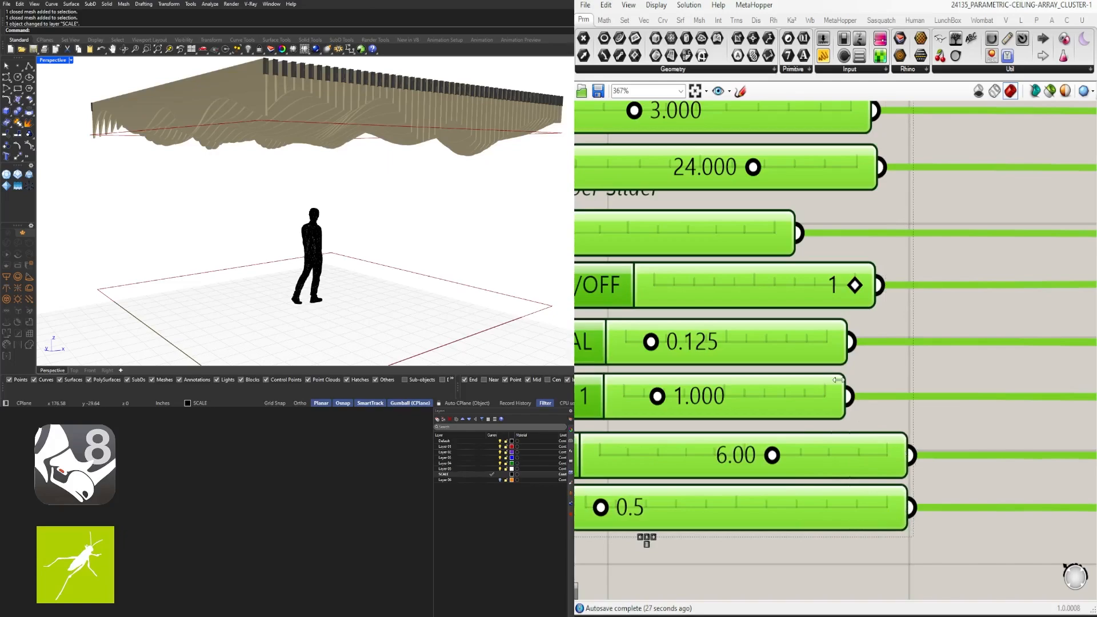
{"action": "left_click_drag", "start_coordinate": [838, 380], "coordinate": [896, 390]}
{"action": "left_click_drag", "start_coordinate": [852, 341], "coordinate": [901, 349]}
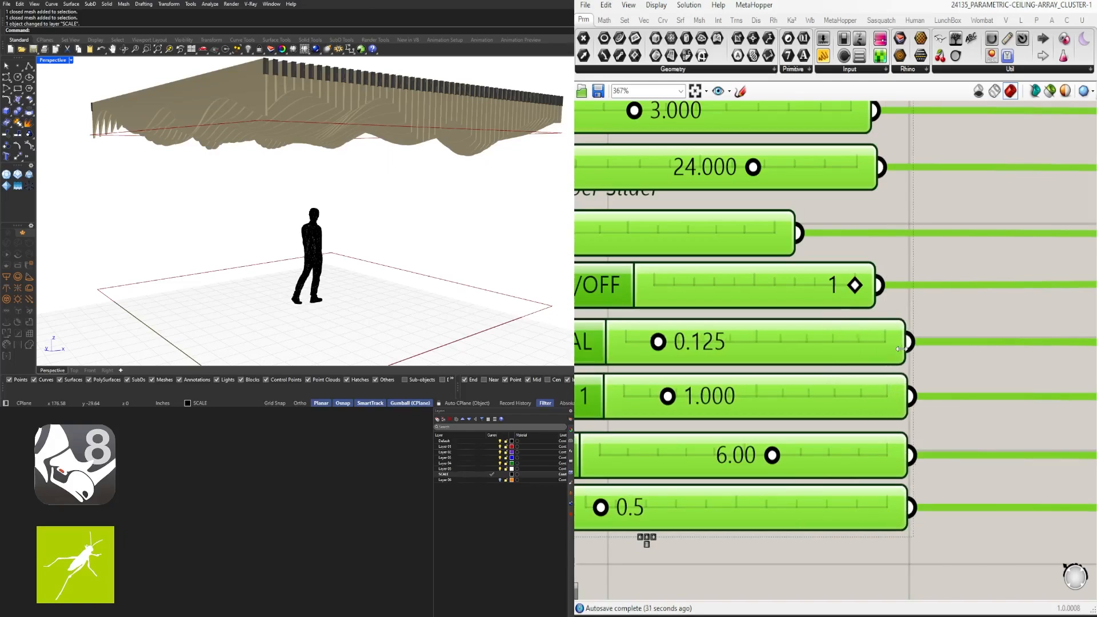
{"action": "left_click_drag", "start_coordinate": [901, 277], "coordinate": [903, 277]}
{"action": "right_click_drag", "start_coordinate": [821, 246], "coordinate": [794, 422]}
{"action": "left_click_drag", "start_coordinate": [769, 404], "coordinate": [869, 400]}
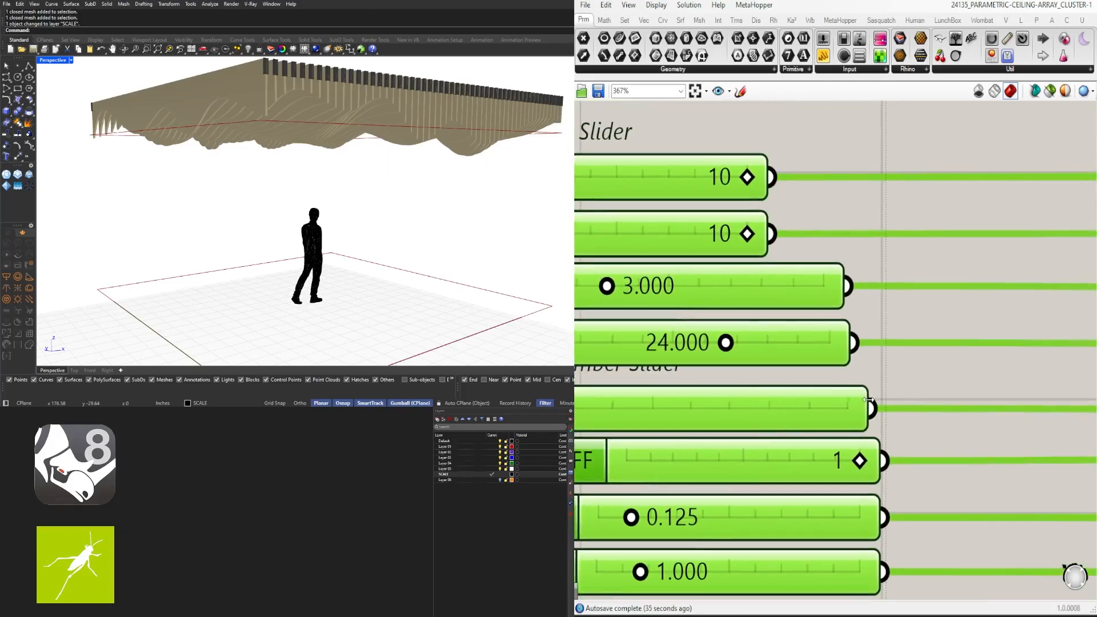
{"action": "left_click_drag", "start_coordinate": [843, 342], "coordinate": [871, 338]}
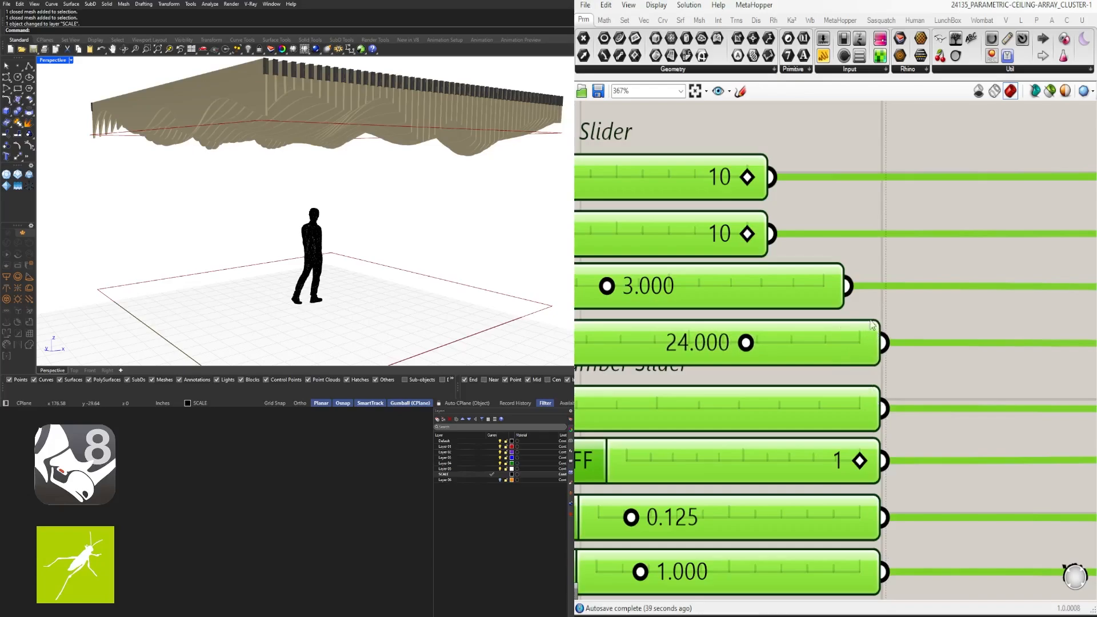
{"action": "left_click_drag", "start_coordinate": [843, 272], "coordinate": [881, 273]}
{"action": "right_click_drag", "start_coordinate": [881, 275], "coordinate": [864, 434]}
{"action": "left_click_drag", "start_coordinate": [751, 378], "coordinate": [839, 372]}
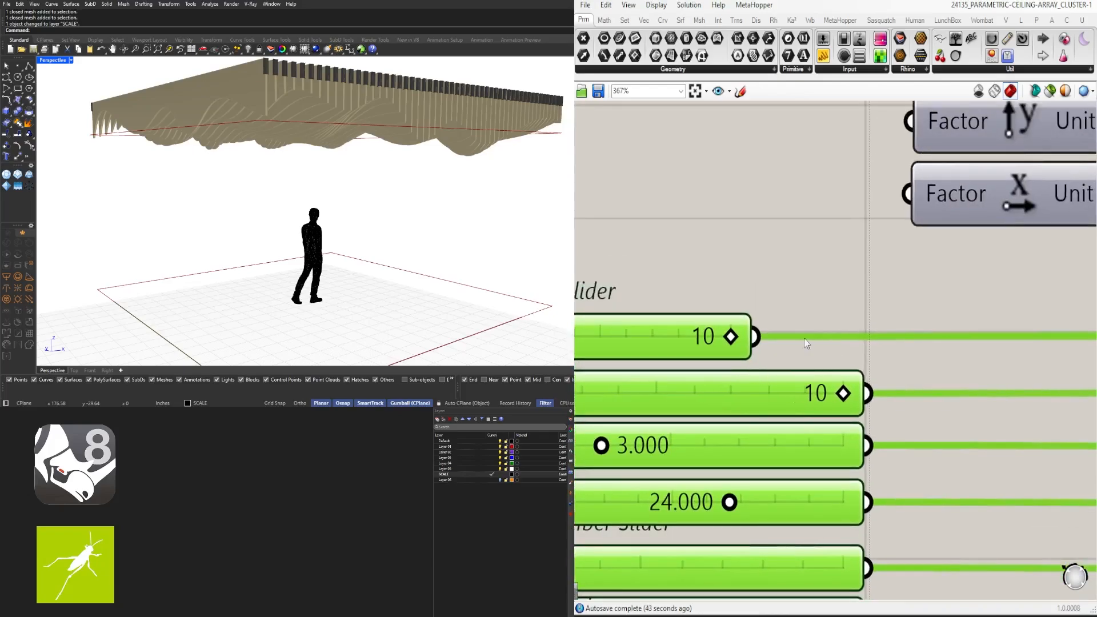
{"action": "left_click_drag", "start_coordinate": [751, 338], "coordinate": [865, 337]}
Move the Vector cluster right and nudge both Unit vectors left
{"action": "left_click", "coordinate": [1010, 302]}
{"action": "scroll", "coordinate": [950, 265], "scroll_direction": "down", "scroll_amount": 5}
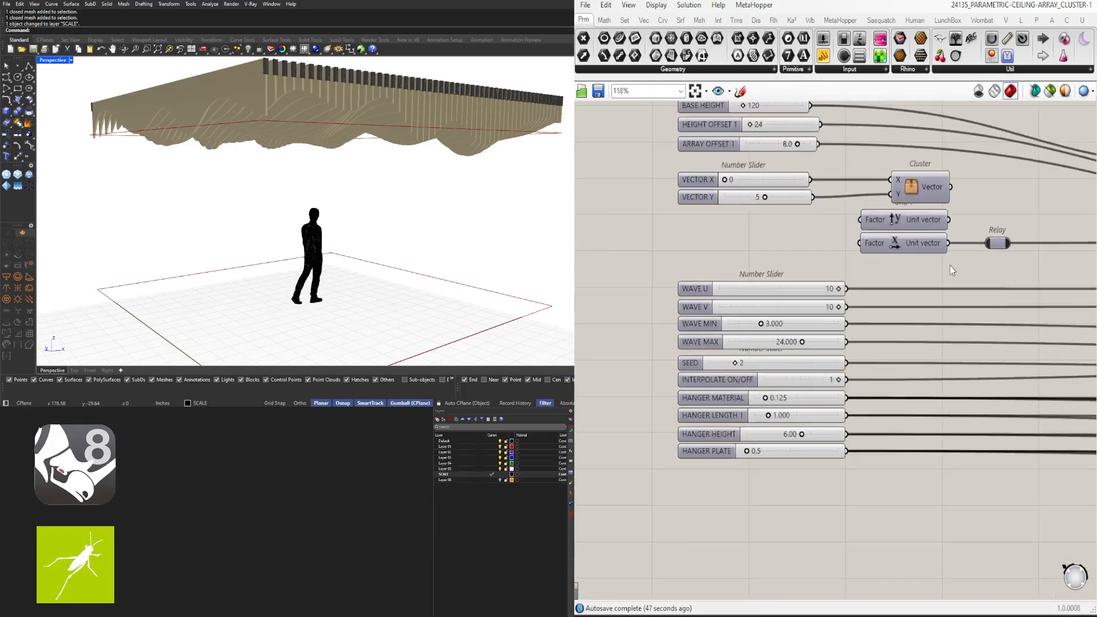
{"action": "left_click_drag", "start_coordinate": [1040, 259], "coordinate": [817, 224]}
{"action": "left_click", "coordinate": [887, 254]}
{"action": "scroll", "coordinate": [887, 253], "scroll_direction": "up", "scroll_amount": 3}
{"action": "scroll", "coordinate": [928, 175], "scroll_direction": "down", "scroll_amount": 5}
{"action": "right_click_drag", "start_coordinate": [929, 174], "coordinate": [873, 307]}
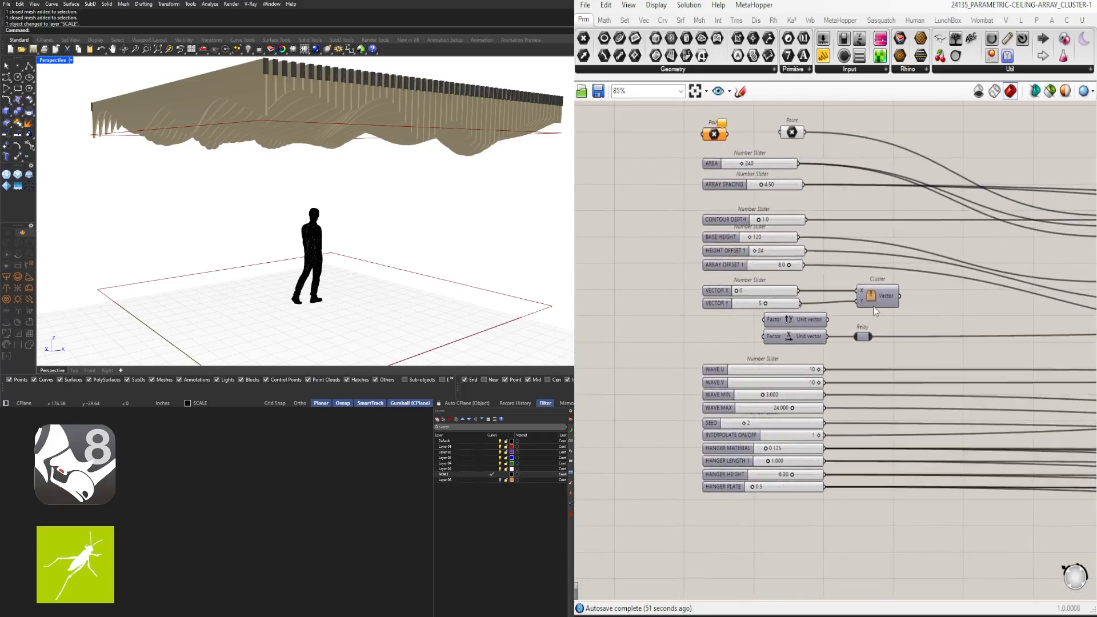
{"action": "scroll", "coordinate": [873, 306], "scroll_direction": "up", "scroll_amount": 3}
{"action": "left_click", "coordinate": [880, 300]}
{"action": "left_click_drag", "start_coordinate": [800, 286], "coordinate": [915, 285]}
{"action": "scroll", "coordinate": [751, 312], "scroll_direction": "up", "scroll_amount": 7}
{"action": "left_click_drag", "start_coordinate": [847, 405], "coordinate": [746, 311]}
Widen the VECTOR Y, HEIGHT OFFSET 1, VECTOR X, 24, 1.0, 4.50 and 240 sliders to the common width
{"action": "left_click_drag", "start_coordinate": [642, 213], "coordinate": [779, 212]}
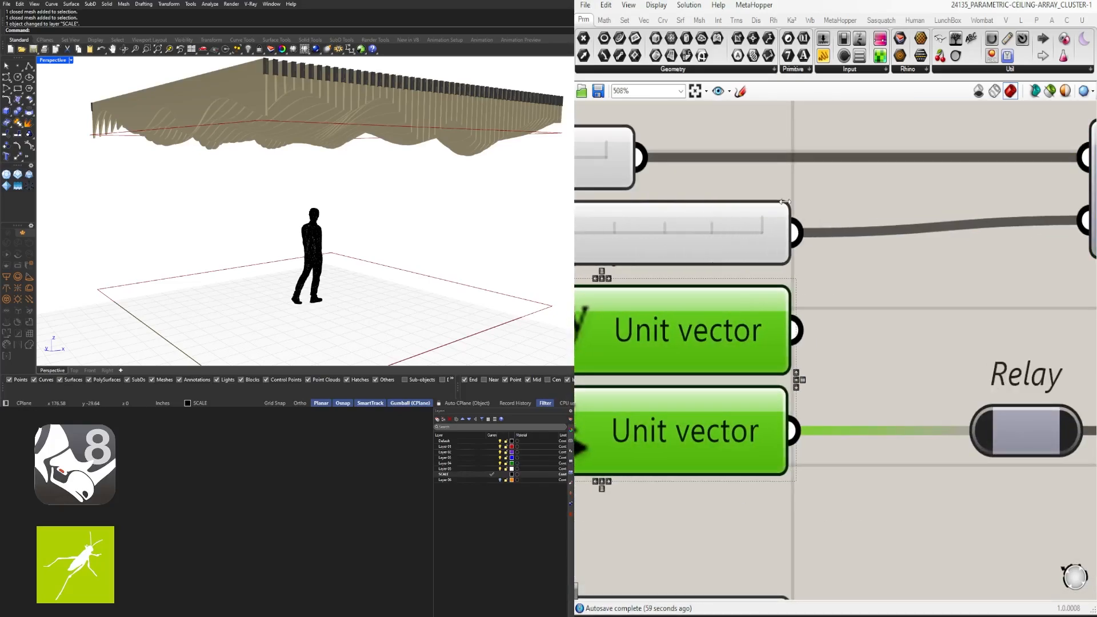
{"action": "right_click_drag", "start_coordinate": [778, 213], "coordinate": [778, 410]}
{"action": "left_click_drag", "start_coordinate": [639, 356], "coordinate": [894, 342]}
{"action": "scroll", "coordinate": [775, 356], "scroll_direction": "down", "scroll_amount": 5}
{"action": "scroll", "coordinate": [806, 349], "scroll_direction": "up", "scroll_amount": 5}
{"action": "left_click_drag", "start_coordinate": [798, 264], "coordinate": [897, 265]}
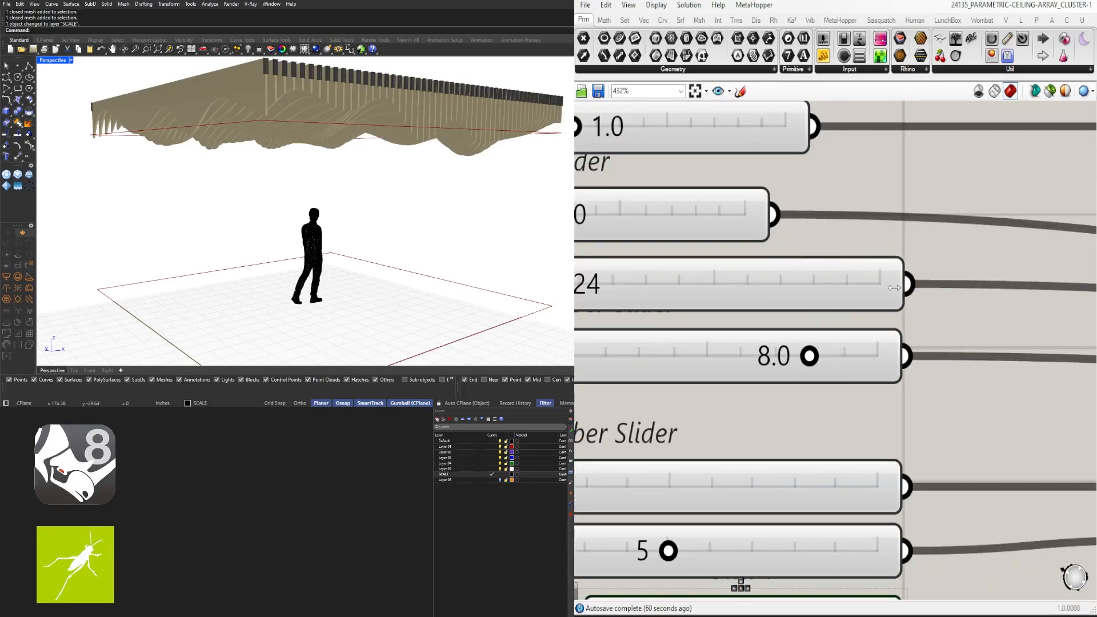
{"action": "right_click_drag", "start_coordinate": [897, 265], "coordinate": [898, 364]}
{"action": "left_click_drag", "start_coordinate": [769, 312], "coordinate": [880, 304]}
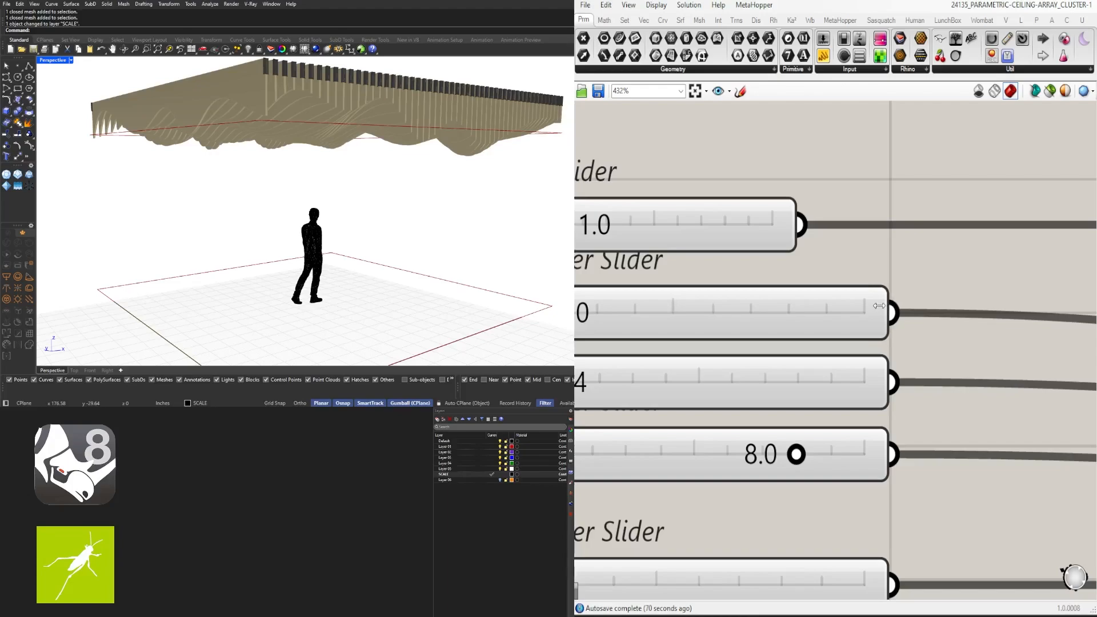
{"action": "left_click_drag", "start_coordinate": [798, 224], "coordinate": [971, 247]}
{"action": "scroll", "coordinate": [1042, 191], "scroll_direction": "down", "scroll_amount": 5}
{"action": "scroll", "coordinate": [904, 276], "scroll_direction": "up", "scroll_amount": 4}
{"action": "left_click_drag", "start_coordinate": [861, 166], "coordinate": [968, 165]}
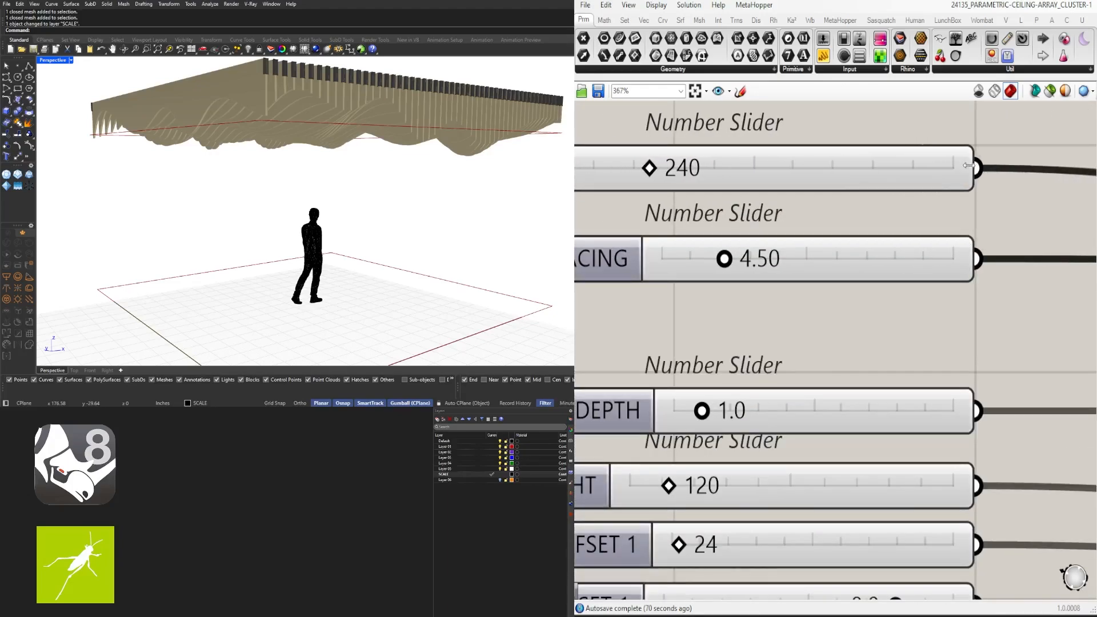
Move the Point component right into alignment with the slider column
{"action": "right_click_drag", "start_coordinate": [952, 158], "coordinate": [946, 377]}
{"action": "scroll", "coordinate": [912, 355], "scroll_direction": "down", "scroll_amount": 3}
{"action": "left_click_drag", "start_coordinate": [873, 284], "coordinate": [921, 283]}
{"action": "scroll", "coordinate": [932, 284], "scroll_direction": "up", "scroll_amount": 5}
{"action": "left_click", "coordinate": [807, 397]}
{"action": "scroll", "coordinate": [806, 398], "scroll_direction": "down", "scroll_amount": 5}
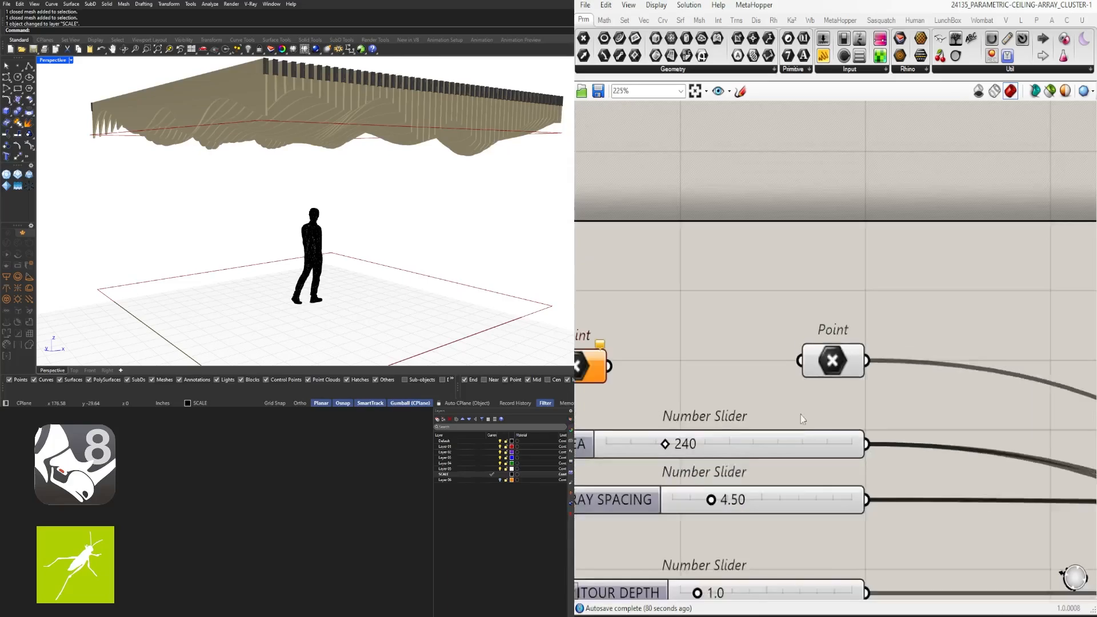
Move both Points and the AREA slider down close to ARRAY SPACING
{"action": "right_click_drag", "start_coordinate": [800, 415], "coordinate": [972, 262]}
{"action": "left_click_drag", "start_coordinate": [1044, 322], "coordinate": [711, 161]}
{"action": "scroll", "coordinate": [987, 305], "scroll_direction": "up", "scroll_amount": 5}
{"action": "left_click_drag", "start_coordinate": [990, 289], "coordinate": [989, 328]}
{"action": "left_click", "coordinate": [989, 262]}
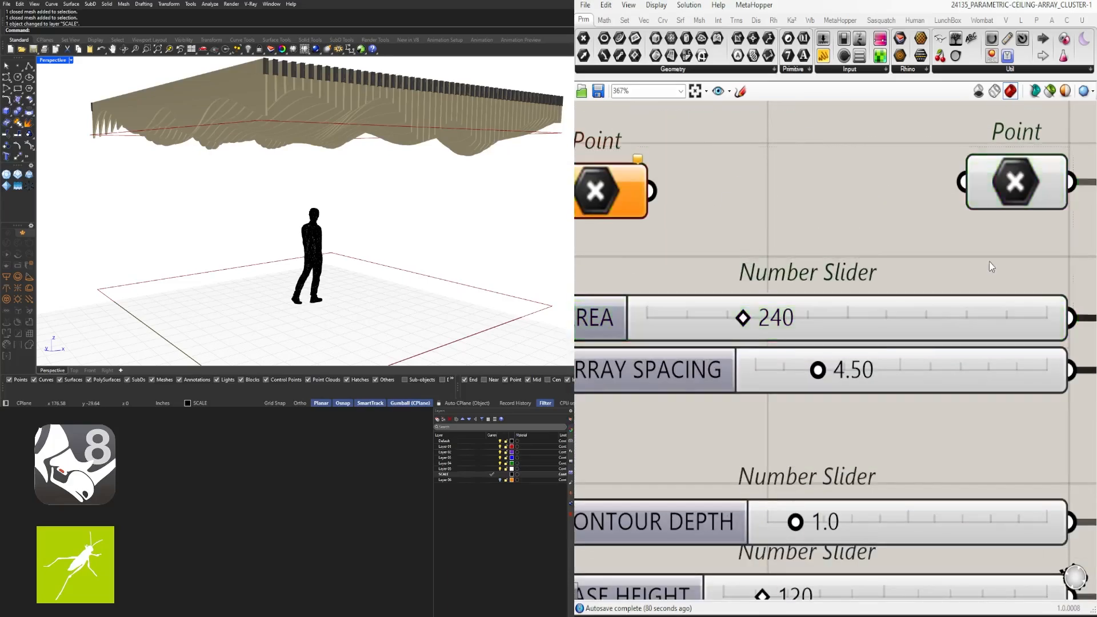
{"action": "scroll", "coordinate": [989, 261], "scroll_direction": "down", "scroll_amount": 7}
{"action": "scroll", "coordinate": [841, 242], "scroll_direction": "up", "scroll_amount": 3}
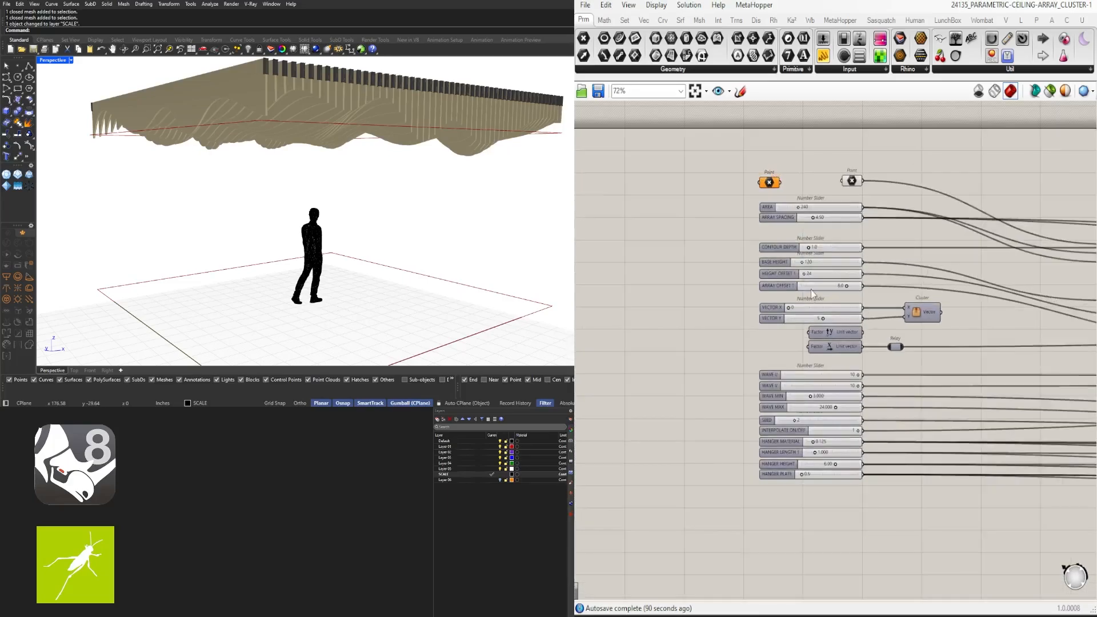
Box-select the lower sliders to check their alignment, then deselect
{"action": "left_click_drag", "start_coordinate": [1029, 490], "coordinate": [722, 362]}
{"action": "scroll", "coordinate": [743, 365], "scroll_direction": "up", "scroll_amount": 3}
{"action": "left_click_drag", "start_coordinate": [979, 575], "coordinate": [896, 433]}
{"action": "left_click", "coordinate": [966, 364]}
Place a Vector parameter after the X unit vector, wire it into the Relay, and move the Relay clear
{"action": "right_click_drag", "start_coordinate": [990, 334], "coordinate": [885, 320]}
{"action": "left_click", "coordinate": [886, 320]}
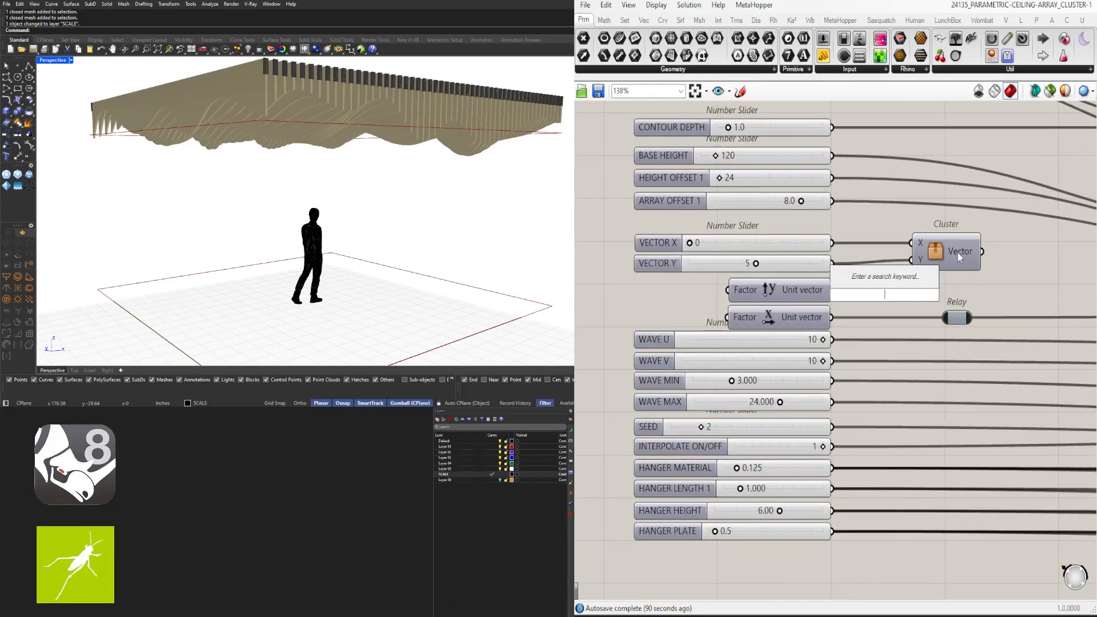
{"action": "type", "text": "vector"}
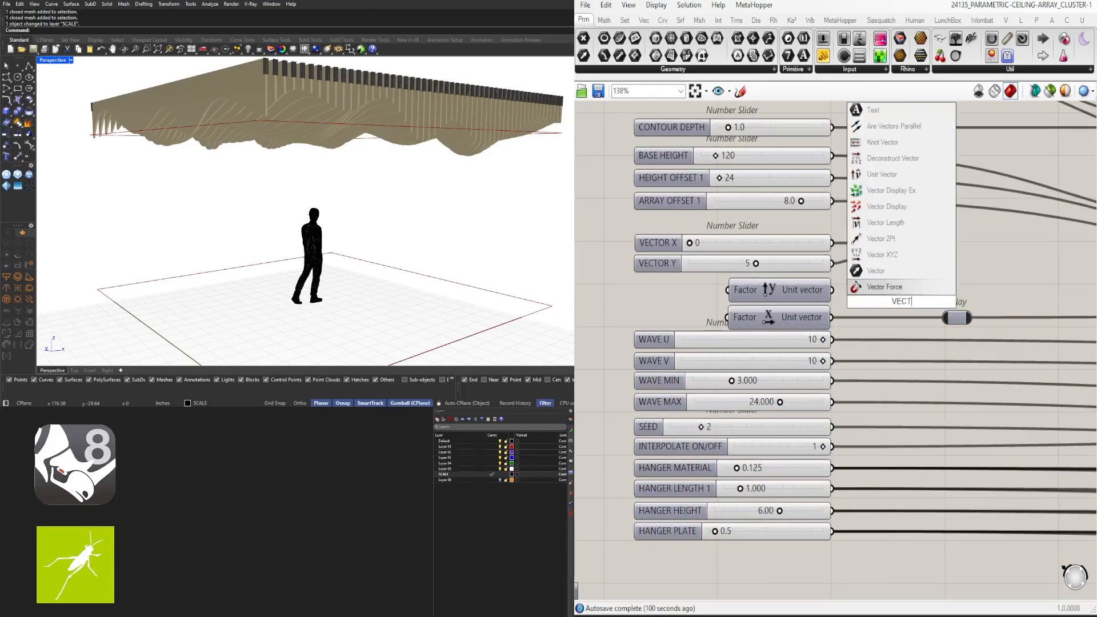
{"action": "left_click", "coordinate": [896, 290]}
{"action": "right_click", "coordinate": [903, 250]}
{"action": "left_click", "coordinate": [892, 239]}
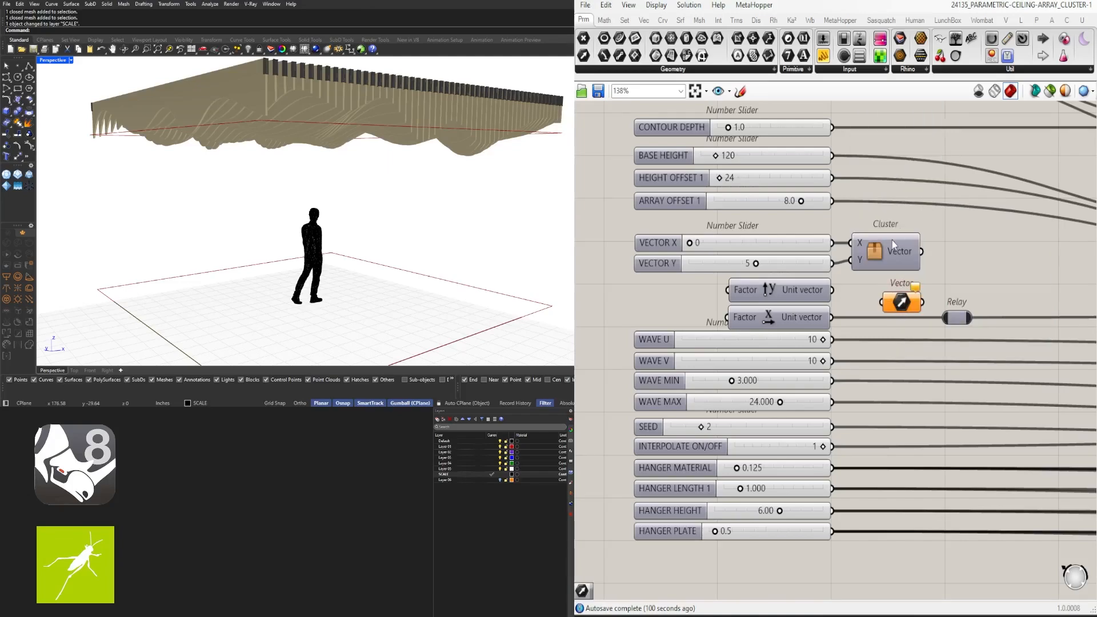
{"action": "right_click_drag", "start_coordinate": [965, 316], "coordinate": [888, 303]}
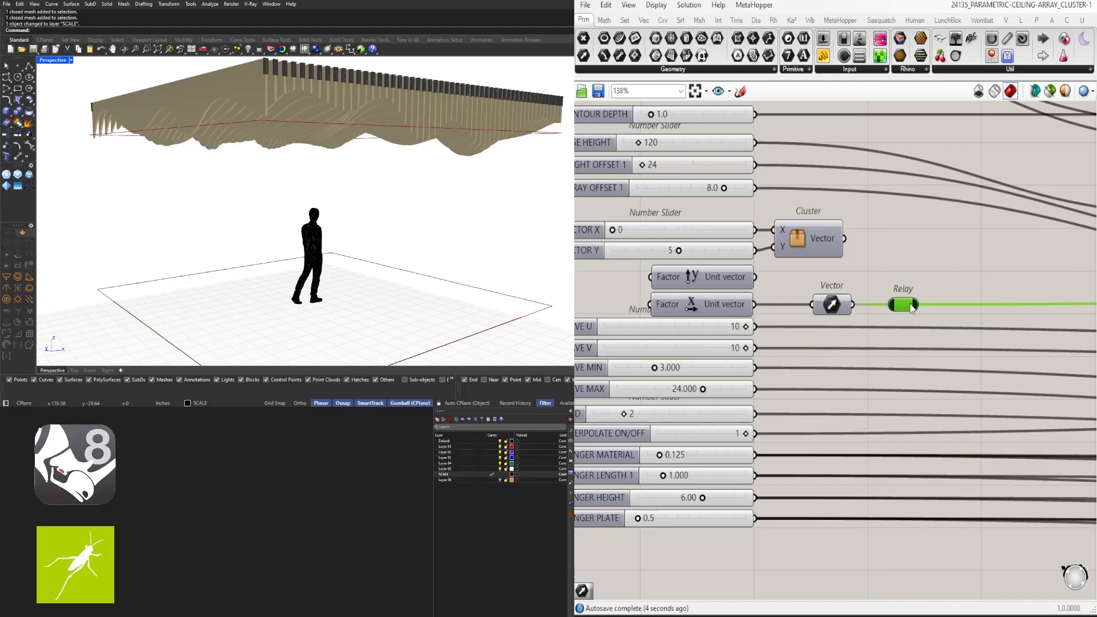
{"action": "left_click_drag", "start_coordinate": [910, 307], "coordinate": [926, 308]}
Rename the cluster's output to VEC
{"action": "left_click", "coordinate": [871, 317]}
{"action": "scroll", "coordinate": [871, 318], "scroll_direction": "down", "scroll_amount": 3}
{"action": "scroll", "coordinate": [836, 266], "scroll_direction": "up", "scroll_amount": 3}
{"action": "right_click", "coordinate": [832, 288]}
{"action": "left_click", "coordinate": [859, 290]}
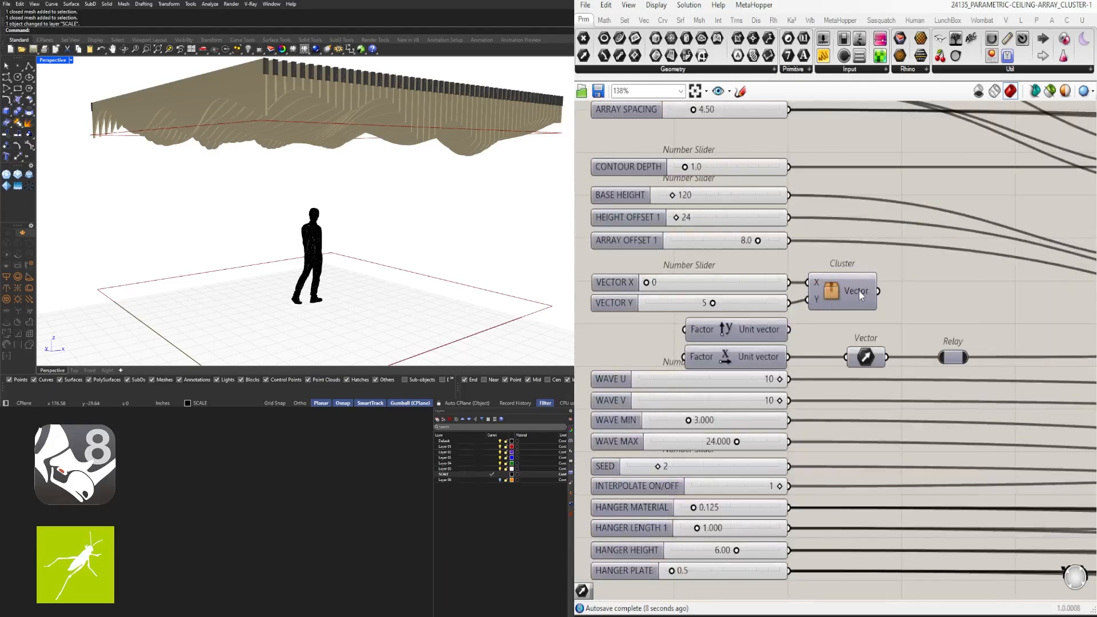
{"action": "right_click", "coordinate": [859, 291]}
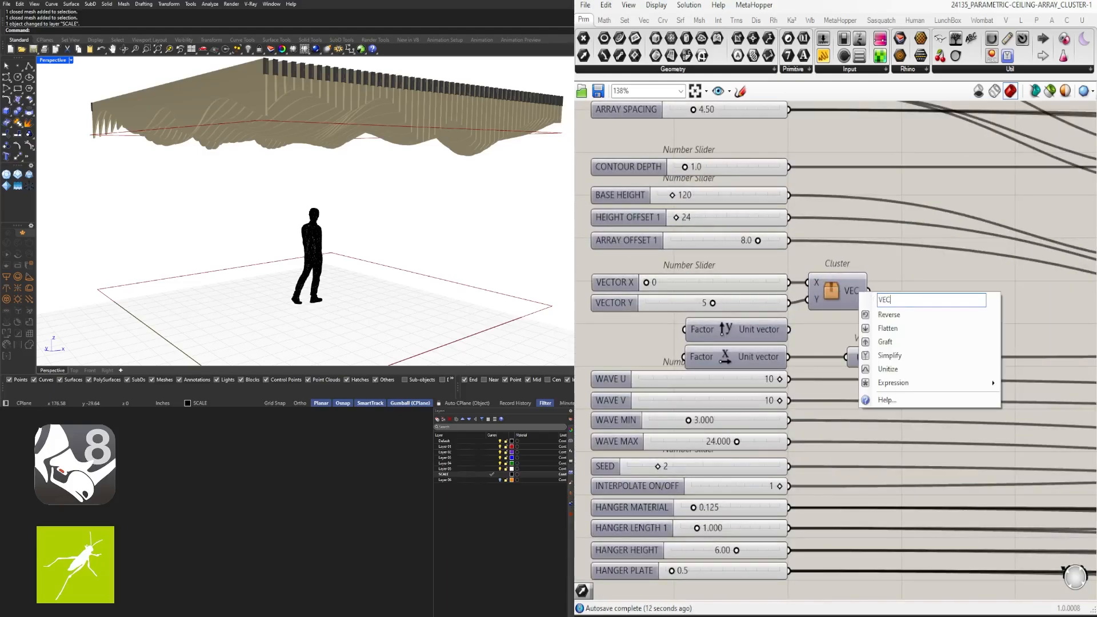
{"action": "left_click", "coordinate": [972, 259]}
{"action": "scroll", "coordinate": [973, 260], "scroll_direction": "down", "scroll_amount": 1}
{"action": "scroll", "coordinate": [889, 298], "scroll_direction": "up", "scroll_amount": 2}
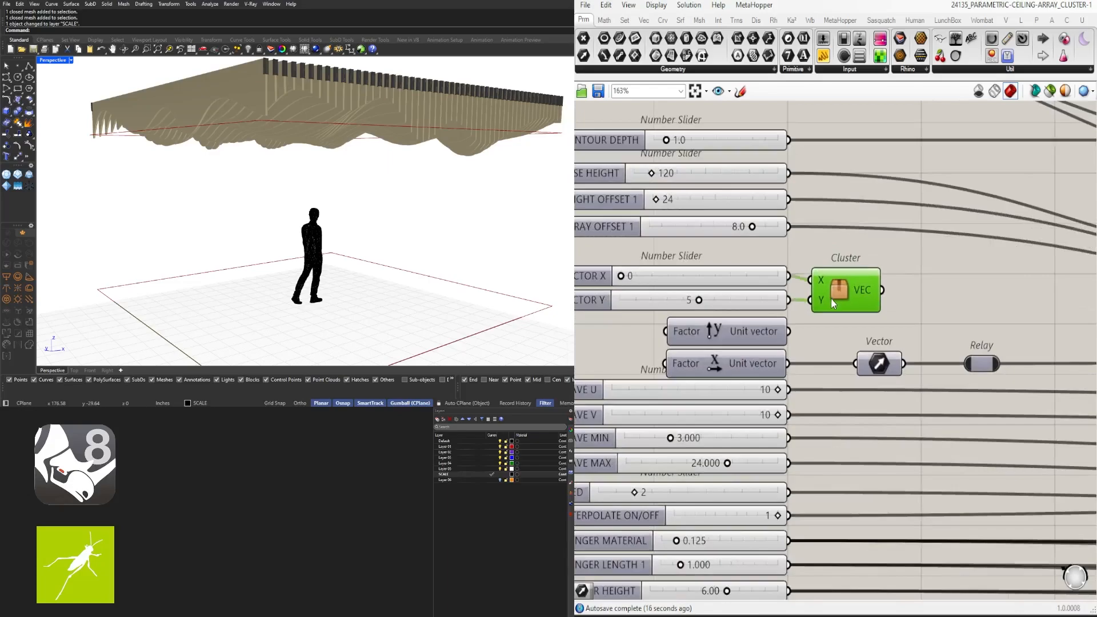
{"action": "scroll", "coordinate": [852, 280], "scroll_direction": "down", "scroll_amount": 3}
{"action": "scroll", "coordinate": [793, 256], "scroll_direction": "up", "scroll_amount": 3}
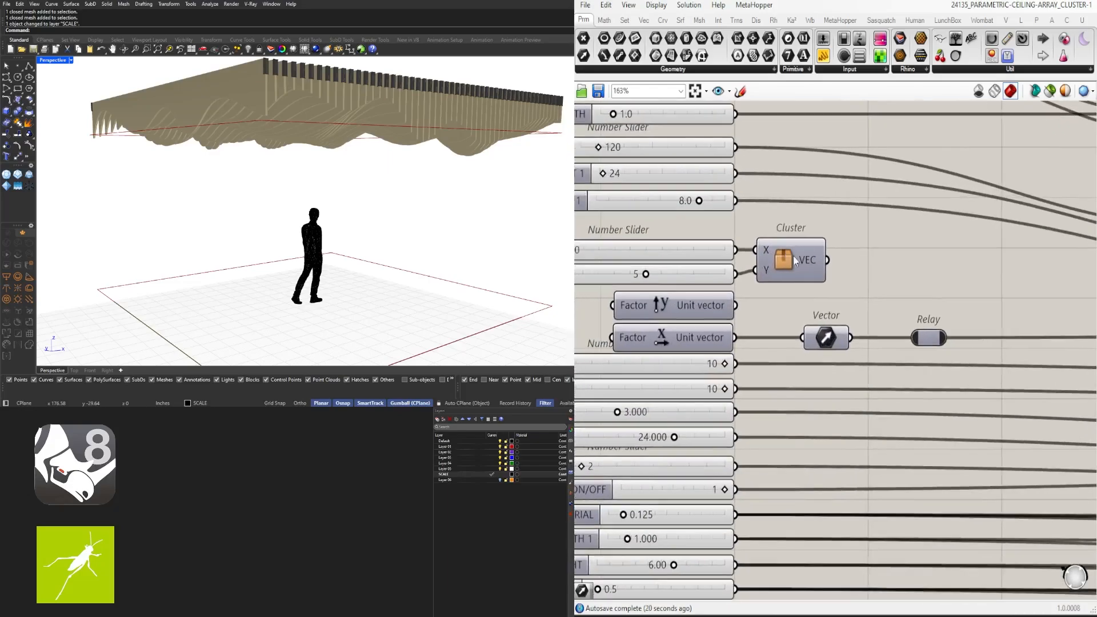
{"action": "right_click", "coordinate": [792, 258]}
Set the cluster Name, NickName and Description to ARRAY DIRECTION with a custom icon
{"action": "left_click", "coordinate": [832, 328]}
{"action": "left_click_drag", "start_coordinate": [1095, 174], "coordinate": [856, 169]}
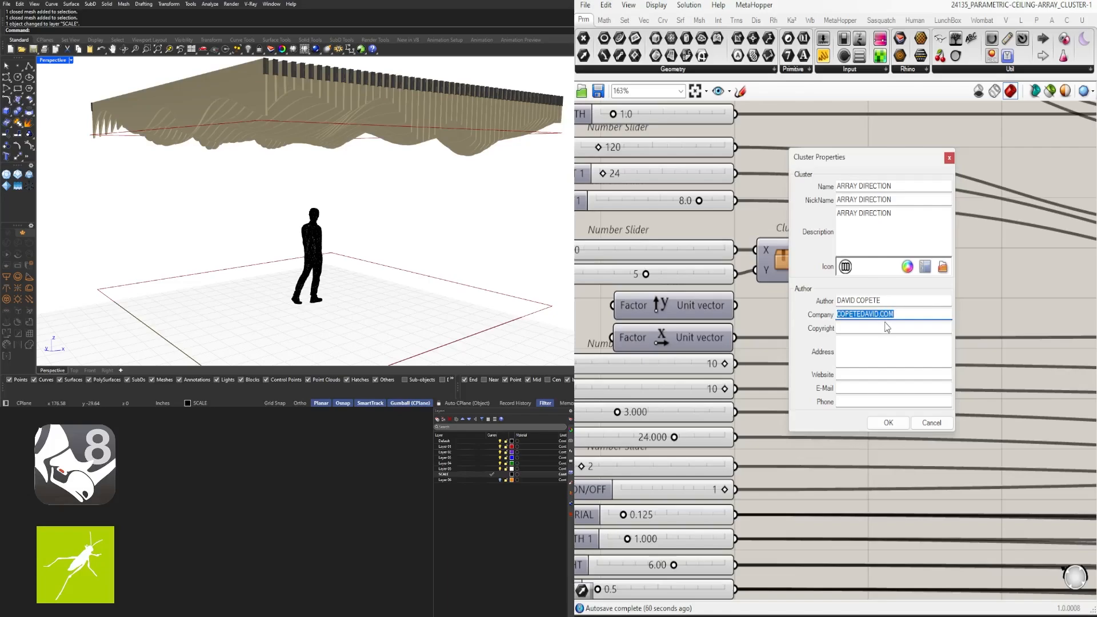
{"action": "left_click", "coordinate": [888, 424]}
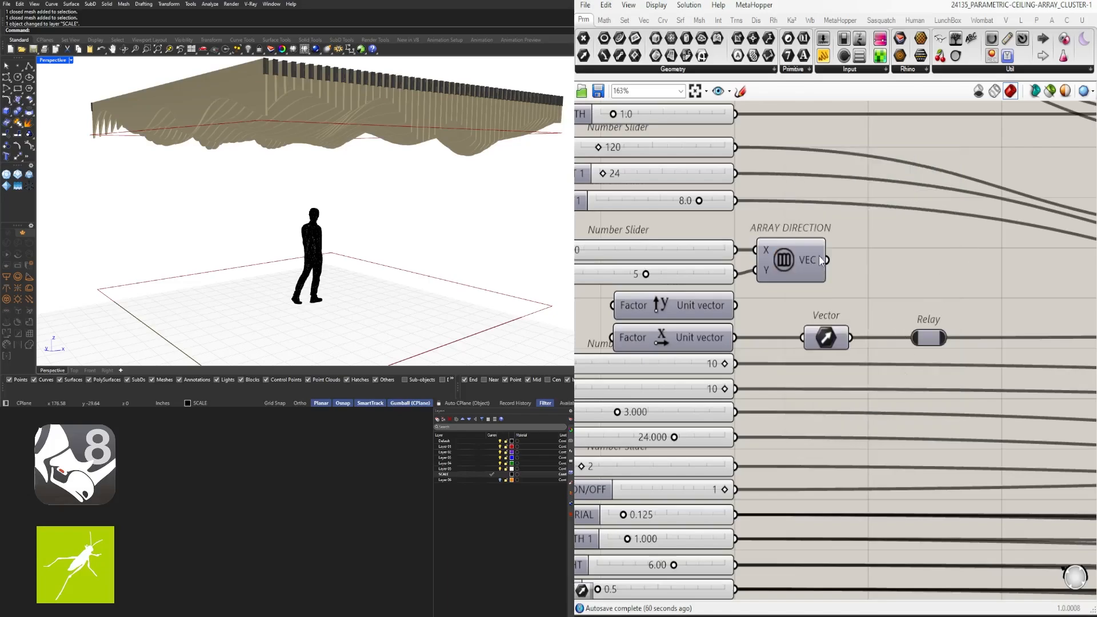
Shift the ARRAY DIRECTION cluster slightly left and move the Vector parameter right
{"action": "right_click_drag", "start_coordinate": [820, 256], "coordinate": [832, 248]}
{"action": "left_click_drag", "start_coordinate": [790, 260], "coordinate": [787, 260]}
{"action": "left_click_drag", "start_coordinate": [843, 330], "coordinate": [889, 330]}
{"action": "left_click", "coordinate": [932, 268]}
{"action": "scroll", "coordinate": [932, 269], "scroll_direction": "down", "scroll_amount": 5}
{"action": "right_click_drag", "start_coordinate": [931, 268], "coordinate": [847, 346]}
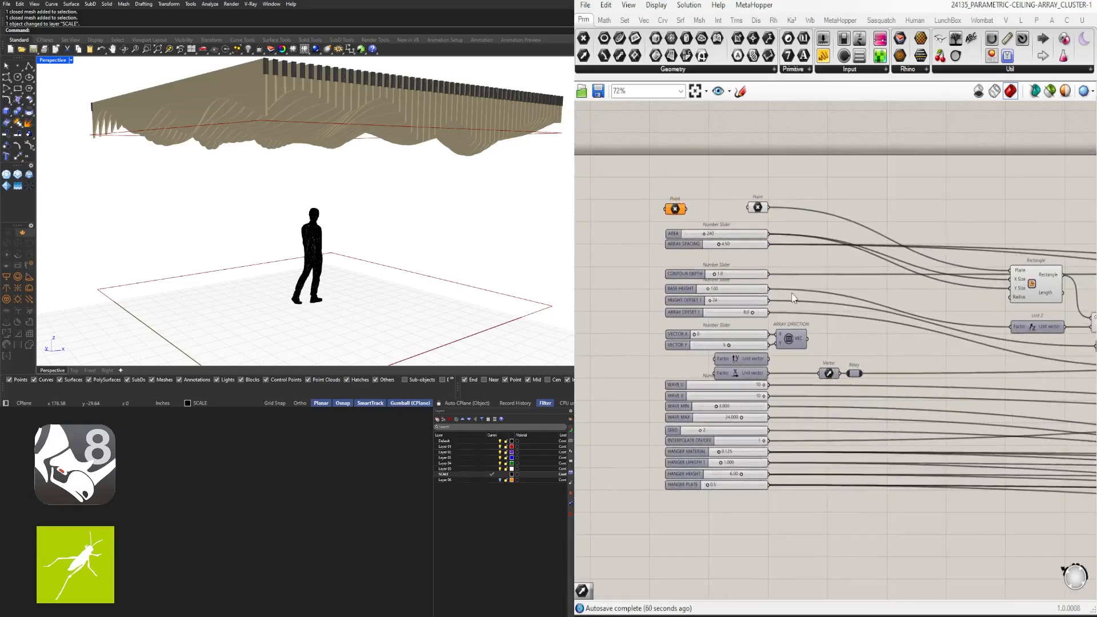
{"action": "scroll", "coordinate": [880, 197], "scroll_direction": "down", "scroll_amount": 1}
{"action": "right_click_drag", "start_coordinate": [796, 298], "coordinate": [848, 330]}
Move the Points, upper sliders, CONTOUR DEPTH, AREA and ARRAY SPACING down into one tight stack
{"action": "scroll", "coordinate": [848, 330], "scroll_direction": "up", "scroll_amount": 5}
{"action": "left_click_drag", "start_coordinate": [845, 324], "coordinate": [634, 117]}
{"action": "scroll", "coordinate": [782, 265], "scroll_direction": "up", "scroll_amount": 2}
{"action": "left_click_drag", "start_coordinate": [791, 365], "coordinate": [791, 392]}
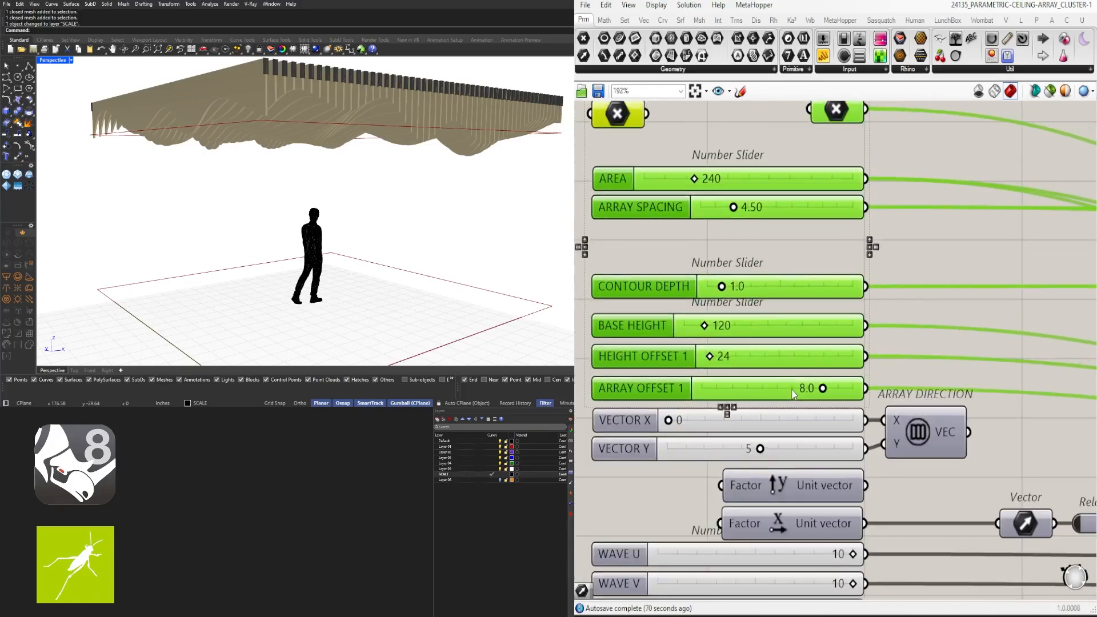
{"action": "left_click_drag", "start_coordinate": [931, 367], "coordinate": [840, 309]}
{"action": "left_click_drag", "start_coordinate": [890, 279], "coordinate": [801, 170]}
{"action": "left_click_drag", "start_coordinate": [814, 178], "coordinate": [814, 257]}
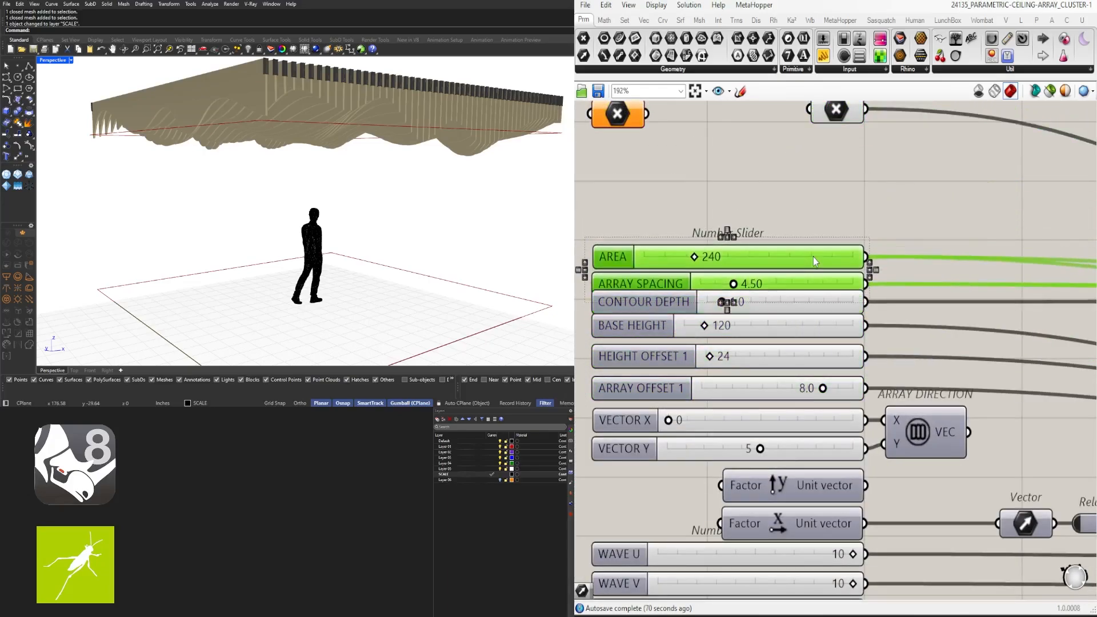
{"action": "scroll", "coordinate": [806, 217], "scroll_direction": "down", "scroll_amount": 6}
{"action": "left_click_drag", "start_coordinate": [811, 213], "coordinate": [771, 428]}
{"action": "left_click", "coordinate": [851, 428]}
{"action": "scroll", "coordinate": [795, 344], "scroll_direction": "up", "scroll_amount": 1}
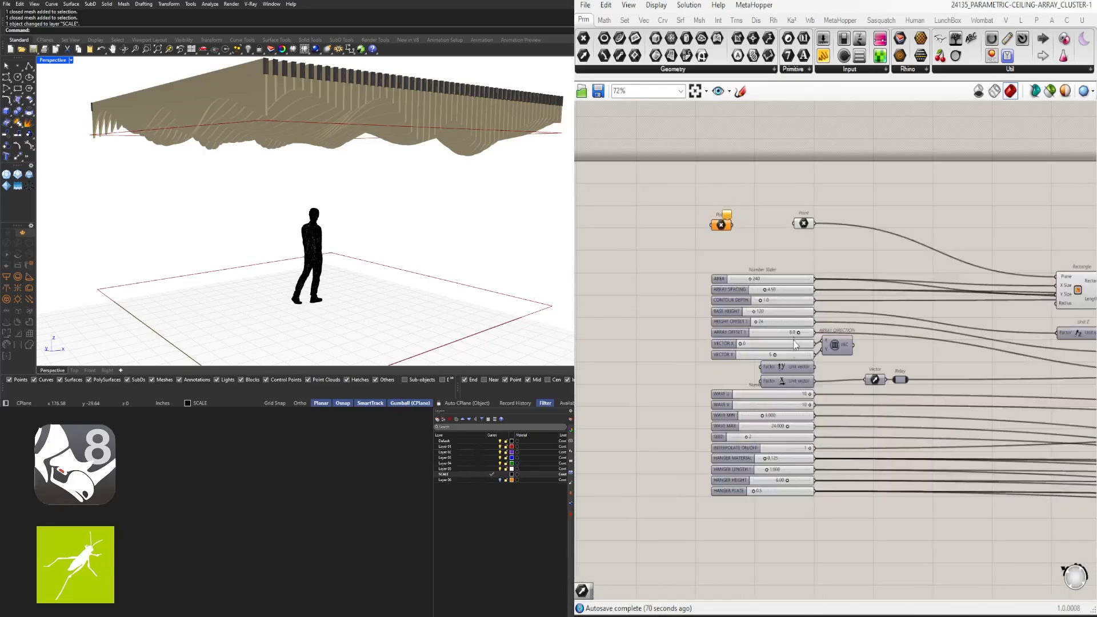
{"action": "scroll", "coordinate": [807, 233], "scroll_direction": "up", "scroll_amount": 6}
Place the right Point just above AREA and nudge the ARRAY DIRECTION cluster into line
{"action": "left_click_drag", "start_coordinate": [802, 207], "coordinate": [802, 333]}
{"action": "right_click_drag", "start_coordinate": [683, 298], "coordinate": [864, 266]}
{"action": "right_click_drag", "start_coordinate": [1052, 477], "coordinate": [875, 327]}
{"action": "left_click_drag", "start_coordinate": [909, 401], "coordinate": [919, 410]}
{"action": "left_click", "coordinate": [1025, 420]}
Move the lower relay column further right
{"action": "scroll", "coordinate": [1027, 422], "scroll_direction": "down", "scroll_amount": 4}
{"action": "right_click_drag", "start_coordinate": [1029, 425], "coordinate": [886, 229]}
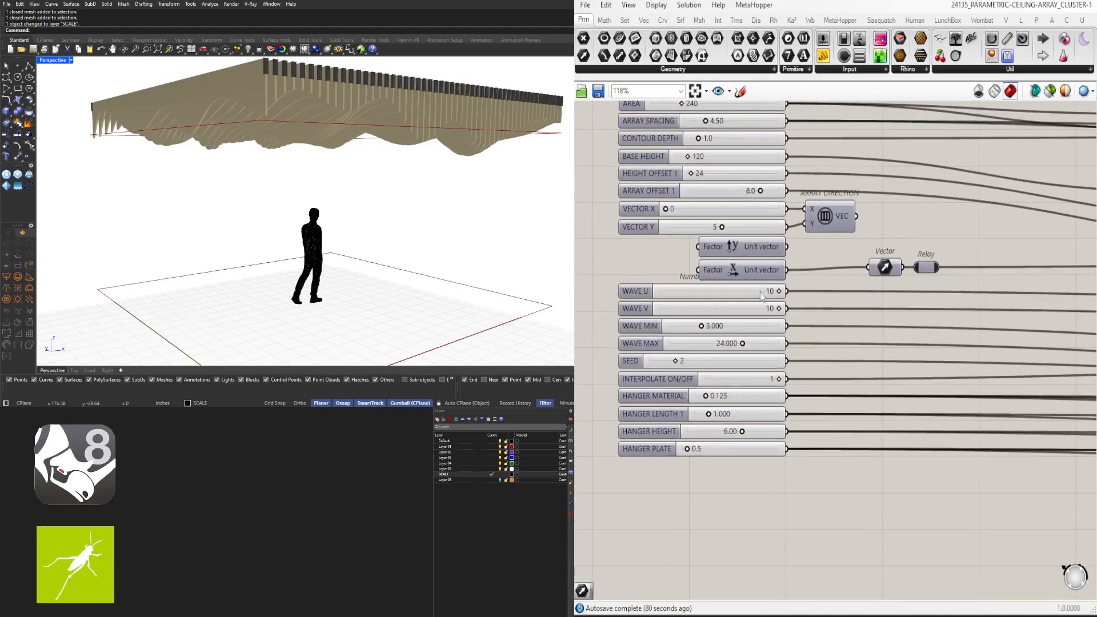
{"action": "scroll", "coordinate": [803, 268], "scroll_direction": "down", "scroll_amount": 2}
{"action": "scroll", "coordinate": [814, 409], "scroll_direction": "up", "scroll_amount": 4}
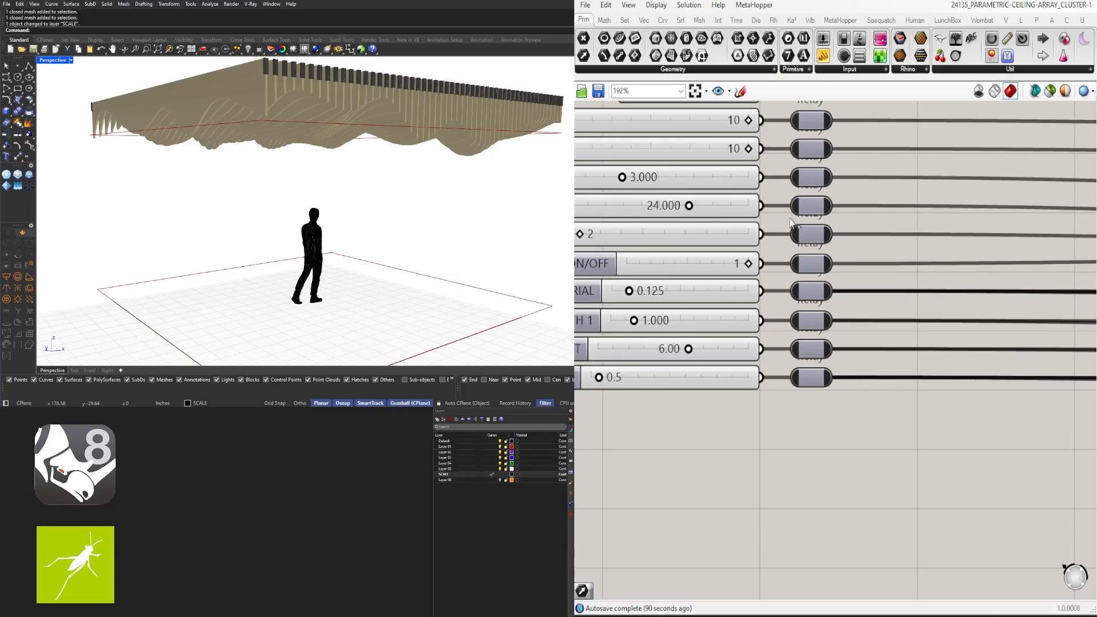
{"action": "right_click_drag", "start_coordinate": [791, 224], "coordinate": [755, 378]}
{"action": "scroll", "coordinate": [754, 377], "scroll_direction": "down", "scroll_amount": 3}
{"action": "left_click_drag", "start_coordinate": [819, 496], "coordinate": [763, 313]}
{"action": "left_click_drag", "start_coordinate": [765, 315], "coordinate": [872, 315]}
Add relays on the ARRAY OFFSET 1, HEIGHT OFFSET 1, BASE HEIGHT, CONTOUR DEPTH, ARRAY SPACING, AREA and Point wires
{"action": "left_click", "coordinate": [829, 260]}
{"action": "right_click_drag", "start_coordinate": [755, 163], "coordinate": [778, 240]}
{"action": "scroll", "coordinate": [777, 240], "scroll_direction": "up", "scroll_amount": 3}
{"action": "double_click", "coordinate": [746, 323]}
{"action": "double_click", "coordinate": [754, 295]}
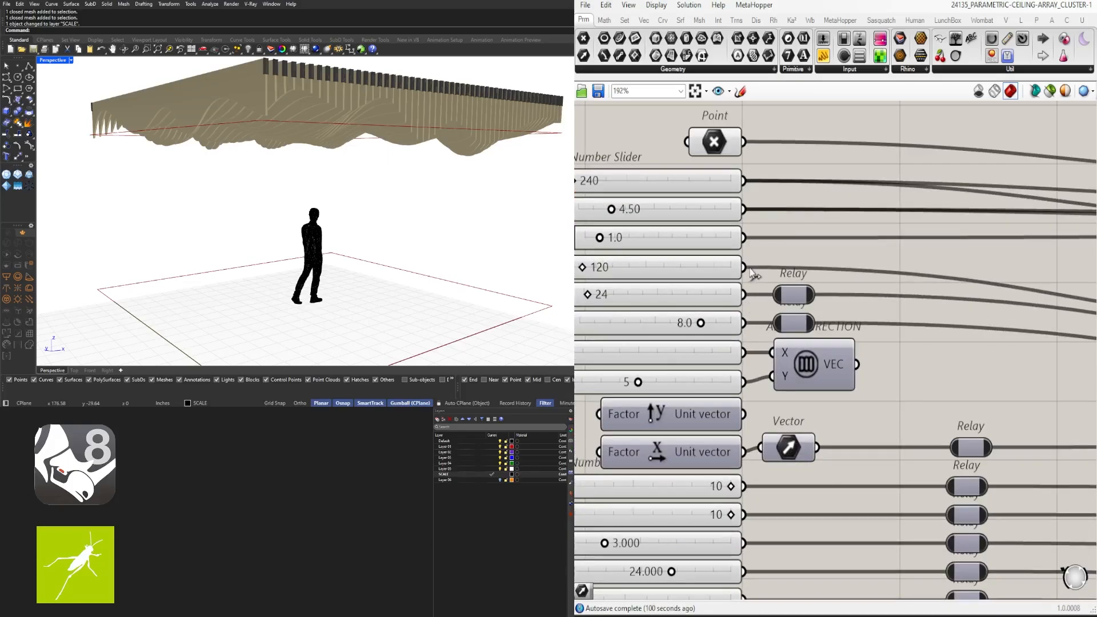
{"action": "double_click", "coordinate": [754, 266]}
{"action": "double_click", "coordinate": [753, 237]}
{"action": "double_click", "coordinate": [754, 209]}
{"action": "double_click", "coordinate": [756, 181]}
{"action": "double_click", "coordinate": [760, 143]}
Line the new upper relays up with the lower relay column
{"action": "scroll", "coordinate": [761, 144], "scroll_direction": "down", "scroll_amount": 4}
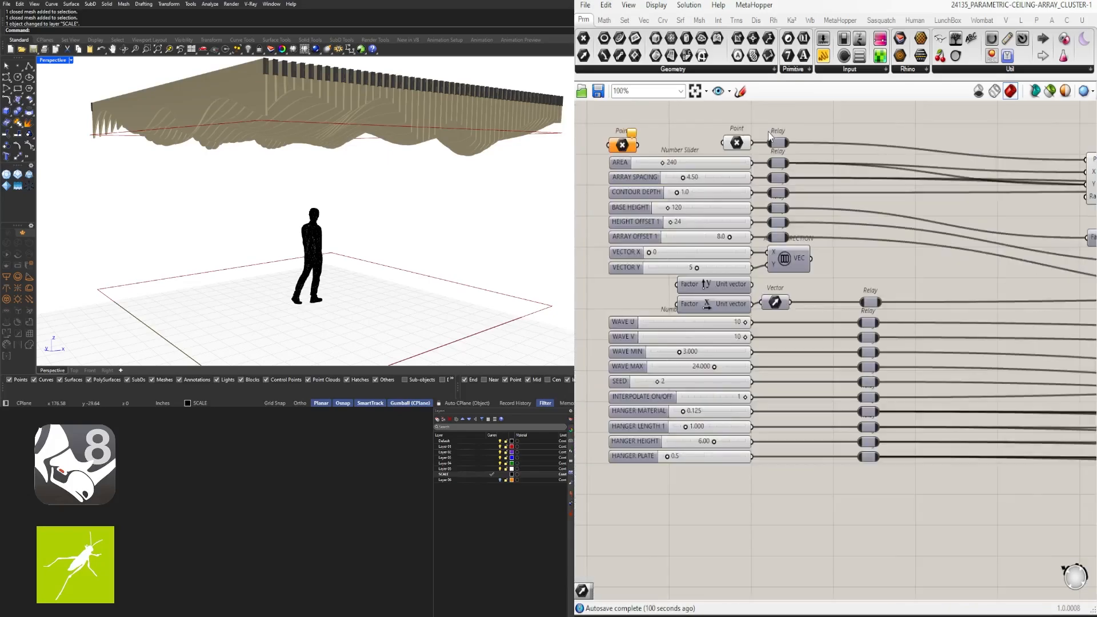
{"action": "left_click_drag", "start_coordinate": [763, 119], "coordinate": [791, 246]}
{"action": "left_click_drag", "start_coordinate": [776, 171], "coordinate": [858, 171]}
{"action": "left_click", "coordinate": [824, 253]}
{"action": "right_click_drag", "start_coordinate": [805, 260], "coordinate": [804, 261]}
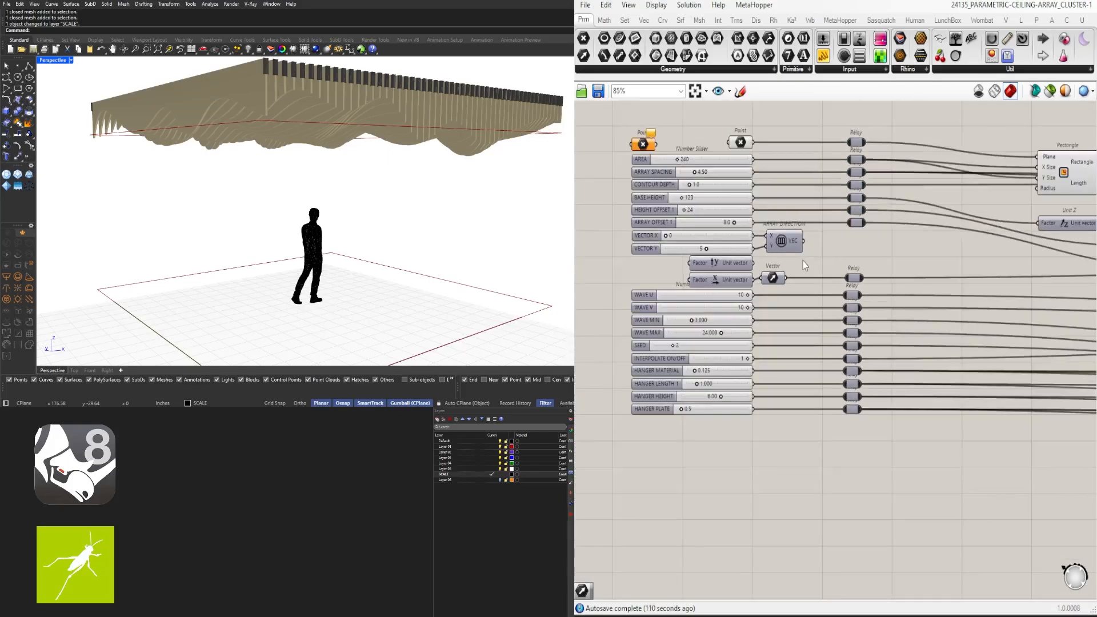
Select the Vector parameter and ARRAY DIRECTION cluster, then pan to the end of the definition
{"action": "scroll", "coordinate": [821, 280], "scroll_direction": "up", "scroll_amount": 5}
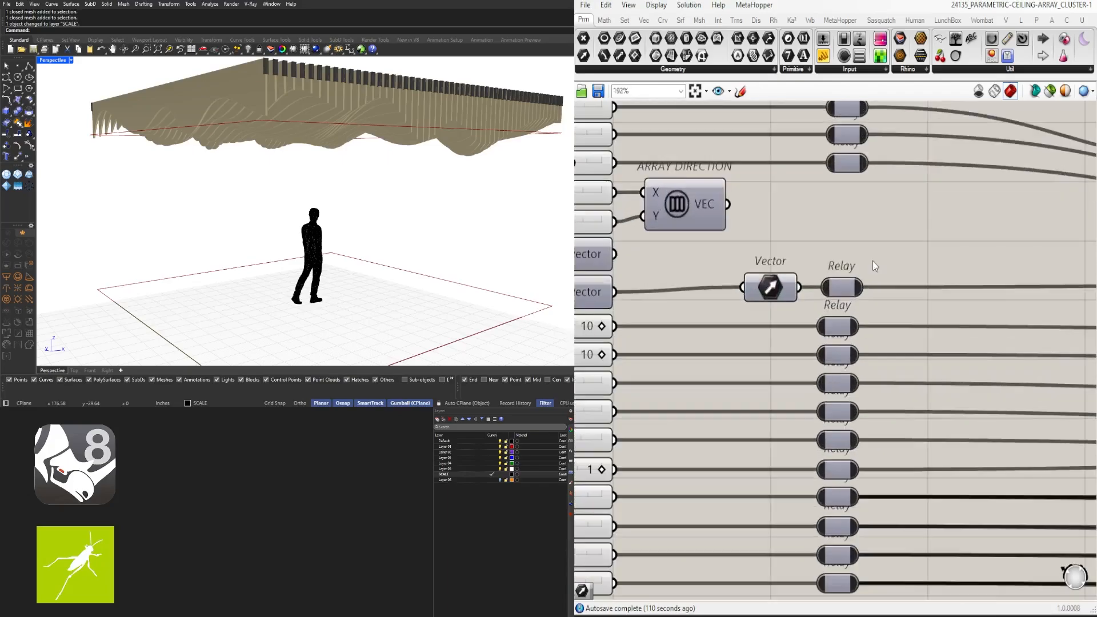
{"action": "scroll", "coordinate": [797, 269], "scroll_direction": "down", "scroll_amount": 2}
{"action": "left_click", "coordinate": [859, 275]}
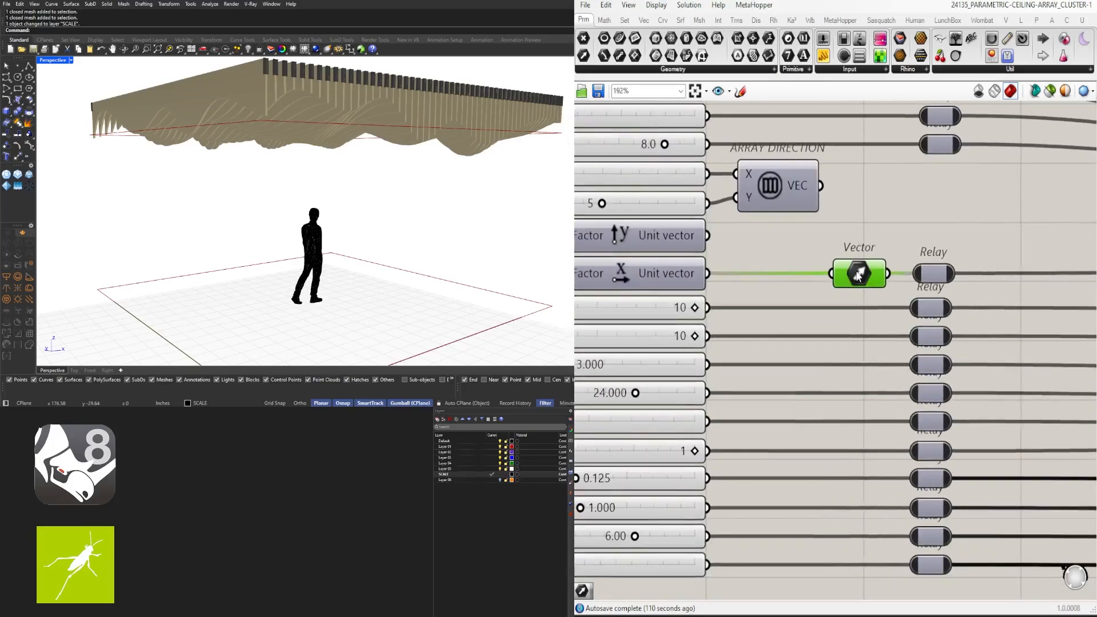
{"action": "scroll", "coordinate": [856, 215], "scroll_direction": "down", "scroll_amount": 1}
{"action": "left_click", "coordinate": [817, 215]}
{"action": "scroll", "coordinate": [952, 235], "scroll_direction": "down", "scroll_amount": 13}
{"action": "right_click_drag", "start_coordinate": [1075, 274], "coordinate": [728, 365]}
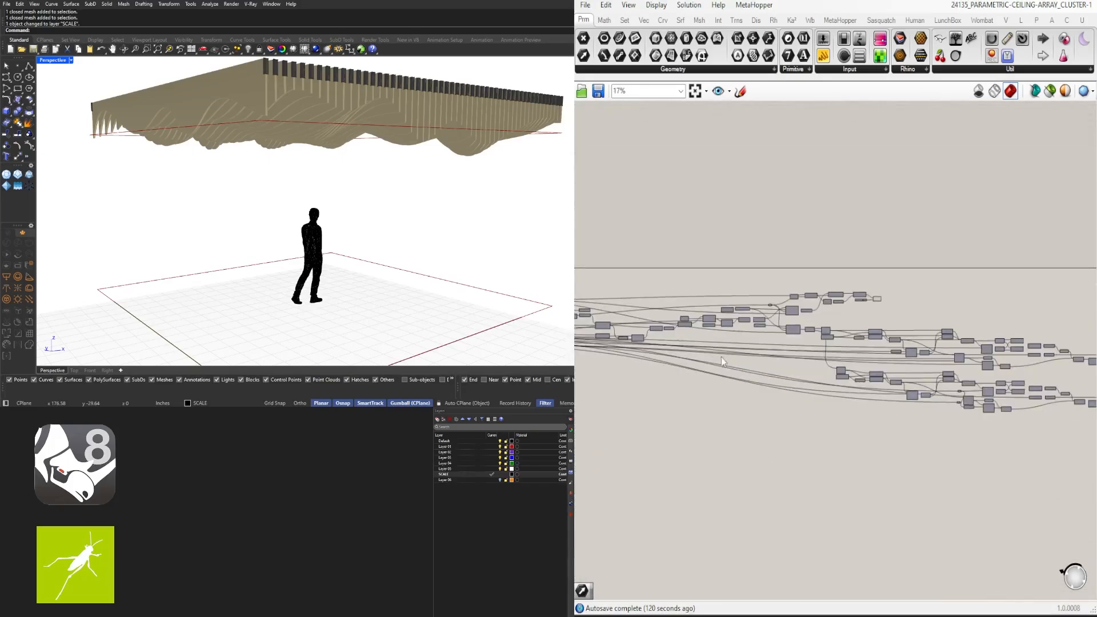
{"action": "right_click_drag", "start_coordinate": [1086, 379], "coordinate": [855, 365]}
Add a Geometry parameter via the 'geo' search and insert a relay on the extrusion wire
{"action": "scroll", "coordinate": [855, 363], "scroll_direction": "up", "scroll_amount": 11}
{"action": "right_click_drag", "start_coordinate": [1060, 367], "coordinate": [800, 321]}
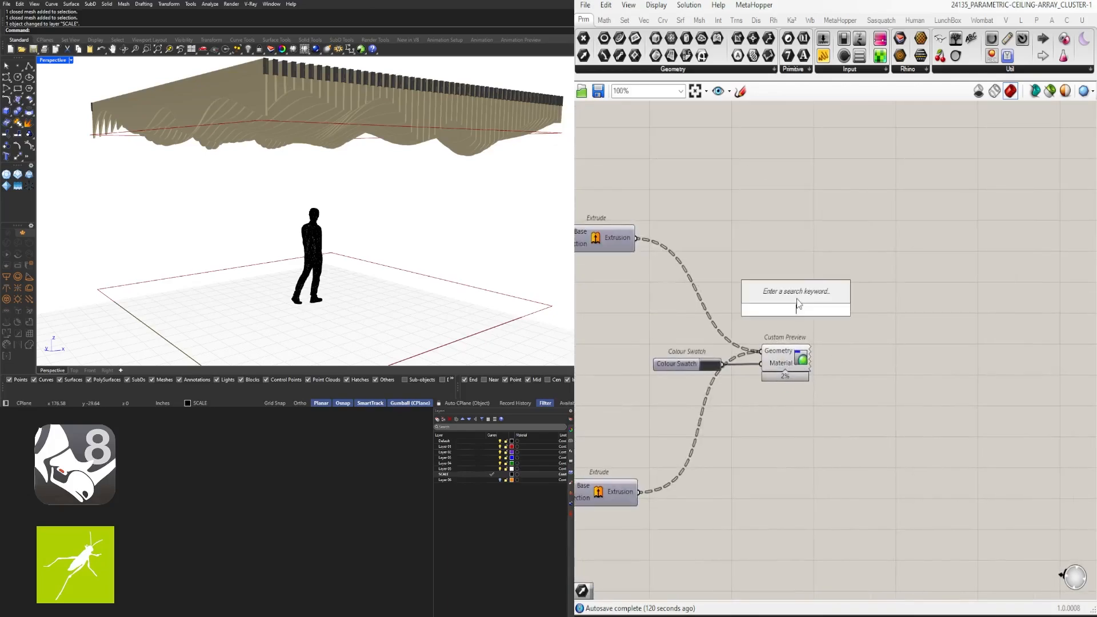
{"action": "type", "text": "geo"}
{"action": "left_click", "coordinate": [779, 288]}
{"action": "double_click", "coordinate": [735, 352]}
Shift the Colour Swatch and Custom Preview components to the right
{"action": "left_click_drag", "start_coordinate": [814, 417], "coordinate": [715, 357]}
{"action": "left_click_drag", "start_coordinate": [770, 349], "coordinate": [904, 358]}
{"action": "scroll", "coordinate": [802, 353], "scroll_direction": "up", "scroll_amount": 4}
Duplicate the Geometry parameter and place the original beside Custom Preview
{"action": "key", "text": "ctrl+c"}
{"action": "key", "text": "ctrl+v"}
{"action": "scroll", "coordinate": [785, 358], "scroll_direction": "down", "scroll_amount": 1}
{"action": "left_click", "coordinate": [838, 334]}
{"action": "scroll", "coordinate": [800, 345], "scroll_direction": "down", "scroll_amount": 4}
{"action": "right_click_drag", "start_coordinate": [800, 344], "coordinate": [1058, 369]}
{"action": "scroll", "coordinate": [888, 388], "scroll_direction": "up", "scroll_amount": 2}
{"action": "left_click", "coordinate": [885, 383]}
{"action": "scroll", "coordinate": [873, 382], "scroll_direction": "down", "scroll_amount": 6}
Move the other Custom Preview and its Colour Swatch further right
{"action": "right_click_drag", "start_coordinate": [749, 318], "coordinate": [926, 338]}
{"action": "scroll", "coordinate": [649, 223], "scroll_direction": "up", "scroll_amount": 5}
{"action": "right_click_drag", "start_coordinate": [649, 223], "coordinate": [766, 443]}
{"action": "scroll", "coordinate": [766, 443], "scroll_direction": "up", "scroll_amount": 6}
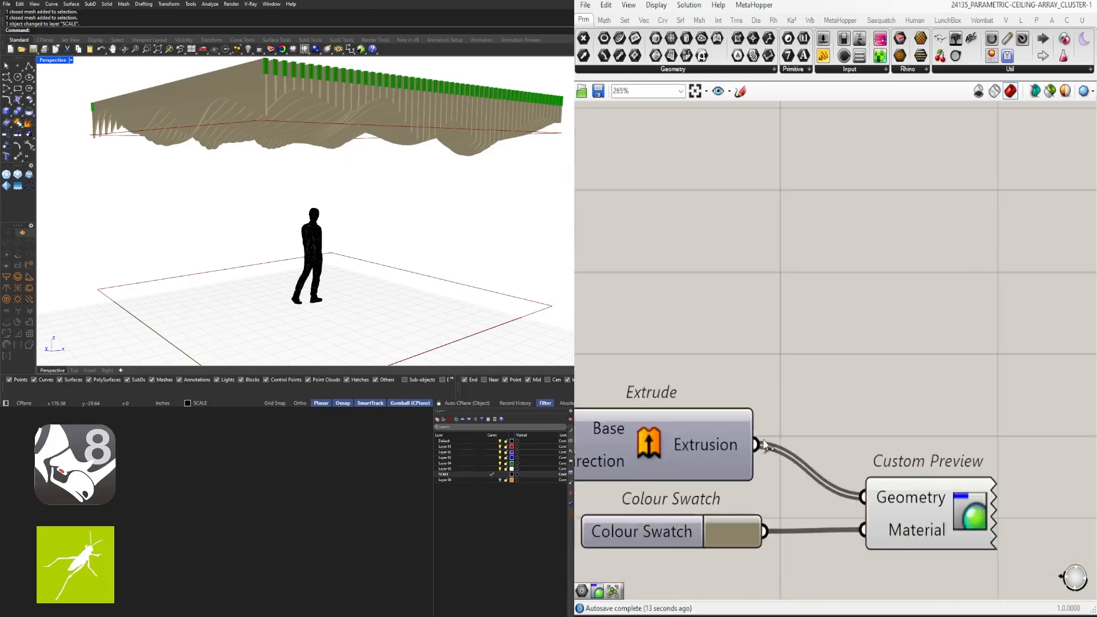
{"action": "right_click_drag", "start_coordinate": [1019, 554], "coordinate": [910, 423]}
{"action": "left_click_drag", "start_coordinate": [947, 513], "coordinate": [642, 400]}
{"action": "left_click_drag", "start_coordinate": [827, 399], "coordinate": [1013, 398]}
{"action": "left_click", "coordinate": [903, 312]}
Wire a relay on the Extrusion output through a new Geometry parameter into Custom Preview
{"action": "double_click", "coordinate": [713, 318]}
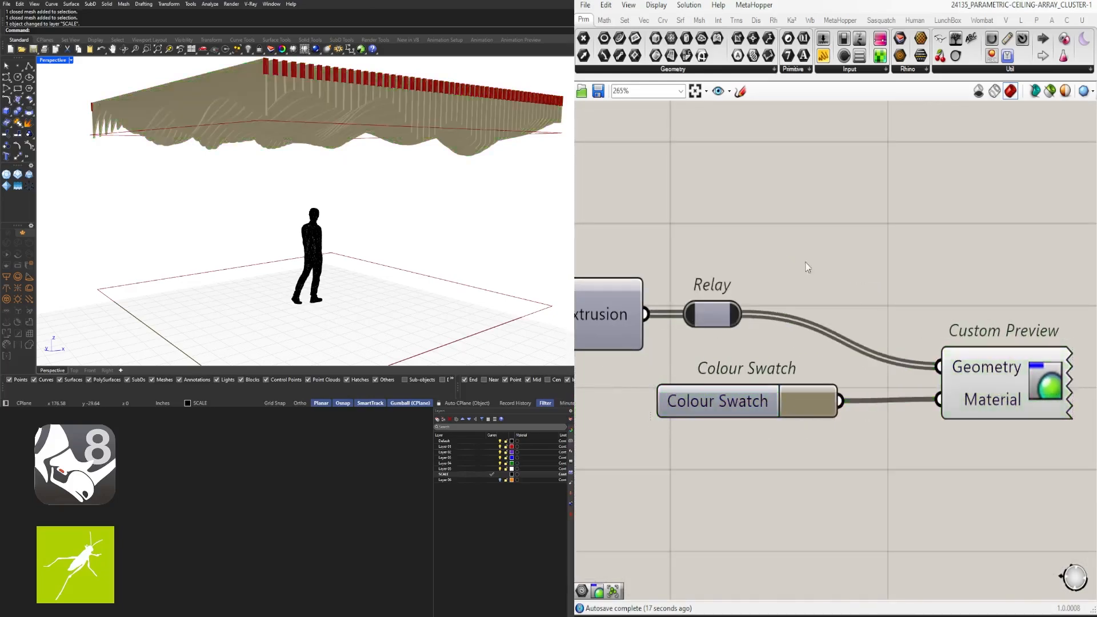
{"action": "type", "text": "geometry"}
{"action": "key", "text": "Return"}
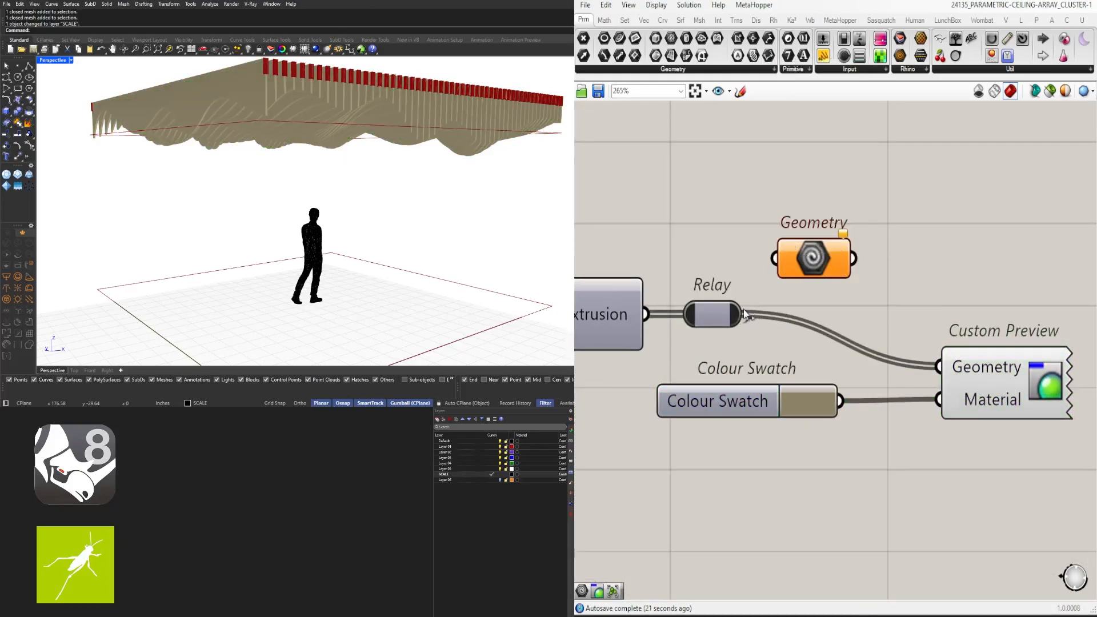
{"action": "left_click_drag", "start_coordinate": [744, 313], "coordinate": [774, 259]}
{"action": "left_click_drag", "start_coordinate": [853, 259], "coordinate": [939, 367]}
Place a copy of the Geometry parameter above and group it
{"action": "left_click_drag", "start_coordinate": [814, 258], "coordinate": [858, 231]}
{"action": "left_click", "coordinate": [877, 197]}
{"action": "scroll", "coordinate": [854, 220], "scroll_direction": "down", "scroll_amount": 2}
{"action": "left_click", "coordinate": [862, 250]}
{"action": "key", "text": "ctrl+g"}
{"action": "left_click", "coordinate": [875, 192]}
Move Geometry, Custom Preview and Colour Swatch together to the right
{"action": "left_click_drag", "start_coordinate": [1019, 412], "coordinate": [832, 285]}
{"action": "left_click_drag", "start_coordinate": [853, 288], "coordinate": [998, 288]}
{"action": "left_click", "coordinate": [965, 309]}
Pan and zoom to frame the whole definition on the canvas
{"action": "scroll", "coordinate": [965, 306], "scroll_direction": "down", "scroll_amount": 9}
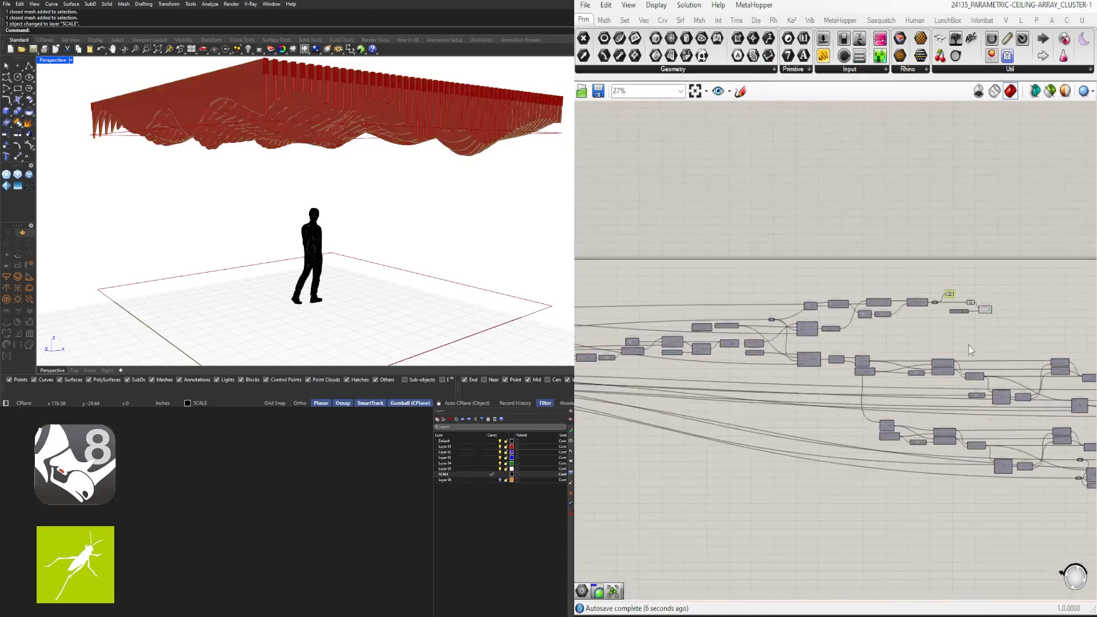
{"action": "right_click_drag", "start_coordinate": [1050, 410], "coordinate": [869, 327]}
{"action": "scroll", "coordinate": [880, 334], "scroll_direction": "down", "scroll_amount": 4}
{"action": "right_click_drag", "start_coordinate": [793, 356], "coordinate": [771, 348]}
{"action": "right_click_drag", "start_coordinate": [847, 277], "coordinate": [900, 320]}
{"action": "scroll", "coordinate": [900, 320], "scroll_direction": "up", "scroll_amount": 2}
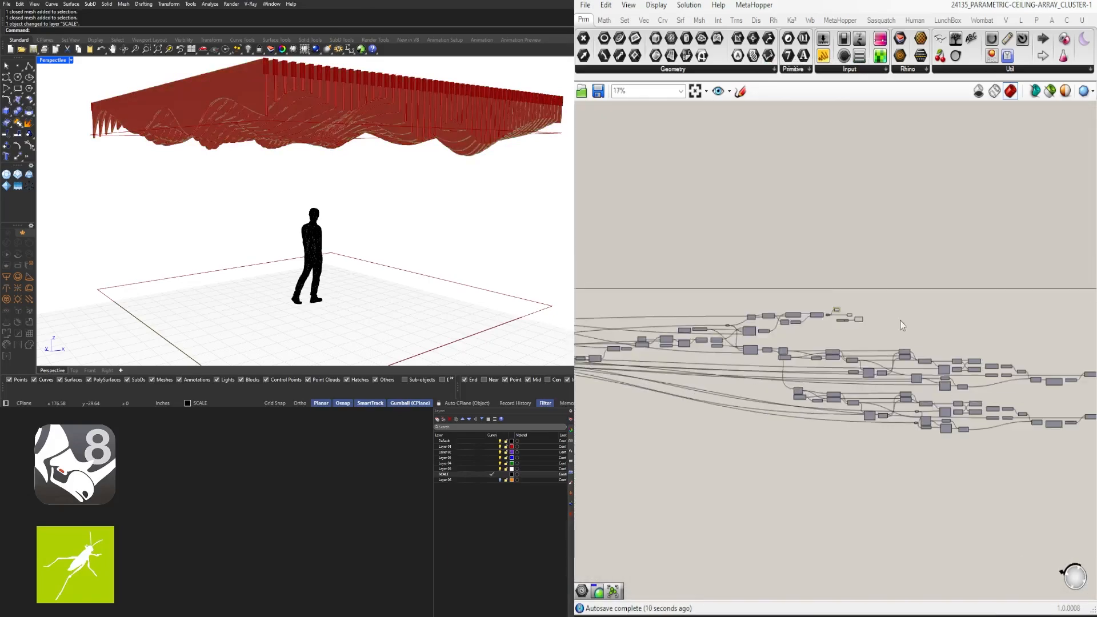
{"action": "scroll", "coordinate": [839, 317], "scroll_direction": "up", "scroll_amount": 8}
{"action": "left_click_drag", "start_coordinate": [1064, 392], "coordinate": [903, 288]}
{"action": "scroll", "coordinate": [910, 327], "scroll_direction": "down", "scroll_amount": 11}
{"action": "left_click", "coordinate": [936, 345]}
{"action": "right_click_drag", "start_coordinate": [1010, 343], "coordinate": [906, 313]}
{"action": "scroll", "coordinate": [914, 318], "scroll_direction": "down", "scroll_amount": 2}
Select every component, then deselect the preview outputs and the slider inputs
{"action": "left_click_drag", "start_coordinate": [1019, 424], "coordinate": [695, 303]}
{"action": "scroll", "coordinate": [897, 316], "scroll_direction": "up", "scroll_amount": 10}
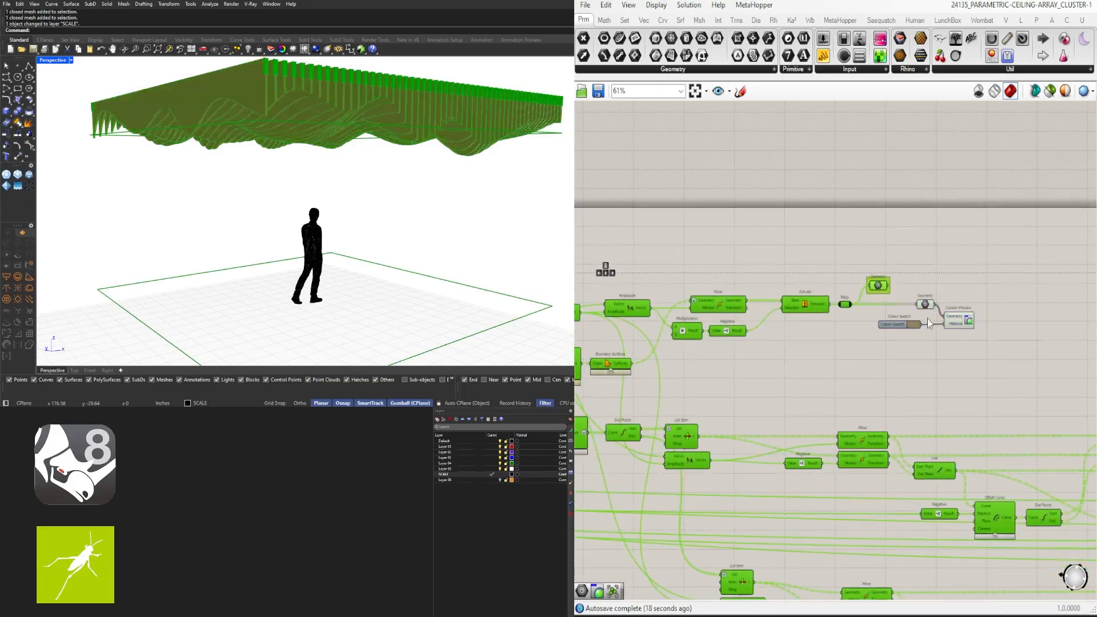
{"action": "scroll", "coordinate": [927, 319], "scroll_direction": "down", "scroll_amount": 5}
{"action": "right_click_drag", "start_coordinate": [983, 354], "coordinate": [715, 297]}
{"action": "right_click_drag", "start_coordinate": [1028, 388], "coordinate": [817, 389]}
{"action": "scroll", "coordinate": [818, 389], "scroll_direction": "up", "scroll_amount": 4}
{"action": "left_click_drag", "start_coordinate": [885, 441], "coordinate": [740, 366], "text": "ctrl"}
{"action": "scroll", "coordinate": [783, 397], "scroll_direction": "down", "scroll_amount": 5}
{"action": "right_click_drag", "start_coordinate": [685, 429], "coordinate": [891, 388]}
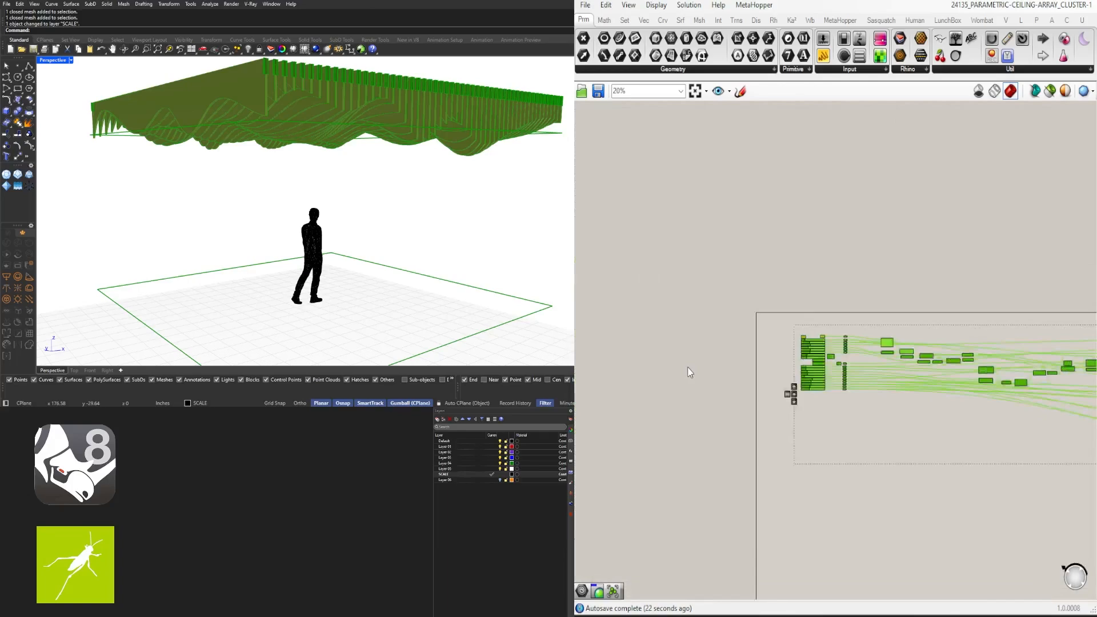
{"action": "scroll", "coordinate": [828, 368], "scroll_direction": "up", "scroll_amount": 5}
{"action": "left_click_drag", "start_coordinate": [689, 247], "coordinate": [849, 481]}
Bring up the radial quick-action menu for the selected core components
{"action": "scroll", "coordinate": [849, 480], "scroll_direction": "down", "scroll_amount": 4}
{"action": "right_click_drag", "start_coordinate": [975, 472], "coordinate": [703, 374]}
{"action": "scroll", "coordinate": [702, 374], "scroll_direction": "down", "scroll_amount": 5}
{"action": "middle_click", "coordinate": [819, 405]}
Collapse the selected components into a cluster and hide the upper Custom Preview's Geometry wire
{"action": "left_click", "coordinate": [819, 348]}
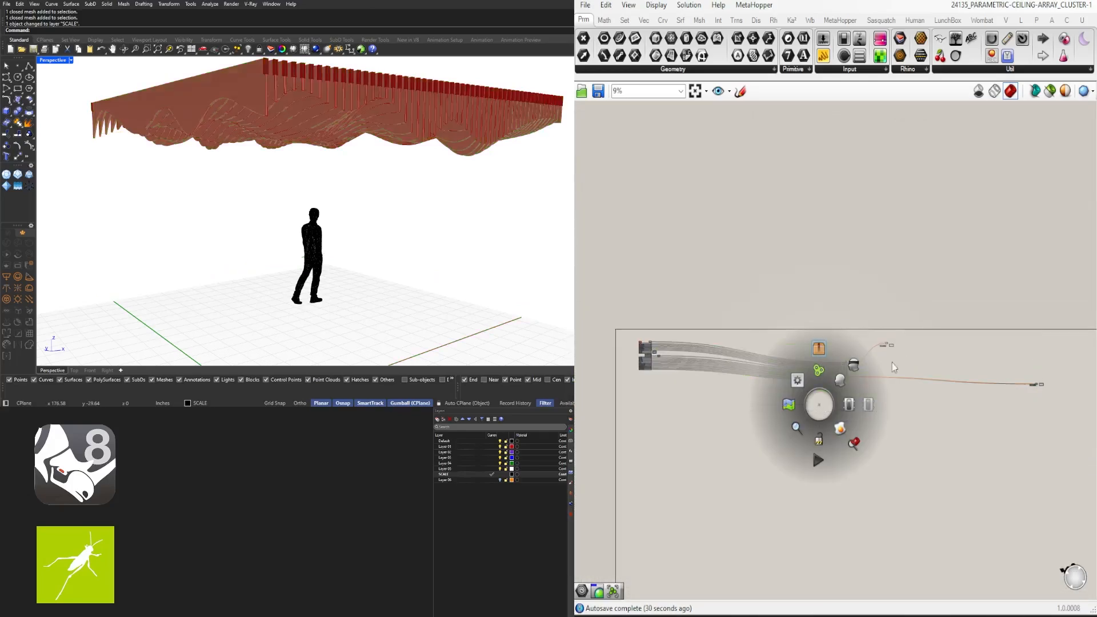
{"action": "left_click_drag", "start_coordinate": [1063, 425], "coordinate": [885, 322]}
{"action": "scroll", "coordinate": [903, 332], "scroll_direction": "up", "scroll_amount": 7}
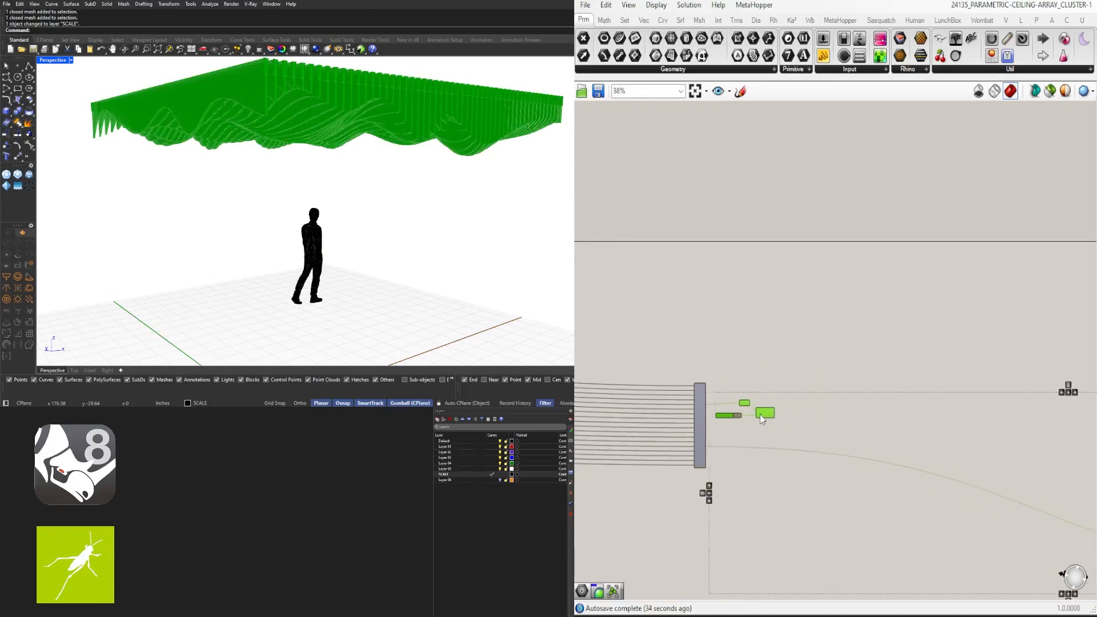
{"action": "left_click", "coordinate": [761, 416]}
{"action": "scroll", "coordinate": [759, 412], "scroll_direction": "up", "scroll_amount": 5}
{"action": "right_click", "coordinate": [759, 412]}
{"action": "mouse_move", "coordinate": [823, 417]}
{"action": "left_click", "coordinate": [919, 447]}
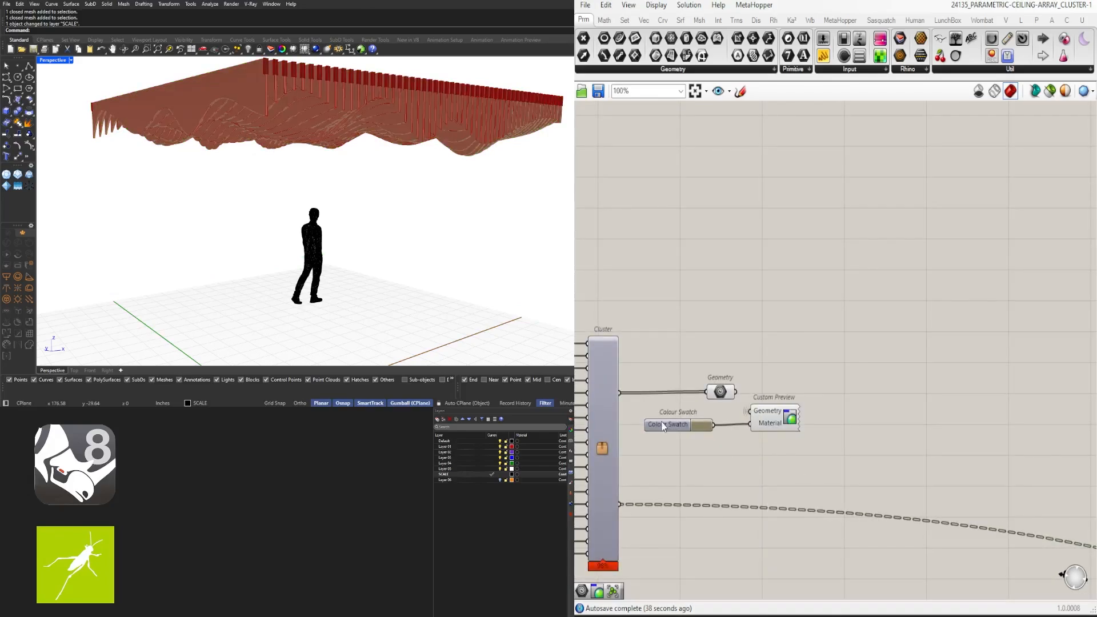
Shift the upper and lower Colour Swatch and Custom Preview pairs to the right
{"action": "left_click_drag", "start_coordinate": [769, 419], "coordinate": [868, 400], "text": "shift"}
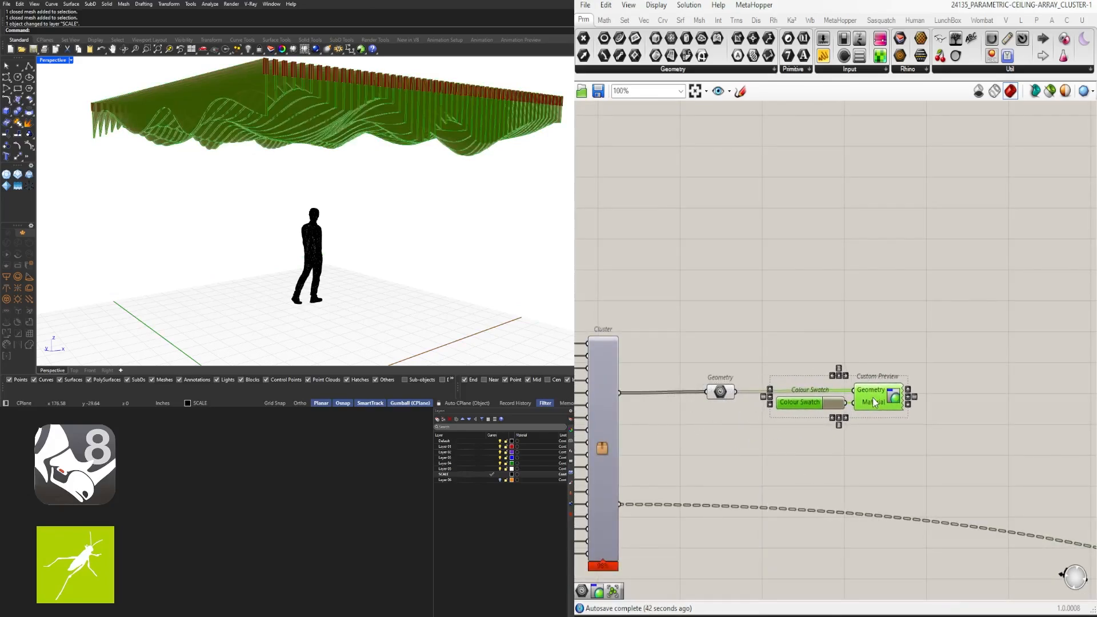
{"action": "left_click", "coordinate": [872, 441]}
{"action": "scroll", "coordinate": [881, 443], "scroll_direction": "down", "scroll_amount": 6}
{"action": "right_click_drag", "start_coordinate": [1034, 509], "coordinate": [647, 424]}
{"action": "scroll", "coordinate": [680, 437], "scroll_direction": "down", "scroll_amount": 6}
{"action": "left_click_drag", "start_coordinate": [687, 423], "coordinate": [883, 486]}
{"action": "scroll", "coordinate": [630, 439], "scroll_direction": "up", "scroll_amount": 6}
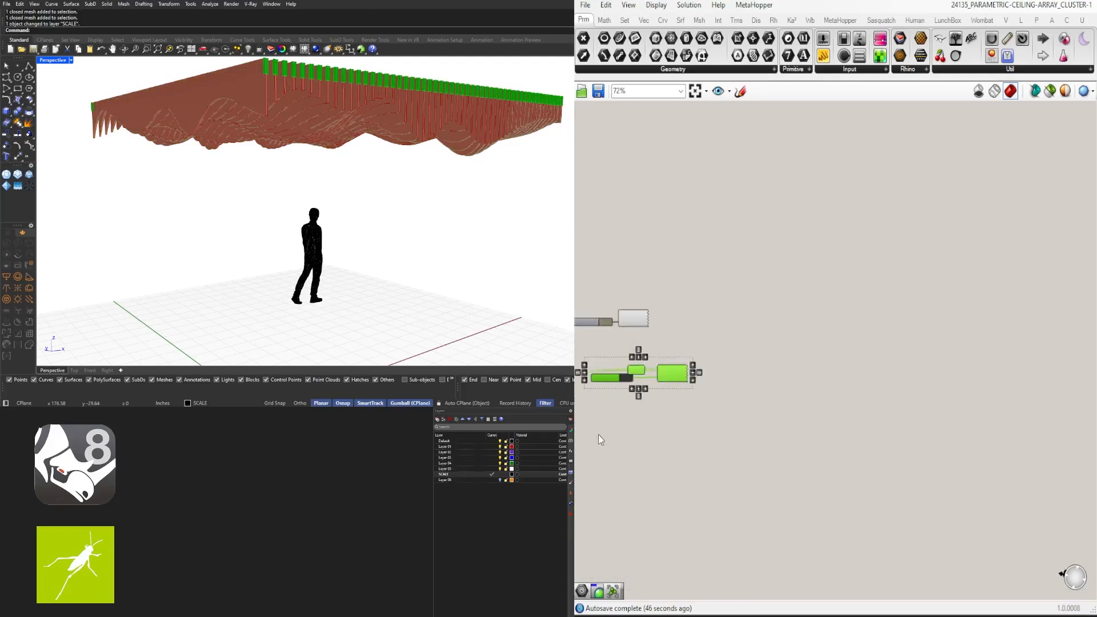
{"action": "left_click_drag", "start_coordinate": [842, 451], "coordinate": [670, 389]}
{"action": "left_click_drag", "start_coordinate": [787, 391], "coordinate": [916, 391]}
Set the lower Custom Preview's Geometry input wire display to Hidden
{"action": "right_click", "coordinate": [896, 371]}
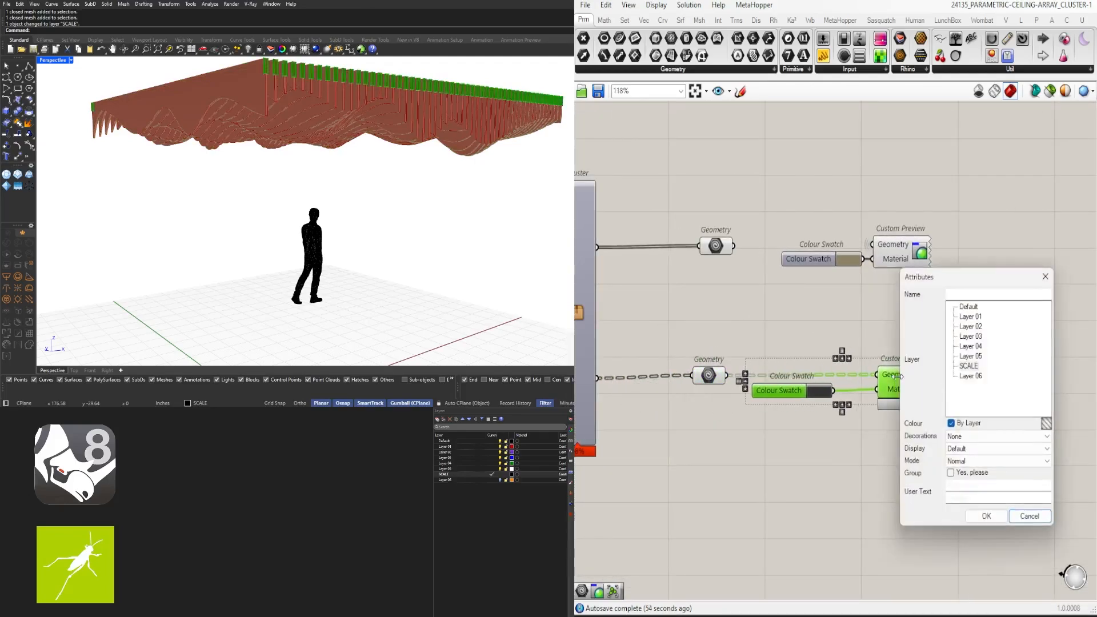
{"action": "left_click", "coordinate": [1045, 277]}
{"action": "right_click", "coordinate": [884, 376]}
{"action": "mouse_move", "coordinate": [928, 412]}
{"action": "left_click", "coordinate": [1054, 441]}
Align the two Colour Swatches and the two Custom Previews with each other
{"action": "left_click_drag", "start_coordinate": [825, 420], "coordinate": [791, 244]}
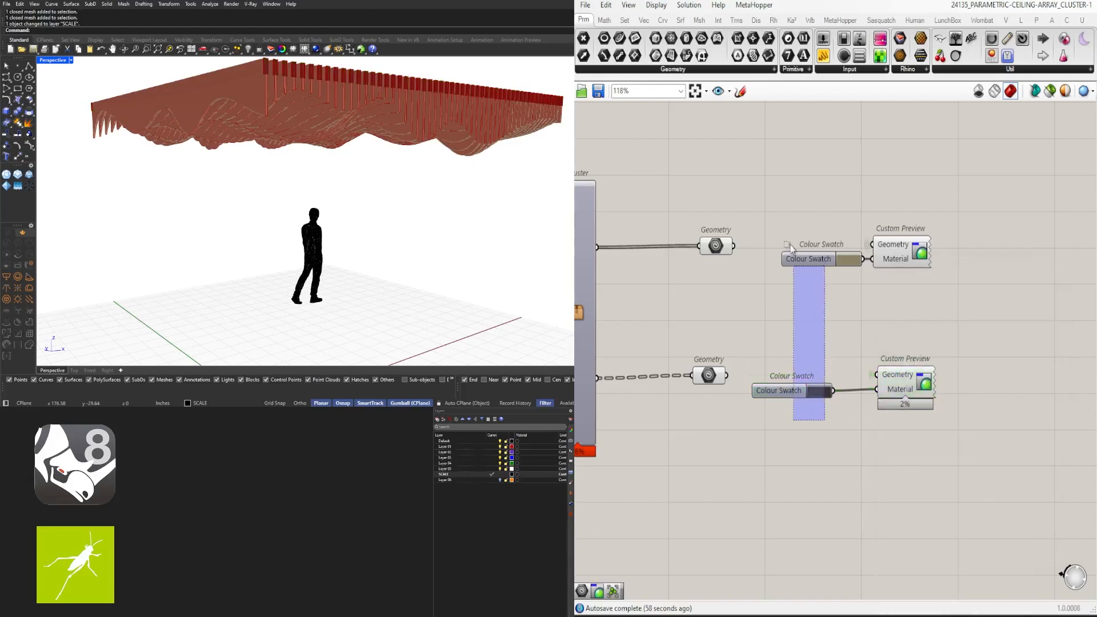
{"action": "left_click", "coordinate": [813, 406]}
{"action": "scroll", "coordinate": [921, 383], "scroll_direction": "up", "scroll_amount": 1}
{"action": "left_click", "coordinate": [896, 387]}
{"action": "left_click_drag", "start_coordinate": [892, 386], "coordinate": [890, 386]}
{"action": "left_click_drag", "start_coordinate": [983, 458], "coordinate": [874, 194]}
{"action": "left_click_drag", "start_coordinate": [963, 437], "coordinate": [871, 176]}
{"action": "left_click", "coordinate": [904, 205]}
{"action": "left_click_drag", "start_coordinate": [994, 465], "coordinate": [860, 192]}
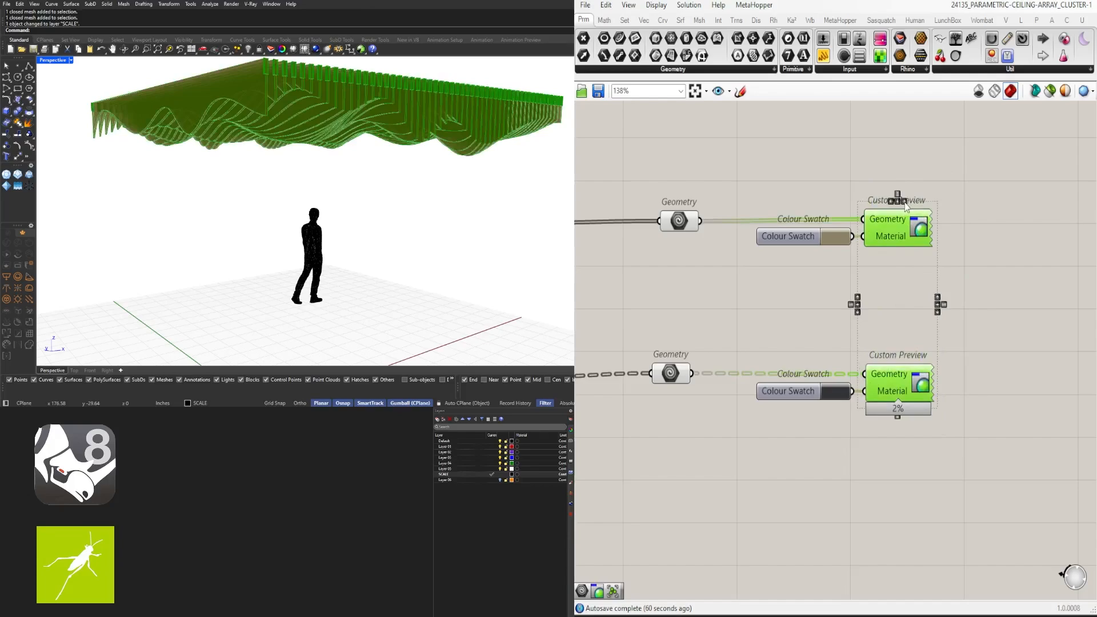
{"action": "left_click_drag", "start_coordinate": [914, 217], "coordinate": [920, 216]}
{"action": "left_click", "coordinate": [934, 309]}
Move both Colour Swatch and Custom Preview pairs slightly left
{"action": "scroll", "coordinate": [945, 379], "scroll_direction": "down", "scroll_amount": 3}
{"action": "left_click_drag", "start_coordinate": [975, 442], "coordinate": [877, 271]}
{"action": "scroll", "coordinate": [928, 300], "scroll_direction": "up", "scroll_amount": 3}
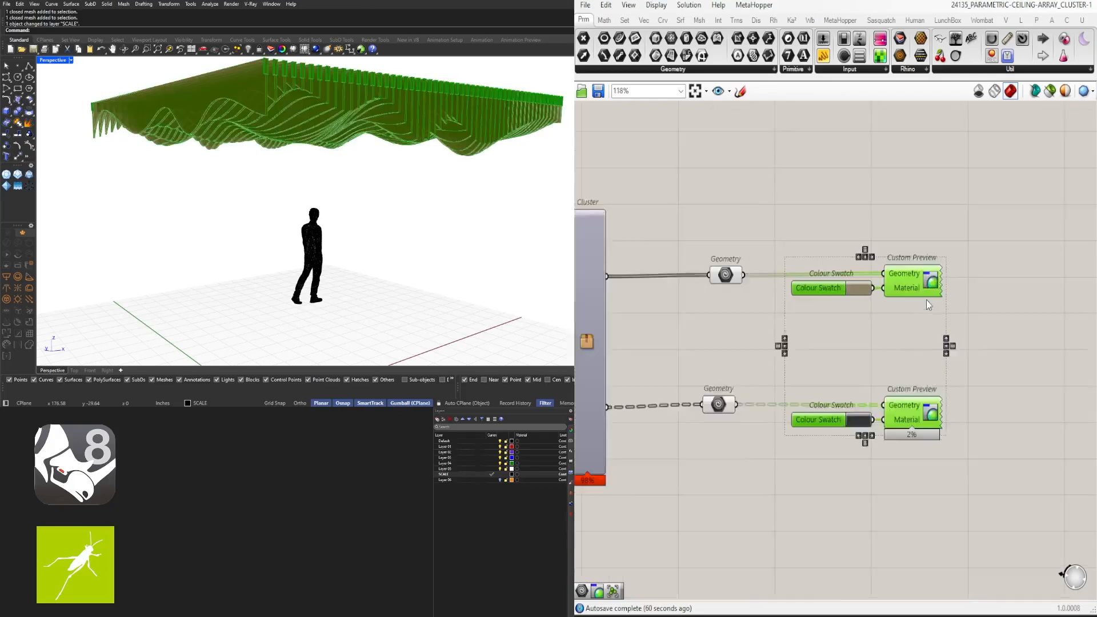
{"action": "left_click", "coordinate": [994, 480]}
{"action": "left_click", "coordinate": [848, 442]}
{"action": "left_click", "coordinate": [982, 521]}
{"action": "left_click_drag", "start_coordinate": [983, 522], "coordinate": [782, 211]}
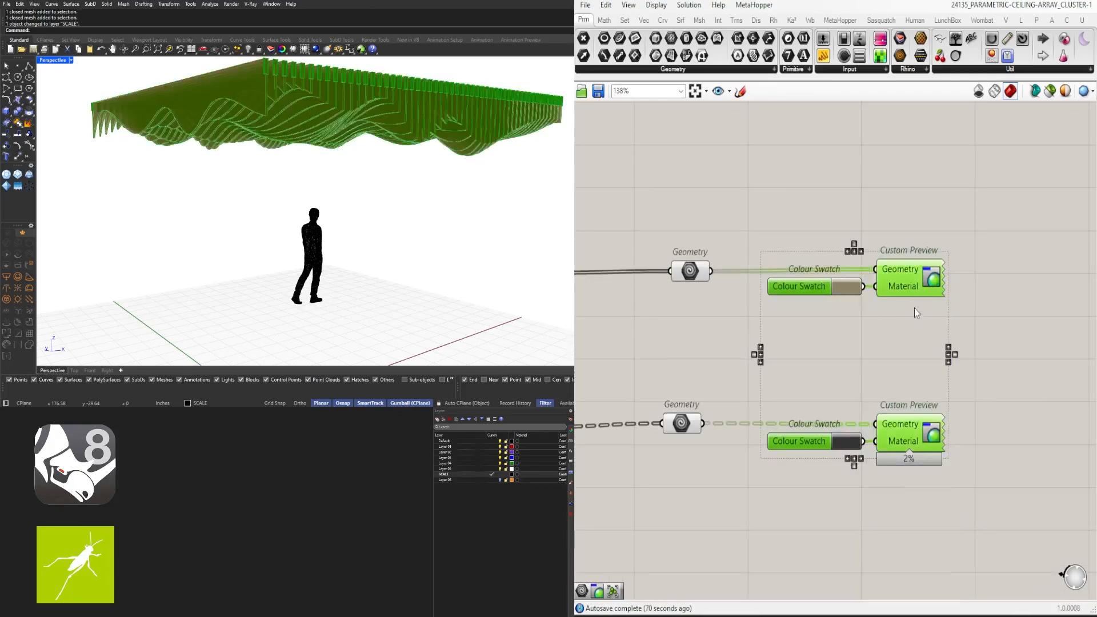
{"action": "left_click_drag", "start_coordinate": [910, 286], "coordinate": [867, 286]}
{"action": "left_click", "coordinate": [927, 240]}
Nudge the lower Geometry, Colour Swatch and Custom Preview chain to straighten its wire
{"action": "scroll", "coordinate": [927, 240], "scroll_direction": "down", "scroll_amount": 6}
{"action": "left_click_drag", "start_coordinate": [1039, 413], "coordinate": [966, 344]}
{"action": "scroll", "coordinate": [937, 337], "scroll_direction": "up", "scroll_amount": 4}
{"action": "left_click_drag", "start_coordinate": [998, 389], "coordinate": [668, 246]}
{"action": "scroll", "coordinate": [627, 289], "scroll_direction": "up", "scroll_amount": 4}
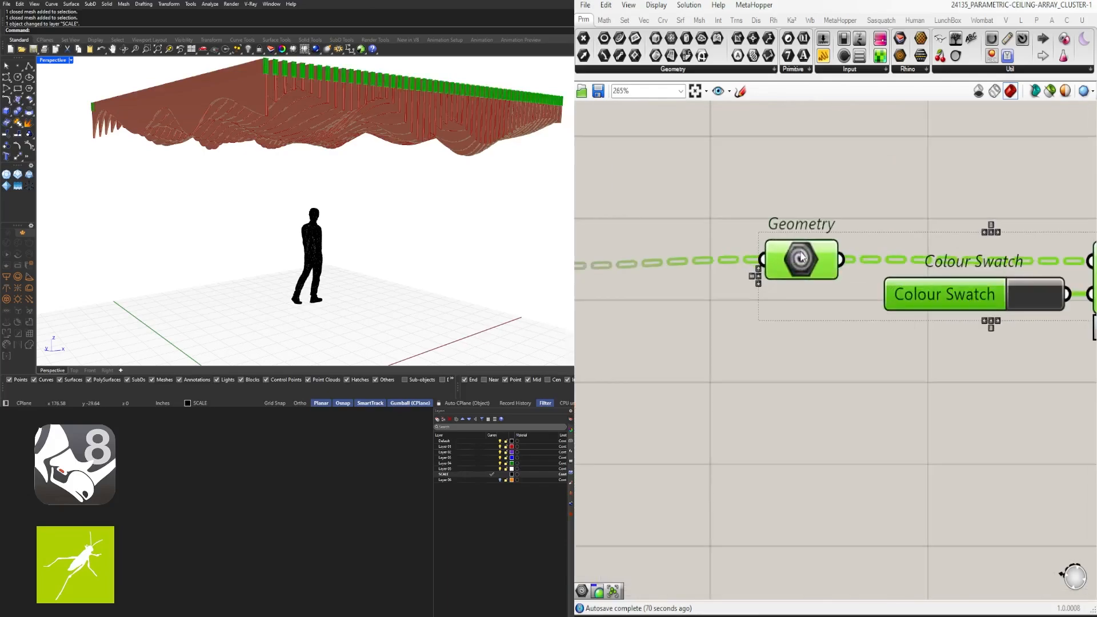
{"action": "left_click_drag", "start_coordinate": [801, 255], "coordinate": [796, 264]}
{"action": "left_click", "coordinate": [794, 384]}
Nudge the upper Geometry, Colour Swatch and Custom Preview chain to straighten its wire
{"action": "scroll", "coordinate": [795, 386], "scroll_direction": "down", "scroll_amount": 5}
{"action": "left_click_drag", "start_coordinate": [990, 444], "coordinate": [772, 225]}
{"action": "scroll", "coordinate": [800, 246], "scroll_direction": "up", "scroll_amount": 4}
{"action": "left_click", "coordinate": [914, 355]}
{"action": "left_click_drag", "start_coordinate": [1051, 320], "coordinate": [700, 200]}
{"action": "scroll", "coordinate": [726, 243], "scroll_direction": "up", "scroll_amount": 3}
{"action": "mouse_move", "coordinate": [849, 255]}
{"action": "left_mouse_down"}
{"action": "mouse_move", "coordinate": [849, 270]}
{"action": "mouse_move", "coordinate": [850, 259]}
{"action": "left_mouse_up"}
{"action": "mouse_move", "coordinate": [852, 262]}
{"action": "right_mouse_down"}
{"action": "mouse_move", "coordinate": [1029, 264]}
{"action": "mouse_move", "coordinate": [852, 243]}
{"action": "right_mouse_up"}
{"action": "scroll", "coordinate": [852, 243], "scroll_direction": "down", "scroll_amount": 5}
{"action": "left_click", "coordinate": [852, 298]}
Move both Geometry components left, closer to the cluster
{"action": "scroll", "coordinate": [851, 369], "scroll_direction": "up", "scroll_amount": 3}
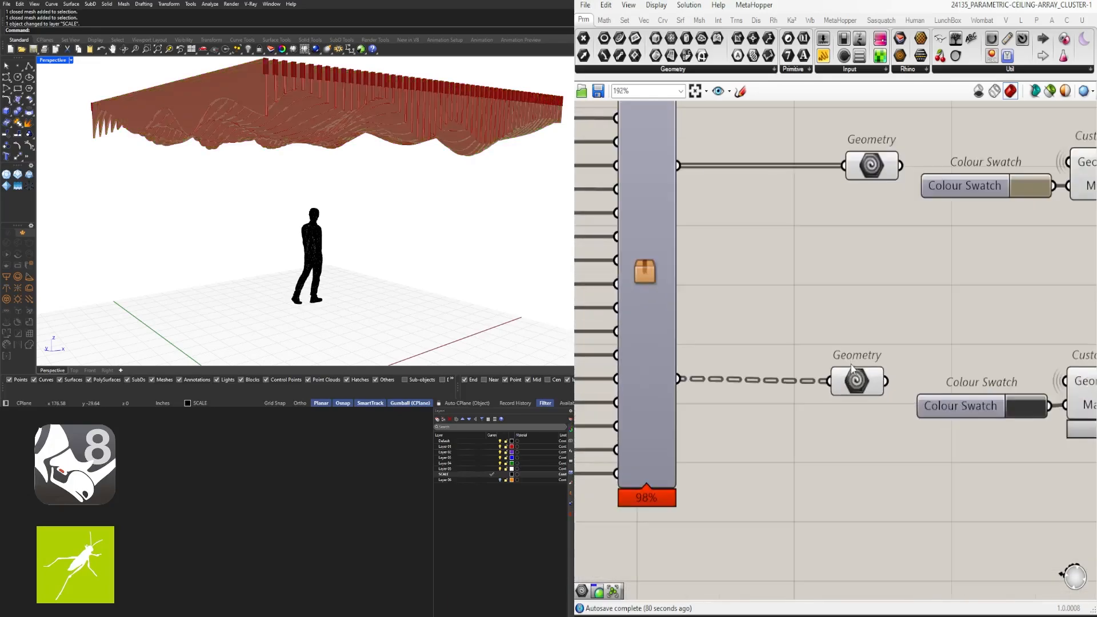
{"action": "left_click", "coordinate": [871, 378]}
{"action": "scroll", "coordinate": [870, 354], "scroll_direction": "down", "scroll_amount": 3}
{"action": "left_click_drag", "start_coordinate": [828, 153], "coordinate": [887, 423]}
{"action": "scroll", "coordinate": [866, 364], "scroll_direction": "up", "scroll_amount": 2}
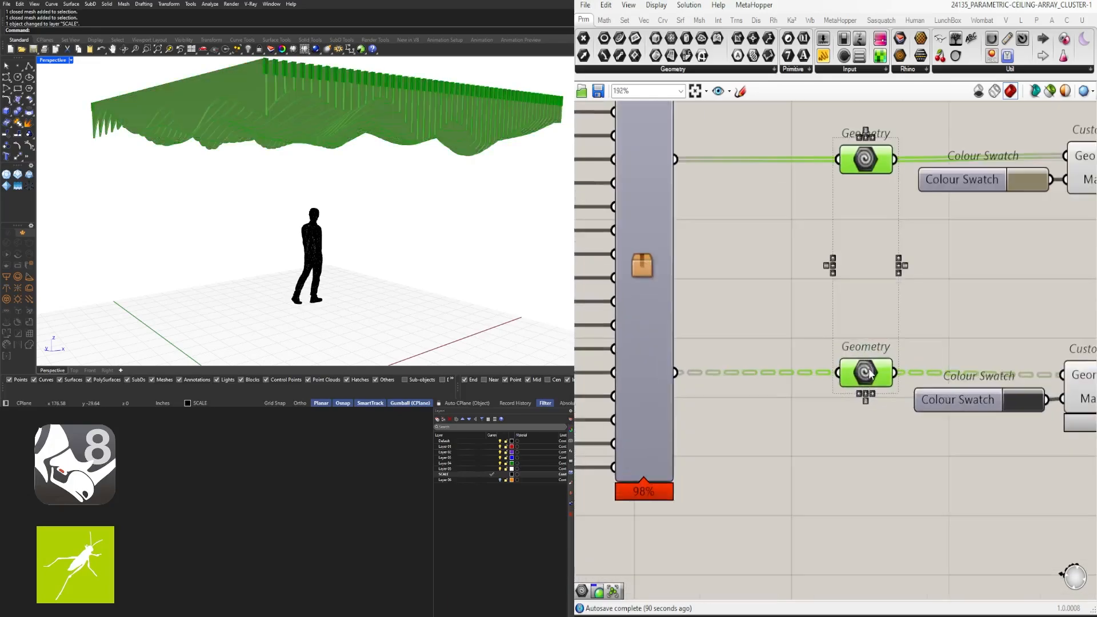
{"action": "left_click_drag", "start_coordinate": [868, 368], "coordinate": [822, 367]}
{"action": "left_click", "coordinate": [857, 315]}
Move the swatches and previews left toward the Geometry components
{"action": "scroll", "coordinate": [874, 314], "scroll_direction": "down", "scroll_amount": 4}
{"action": "right_click_drag", "start_coordinate": [960, 357], "coordinate": [890, 465]}
{"action": "scroll", "coordinate": [890, 466], "scroll_direction": "up", "scroll_amount": 2}
{"action": "left_click_drag", "start_coordinate": [994, 491], "coordinate": [846, 245]}
{"action": "left_click_drag", "start_coordinate": [901, 274], "coordinate": [865, 274]}
{"action": "left_click", "coordinate": [879, 201]}
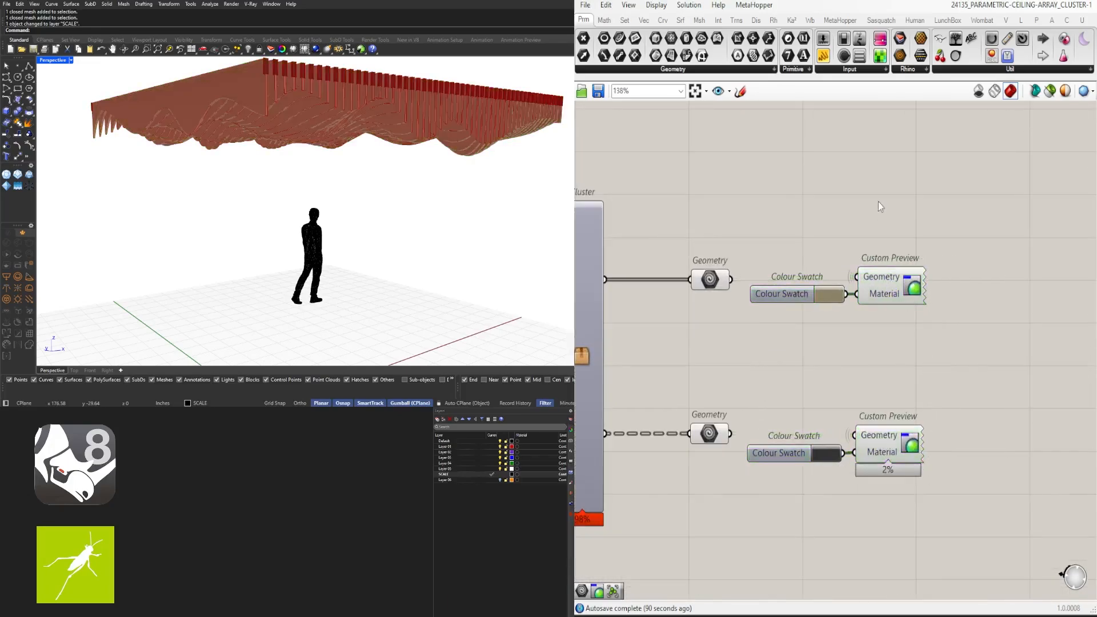
Move the cluster and its output components left beside the sliders
{"action": "scroll", "coordinate": [1015, 337], "scroll_direction": "down", "scroll_amount": 7}
{"action": "left_click_drag", "start_coordinate": [1046, 427], "coordinate": [914, 292]}
{"action": "scroll", "coordinate": [920, 309], "scroll_direction": "down", "scroll_amount": 3}
{"action": "left_click", "coordinate": [1030, 333]}
{"action": "left_click_drag", "start_coordinate": [1092, 395], "coordinate": [760, 301]}
{"action": "scroll", "coordinate": [759, 318], "scroll_direction": "up", "scroll_amount": 7}
{"action": "right_click_drag", "start_coordinate": [758, 319], "coordinate": [963, 409]}
{"action": "scroll", "coordinate": [963, 409], "scroll_direction": "up", "scroll_amount": 2}
{"action": "left_click_drag", "start_coordinate": [964, 315], "coordinate": [805, 353]}
{"action": "left_click", "coordinate": [714, 313]}
{"action": "scroll", "coordinate": [670, 278], "scroll_direction": "up", "scroll_amount": 2}
{"action": "right_click_drag", "start_coordinate": [670, 278], "coordinate": [714, 288]}
{"action": "scroll", "coordinate": [714, 287], "scroll_direction": "up", "scroll_amount": 1}
Hide the wires into the ARRAY DIRECTION component's X and Y inputs
{"action": "right_click", "coordinate": [752, 271]}
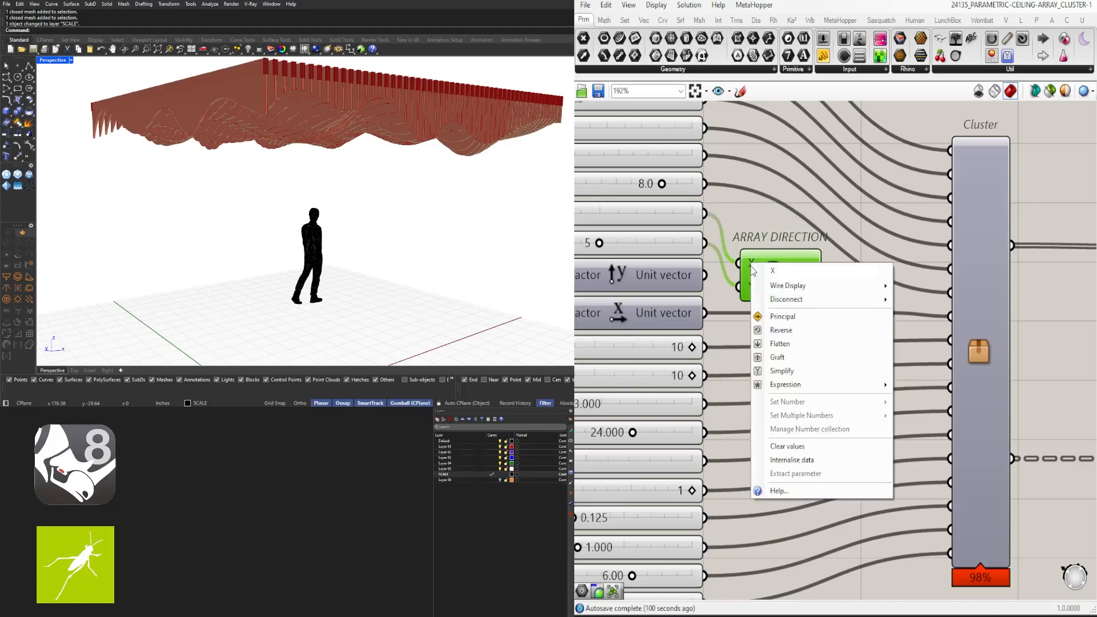
{"action": "left_click", "coordinate": [923, 313]}
{"action": "right_click", "coordinate": [748, 287]}
{"action": "mouse_move", "coordinate": [789, 309]}
{"action": "left_click", "coordinate": [923, 338]}
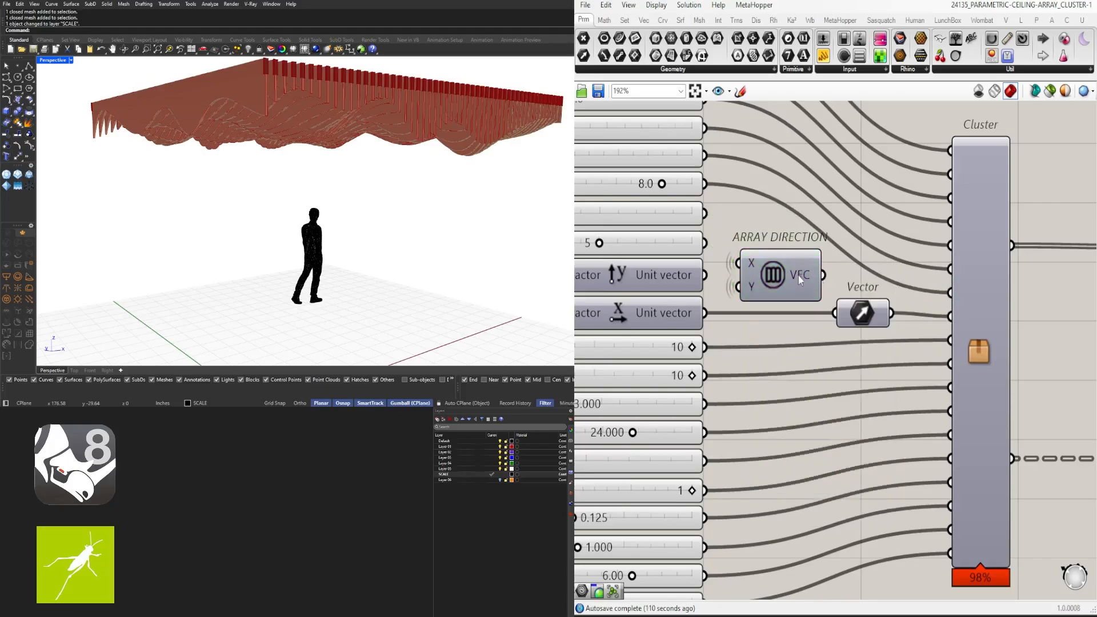
{"action": "left_click", "coordinate": [875, 232]}
Select the whole definition with Ctrl+A and drag it toward the canvas top-left
{"action": "scroll", "coordinate": [875, 232], "scroll_direction": "down", "scroll_amount": 6}
{"action": "right_click_drag", "start_coordinate": [972, 286], "coordinate": [853, 339]}
{"action": "left_click_drag", "start_coordinate": [1008, 450], "coordinate": [784, 278]}
{"action": "left_click", "coordinate": [816, 326]}
{"action": "right_click_drag", "start_coordinate": [792, 403], "coordinate": [861, 422]}
{"action": "scroll", "coordinate": [862, 422], "scroll_direction": "down", "scroll_amount": 3}
{"action": "key", "text": "ctrl+a"}
{"action": "left_click_drag", "start_coordinate": [868, 360], "coordinate": [767, 318]}
{"action": "left_click", "coordinate": [816, 330]}
{"action": "scroll", "coordinate": [817, 335], "scroll_direction": "up", "scroll_amount": 3}
{"action": "scroll", "coordinate": [755, 321], "scroll_direction": "up", "scroll_amount": 6}
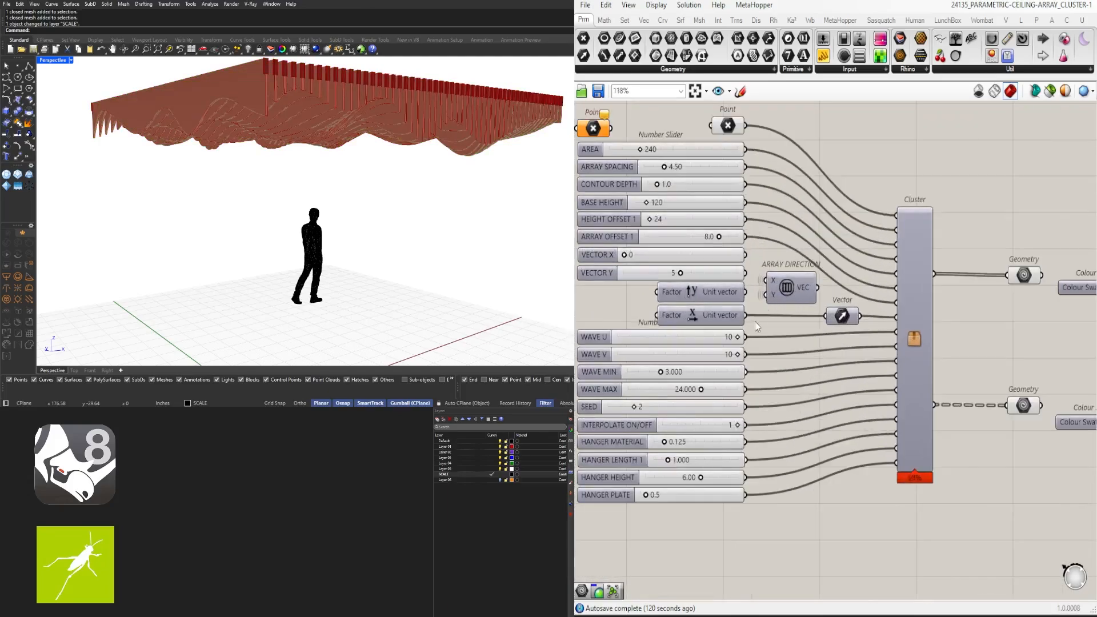
{"action": "scroll", "coordinate": [867, 288], "scroll_direction": "down", "scroll_amount": 4}
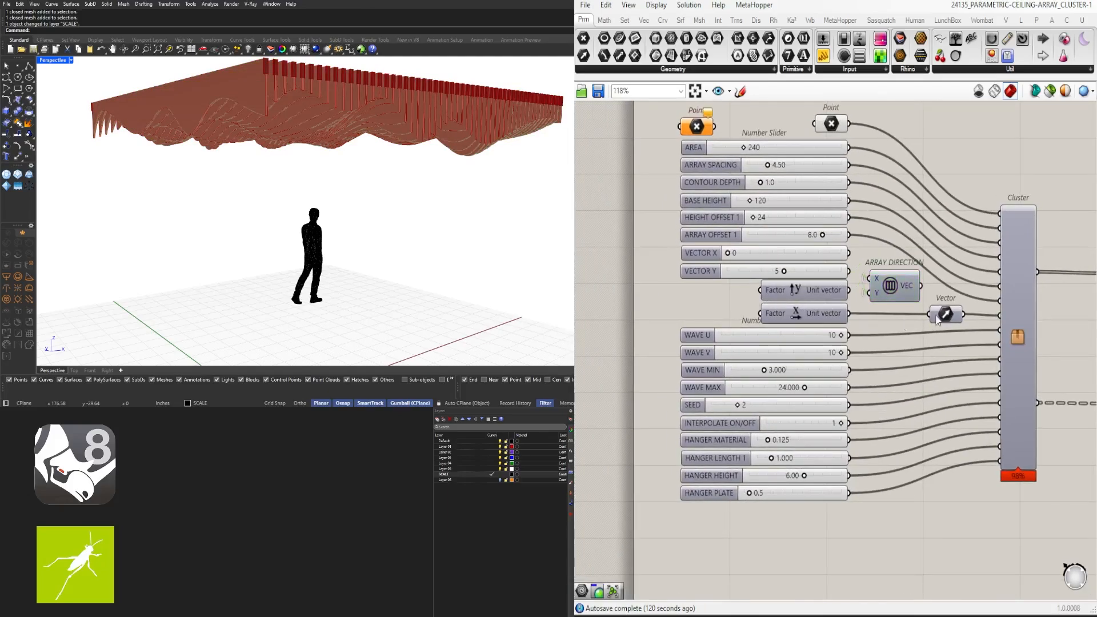
Move the six output components left toward the Cluster, undoing an accidental Cluster move
{"action": "right_click_drag", "start_coordinate": [938, 320], "coordinate": [887, 319]}
{"action": "right_click_drag", "start_coordinate": [933, 361], "coordinate": [795, 336]}
{"action": "scroll", "coordinate": [795, 336], "scroll_direction": "down", "scroll_amount": 2}
{"action": "right_click_drag", "start_coordinate": [886, 314], "coordinate": [908, 284]}
{"action": "left_click_drag", "start_coordinate": [1039, 385], "coordinate": [848, 257]}
{"action": "scroll", "coordinate": [905, 239], "scroll_direction": "up", "scroll_amount": 3}
{"action": "left_click", "coordinate": [837, 217]}
{"action": "left_click_drag", "start_coordinate": [803, 207], "coordinate": [874, 424]}
{"action": "key", "text": "ctrl+z"}
{"action": "scroll", "coordinate": [852, 403], "scroll_direction": "up", "scroll_amount": 4}
{"action": "left_click", "coordinate": [969, 342]}
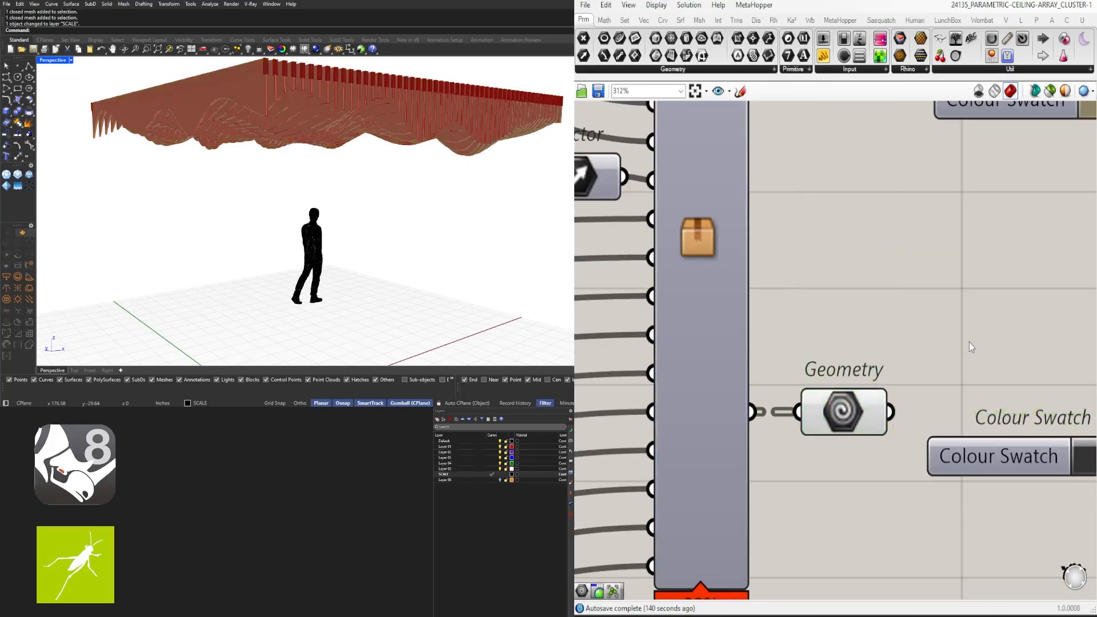
{"action": "scroll", "coordinate": [866, 319], "scroll_direction": "down", "scroll_amount": 5}
Name the cluster 24135_PARAMETRIC-CEILING-ARRAY with matching nickname, description, custom icon, author, company and copyright
{"action": "right_click", "coordinate": [865, 319]}
{"action": "left_click", "coordinate": [902, 211]}
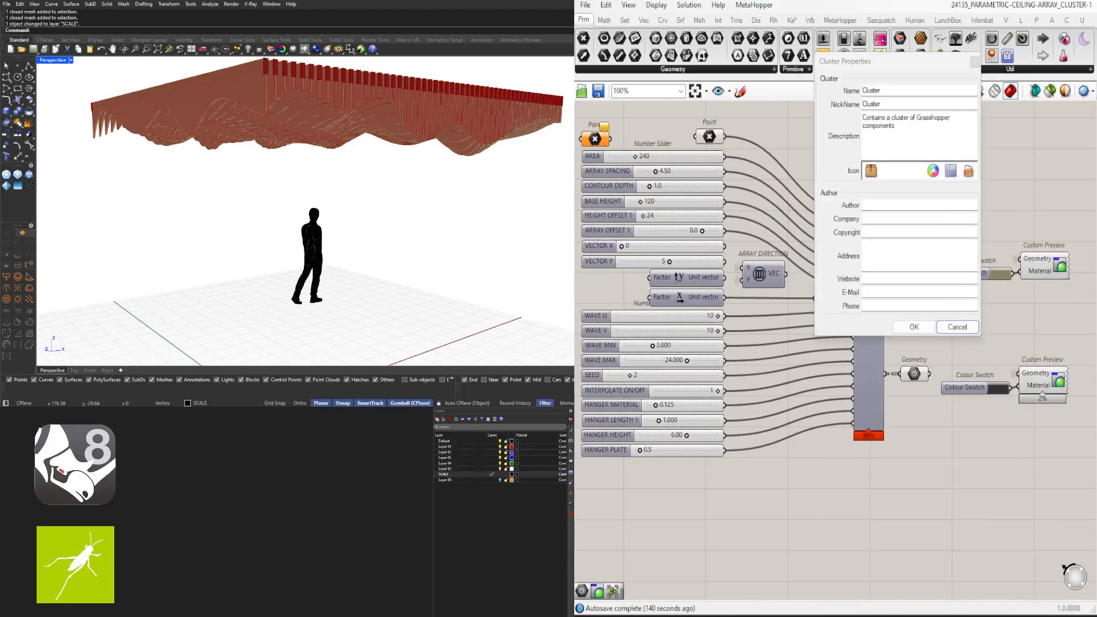
{"action": "left_click_drag", "start_coordinate": [892, 34], "coordinate": [1096, 47]}
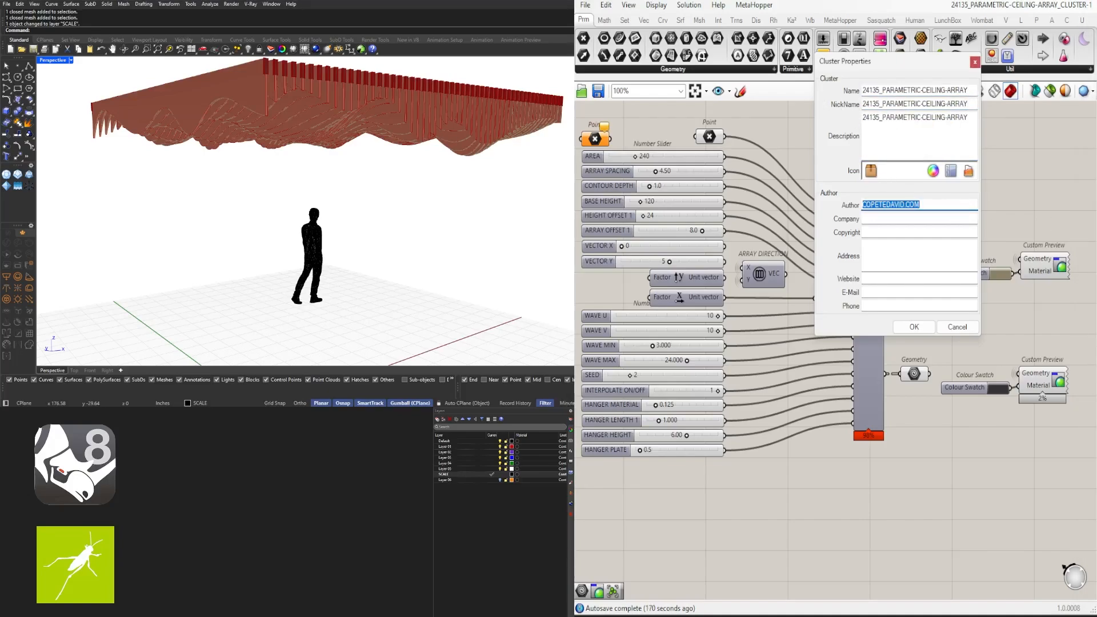
{"action": "key", "text": "ctrl+c"}
{"action": "left_click", "coordinate": [888, 220]}
{"action": "key", "text": "ctrl+v"}
{"action": "left_click", "coordinate": [897, 231]}
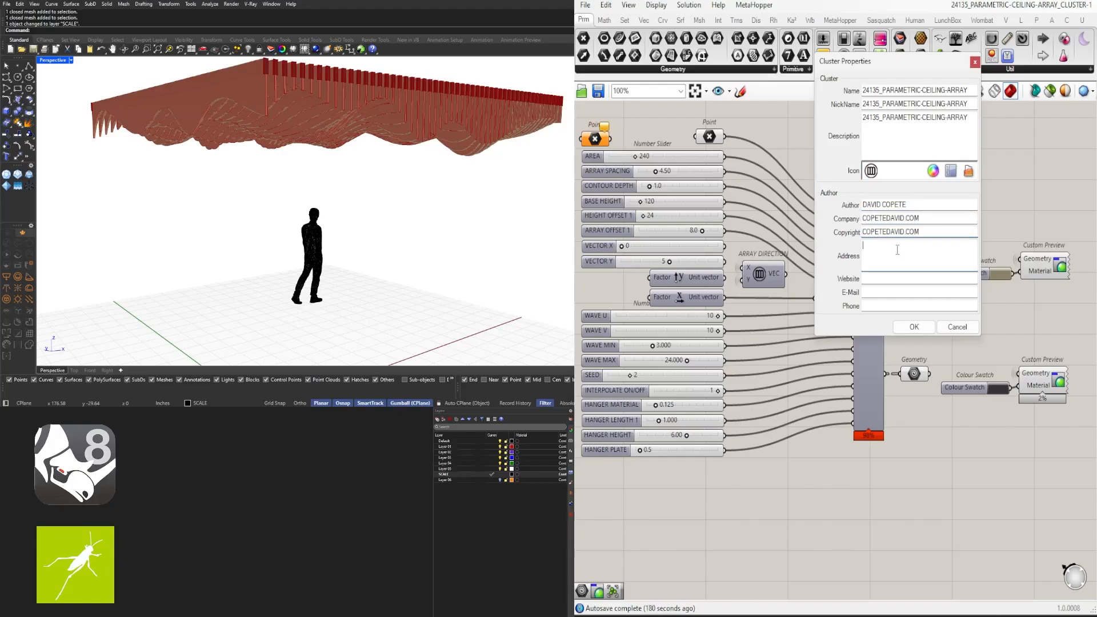
{"action": "left_click", "coordinate": [914, 327]}
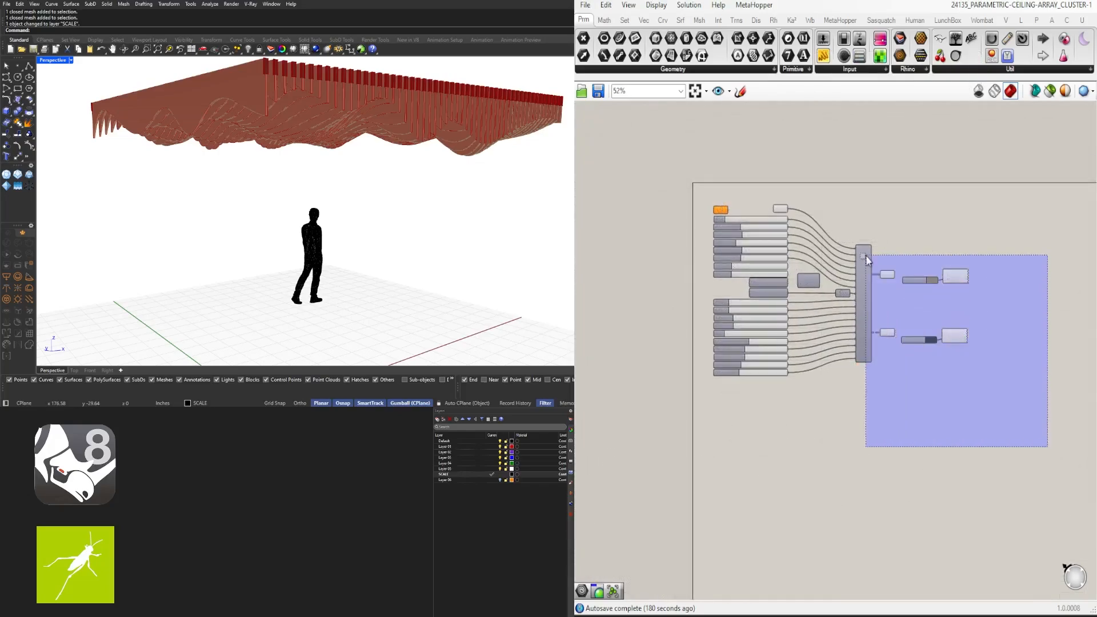
Raise the lower Colour Swatch and Custom Preview level with the upper pair beside 24135_PARAMETRIC-CEILING-ARRAY
{"action": "left_click", "coordinate": [870, 311]}
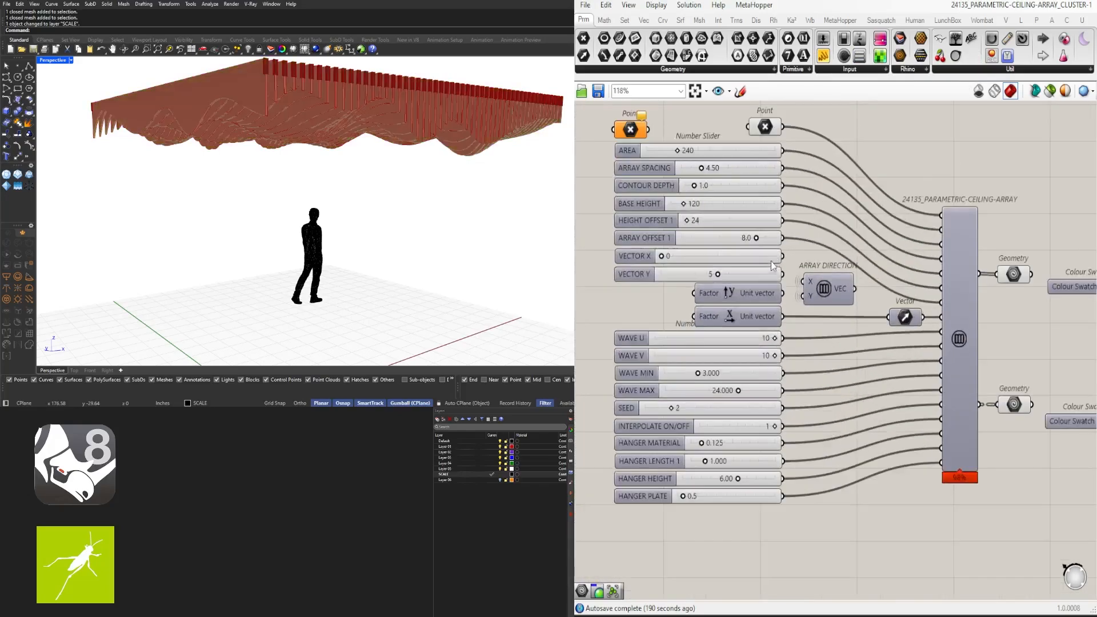
{"action": "scroll", "coordinate": [850, 291], "scroll_direction": "down", "scroll_amount": 3}
{"action": "right_click_drag", "start_coordinate": [850, 291], "coordinate": [836, 271]}
{"action": "scroll", "coordinate": [911, 312], "scroll_direction": "up", "scroll_amount": 3}
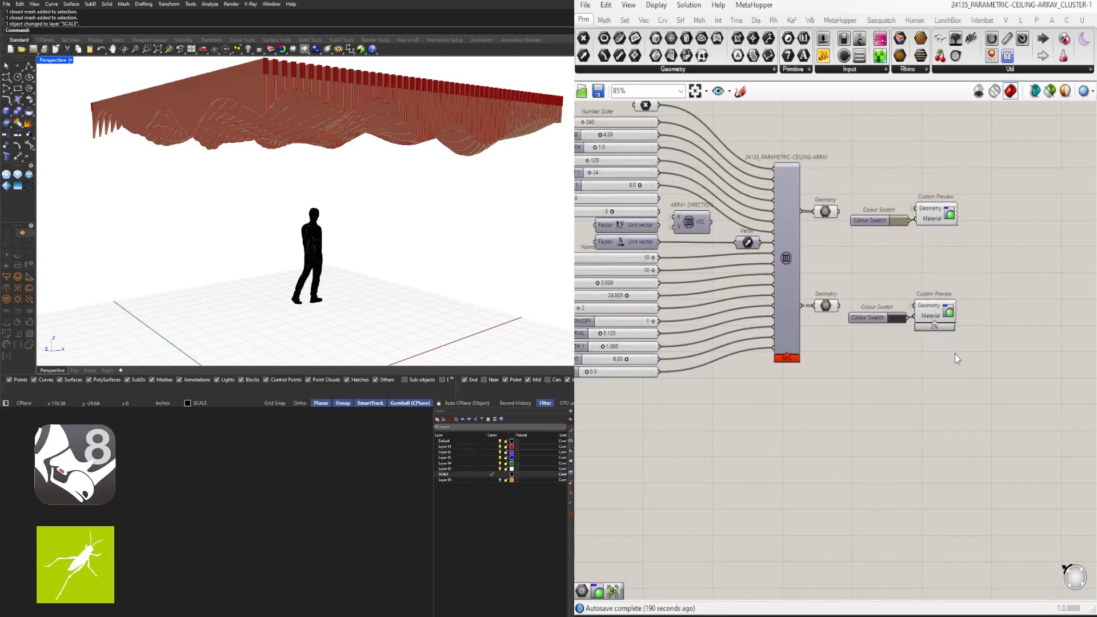
{"action": "left_click_drag", "start_coordinate": [956, 354], "coordinate": [865, 294]}
{"action": "left_click_drag", "start_coordinate": [947, 310], "coordinate": [947, 241]}
{"action": "scroll", "coordinate": [947, 238], "scroll_direction": "up", "scroll_amount": 9}
{"action": "left_click", "coordinate": [947, 386]}
{"action": "scroll", "coordinate": [947, 386], "scroll_direction": "down", "scroll_amount": 7}
{"action": "scroll", "coordinate": [954, 377], "scroll_direction": "down", "scroll_amount": 5}
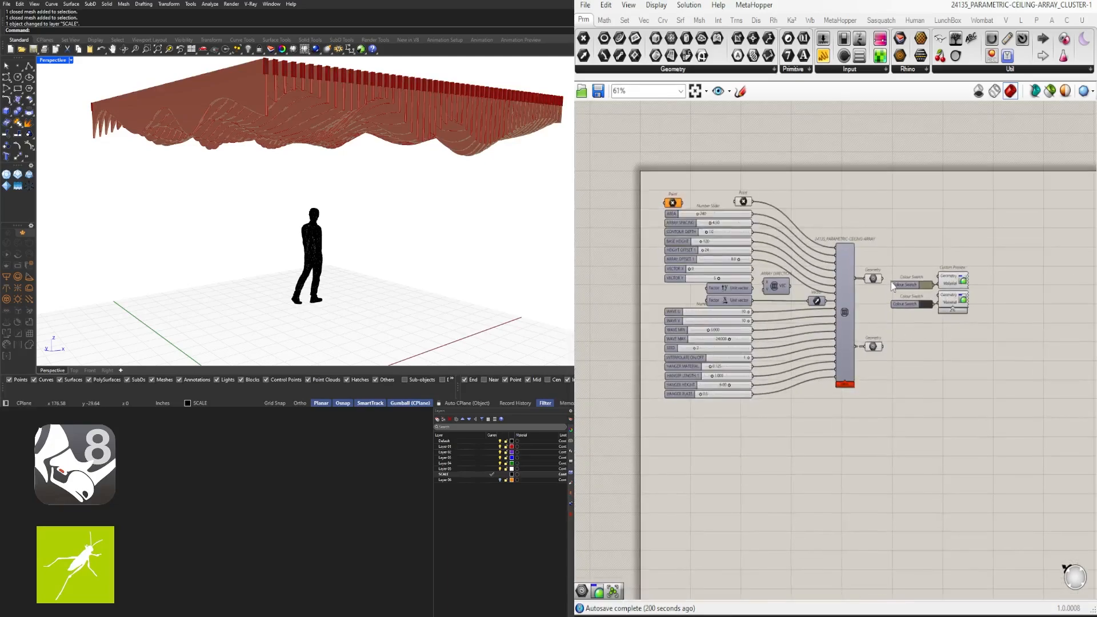